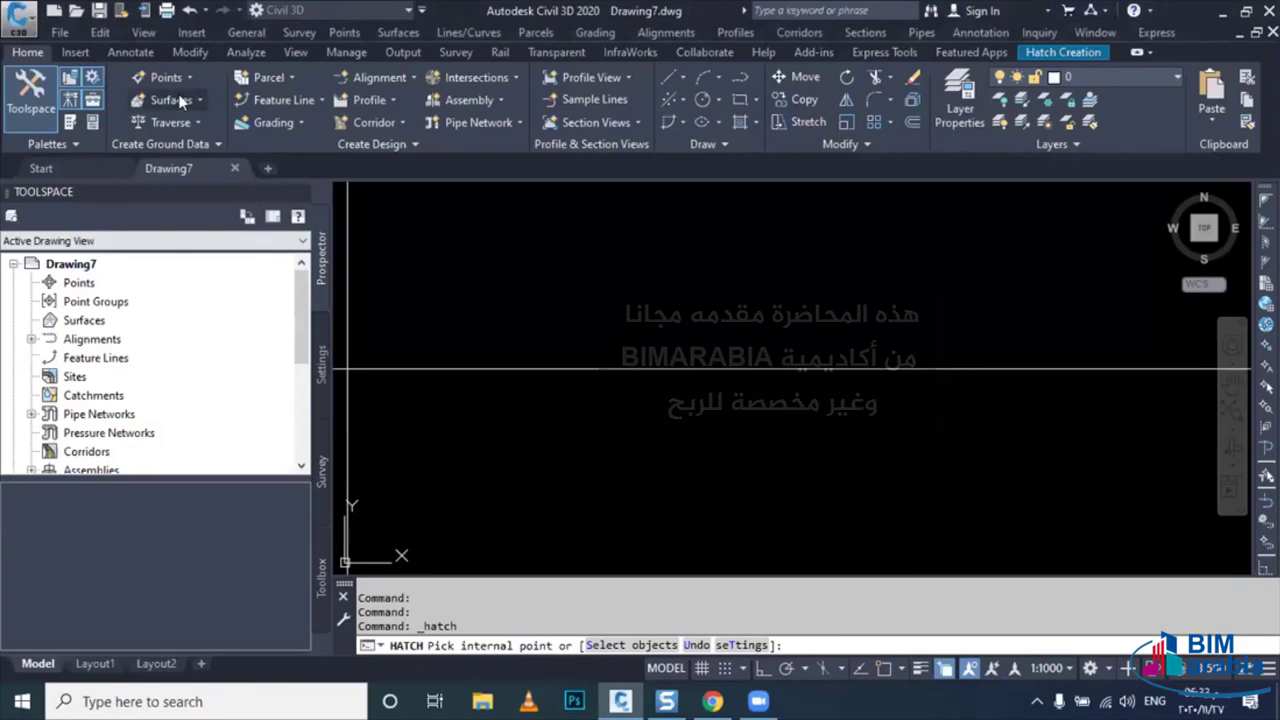
- Start a new drawing from the K-TEMP2020-01.dwt template
left_click(62, 36)
left_click(80, 12)
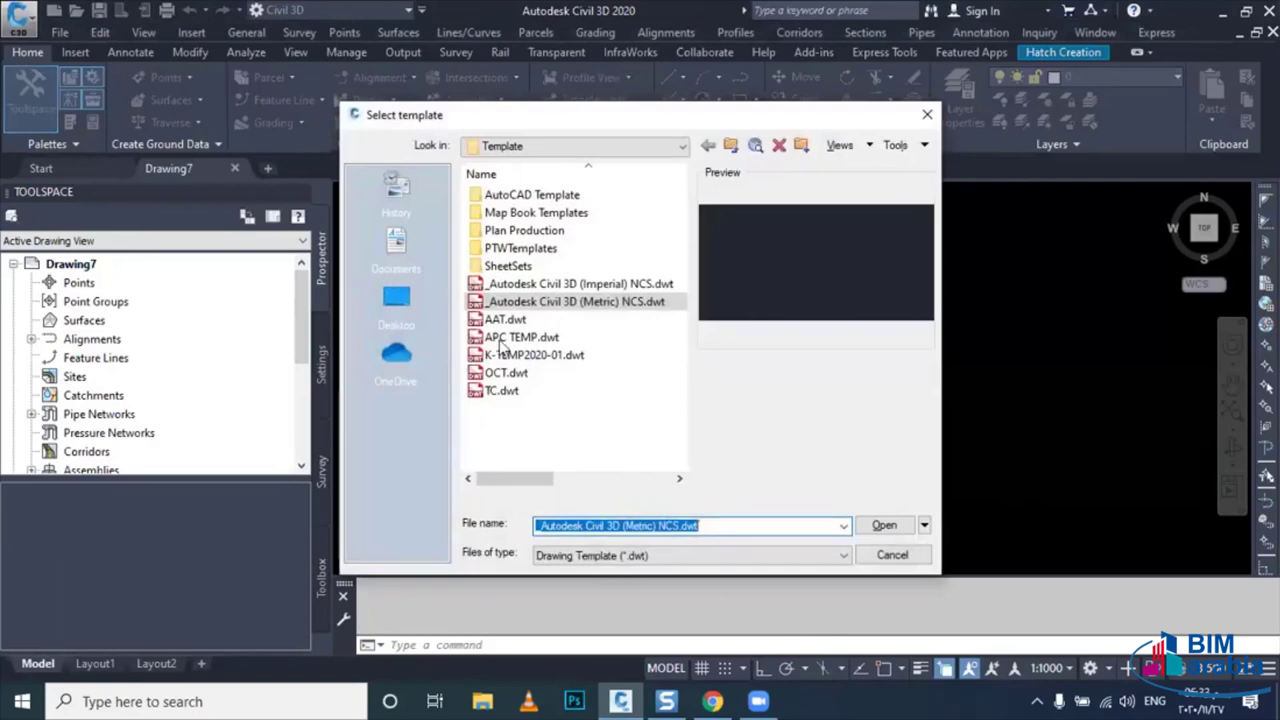
left_click(505, 355)
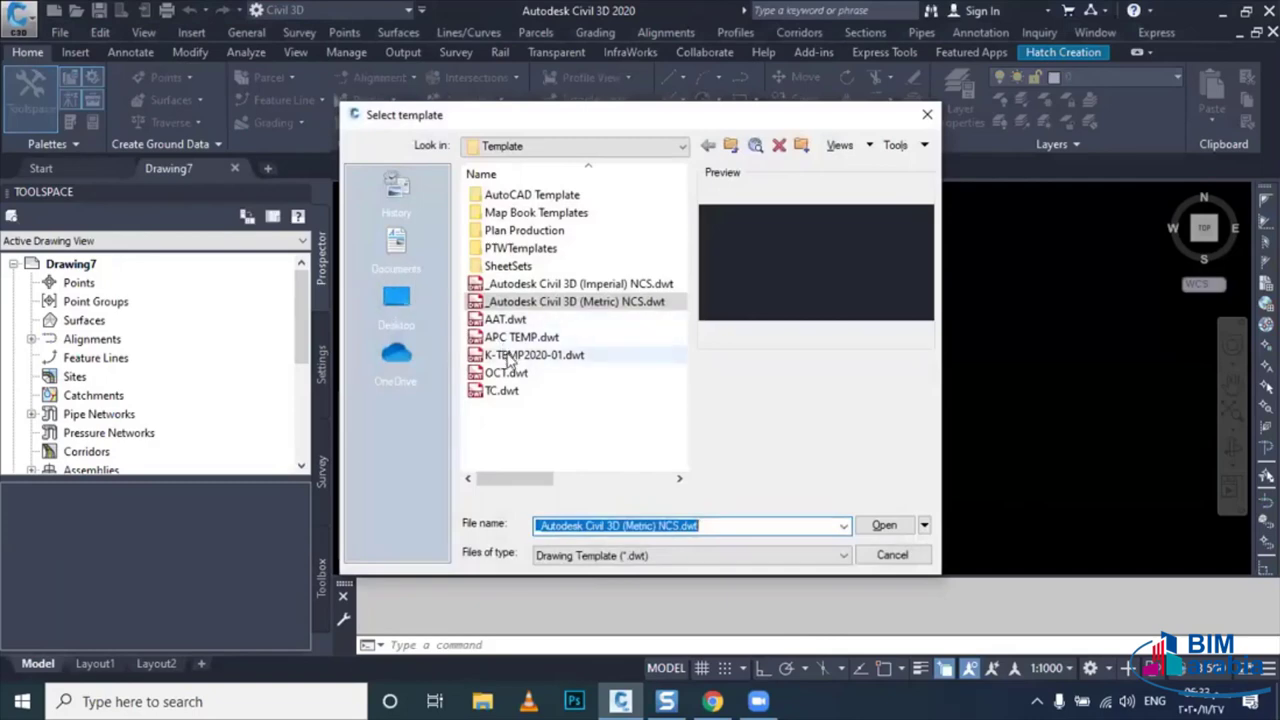
left_click(901, 531)
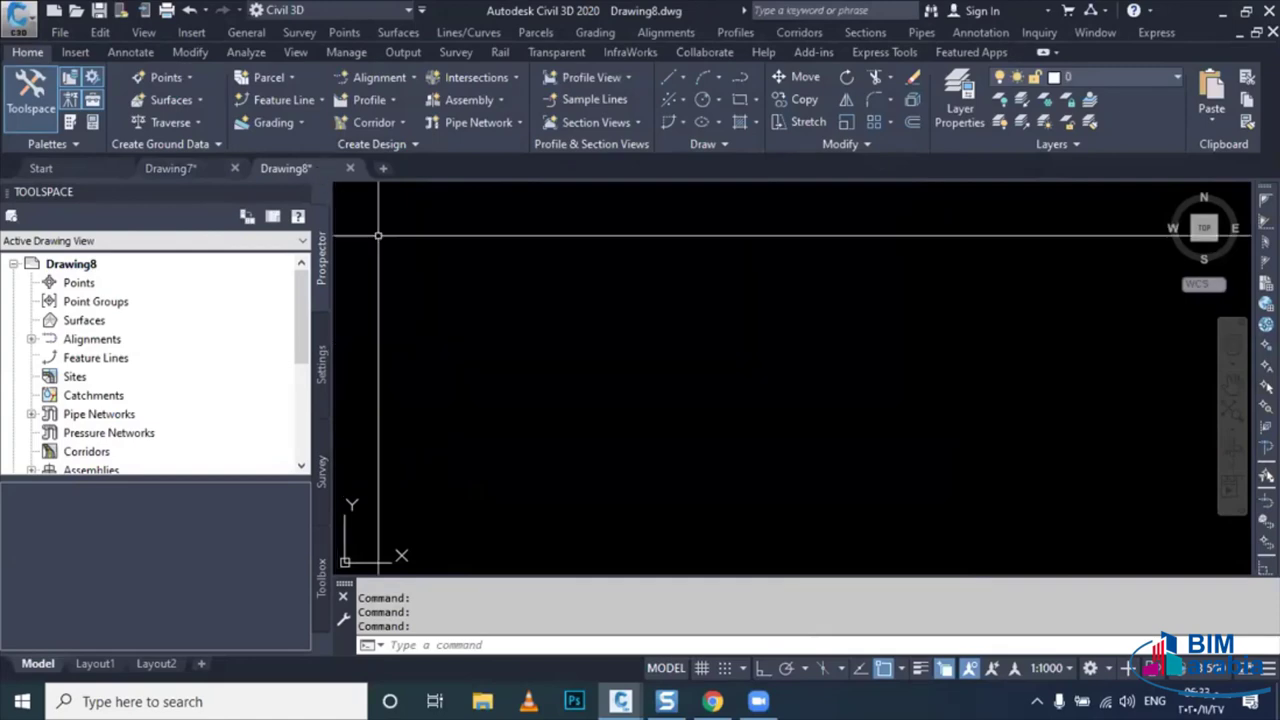
- Save the drawing to the Desktop as B A LEC 03
key("ctrl+s")
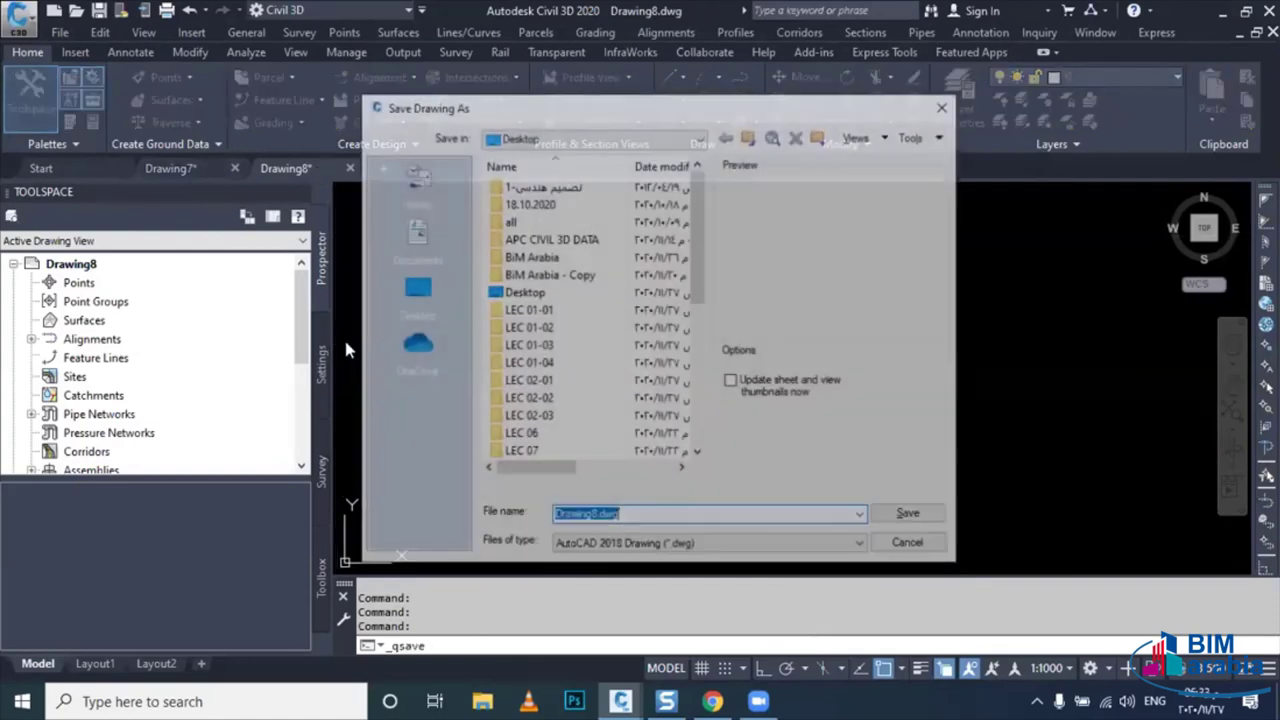
double_click(581, 515)
type("B A LEC 03")
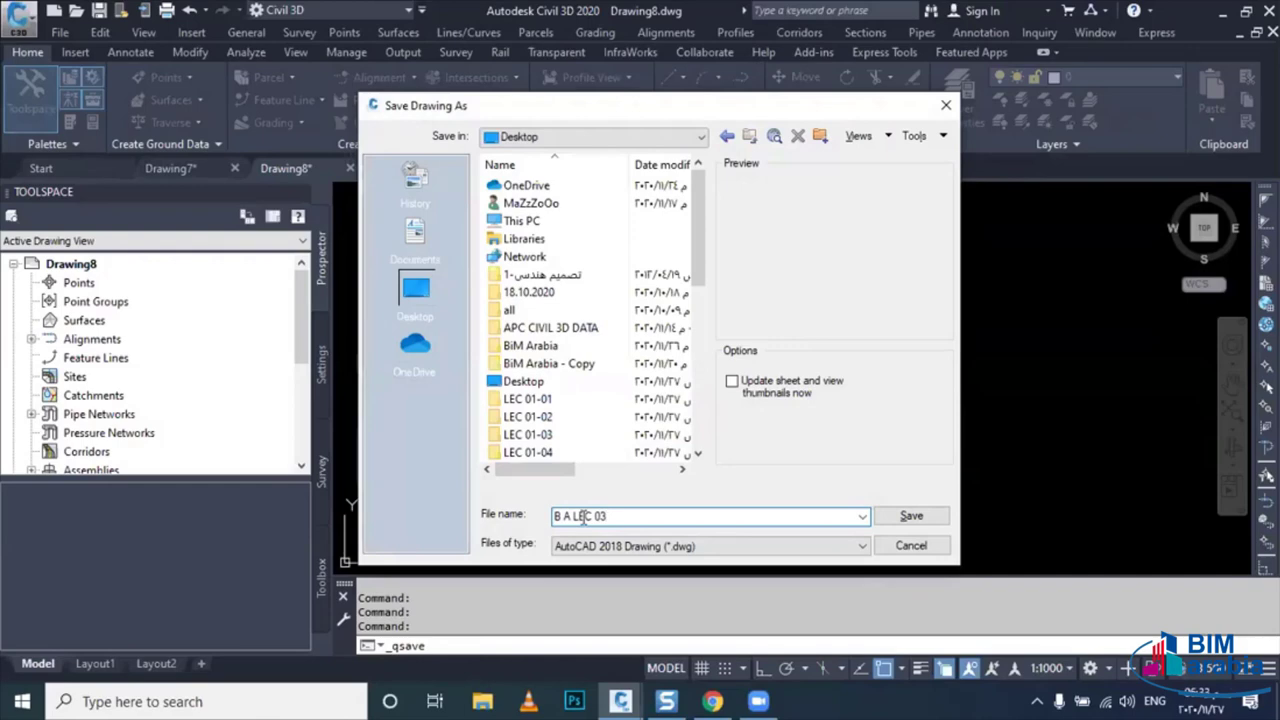
left_click(885, 513)
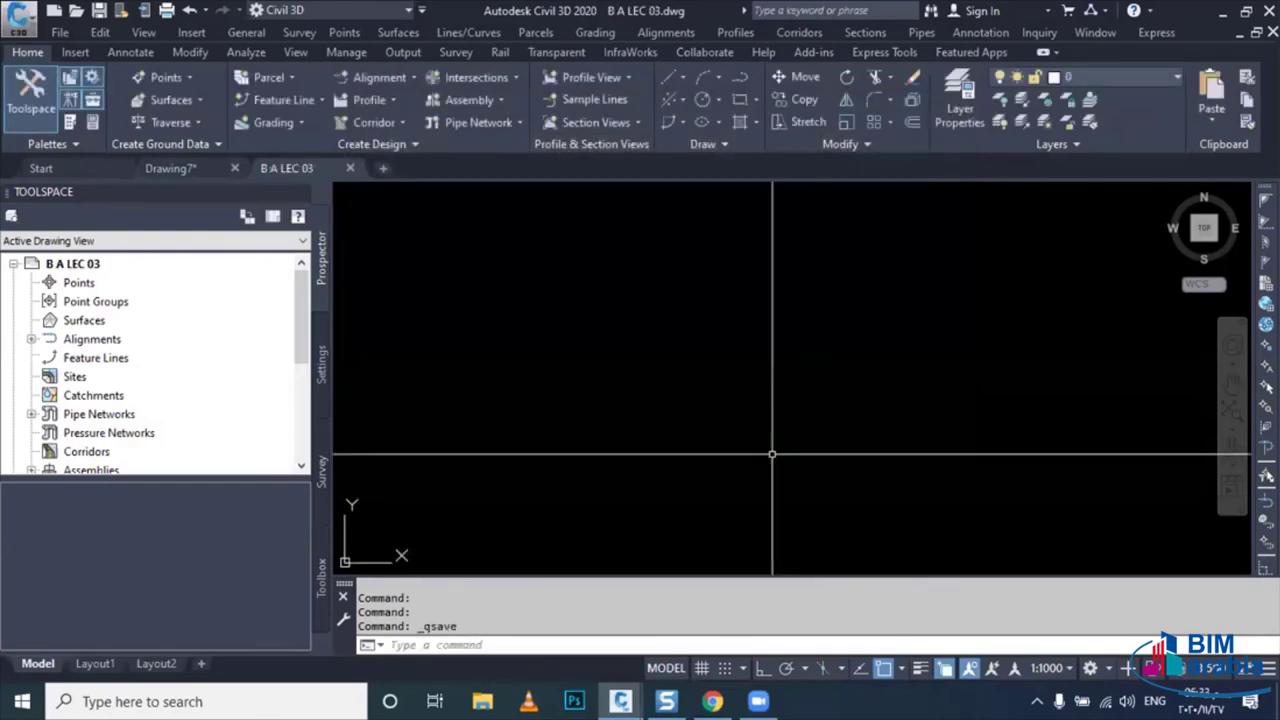
- Create a new TIN surface named NGL
middle_click_drag(728, 457, 740, 410)
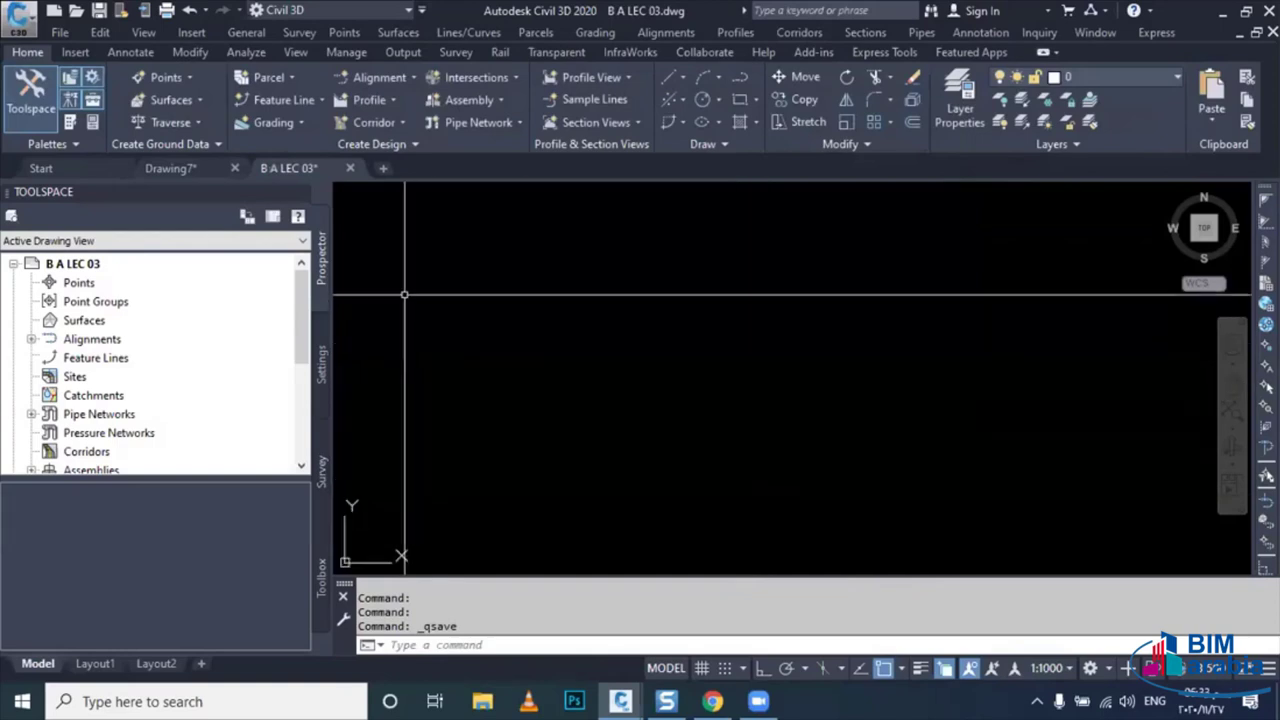
right_click(95, 318)
left_click(140, 329)
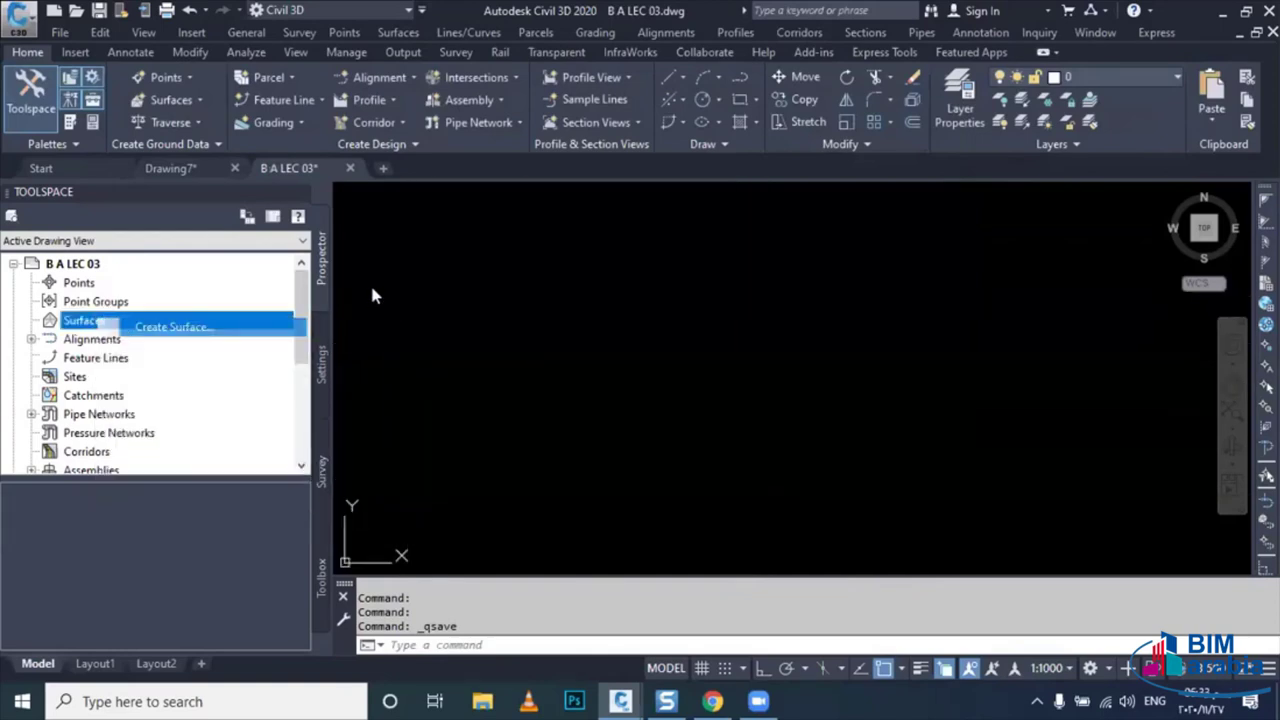
left_click(460, 252)
type("NGL")
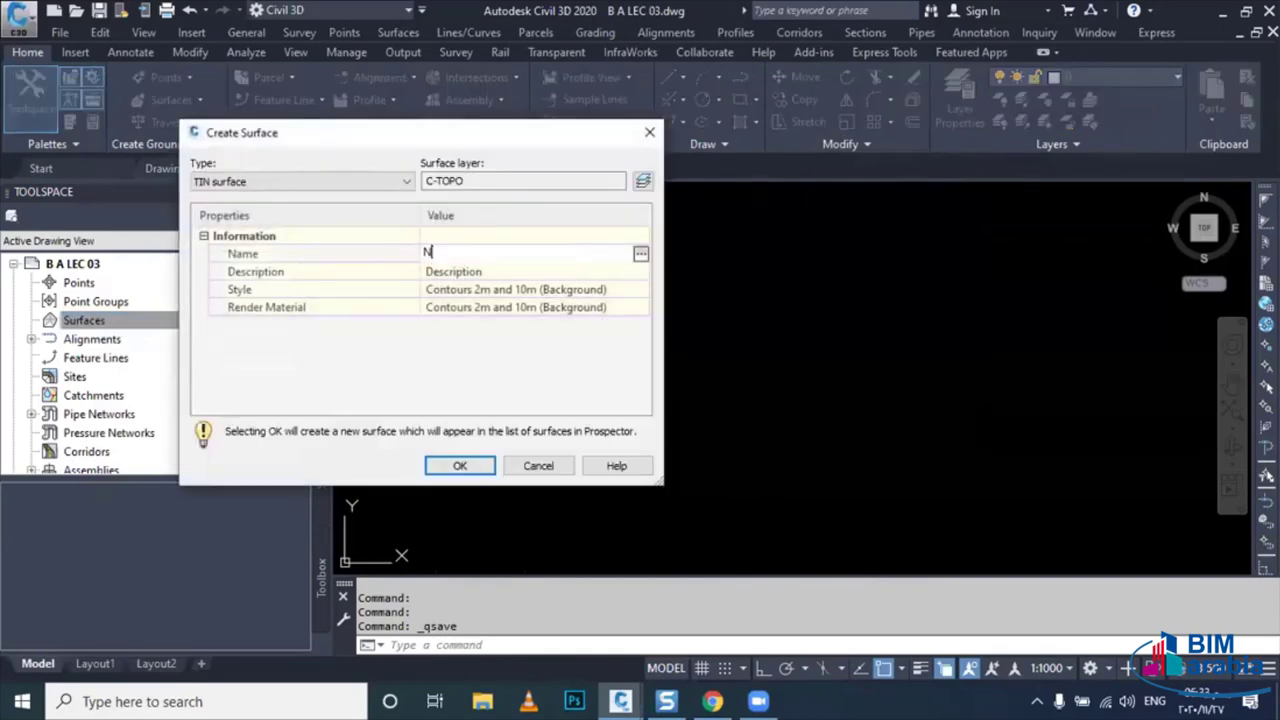
left_click(460, 465)
- Add ogl.txt as a point file to the NGL surface definition
left_click(48, 339)
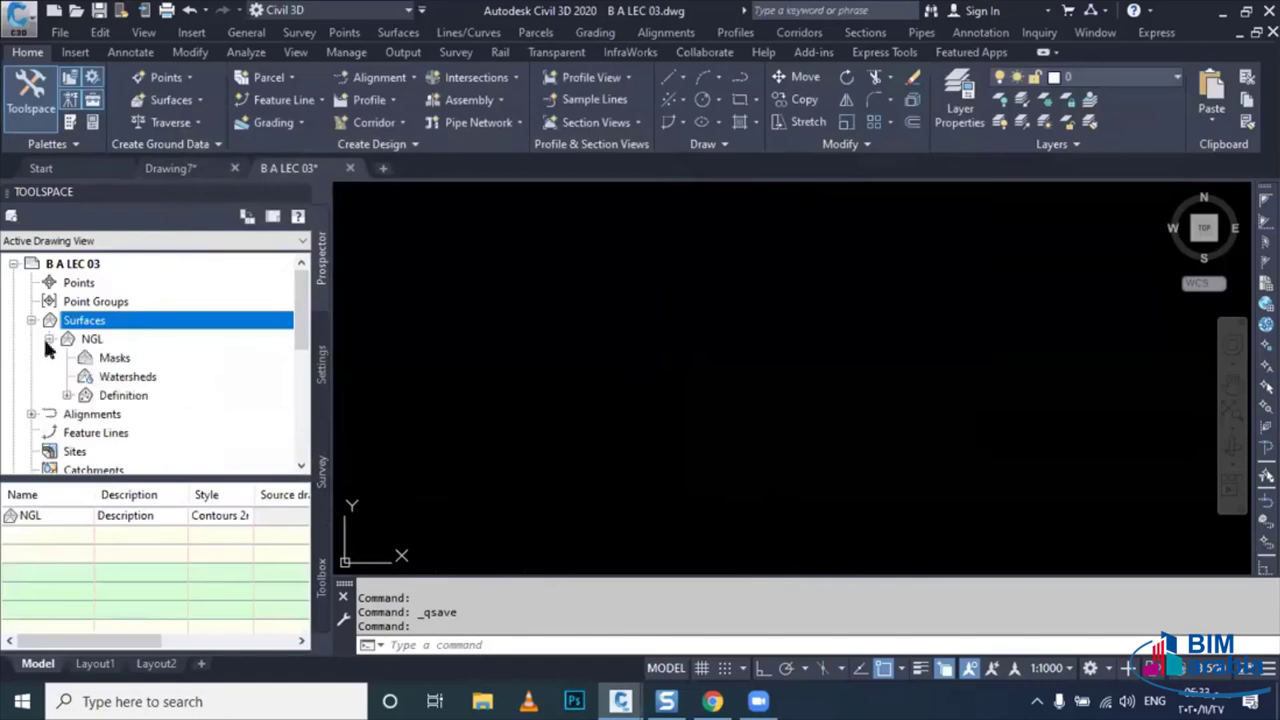
left_click(66, 396)
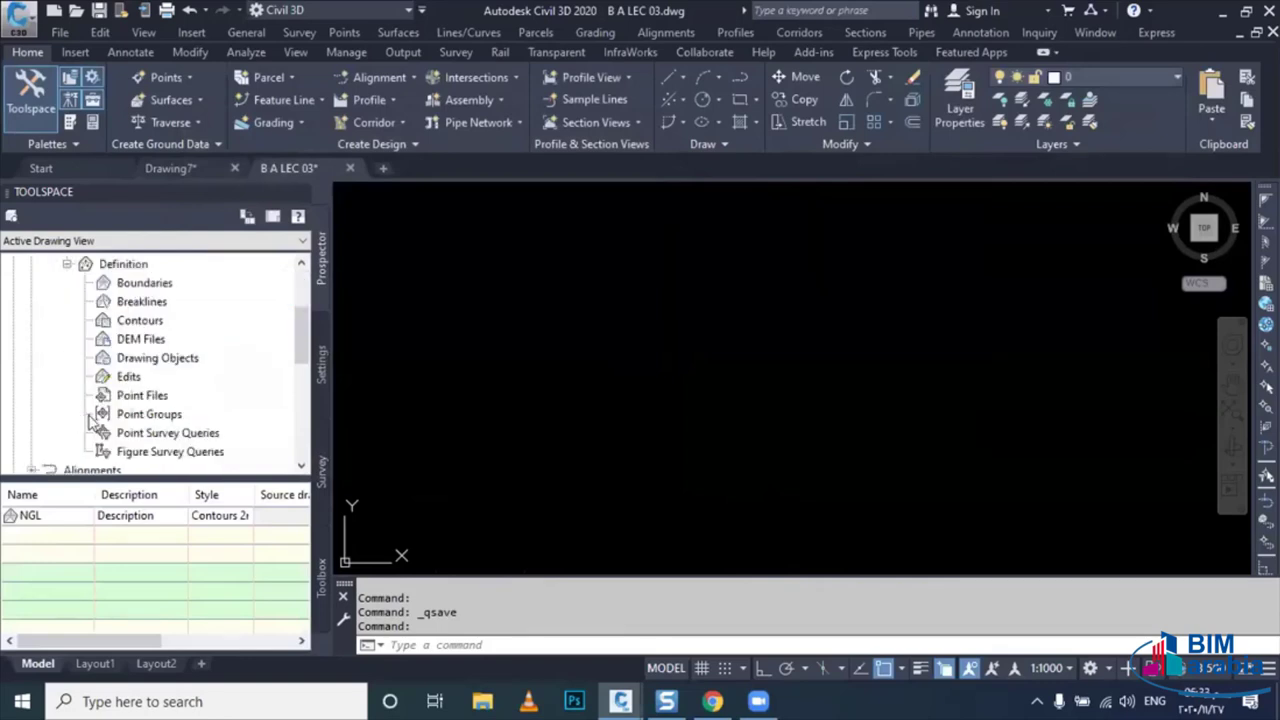
left_click(141, 397)
right_click(142, 405)
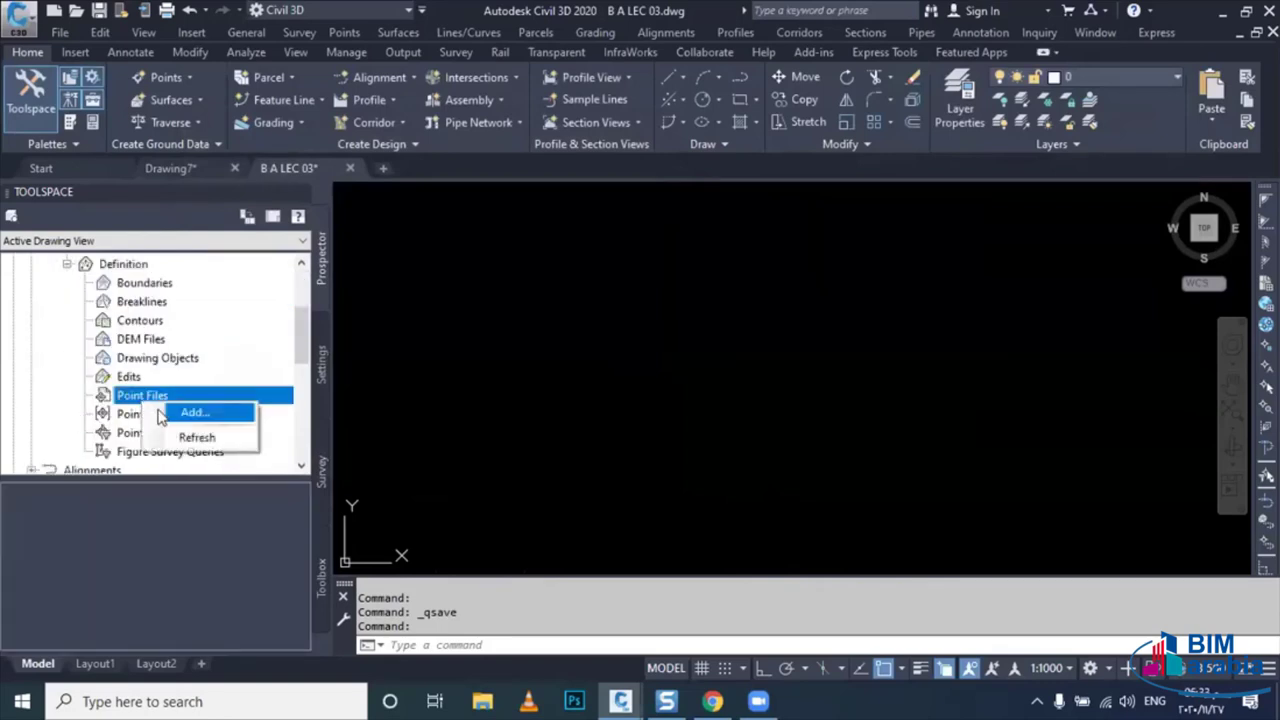
left_click(190, 411)
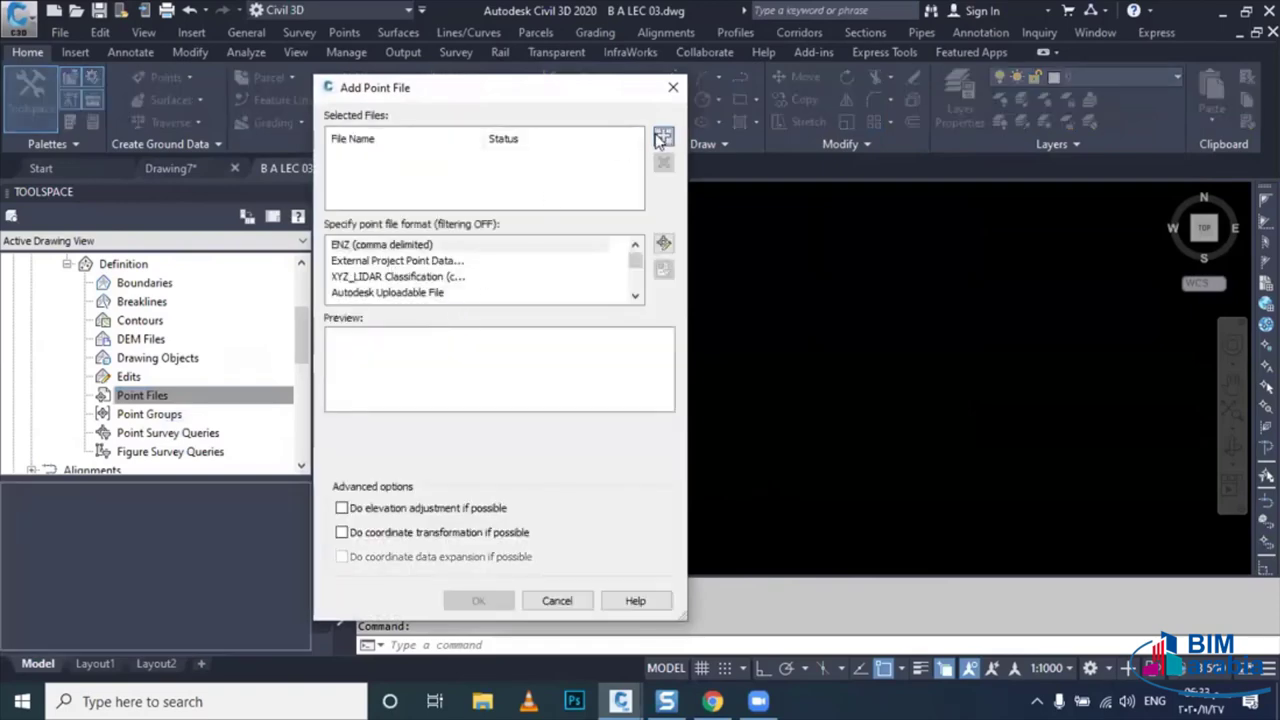
left_click(663, 137)
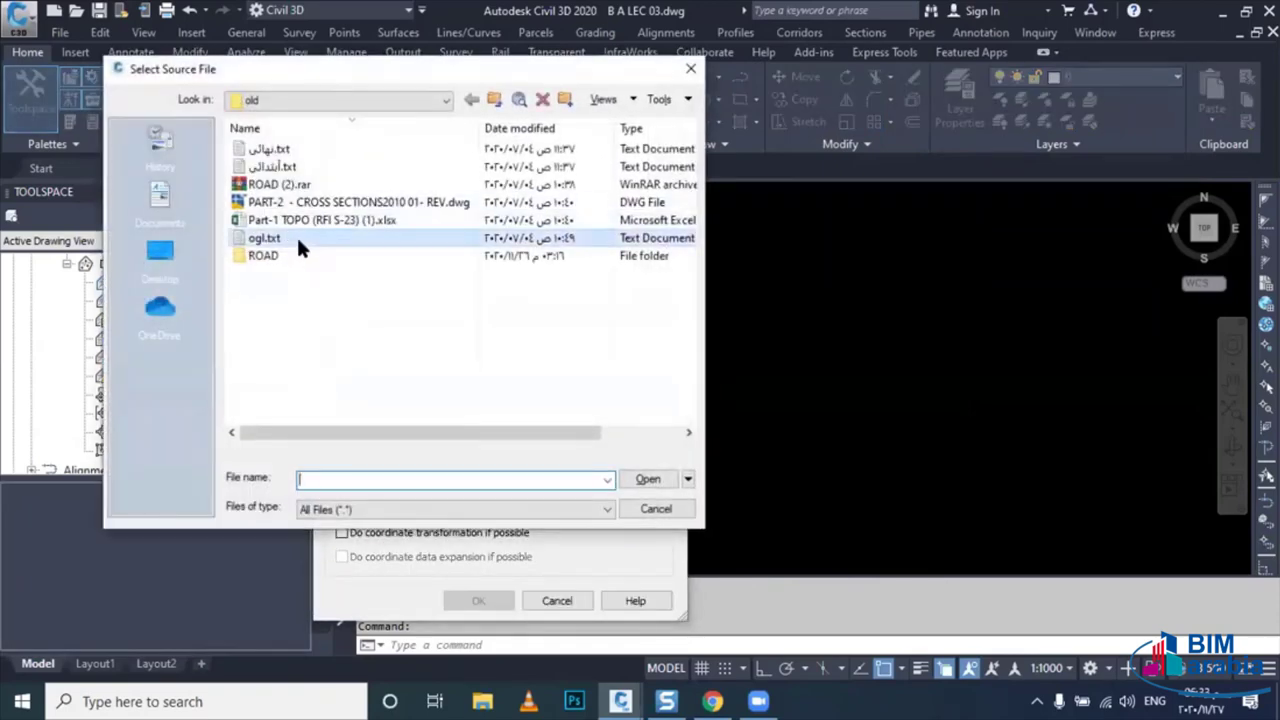
double_click(298, 240)
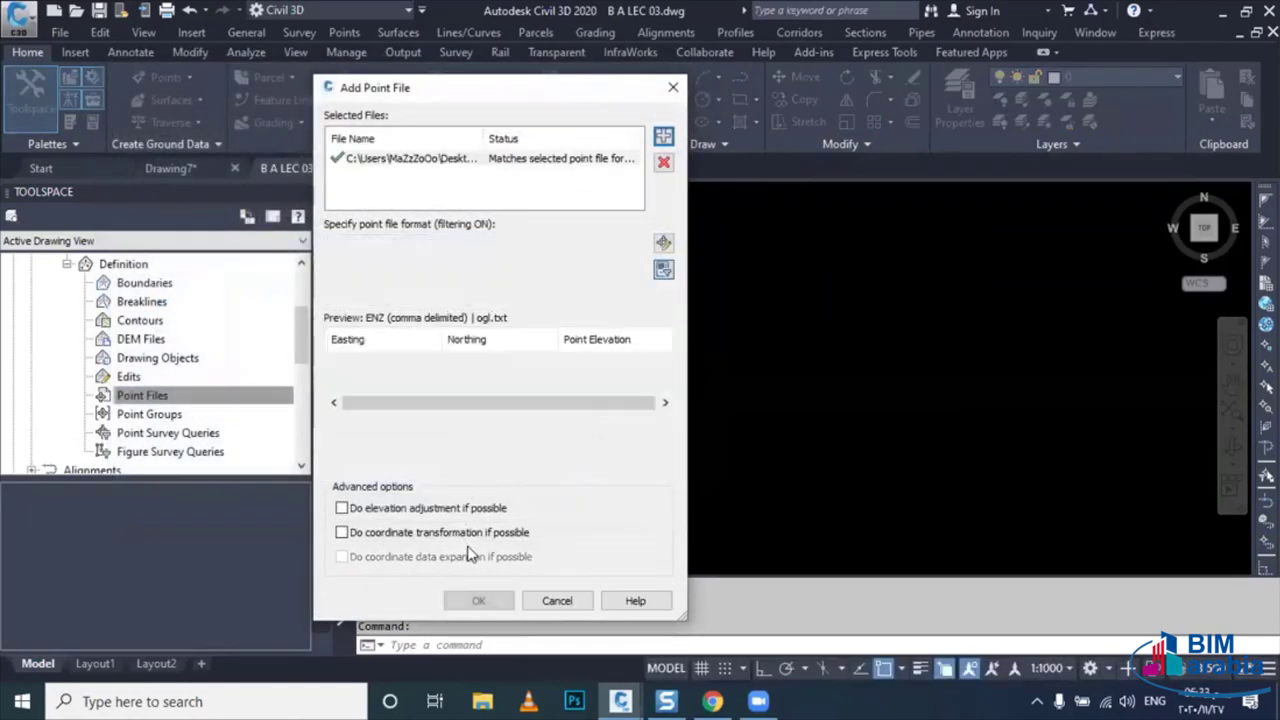
left_click(478, 601)
type("ZE")
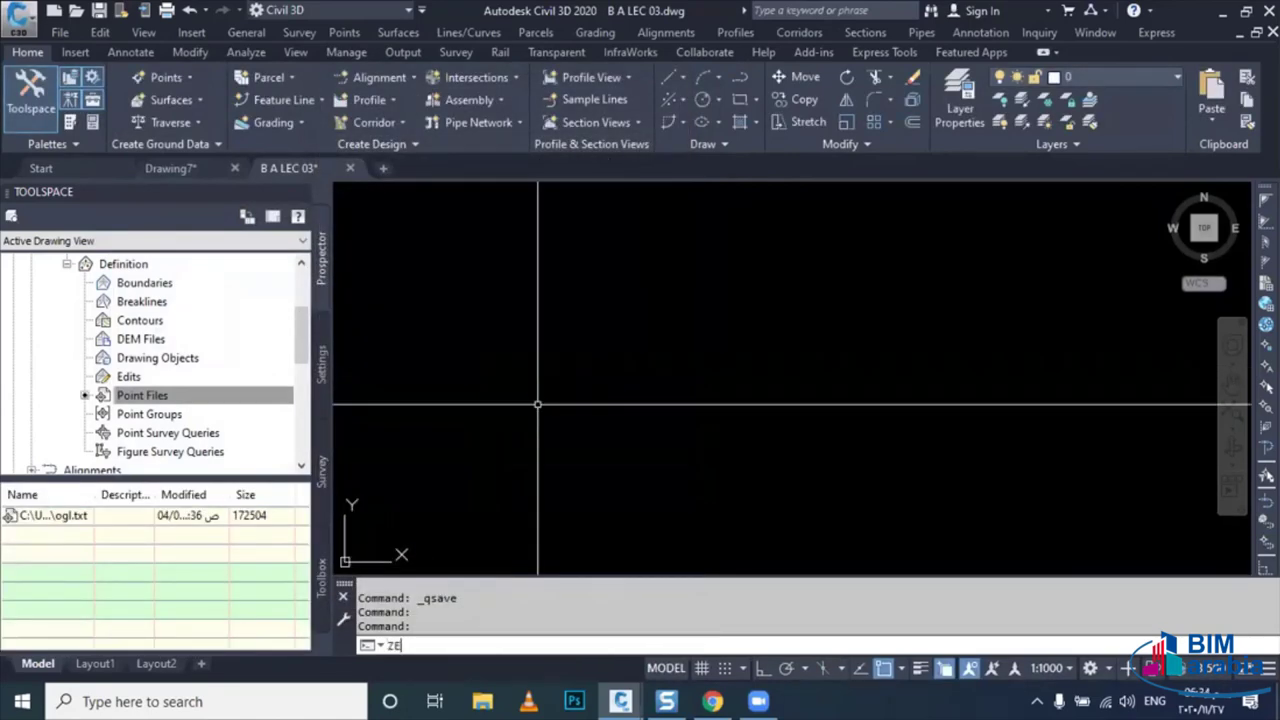
- Zoom extents to show the NGL contours, then draw a two-point road polyline across them
key("Return")
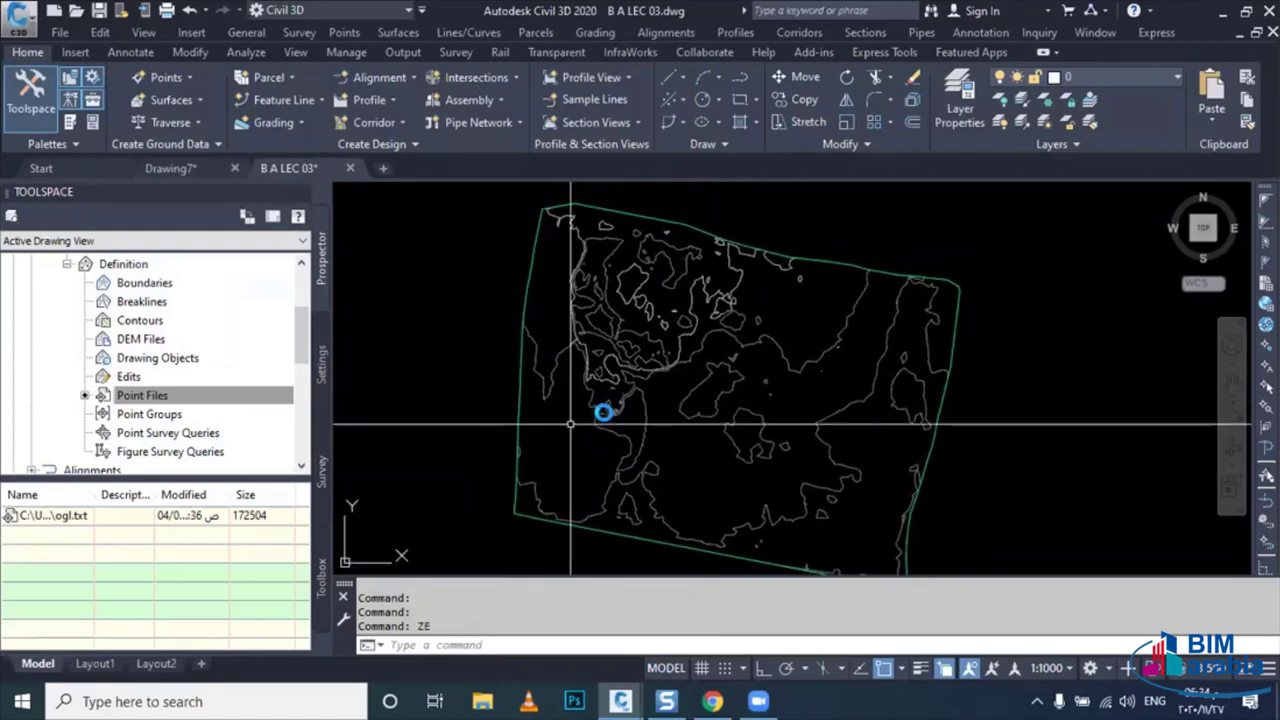
key("Escape")
type("PL")
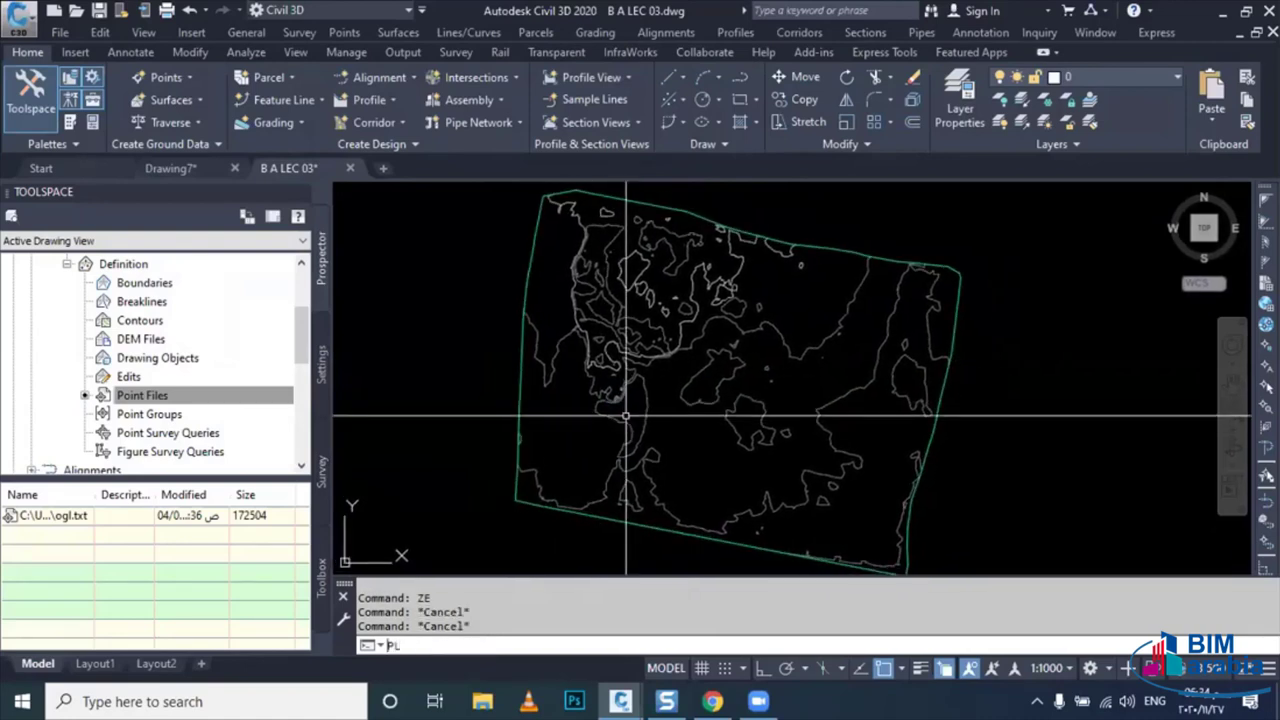
key("Return")
scroll(700, 390, "up", 3)
scroll(708, 414, "down", 2)
scroll(695, 442, "down", 3)
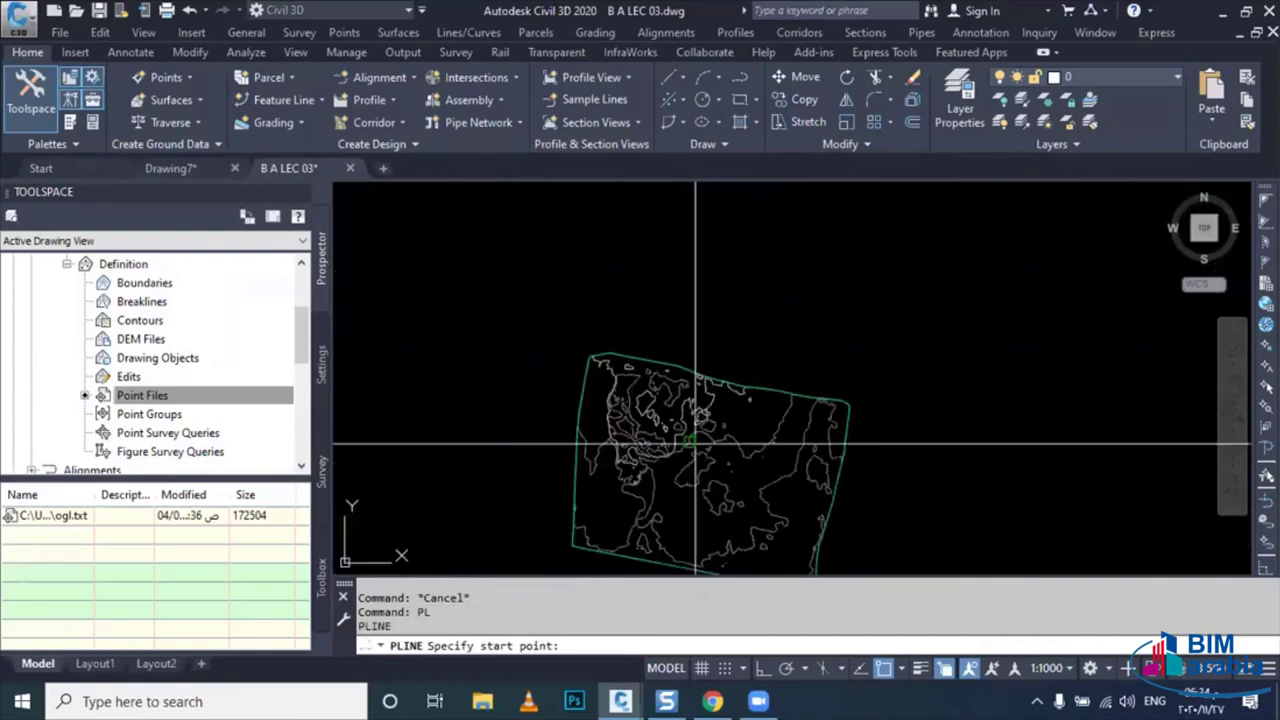
scroll(700, 430, "up", 2)
left_click(705, 400)
scroll(743, 228, "up", 2)
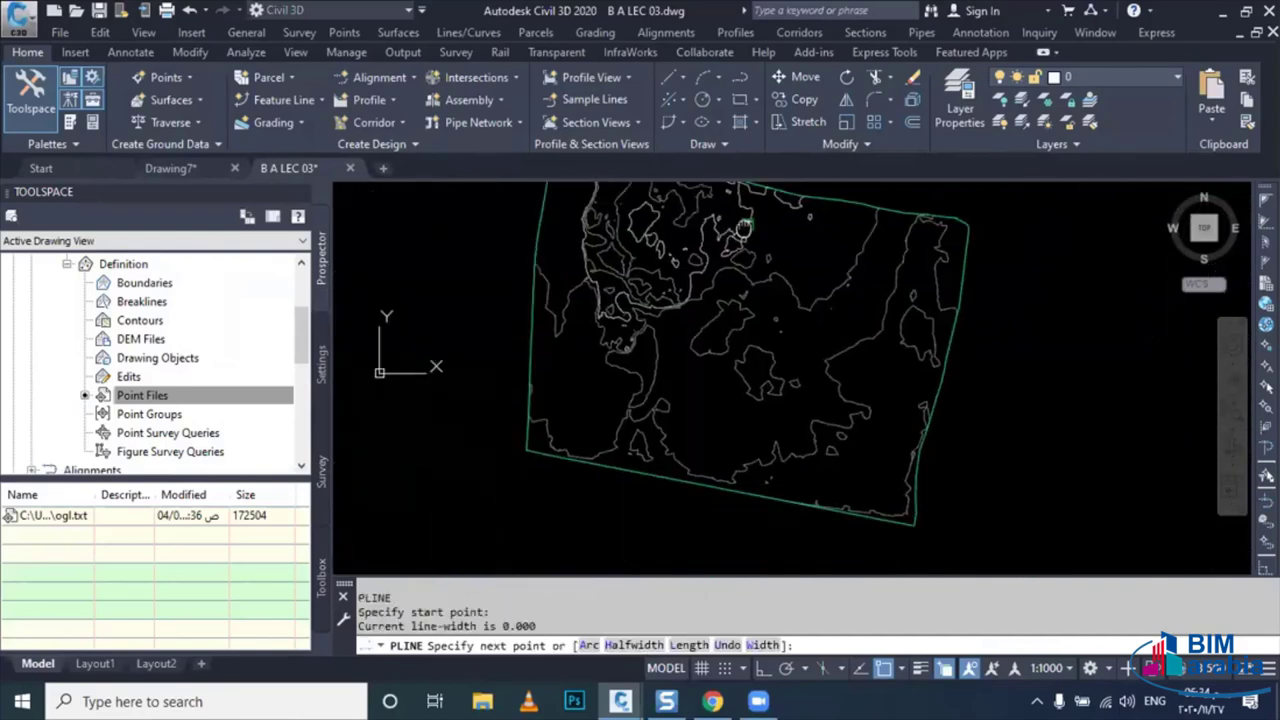
left_click(745, 226)
key("Escape")
middle_click_drag(710, 395, 697, 412)
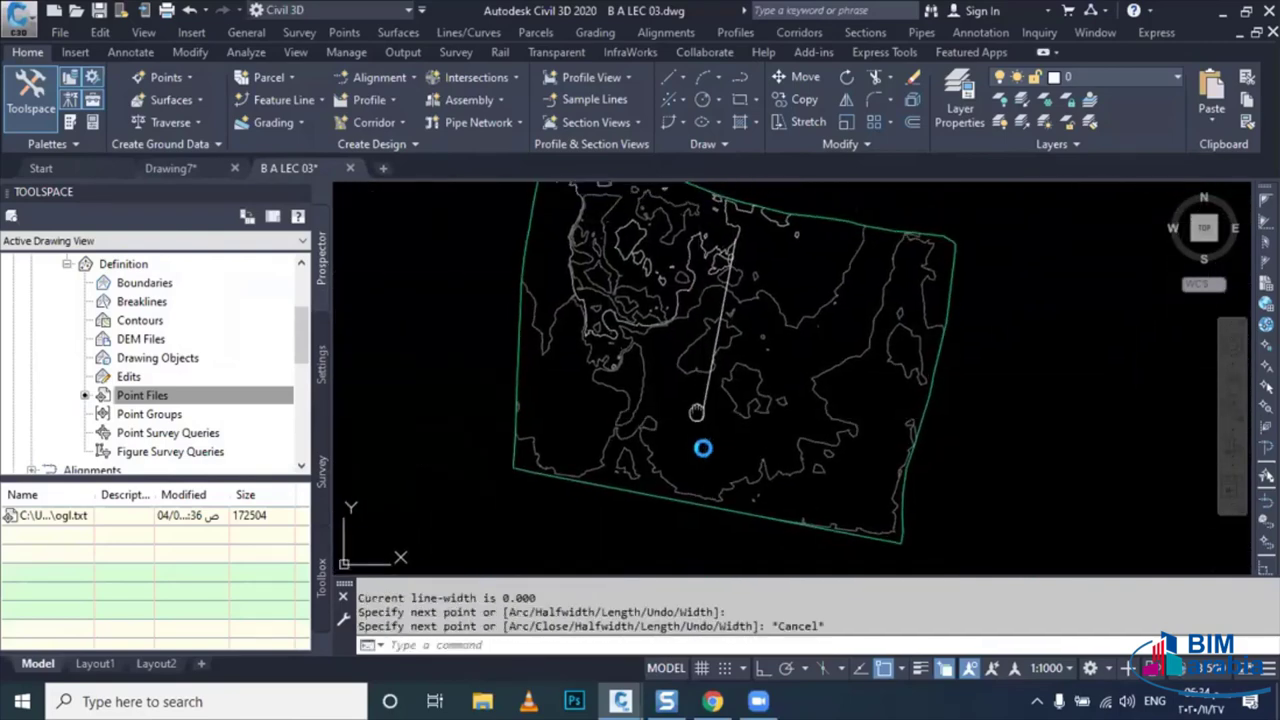
scroll(705, 430, "up", 2)
scroll(706, 434, "up", 2)
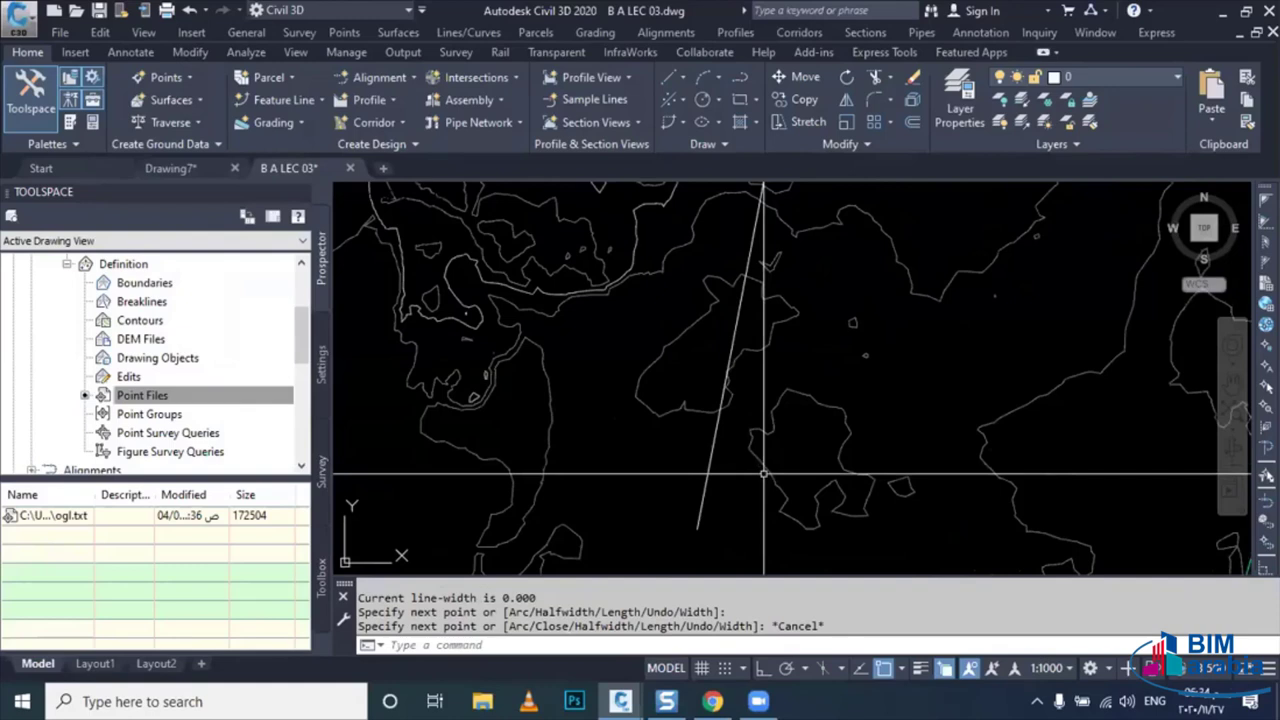
type("O")
- Offset the road line by 4 to create a parallel copy
key("Return")
type("4")
key("Return")
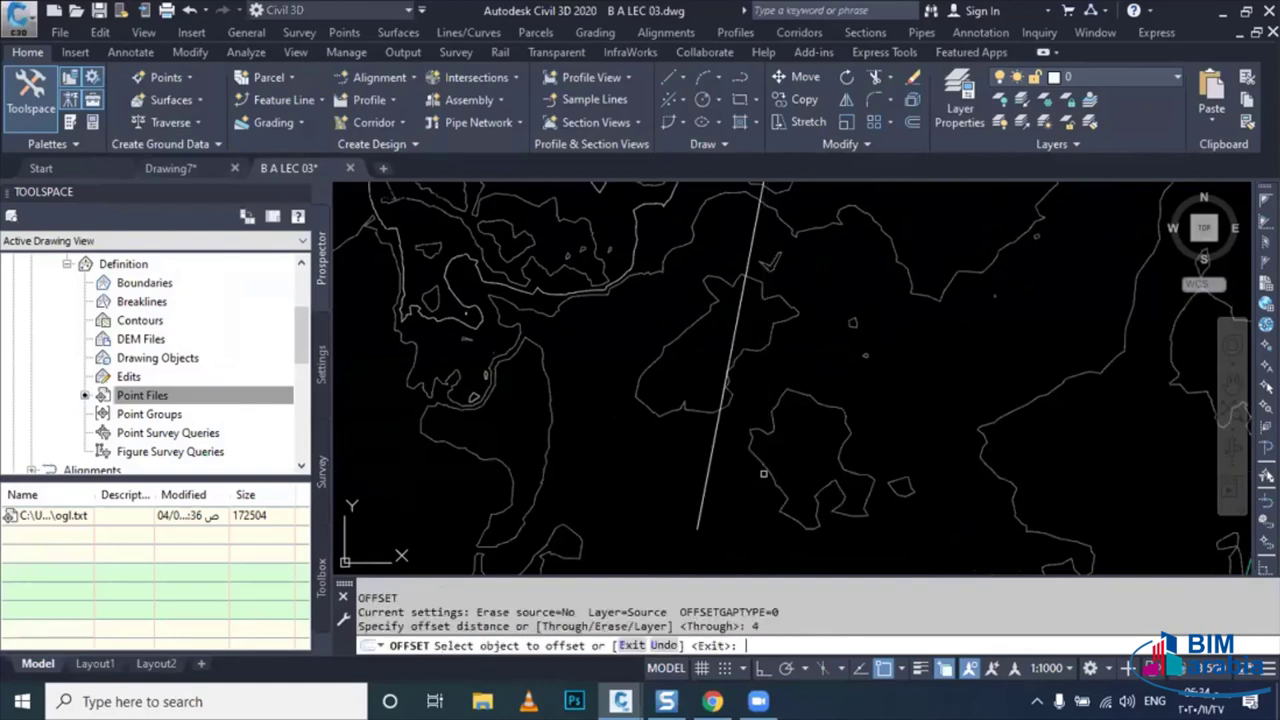
left_click(716, 451)
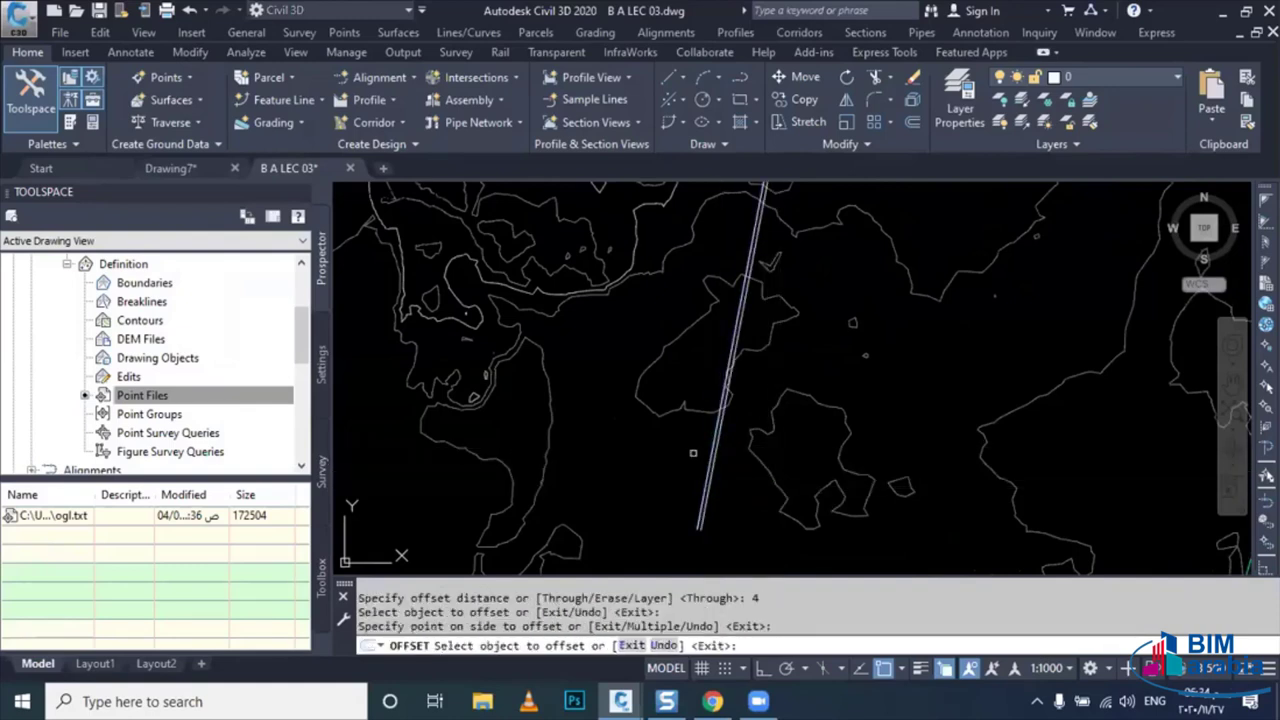
scroll(717, 465, "up", 3)
left_click(705, 466)
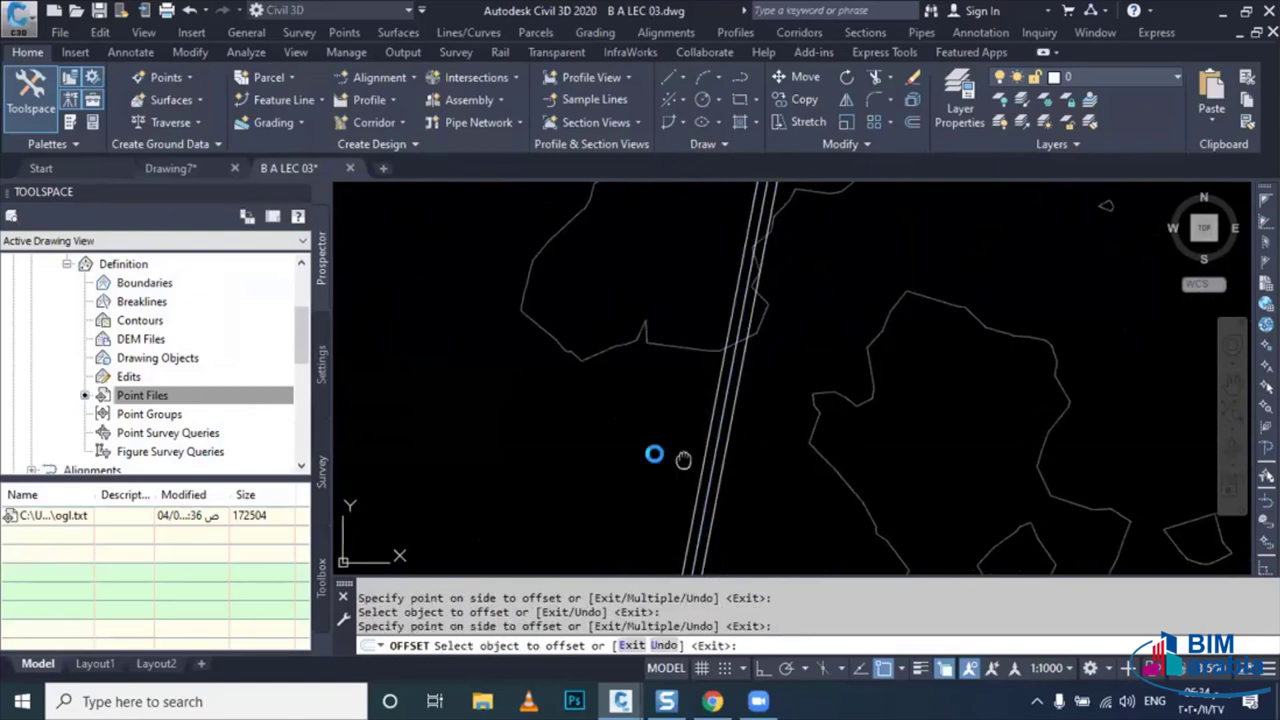
middle_click_drag(740, 482, 679, 469)
key("Escape")
- Offset road lines by 7.2 to add more parallel copies to the bundle
key("Return")
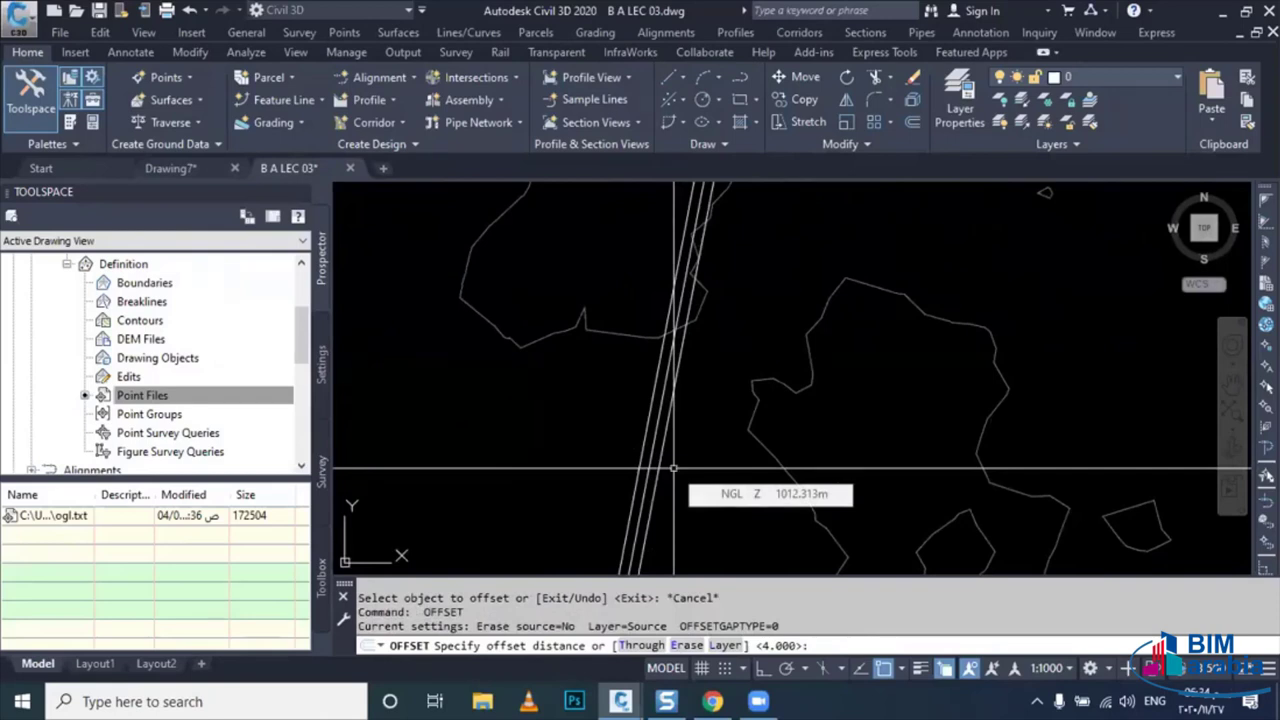
key("Escape")
key("Return")
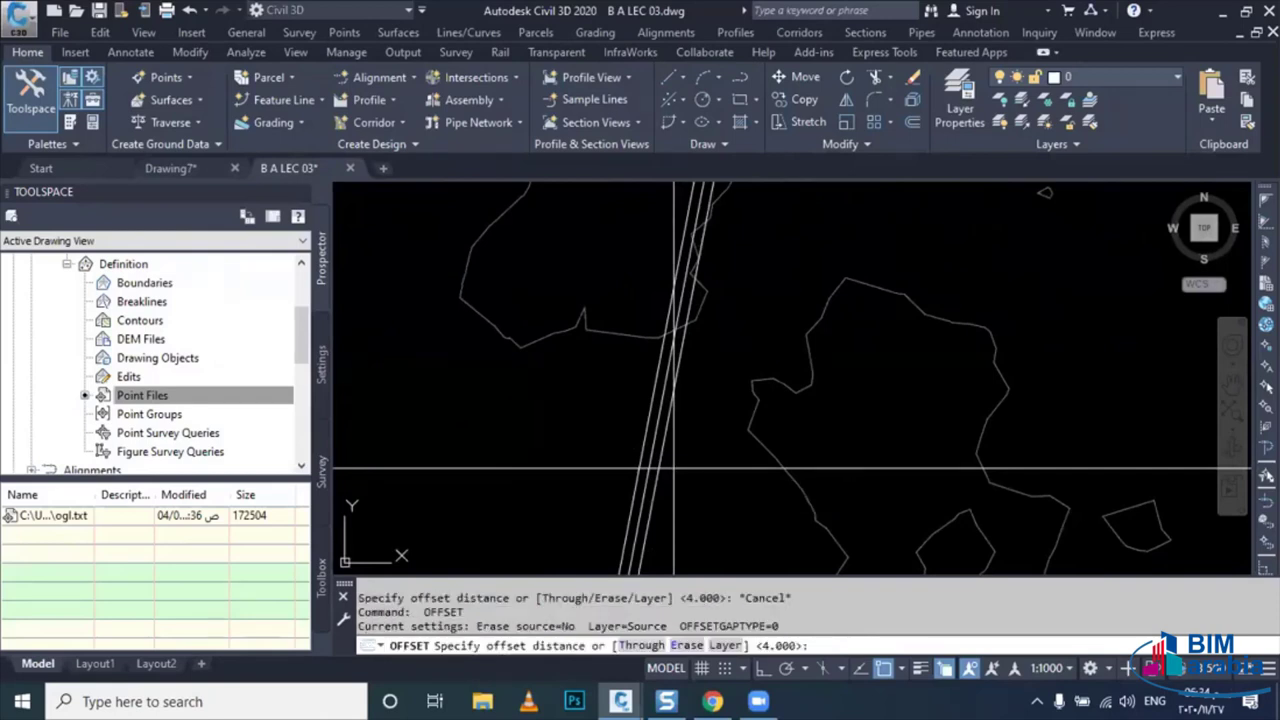
type("7.2")
key("Return")
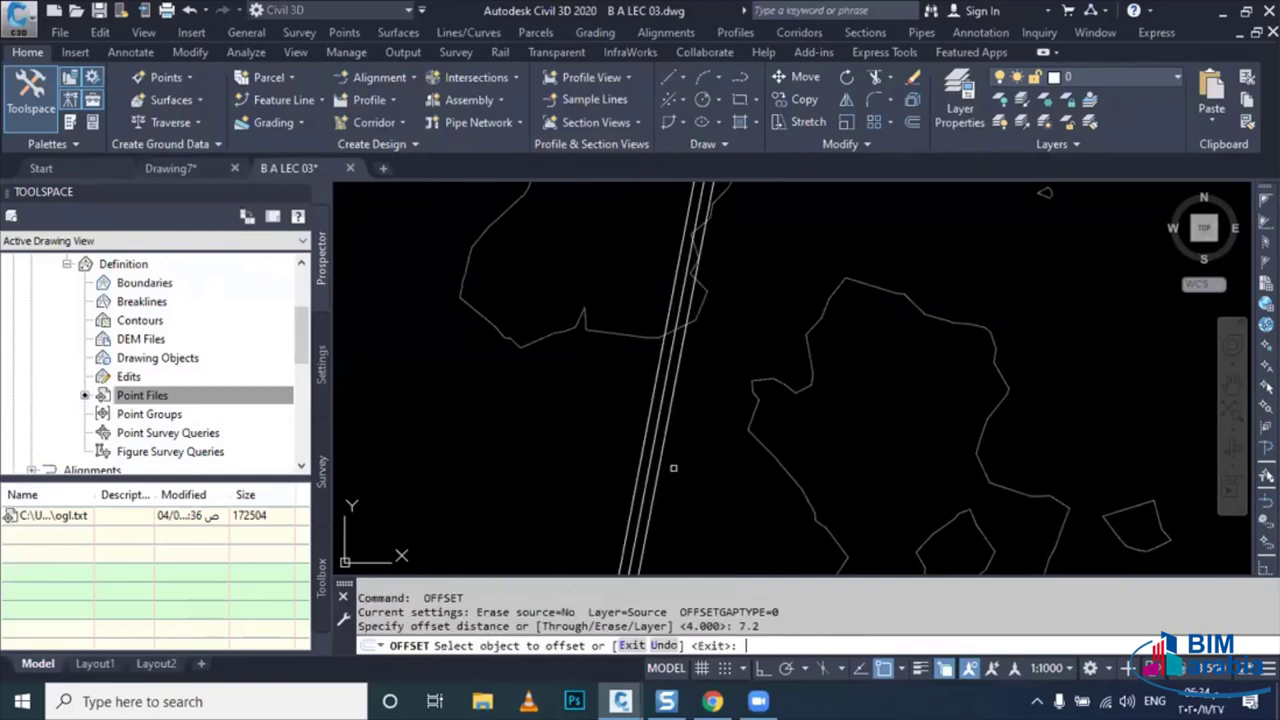
left_click(667, 455)
left_click(678, 457)
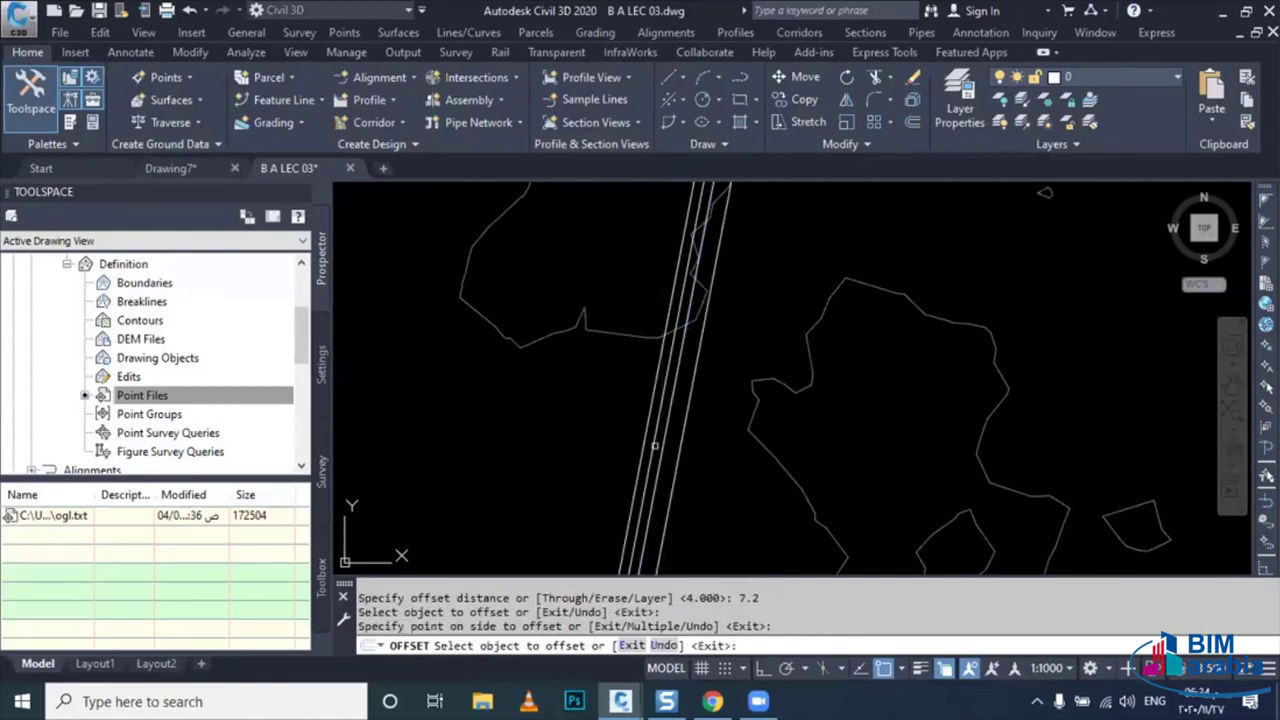
left_click(646, 436)
left_click(409, 428)
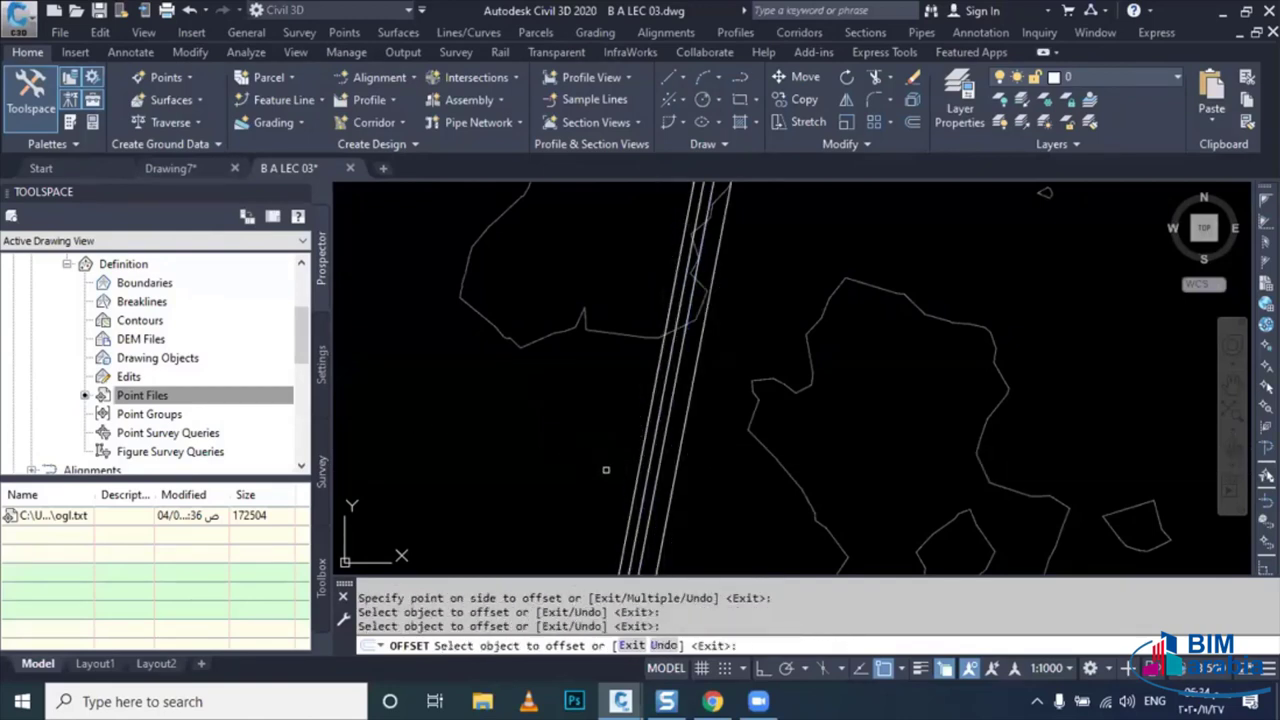
left_click(640, 466)
left_click(545, 445)
middle_click_drag(555, 443, 523, 443)
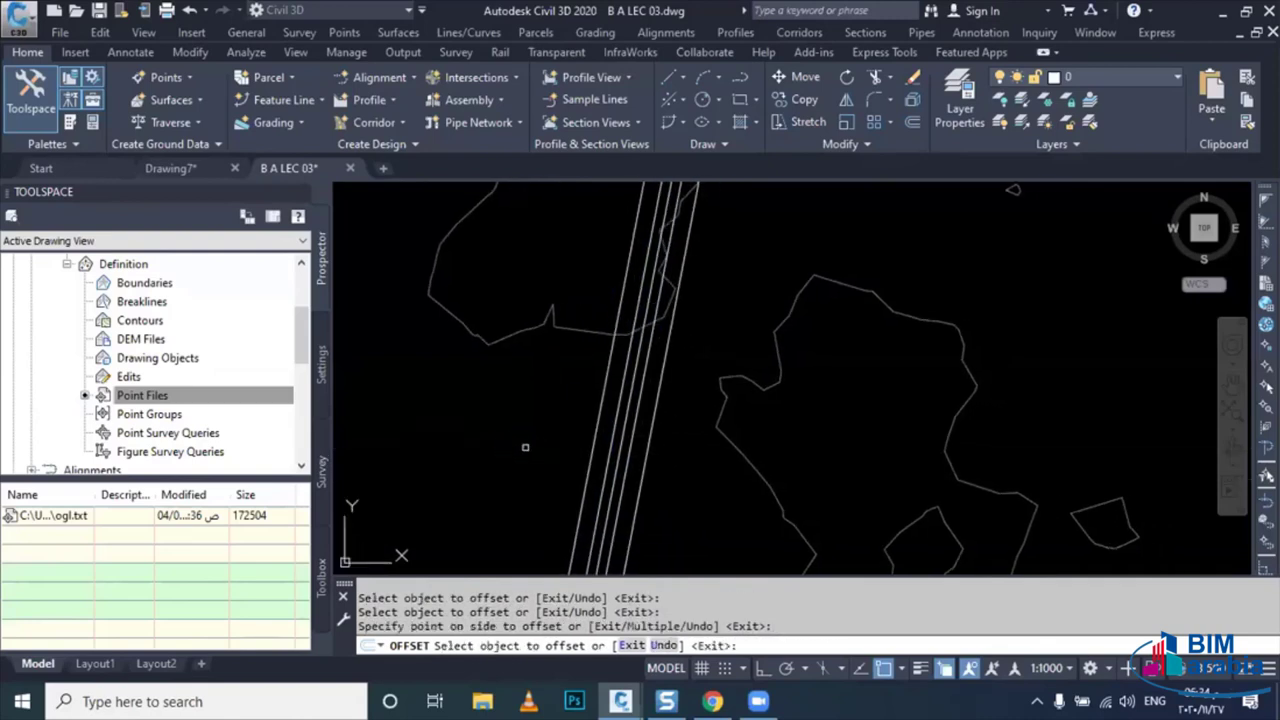
key("Escape")
- Offset the leftmost line 5 to the left and the rightmost line 5 to the right
type("o")
key("Return")
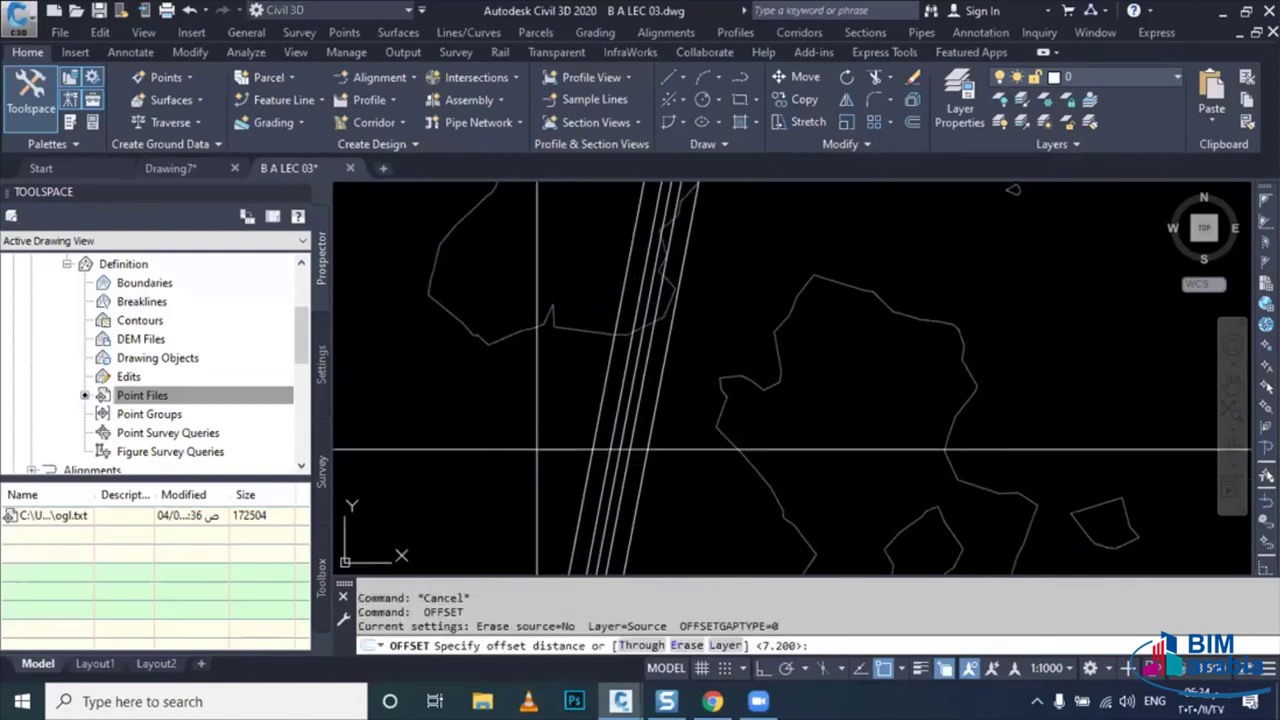
key("Return")
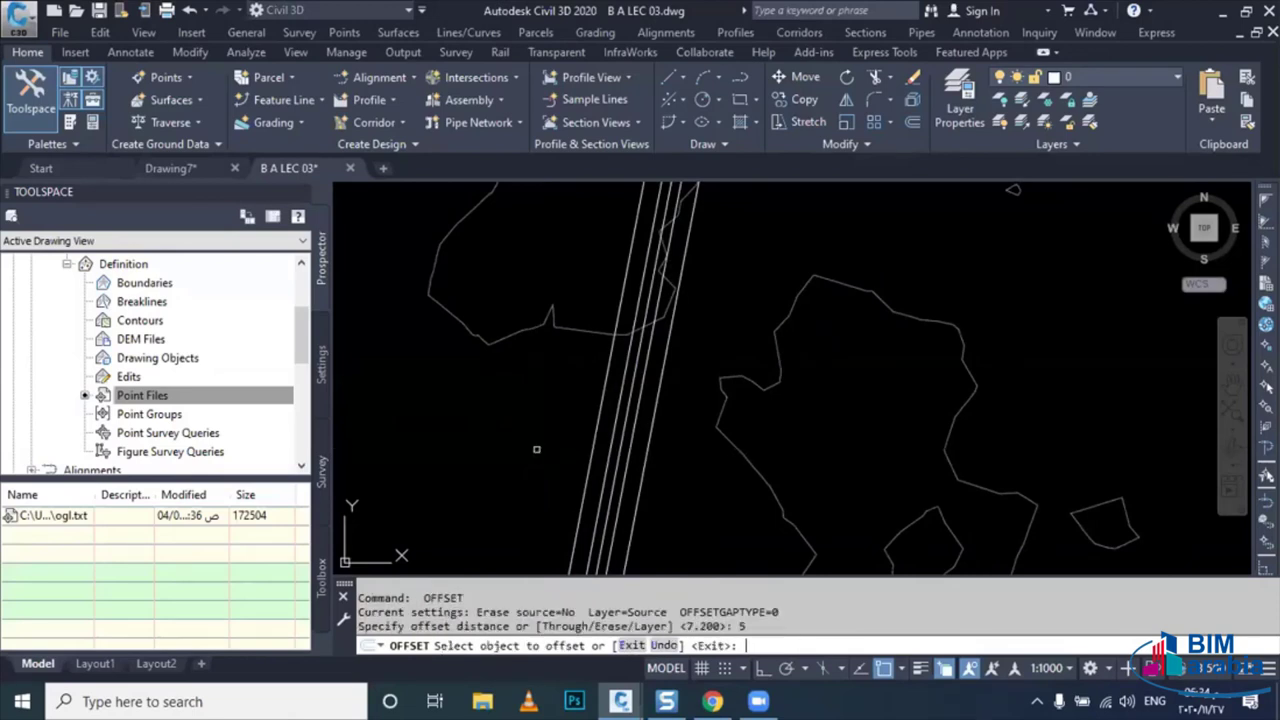
left_click(601, 421)
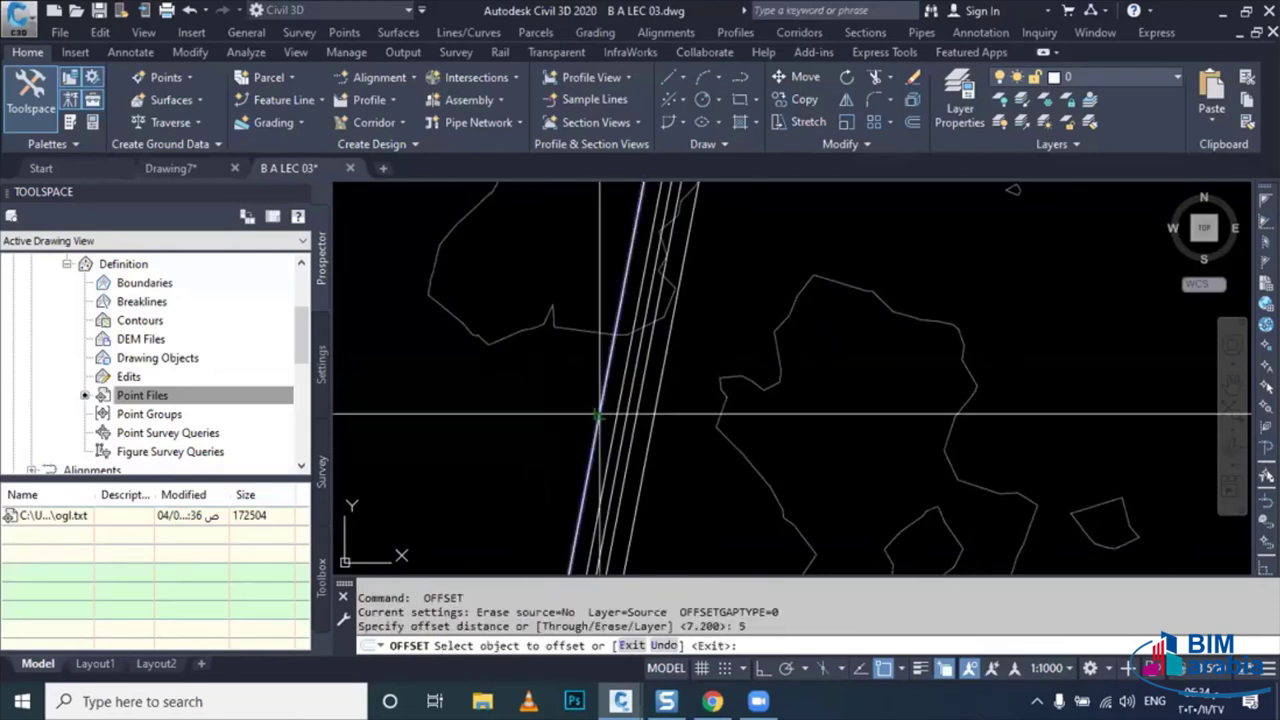
left_click(473, 389)
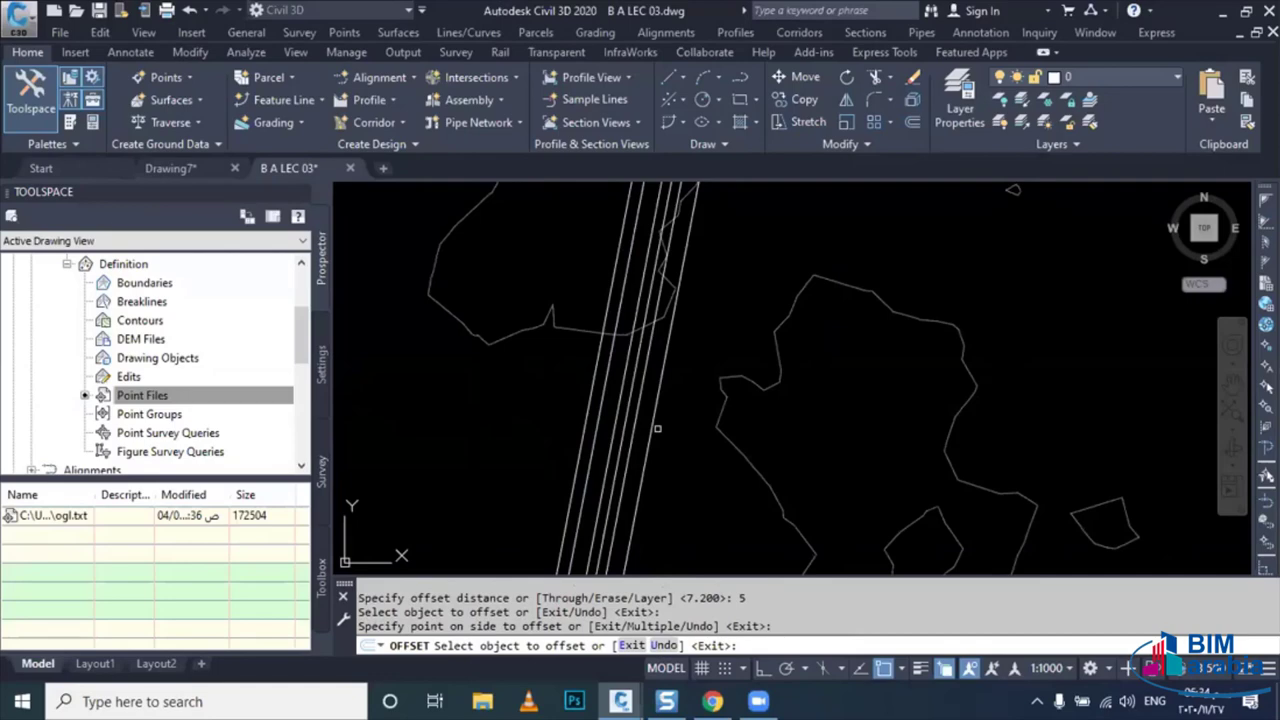
left_click(657, 428)
left_click(733, 436)
scroll(733, 436, "down", 3)
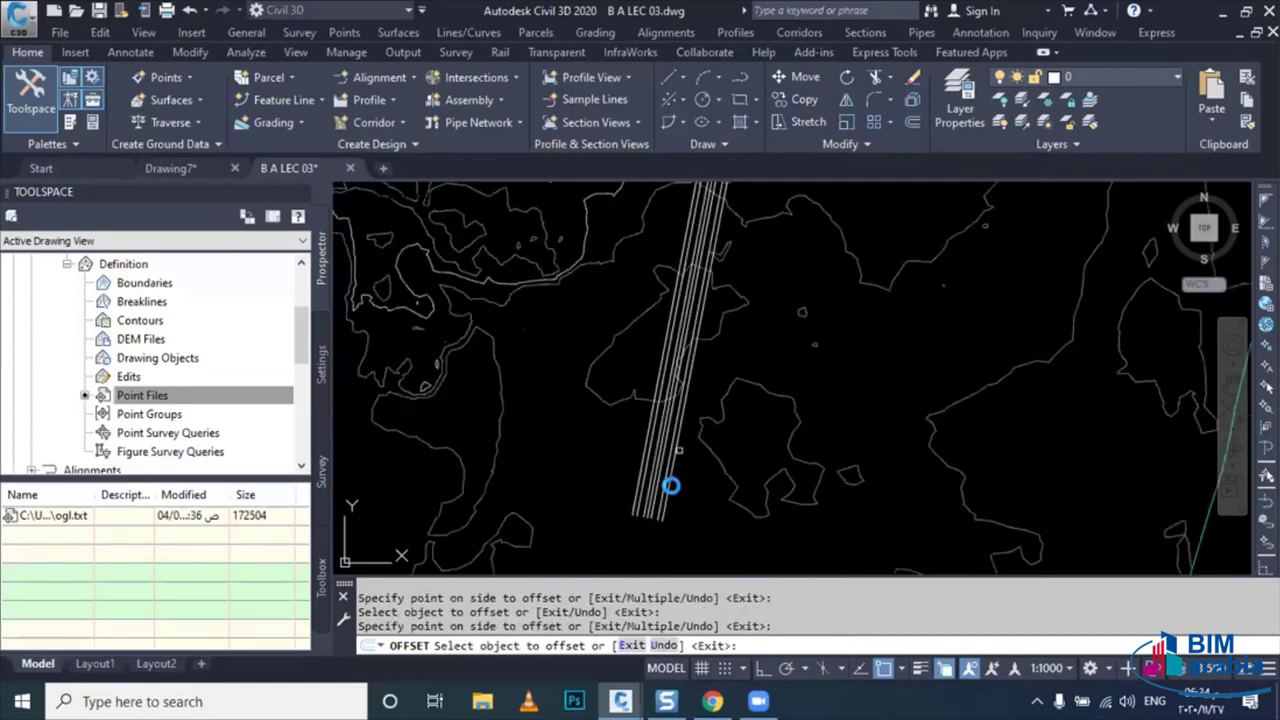
scroll(671, 486, "down", 3)
key("Escape")
- Window-select all seven road lines
middle_click_drag(590, 530, 577, 463)
scroll(577, 463, "up", 3)
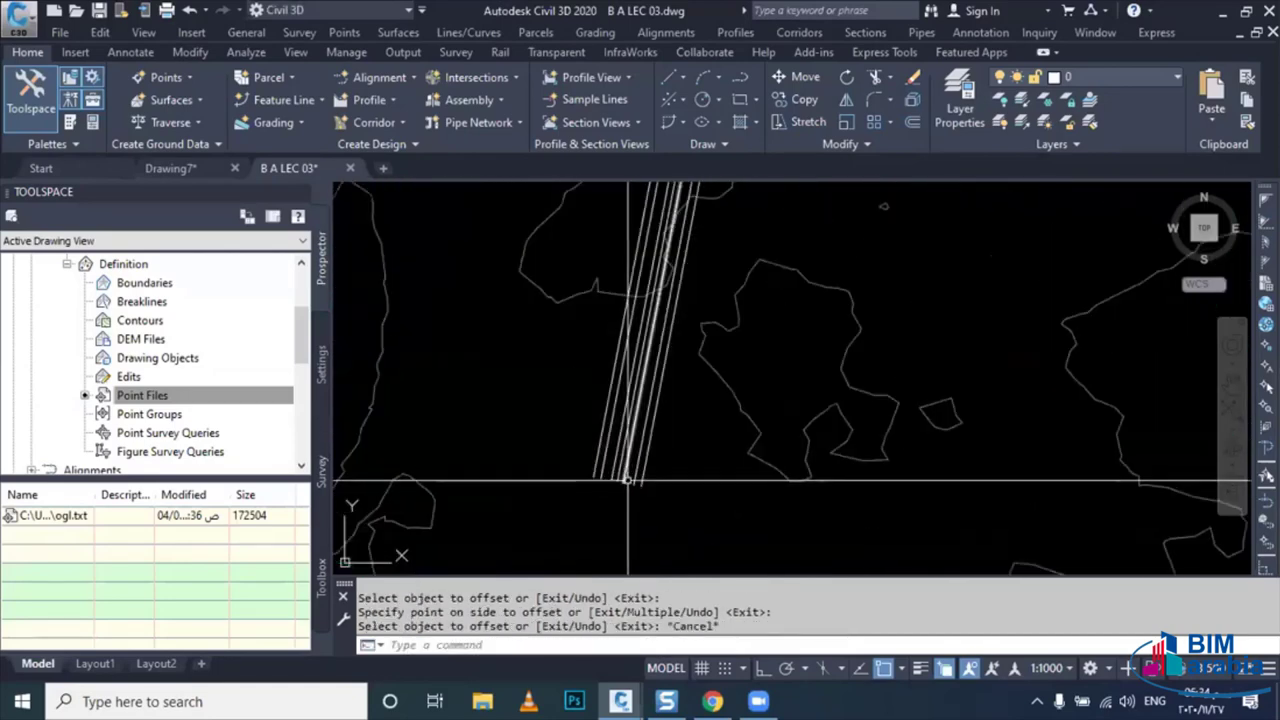
left_click(680, 450)
left_click(555, 466)
- Copy the seven road lines to the left of the original bundle
type("c")
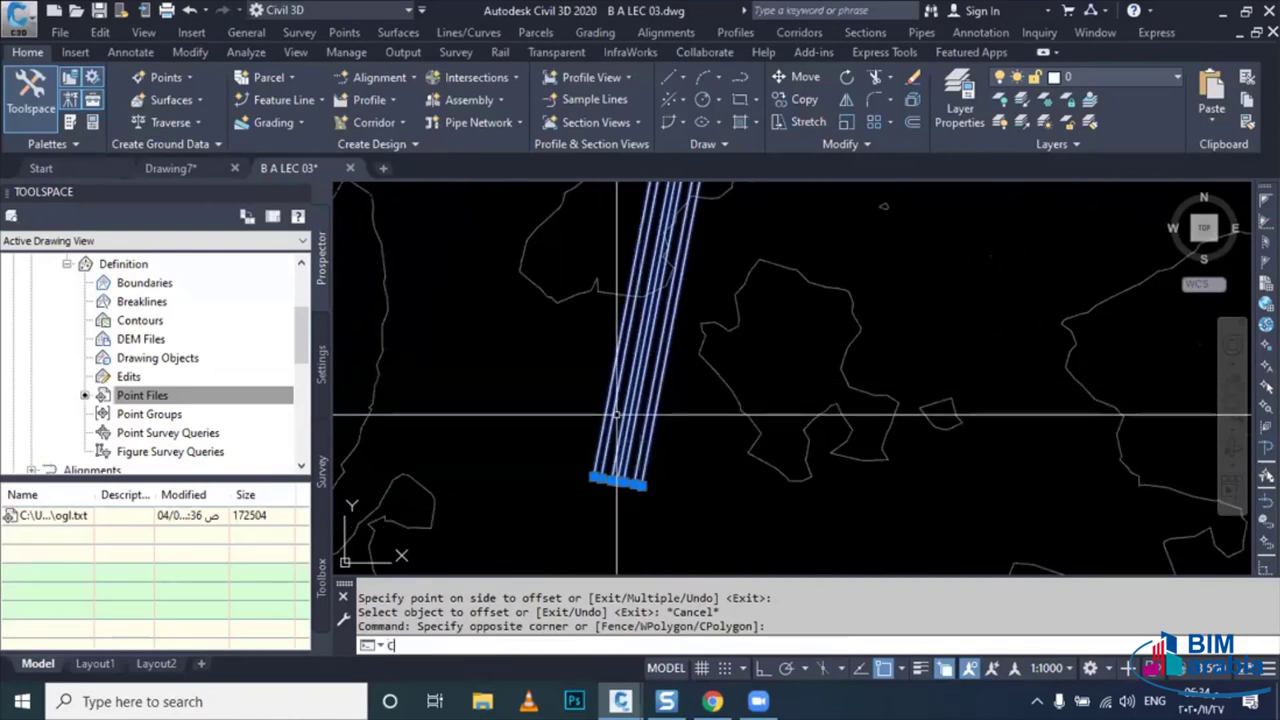
key("Return")
left_click(570, 421)
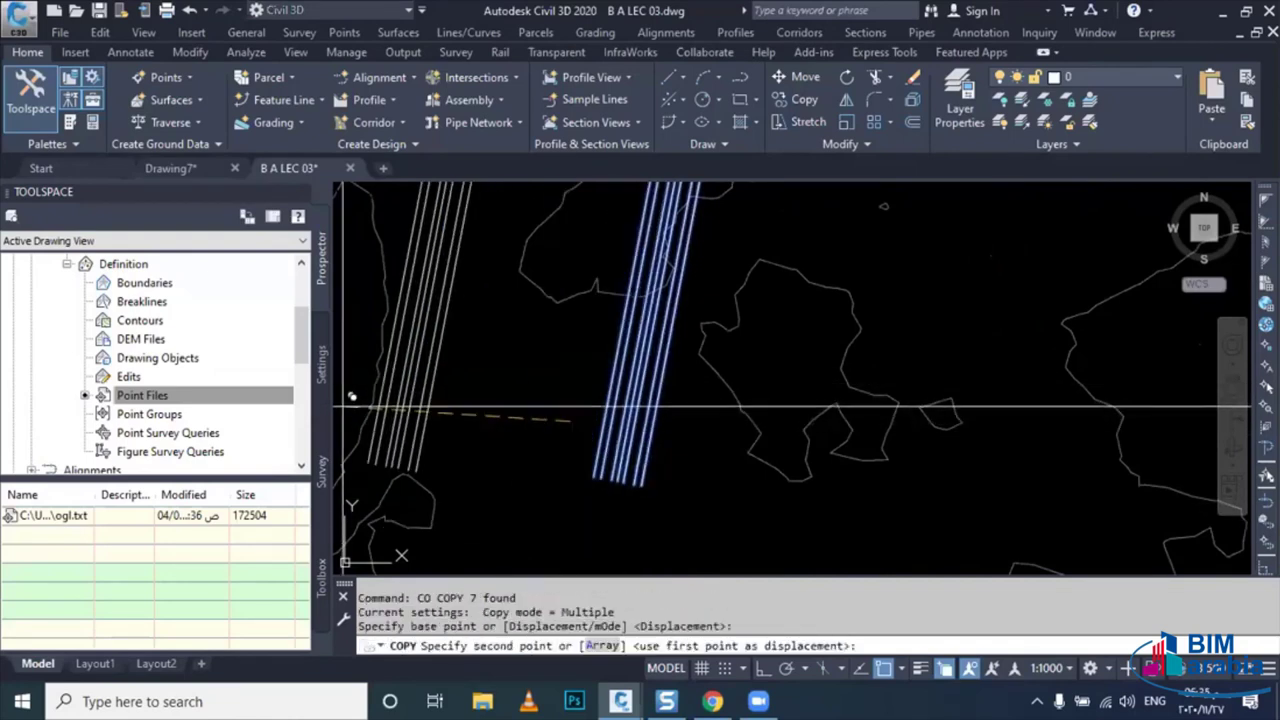
left_click(342, 408)
key("Escape")
middle_click_drag(470, 445, 545, 430)
- Select the copied lines and rotate them 90 degrees about a base point
left_click(557, 322)
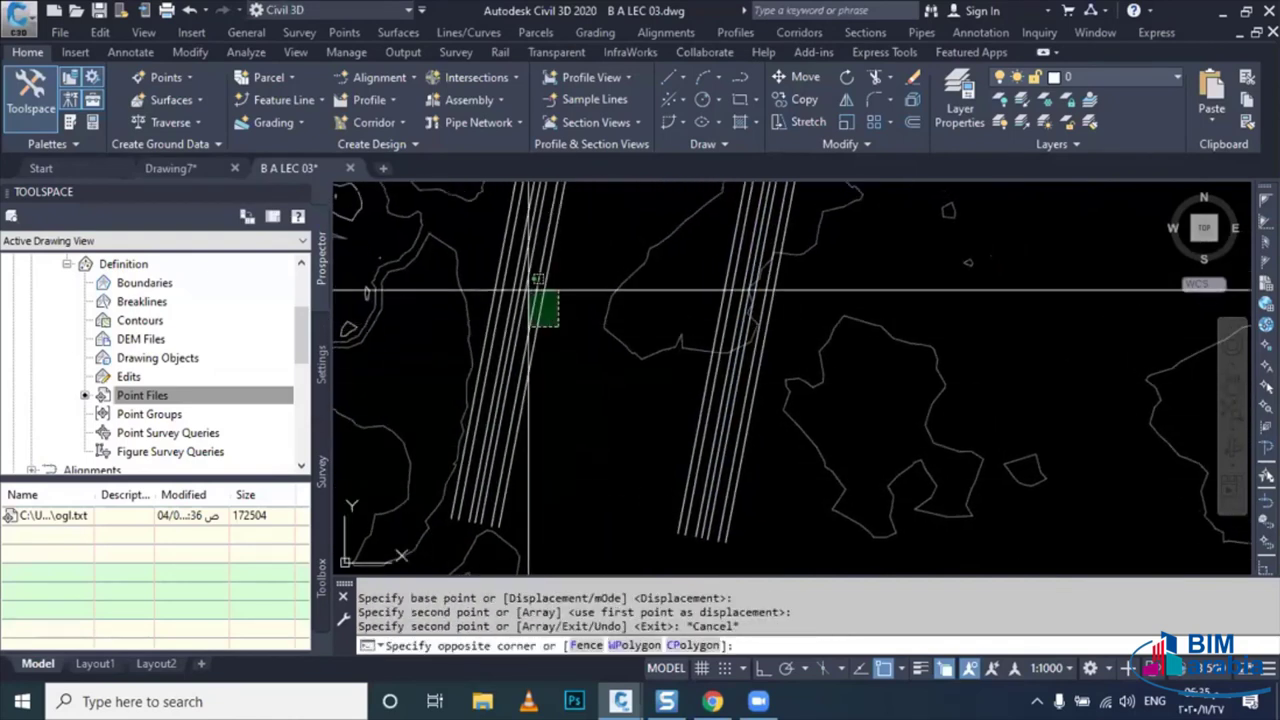
left_click(488, 255)
middle_click_drag(488, 255, 510, 350)
type("R")
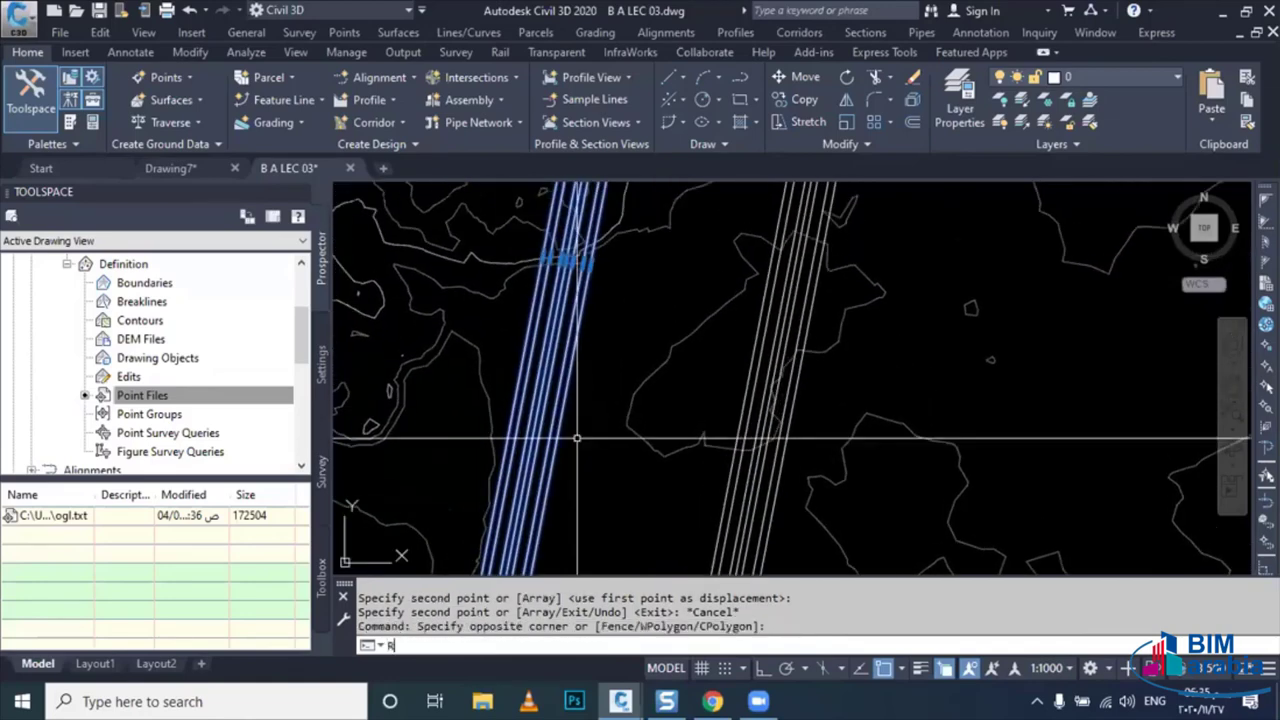
type("o")
key("Return")
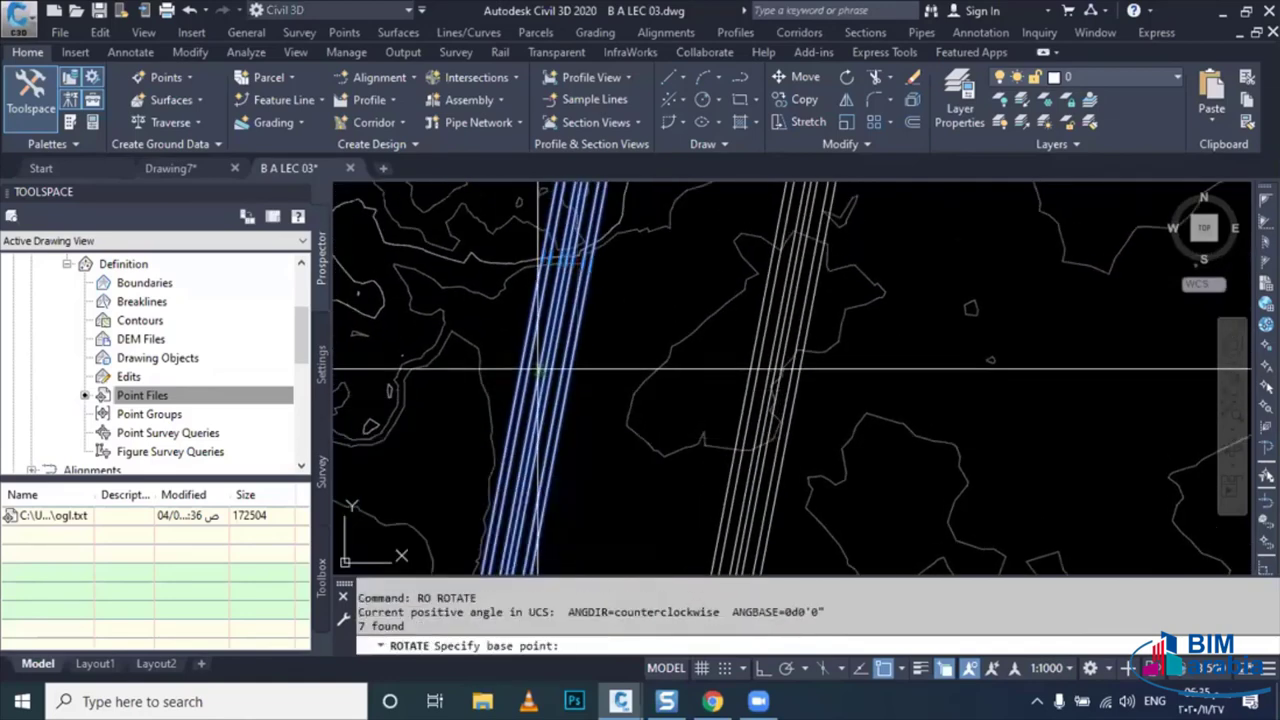
scroll(540, 365, "up", 2)
scroll(548, 352, "up", 1)
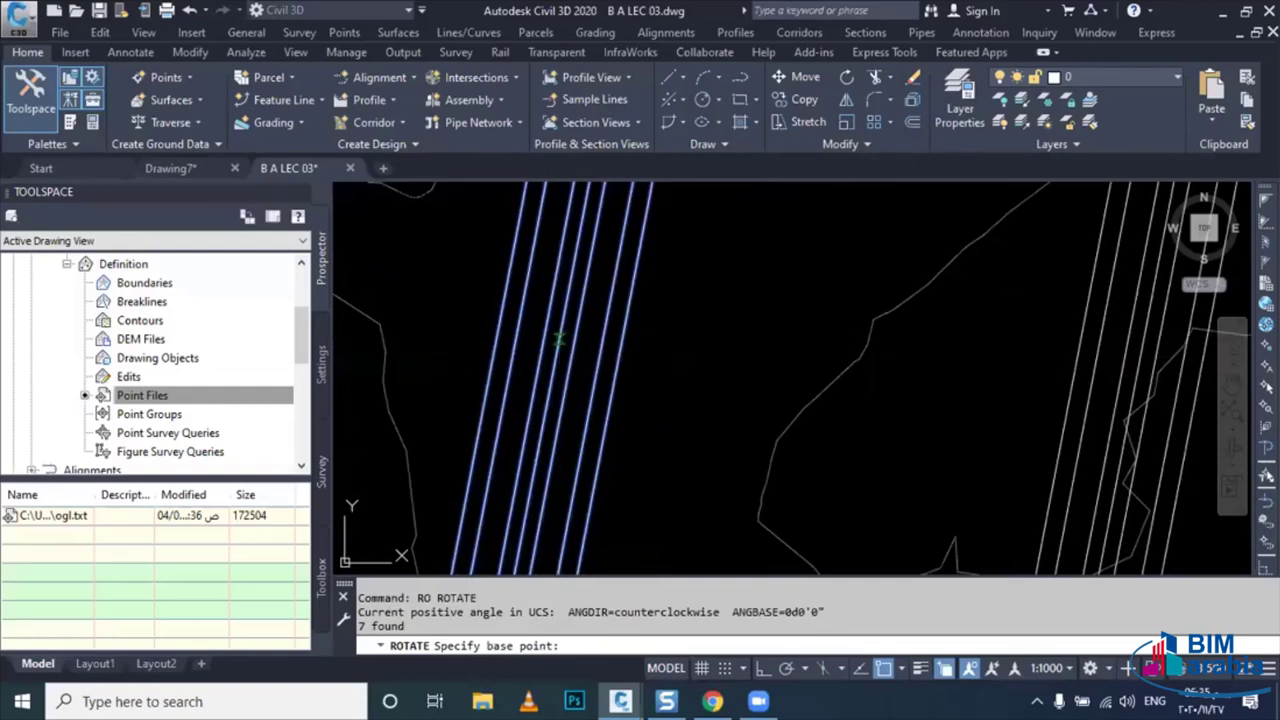
left_click(558, 340)
type("90")
key("Return")
scroll(590, 350, "down", 2)
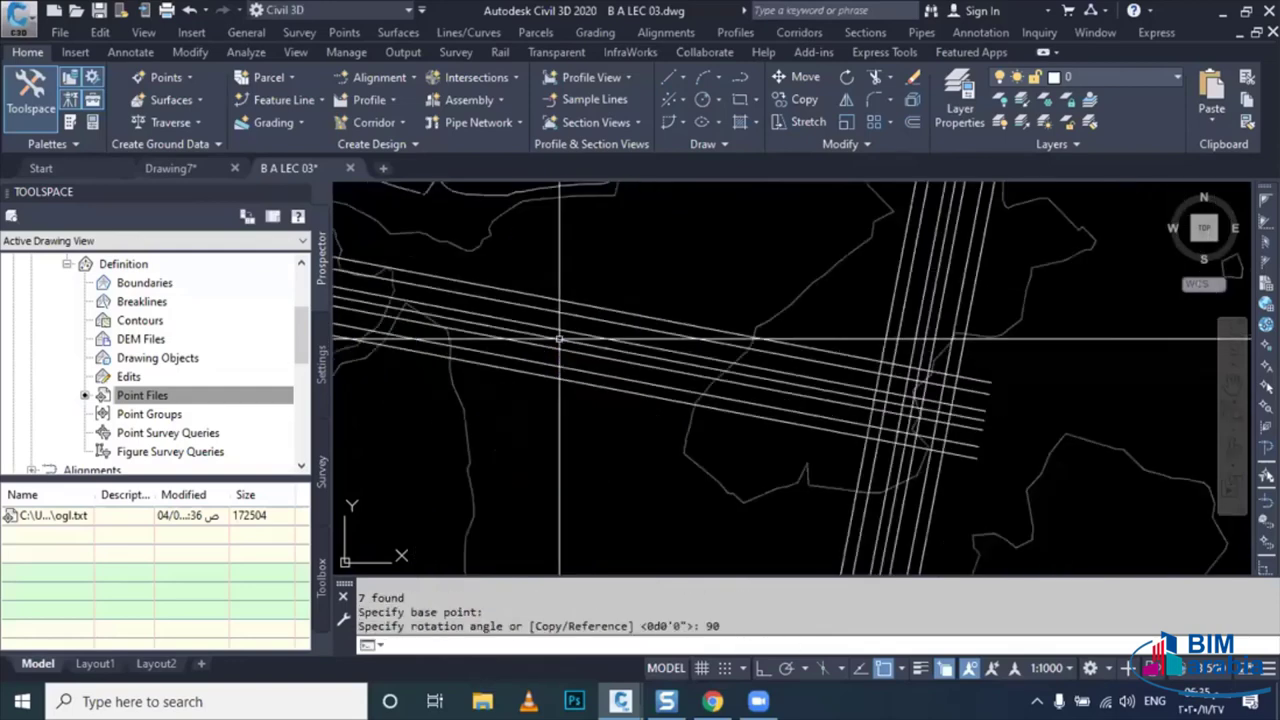
scroll(590, 330, "down", 2)
mouse_move(585, 303)
middle_mouse_down()
mouse_move(616, 397)
mouse_move(731, 467)
middle_mouse_up()
- Select the rotated lines and pick a base point for moving them
key("Escape")
left_click(683, 490)
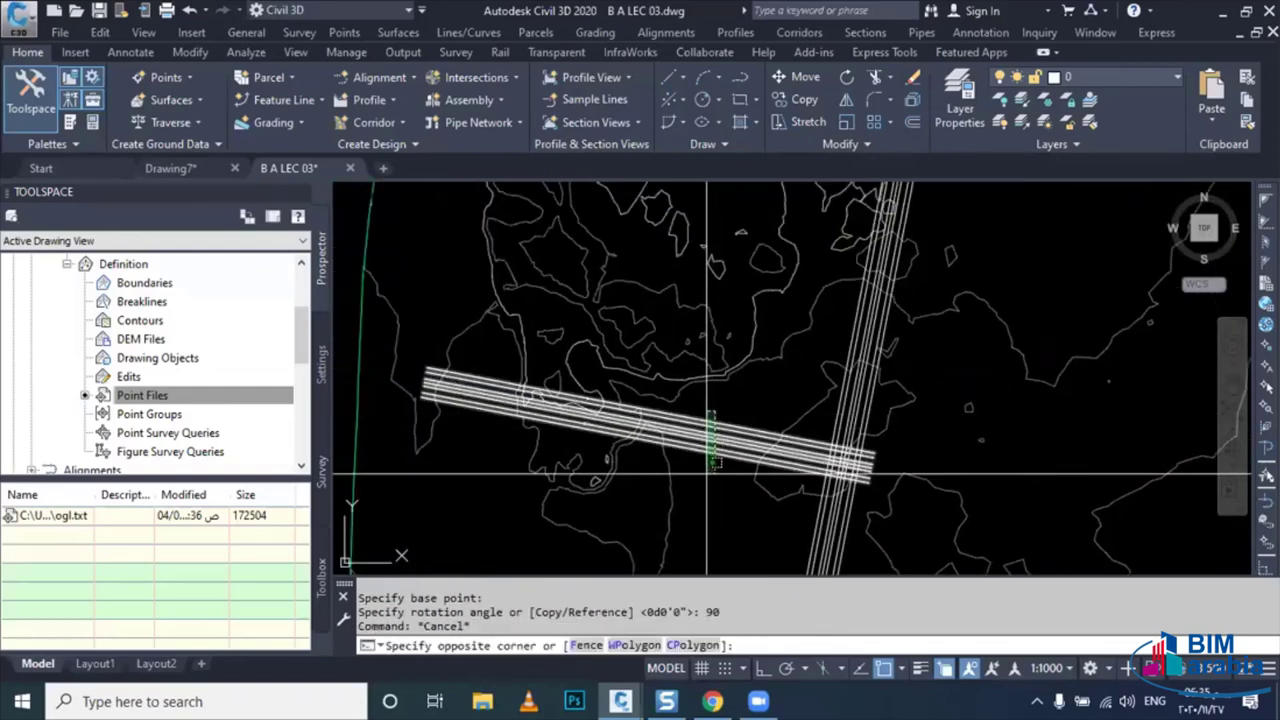
type("M")
key("Return")
left_click(690, 485)
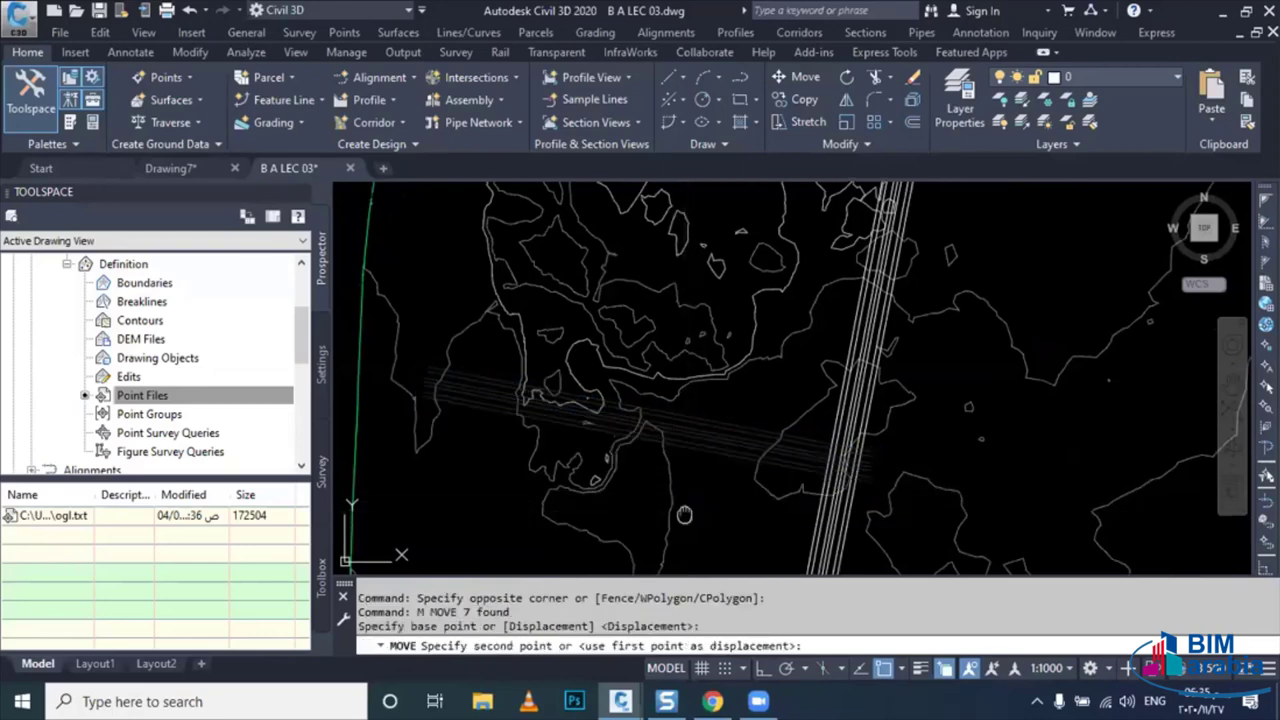
- Move the rotated lines so they cross the original road bundle
scroll(680, 400, "up", 2)
scroll(670, 330, "up", 1)
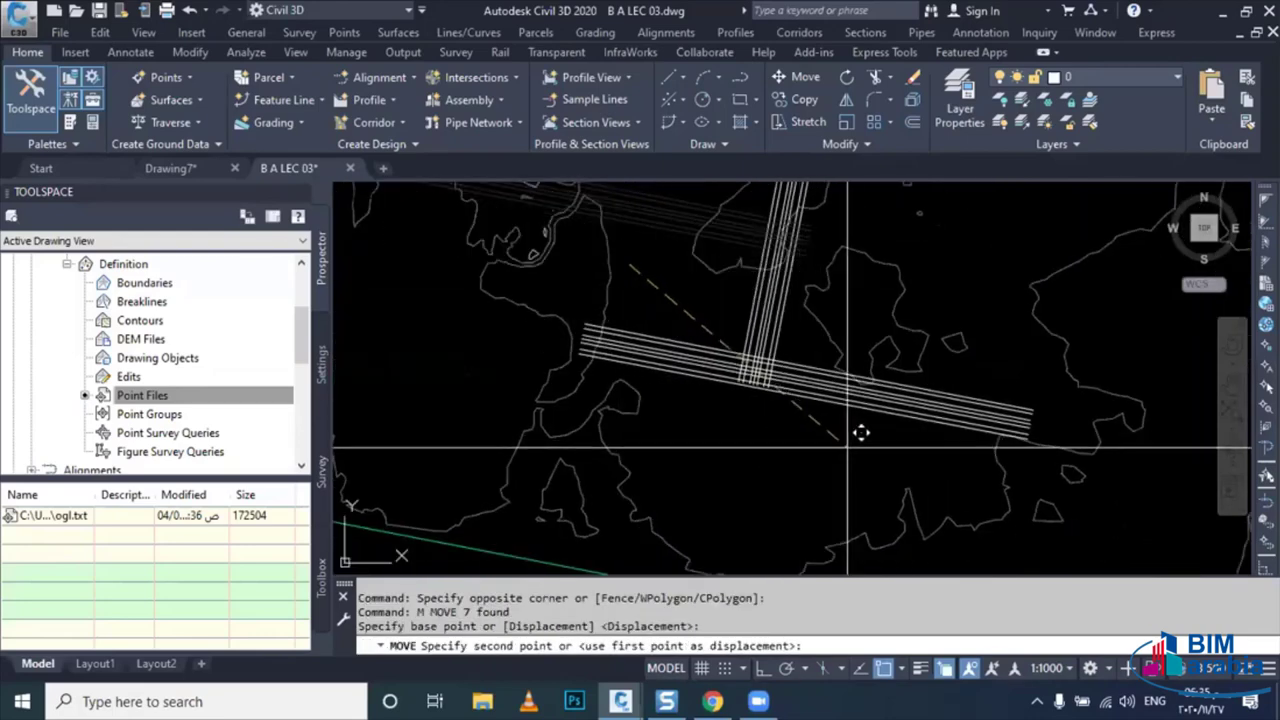
left_click(765, 440)
scroll(750, 438, "up", 2)
scroll(730, 428, "up", 3)
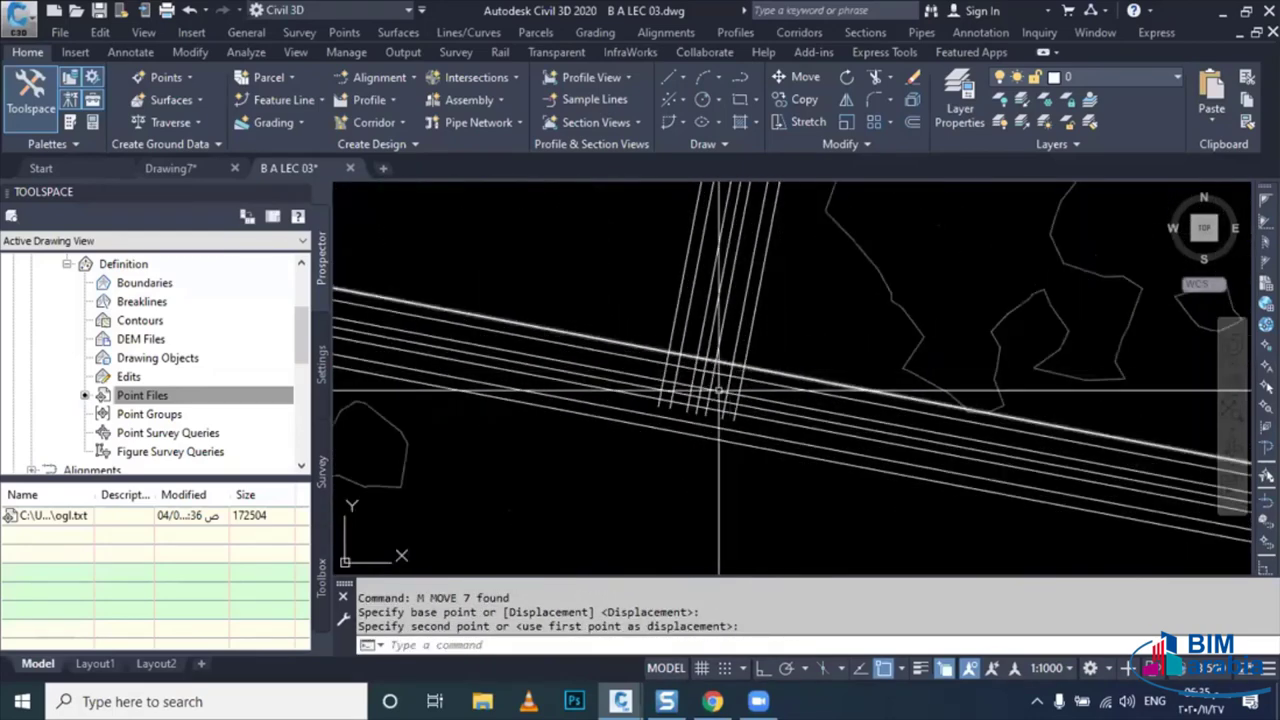
scroll(710, 420, "up", 2)
key("Escape")
type("TR")
- Trim the line segments inside the intersection, using all lines as cutting edges
key("Return")
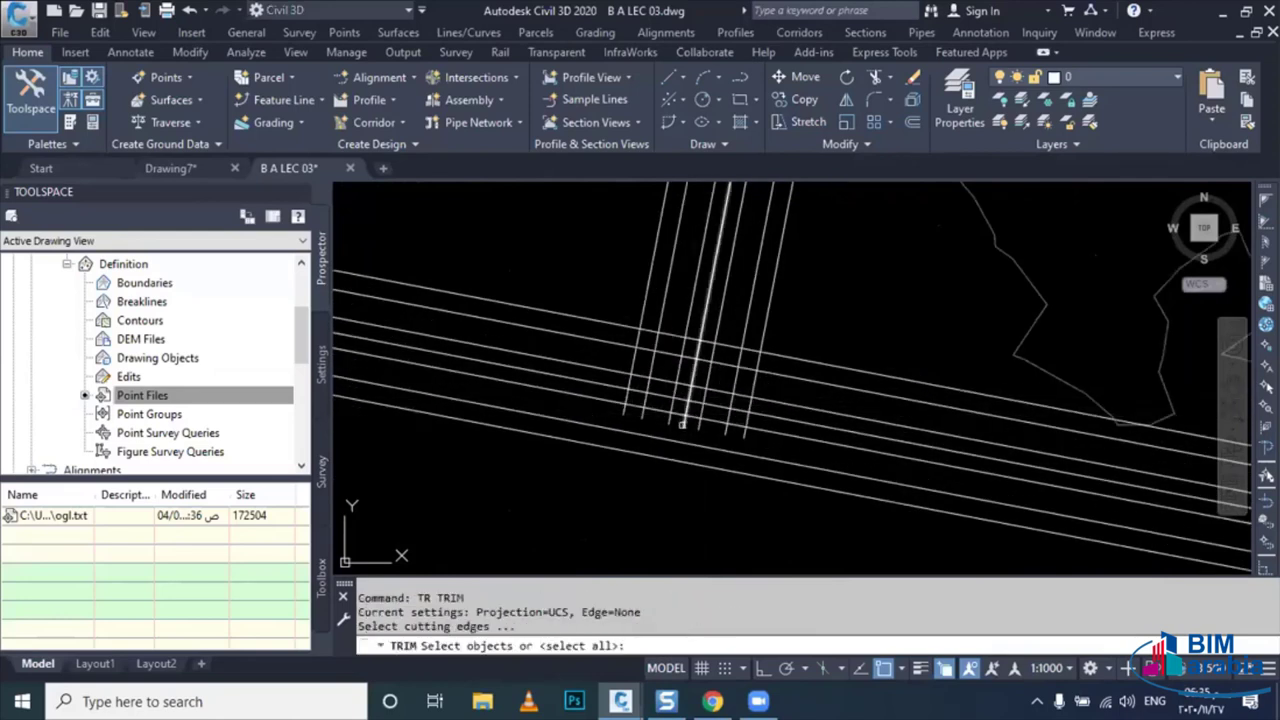
key("Return")
left_click(655, 409)
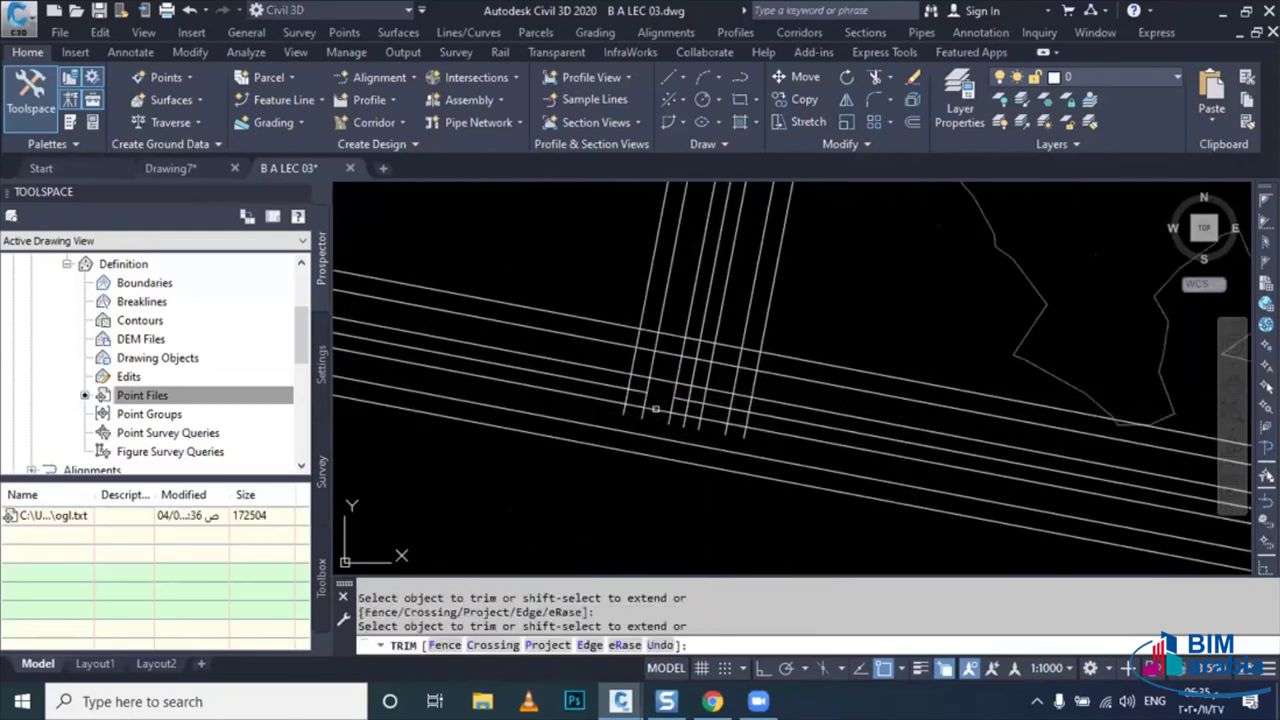
key("ctrl+z")
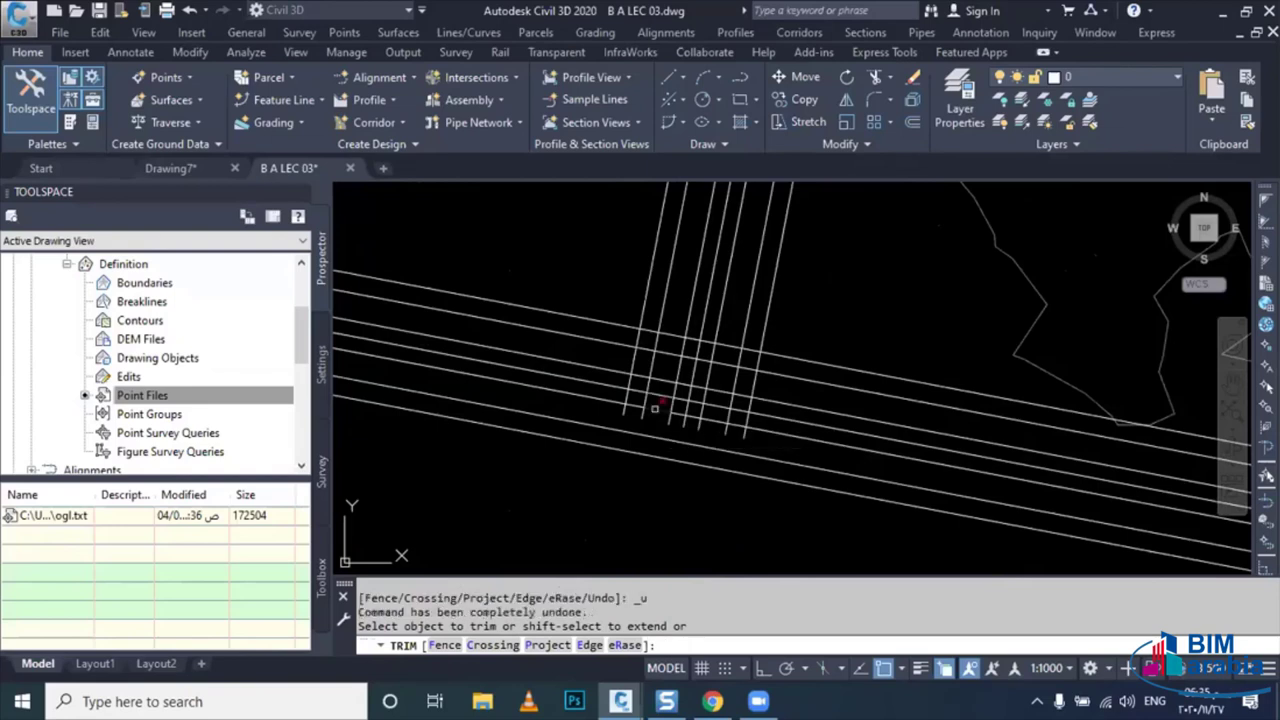
left_click(658, 408)
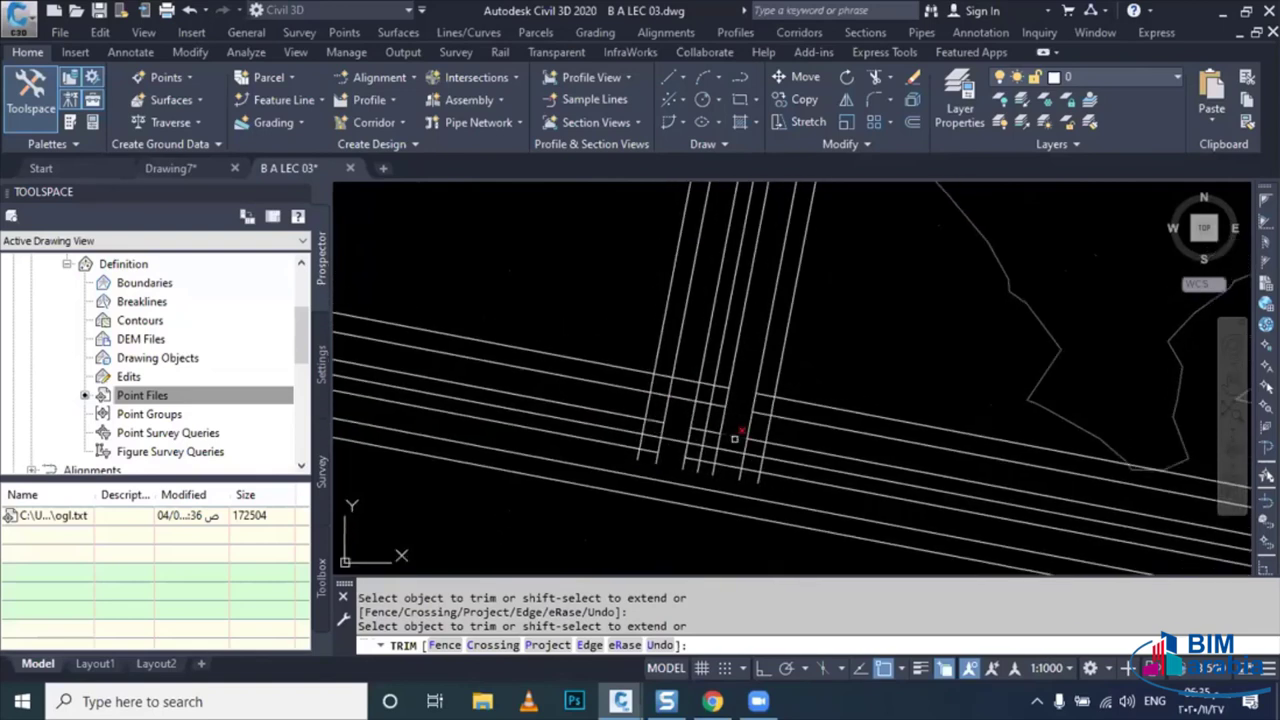
middle_click_drag(694, 363, 685, 391)
key("Escape")
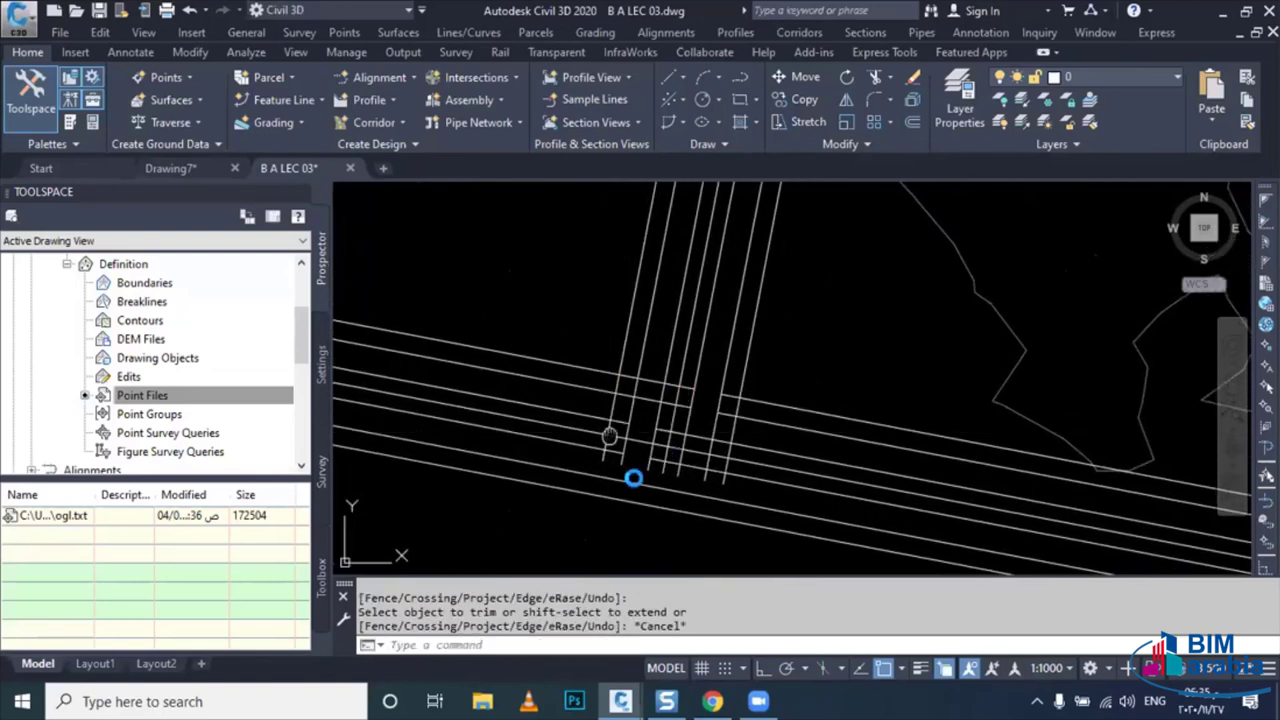
middle_click_drag(634, 477, 645, 498)
type("F")
key("Return")
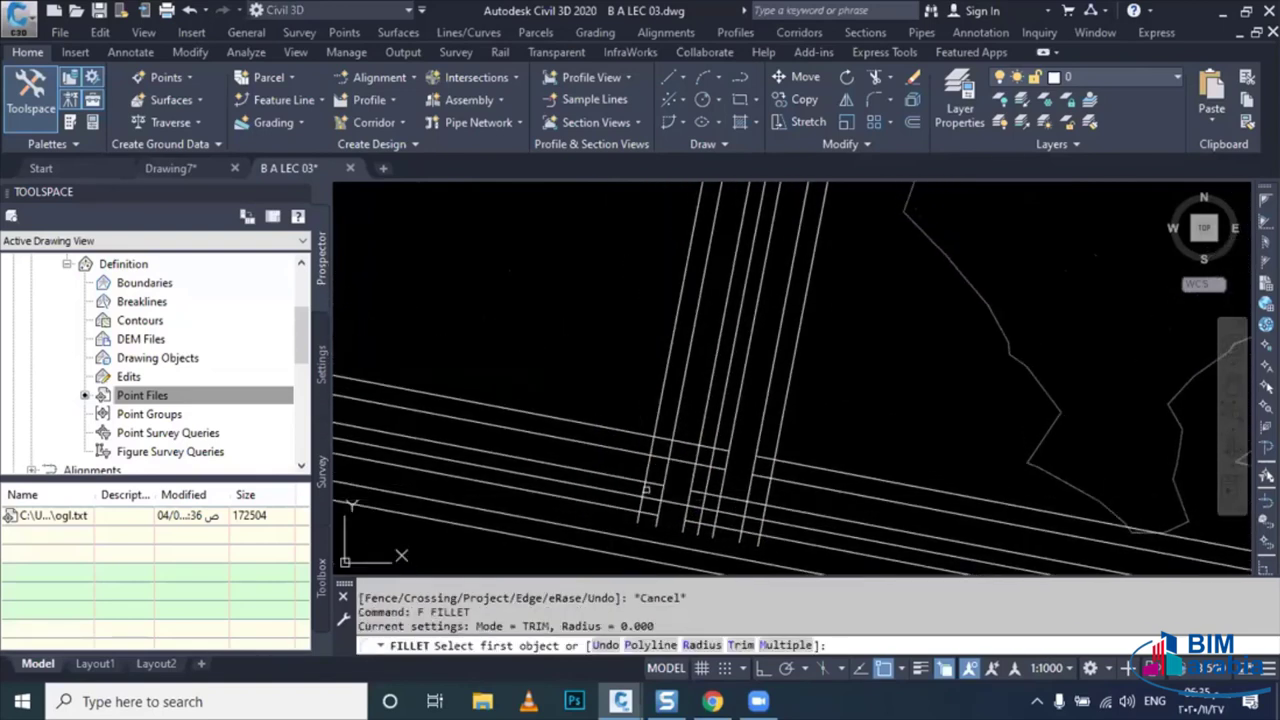
- Set the fillet radius to 20 and round the first two intersection corners
type("r")
key("Return")
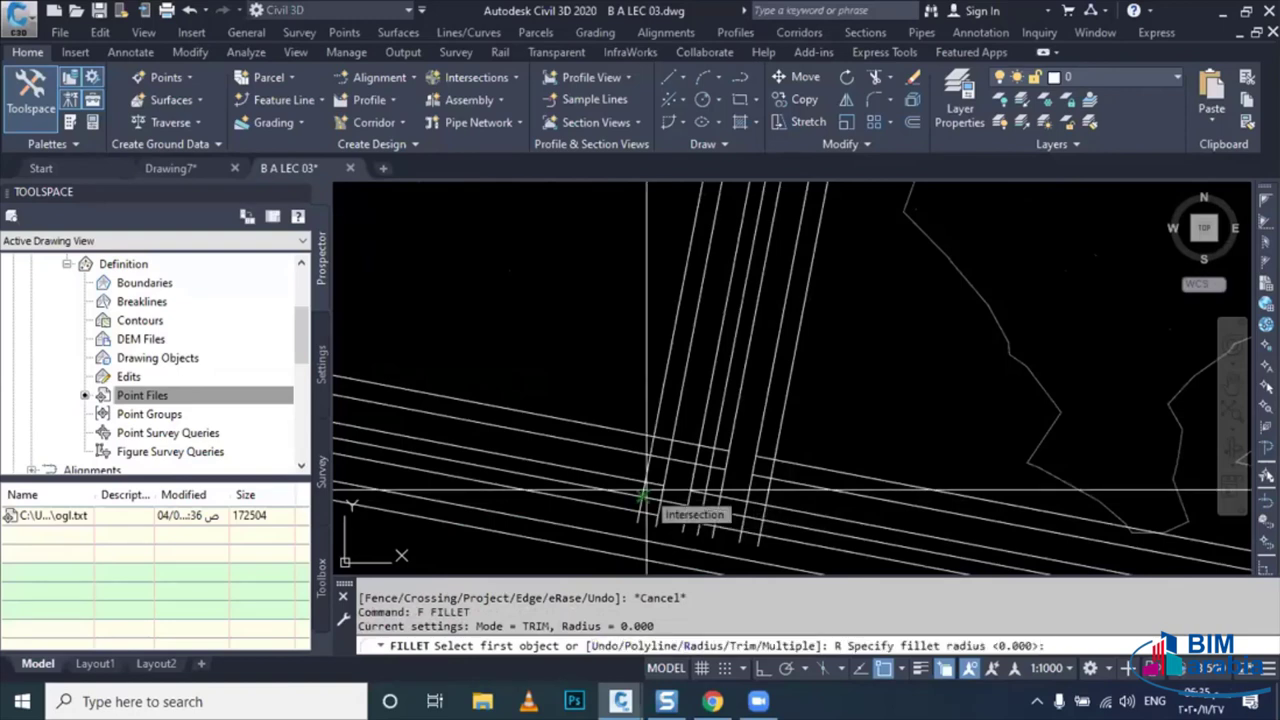
key("Return")
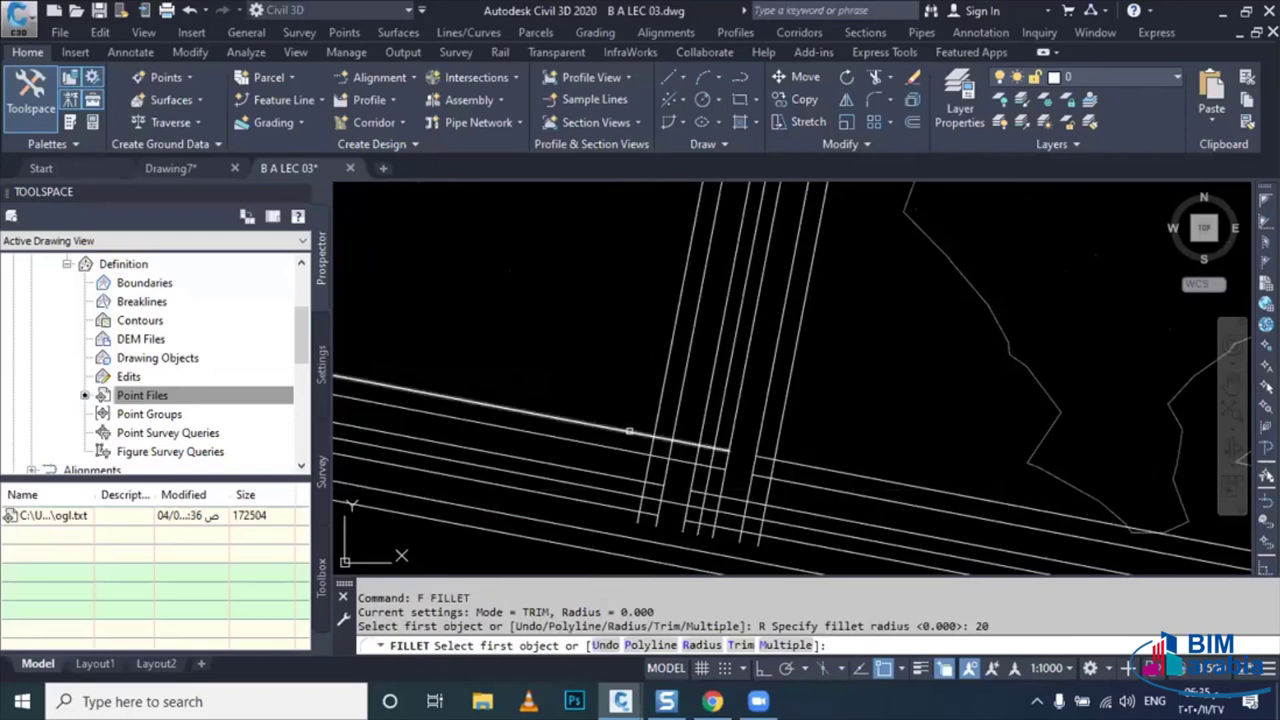
left_click(631, 430)
left_click(665, 380)
key("Return")
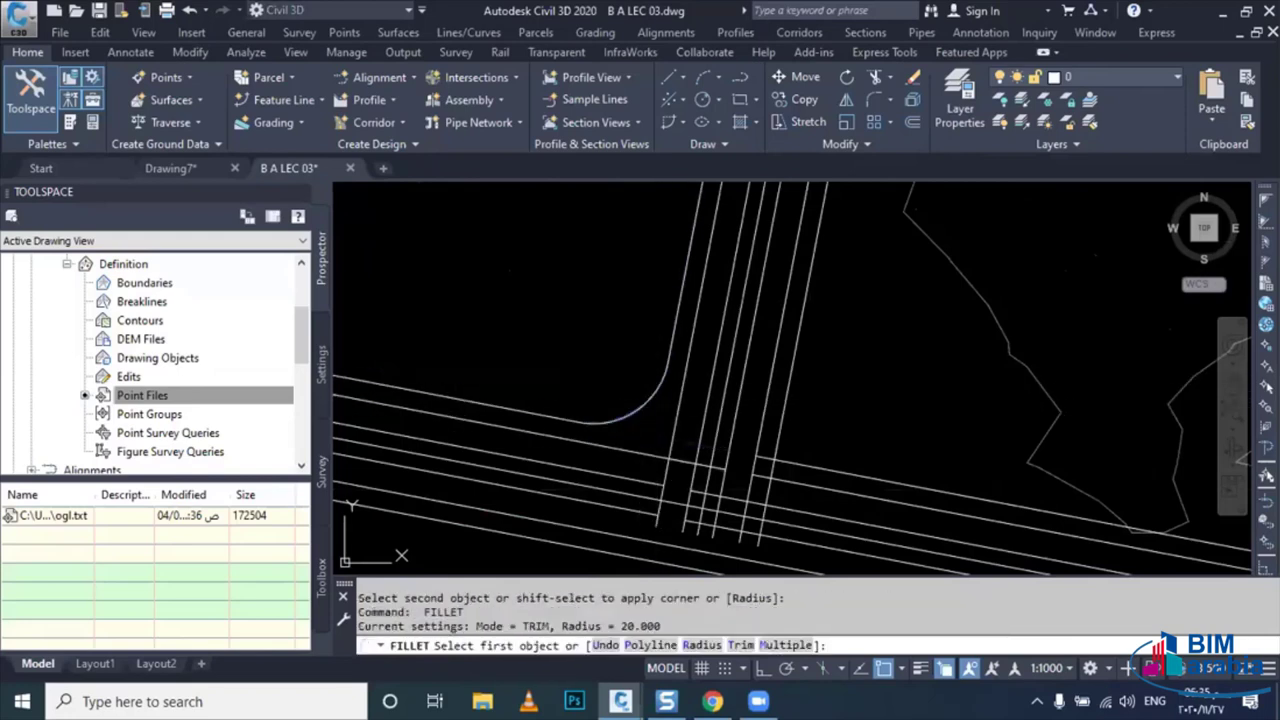
left_click(650, 449)
left_click(684, 380)
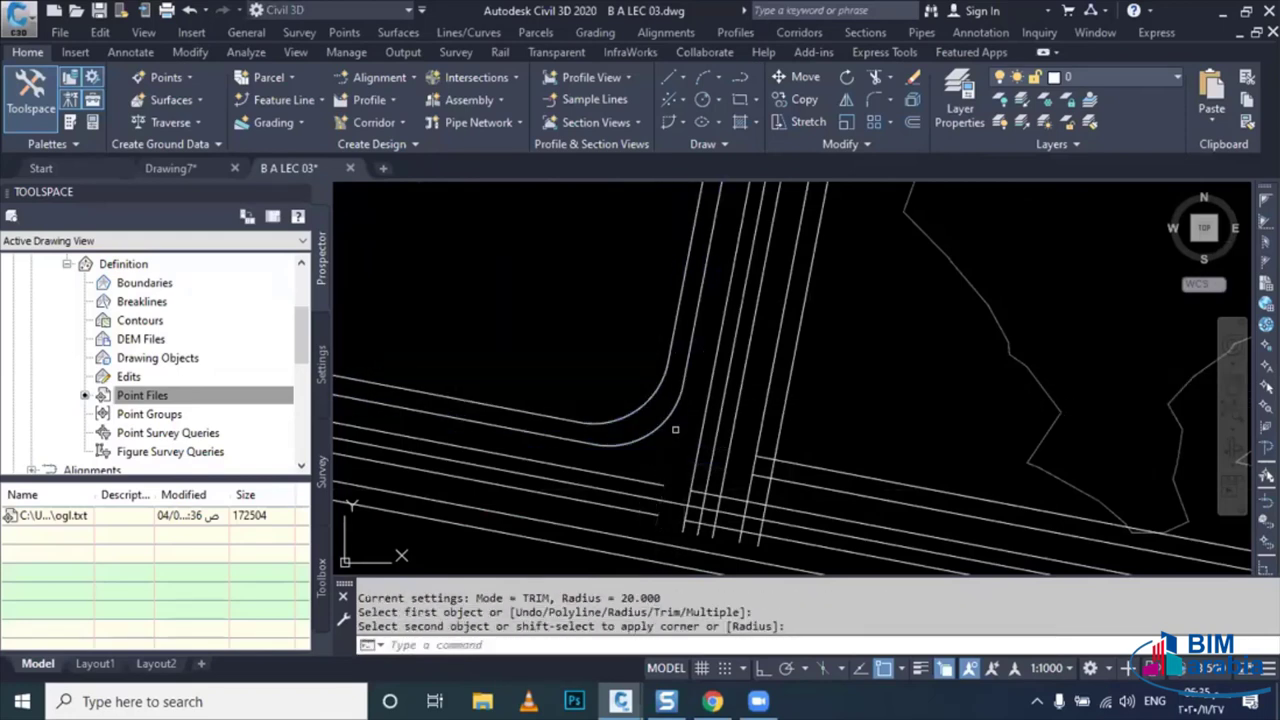
- Fillet the two right-side corners with the same 20-unit radius
key("Return")
left_click(790, 393)
left_click(794, 447)
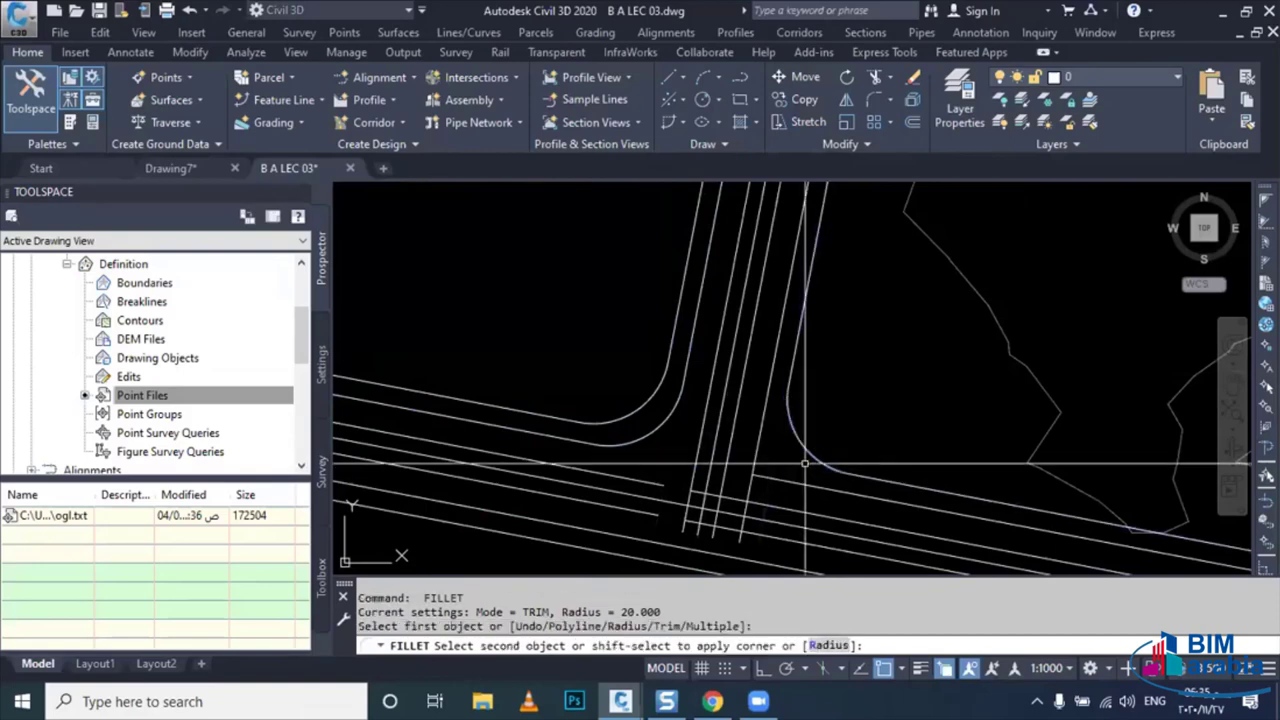
key("Return")
left_click(770, 398)
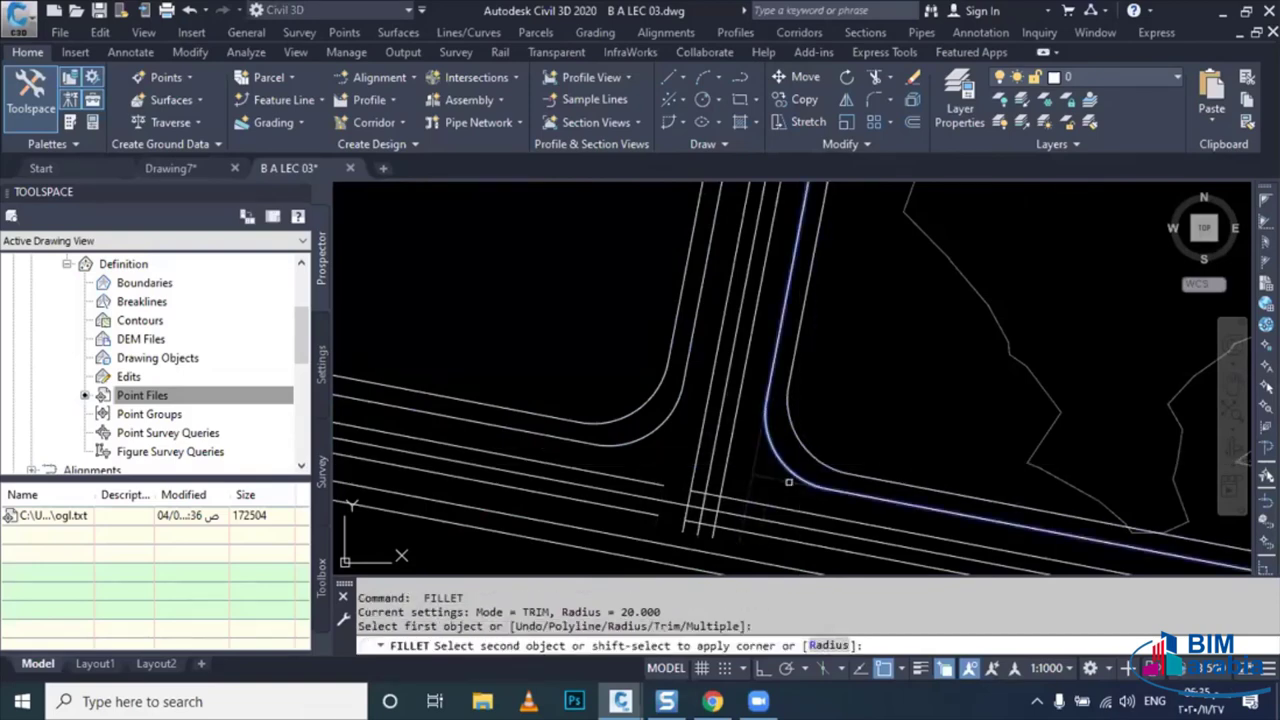
left_click(789, 482)
scroll(752, 451, "down", 3)
scroll(707, 443, "down", 1)
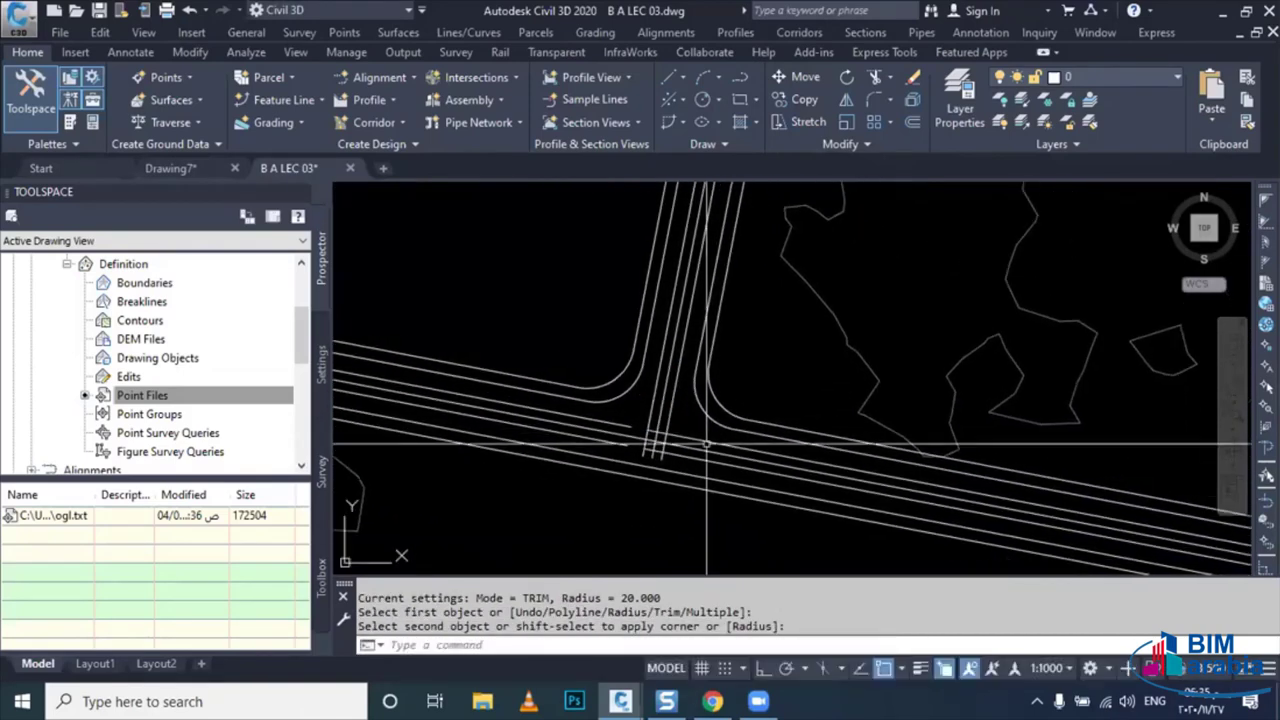
key("Escape")
middle_click_drag(709, 452, 681, 434)
type("PL")
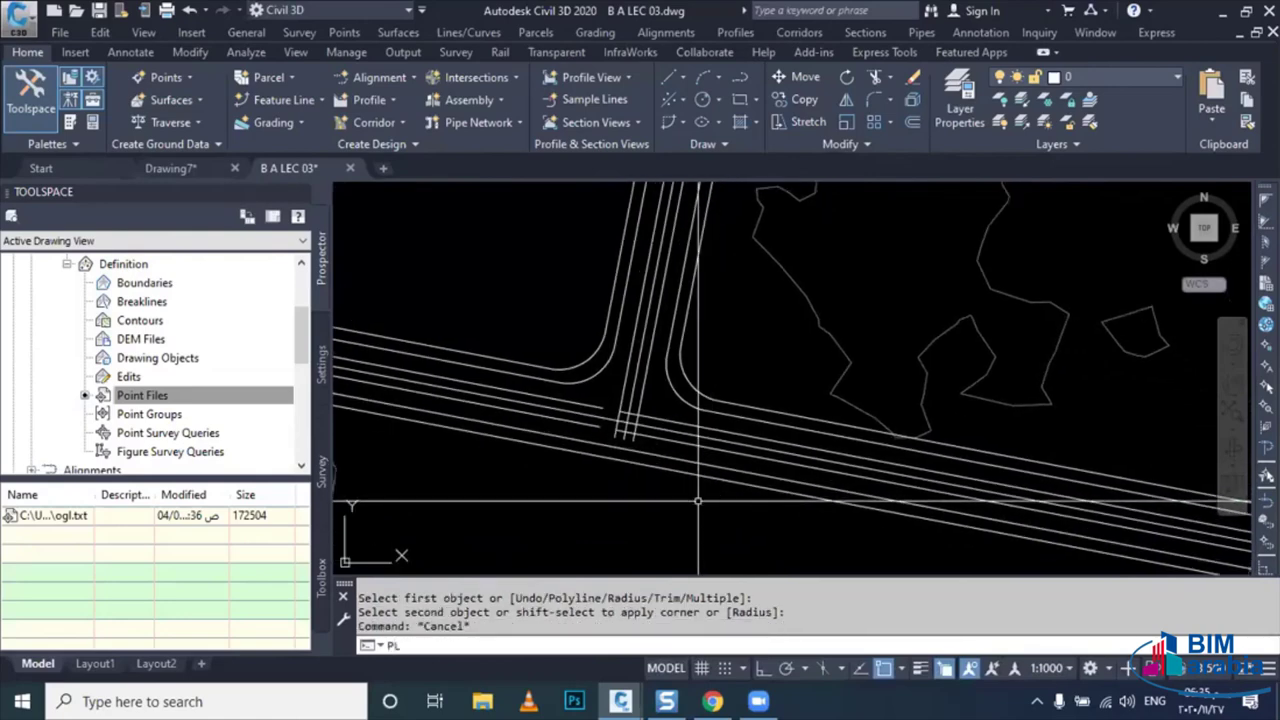
- Draw a polyline perpendicular across the road lanes as the first crossing line
key("Return")
scroll(698, 500, "up", 3)
scroll(670, 400, "down", 3)
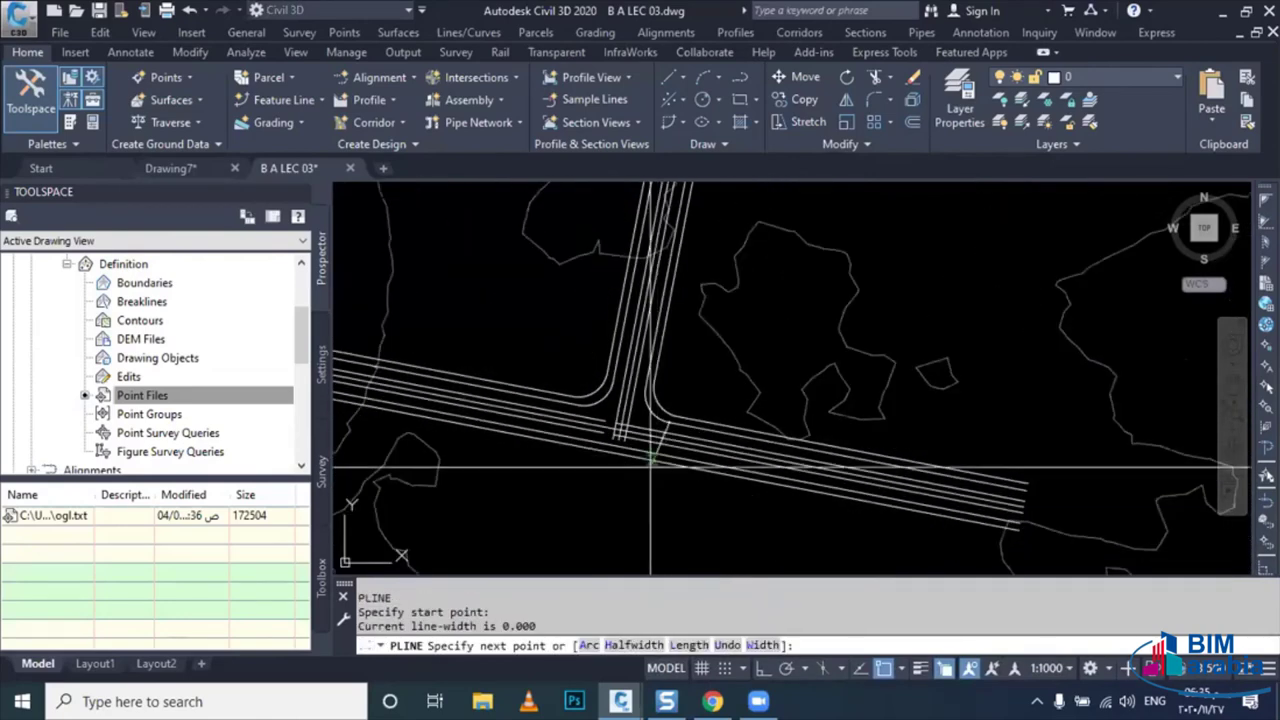
scroll(666, 441, "up", 2)
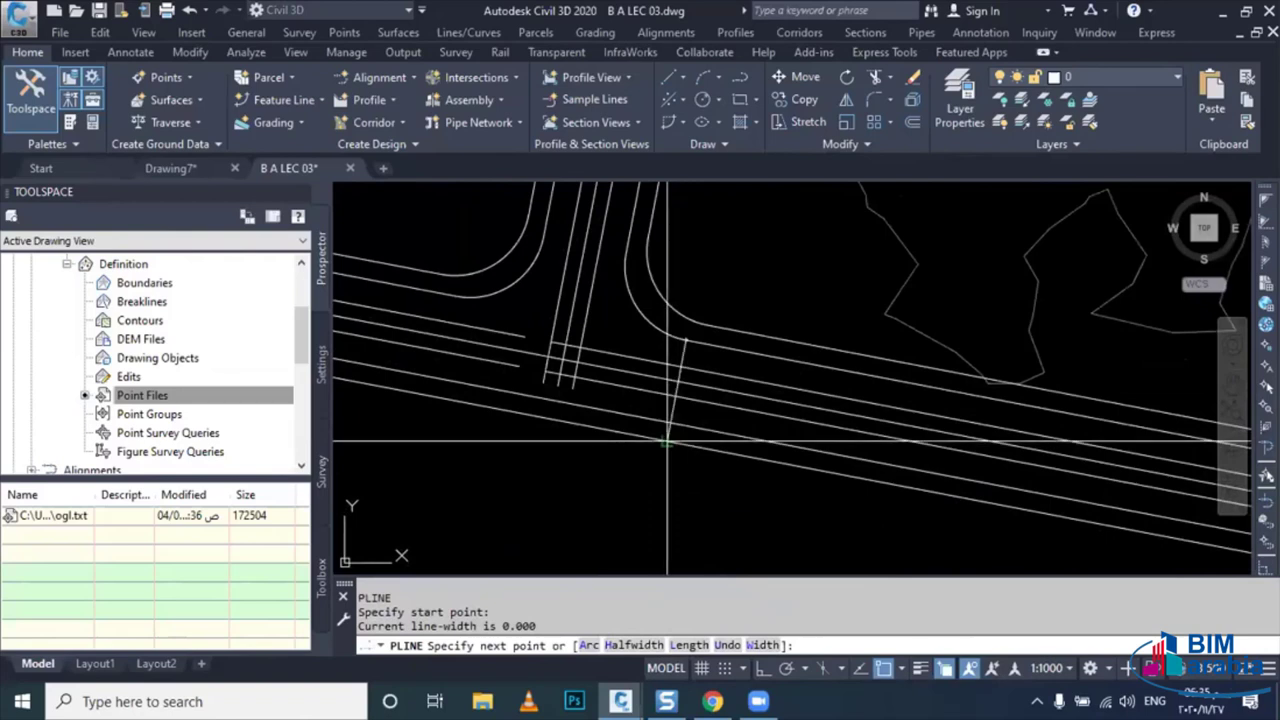
scroll(666, 441, "up", 1)
scroll(665, 440, "up", 1)
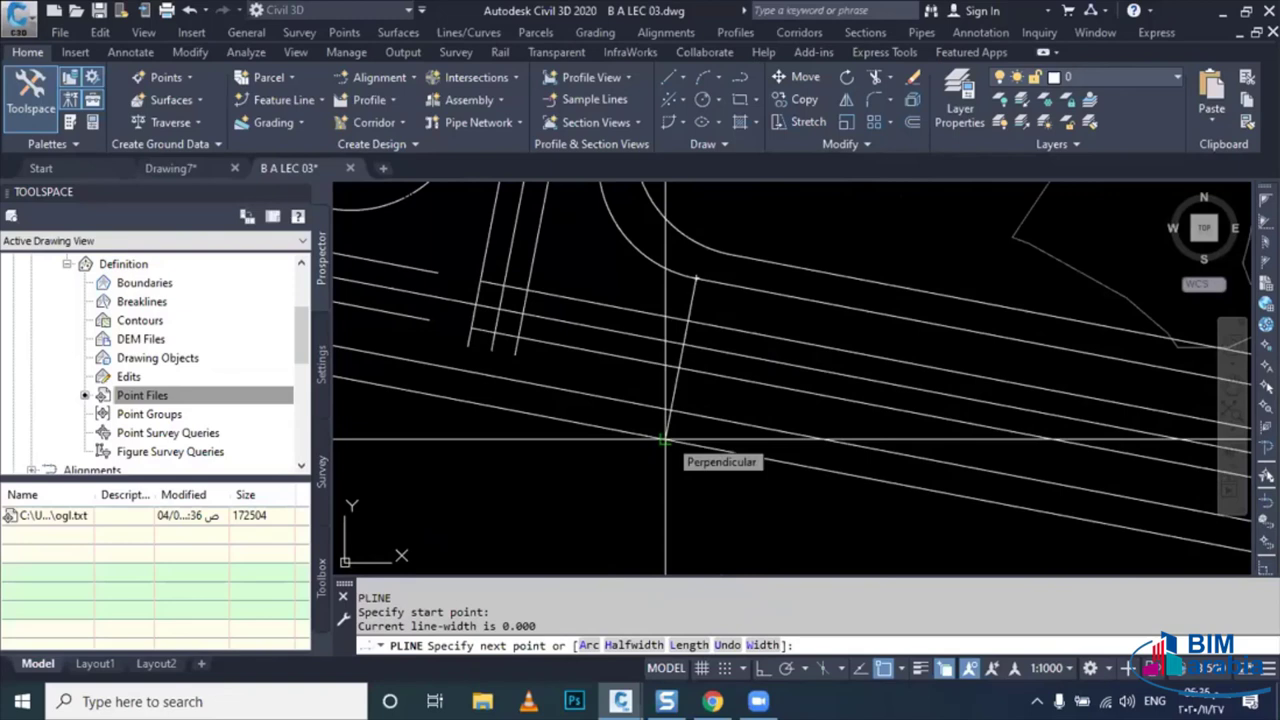
left_click(665, 440)
key("Escape")
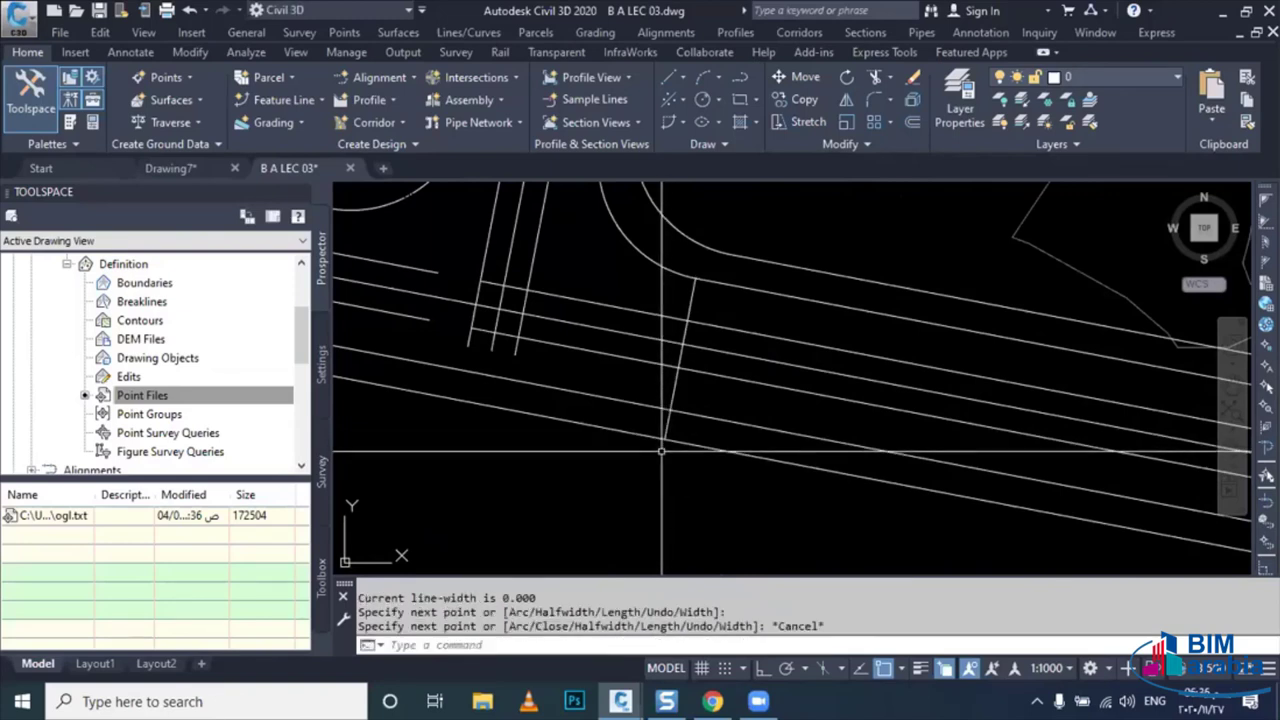
middle_click_drag(667, 368, 767, 483)
key("Escape")
left_click(778, 485)
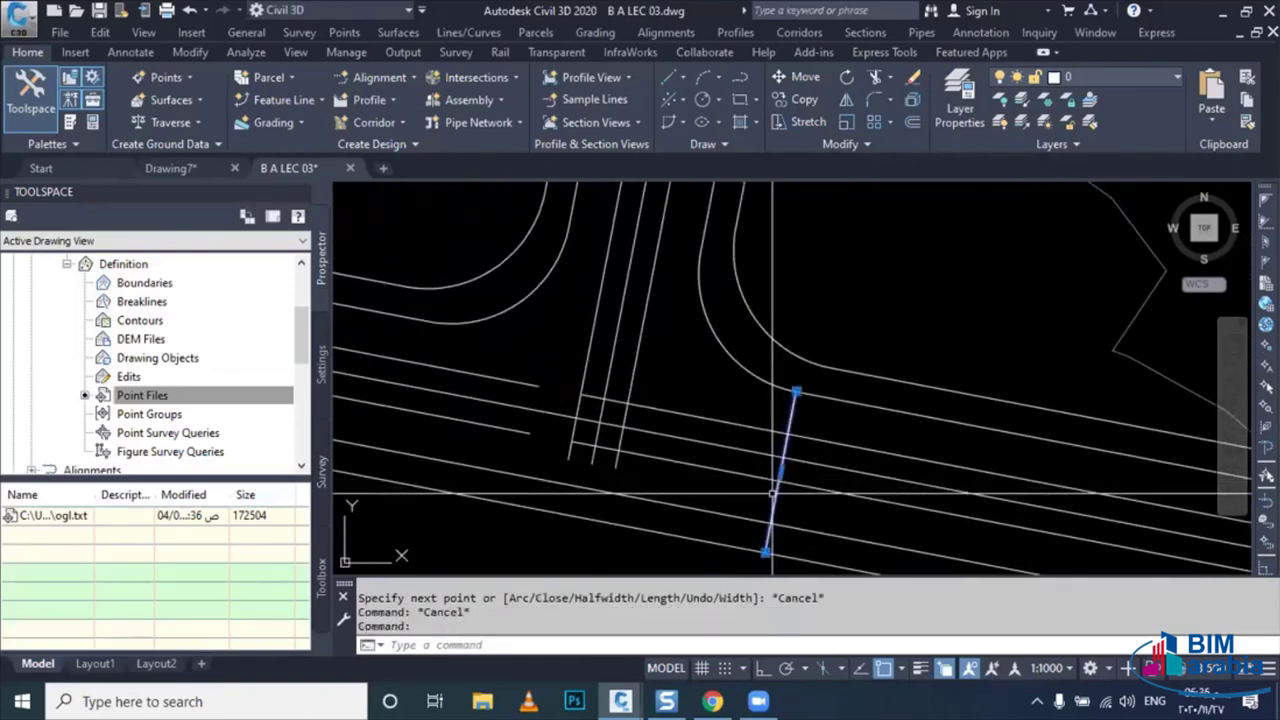
- Offset the first crossing line 4 units to its right to form a parallel pair
type("Oo")
key("Return")
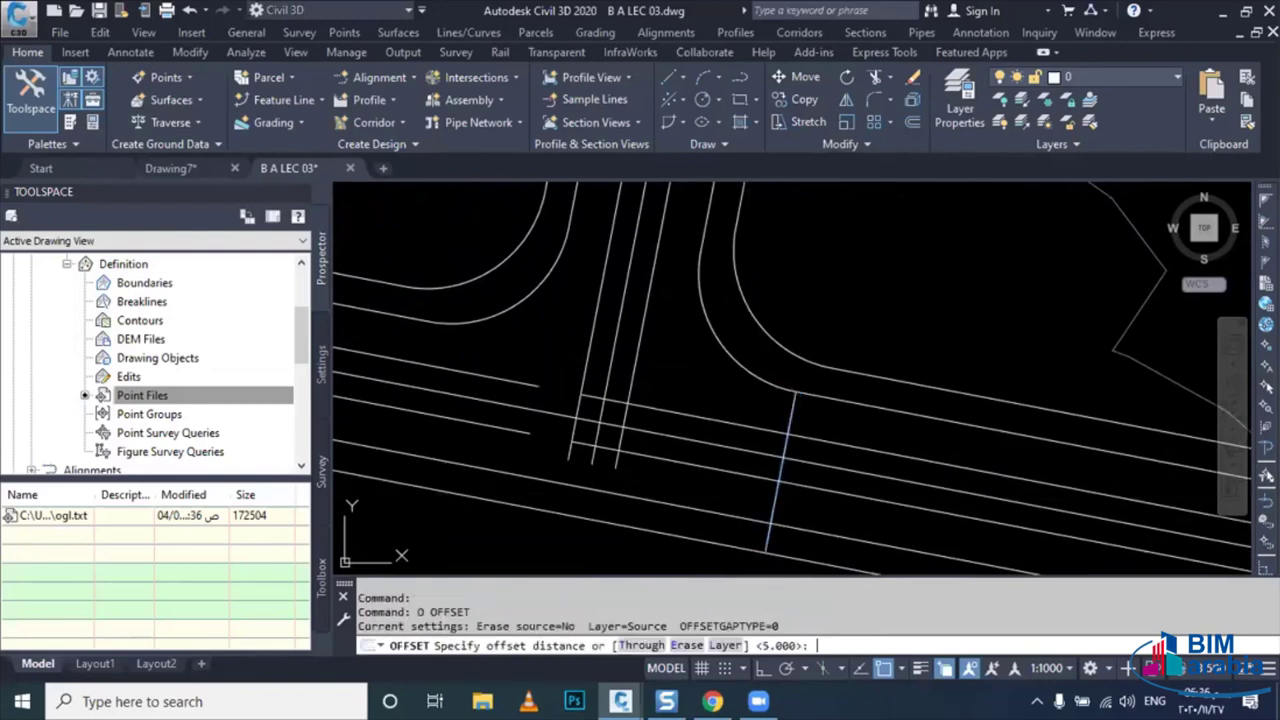
key("Return")
left_click(771, 490)
left_click(800, 495)
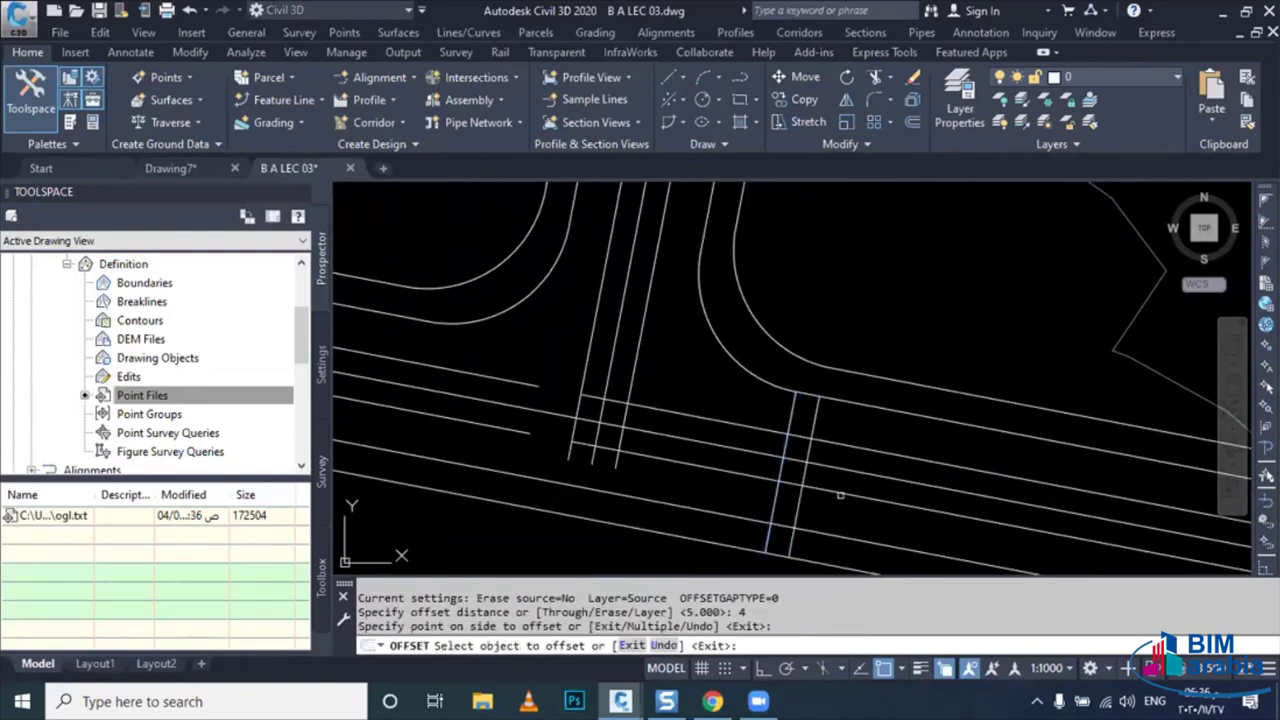
middle_click_drag(675, 484, 845, 474)
key("Escape")
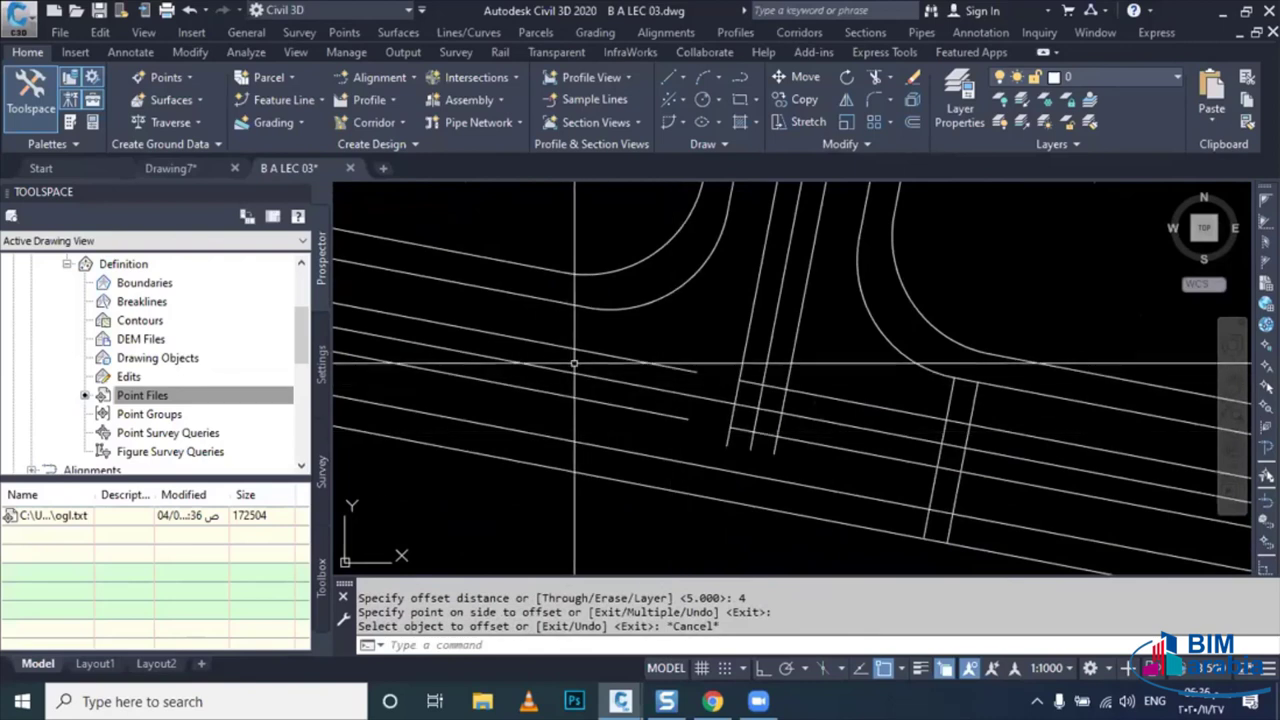
type("PL")
- Draw a second crossing line across the lanes of the other road leg
key("Return")
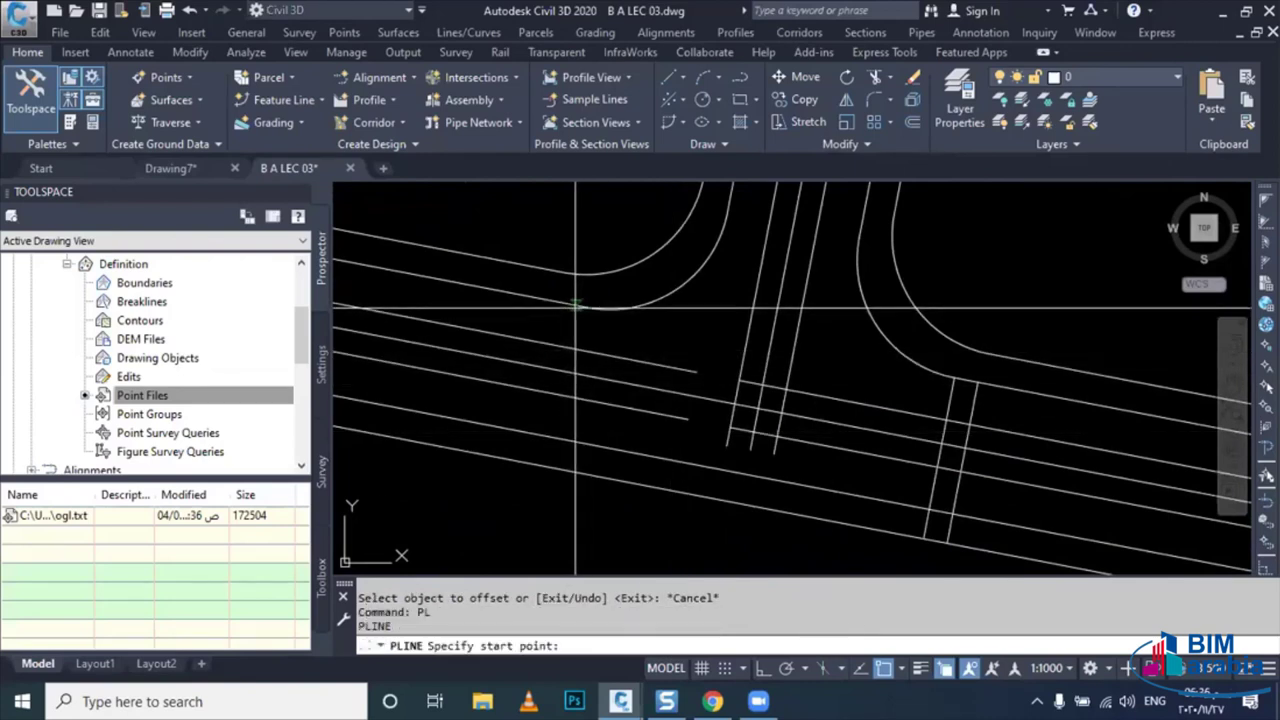
left_click(588, 306)
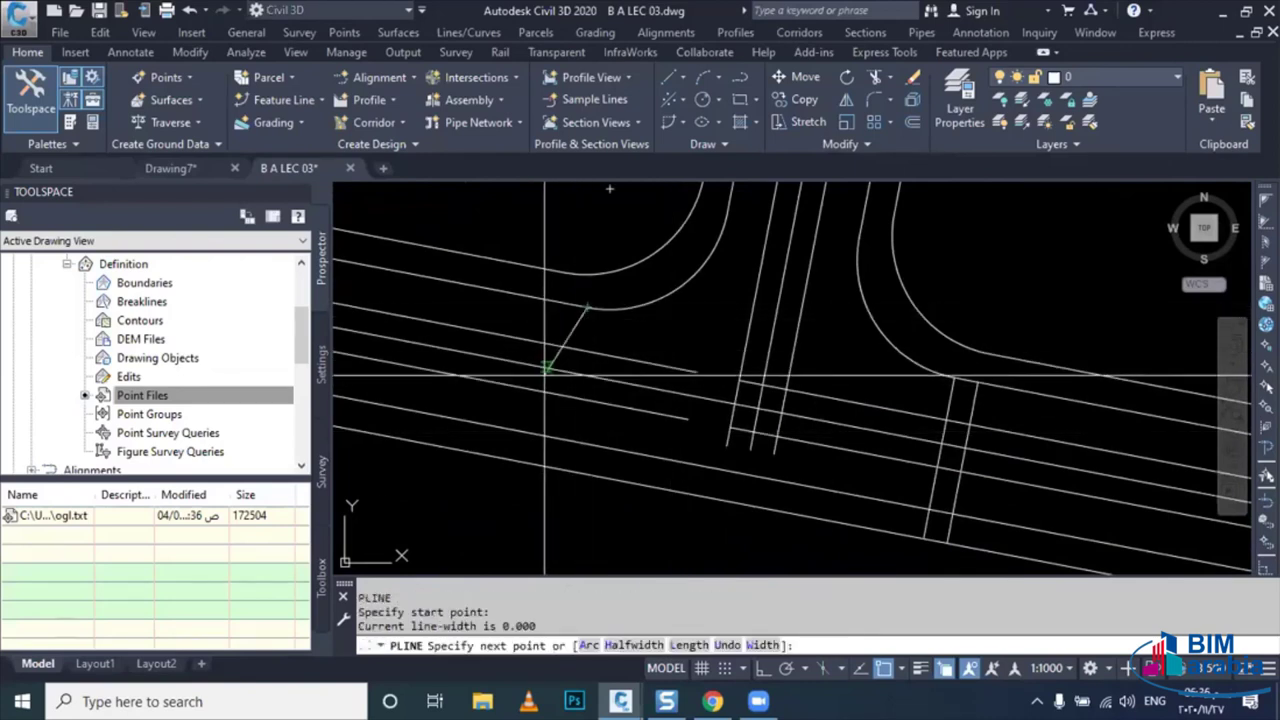
left_click(555, 451)
key("Escape")
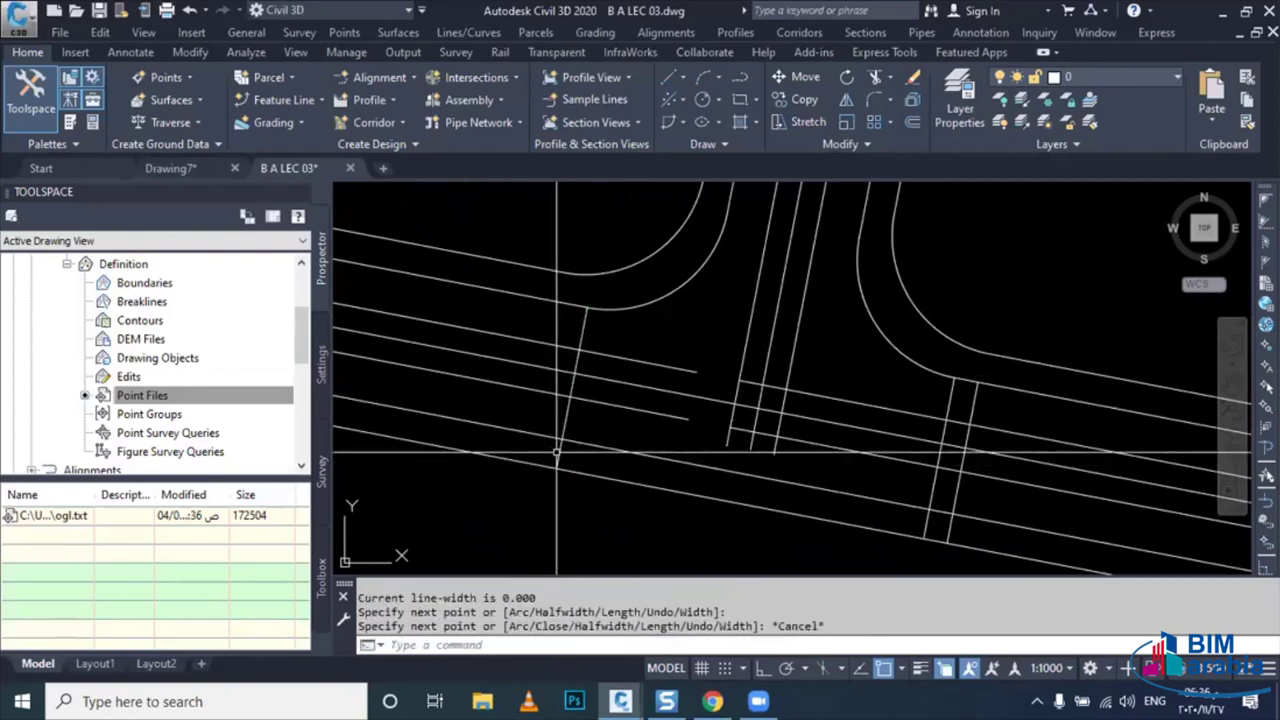
- Offset the second crossing line 4 units to complete the second pair
left_click(556, 452)
type("o")
key("Return")
key("Return")
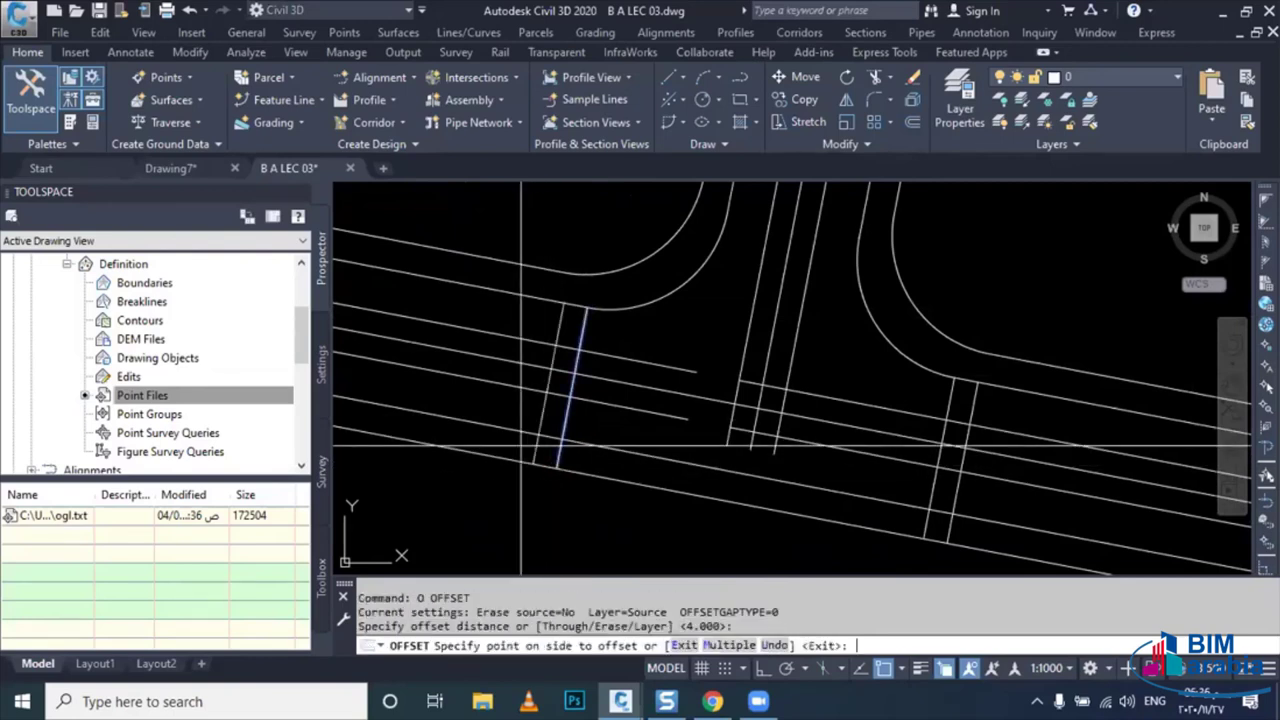
left_click(491, 406)
key("Escape")
scroll(594, 424, "up", 1)
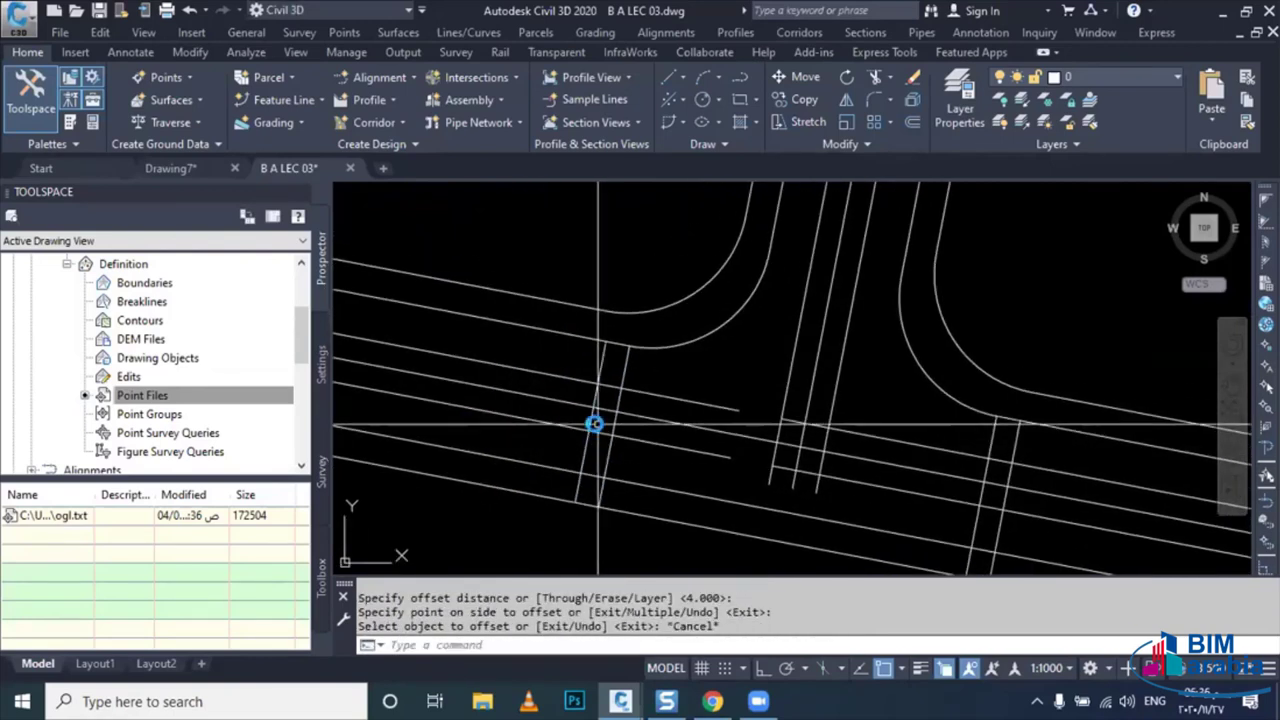
scroll(594, 424, "up", 1)
scroll(600, 465, "up", 1)
key("Escape")
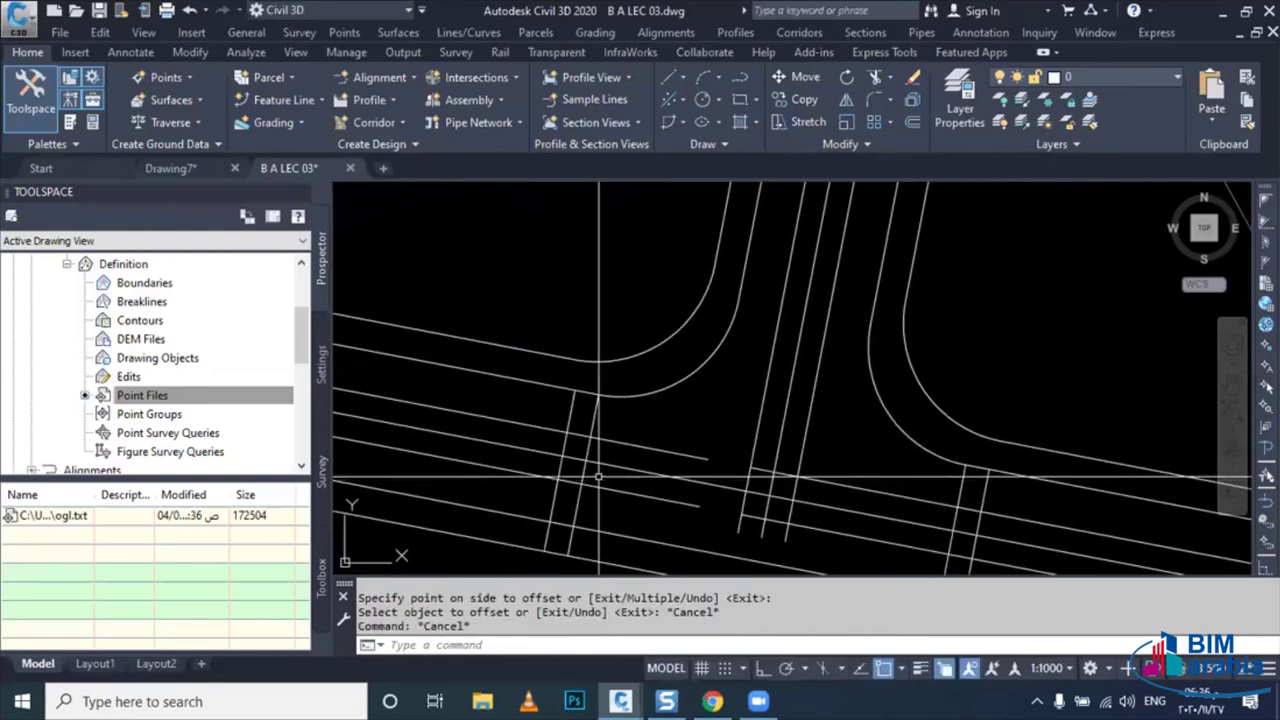
type("C")
key("Return")
scroll(599, 477, "up", 1)
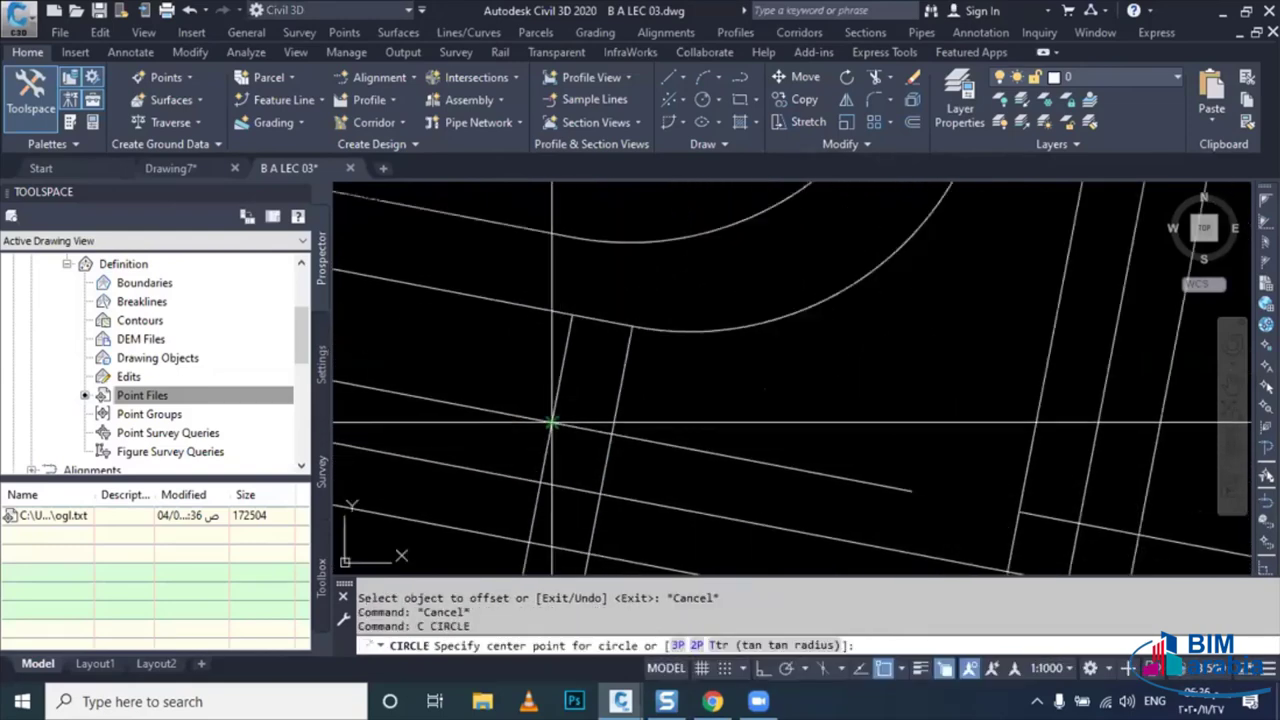
- Draw a circle centred on the lane line with its radius reaching between the cross lines
scroll(551, 422, "down", 1)
scroll(571, 457, "down", 1)
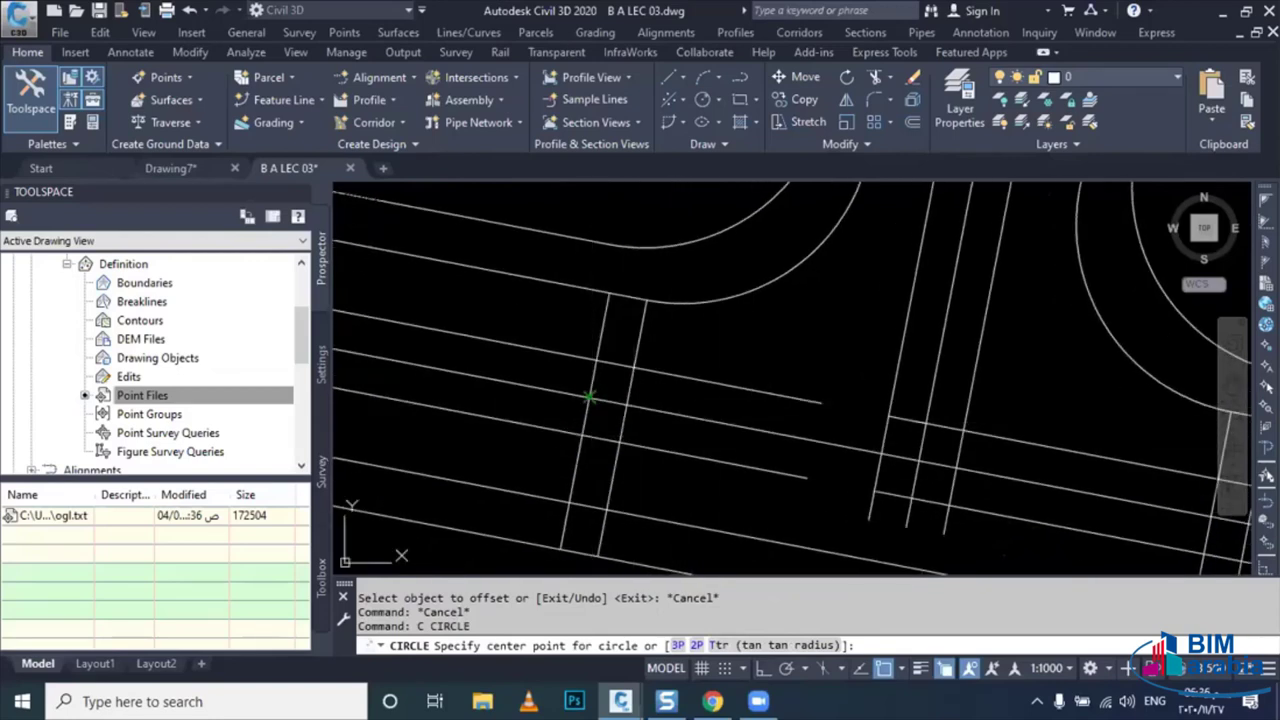
left_click(589, 397)
left_click(597, 360)
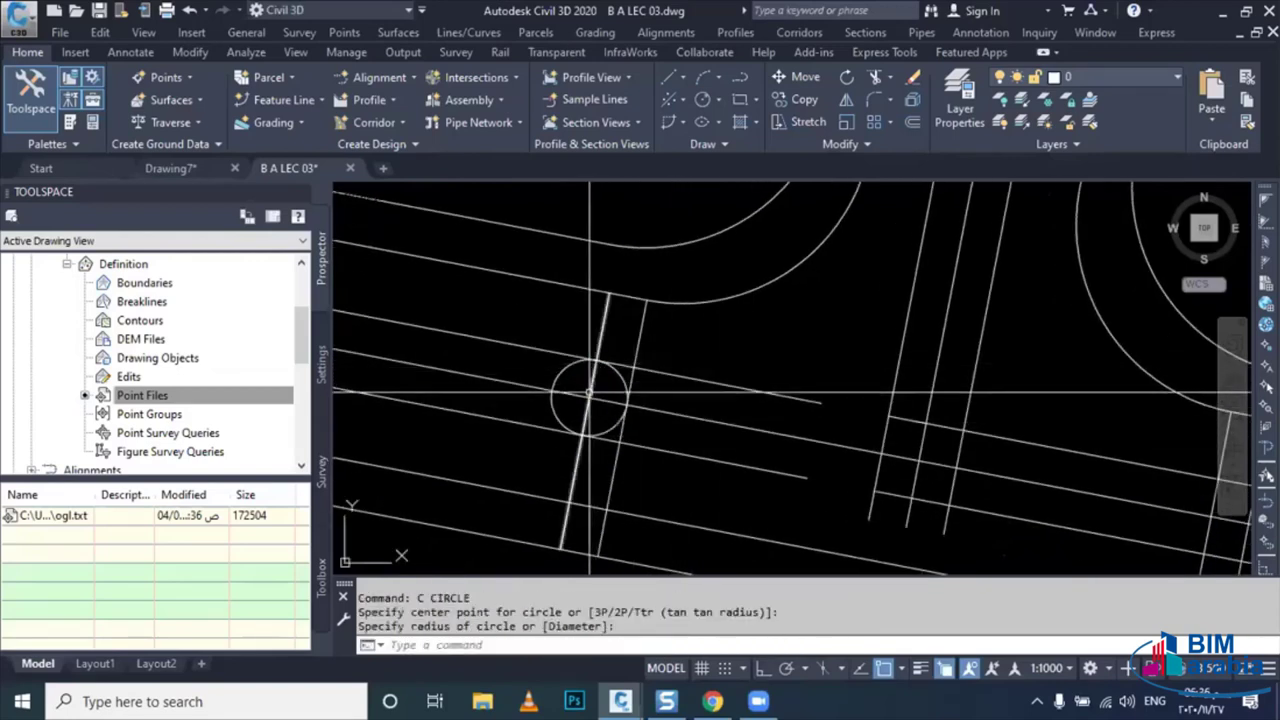
middle_click_drag(585, 404, 606, 418)
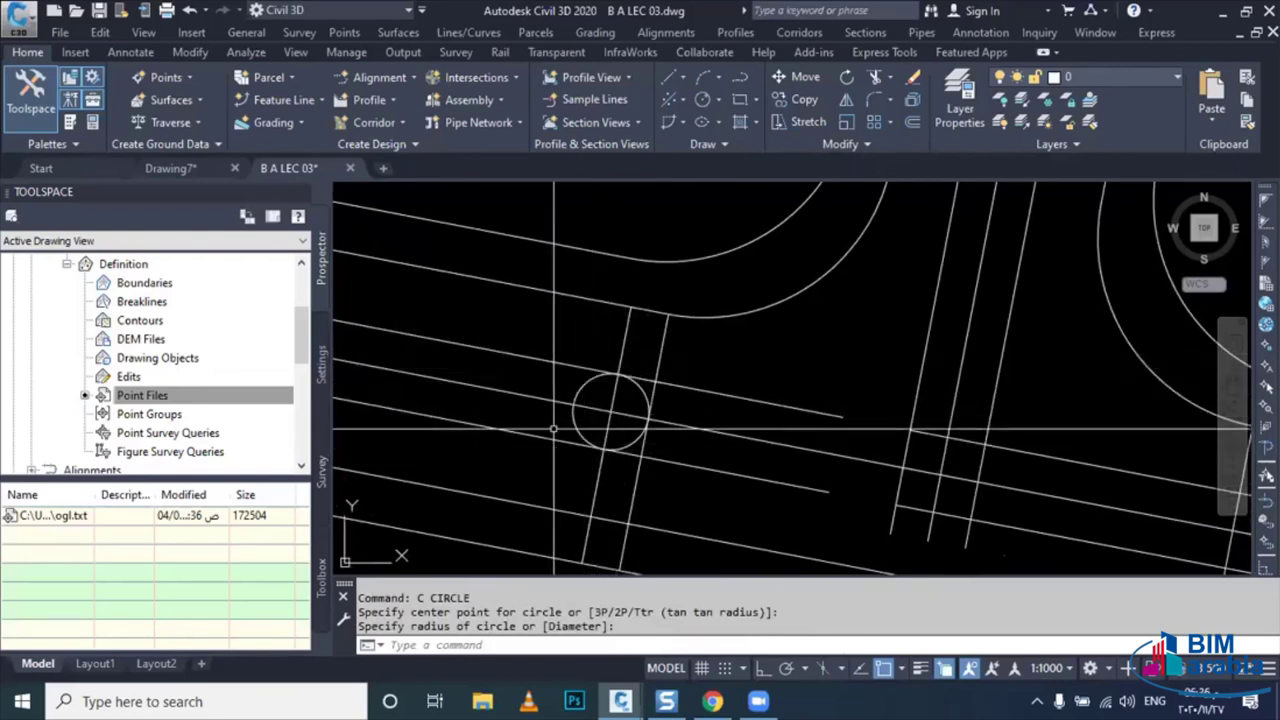
middle_click_drag(571, 454, 592, 466)
key("Escape")
type("T")
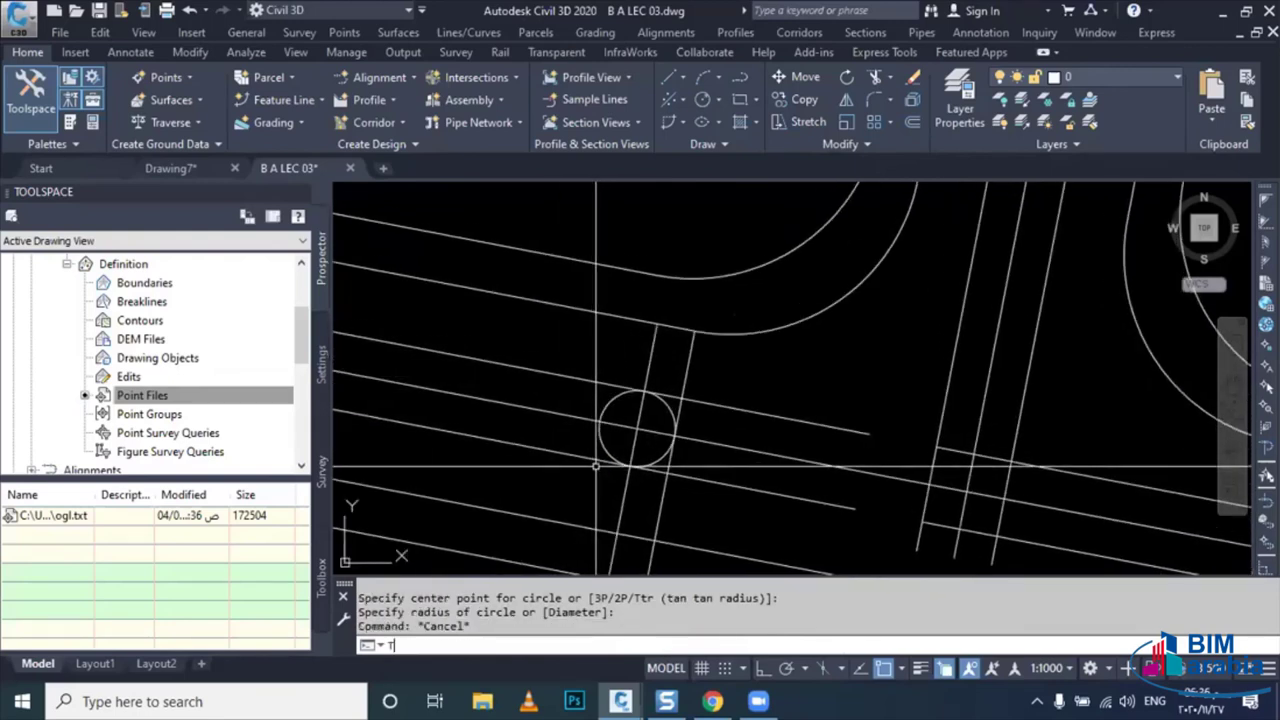
- Erase the two crossing lines and the adjoining lane lines
type("r")
key("Return")
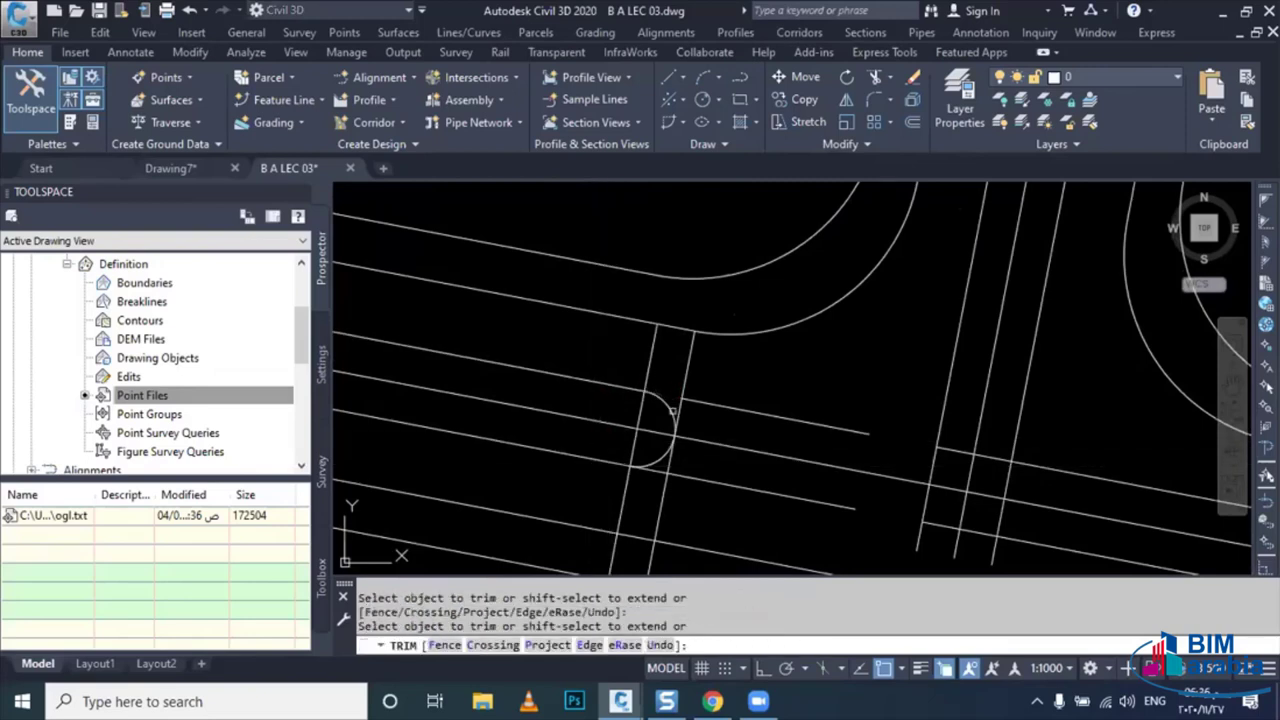
key("Escape")
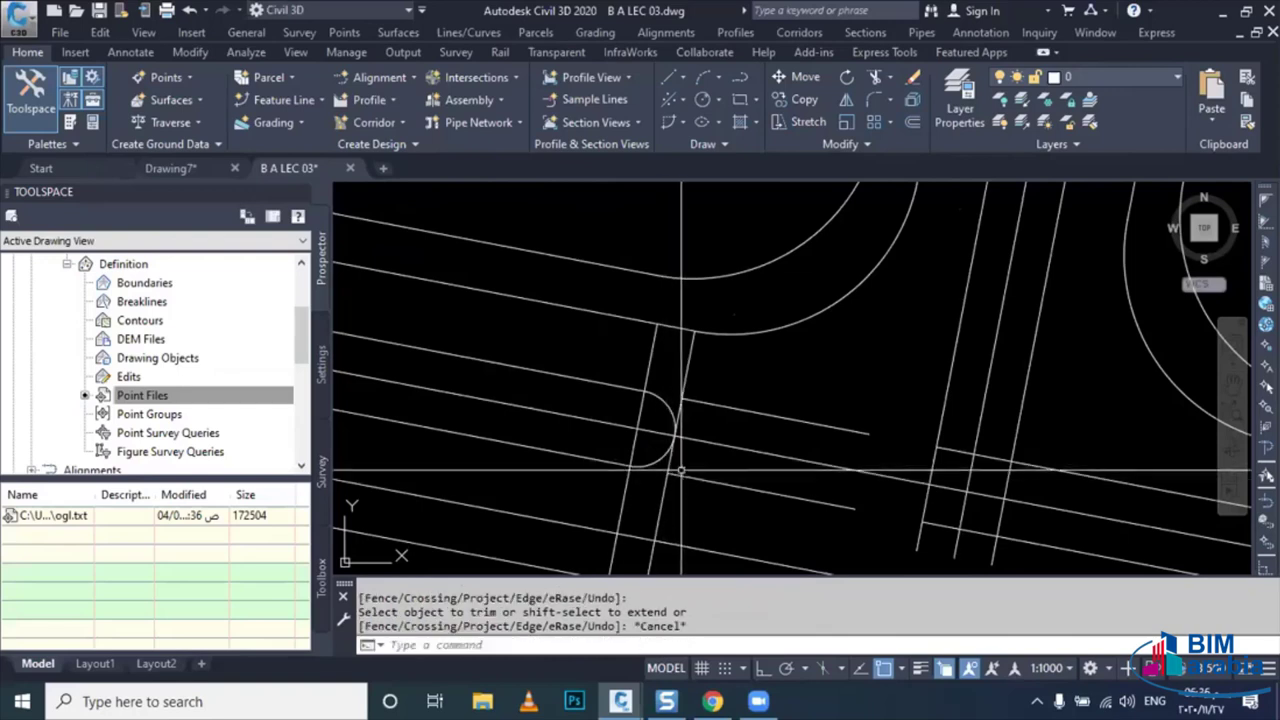
left_click_drag(700, 420, 675, 400)
left_click_drag(680, 500, 613, 489)
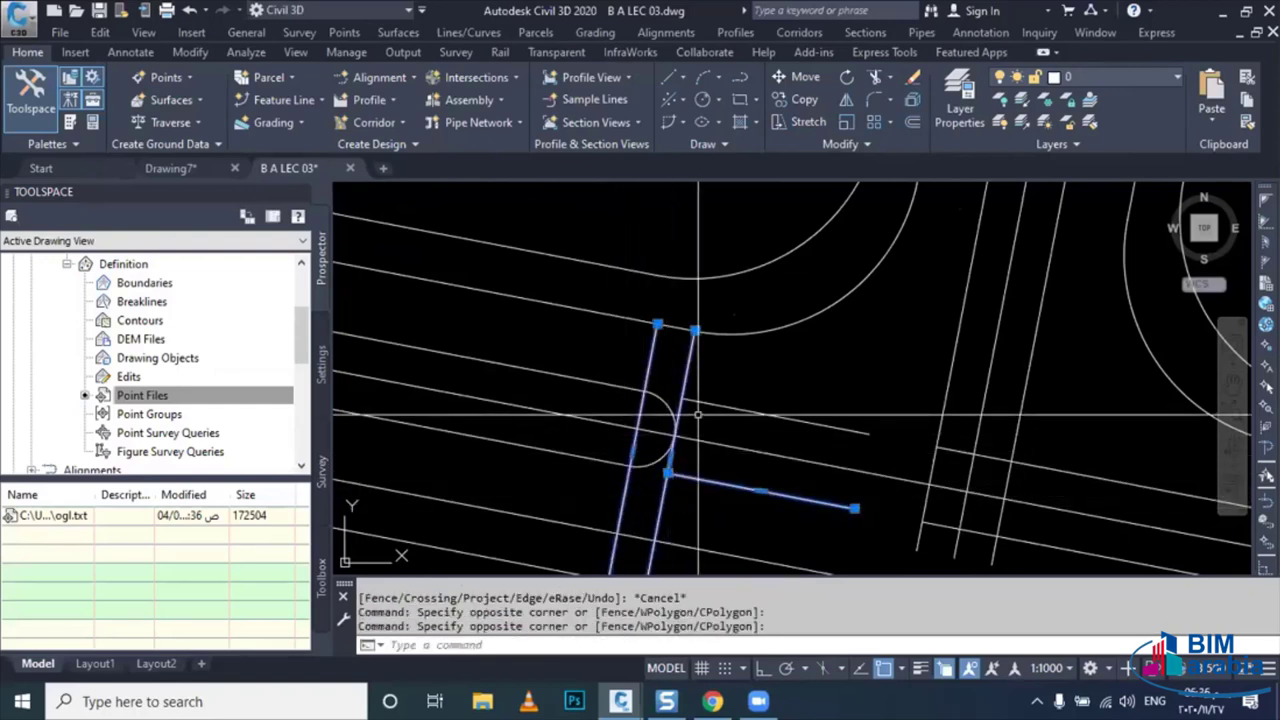
left_click_drag(705, 425, 652, 398)
key("Delete")
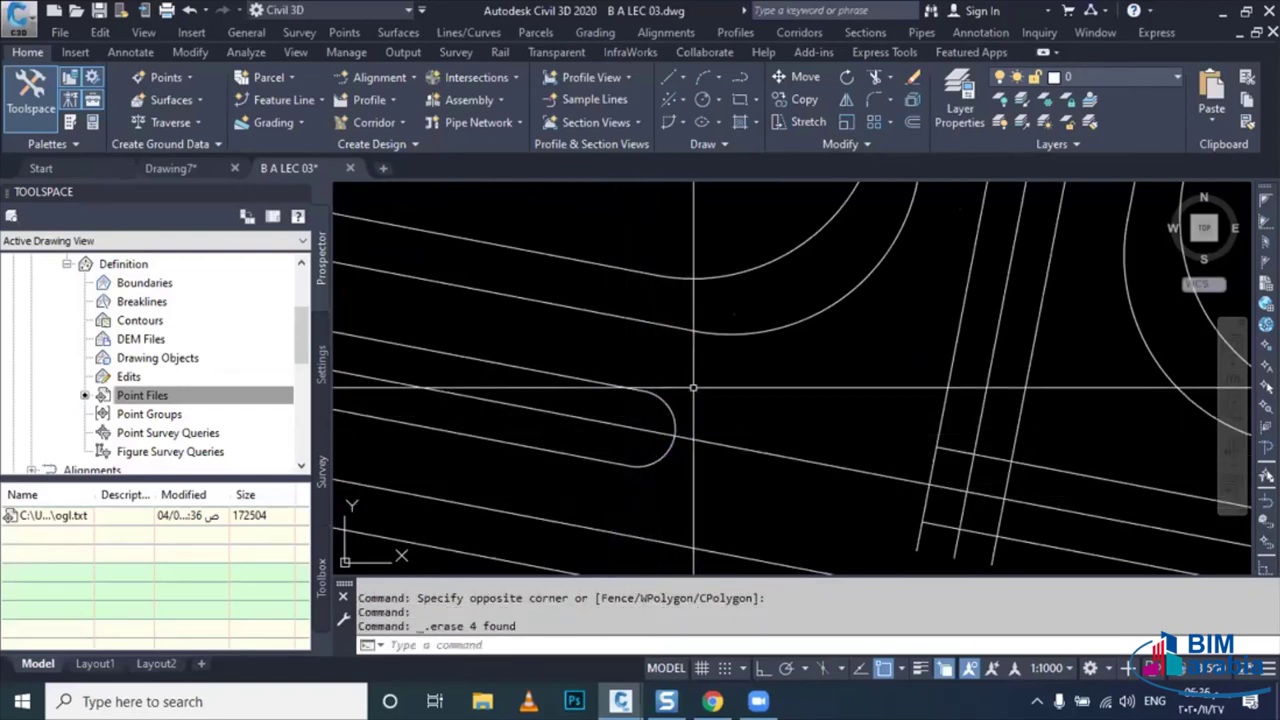
- Try joining the rounded lane end with the lower lane line
left_click(686, 382)
left_click(605, 395)
left_click_drag(631, 462, 620, 495)
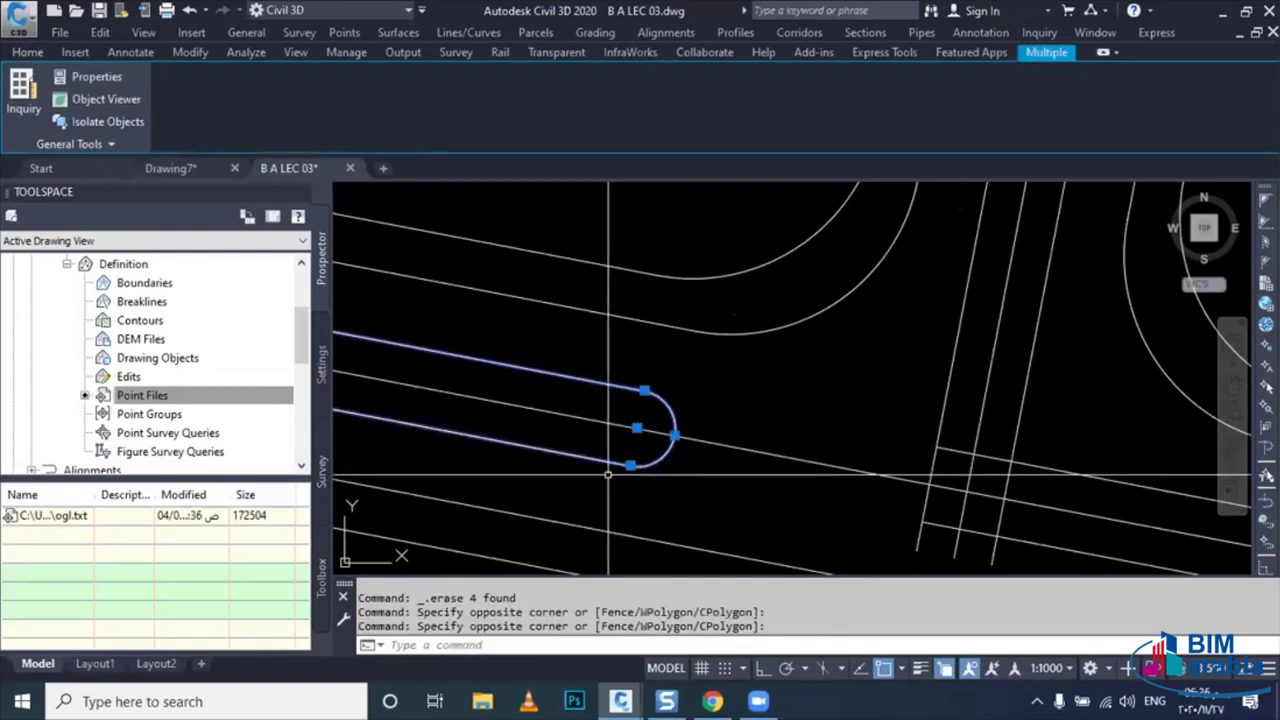
type("j")
key("Return")
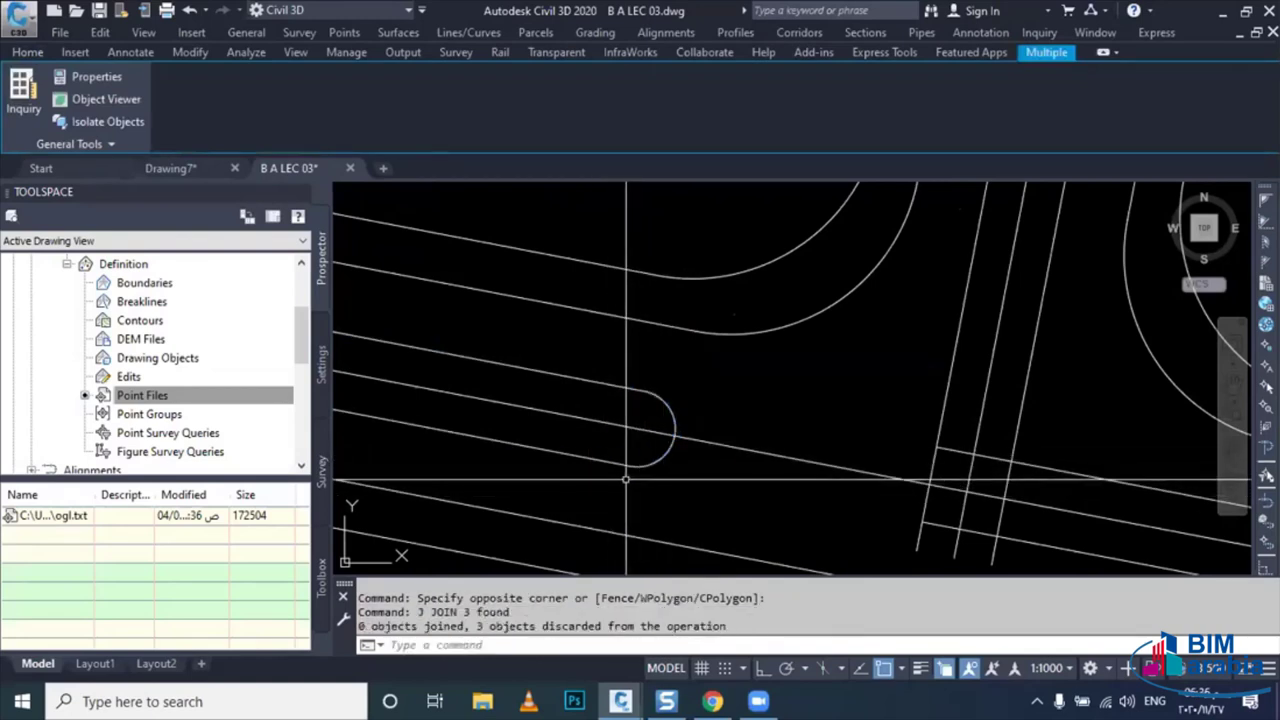
key("Escape")
- Stretch the lower lane line's end to the arc end and join them into one polyline
left_click(609, 467)
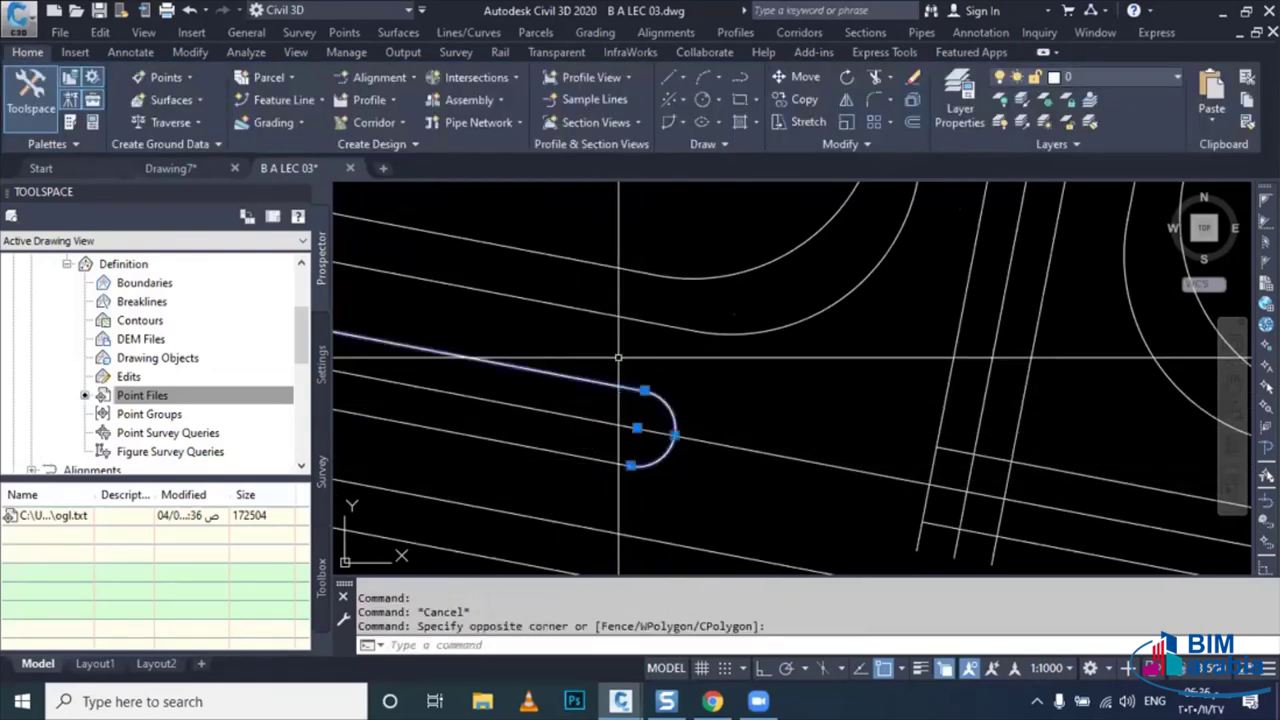
scroll(609, 467, "up", 2)
key("Escape")
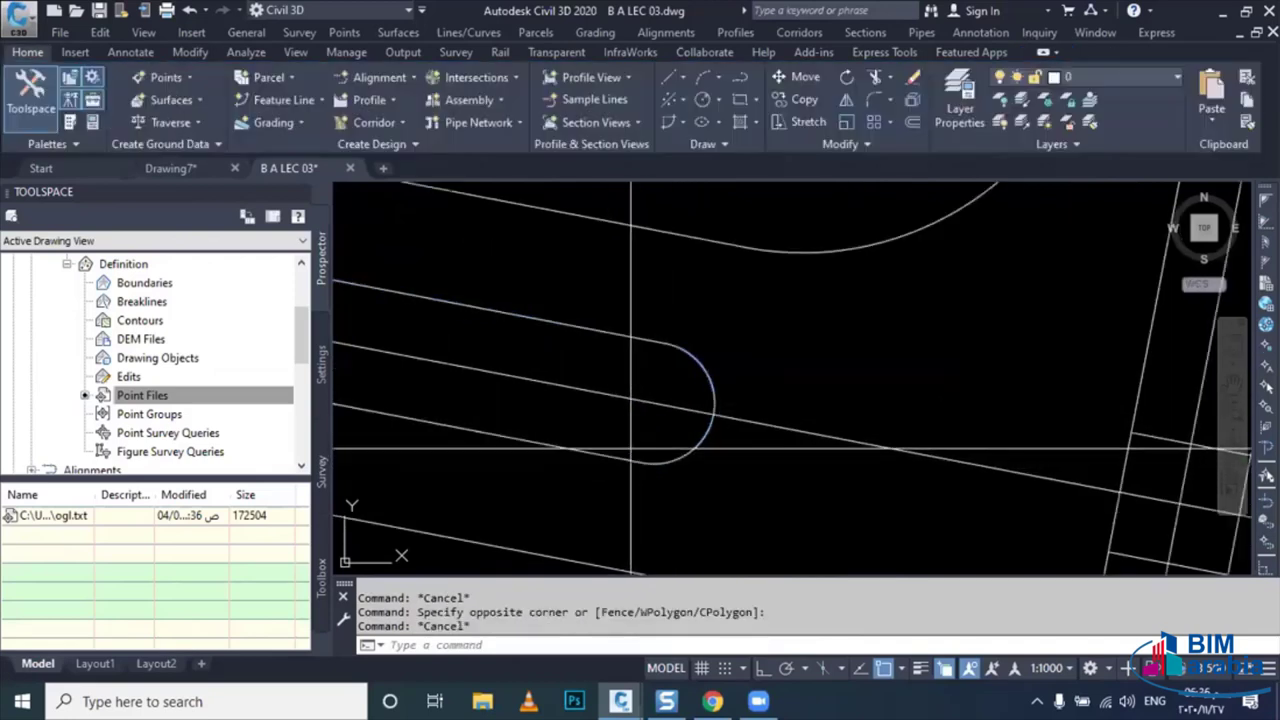
left_click(643, 462)
left_click(643, 462)
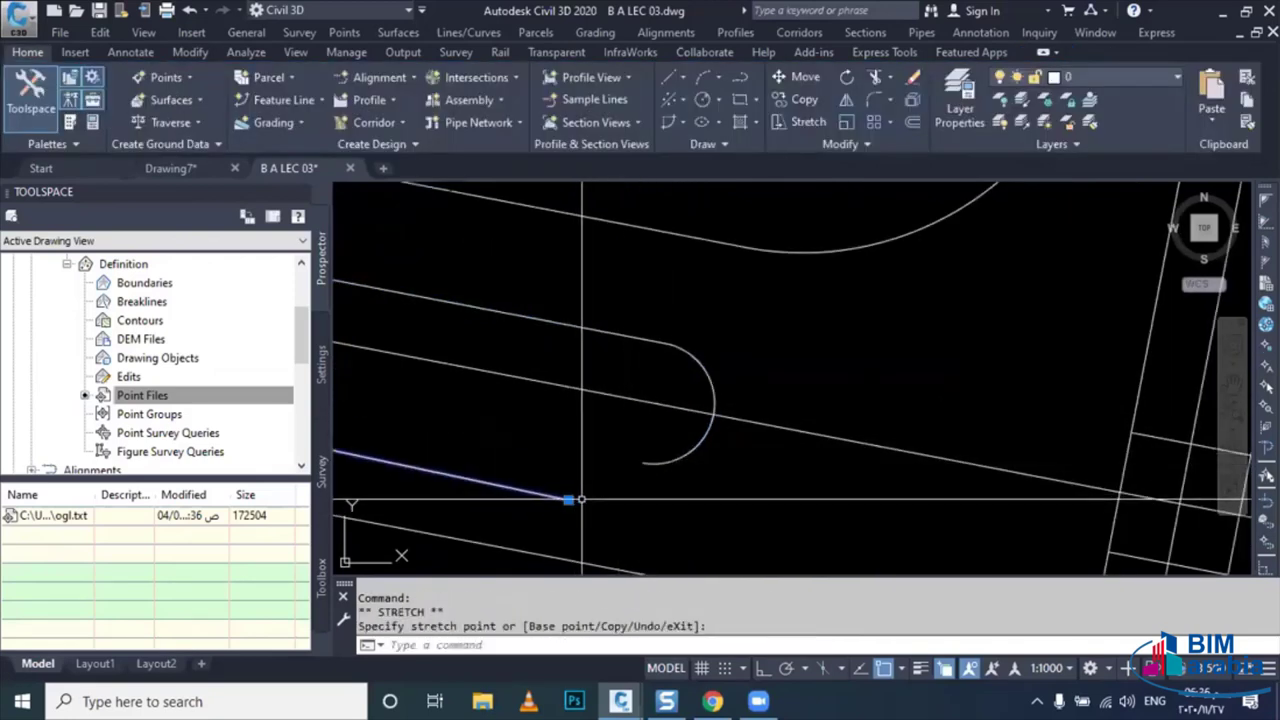
left_click(643, 462)
left_click(628, 495)
left_click(640, 470)
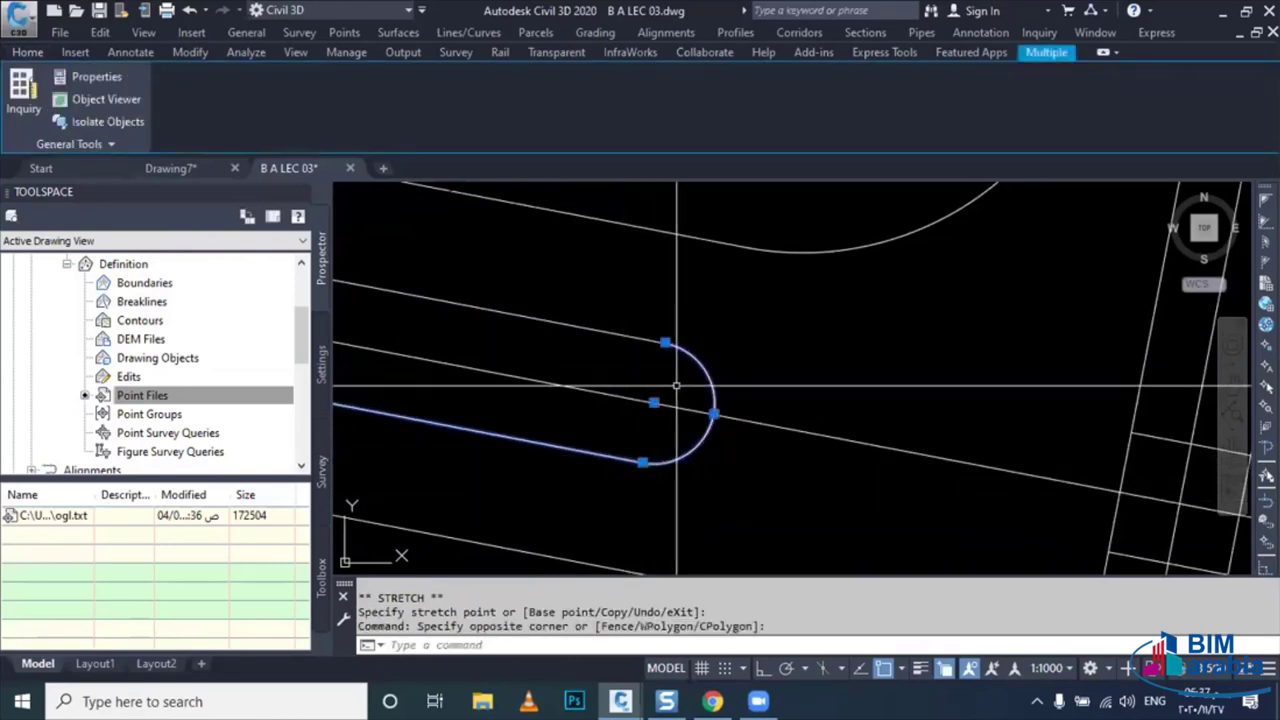
type("j")
key("Return")
key("Escape")
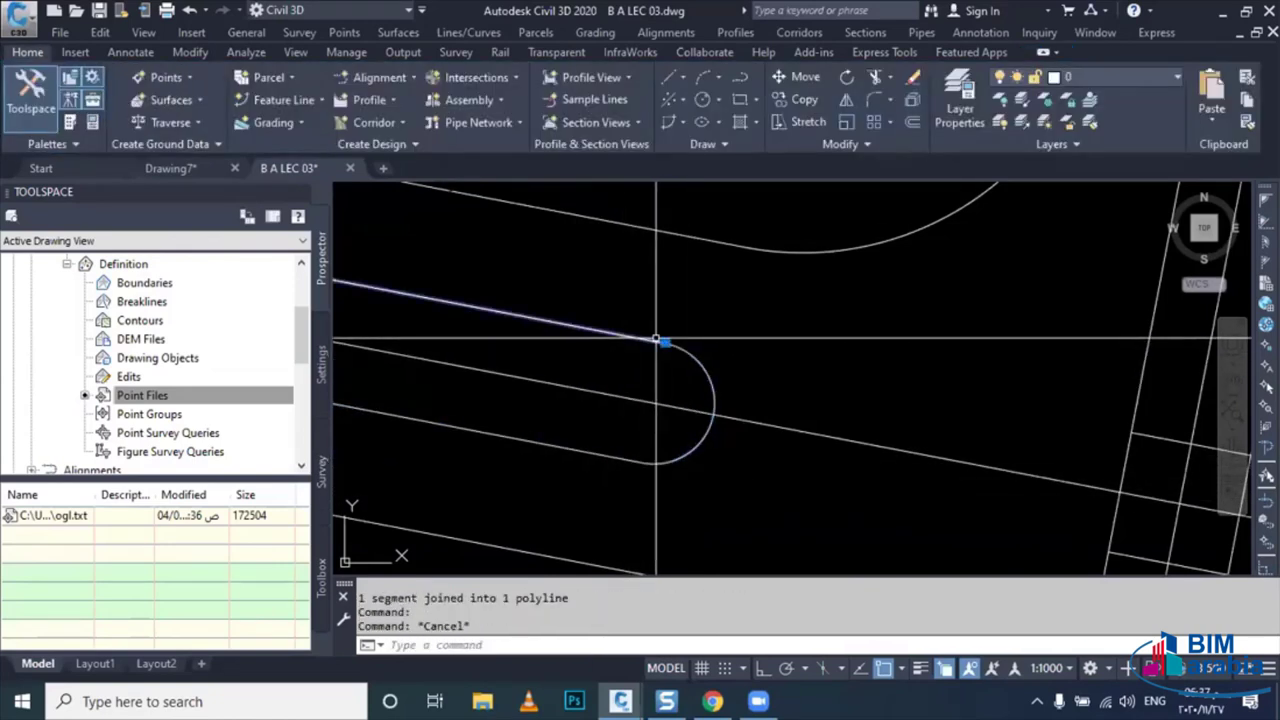
- Stretch the upper median line's end onto the end of the arc
left_click(665, 343)
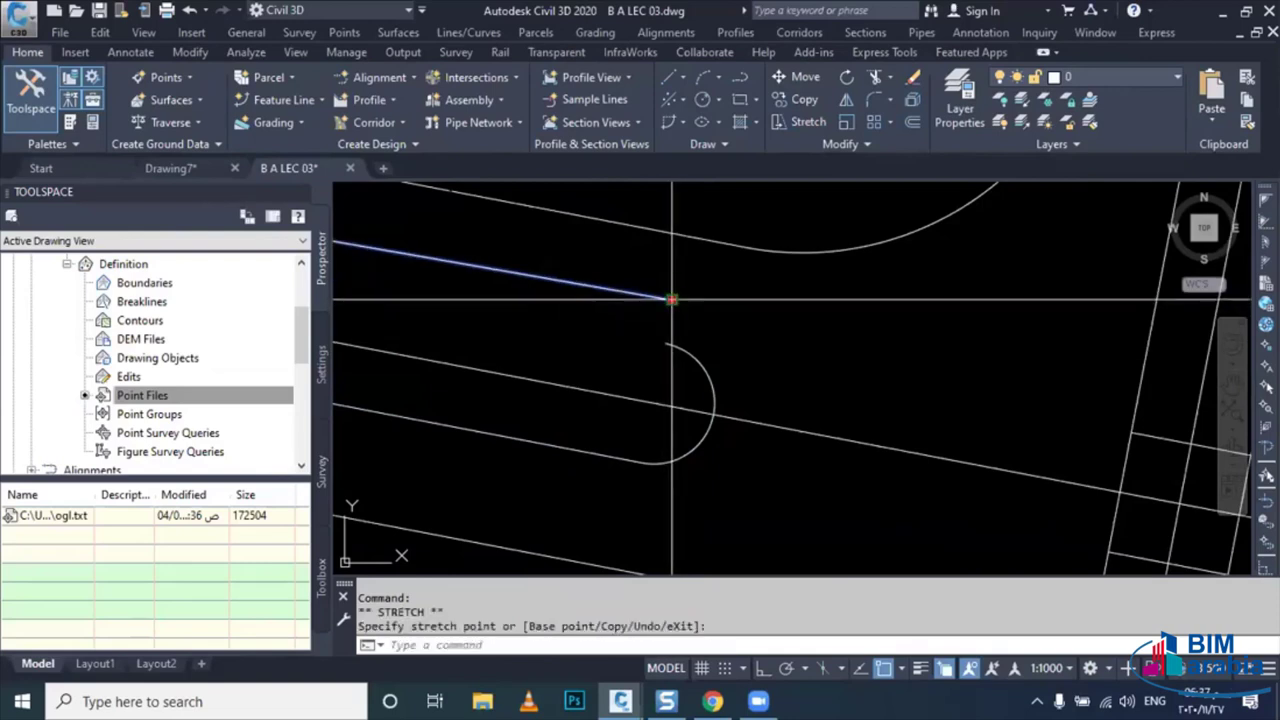
left_click(671, 299)
scroll(671, 299, "up", 2)
scroll(668, 340, "up", 1)
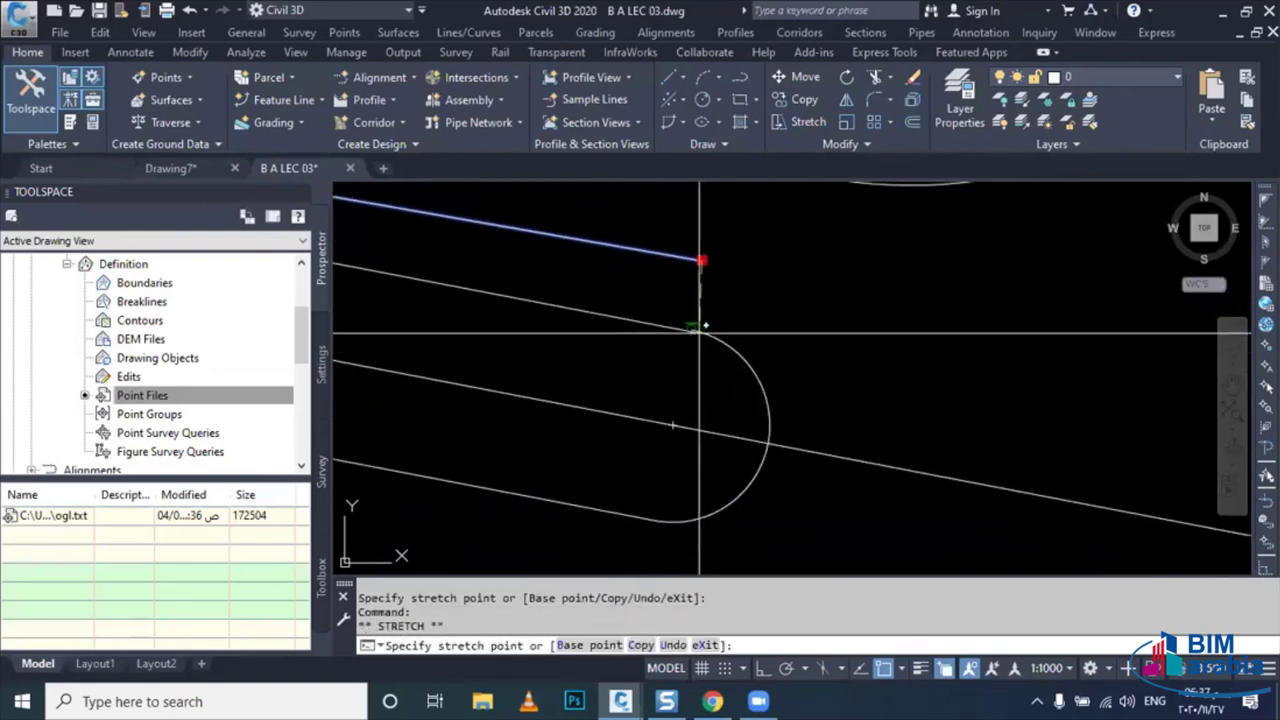
scroll(700, 326, "up", 1)
scroll(739, 322, "up", 1)
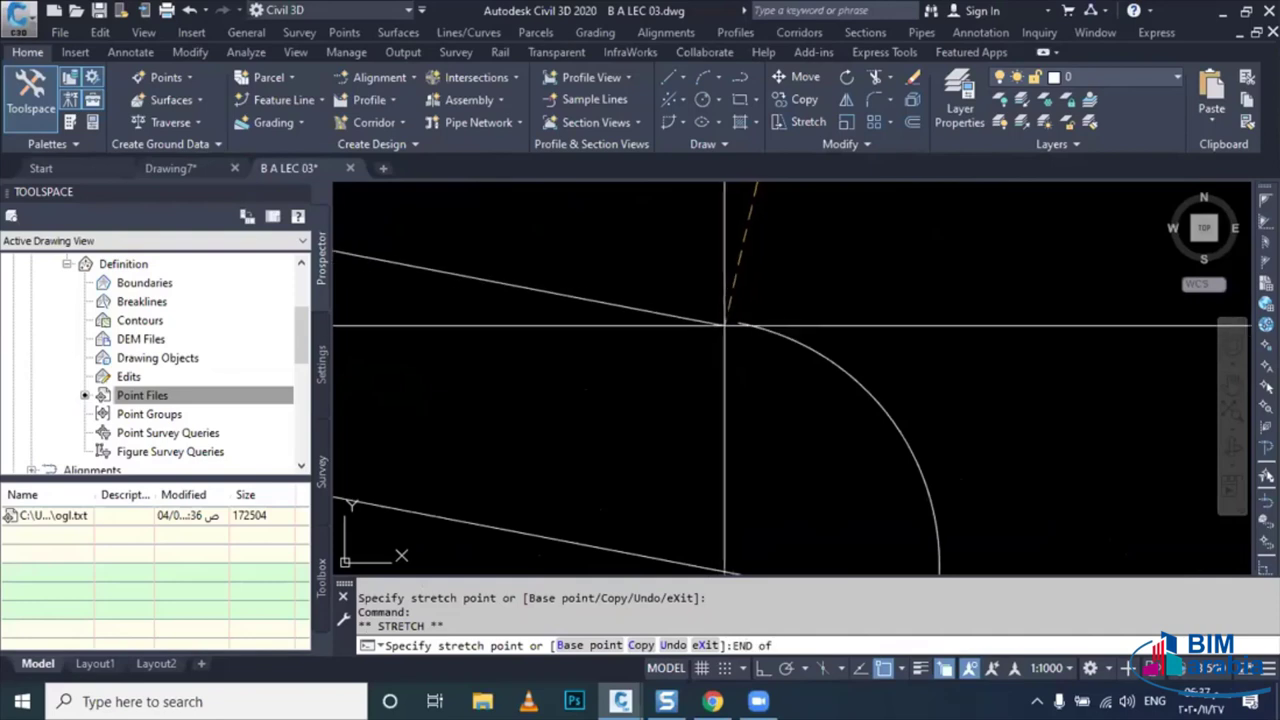
left_click(738, 324)
scroll(690, 370, "down", 2)
scroll(700, 370, "down", 2)
- Join the upper line and the arc into one polyline and check the result
left_click(749, 360)
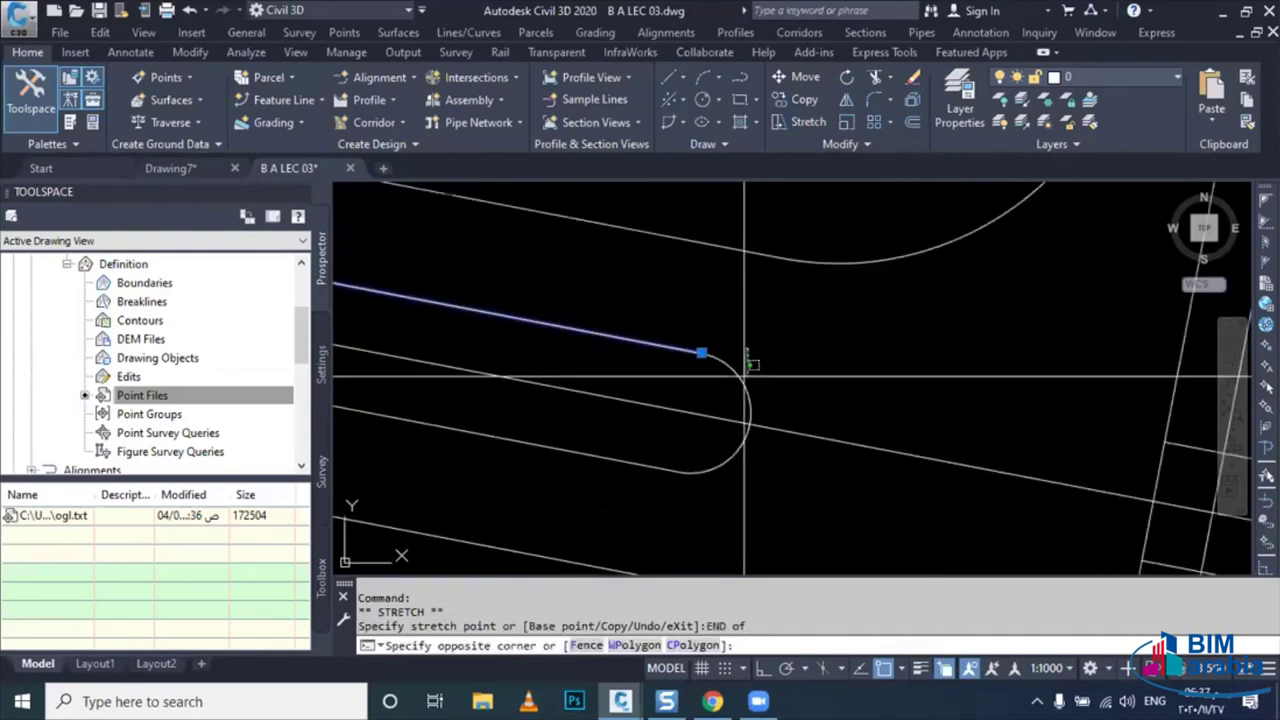
left_click(703, 354)
left_click(729, 363)
left_click(697, 376)
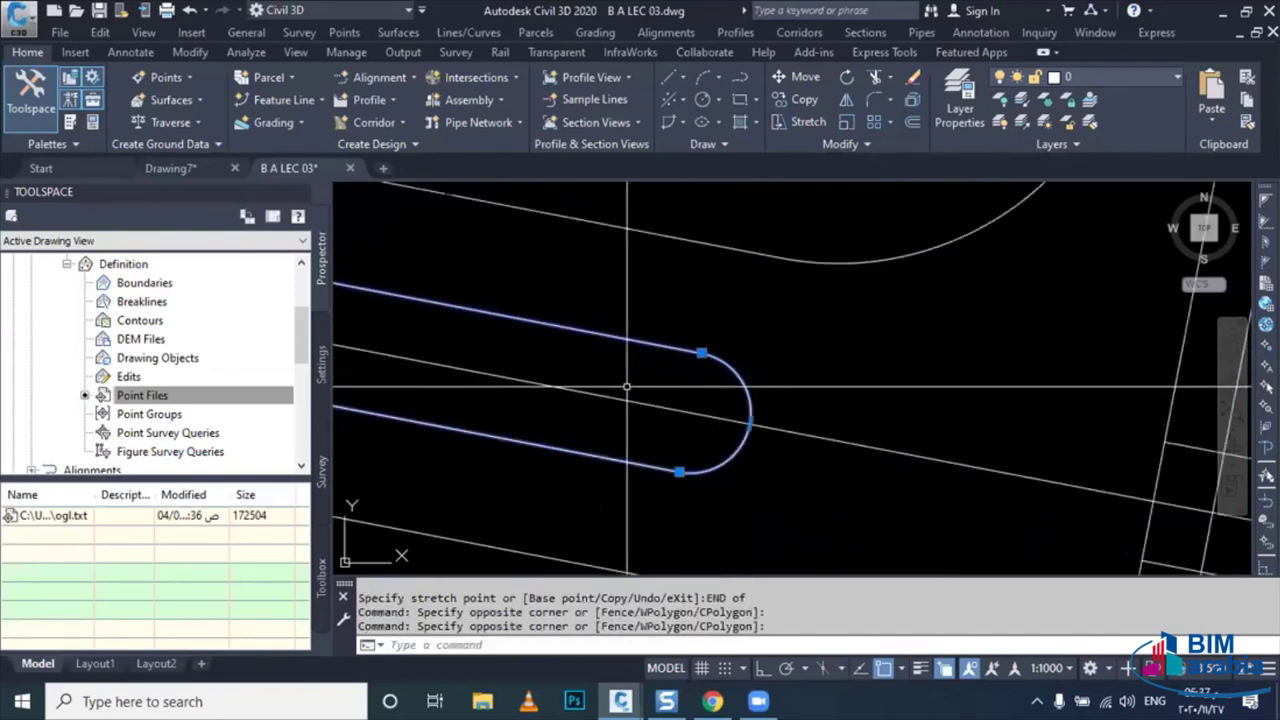
type("J")
key("Return")
left_click(694, 343)
left_click(681, 354)
scroll(680, 354, "down", 3)
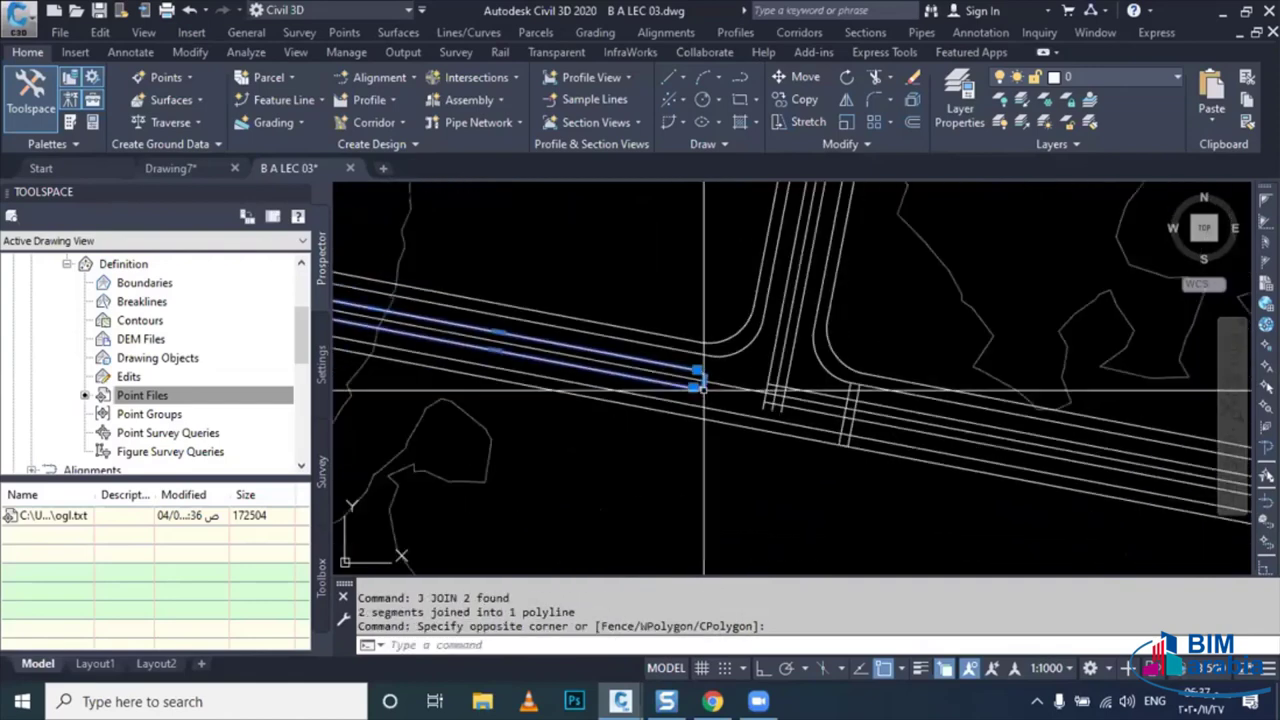
scroll(714, 400, "down", 1)
middle_click_drag(714, 400, 621, 366)
scroll(627, 366, "up", 3)
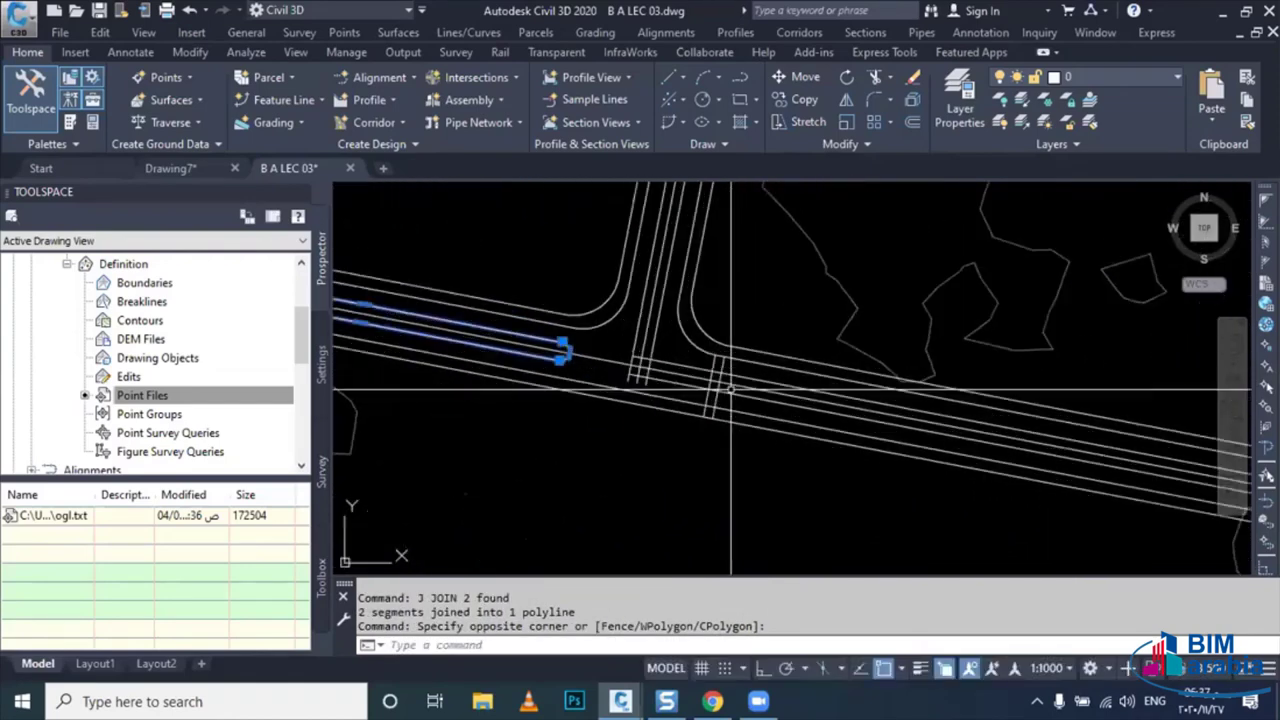
scroll(714, 380, "up", 2)
key("Escape")
- Draw a circle at the line crossing meeting the median edges, then trim it to a semicircle
scroll(742, 431, "up", 2)
key("Escape")
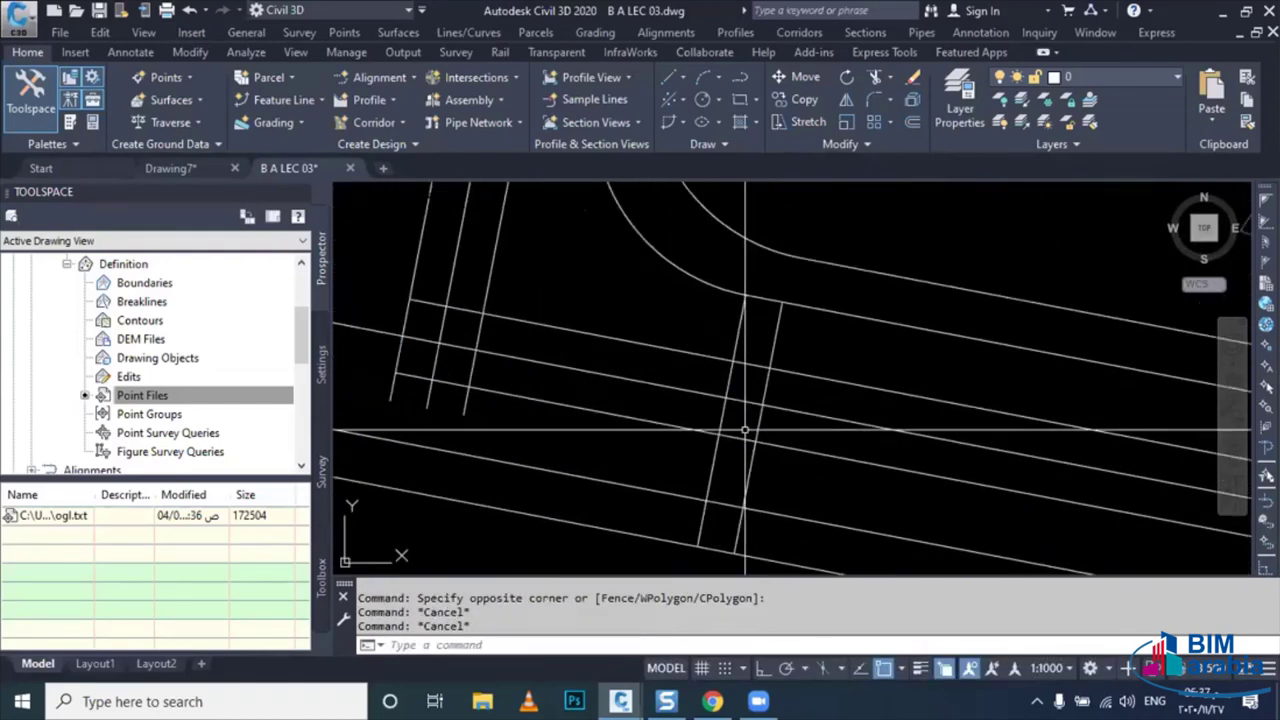
type("C")
key("Return")
middle_click_drag(788, 468, 778, 398)
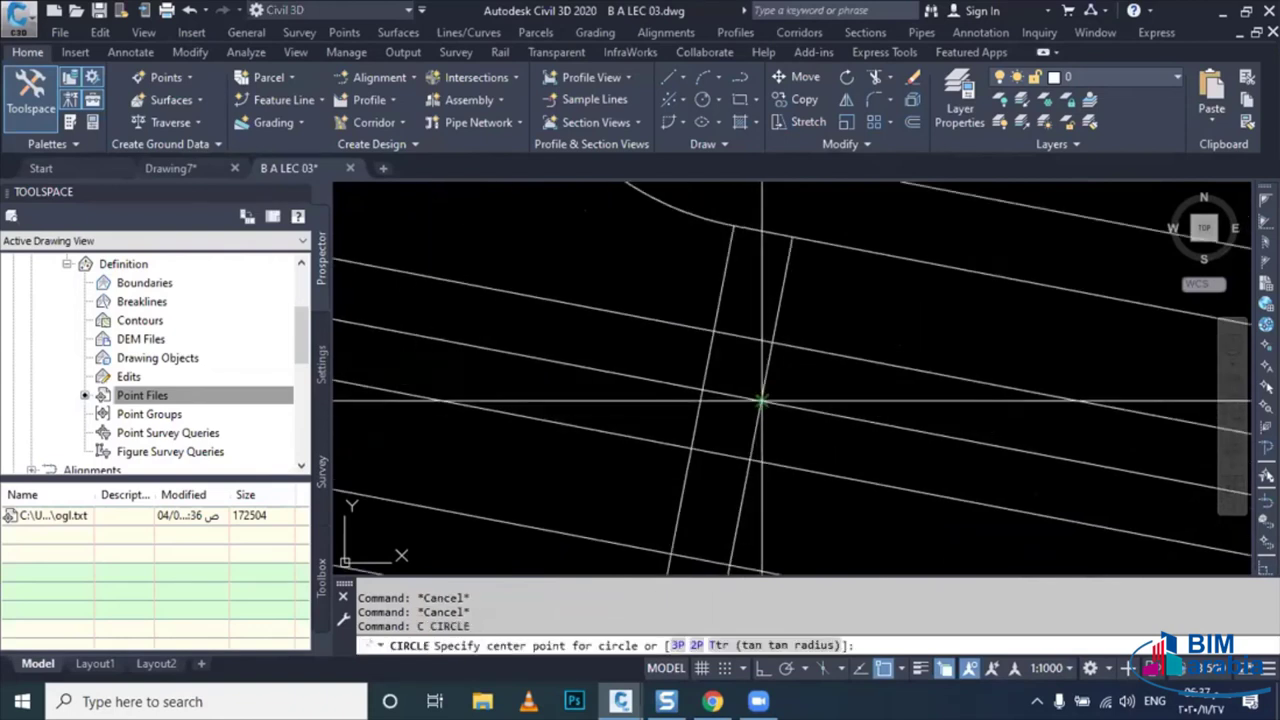
left_click(760, 400)
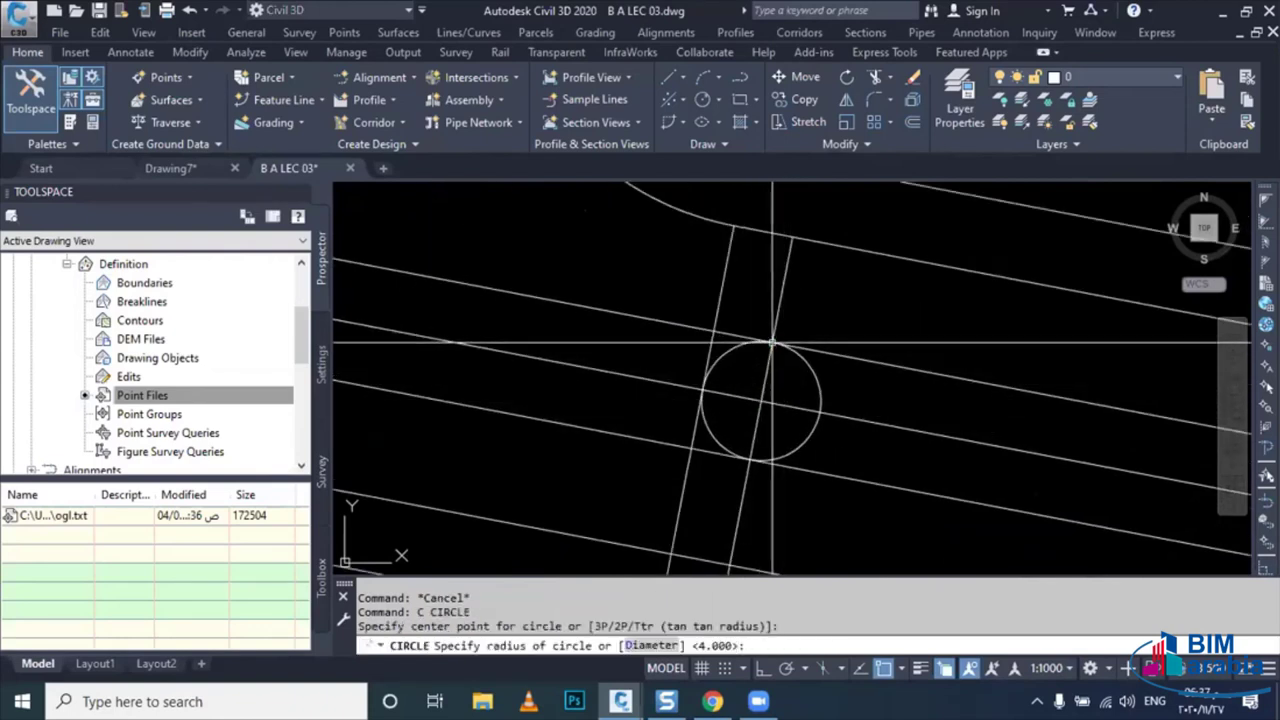
left_click(763, 341)
key("Escape")
type("TR")
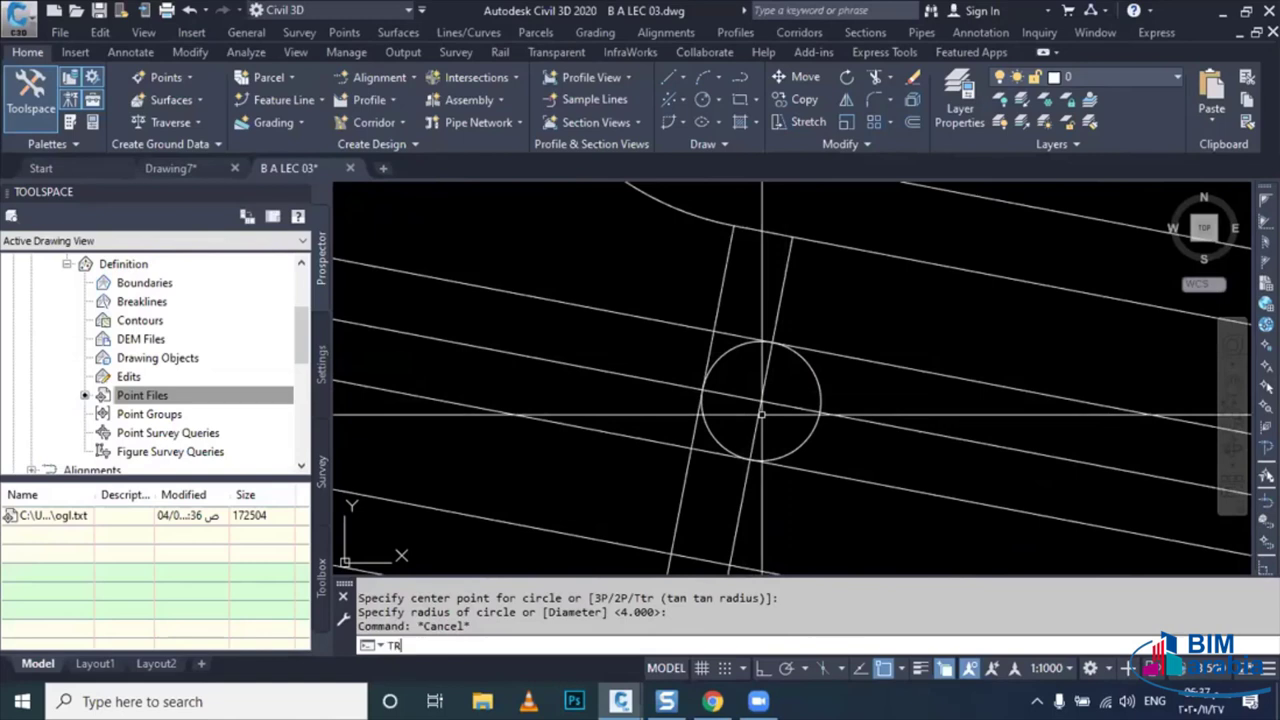
key("Return")
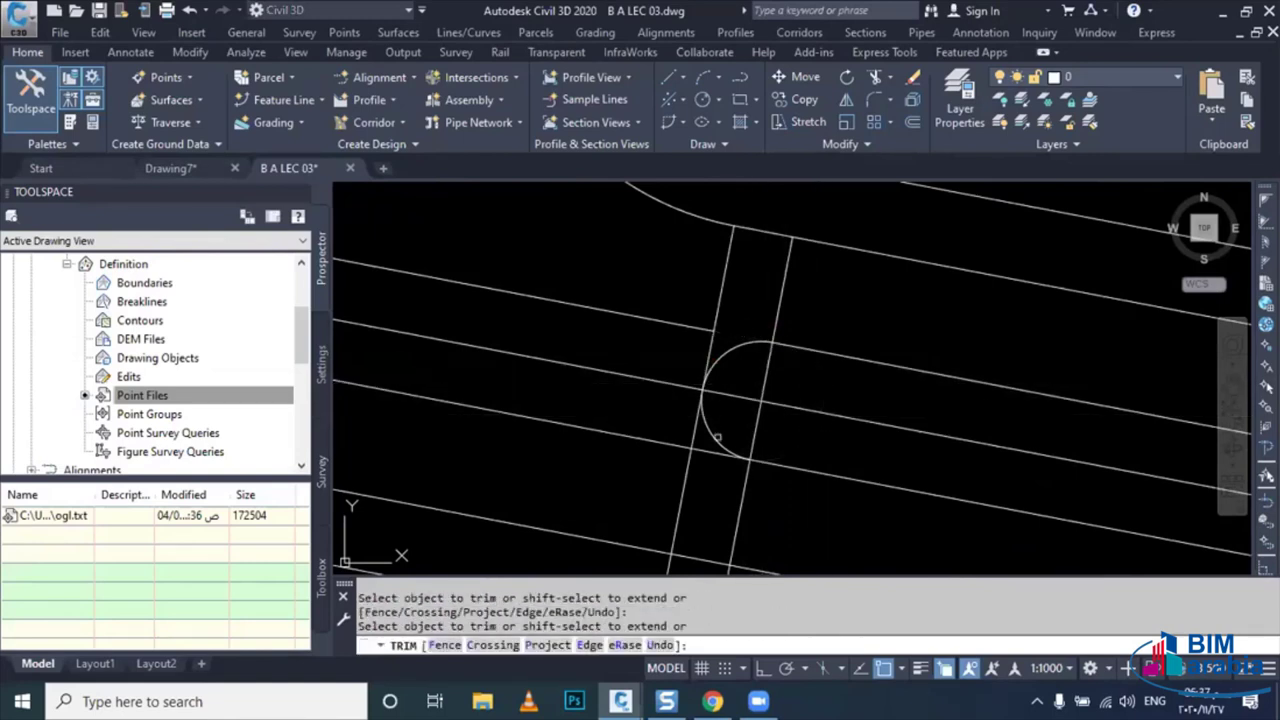
key("Escape")
- Delete the four leftover cross lines, keeping the arc
left_click(770, 530)
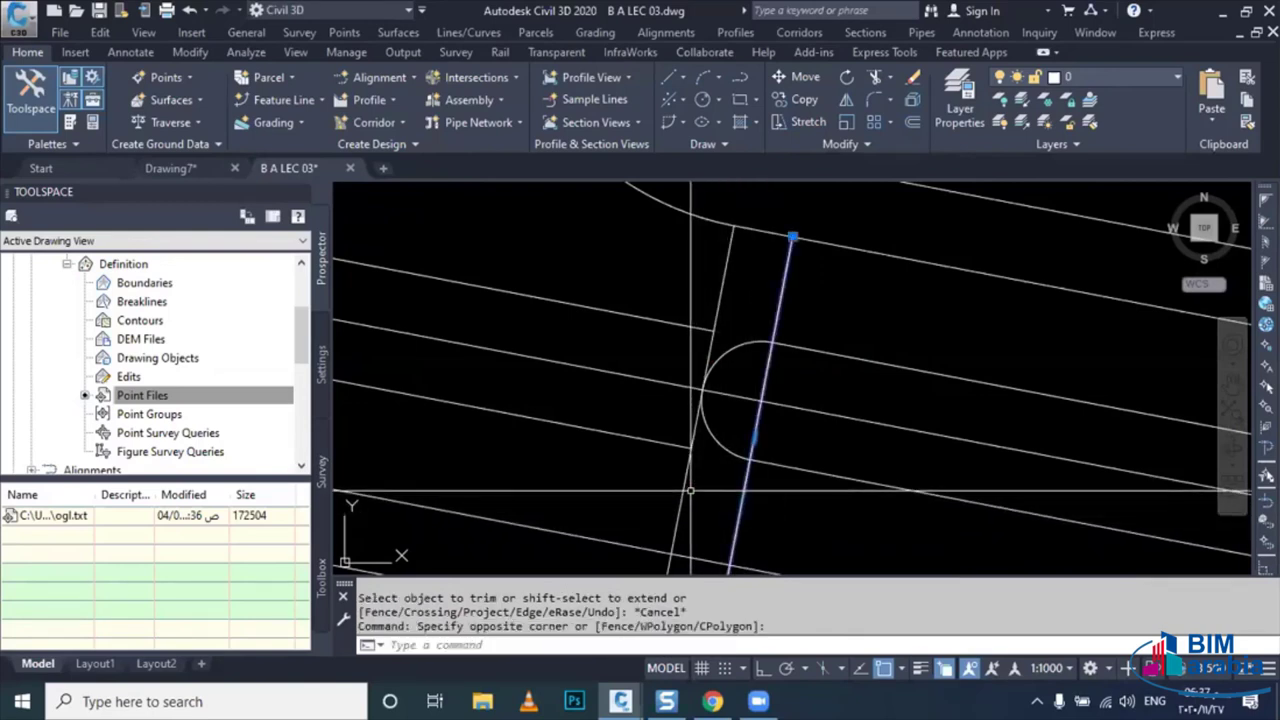
left_click(715, 440)
left_click(650, 395)
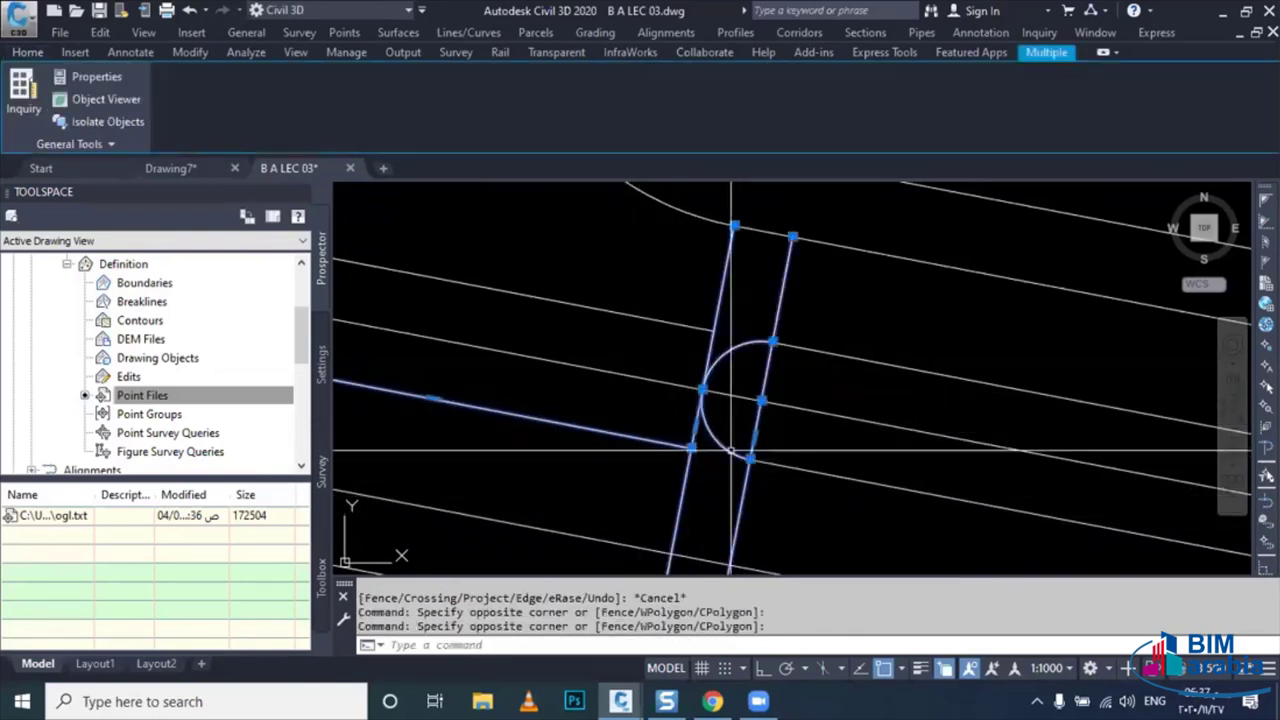
left_click(703, 415, "shift")
left_click(651, 318)
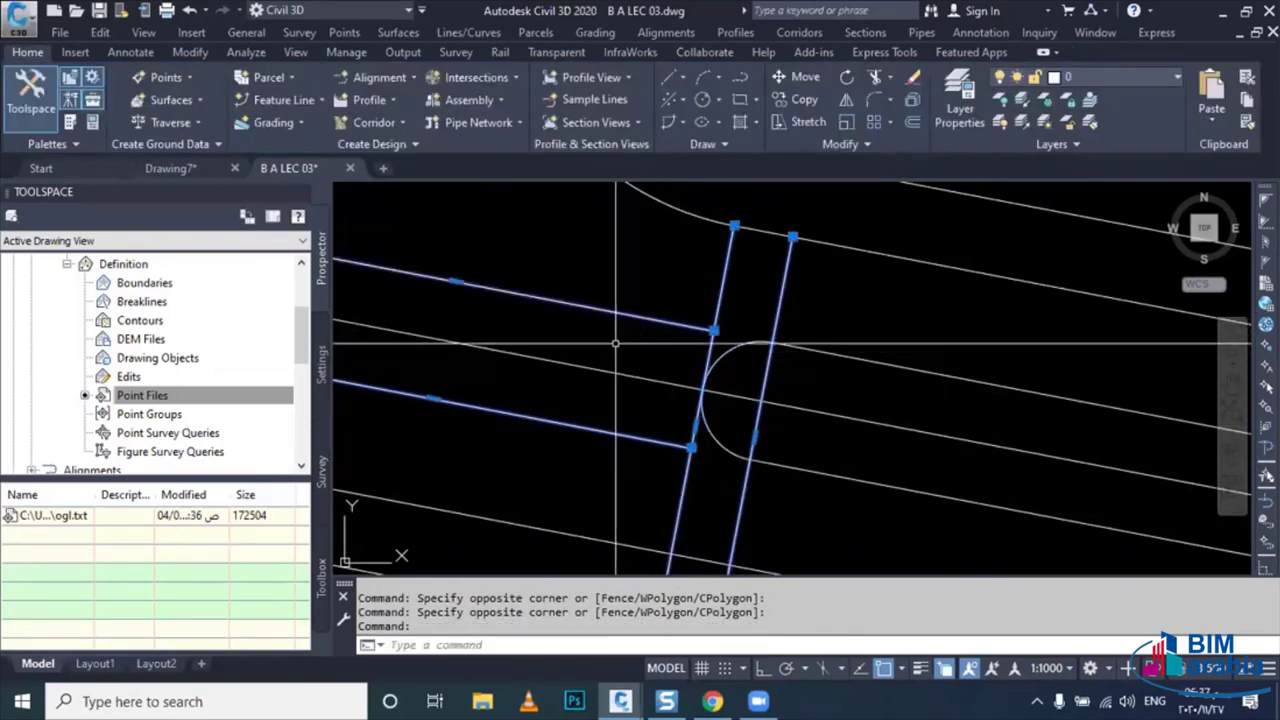
key("Delete")
- Select the semicircular cap arc together with the median's edge lines
scroll(705, 375, "down", 4)
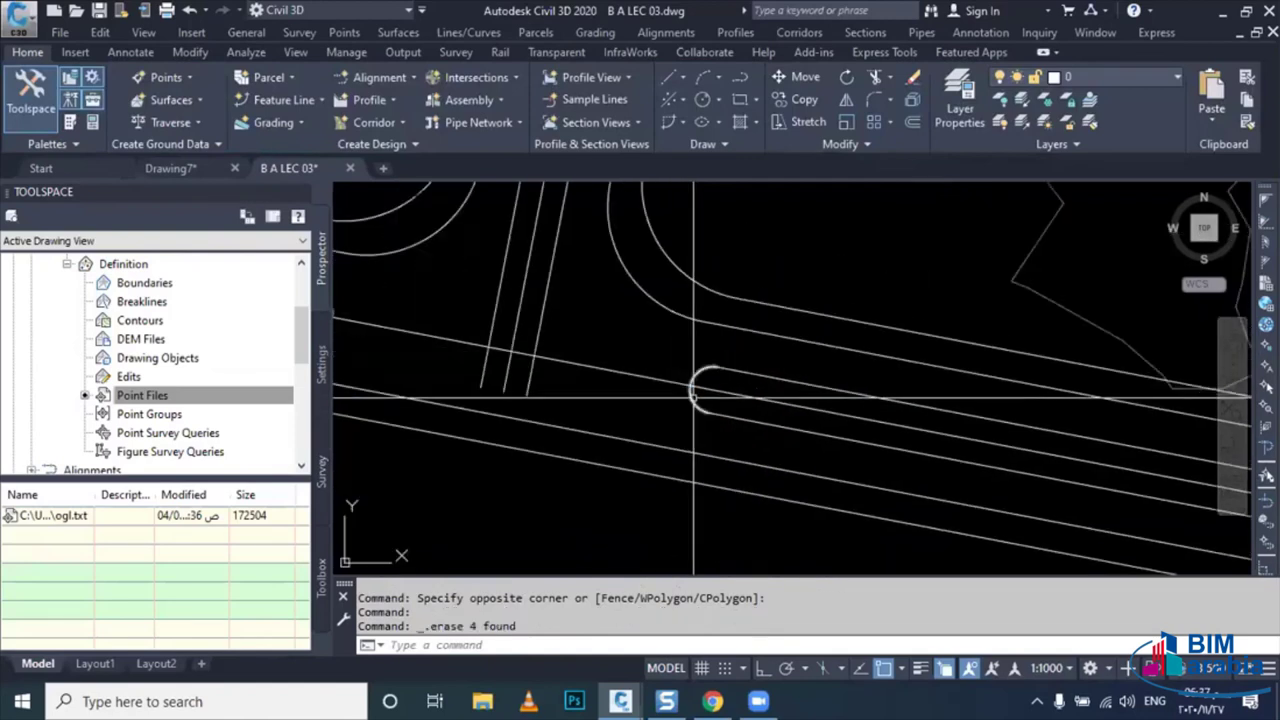
left_click(745, 356)
left_click(710, 374)
left_click(710, 374)
left_click(706, 418)
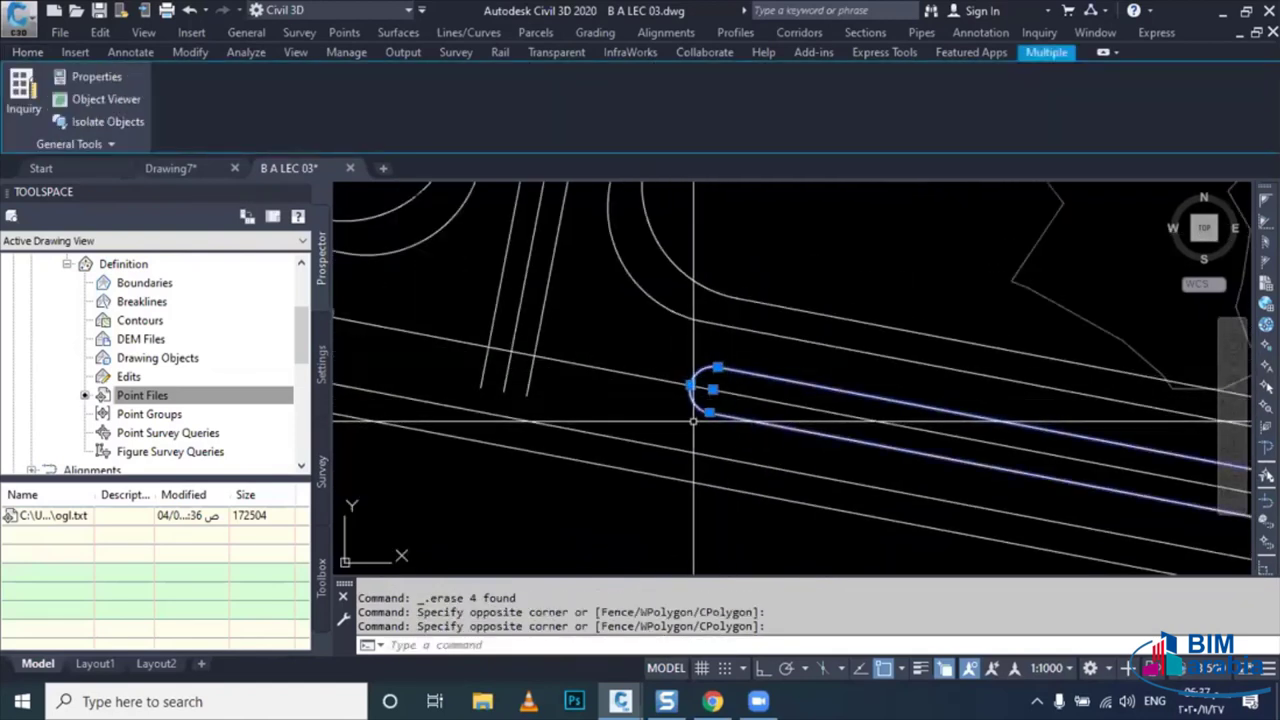
scroll(707, 405, "up", 4)
scroll(714, 345, "up", 2)
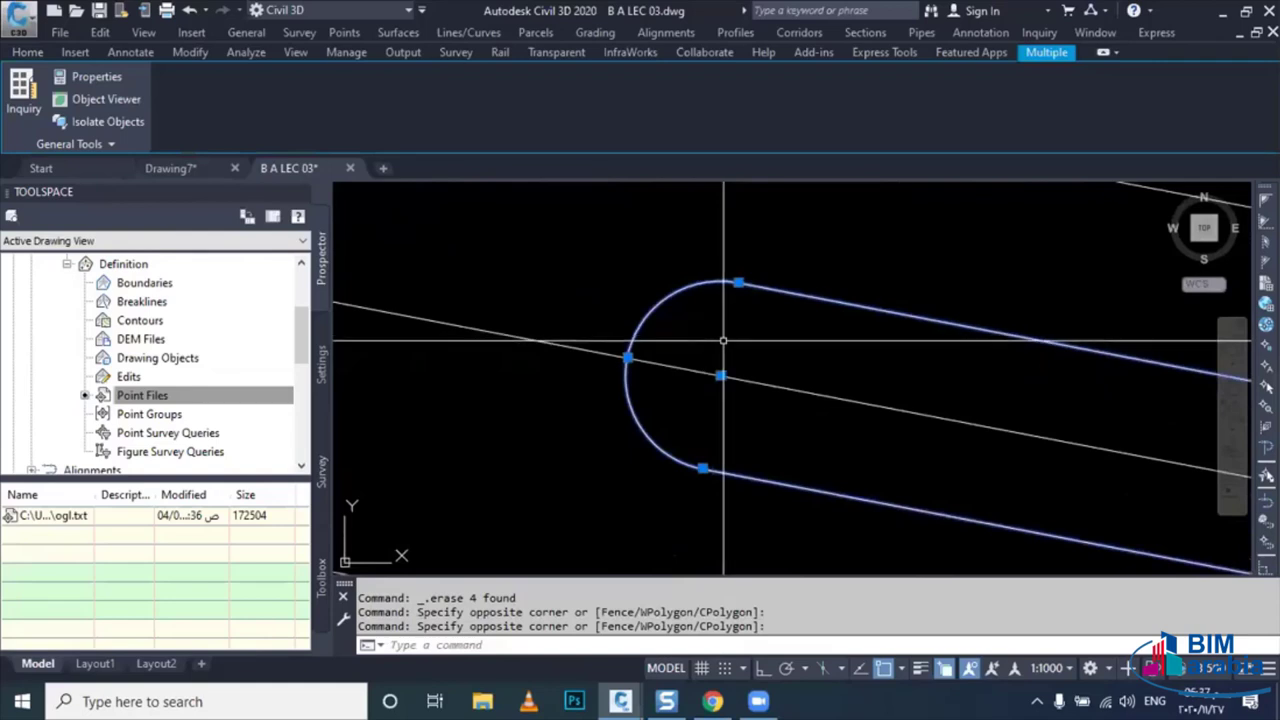
key("Escape")
- Join the cap arc and edge lines into one polyline and check the joined result
middle_click_drag(709, 423, 675, 383)
left_click(680, 432)
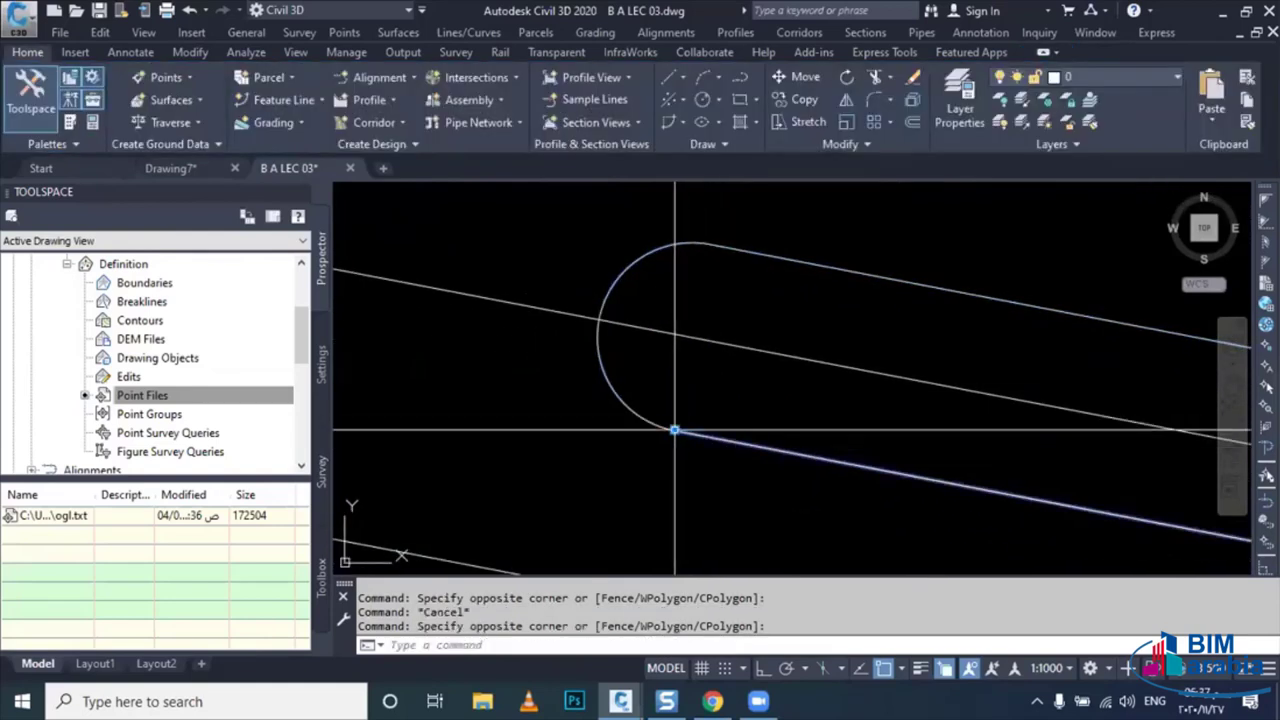
mouse_move(675, 430)
left_mouse_down()
mouse_move(694, 289)
mouse_move(724, 280)
left_mouse_up()
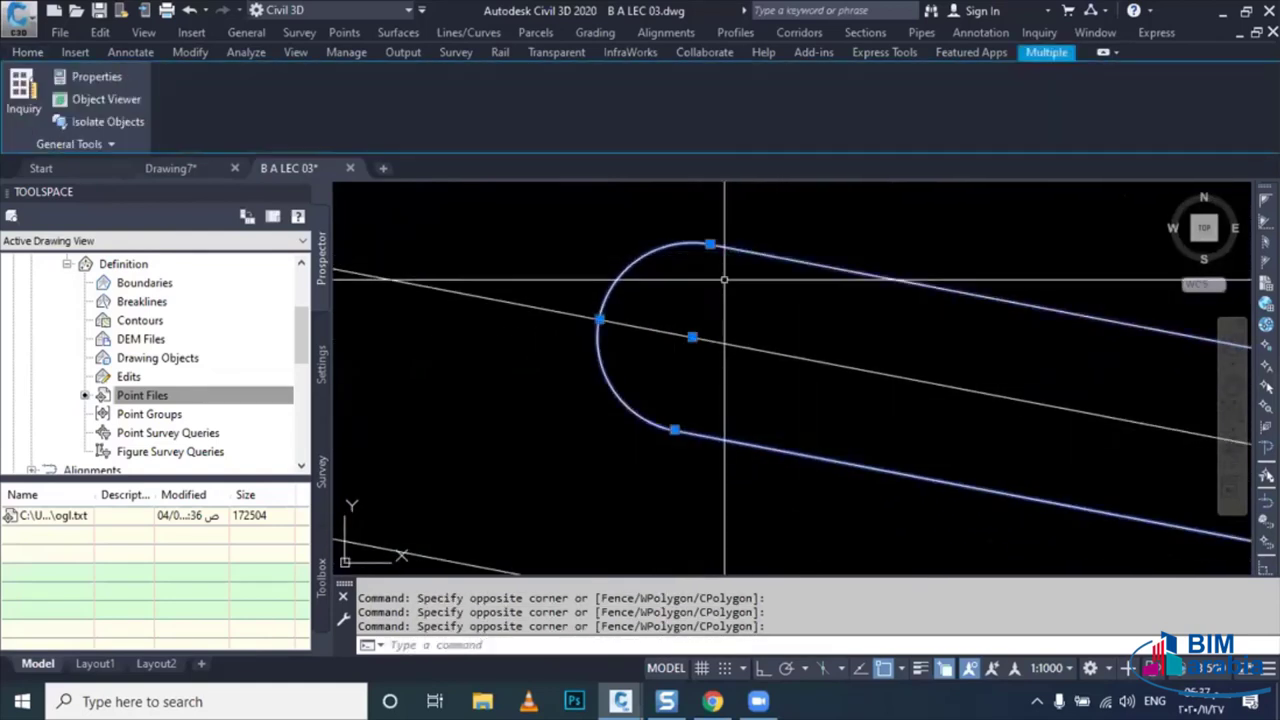
type("j")
key("Return")
key("Escape")
middle_click_drag(754, 300, 744, 325)
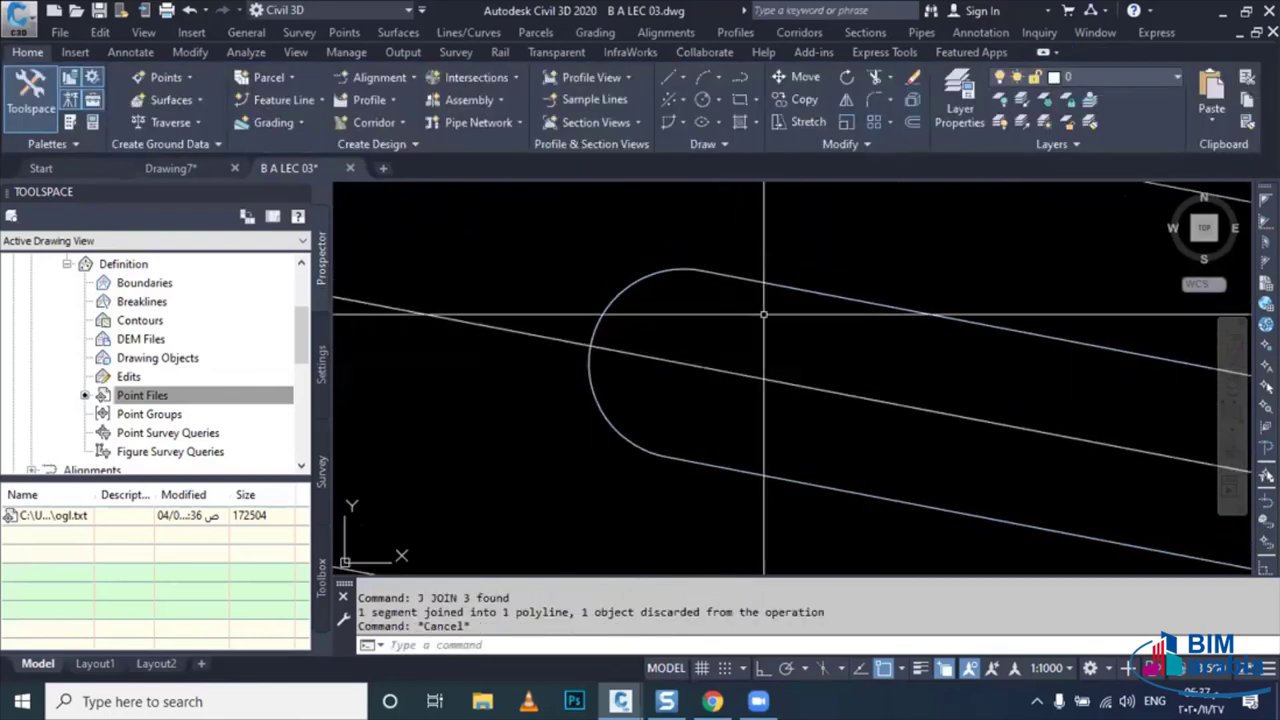
left_click_drag(773, 280, 725, 309)
left_click(725, 310)
key("Escape")
- Stretch the lower edge line's left end onto the arc's end point
middle_click_drag(711, 414, 701, 351)
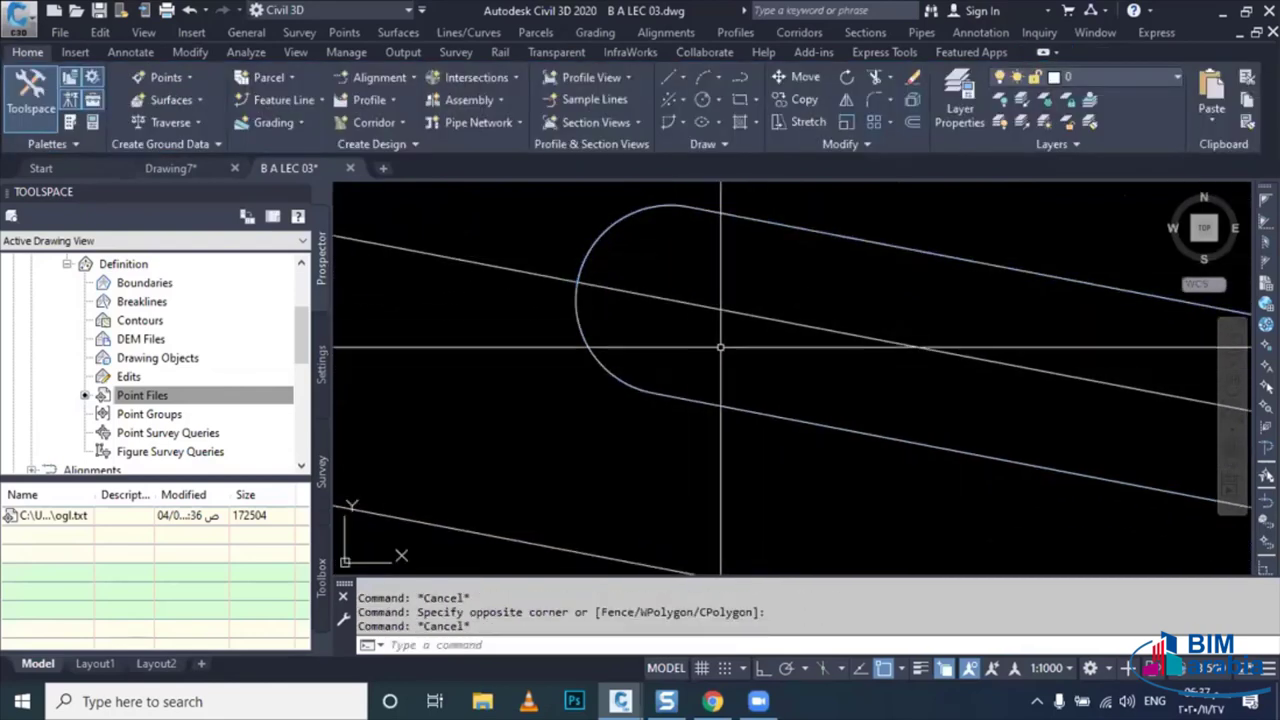
left_click_drag(720, 347, 670, 408)
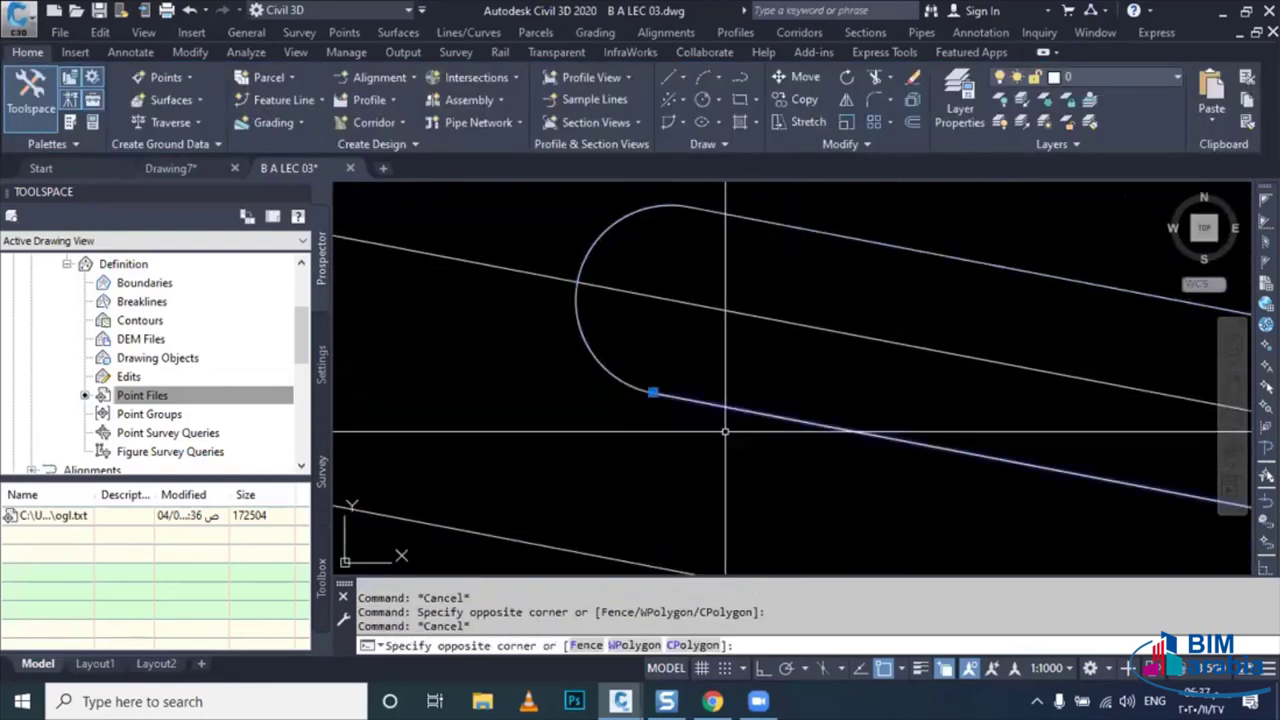
left_click(653, 392)
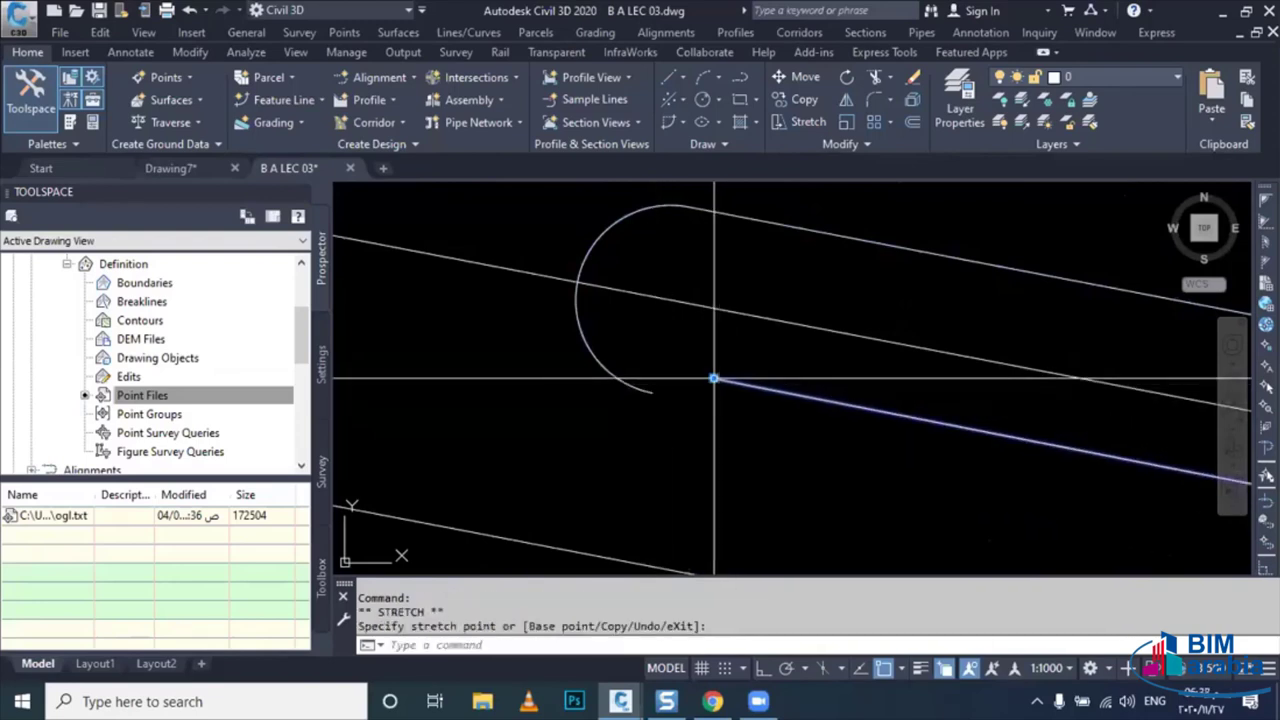
left_click(653, 390)
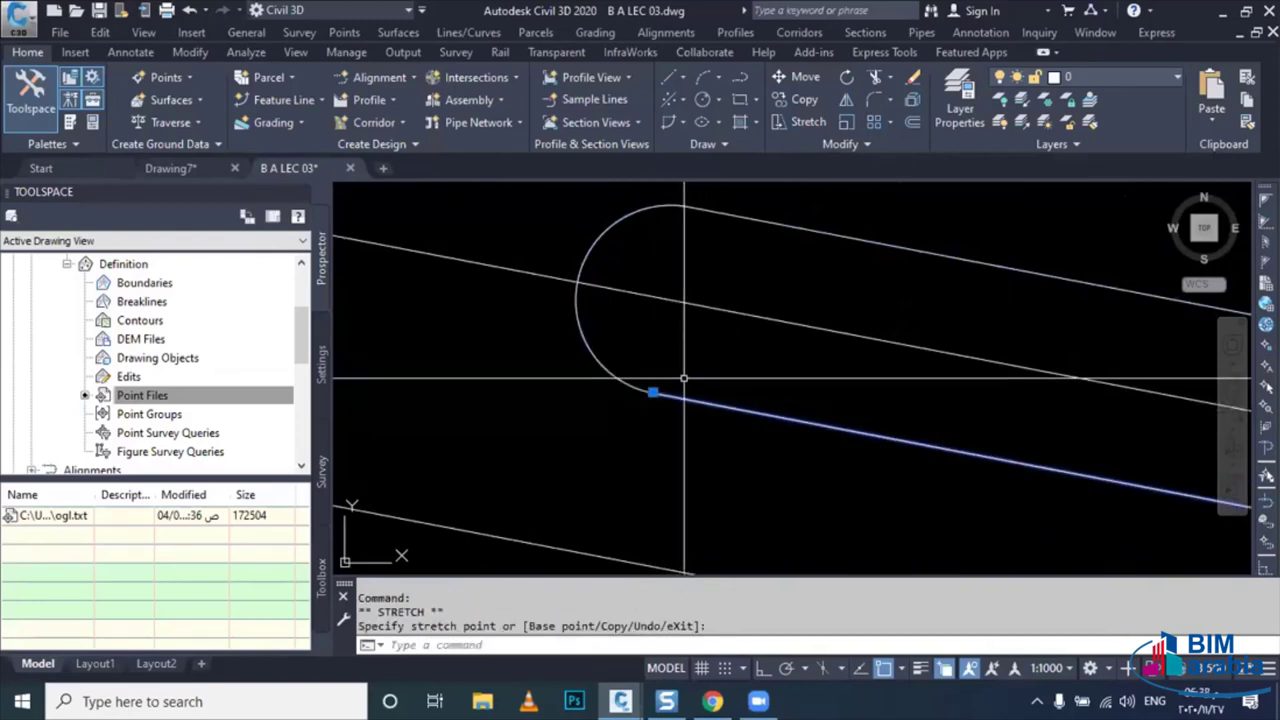
left_click(684, 378)
left_click(608, 434)
- Join the lower edge line to the cap arc
type("j")
key("Return")
left_click(746, 378)
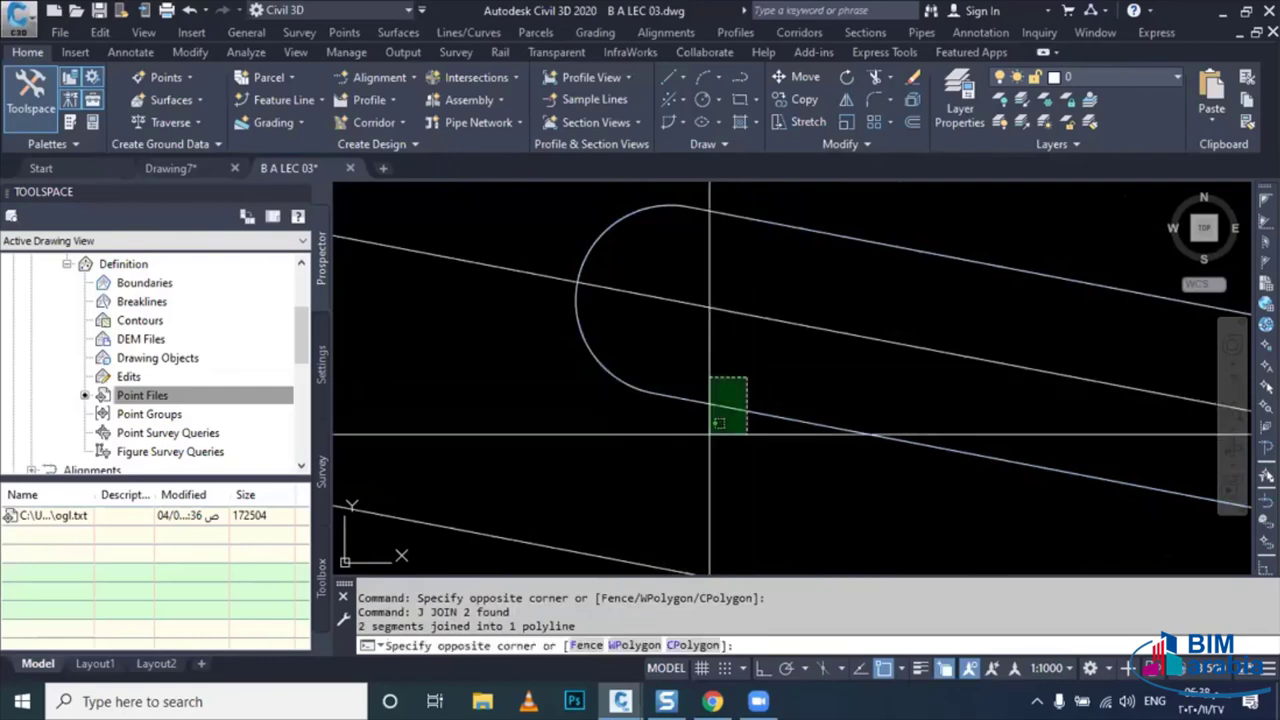
key("Escape")
scroll(705, 431, "down", 2)
scroll(700, 429, "down", 1)
scroll(696, 428, "down", 1)
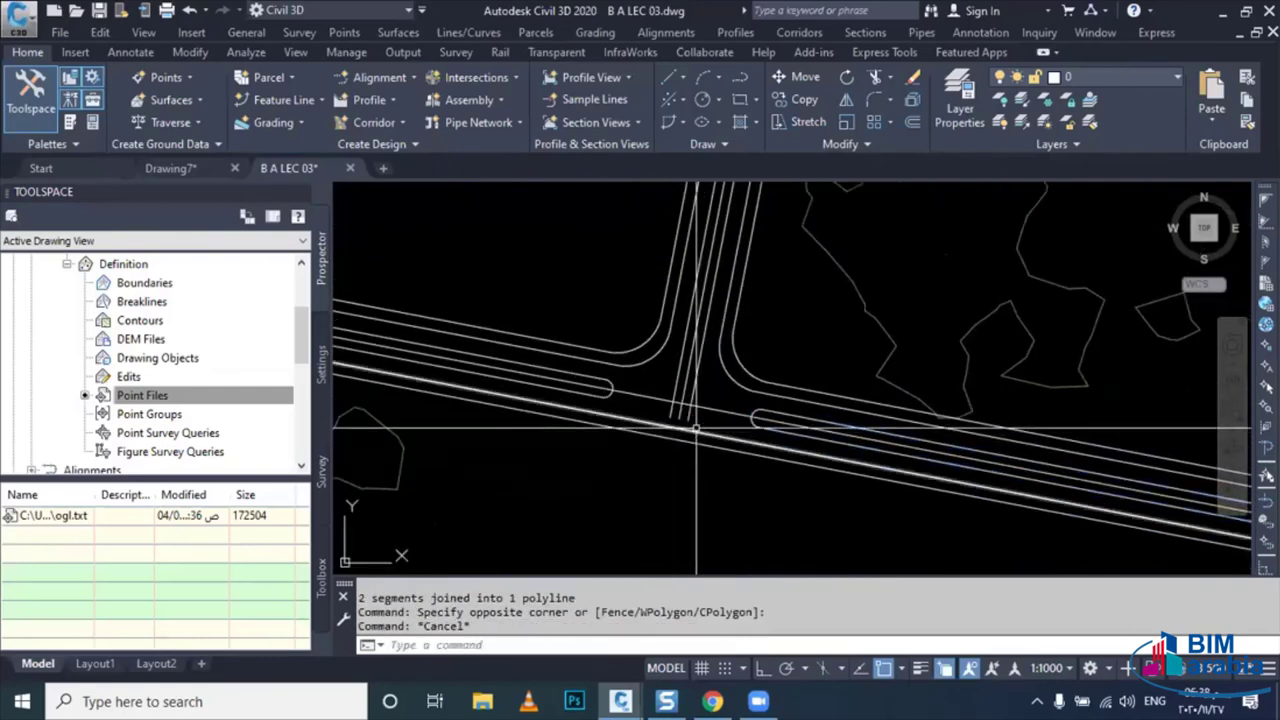
key("Escape")
scroll(696, 428, "up", 1)
scroll(688, 392, "up", 2)
type("PL")
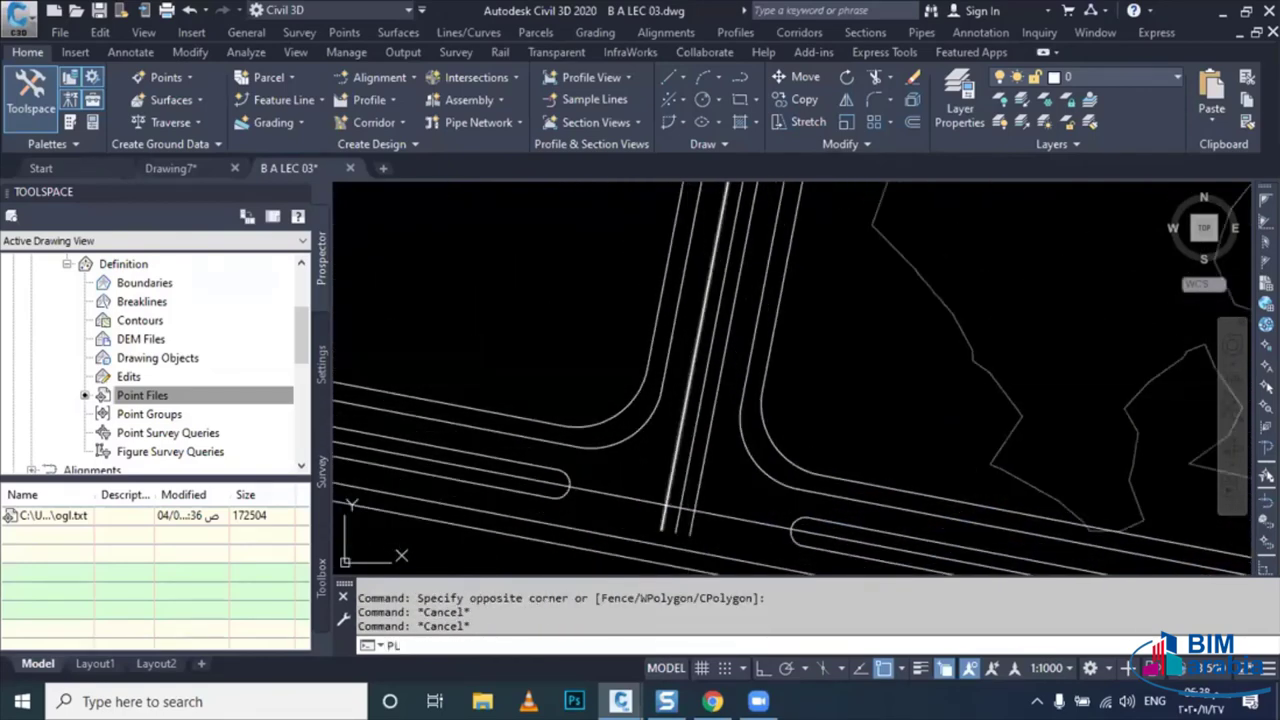
- Draw a cross line across the road at the median end
key("Return")
scroll(662, 410, "up", 2)
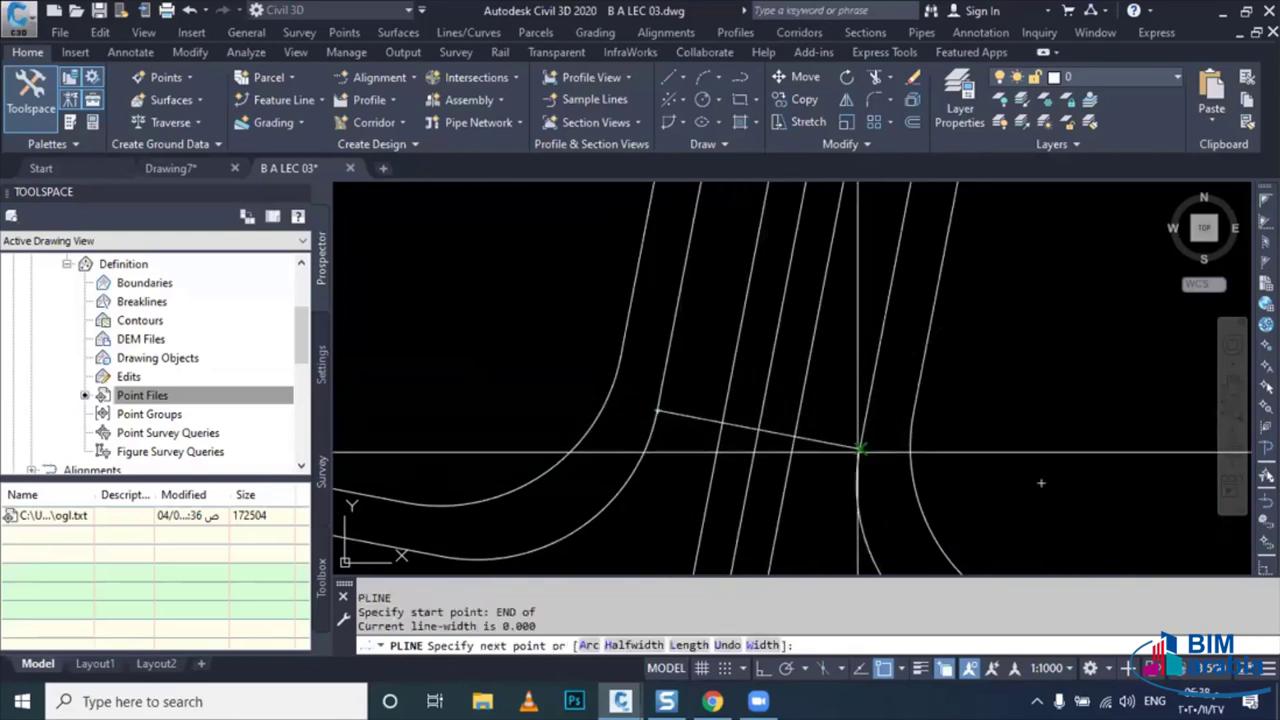
left_click(858, 447)
key("Escape")
middle_click_drag(766, 445, 735, 457)
- Offset the new cross line 4 units to the upper side
type("o")
key("Return")
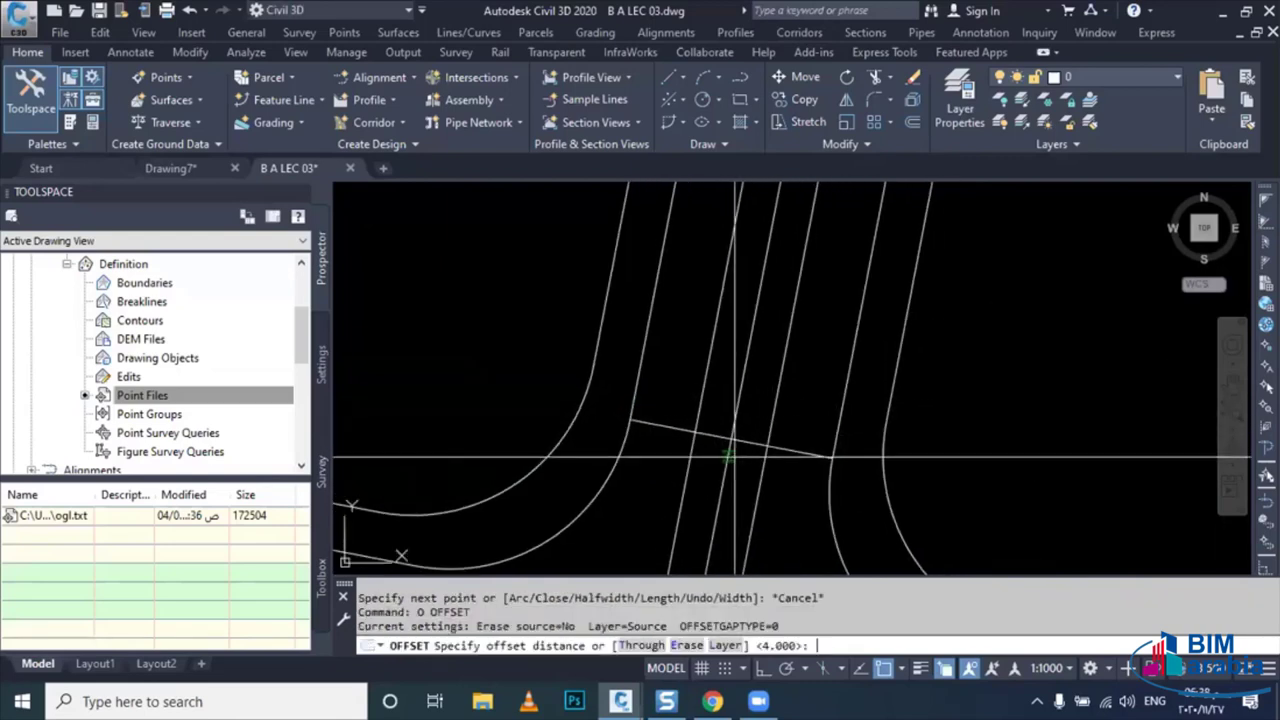
key("Return")
left_click(744, 440)
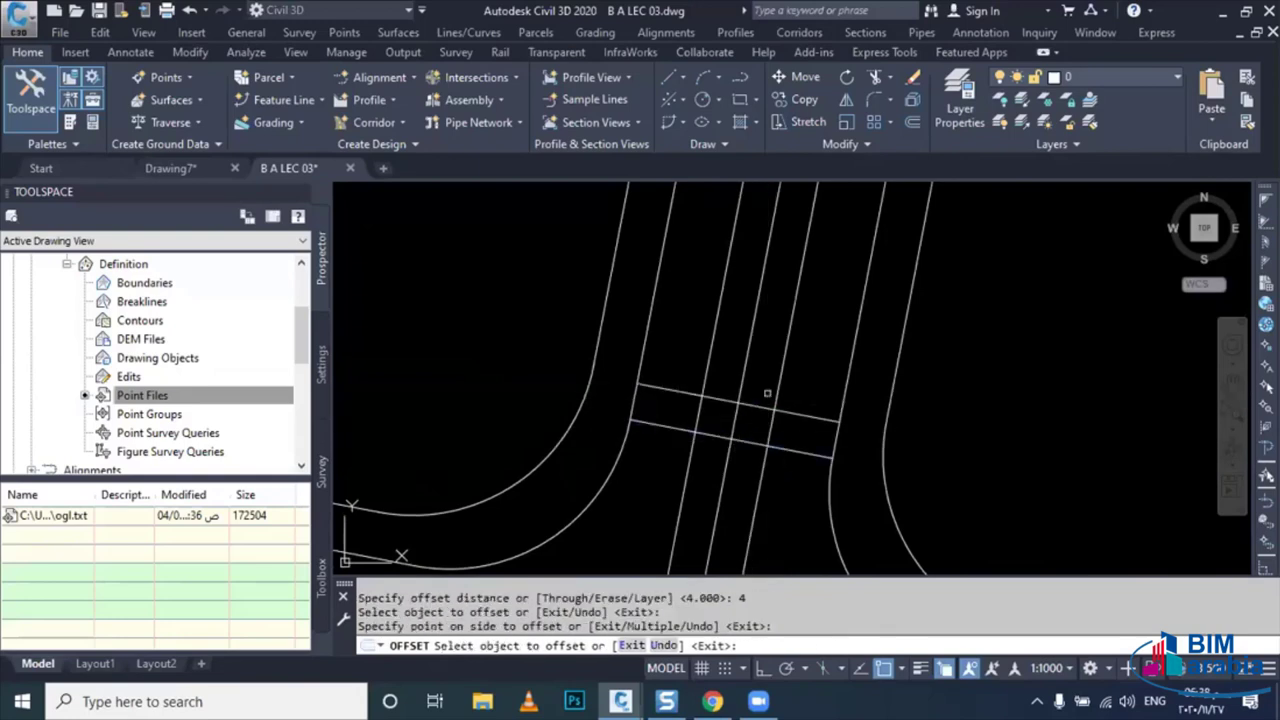
left_click(766, 396)
key("Escape")
- Draw a radius 4 circle centred on the median end point
type("c")
key("Return")
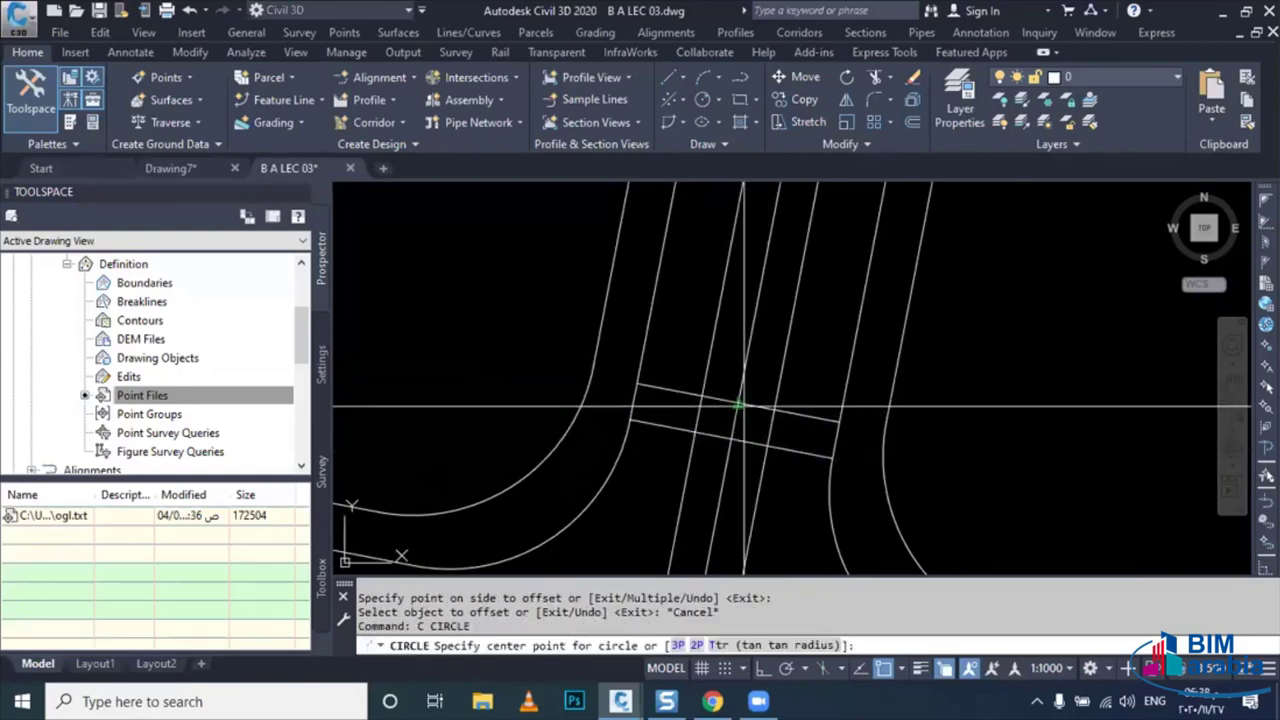
left_click(738, 403)
key("Return")
key("Escape")
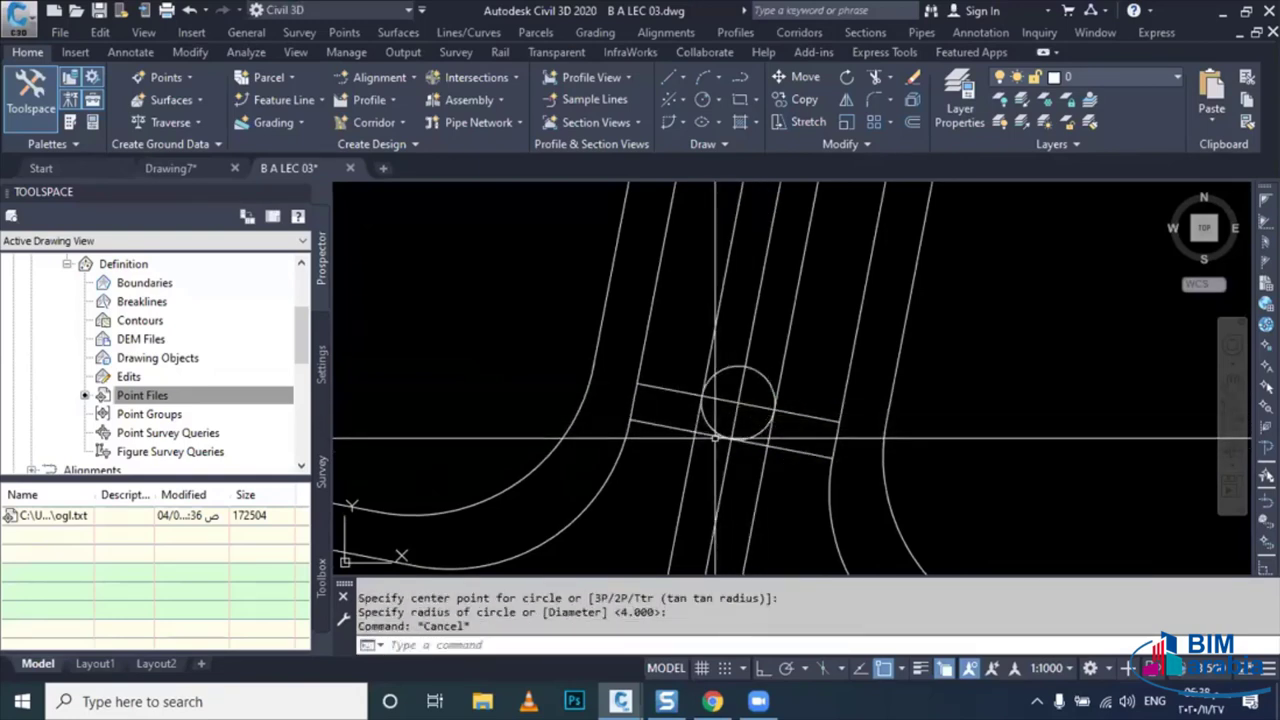
type("TR")
key("Return")
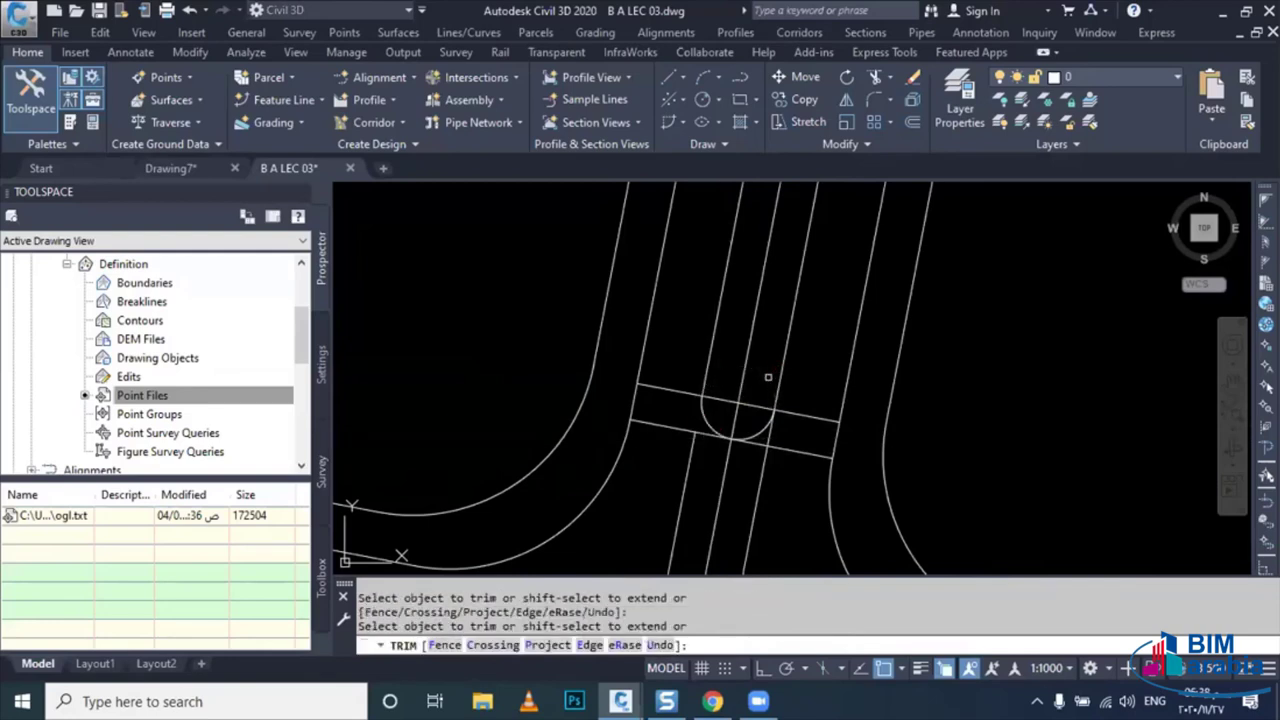
- Select and erase the slanted crossing lines, then undo that erase
key("Escape")
left_click(705, 418)
left_click(783, 459)
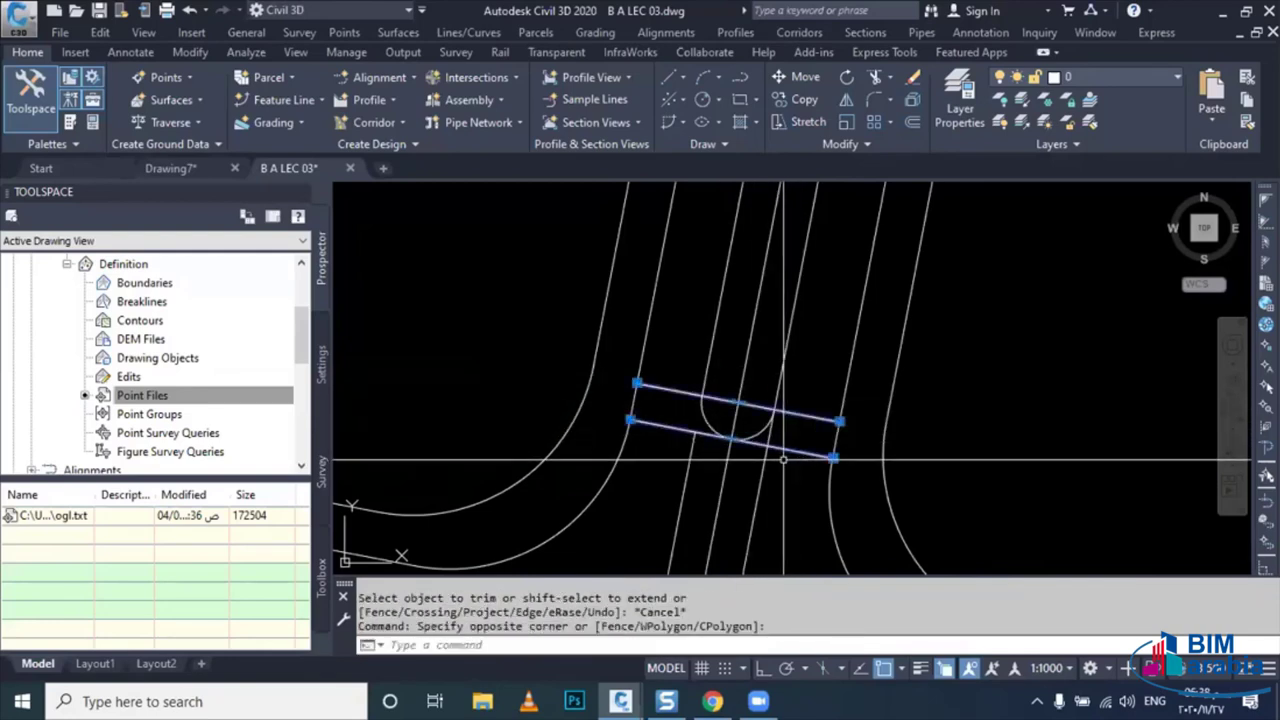
left_click(800, 458)
left_click(760, 460)
left_click(720, 476)
left_click(651, 482)
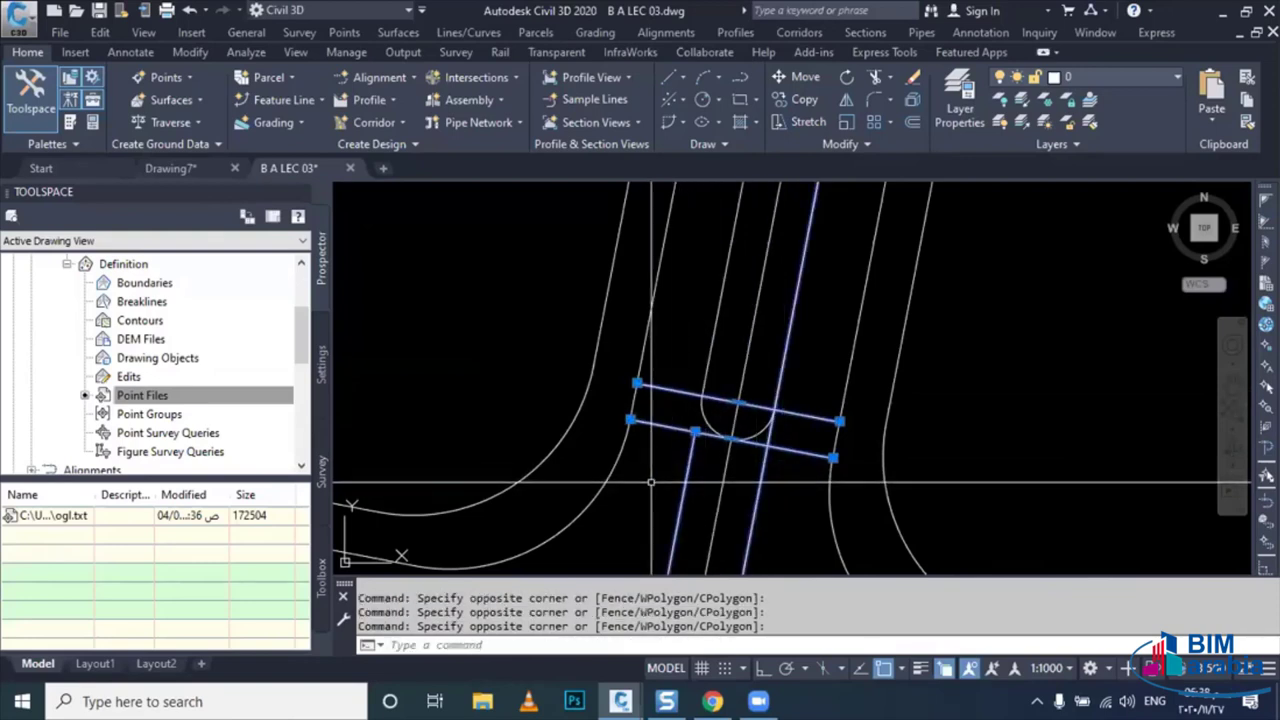
key("Delete")
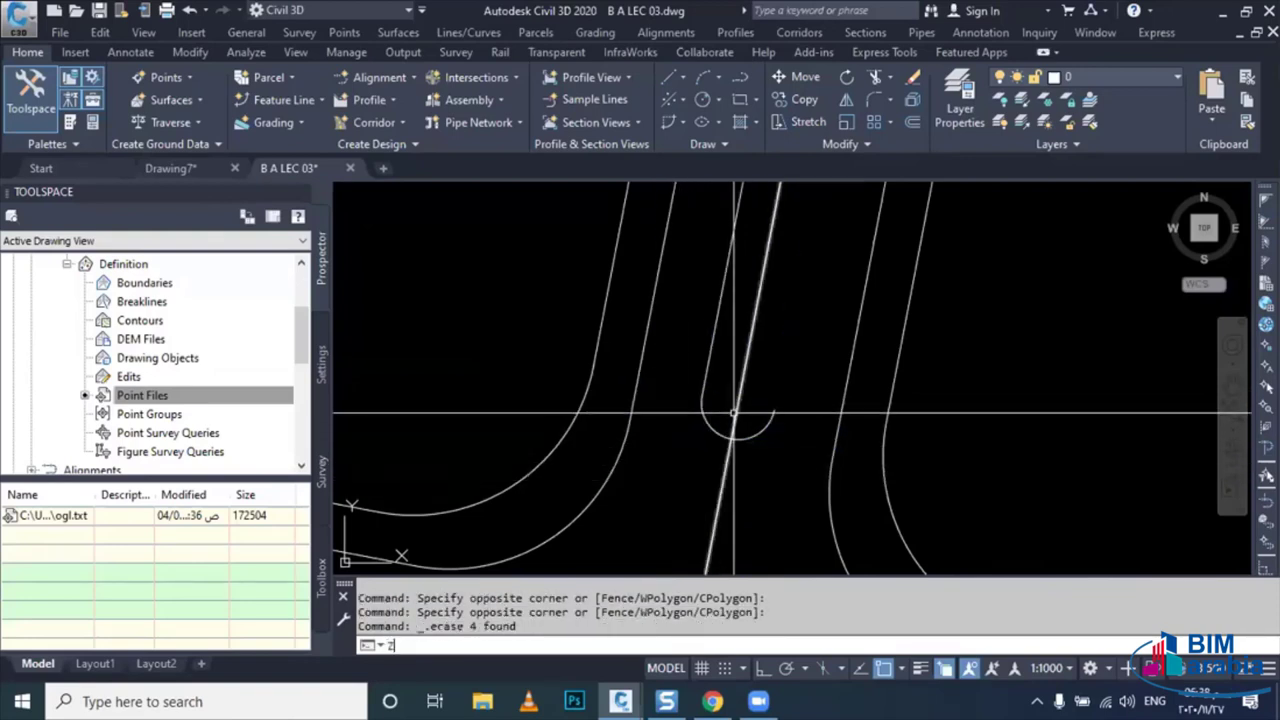
type("_u")
key("Return")
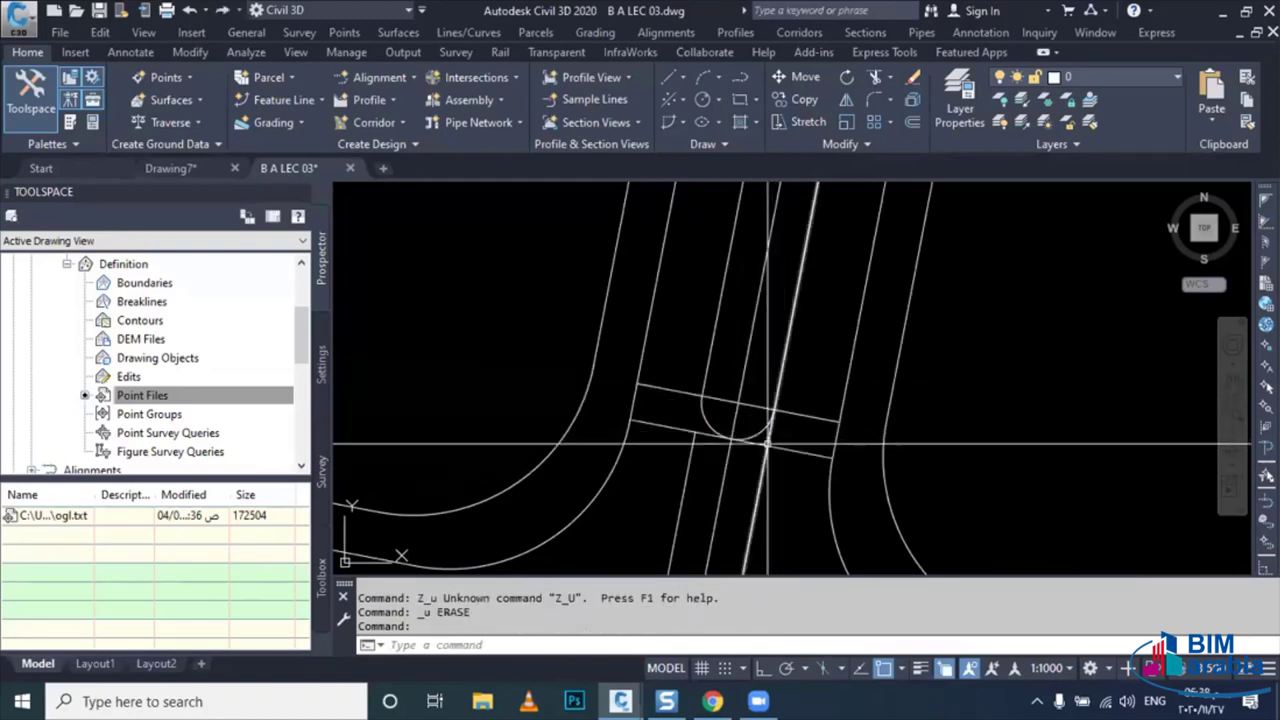
key("Escape")
- Trim away the lines inside the rounded nose
type("r")
key("Return")
scroll(768, 445, "up", 2)
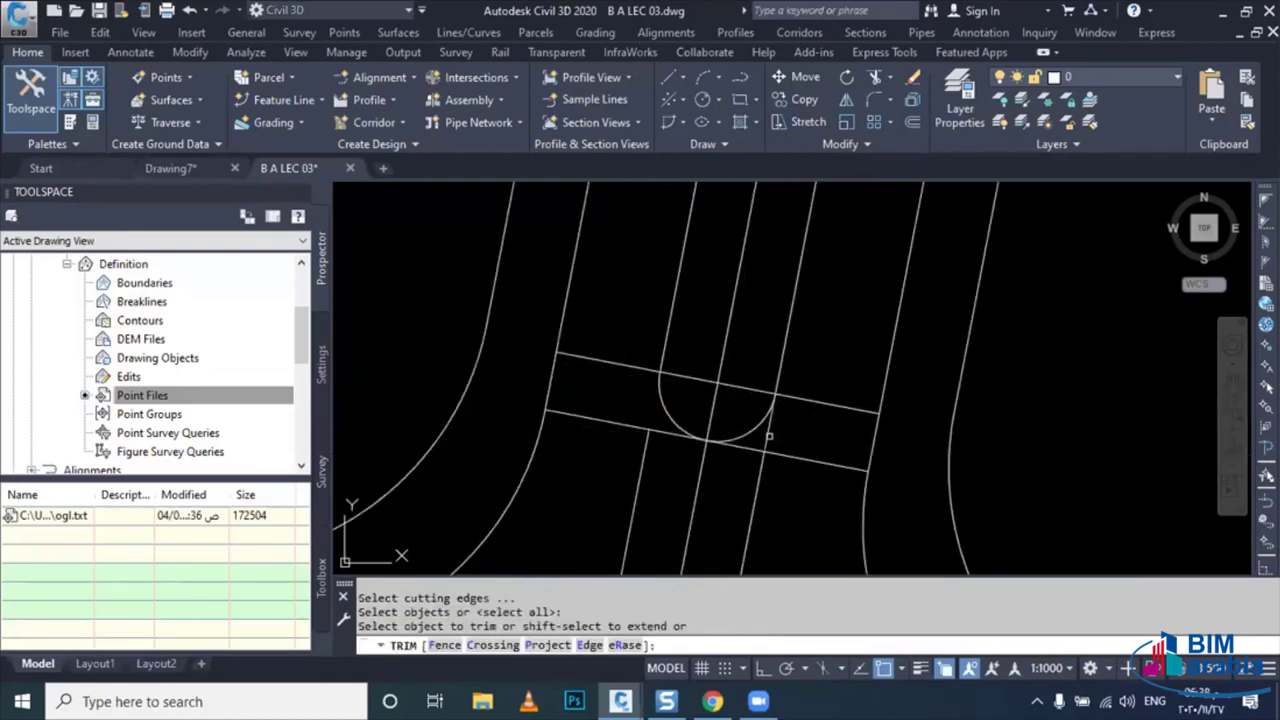
left_click(766, 436)
key("Escape")
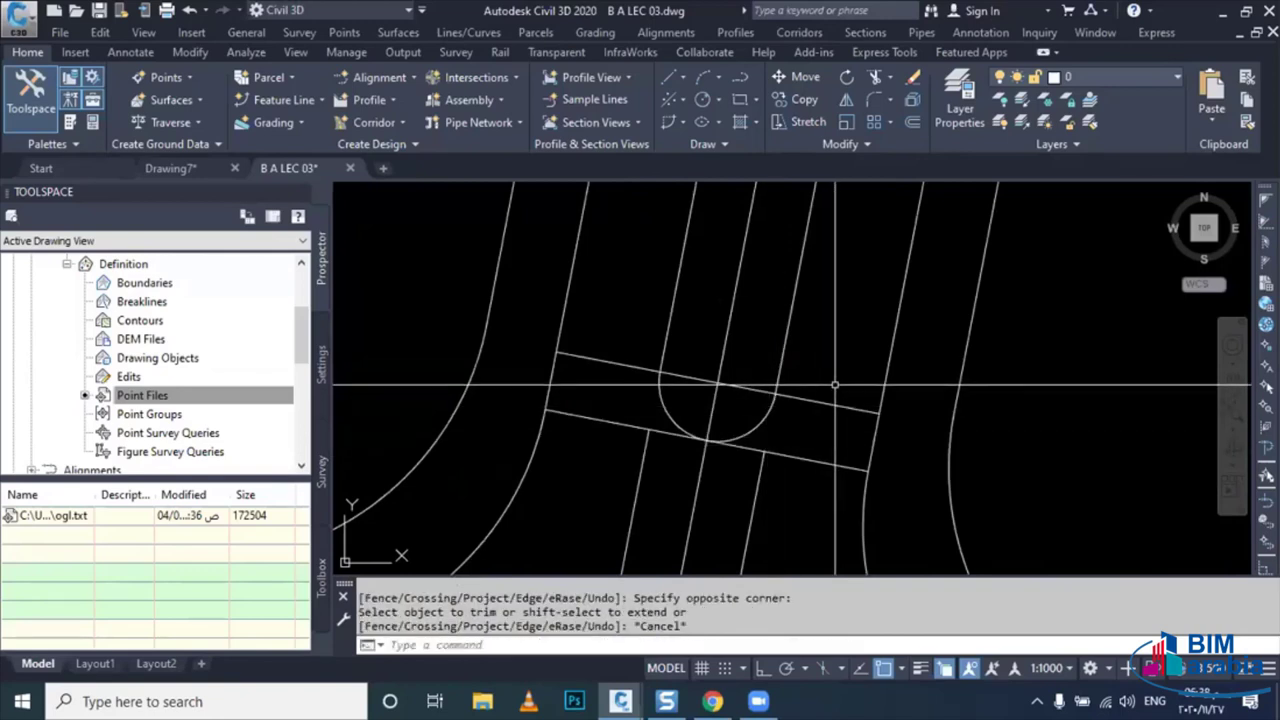
- Erase the upper and lower crossing lines at the median end
left_click(760, 390)
left_click(814, 458)
left_click(762, 494)
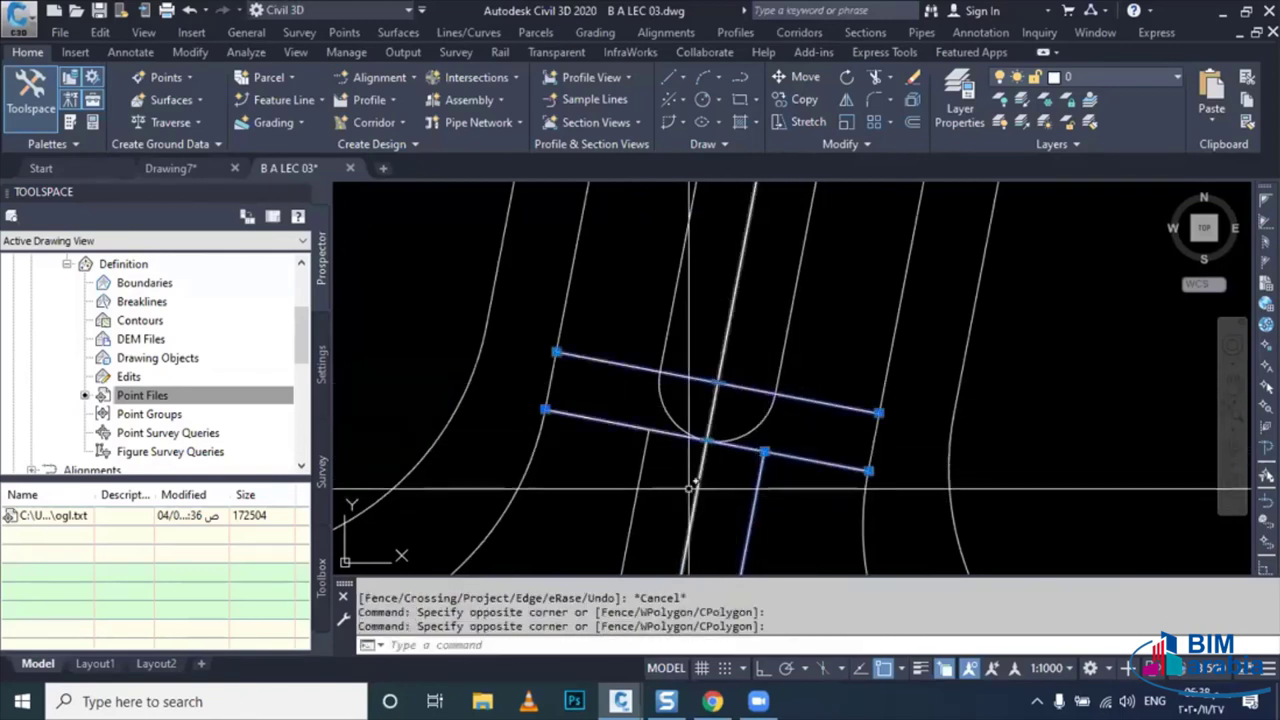
left_click(672, 480)
left_click(575, 494)
key("Delete")
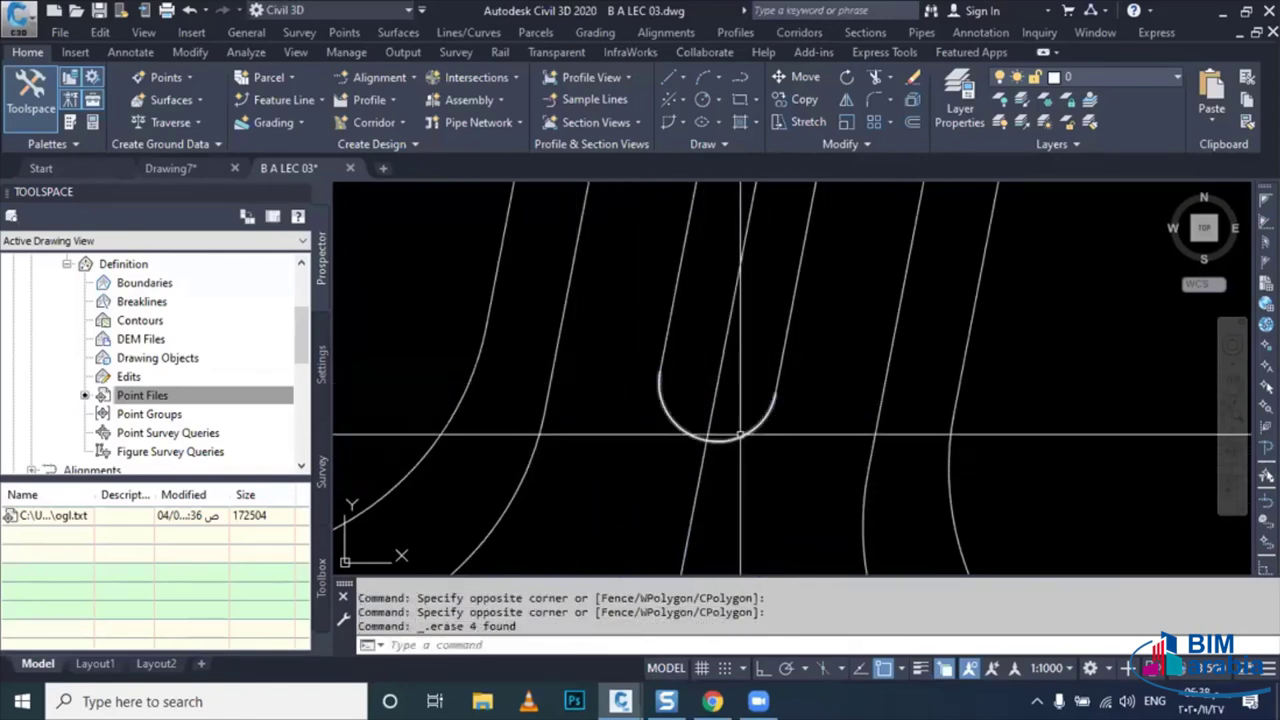
- Stretch the right slanted median line's end onto the arc end
left_click(786, 374)
left_click(763, 393)
key("Escape")
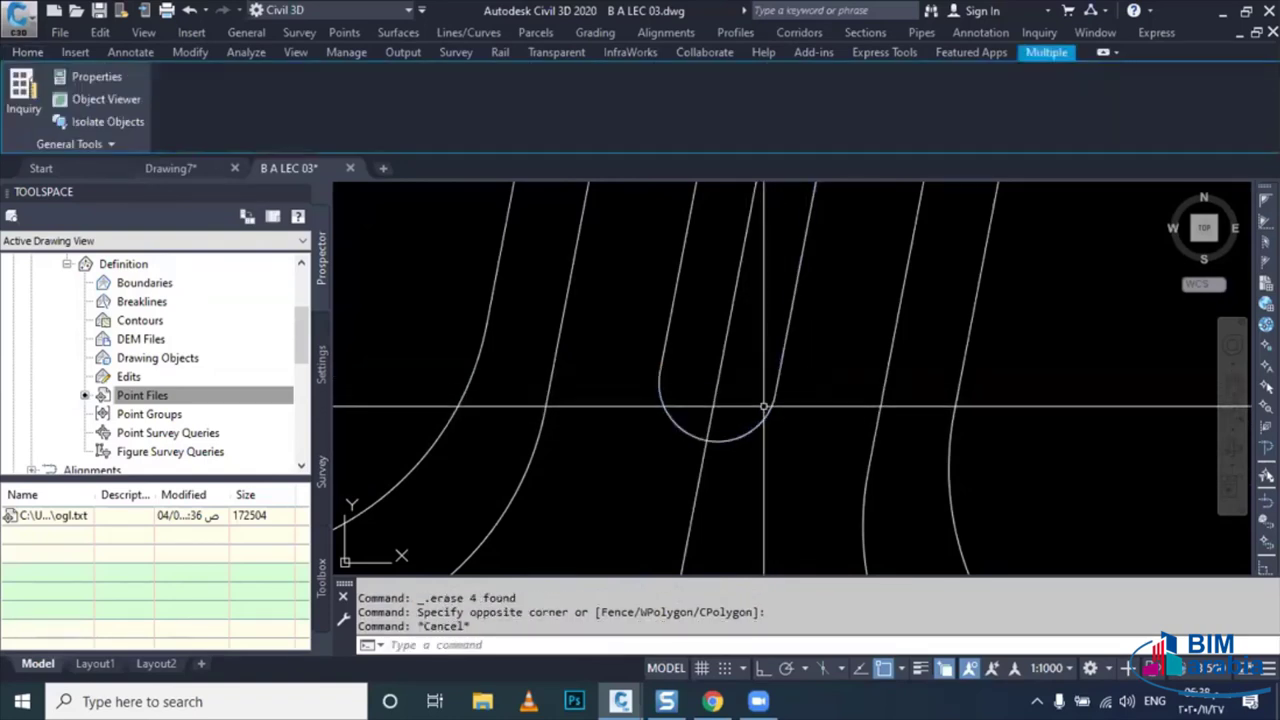
left_click(800, 343)
left_click(773, 365)
left_click(777, 389)
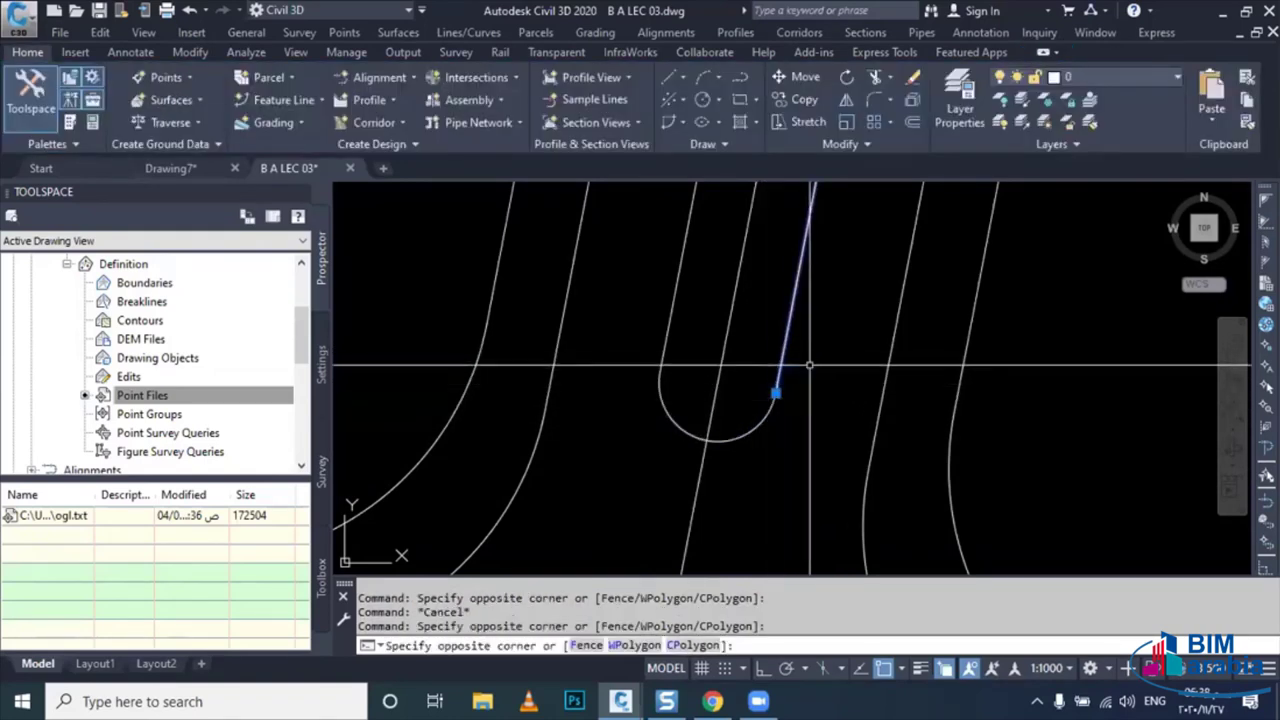
left_click(778, 386)
left_click(776, 393)
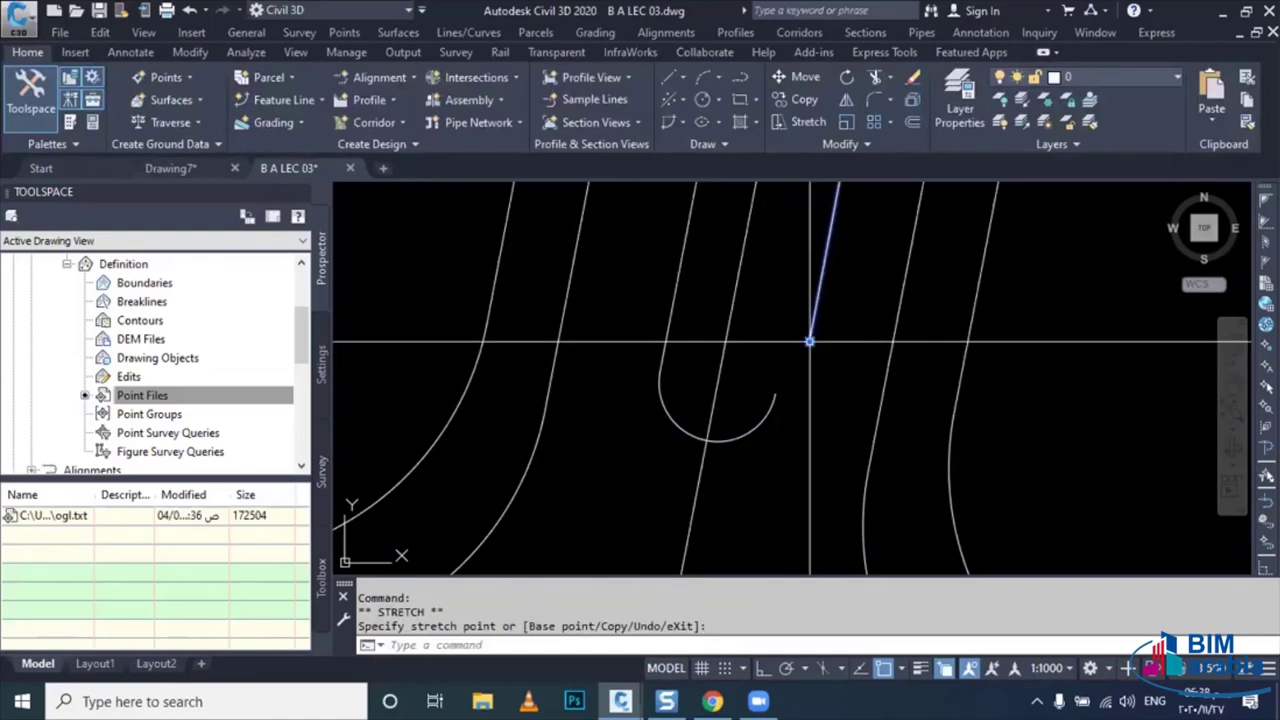
left_click(776, 393)
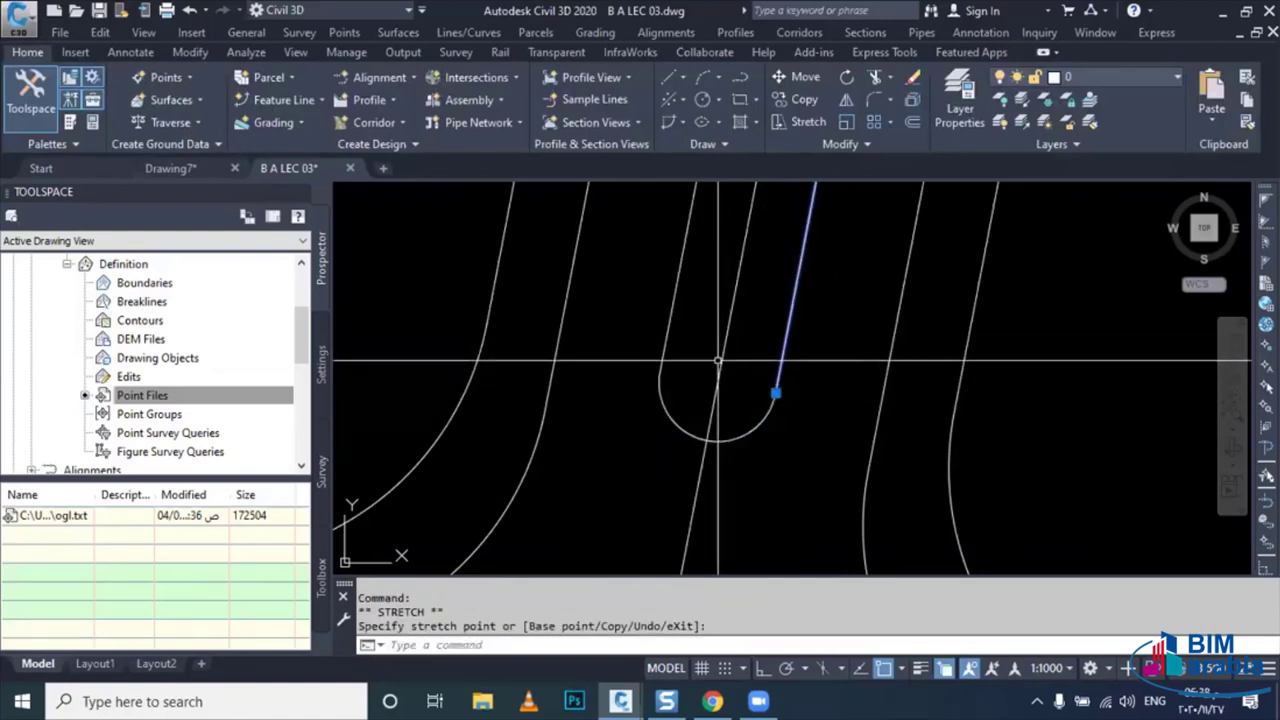
- Stretch the left slanted median line's end onto the other arc end
left_click(714, 324)
left_click(660, 362)
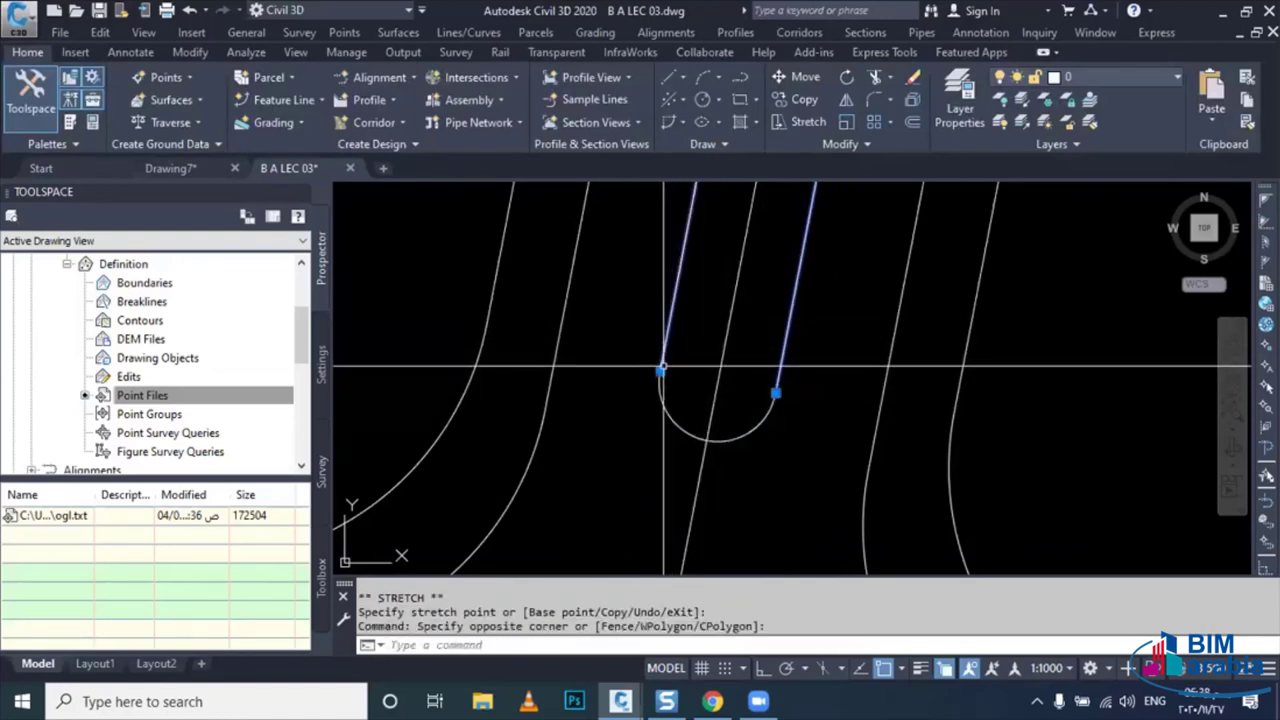
left_click(660, 372)
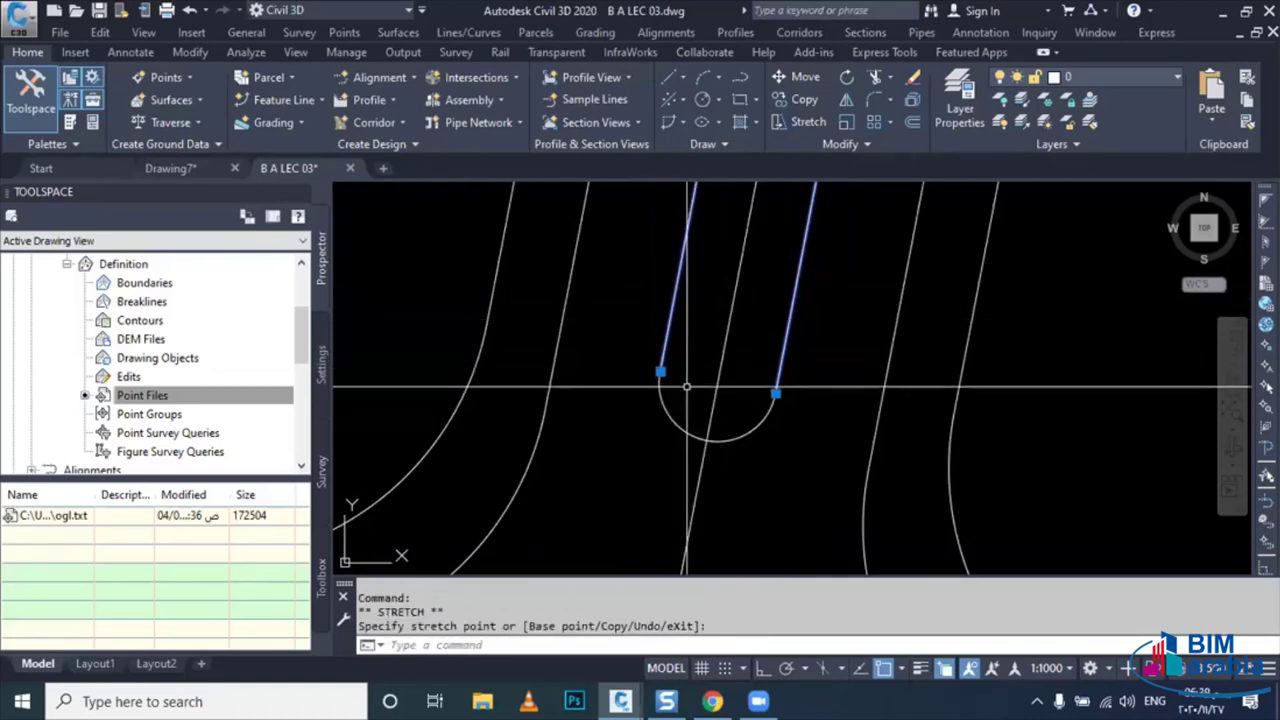
left_click(687, 386)
- Join the arc and both edge lines into one polyline
left_click(683, 384)
left_click(753, 418)
key("Return")
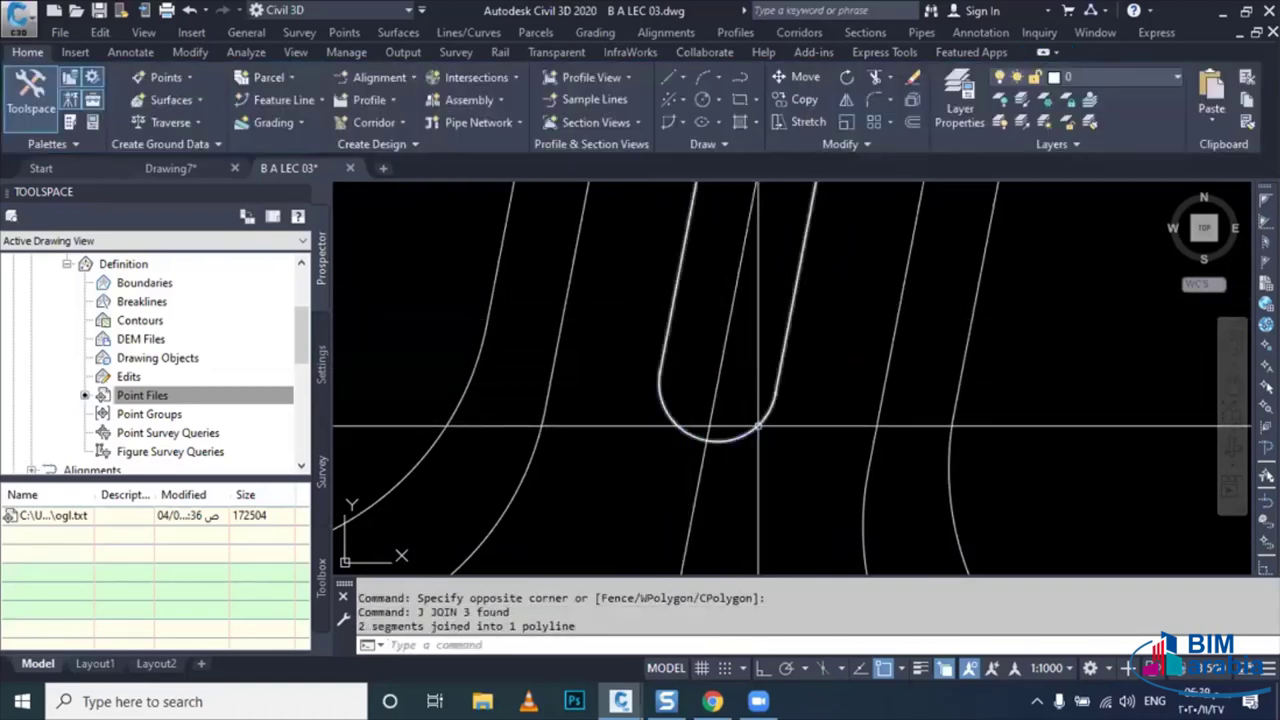
scroll(678, 382, "down", 6)
scroll(678, 382, "down", 2)
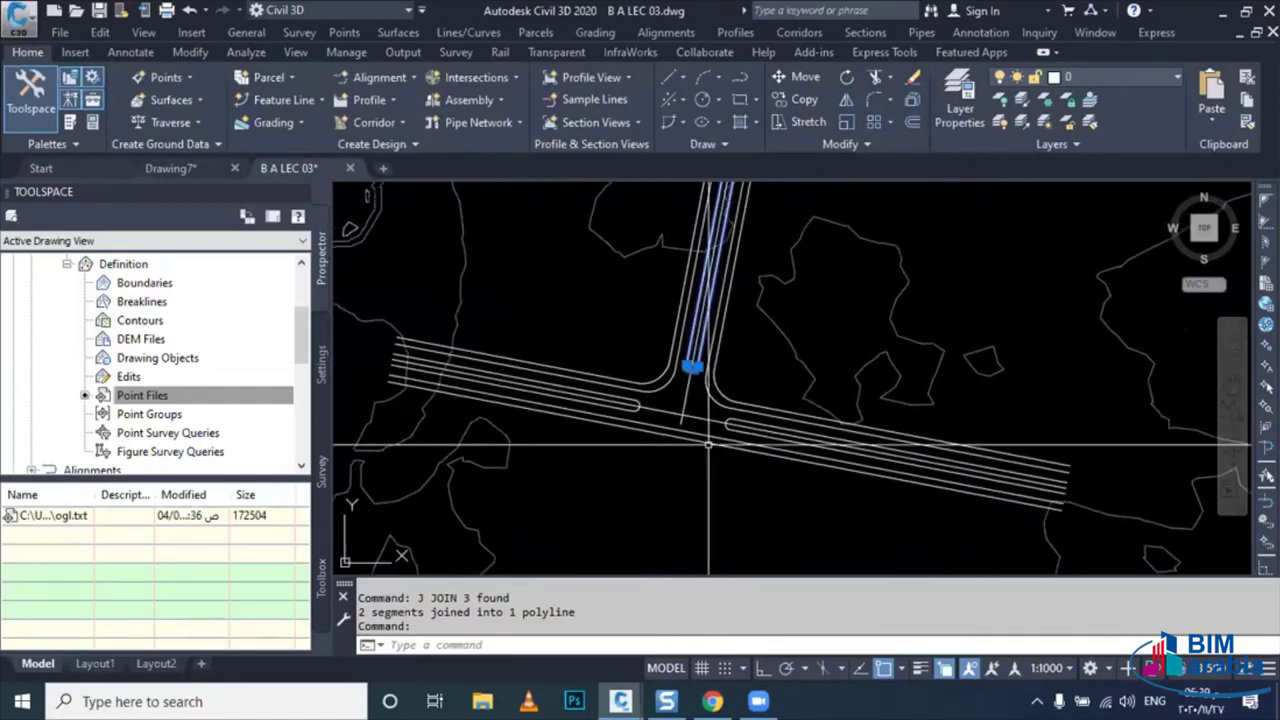
scroll(690, 427, "up", 2)
key("Escape")
scroll(673, 423, "up", 1)
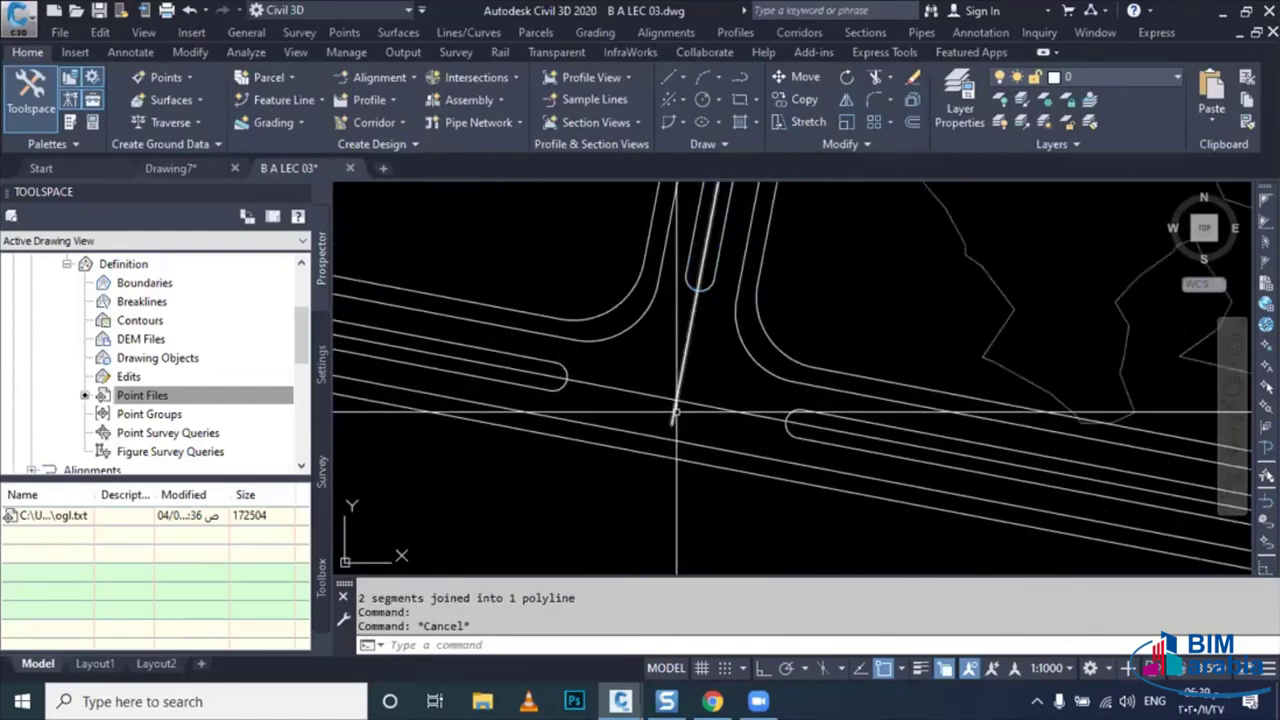
type("r")
key("Return")
- Break the left median outline at its rounded tip with Break at Point
key("Escape")
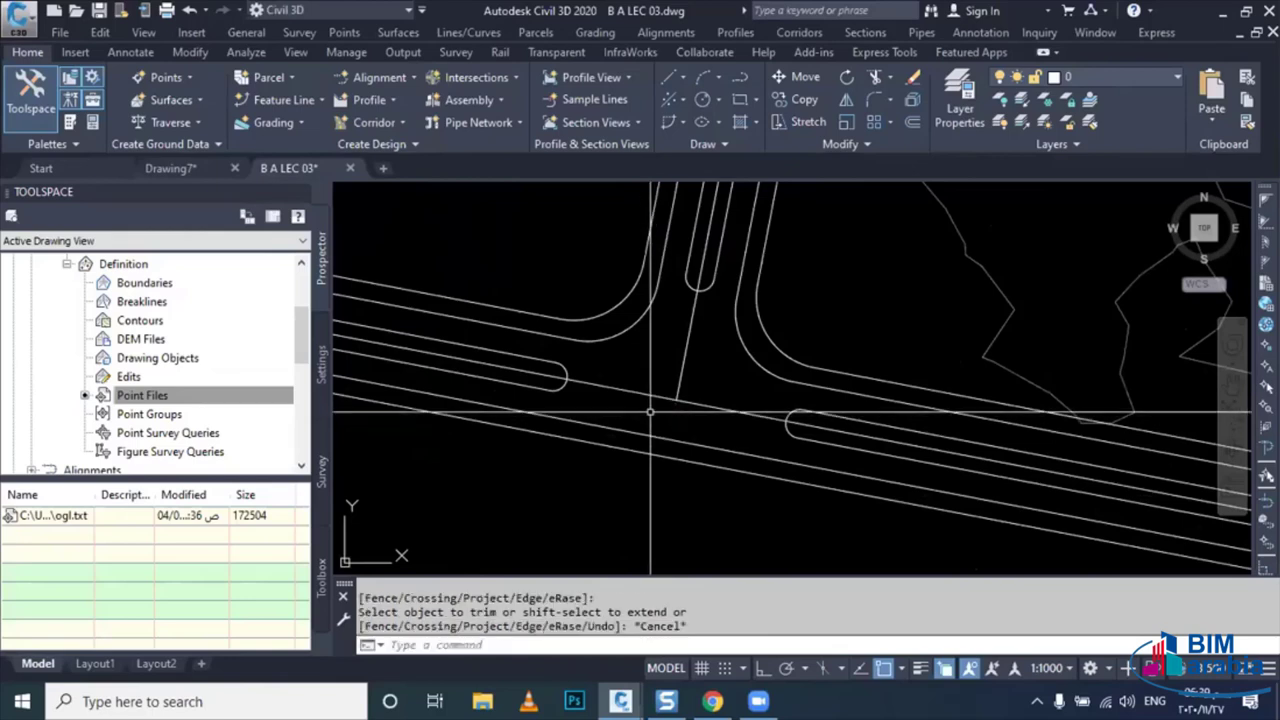
scroll(465, 331, "up", 2)
scroll(465, 331, "up", 1)
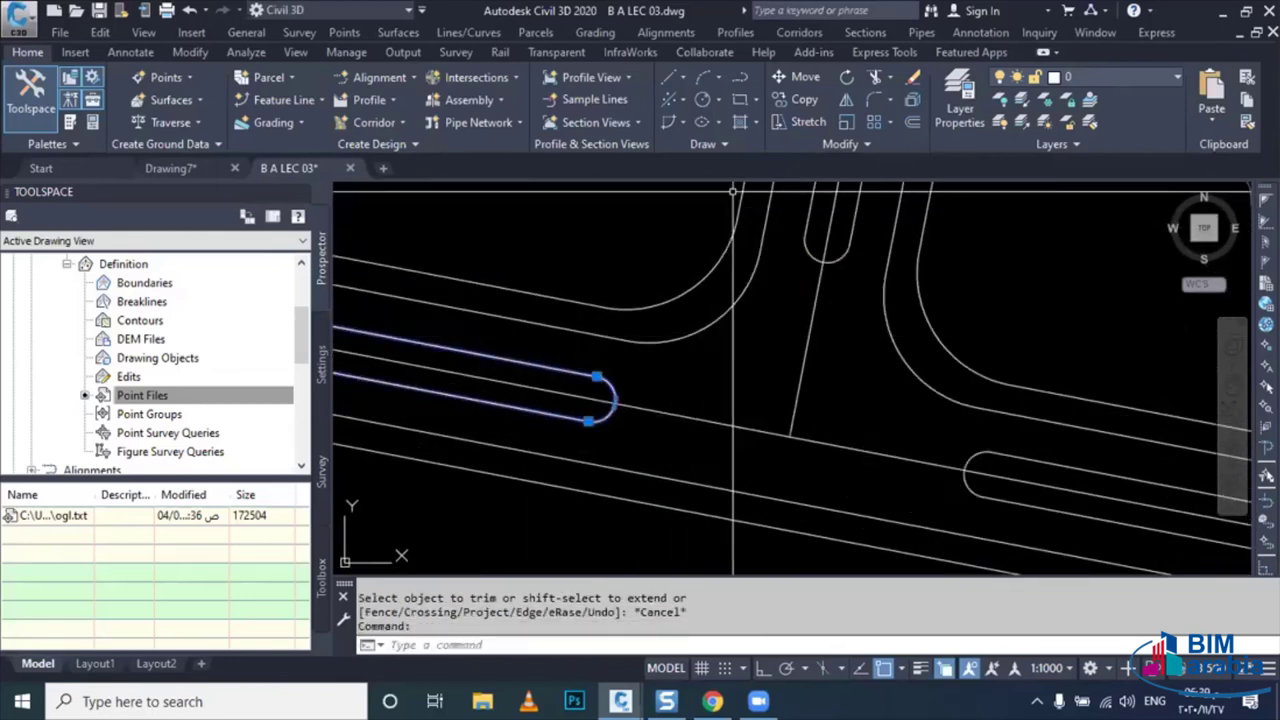
left_click(810, 144)
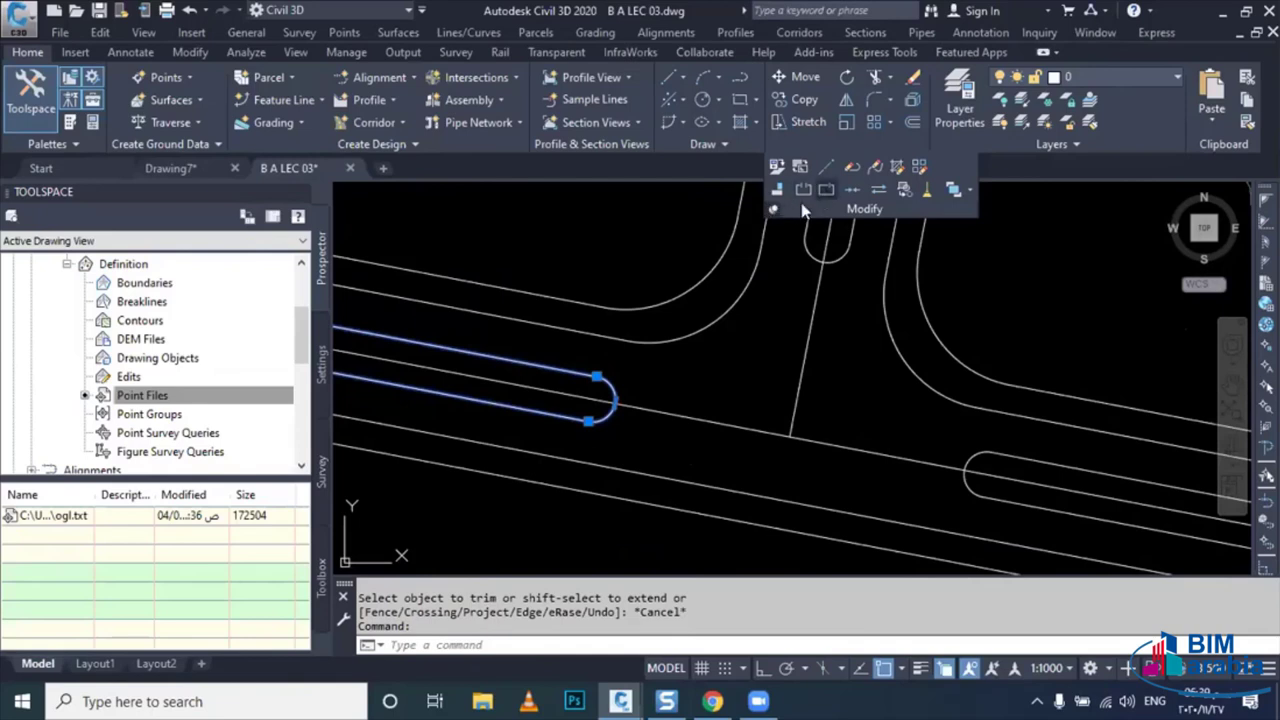
left_click(826, 189)
left_click(610, 416)
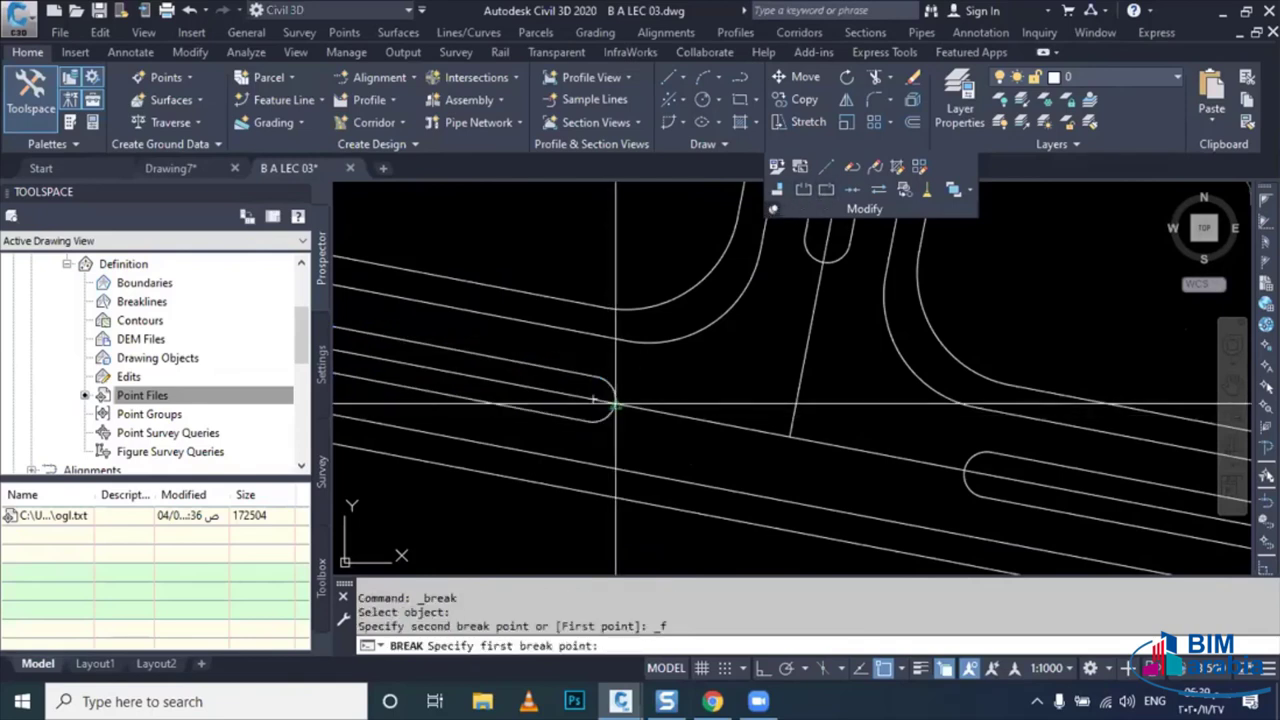
left_click(612, 401)
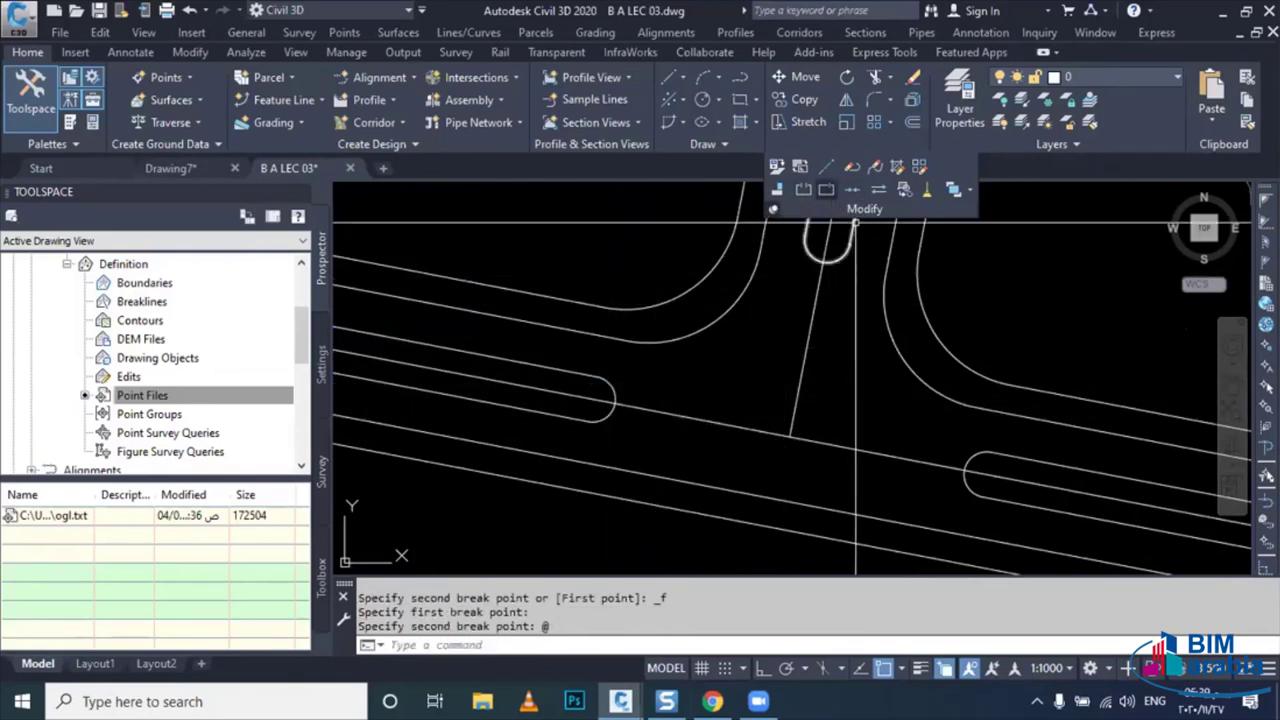
- Break the right and north median outlines at their rounded tips
left_click(826, 189)
left_click(966, 467)
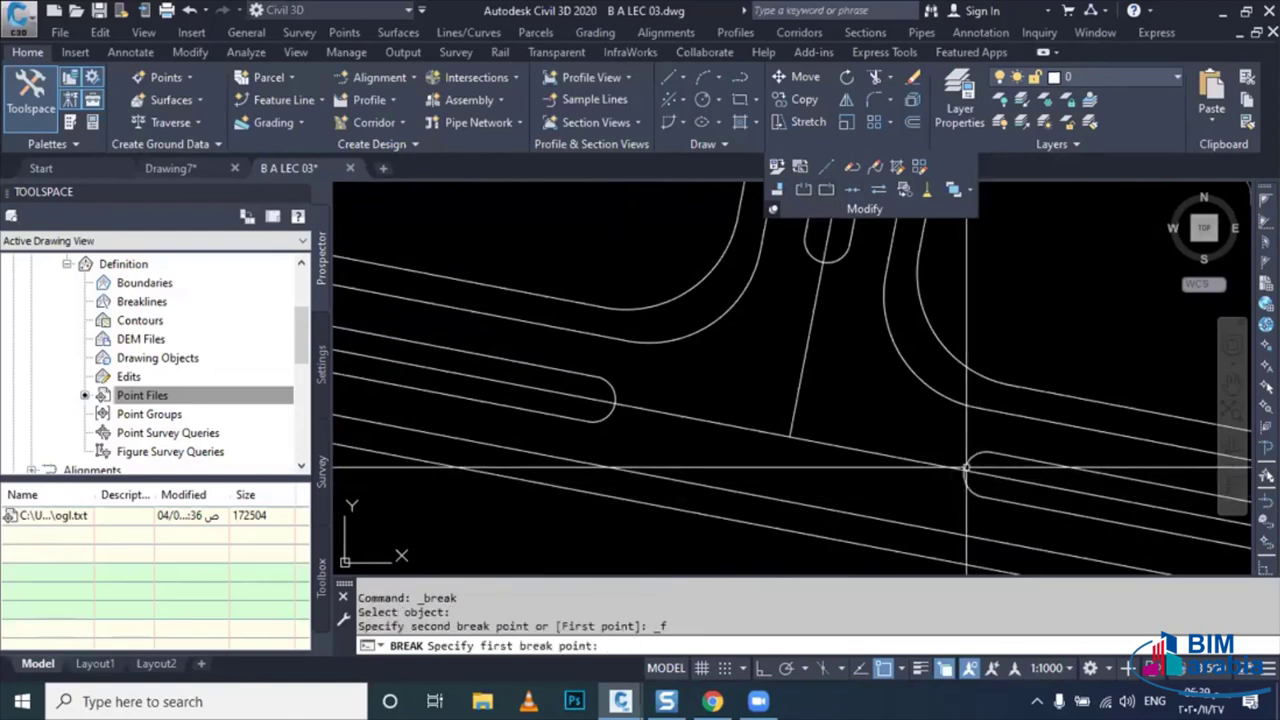
left_click(966, 467)
left_click(829, 188)
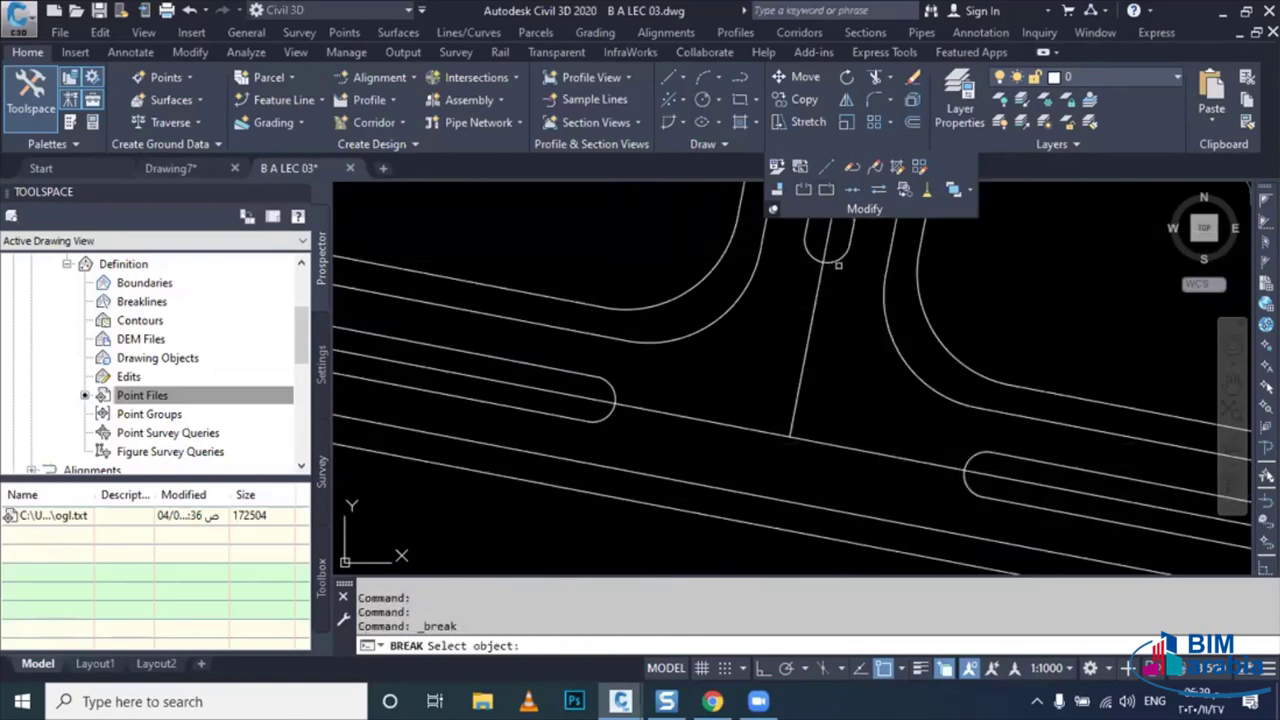
left_click(838, 265)
scroll(832, 260, "up", 1)
scroll(830, 258, "up", 1)
scroll(830, 258, "up", 1)
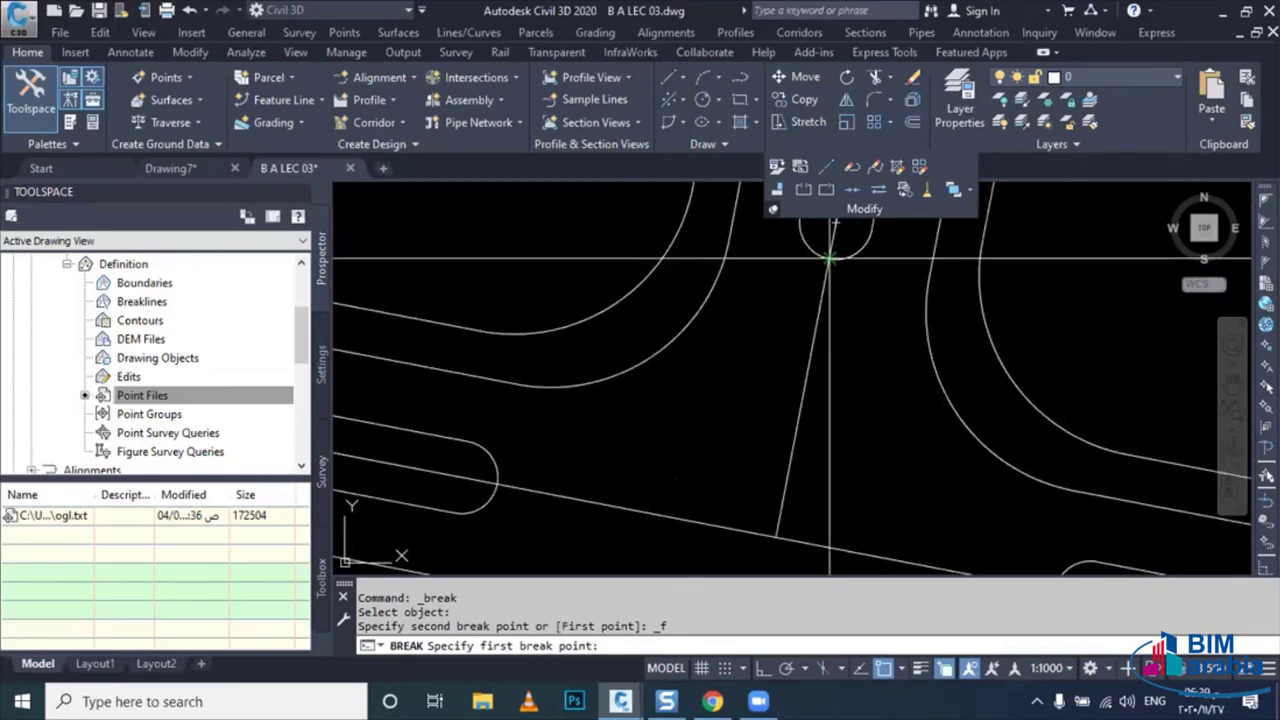
left_click(830, 258)
- Zoom out and pan along the vertical road to review the intersection layout
scroll(745, 347, "down", 3)
left_click(632, 388)
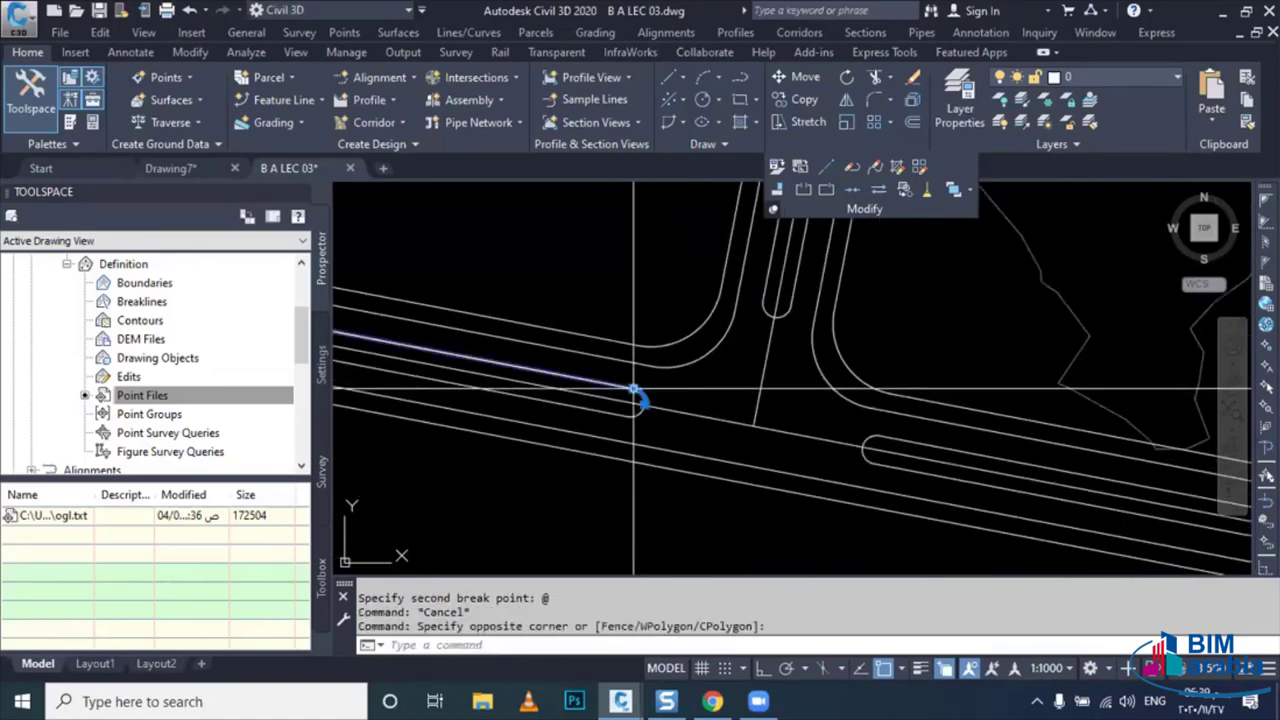
key("Escape")
scroll(660, 420, "down", 4)
scroll(672, 428, "down", 3)
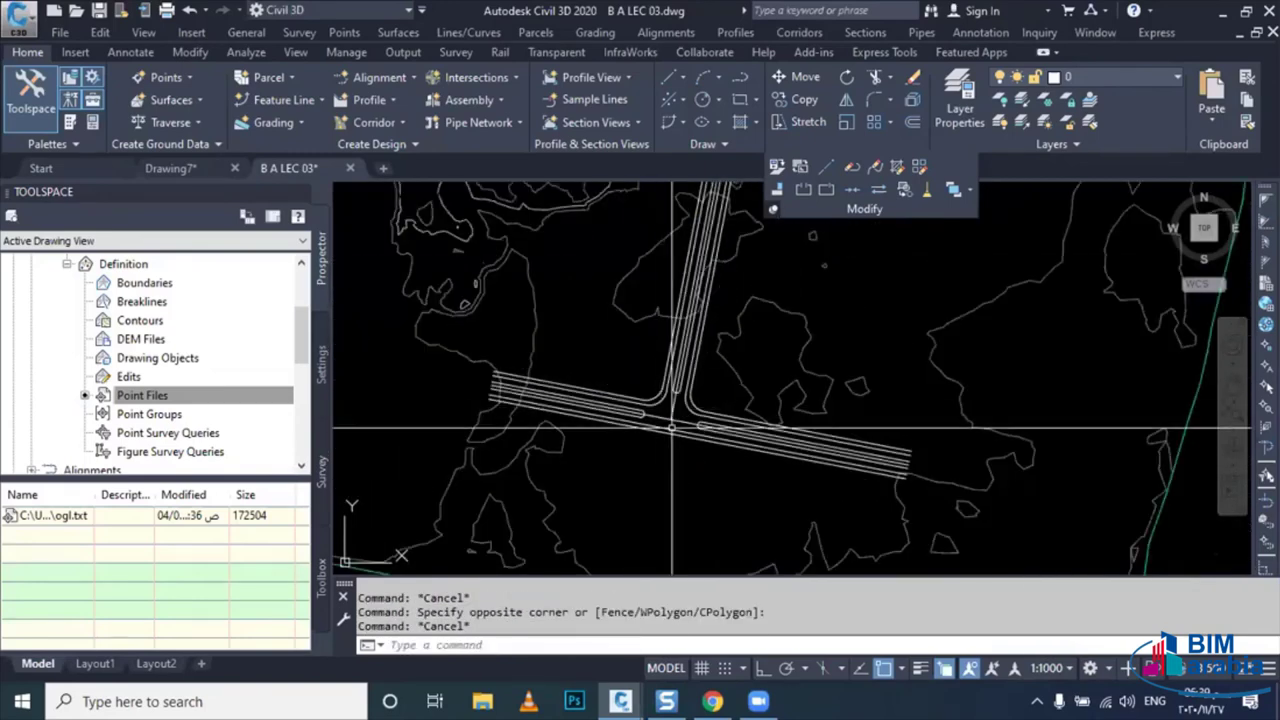
middle_click_drag(672, 428, 700, 470)
scroll(700, 382, "up", 2)
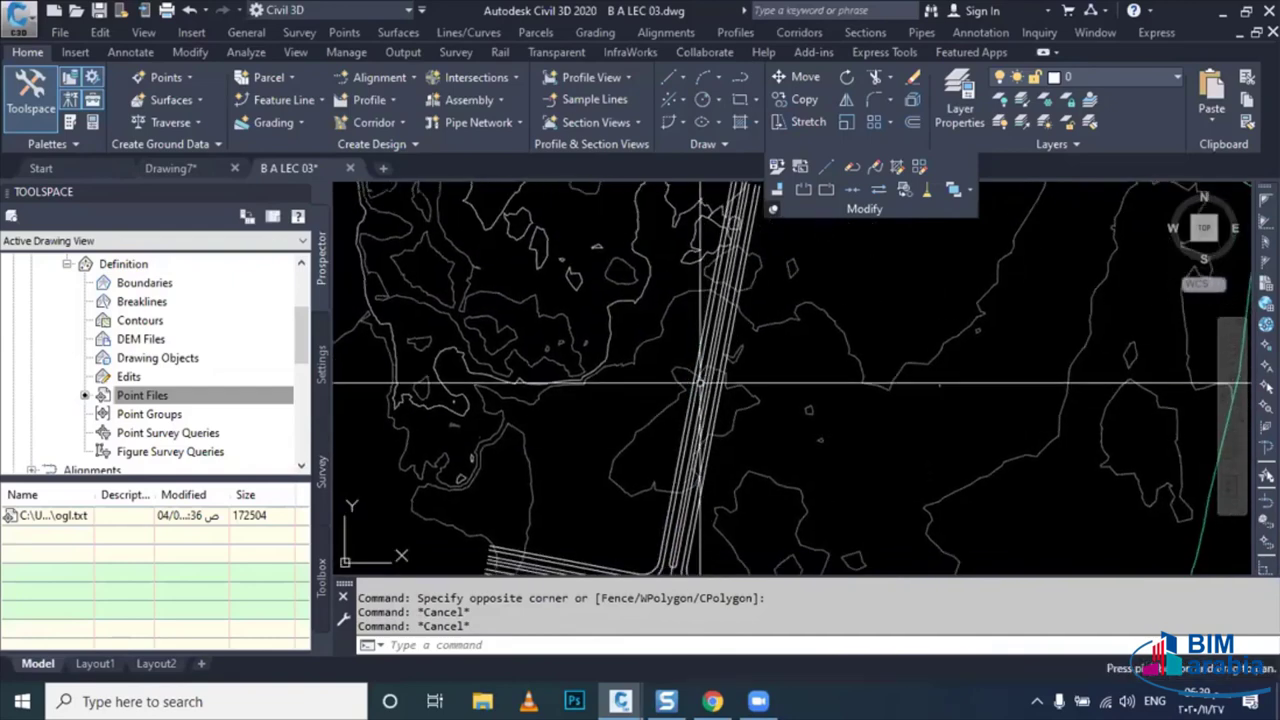
scroll(700, 382, "down", 5)
key("Escape")
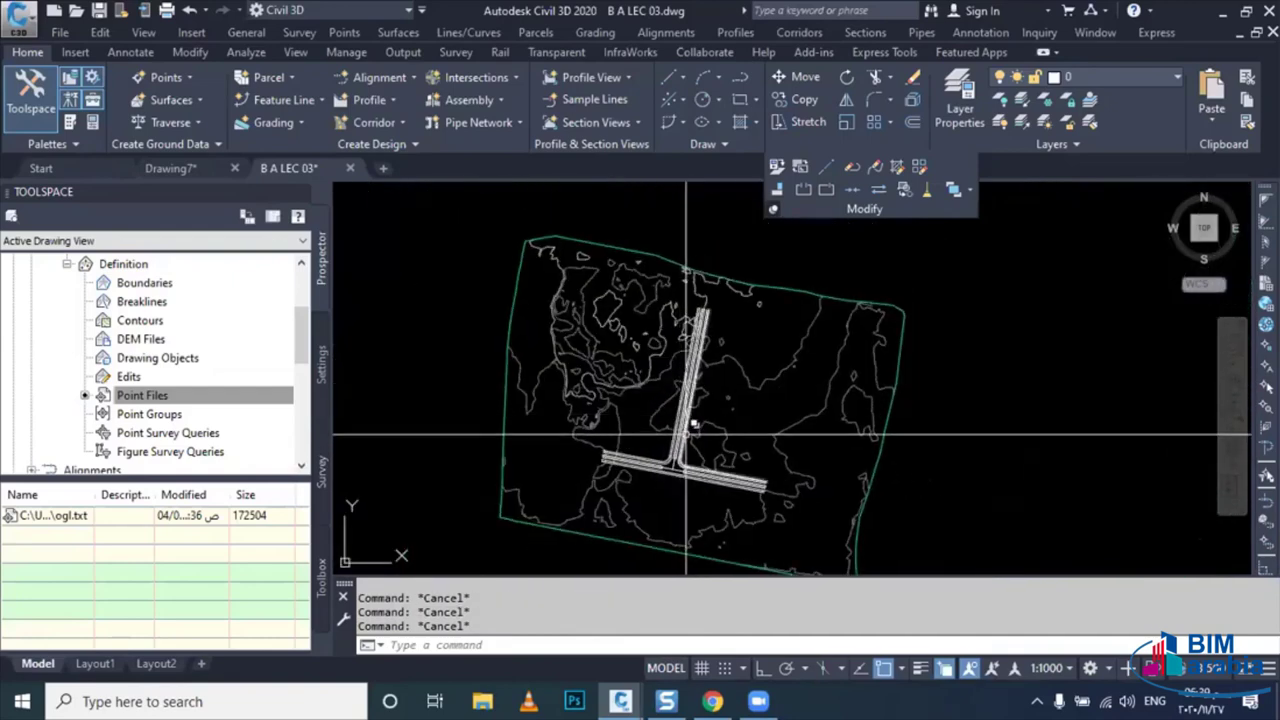
- Draw a long diagonal polyline from west of the vertical road to east of it
type("PL")
key("Return")
scroll(560, 380, "up", 3)
scroll(510, 320, "up", 2)
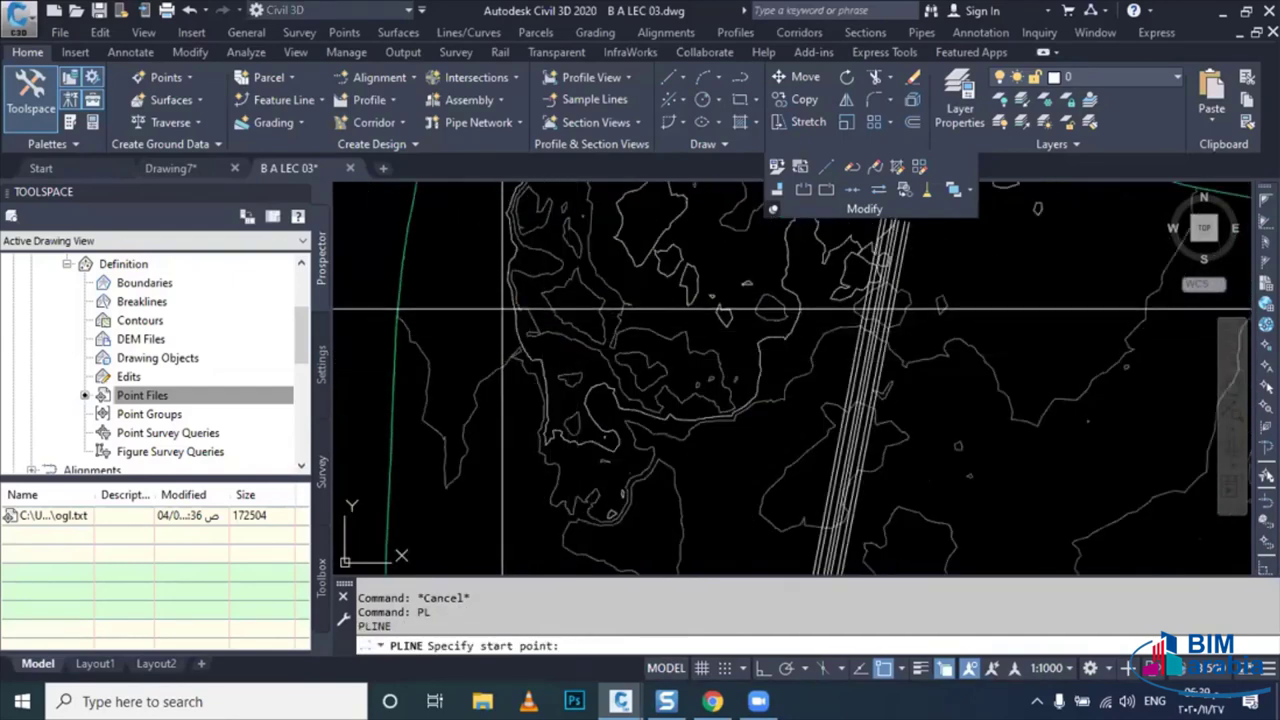
left_click(465, 295)
scroll(880, 435, "down", 5)
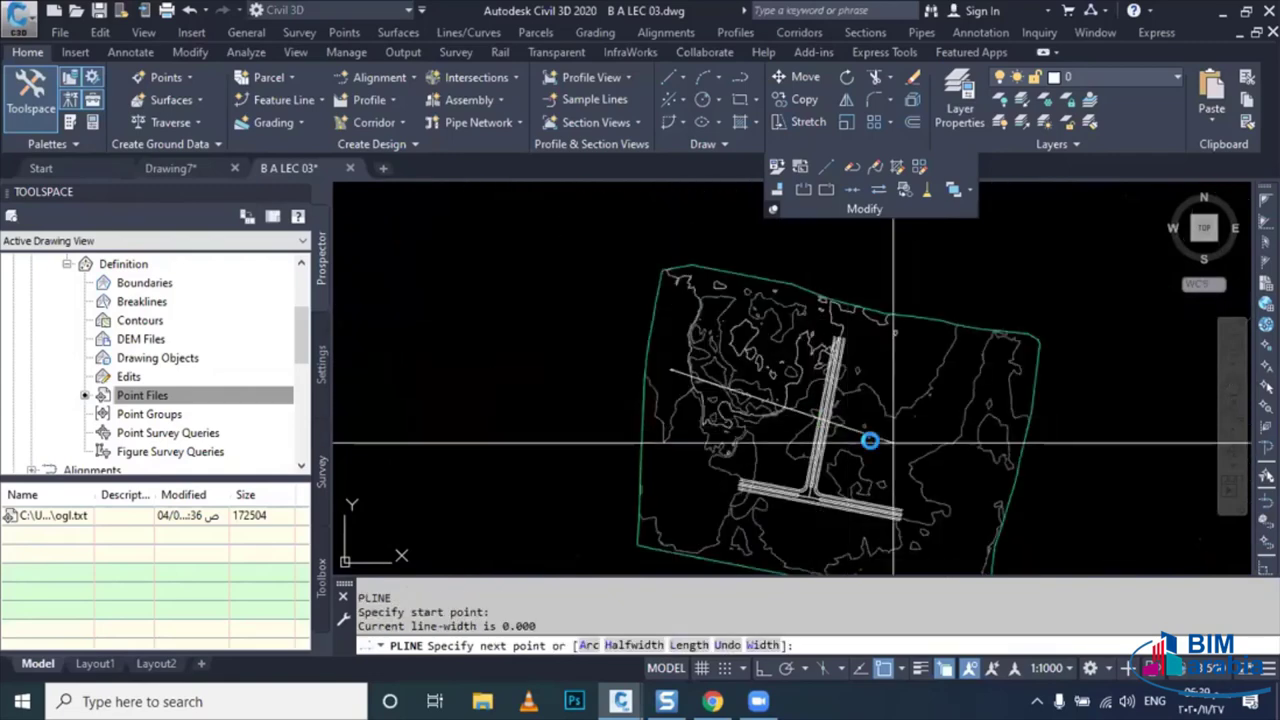
middle_click_drag(870, 440, 670, 360)
left_click(780, 385)
key("Escape")
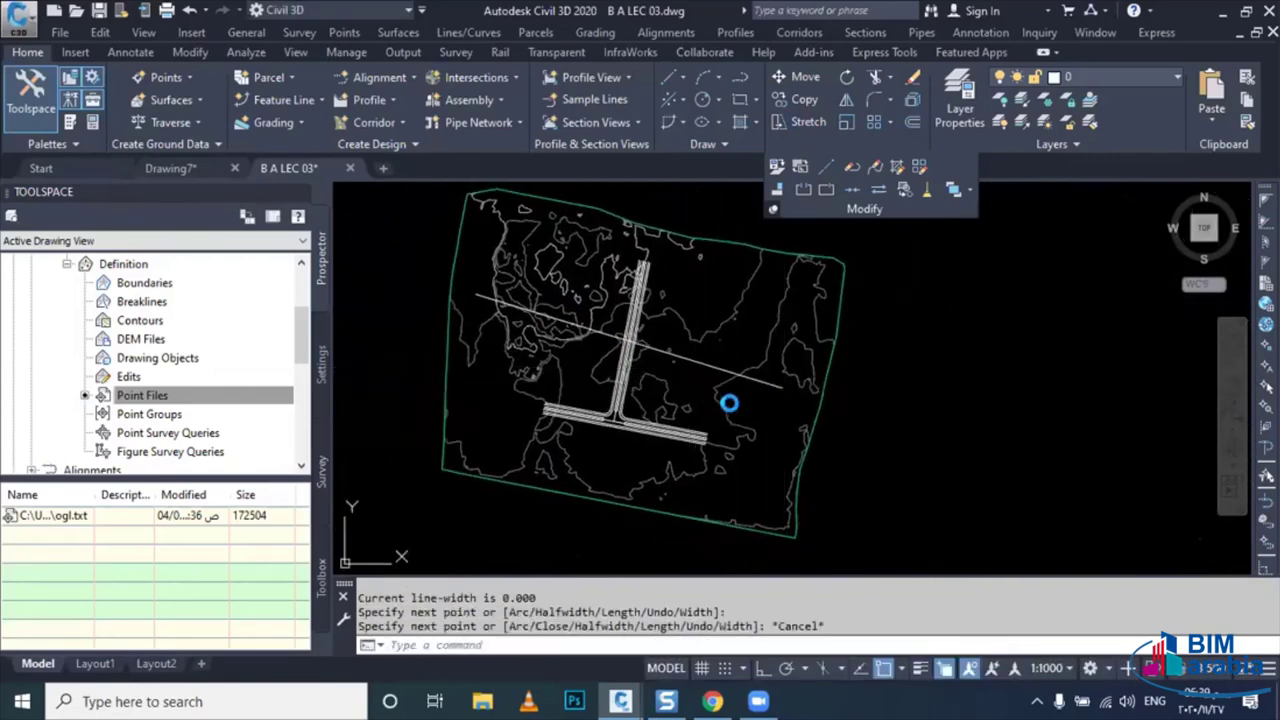
scroll(729, 403, "up", 1)
scroll(720, 398, "up", 1)
key("Escape")
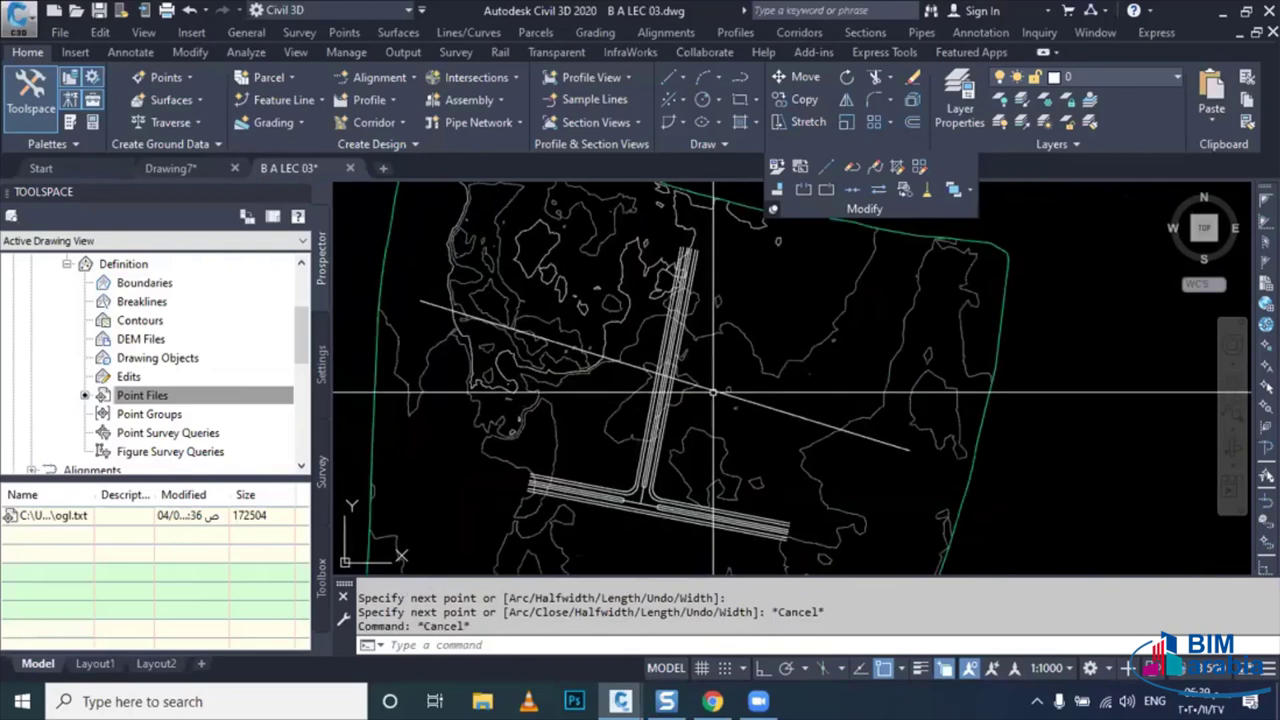
- Select the new diagonal polyline and adjust the view around it
left_click(705, 389)
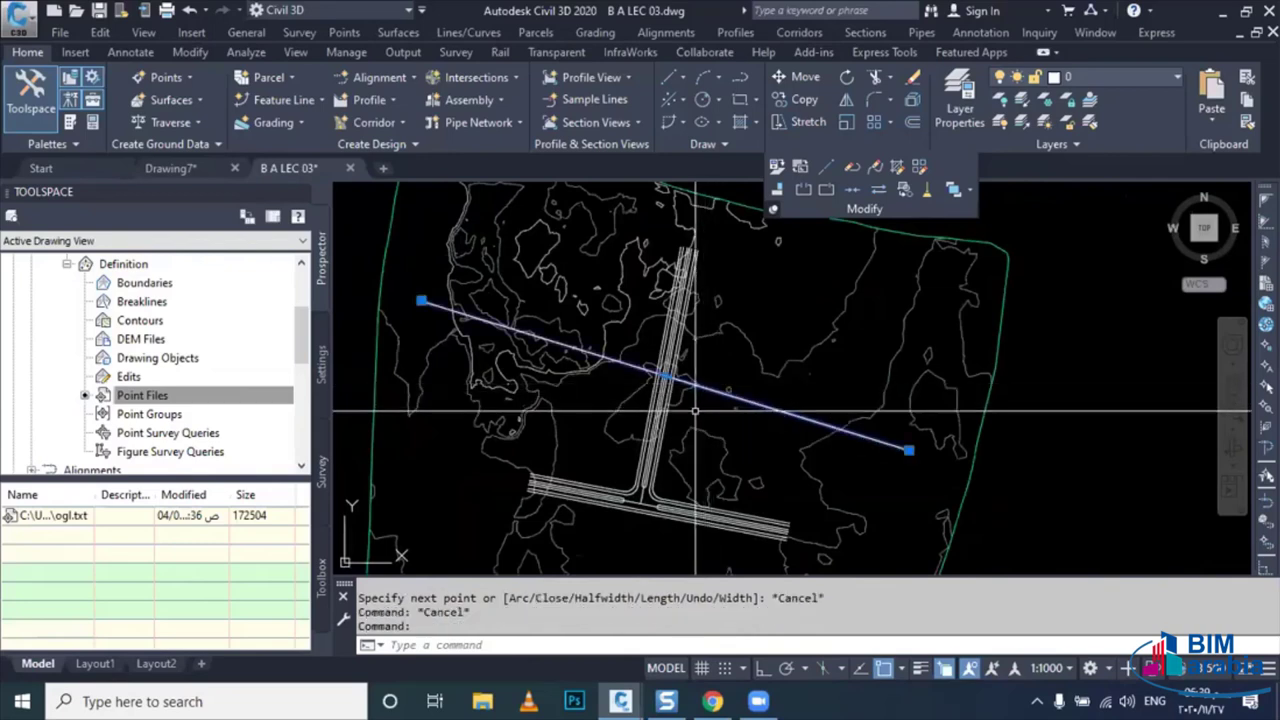
middle_click_drag(688, 414, 641, 413)
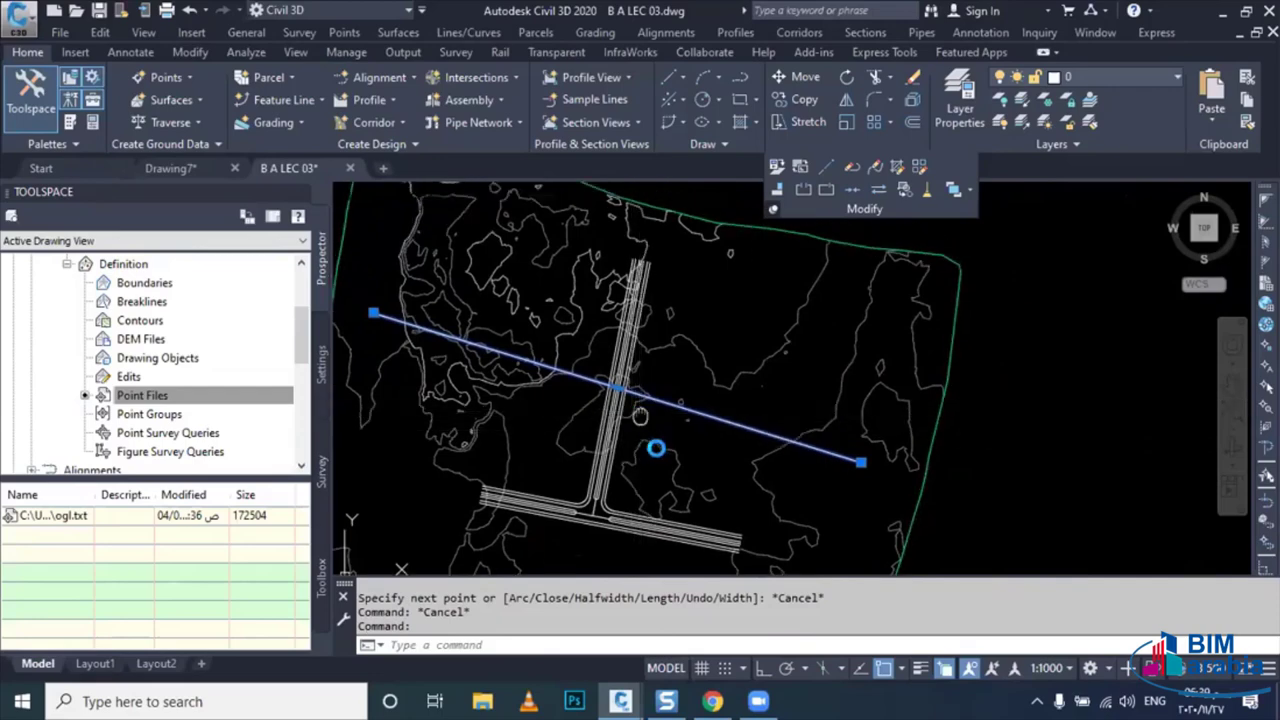
scroll(633, 410, "up", 2)
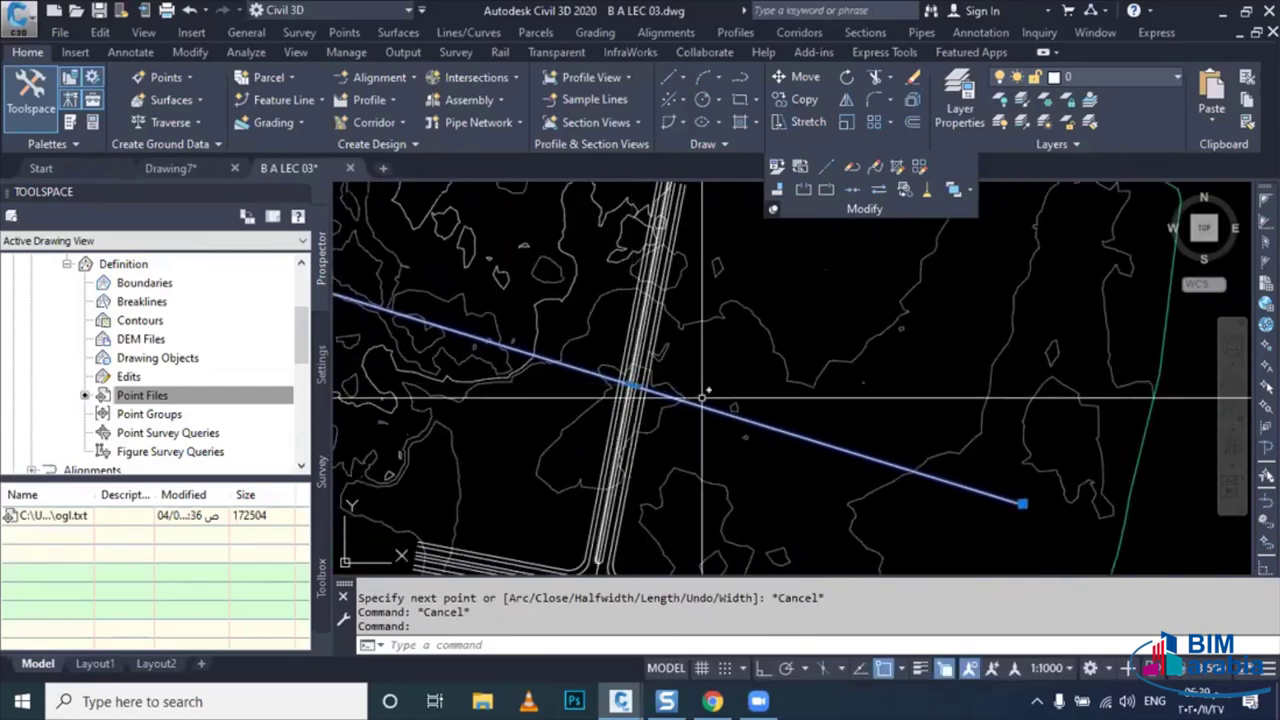
scroll(637, 400, "up", 1)
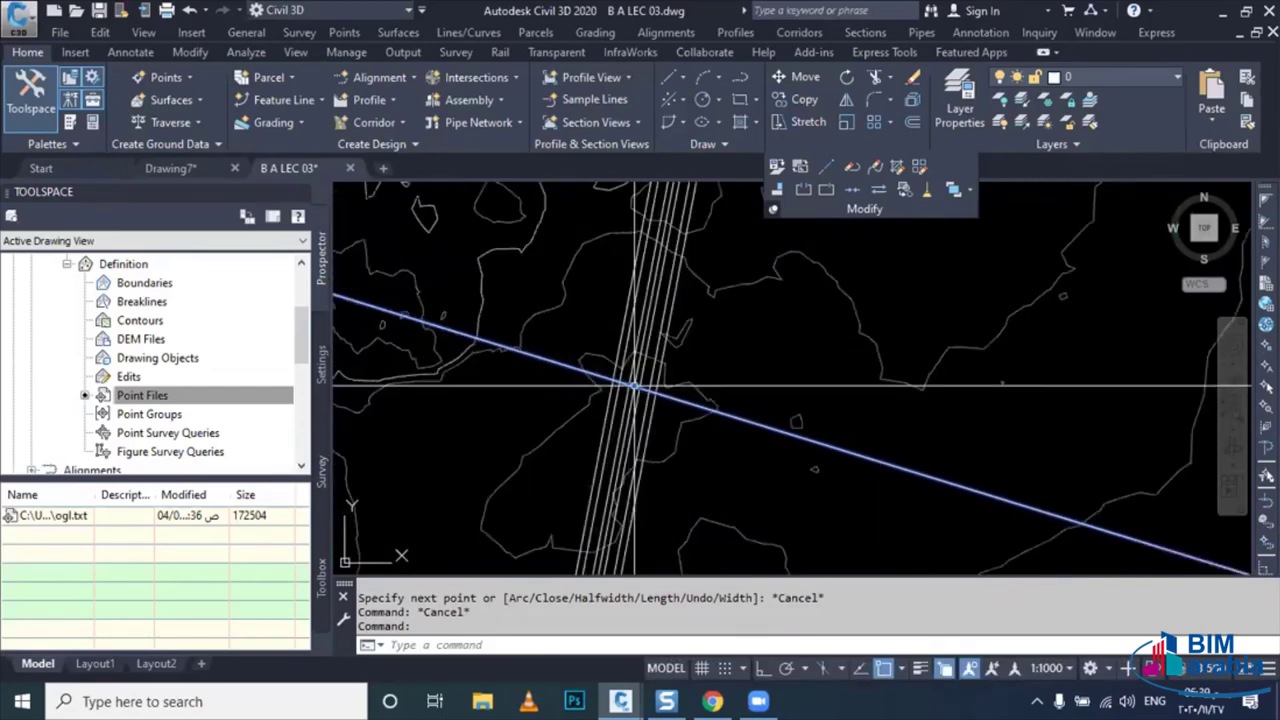
scroll(640, 410, "down", 3)
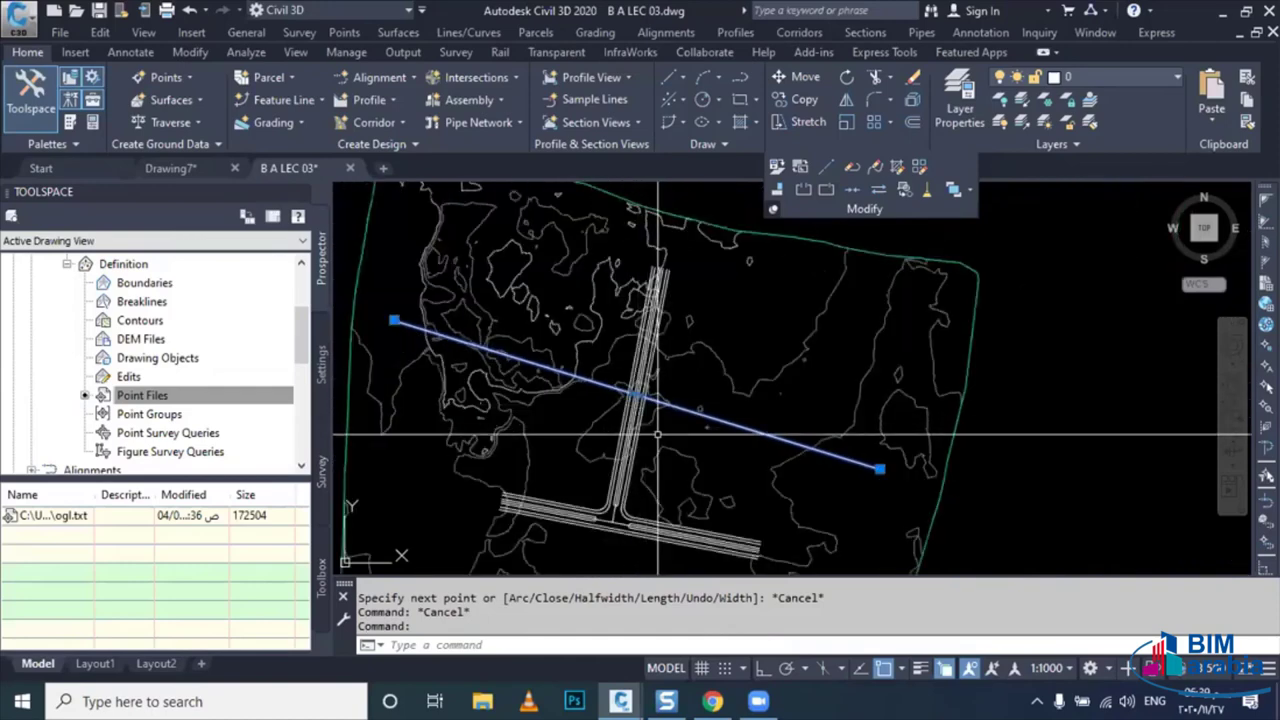
scroll(655, 405, "up", 2)
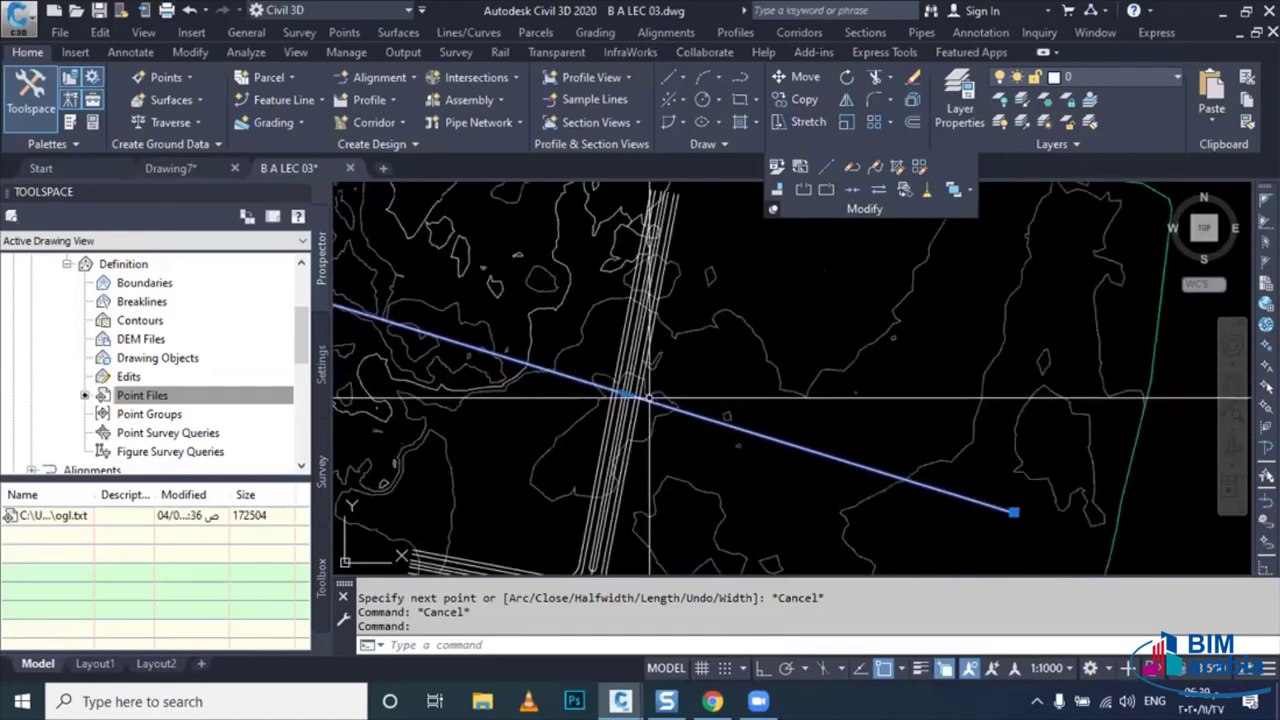
scroll(630, 398, "up", 1)
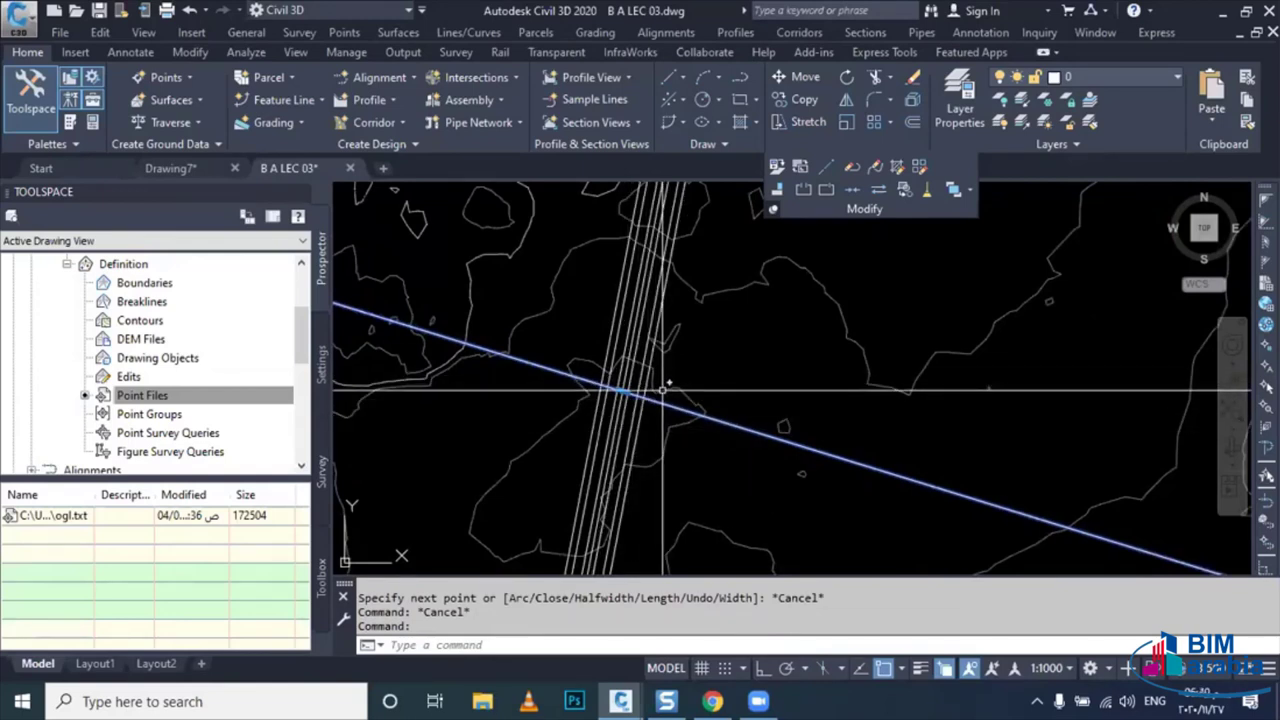
- Offset the diagonal centreline by 2
type("o")
key("Return")
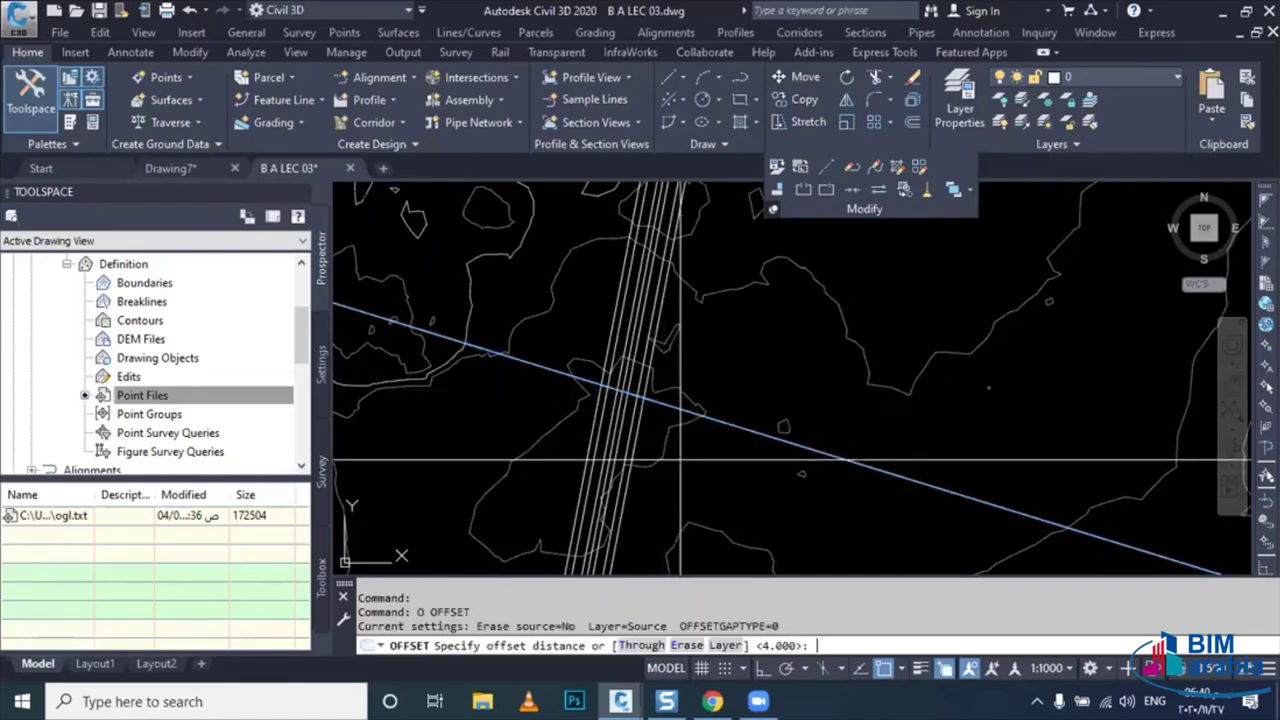
type("2")
key("Return")
left_click(660, 412)
scroll(670, 408, "up", 2)
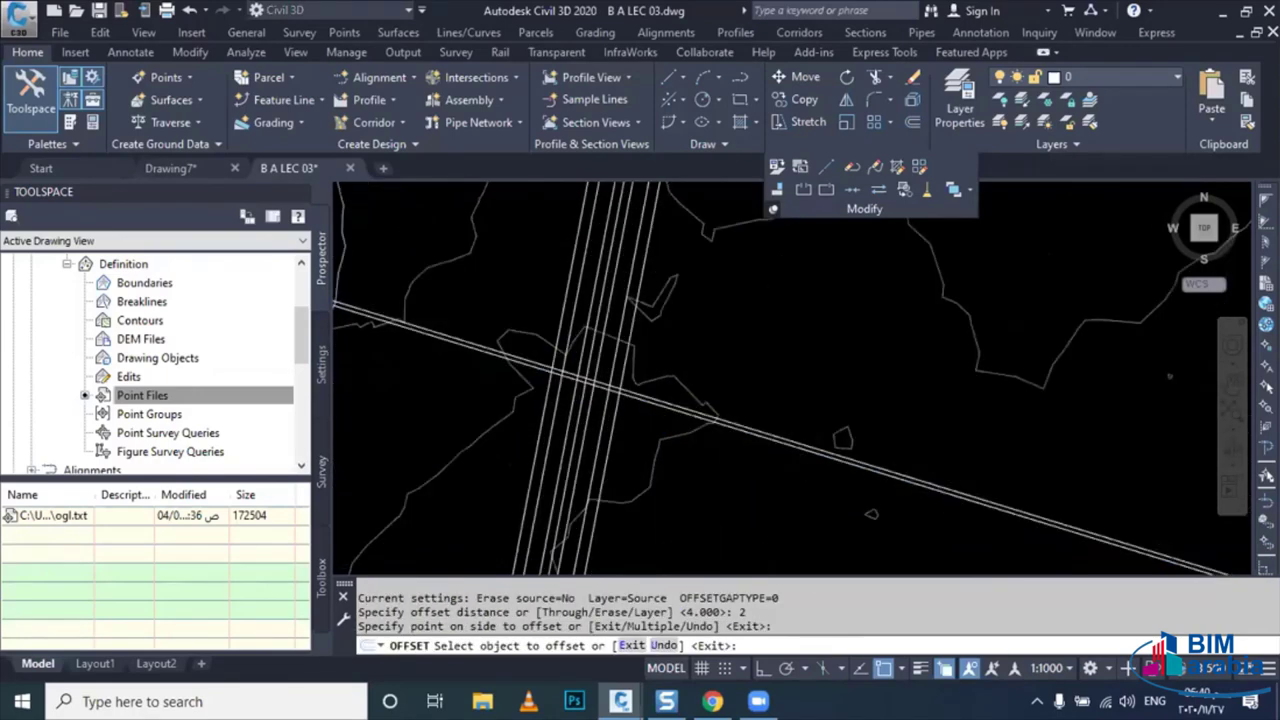
left_click(682, 408)
left_click(682, 408)
key("Escape")
- Offset lines by 10.8 above and below the road lines
key("Return")
type("10.8")
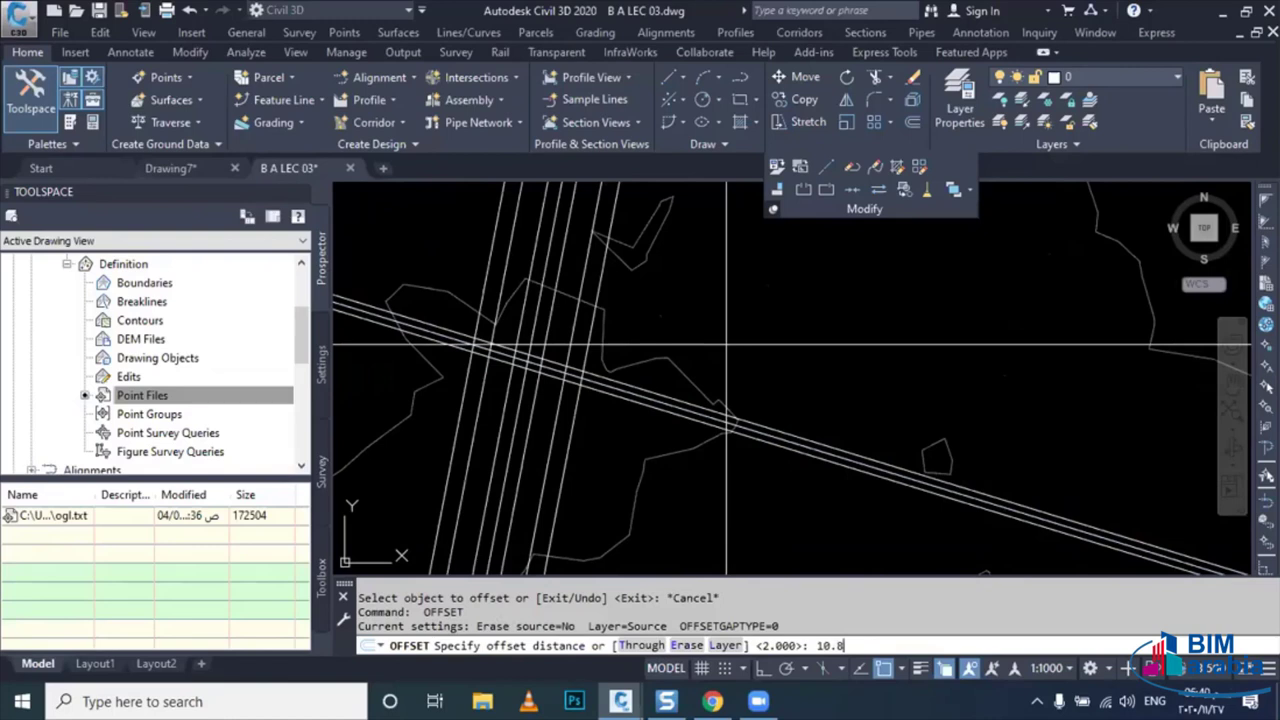
key("Return")
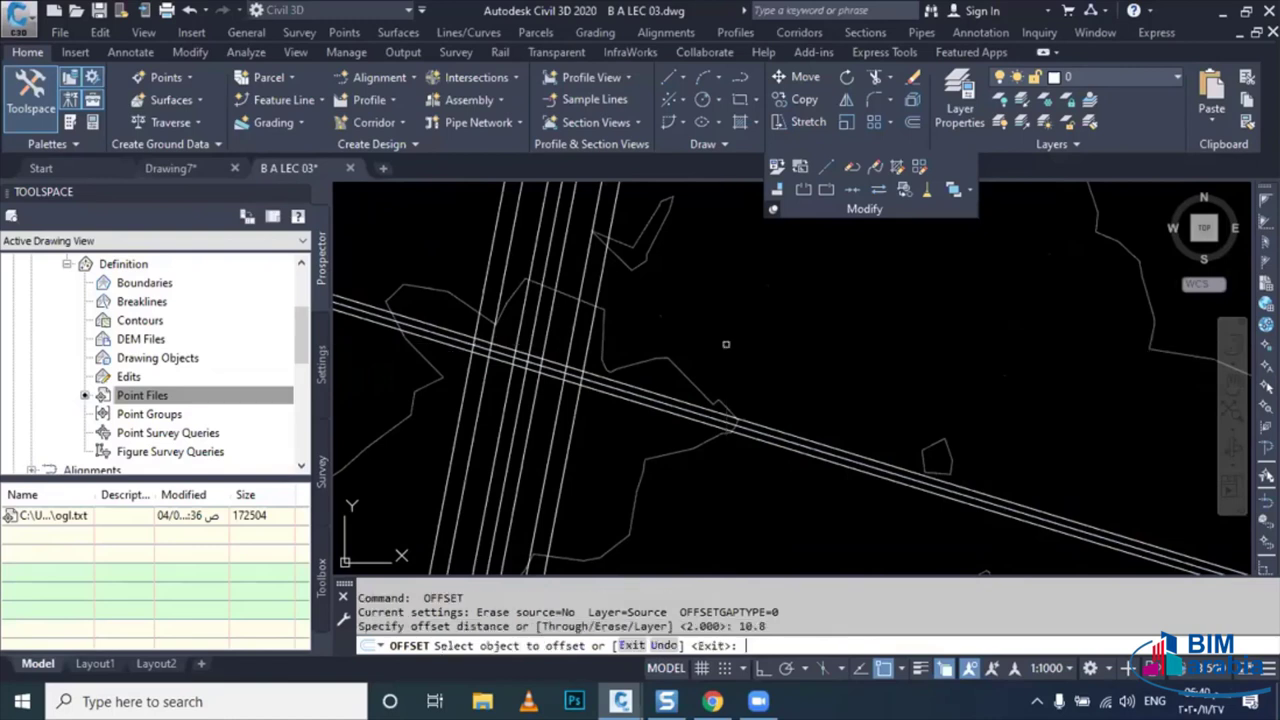
left_click(660, 389)
left_click(681, 309)
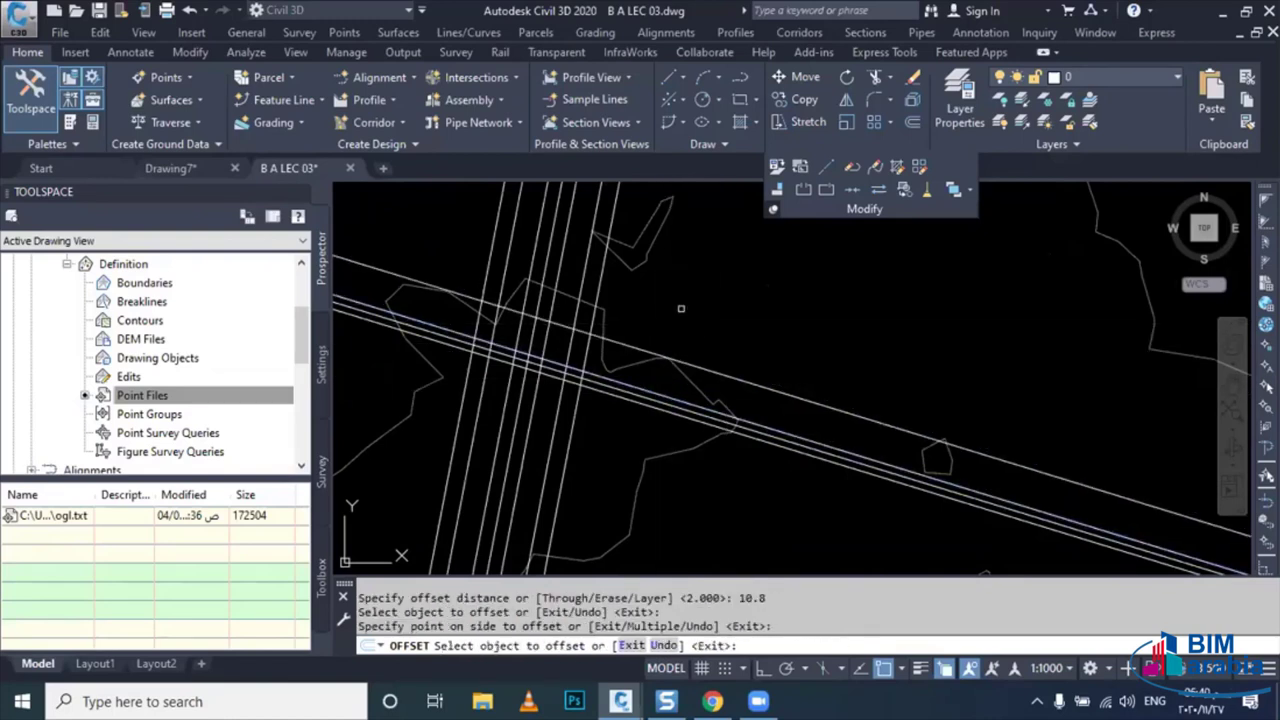
left_click(667, 412)
left_click(720, 440)
key("Escape")
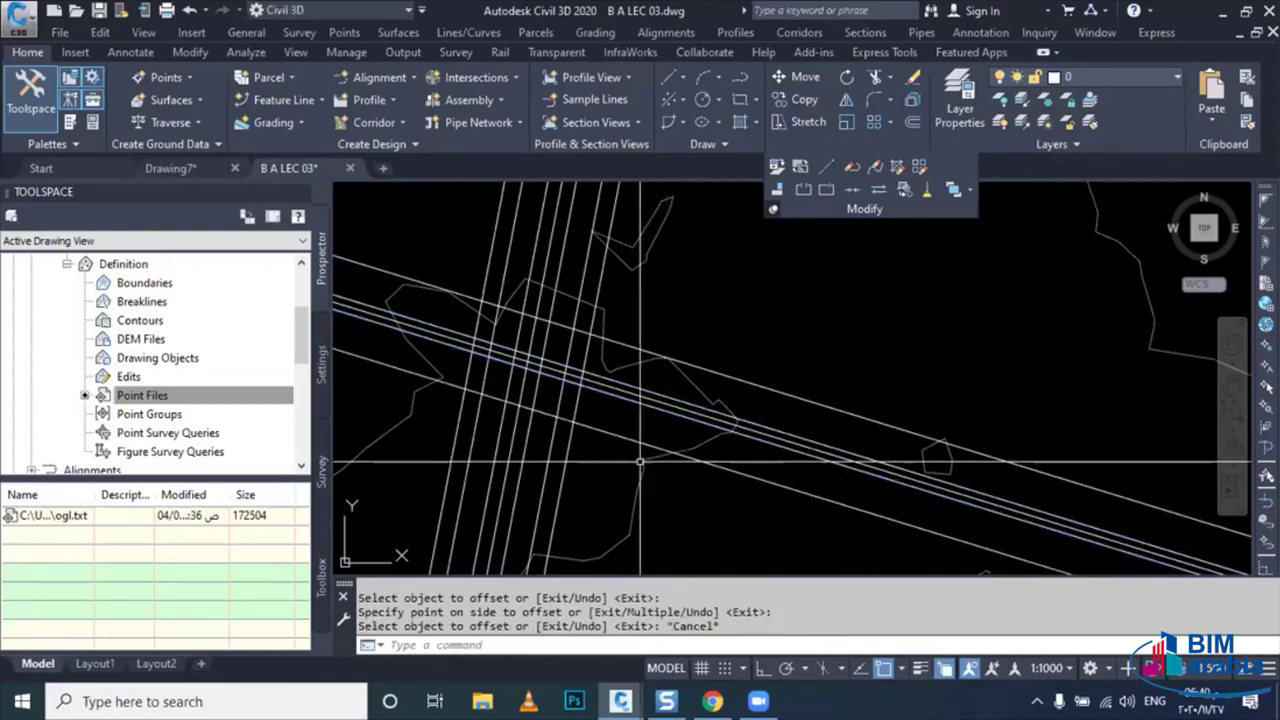
- Offset both outer road lines outward by 2.5
key("Return")
type("2.5")
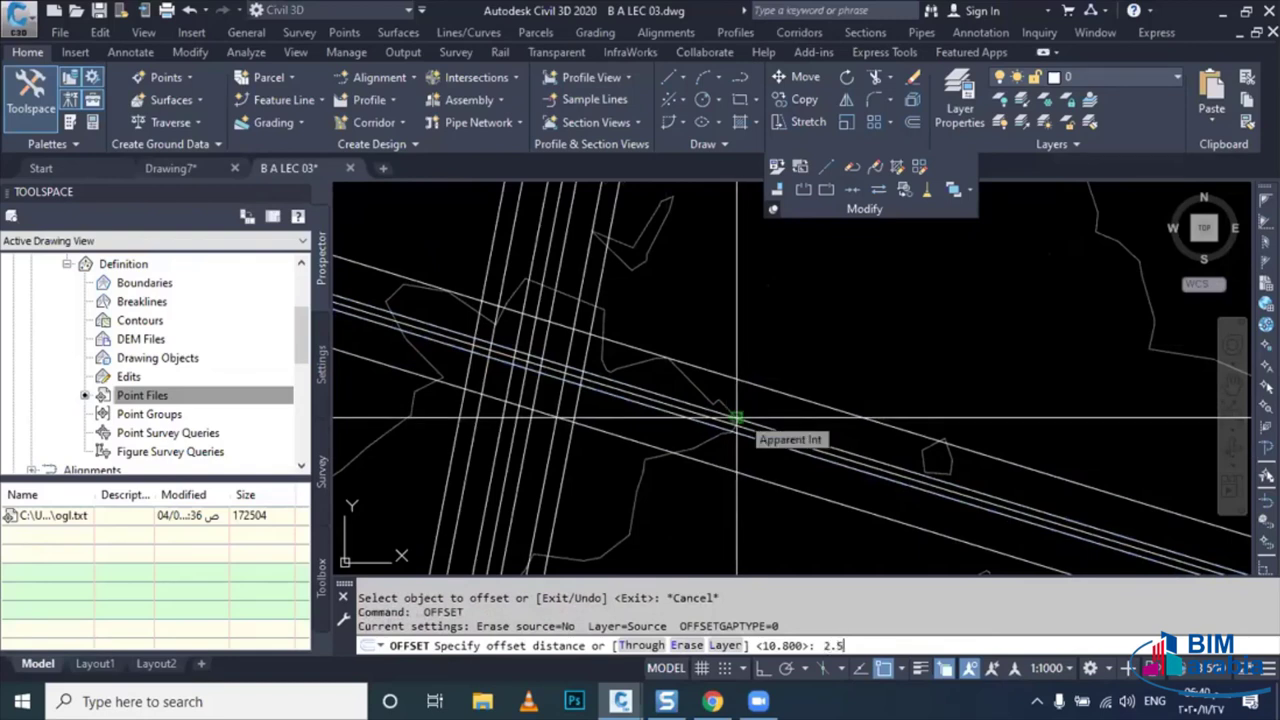
key("Return")
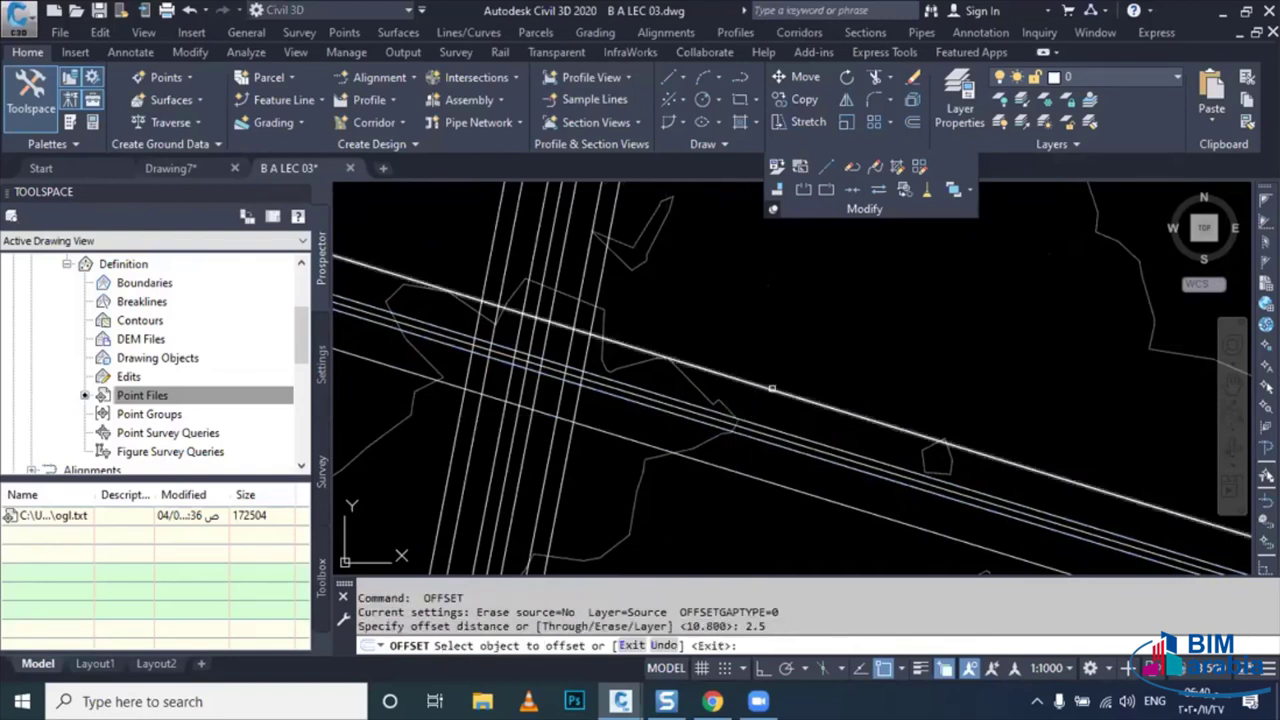
left_click(774, 368)
left_click(725, 505)
left_click(731, 472)
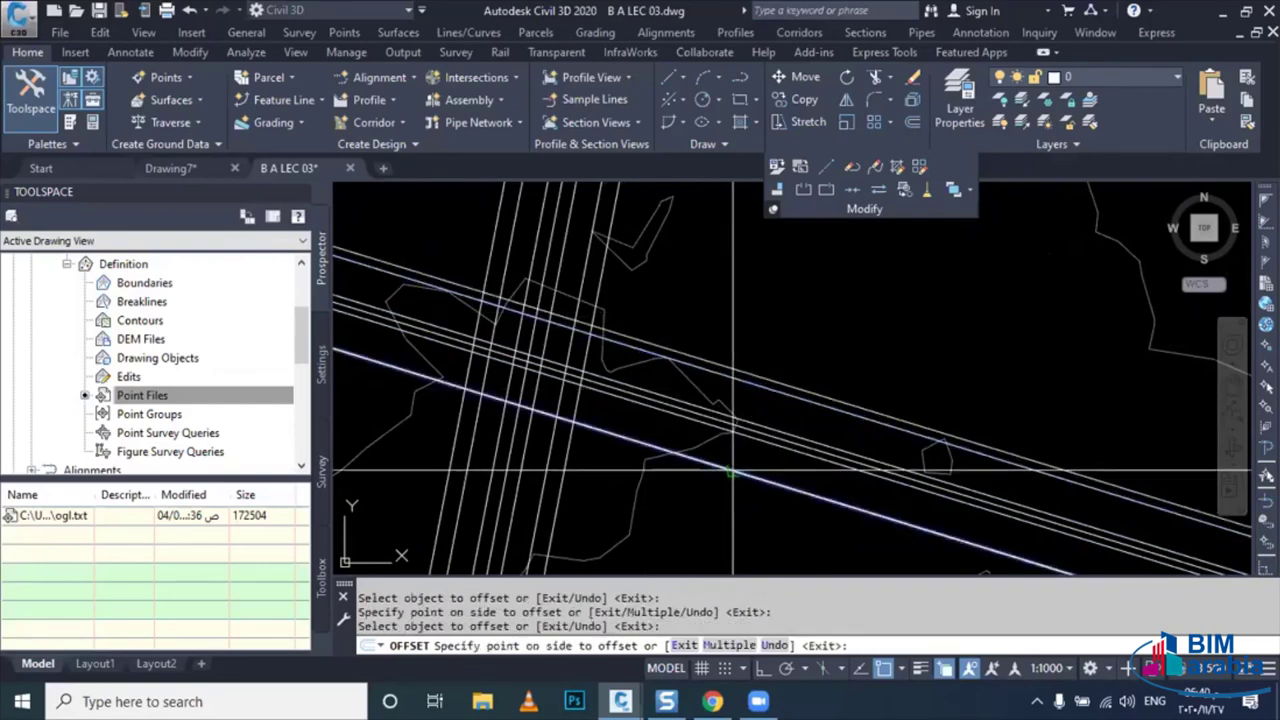
left_click(711, 518)
key("Escape")
- Zoom out to view the whole cross road bundle
scroll(693, 477, "down", 3)
scroll(693, 477, "down", 2)
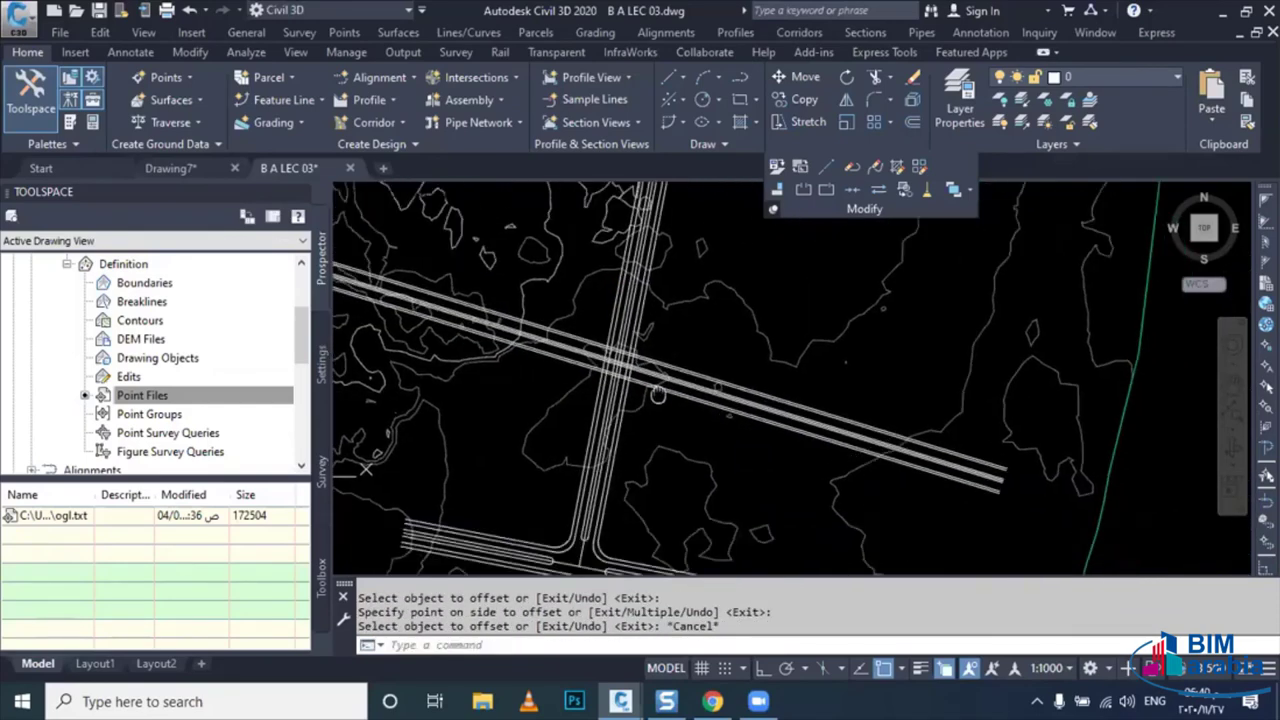
scroll(660, 445, "down", 3)
scroll(657, 440, "down", 1)
key("Escape")
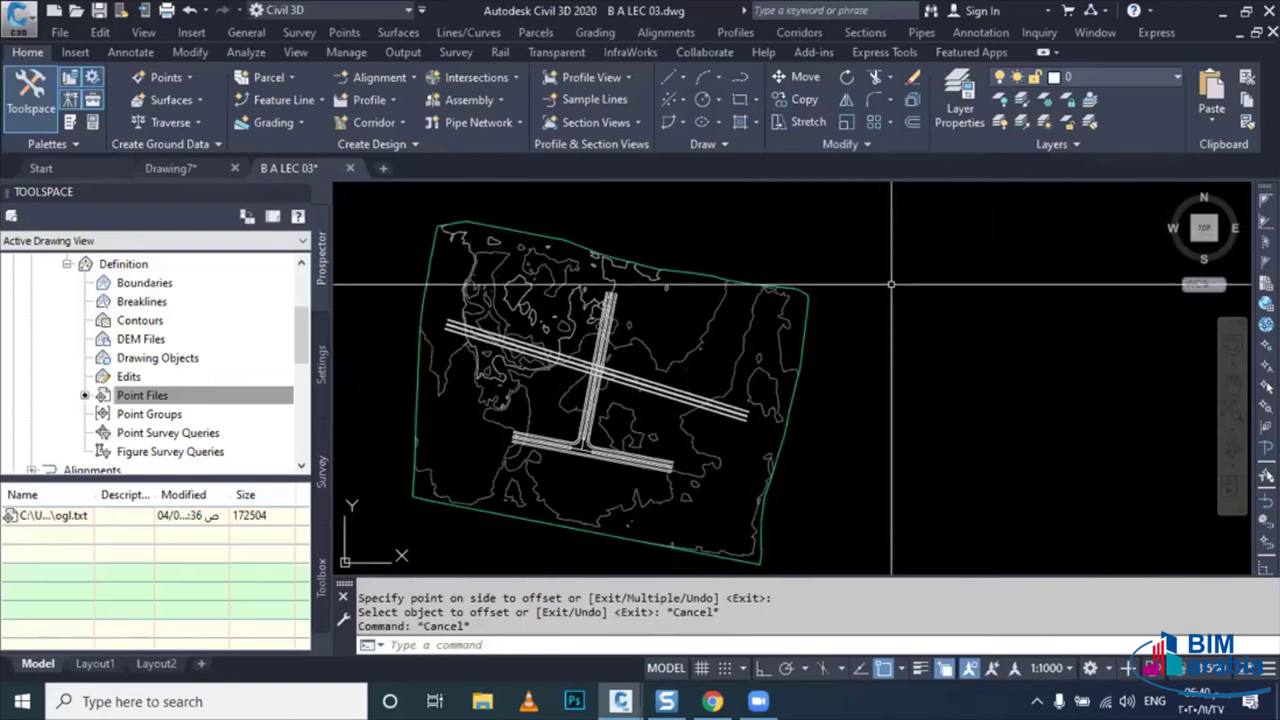
scroll(765, 255, "down", 3)
scroll(777, 286, "down", 1)
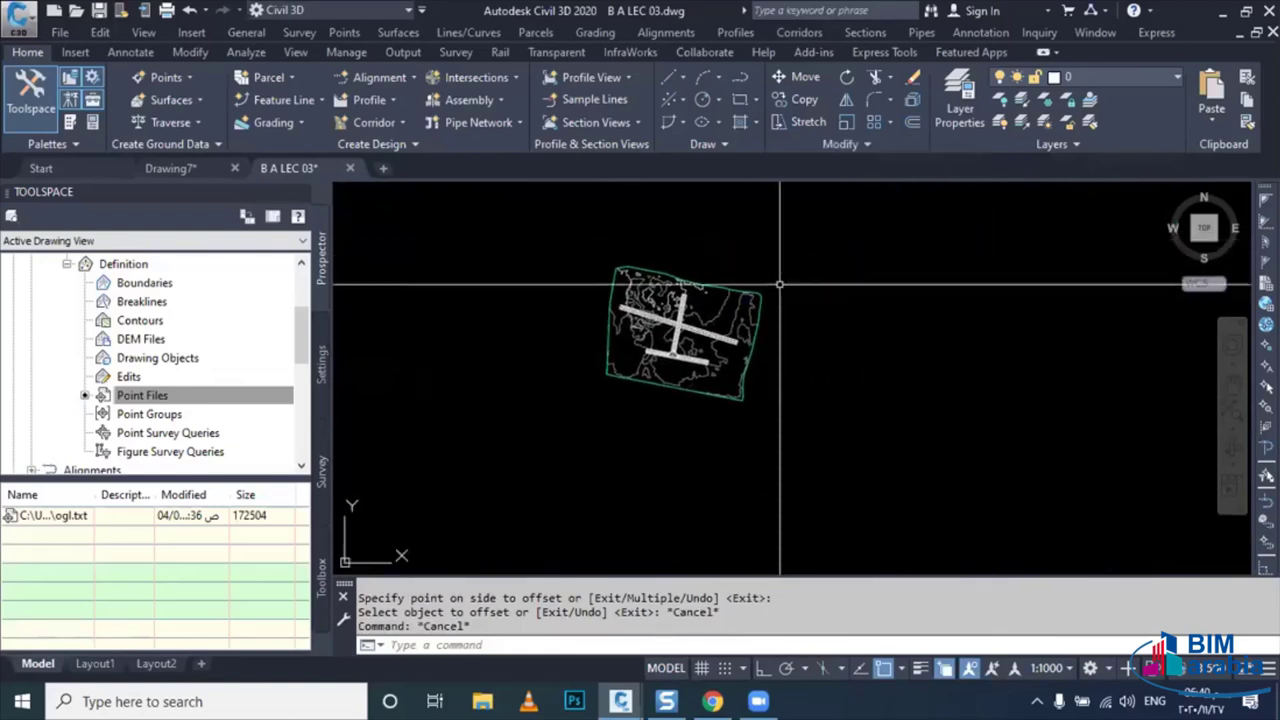
- In the Layer Properties Manager, add six new layers
left_click(959, 105)
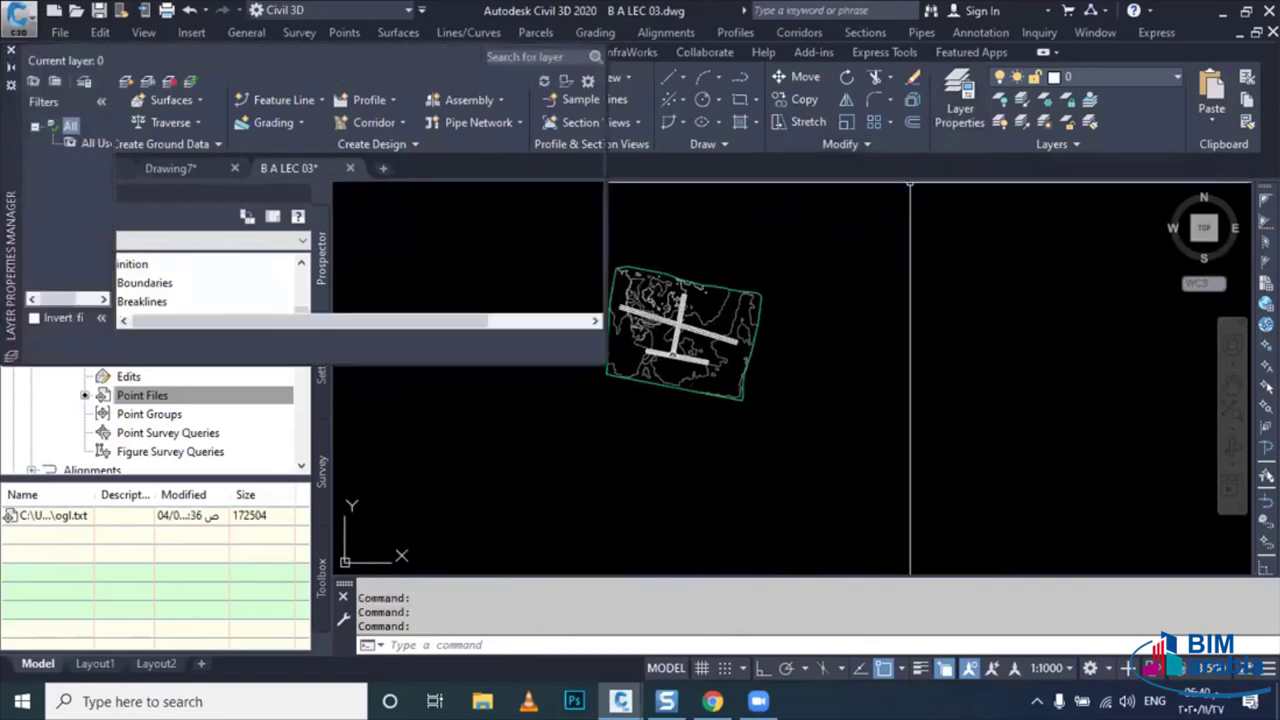
left_click(126, 81)
left_click(126, 81)
left_click(126, 81)
left_click(126, 81)
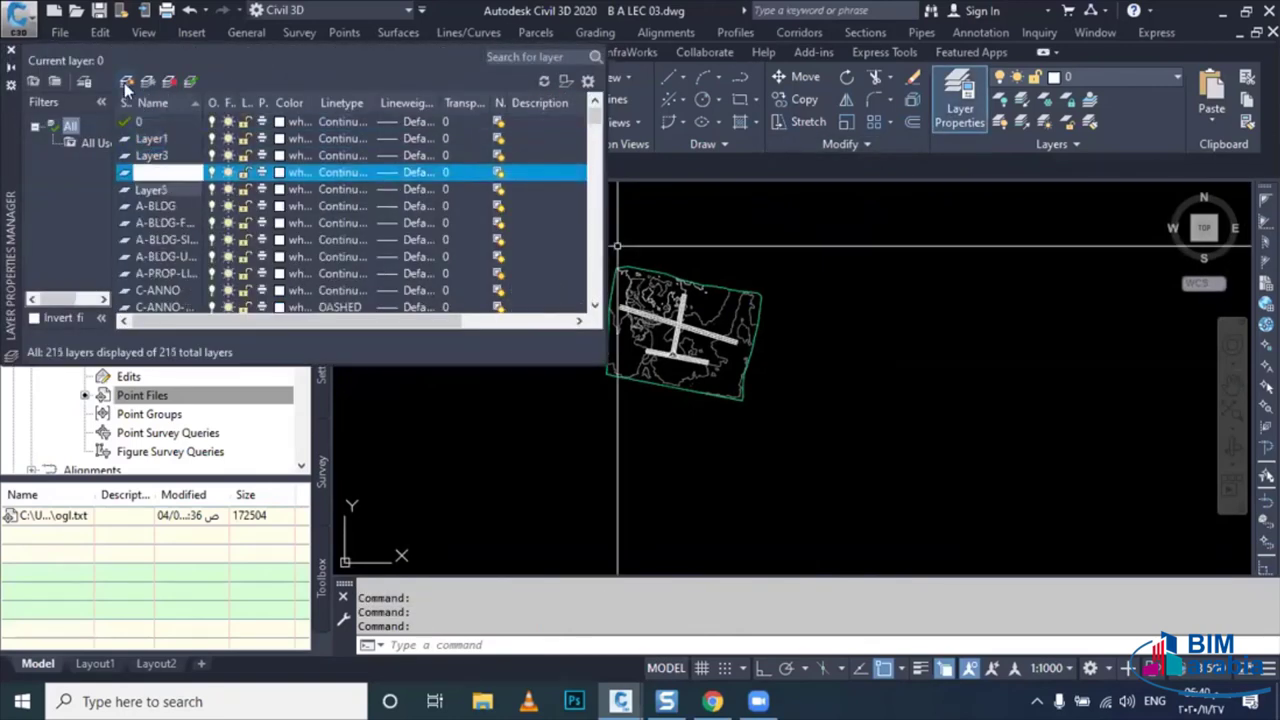
left_click(126, 81)
left_click(126, 81)
left_click(126, 84)
left_click(126, 84)
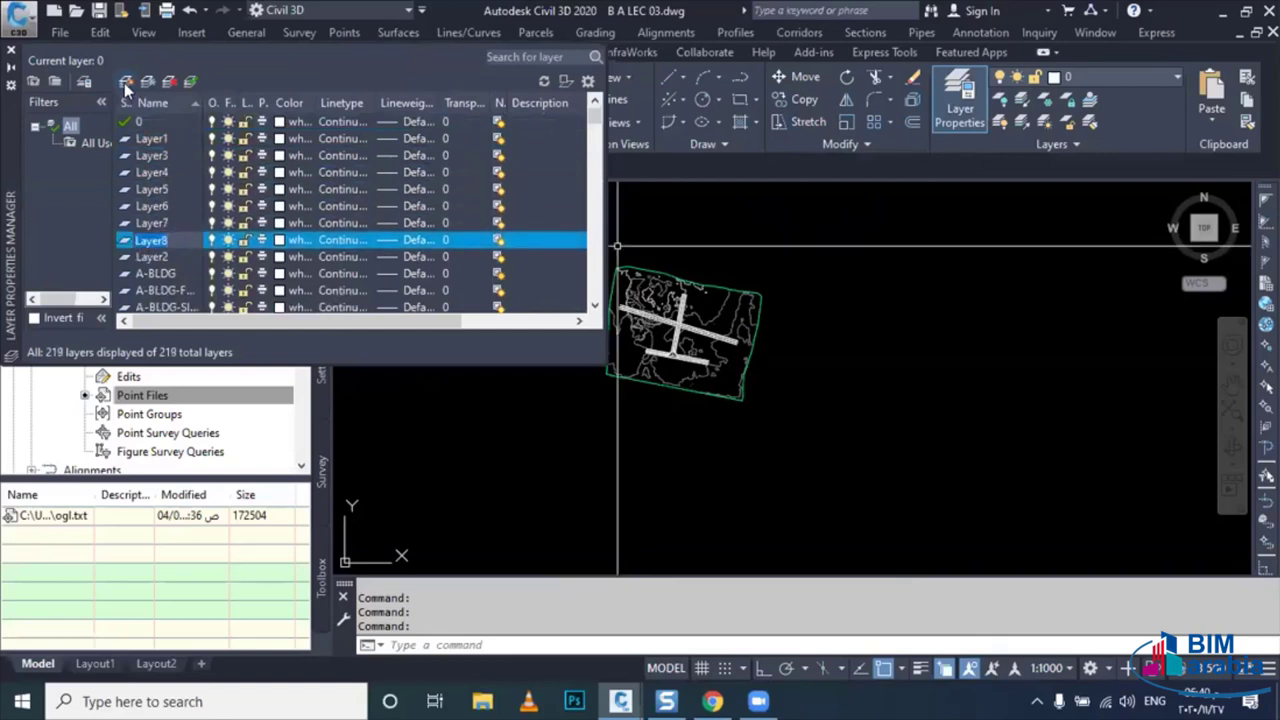
- Rename the new layers to 0CL, 0AE, 0SW, 0MED, 0OSH and 0ISH, with Layer7 becoming 0ISH
left_click(152, 139)
type("OGL")
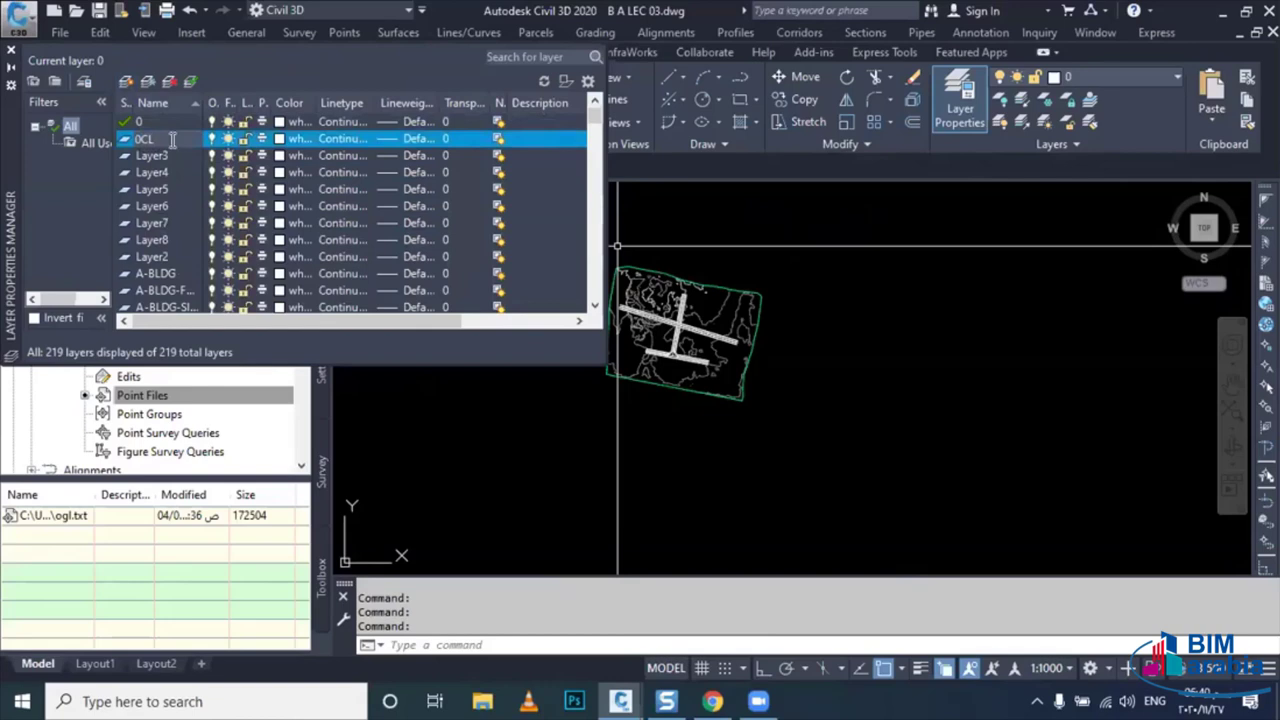
left_click(169, 156)
left_click(167, 158)
type("0AE")
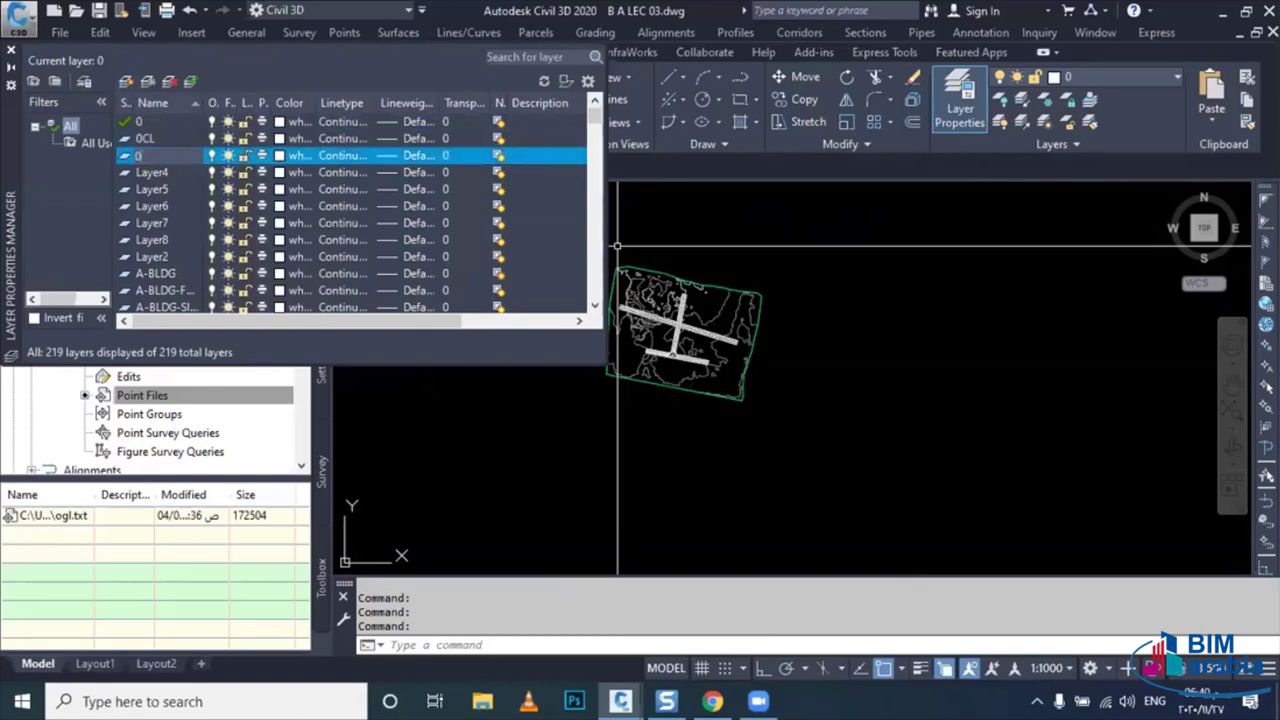
left_click(175, 173)
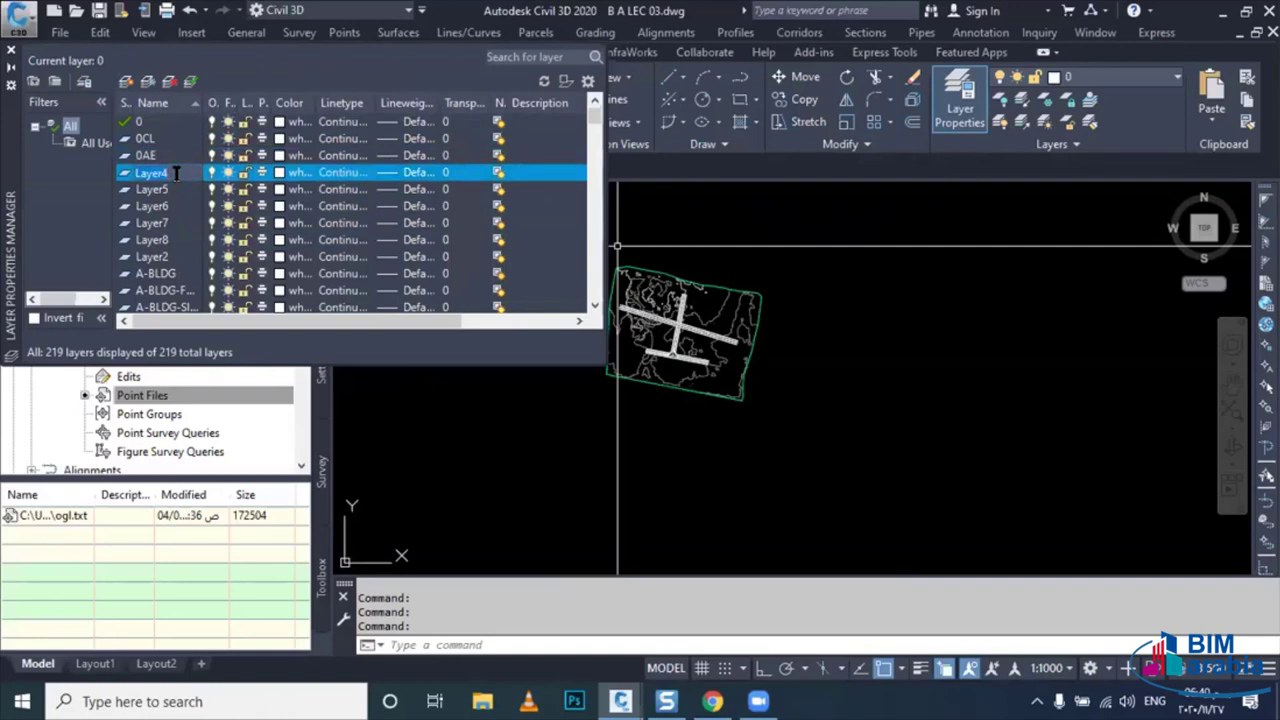
type("0SW")
left_click(157, 192)
type("0MED")
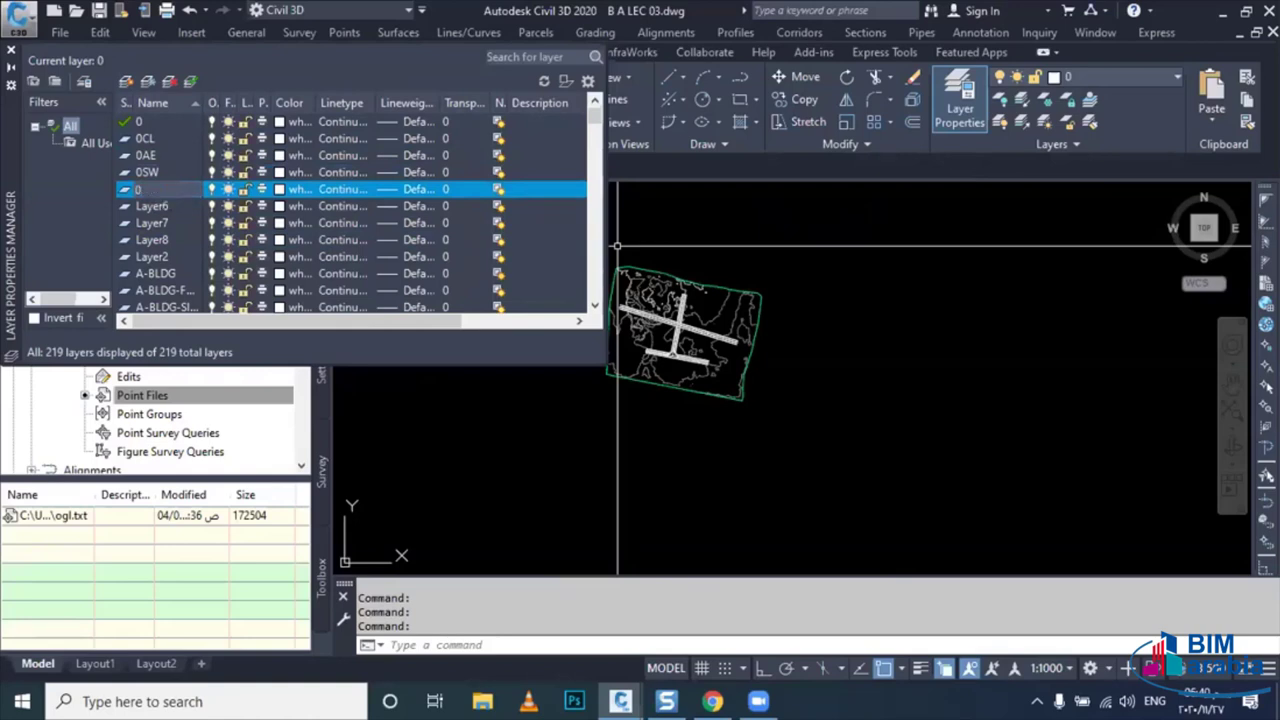
left_click(164, 206)
type("0OSH")
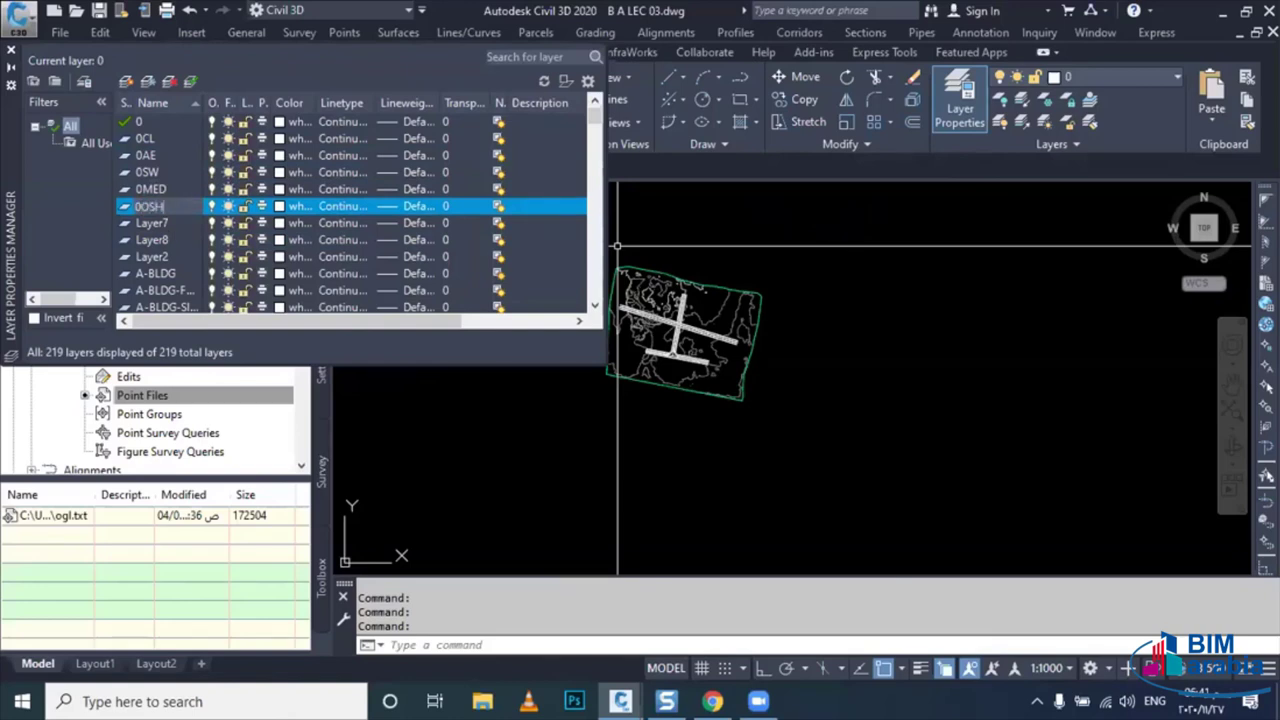
left_click(173, 224)
type("0ISH")
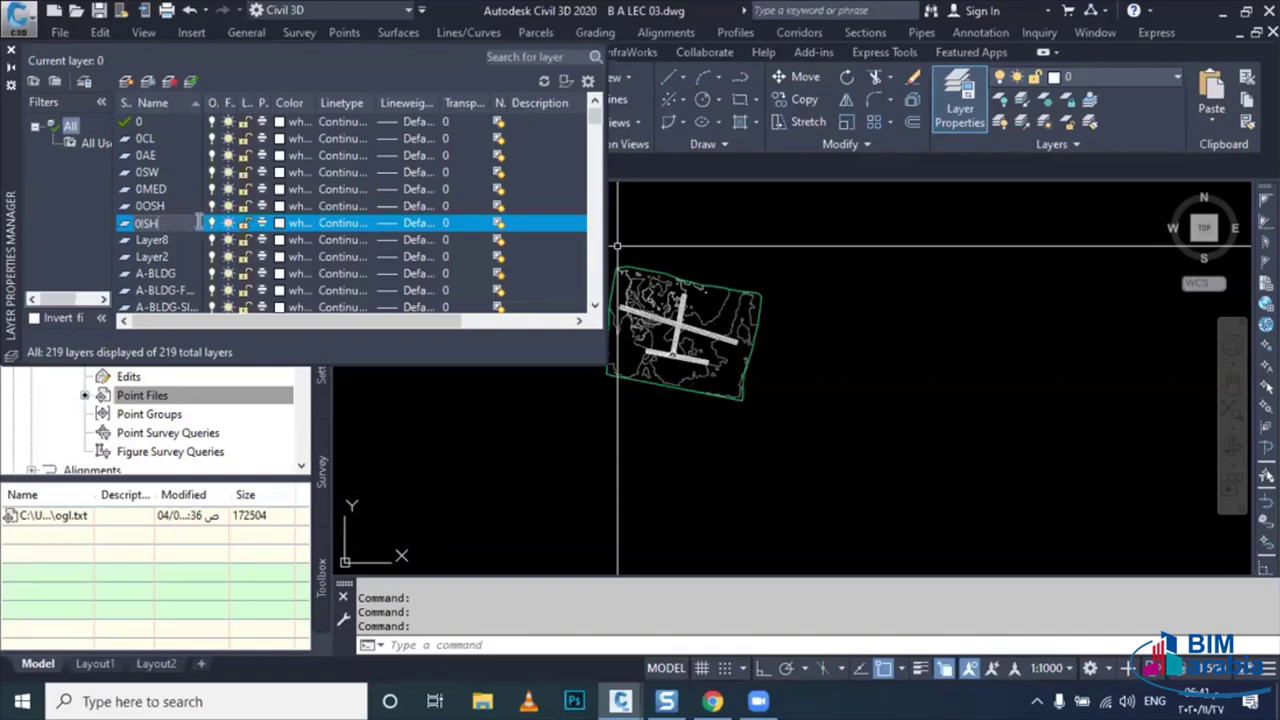
- Colour layer 0ISH yellow, 0OSH cyan and 0MED colour 20
left_click(284, 228)
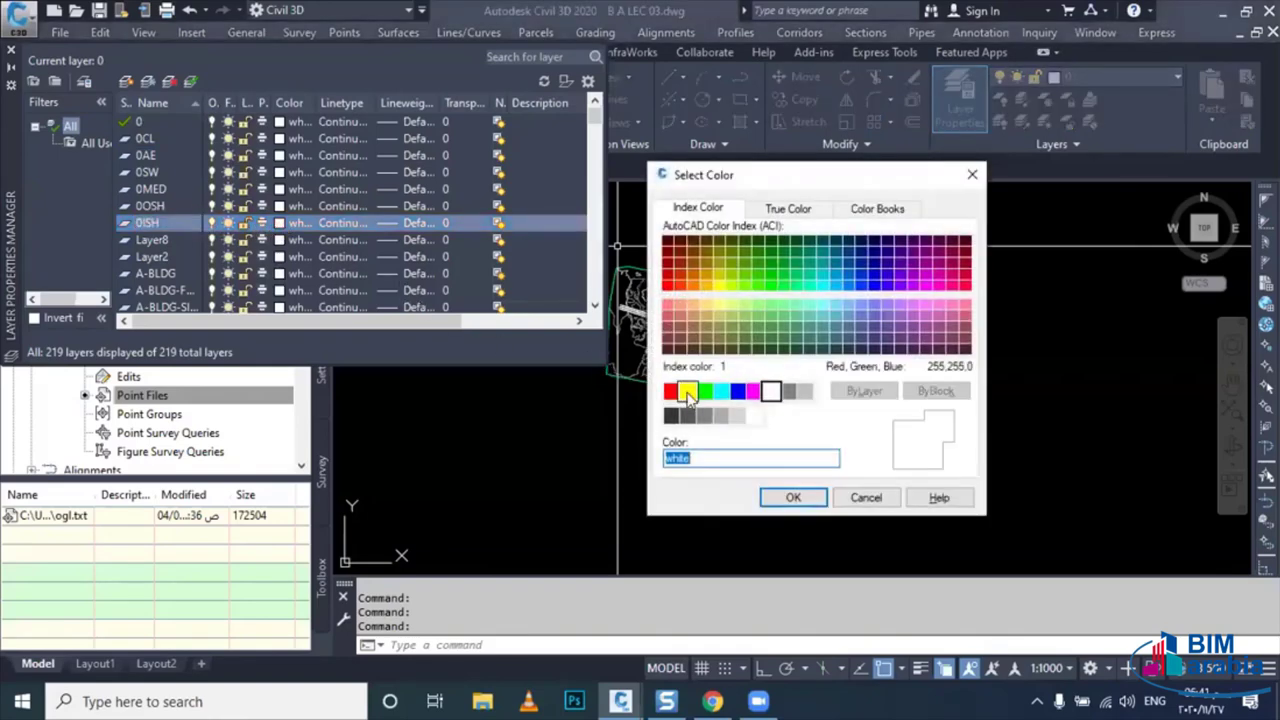
left_click(688, 392)
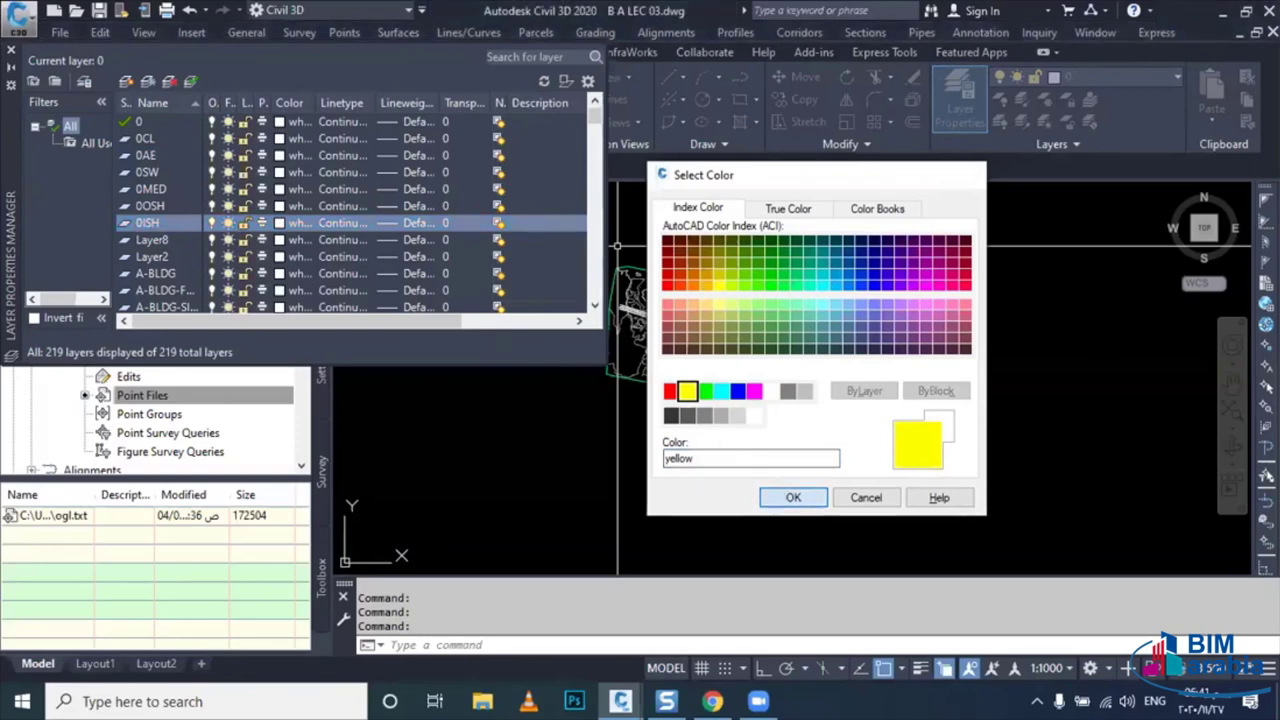
left_click(789, 498)
left_click(280, 206)
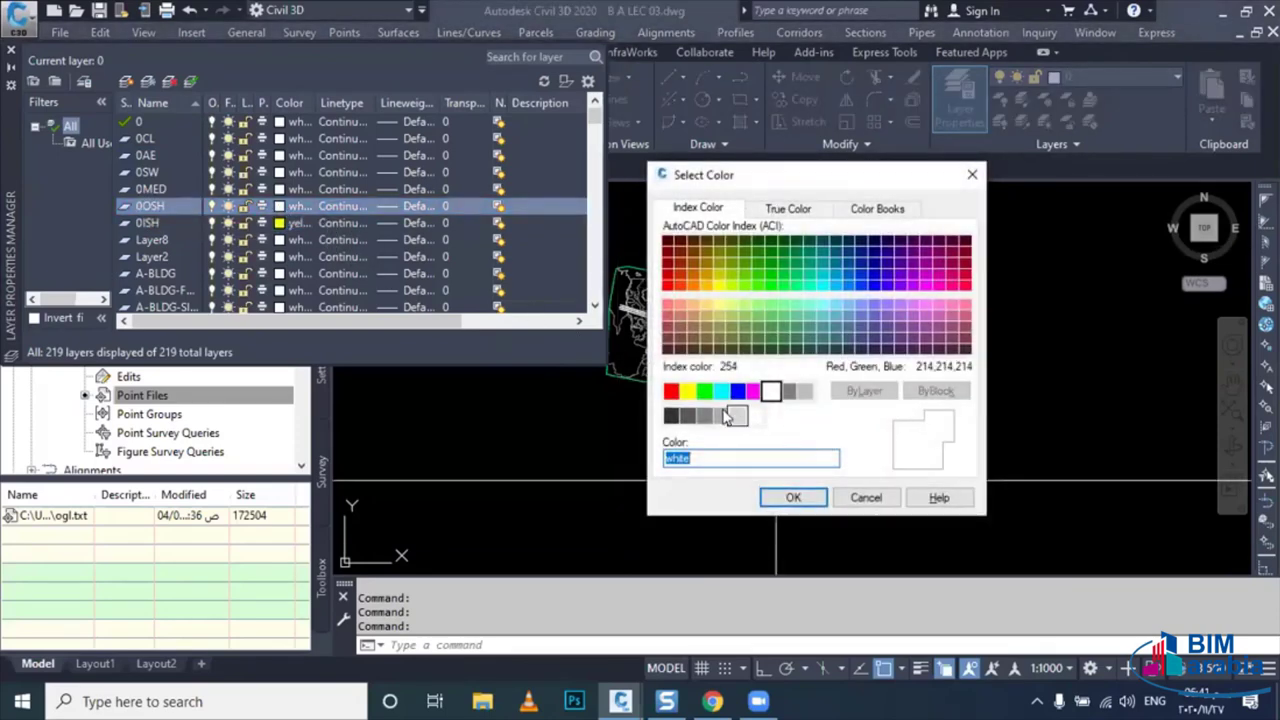
left_click(719, 392)
left_click(795, 498)
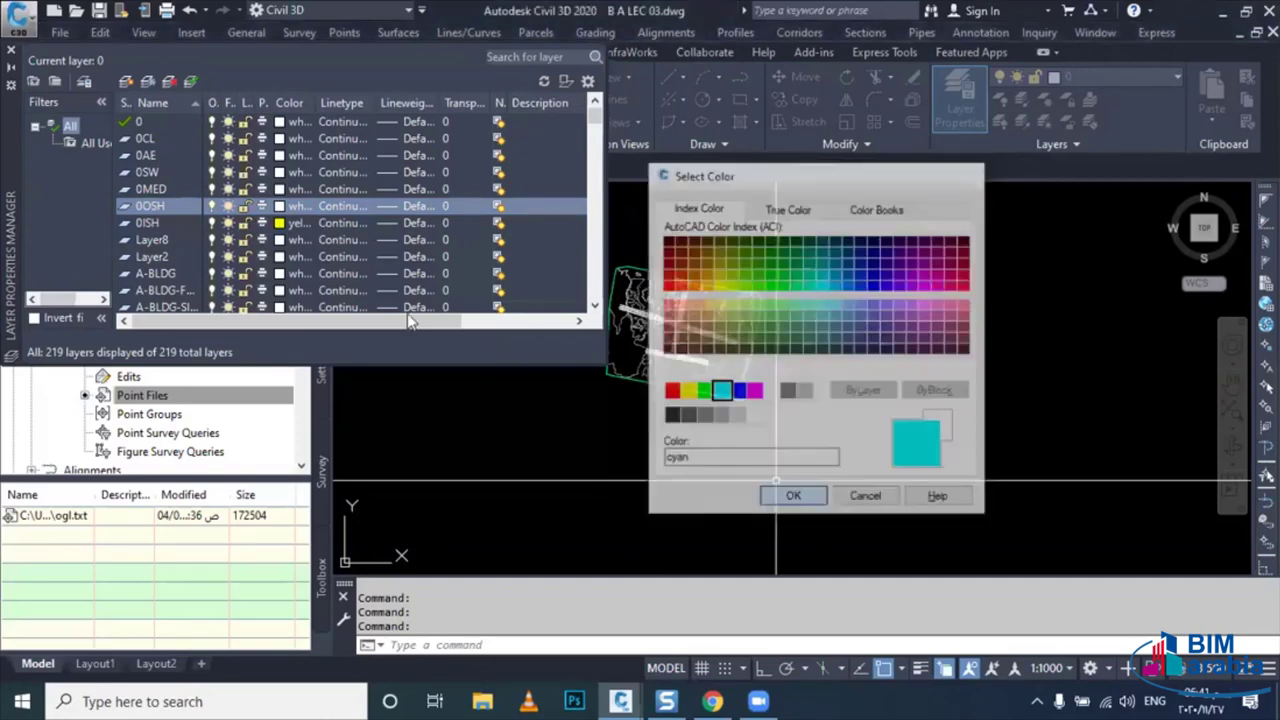
left_click(280, 190)
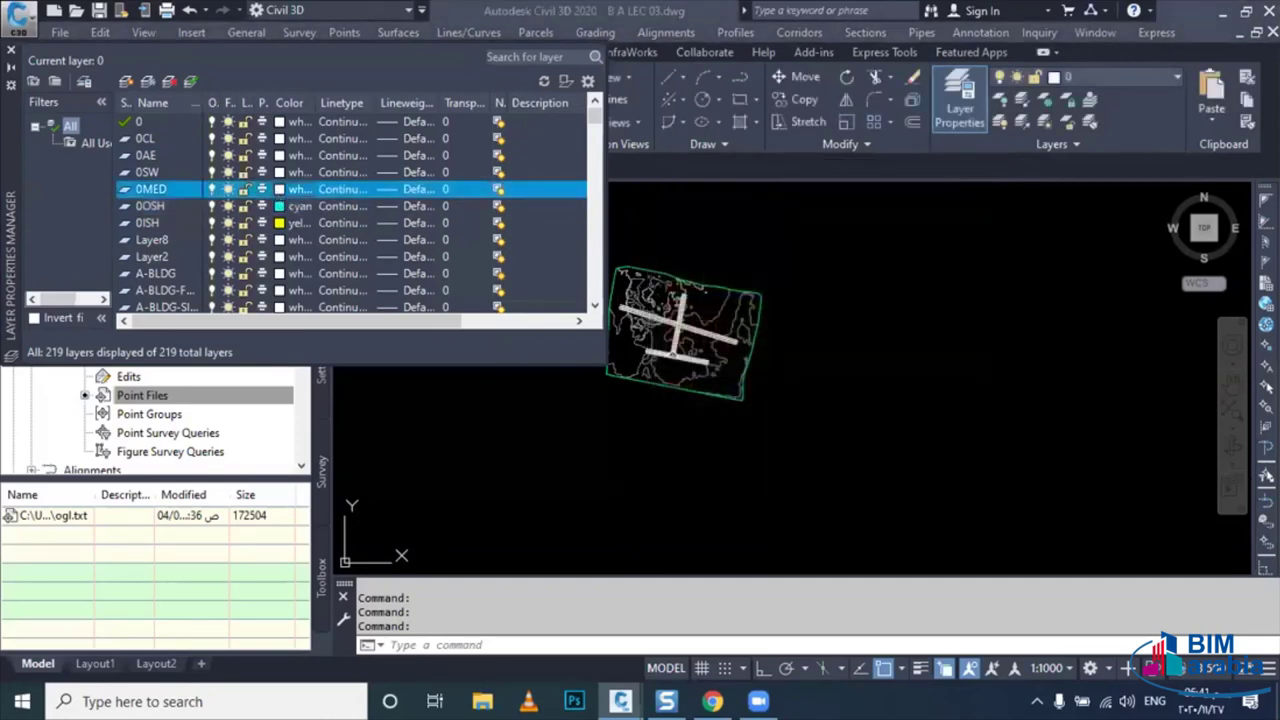
left_click(679, 286)
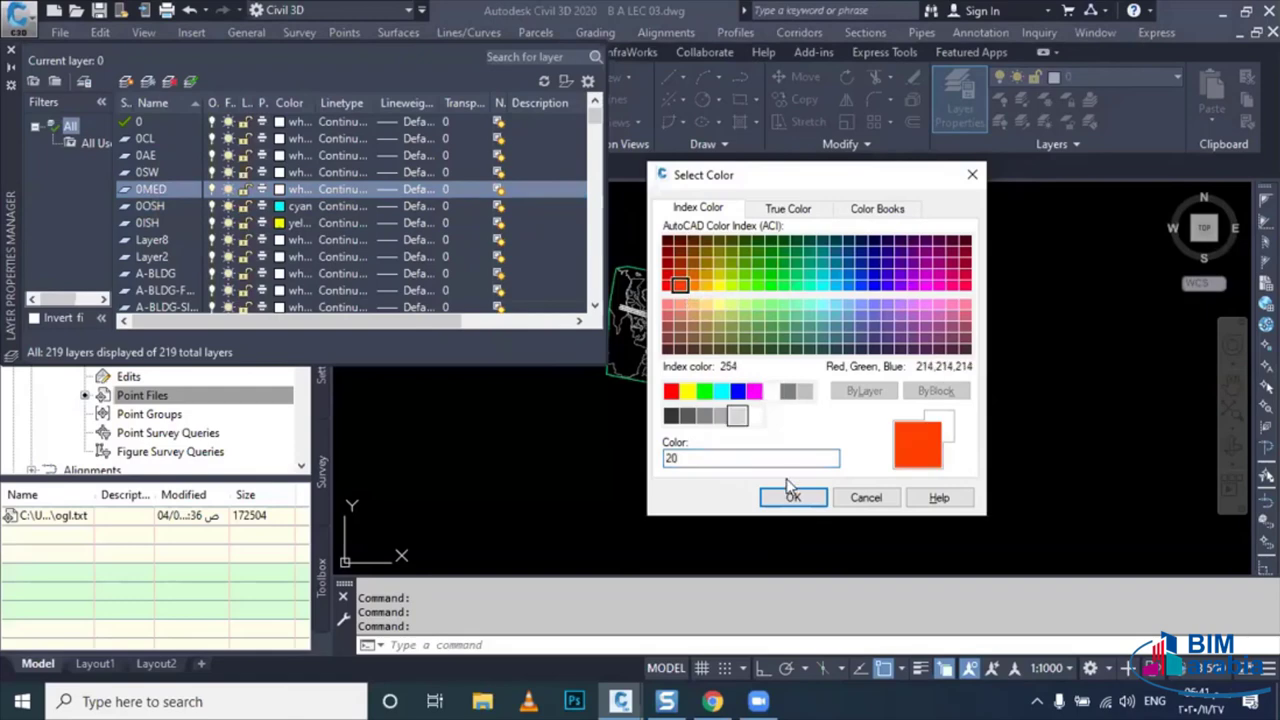
left_click(793, 497)
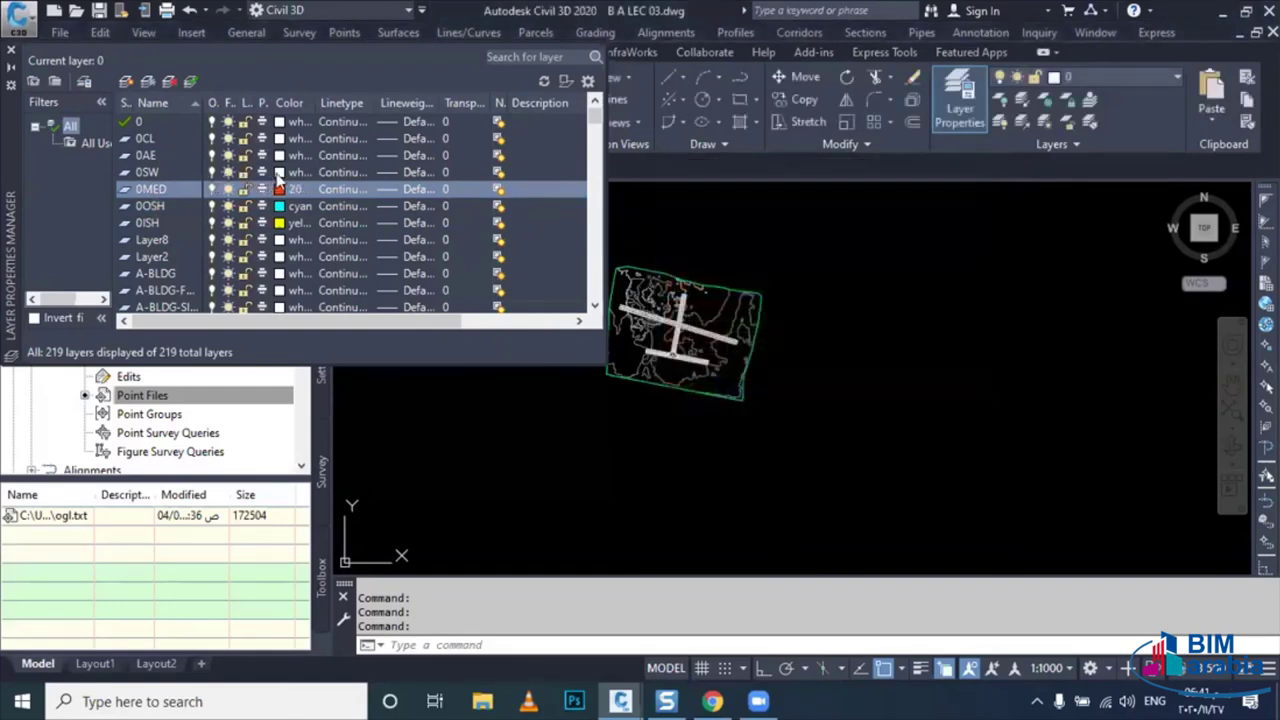
- Colour layer 0SW magenta, 0AE colour 190 and 0CL colour 245
left_click(279, 172)
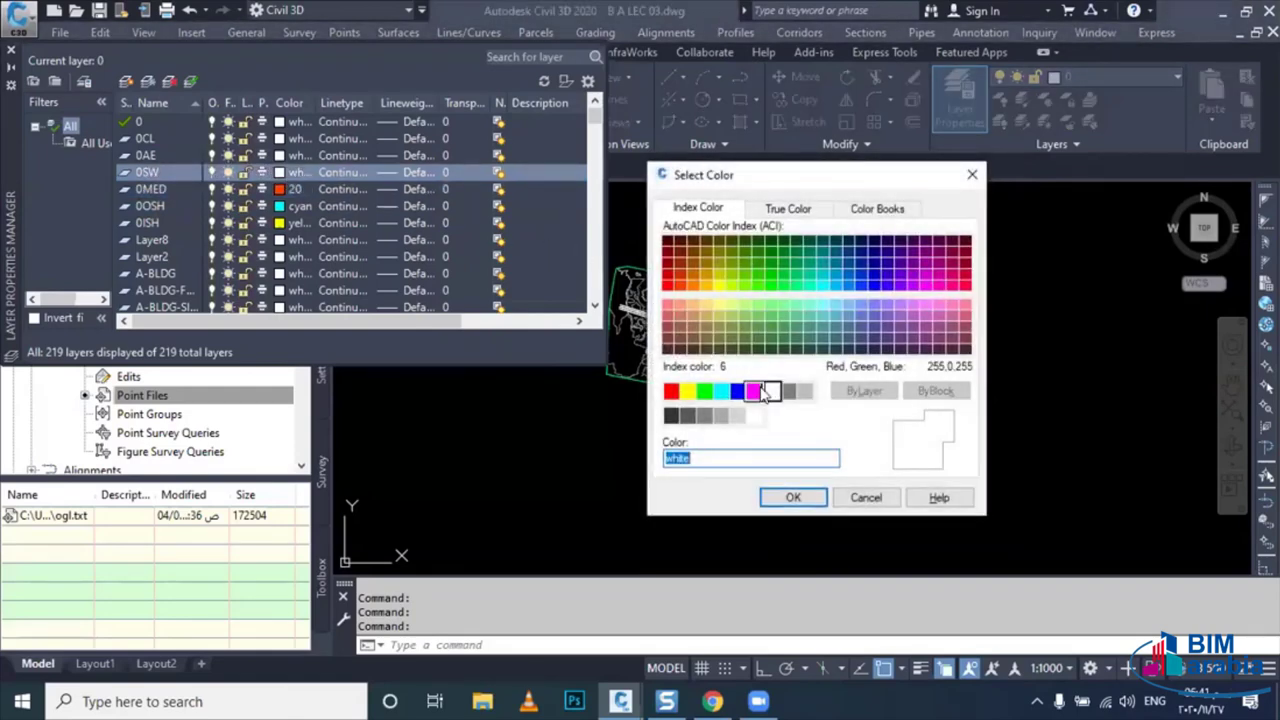
left_click(756, 391)
left_click(790, 497)
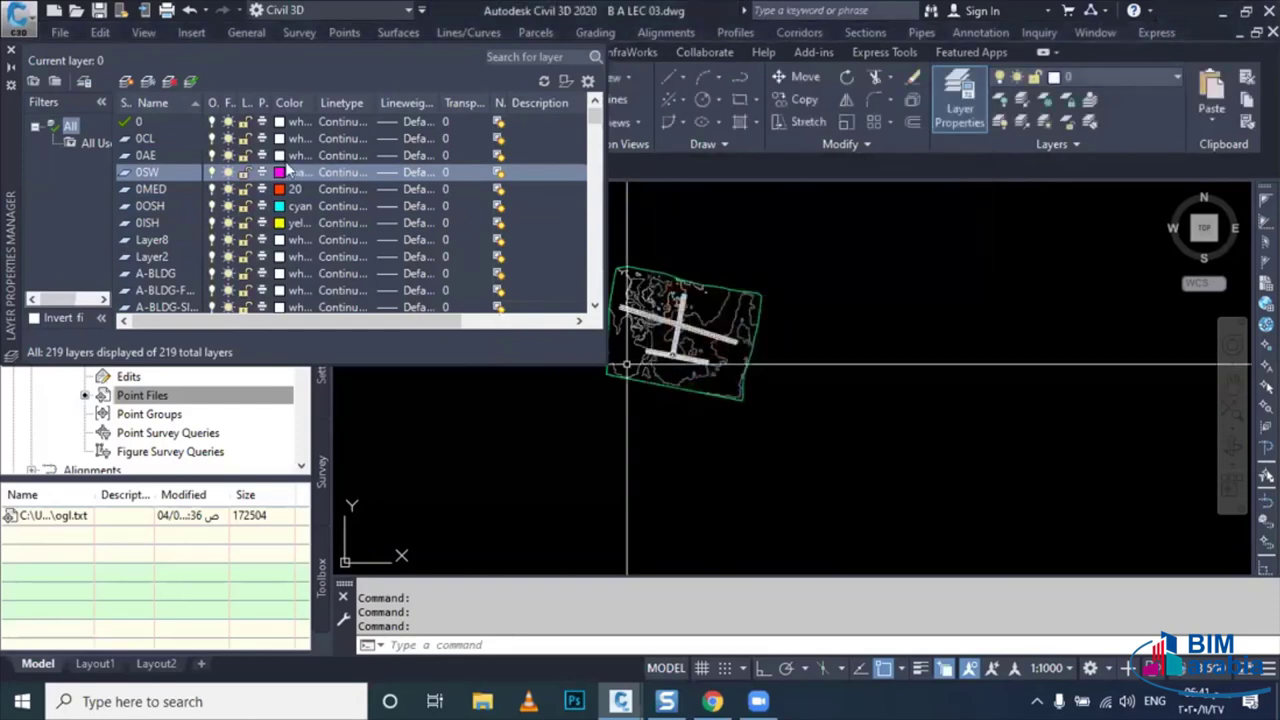
left_click(279, 155)
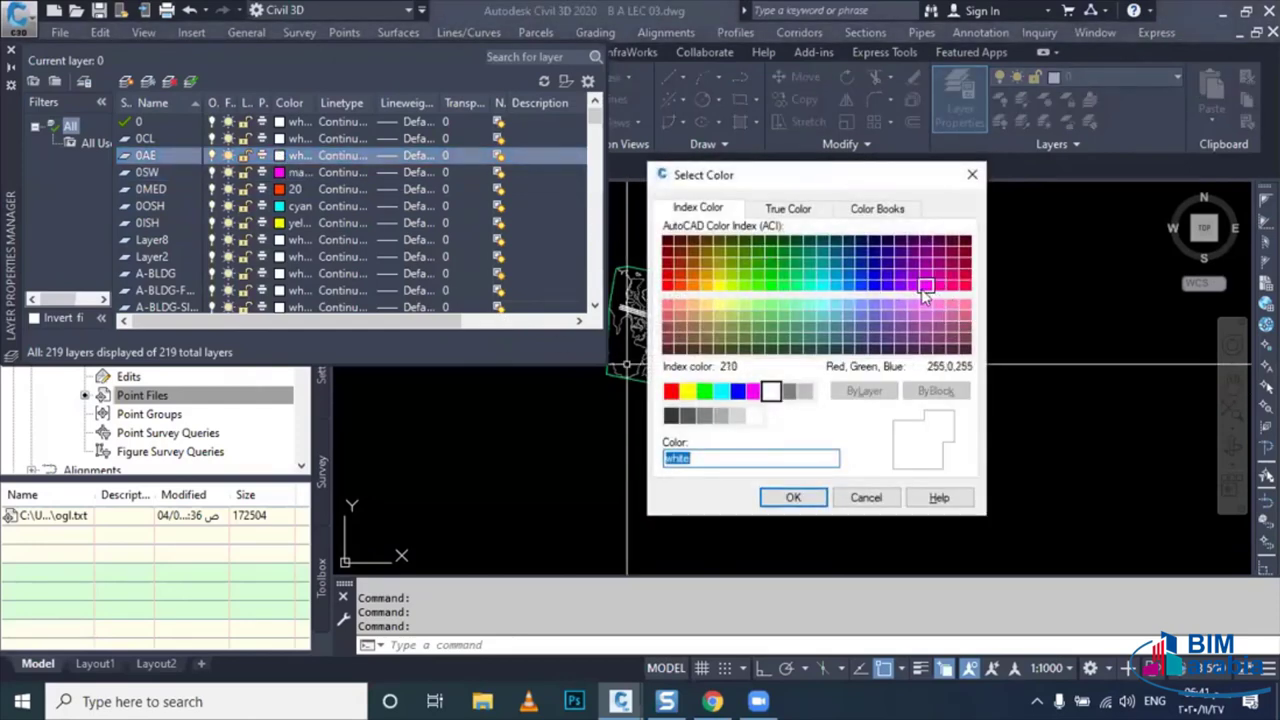
left_click(900, 286)
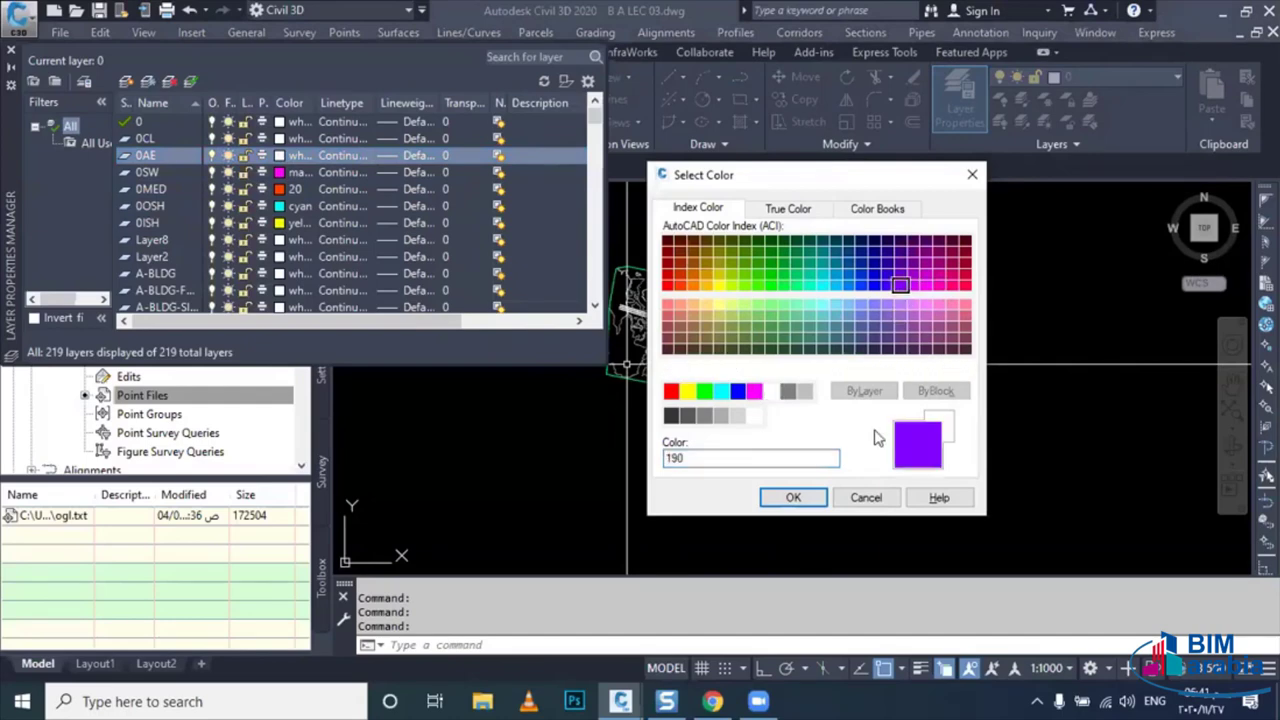
left_click(795, 499)
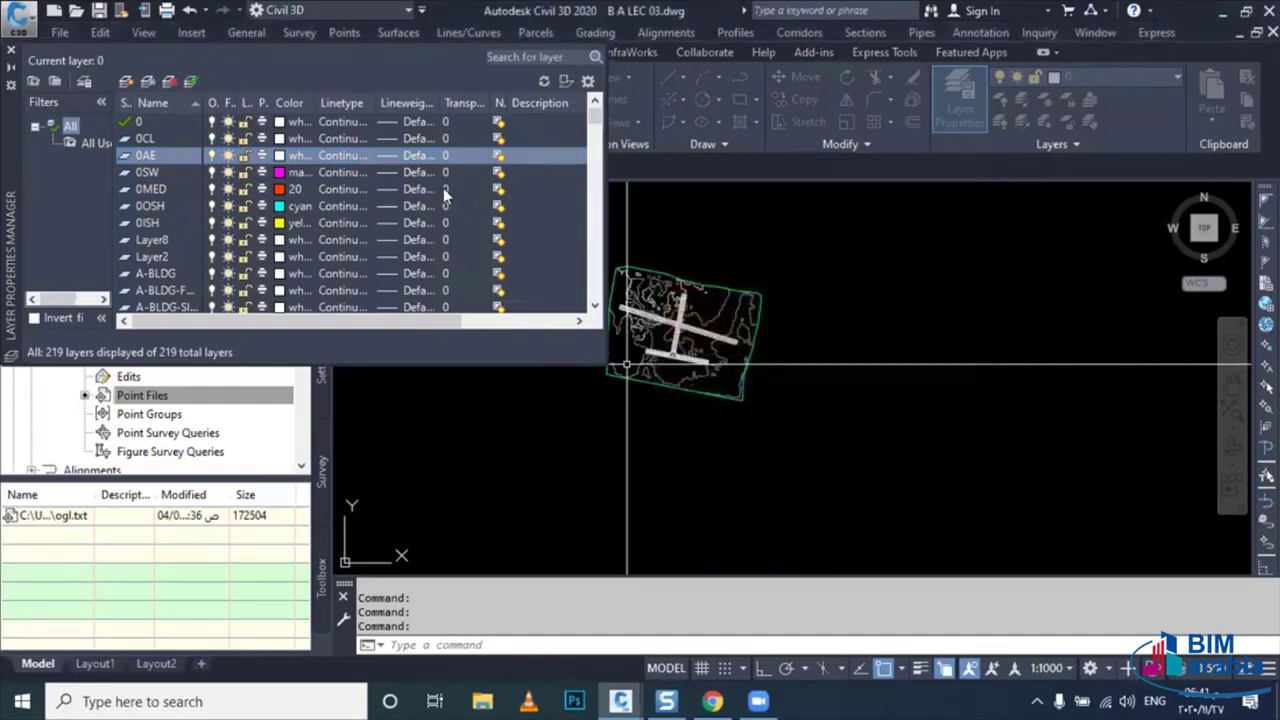
left_click(285, 138)
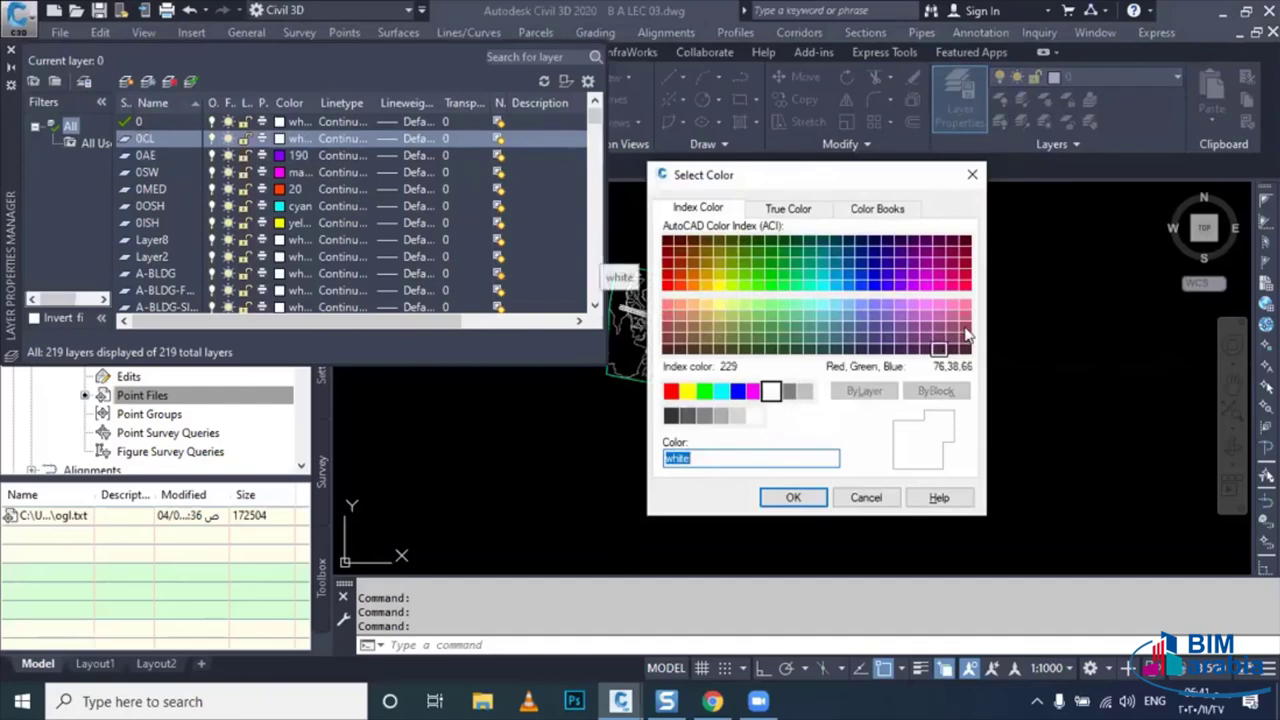
left_click(962, 328)
left_click(792, 497)
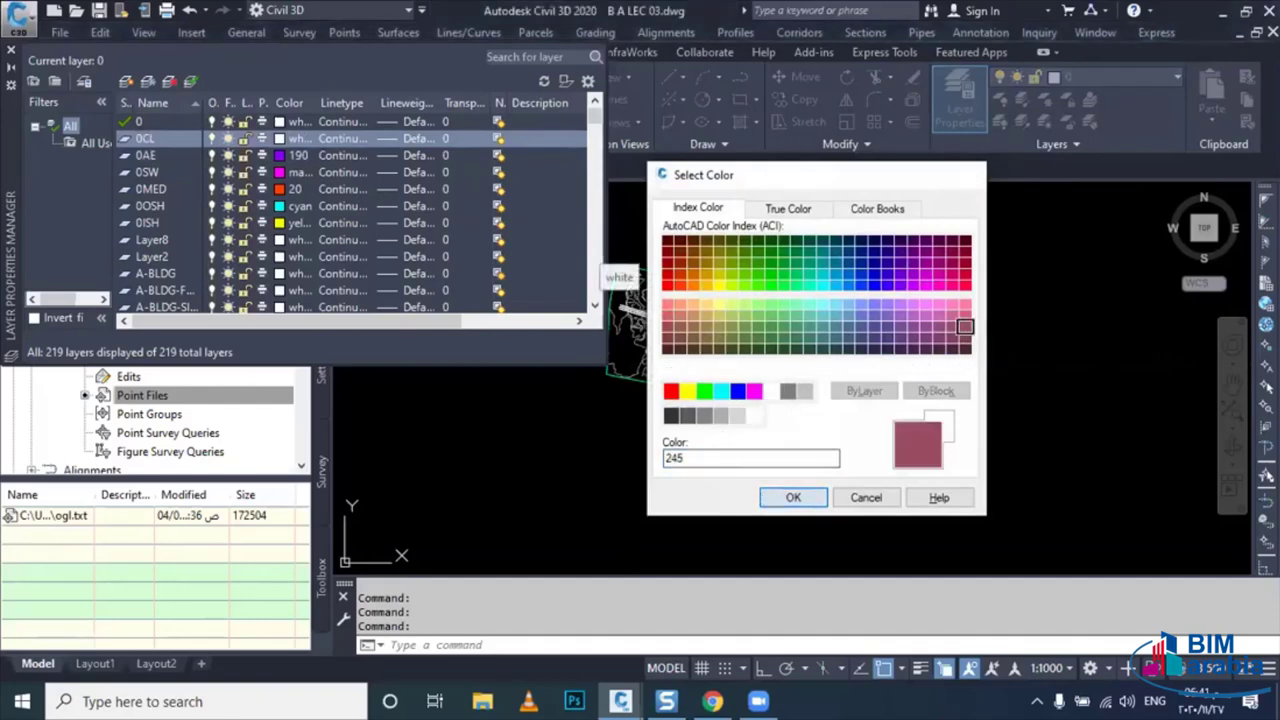
- Give layer 0CL the CENTER linetype and close the layer manager
left_click(345, 141)
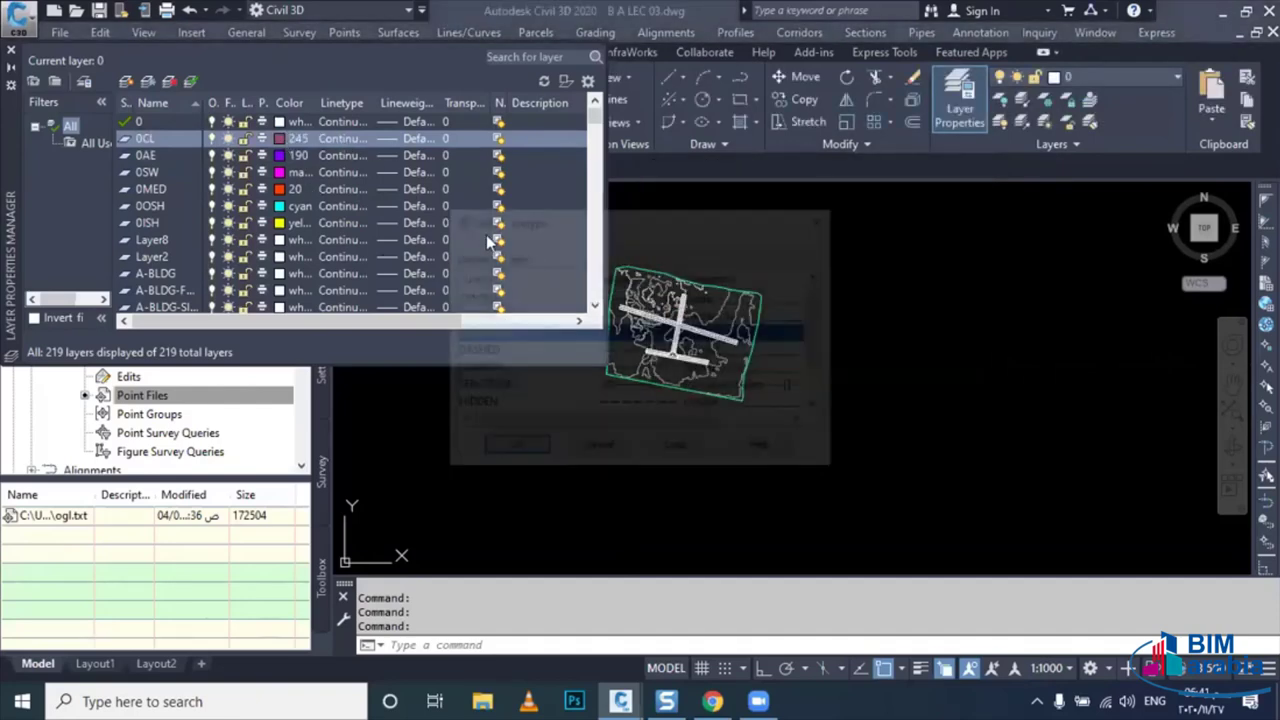
left_click(545, 300)
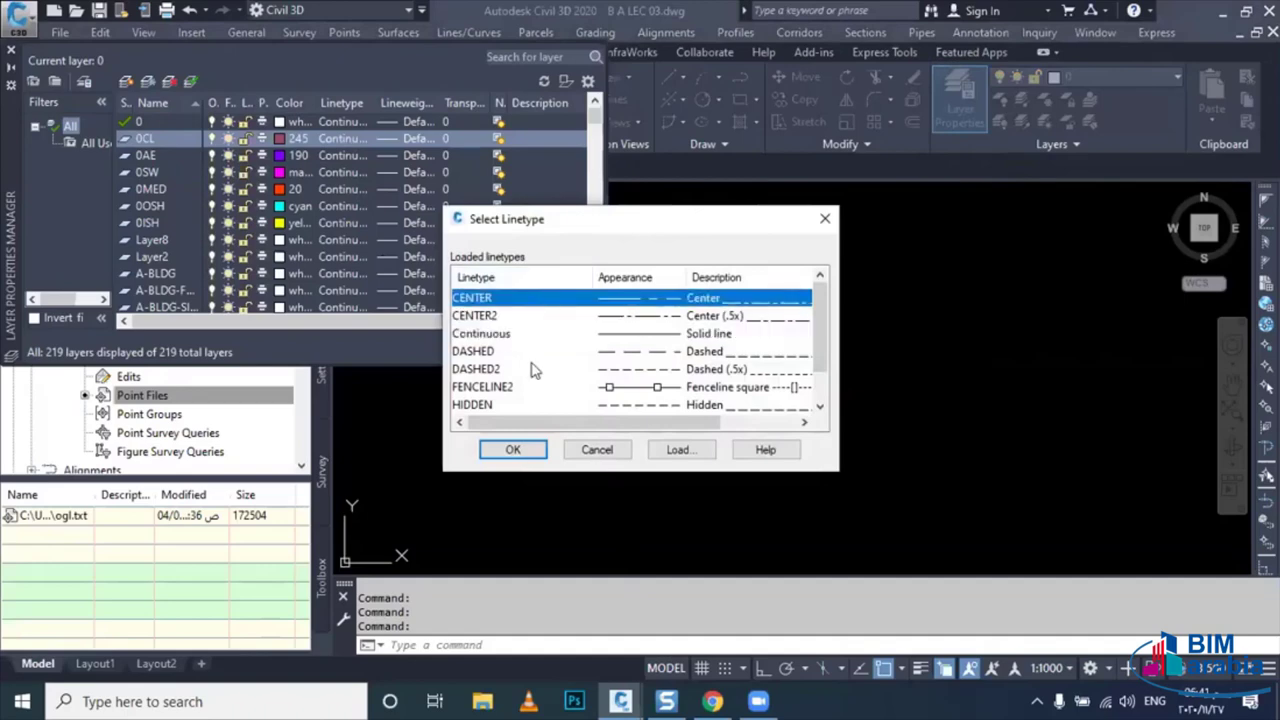
left_click(512, 451)
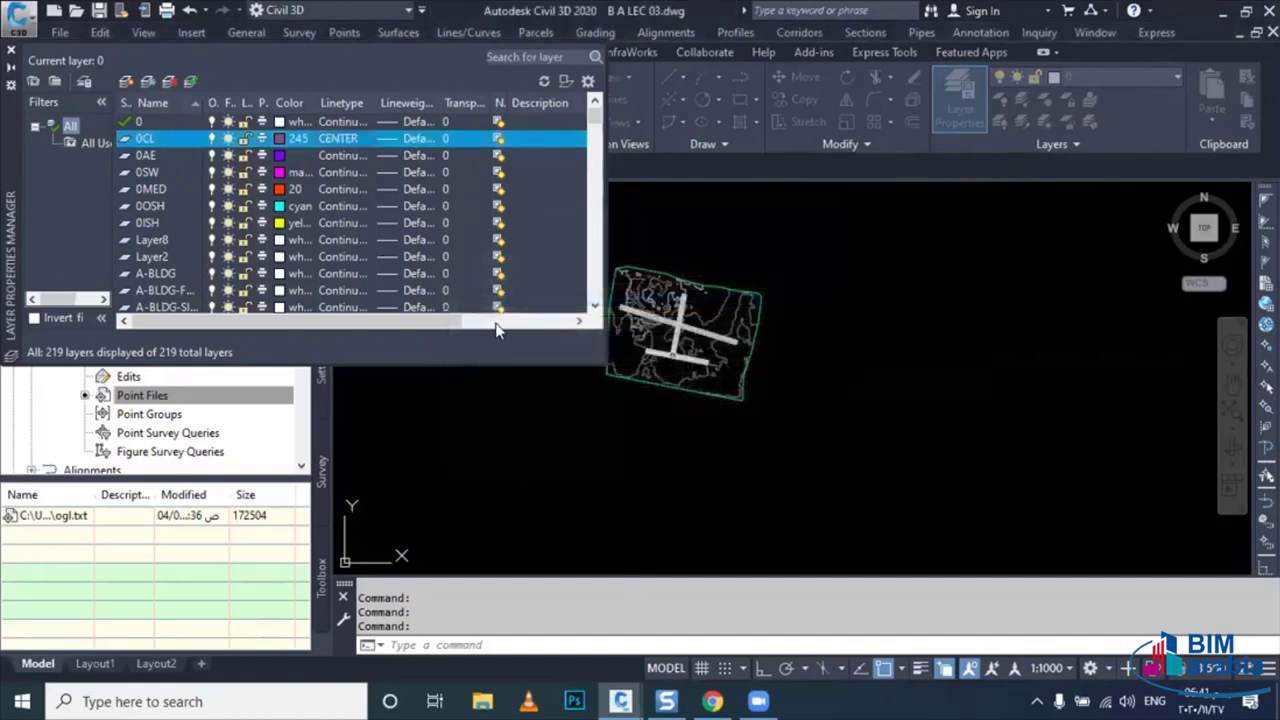
left_click(12, 50)
scroll(660, 345, "up", 2)
- Select the four outer road edge polylines around the intersection
scroll(660, 370, "up", 3)
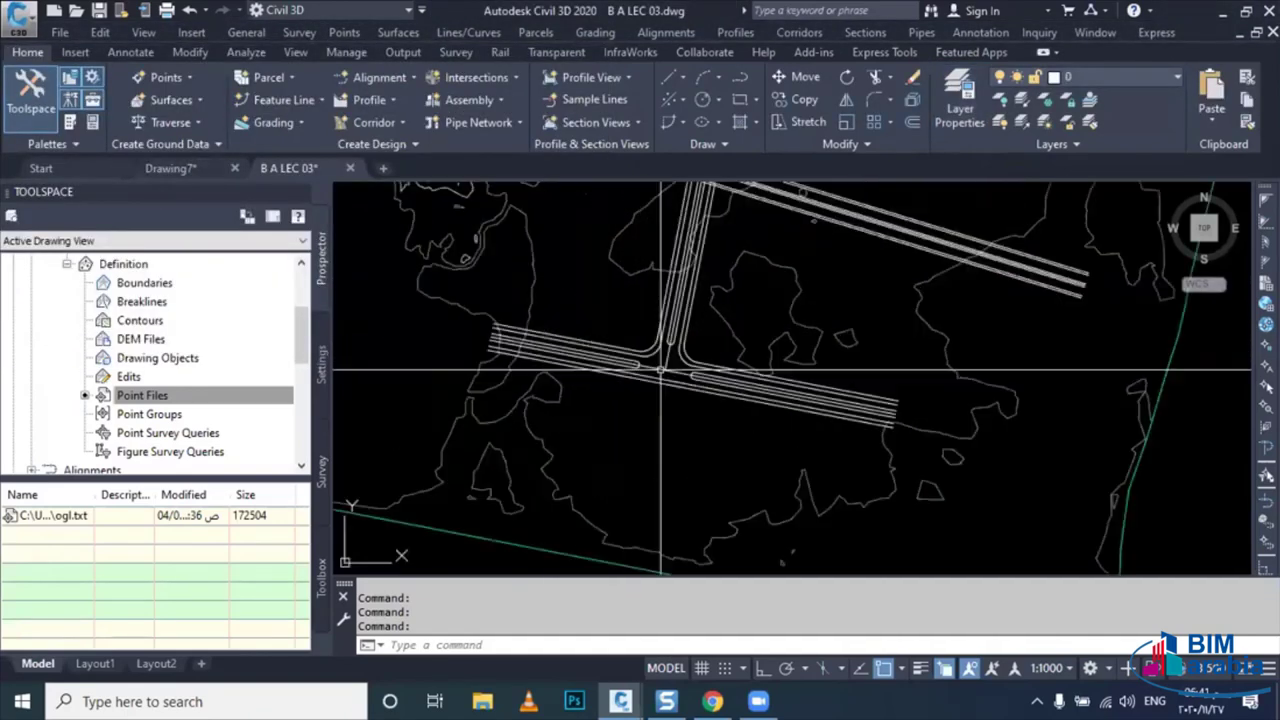
key("Escape")
scroll(660, 370, "up", 3)
scroll(690, 355, "up", 3)
left_click(705, 335)
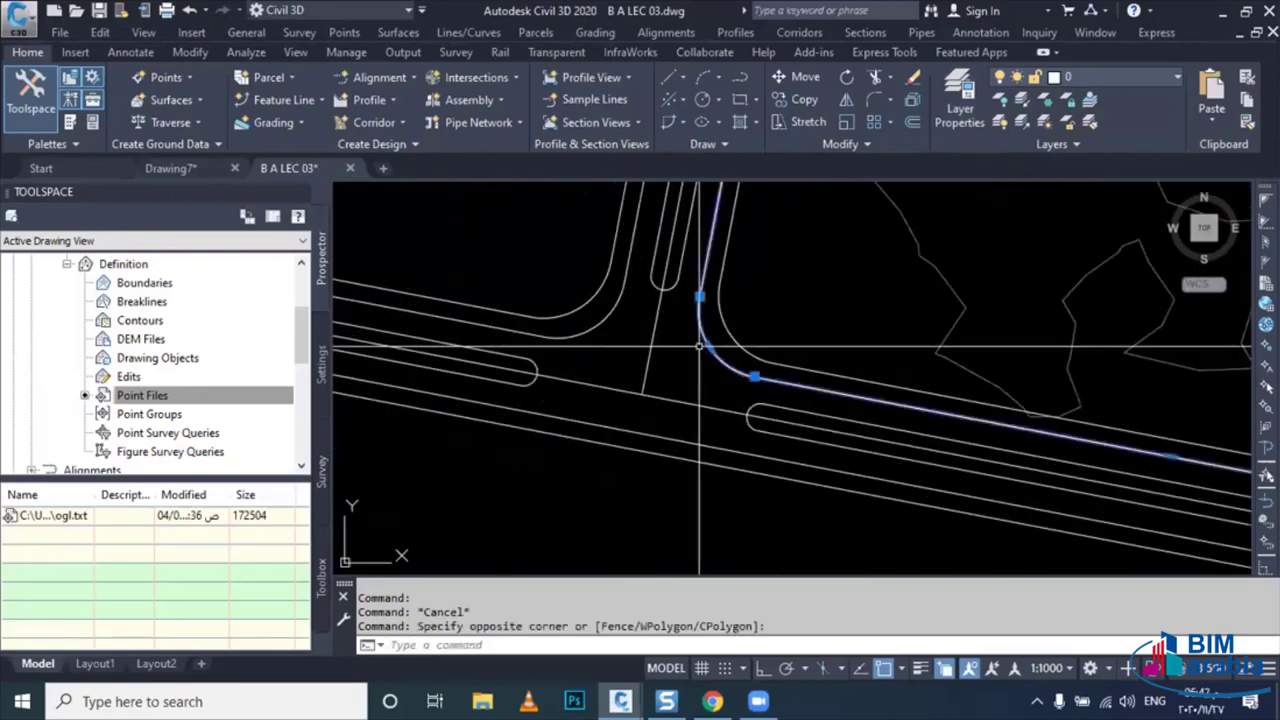
left_click(556, 345)
left_click(530, 425)
left_click(600, 360)
left_click(580, 407)
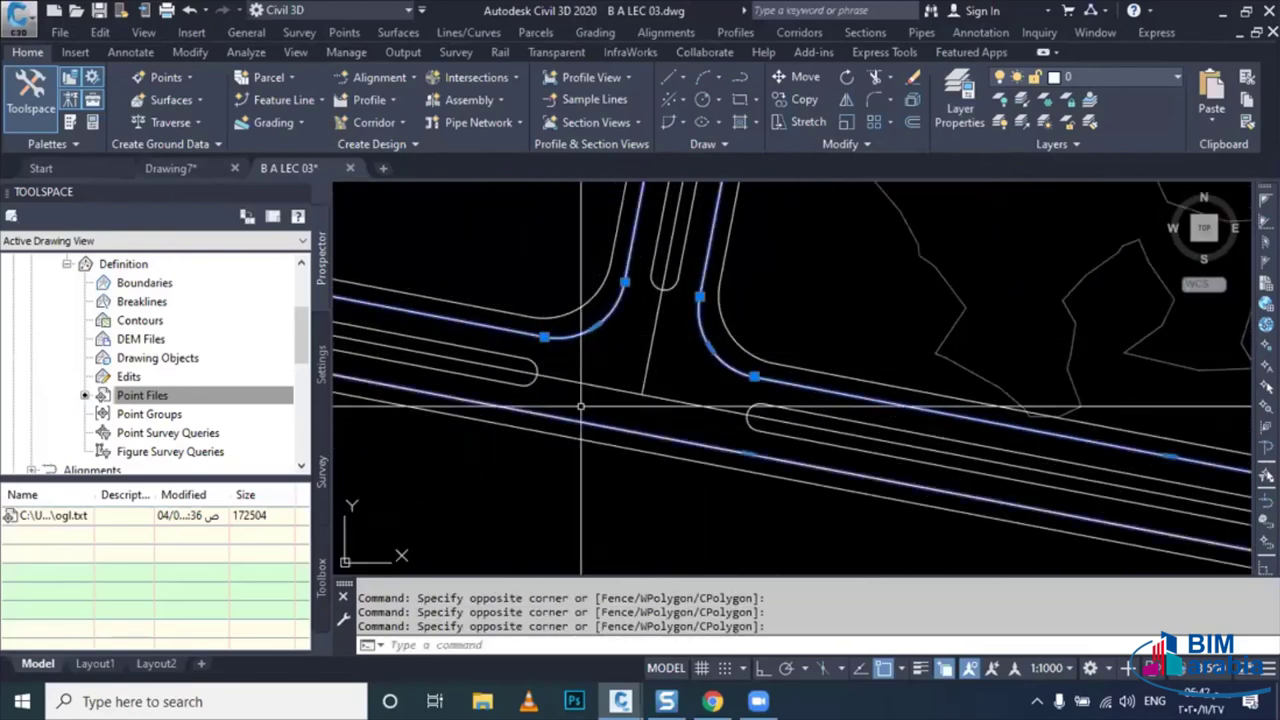
scroll(580, 407, "down", 3)
scroll(640, 400, "down", 3)
scroll(680, 395, "down", 1)
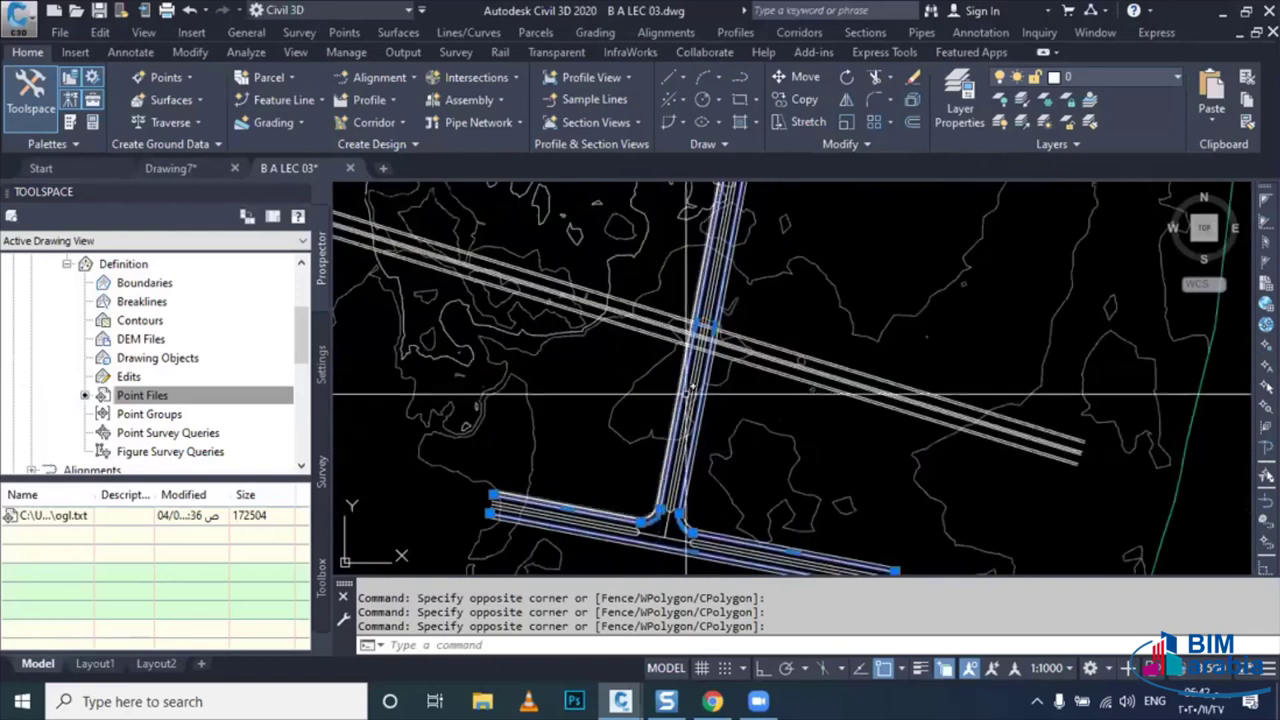
scroll(687, 395, "up", 3)
scroll(720, 340, "up", 2)
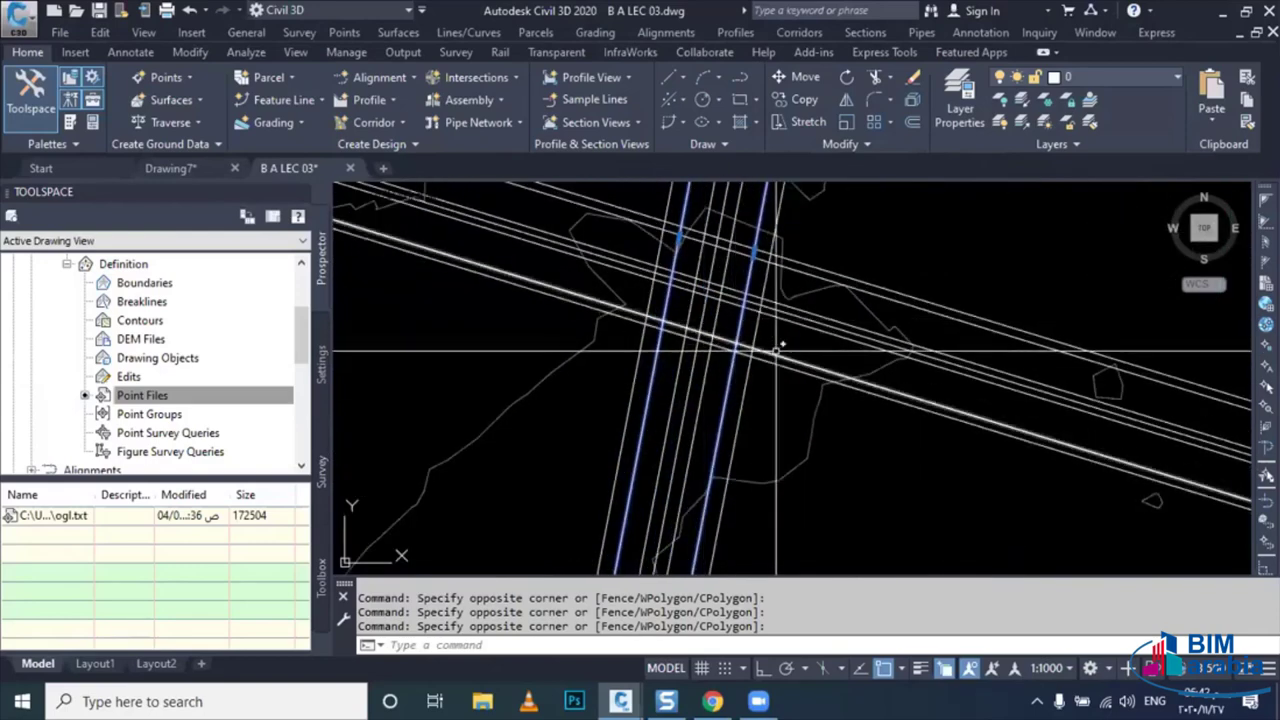
left_click(800, 278)
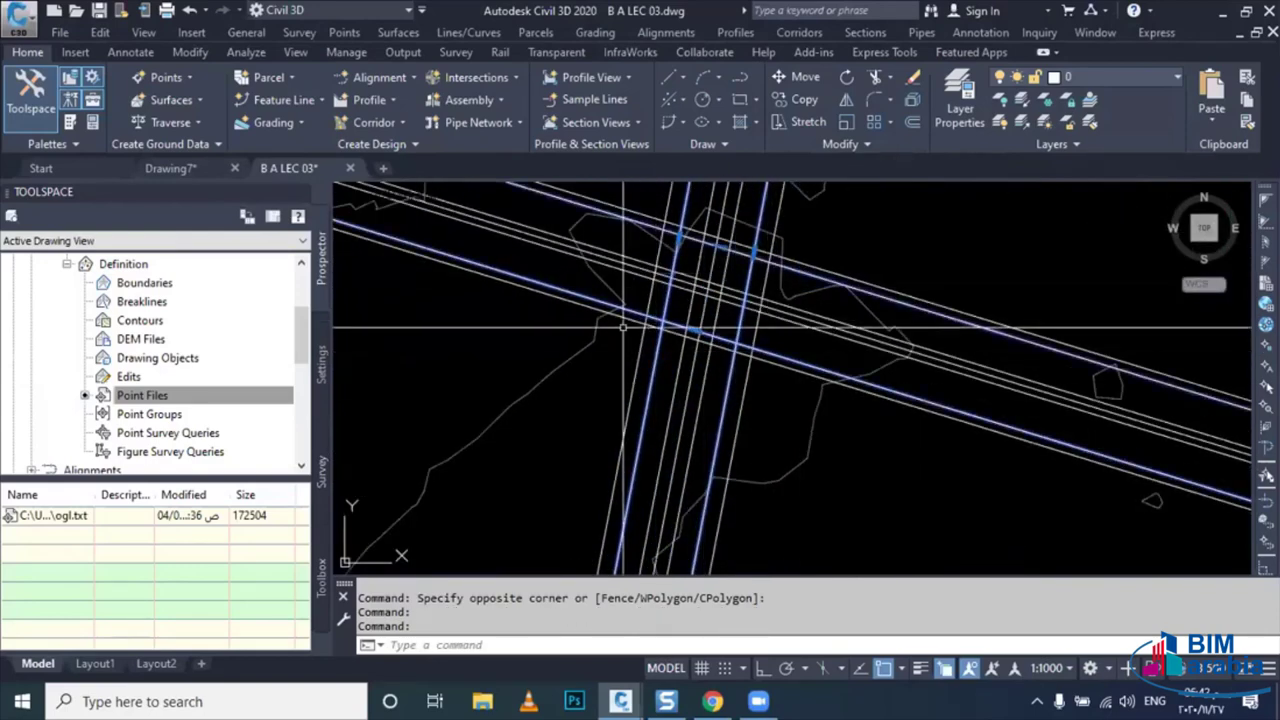
scroll(620, 325, "up", 2)
scroll(591, 313, "down", 2)
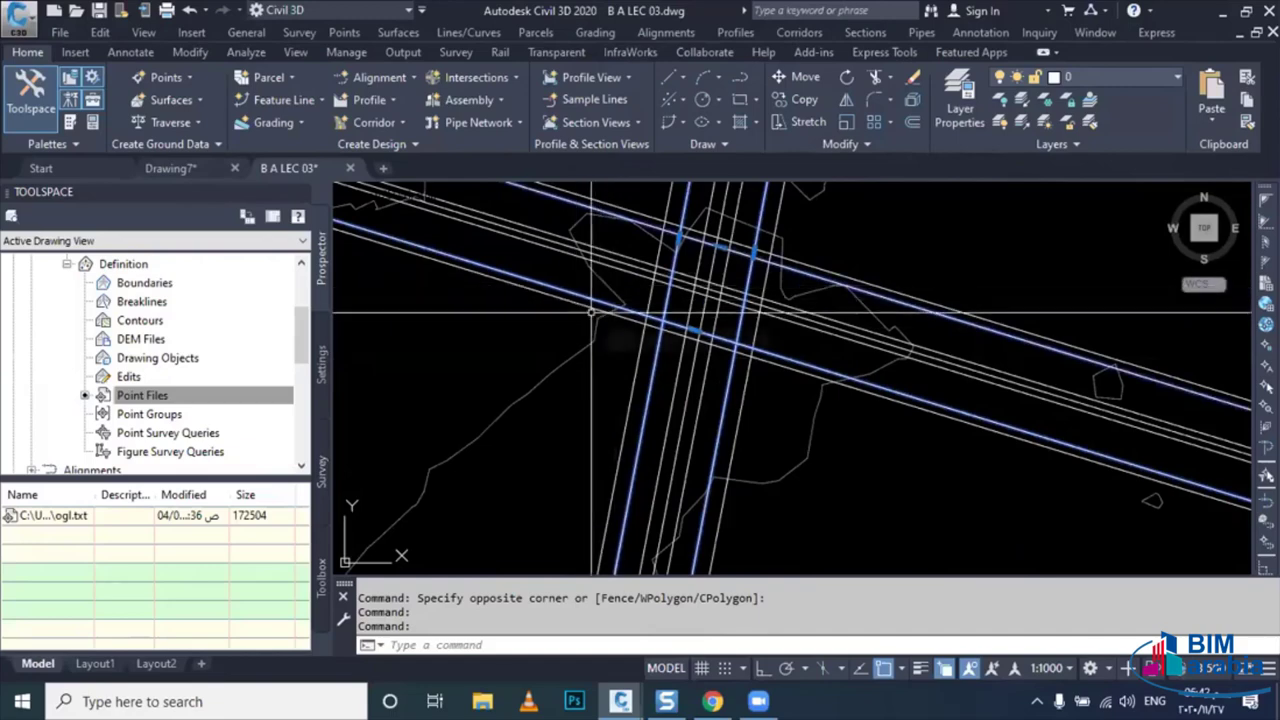
- Move the selected edge lines onto layer 0AE and clear the selection
left_click(1071, 75)
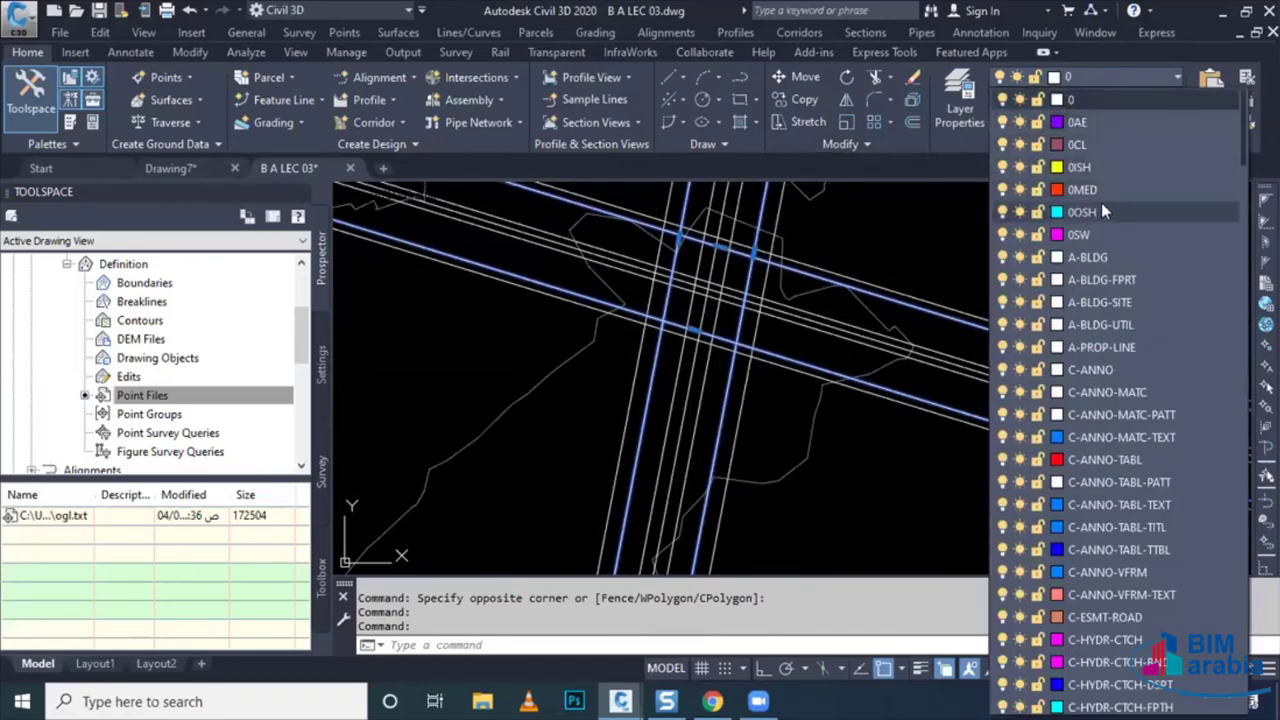
left_click(1113, 133)
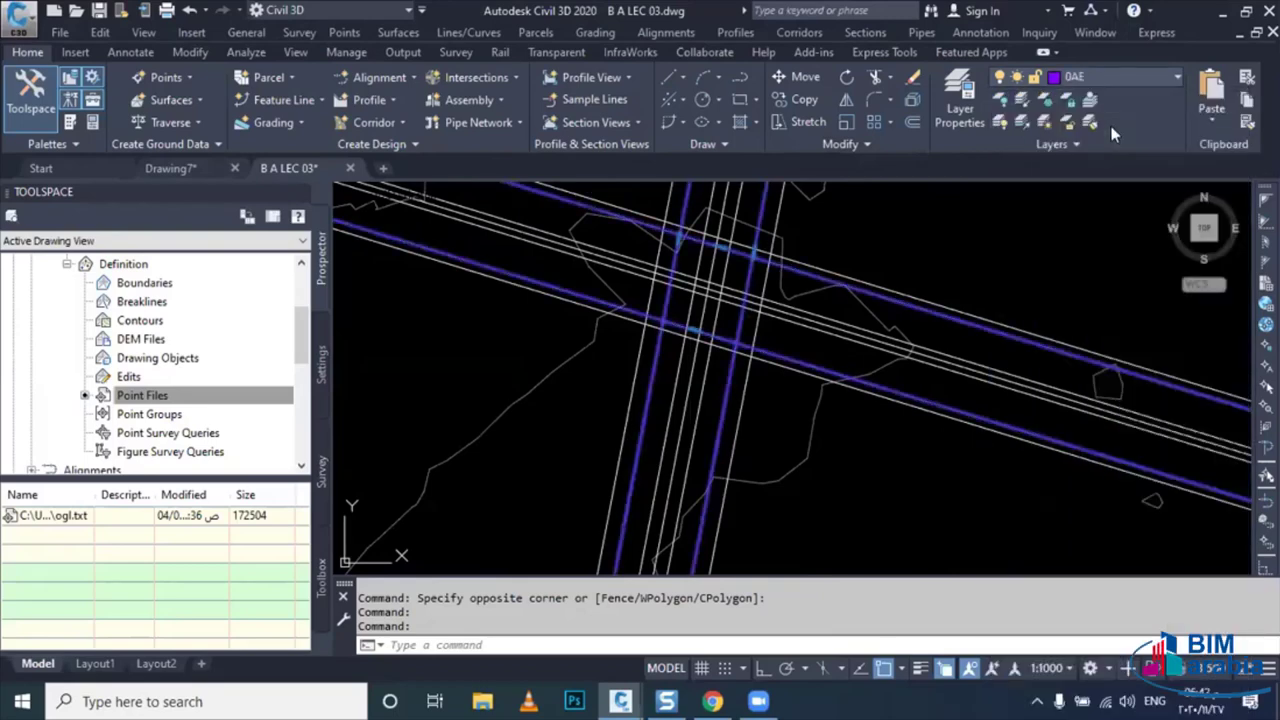
key("Escape")
scroll(718, 345, "down", 3)
- Window-select the road lines along the lower road
scroll(690, 352, "up", 2)
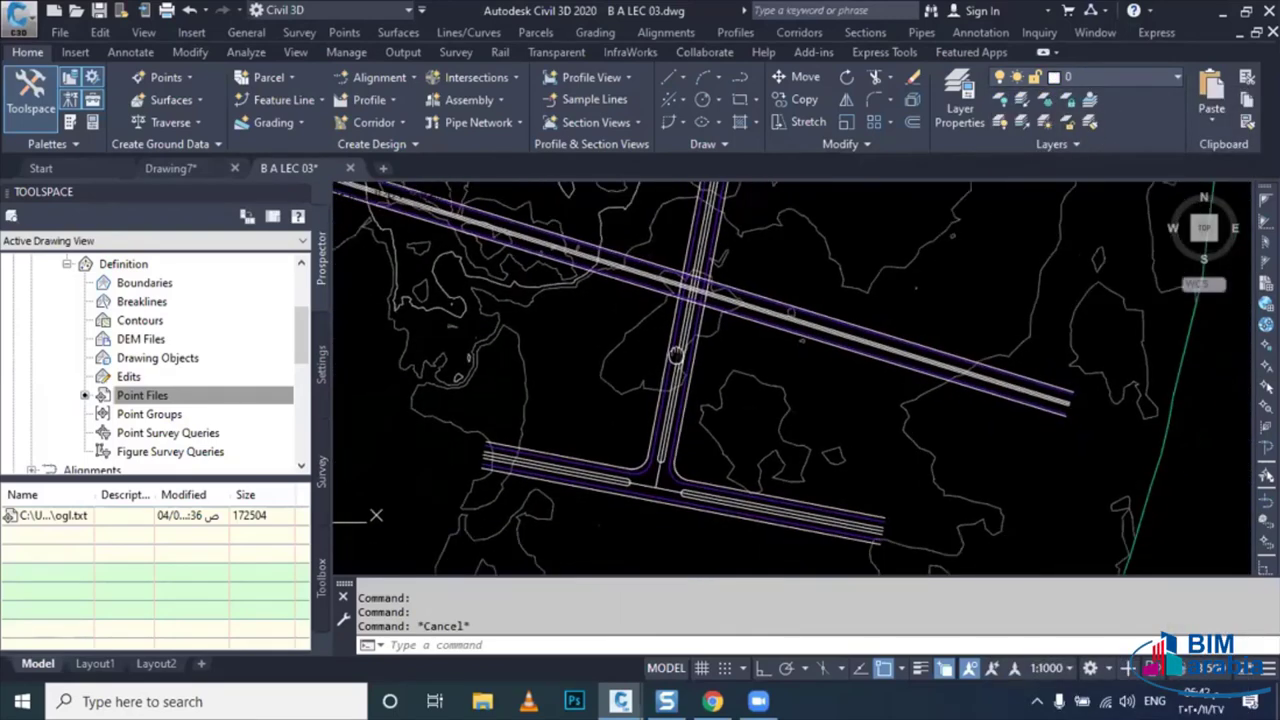
scroll(663, 451, "up", 2)
scroll(685, 480, "up", 2)
scroll(690, 489, "up", 2)
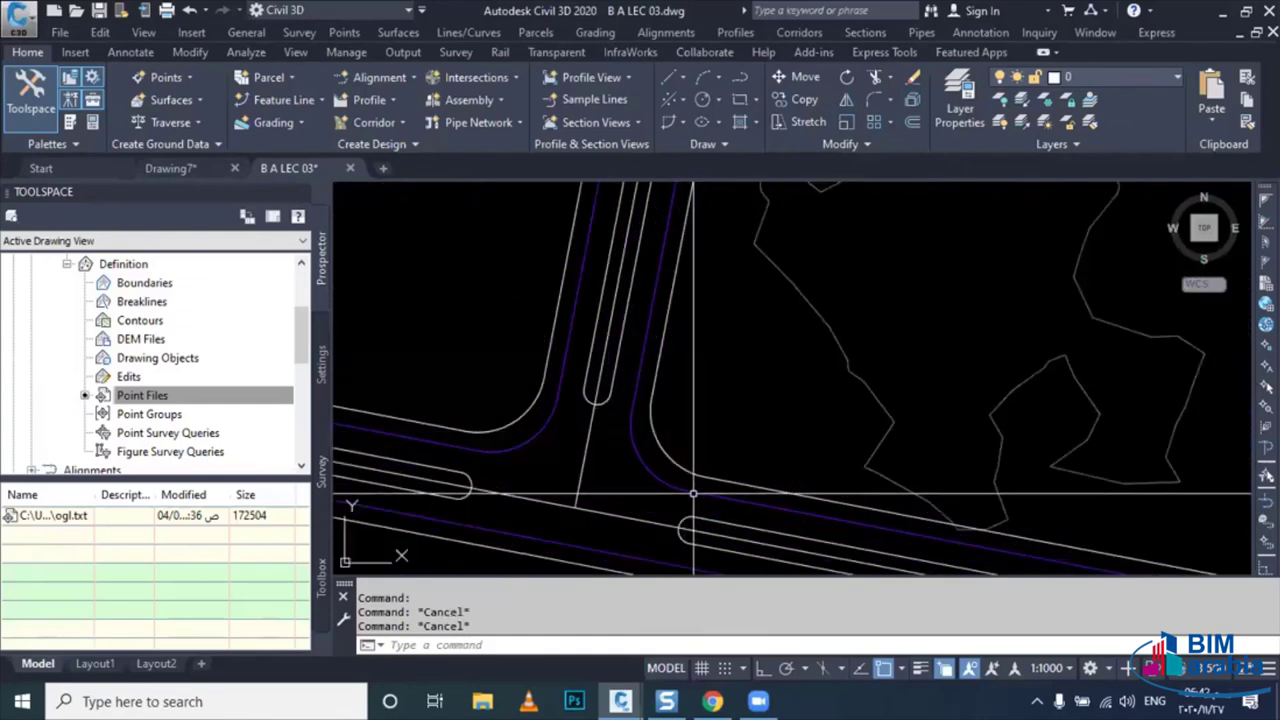
scroll(688, 480, "up", 1)
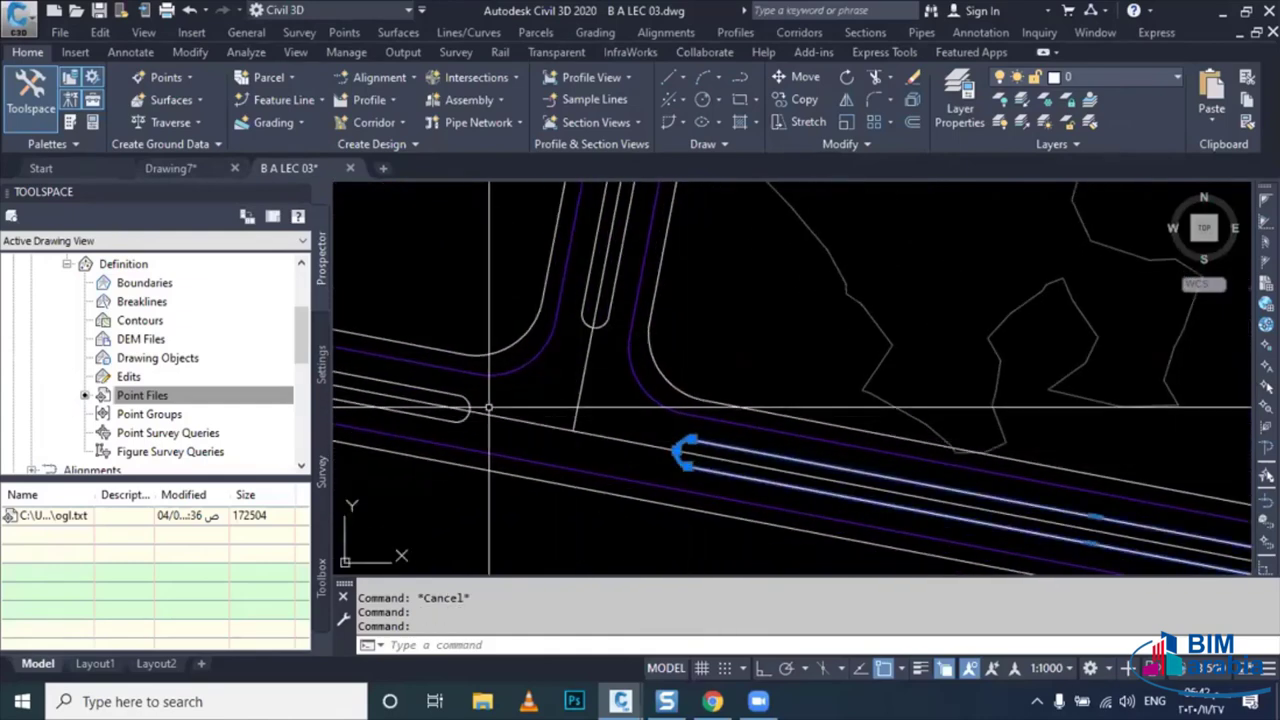
left_click(455, 405)
left_click(450, 405)
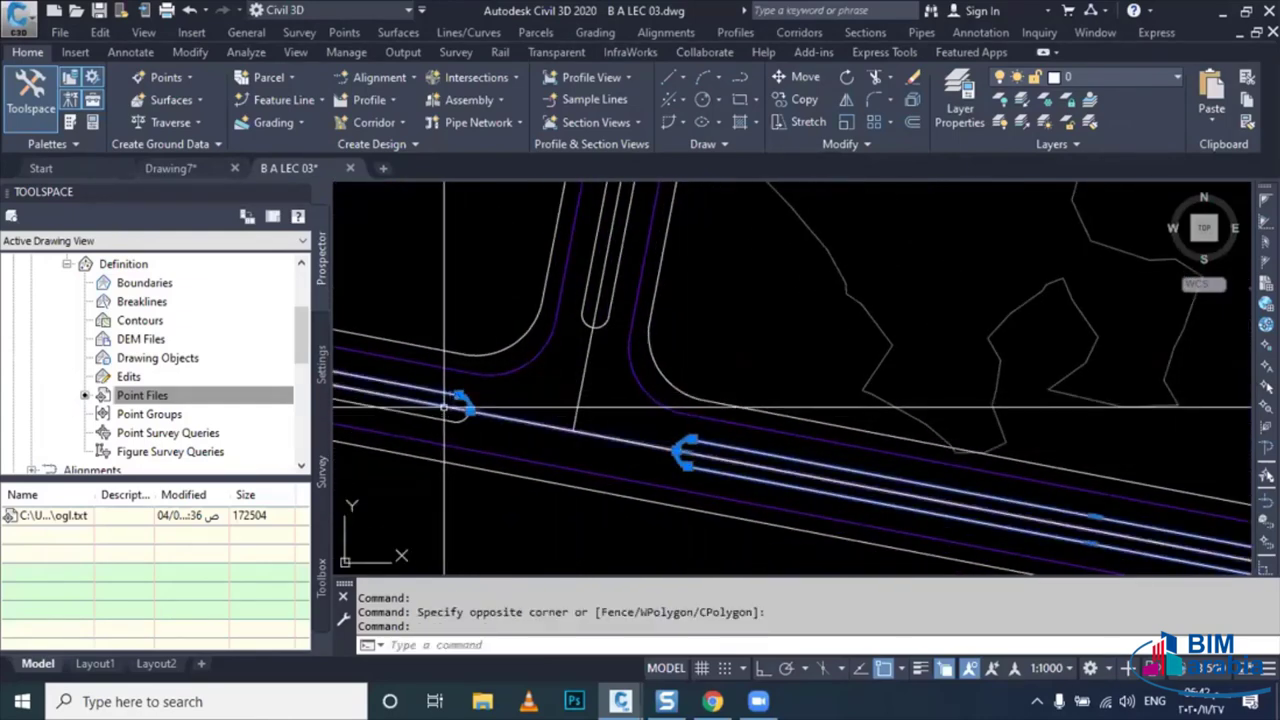
left_click(514, 430)
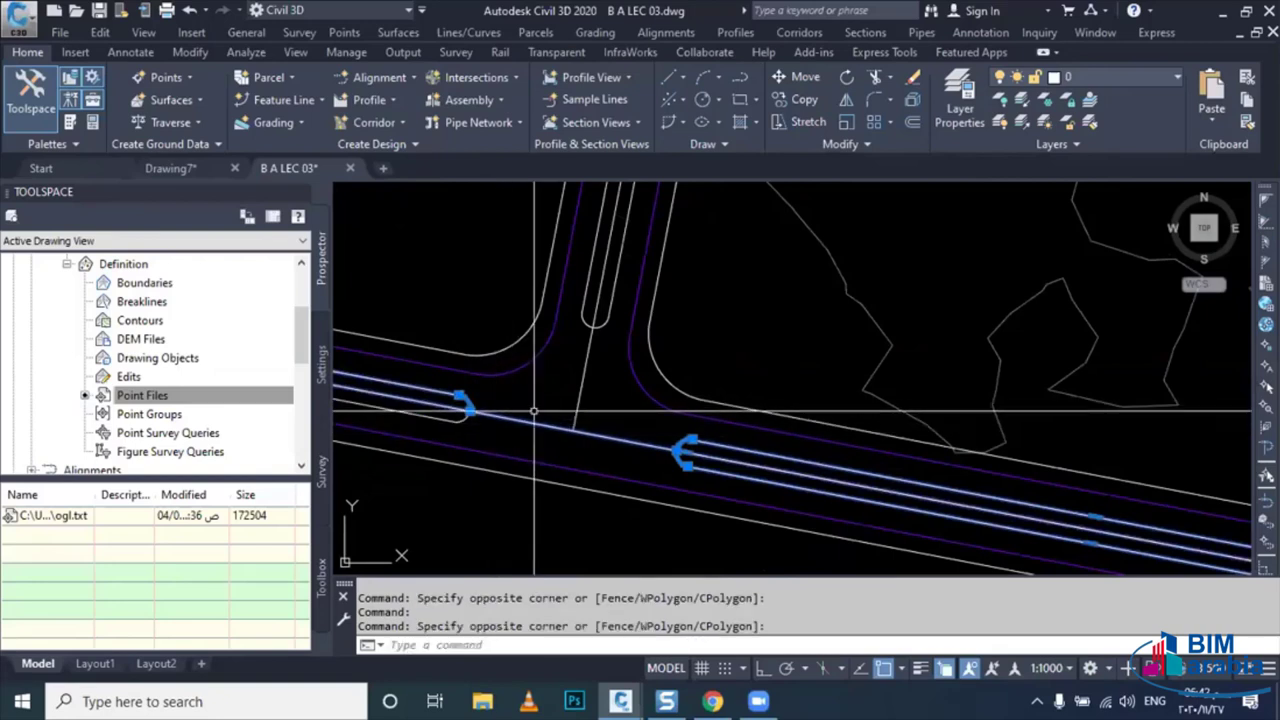
left_click(520, 425)
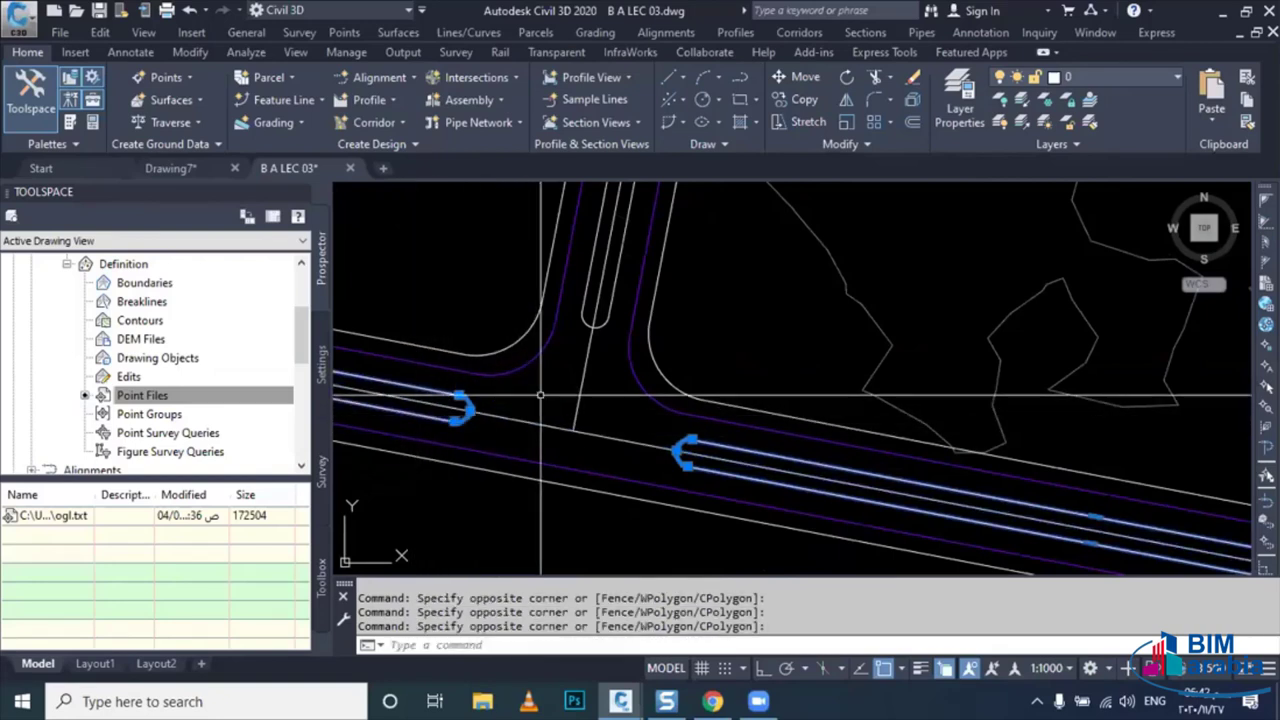
left_click(586, 314)
key("Escape")
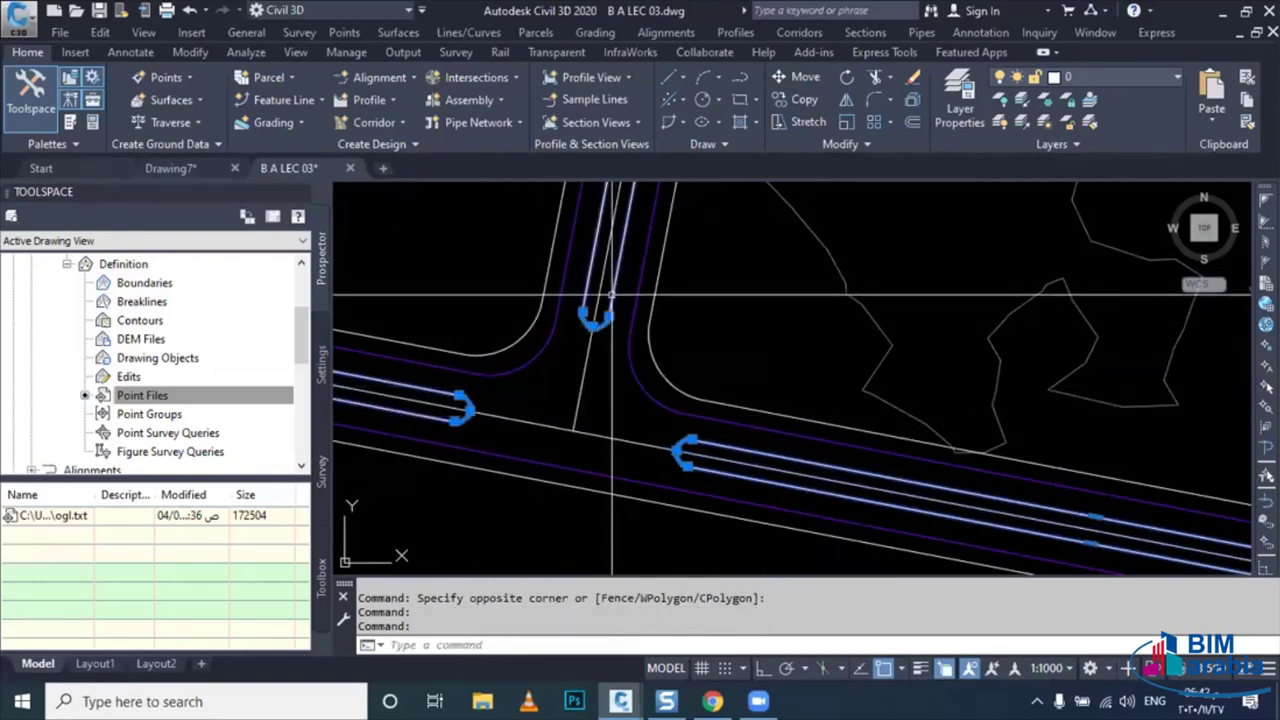
left_click(522, 330)
- Put the selected lines on layer 0MED through the Properties palette
key("ctrl+1")
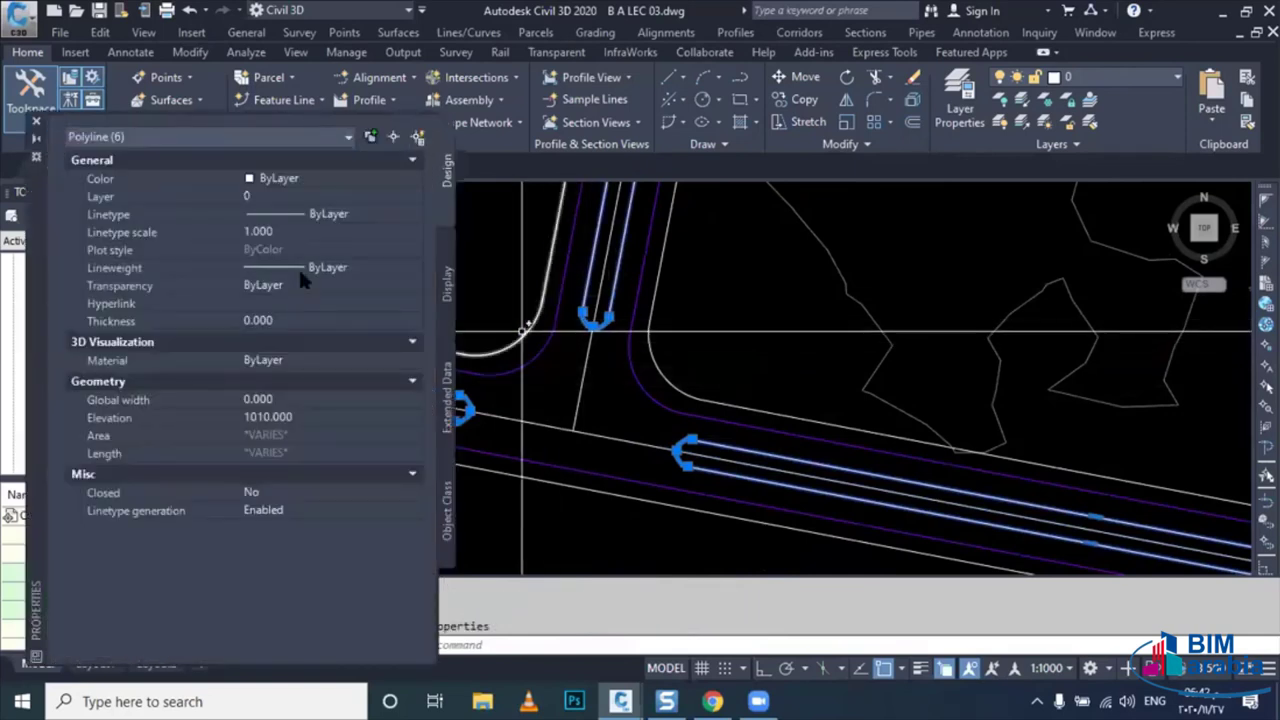
left_click(315, 199)
left_click(327, 202)
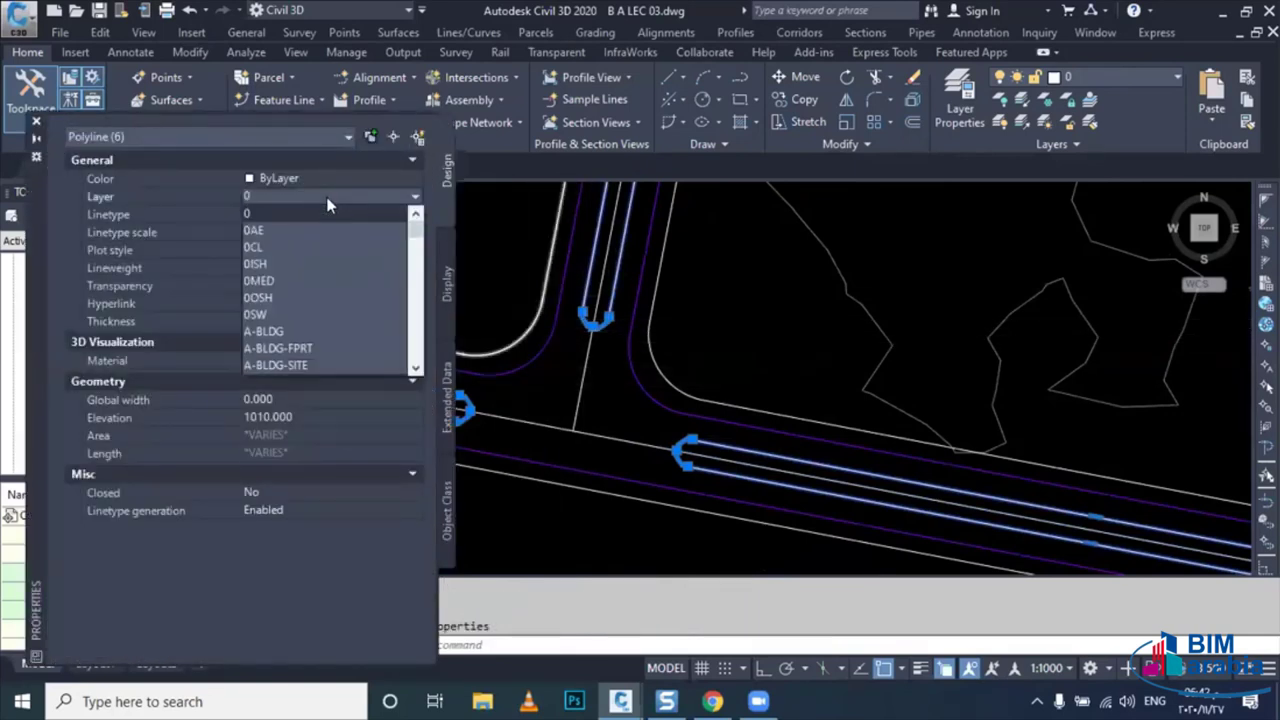
left_click(338, 280)
left_click(36, 121)
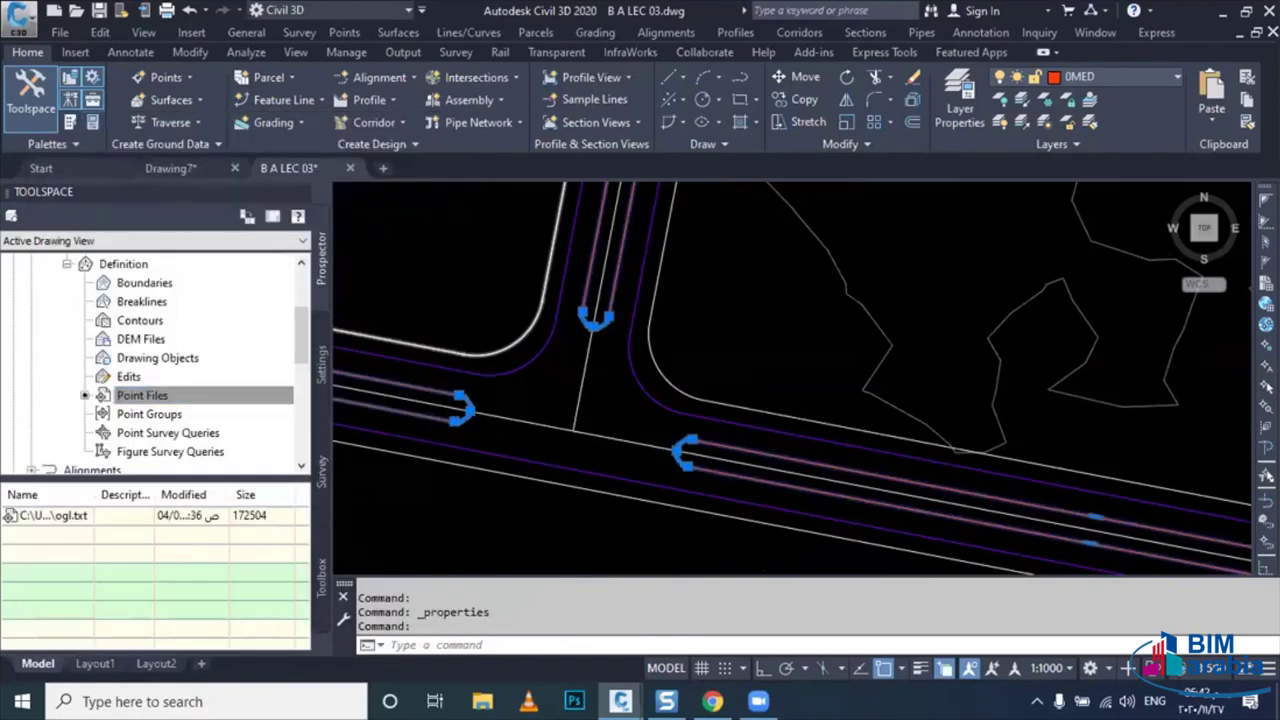
- Select the three curved corner polylines and check their colour and layer, leaving them unchanged
scroll(613, 494, "down", 3)
scroll(613, 494, "down", 3)
scroll(613, 494, "down", 2)
key("Escape")
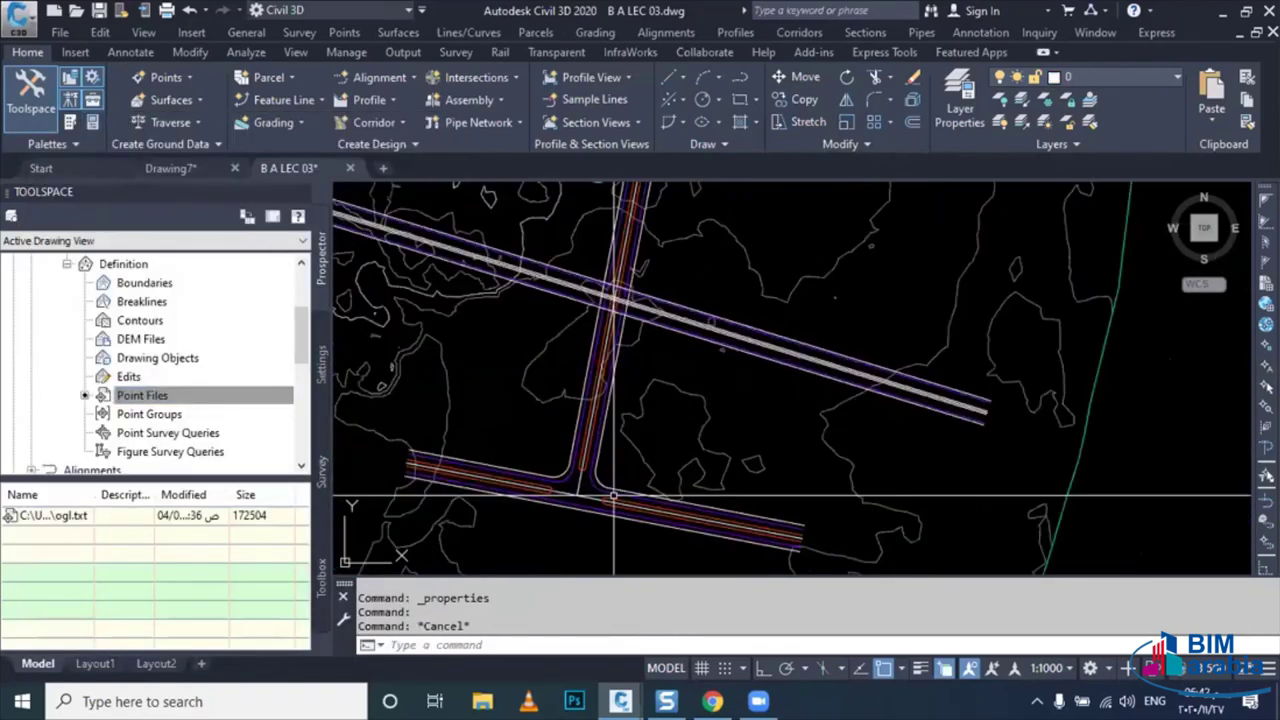
scroll(613, 494, "up", 4)
left_click(565, 440)
left_click(442, 398)
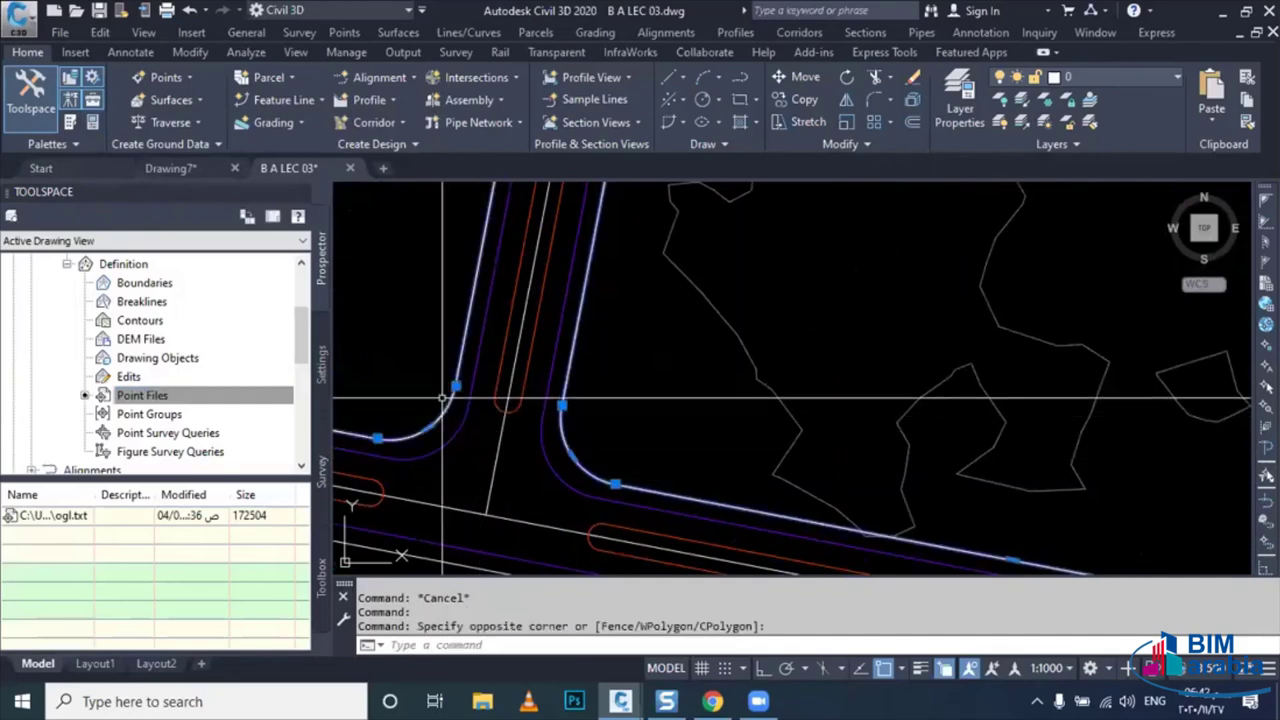
scroll(442, 398, "down", 2)
left_click(480, 448)
key("ctrl+1")
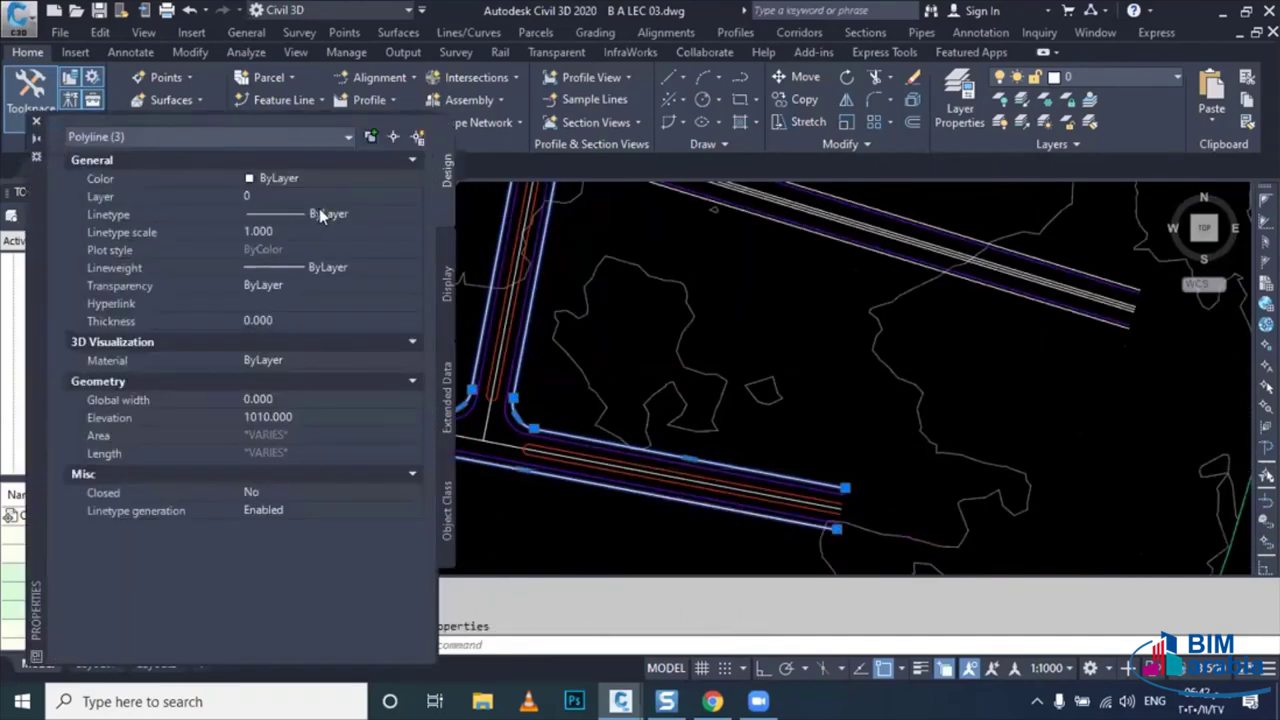
left_click(308, 184)
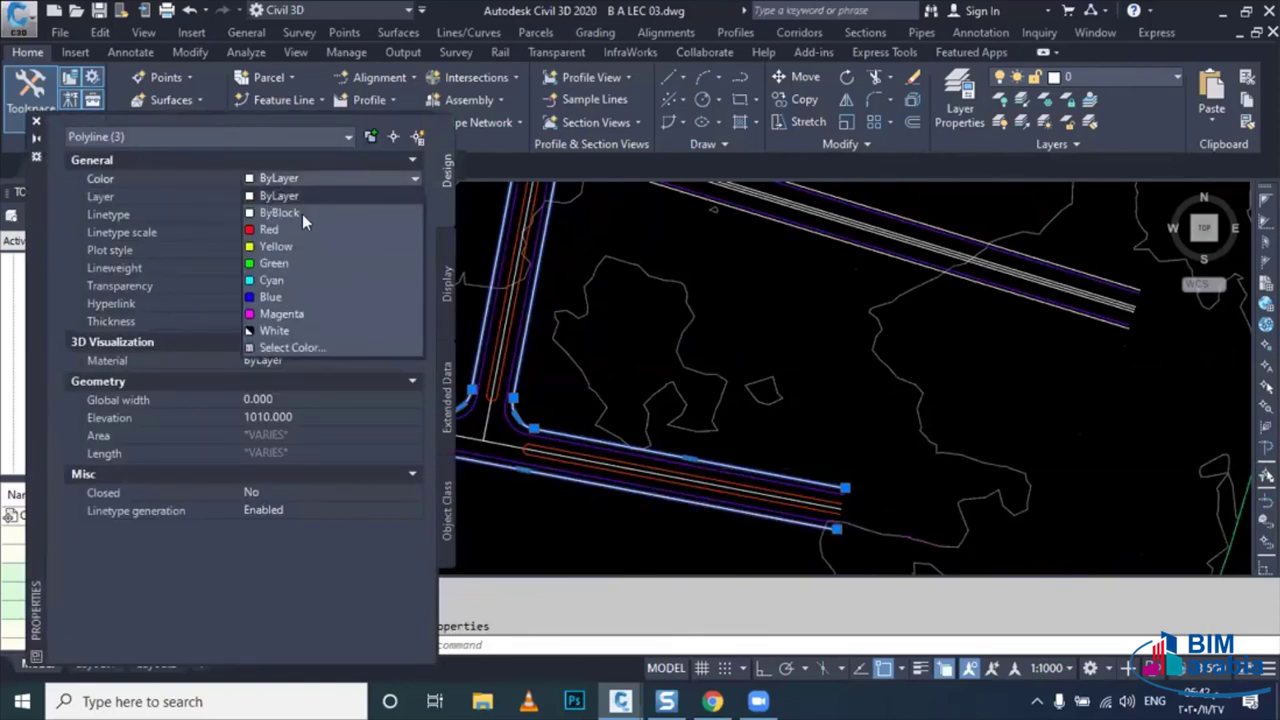
left_click(290, 196)
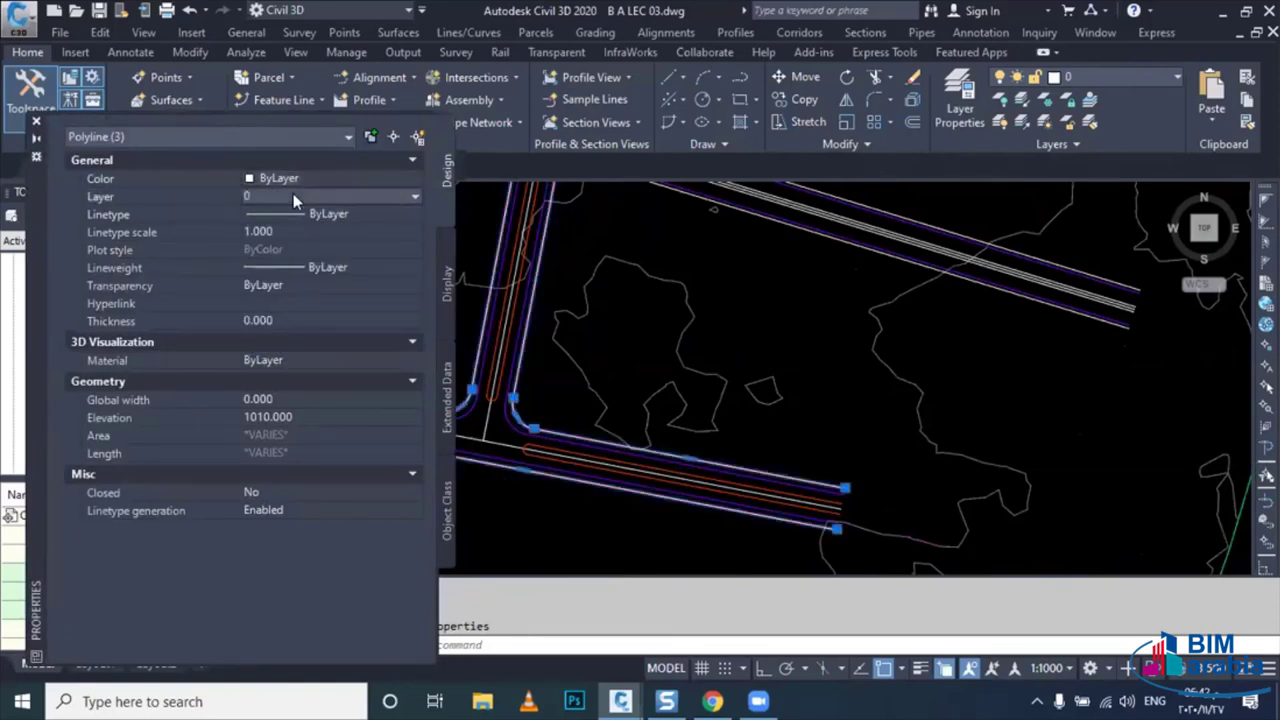
left_click(293, 196)
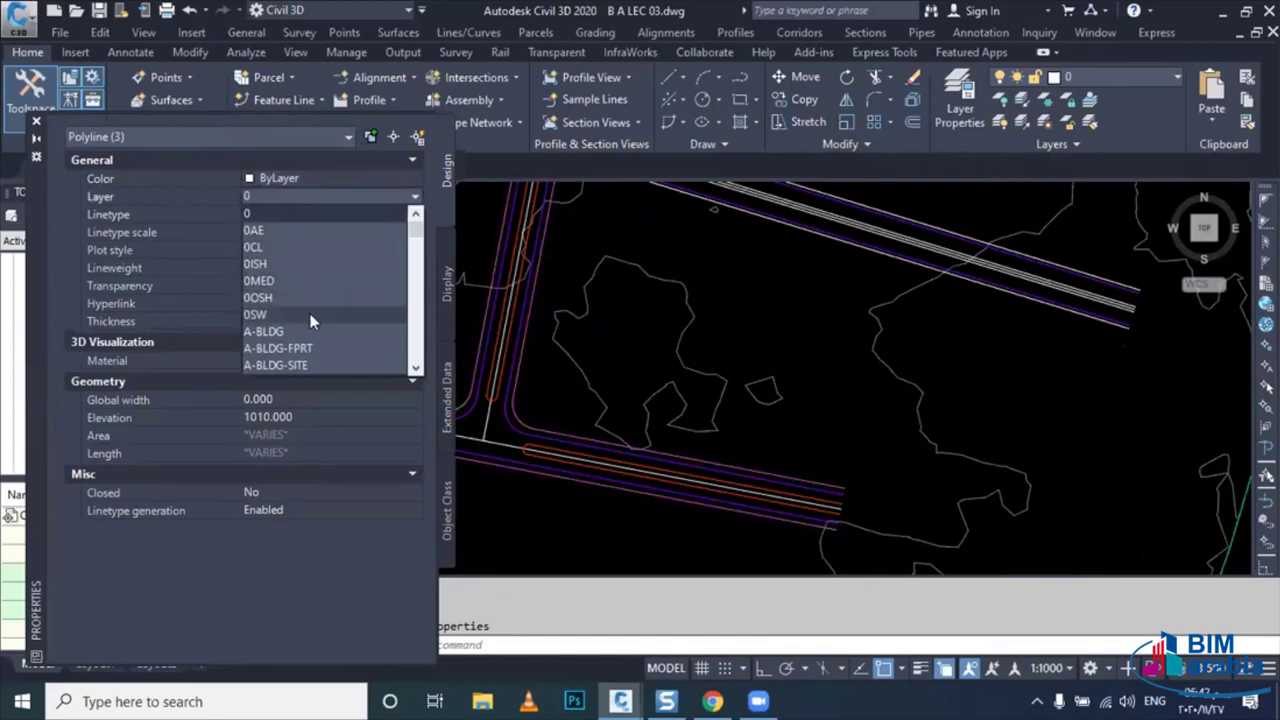
key("Escape")
key("Escape")
- Put the diagonal road's two outer edge lines on layer 0OSH
scroll(726, 447, "up", 3)
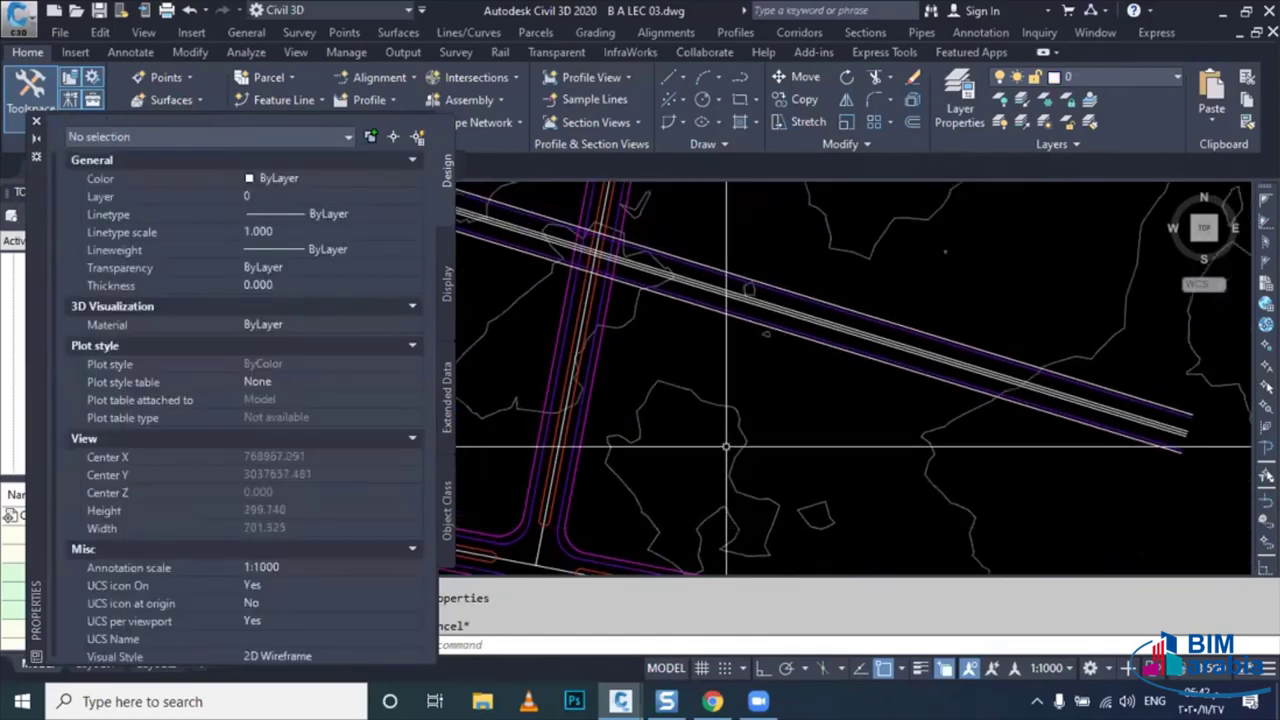
middle_click_drag(726, 447, 780, 490)
scroll(681, 304, "up", 4)
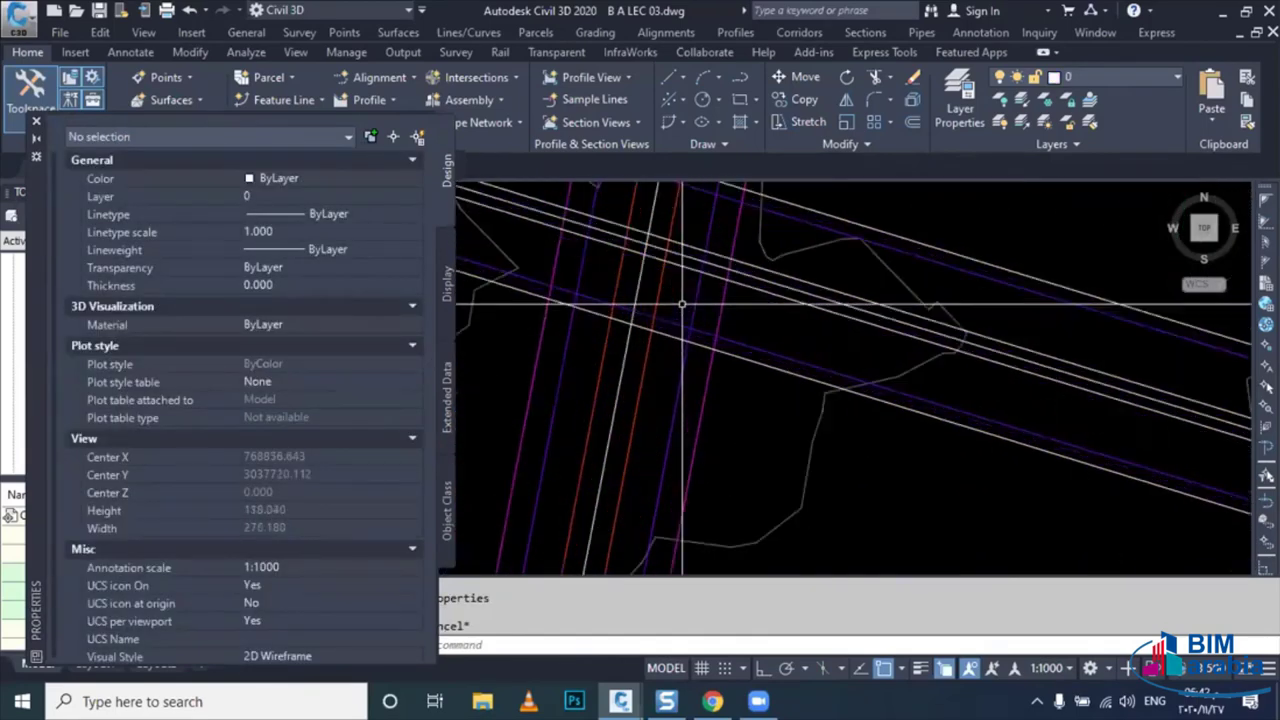
left_click(771, 297)
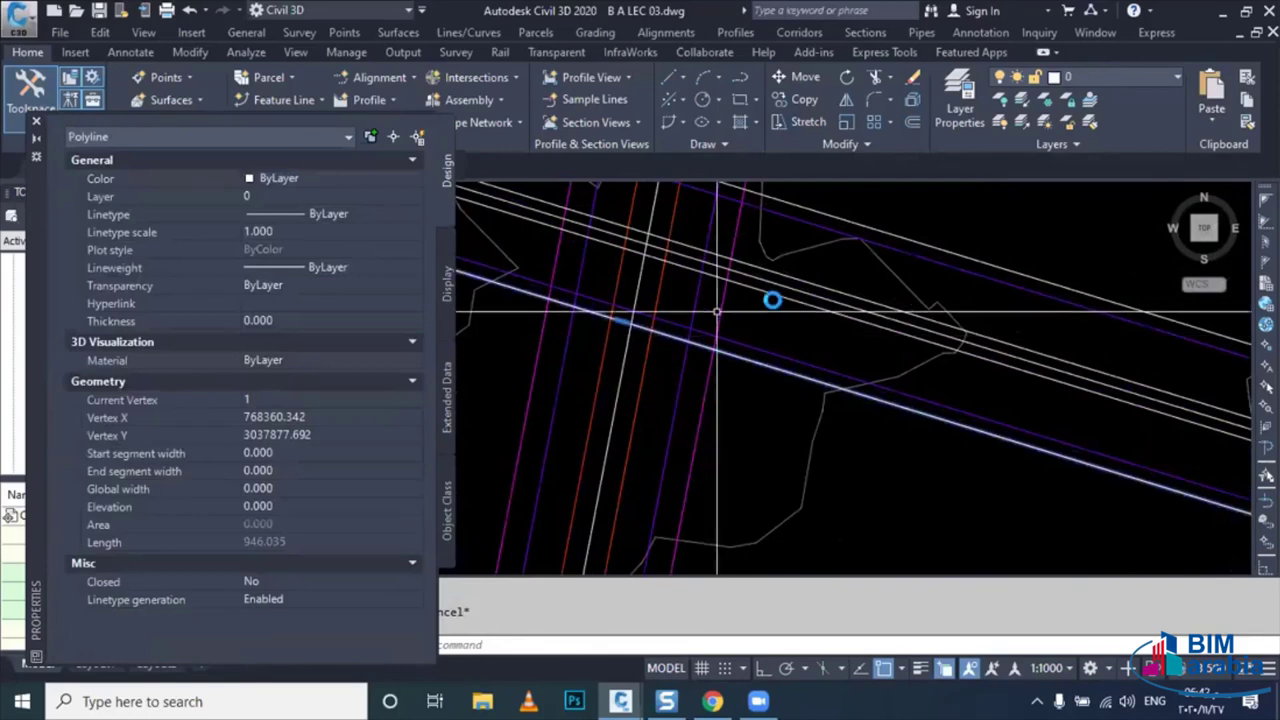
left_click(815, 282)
left_click(338, 195)
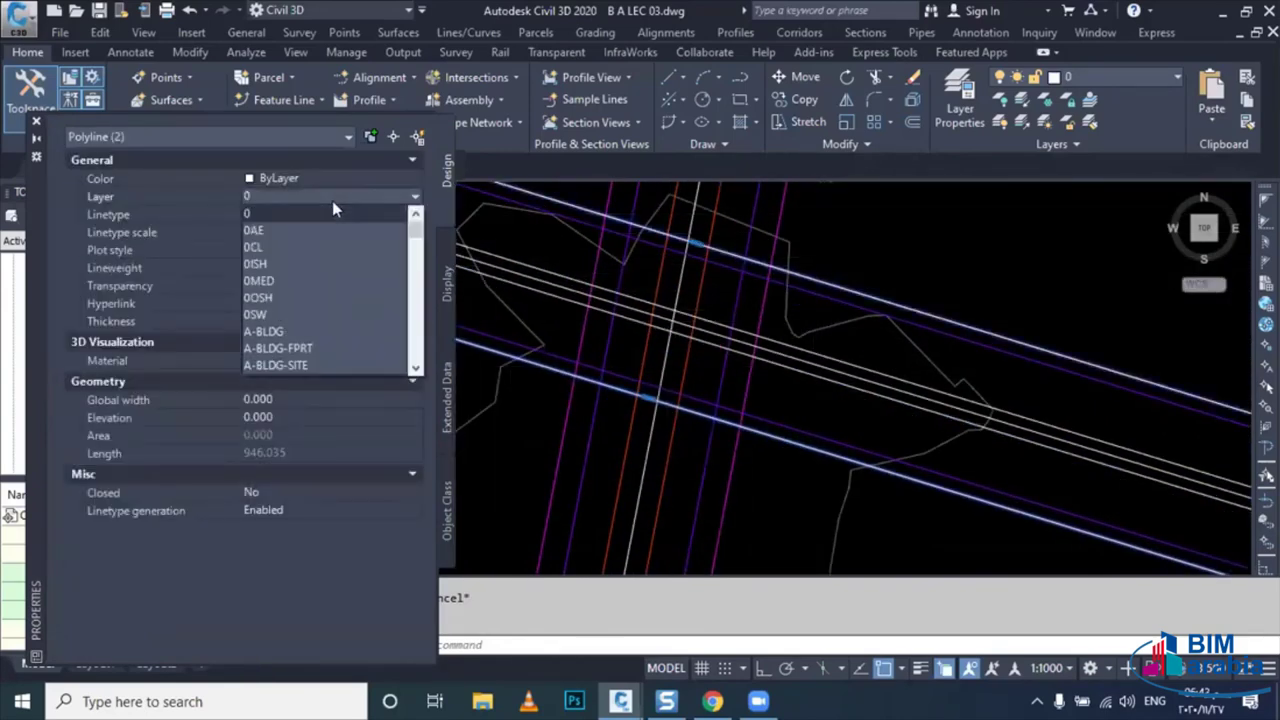
left_click(317, 296)
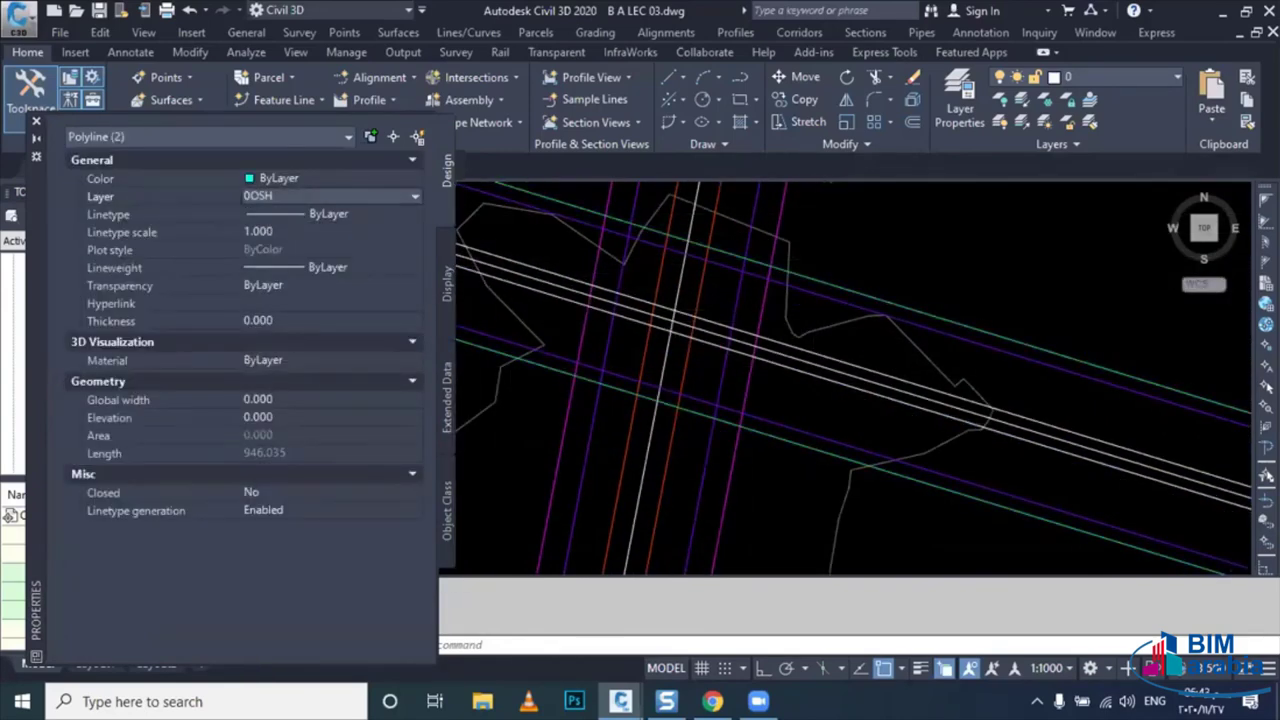
key("Escape")
key("Escape")
- Put the two inner road lines on layer 0ISH and close the Properties palette
left_click(771, 344)
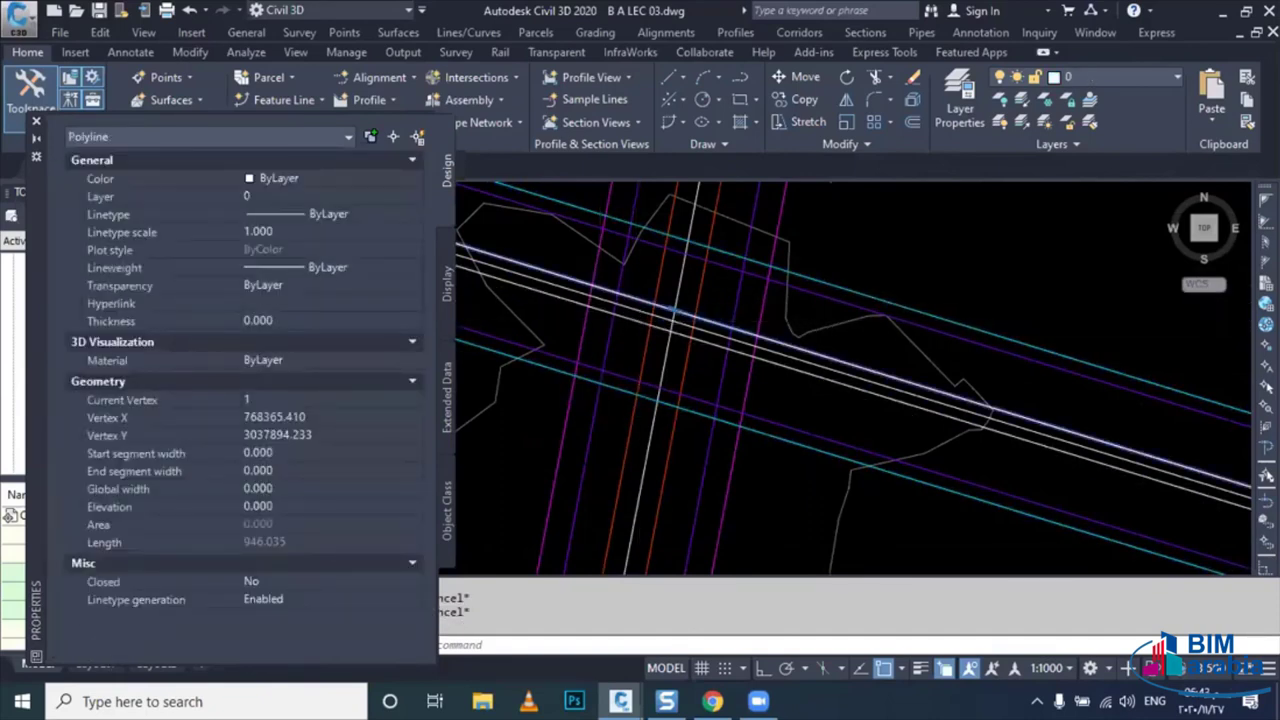
left_click(700, 333)
left_click(319, 197)
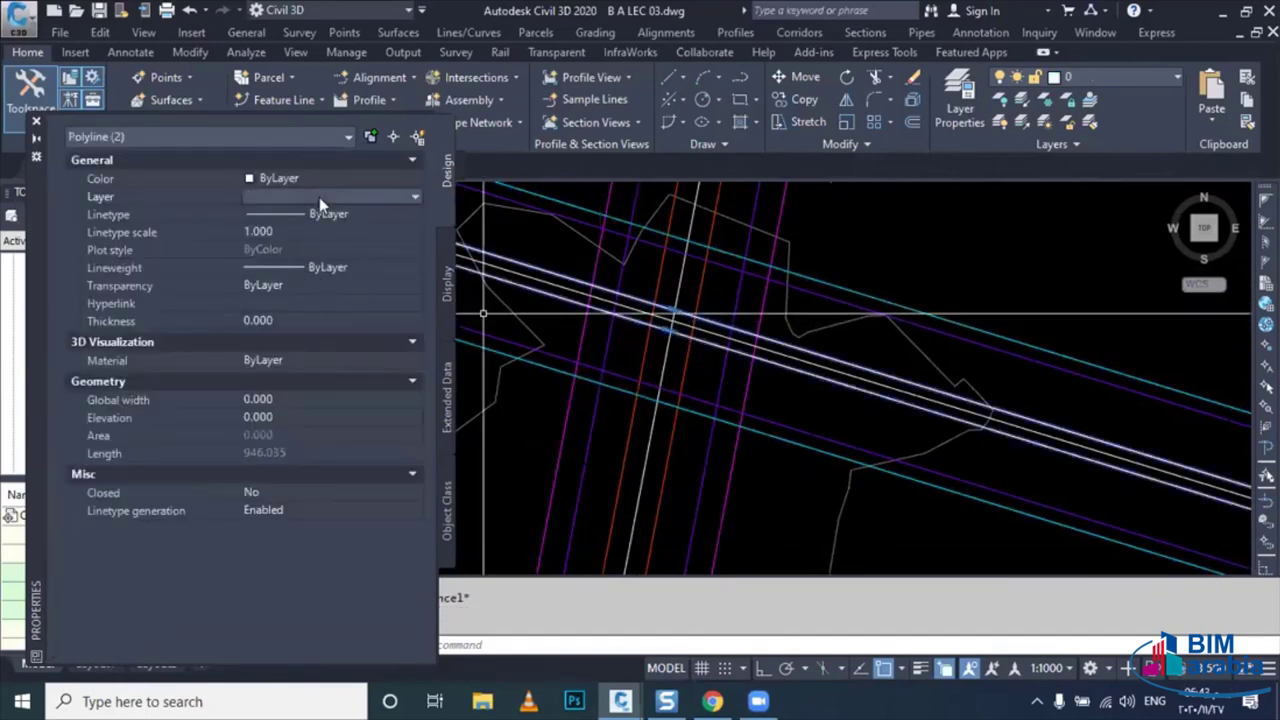
left_click(319, 263)
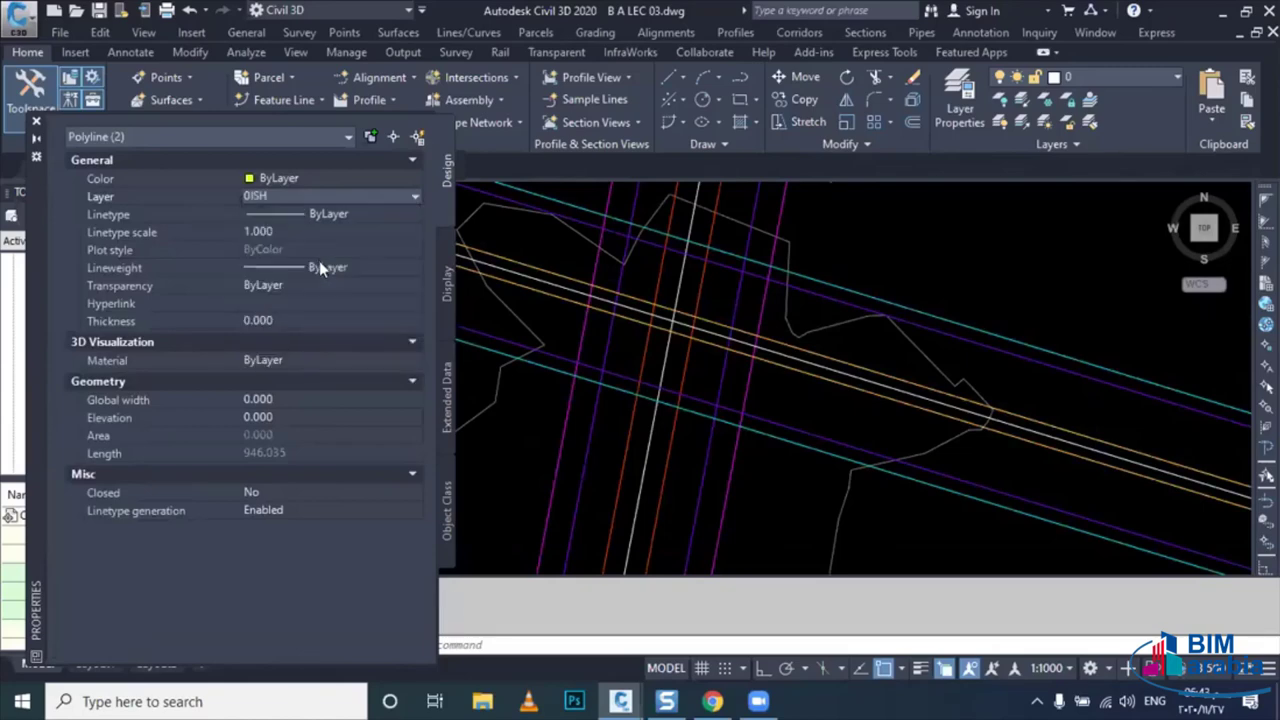
left_click(36, 121)
key("Escape")
- Select all three road centrelines using Select Similar
scroll(737, 400, "down", 2)
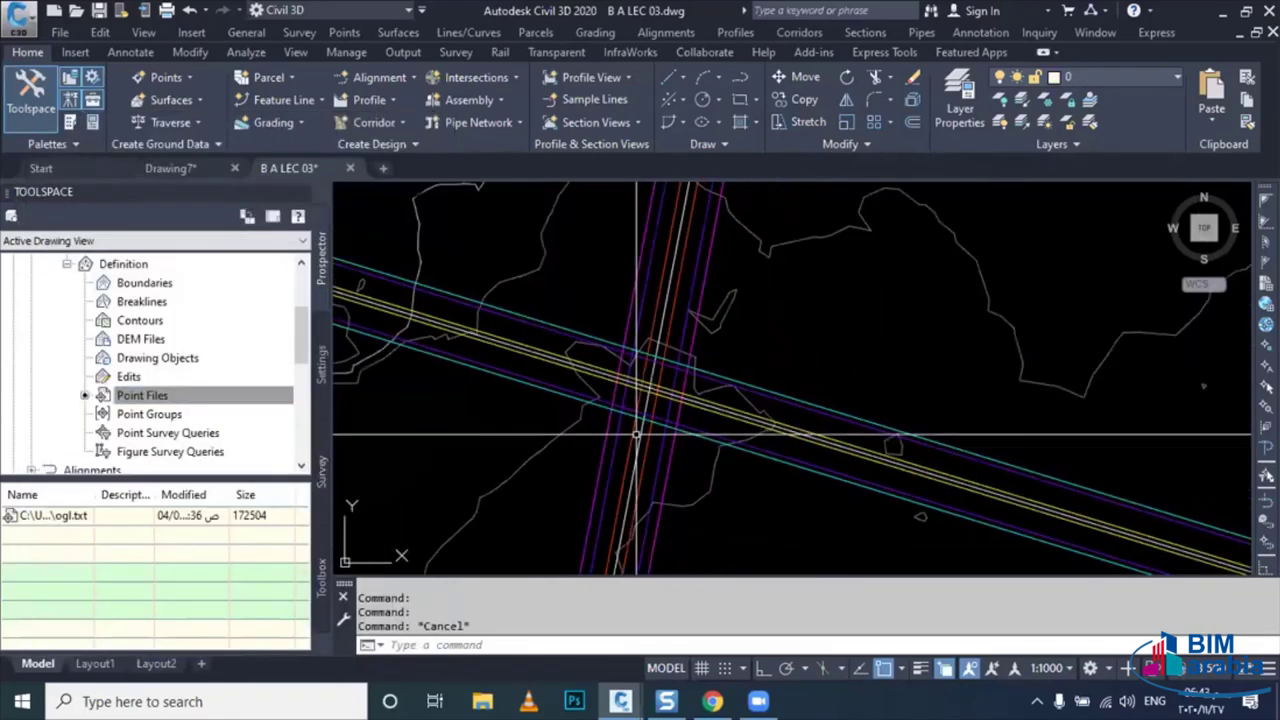
key("Escape")
right_click(755, 208)
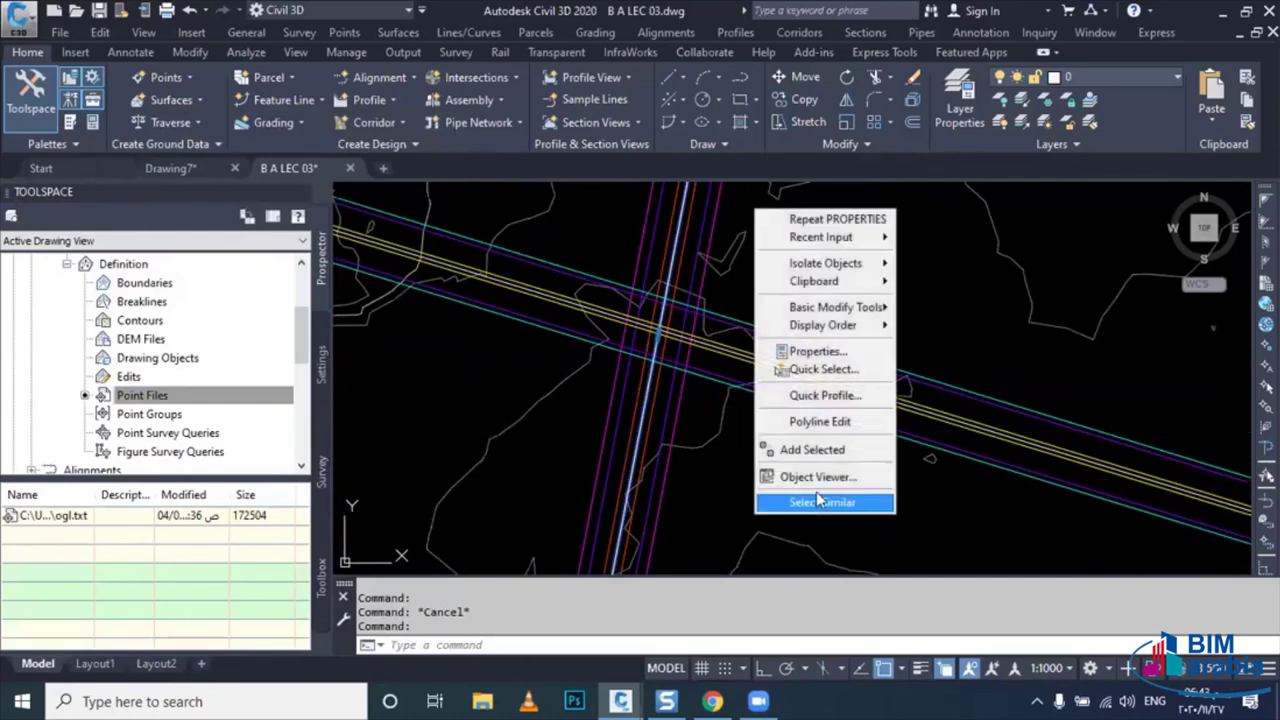
right_click(938, 388)
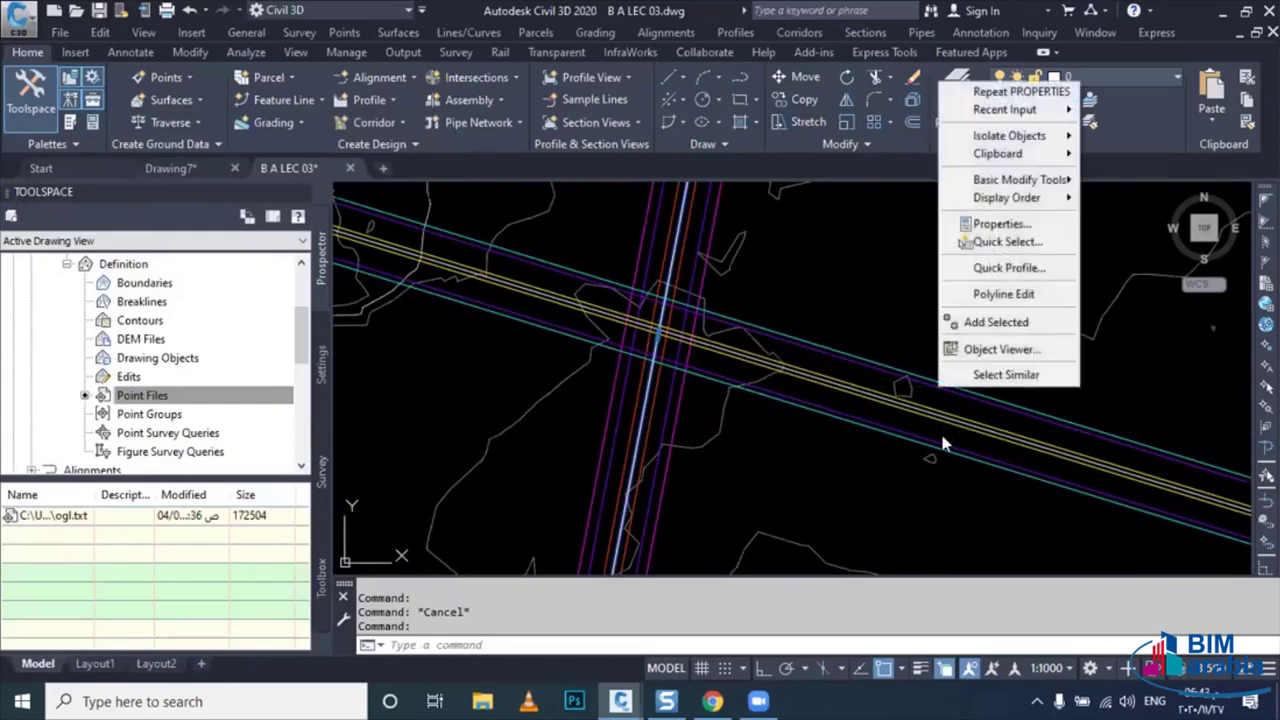
left_click(1006, 374)
scroll(680, 415, "down", 5)
- Set the centrelines' layer to 0CL in Properties, then zoom out over the roads
key("ctrl+1")
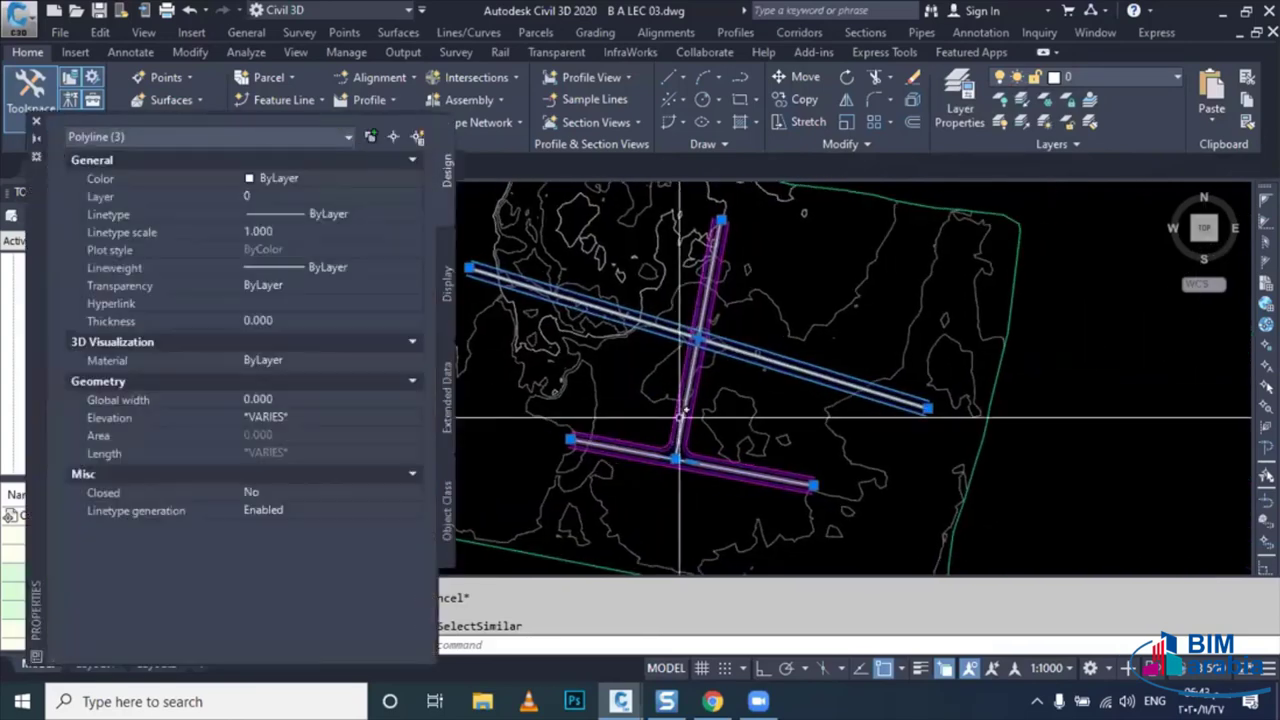
left_click(335, 197)
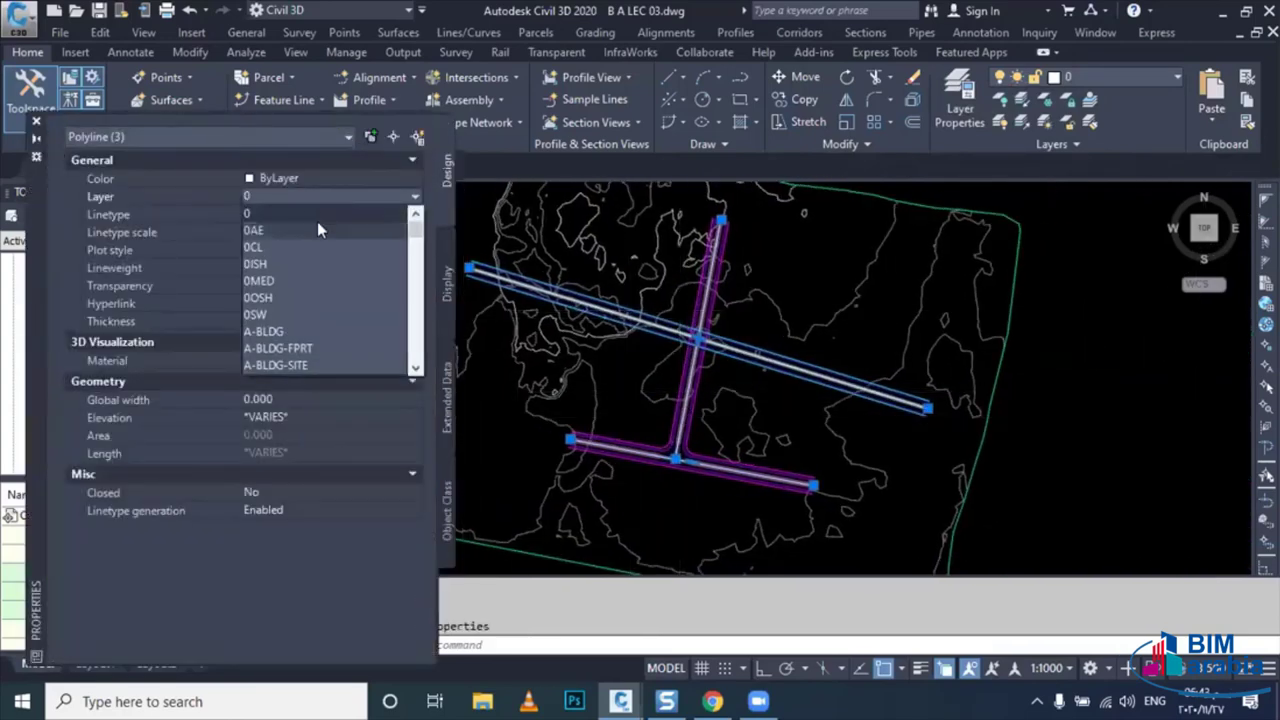
left_click(323, 242)
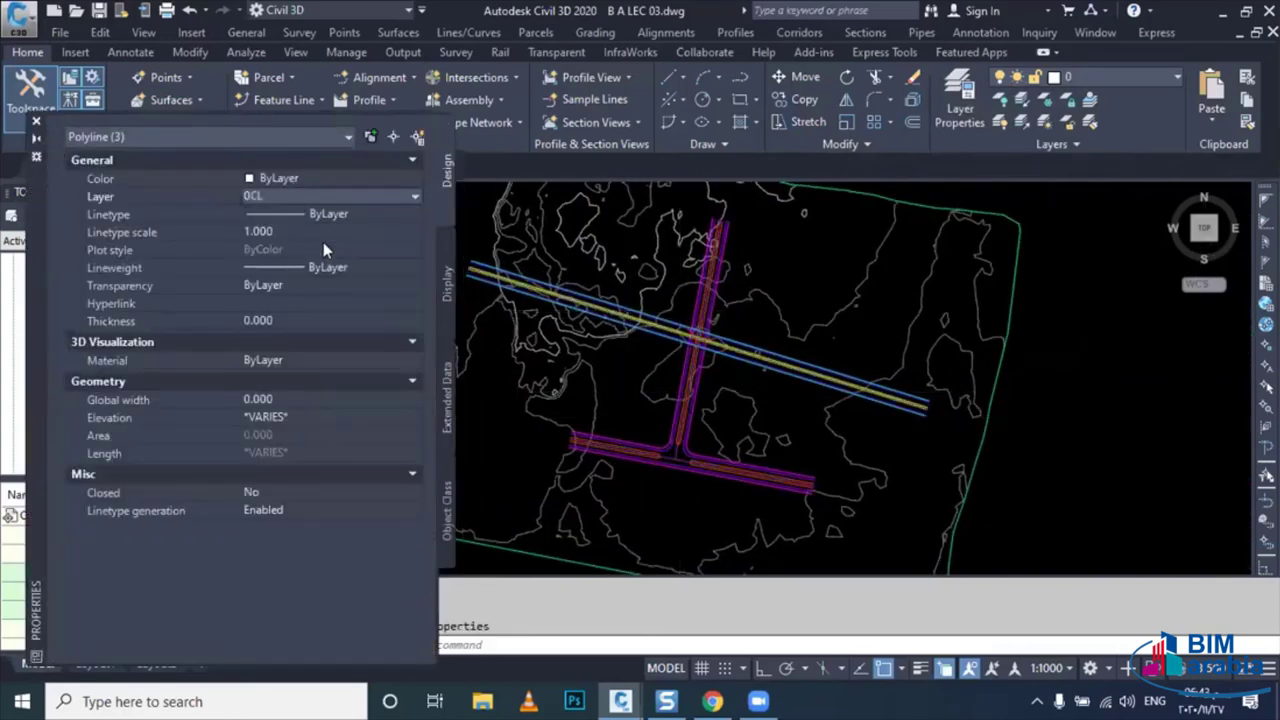
left_click(36, 122)
key("Escape")
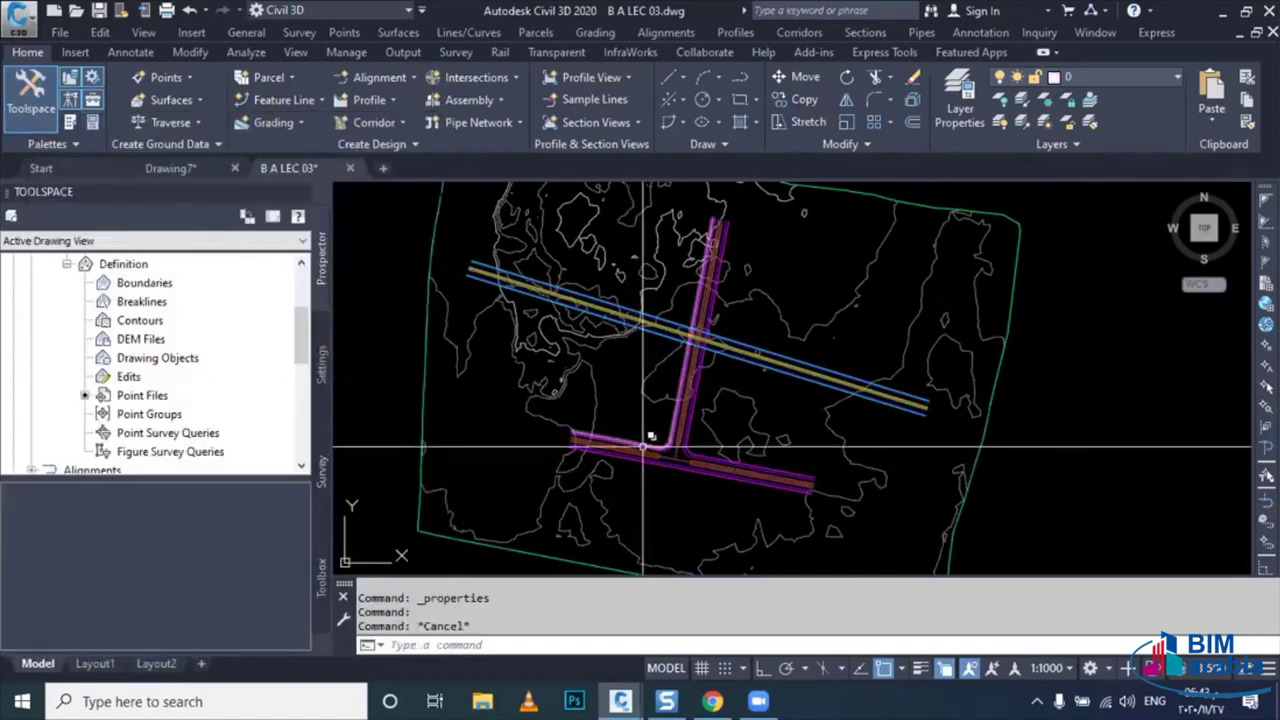
mouse_move(624, 484)
middle_mouse_down()
mouse_move(574, 452)
mouse_move(688, 531)
mouse_move(657, 529)
middle_mouse_up()
scroll(657, 286, "down", 2)
scroll(671, 294, "down", 2)
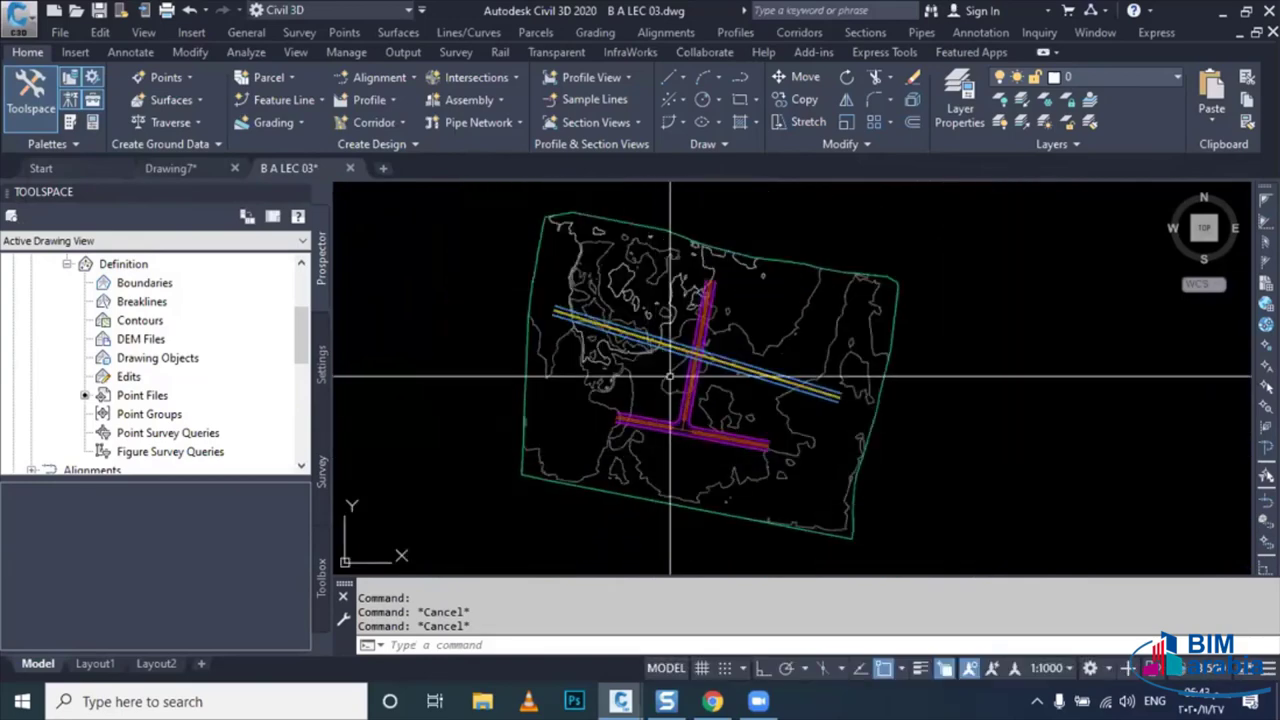
- Set the NGL surface style to _No Display and re-centre the view on the T-intersection
left_click(660, 395)
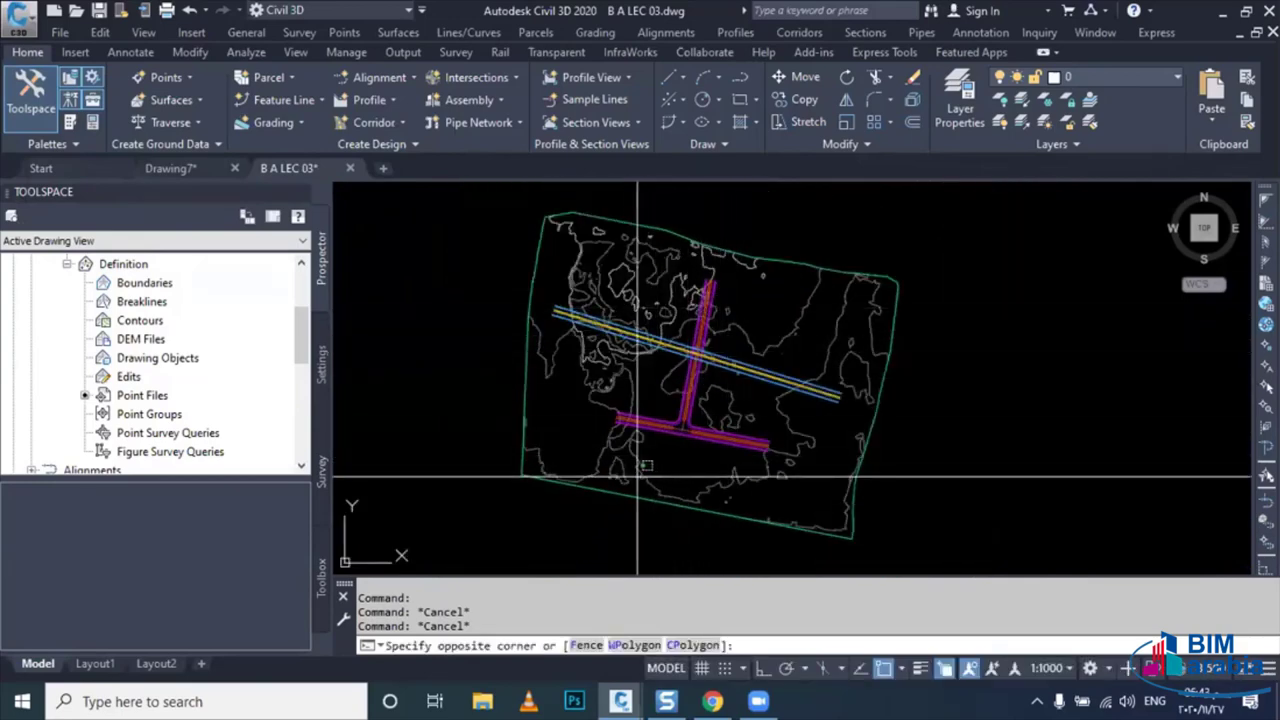
left_click(621, 471)
right_click(621, 471)
left_click(614, 400)
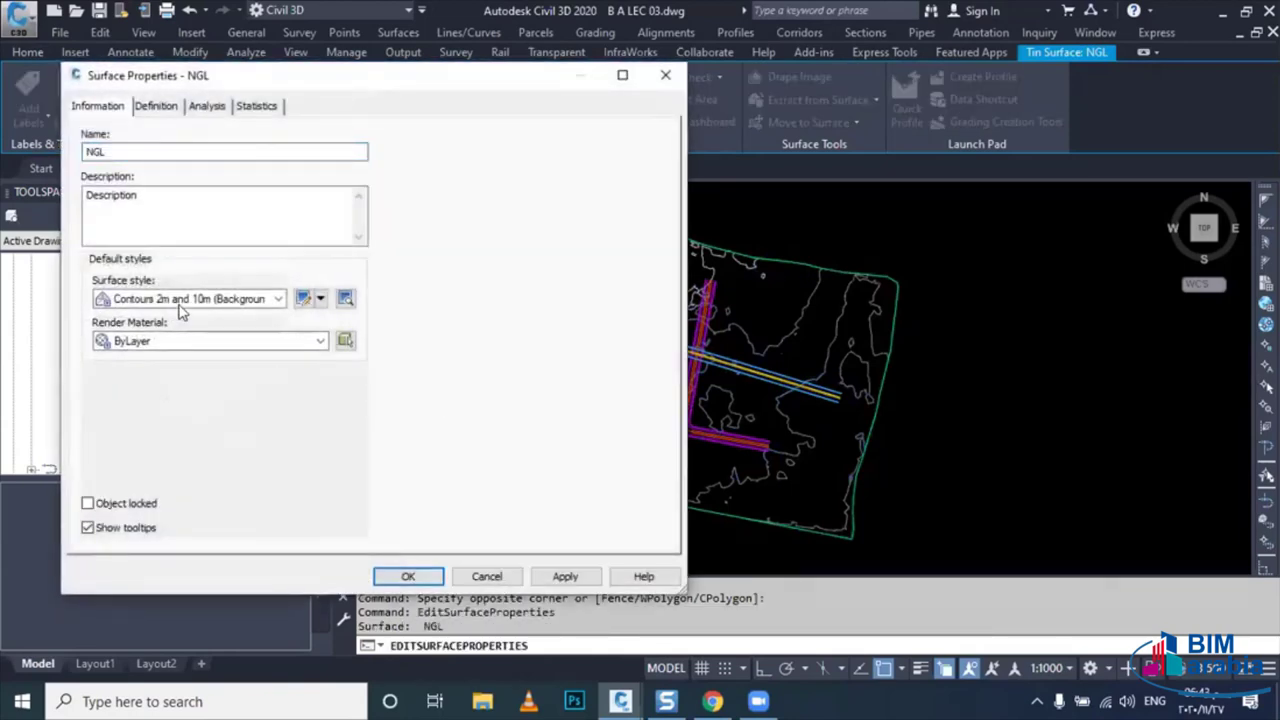
left_click(183, 300)
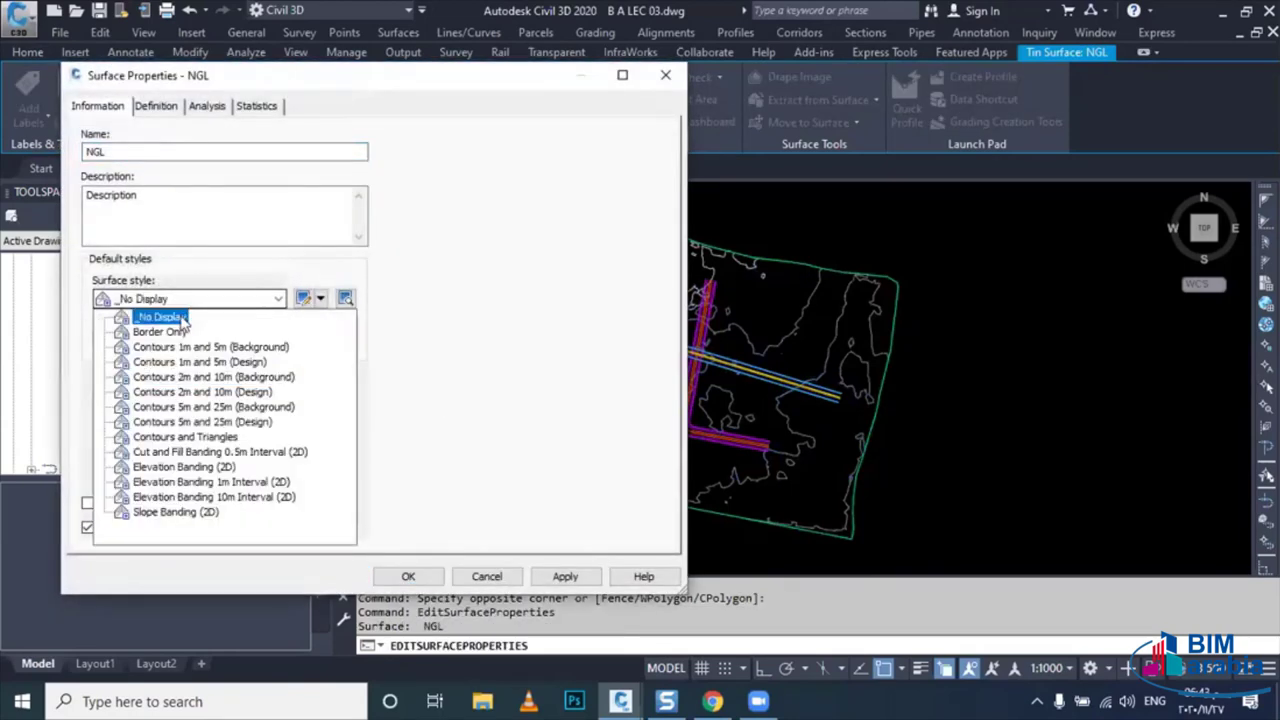
left_click(186, 316)
left_click(409, 578)
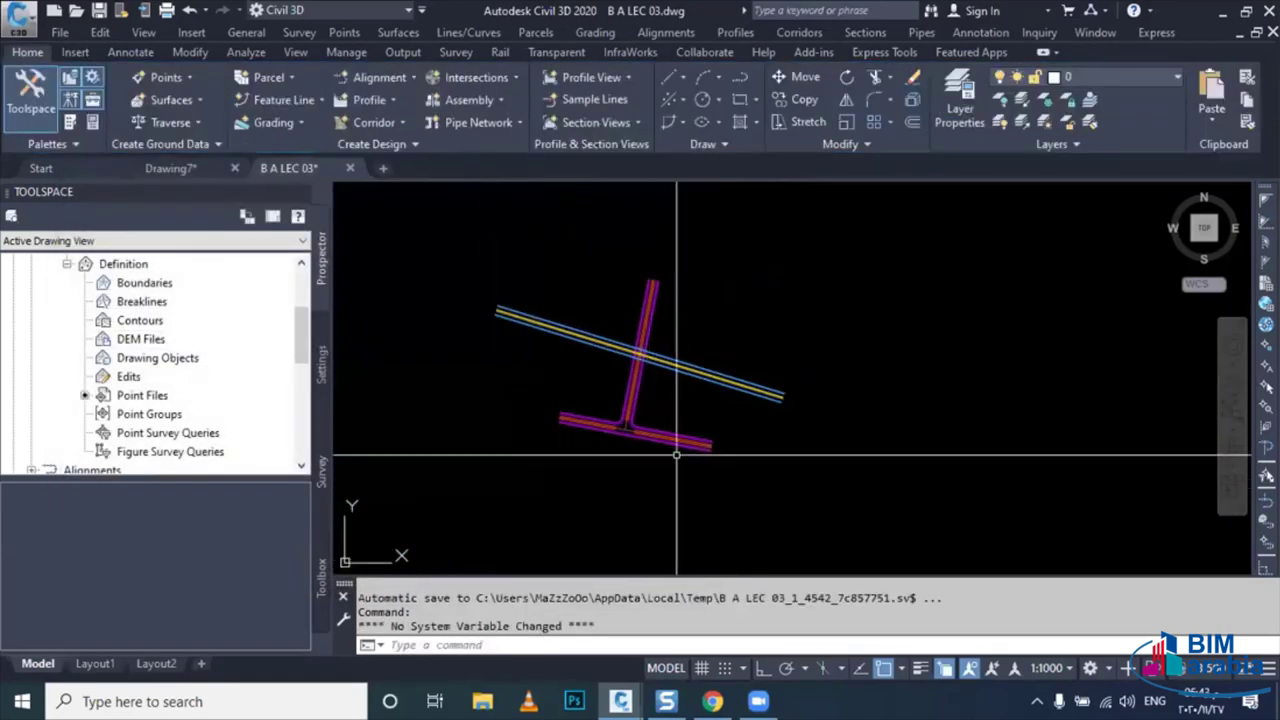
scroll(575, 422, "up", 2)
scroll(580, 428, "up", 2)
middle_click_drag(580, 428, 604, 468)
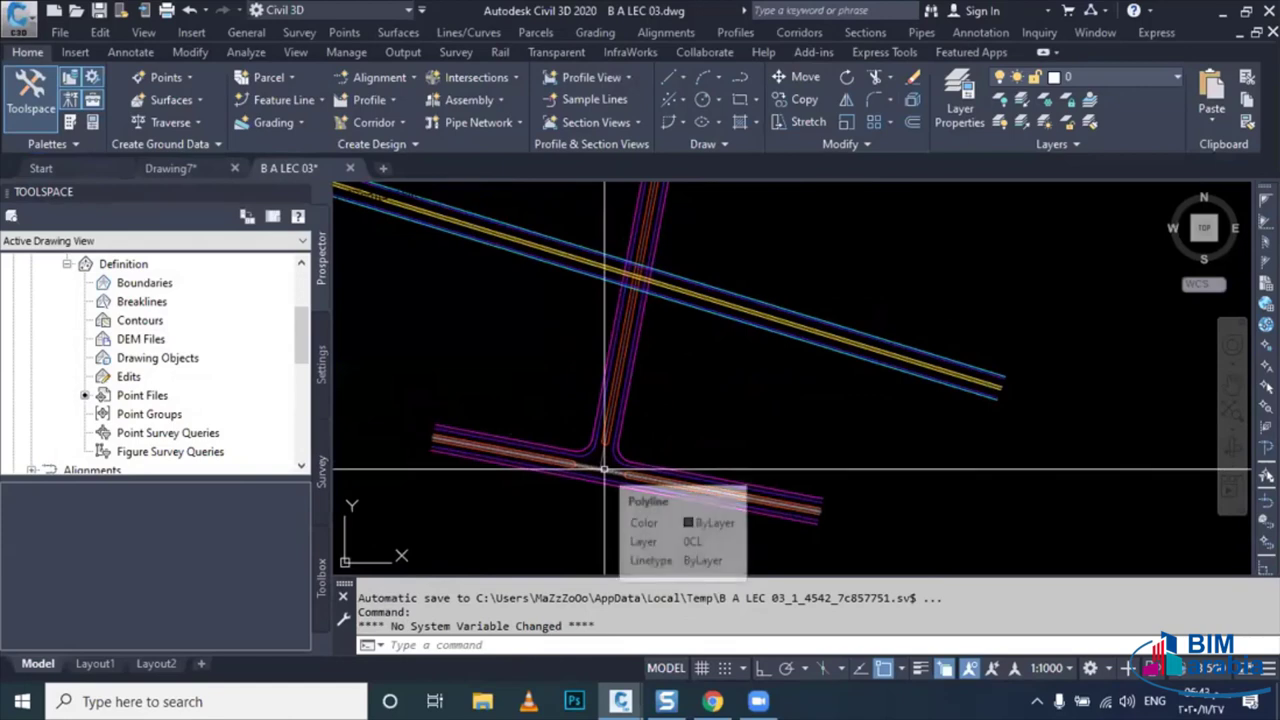
middle_click_drag(680, 471, 602, 296)
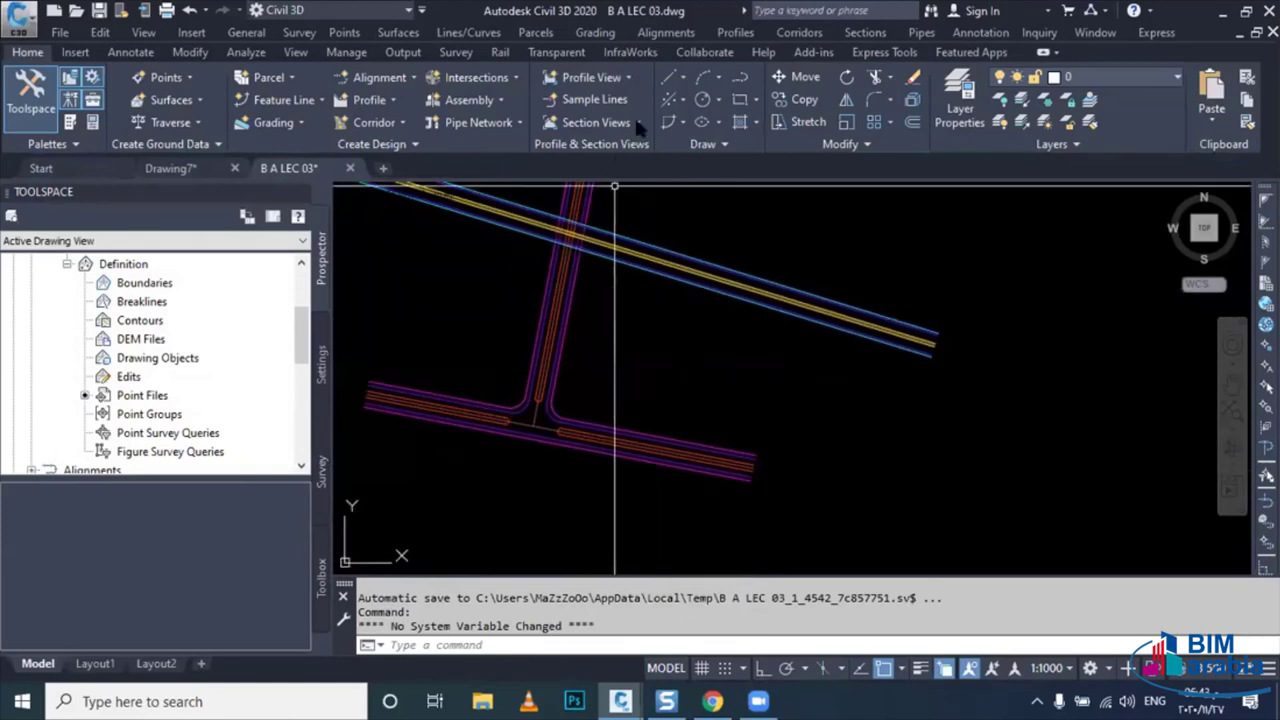
- Create alignment RD 01 from the lower road centreline with criteria-based design at 60 km/h
left_click(670, 34)
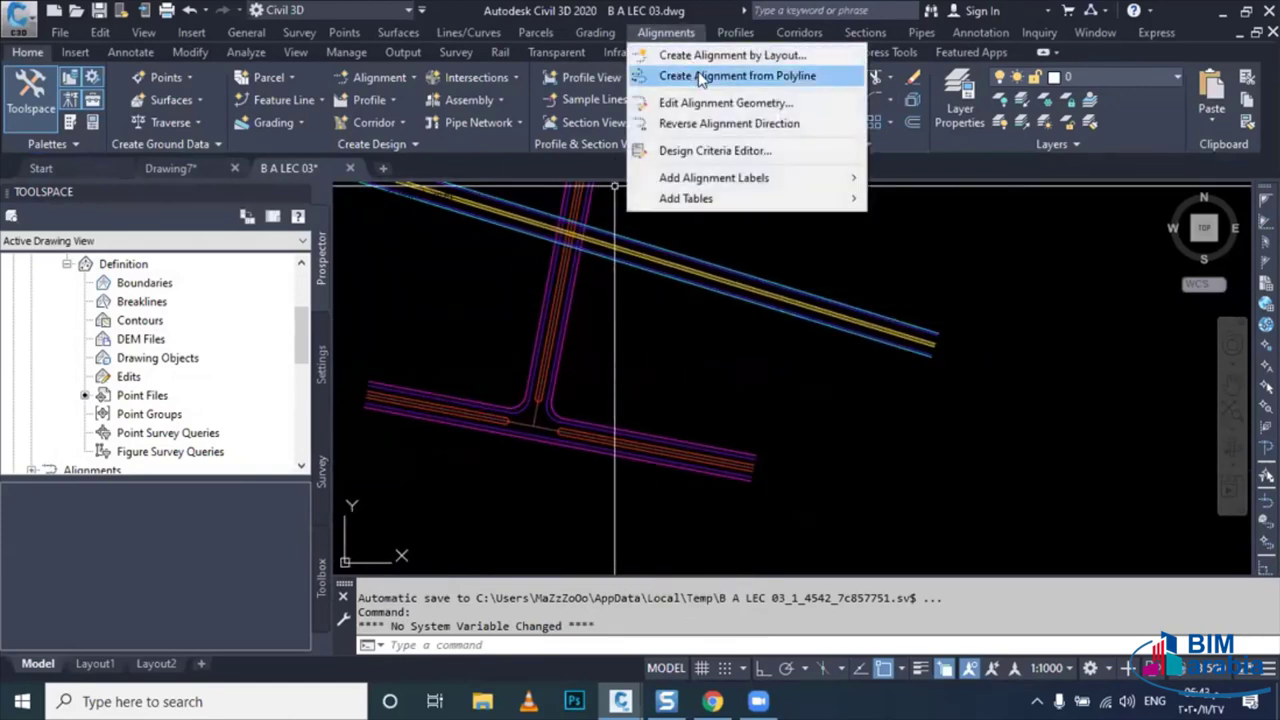
left_click(703, 77)
scroll(705, 476, "up", 5)
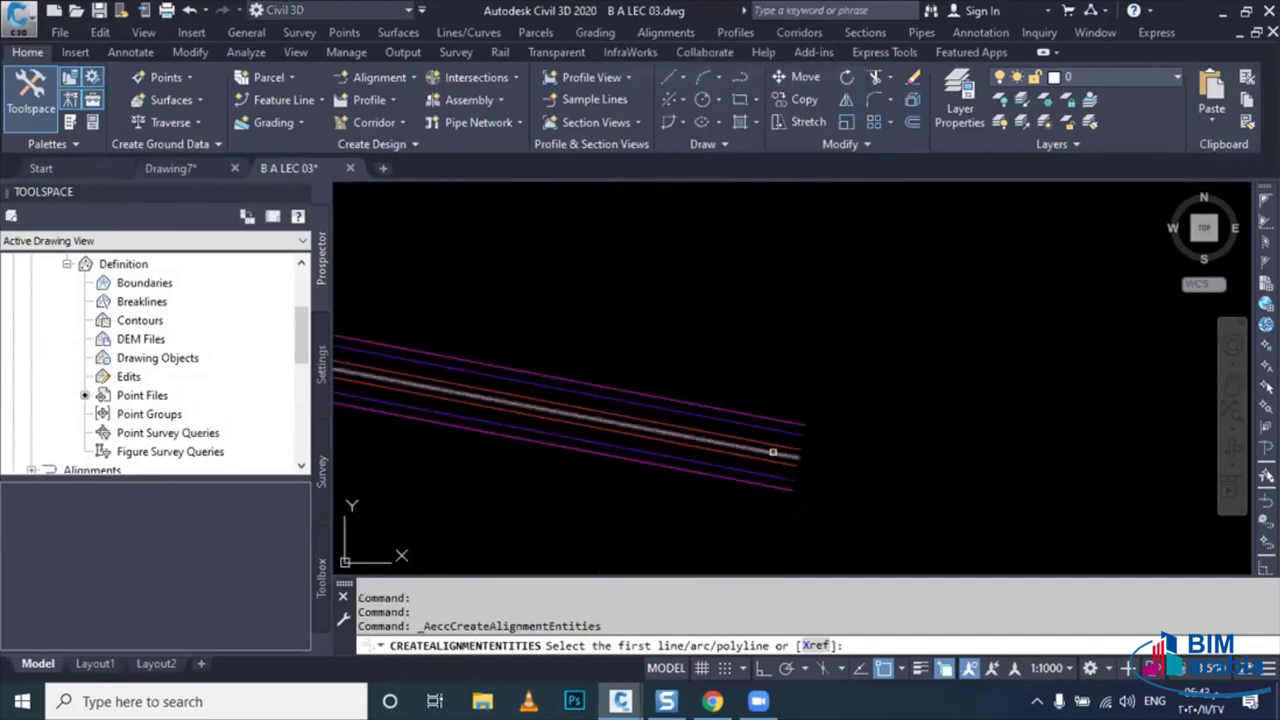
left_click(774, 453)
key("Return")
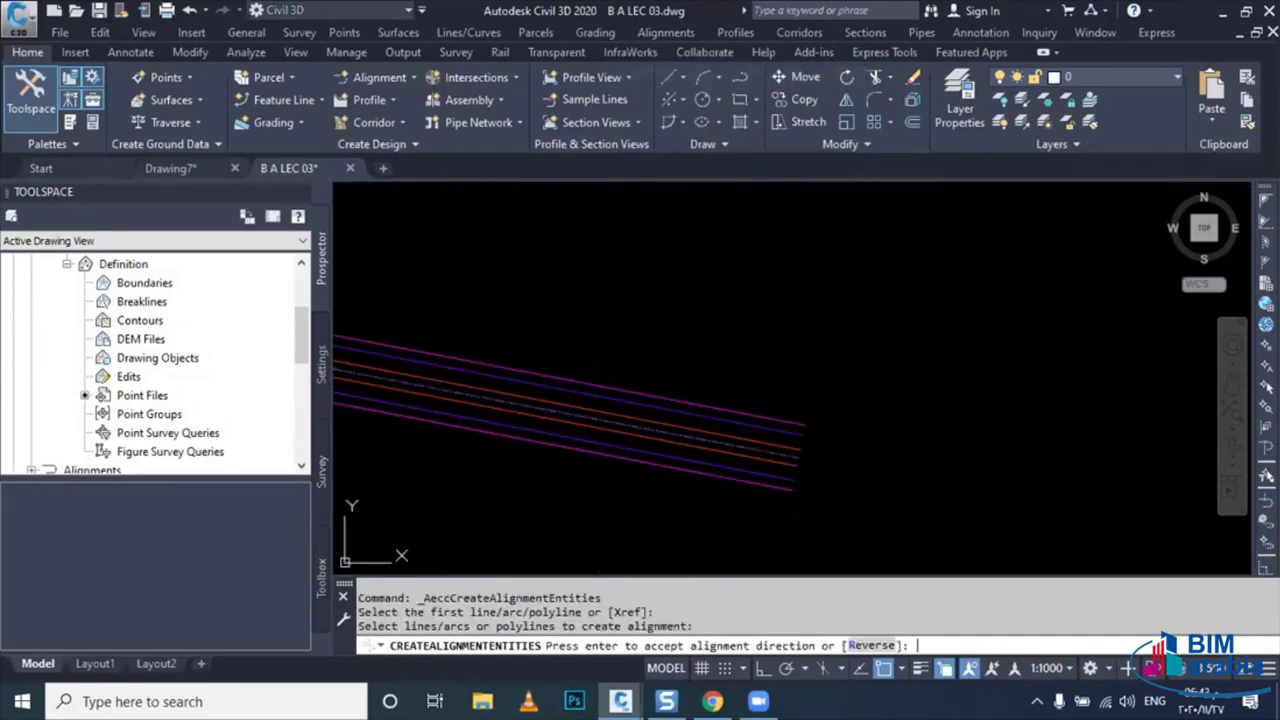
key("Return")
type("RD 01")
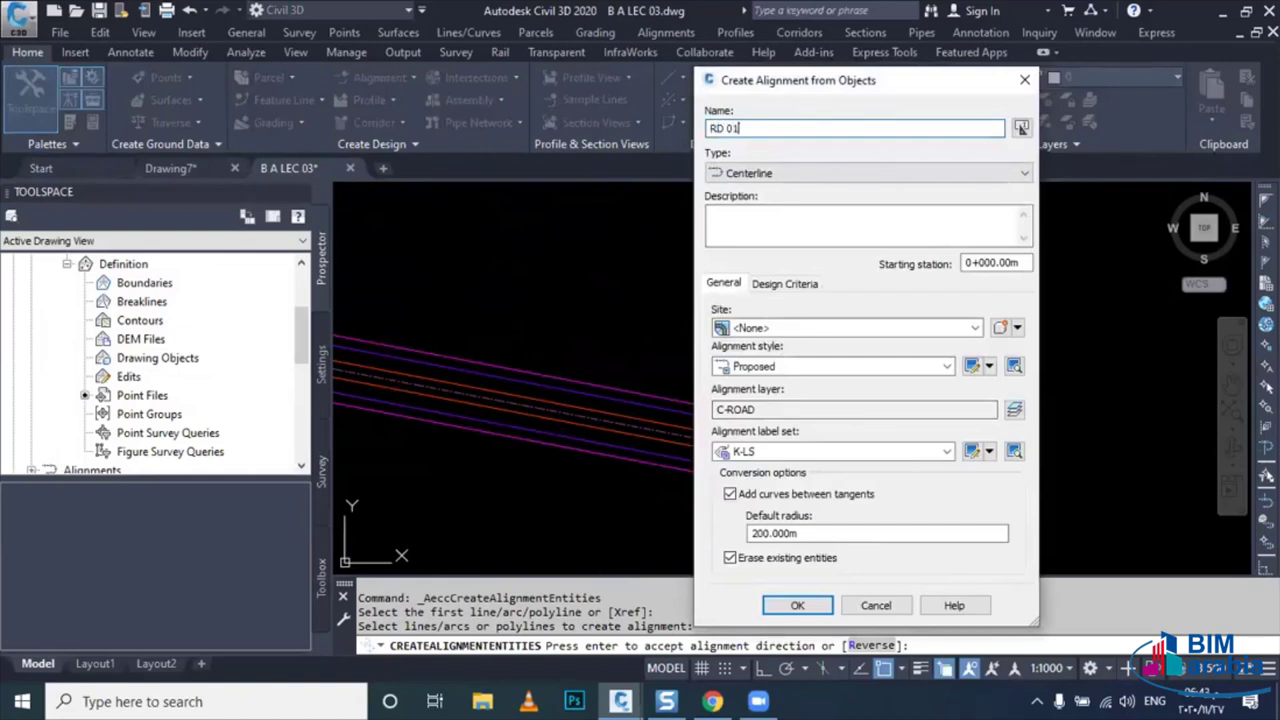
left_click(766, 287)
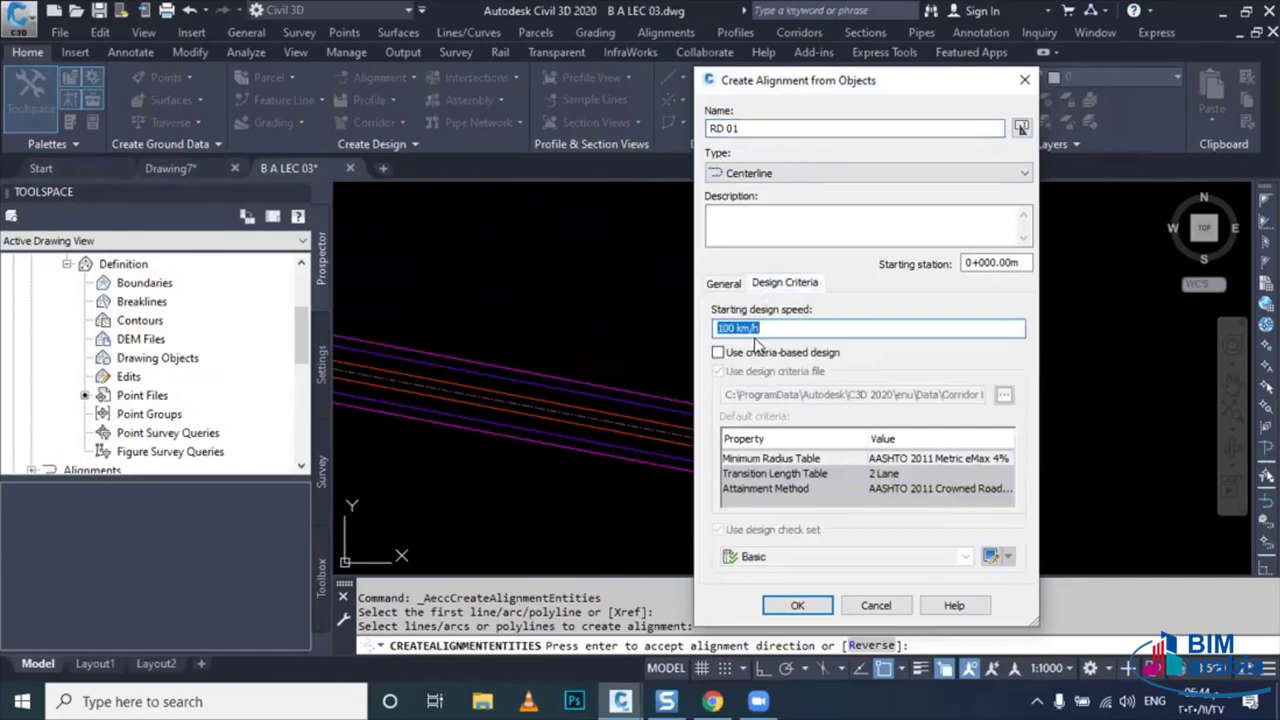
left_click(755, 355)
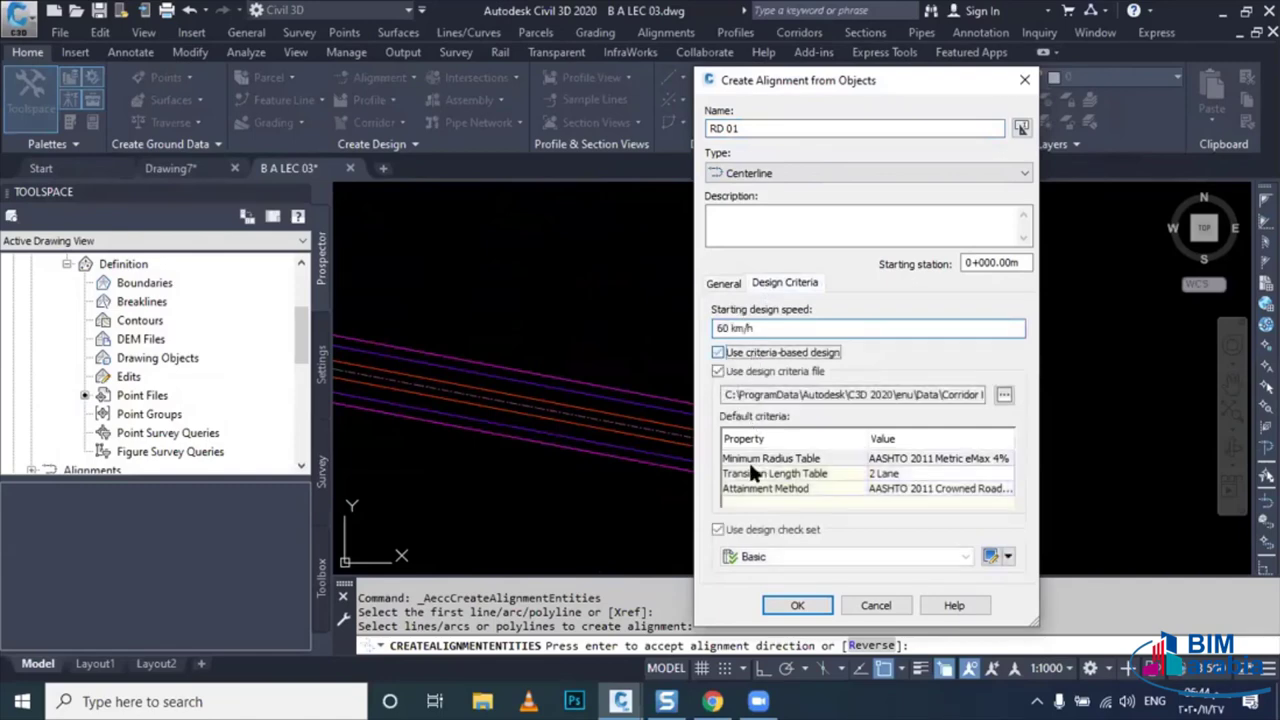
left_click(793, 606)
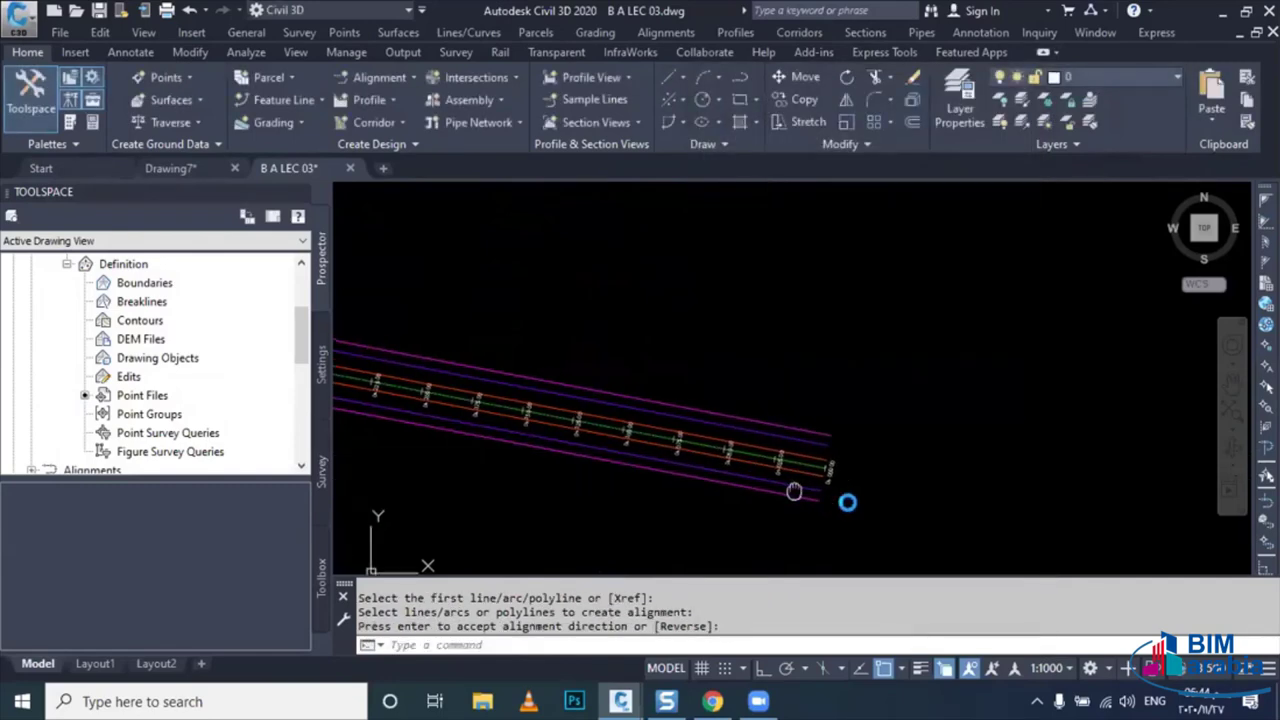
scroll(652, 445, "up", 3)
scroll(652, 445, "up", 2)
- Start an alignment from the vertical road's centreline polyline, accepting its direction
key("Escape")
left_click(652, 445)
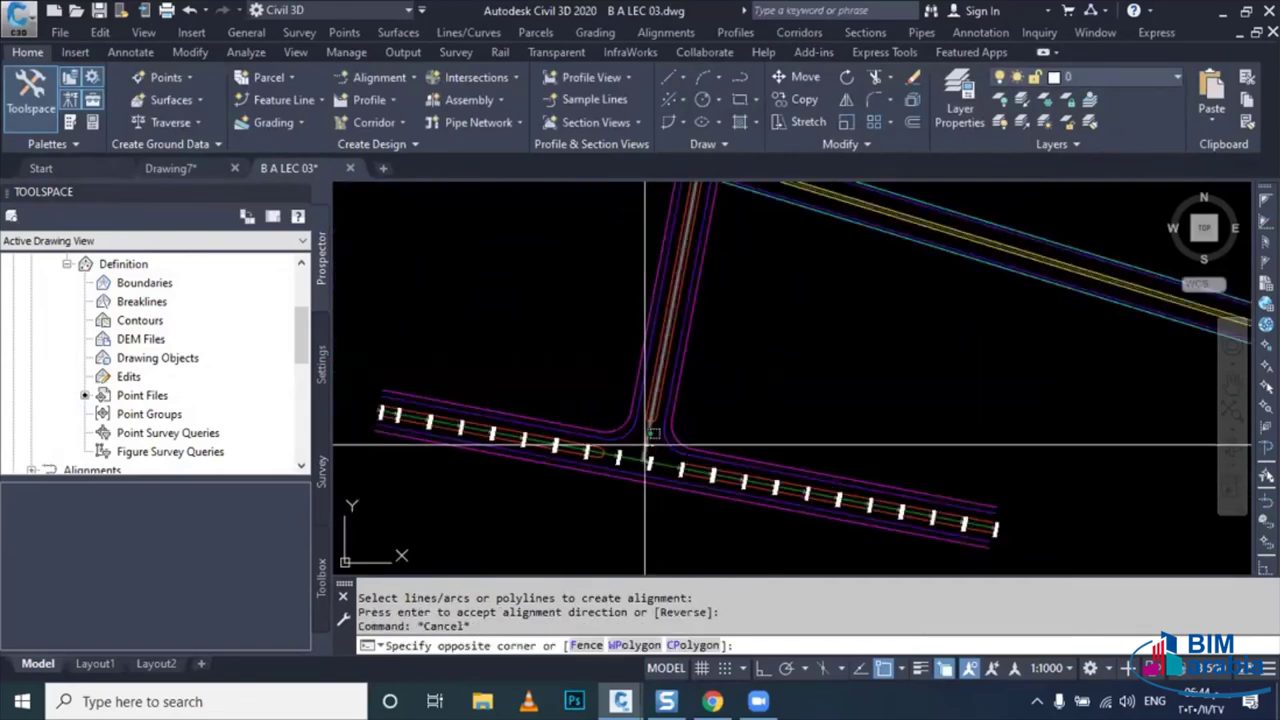
left_click(660, 468)
left_click(665, 32)
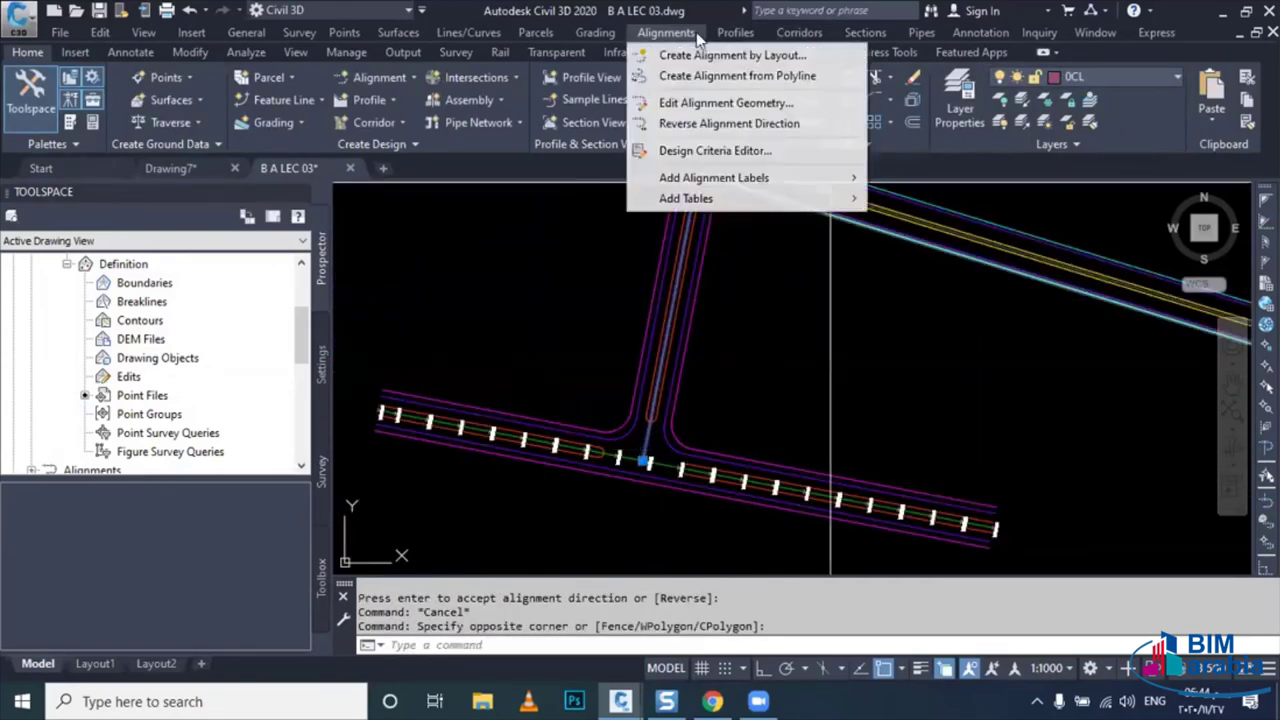
left_click(745, 74)
scroll(655, 440, "up", 2)
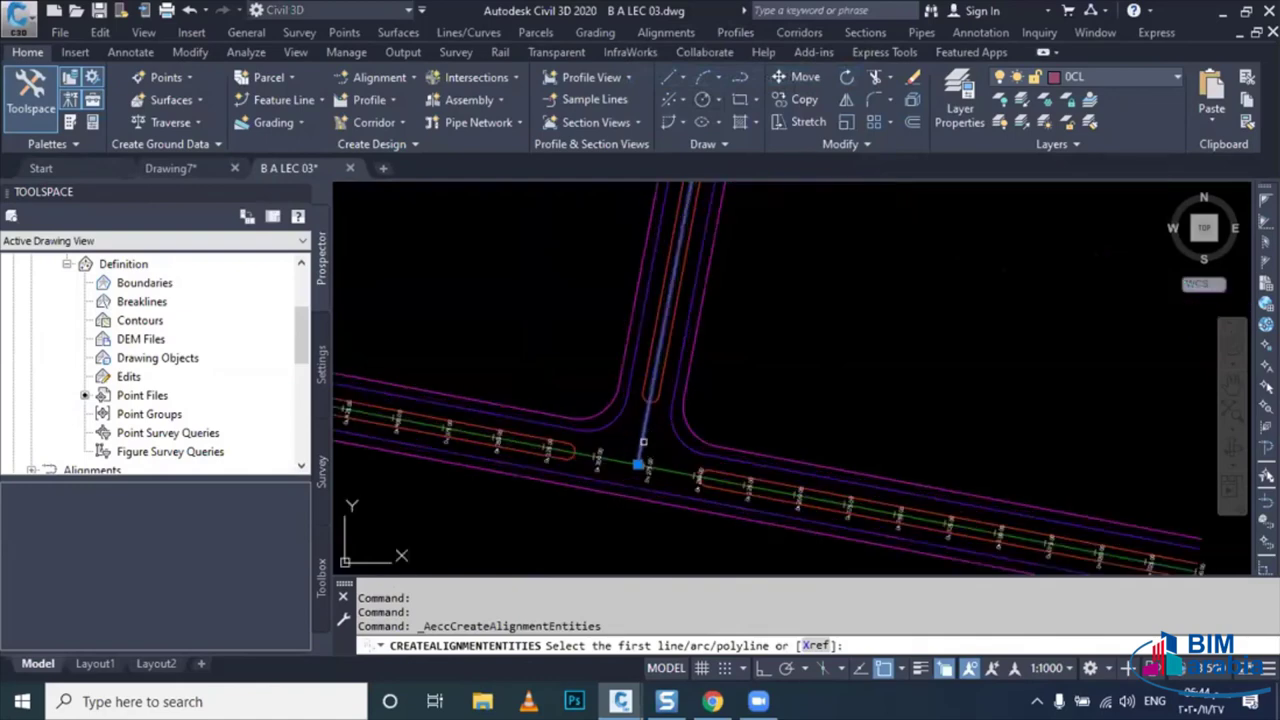
left_click(646, 447)
key("Return")
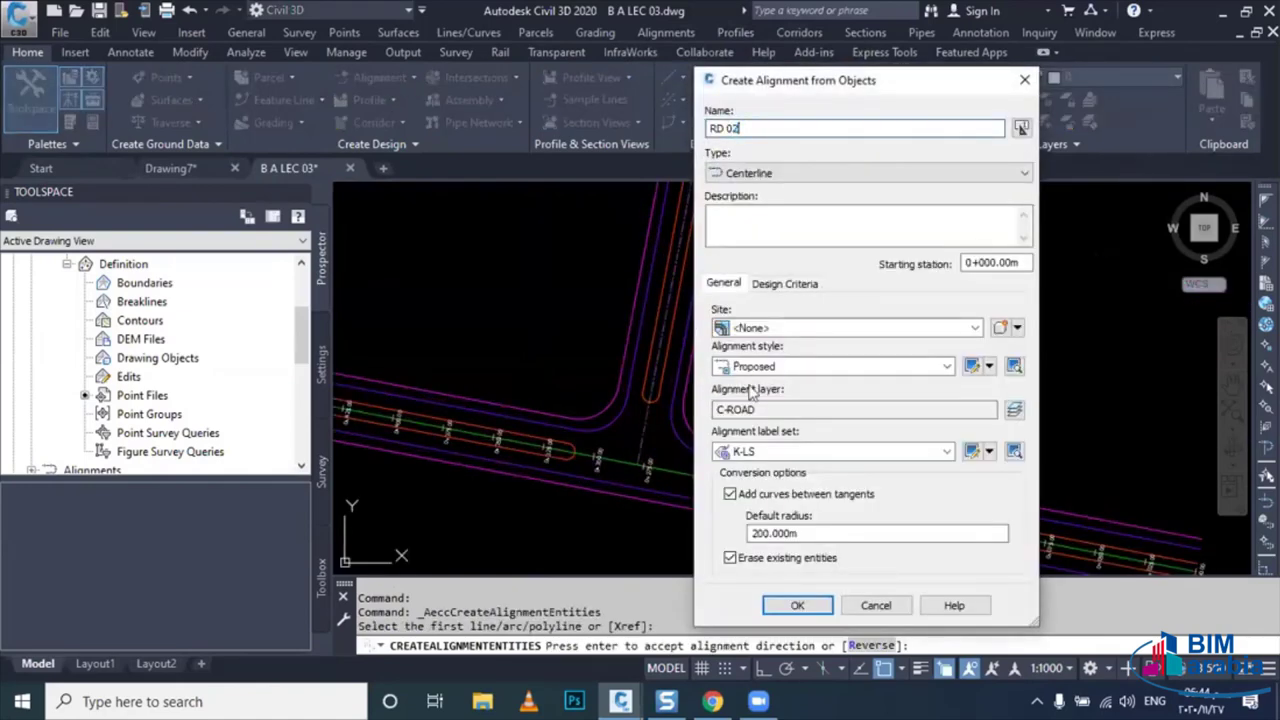
- Create alignment RD 02 with criteria-based design at 60 km/h
left_click(785, 284)
type("60 km/h")
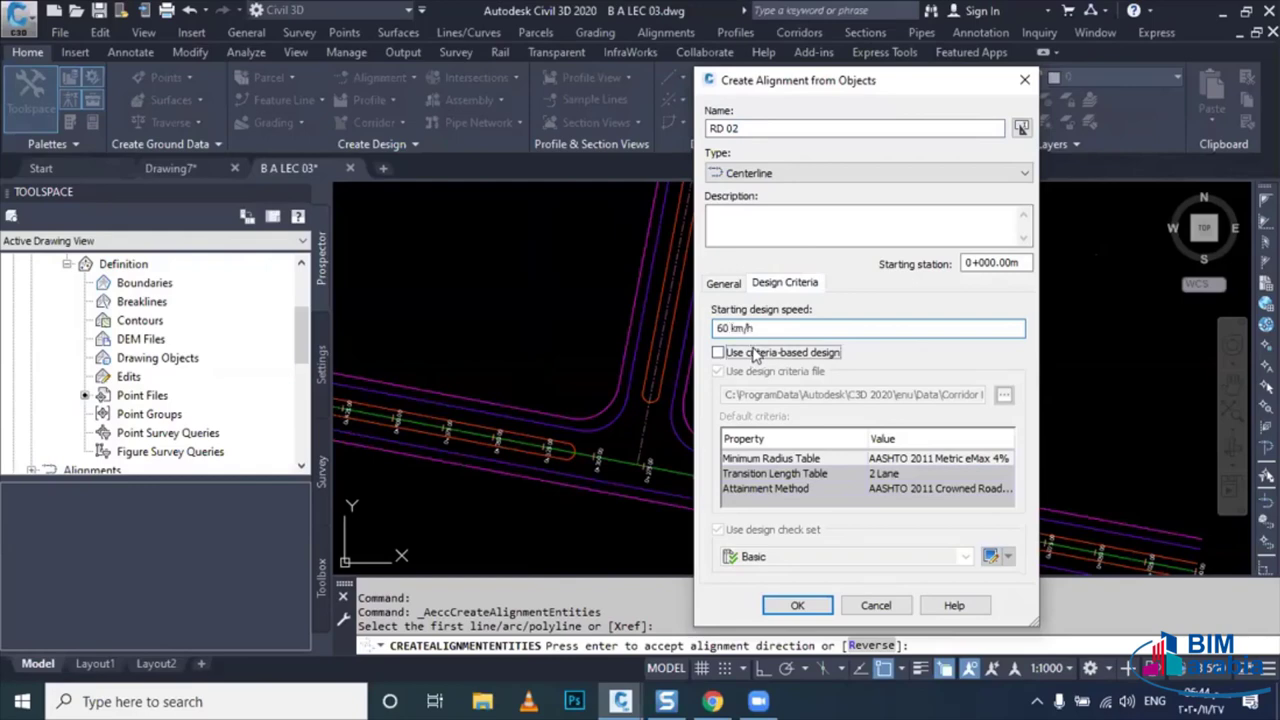
left_click(757, 355)
left_click(797, 605)
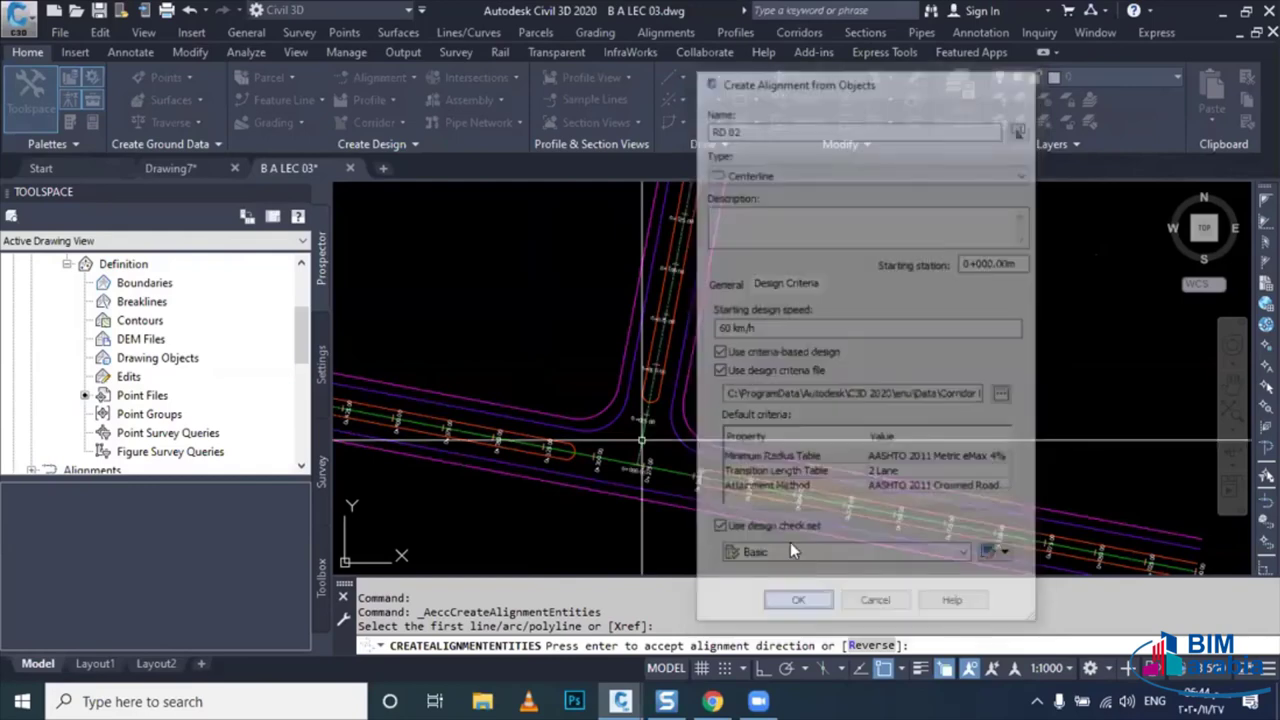
scroll(760, 450, "down", 3)
middle_click_drag(853, 401, 691, 323)
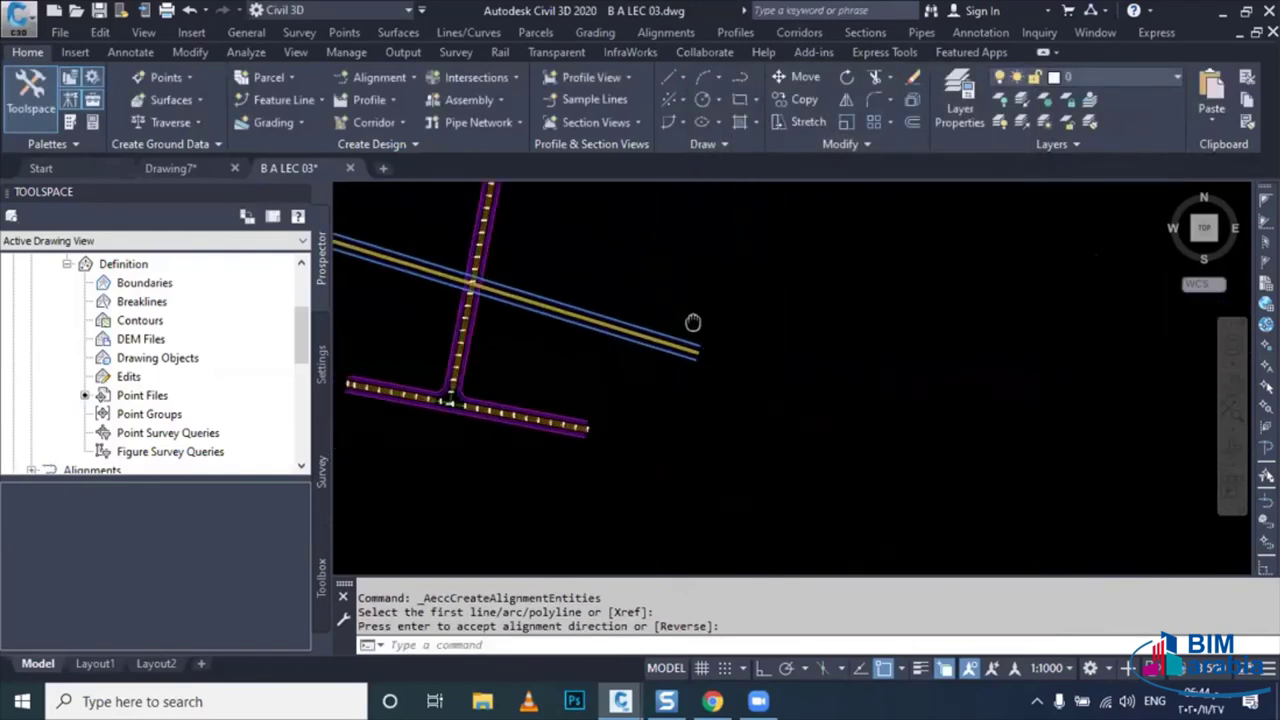
- Start an alignment from the diagonal road's centreline polyline, accepting its direction
left_click(664, 33)
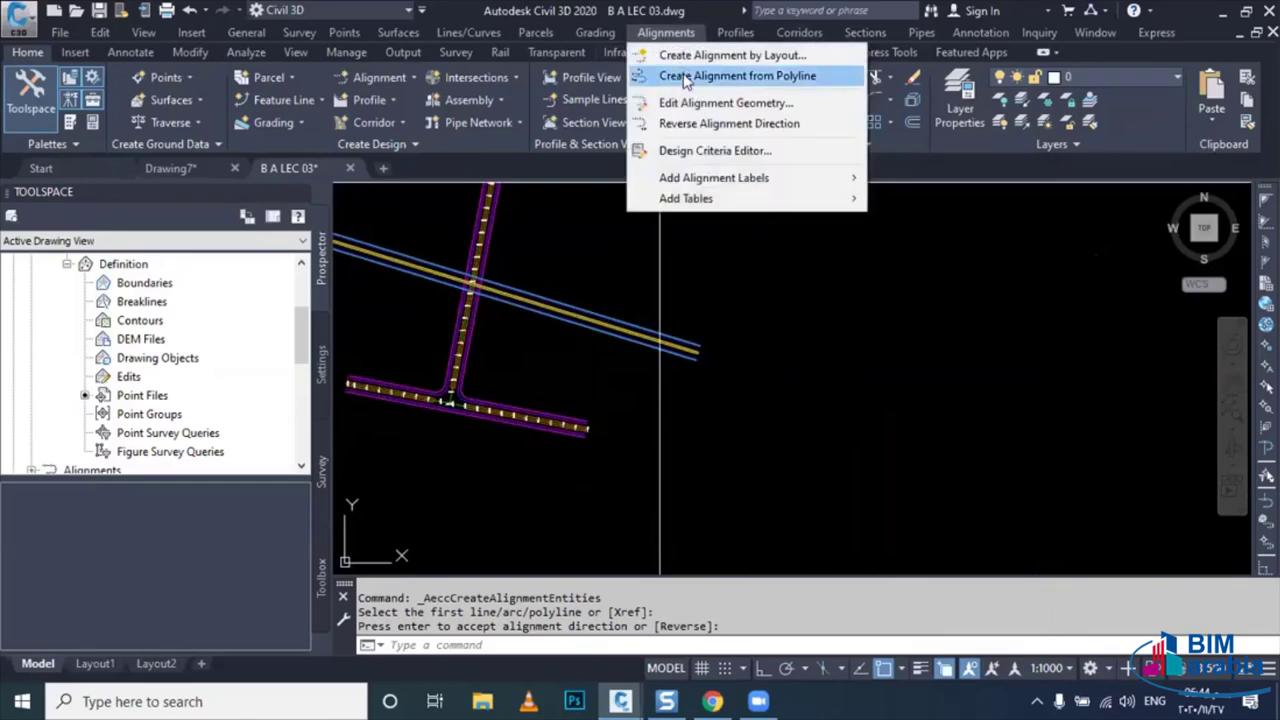
left_click(729, 77)
scroll(690, 352, "up", 3)
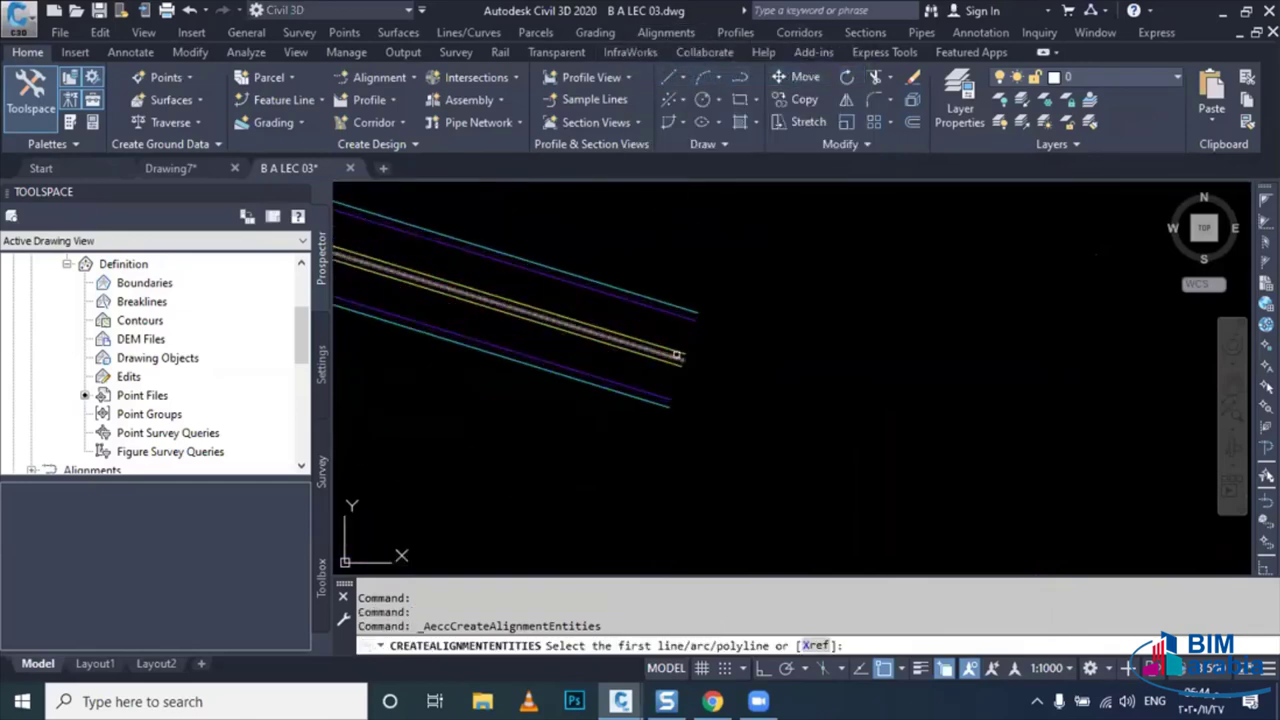
left_click(677, 356)
key("Return")
type("RD 03")
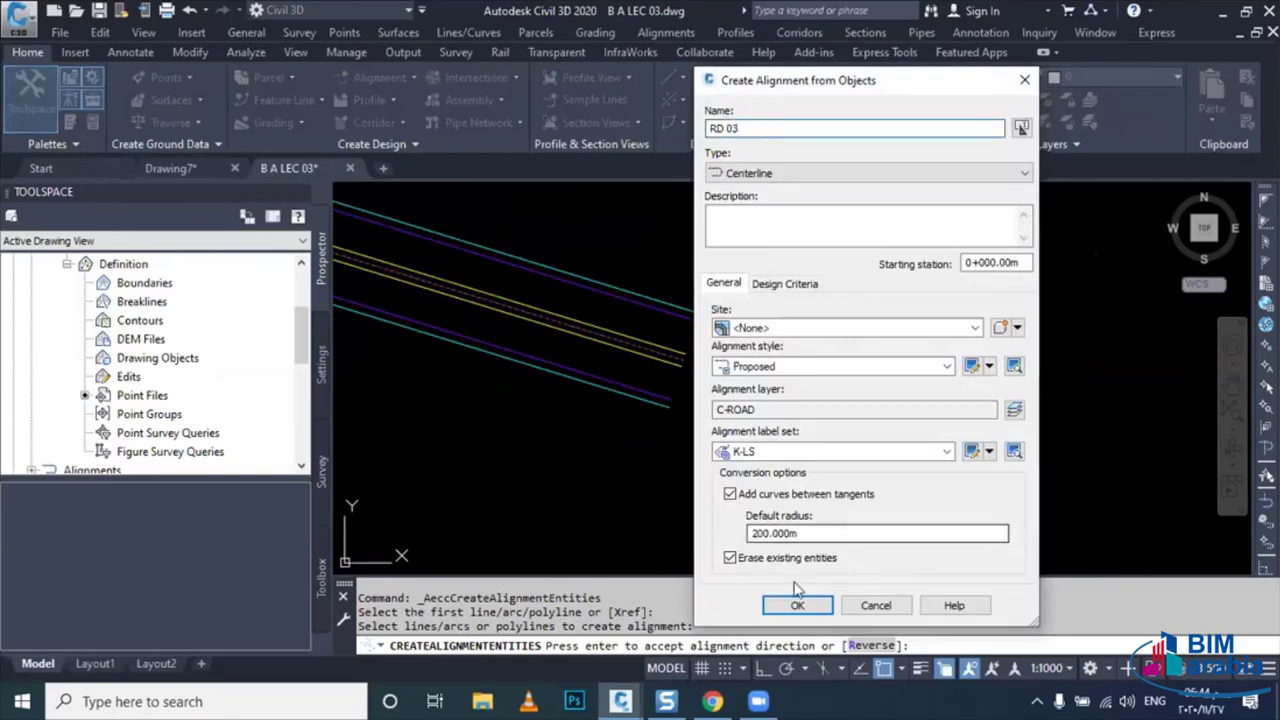
- Create alignment RD 03 with criteria-based design at 100 km/h
left_click(785, 284)
left_click(718, 352)
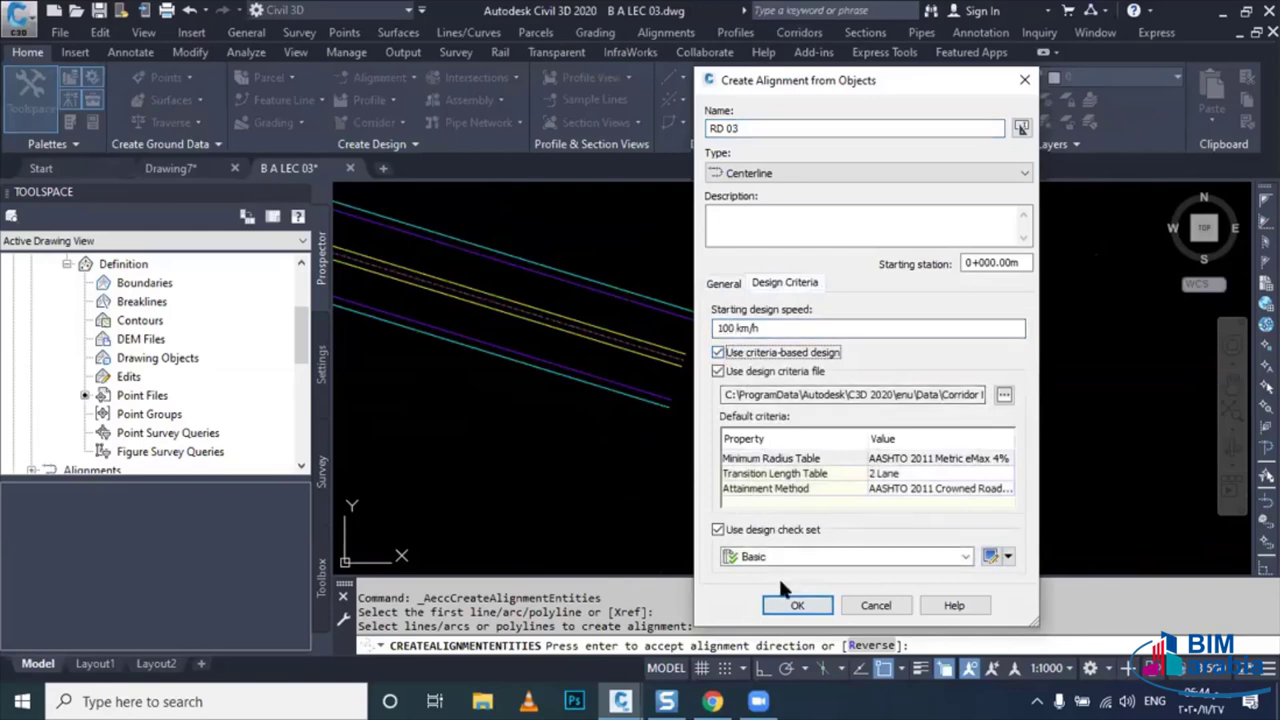
left_click(797, 606)
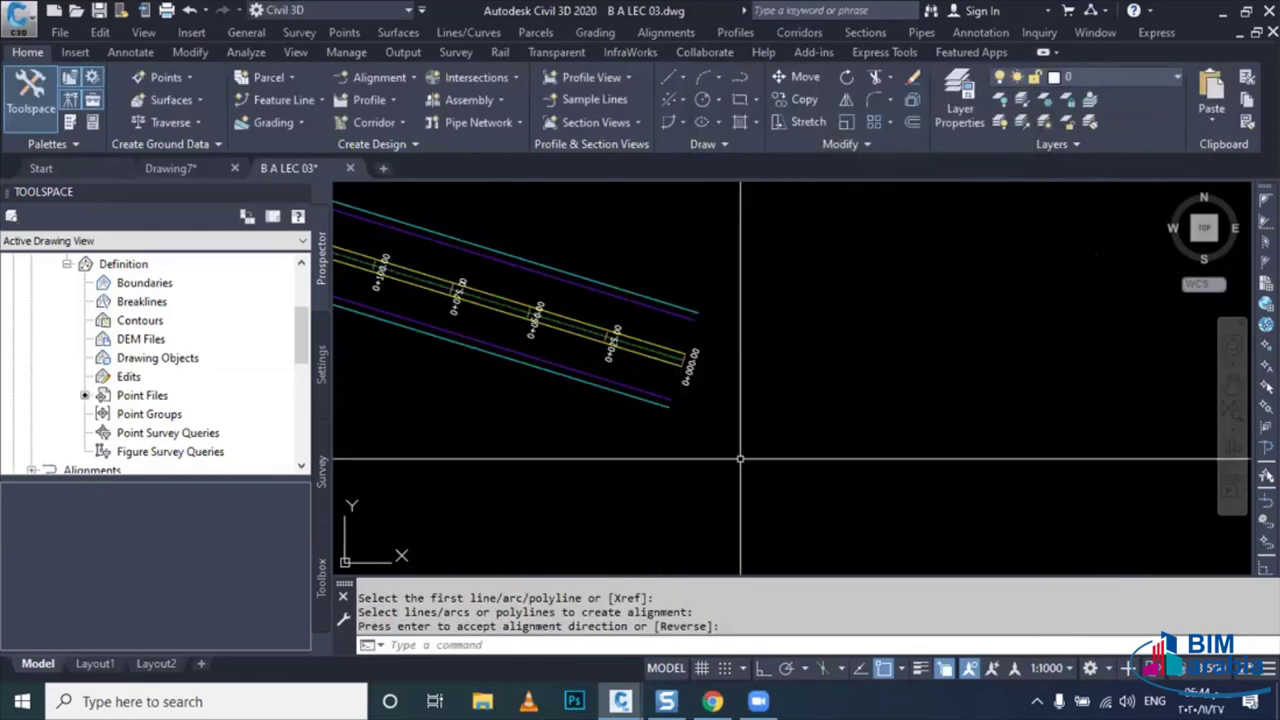
scroll(749, 438, "down", 1)
scroll(760, 428, "down", 2)
scroll(757, 420, "down", 2)
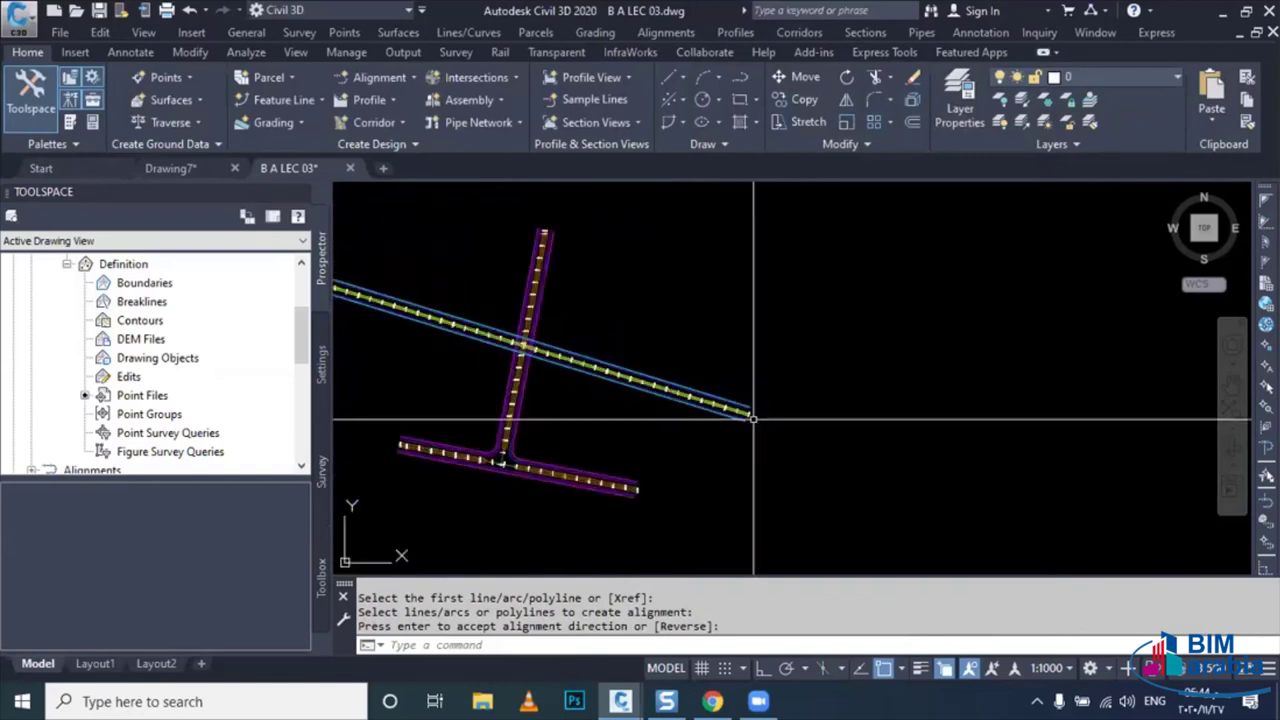
scroll(751, 420, "down", 1)
scroll(645, 403, "down", 1)
key("Escape")
scroll(645, 403, "up", 1)
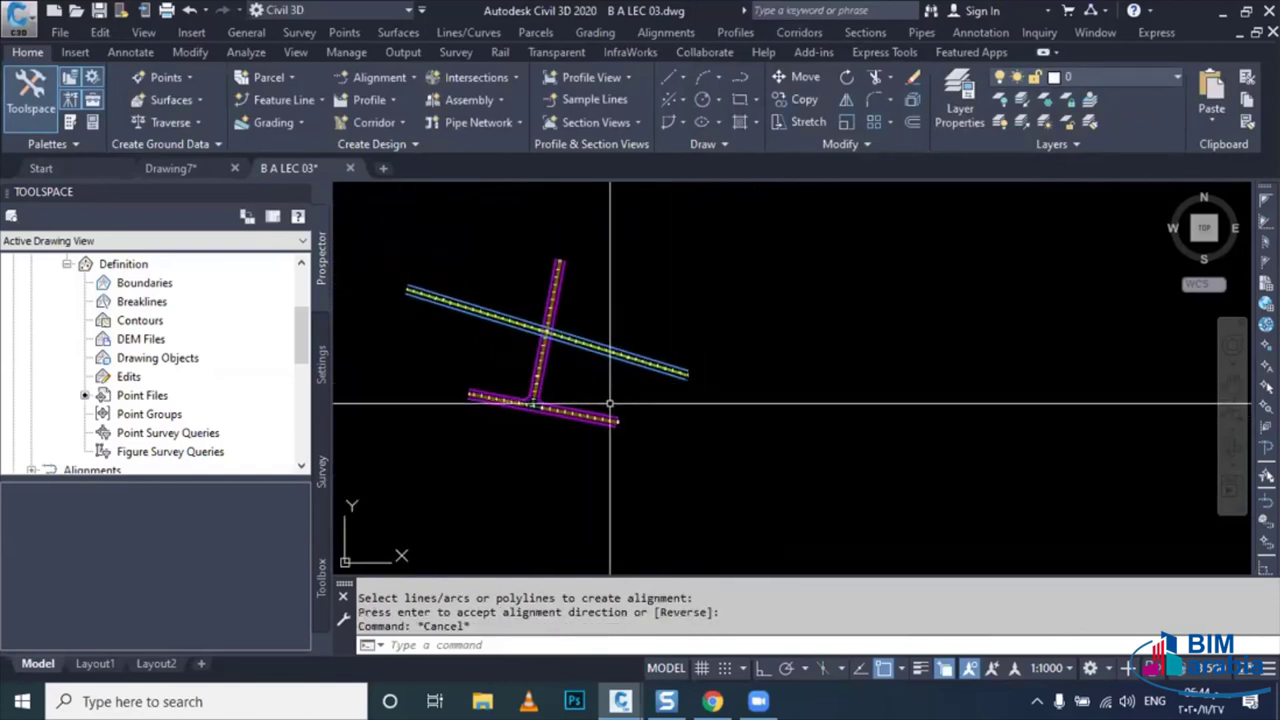
mouse_move(610, 404)
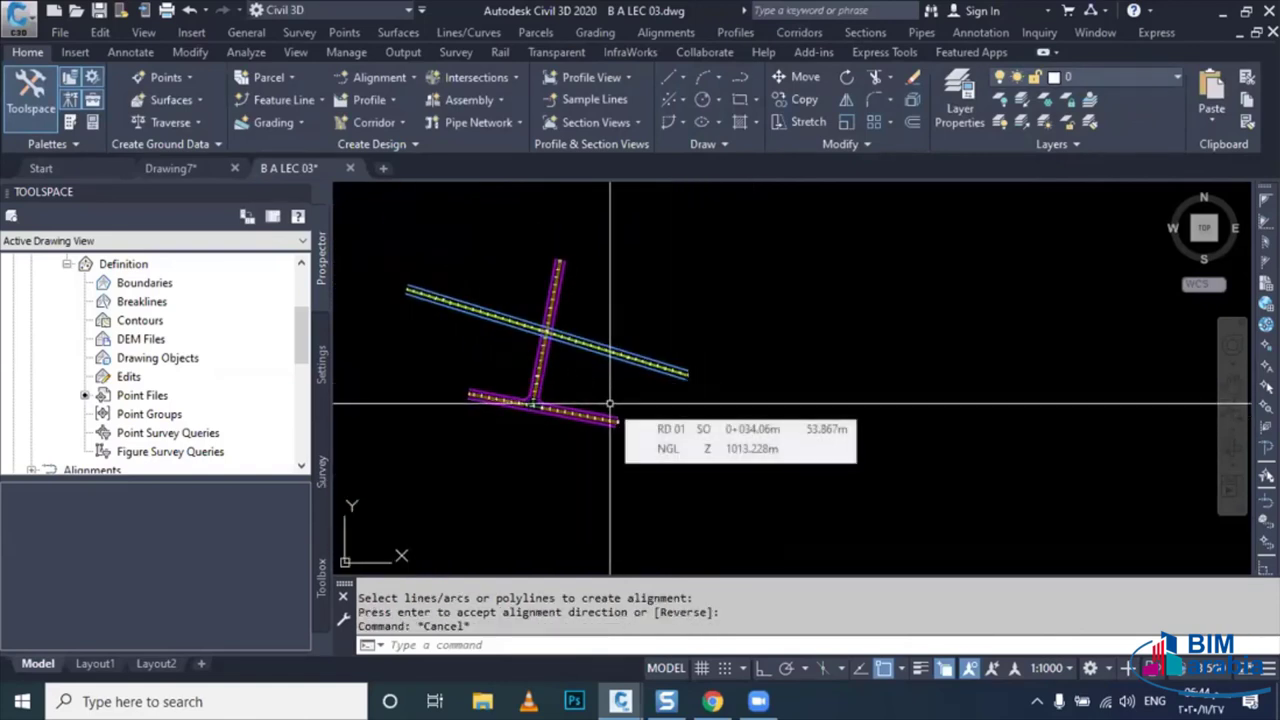
- Sample the NGL surface profile along RD 01 and start drawing it in a new profile view
left_click(716, 33)
left_click(735, 56)
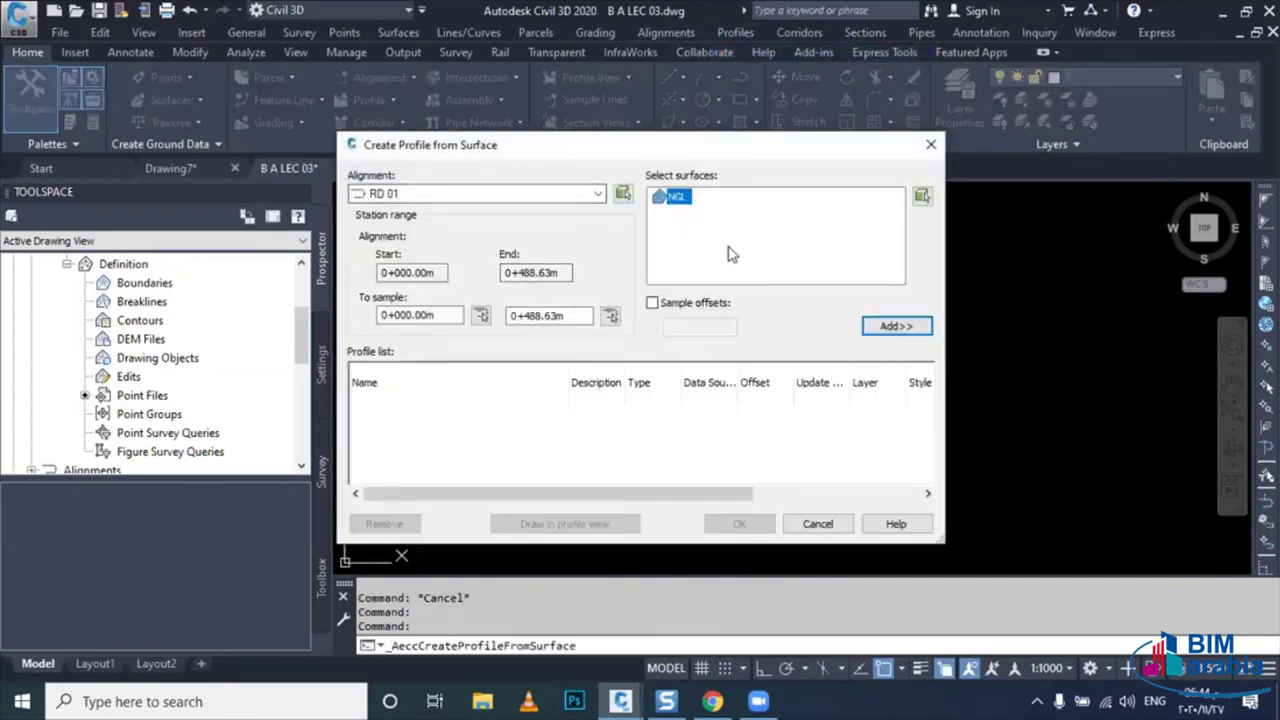
left_click(895, 327)
left_click(564, 523)
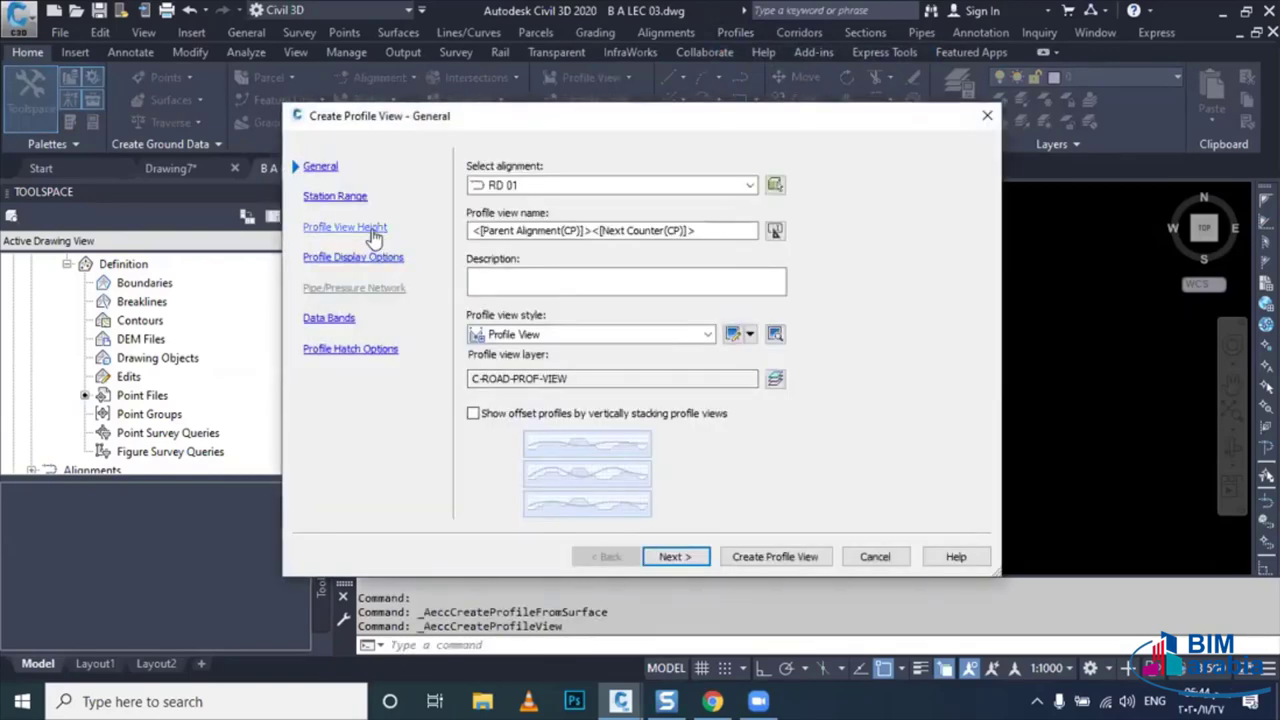
left_click(385, 229)
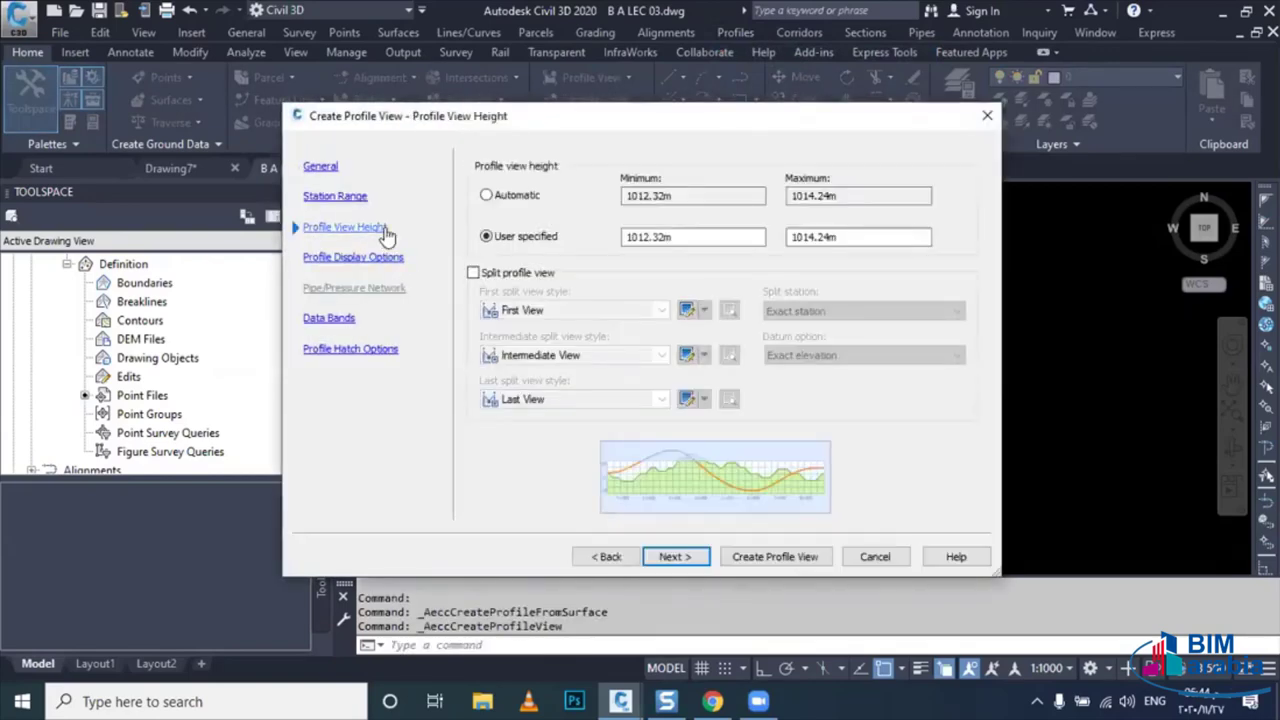
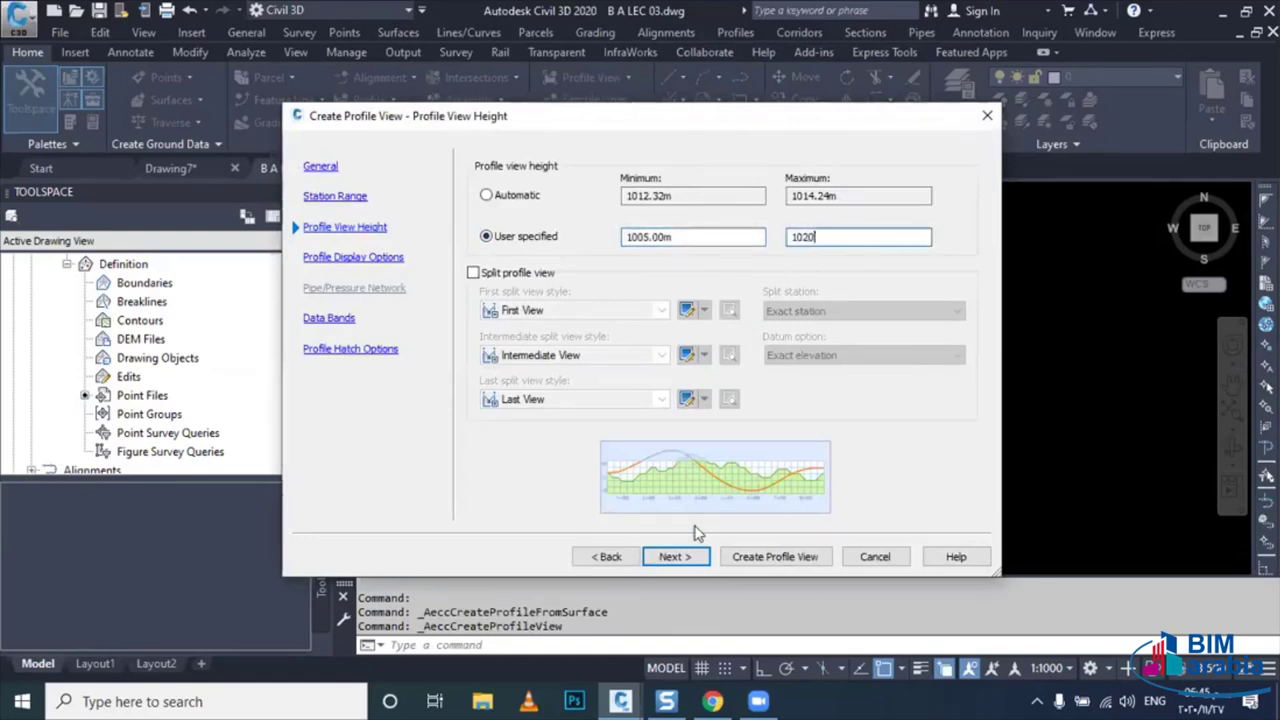
- Place the RD 01 NGL profile view in the drawing with a 1005–1020 m height
left_click(358, 320)
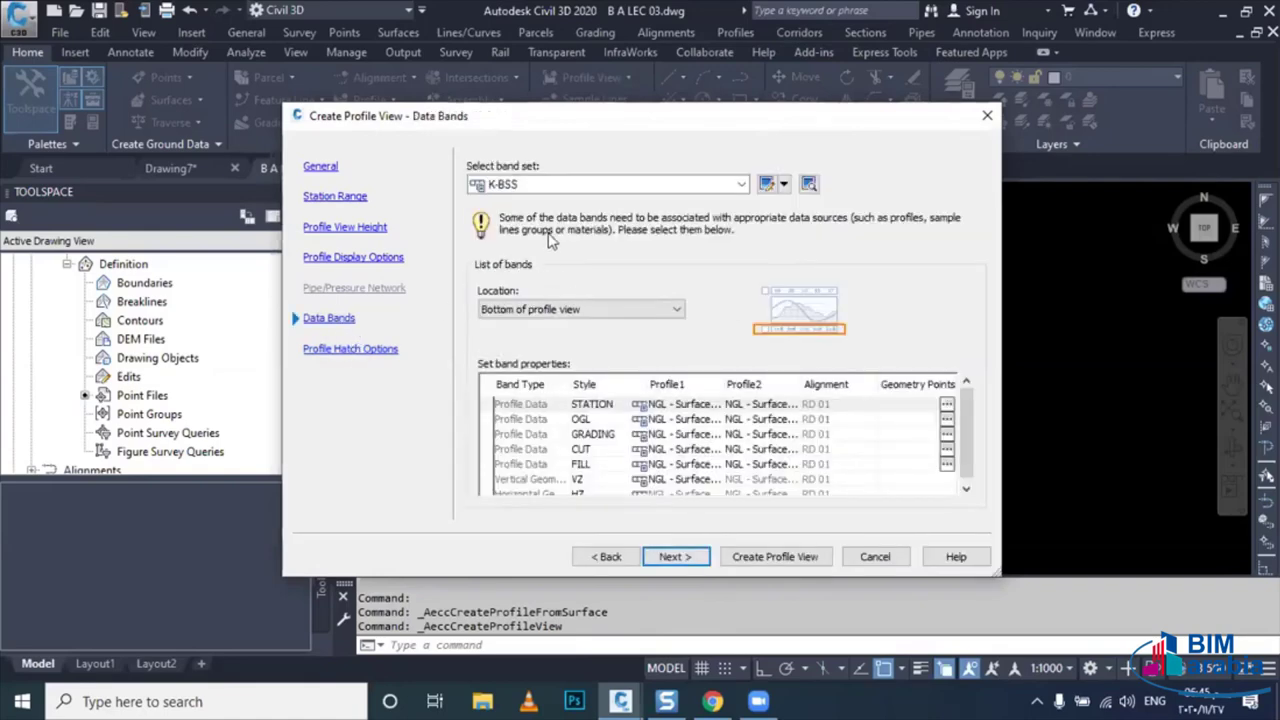
left_click(762, 566)
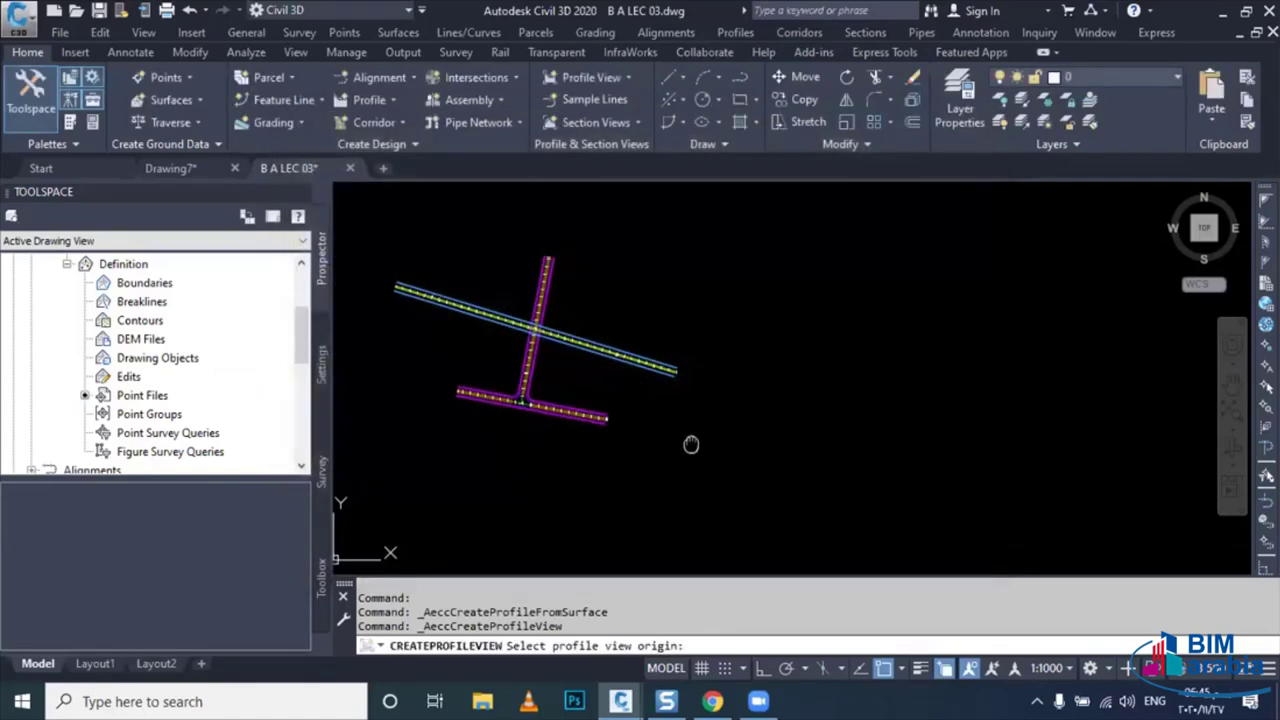
left_click(731, 400)
scroll(731, 400, "up", 2)
scroll(725, 380, "up", 2)
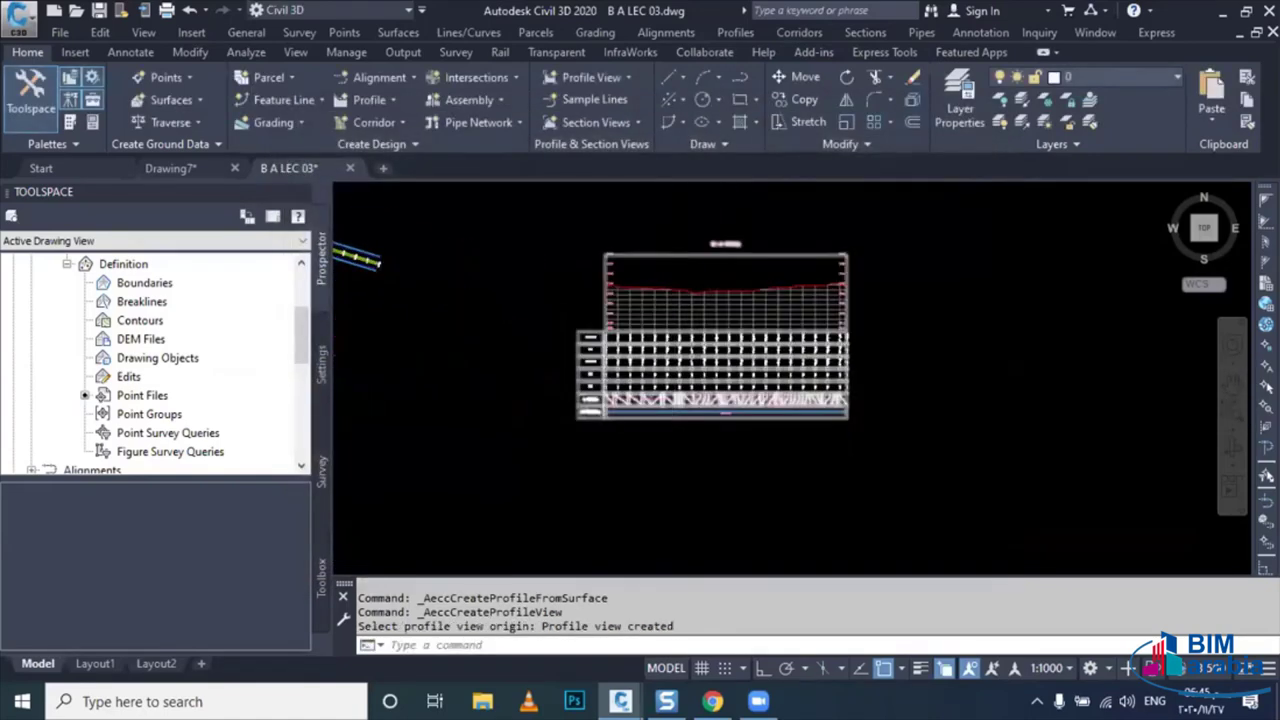
scroll(715, 340, "up", 2)
- Launch Create Profile from Surface for the next alignment
scroll(710, 325, "down", 1)
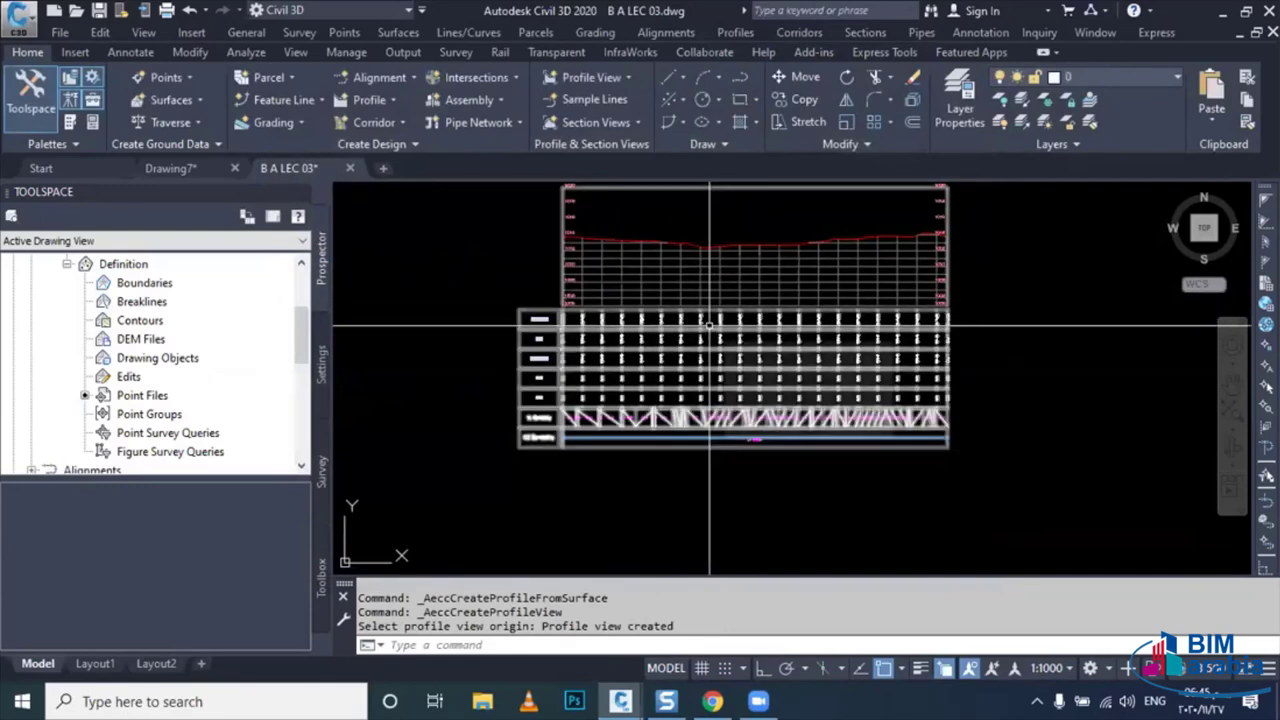
scroll(610, 390, "down", 2)
scroll(614, 405, "down", 1)
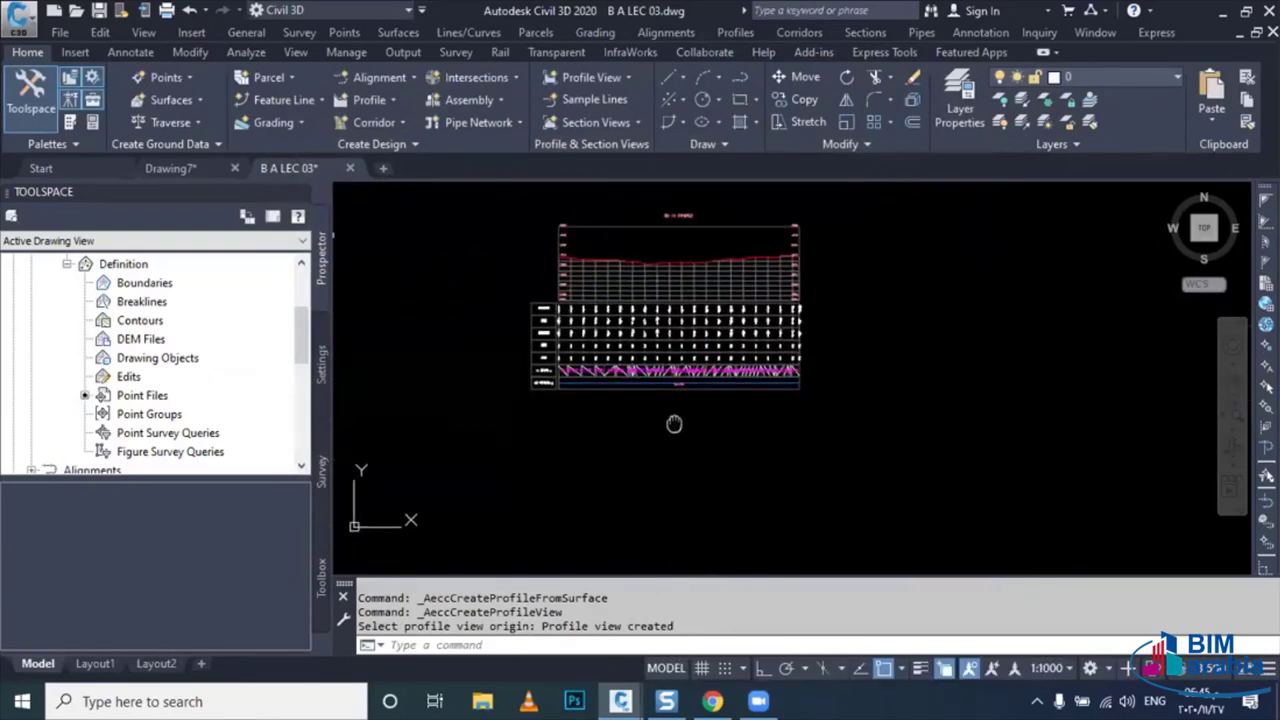
scroll(674, 423, "up", 1)
left_click(735, 32)
left_click(740, 57)
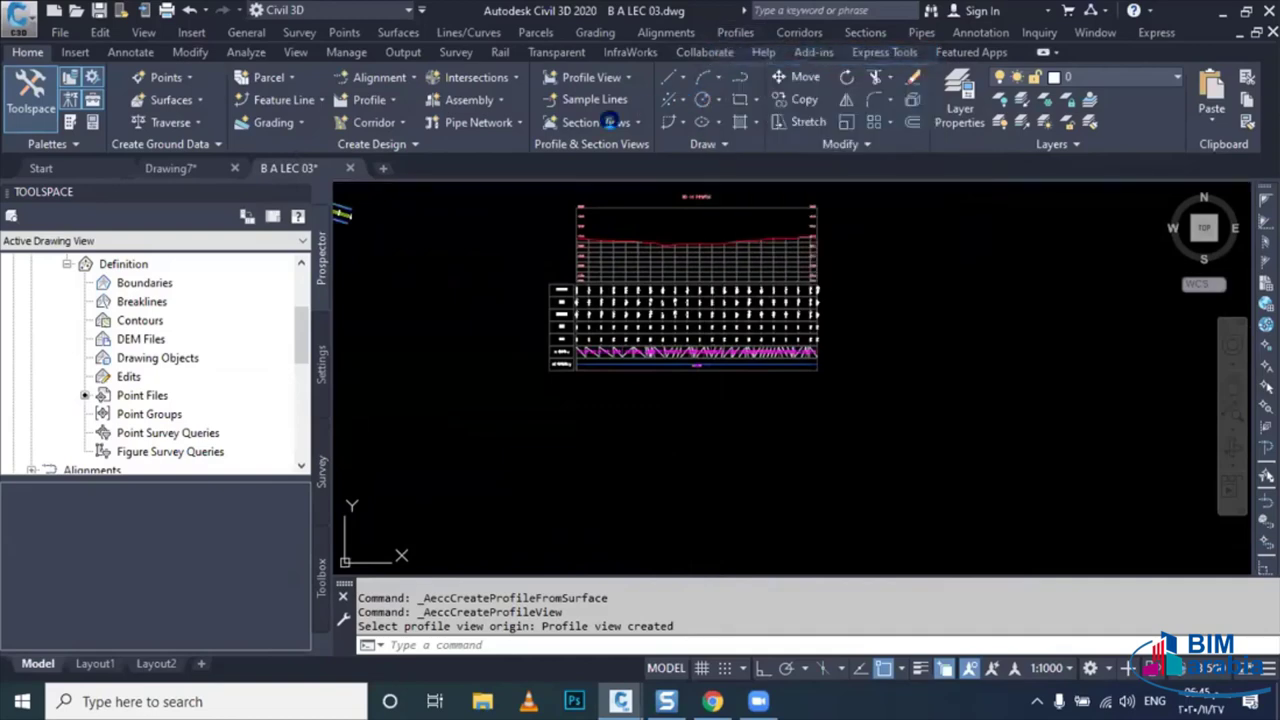
- Sample the NGL surface along alignment RD 02 to draw in a profile view
left_click(428, 200)
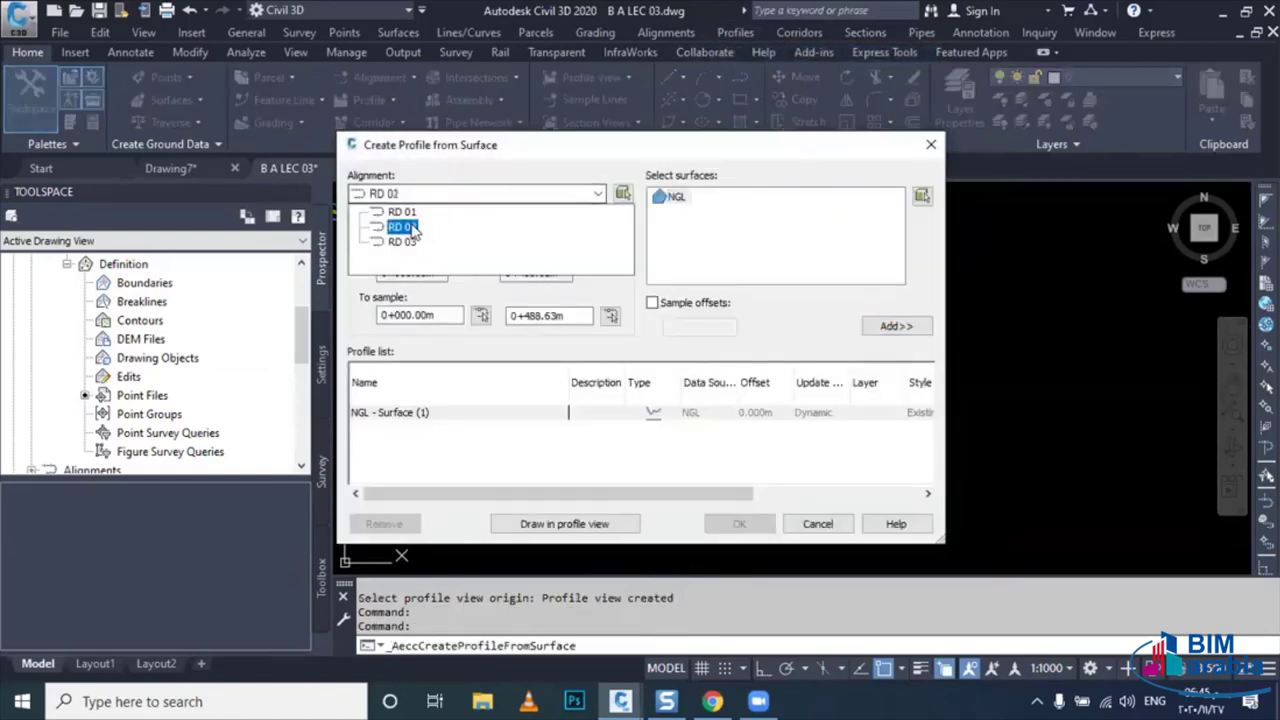
left_click(405, 227)
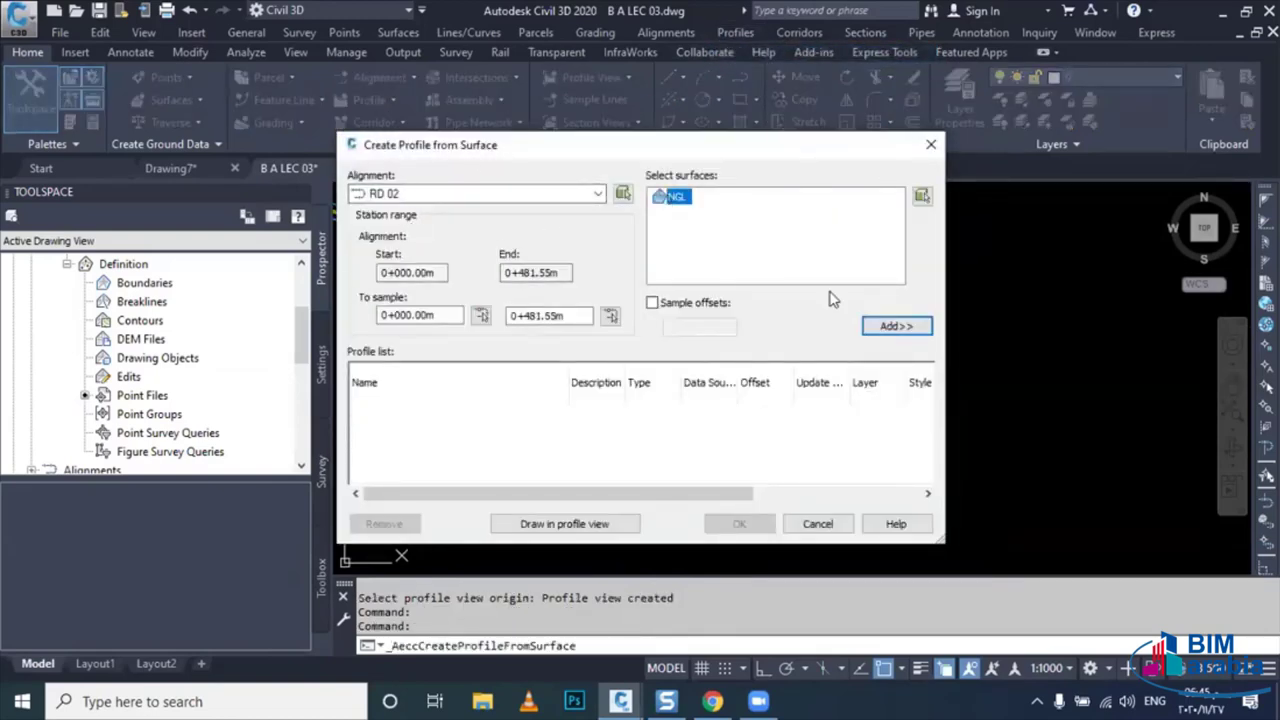
left_click(876, 330)
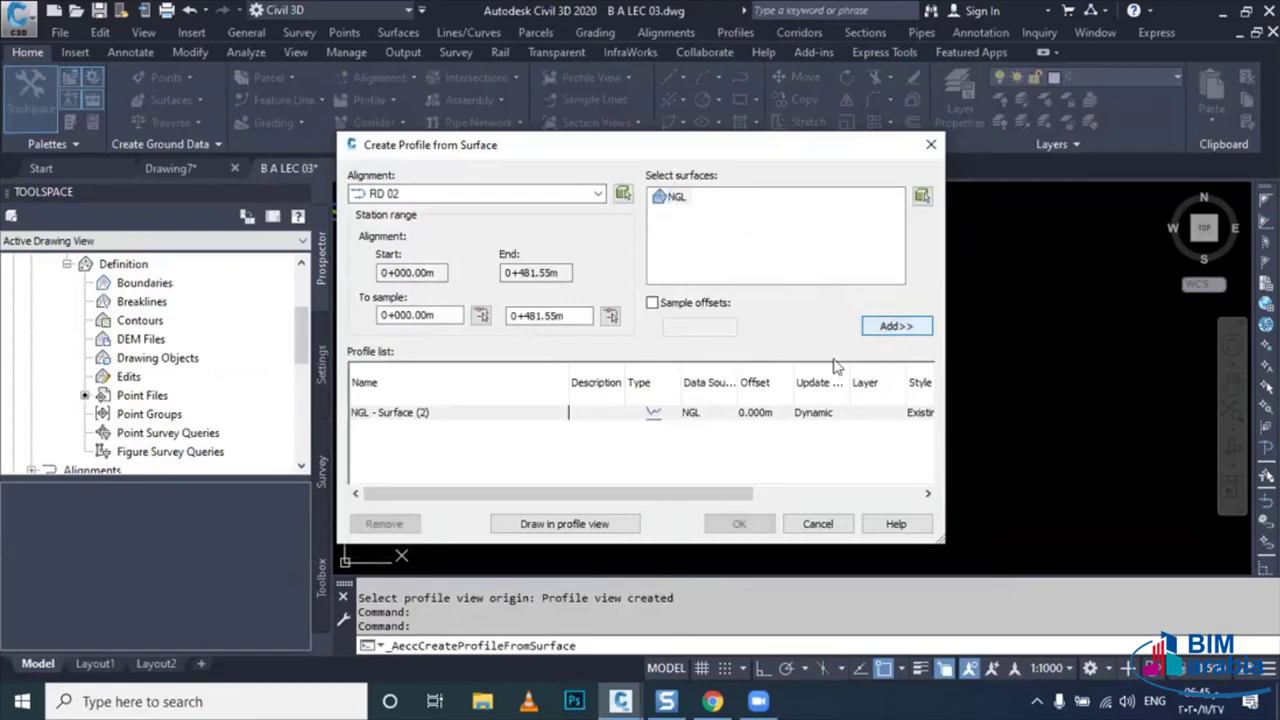
left_click(608, 525)
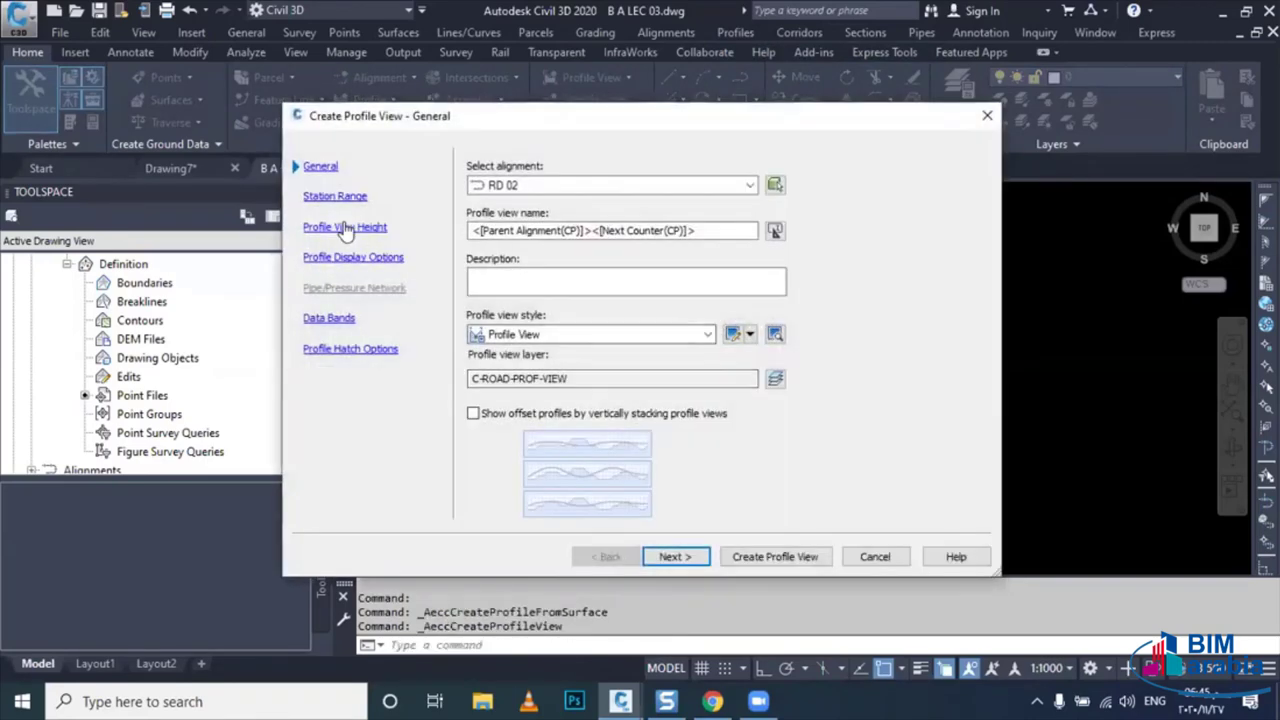
- Set the view height from 1005 m and place the RD 02 profile view below the first
left_click(345, 227)
type("1020")
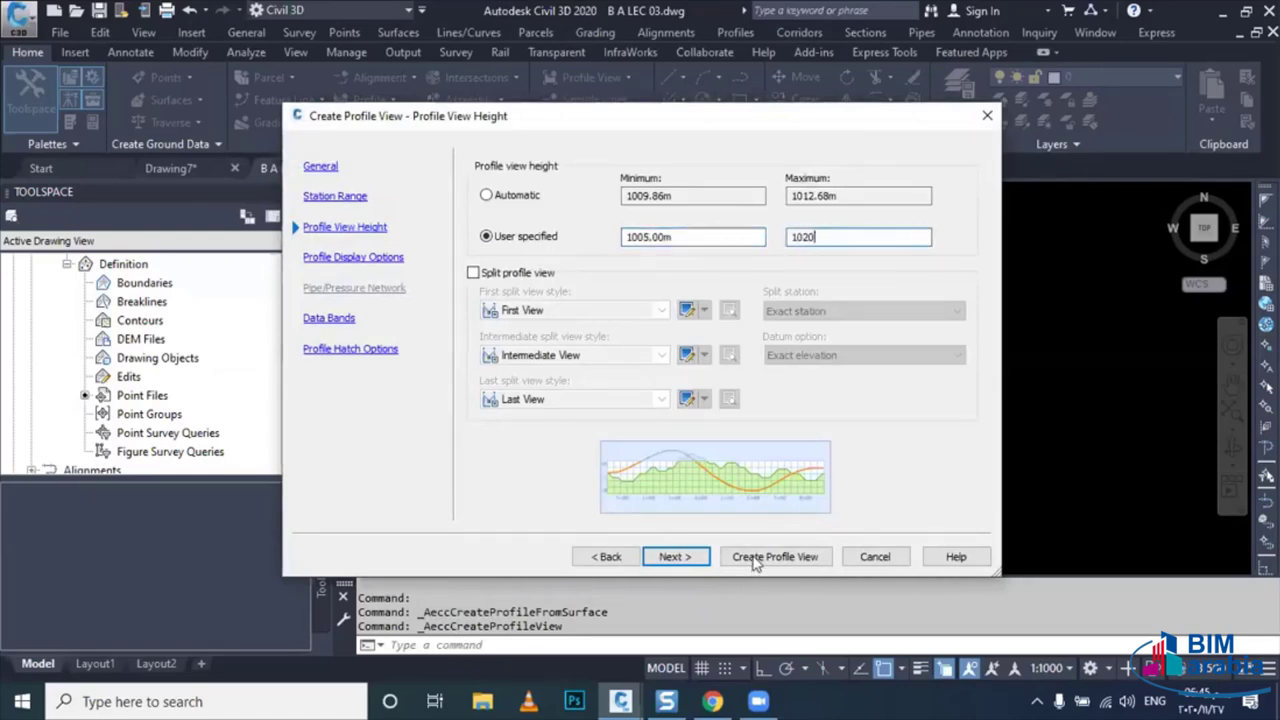
left_click(754, 558)
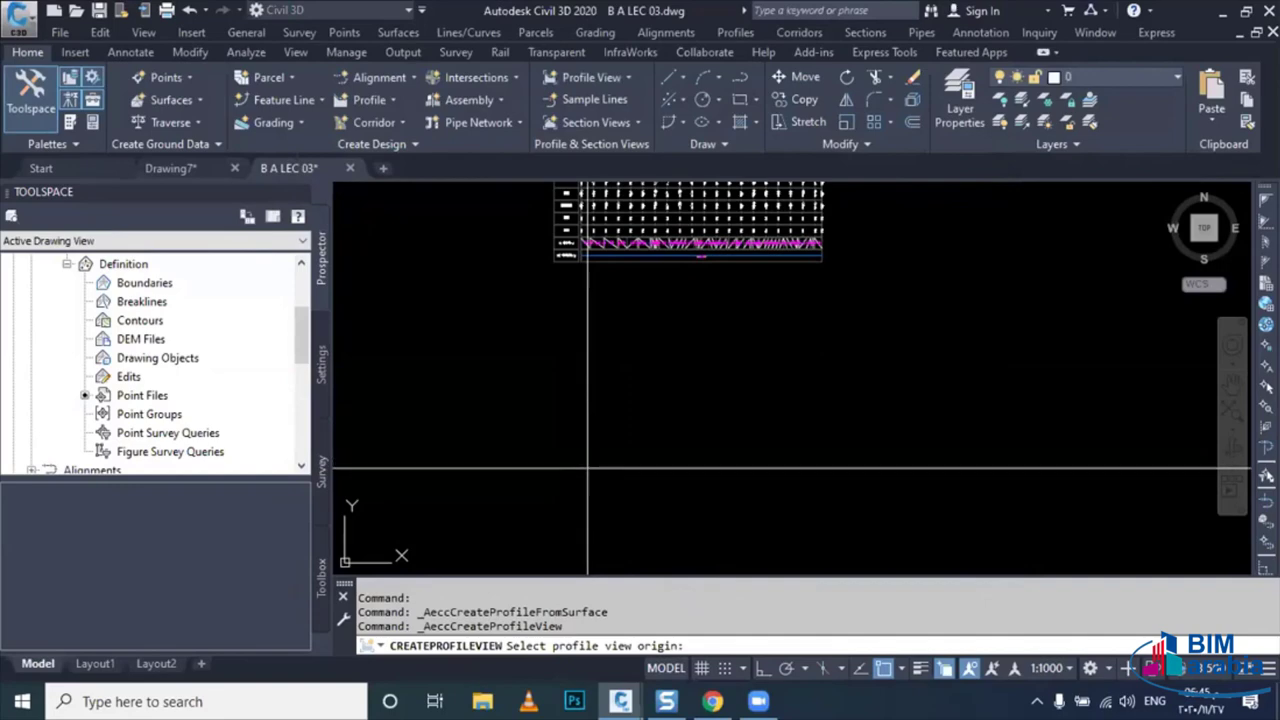
left_click(581, 467)
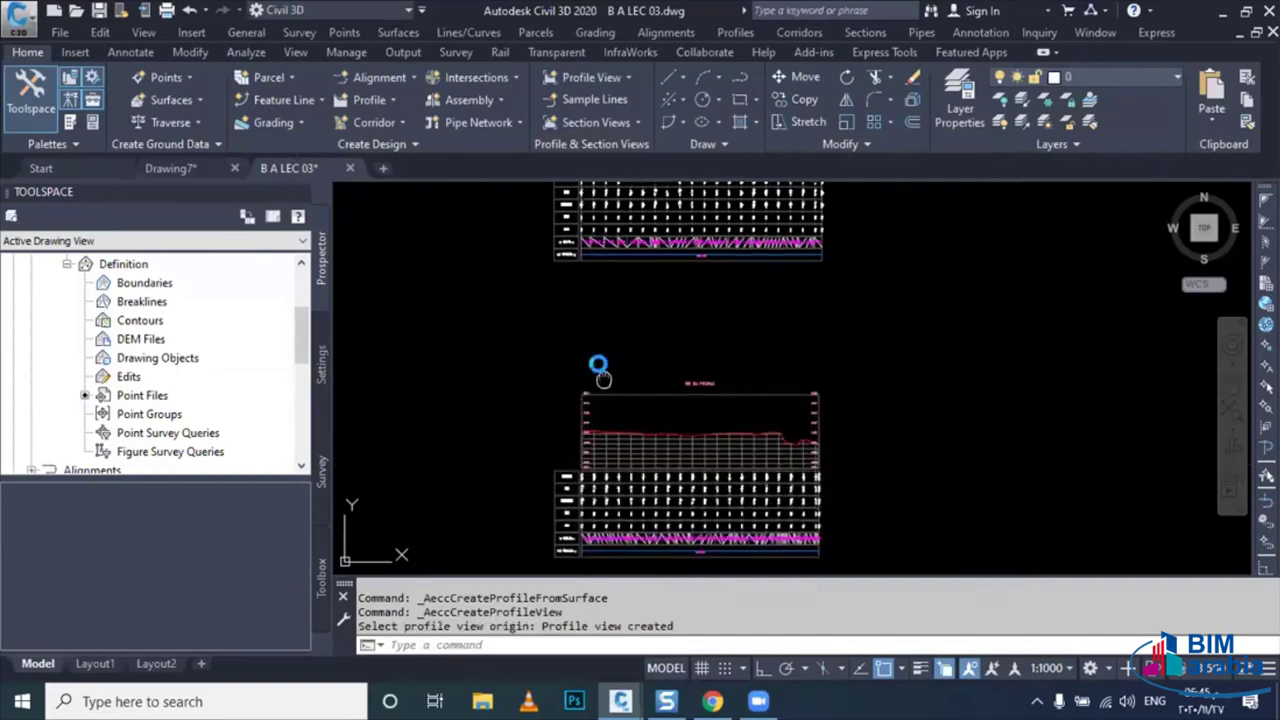
scroll(673, 328, "down", 3)
scroll(673, 328, "down", 2)
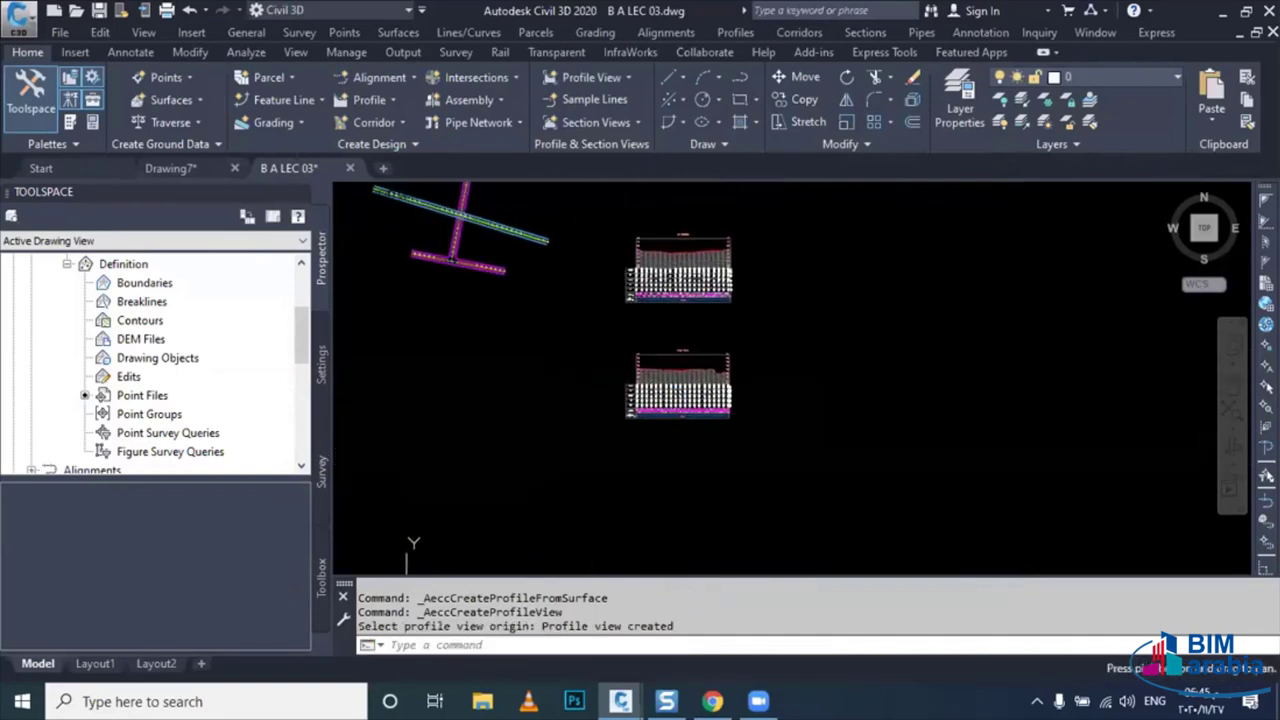
left_click(730, 34)
- Create a surface profile sampling NGL along alignment RD 03
left_click(751, 57)
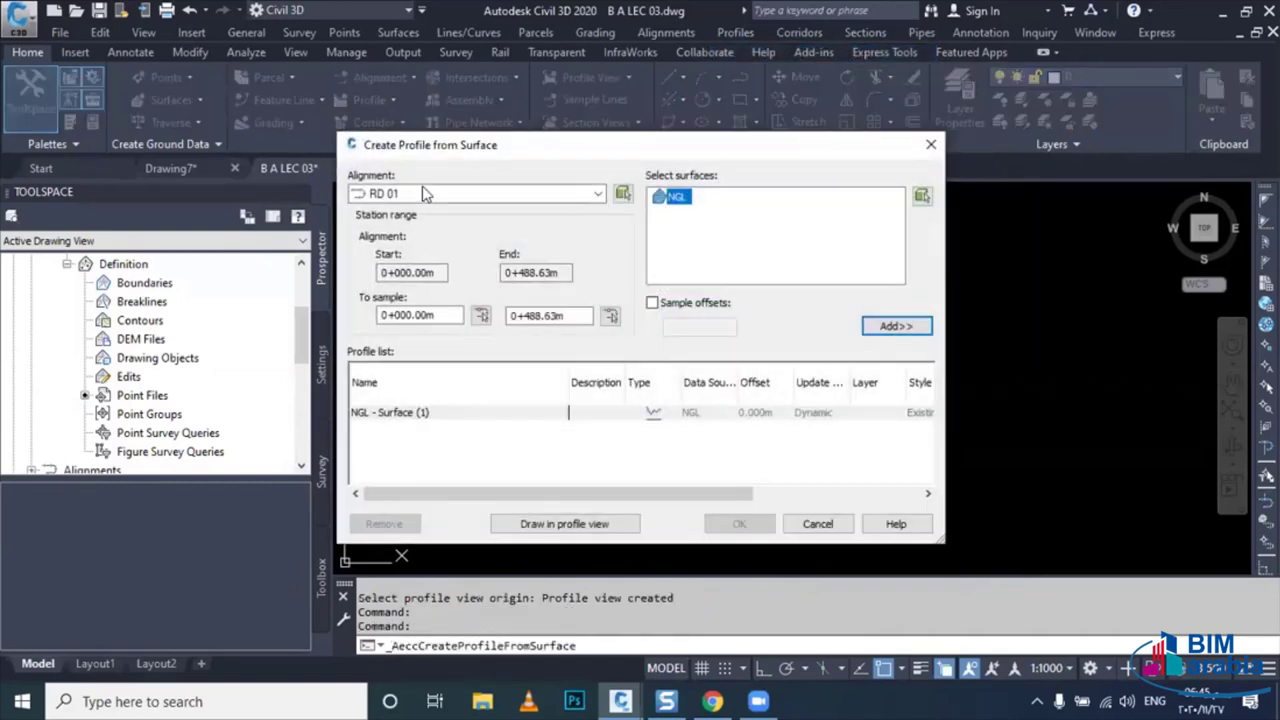
left_click(424, 193)
left_click(420, 226)
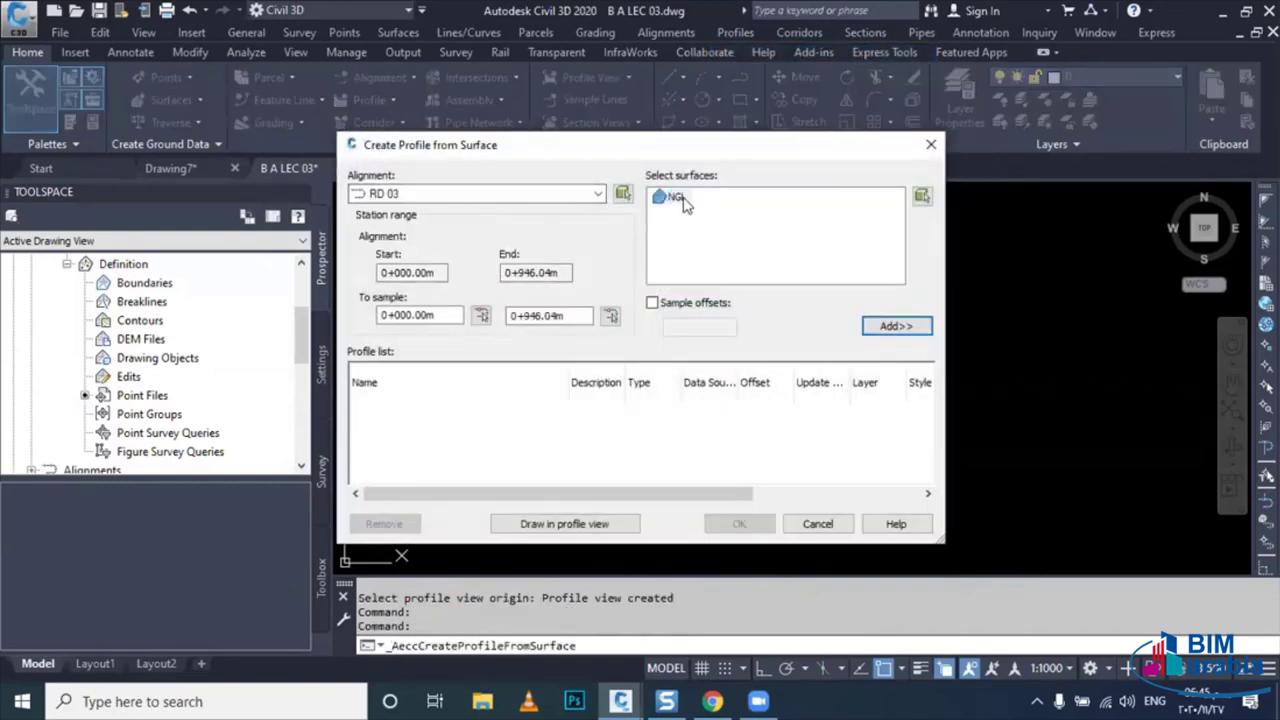
left_click(896, 328)
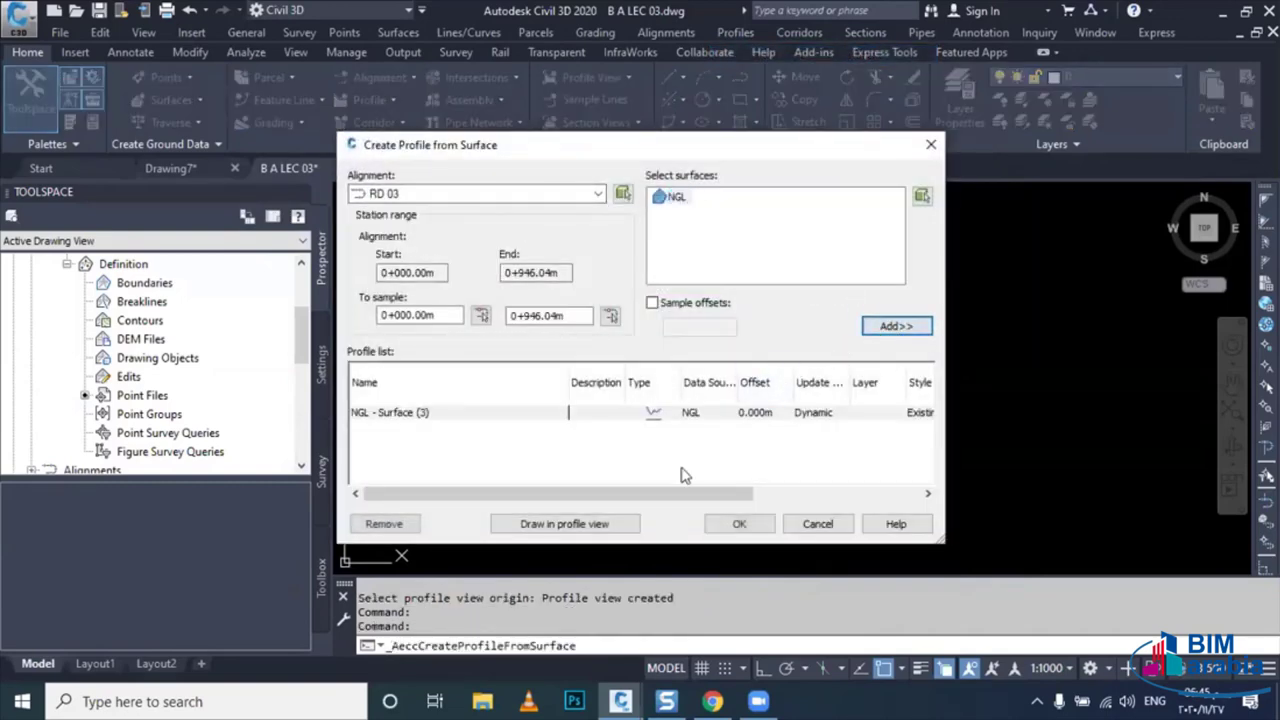
left_click(620, 523)
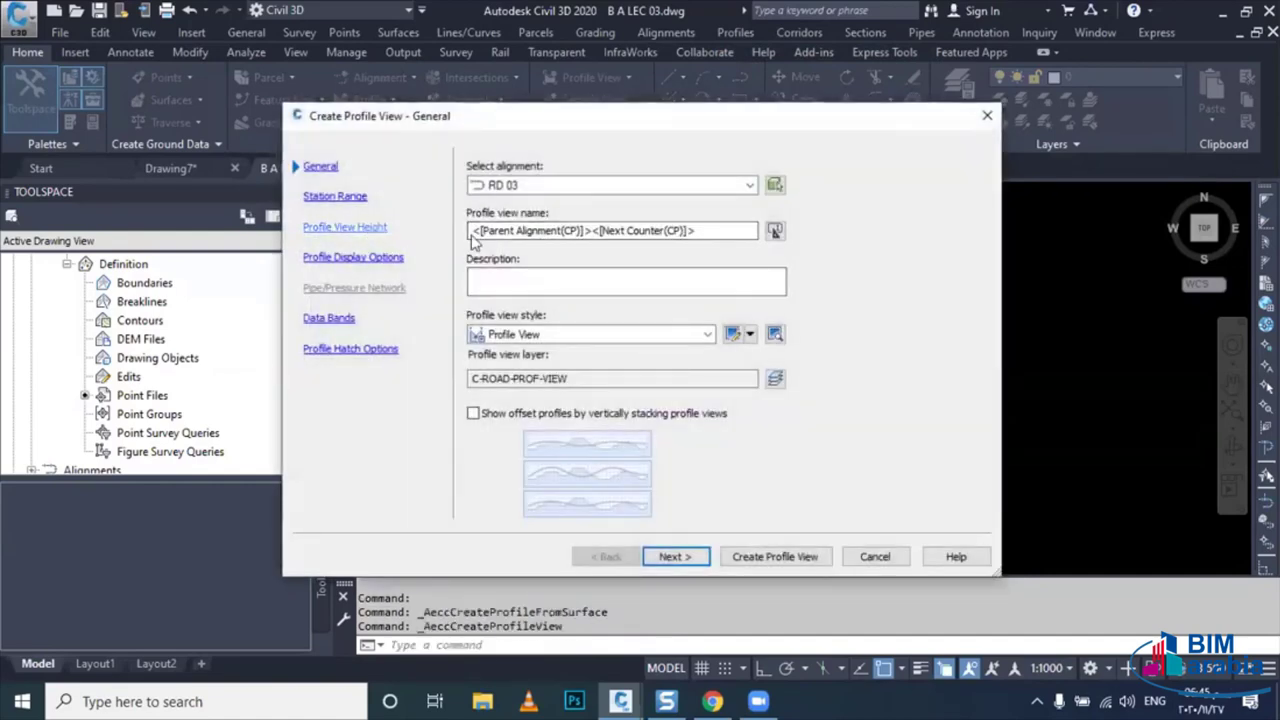
- Set the height to 1000–1030 m and place the RD 03 profile view to the right
left_click(345, 227)
type("1030")
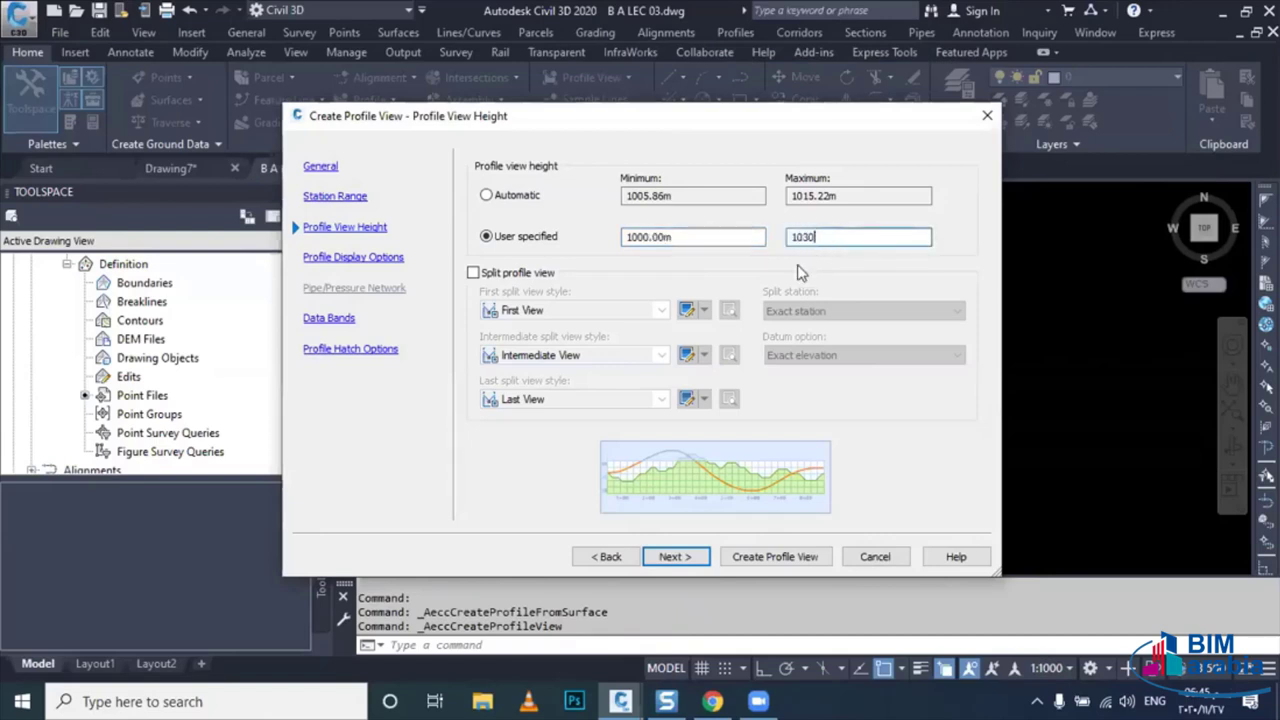
left_click(340, 320)
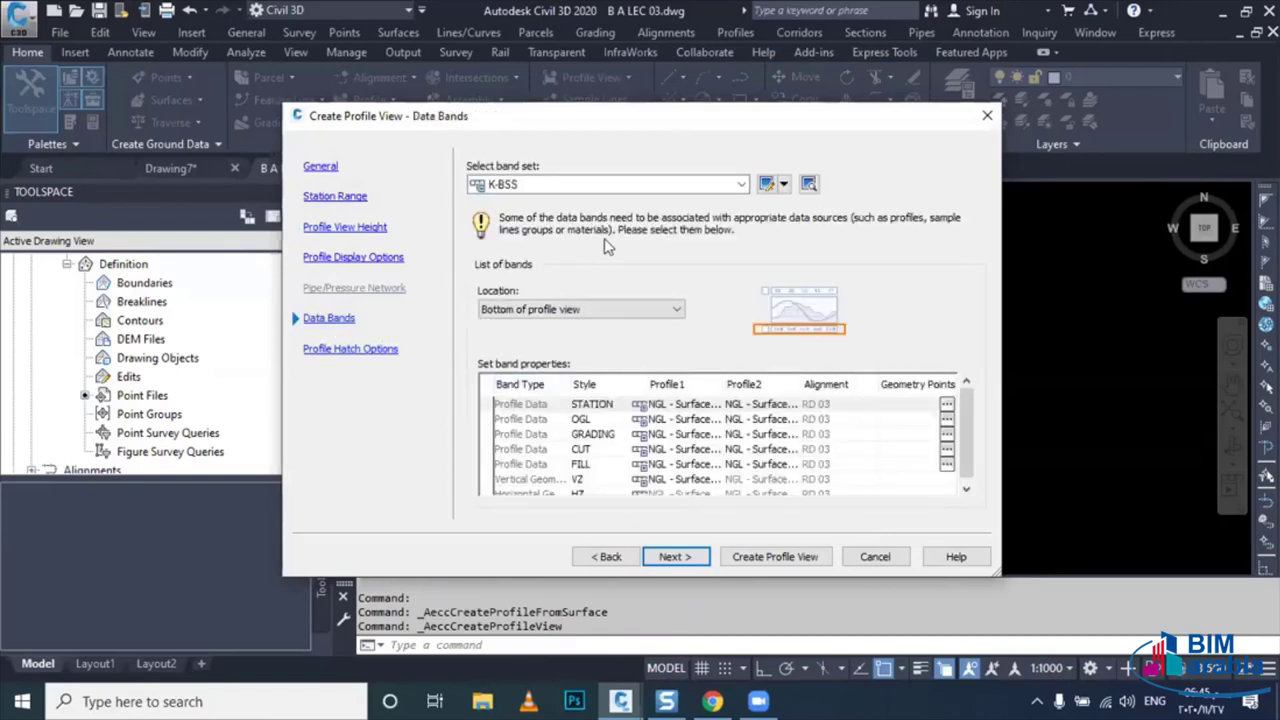
left_click(741, 557)
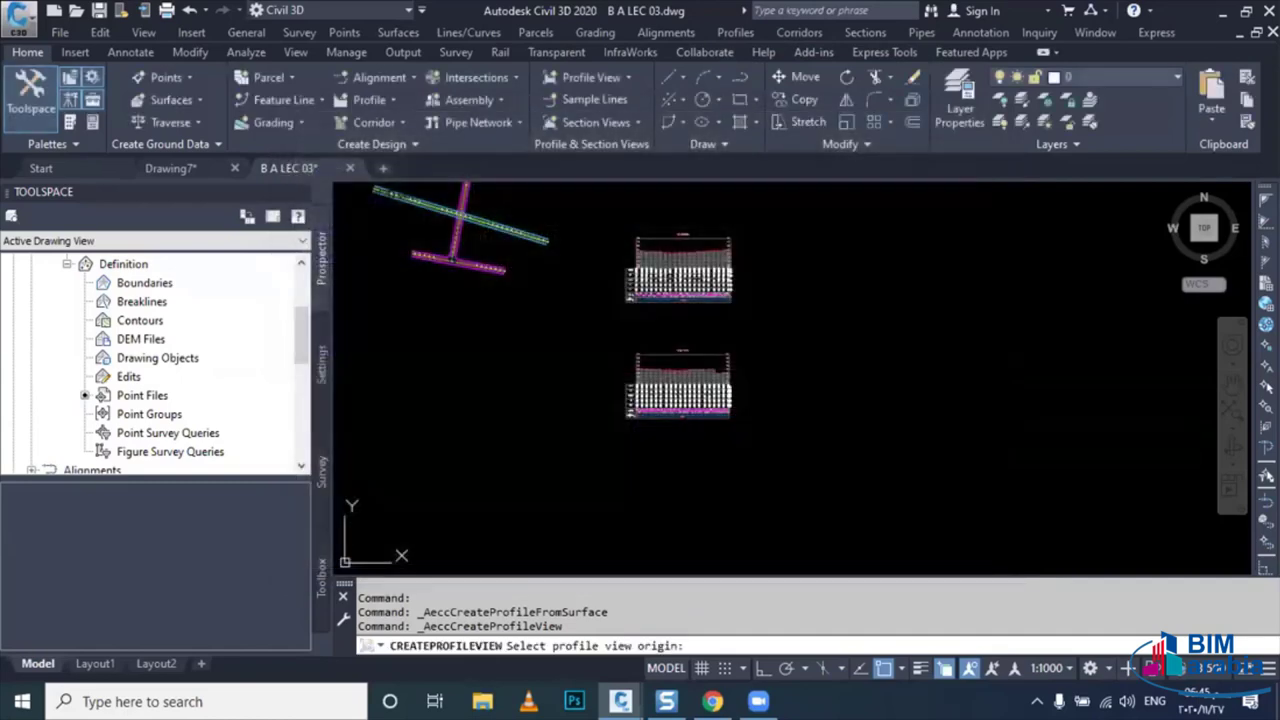
left_click(813, 370)
middle_click_drag(743, 366, 698, 371)
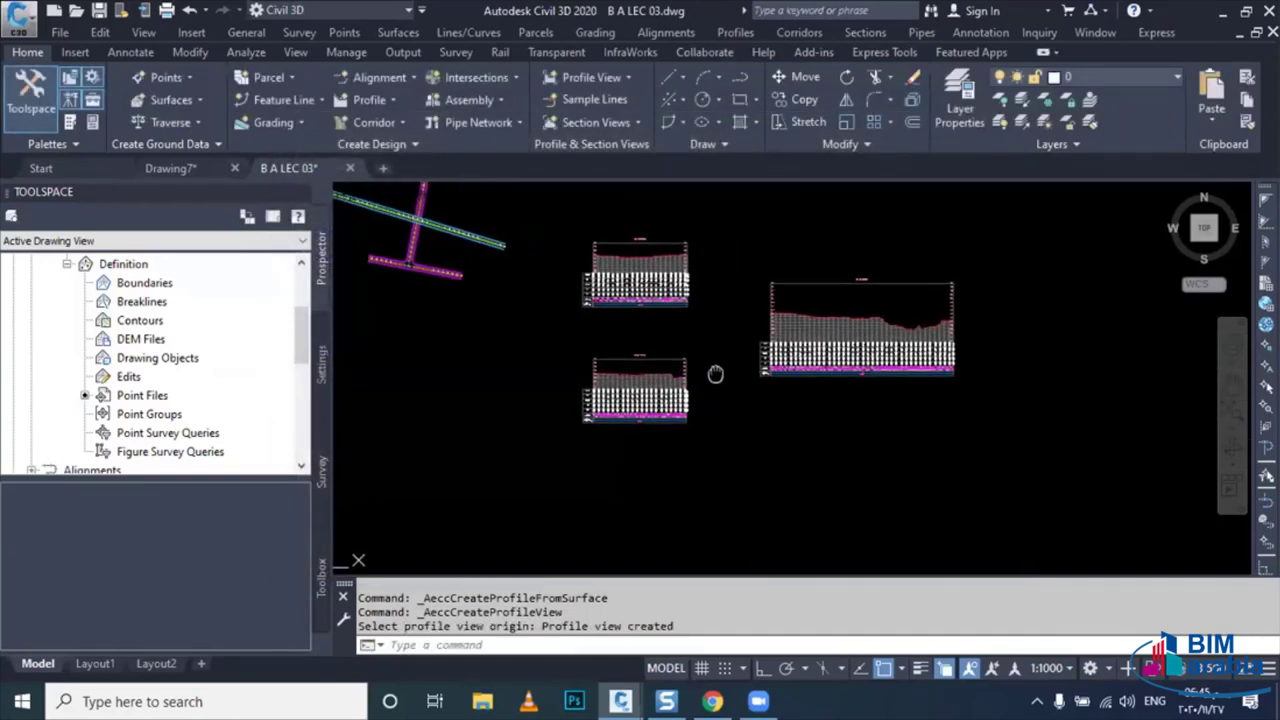
key("Escape")
middle_click_drag(676, 430, 713, 490)
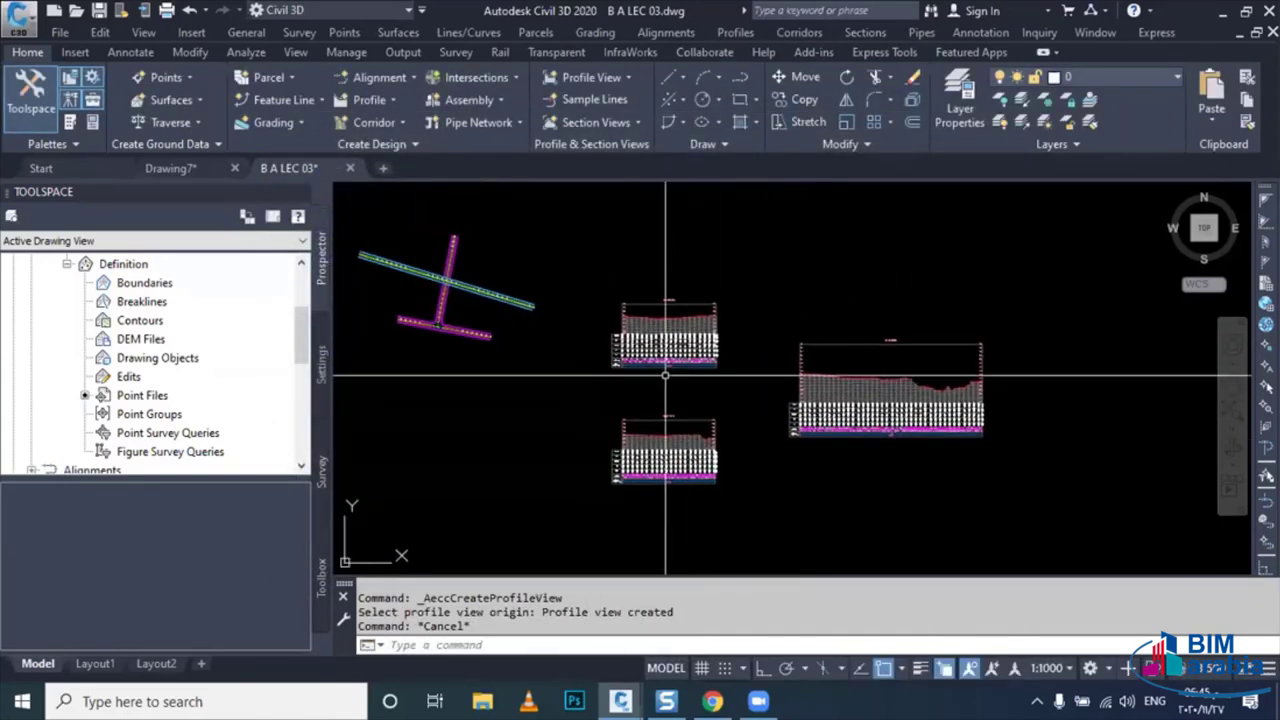
scroll(625, 330, "up", 2)
scroll(665, 300, "up", 3)
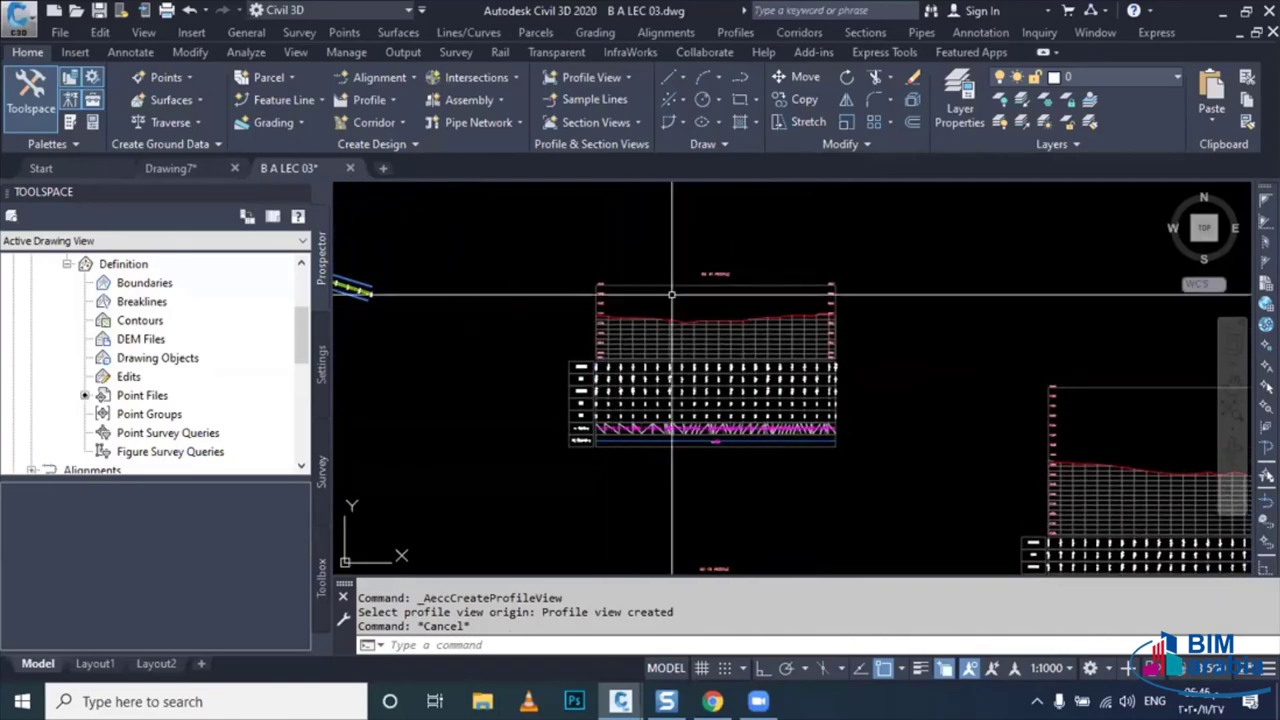
- Start a new design profile in the RD 01 profile view, naming it RD 01 DES
left_click(735, 32)
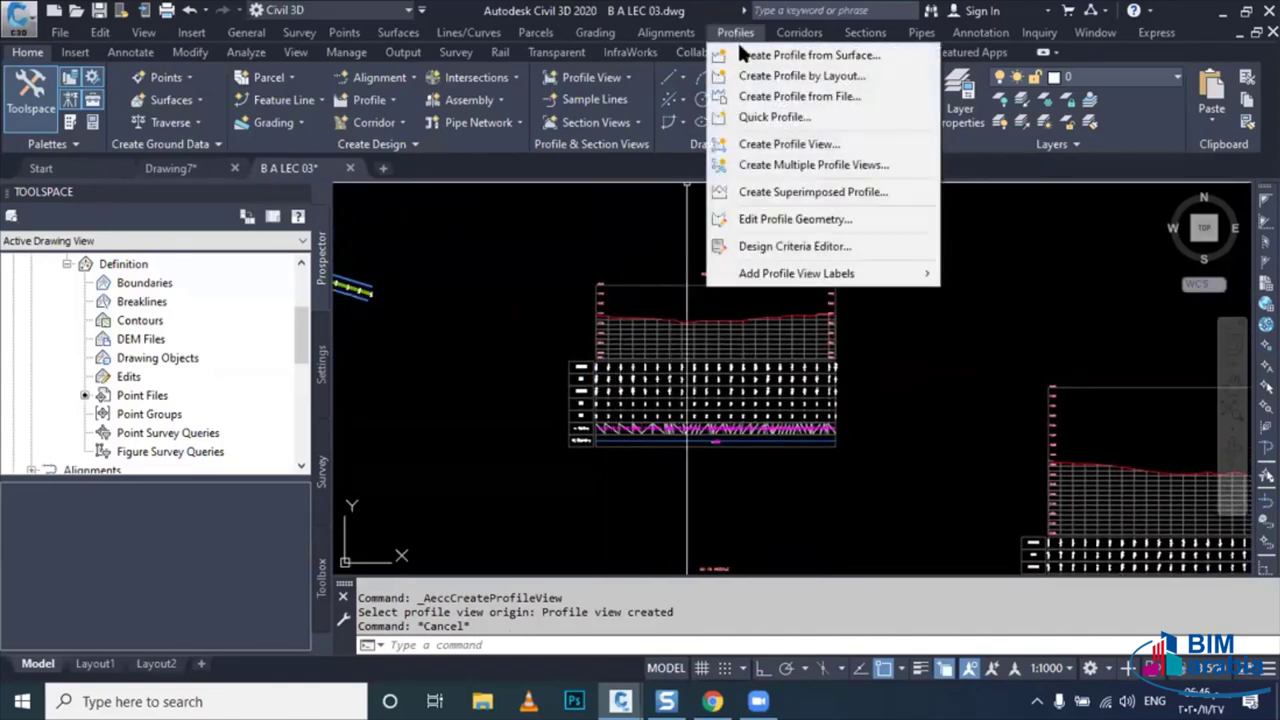
left_click(752, 78)
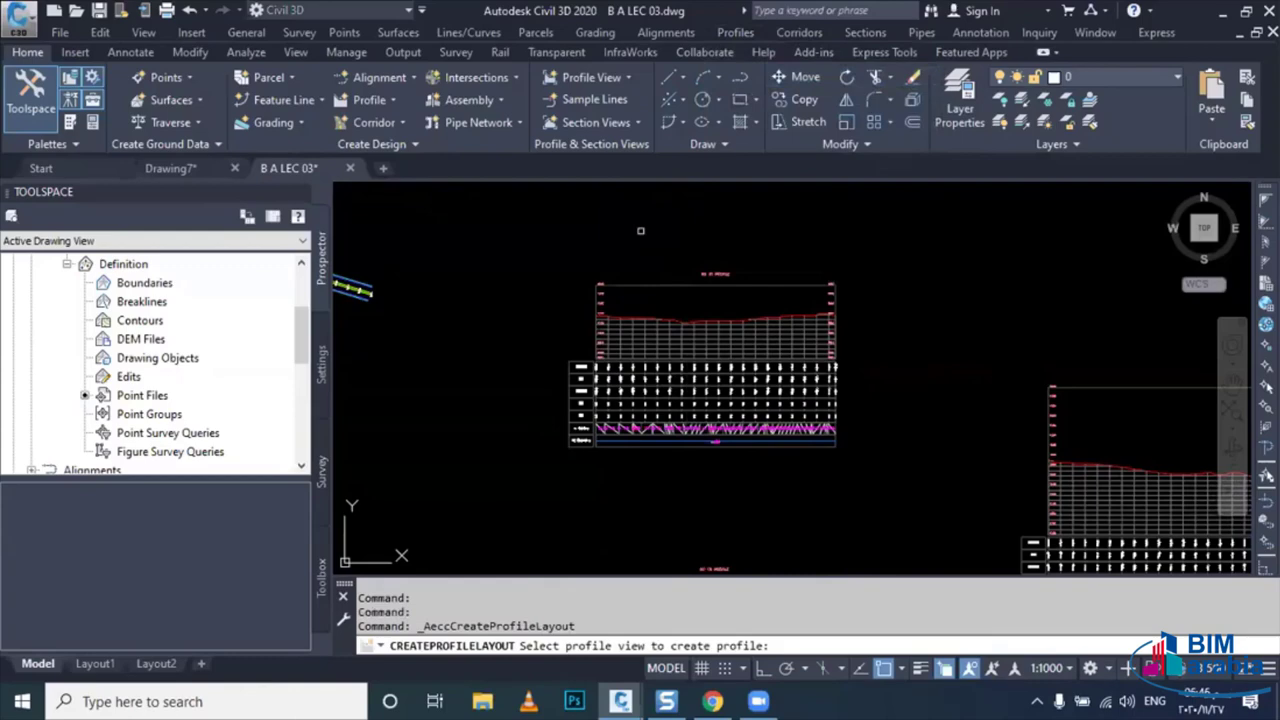
left_click(622, 338)
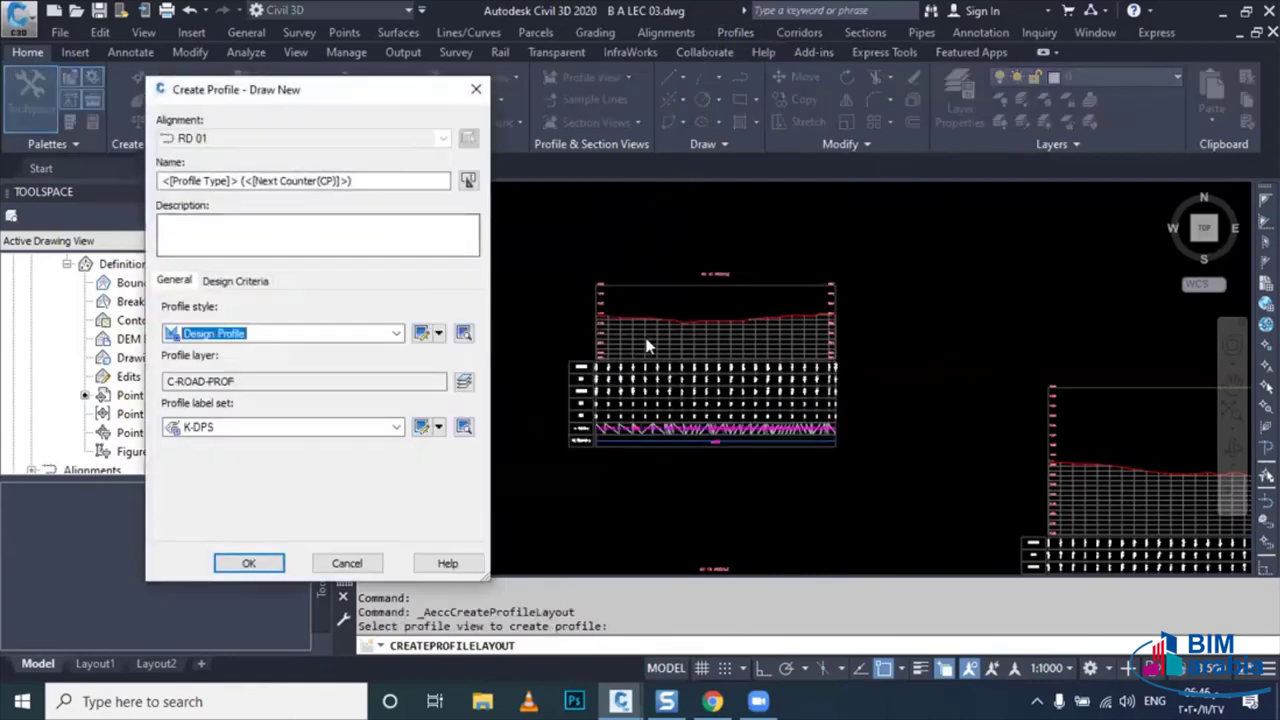
left_click(360, 181)
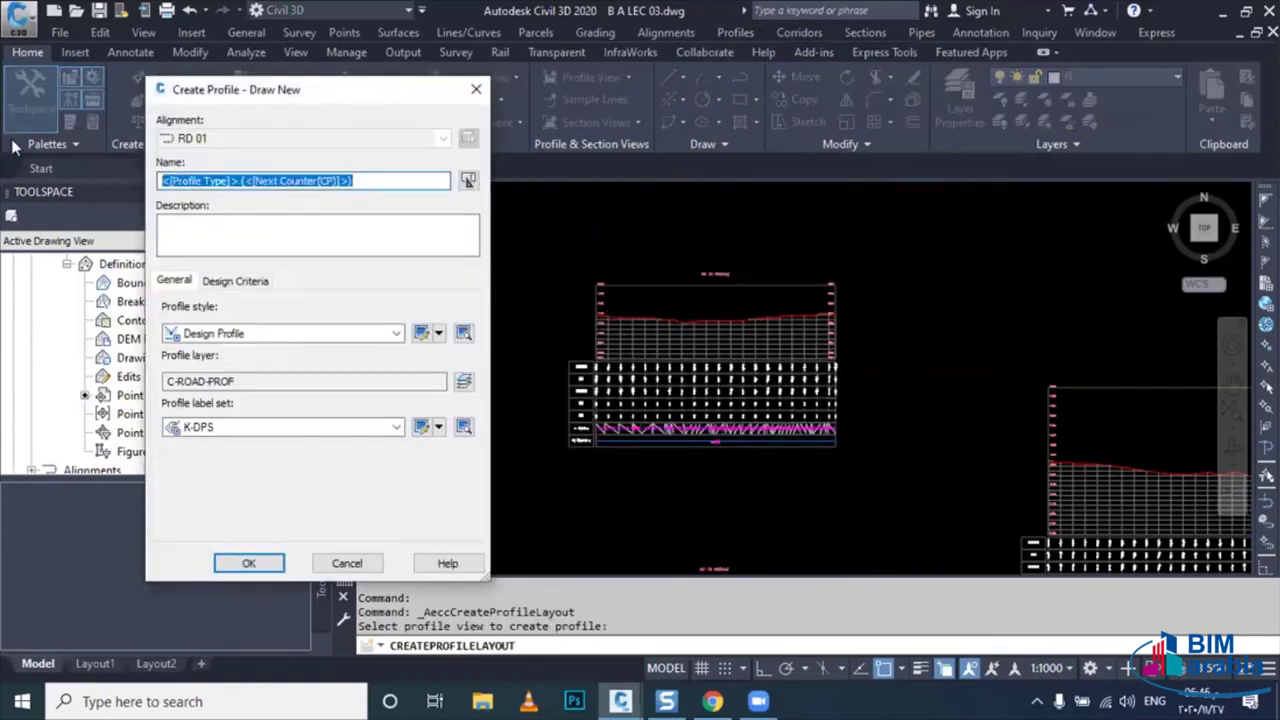
type("RD 01 DES")
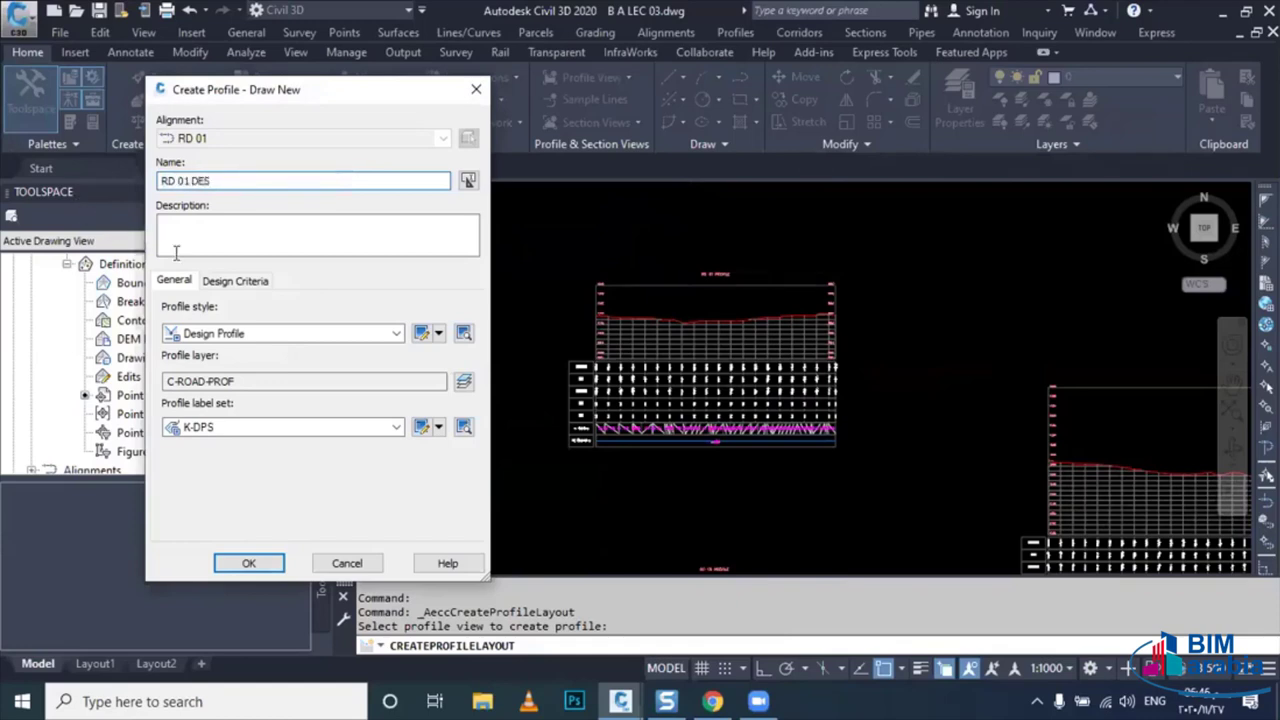
- Enable criteria-based design and choose the Draw Tangents With Curves mode
left_click(240, 282)
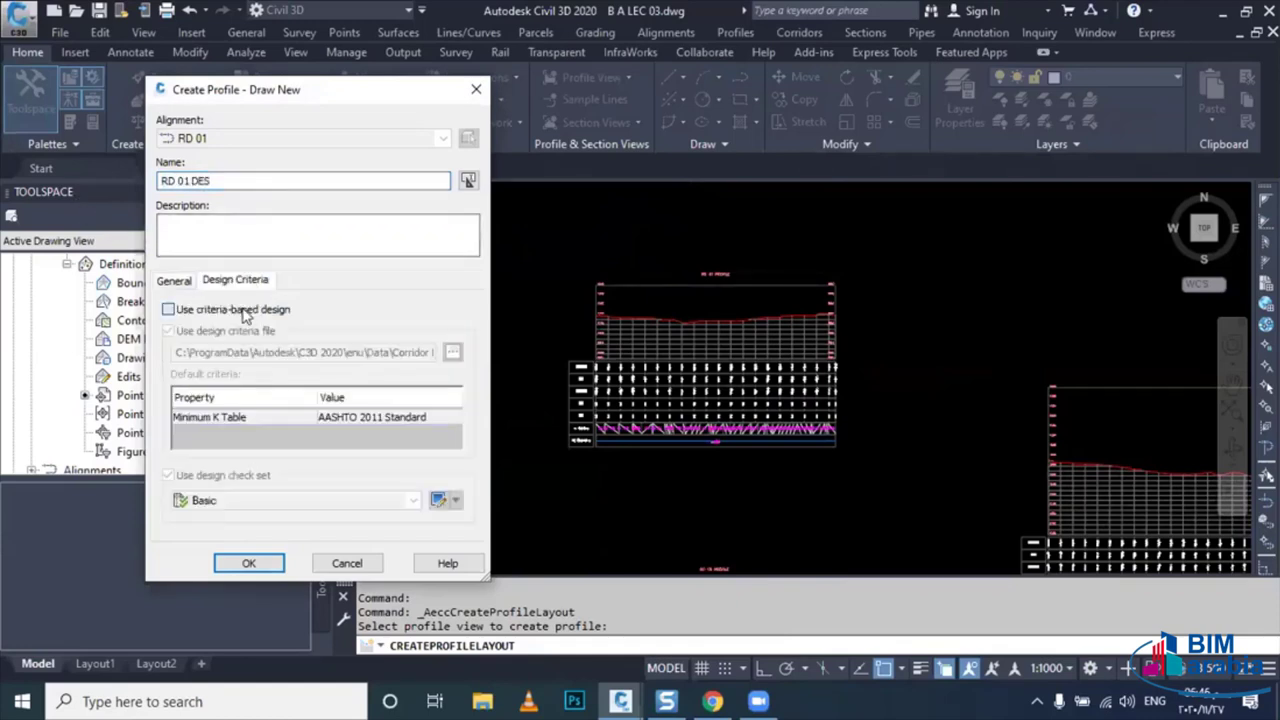
left_click(243, 310)
left_click(279, 566)
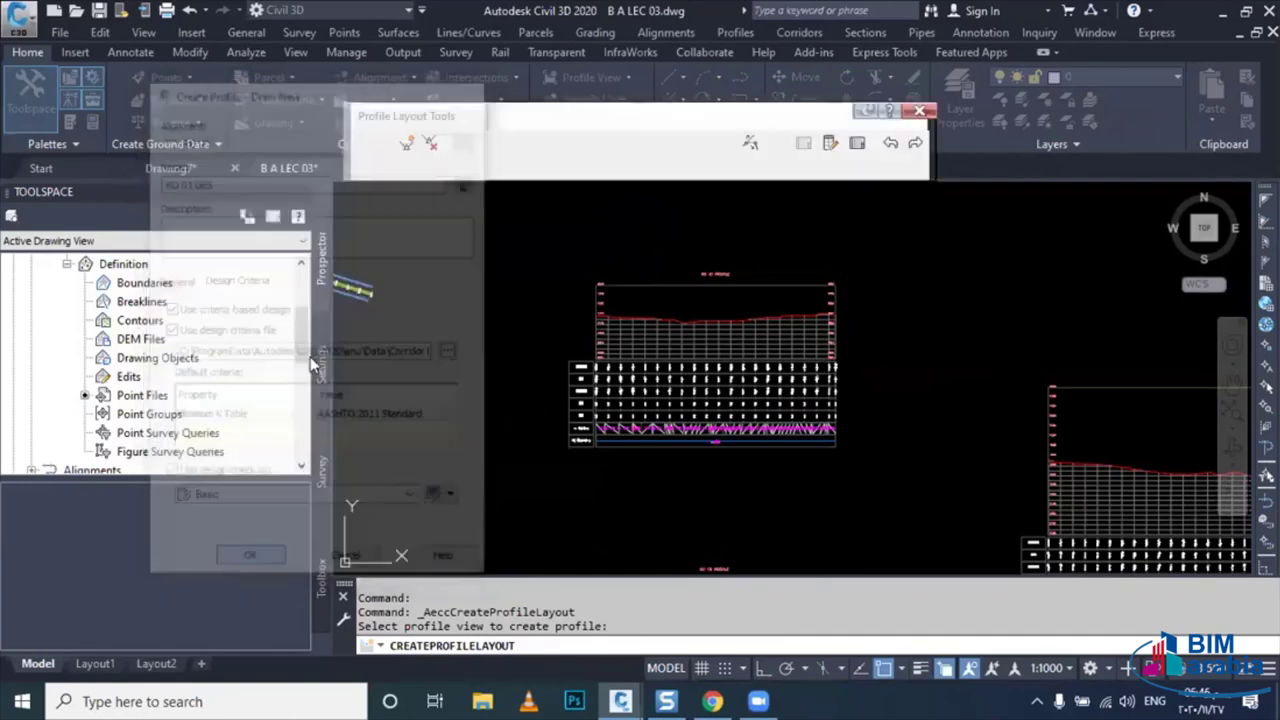
left_click(382, 144)
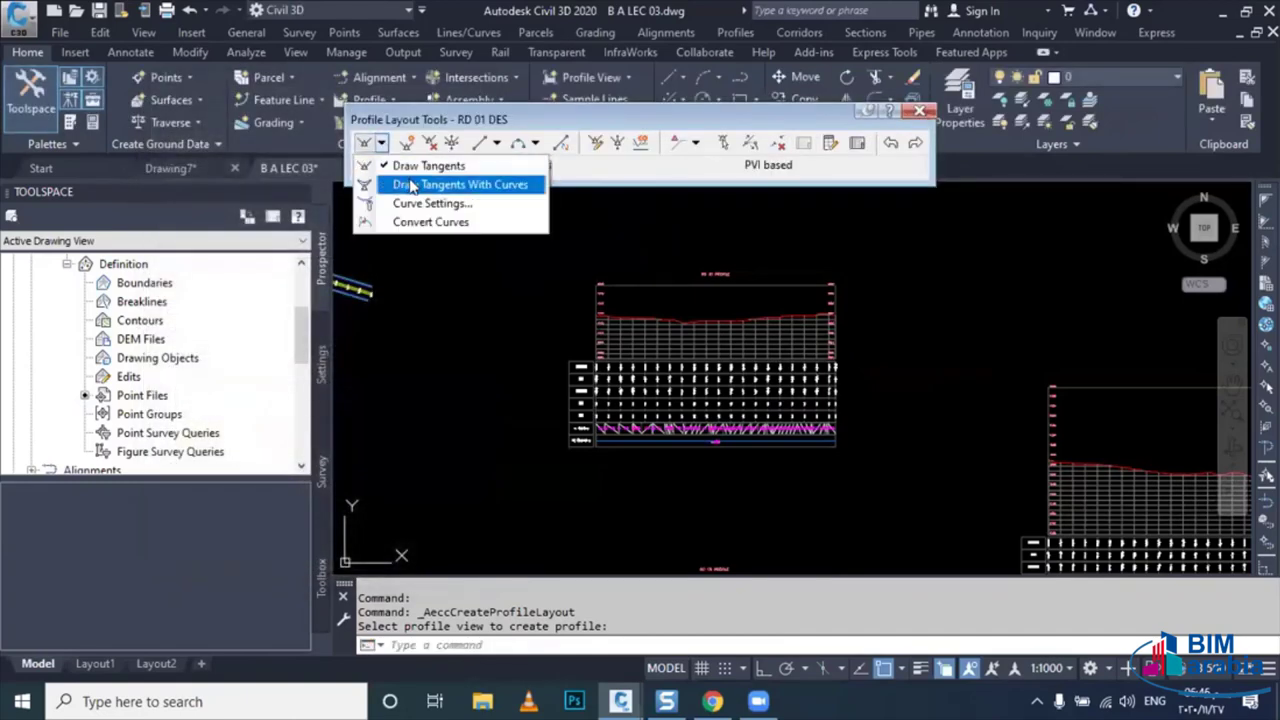
left_click(410, 184)
- Start the grade line at the view's left edge and set the low PVI
scroll(608, 328, "up", 4)
scroll(575, 290, "up", 2)
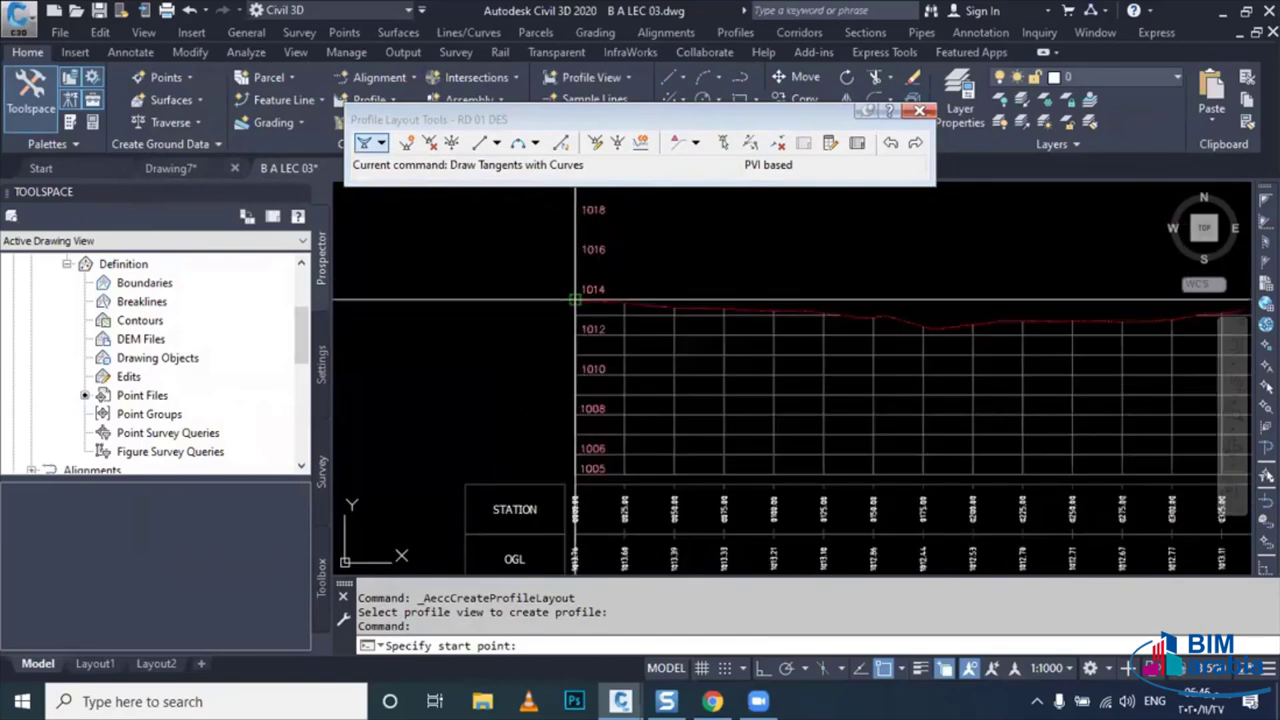
scroll(575, 290, "up", 3)
left_click(573, 283)
scroll(600, 305, "down", 4)
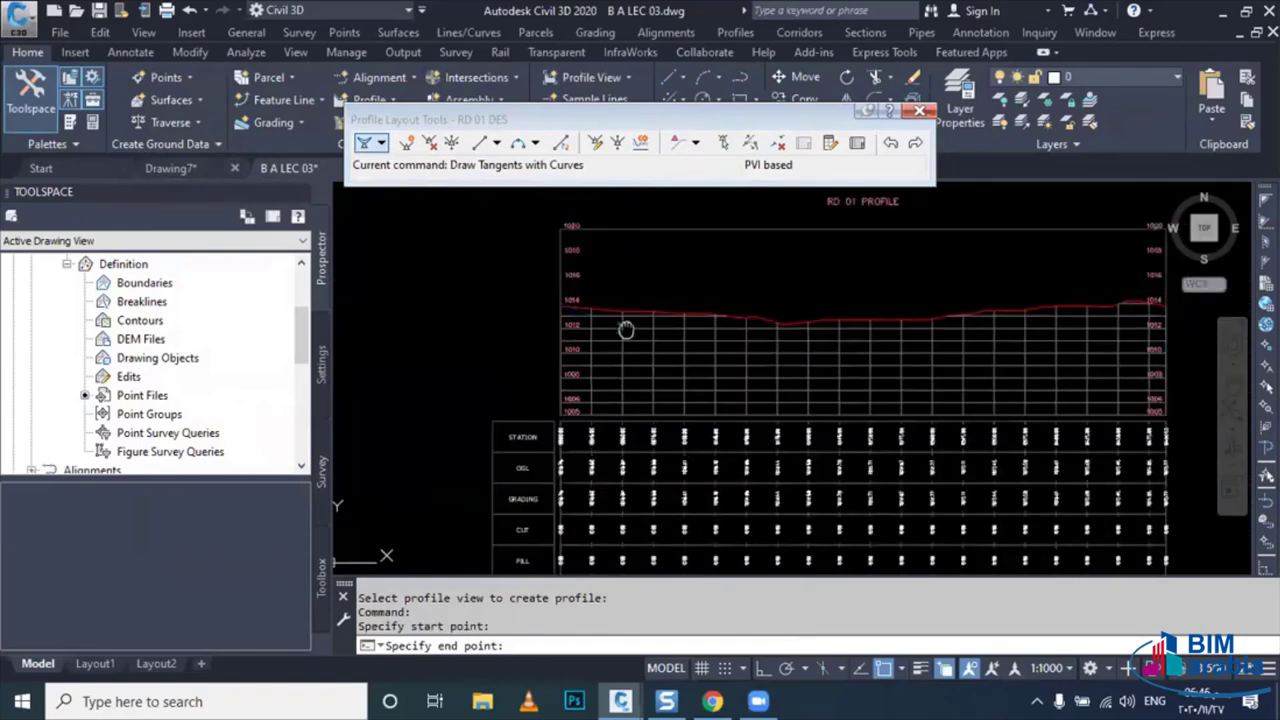
scroll(668, 322, "up", 4)
left_click(670, 322)
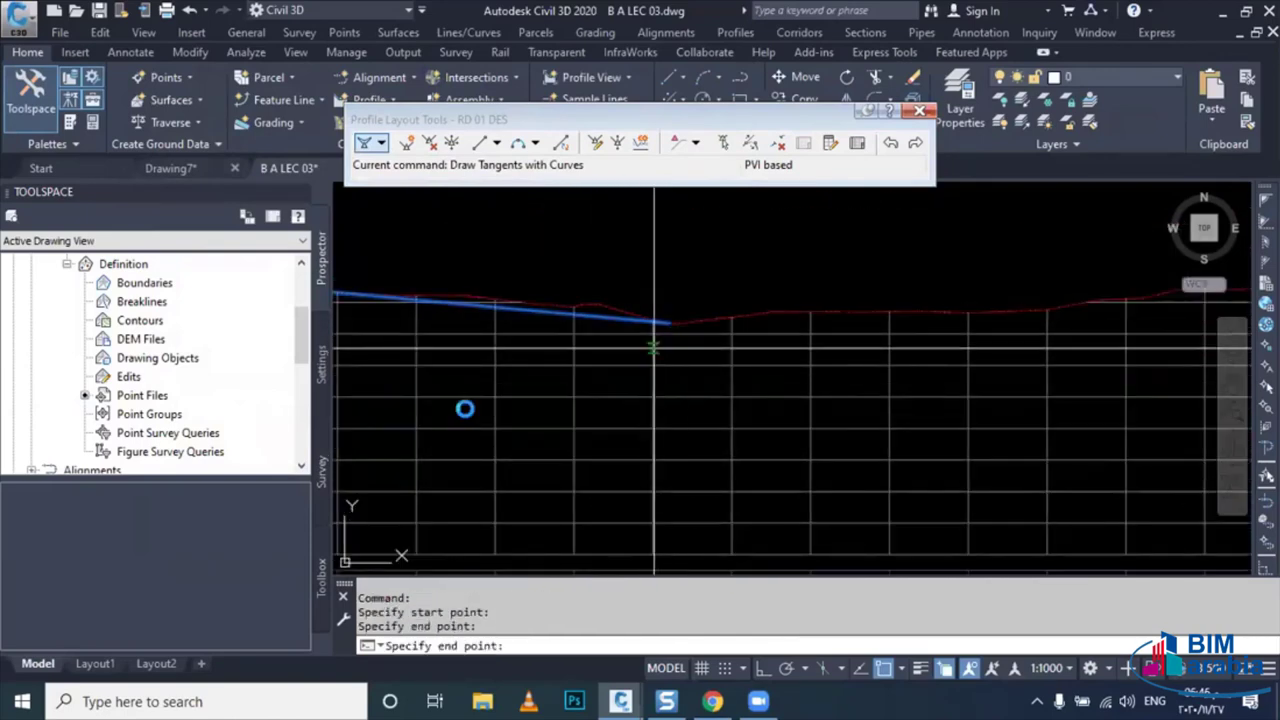
- End the grade line at the right, giving -0.92% and 0.66% tangents with a 28.43 m sag curve
scroll(466, 409, "down", 3)
scroll(840, 330, "up", 1)
scroll(840, 330, "up", 2)
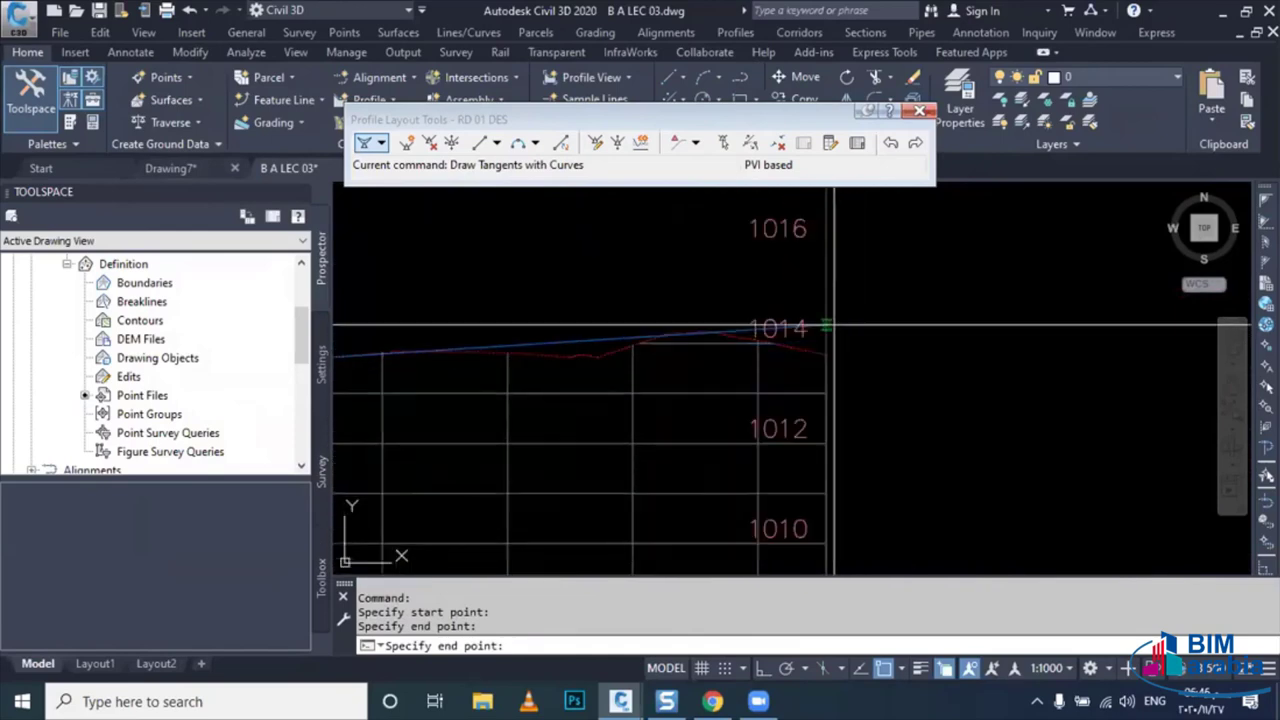
left_click(840, 330)
key("Escape")
scroll(705, 380, "down", 4)
scroll(705, 380, "down", 2)
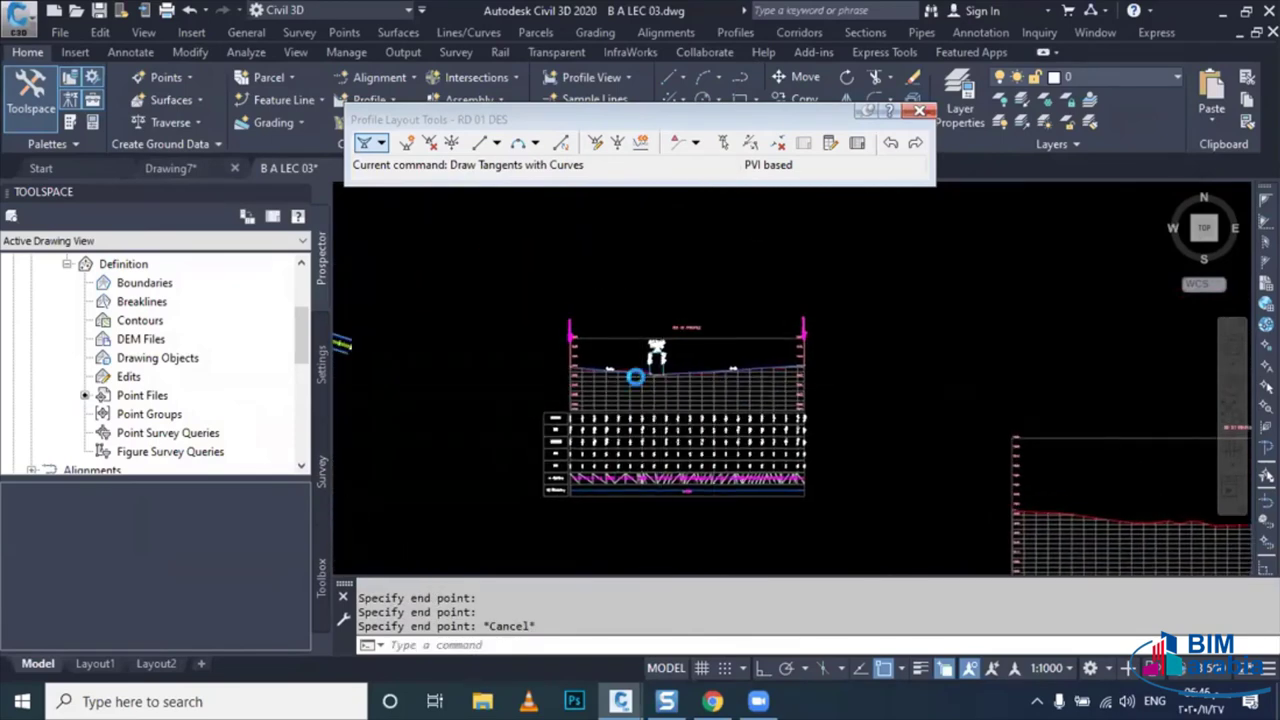
scroll(705, 380, "up", 5)
scroll(718, 348, "down", 2)
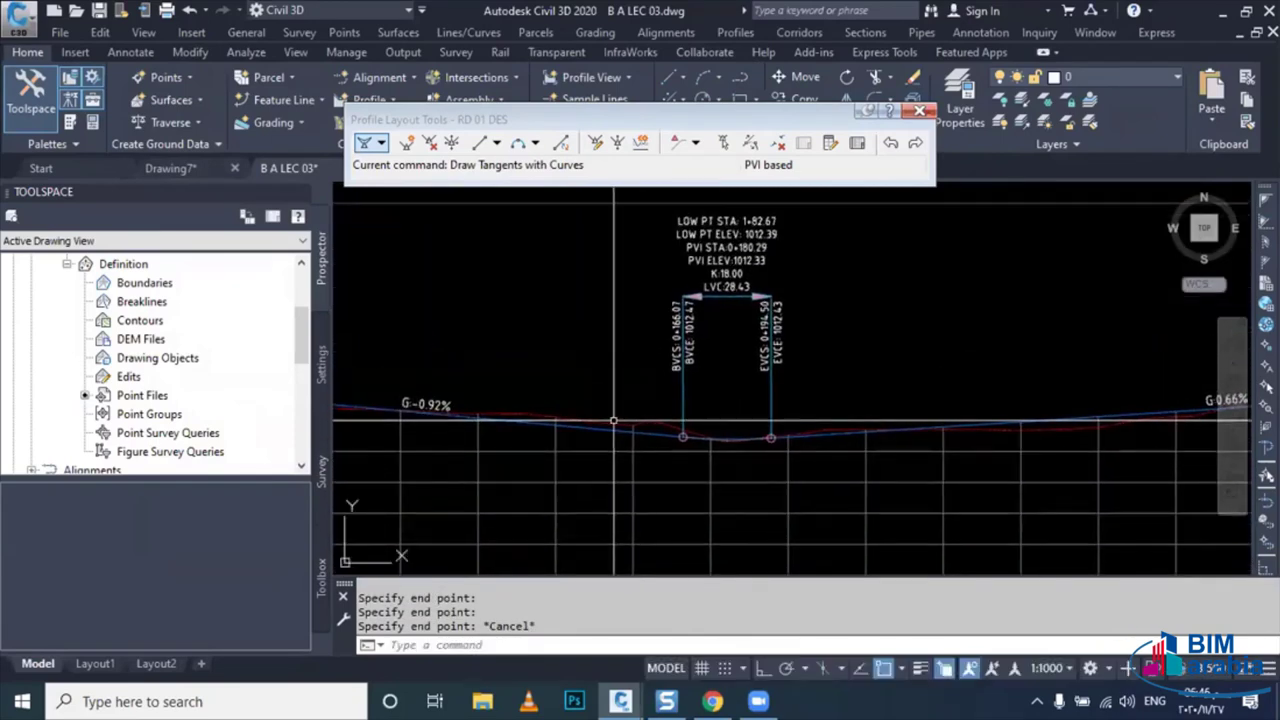
scroll(718, 348, "down", 2)
scroll(594, 471, "up", 1)
middle_click_drag(594, 471, 578, 386)
scroll(578, 386, "down", 2)
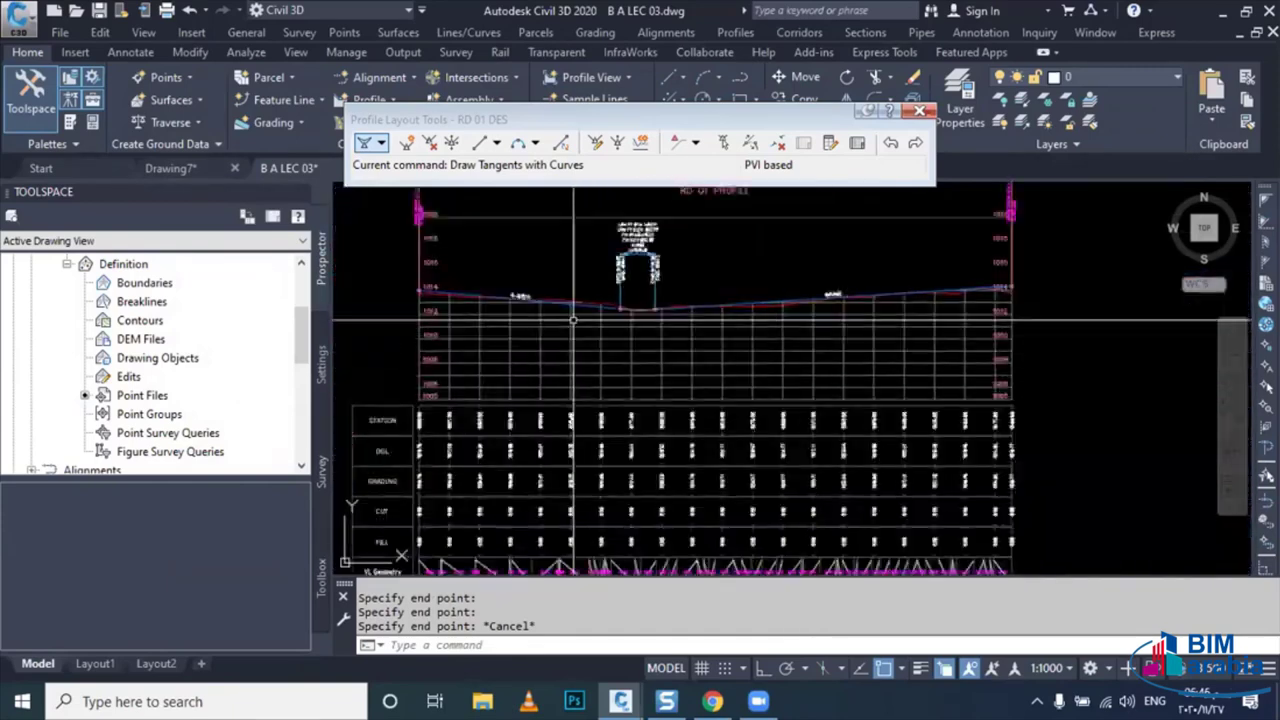
scroll(520, 430, "down", 2)
scroll(473, 470, "up", 3)
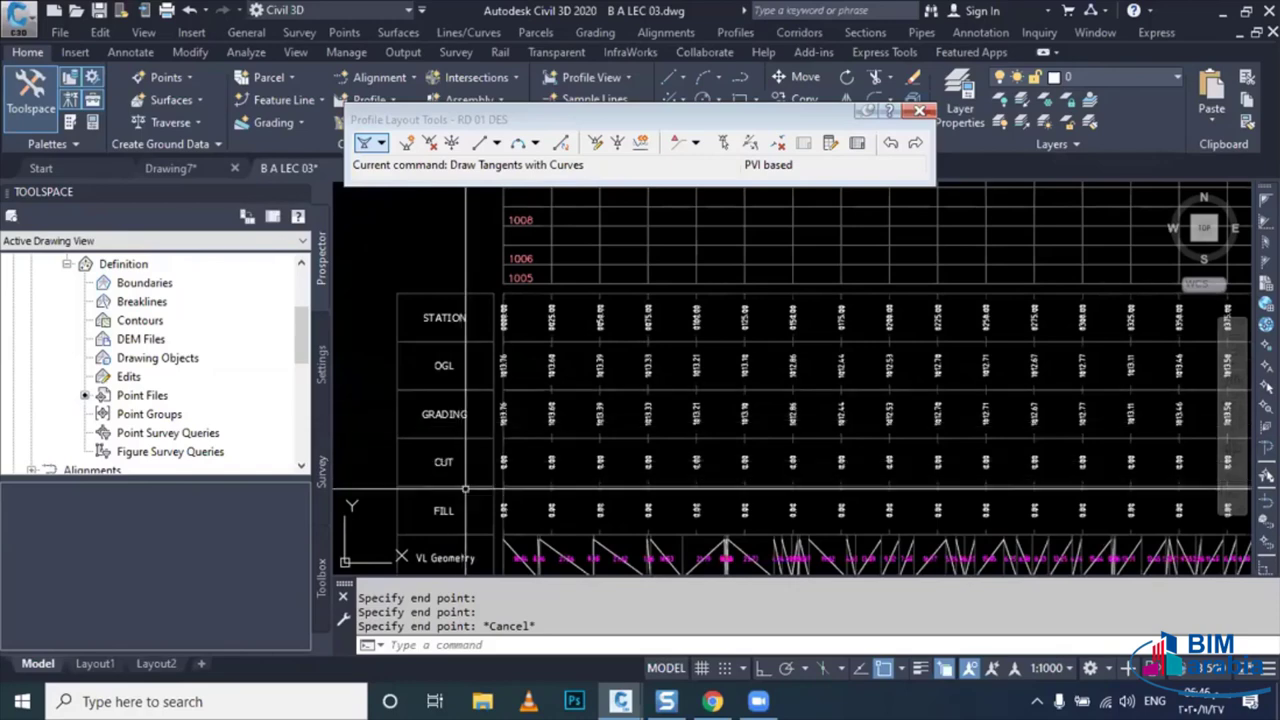
mouse_move(449, 490)
middle_mouse_down()
mouse_move(413, 464)
mouse_move(418, 418)
middle_mouse_up()
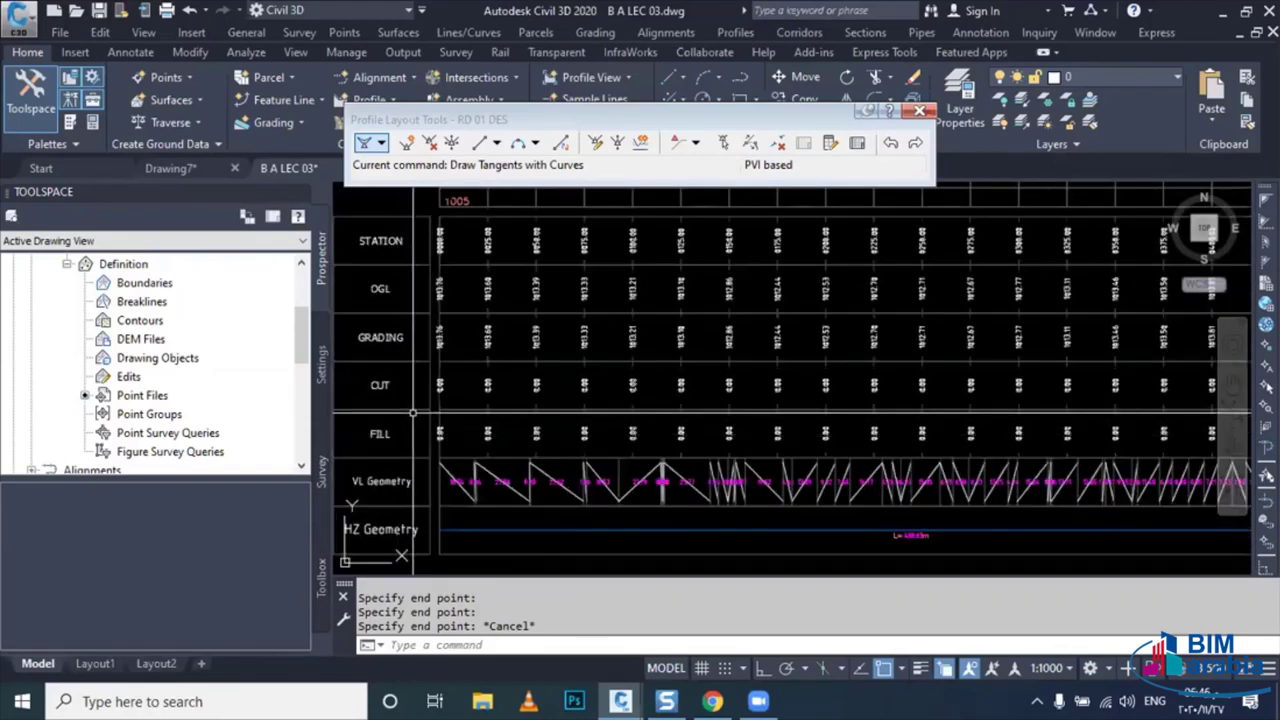
scroll(418, 418, "down", 3)
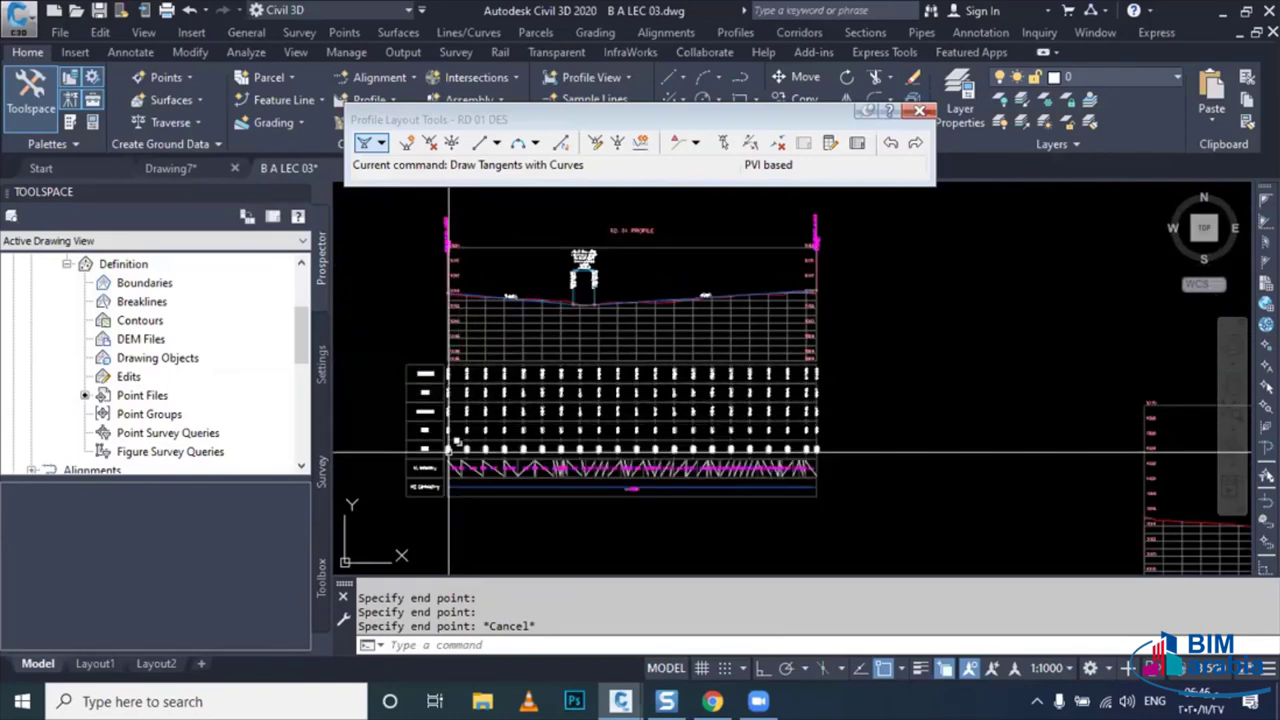
scroll(448, 452, "up", 2)
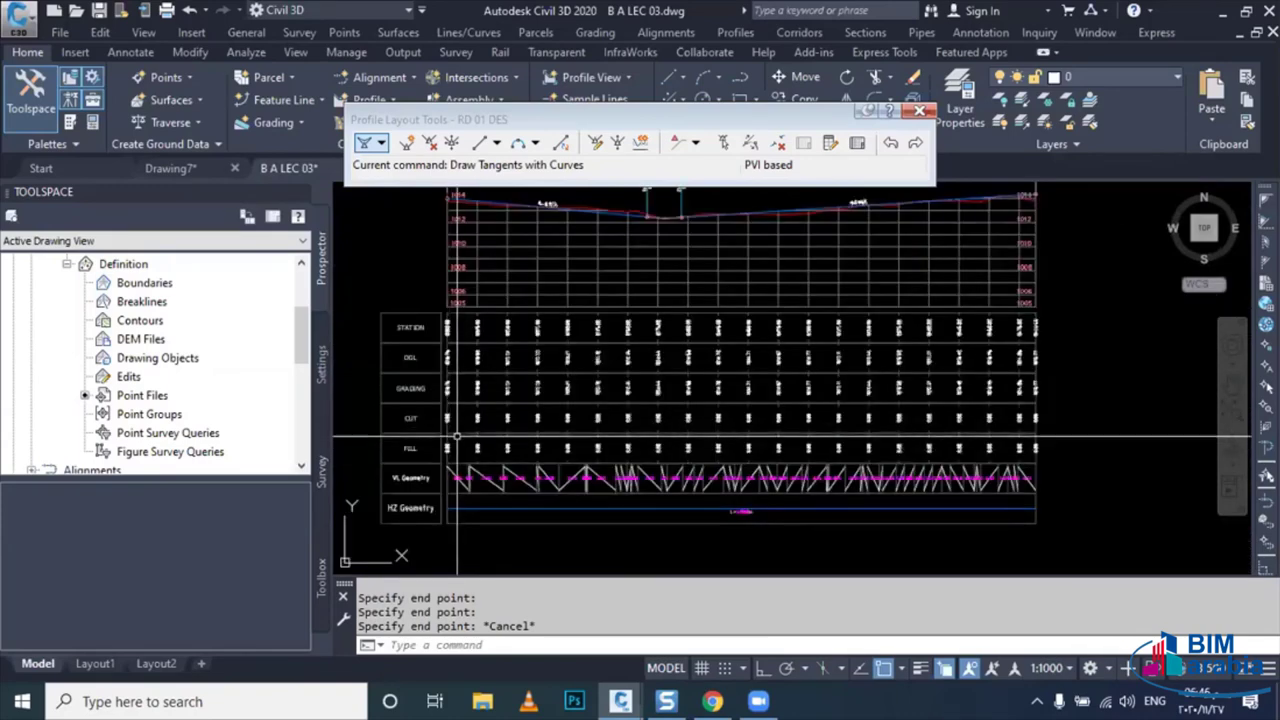
scroll(420, 488, "up", 1)
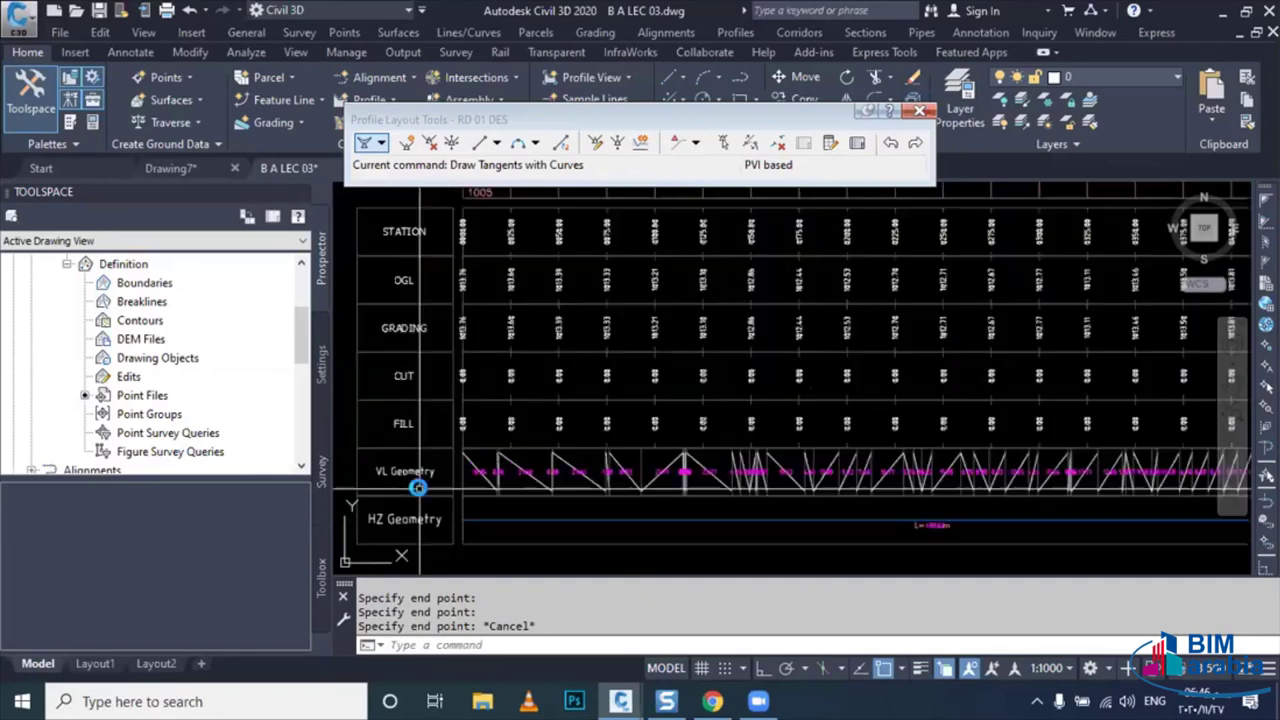
scroll(443, 480, "down", 2)
scroll(500, 440, "down", 2)
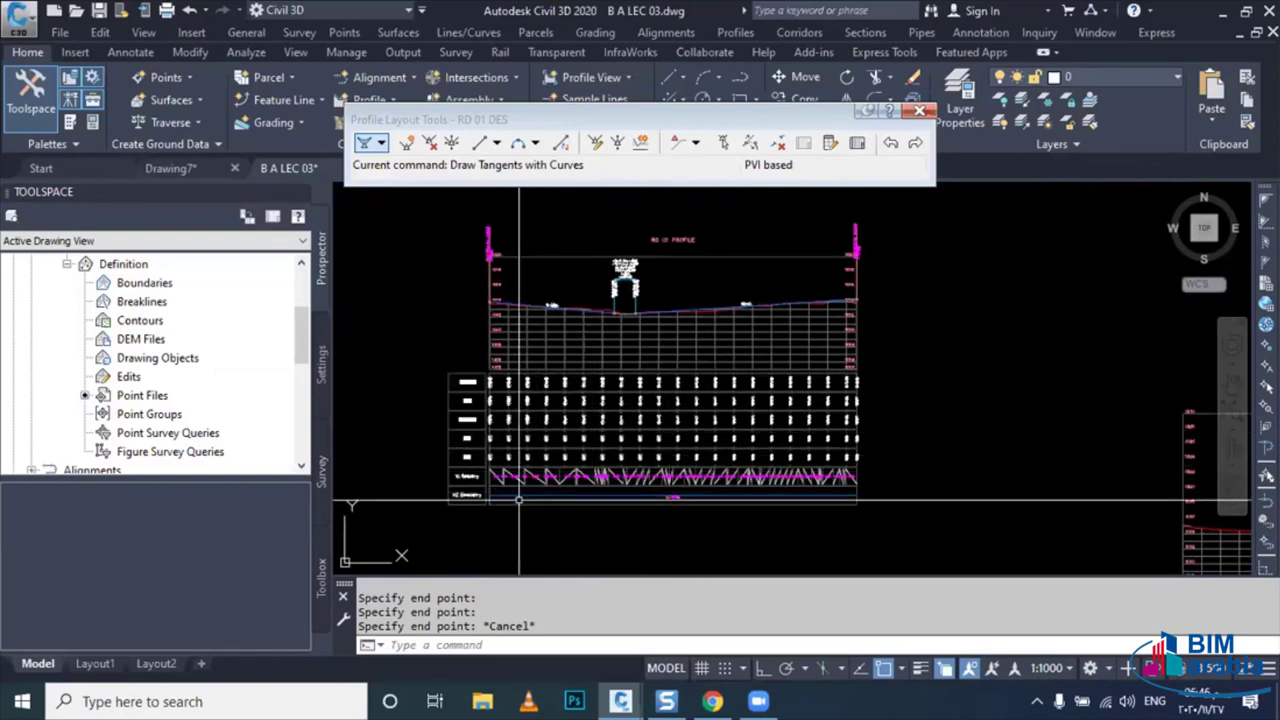
middle_click_drag(513, 502, 566, 502)
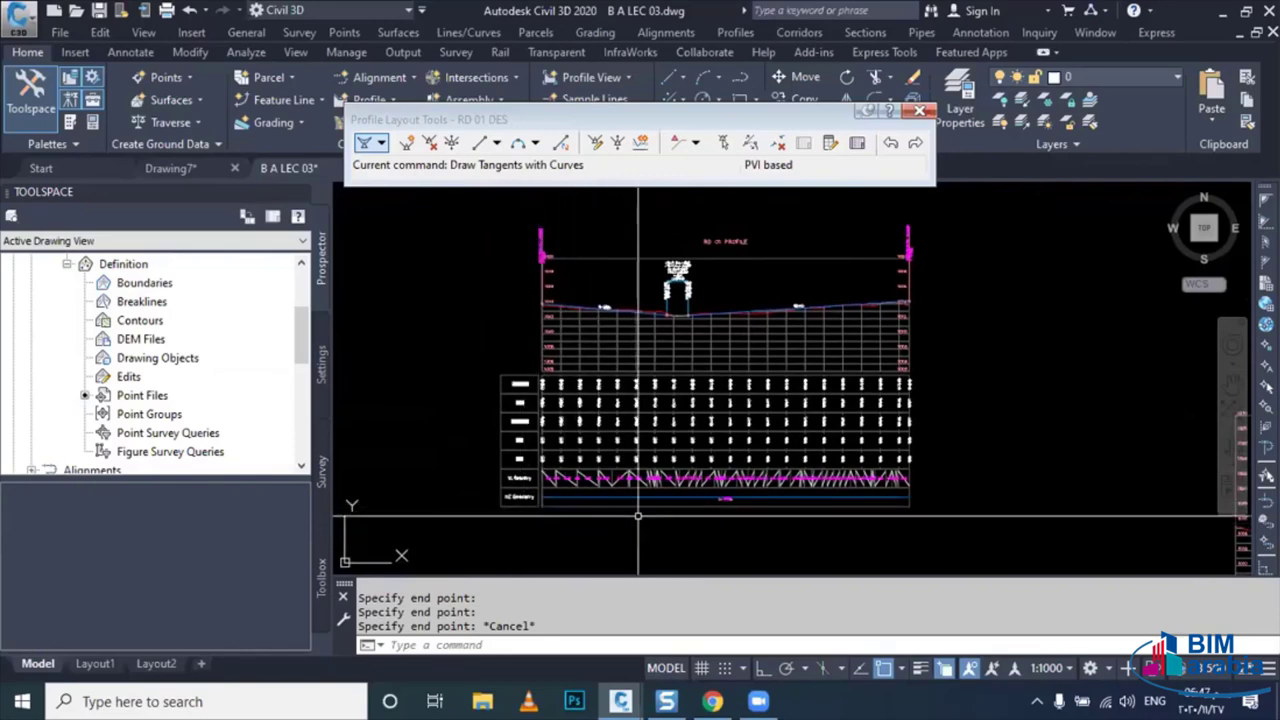
scroll(640, 514, "up", 2)
scroll(674, 500, "up", 3)
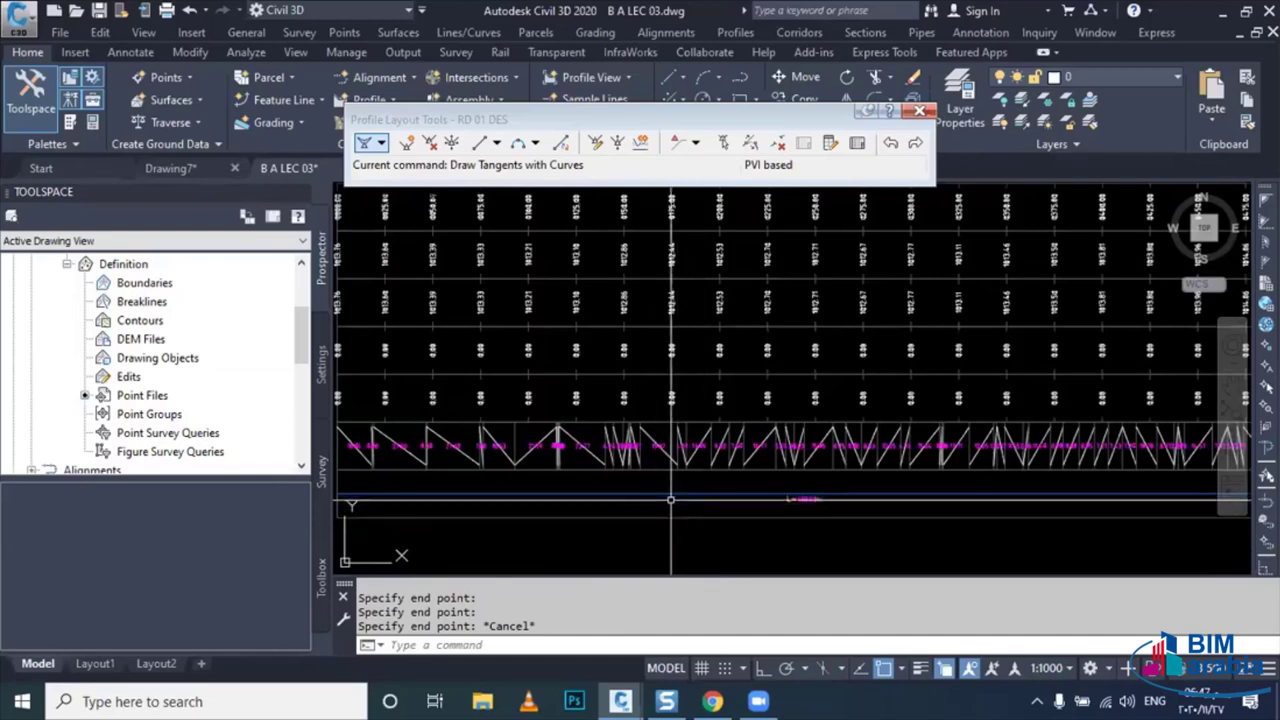
- Open Profile View Properties for RD 011 and show its Bands tab
scroll(660, 420, "down", 2)
scroll(631, 370, "down", 3)
left_click(631, 370)
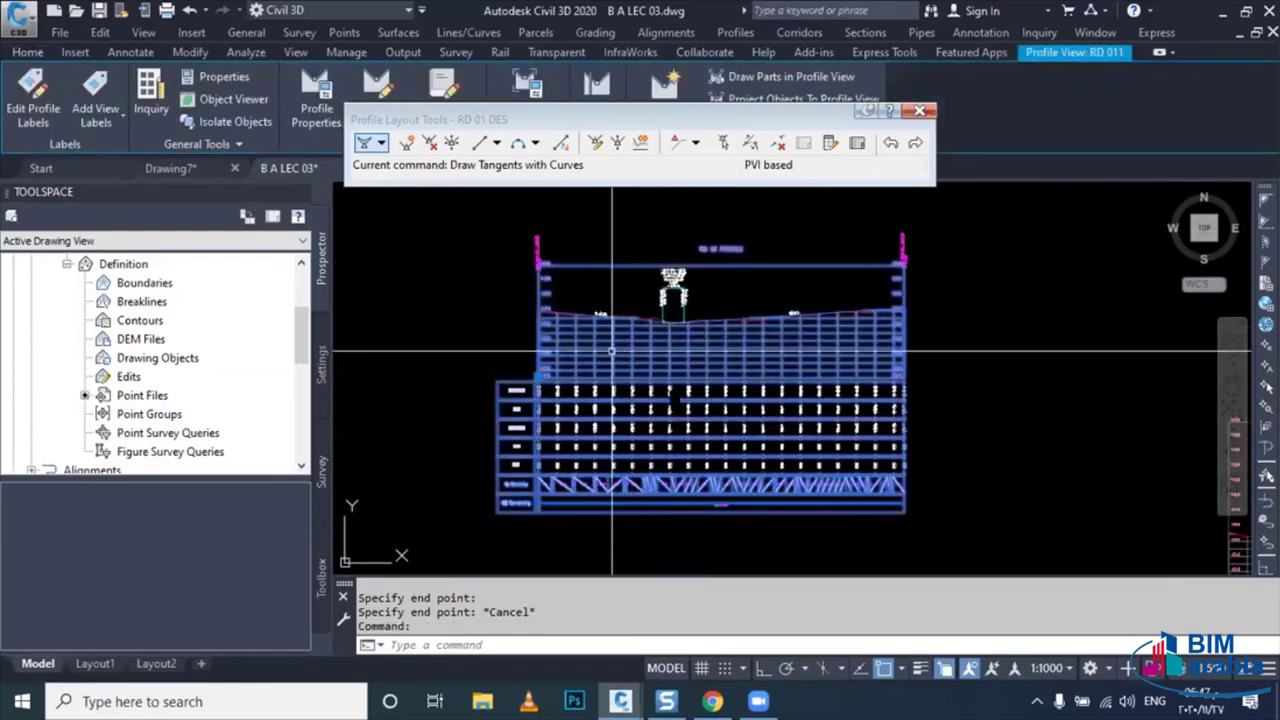
right_click(608, 346)
left_click(690, 533)
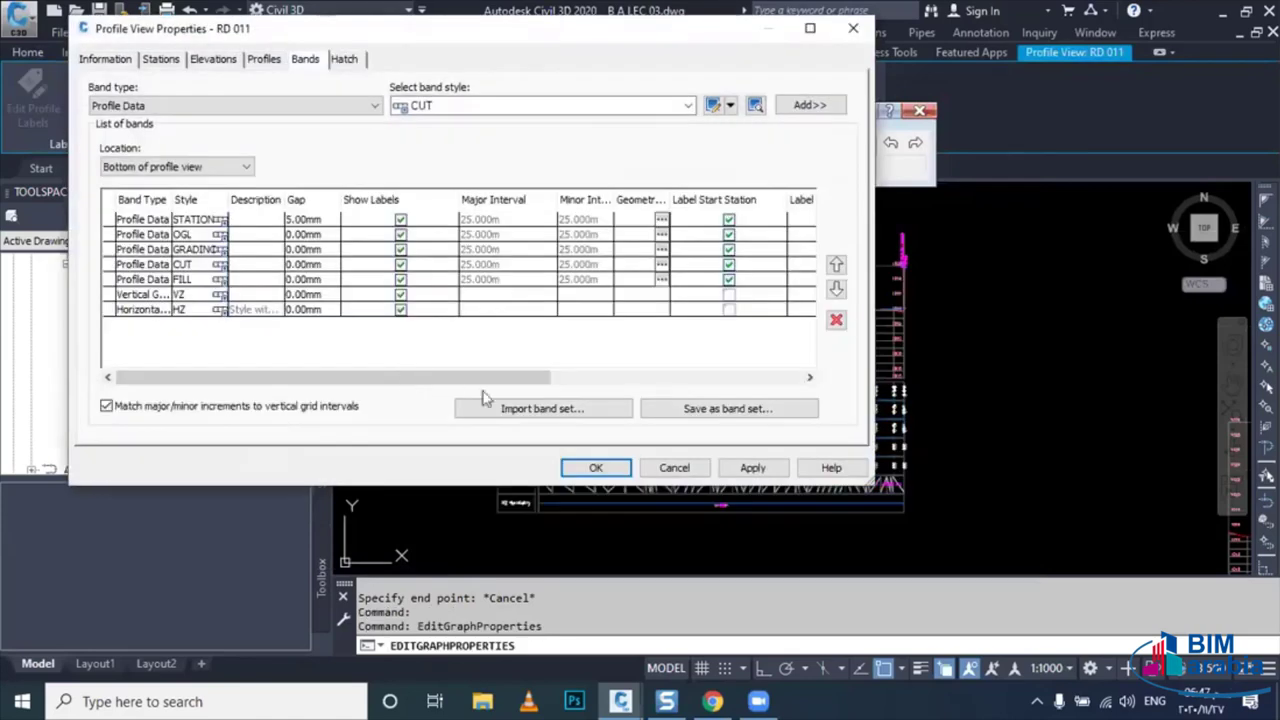
left_click_drag(483, 377, 713, 377)
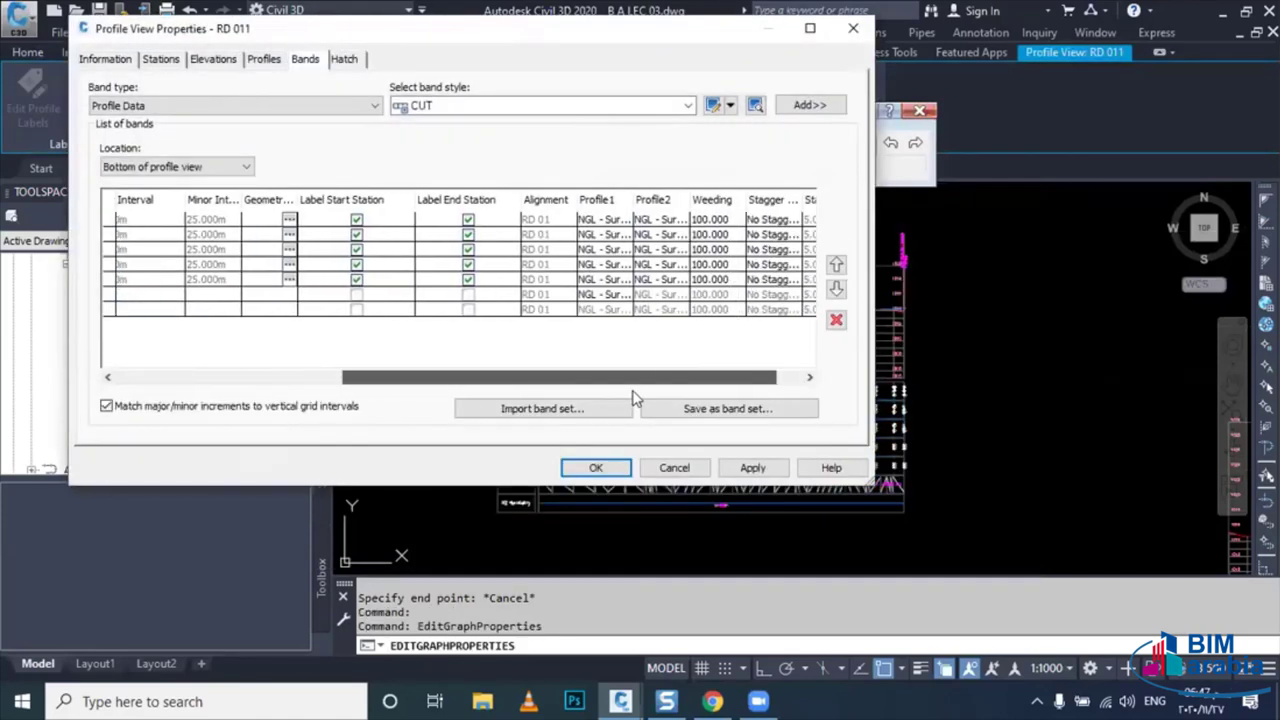
- Set both Profile1 and Profile2 of the third band to RD 01 DES
left_click(611, 250)
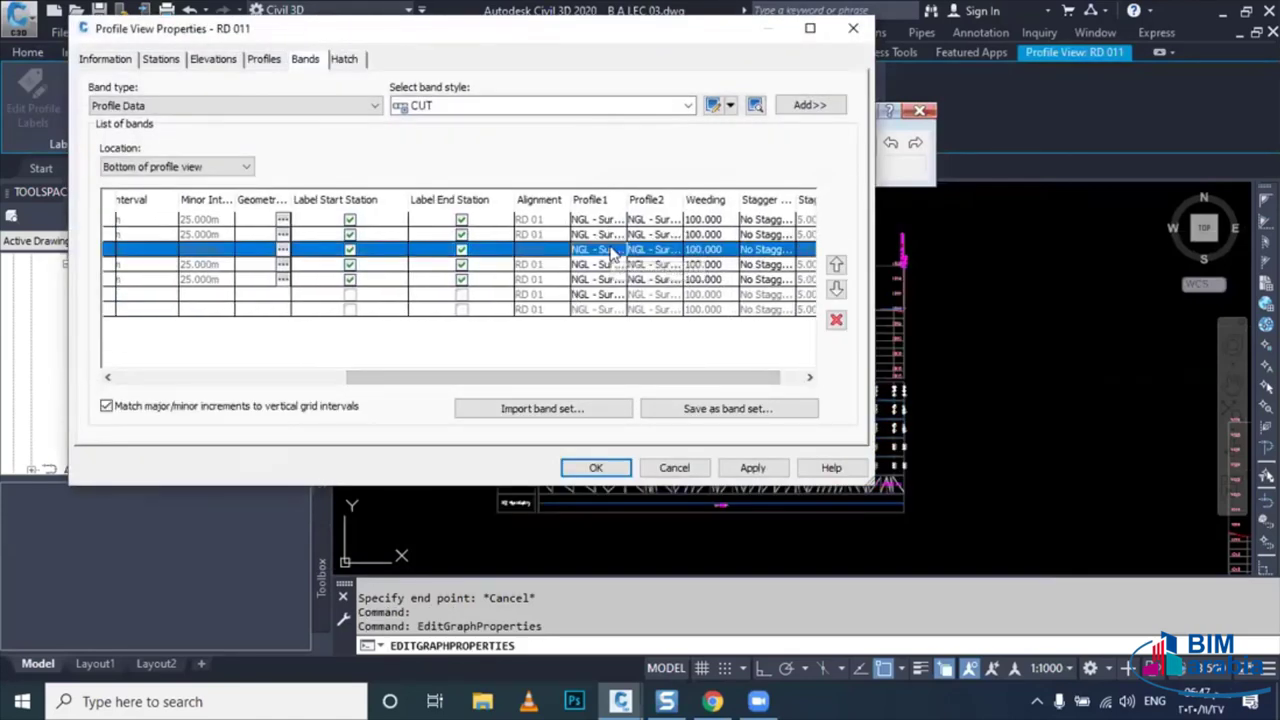
left_click(611, 250)
left_click(630, 280)
left_click(641, 250)
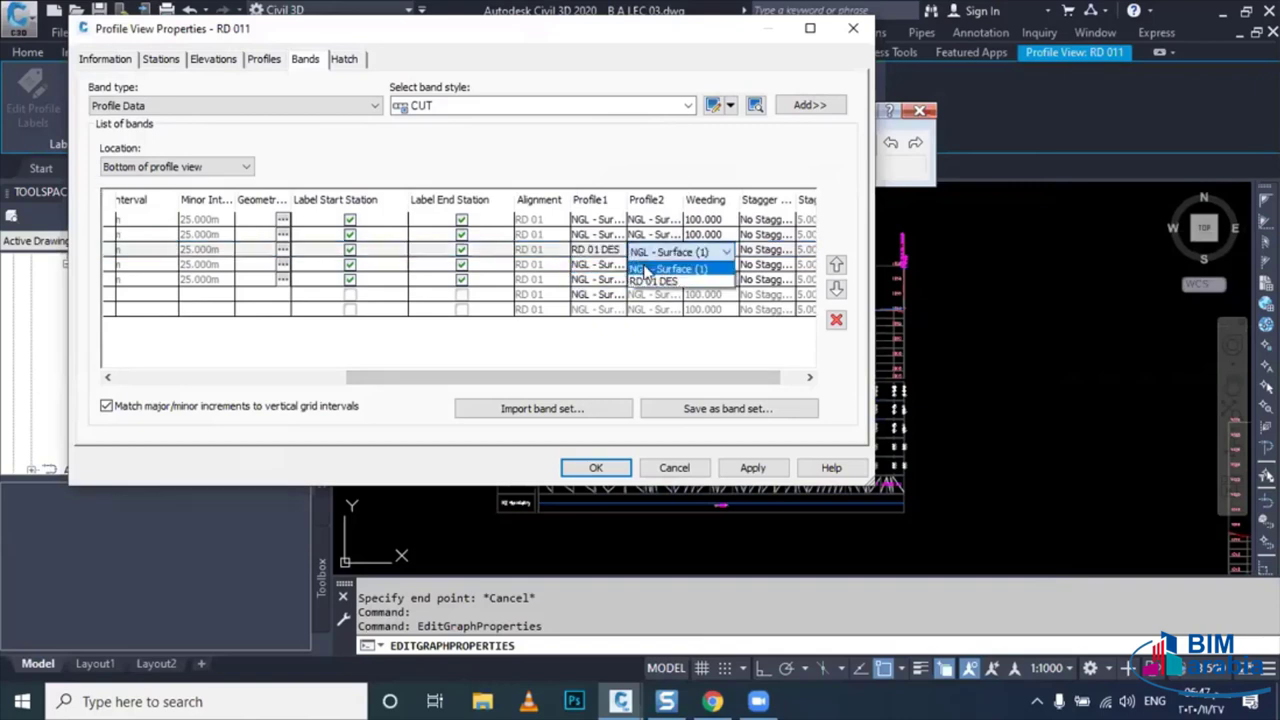
left_click(613, 278)
- Point the fourth, fifth and sixth bands at RD 01 DES and apply the changes
left_click(638, 265)
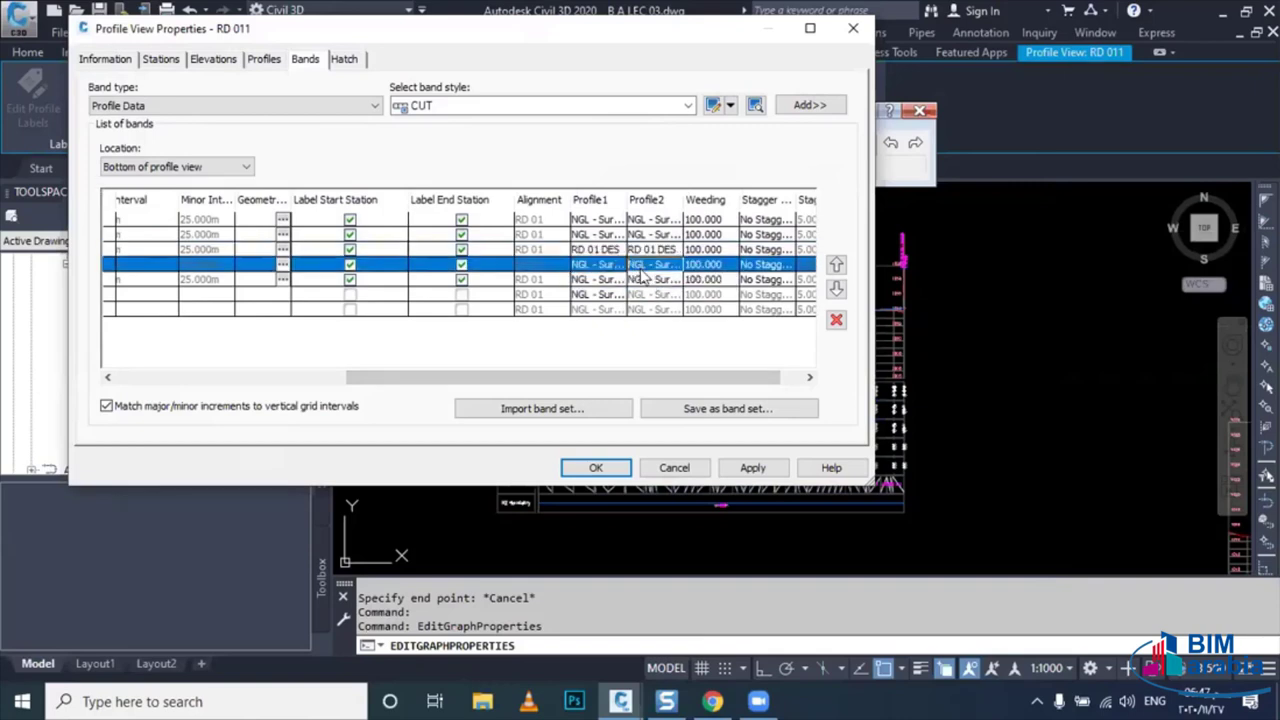
left_click(641, 265)
left_click(645, 280)
left_click(645, 280)
left_click(645, 280)
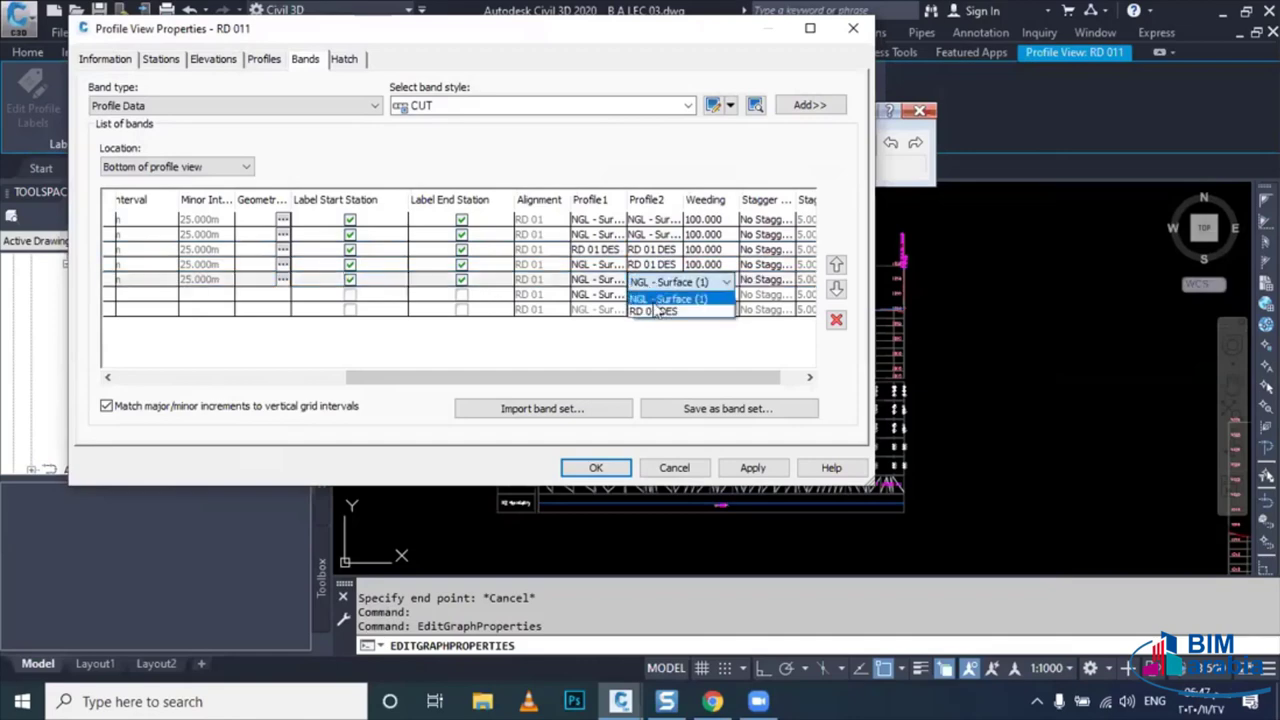
left_click(658, 312)
double_click(611, 300)
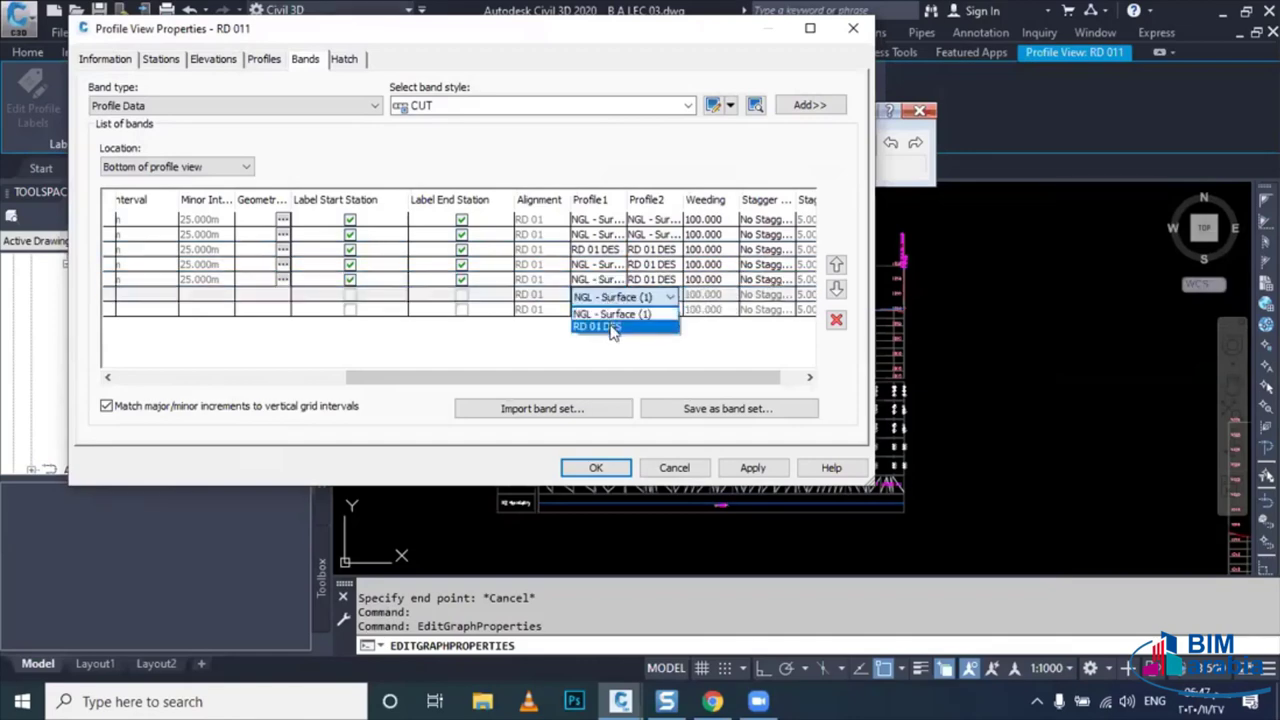
left_click(606, 328)
left_click(607, 468)
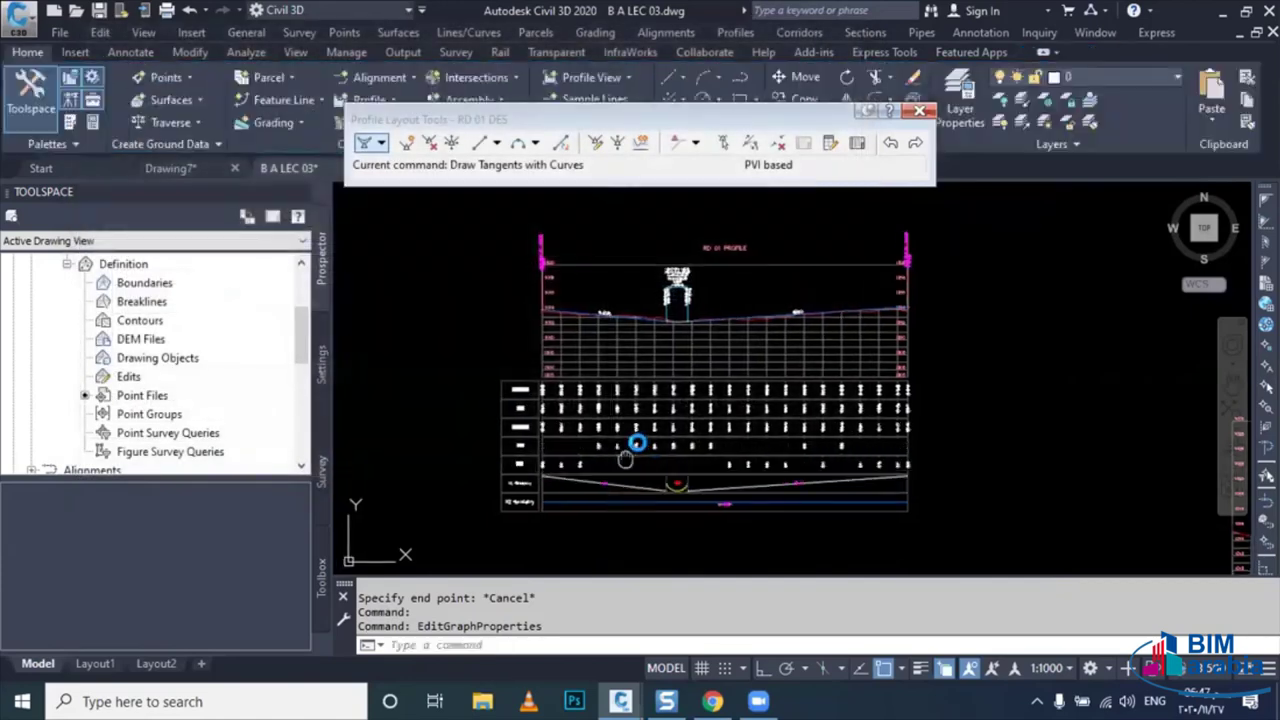
- Zoom and pan to the road intersection around station 0+000.00
scroll(639, 443, "down", 2)
scroll(636, 447, "down", 1)
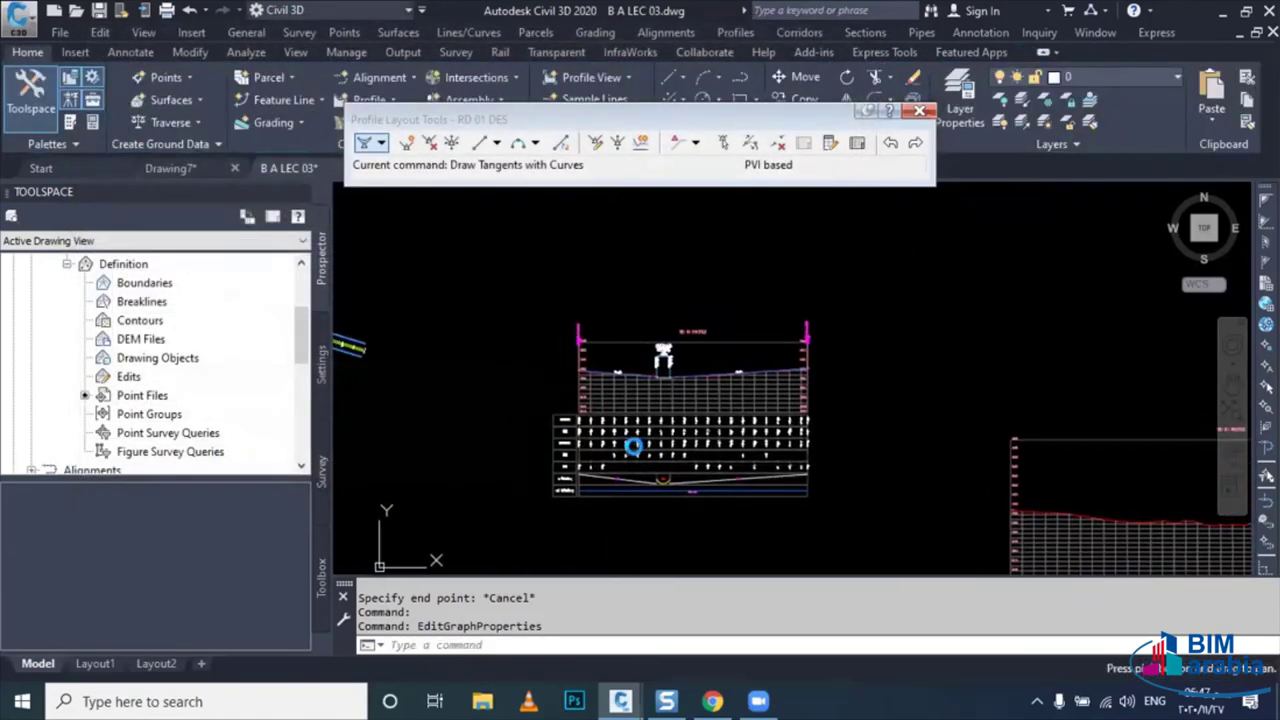
scroll(632, 451, "down", 1)
scroll(540, 430, "up", 1)
scroll(460, 400, "up", 1)
scroll(450, 394, "up", 1)
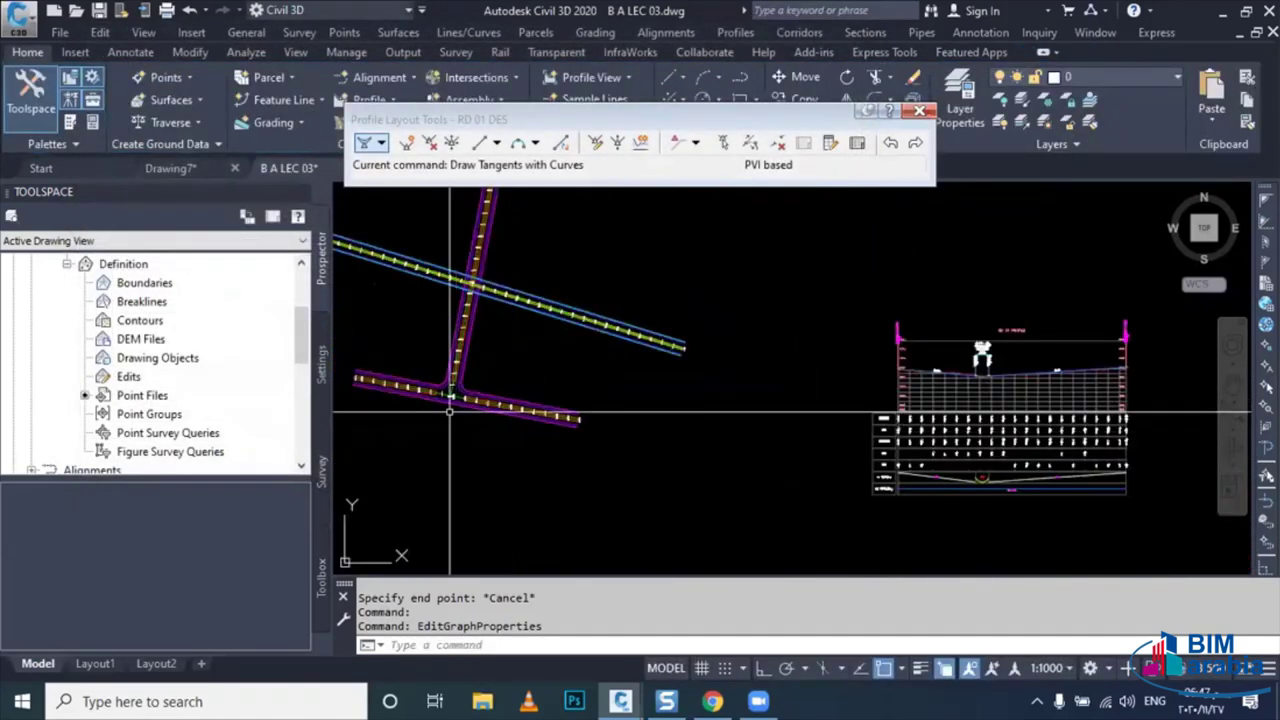
scroll(446, 381, "up", 1)
scroll(446, 381, "up", 2)
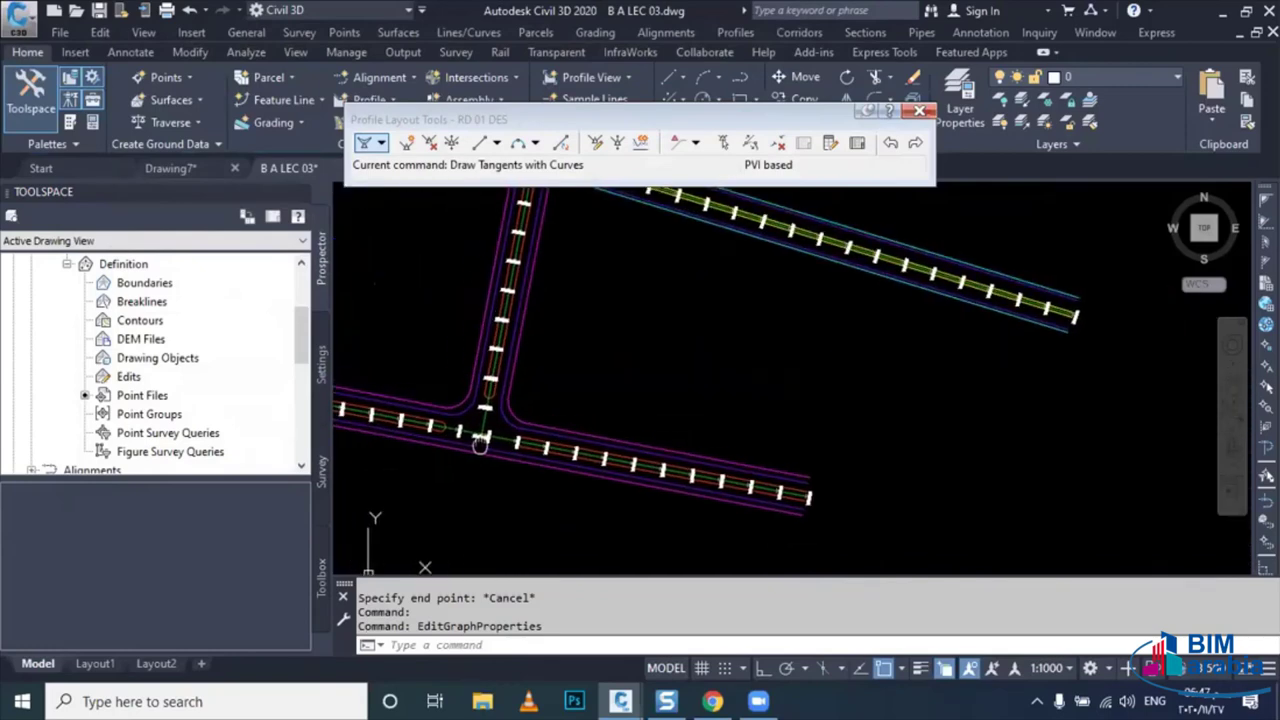
scroll(583, 317, "down", 2)
scroll(583, 317, "down", 1)
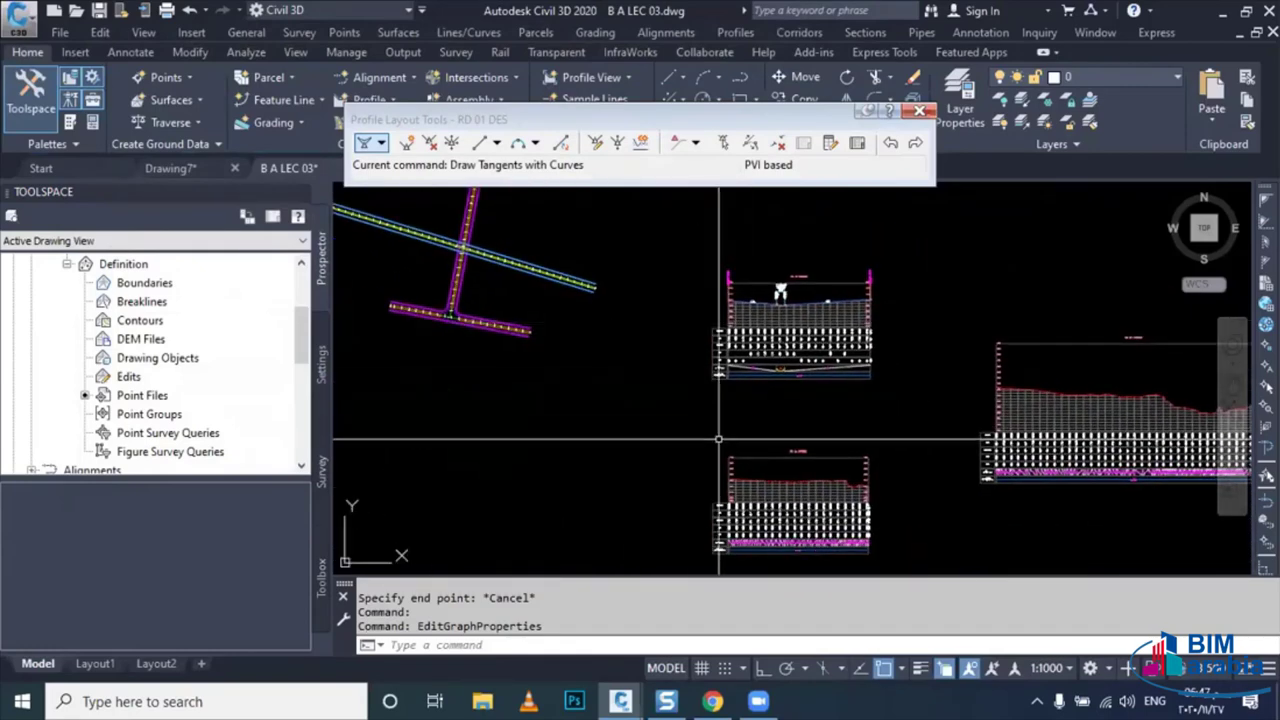
scroll(512, 343, "up", 2)
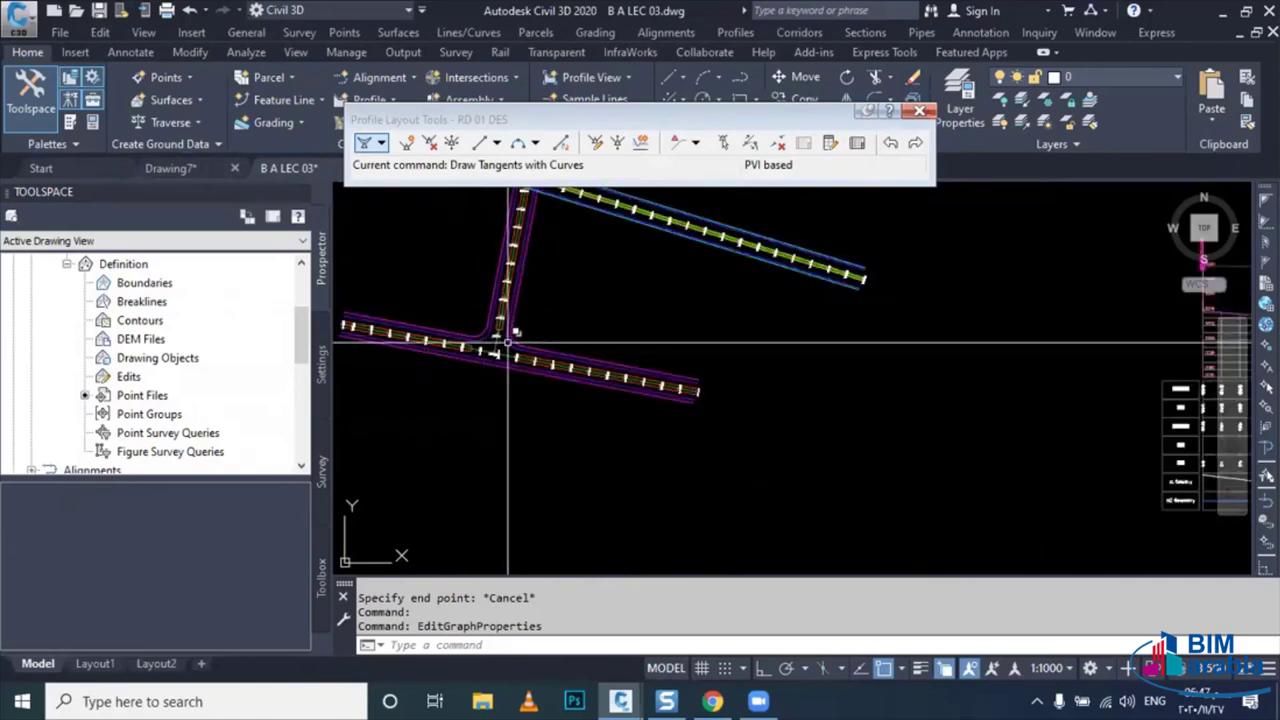
scroll(510, 343, "up", 1)
scroll(510, 343, "up", 1)
scroll(495, 350, "up", 2)
scroll(470, 358, "up", 2)
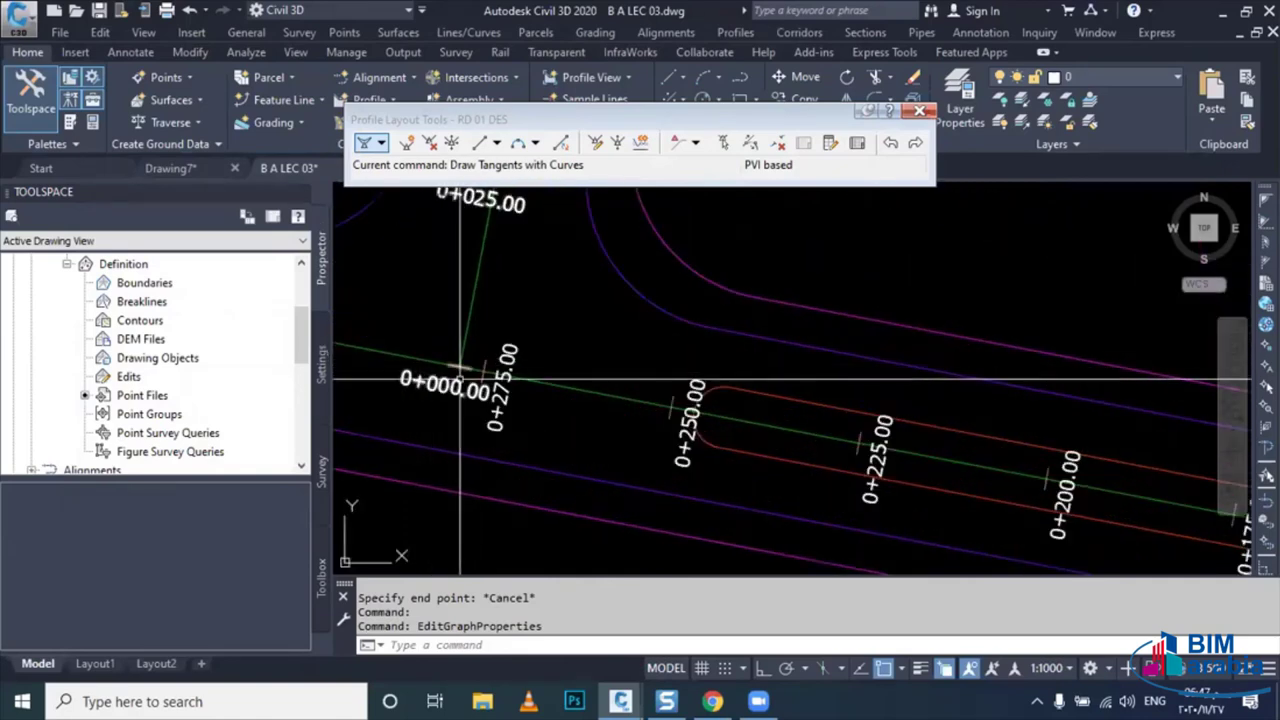
middle_click_drag(459, 378, 499, 388)
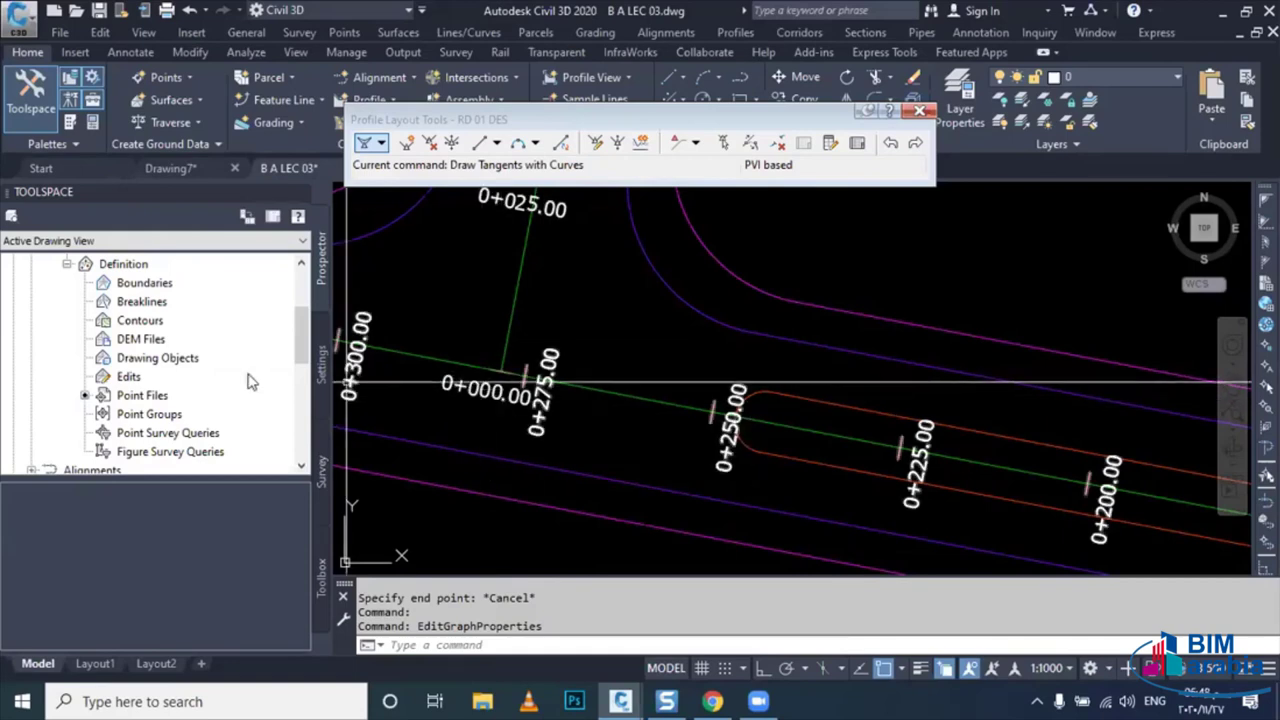
scroll(245, 360, "up", 3)
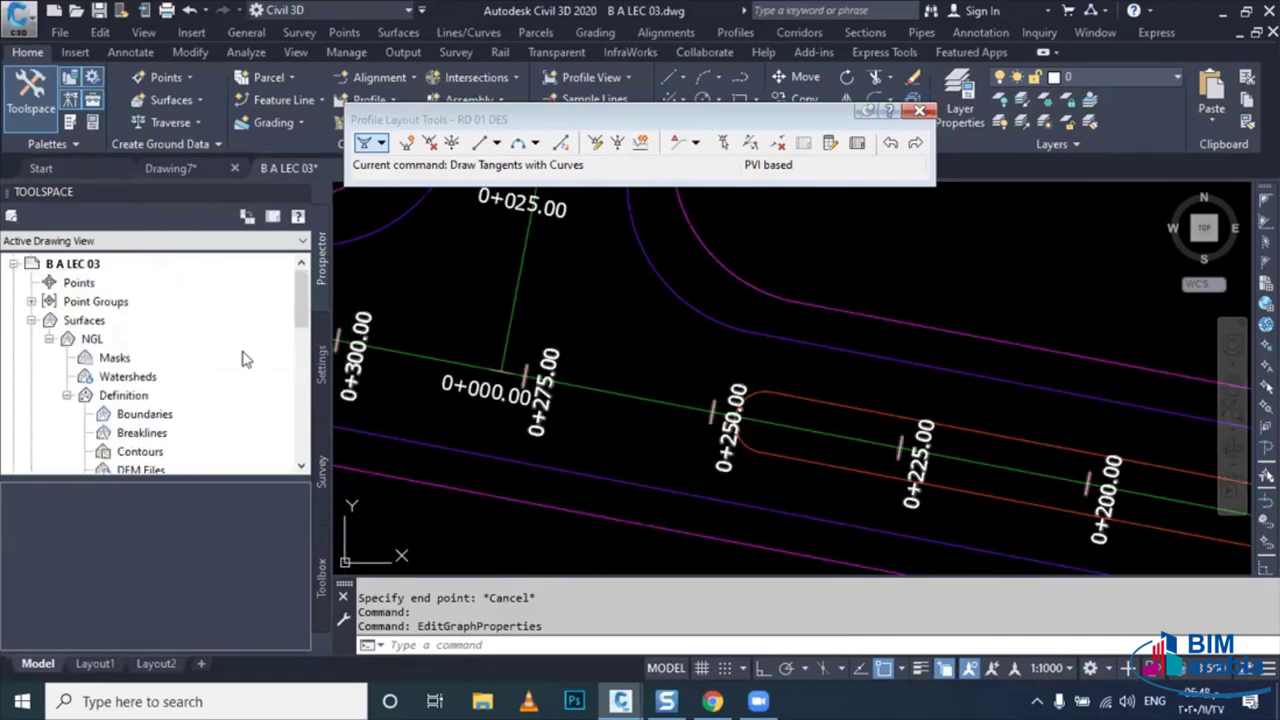
- Create a new point group with the BP point style and IO label style
left_click(33, 302)
left_click(80, 301)
right_click(90, 304)
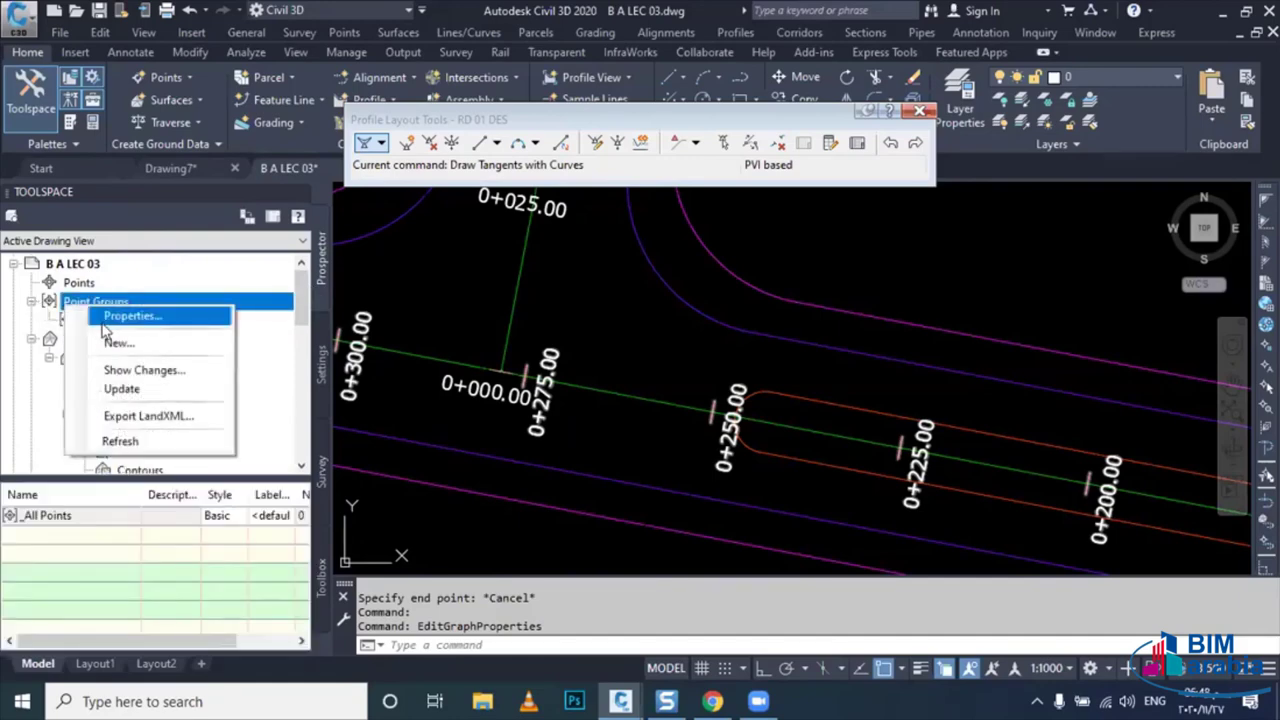
left_click(278, 337)
type("IN")
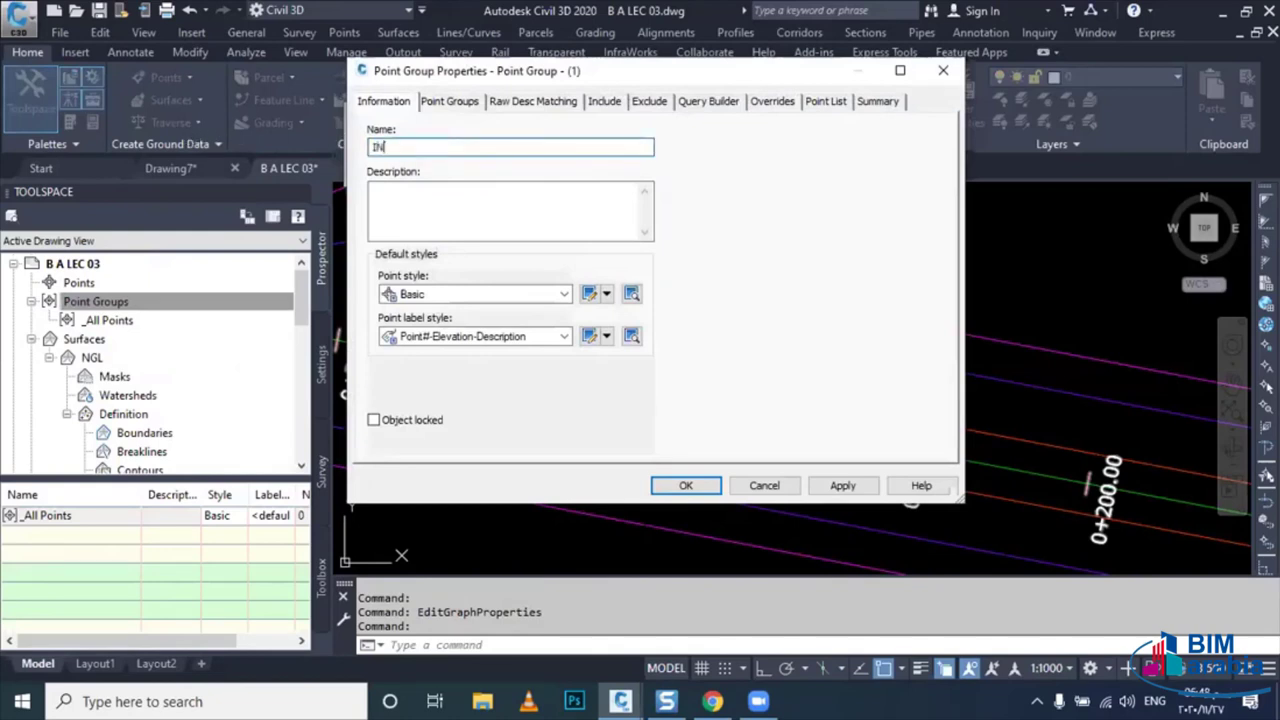
left_click(447, 296)
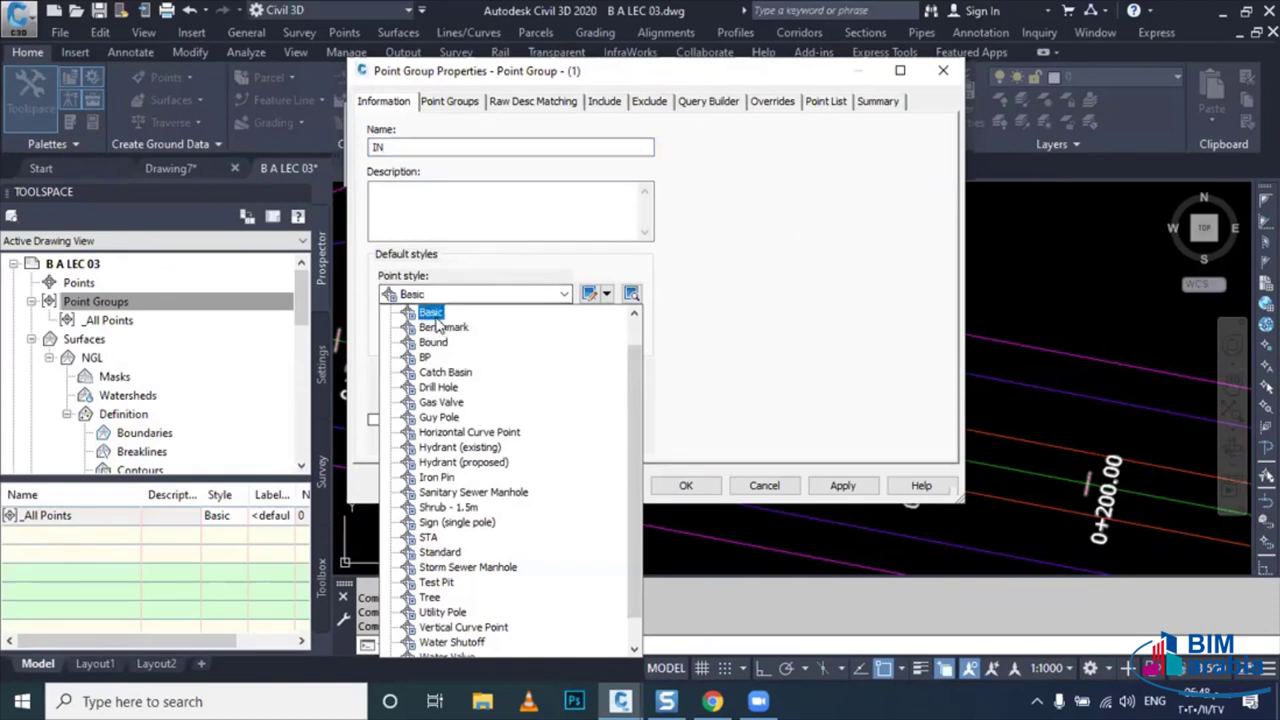
left_click(427, 358)
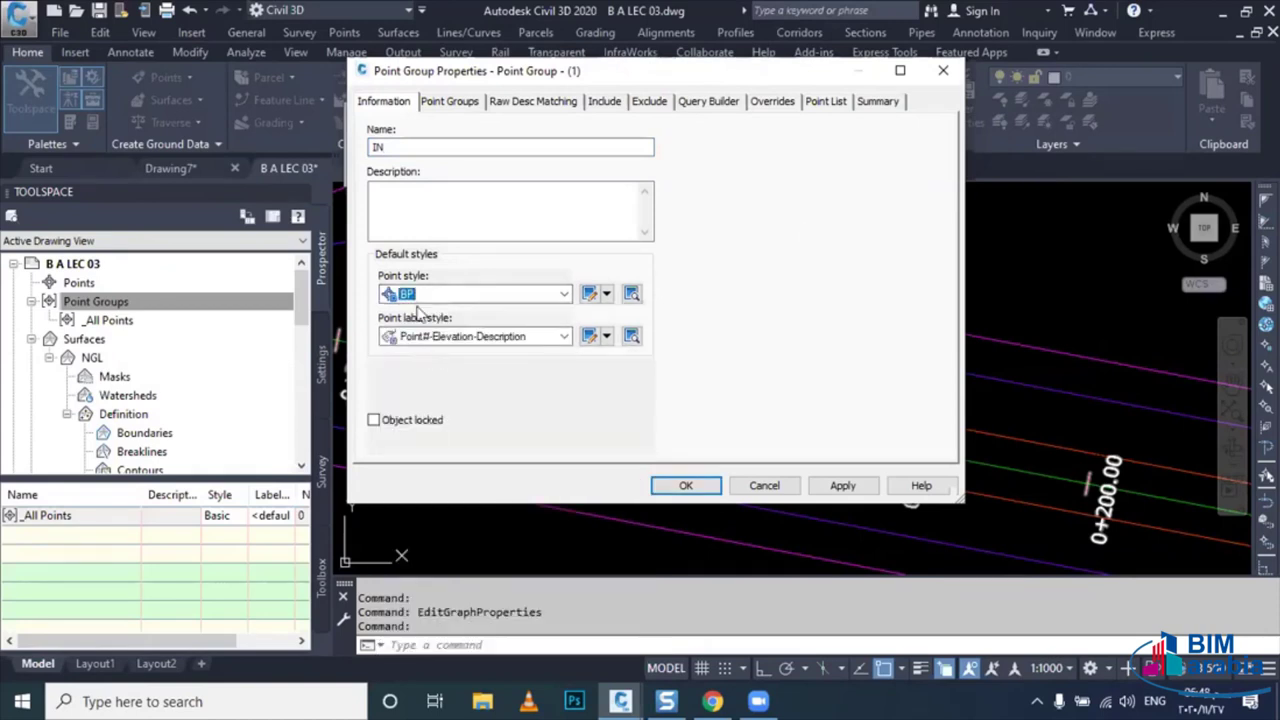
left_click(428, 338)
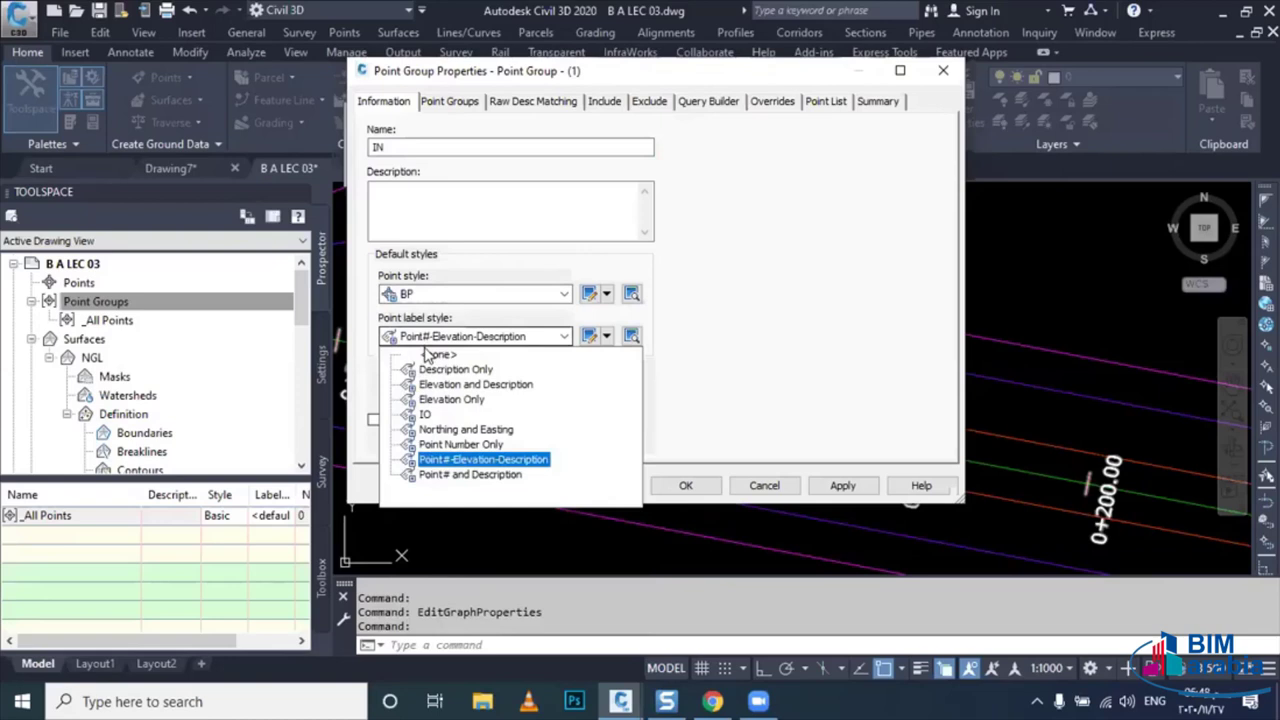
left_click(425, 414)
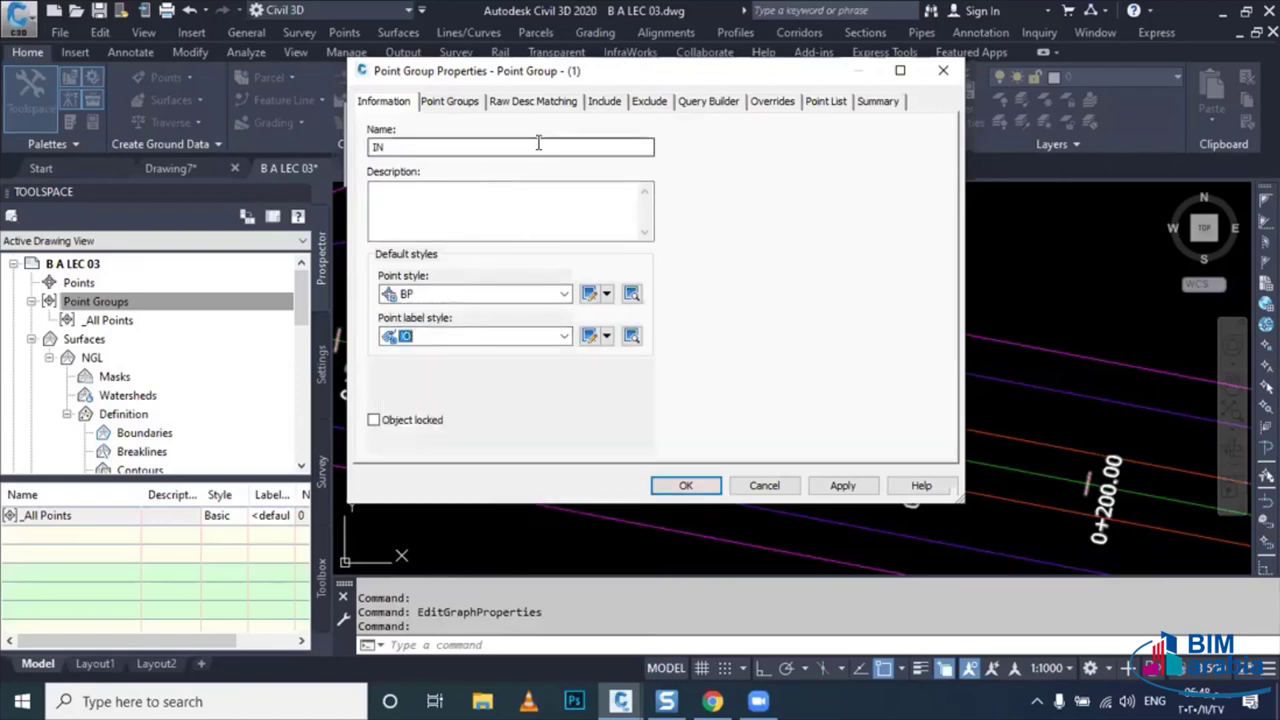
- Include points whose raw description matches IN* and create the IN group
left_click(605, 104)
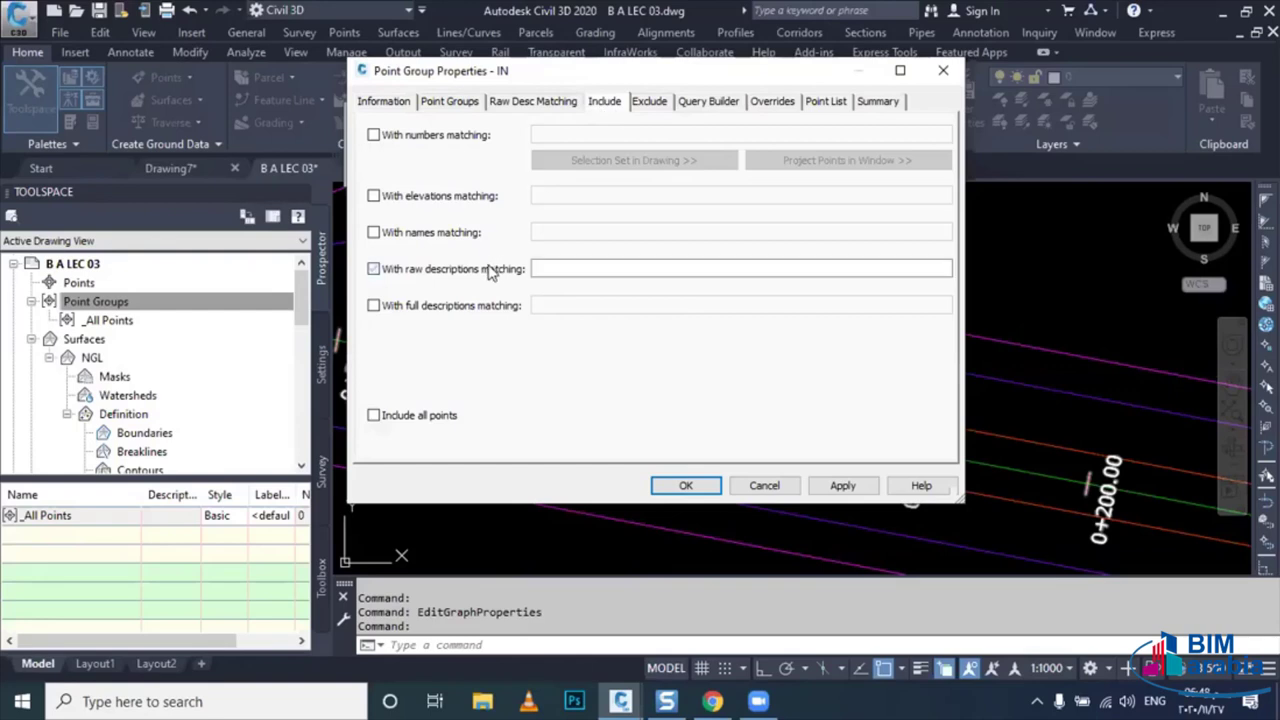
left_click(547, 270)
type("IN*")
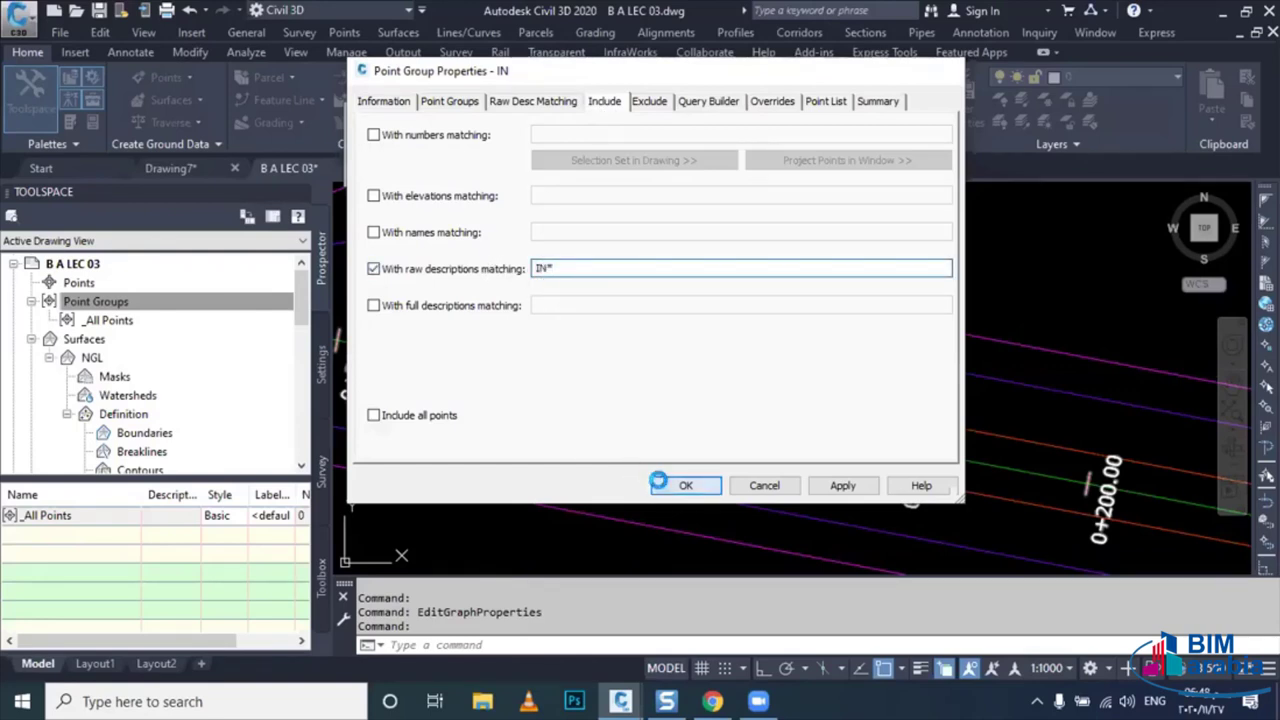
left_click(659, 482)
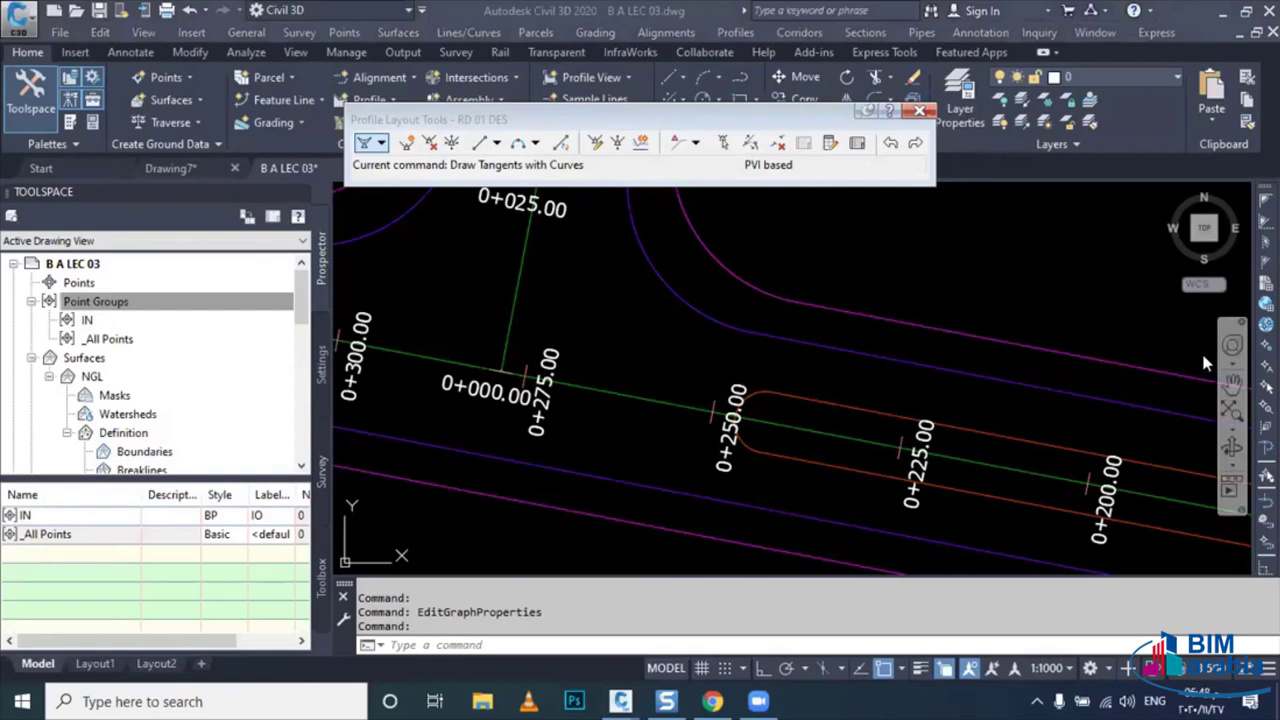
left_click(58, 330)
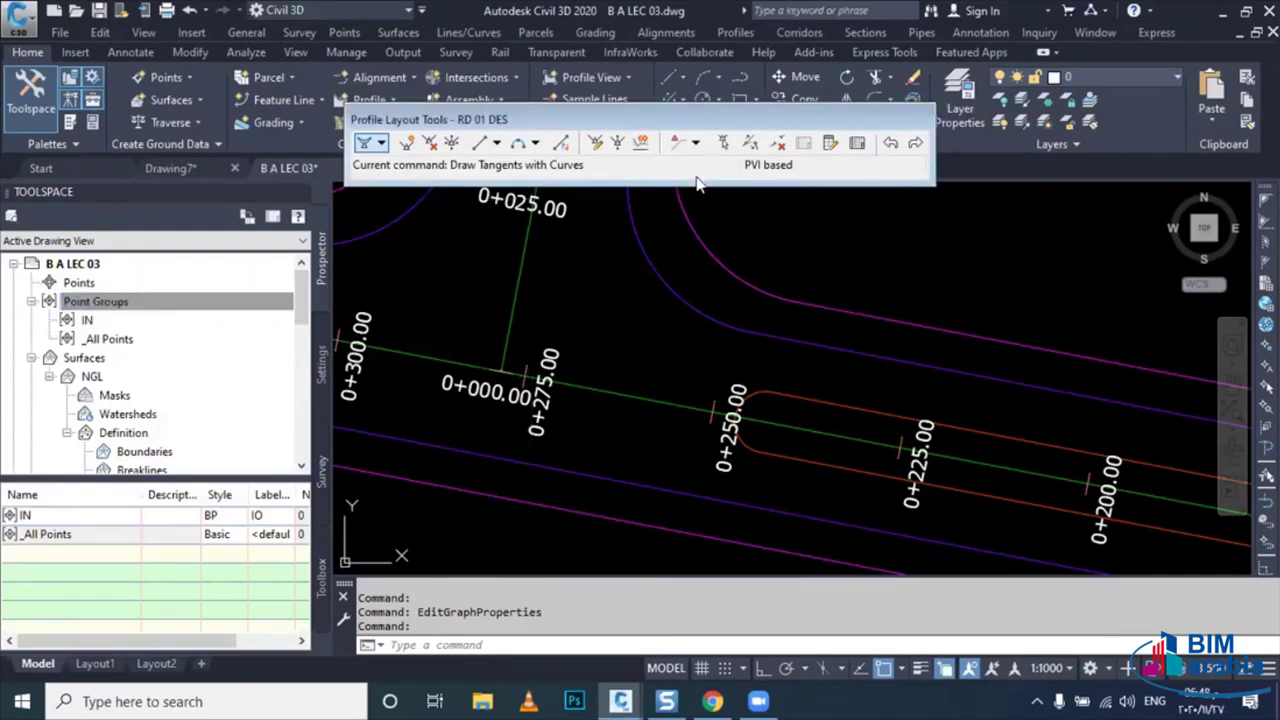
- Close the Profile Layout Tools and bring up Create Points from Prospector's Points
left_click(919, 111)
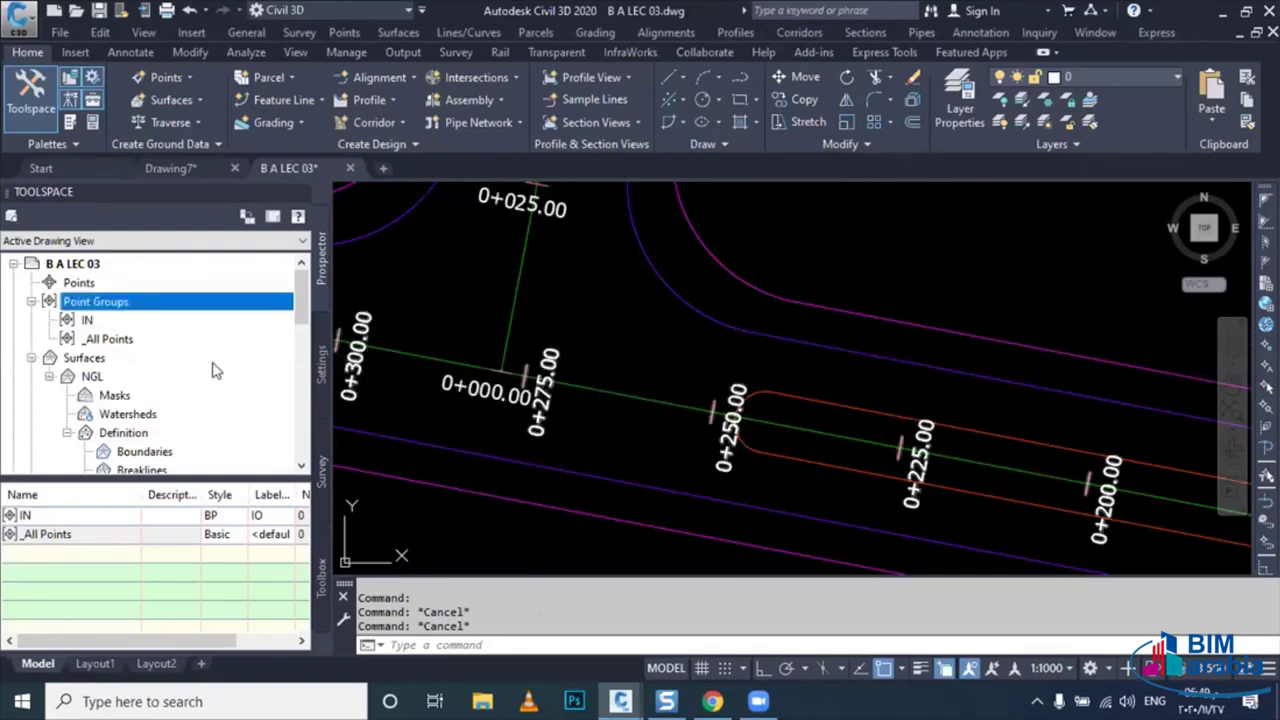
left_click(80, 283)
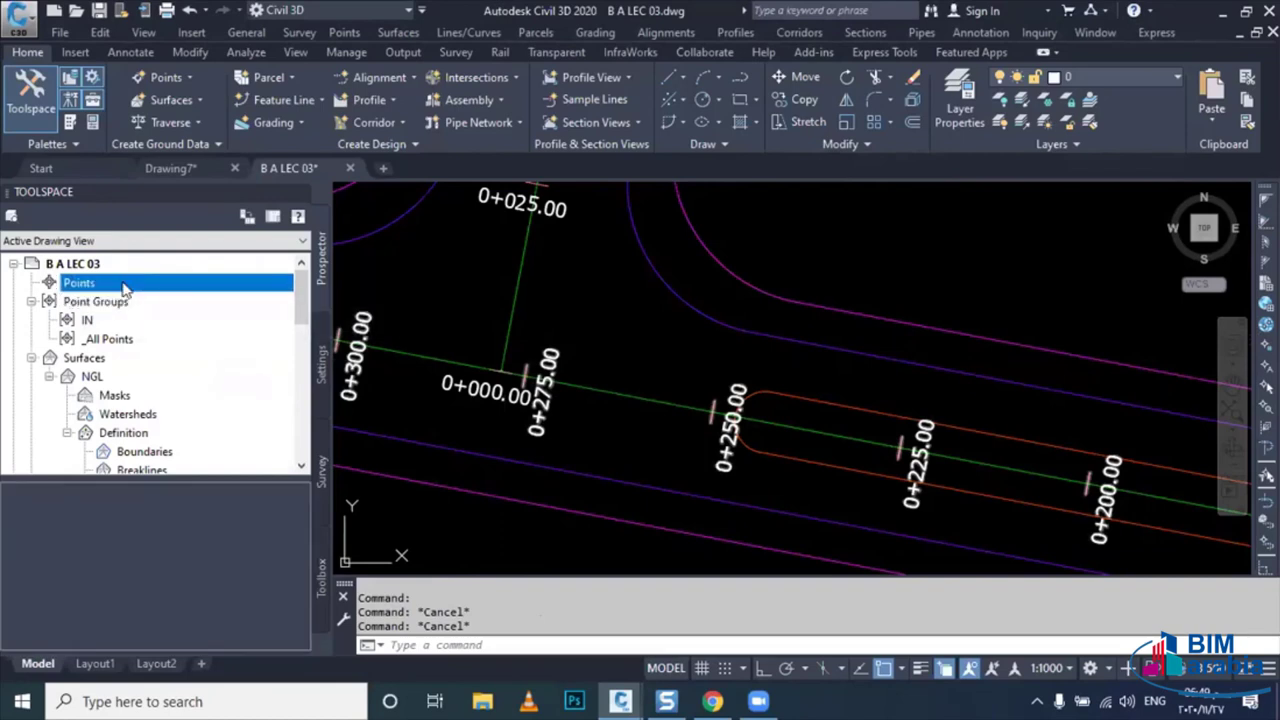
right_click(125, 288)
left_click(141, 290)
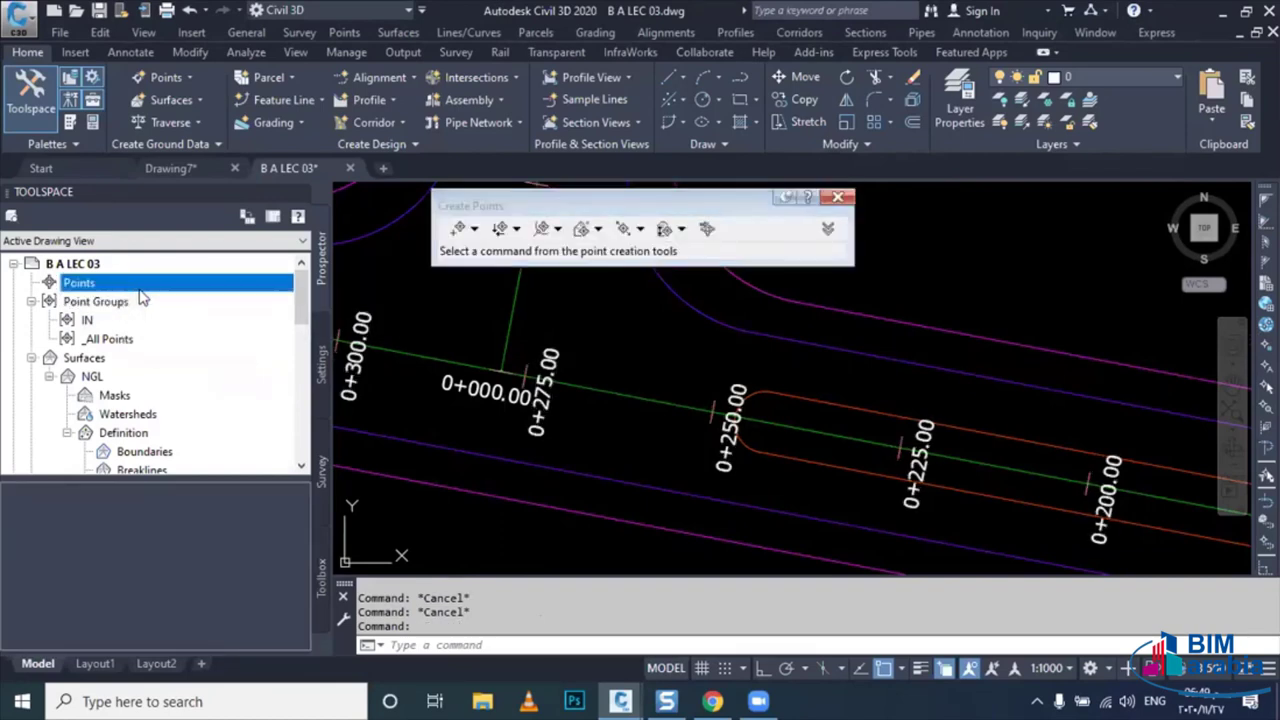
- Place COGO point IN 01 at station 0+000.00 of the alignment, keeping the default elevation
left_click(459, 229)
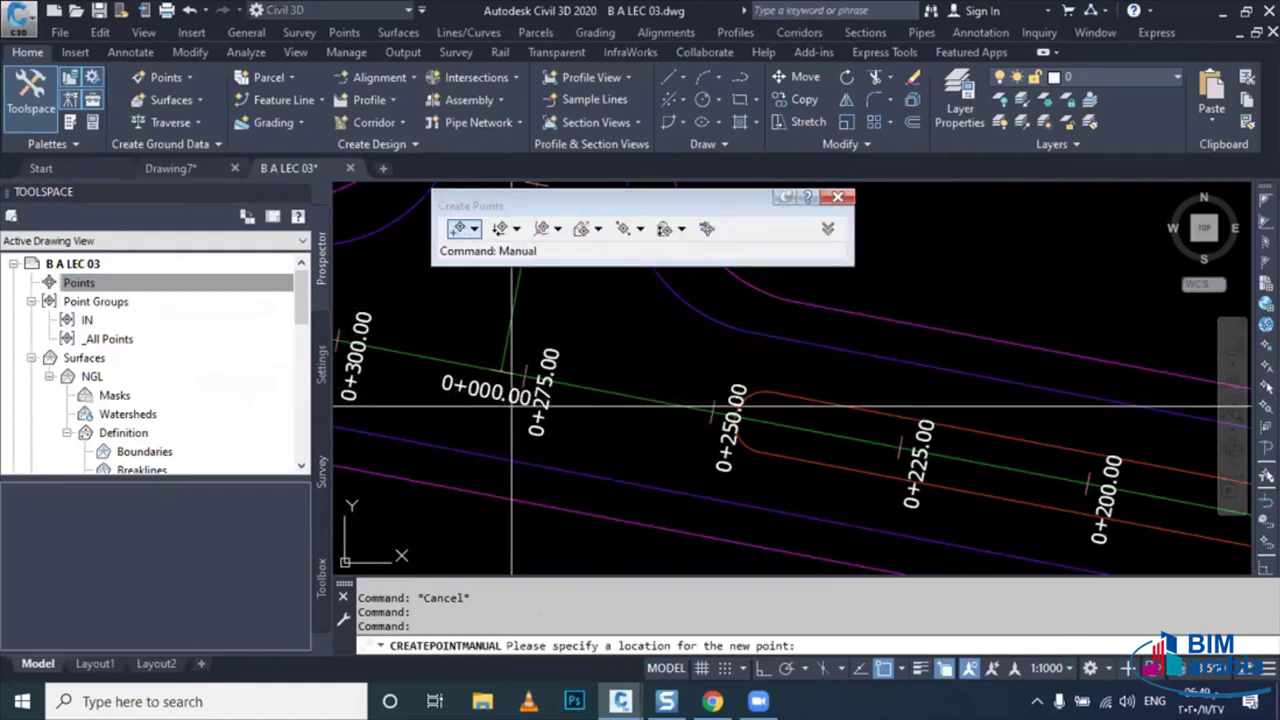
scroll(512, 406, "up", 2)
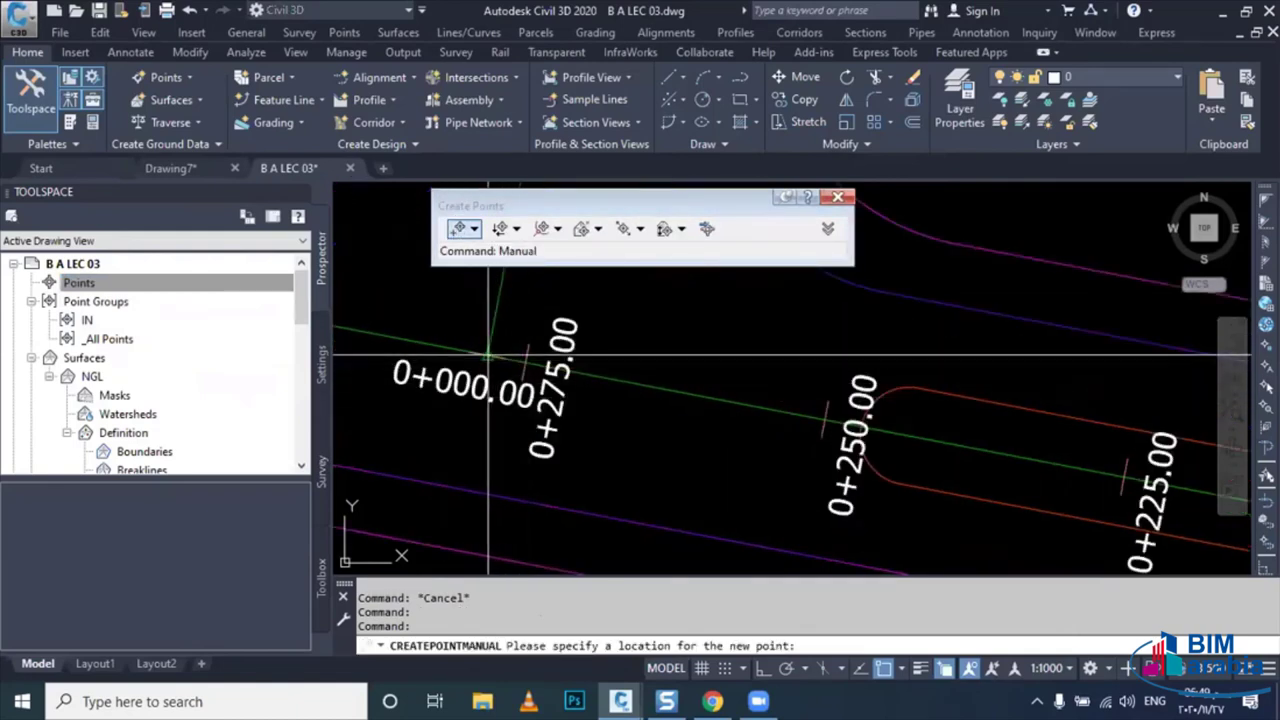
scroll(487, 355, "up", 3)
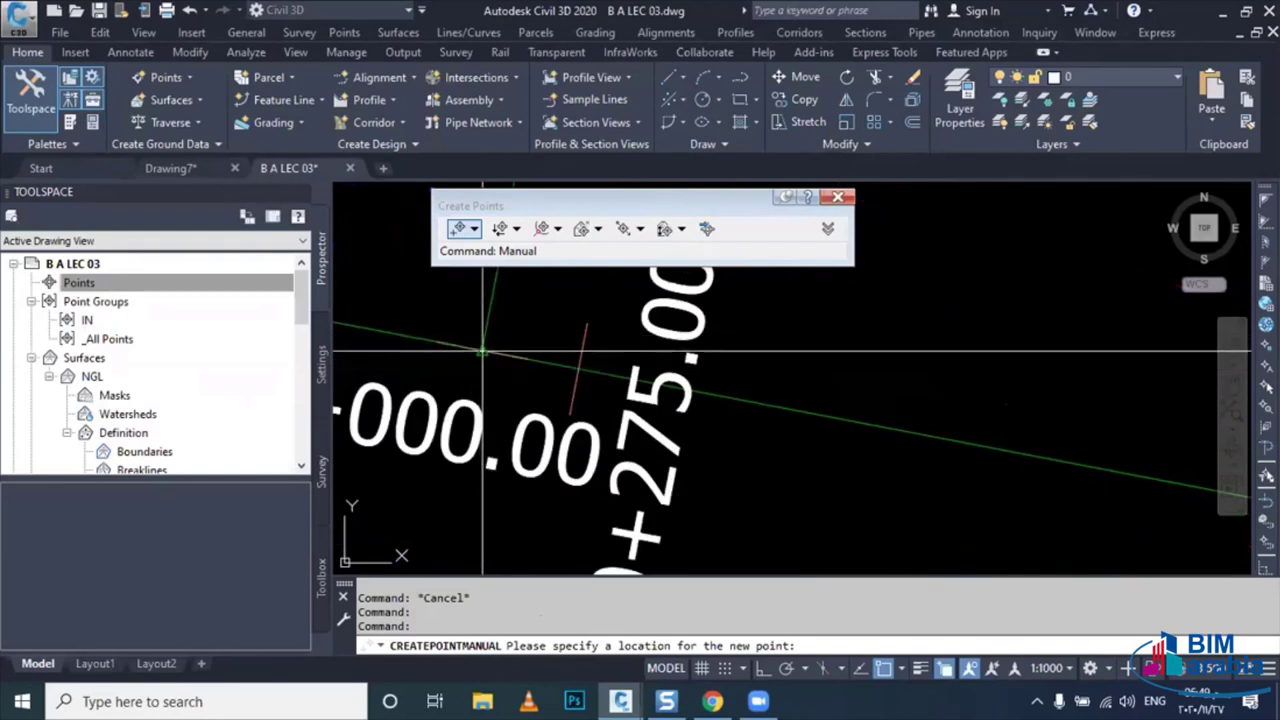
left_click(483, 352)
type("IN 01")
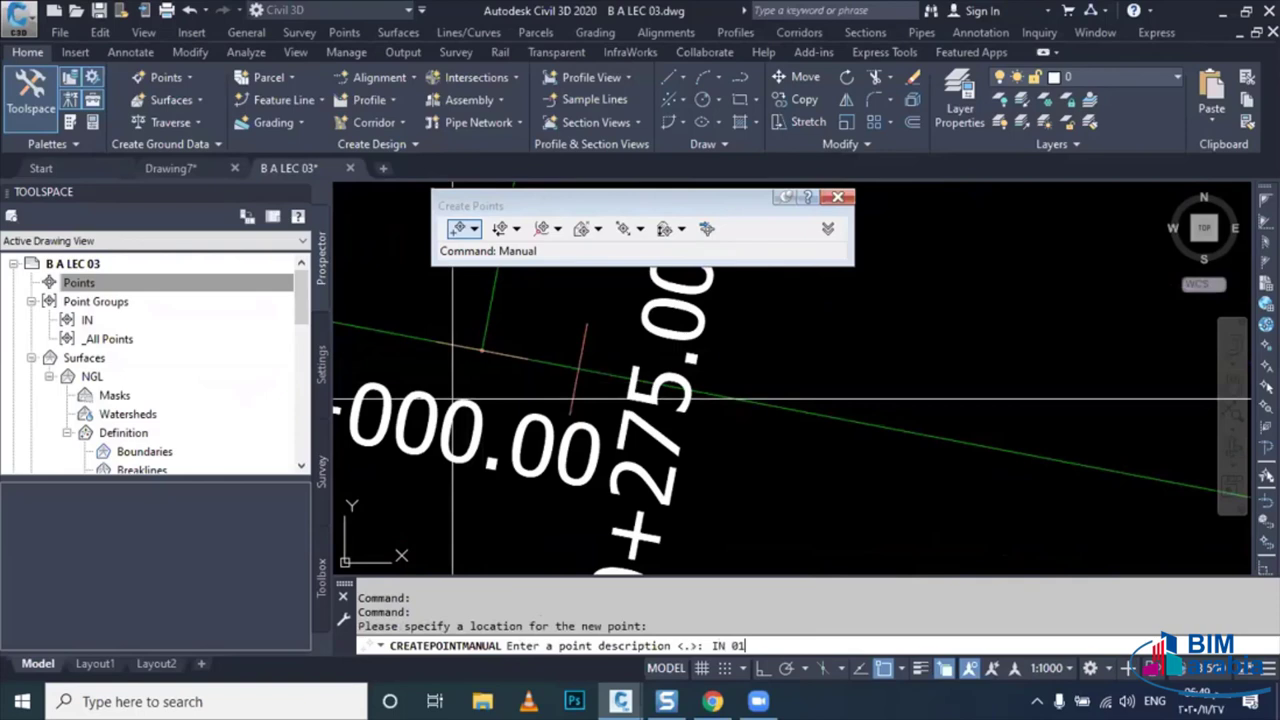
key("Return")
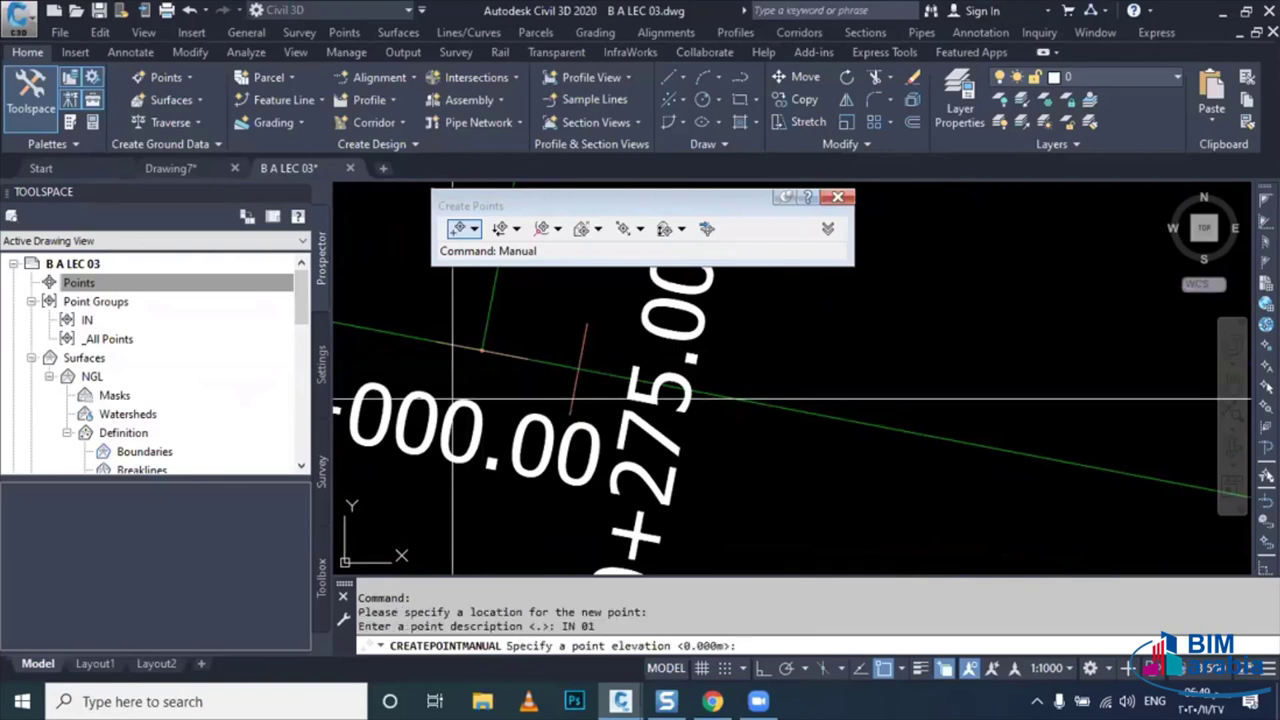
key("Return")
key("Escape")
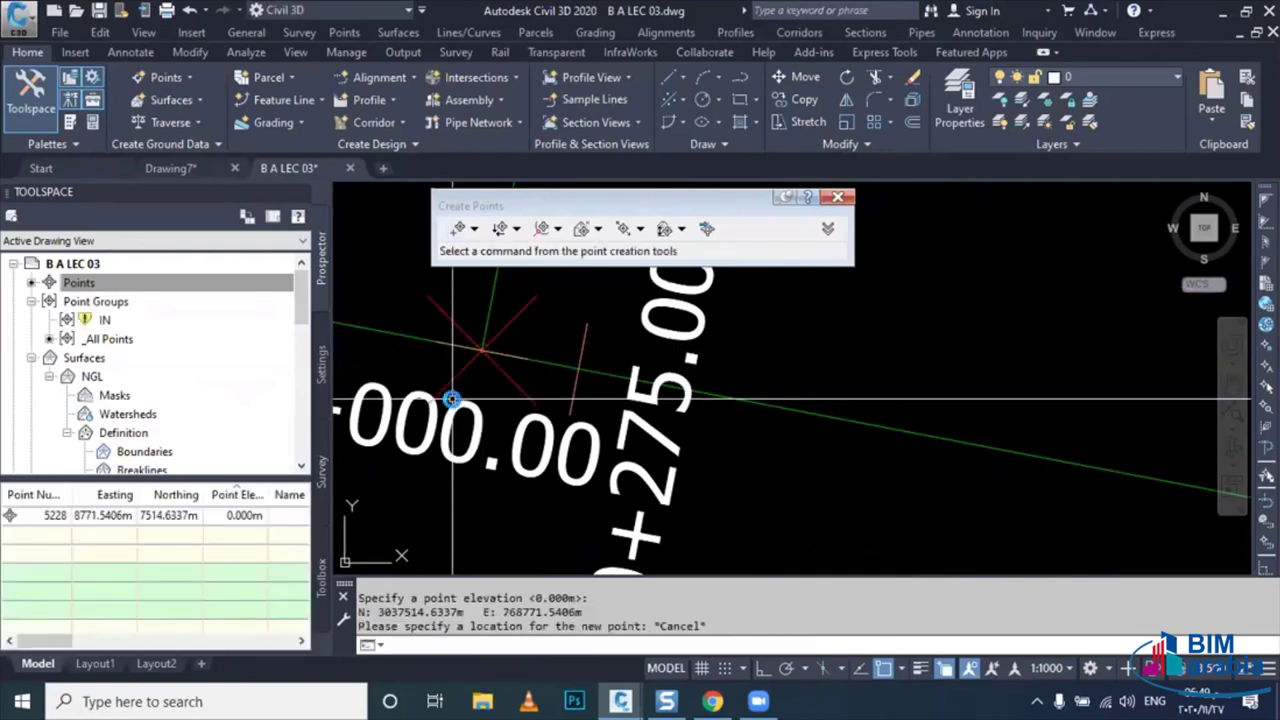
- Update the IN point group to include the new IN 01 point, then zoom out
left_click(110, 321)
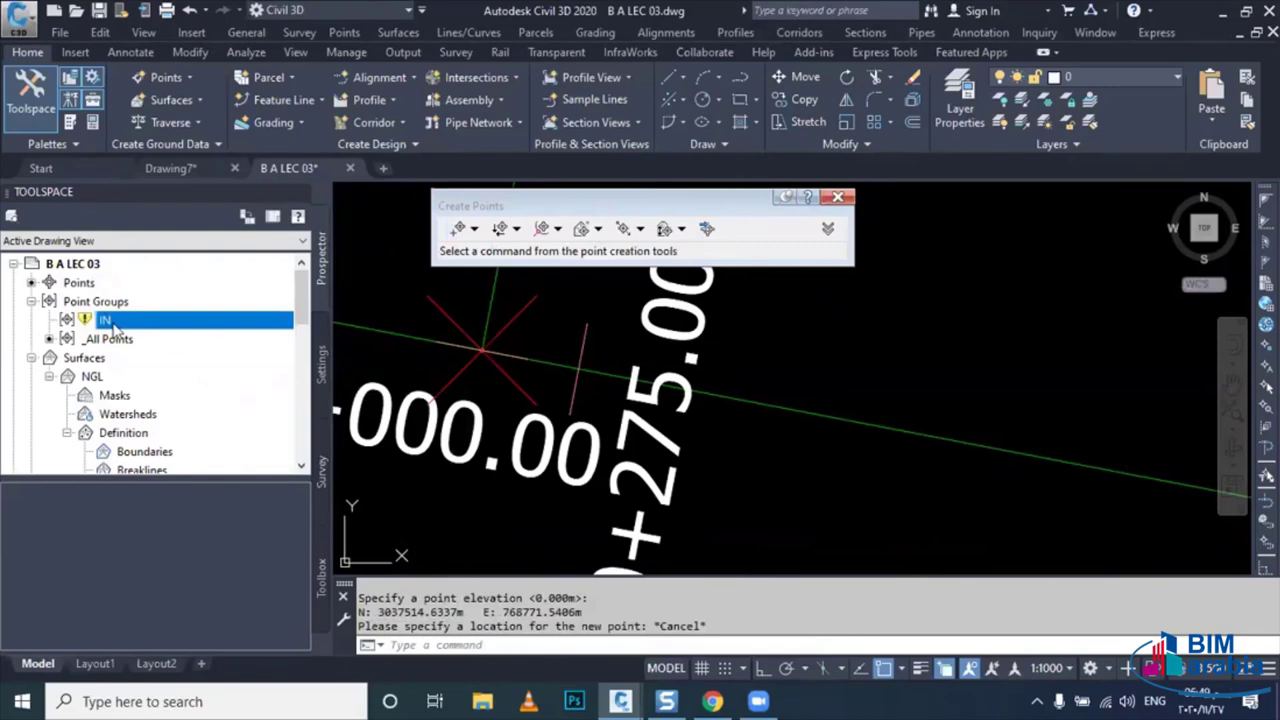
right_click(113, 322)
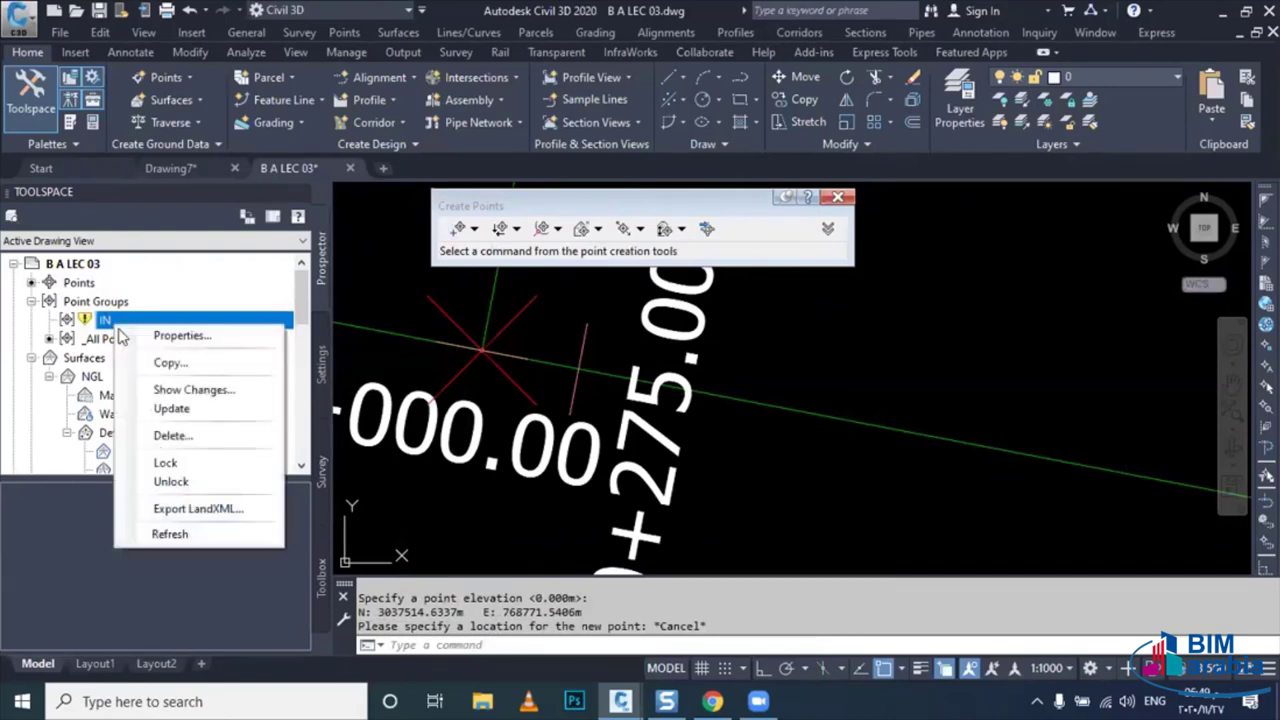
left_click(175, 405)
scroll(475, 374, "up", 3)
scroll(480, 360, "up", 2)
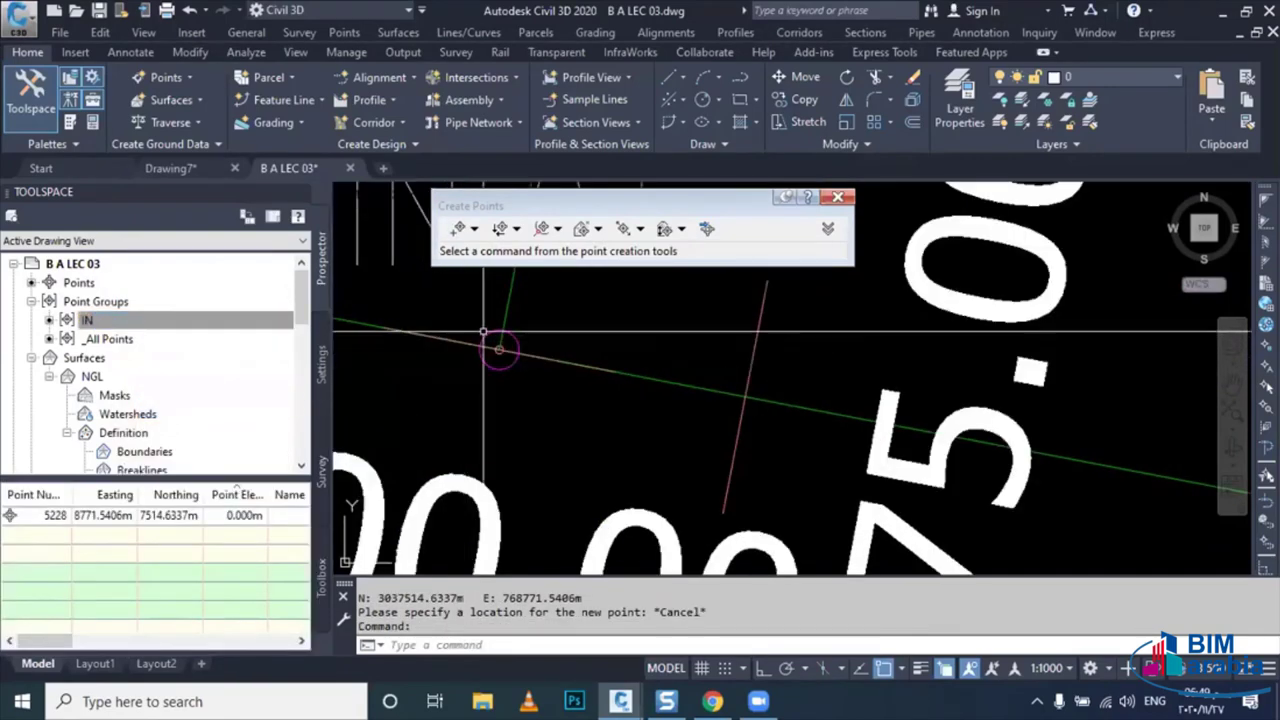
left_click(488, 363)
scroll(515, 400, "down", 2)
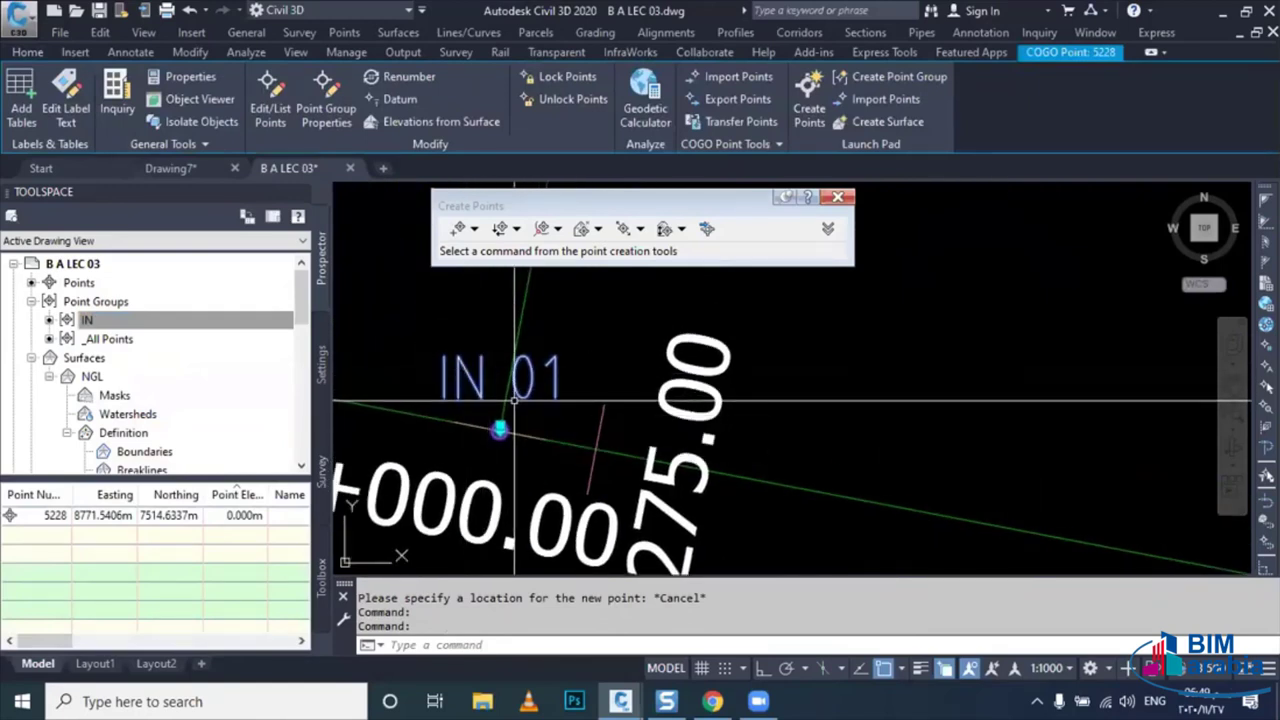
mouse_move(500, 429)
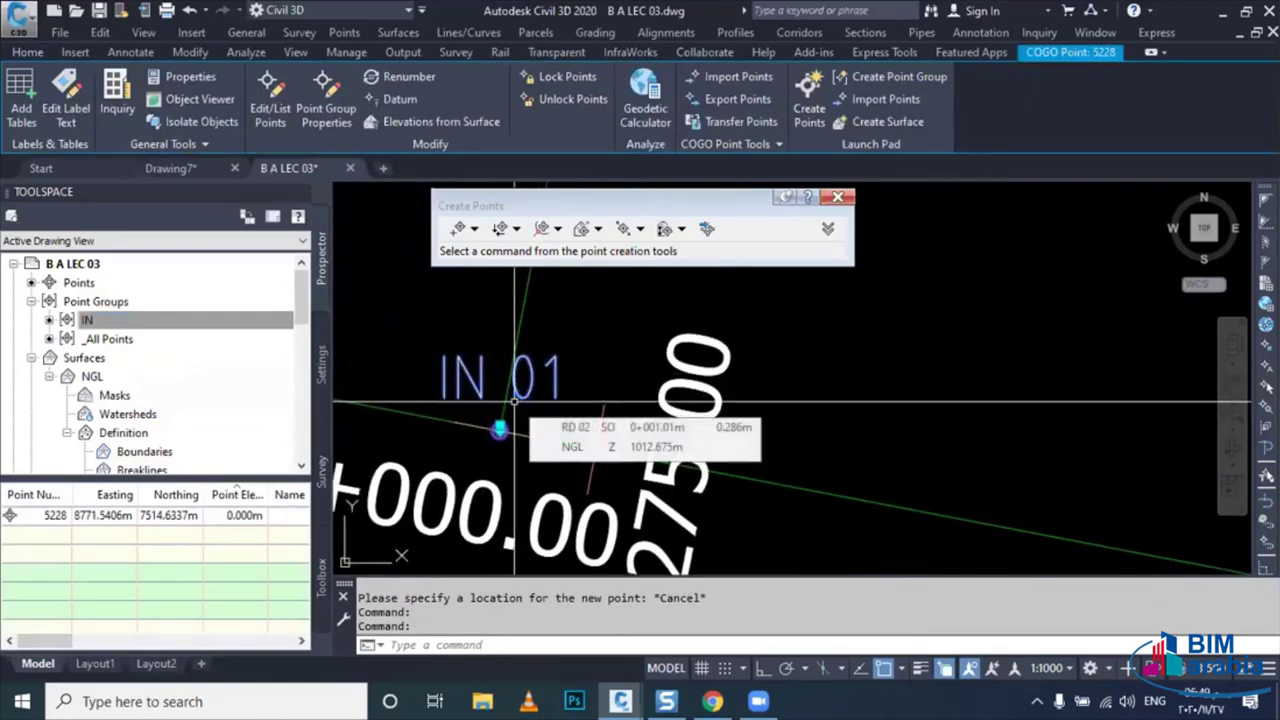
scroll(515, 403, "down", 2)
scroll(500, 392, "down", 1)
scroll(500, 400, "down", 1)
scroll(470, 392, "down", 1)
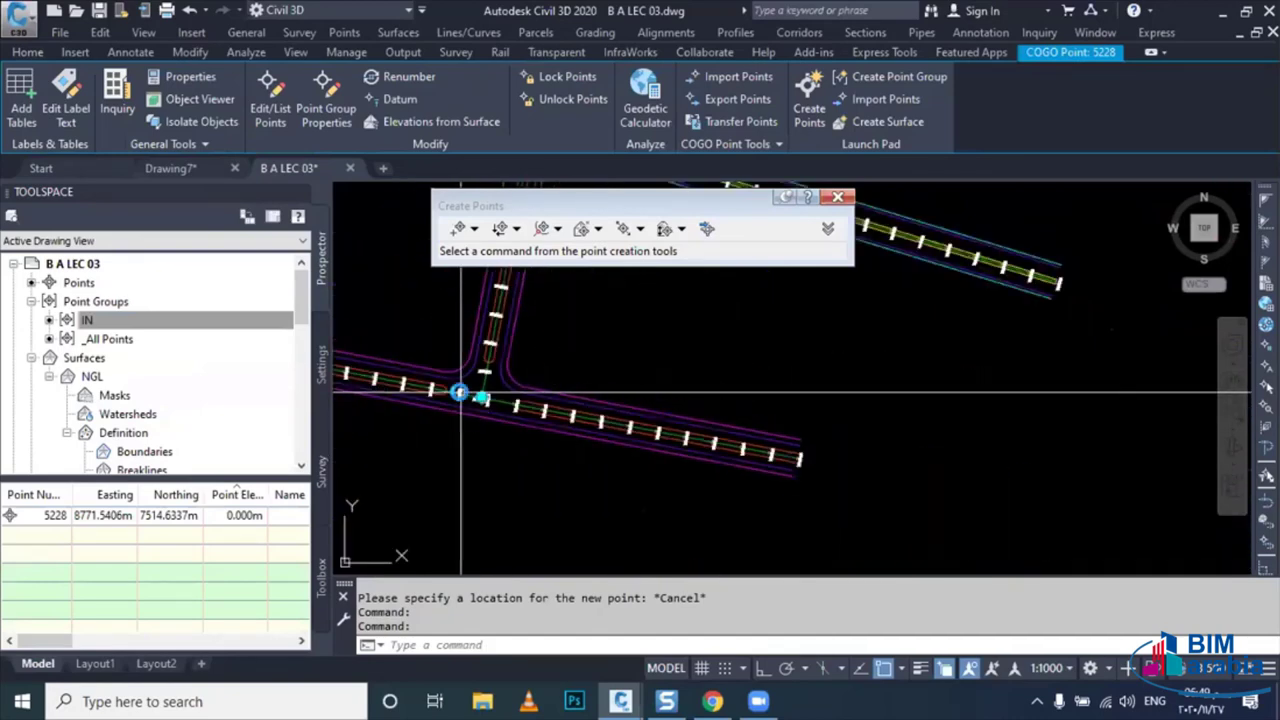
scroll(460, 392, "down", 1)
- End point placement, select the road profile view and close the Create Points toolbar
middle_click_drag(523, 417, 426, 397)
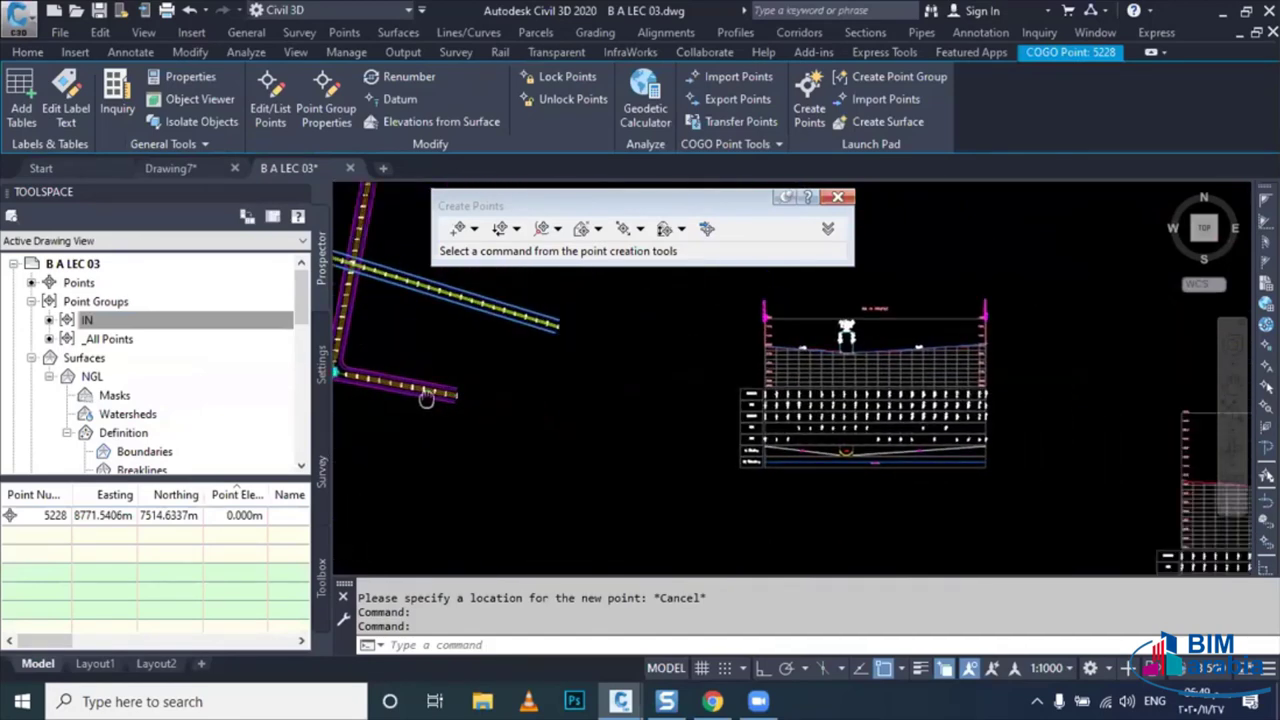
scroll(426, 397, "down", 1)
scroll(426, 397, "down", 1)
key("Escape")
left_click(705, 370)
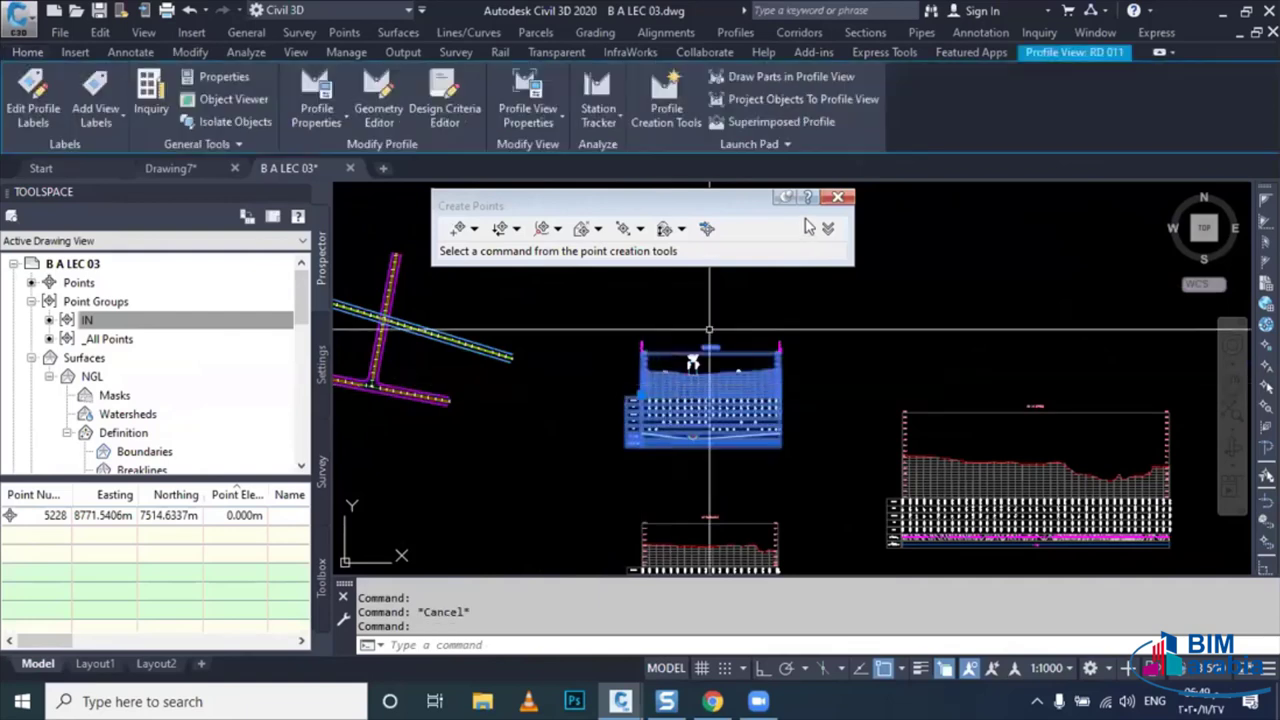
left_click(838, 197)
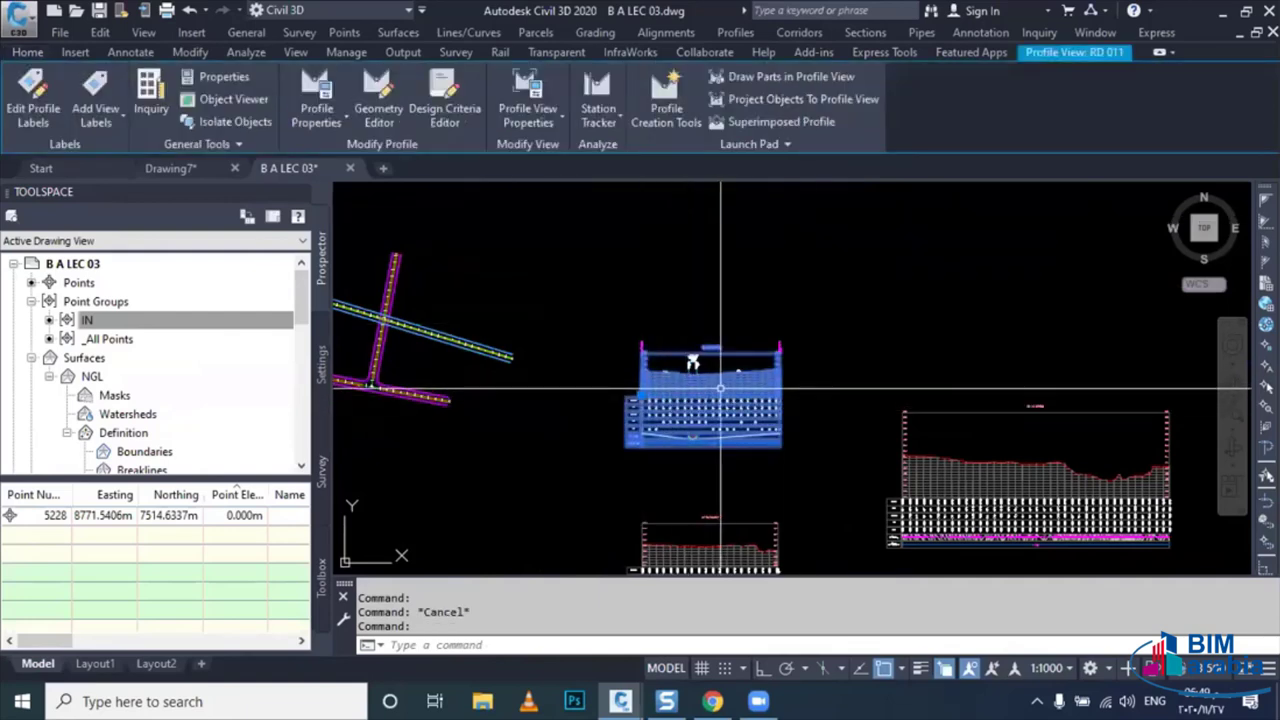
- Project the intersection point IN 01 onto the profile view and bring up its projection settings
left_click(817, 106)
middle_click_drag(376, 402, 510, 416)
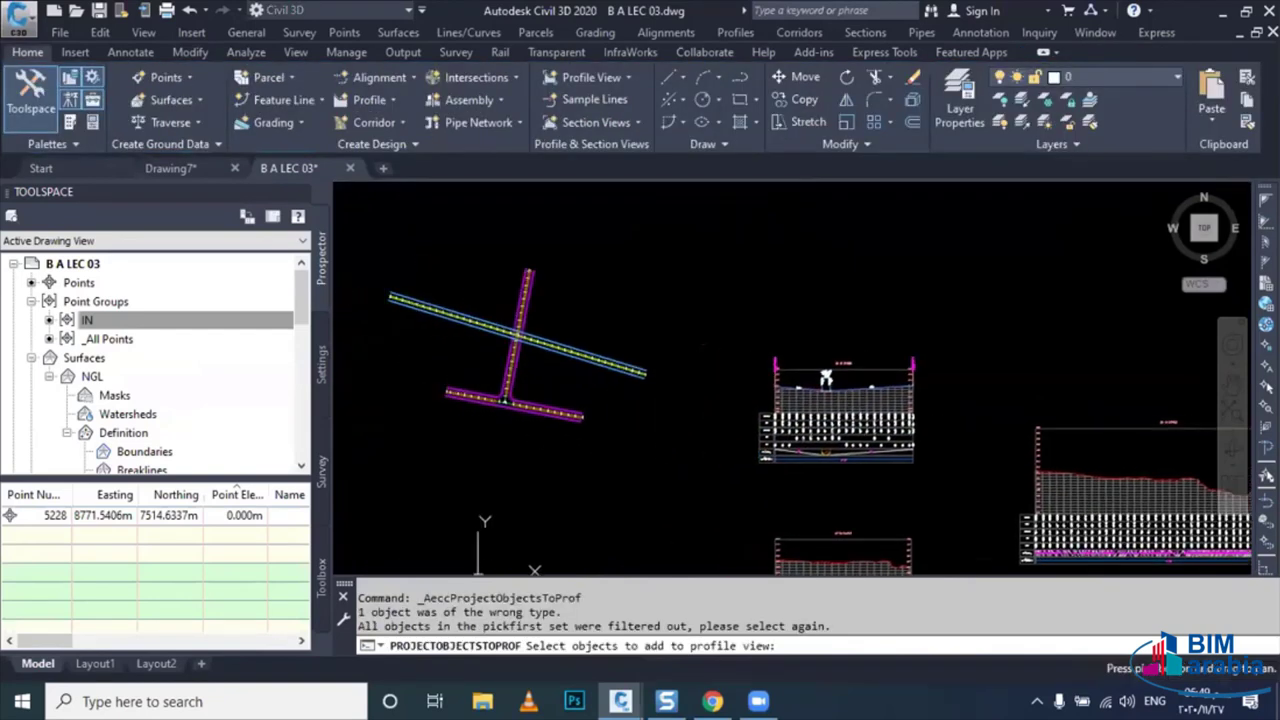
scroll(512, 418, "up", 3)
scroll(510, 400, "up", 3)
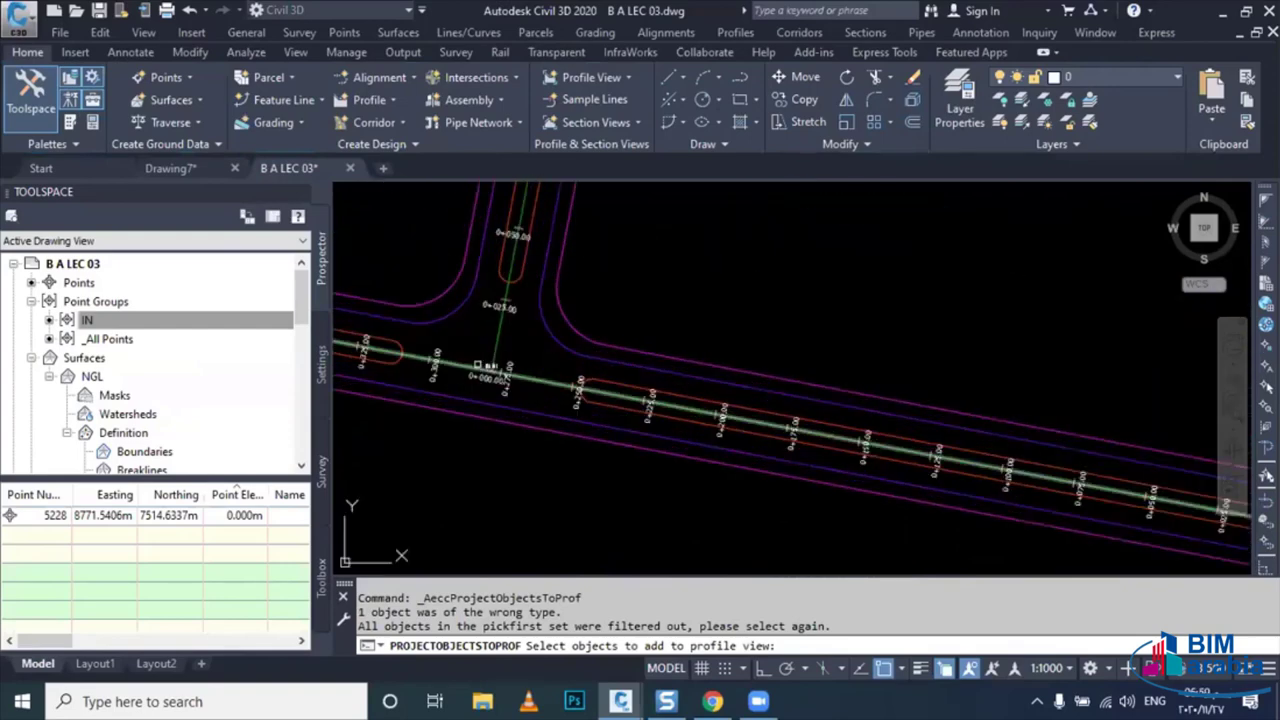
scroll(510, 378, "up", 3)
left_click(475, 373)
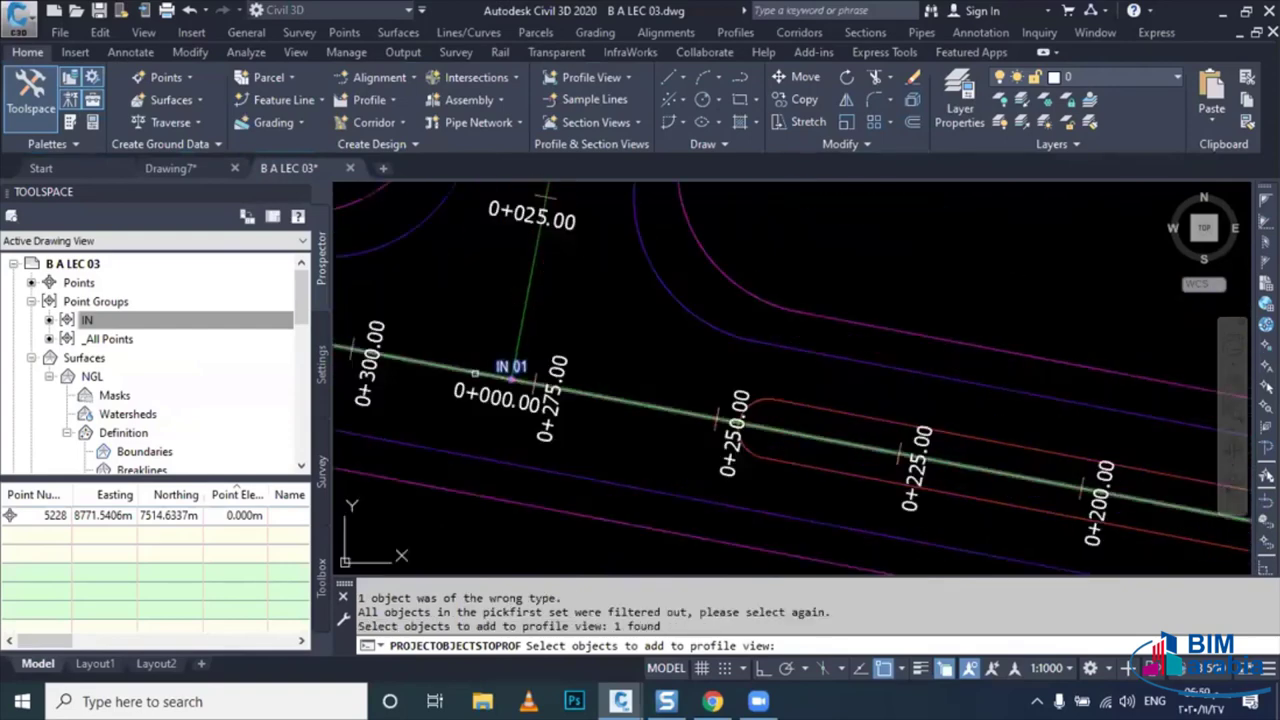
key("Return")
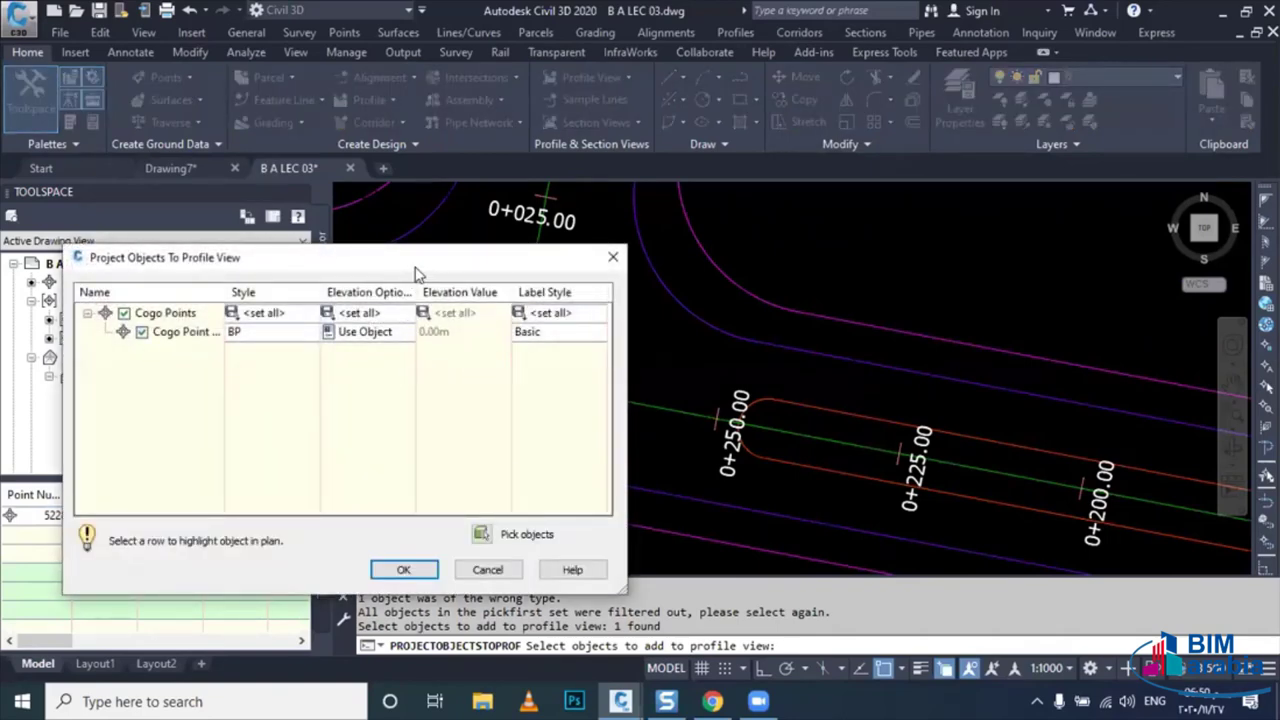
- Take IN 01's projected elevation from the RD 01 DES profile and open its Label Style choice
left_click_drag(418, 260, 978, 216)
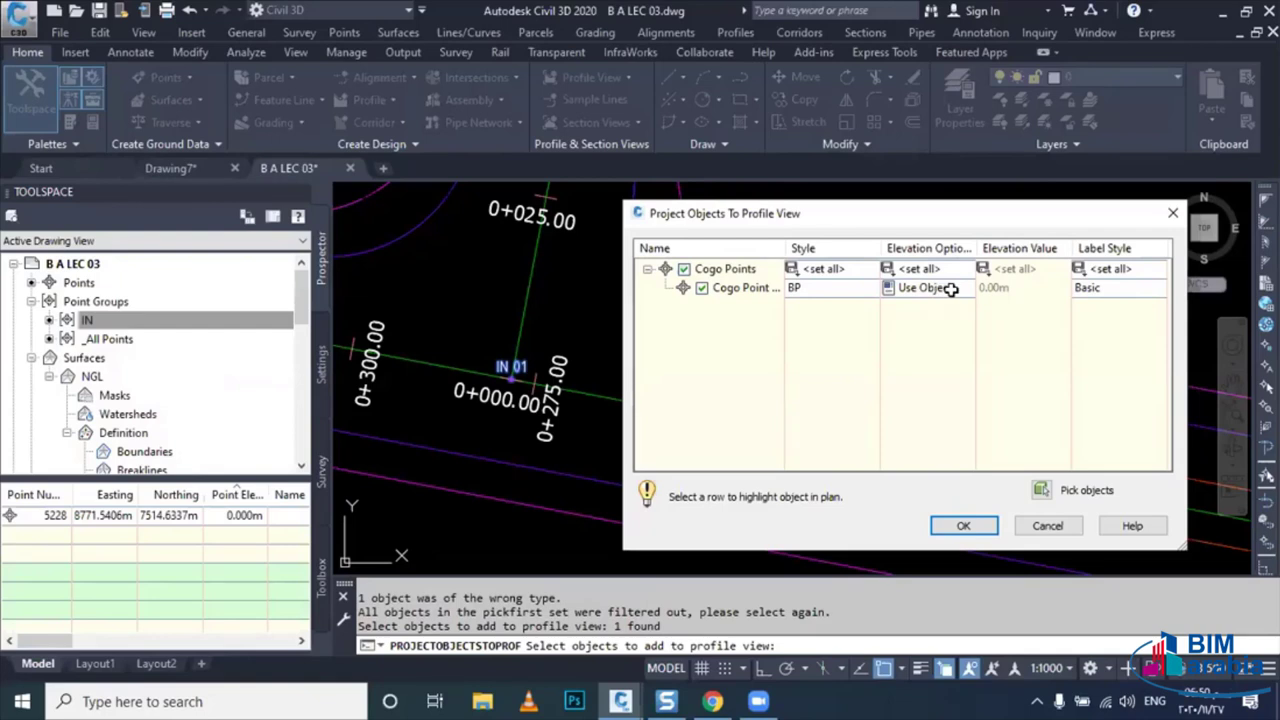
left_click(950, 289)
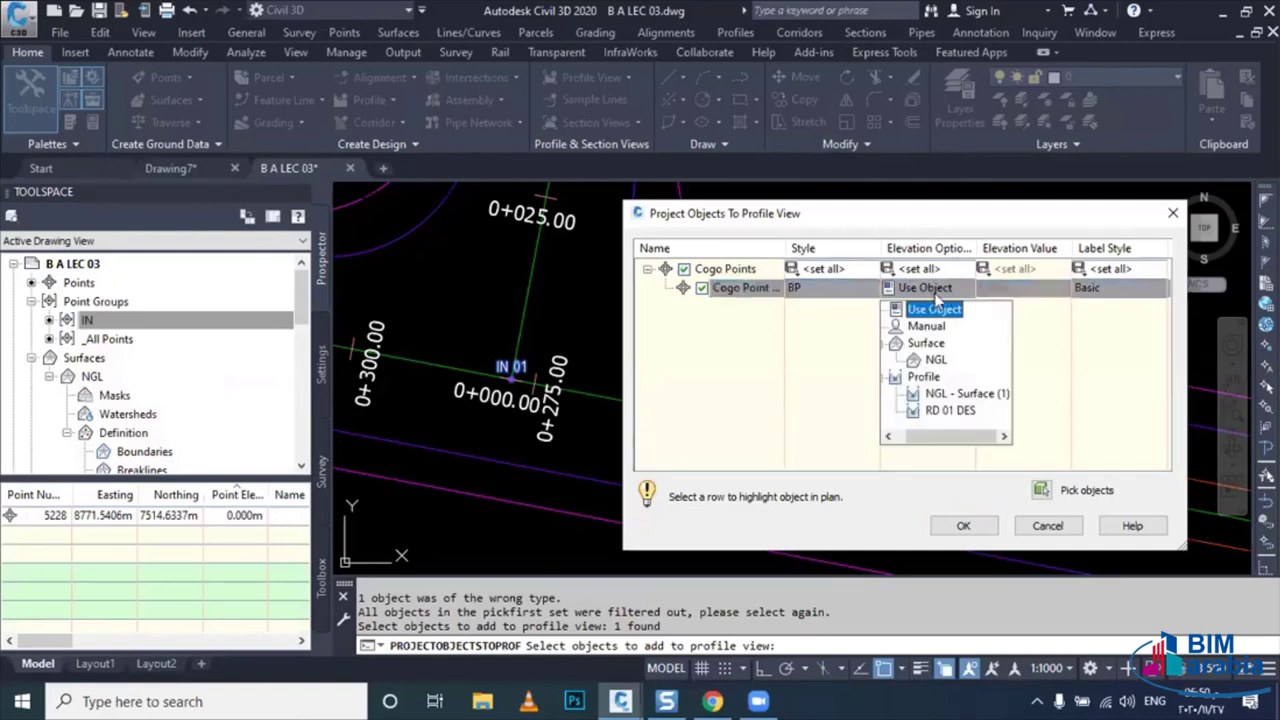
left_click(932, 309)
left_click(930, 289)
left_click(950, 411)
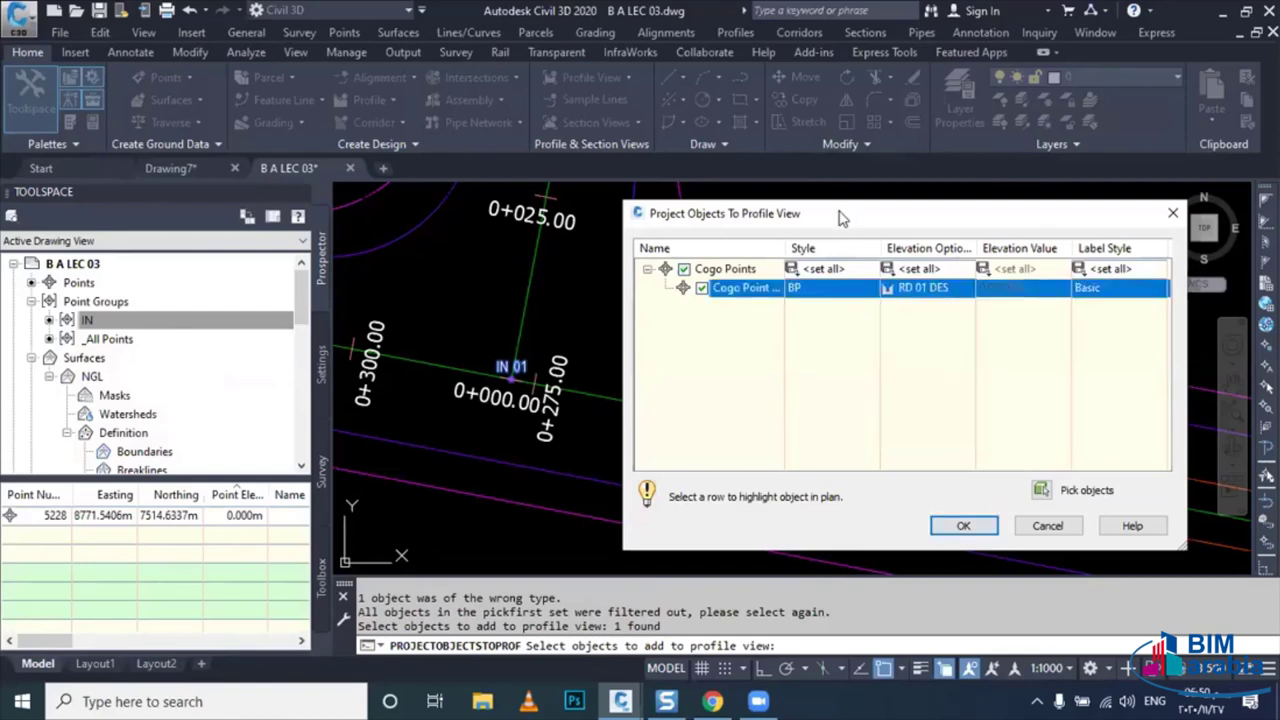
left_click_drag(840, 214, 495, 212)
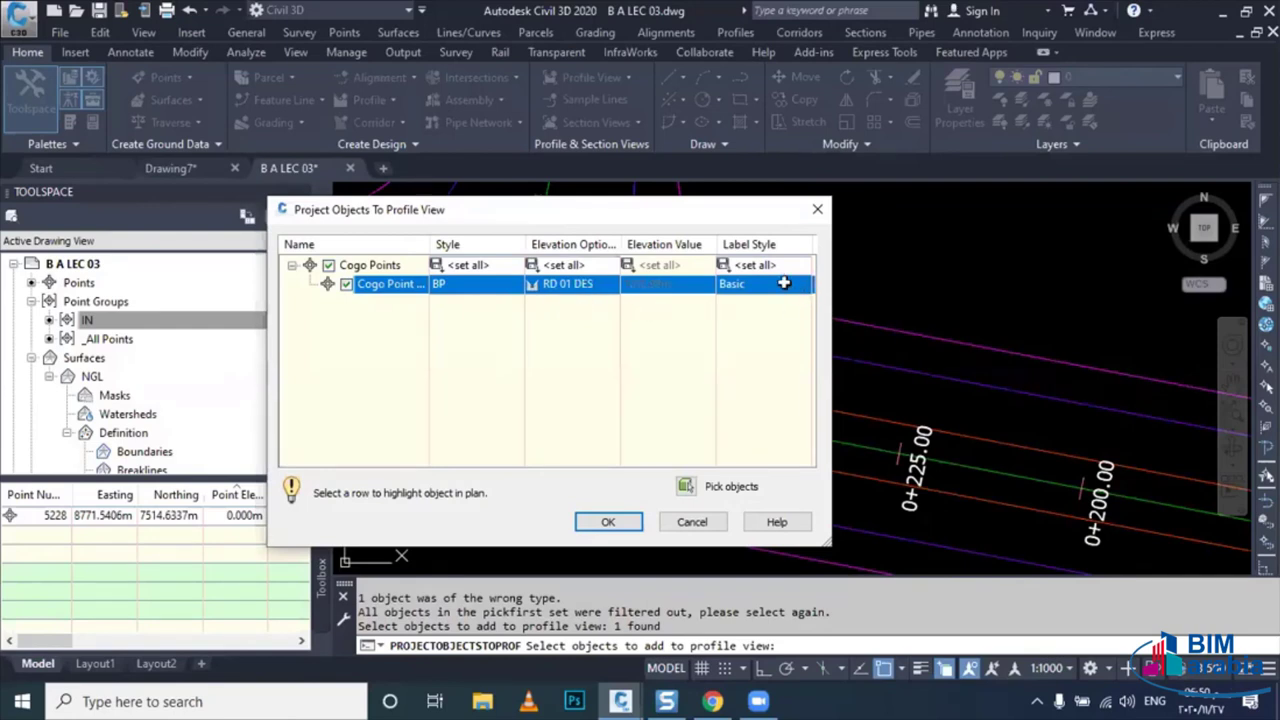
left_click(784, 284)
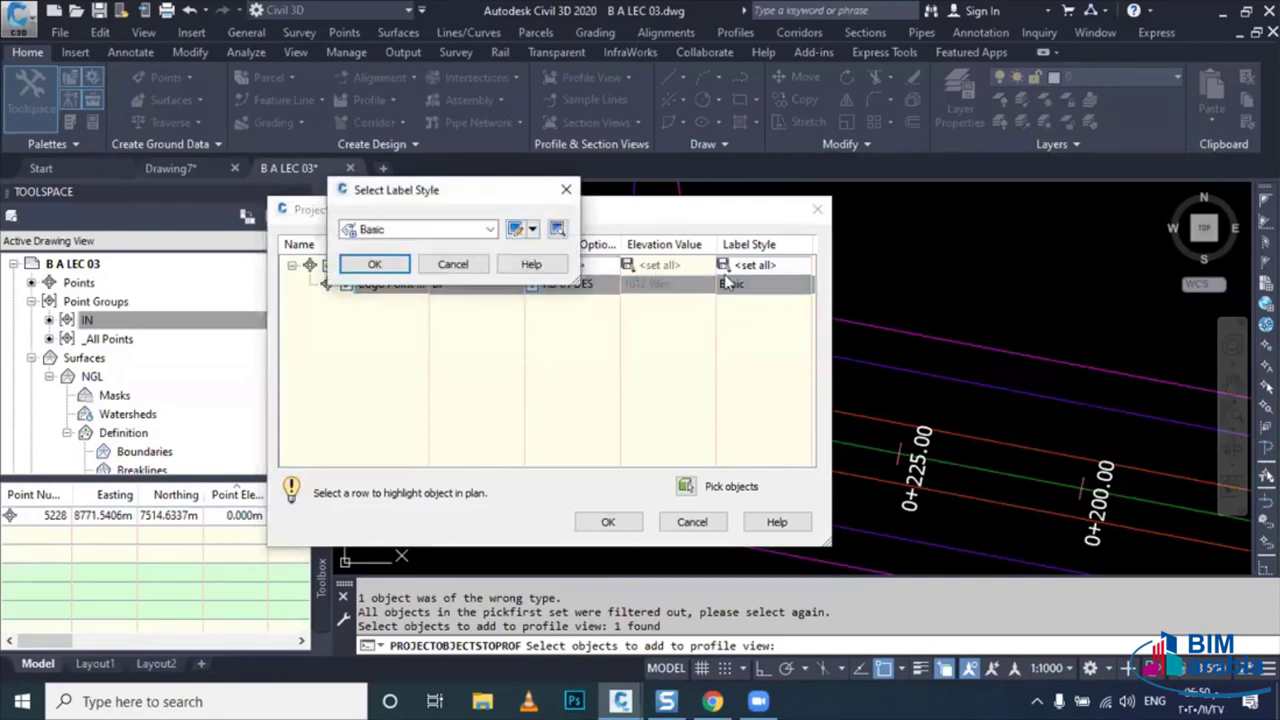
- Edit the current Basic label style and open its Projection Text contents in the text editor
left_click(515, 229)
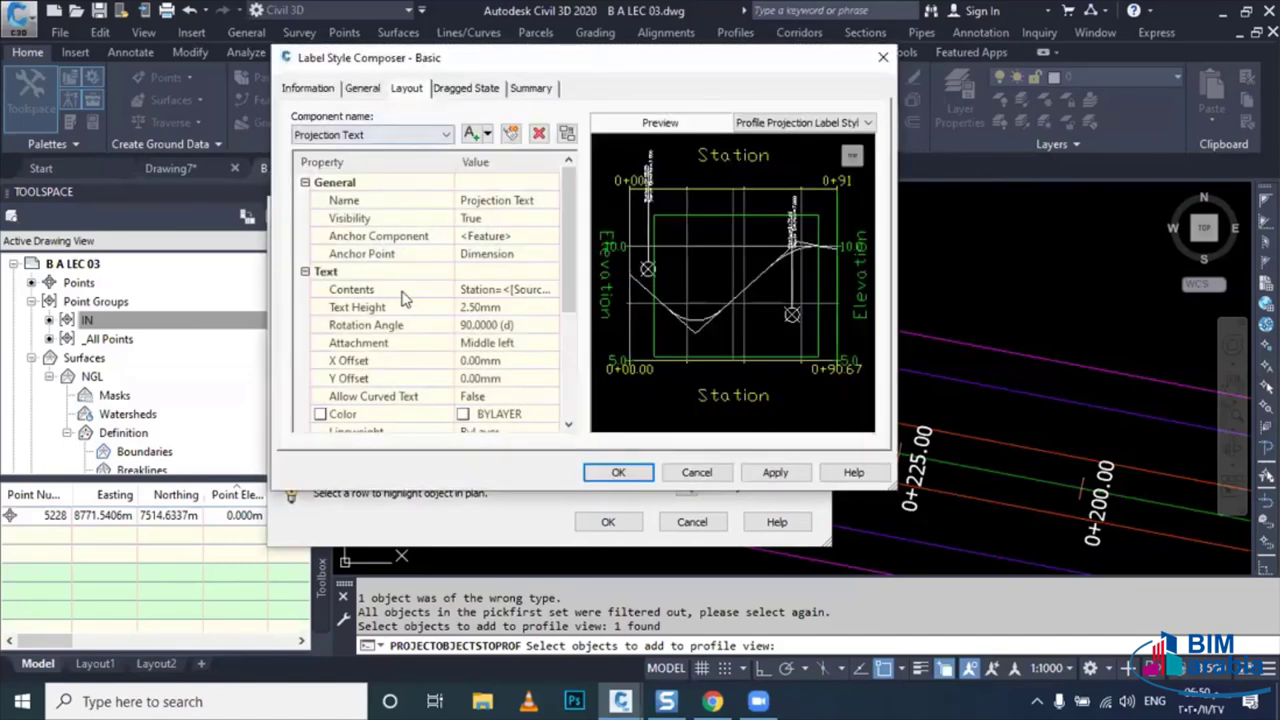
left_click(400, 290)
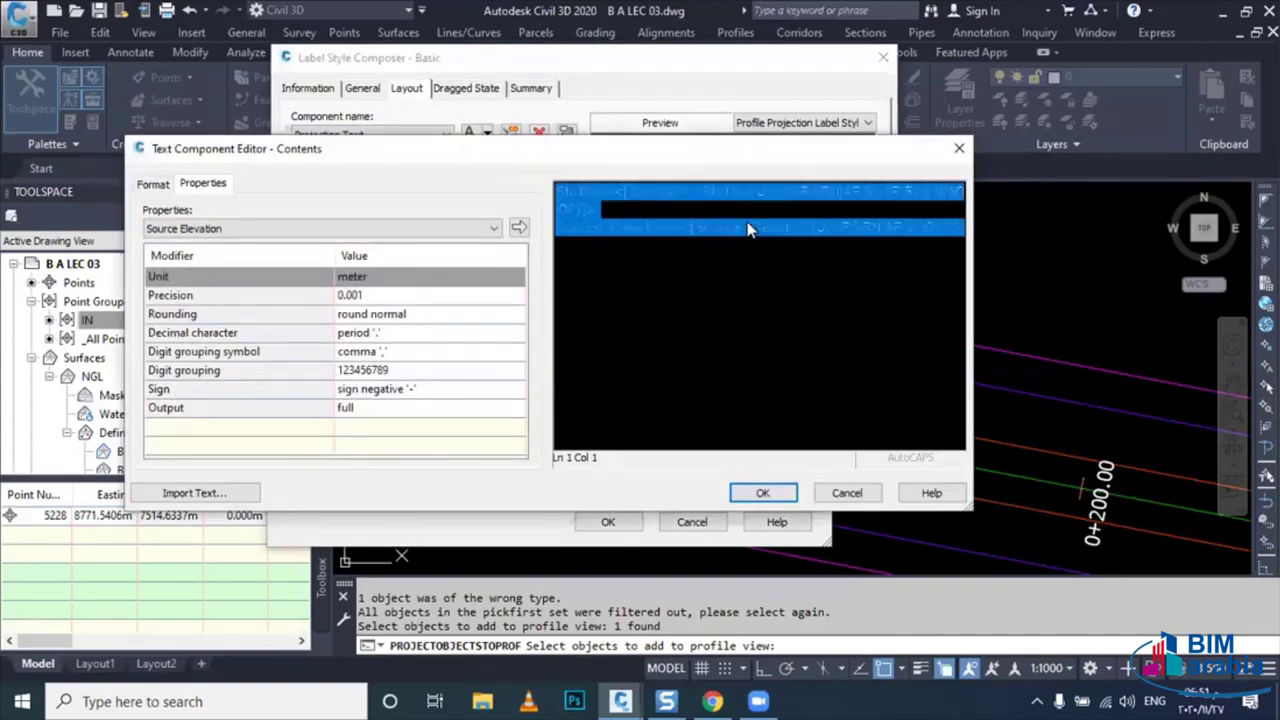
- Replace the label contents with the new prefixes and insert the Source Station field on line 1
key("Delete")
type("EL")
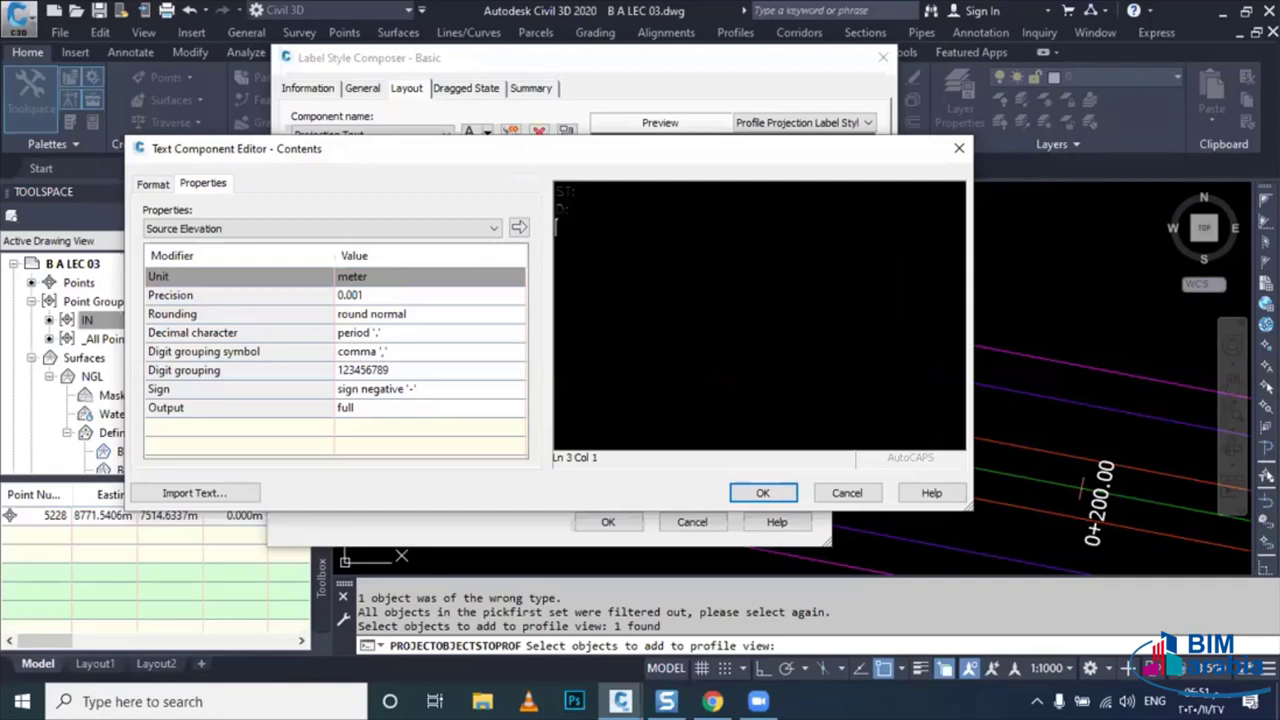
type("E:")
left_click(668, 192)
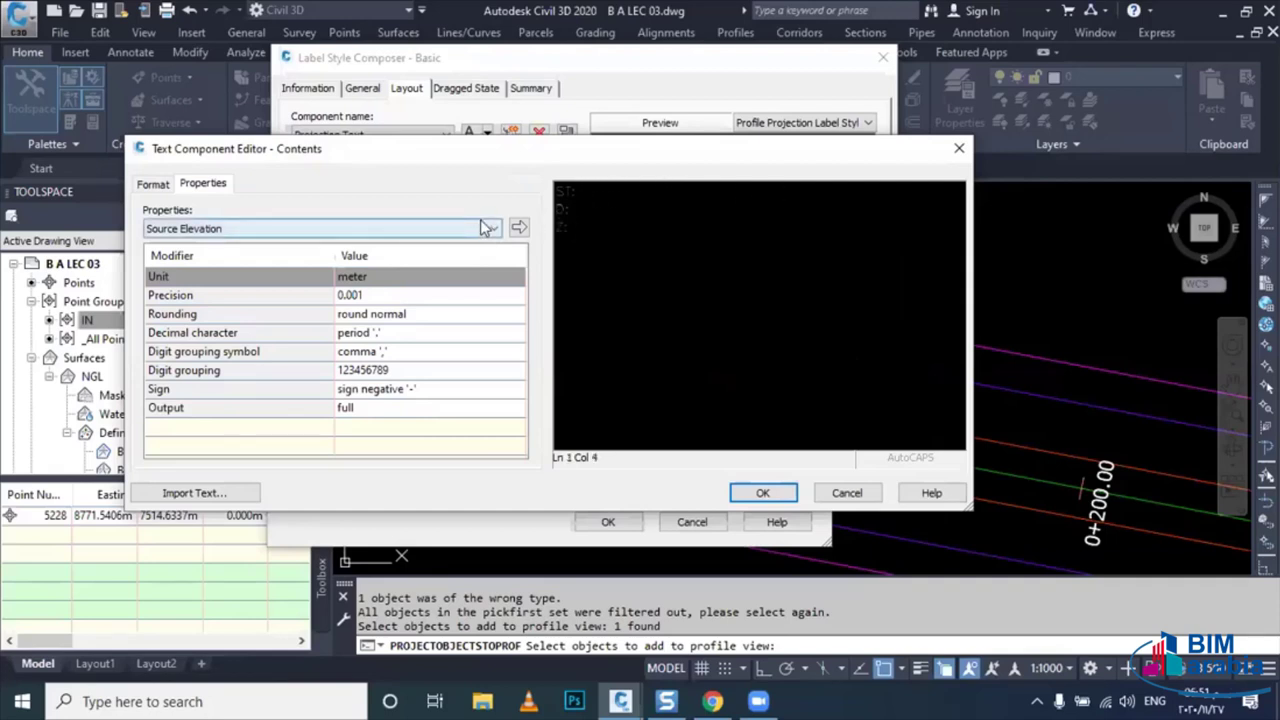
left_click(488, 228)
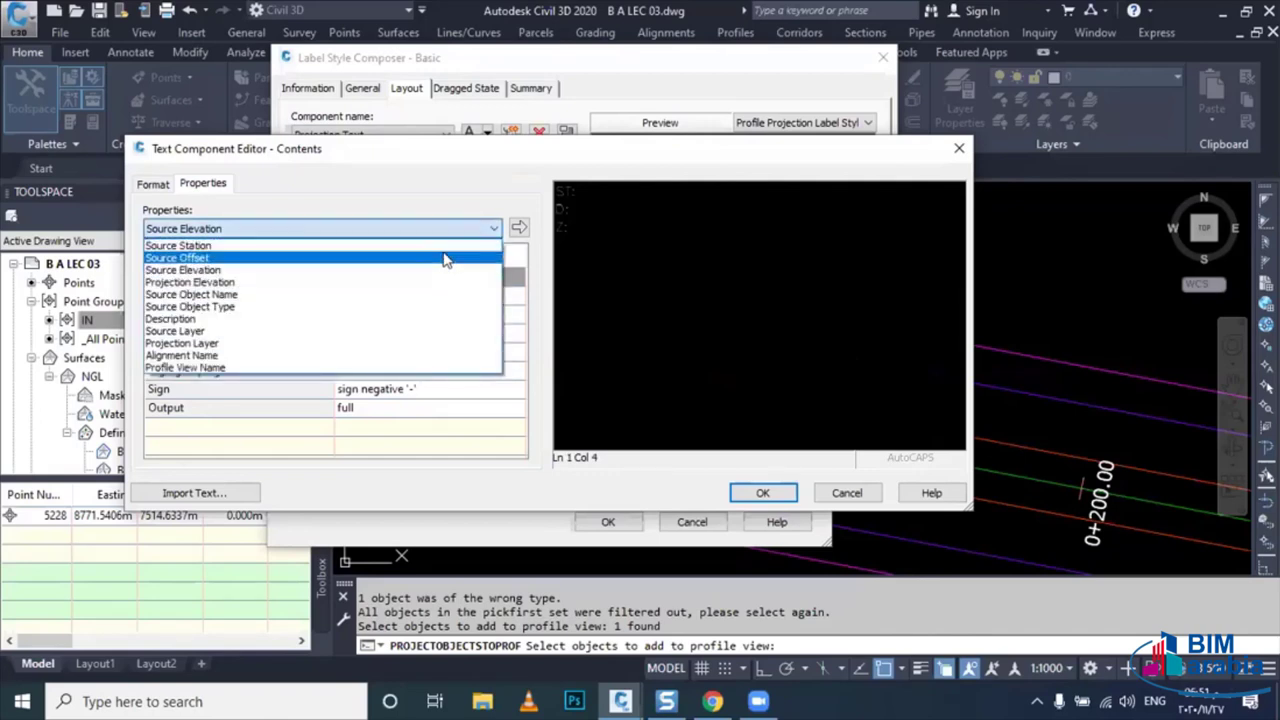
left_click(443, 247)
left_click(518, 228)
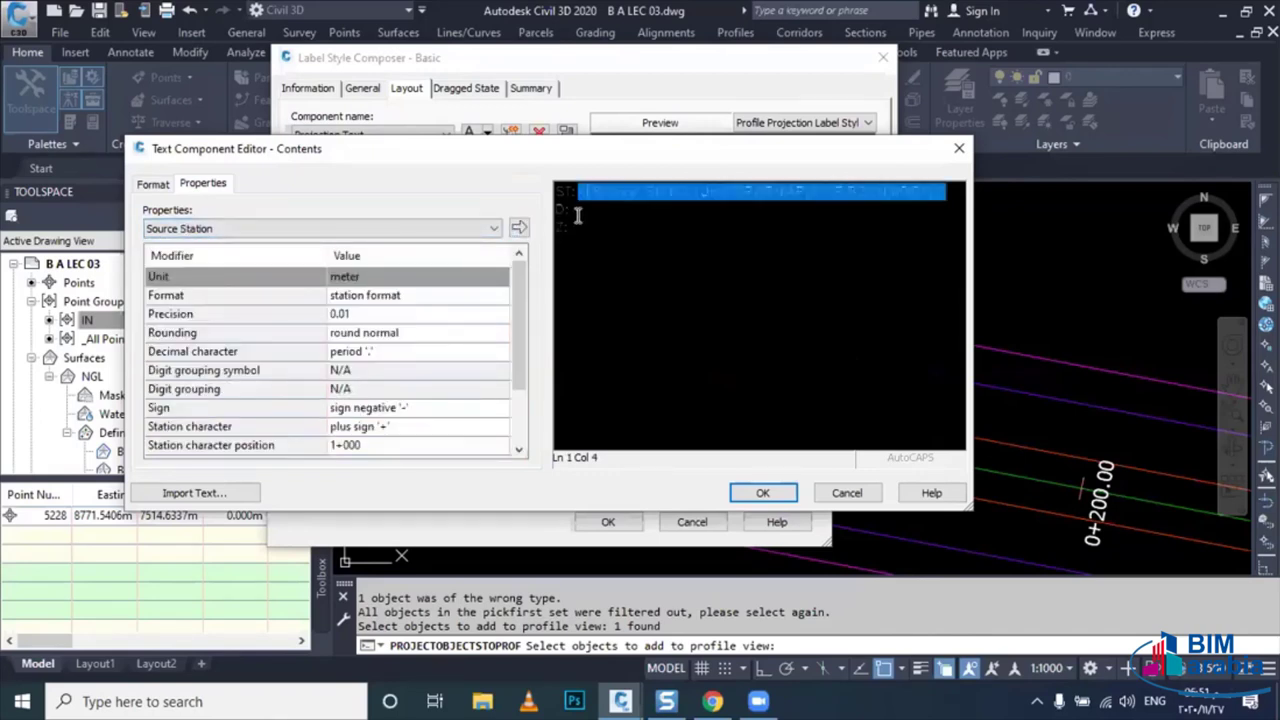
- Insert Description and Projection Elevation fields, joining the elevation onto the description line
left_click(578, 210)
left_click(483, 230)
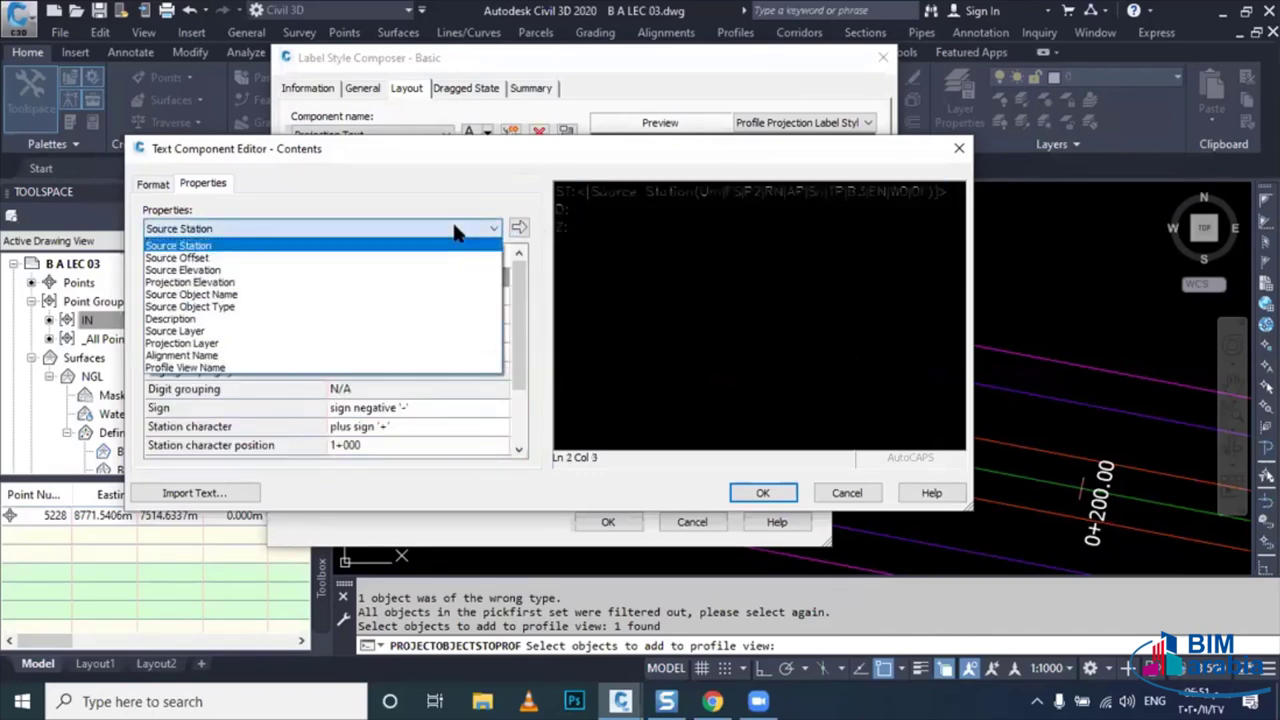
left_click(430, 318)
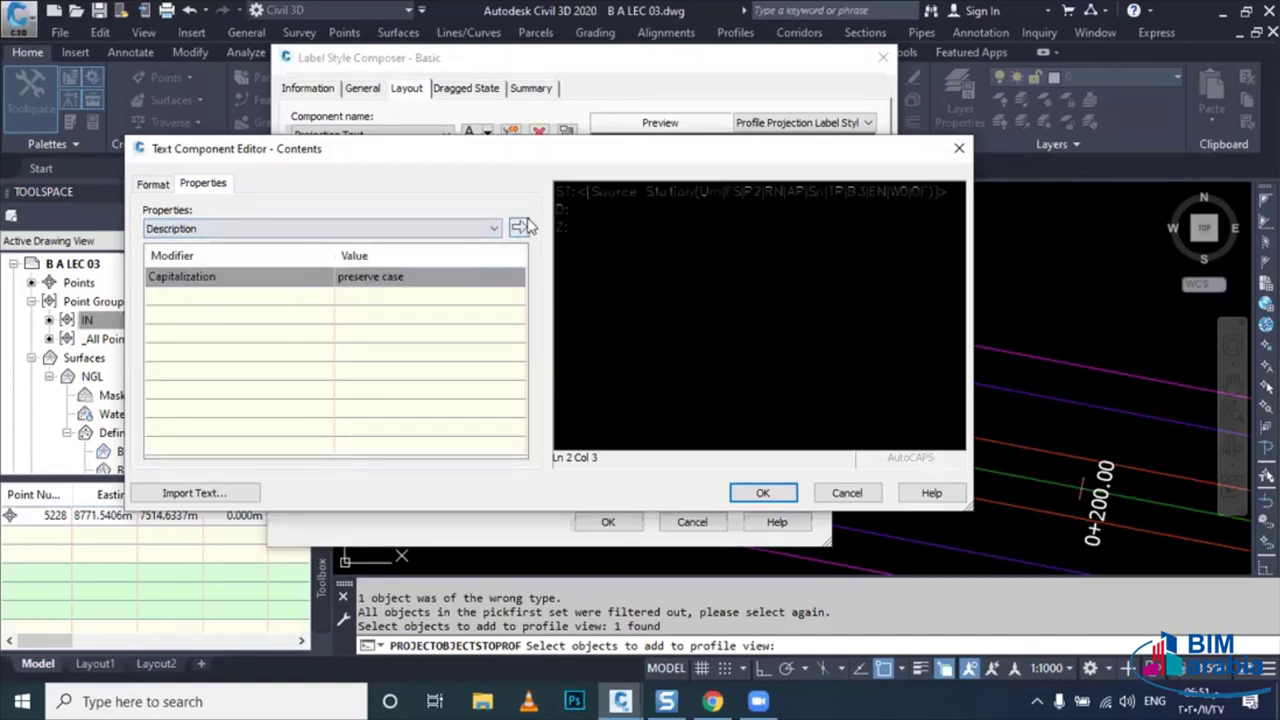
left_click(518, 228)
left_click(580, 227)
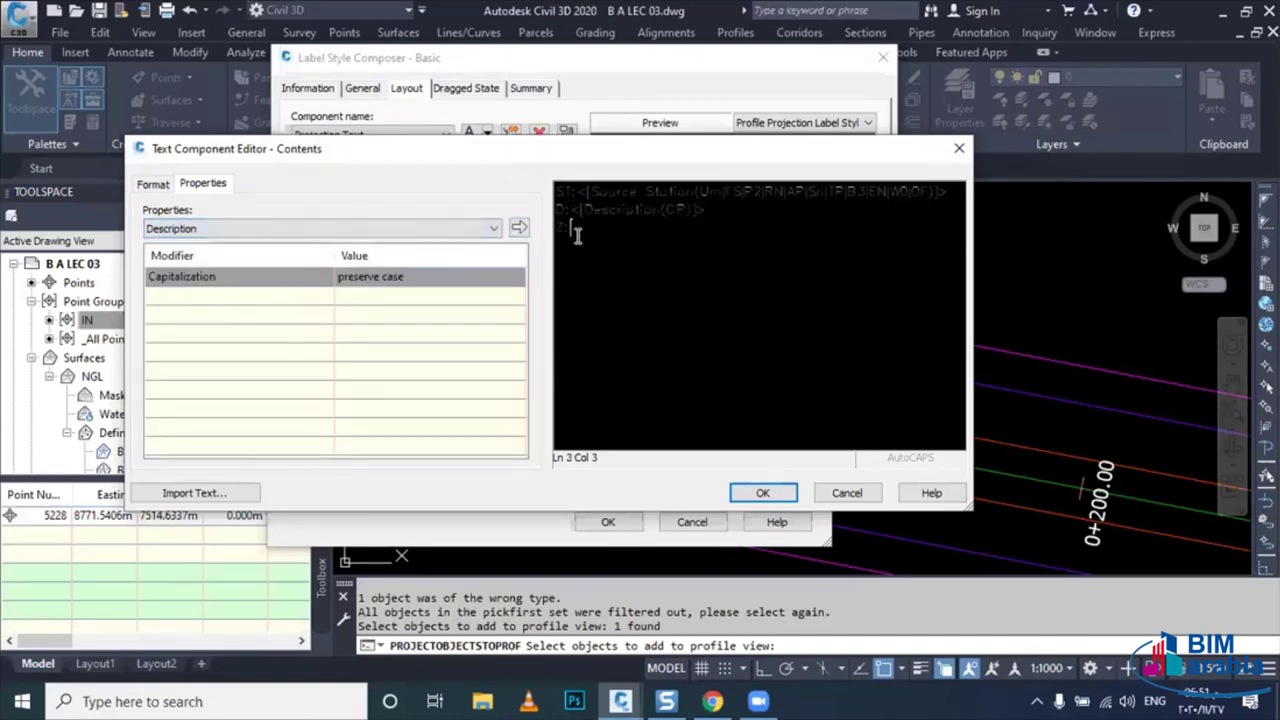
left_click(418, 232)
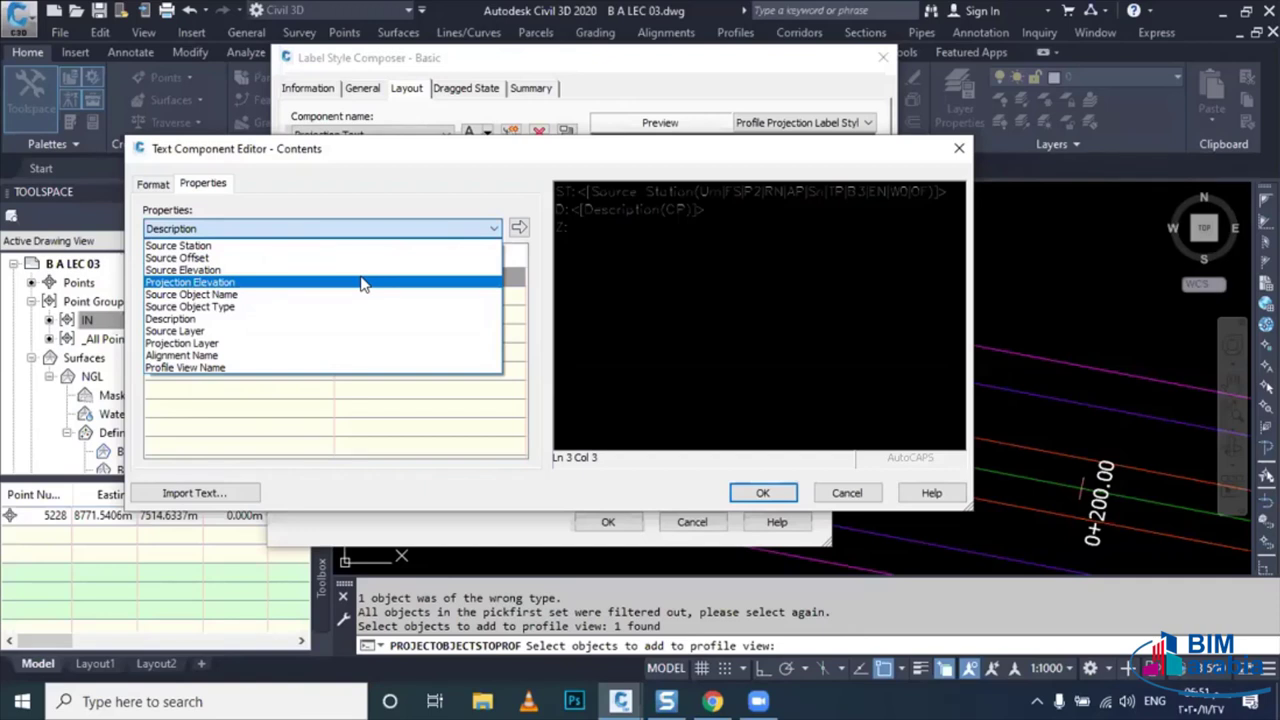
left_click(362, 283)
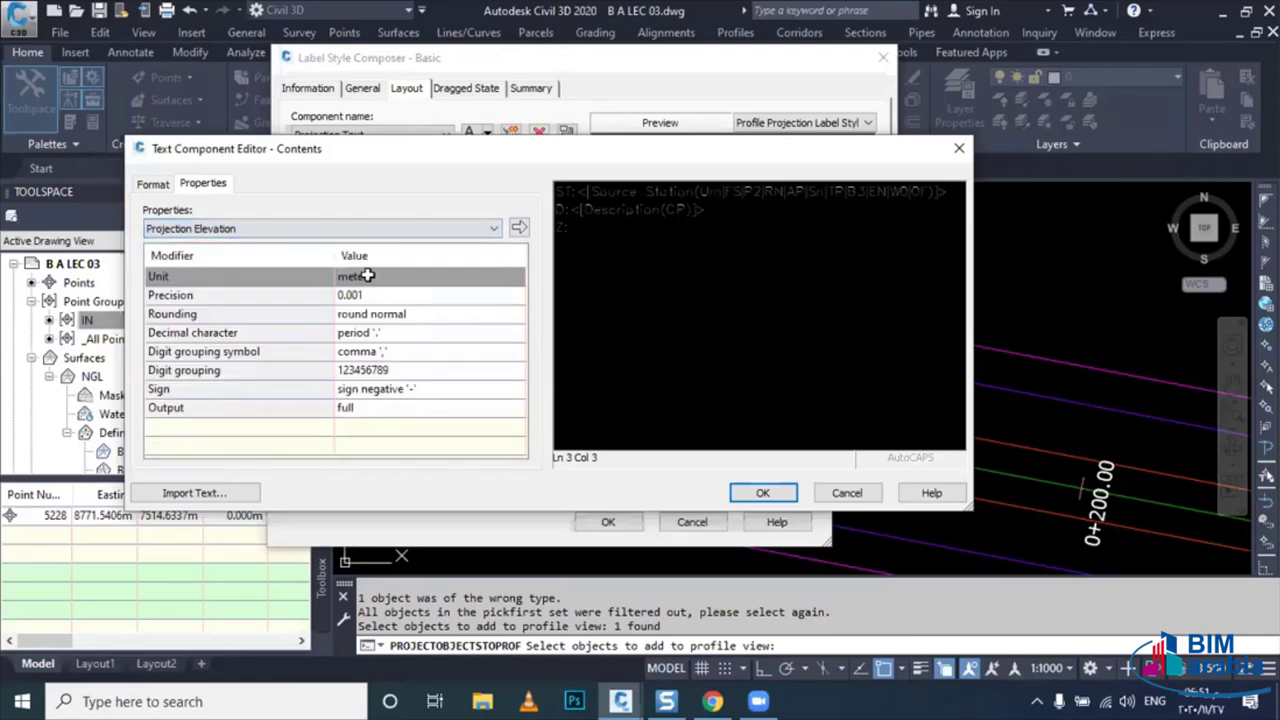
left_click(517, 229)
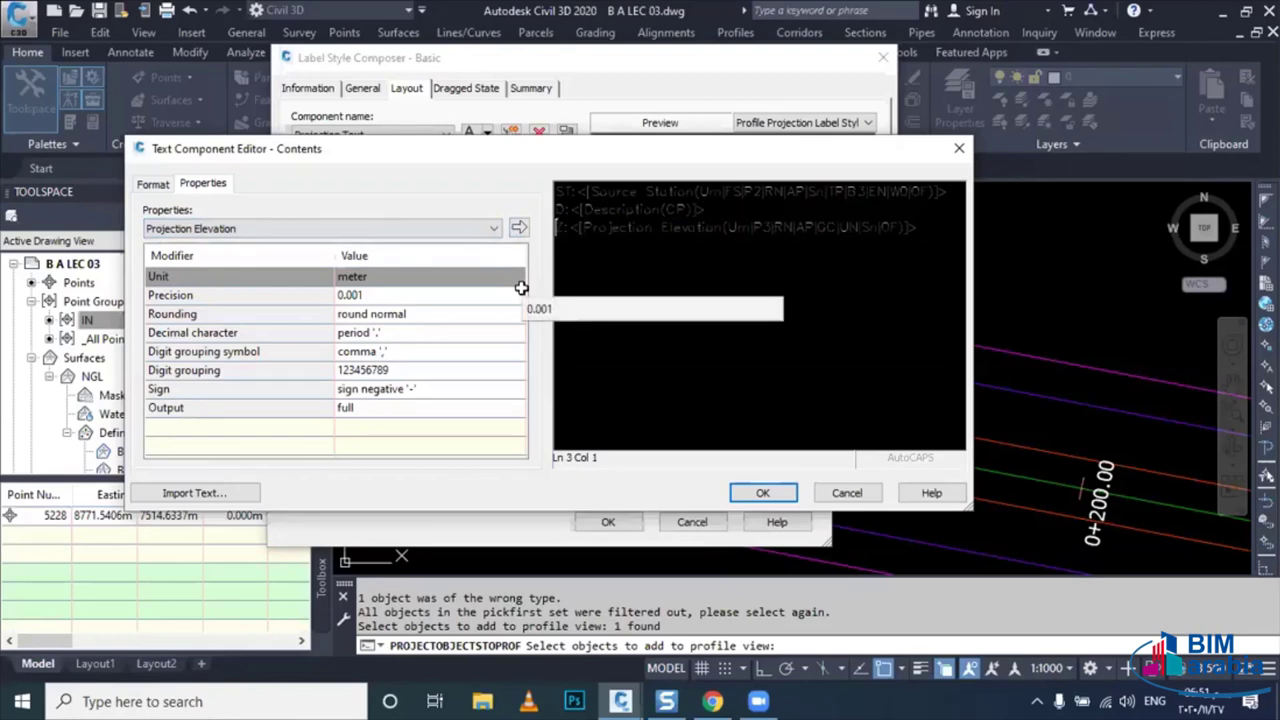
key("BackSpace")
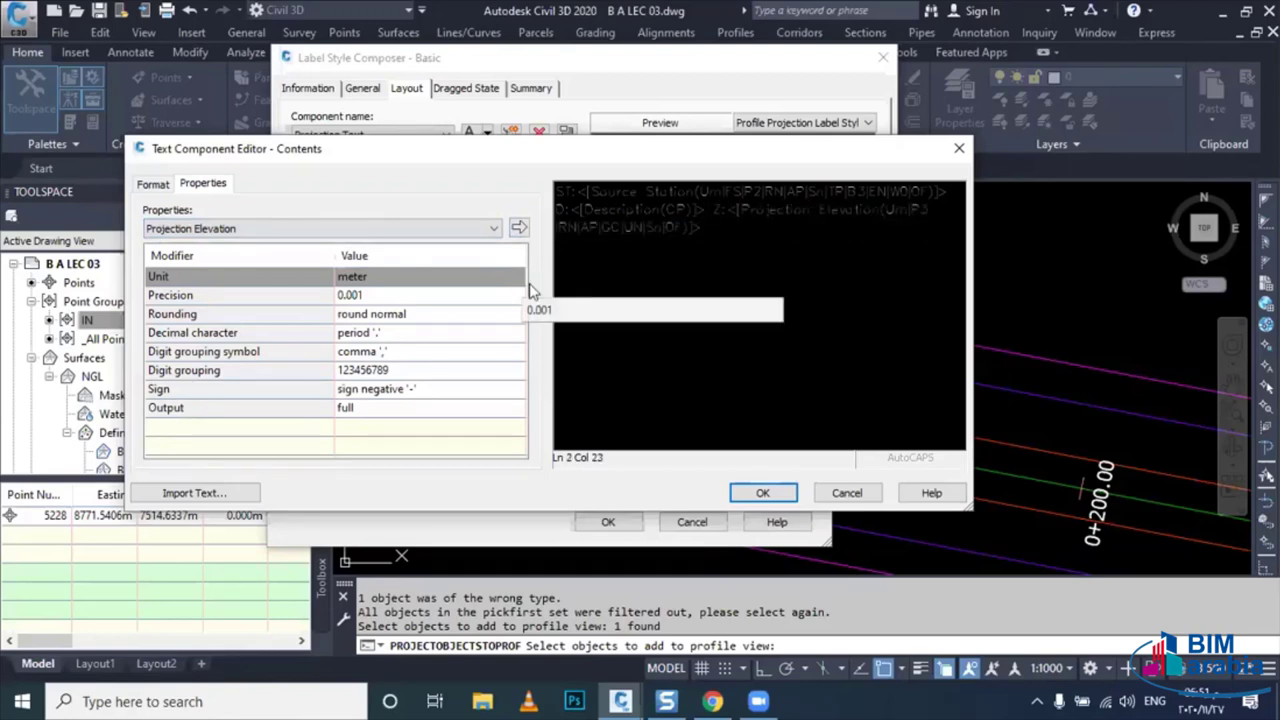
left_click_drag(703, 228, 538, 186)
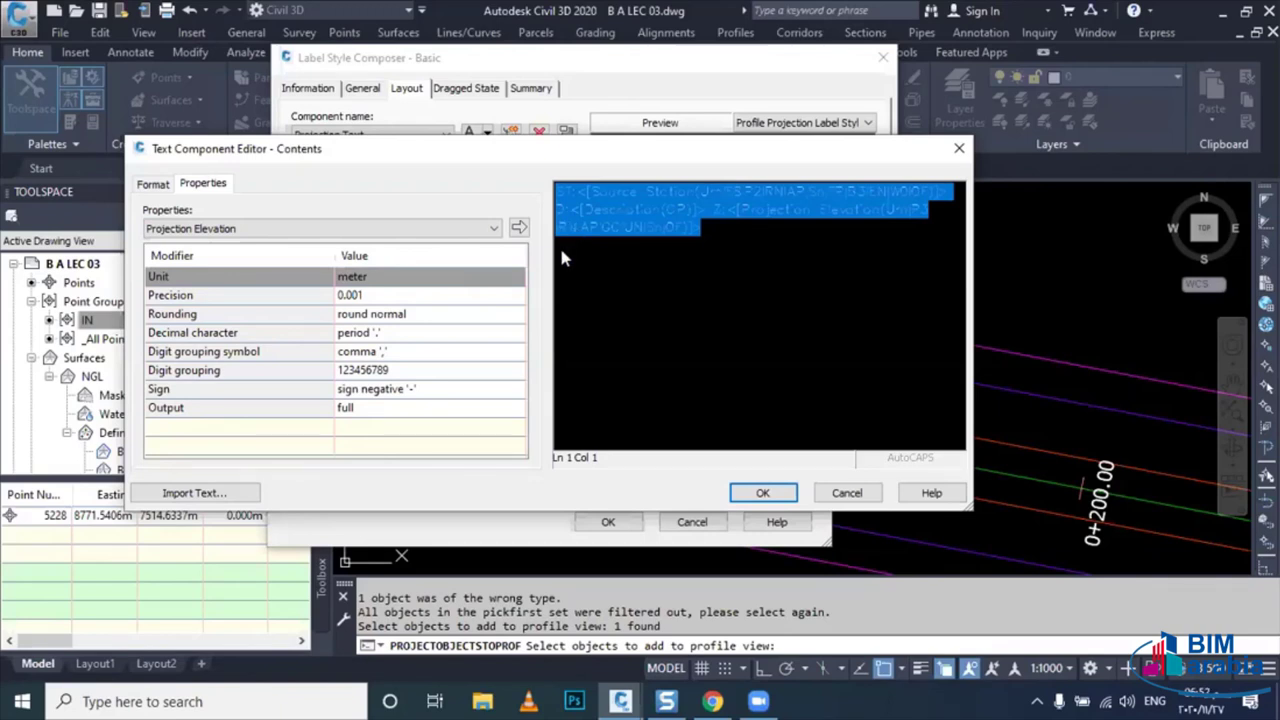
- Format the label text in Yellow with the ISOCP2 font
left_click(152, 185)
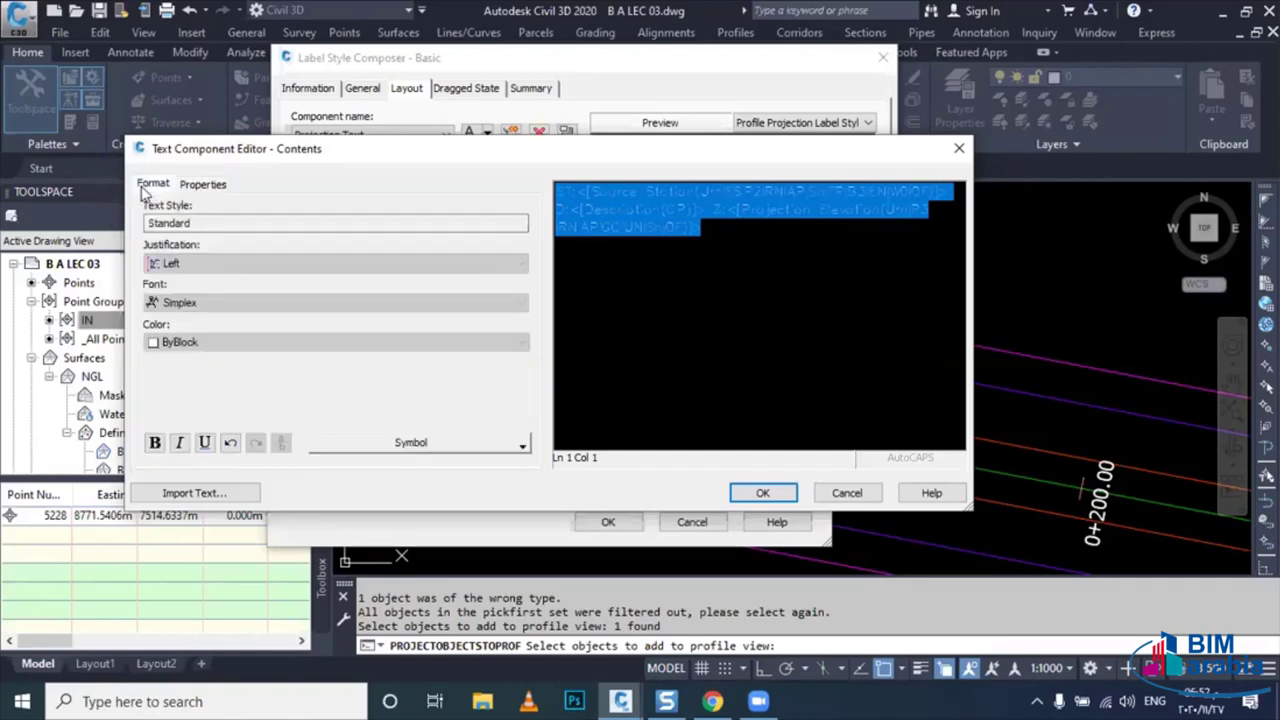
left_click(224, 343)
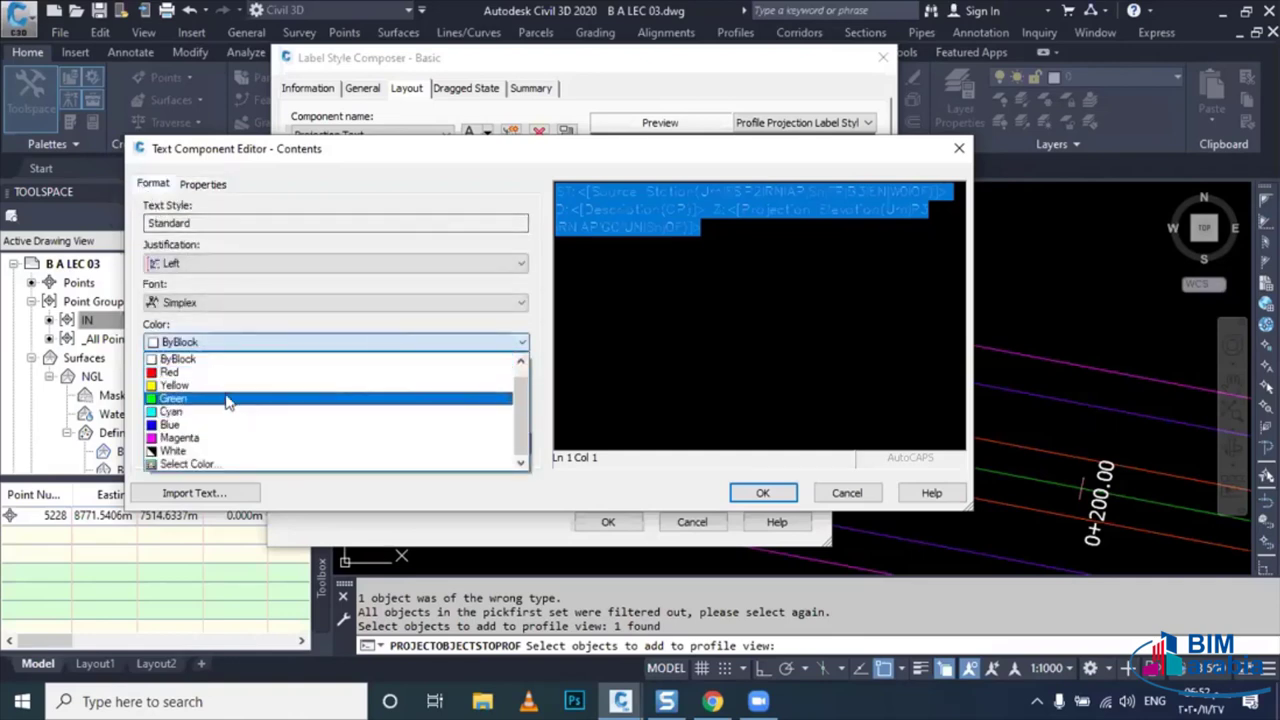
left_click(226, 385)
left_click(223, 302)
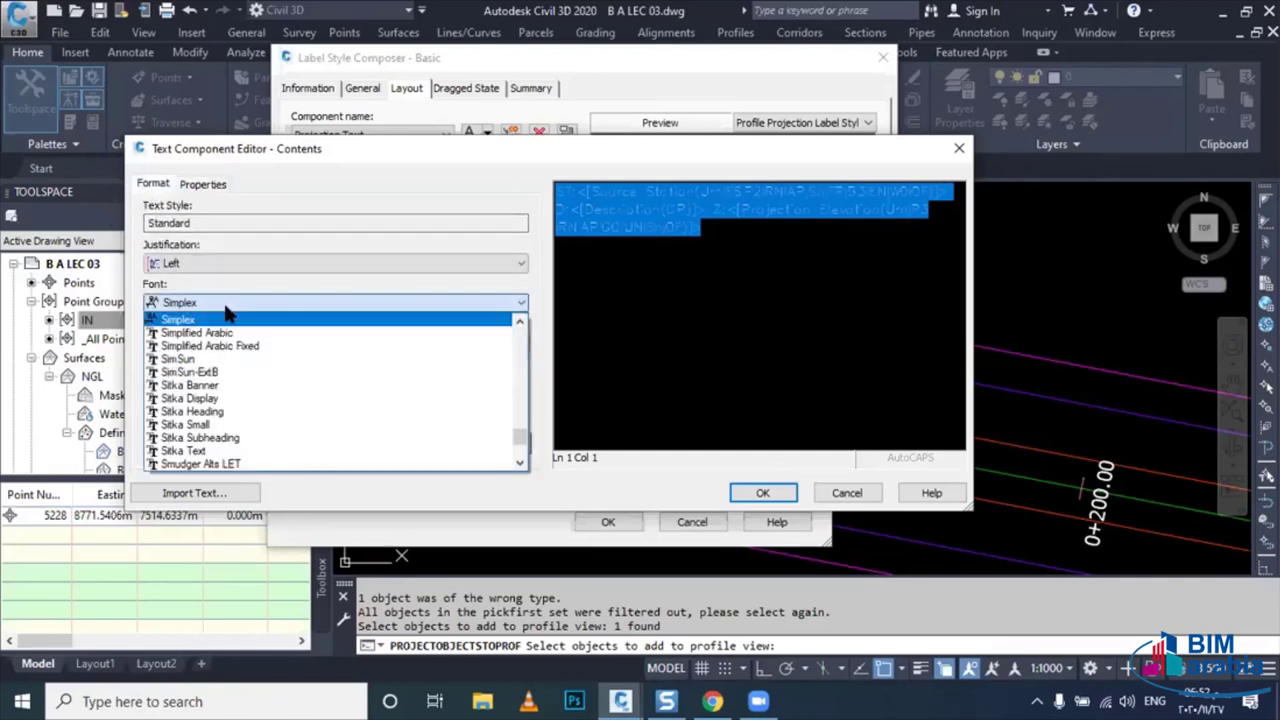
key("i")
left_click(245, 390)
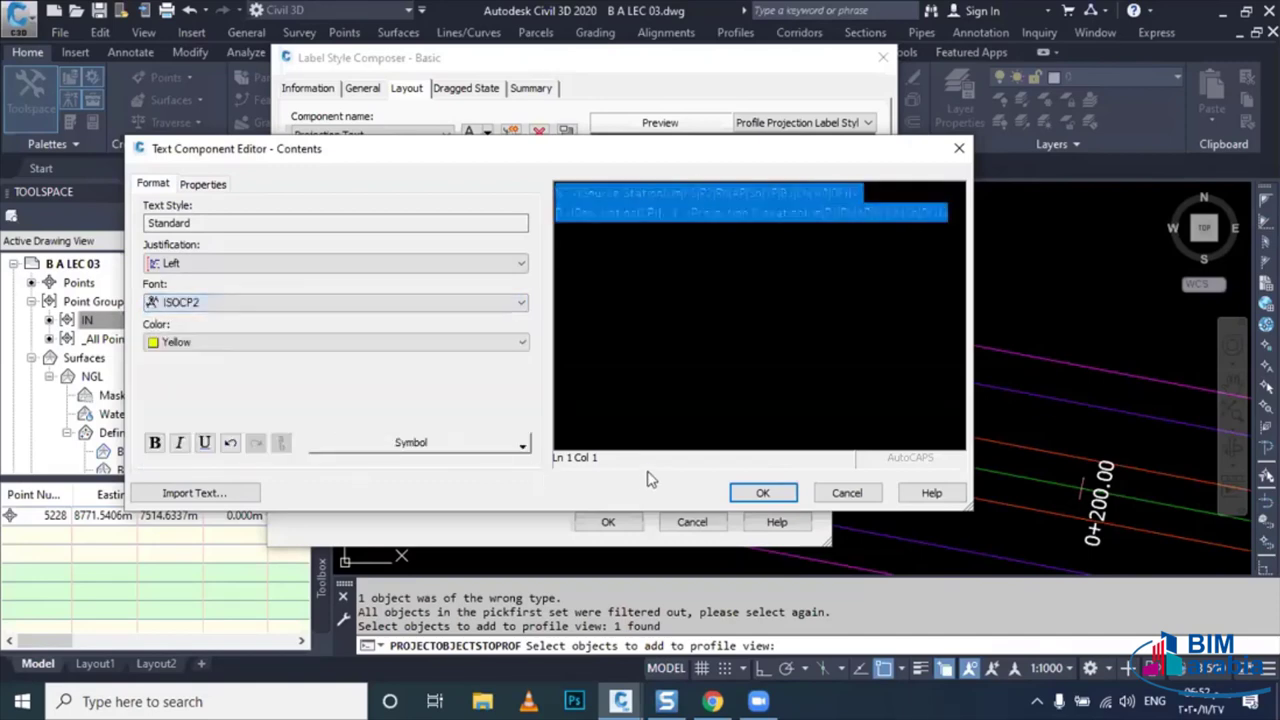
- Accept the edited Basic label style and complete the projection of IN 01 into the profile view
left_click(762, 492)
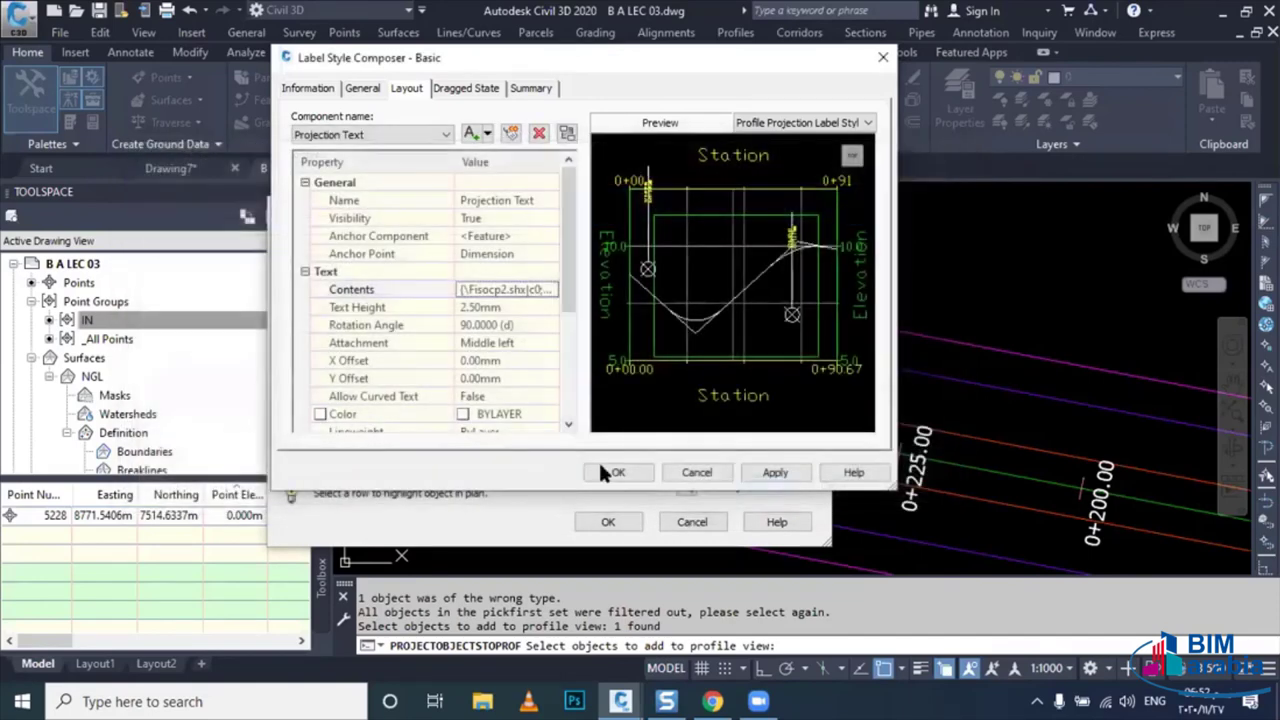
left_click(612, 472)
left_click(375, 264)
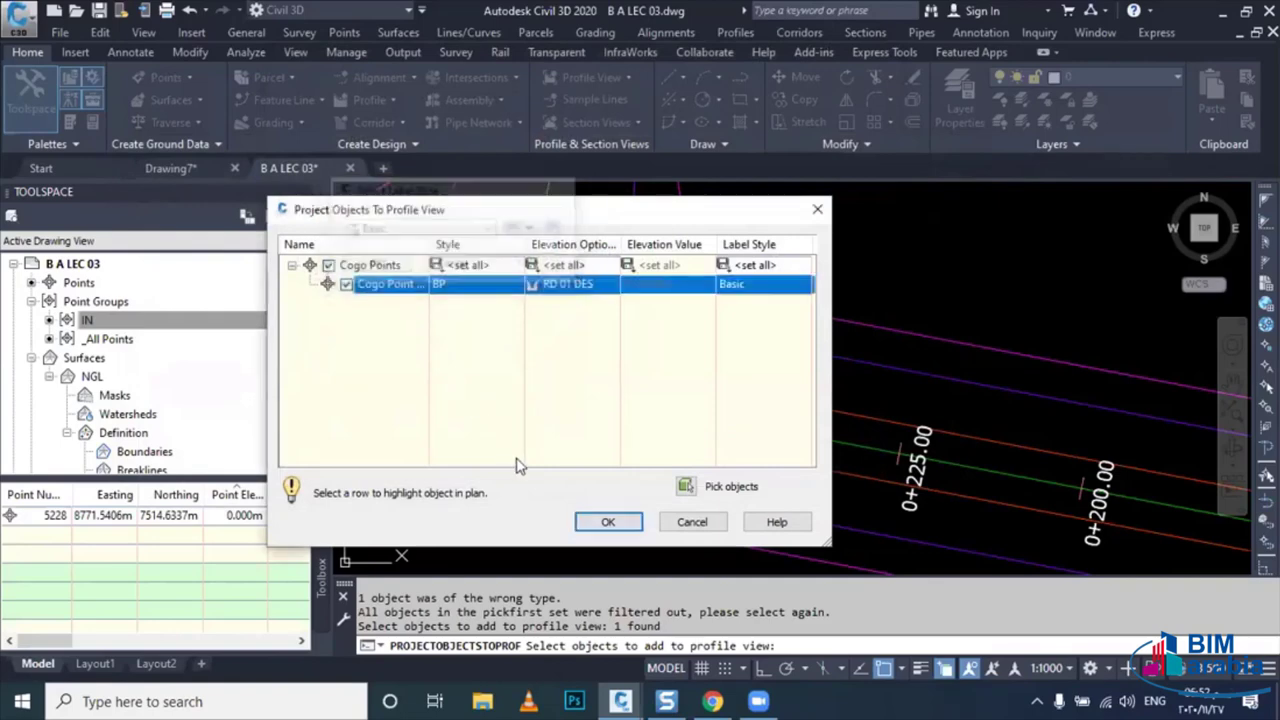
left_click(608, 521)
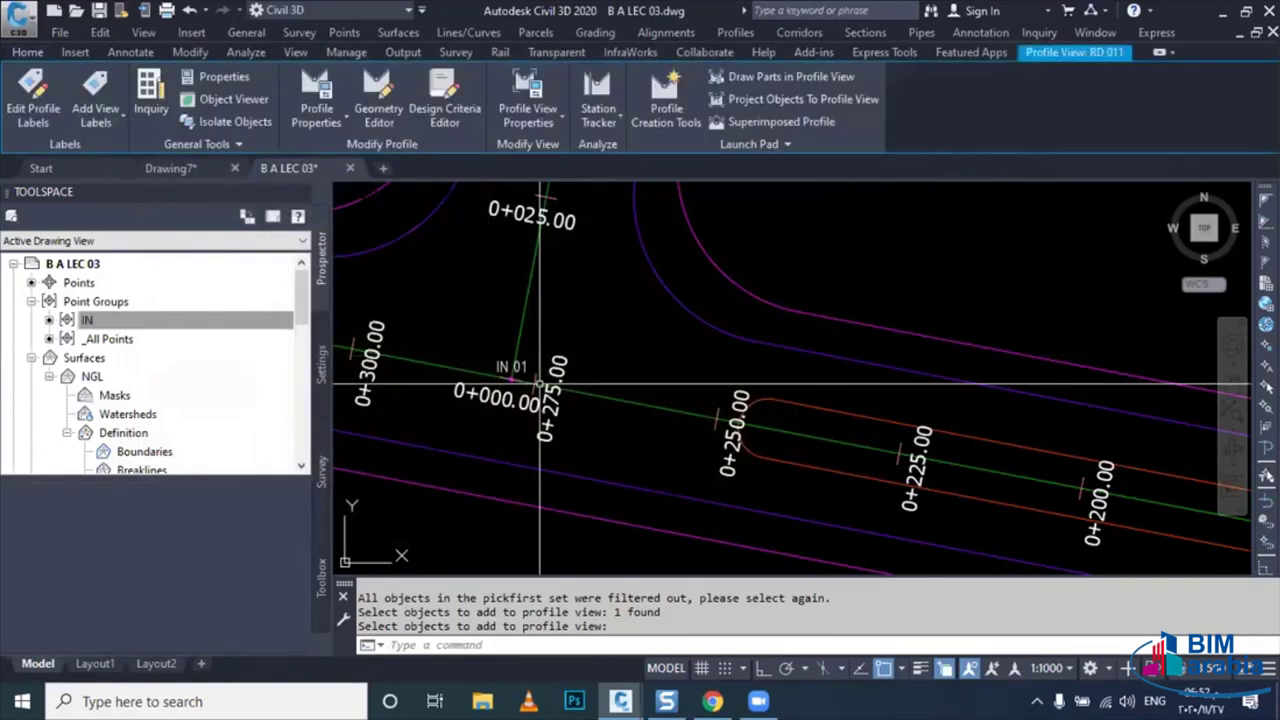
- Zoom into the RD 01 profile to inspect the IN 01 label reading ST 0+278.17, Z:1012.977
scroll(540, 383, "down", 2)
scroll(600, 370, "down", 2)
scroll(780, 355, "down", 1)
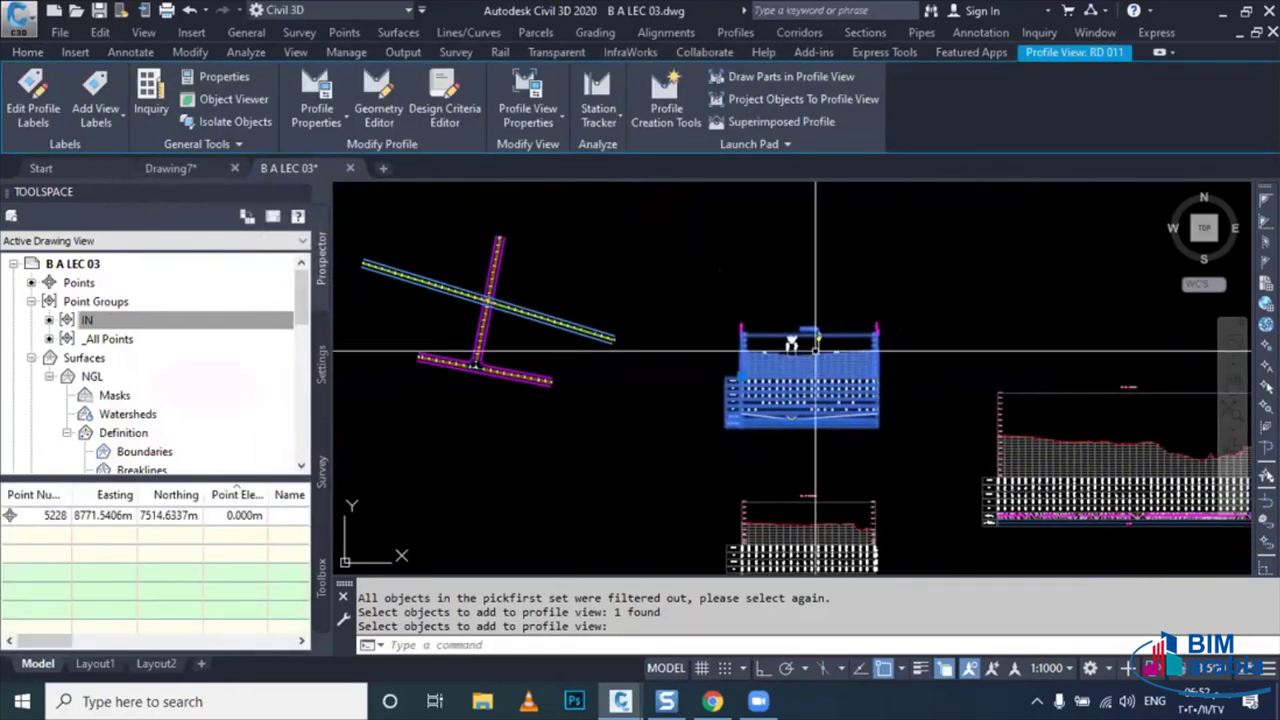
scroll(816, 345, "up", 2)
scroll(820, 340, "up", 1)
scroll(820, 338, "up", 1)
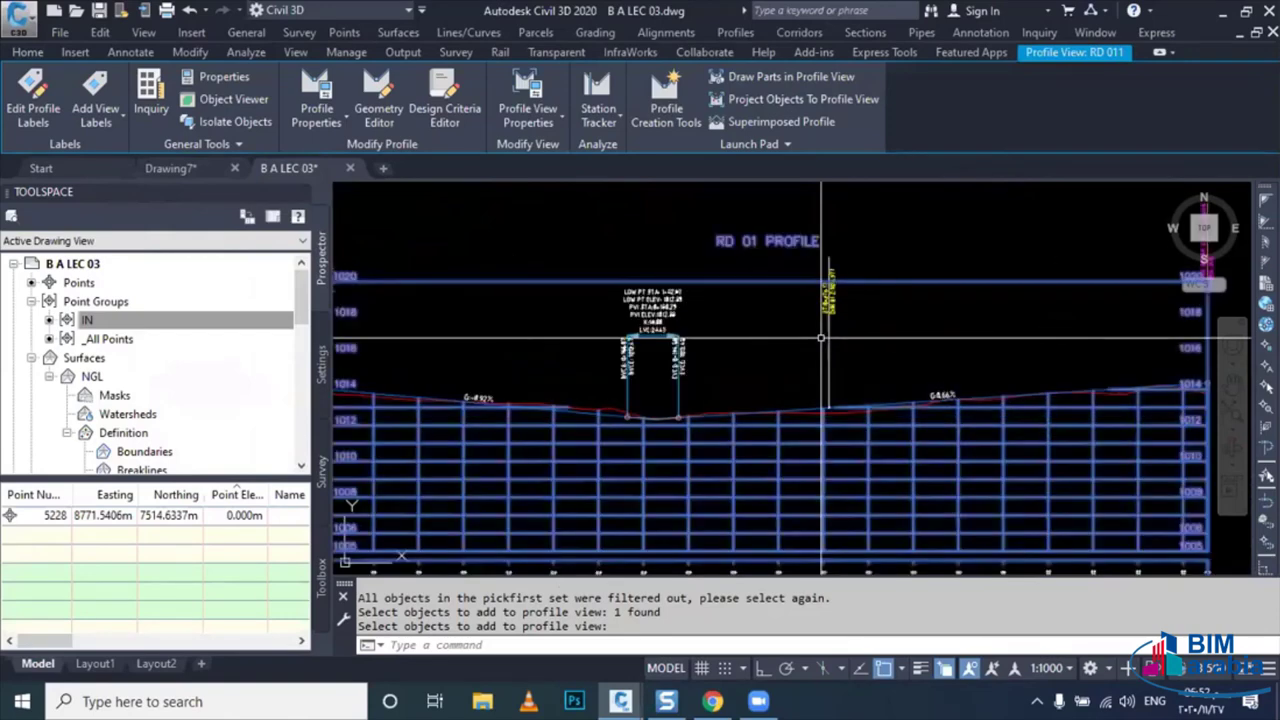
key("Escape")
scroll(820, 338, "up", 3)
left_click(752, 268)
left_click(748, 258)
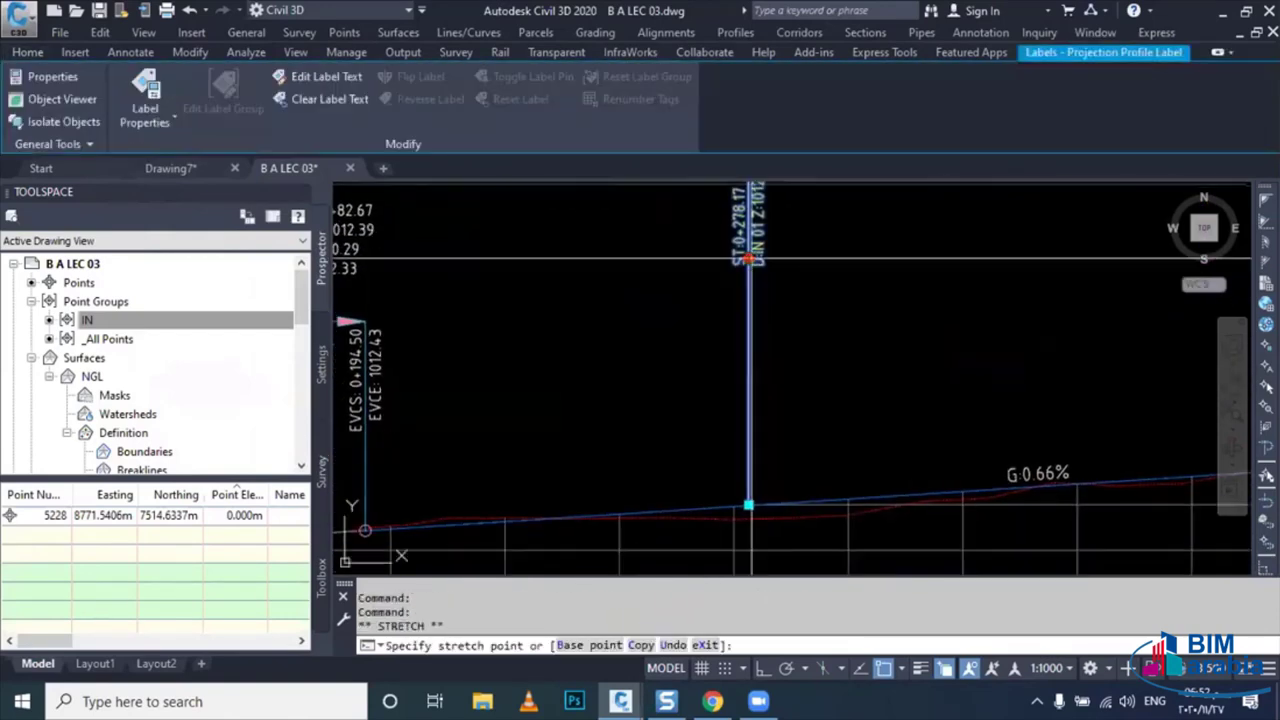
scroll(748, 258, "up", 1)
scroll(748, 440, "up", 1)
scroll(746, 500, "up", 1)
key("Escape")
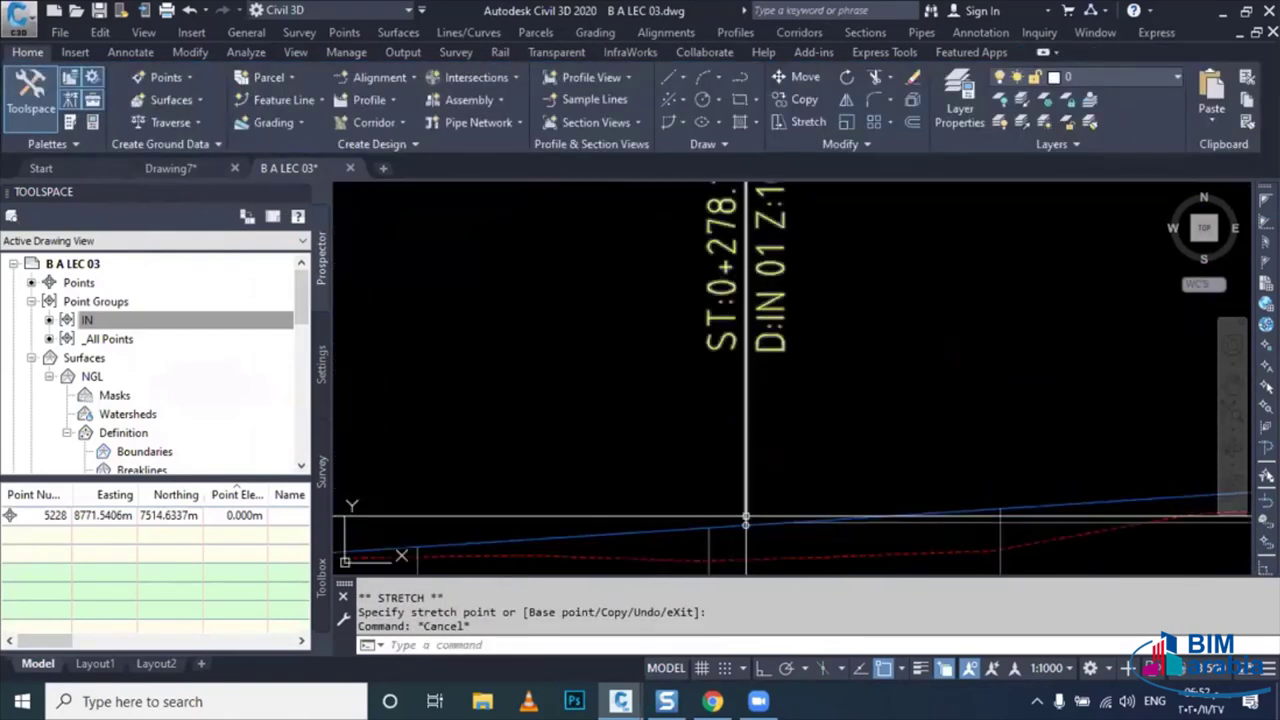
- Zoom back out and select the RD 02 profile view grid
scroll(746, 521, "down", 1)
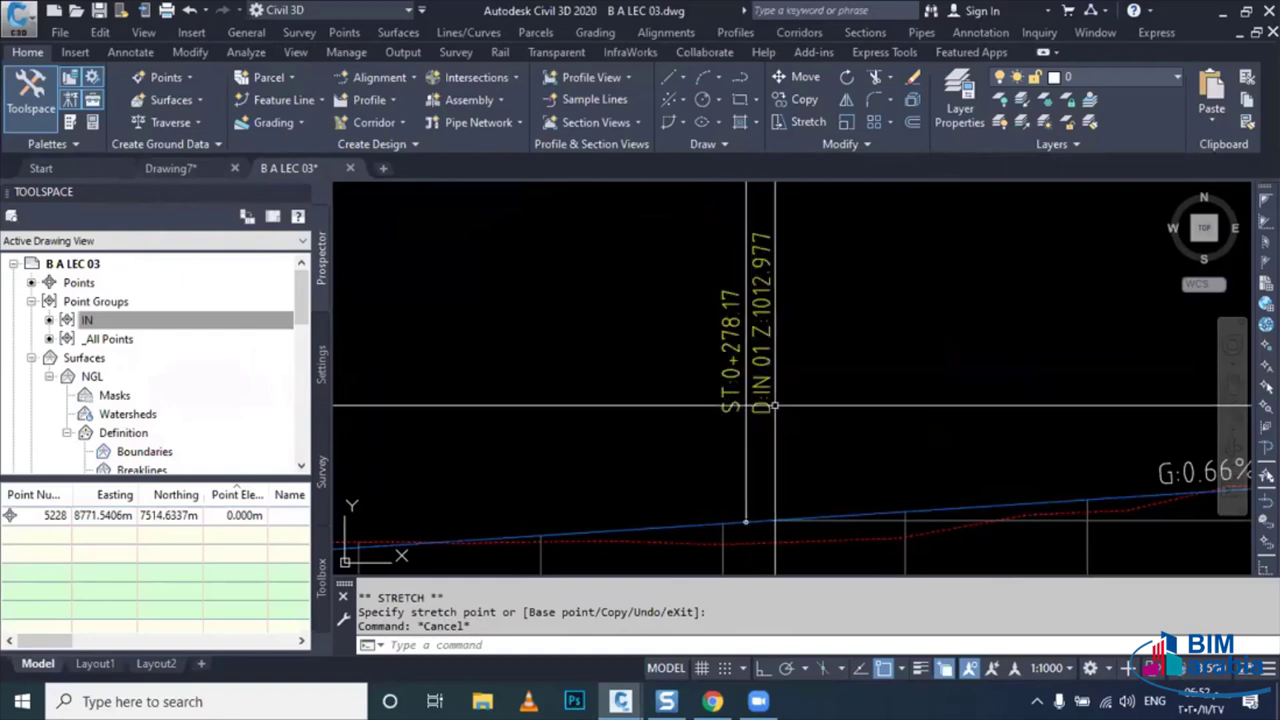
scroll(768, 372, "up", 1)
scroll(780, 370, "up", 1)
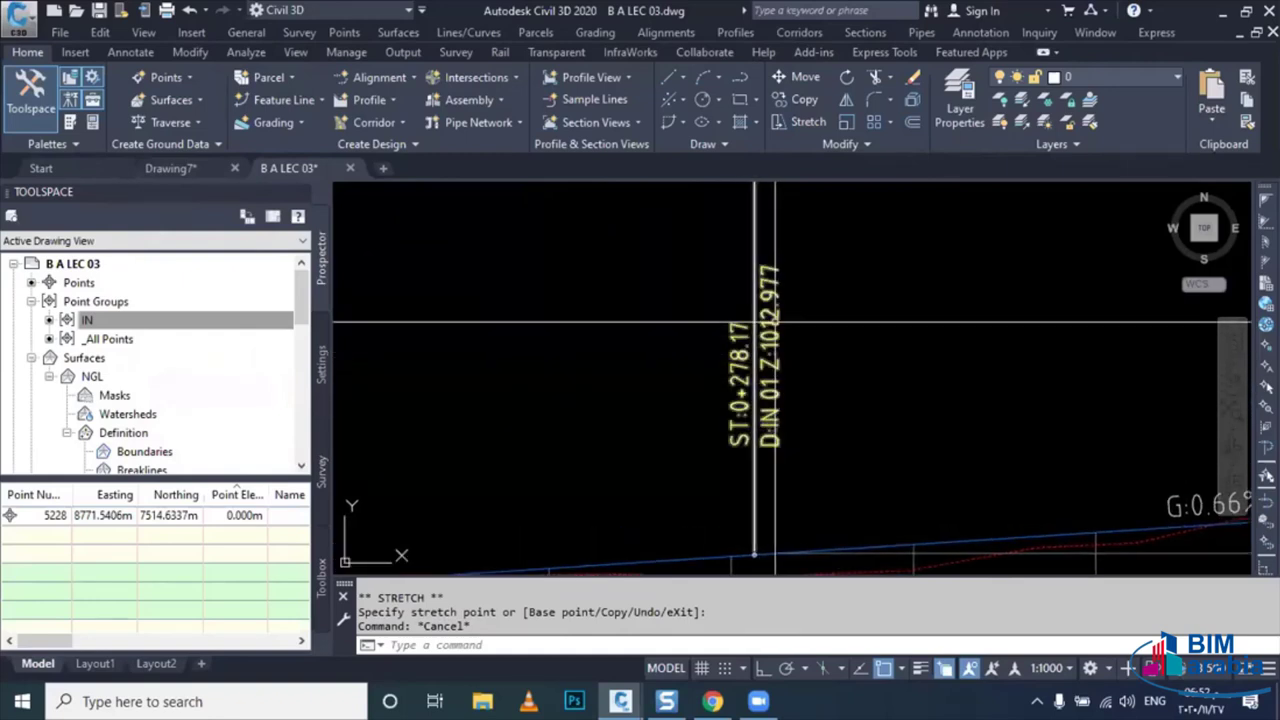
scroll(788, 370, "up", 1)
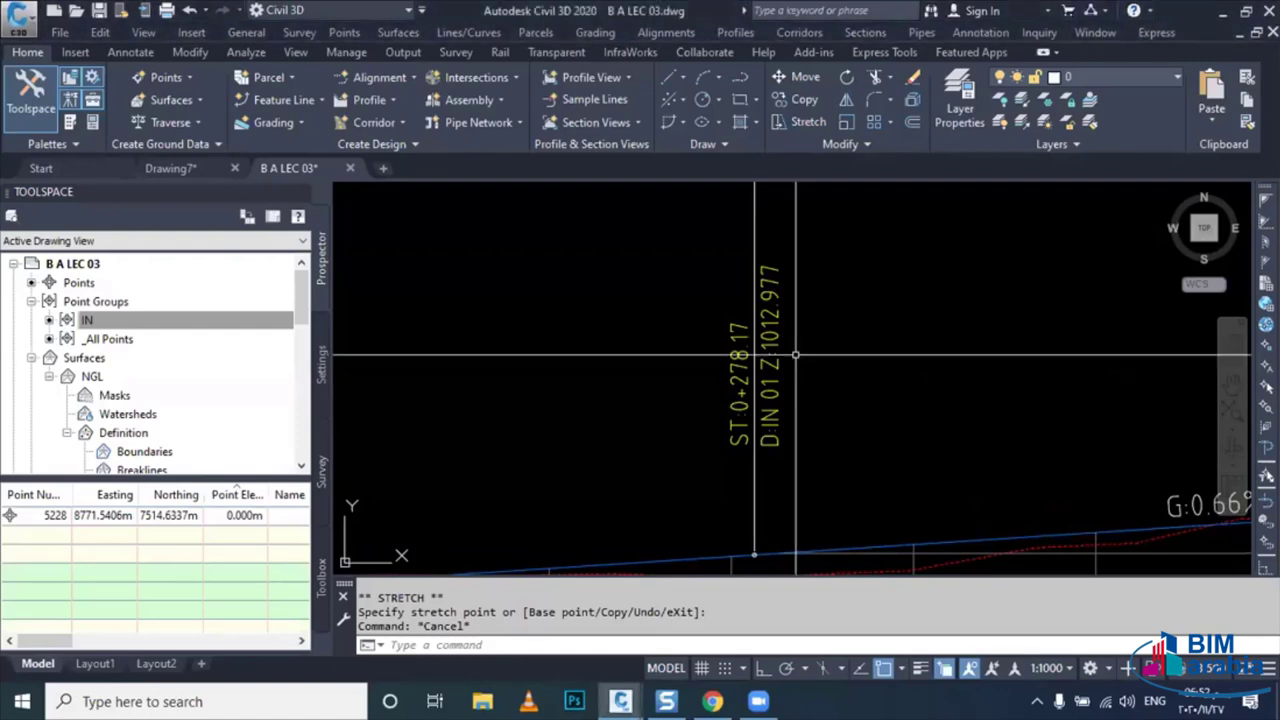
scroll(789, 275, "down", 3)
scroll(760, 420, "down", 3)
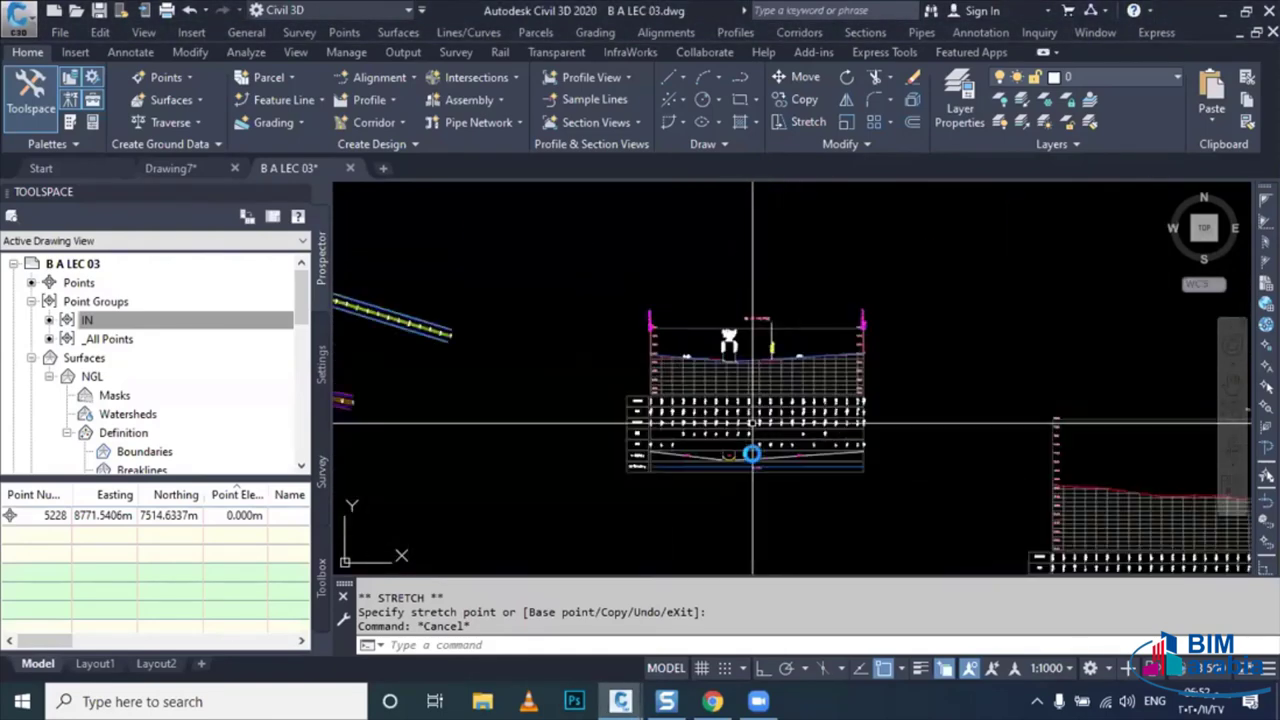
scroll(748, 440, "down", 2)
scroll(740, 402, "down", 2)
key("Escape")
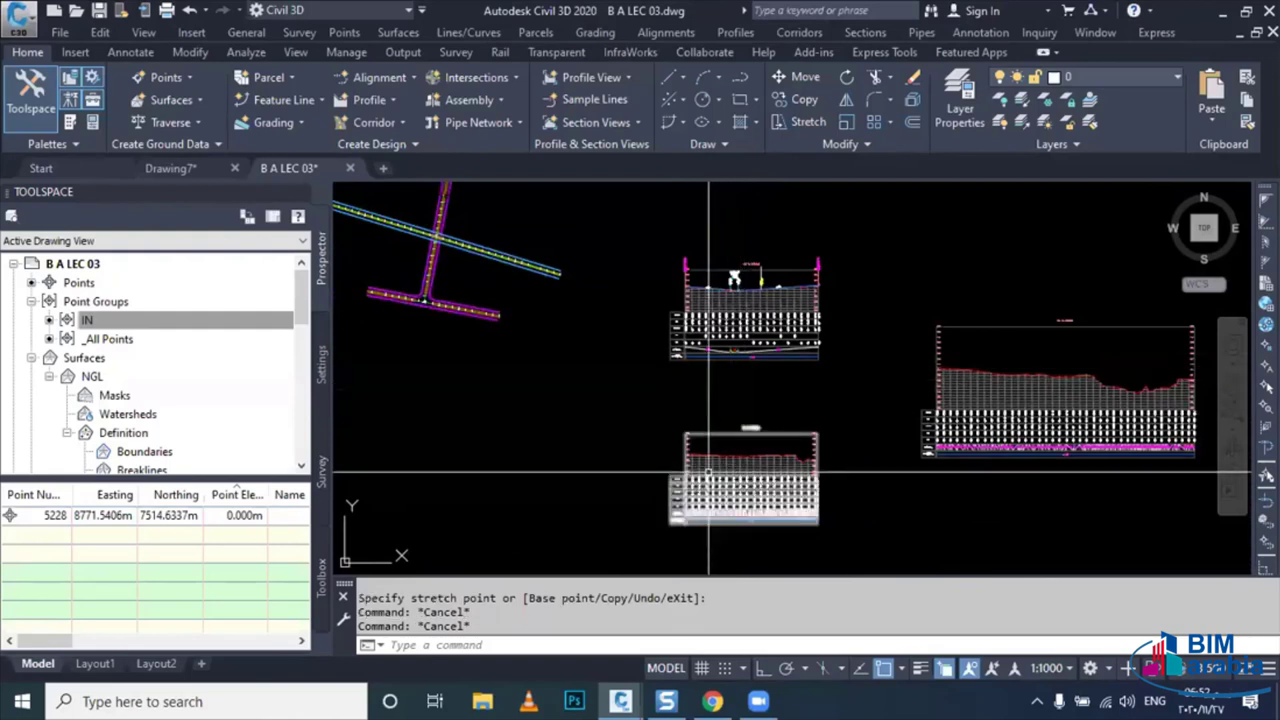
left_click(712, 467)
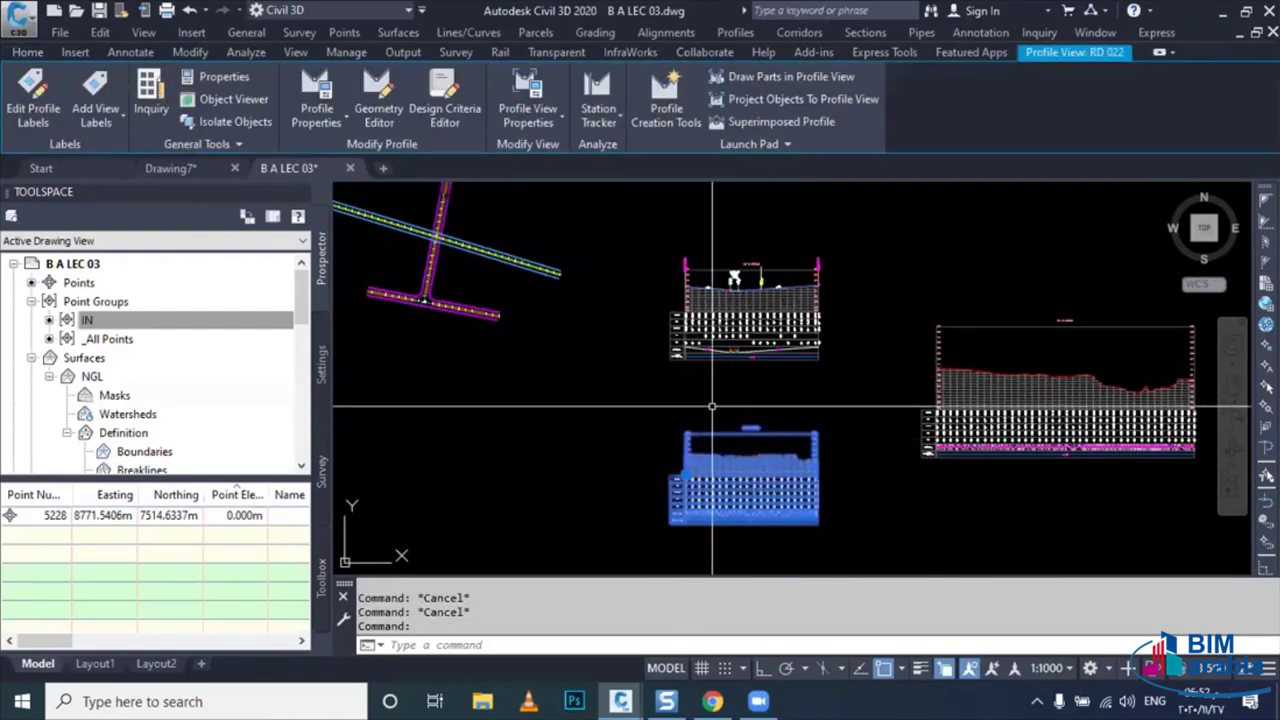
- Start projecting objects into the RD 02 profile view and pick point IN 01
left_click(800, 100)
middle_click_drag(501, 347, 453, 383)
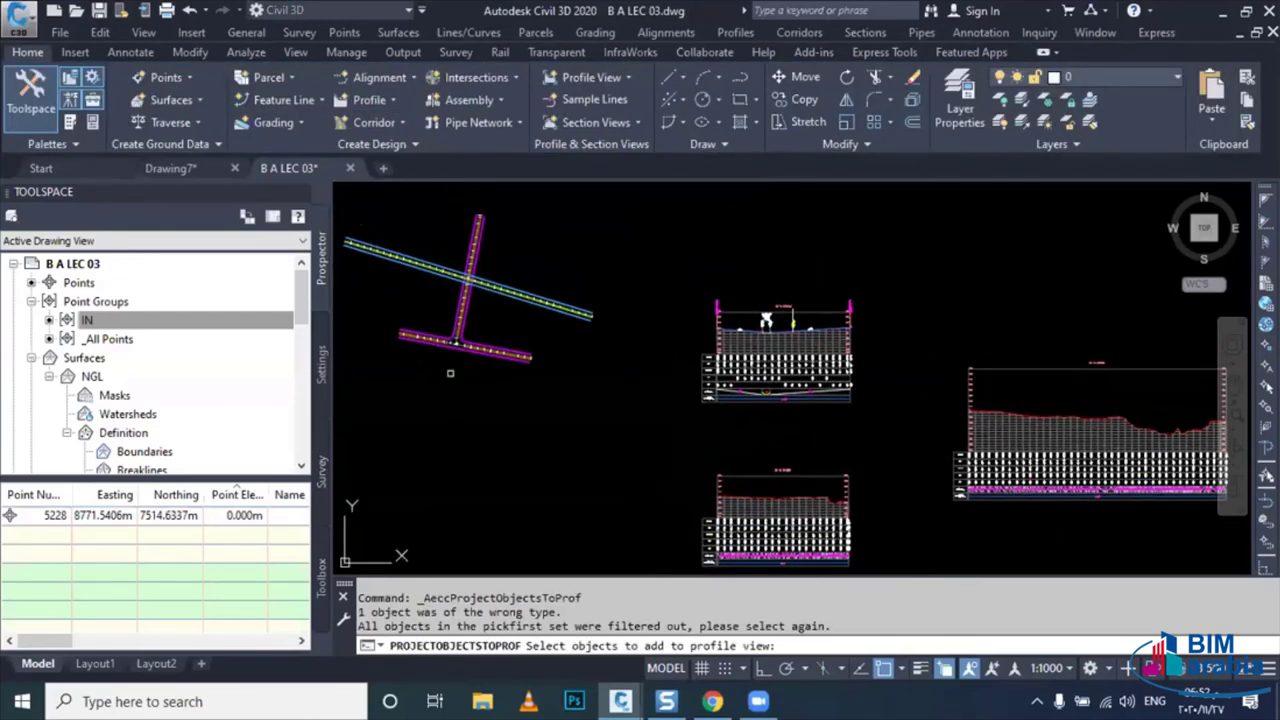
scroll(450, 373, "up", 4)
scroll(450, 373, "up", 3)
scroll(450, 373, "up", 3)
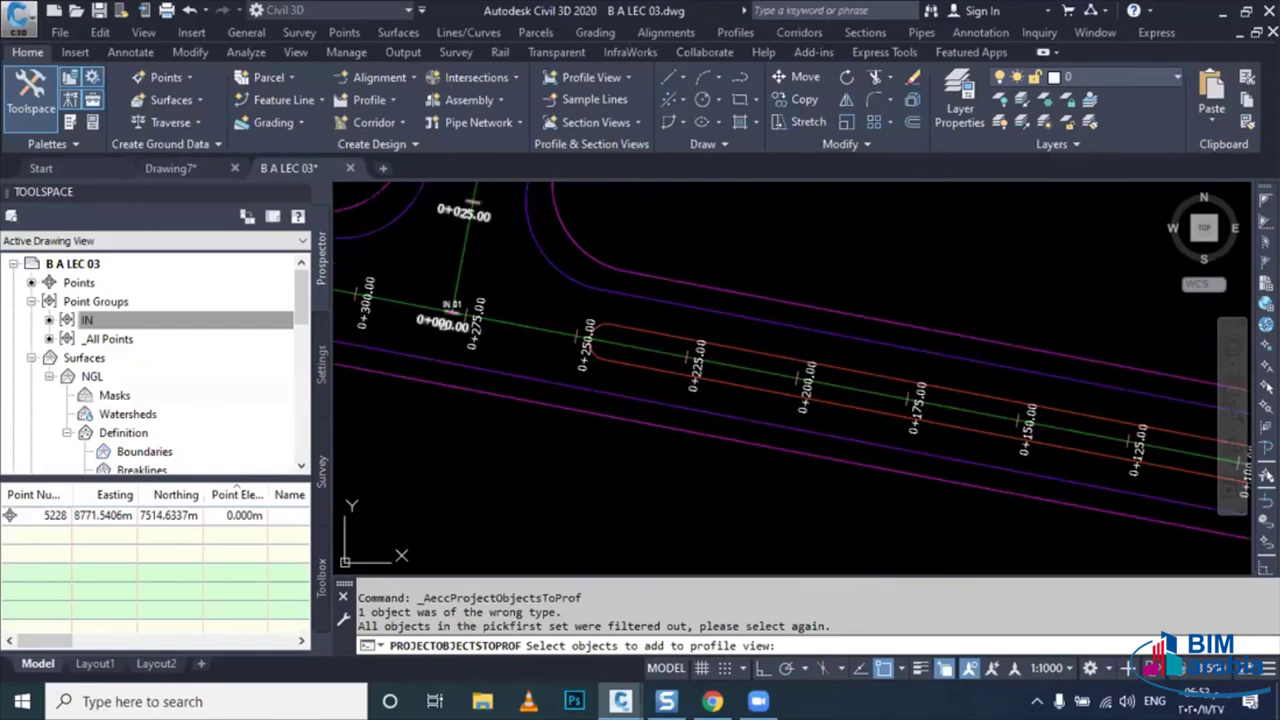
left_click(450, 320)
scroll(450, 306, "up", 2)
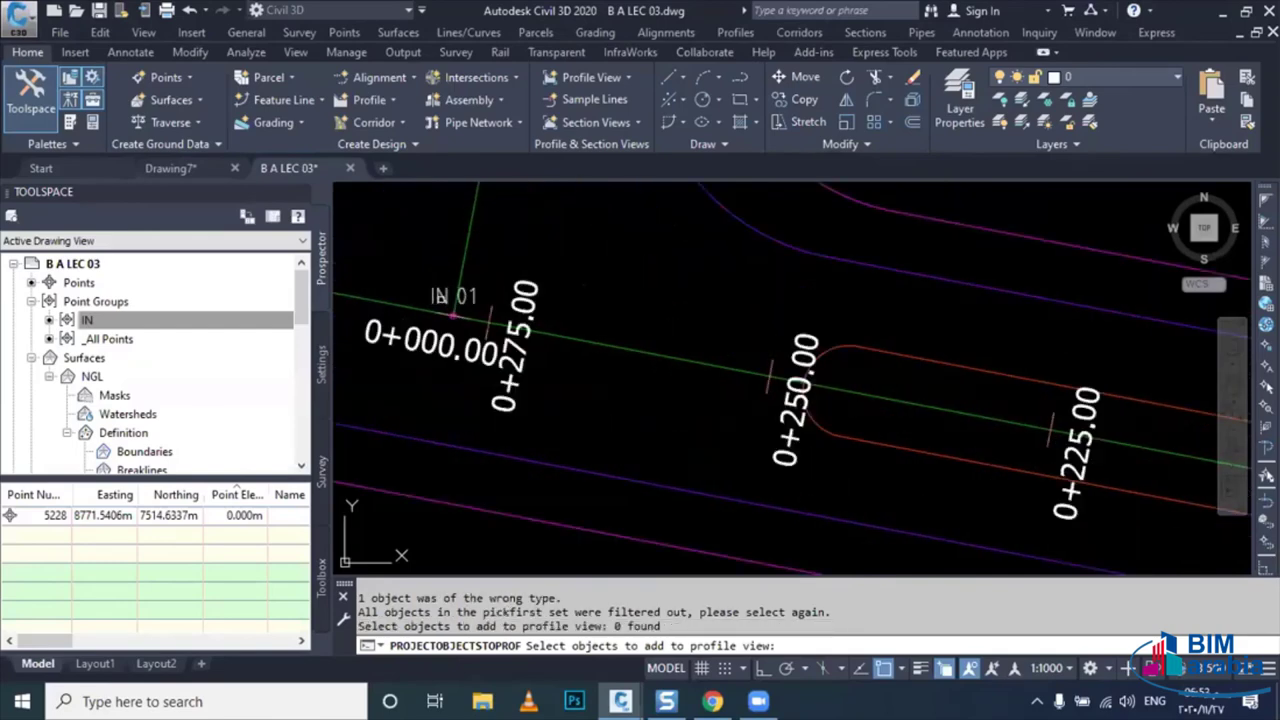
left_click(431, 303)
key("Return")
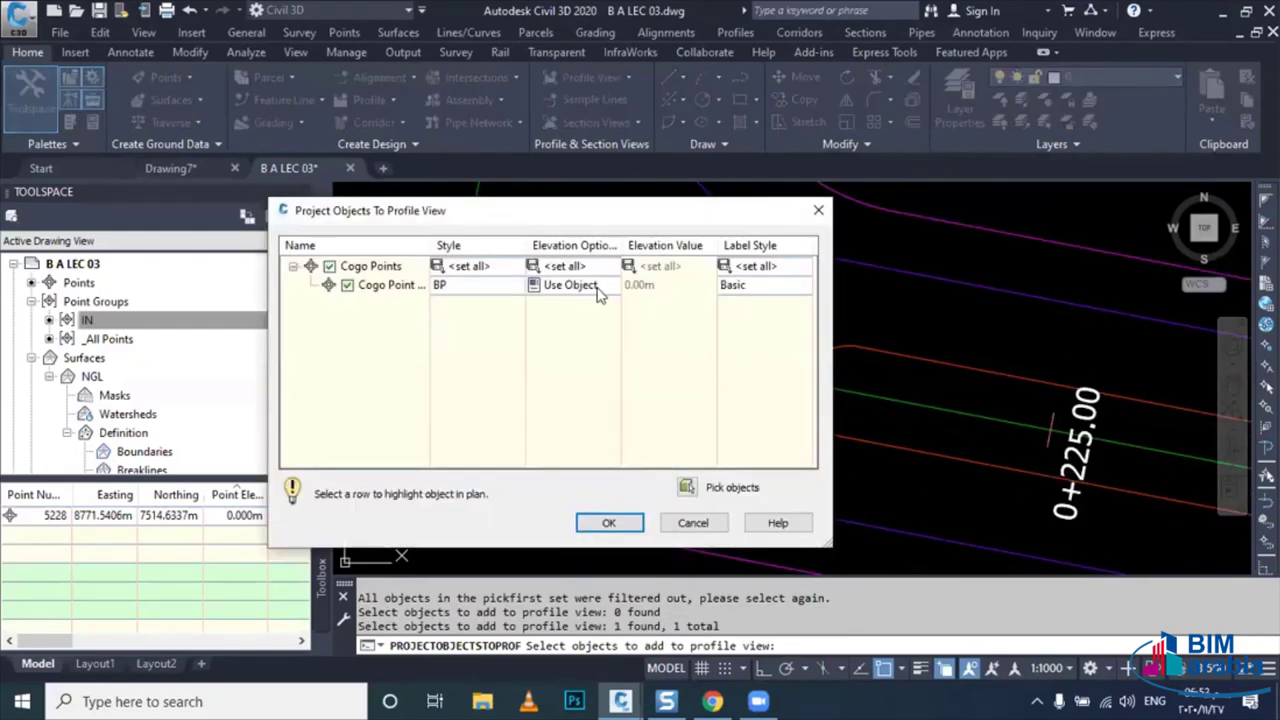
- Set IN 01's elevation option to Manual (1012.98 m) and project it into RD 02
left_click(598, 286)
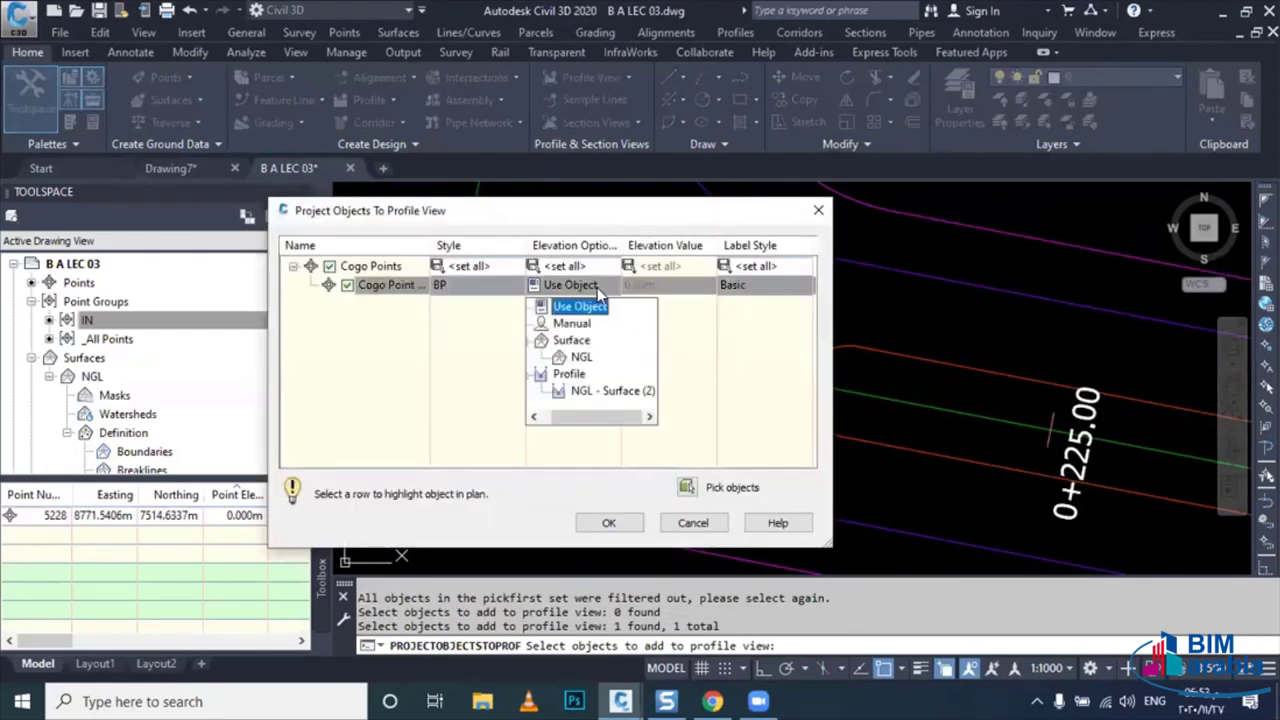
left_click(590, 392)
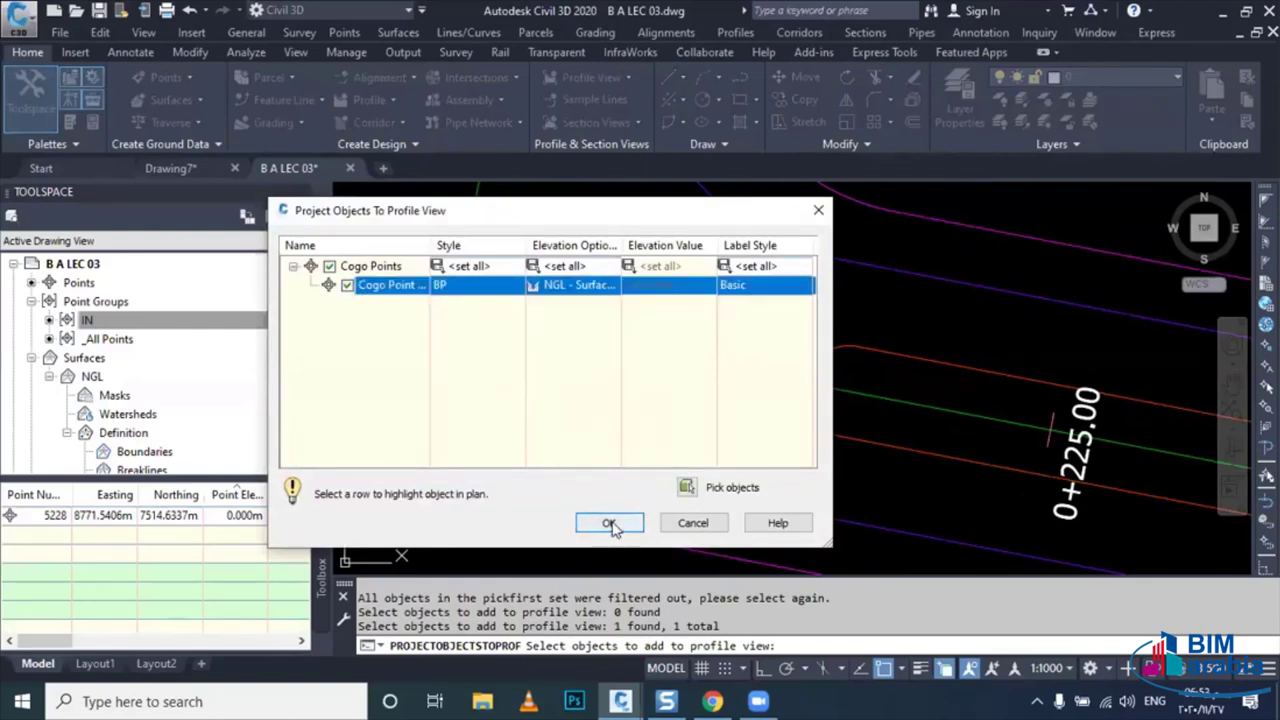
left_click(568, 284)
left_click(571, 320)
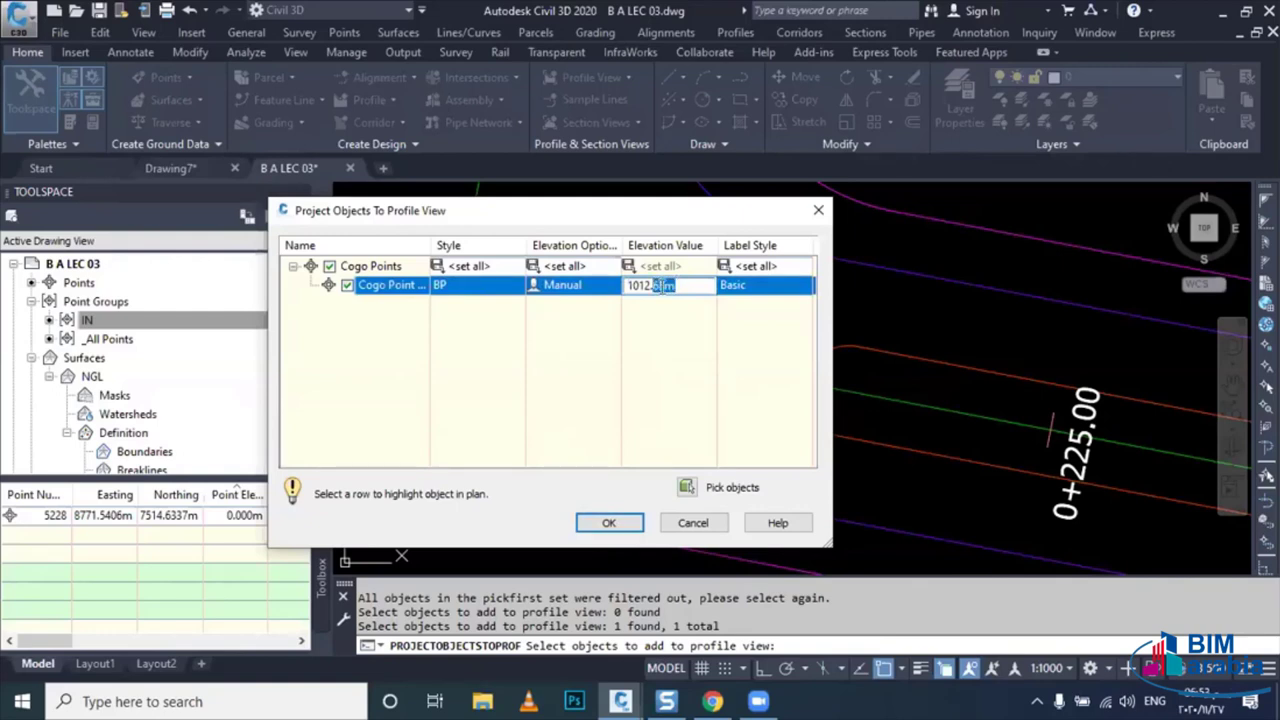
left_click(640, 524)
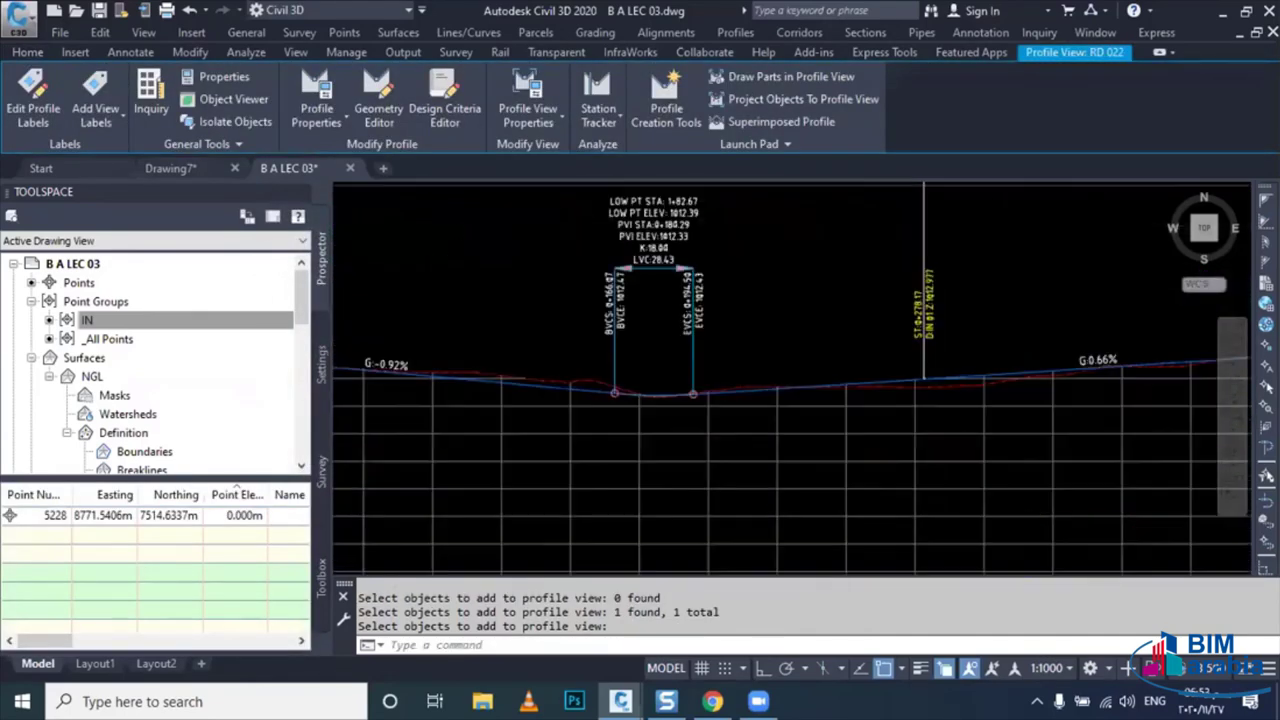
- Check the projected point, select the RD 02 profile view and open the Profiles commands
scroll(698, 428, "down", 5)
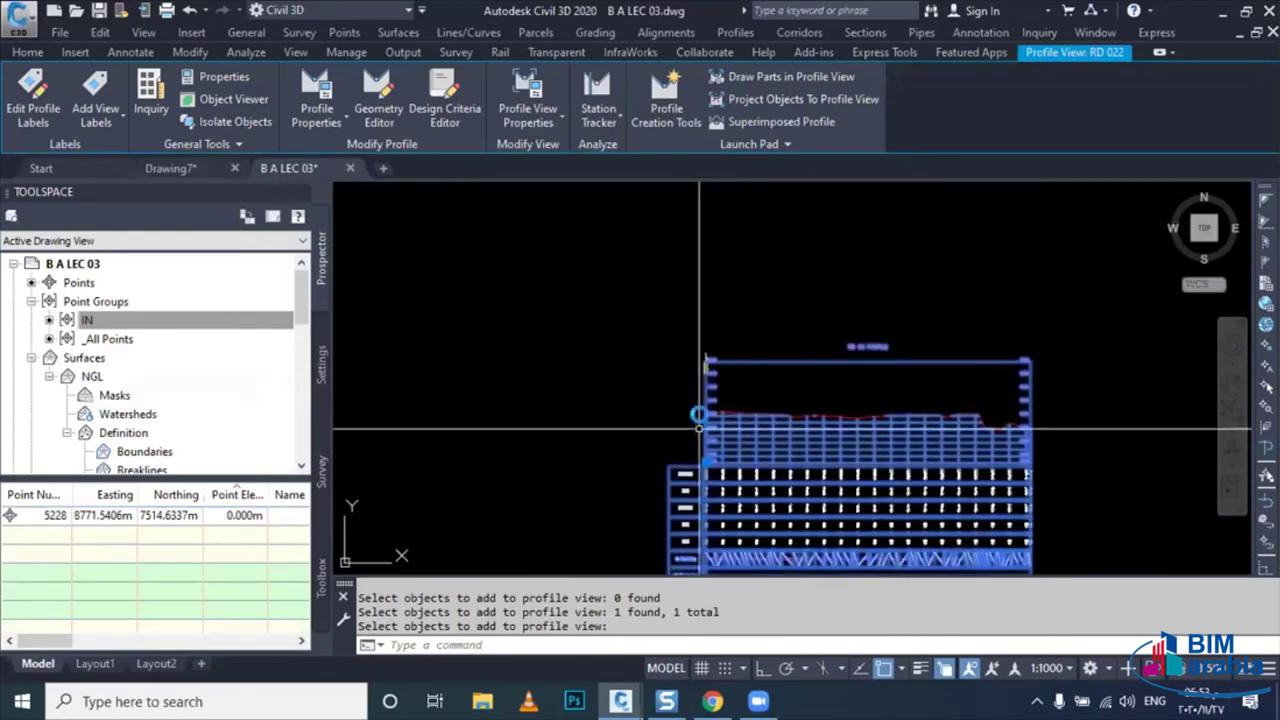
scroll(698, 428, "up", 3)
key("Escape")
scroll(680, 385, "up", 3)
scroll(660, 376, "up", 2)
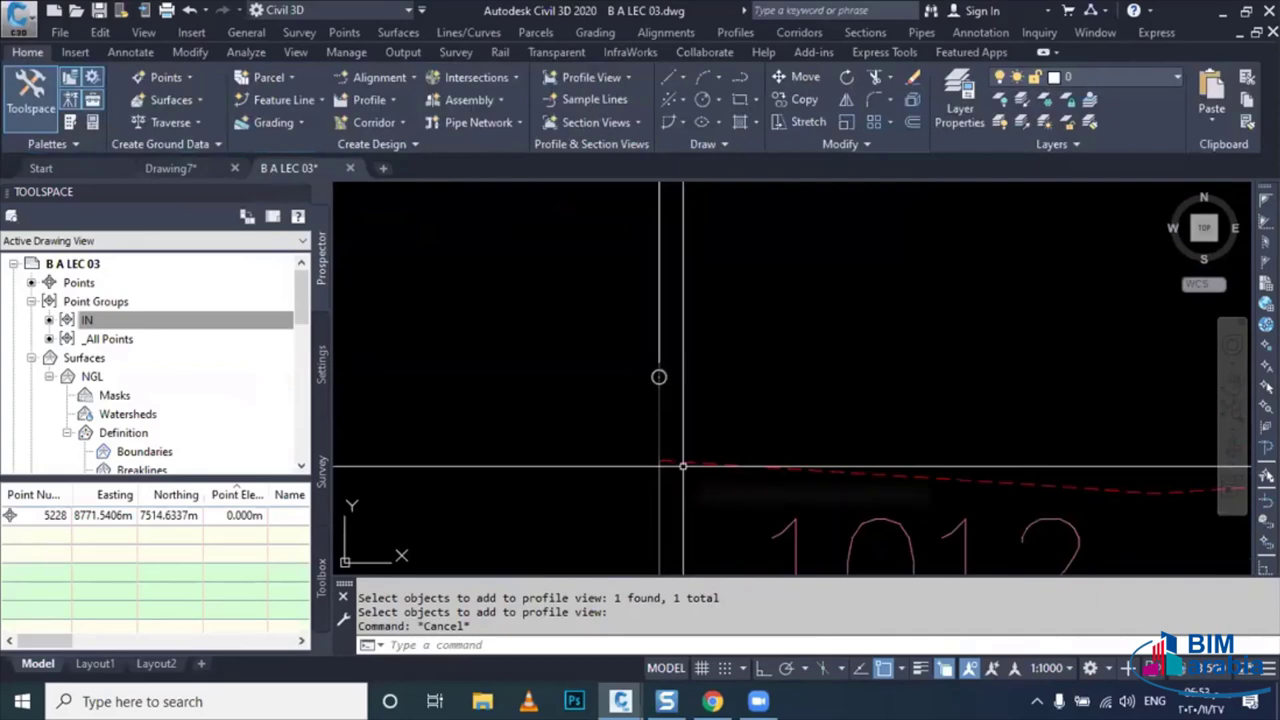
scroll(683, 466, "down", 3)
scroll(690, 460, "down", 2)
key("Escape")
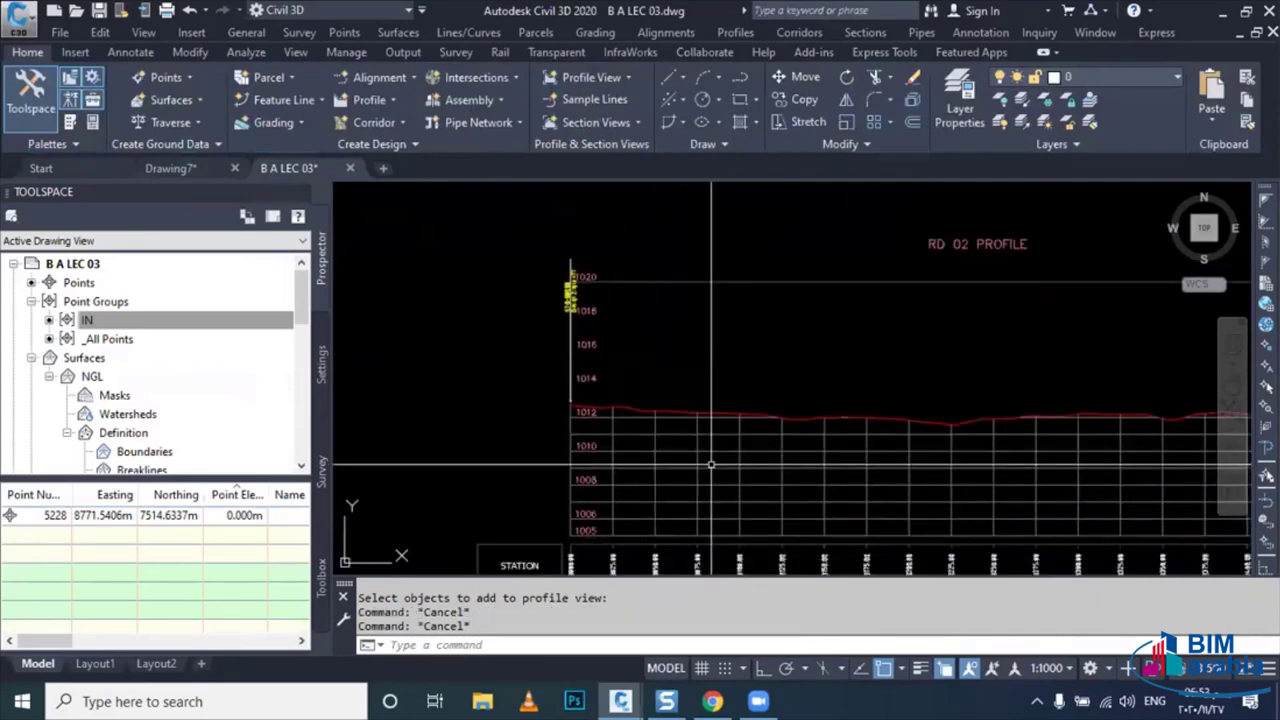
left_click(667, 479)
mouse_move(667, 479)
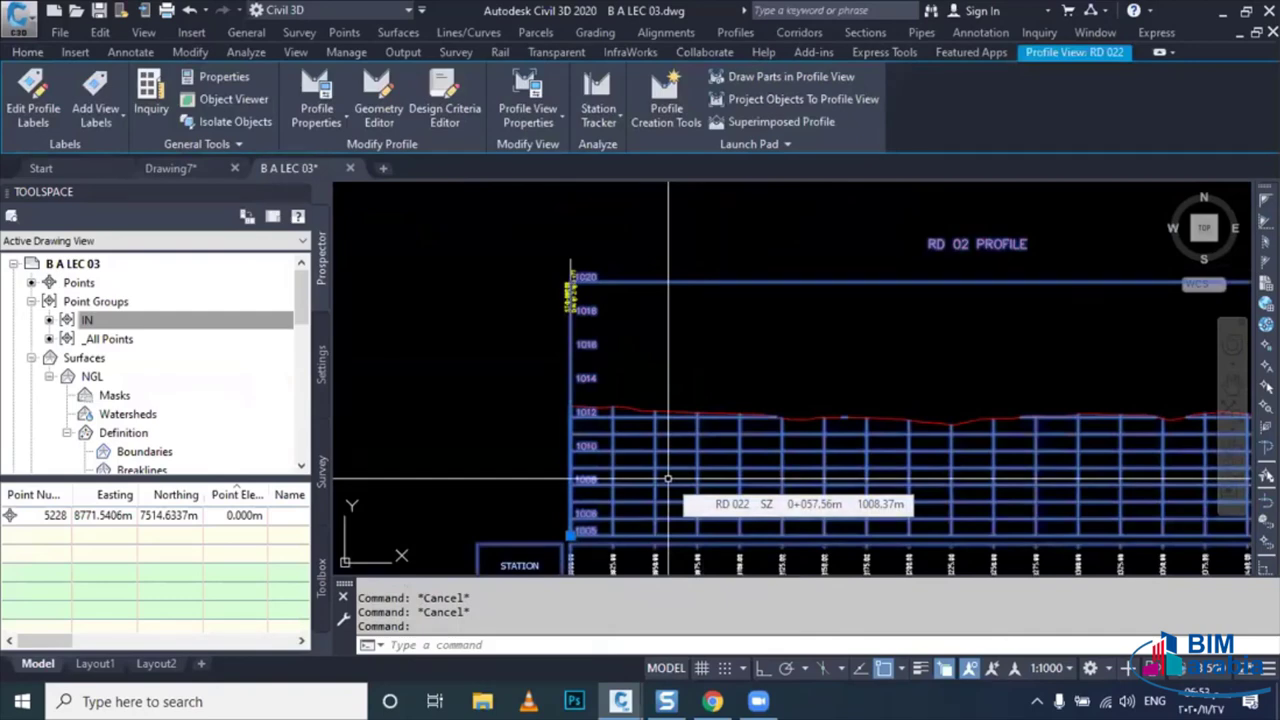
left_click(735, 32)
- Create the RD 02 DES design profile with Use criteria-based design ticked
left_click(790, 76)
type("RD 02 DES")
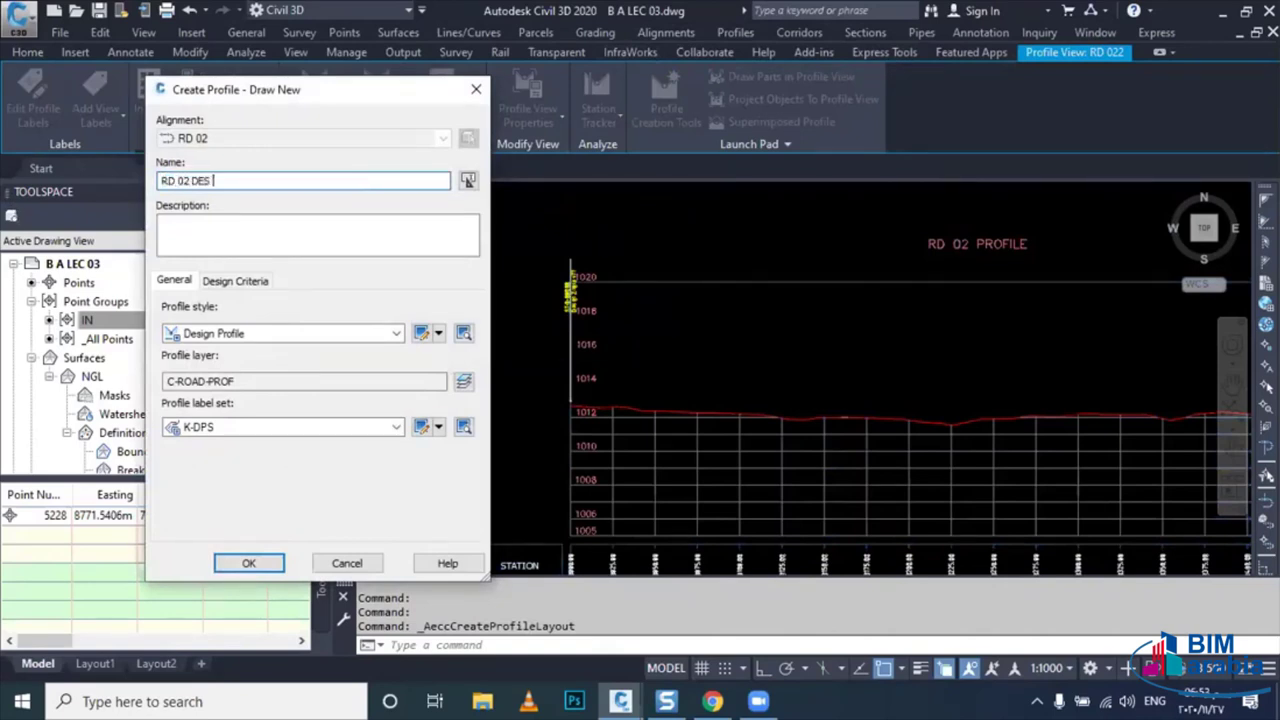
left_click(236, 281)
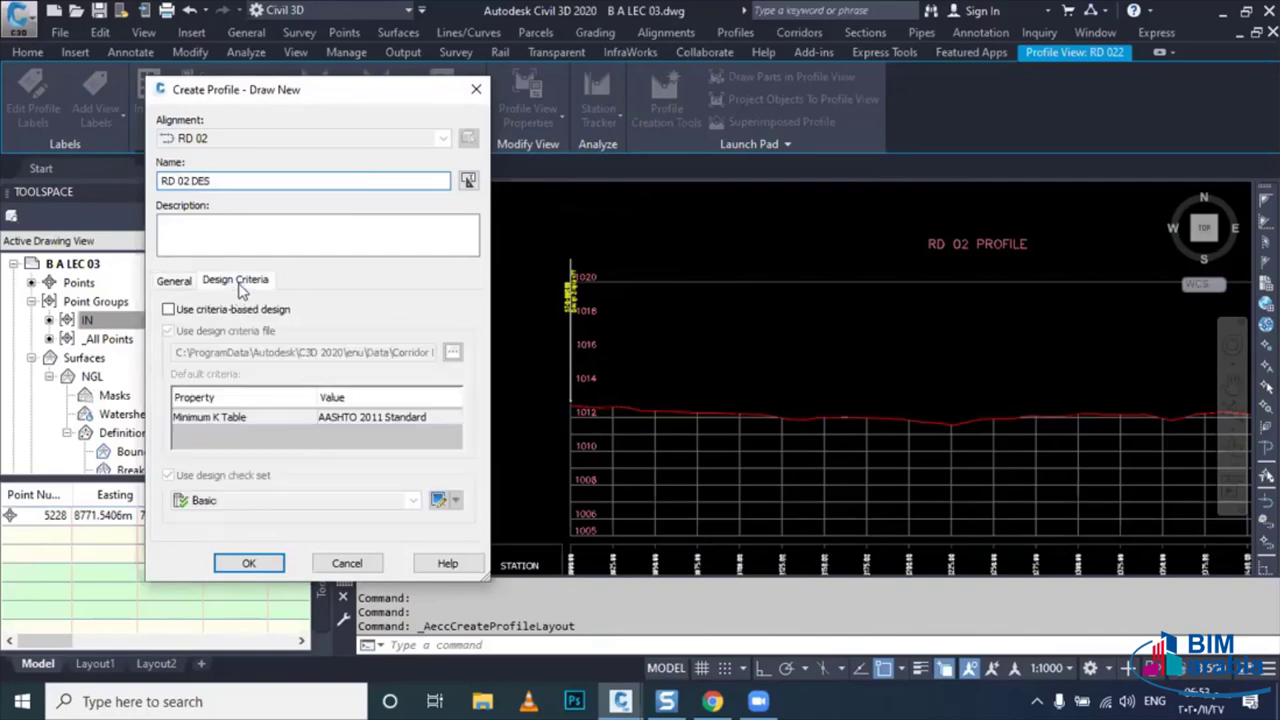
left_click(233, 311)
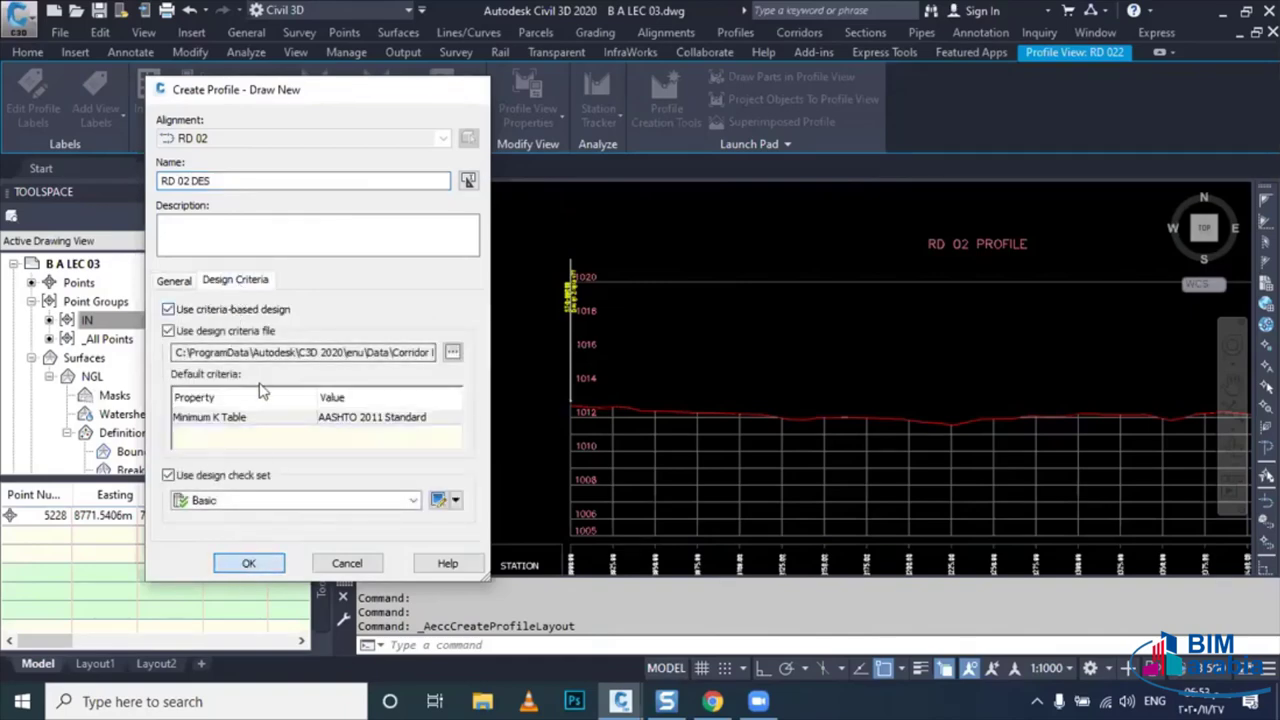
key("Return")
- Choose Draw Tangents With Curves, pick a start point, then cancel the tangent drawing
left_click(383, 145)
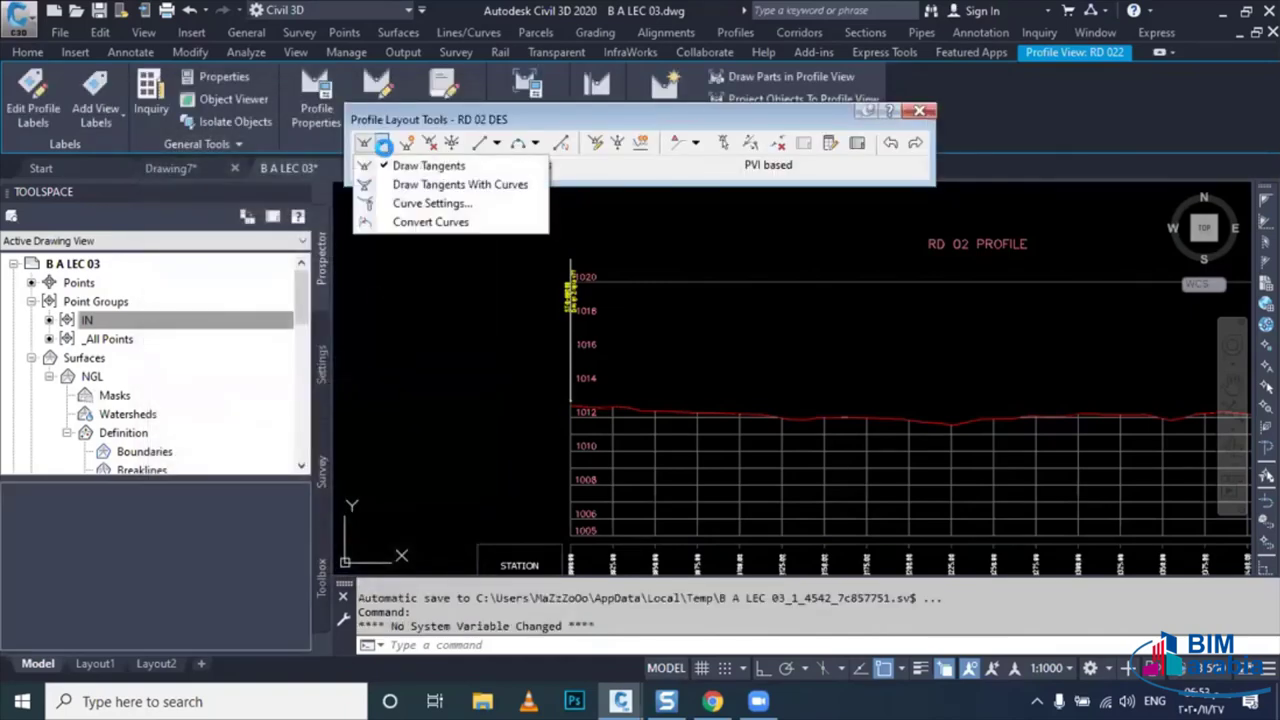
left_click(445, 184)
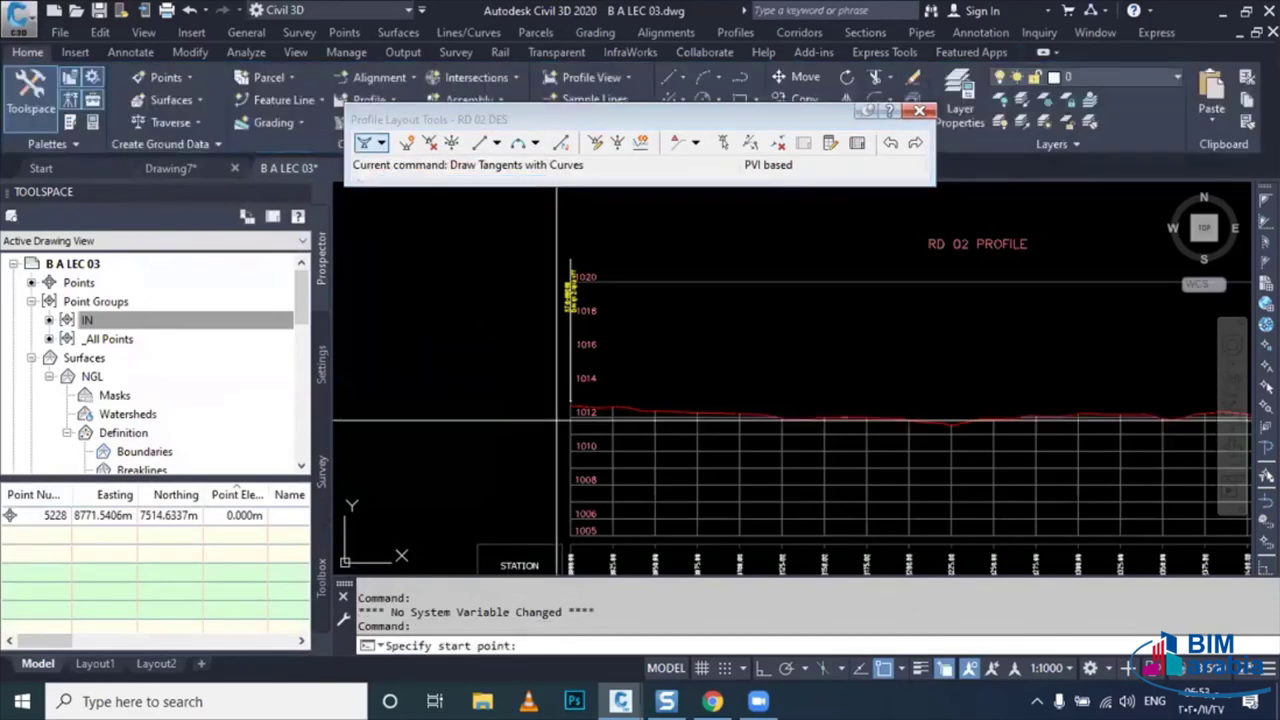
scroll(557, 418, "up", 3)
scroll(529, 414, "up", 3)
scroll(526, 366, "up", 3)
left_click(509, 350)
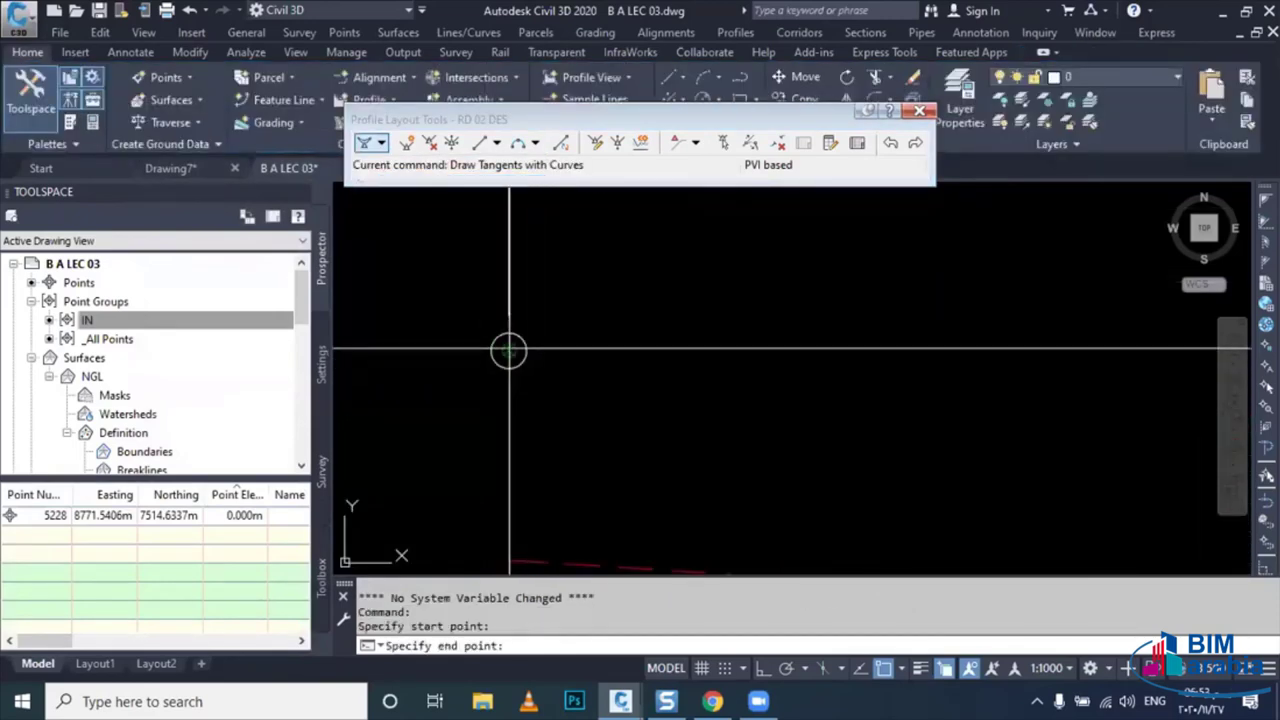
scroll(509, 350, "down", 5)
scroll(530, 380, "down", 5)
middle_click_drag(543, 386, 569, 389)
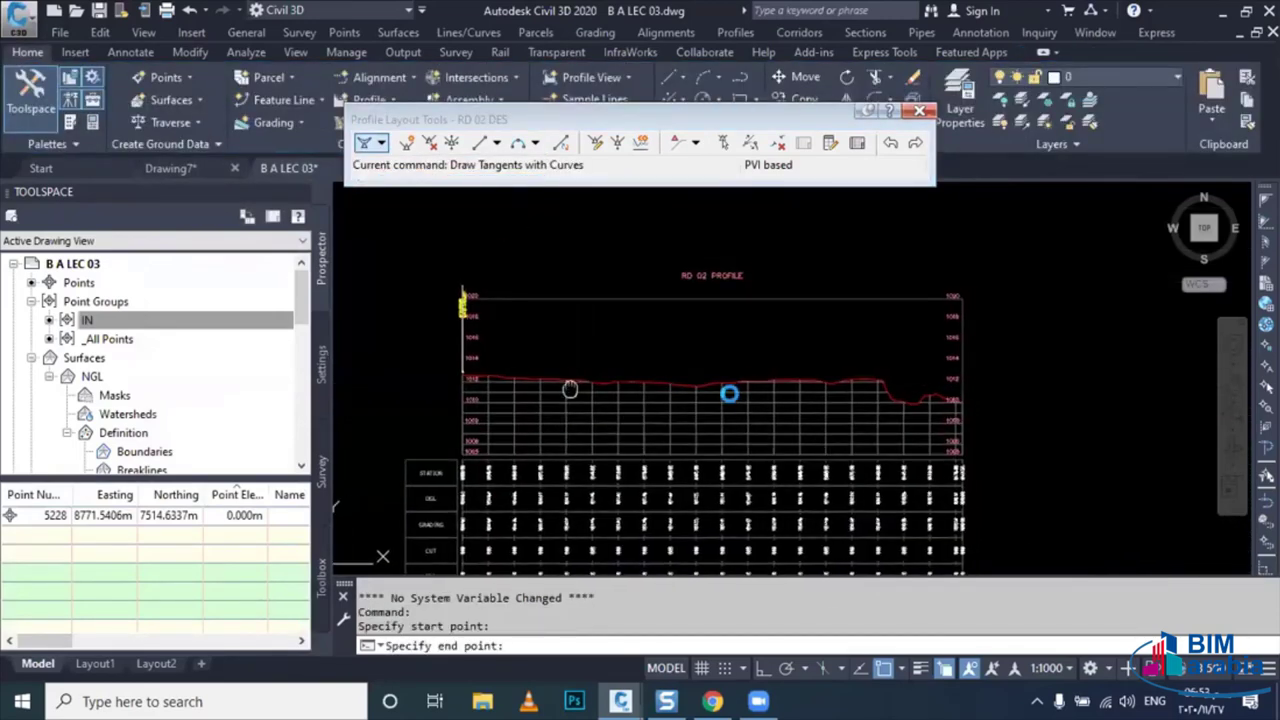
scroll(910, 400, "up", 2)
scroll(927, 413, "up", 3)
scroll(927, 413, "up", 2)
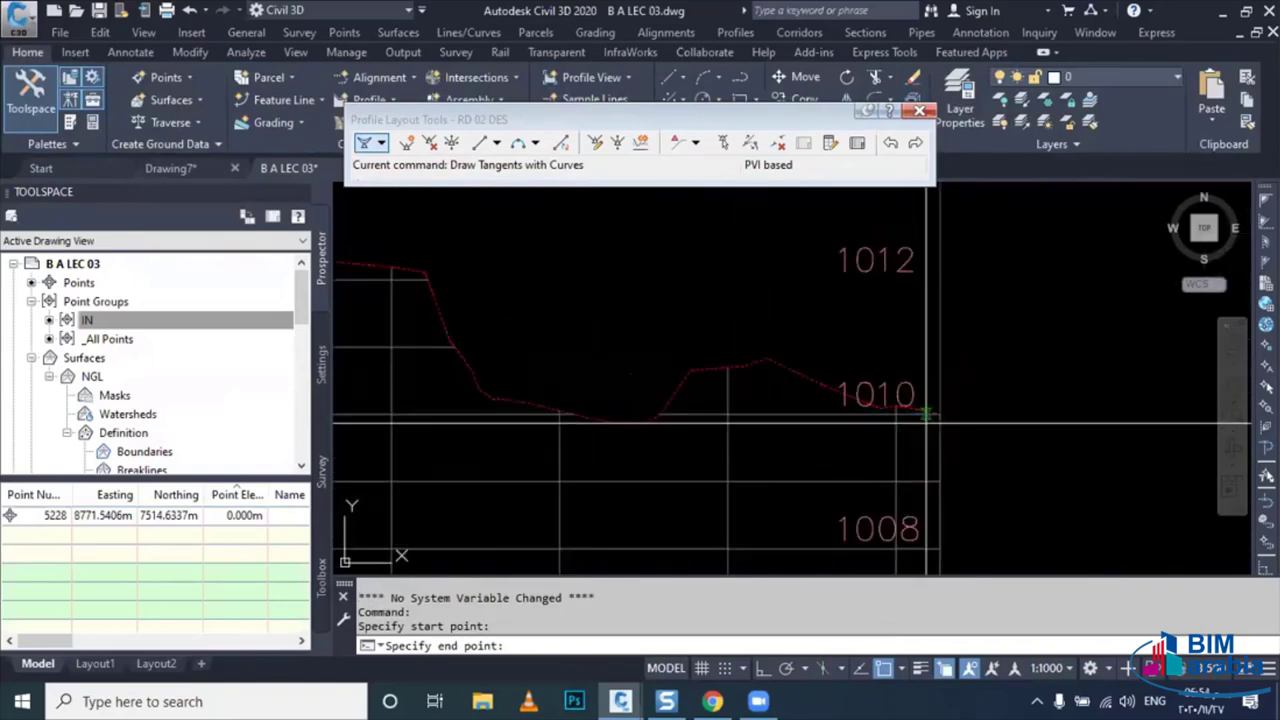
scroll(927, 413, "up", 1)
scroll(943, 415, "up", 1)
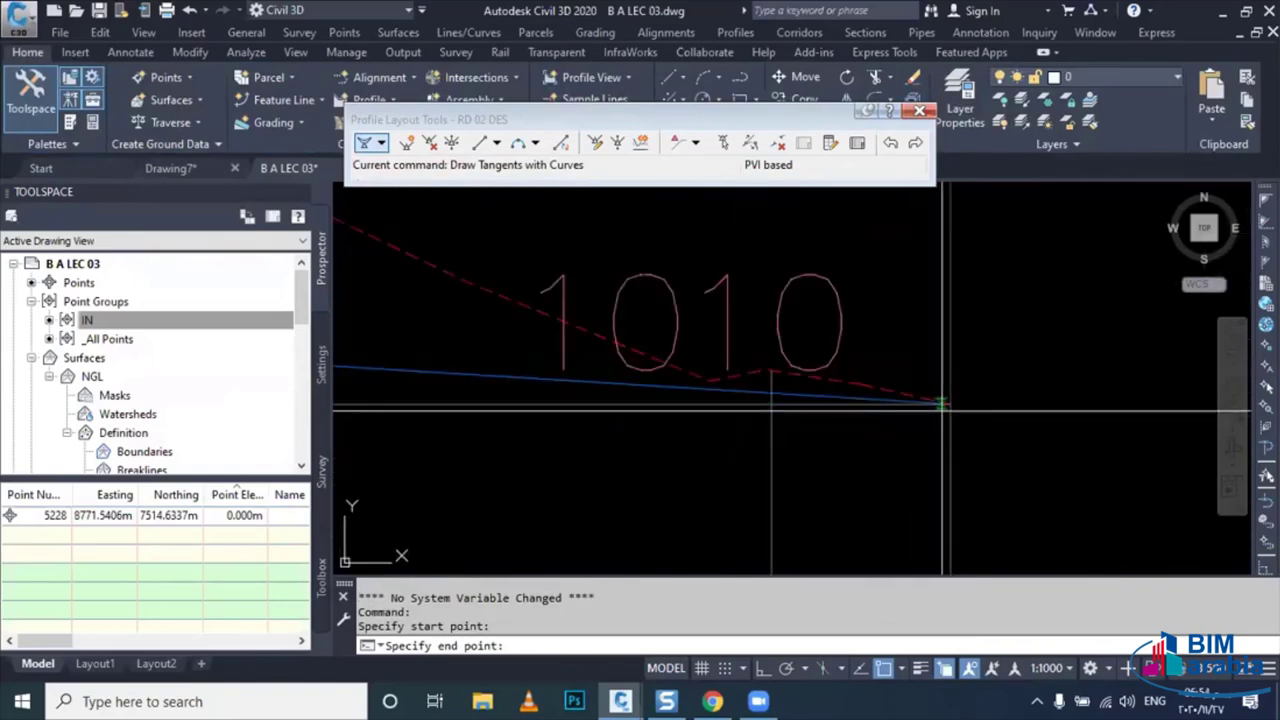
scroll(943, 405, "down", 1)
scroll(857, 414, "down", 3)
scroll(857, 420, "up", 3)
key("Escape")
scroll(678, 447, "down", 2)
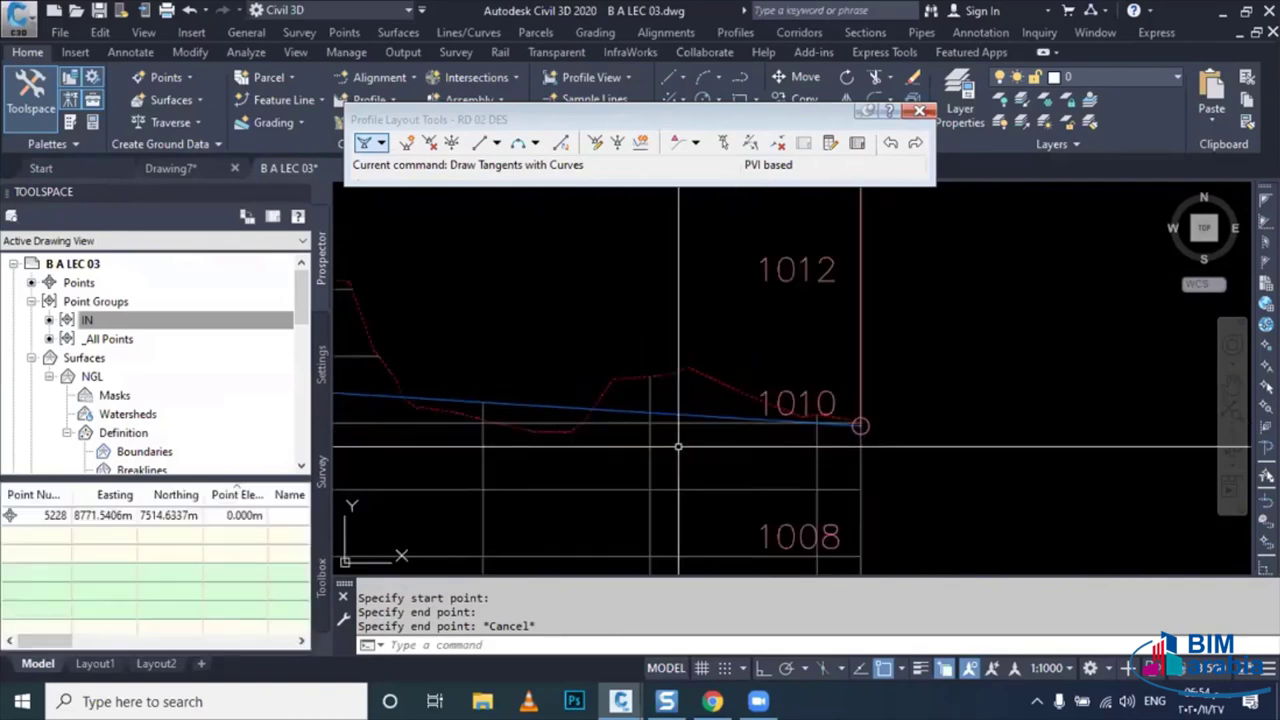
scroll(678, 447, "down", 1)
scroll(670, 440, "down", 3)
scroll(630, 420, "down", 2)
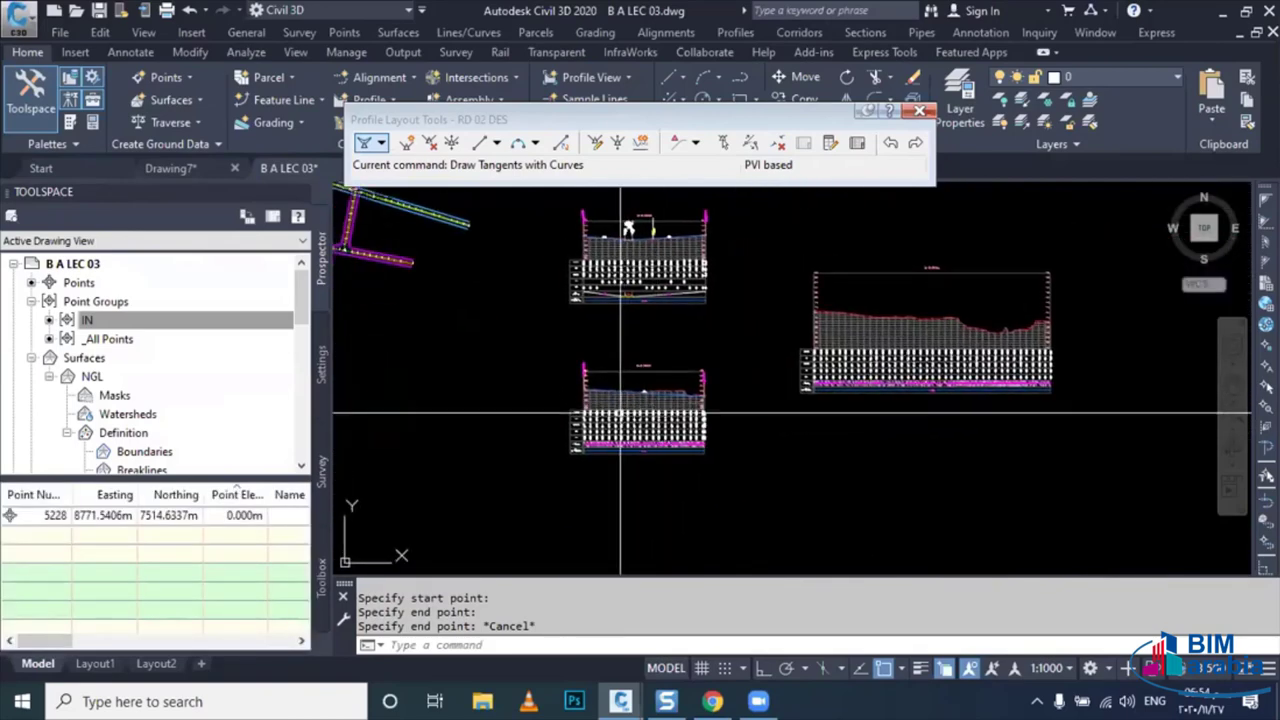
scroll(621, 412, "up", 4)
- Open the RD 022 profile view's Profile View Properties at the Bands tab
left_click(560, 385)
right_click(556, 381)
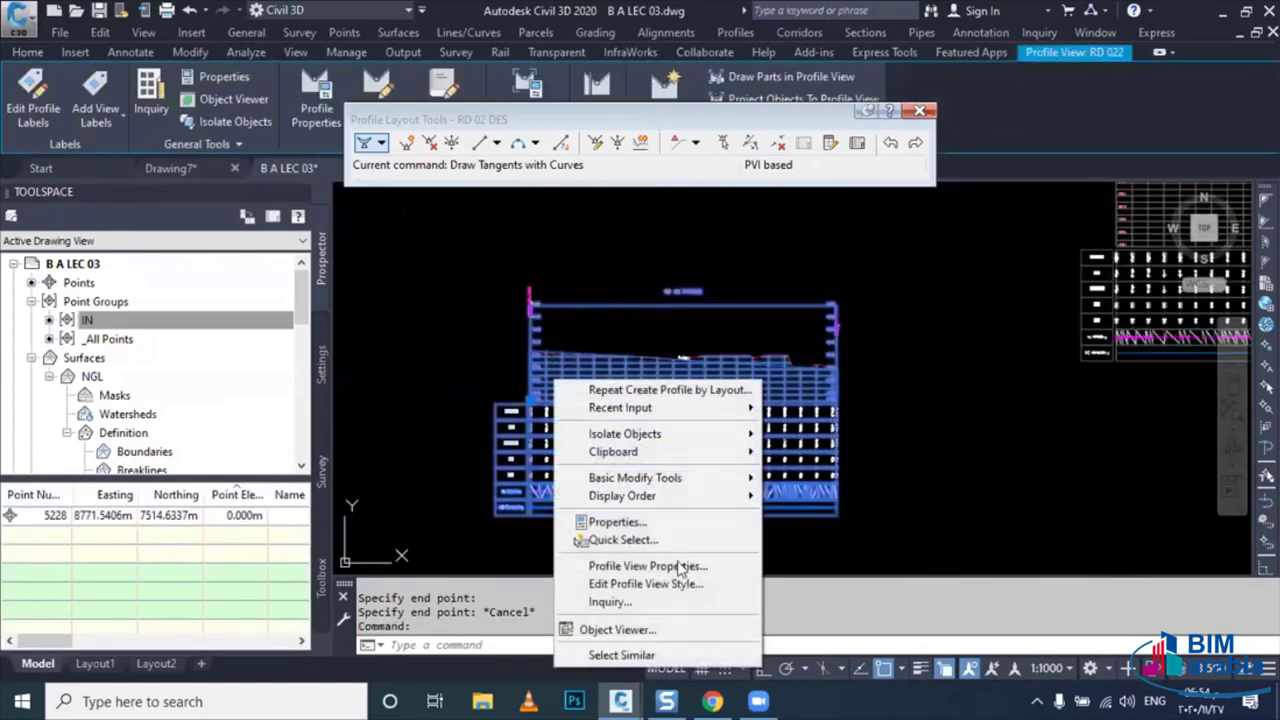
left_click(680, 567)
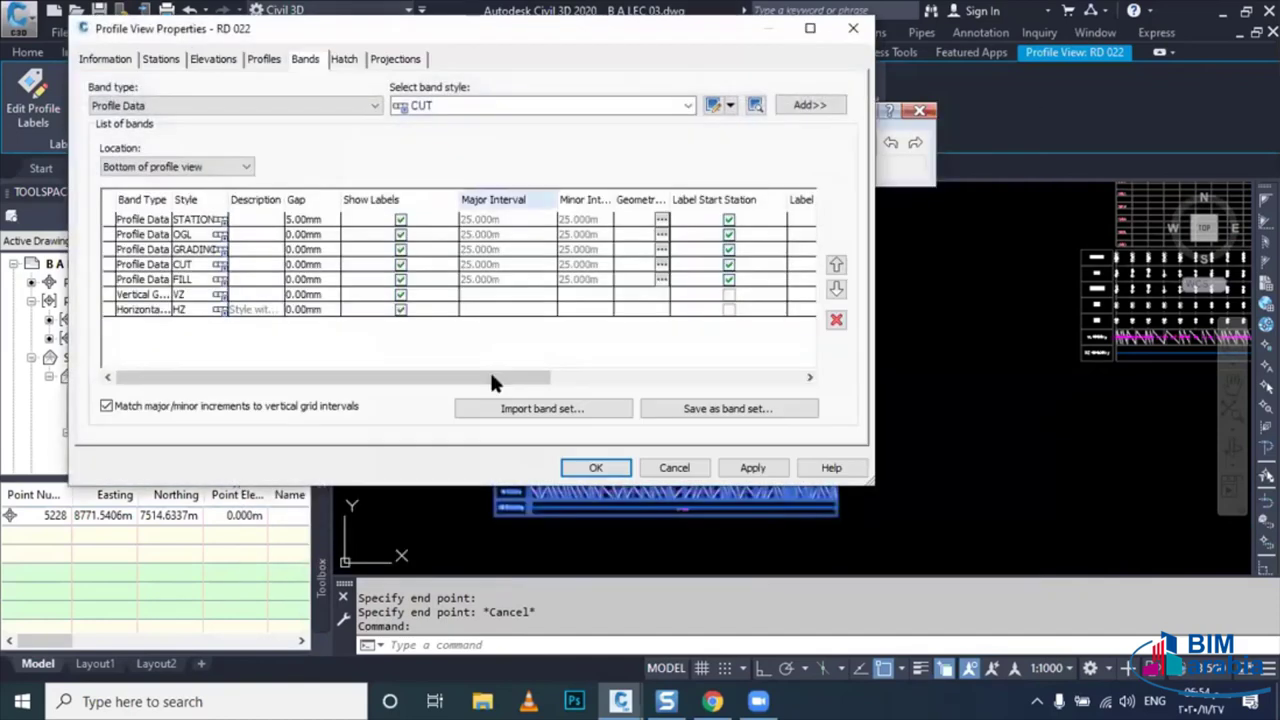
left_click(743, 377)
- Set the Profile1/Profile2 cells of bands three to six to RD 02 DES and apply
left_click(570, 250)
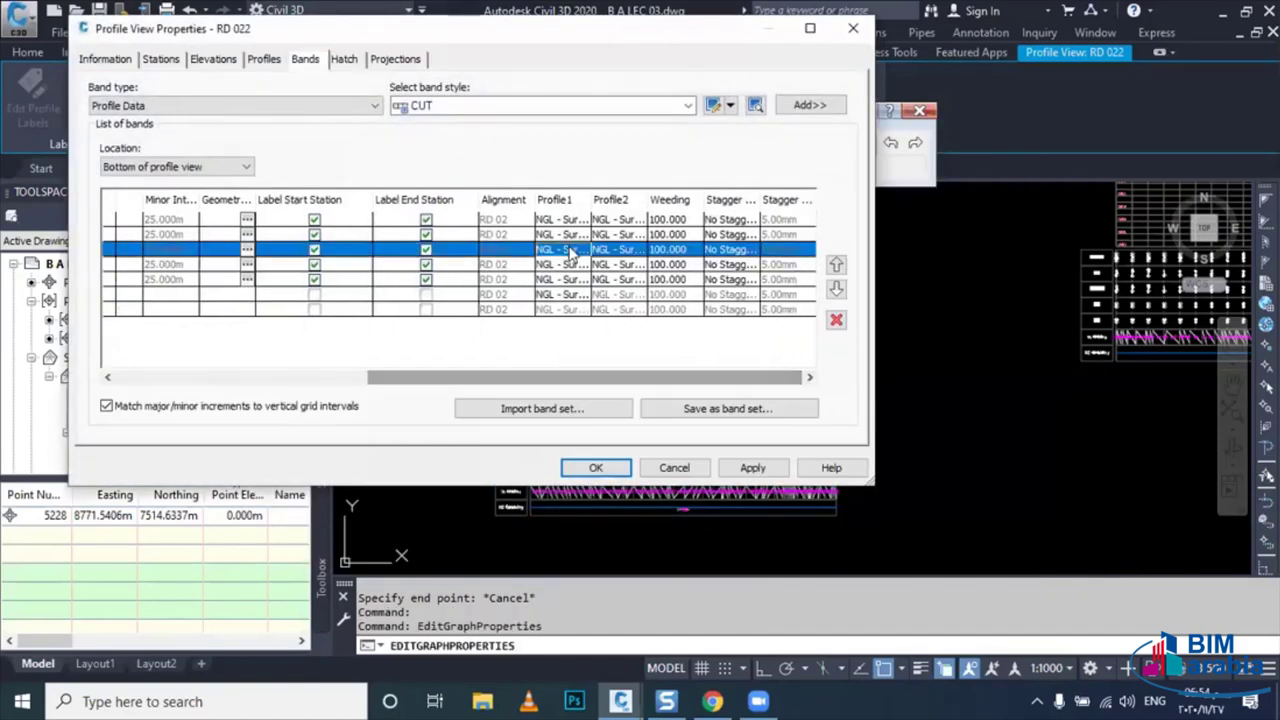
left_click(572, 251)
left_click(627, 256)
left_click(627, 250)
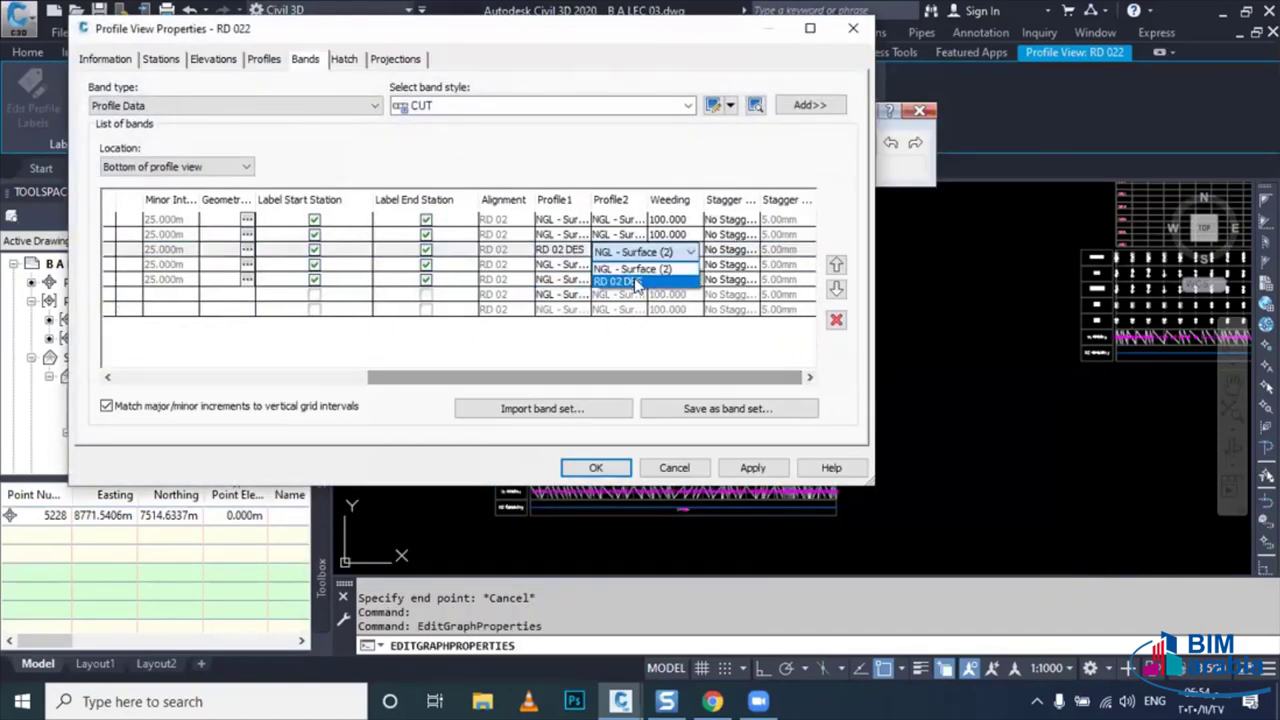
left_click(630, 280)
left_click(637, 266)
left_click(636, 287)
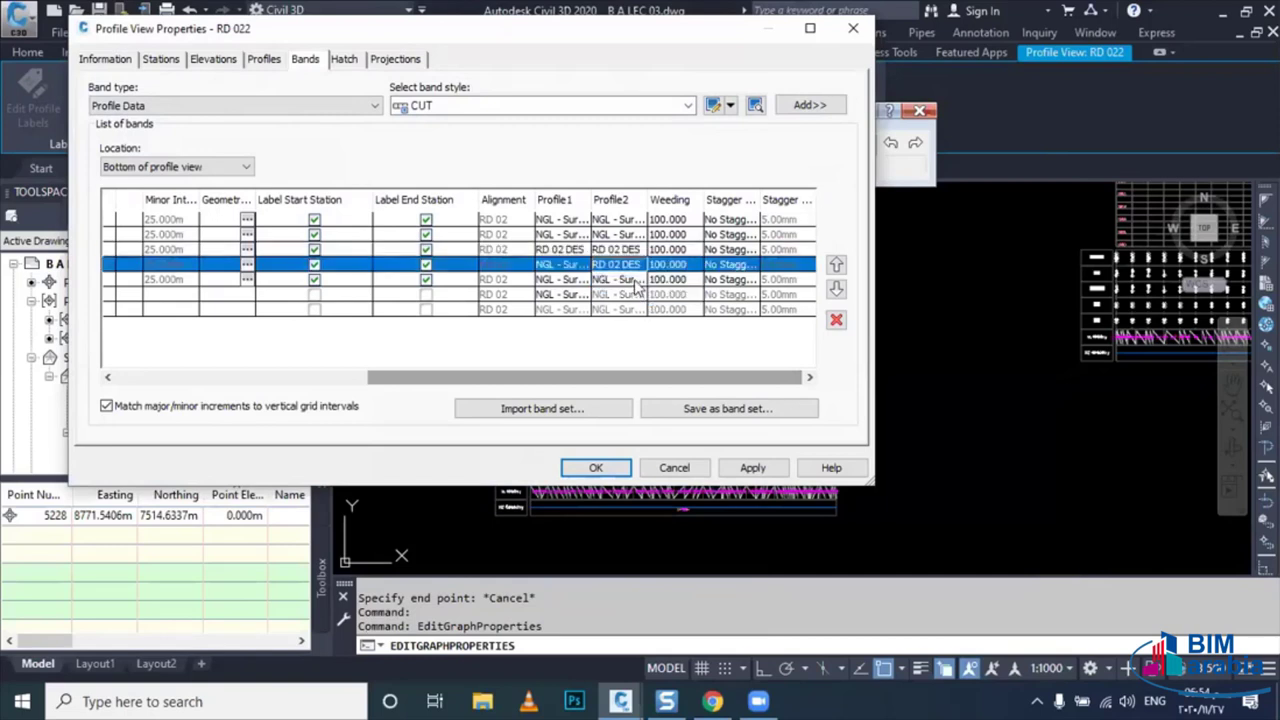
left_click(633, 280)
left_click(620, 308)
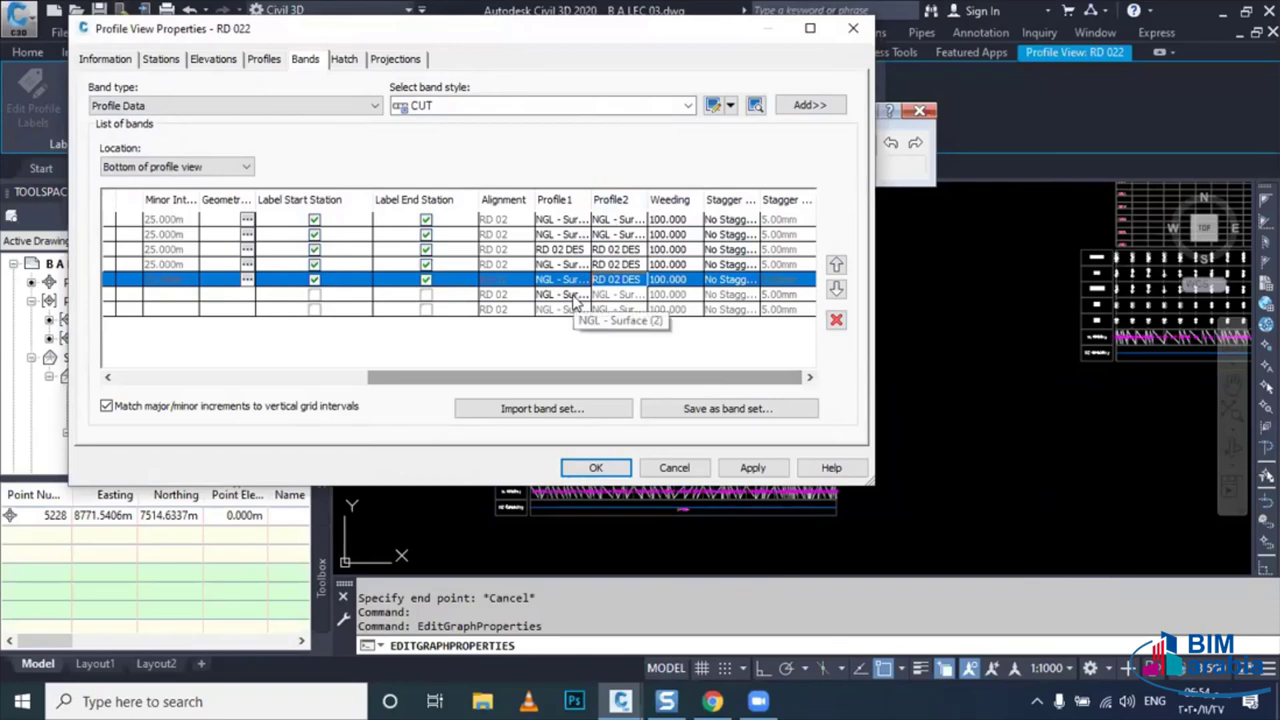
left_click(574, 296)
left_click(581, 328)
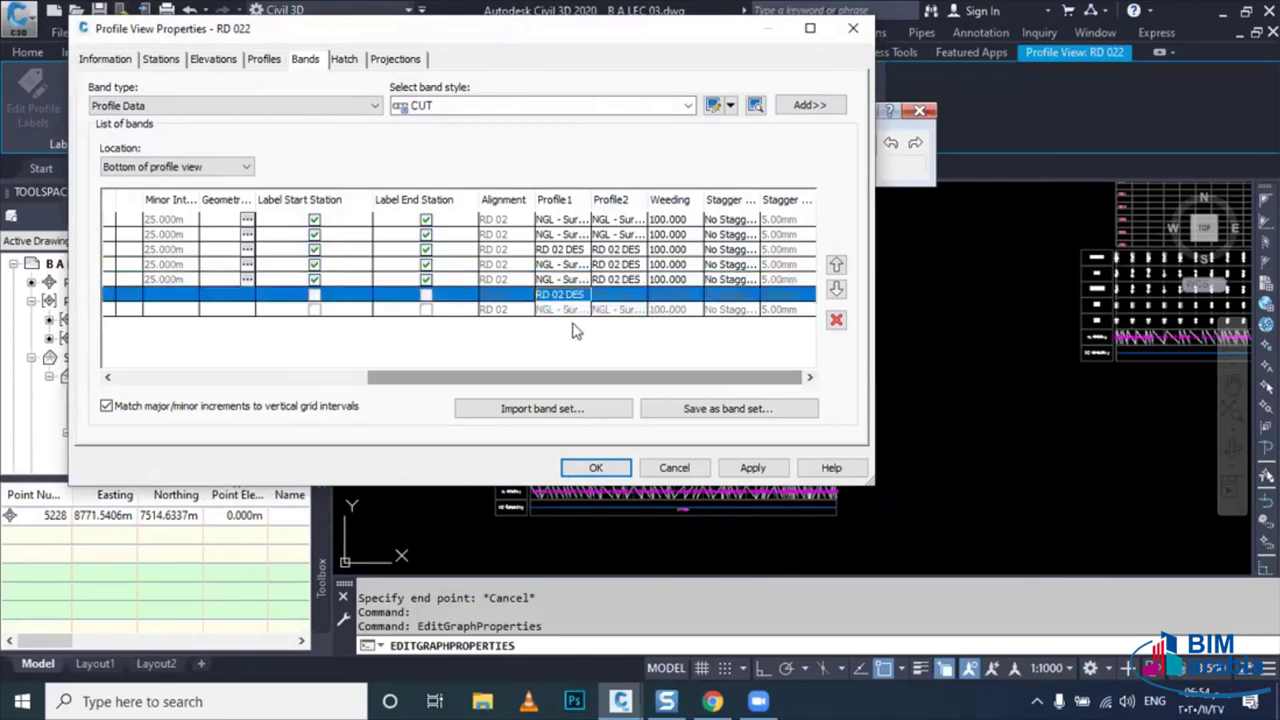
left_click(597, 468)
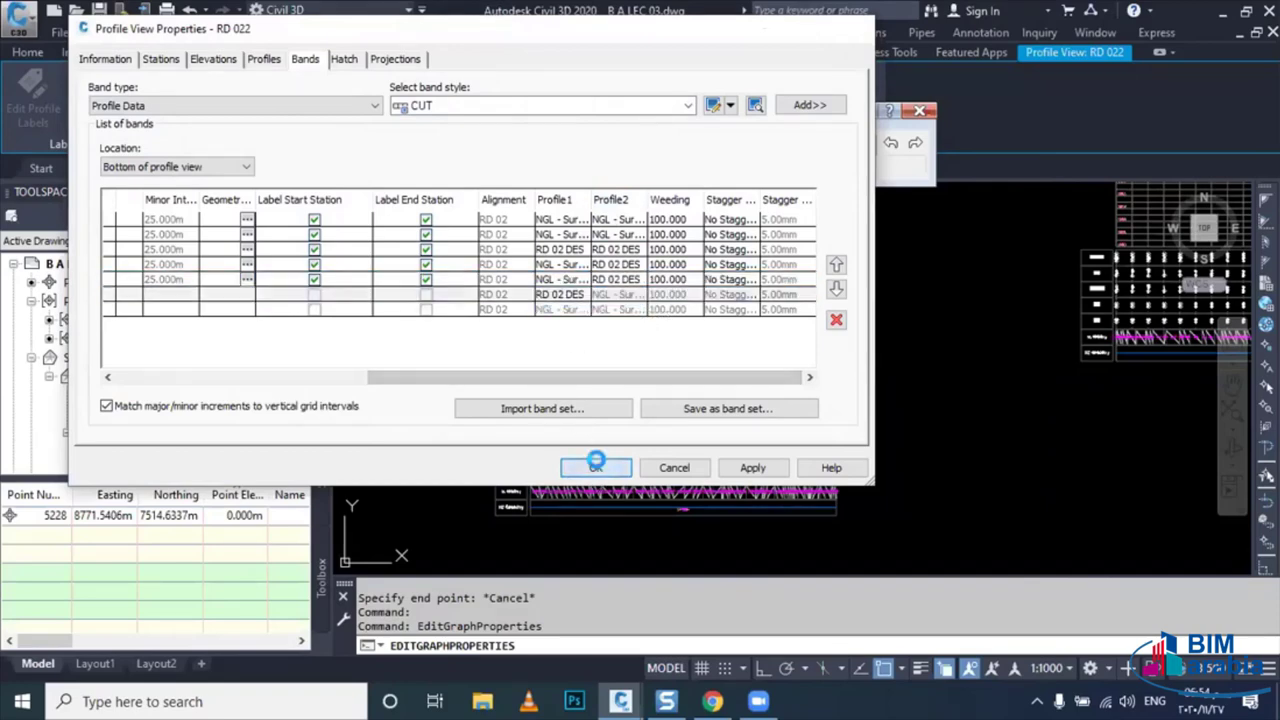
scroll(575, 468, "down", 2)
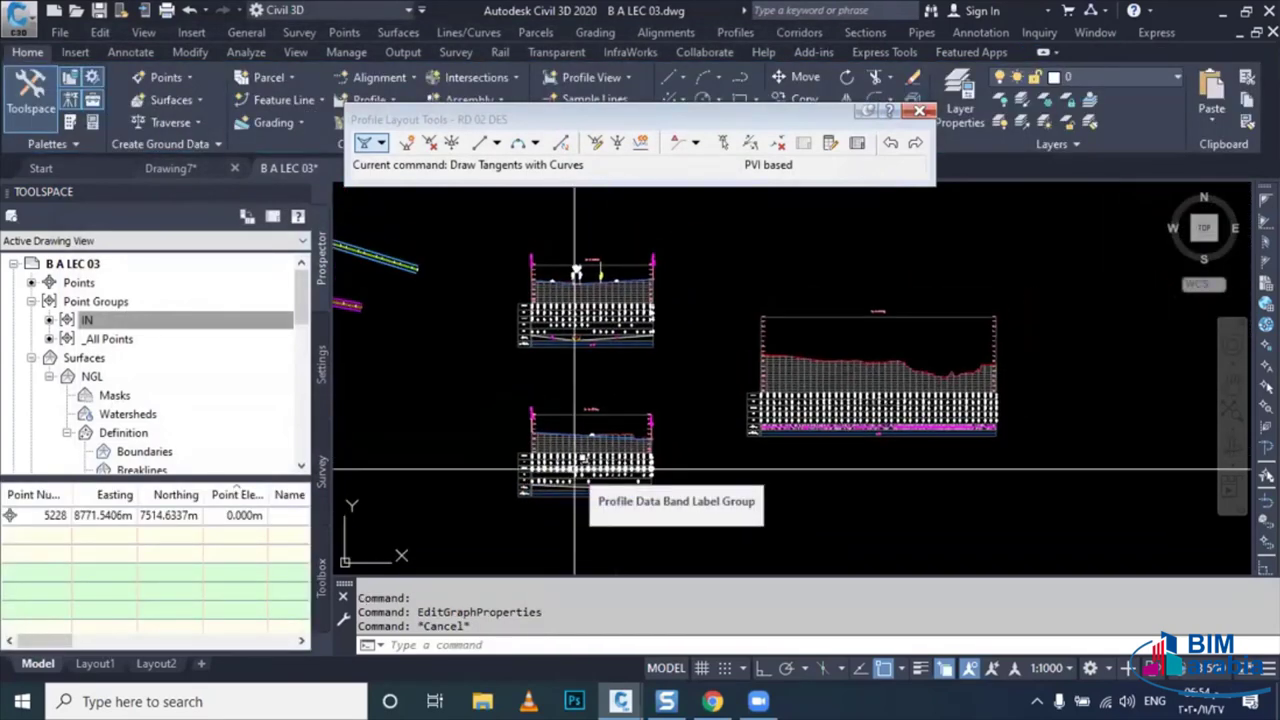
- Close the RD 02 DES Profile Layout Tools toolbar and open the Corridors menu
scroll(575, 468, "down", 2)
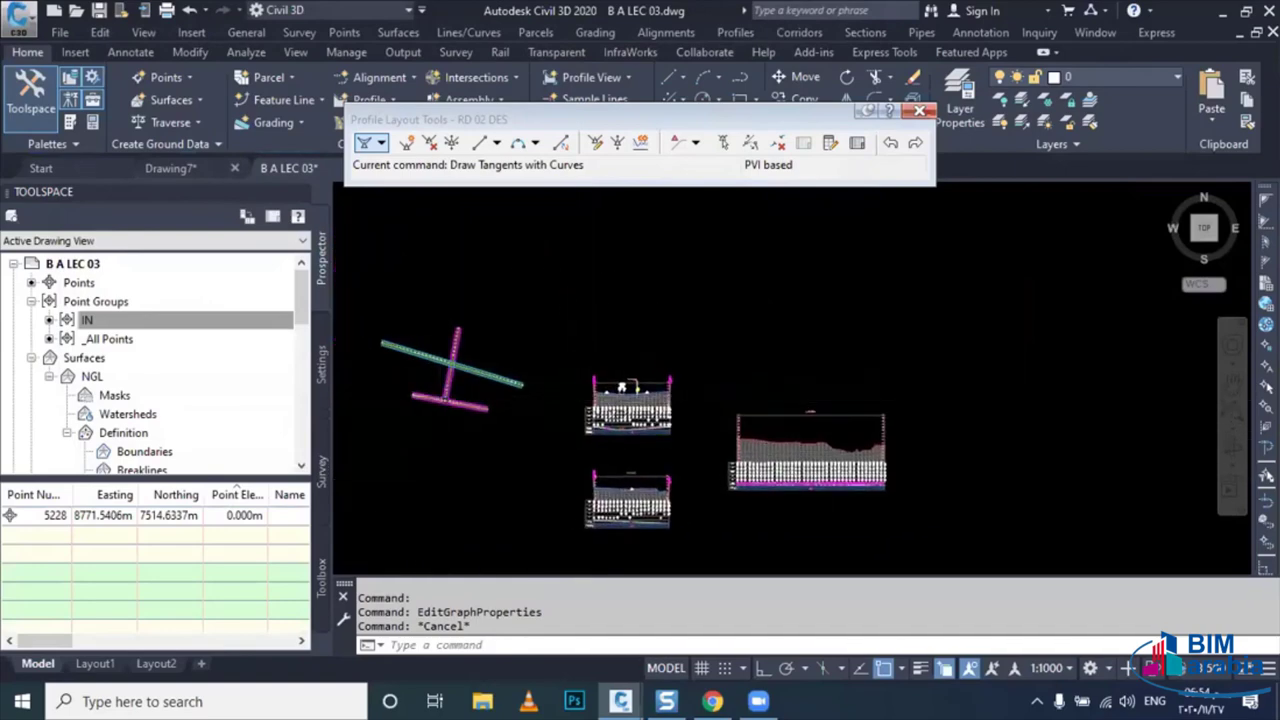
scroll(453, 415, "up", 3)
scroll(452, 414, "up", 2)
scroll(448, 416, "up", 2)
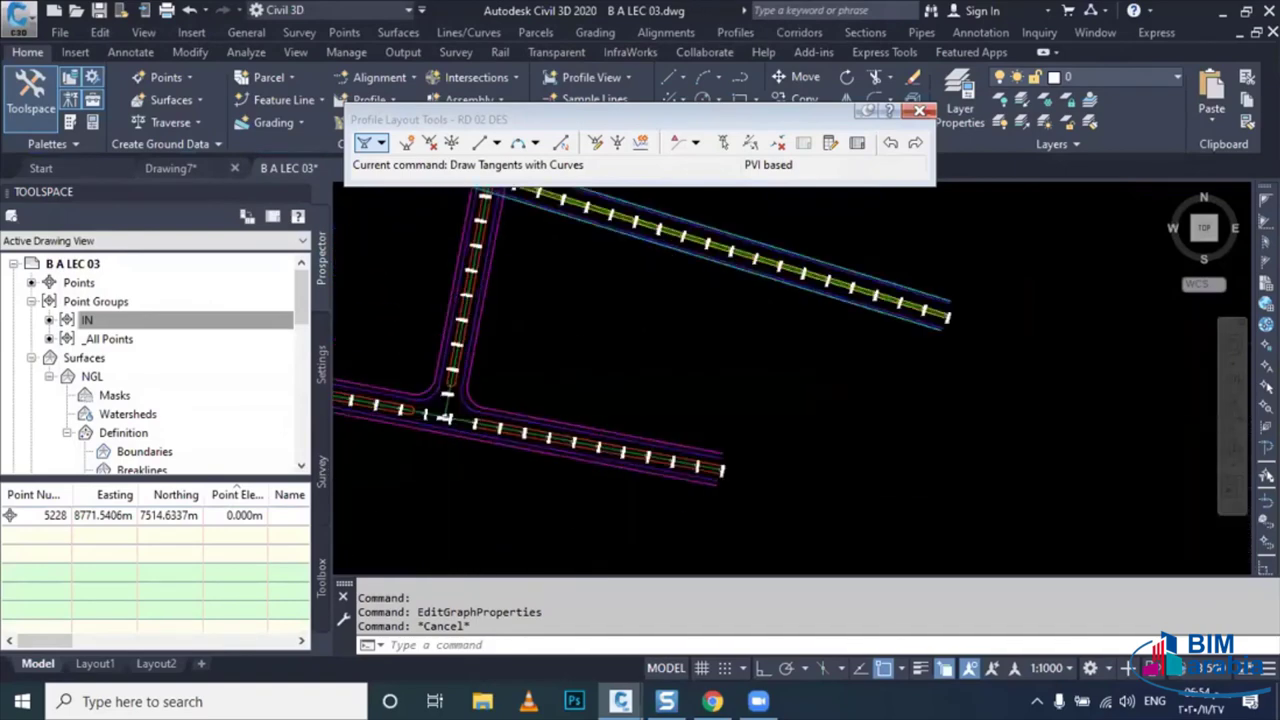
scroll(442, 418, "up", 2)
scroll(441, 415, "up", 1)
scroll(455, 402, "up", 1)
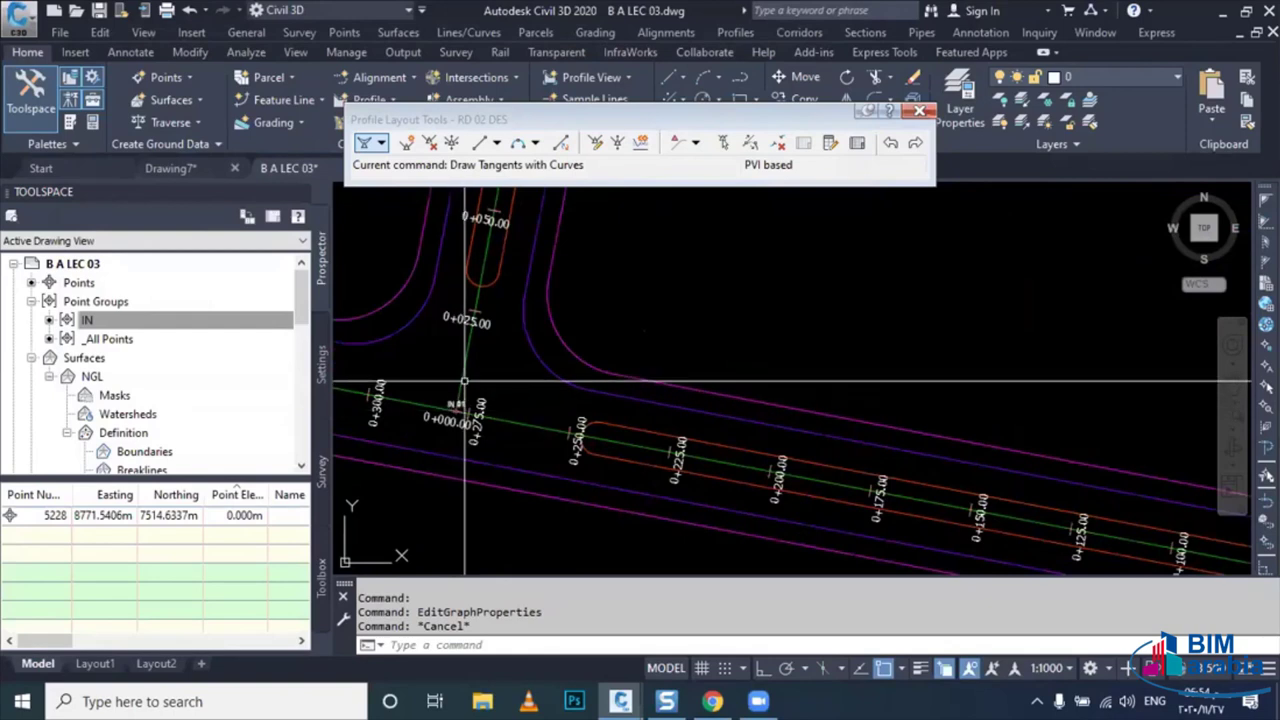
scroll(463, 398, "up", 1)
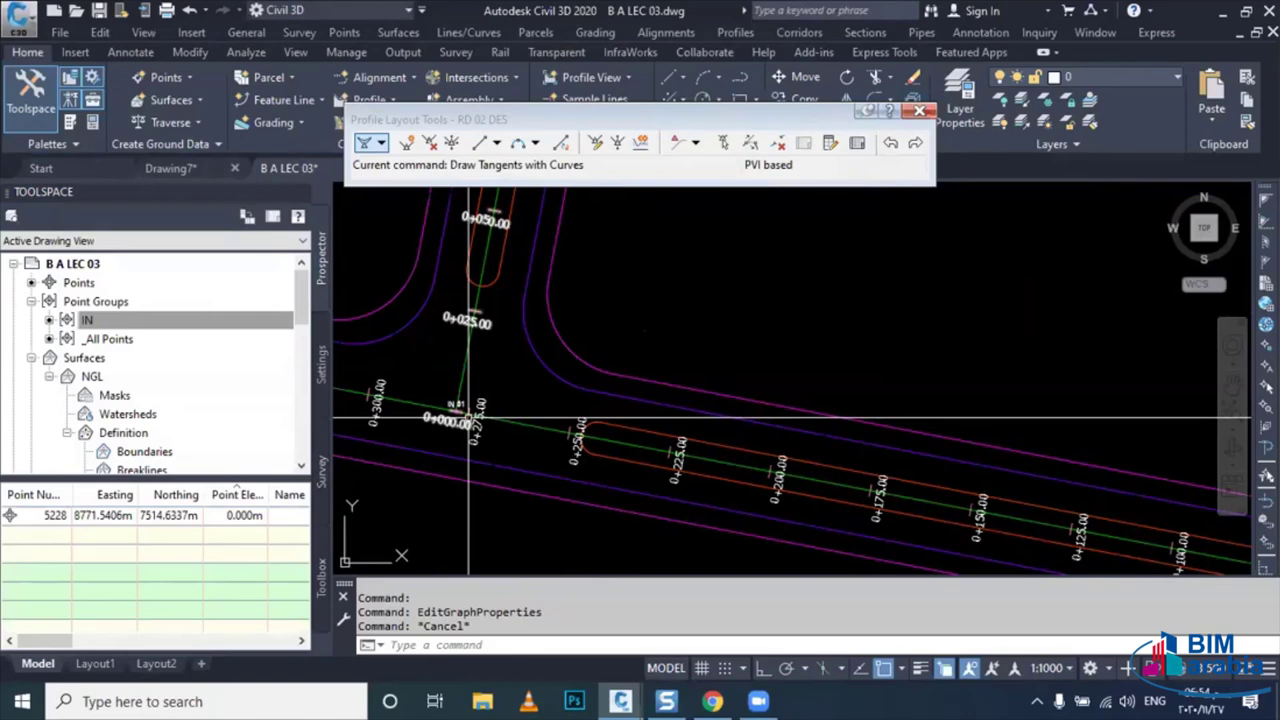
scroll(532, 386, "down", 5)
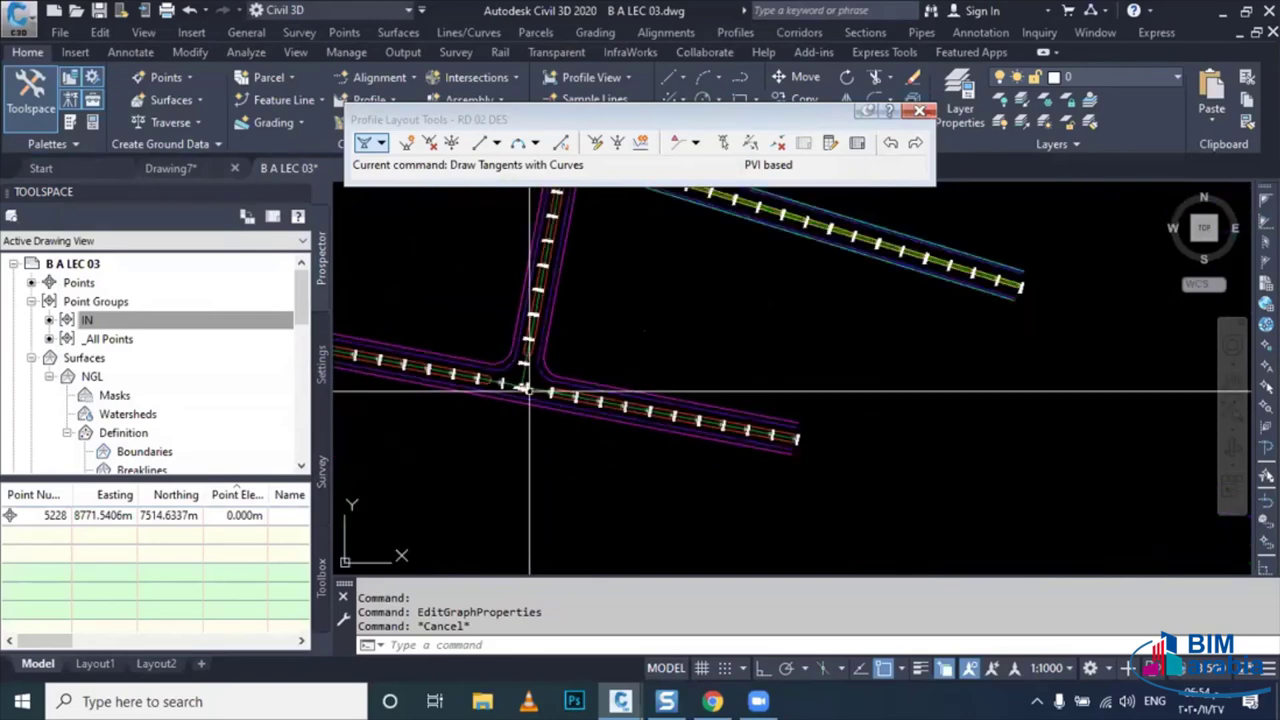
scroll(489, 426, "down", 3)
scroll(489, 426, "down", 1)
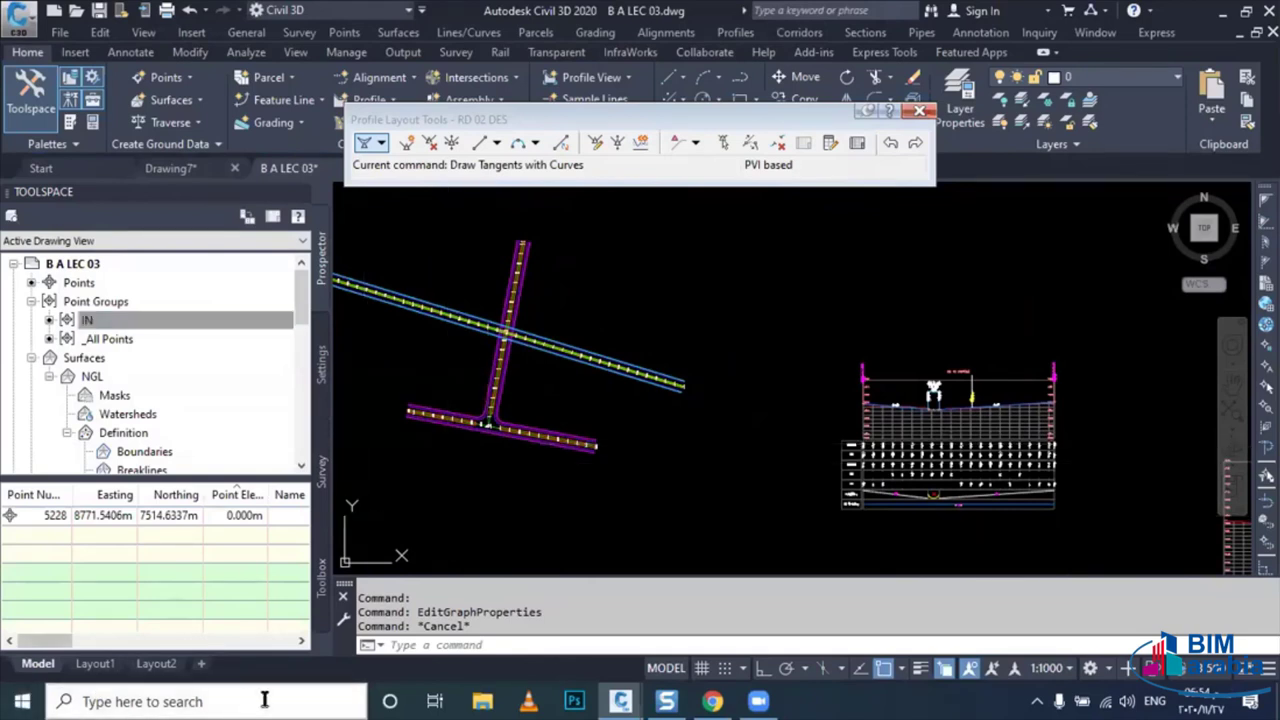
left_click(919, 110)
left_click(783, 33)
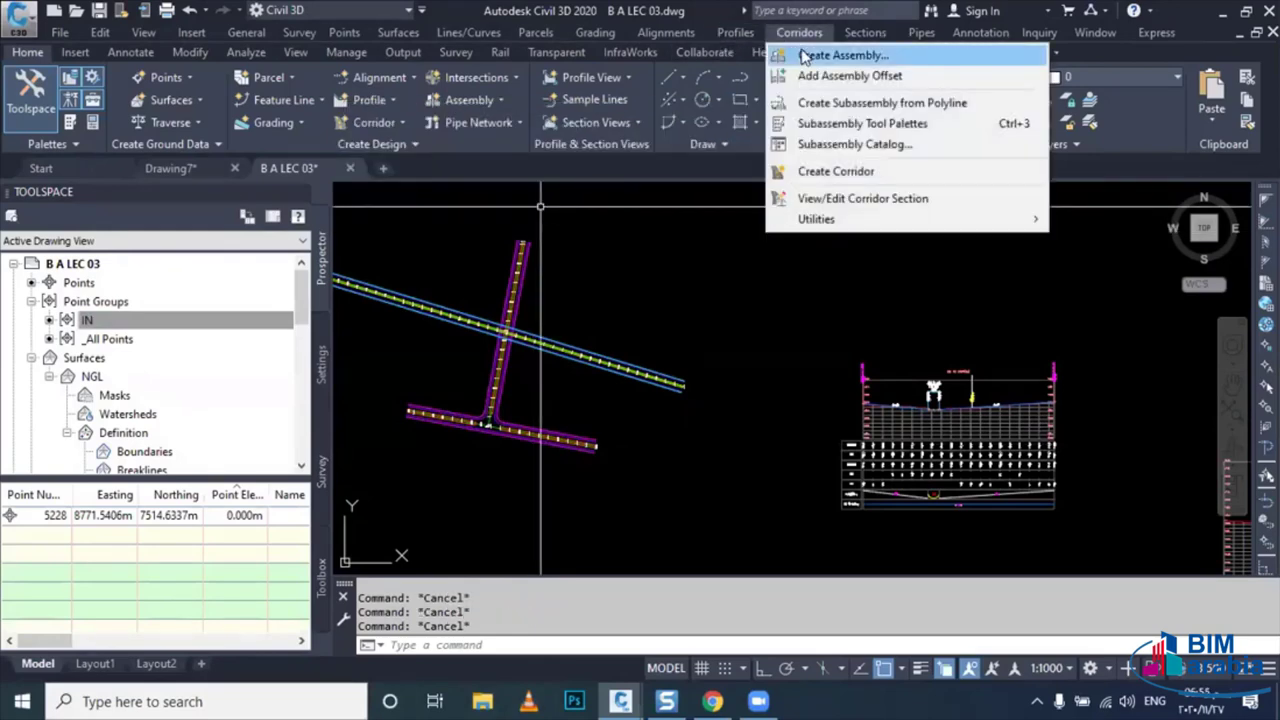
left_click(709, 154)
type("A")
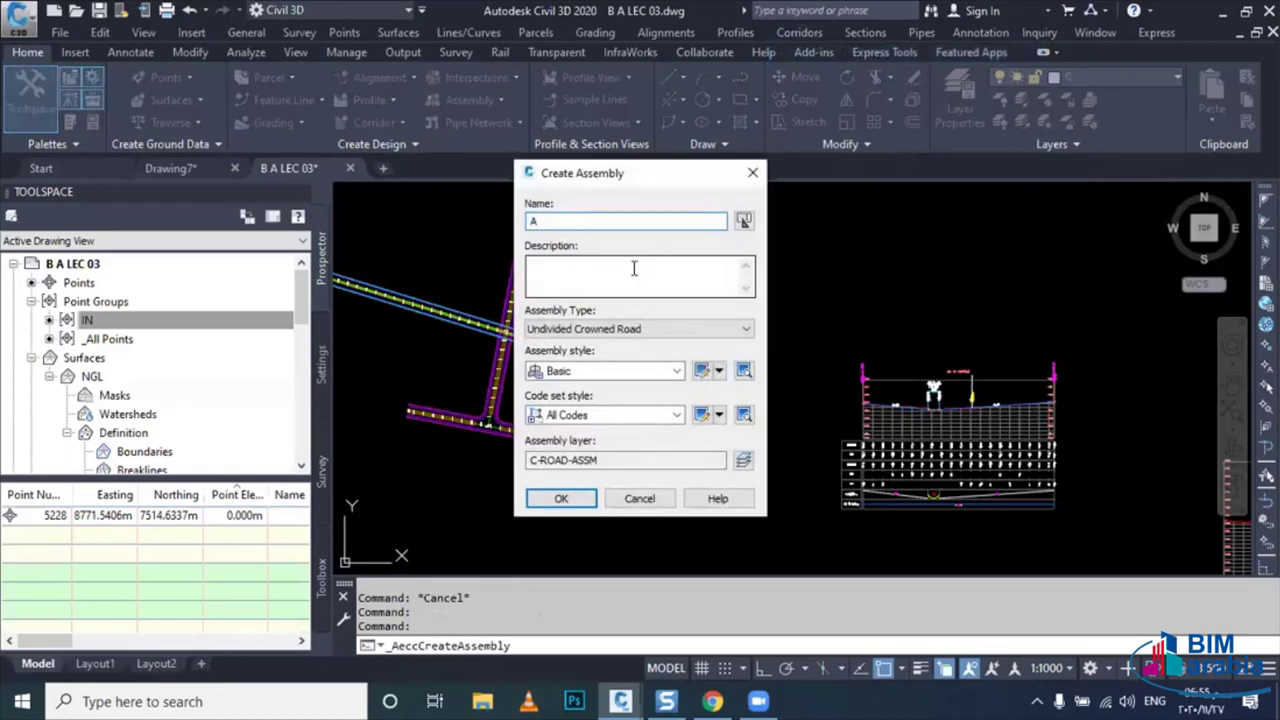
left_click(587, 497)
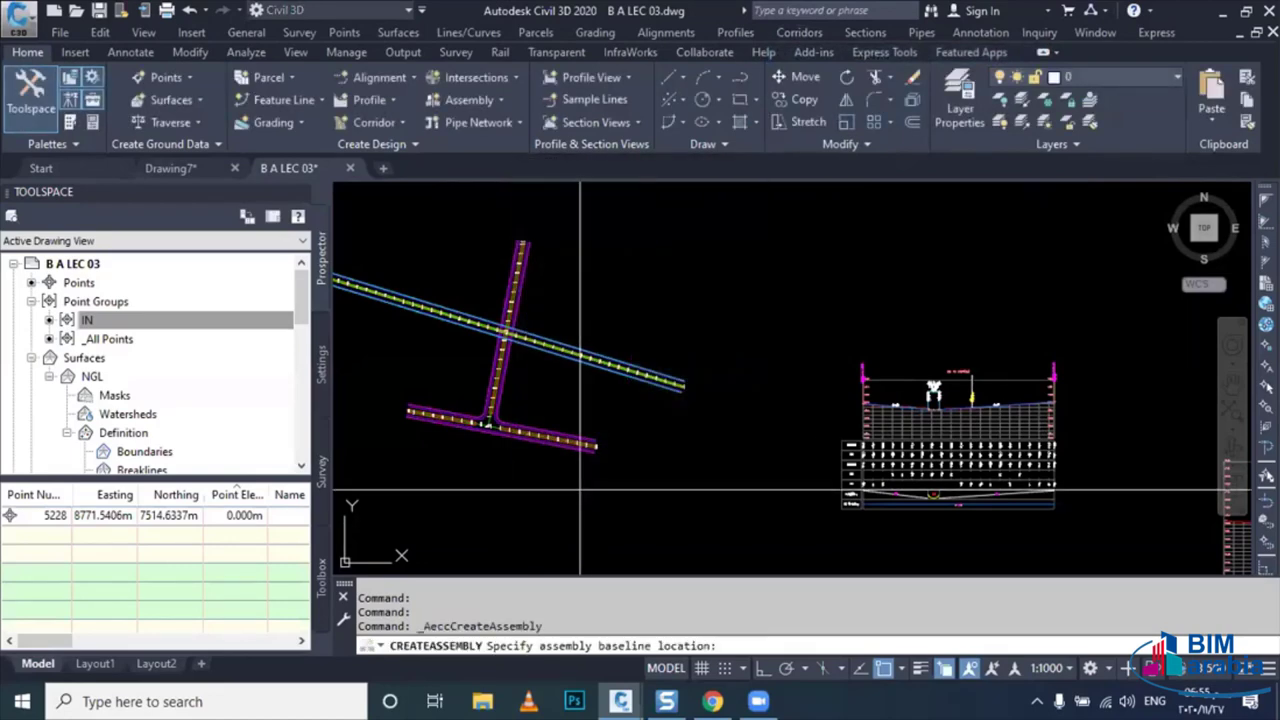
middle_click_drag(532, 528, 508, 440)
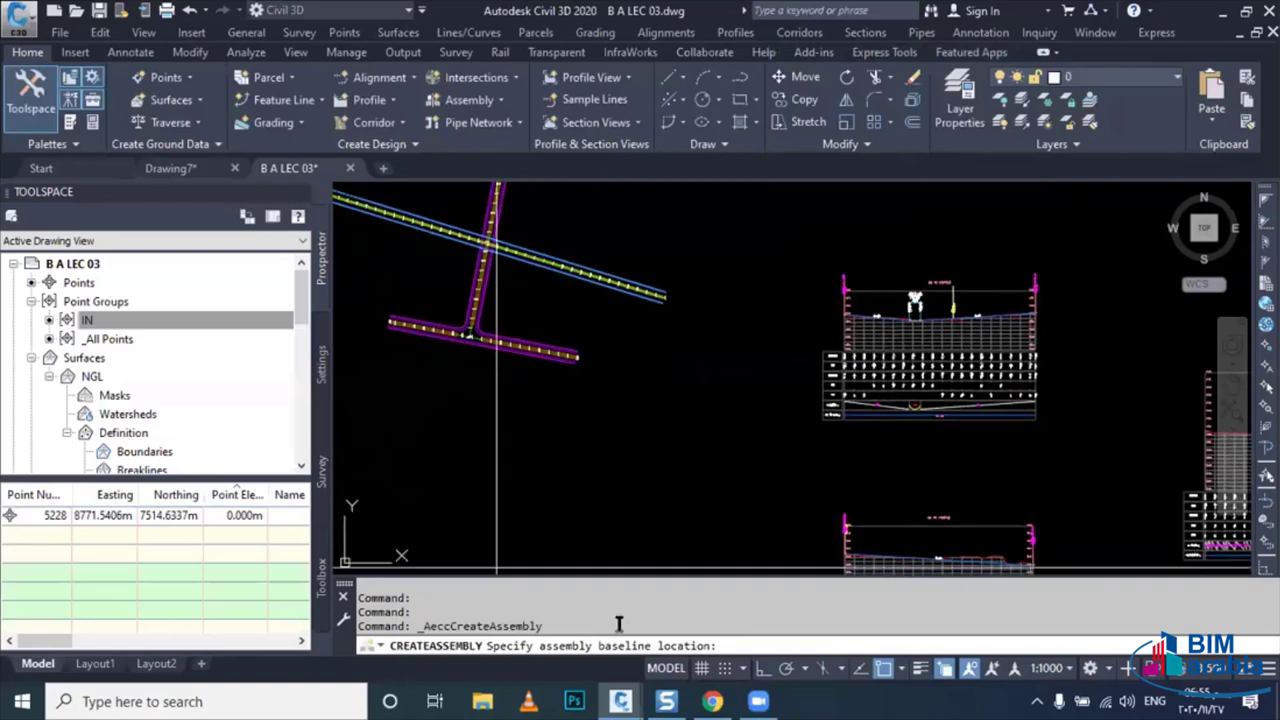
left_click(608, 409)
scroll(785, 390, "up", 2)
scroll(750, 395, "up", 3)
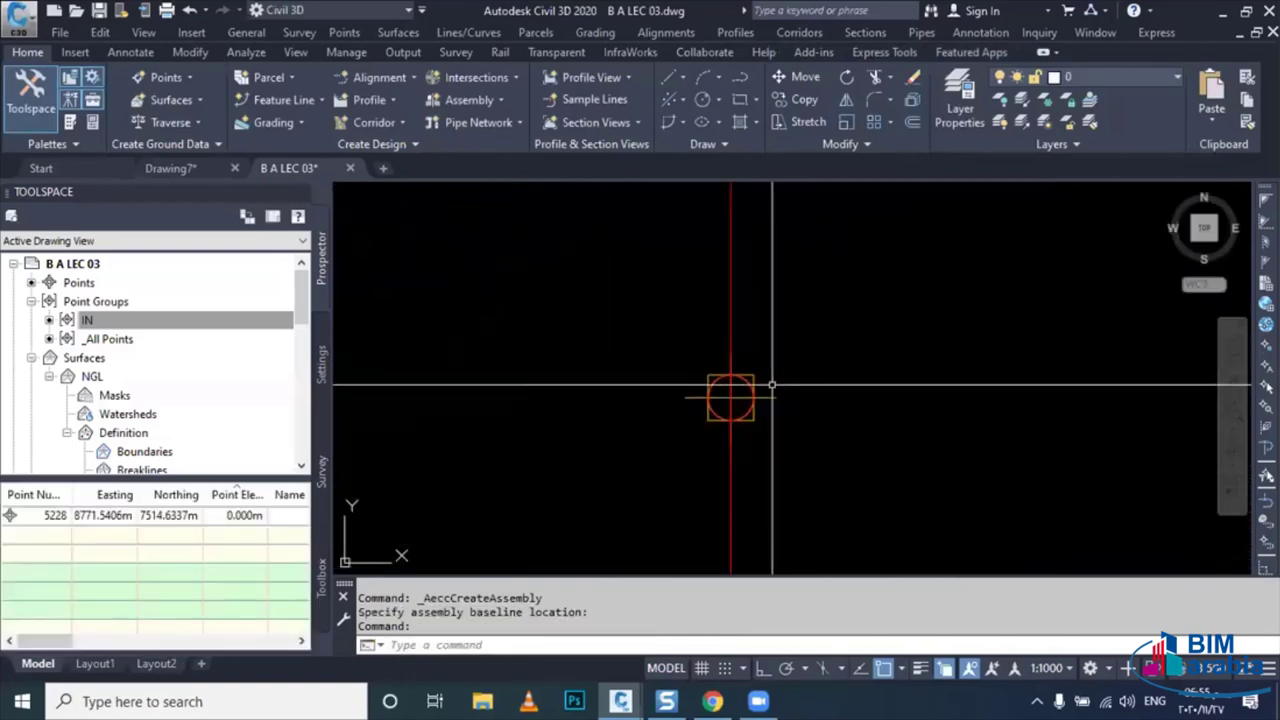
scroll(745, 401, "down", 2)
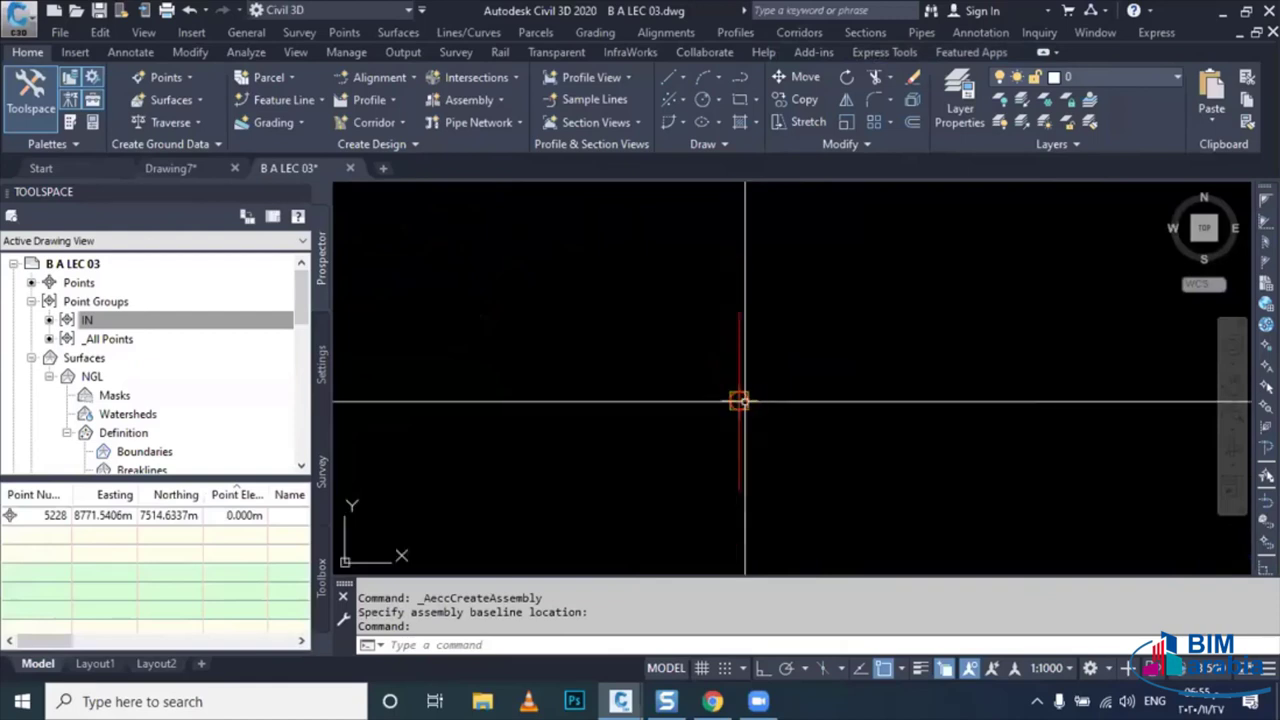
scroll(720, 401, "down", 3)
middle_click_drag(651, 402, 680, 457)
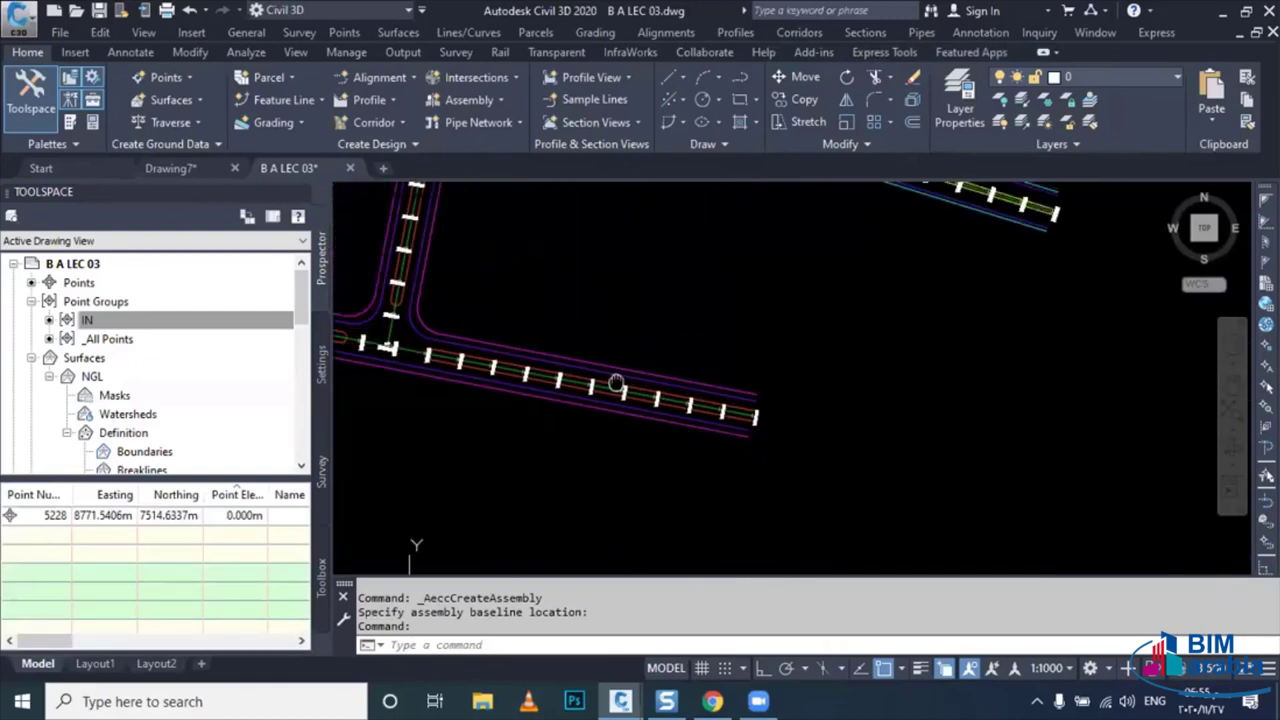
scroll(524, 401, "up", 3)
scroll(530, 396, "up", 2)
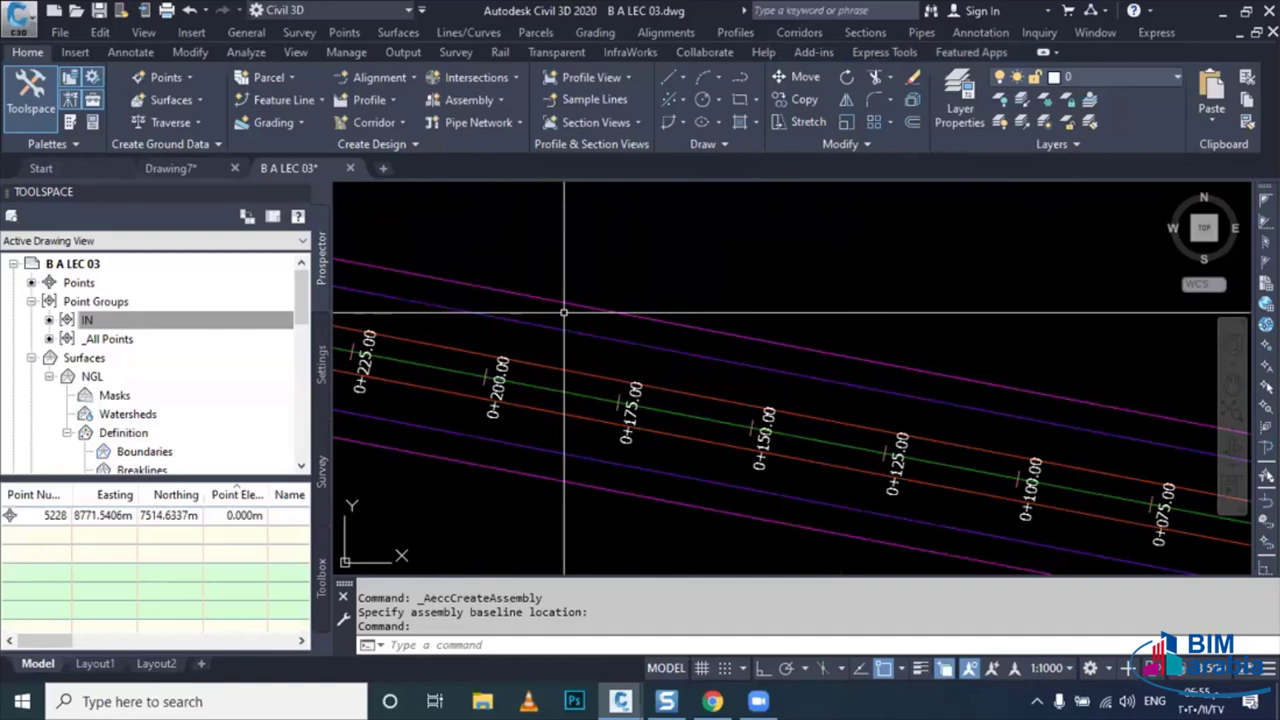
scroll(551, 350, "down", 5)
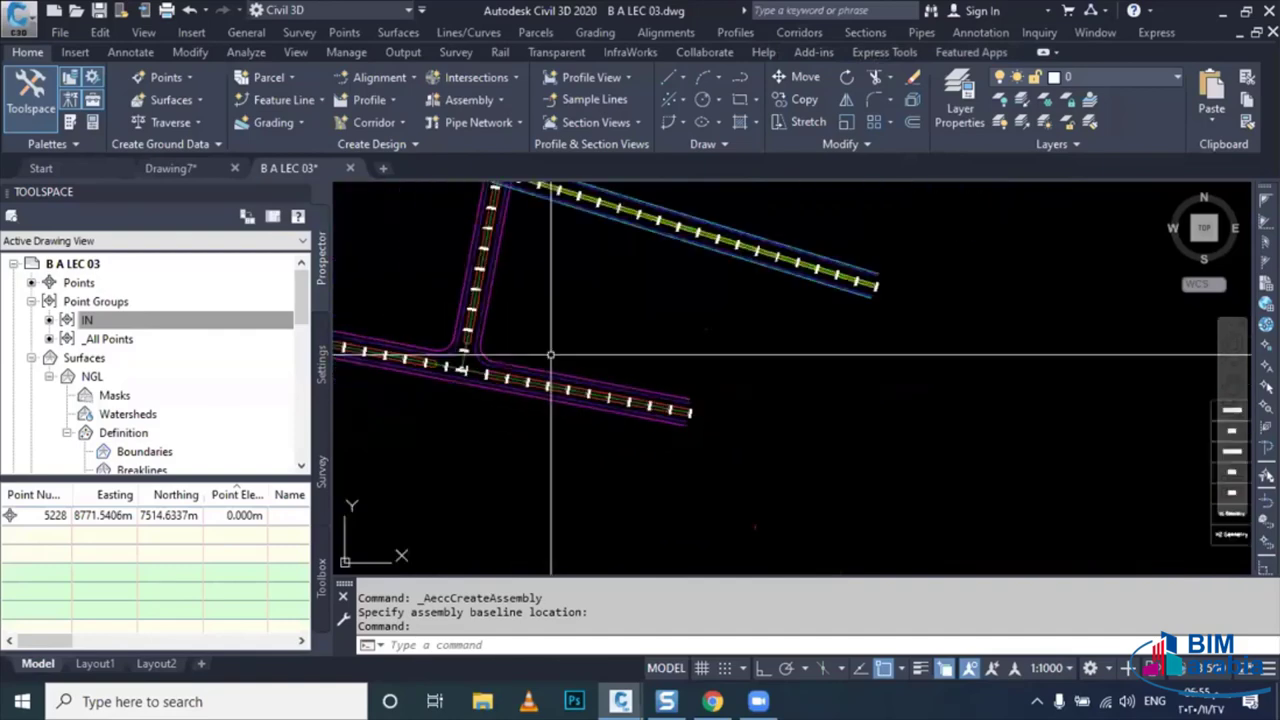
scroll(551, 354, "down", 3)
middle_click_drag(623, 314, 643, 286)
scroll(600, 329, "up", 3)
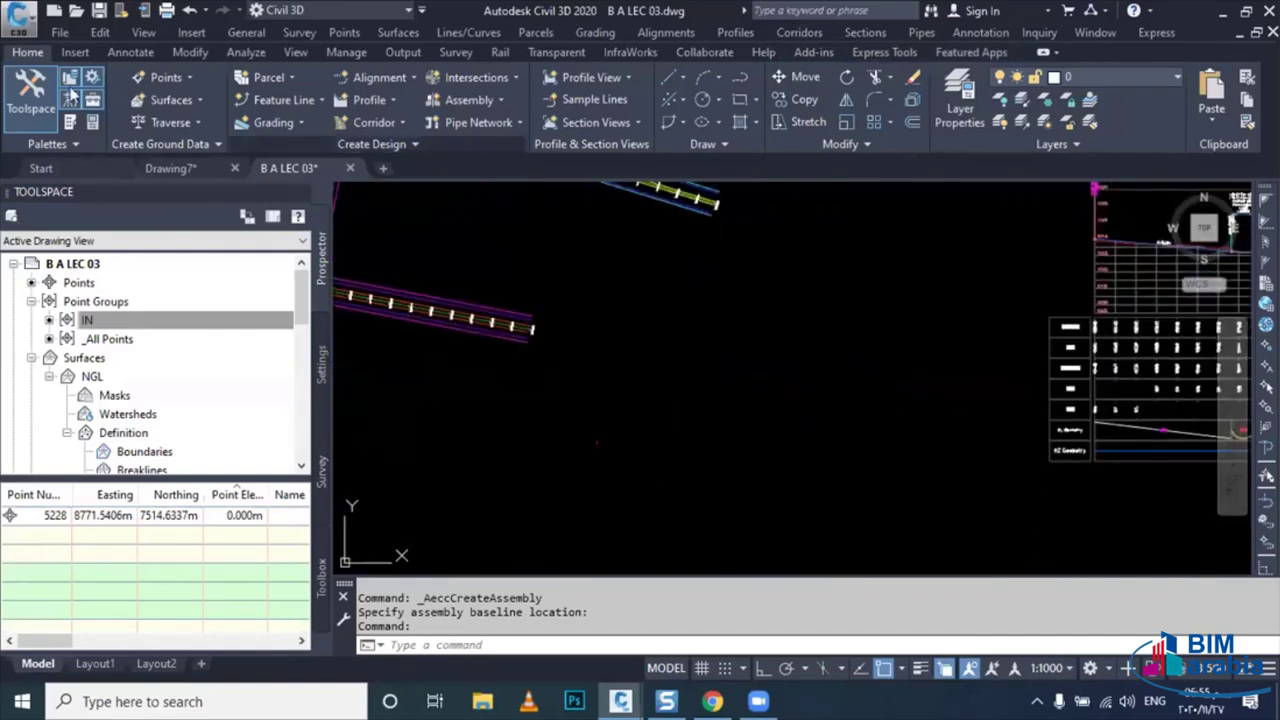
- Pick the LaneFromTaperedMedian1 subassembly from the metric Lanes tool palette
left_click(68, 122)
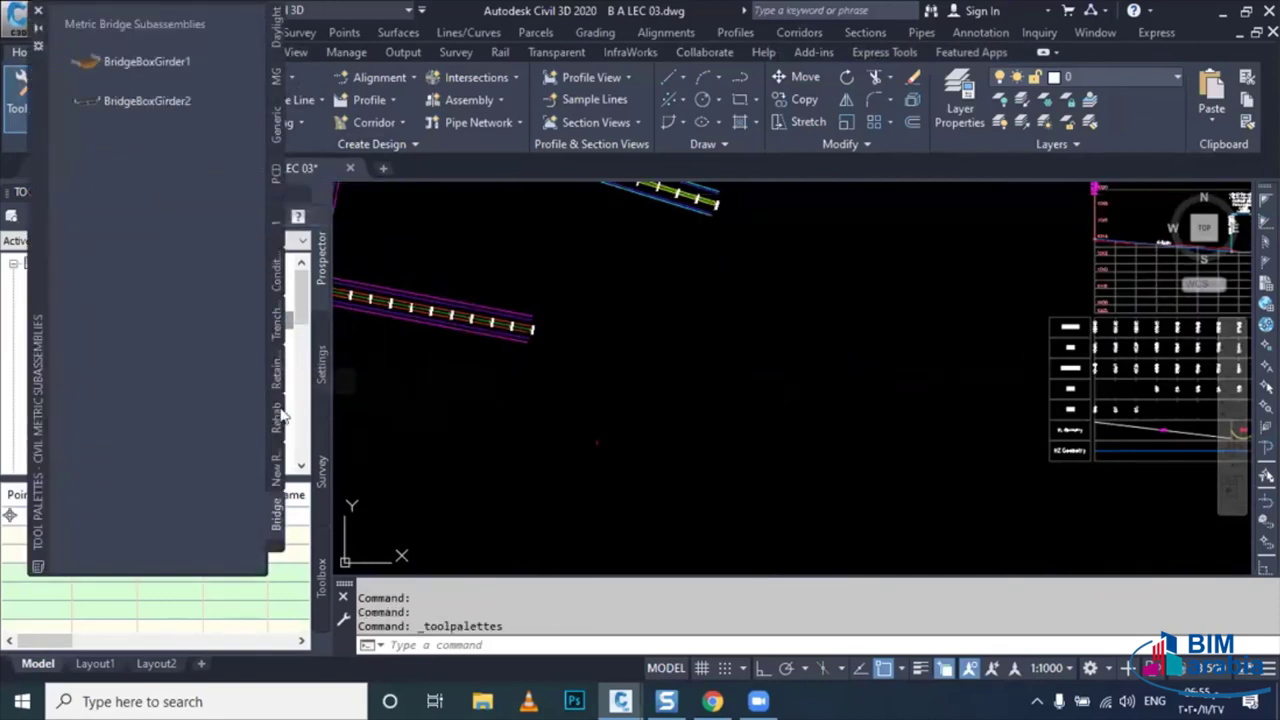
left_click(276, 553)
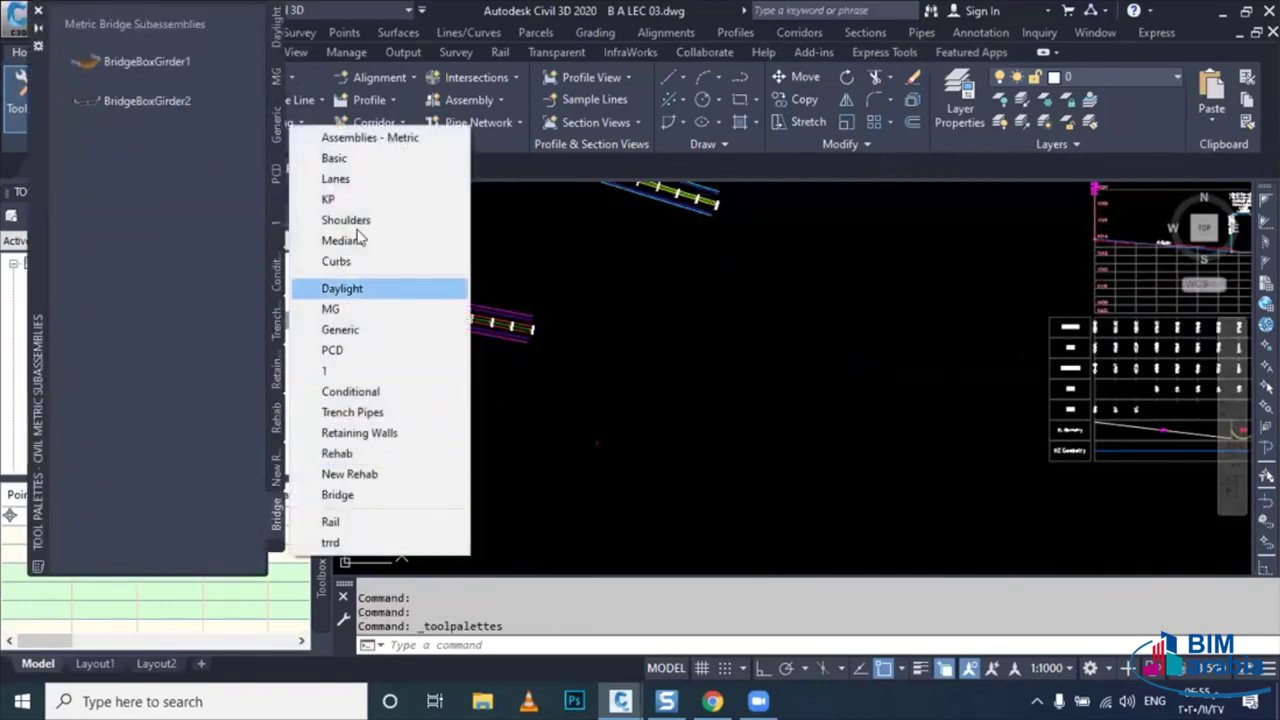
left_click(336, 179)
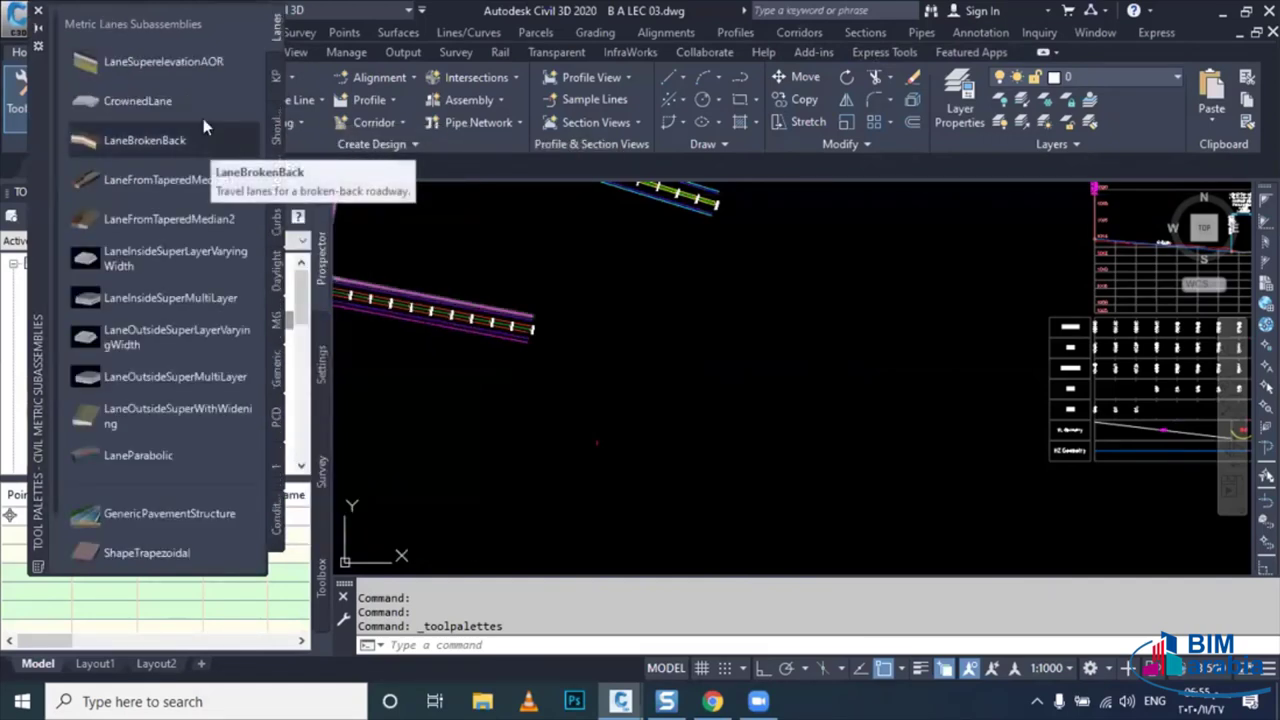
left_click(170, 179)
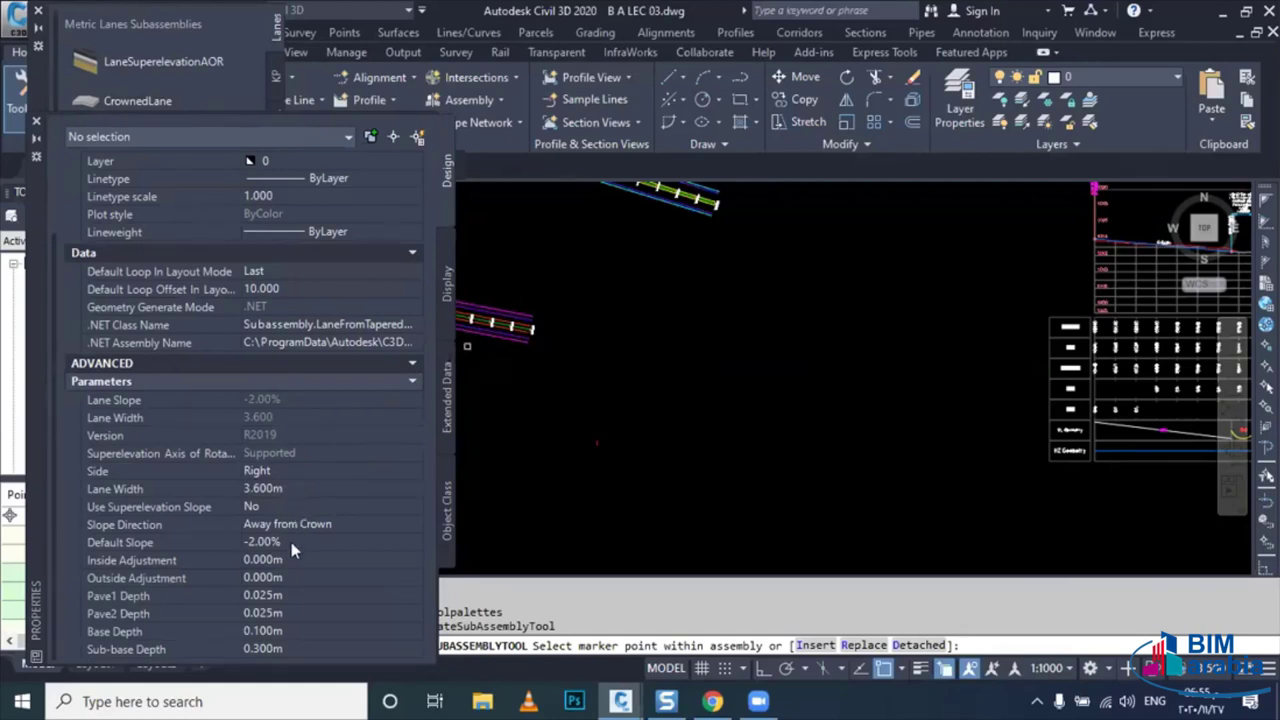
- Set lane depths Pave1 0.05, Pave2 0.06, Base 0.2 and Sub-base 0 m
left_click(280, 596)
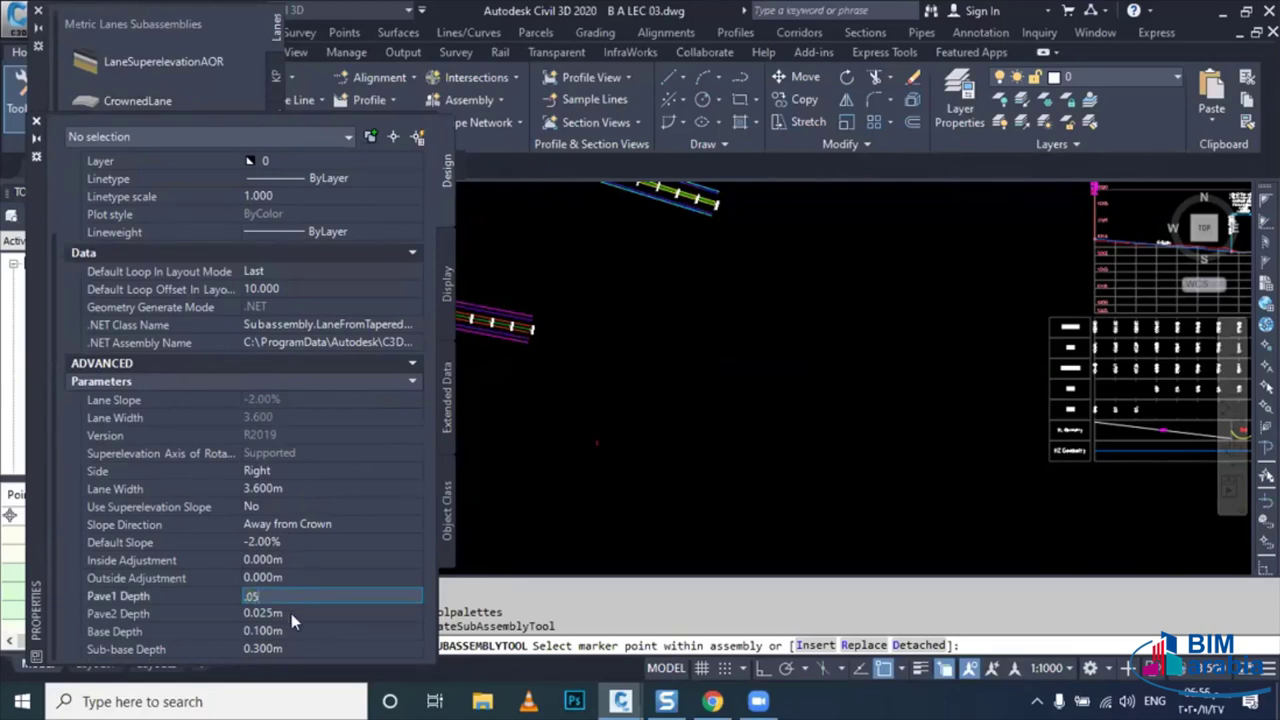
left_click(293, 613)
type(".06")
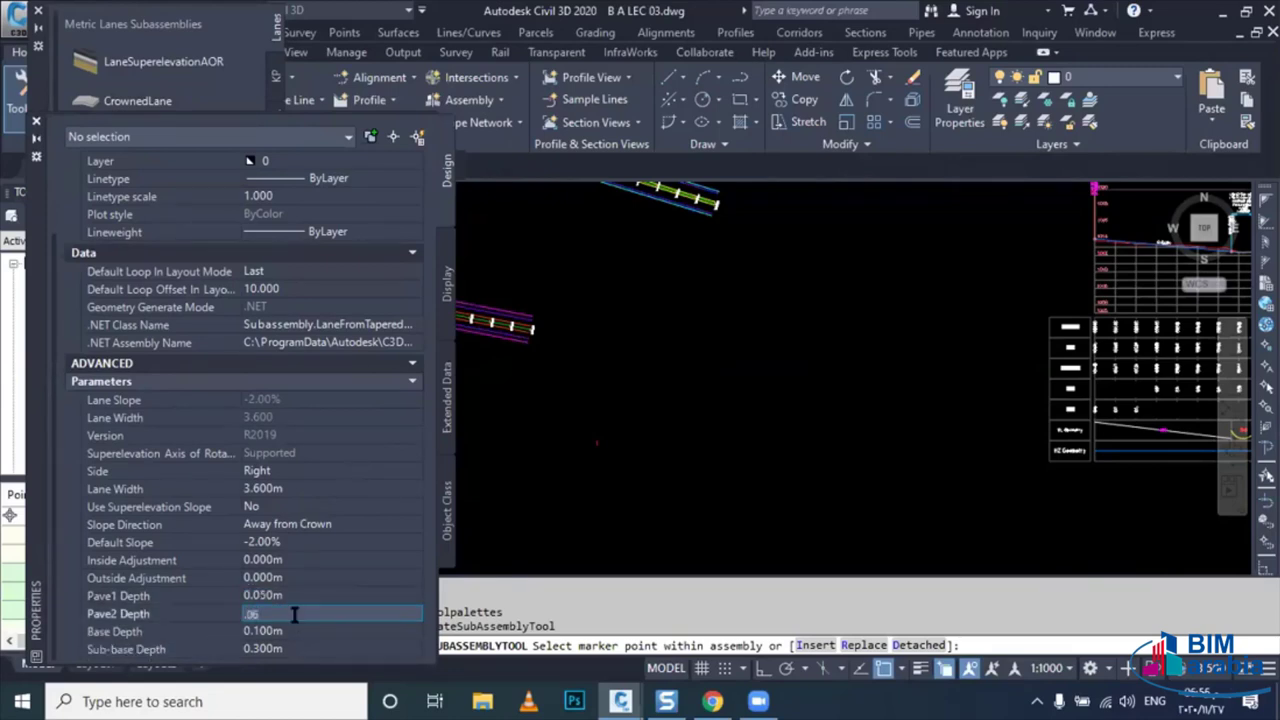
left_click(294, 632)
type(".")
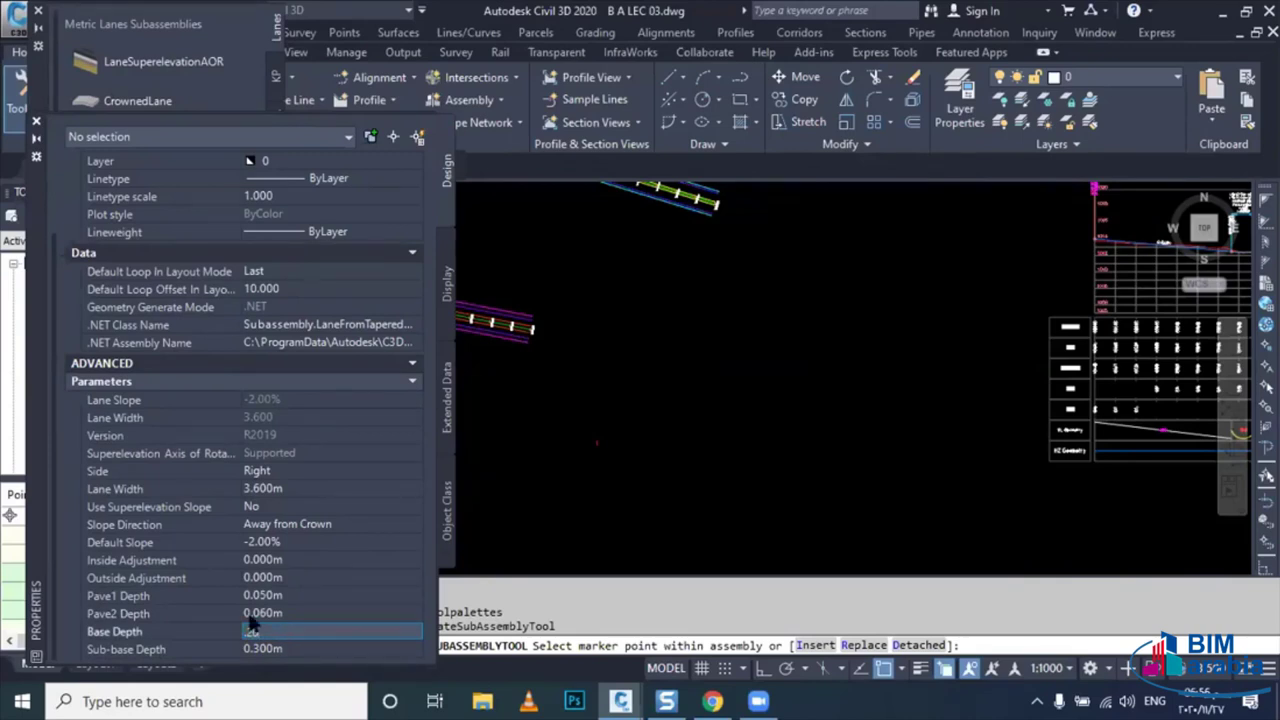
type("20")
left_click(252, 649)
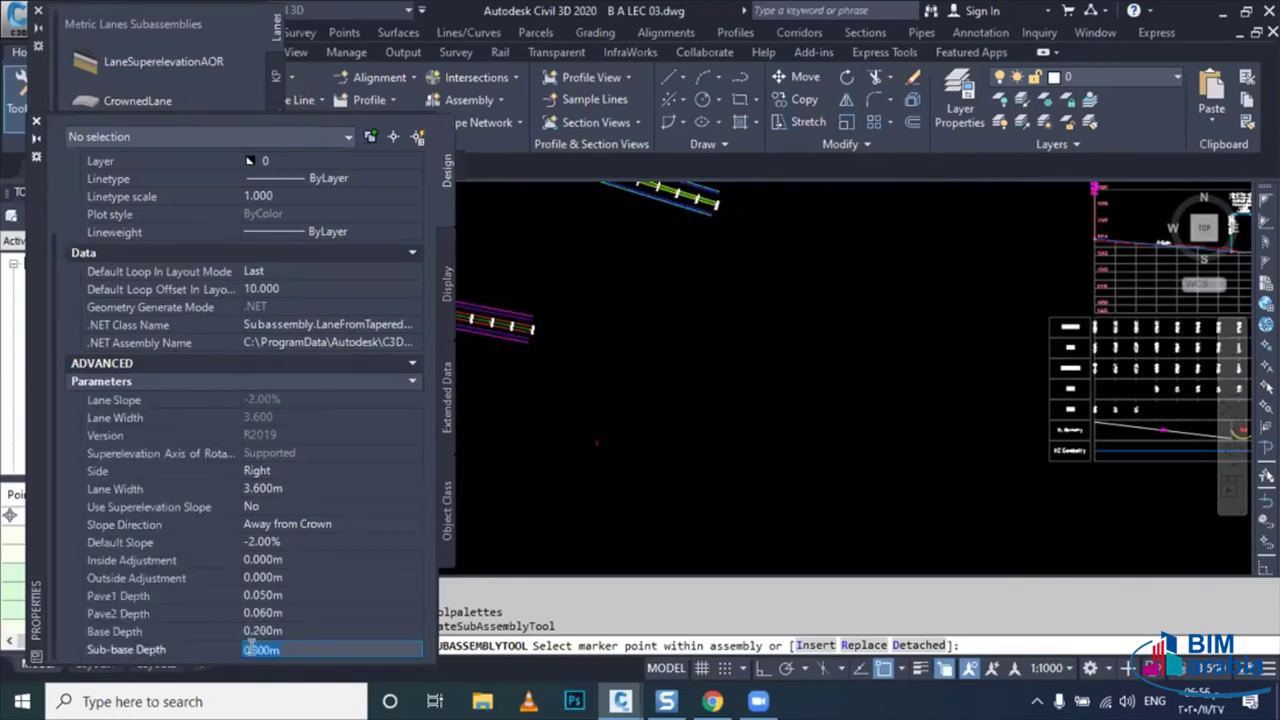
type("0")
key("Return")
scroll(597, 441, "up", 3)
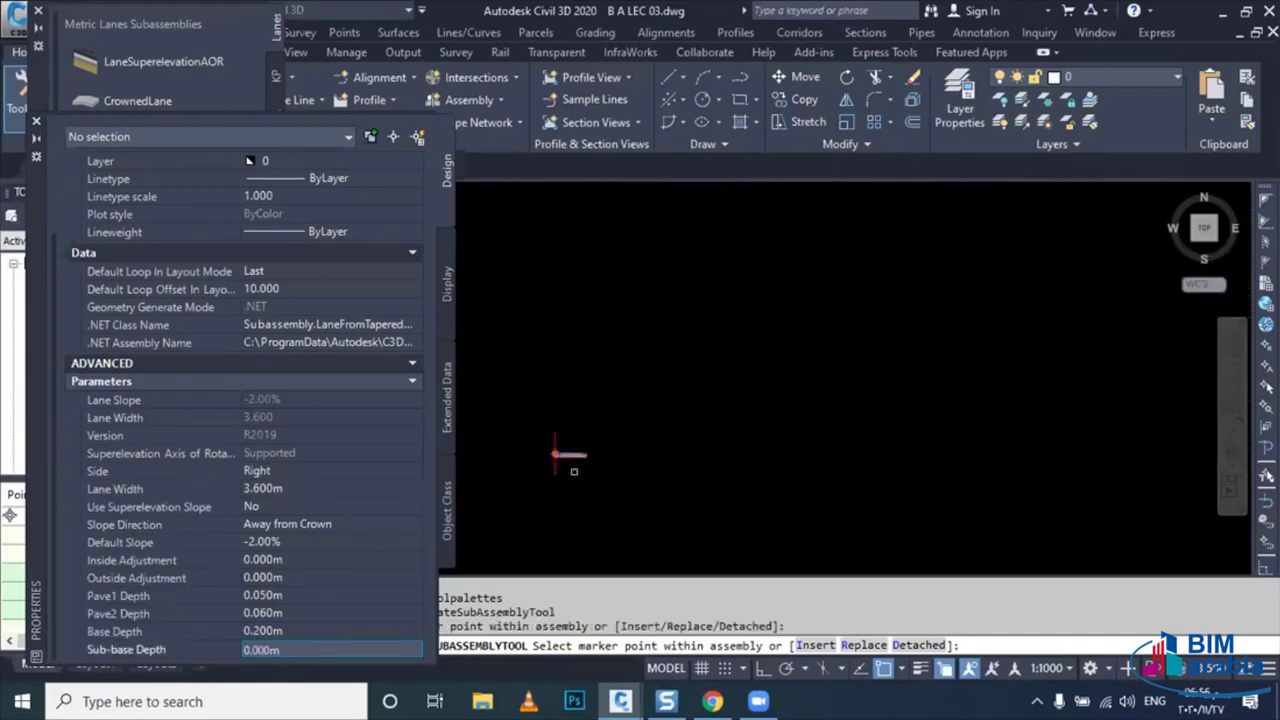
scroll(535, 446, "up", 5)
middle_click_drag(713, 531, 777, 431)
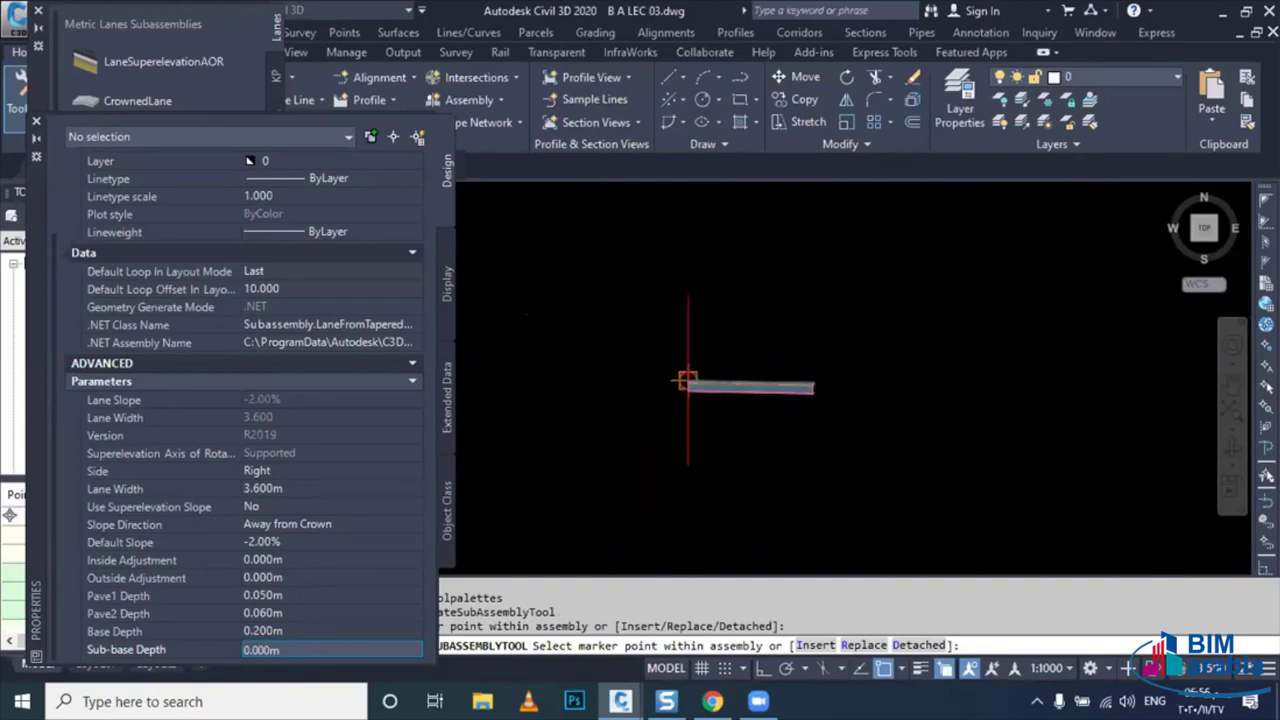
scroll(765, 378, "up", 2)
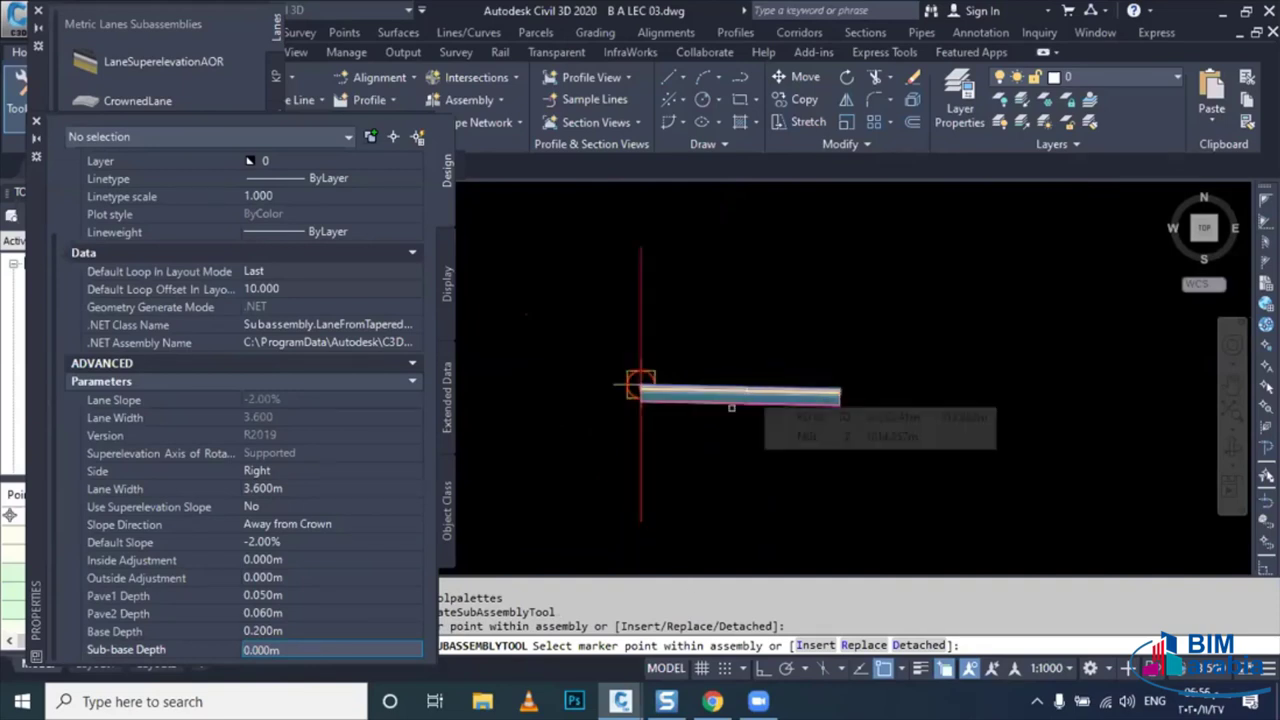
middle_click_drag(773, 416, 673, 413)
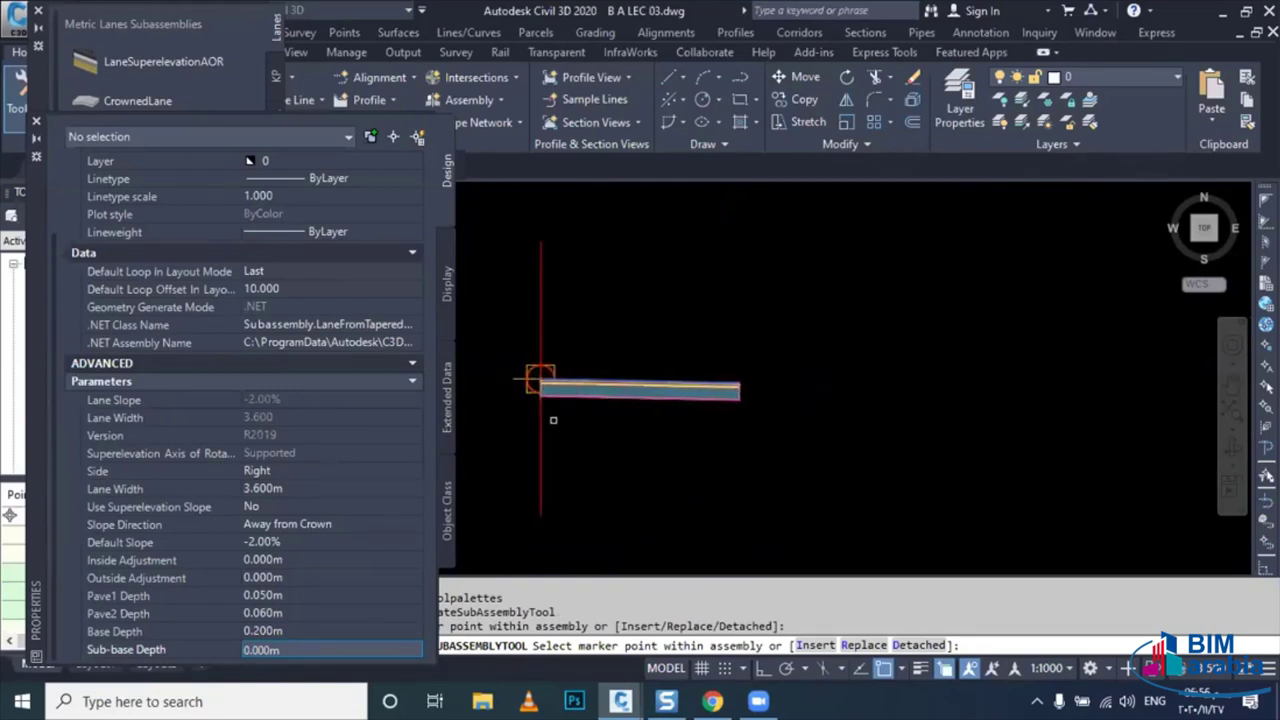
- Attach an UrbanCurbGutterGeneral curb from the metric Curbs palette at the lane's outer edge
key("Escape")
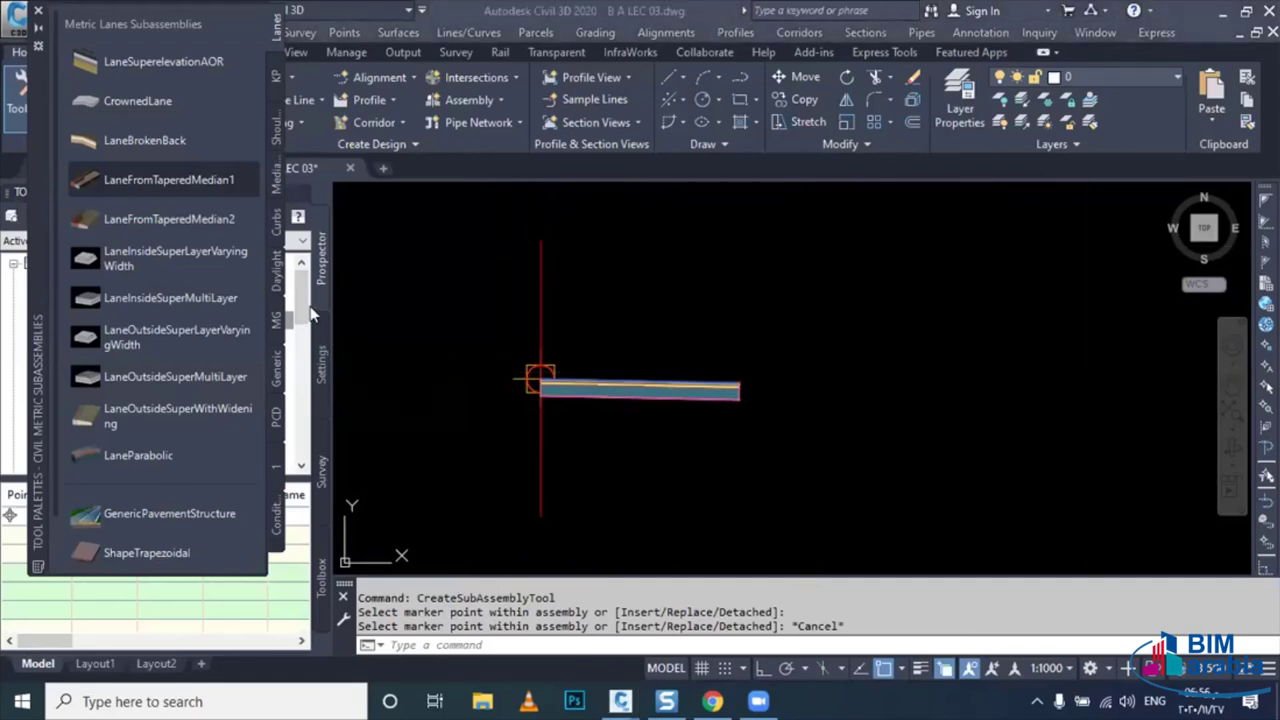
left_click(280, 232)
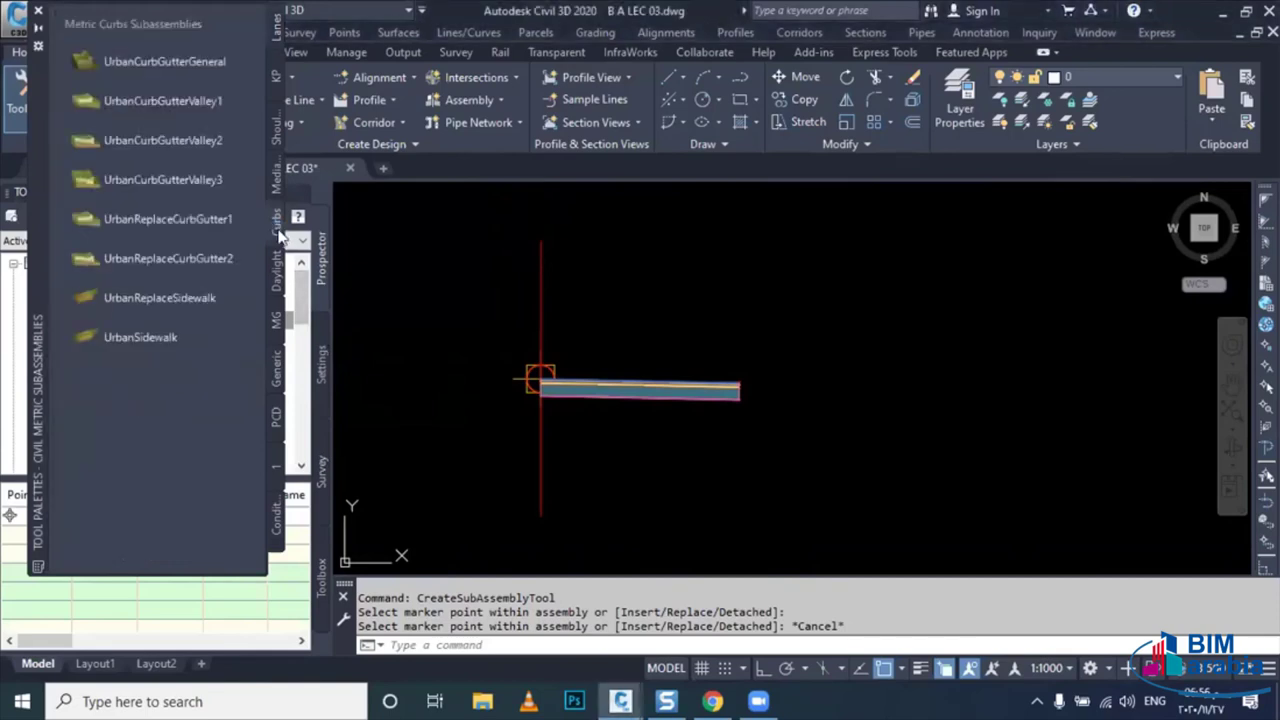
left_click(124, 60)
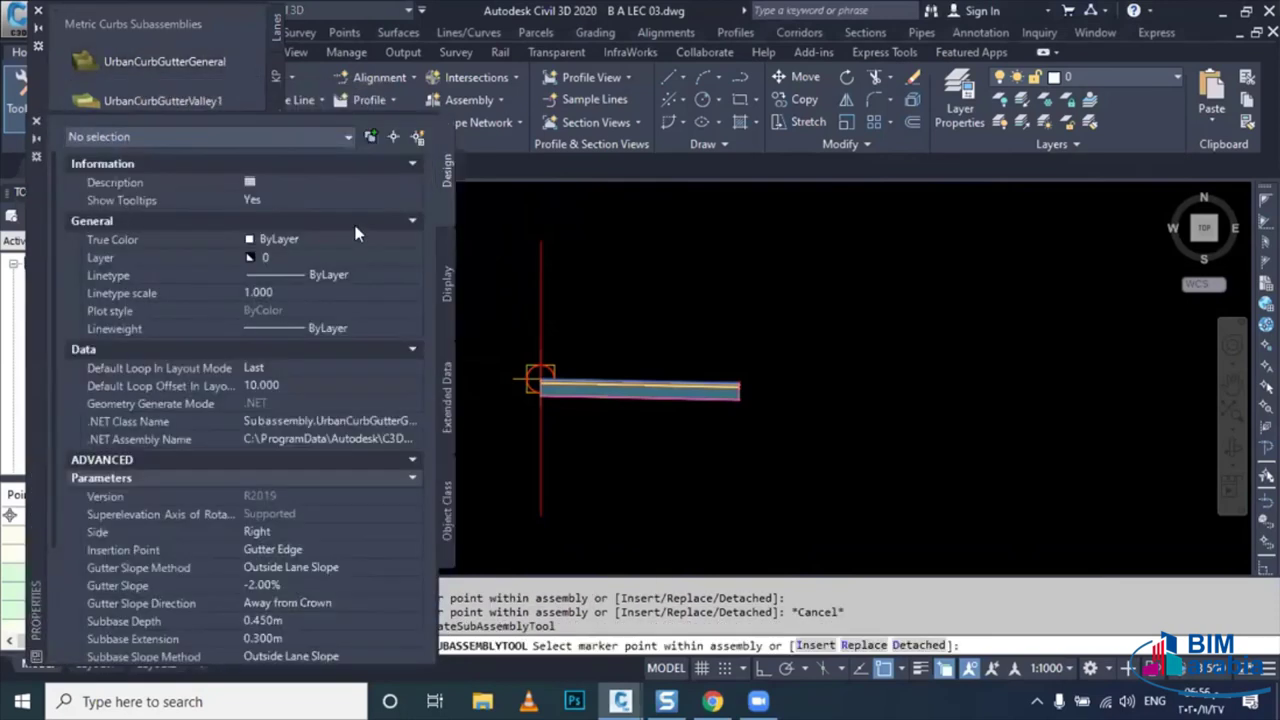
scroll(721, 377, "up", 3)
scroll(740, 384, "up", 3)
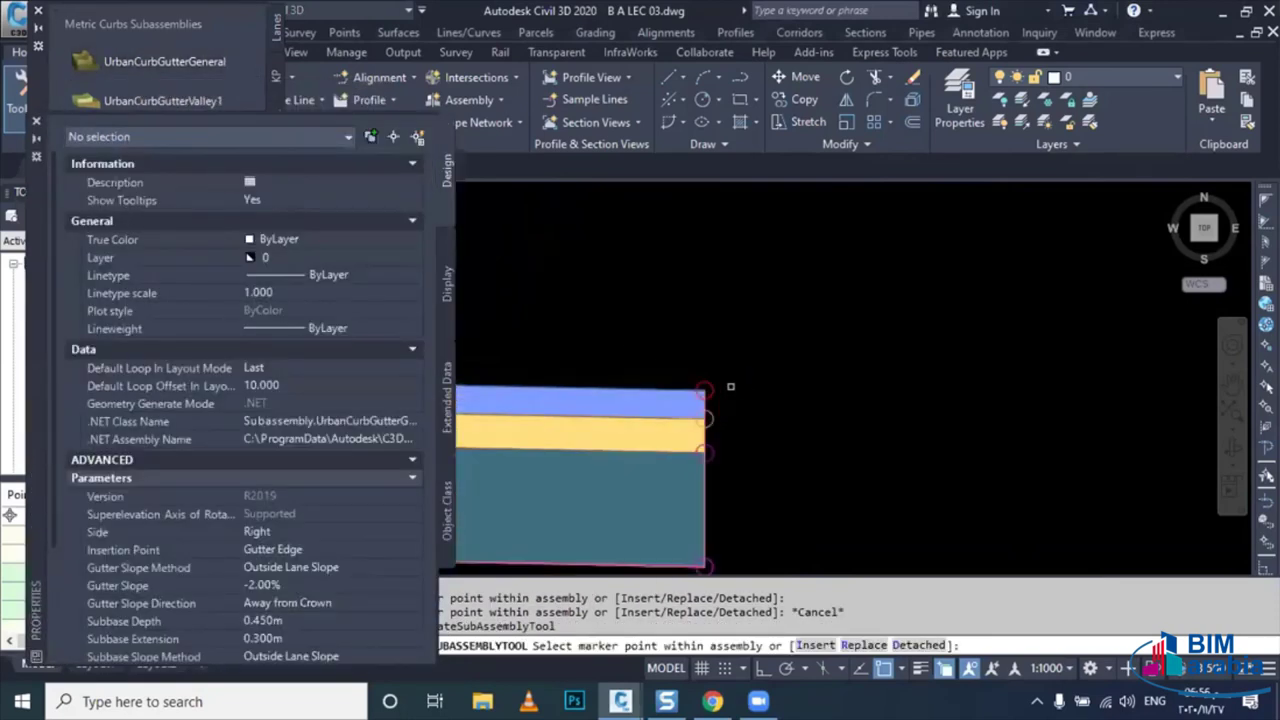
left_click(713, 385)
scroll(706, 386, "down", 2)
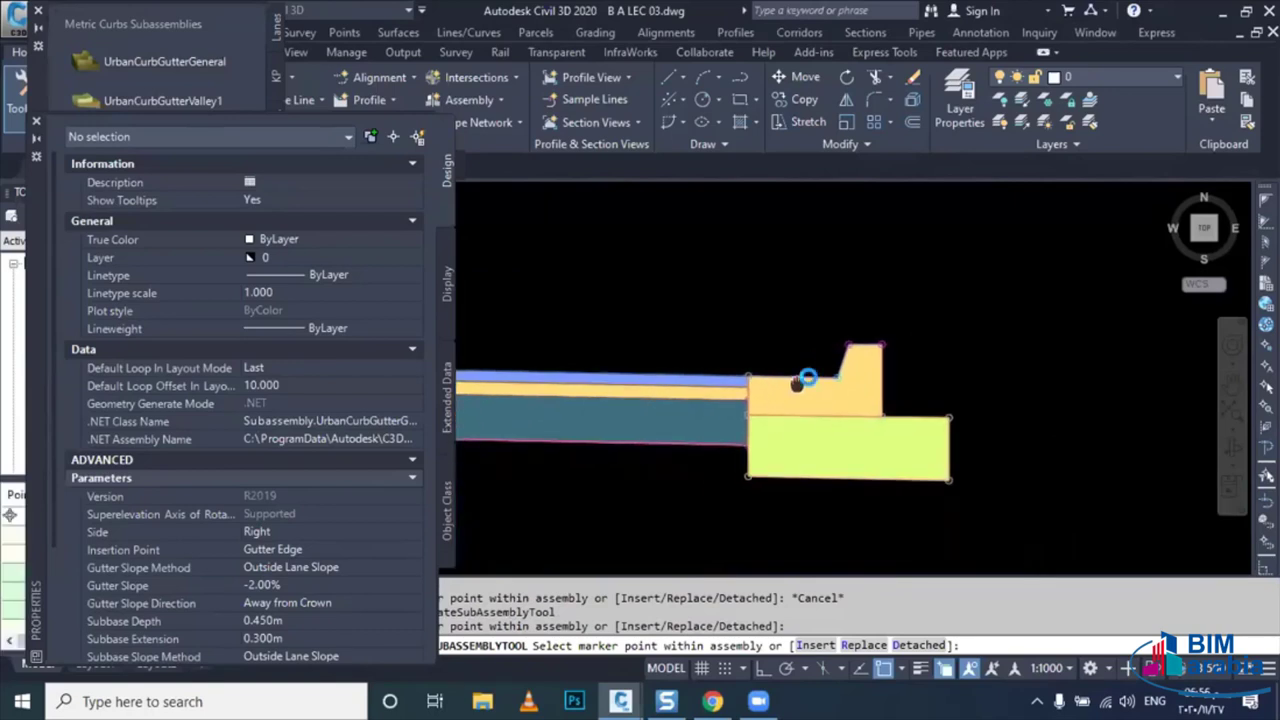
mouse_move(809, 374)
middle_mouse_down()
mouse_move(845, 408)
mouse_move(880, 403)
middle_mouse_up()
key("Escape")
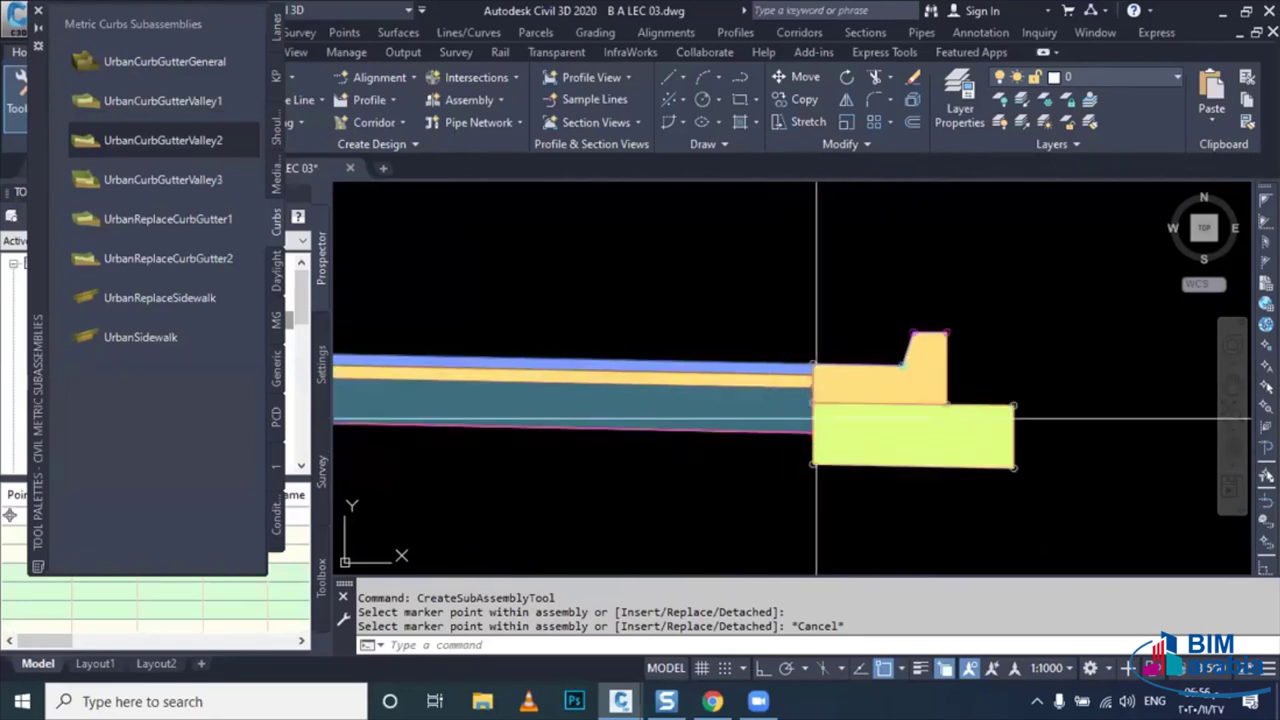
- Frame the curb in view and begin a selection window around it
scroll(801, 437, "up", 2)
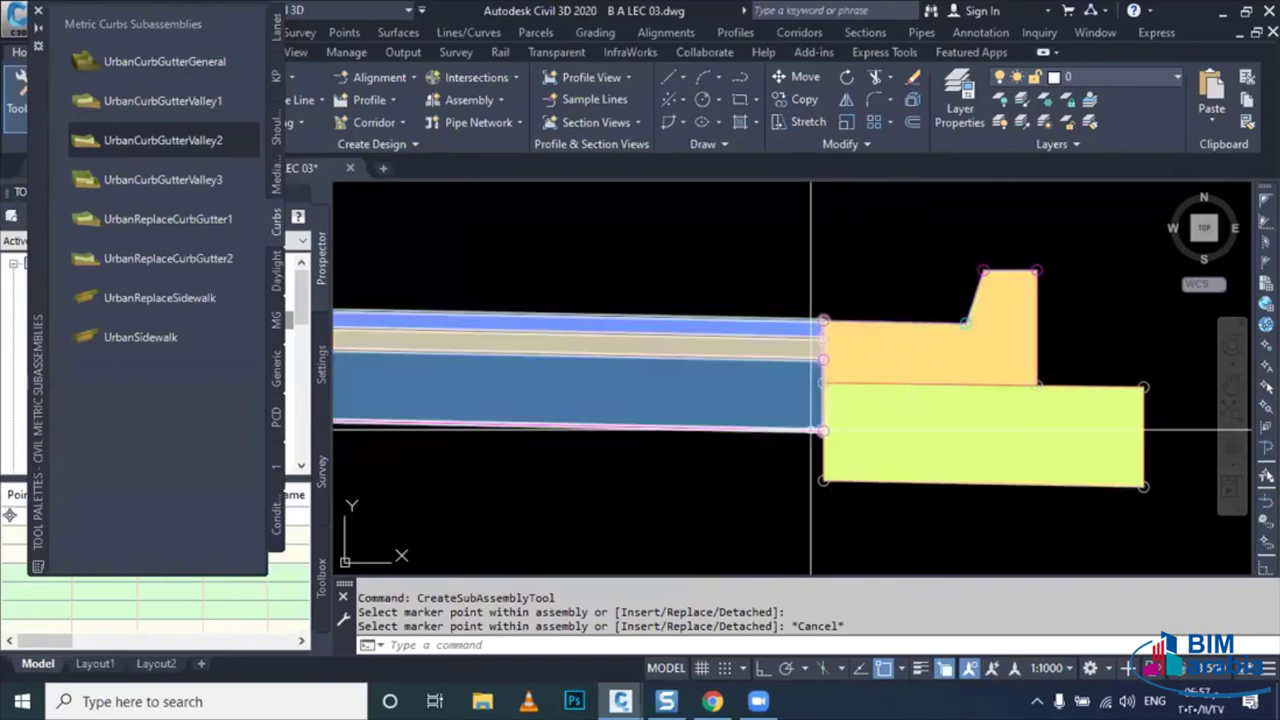
scroll(811, 430, "down", 1)
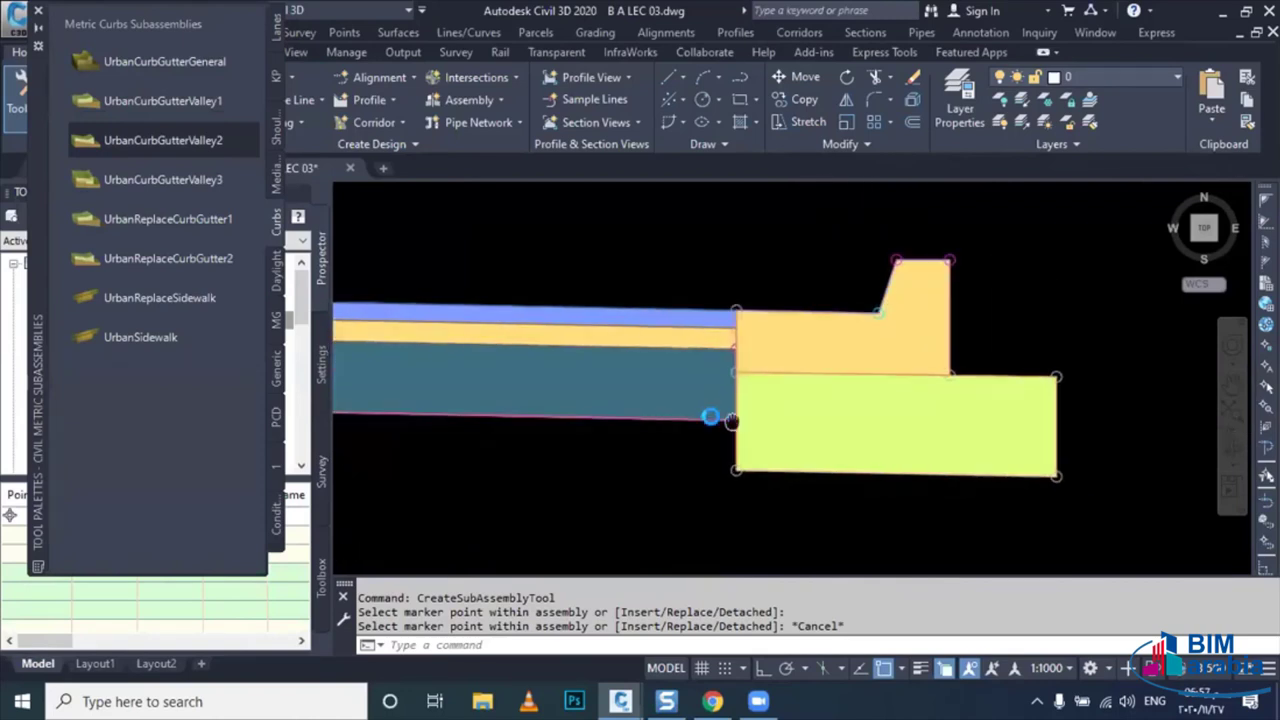
scroll(900, 400, "up", 1)
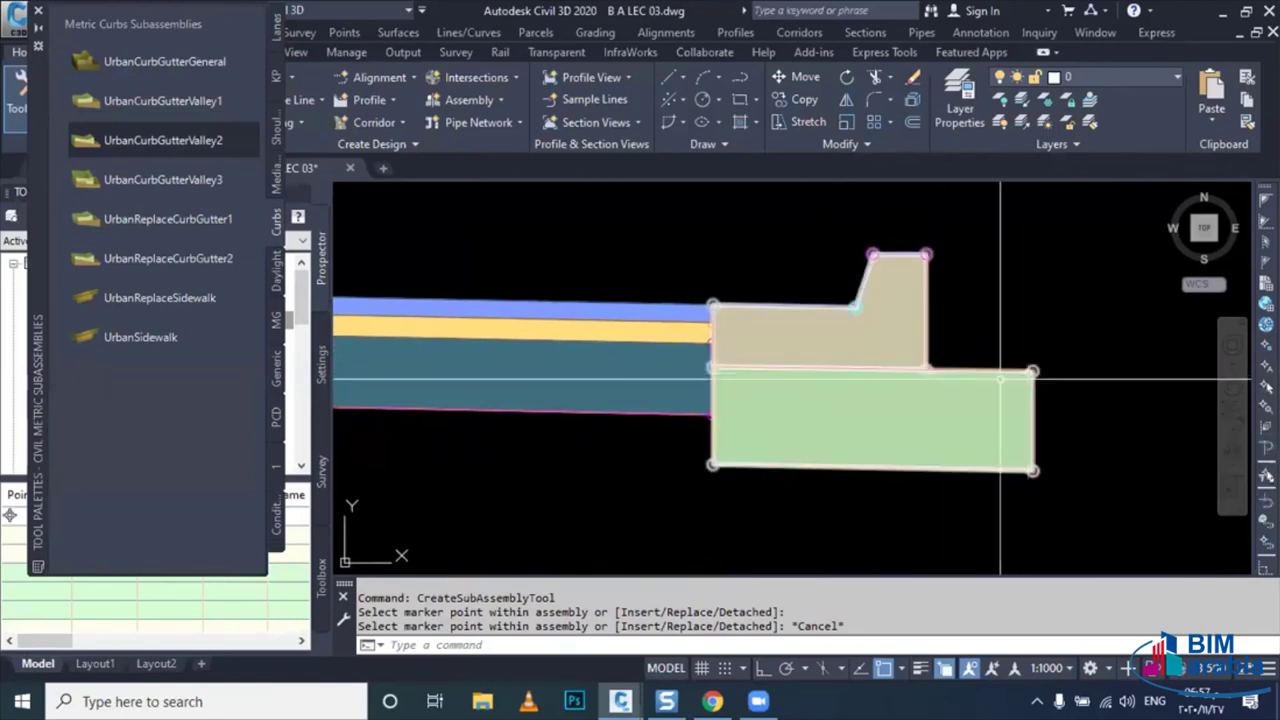
middle_click_drag(844, 305, 855, 340)
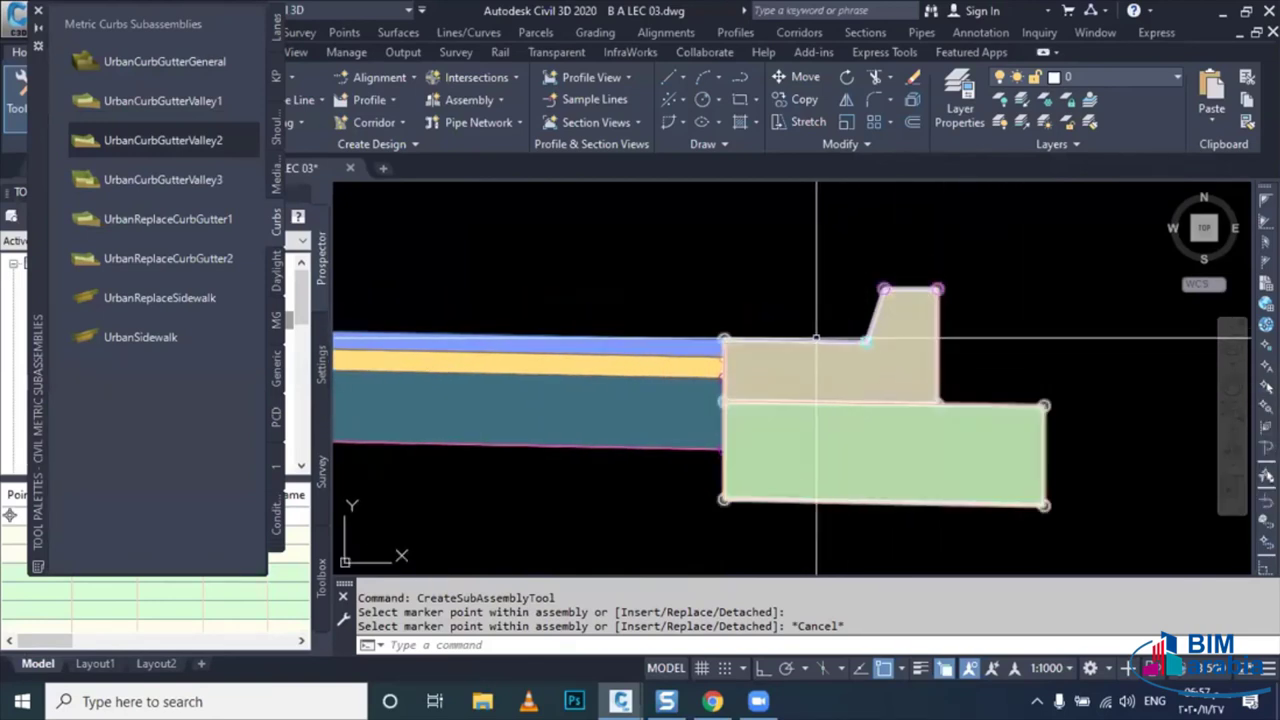
scroll(737, 395, "down", 5)
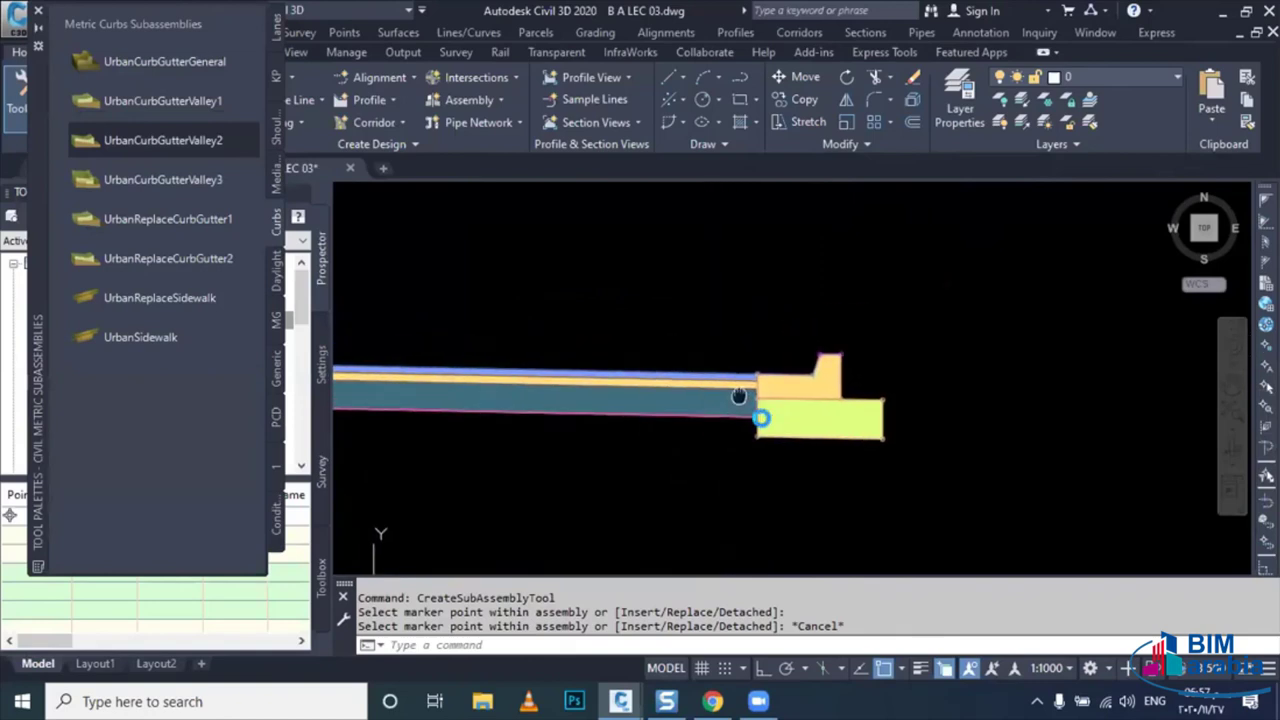
scroll(733, 410, "down", 4)
scroll(766, 415, "up", 3)
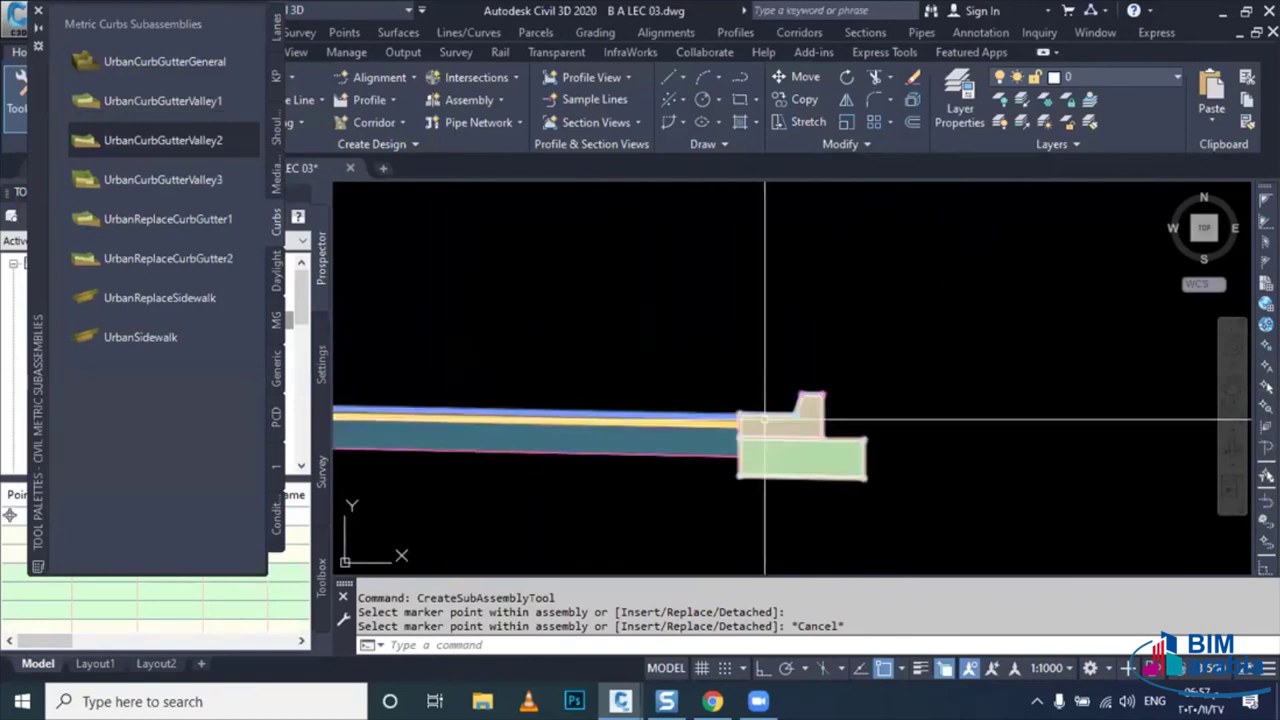
scroll(777, 418, "up", 3)
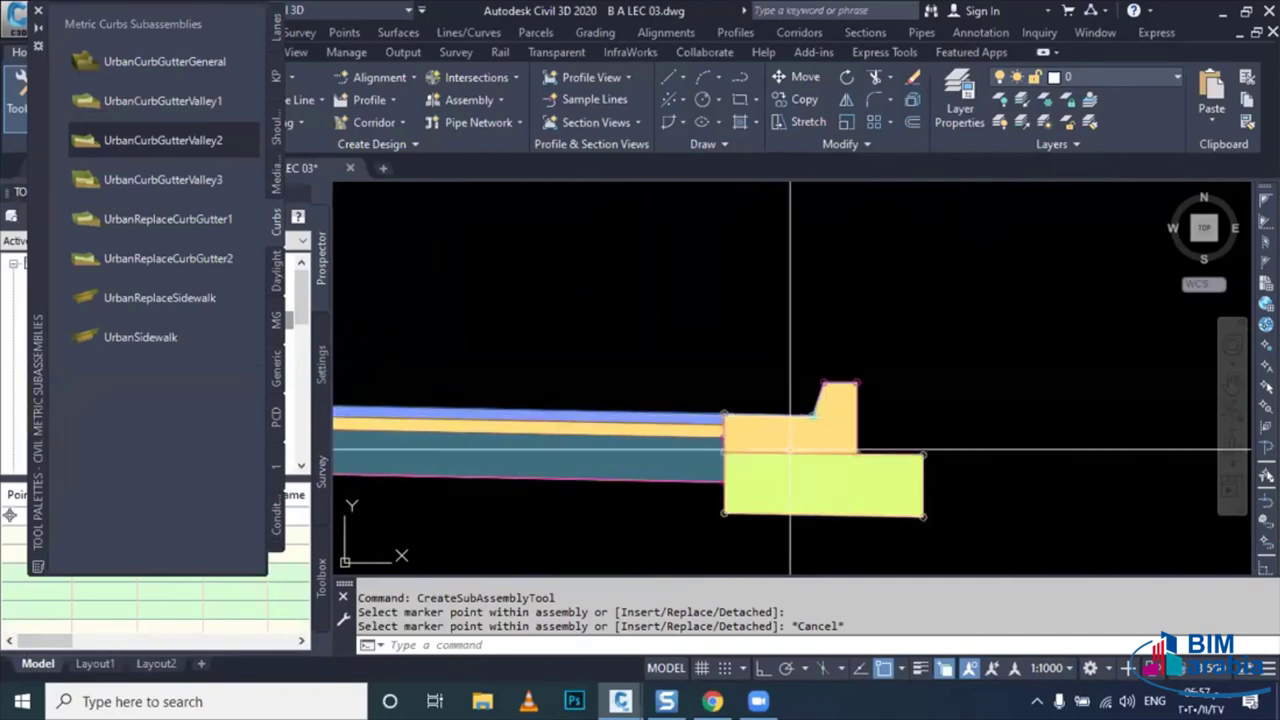
middle_click_drag(790, 453, 783, 418)
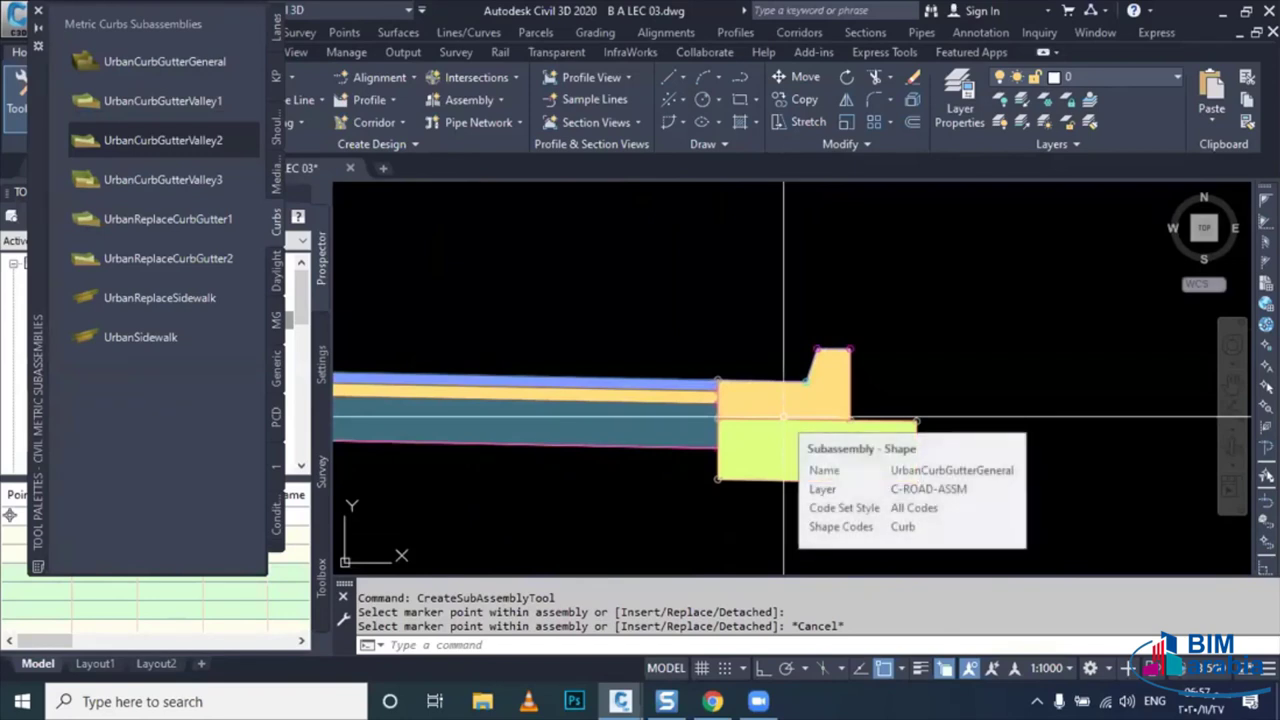
middle_click_drag(806, 471, 827, 475)
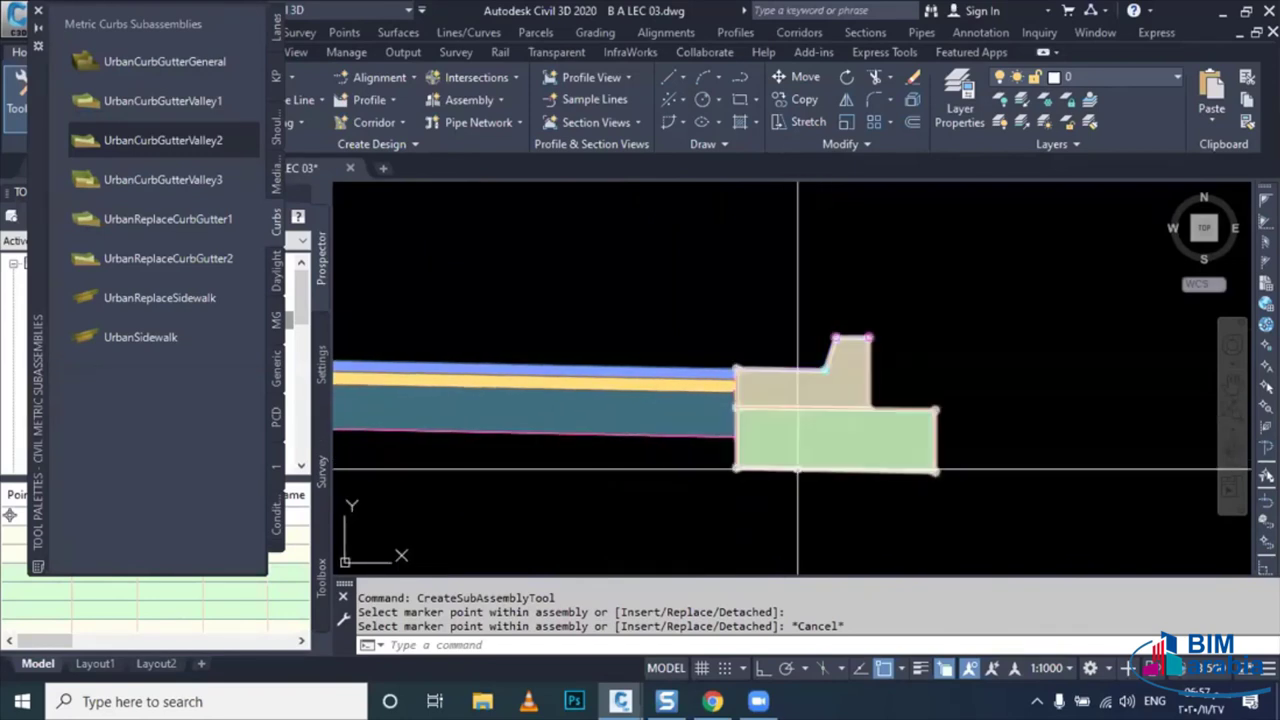
left_click(886, 432)
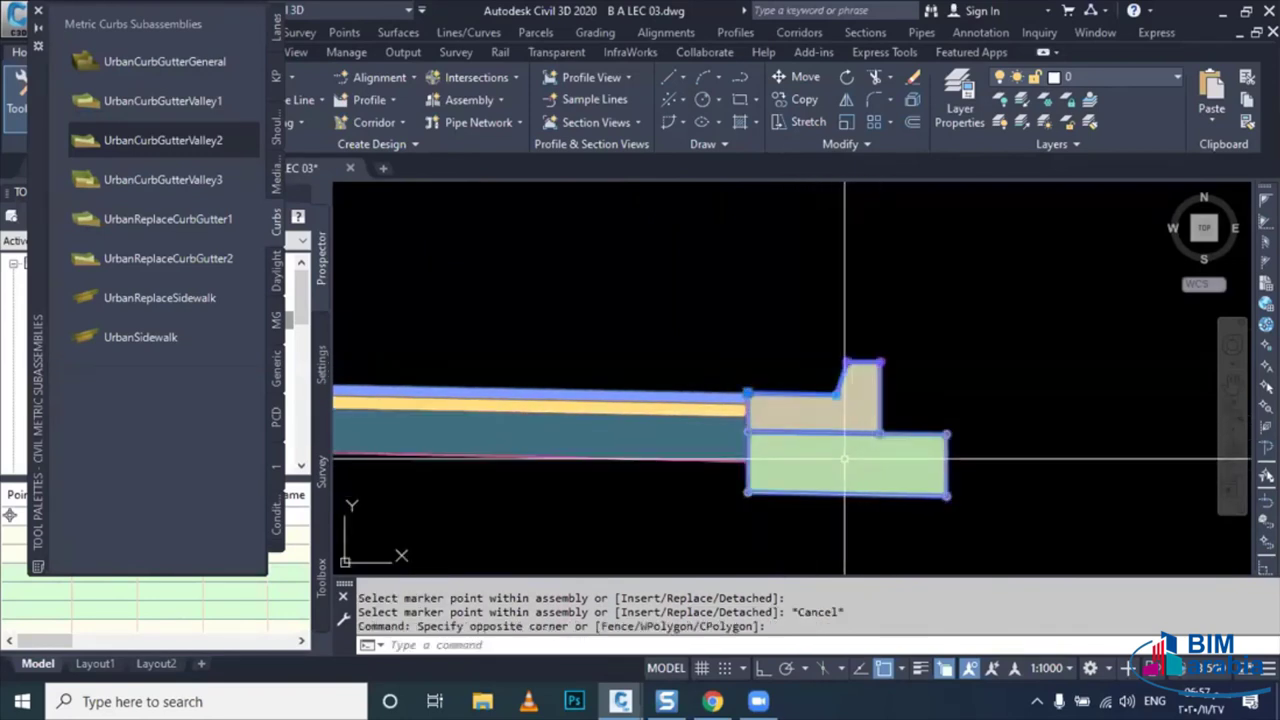
- Set the curb's Subbase Extension to 0 and Subbase Depth to 0.31 m
left_click(780, 403)
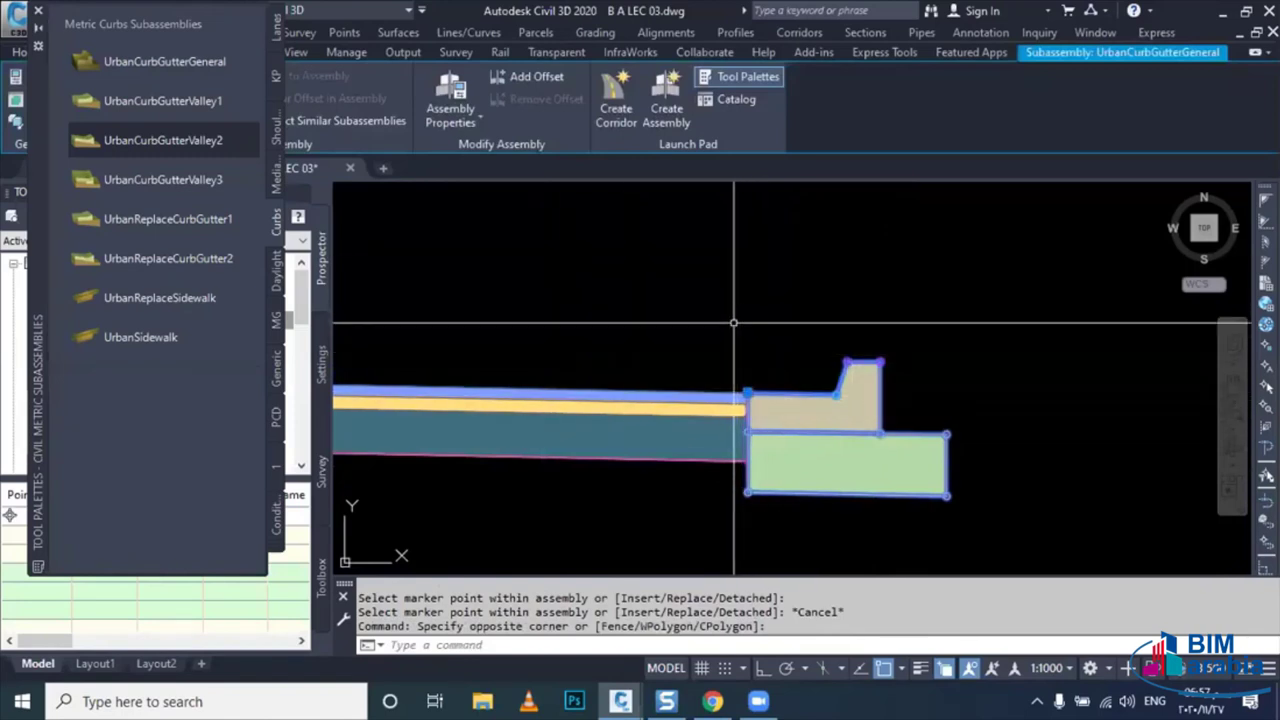
key("ctrl+1")
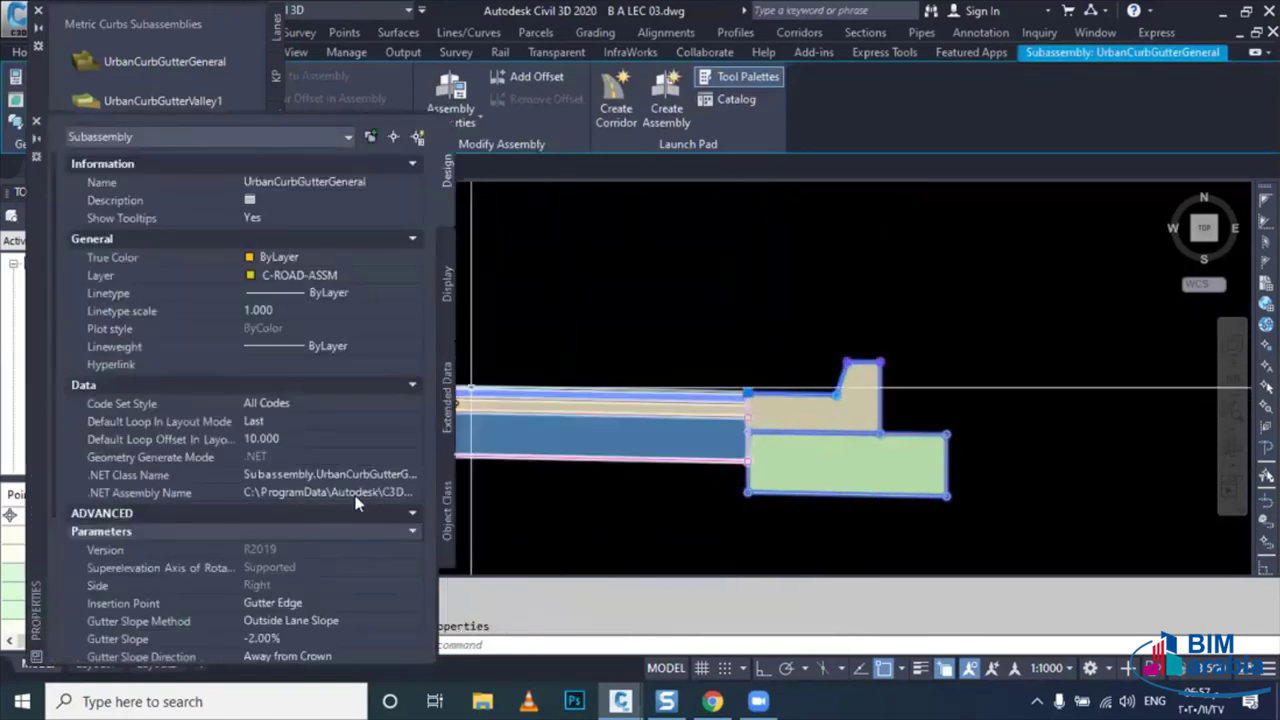
scroll(336, 557, "down", 2)
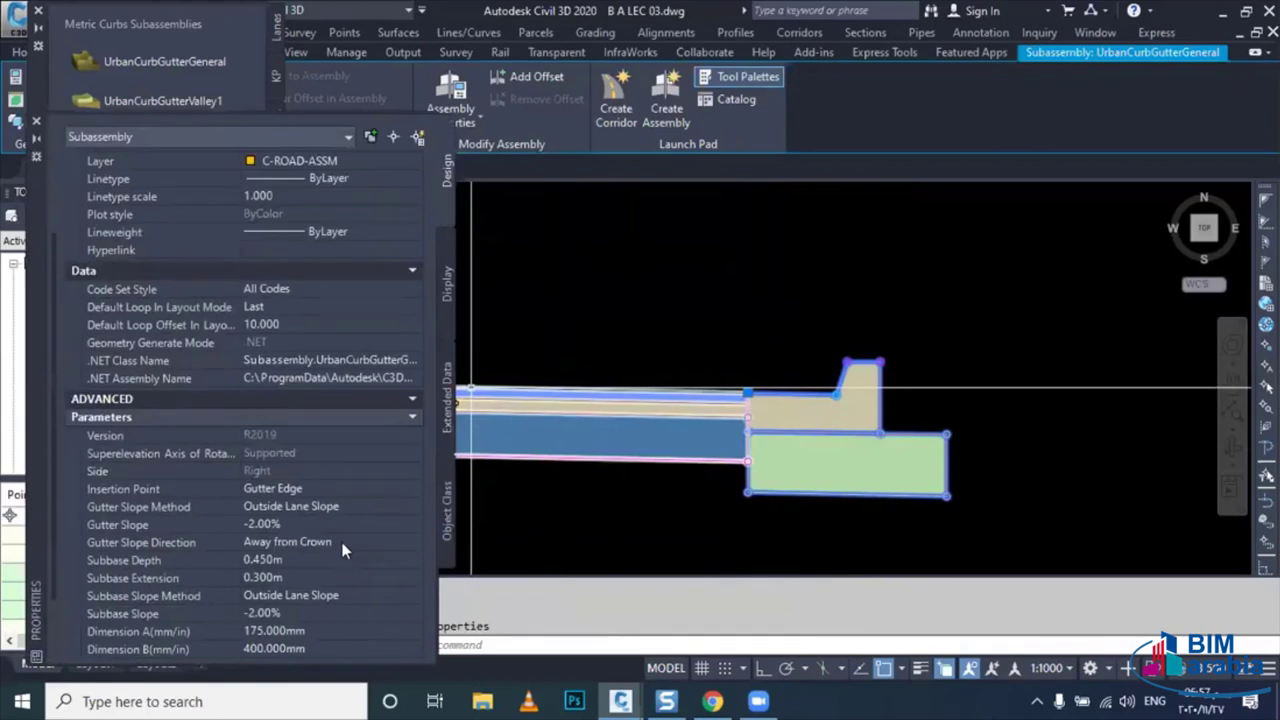
left_click(326, 579)
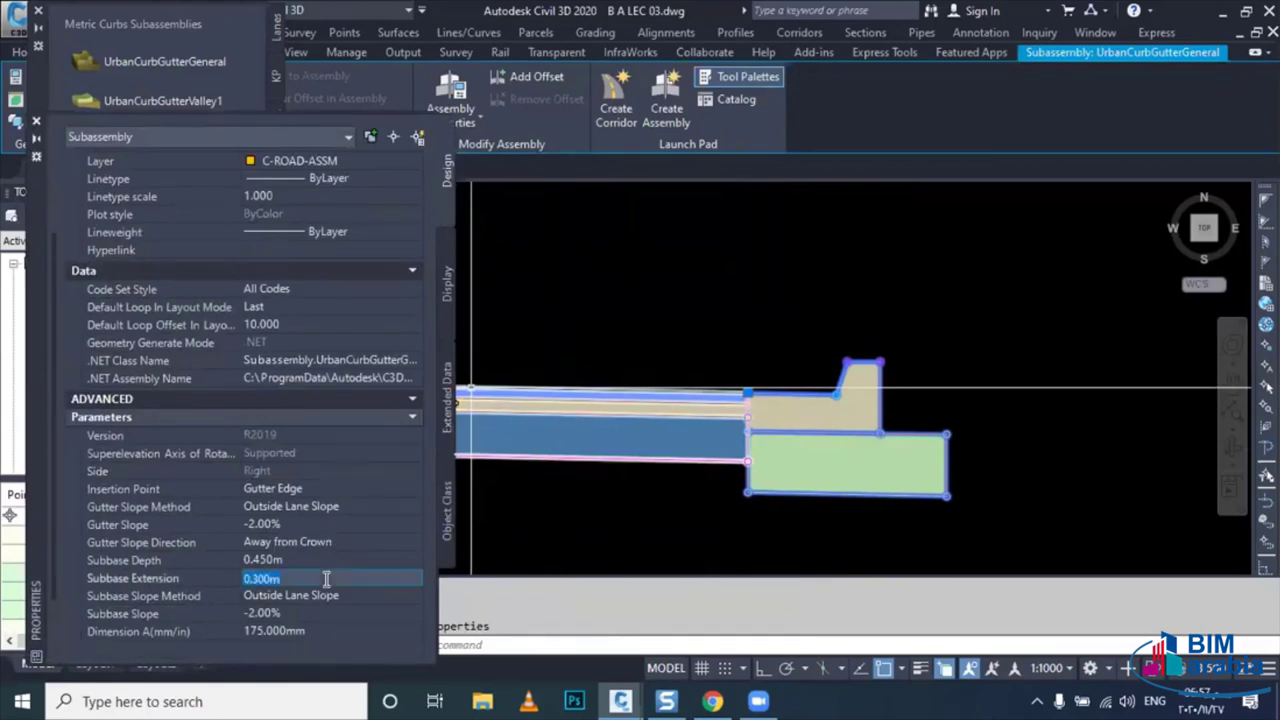
type("0")
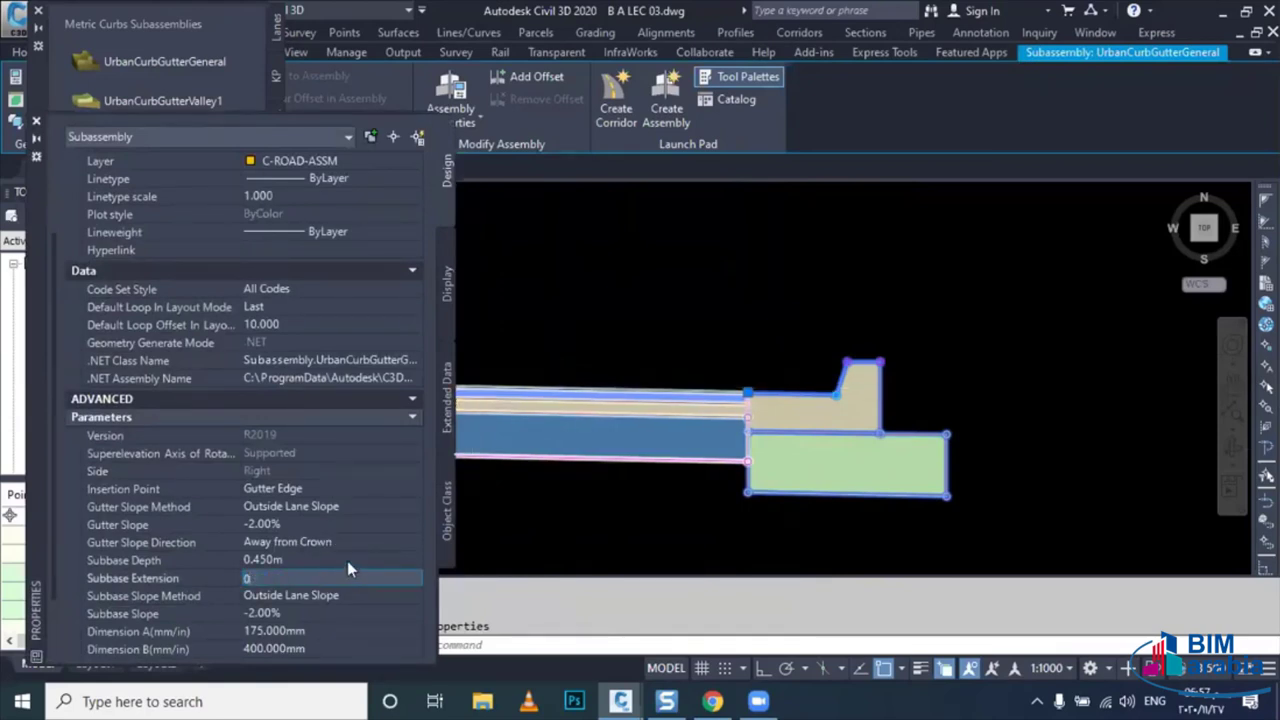
left_click(347, 561)
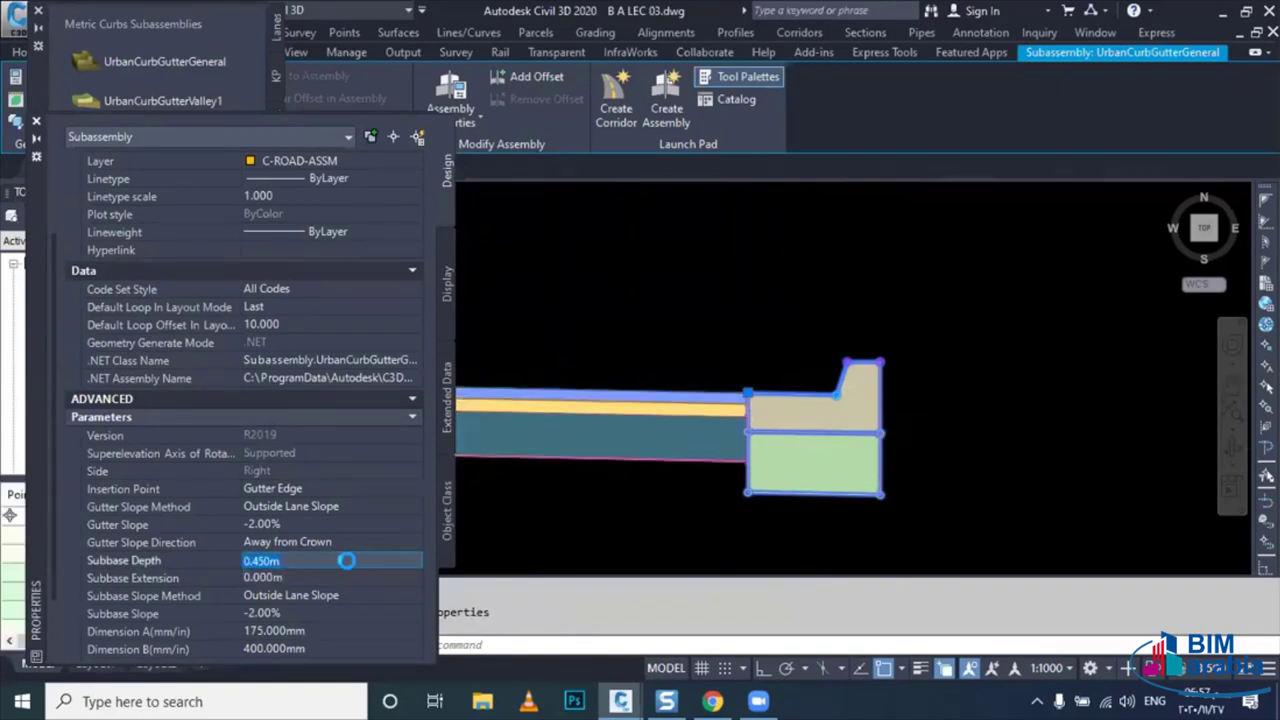
type(".31")
key("Return")
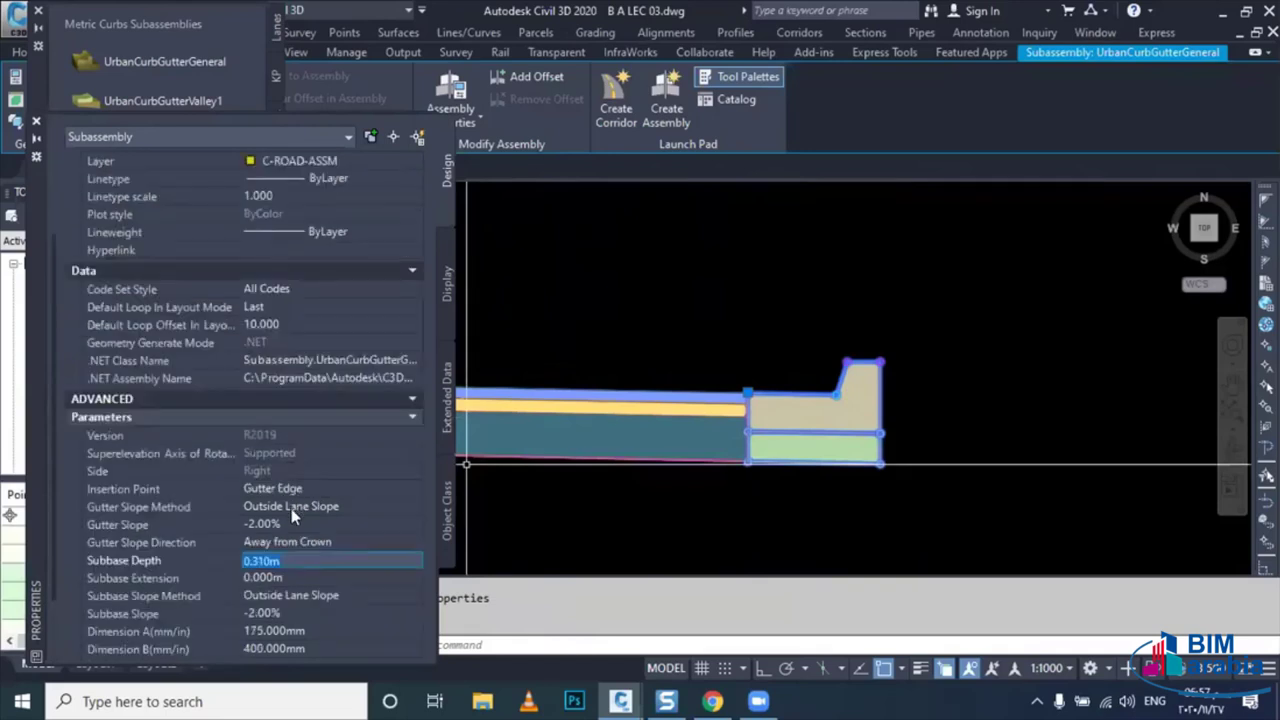
scroll(291, 514, "down", 2)
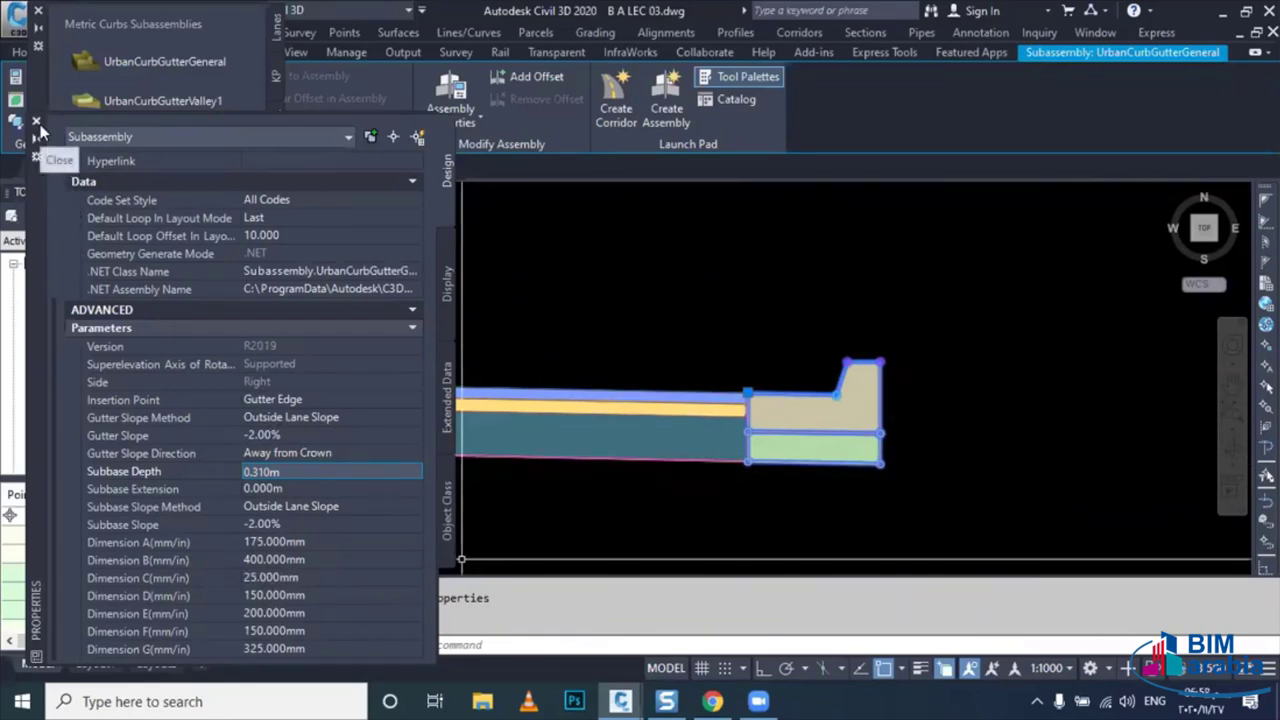
right_click(124, 62)
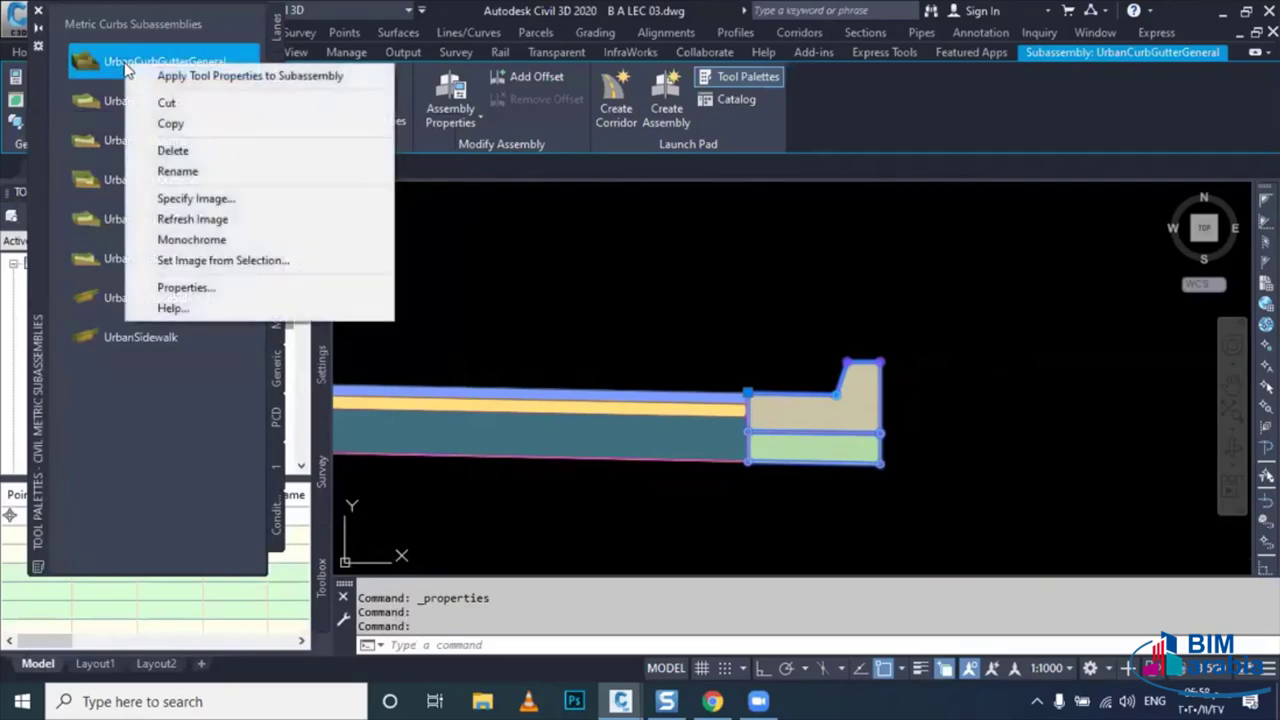
left_click(216, 309)
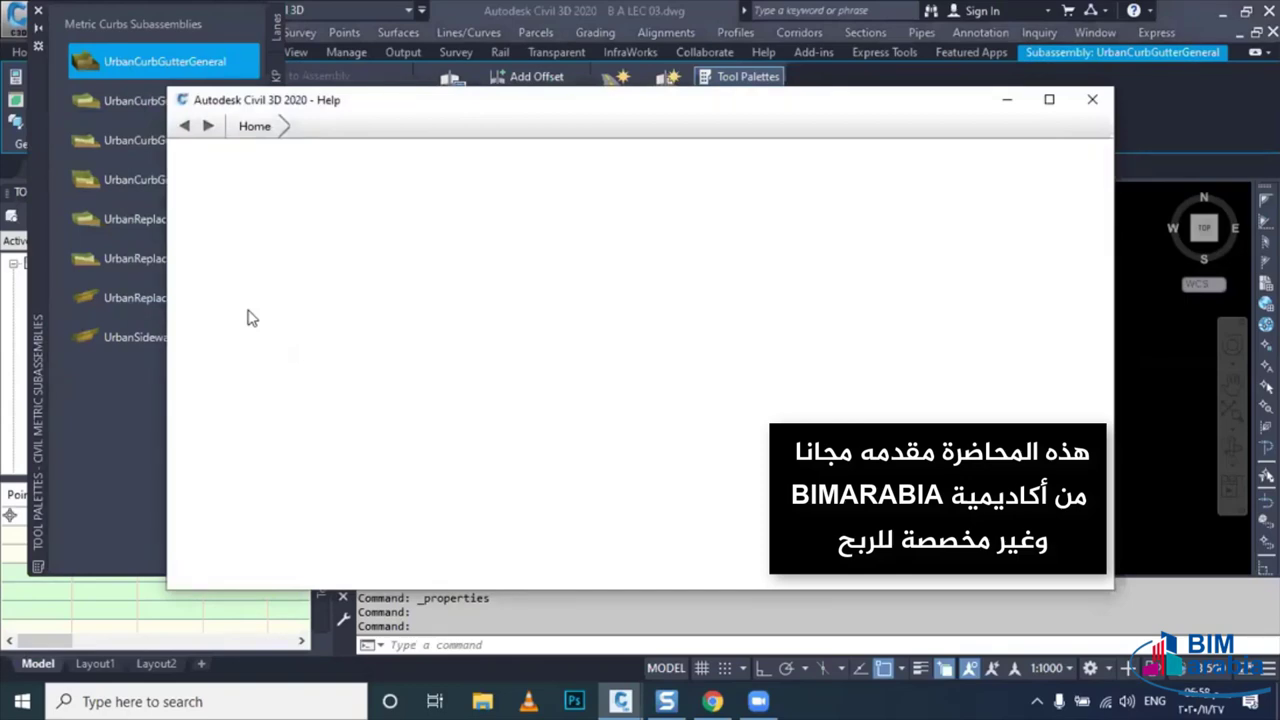
left_click(1049, 101)
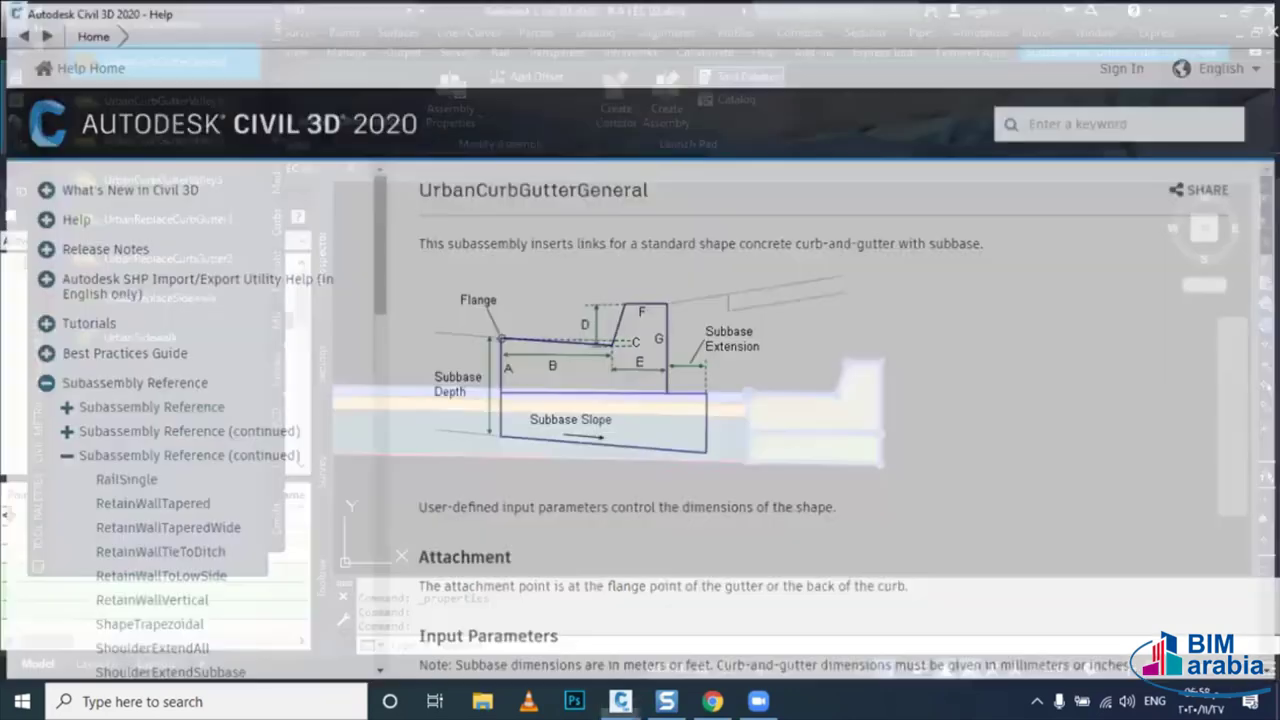
- Shorten the curb's Dimension B from 400 mm to narrow the gutter
key("Escape")
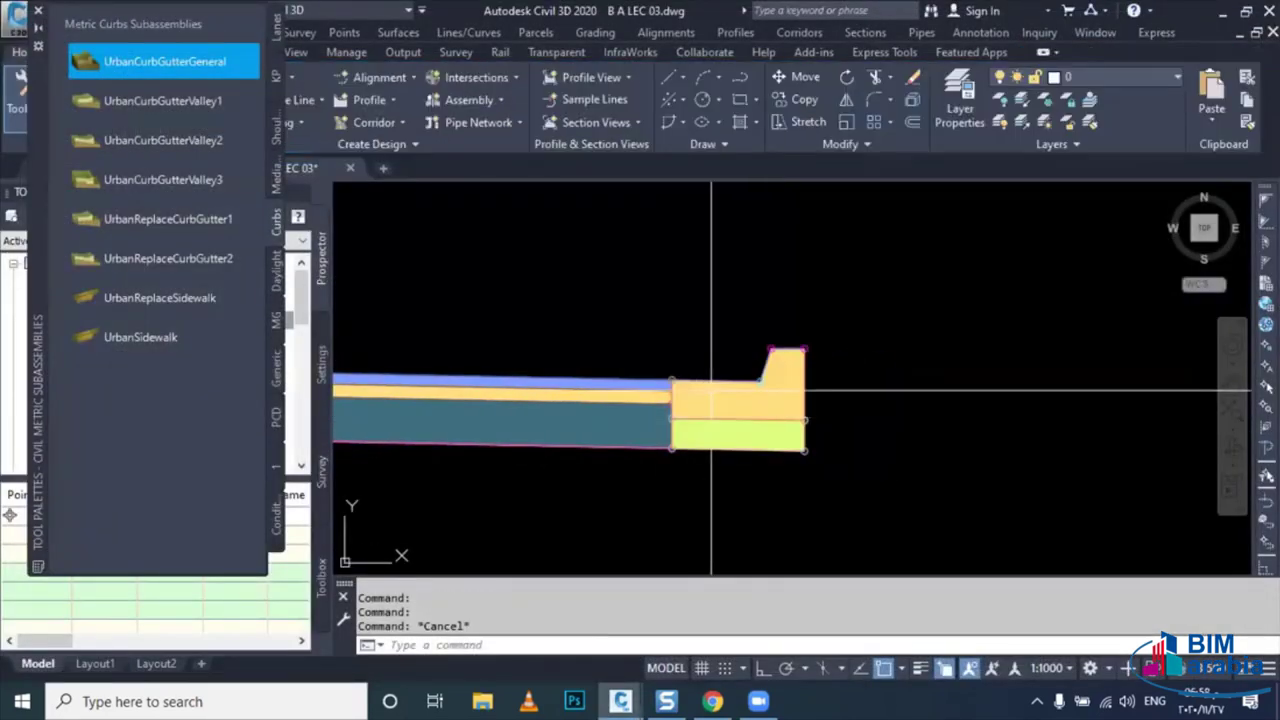
left_click(738, 360)
left_click(705, 418)
double_click(671, 414)
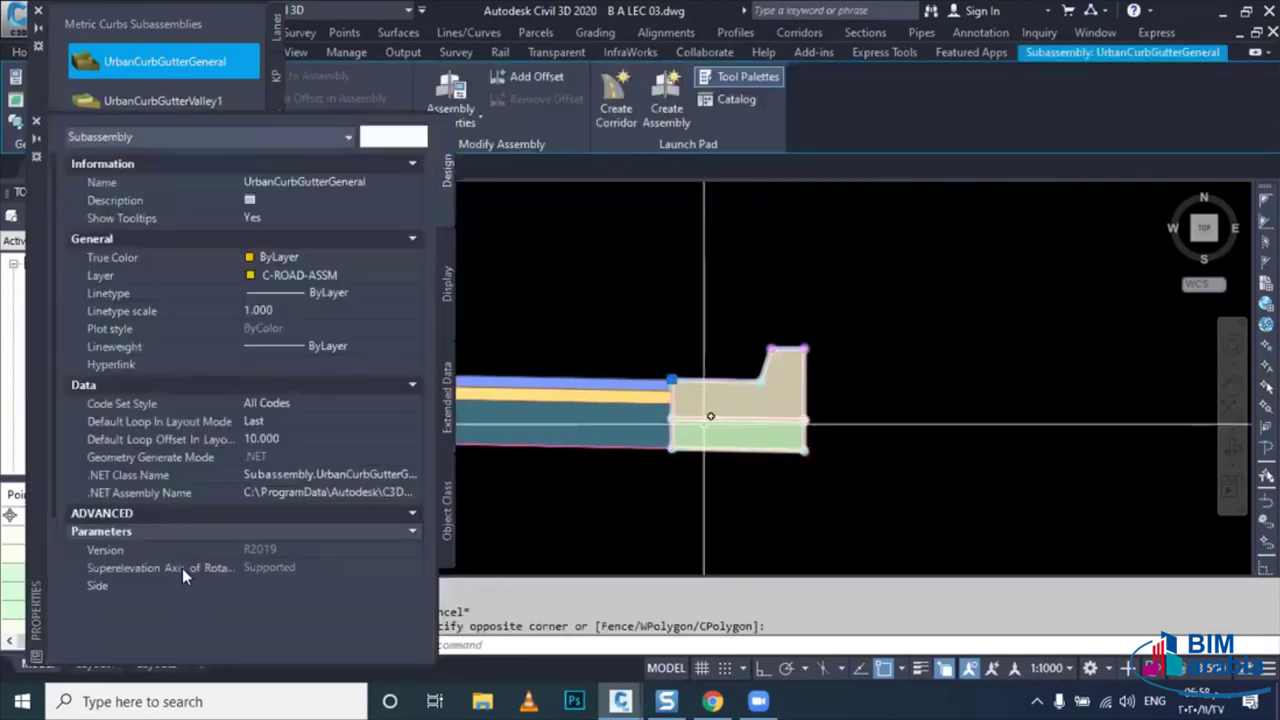
scroll(253, 600, "down", 4)
left_click(296, 561)
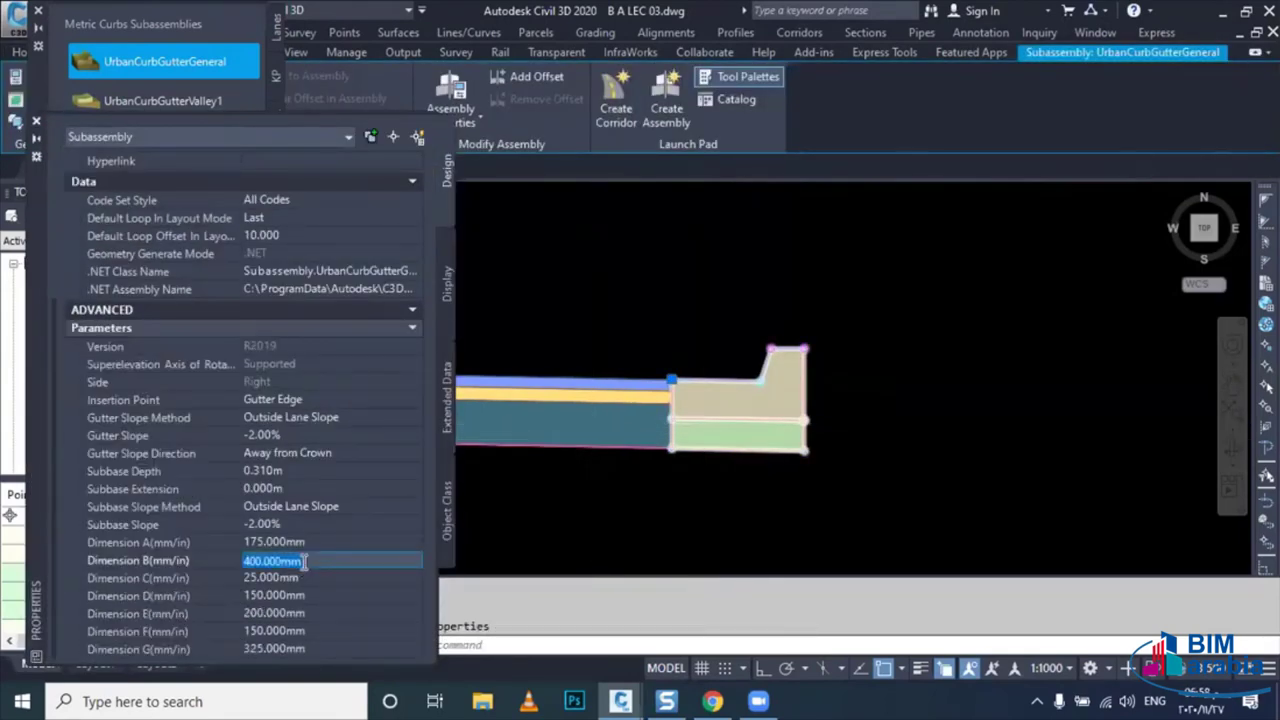
type("01")
key("Return")
- Clear the selection, close Properties, and start placing an UrbanSidewalk subassembly
key("Escape")
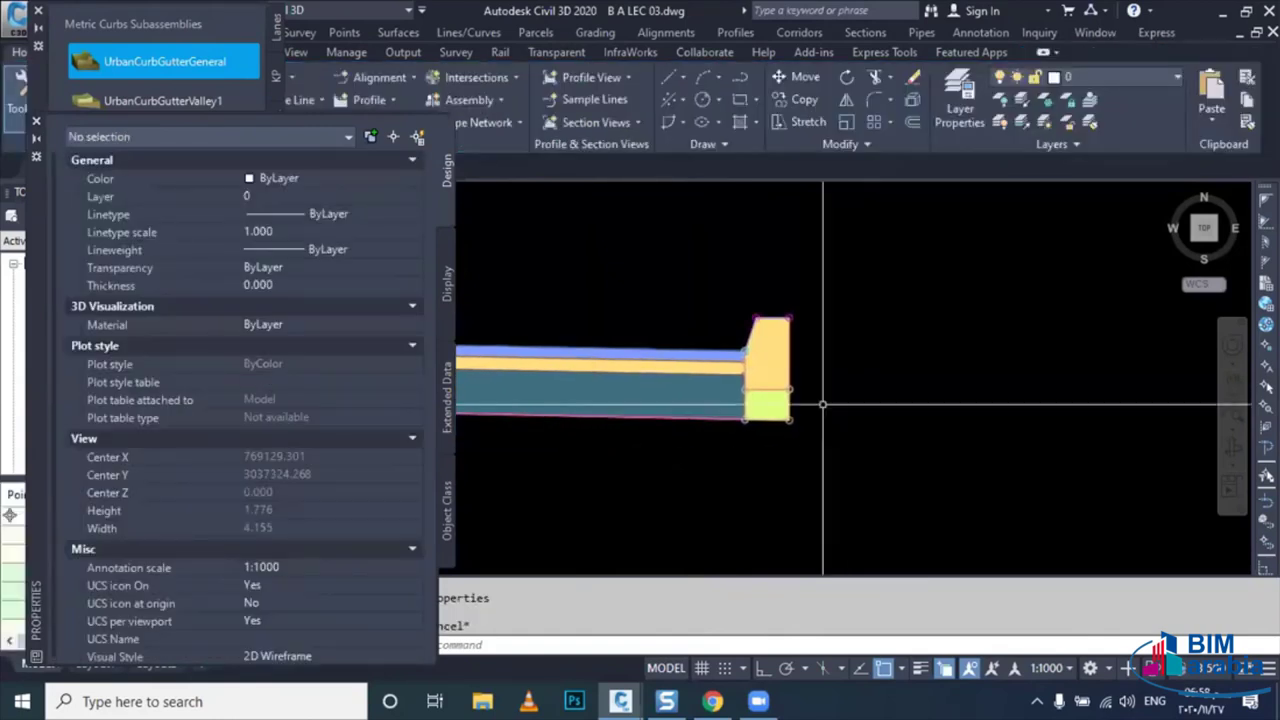
scroll(822, 405, "down", 5)
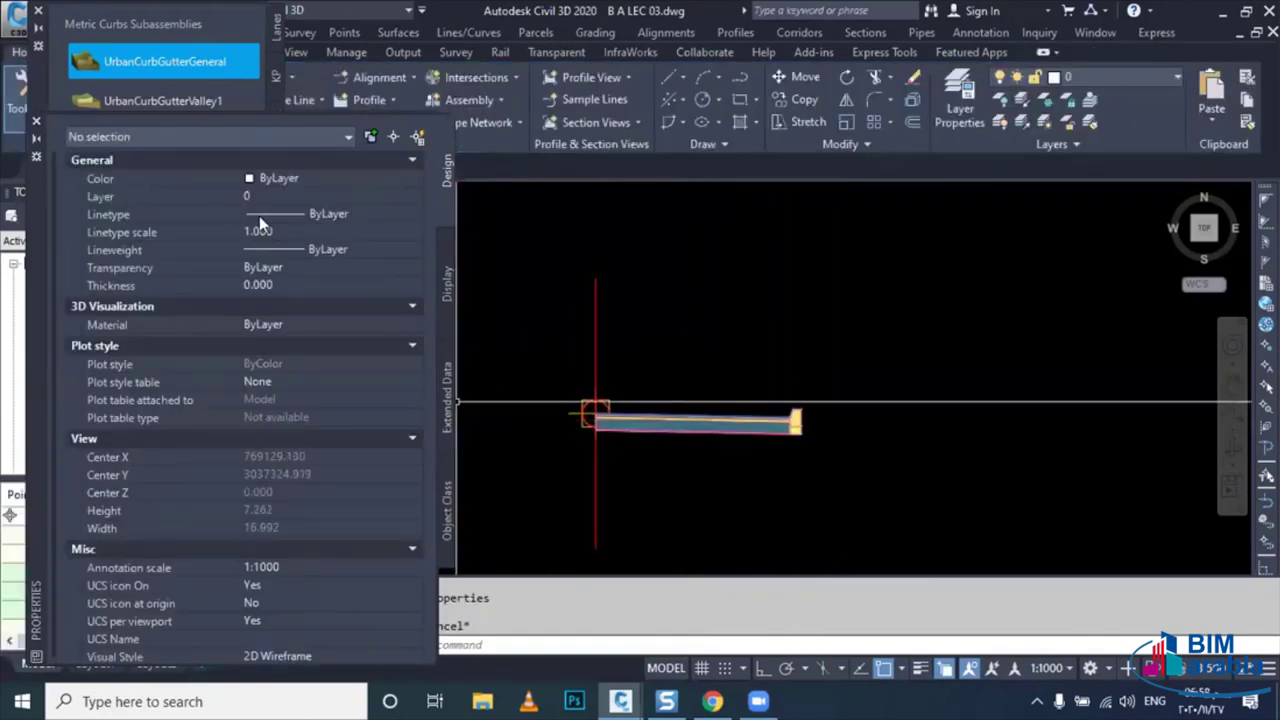
left_click(36, 121)
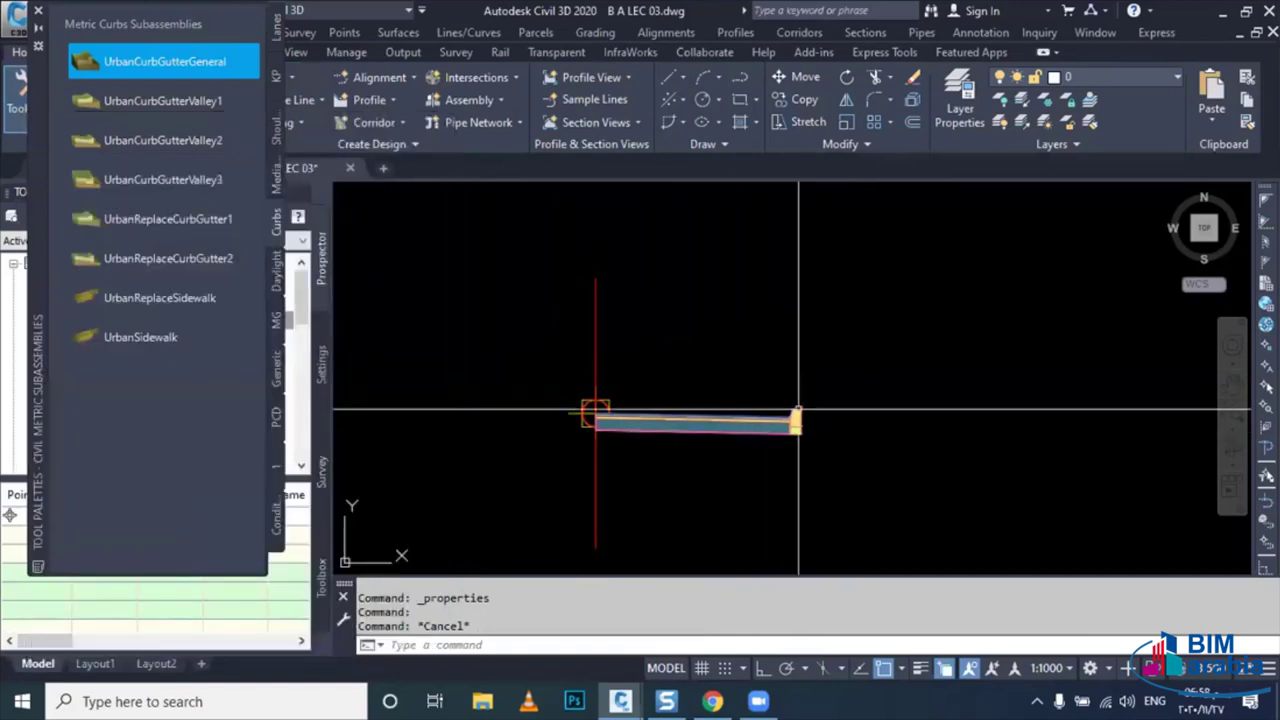
left_click(166, 340)
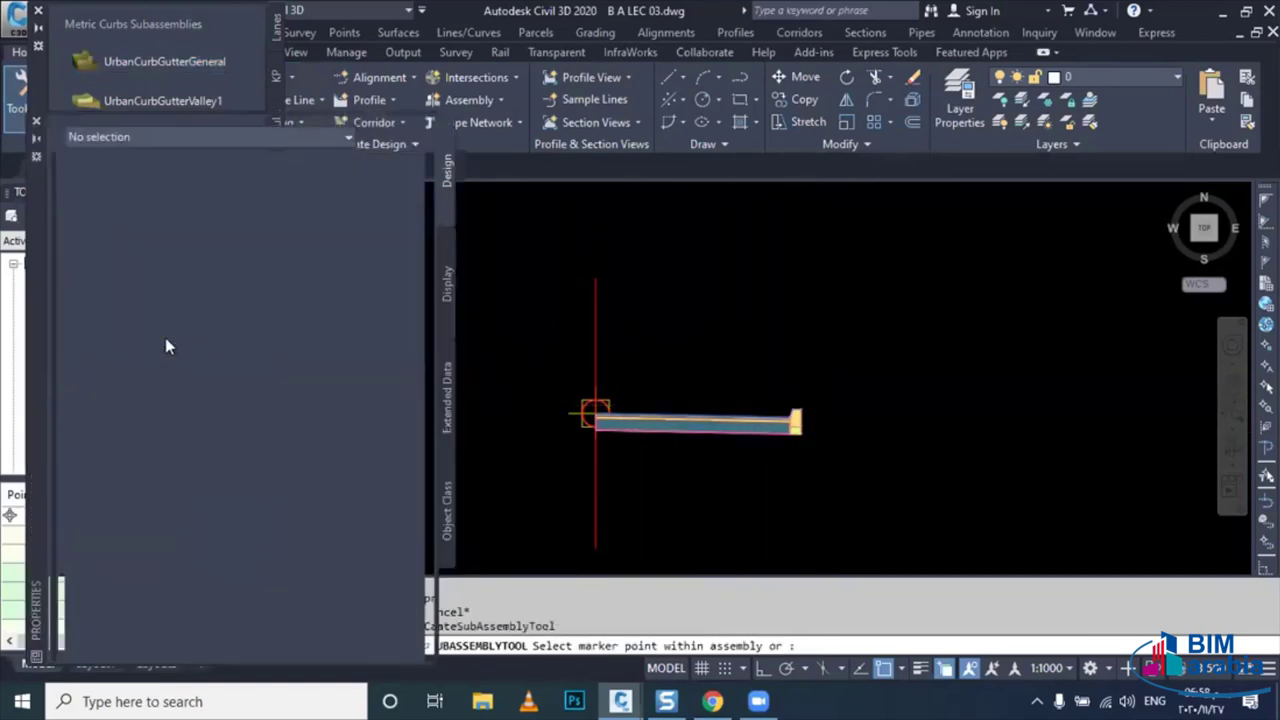
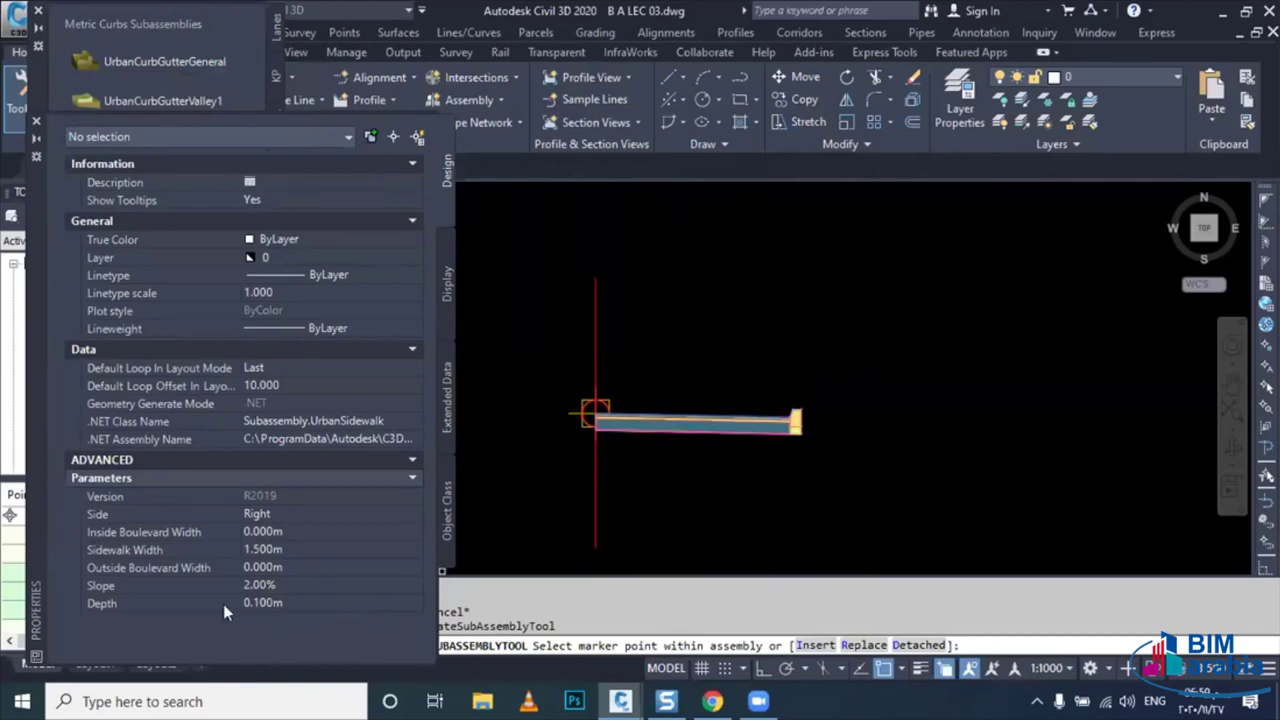
- Attach a 1.500m UrbanSidewalk beyond the right curb's outer edge and end placement
scroll(808, 410, "up", 5)
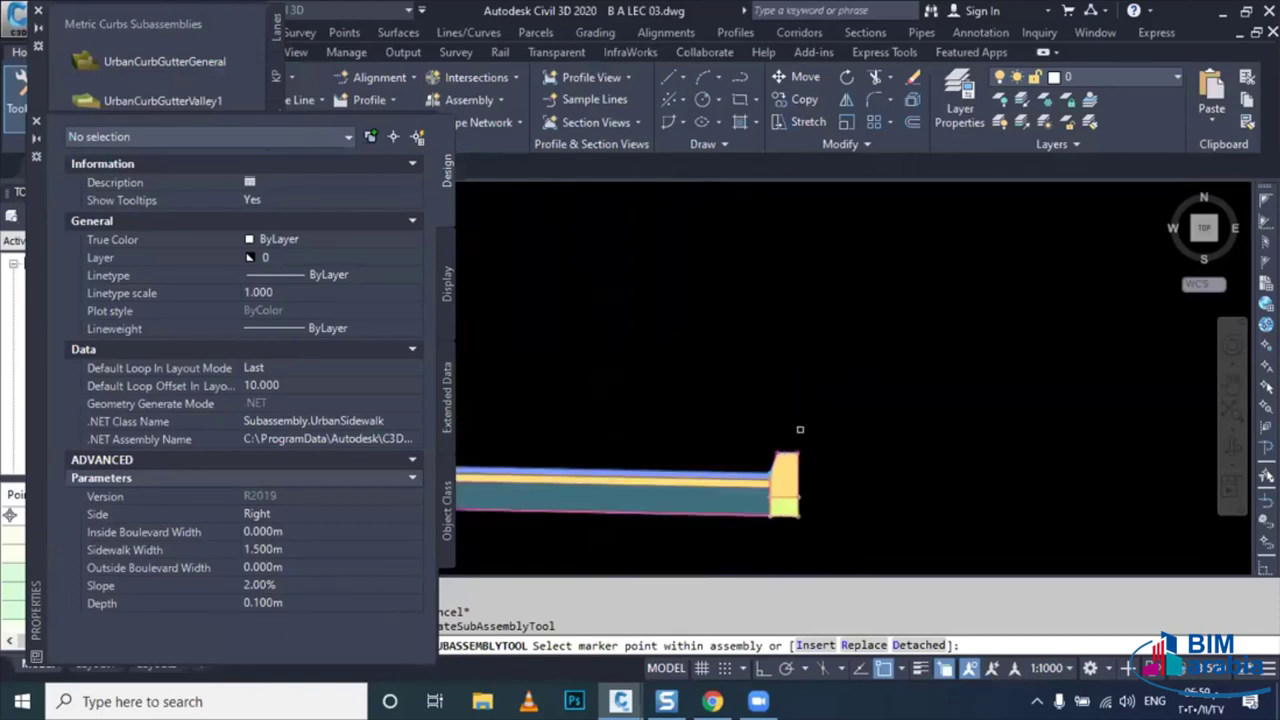
scroll(800, 429, "up", 2)
scroll(808, 434, "up", 2)
scroll(812, 456, "down", 5)
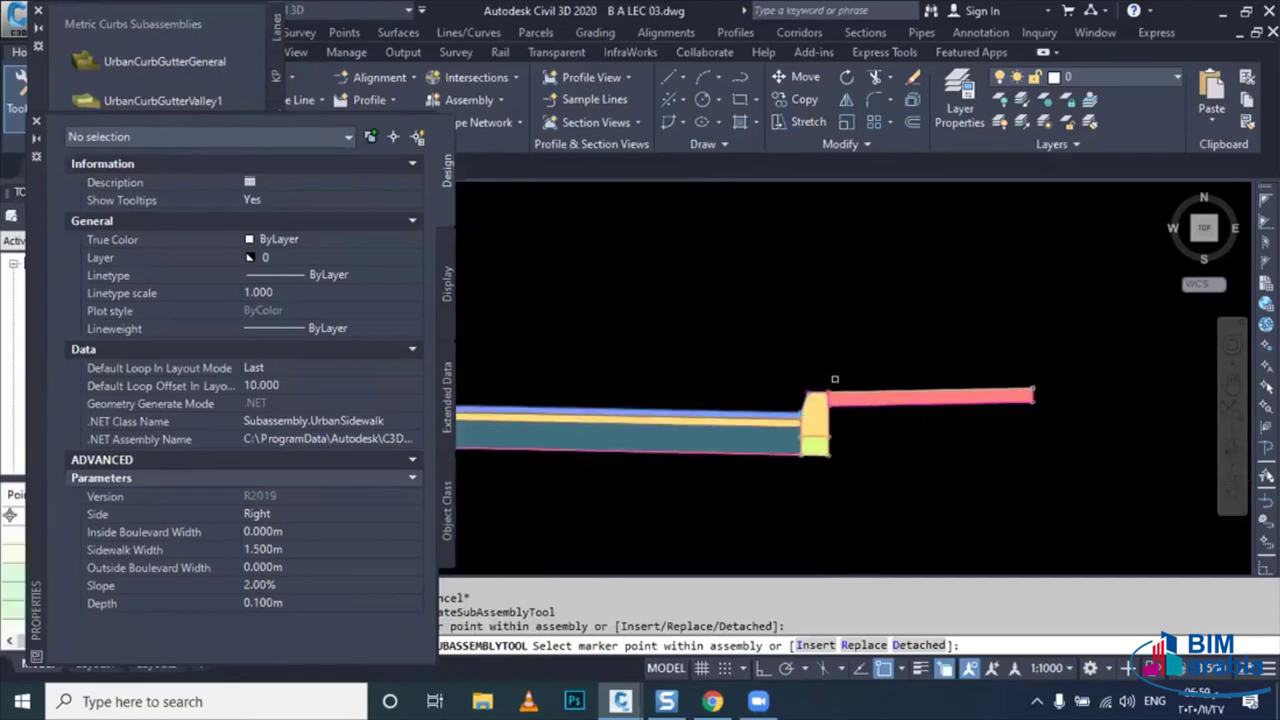
scroll(795, 453, "up", 2)
scroll(795, 453, "up", 1)
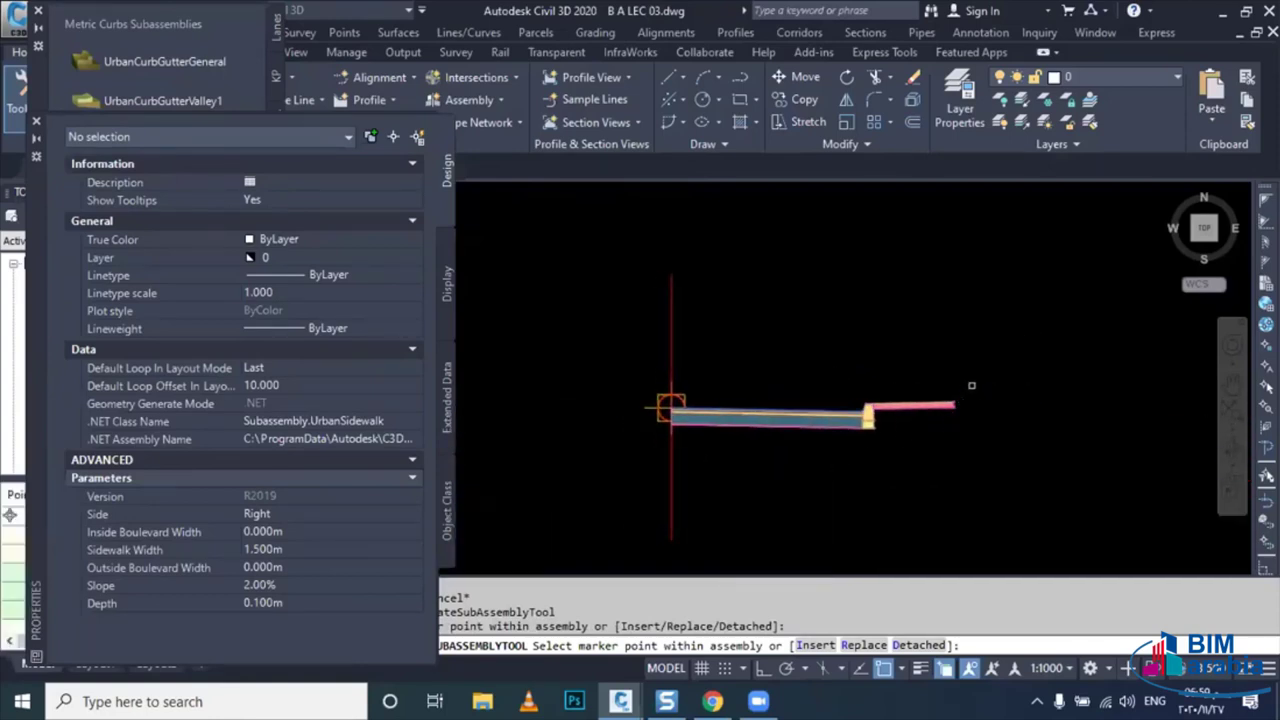
key("Escape")
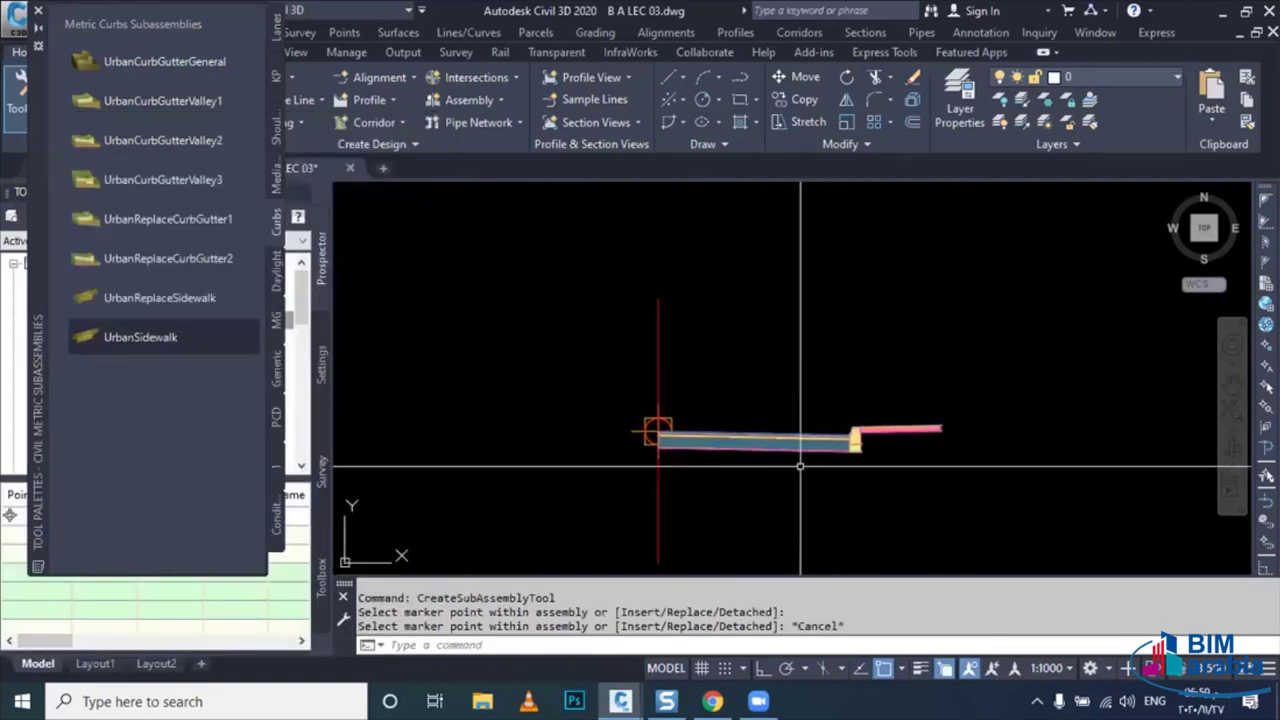
- Set the right lane subassembly's Inside Adjustment to 1.000m in Properties
left_click(735, 447)
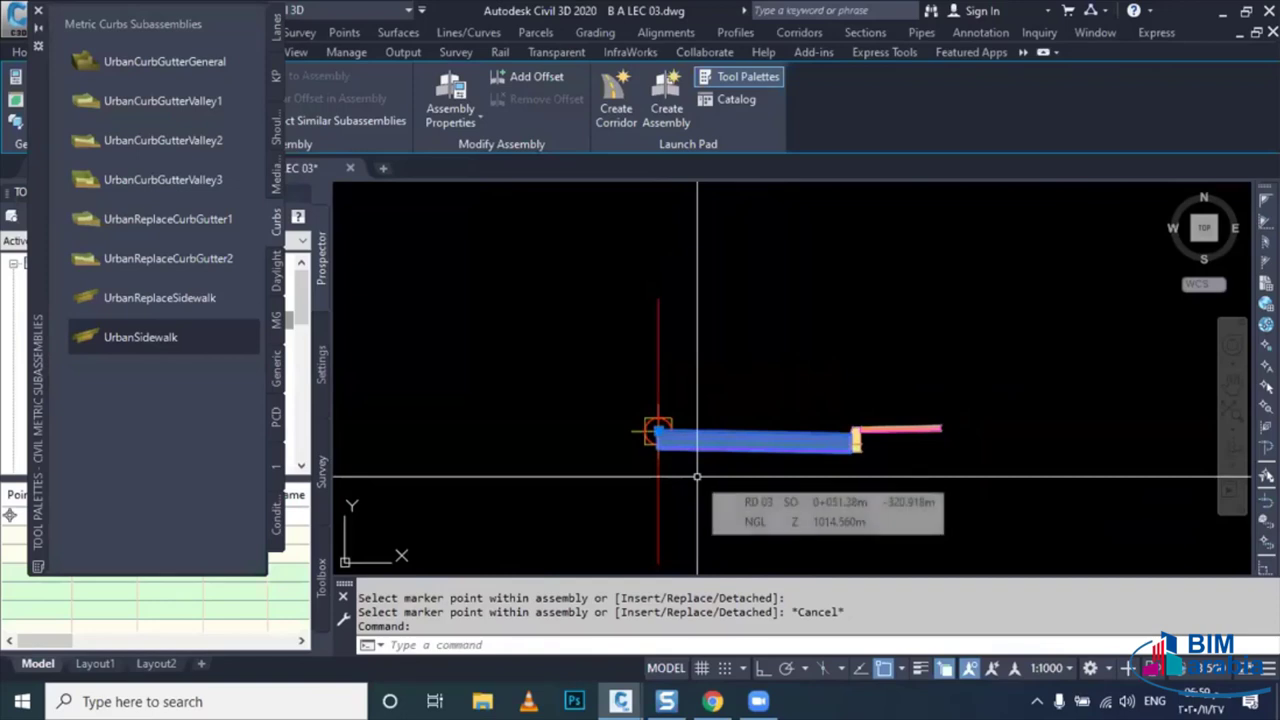
key("ctrl+1")
scroll(323, 512, "down", 3)
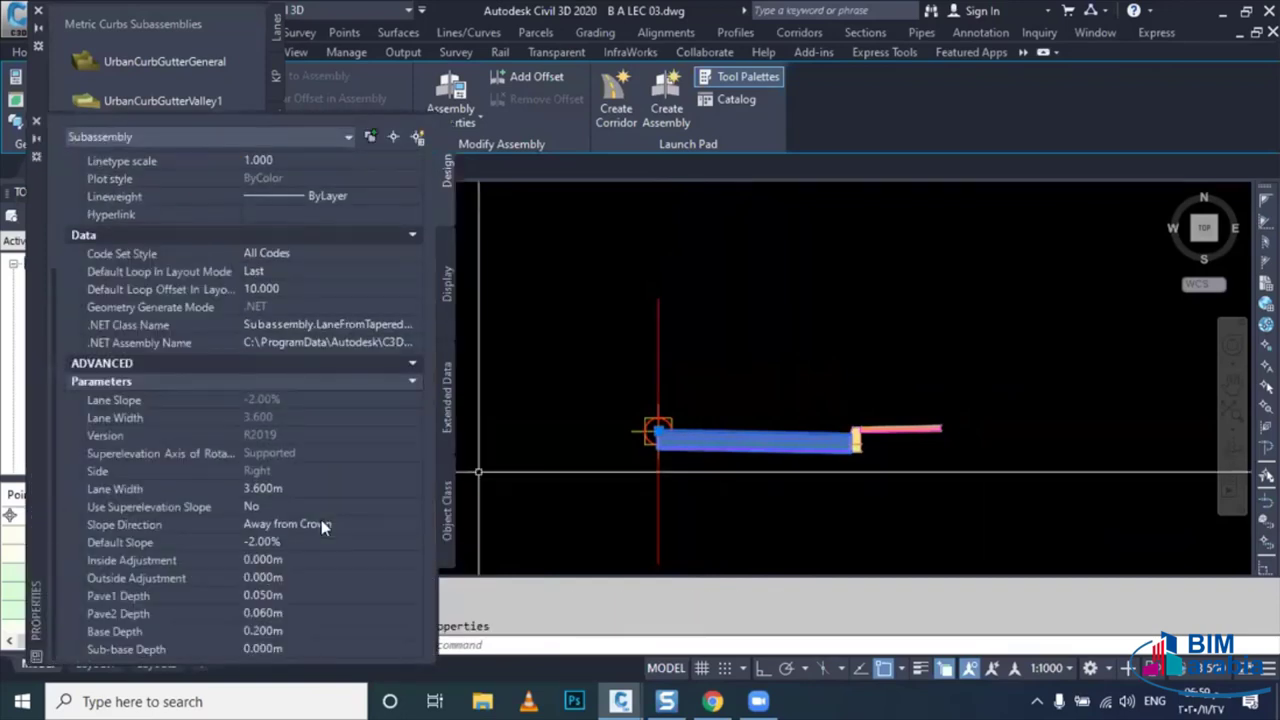
left_click(307, 559)
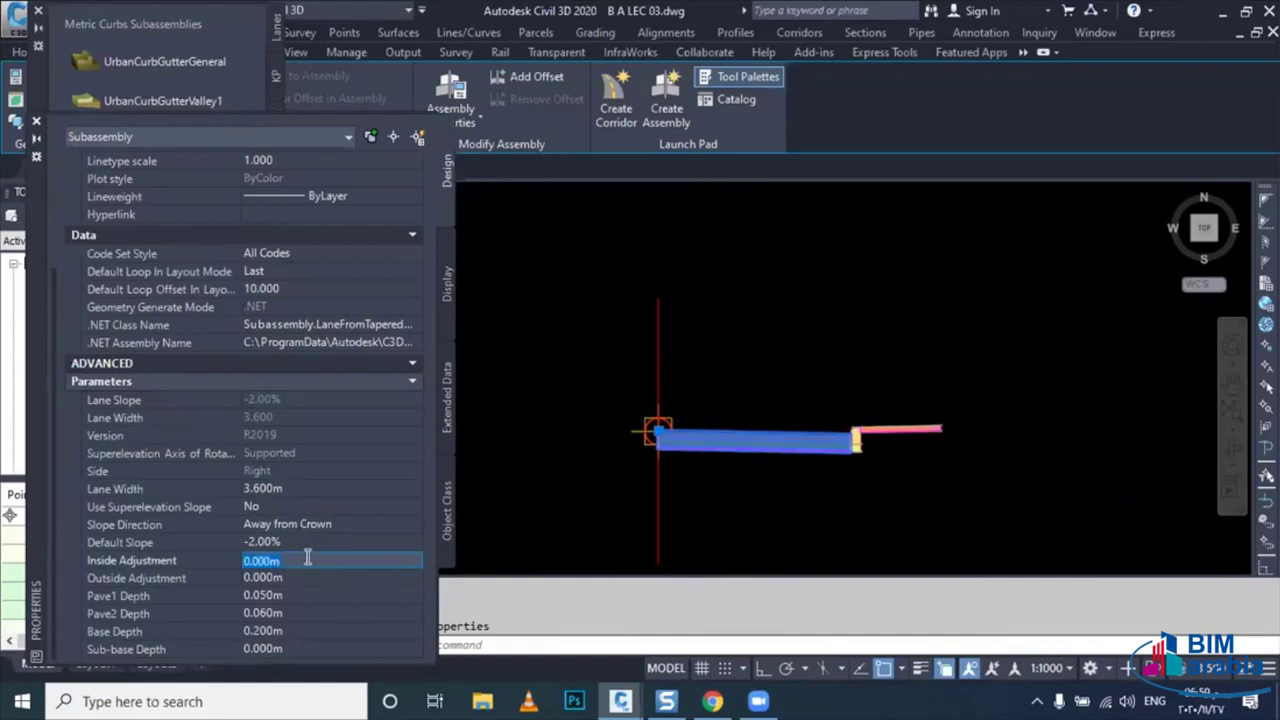
type("1")
key("Return")
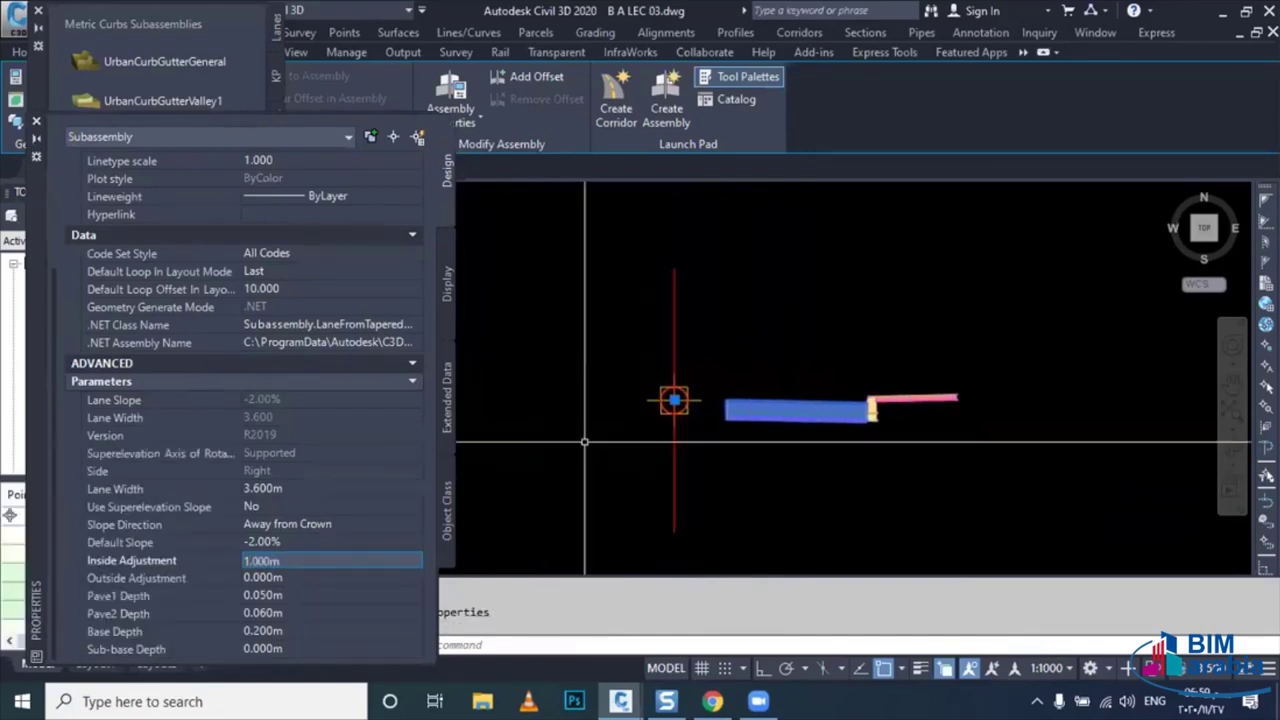
key("Escape")
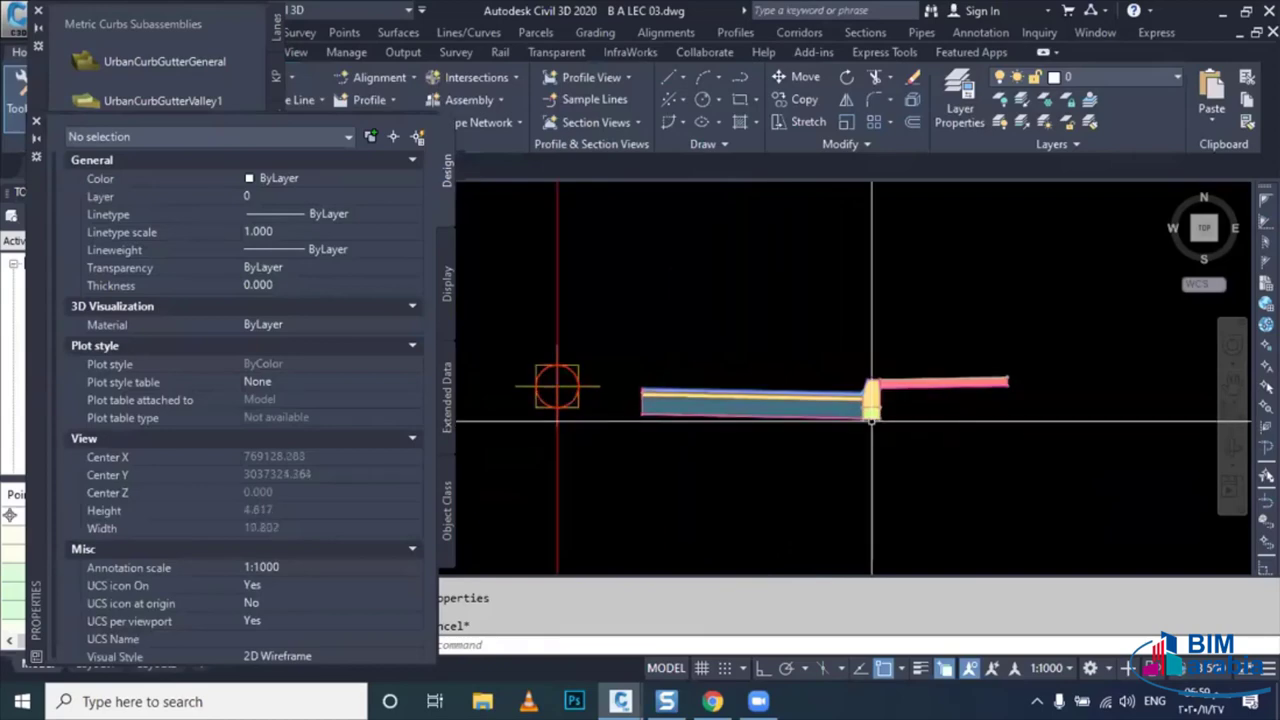
- Mirror the curb onto the lane's inner edge
left_click(870, 410)
scroll(872, 425, "up", 2)
right_click(857, 468)
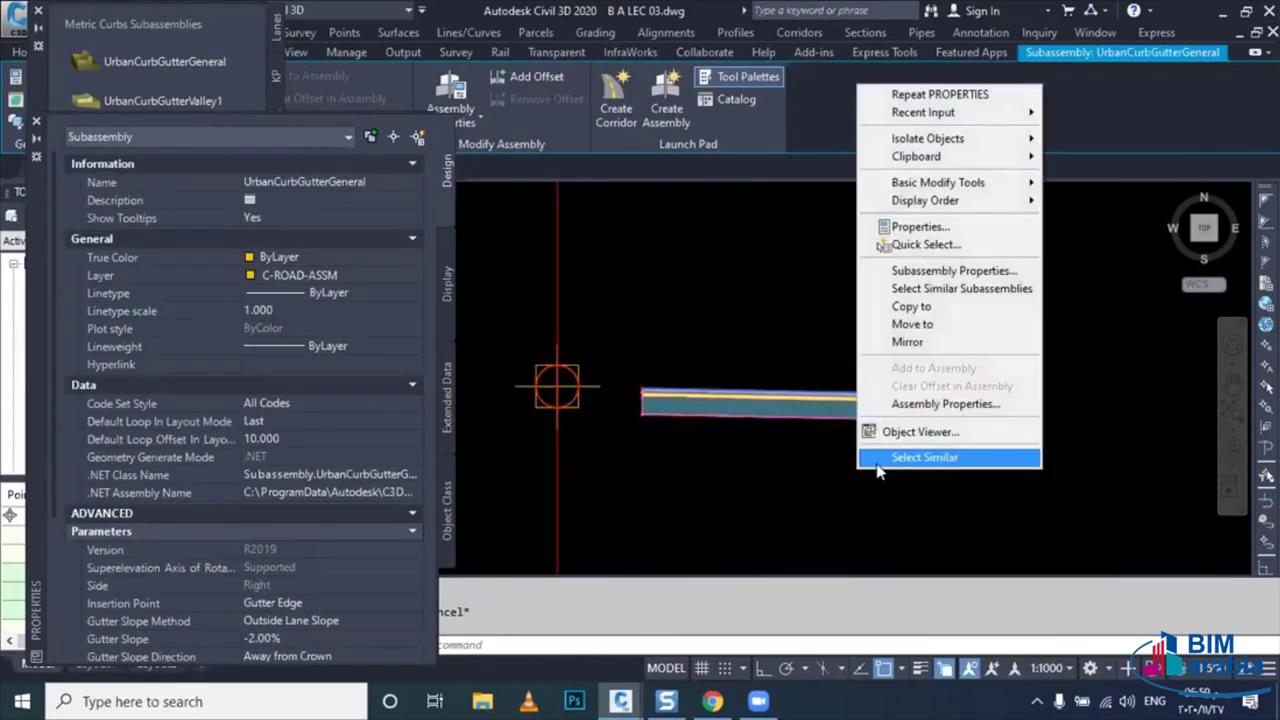
left_click(907, 341)
scroll(630, 395, "up", 5)
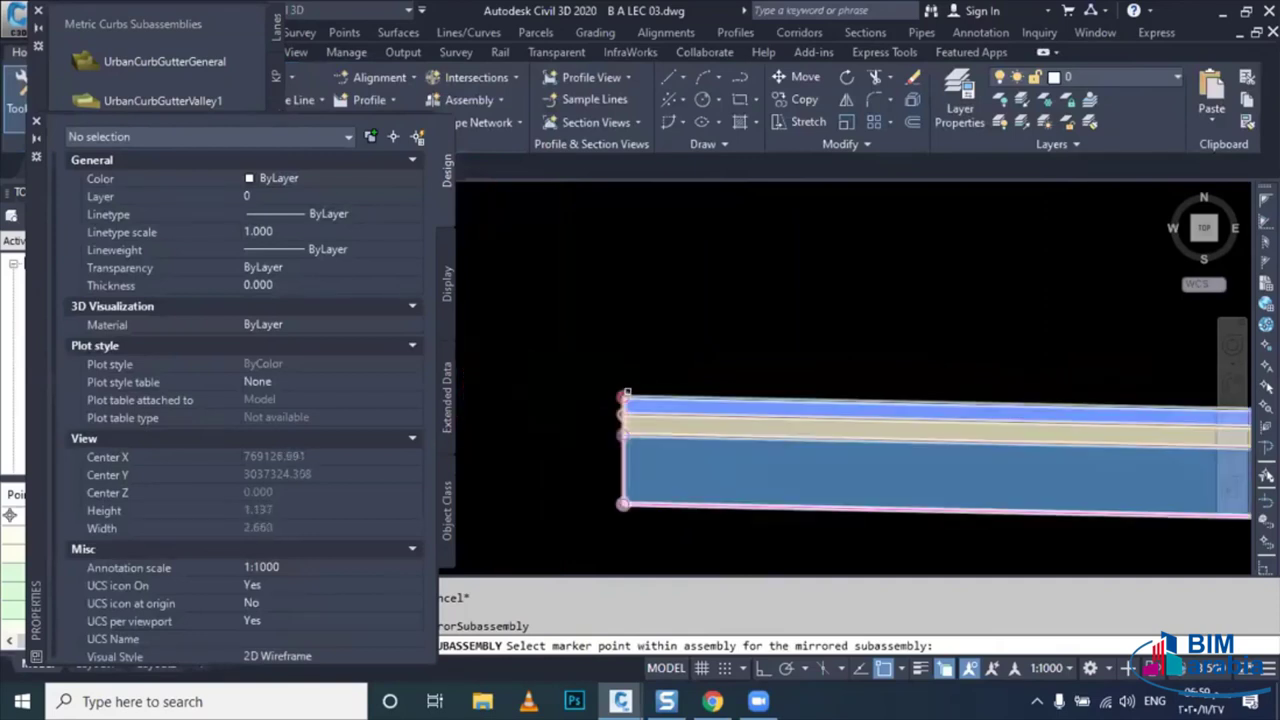
left_click(623, 401)
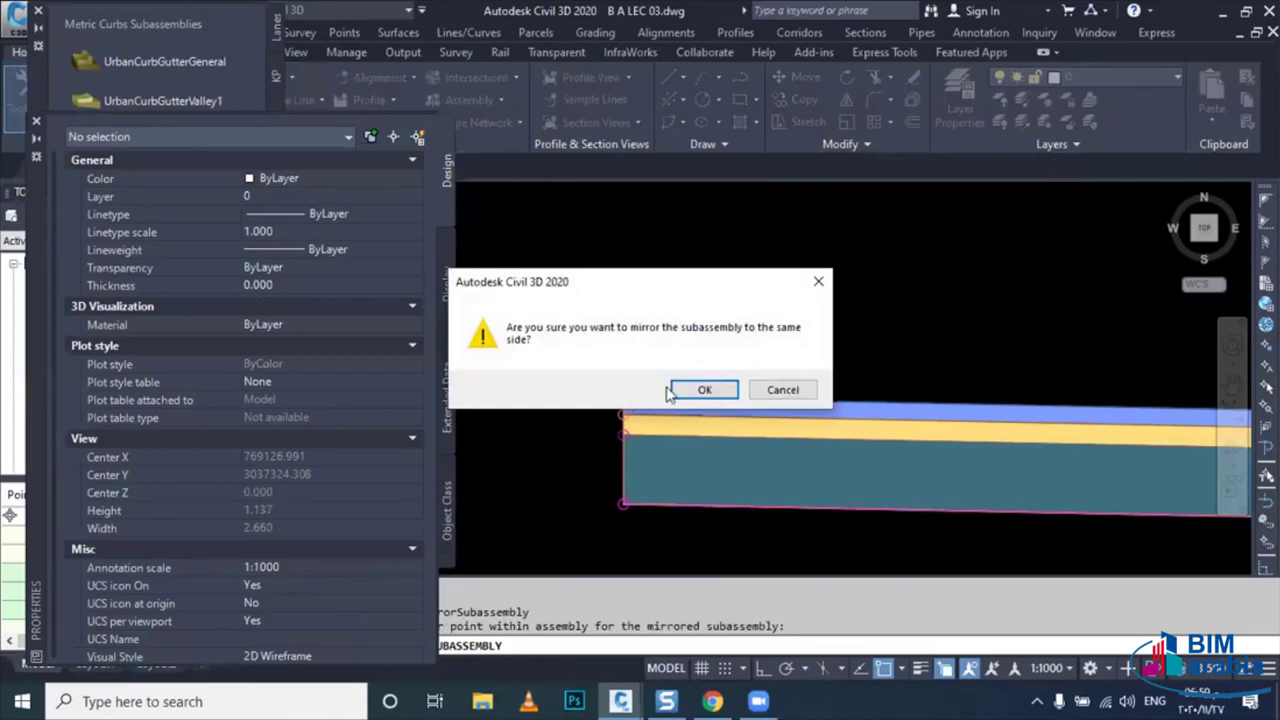
left_click(696, 392)
scroll(692, 445, "down", 3)
scroll(692, 445, "down", 2)
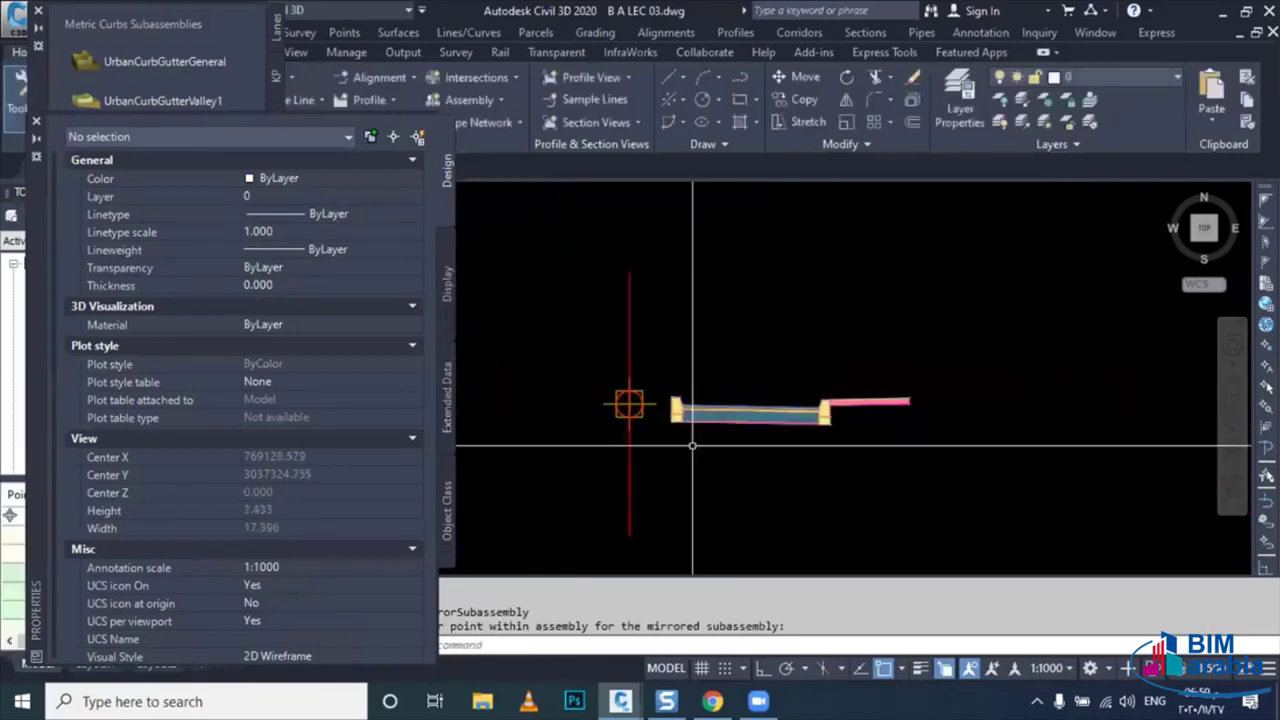
middle_click_drag(692, 445, 775, 418)
key("Escape")
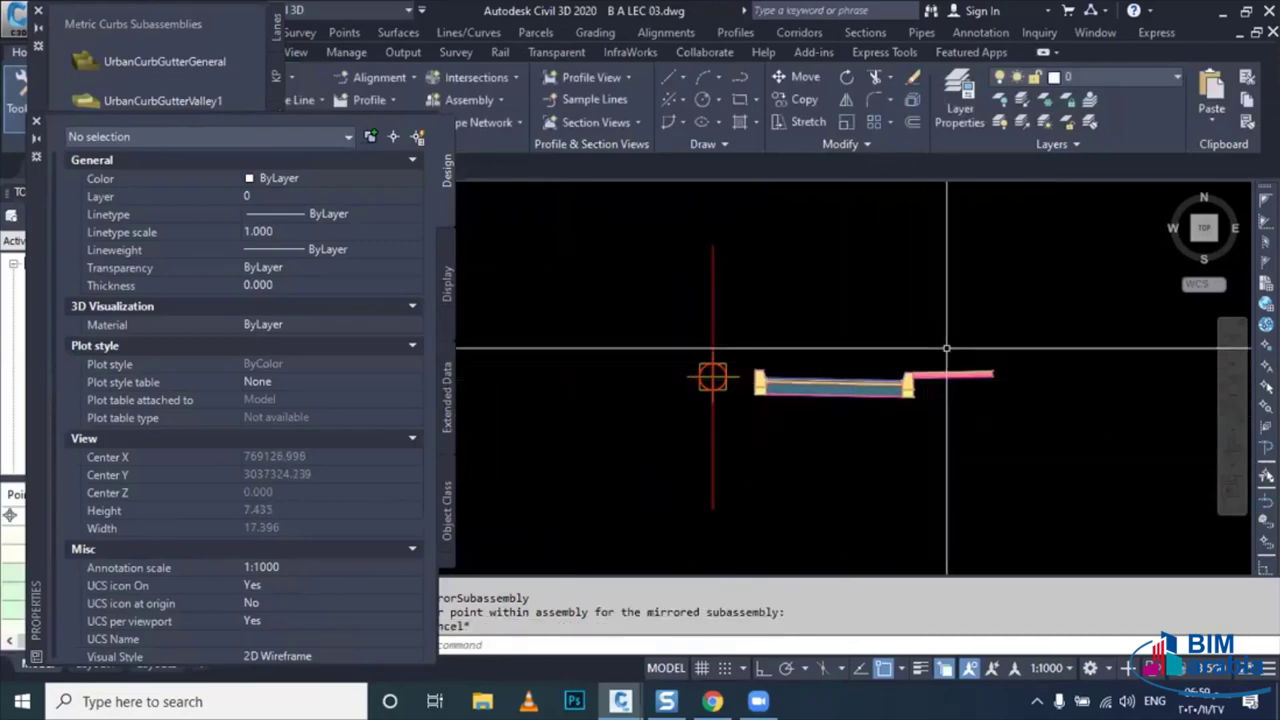
- Mirror the four right-side subassemblies to the left of the assembly marker
left_click(946, 349)
left_click(763, 414)
right_click(764, 412)
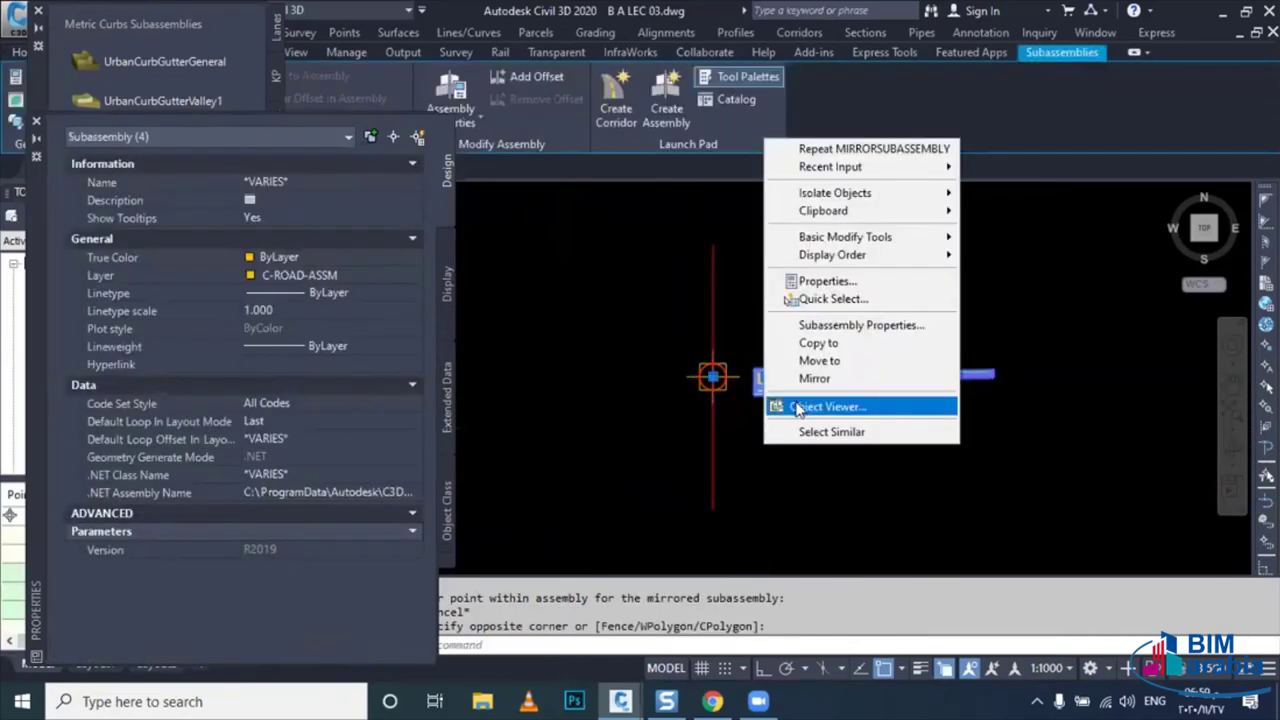
left_click(812, 378)
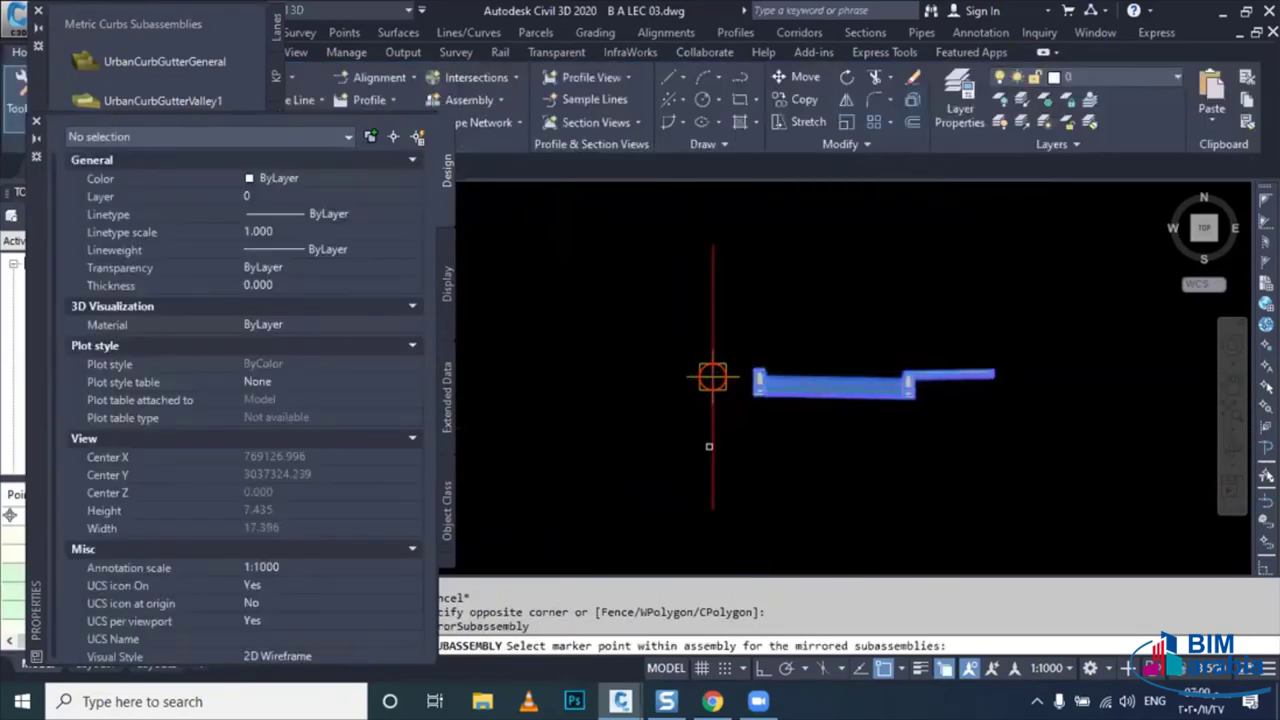
left_click(712, 448)
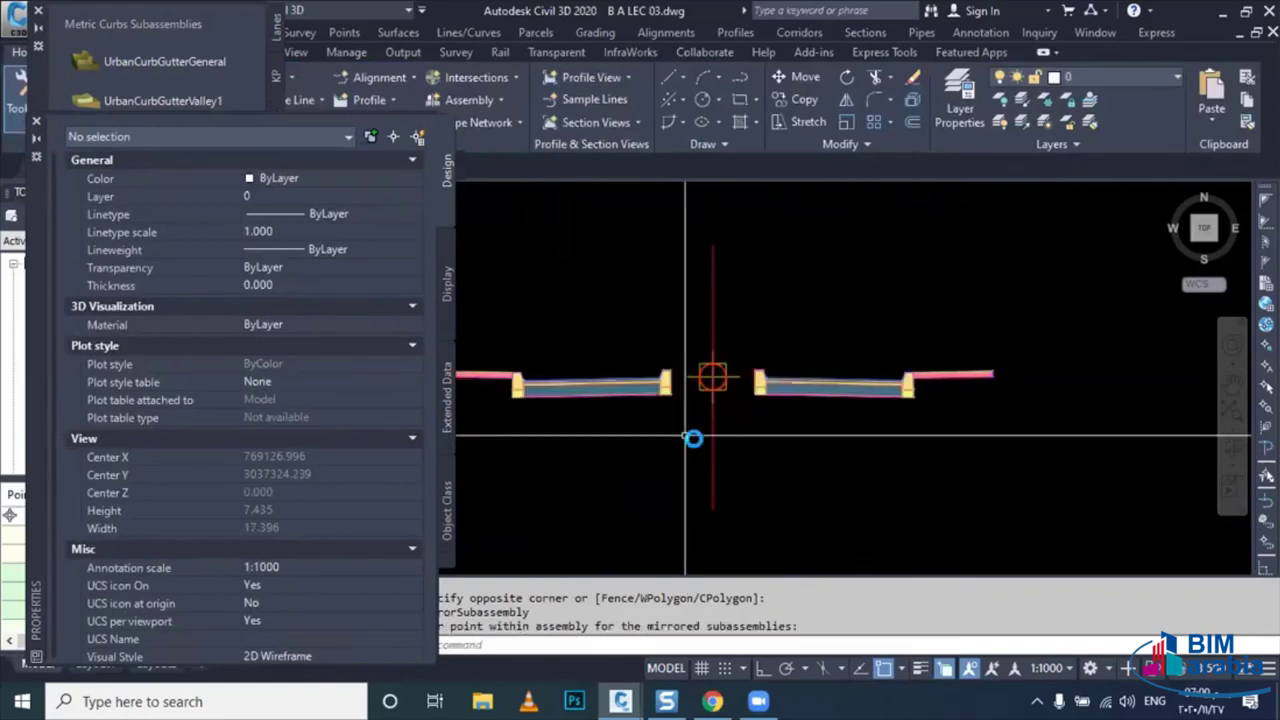
middle_click_drag(691, 437, 714, 443)
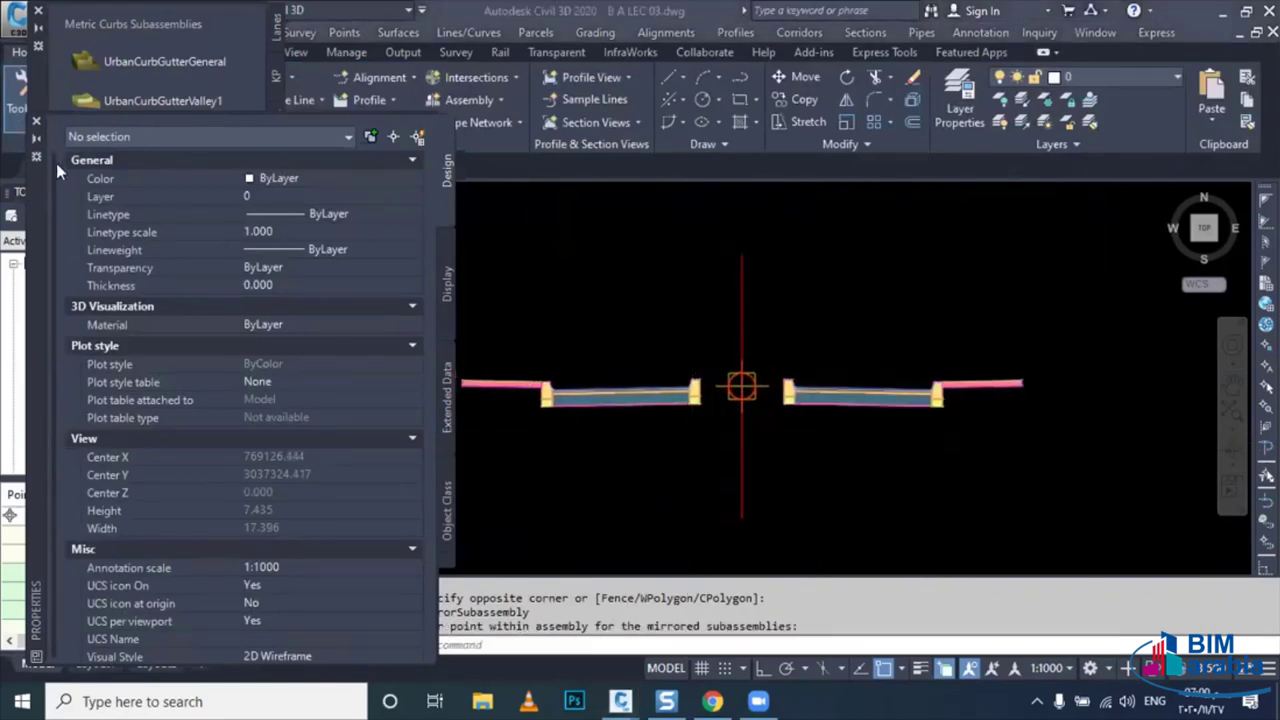
left_click(37, 124)
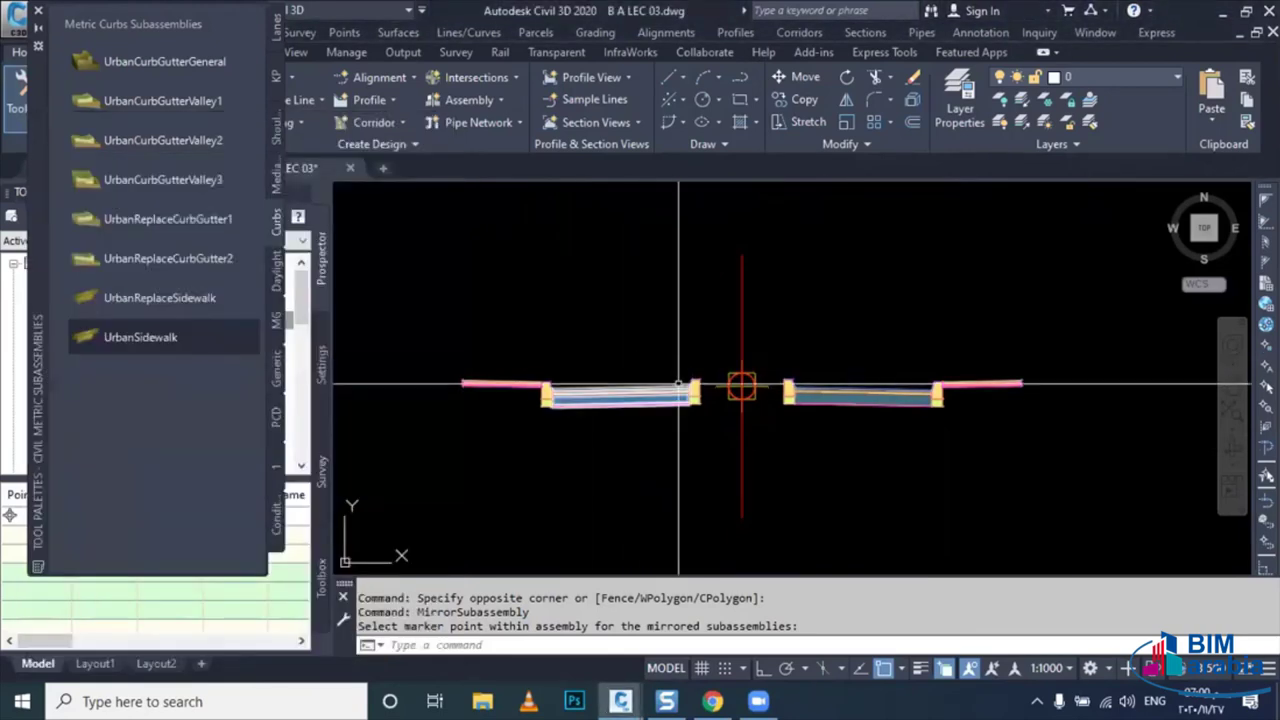
- Place a MedianRaisedConstantSlope from the Medians palette between the inner curbs
scroll(765, 387, "up", 2)
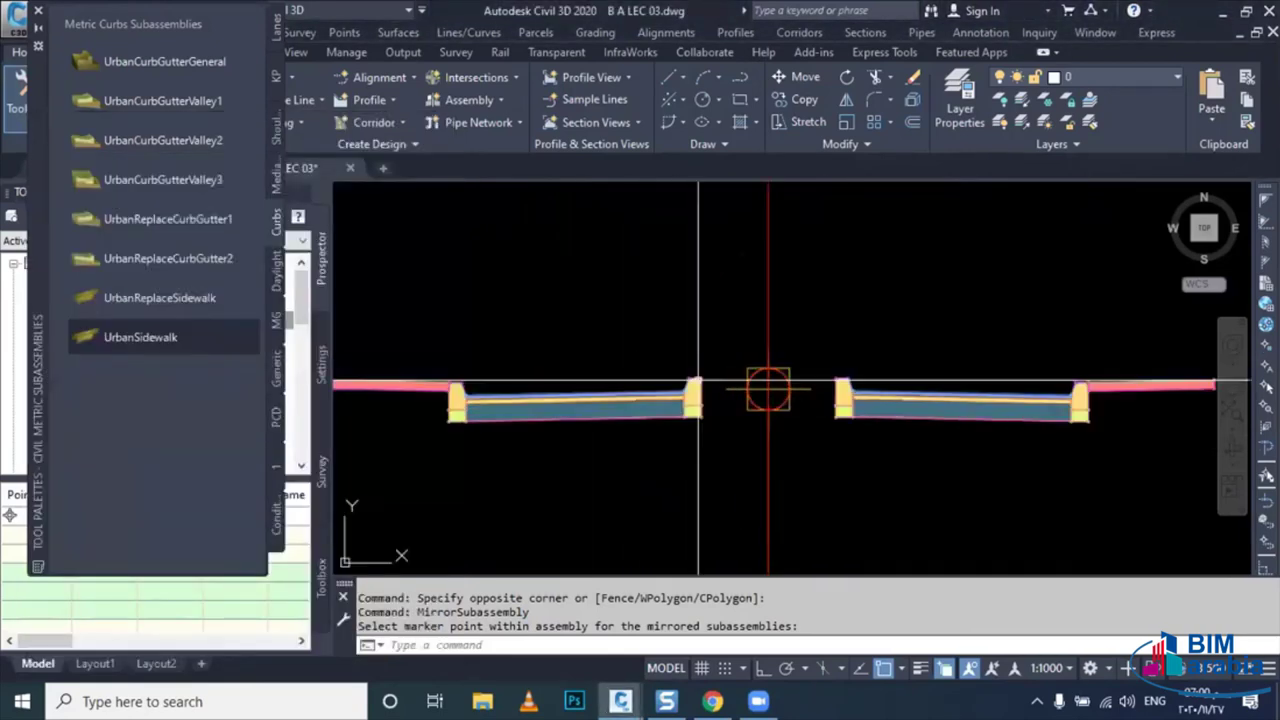
scroll(806, 388, "up", 2)
scroll(703, 381, "up", 3)
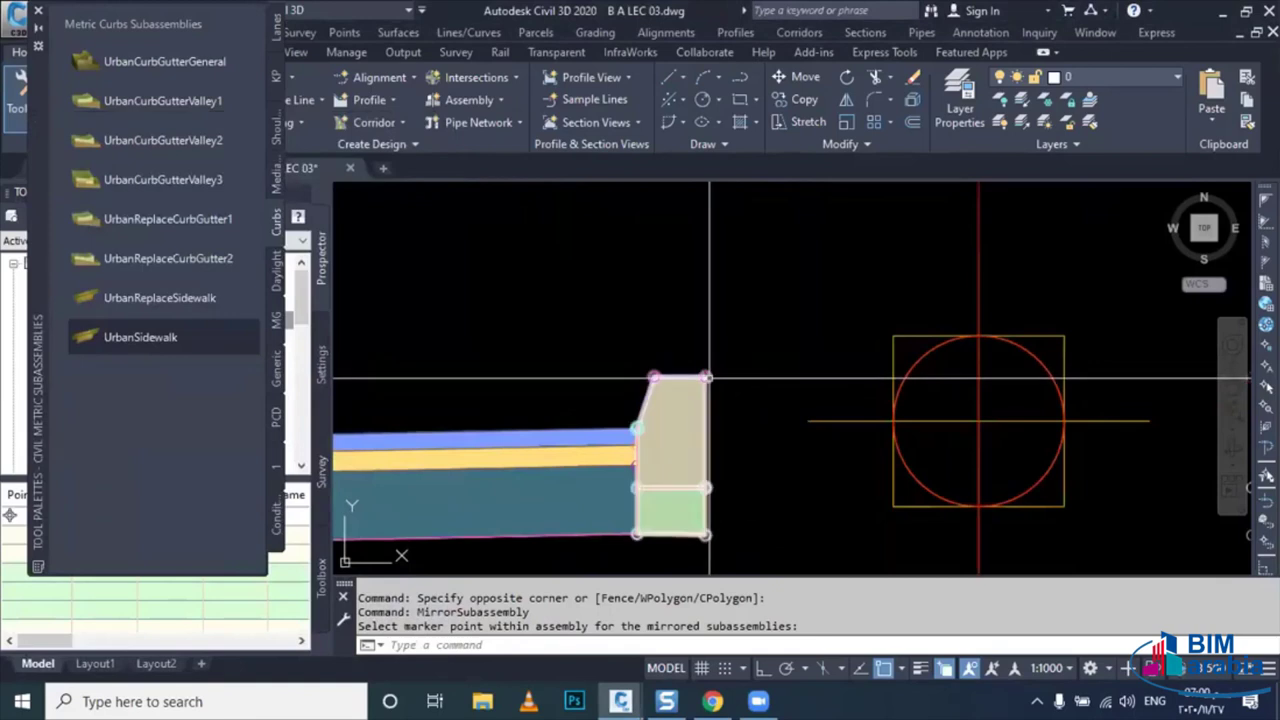
left_click(280, 535)
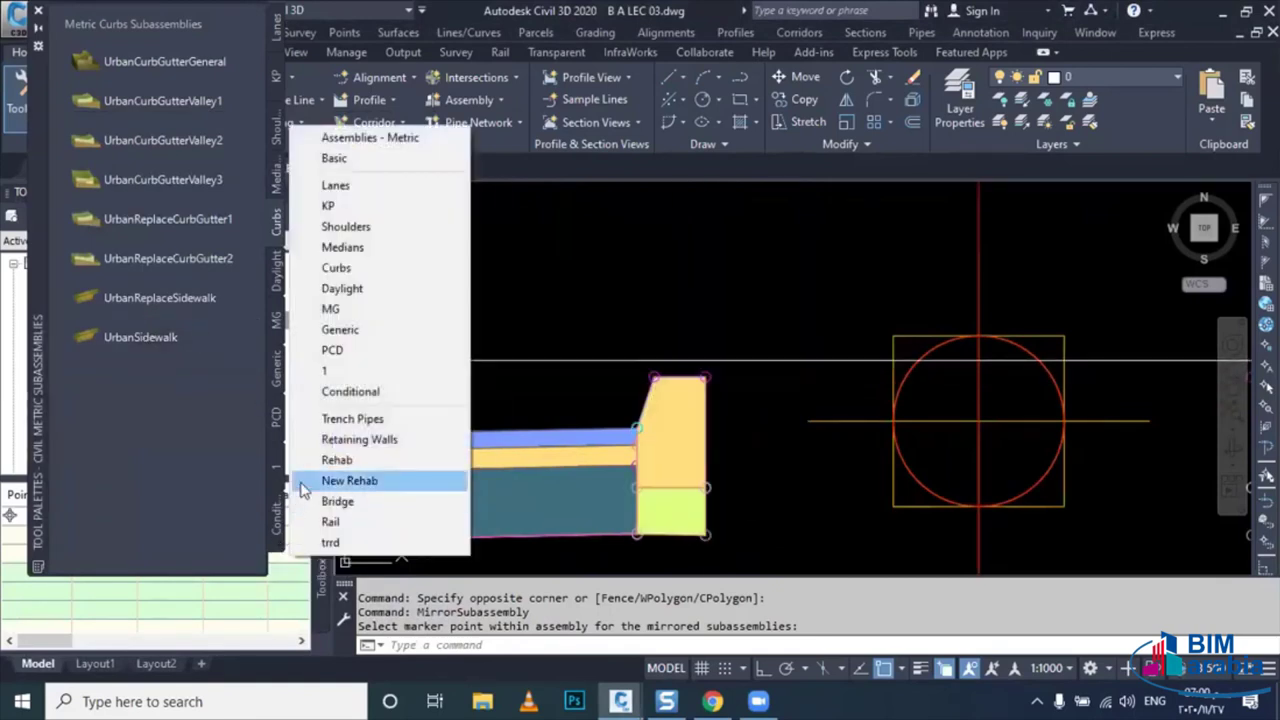
left_click(358, 248)
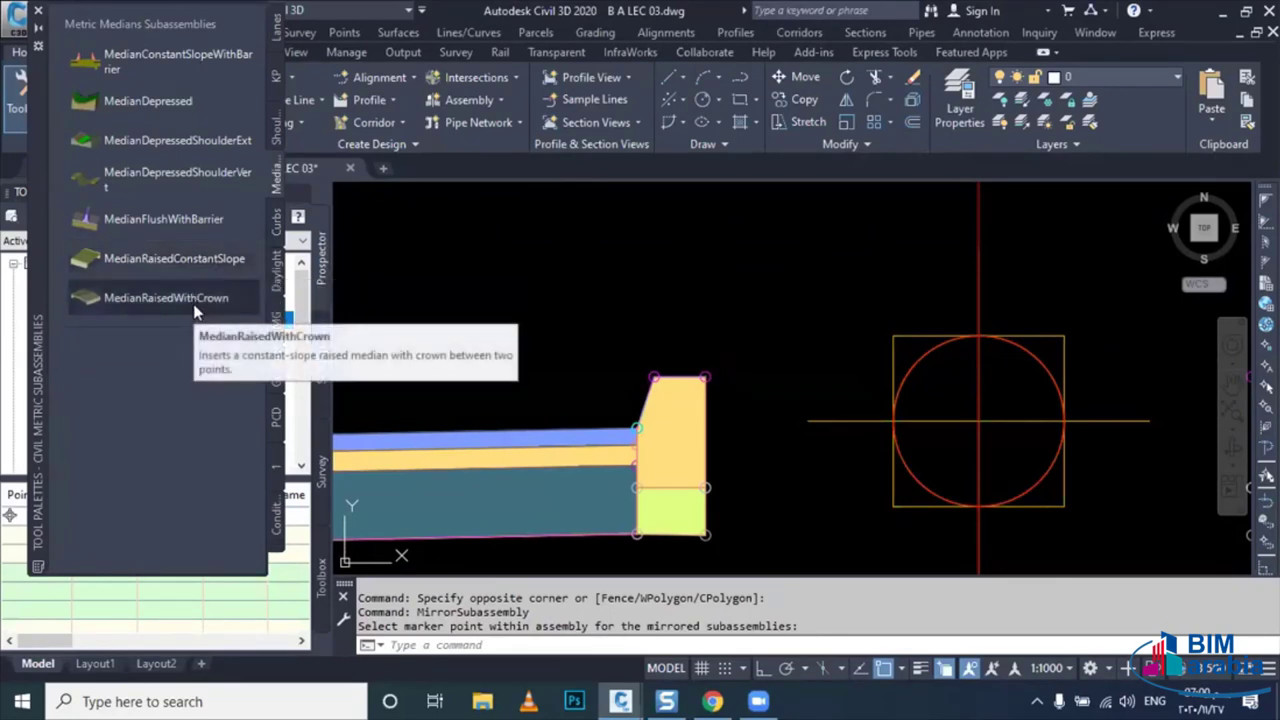
left_click(107, 261)
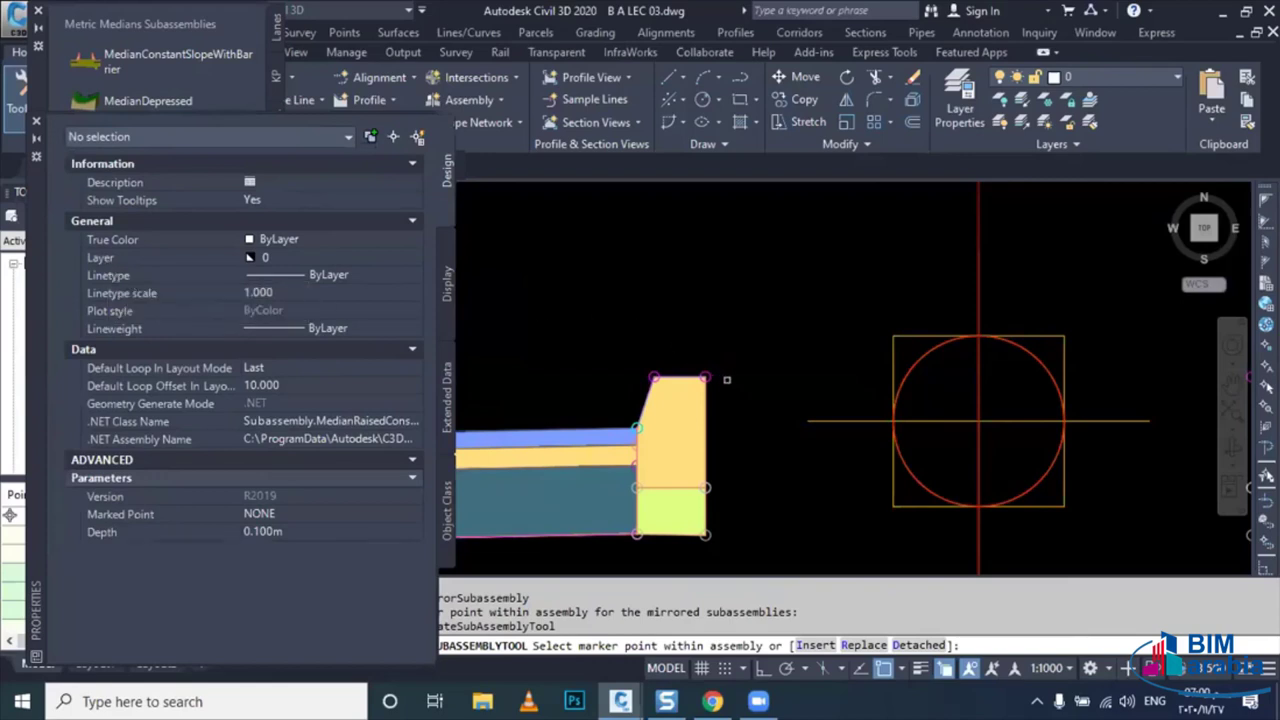
scroll(727, 379, "up", 4)
scroll(674, 366, "down", 2)
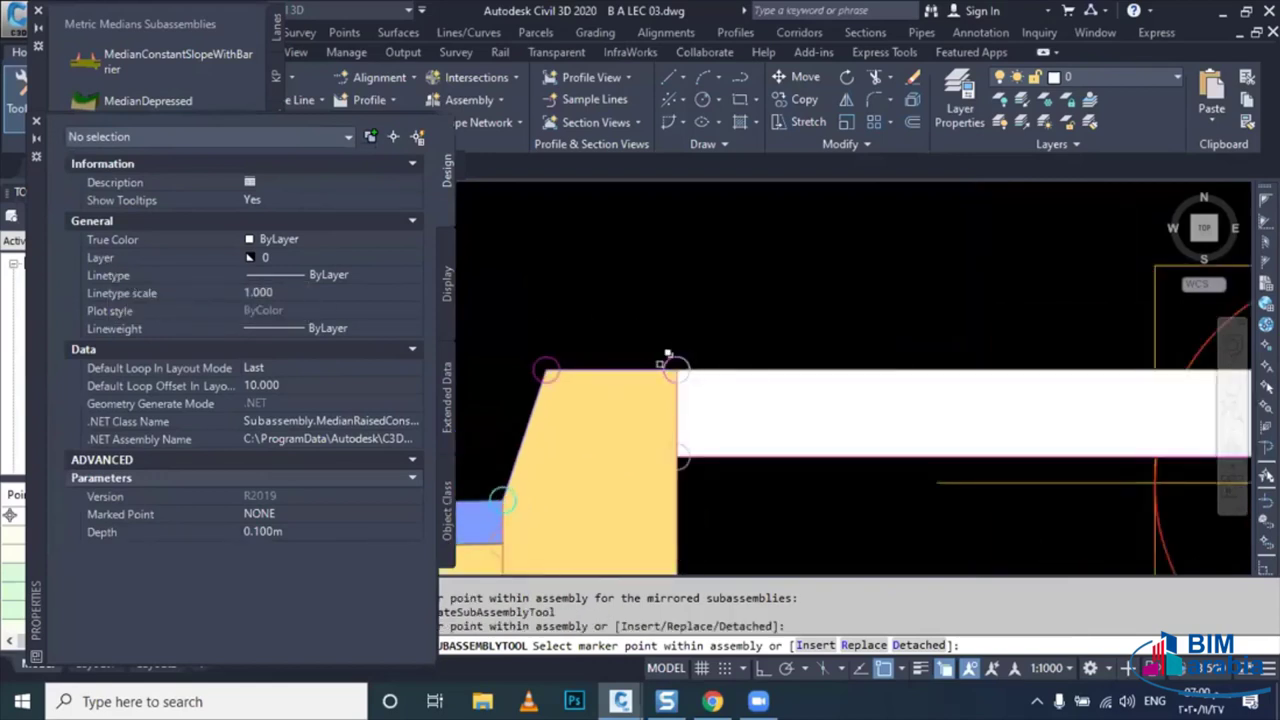
scroll(666, 363, "down", 5)
scroll(700, 390, "down", 4)
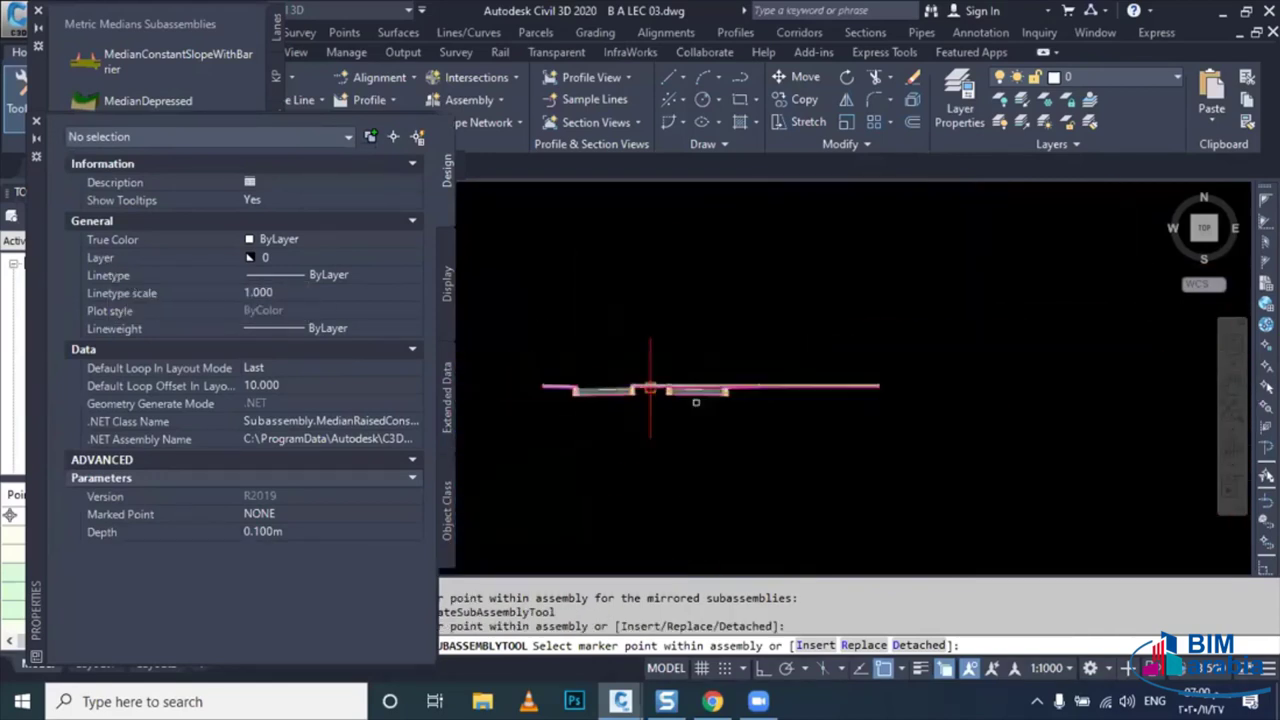
scroll(661, 403, "up", 3)
scroll(670, 385, "up", 3)
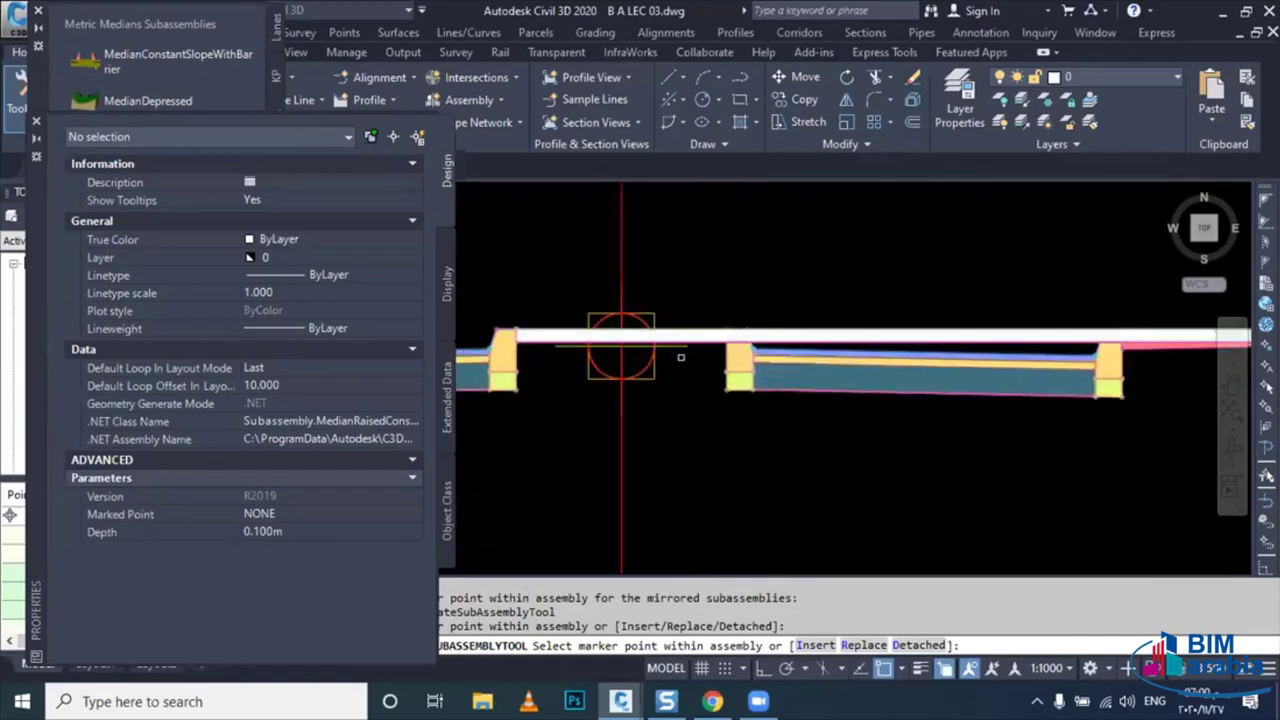
scroll(743, 350, "up", 3)
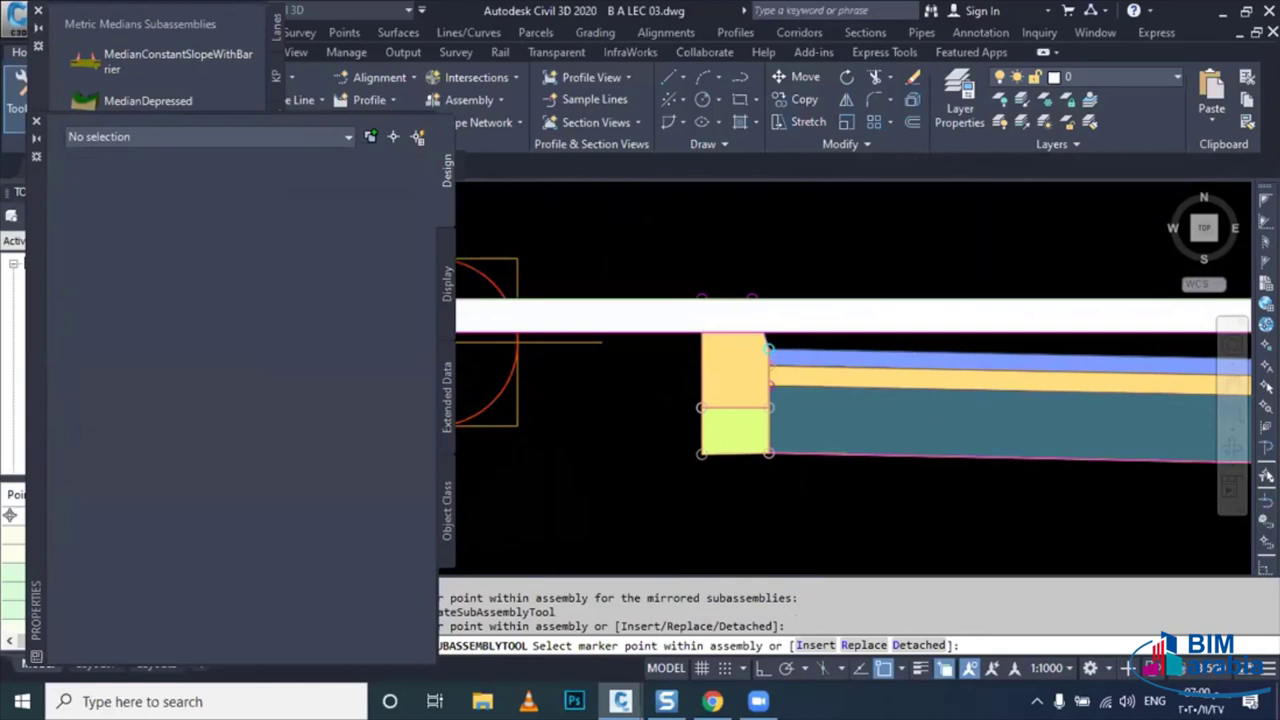
key("Escape")
key("Escape")
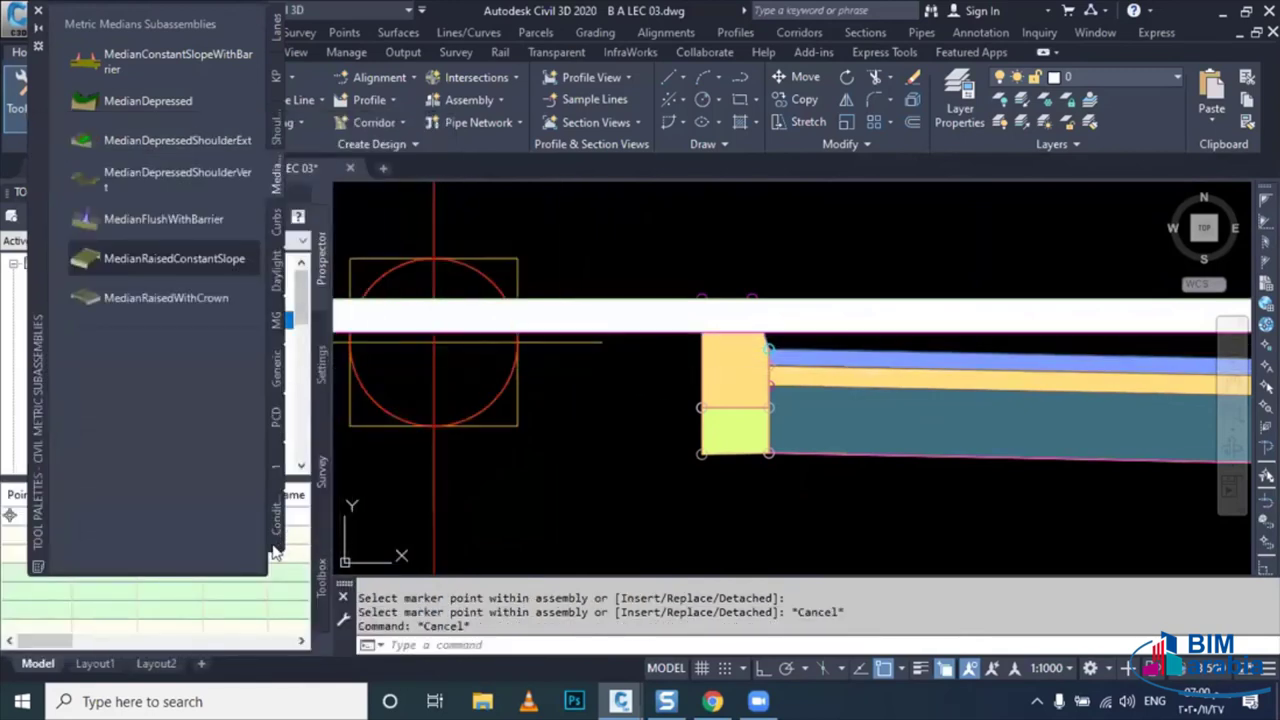
- Choose the Generic MarkPoint subassembly and name its point XYZ
left_click(275, 557)
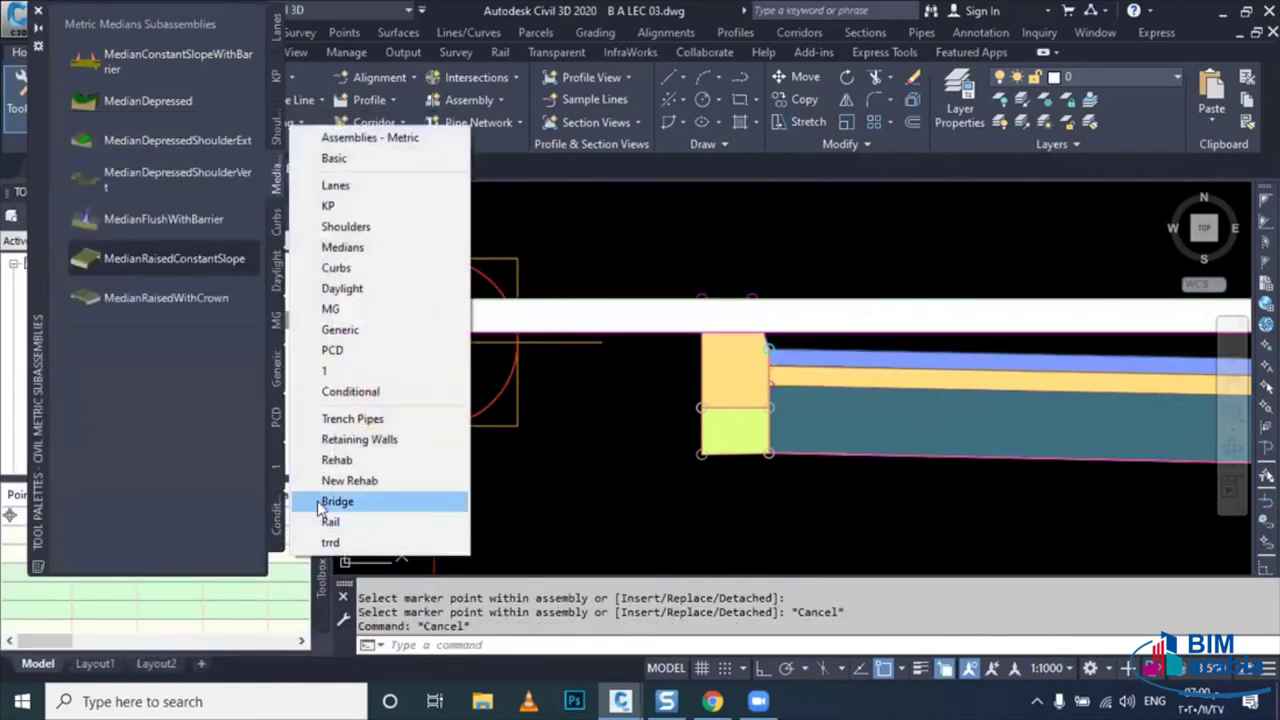
left_click(279, 378)
scroll(193, 420, "down", 5)
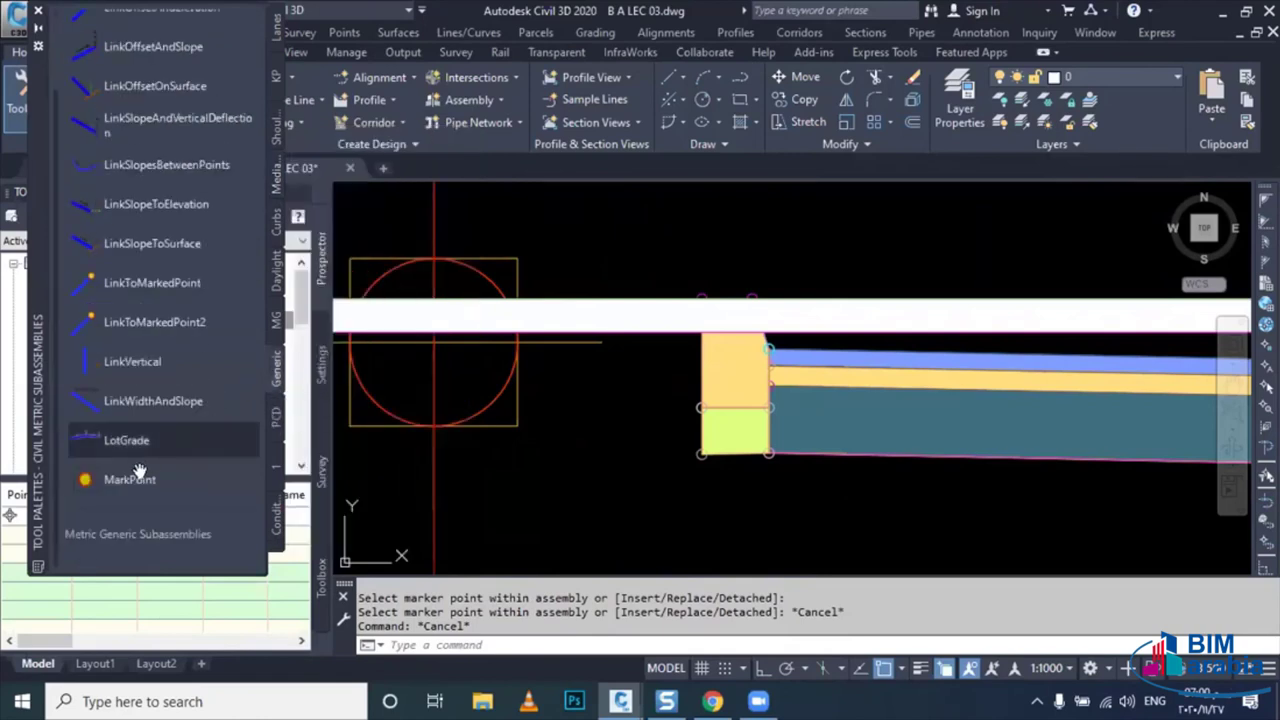
left_click(107, 480)
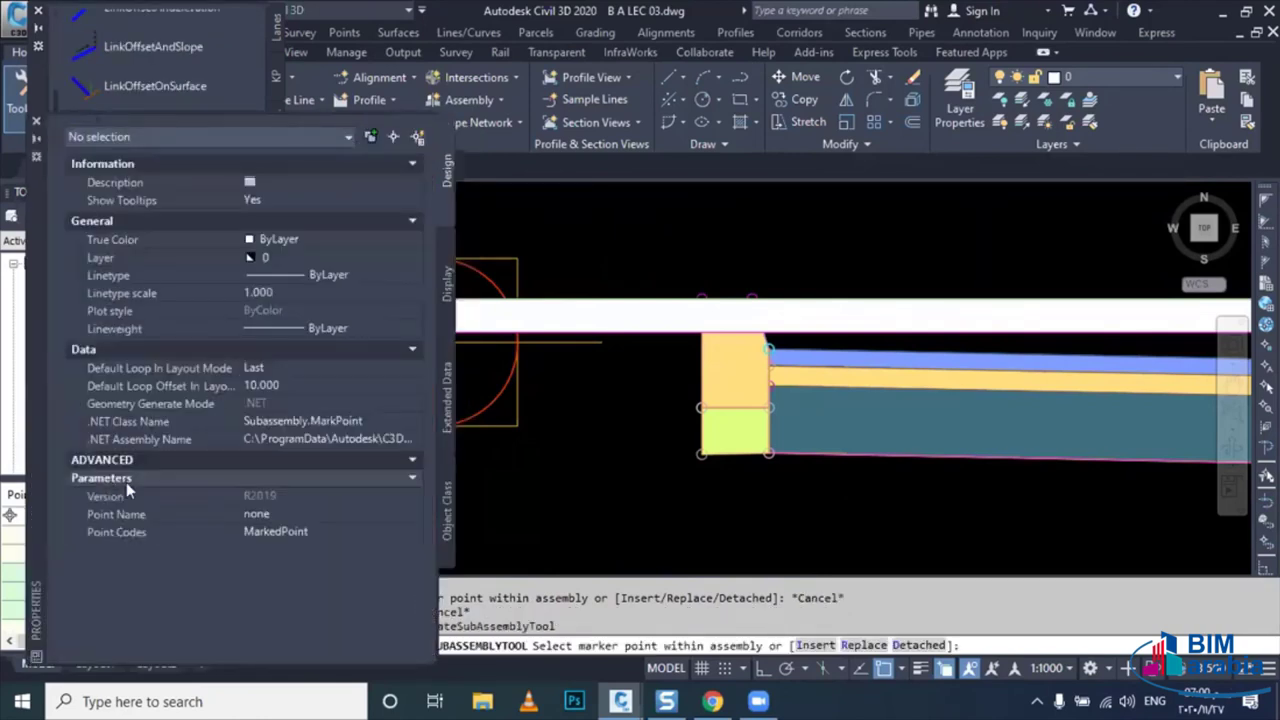
left_click(287, 514)
type("XYZ")
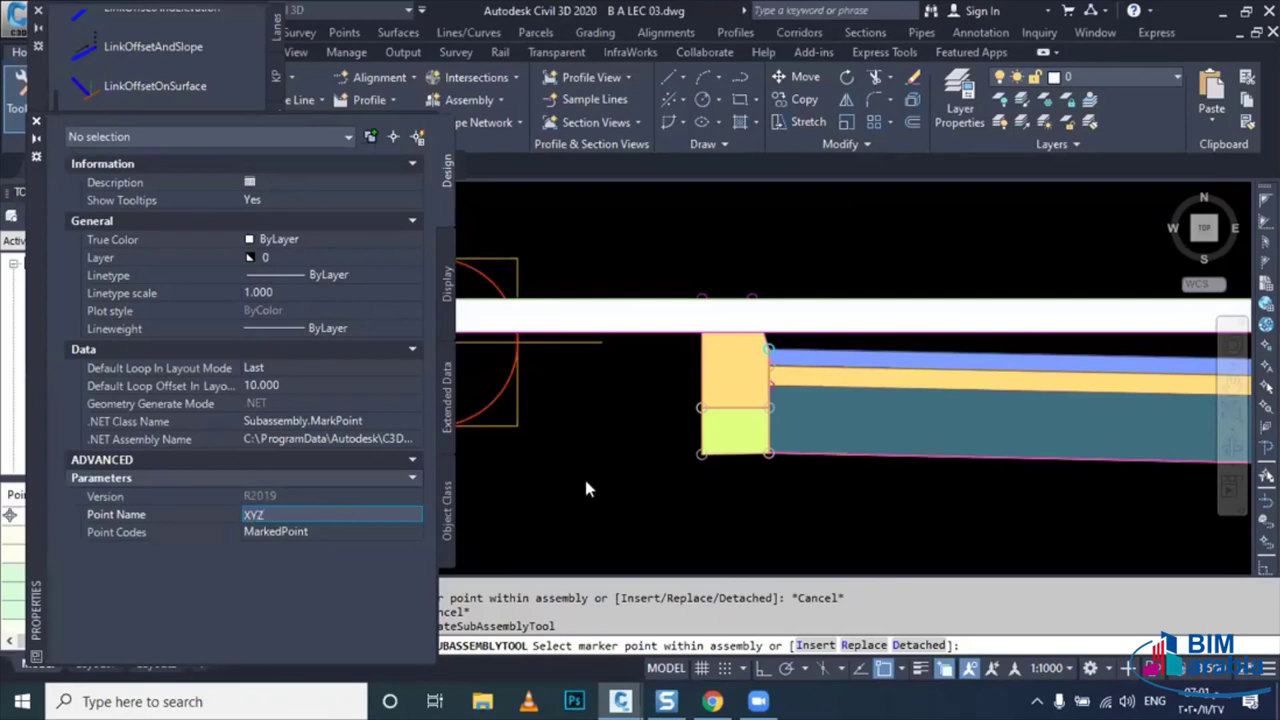
- Attach the XYZ mark point to the top of the raised median
scroll(718, 290, "up", 2)
scroll(715, 290, "up", 2)
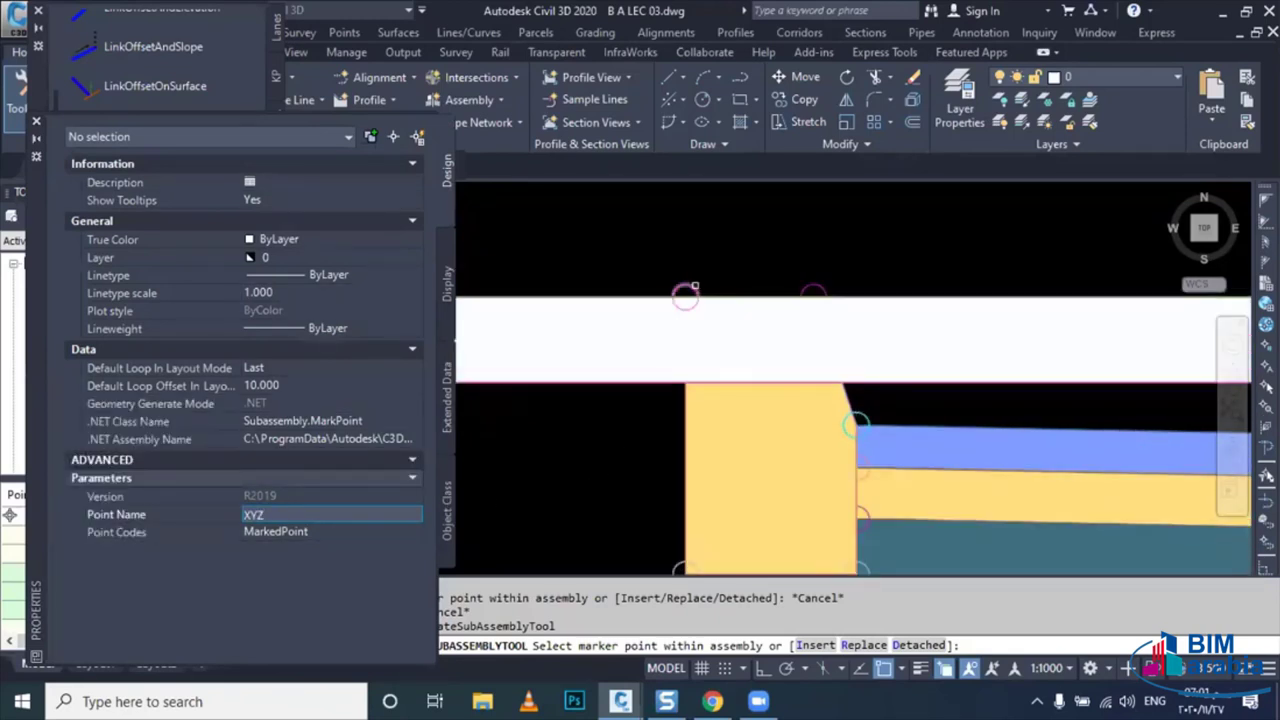
scroll(695, 287, "down", 3)
scroll(715, 250, "up", 5)
middle_click_drag(720, 211, 737, 280)
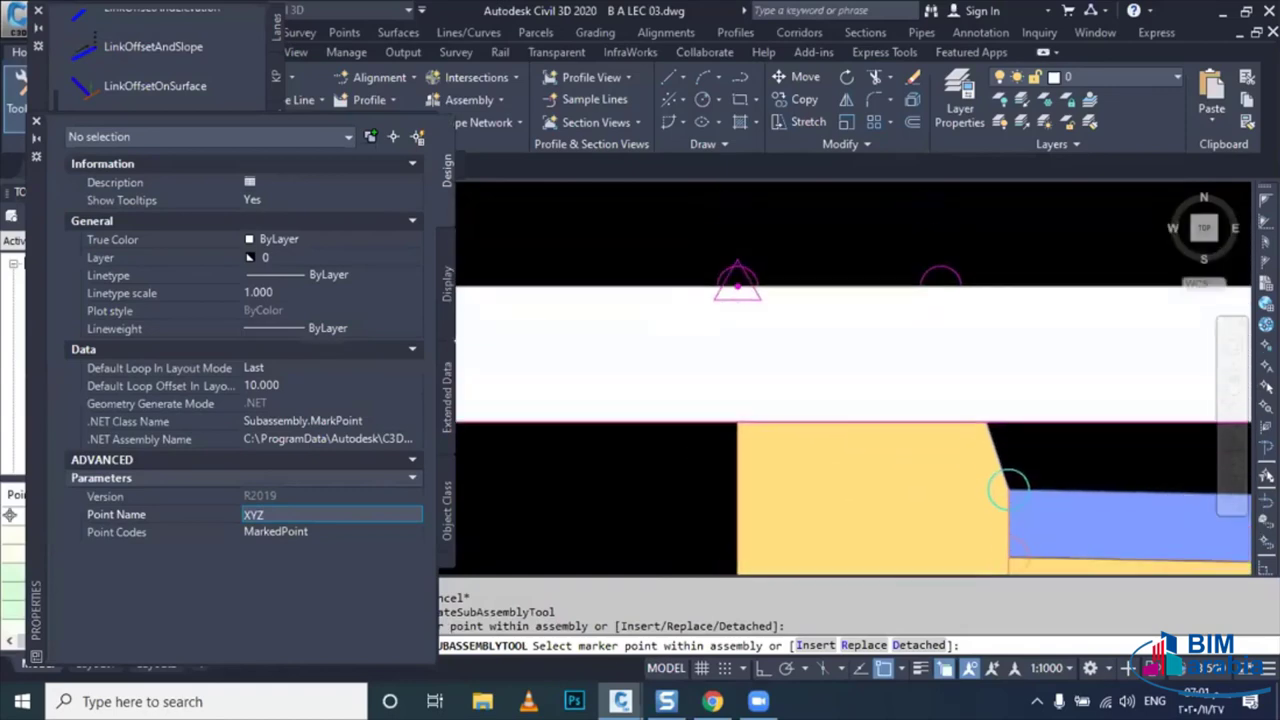
scroll(774, 288, "down", 4)
scroll(774, 288, "down", 2)
key("Escape")
left_click(691, 352)
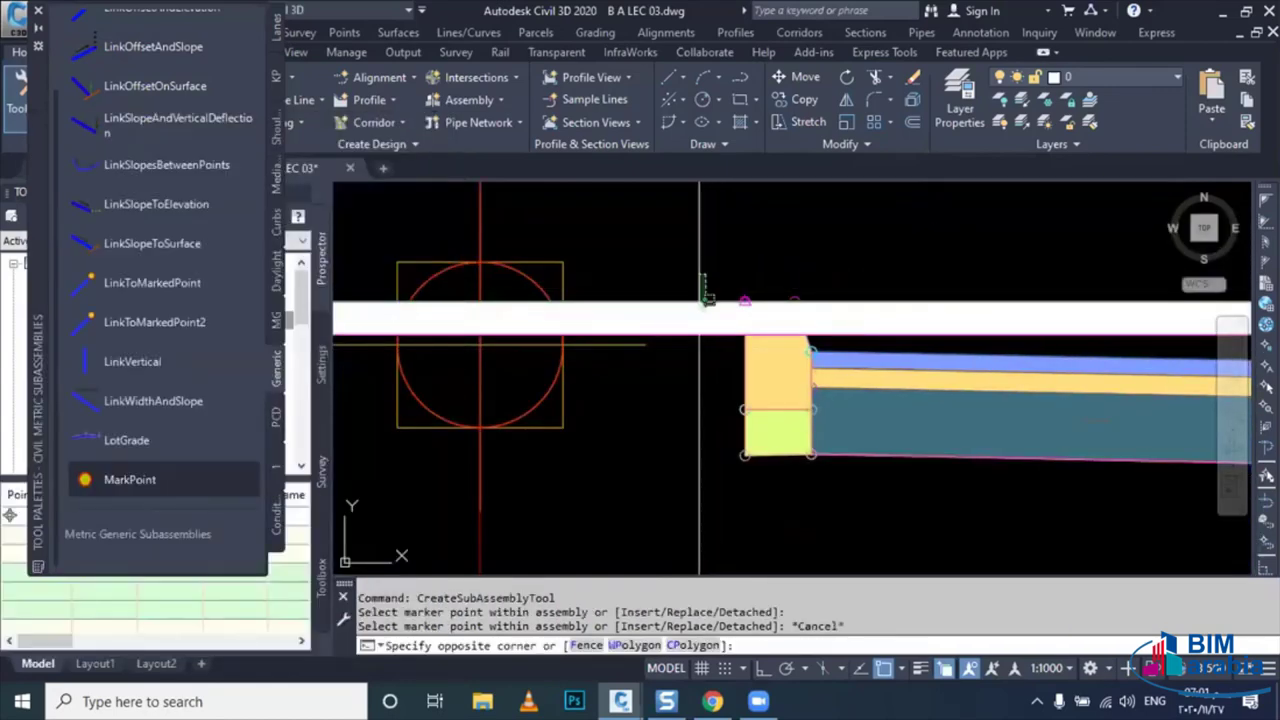
- Set the raised median's Marked Point parameter to XYZ
double_click(691, 352)
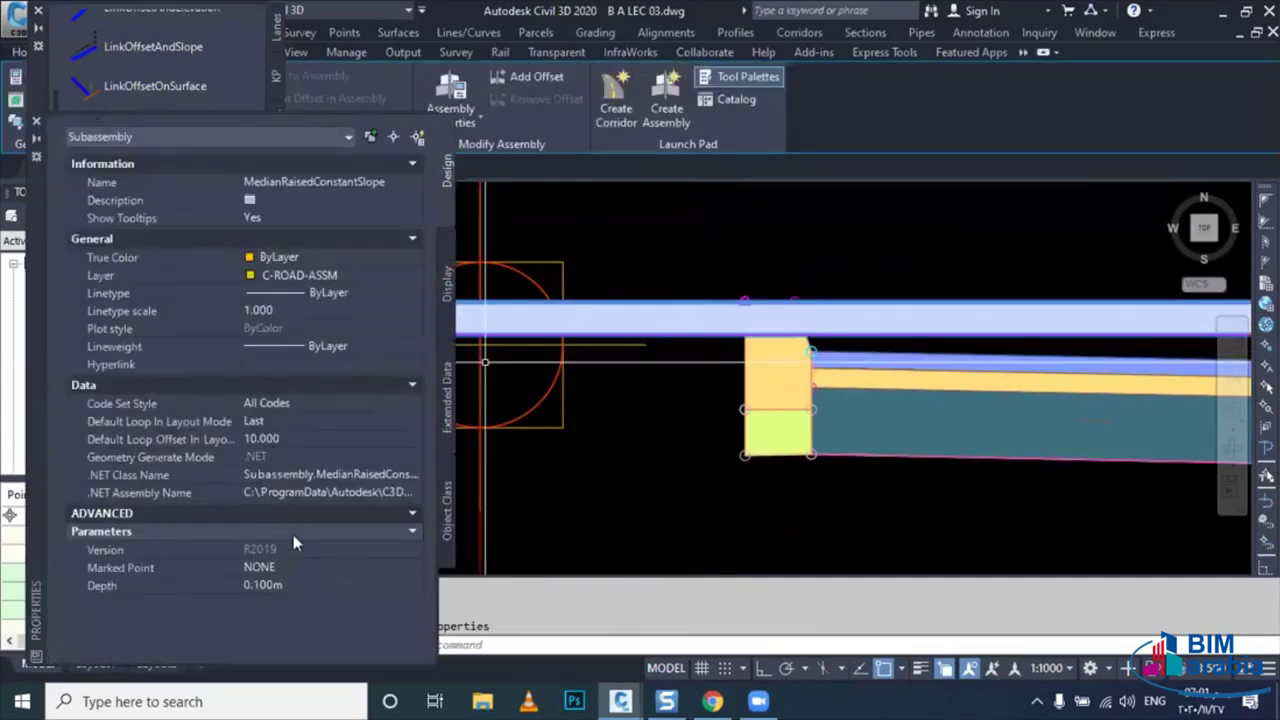
left_click(300, 568)
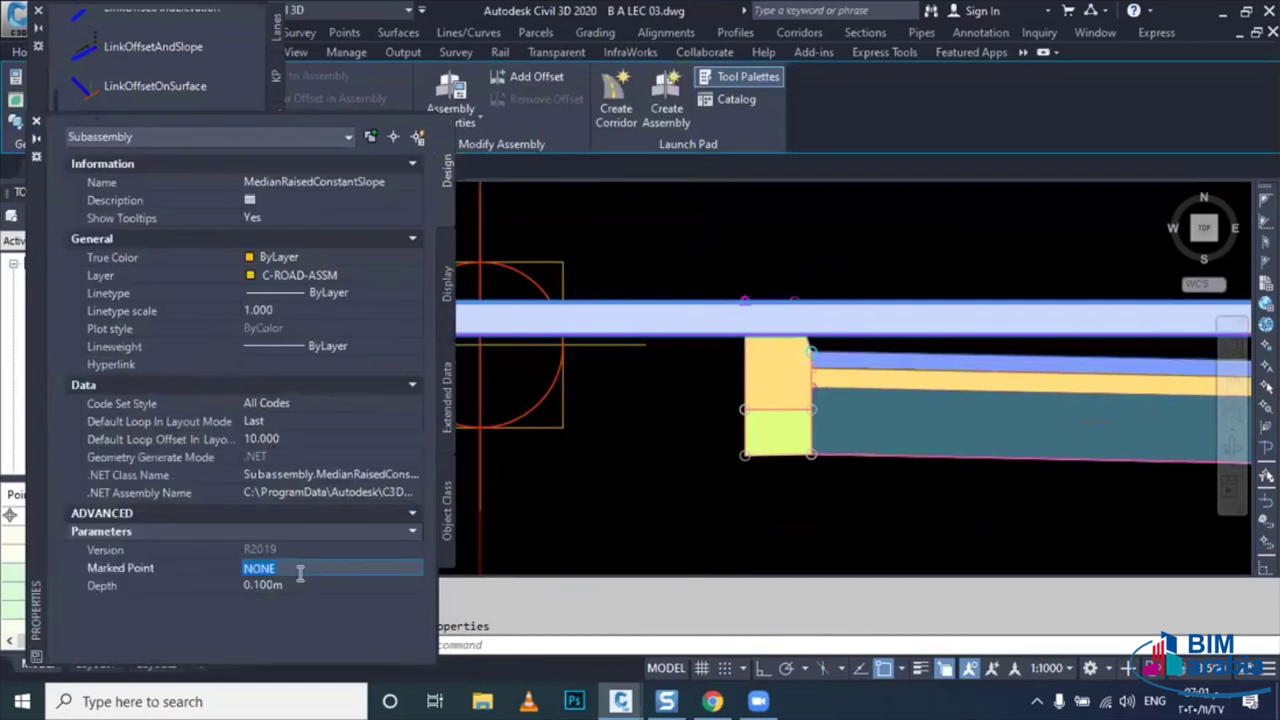
type("XYZ")
key("Return")
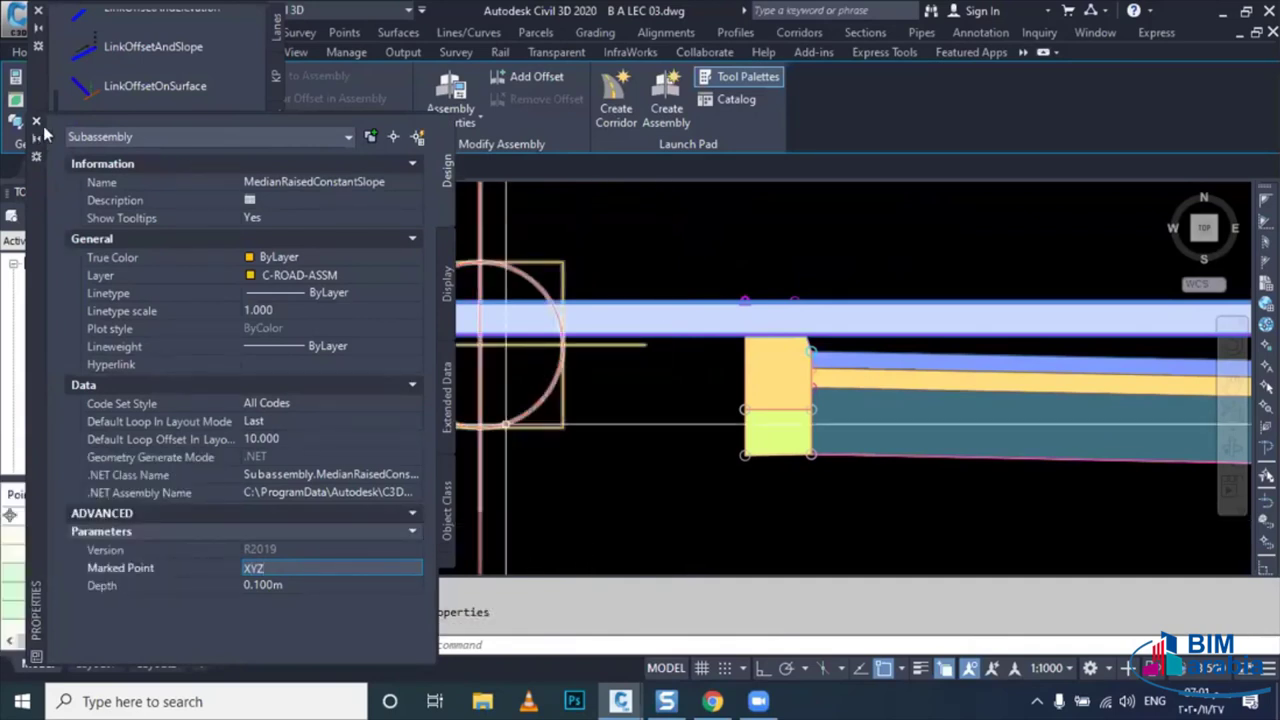
left_click(36, 121)
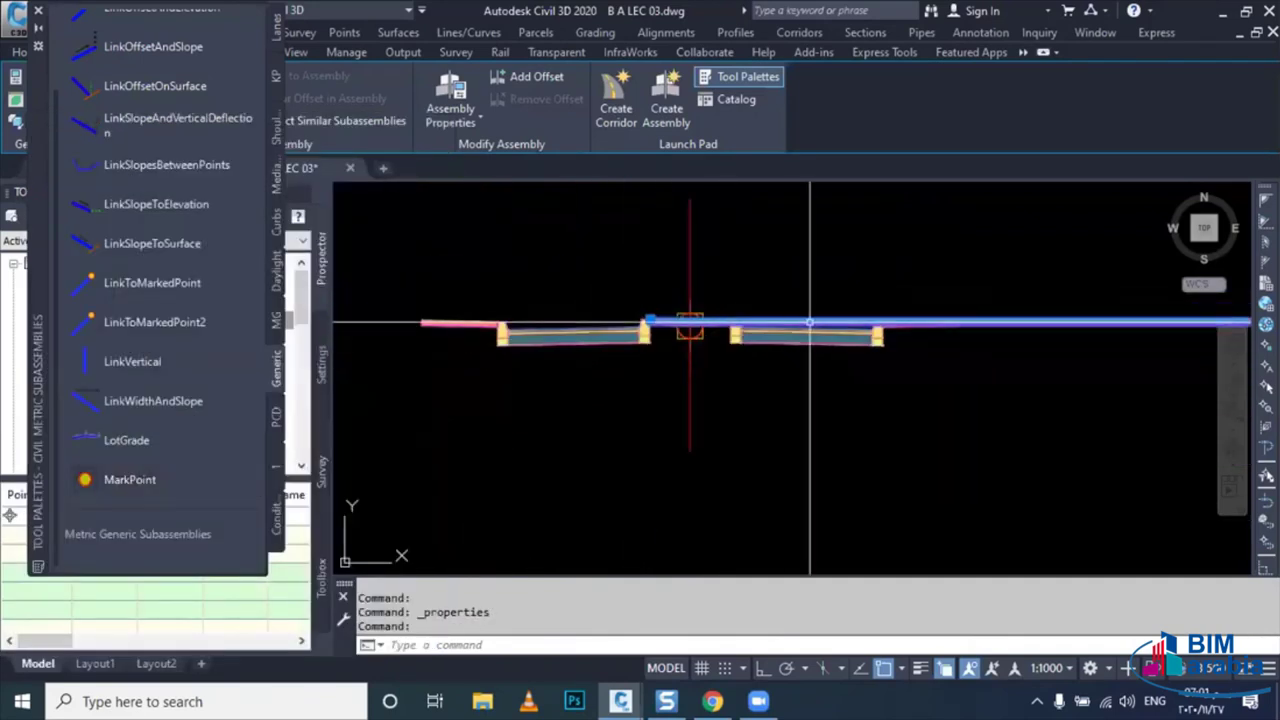
middle_click_drag(810, 322, 777, 370)
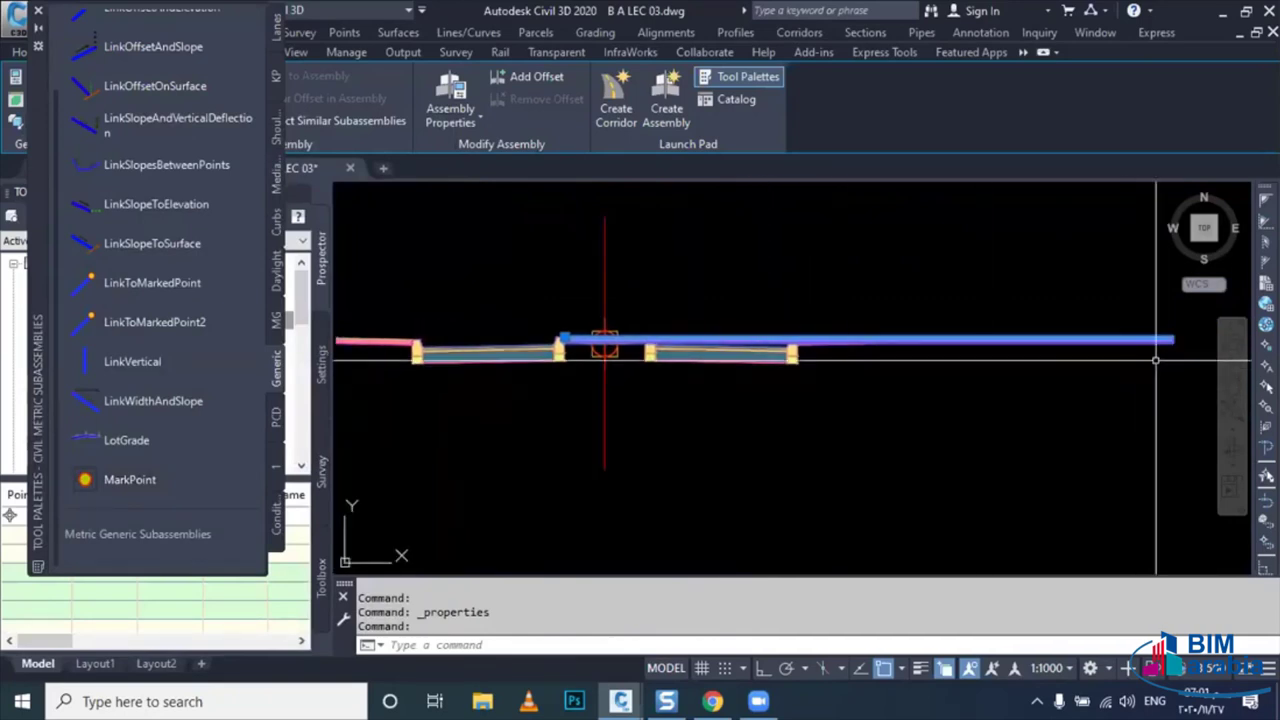
- Select both lanes and set their Inside Adjustment to 0.000m
middle_click_drag(920, 426, 963, 451)
key("Escape")
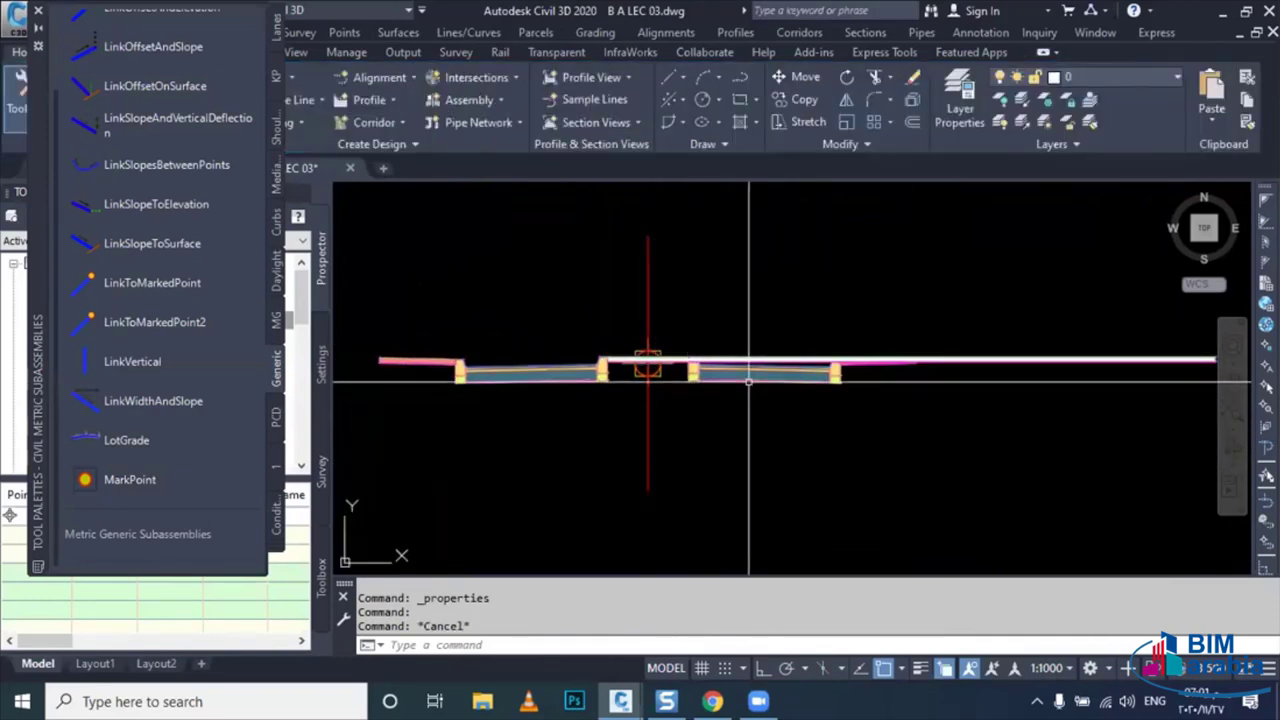
left_click(752, 378)
left_click(543, 400)
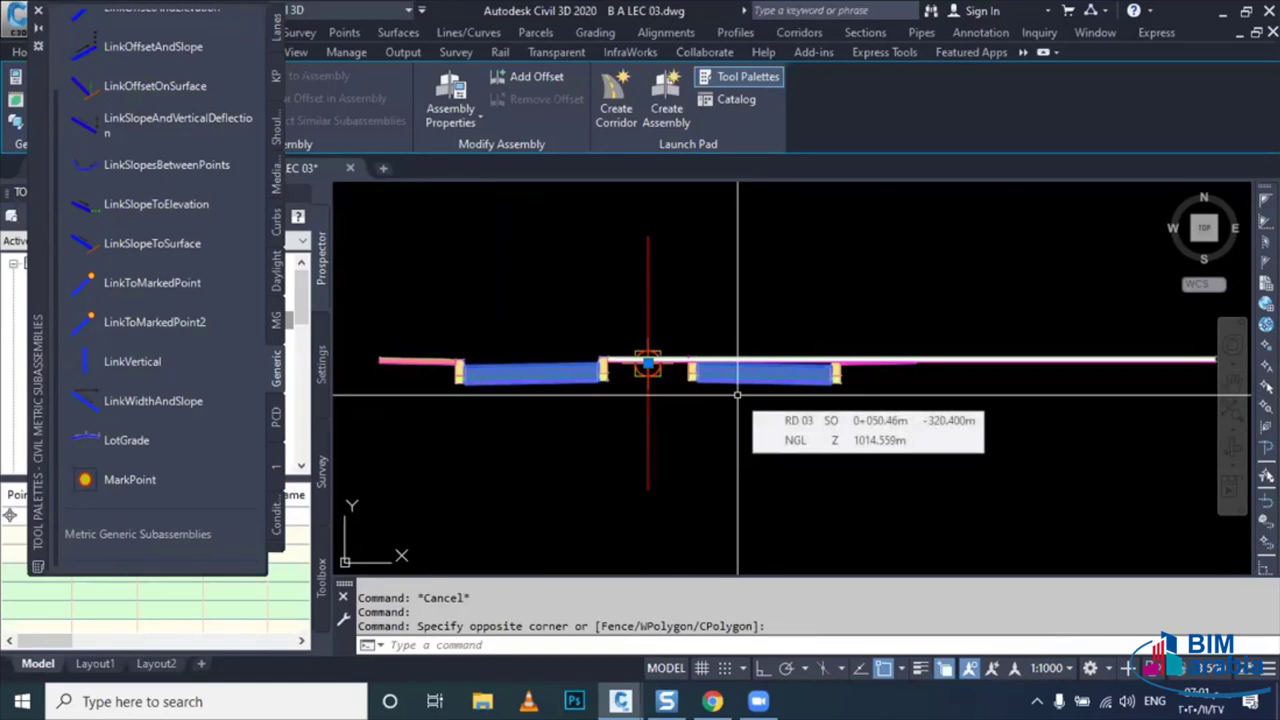
left_click(737, 395)
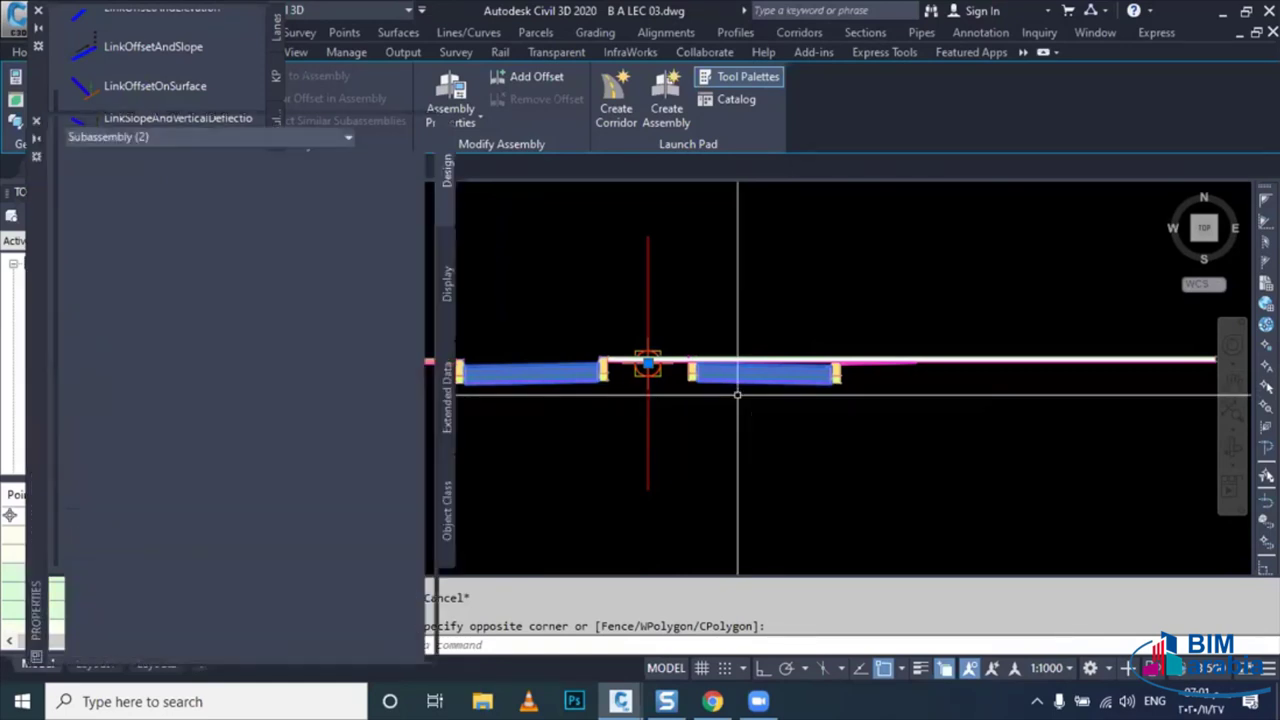
scroll(360, 470, "down", 3)
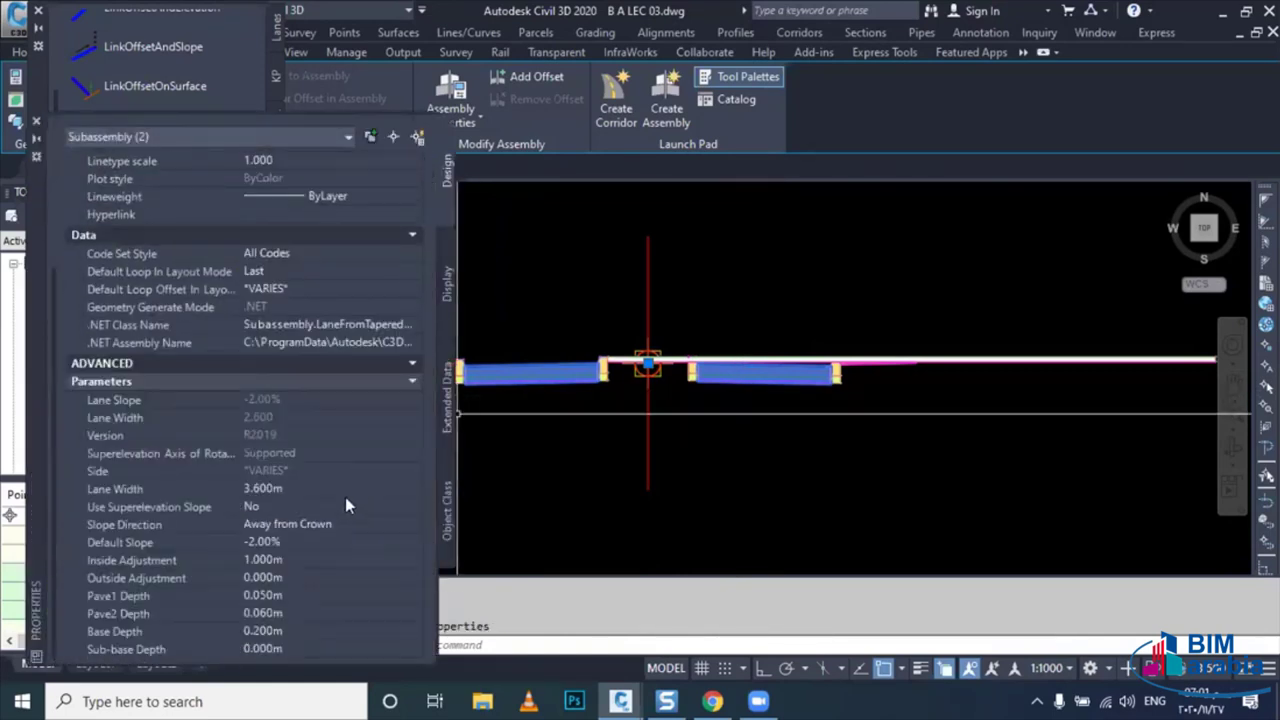
left_click(331, 557)
type("0")
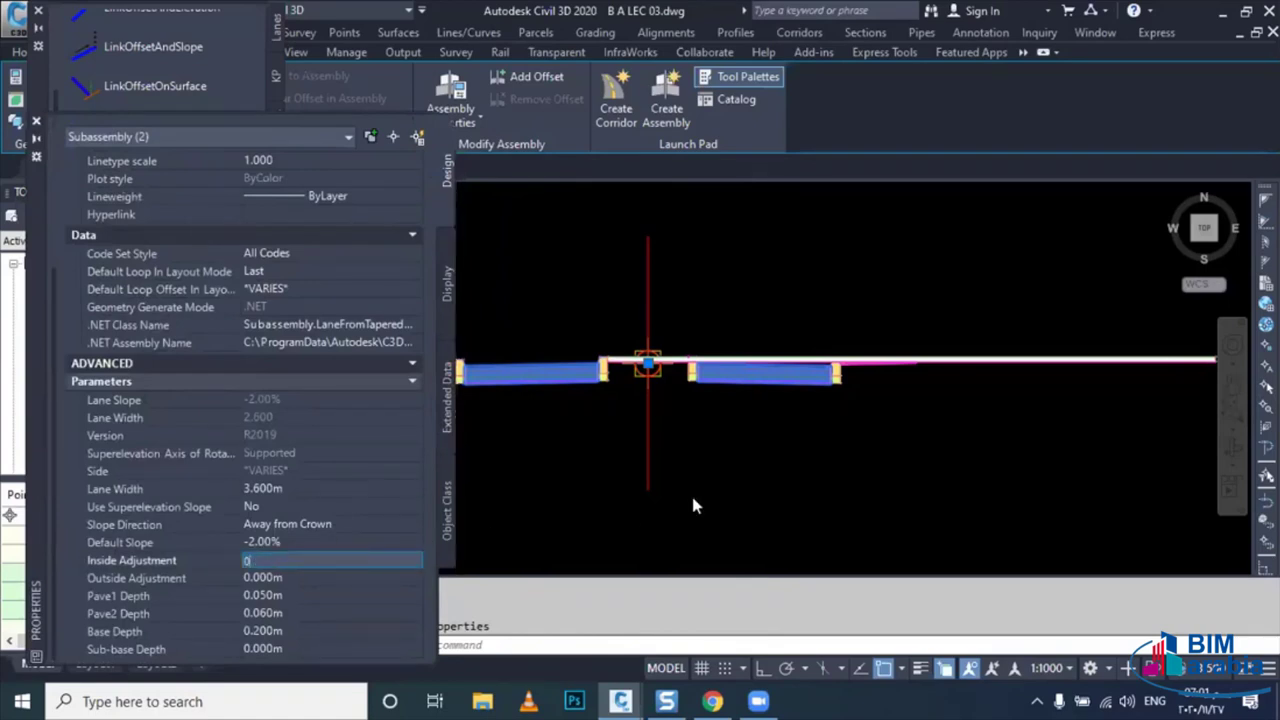
key("Return")
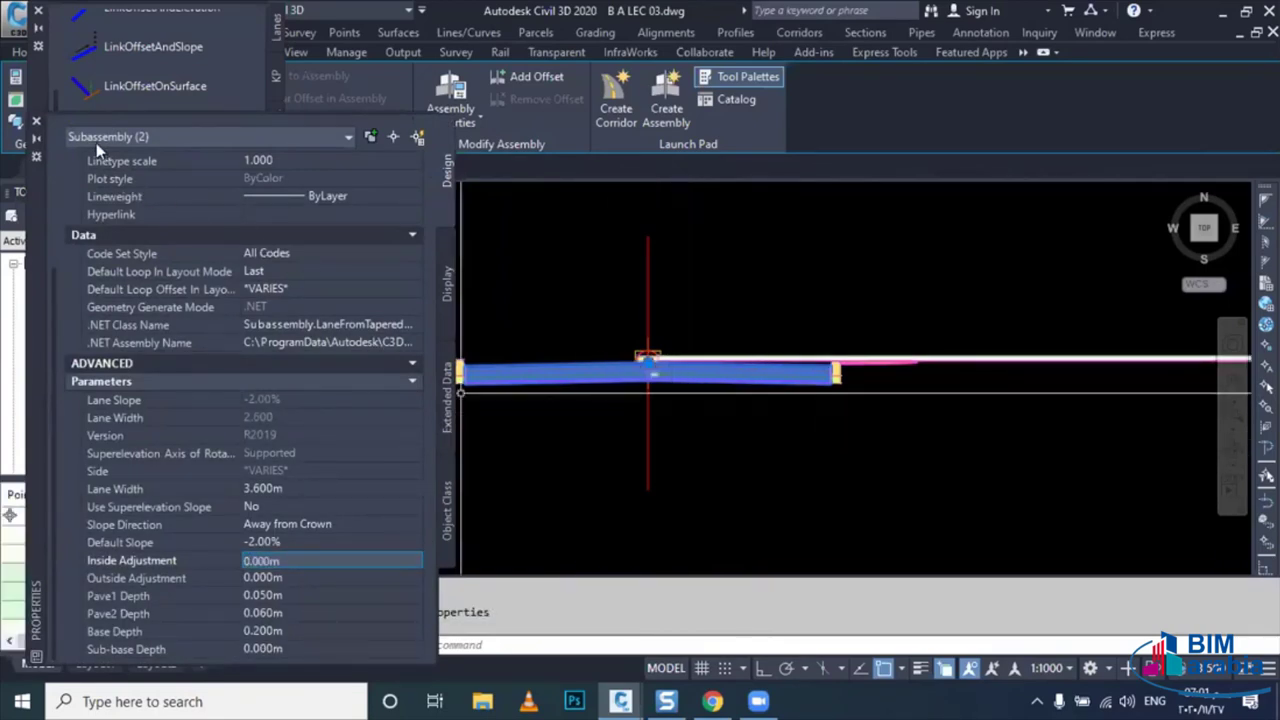
left_click(36, 121)
- Zoom and pan the plan view to the RD 01 alignment and its station ticks
key("Escape")
scroll(700, 330, "up", 4)
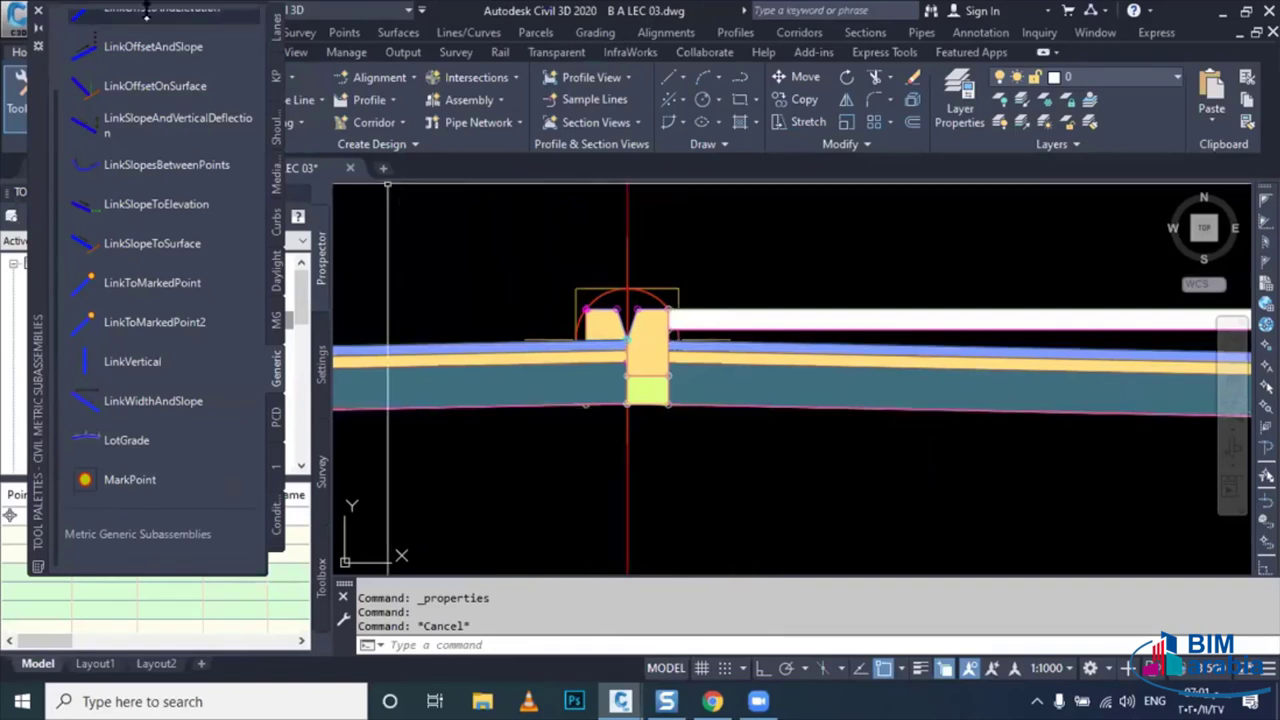
scroll(731, 430, "down", 3)
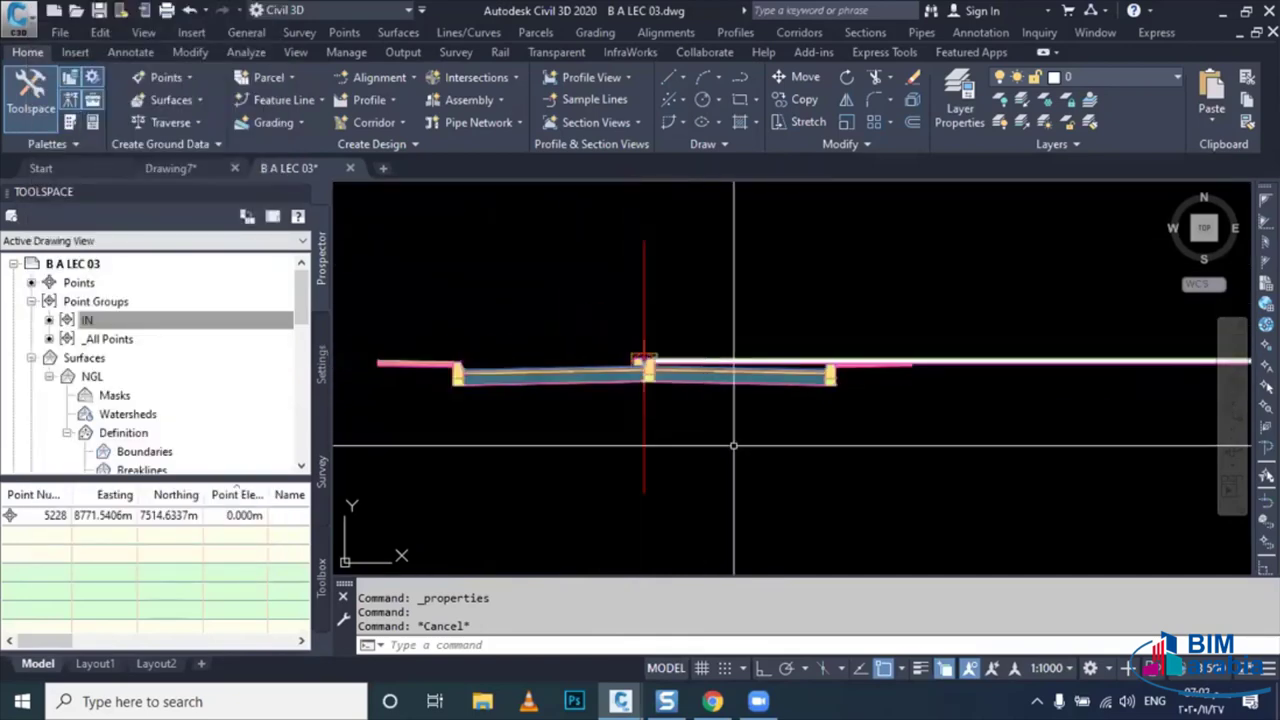
scroll(734, 456, "down", 4)
scroll(736, 450, "down", 2)
scroll(710, 420, "up", 5)
scroll(740, 405, "up", 2)
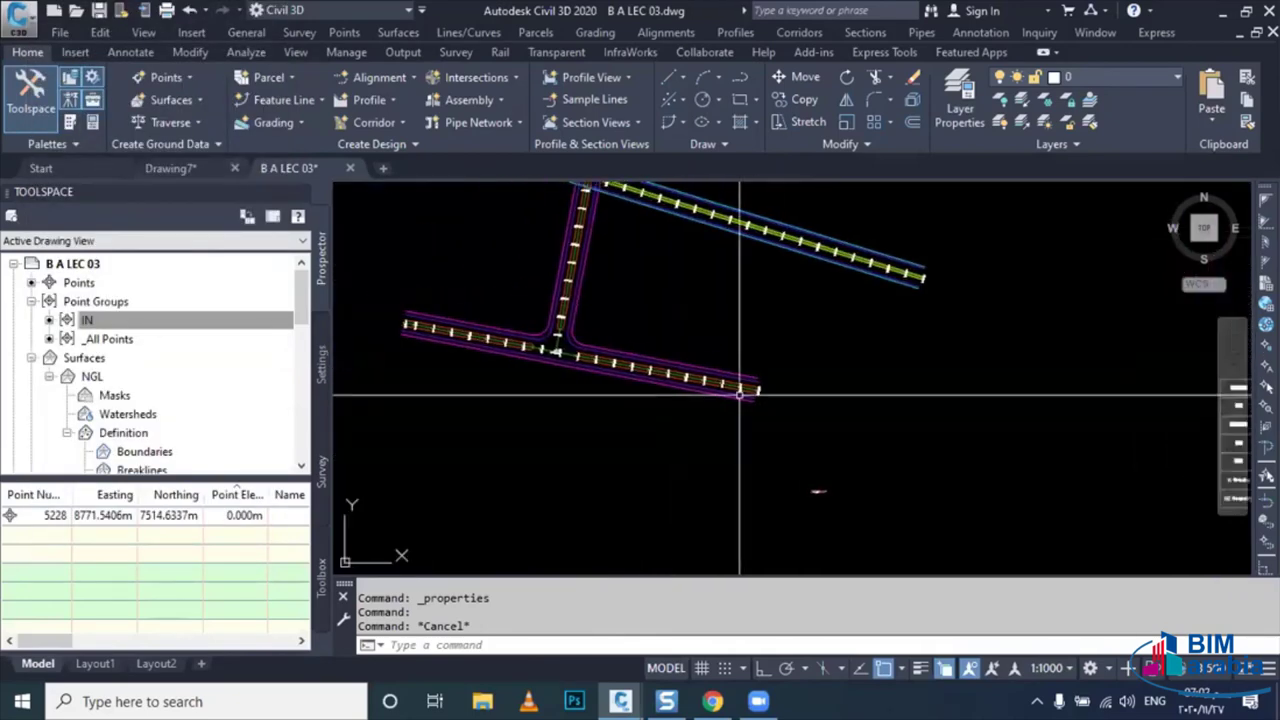
scroll(757, 396, "up", 2)
middle_click_drag(757, 396, 787, 401)
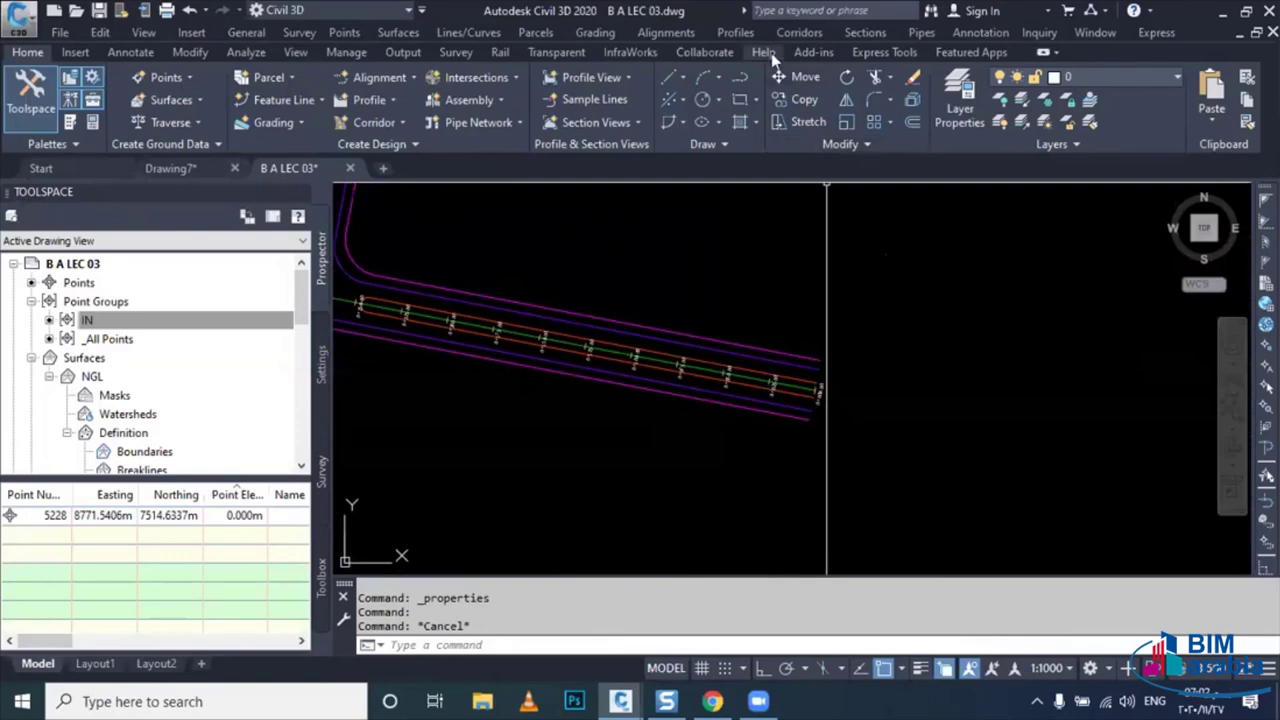
- Create RD 01 CORRIDOR with profile RD 01 DES, assembly A and target surface NGL
left_click(799, 33)
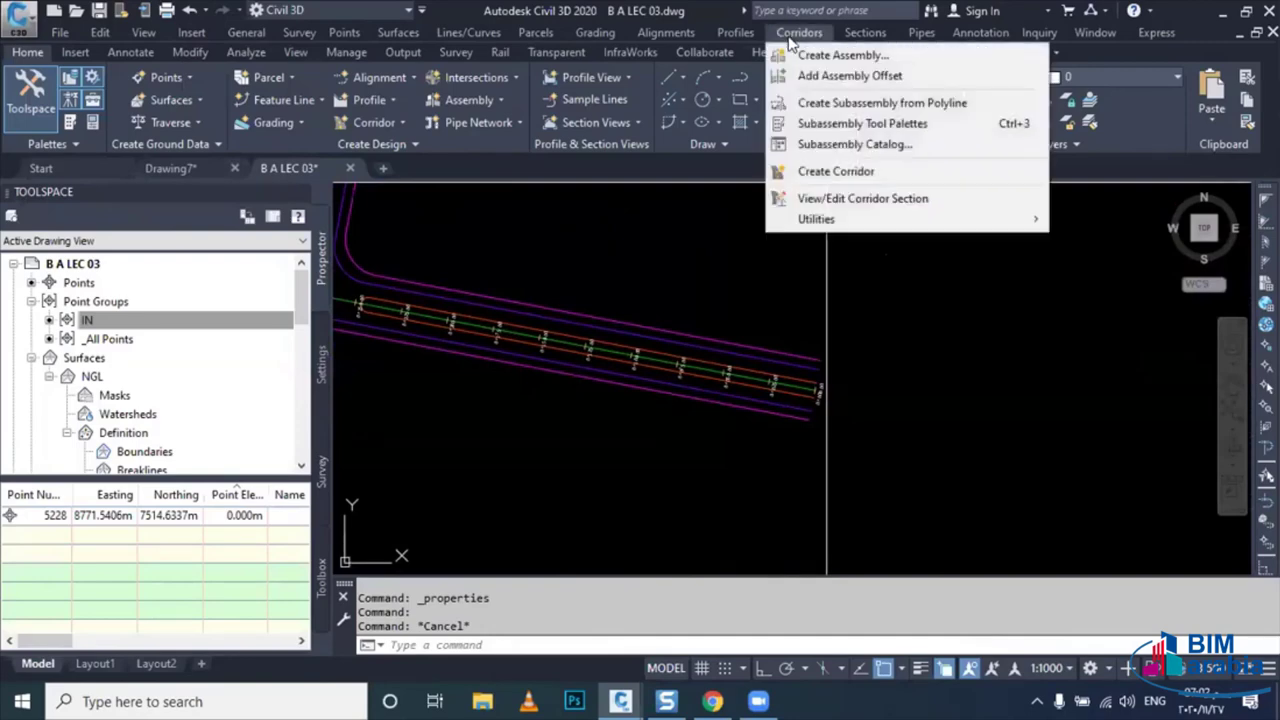
left_click(838, 175)
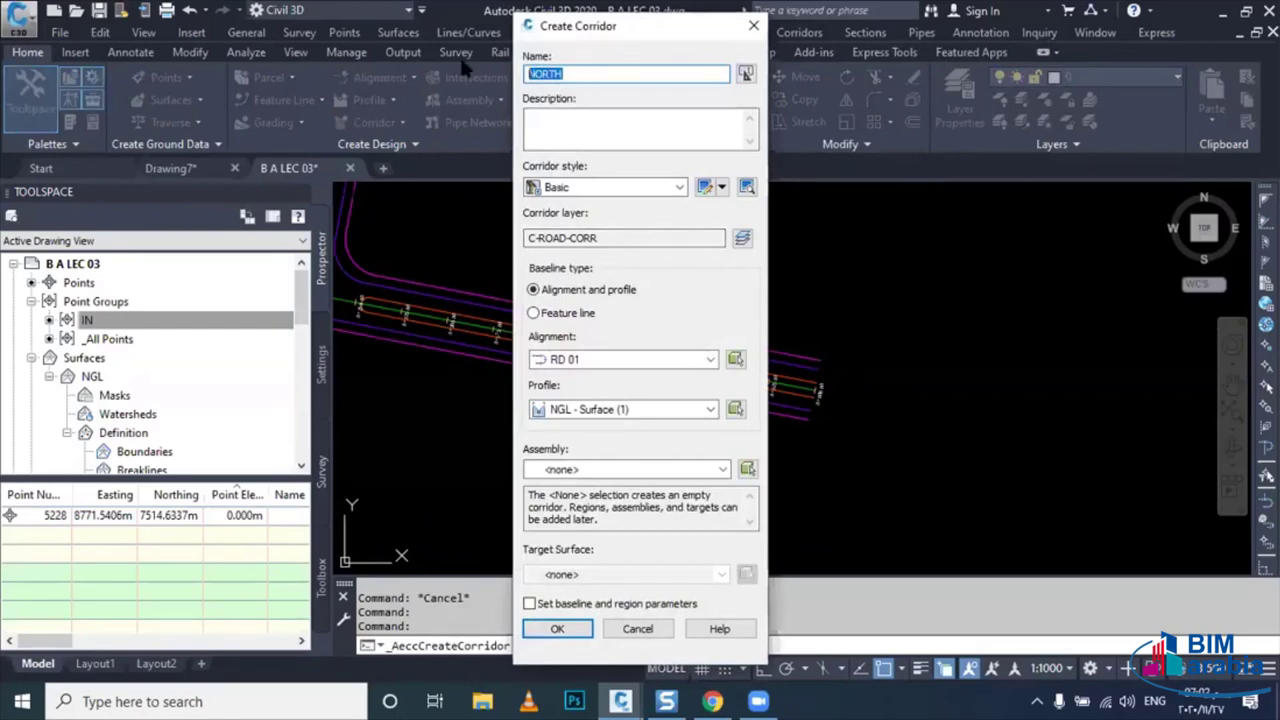
type("RD 01 CORRIDOR")
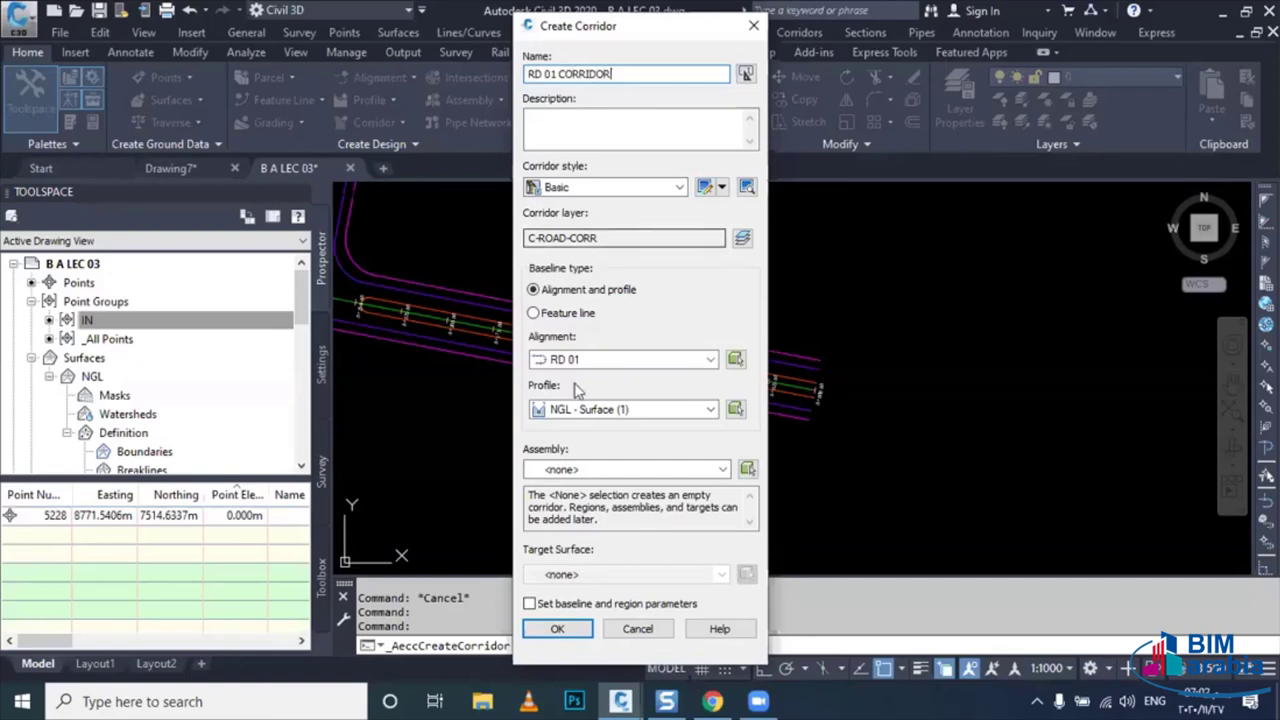
left_click(617, 407)
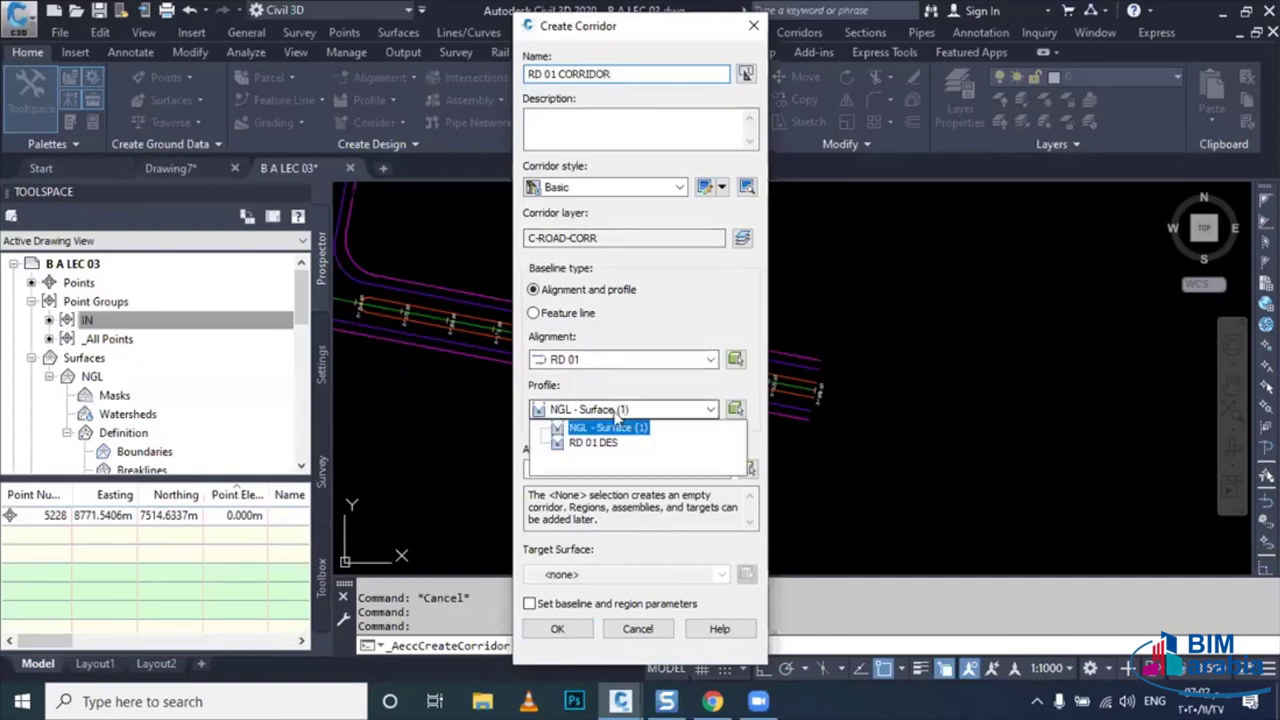
left_click(612, 443)
left_click(605, 470)
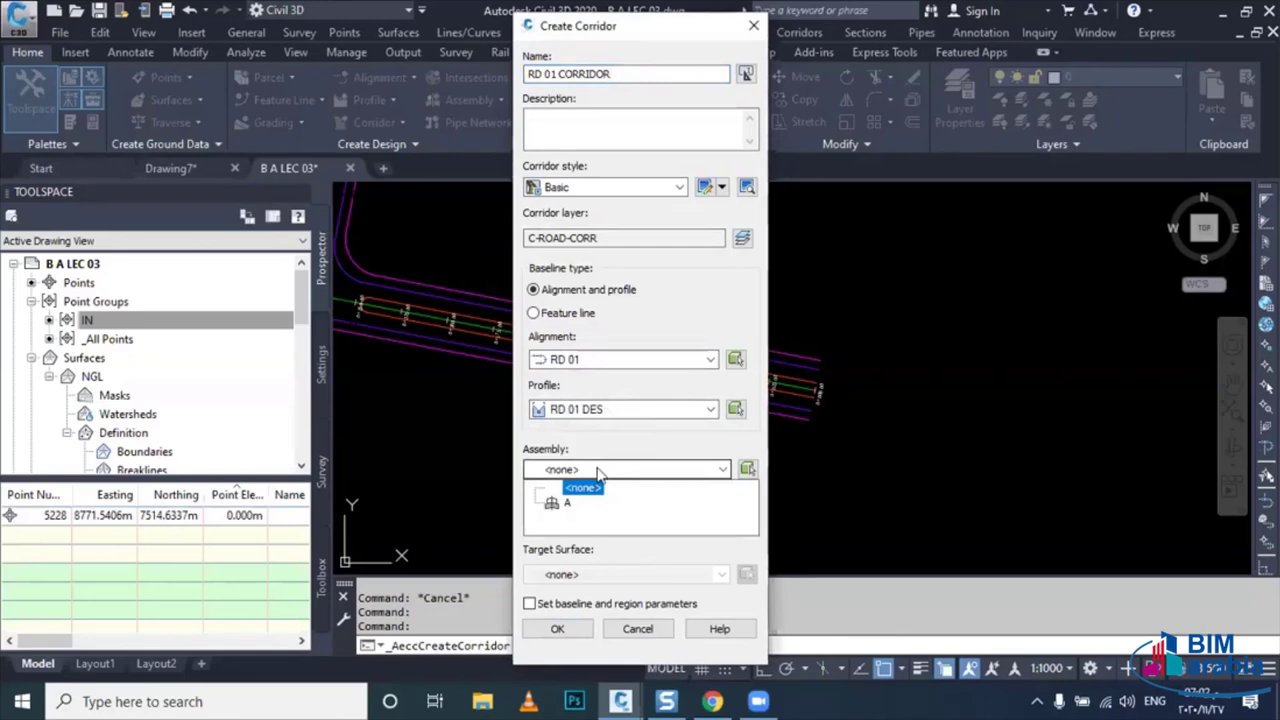
left_click(566, 502)
left_click(530, 603)
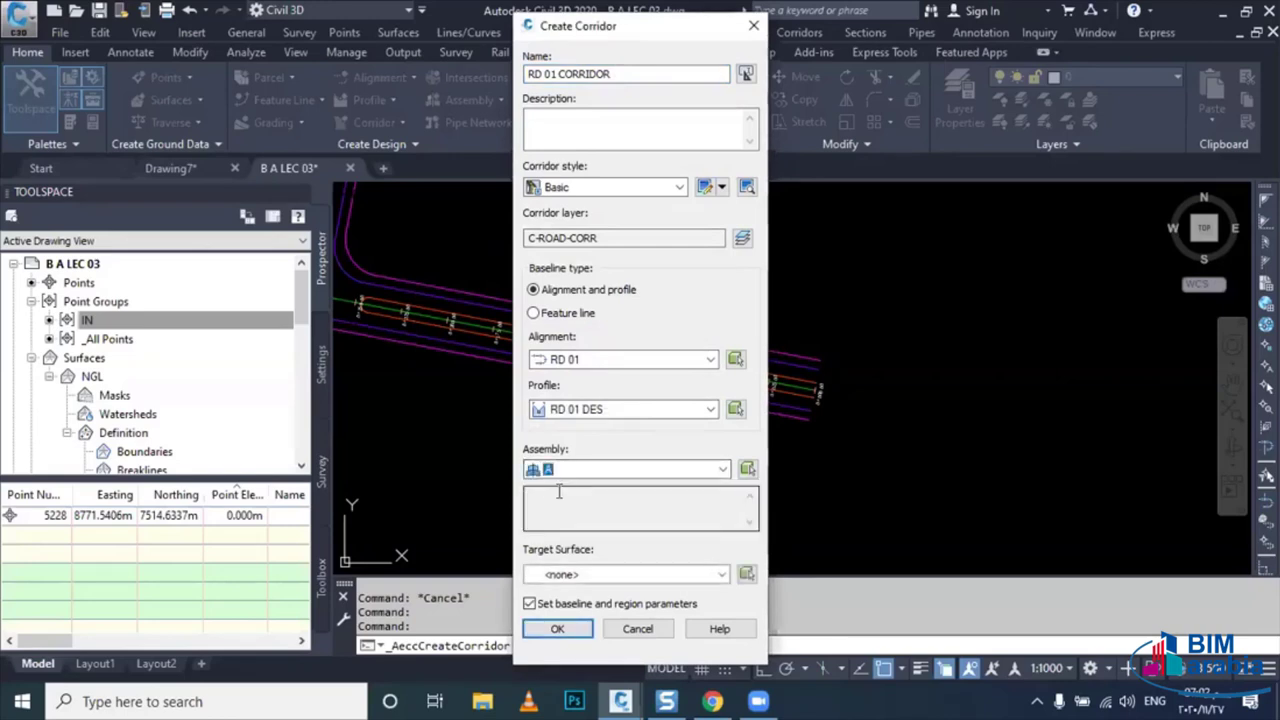
left_click(560, 575)
left_click(562, 600)
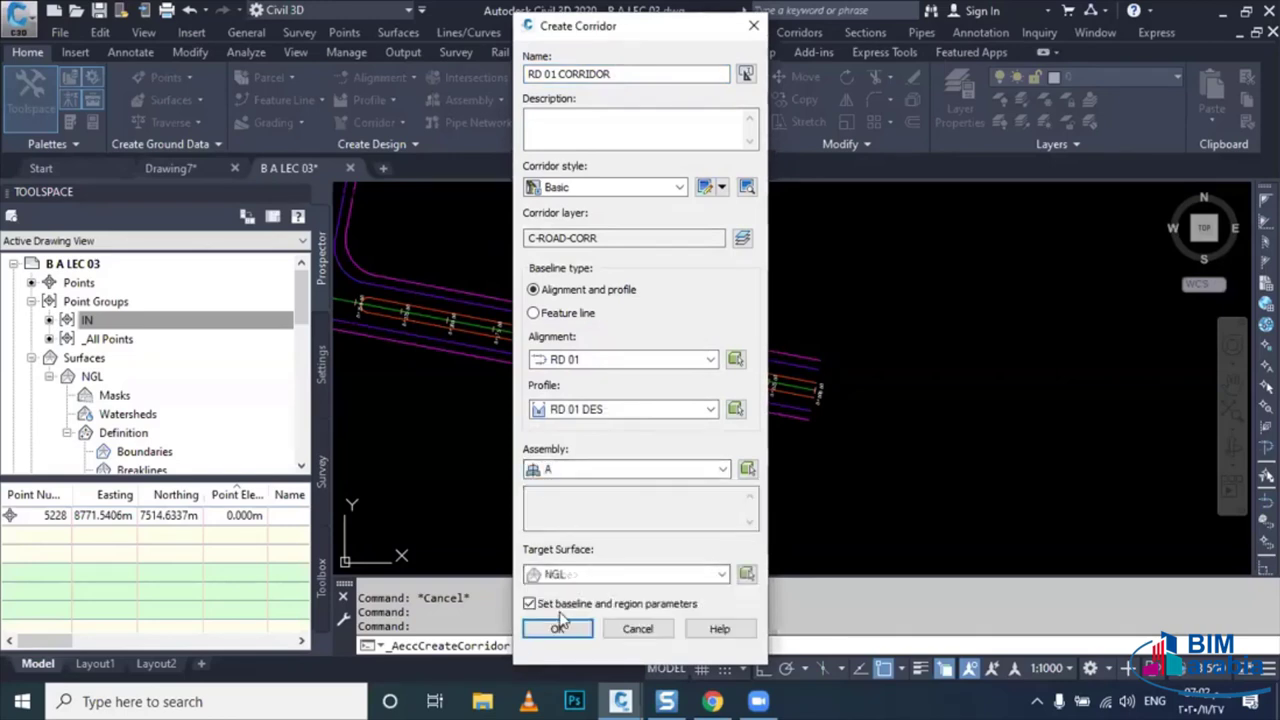
left_click(558, 628)
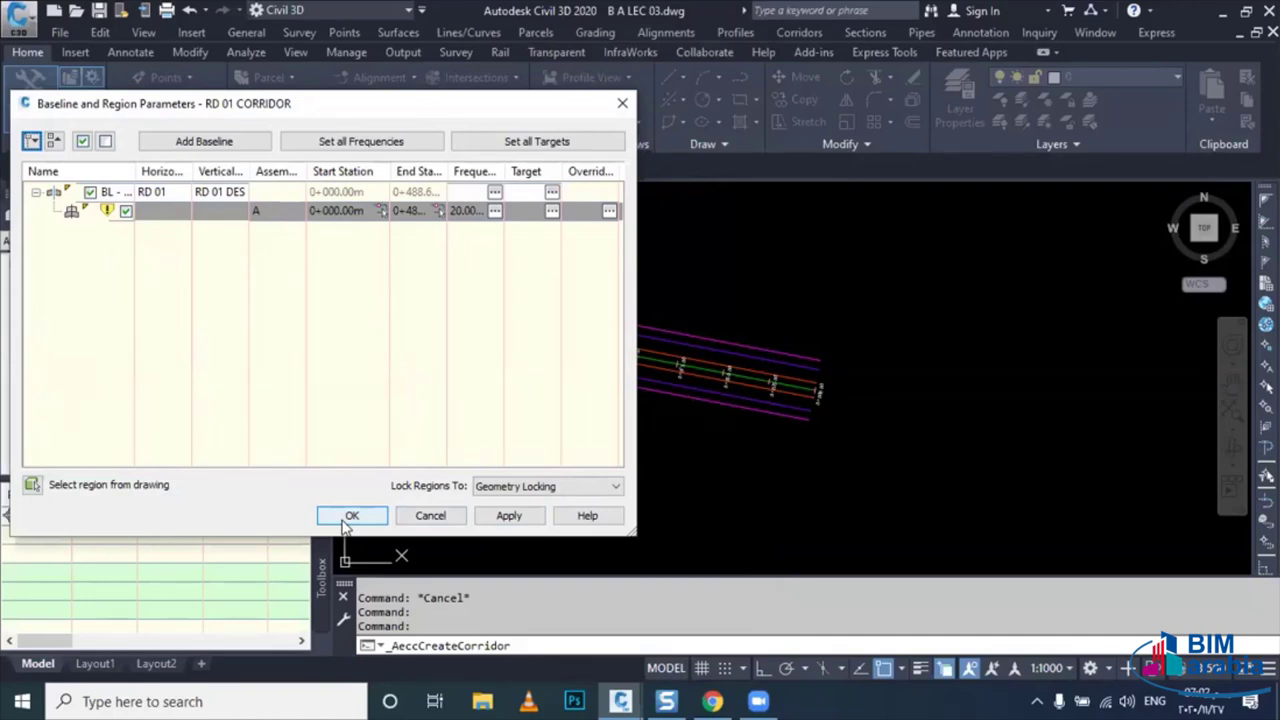
- Assign two edge polylines as the right Lane Width Target
left_click(552, 214)
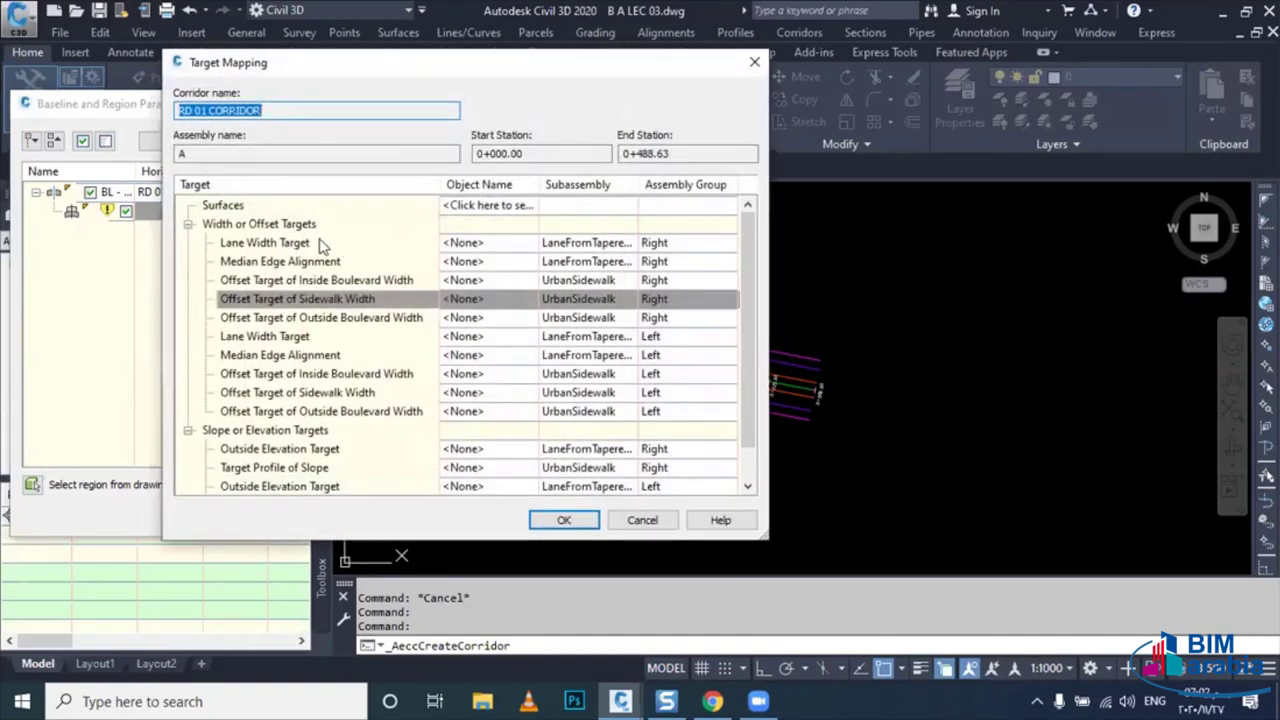
left_click(294, 246)
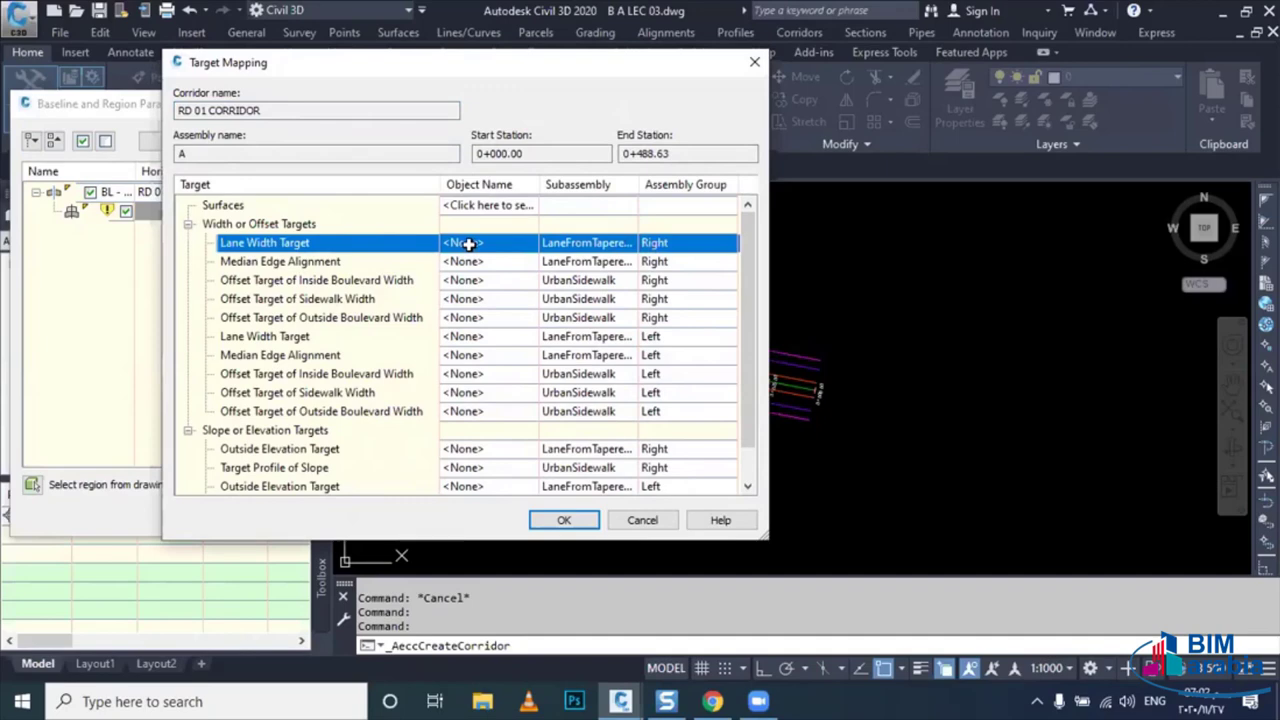
left_click(468, 244)
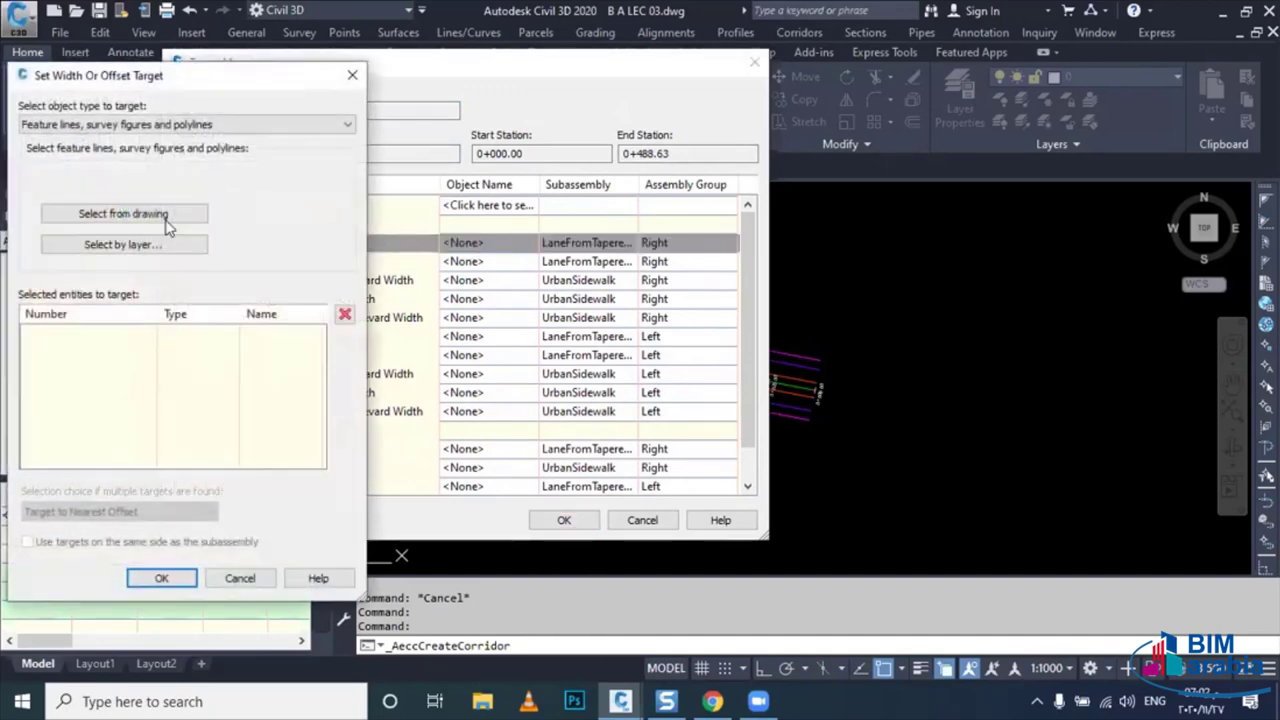
left_click(167, 215)
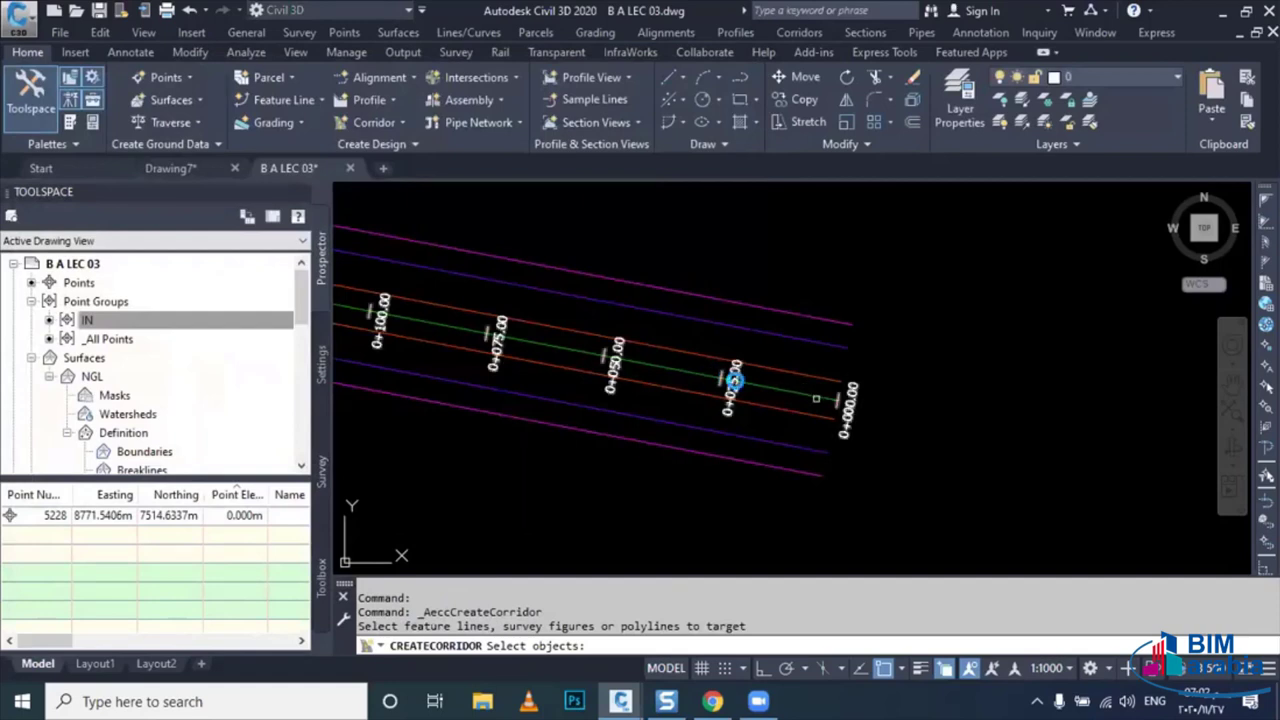
middle_click_drag(699, 373, 817, 366)
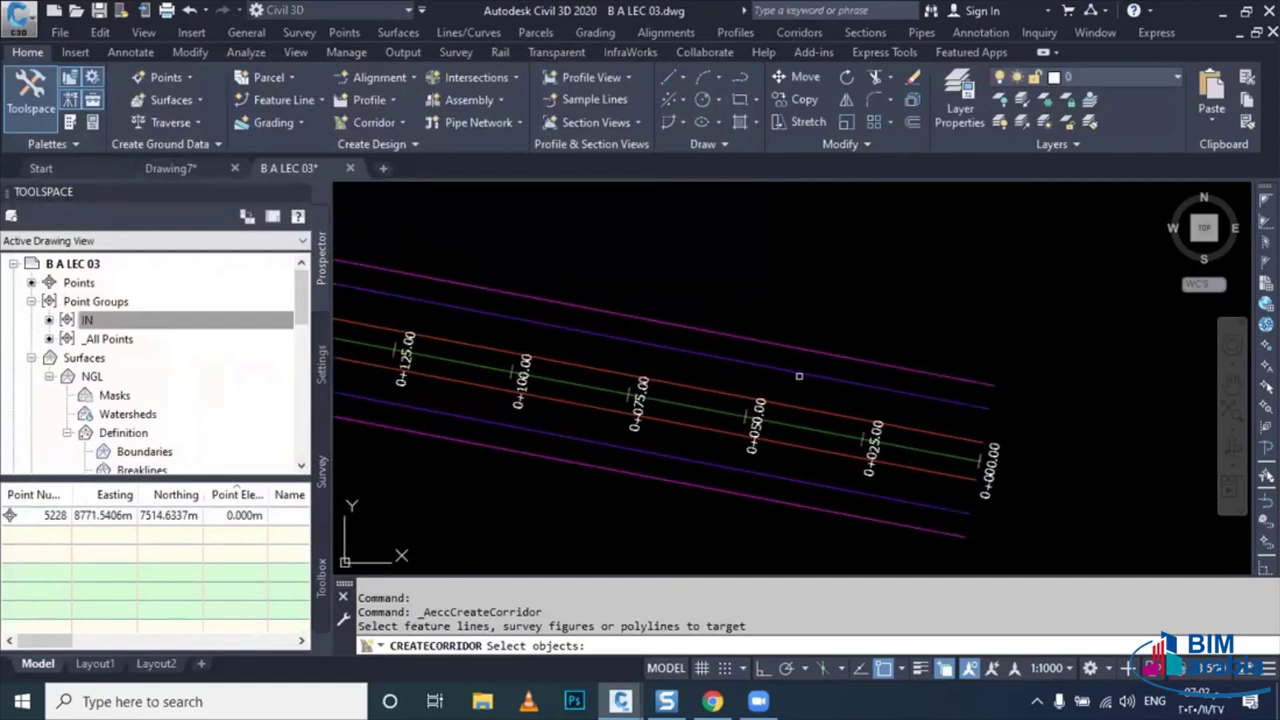
left_click(799, 376)
scroll(810, 390, "down", 3)
scroll(573, 313, "up", 2)
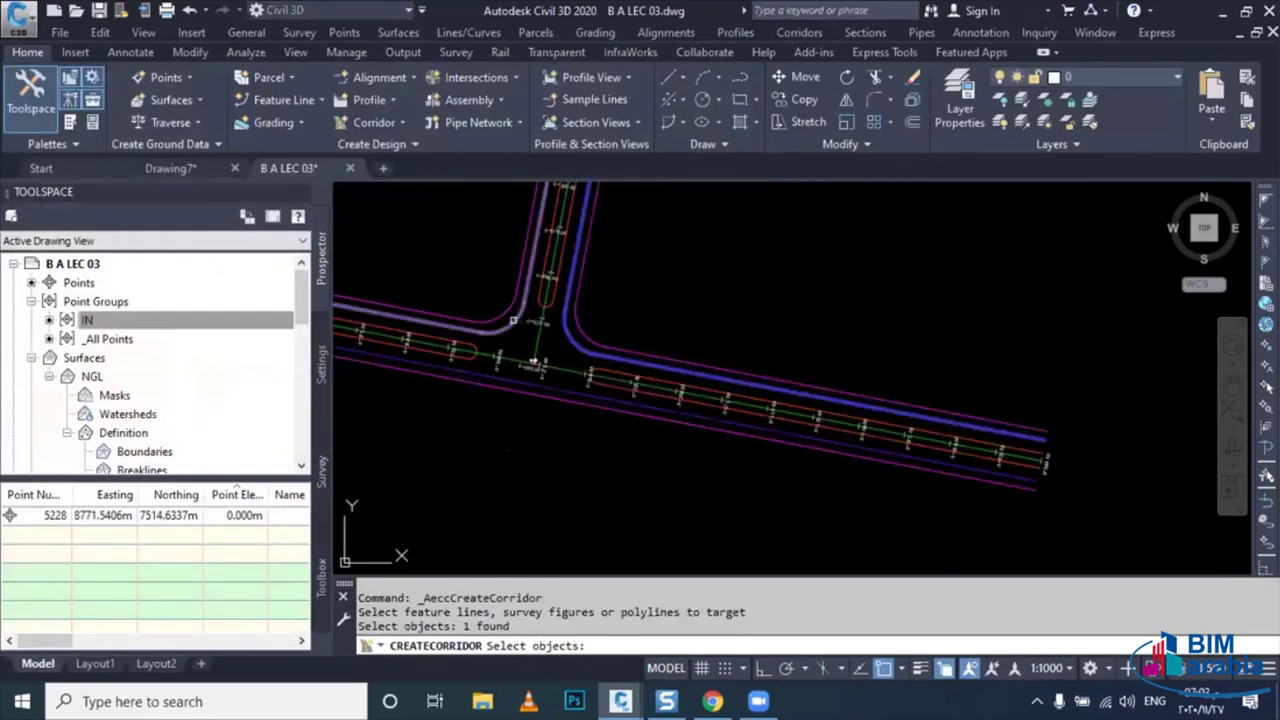
left_click(512, 320)
key("Return")
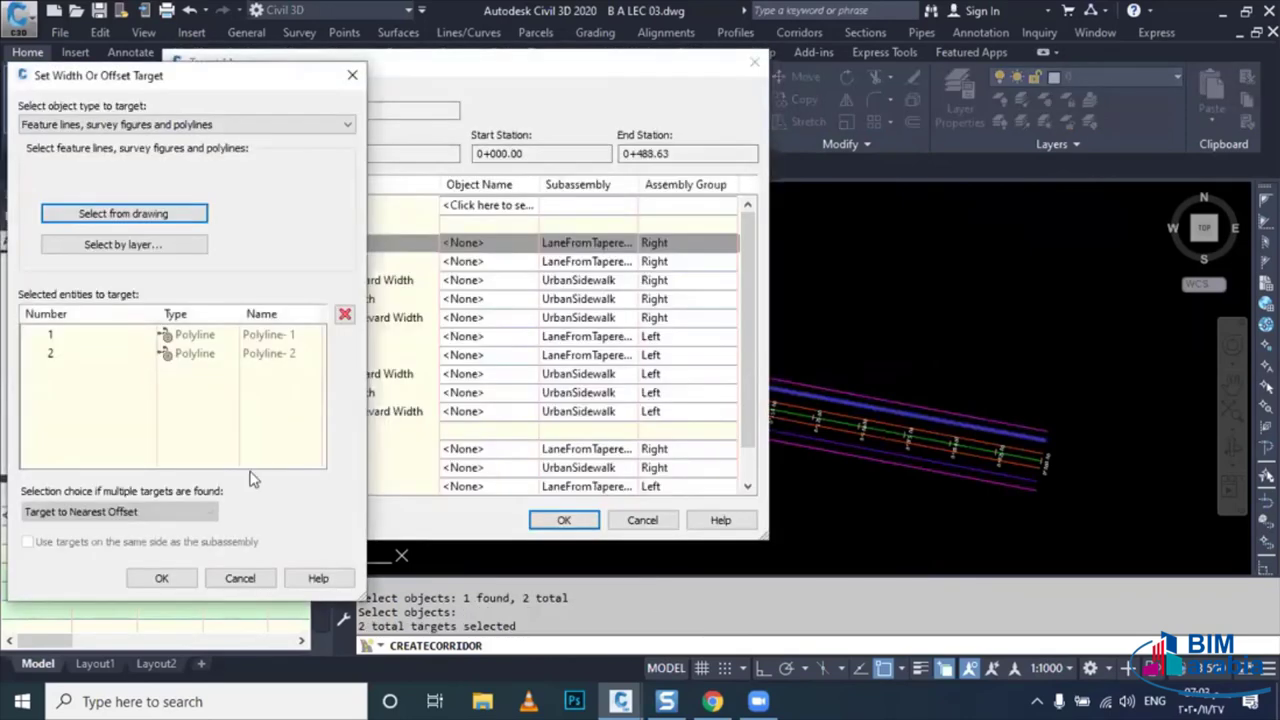
left_click(161, 578)
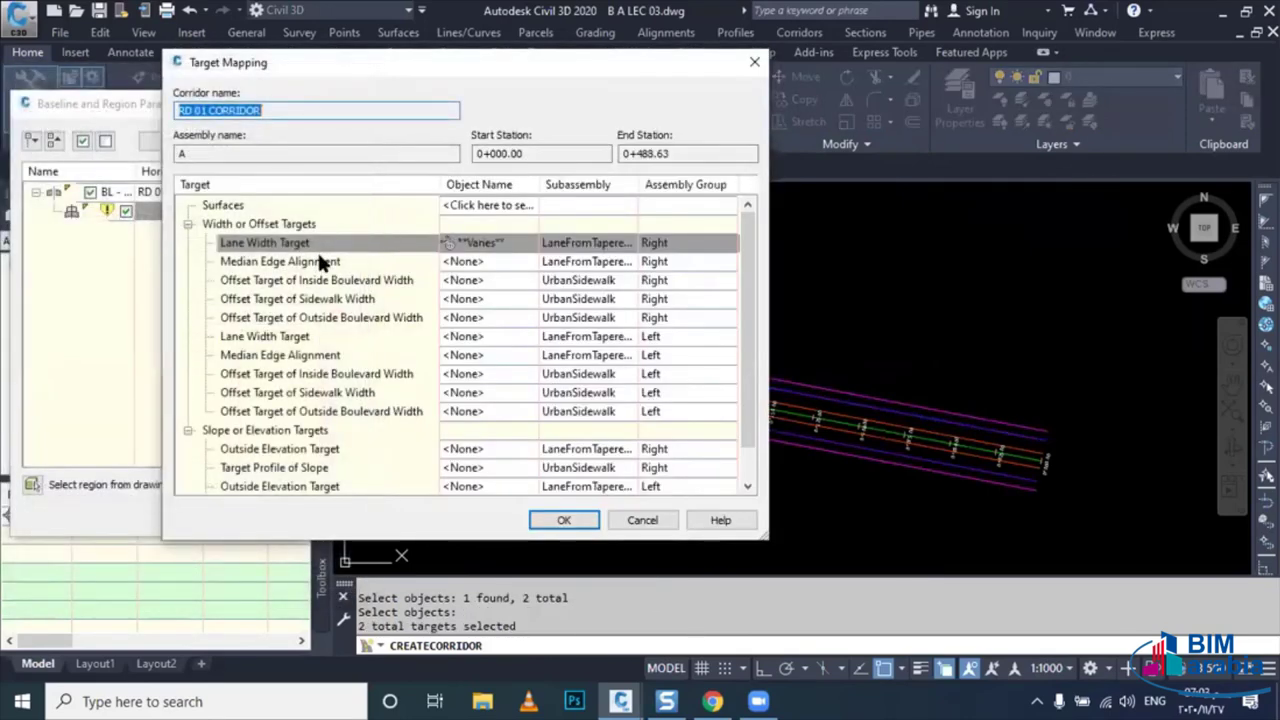
- Assign polylines from the drawing as the right Median Edge Alignment target
left_click(322, 261)
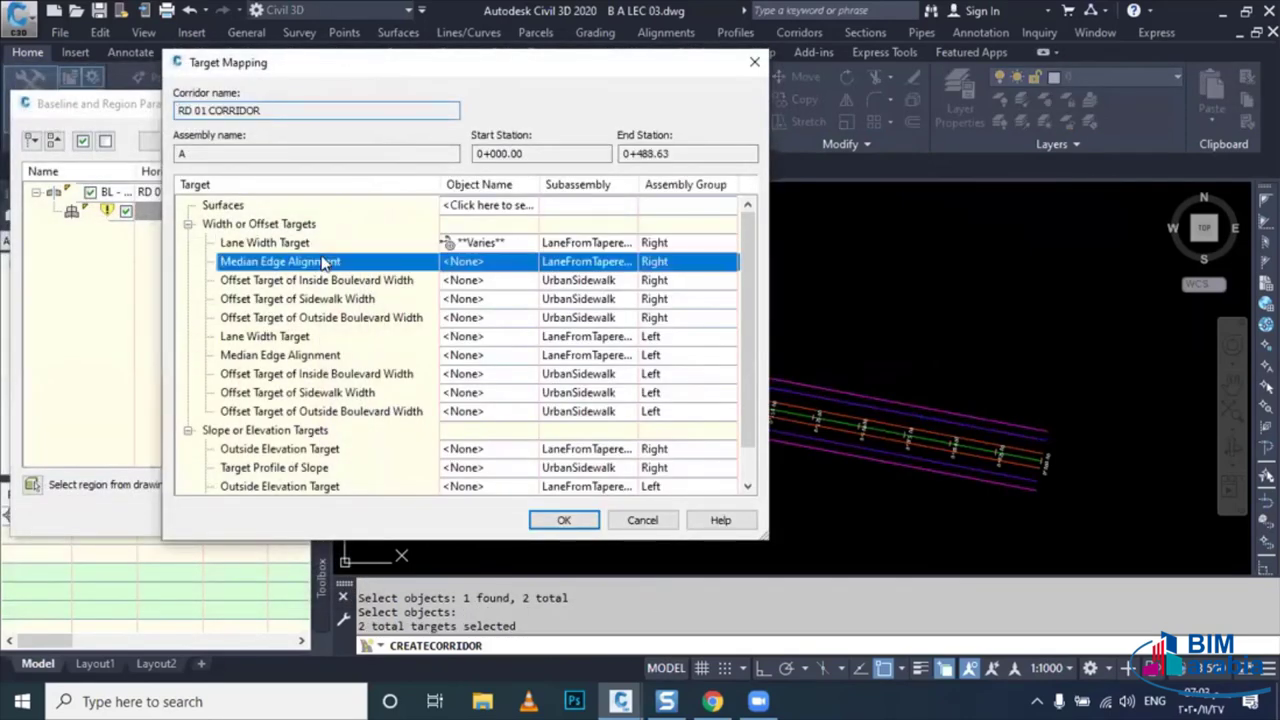
left_click(462, 261)
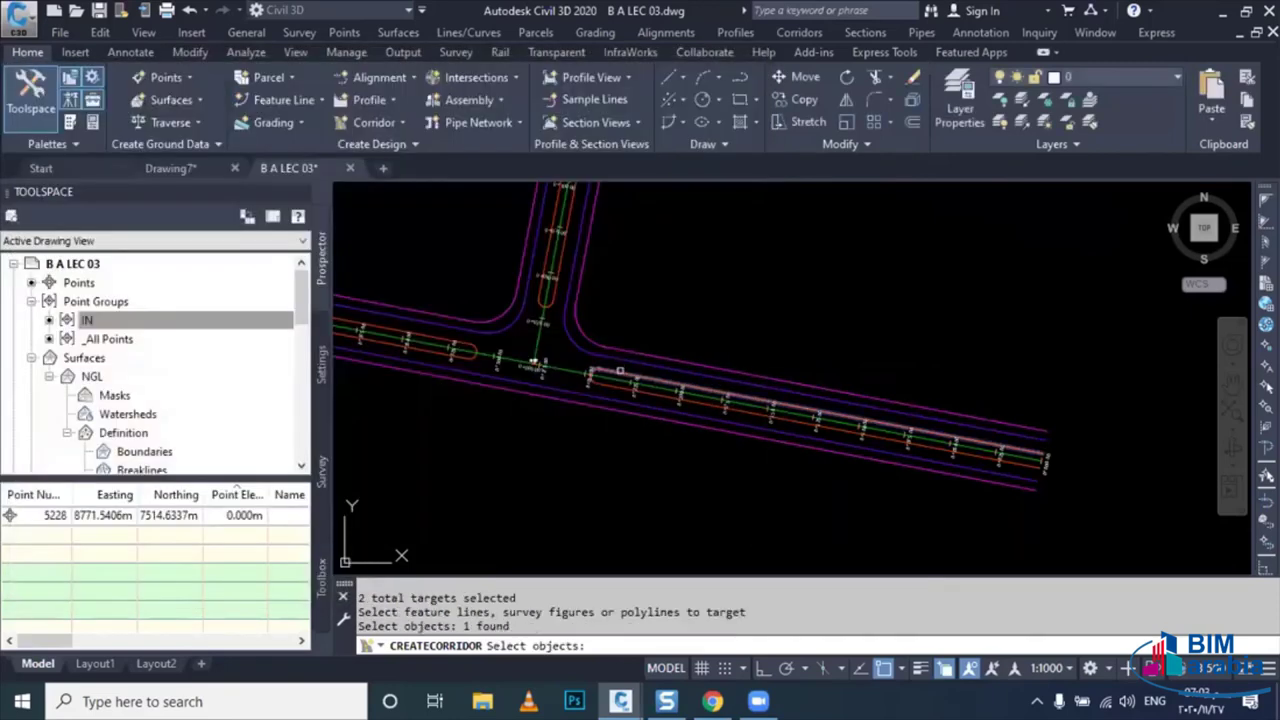
left_click(463, 342)
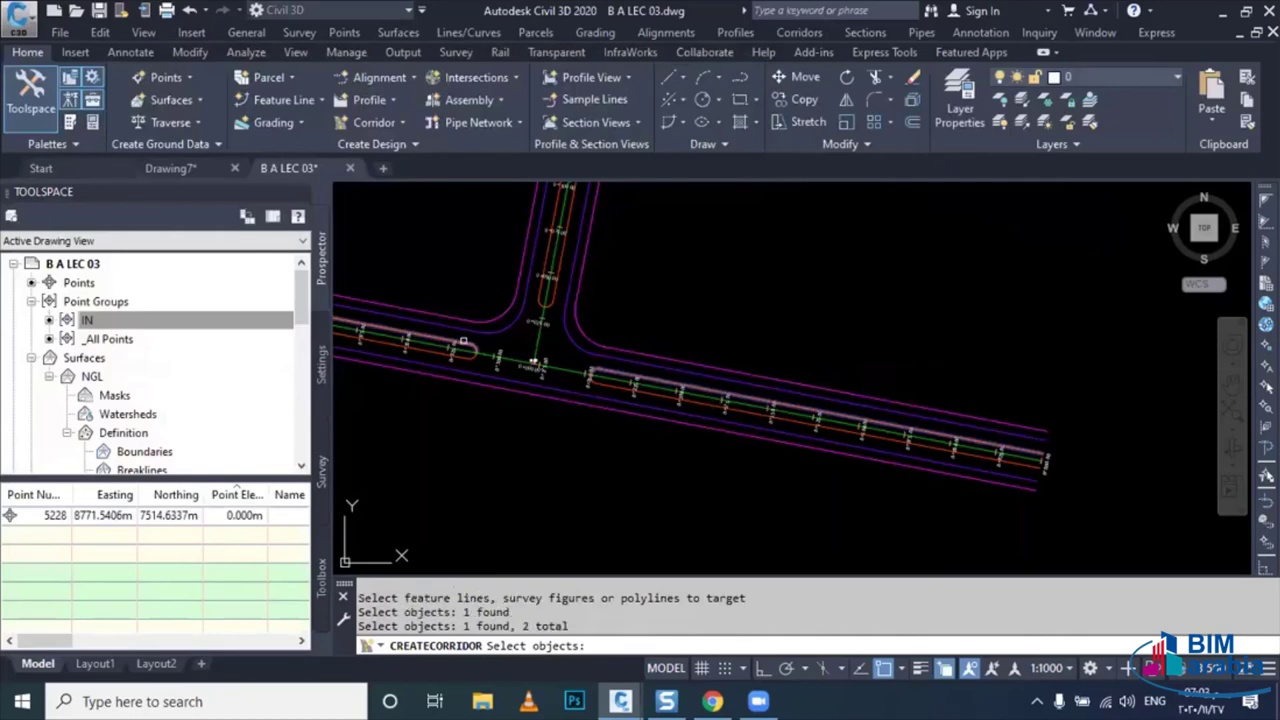
key("Return")
left_click(161, 577)
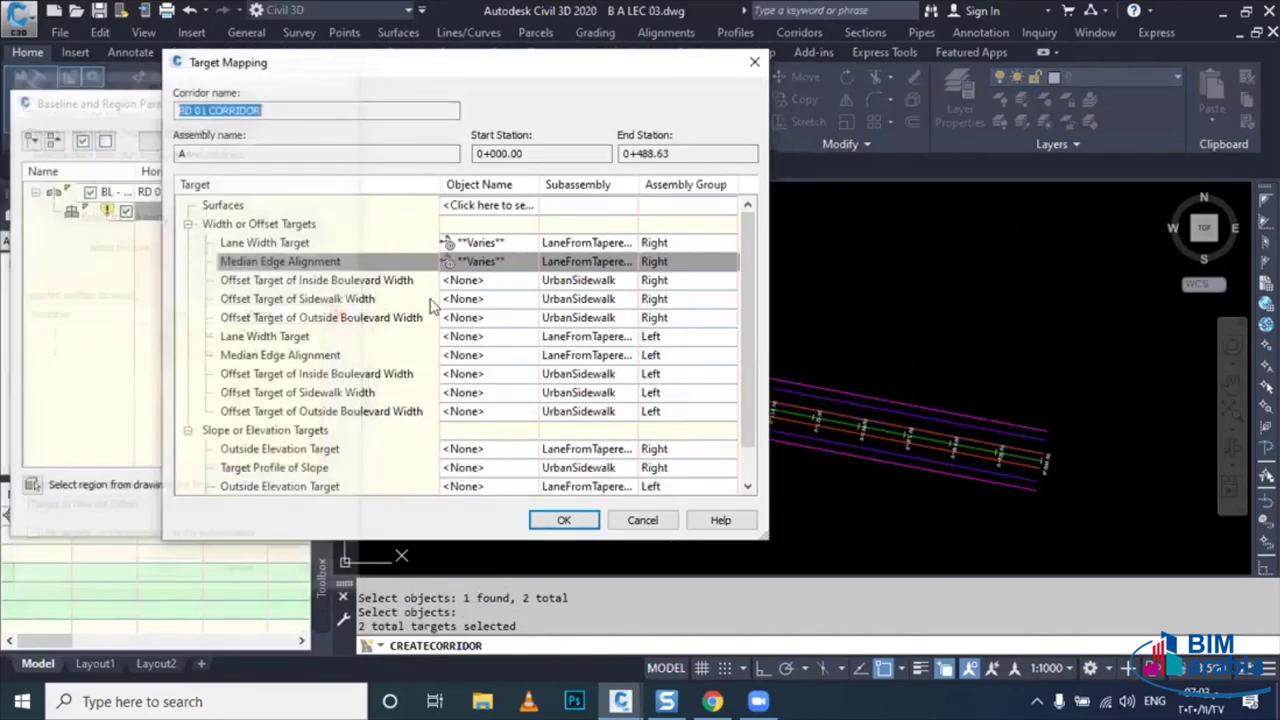
- Target the right Sidewalk Width offset to the two sidewalk edge polylines
left_click(432, 300)
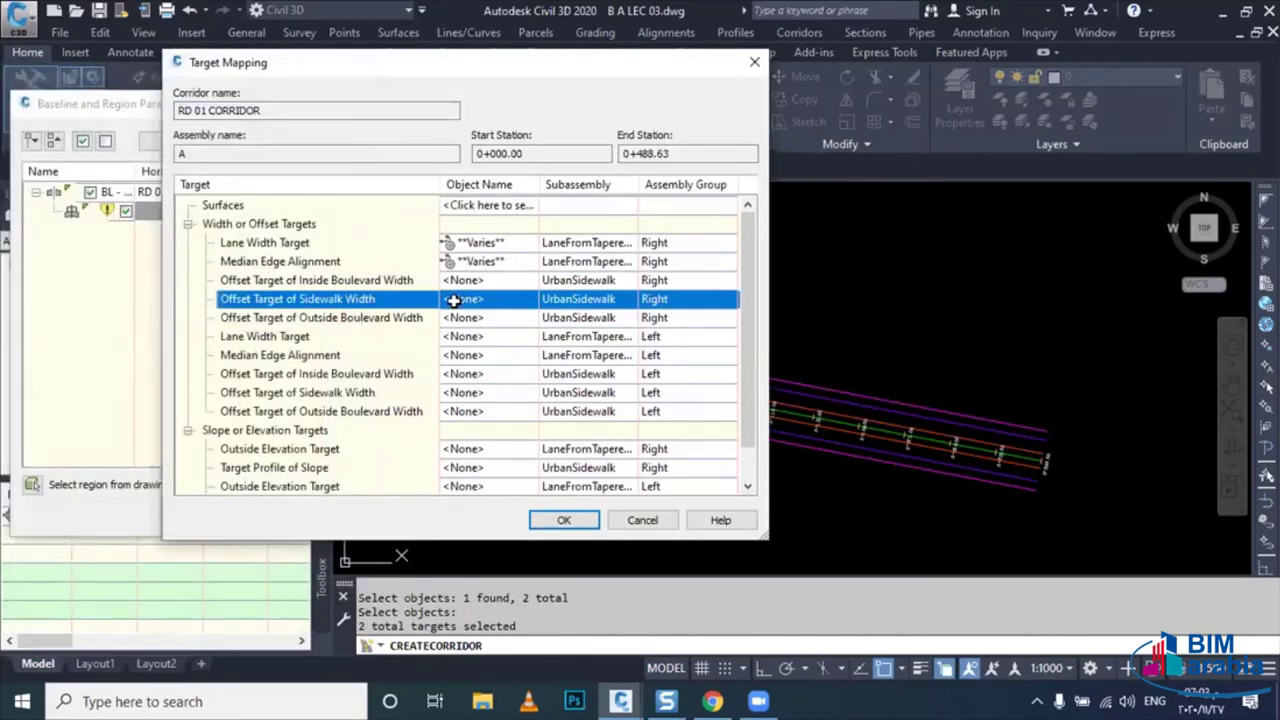
left_click(460, 299)
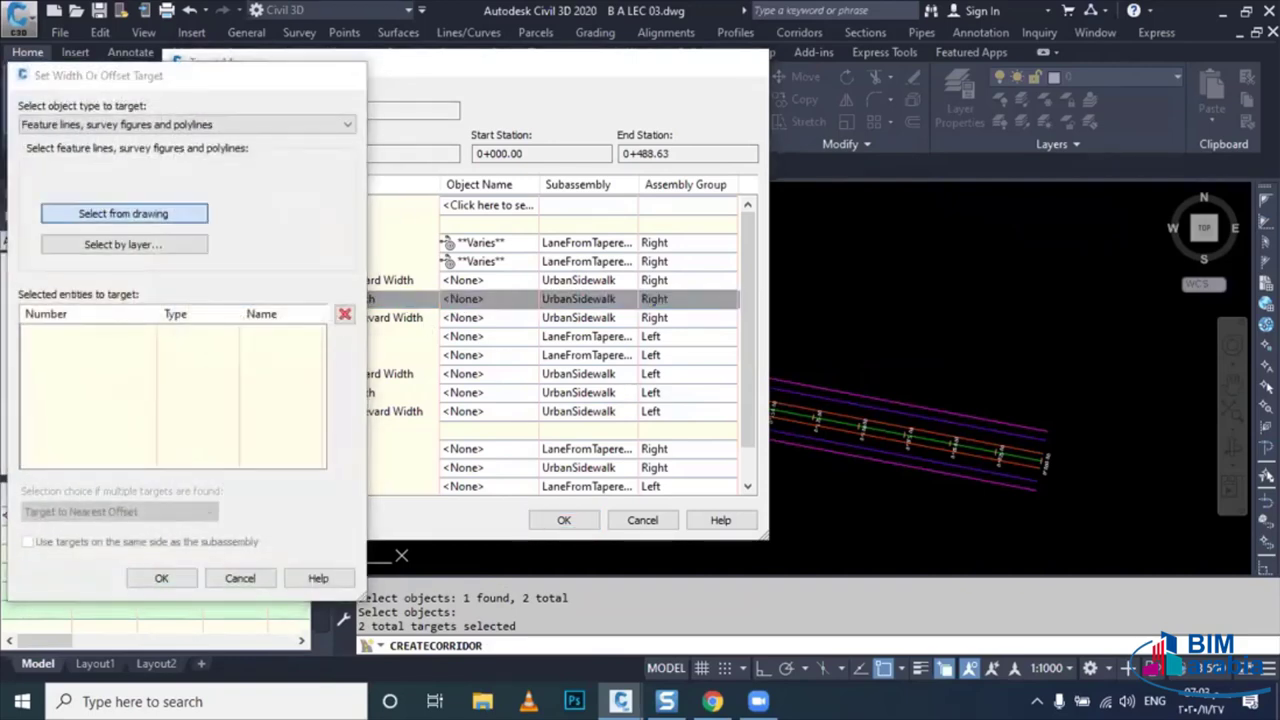
left_click(123, 214)
left_click(457, 330)
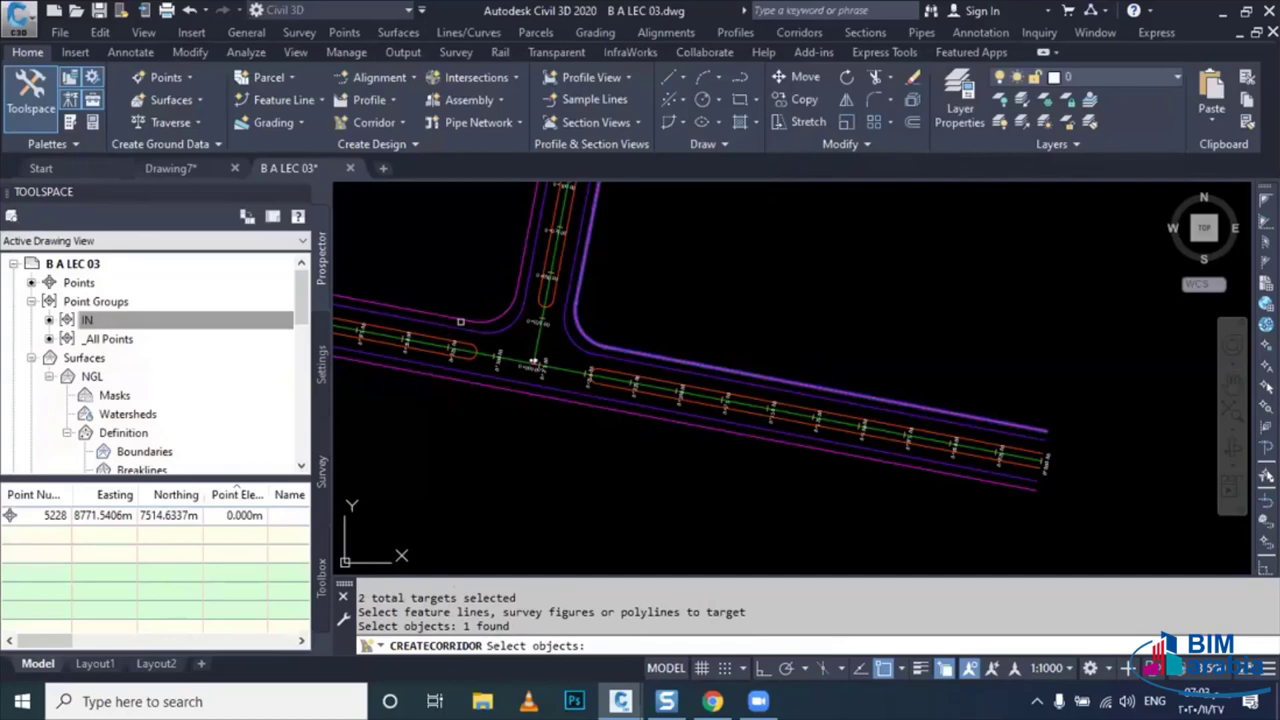
left_click(461, 321)
key("Return")
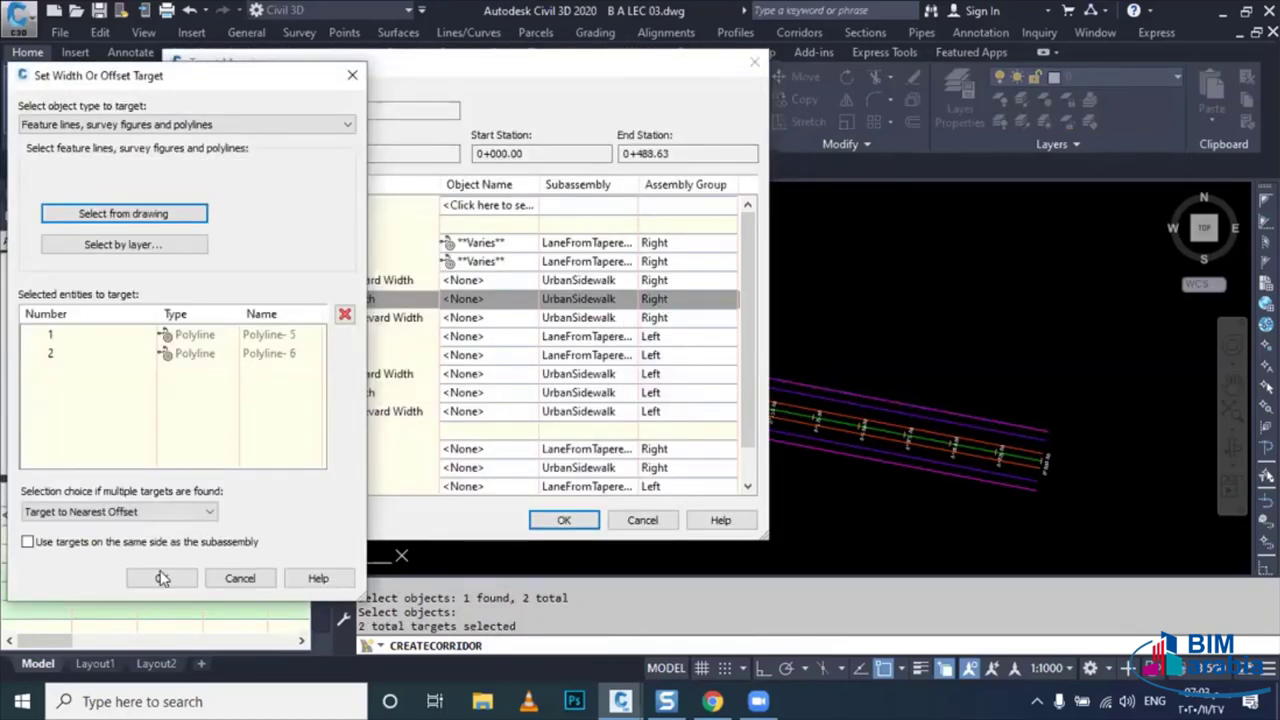
left_click(161, 578)
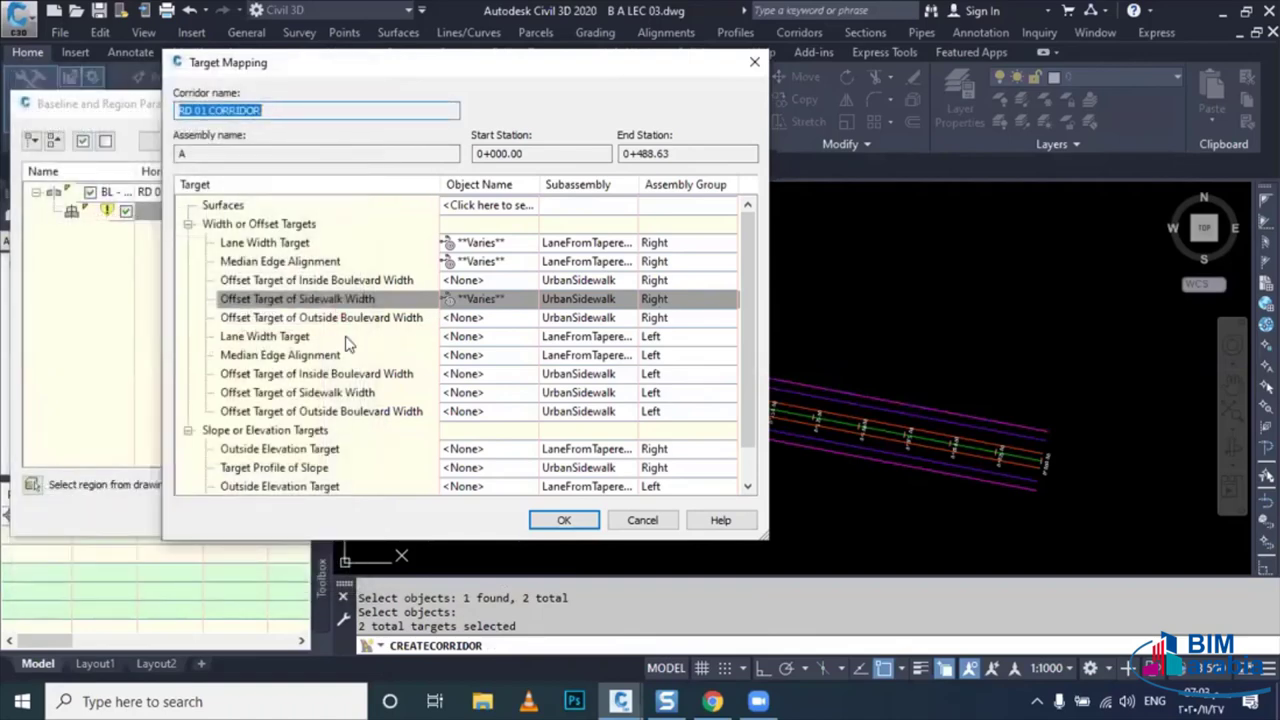
- Target the left Lane Width to Polyline-7 in the drawing
left_click(465, 336)
left_click(465, 336)
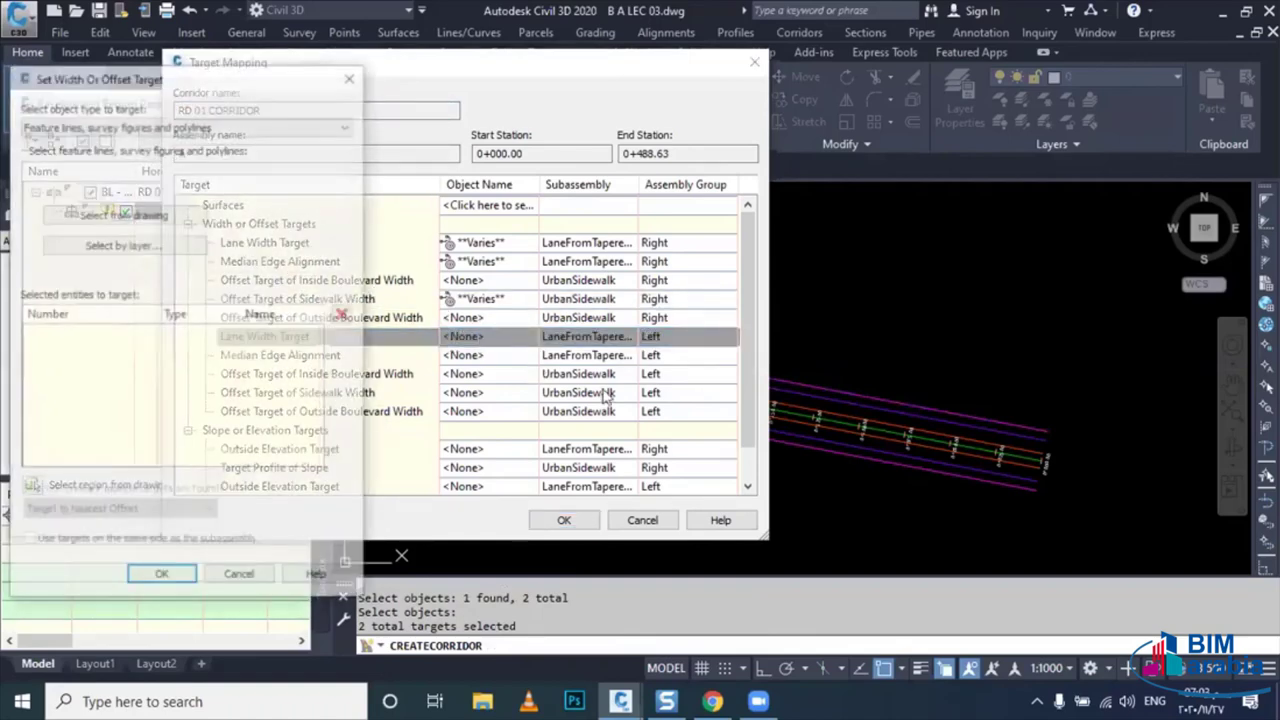
left_click(110, 214)
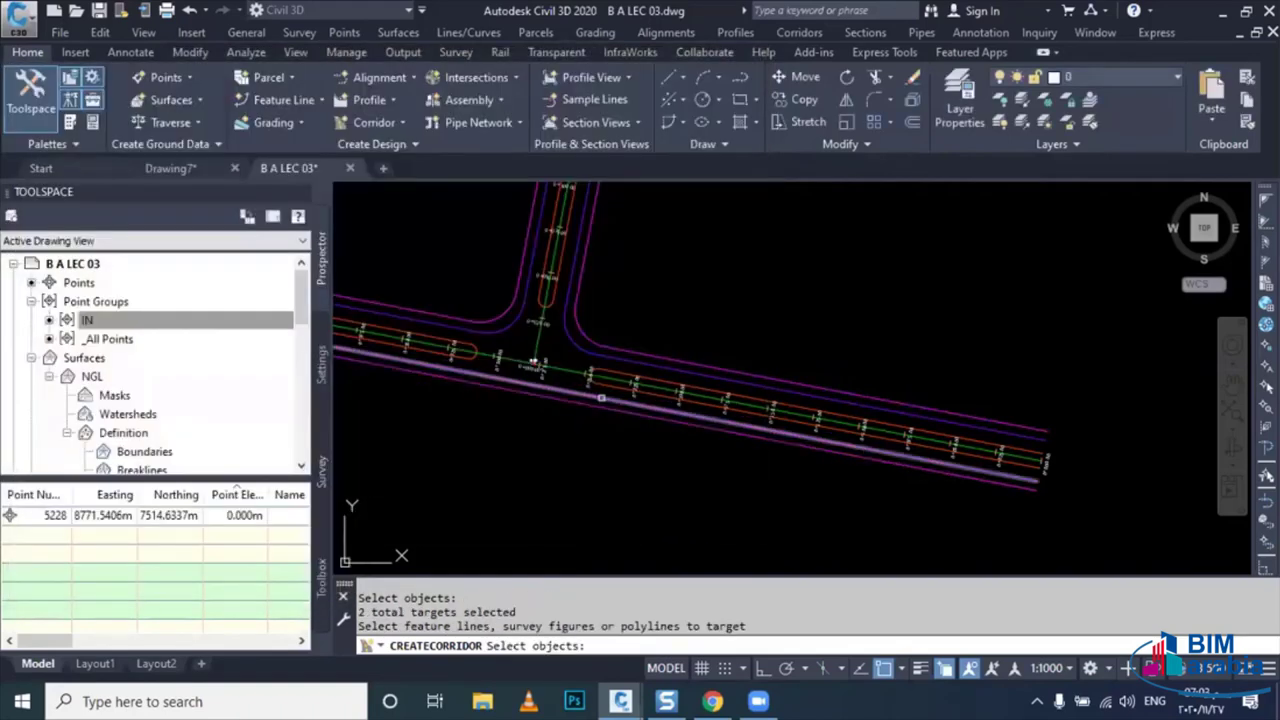
left_click(601, 398)
key("Return")
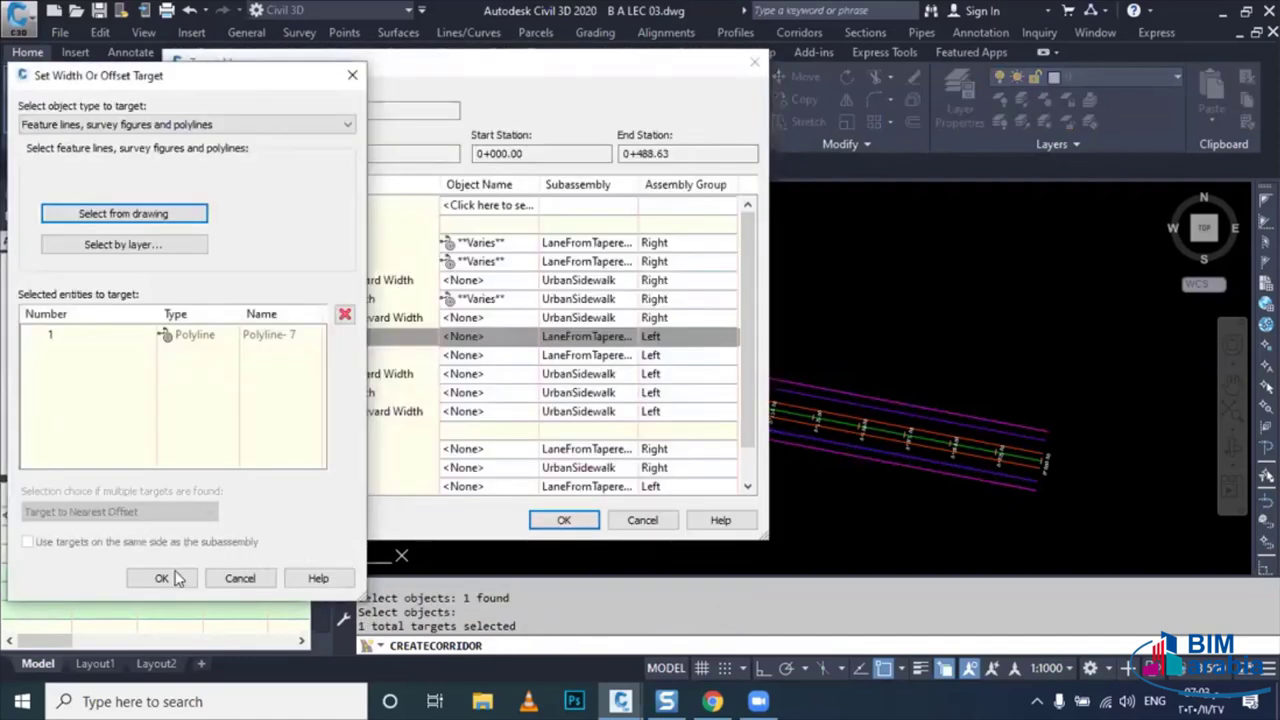
left_click(161, 578)
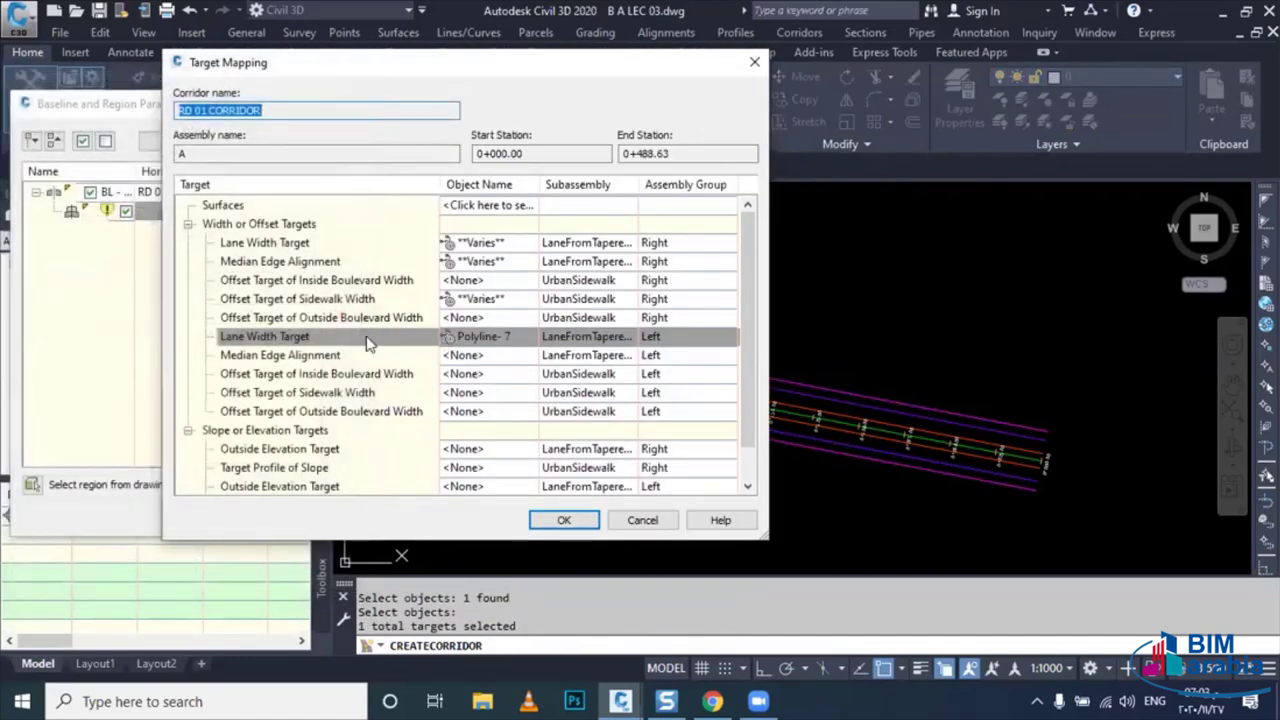
- Target the left Median Edge to the two polylines along the road
left_click(463, 355)
left_click(126, 211)
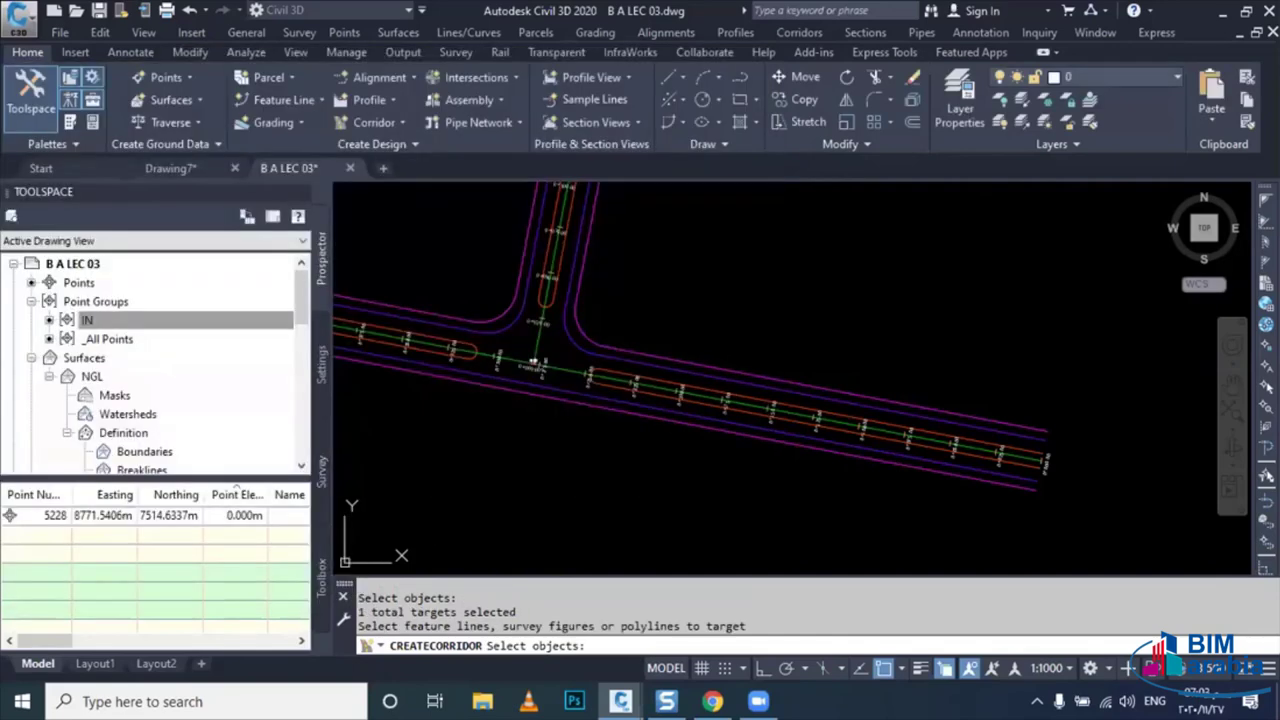
left_click(627, 386)
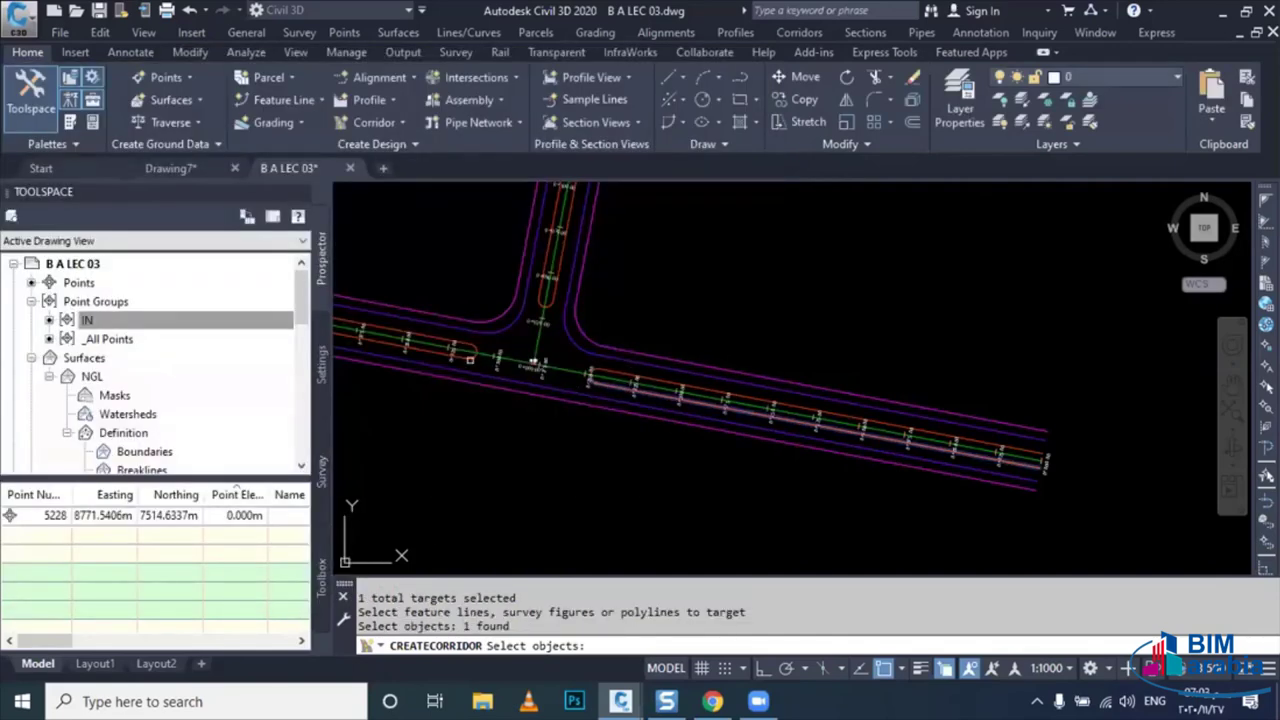
left_click(469, 359)
key("Return")
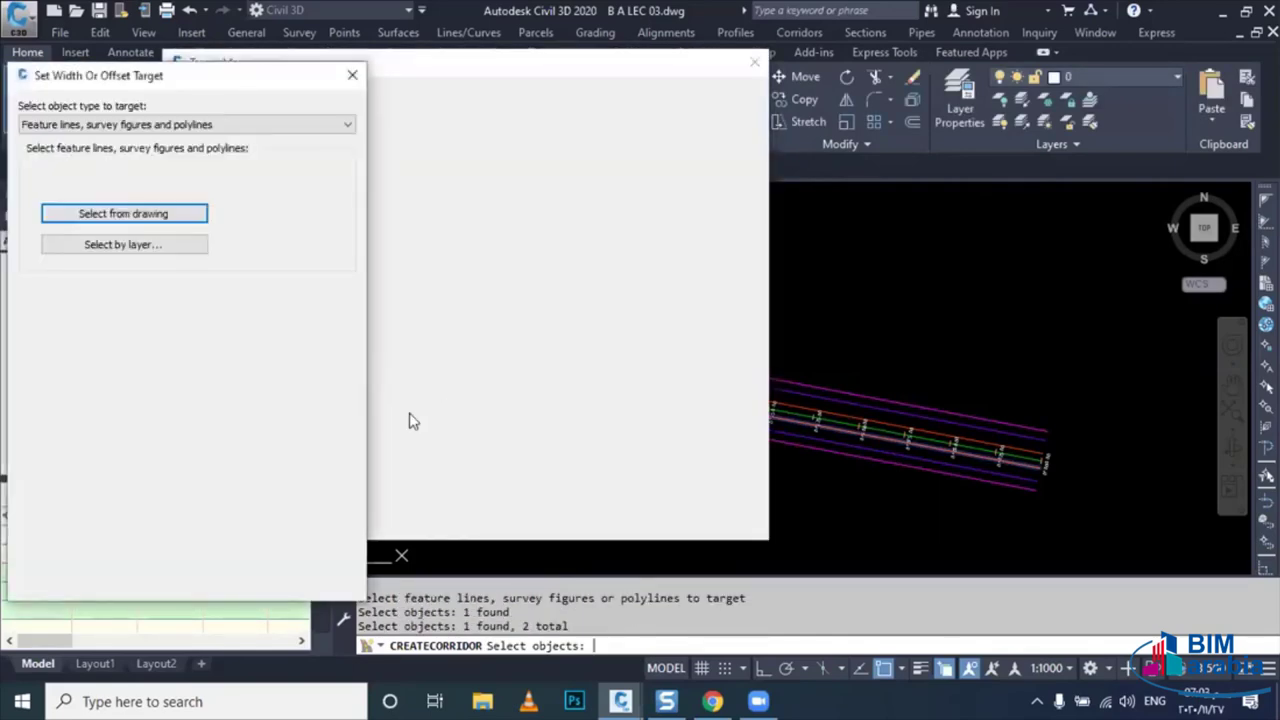
left_click(161, 578)
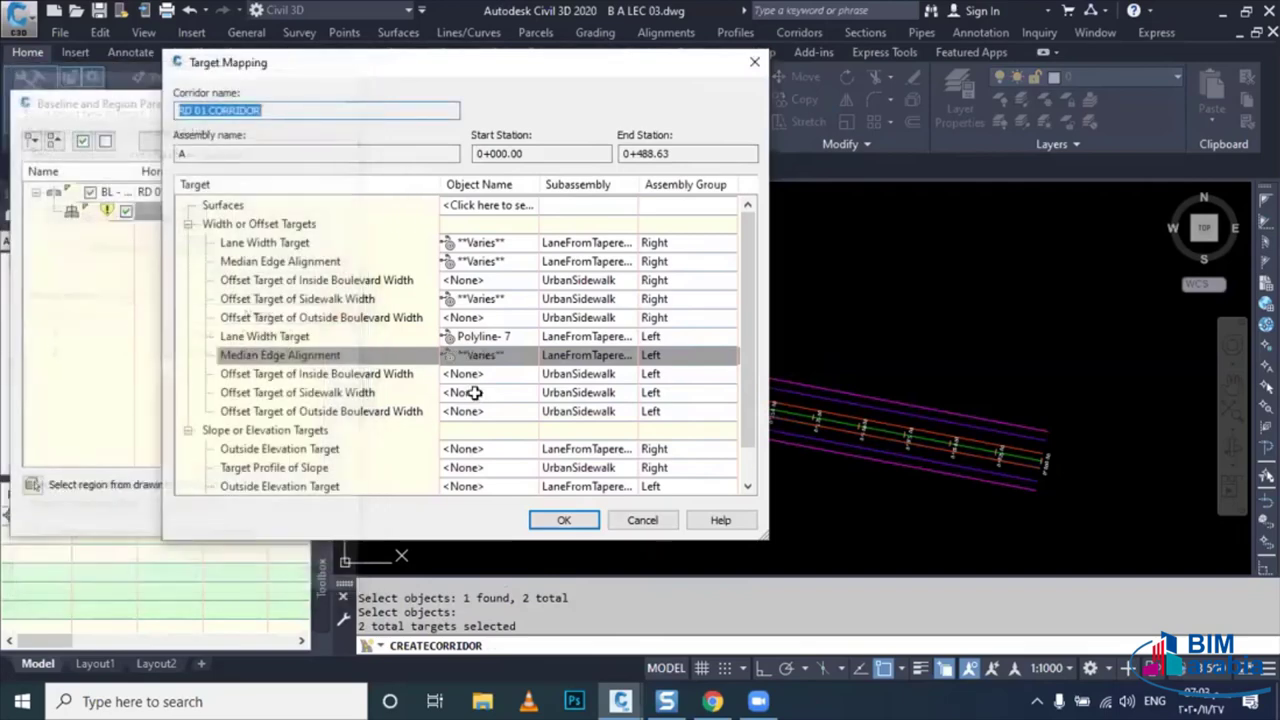
- Target the left Sidewalk Width to Polyline-10, apply all targets, and rebuild the corridor
left_click(466, 392)
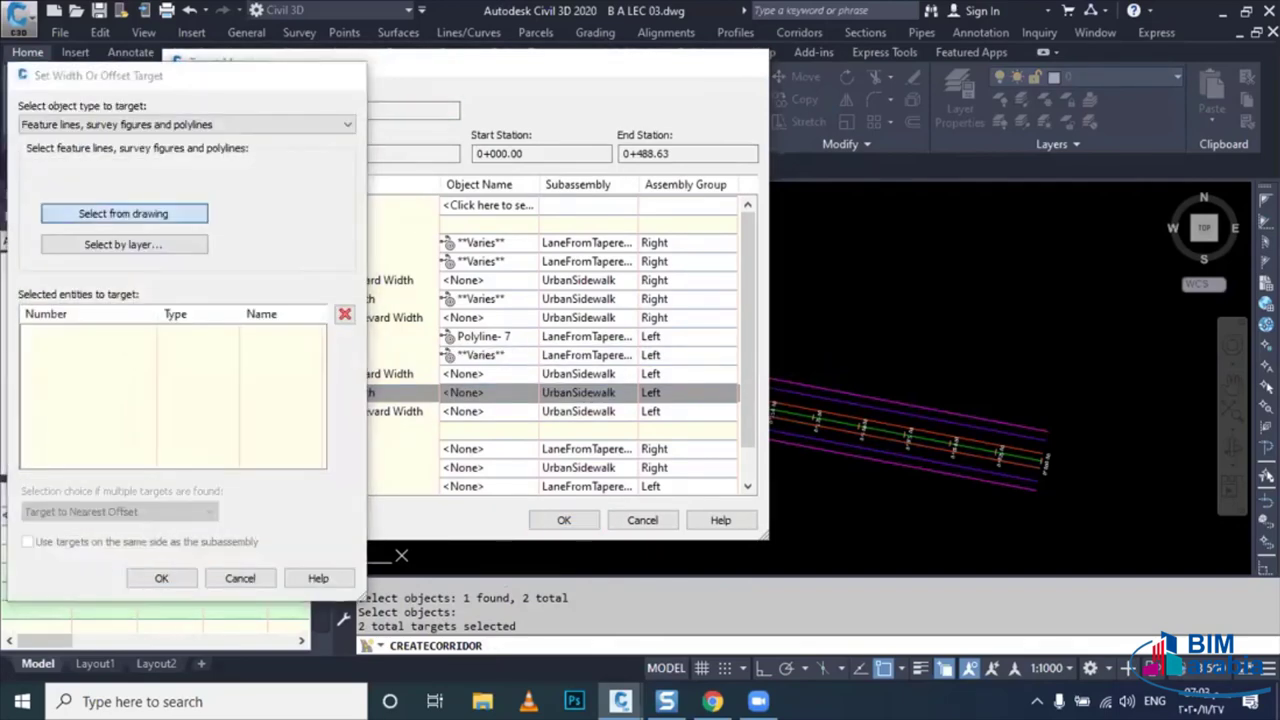
left_click(163, 210)
left_click(562, 399)
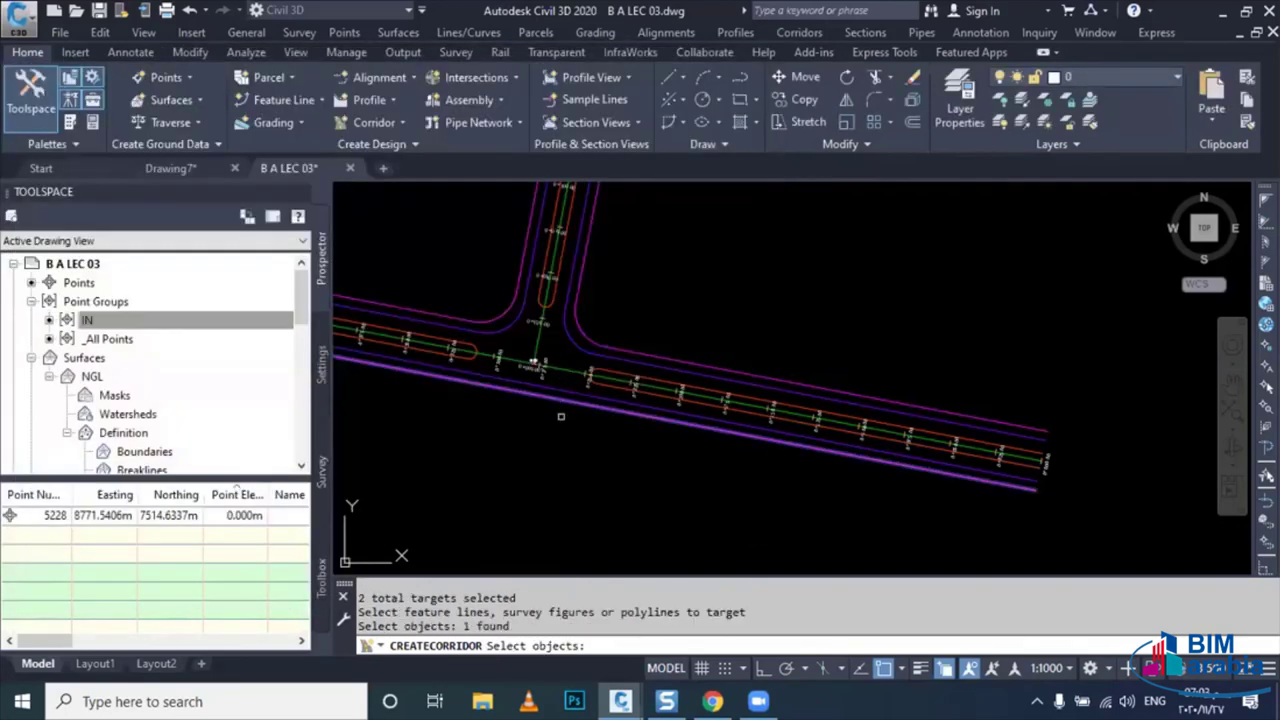
key("Return")
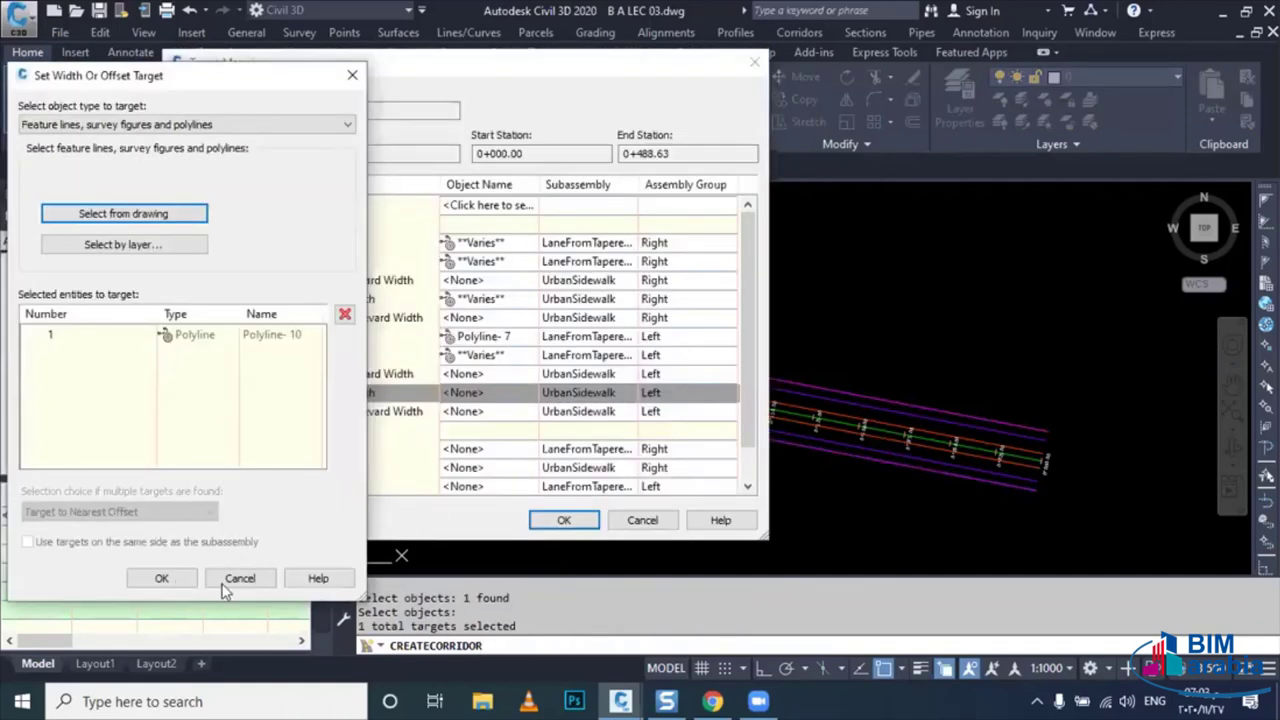
left_click(161, 578)
left_click(563, 520)
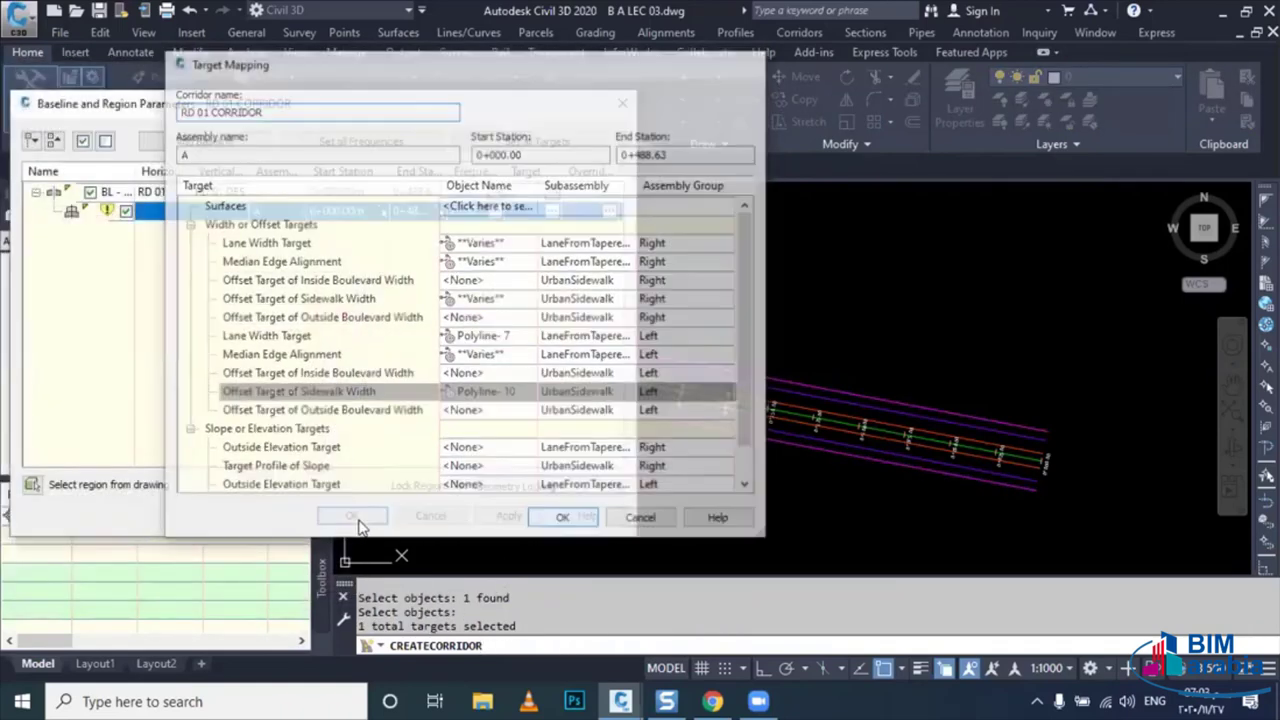
left_click(470, 300)
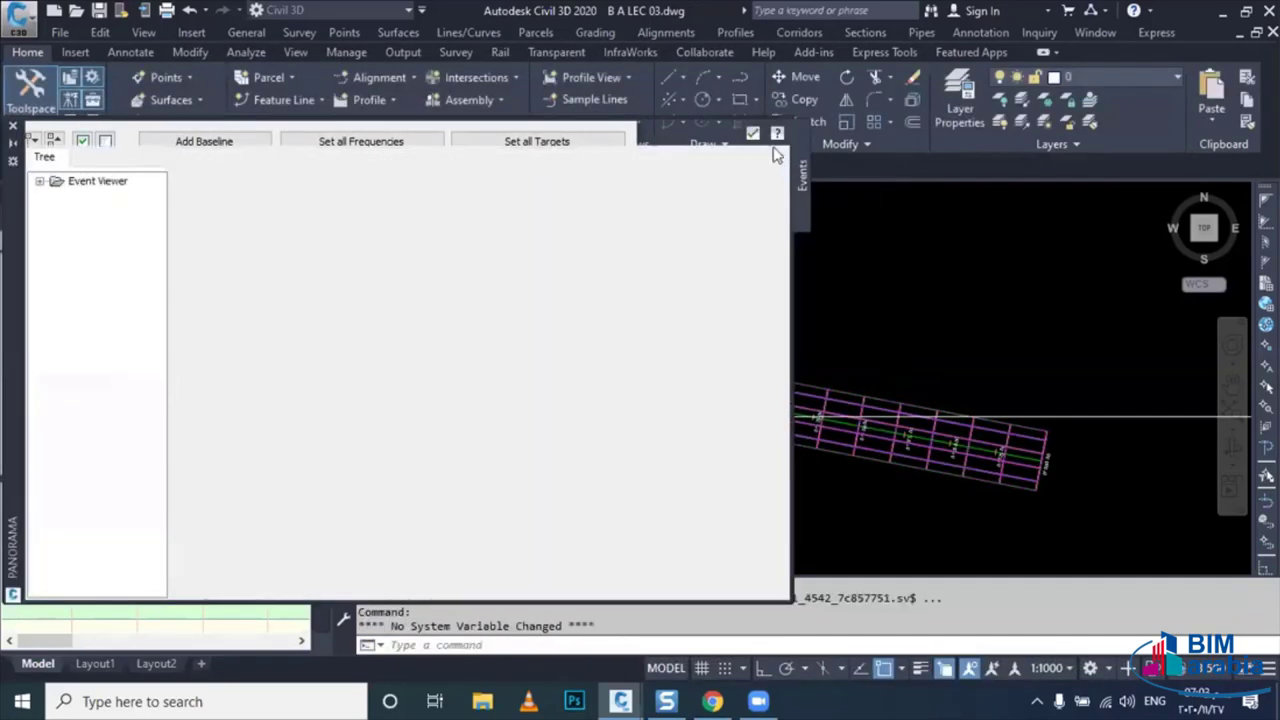
- Select RD 01 CORRIDOR in the drawing and bring up its Corridor Properties
key("Escape")
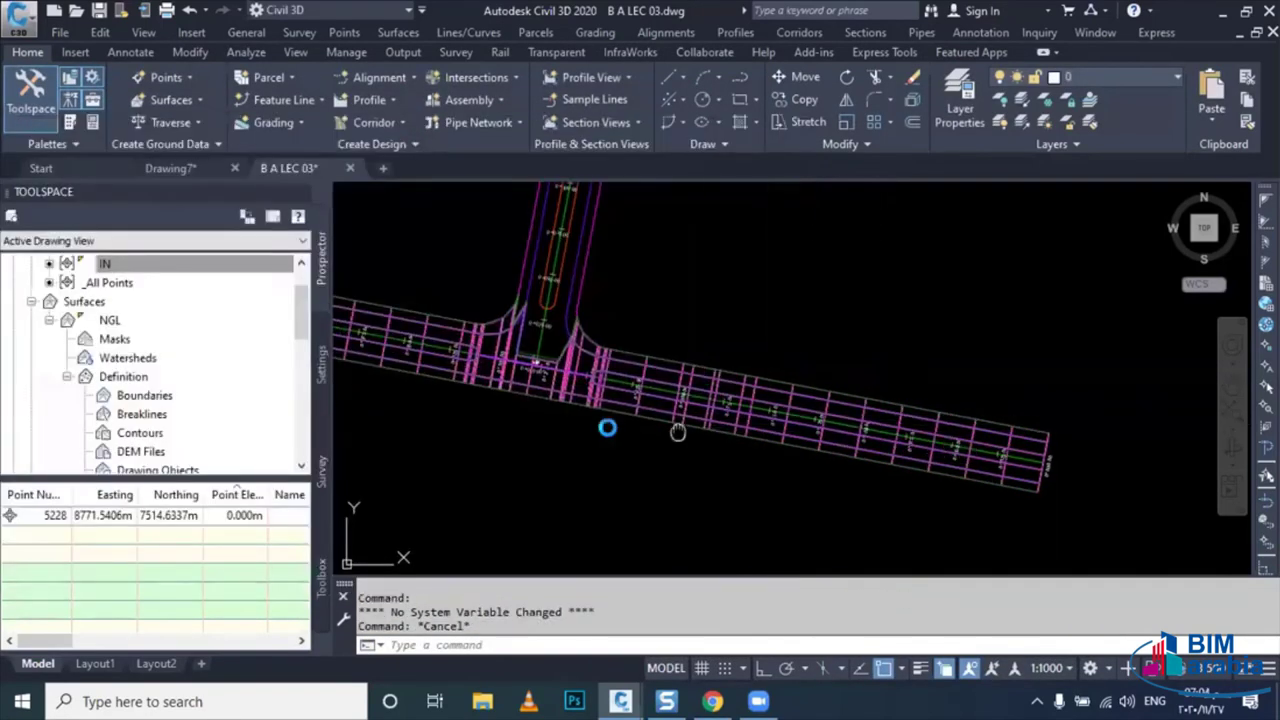
scroll(606, 432, "down", 5)
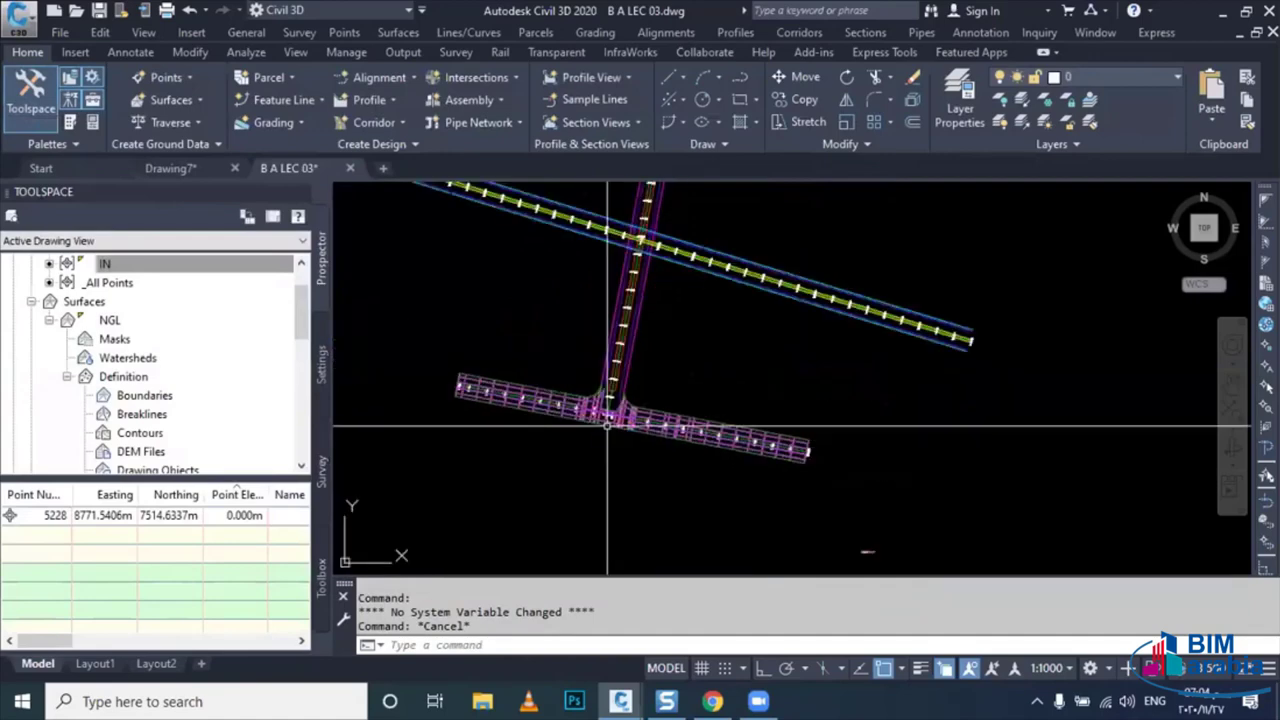
scroll(606, 426, "up", 5)
key("Escape")
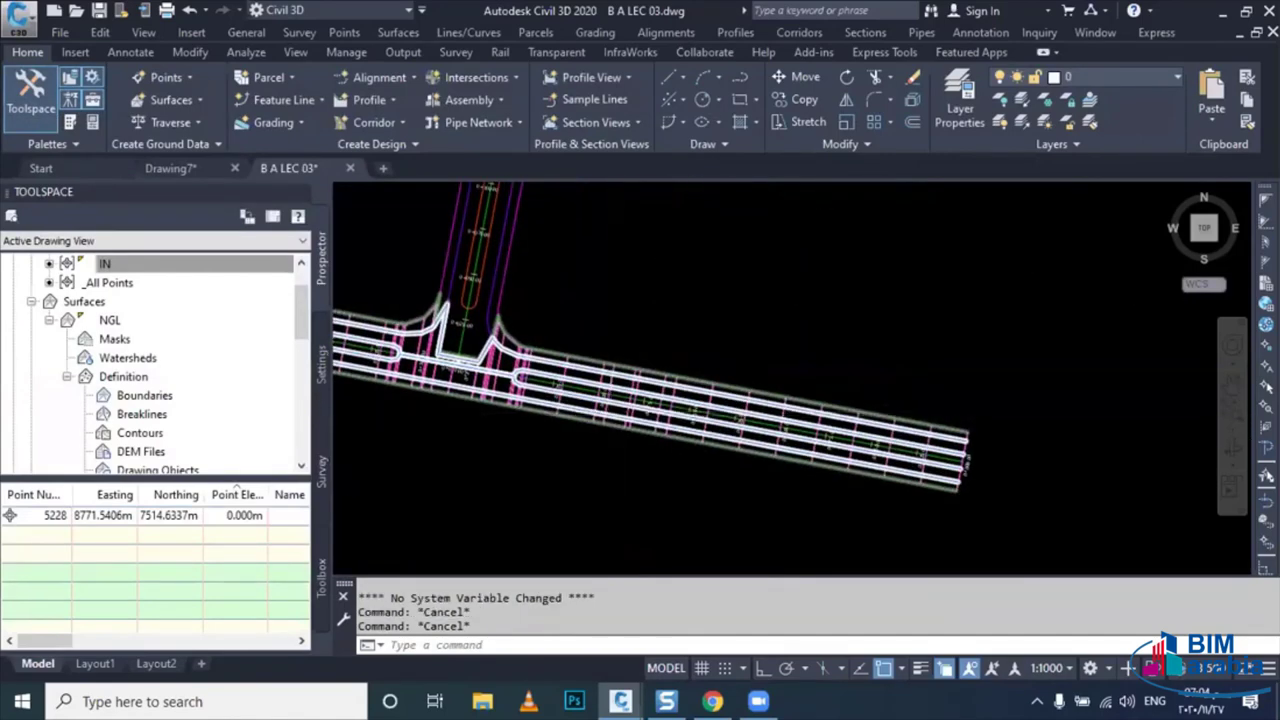
scroll(600, 400, "up", 5)
left_click(800, 300)
left_click(594, 444)
right_click(594, 444)
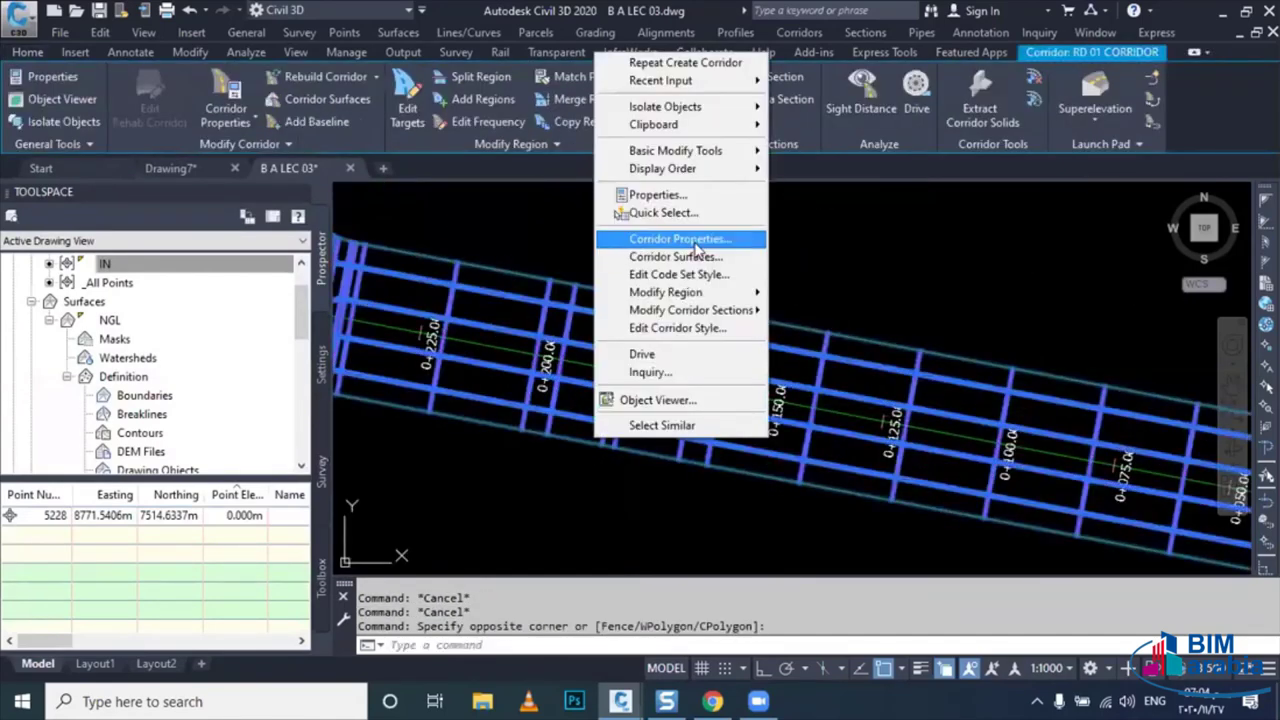
left_click(680, 239)
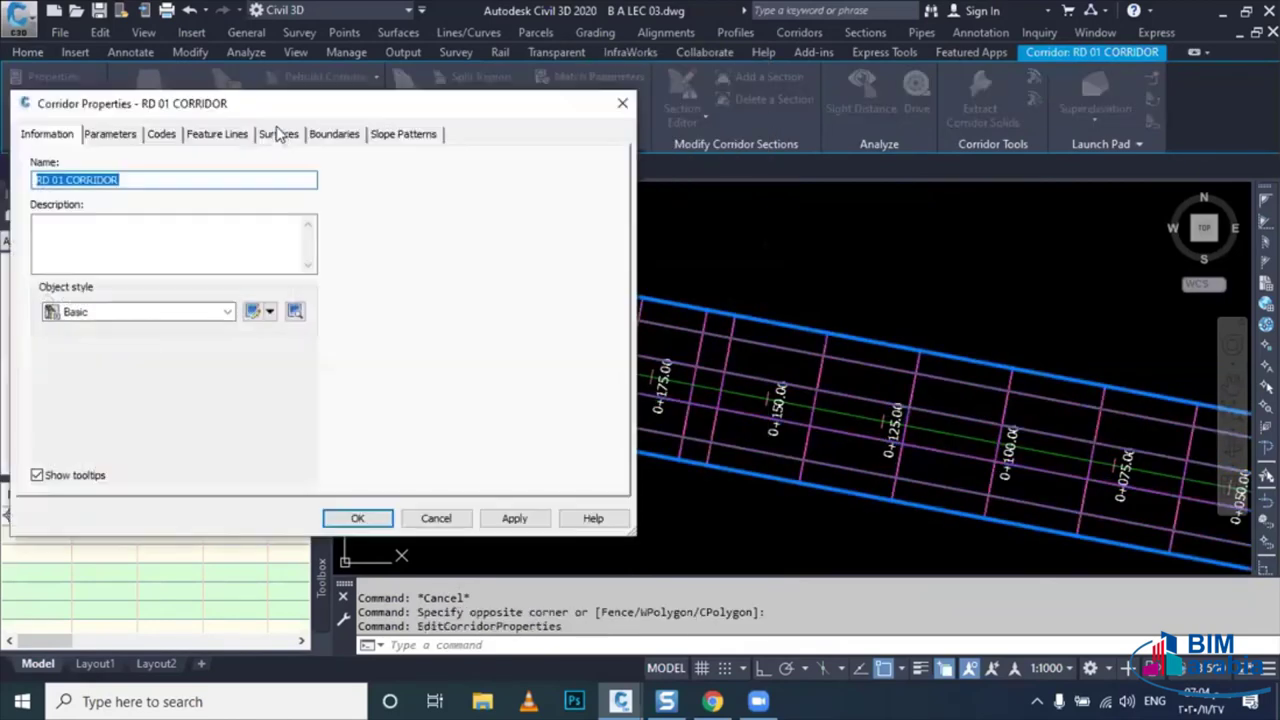
- Add surface RD 01 TOP using Top links as breaklines with Top Links overhang correction
left_click(276, 134)
left_click(42, 197)
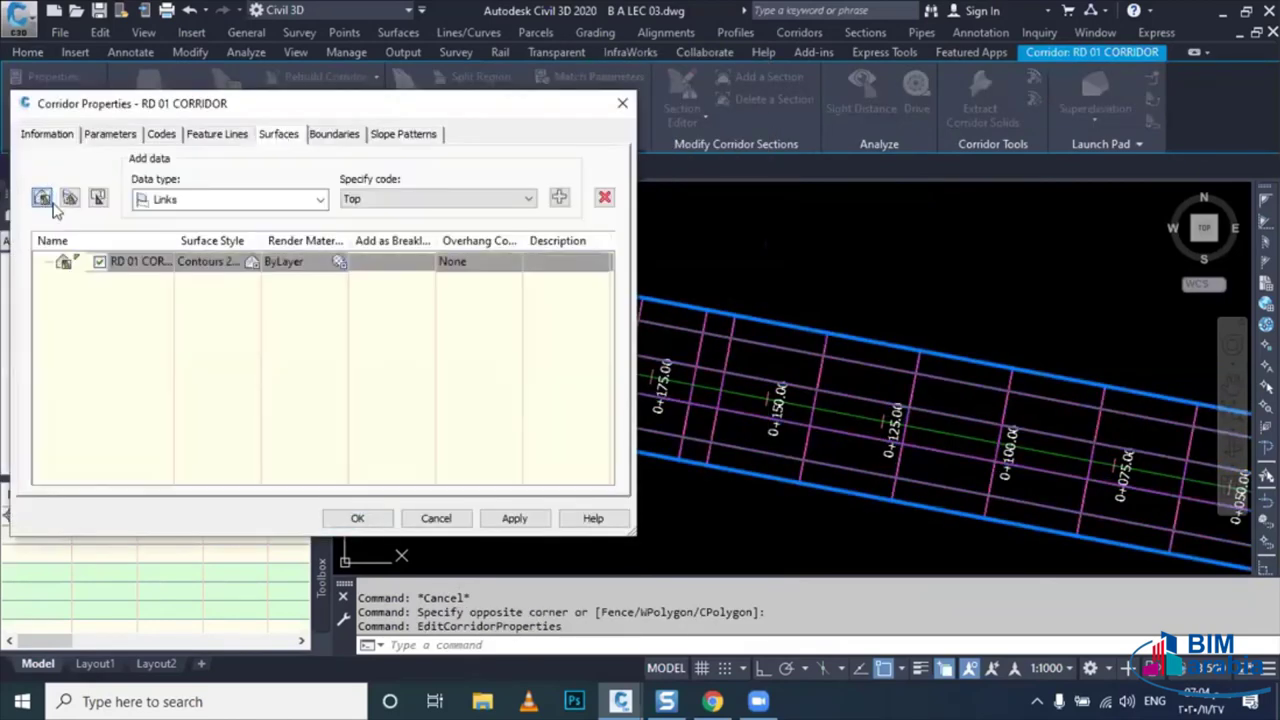
double_click(148, 264)
type("RD 01")
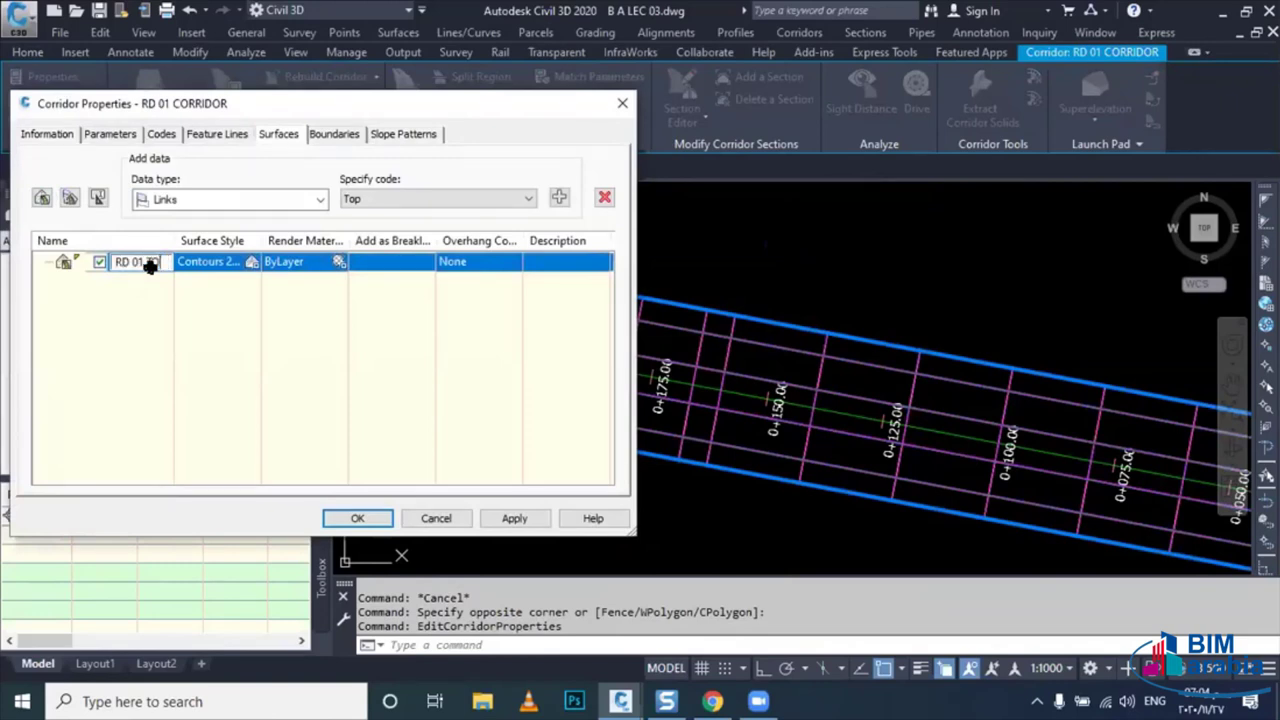
type("P")
left_click(152, 291)
left_click(558, 197)
left_click(360, 281)
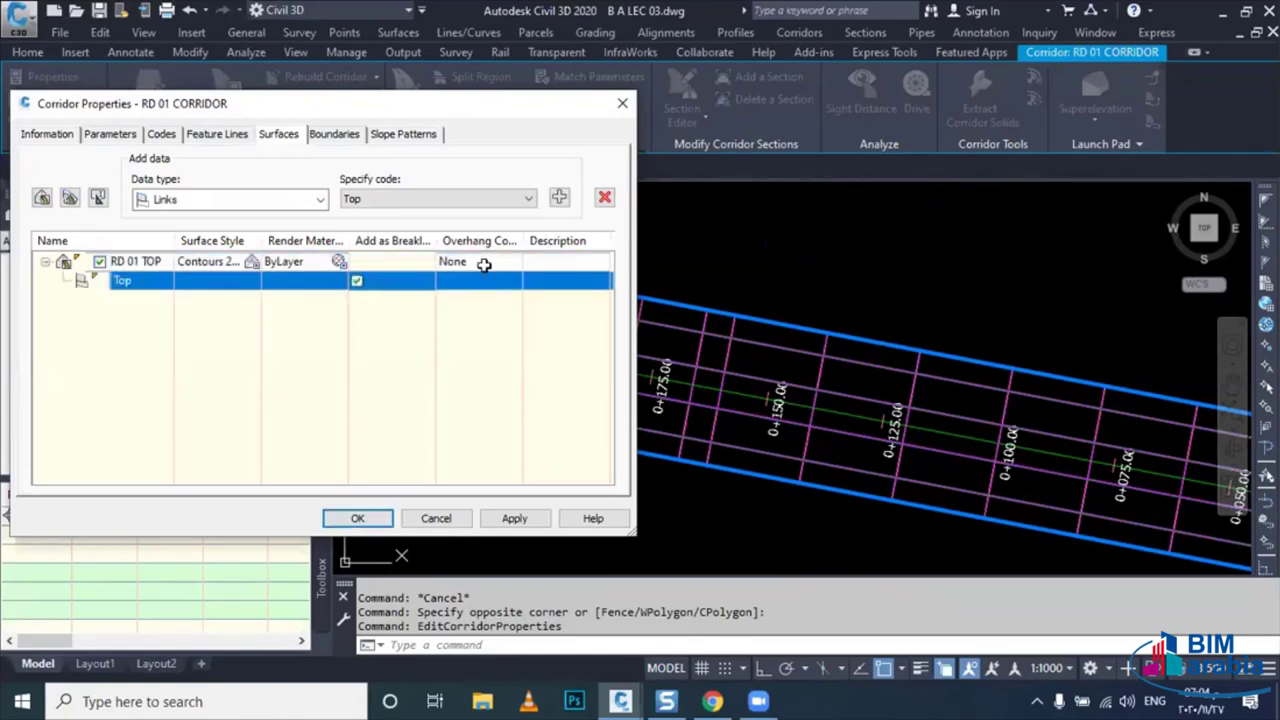
left_click(483, 263)
left_click(480, 283)
- Bound RD 01 TOP by the corridor extents, apply, and rebuild the corridor
left_click(334, 134)
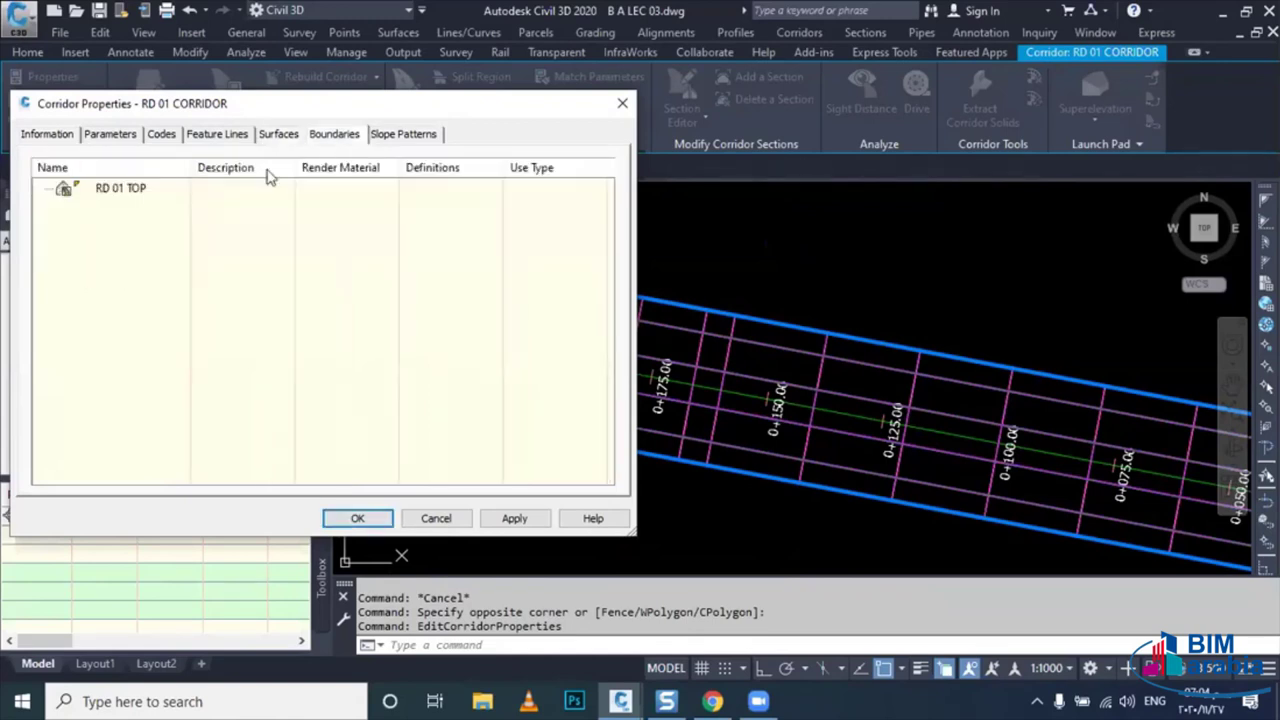
left_click(183, 194)
right_click(181, 197)
left_click(190, 199)
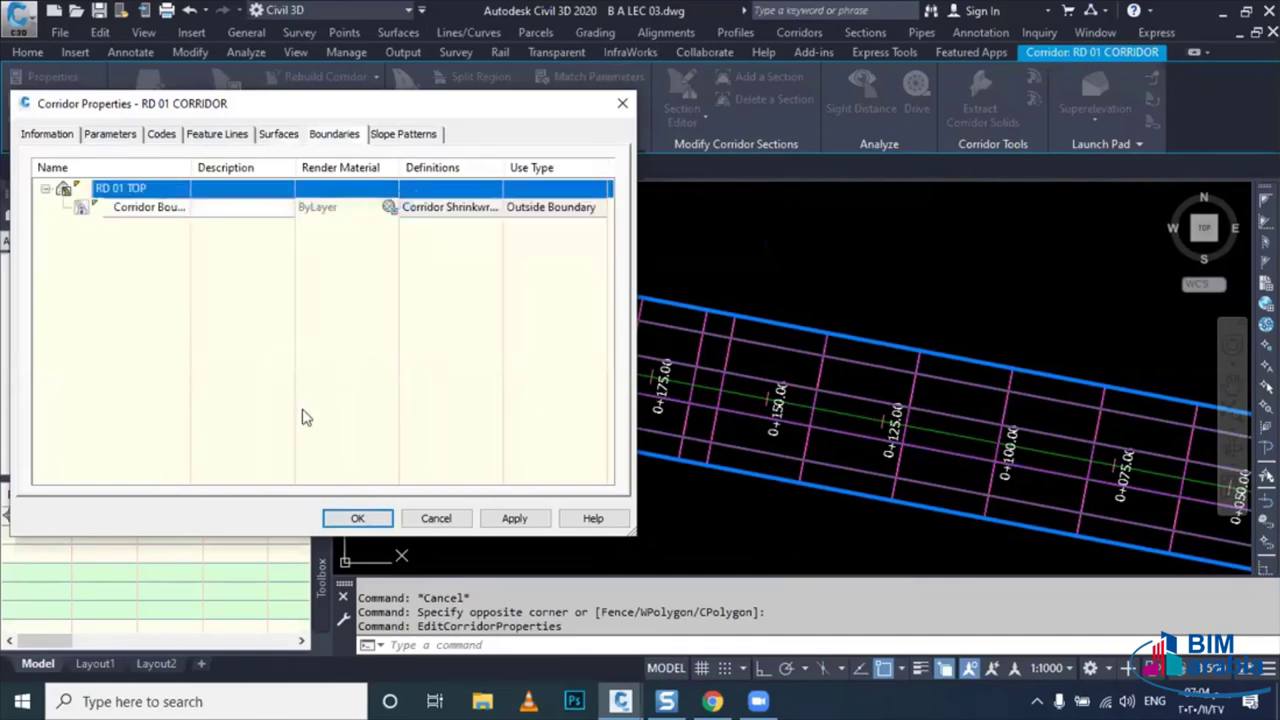
left_click(350, 518)
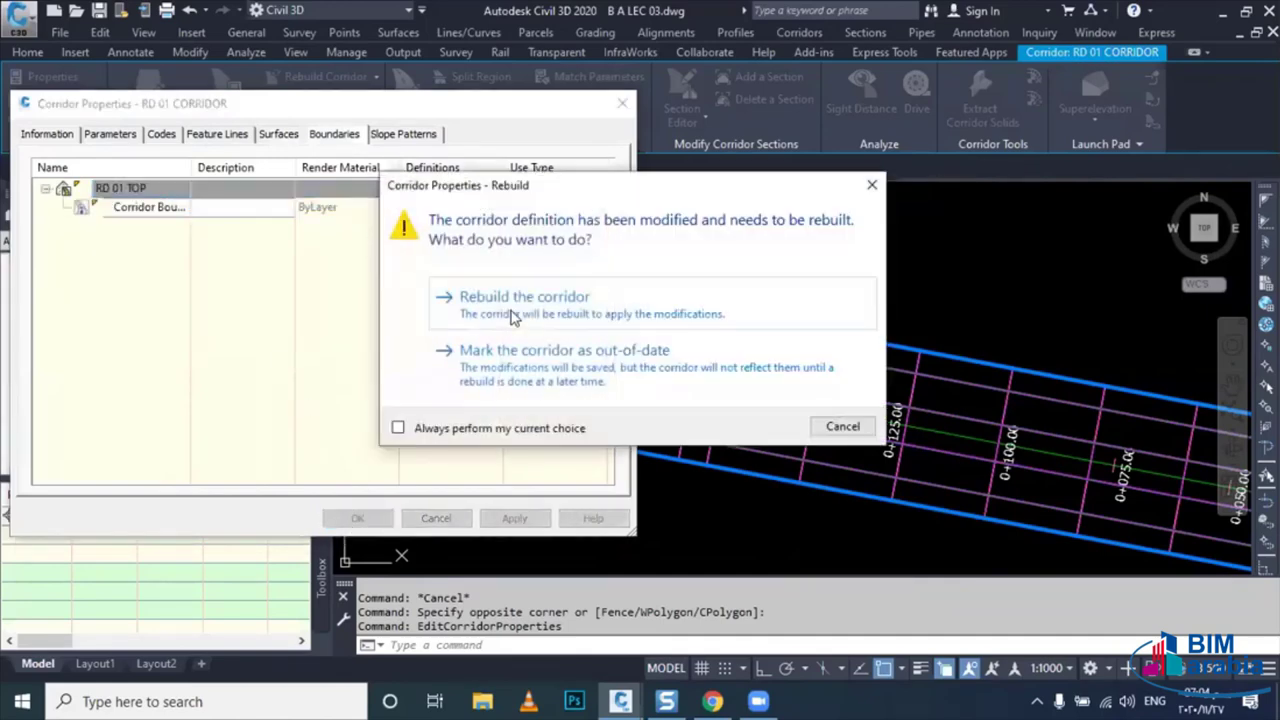
left_click(510, 298)
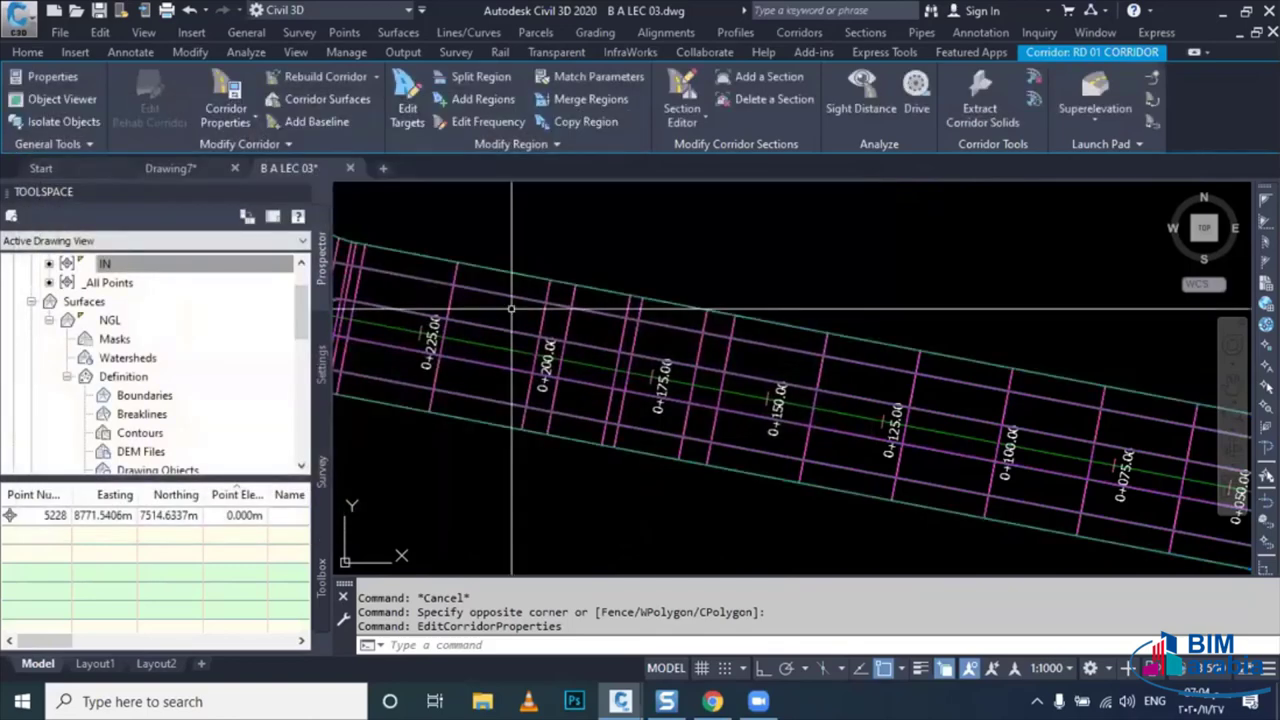
scroll(513, 310, "down", 3)
- Select the RD 01 TOP surface and display it in the Object Viewer
key("Escape")
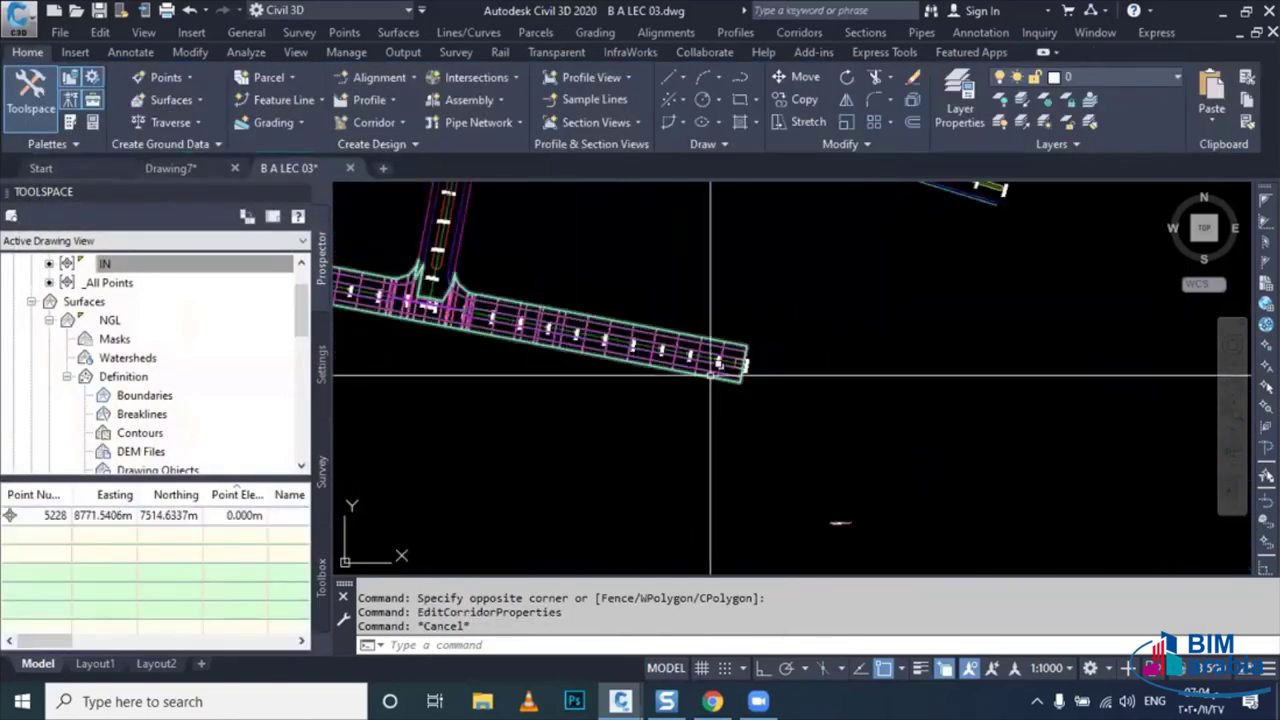
left_click(710, 376)
left_click(786, 446)
right_click(771, 455)
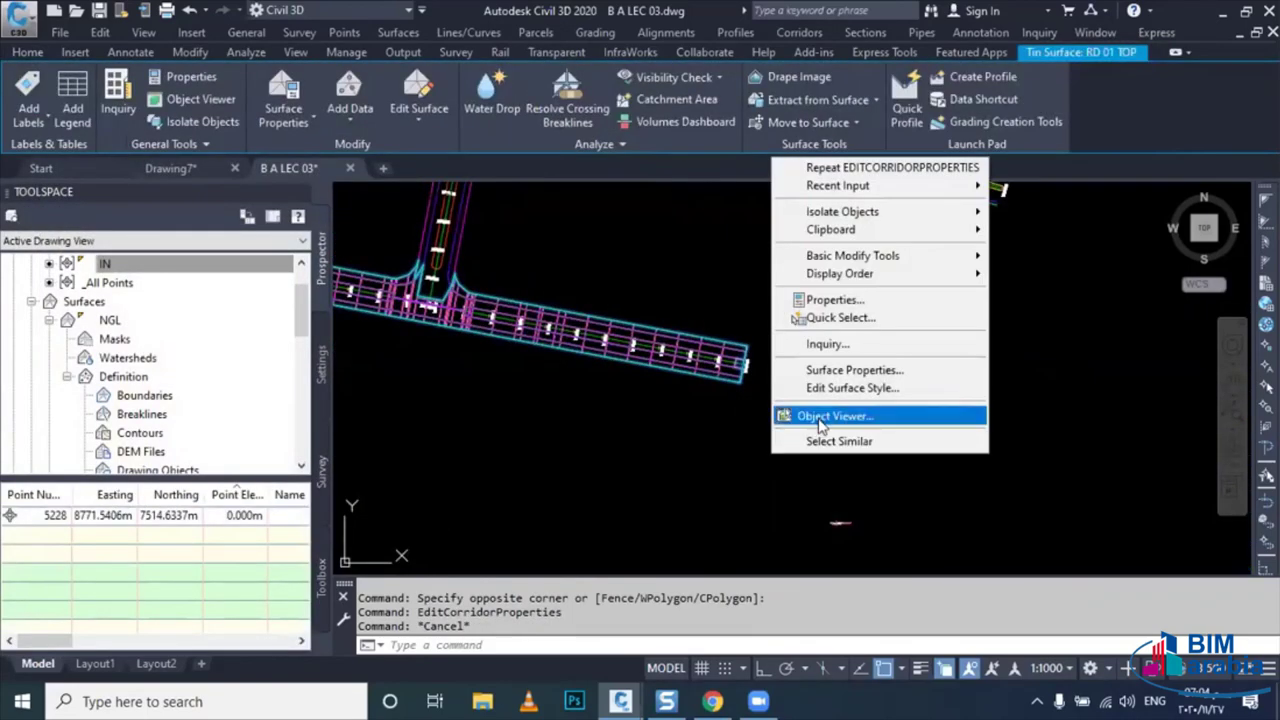
left_click(822, 417)
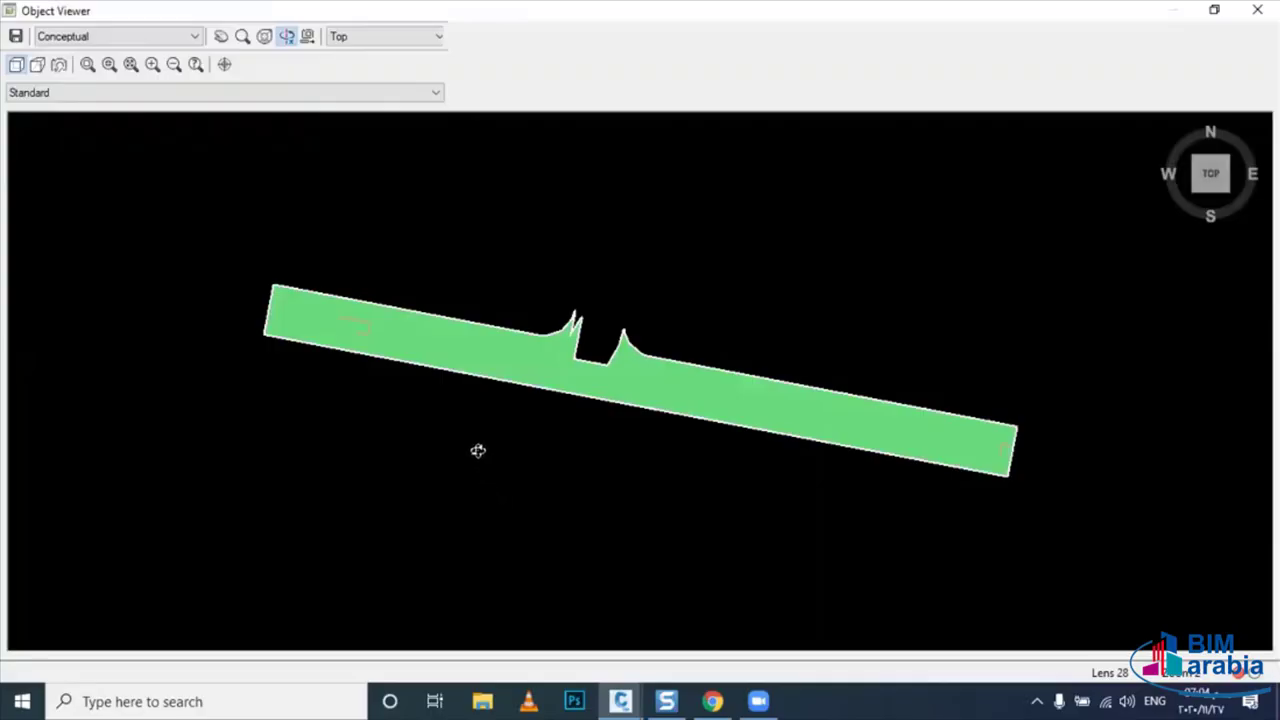
- Orbit, pan and zoom in to examine the road lanes and their breaklines
mouse_move(477, 449)
left_mouse_down()
mouse_move(506, 340)
mouse_move(755, 557)
mouse_move(694, 511)
mouse_move(643, 514)
mouse_move(714, 520)
mouse_move(689, 497)
left_mouse_up()
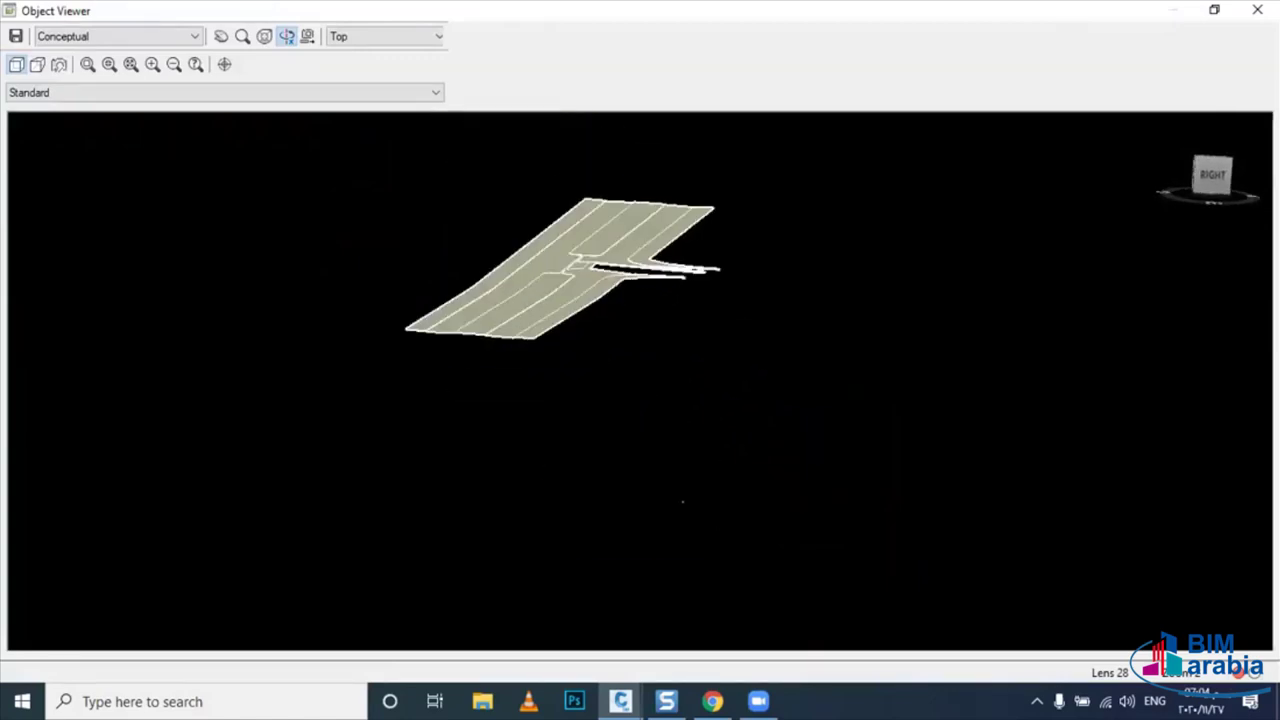
mouse_move(602, 468)
left_mouse_down()
mouse_move(594, 457)
mouse_move(634, 489)
mouse_move(577, 457)
left_mouse_up()
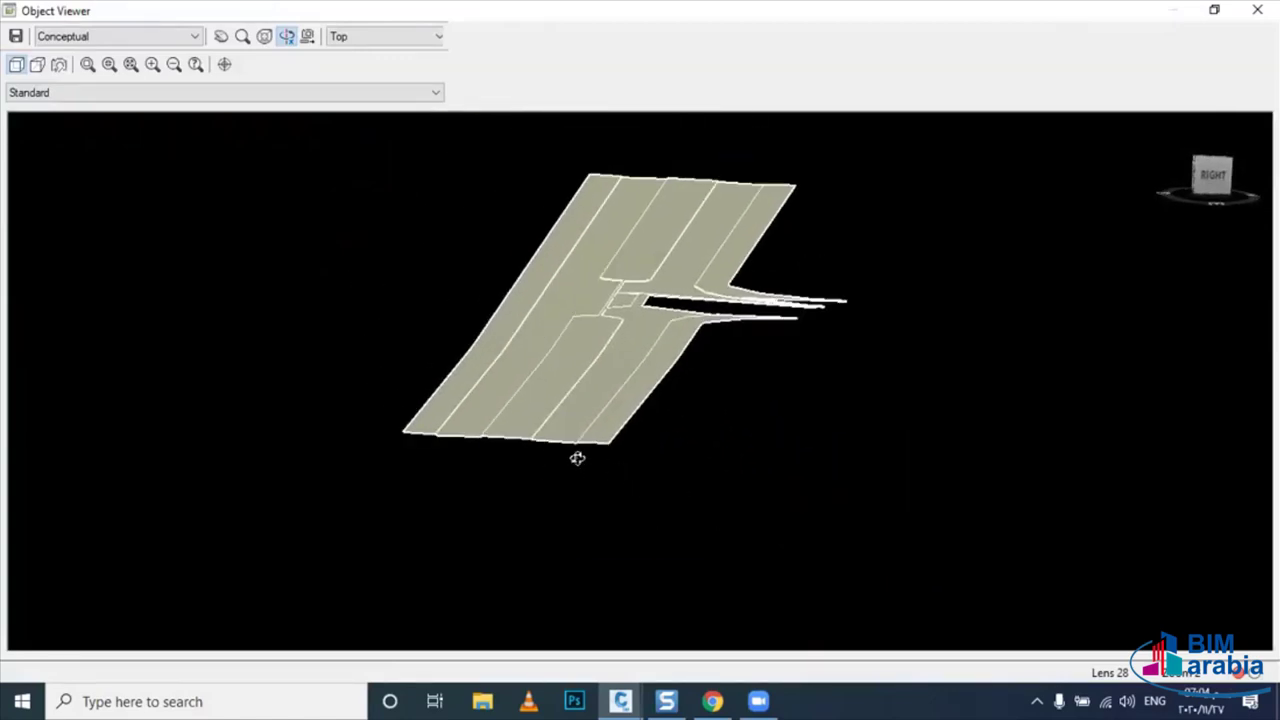
middle_click_drag(535, 433, 583, 460)
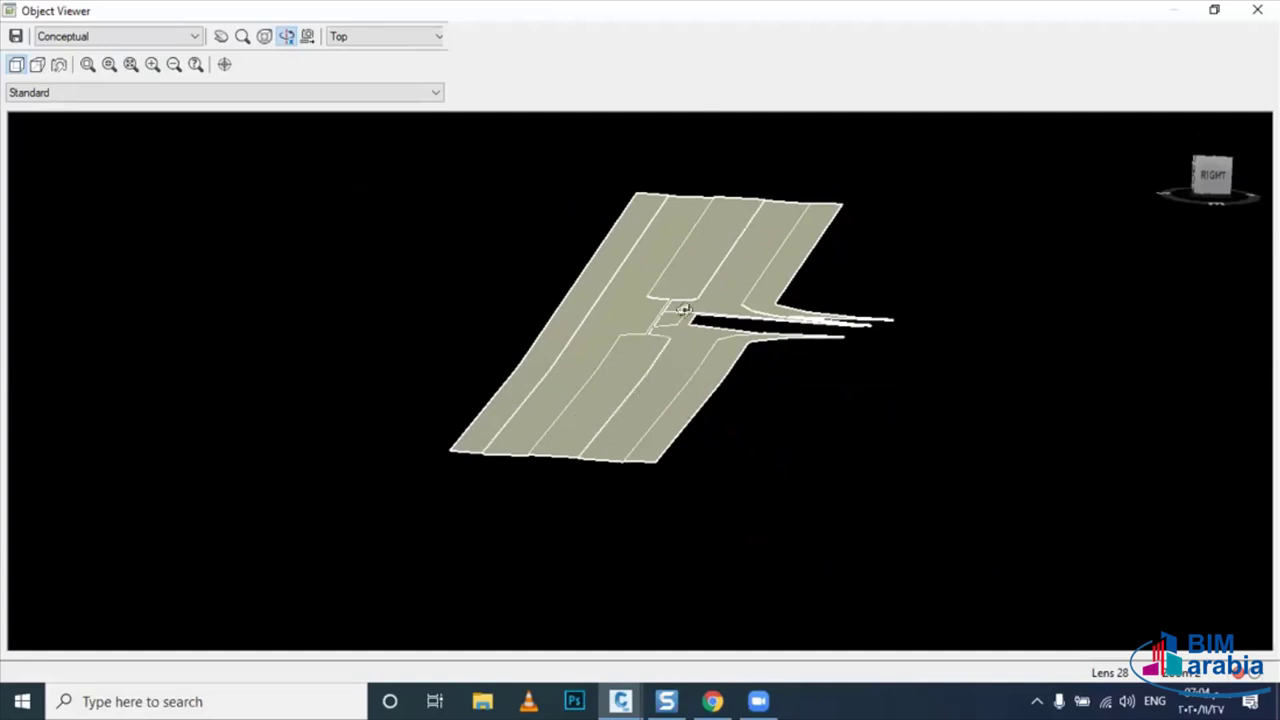
mouse_move(629, 406)
left_mouse_down()
mouse_move(634, 391)
mouse_move(626, 417)
mouse_move(509, 440)
mouse_move(614, 409)
left_mouse_up()
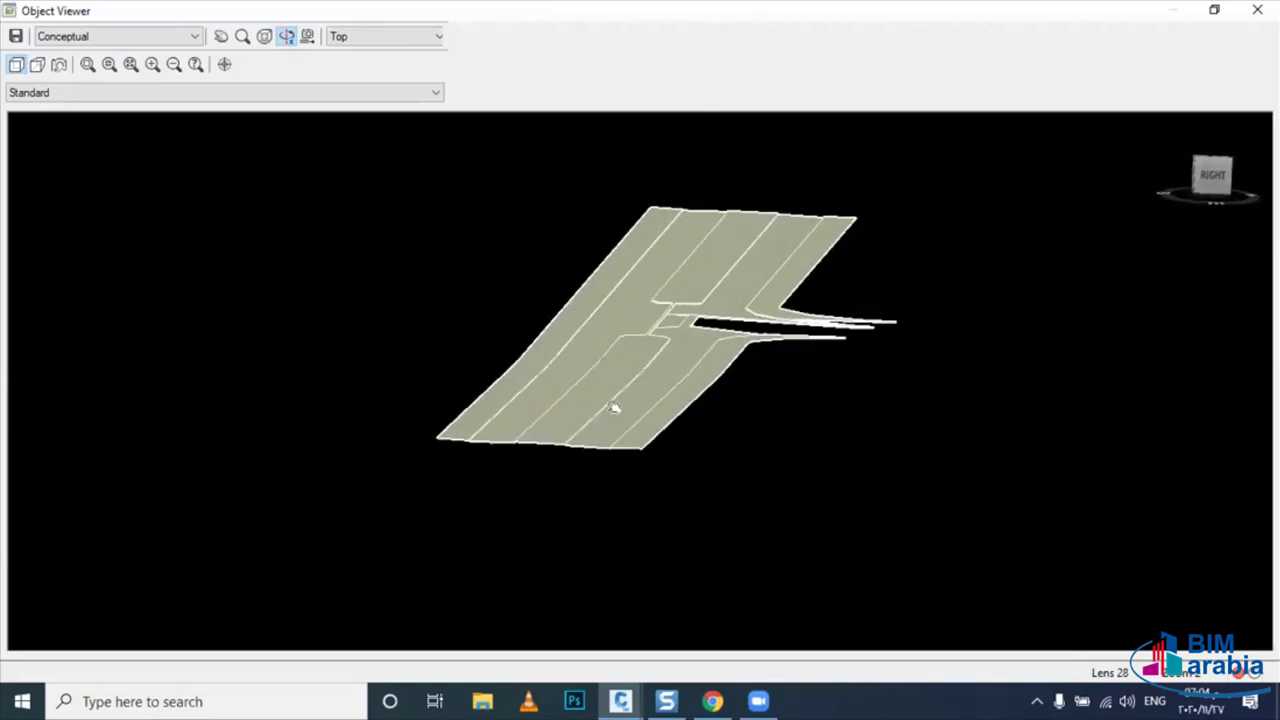
scroll(532, 473, "up", 3)
left_click_drag(532, 473, 760, 397)
scroll(651, 426, "up", 3)
scroll(600, 483, "up", 2)
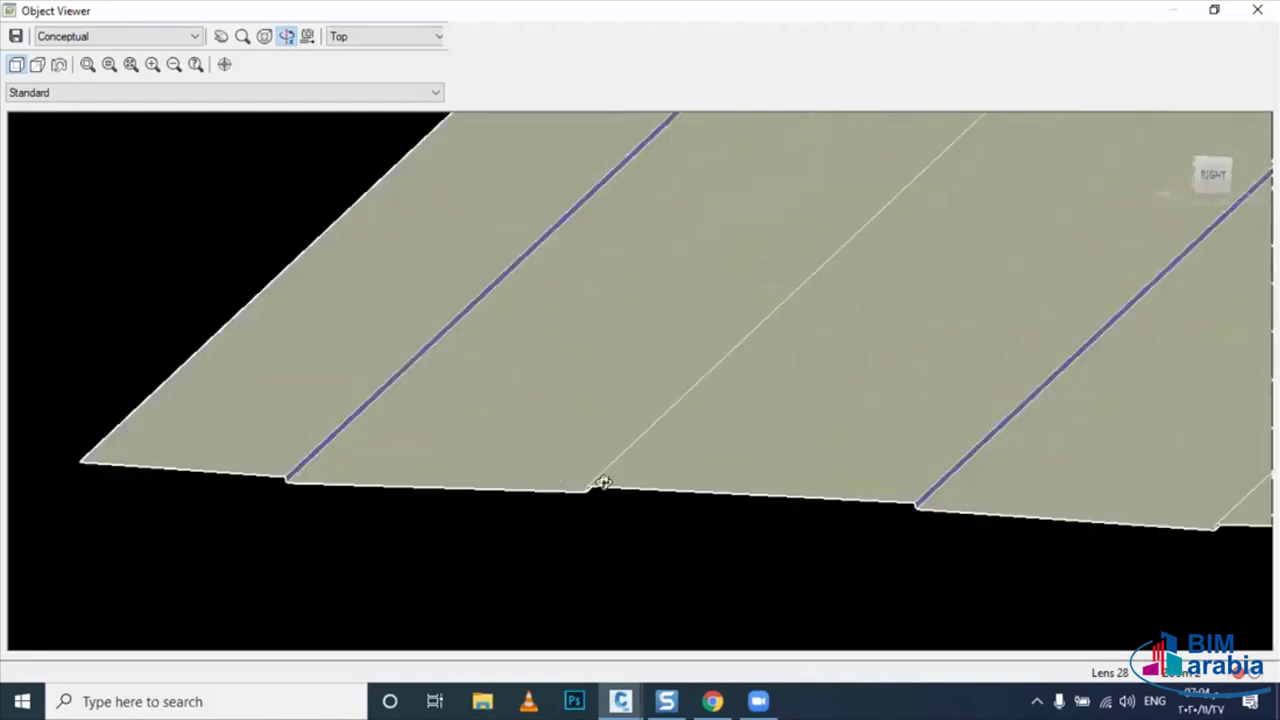
left_click_drag(600, 483, 555, 471)
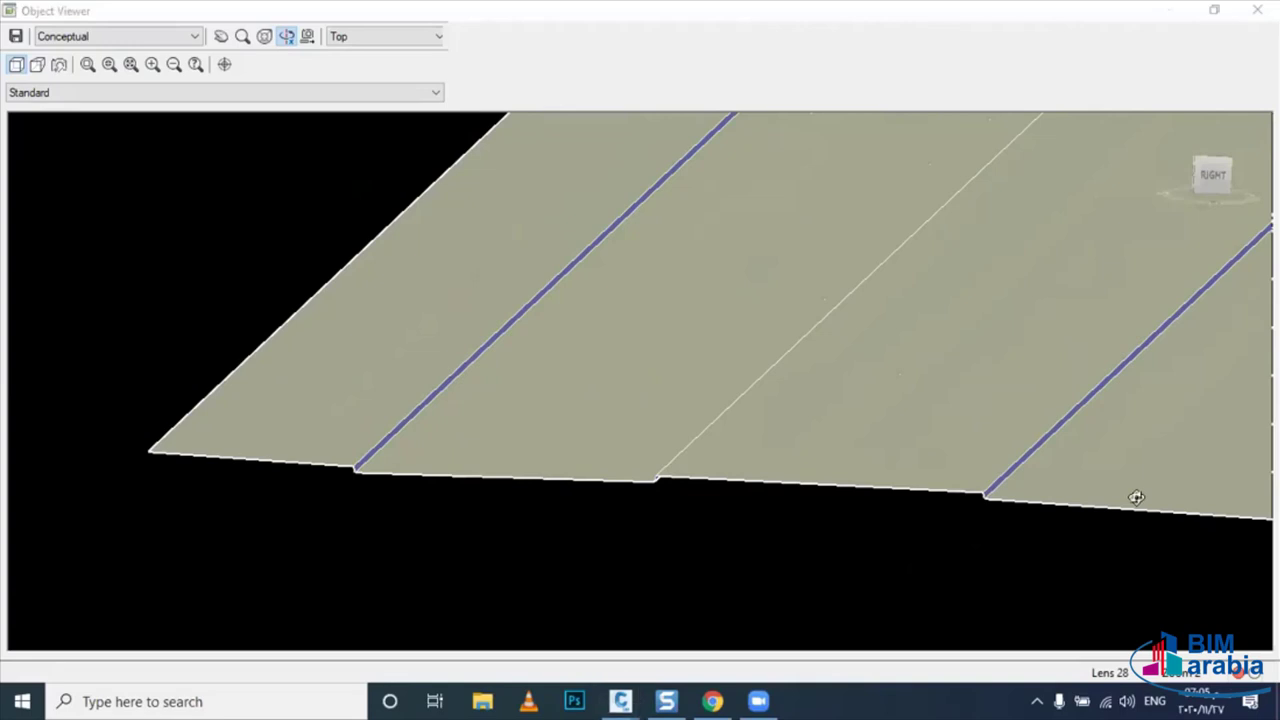
- Orbit out to view the whole surface including the side-road junction
scroll(905, 510, "down", 2)
scroll(902, 512, "down", 2)
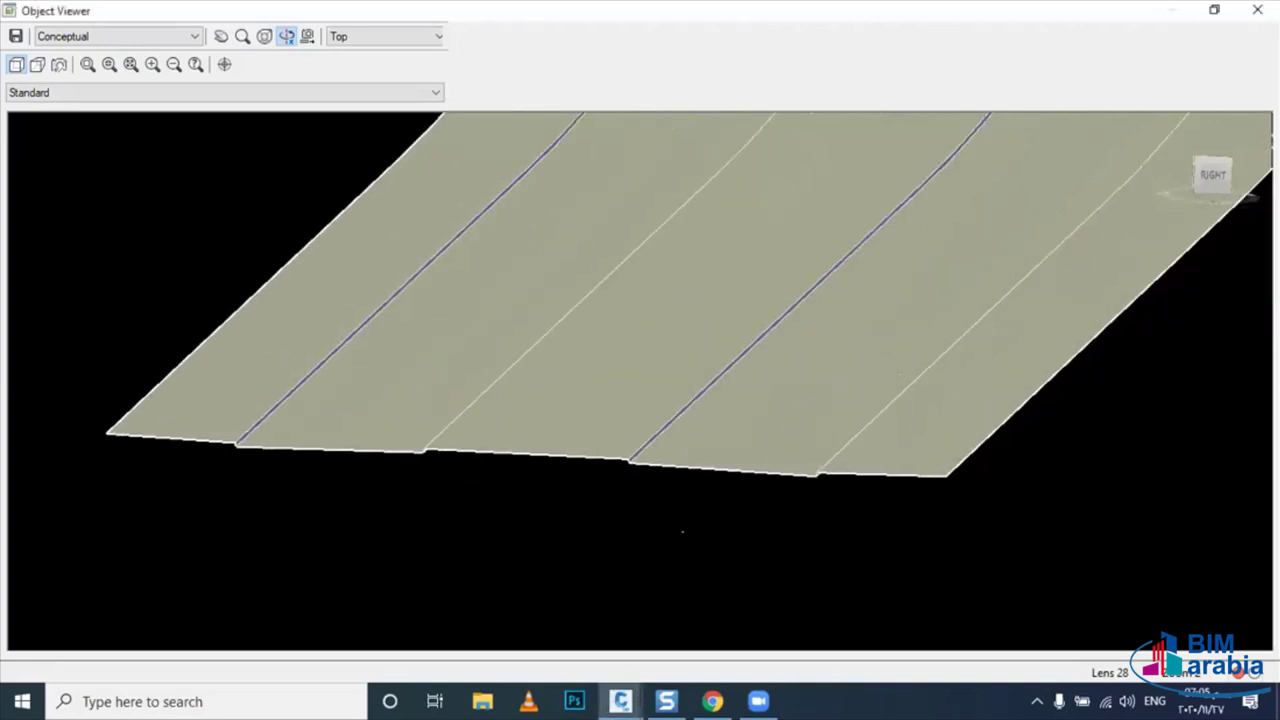
left_click_drag(680, 531, 829, 466)
middle_click_drag(851, 373, 857, 430)
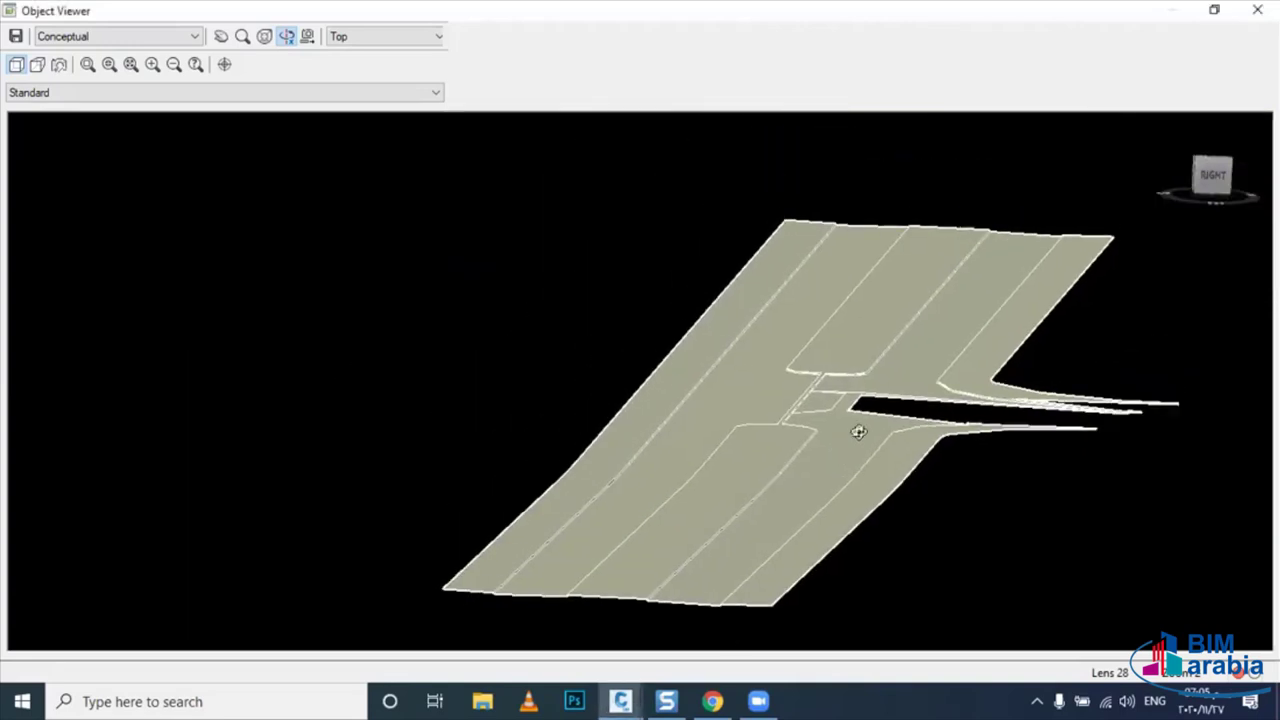
scroll(797, 405, "up", 3)
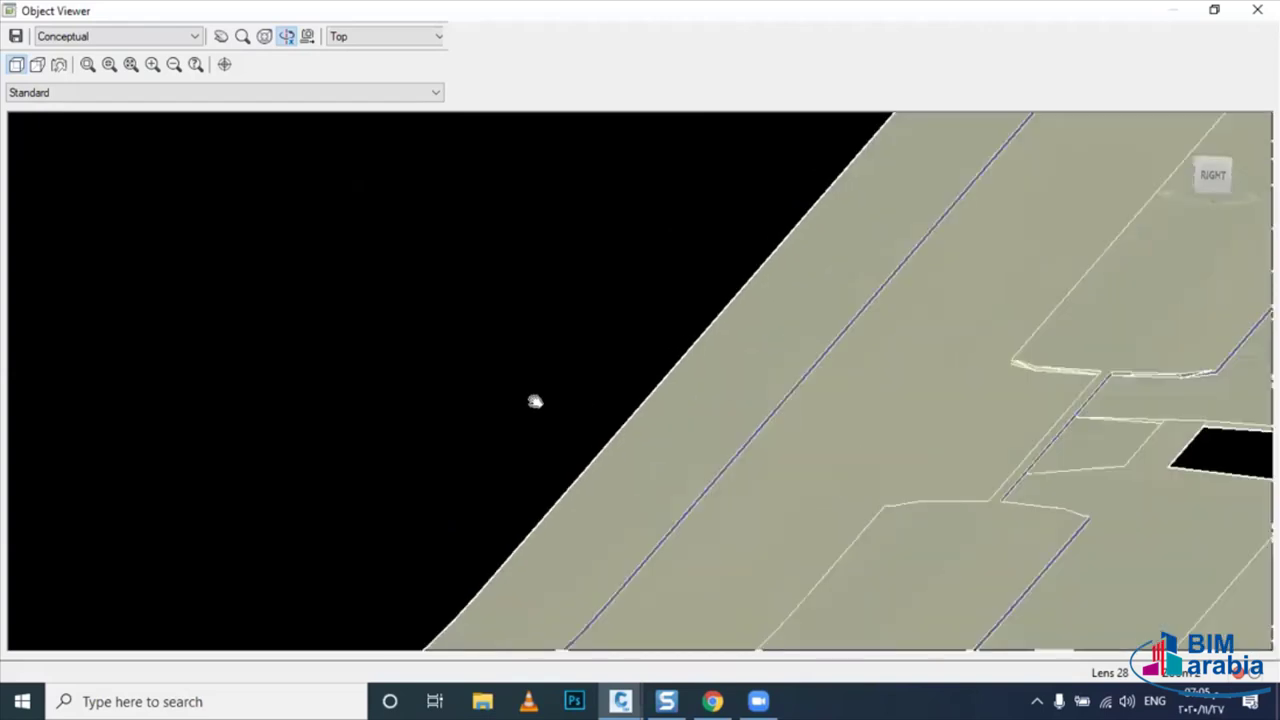
scroll(654, 491, "up", 2)
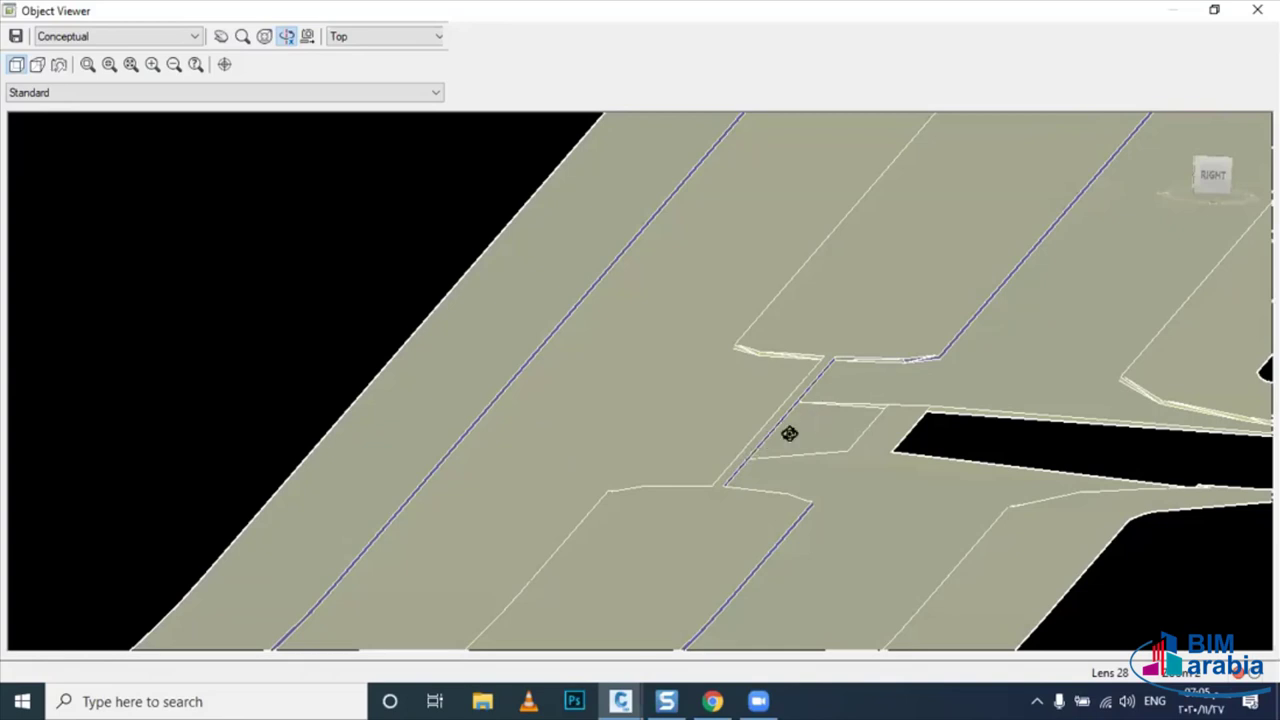
scroll(789, 433, "down", 3)
mouse_move(823, 451)
left_mouse_down()
mouse_move(743, 457)
mouse_move(854, 389)
mouse_move(870, 410)
left_mouse_up()
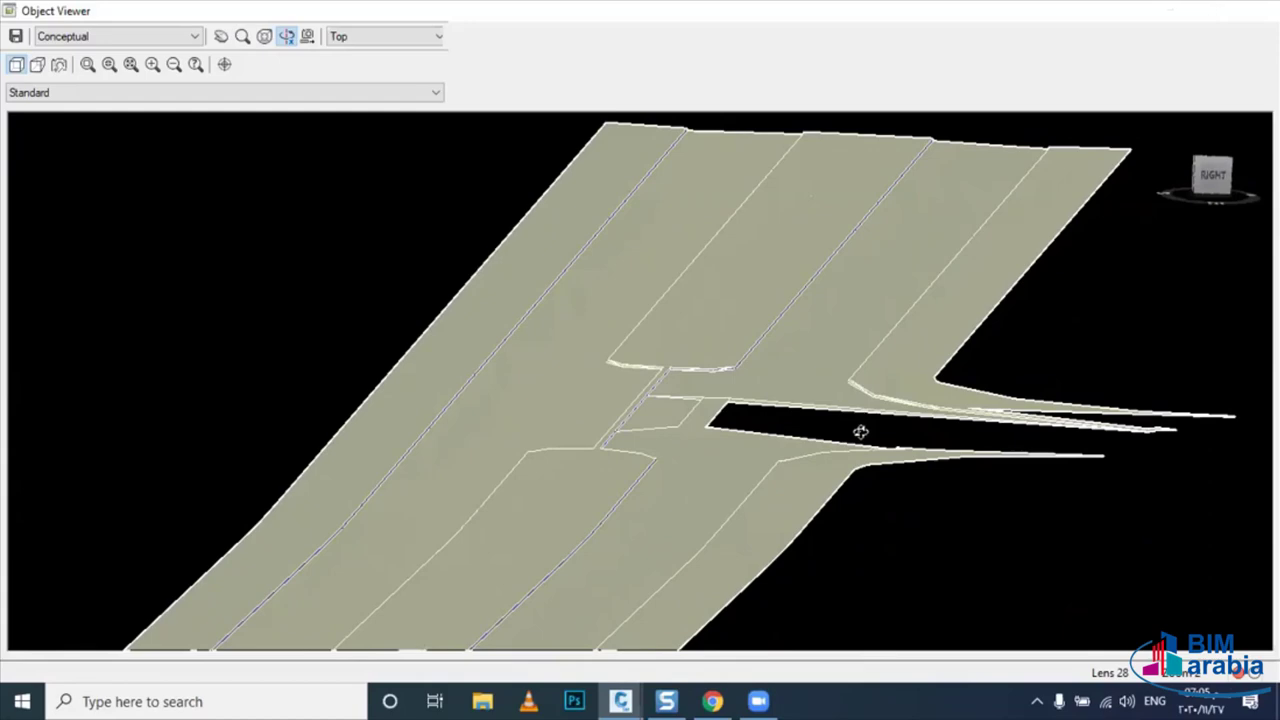
- Close the viewer and check RD 01 CORRIDOR's region spans 0+000.00m to 0+488.63m
key("Escape")
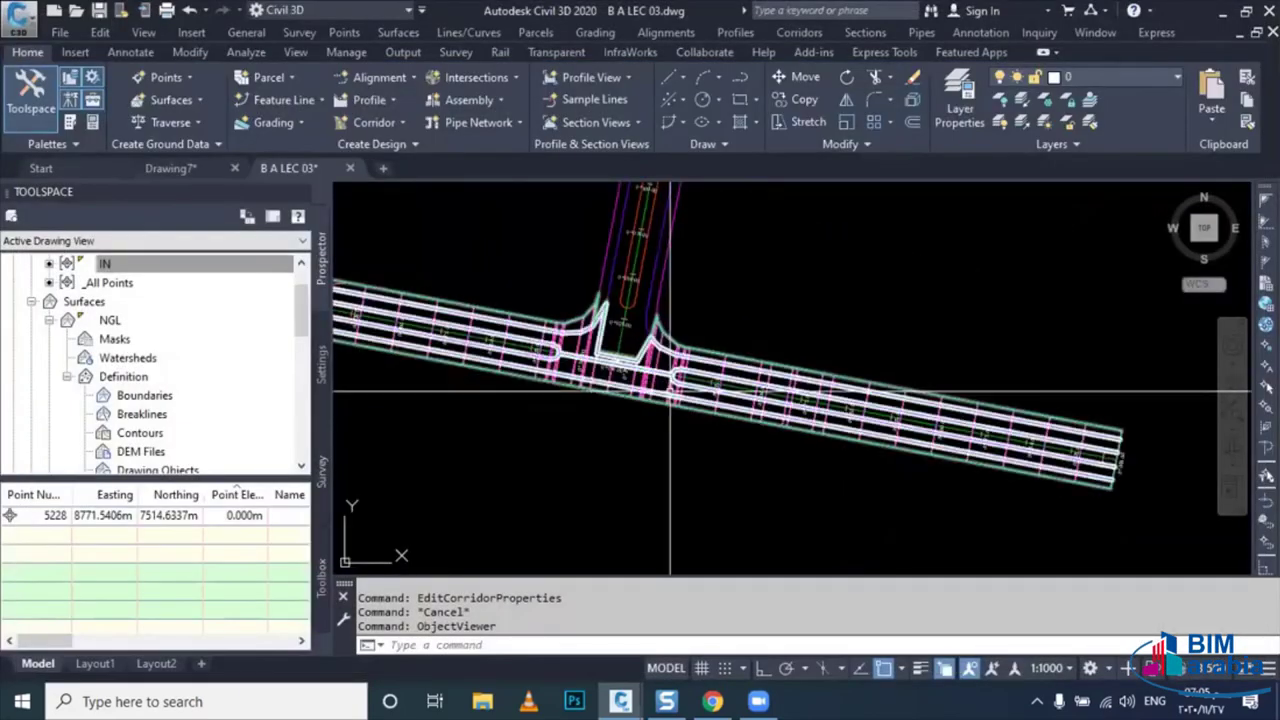
left_click(660, 383)
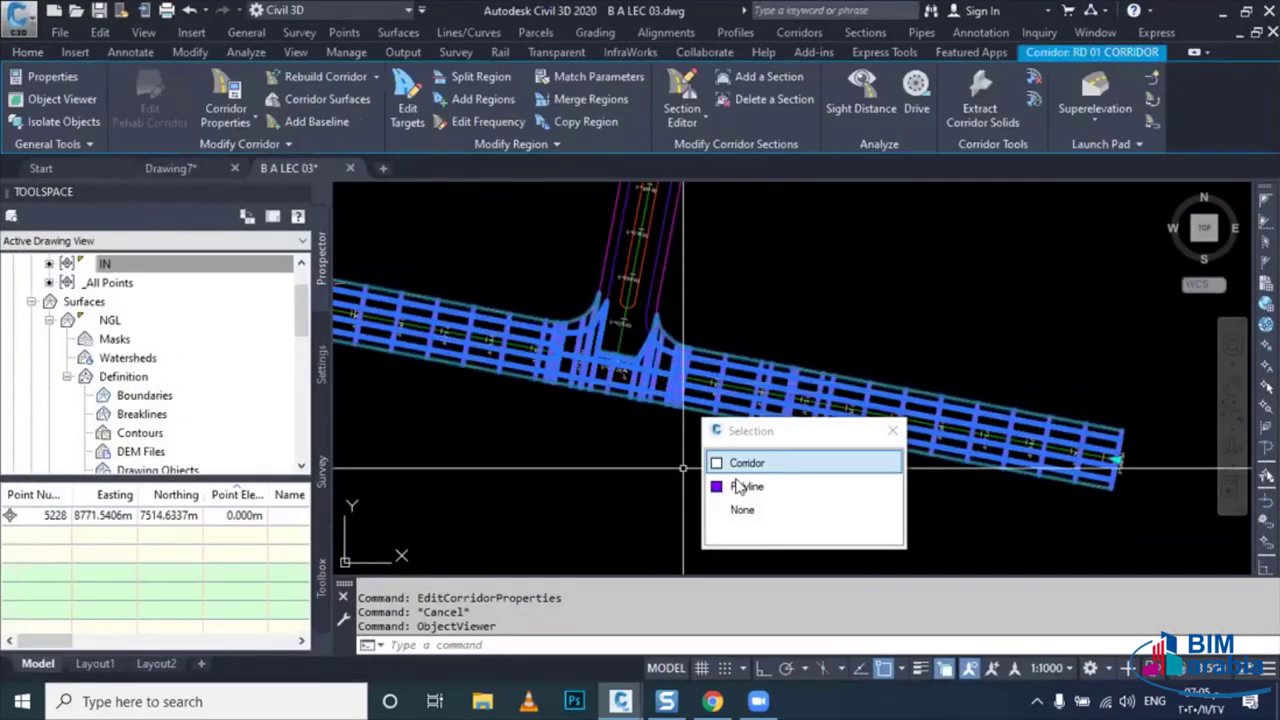
left_click(740, 466)
right_click(697, 466)
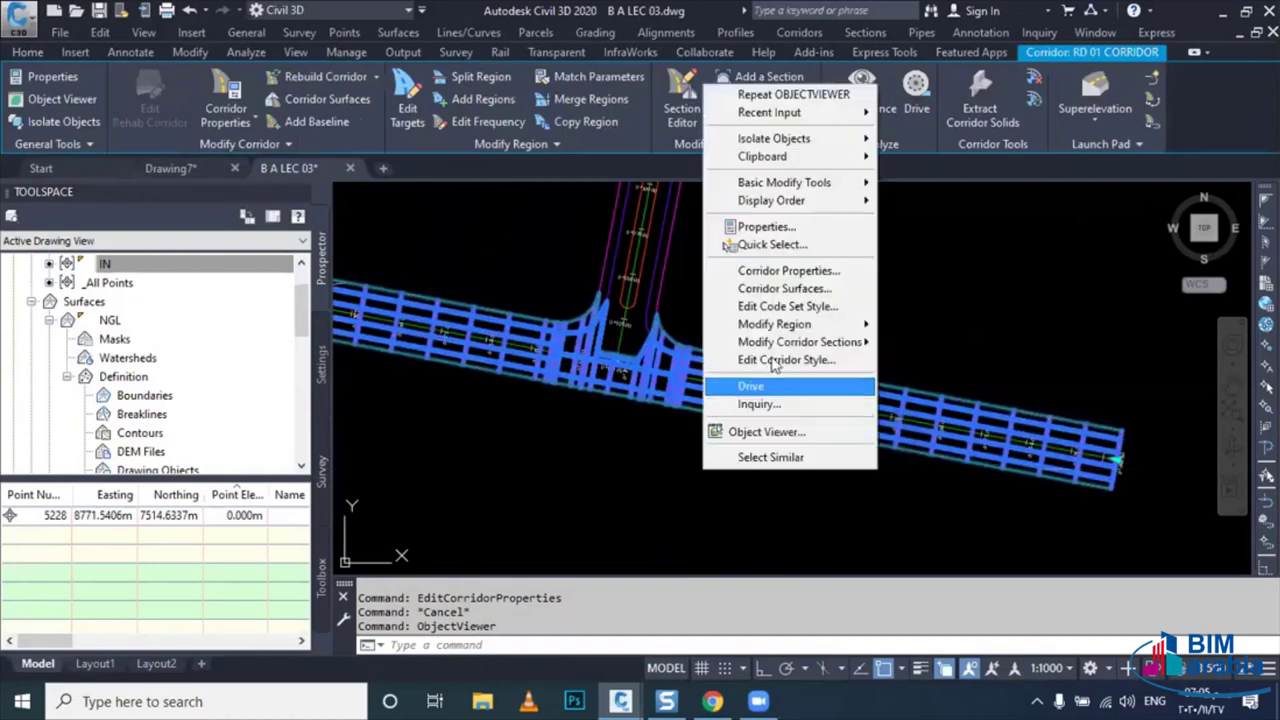
left_click(796, 274)
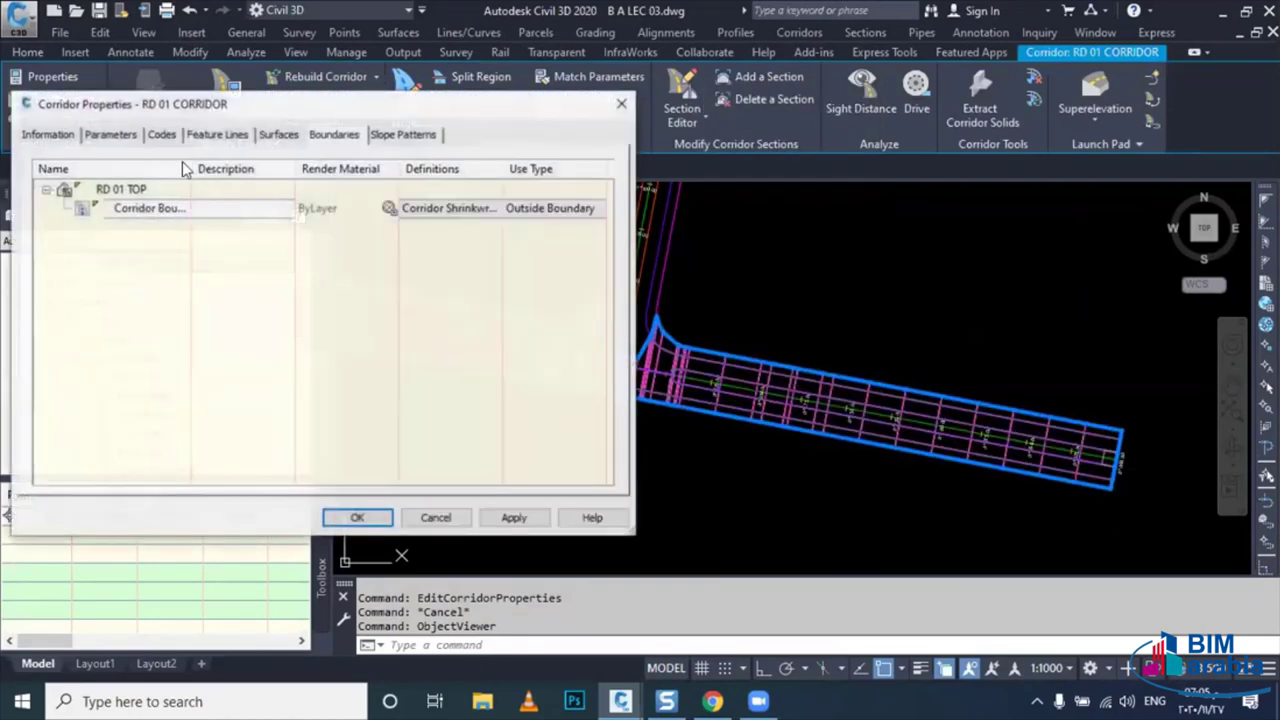
left_click(110, 134)
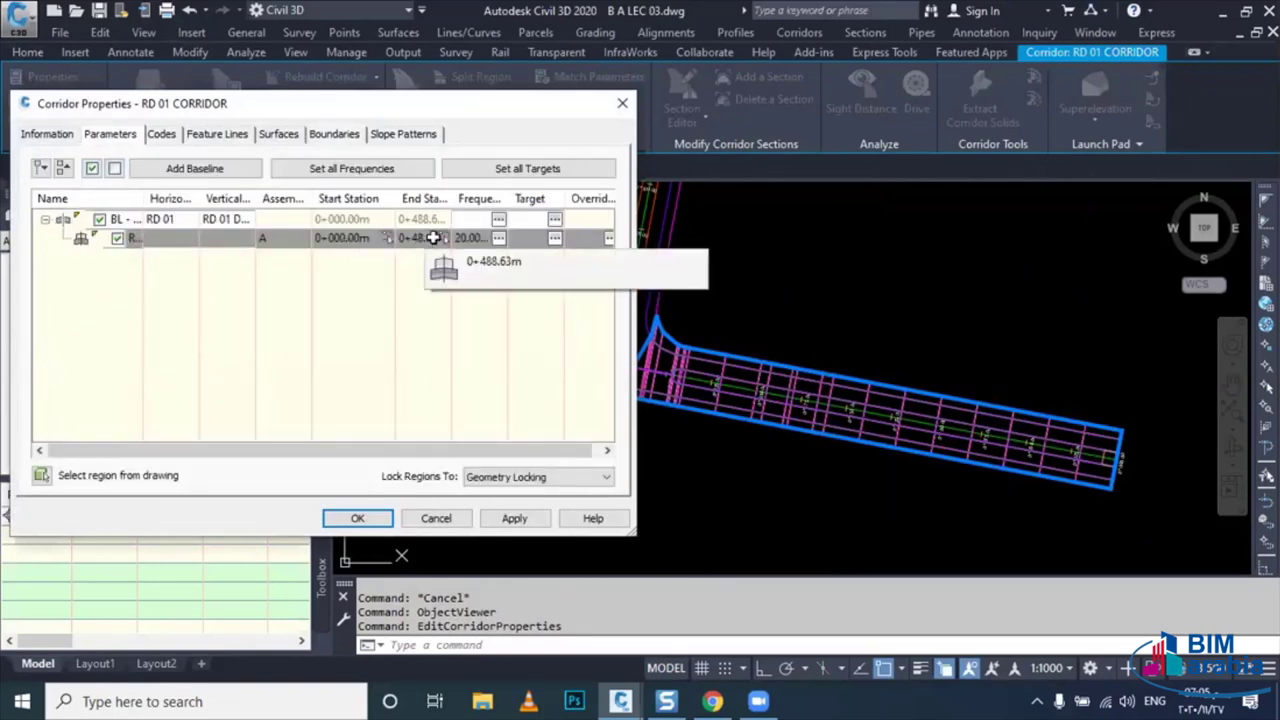
left_click(622, 104)
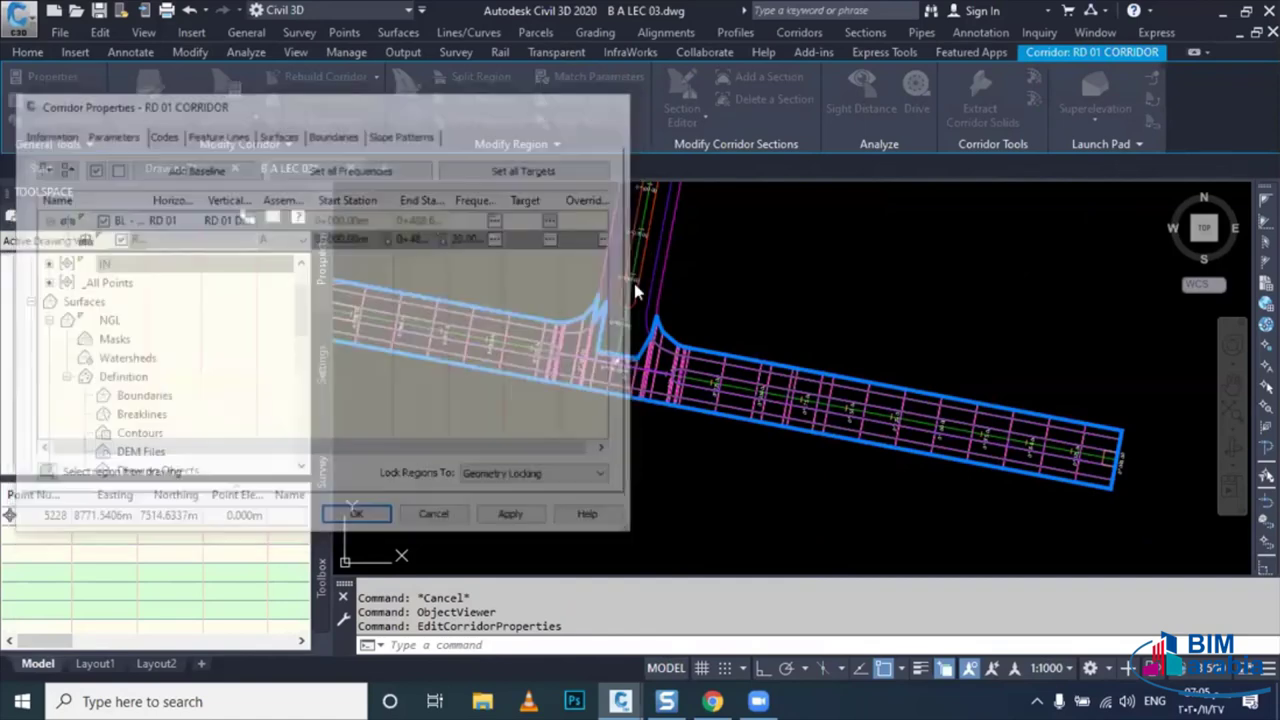
- Split region RG - A - (1) at the curb-return start point, station 0+246.97
scroll(640, 360, "up", 2)
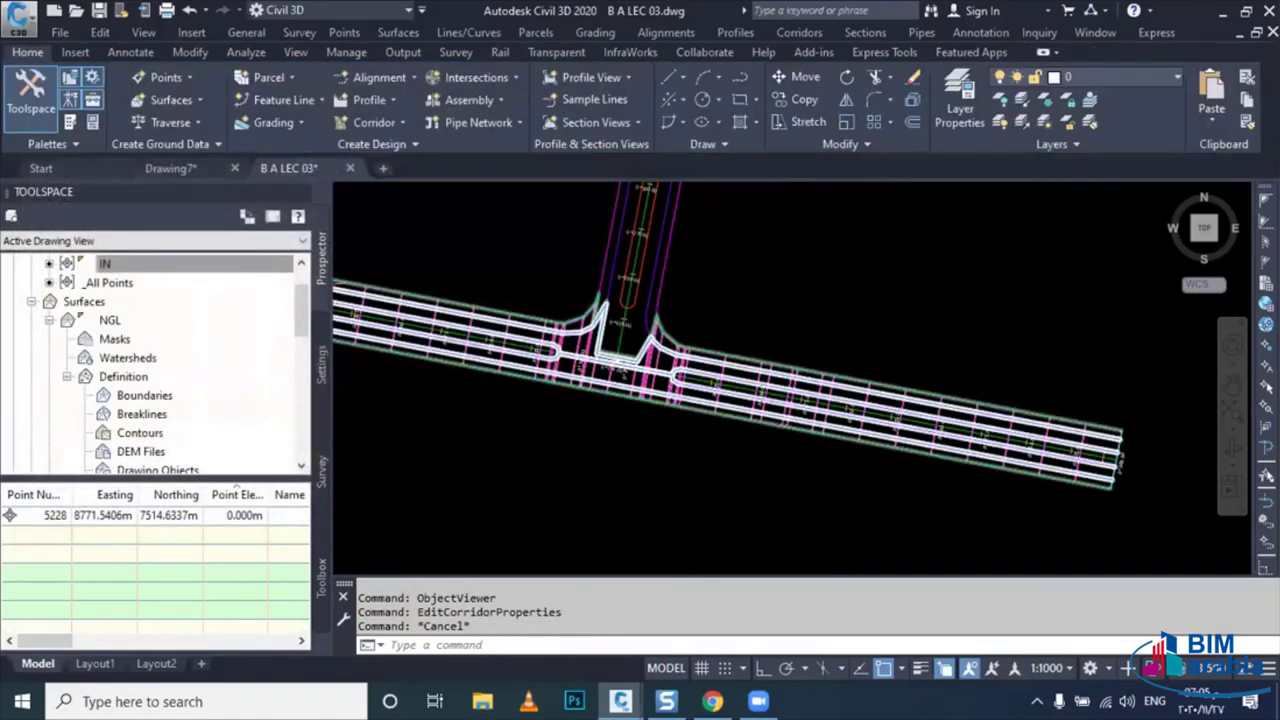
scroll(620, 350, "up", 2)
left_click(517, 186)
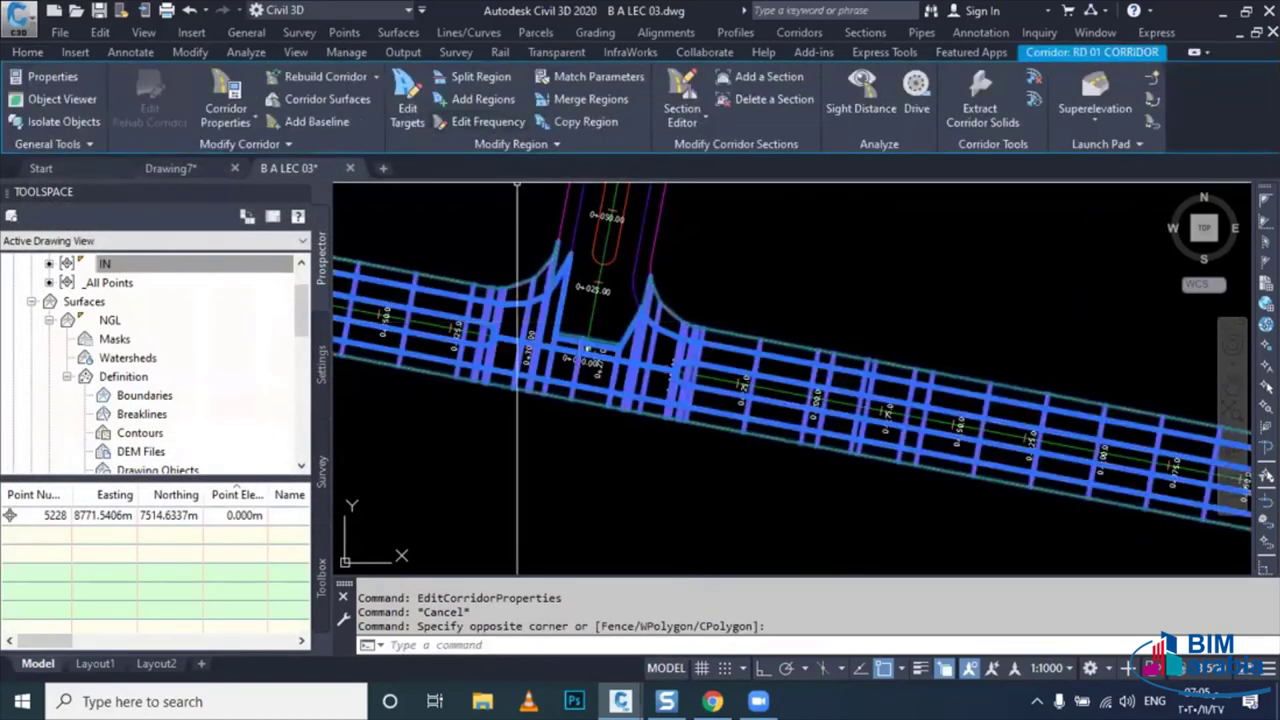
left_click(480, 77)
scroll(650, 400, "up", 2)
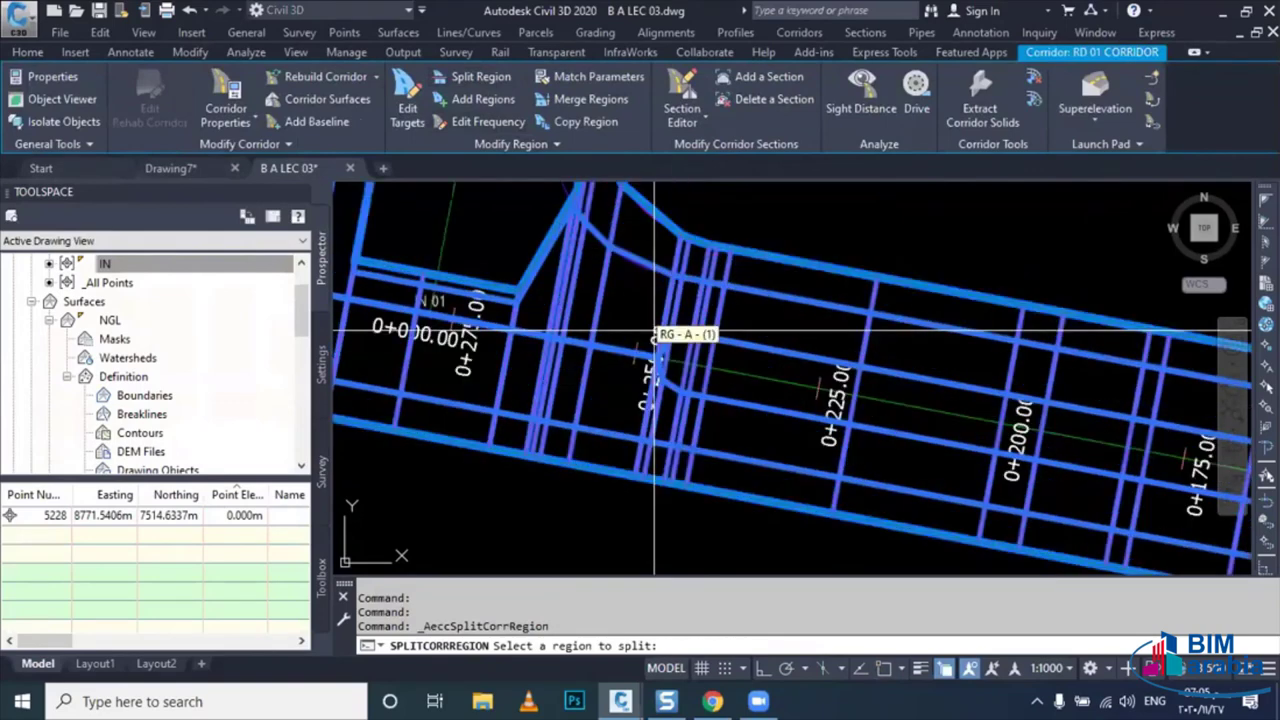
scroll(645, 408, "up", 2)
scroll(648, 400, "up", 1)
scroll(645, 380, "up", 1)
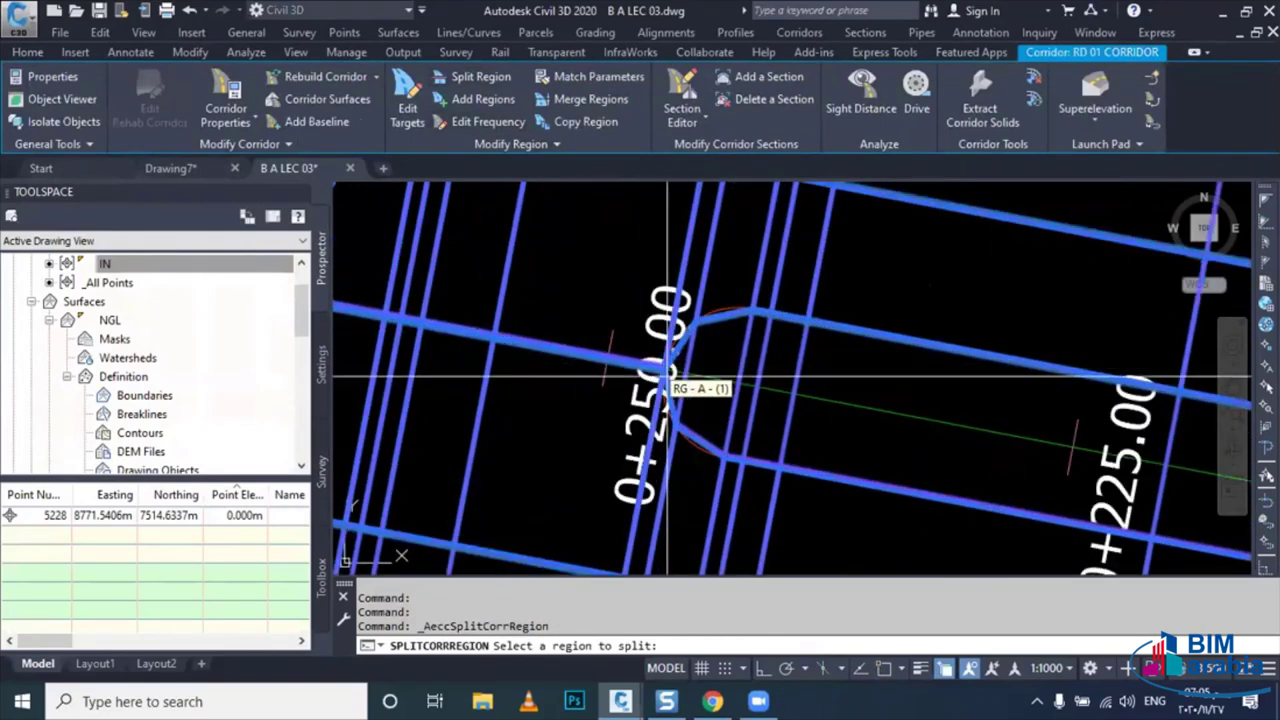
scroll(655, 370, "up", 1)
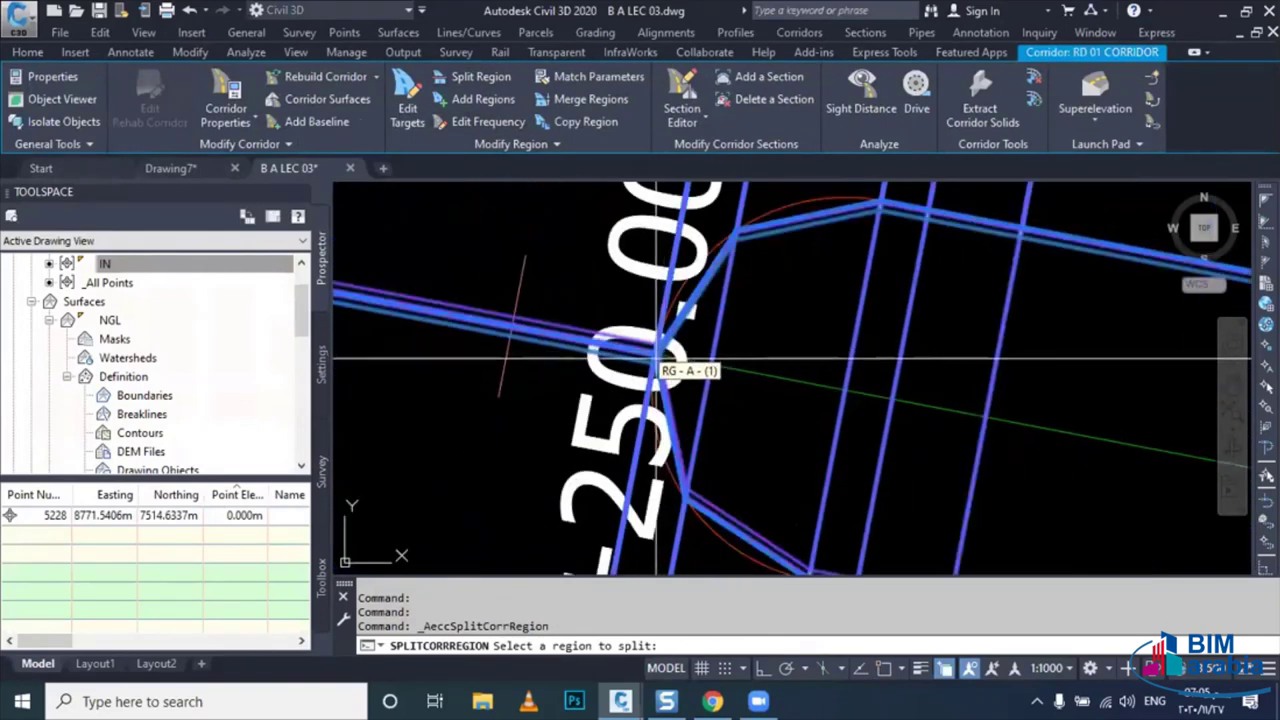
scroll(656, 356, "up", 1)
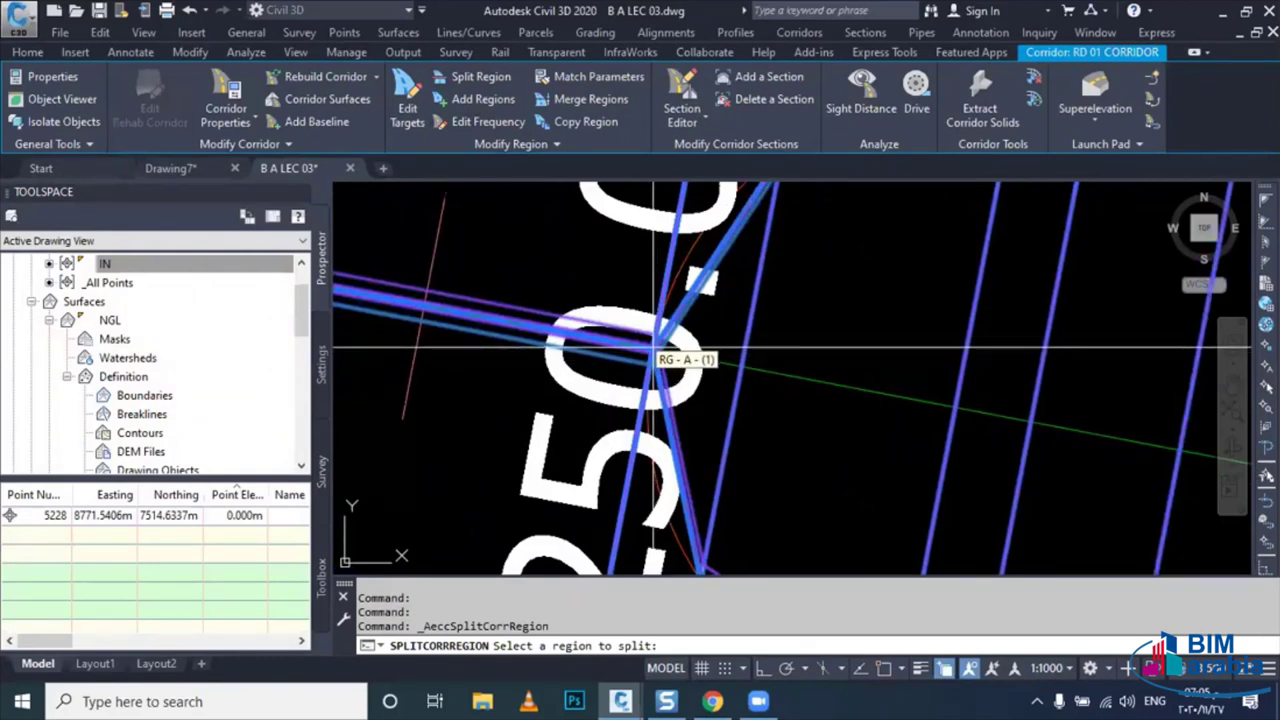
left_click(654, 348)
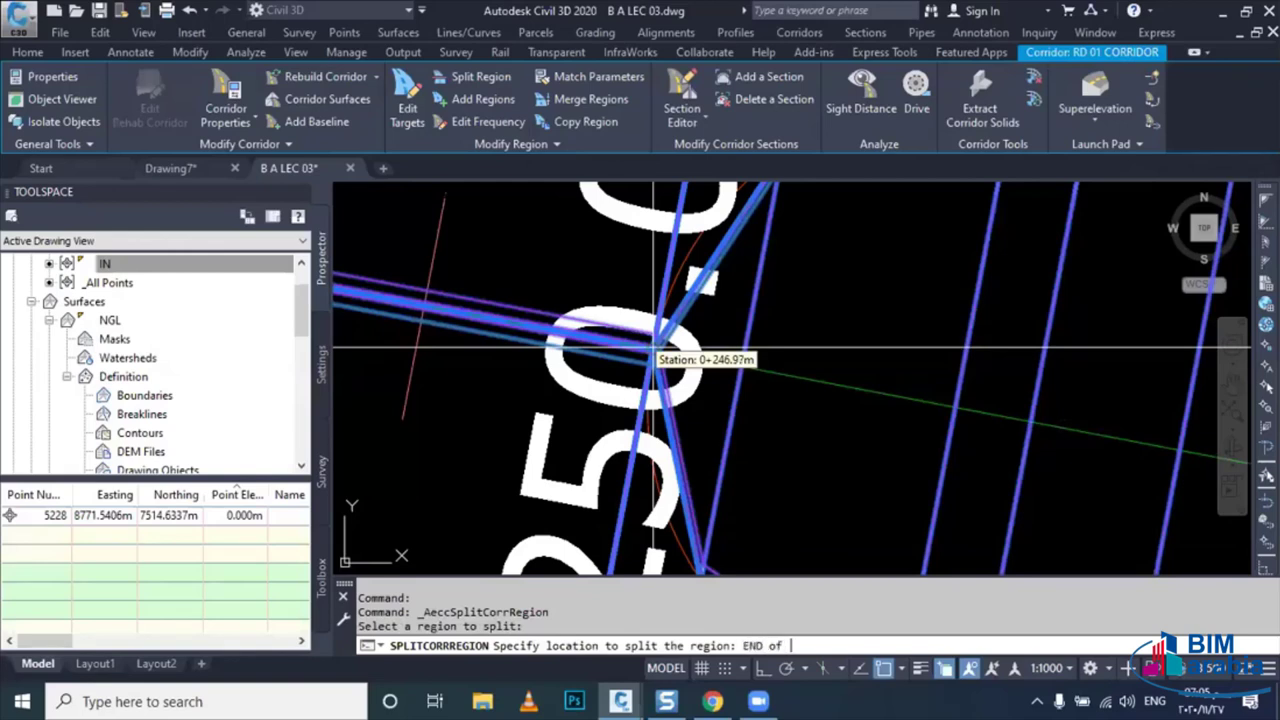
left_click(655, 350)
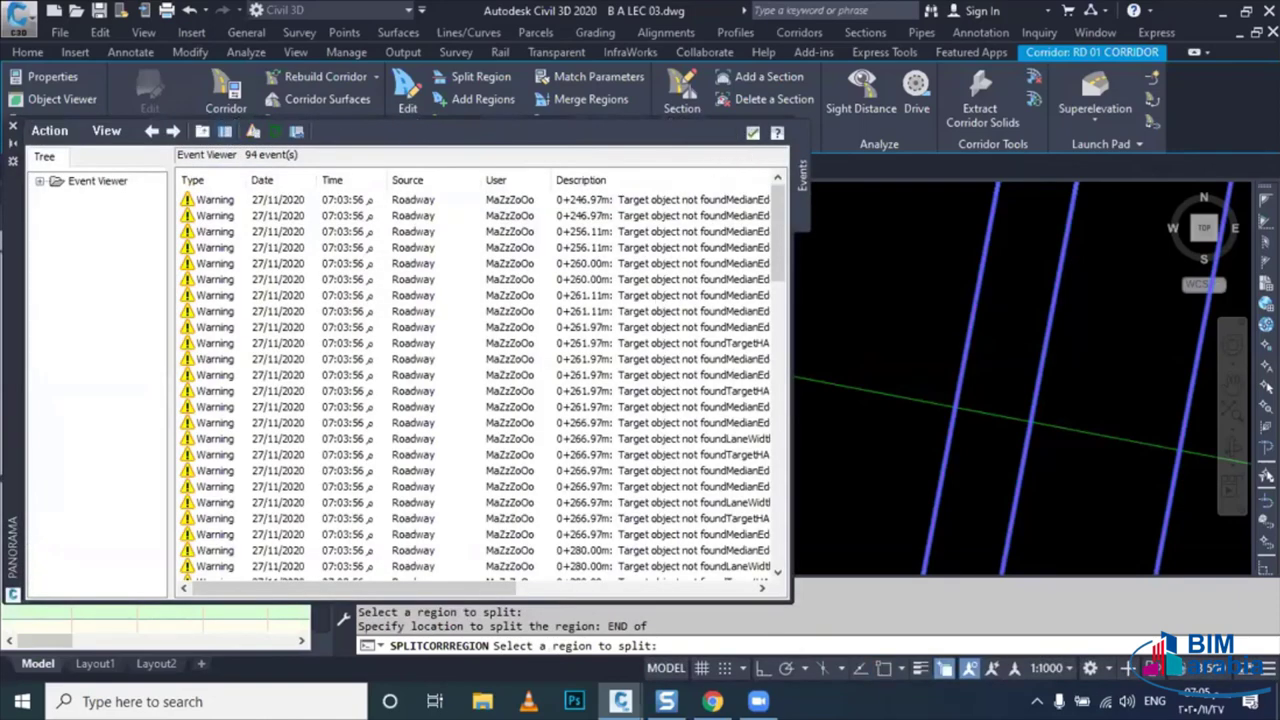
- Dismiss the corridor warnings, end the split, and bring the other curb return into view
left_click(753, 132)
scroll(718, 425, "up", 5)
key("Escape")
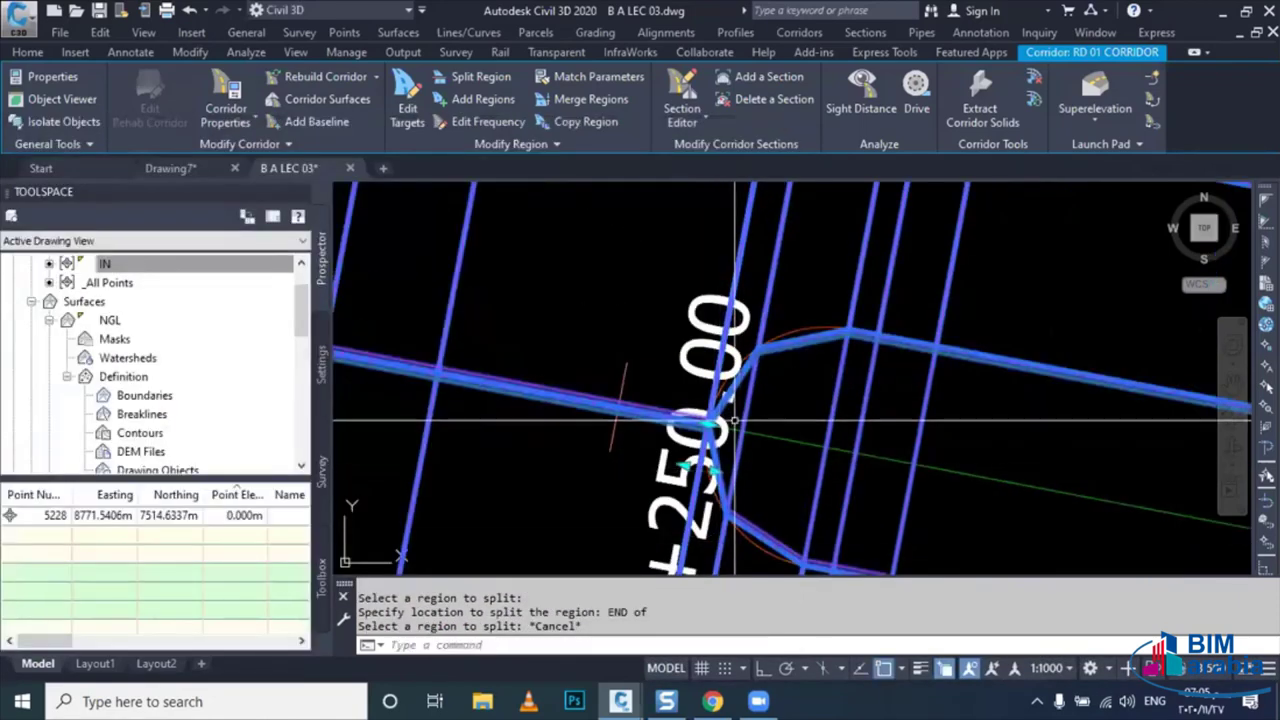
scroll(735, 420, "down", 2)
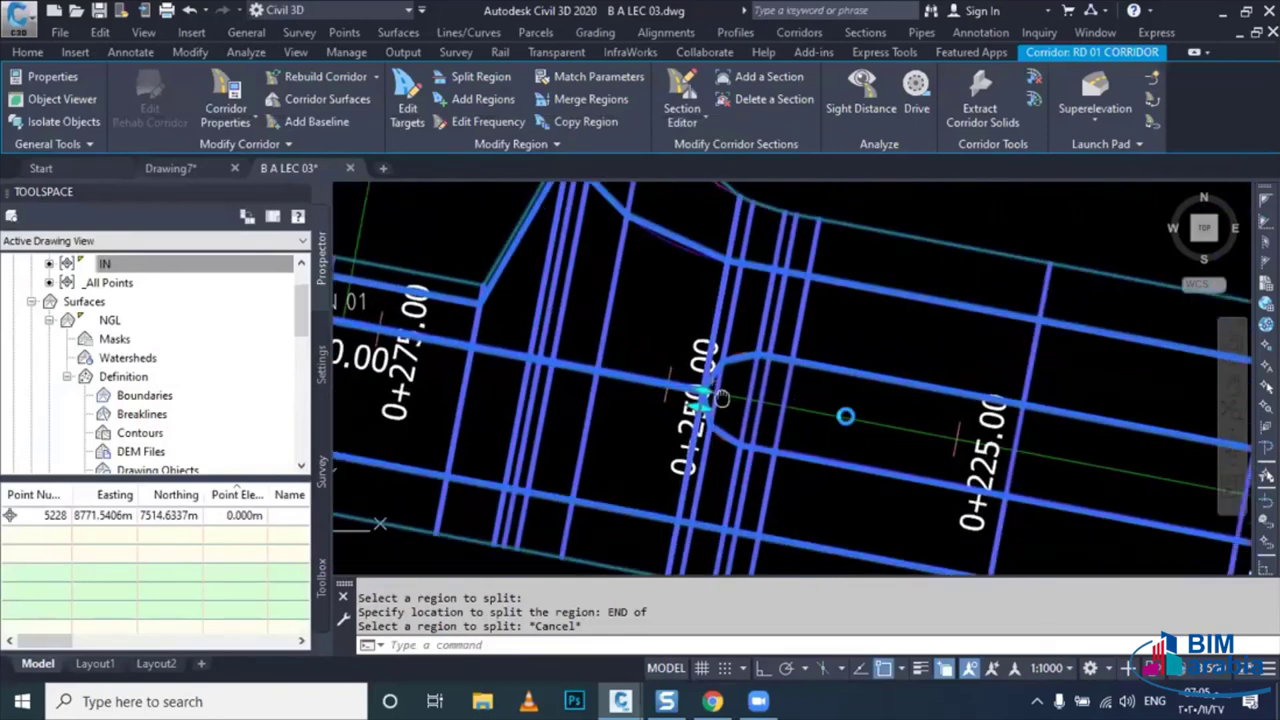
middle_click_drag(735, 420, 778, 449)
scroll(710, 427, "down", 3)
scroll(616, 373, "up", 2)
- Split region RG - A - (1) [Copy] at the far curb-return end, station 0+309.33
left_click(480, 77)
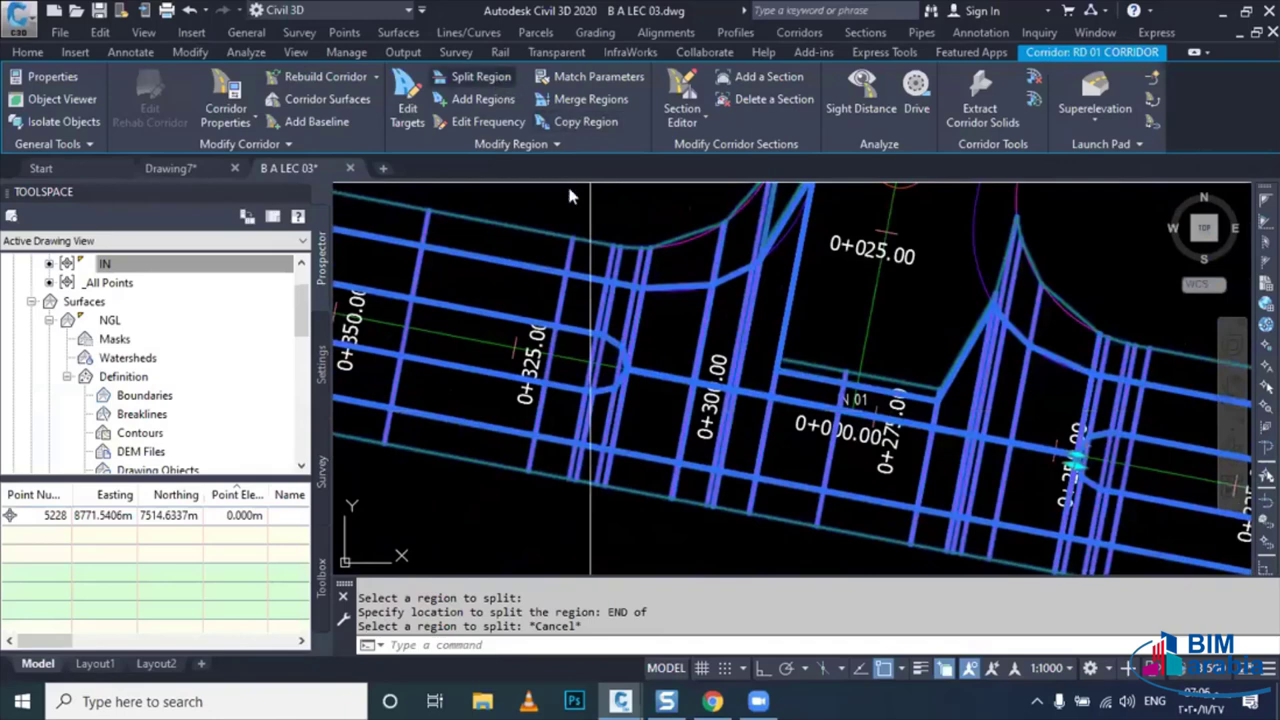
scroll(634, 368, "up", 2)
scroll(630, 378, "up", 2)
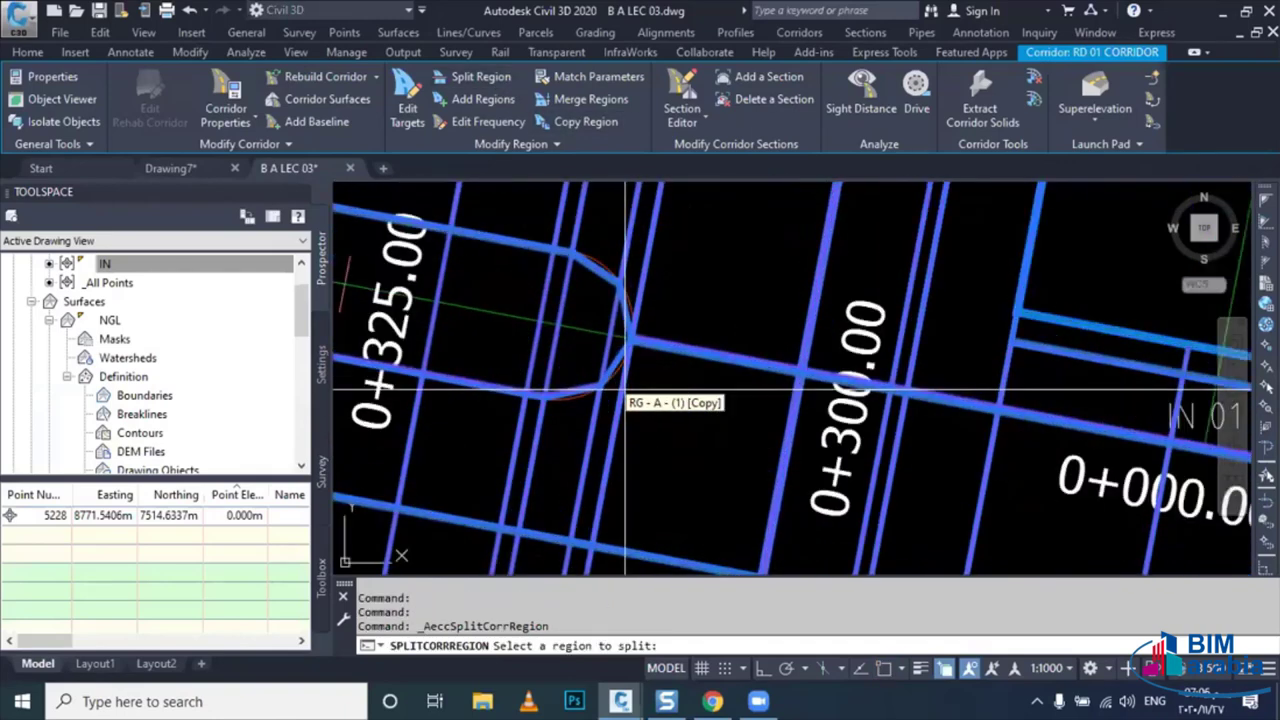
scroll(630, 380, "up", 2)
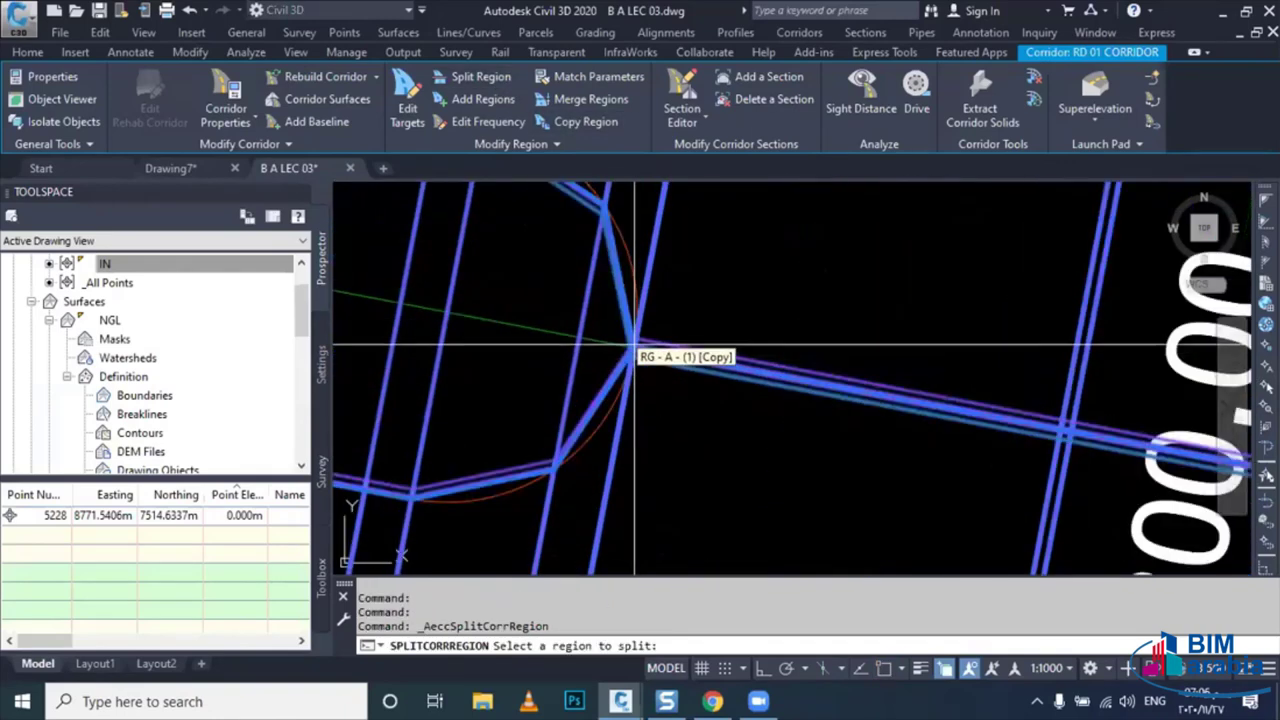
left_click(636, 347)
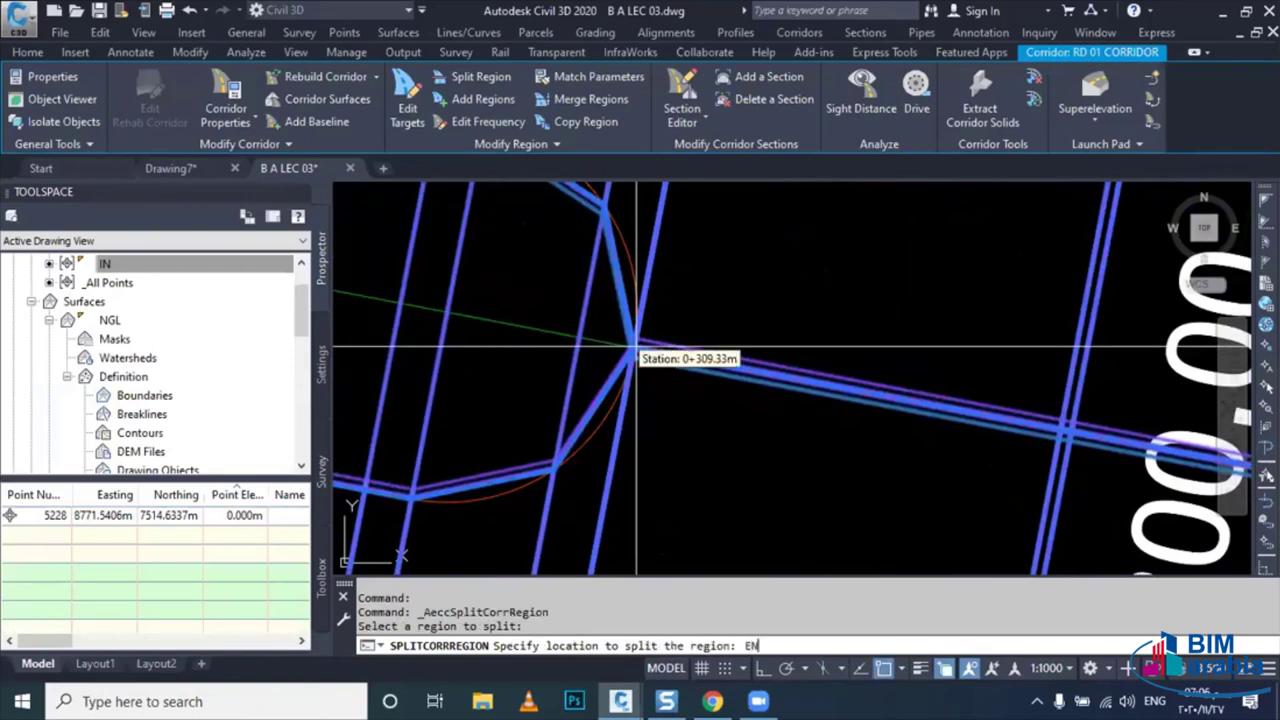
left_click(636, 347)
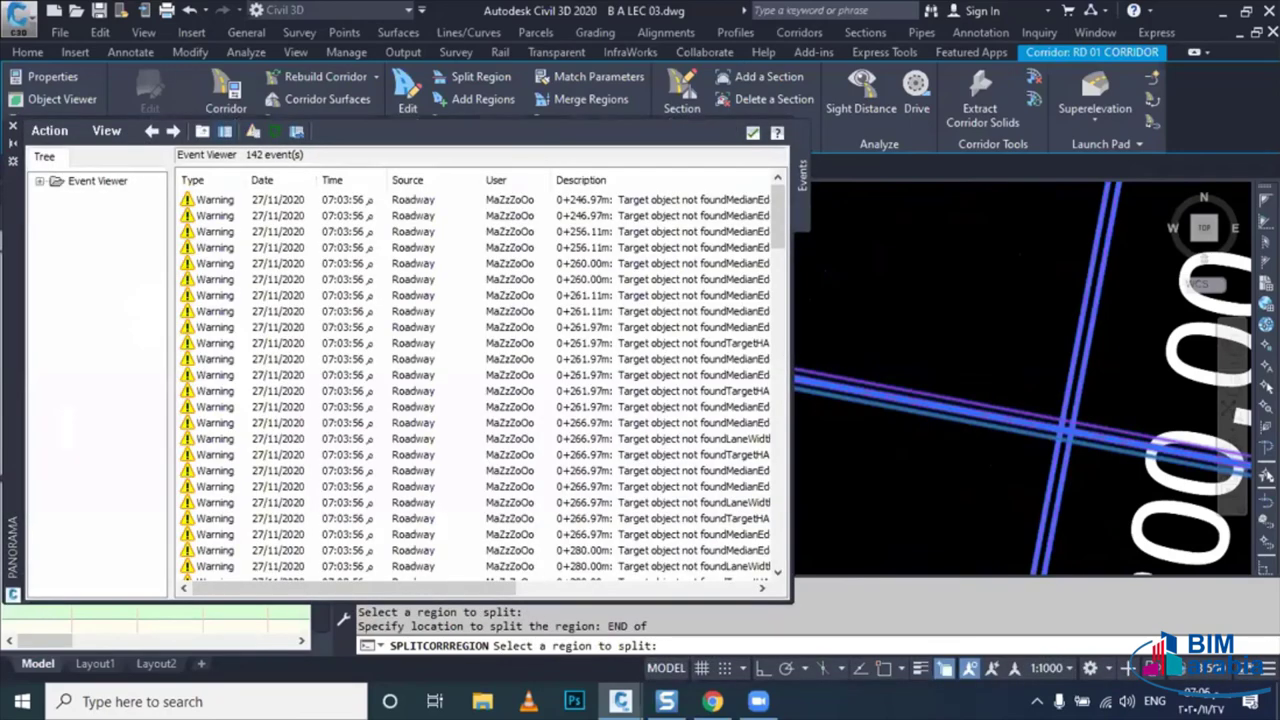
- Close the warnings, end the command, and shift the view along the corridor
scroll(731, 412, "down", 3)
key("Escape")
scroll(731, 412, "down", 2)
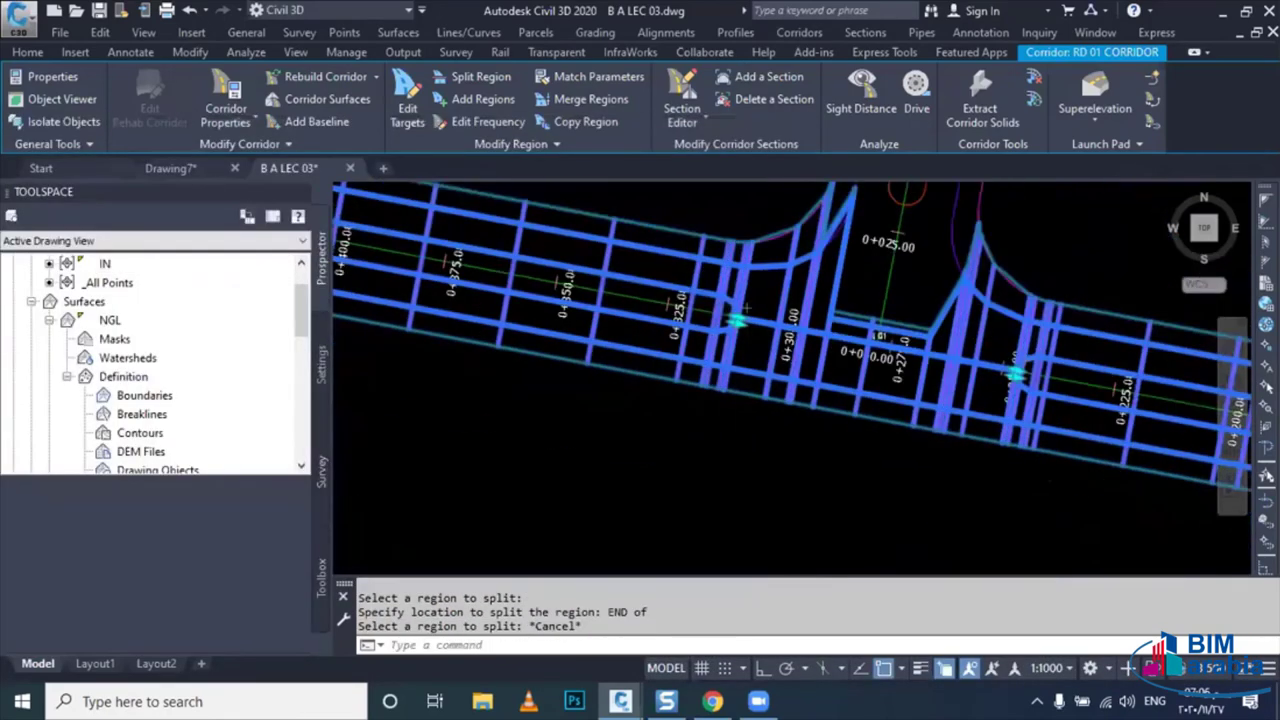
middle_click_drag(704, 354, 620, 338)
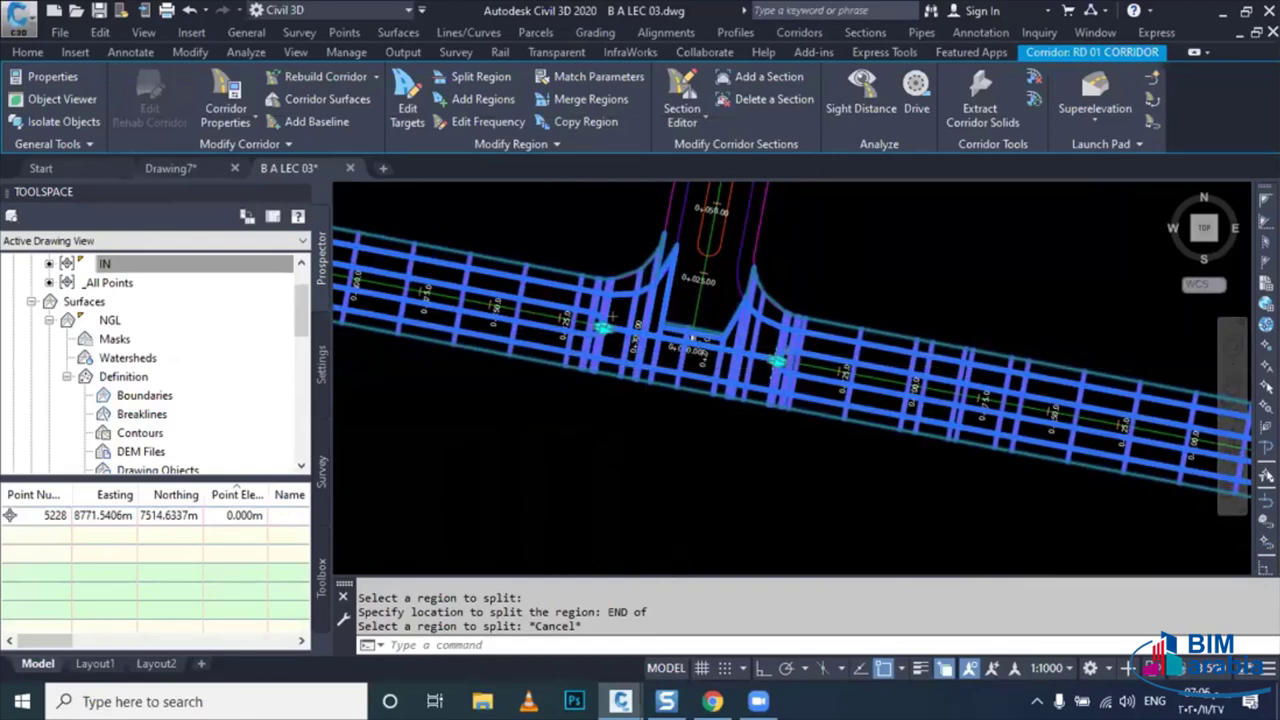
scroll(676, 355, "down", 5)
scroll(660, 362, "down", 3)
key("Escape")
- Copy assembly A to an empty spot beside the original
scroll(834, 438, "up", 5)
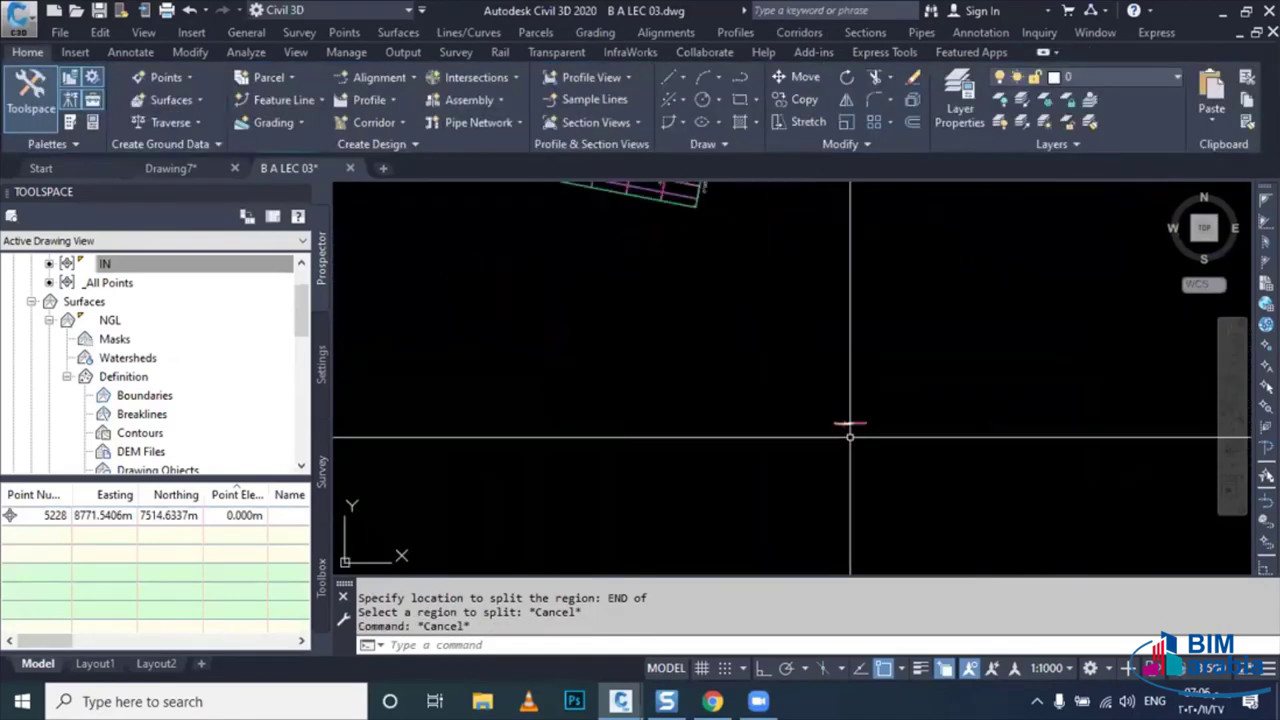
scroll(848, 428, "up", 4)
left_click_drag(834, 408, 785, 435)
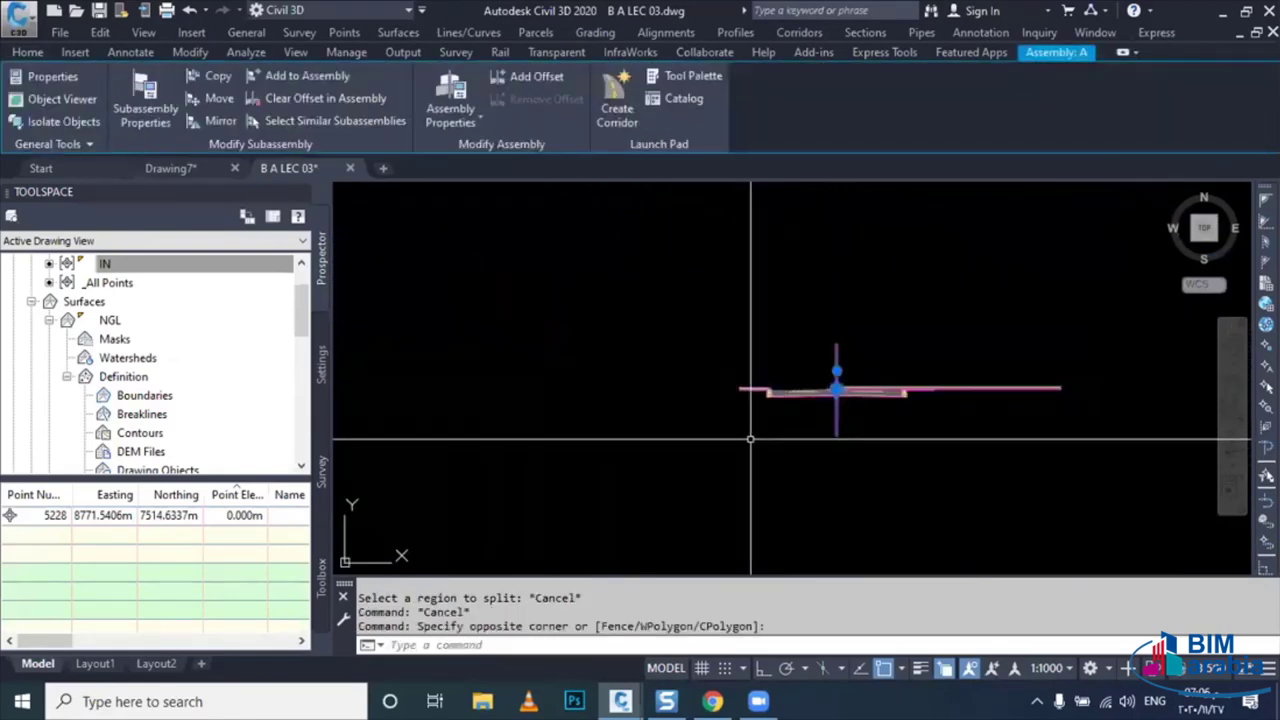
type("CO")
key("Return")
left_click(835, 390)
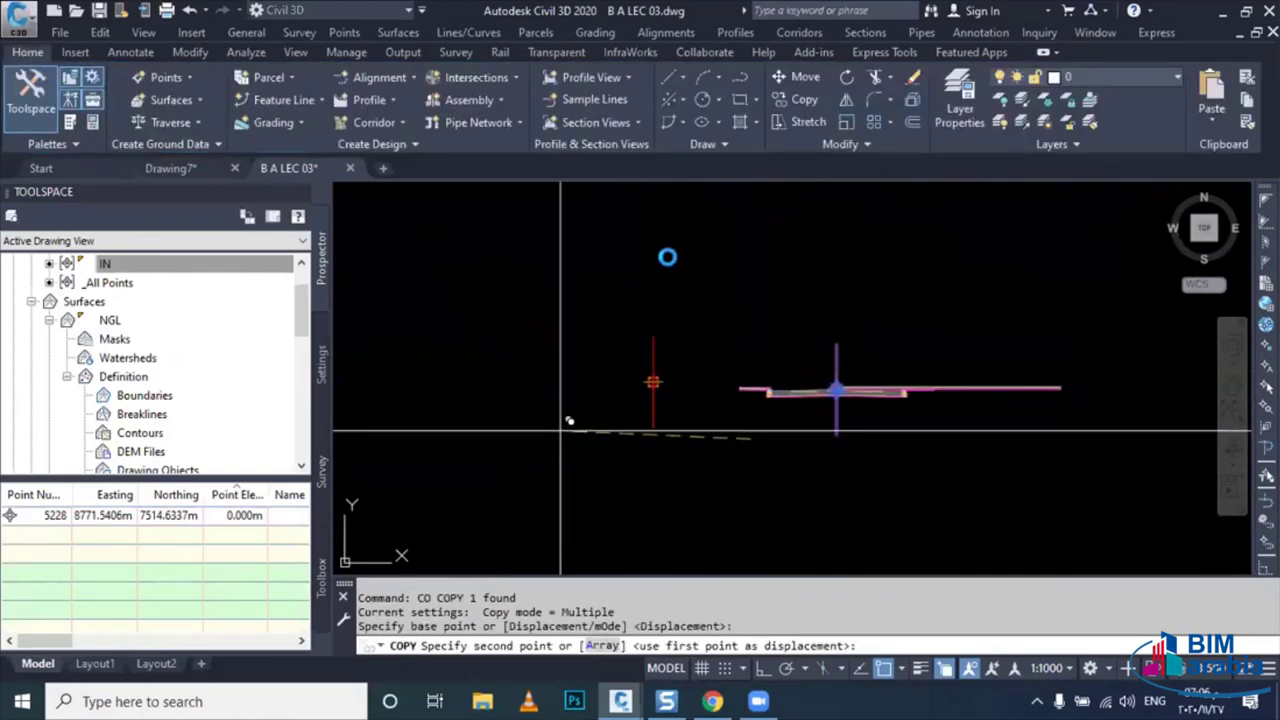
middle_click_drag(657, 386, 769, 215)
left_click(943, 216)
key("Escape")
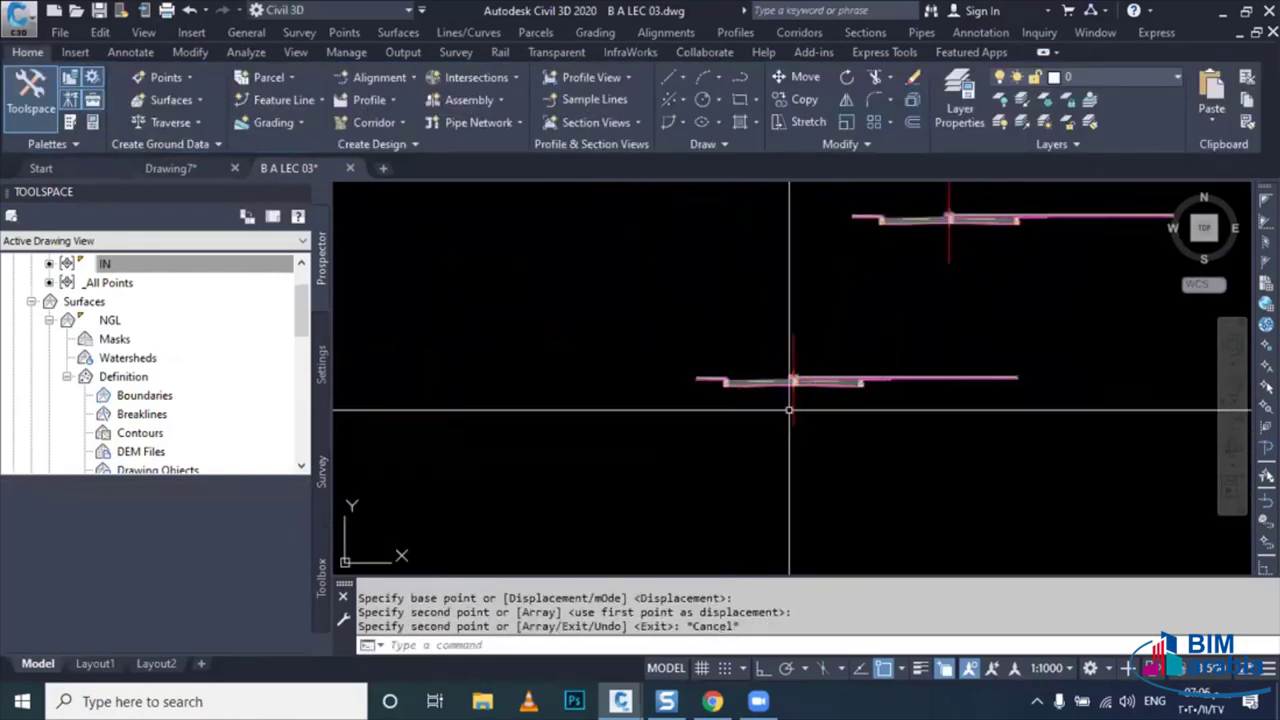
- Erase the subassemblies on the right side of the copied assembly's baseline
left_click(766, 342)
left_click(865, 402)
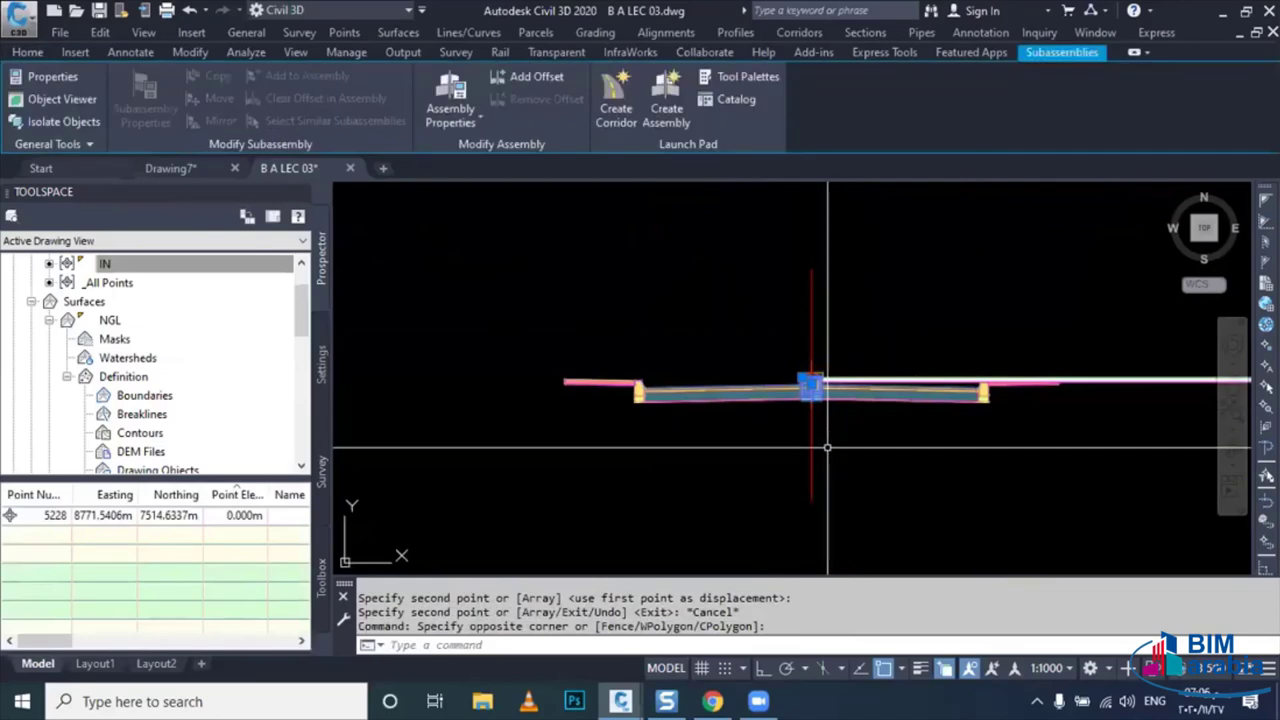
key("Delete")
middle_click_drag(838, 441, 725, 432)
left_click(1230, 350)
left_click(759, 405)
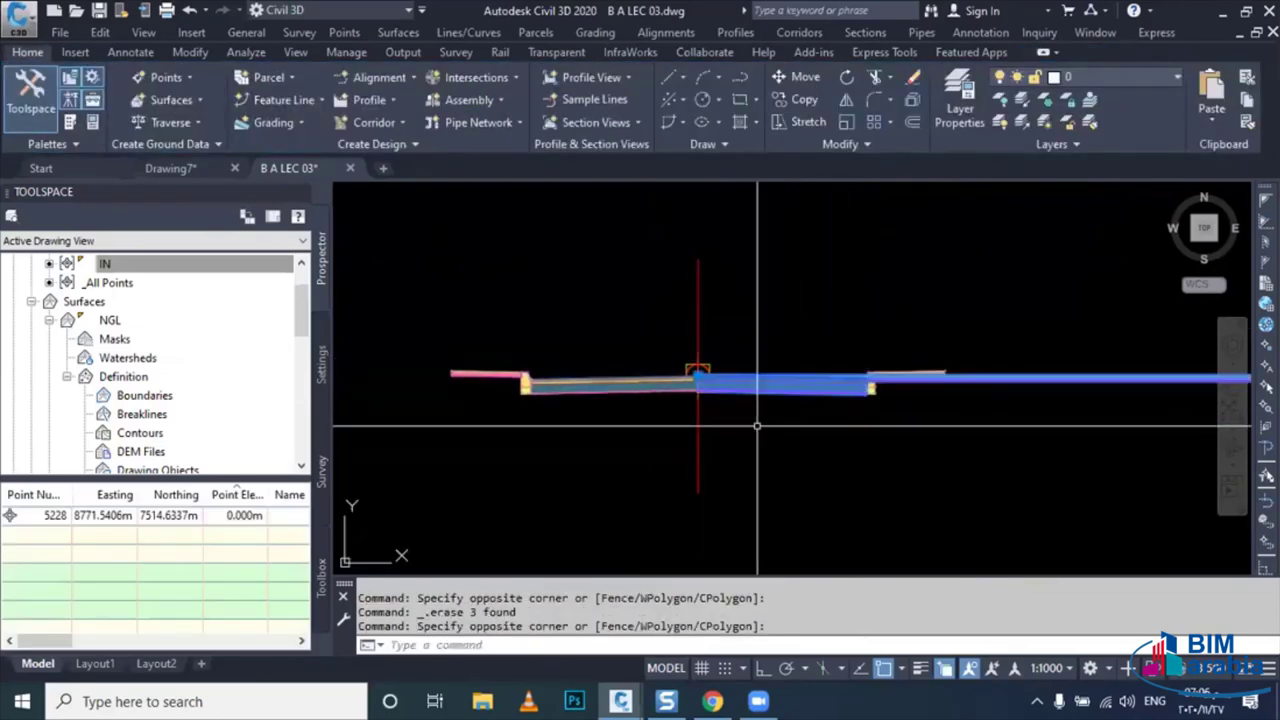
key("Delete")
left_click(655, 342)
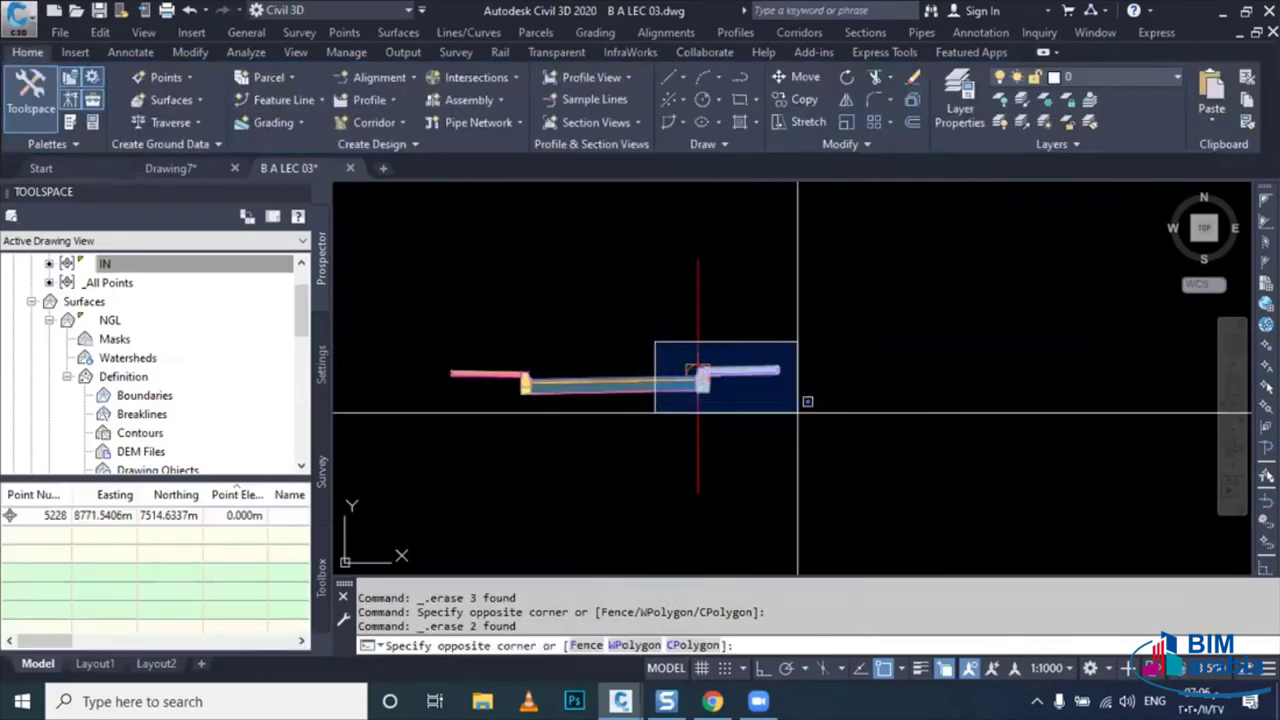
- Rename the copied assembly to B in its properties
middle_click_drag(714, 426, 791, 438)
left_click(786, 452)
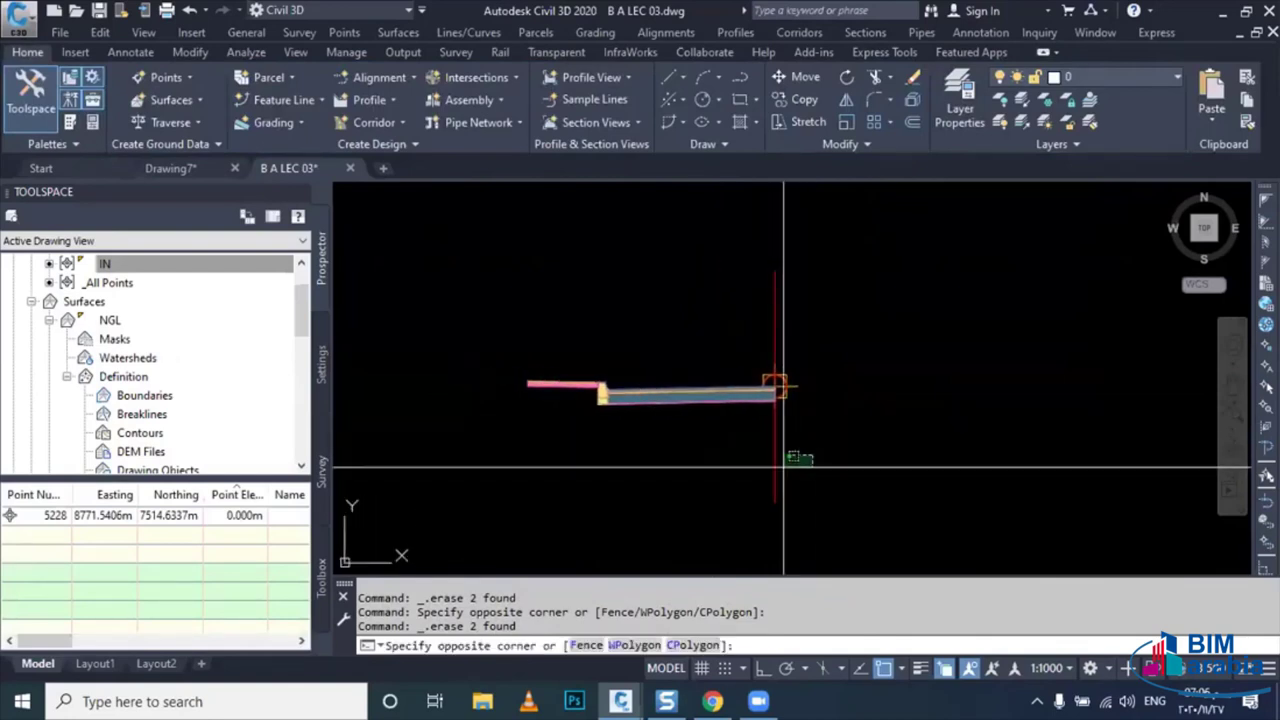
left_click(750, 469)
double_click(776, 388)
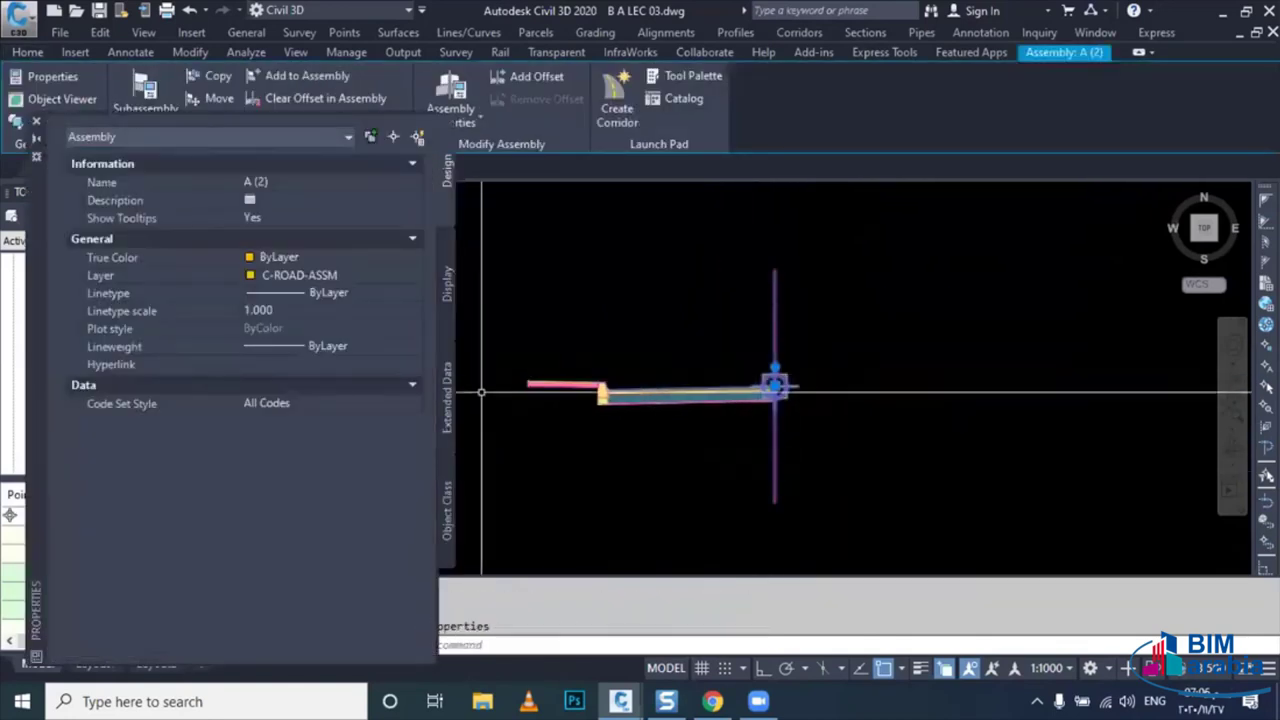
left_click(346, 178)
type("B")
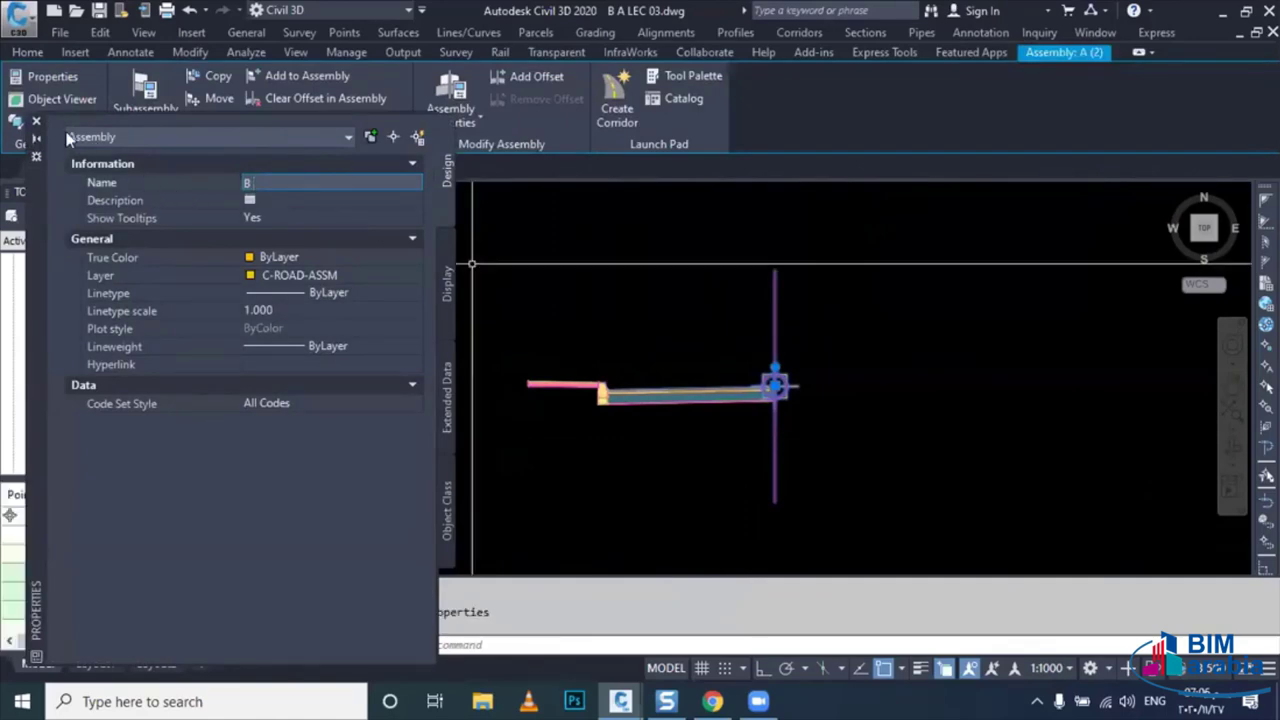
left_click(36, 121)
- Bring the RD 01 corridor intersection into view and pick its intersection region for editing
middle_click_drag(614, 346, 737, 386)
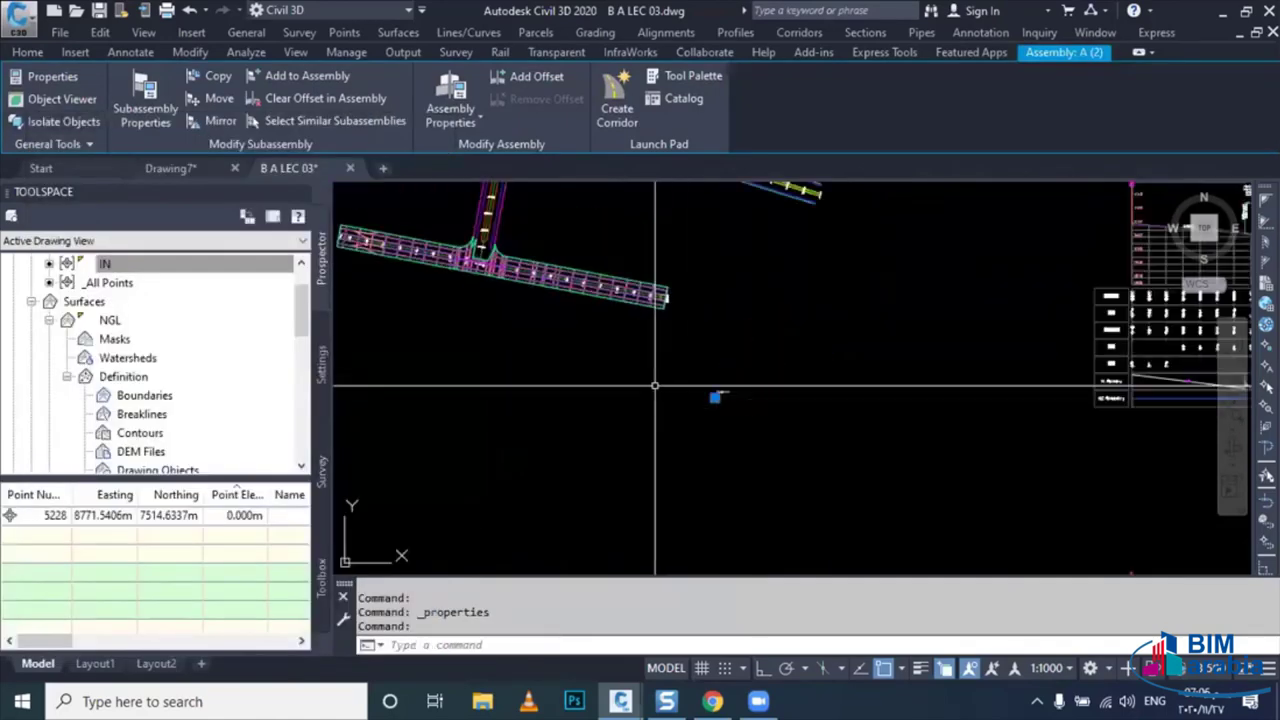
scroll(600, 386, "down", 3)
middle_click_drag(600, 386, 645, 410)
scroll(648, 385, "up", 5)
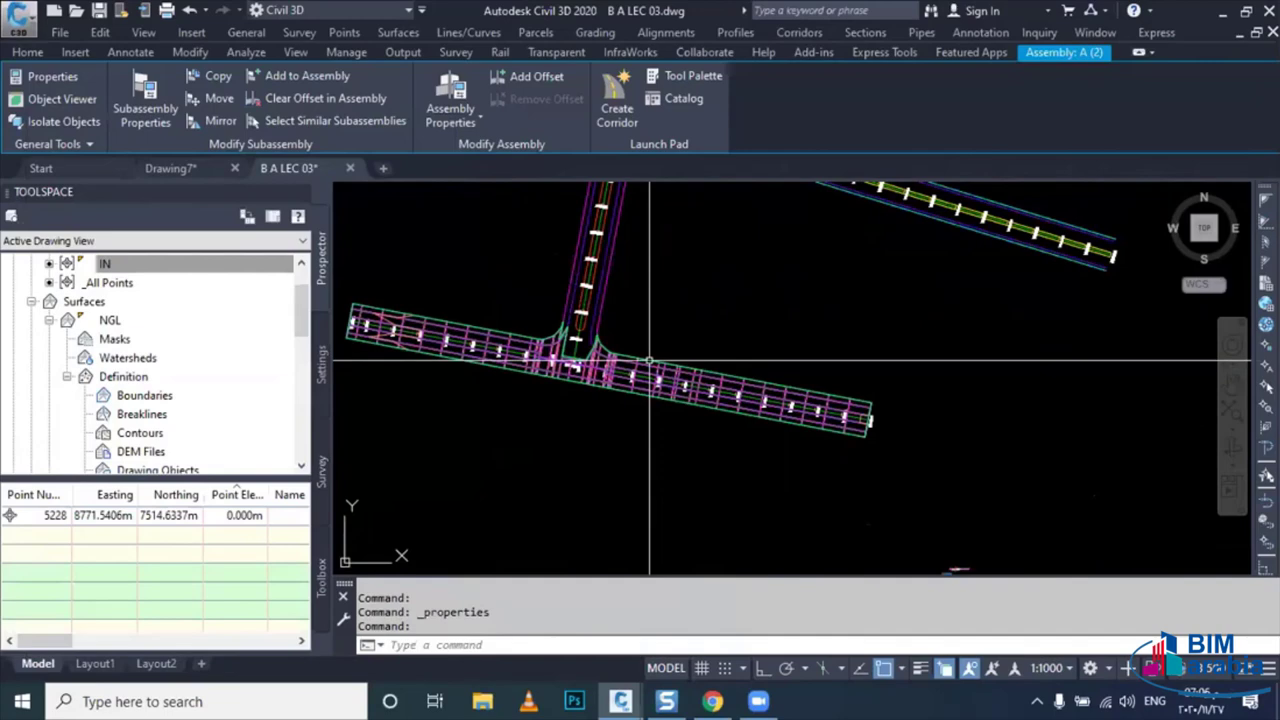
scroll(650, 360, "up", 2)
key("Escape")
left_click(600, 330)
left_click(514, 144)
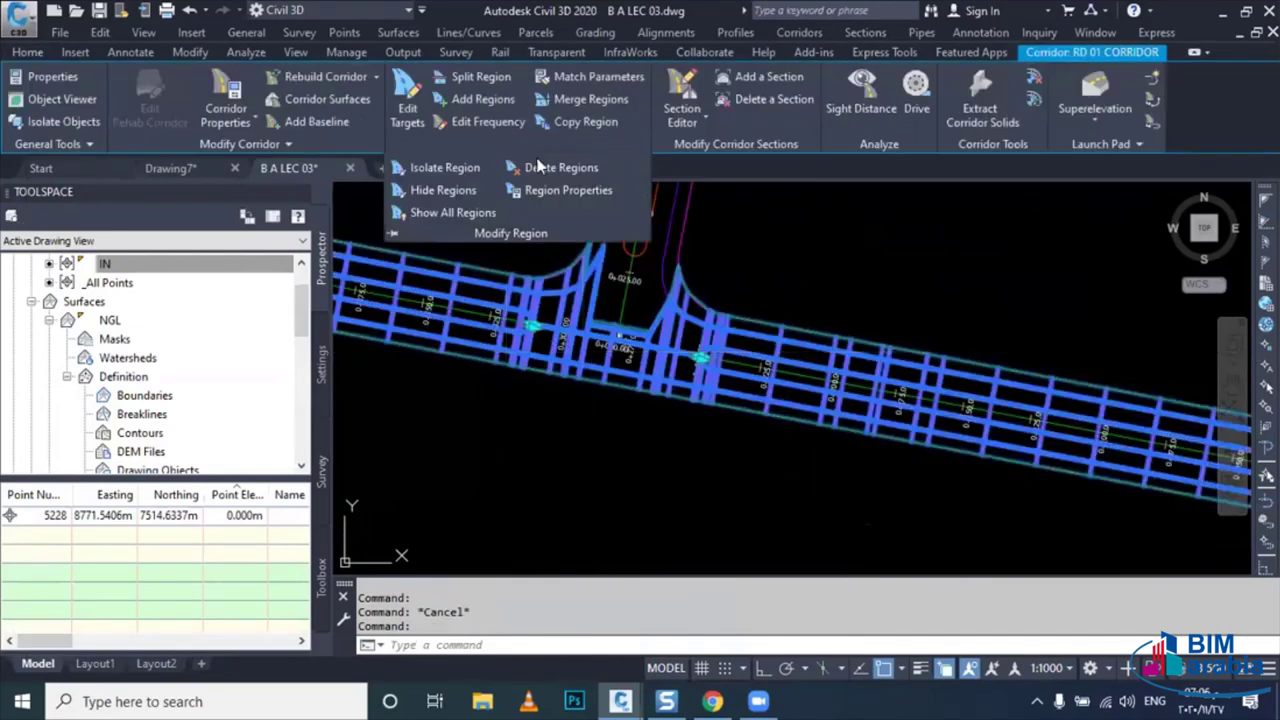
left_click(563, 189)
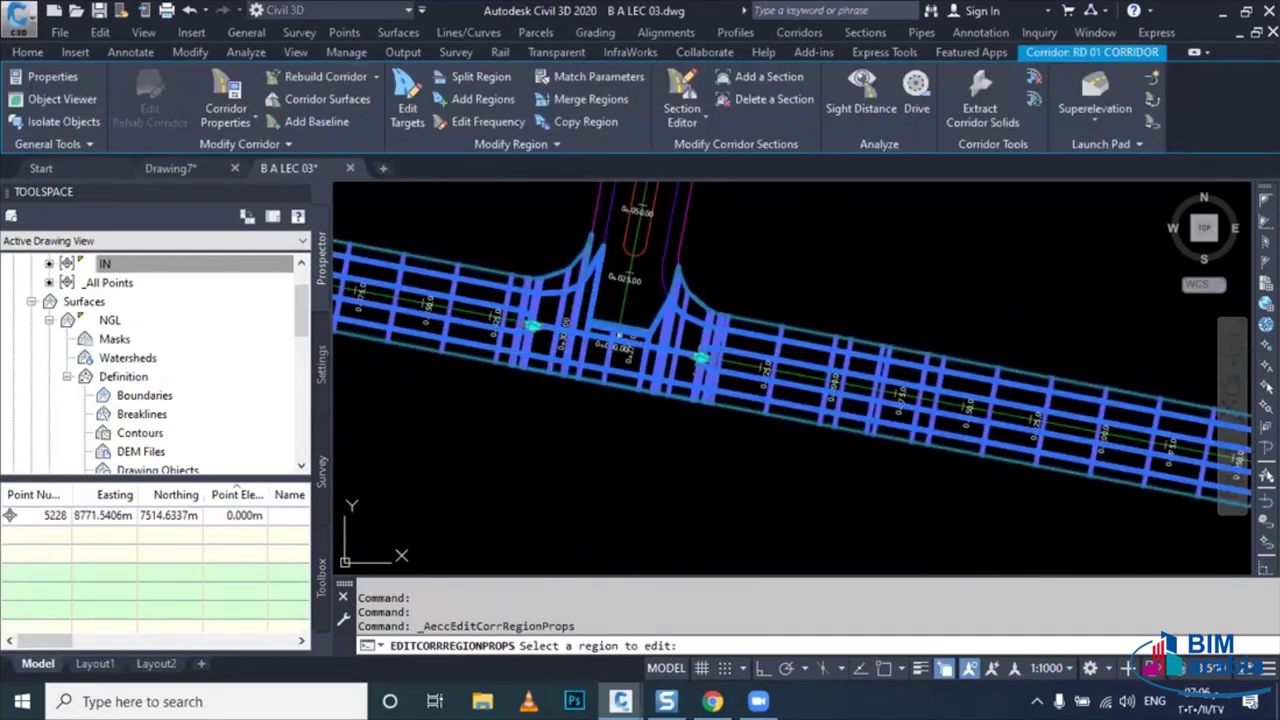
left_click(520, 330)
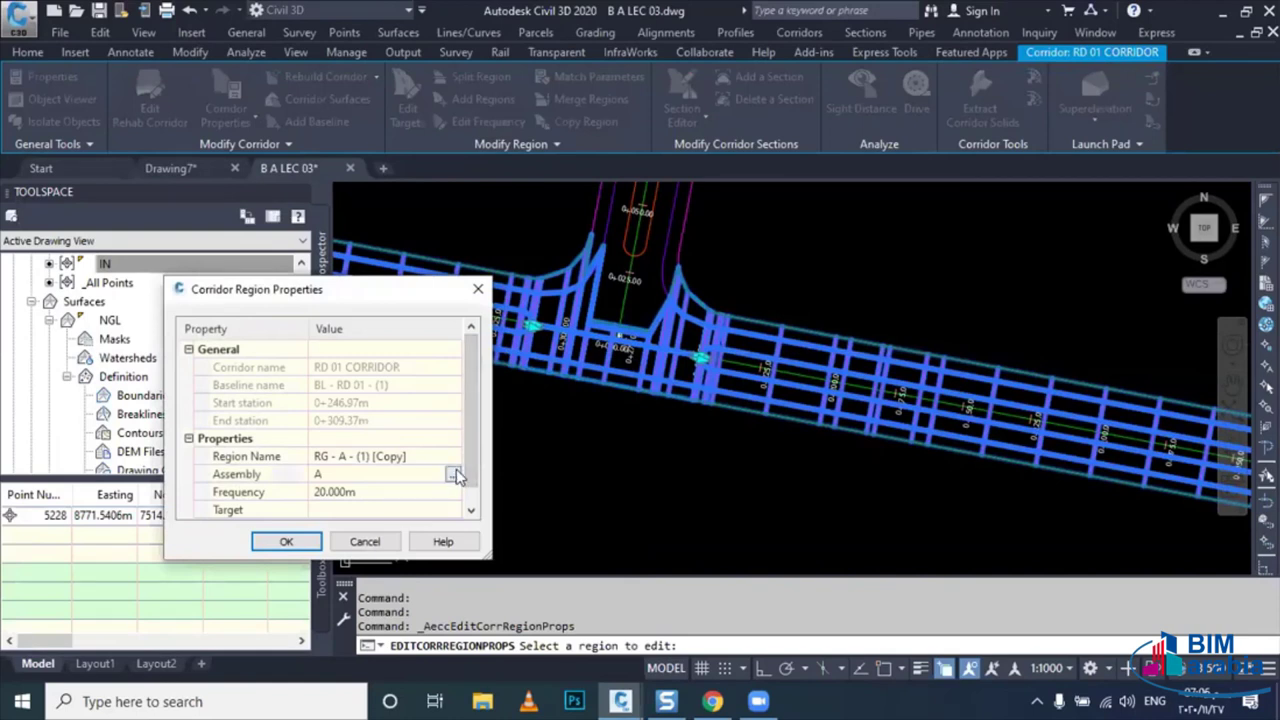
- Assign assembly B to the intersection region and rebuild the corridor
left_click(455, 476)
left_click(383, 320)
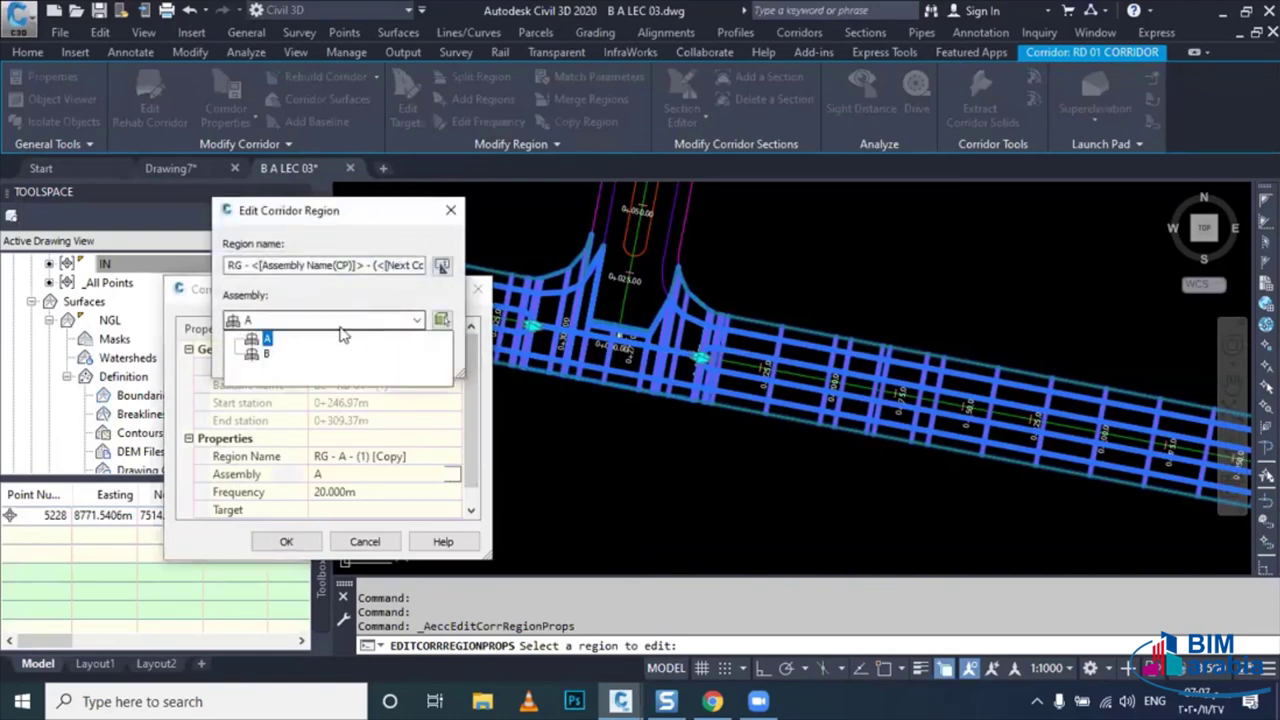
left_click(262, 354)
left_click(280, 362)
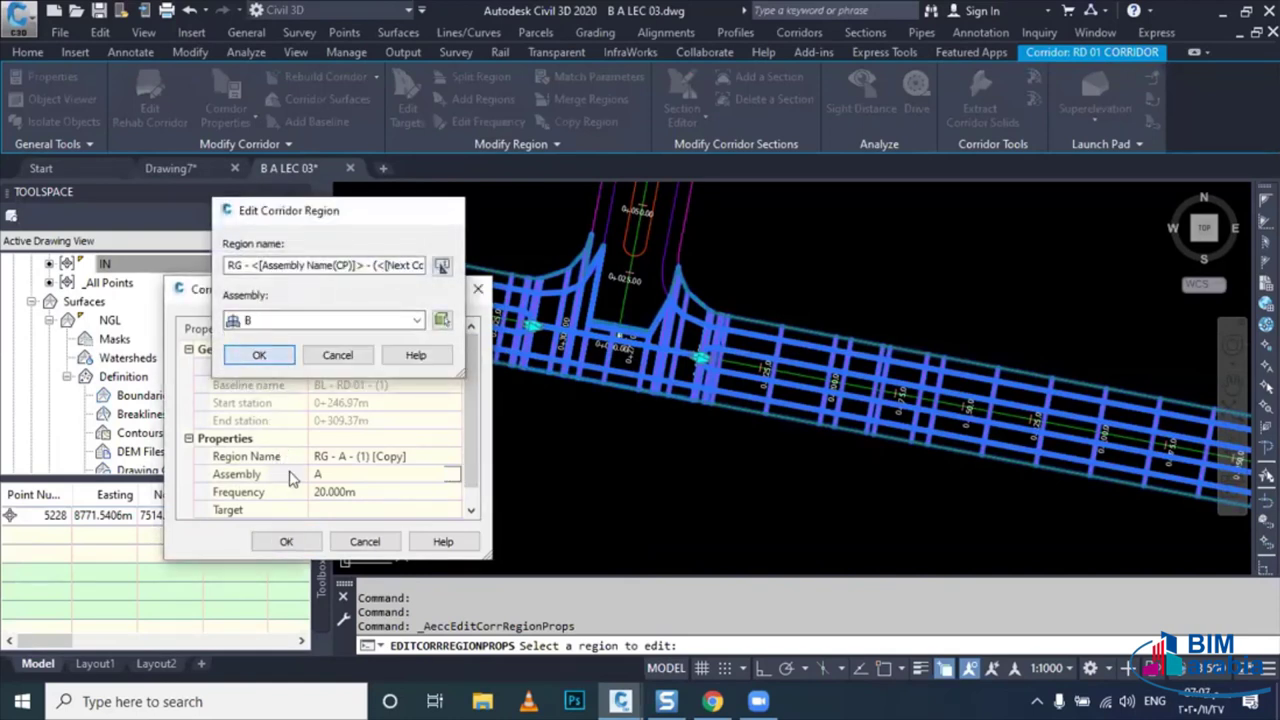
key("Return")
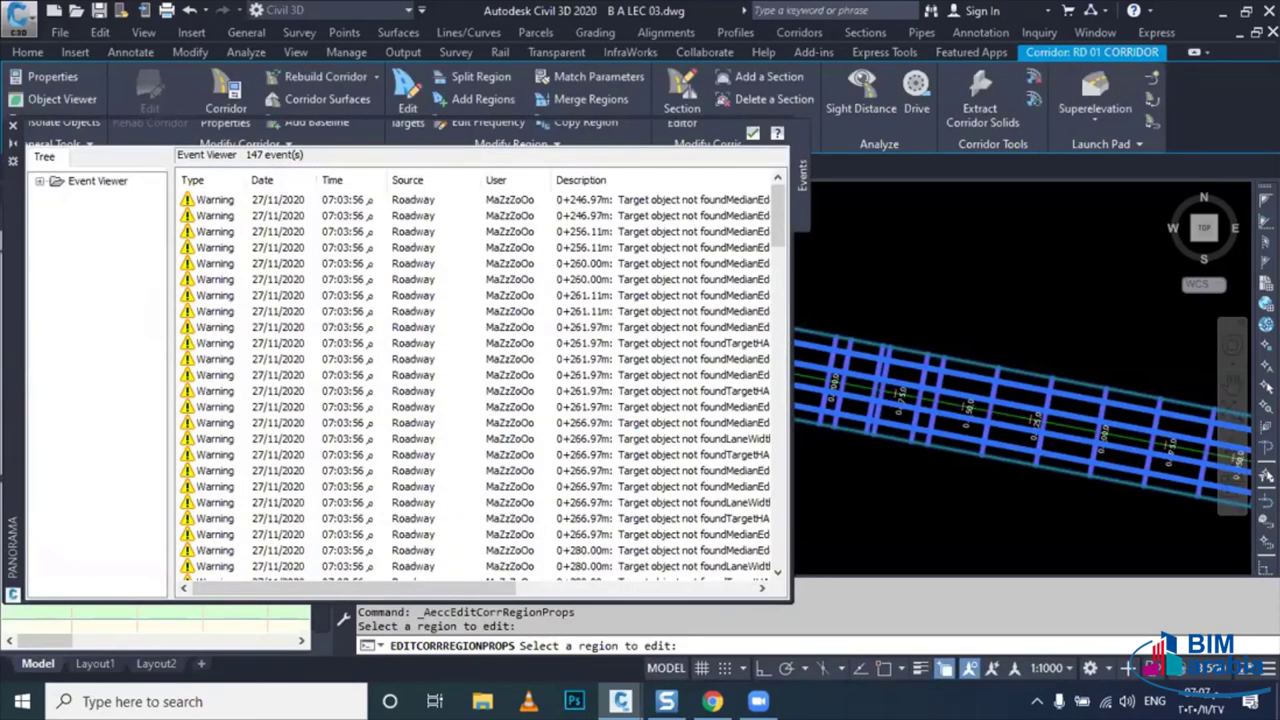
- Dismiss the Event Viewer warnings and select the RD 01 TOP surface
key("Escape")
key("Escape")
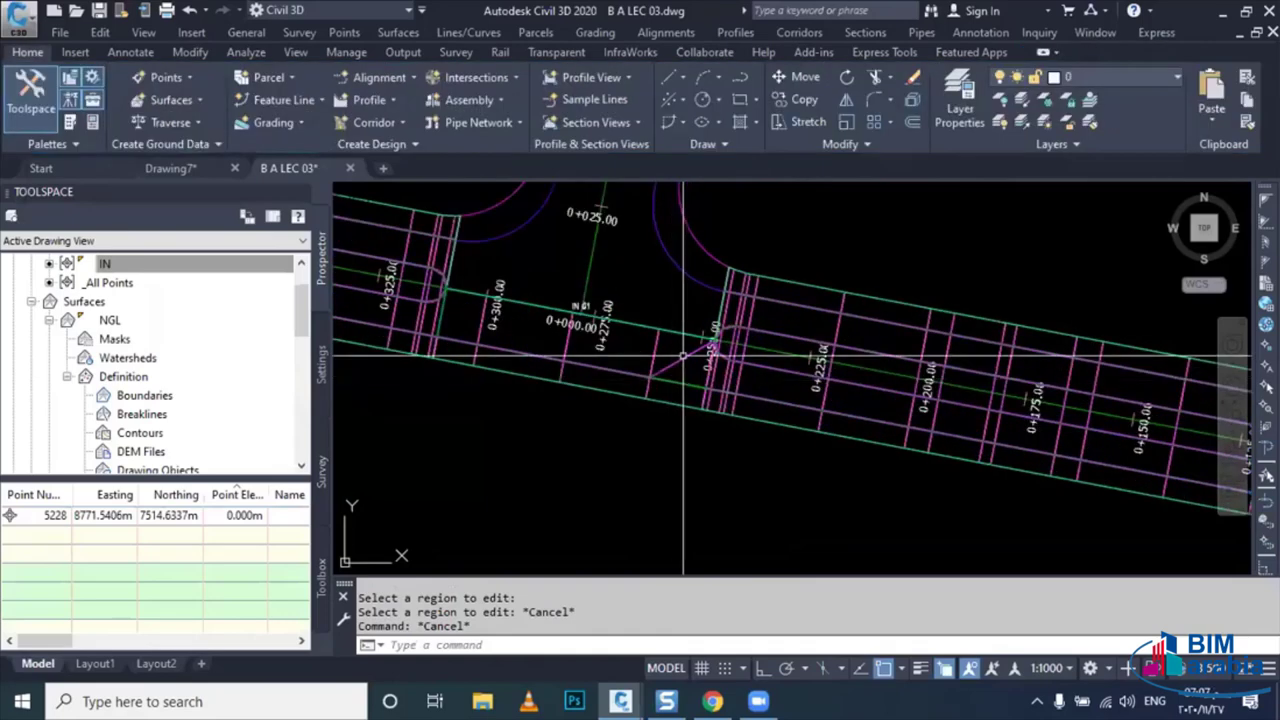
left_click(681, 333)
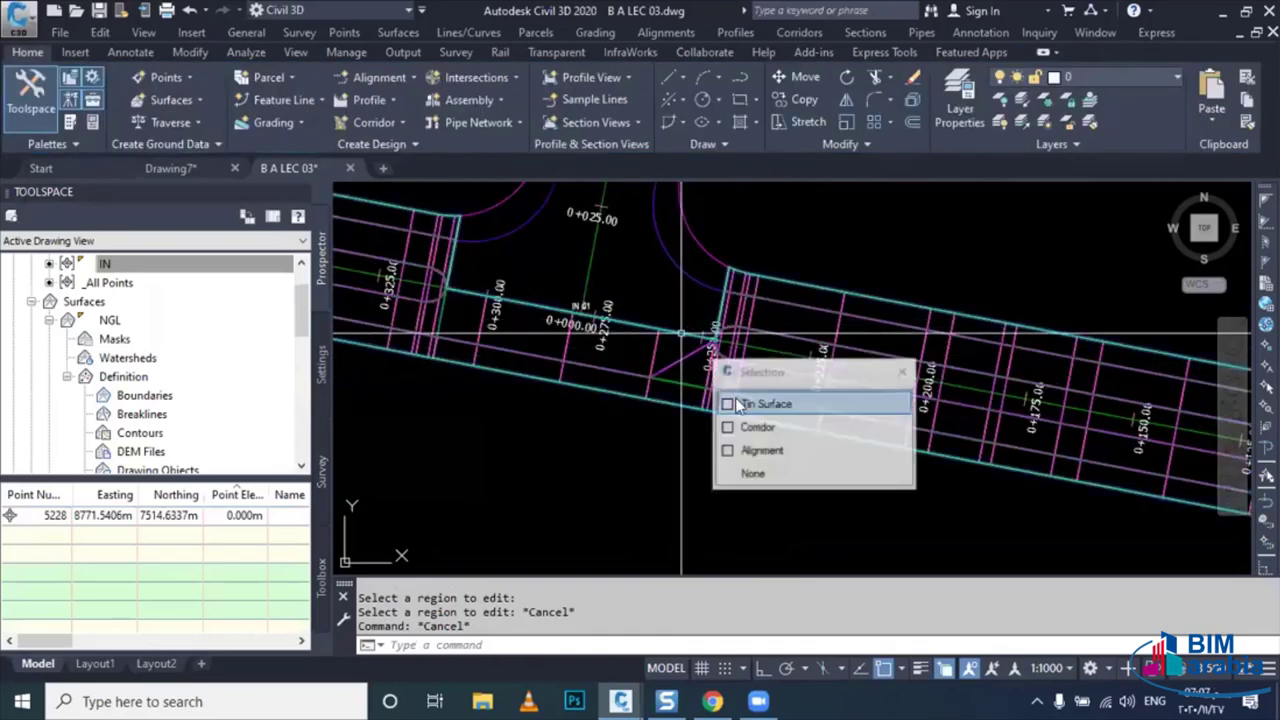
left_click(737, 404)
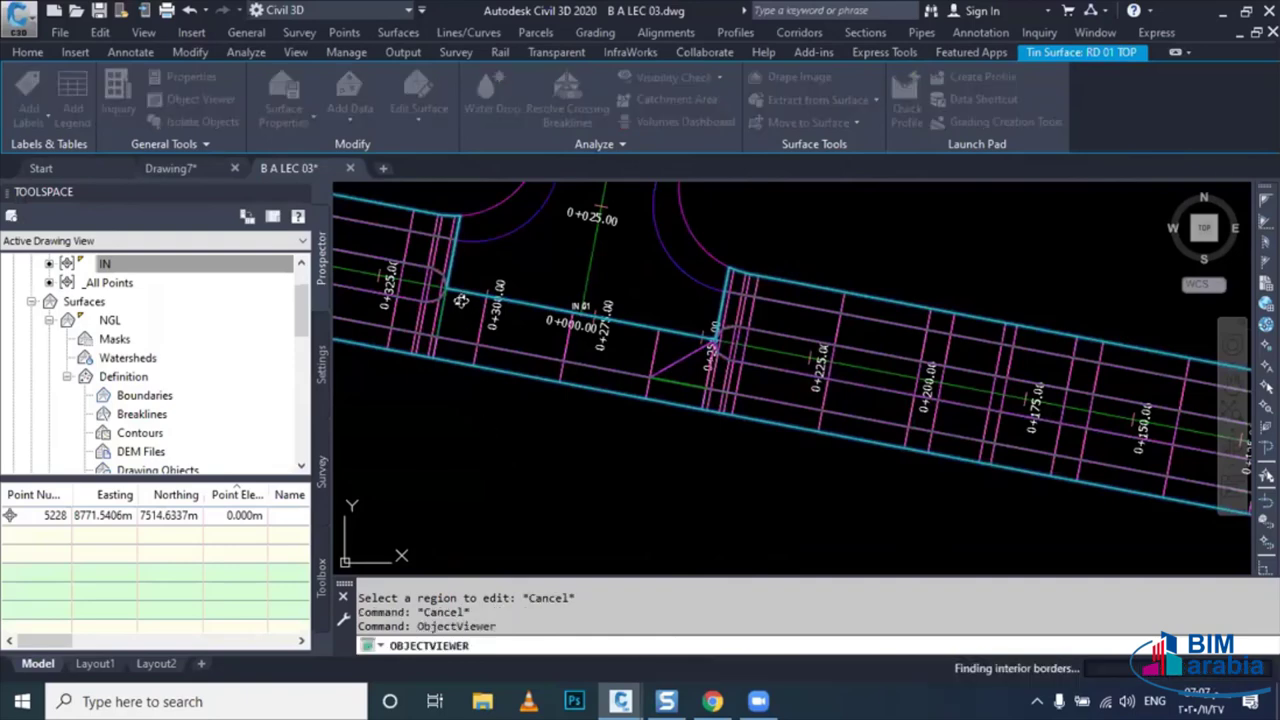
scroll(605, 396, "up", 5)
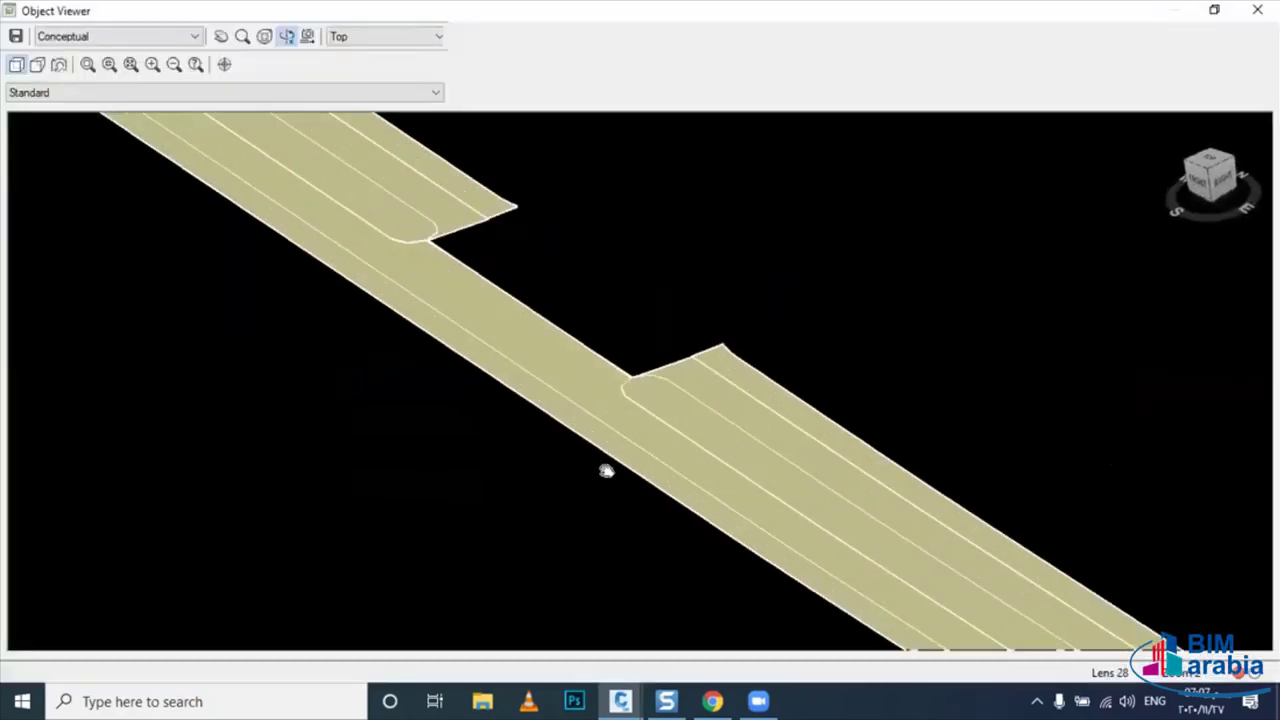
middle_click_drag(485, 347, 574, 423)
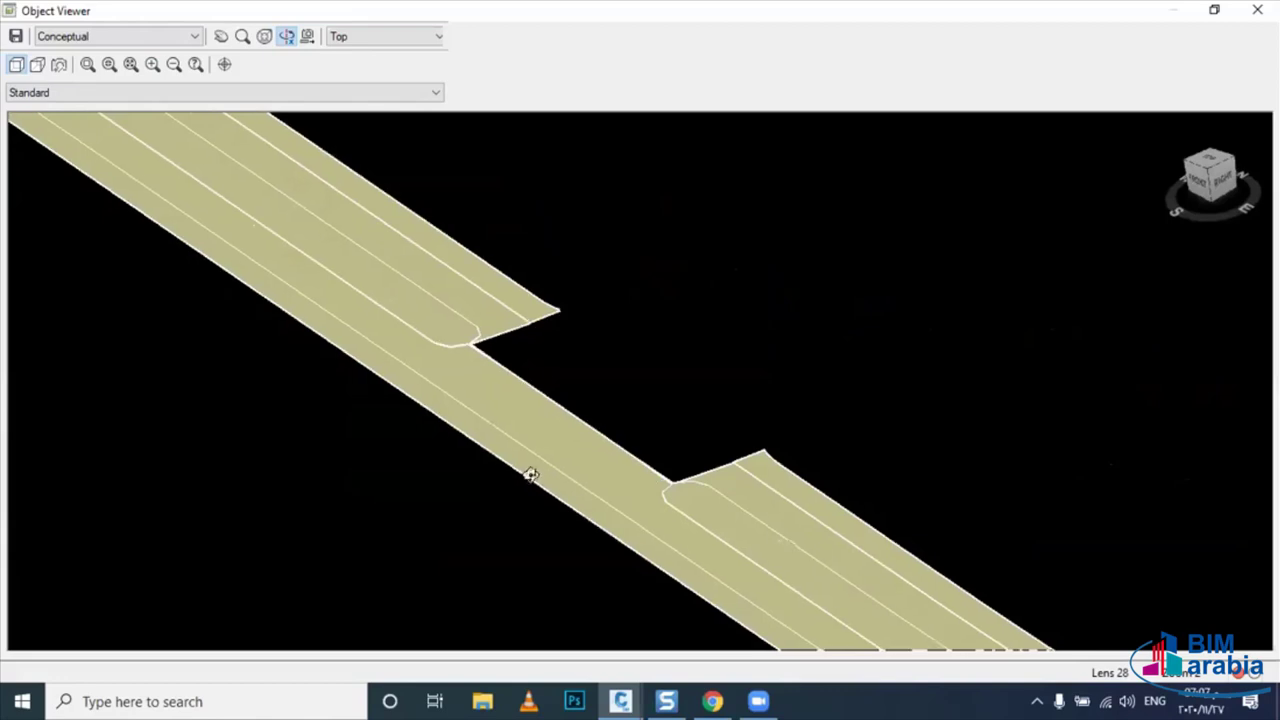
mouse_move(529, 471)
left_mouse_down()
mouse_move(543, 417)
mouse_move(503, 394)
mouse_move(566, 417)
mouse_move(575, 451)
mouse_move(602, 348)
left_mouse_up()
key("alt+F4")
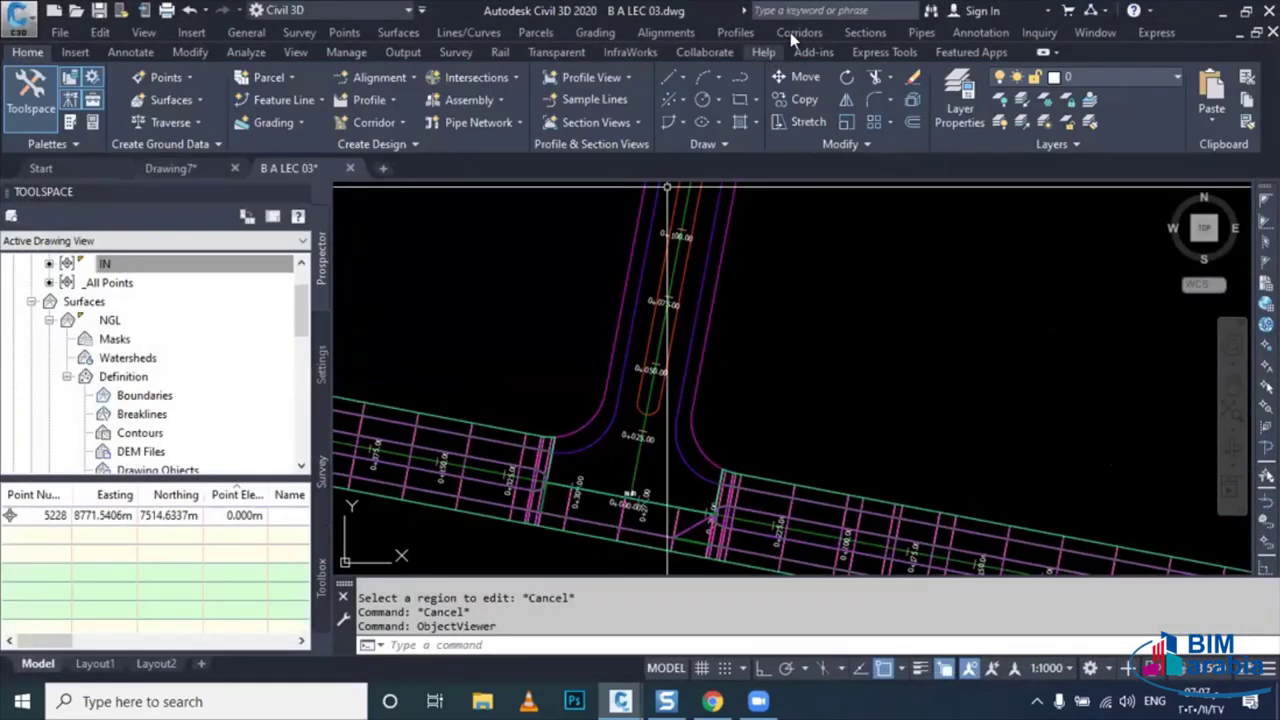
left_click(798, 32)
left_click(826, 172)
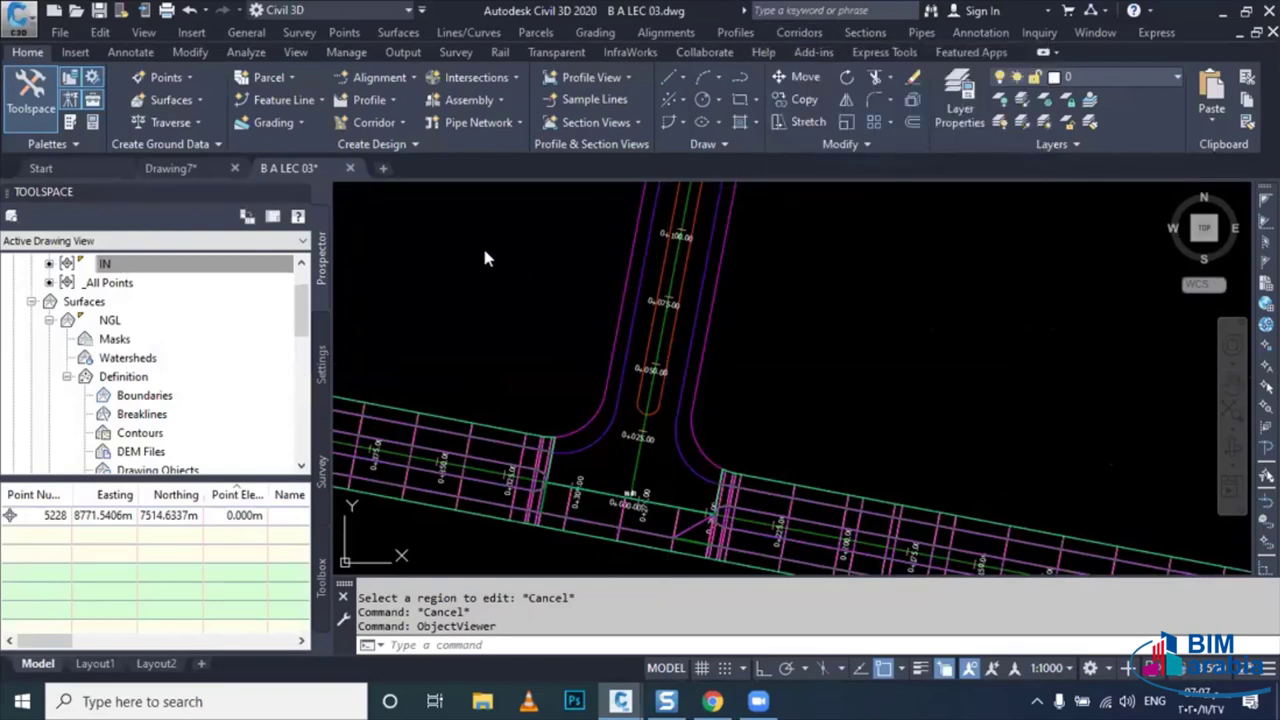
type("RD 02 CORRIDOR")
- Name the corridor RD 02 CORRIDOR with alignment RD 02, profile RD 02 DES, assembly A, target NGL
left_click(548, 76)
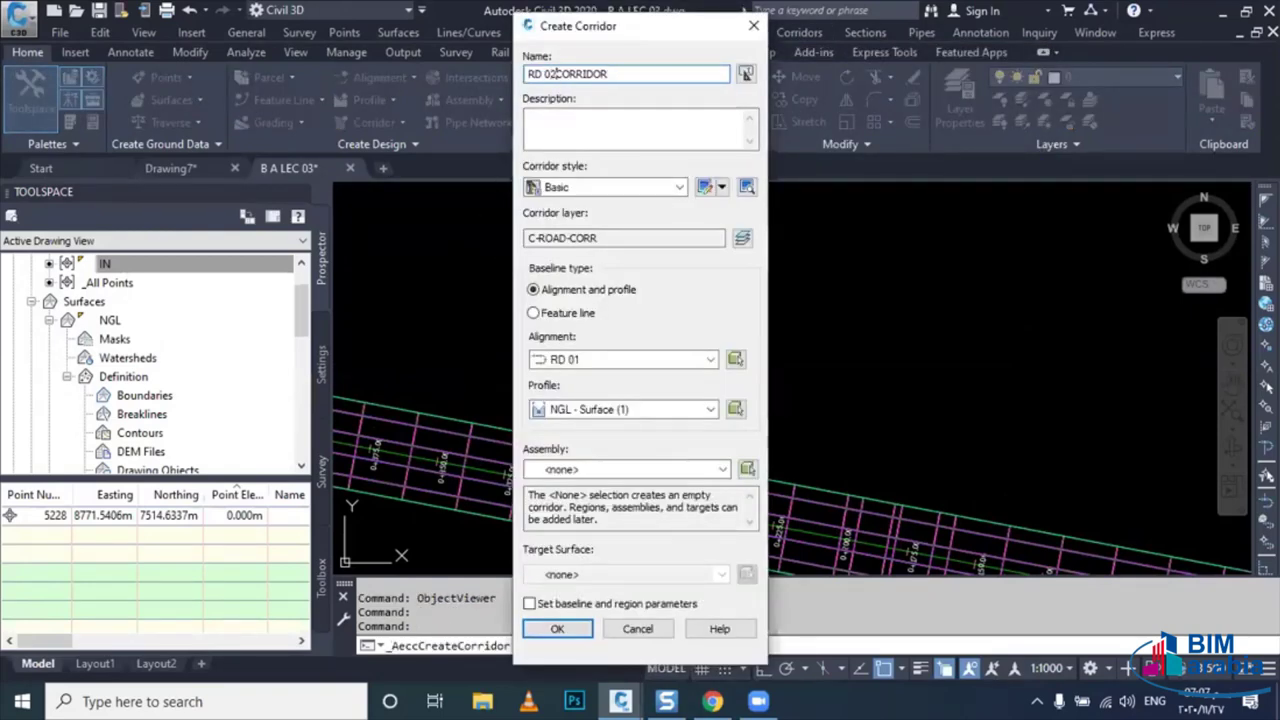
left_click(566, 362)
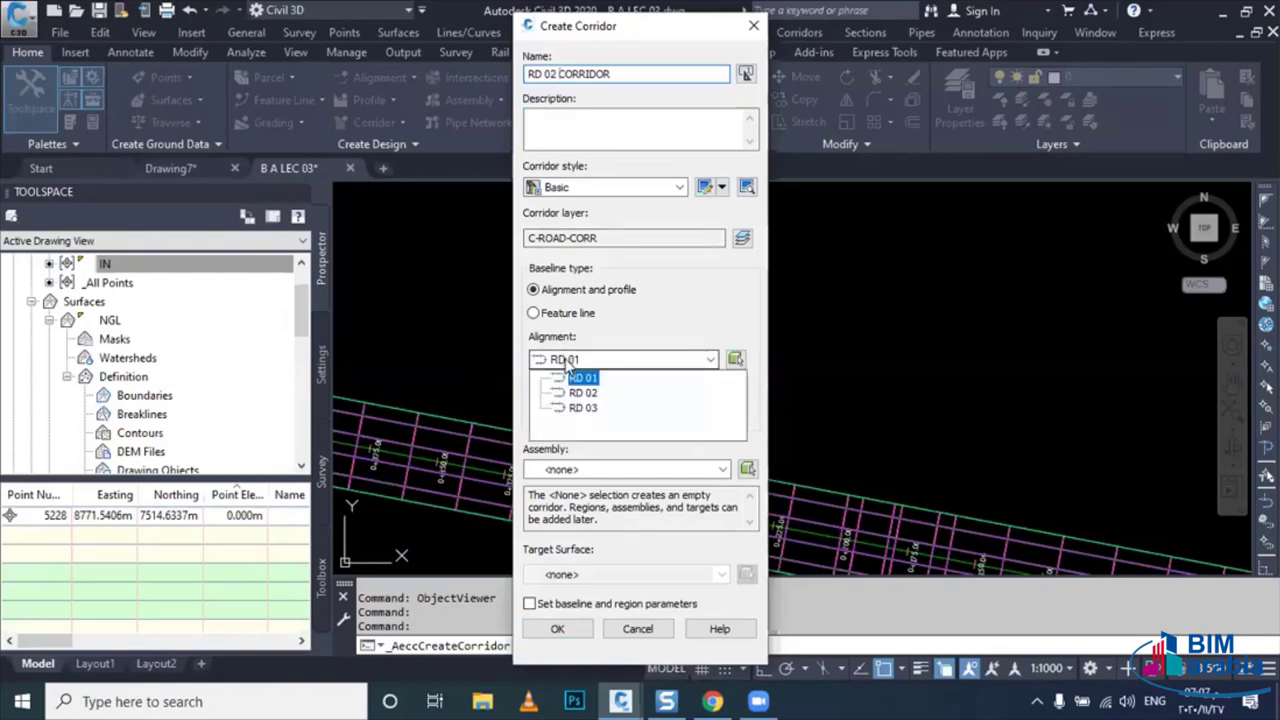
left_click(581, 392)
left_click(578, 411)
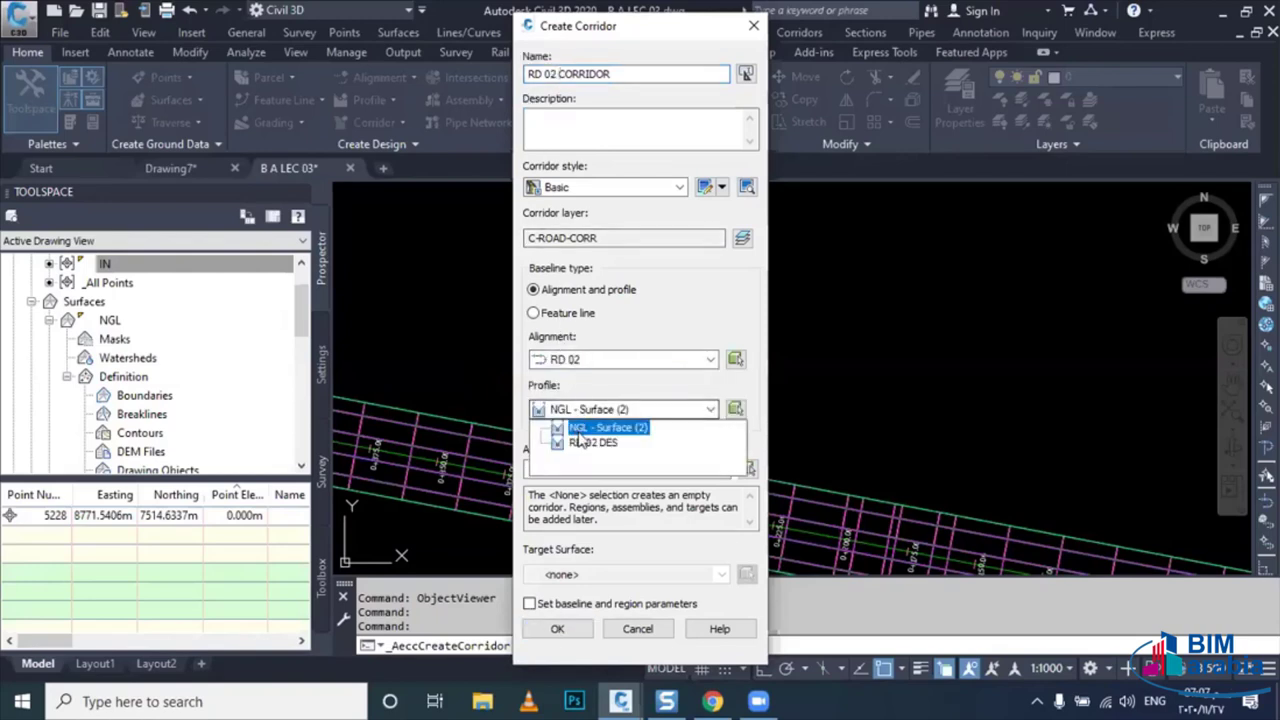
left_click(580, 442)
left_click(585, 469)
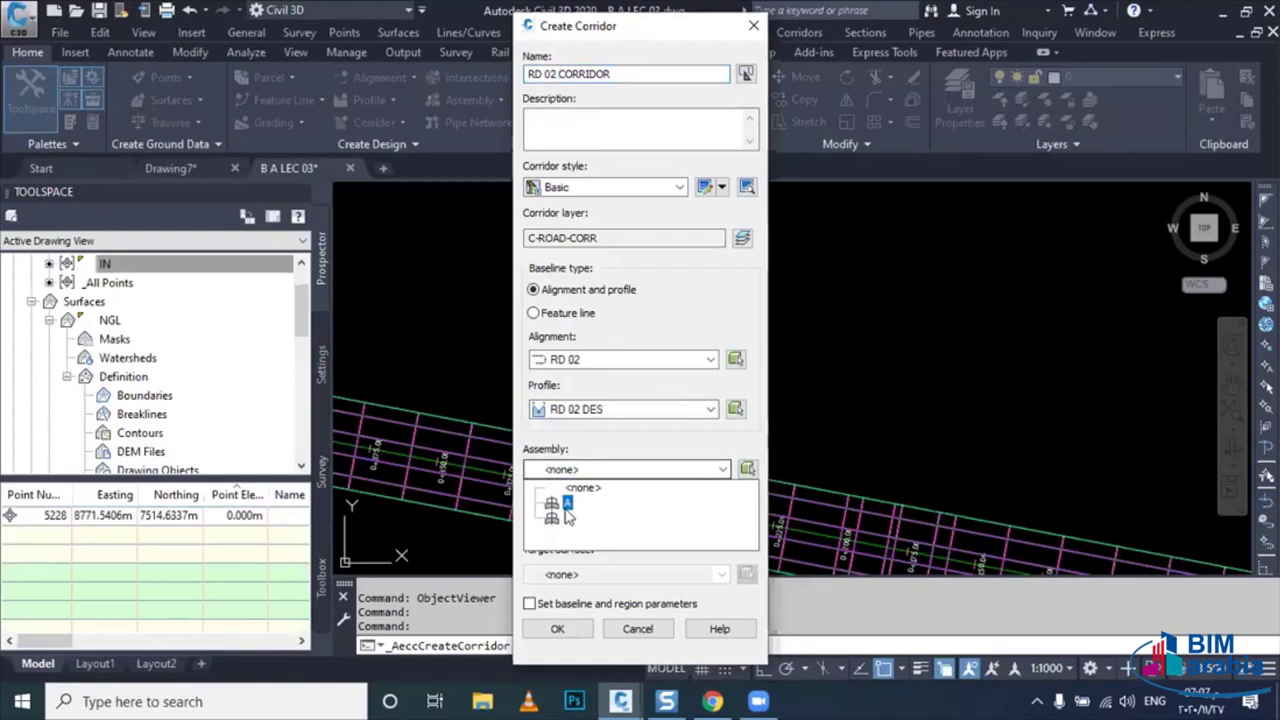
left_click(566, 505)
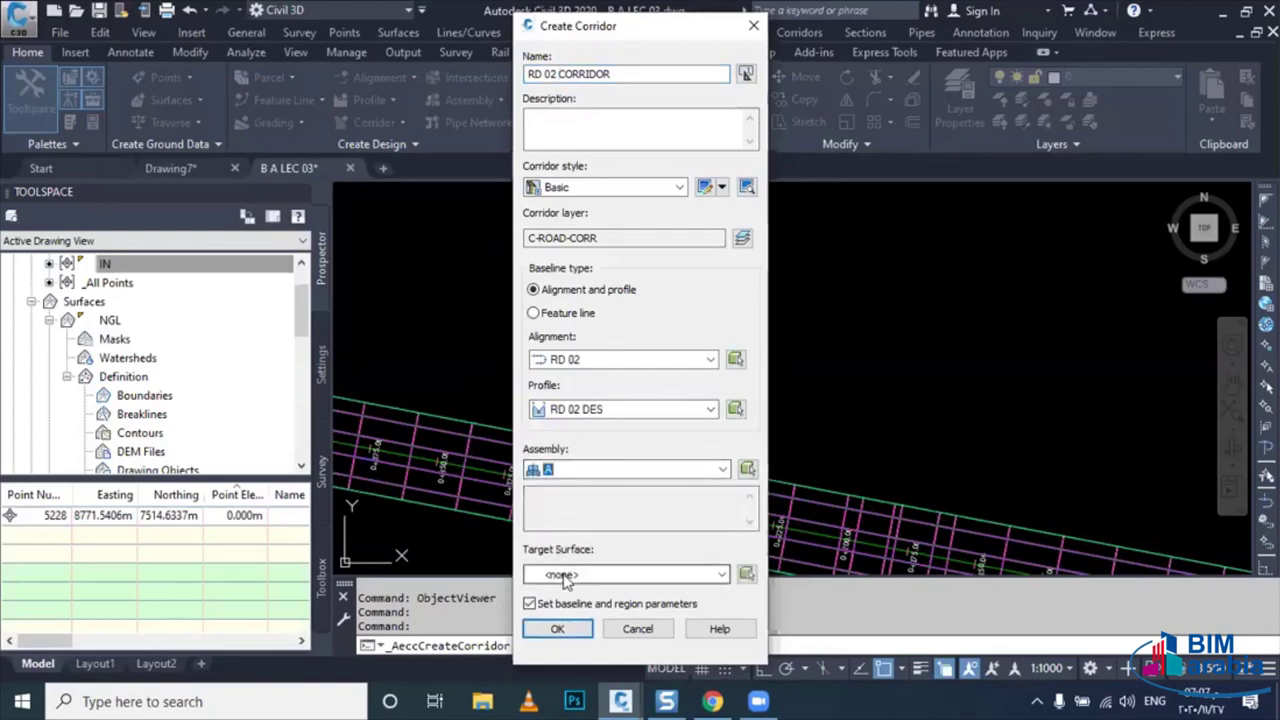
left_click(563, 576)
left_click(568, 607)
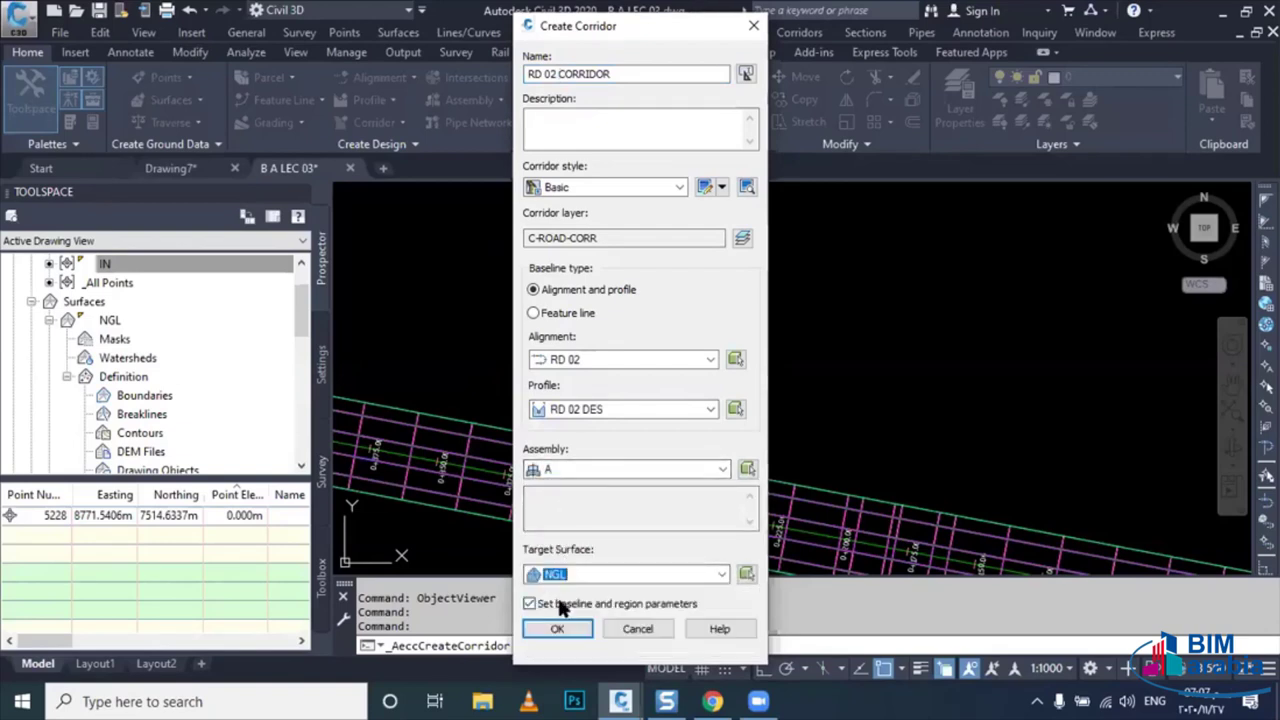
left_click(557, 630)
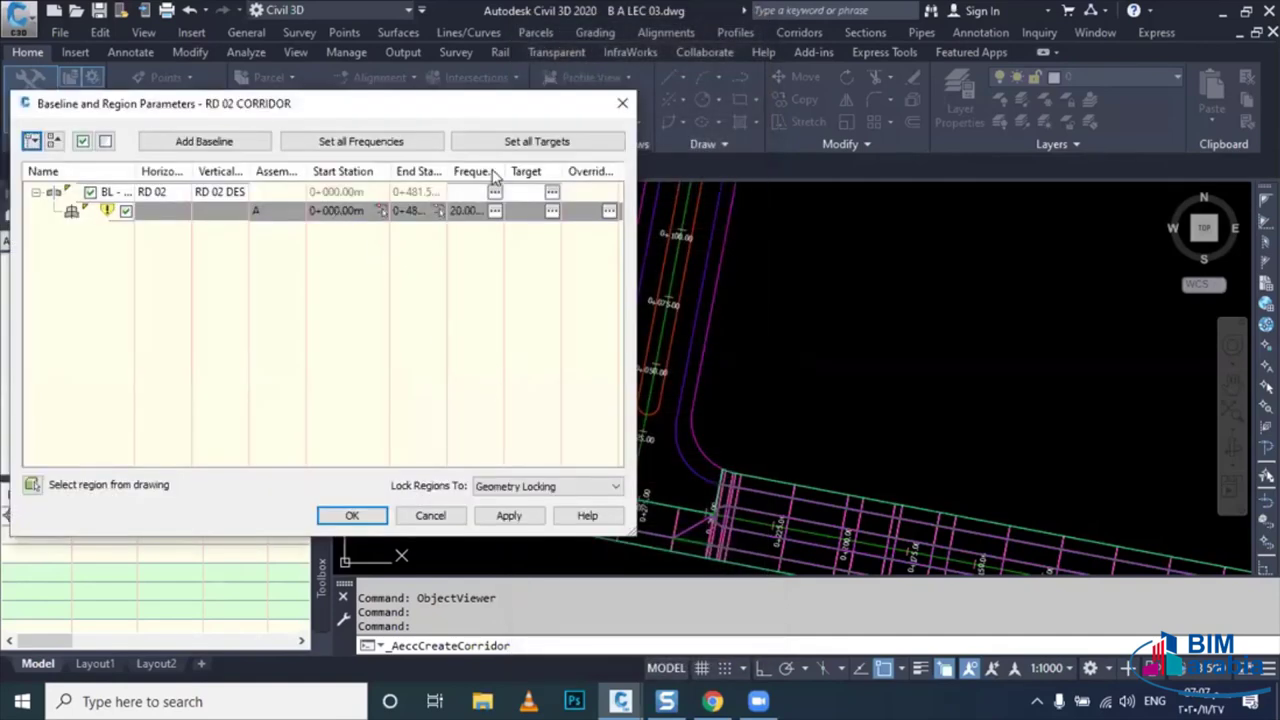
- Pick station 0+031.20m on the RD 02 baseline as the region start, then open its target mapping
left_click_drag(400, 103, 283, 71)
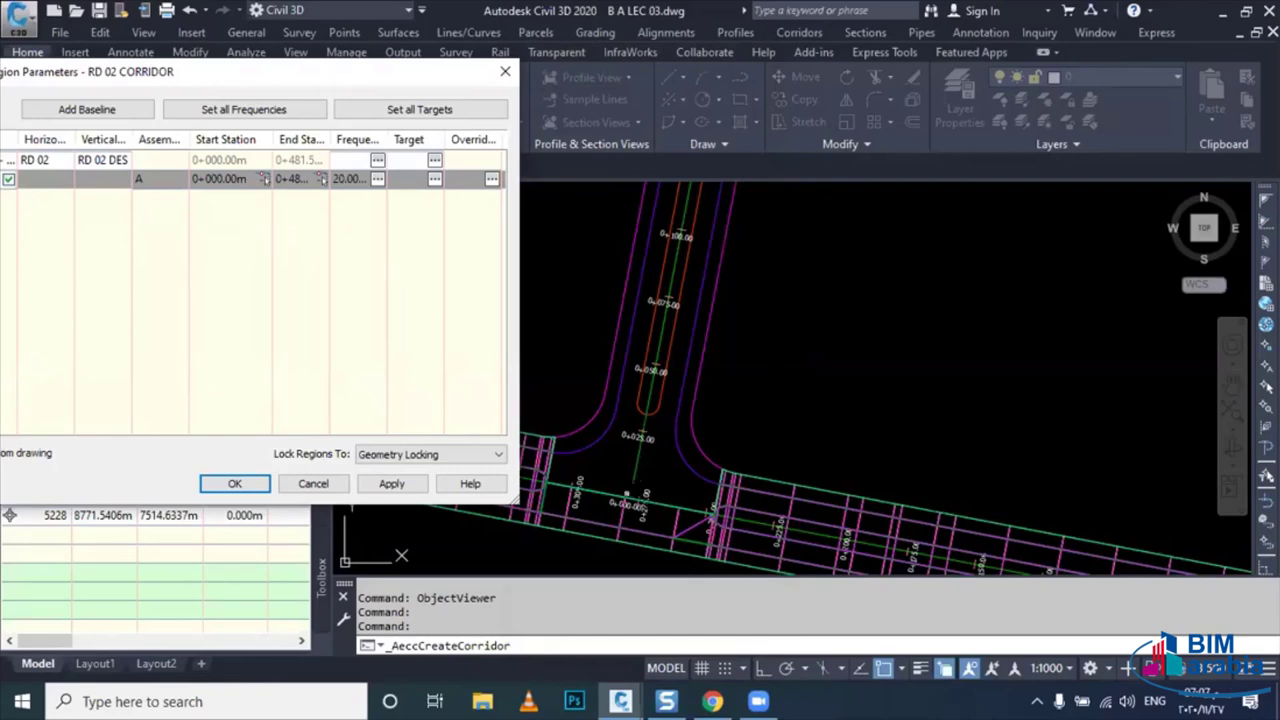
left_click(321, 178)
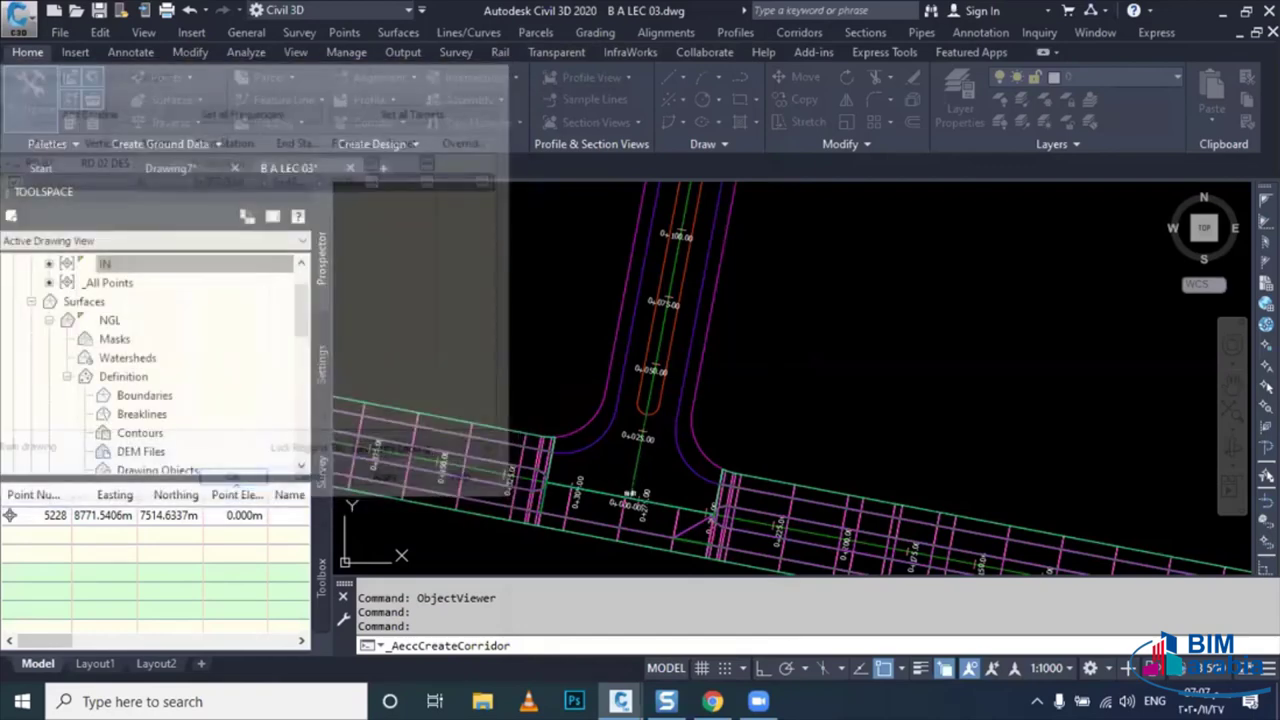
scroll(660, 420, "up", 4)
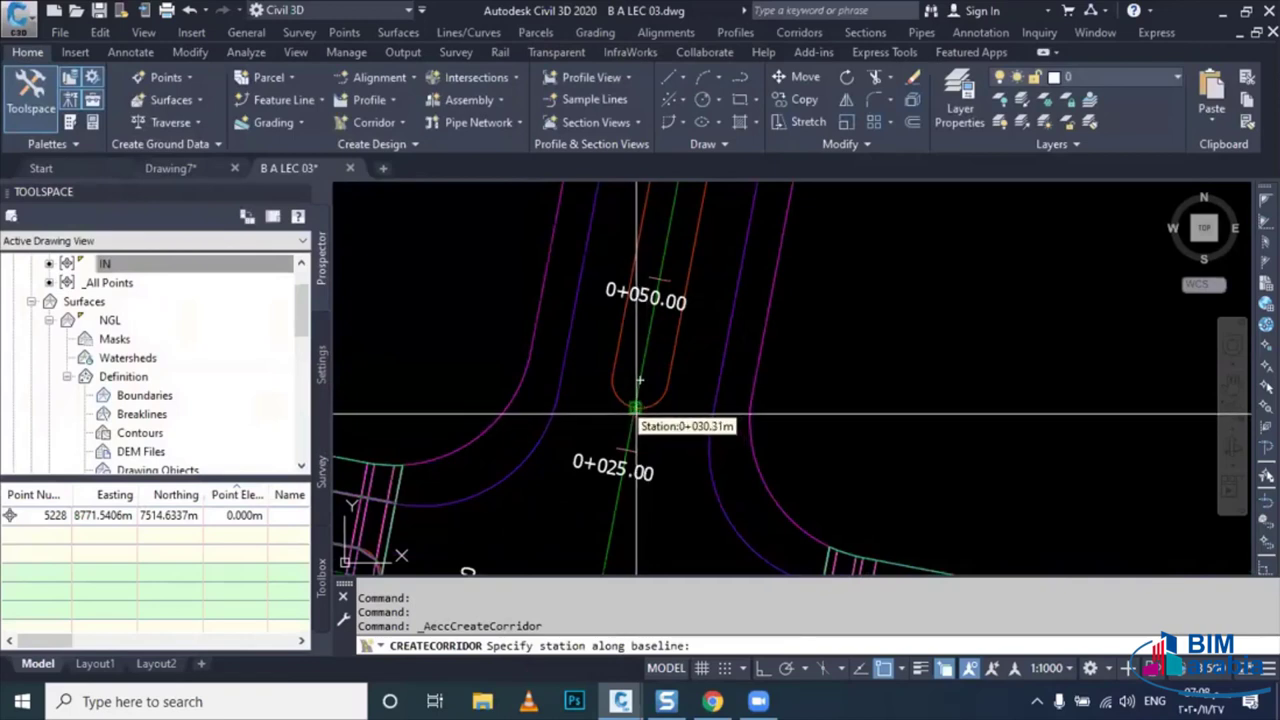
left_click(635, 408)
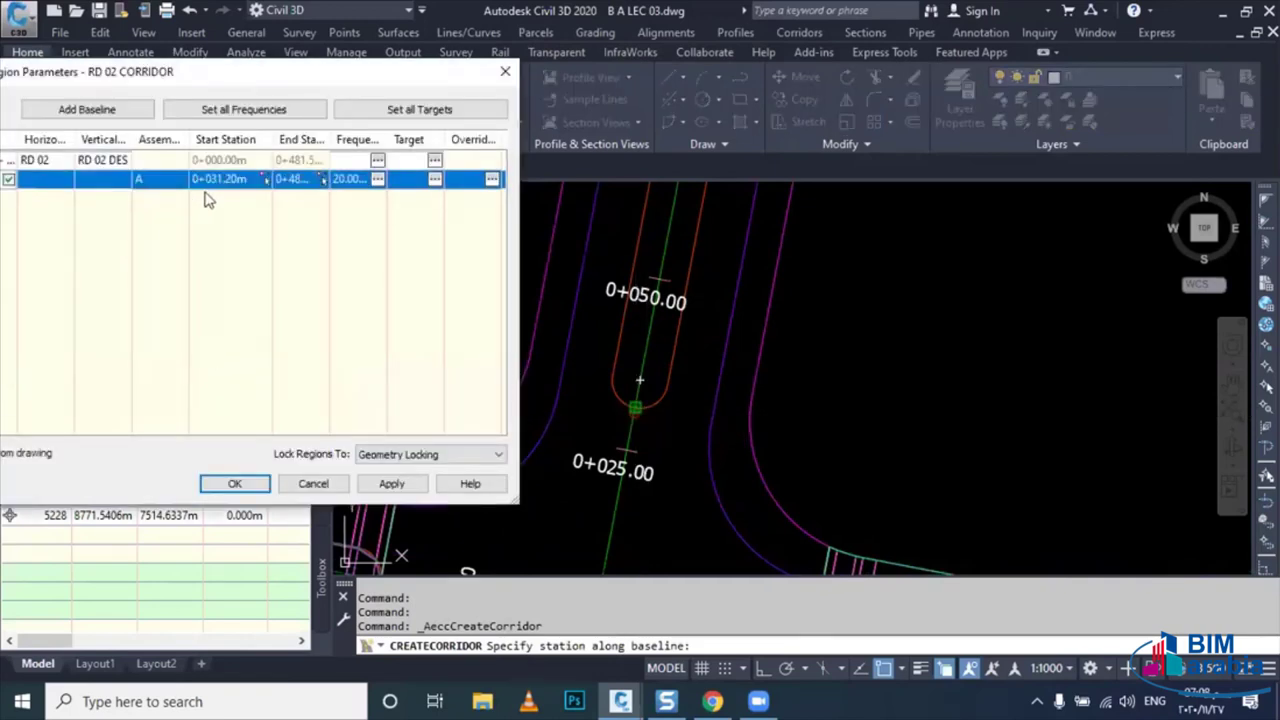
left_click(434, 179)
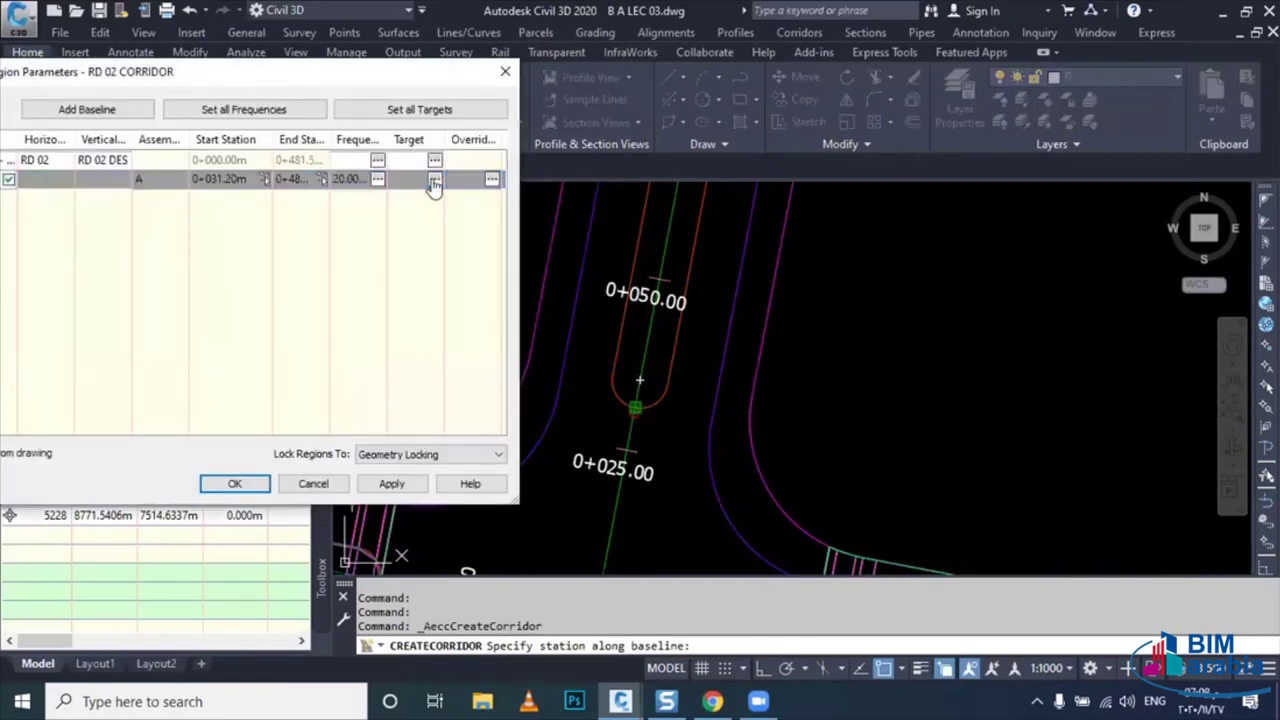
- Target the right lane width, median edge and sidewalk width to Polyline-1, Polyline-11 and Polyline-5
left_click(455, 243)
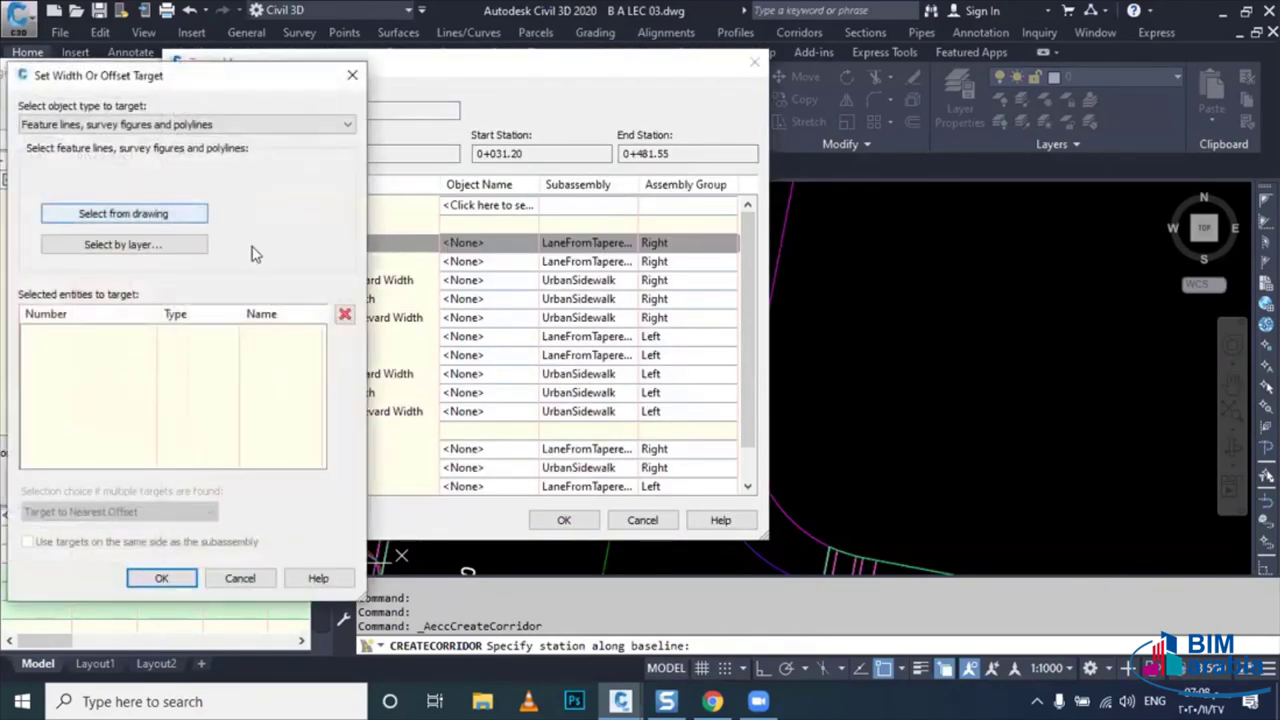
left_click(190, 214)
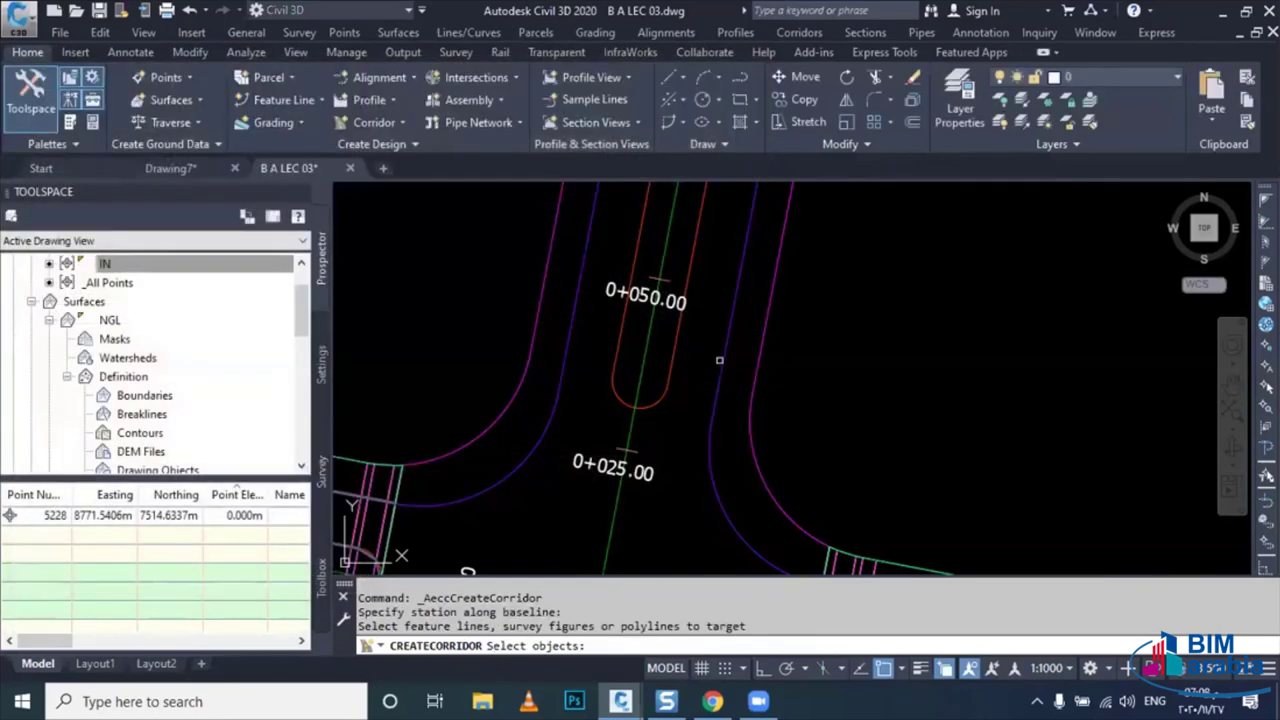
left_click(716, 378)
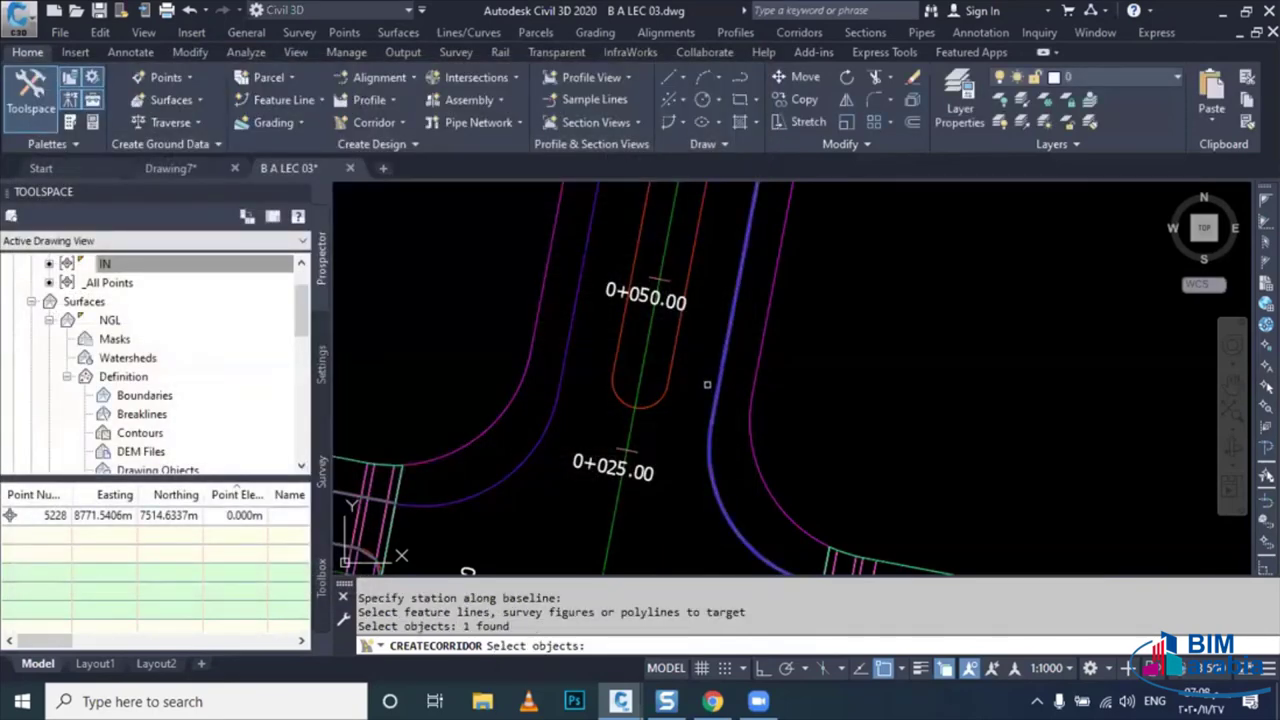
key("Return")
left_click(174, 577)
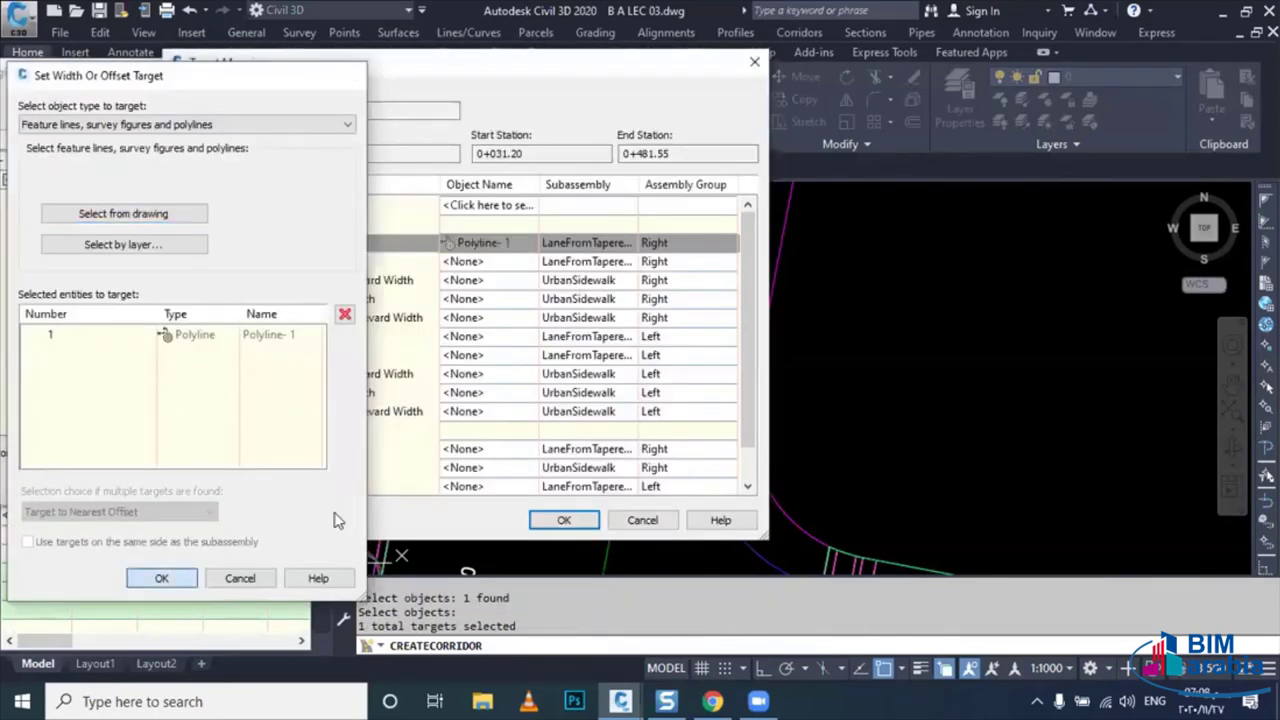
left_click(463, 261)
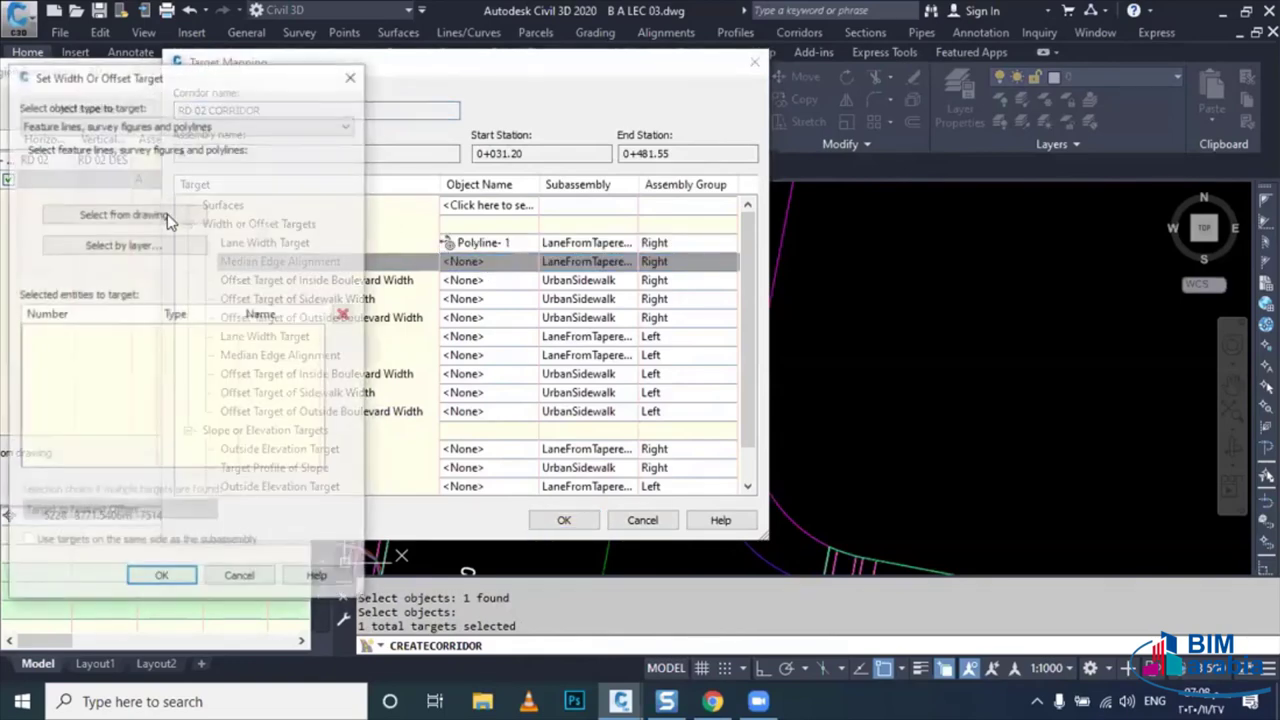
left_click(124, 215)
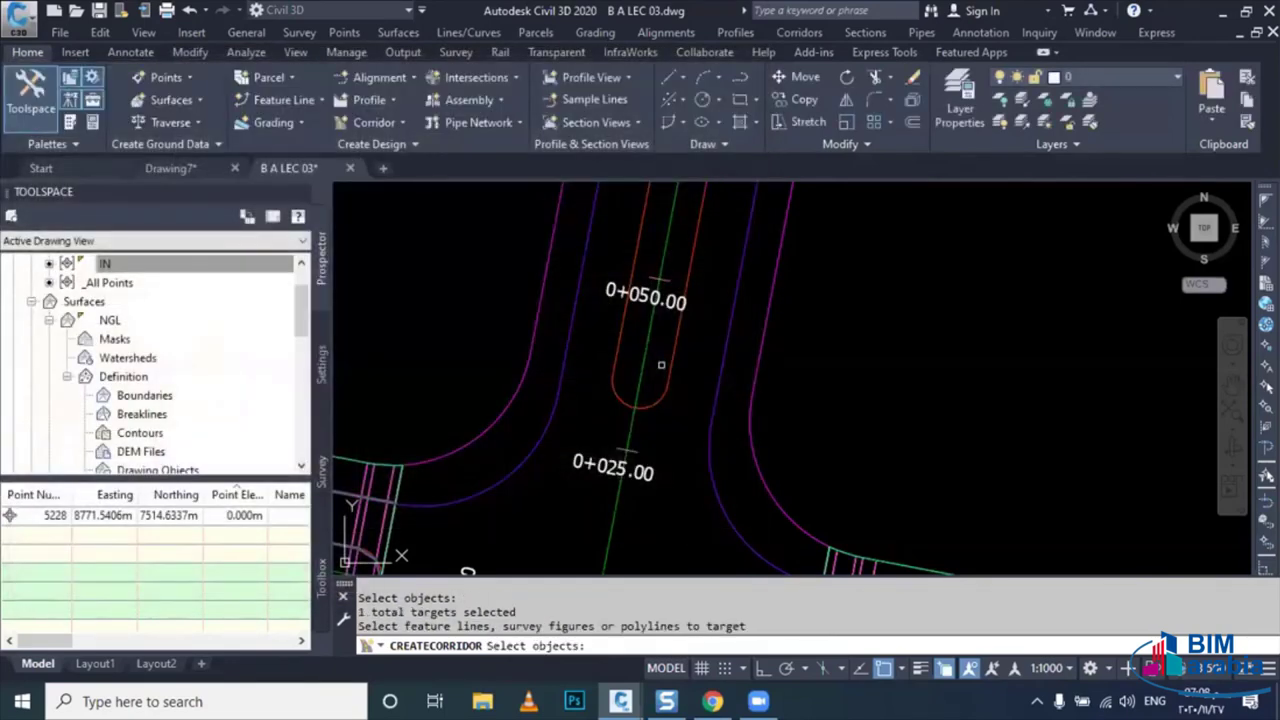
left_click(657, 363)
key("Return")
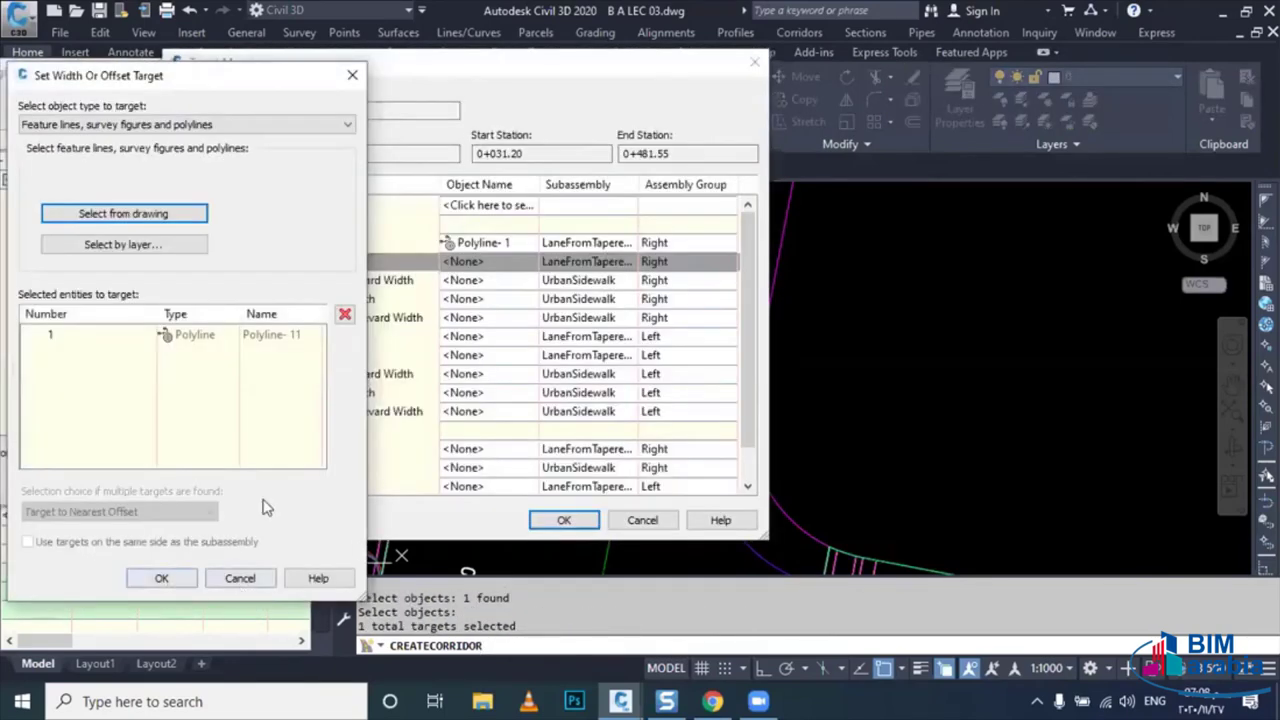
left_click(161, 578)
left_click(463, 298)
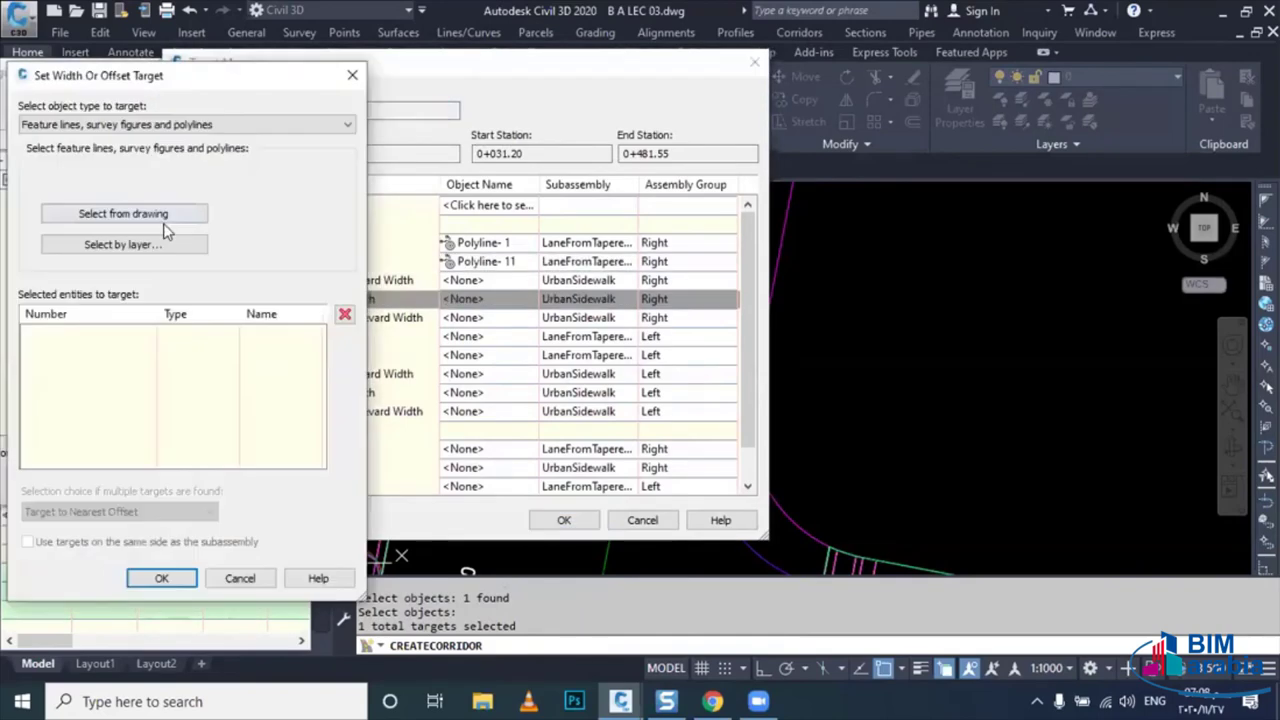
left_click(163, 216)
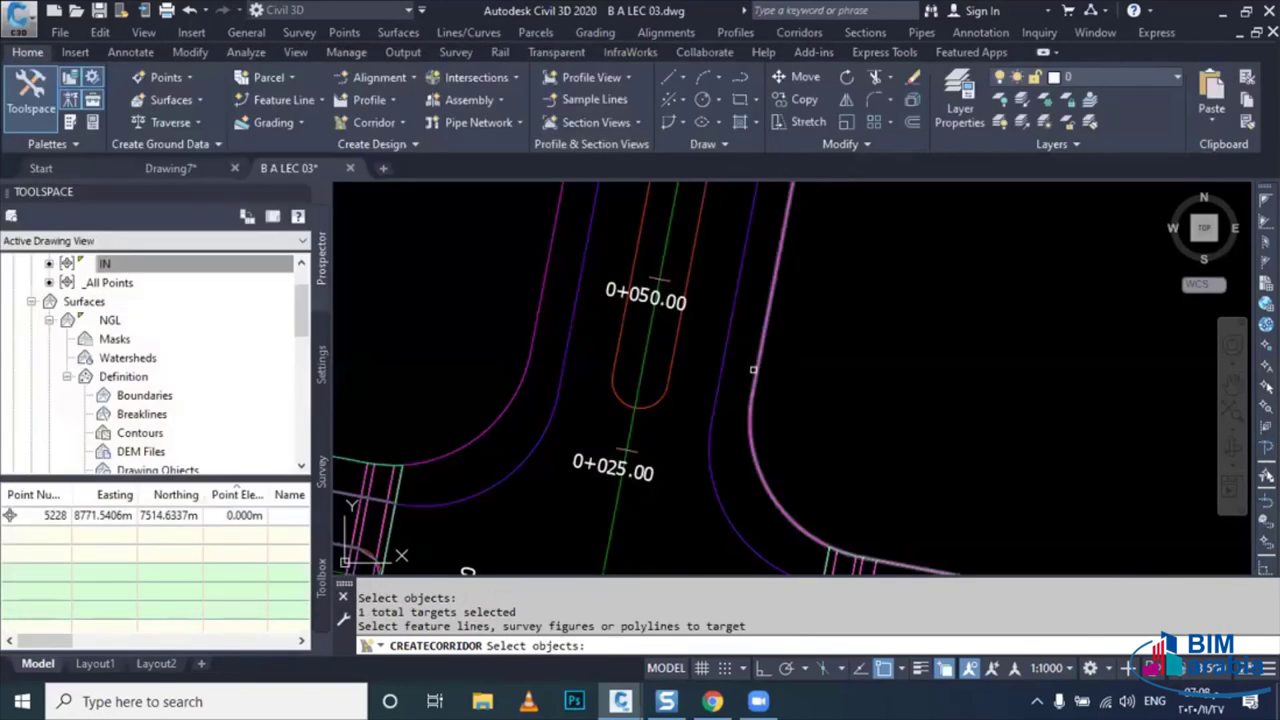
left_click(757, 371)
key("Return")
left_click(139, 580)
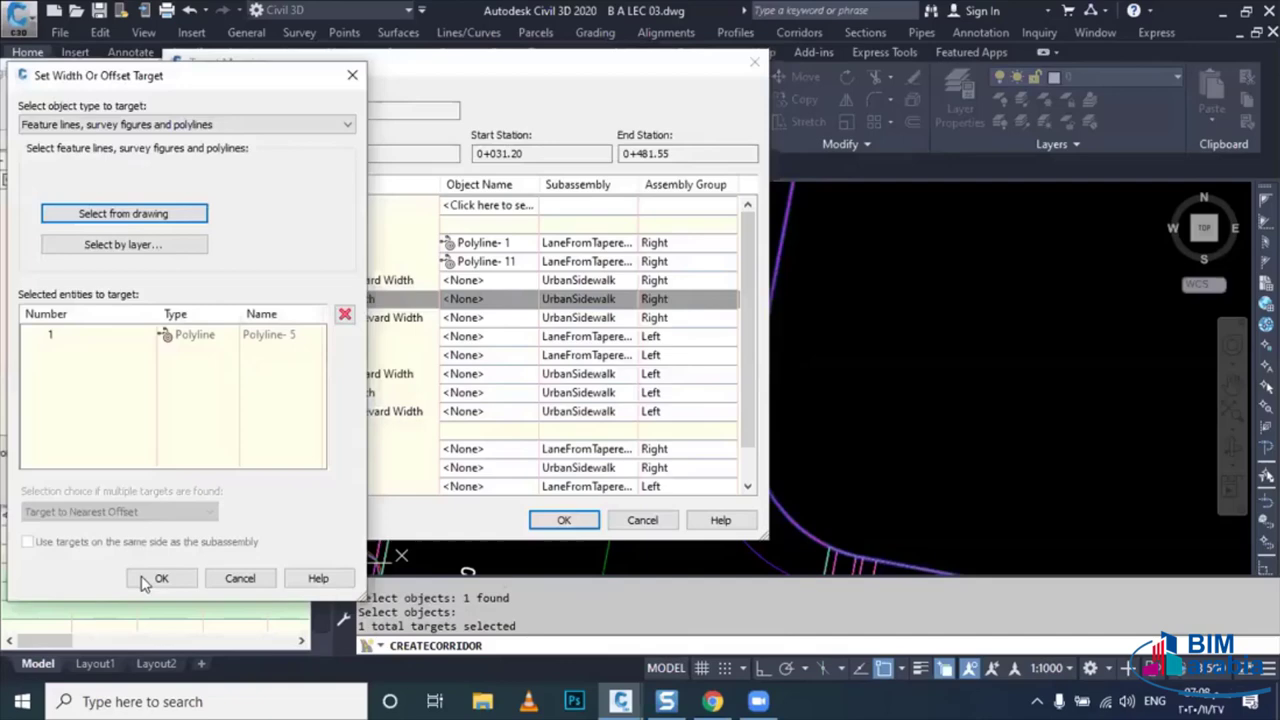
- Target the left lane, median edge and sidewalk widths to Polyline-2, Polyline-12 and Polyline-6
double_click(420, 336)
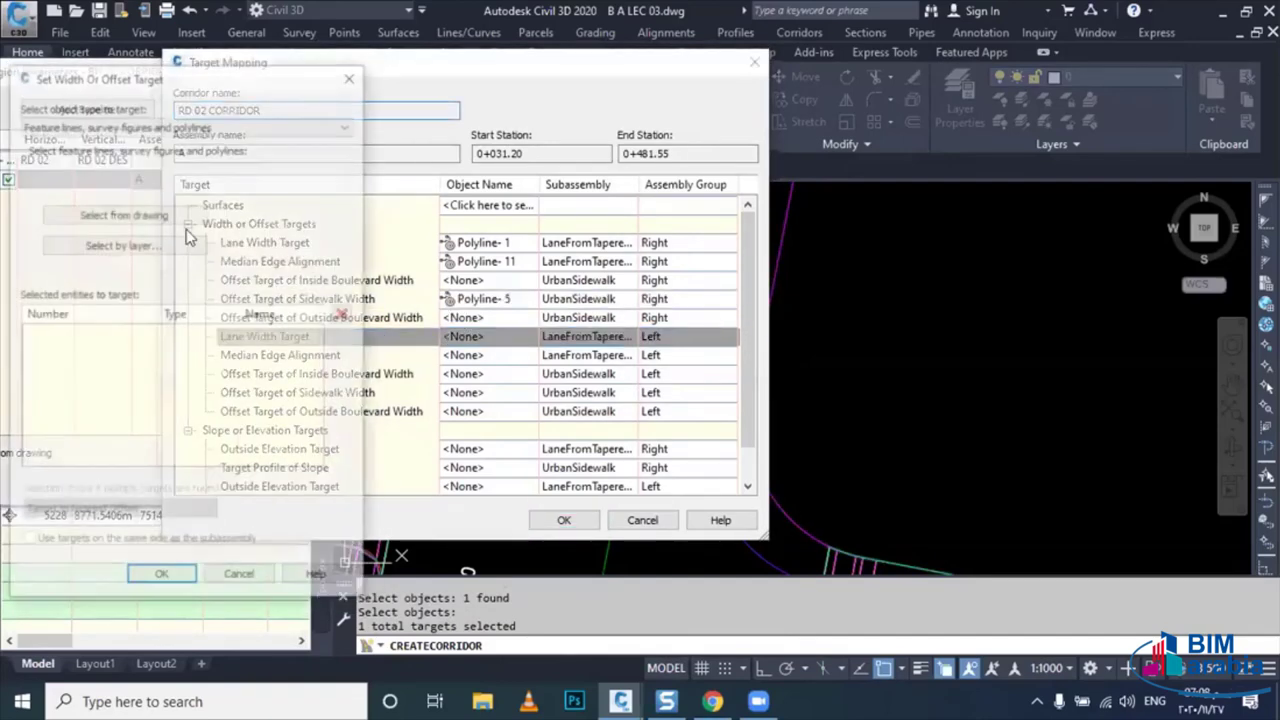
left_click(165, 216)
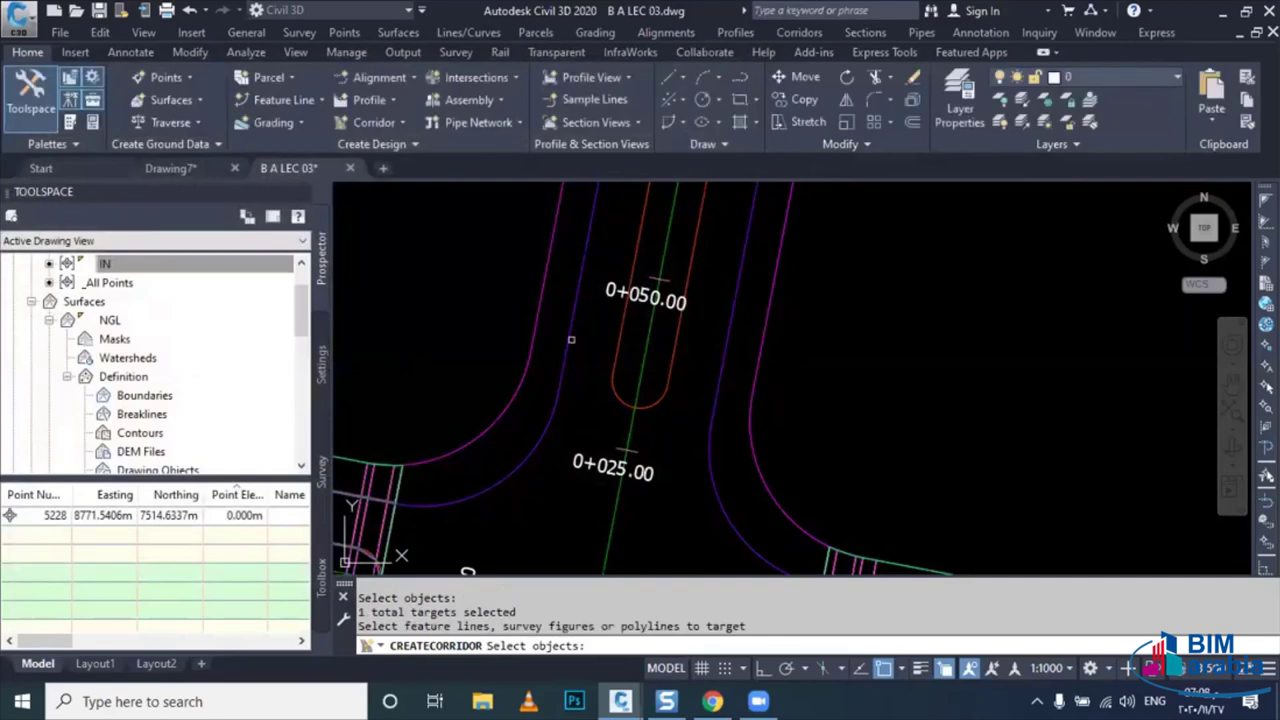
left_click(430, 330)
key("Return")
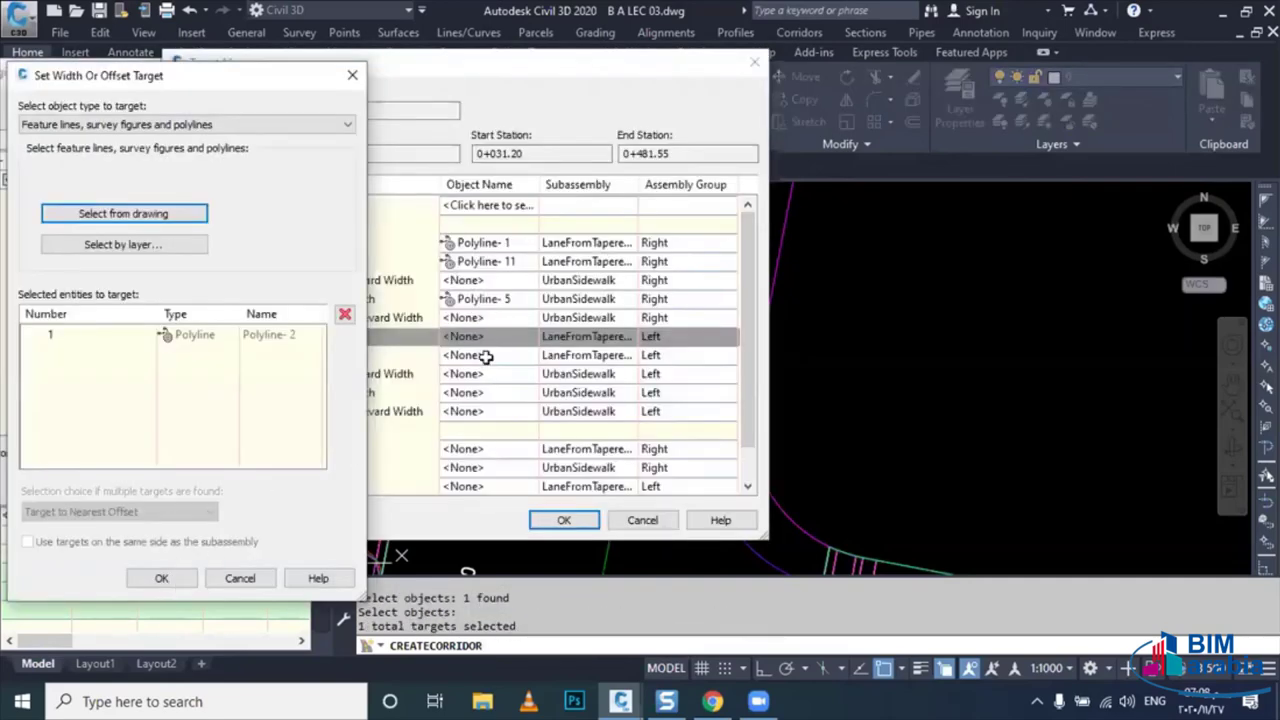
left_click(161, 578)
double_click(420, 355)
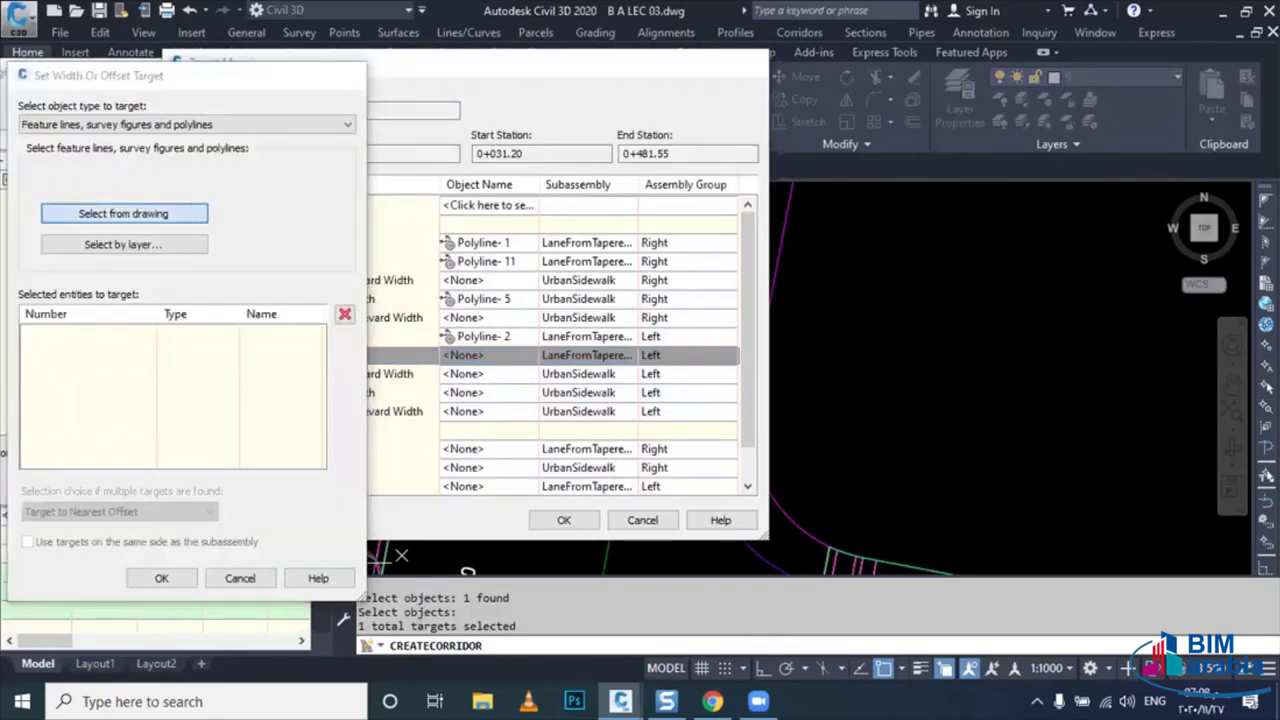
left_click(124, 213)
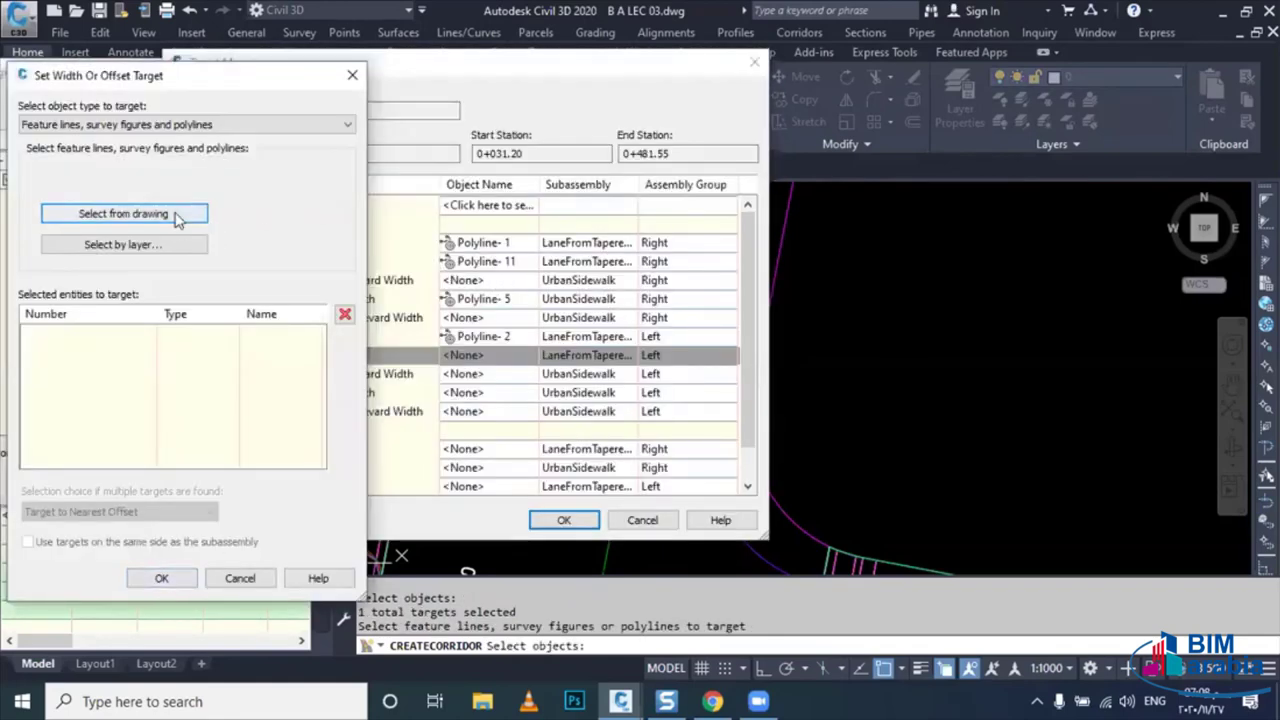
left_click(177, 214)
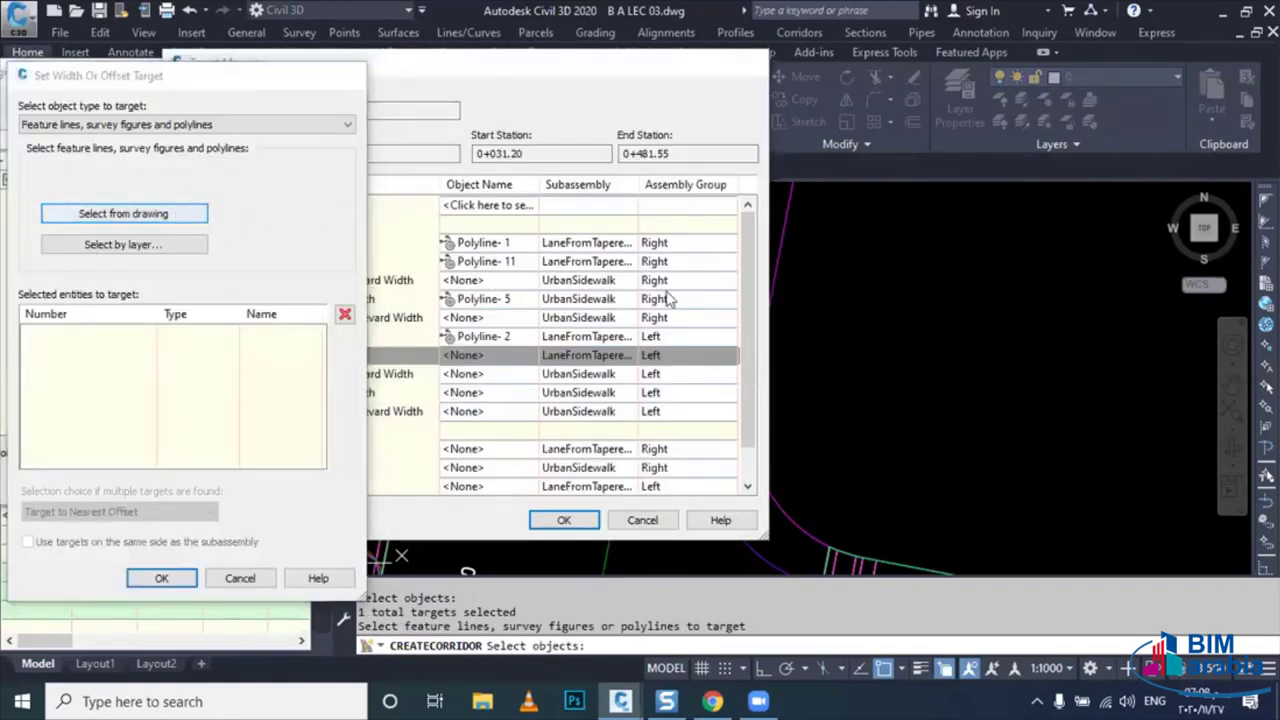
left_click(622, 325)
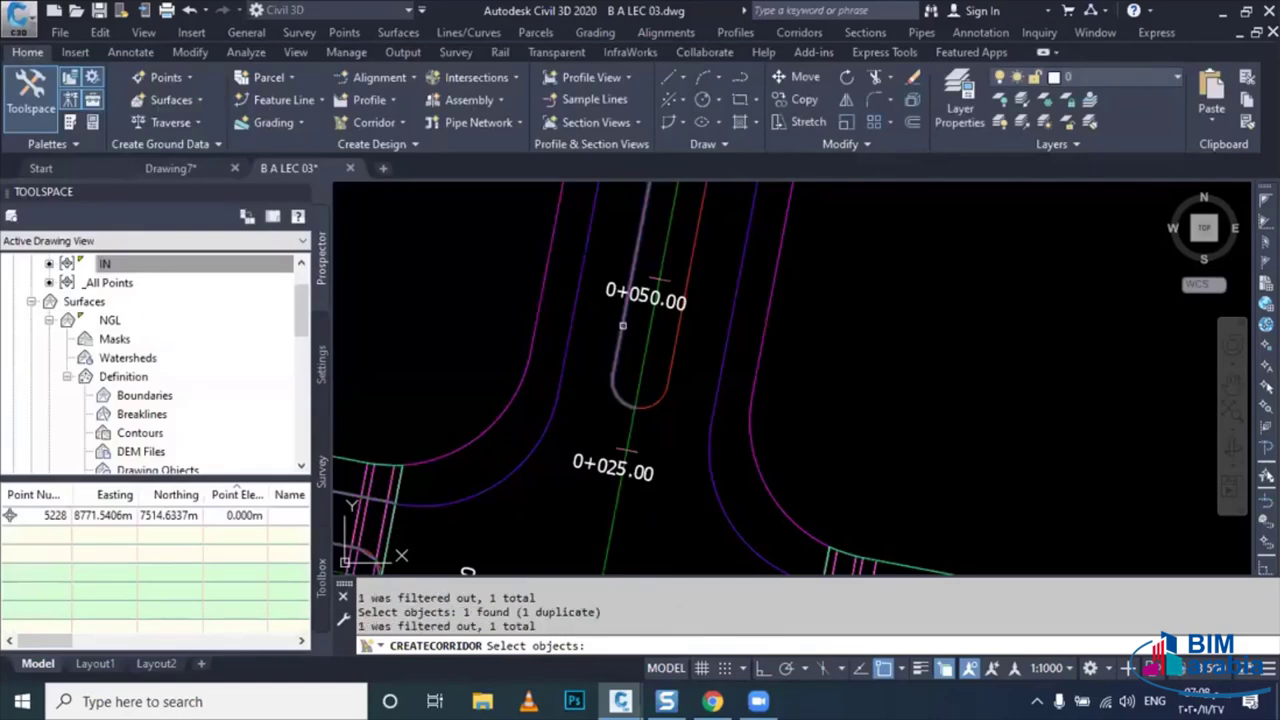
key("Return")
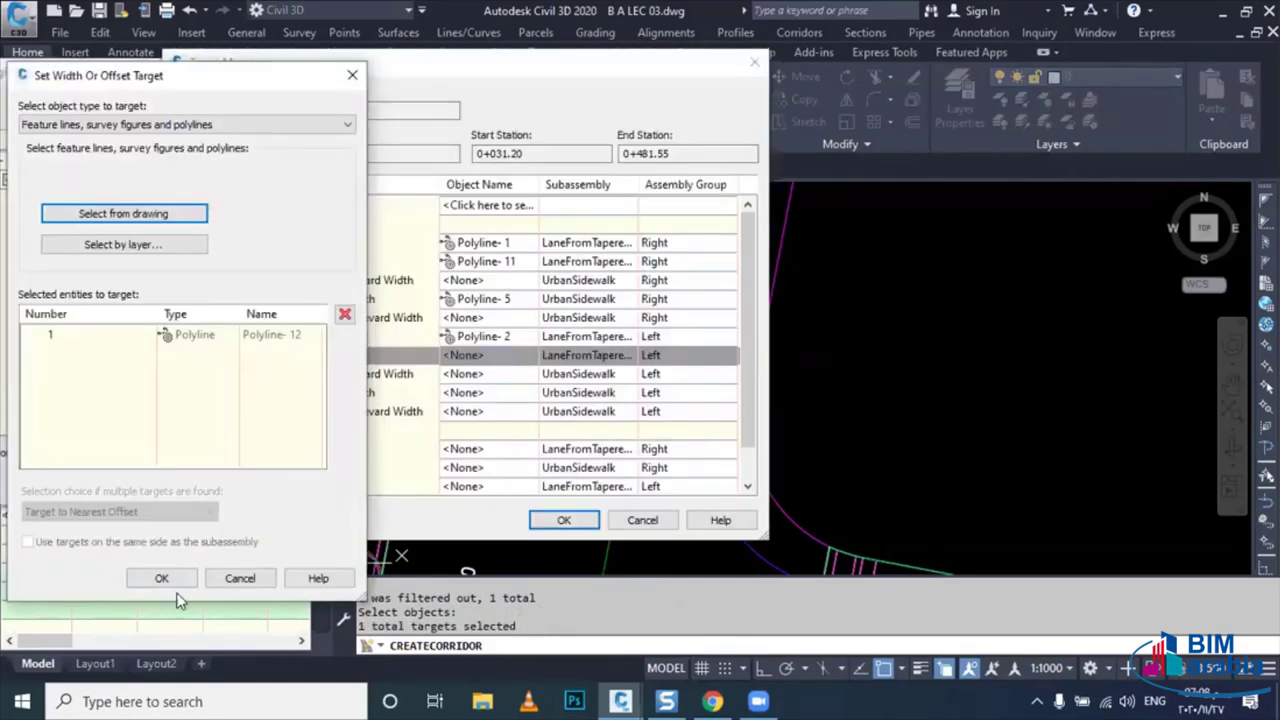
left_click(161, 578)
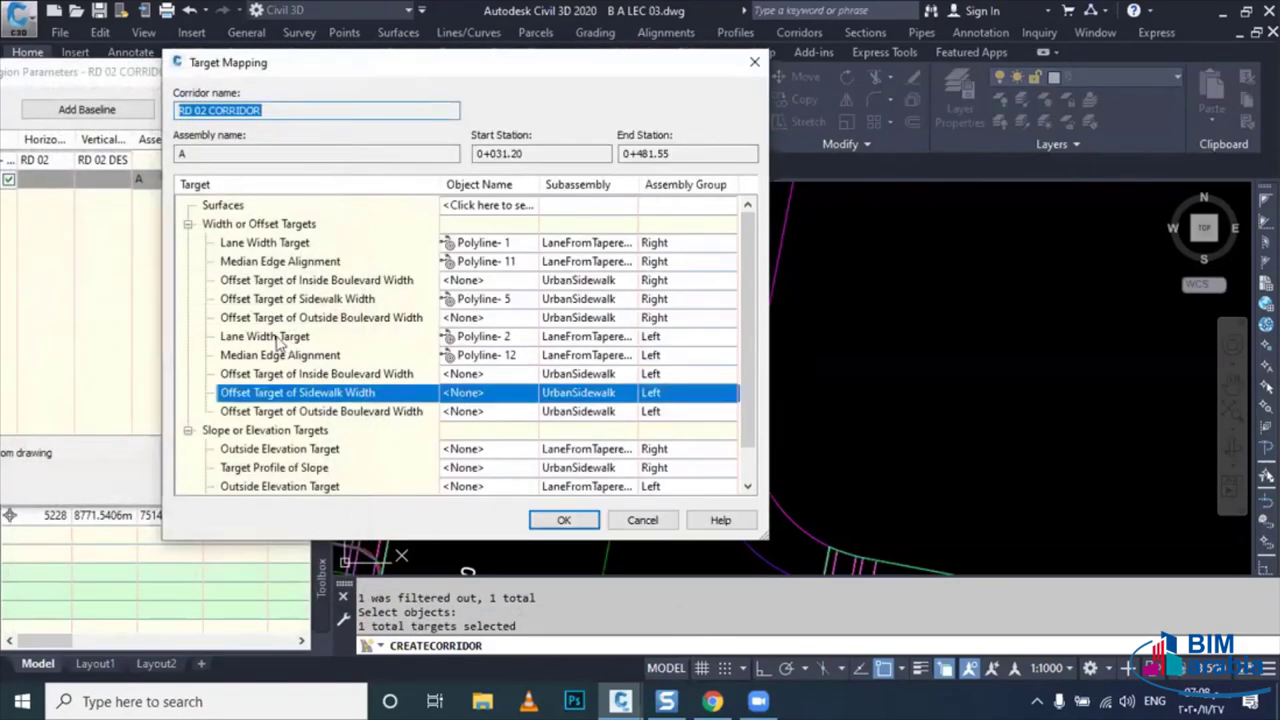
left_click(463, 392)
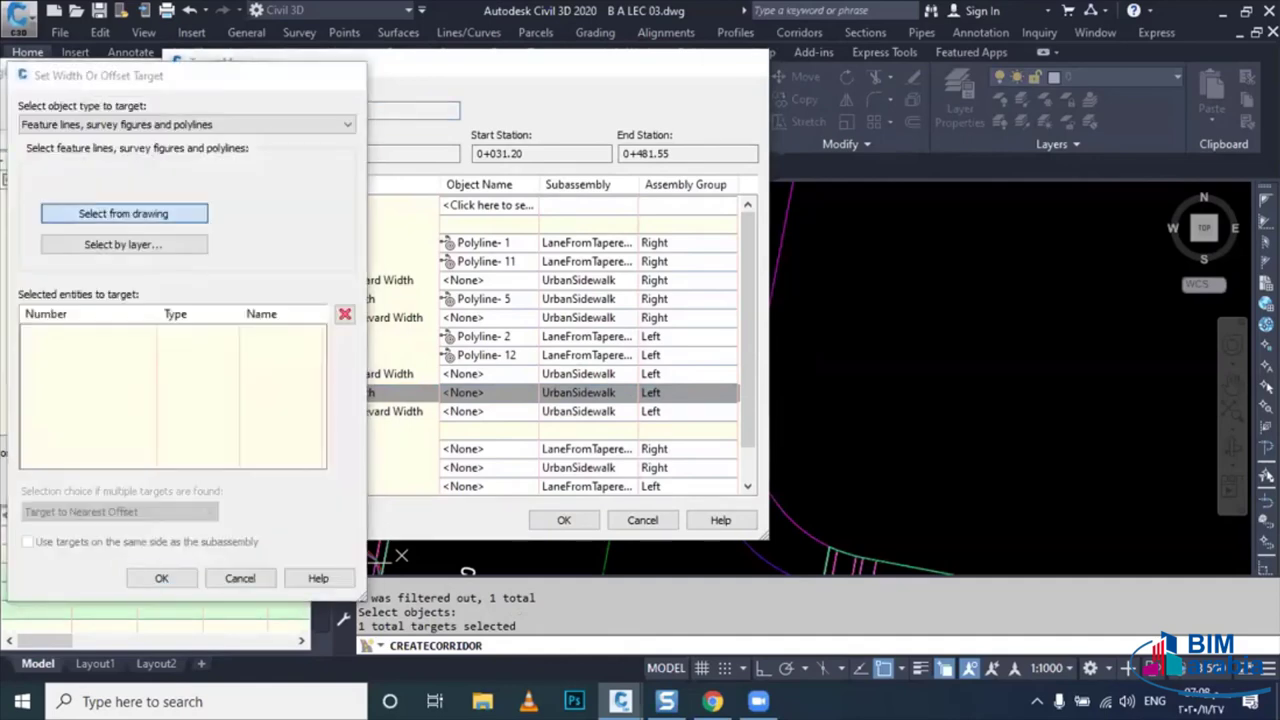
left_click(124, 213)
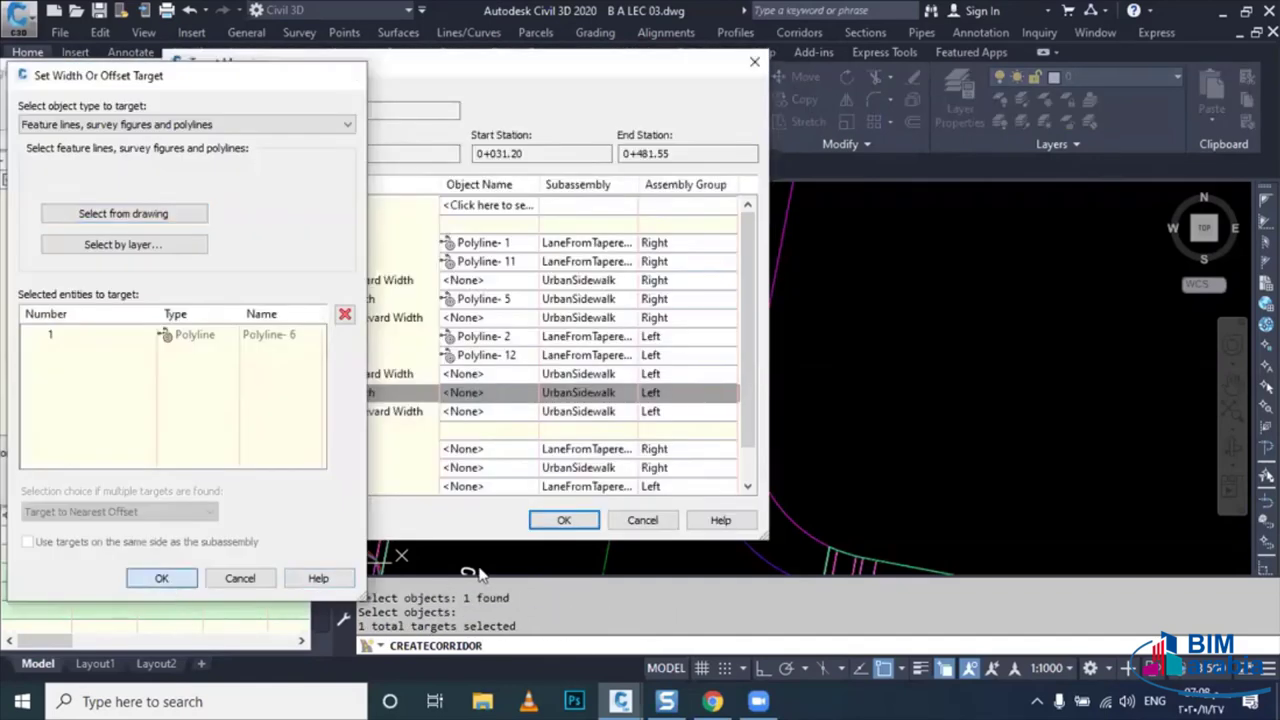
left_click(163, 578)
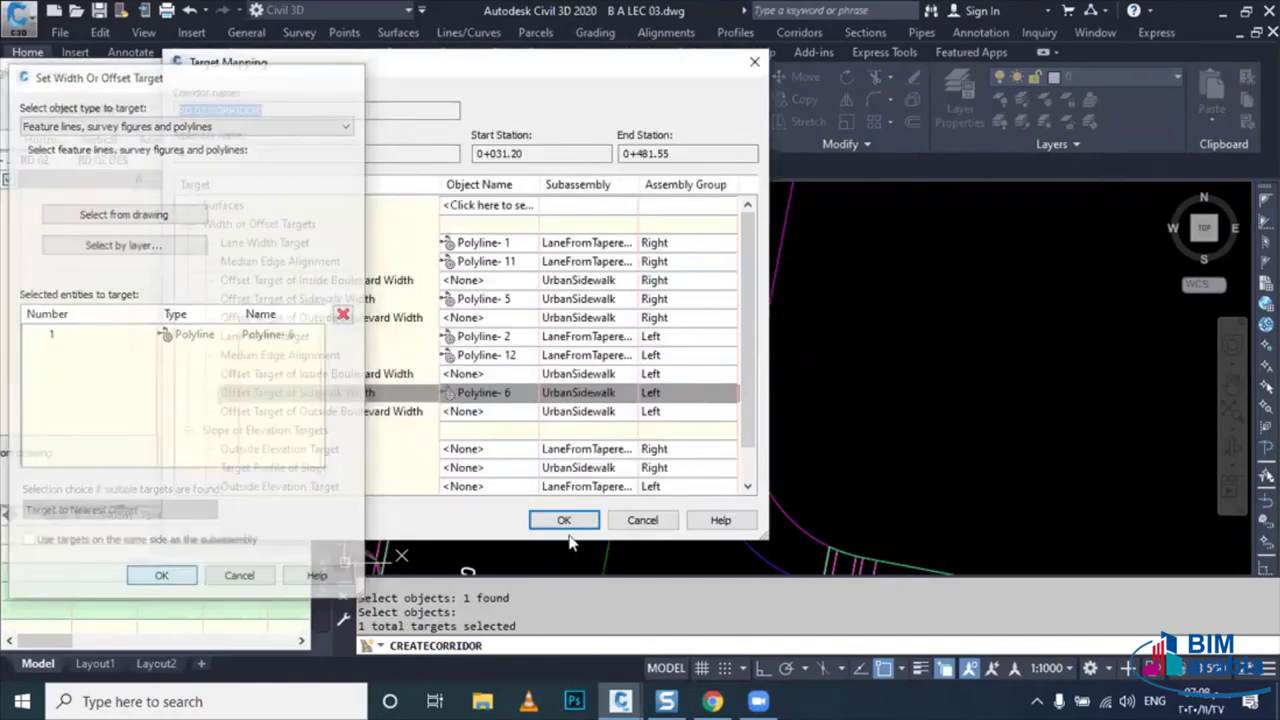
left_click(574, 528)
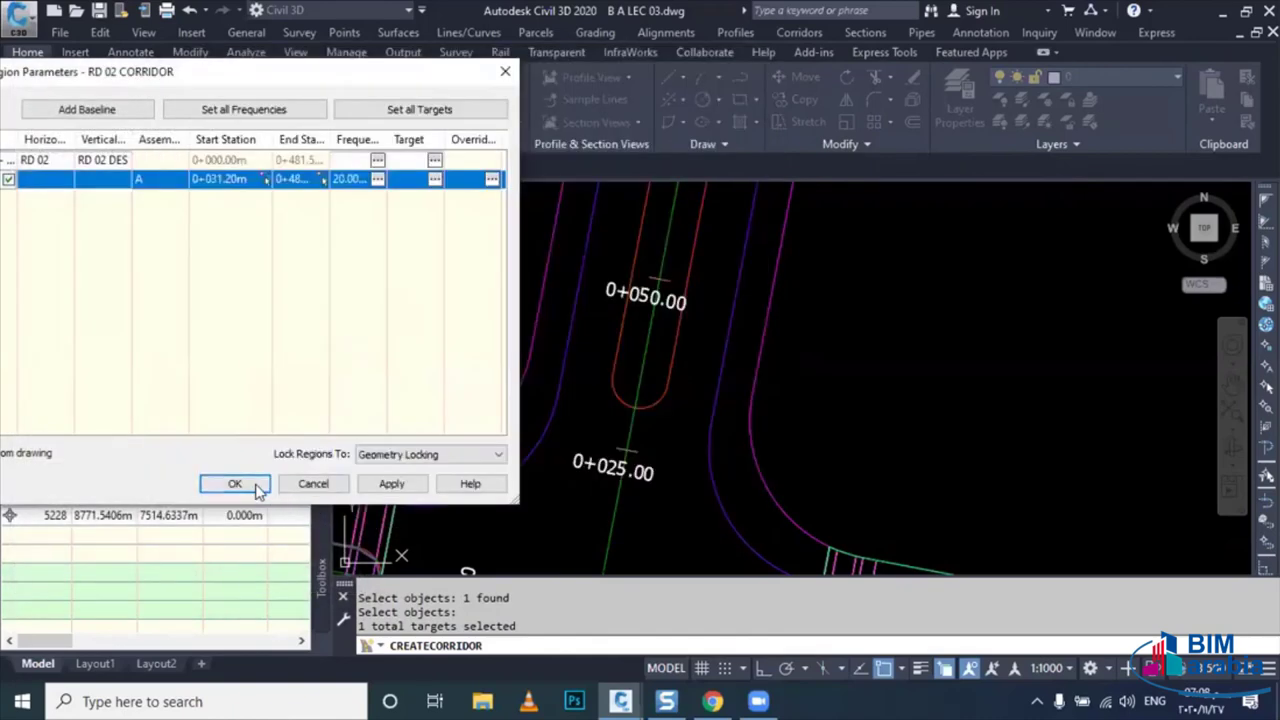
- Apply the region parameters, rebuild RD 02 CORRIDOR, and open its corridor properties
left_click(258, 488)
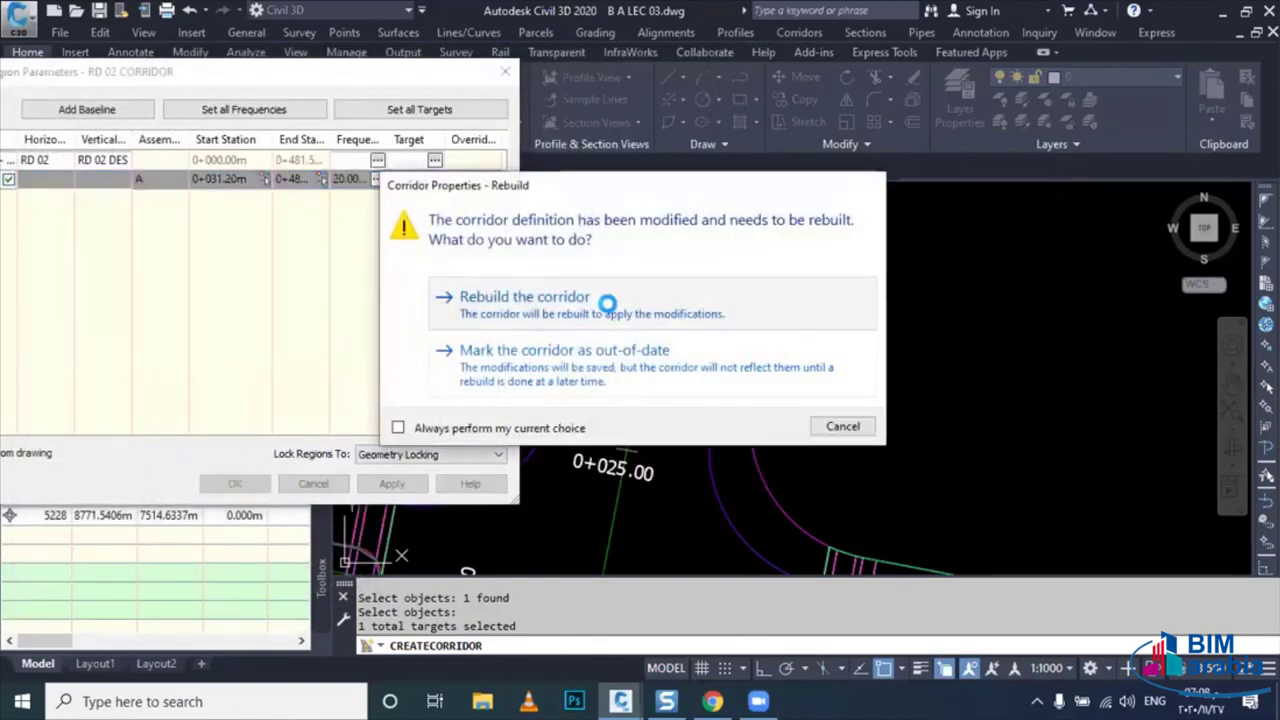
left_click(607, 302)
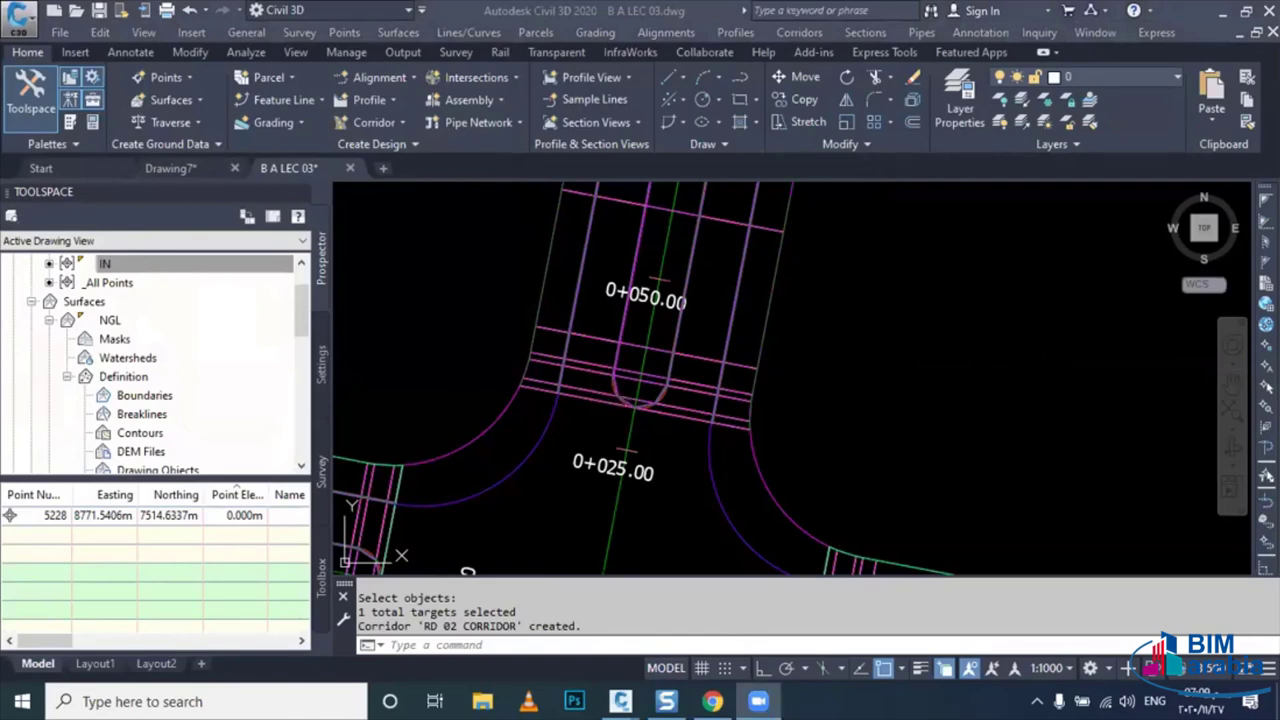
left_click(645, 251)
right_click(645, 251)
left_click(655, 262)
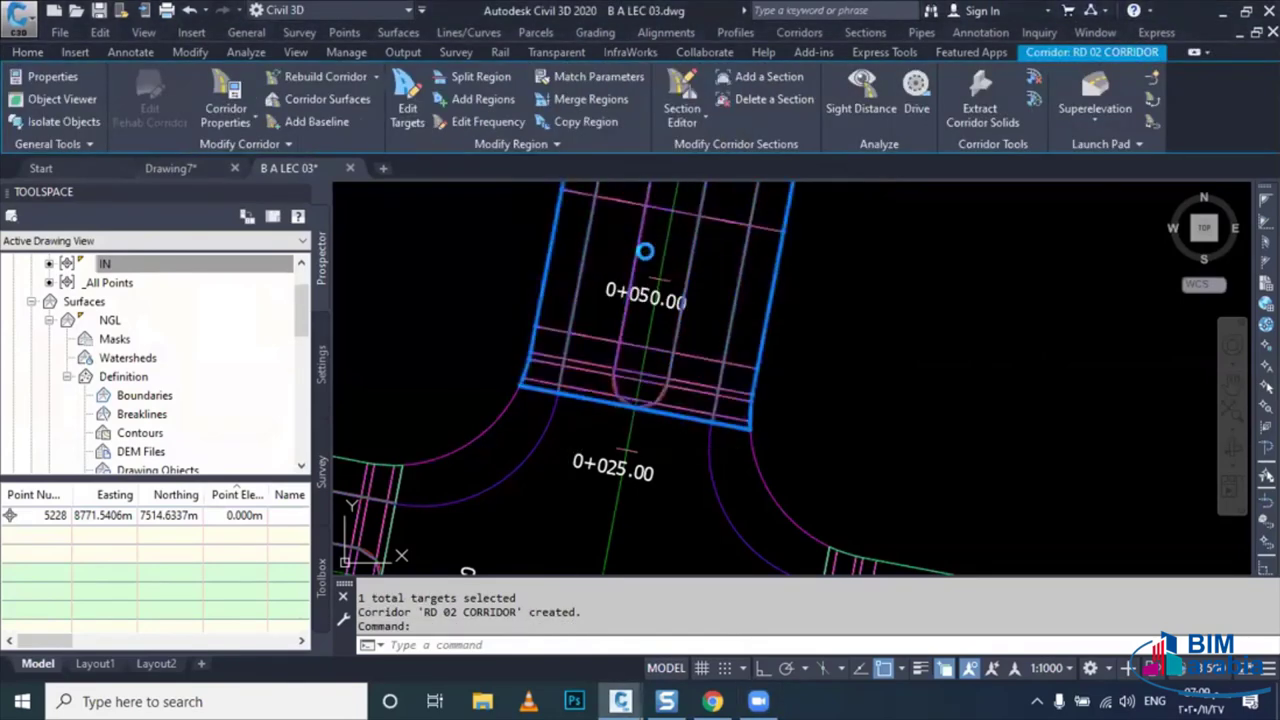
- Add corridor surface RD 02 TOP from Top links as breaklines, with Top Links overhang correction
left_click(150, 100)
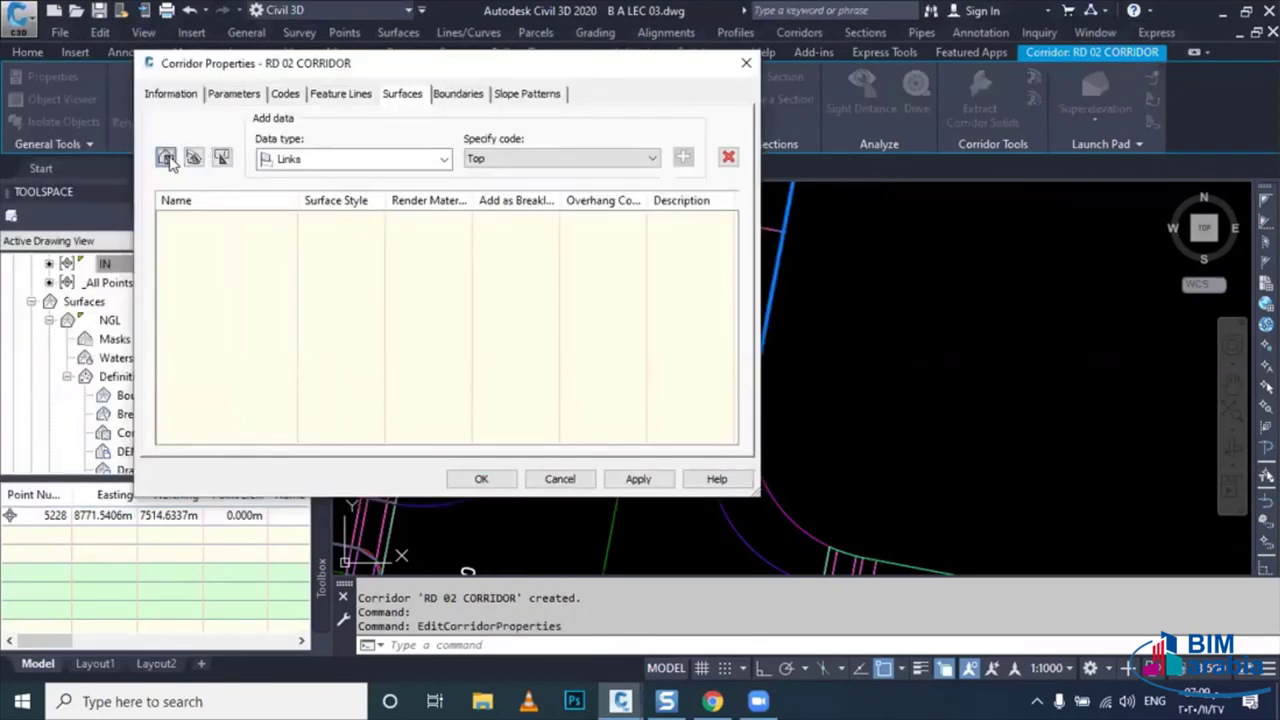
left_click(166, 158)
double_click(266, 224)
type("RD 02 TOP")
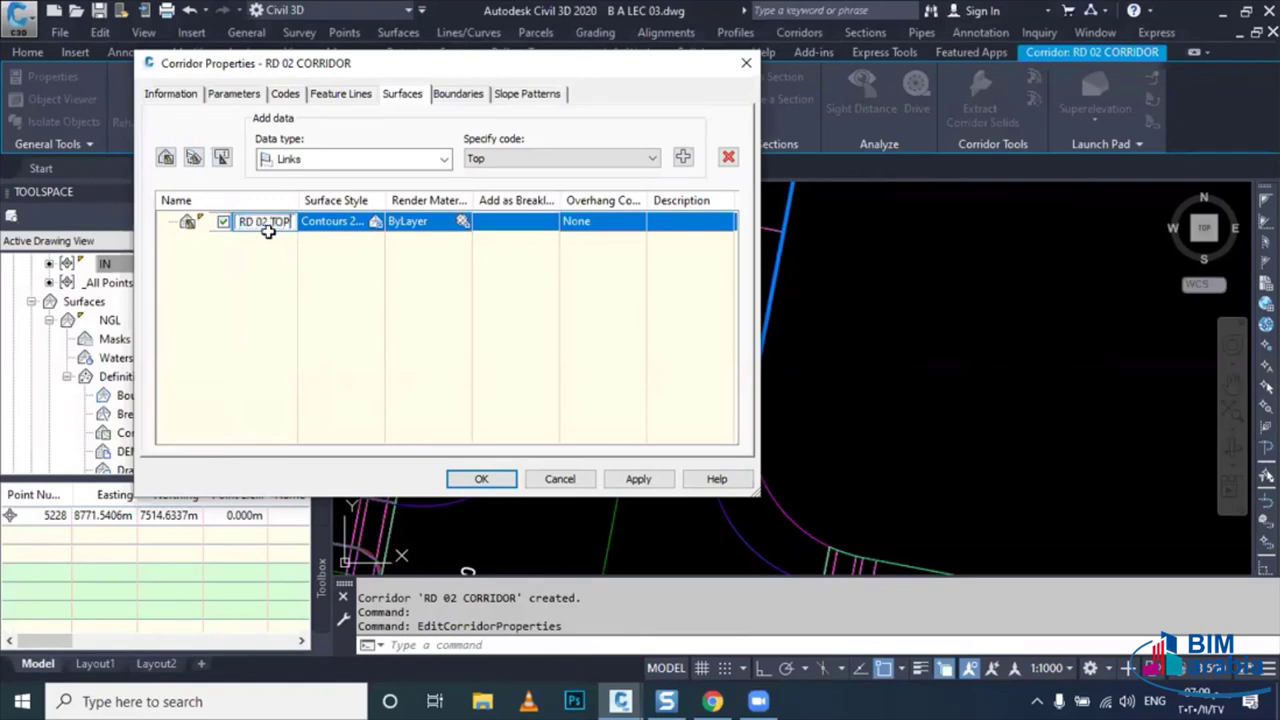
left_click(683, 157)
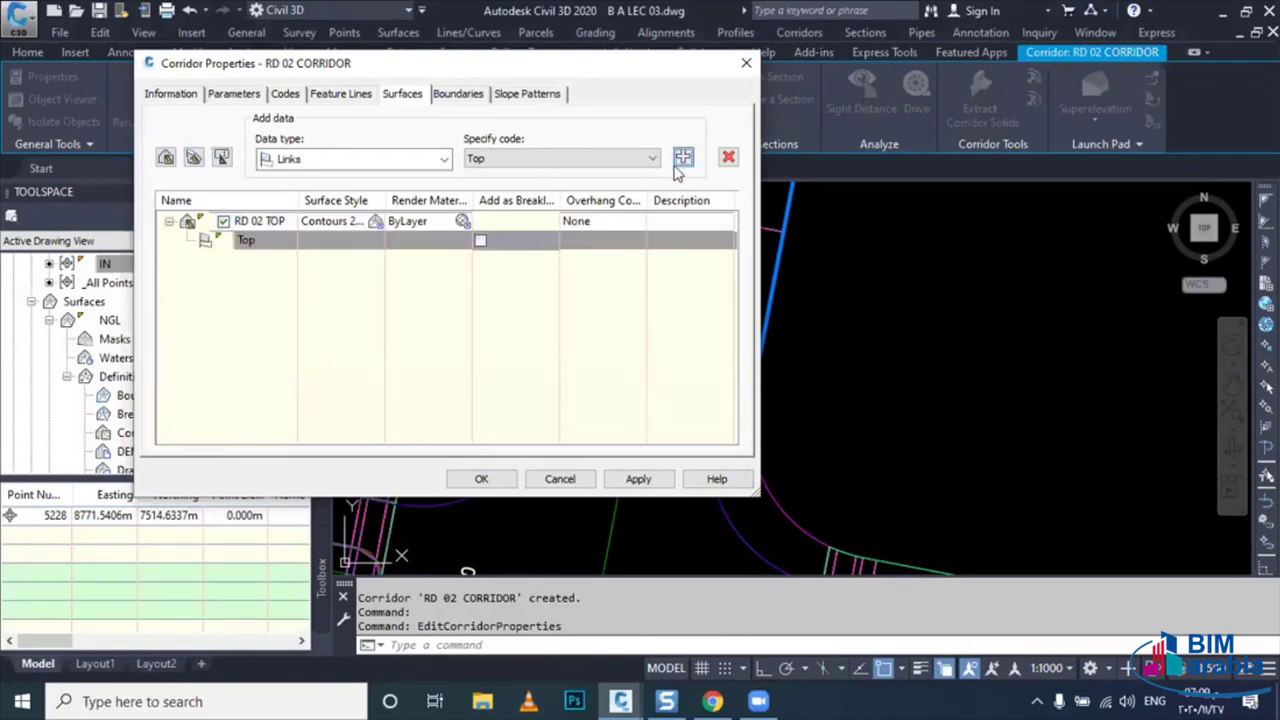
left_click(481, 240)
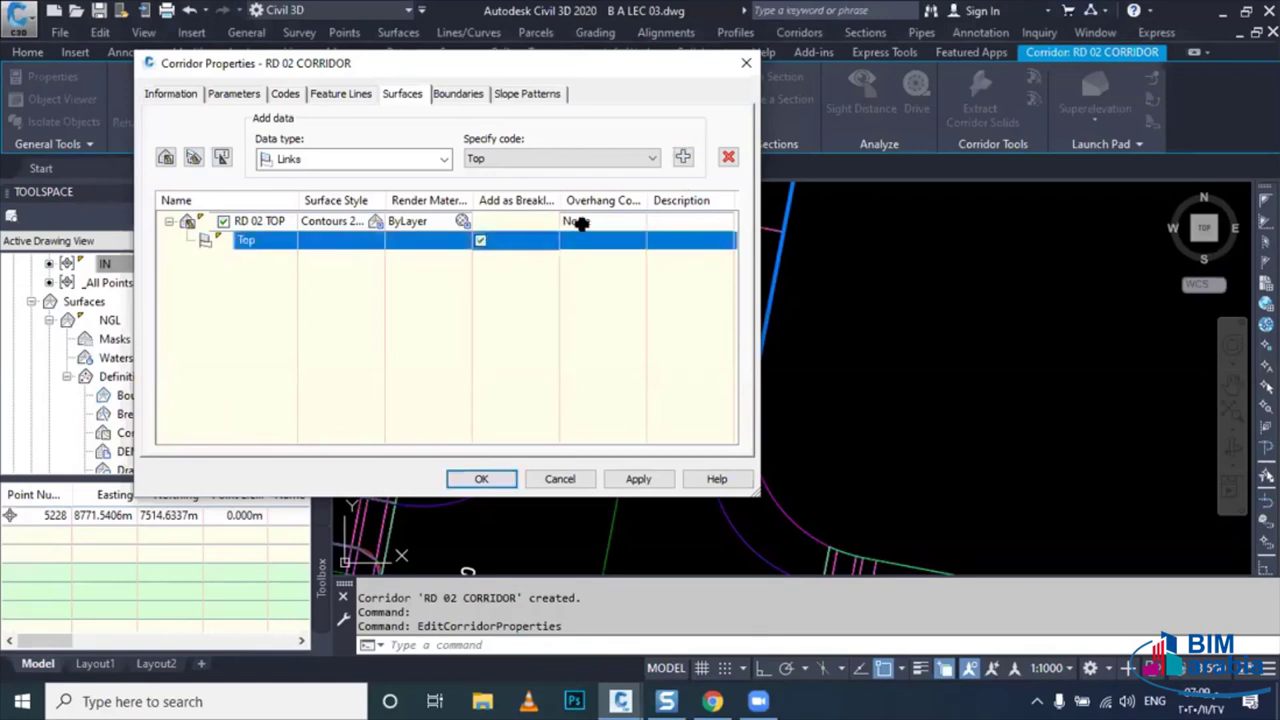
left_click(578, 222)
left_click(563, 266)
- Add a corridor shrinkwrap outside boundary to RD 02 TOP and rebuild the corridor
left_click(477, 95)
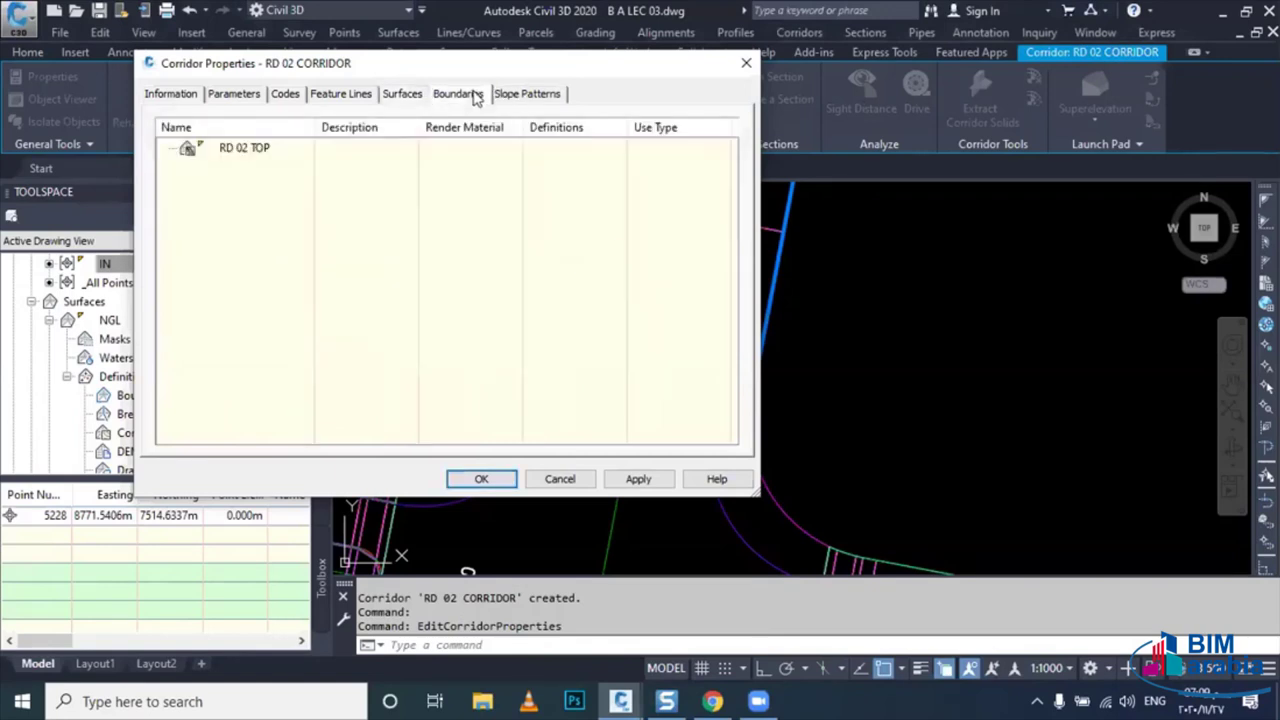
left_click(300, 151)
right_click(300, 151)
left_click(370, 244)
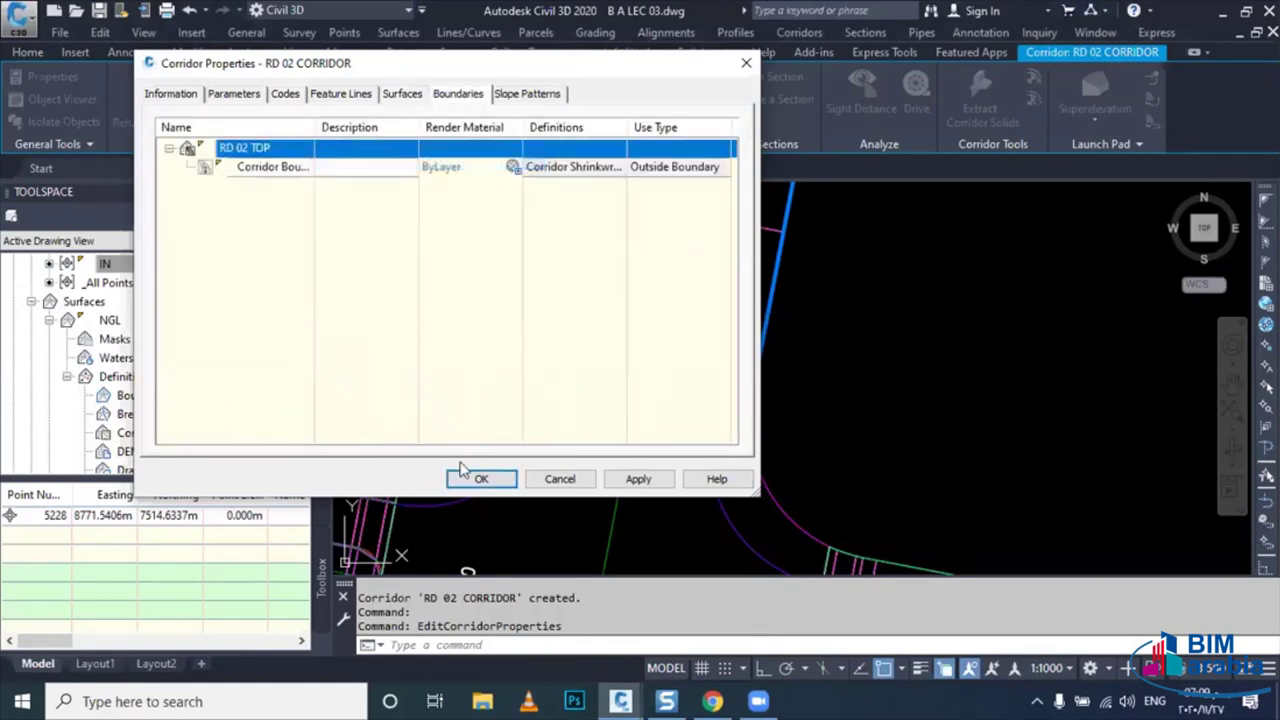
left_click(475, 479)
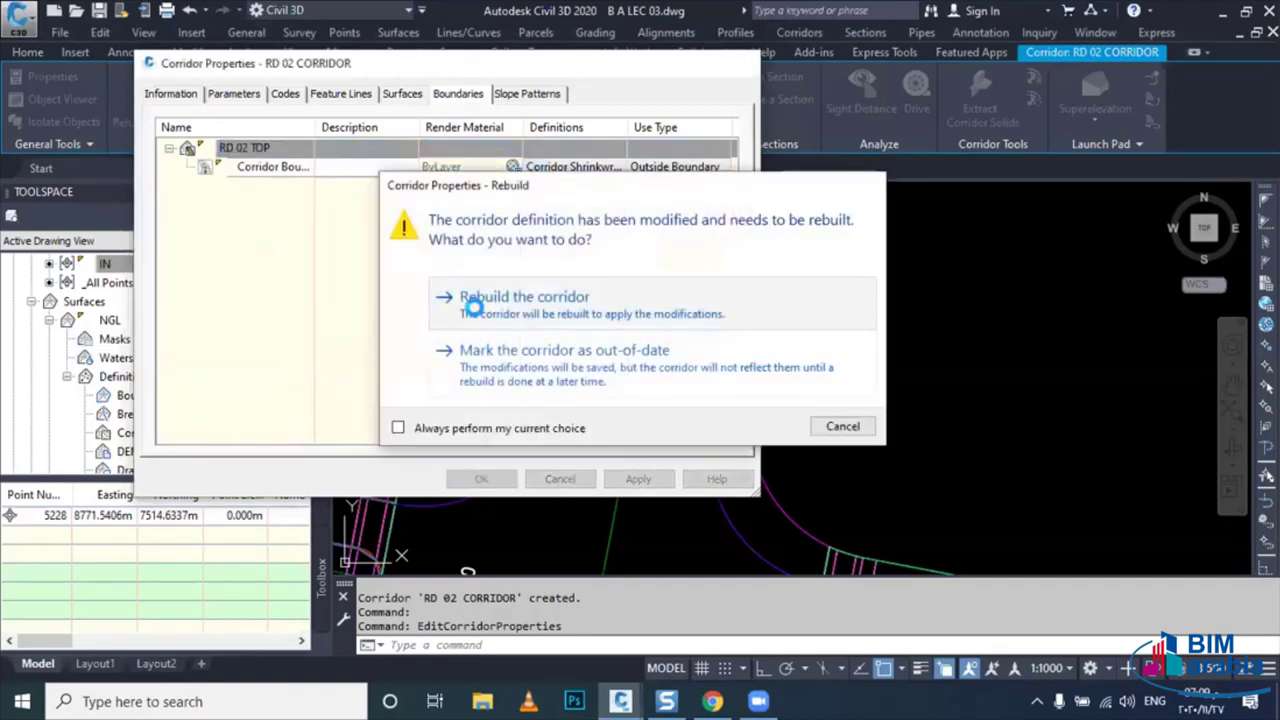
left_click(470, 300)
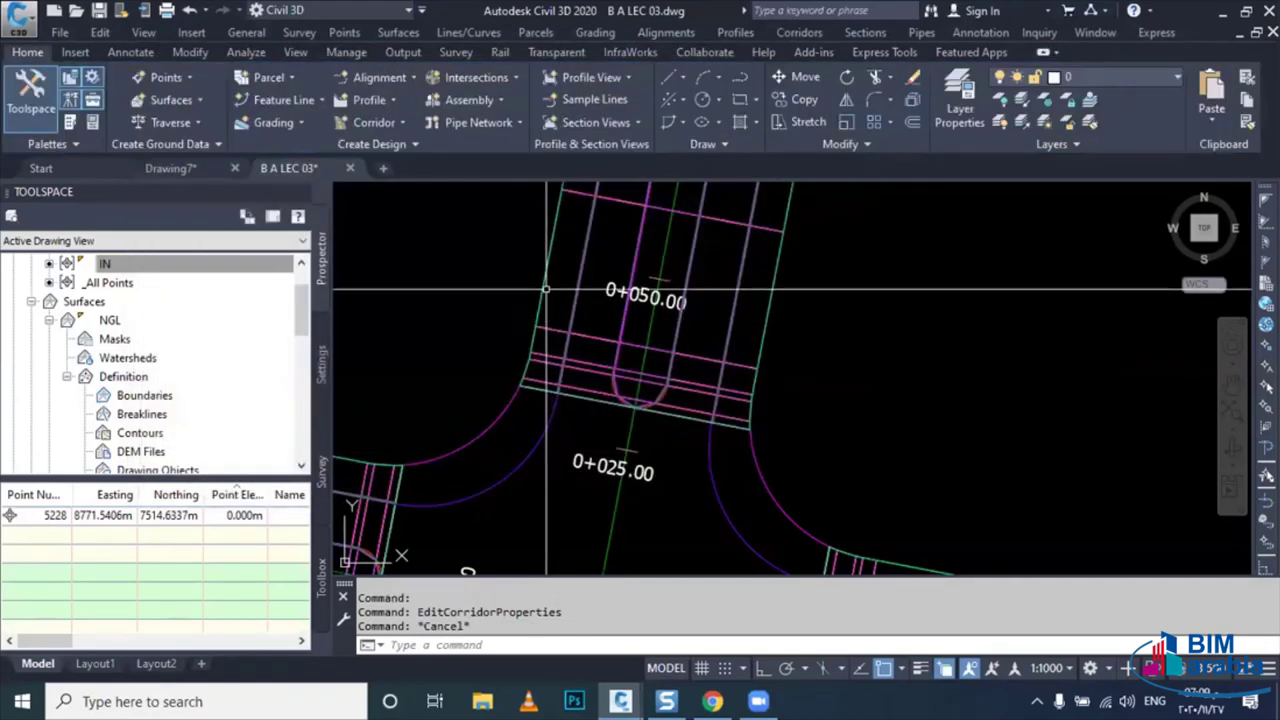
left_click(566, 308)
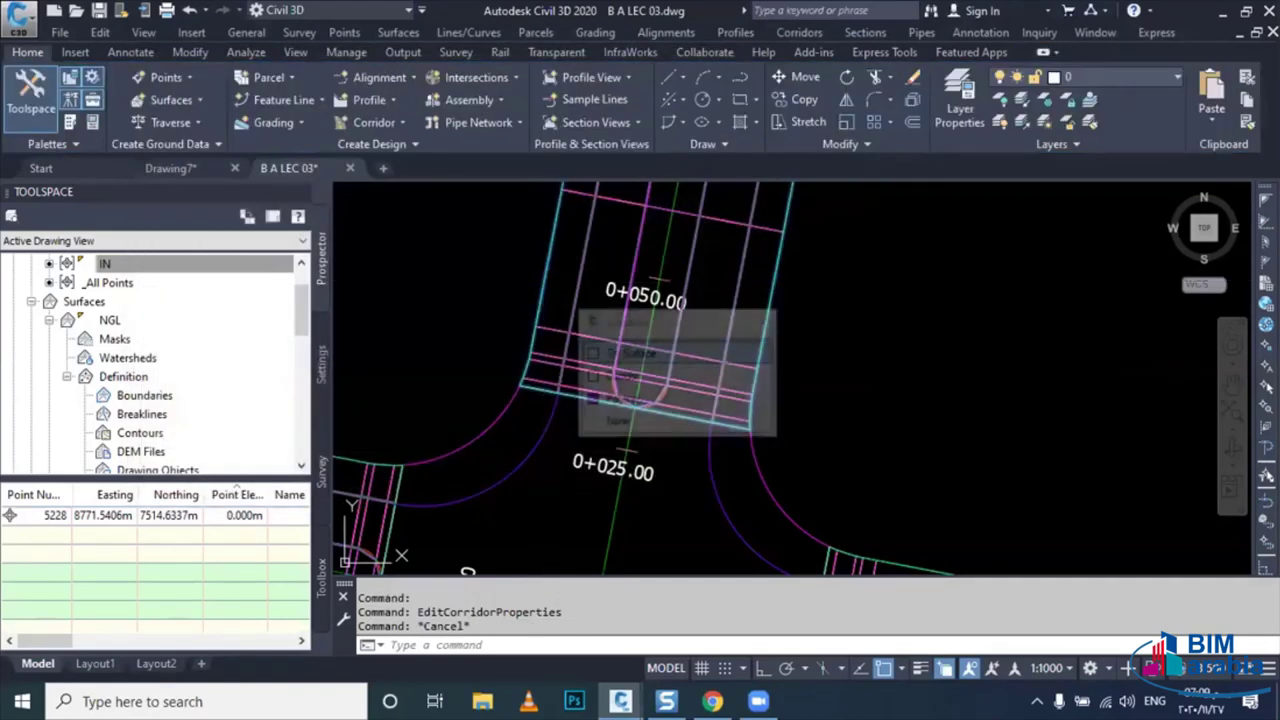
scroll(697, 330, "down", 5)
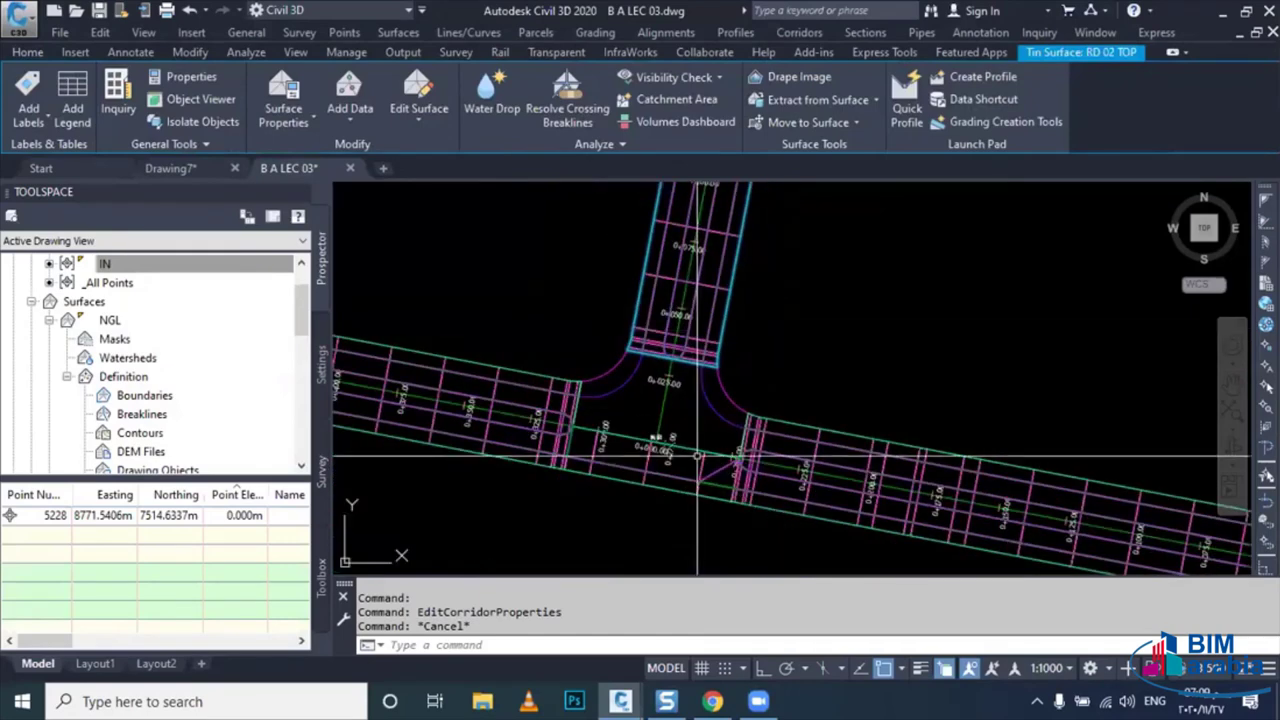
left_click(690, 533)
right_click(690, 530)
left_click(750, 489)
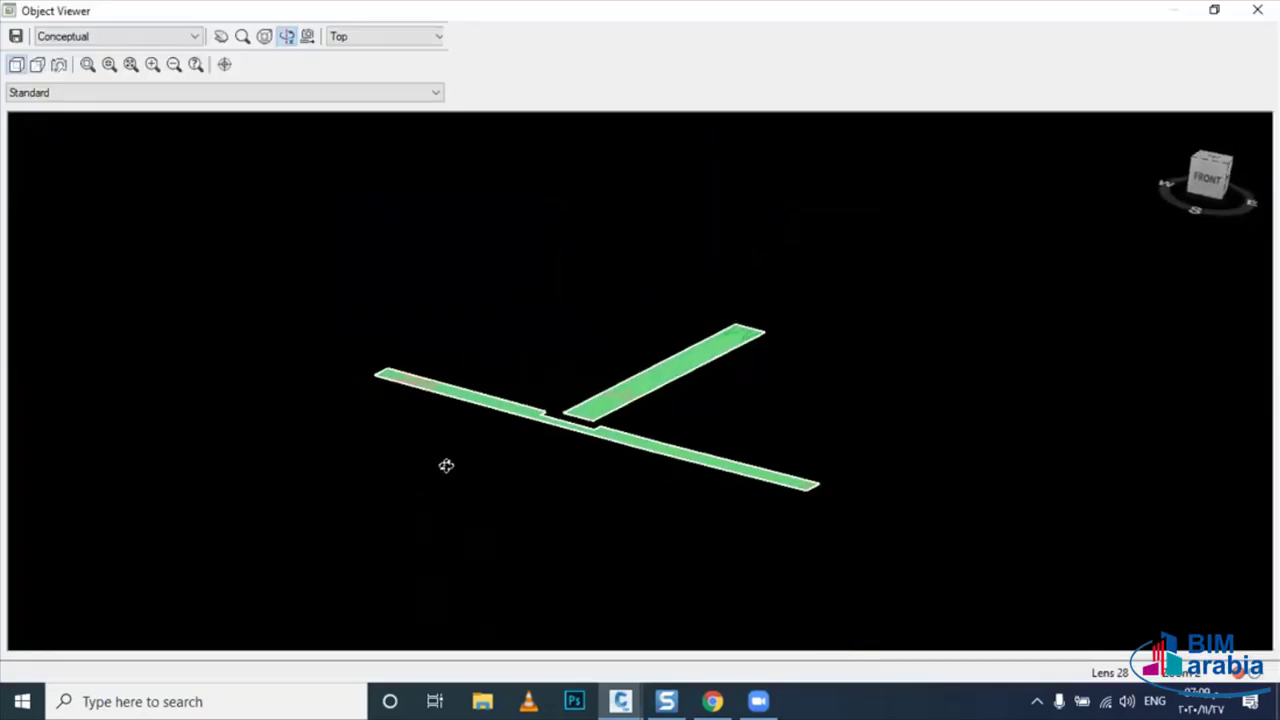
left_click_drag(446, 465, 466, 437)
scroll(650, 439, "up", 5)
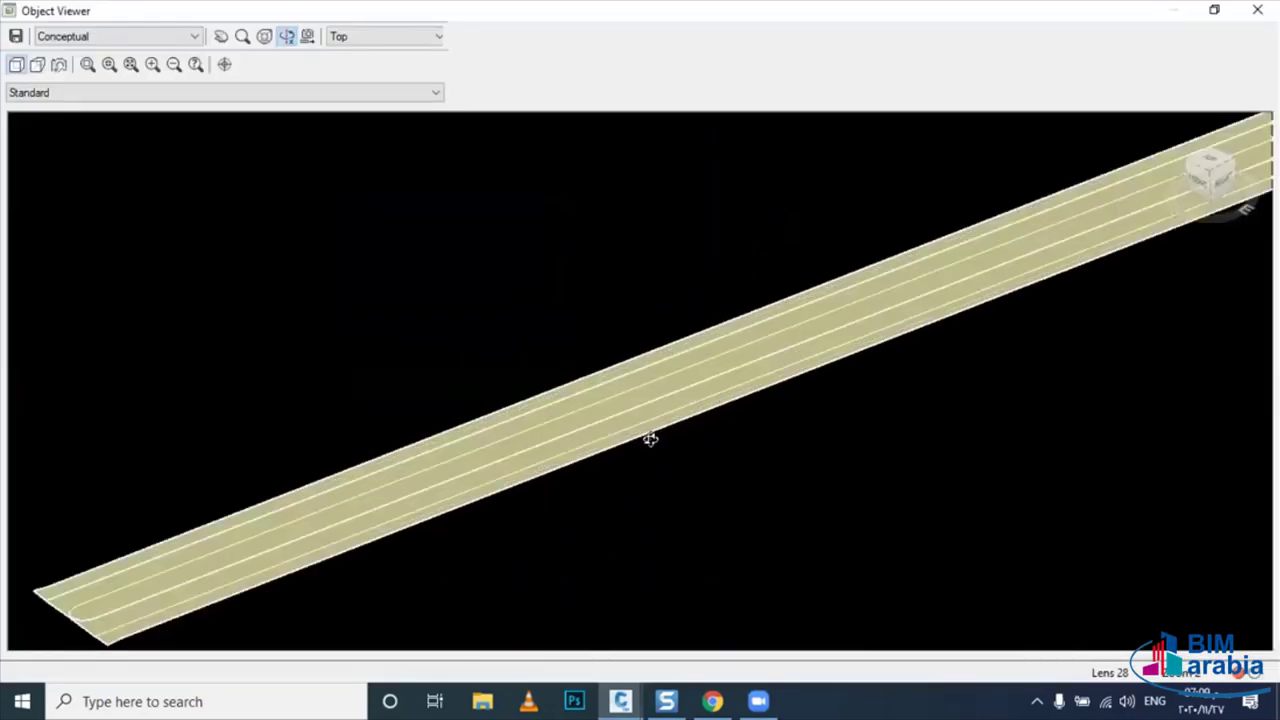
scroll(508, 460, "down", 4)
scroll(500, 457, "up", 2)
scroll(520, 460, "up", 2)
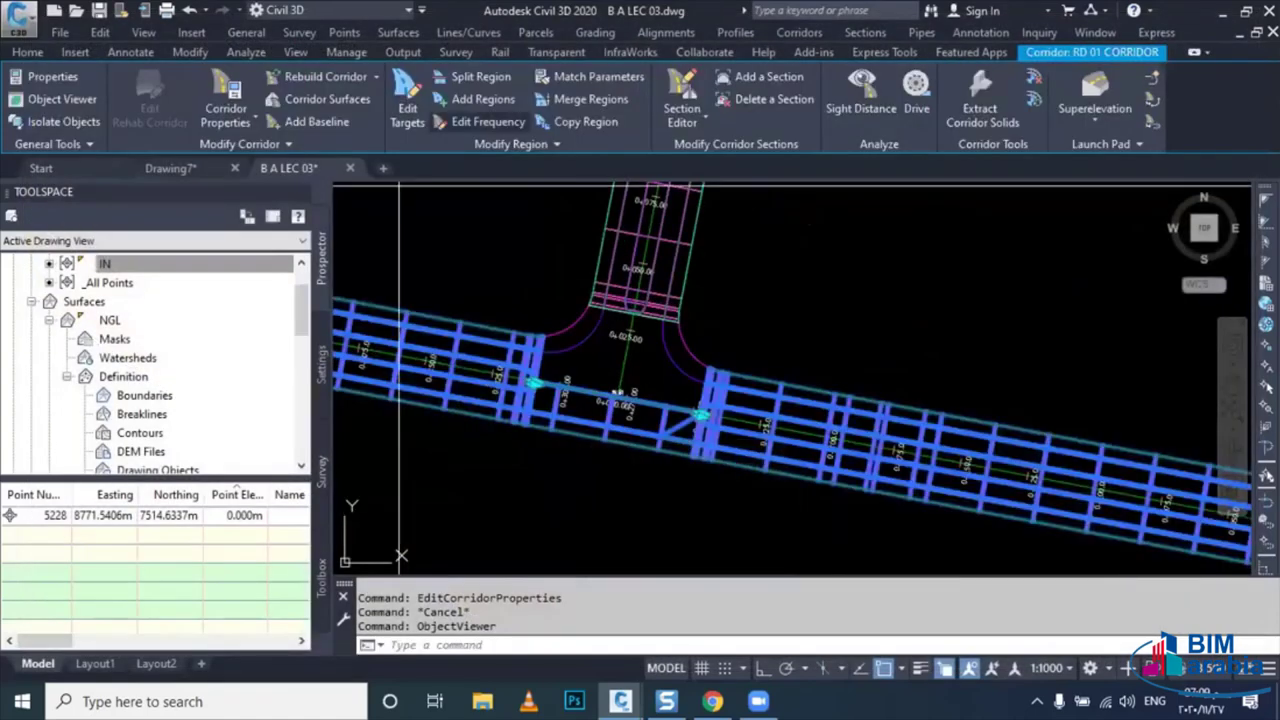
- Set the RD 01 intersection region's tangent frequency to 1.000m
left_click(488, 121)
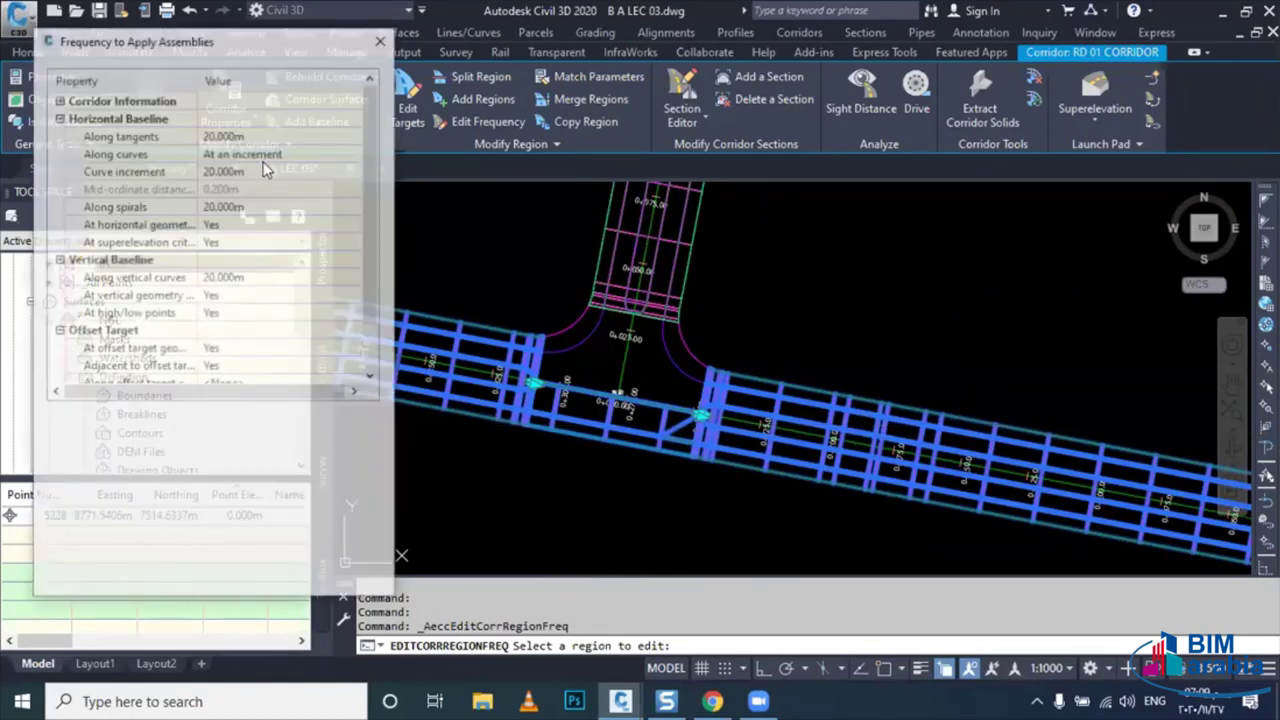
type("1")
left_click(182, 580)
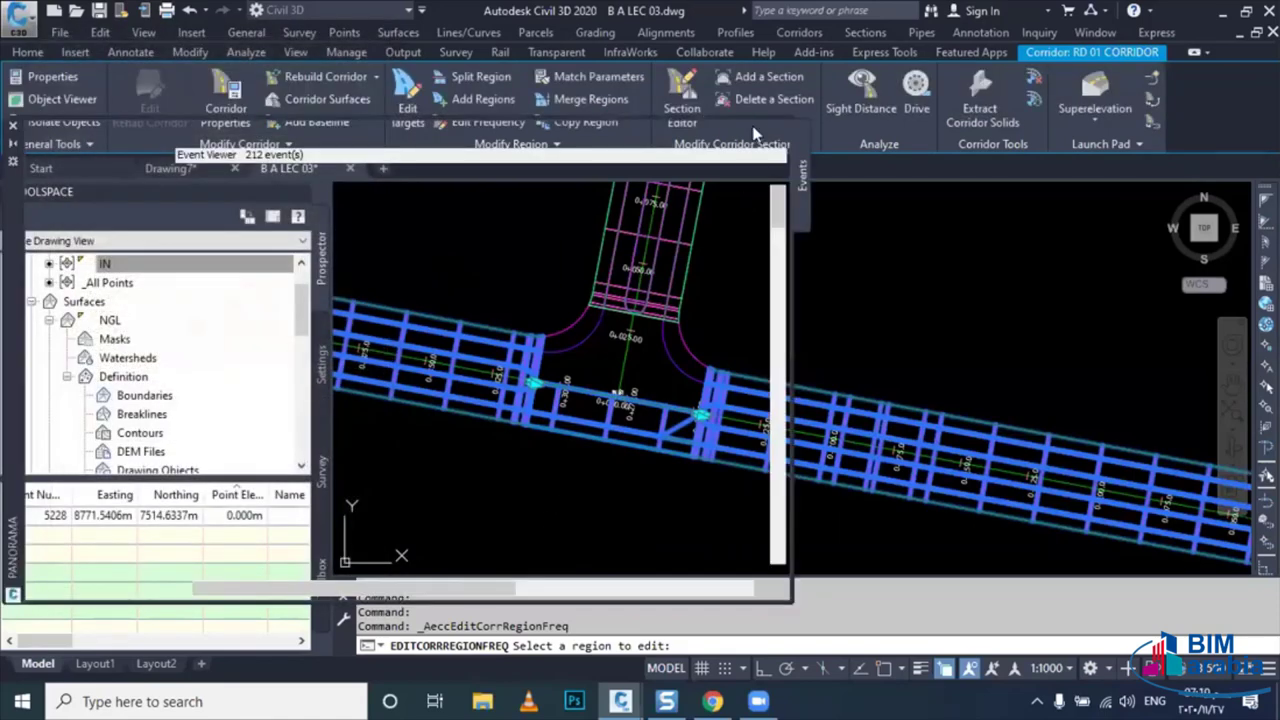
- Exit corridor editing and pick the right-hand curb line at the intersection
key("Escape")
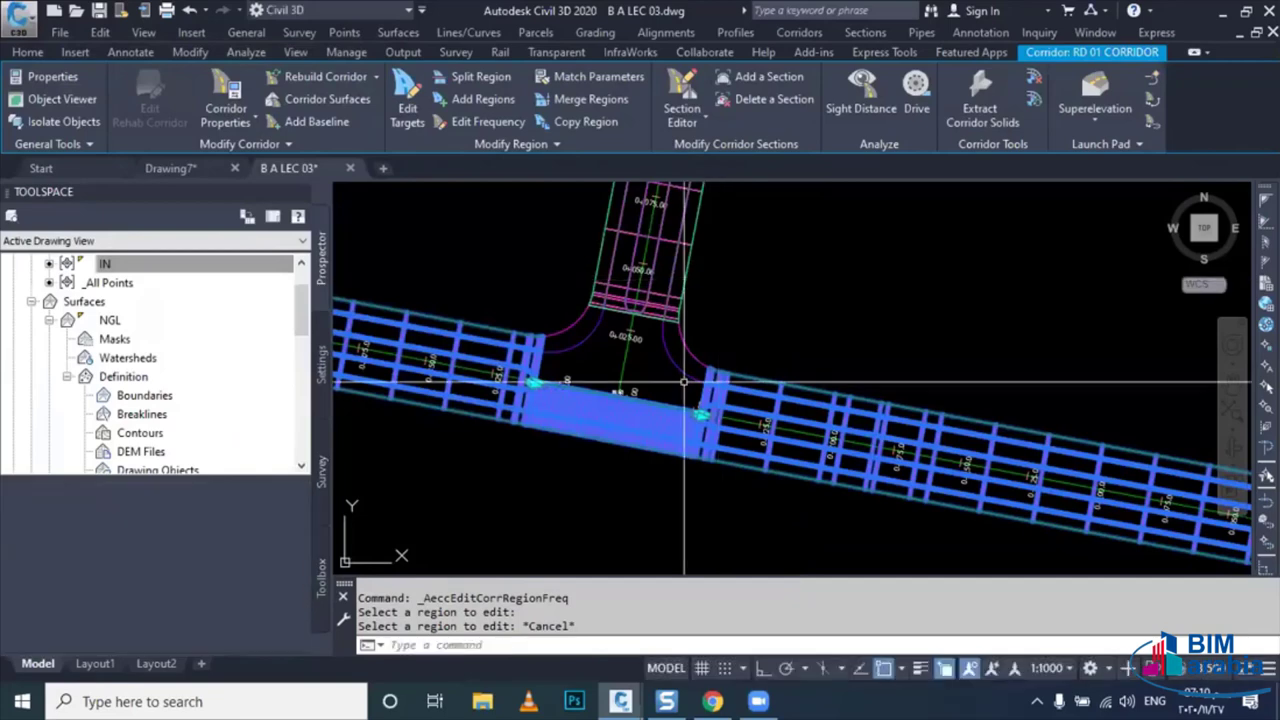
key("Escape")
mouse_move(684, 382)
middle_mouse_down()
mouse_move(640, 457)
mouse_move(725, 413)
middle_mouse_up()
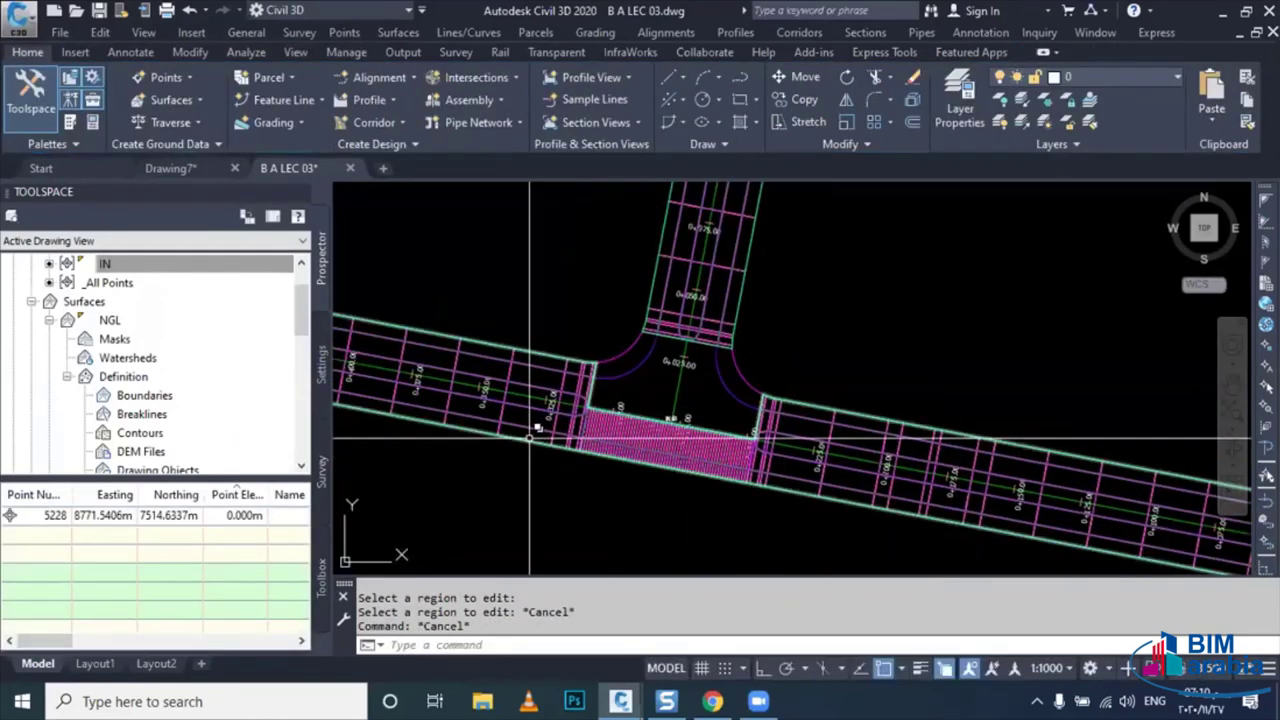
left_click(729, 386)
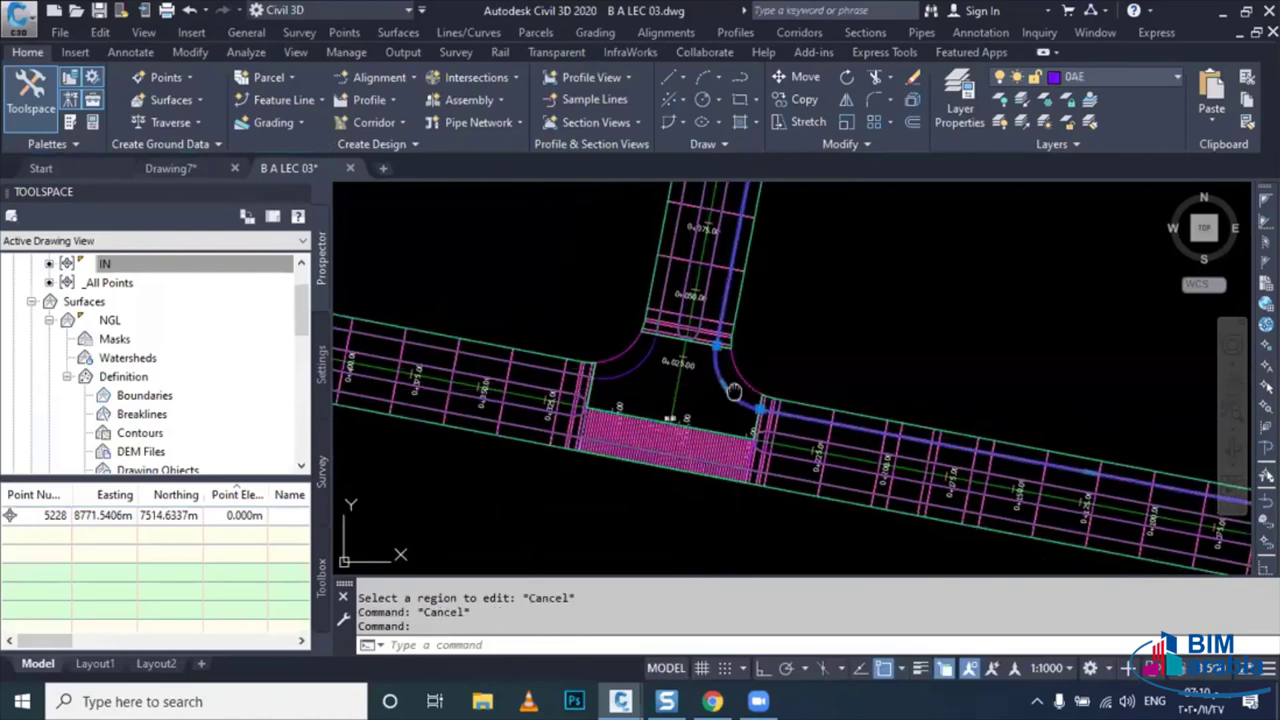
- Select both intersection curb lines and copy them to the clipboard
middle_click_drag(736, 384, 700, 392)
left_click(608, 388)
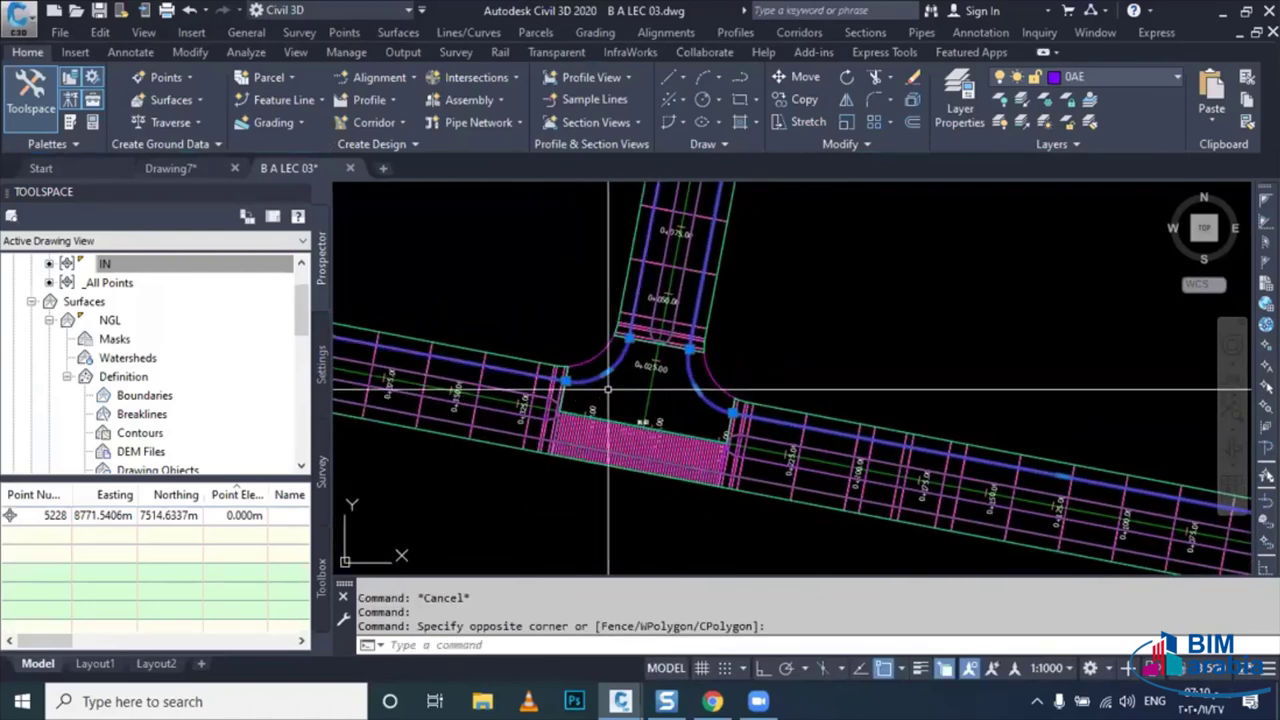
left_click(654, 424)
type("C")
key("Escape")
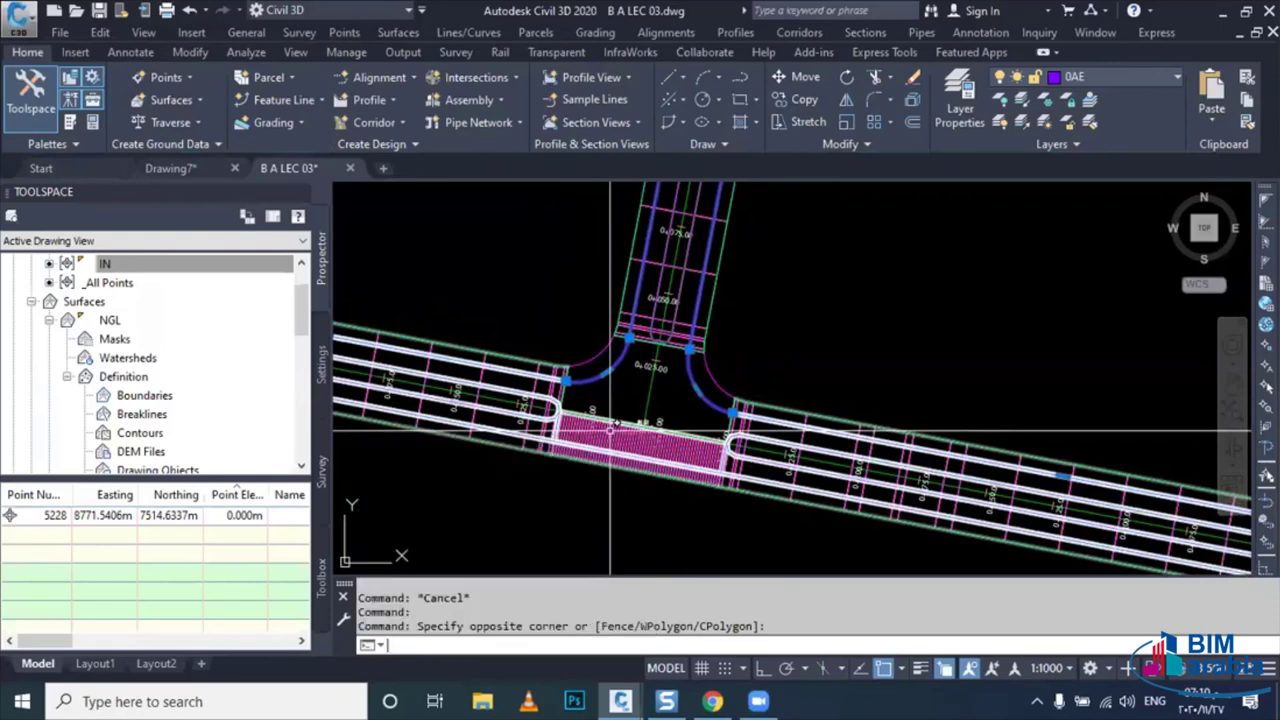
key("ctrl+c")
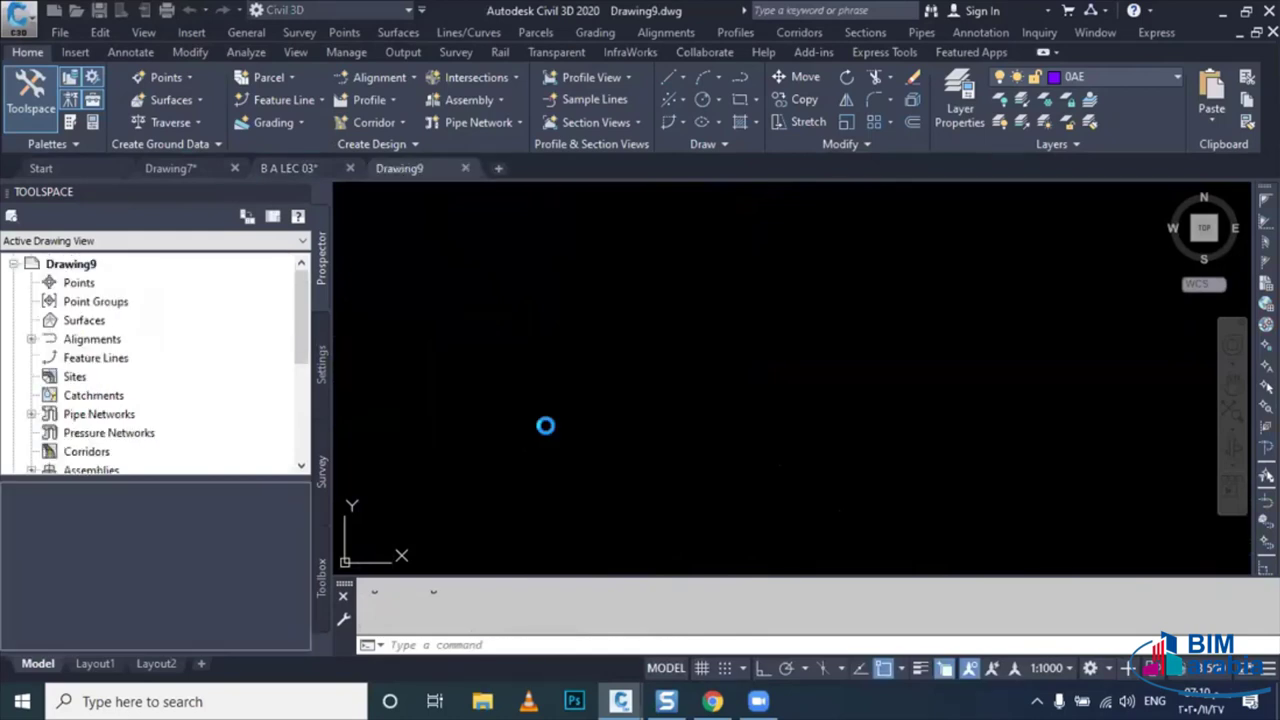
- Paste the curb lines into Drawing9 at original coordinates, zoom extents, and explode them
right_click(641, 375)
mouse_move(697, 430)
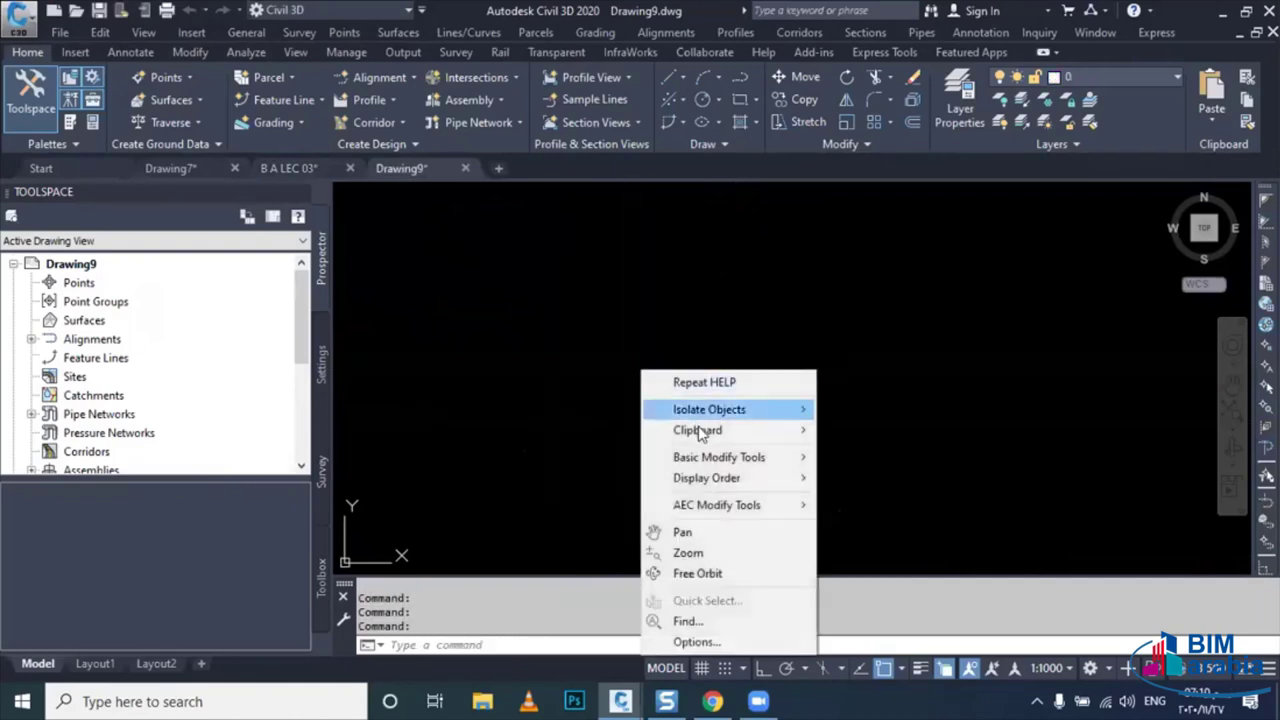
left_click(931, 533)
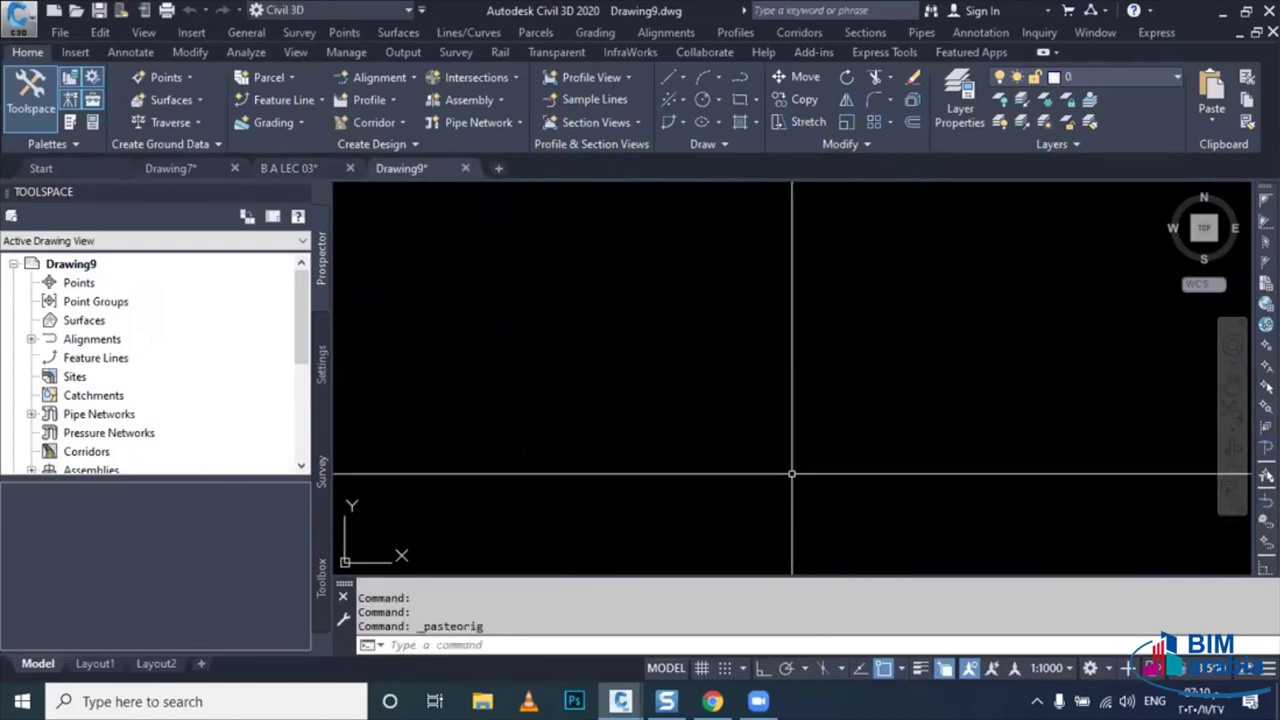
type("z")
key("Return")
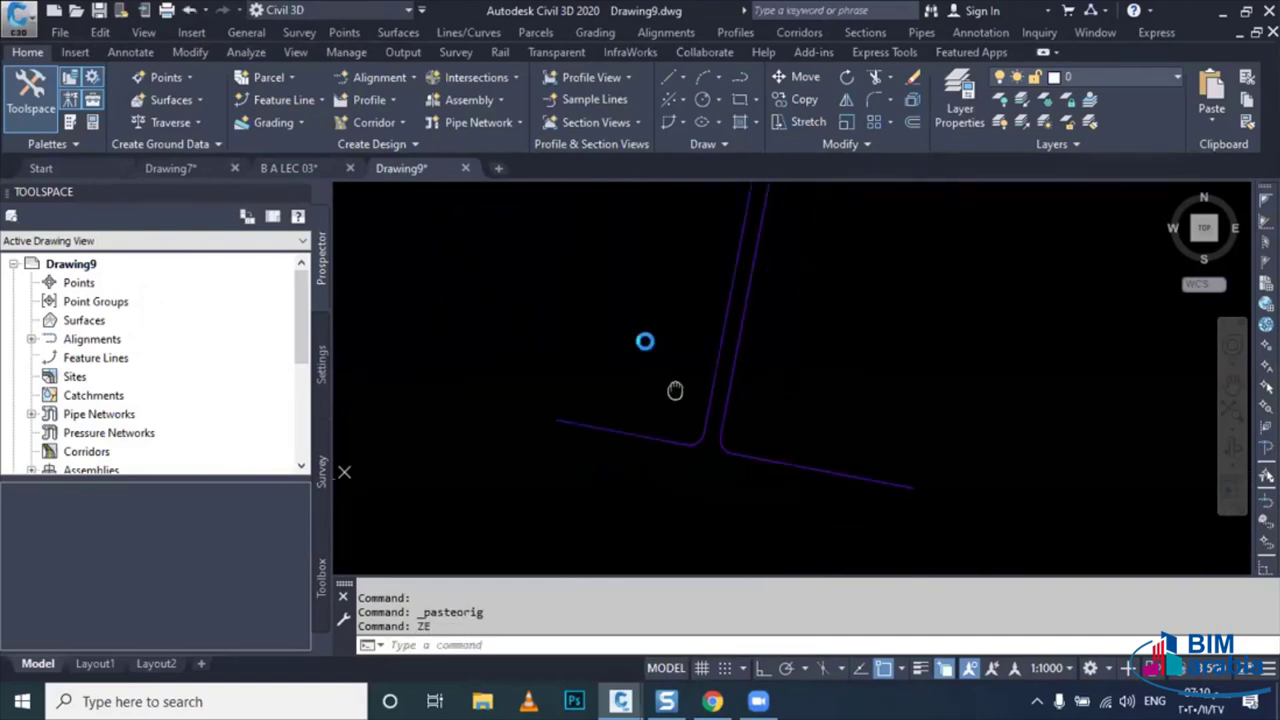
left_click(743, 349)
type("x")
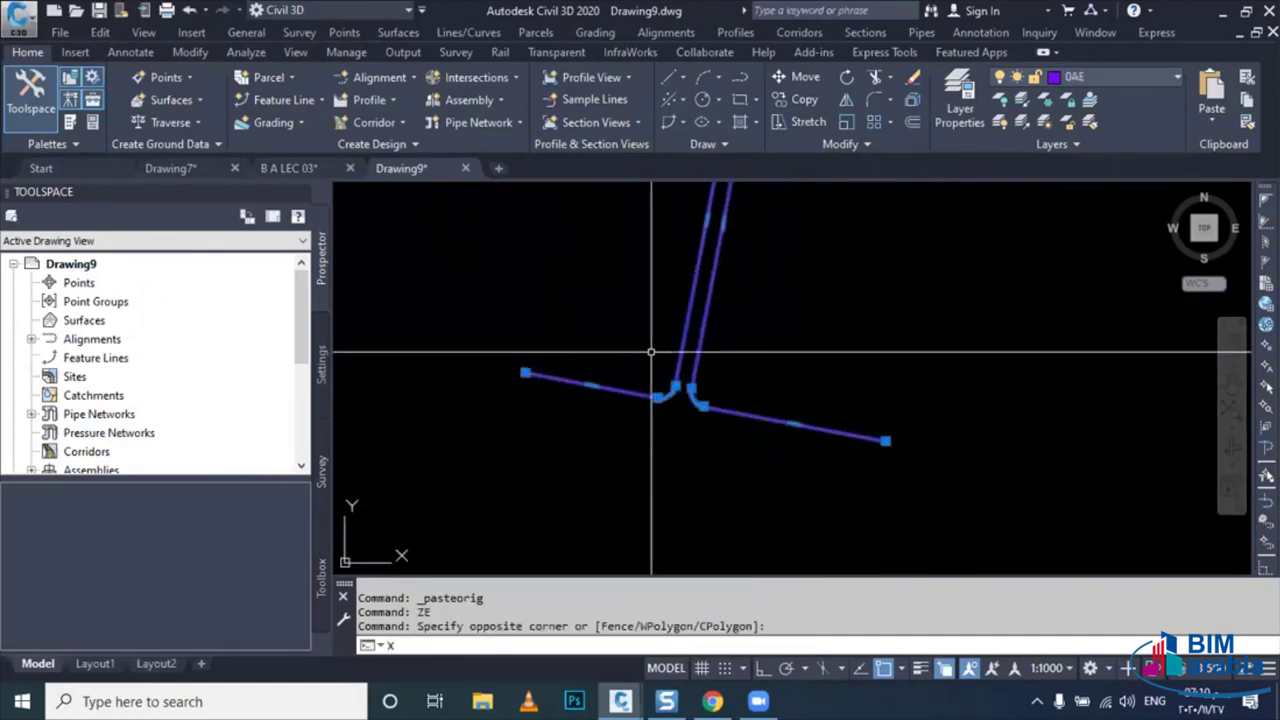
key("Return")
scroll(720, 415, "up", 3)
- Set both 20.000 m corner arcs to Yellow in Properties
left_click(720, 415)
left_click(700, 385)
left_click(651, 430)
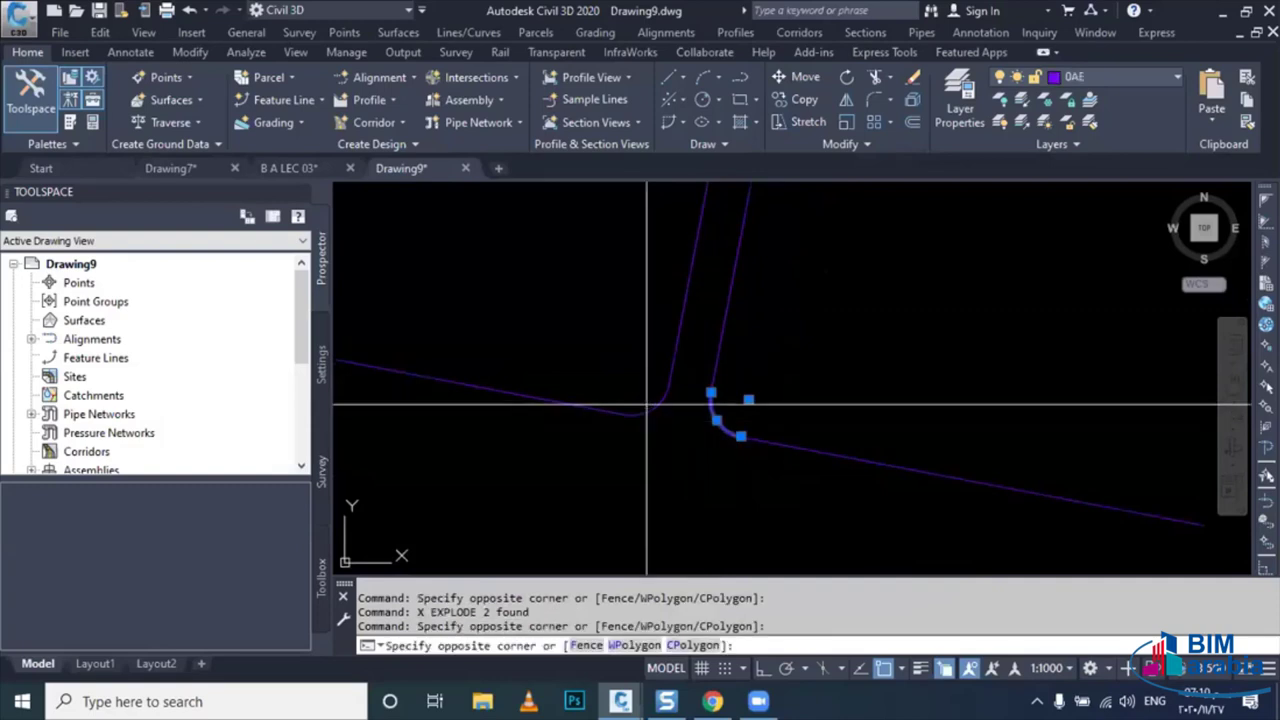
left_click(680, 395)
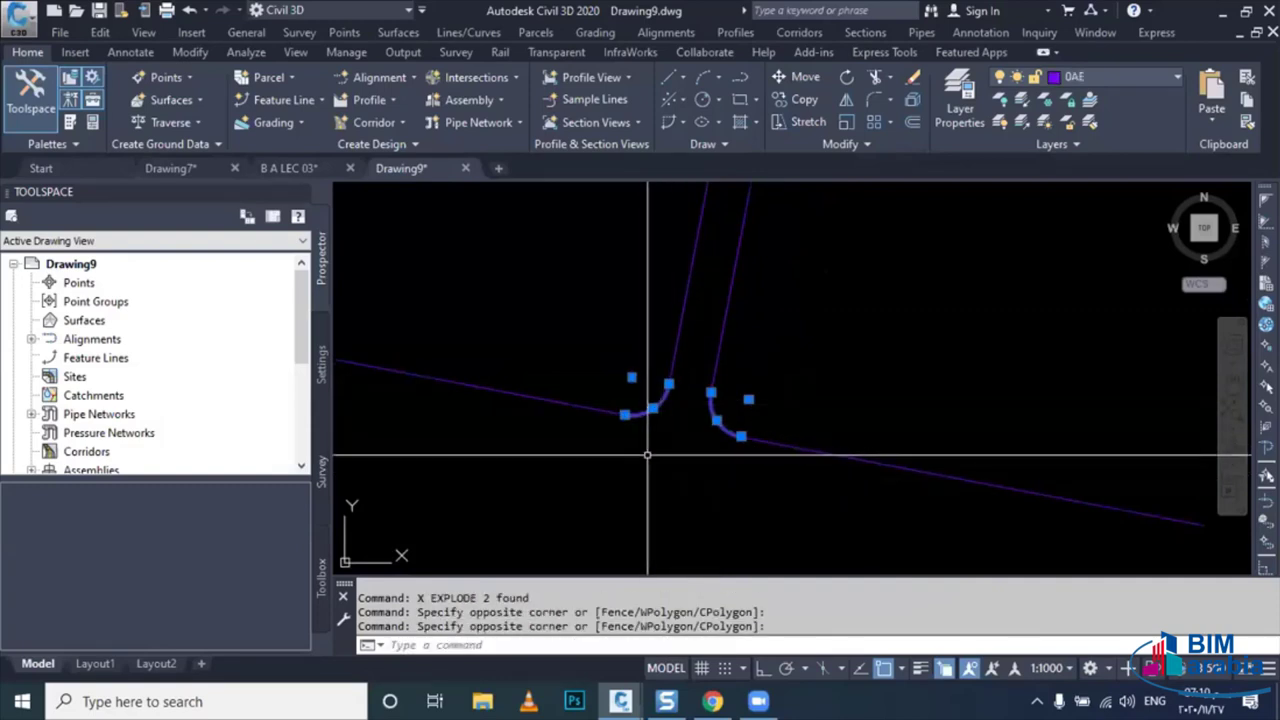
key("ctrl+1")
left_click(343, 178)
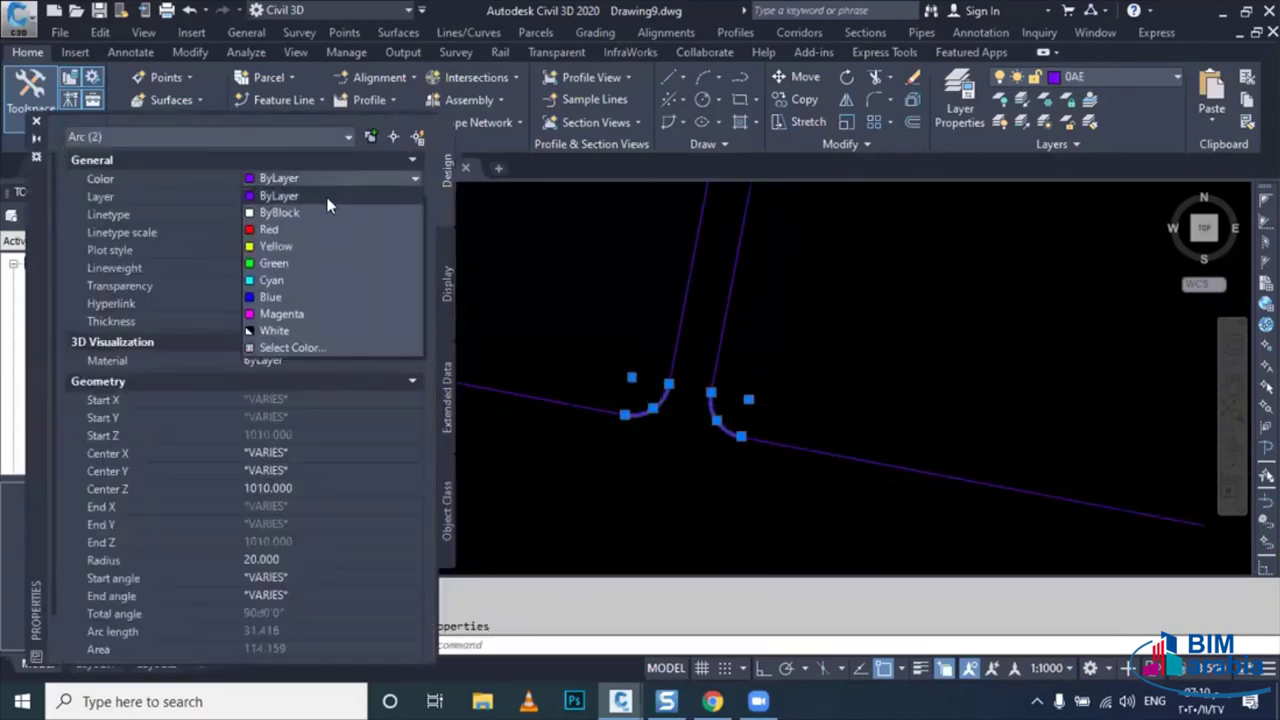
left_click(308, 246)
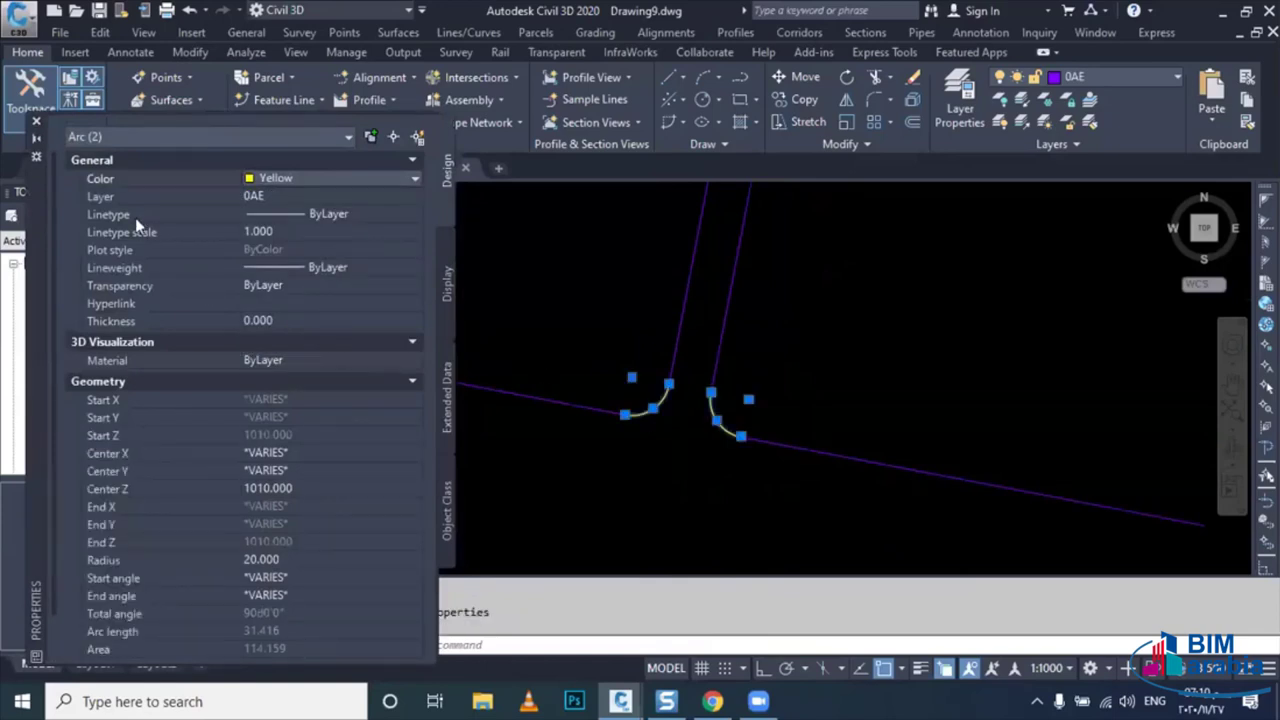
left_click(36, 121)
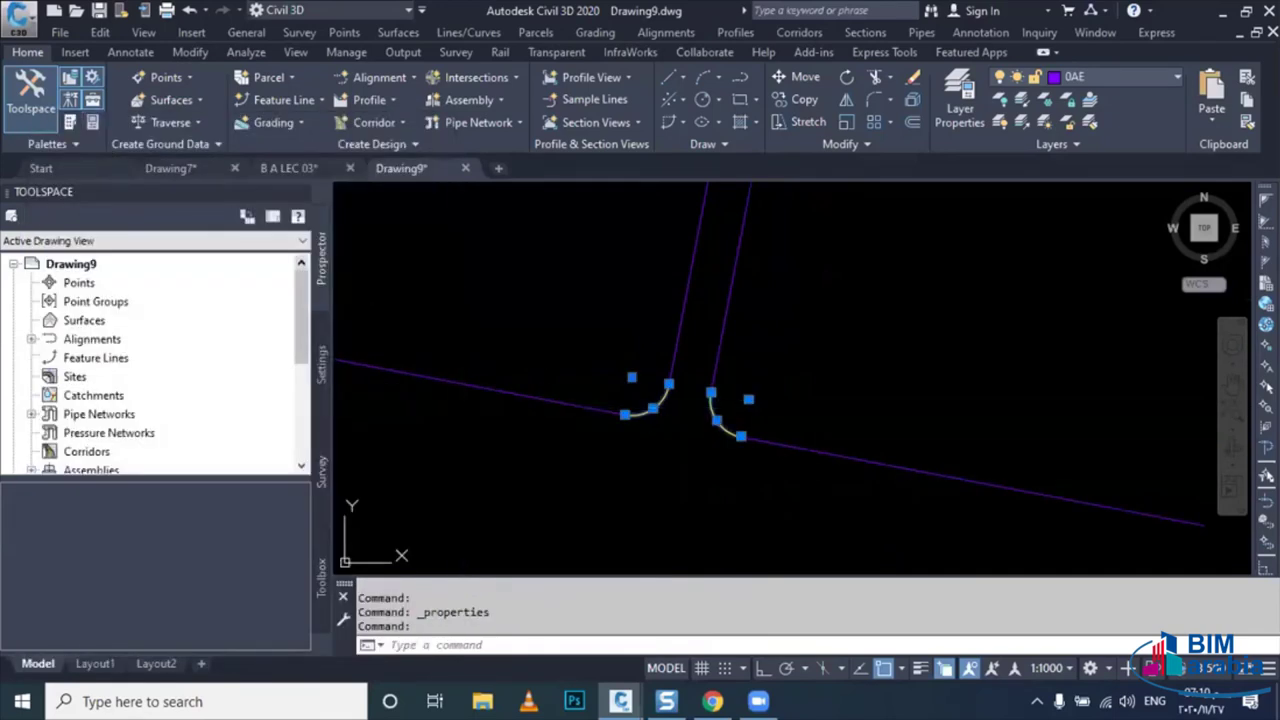
scroll(696, 432, "up", 2)
key("ctrl+1")
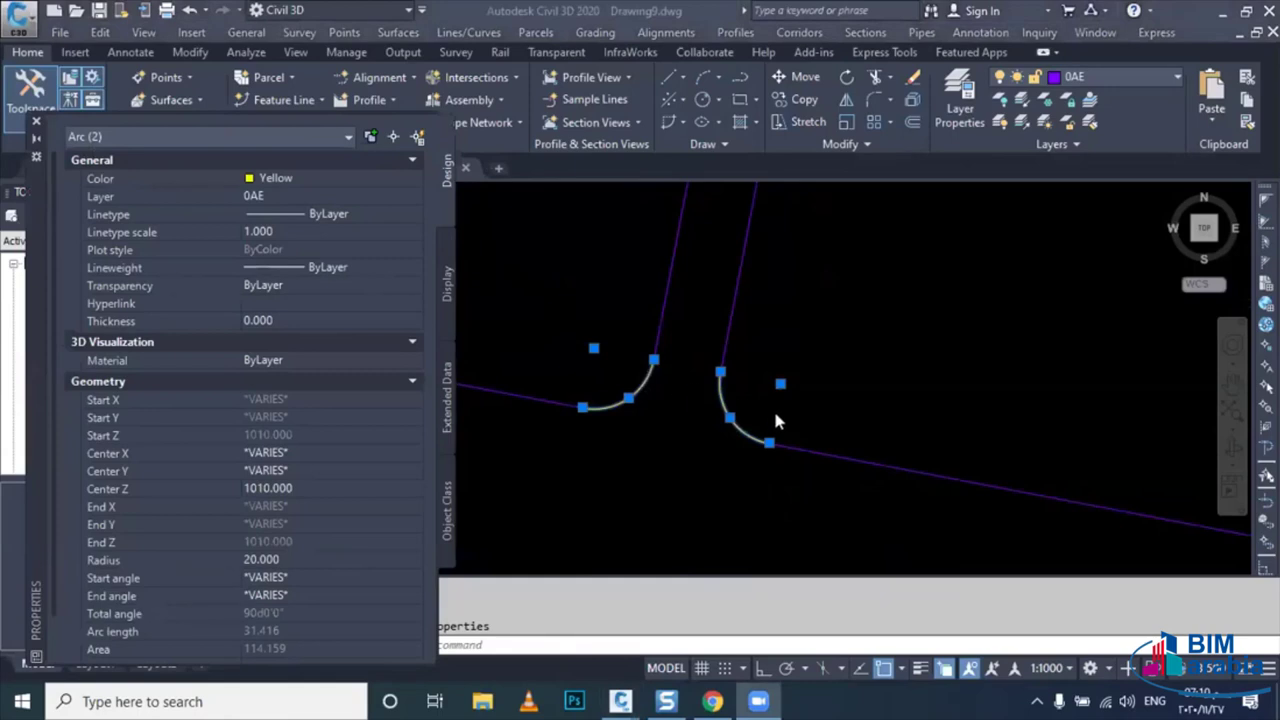
- Convert both yellow arcs to polylines with PEDIT Multiple, accepting the conversion
key("Escape")
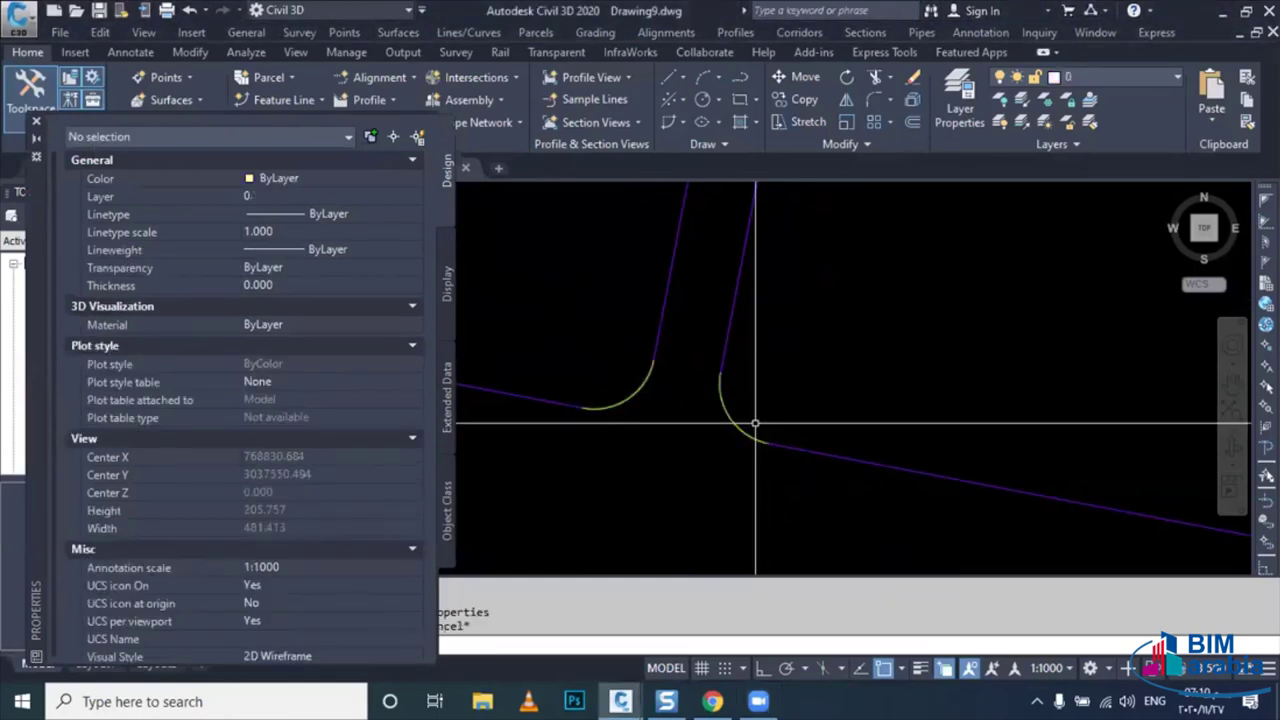
type("pe")
key("Return")
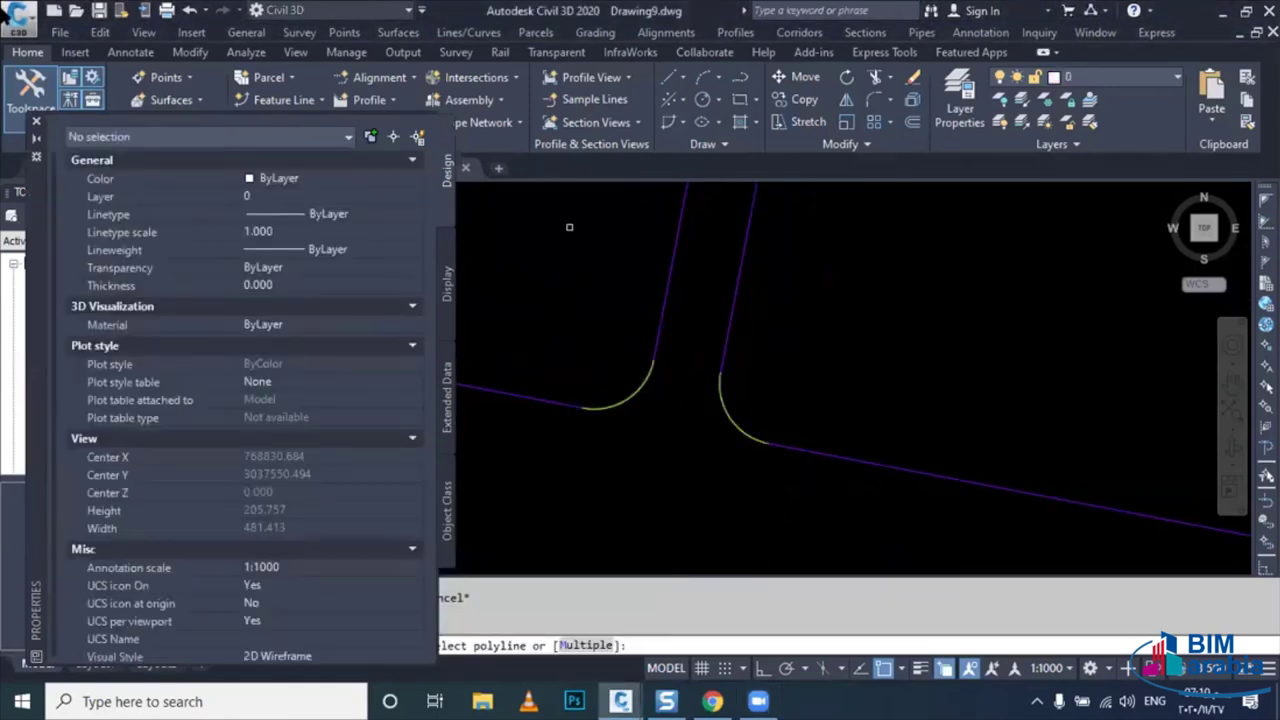
left_click(36, 121)
key("Escape")
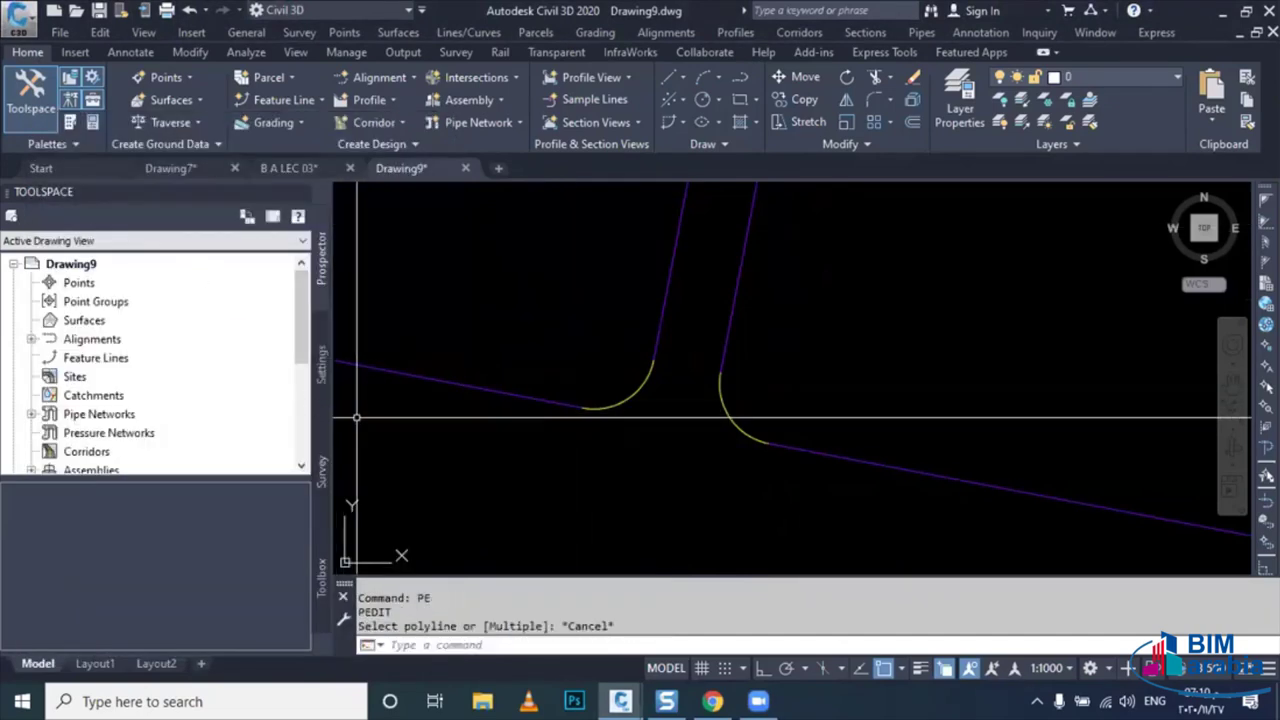
type("p")
key("Return")
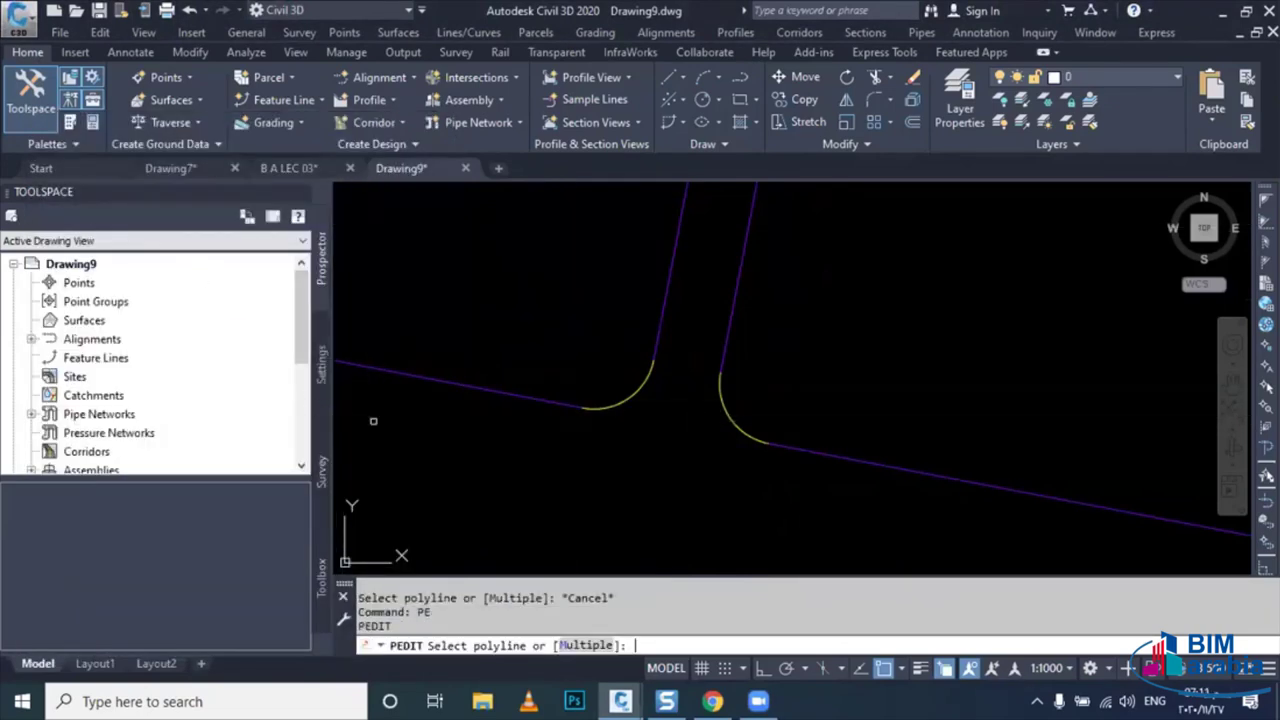
left_click(600, 648)
left_click(747, 437)
left_click(700, 431)
left_click(684, 410)
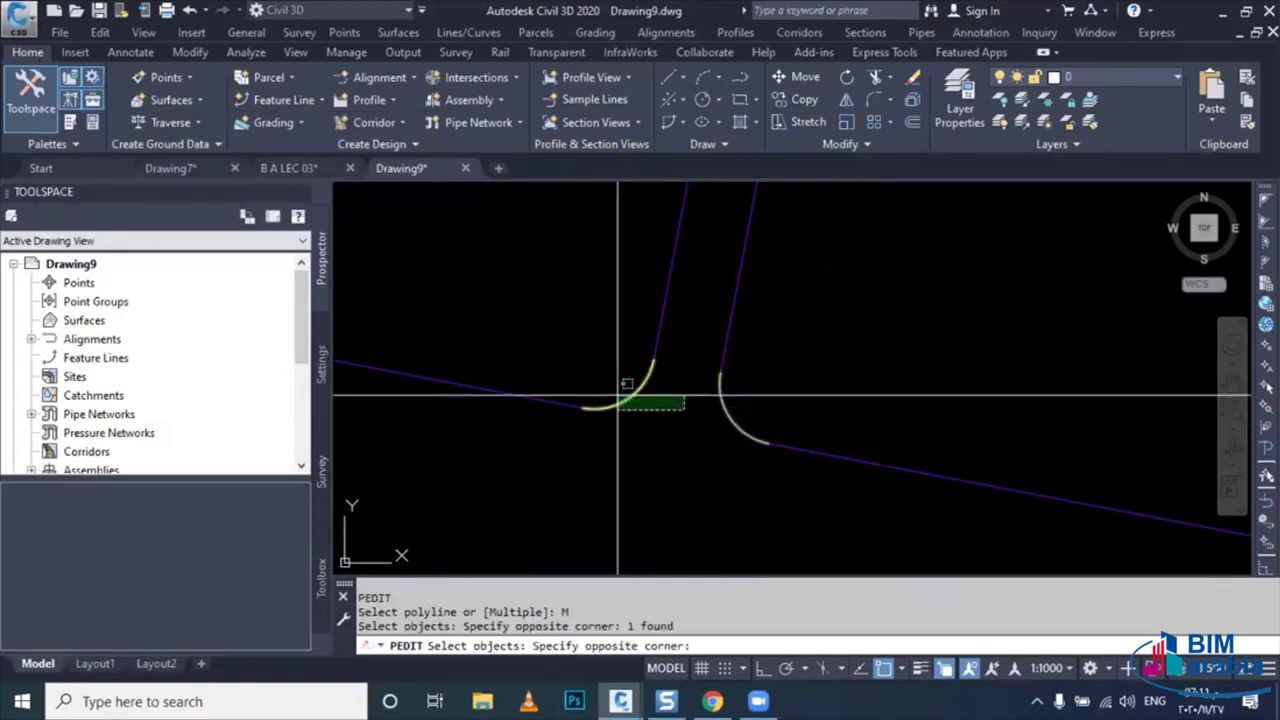
left_click(616, 395)
key("Return")
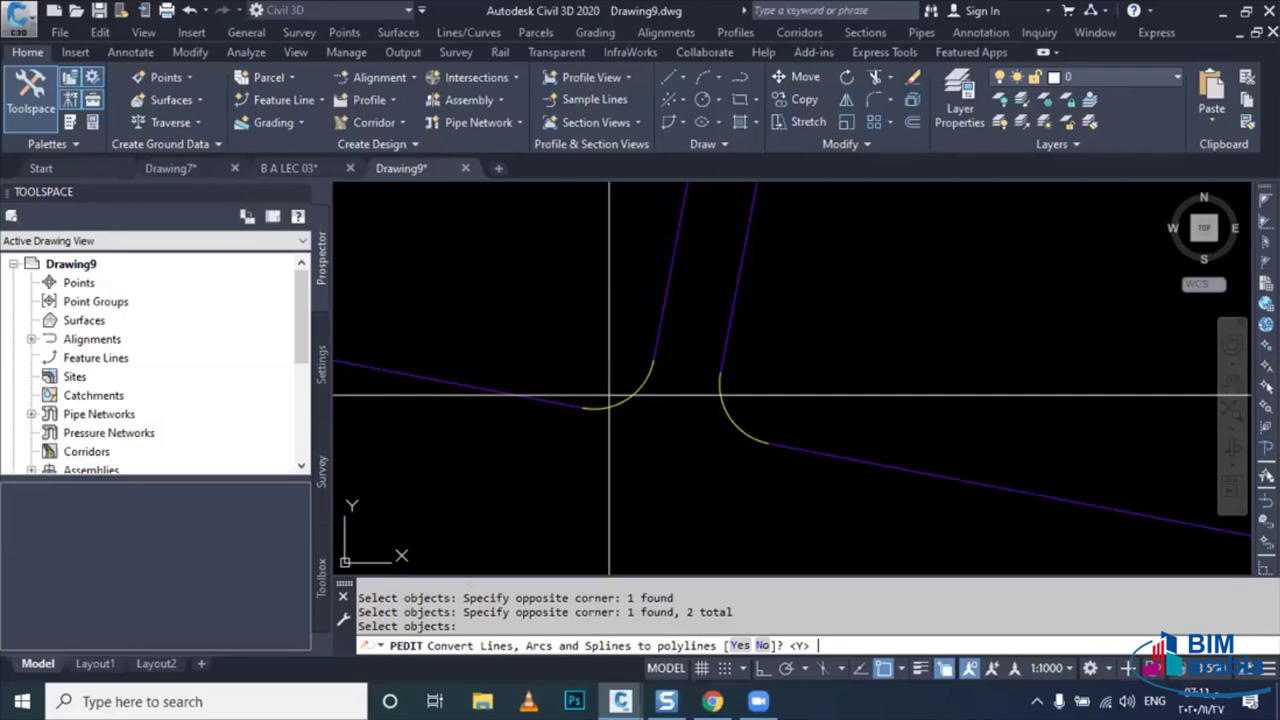
key("Return")
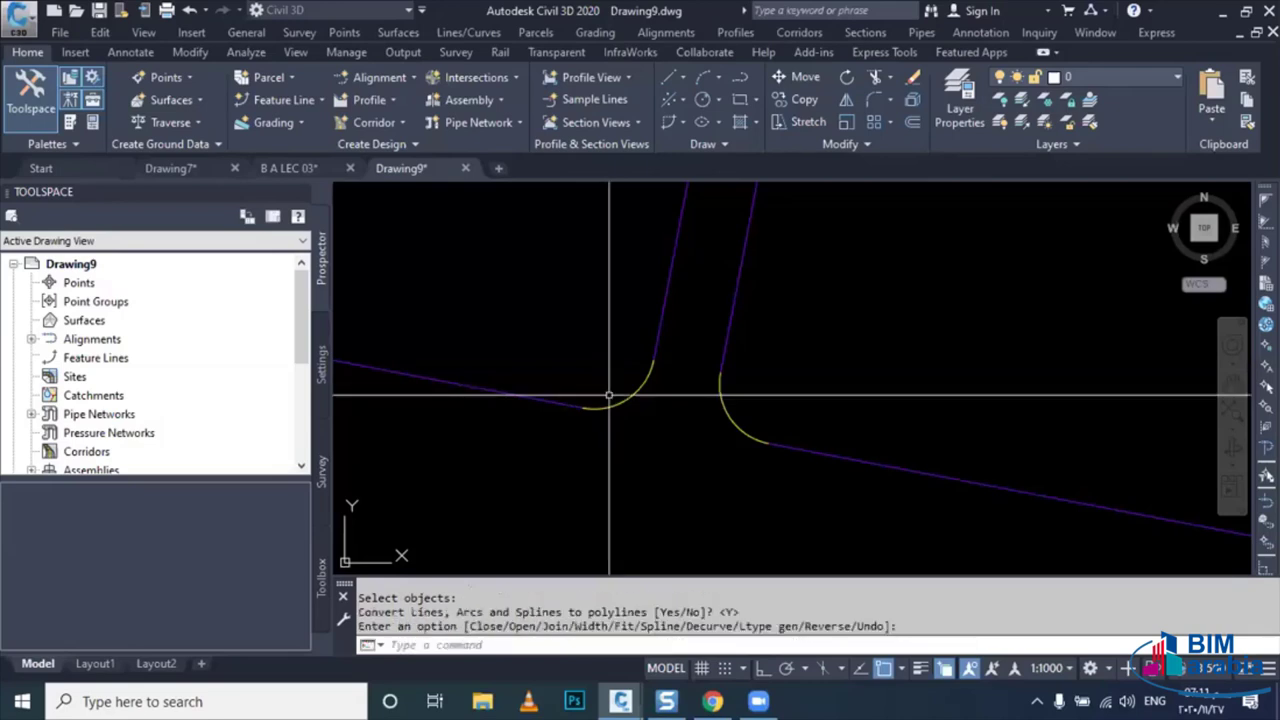
key("Escape")
- Verify in Properties that both objects are now polylines, each 31.416 long
left_click(636, 388)
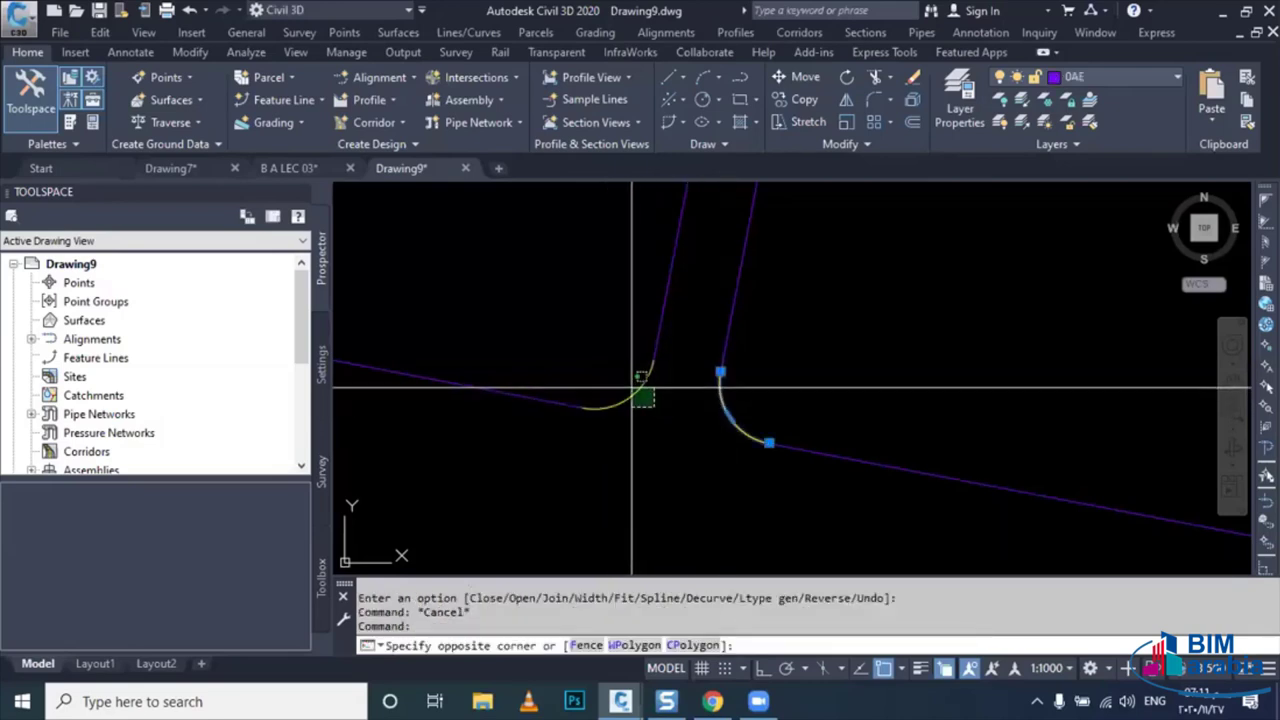
key("ctrl+1")
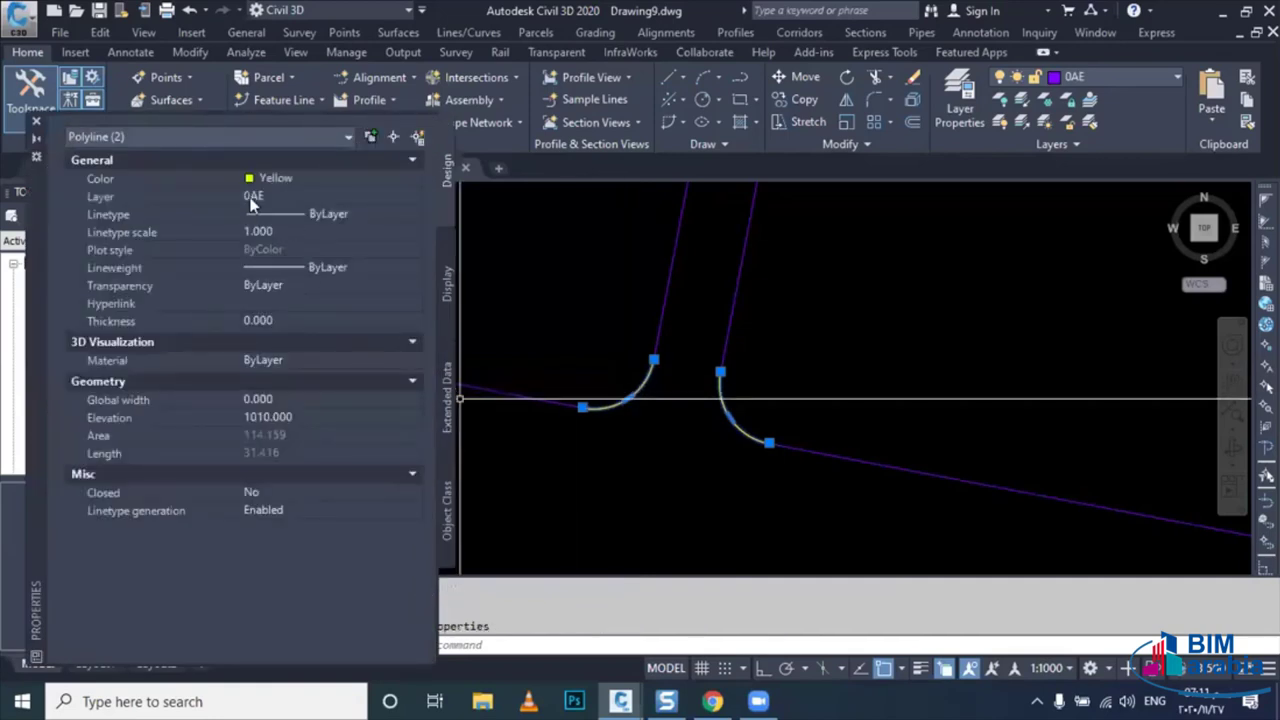
left_click(36, 121)
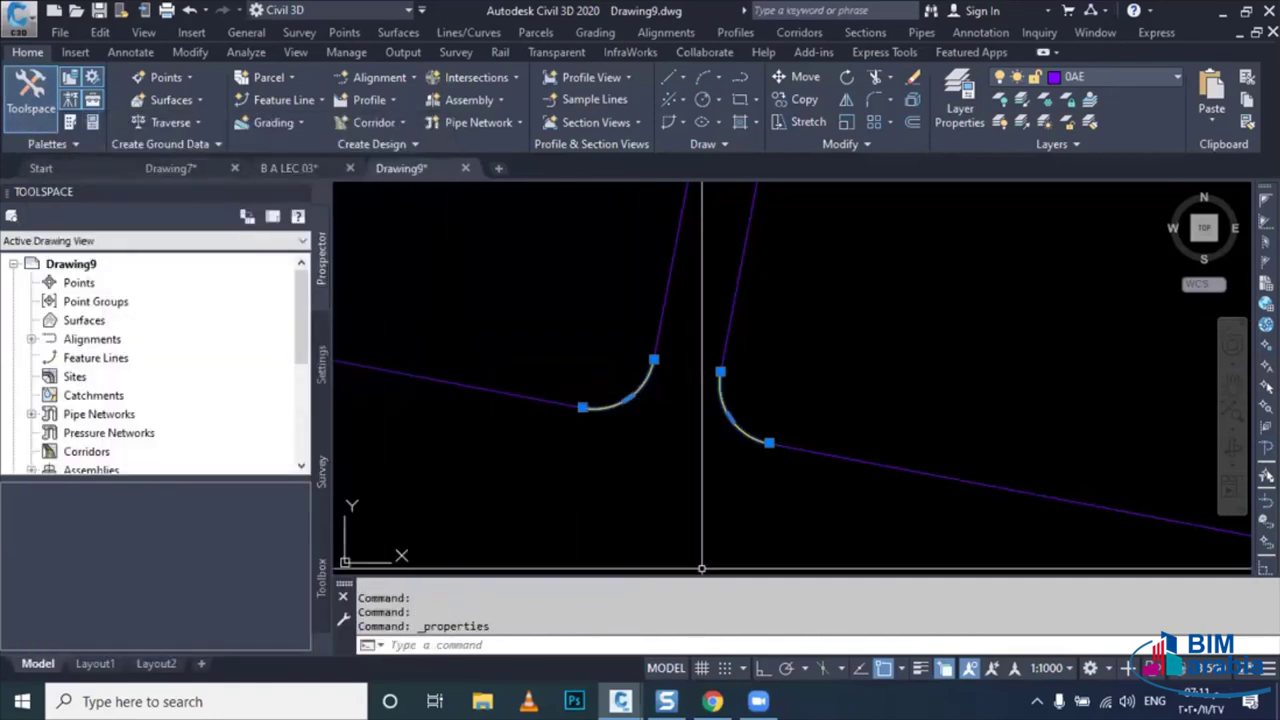
left_click(758, 701)
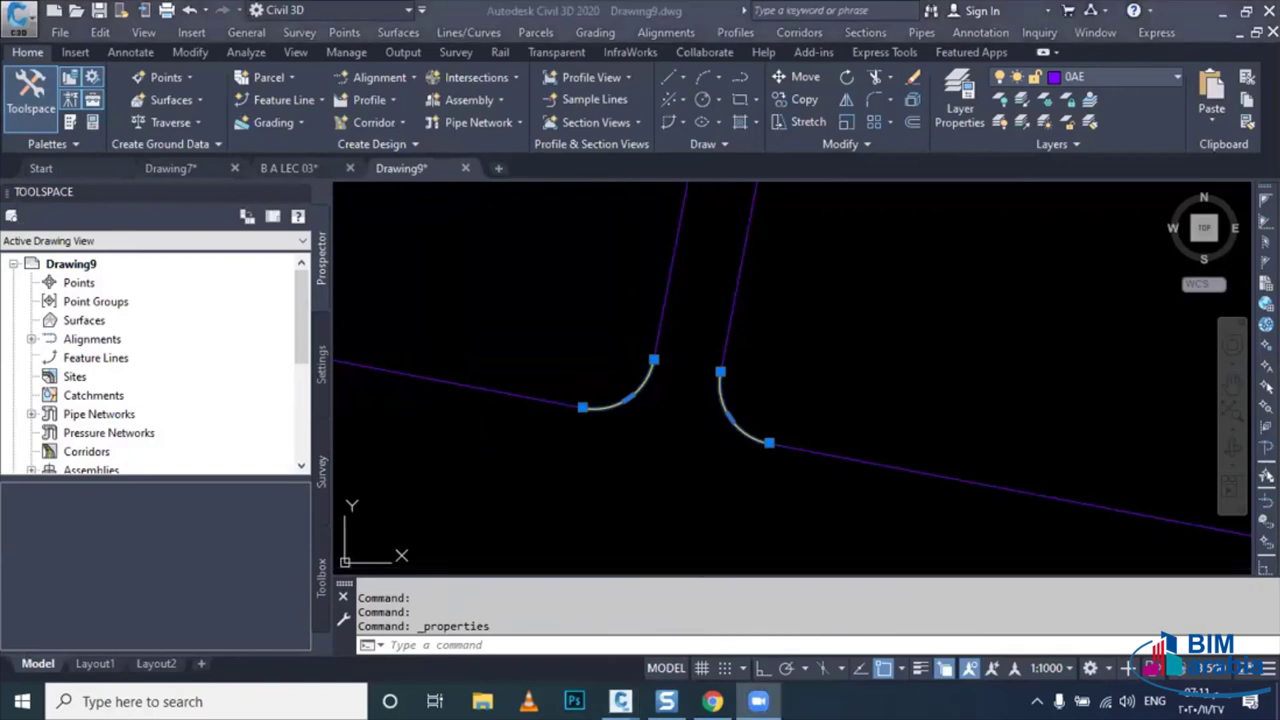
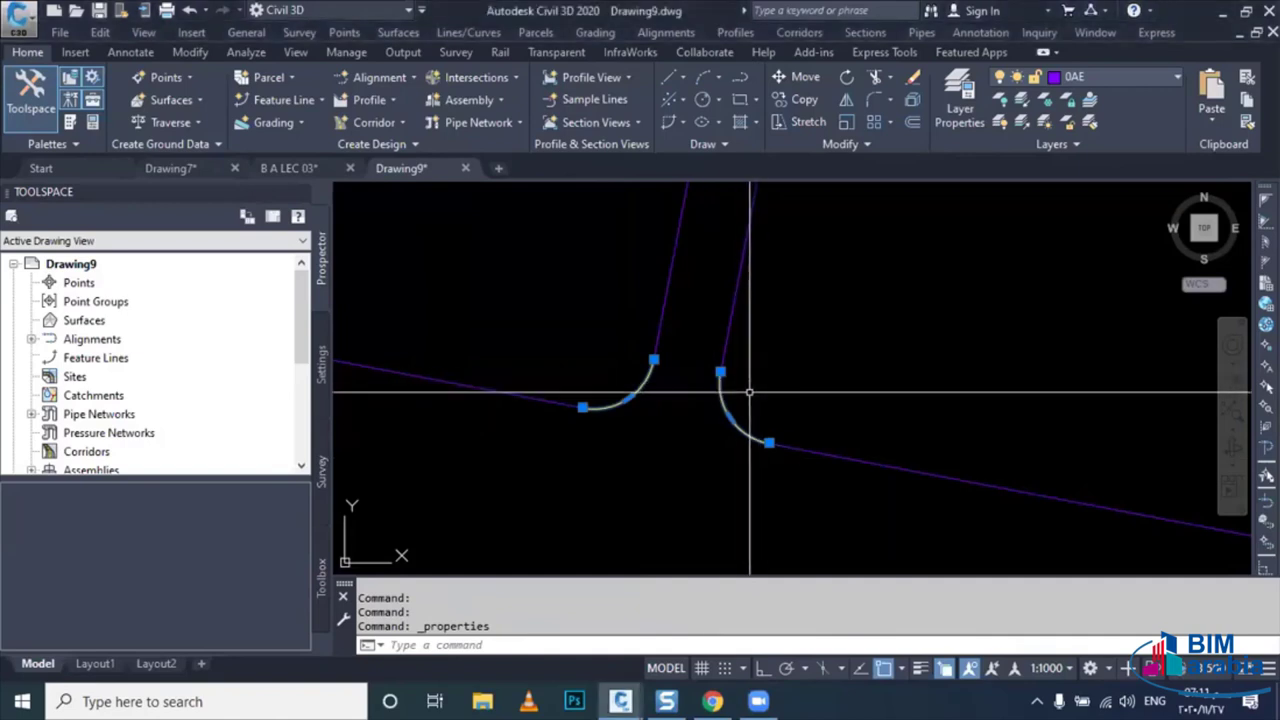
- Copy the two curb-return arcs from Drawing9 and paste them into B A LEC 03 at original coordinates
key("ctrl+c")
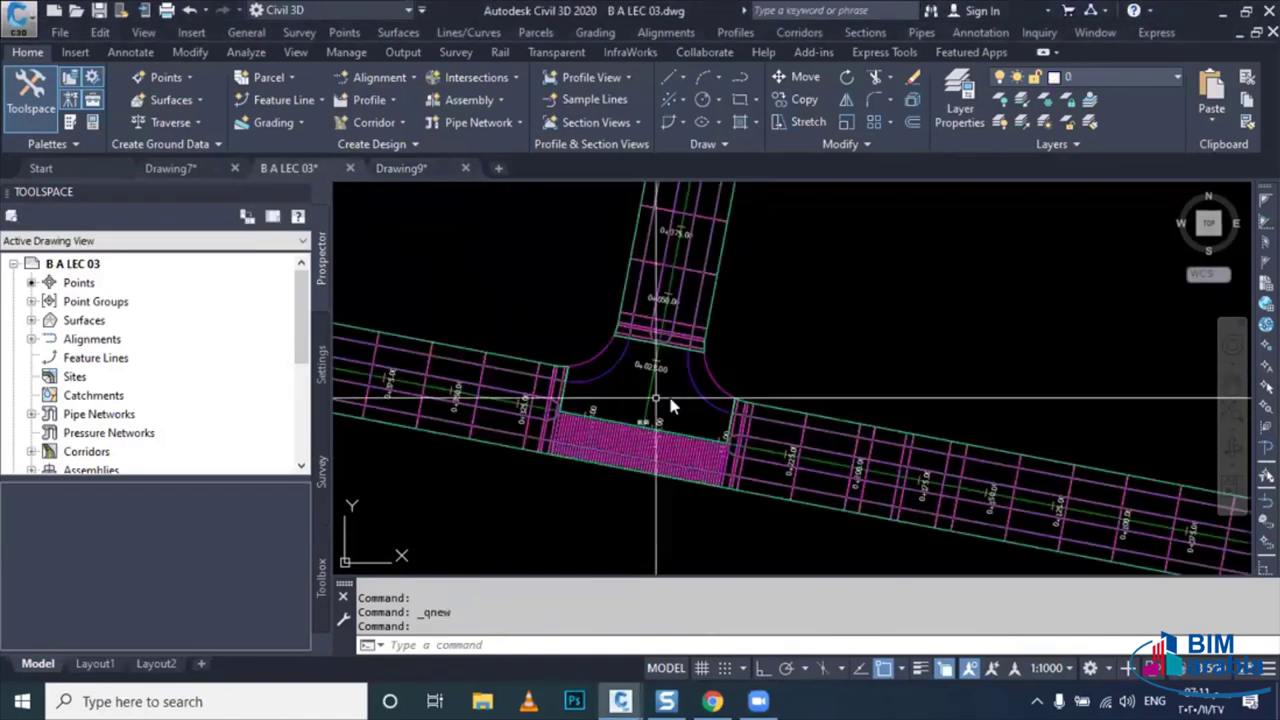
right_click(671, 398)
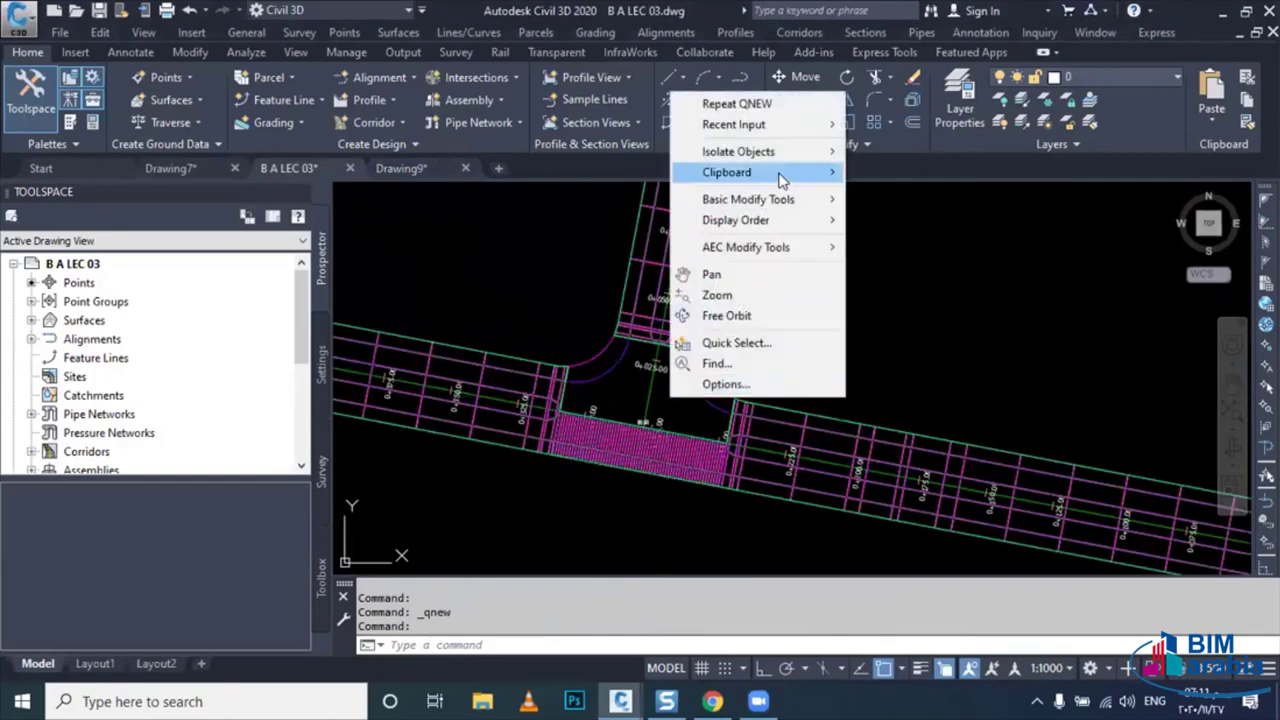
mouse_move(757, 172)
left_click(915, 275)
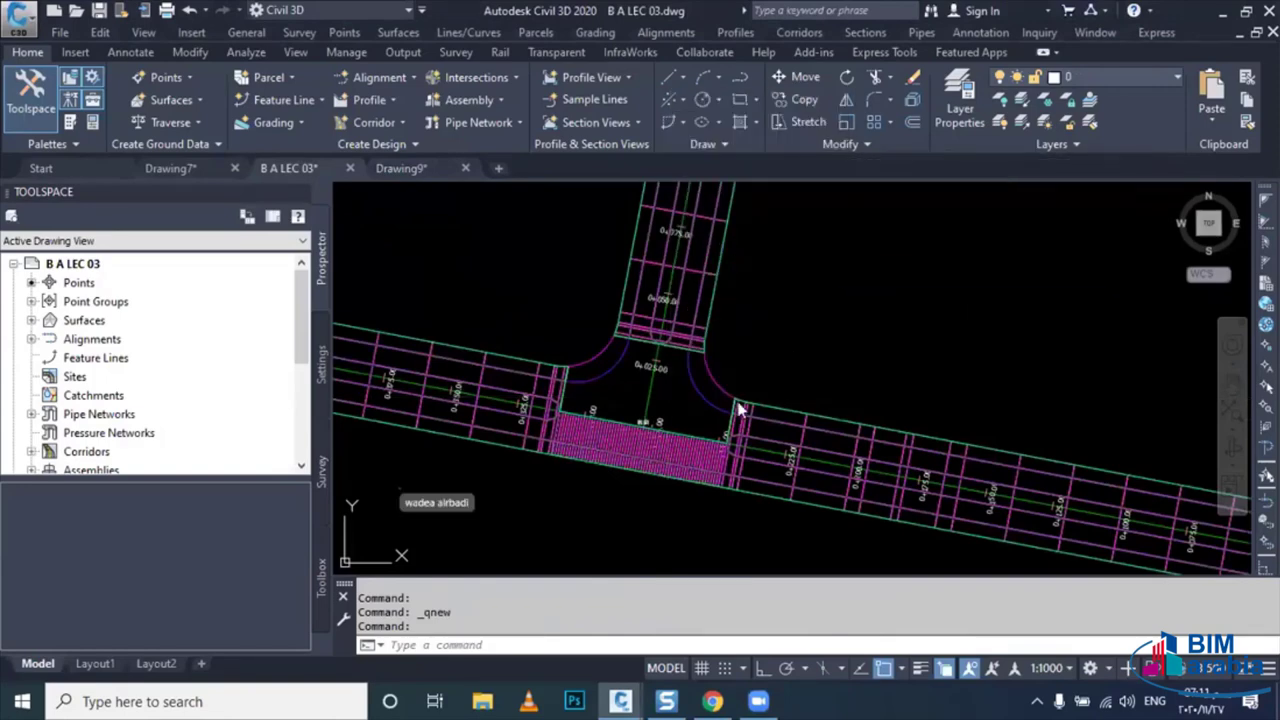
scroll(741, 404, "up", 2)
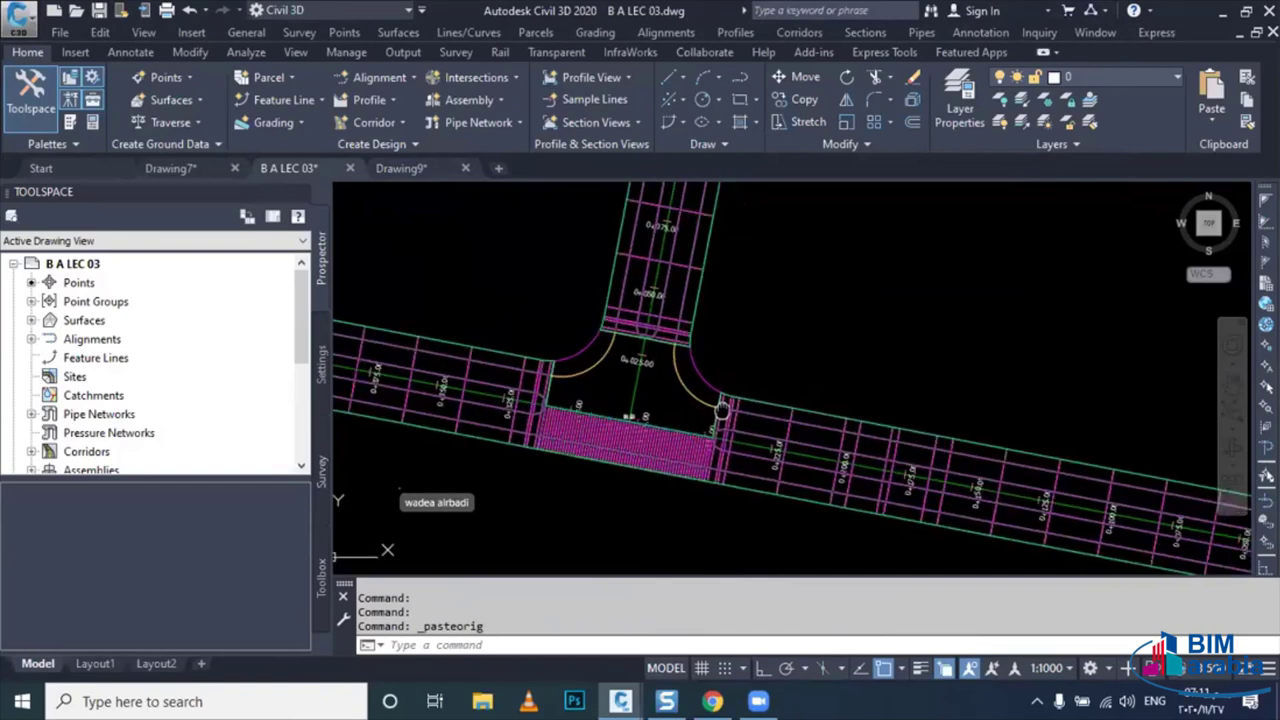
key("Escape")
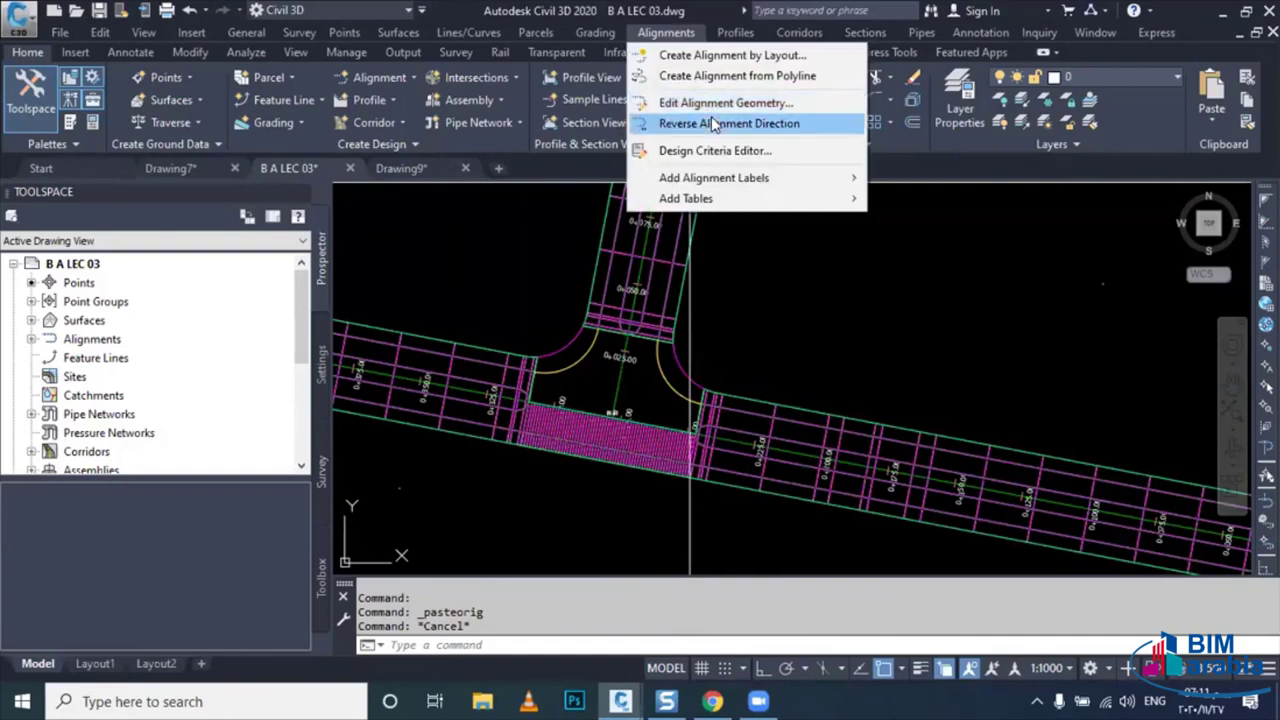
- Create alignment CR 01 from the right-hand curb-return arc with the No Labels label set
left_click(716, 76)
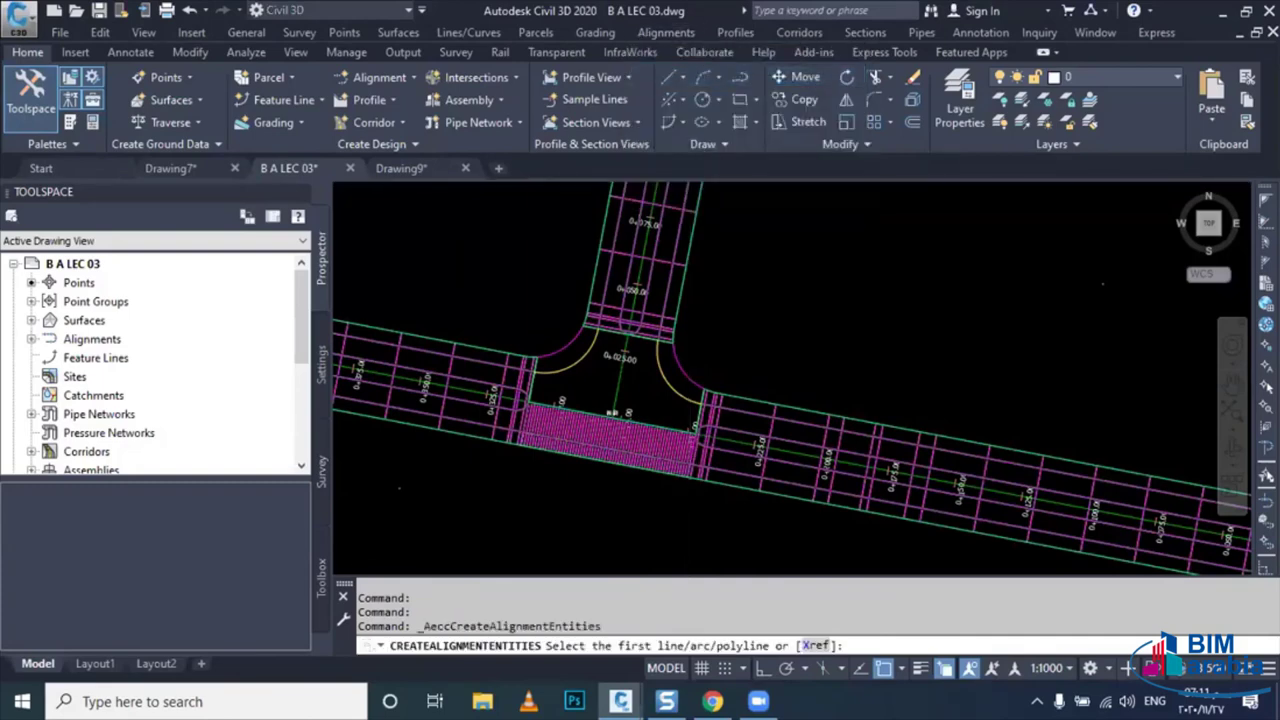
scroll(684, 407, "up", 2)
left_click(693, 382)
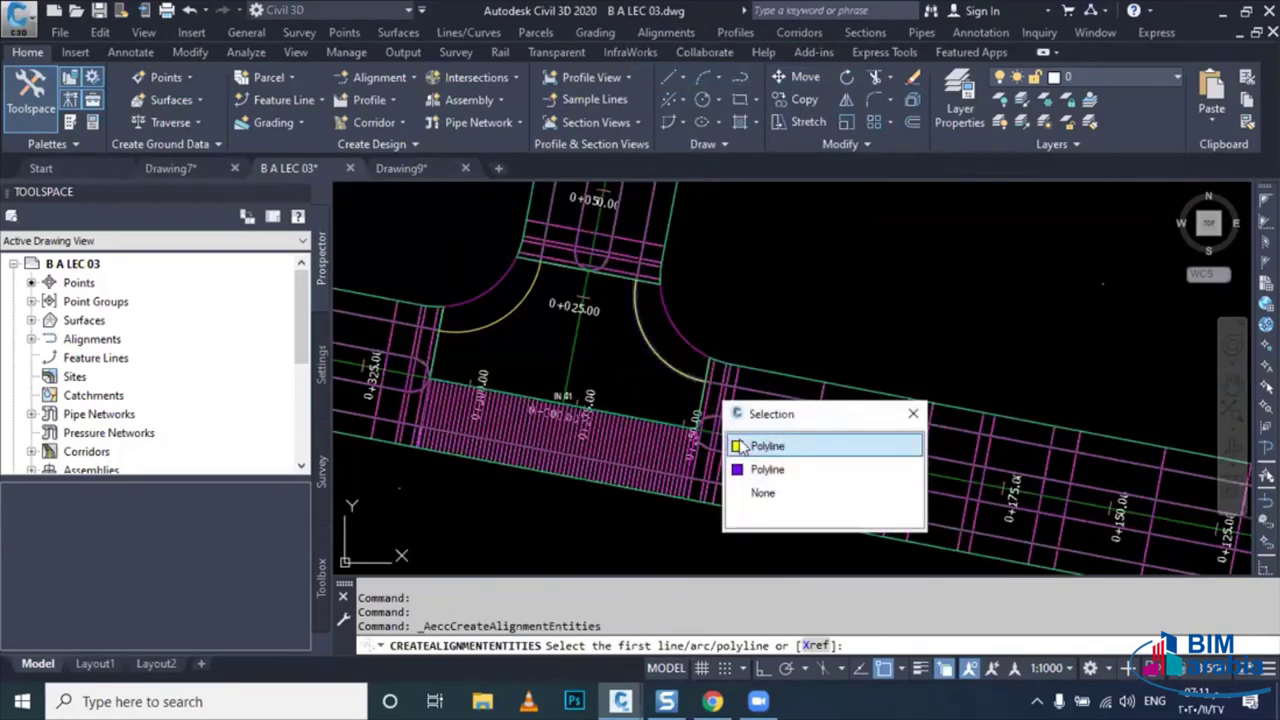
left_click(767, 446)
key("Return")
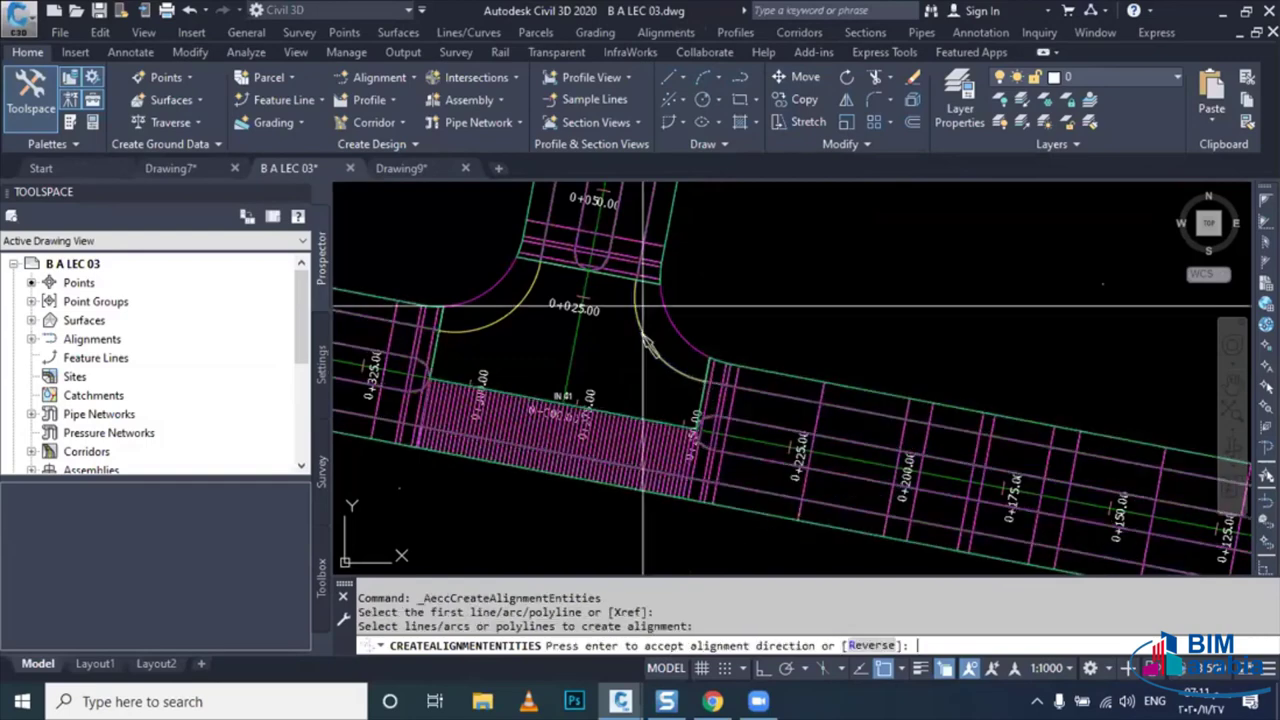
key("Return")
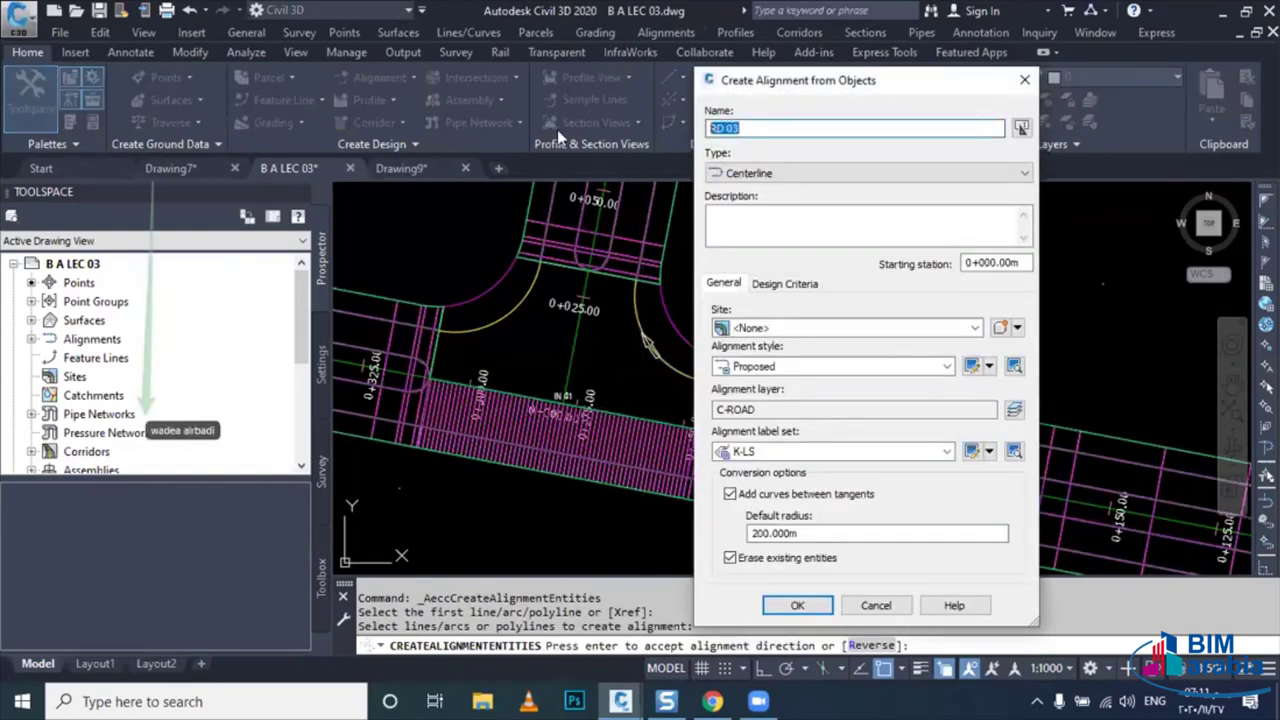
type("CR 01")
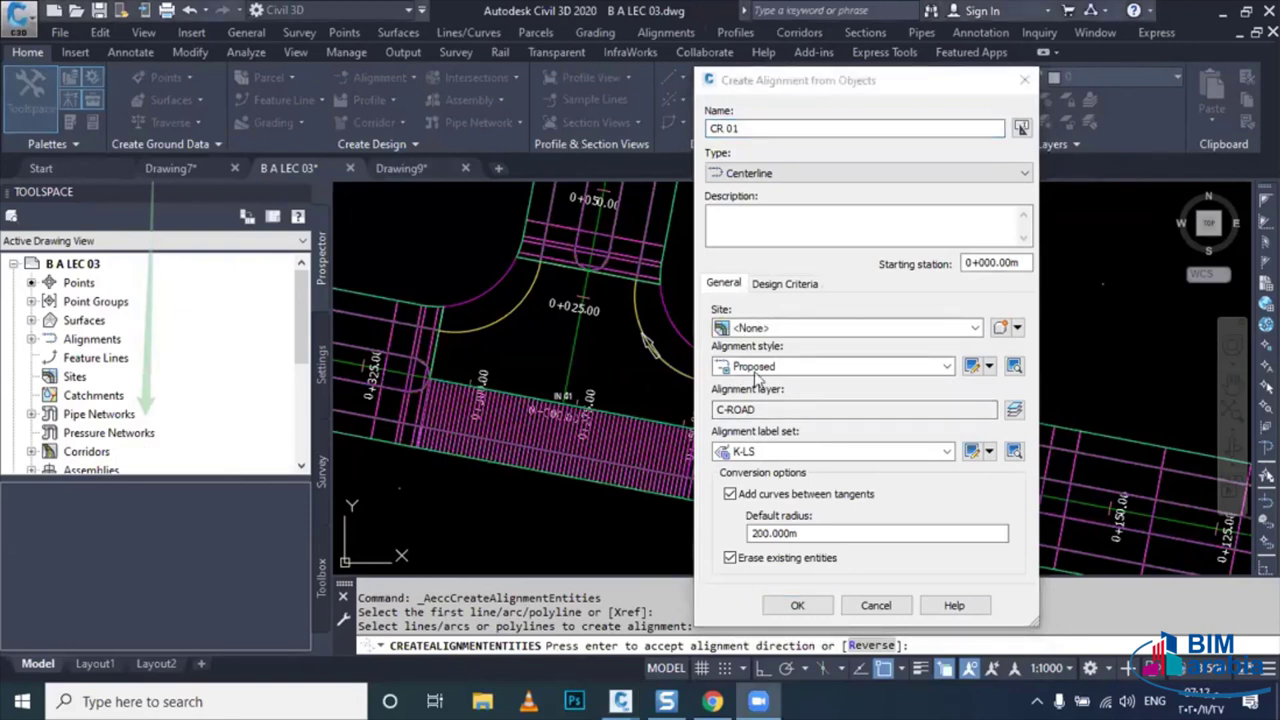
left_click(768, 451)
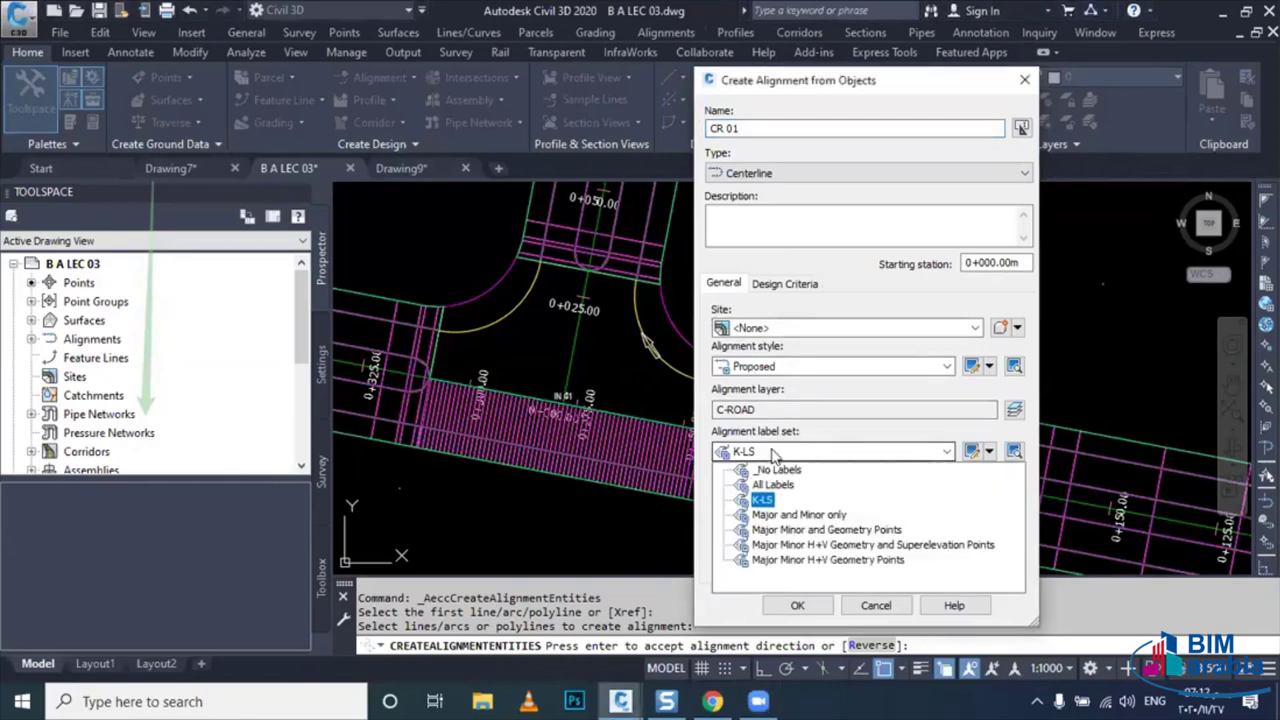
left_click(762, 470)
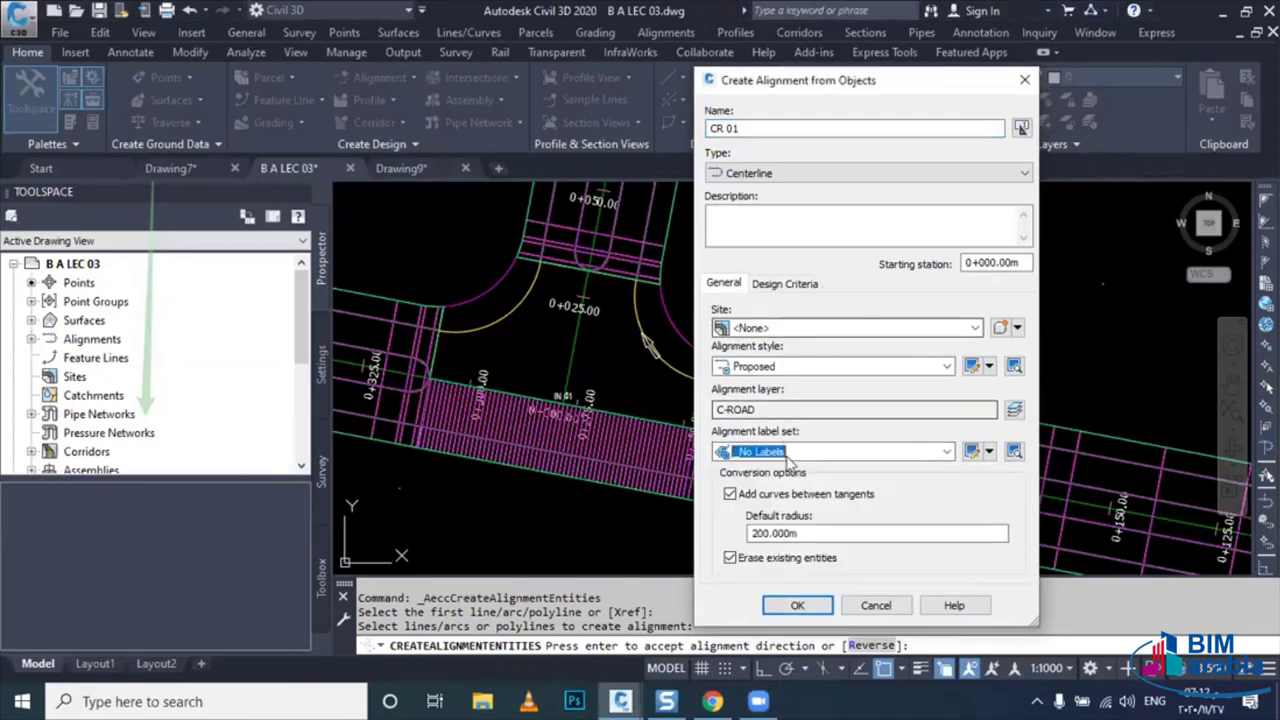
left_click(803, 605)
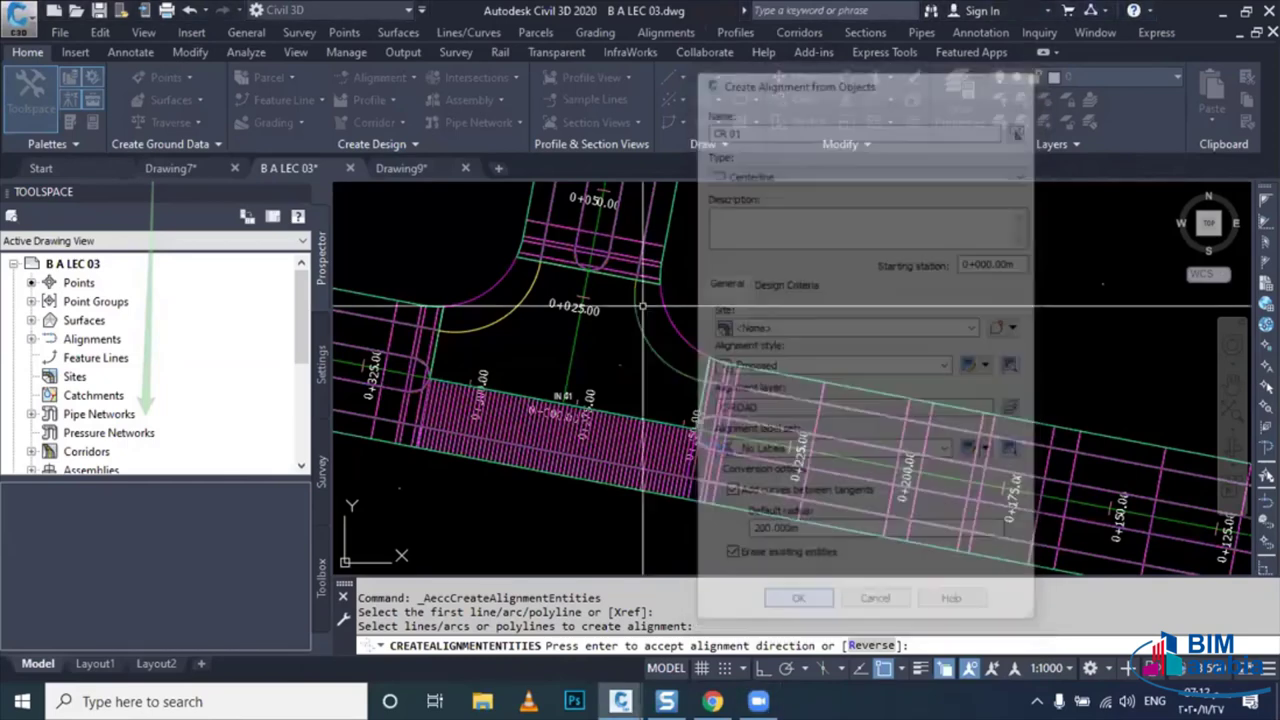
- Create alignment CR 02 from the left-hand curb-return arc
middle_click_drag(652, 355, 687, 392)
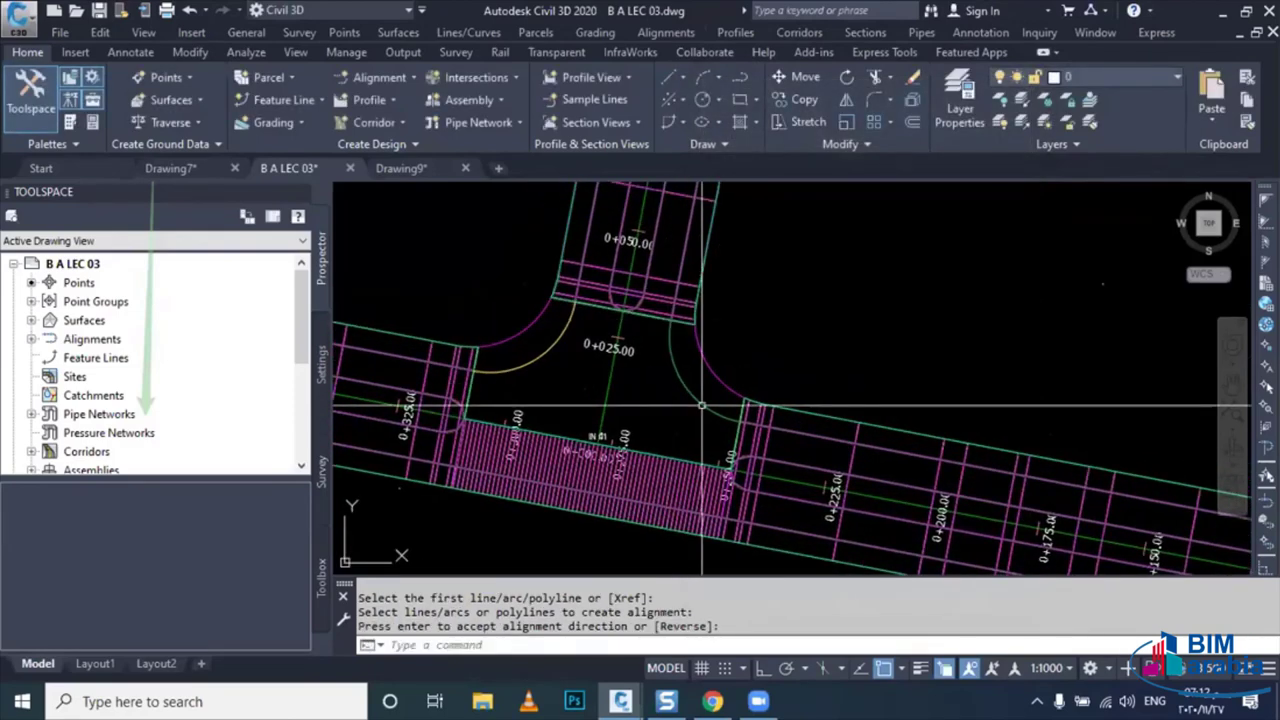
middle_click_drag(633, 410, 592, 407)
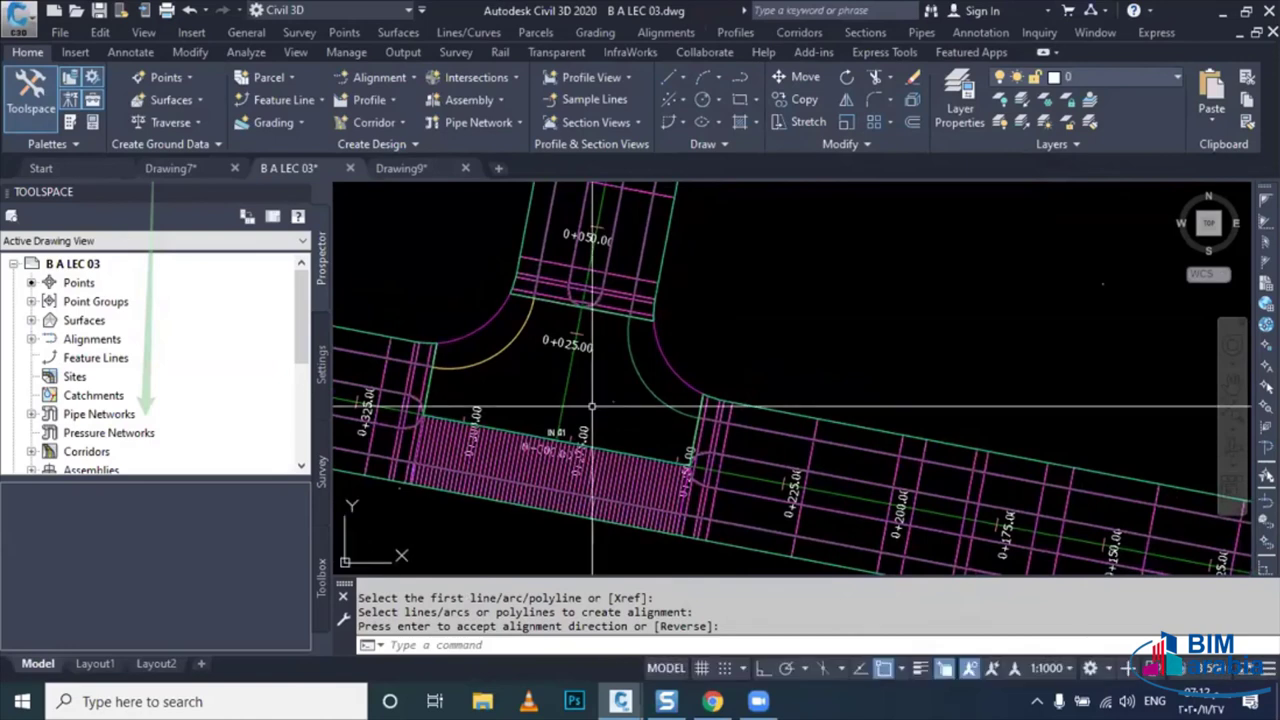
left_click(660, 35)
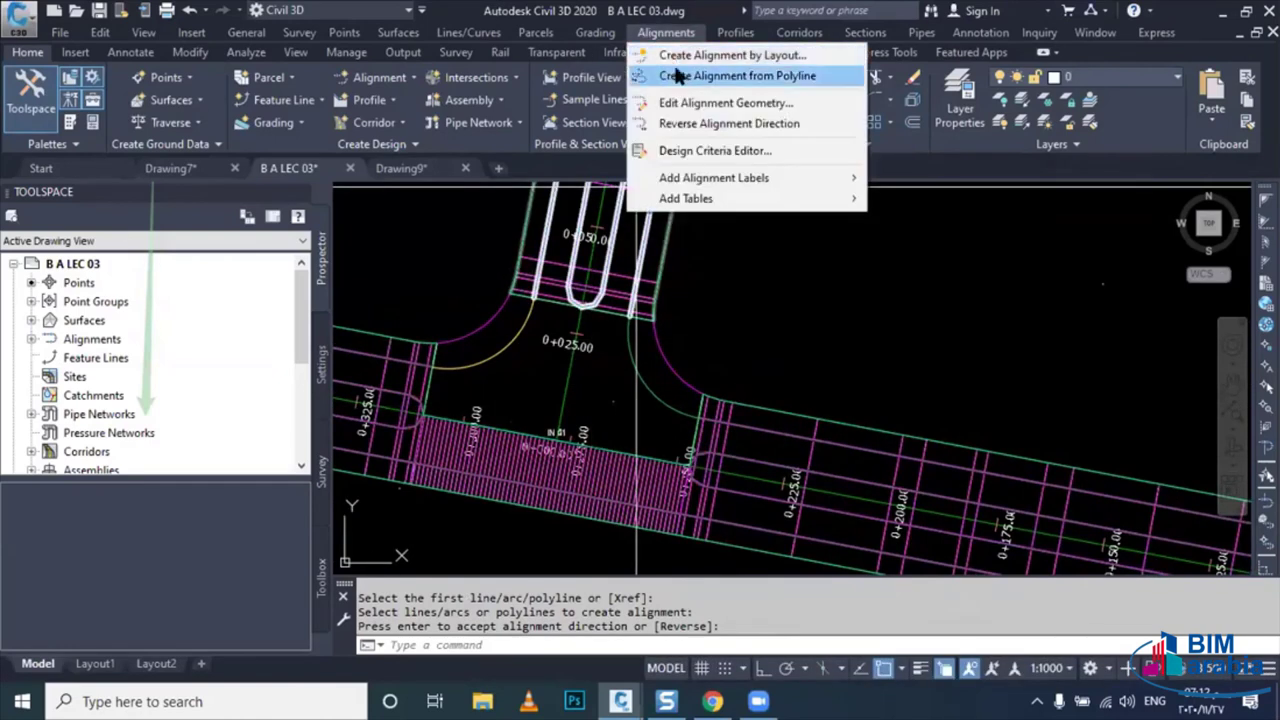
left_click(737, 76)
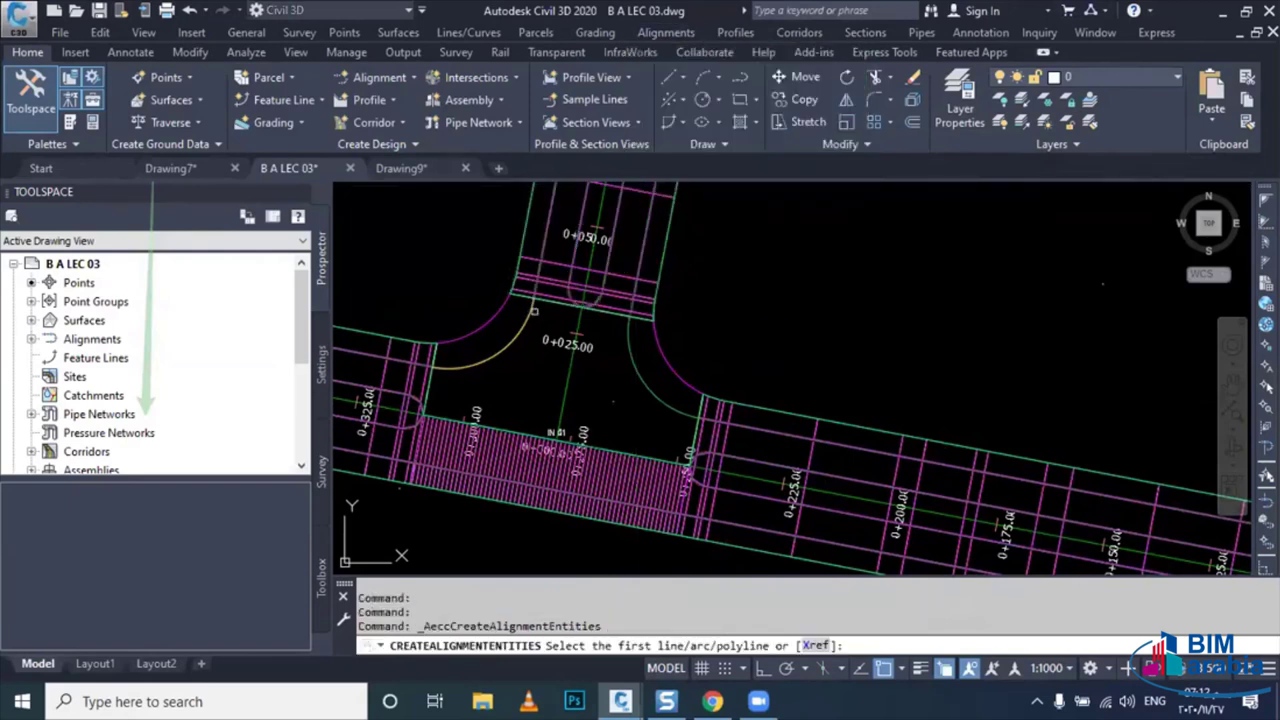
left_click(533, 312)
left_click(595, 378)
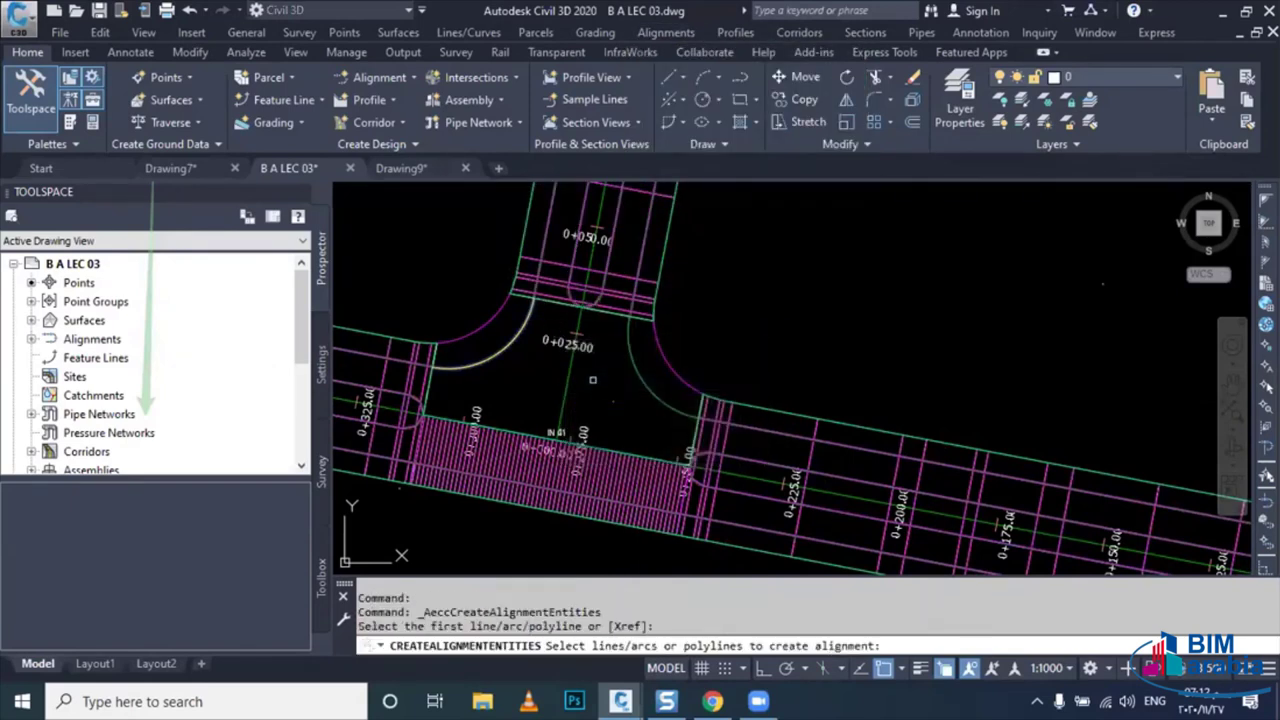
key("Return")
type("CR 02")
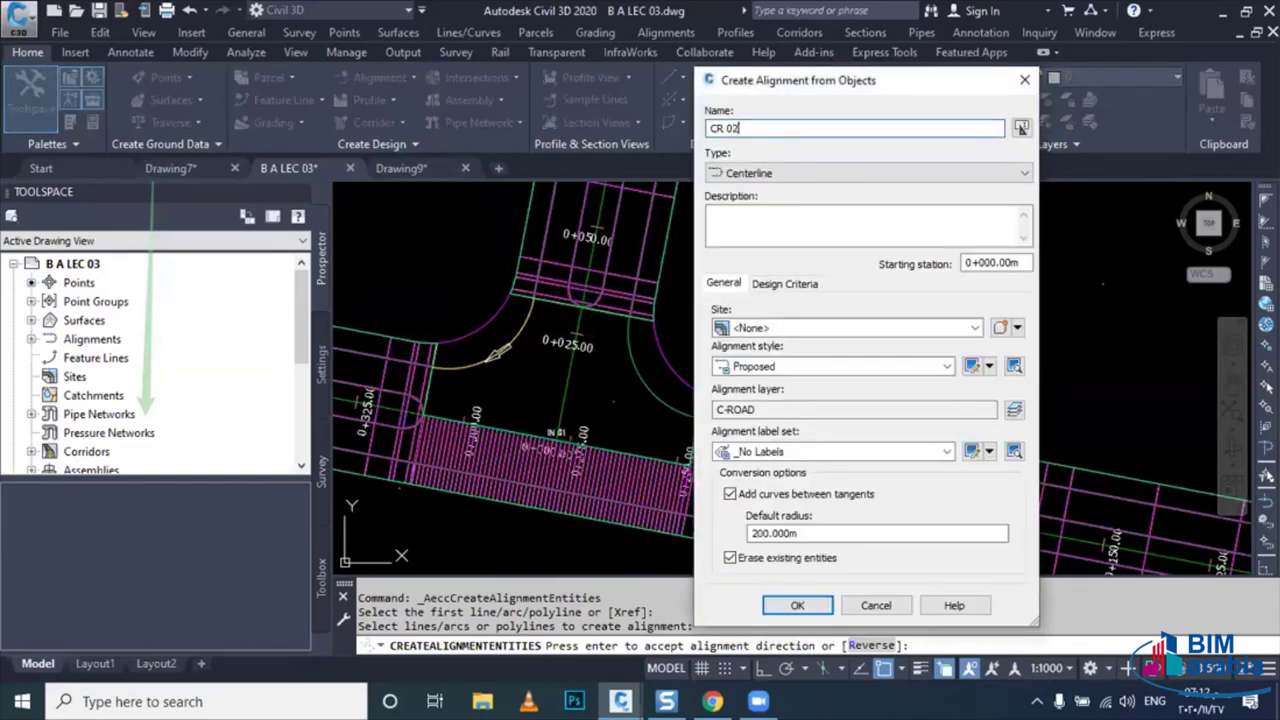
left_click(800, 604)
key("Return")
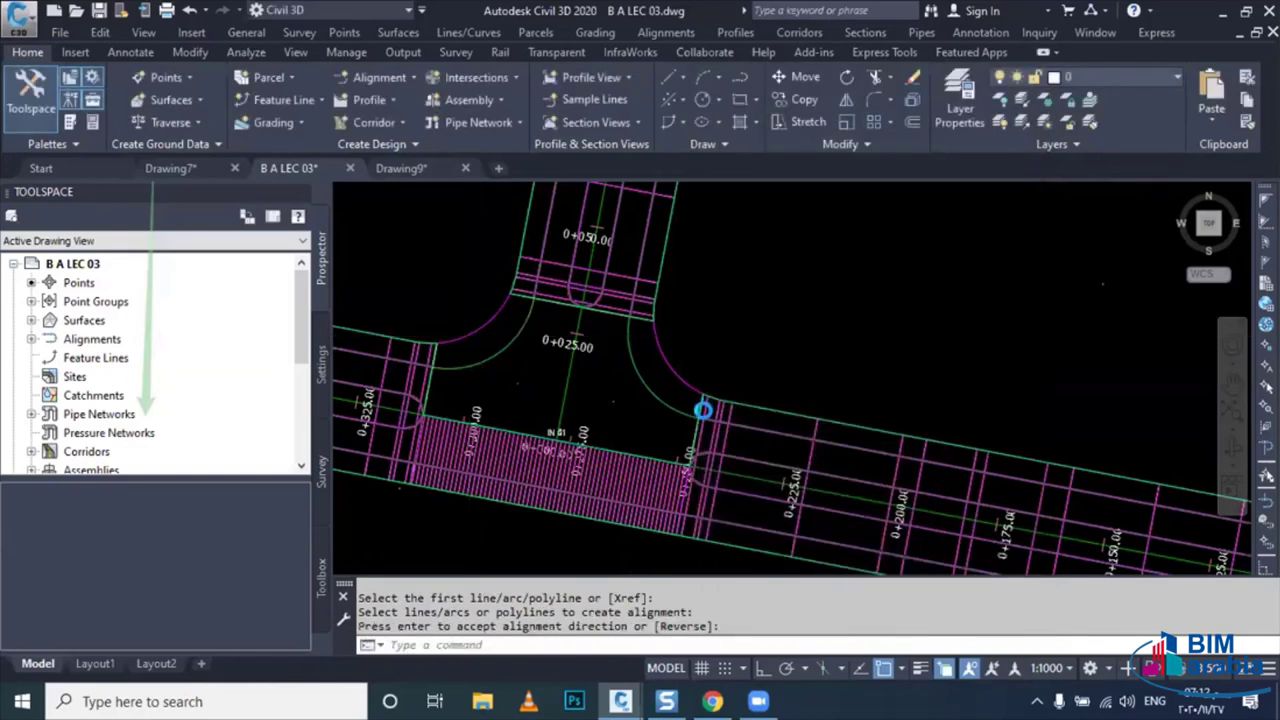
scroll(700, 408, "down", 5)
- Sample the NGL surface profile along CR 01 and place it in a new profile view
left_click(740, 33)
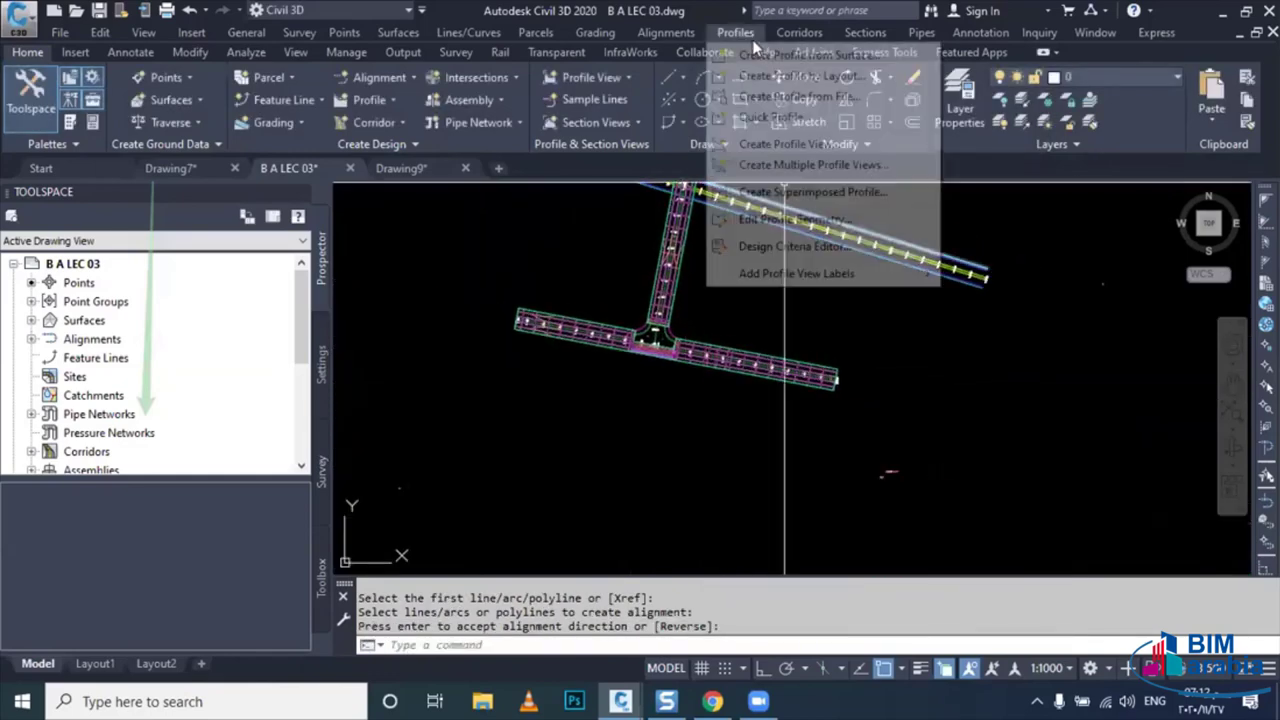
left_click(800, 54)
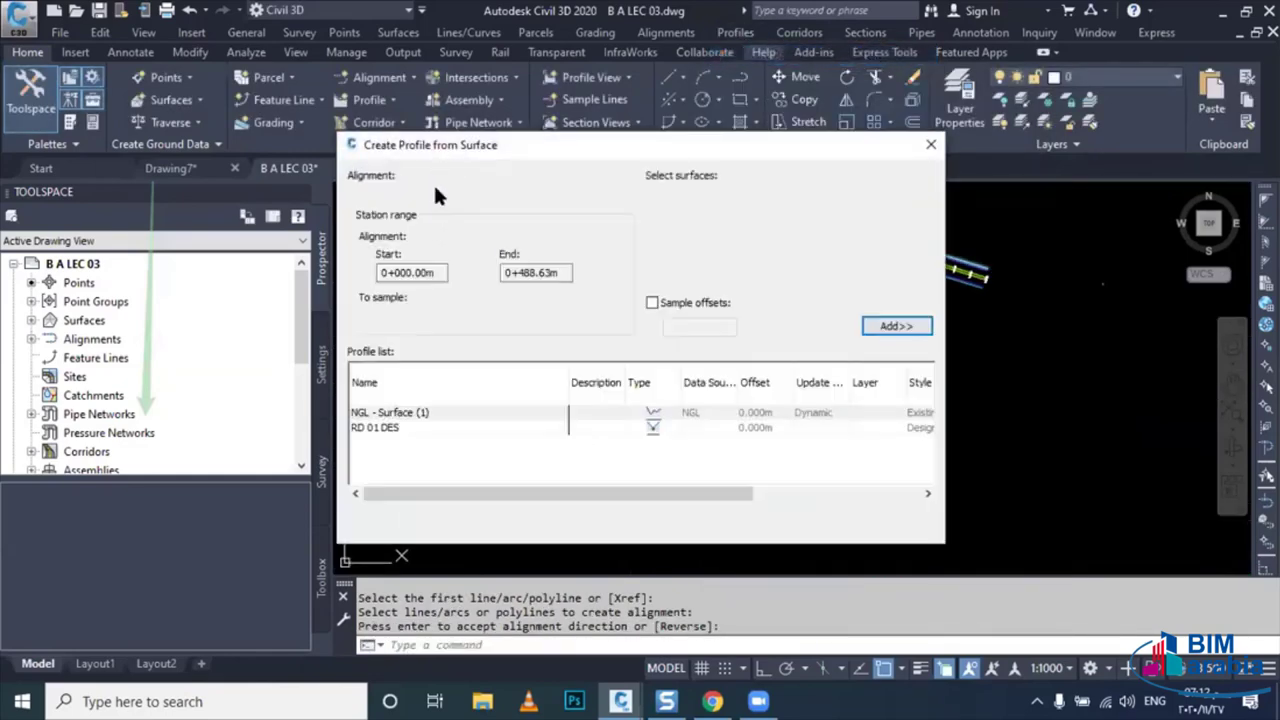
left_click(598, 193)
left_click(400, 213)
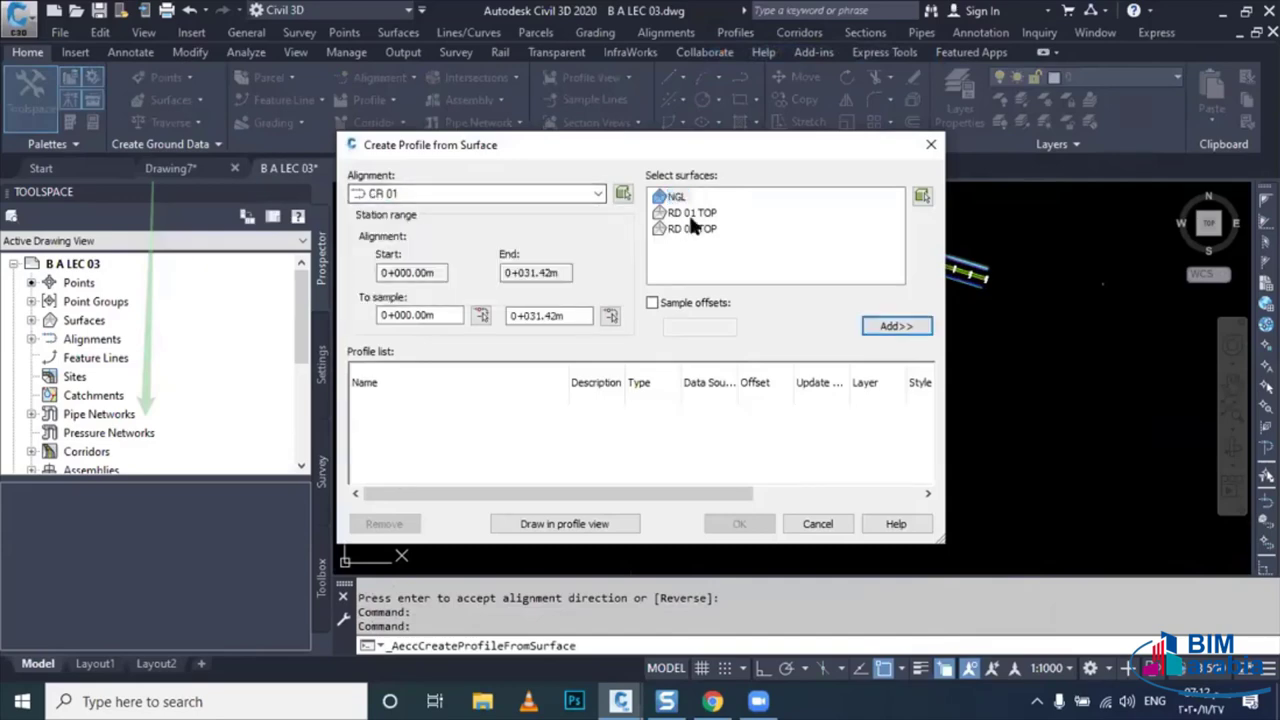
left_click(878, 325)
left_click(553, 519)
type("1020")
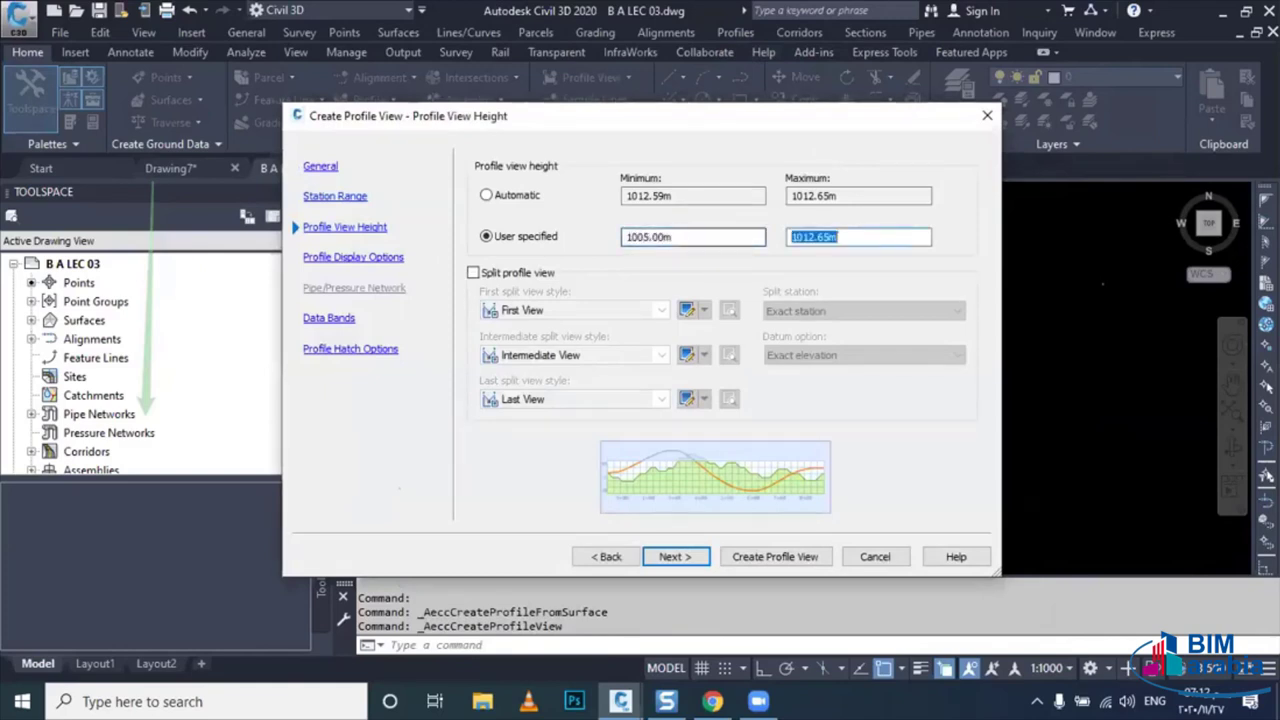
left_click(775, 556)
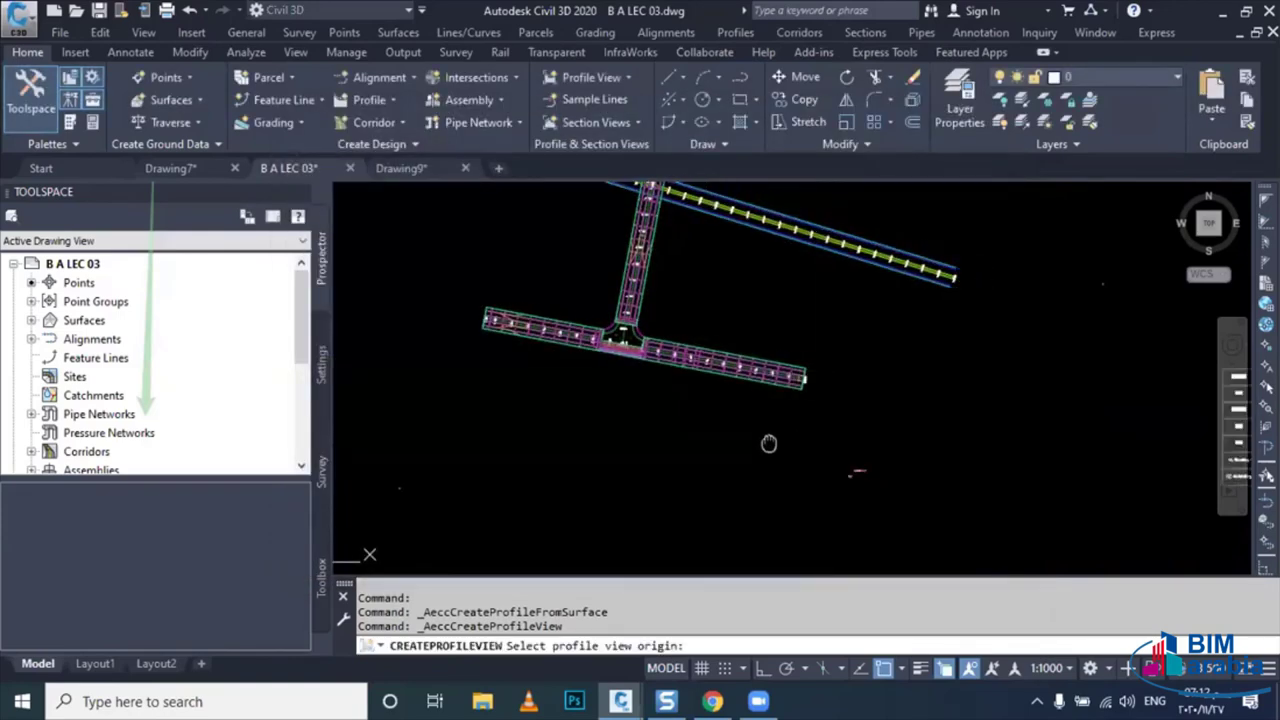
left_click(869, 410)
scroll(880, 390, "up", 3)
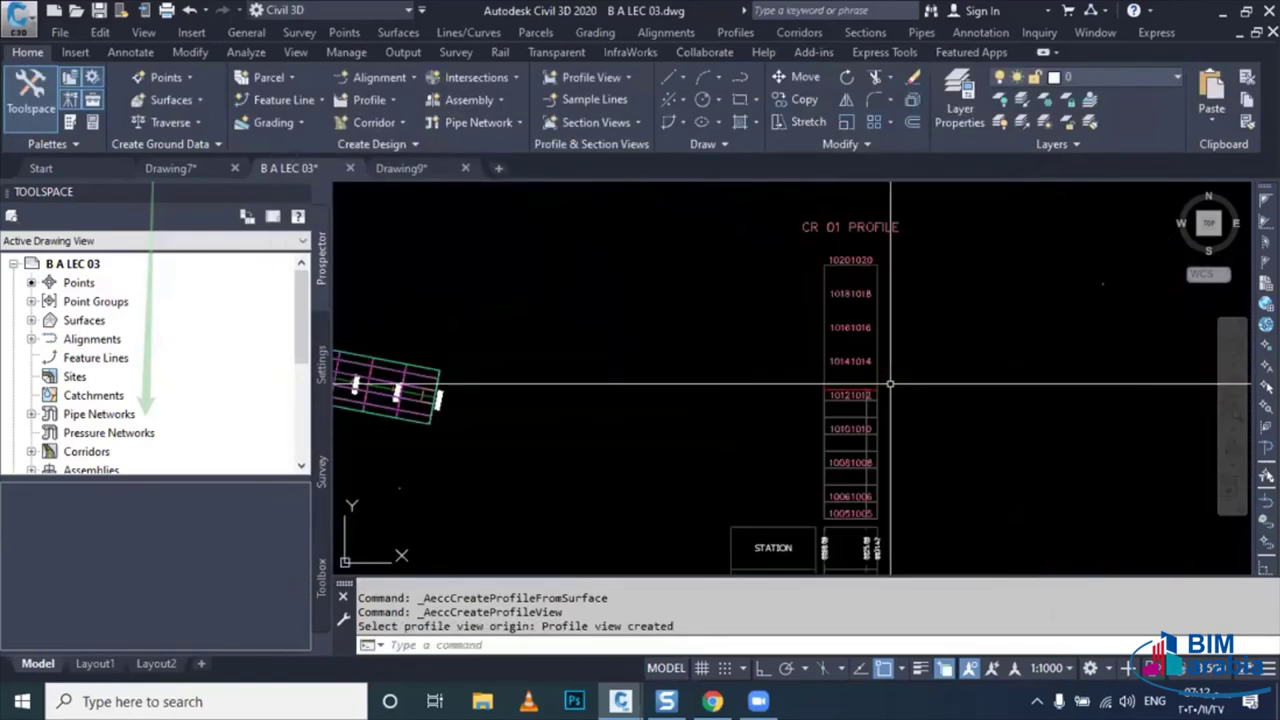
scroll(836, 395, "up", 4)
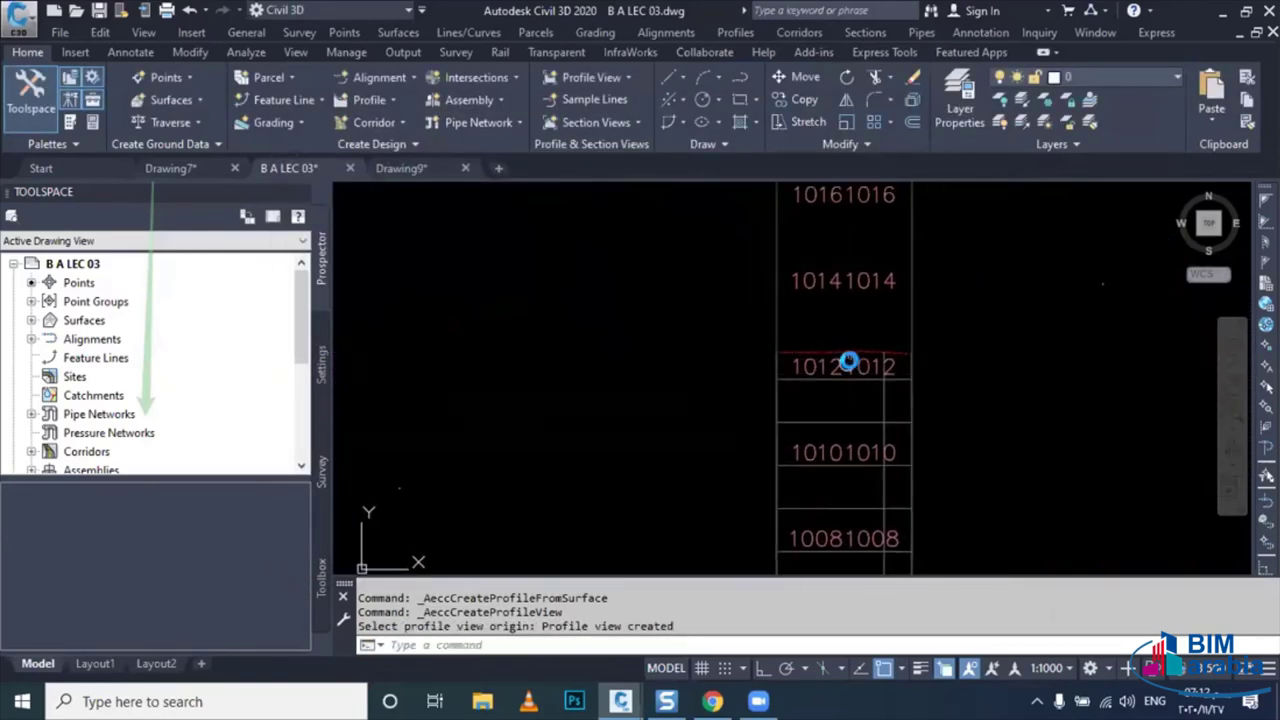
scroll(844, 383, "down", 4)
scroll(844, 383, "down", 3)
scroll(789, 423, "down", 2)
middle_click_drag(789, 423, 650, 415)
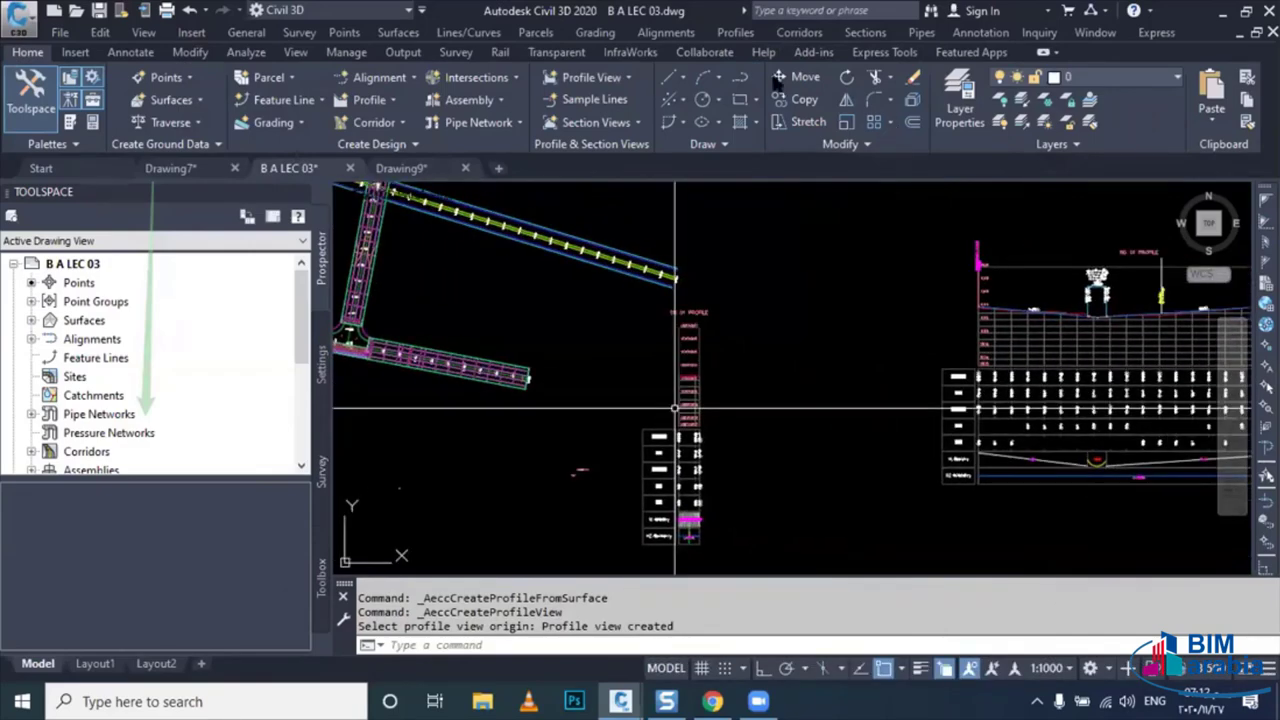
- Draw the CR 02 NGL profile in a new profile view spanning 1005–1020 m elevation
left_click(737, 32)
left_click(750, 57)
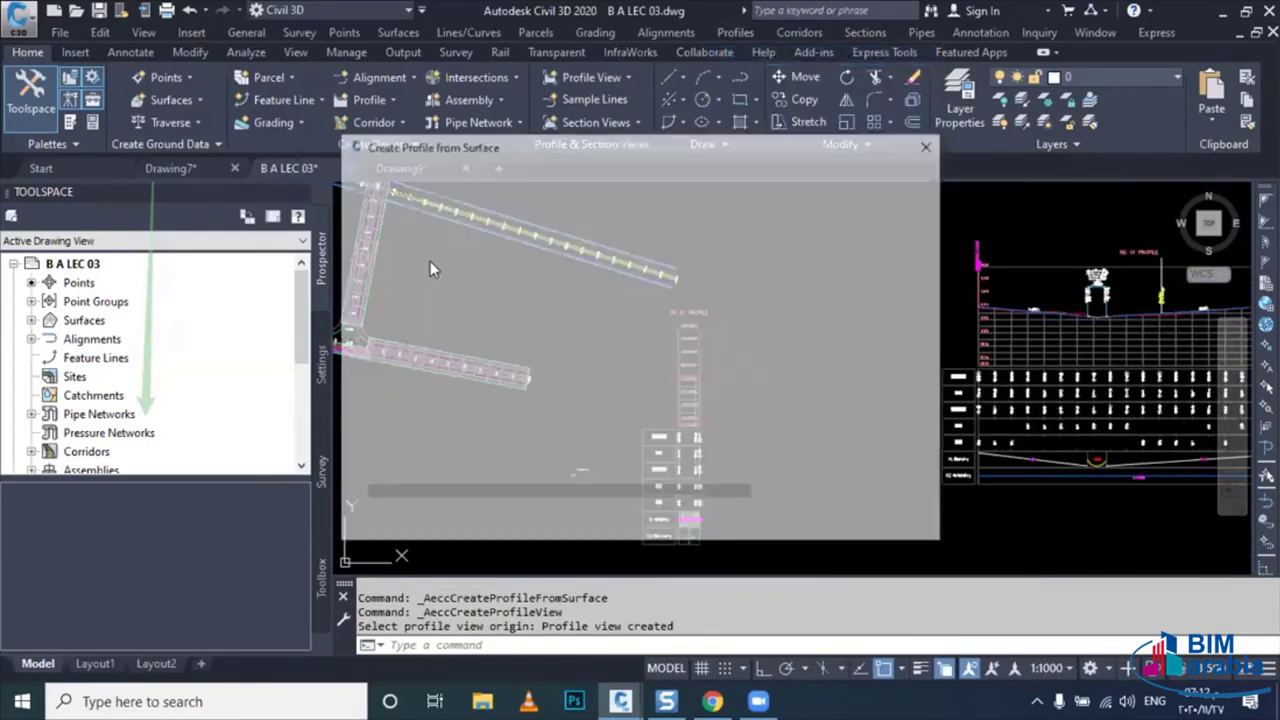
left_click(452, 196)
left_click(404, 227)
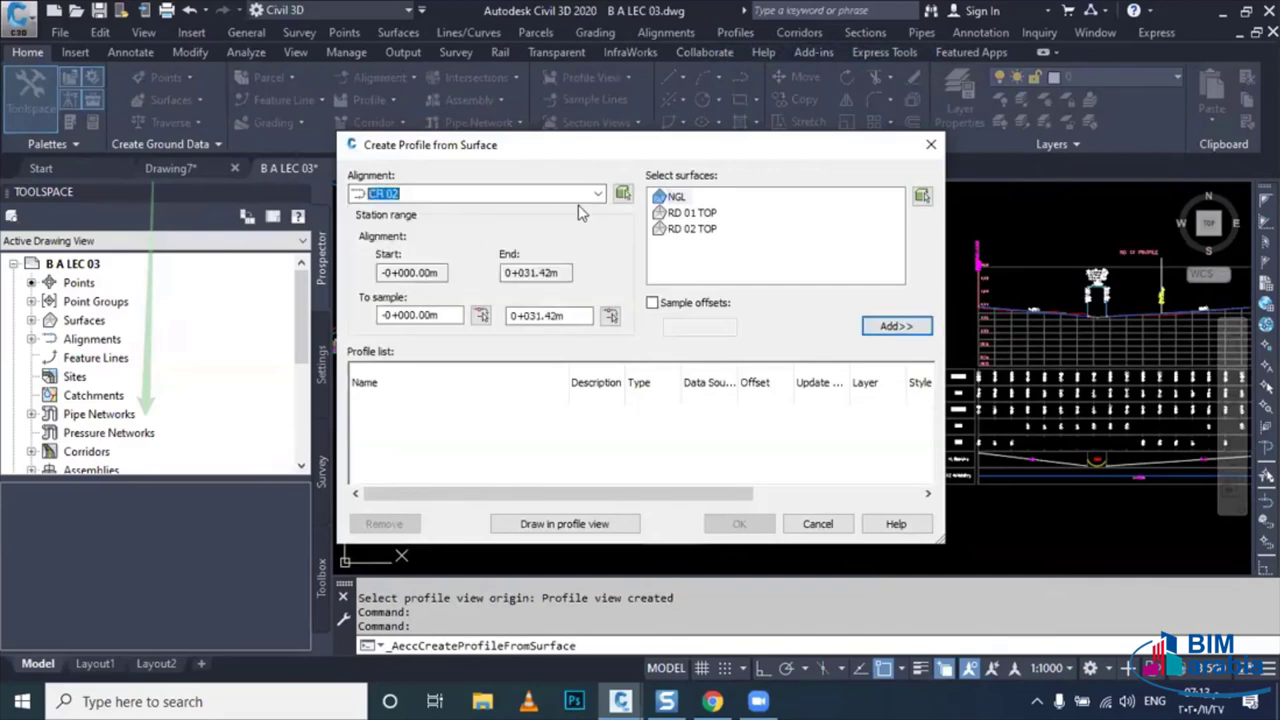
left_click(898, 328)
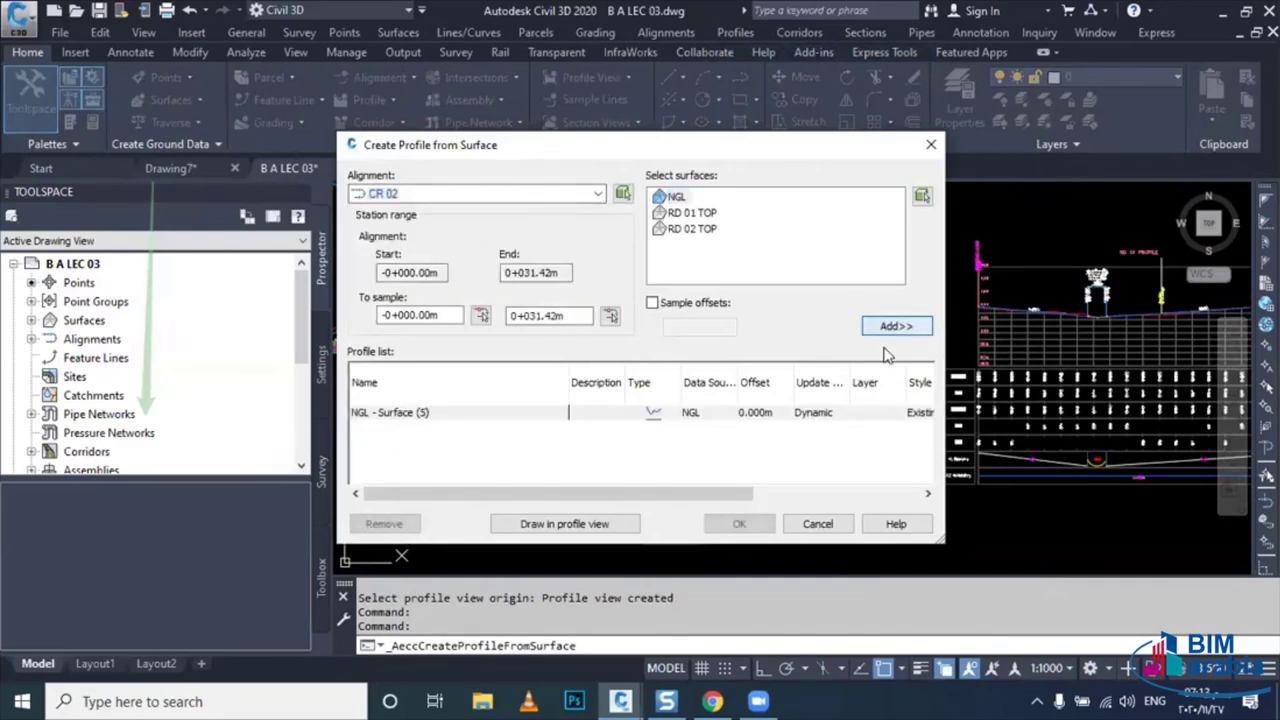
left_click(588, 525)
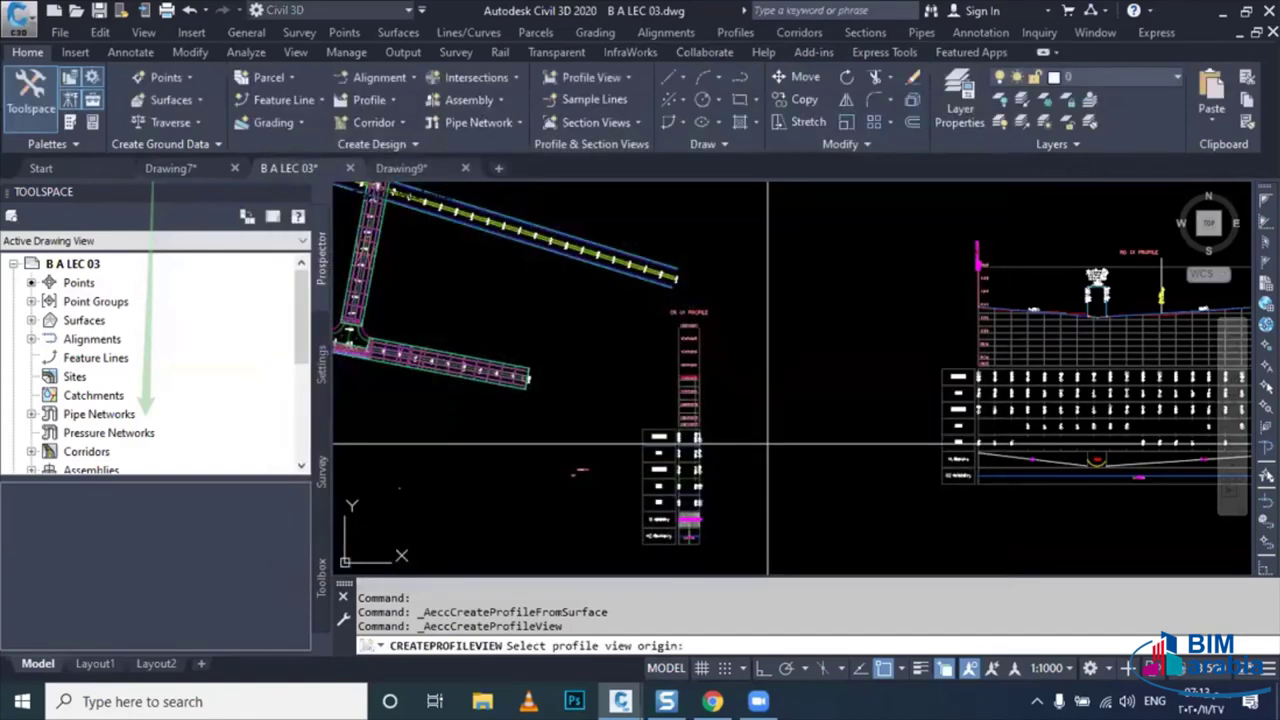
left_click(771, 418)
key("Escape")
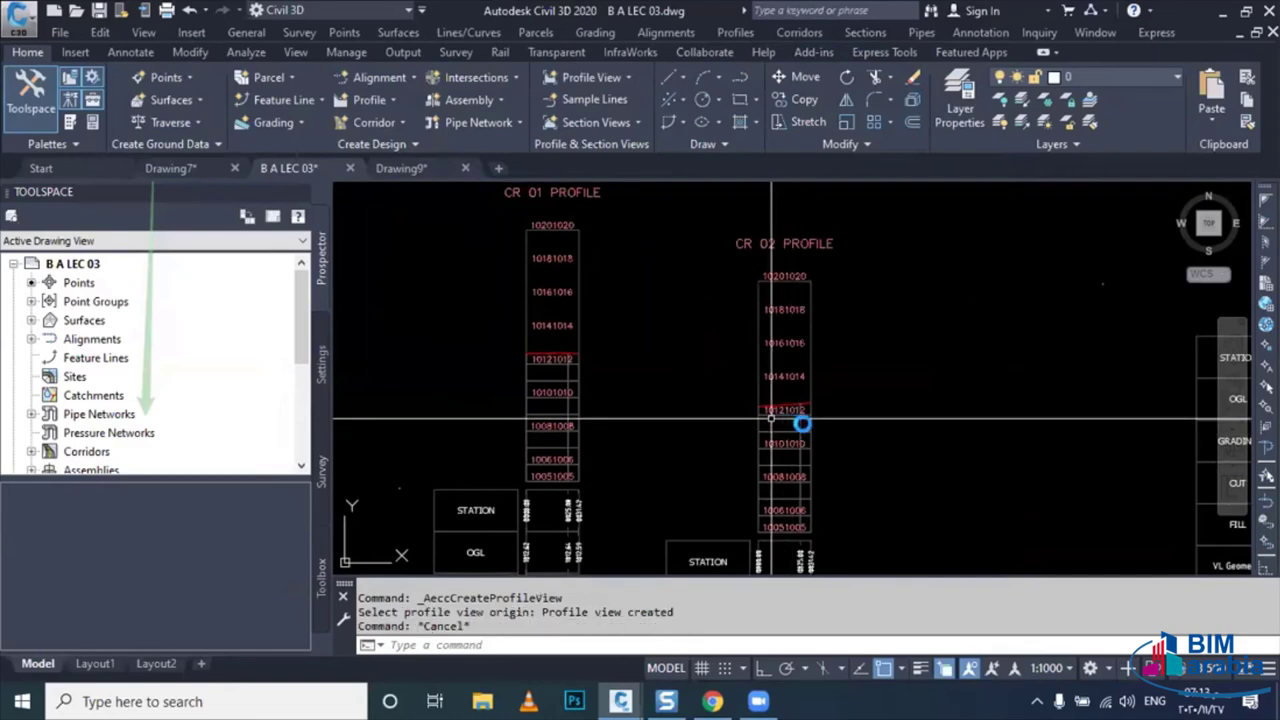
scroll(590, 293, "up", 2)
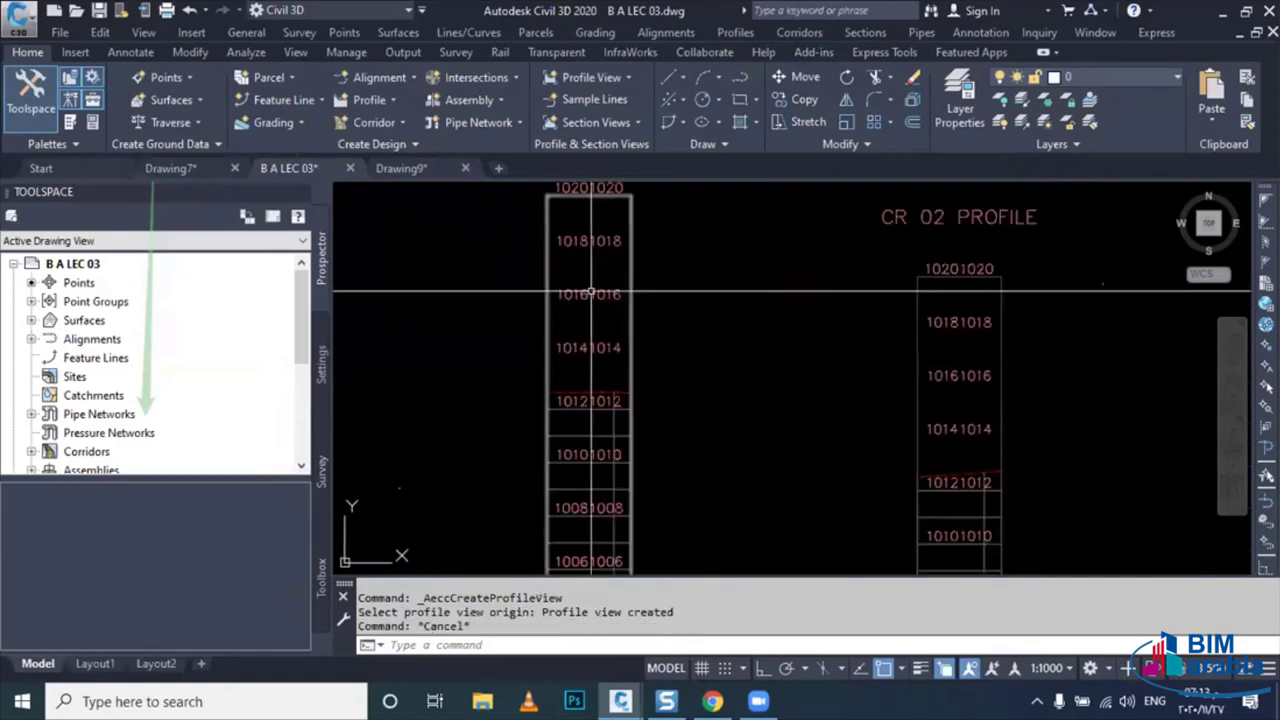
left_click(590, 293)
- In the profile view style, make the right-axis major tick labels yellow ISOCP2 text
right_click(574, 336)
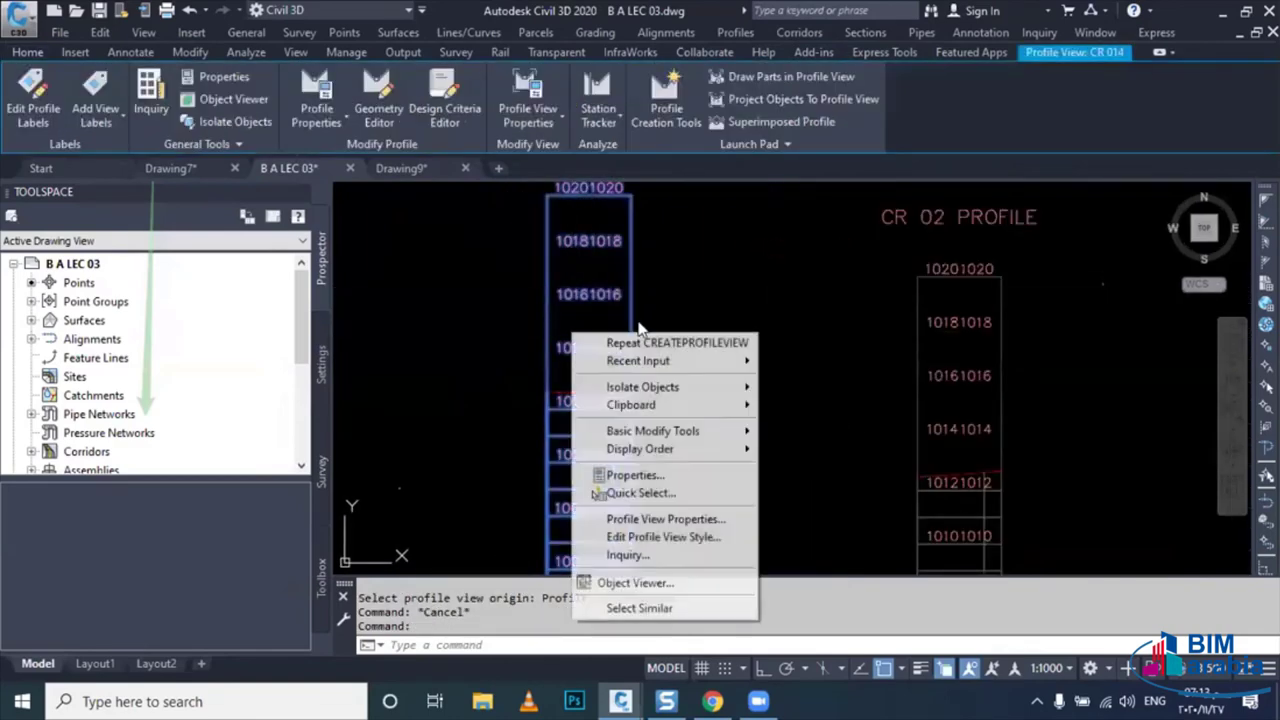
left_click(700, 538)
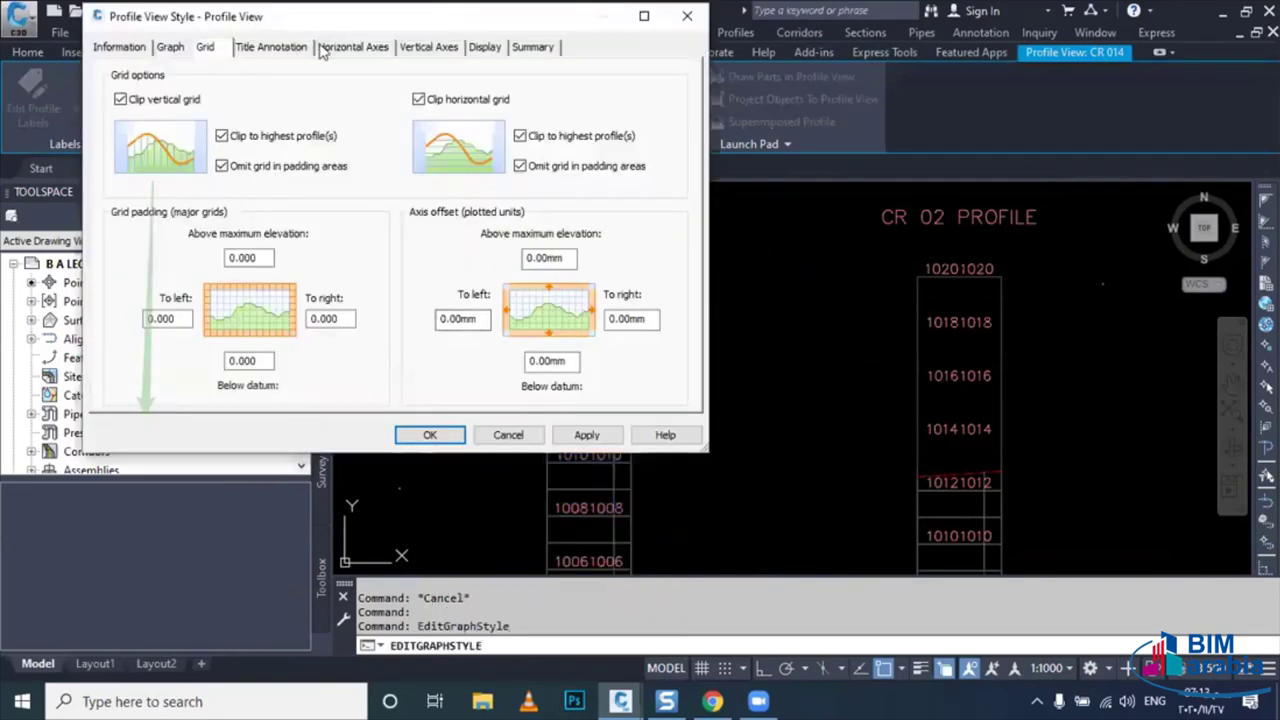
left_click(352, 47)
left_click(410, 47)
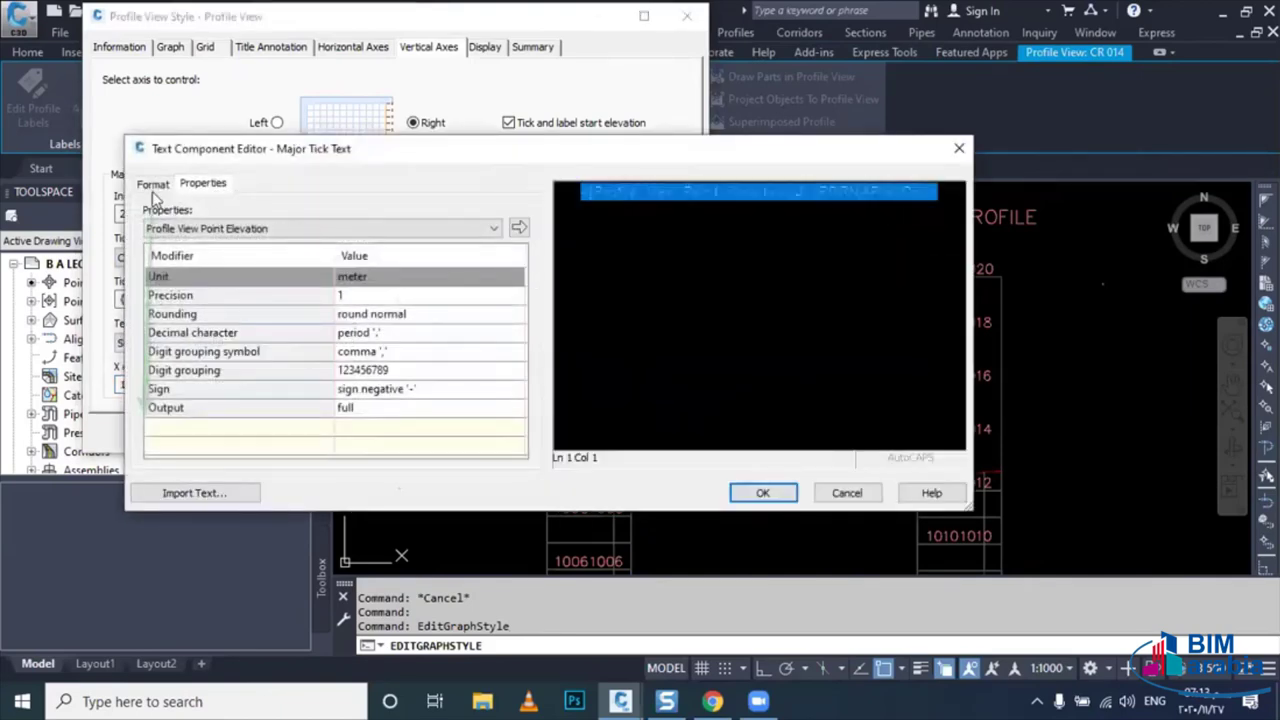
left_click(152, 186)
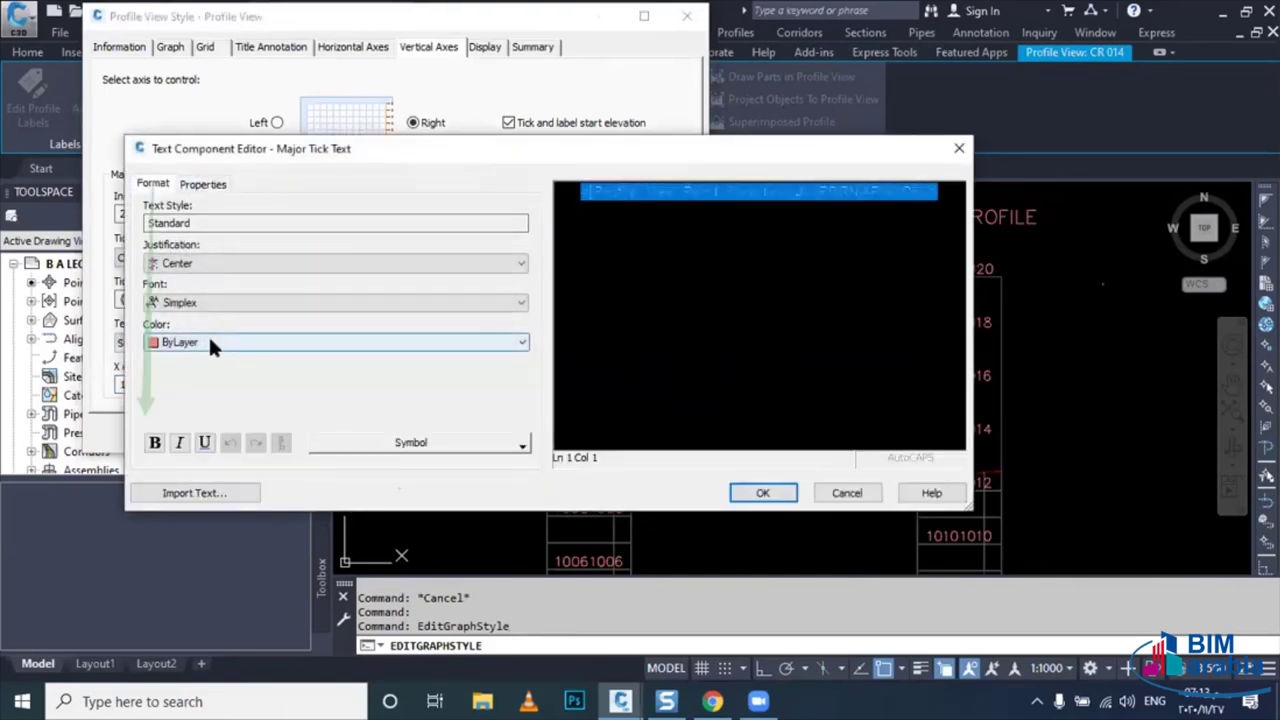
left_click(210, 344)
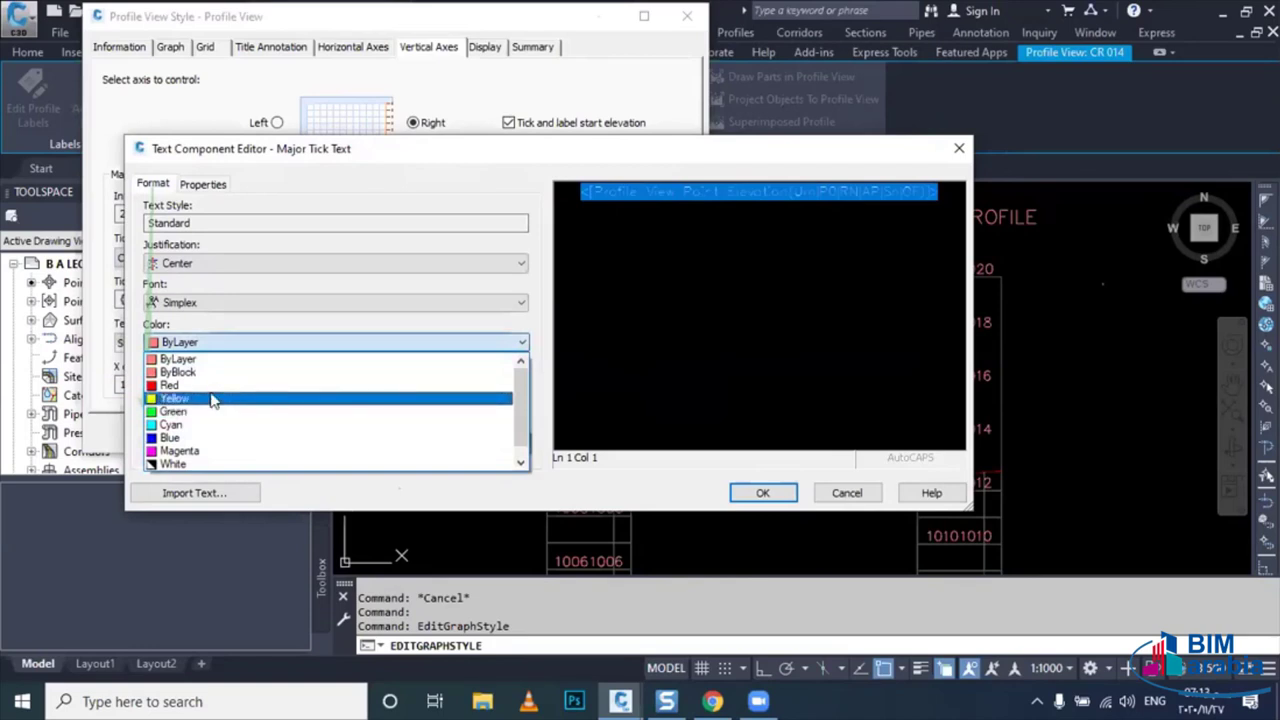
left_click(212, 399)
left_click(226, 304)
key("i")
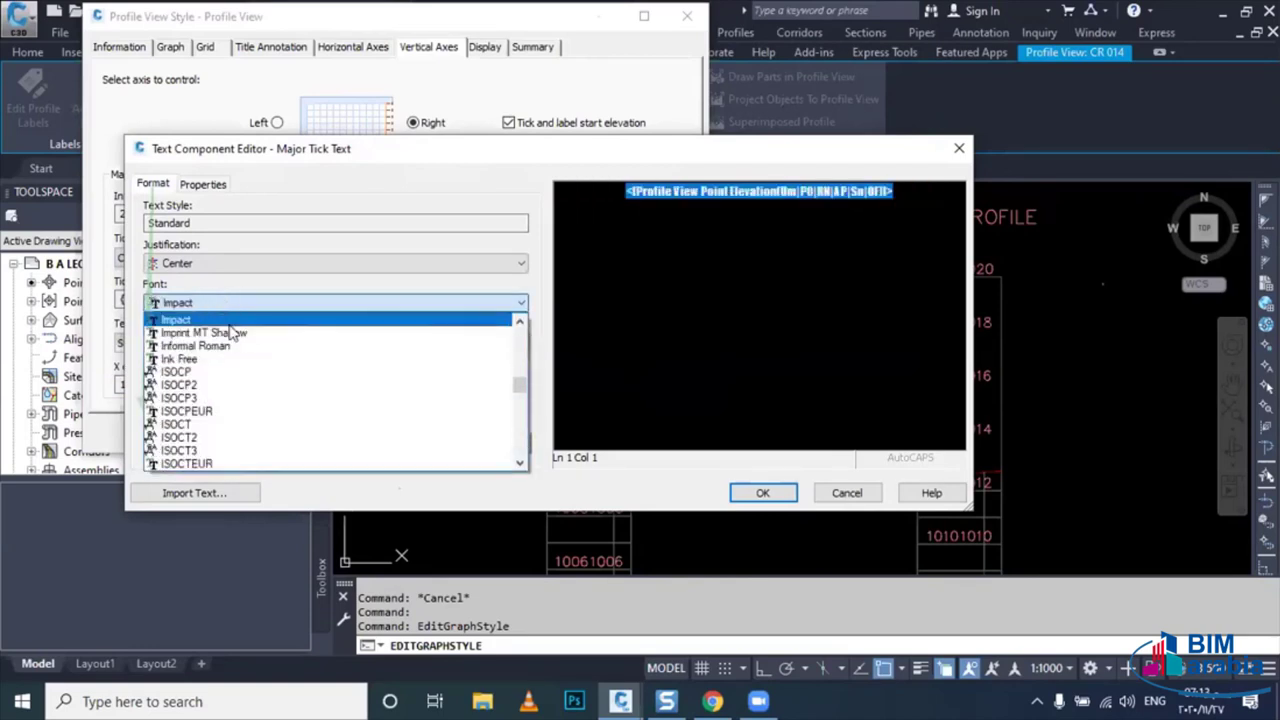
left_click(238, 385)
left_click(762, 492)
type("-10")
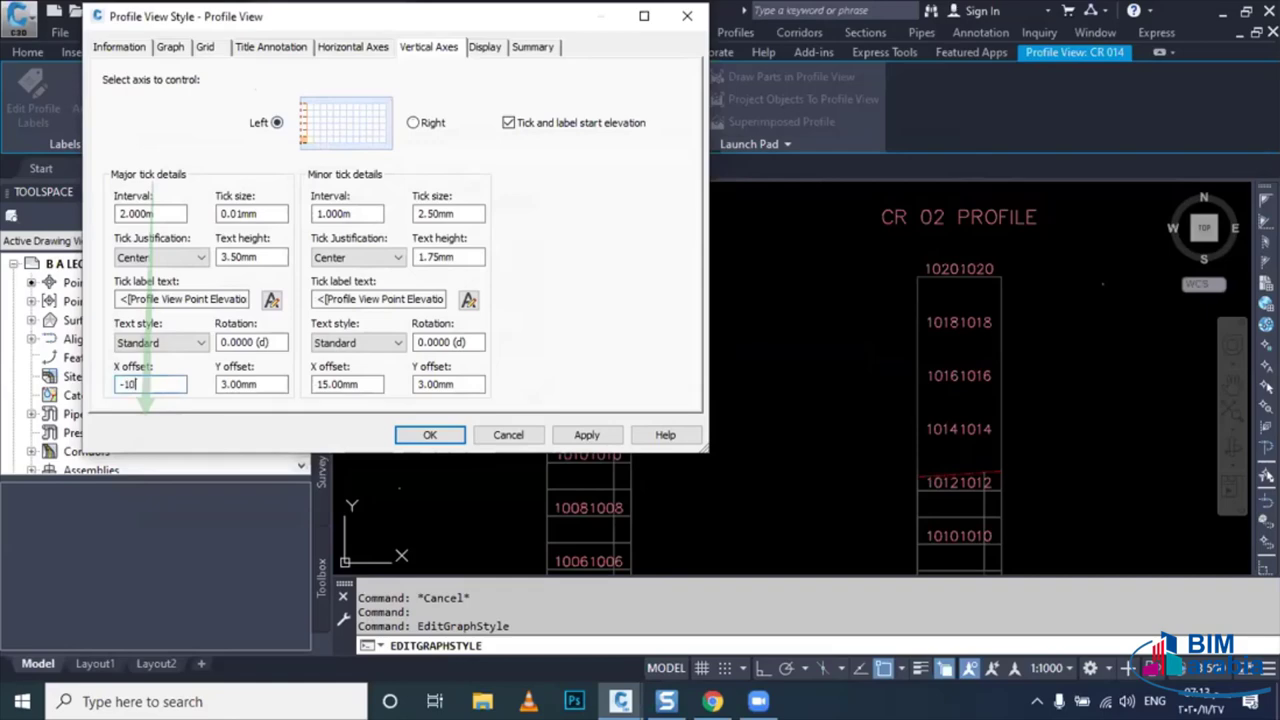
- Make the left-axis major tick labels yellow ISOCP2, offset -10 mm, and apply the style
left_click(268, 300)
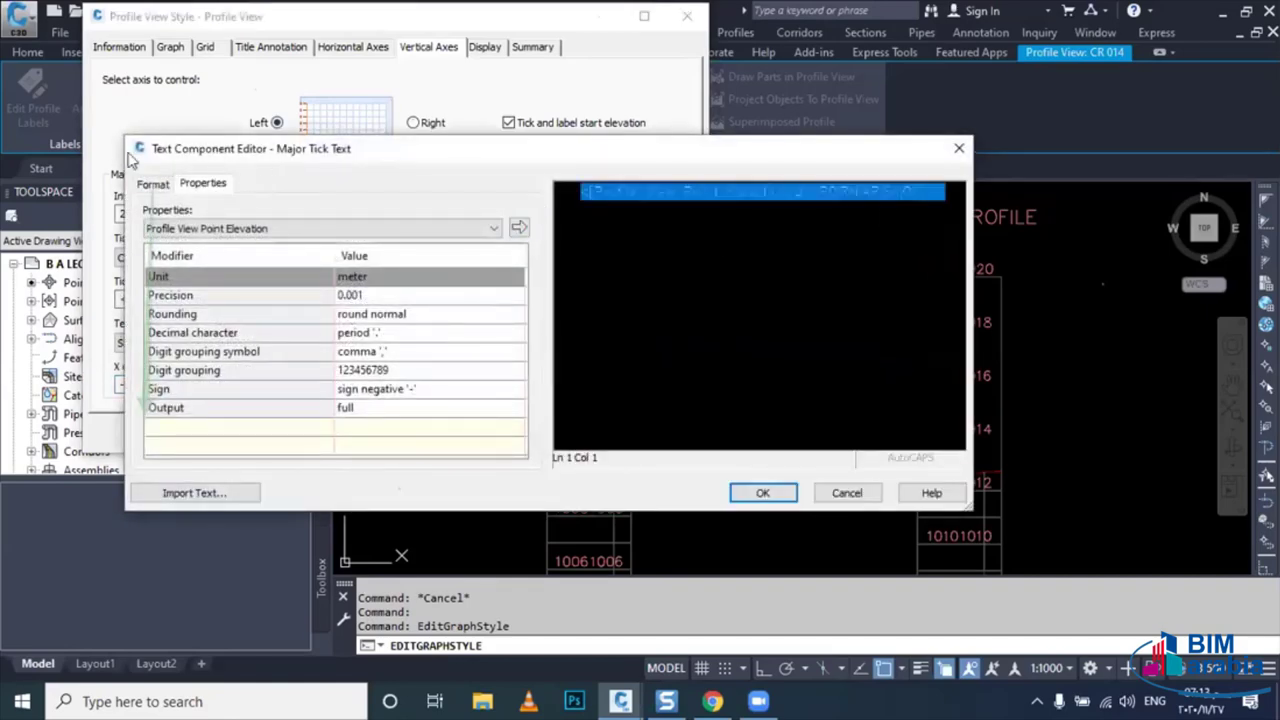
left_click(153, 183)
left_click(206, 341)
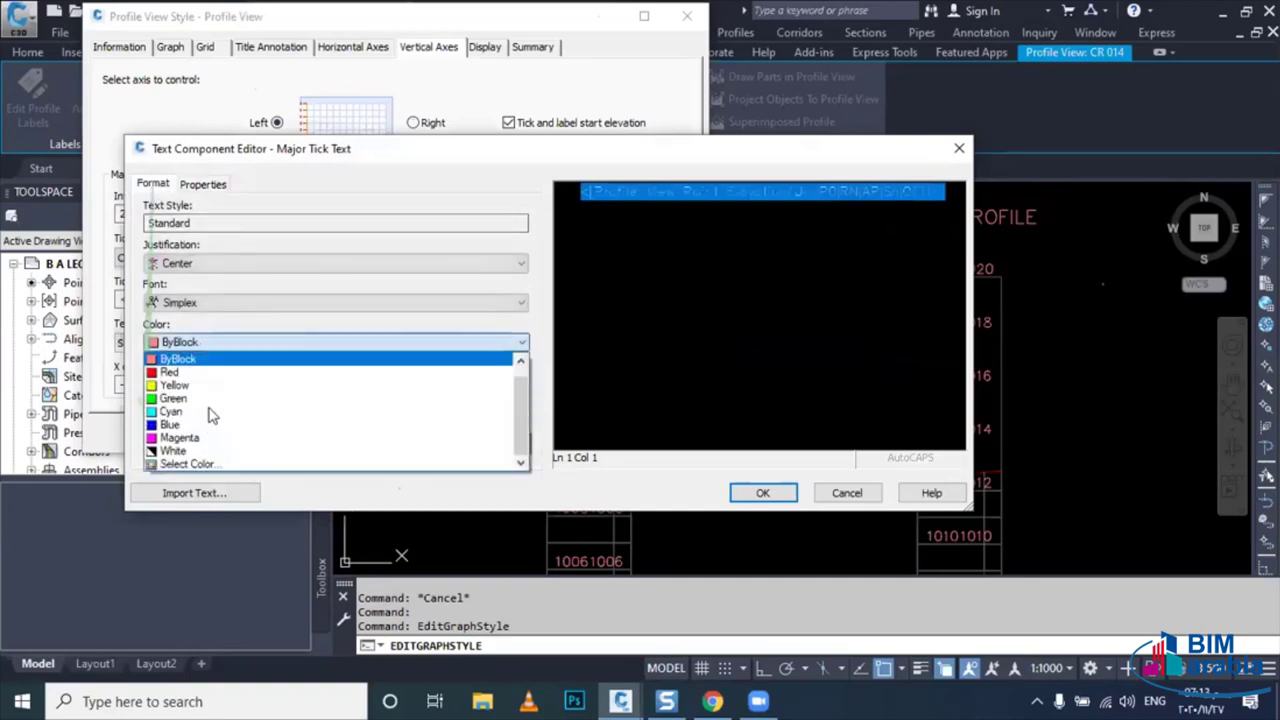
left_click(210, 386)
left_click(212, 308)
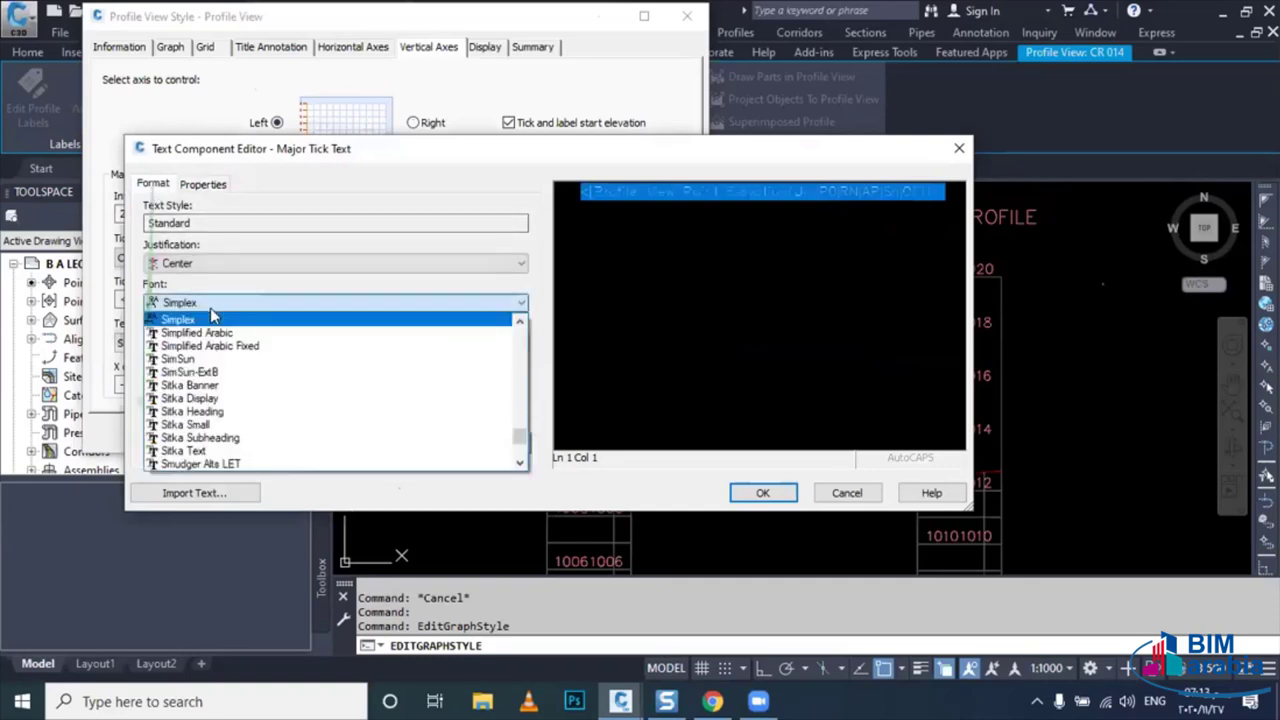
scroll(215, 340, "up", 5)
left_click(222, 385)
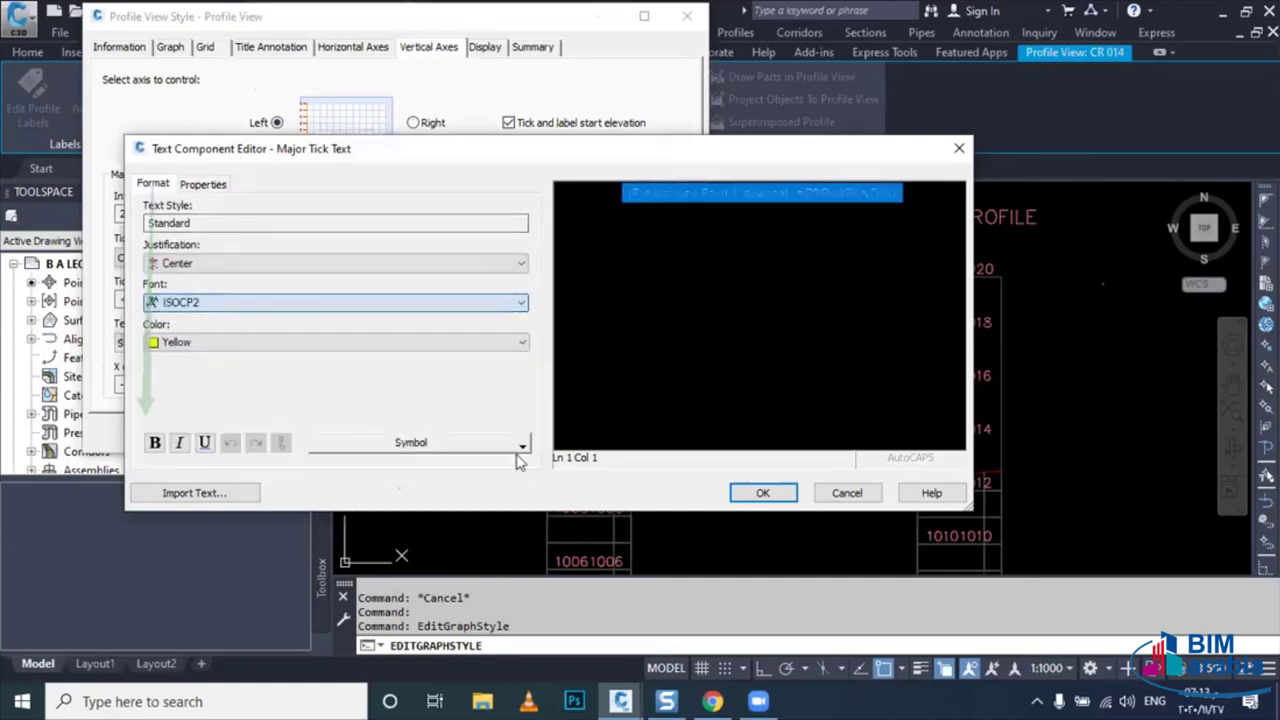
left_click(762, 492)
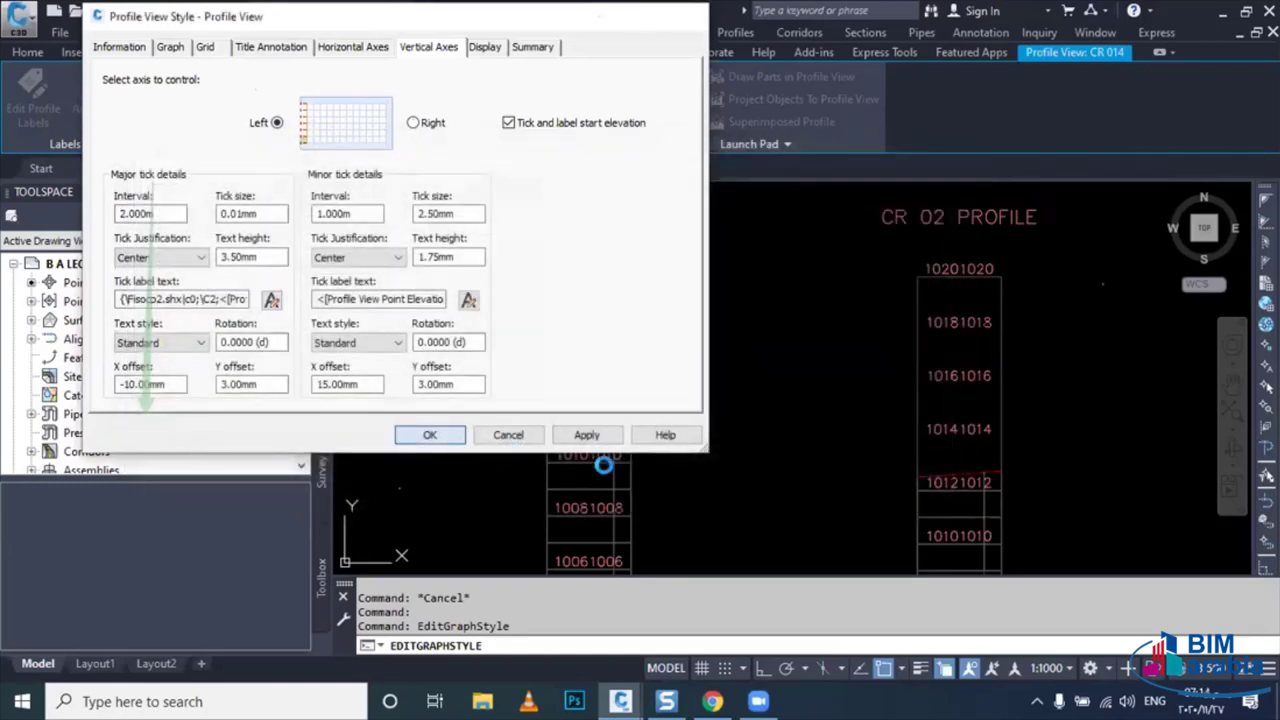
left_click(428, 433)
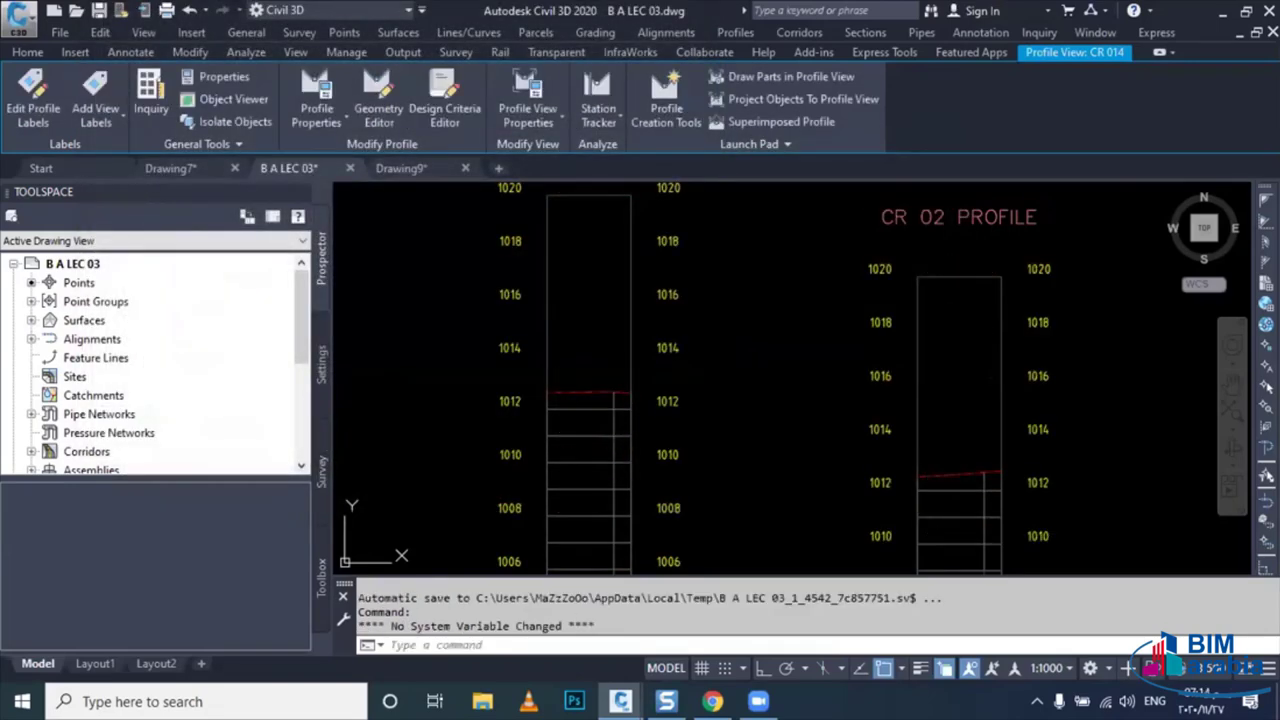
- Zoom from the restyled profile views into the intersection corner and pick the object there
middle_click_drag(617, 429, 685, 399)
scroll(690, 392, "down", 2)
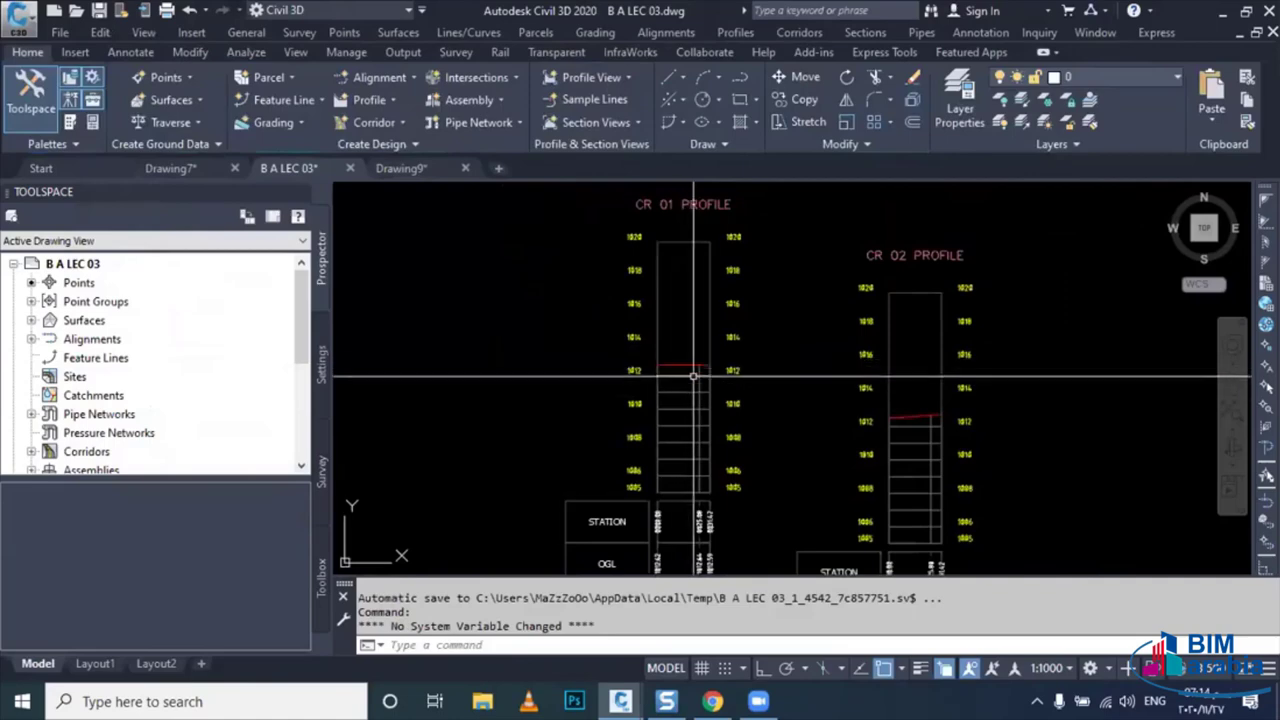
scroll(849, 452, "down", 2)
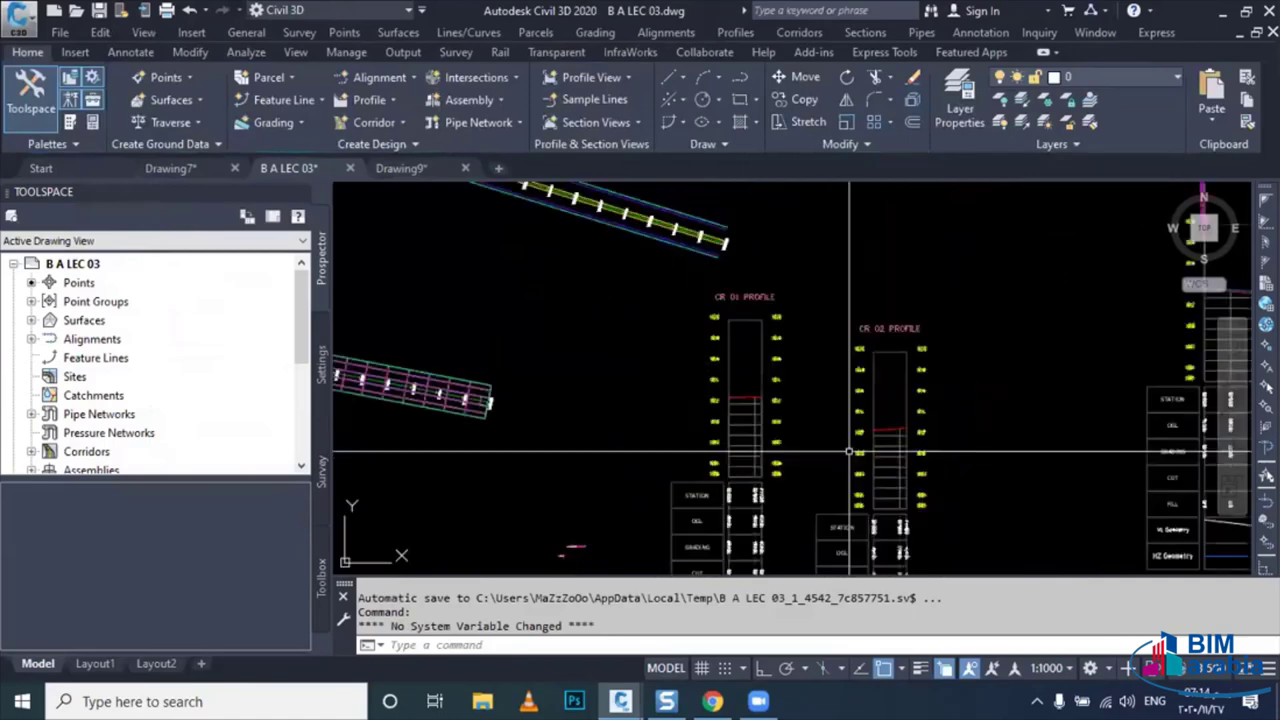
scroll(840, 450, "down", 3)
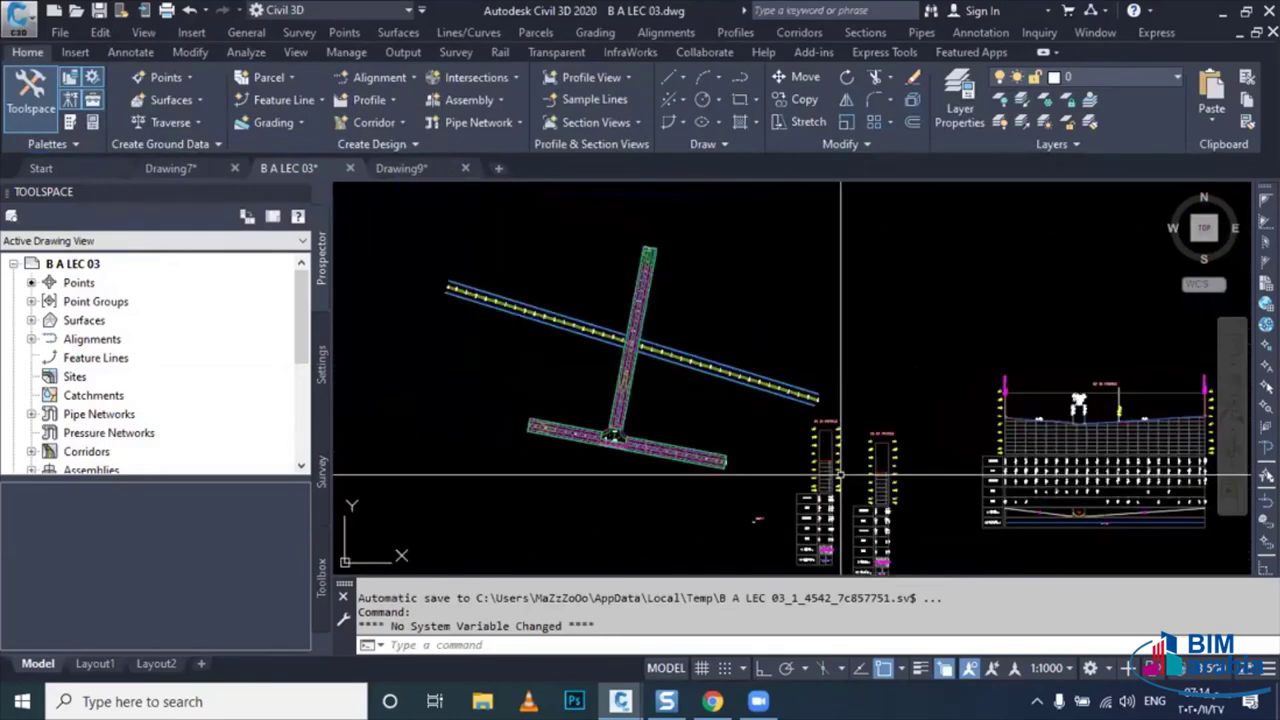
scroll(655, 460, "up", 2)
scroll(640, 420, "up", 2)
scroll(634, 397, "up", 2)
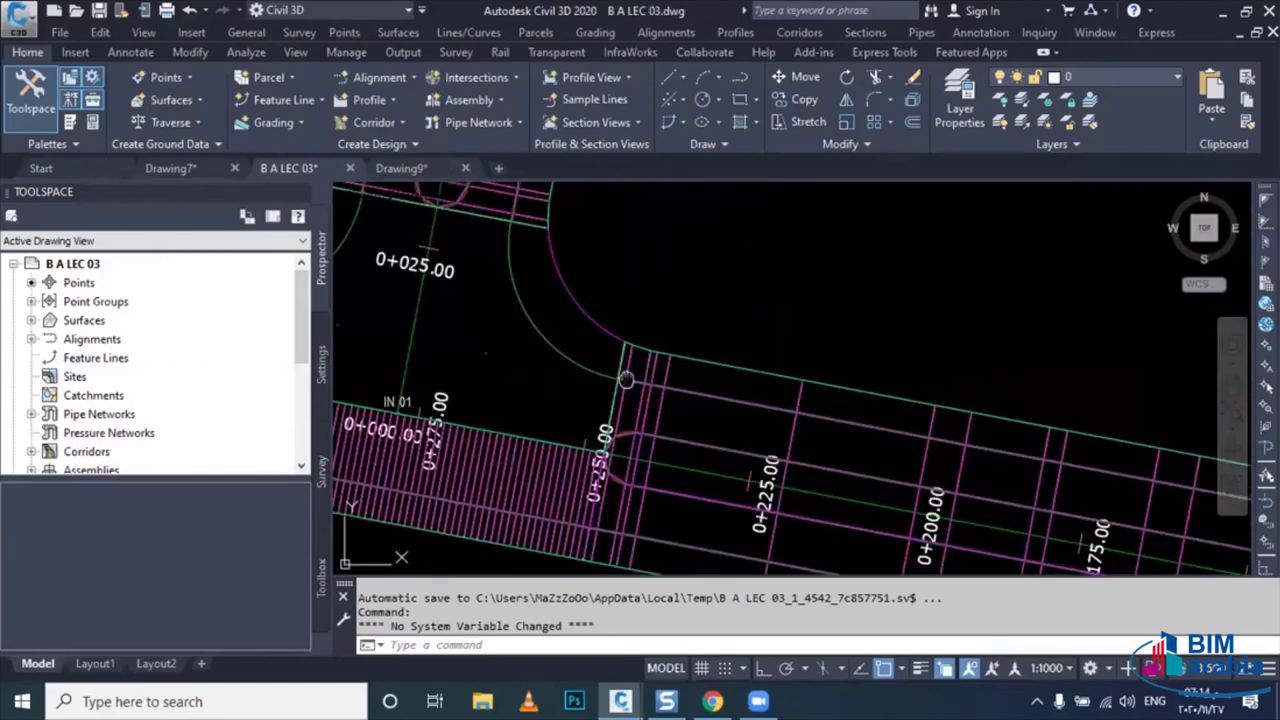
scroll(652, 428, "up", 1)
middle_click_drag(652, 428, 653, 439)
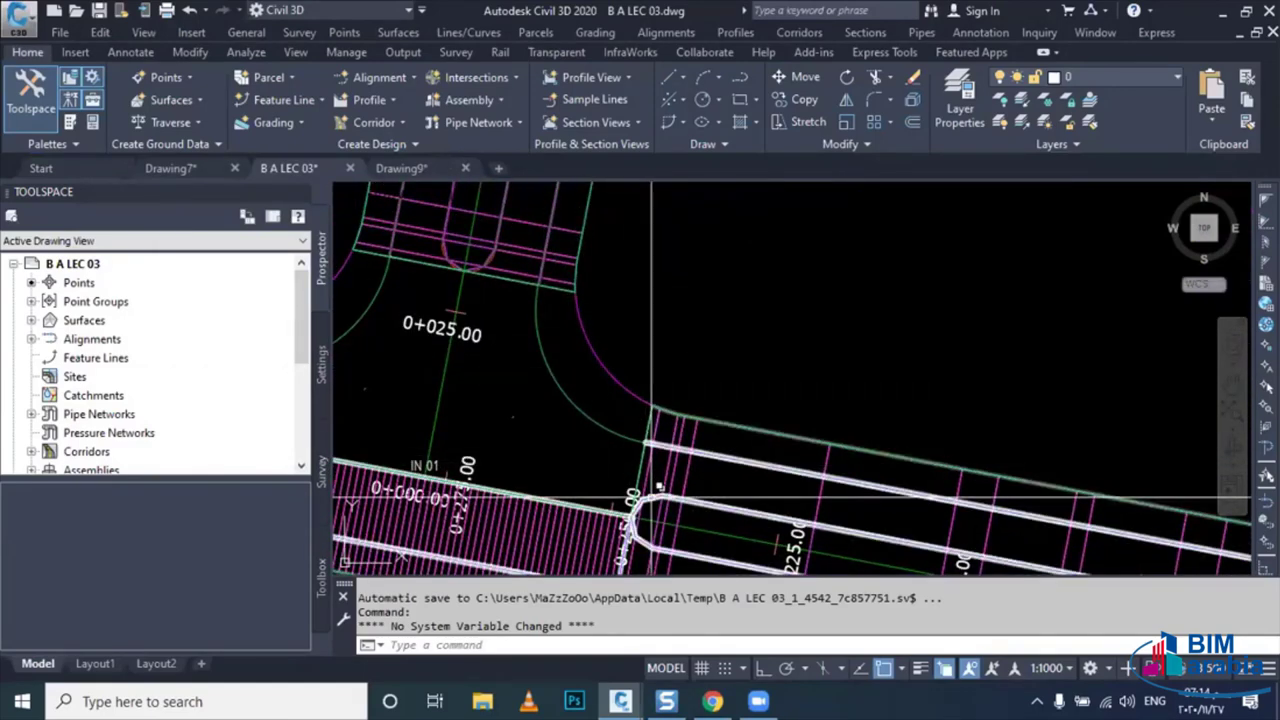
left_click(655, 495)
- Select the RD 01 TOP tin surface and place a spot elevation label at the line intersection
left_click(711, 538)
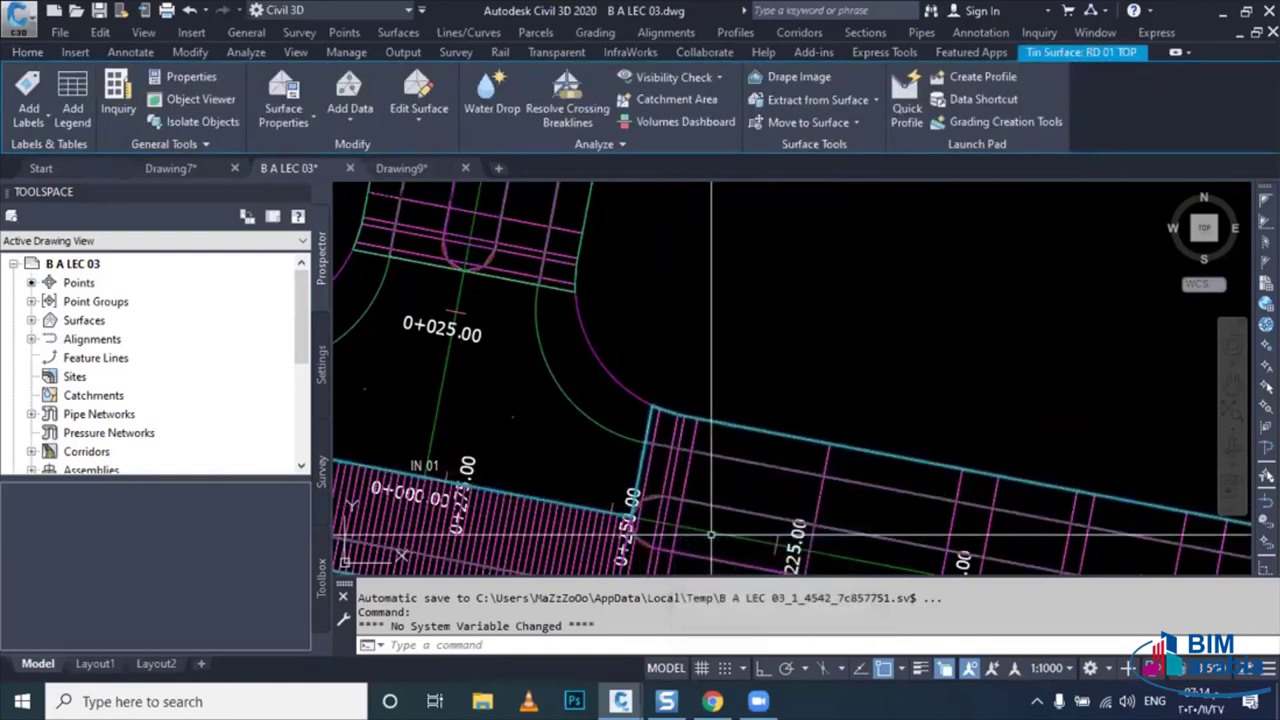
left_click(28, 112)
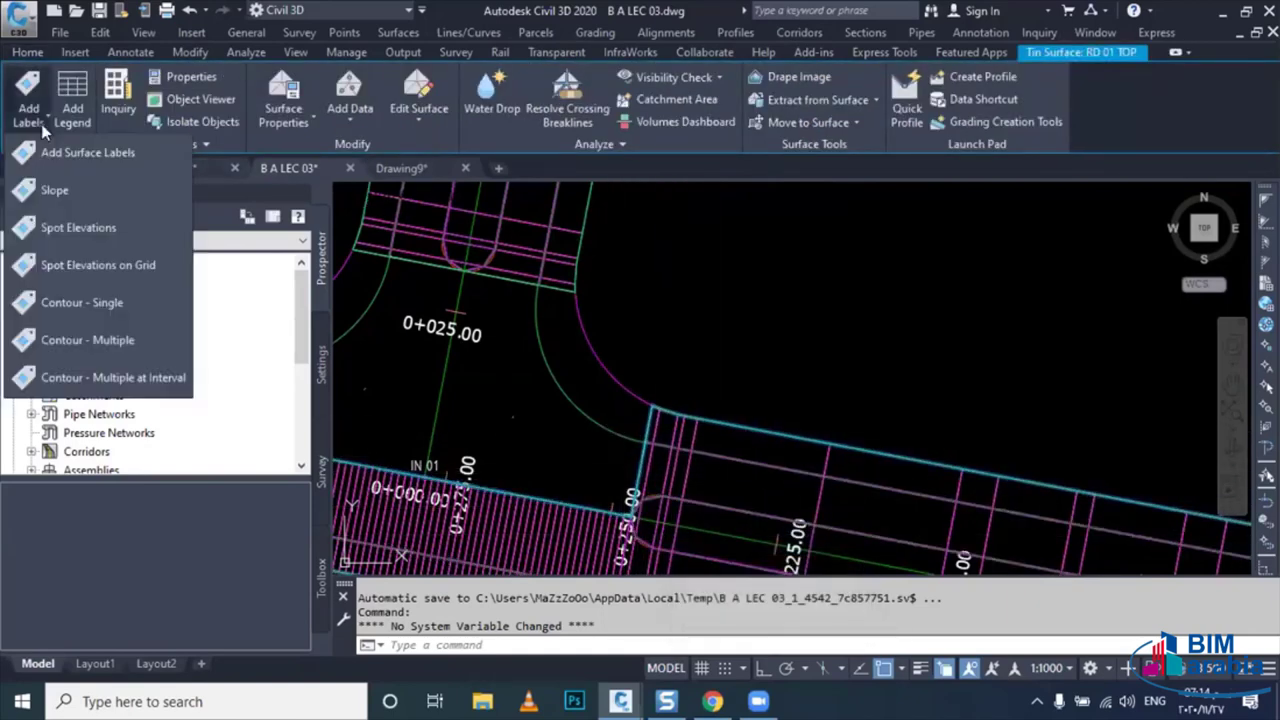
left_click(90, 227)
scroll(654, 478, "up", 3)
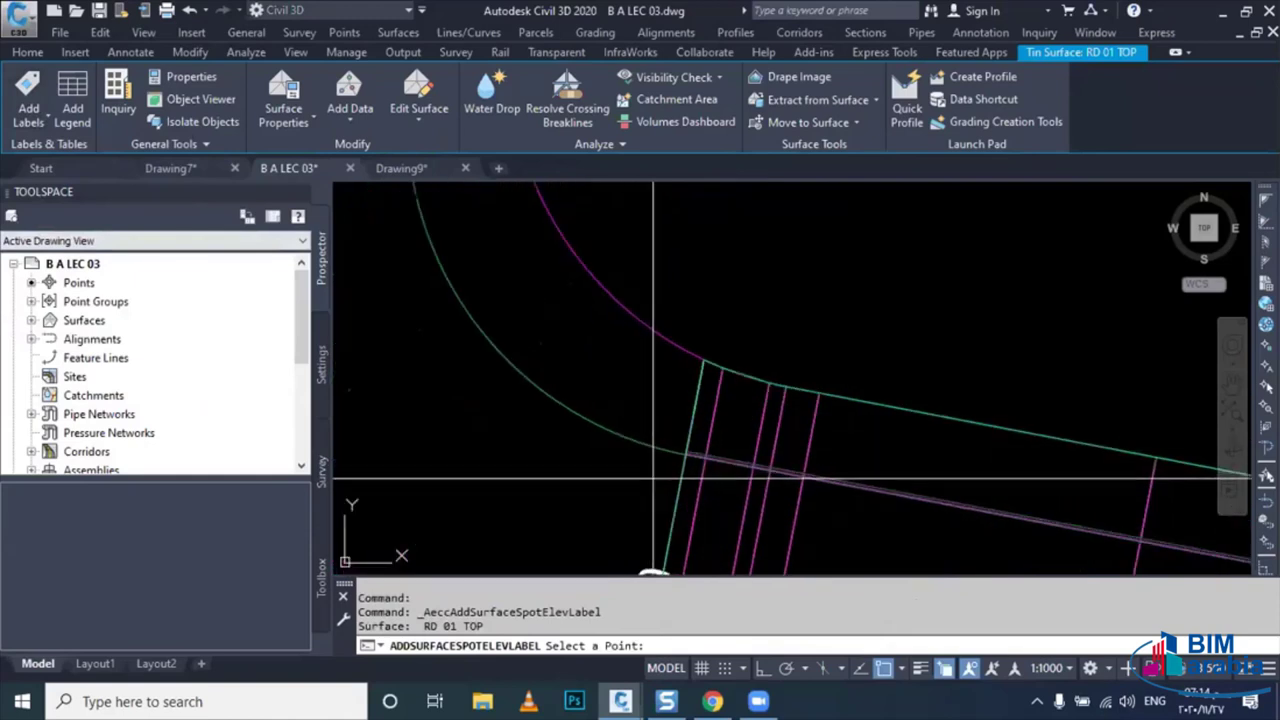
scroll(654, 478, "up", 2)
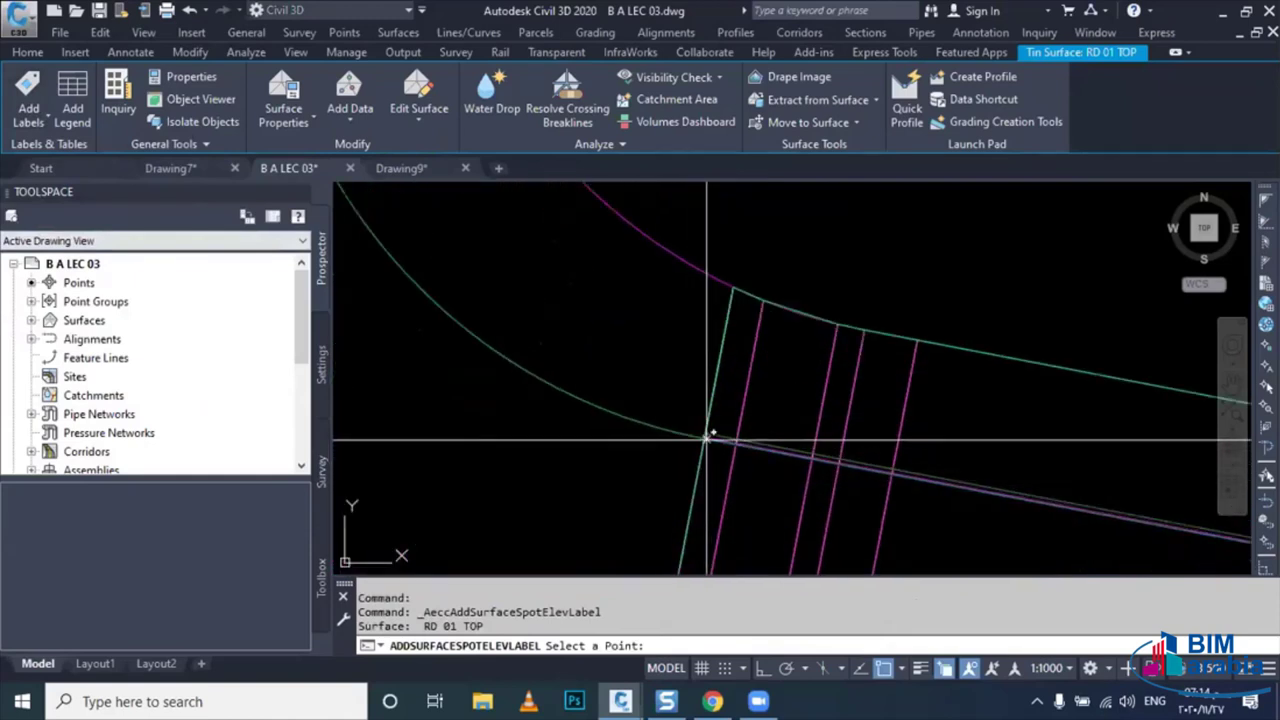
scroll(708, 437, "up", 1)
scroll(709, 437, "up", 1)
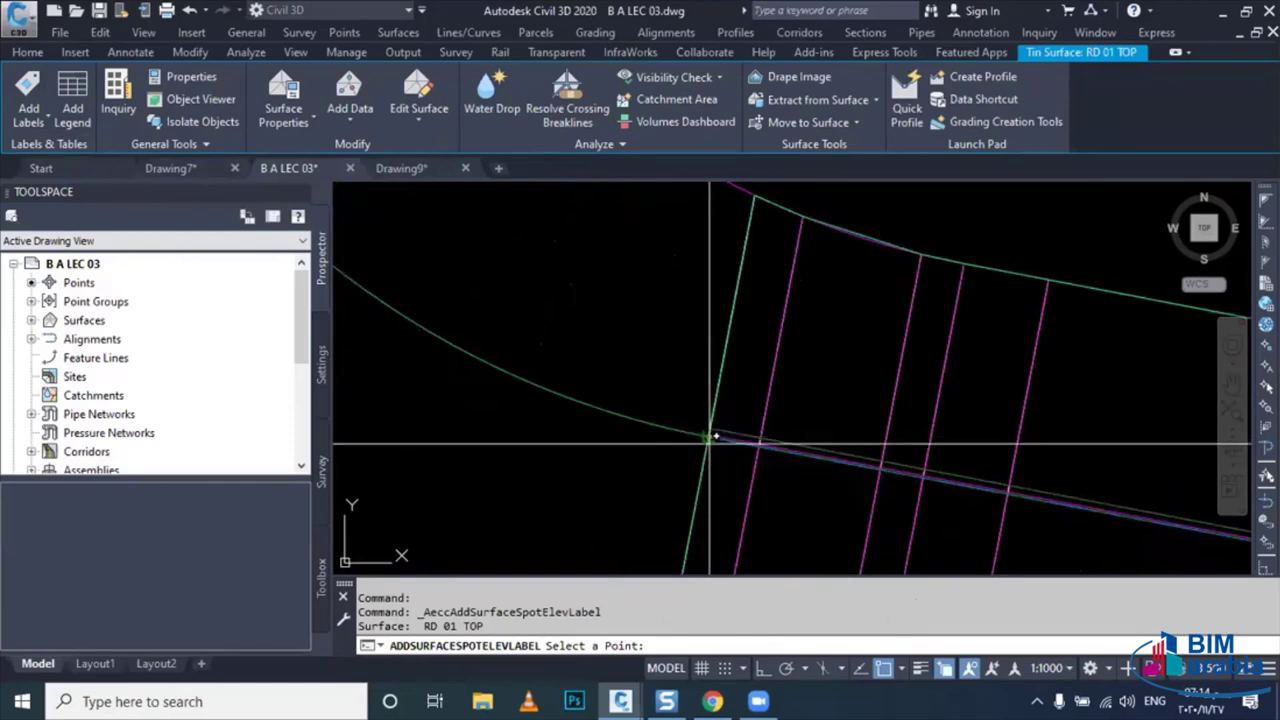
scroll(709, 437, "up", 1)
left_click(709, 437)
- Add a second RD 01 TOP spot elevation label at the other curb-return corner
scroll(708, 420, "down", 2)
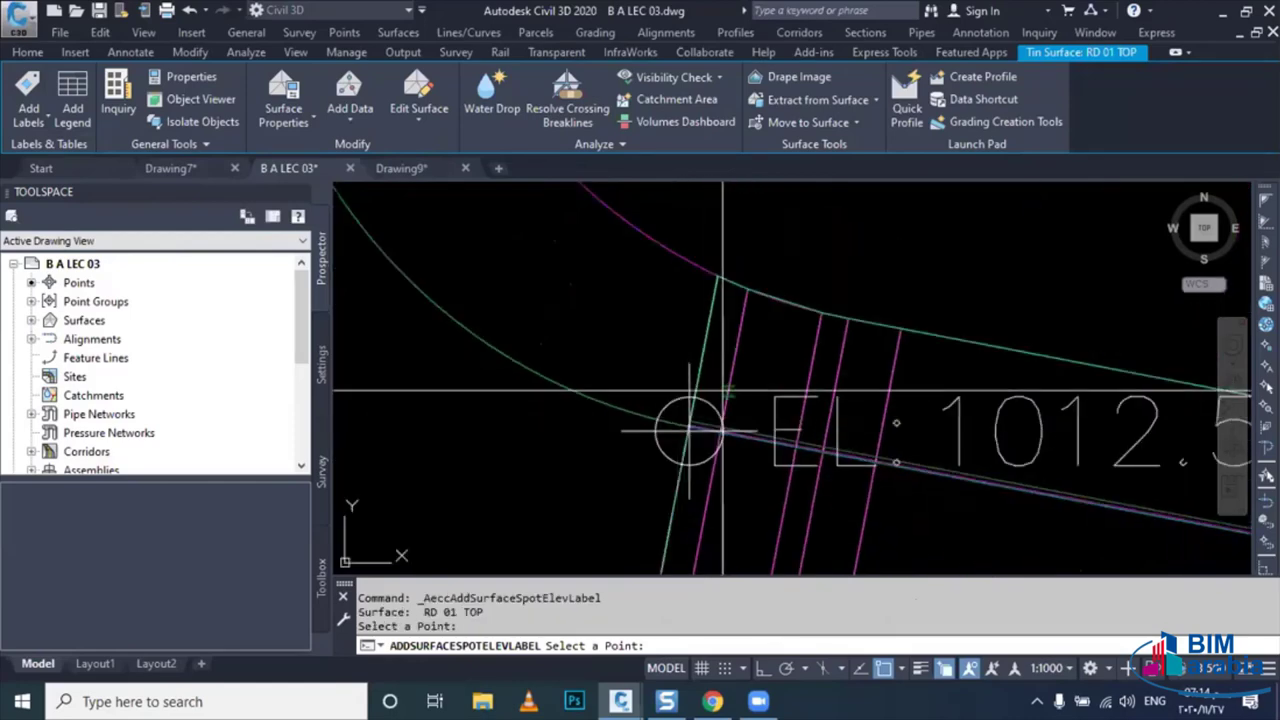
scroll(708, 410, "down", 1)
scroll(709, 437, "down", 2)
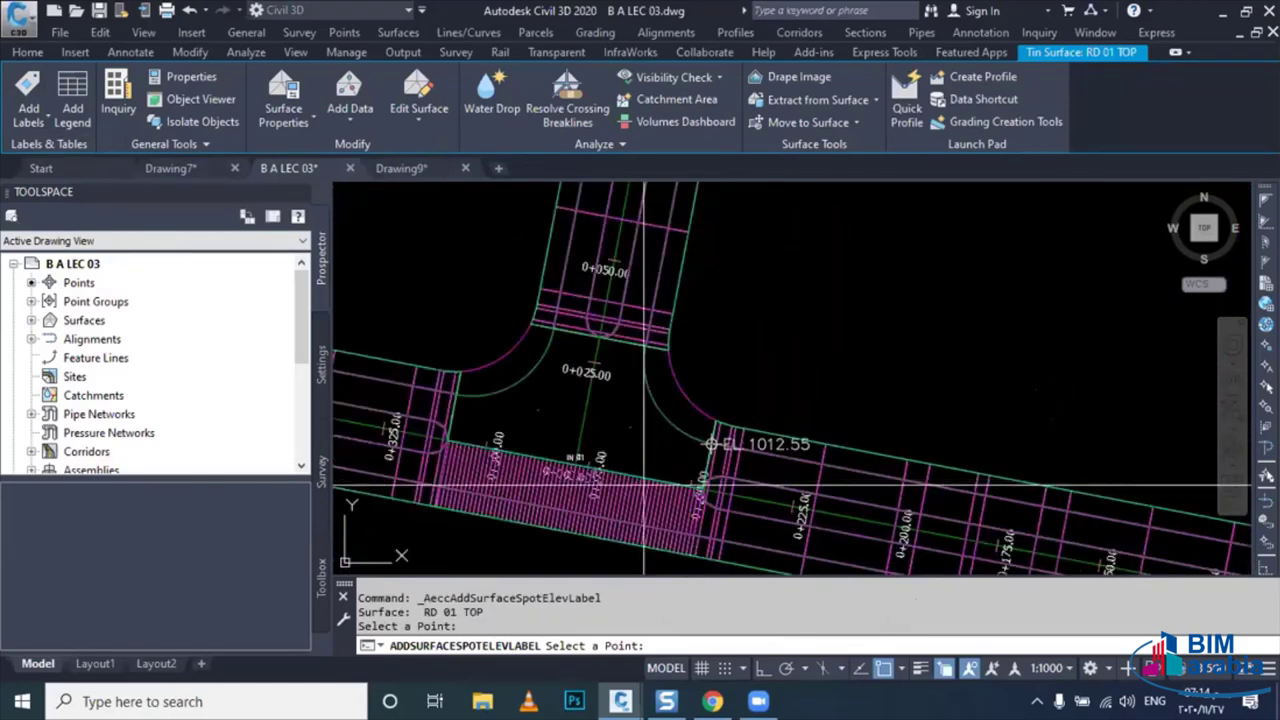
scroll(430, 410, "up", 3)
scroll(541, 350, "up", 2)
scroll(541, 350, "up", 1)
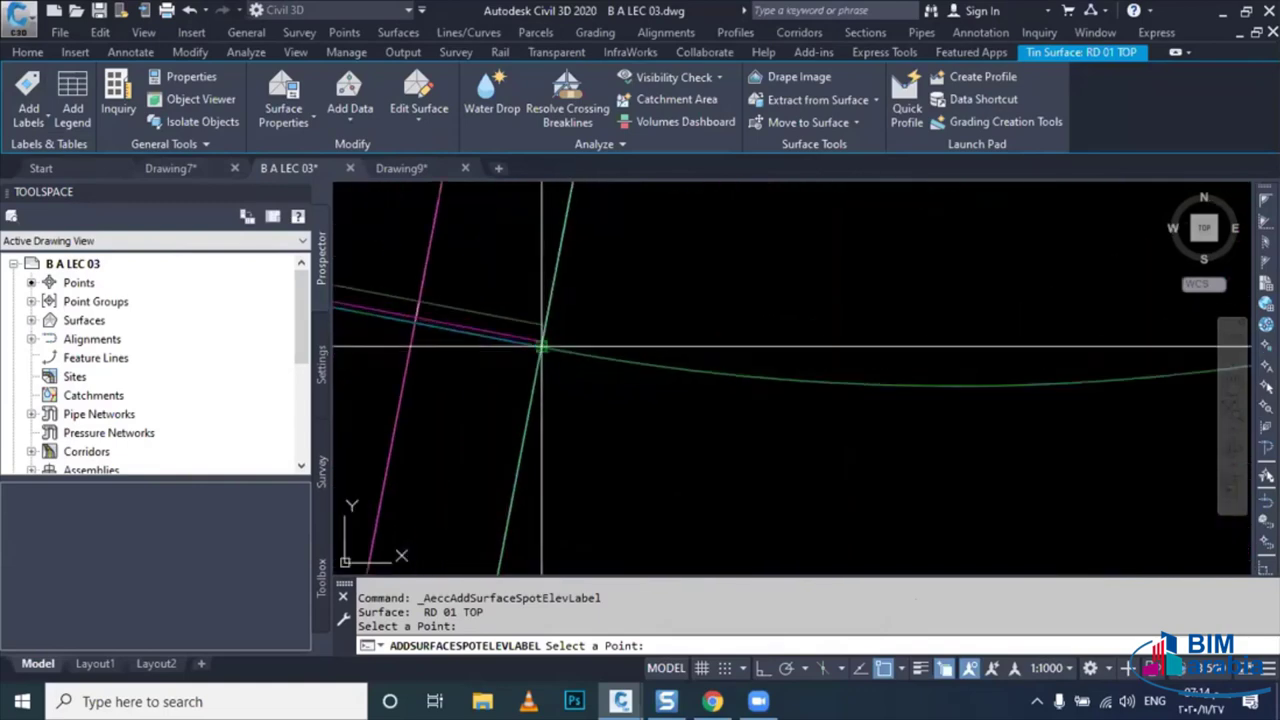
left_click(541, 347)
scroll(541, 400, "down", 3)
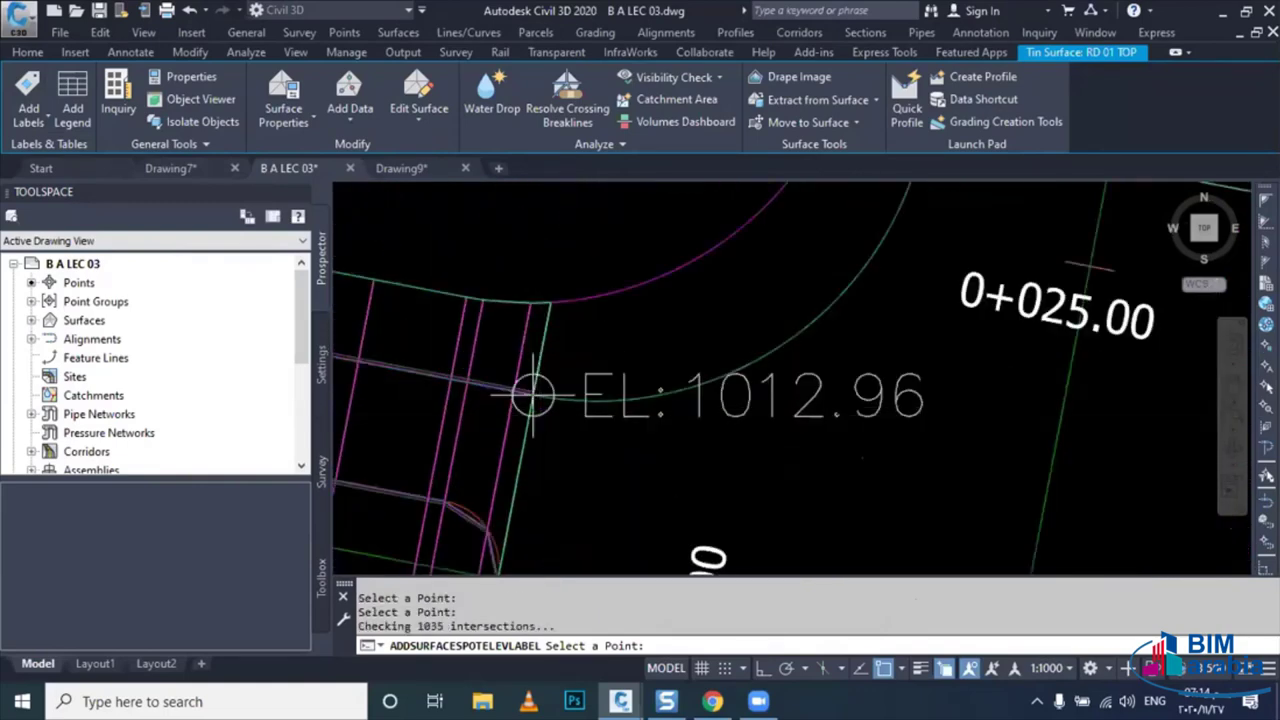
scroll(541, 425, "down", 1)
scroll(541, 425, "down", 3)
key("Escape")
key("Escape")
scroll(640, 425, "down", 2)
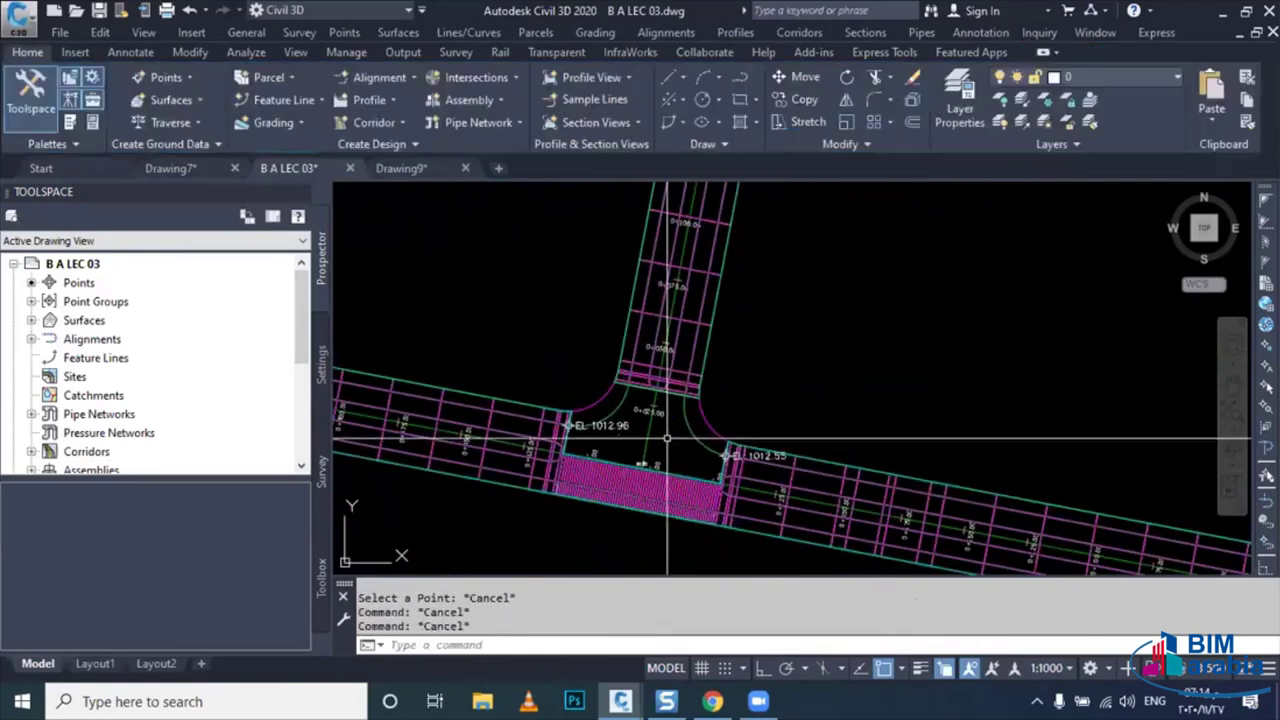
scroll(680, 381, "up", 3)
- Place a spot elevation label at the first curb-return corner on the picked surface
left_click(740, 403)
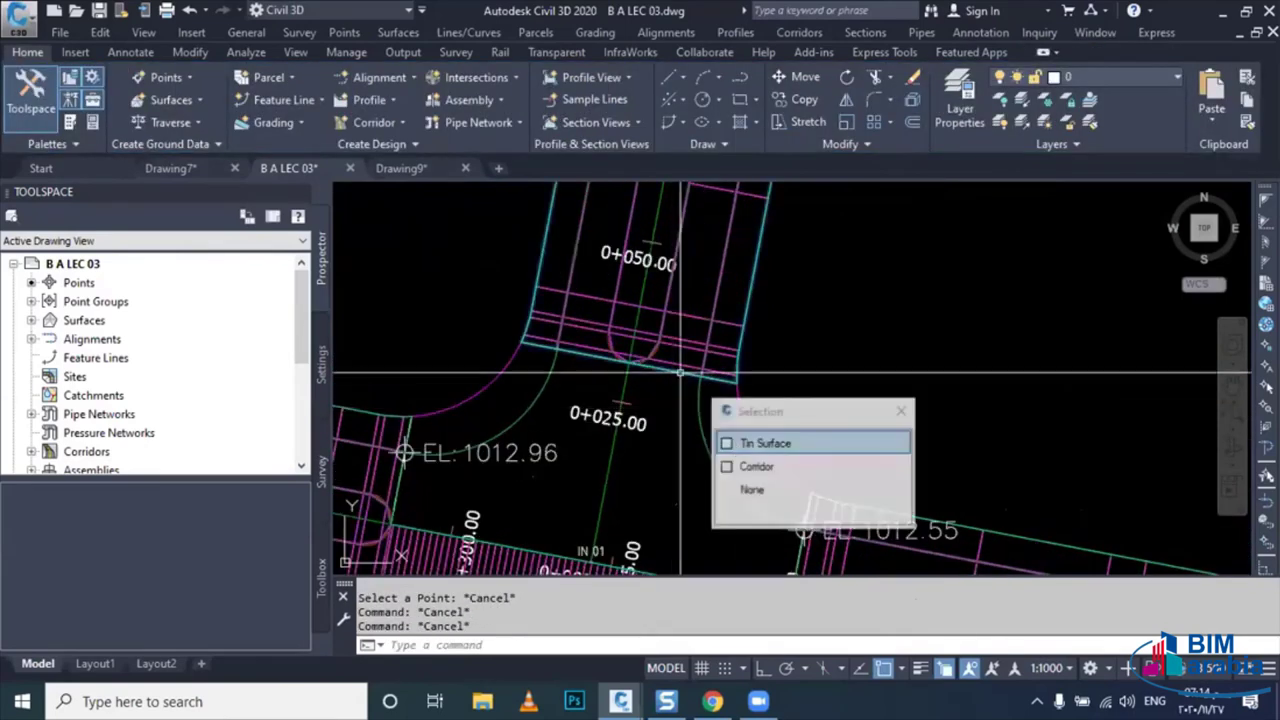
key("Return")
scroll(740, 403, "up", 3)
scroll(745, 350, "up", 3)
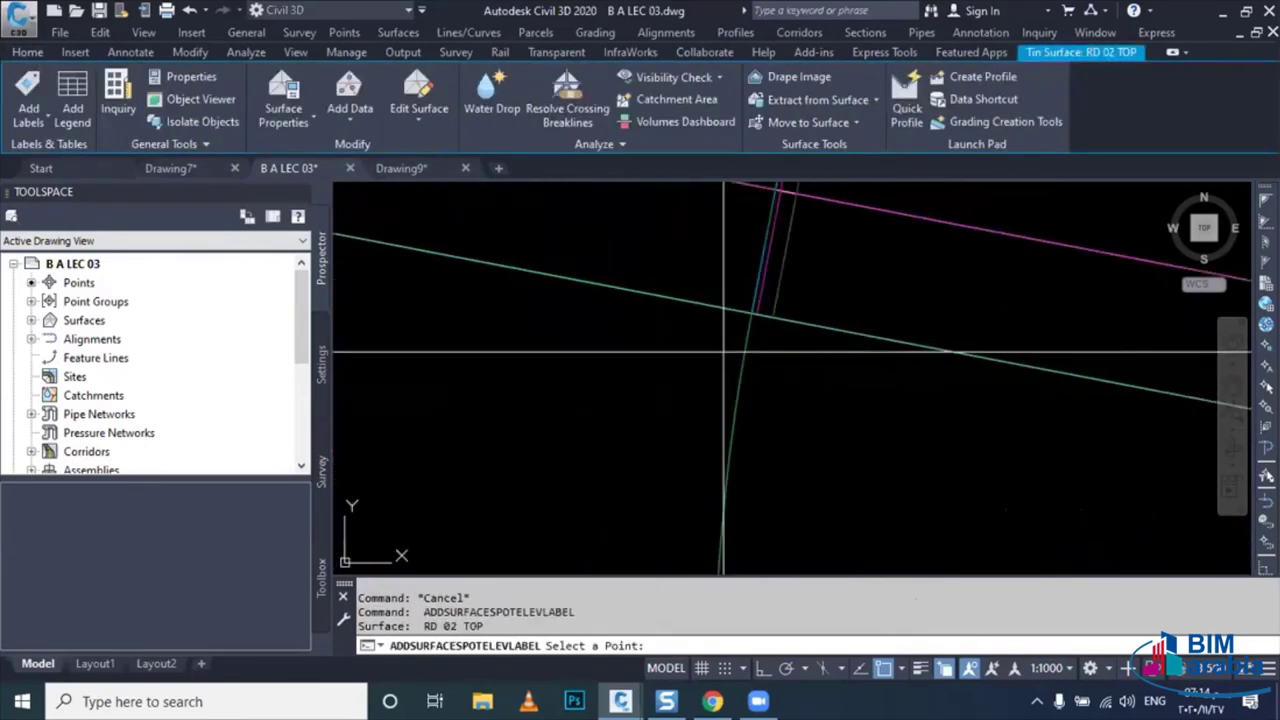
scroll(745, 350, "down", 3)
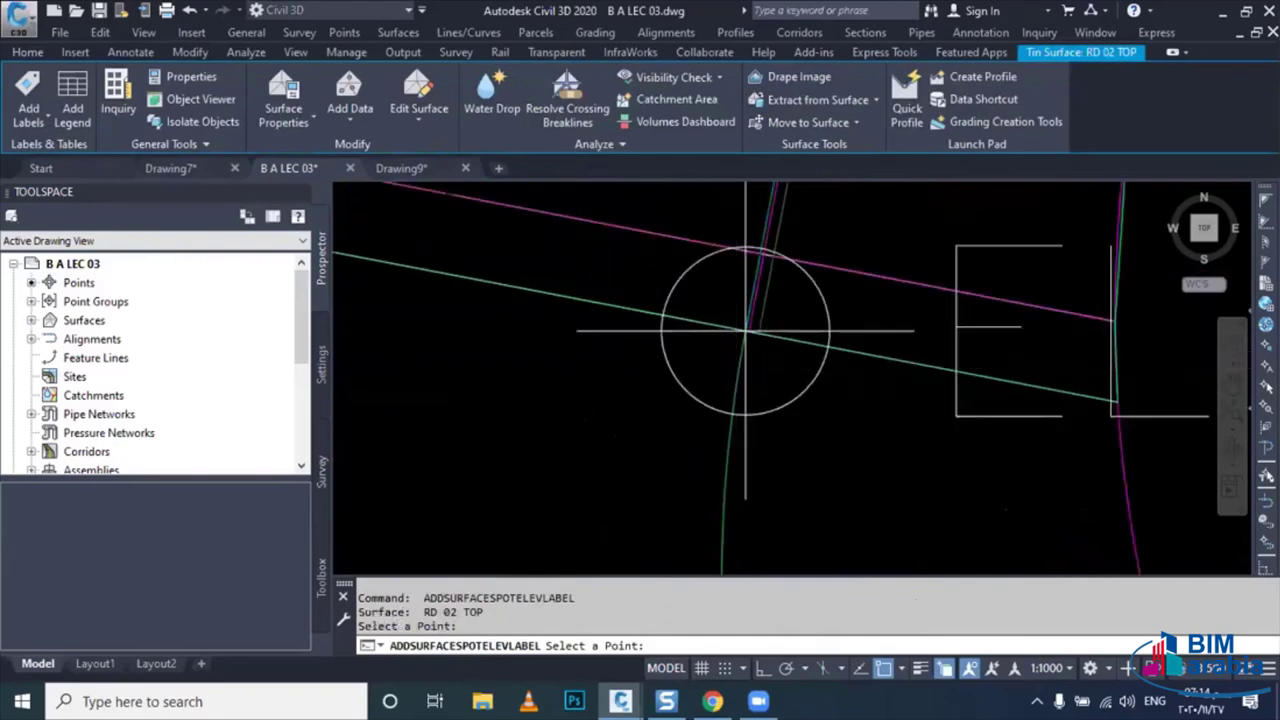
scroll(737, 373, "down", 2)
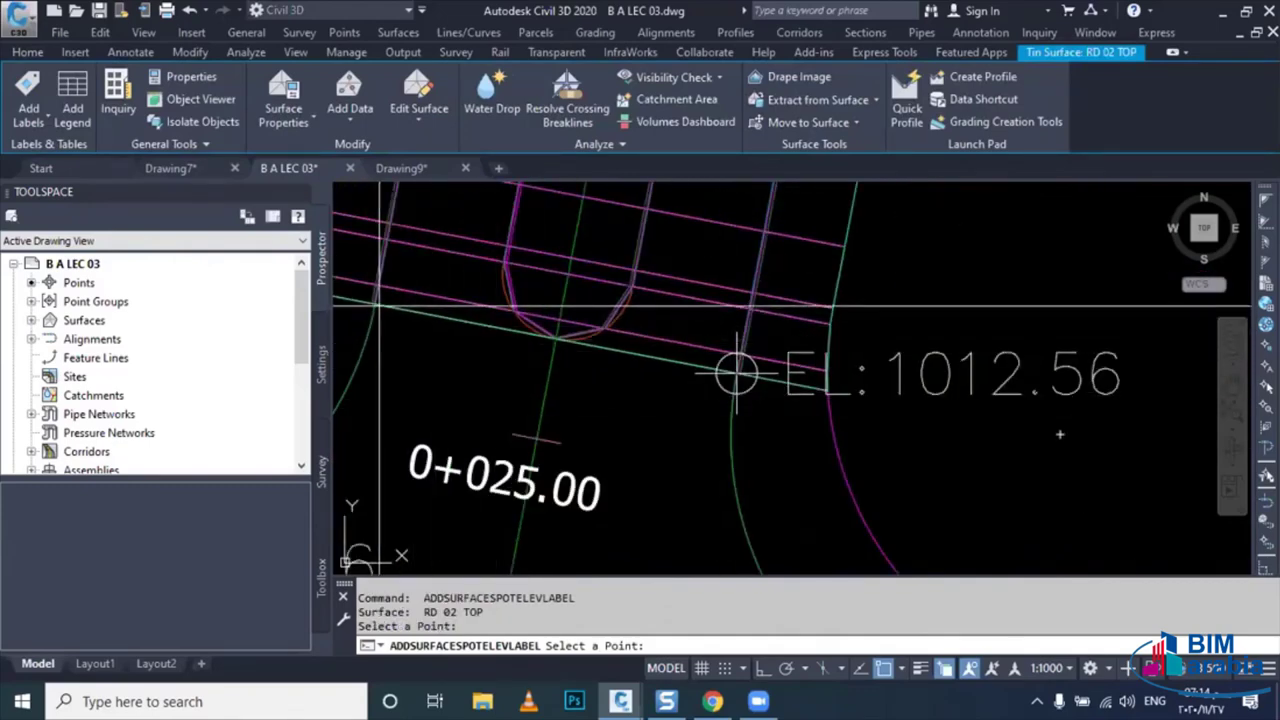
scroll(1143, 309, "up", 4)
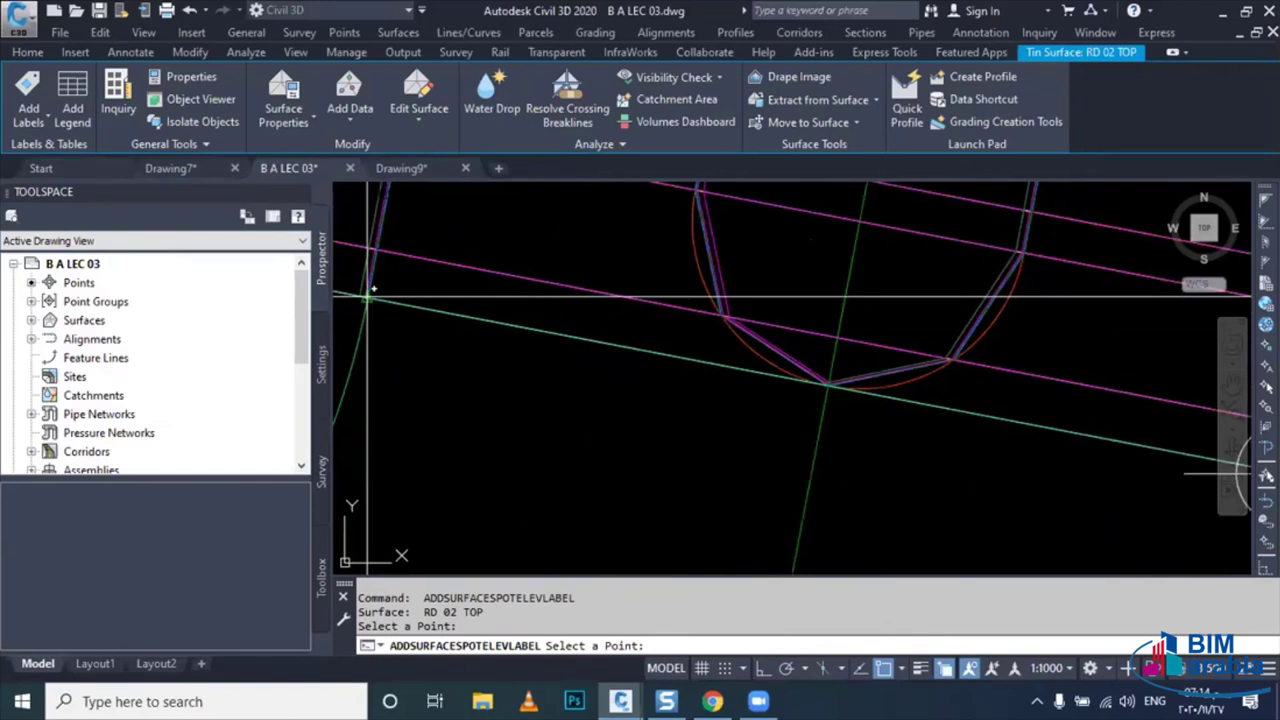
scroll(370, 296, "up", 2)
left_click(370, 300)
key("Escape")
- Label the second curb-return point EL 1012.56 from the RD 02 TOP surface
key("Return")
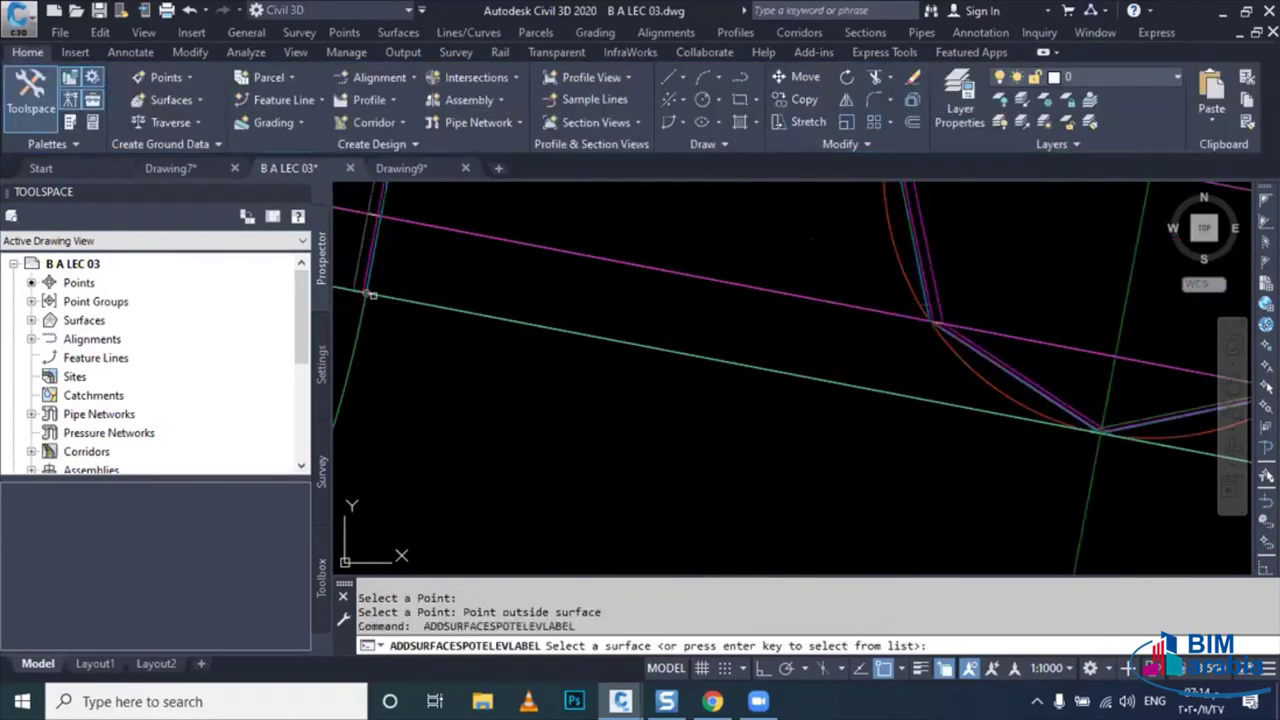
key("Return")
left_click(471, 363)
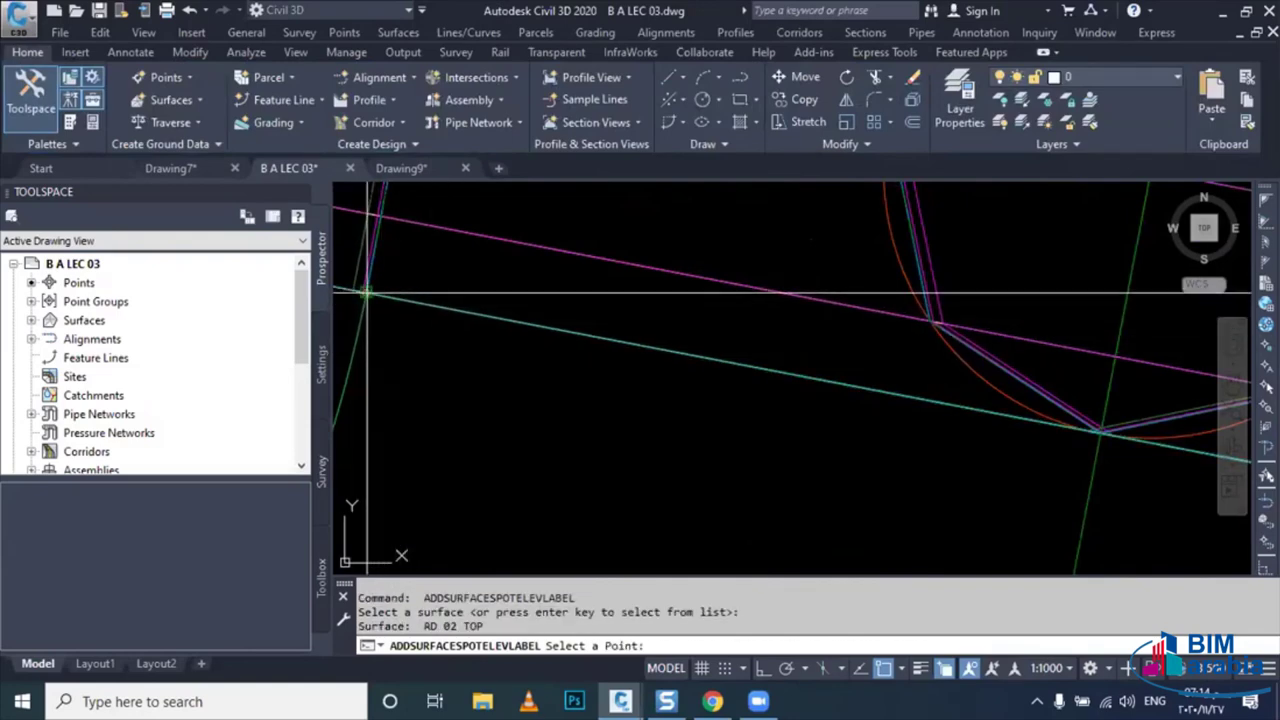
left_click(366, 292)
scroll(605, 390, "down", 3)
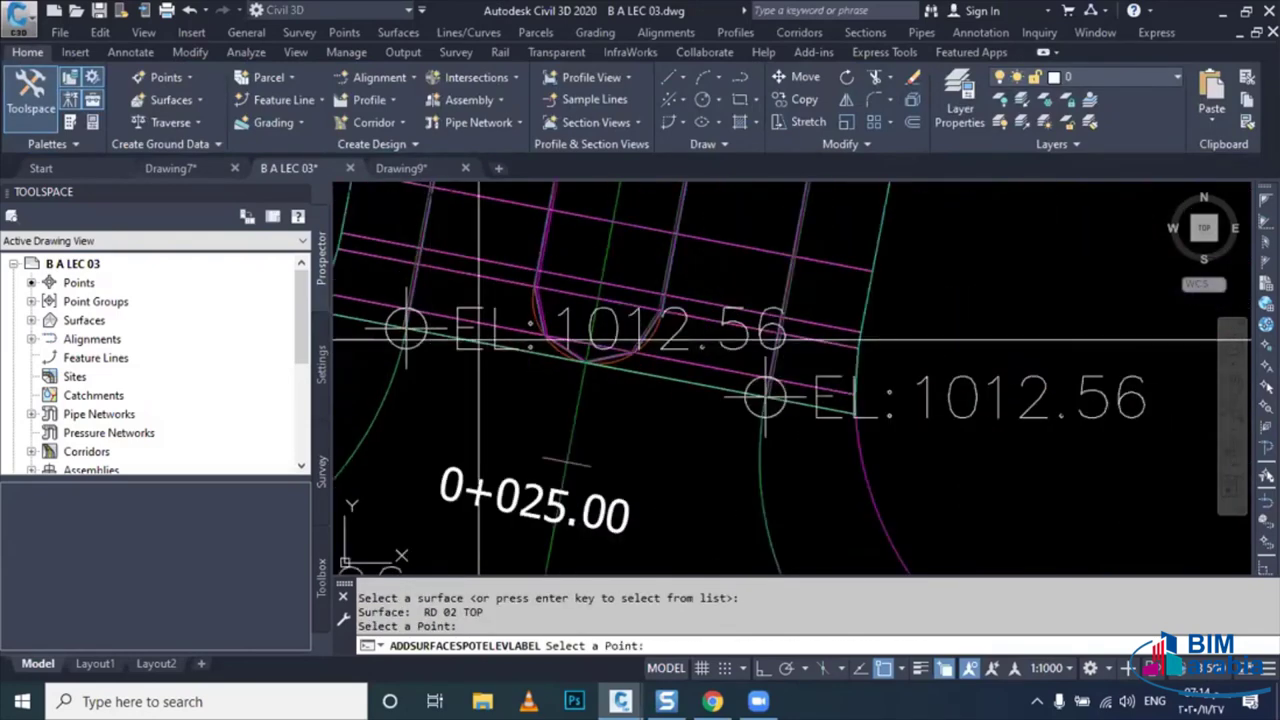
key("Escape")
scroll(605, 390, "down", 2)
scroll(660, 410, "down", 2)
scroll(740, 440, "down", 3)
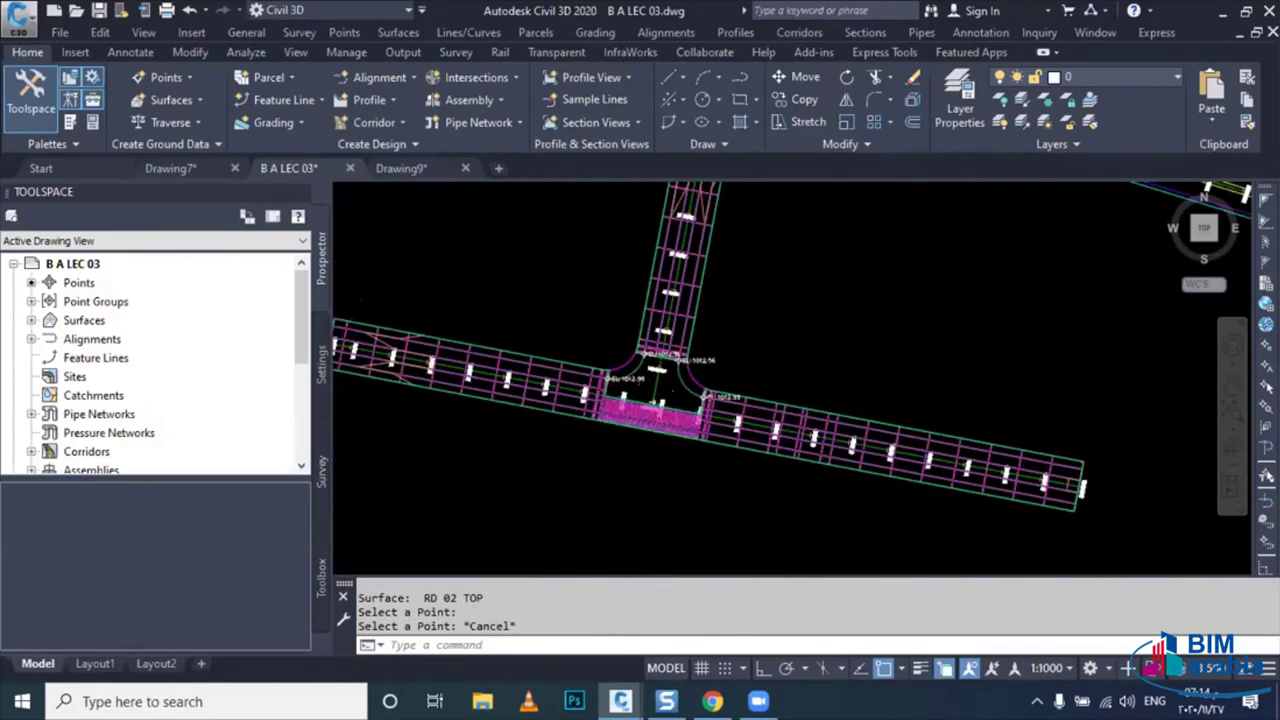
scroll(807, 467, "down", 2)
scroll(807, 467, "up", 4)
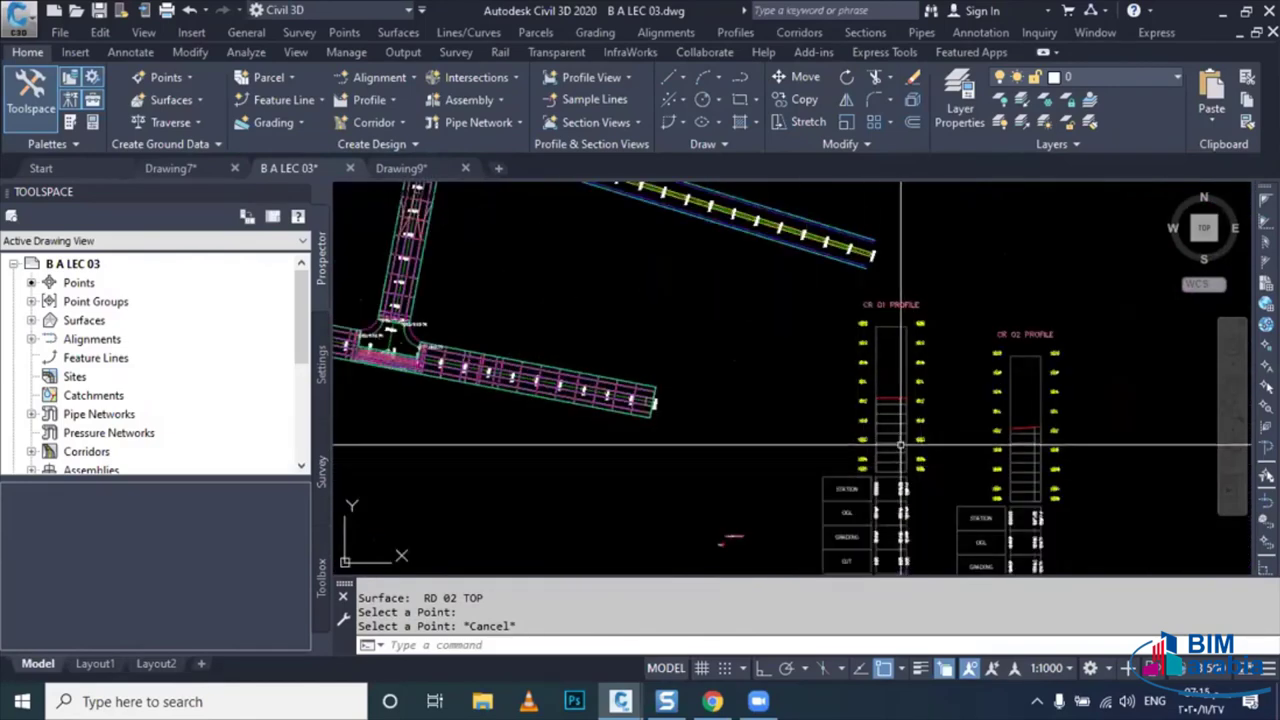
scroll(550, 375, "up", 2)
scroll(543, 395, "up", 2)
scroll(535, 420, "up", 1)
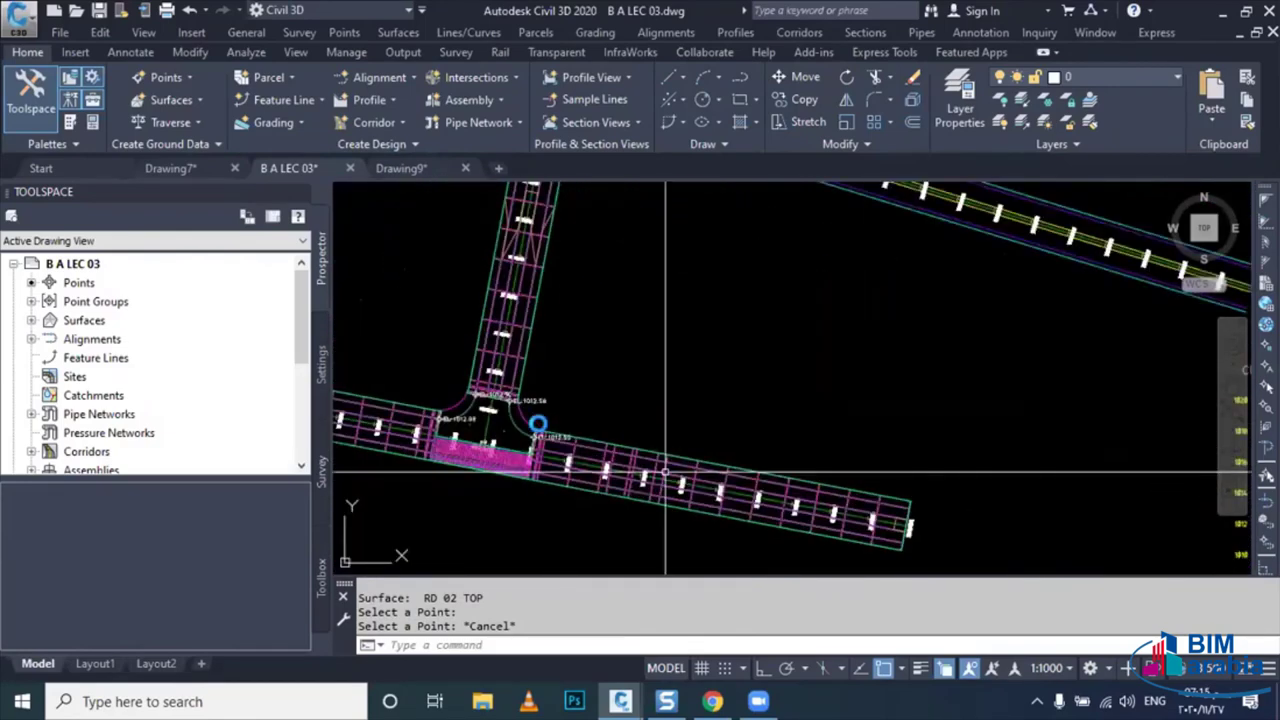
scroll(529, 428, "up", 2)
middle_click_drag(449, 329, 536, 386)
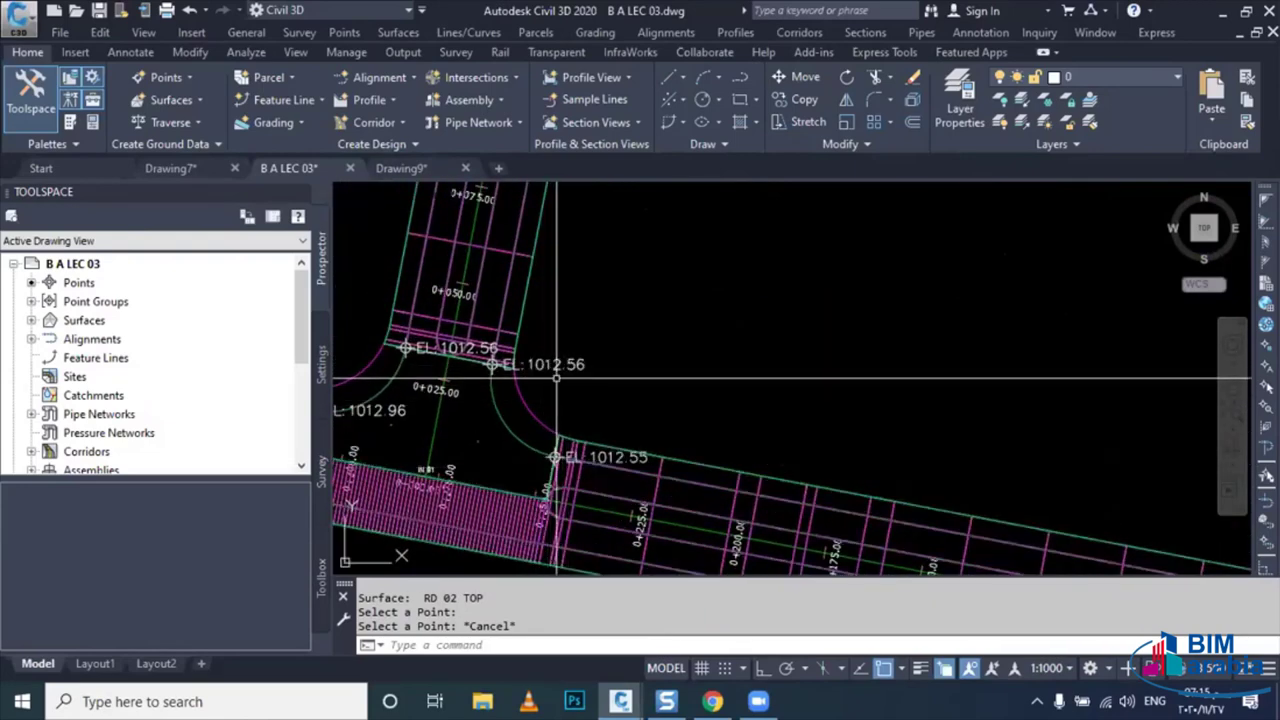
scroll(711, 371, "down", 2)
scroll(714, 377, "down", 2)
scroll(880, 474, "down", 2)
key("Escape")
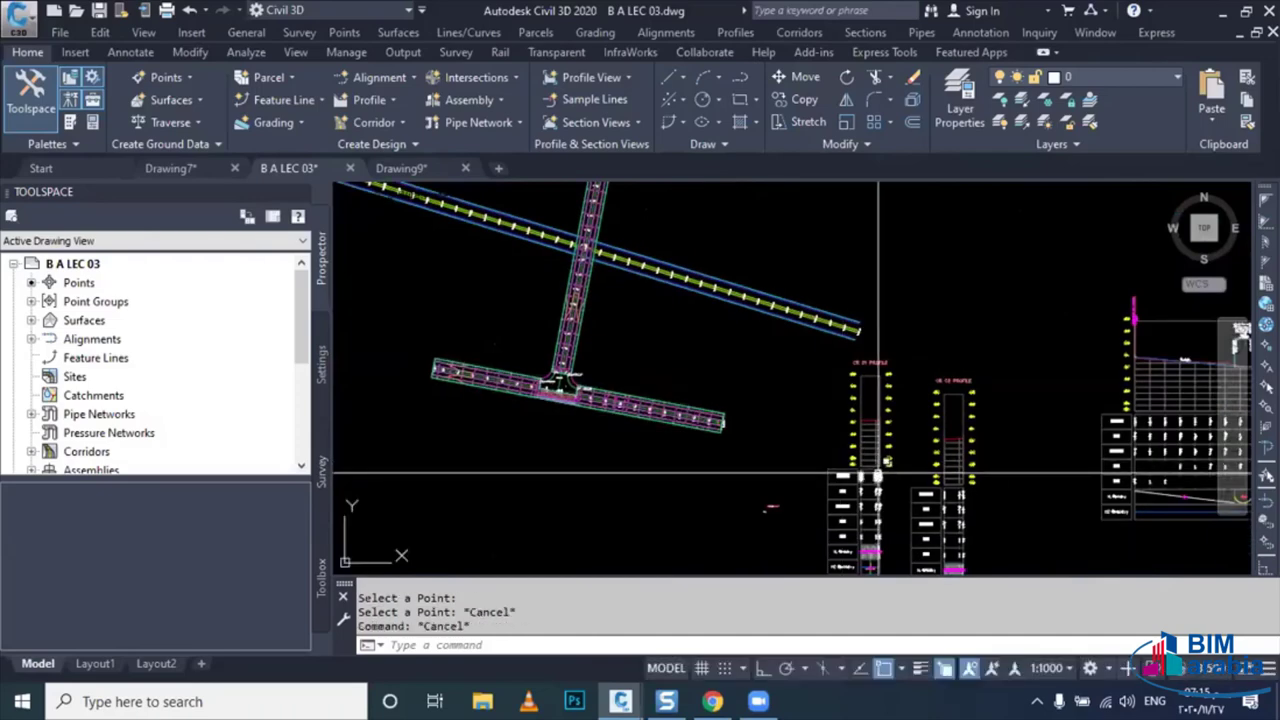
scroll(878, 474, "up", 3)
- Add station elevation labels at 1012.55 and 1012.56 to the CR 01 profile view
left_click(850, 420)
left_click(838, 430)
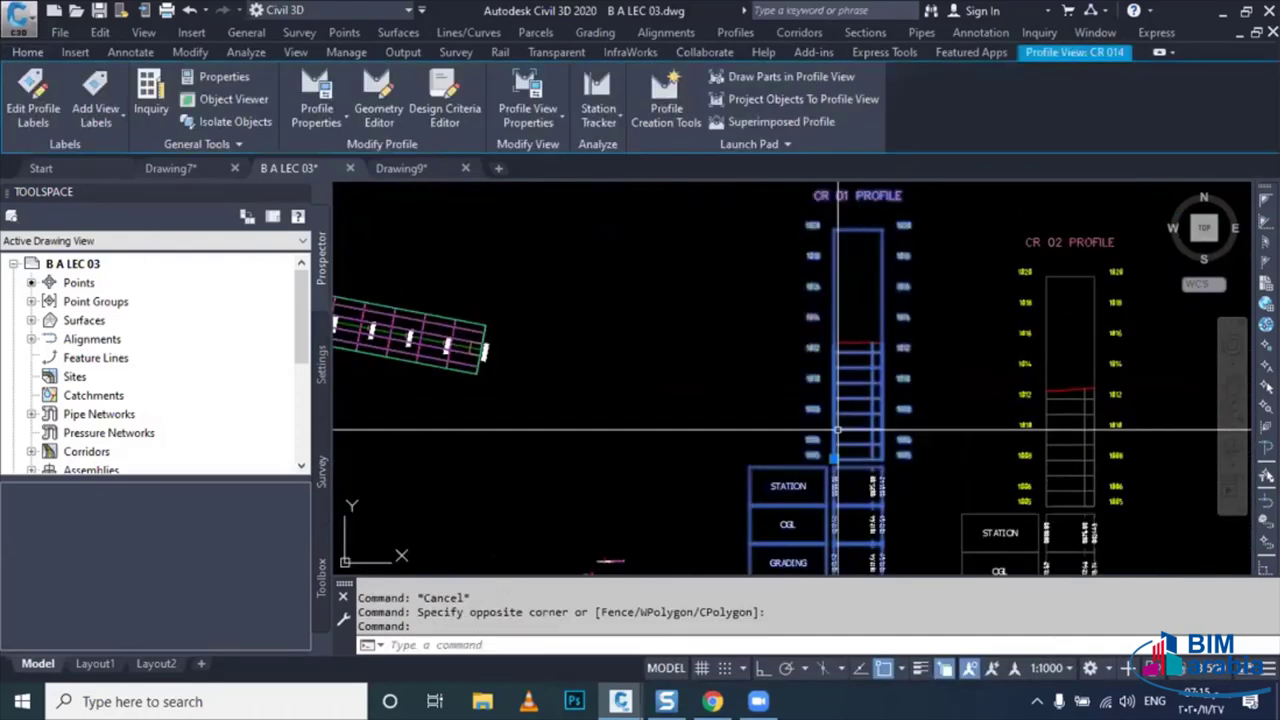
left_click(97, 118)
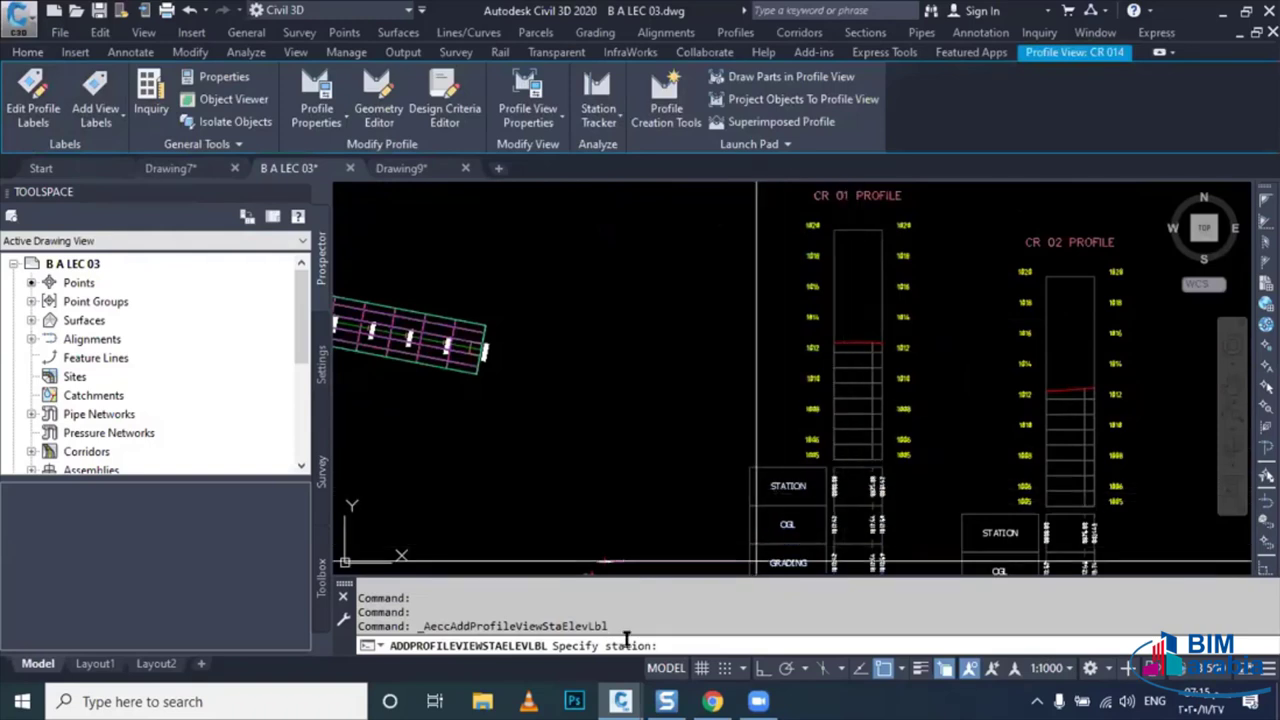
scroll(840, 345, "up", 3)
left_click(850, 330)
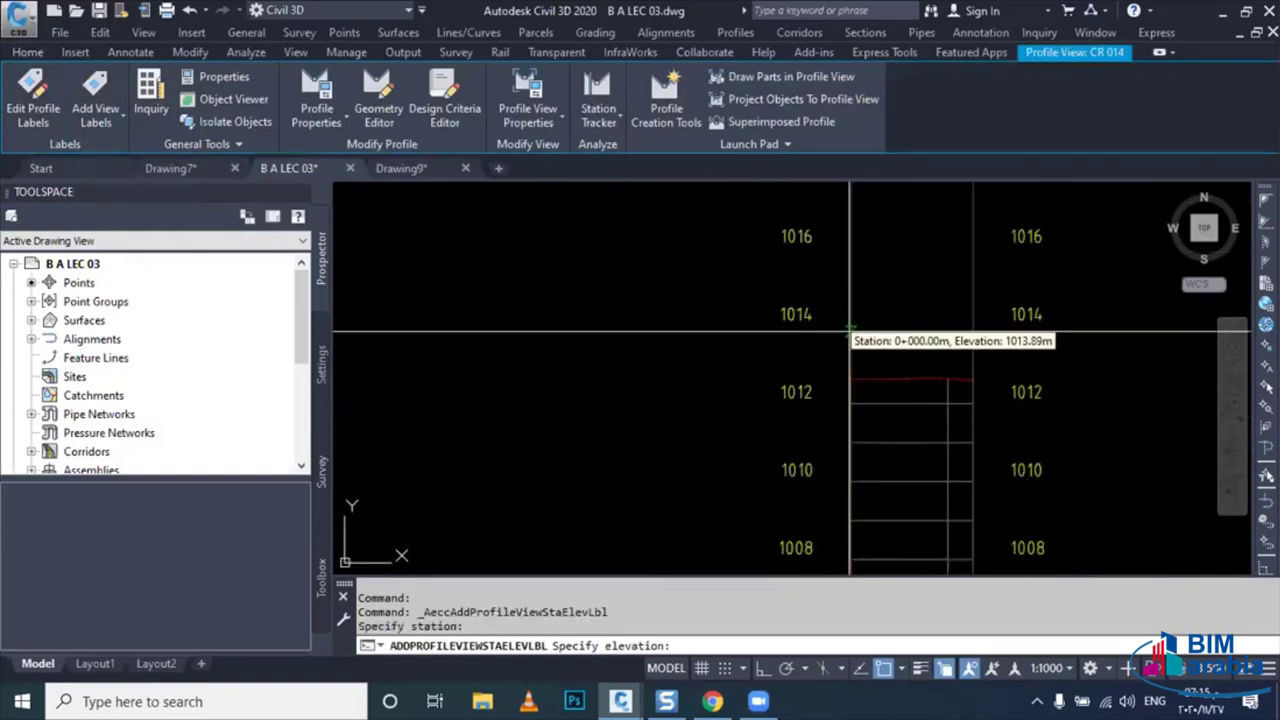
scroll(850, 330, "down", 2)
scroll(768, 345, "down", 2)
scroll(766, 408, "down", 2)
scroll(740, 430, "down", 1)
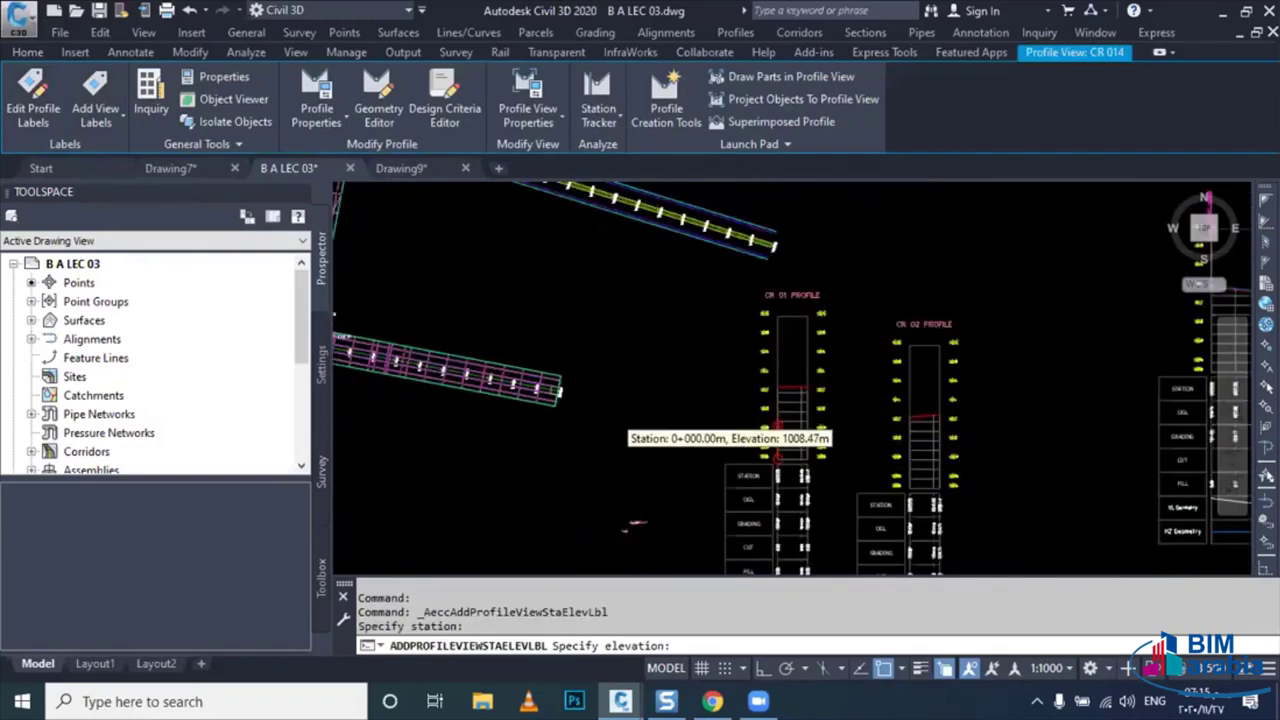
scroll(642, 443, "down", 1)
scroll(462, 449, "up", 3)
scroll(459, 381, "up", 2)
scroll(620, 368, "up", 1)
type("1012.55")
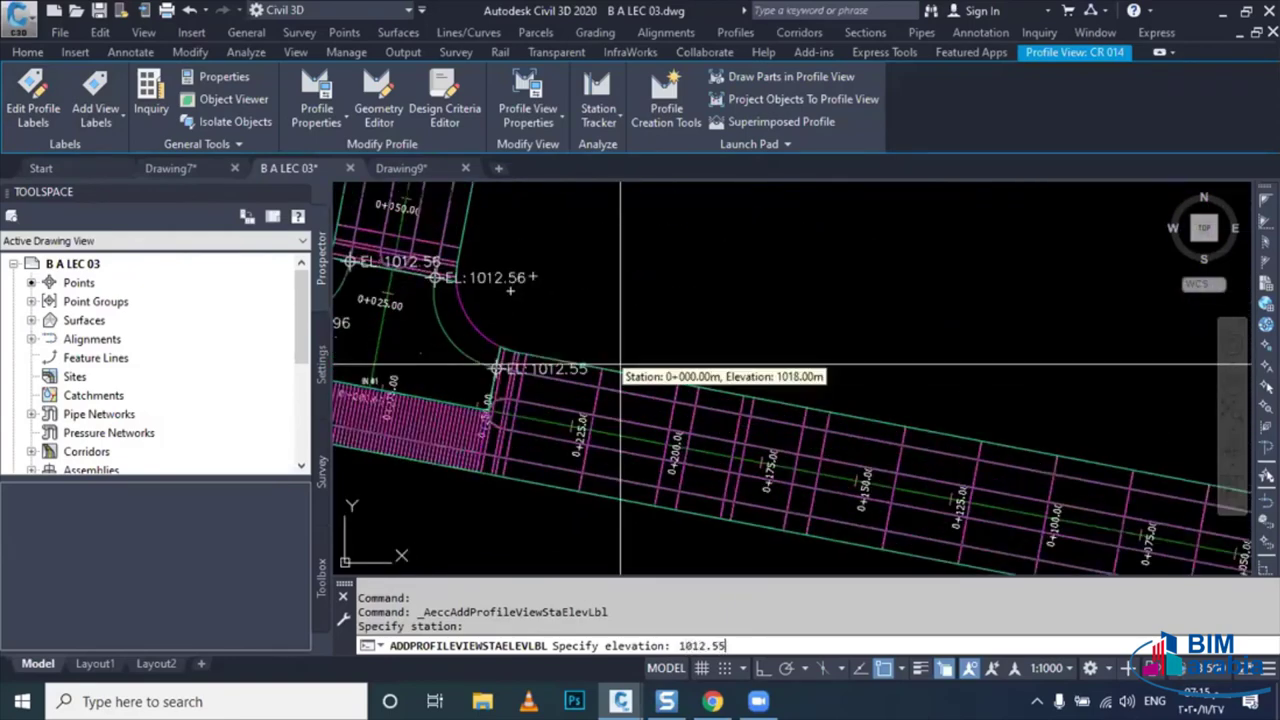
key("Return")
scroll(620, 368, "down", 2)
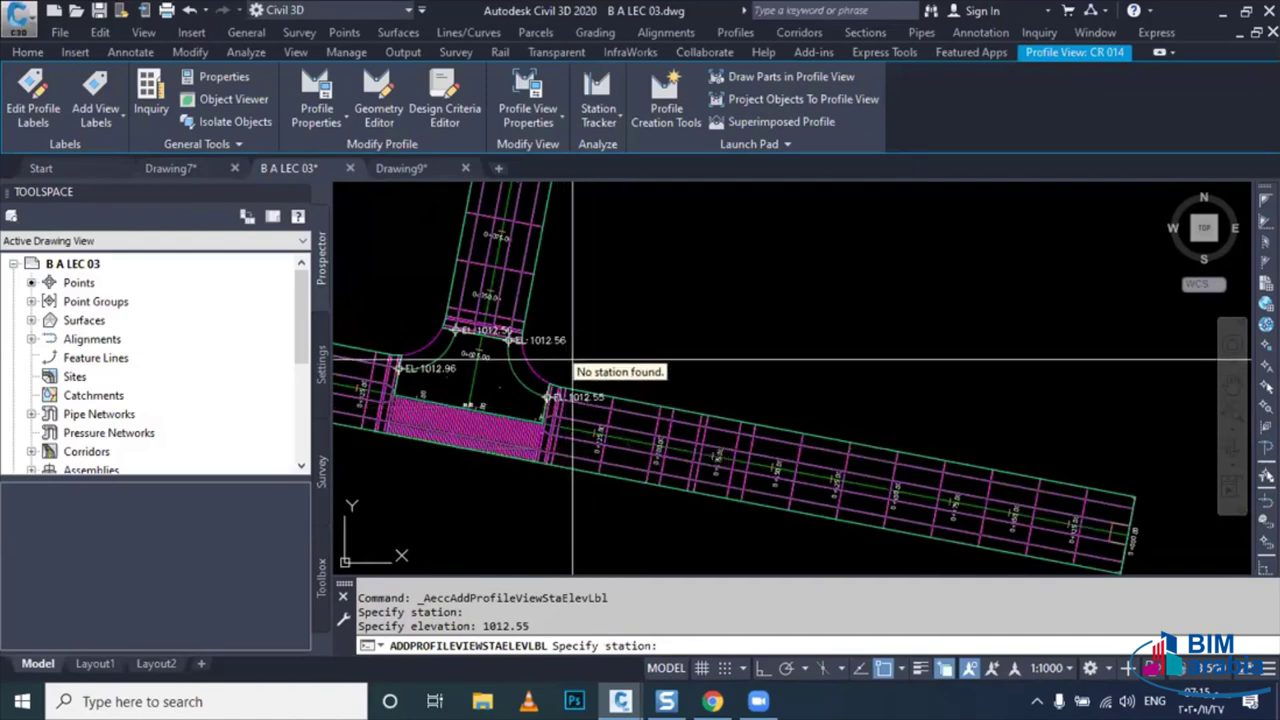
scroll(811, 343, "down", 2)
mouse_move(811, 343)
middle_mouse_down()
mouse_move(812, 397)
mouse_move(552, 400)
middle_mouse_up()
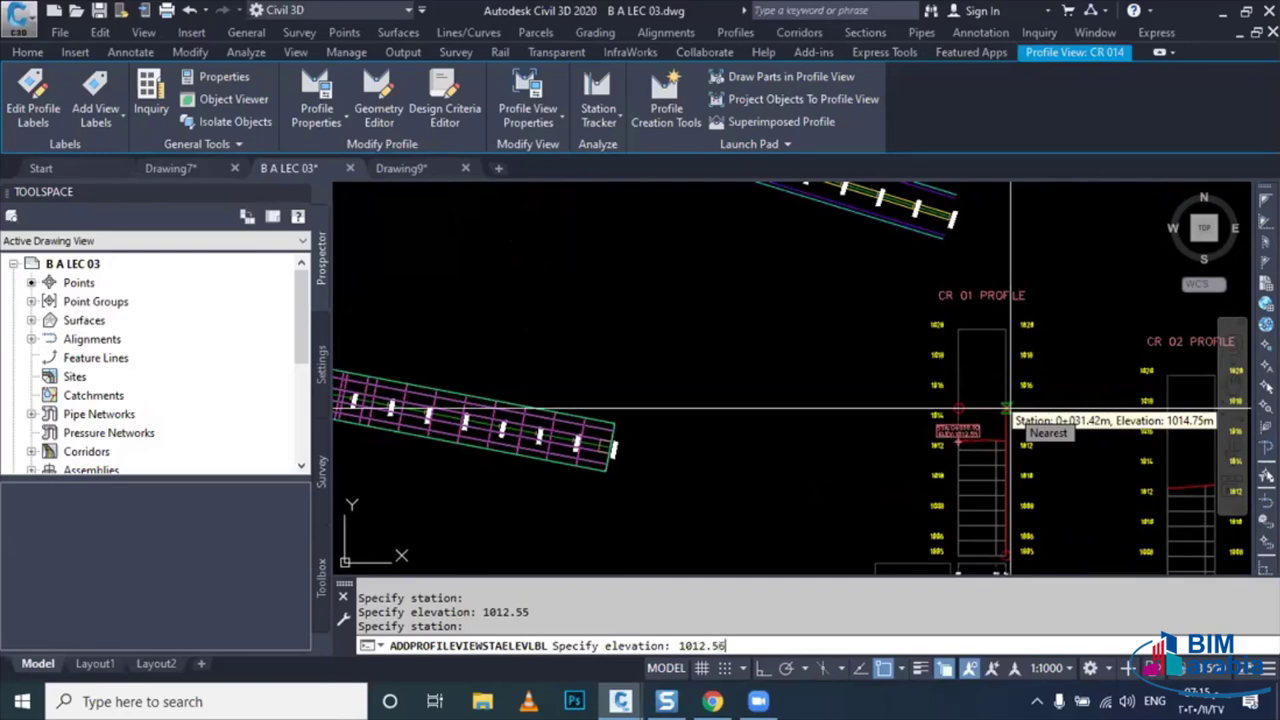
key("Escape")
key("Escape")
- Zoom and pan the plan toward the curb-line crossing at the intersection
scroll(985, 440, "down", 4)
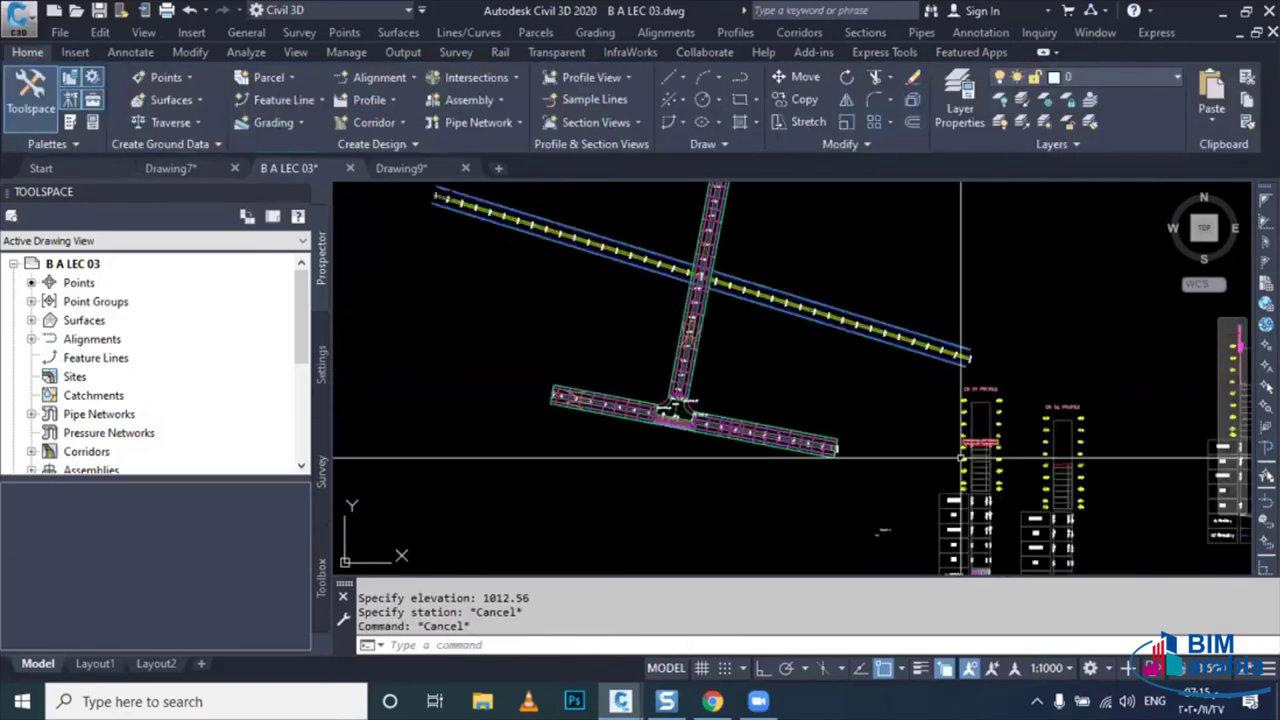
scroll(640, 405, "up", 2)
scroll(720, 380, "up", 1)
scroll(790, 360, "up", 1)
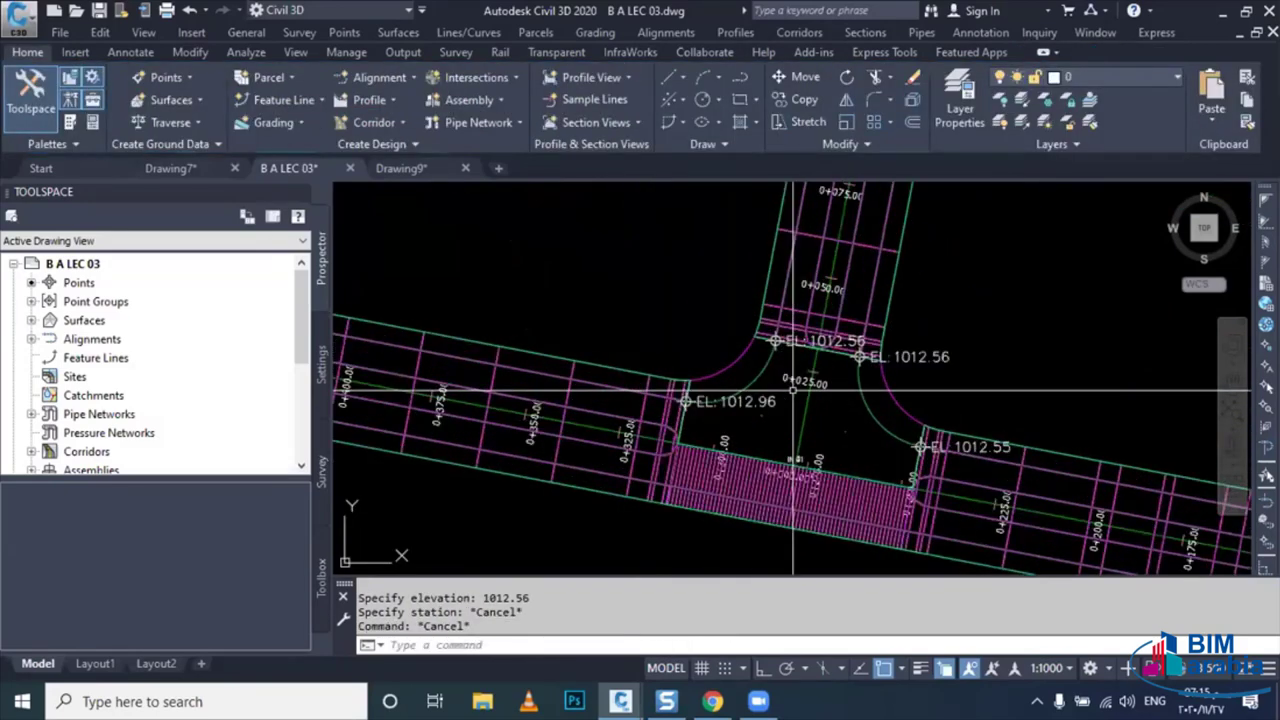
scroll(818, 347, "up", 1)
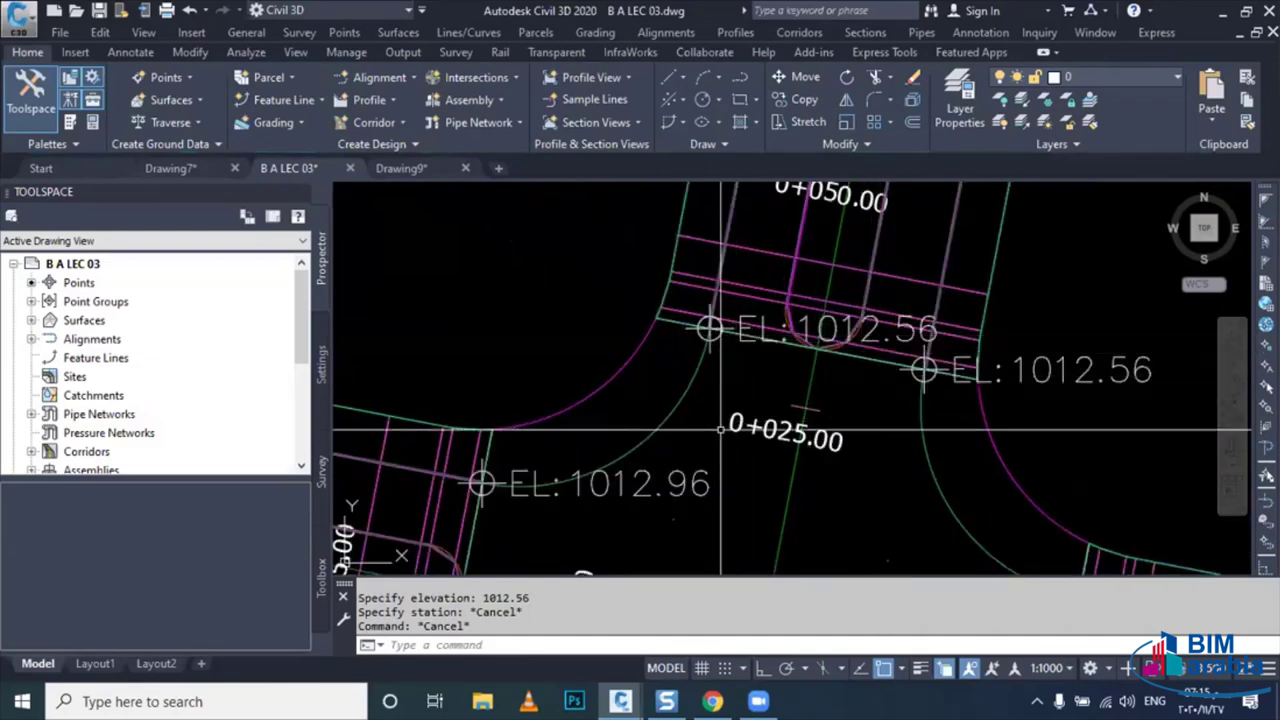
scroll(482, 484, "up", 3)
scroll(470, 488, "up", 3)
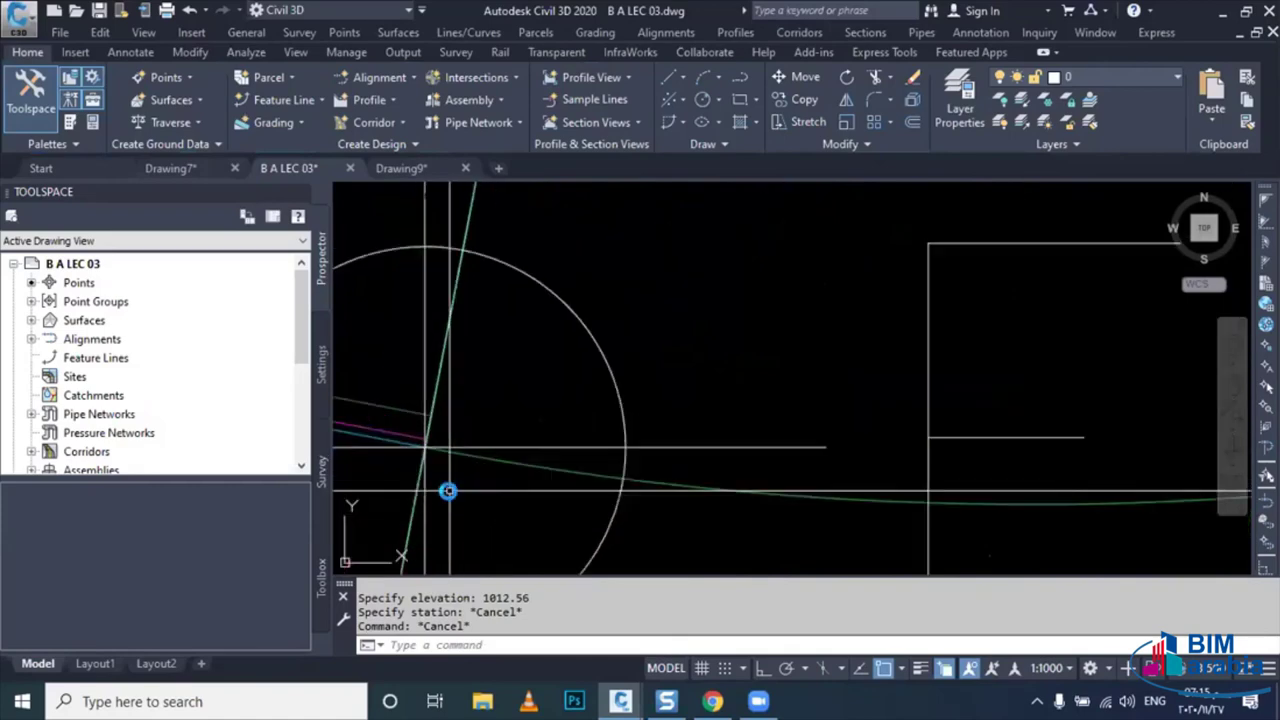
mouse_move(446, 488)
middle_mouse_down()
mouse_move(465, 431)
mouse_move(597, 444)
middle_mouse_up()
scroll(475, 440, "up", 3)
scroll(490, 443, "up", 2)
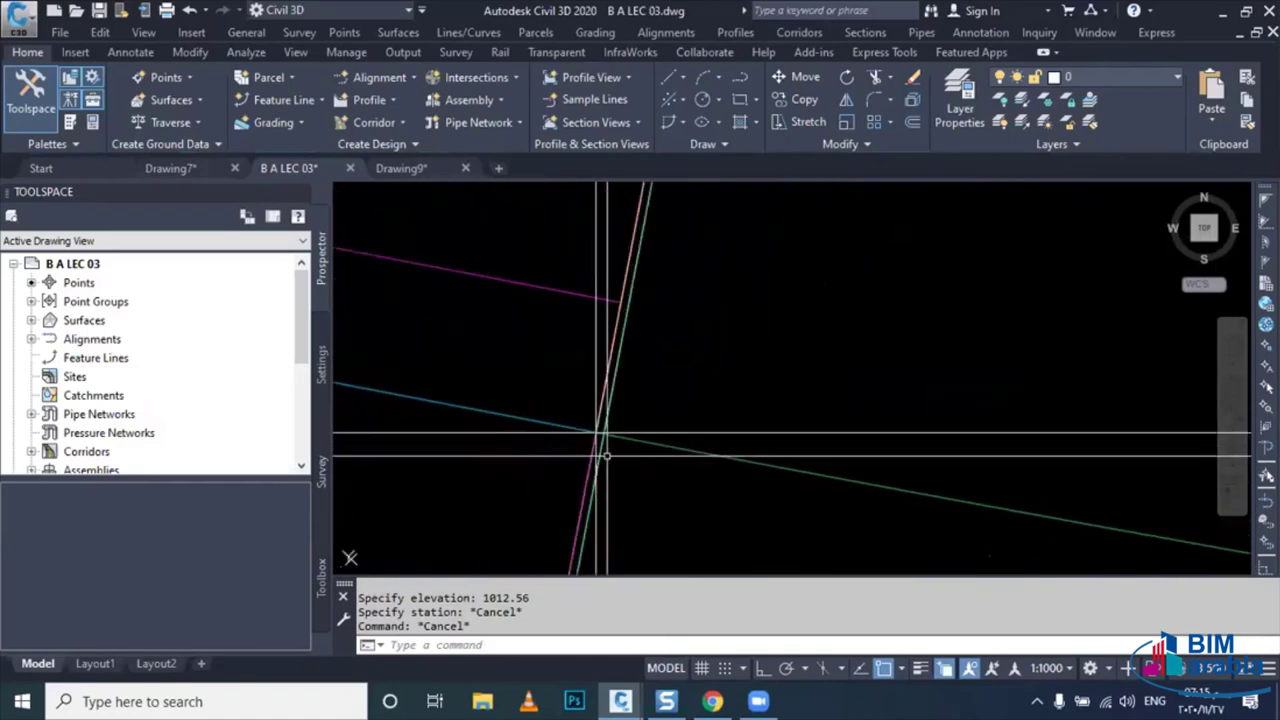
key("Escape")
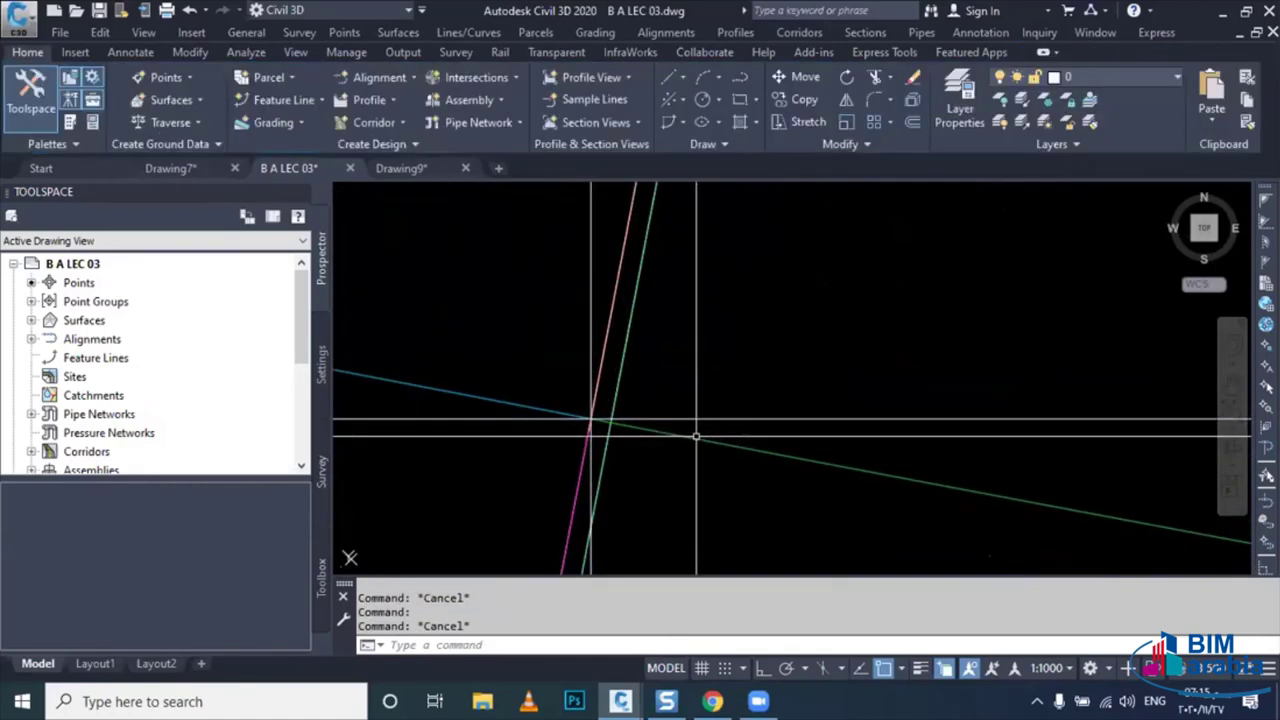
- Inspect the alignment at the corner, then recentre the view on the profile views
left_click(697, 437)
key("Escape")
scroll(655, 445, "down", 3)
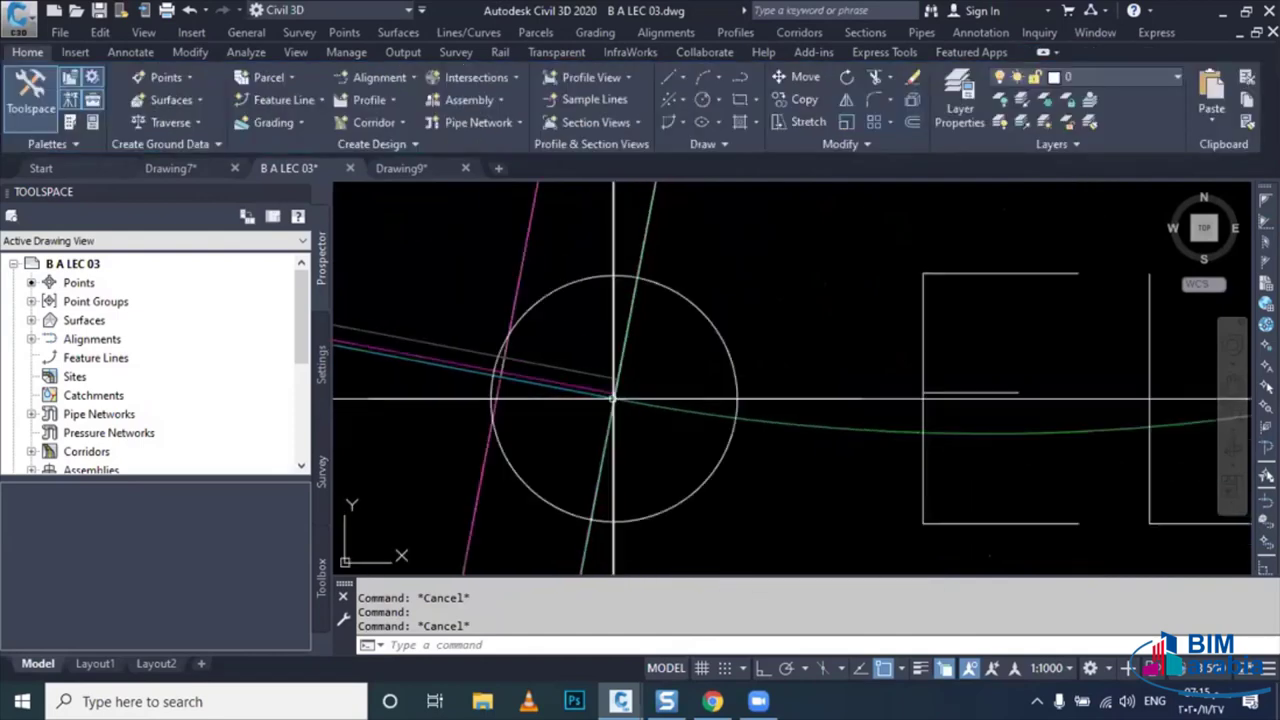
scroll(655, 445, "down", 2)
scroll(655, 445, "down", 5)
middle_click_drag(712, 481, 612, 420)
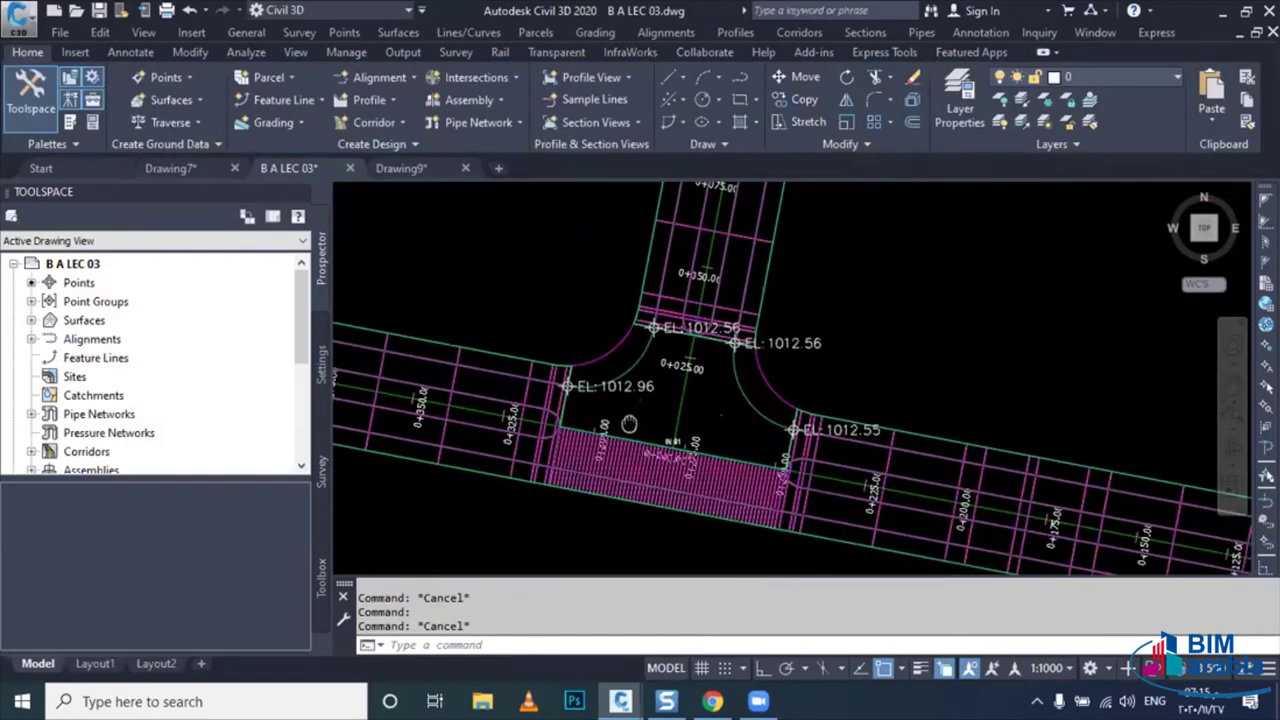
scroll(695, 287, "up", 5)
middle_click_drag(695, 287, 640, 300)
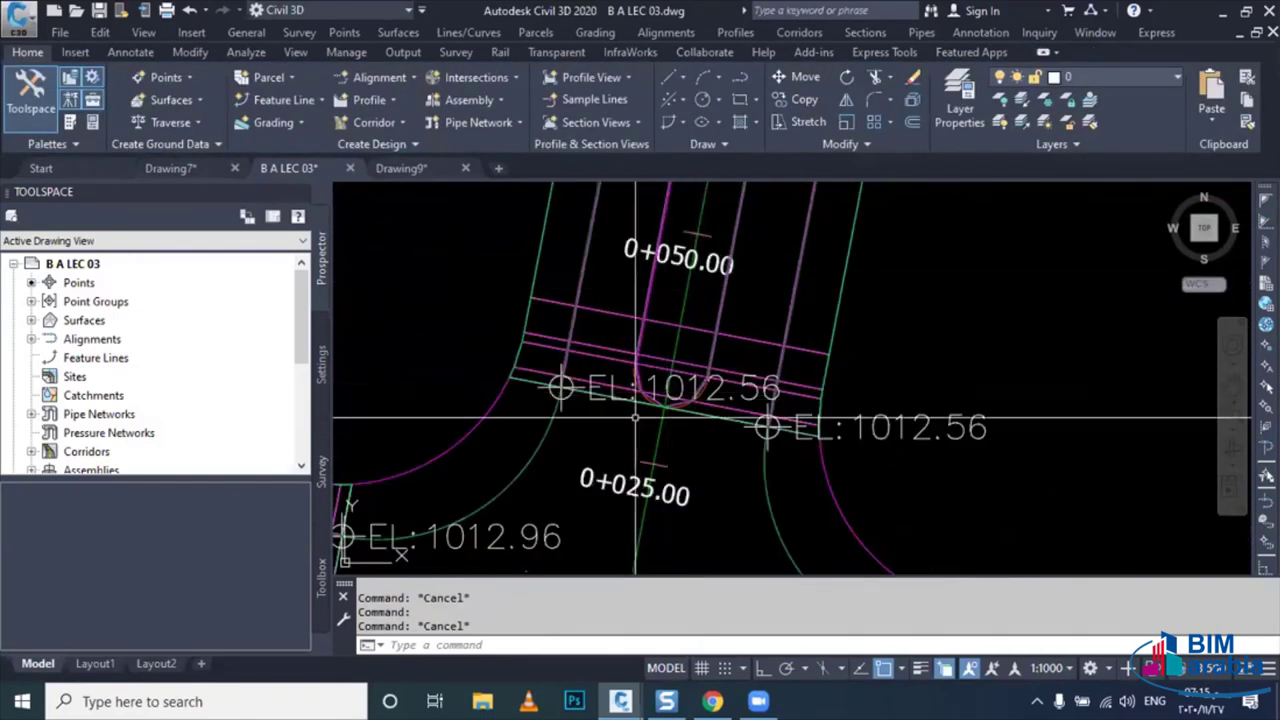
scroll(630, 380, "down", 3)
scroll(617, 408, "down", 3)
middle_click_drag(617, 408, 502, 313)
- Place a station elevation label at 1012.96 on the CR 02 profile view
left_click(866, 388)
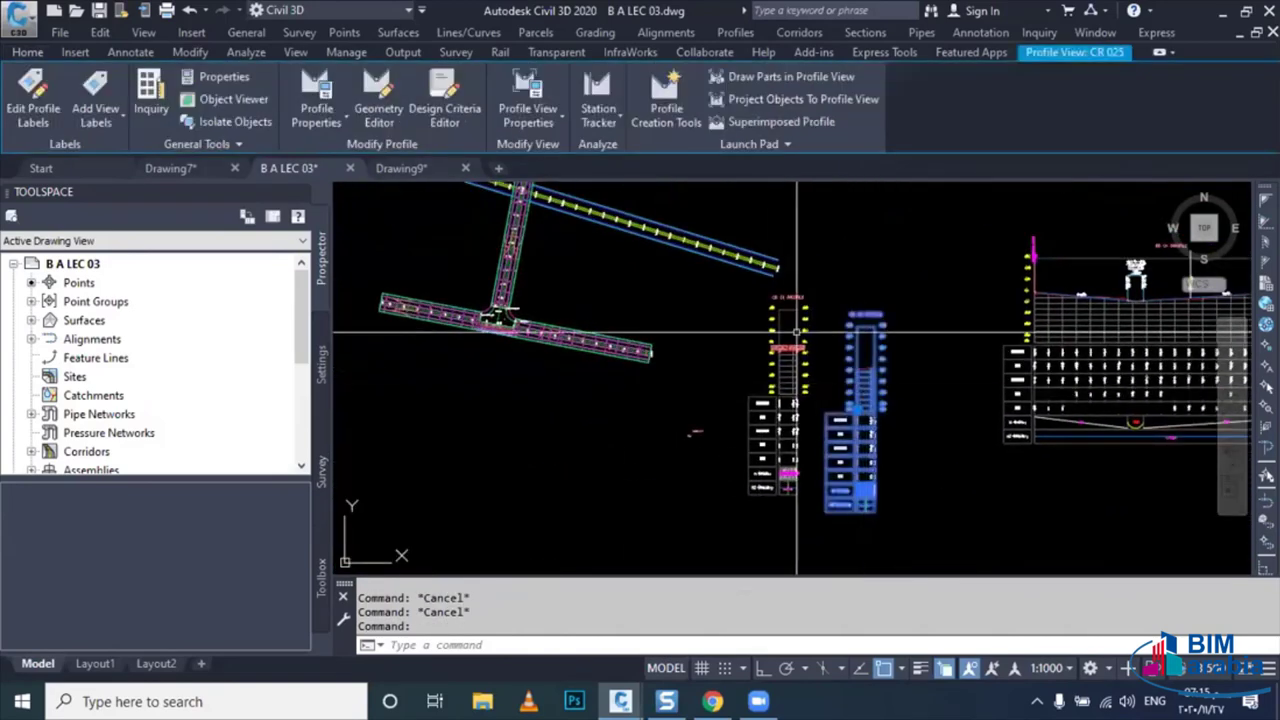
left_click(120, 100)
left_click(110, 155)
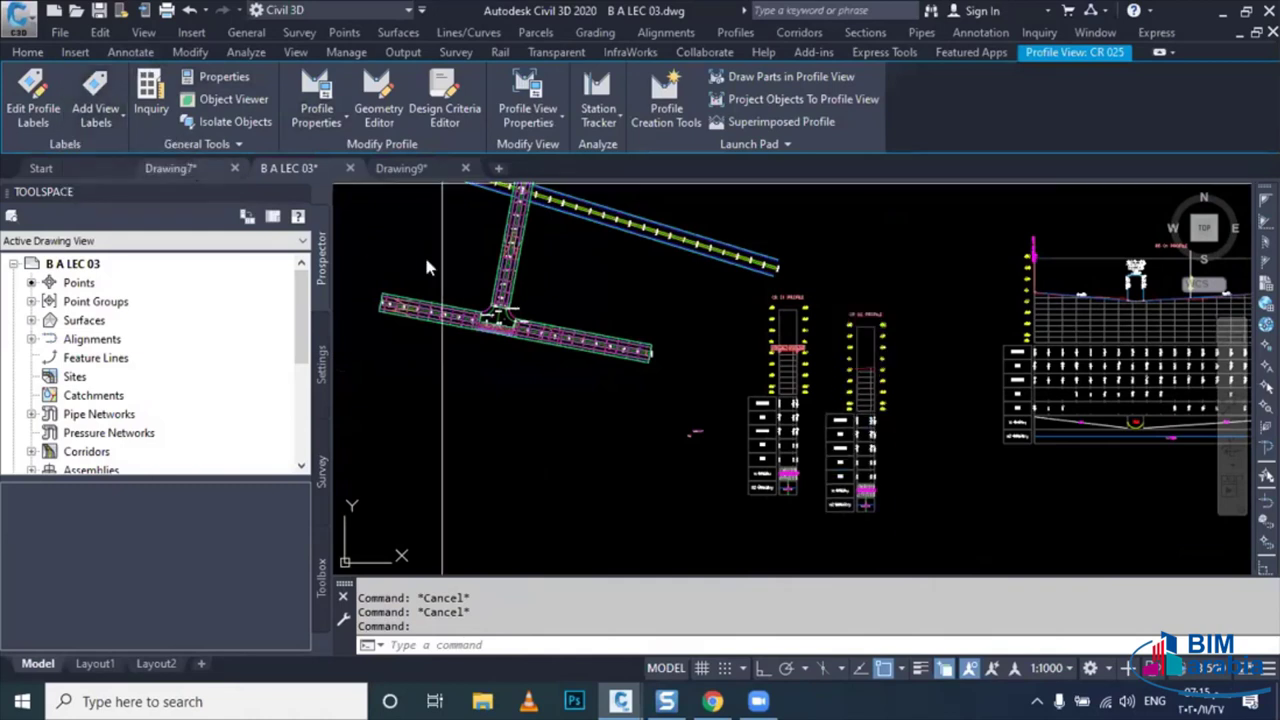
scroll(860, 365, "up", 2)
scroll(860, 365, "up", 2)
type("1012.96")
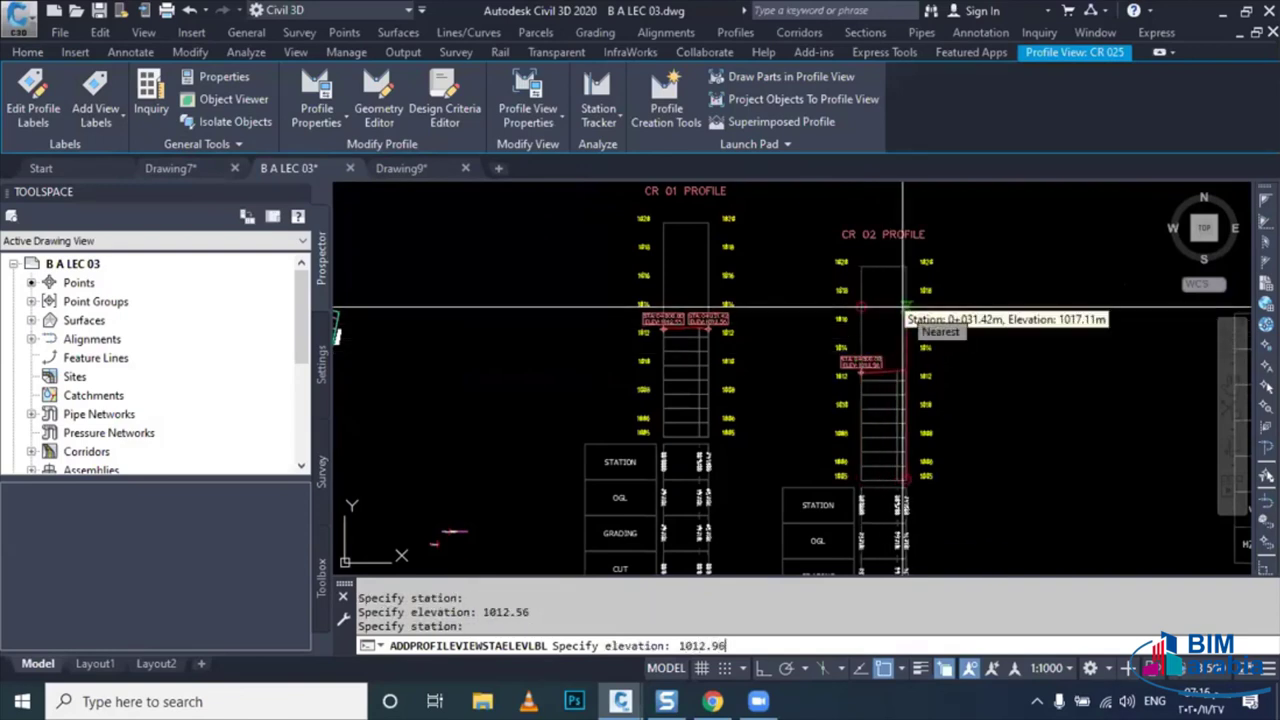
key("Return")
key("Escape")
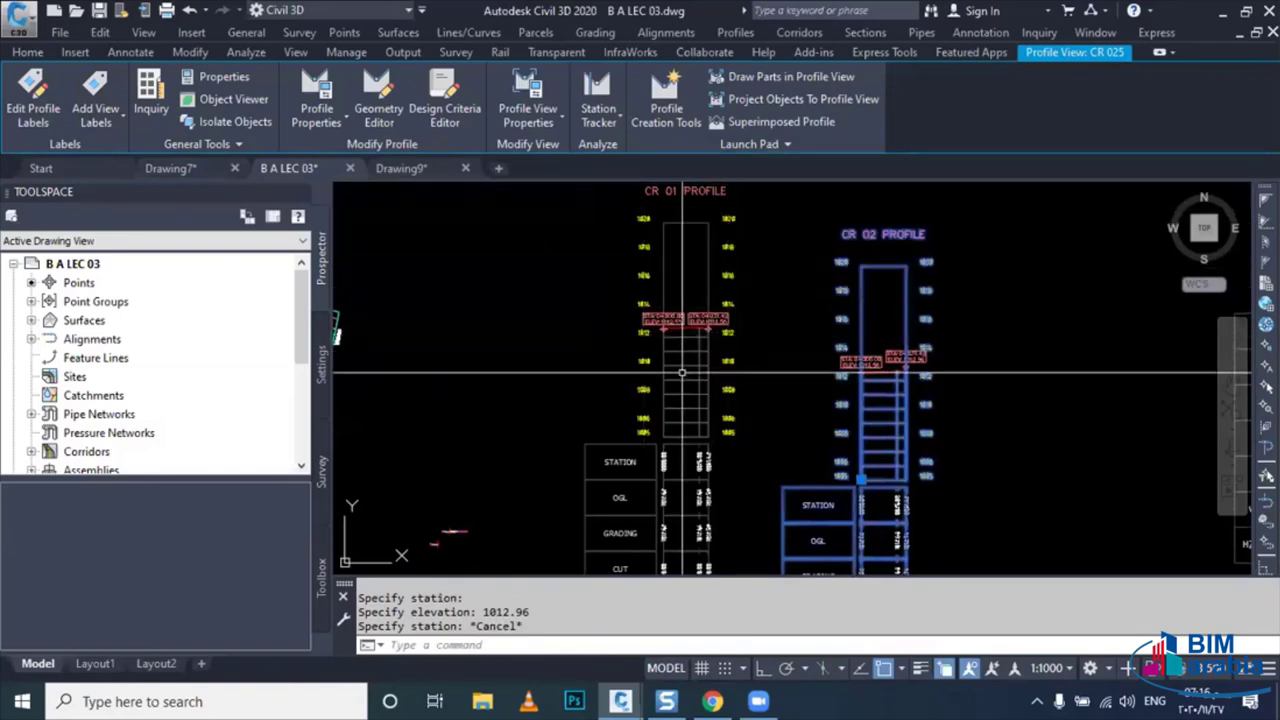
key("Escape")
- Create a layout profile named CR 1 DES in the CR 01 profile view
left_click(735, 32)
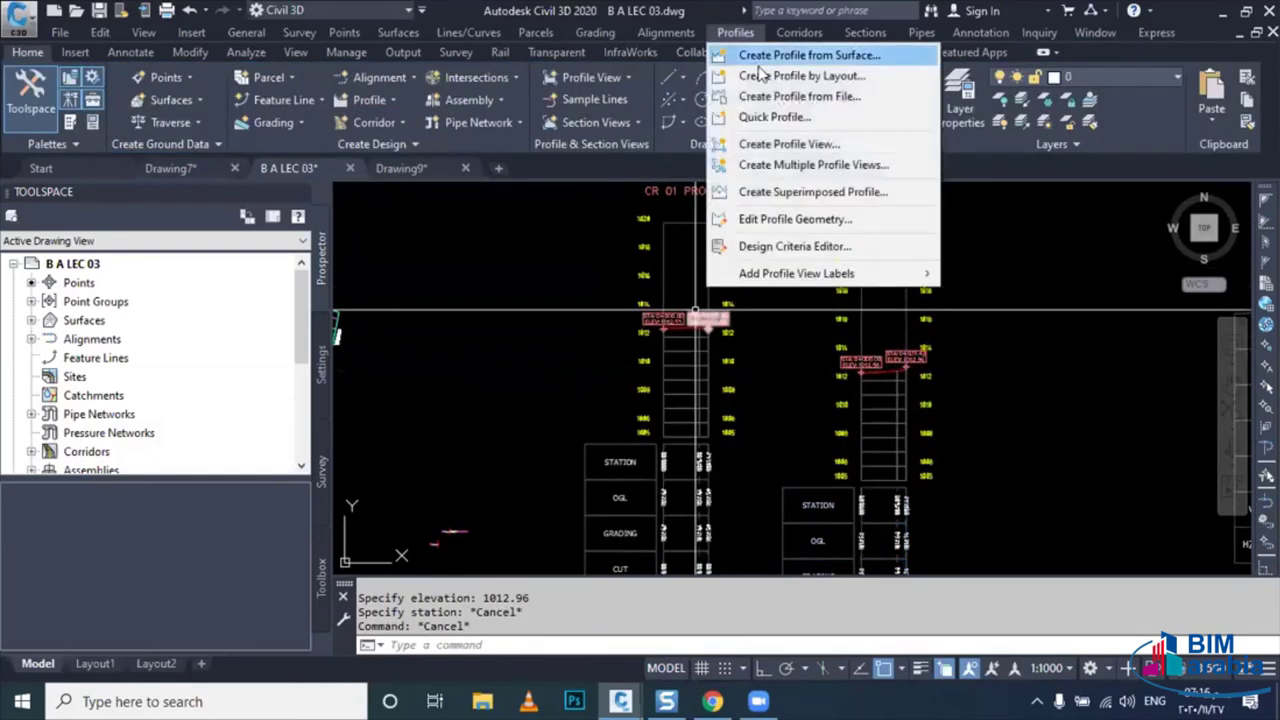
left_click(785, 74)
left_click(687, 355)
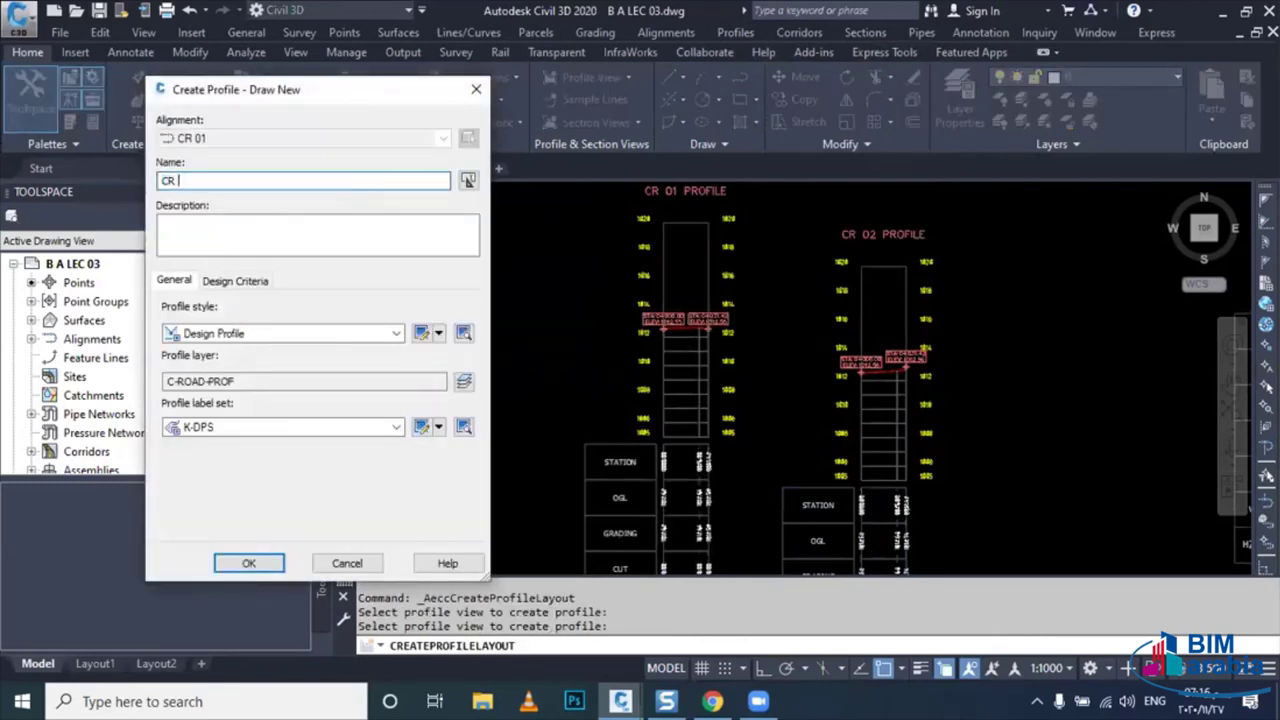
left_click(249, 564)
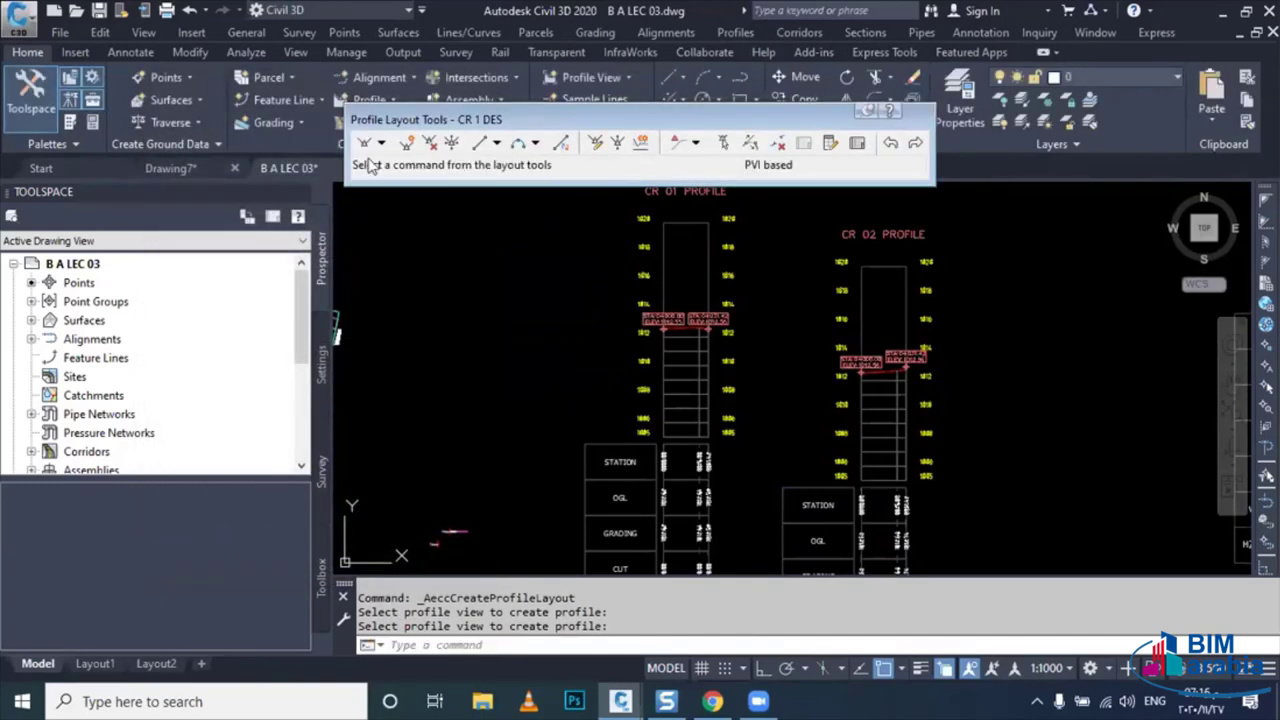
scroll(600, 310, "up", 3)
scroll(596, 306, "up", 3)
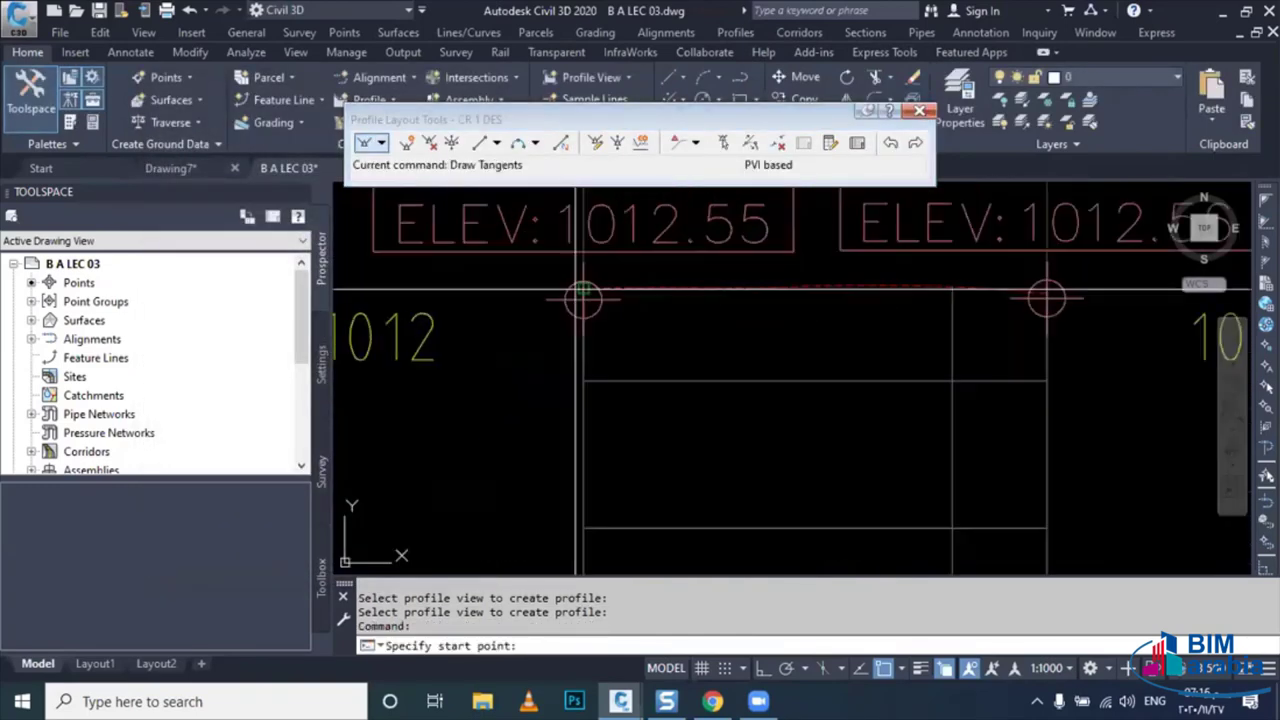
scroll(594, 305, "up", 2)
- Draw one CR 01 tangent from station 0+000.00 to 0+031.42
left_click(594, 305)
scroll(770, 345, "down", 3)
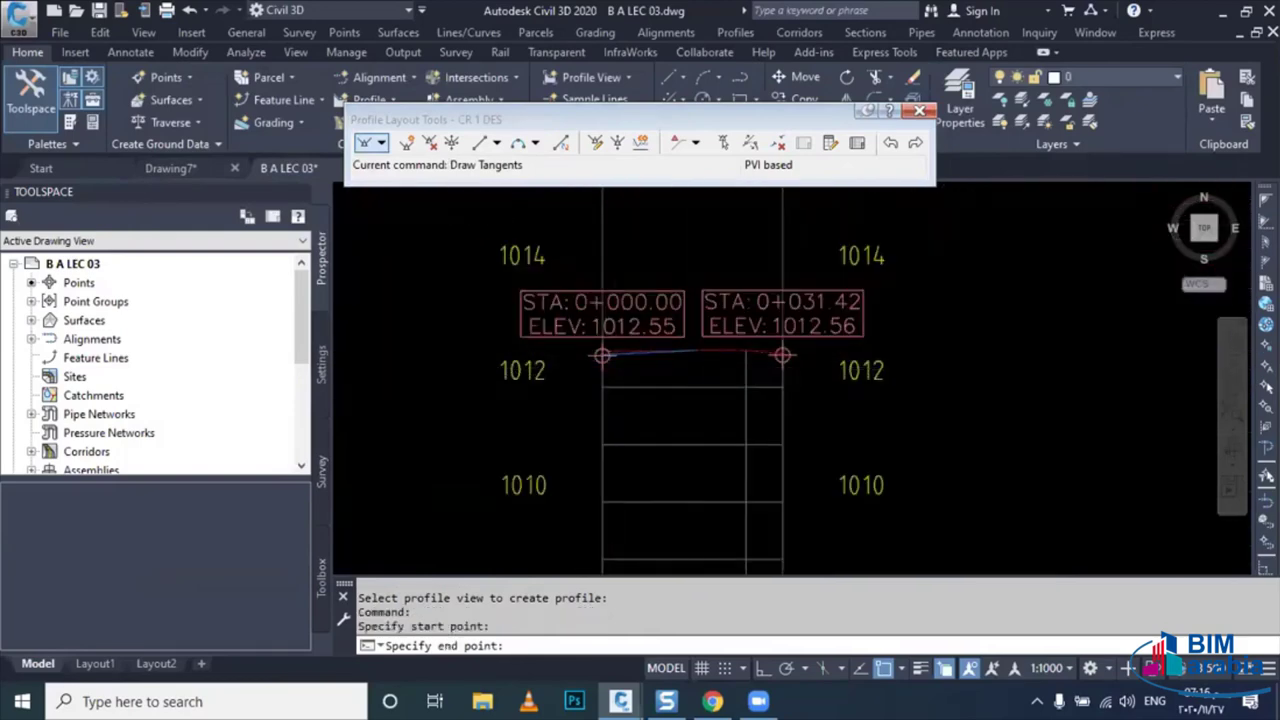
scroll(890, 350, "up", 3)
scroll(900, 355, "up", 2)
scroll(955, 400, "up", 2)
left_click(952, 393)
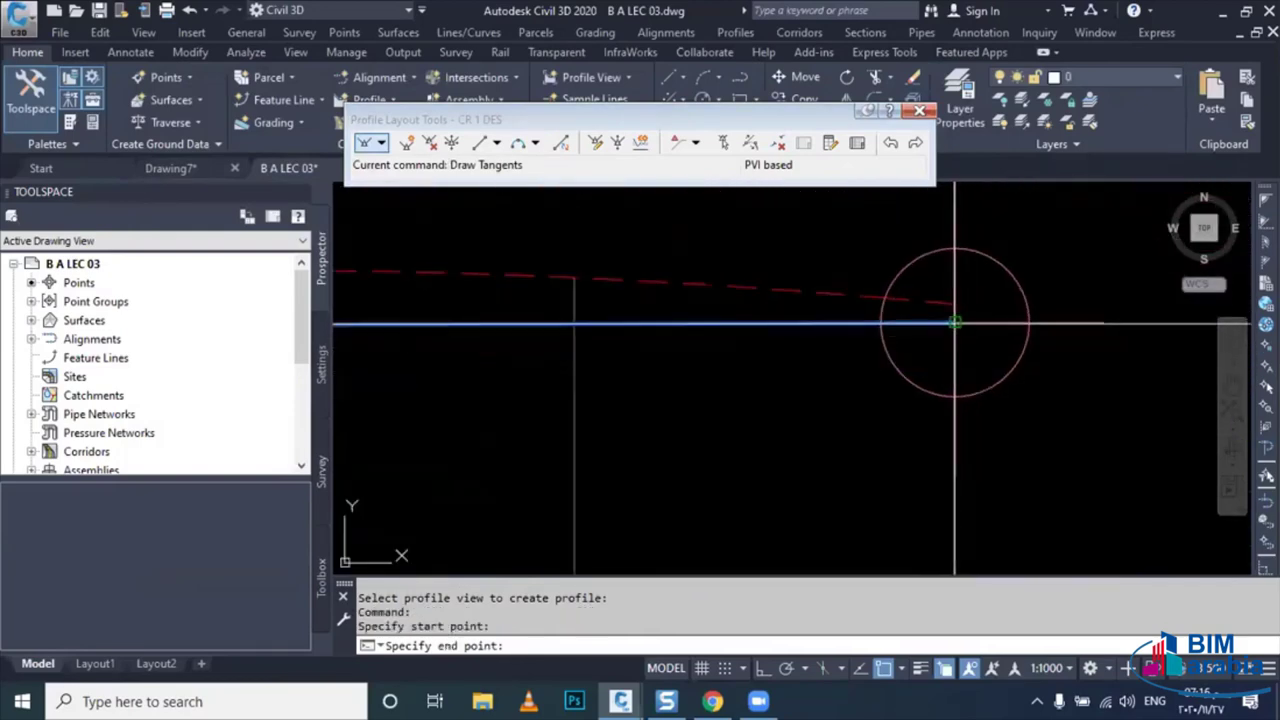
scroll(900, 375, "down", 3)
scroll(691, 423, "down", 5)
scroll(709, 391, "up", 6)
key("Escape")
- Start a new layout profile on the CR 02 profile view
scroll(700, 380, "down", 3)
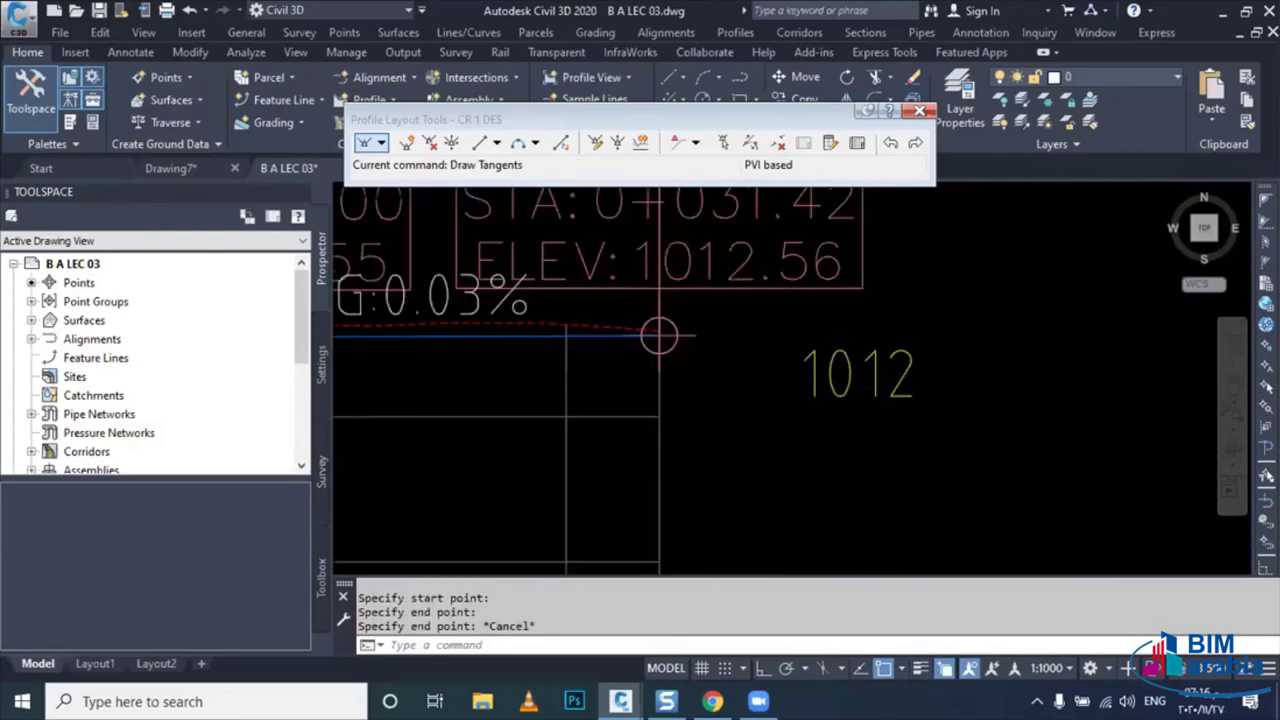
scroll(720, 410, "down", 2)
scroll(720, 410, "down", 4)
key("Escape")
key("Escape")
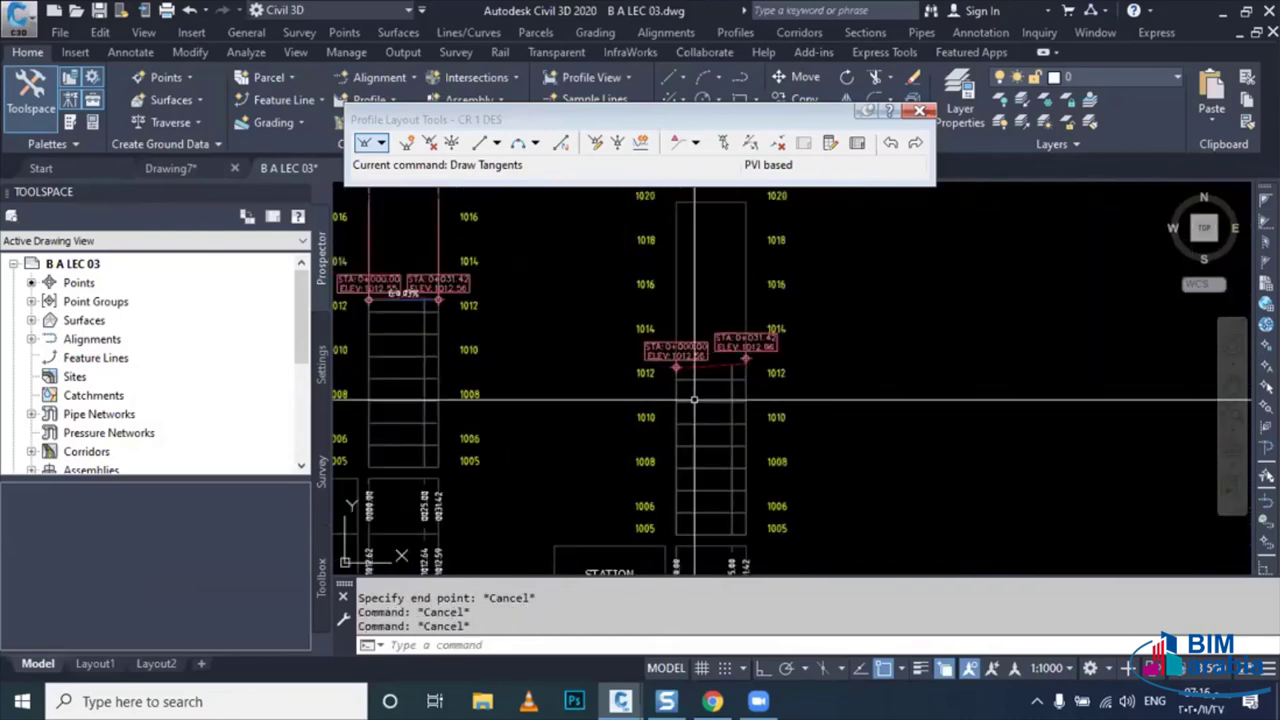
left_click(697, 405)
key("Return")
type("CR 02 DES")
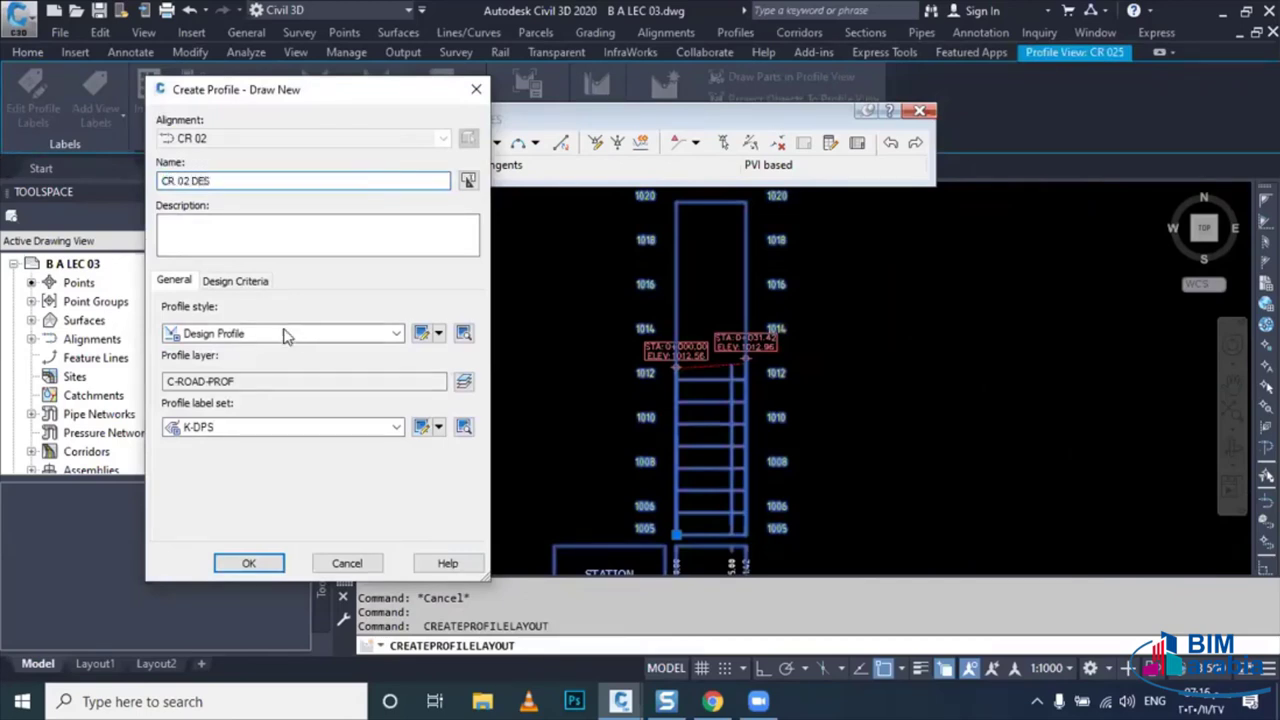
- Draw the CR 02 DES tangent from 0+000.00 to 0+031.42 at elevation 1012.96
key("Return")
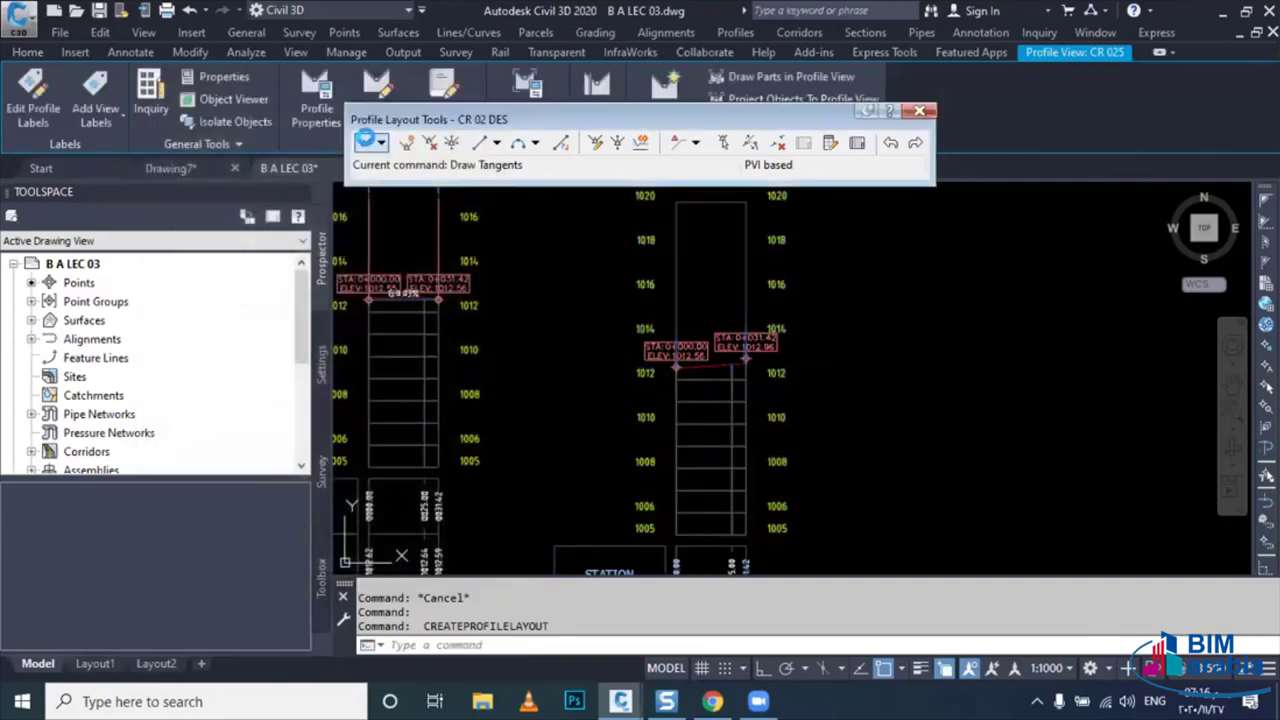
scroll(760, 355, "up", 3)
scroll(643, 349, "up", 3)
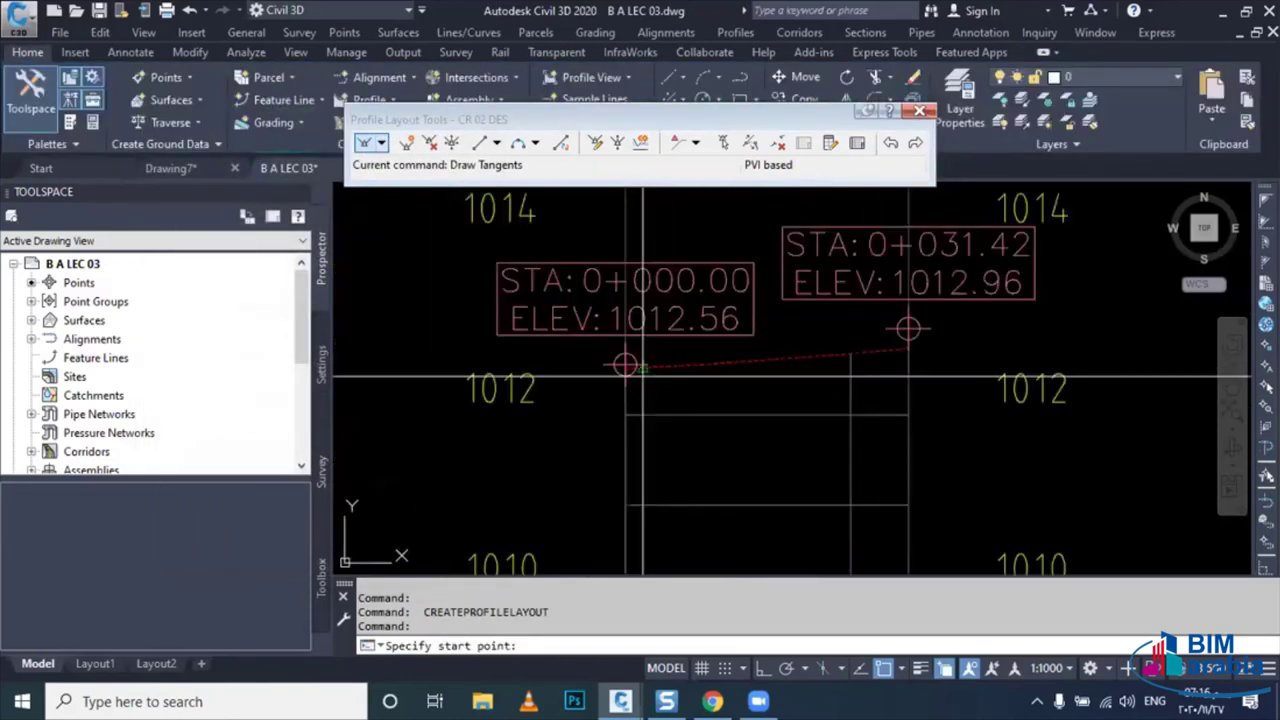
scroll(560, 315, "up", 3)
left_click(549, 311)
scroll(549, 311, "down", 3)
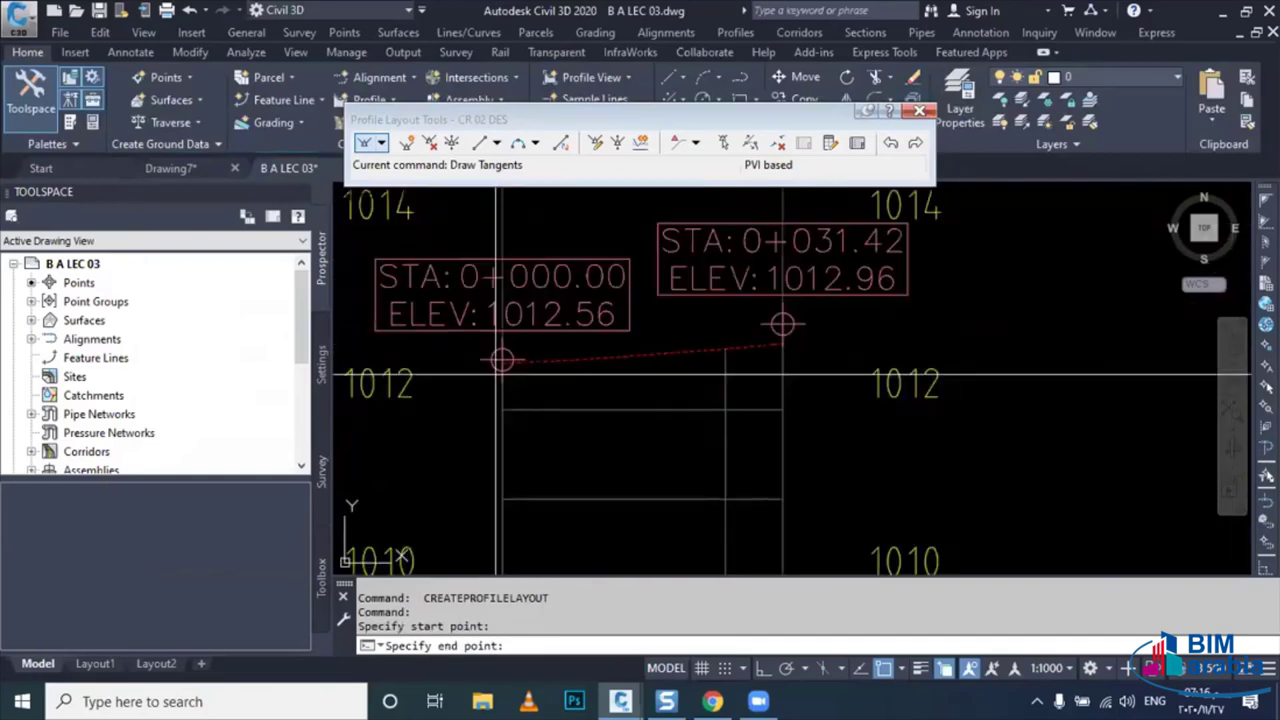
scroll(800, 305, "up", 3)
left_click(833, 303)
scroll(833, 303, "down", 2)
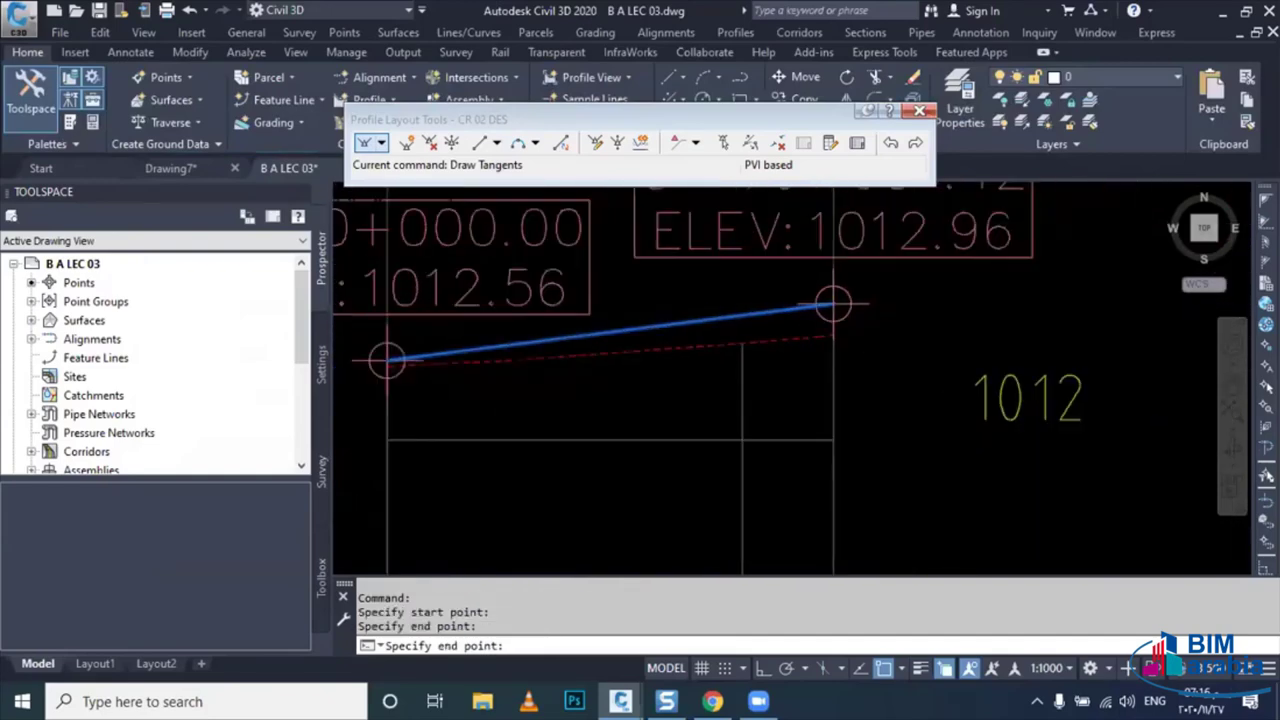
scroll(830, 340, "down", 2)
scroll(830, 366, "up", 4)
key("Escape")
- Pan and zoom across the corridor intersection to review it
scroll(831, 368, "down", 2)
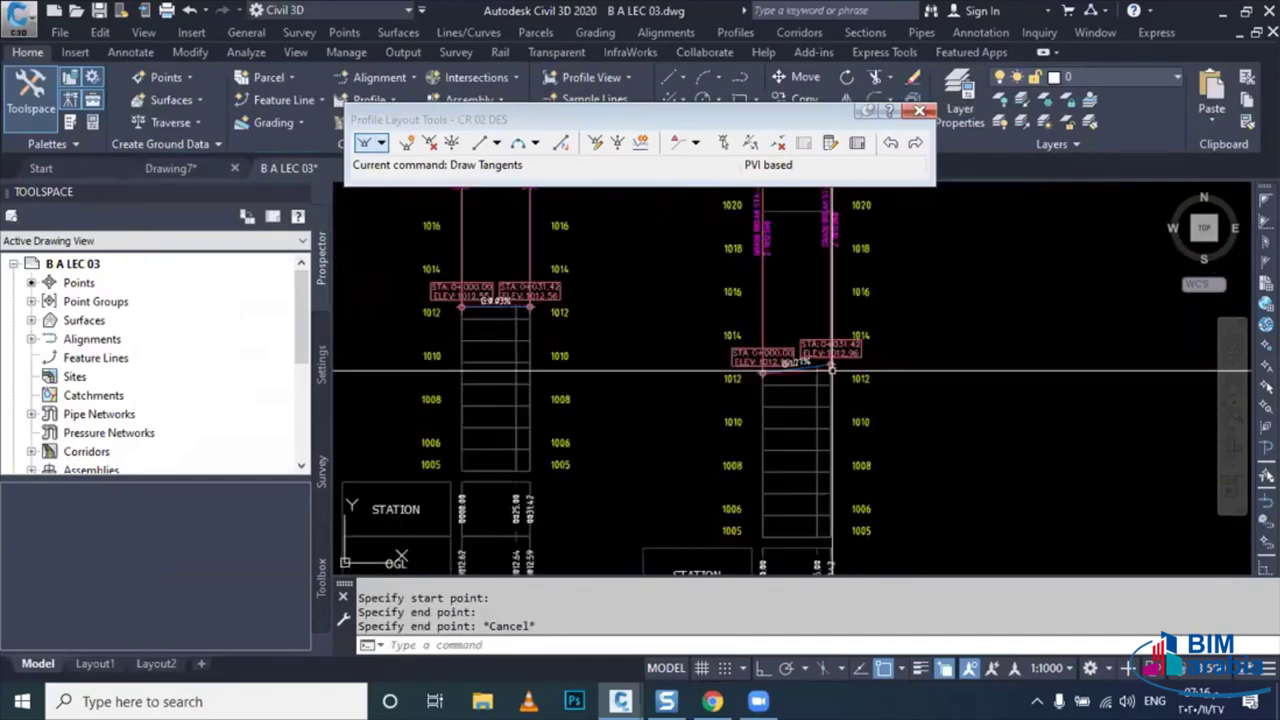
scroll(809, 509, "down", 3)
scroll(838, 511, "down", 2)
scroll(770, 440, "up", 3)
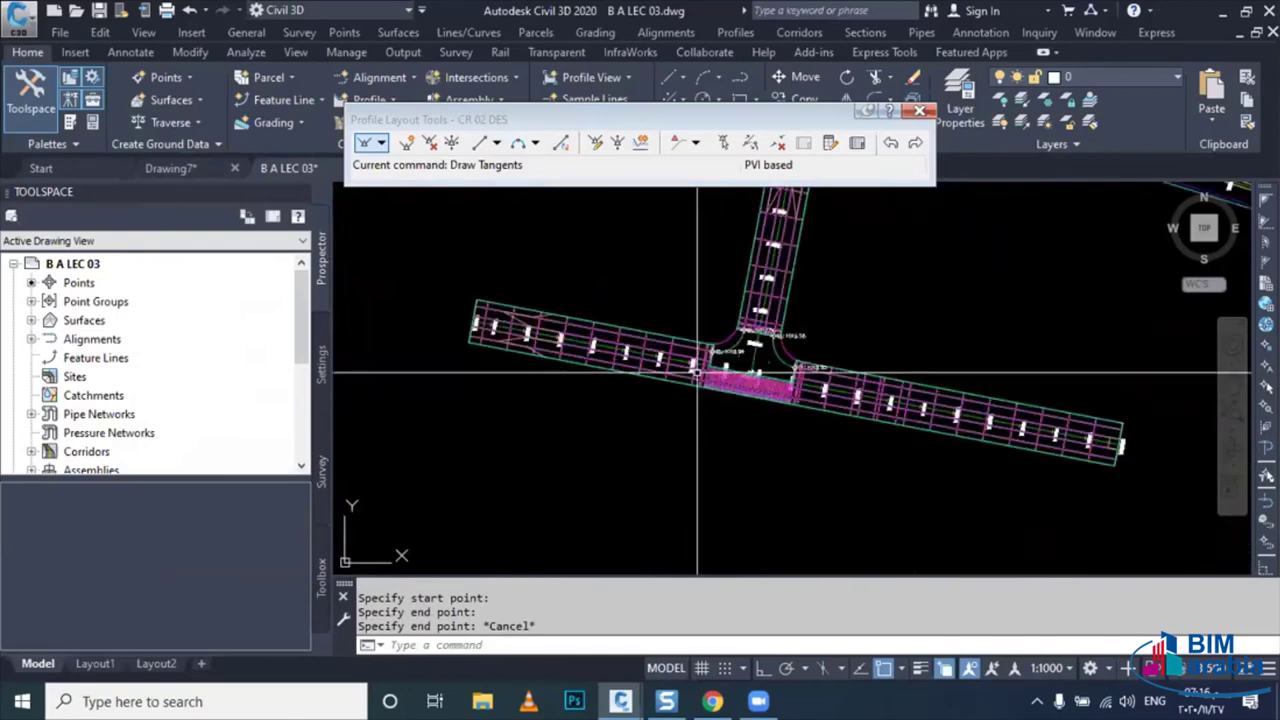
scroll(825, 355, "up", 2)
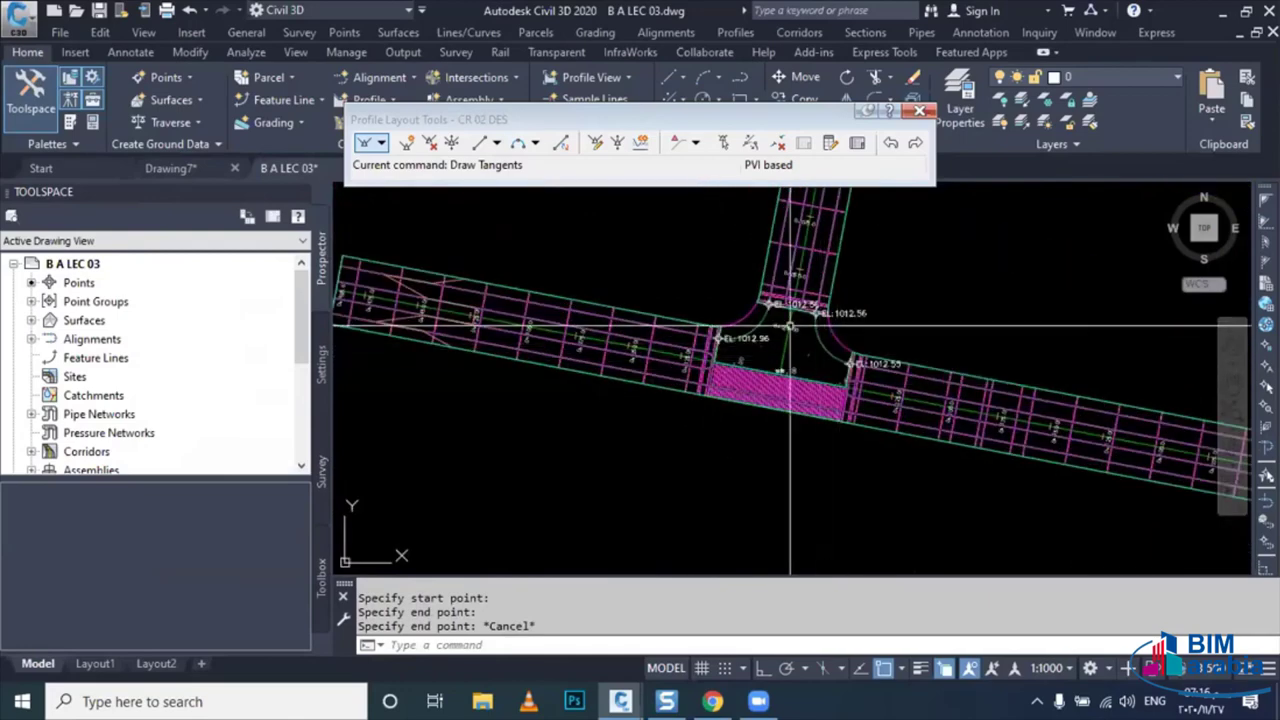
key("Escape")
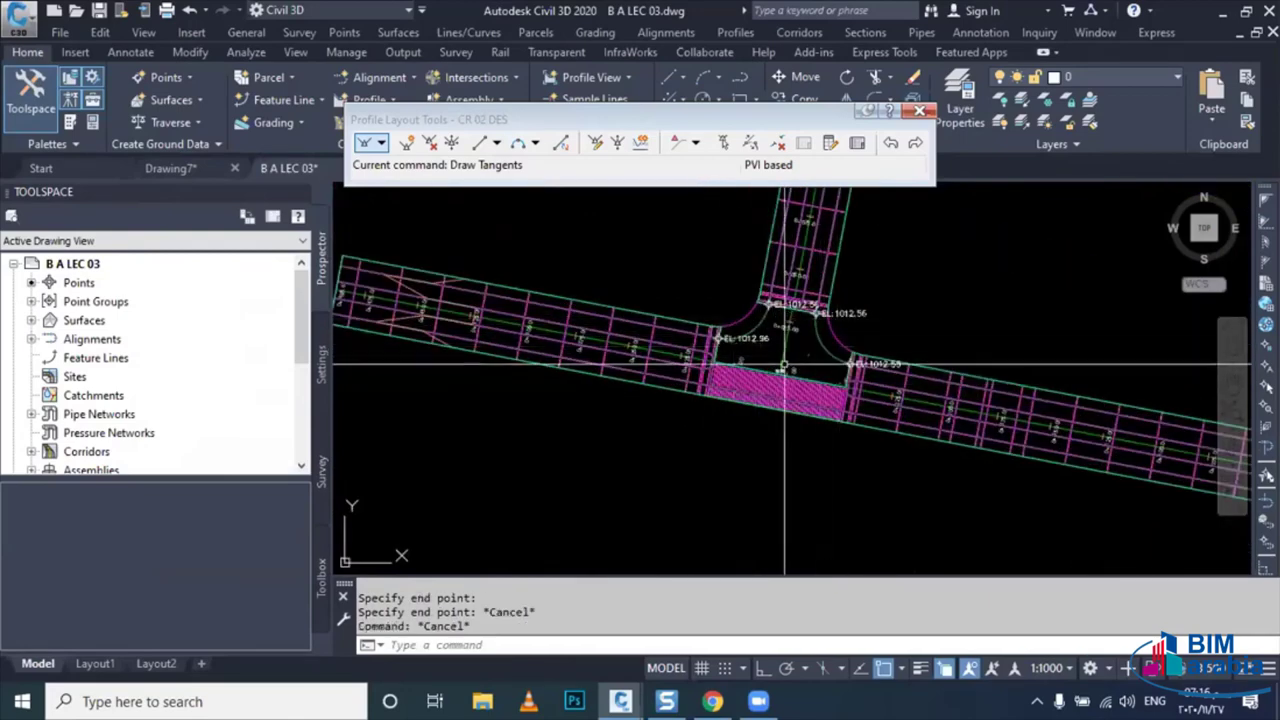
mouse_move(765, 386)
middle_mouse_down()
mouse_move(710, 426)
mouse_move(713, 405)
mouse_move(713, 417)
middle_mouse_up()
scroll(745, 398, "up", 2)
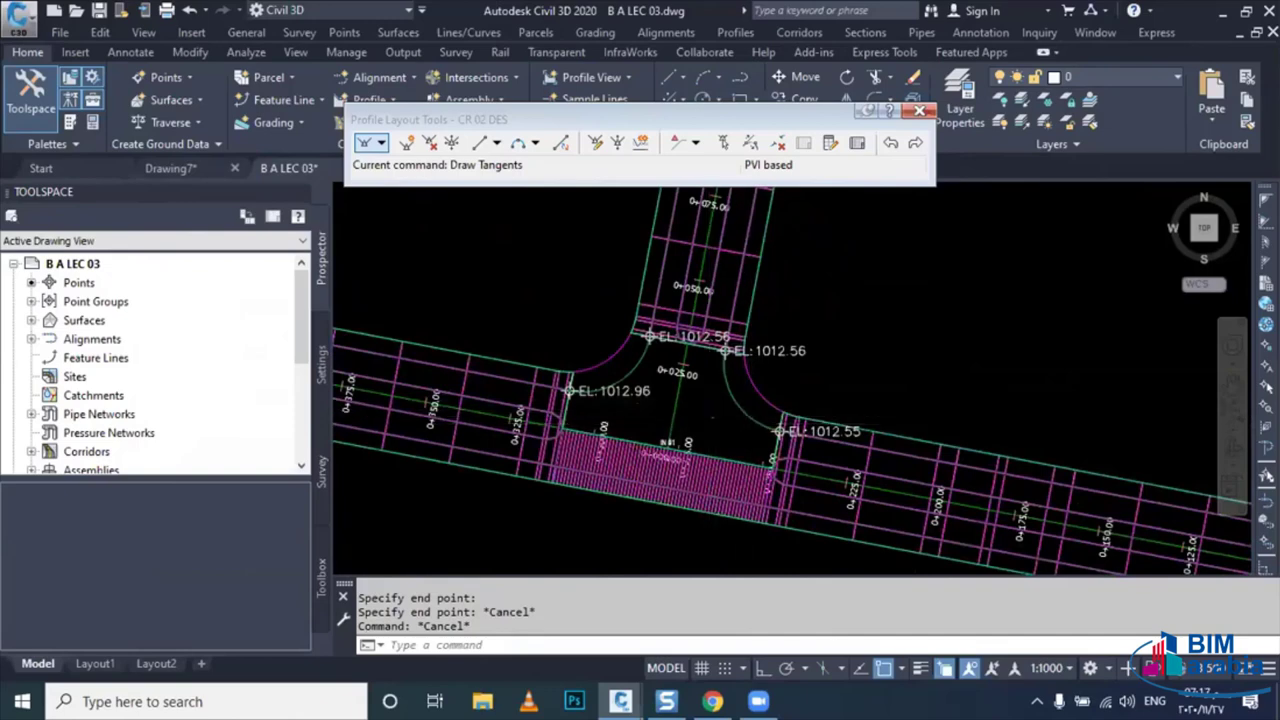
scroll(755, 408, "up", 2)
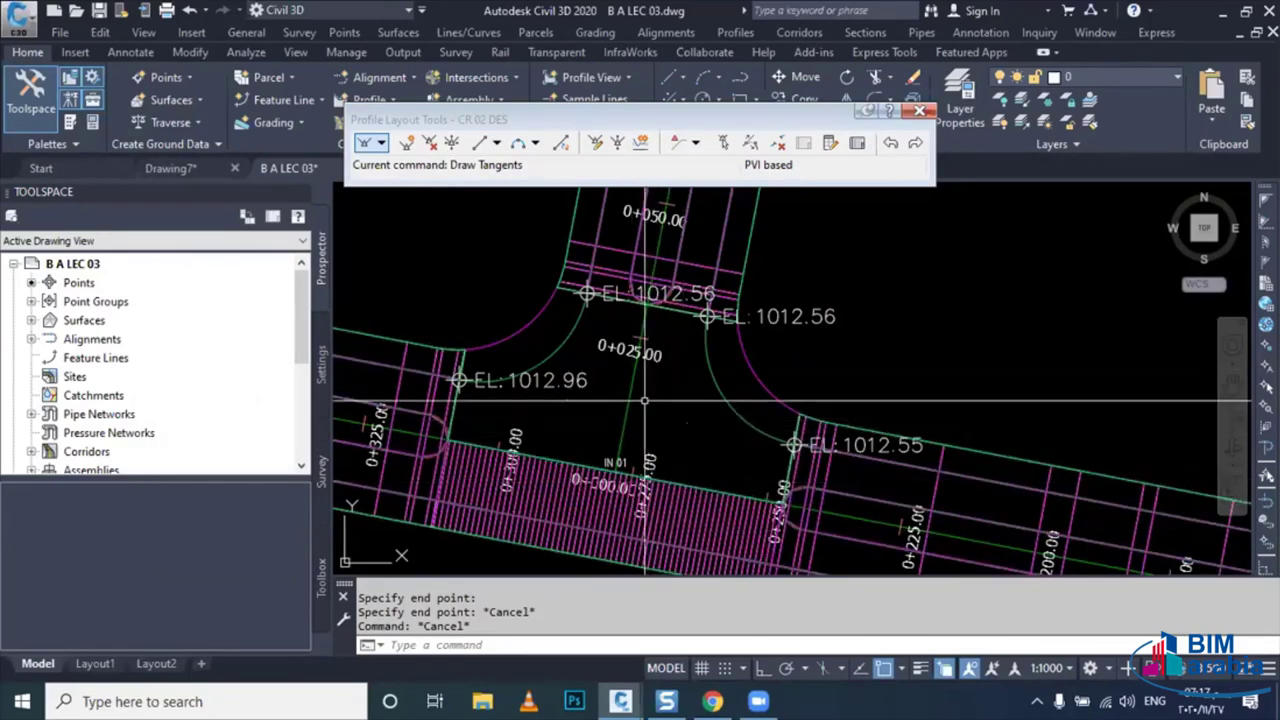
mouse_move(645, 401)
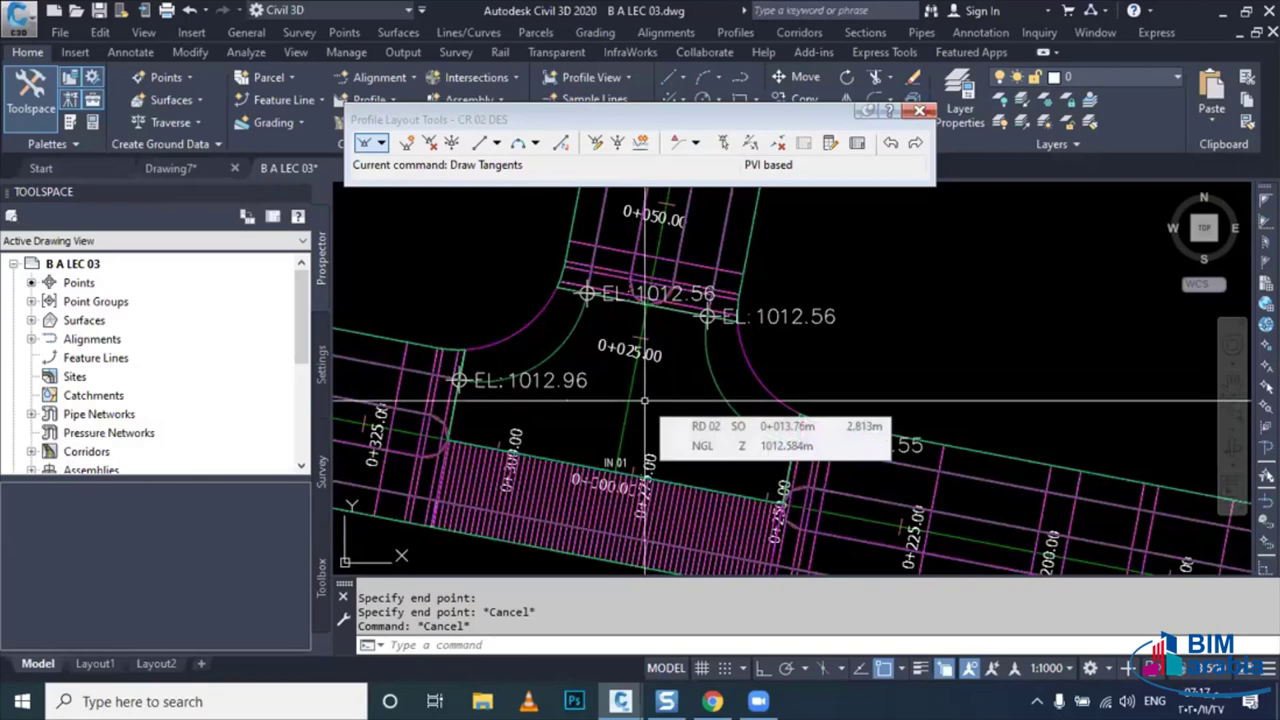
scroll(650, 410, "down", 5)
scroll(788, 409, "up", 5)
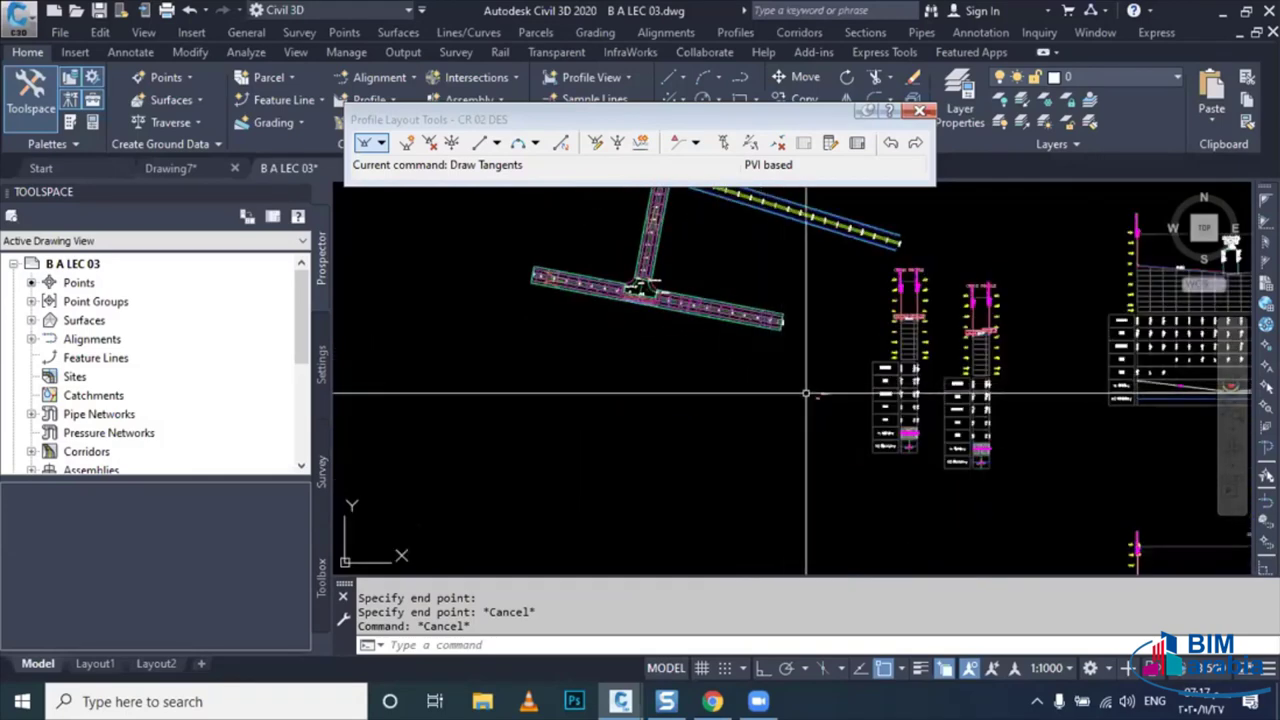
scroll(788, 409, "up", 3)
scroll(780, 412, "up", 2)
- Window-select the assembly and begin a copy of it, then cancel
scroll(775, 400, "up", 2)
key("Escape")
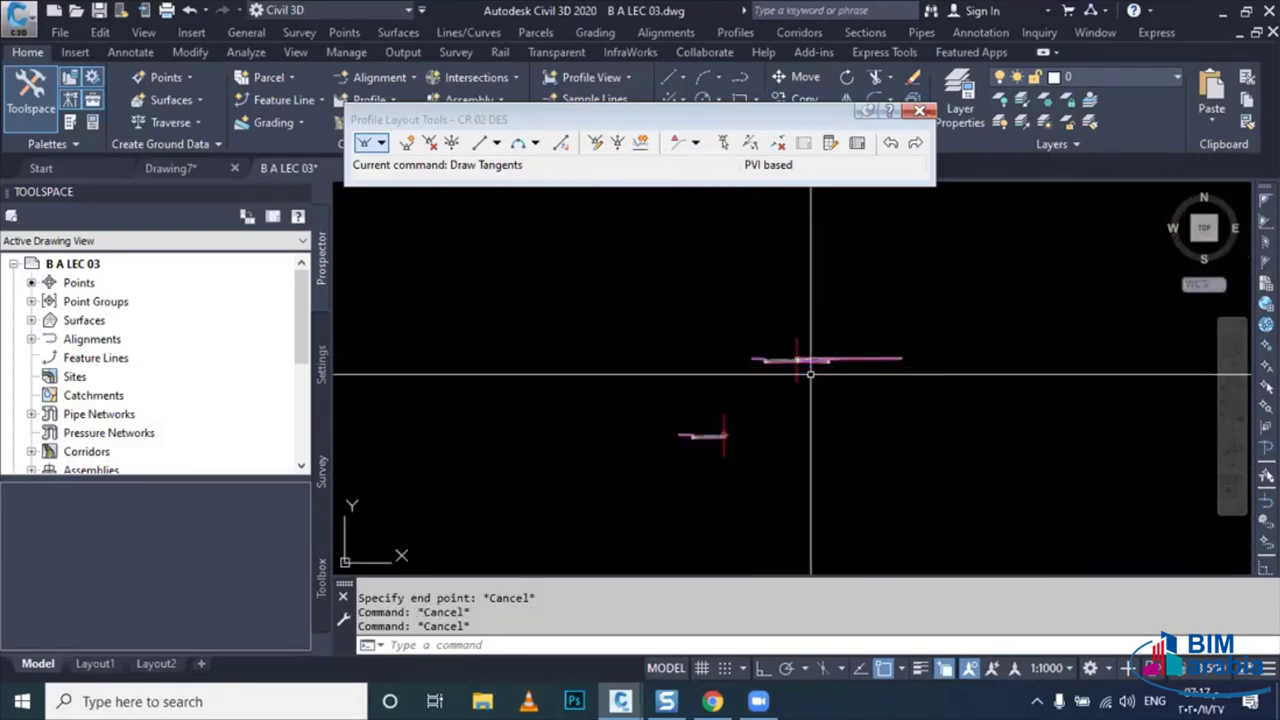
left_click(768, 371)
left_click(753, 449)
type("c")
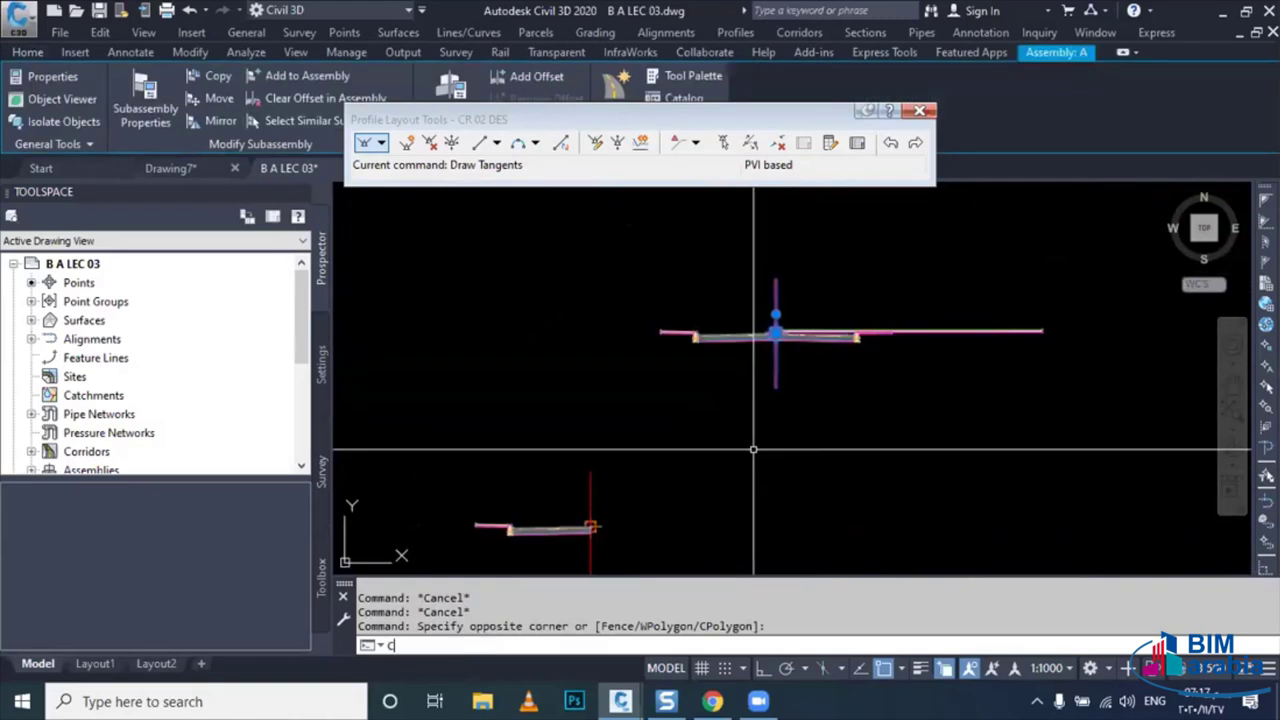
type("o")
key("Return")
left_click(700, 450)
middle_click_drag(376, 428, 751, 423)
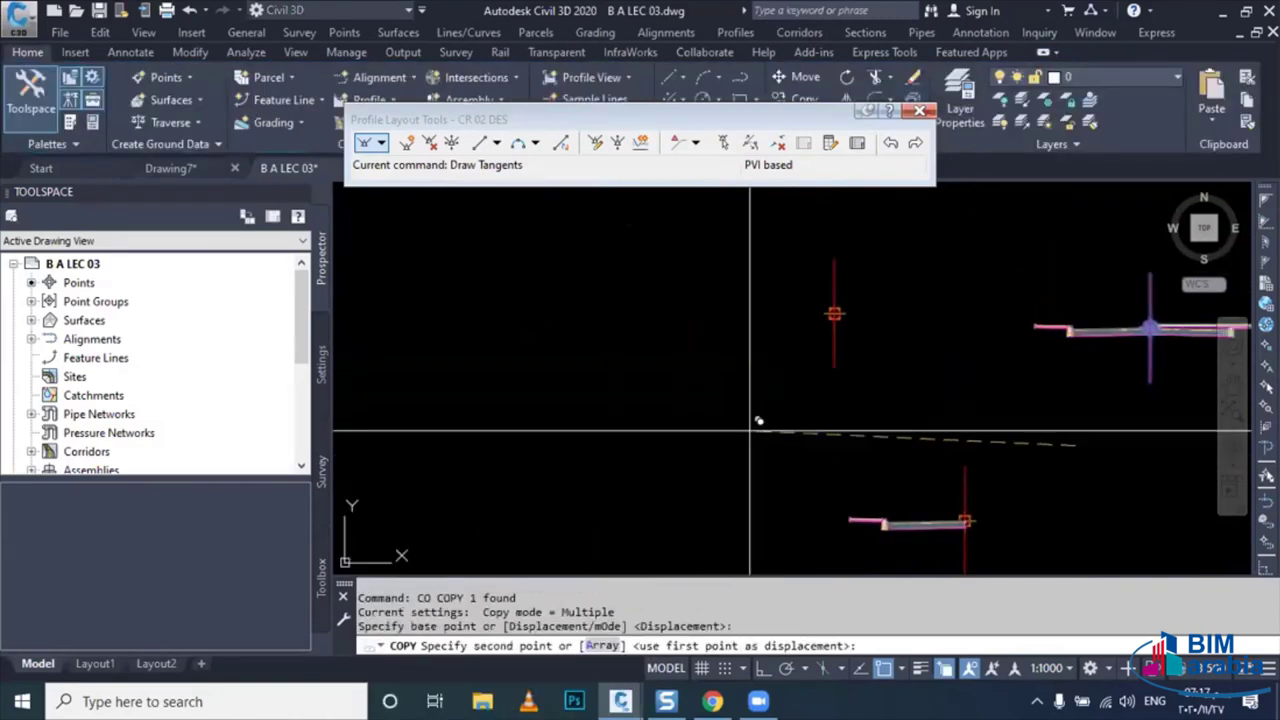
key("Escape")
- Delete the unwanted subassembly parts from the assembly copy
scroll(588, 390, "up", 2)
scroll(540, 385, "up", 1)
left_click(383, 331)
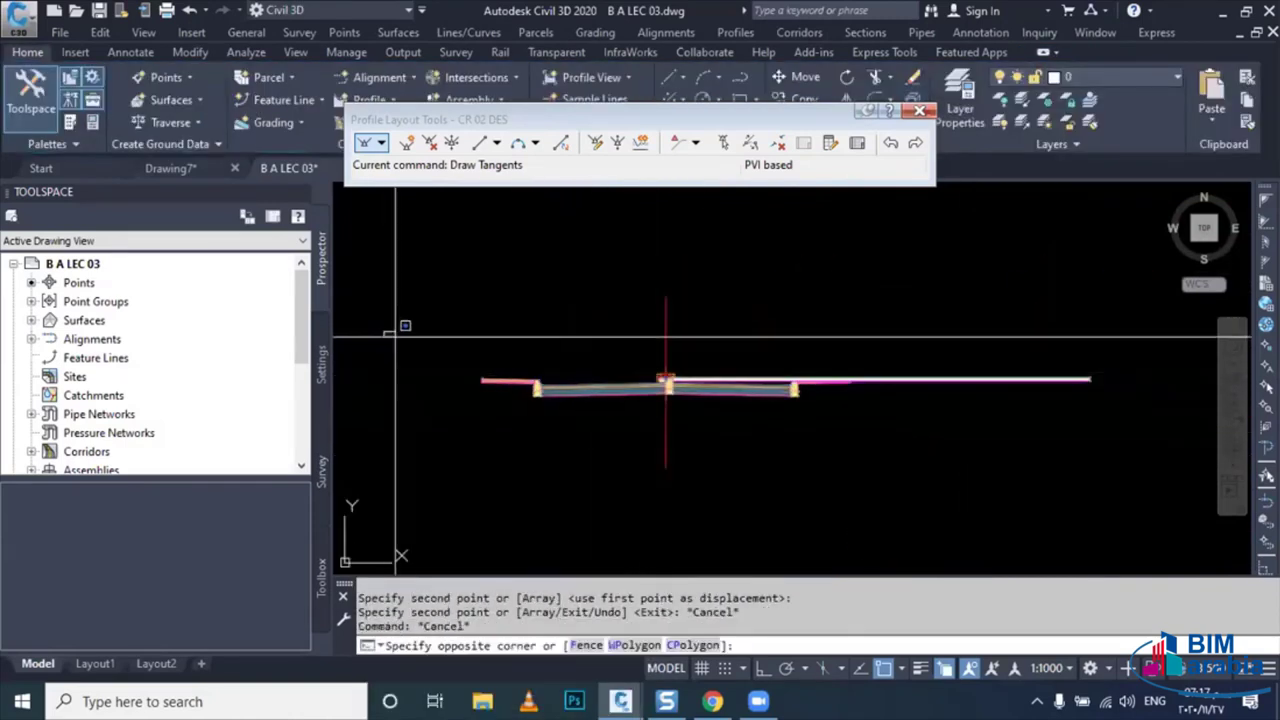
left_click(478, 385)
key("Delete")
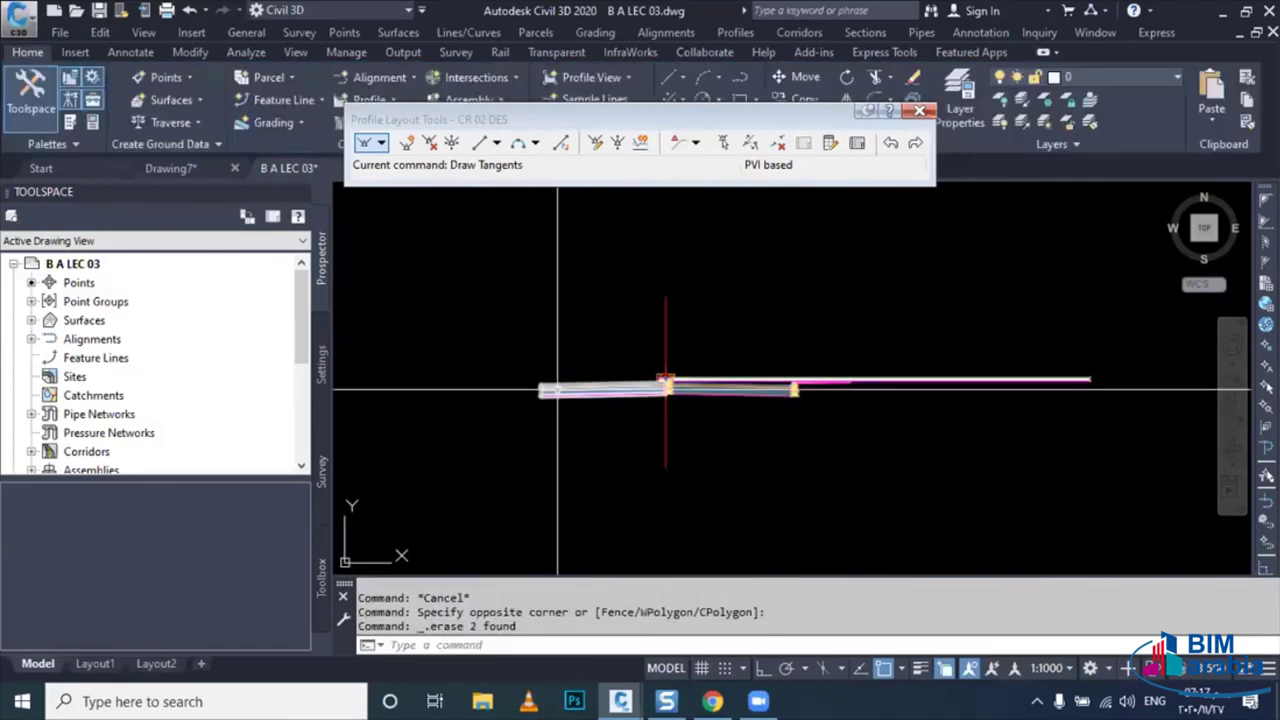
scroll(620, 407, "up", 2)
mouse_move(602, 407)
middle_mouse_down()
mouse_move(650, 407)
mouse_move(622, 407)
middle_mouse_up()
left_click(686, 337)
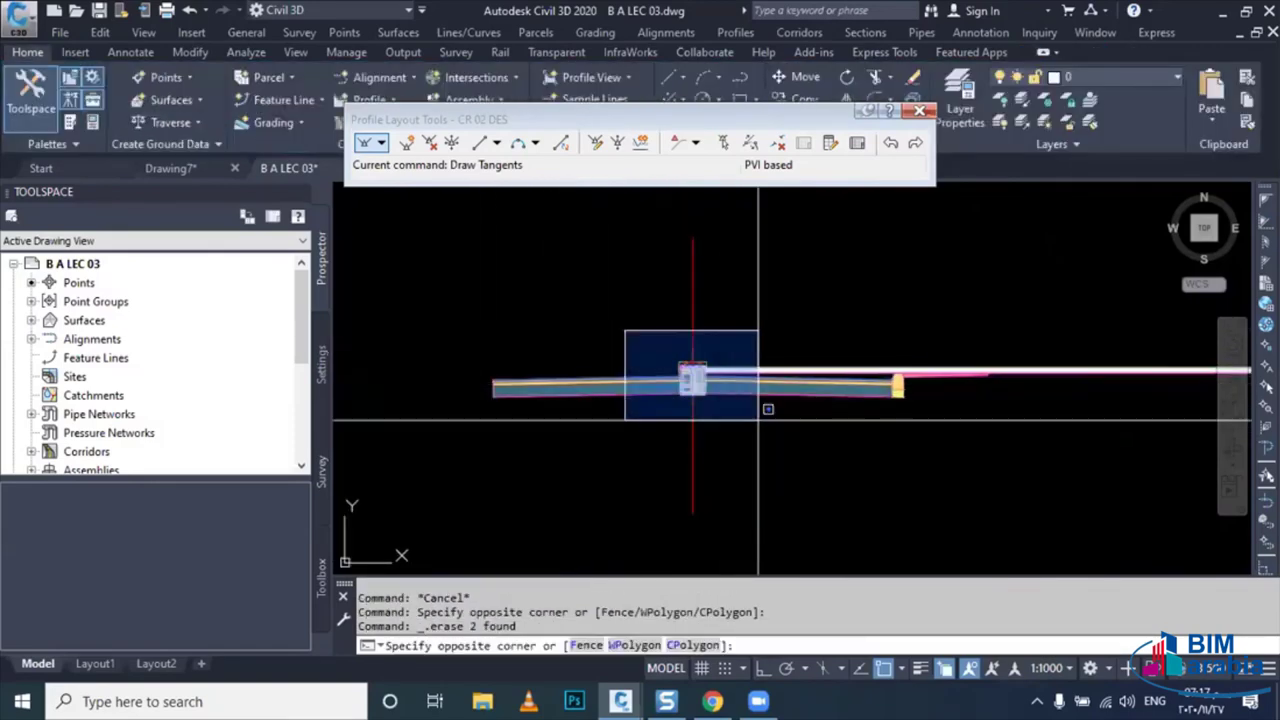
left_click(750, 423)
key("Delete")
middle_click_drag(720, 423, 423, 423)
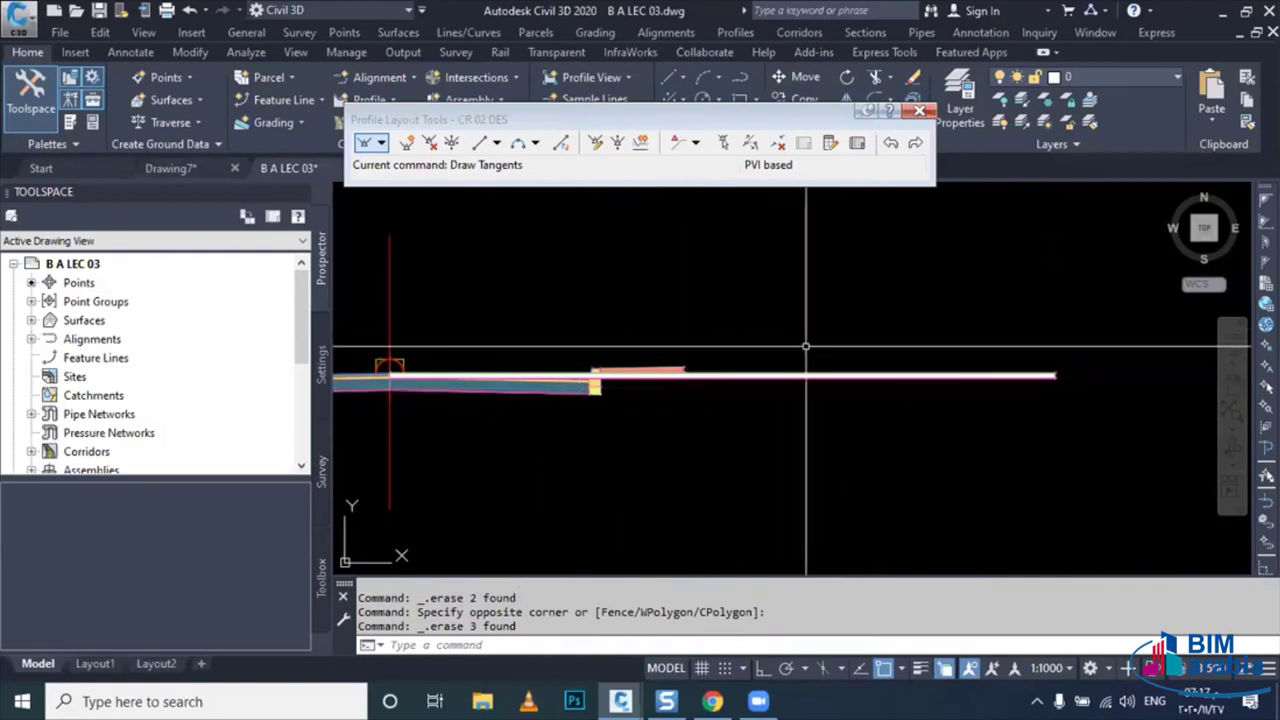
key("Delete")
left_click_drag(571, 374, 520, 443)
key("Delete")
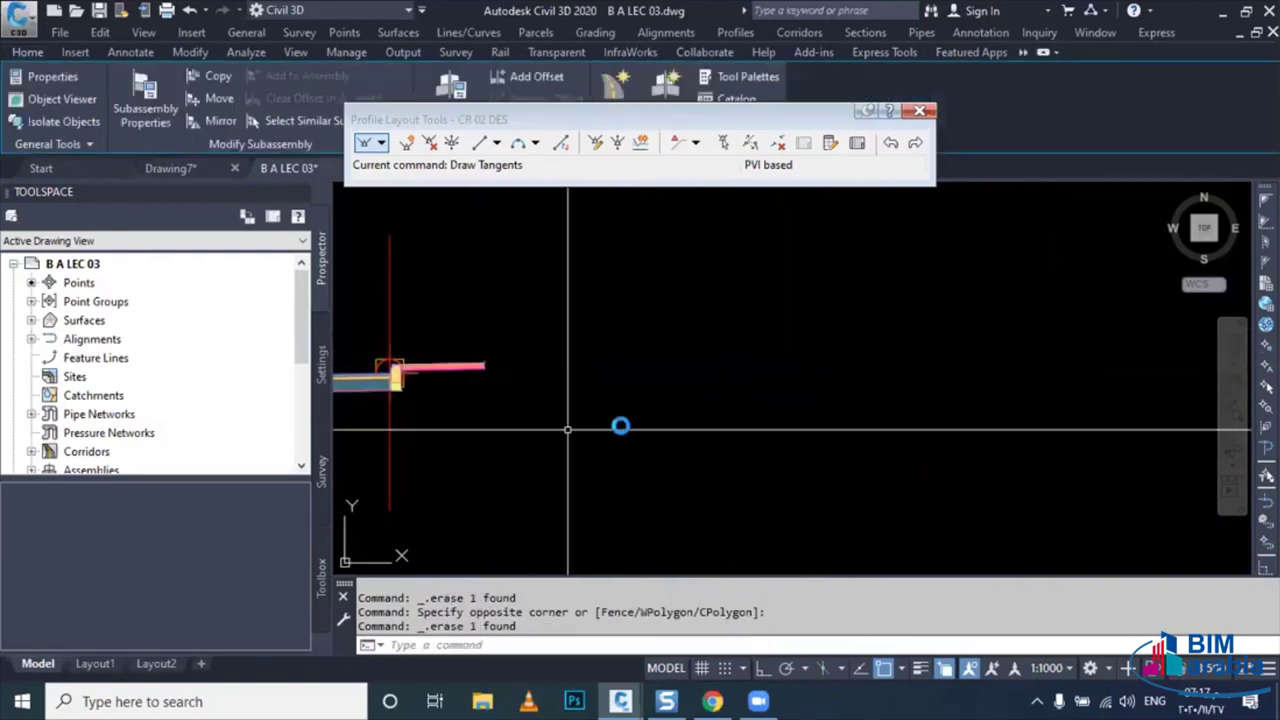
mouse_move(620, 426)
middle_mouse_down()
mouse_move(812, 412)
mouse_move(819, 425)
middle_mouse_up()
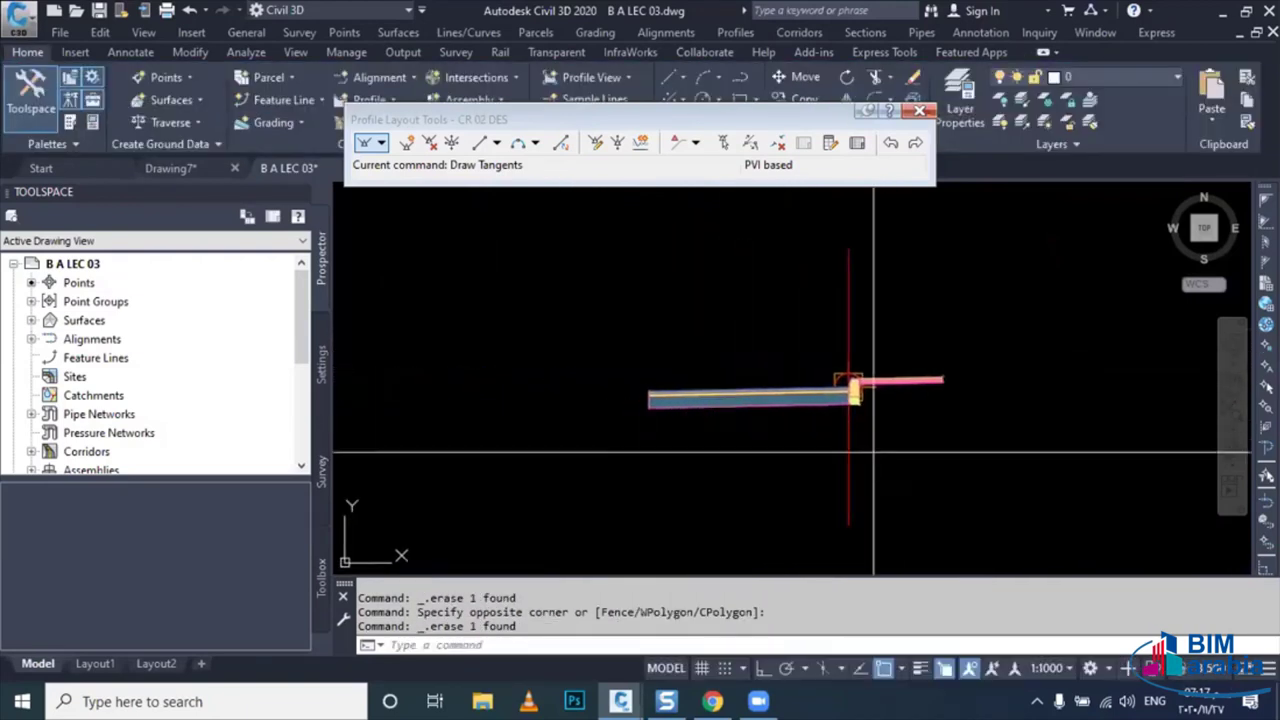
- Rename assembly A (2) to CR in the Properties palette
left_click_drag(873, 453, 829, 487)
key("ctrl+1")
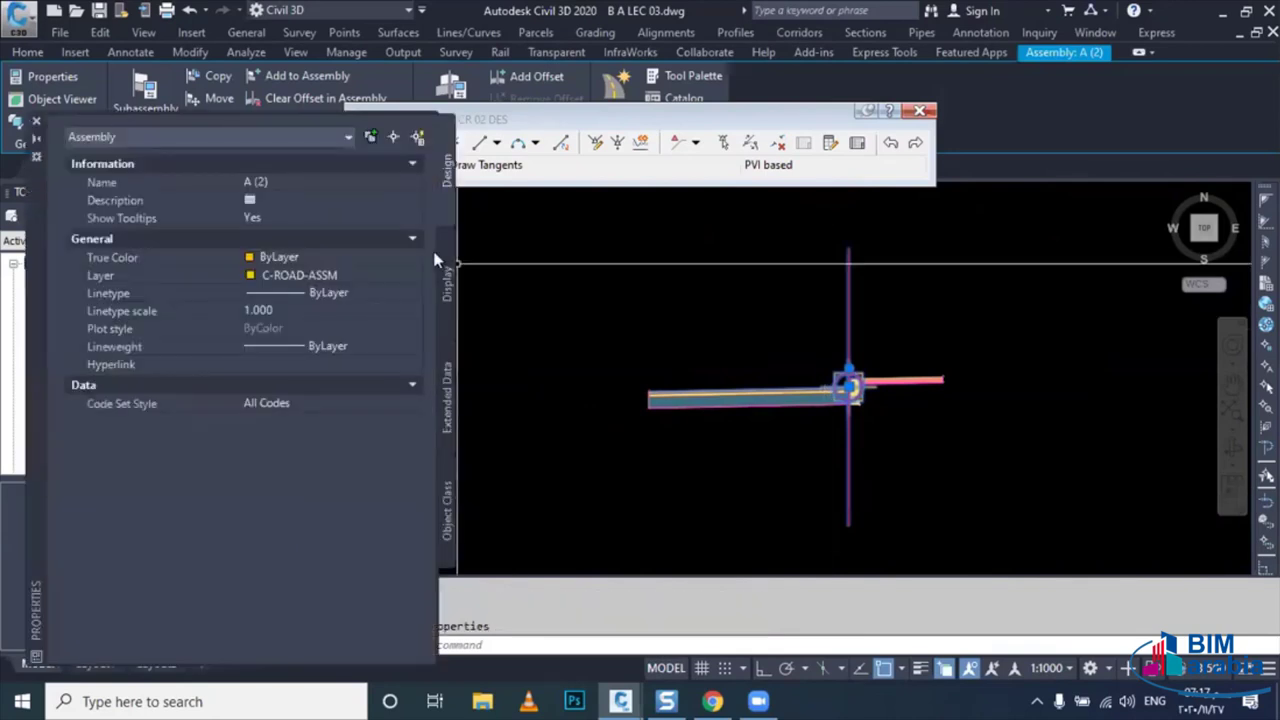
left_click(351, 182)
type("CR")
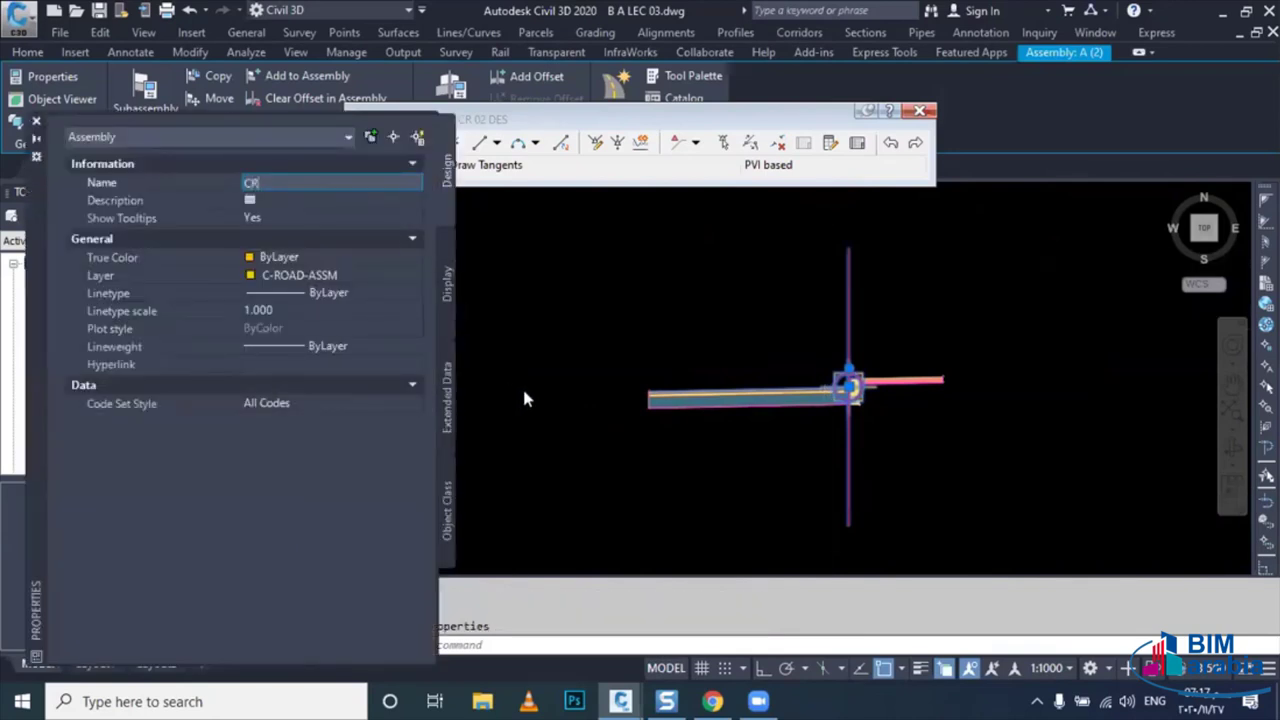
left_click(35, 122)
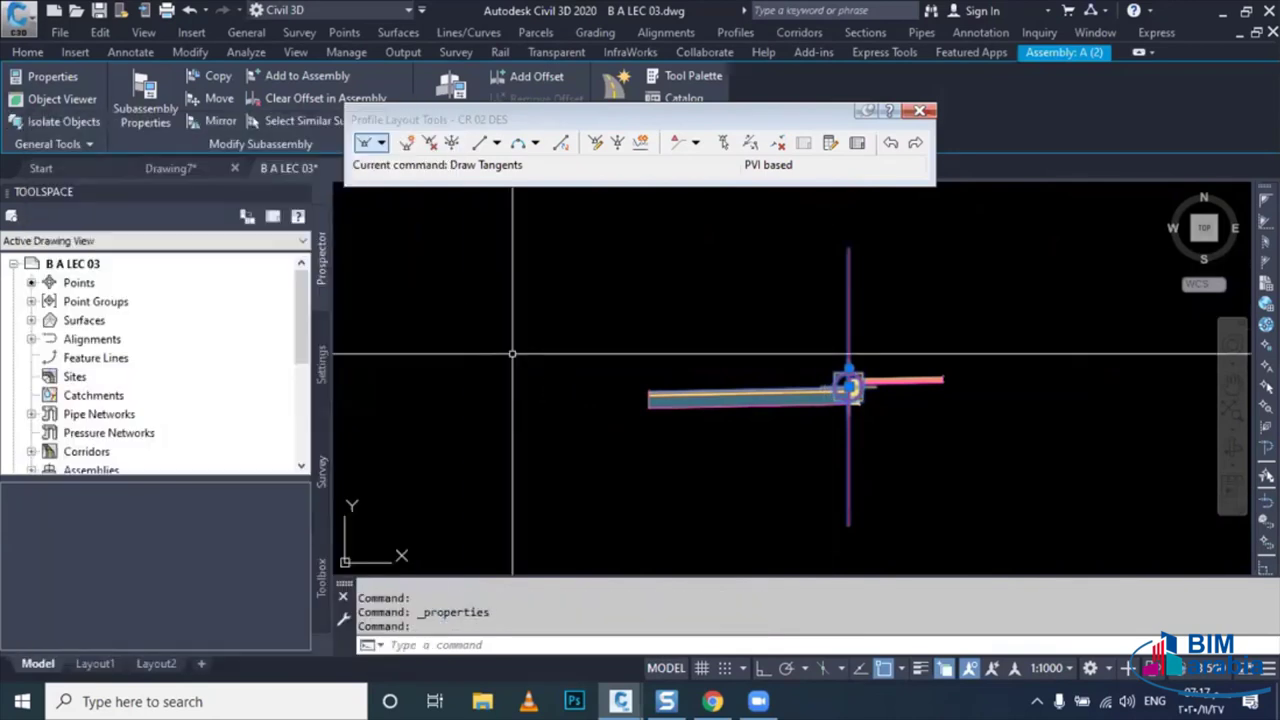
key("Escape")
scroll(857, 385, "up", 1)
scroll(897, 375, "up", 1)
scroll(897, 375, "up", 1)
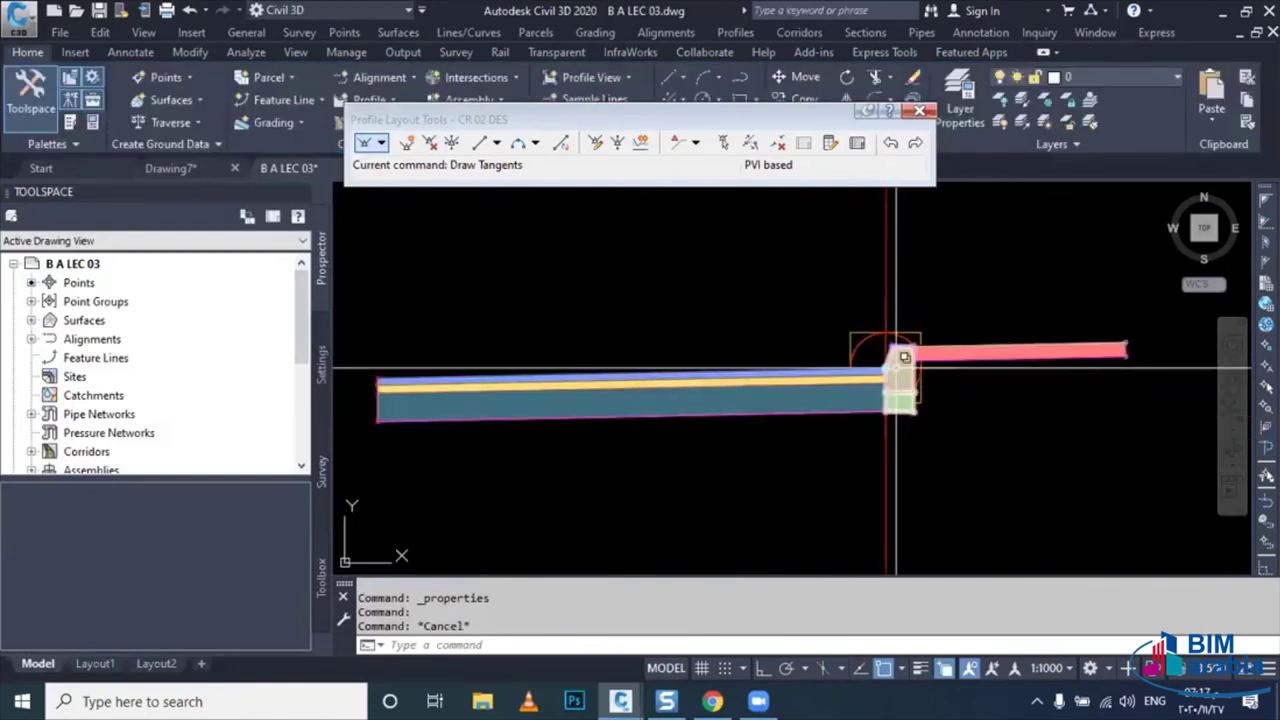
scroll(890, 369, "down", 2)
middle_click_drag(893, 371, 1021, 459)
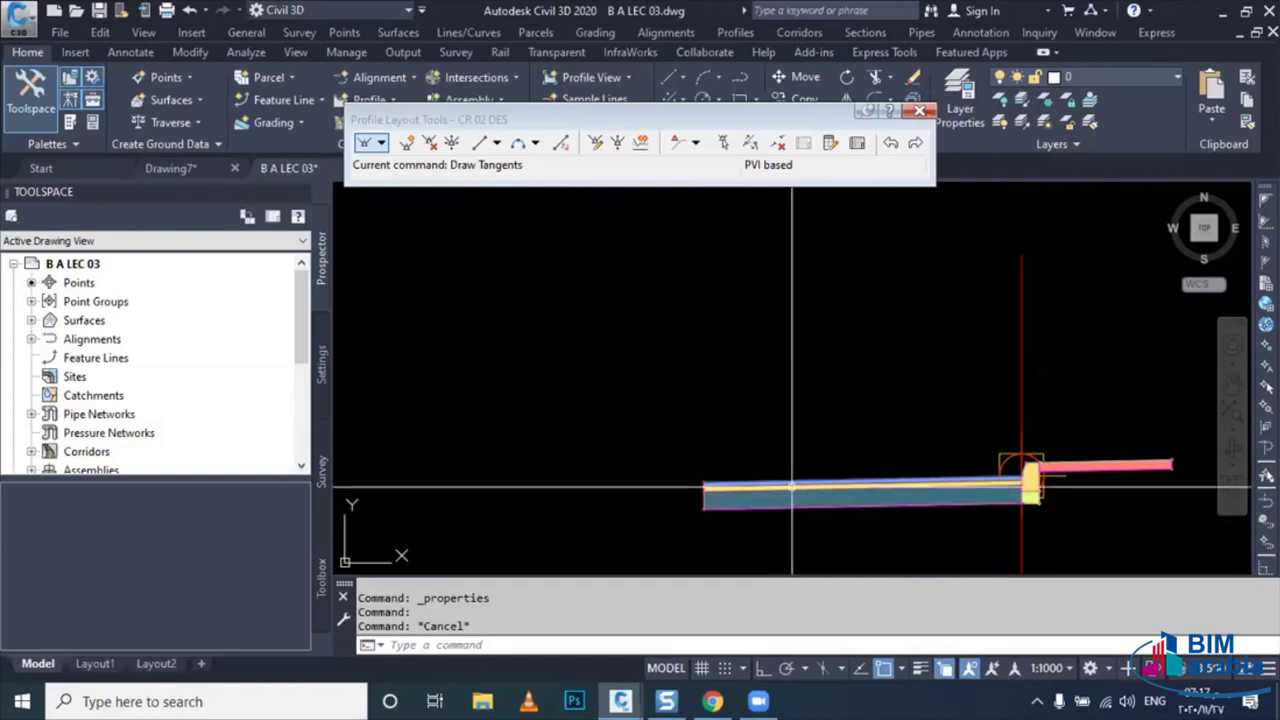
middle_click_drag(844, 490, 926, 463)
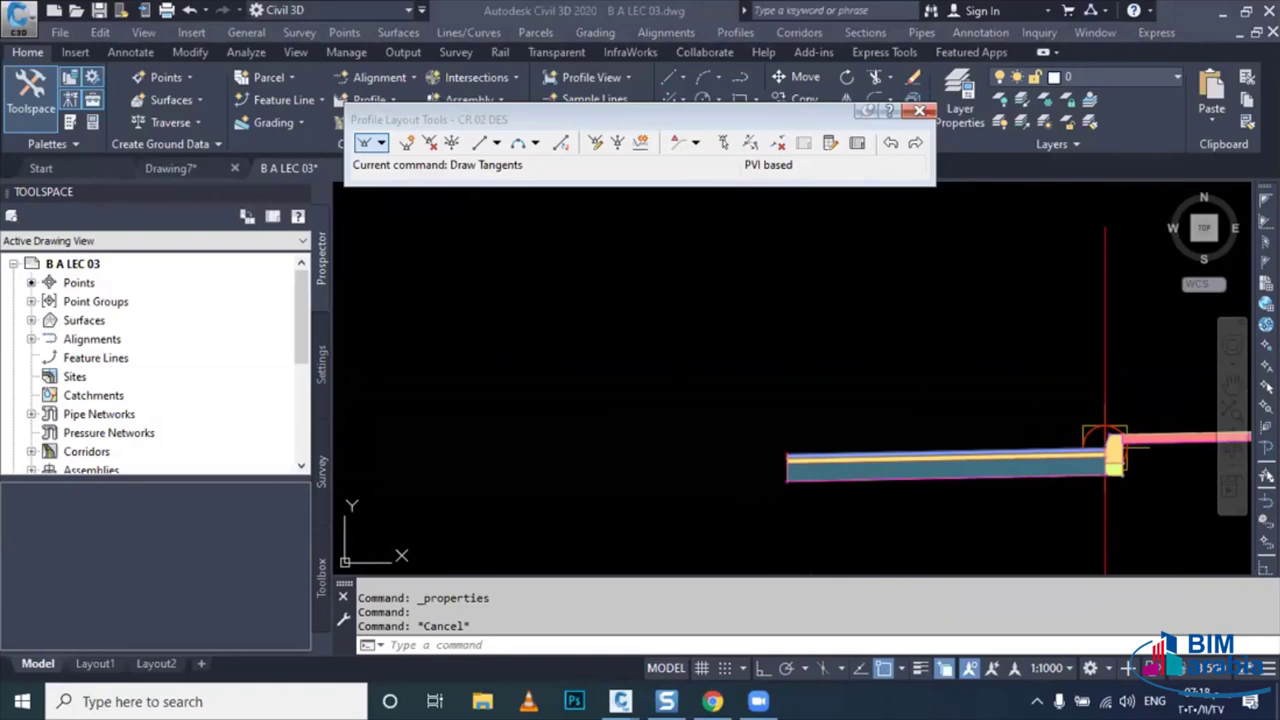
- Close Profile Layout Tools and select the north road corridor at the T-intersection
scroll(800, 440, "down", 5)
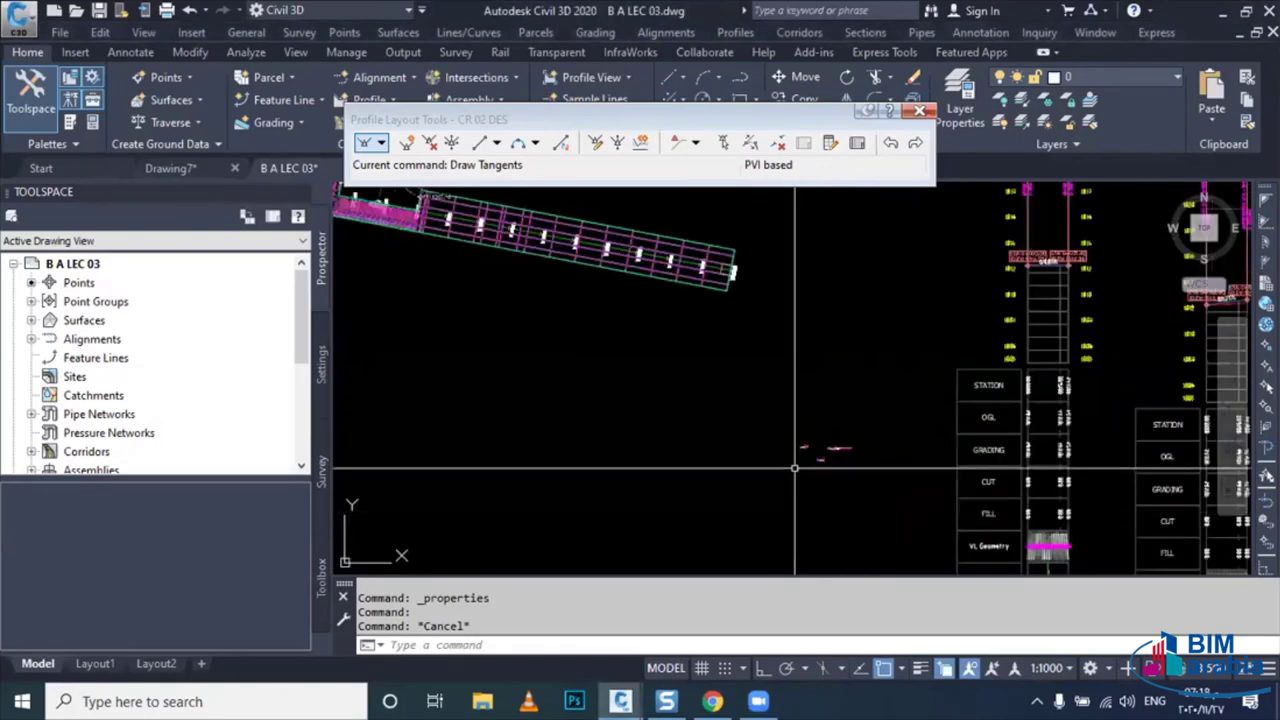
middle_click_drag(795, 467, 1060, 657)
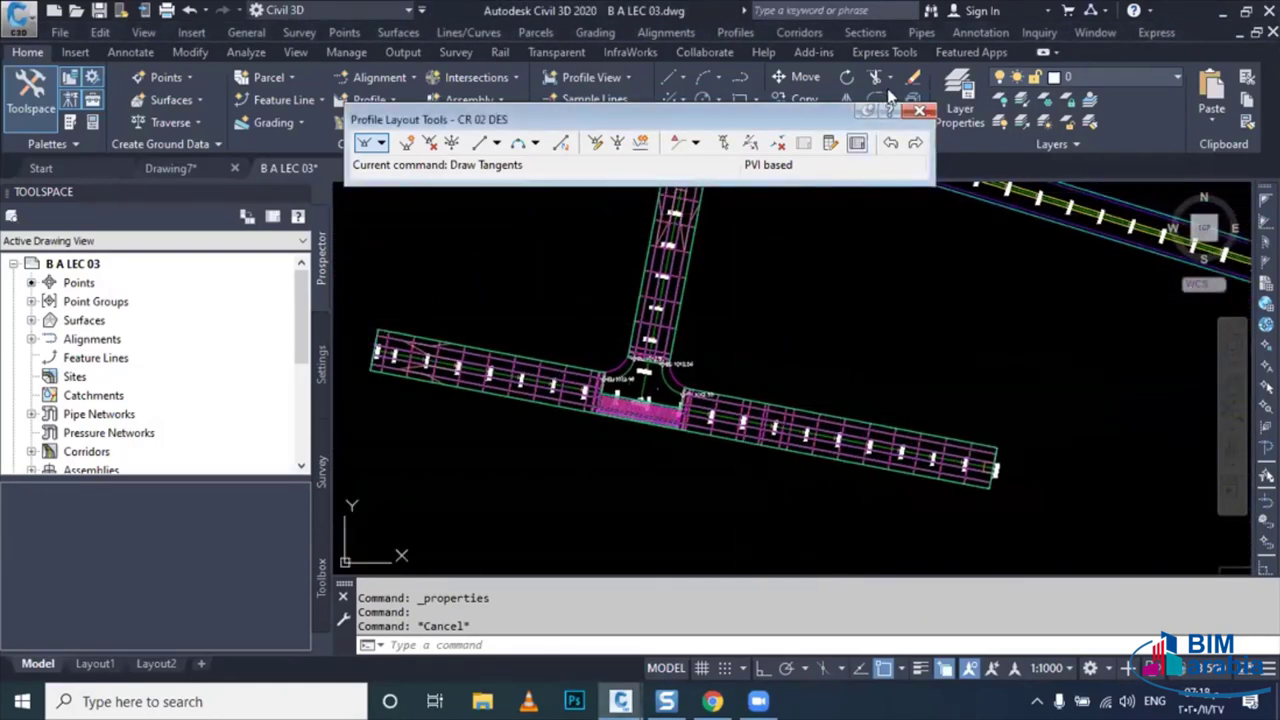
left_click(919, 110)
scroll(679, 408, "up", 4)
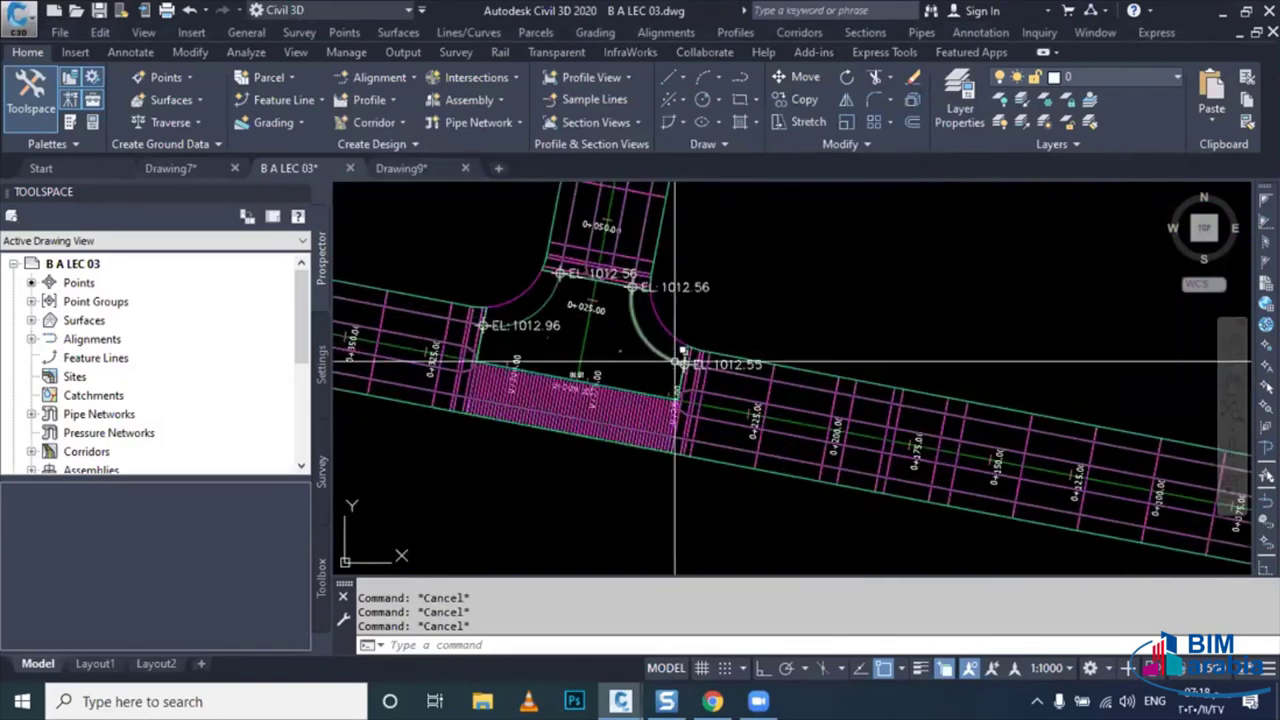
mouse_move(637, 336)
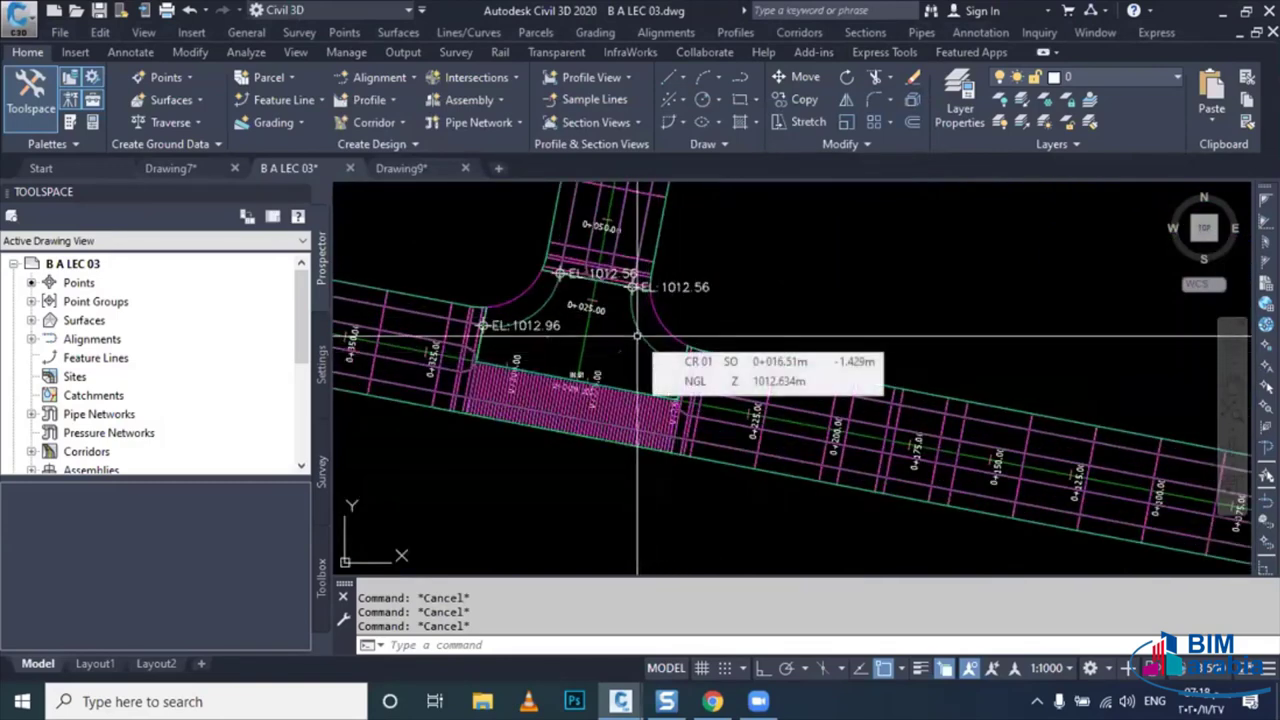
middle_click_drag(637, 336, 660, 371)
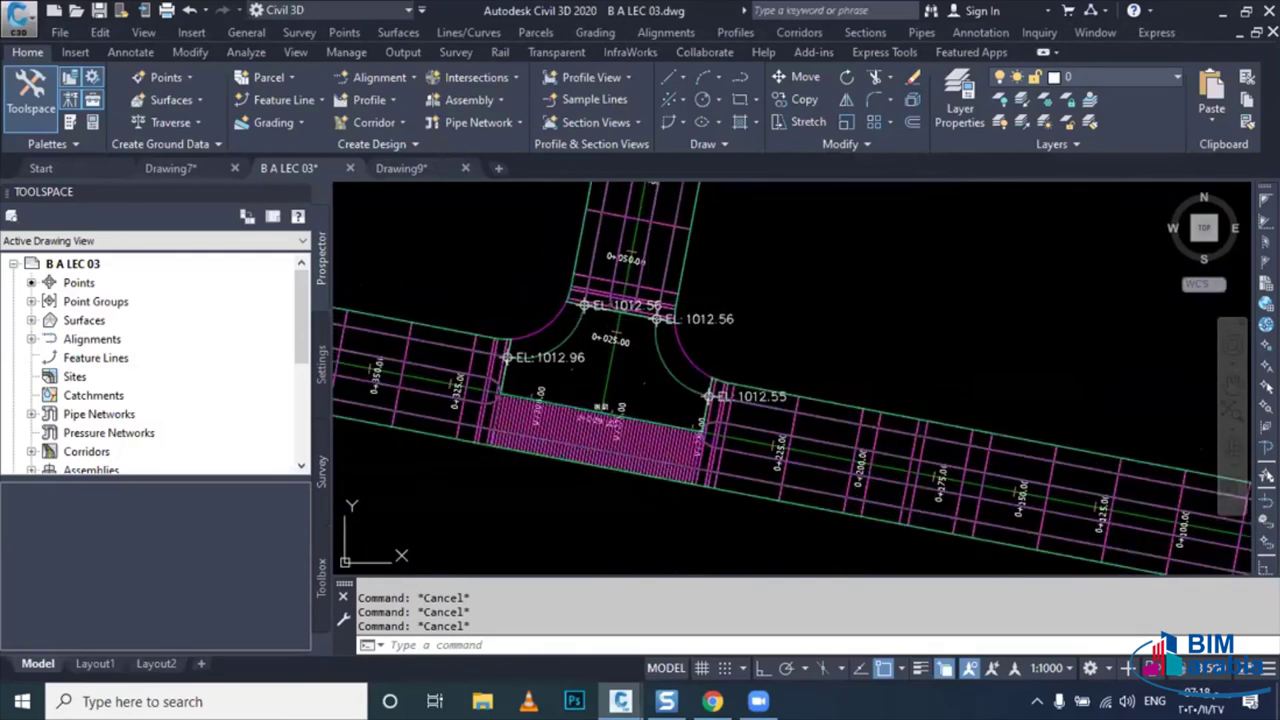
left_click(630, 260)
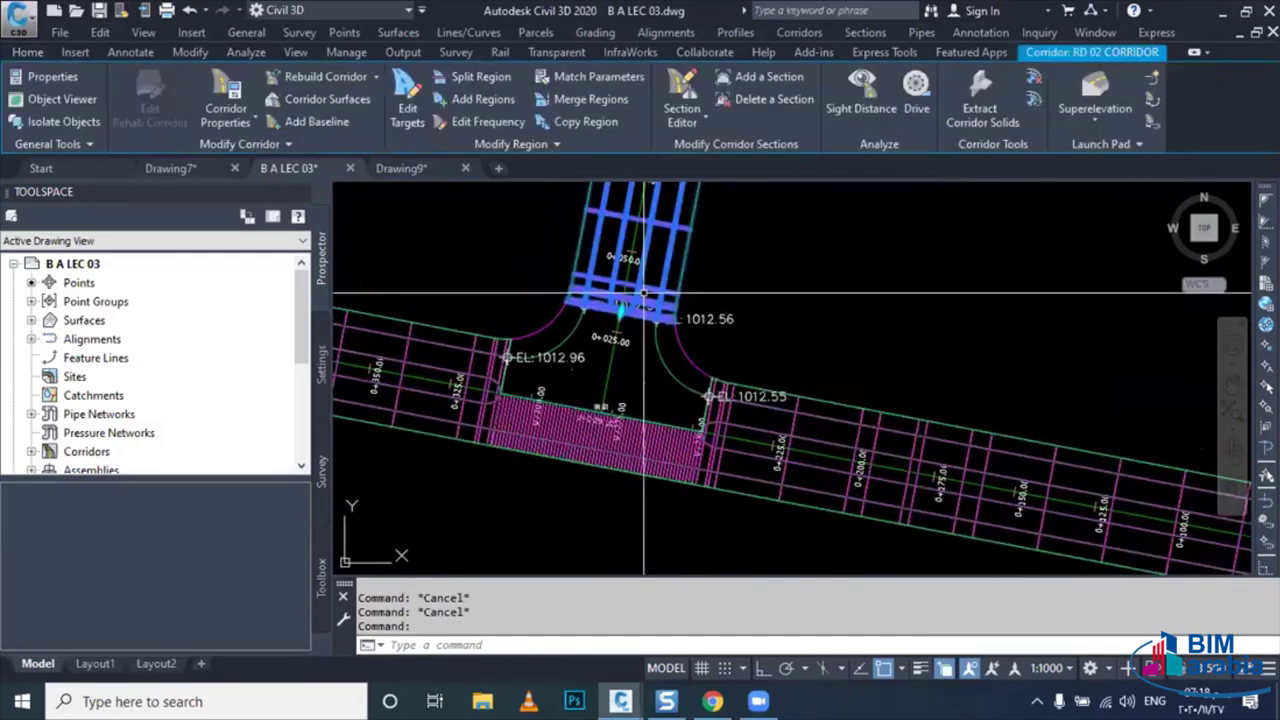
- Add a CR 01 baseline with profile CR 1 DES to RD 02 CORRIDOR, then reselect the corridor
left_click(316, 121)
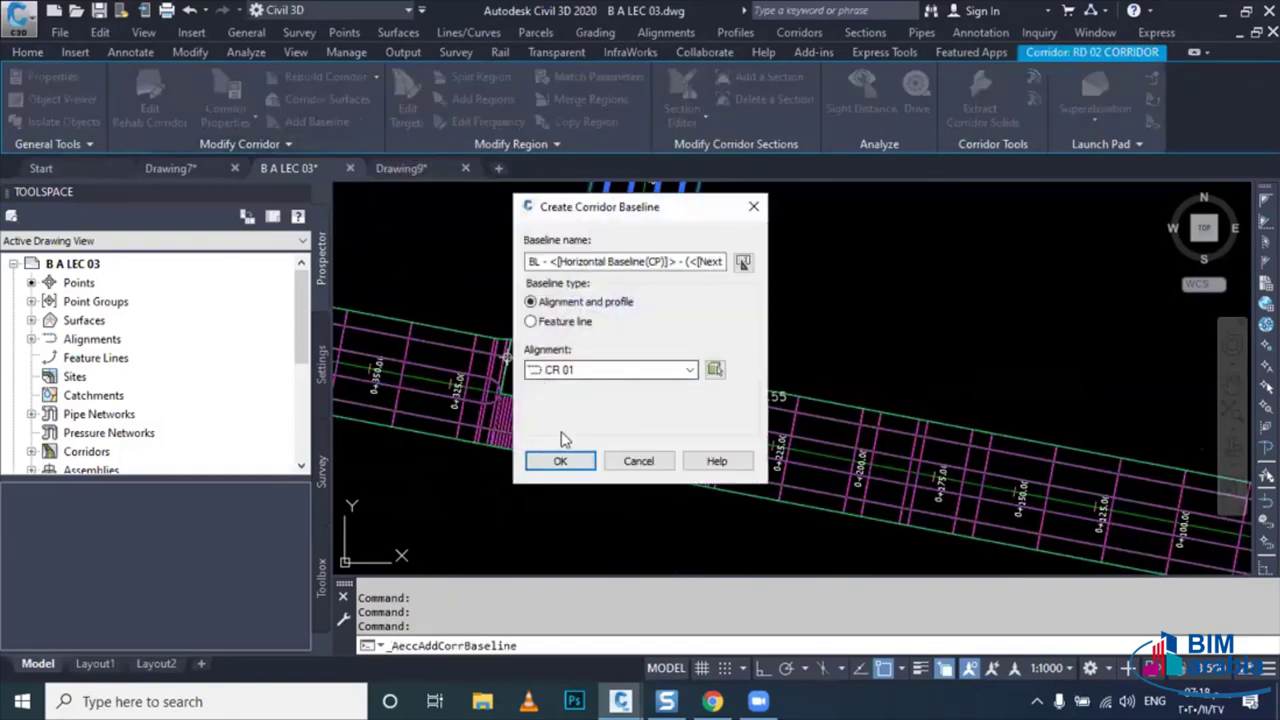
left_click(562, 461)
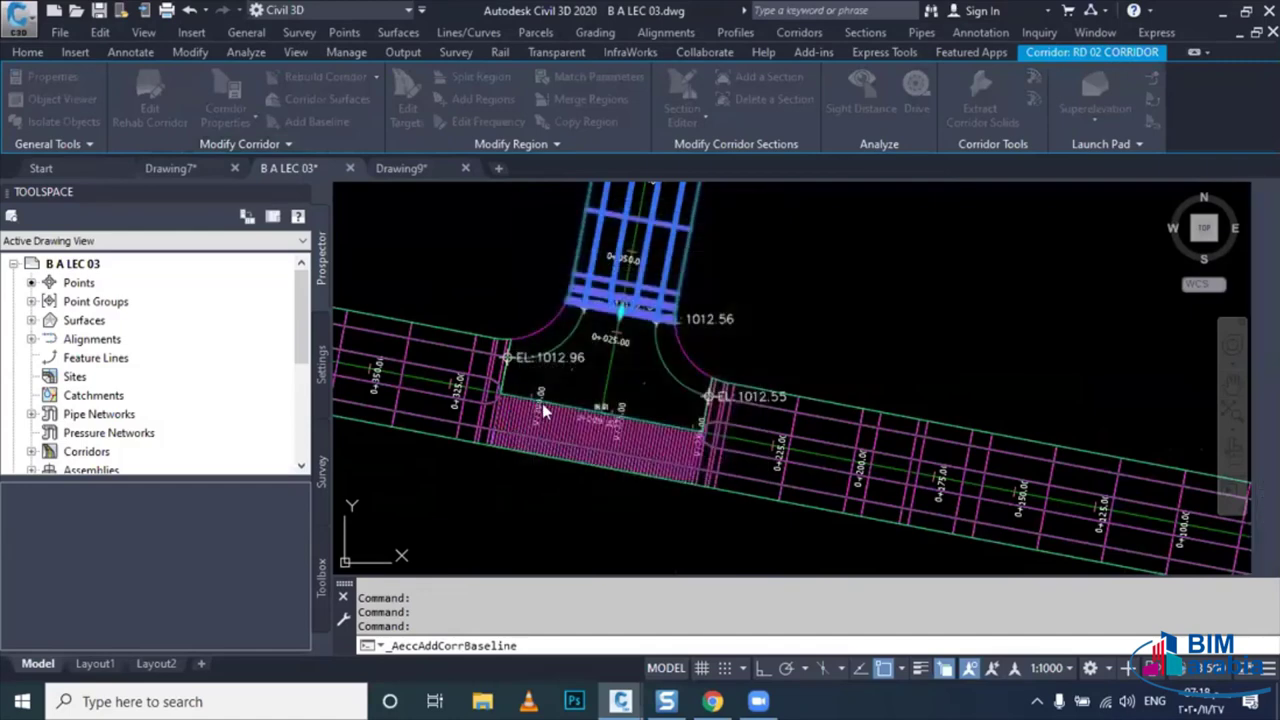
left_click(545, 410)
left_click(558, 397)
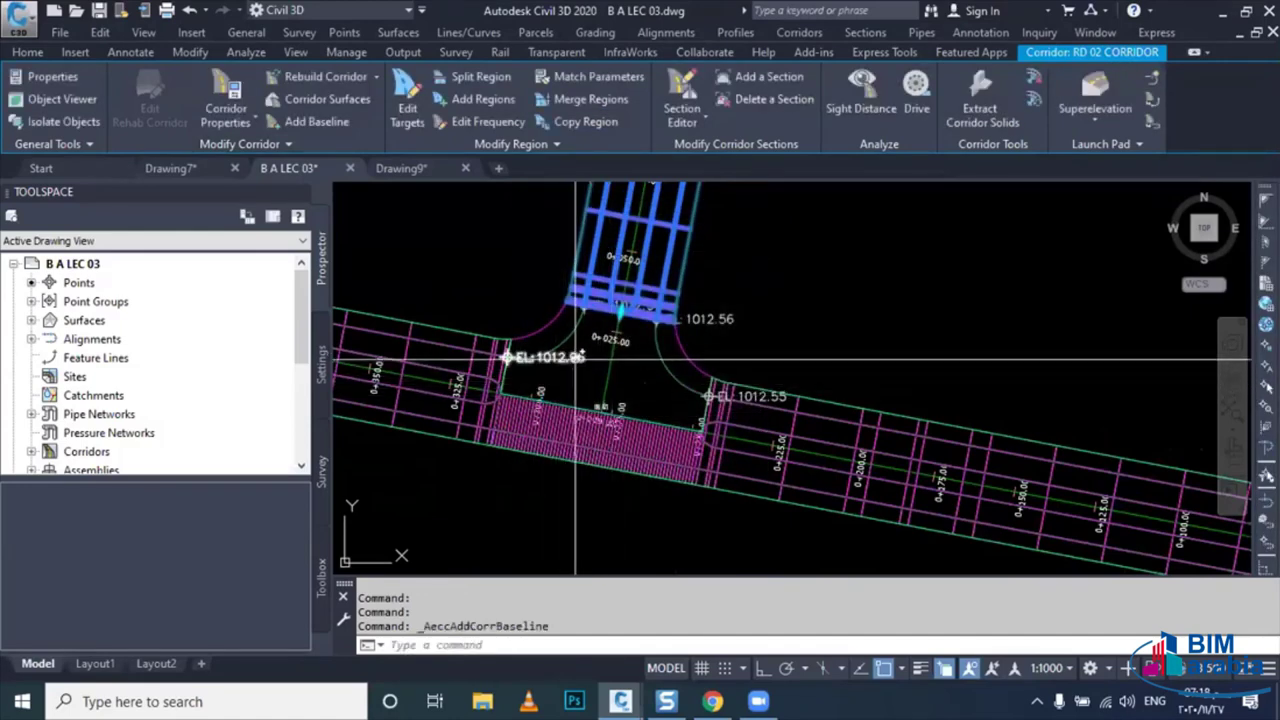
key("Escape")
left_click(631, 310)
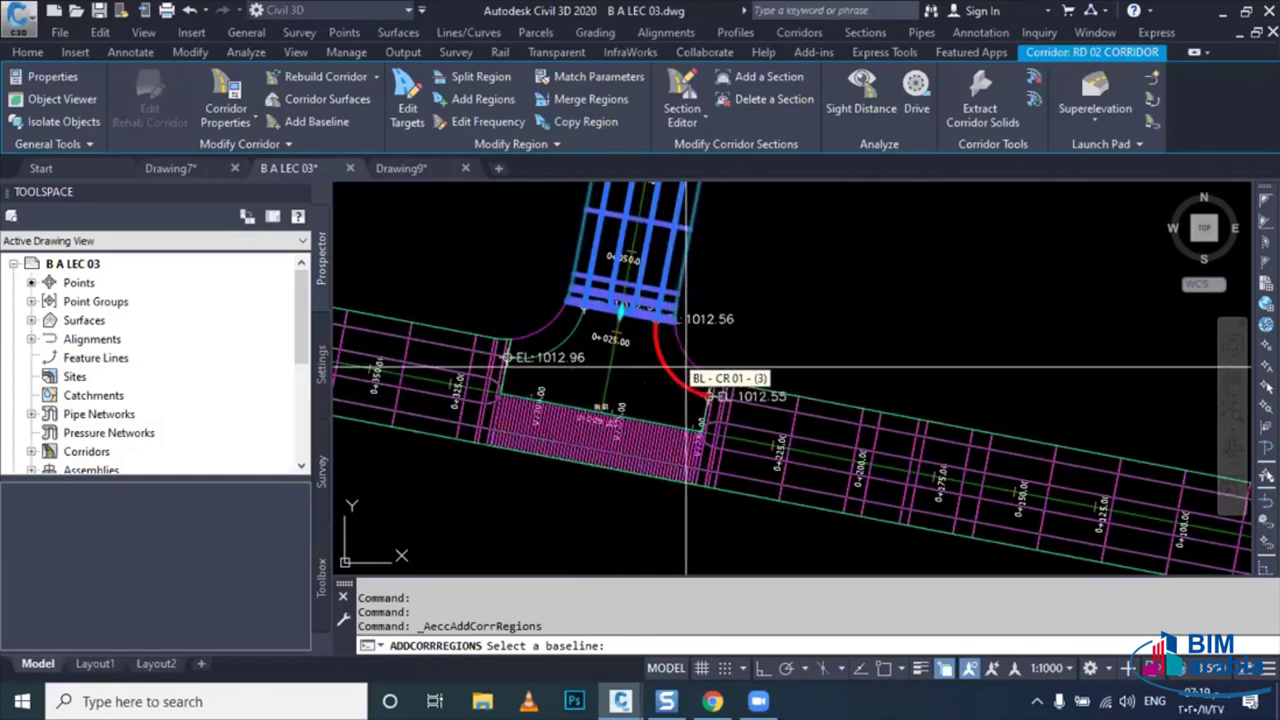
- Create a region filling the whole CR 01 baseline using the CR assembly
left_click(676, 378)
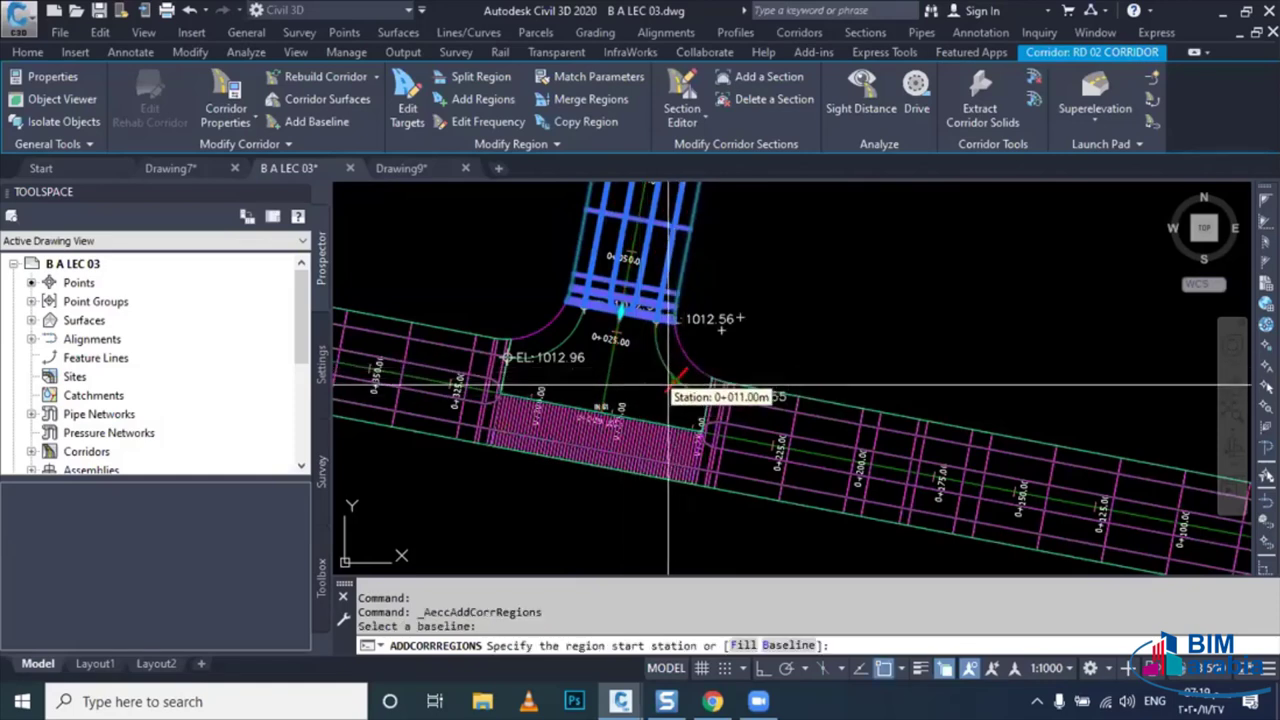
type("F")
key("Return")
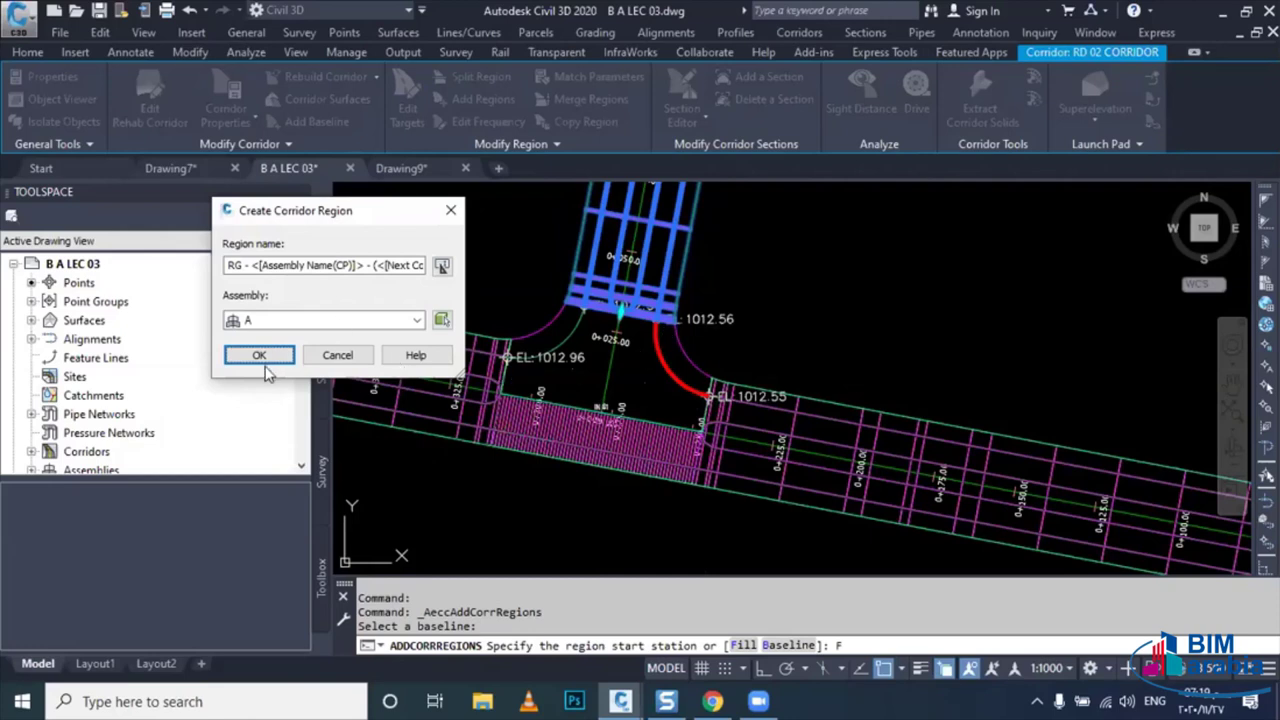
left_click(416, 320)
left_click(350, 336)
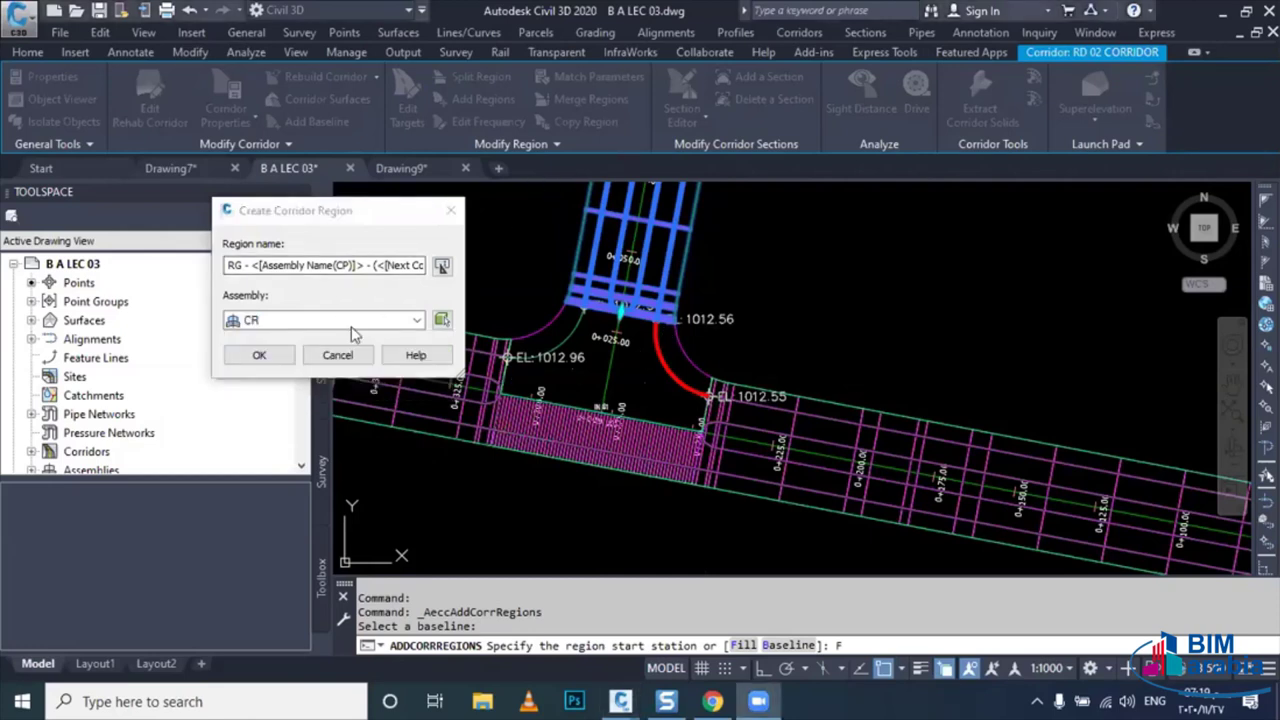
left_click(278, 355)
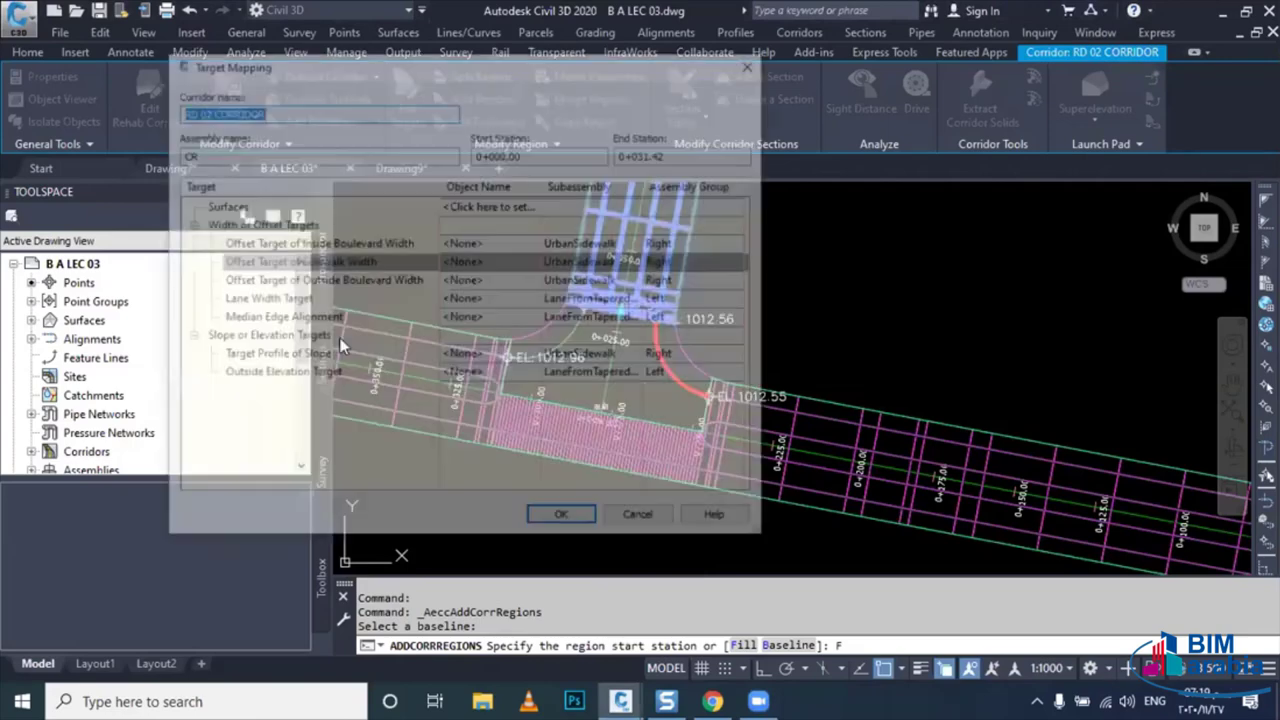
- Target the sidewalk width to a polyline picked from the drawing
left_click(462, 262)
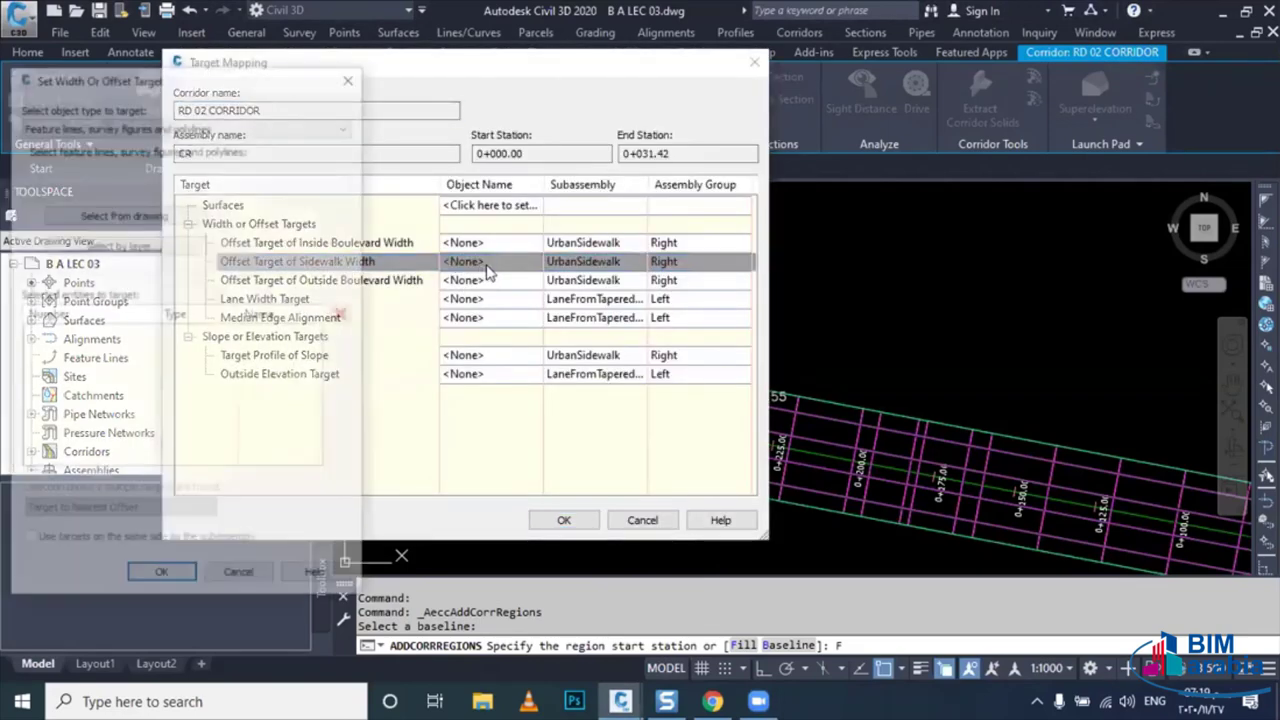
left_click(124, 216)
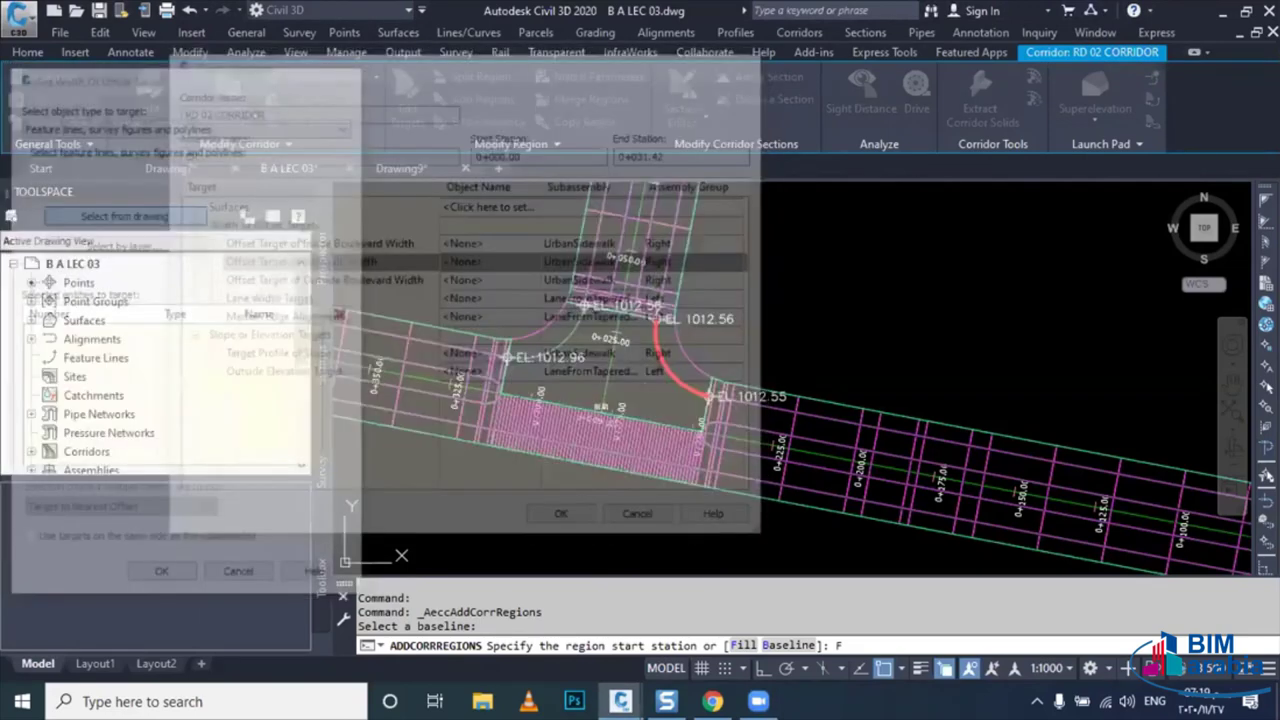
key("Return")
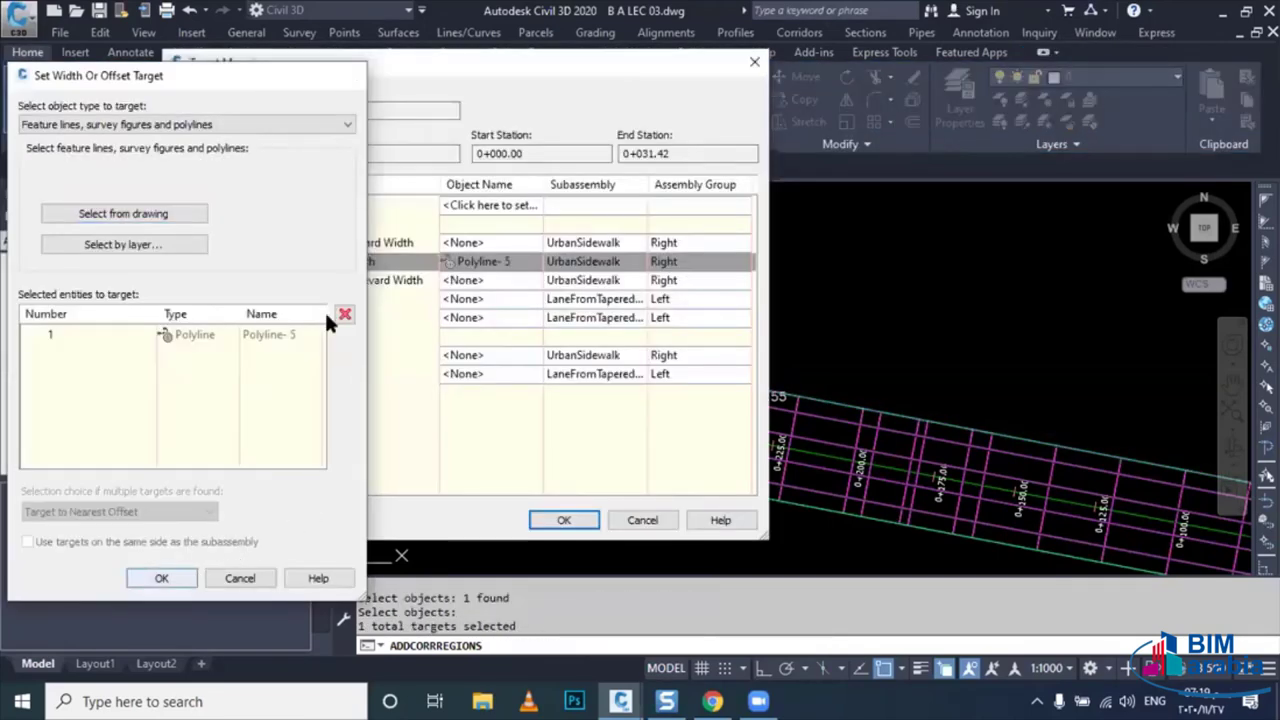
key("Return")
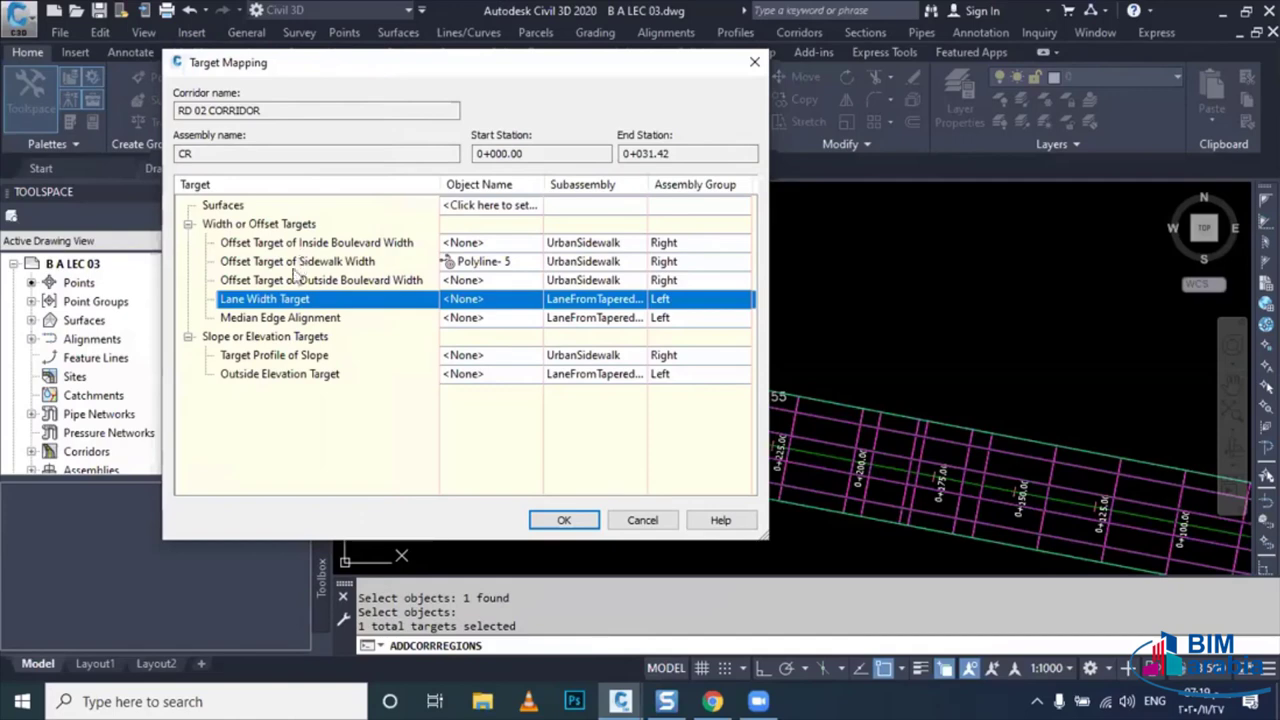
- Set the lane width targets to alignments RD 01 and RD 02
left_click(478, 301)
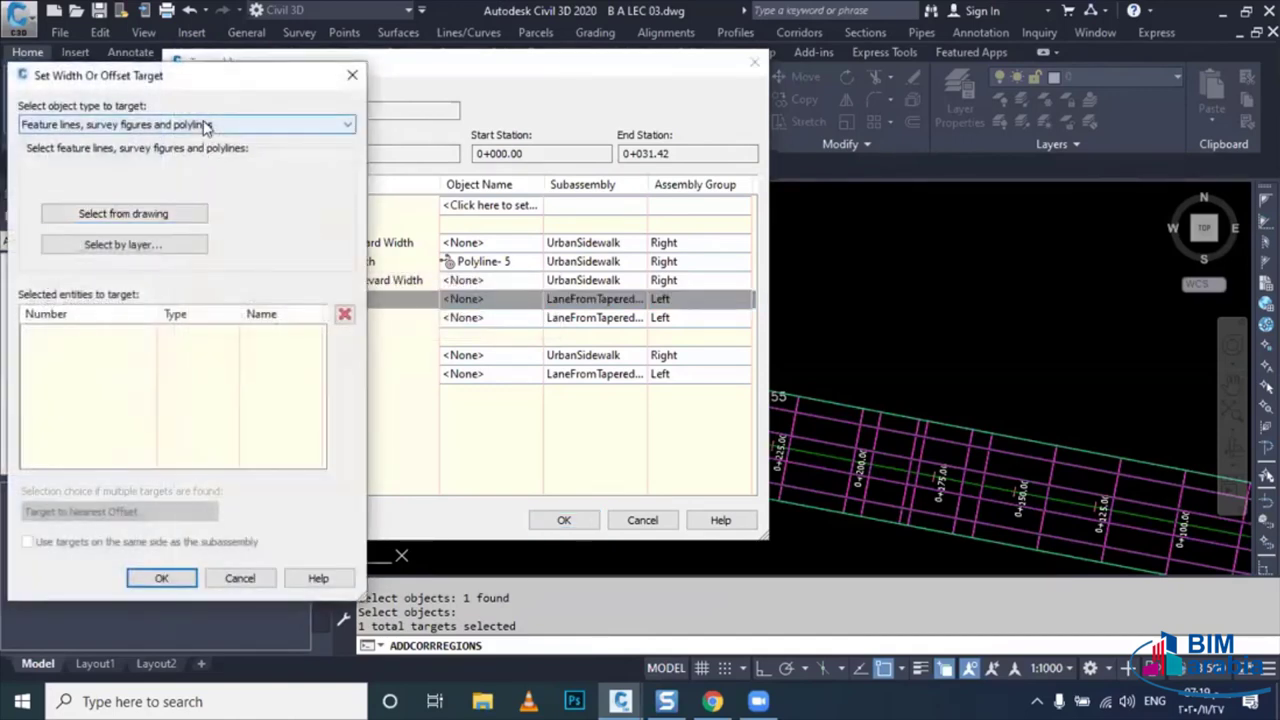
left_click(203, 125)
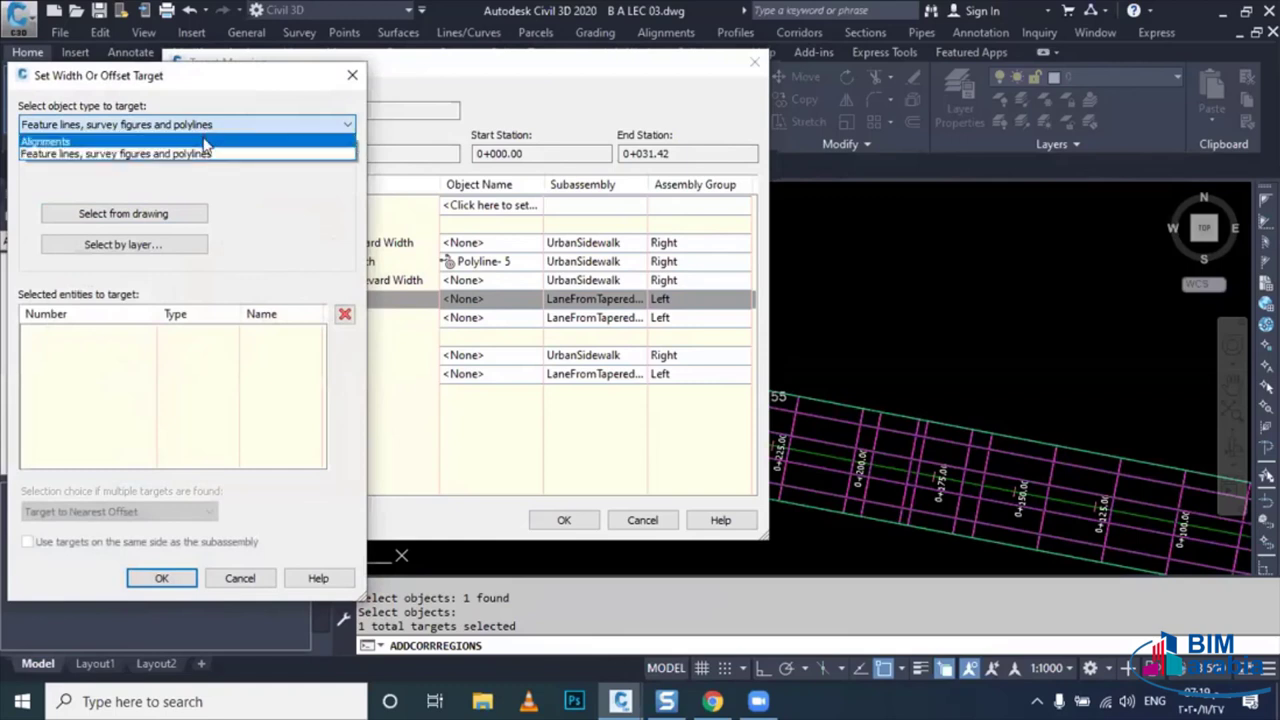
left_click(200, 141)
left_click(72, 198)
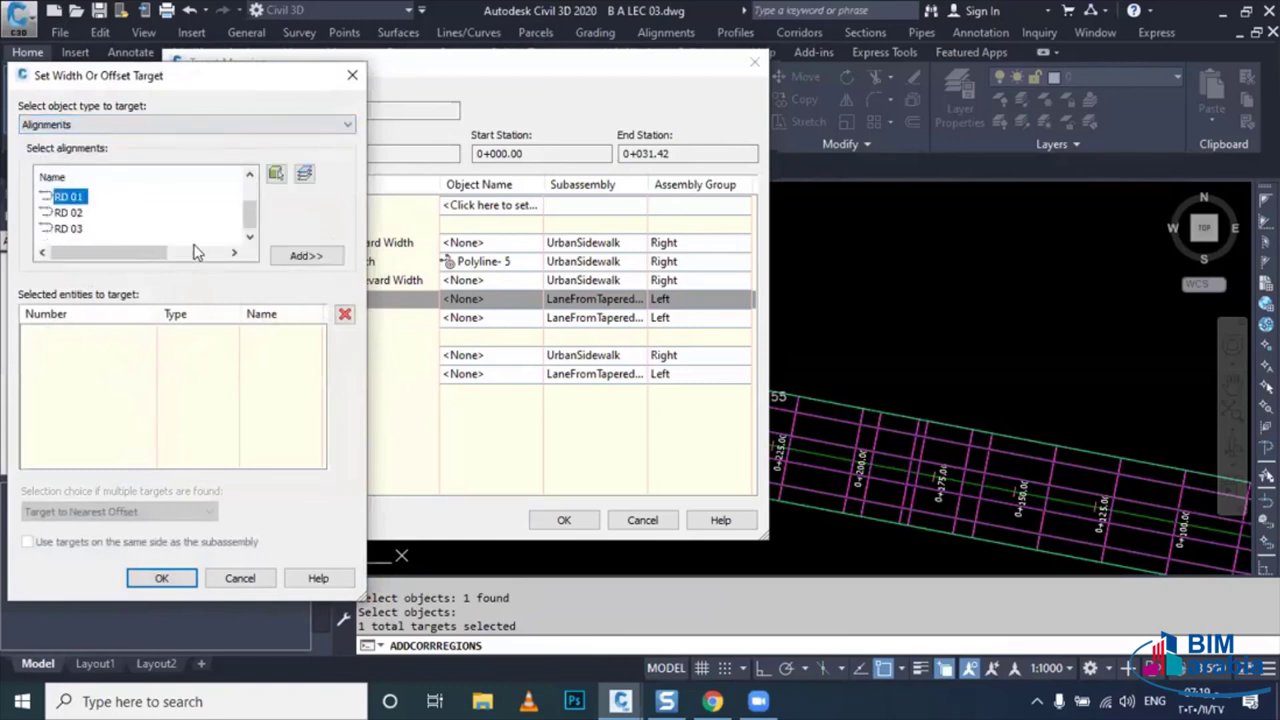
left_click(300, 257)
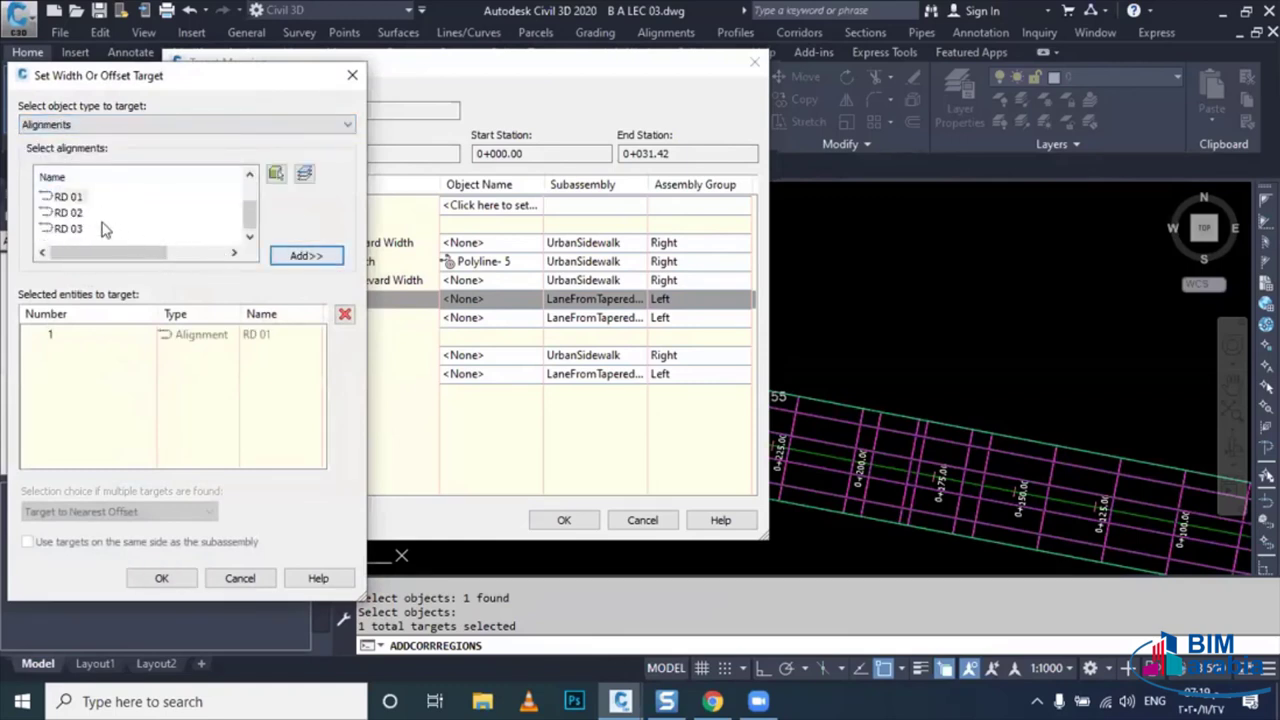
left_click(70, 212)
left_click(306, 256)
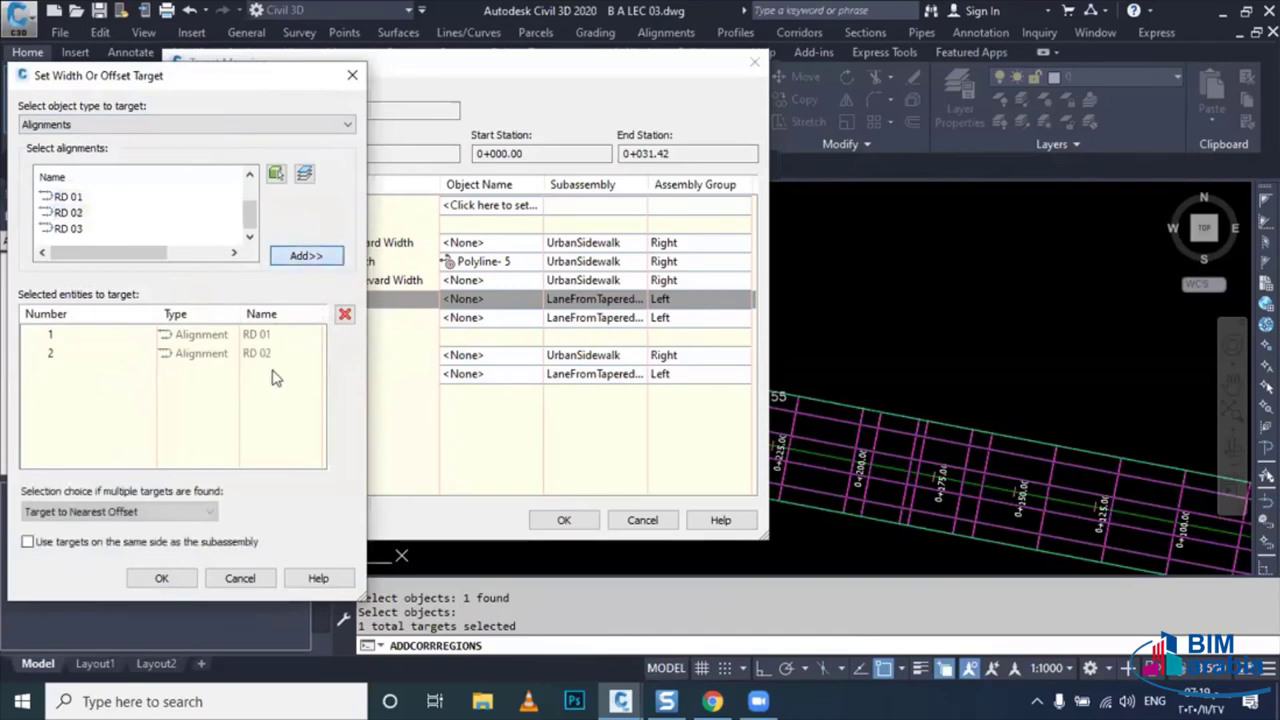
left_click(163, 578)
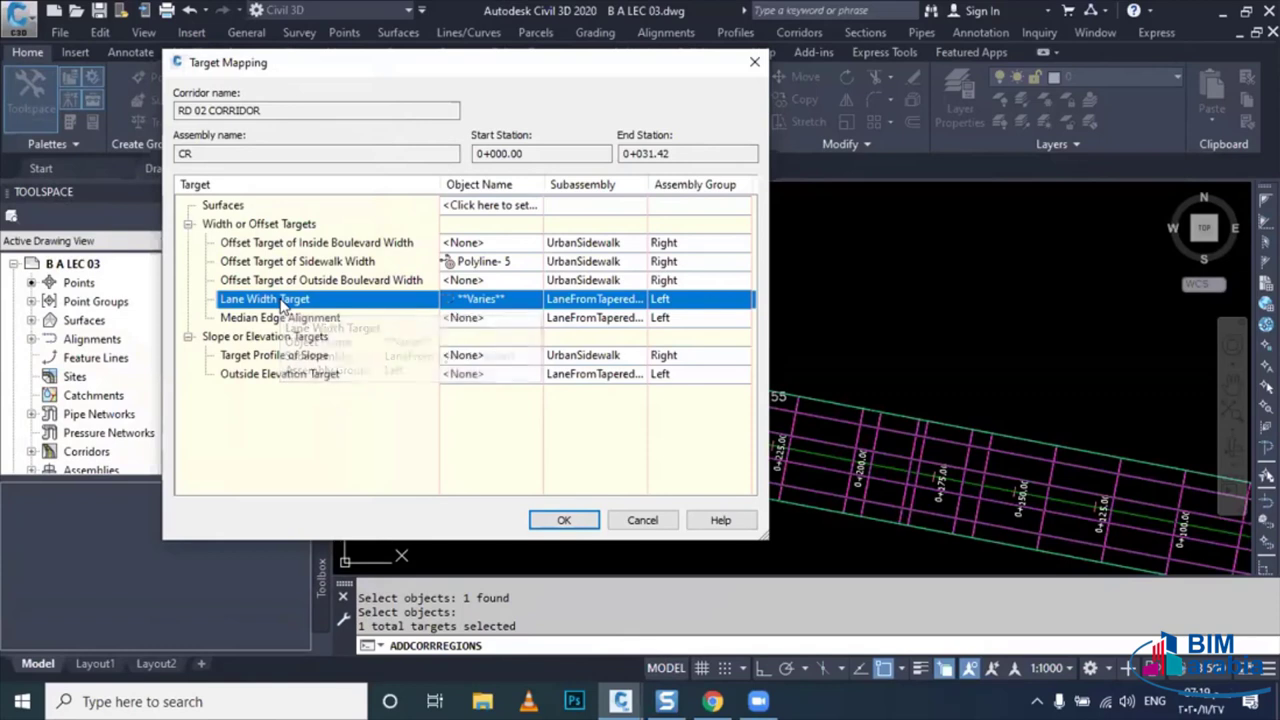
- Target the outside elevation to profiles RD 01 DES and RD 02 DES, and accept the mapping
left_click(330, 376)
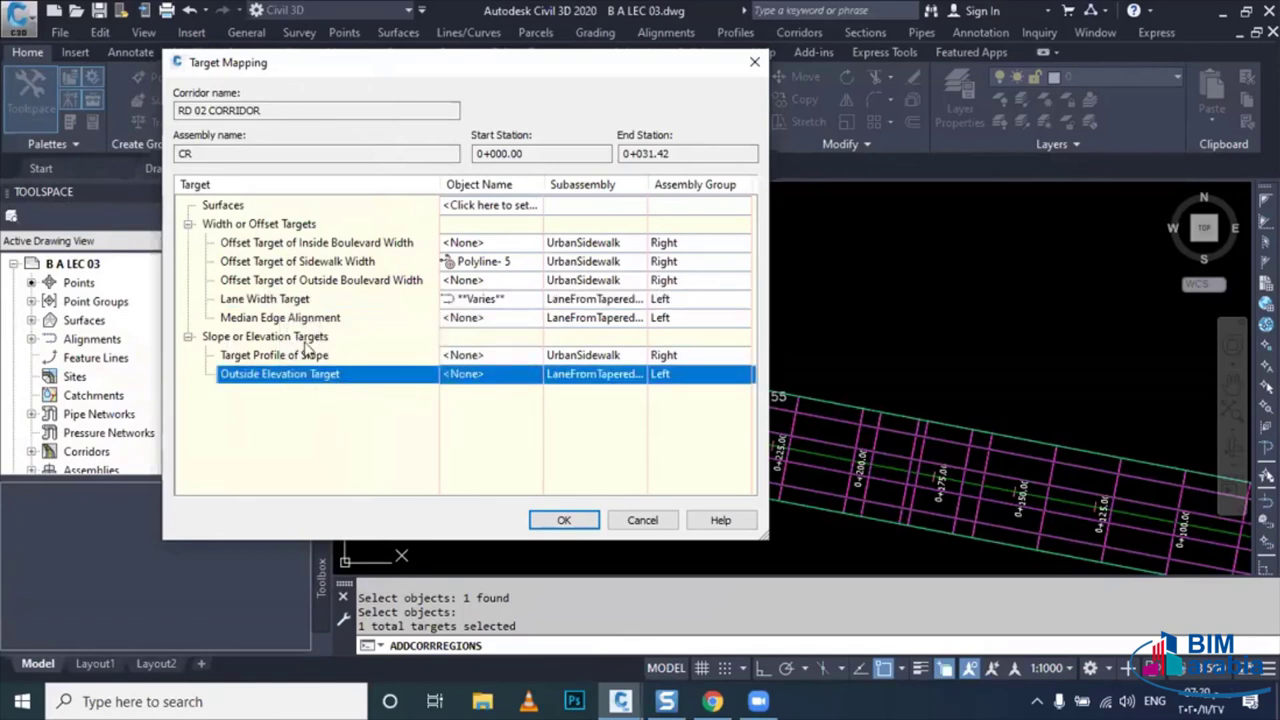
left_click(448, 373)
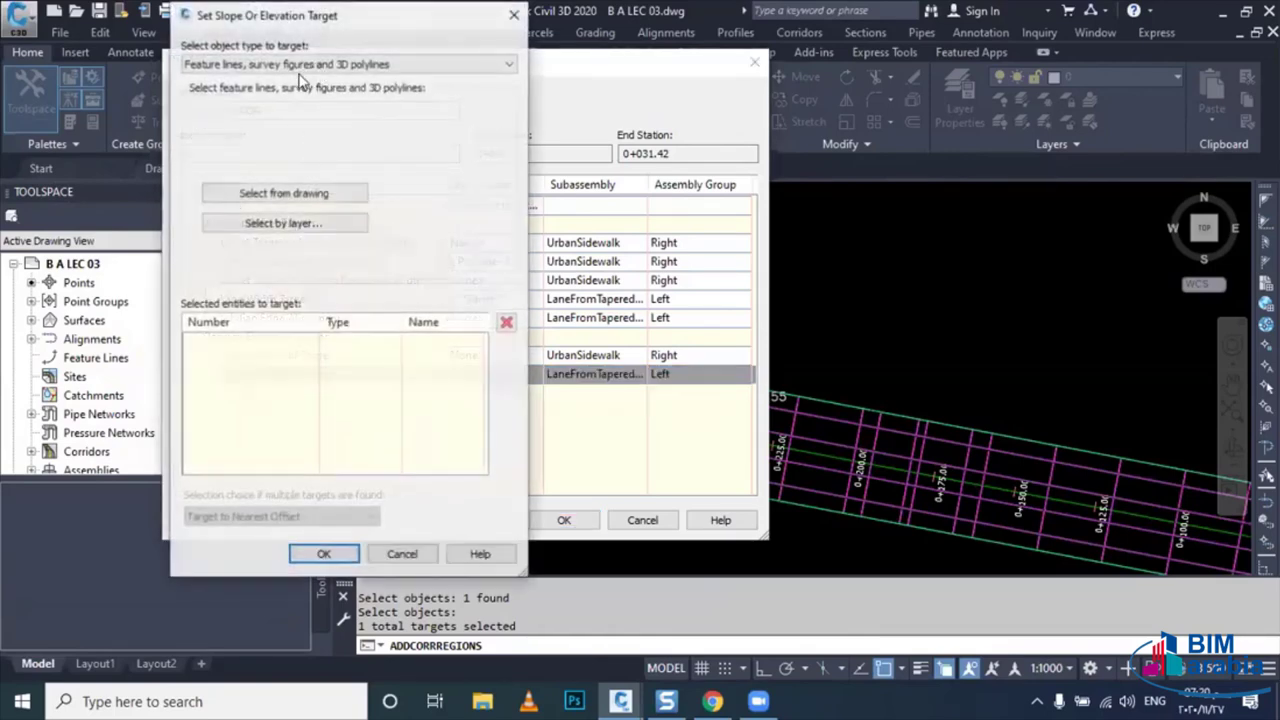
left_click(300, 66)
left_click(290, 92)
left_click(240, 133)
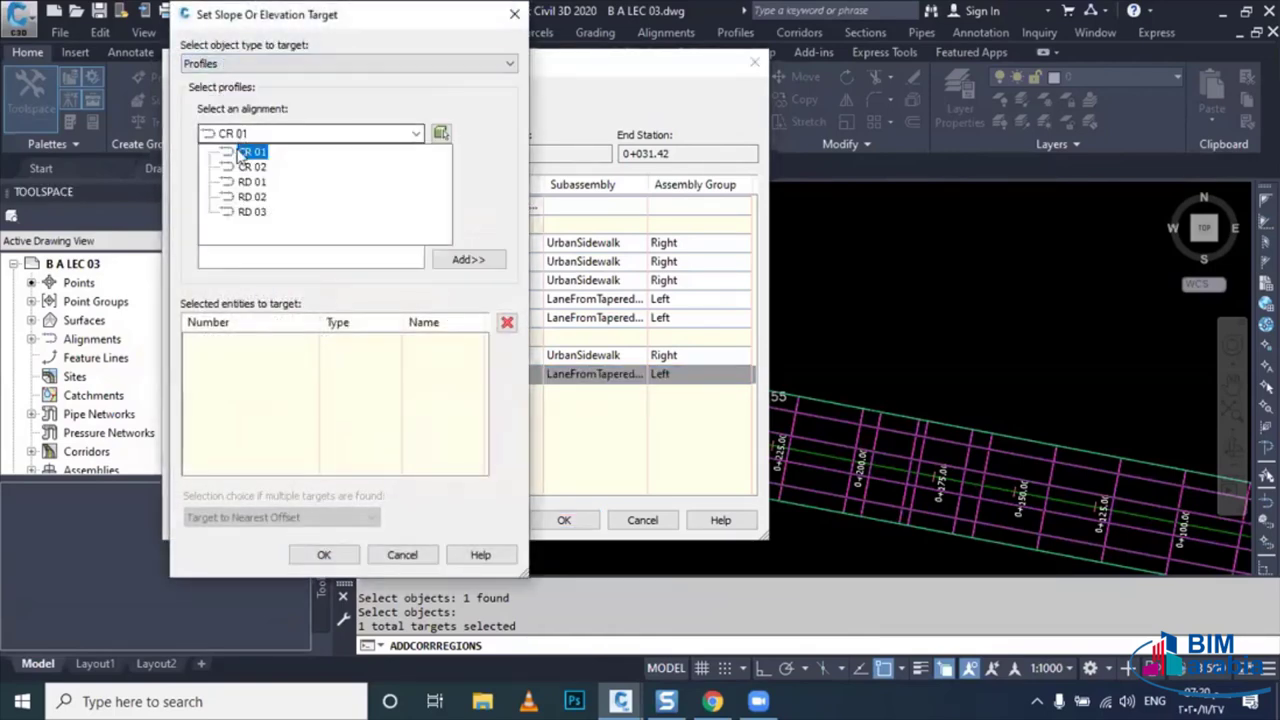
left_click(243, 183)
left_click(240, 219)
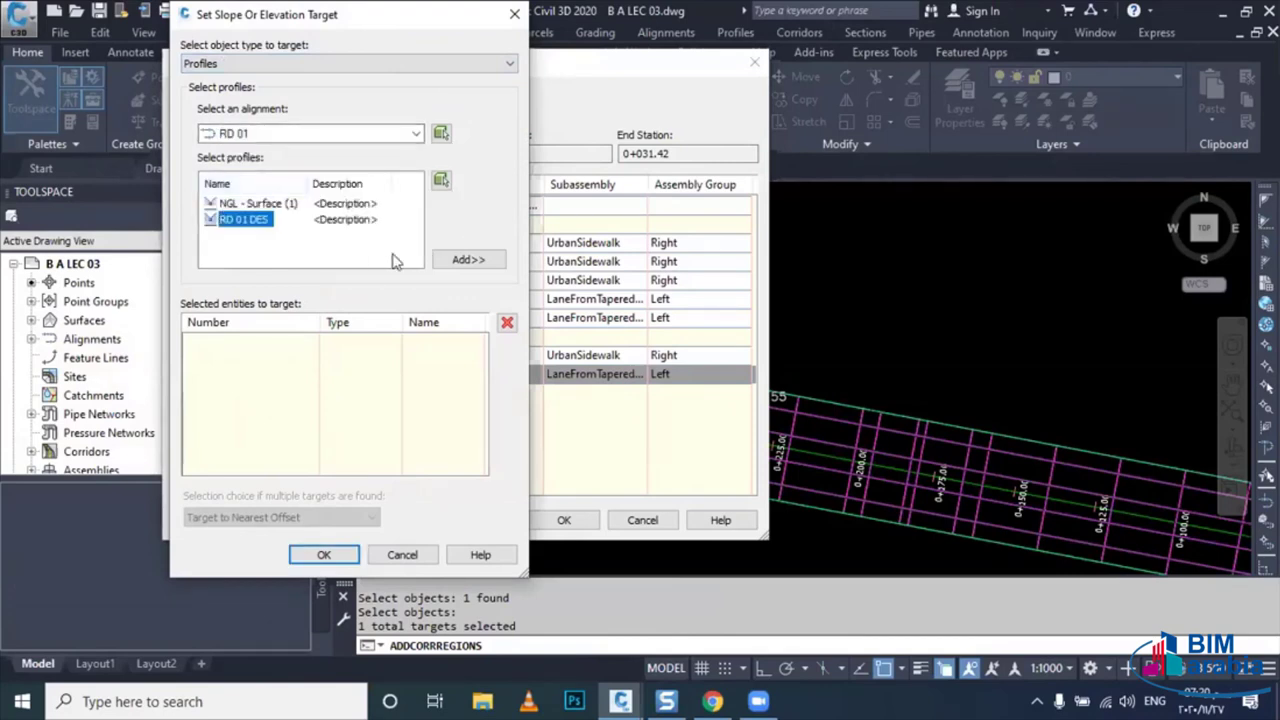
left_click(482, 262)
left_click(232, 133)
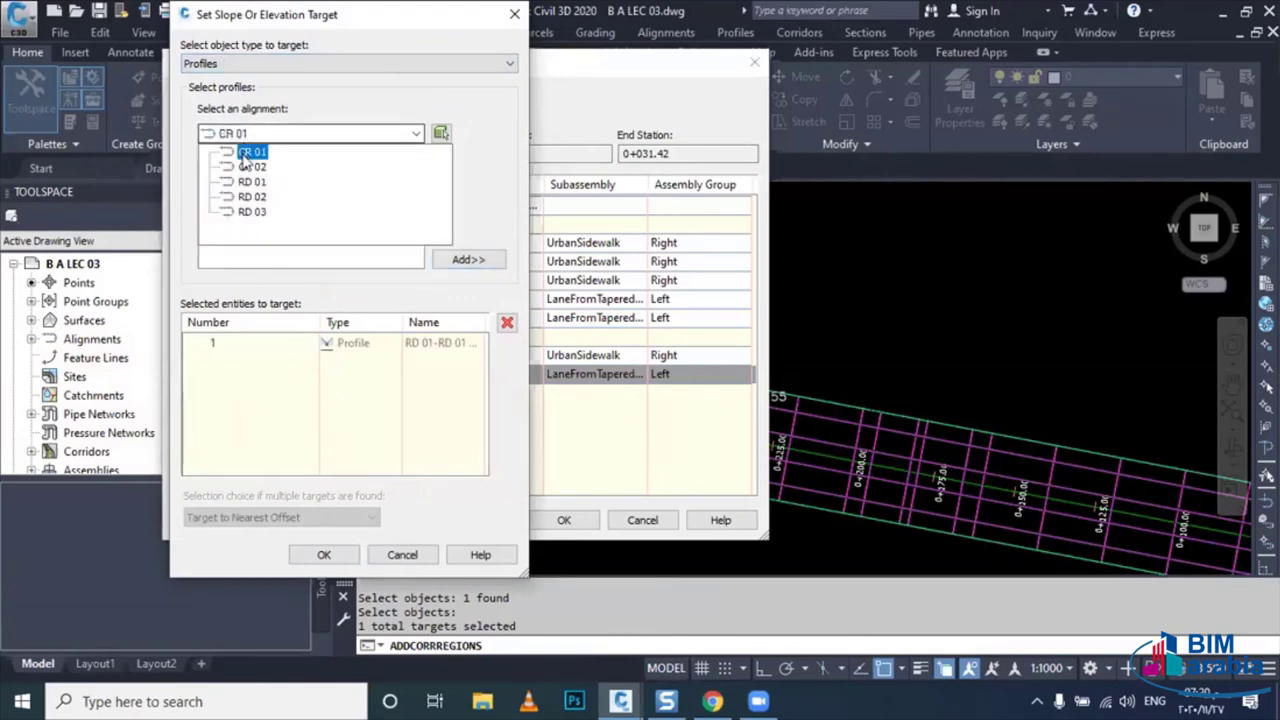
left_click(252, 197)
left_click(240, 219)
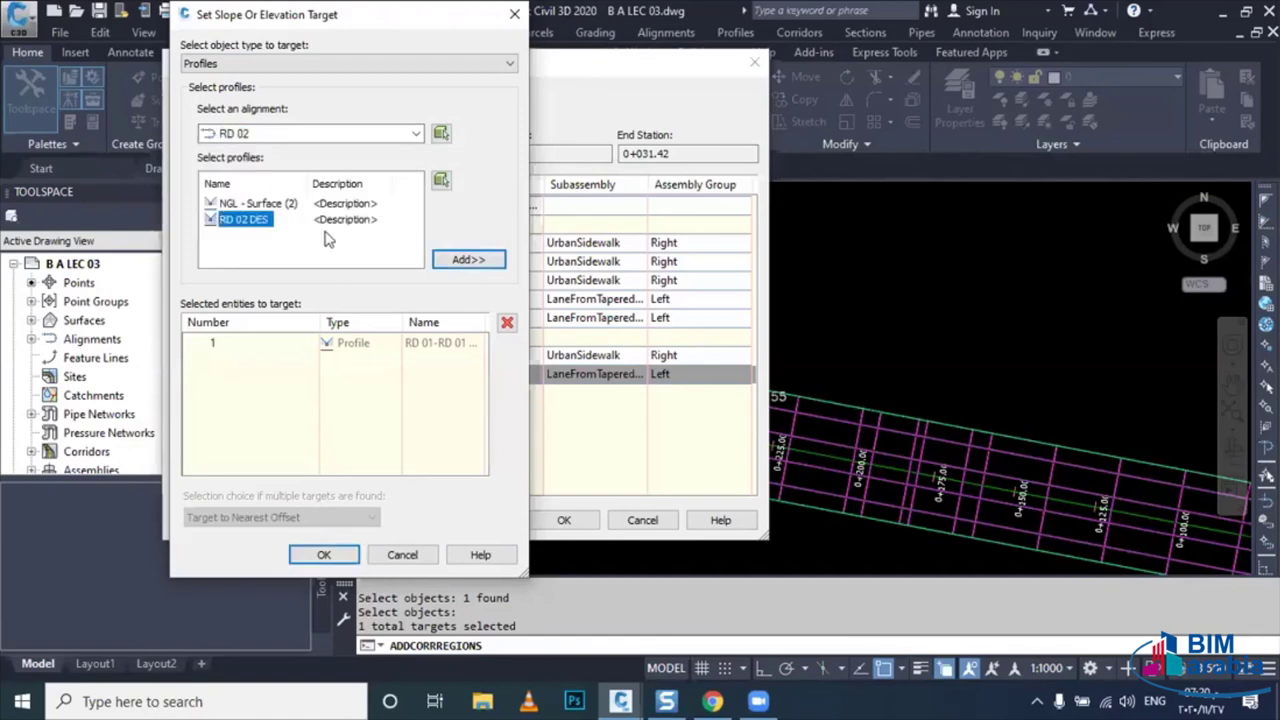
left_click(456, 268)
left_click(323, 554)
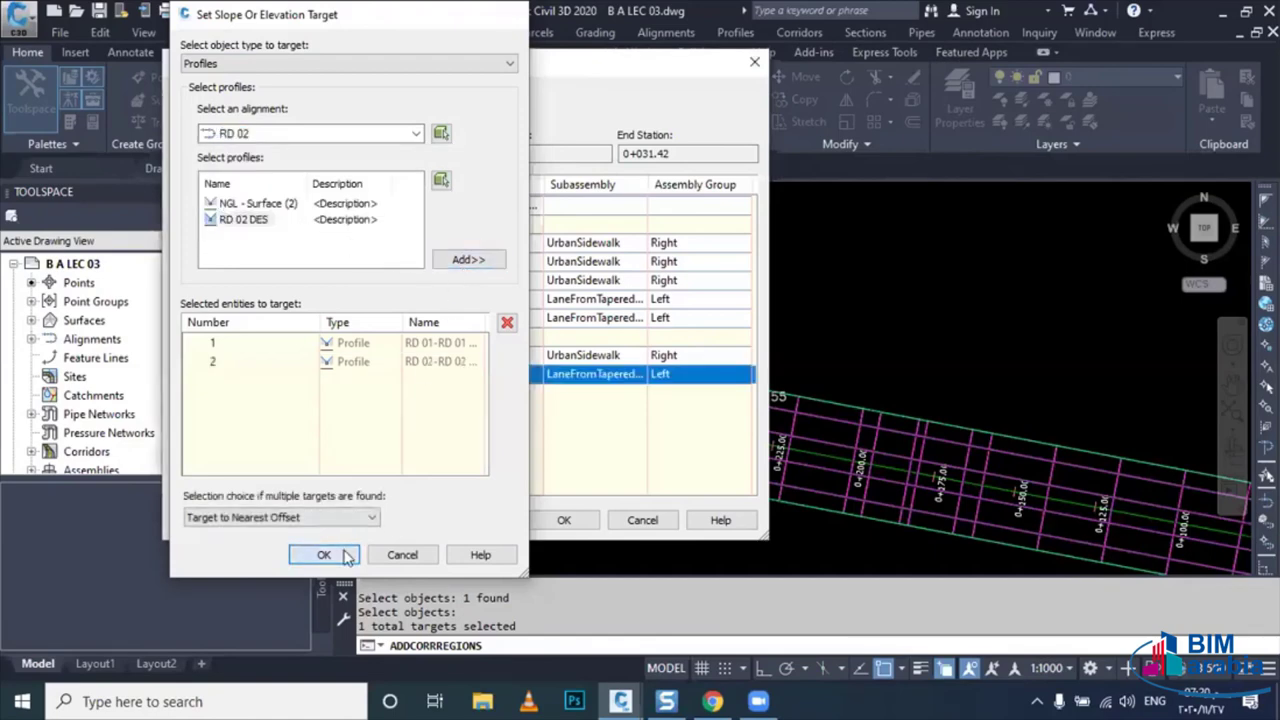
left_click(560, 521)
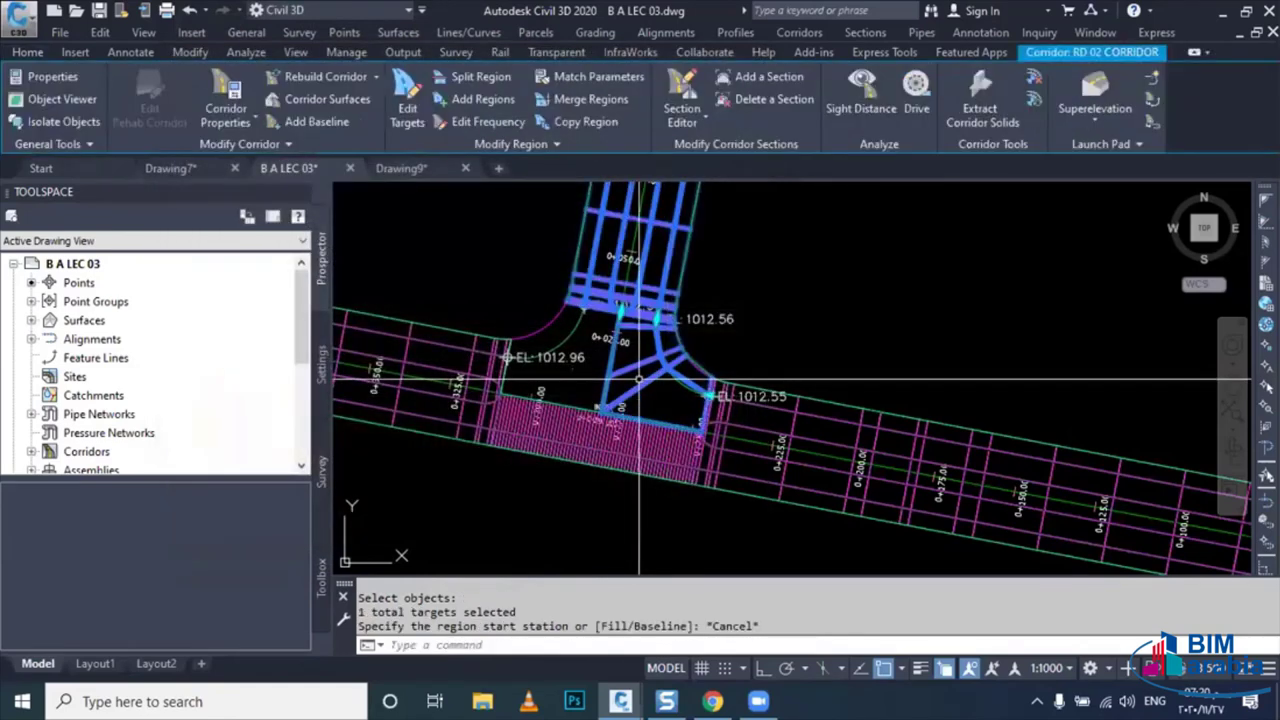
- End the add-region command and select RD 02 CORRIDOR again
key("Escape")
scroll(663, 411, "up", 2)
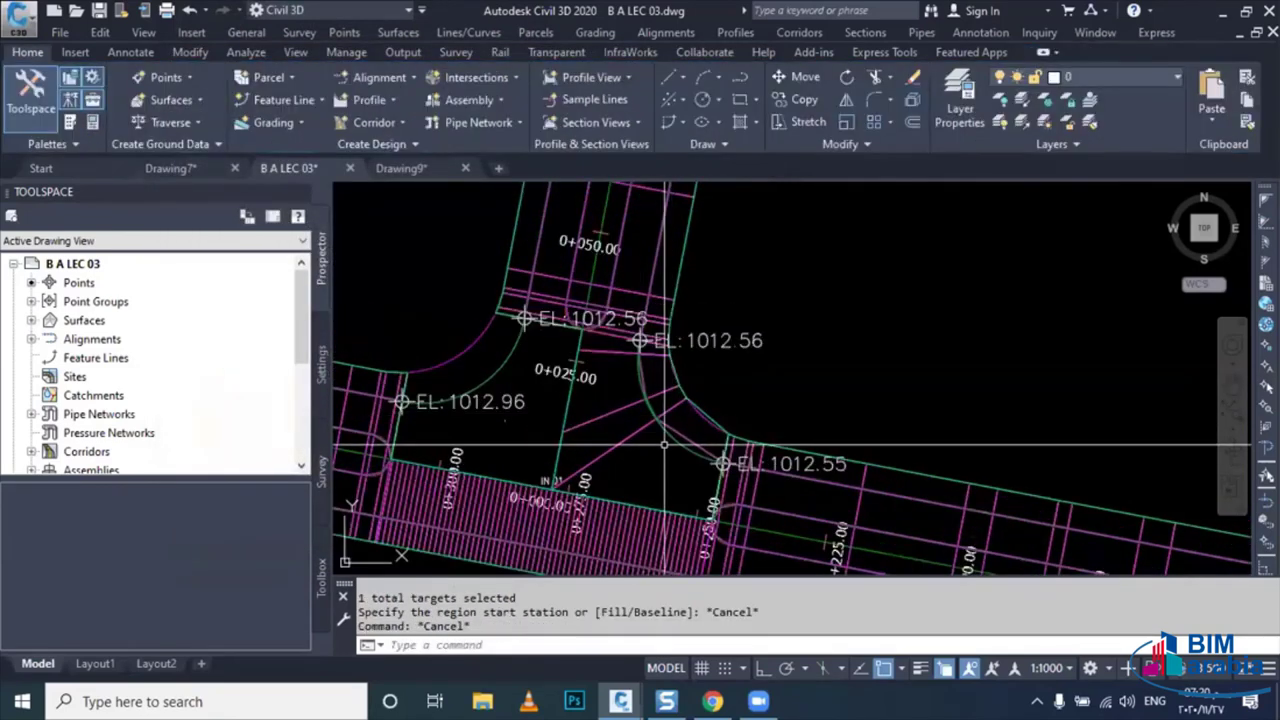
left_click(650, 210)
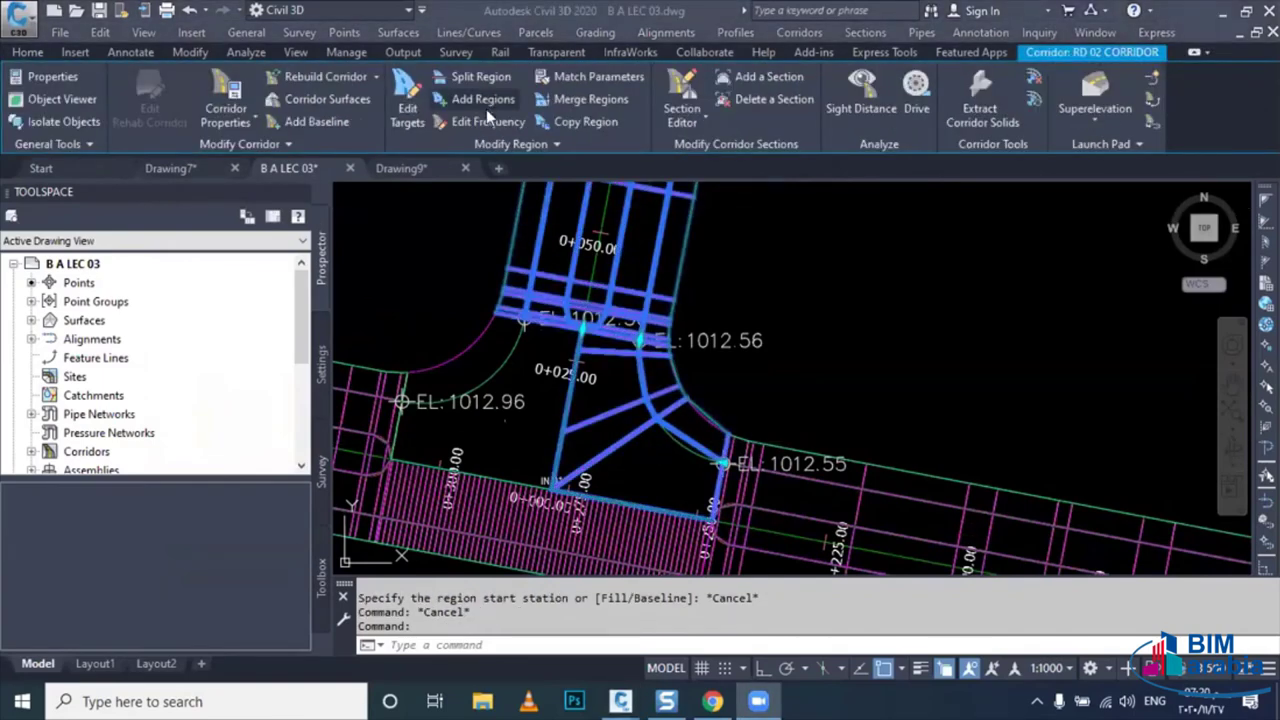
- Set the curb-return region's curve frequency increment to 1 m
left_click(627, 430)
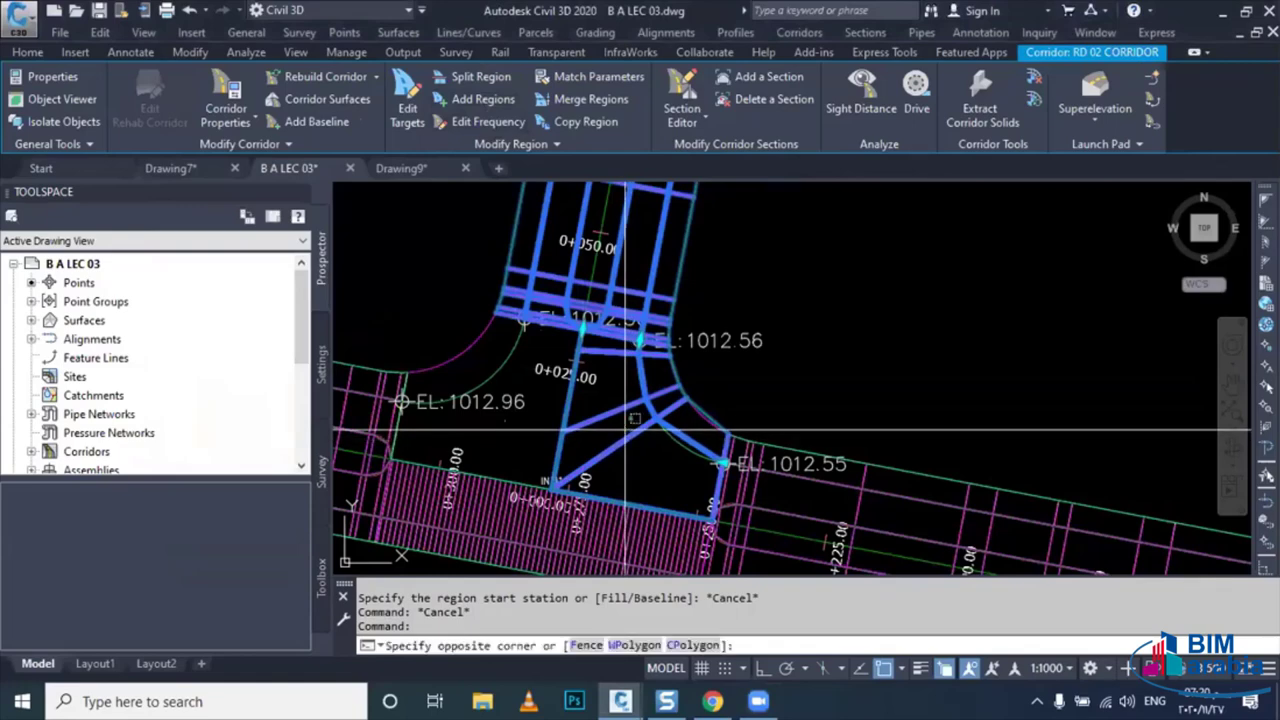
left_click(484, 120)
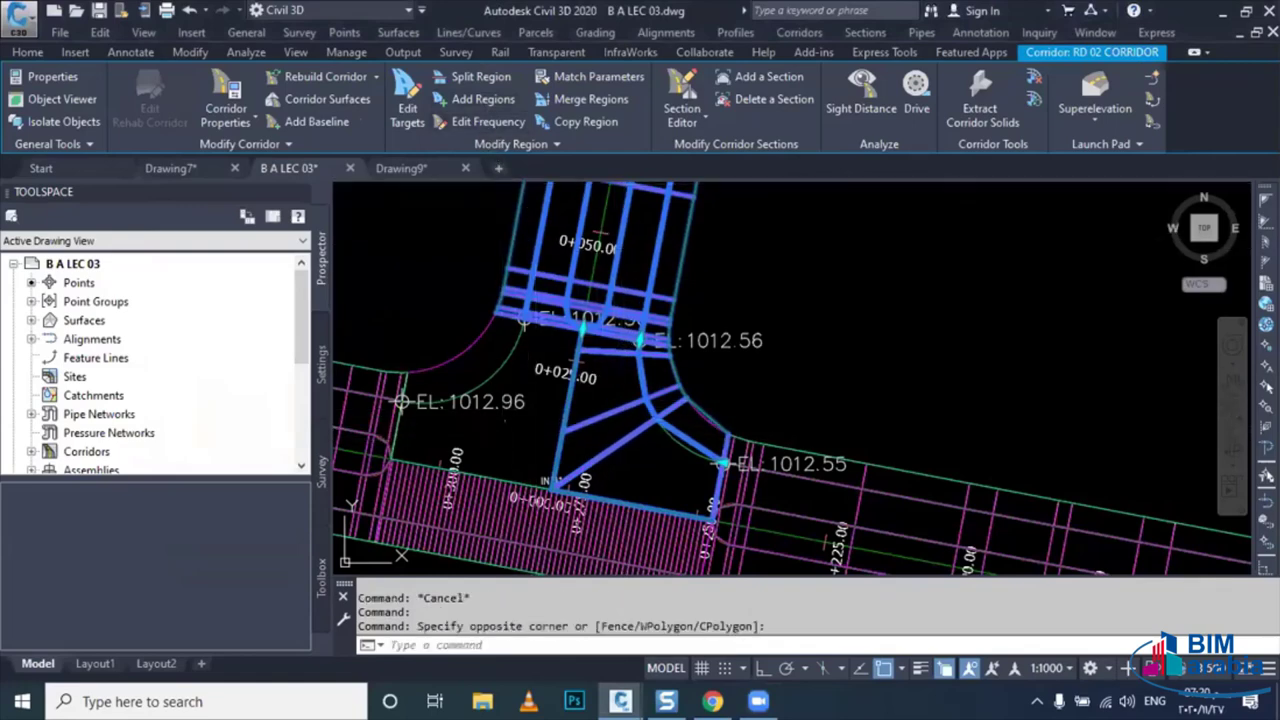
left_click(620, 401)
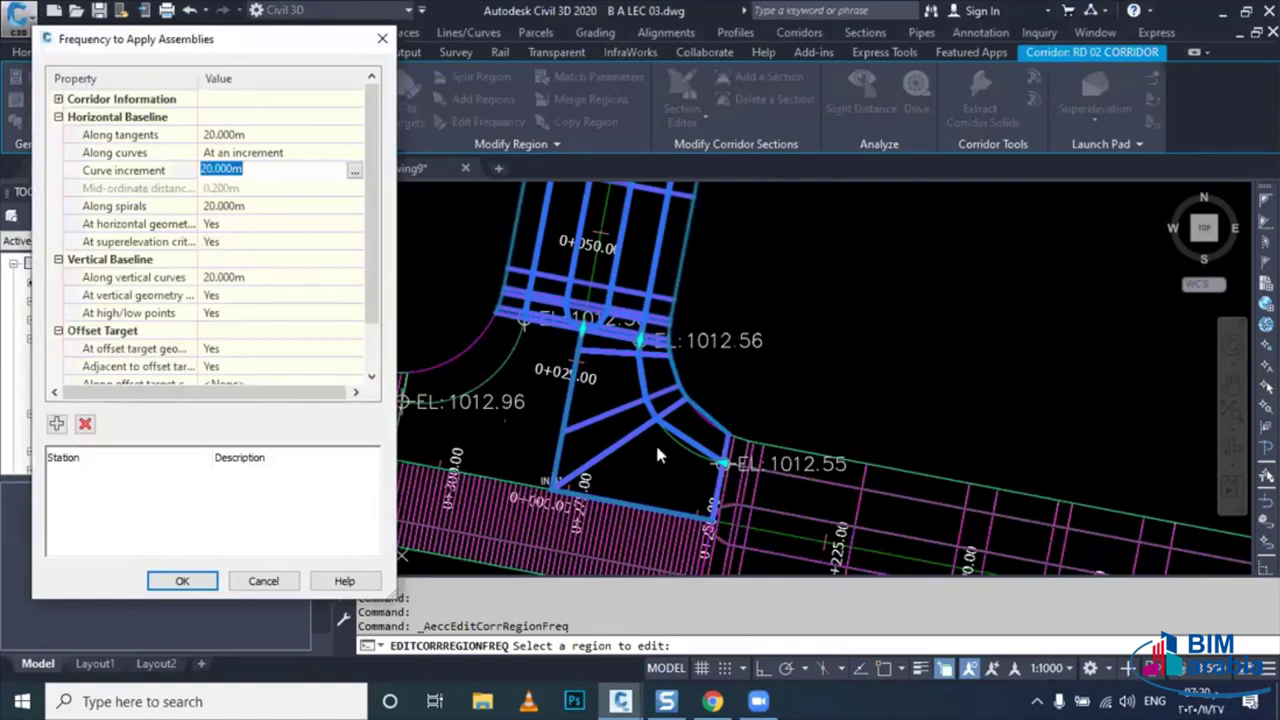
type("1")
left_click(193, 576)
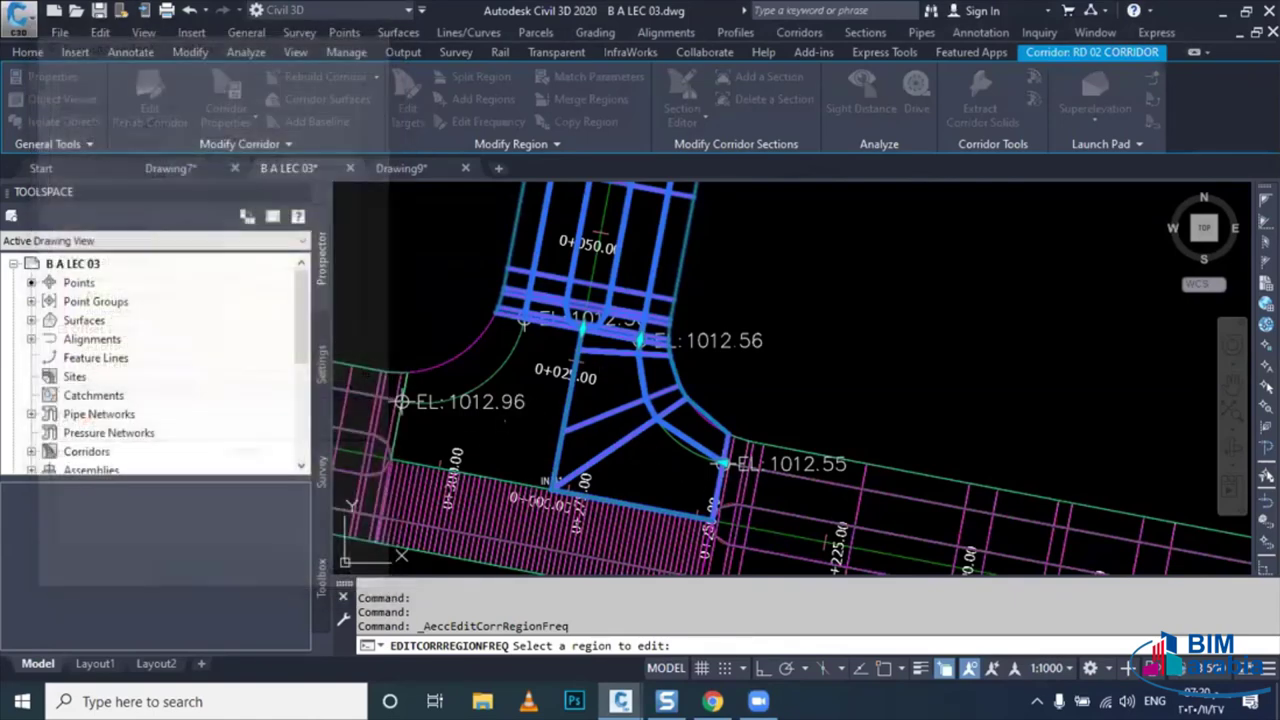
key("Escape")
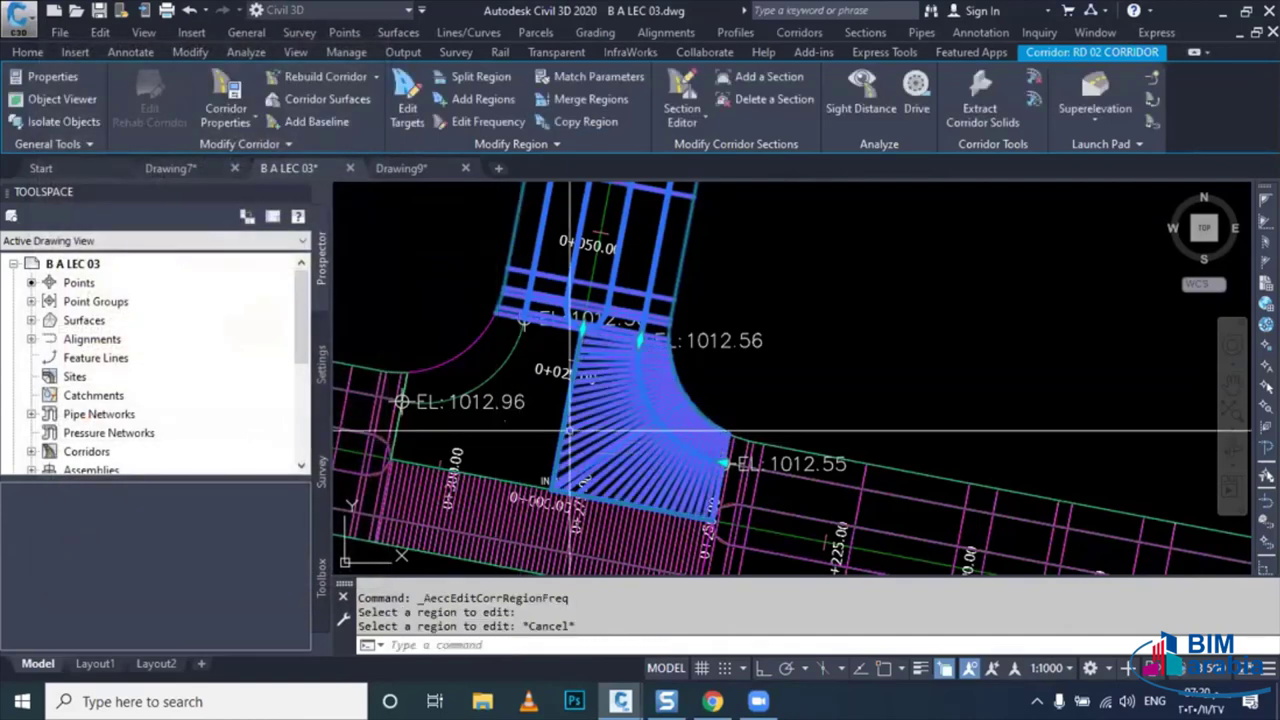
key("Escape")
key("Escape")
- Select the corridor among overlapping objects and view it in Object Viewer
left_click(580, 414)
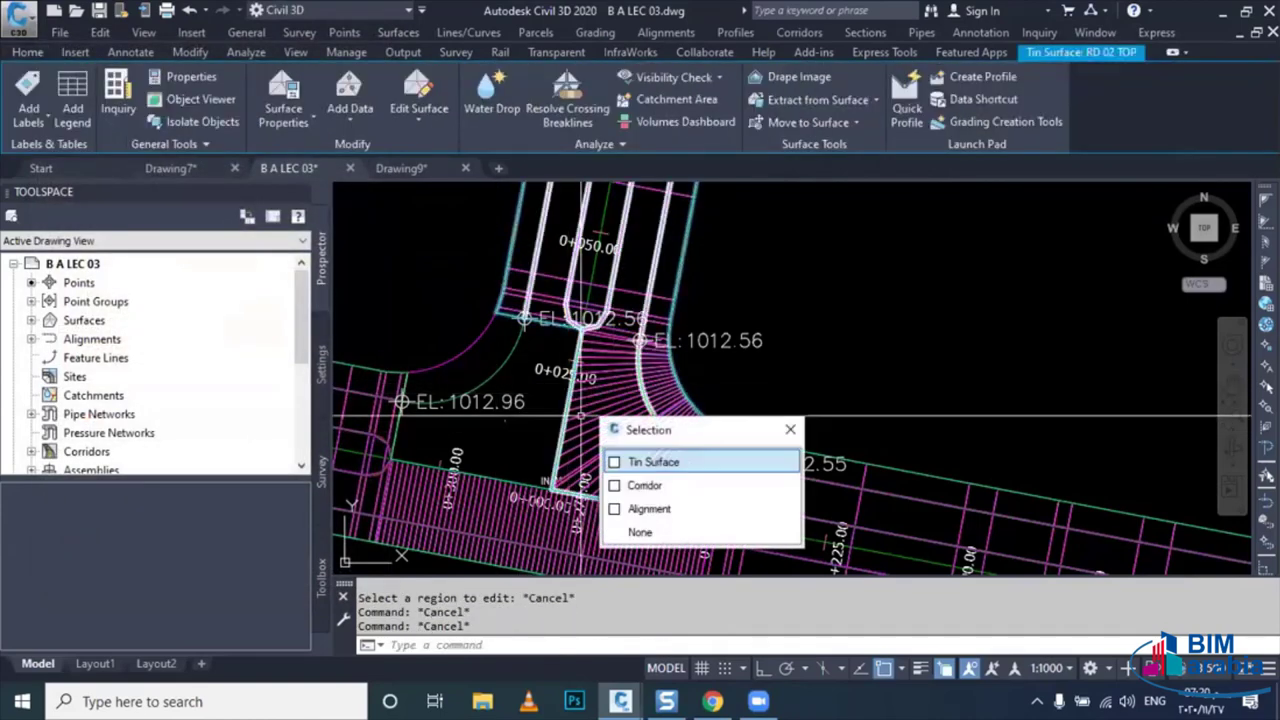
left_click(797, 508)
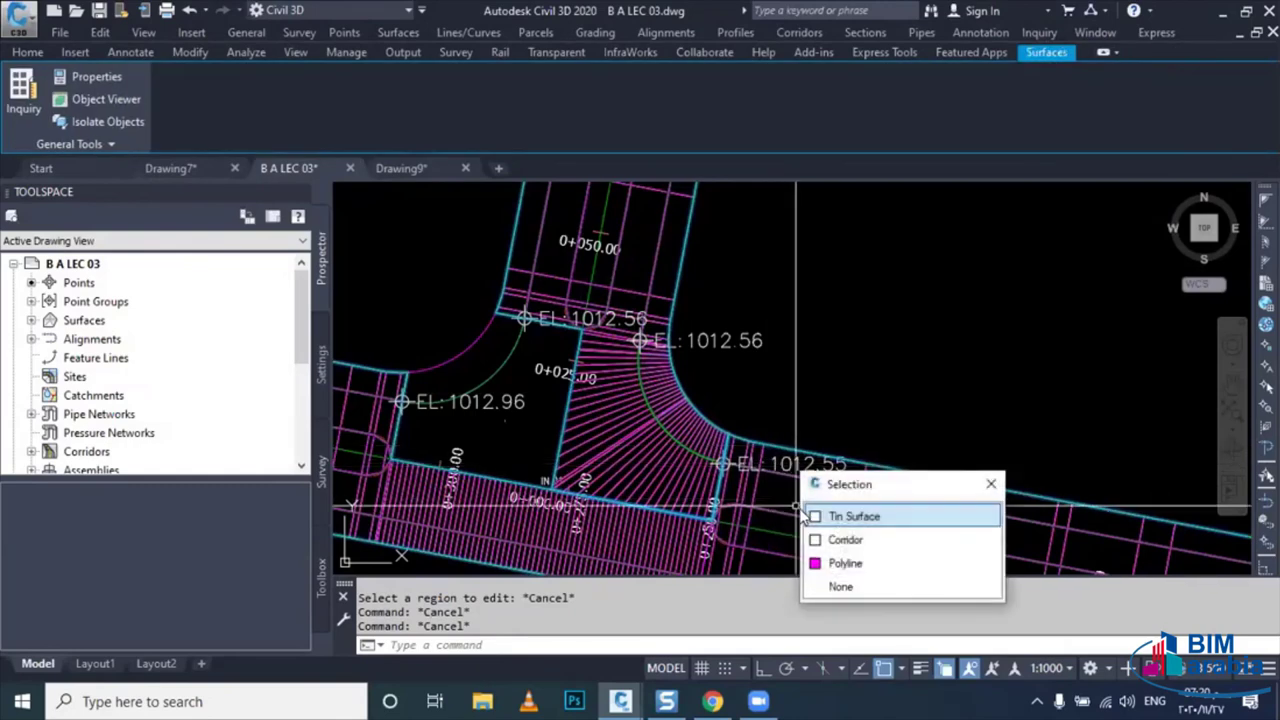
left_click(854, 516)
right_click(812, 514)
left_click(849, 478)
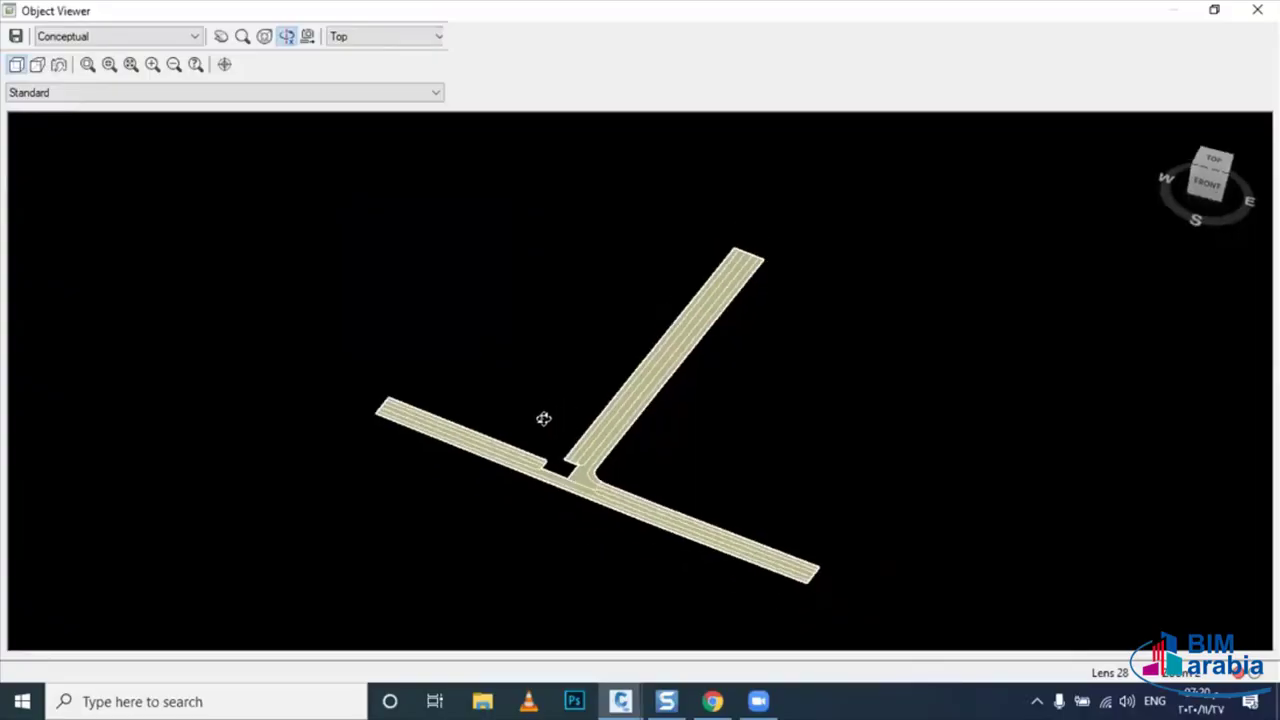
- Tilt the corridor model lower and zoom in on the junction in Object Viewer
left_click_drag(543, 420, 623, 408)
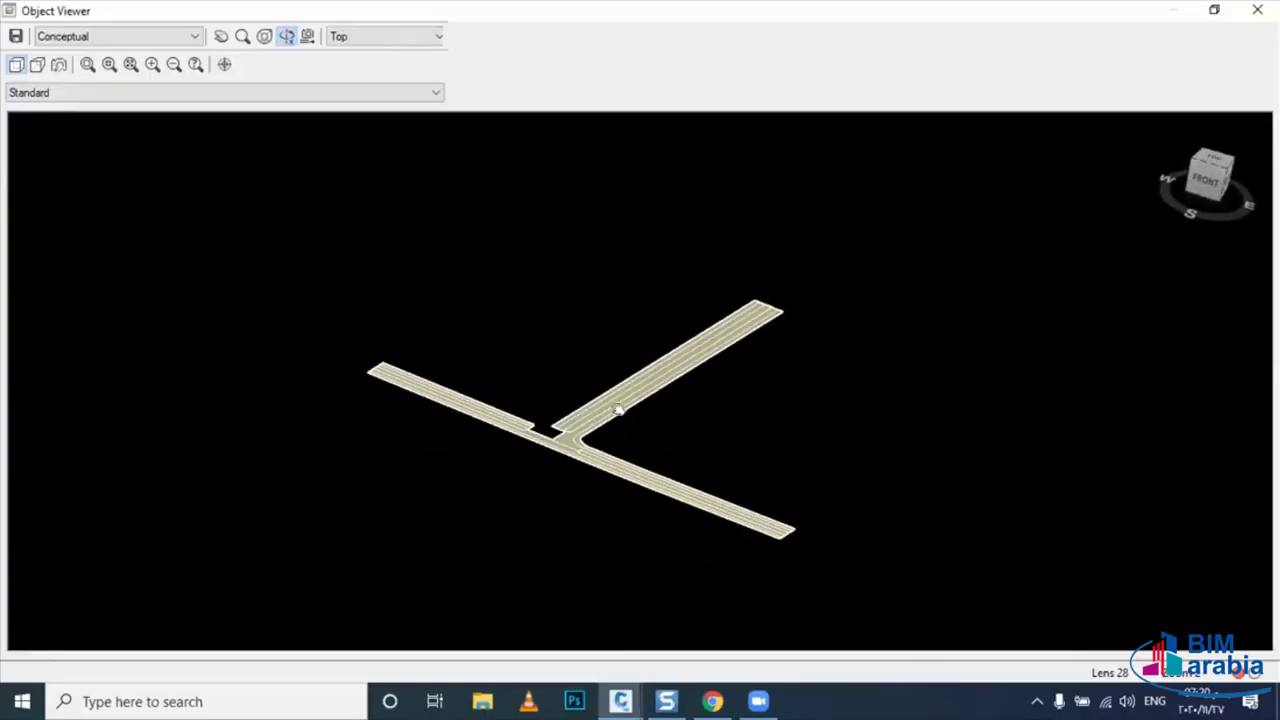
scroll(586, 489, "up", 3)
scroll(761, 280, "up", 3)
scroll(726, 411, "up", 2)
scroll(634, 417, "up", 2)
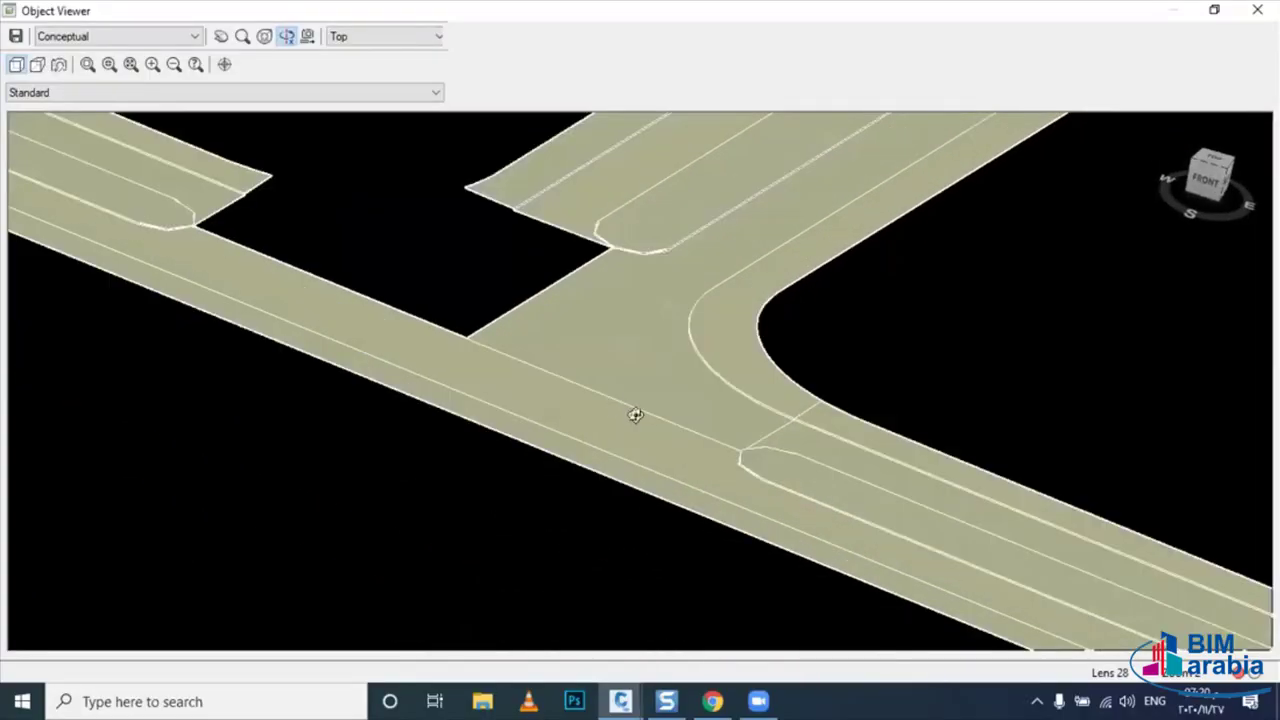
scroll(711, 443, "up", 2)
scroll(637, 396, "up", 2)
scroll(645, 415, "down", 1)
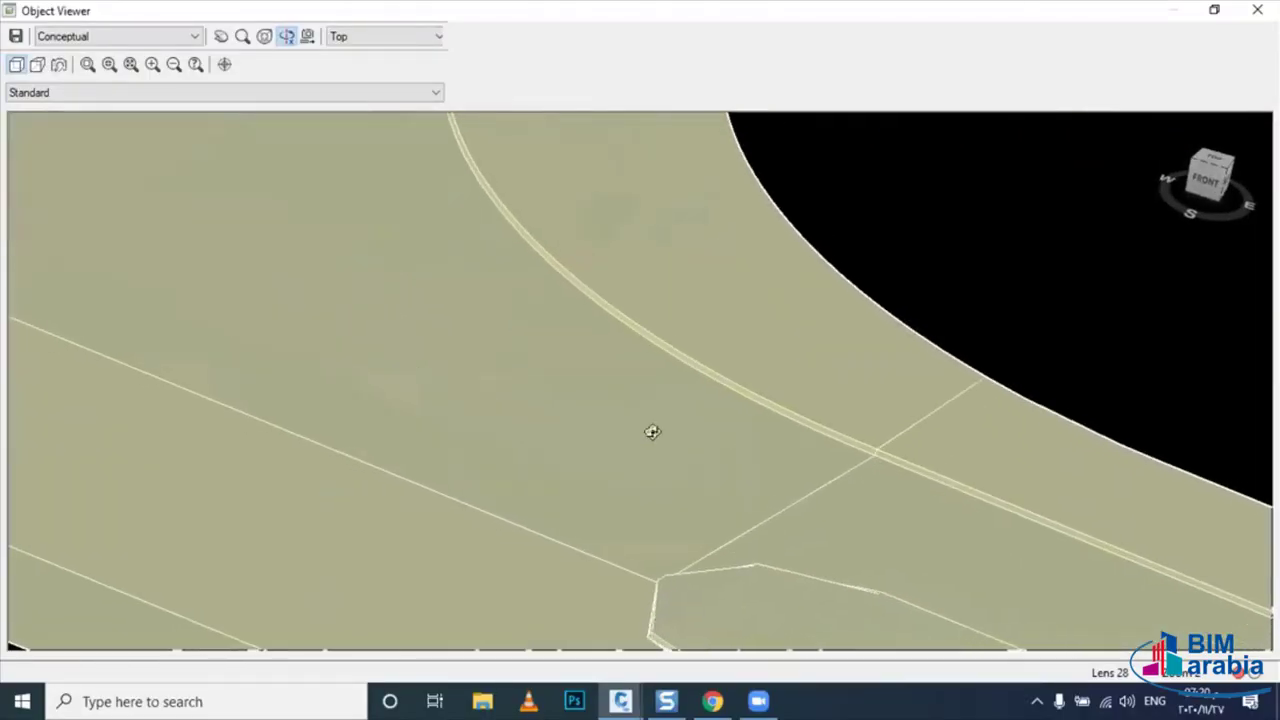
scroll(574, 448, "down", 3)
scroll(595, 450, "up", 3)
scroll(600, 480, "up", 2)
scroll(686, 400, "up", 1)
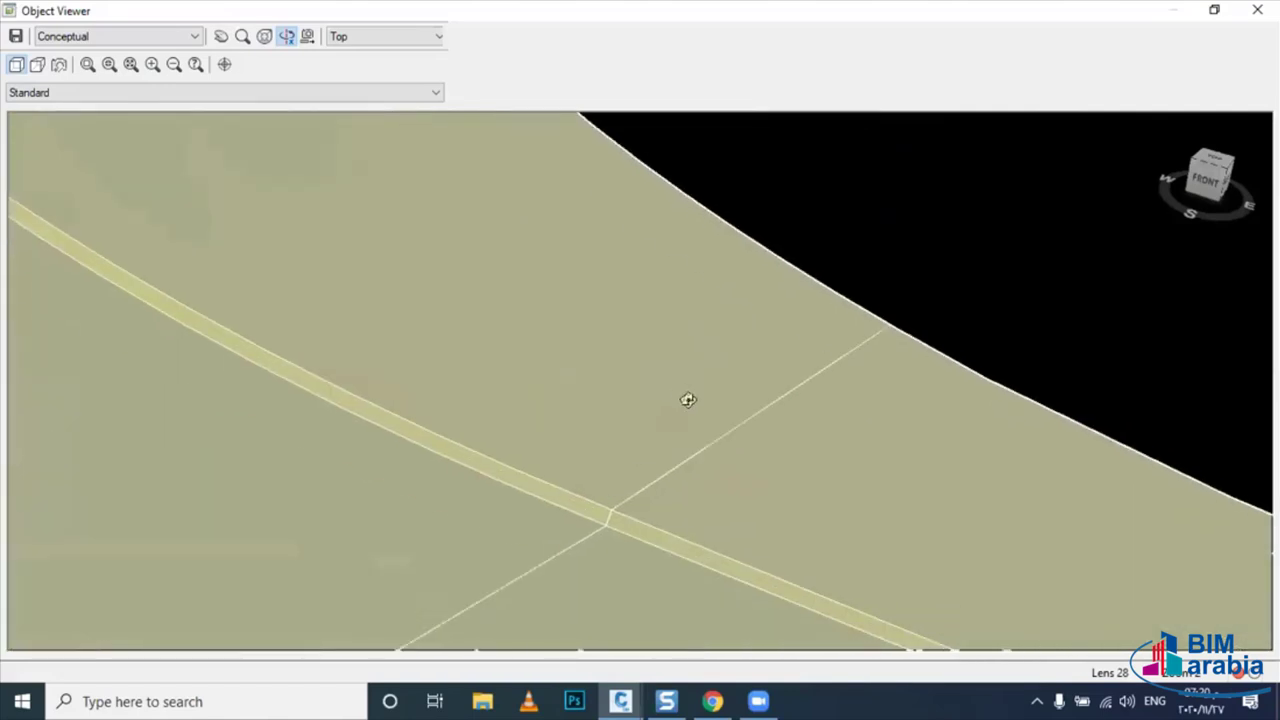
scroll(634, 460, "up", 1)
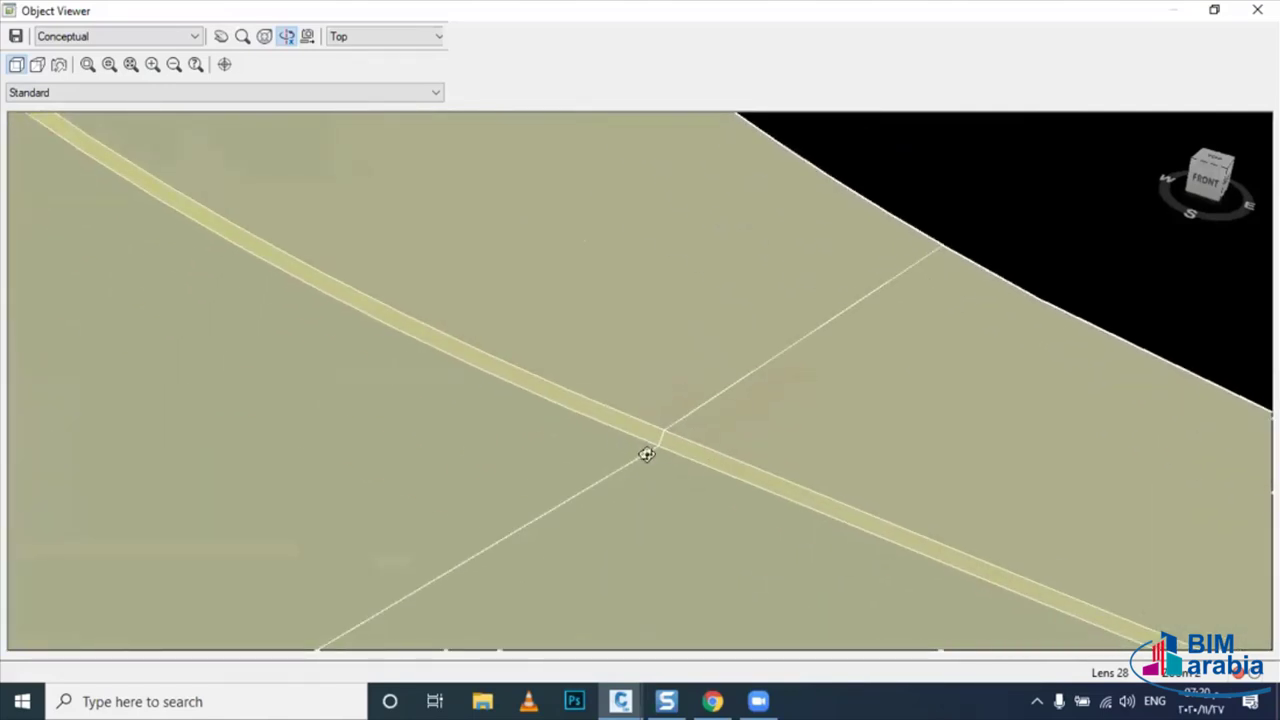
scroll(660, 440, "down", 2)
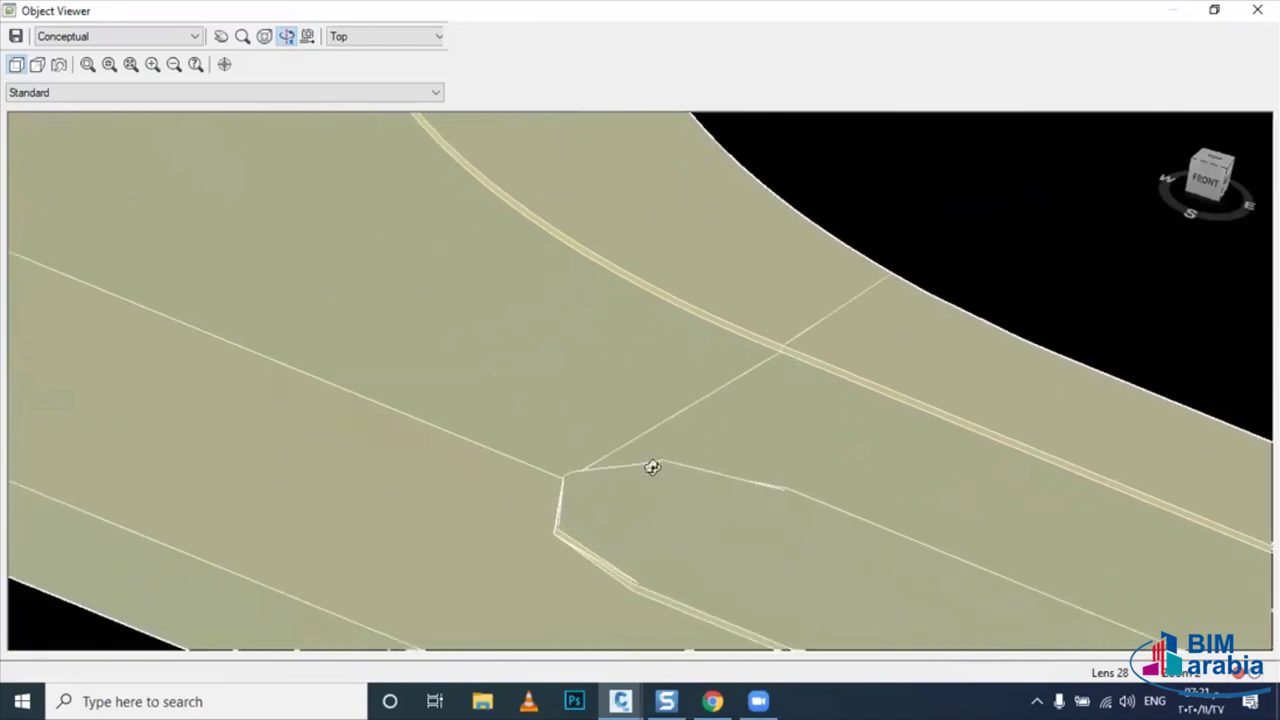
scroll(750, 420, "down", 1)
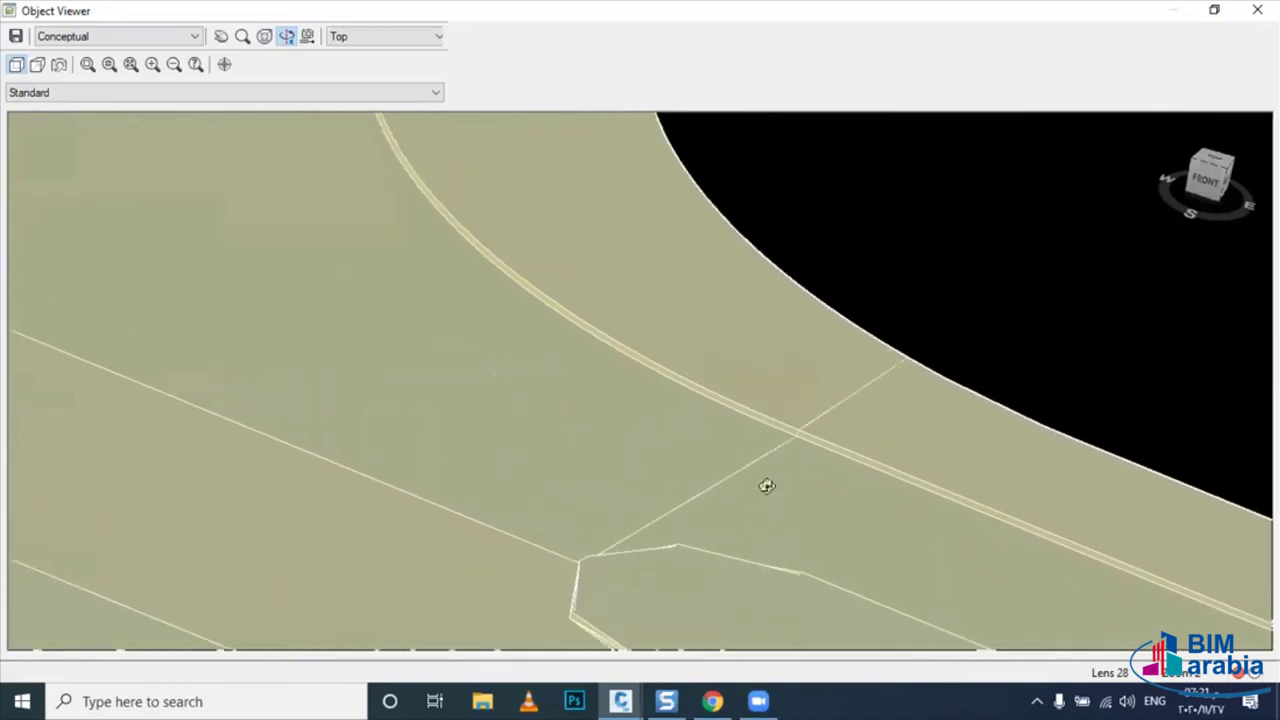
scroll(700, 470, "down", 1)
scroll(650, 440, "down", 1)
- Orbit around the junction and zoom toward the curb return to check how smoothly it joins
mouse_move(646, 426)
left_mouse_down()
mouse_move(606, 463)
mouse_move(731, 503)
mouse_move(506, 377)
mouse_move(442, 383)
left_mouse_up()
scroll(470, 415, "down", 2)
scroll(540, 465, "down", 1)
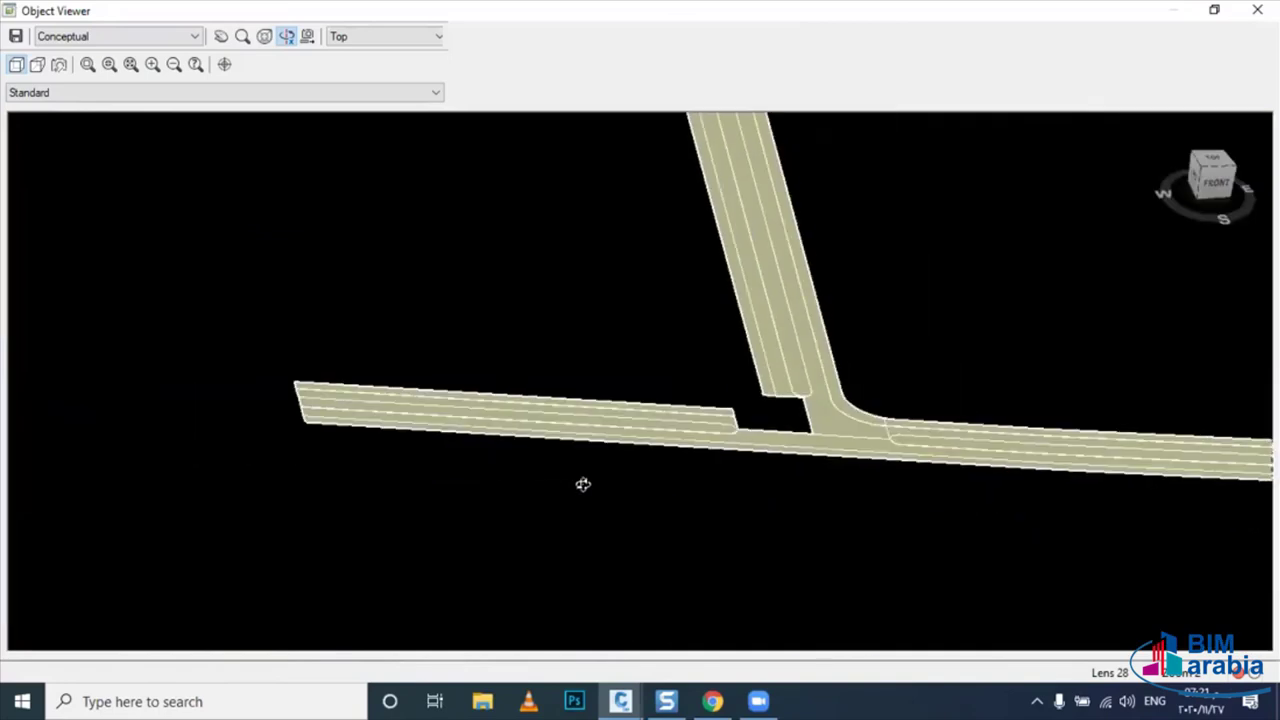
mouse_move(688, 503)
left_mouse_down()
mouse_move(803, 429)
mouse_move(423, 426)
mouse_move(546, 435)
left_mouse_up()
scroll(546, 435, "up", 2)
scroll(524, 399, "up", 2)
scroll(754, 374, "up", 2)
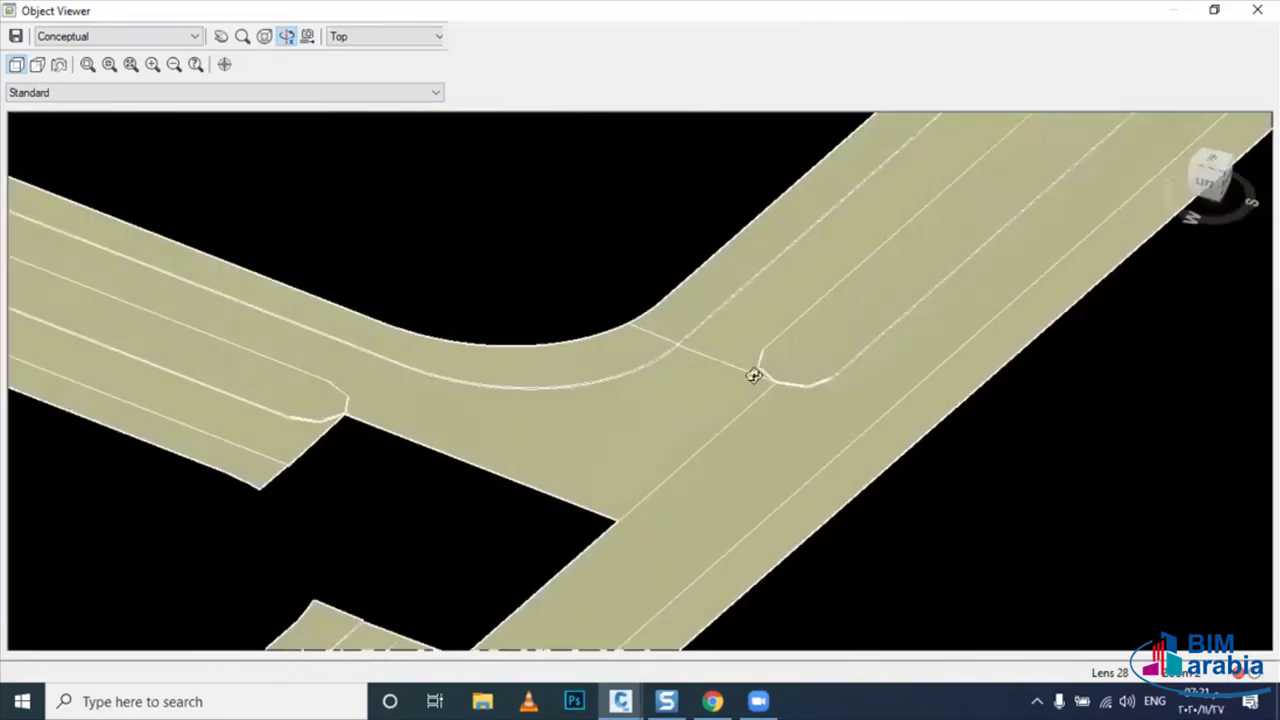
scroll(778, 370, "up", 1)
mouse_move(698, 432)
left_mouse_down()
mouse_move(691, 346)
mouse_move(794, 397)
mouse_move(790, 447)
mouse_move(808, 380)
left_mouse_up()
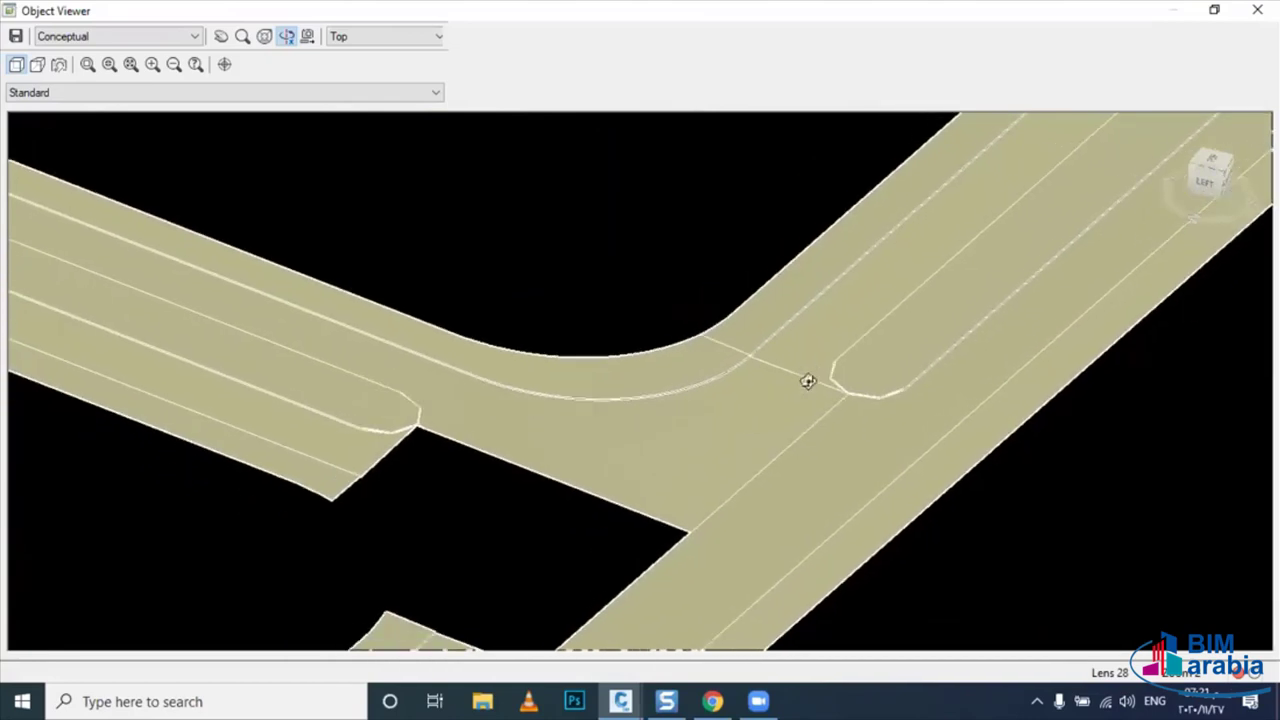
scroll(691, 380, "up", 1)
scroll(766, 371, "up", 1)
scroll(835, 355, "up", 1)
scroll(835, 355, "up", 1)
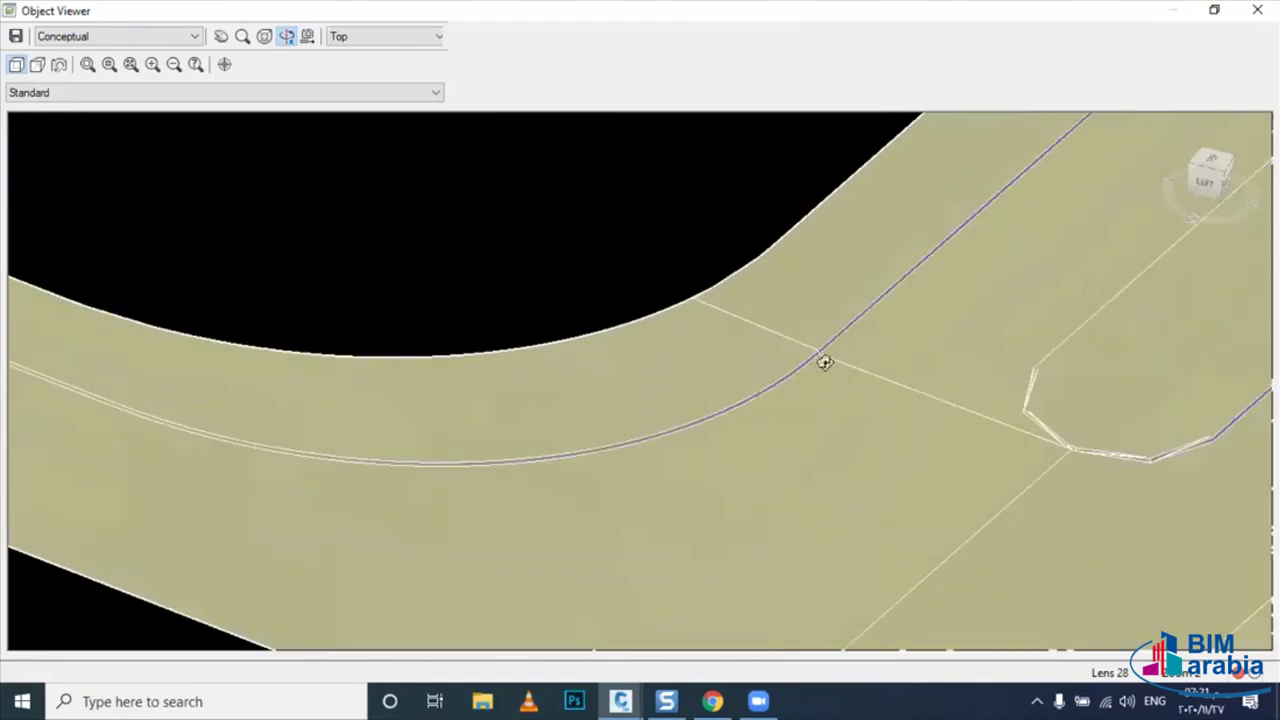
scroll(821, 381, "down", 1)
scroll(777, 429, "down", 1)
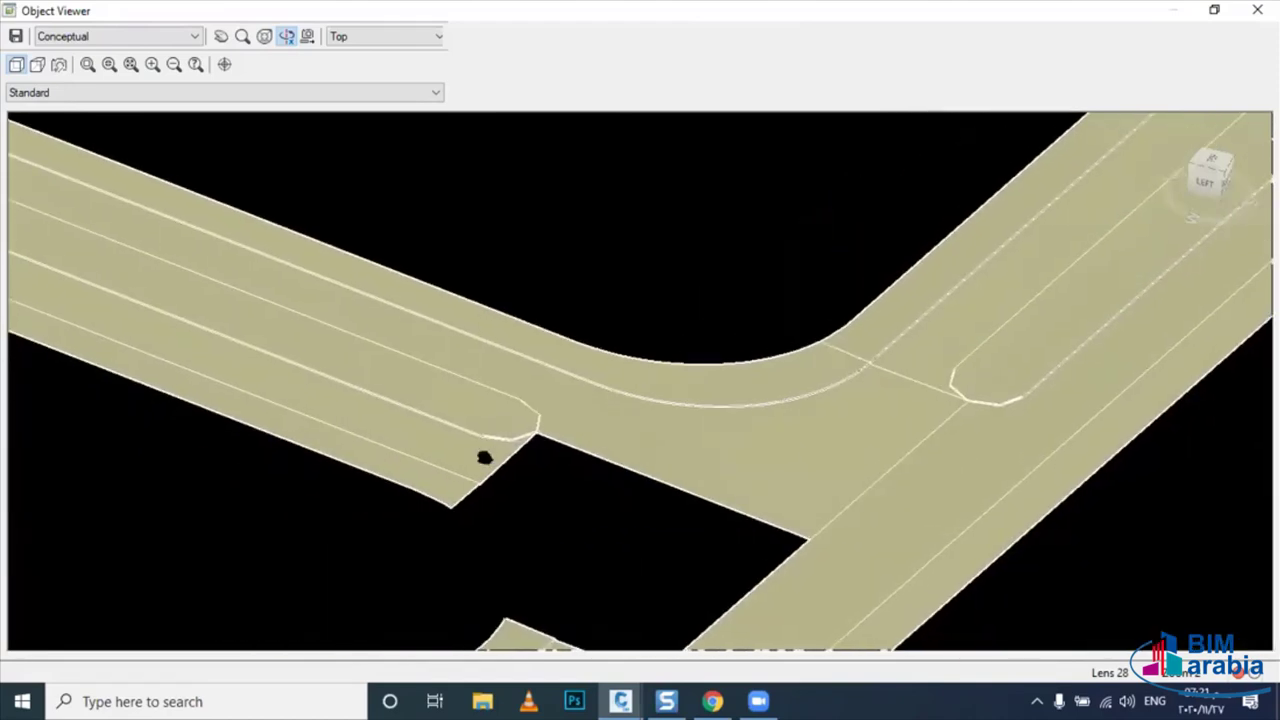
scroll(840, 370, "up", 1)
scroll(871, 374, "up", 1)
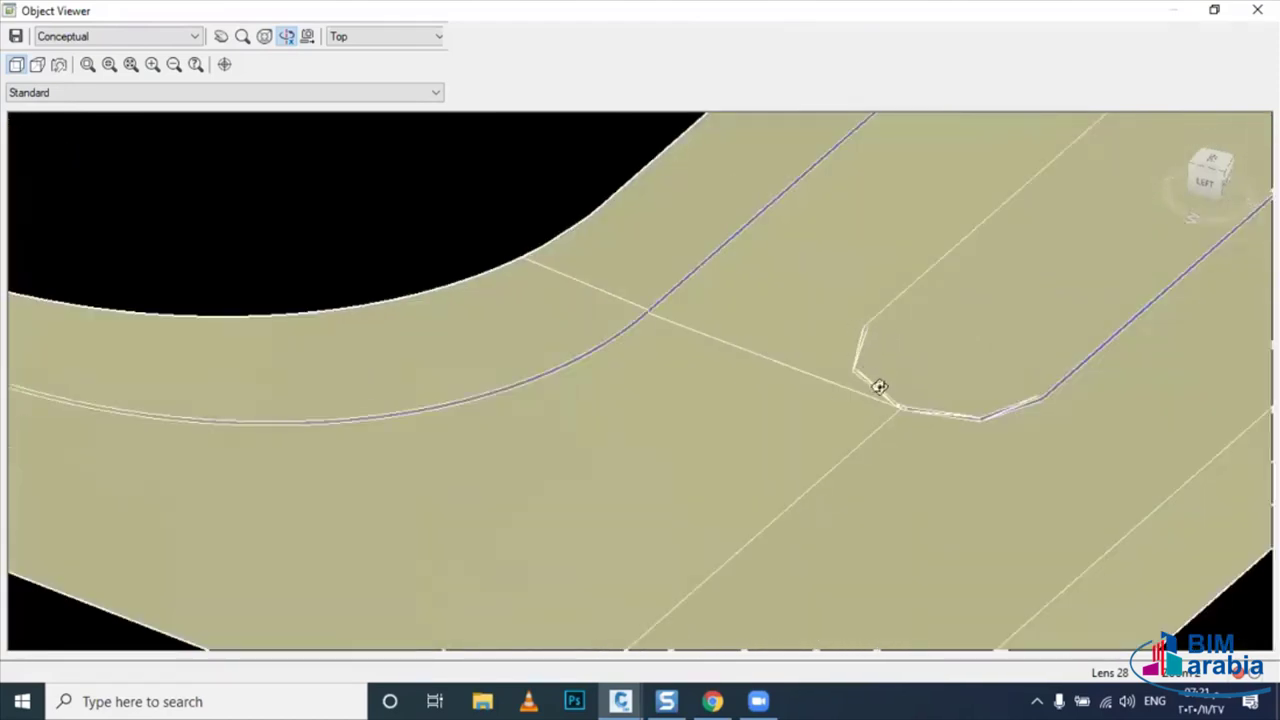
scroll(760, 457, "down", 1)
scroll(849, 386, "down", 1)
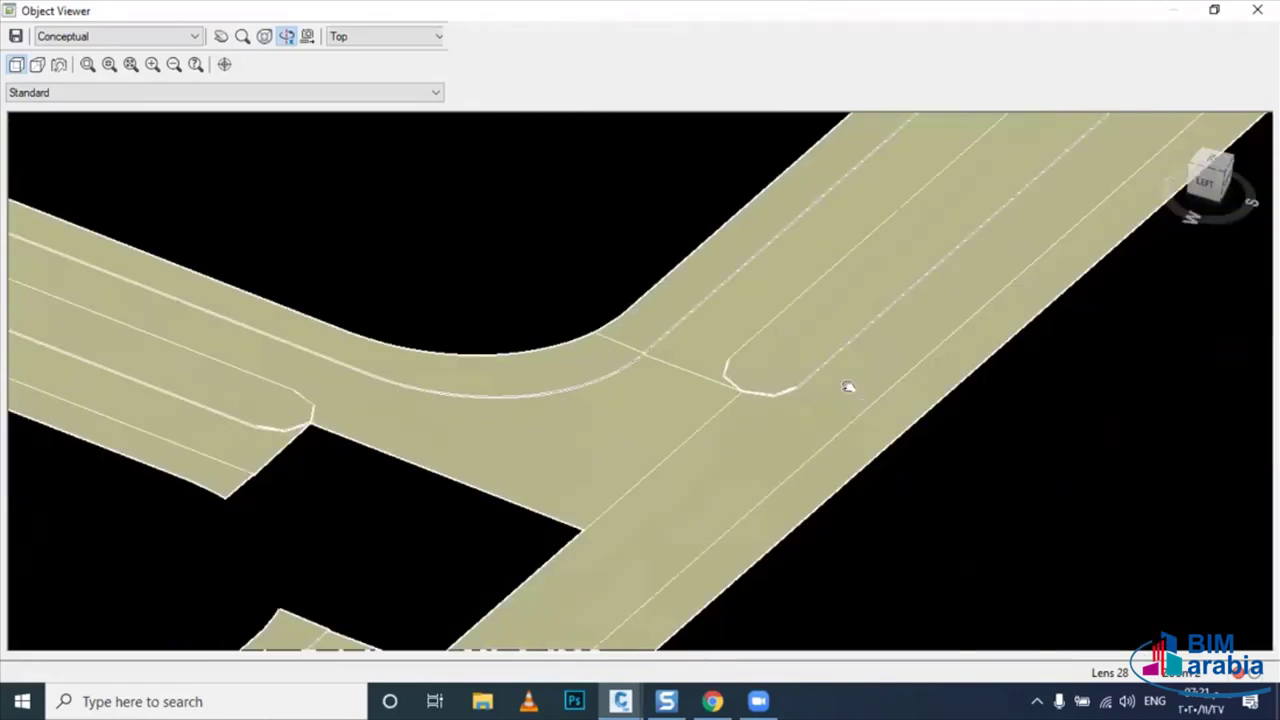
scroll(838, 398, "up", 1)
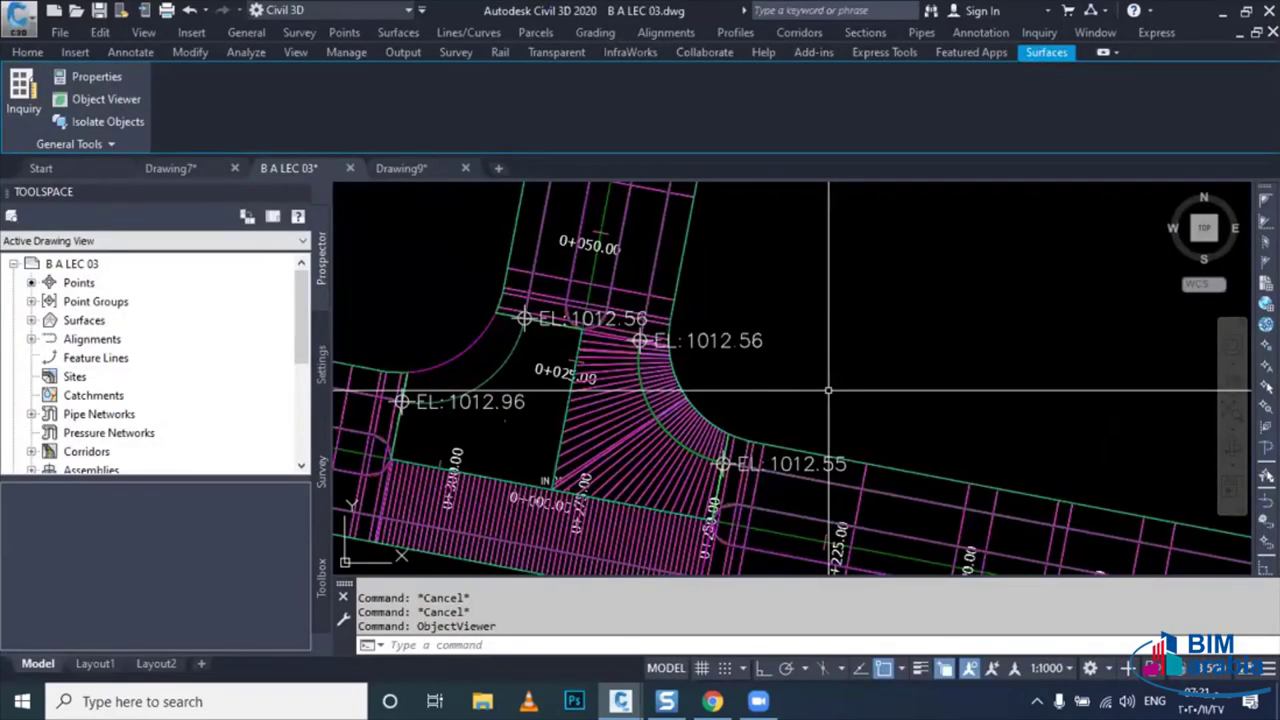
- Add extra assembly stations near 0+246 to region RG - A - (1) of RD 01 CORRIDOR
left_click(766, 398)
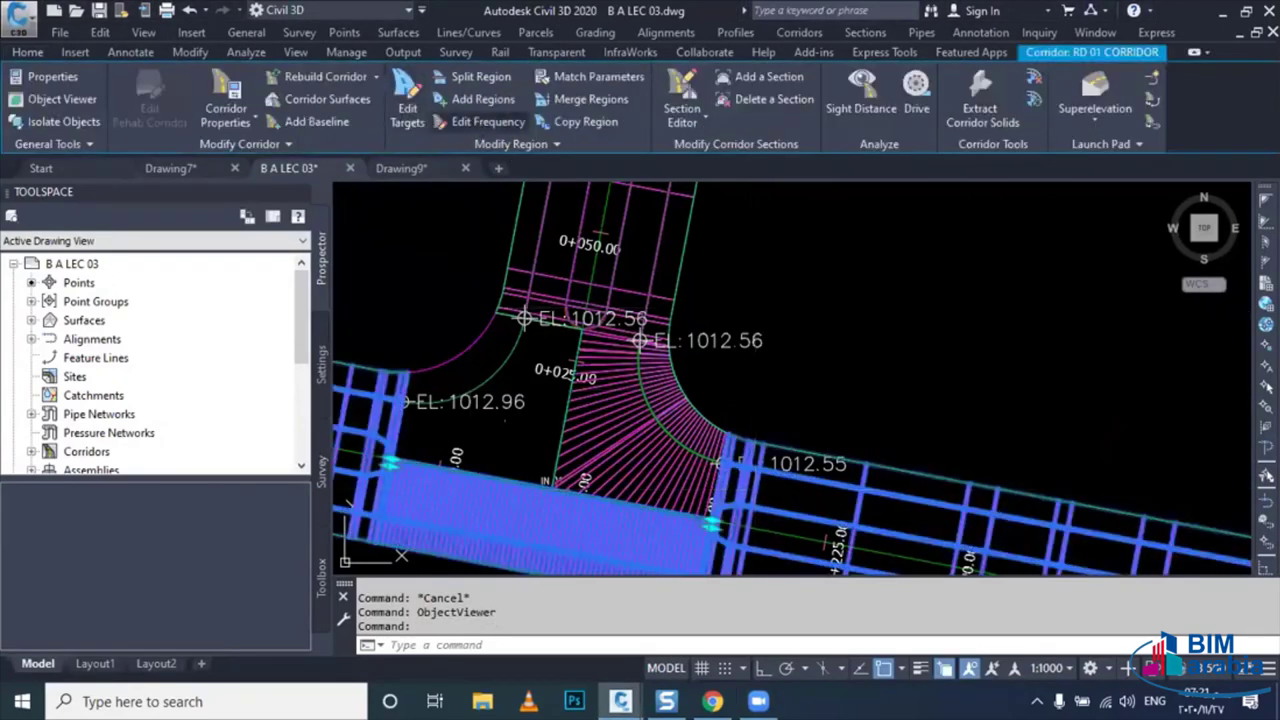
left_click(488, 121)
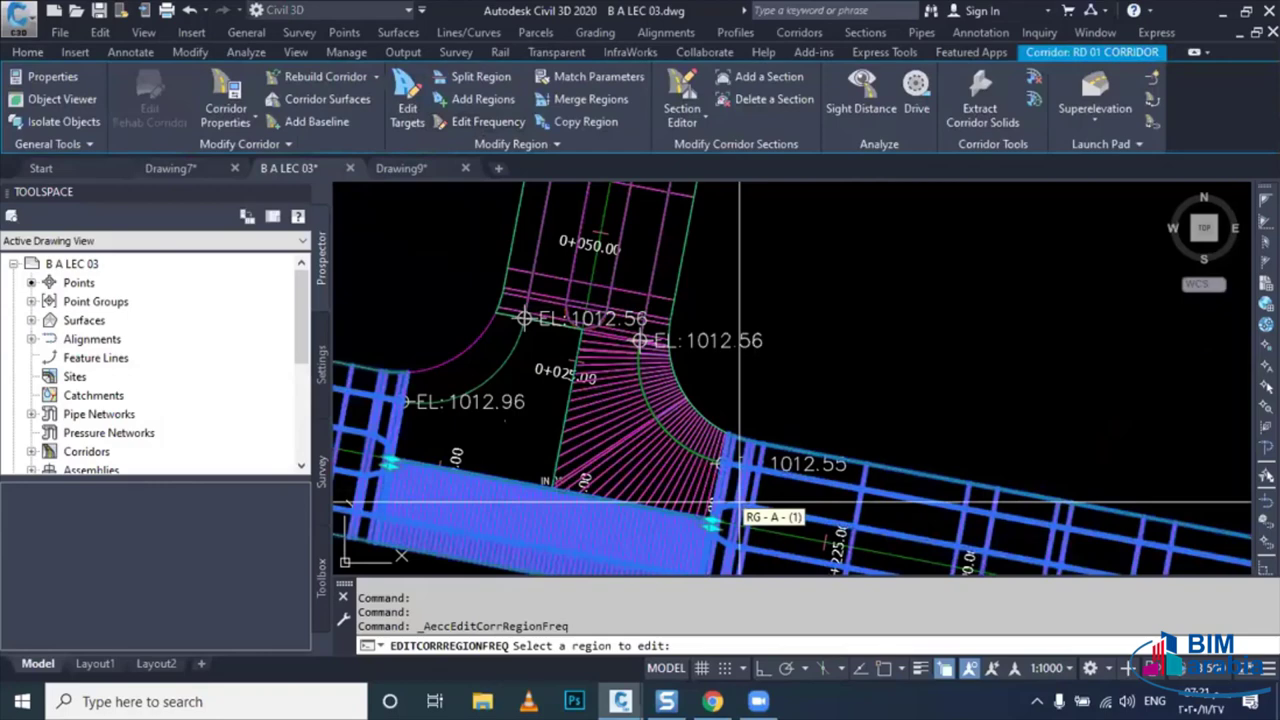
scroll(744, 512, "up", 4)
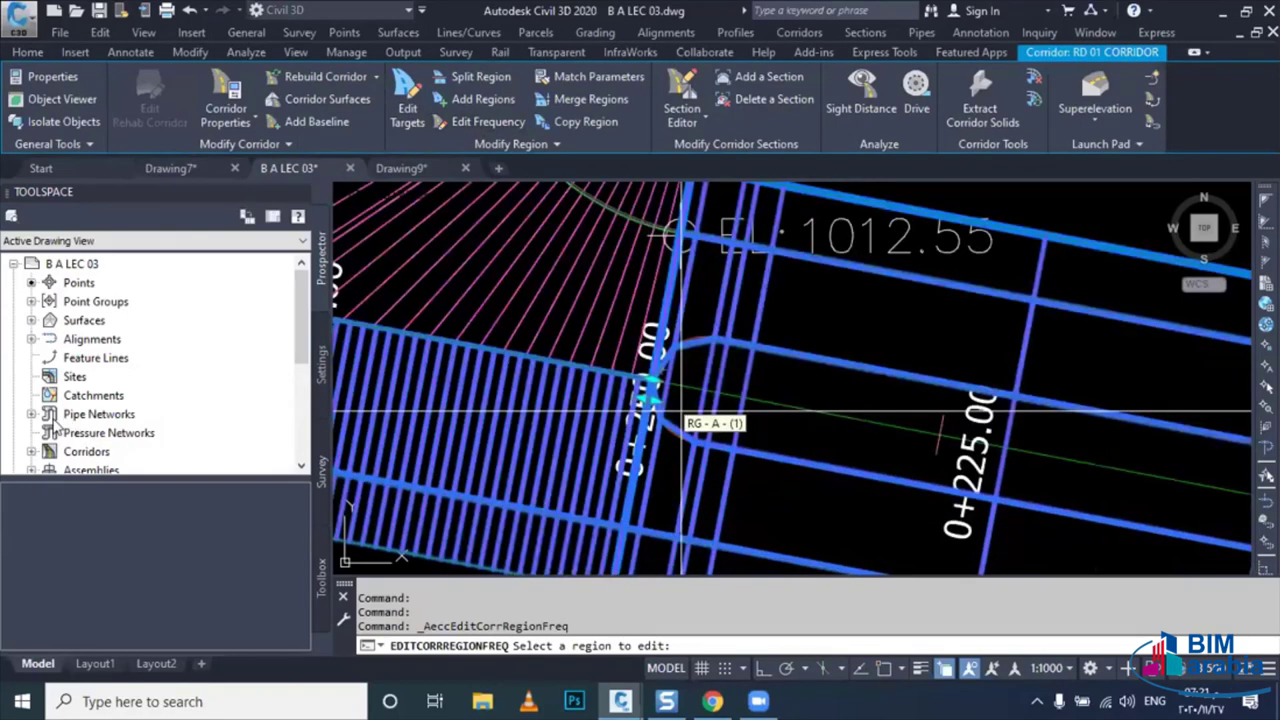
left_click(682, 412)
left_click(56, 423)
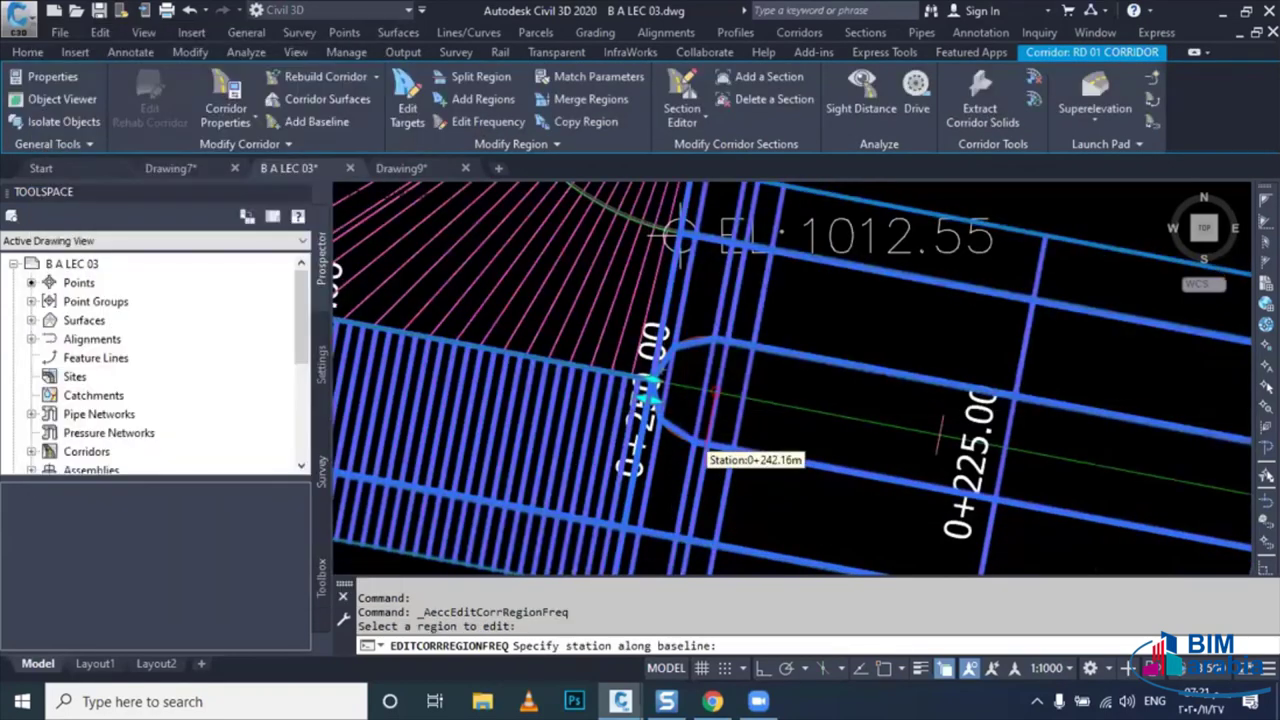
scroll(706, 448, "up", 2)
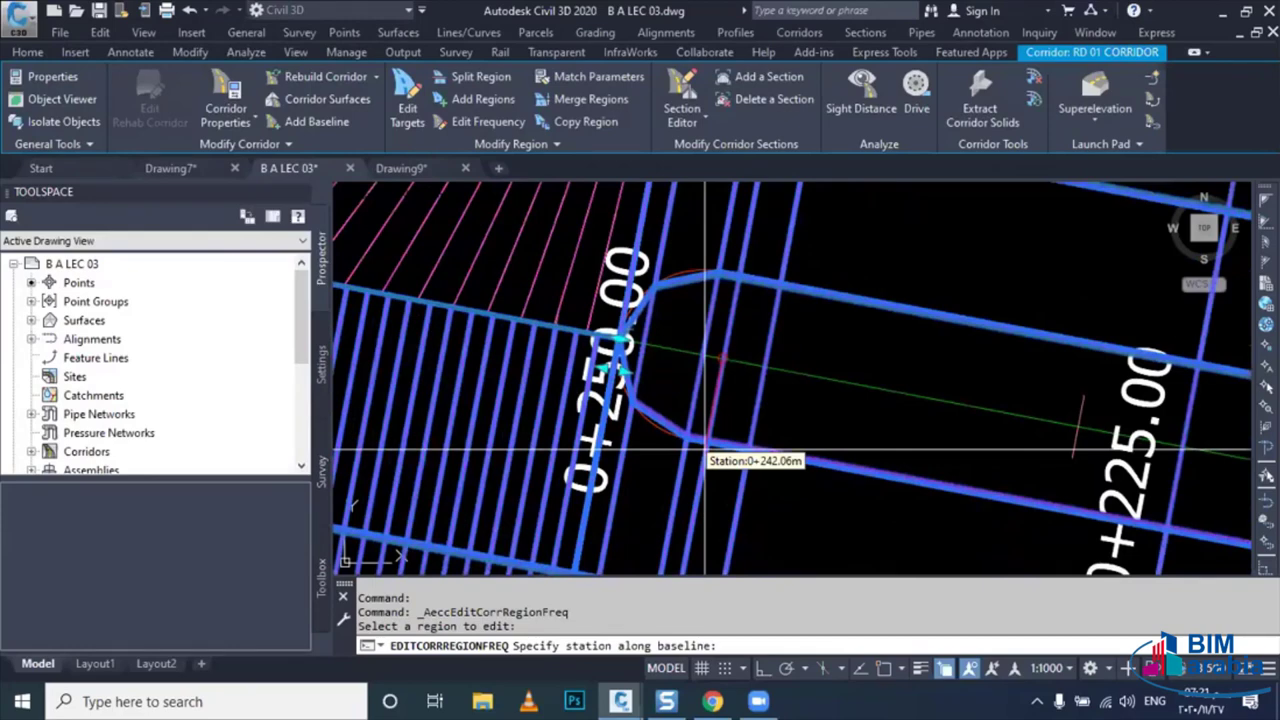
left_click(612, 428)
left_click(600, 329)
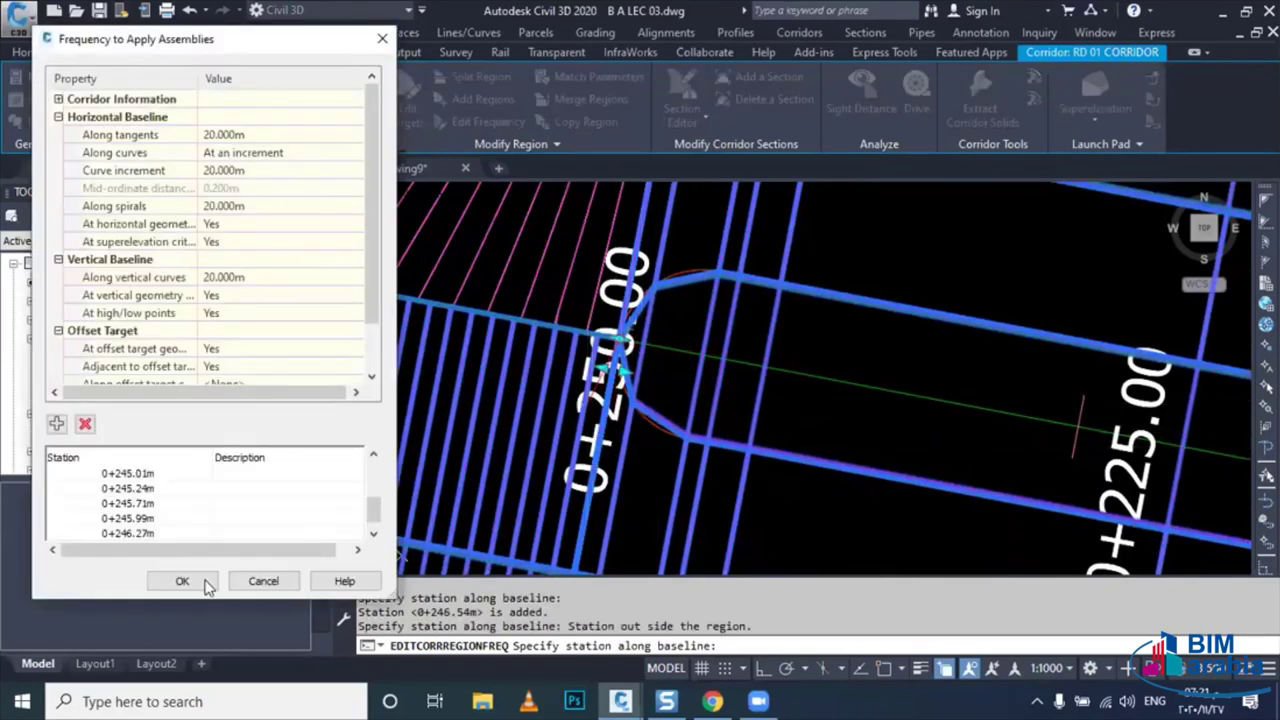
left_click(205, 580)
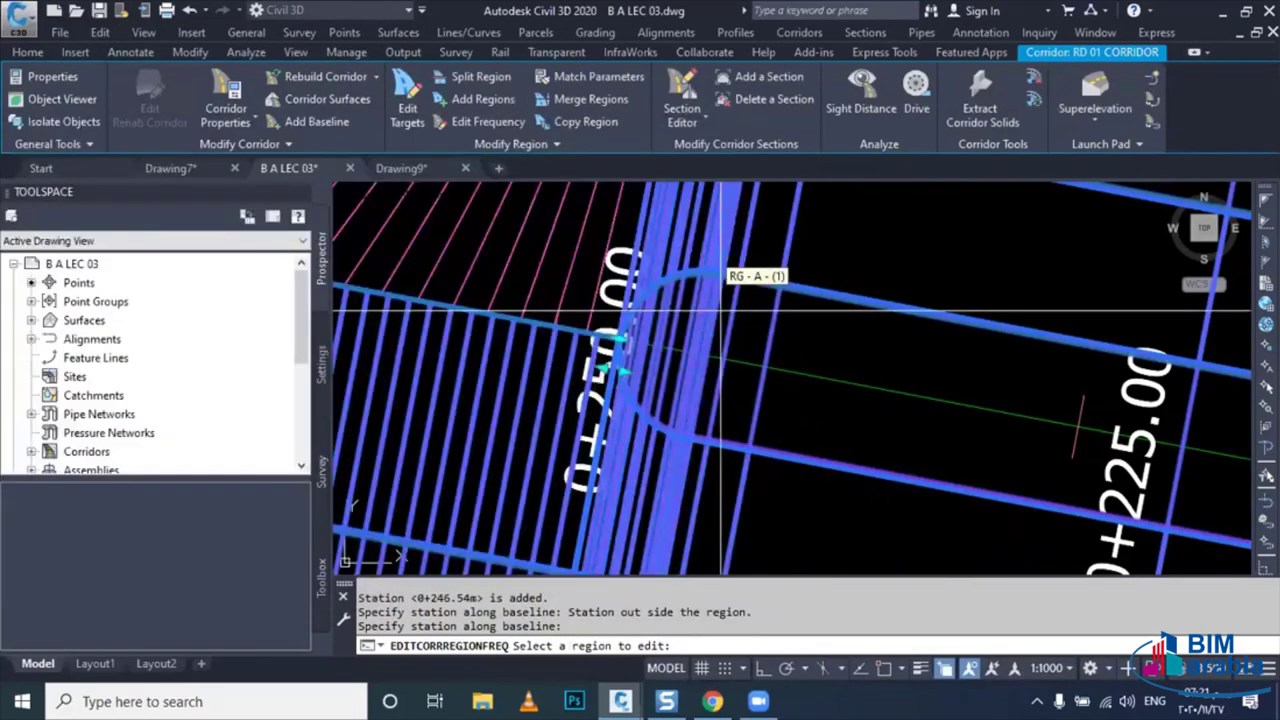
key("Escape")
key("Escape")
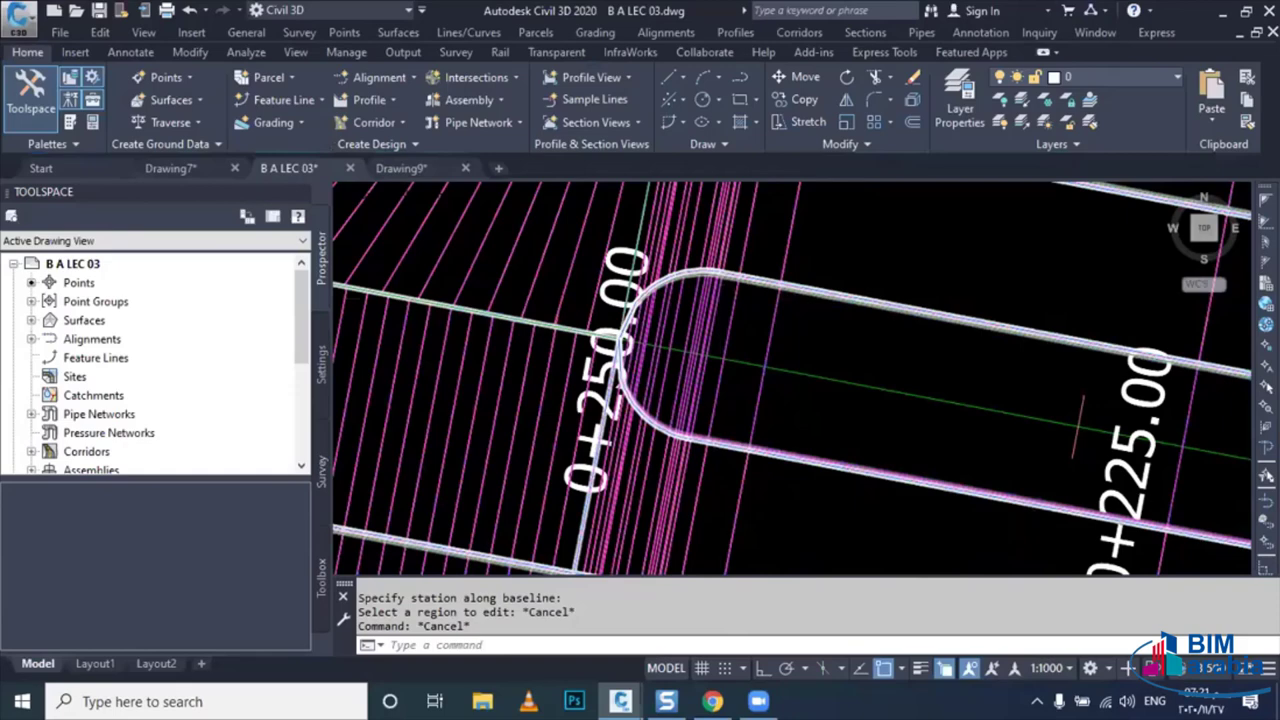
scroll(1240, 400, "down", 4)
- Add closely spaced assembly stations from about 0+310 to 0+314.03 to the main road region
scroll(471, 357, "up", 2)
left_click(471, 357)
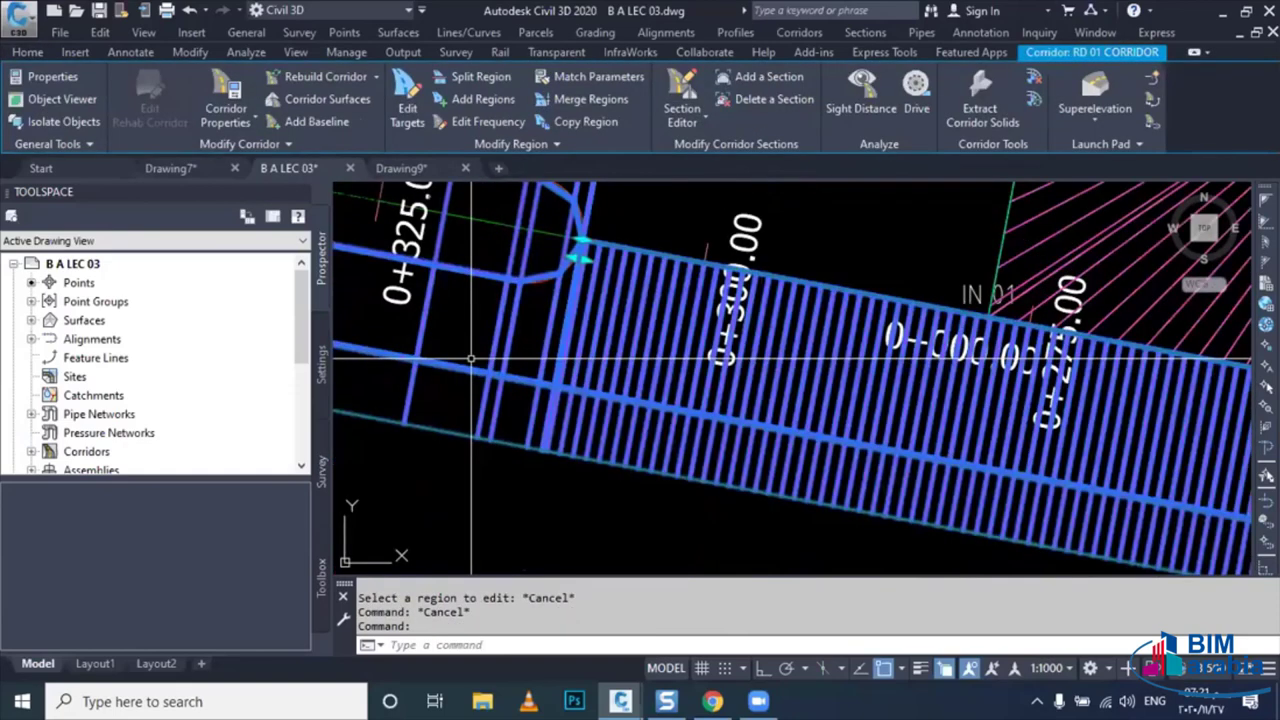
left_click(488, 121)
scroll(540, 345, "up", 2)
scroll(540, 345, "up", 2)
left_click(540, 345)
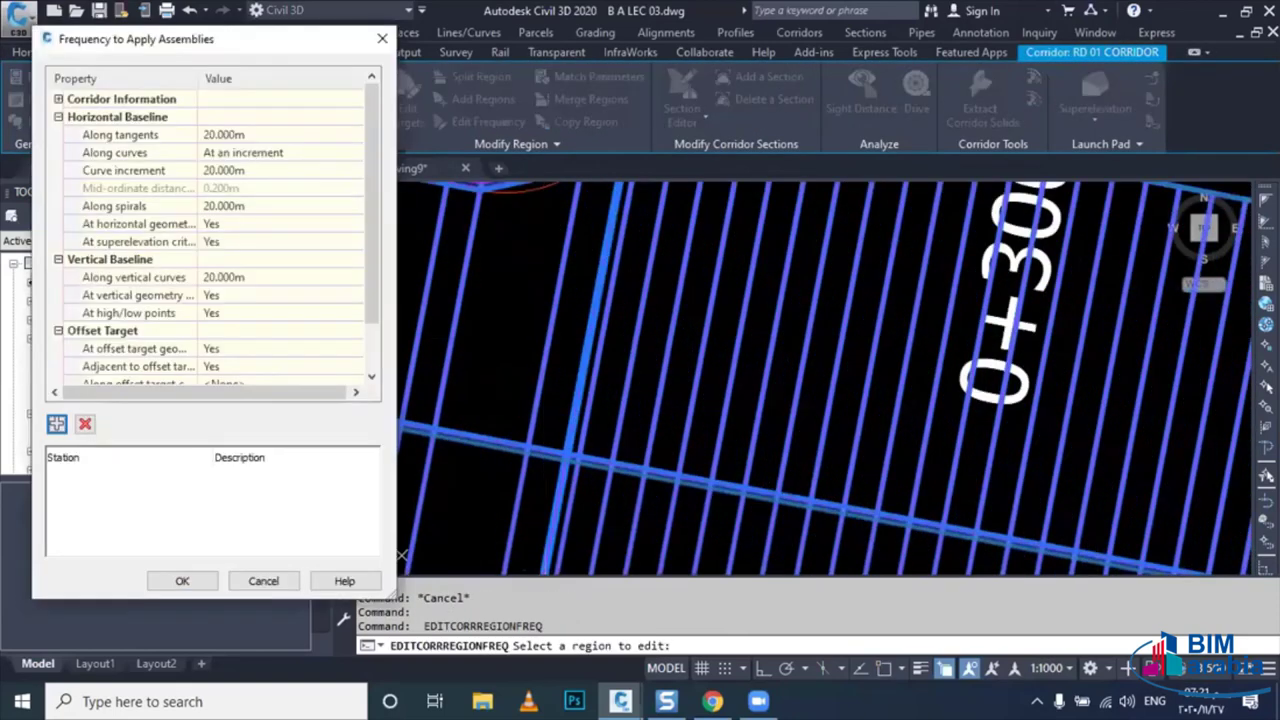
left_click(533, 393)
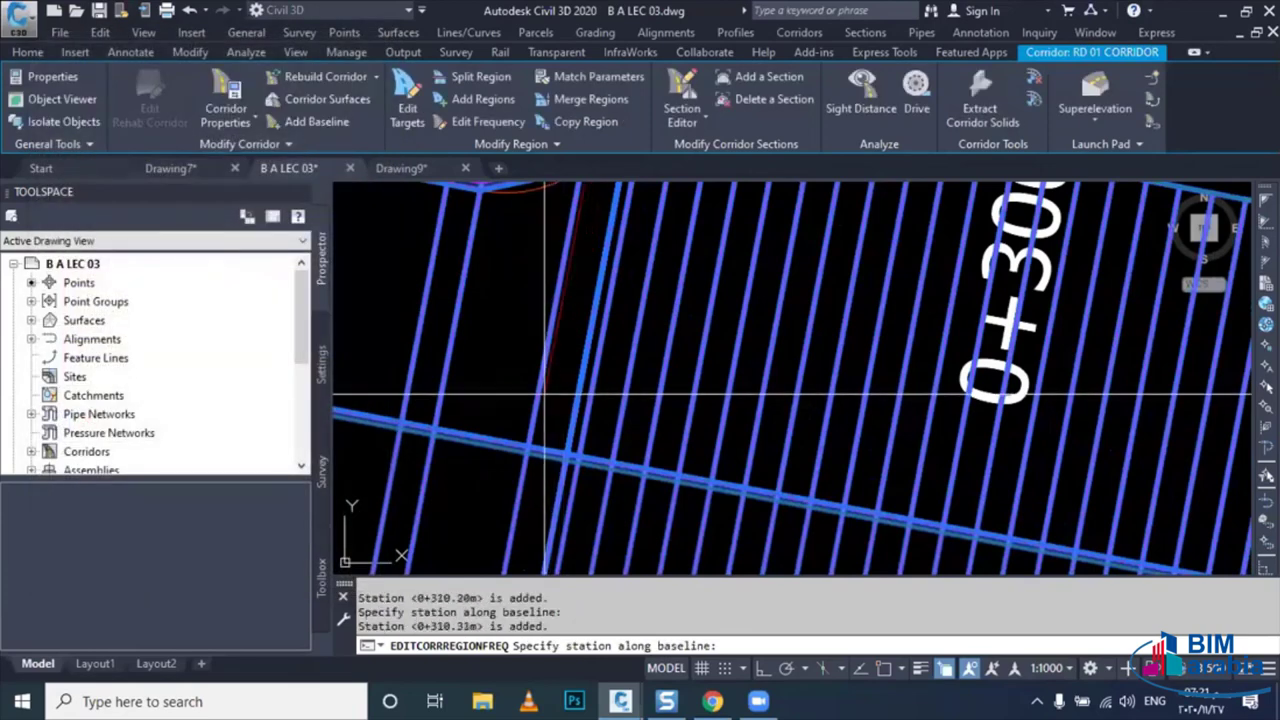
left_click(533, 393)
left_click(455, 381)
left_click(451, 381)
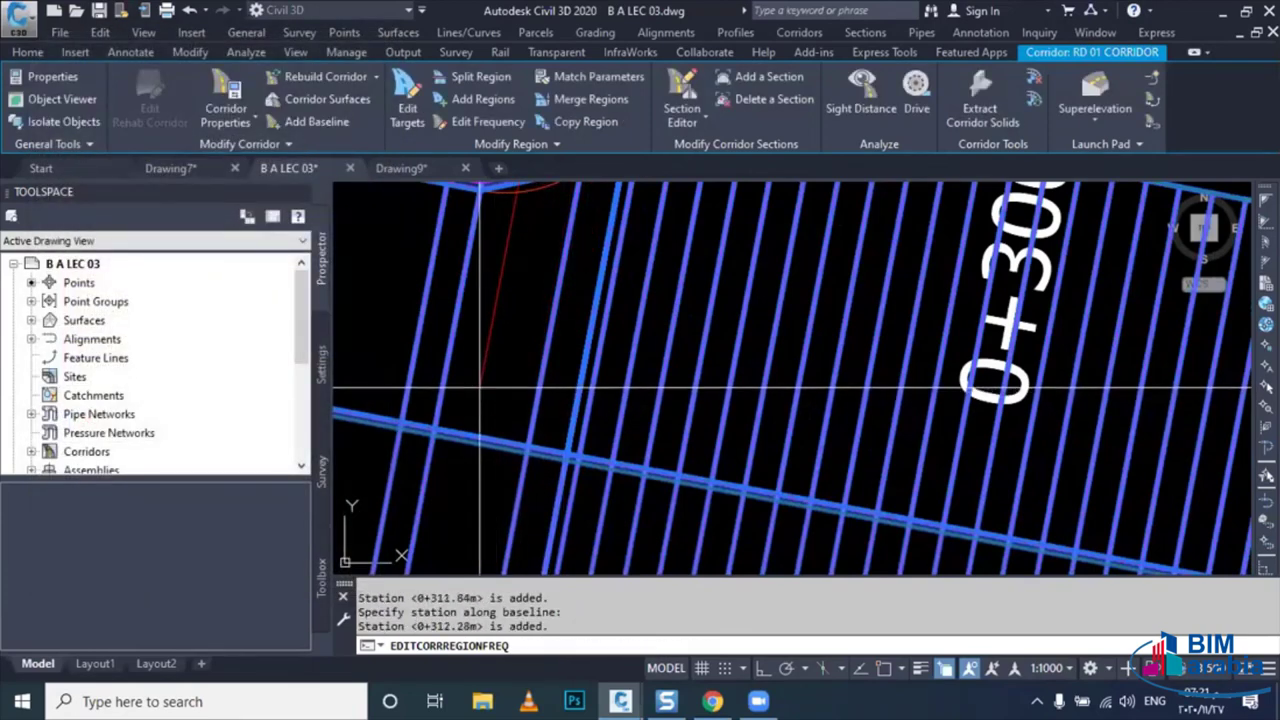
left_click(450, 380)
left_click(452, 380)
left_click(454, 380)
left_click(456, 380)
left_click(458, 380)
key("Return")
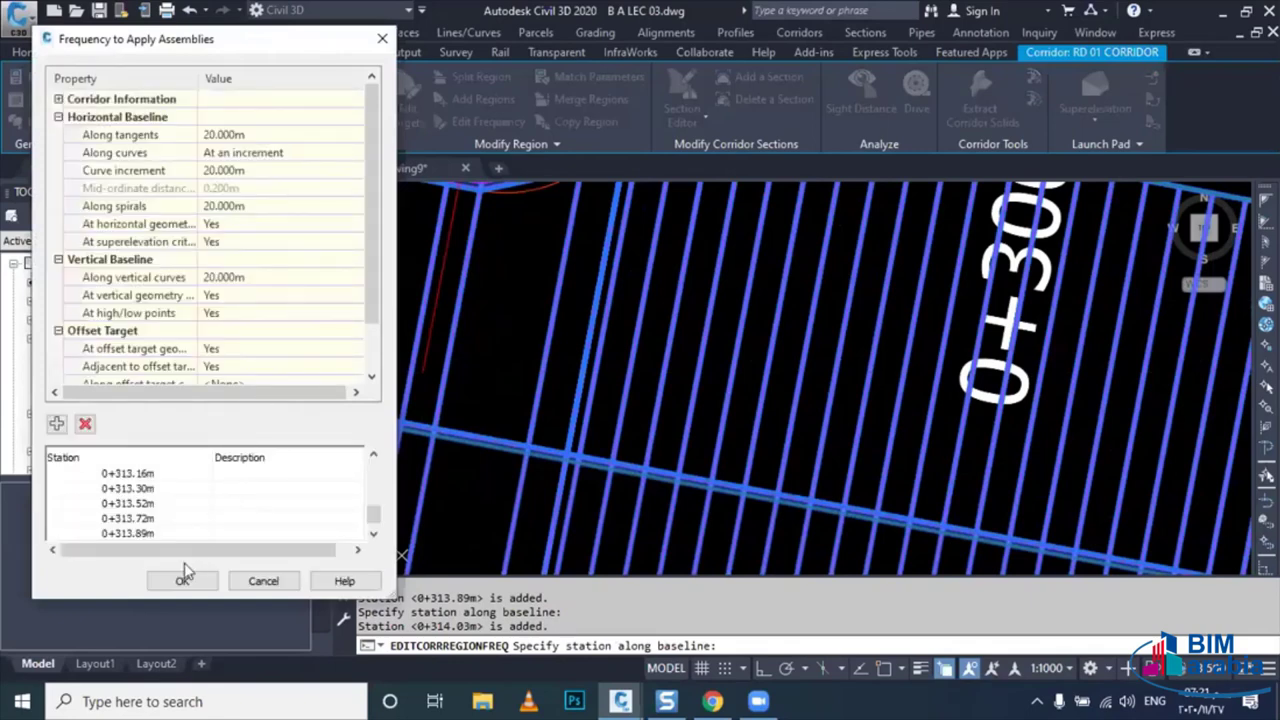
left_click(183, 576)
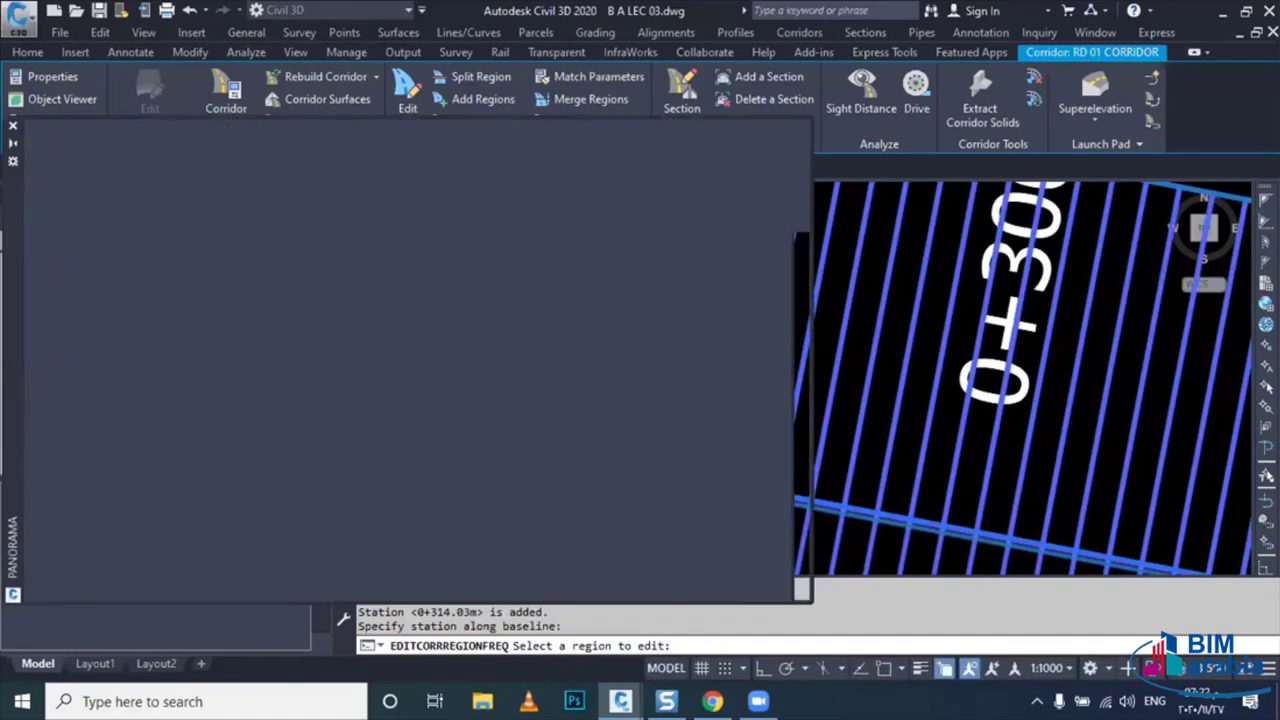
key("Escape")
scroll(576, 425, "down", 4)
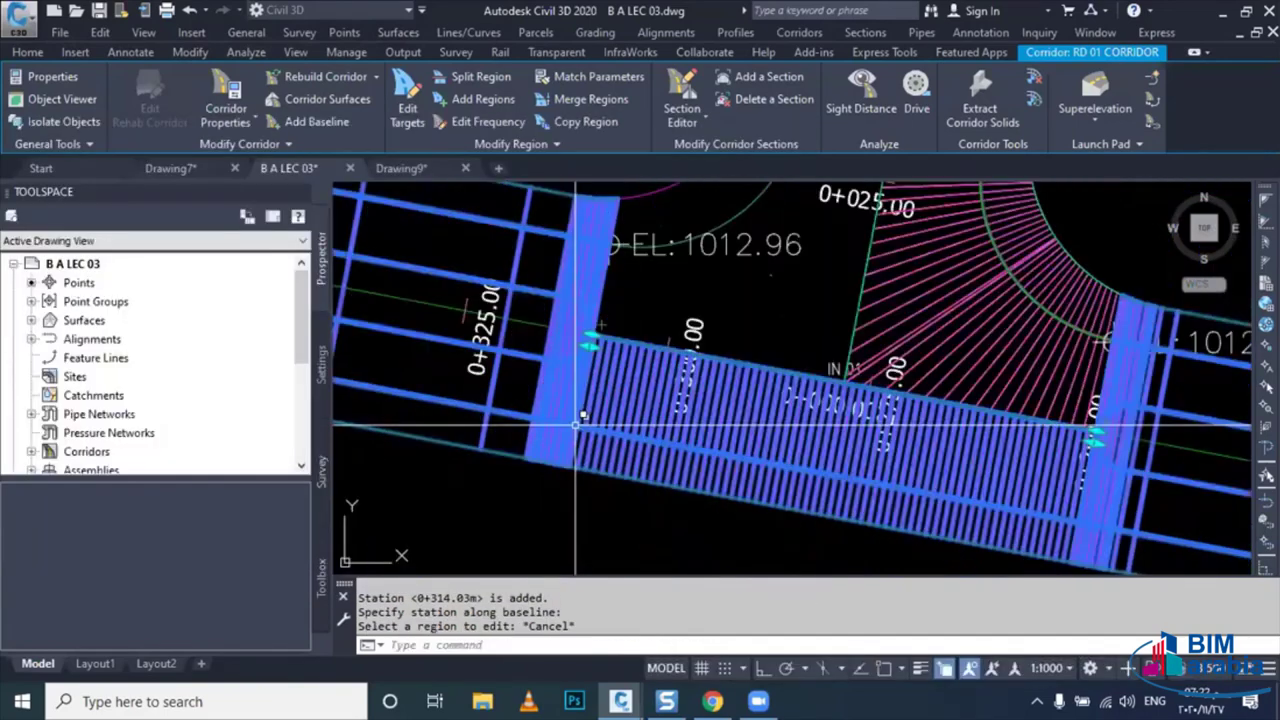
key("Escape")
- Bring the RD 02 side road corridor into view, select it and run Edit Frequency
scroll(580, 400, "up", 2)
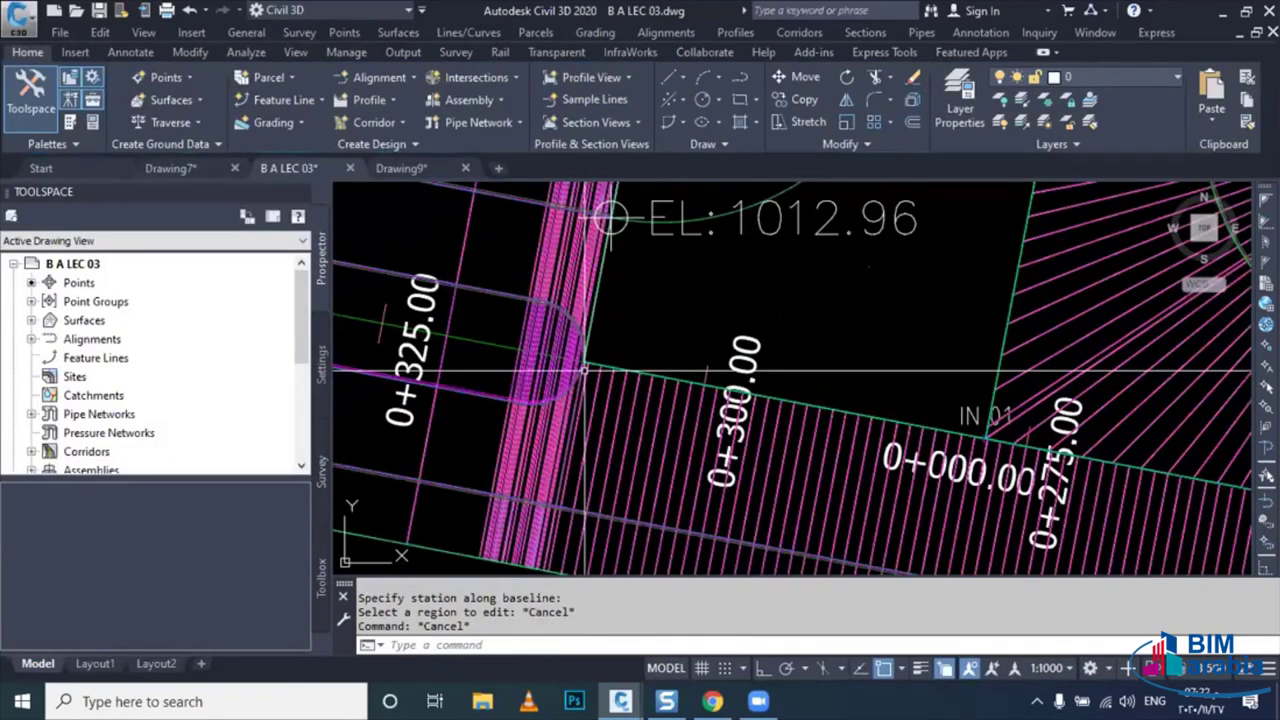
middle_click_drag(583, 370, 420, 560)
scroll(640, 400, "up", 2)
left_click(700, 430)
left_click(560, 470)
key("Return")
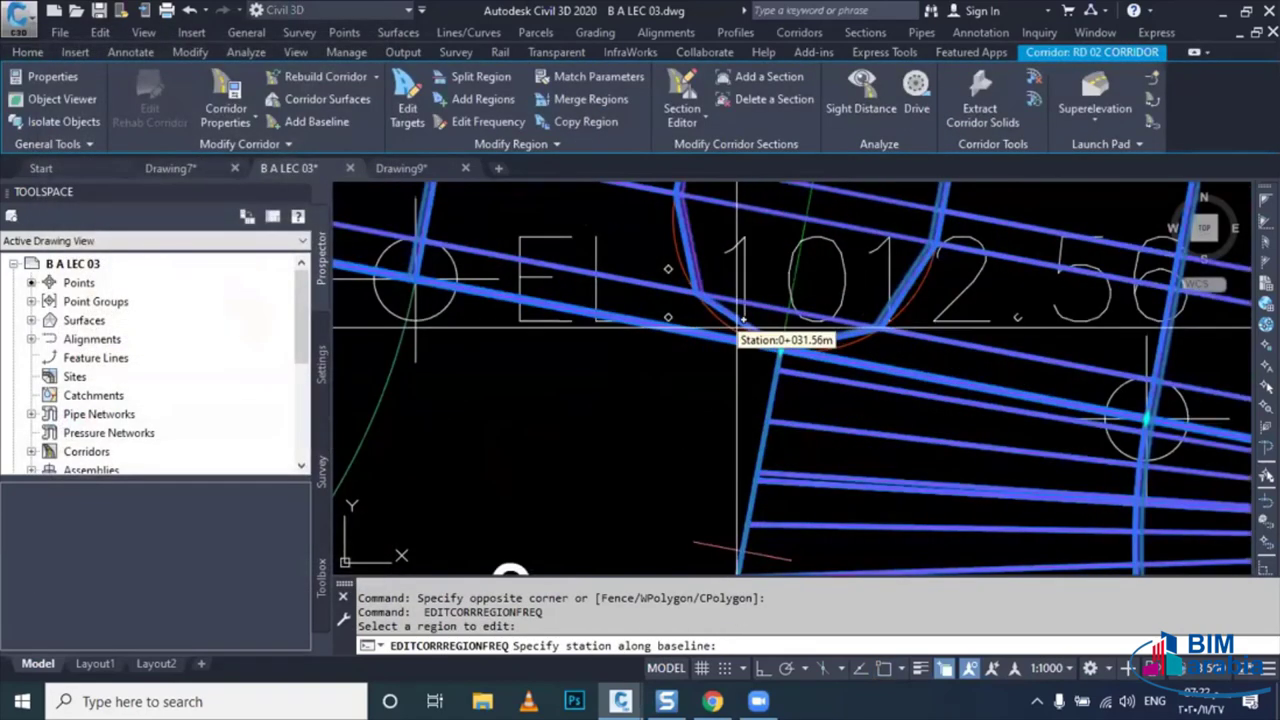
- Add assembly stations near 0+032.5 to the RD 02 corridor region
double_click(776, 336)
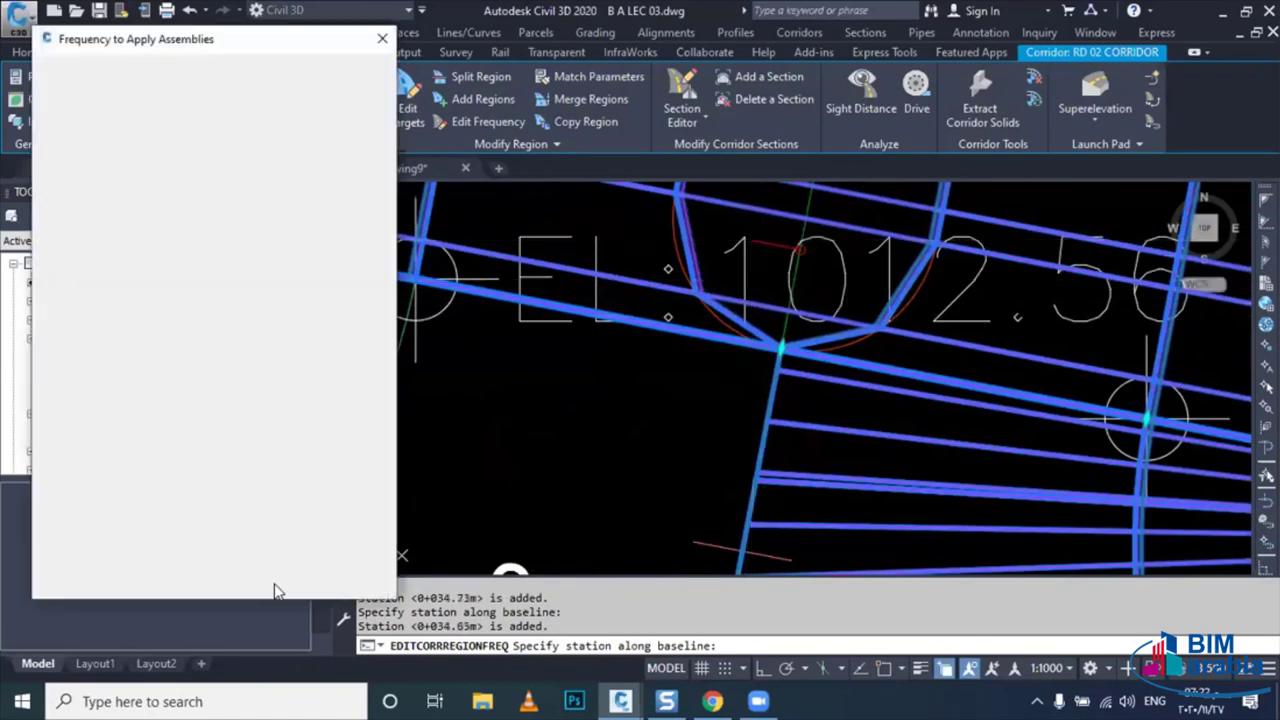
key("Return")
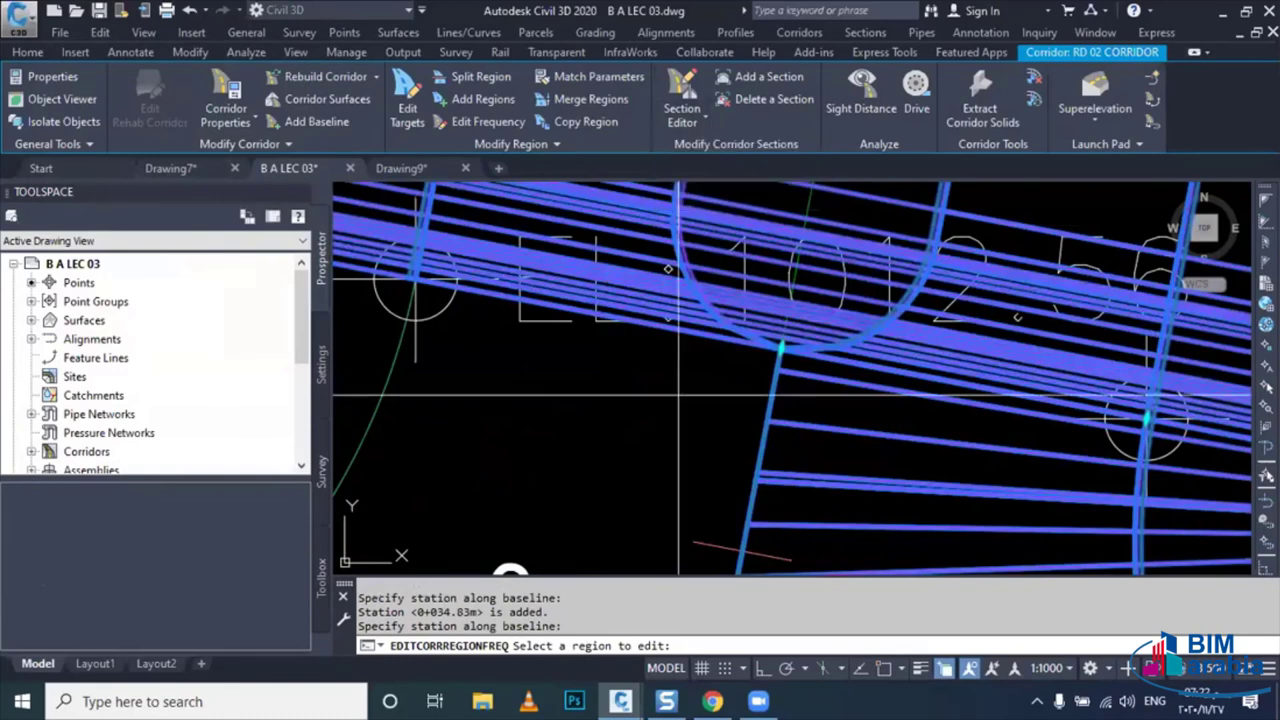
key("Escape")
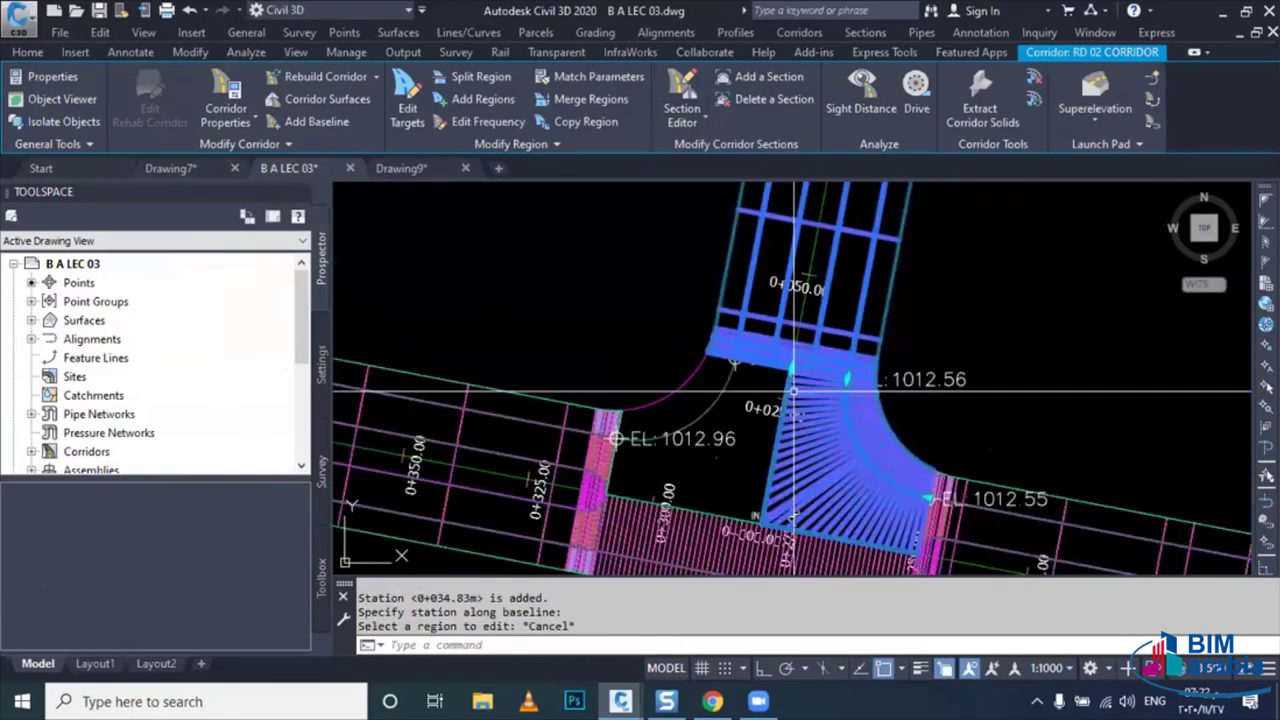
key("Escape")
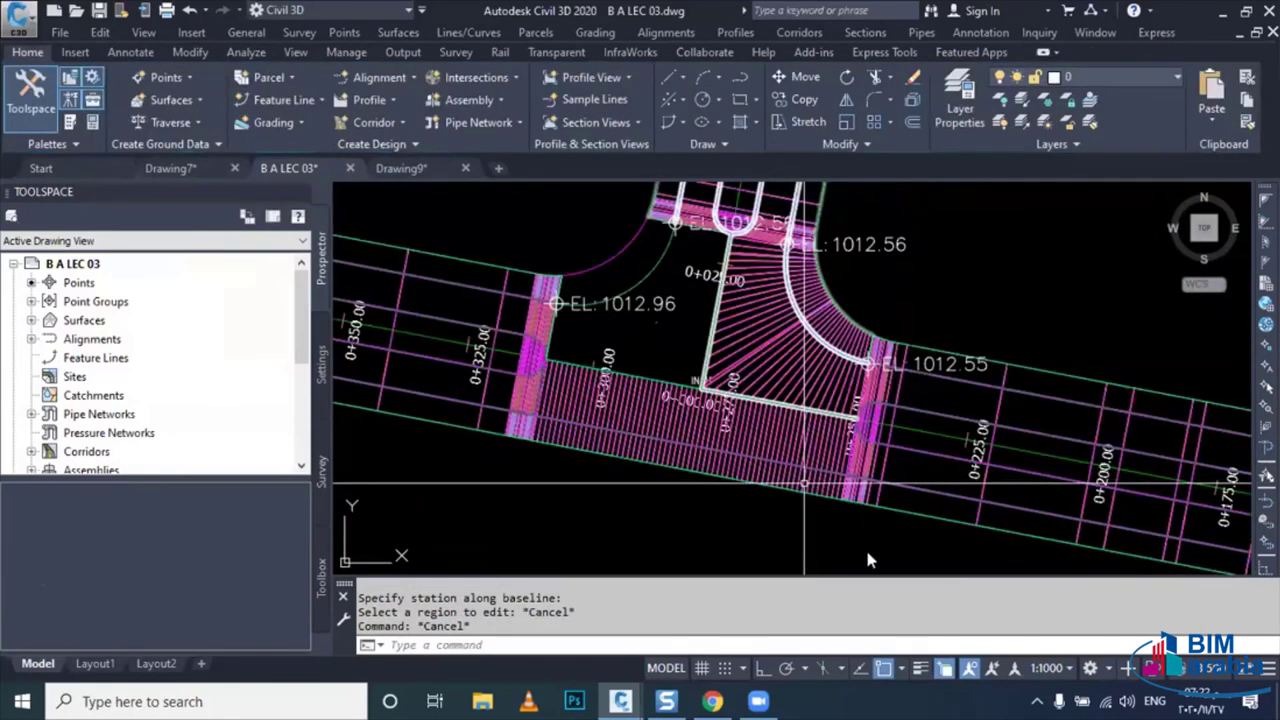
- Pick the intersection corridor and select all similar corridor objects
left_click(878, 550)
left_click(900, 471)
right_click(860, 553)
left_click(943, 543)
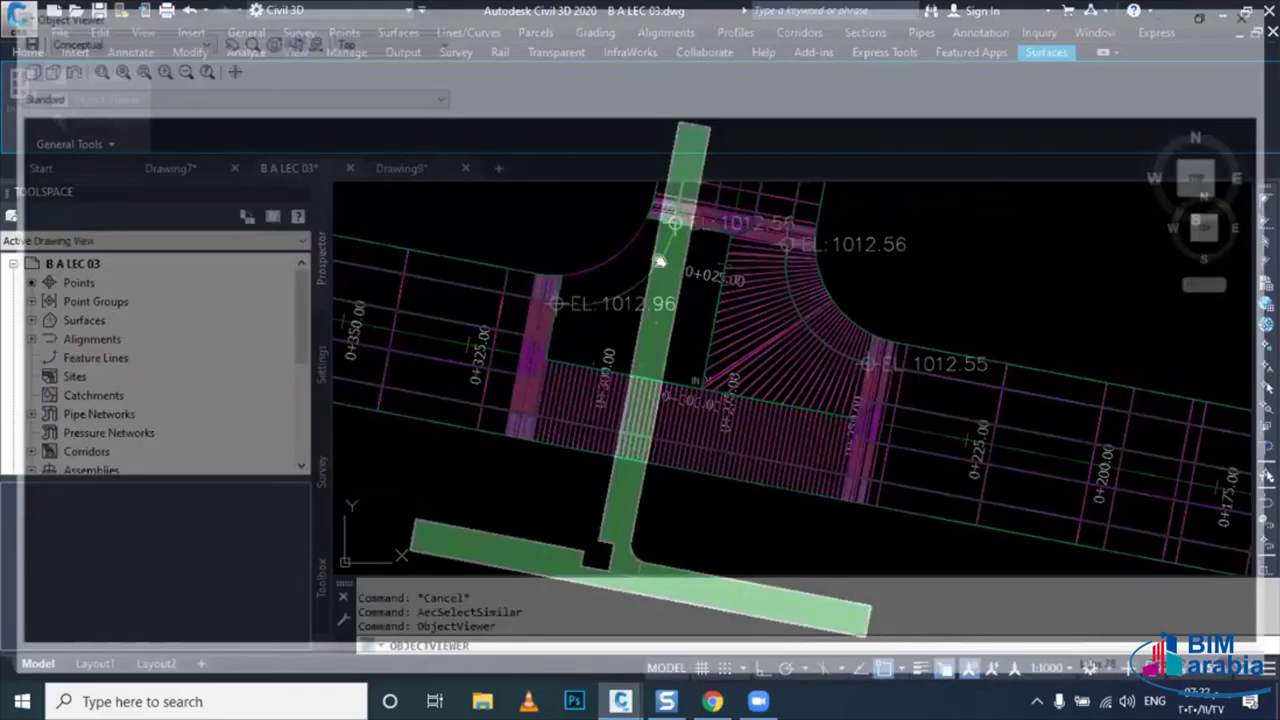
- Zoom in and out on the shaded intersection corridors in the Object Viewer
scroll(654, 248, "down", 2)
scroll(806, 493, "up", 5)
scroll(806, 493, "up", 2)
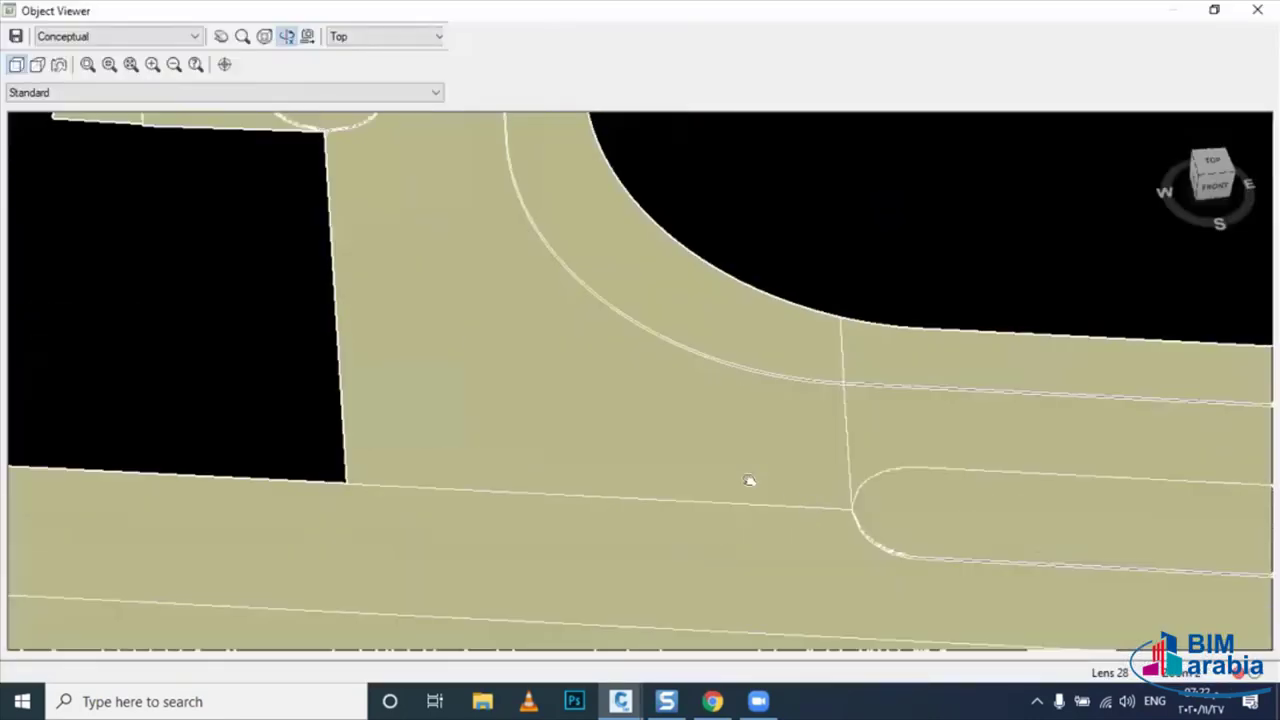
scroll(751, 480, "up", 2)
scroll(849, 503, "up", 1)
scroll(795, 455, "down", 2)
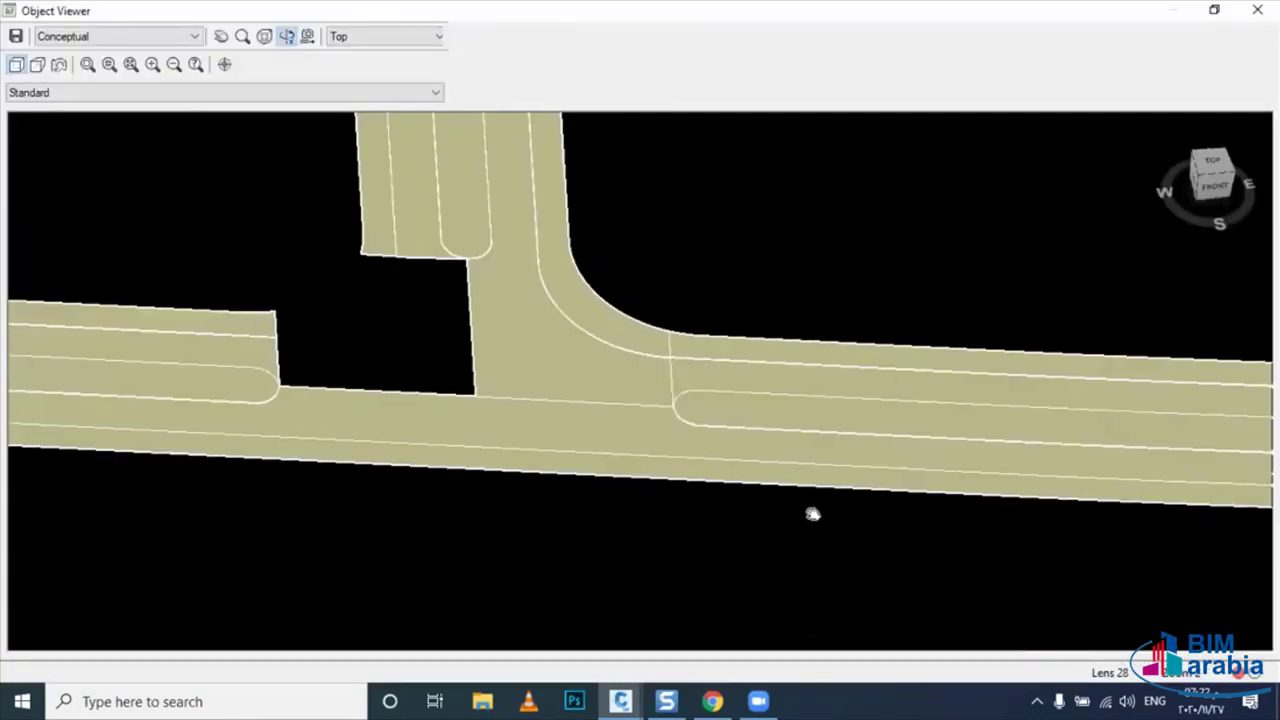
scroll(791, 486, "down", 1)
scroll(700, 460, "down", 1)
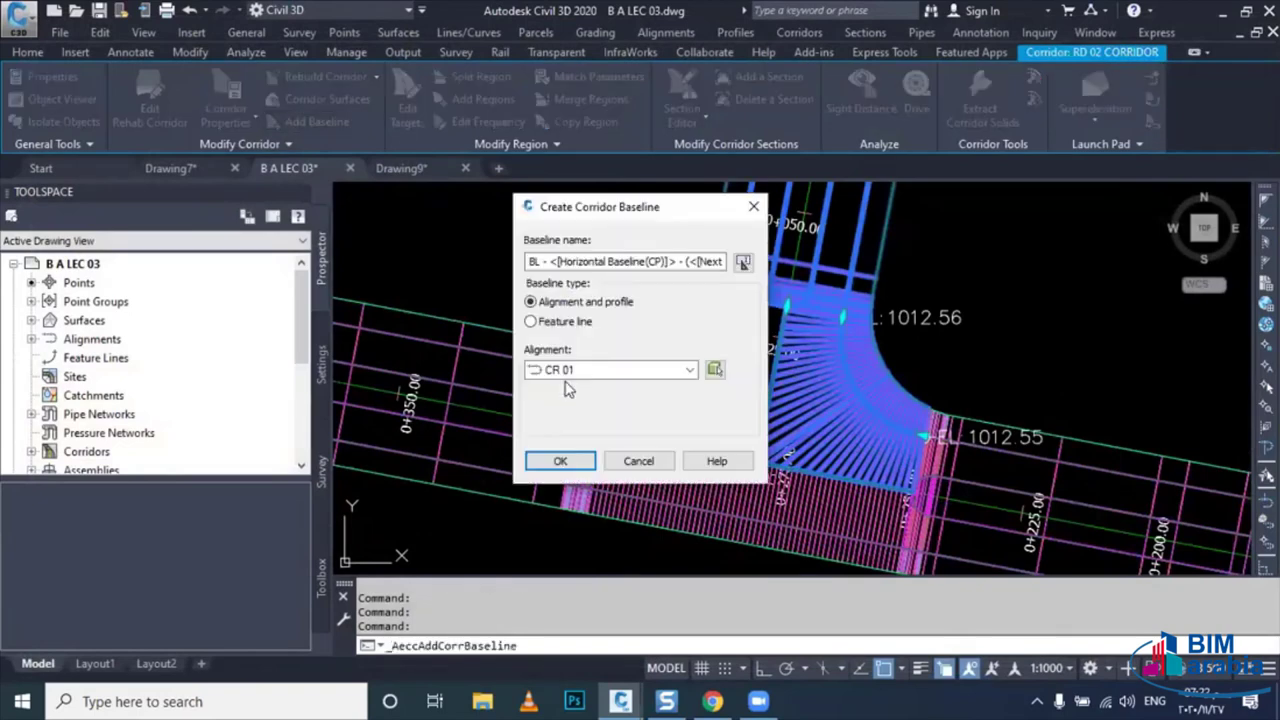
- Add a baseline to RD 02 CORRIDOR along alignment CR 02 with profile CR 02 DES
left_click(580, 369)
left_click(578, 403)
left_click(568, 460)
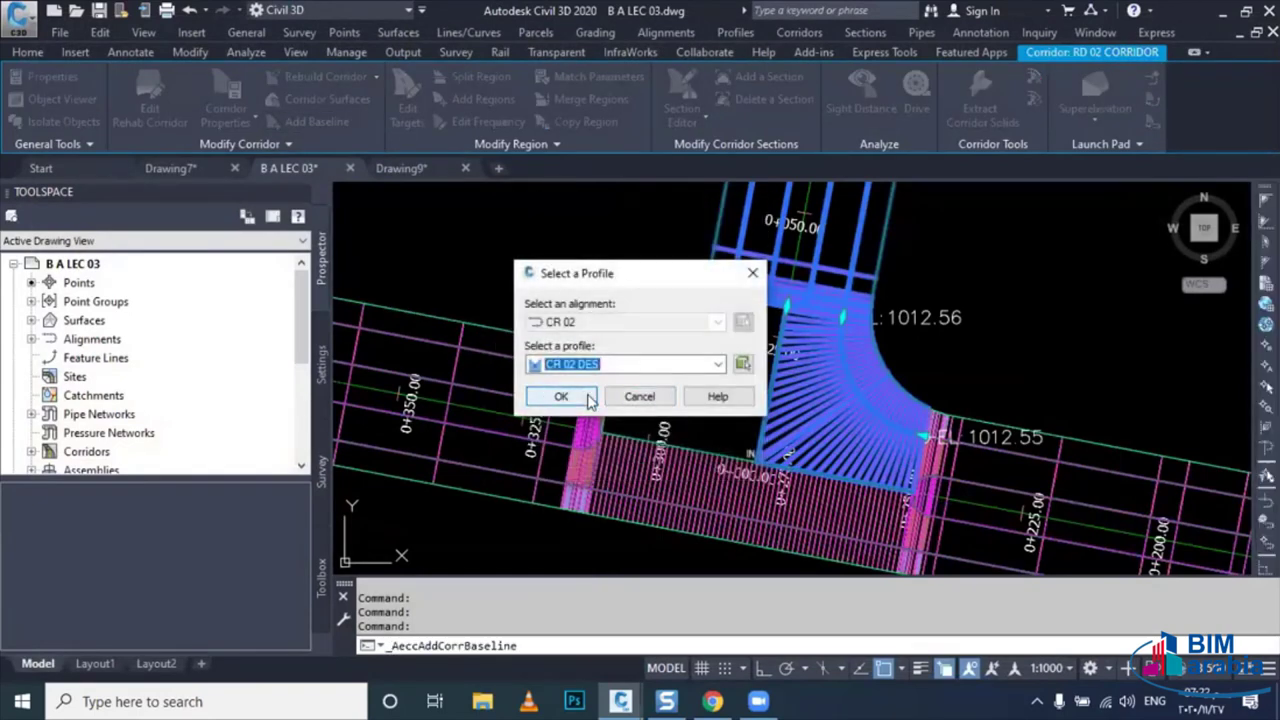
left_click(586, 397)
left_click(586, 397)
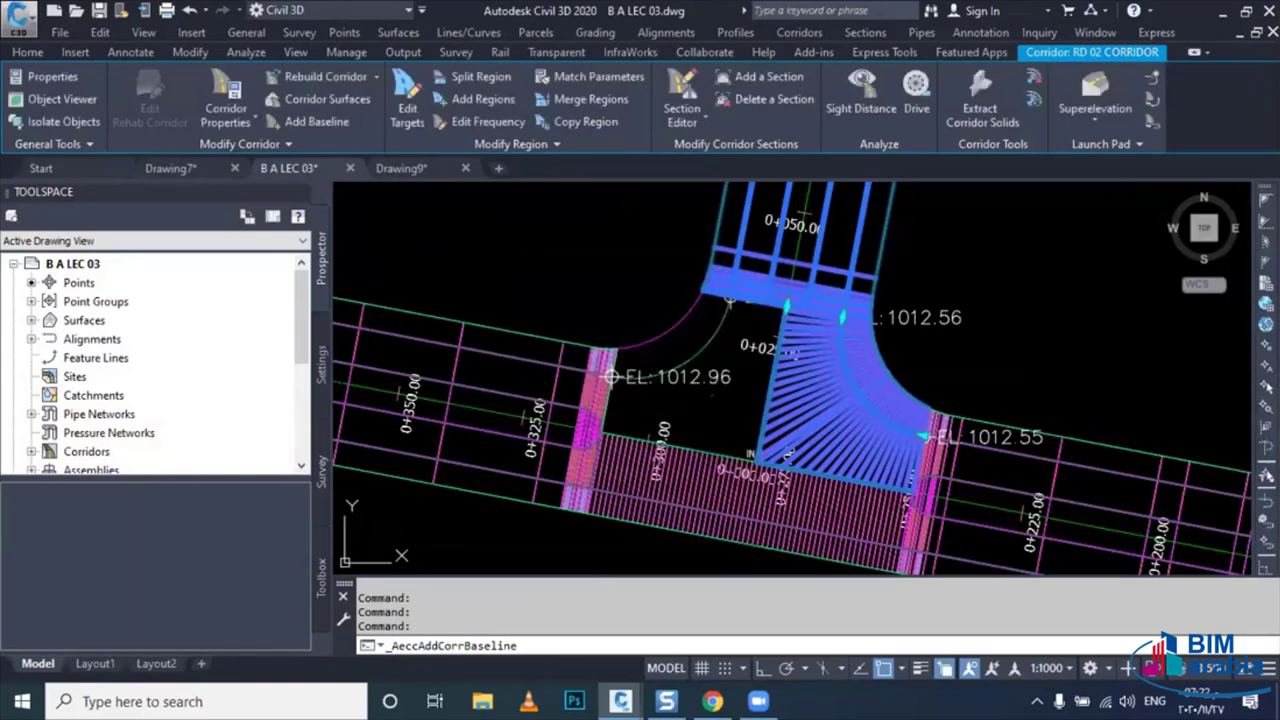
left_click(483, 99)
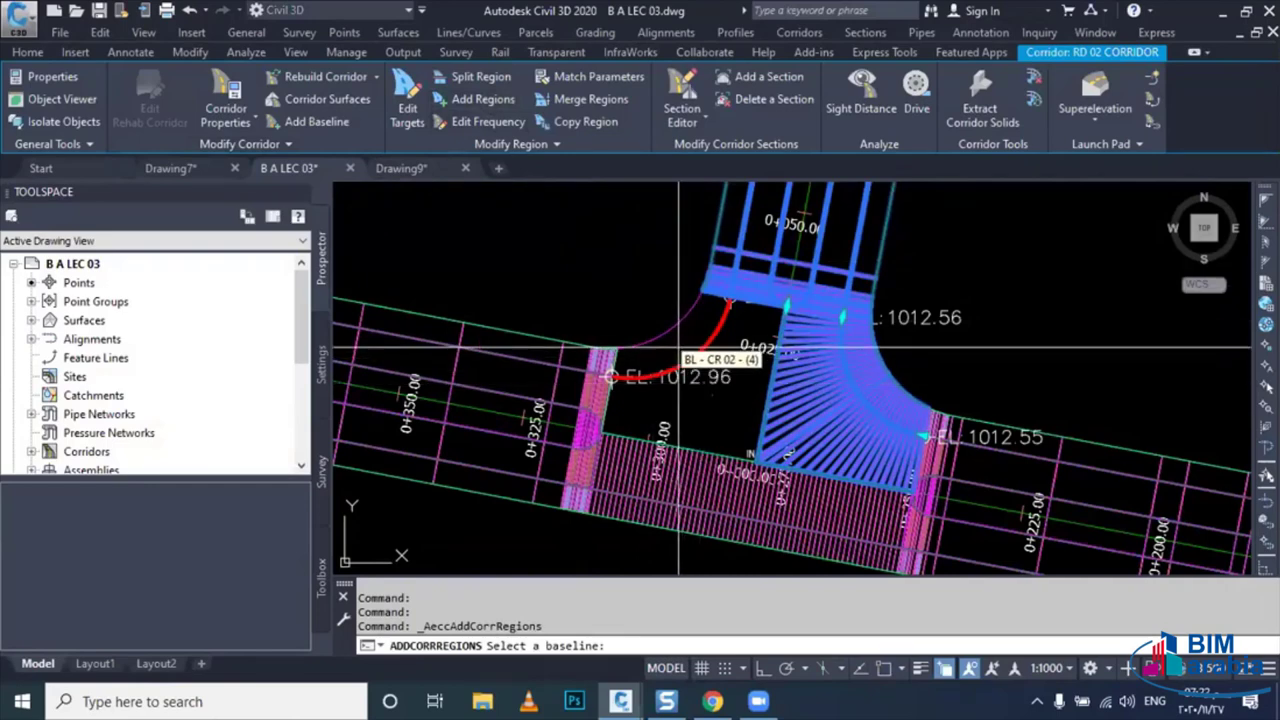
- Create a full-length region on the CR 02 baseline using the CR assembly
left_click(679, 350)
type("F")
key("Return")
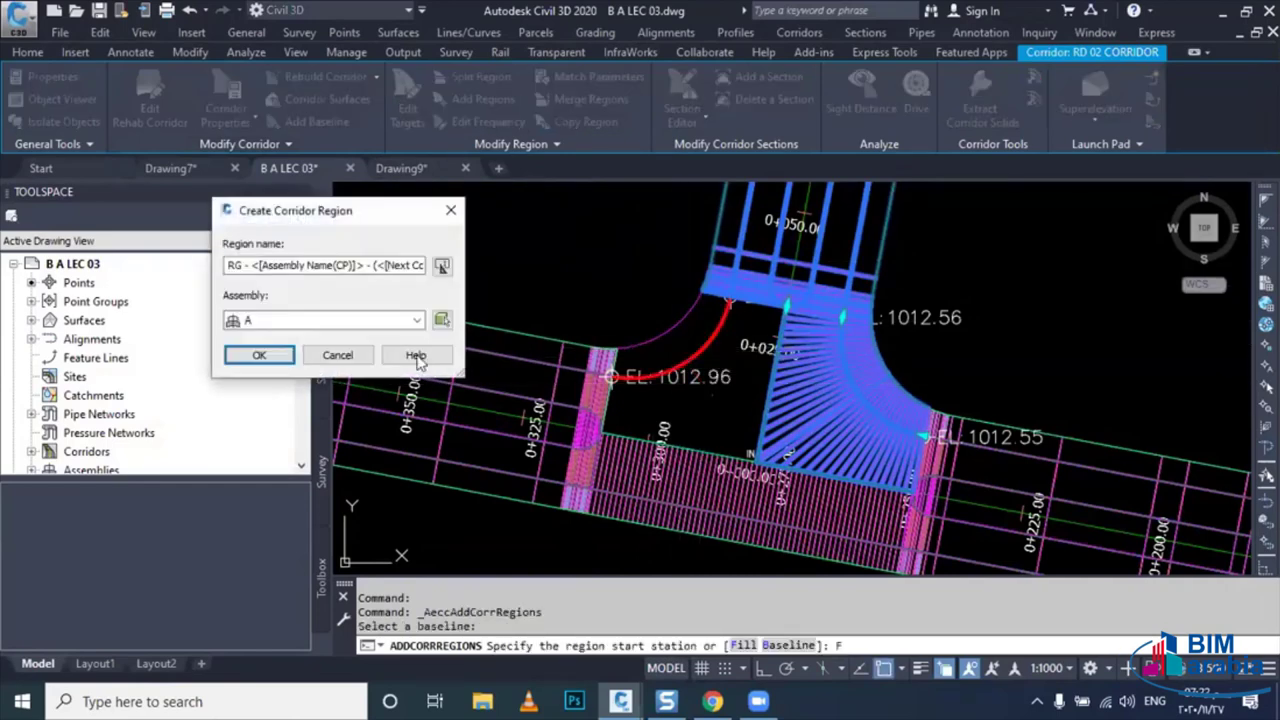
left_click(345, 322)
left_click(270, 368)
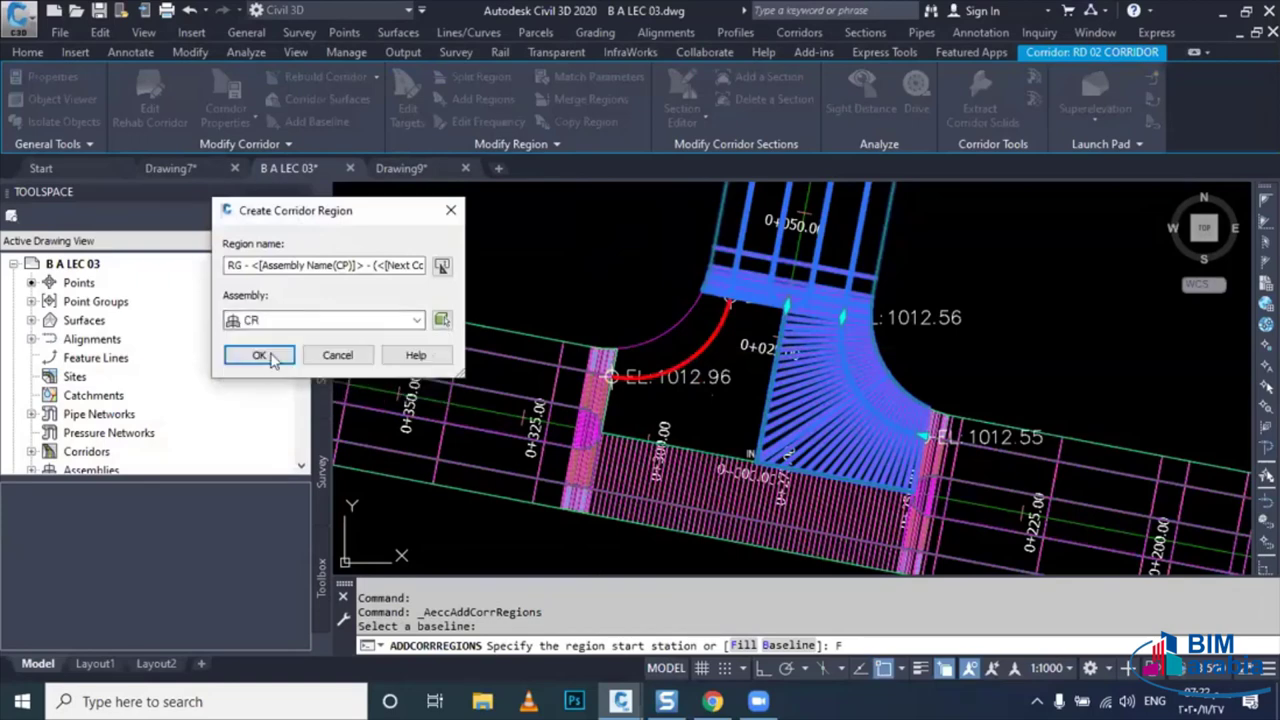
left_click(263, 354)
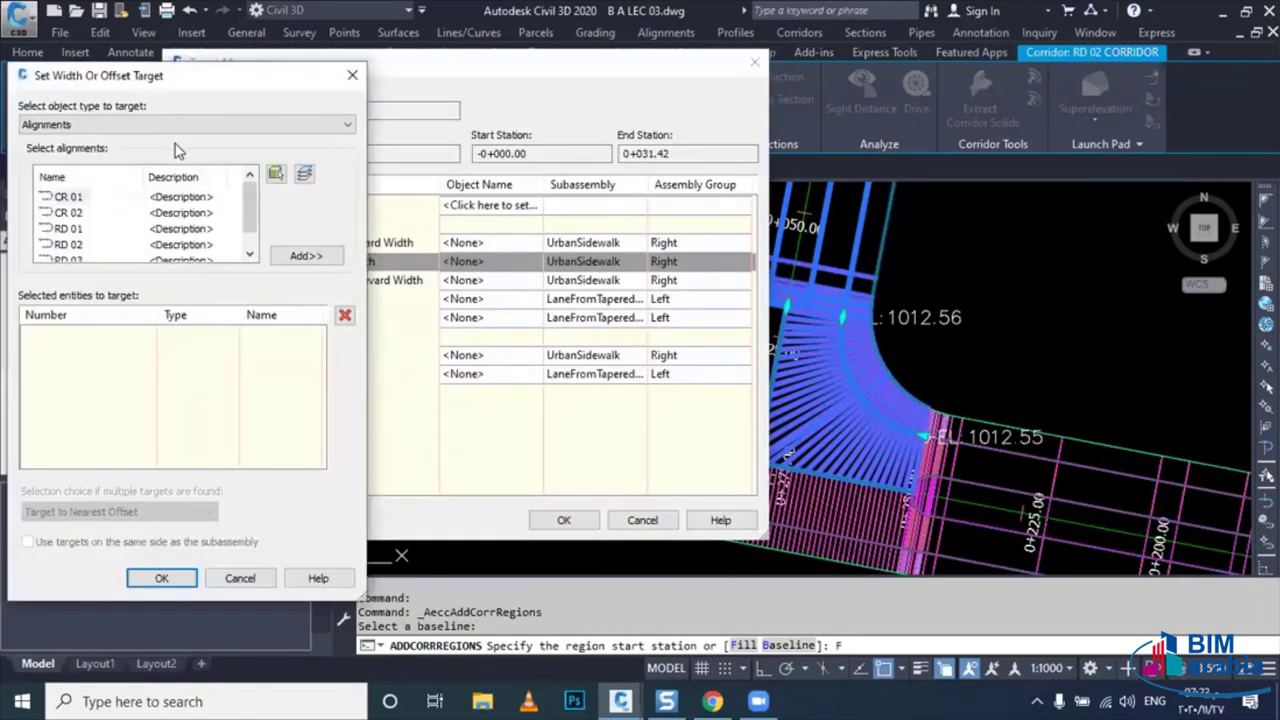
- Target the sidewalk width to the red curb-return arc feature line
left_click(186, 124)
left_click(182, 151)
left_click(160, 212)
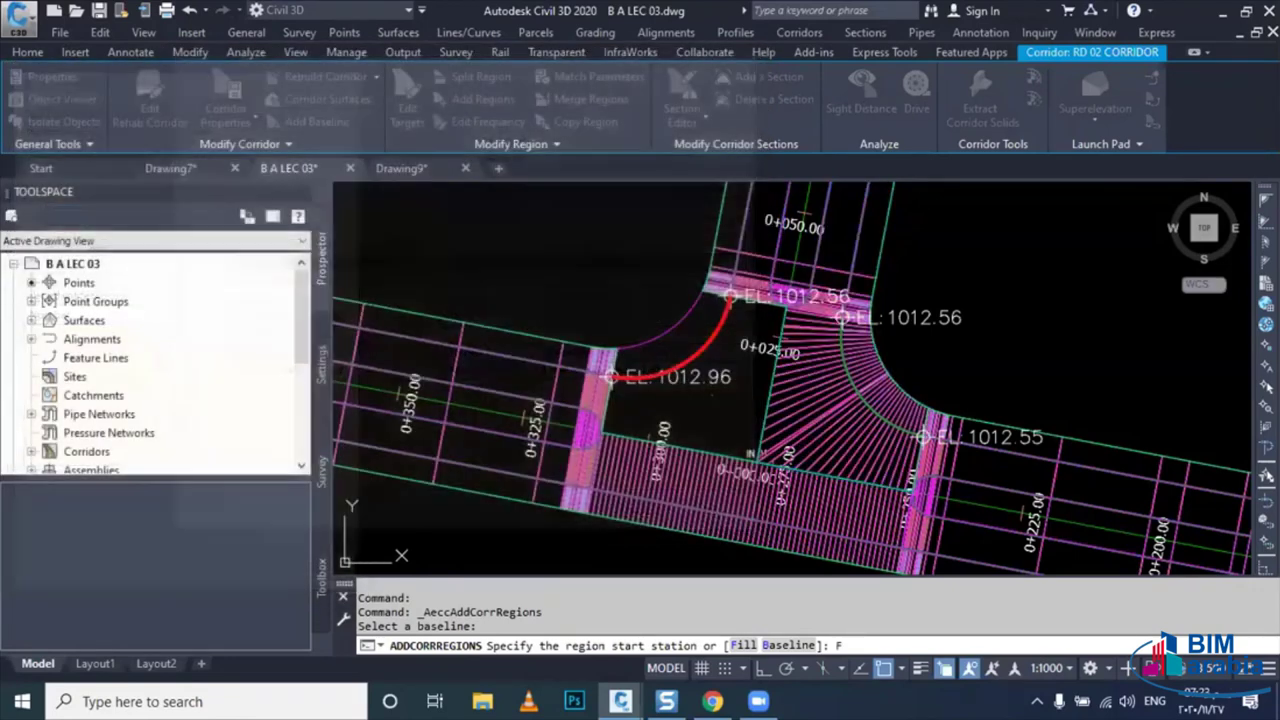
left_click(668, 345)
key("Return")
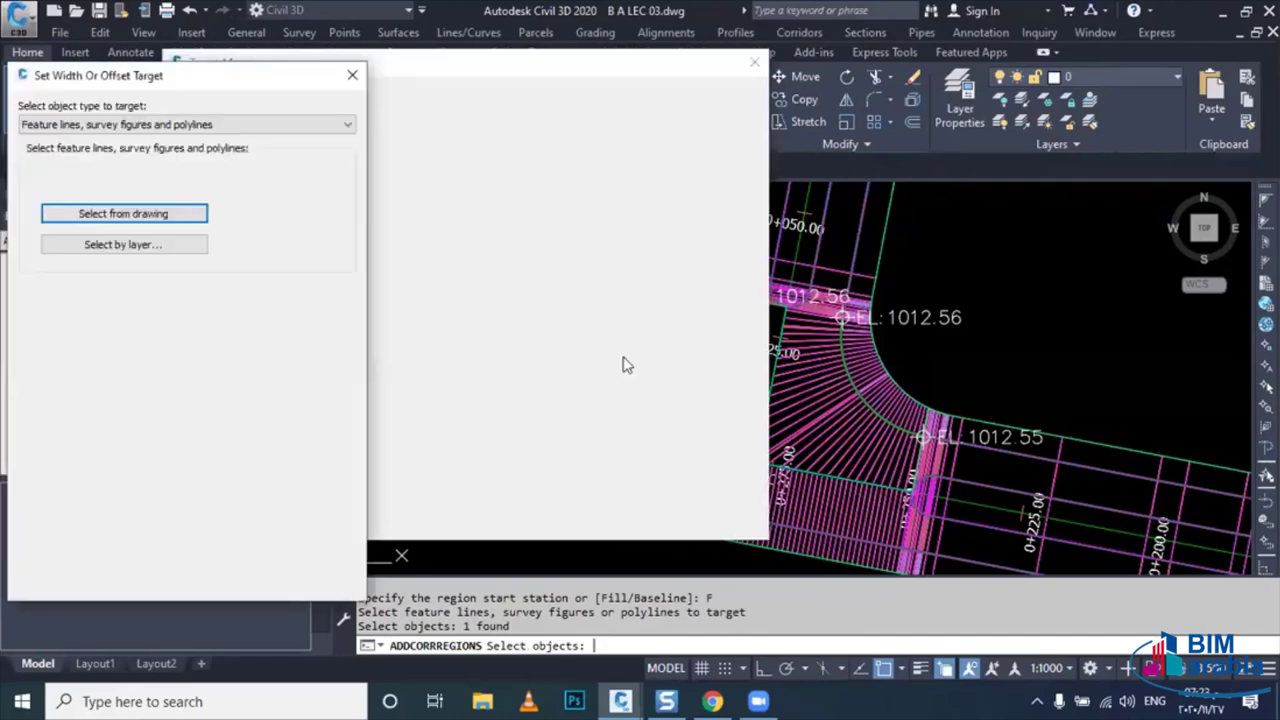
left_click(162, 579)
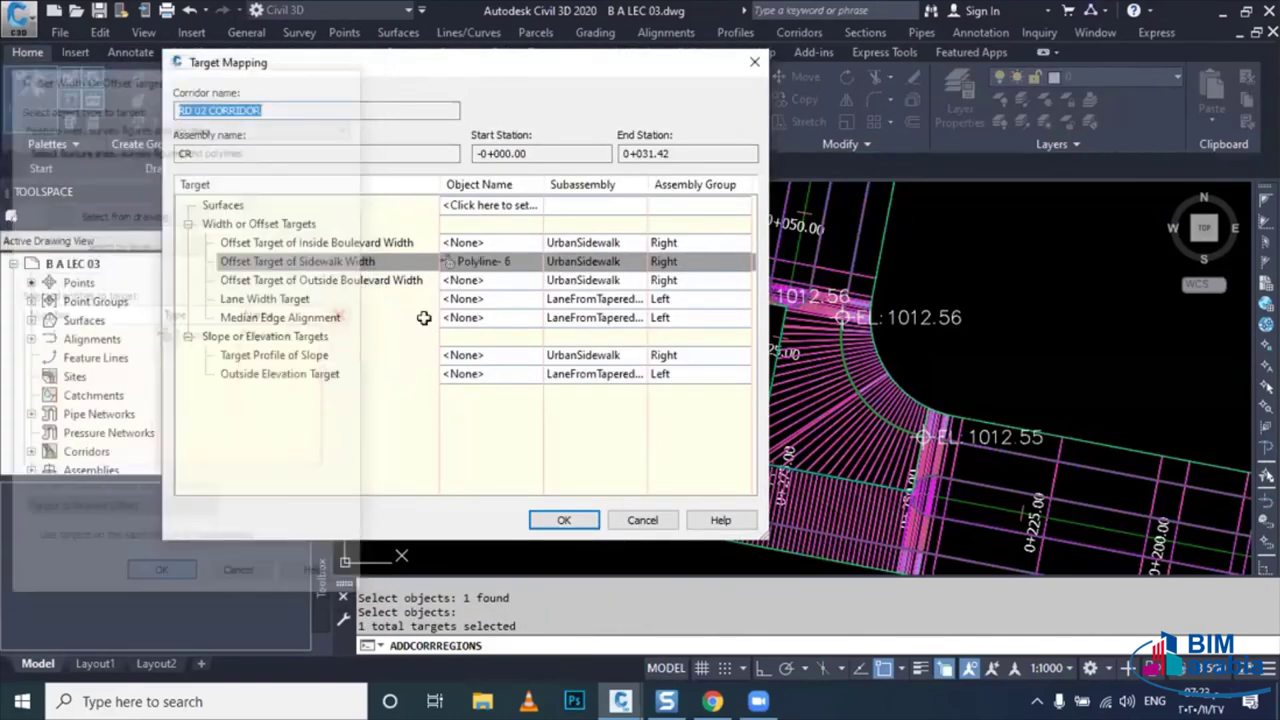
- Target the lane width to the RD 01 and RD 02 alignments
left_click(465, 299)
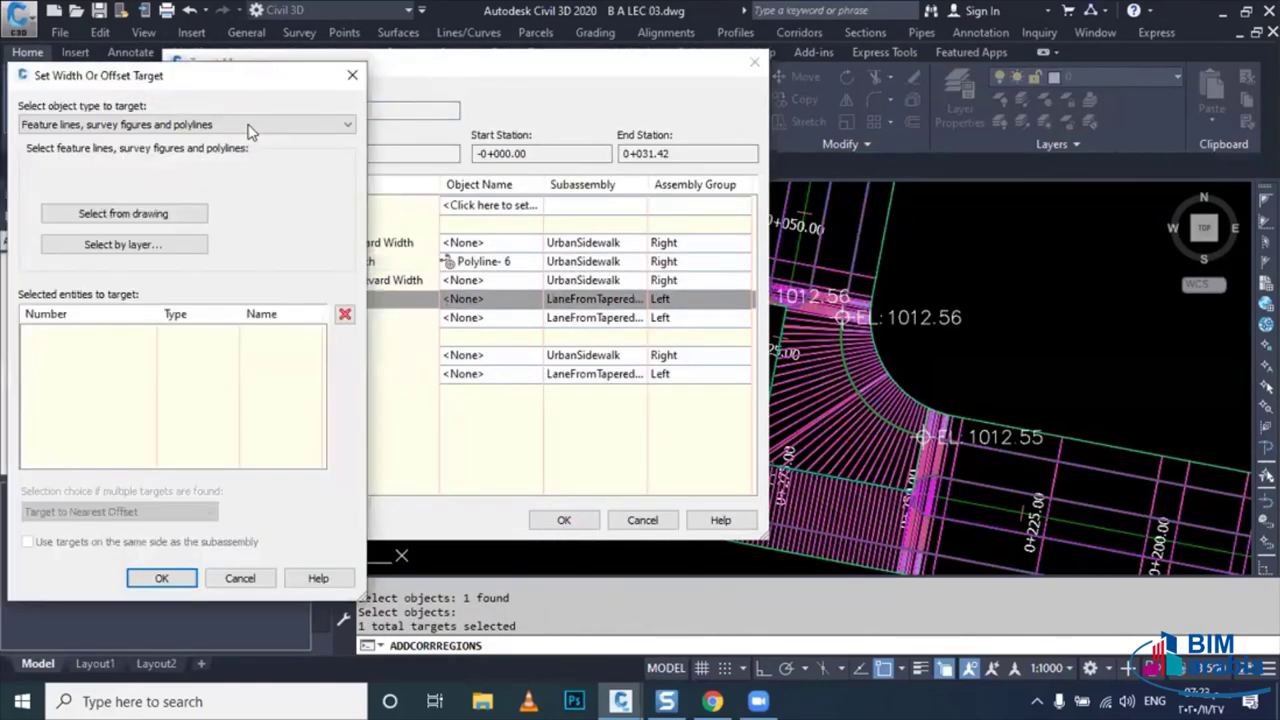
left_click(251, 126)
left_click(240, 146)
left_click(113, 217)
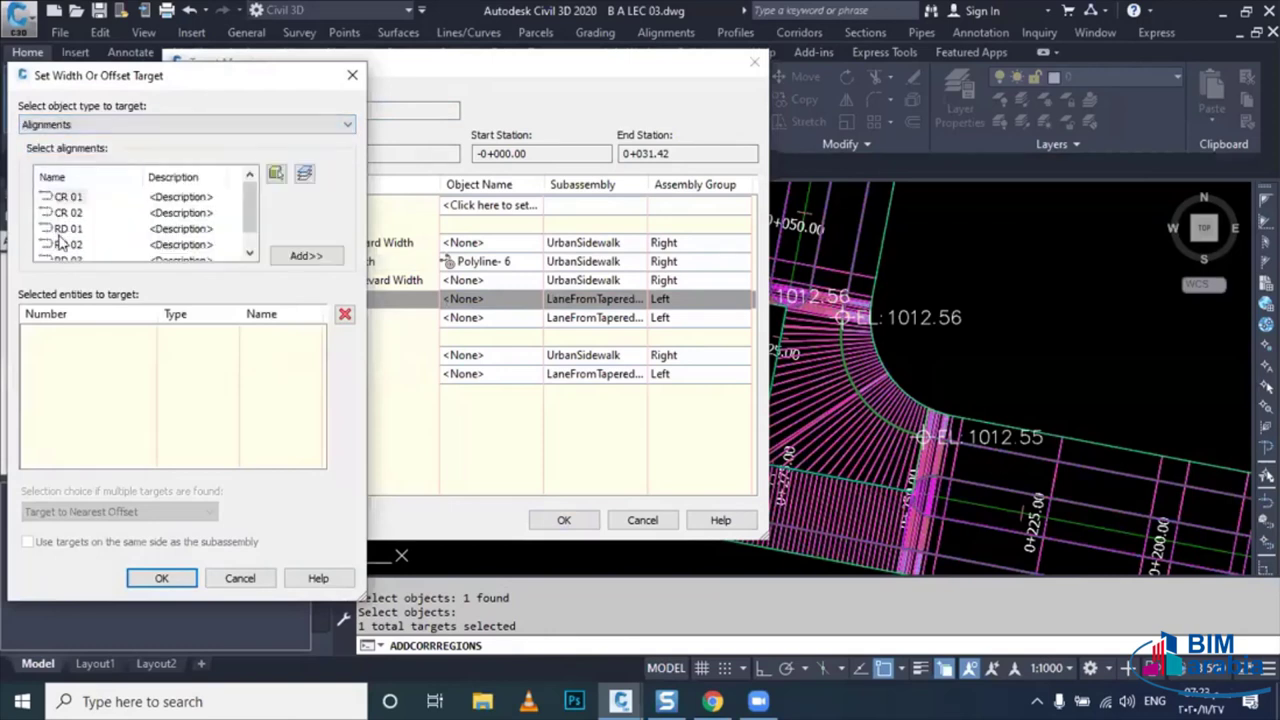
left_click(305, 256)
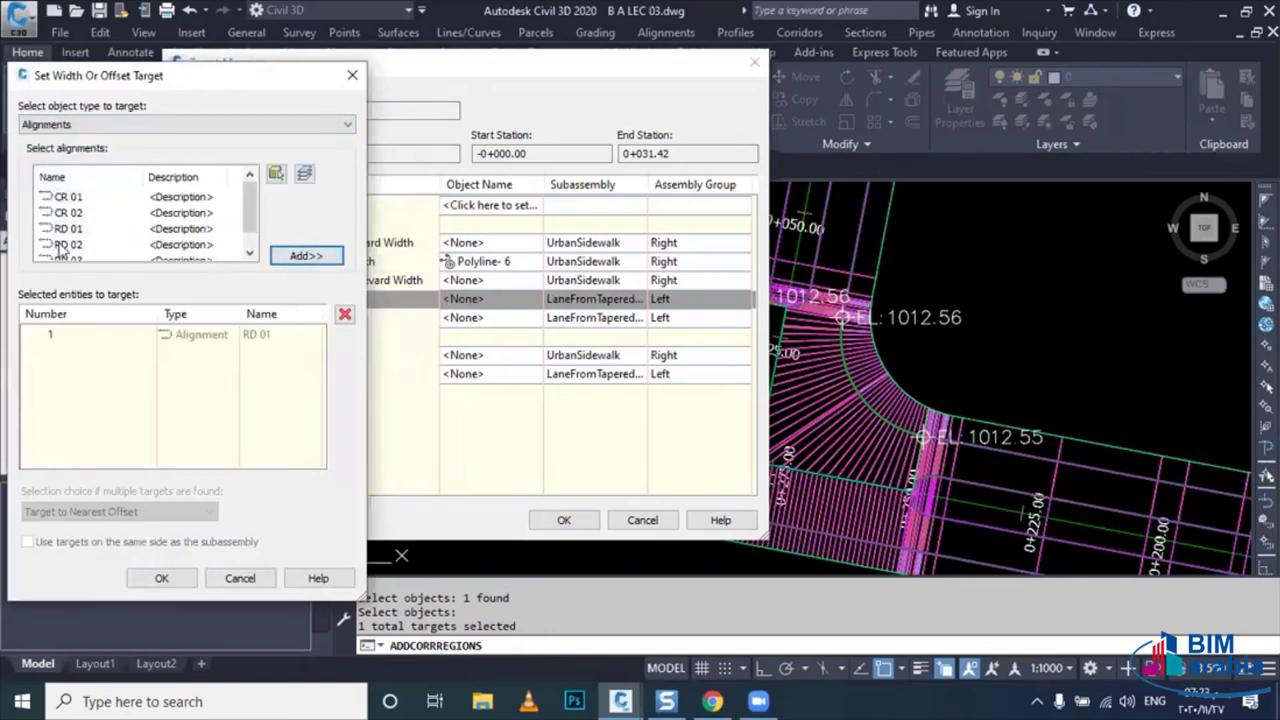
left_click(68, 244)
left_click(305, 256)
left_click(161, 578)
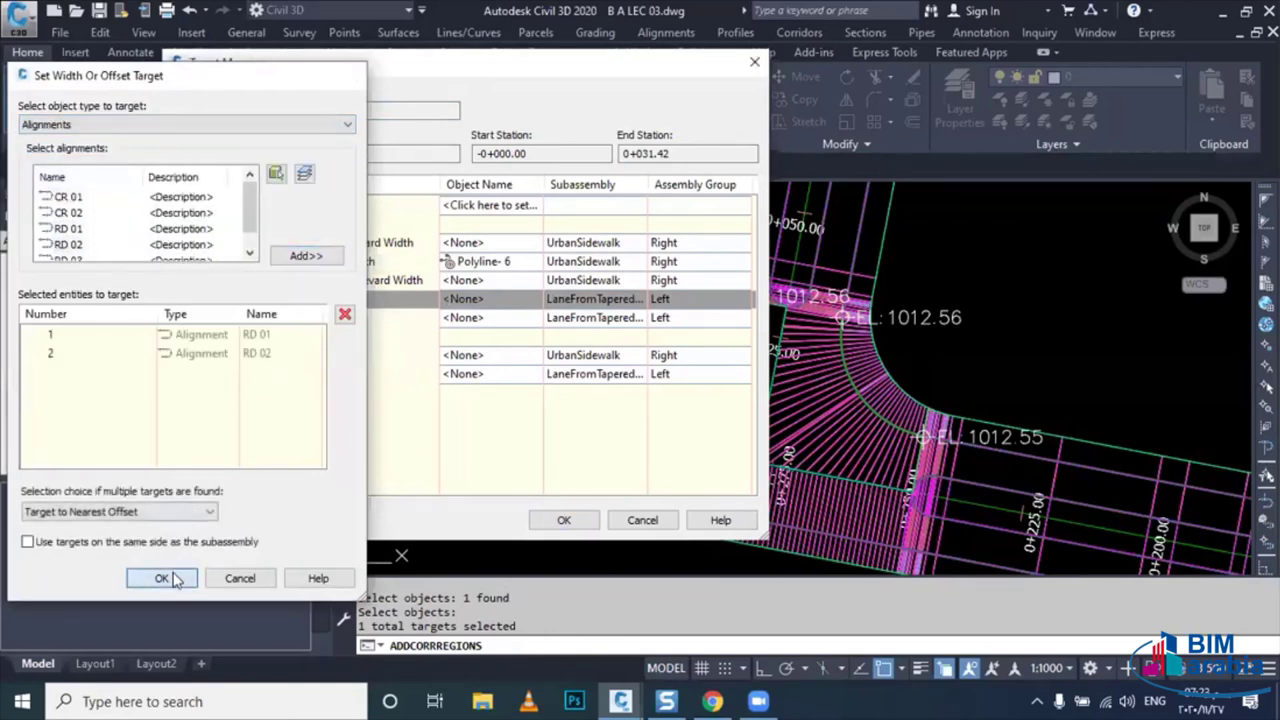
- Target the outside elevation to profiles RD 01 DES and RD 02 DES, and accept the mapping
left_click(455, 374)
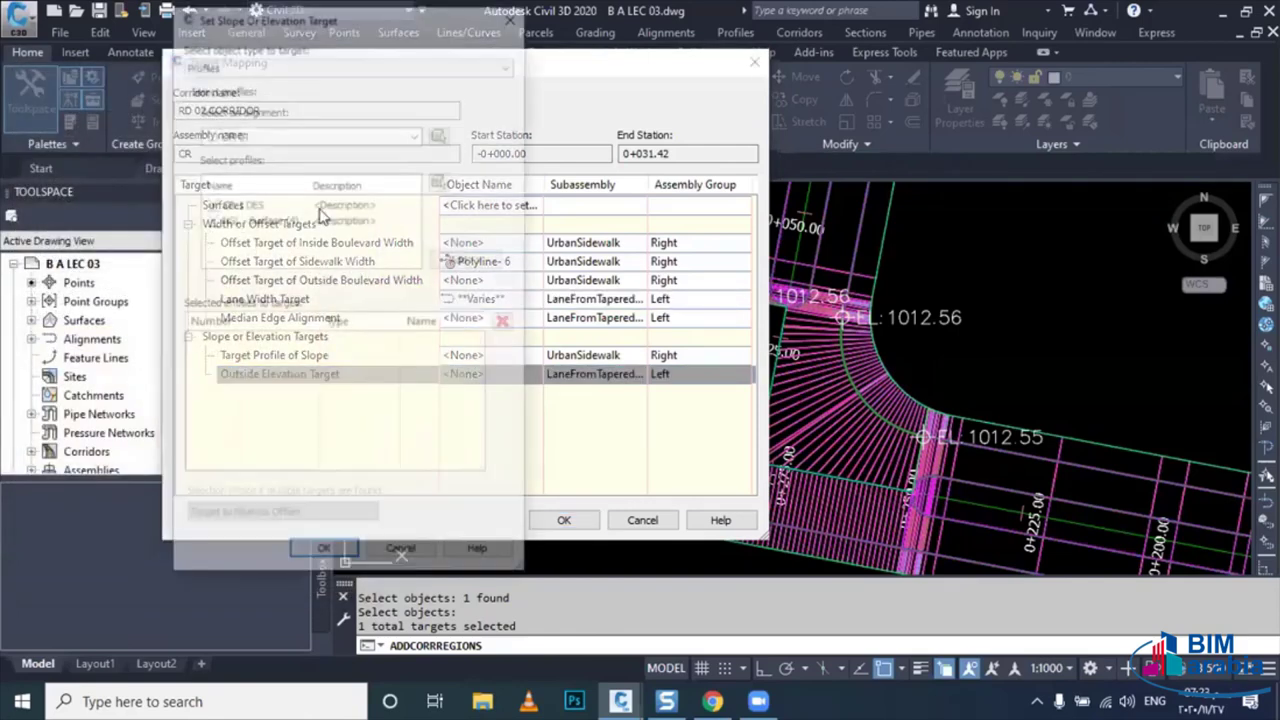
left_click(262, 135)
left_click(254, 182)
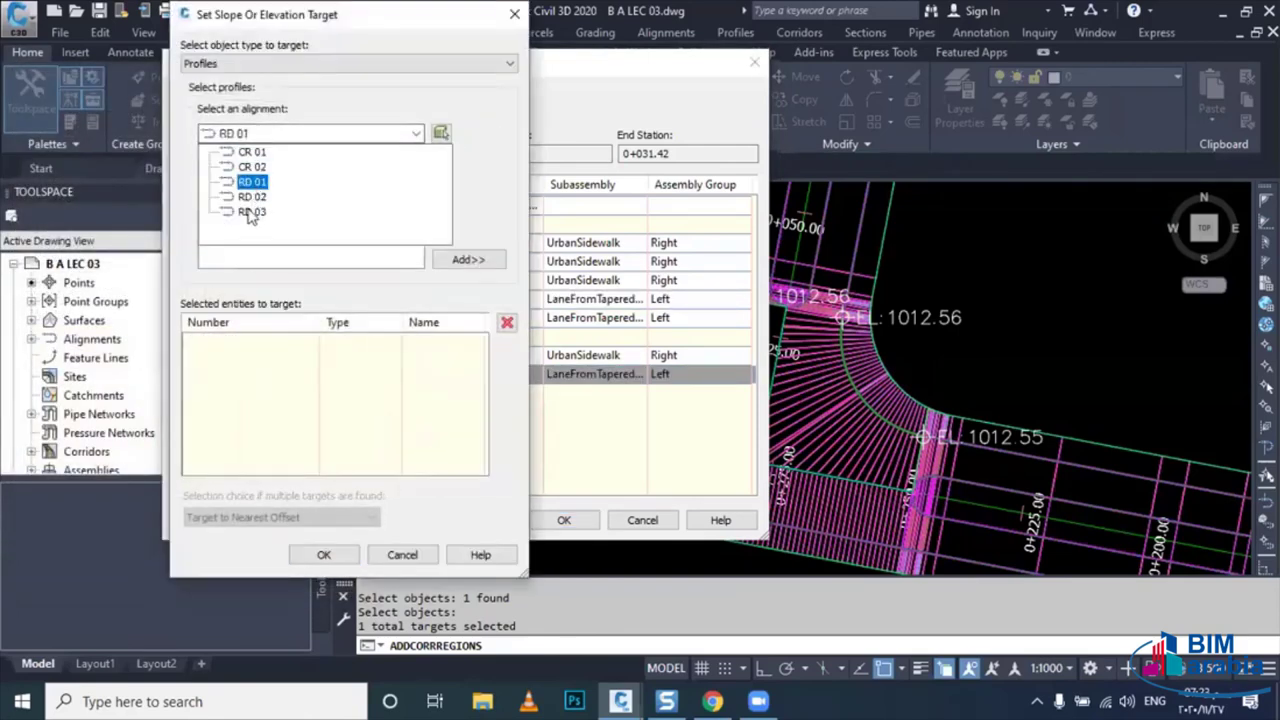
left_click(252, 182)
left_click(243, 219)
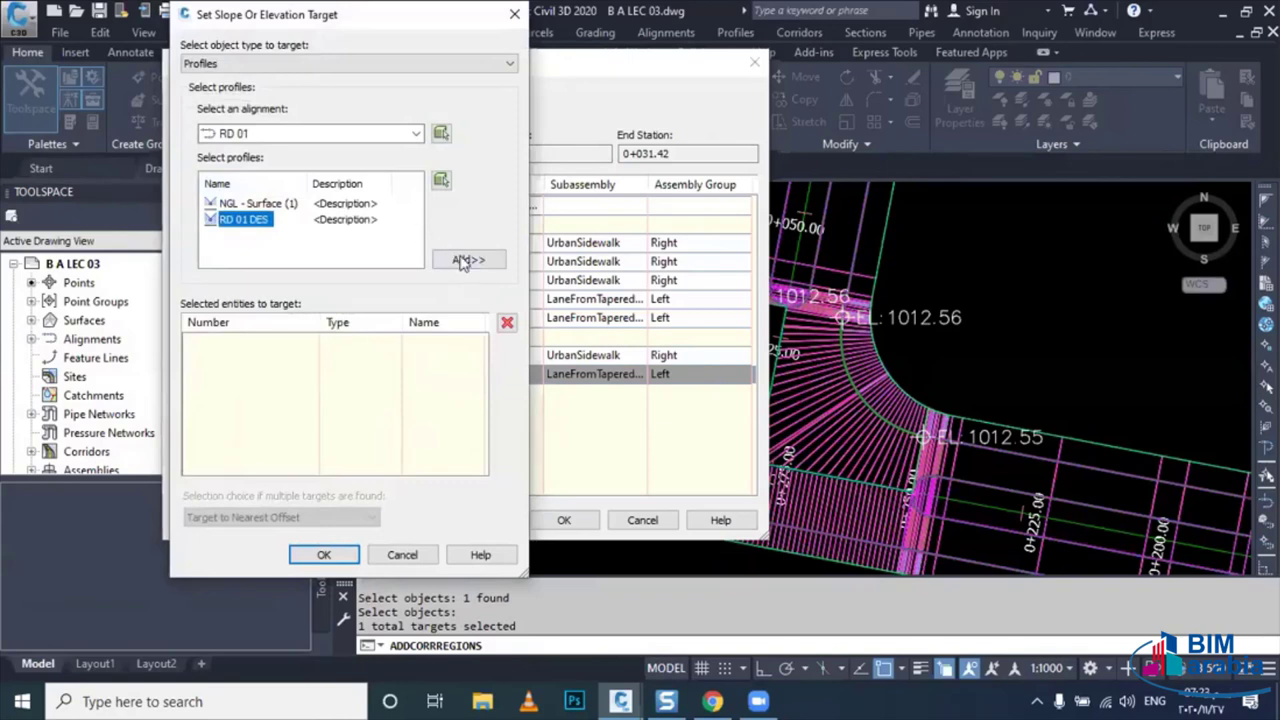
left_click(468, 259)
left_click(300, 133)
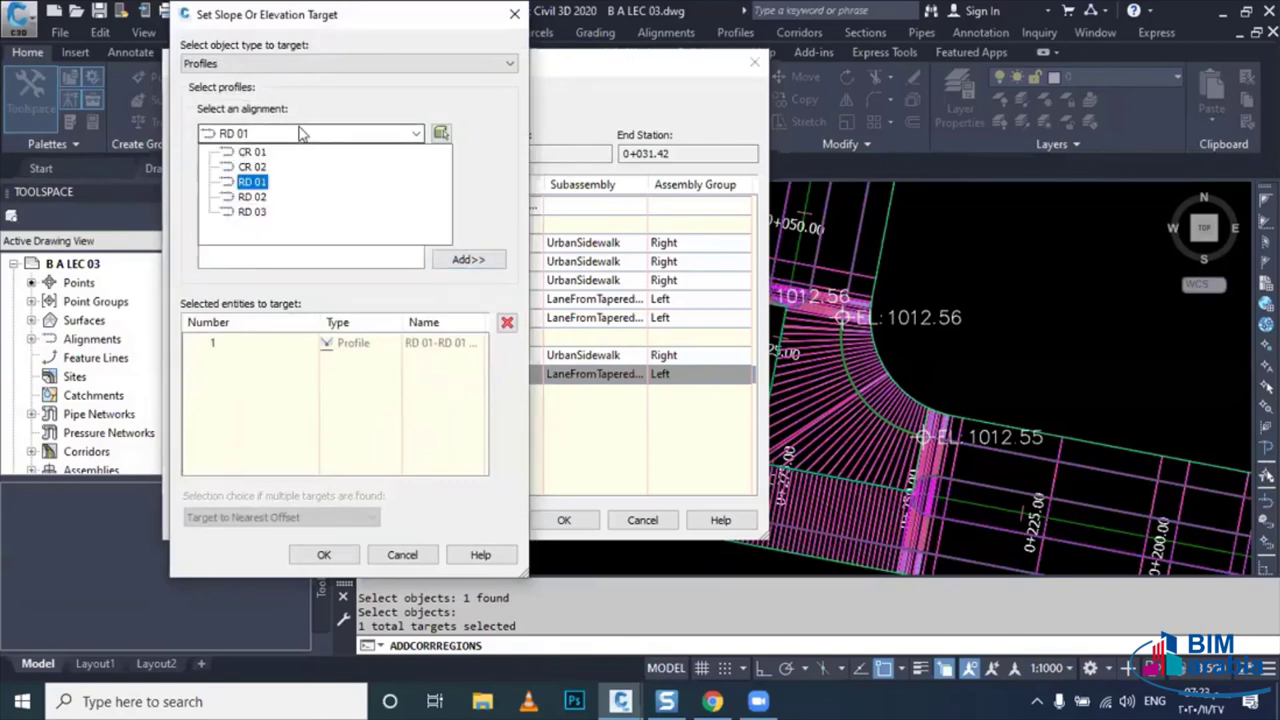
left_click(253, 198)
left_click(245, 219)
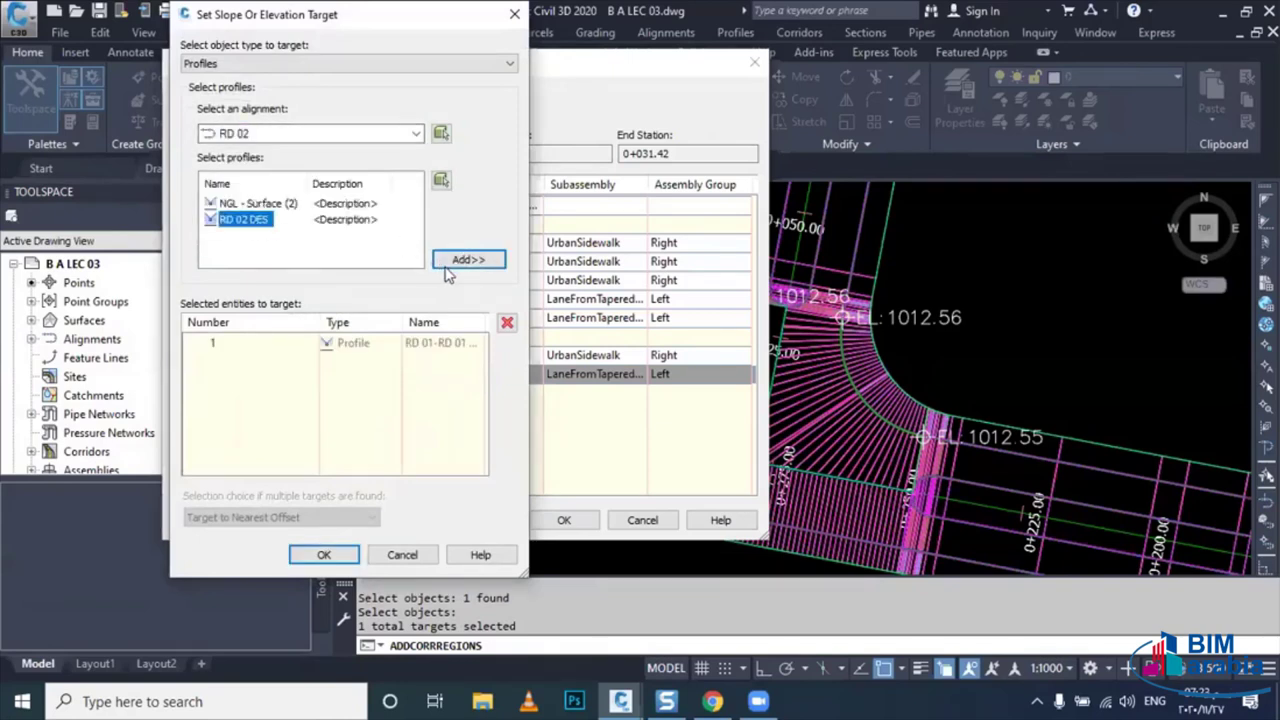
left_click(466, 259)
left_click(324, 554)
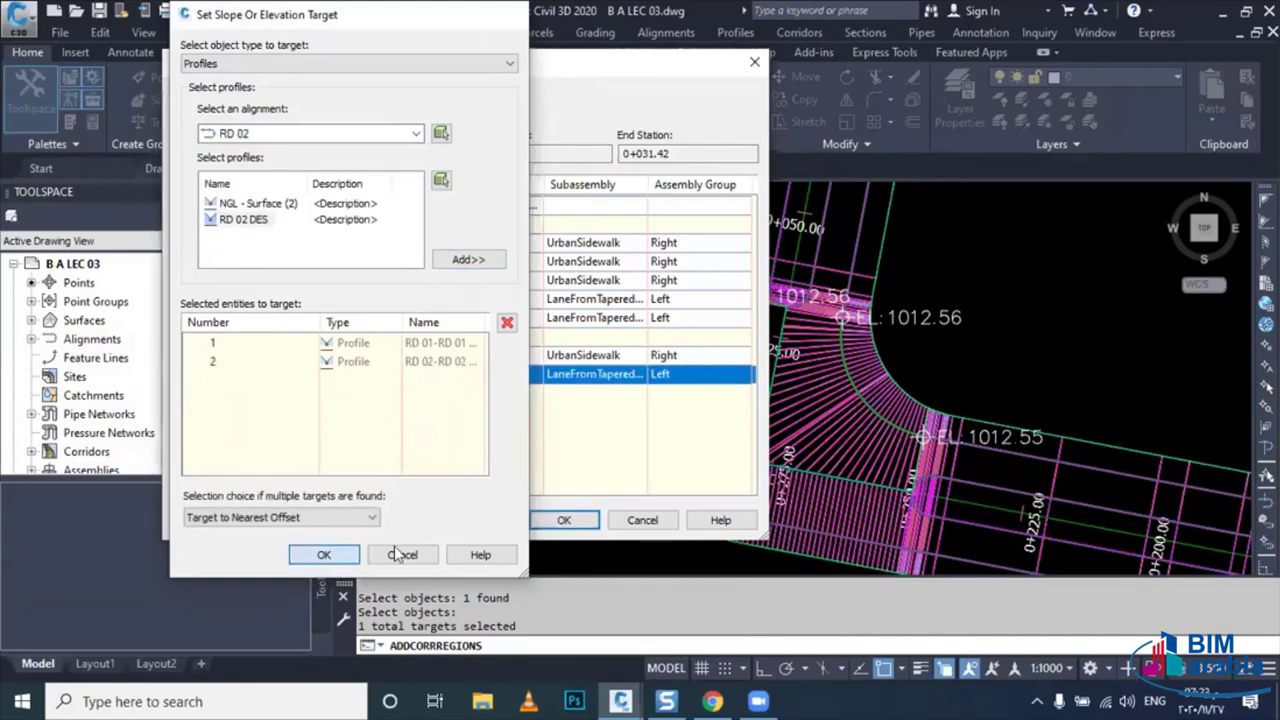
left_click(566, 520)
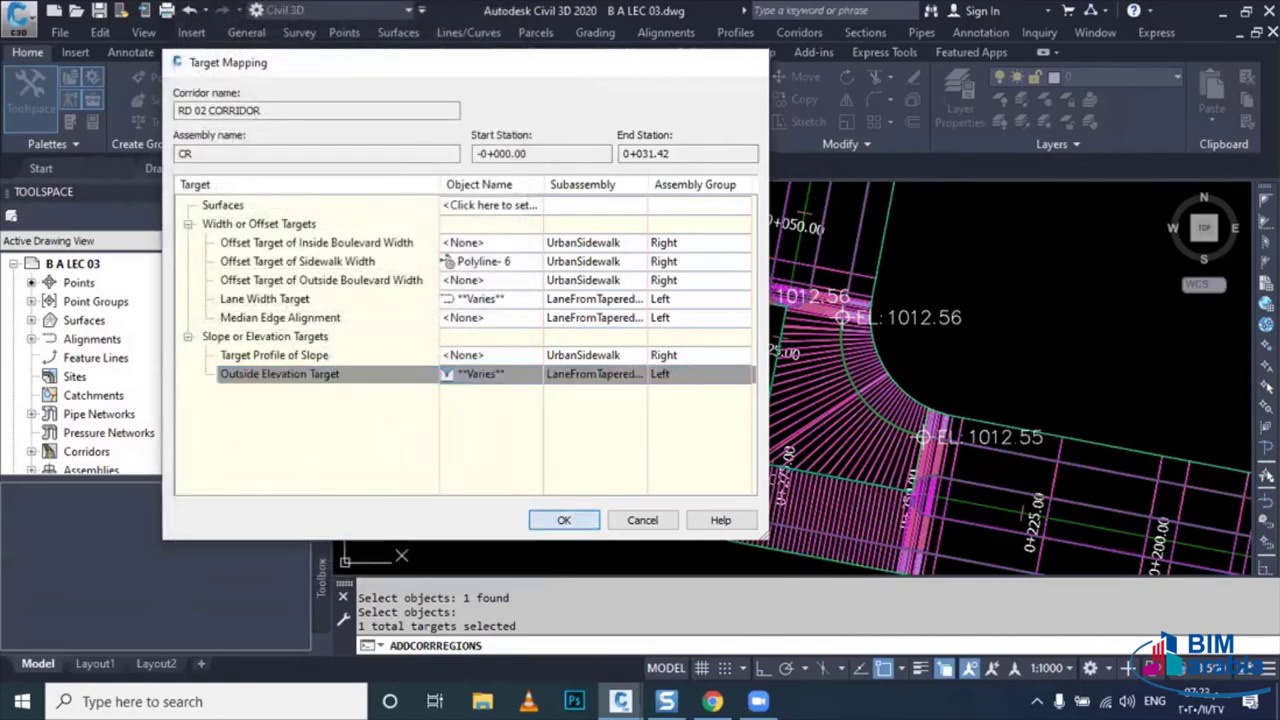
key("Escape")
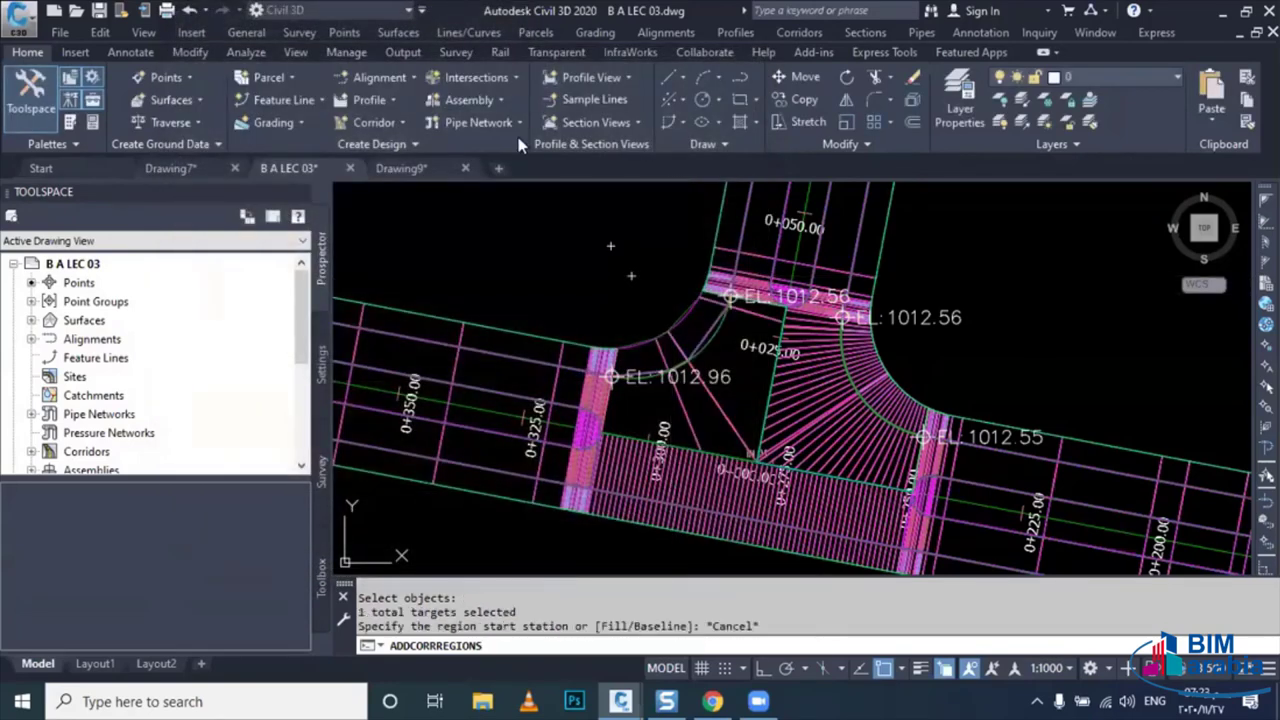
left_click(690, 400)
- Set the RG - CR - (2) region's curve increment to 1 m
left_click(480, 121)
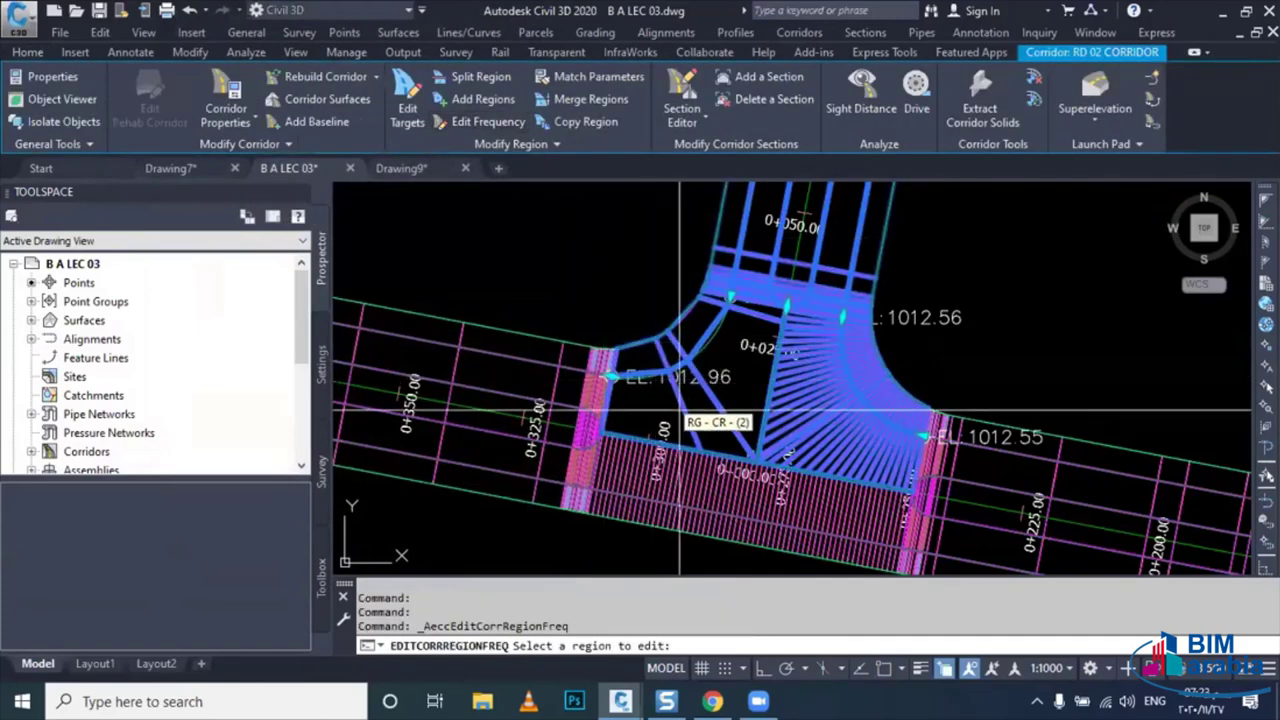
left_click(612, 400)
type("1")
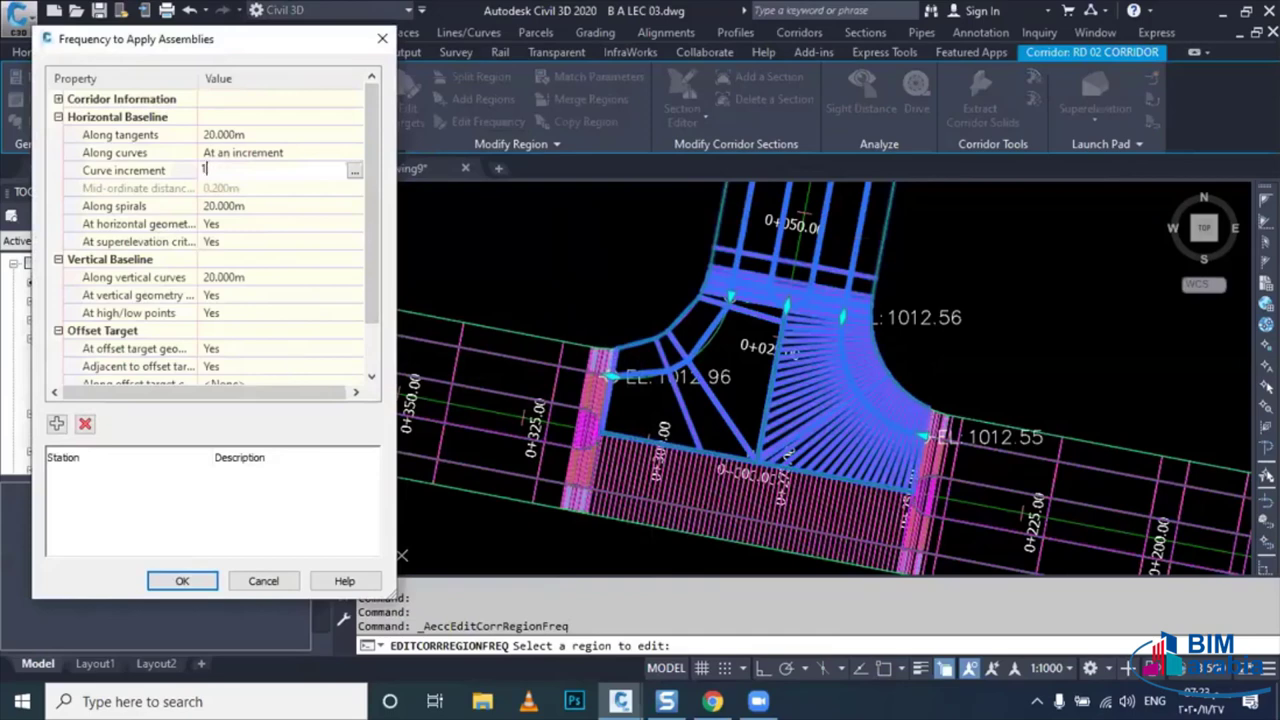
left_click(182, 581)
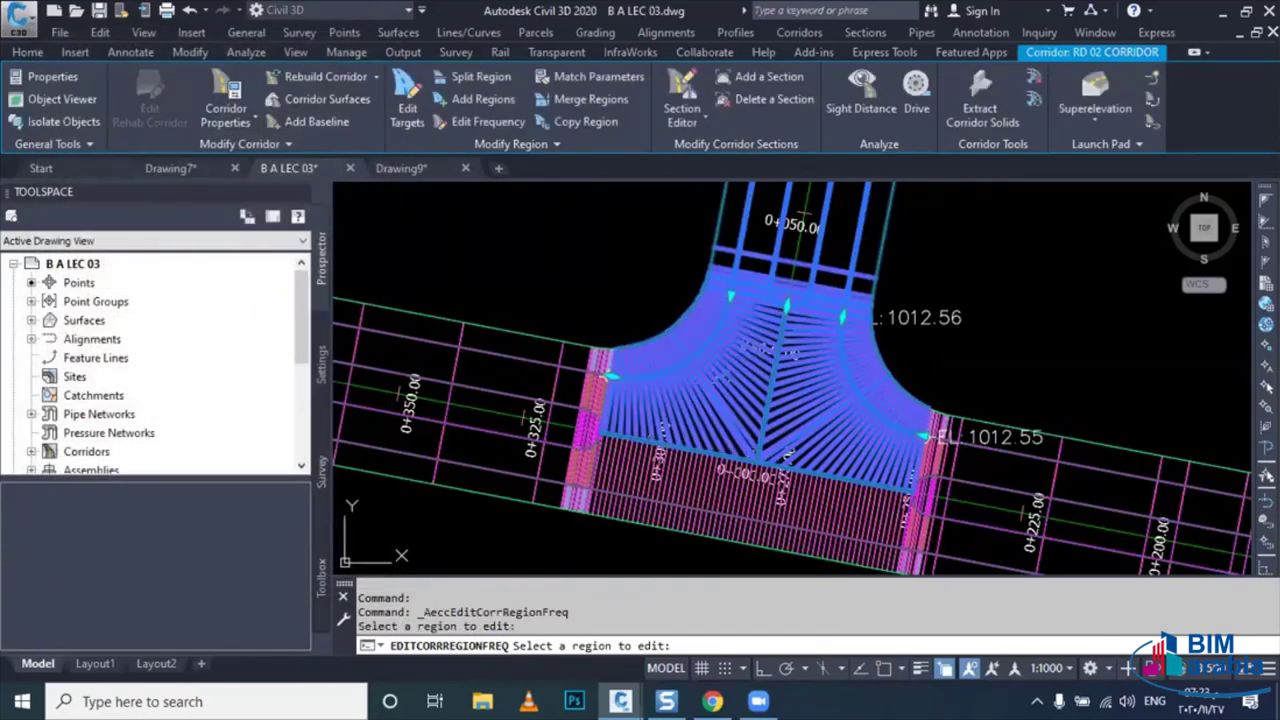
key("Escape")
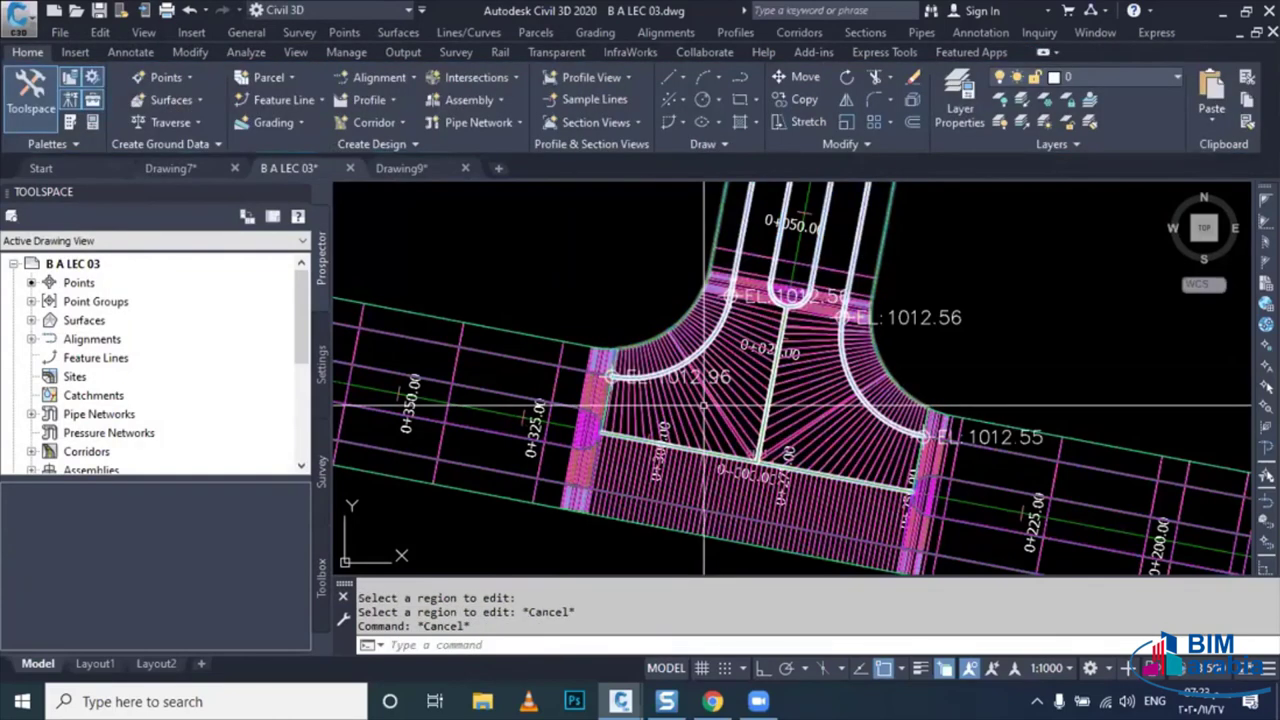
key("Escape")
scroll(690, 400, "down", 5)
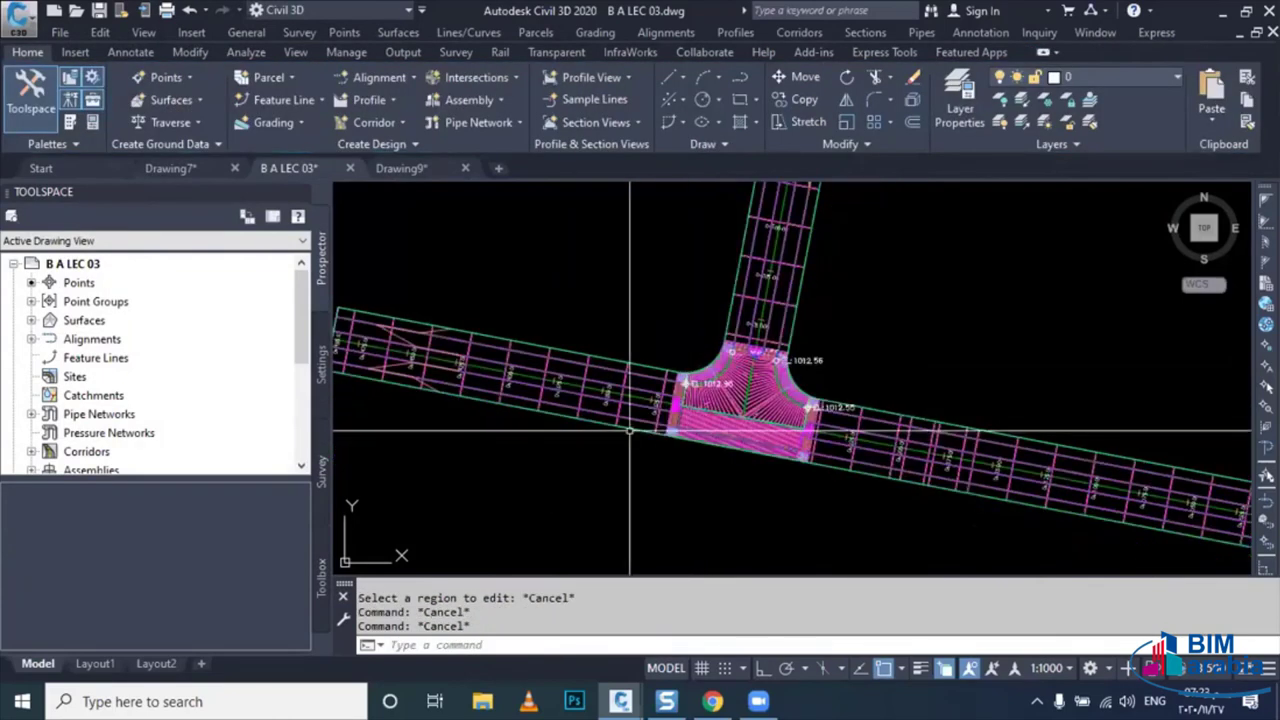
left_click(744, 380)
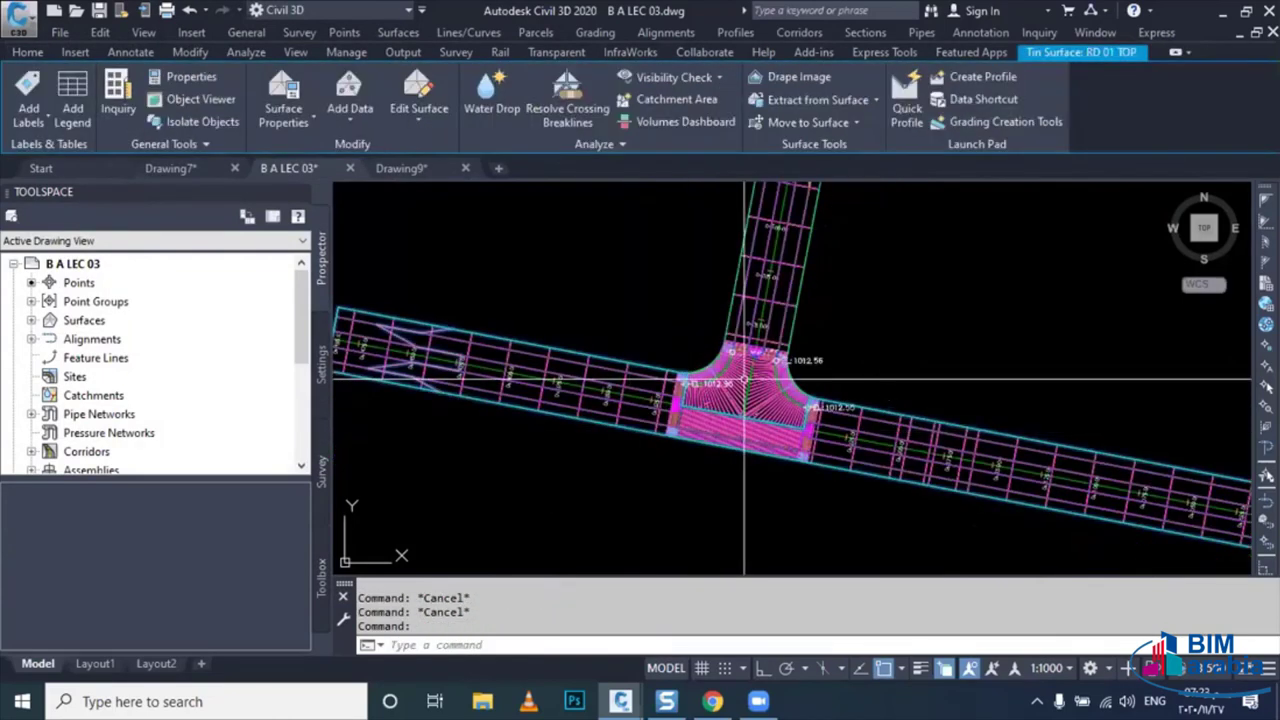
right_click(903, 348)
left_click(951, 534)
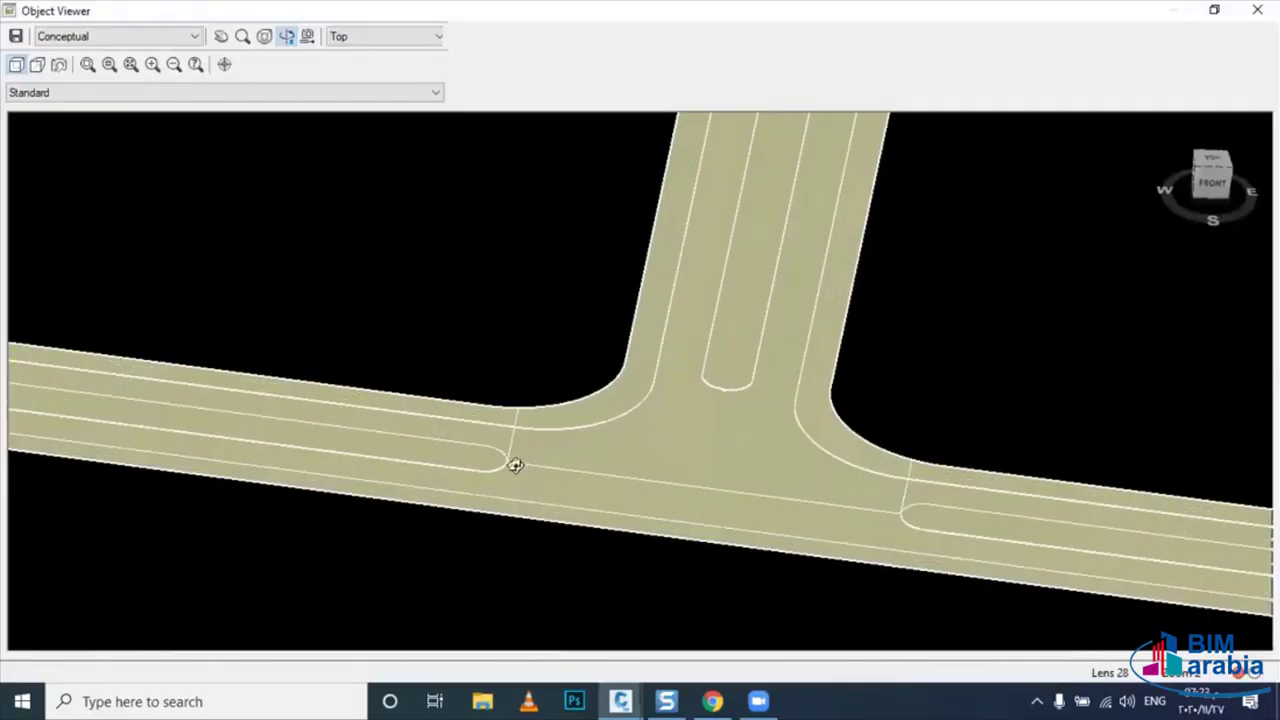
mouse_move(515, 465)
left_mouse_down()
mouse_move(451, 449)
mouse_move(489, 537)
mouse_move(492, 437)
mouse_move(429, 434)
mouse_move(420, 446)
mouse_move(871, 443)
mouse_move(838, 445)
mouse_move(591, 274)
mouse_move(635, 280)
mouse_move(606, 406)
mouse_move(634, 370)
left_mouse_up()
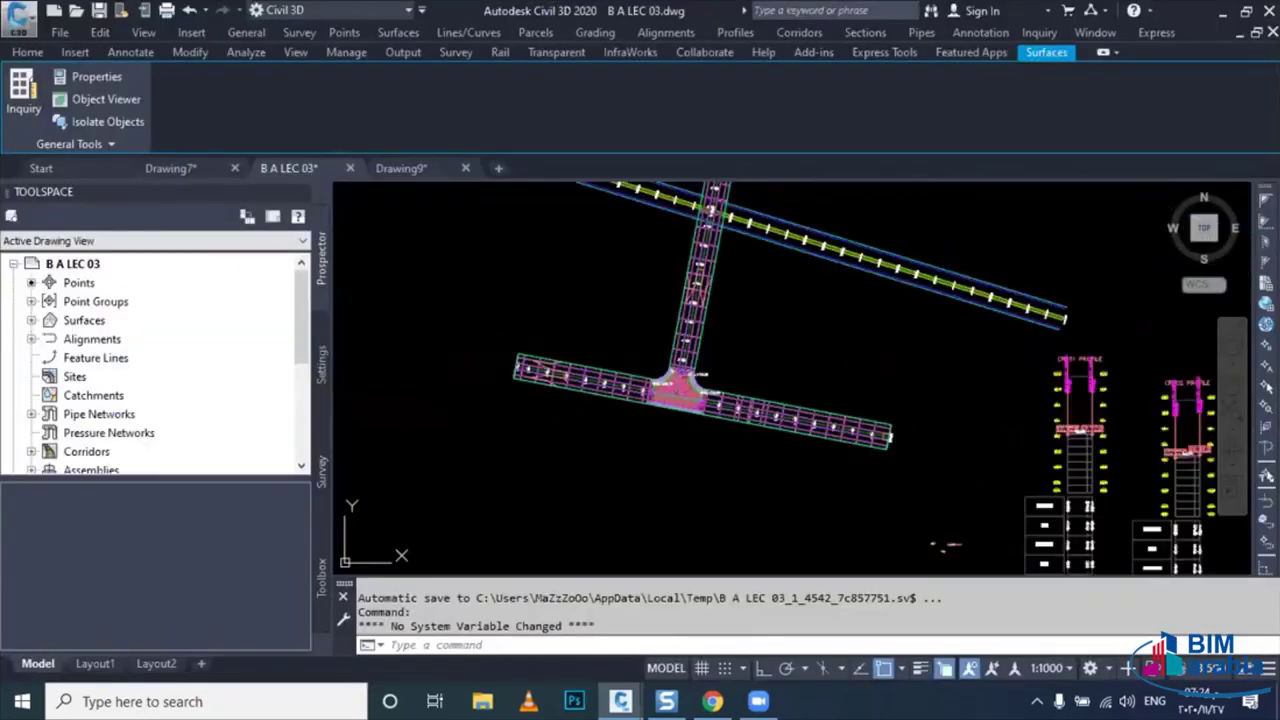
scroll(703, 337, "up", 2)
scroll(622, 410, "up", 2)
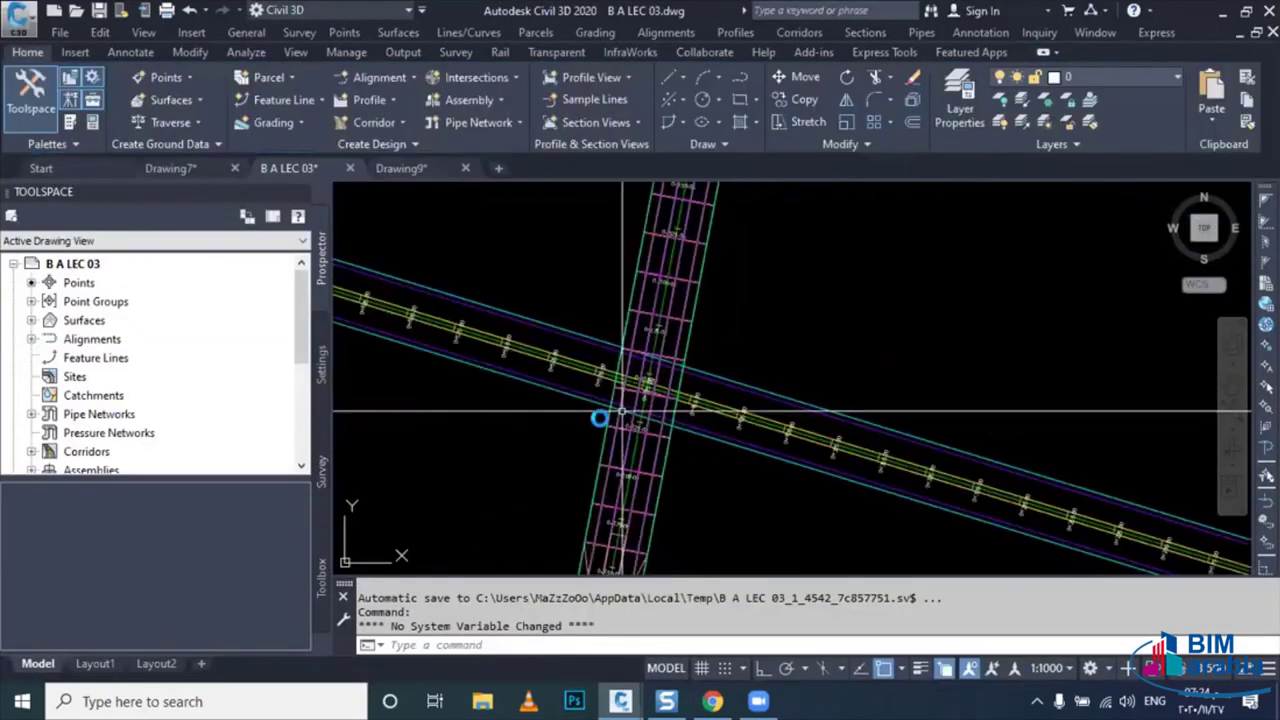
middle_click_drag(655, 411, 513, 296)
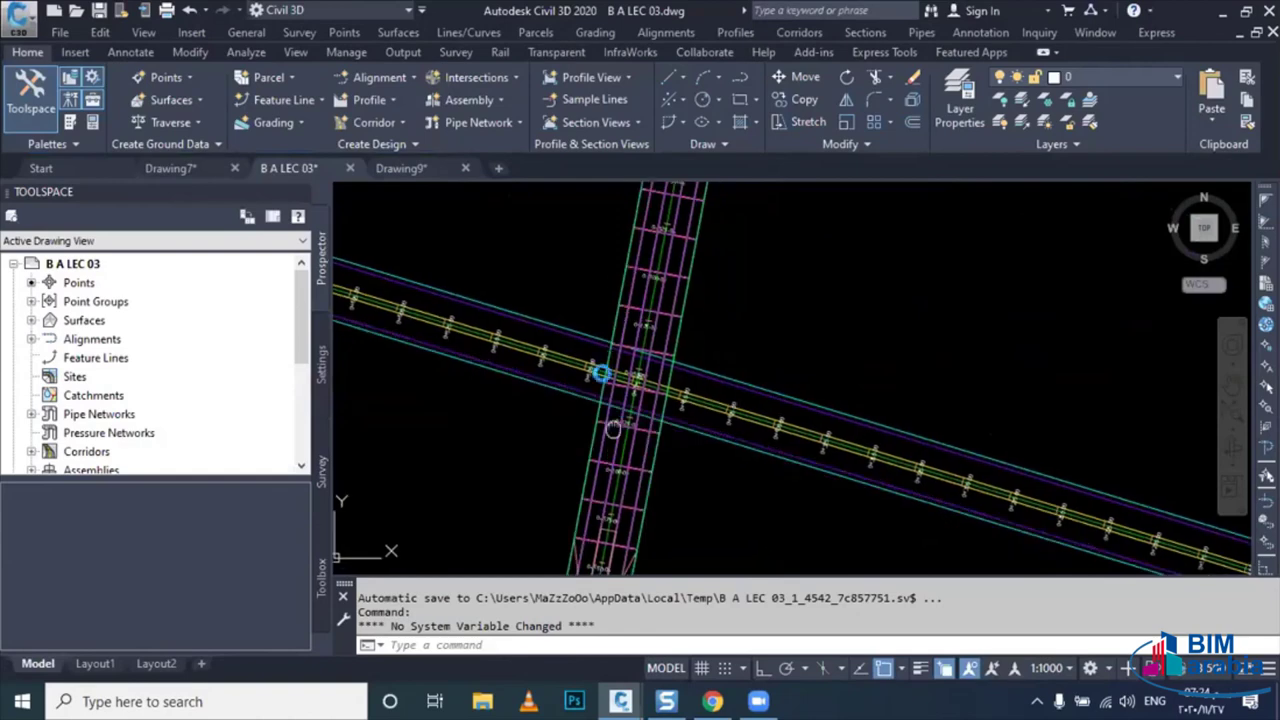
scroll(540, 311, "up", 3)
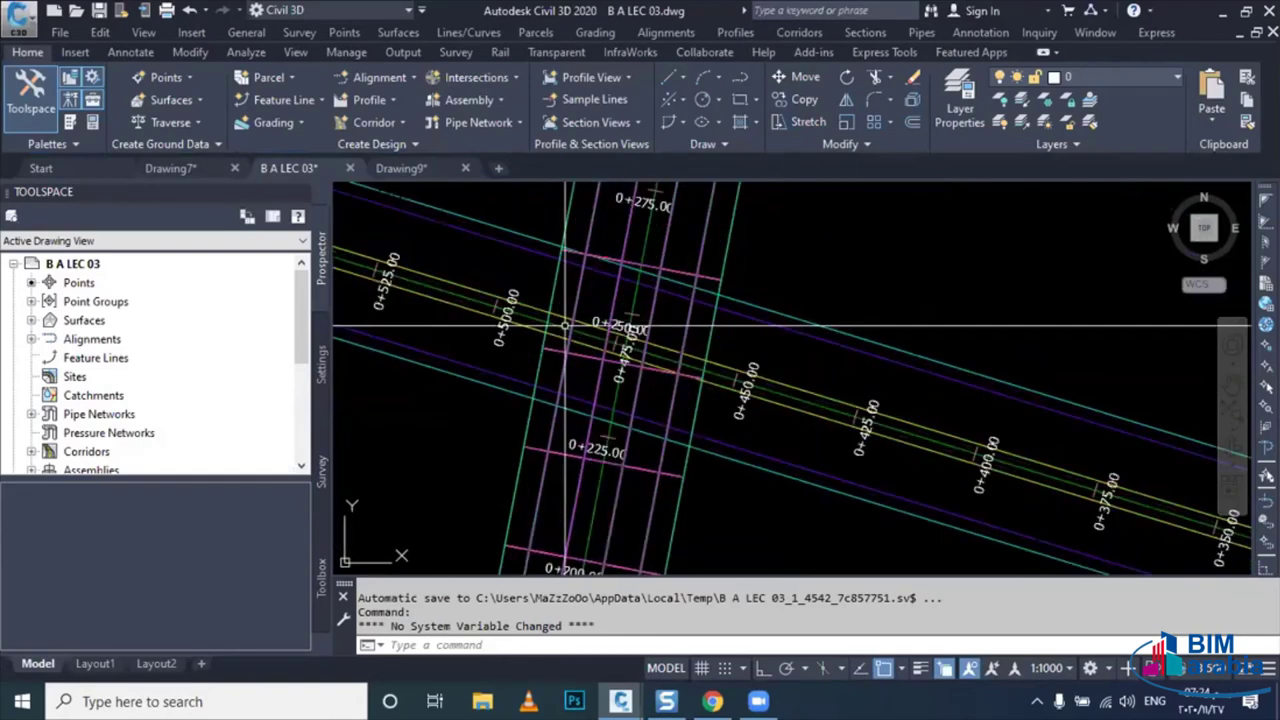
middle_click_drag(609, 435, 597, 400)
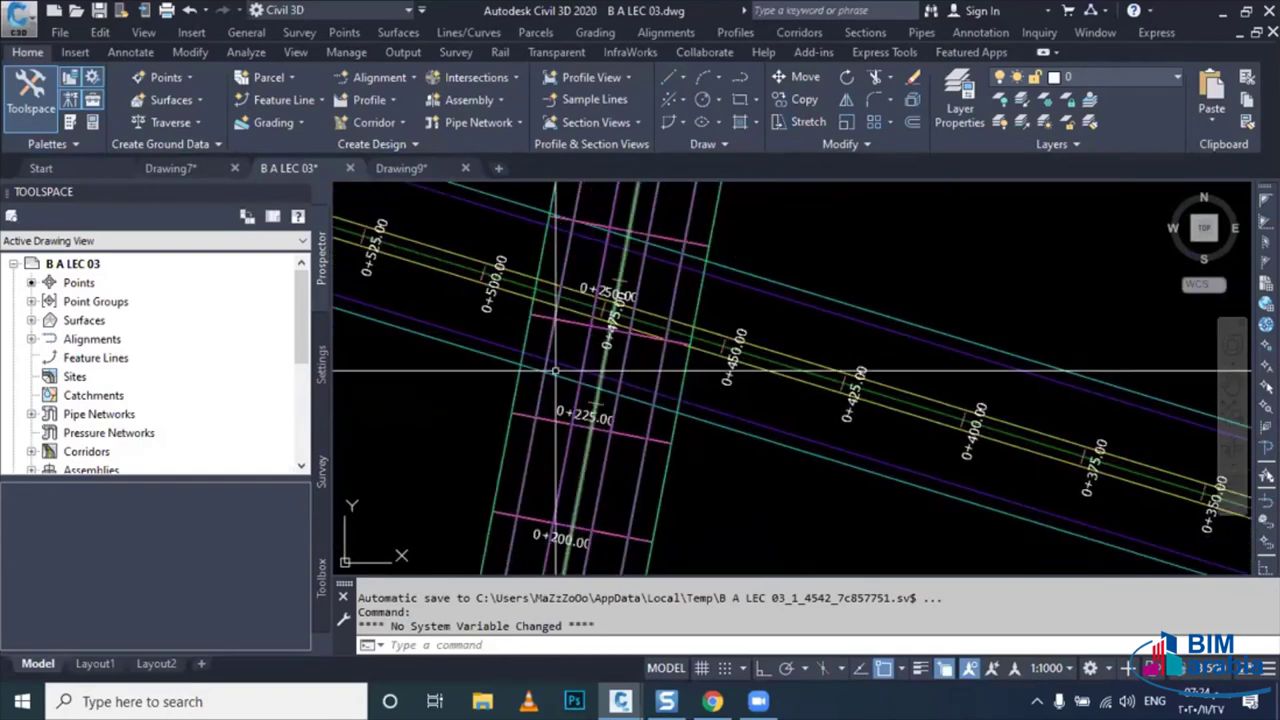
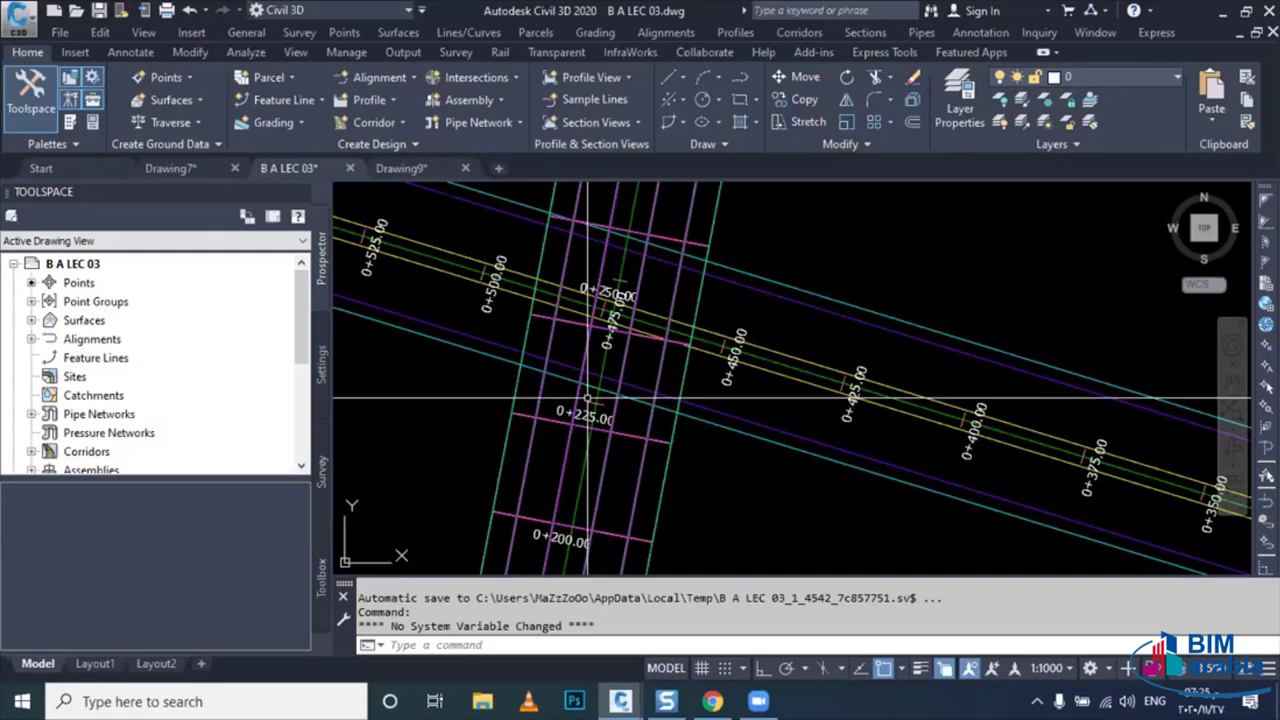
- Place a spot elevation label on the road top surface at the alignment crossing
middle_click_drag(571, 391, 475, 398)
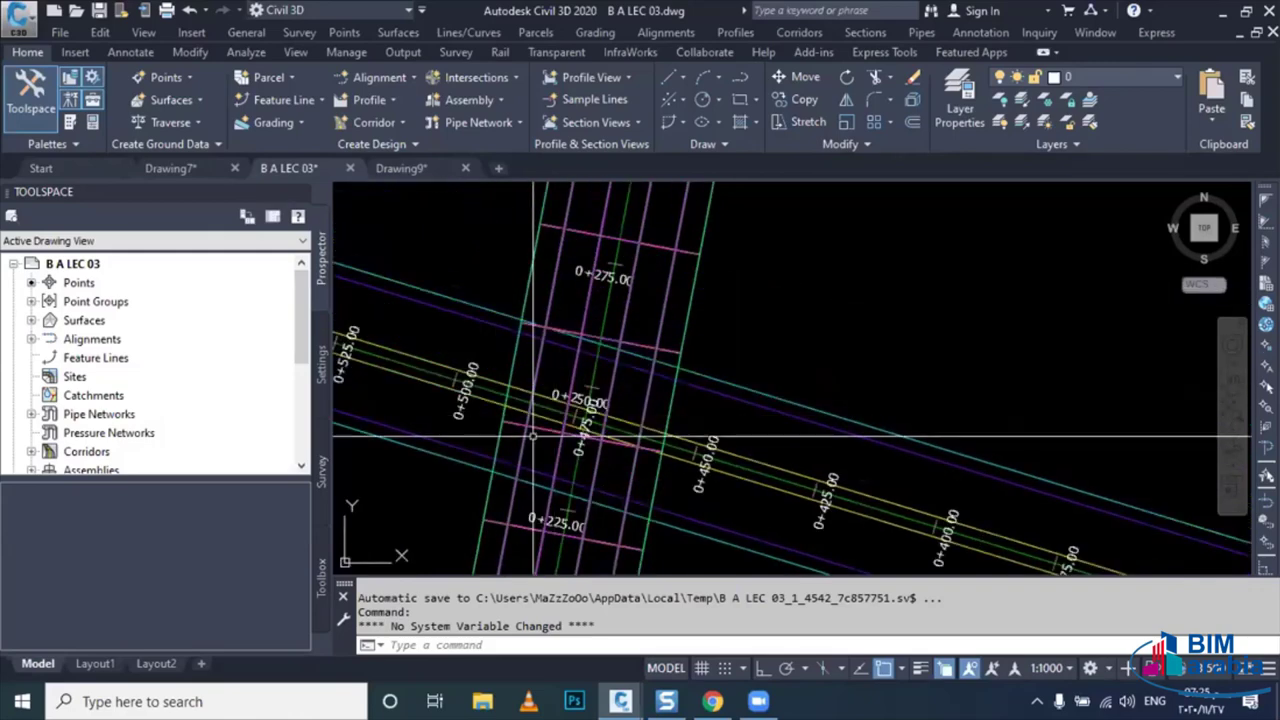
key("Escape")
left_click(475, 398)
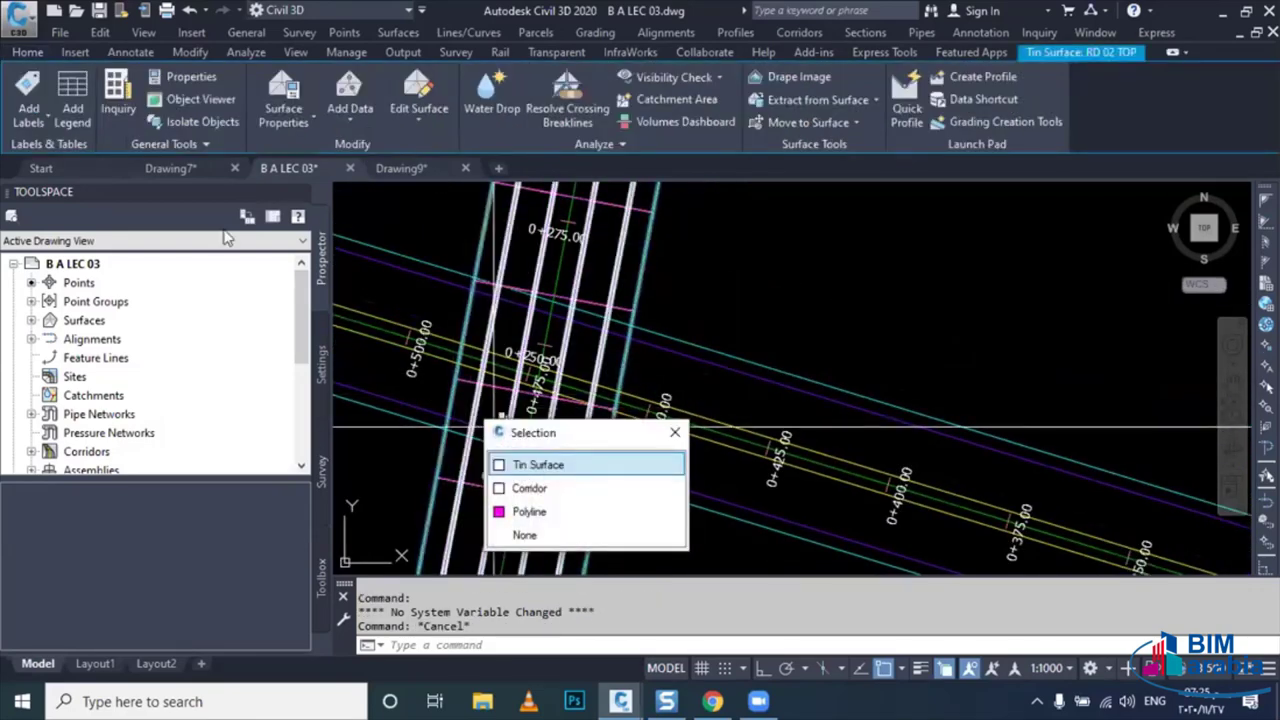
left_click(40, 118)
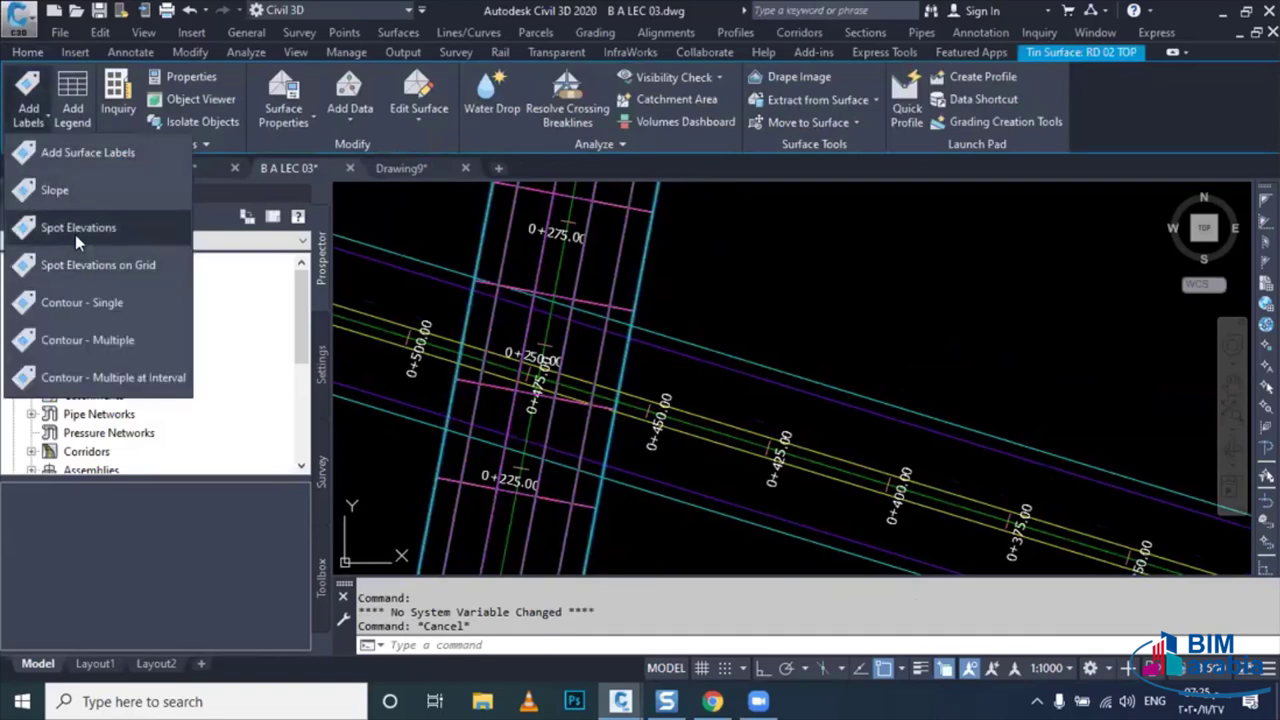
left_click(75, 230)
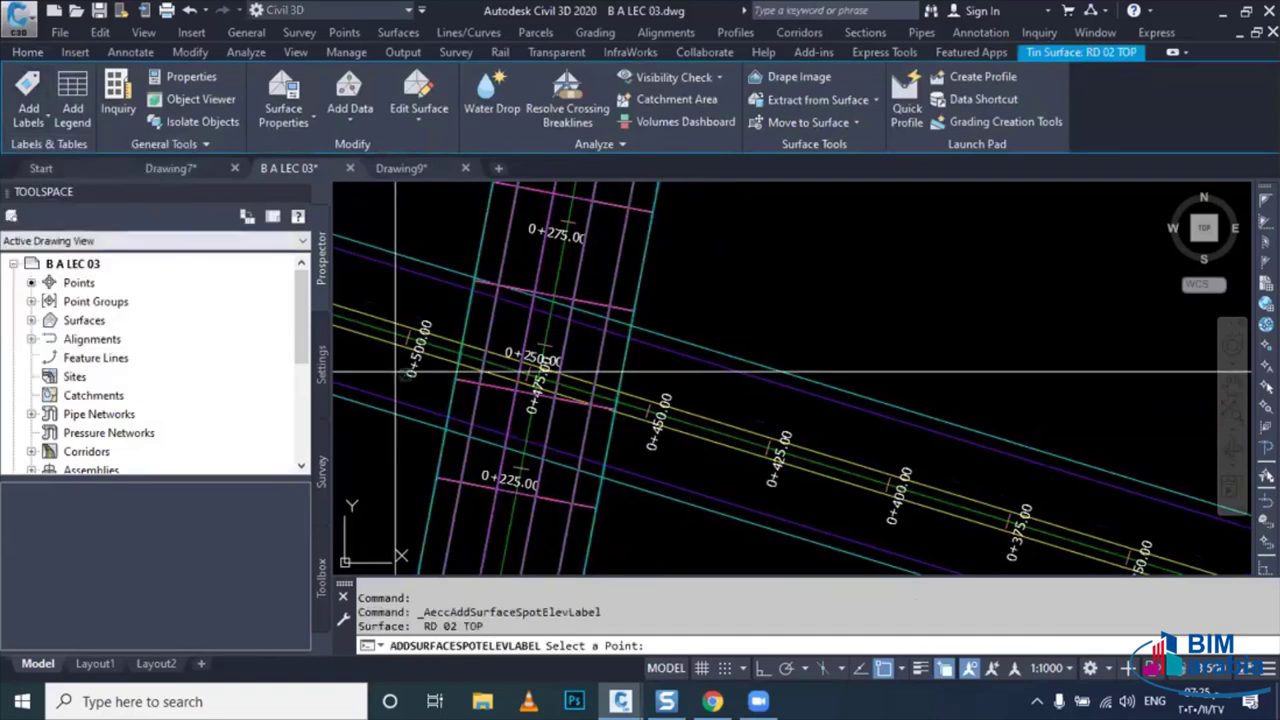
left_click(510, 397)
scroll(510, 397, "up", 3)
key("Escape")
- Move the spot label's marker to the spot reading 1011.52
left_click(528, 408)
left_click(528, 408)
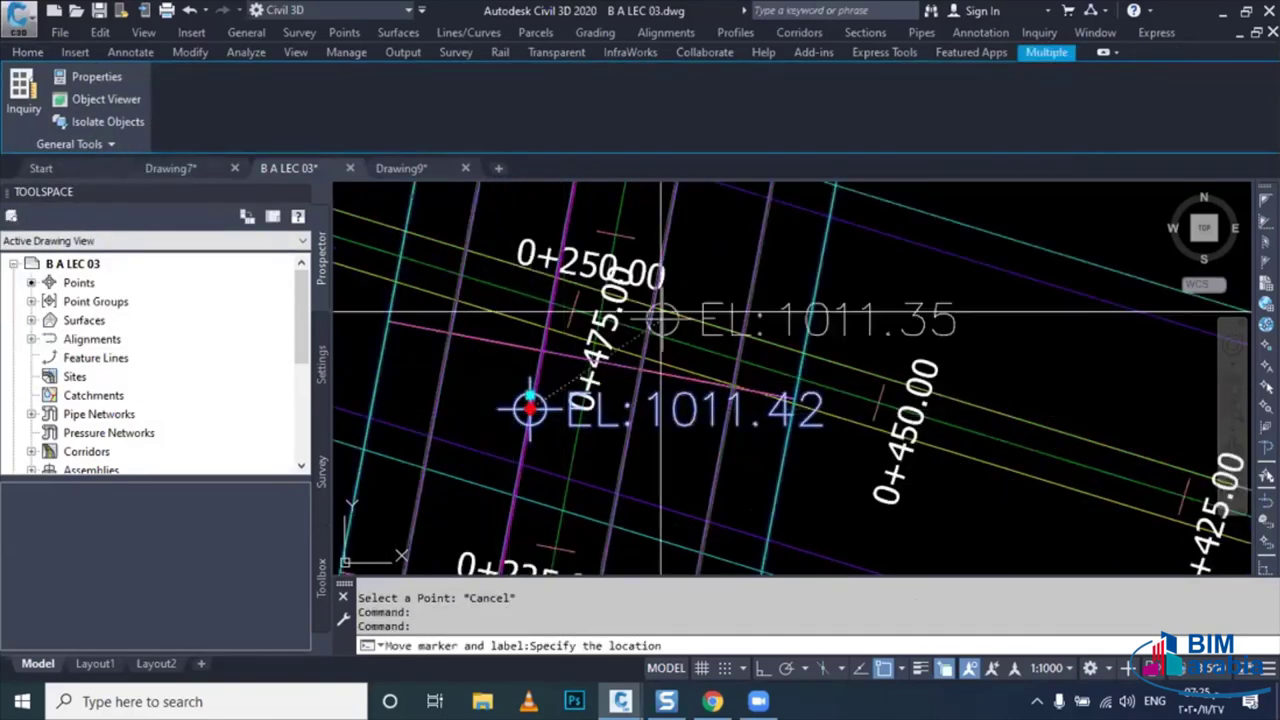
middle_click_drag(650, 337, 631, 434)
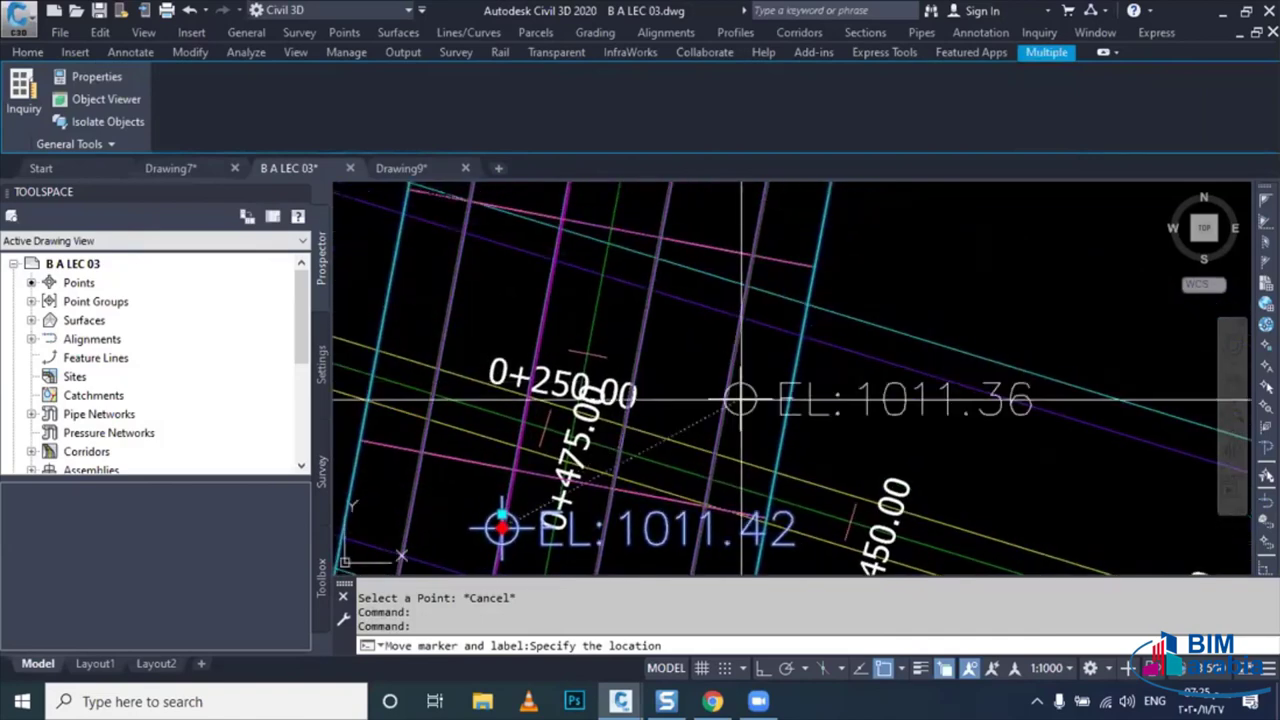
middle_click_drag(505, 365, 520, 490)
middle_click_drag(534, 351, 537, 245)
scroll(588, 330, "up", 1)
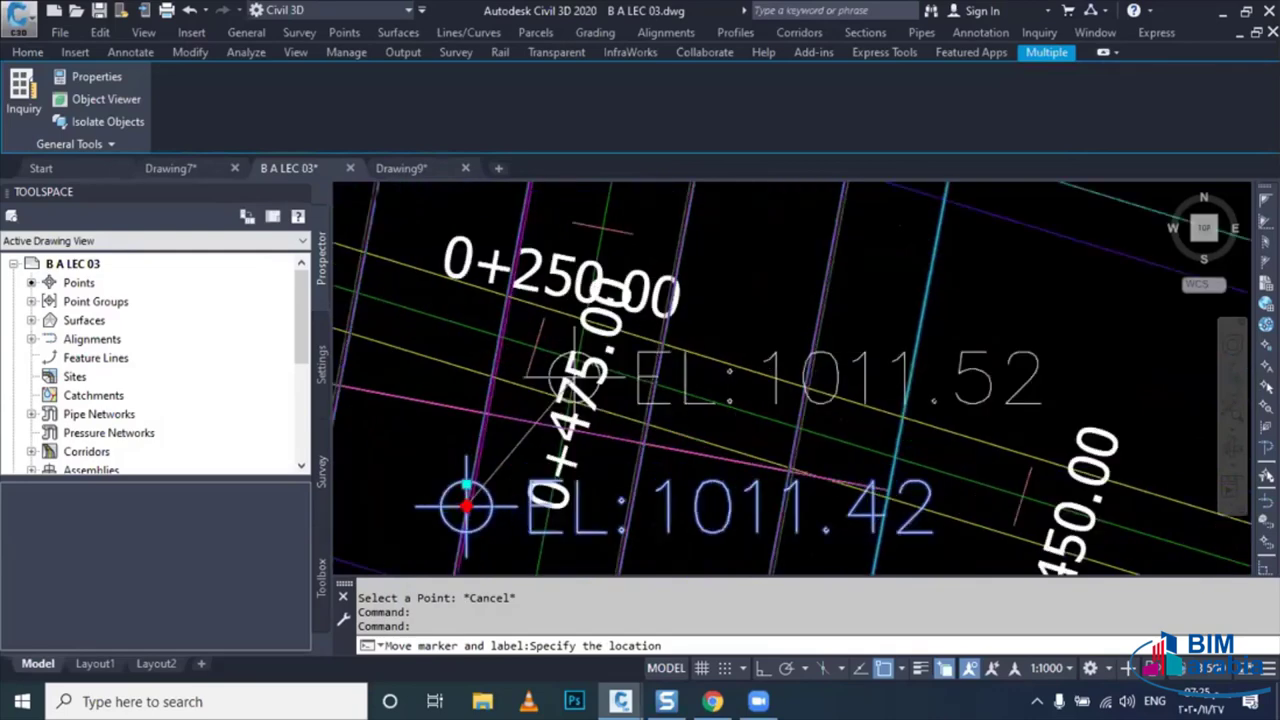
scroll(585, 355, "up", 2)
left_click(585, 355)
scroll(585, 355, "down", 2)
scroll(545, 360, "down", 1)
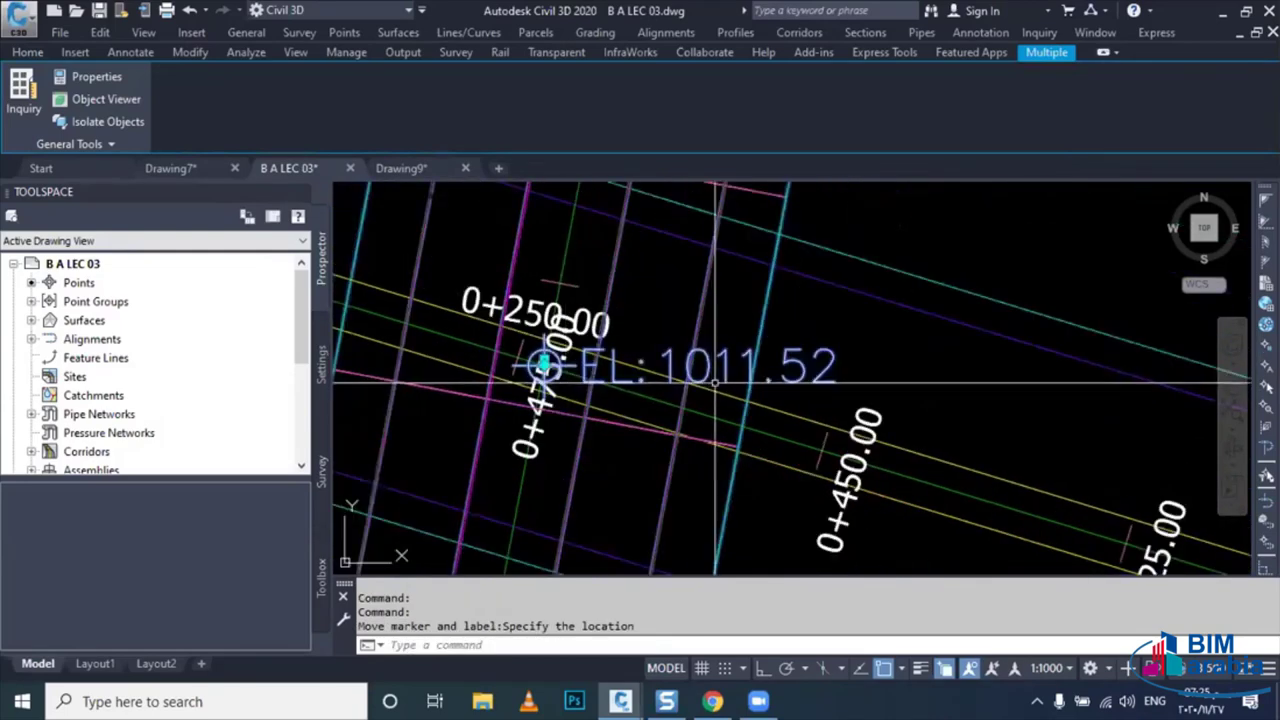
key("Escape")
- Delete the temporary EL:1011.52 spot elevation label
middle_click_drag(645, 385, 663, 390)
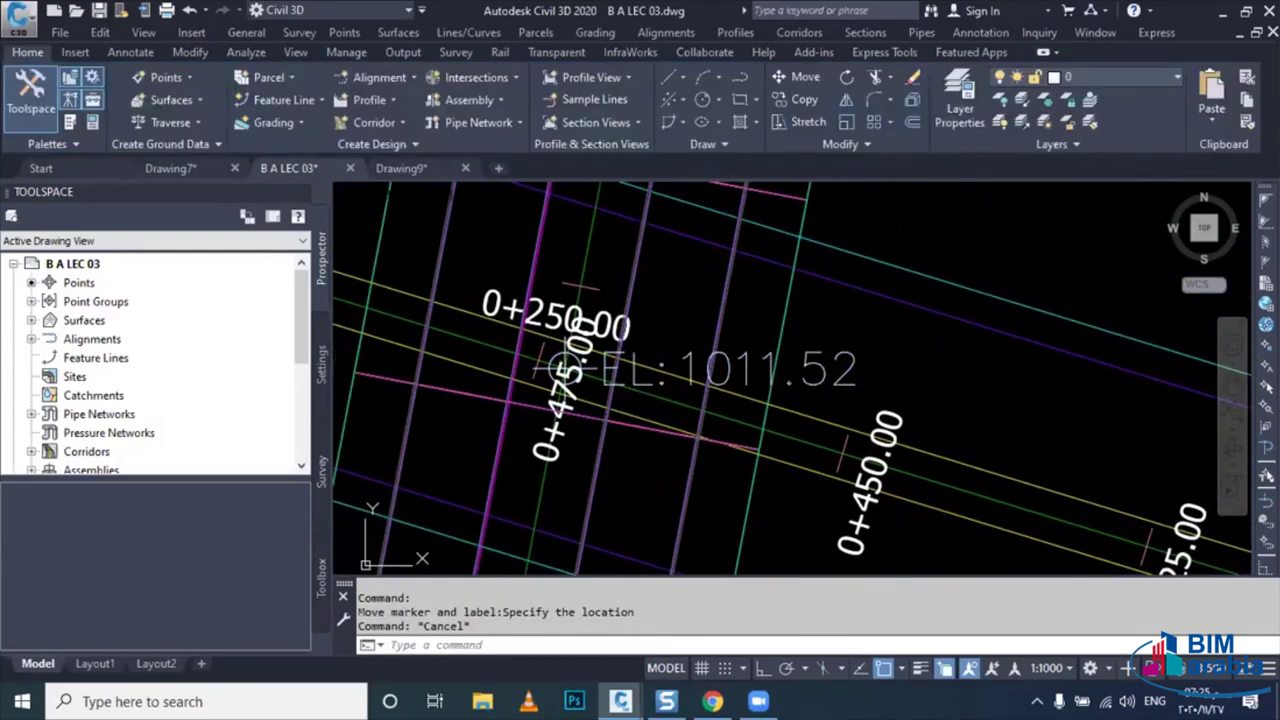
key("Escape")
scroll(567, 387, "up", 3)
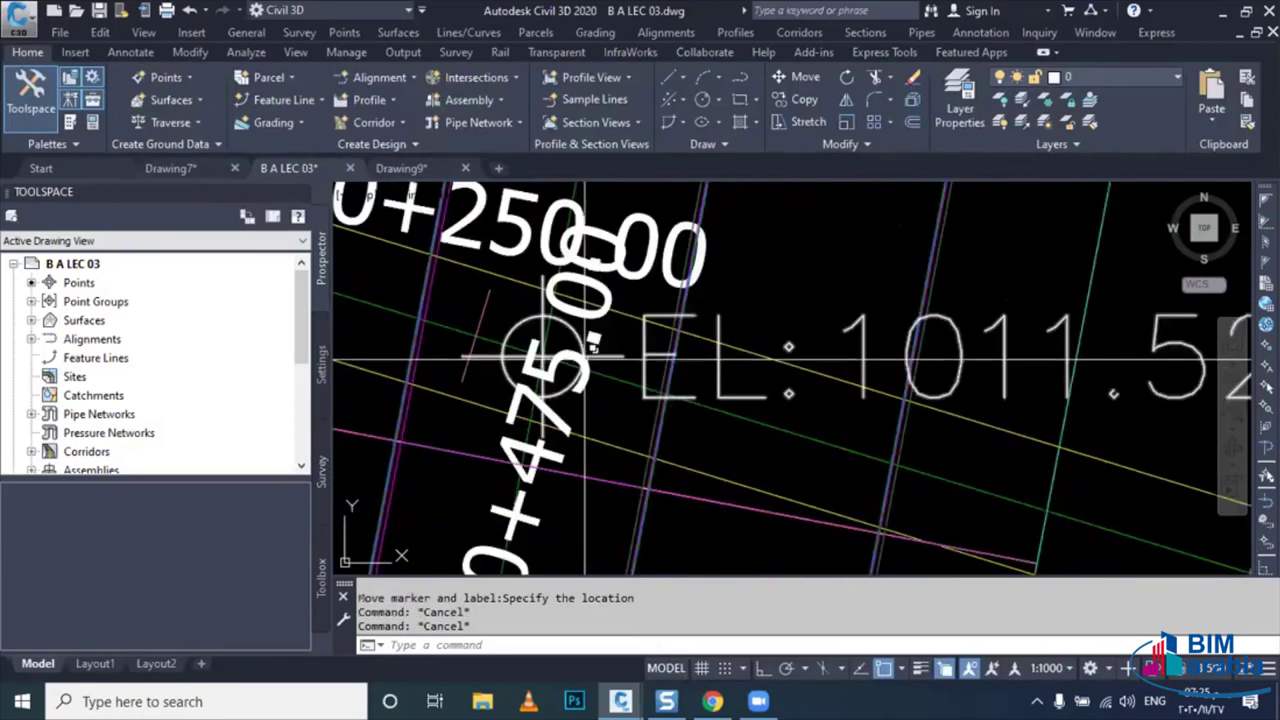
left_click(540, 345)
key("Delete")
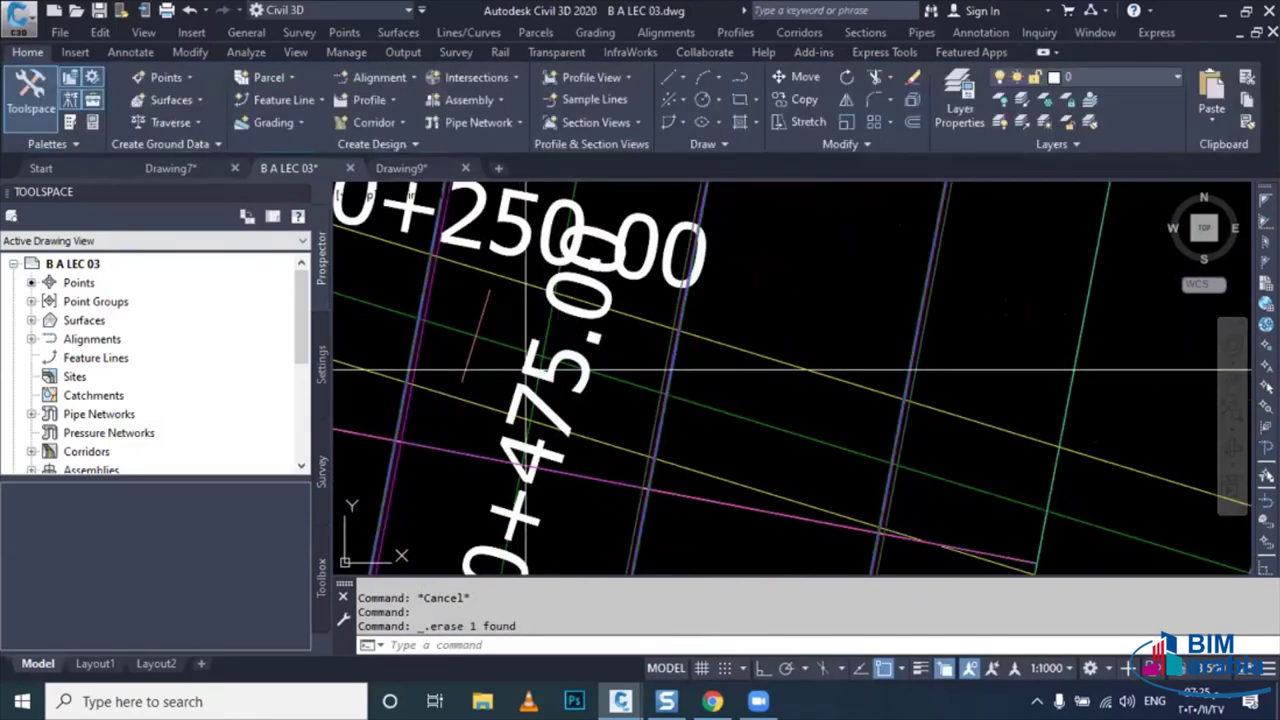
- Manually create point 5229 at the road crossing with description IN 02
left_click(145, 285)
right_click(145, 285)
left_click(170, 296)
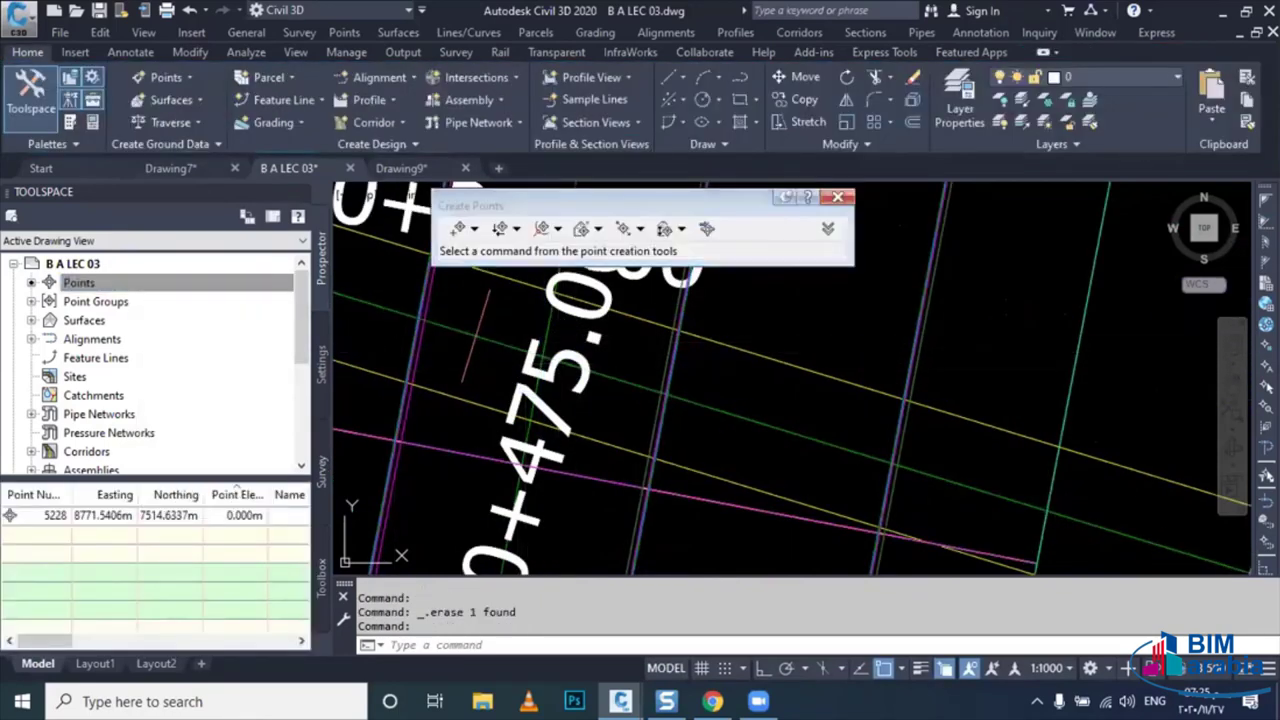
left_click(457, 228)
scroll(548, 345, "up", 2)
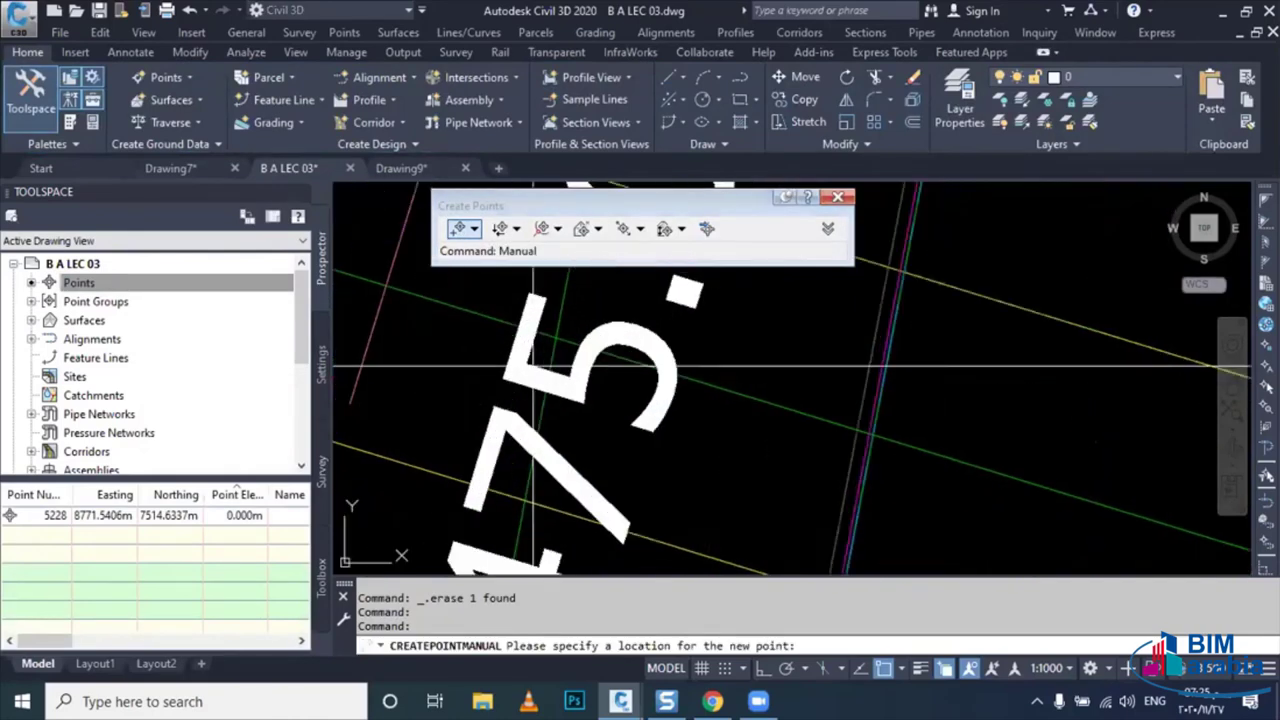
left_click(548, 345)
type("IN 02")
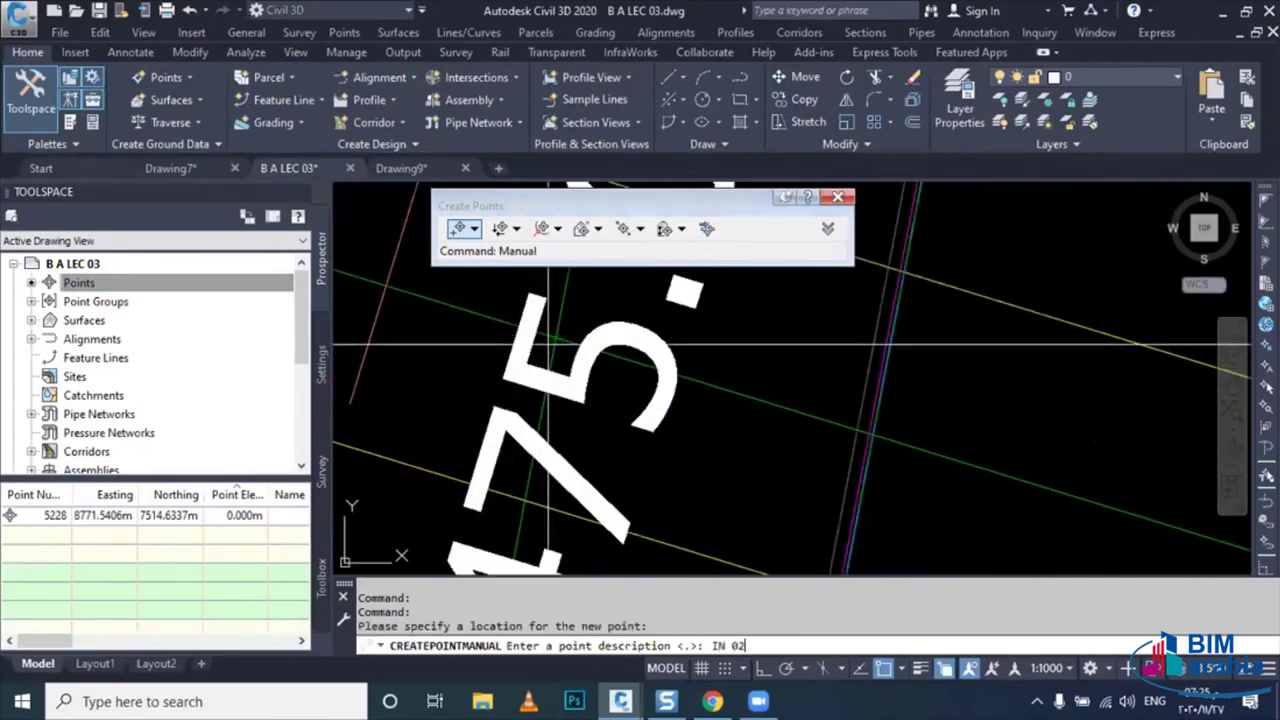
key("Return")
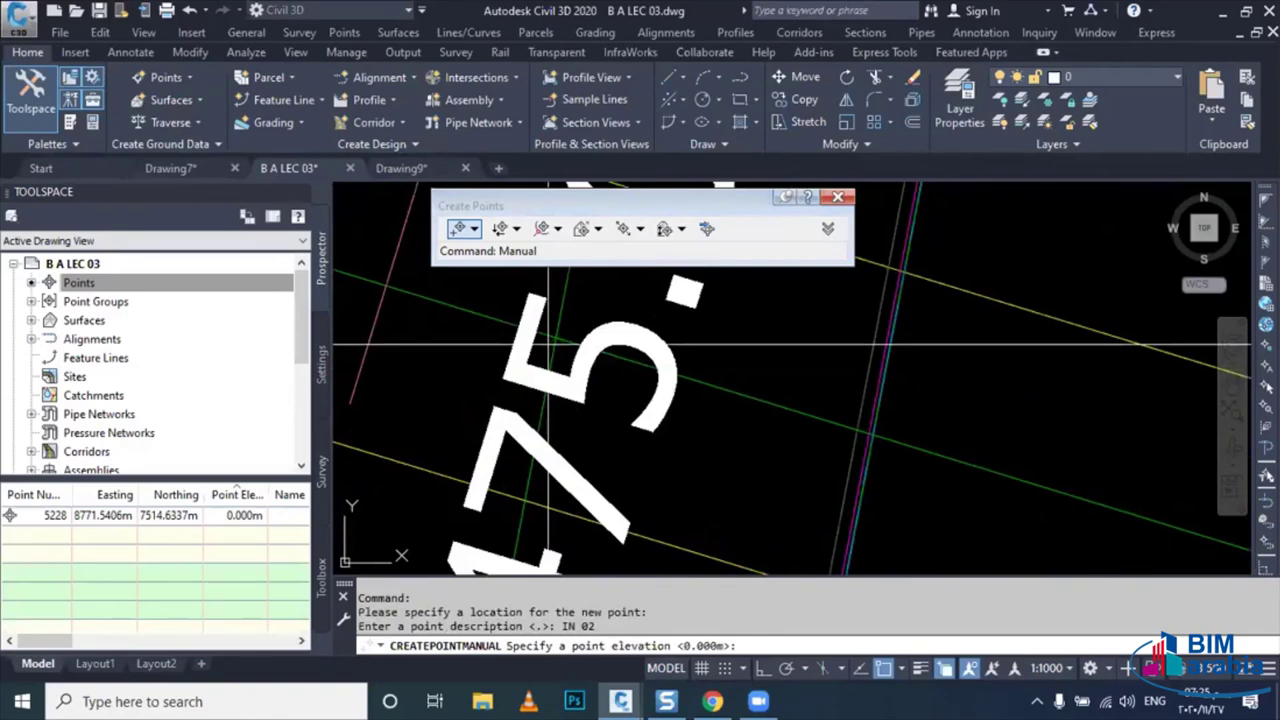
key("Return")
key("Escape")
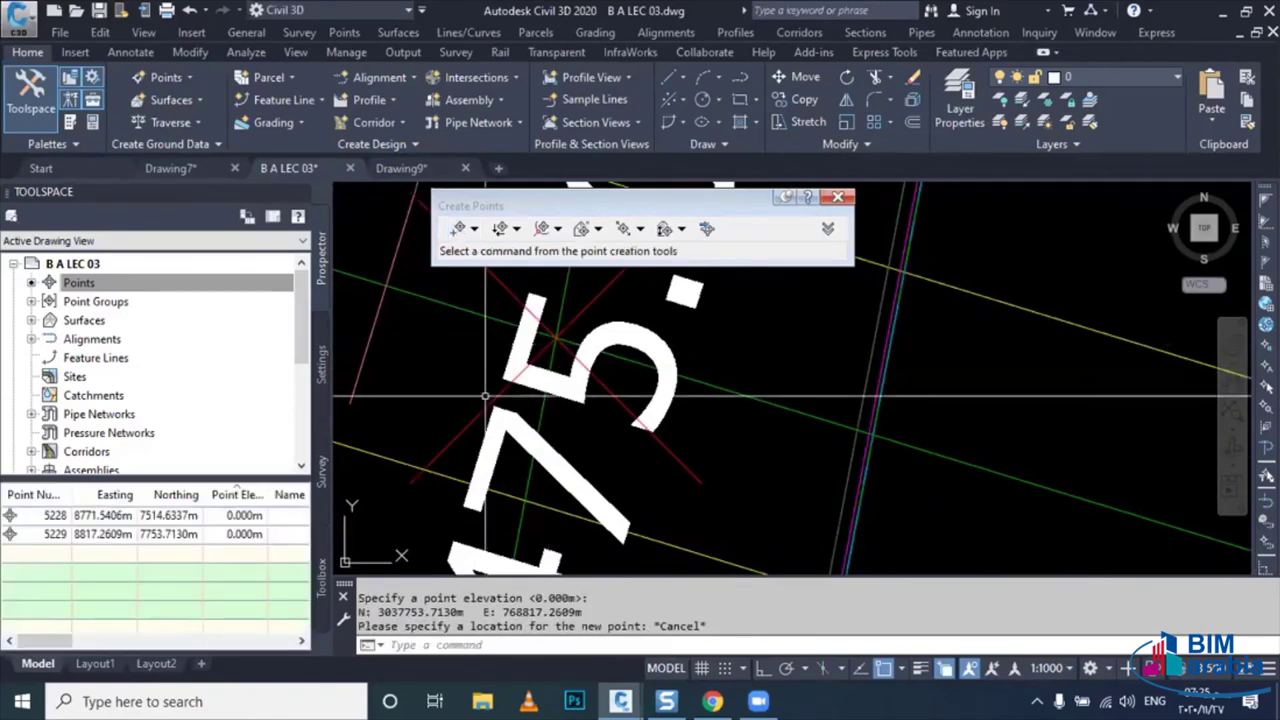
- Take point 5229's elevation (1011.519 m) from surface RD 02 TOP
left_click(565, 402)
left_click(485, 410)
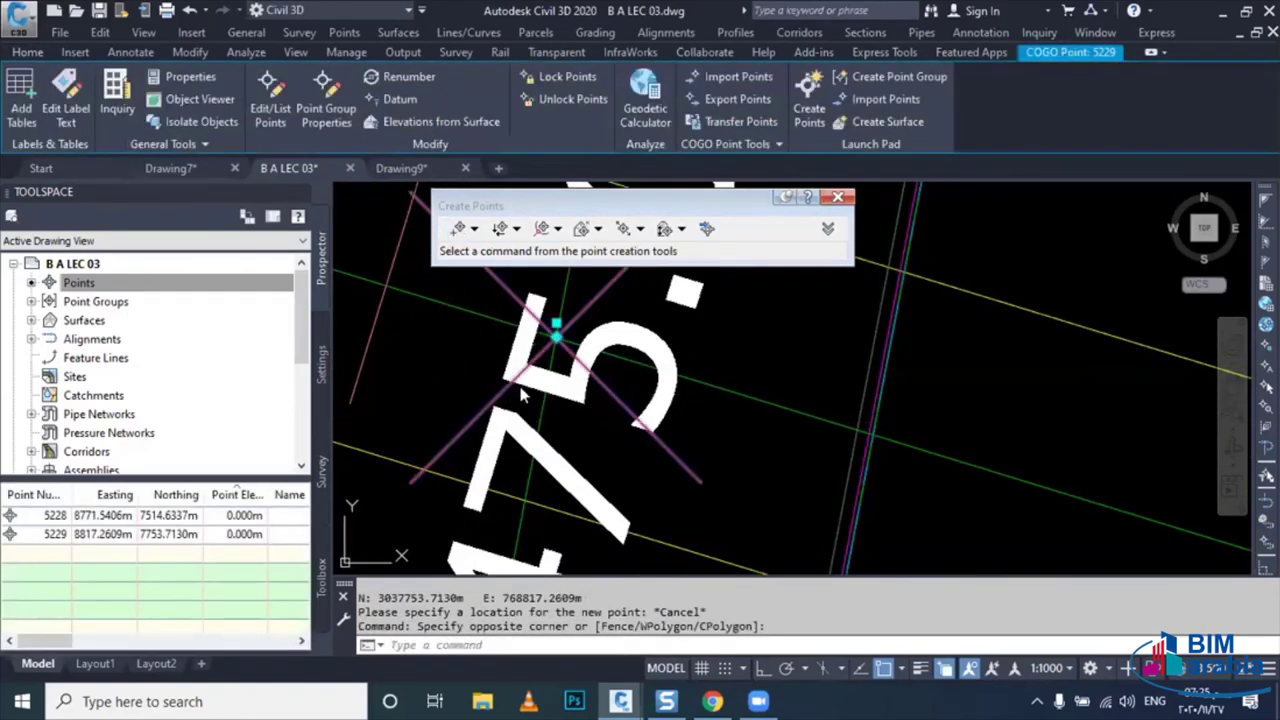
right_click(520, 395)
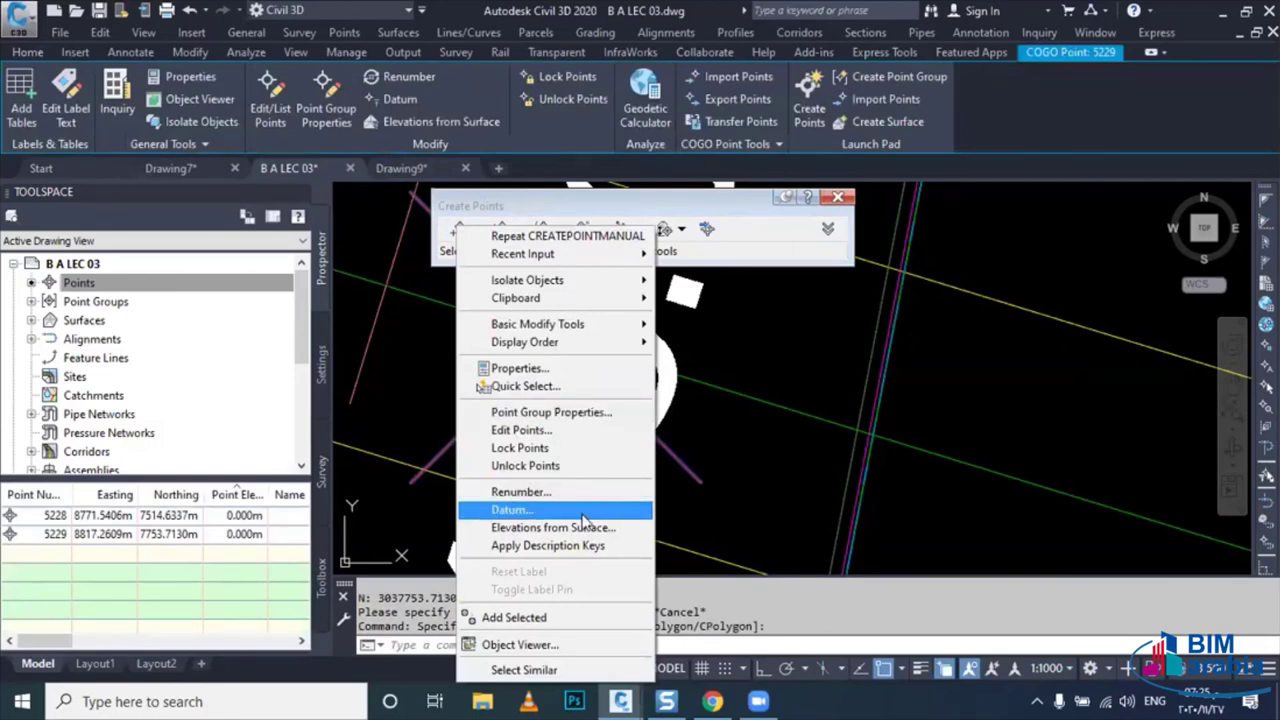
left_click(540, 527)
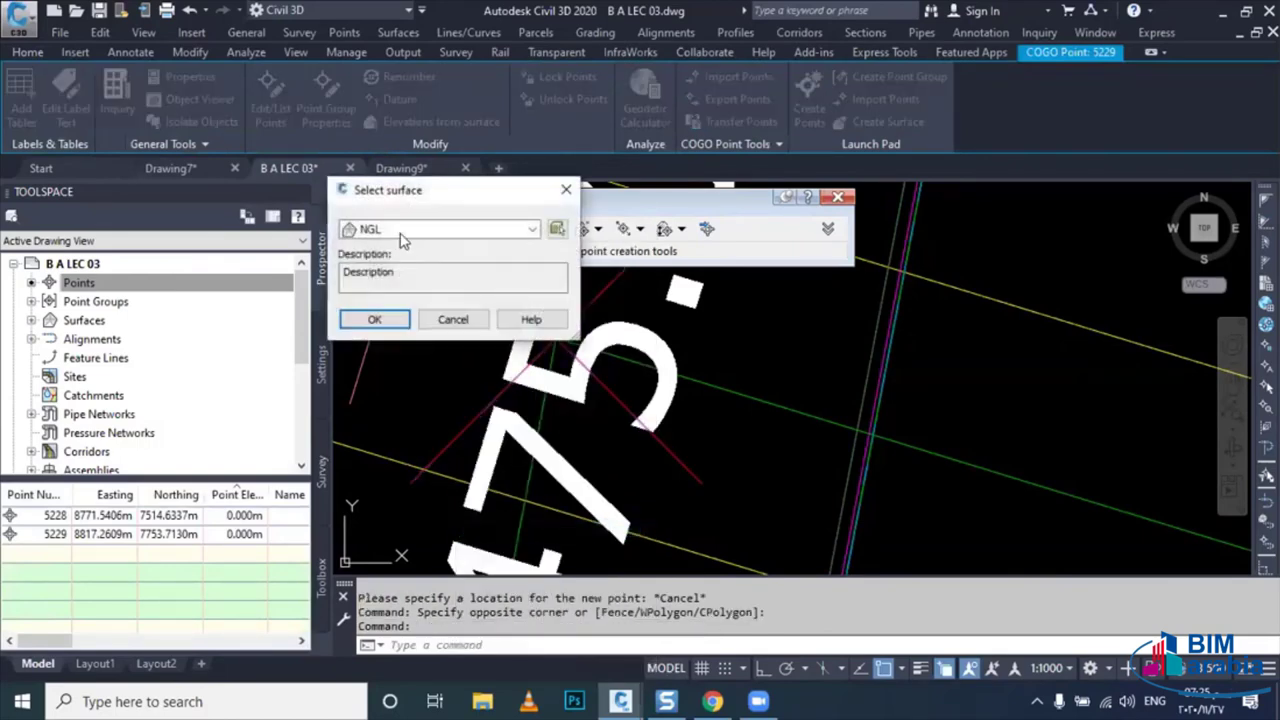
left_click(405, 232)
left_click(398, 278)
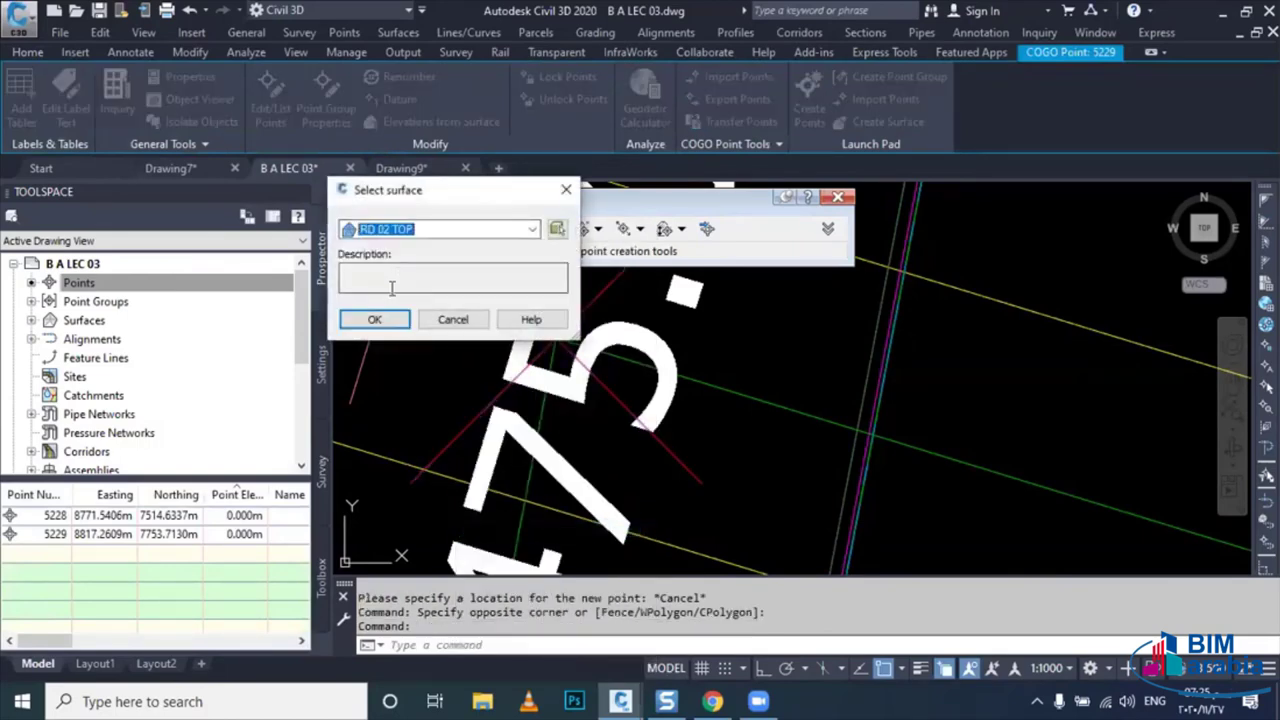
left_click(378, 320)
key("Escape")
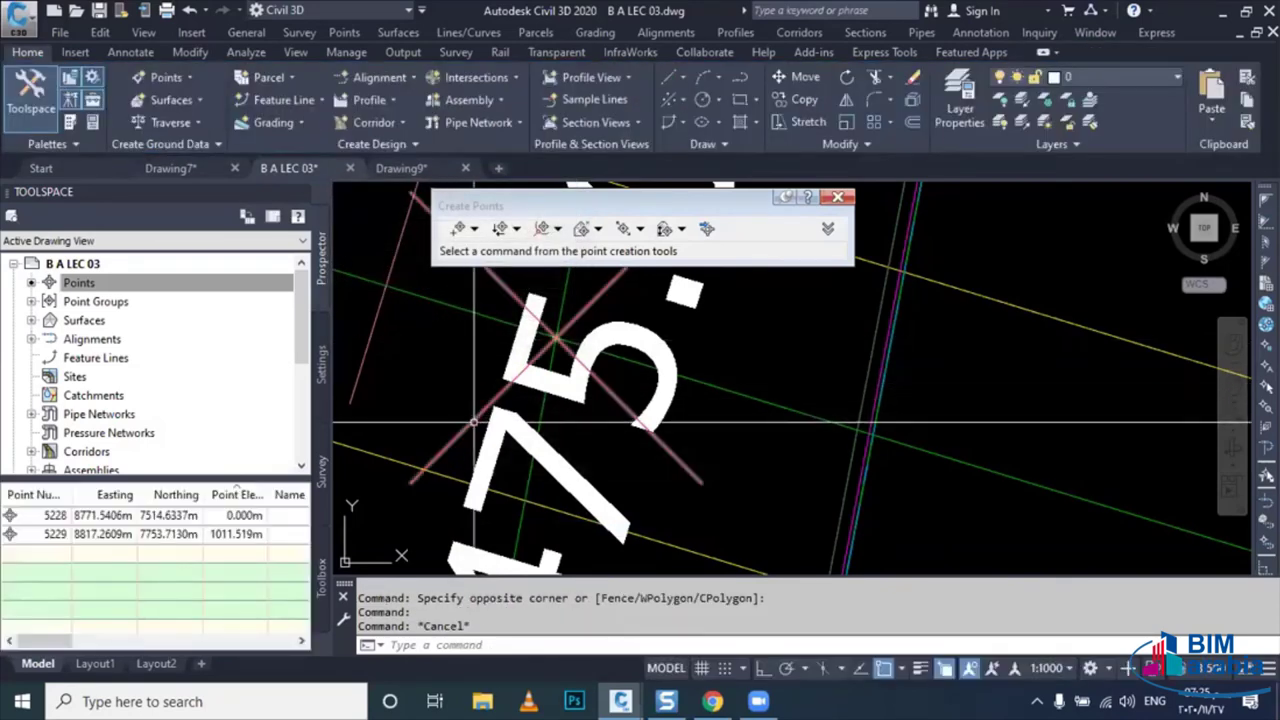
mouse_move(474, 422)
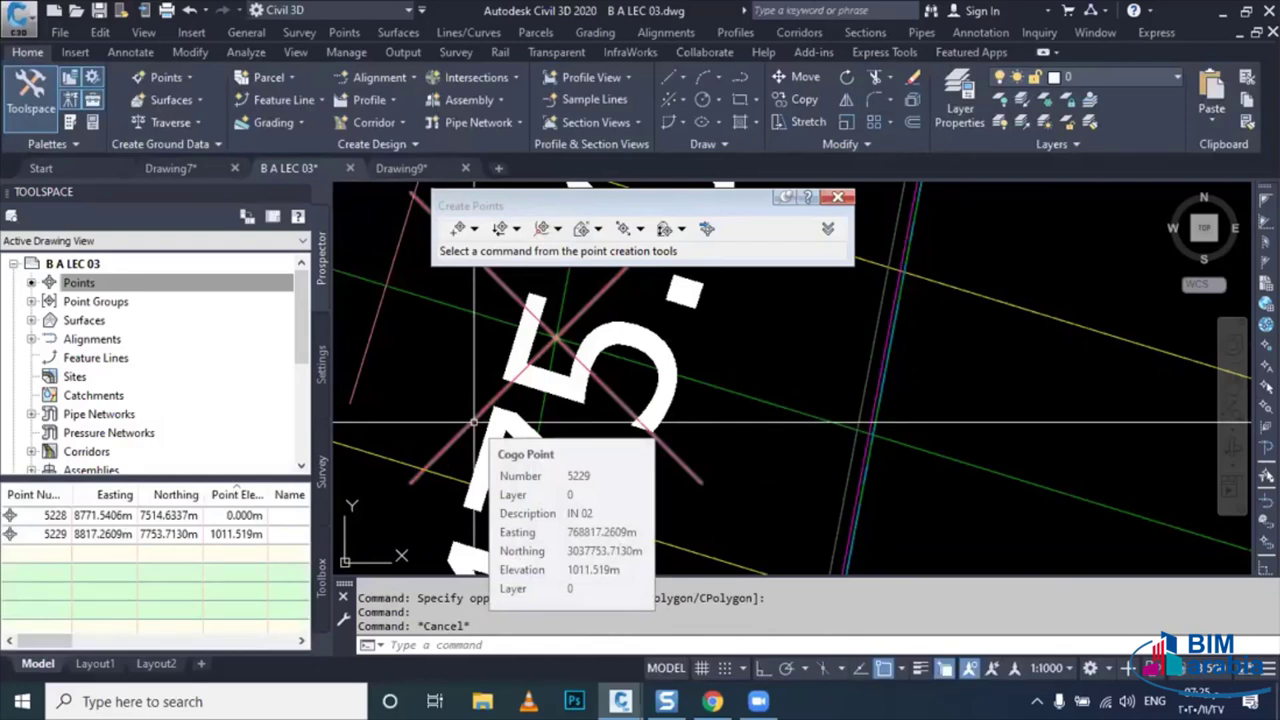
- Update the IN point group from the Point Groups list
left_click(474, 421)
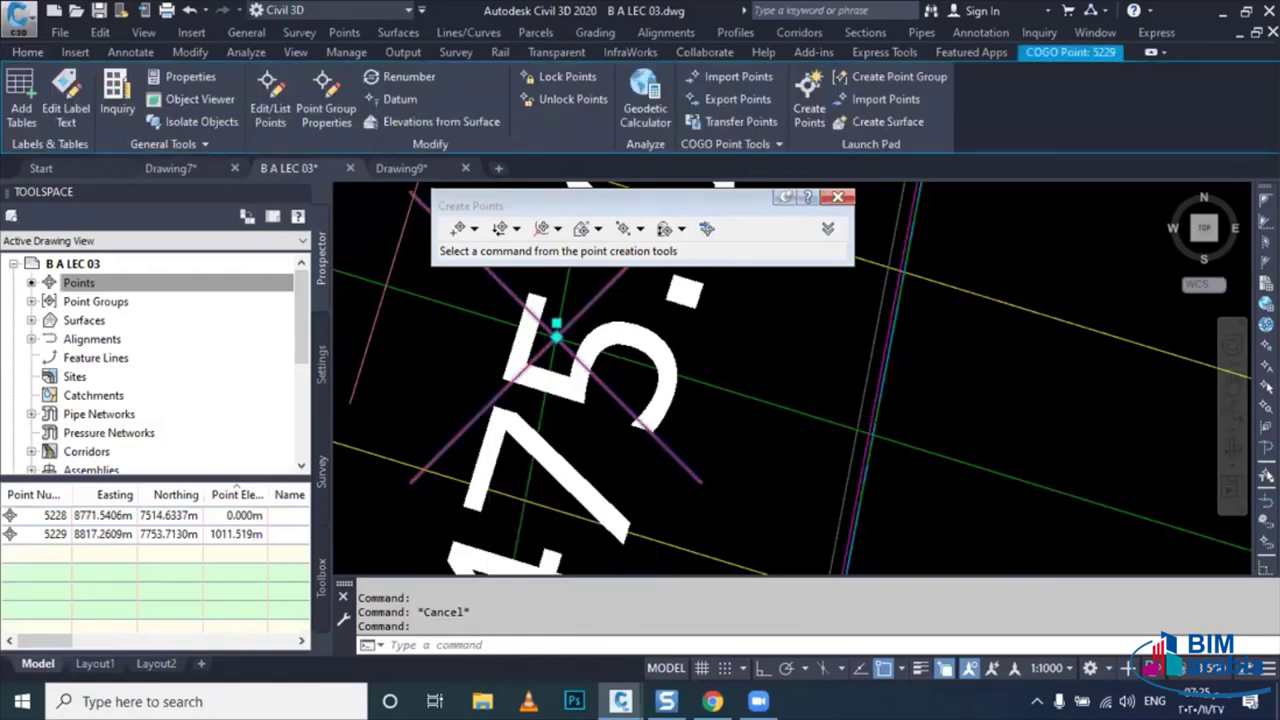
scroll(462, 405, "down", 3)
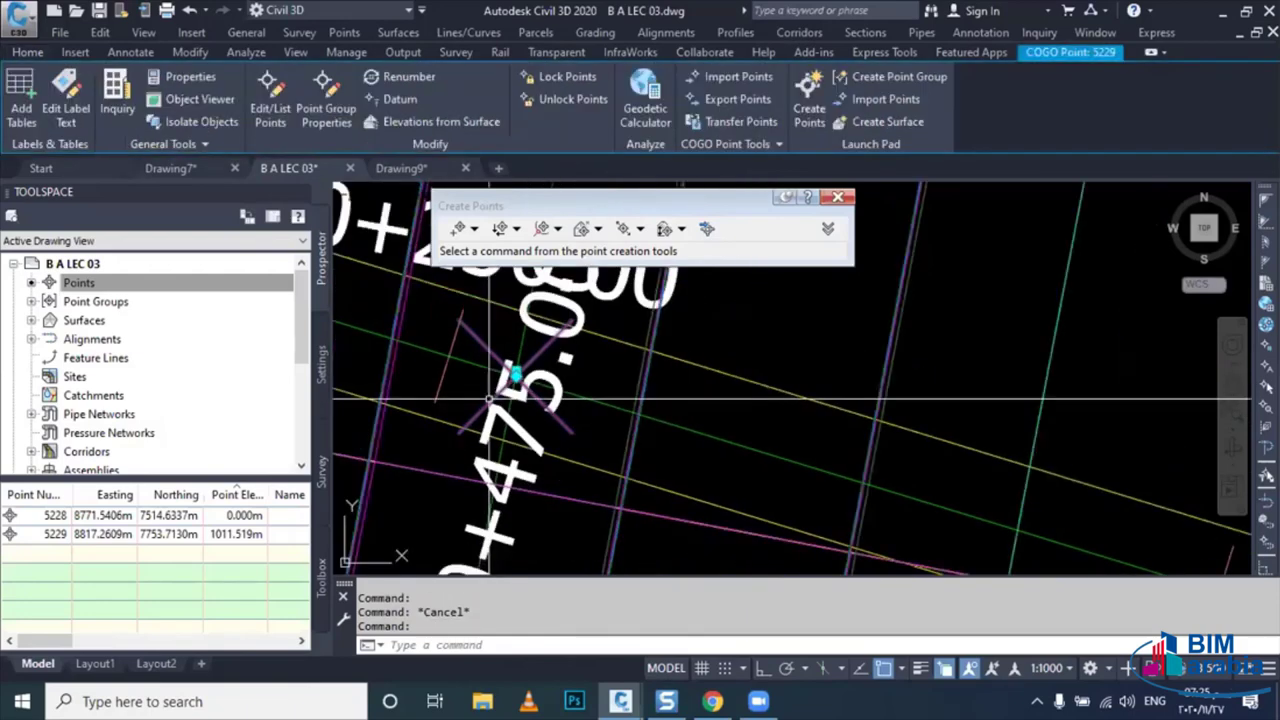
double_click(96, 301)
right_click(115, 320)
left_click(130, 504)
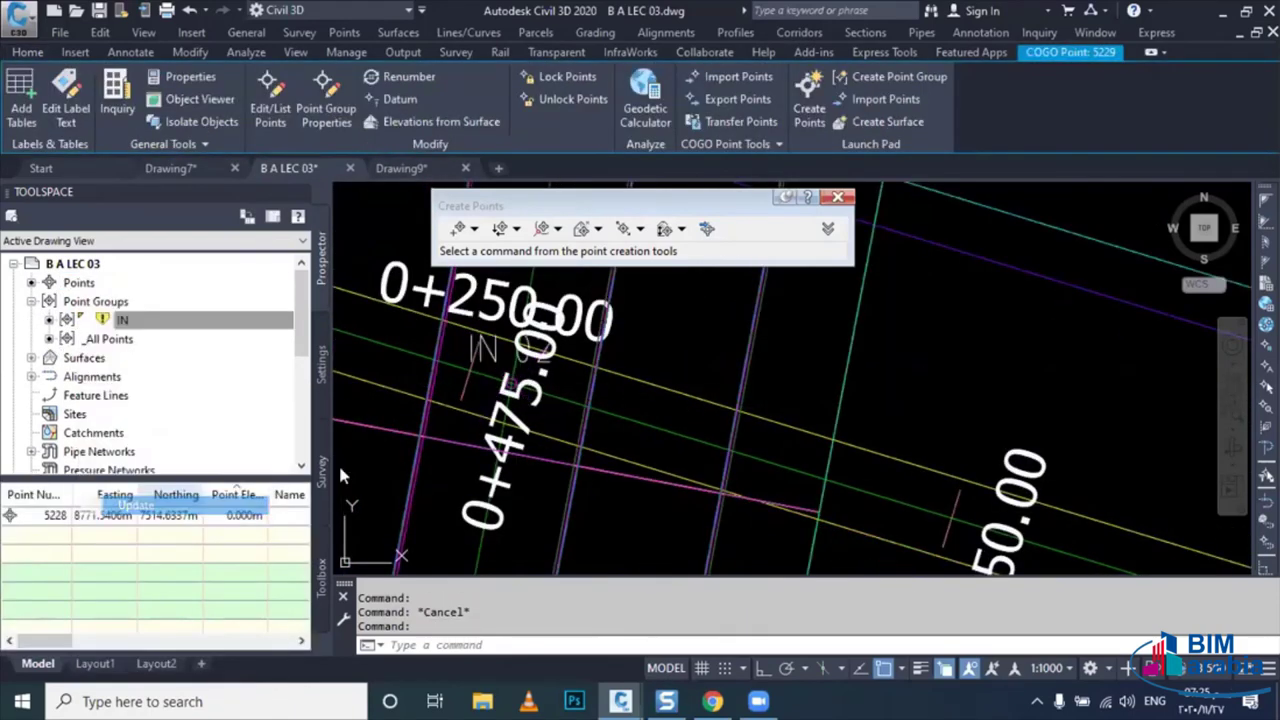
scroll(505, 300, "up", 3)
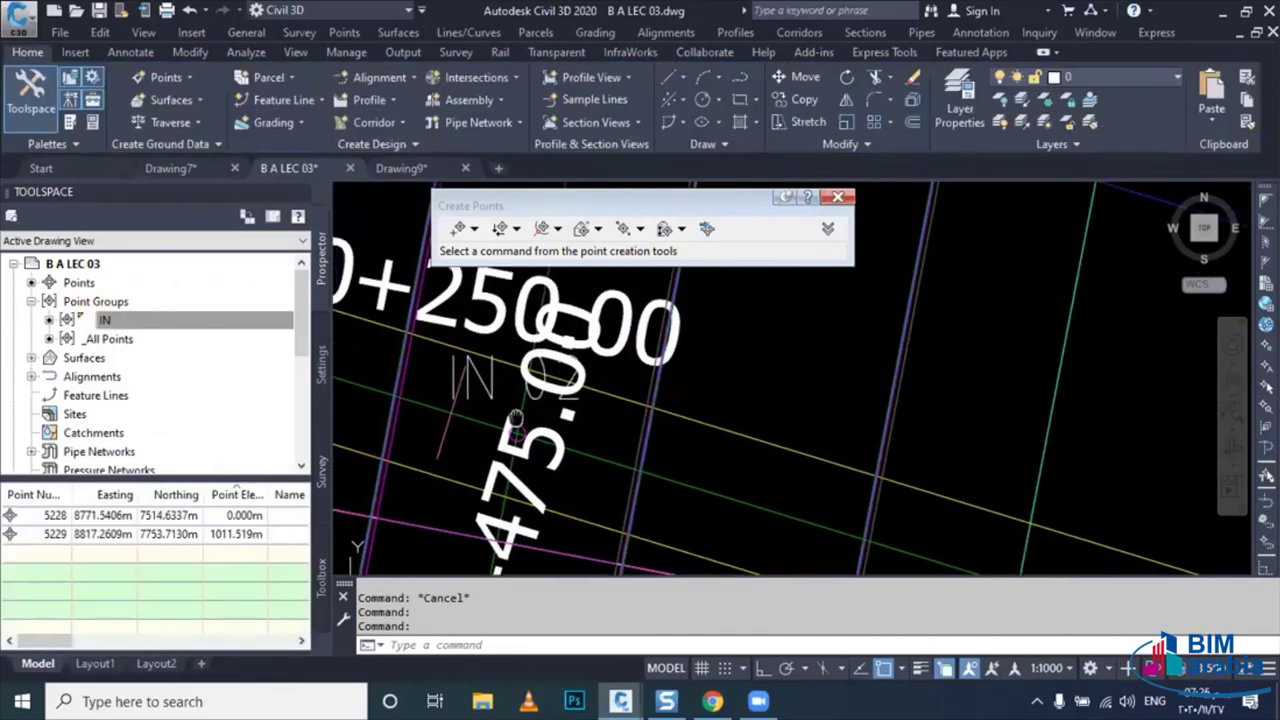
- Drag point 5229's IN 02 label to the right of the crossing
left_click(508, 410)
left_click(528, 440)
left_click(517, 425)
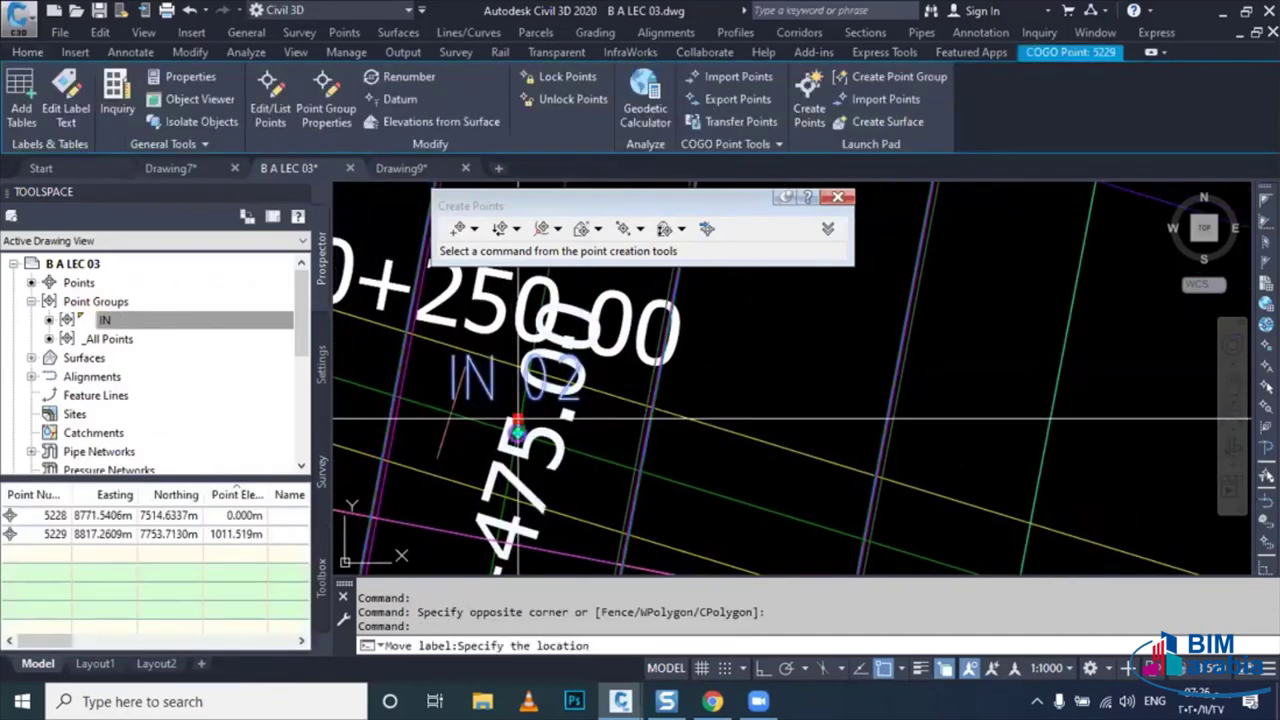
left_click(760, 390)
key("Escape")
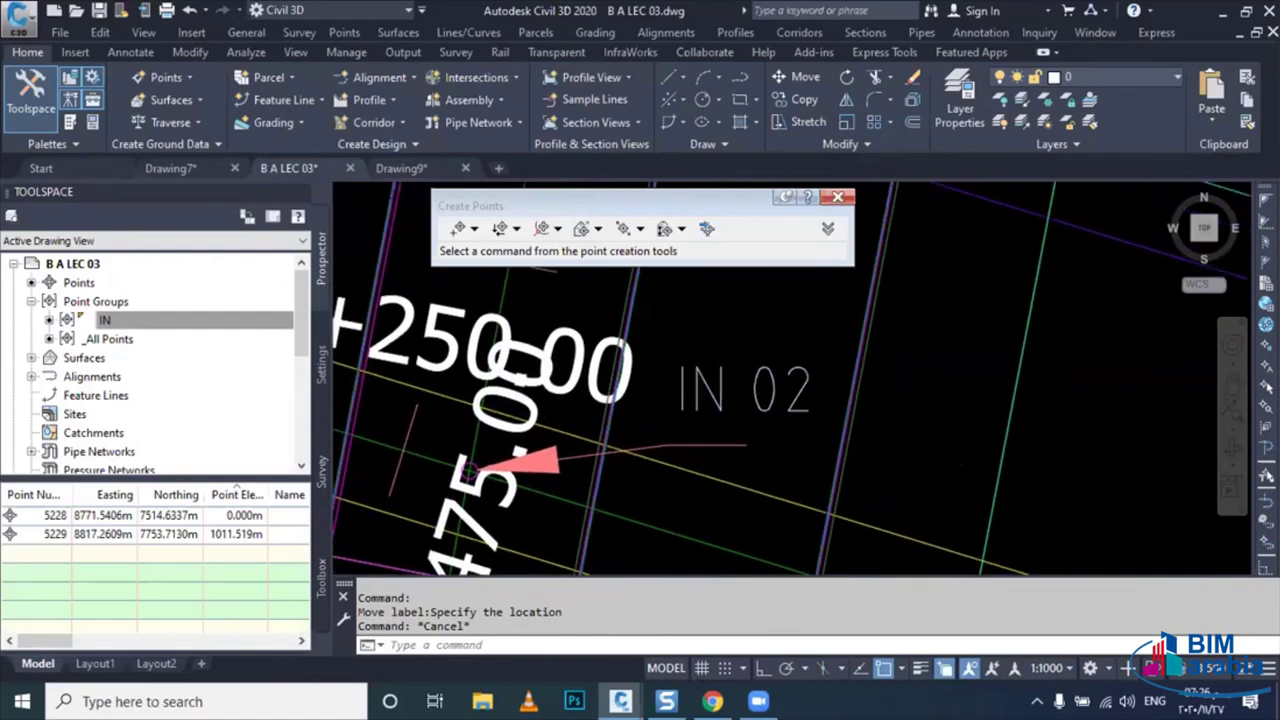
- Reframe the view on point 5229 and bring up its right-click actions
scroll(726, 435, "down", 2)
scroll(726, 435, "down", 2)
scroll(726, 435, "down", 2)
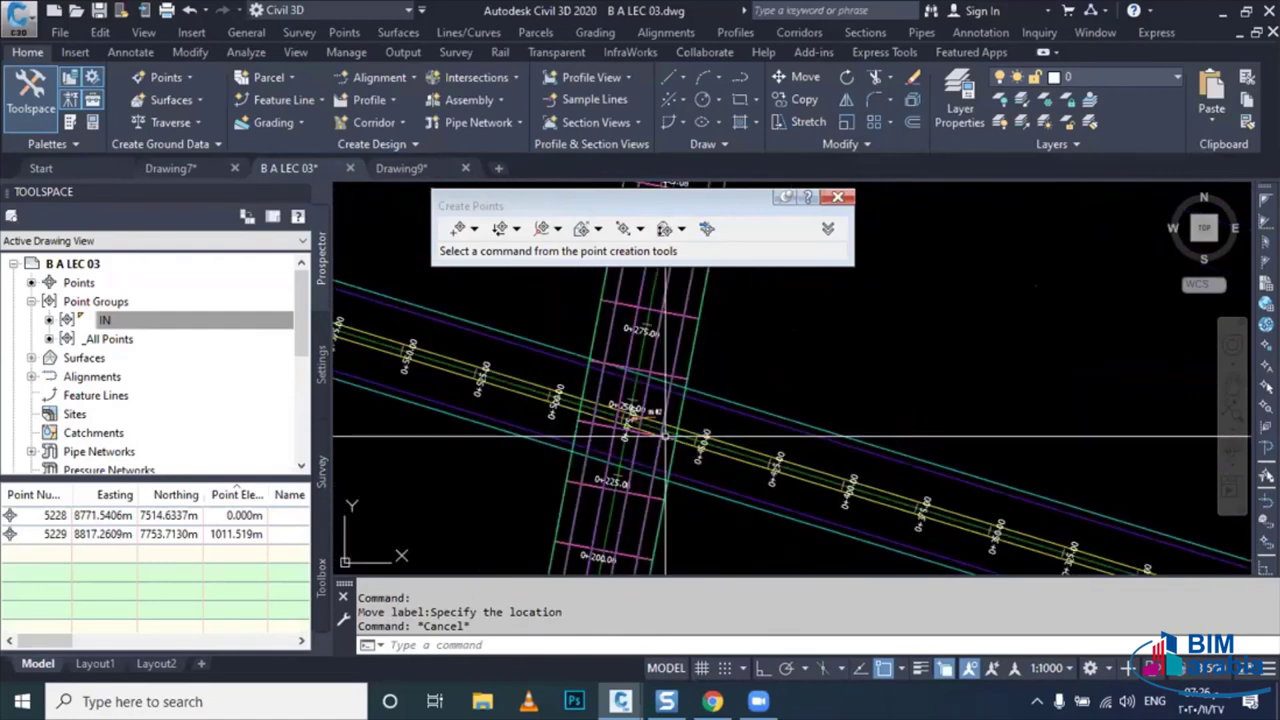
scroll(726, 435, "down", 2)
middle_click_drag(726, 435, 695, 420)
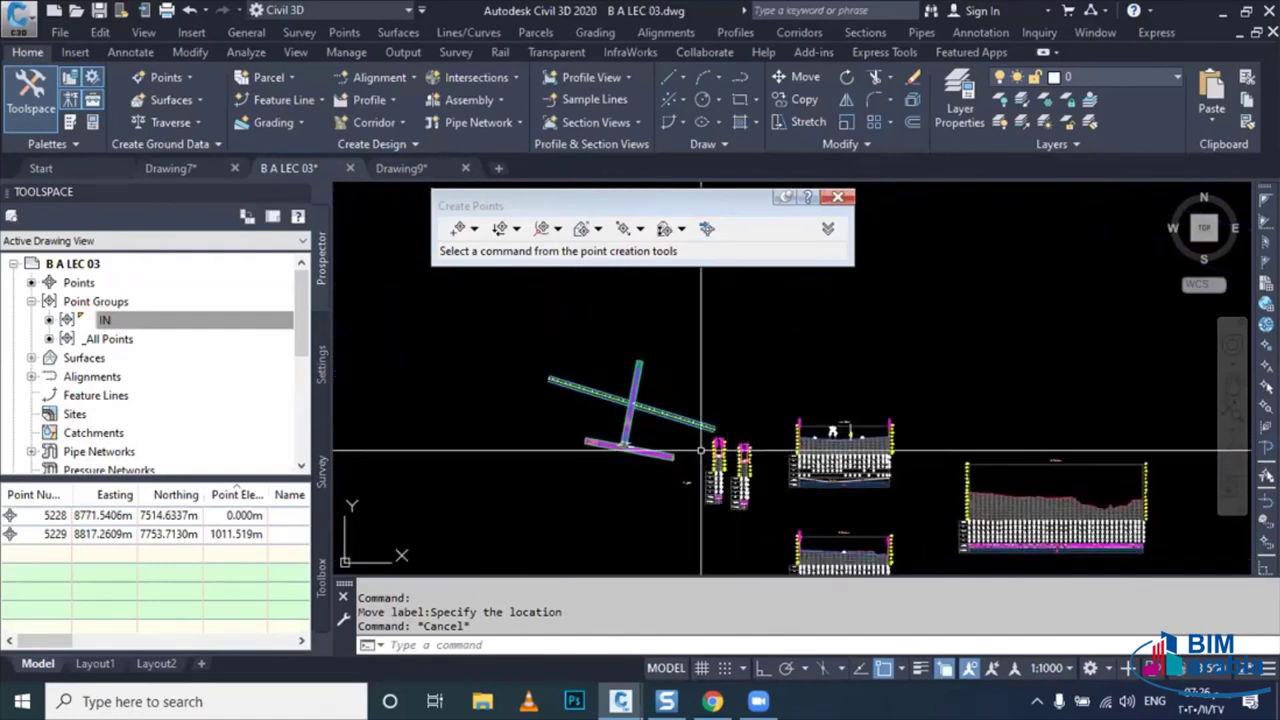
scroll(663, 428, "up", 3)
scroll(620, 427, "down", 1)
scroll(586, 426, "up", 1)
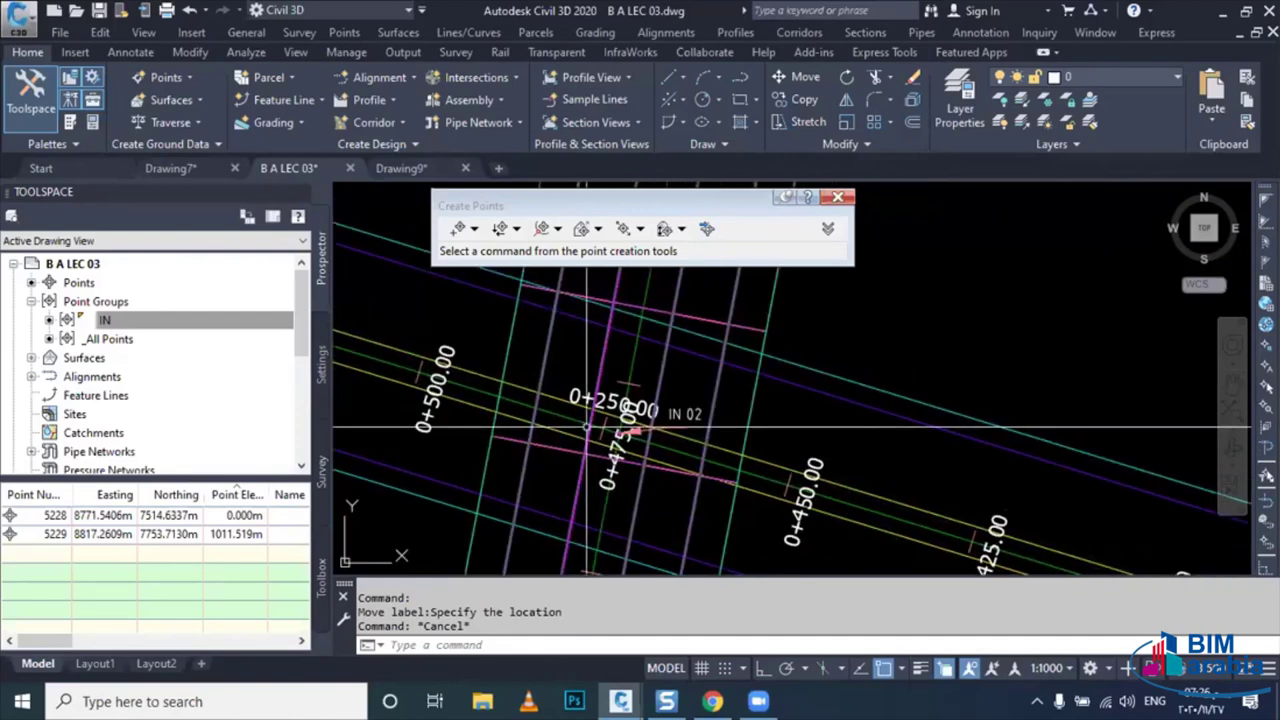
scroll(588, 428, "up", 2)
scroll(620, 435, "up", 1)
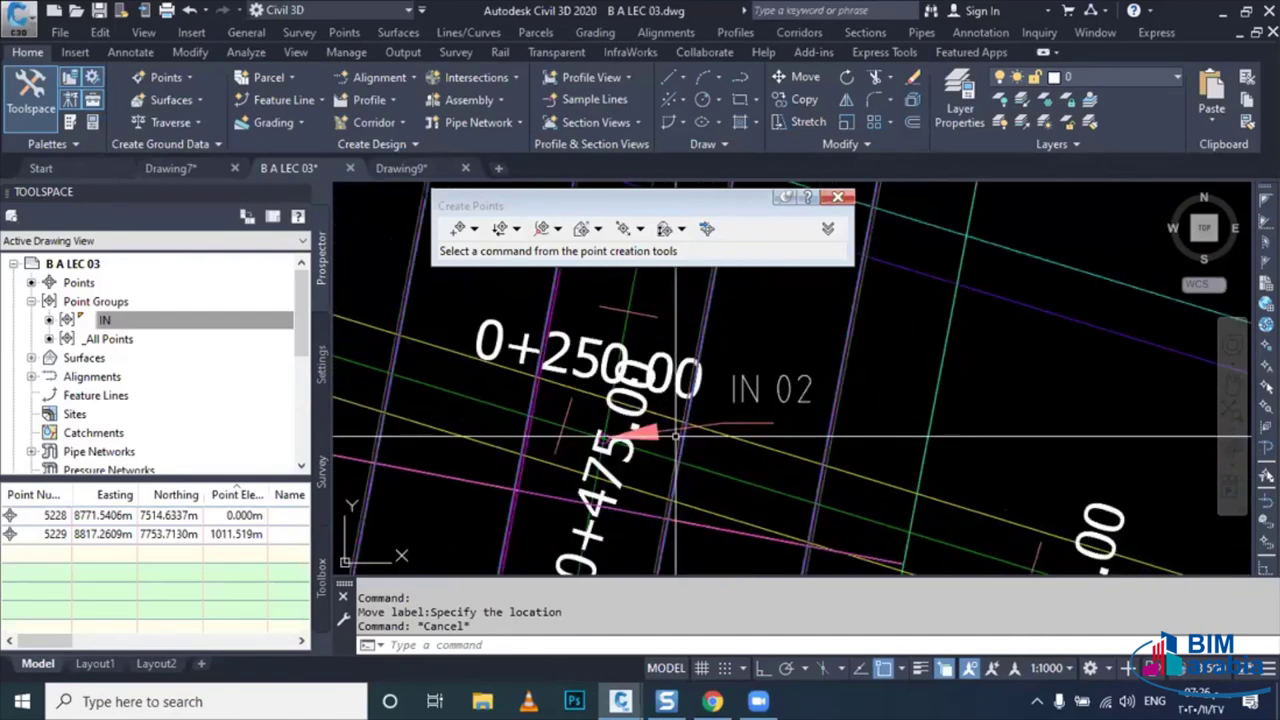
left_click(655, 440)
right_click(748, 478)
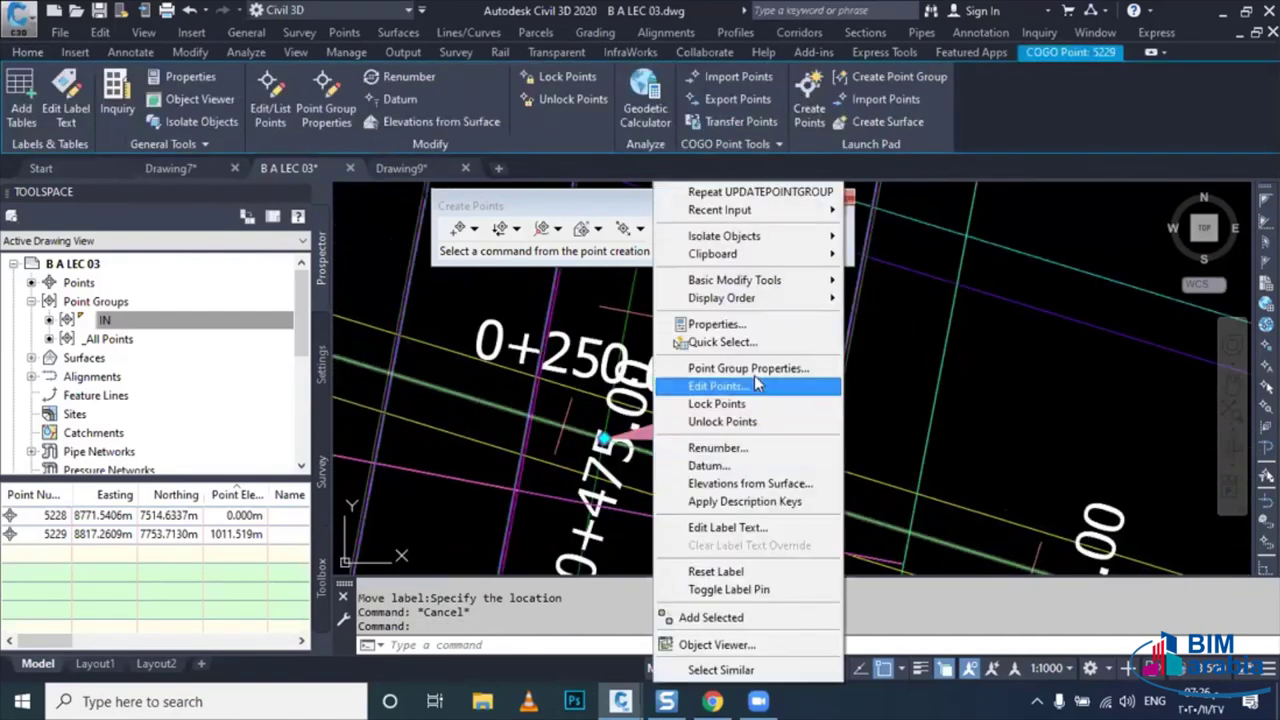
- Insert the Point Elevation field into the IN group's point label contents
left_click(700, 366)
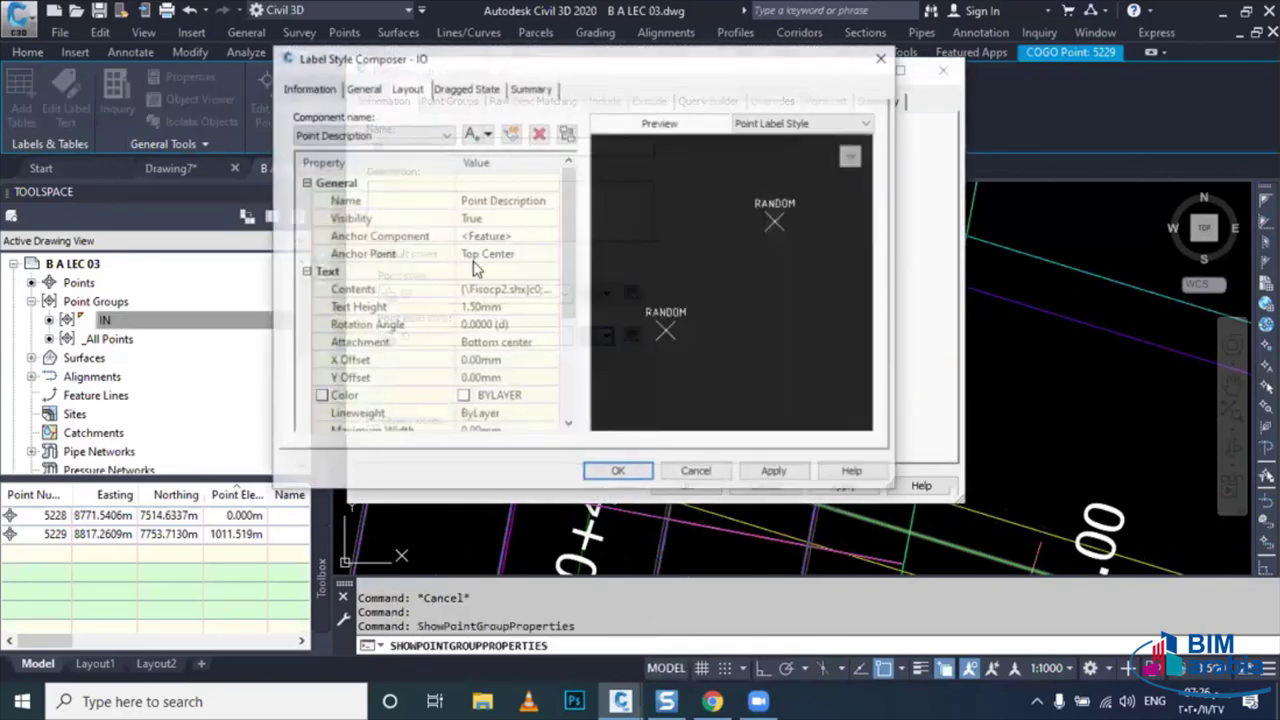
left_click(550, 289)
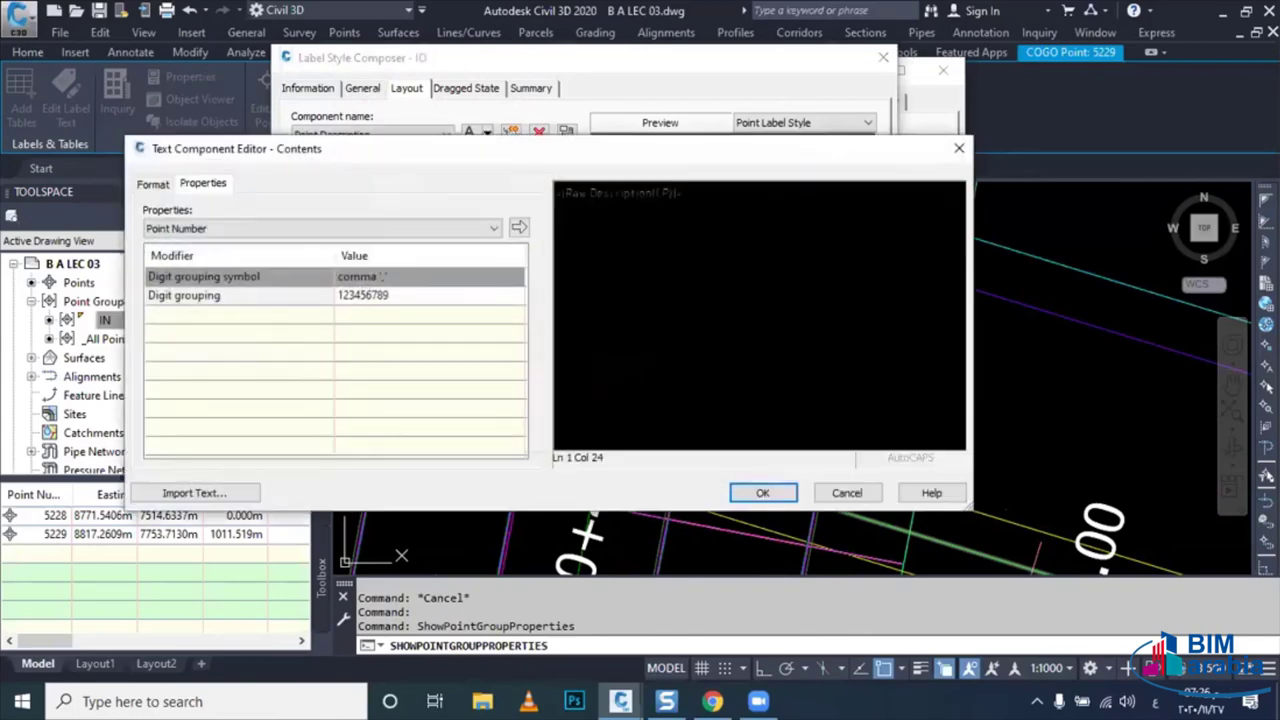
left_click(360, 230)
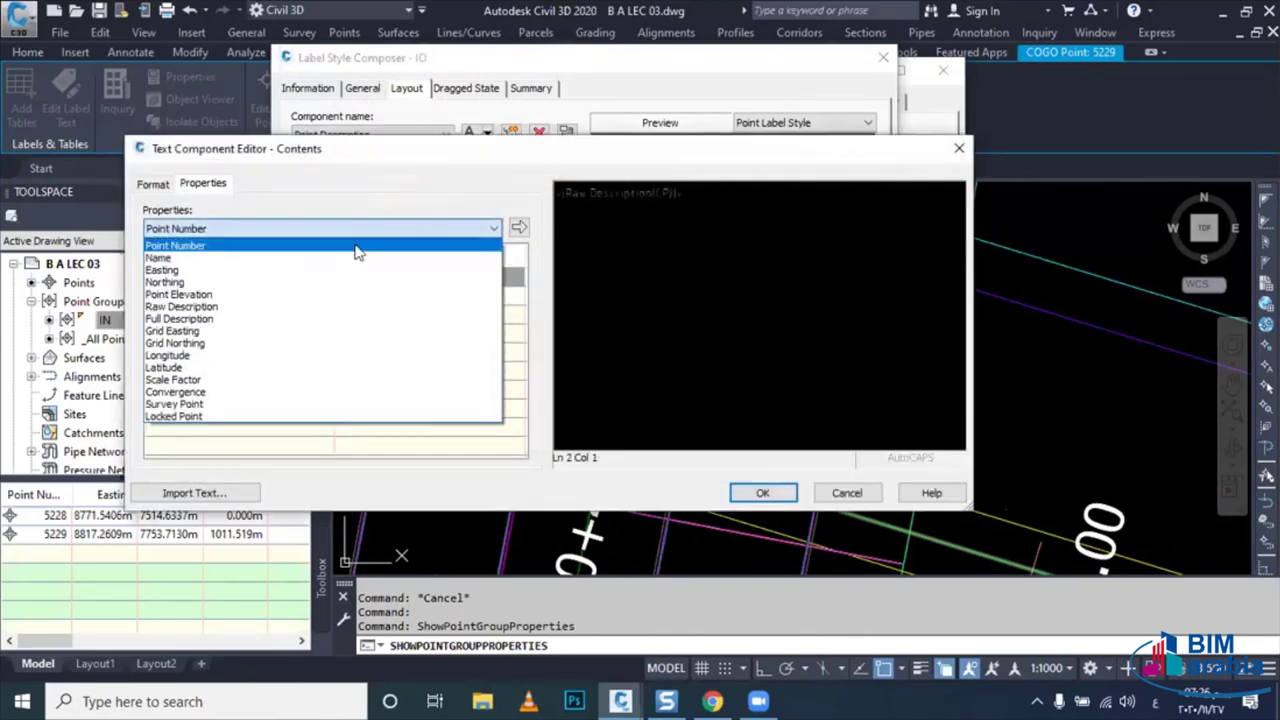
left_click(362, 294)
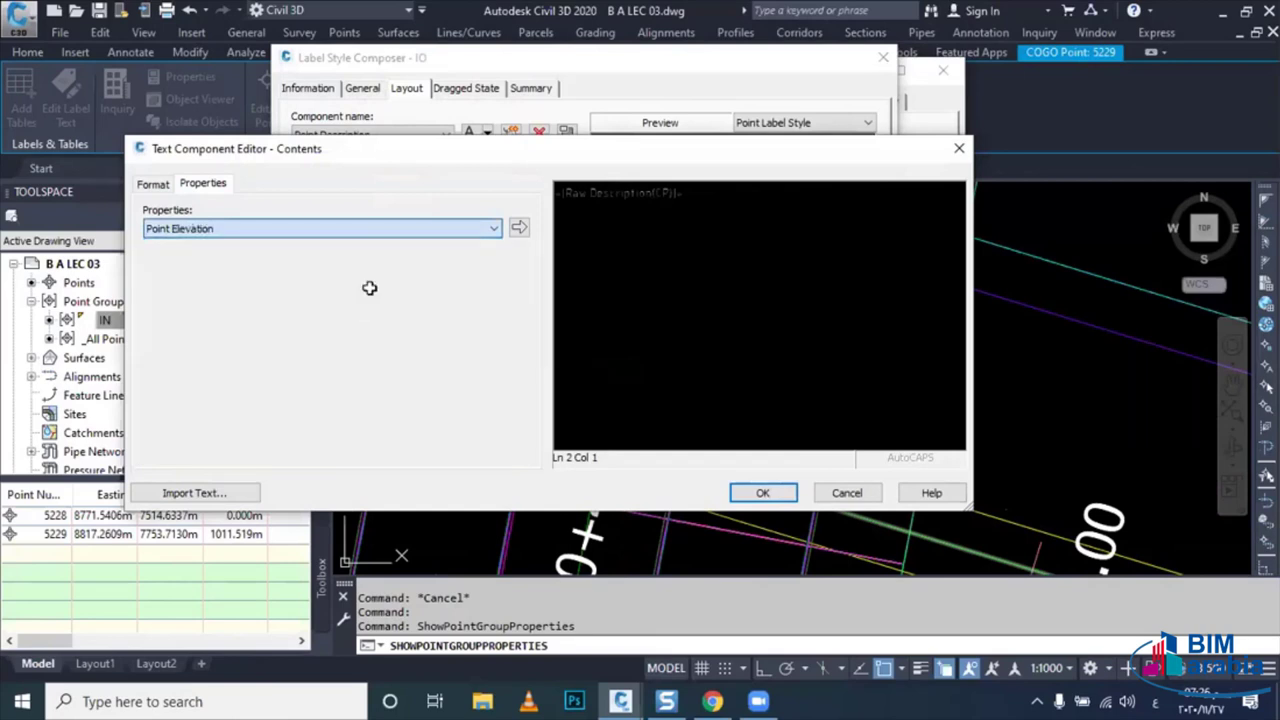
left_click(518, 229)
- Format the elevation text as Yellow ISOCP2 and accept the label style
left_click(158, 186)
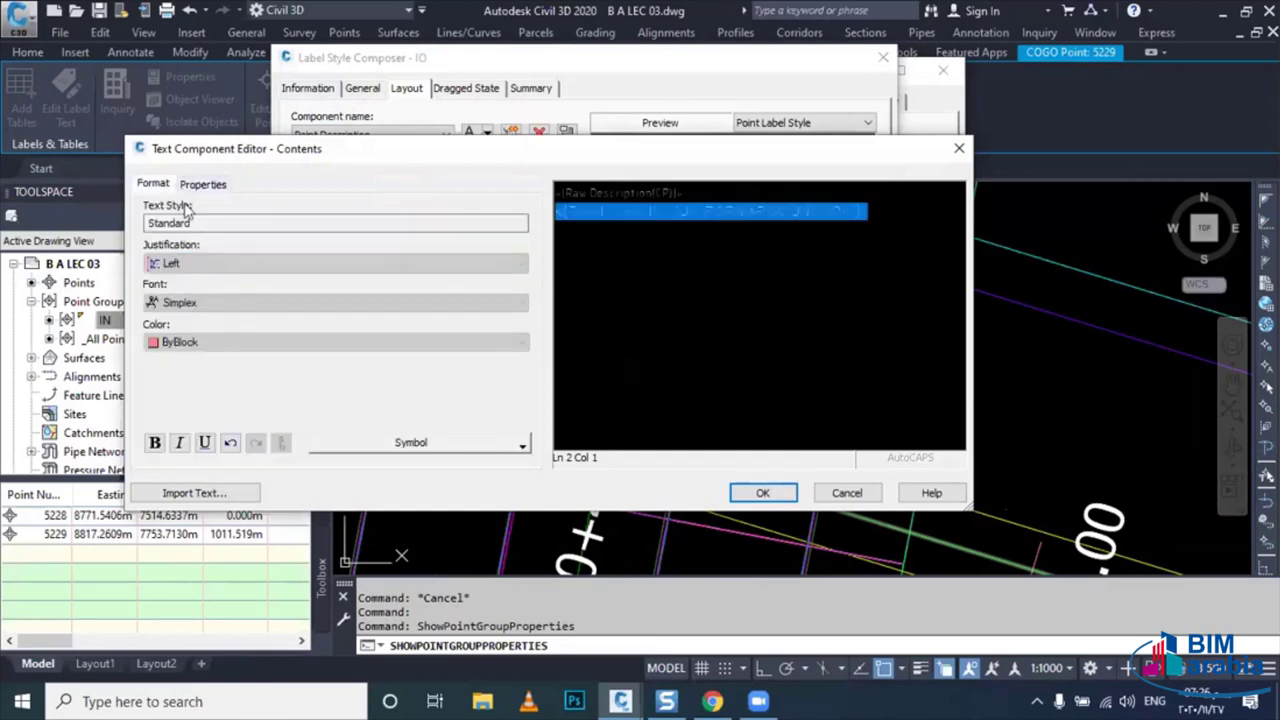
left_click(223, 343)
left_click(224, 386)
left_click(227, 302)
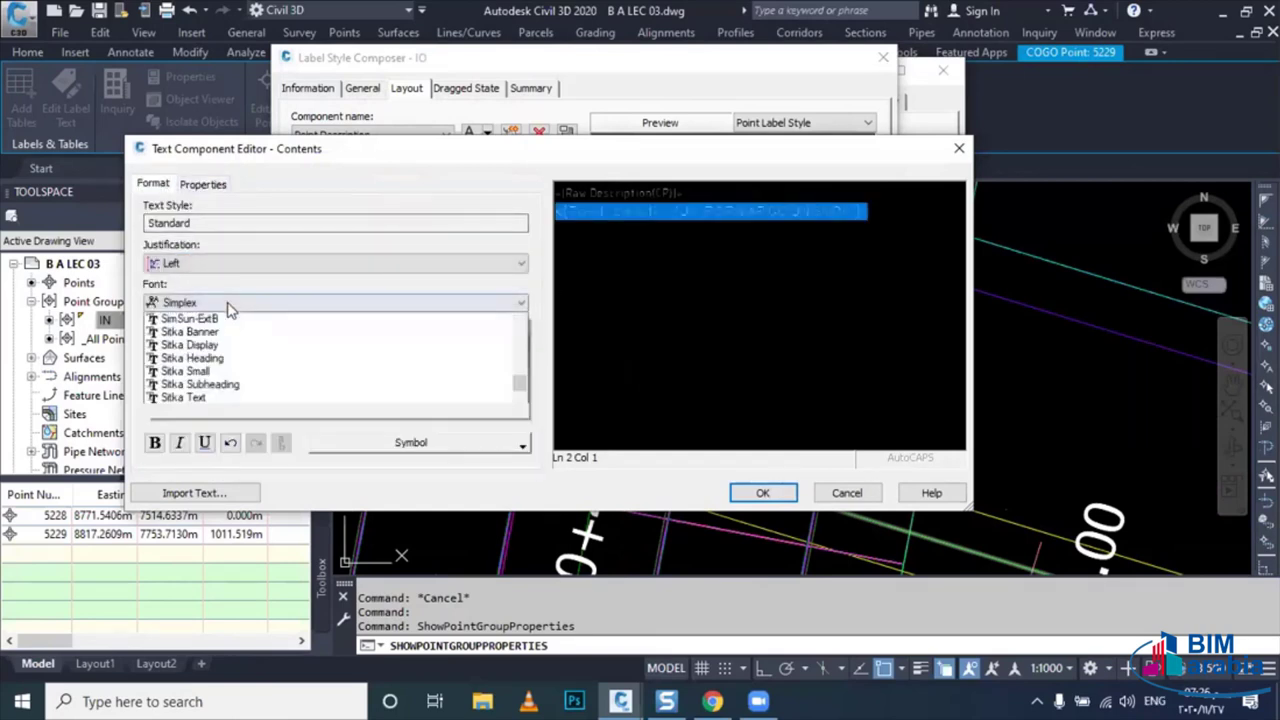
key("i")
left_click(229, 386)
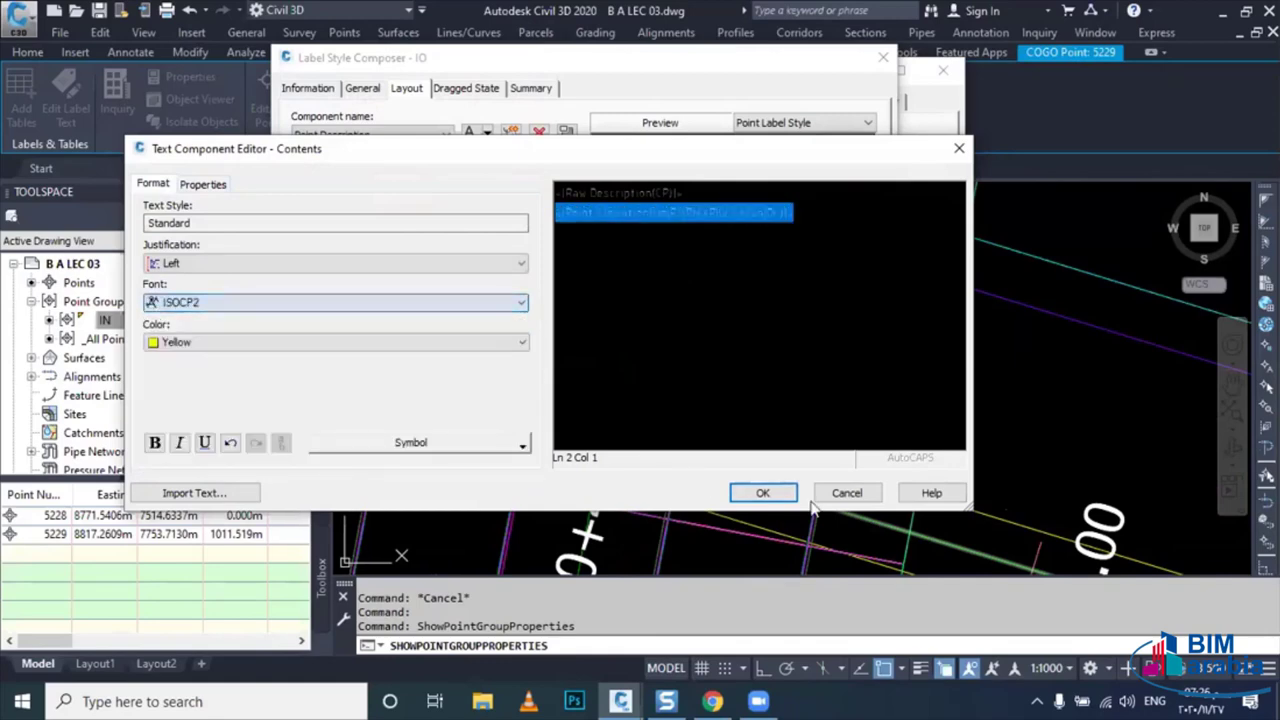
left_click(785, 494)
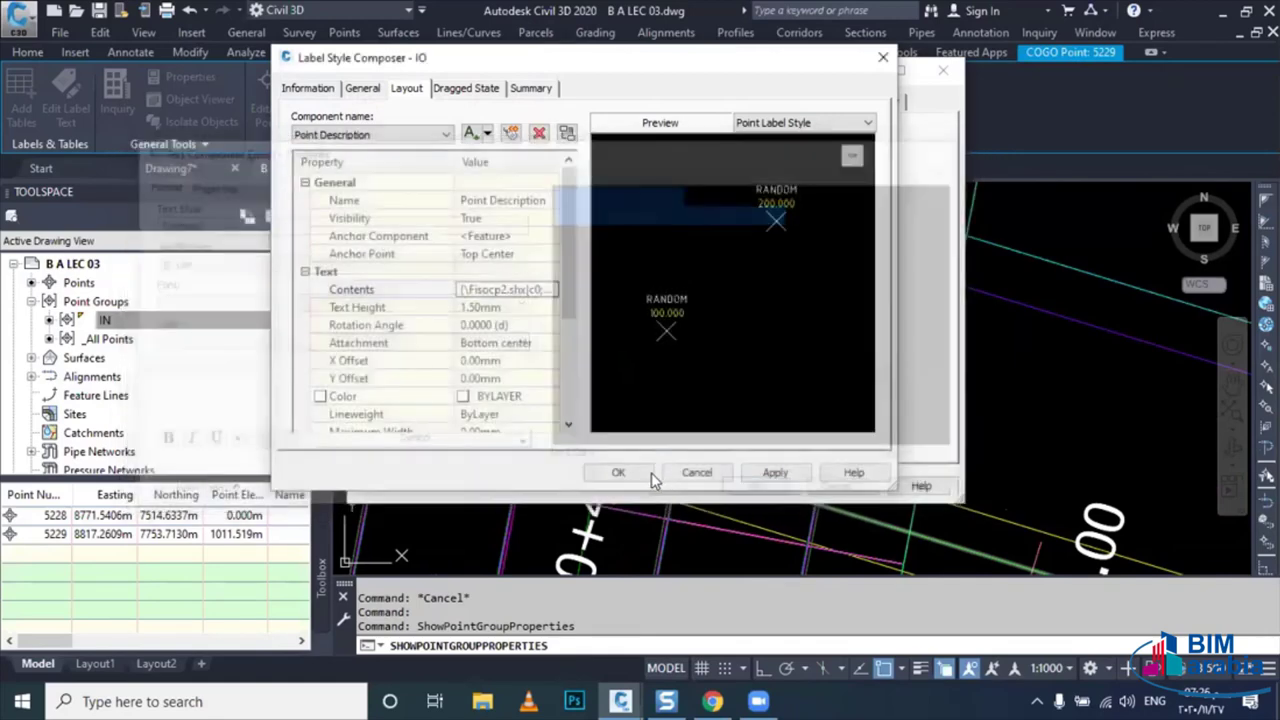
left_click(652, 474)
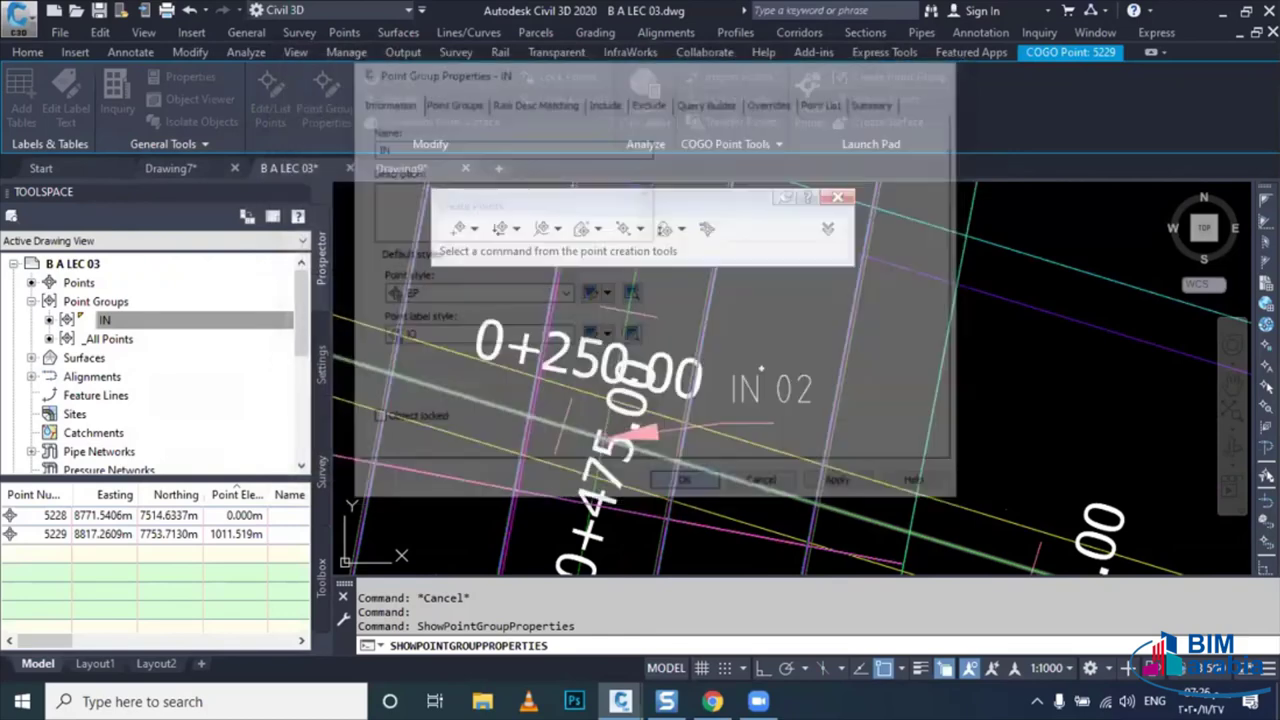
- Start projecting objects to the profile view and pick point IN 02
key("Escape")
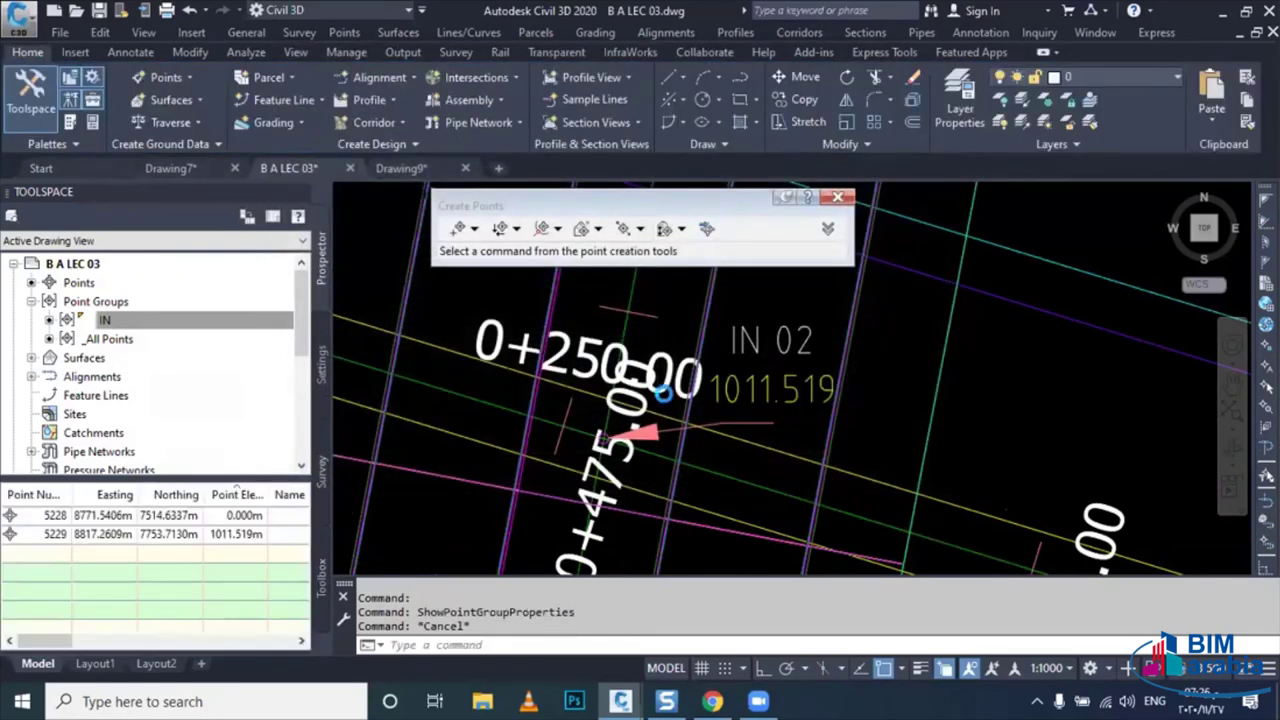
scroll(657, 411, "down", 2)
middle_click_drag(627, 370, 645, 385)
scroll(645, 385, "up", 4)
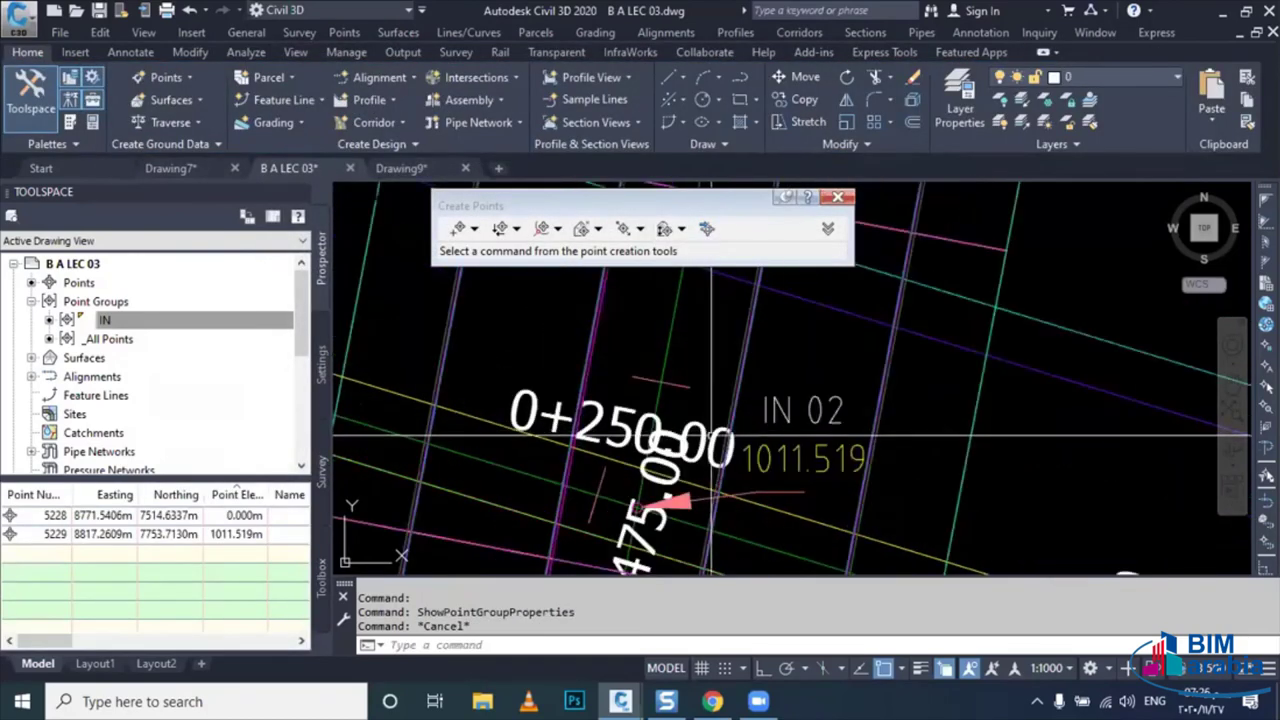
scroll(655, 415, "down", 6)
scroll(646, 400, "down", 3)
scroll(710, 430, "down", 3)
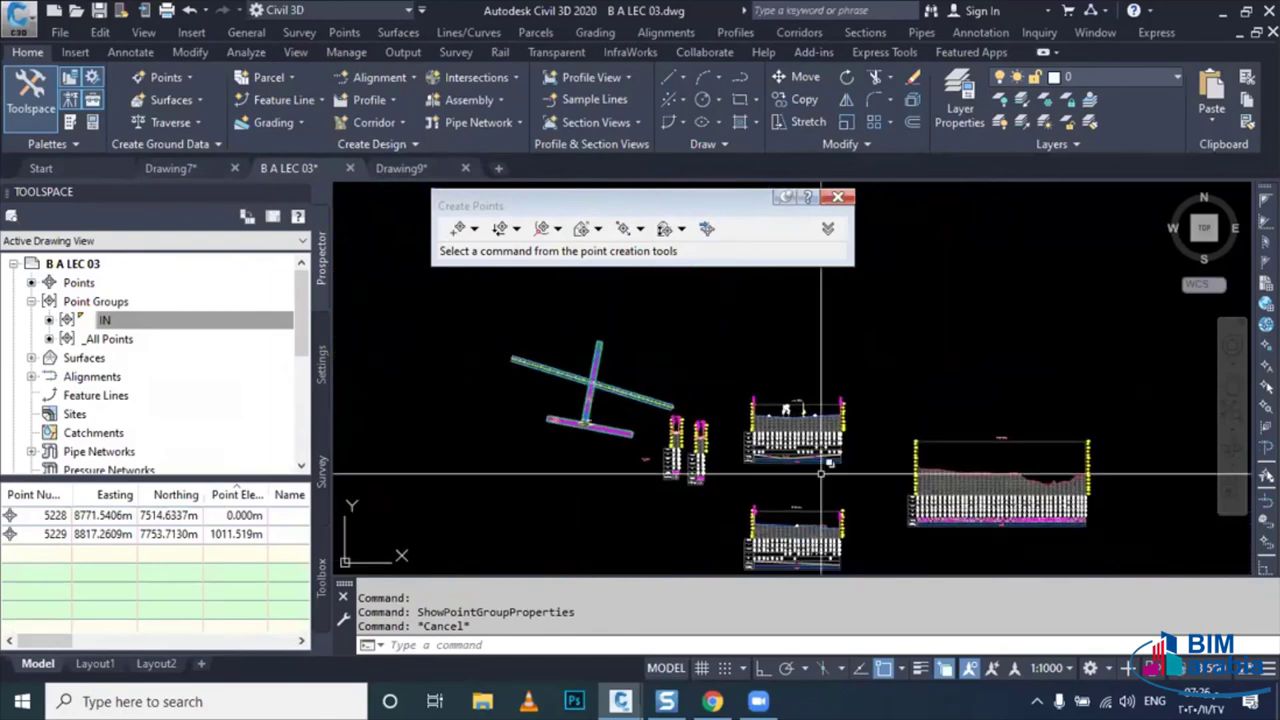
key("Escape")
scroll(1005, 492, "up", 2)
scroll(1005, 492, "up", 2)
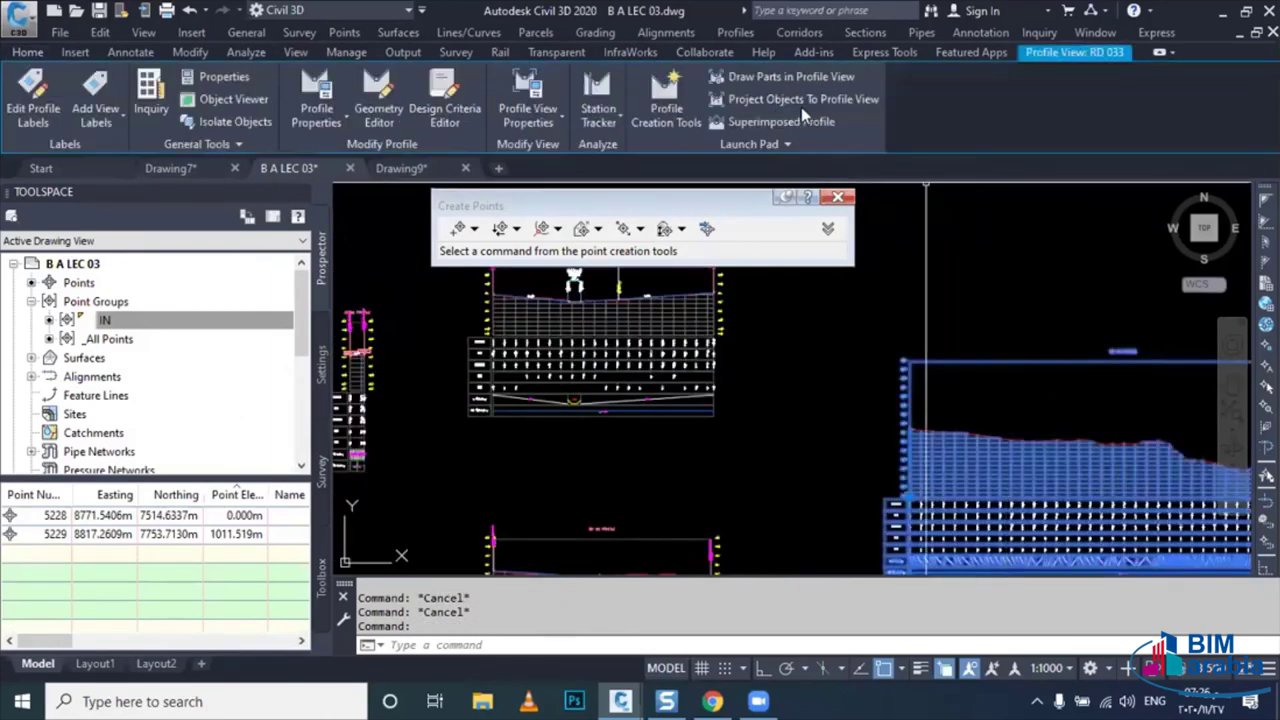
left_click(801, 107)
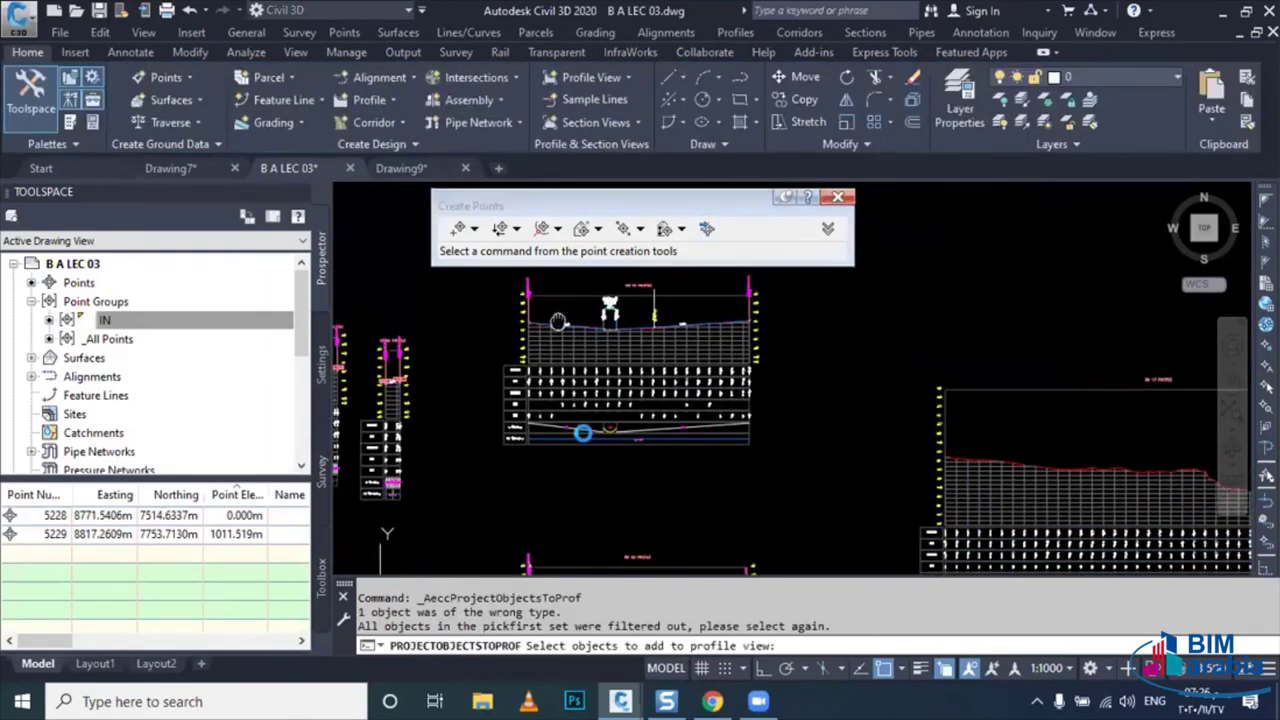
middle_click_drag(560, 400, 950, 520)
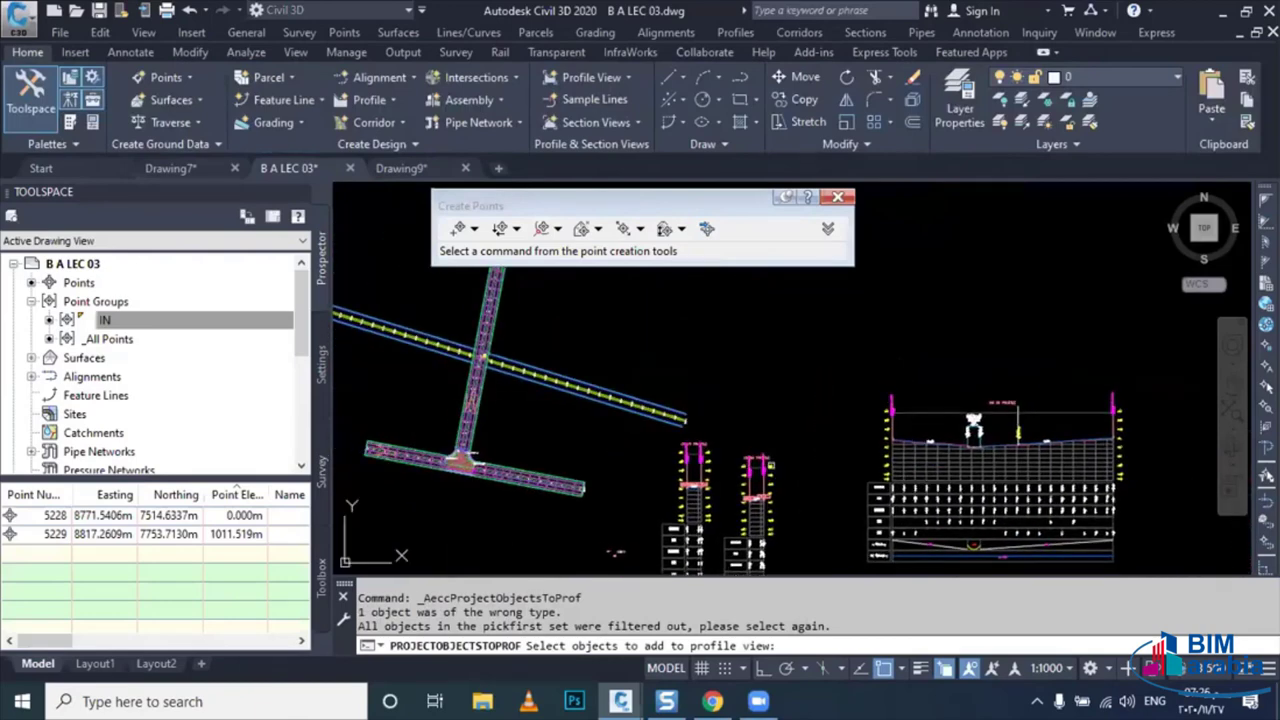
scroll(500, 355, "up", 3)
scroll(505, 350, "up", 2)
scroll(515, 348, "up", 2)
left_click(519, 346)
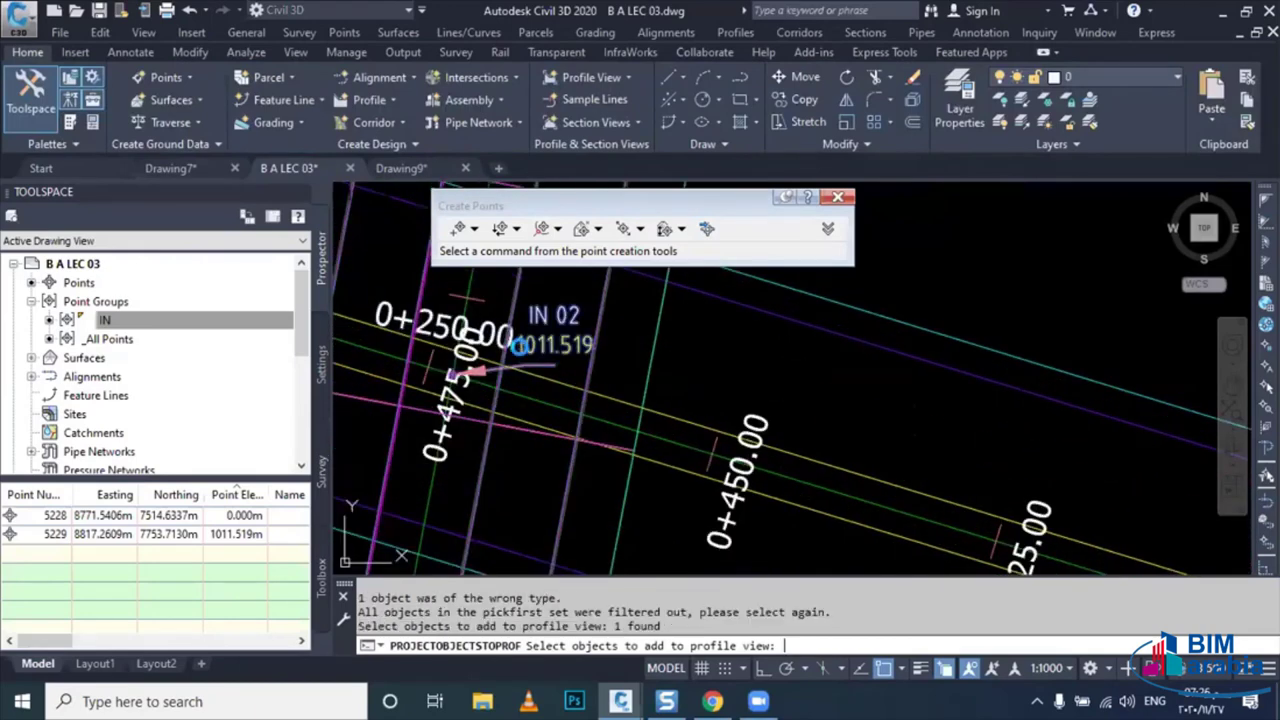
key("Return")
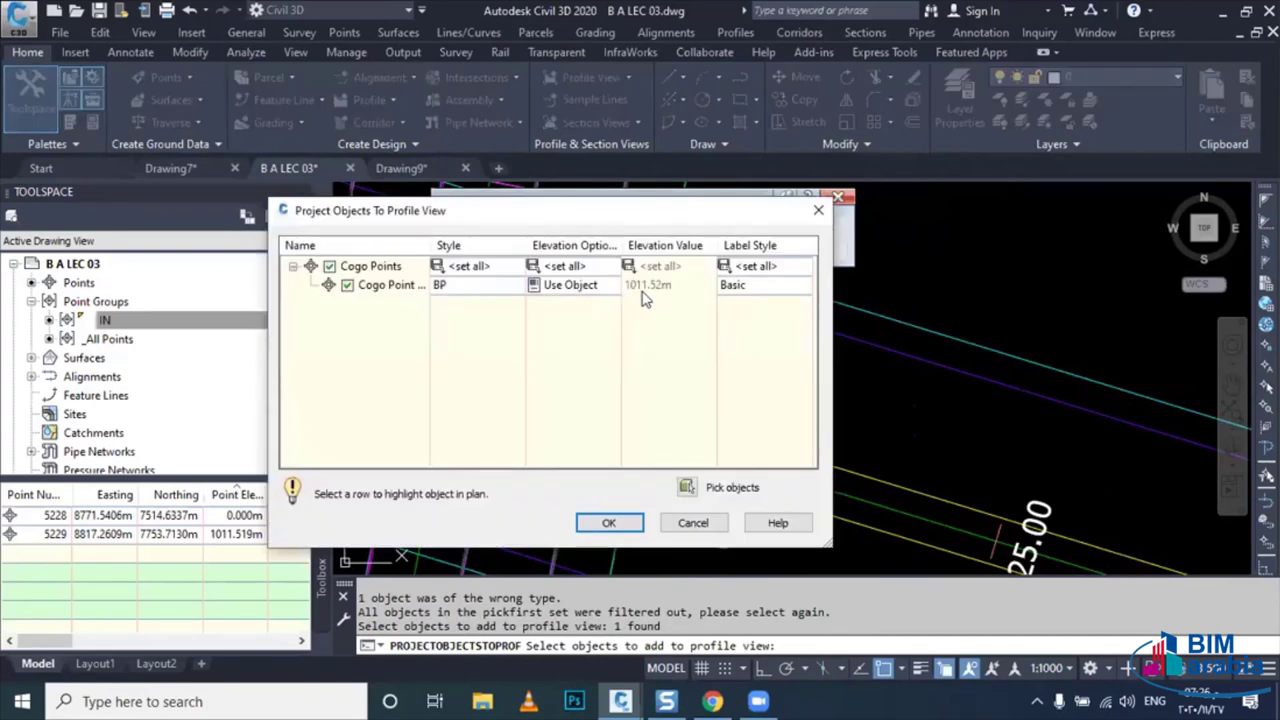
- Set the Cogo point's elevation option to Manual at 1011.52 m and confirm
left_click(601, 287)
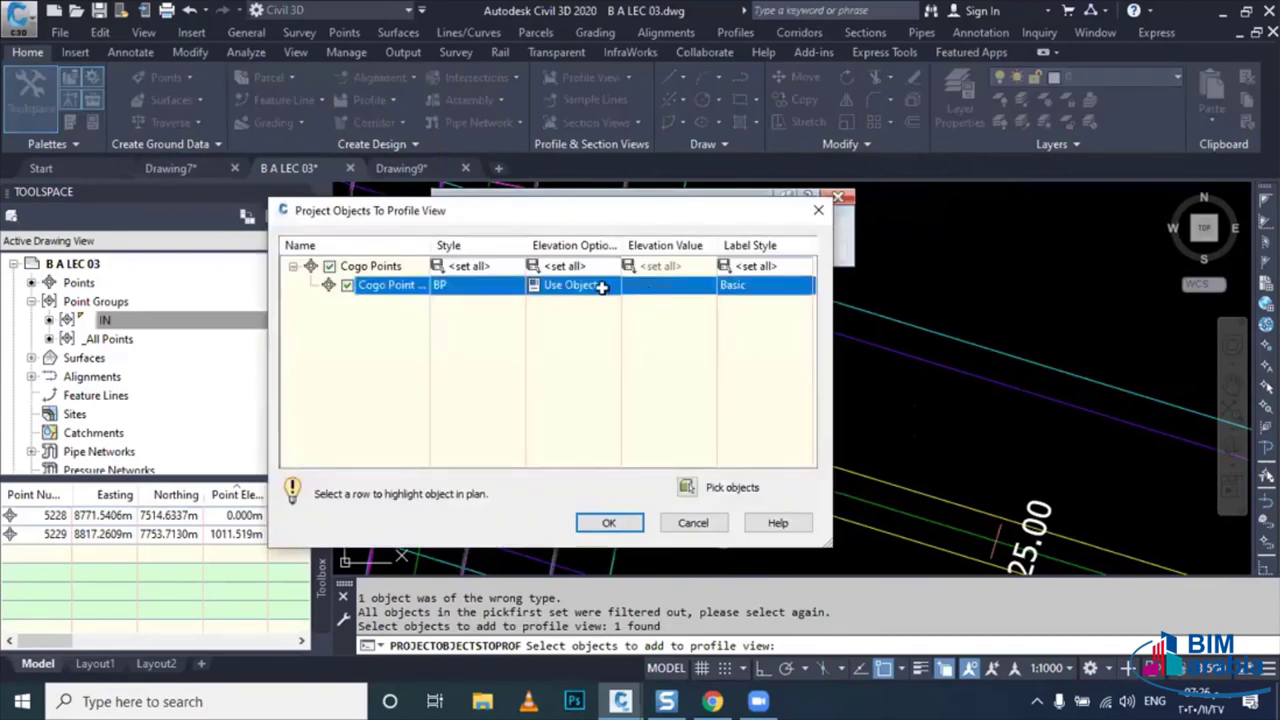
left_click(592, 287)
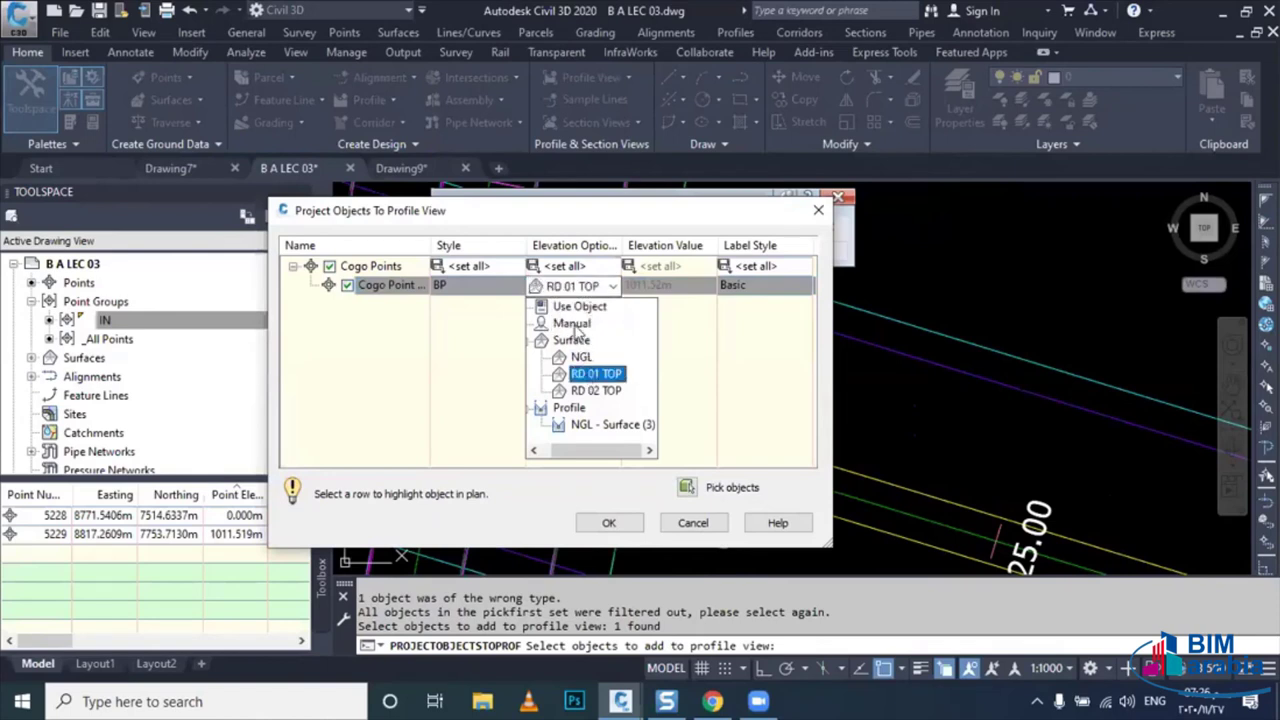
left_click(589, 322)
type("9")
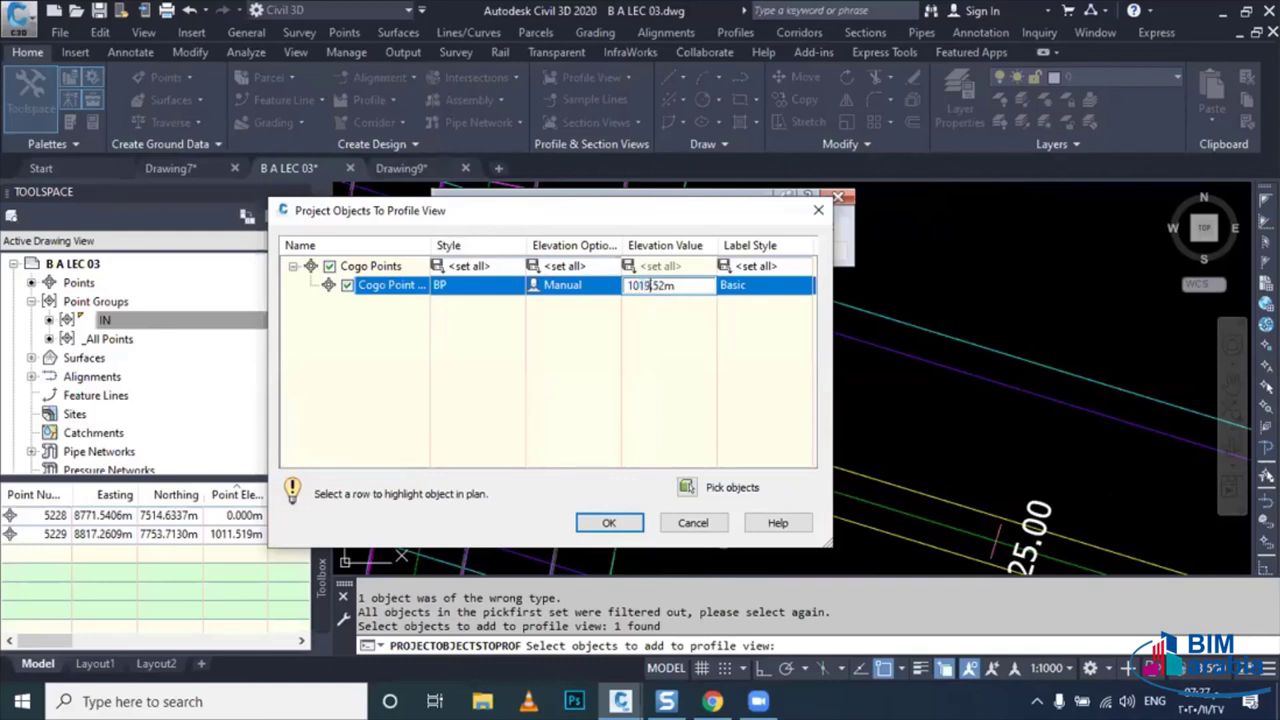
left_click(624, 522)
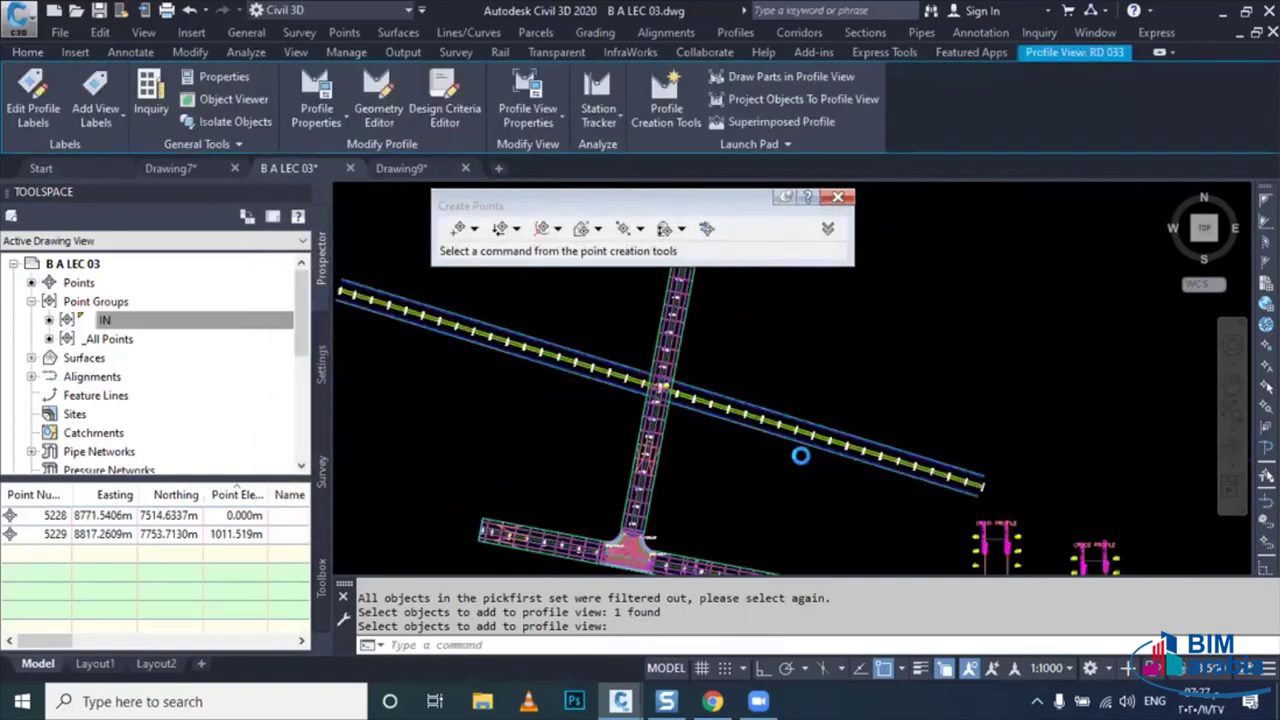
scroll(680, 357, "down", 3)
middle_click_drag(674, 366, 703, 358)
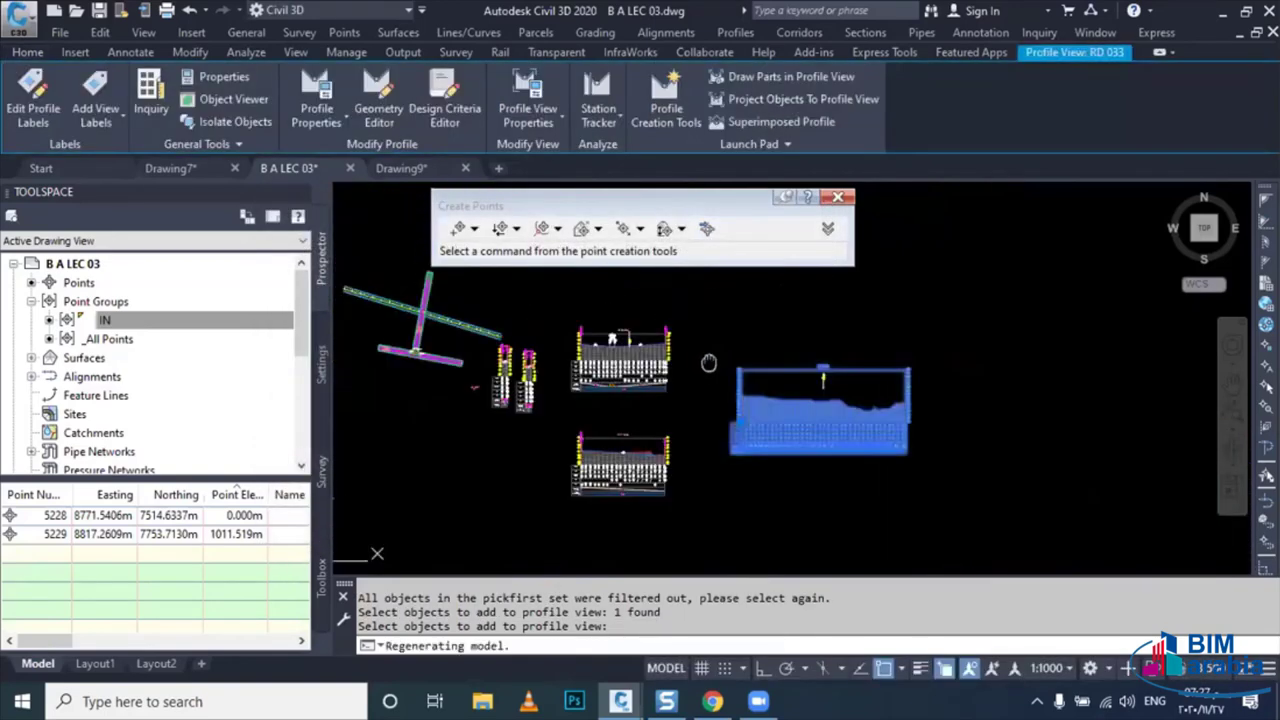
scroll(823, 387, "up", 3)
scroll(823, 387, "up", 5)
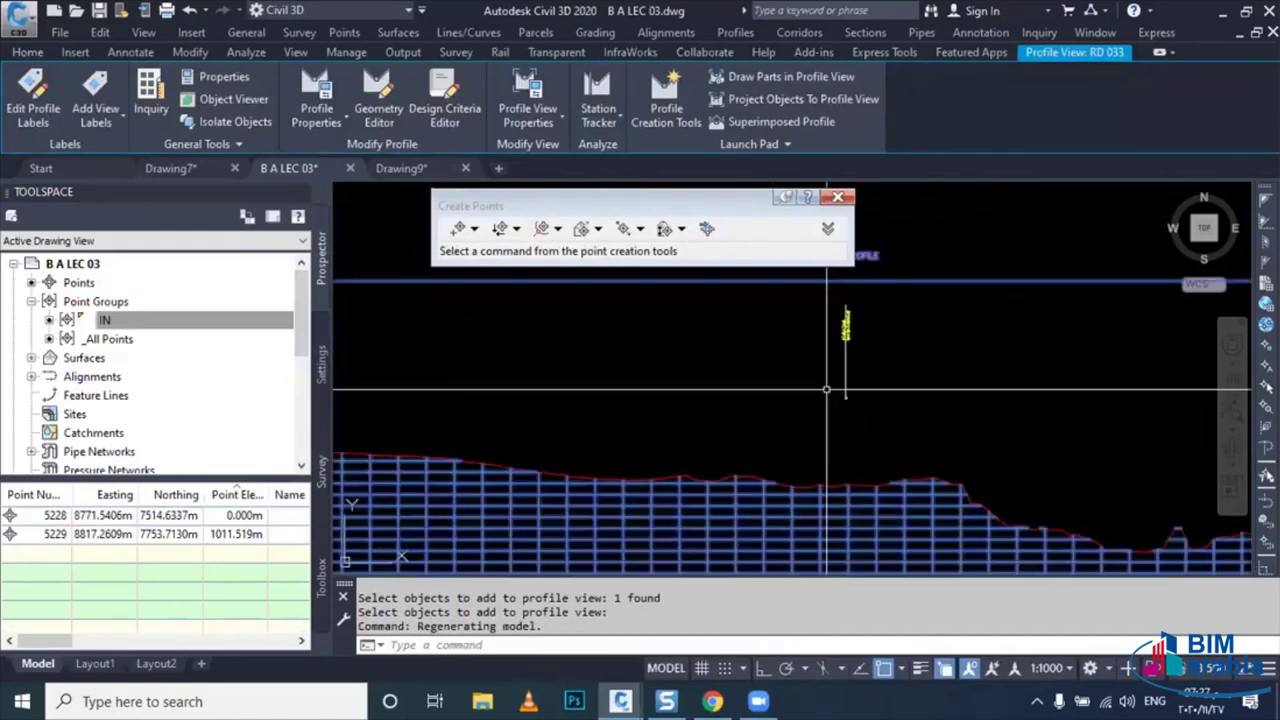
scroll(840, 420, "down", 3)
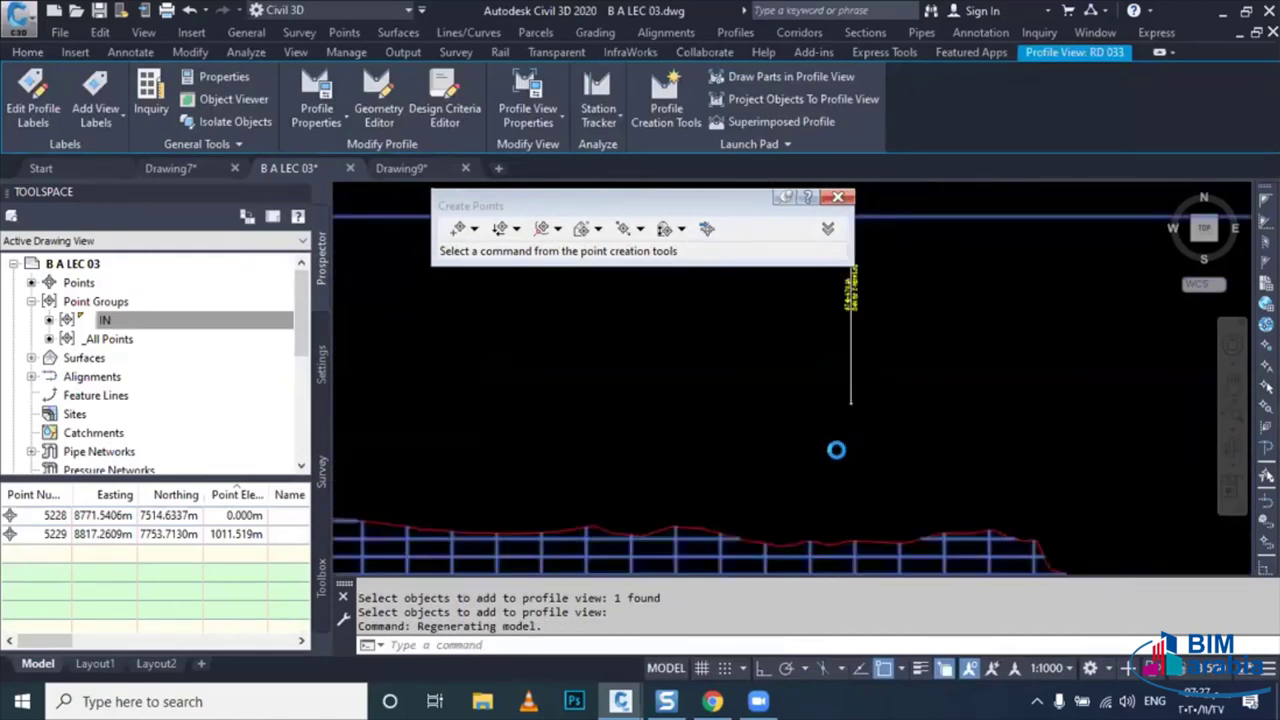
scroll(834, 434, "down", 5)
middle_click_drag(797, 437, 1100, 440)
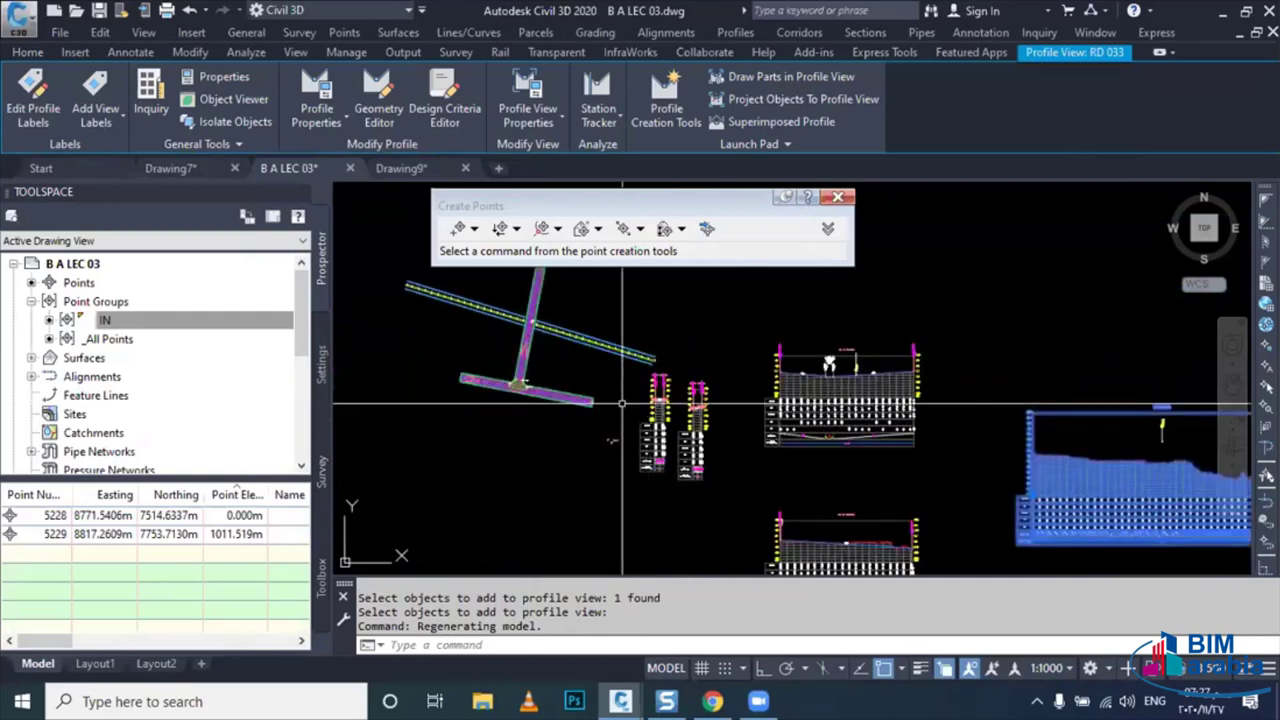
middle_click_drag(400, 230, 525, 308)
scroll(525, 308, "up", 2)
scroll(540, 322, "up", 1)
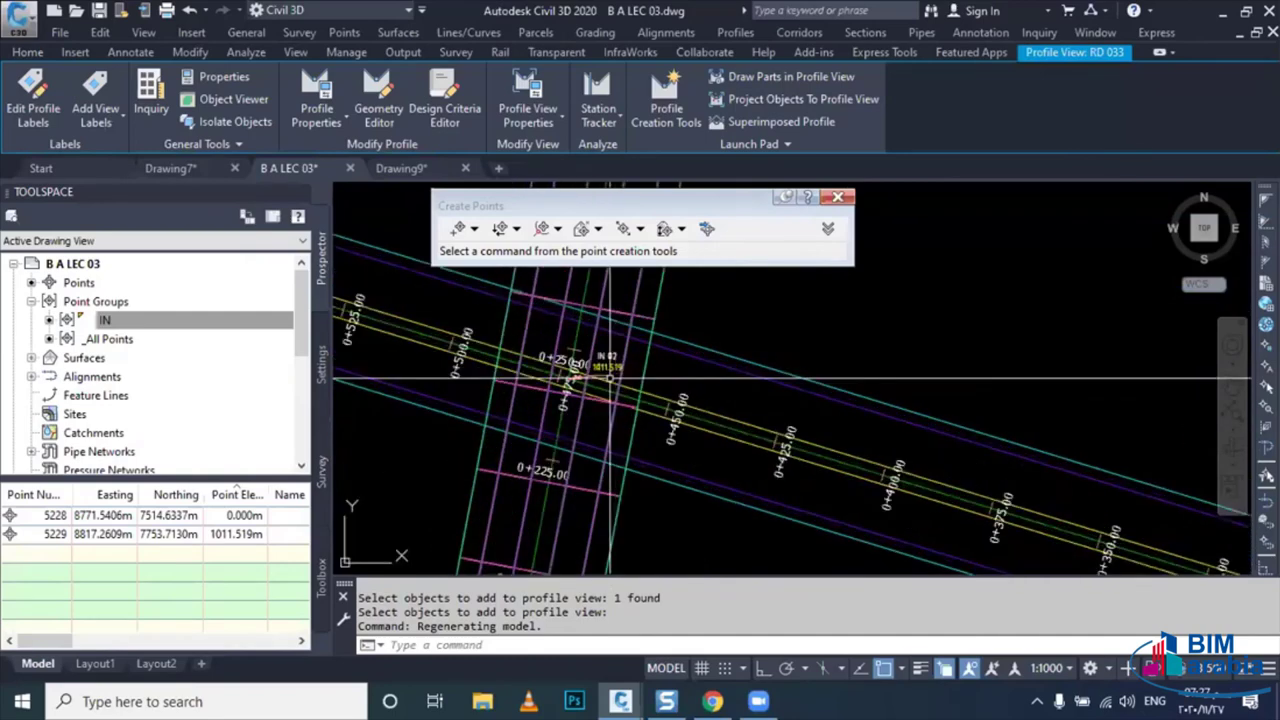
scroll(550, 333, "up", 1)
scroll(555, 340, "up", 1)
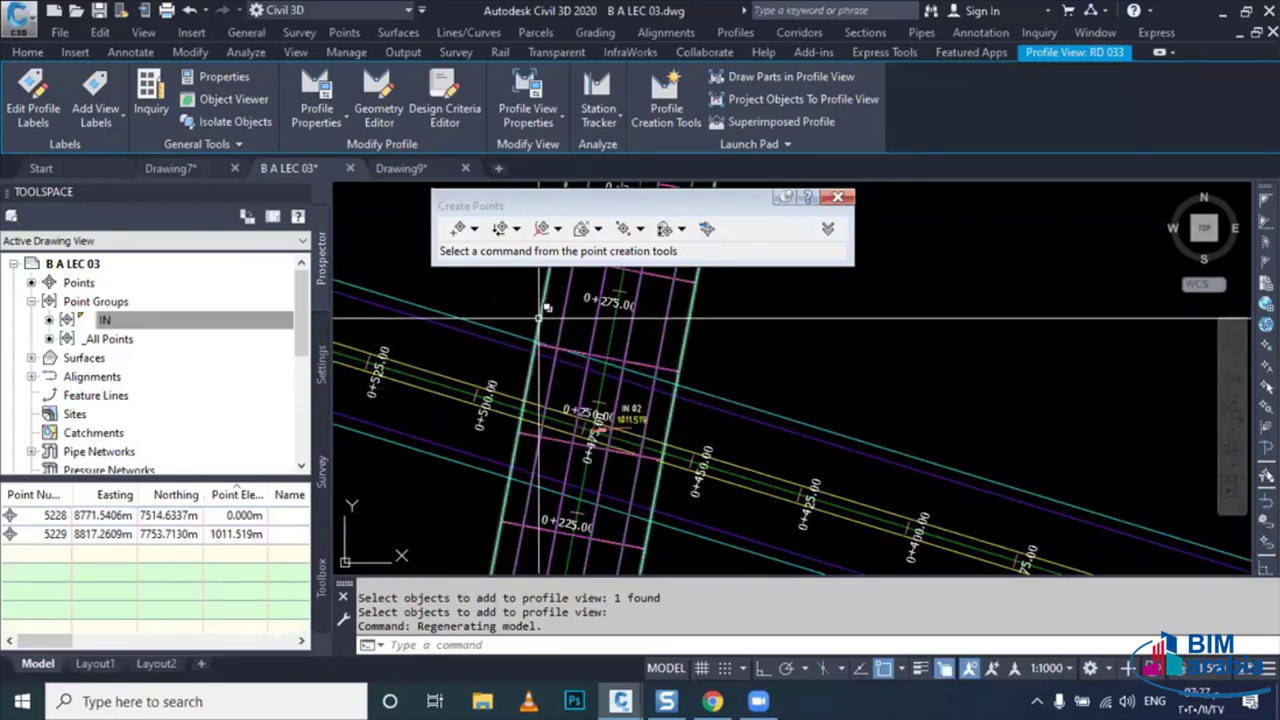
- Measure the 15.3 road width at the crossing with an aligned dimension (DAL)
middle_click_drag(541, 375, 545, 401)
key("Escape")
type("DAL")
key("Return")
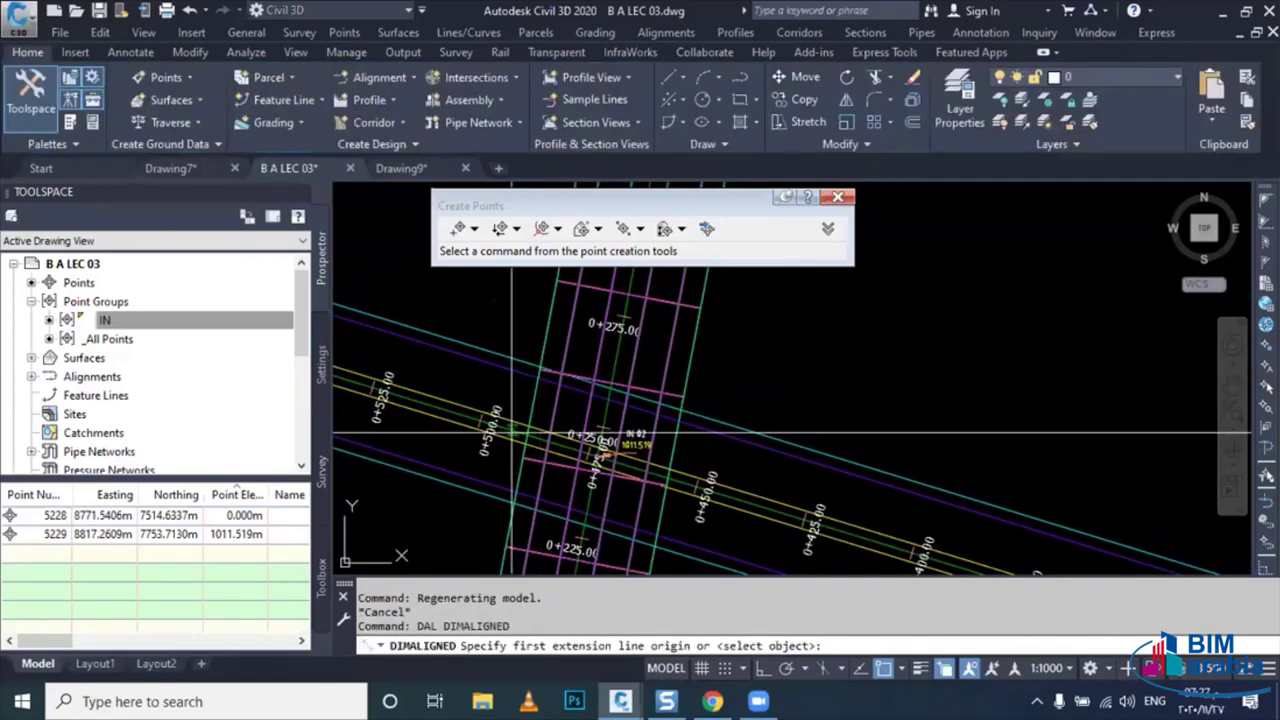
left_click(512, 436)
scroll(520, 384, "up", 2)
left_click(533, 357)
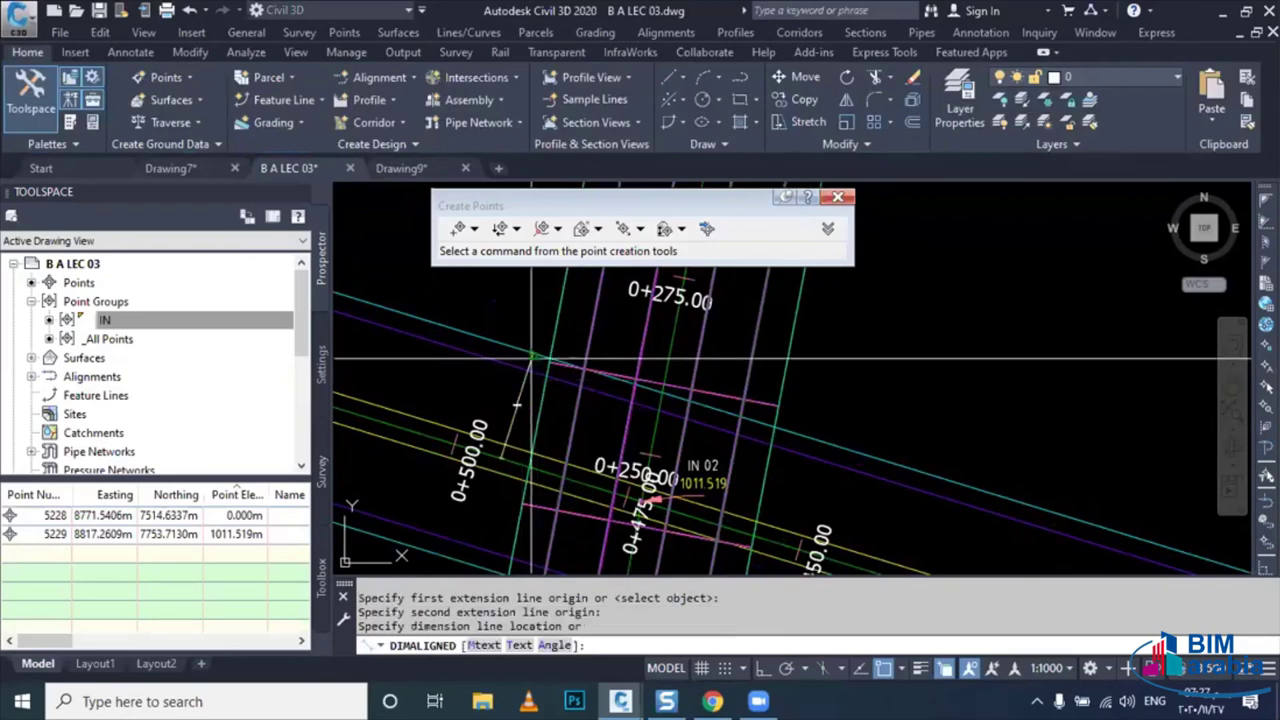
left_click(533, 357)
- Cancel the dimension without keeping it and select the RD 03 alignment
scroll(490, 400, "up", 2)
scroll(490, 400, "up", 2)
scroll(490, 400, "up", 2)
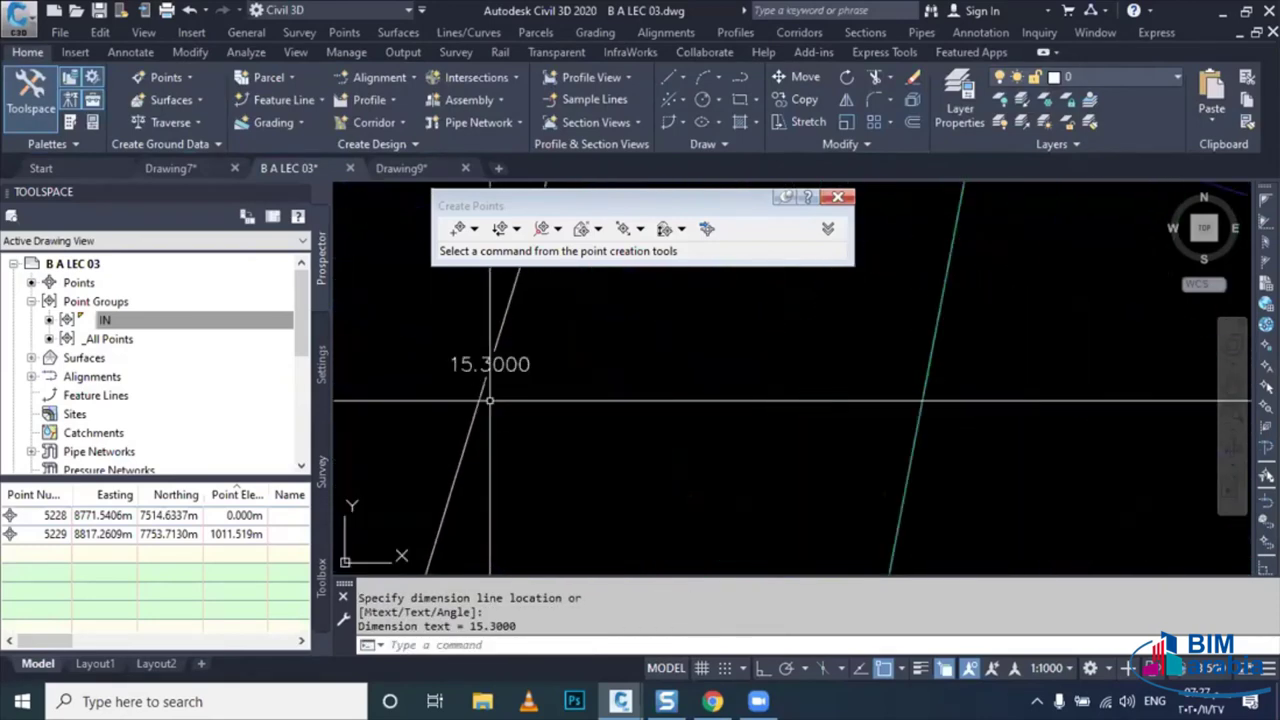
scroll(490, 400, "down", 2)
scroll(490, 395, "down", 2)
scroll(560, 383, "down", 2)
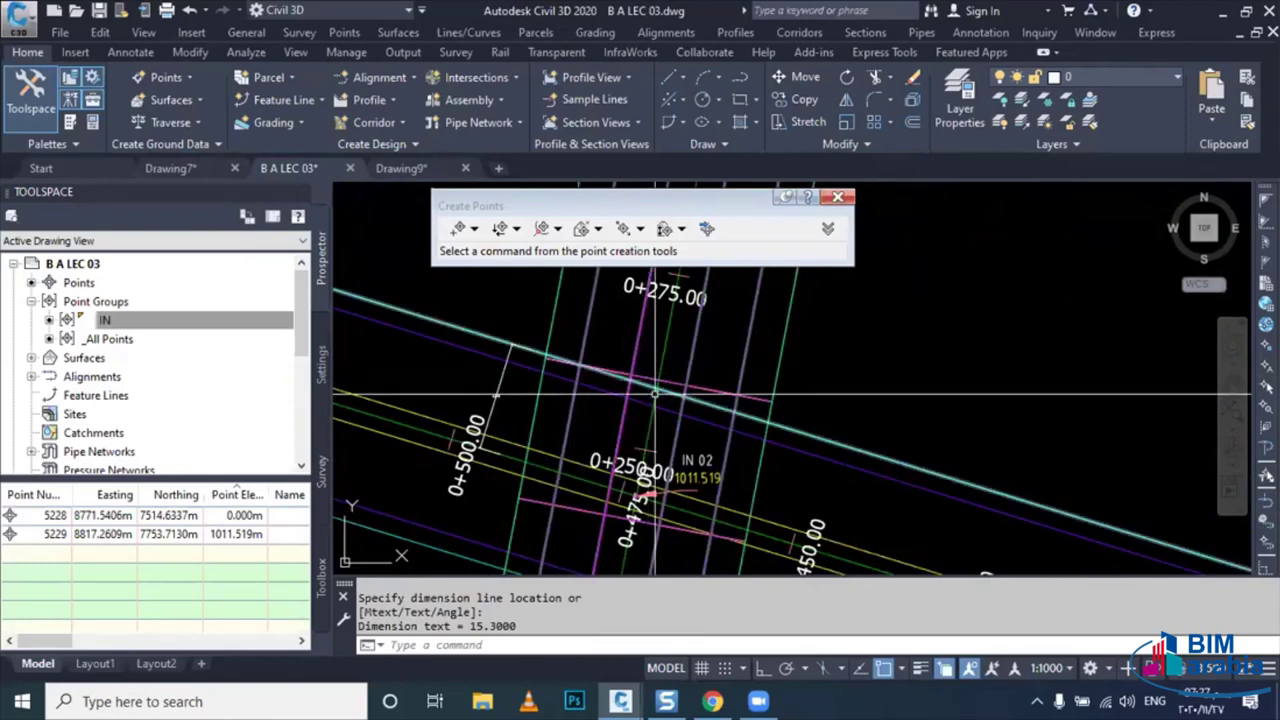
scroll(655, 390, "down", 2)
scroll(650, 447, "down", 2)
scroll(614, 445, "down", 1)
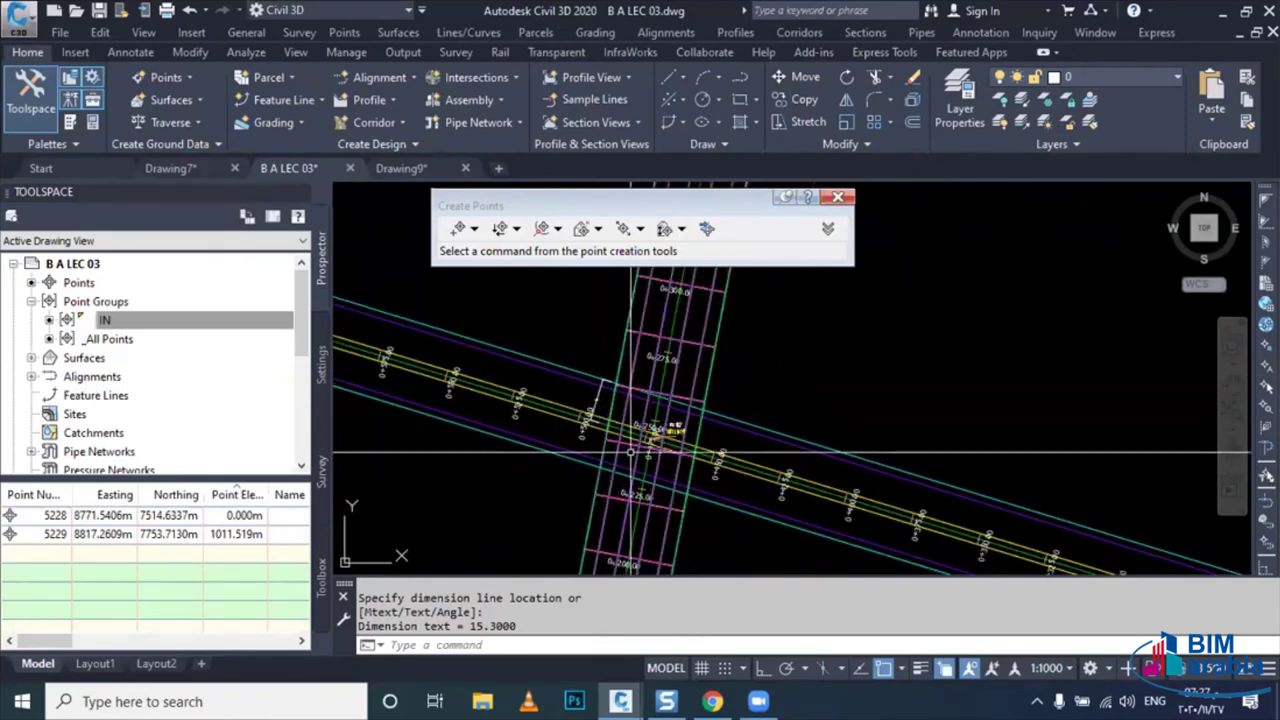
scroll(608, 366, "up", 2)
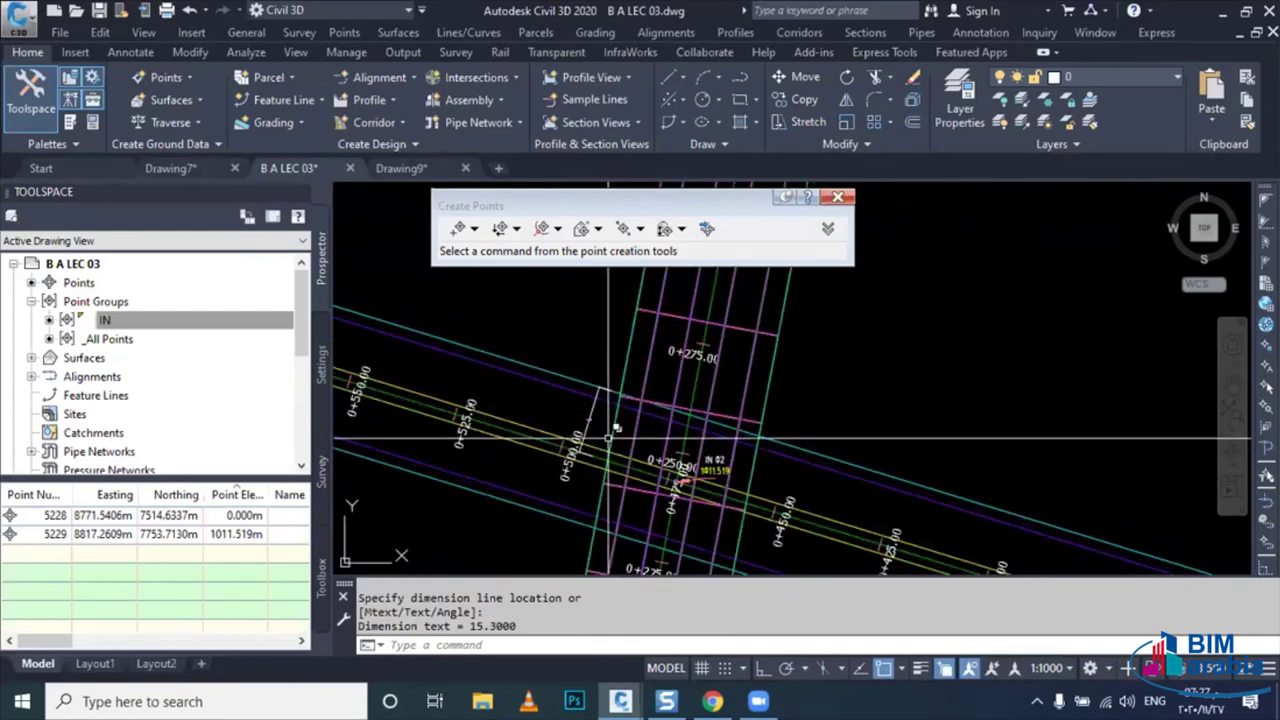
key("Escape")
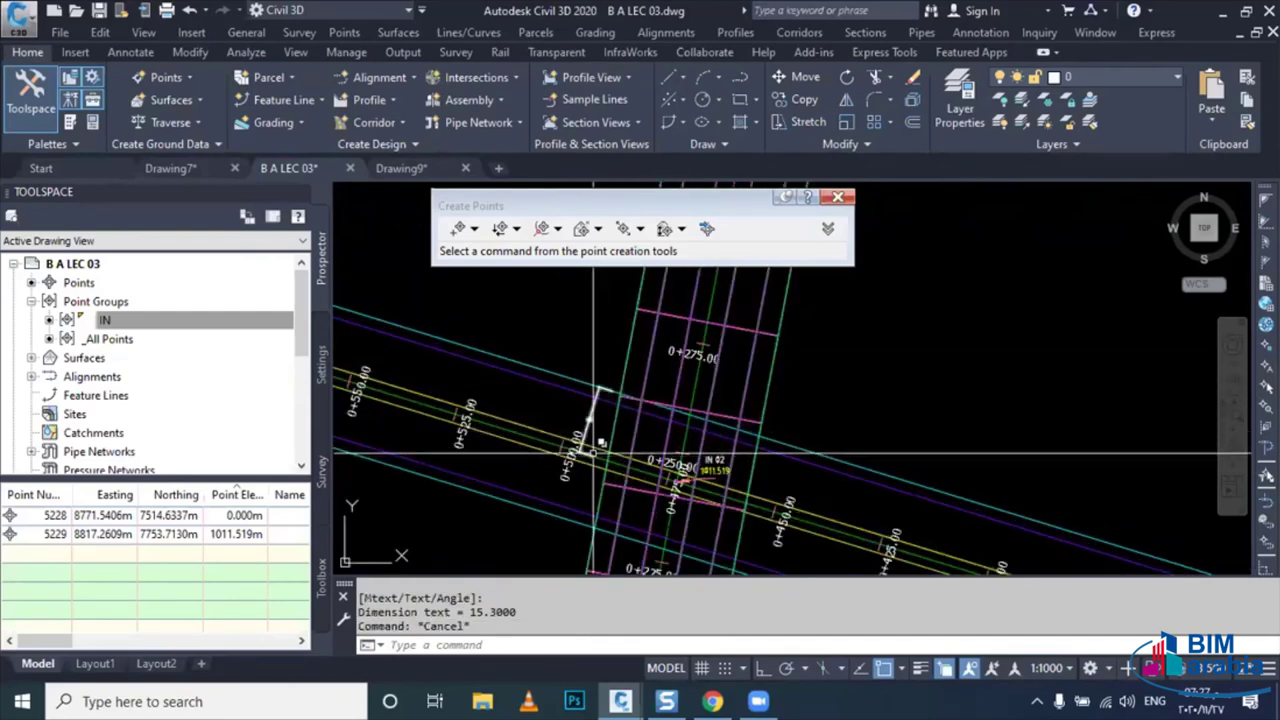
key("Escape")
left_click(676, 482)
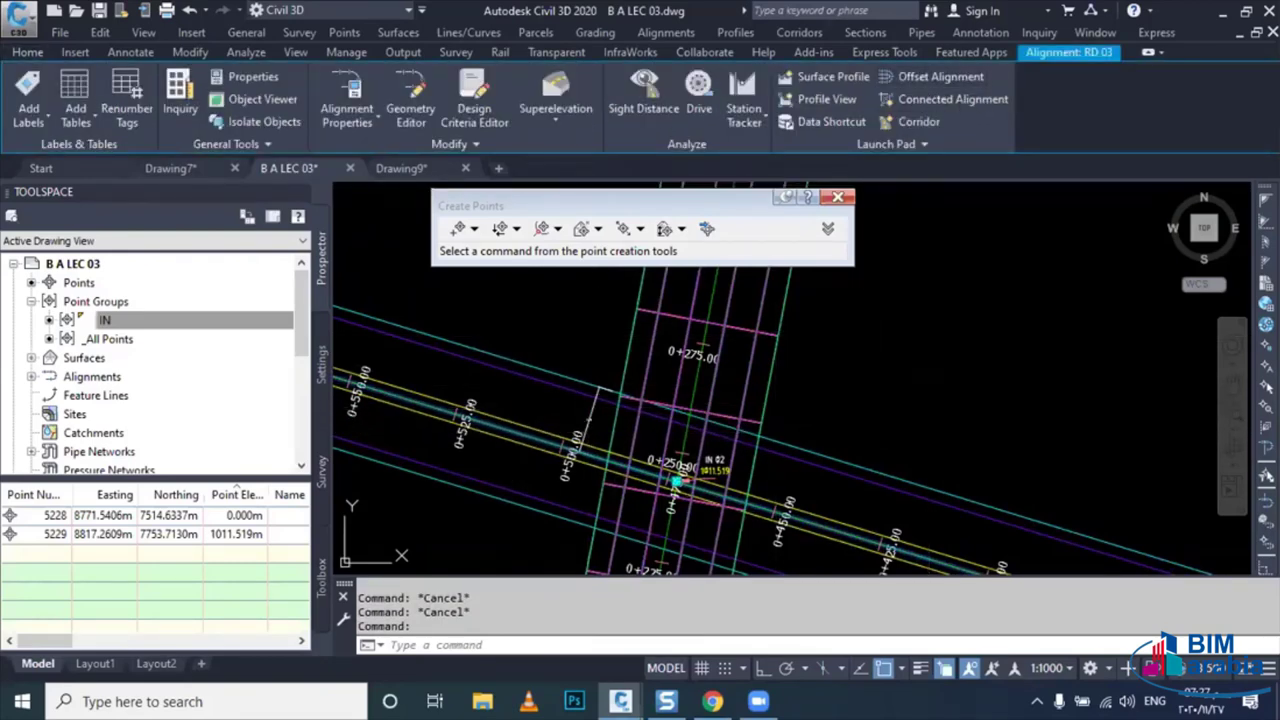
- Create 20 m left and right offset alignments from RD 03
left_click(928, 76)
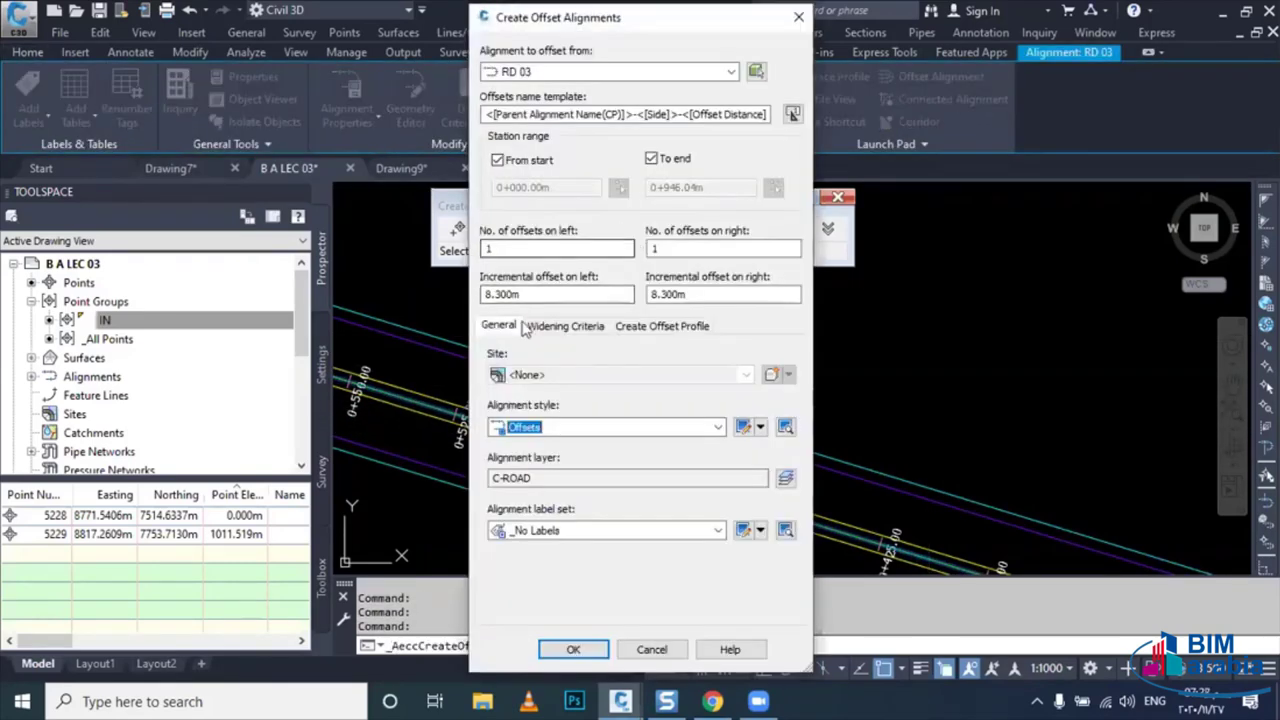
type("20")
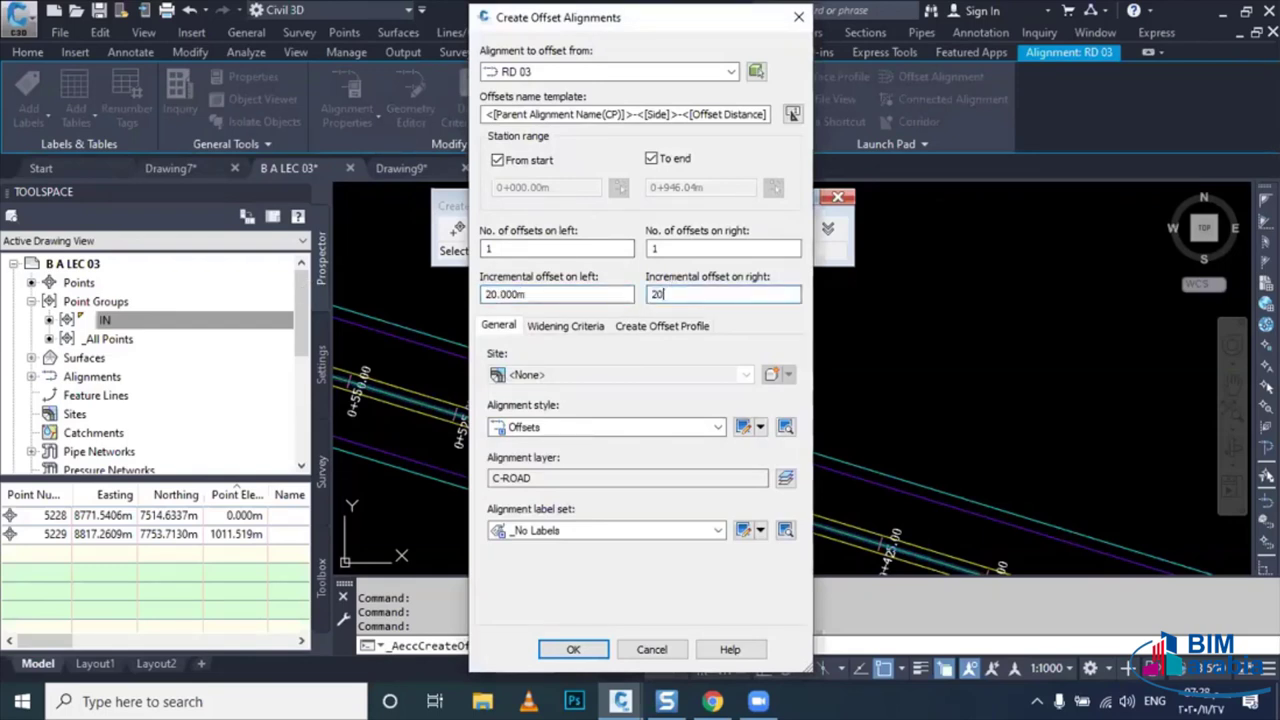
left_click(573, 649)
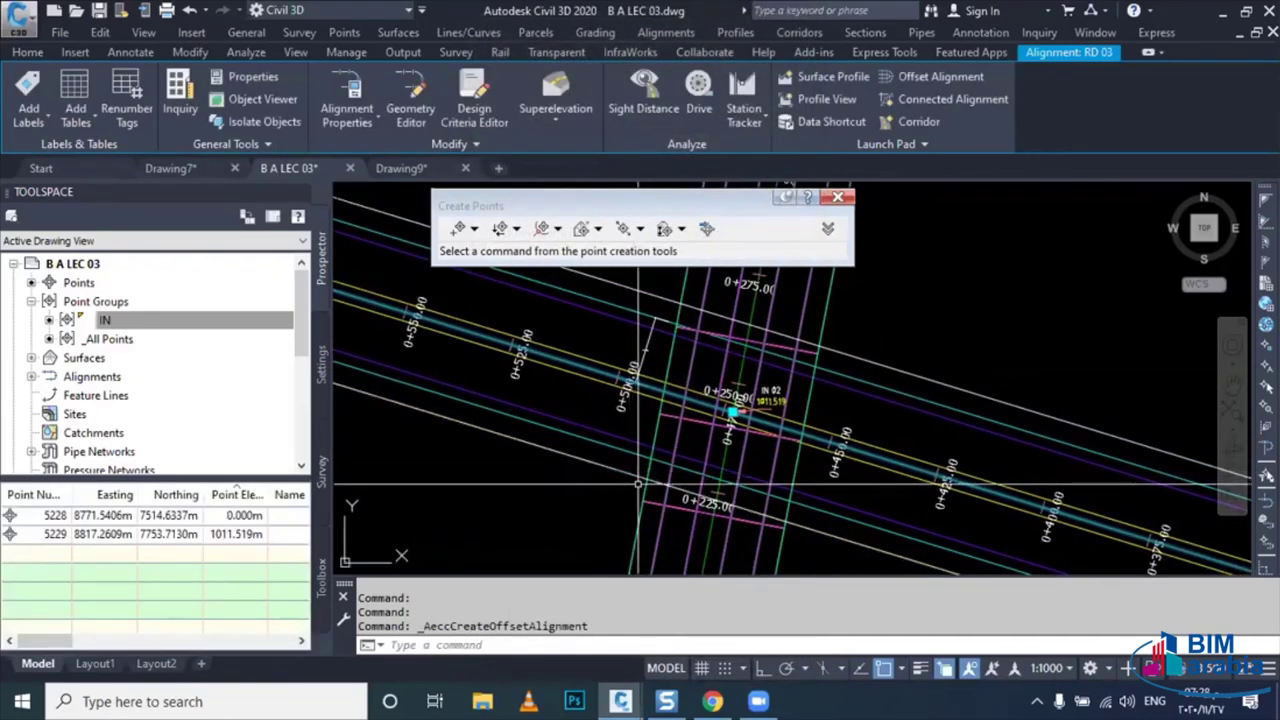
- Window-select both 20 m offset alignments and delete them
key("Escape")
left_click(632, 467)
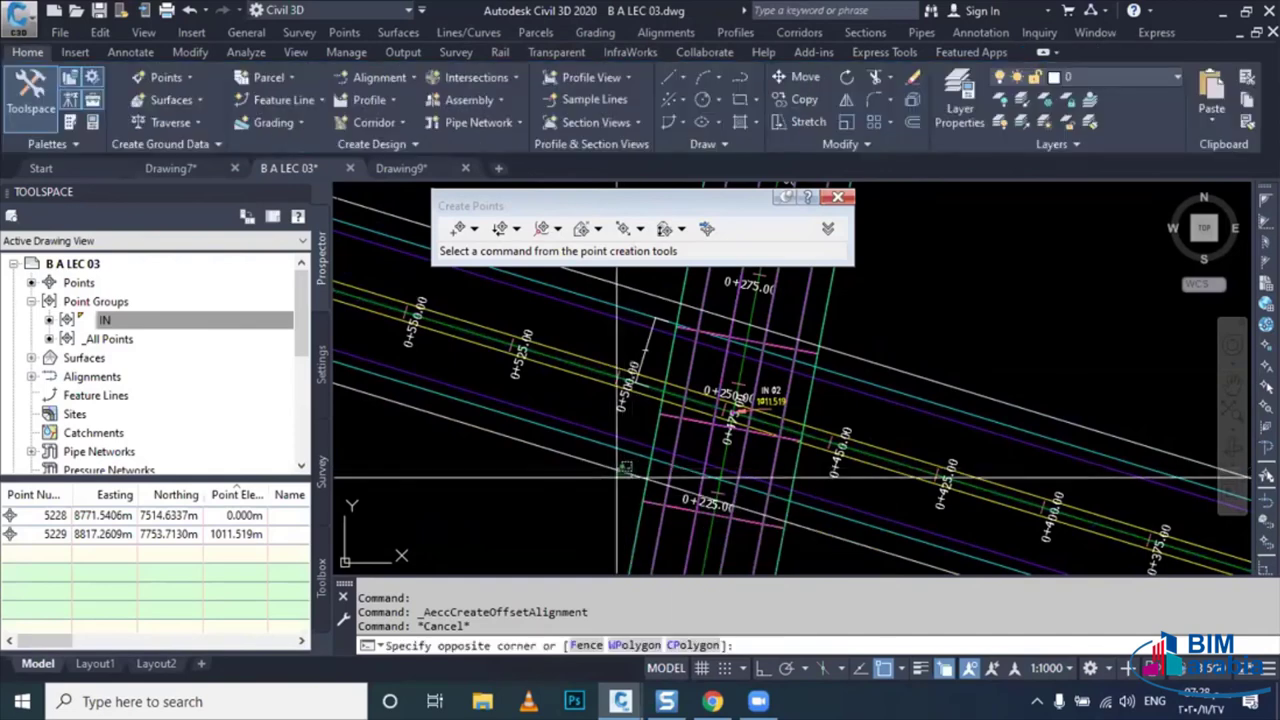
left_click(654, 297)
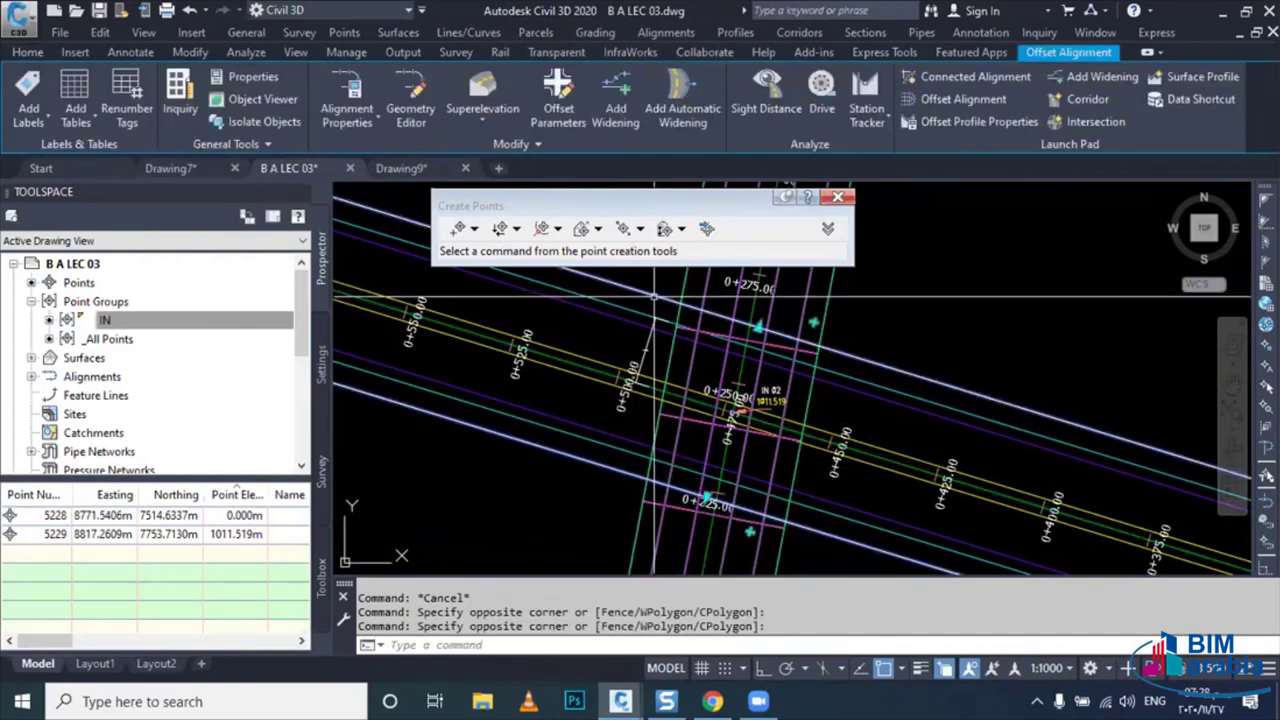
scroll(615, 441, "down", 3)
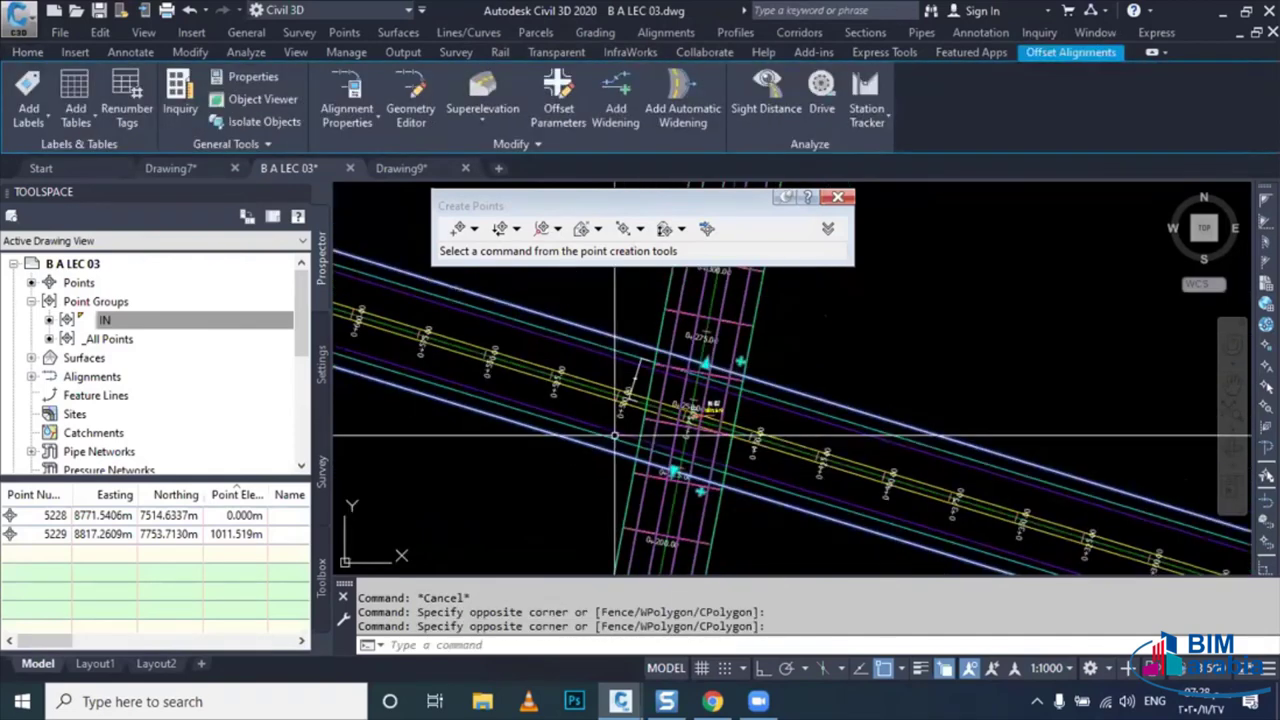
key("Delete")
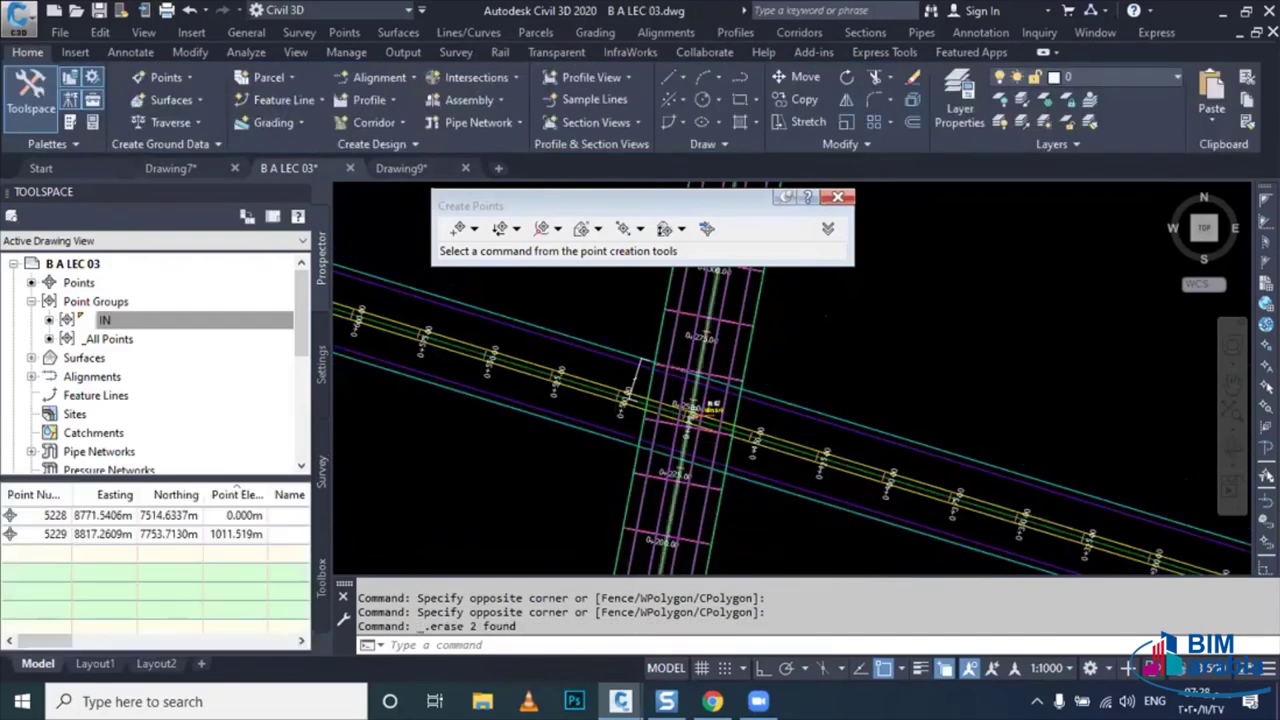
scroll(677, 403, "up", 2)
key("Escape")
- Dimension the 16.2 road width between the two road edges with an aligned (DAL) dimension
type("dal")
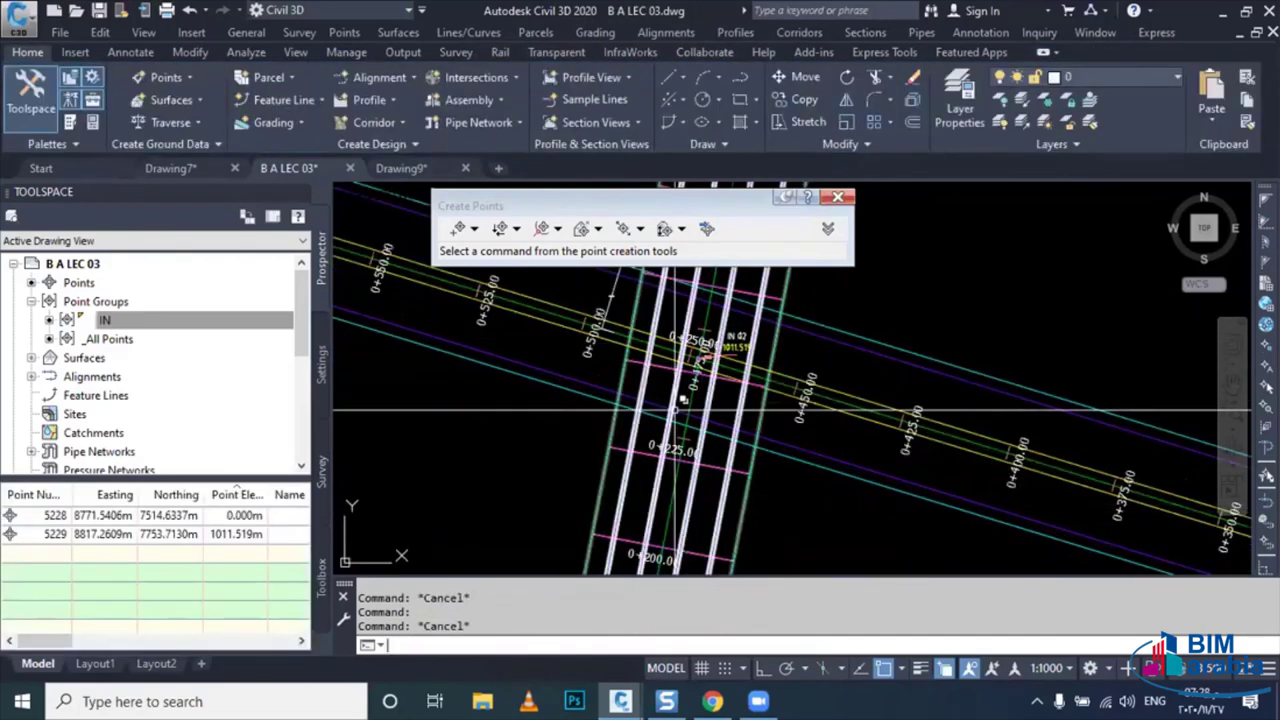
key("Return")
scroll(665, 490, "up", 2)
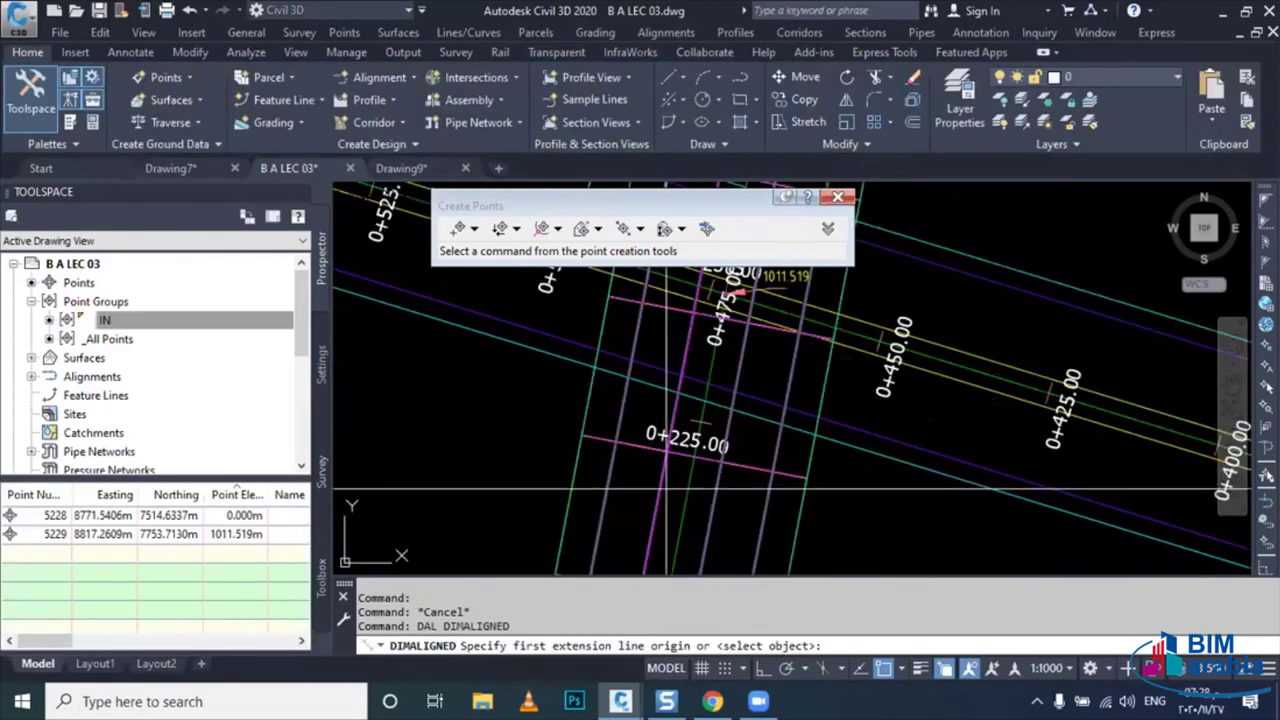
left_click(665, 490)
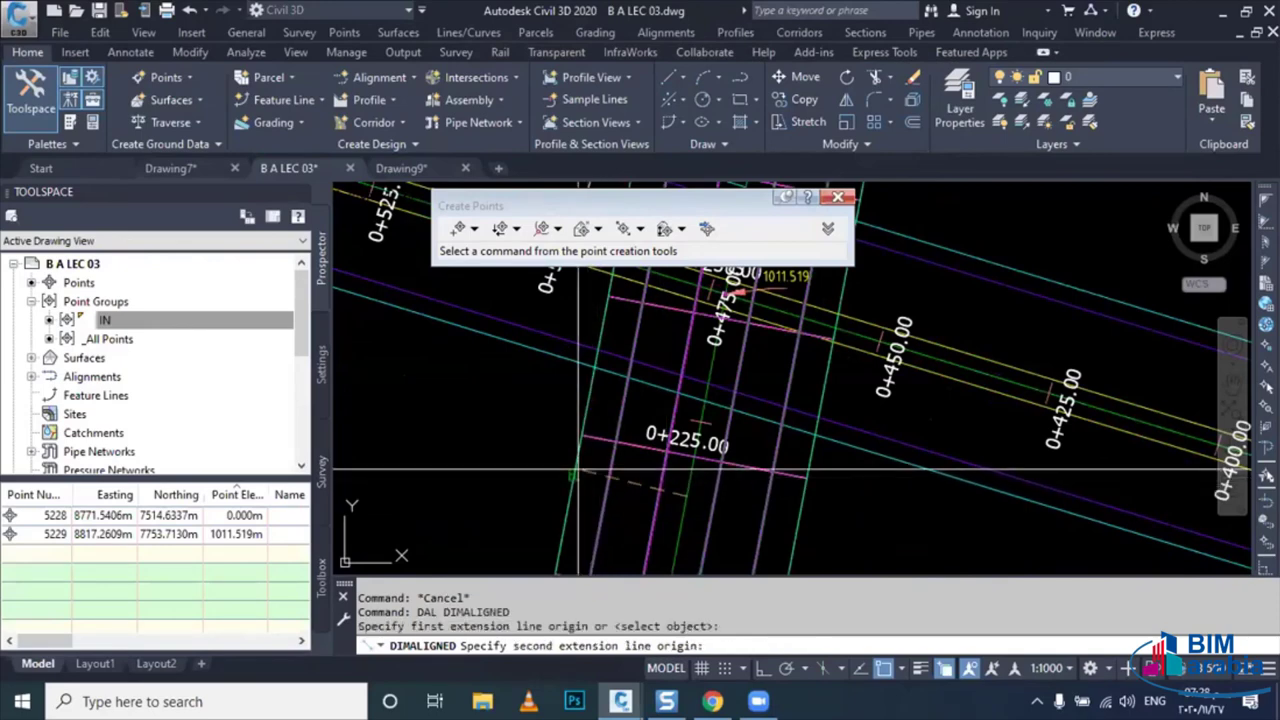
left_click(578, 484)
left_click(625, 497)
scroll(625, 497, "up", 2)
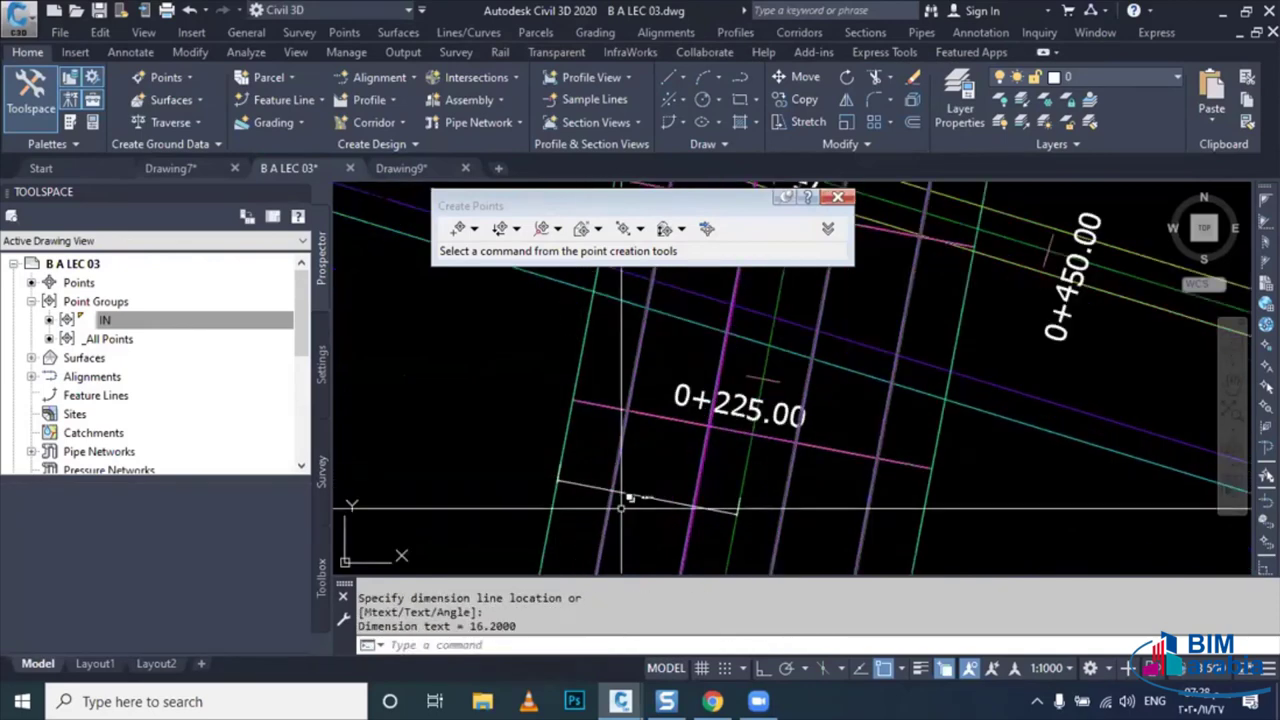
scroll(640, 492, "up", 3)
scroll(664, 483, "up", 3)
scroll(663, 490, "down", 3)
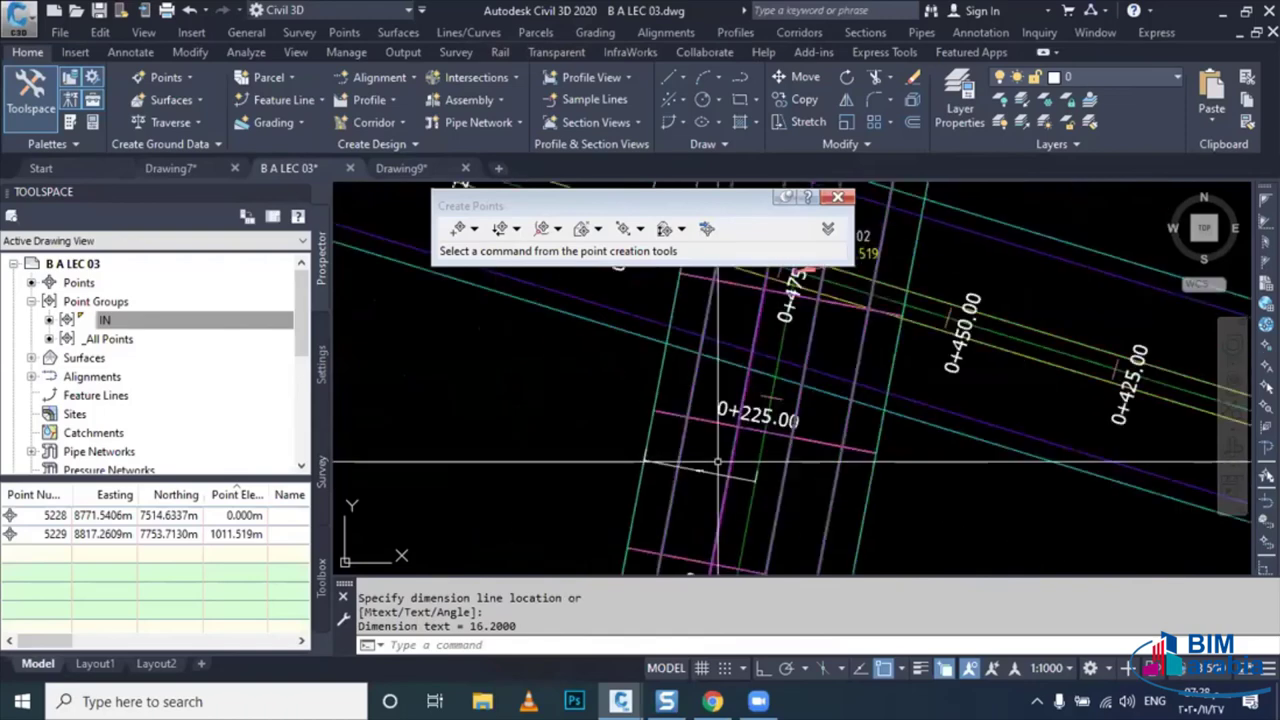
scroll(720, 440, "down", 2)
key("Escape")
- Create 20 m offset alignments on both sides of the RD 02 alignment
left_click(765, 419)
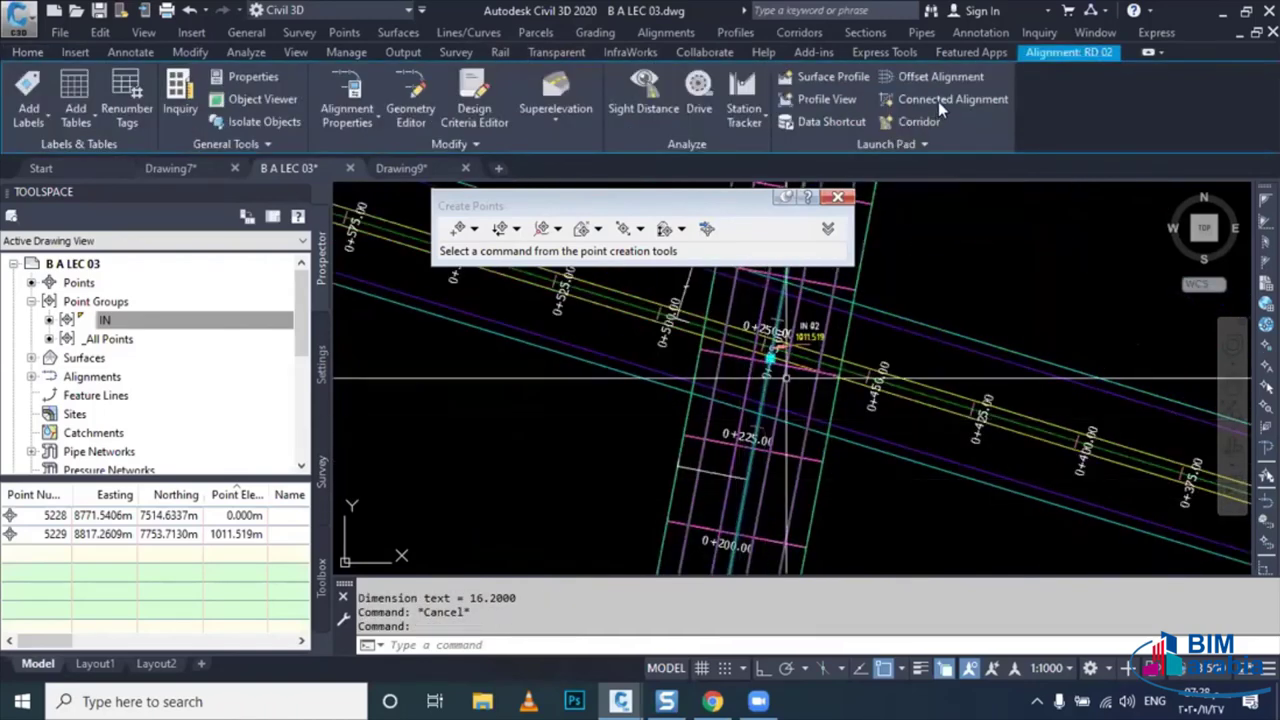
left_click(930, 77)
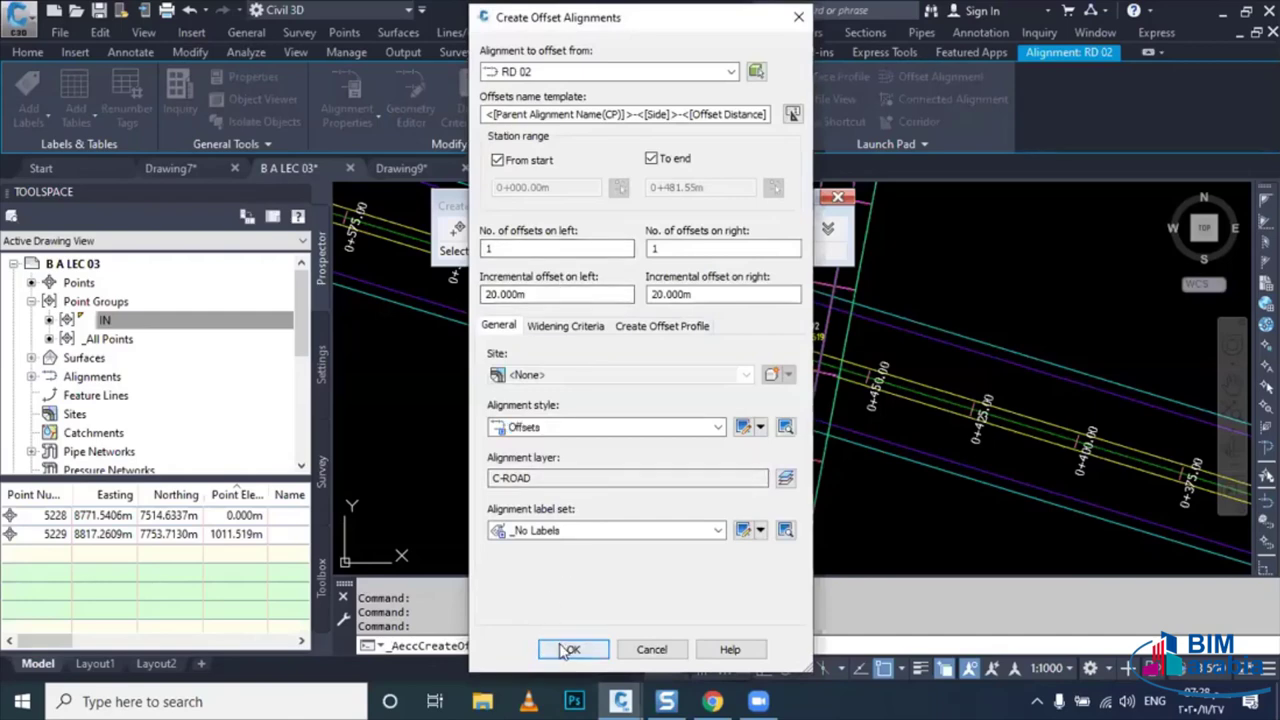
left_click(568, 650)
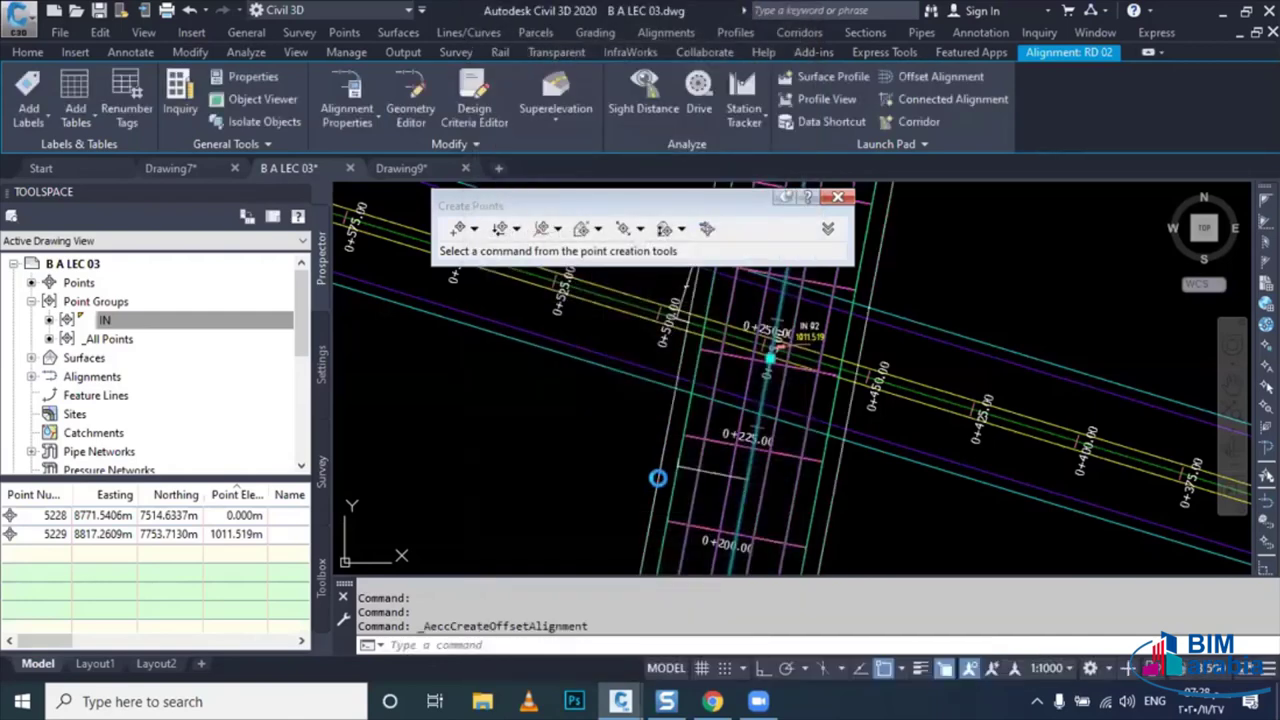
key("Escape")
scroll(680, 376, "up", 2)
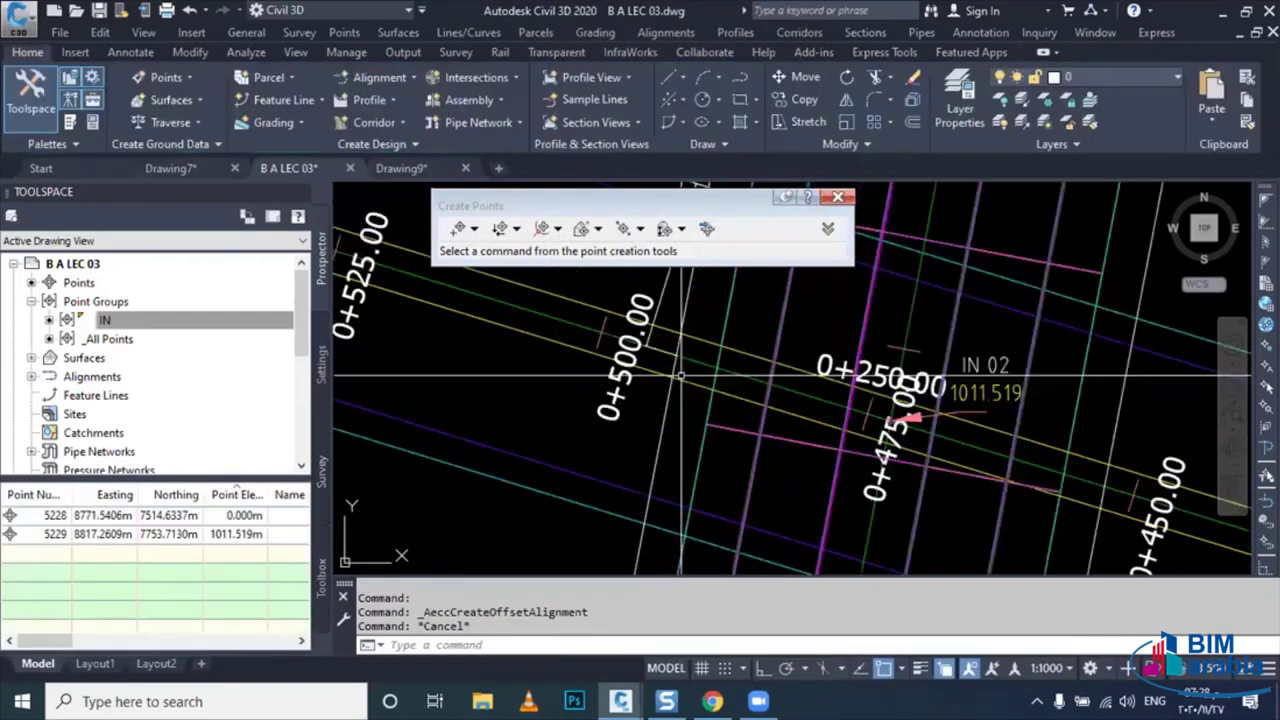
scroll(669, 467, "down", 2)
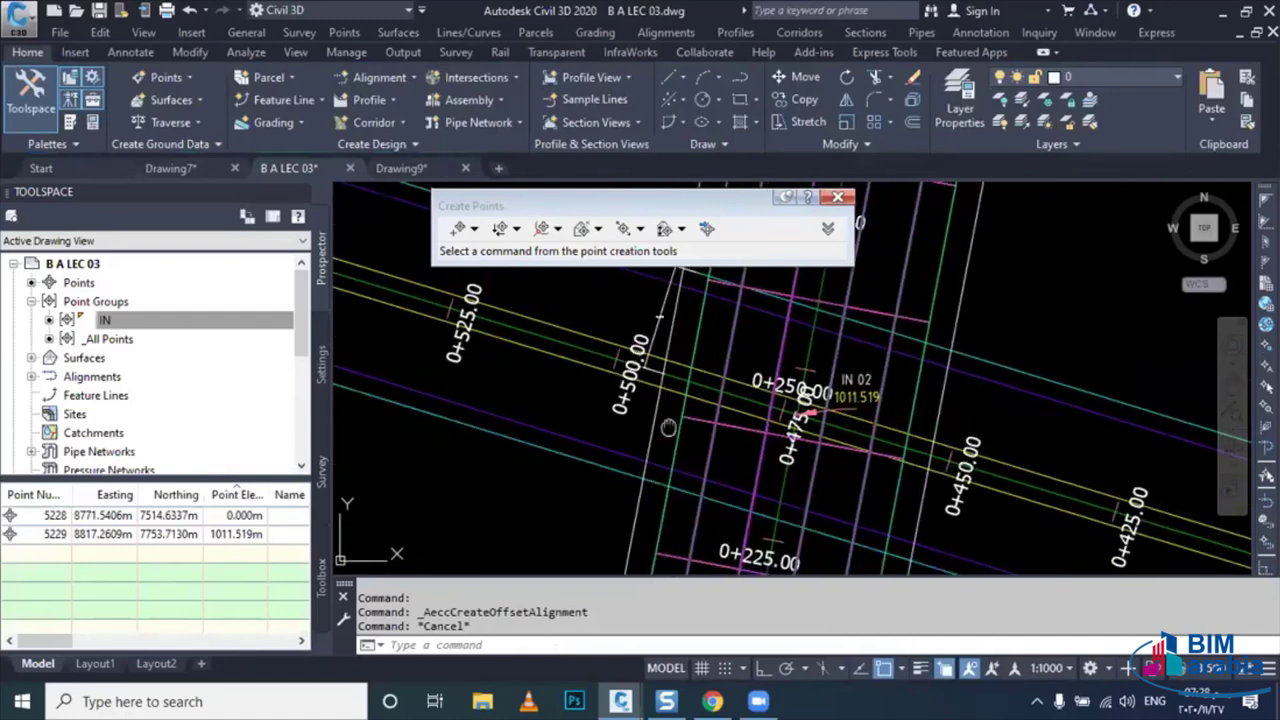
middle_click_drag(669, 467, 613, 427)
scroll(672, 368, "down", 5)
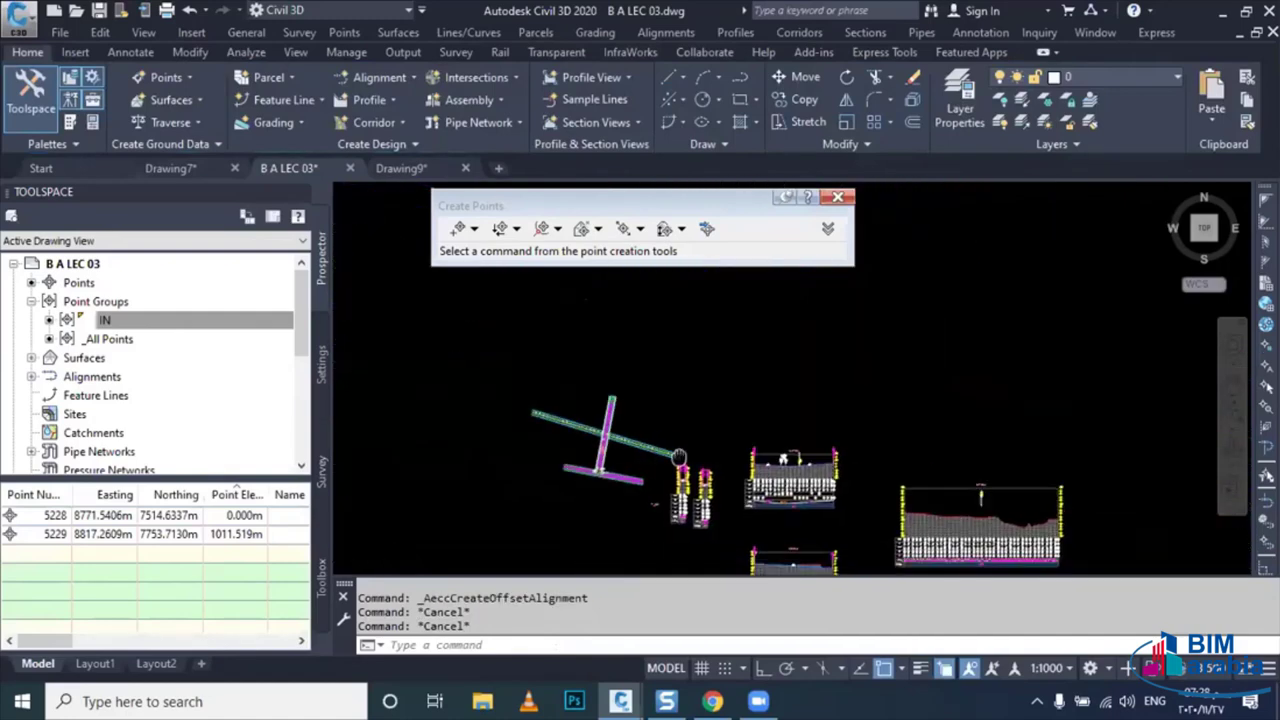
scroll(760, 452, "up", 2)
scroll(771, 449, "up", 3)
scroll(742, 462, "up", 4)
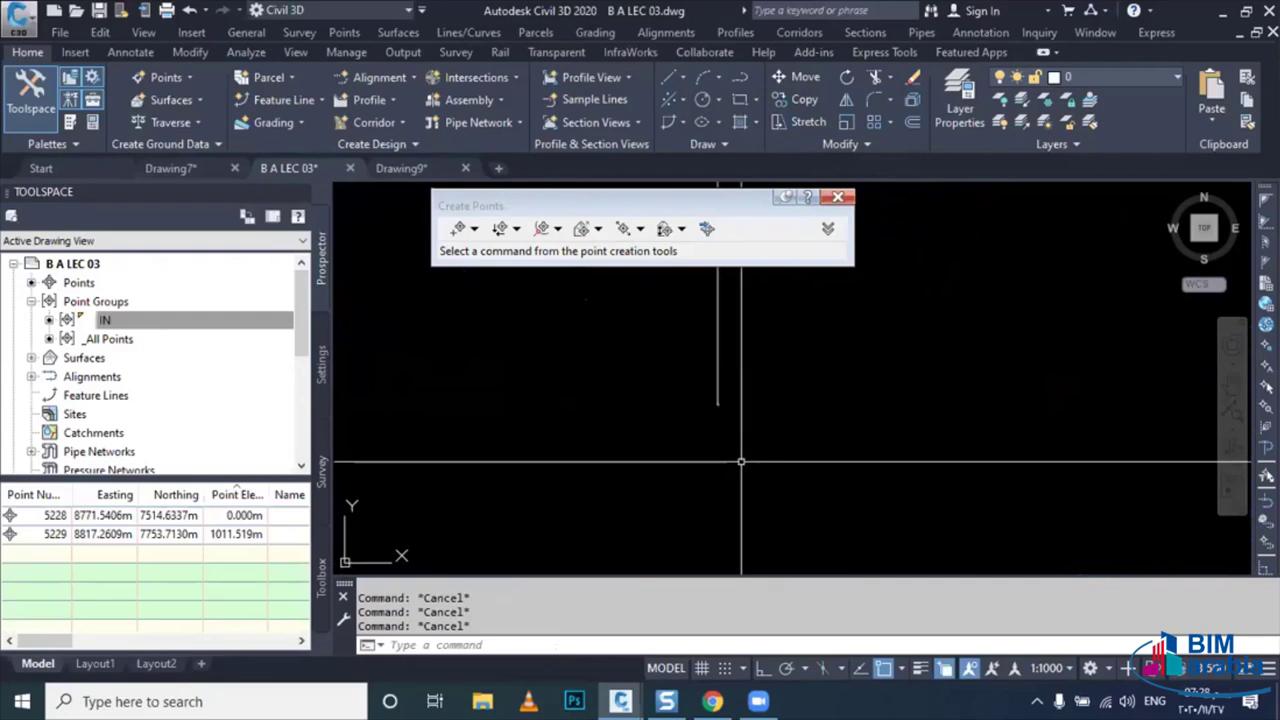
type("P")
- Draw an Ortho polyline from the vertical line's end, 20 then 200 units horizontally, and select it
key("Return")
key("Escape")
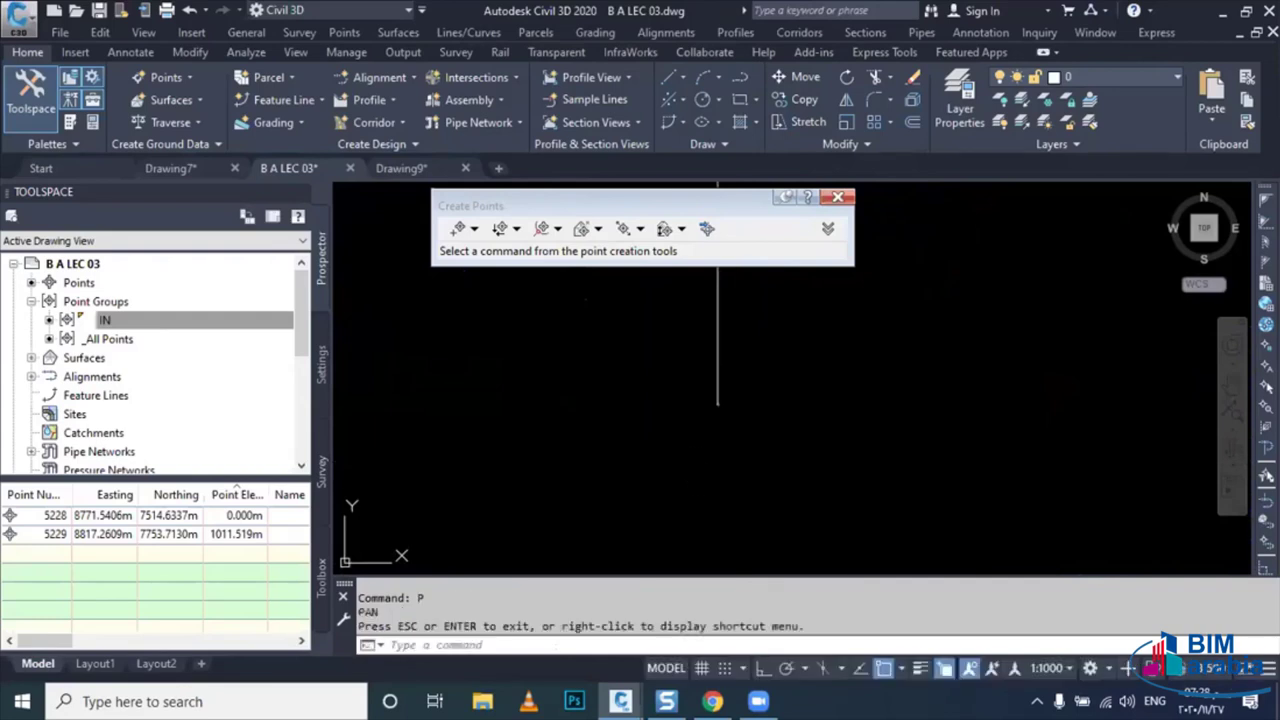
key("Return")
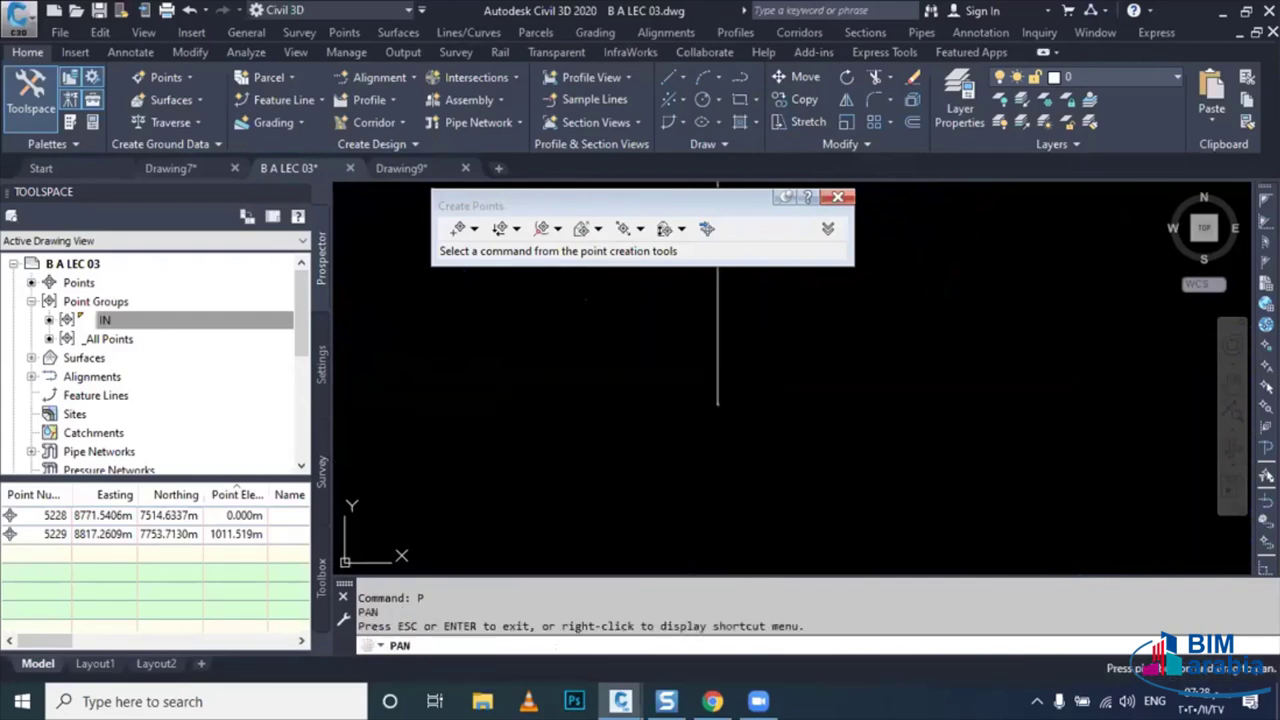
key("Escape")
type("PL")
key("Return")
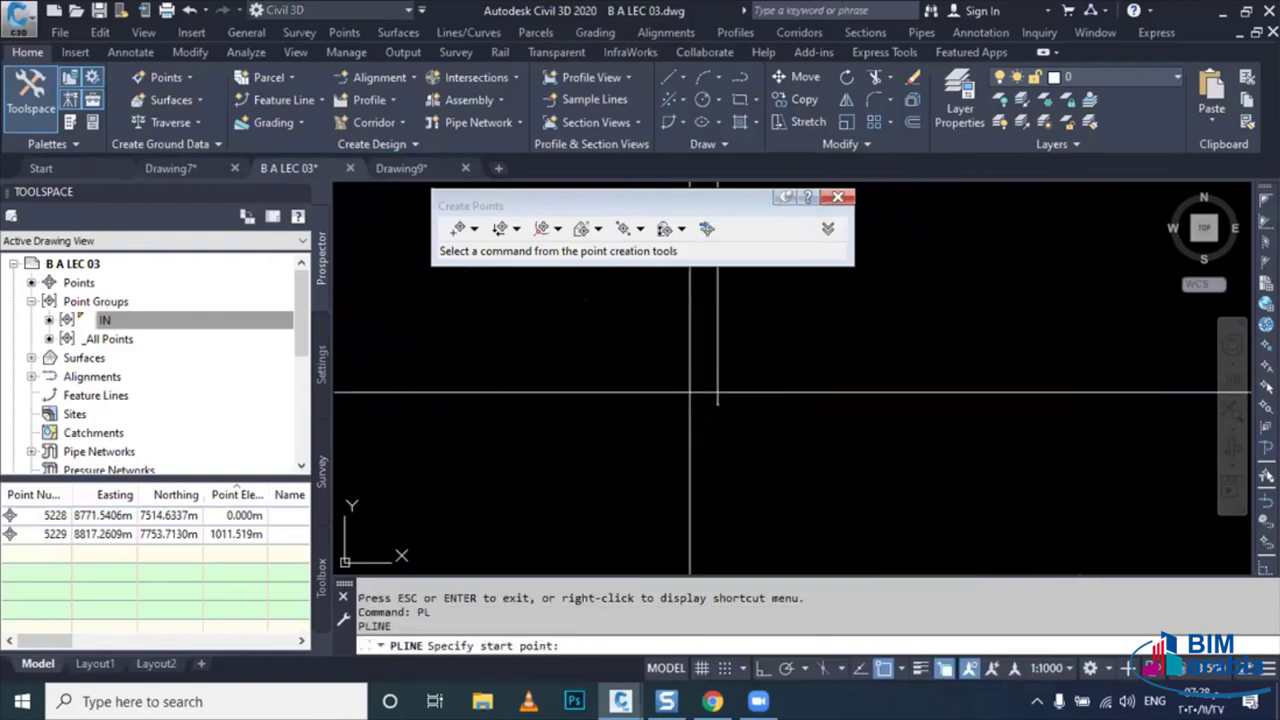
left_click(717, 405)
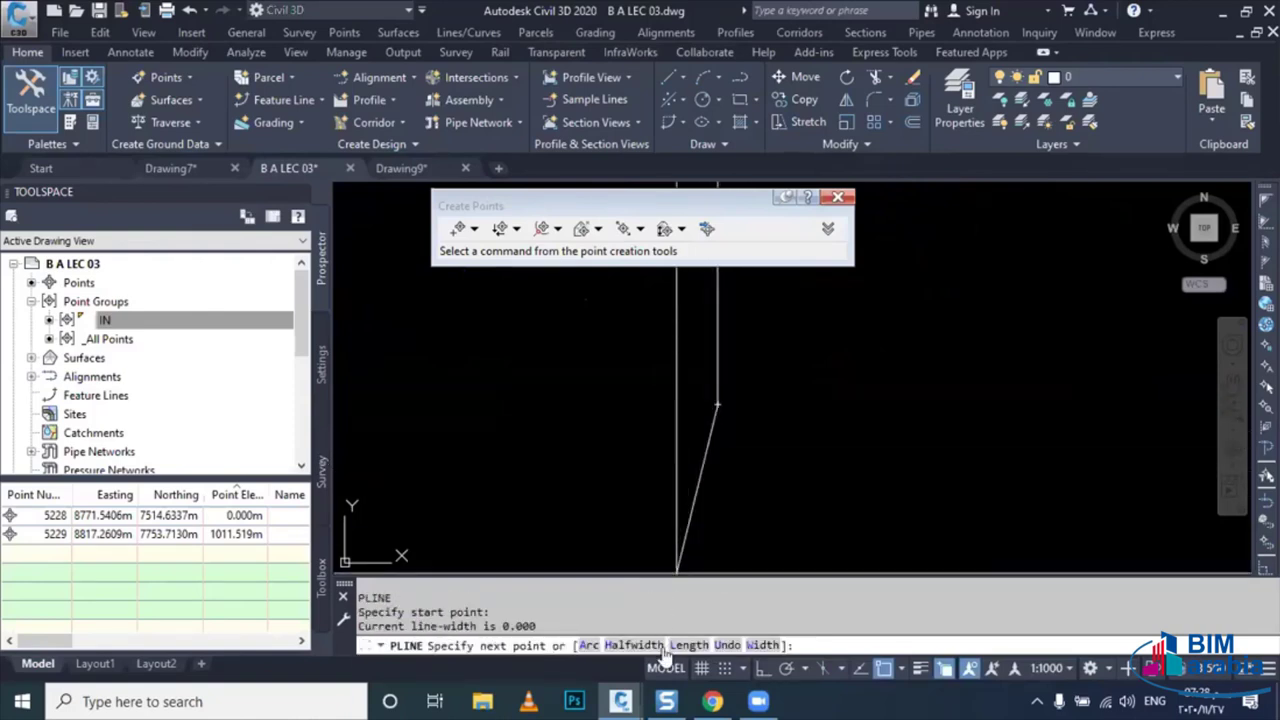
left_click(763, 668)
type("20")
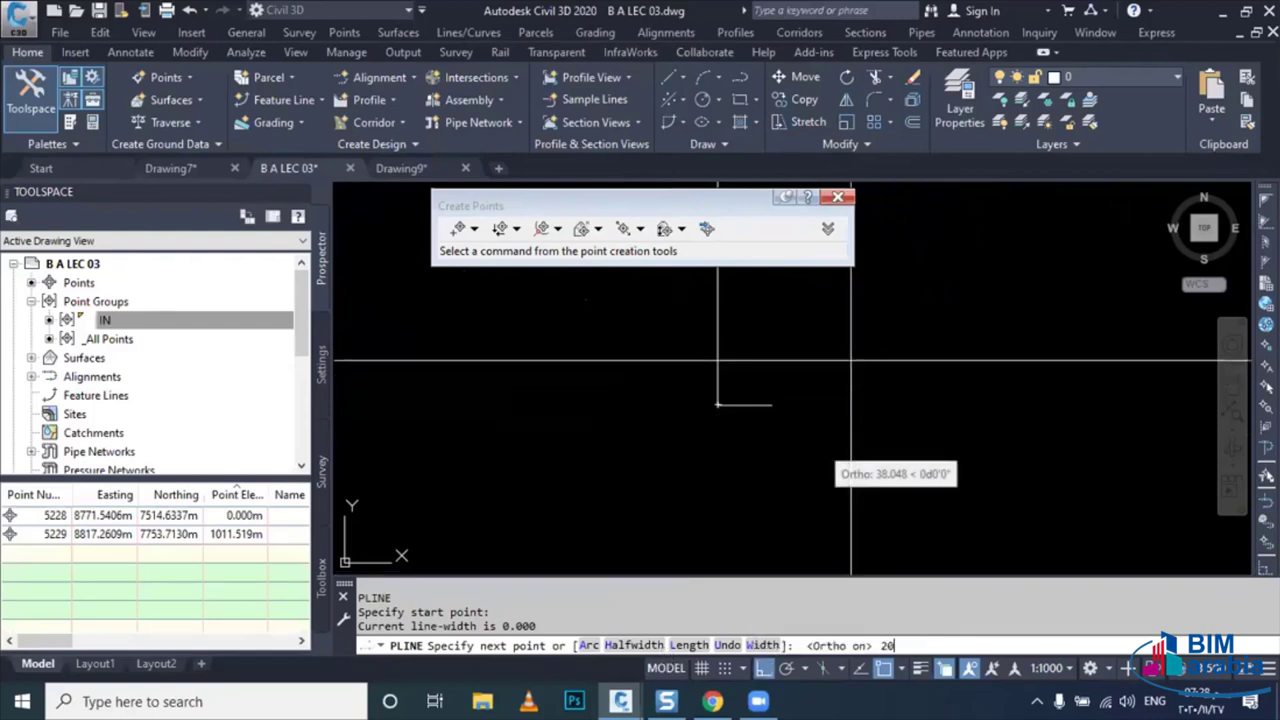
key("Return")
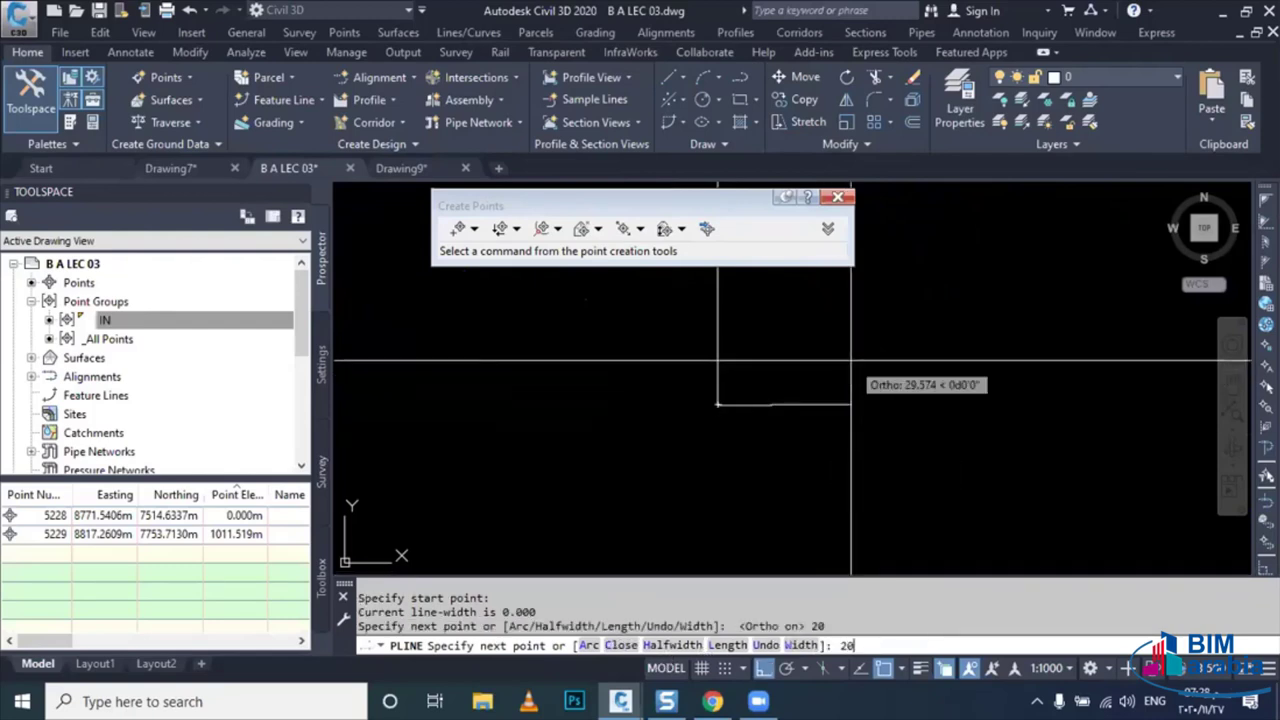
type("0")
key("Return")
scroll(851, 360, "down", 3)
key("Escape")
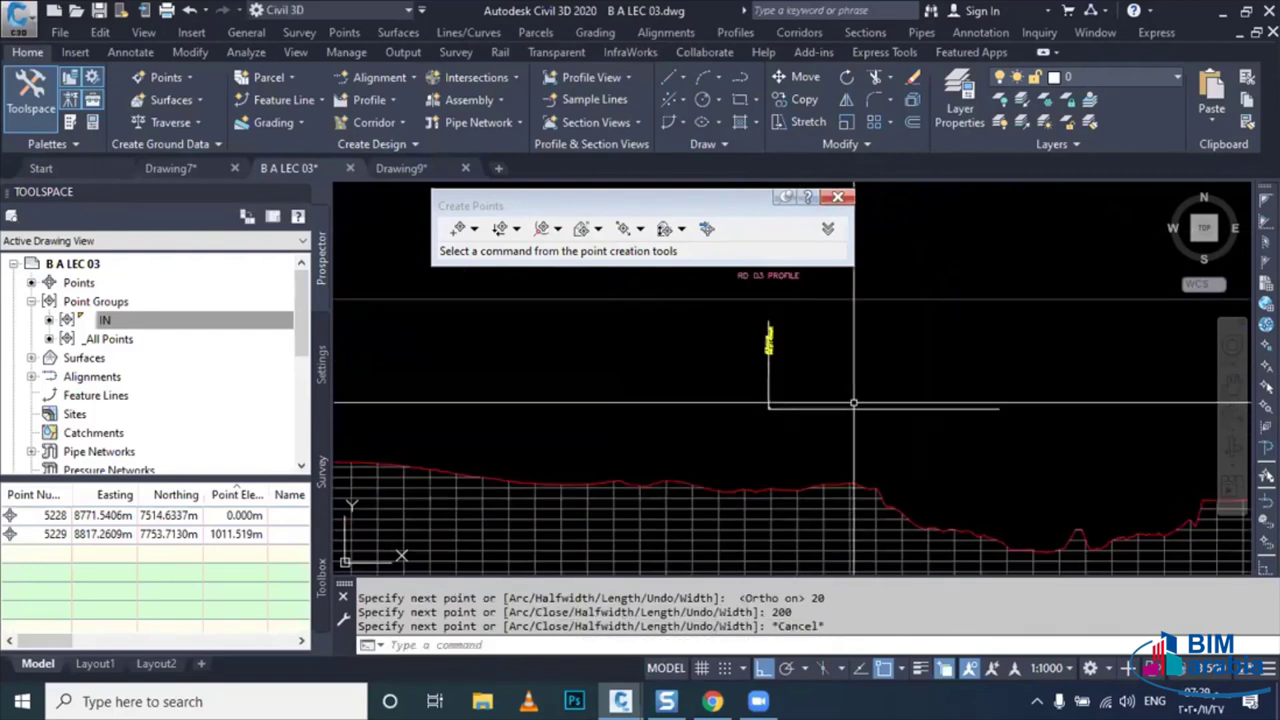
left_click(781, 433)
- Start mirroring the polyline about a vertical axis, then cancel the mirror
type("I")
key("Return")
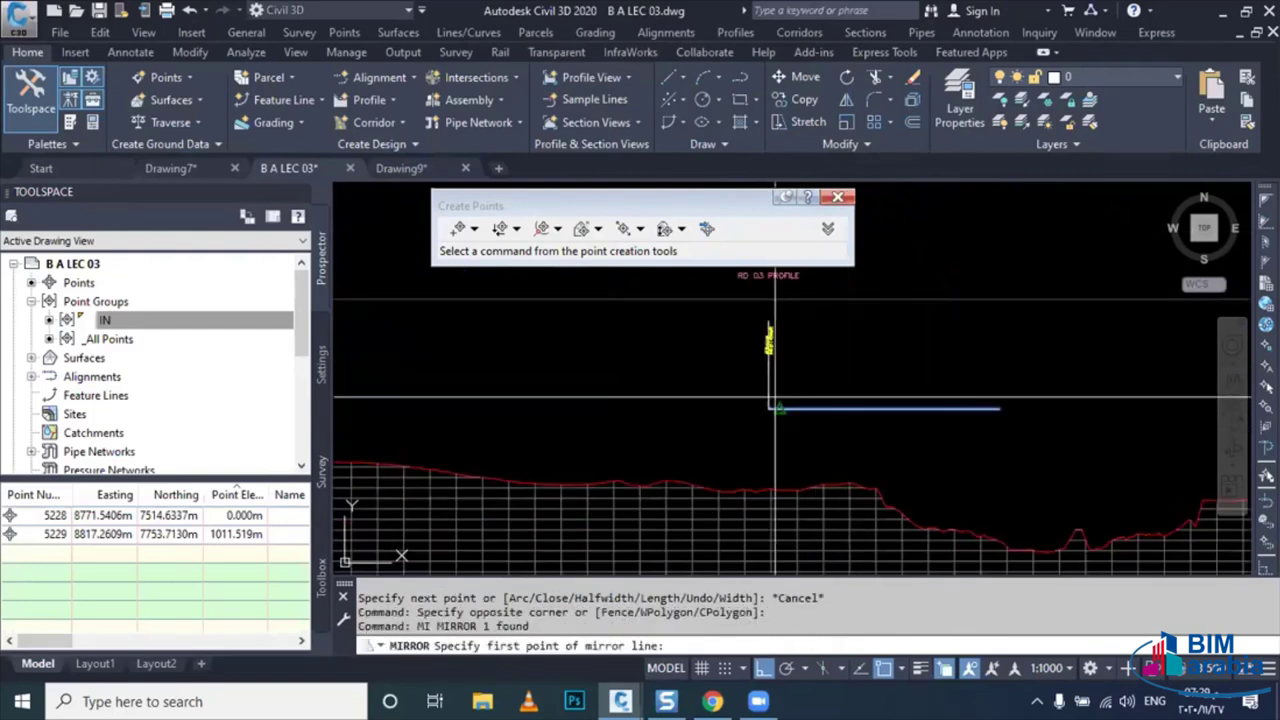
scroll(776, 391, "up", 3)
left_click(756, 428)
left_click(756, 390)
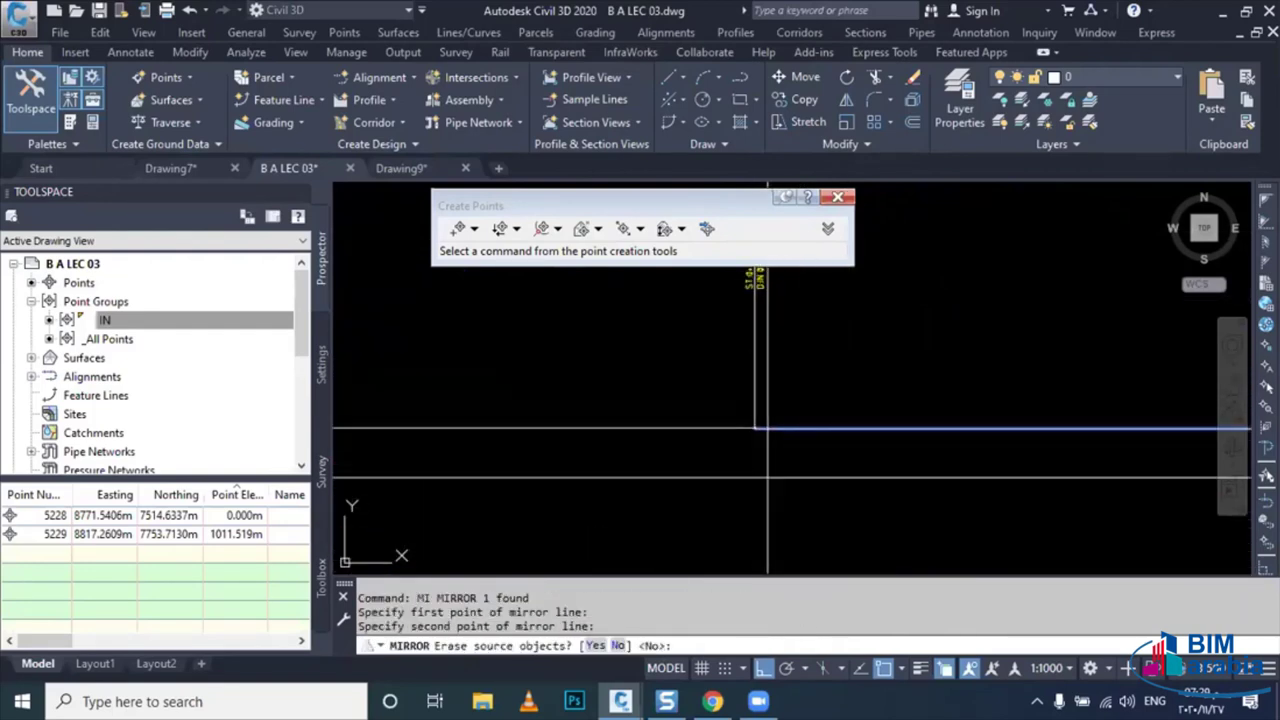
scroll(753, 370, "down", 2)
key("Escape")
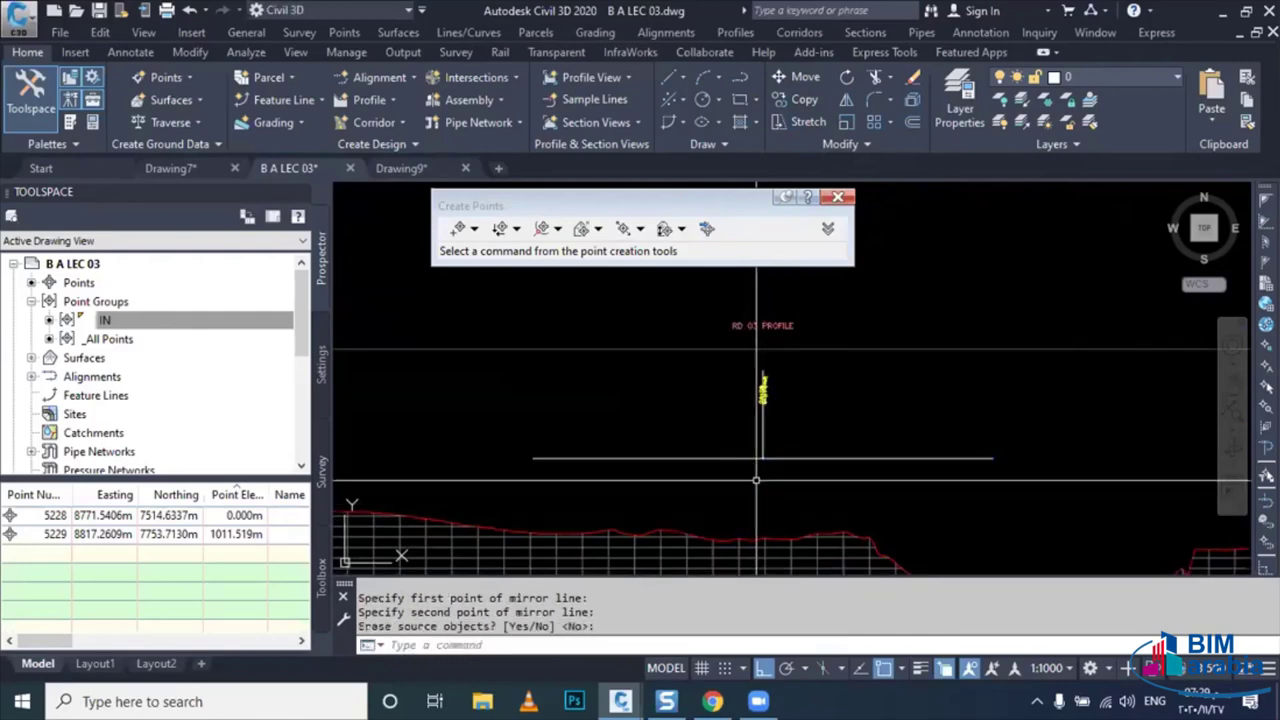
- Centre the RD 03 profile views and close the Create Points toolbar
scroll(715, 530, "down", 3)
middle_click_drag(665, 523, 695, 487)
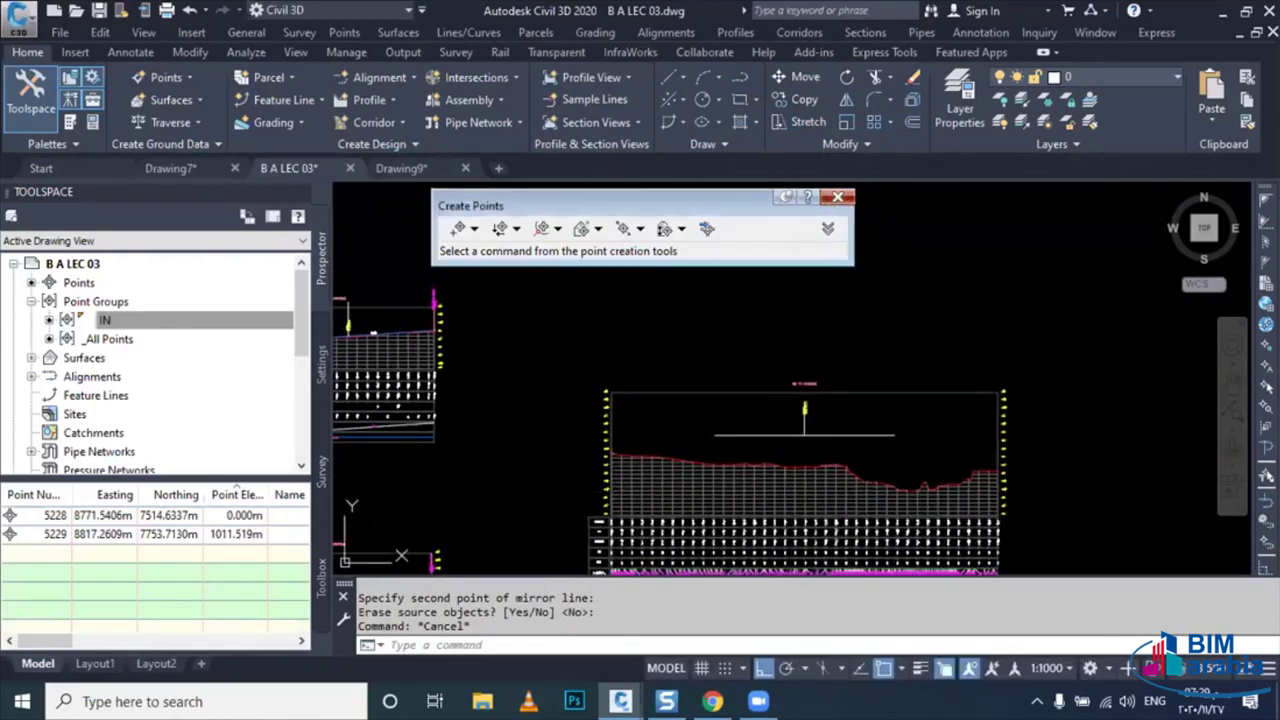
left_click(837, 197)
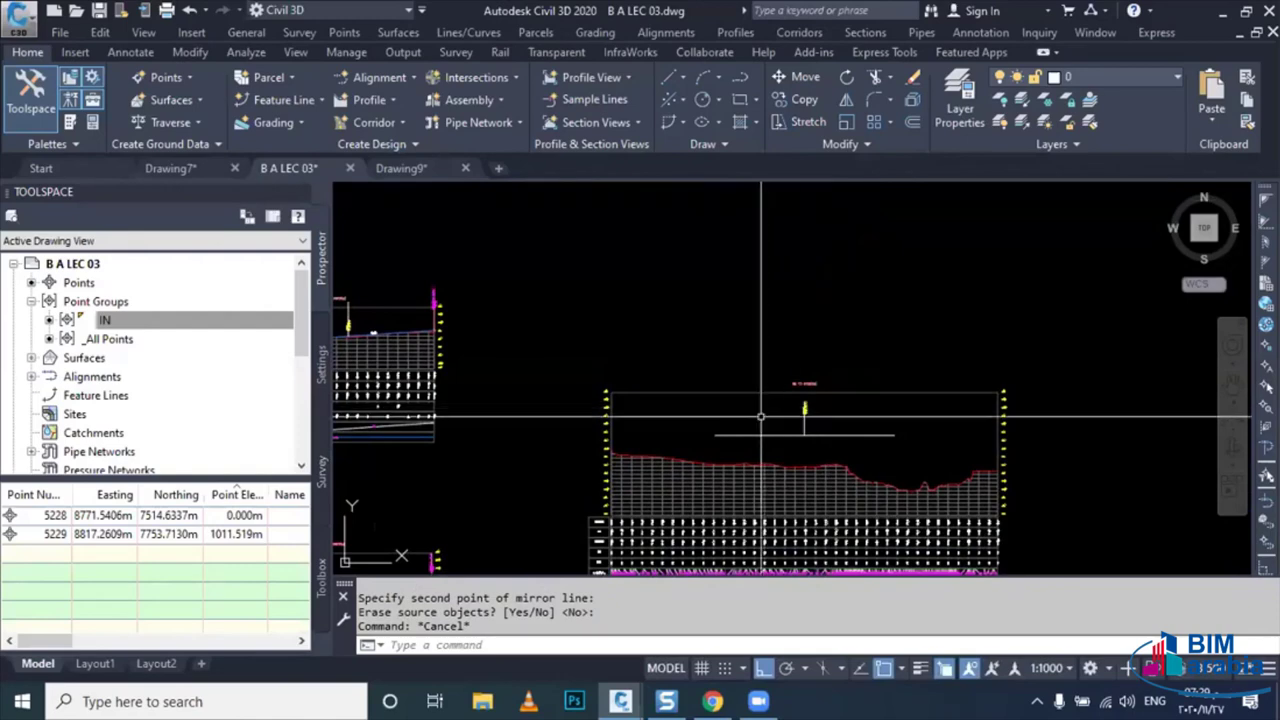
left_click(743, 32)
- Create a layout profile named RD 03 DES on the RD 03 profile view, reviewing its design criteria
left_click(760, 76)
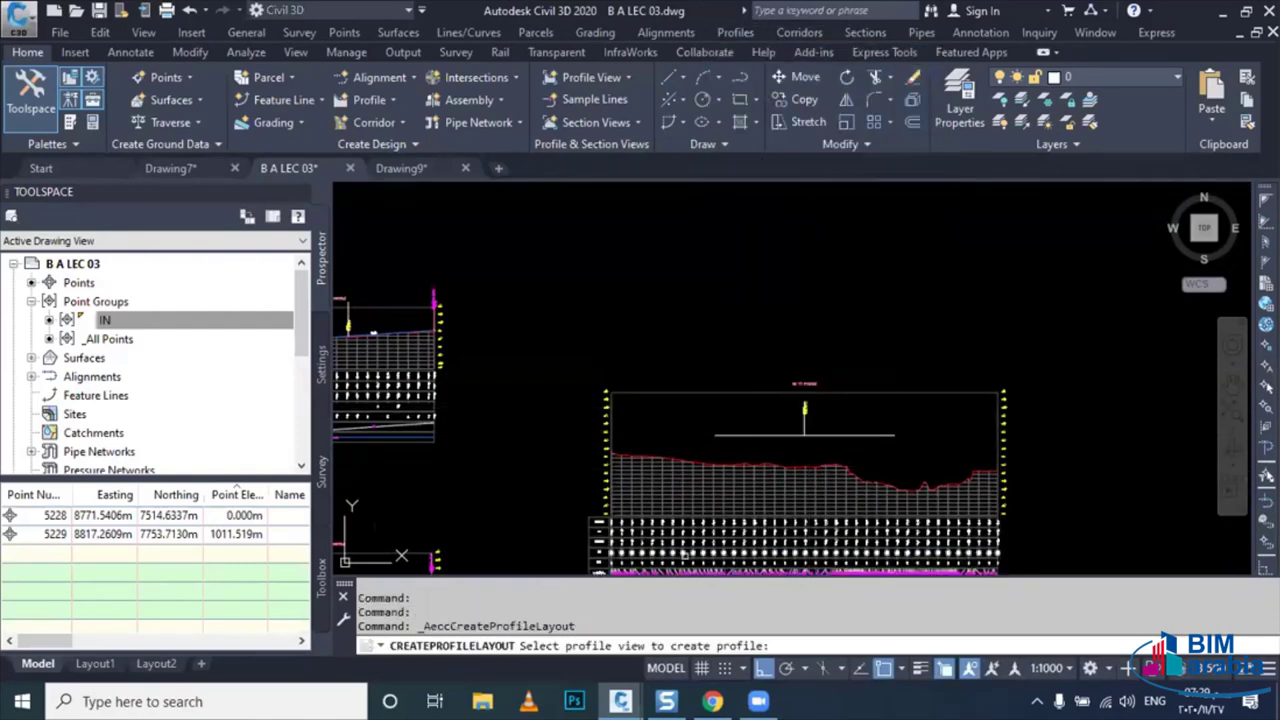
left_click(686, 514)
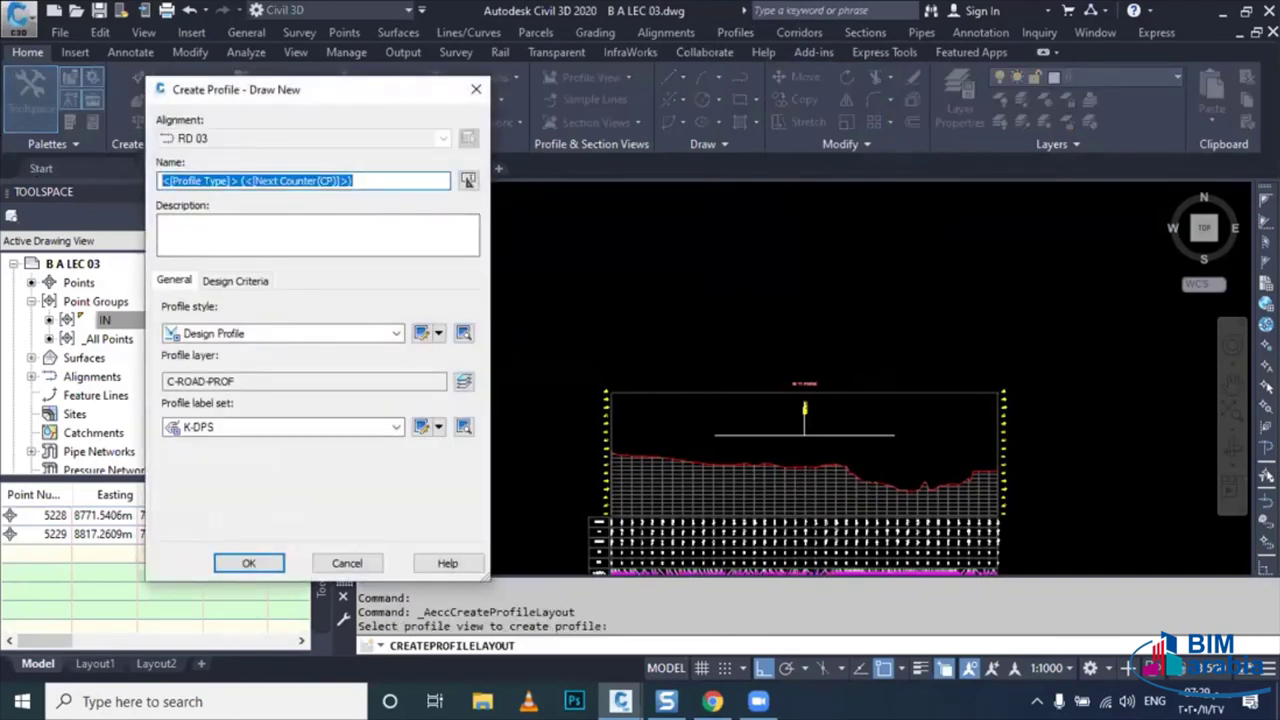
type("RD 03 DES")
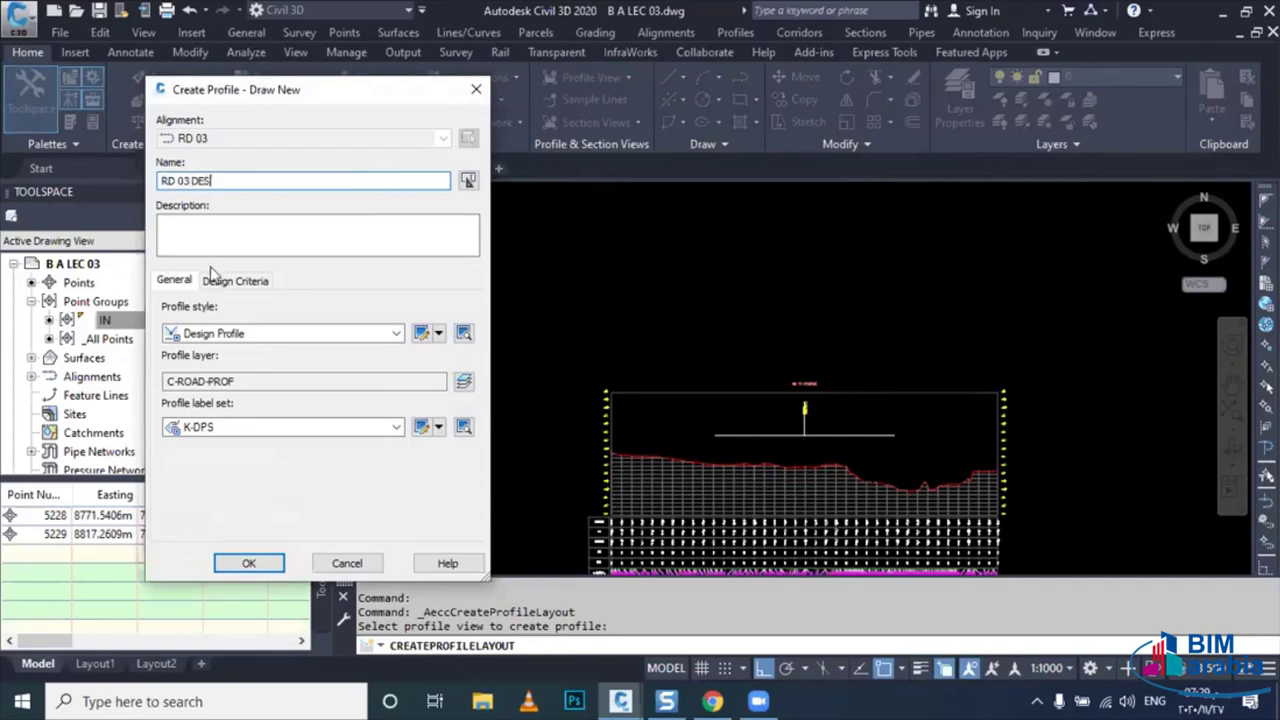
left_click(220, 284)
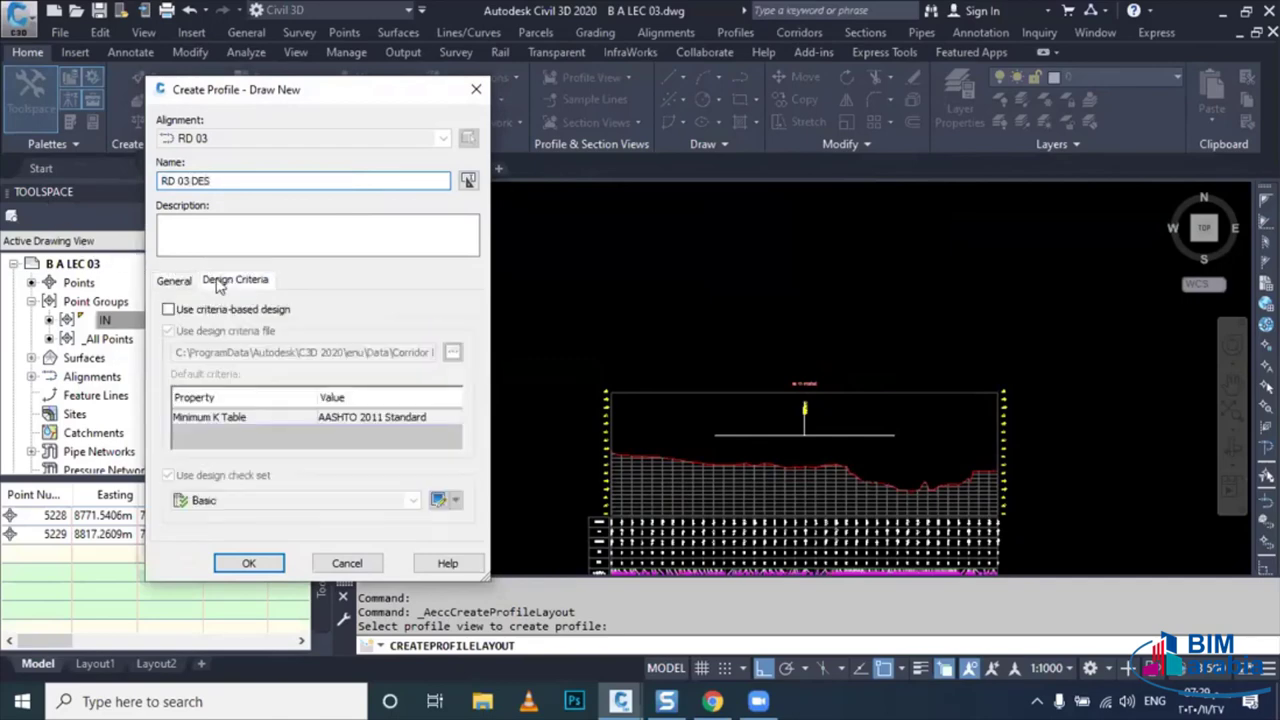
left_click(249, 563)
- Draw the RD 03 DES tangents with curves, Ortho off, starting from the profile view's left edge
left_click(381, 143)
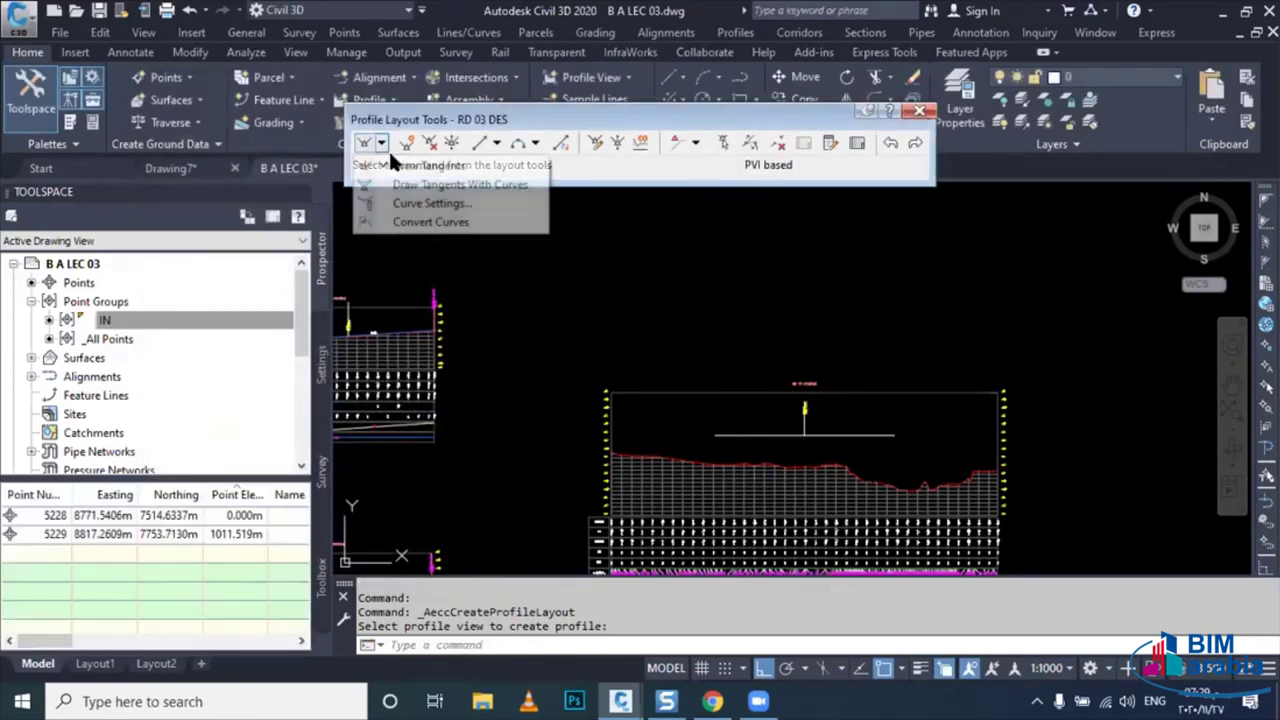
left_click(400, 185)
scroll(600, 460, "up", 2)
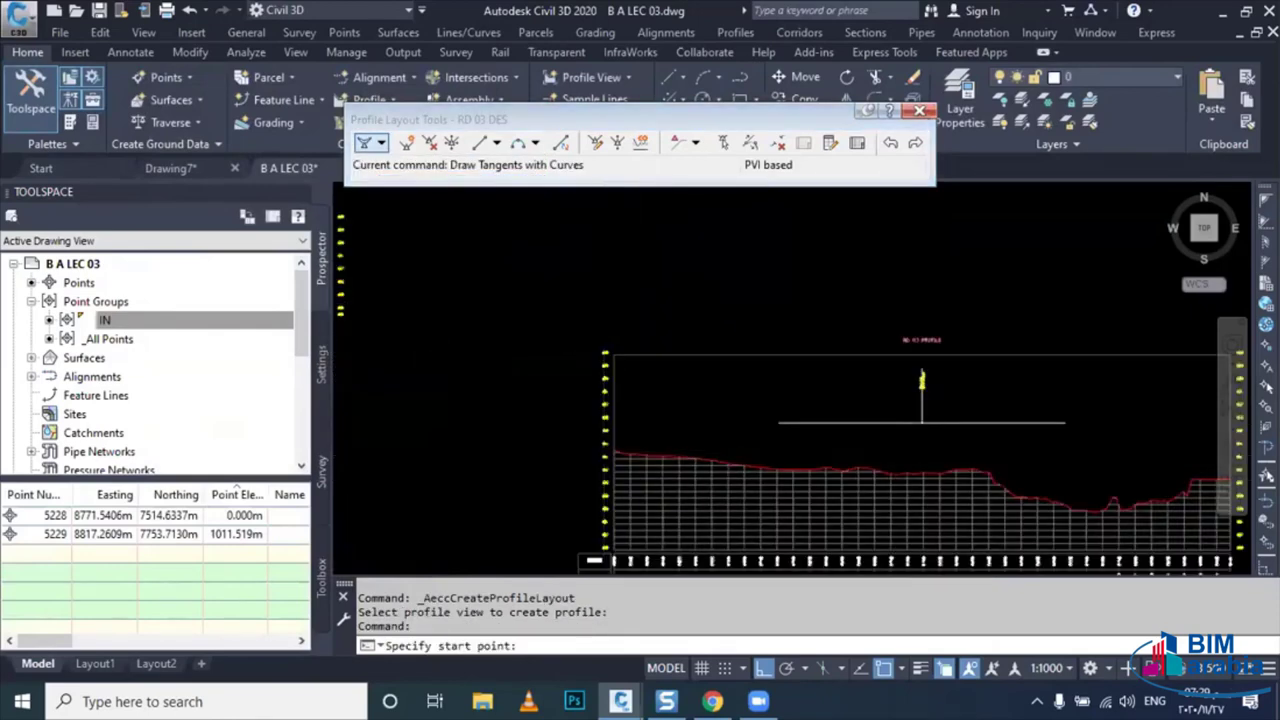
scroll(600, 460, "up", 3)
left_click(630, 429)
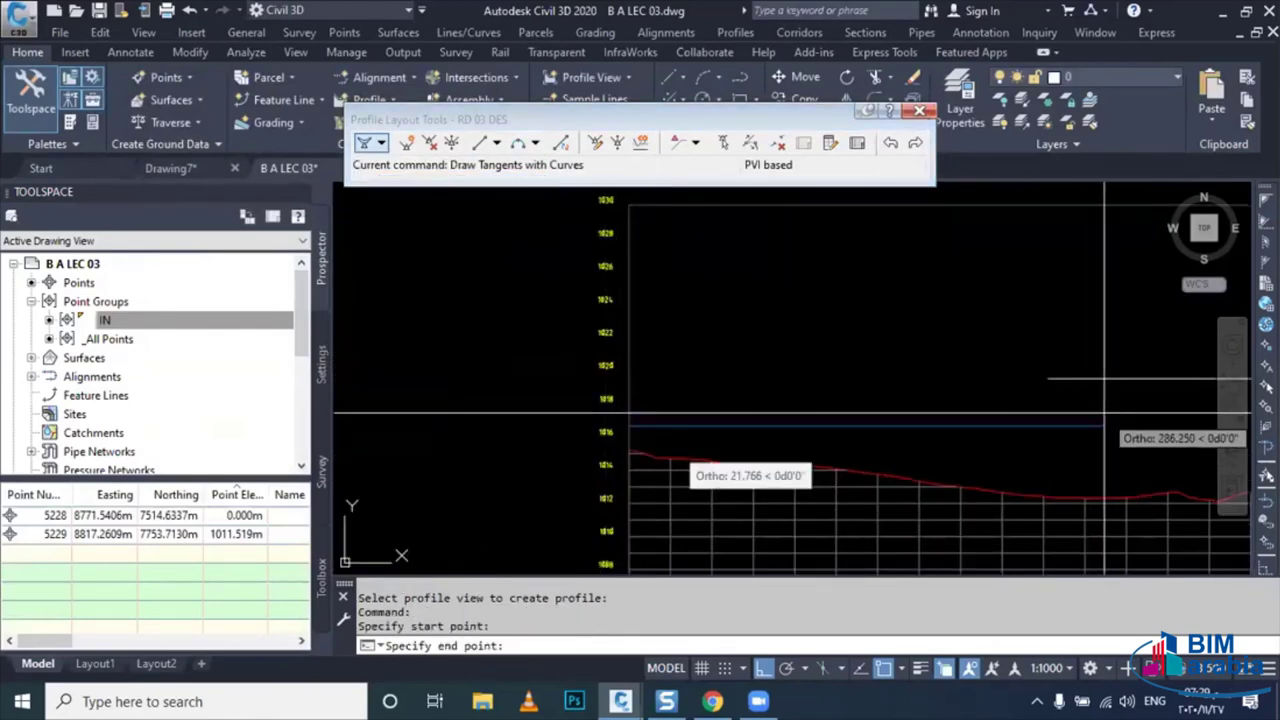
key("F8")
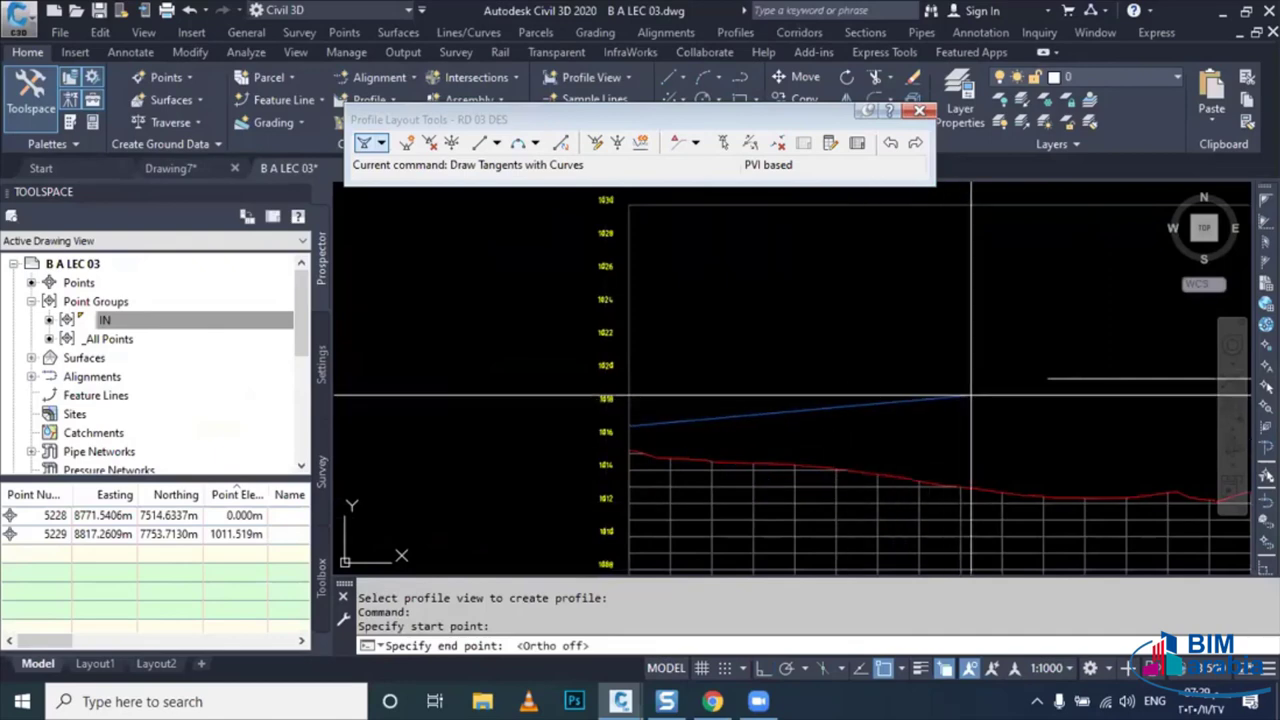
left_click(1045, 379)
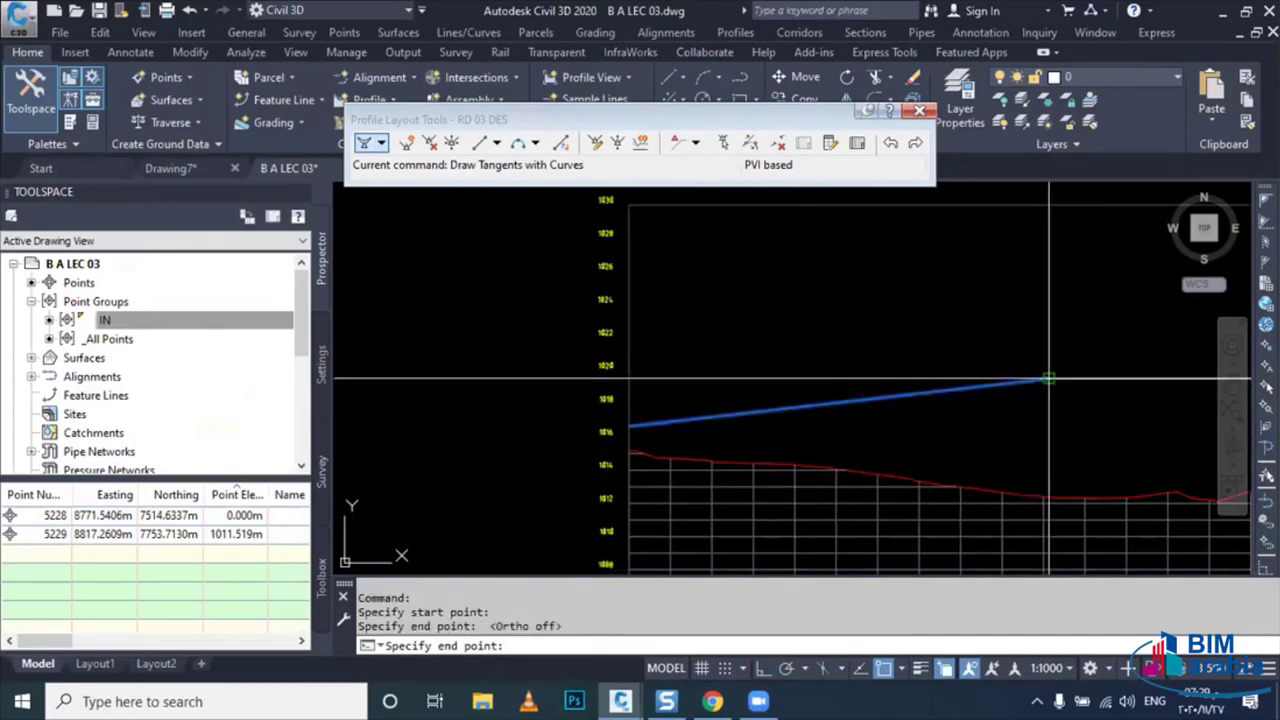
scroll(1045, 379, "down", 3)
scroll(492, 277, "up", 5)
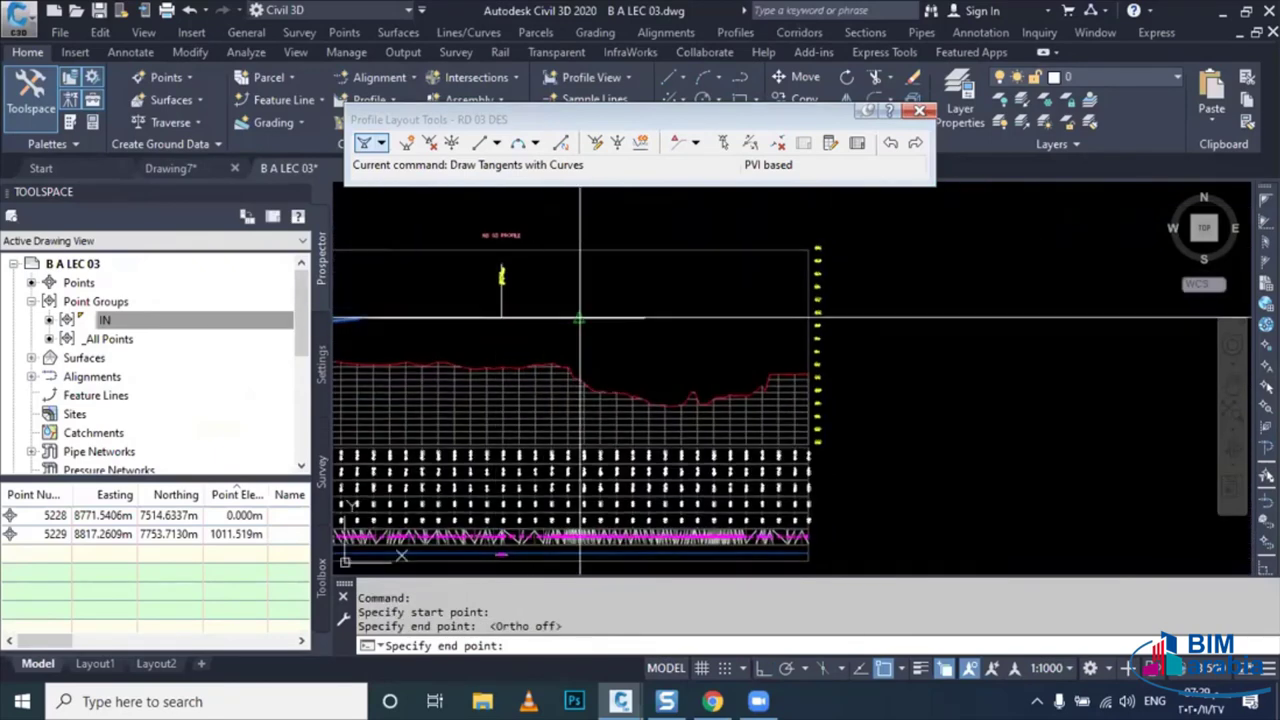
scroll(723, 234, "up", 3)
middle_click_drag(738, 349, 540, 391)
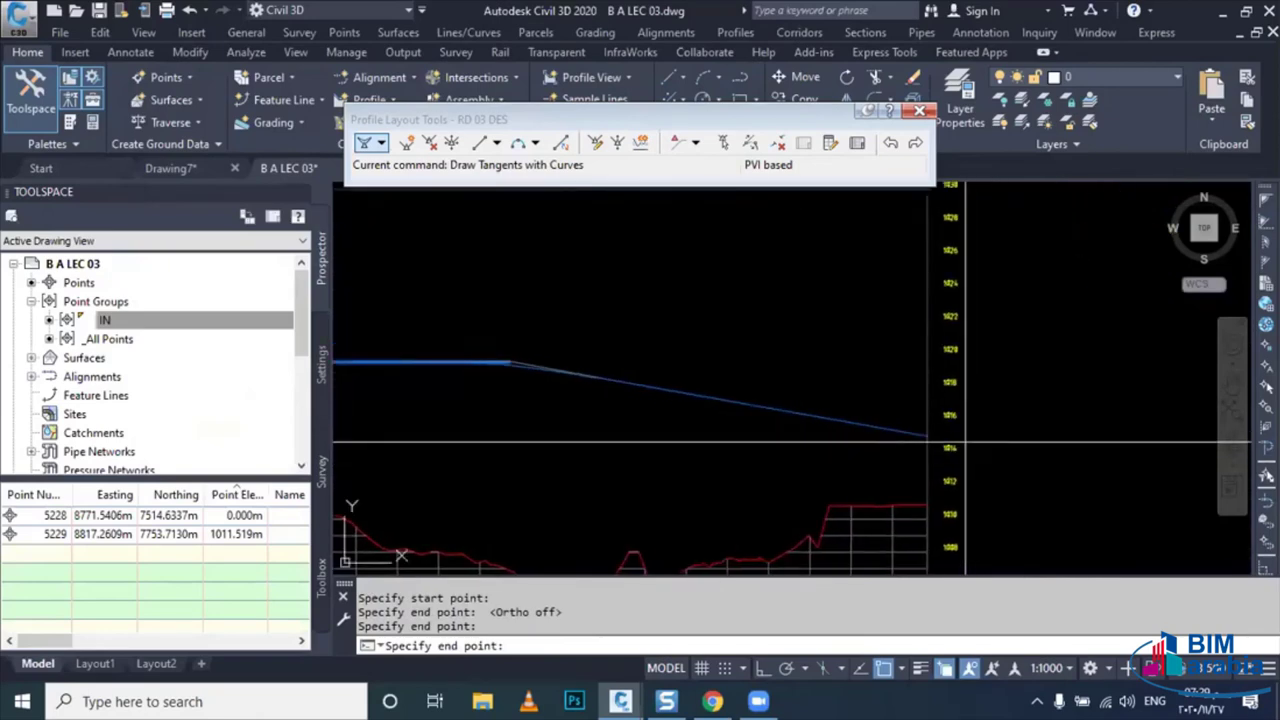
scroll(928, 425, "down", 3)
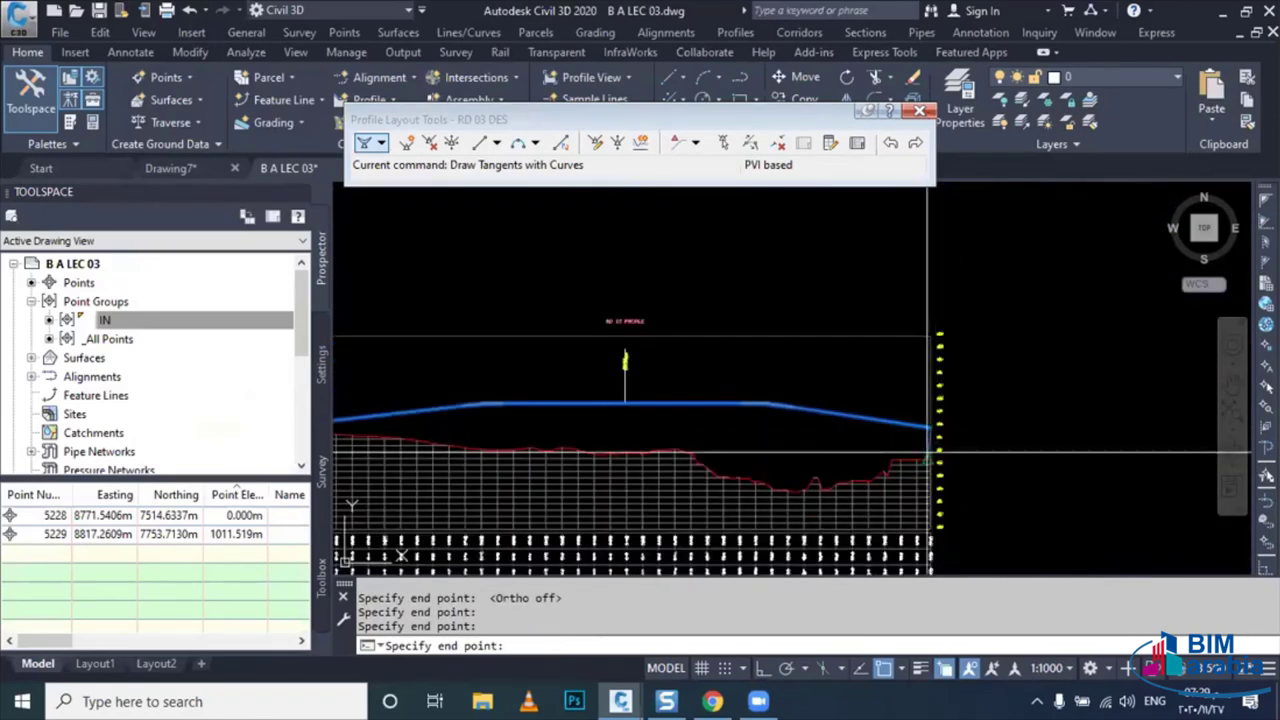
key("Escape")
- Zoom and pan along the profile to inspect the first vertical curve of the design line
scroll(935, 455, "up", 2)
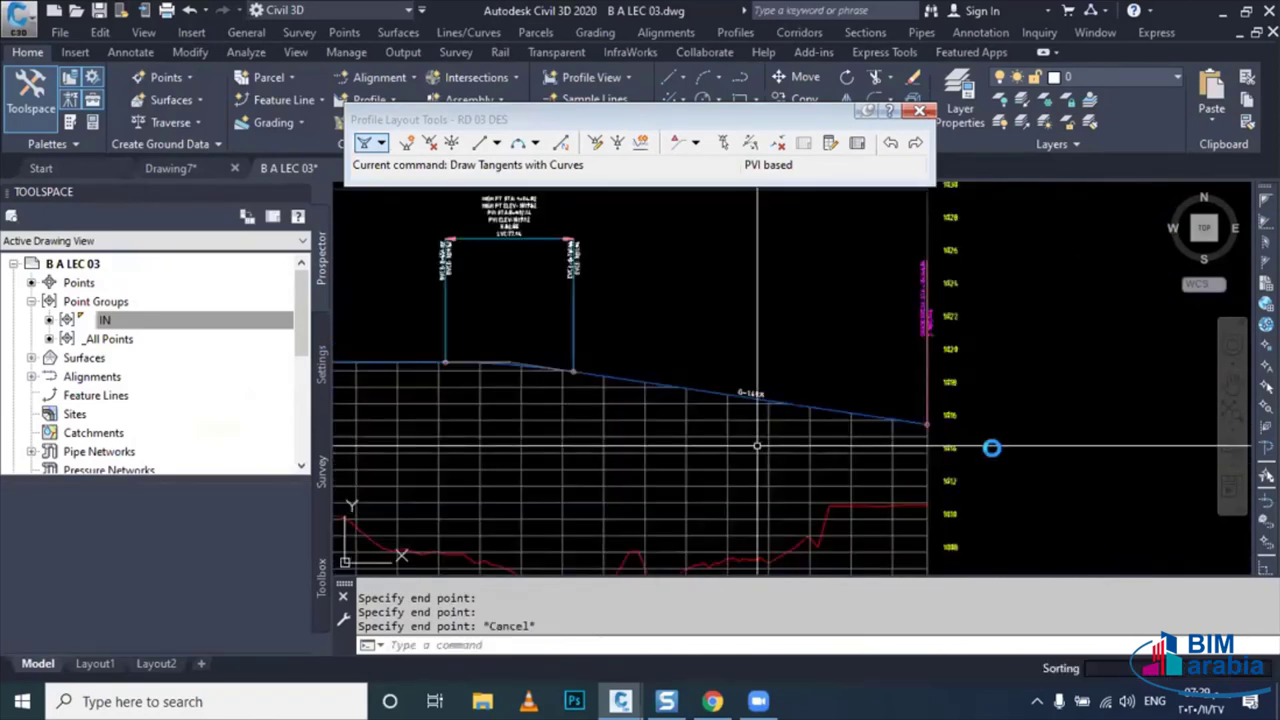
scroll(971, 451, "up", 1)
middle_click_drag(398, 391, 754, 404)
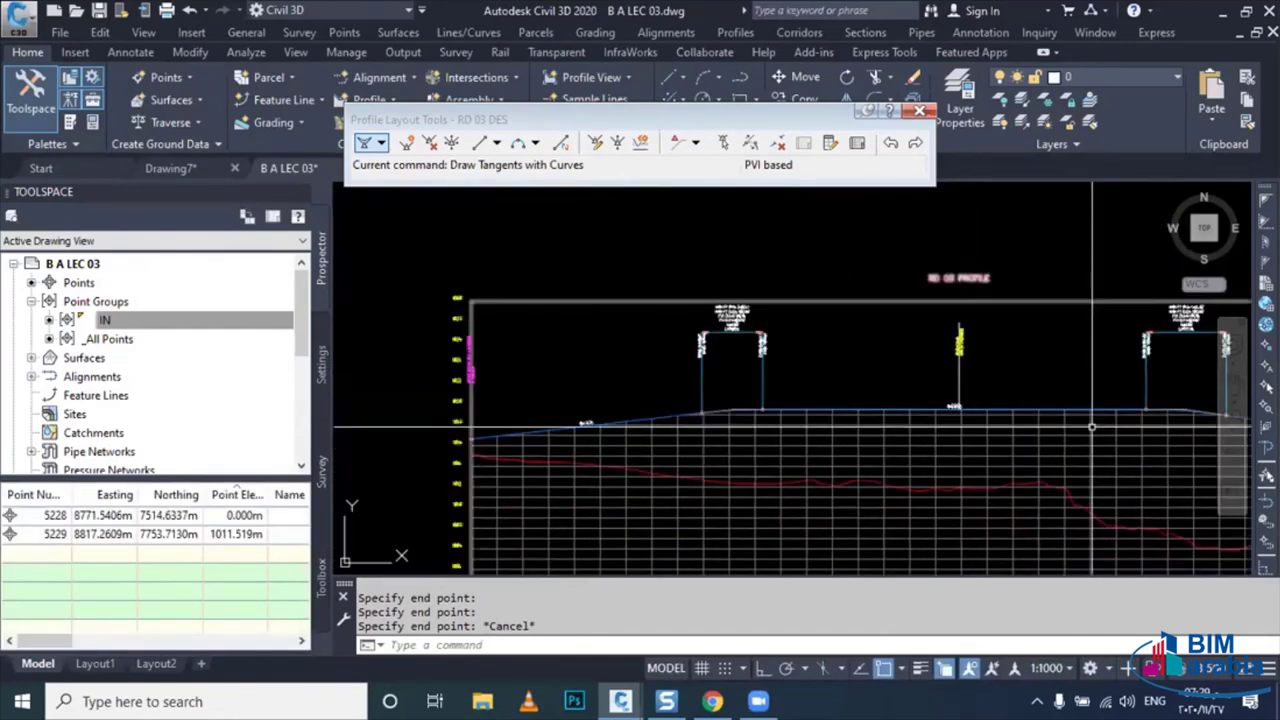
scroll(754, 404, "up", 2)
scroll(740, 416, "up", 1)
scroll(726, 429, "up", 1)
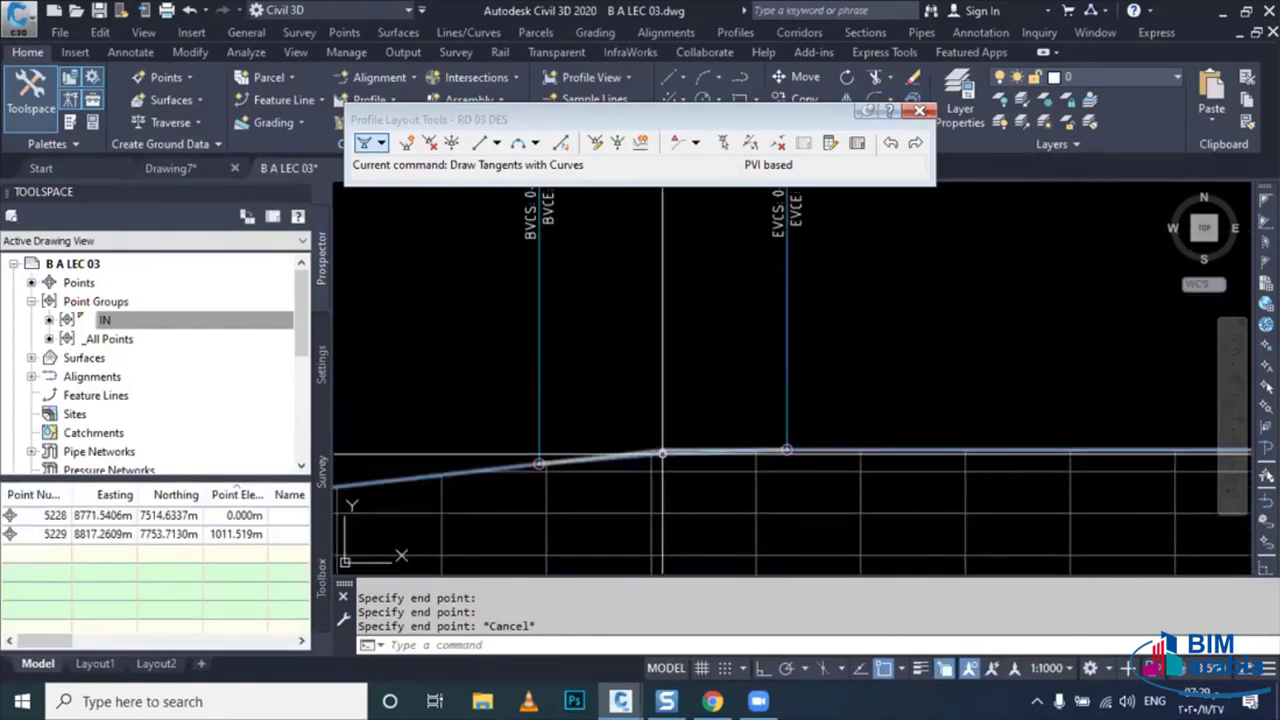
scroll(712, 441, "up", 1)
scroll(698, 454, "up", 1)
scroll(674, 445, "down", 1)
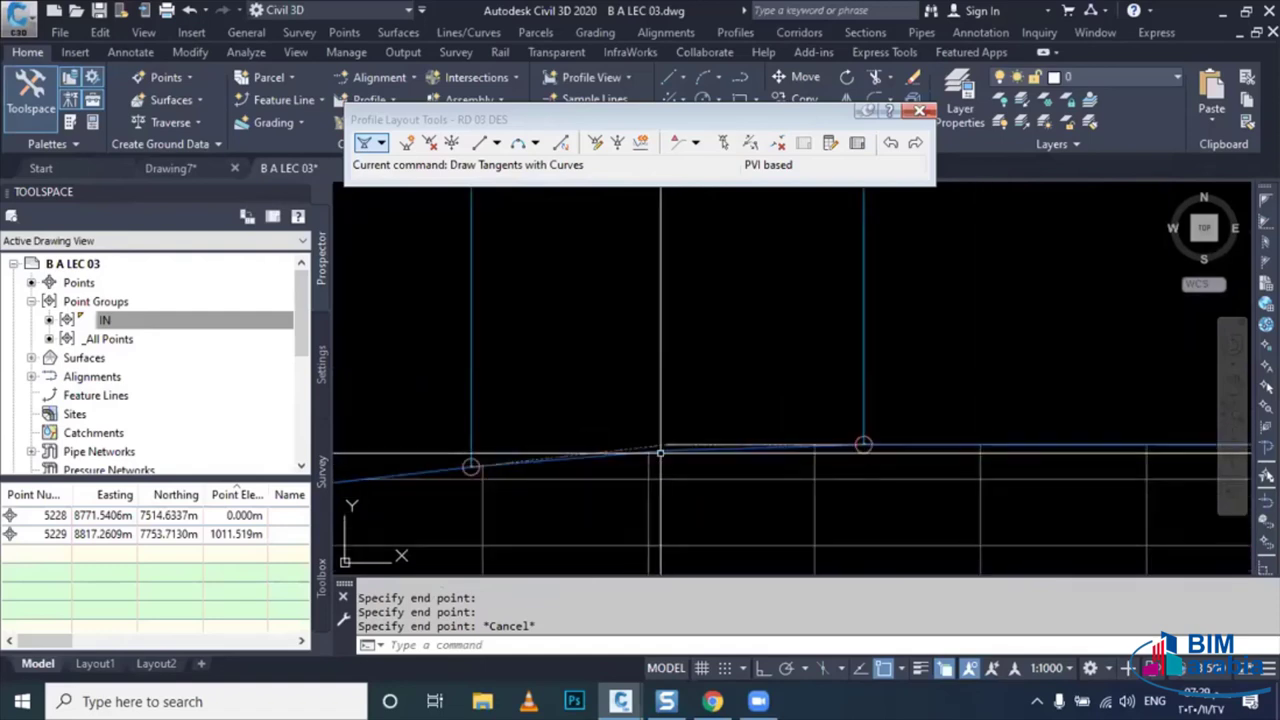
scroll(663, 449, "down", 1)
scroll(716, 458, "down", 1)
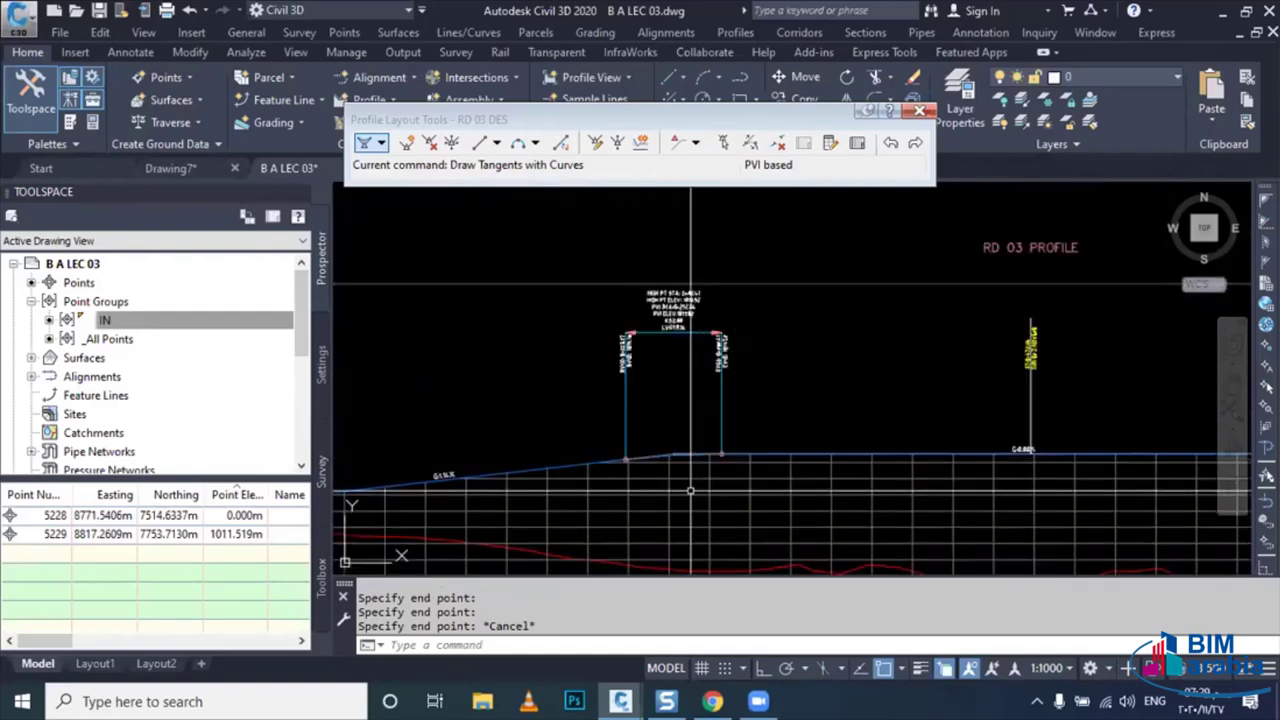
scroll(690, 490, "up", 2)
scroll(614, 405, "up", 1)
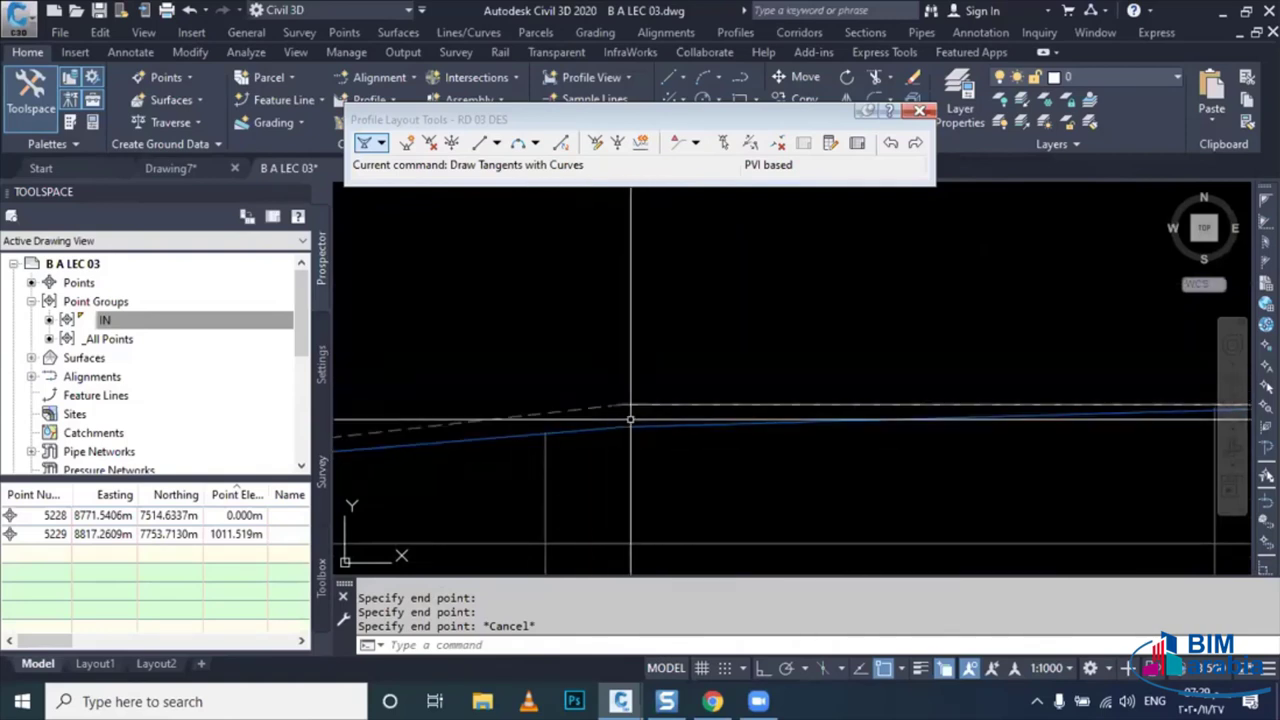
scroll(630, 419, "up", 1)
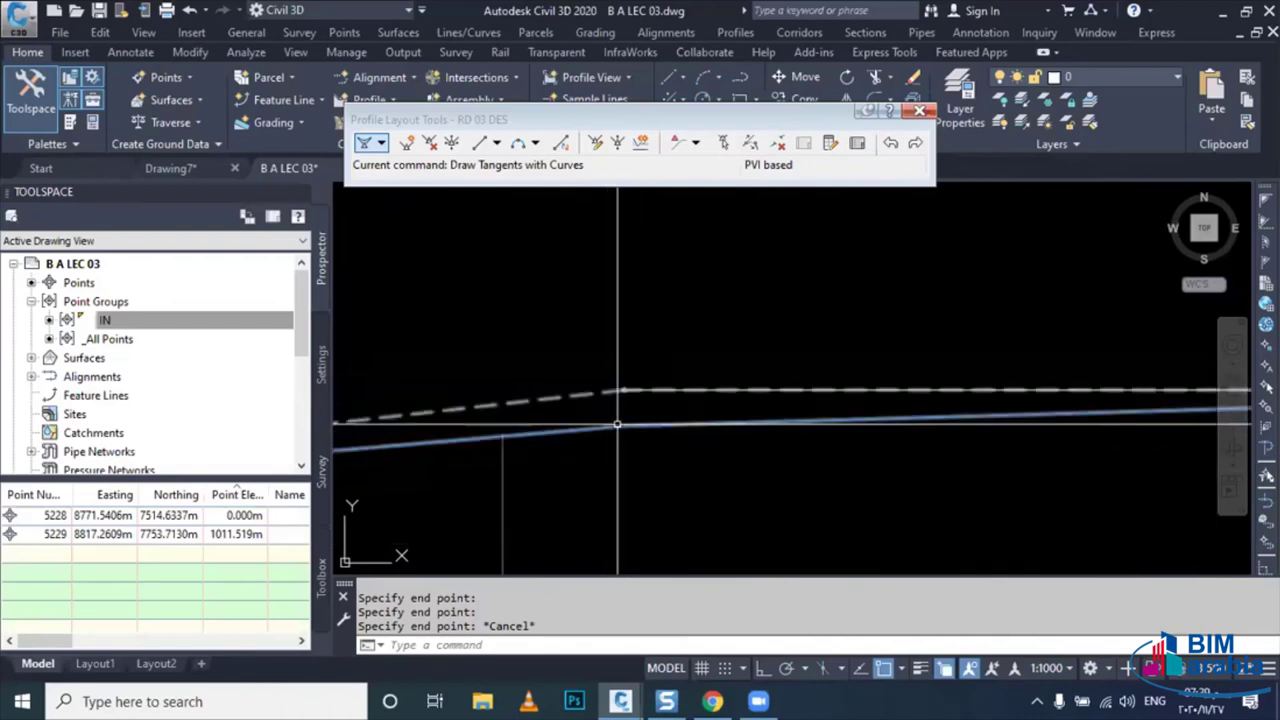
scroll(612, 432, "down", 2)
scroll(541, 430, "down", 2)
scroll(540, 431, "up", 2)
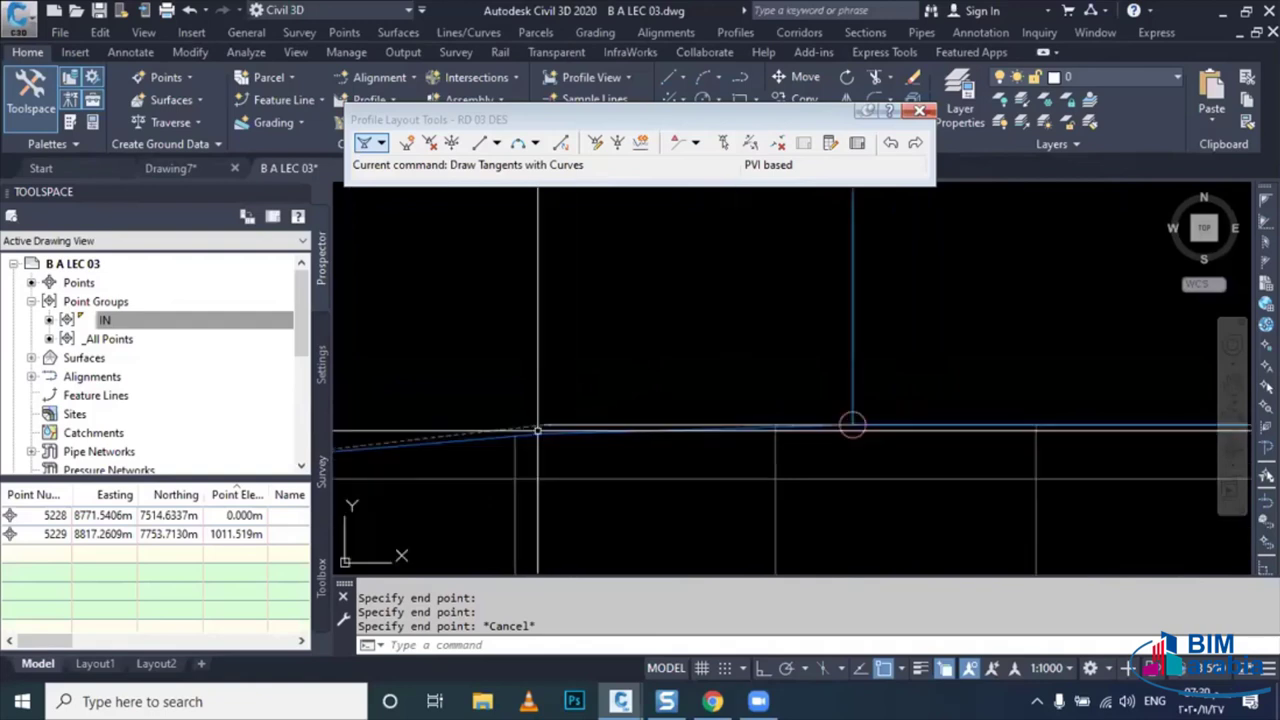
scroll(540, 431, "up", 2)
scroll(538, 432, "up", 1)
key("Escape")
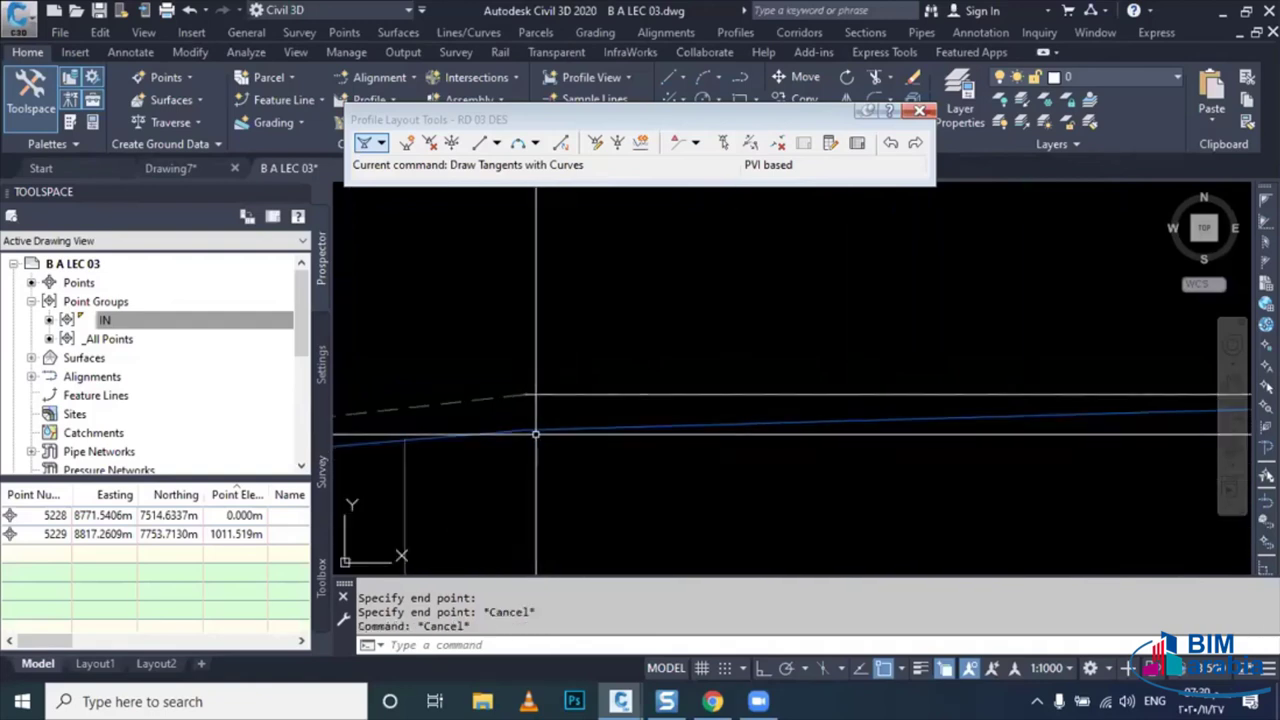
type("DA")
key("Return")
left_click(536, 396)
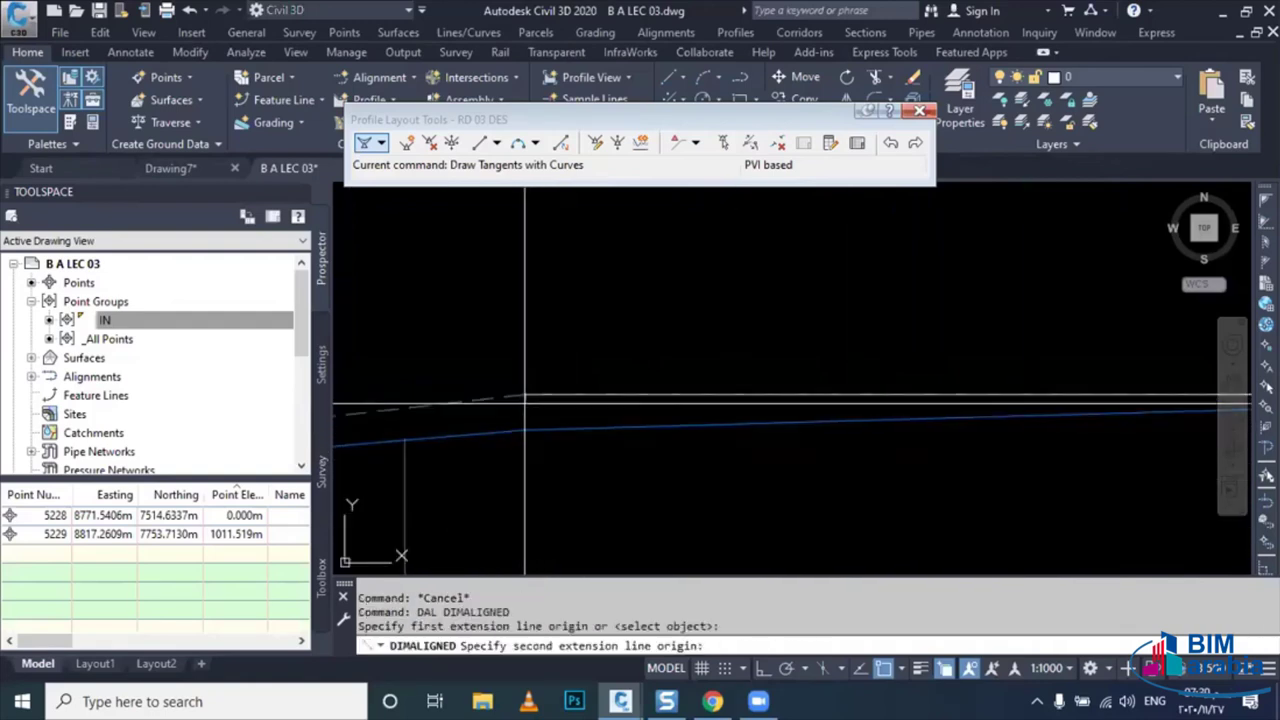
left_click(522, 430)
left_click(498, 430)
scroll(492, 440, "up", 2)
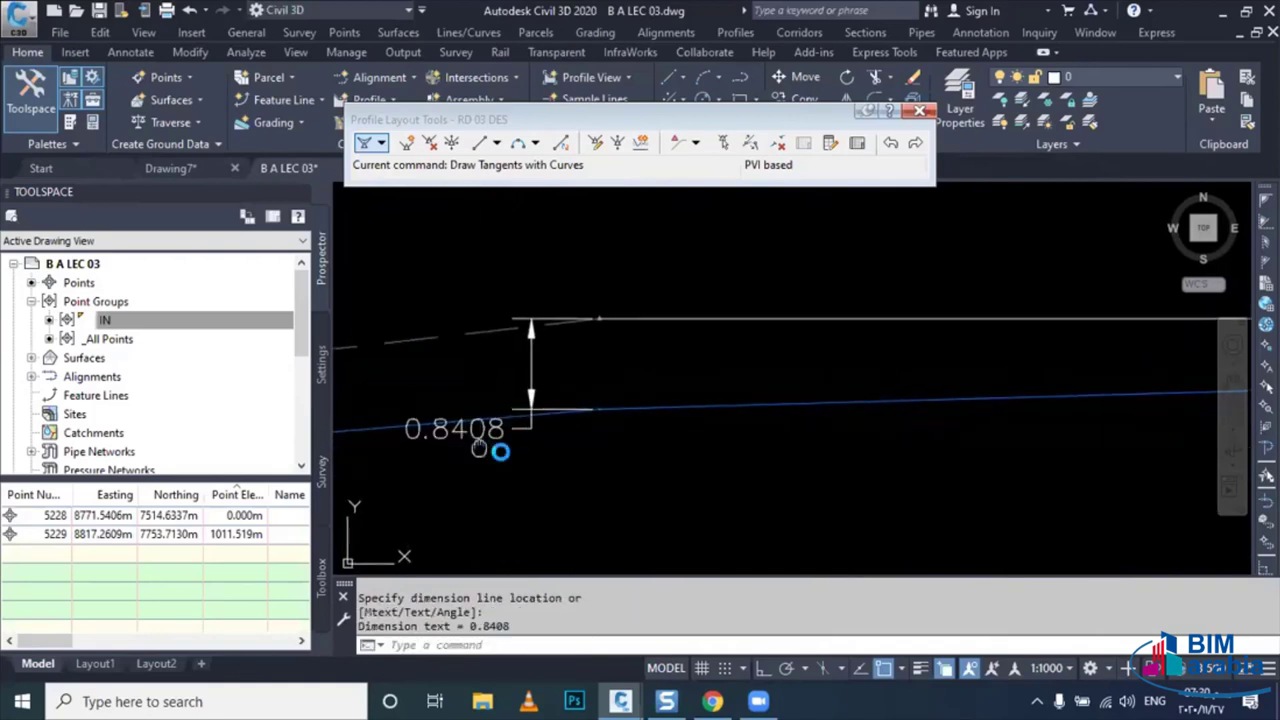
scroll(555, 440, "up", 2)
key("Escape")
left_click(555, 444)
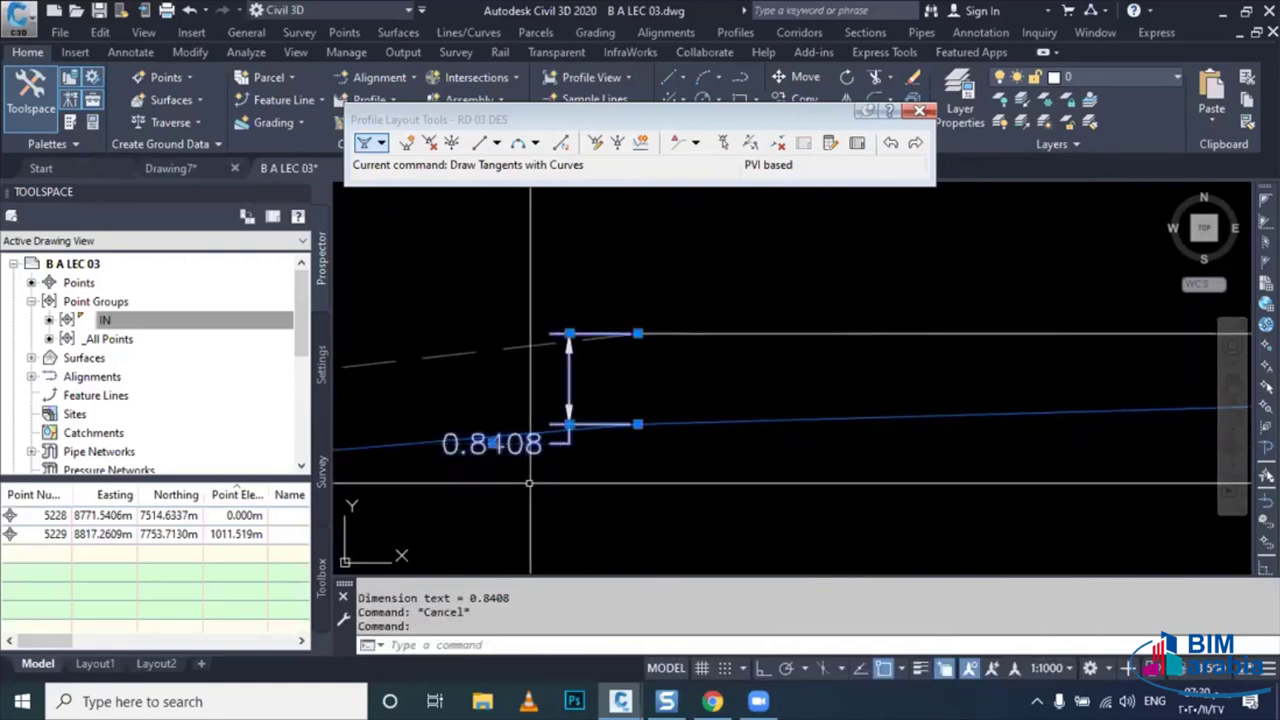
key("Delete")
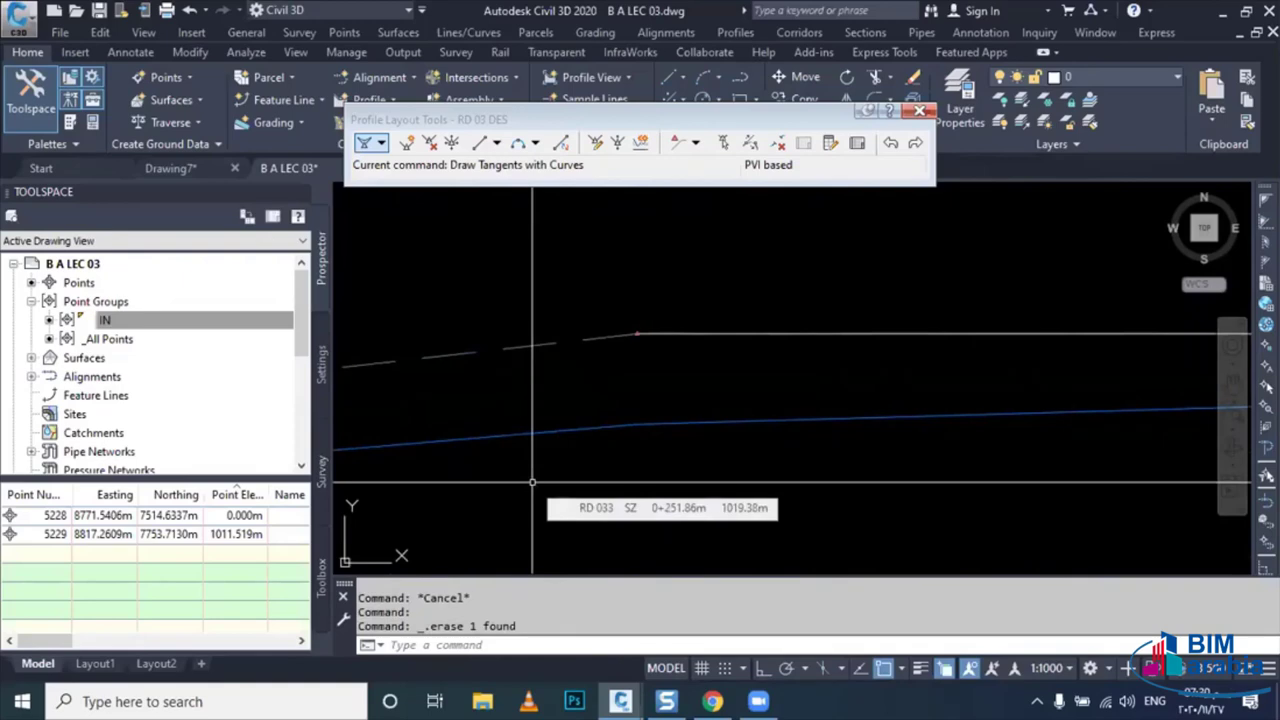
scroll(532, 482, "down", 2)
scroll(590, 455, "down", 2)
scroll(600, 430, "down", 2)
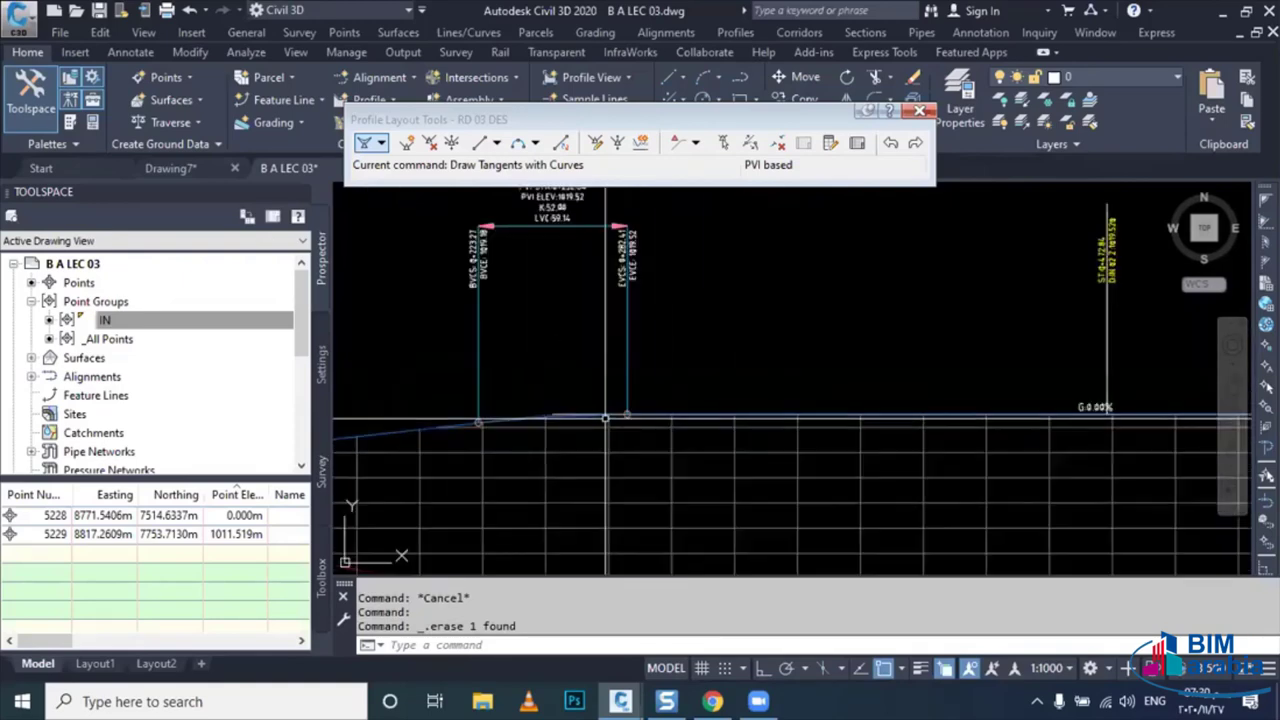
scroll(560, 430, "down", 2)
scroll(510, 443, "down", 2)
scroll(539, 440, "down", 1)
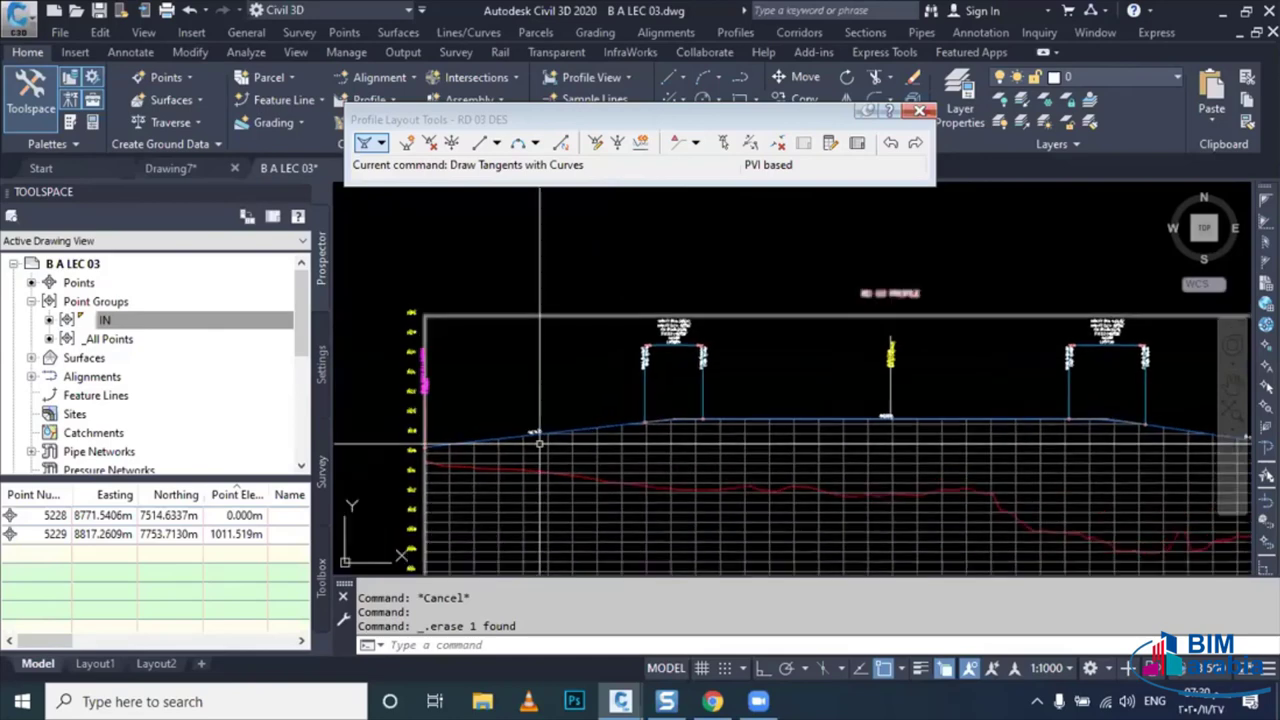
scroll(539, 440, "up", 3)
scroll(640, 436, "down", 1)
scroll(727, 432, "up", 1)
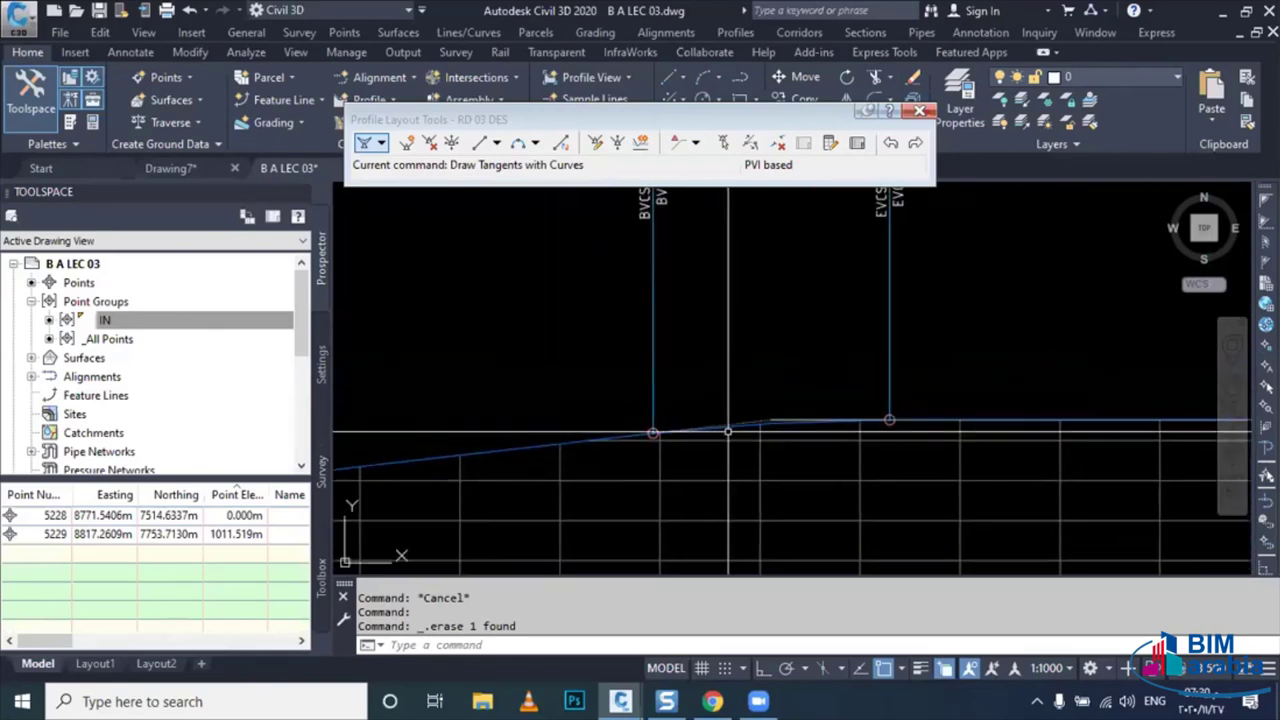
scroll(740, 440, "down", 4)
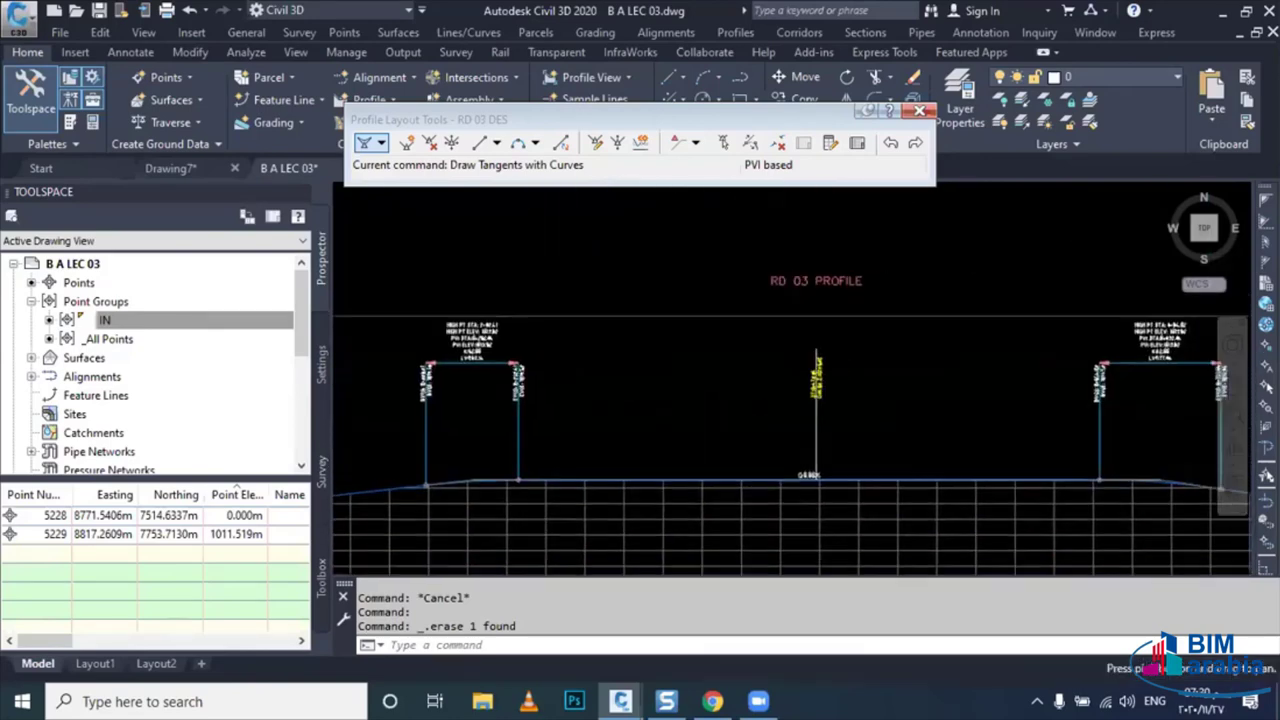
scroll(816, 476, "up", 3)
scroll(850, 472, "up", 1)
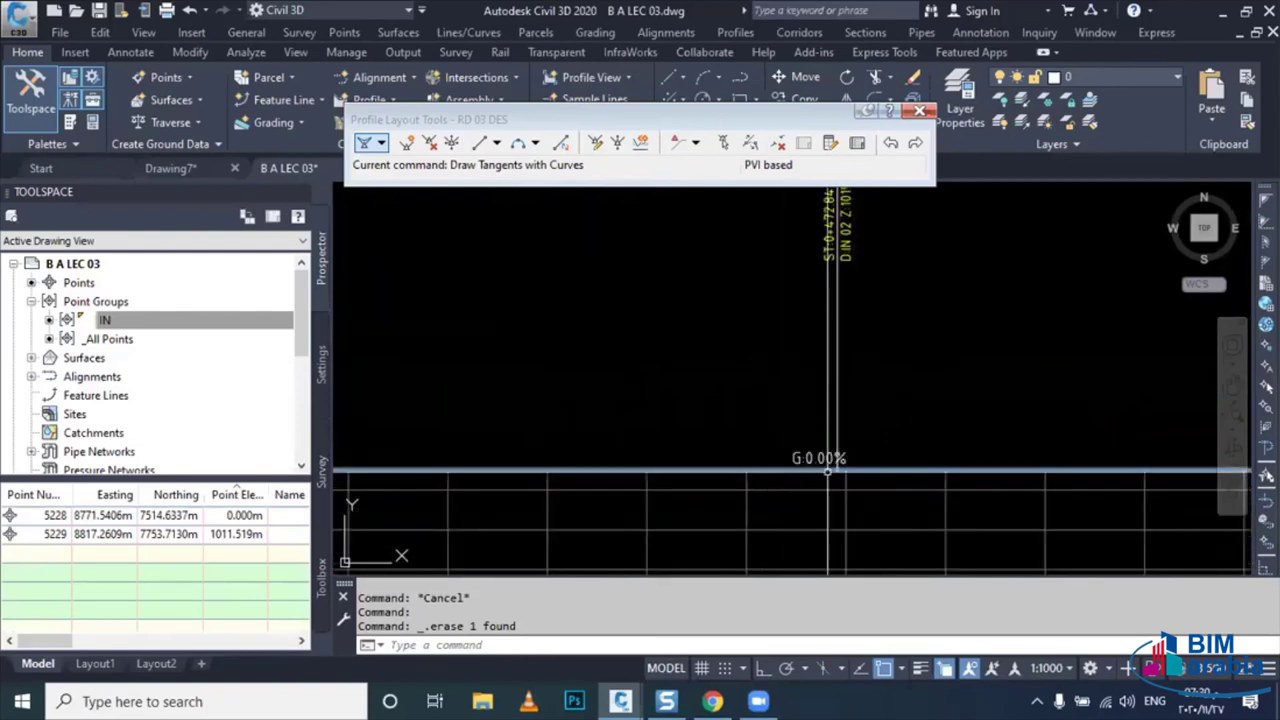
mouse_move(826, 470)
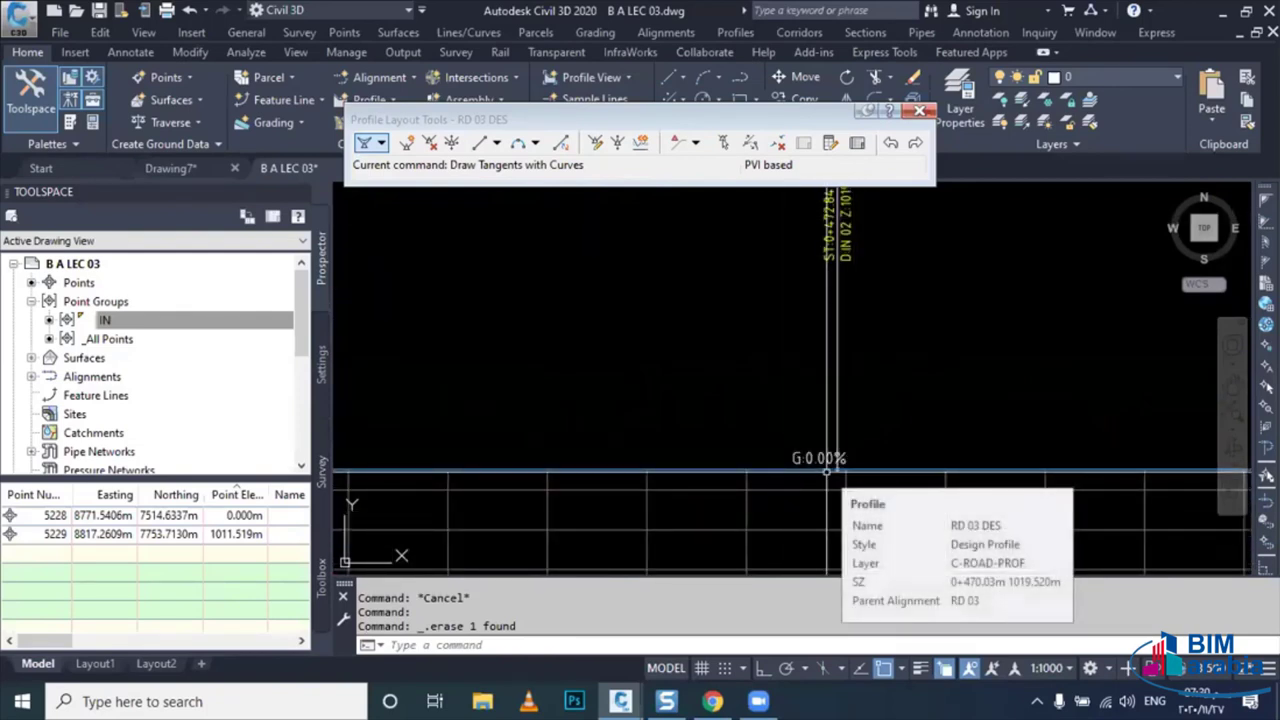
scroll(826, 470, "down", 2)
key("Escape")
scroll(800, 440, "down", 2)
scroll(786, 425, "down", 2)
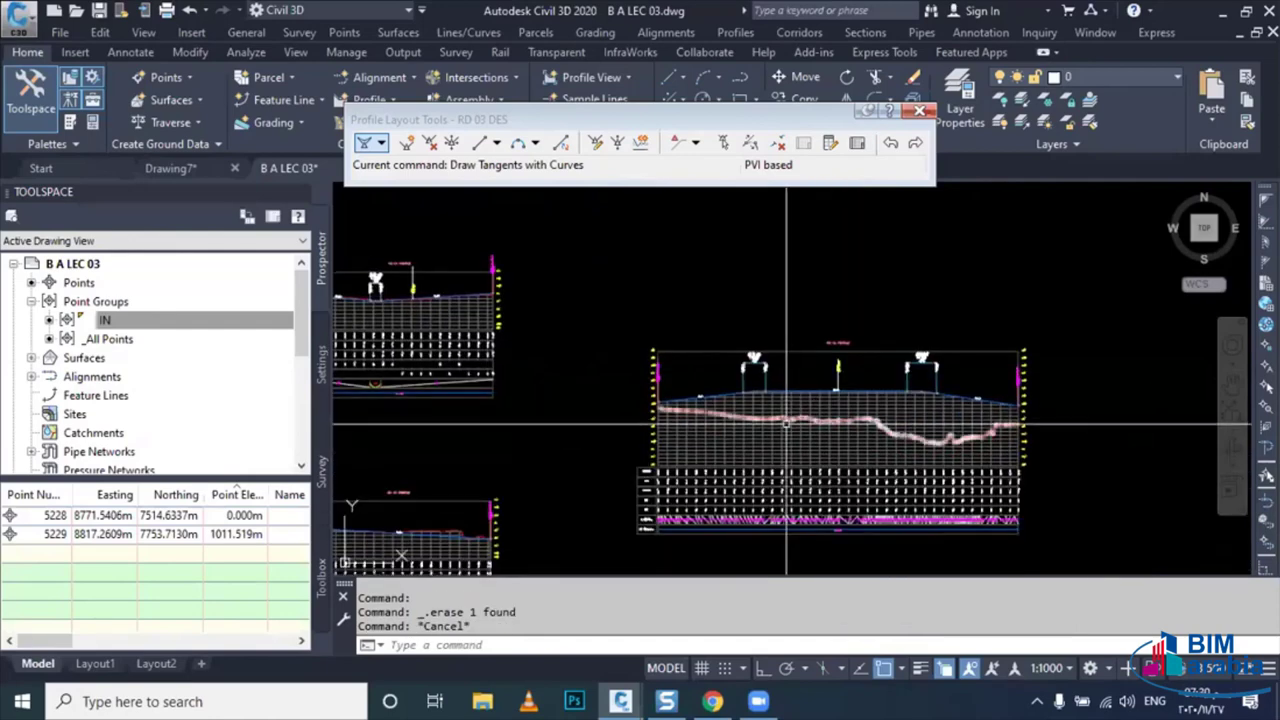
key("Escape")
scroll(772, 515, "up", 2)
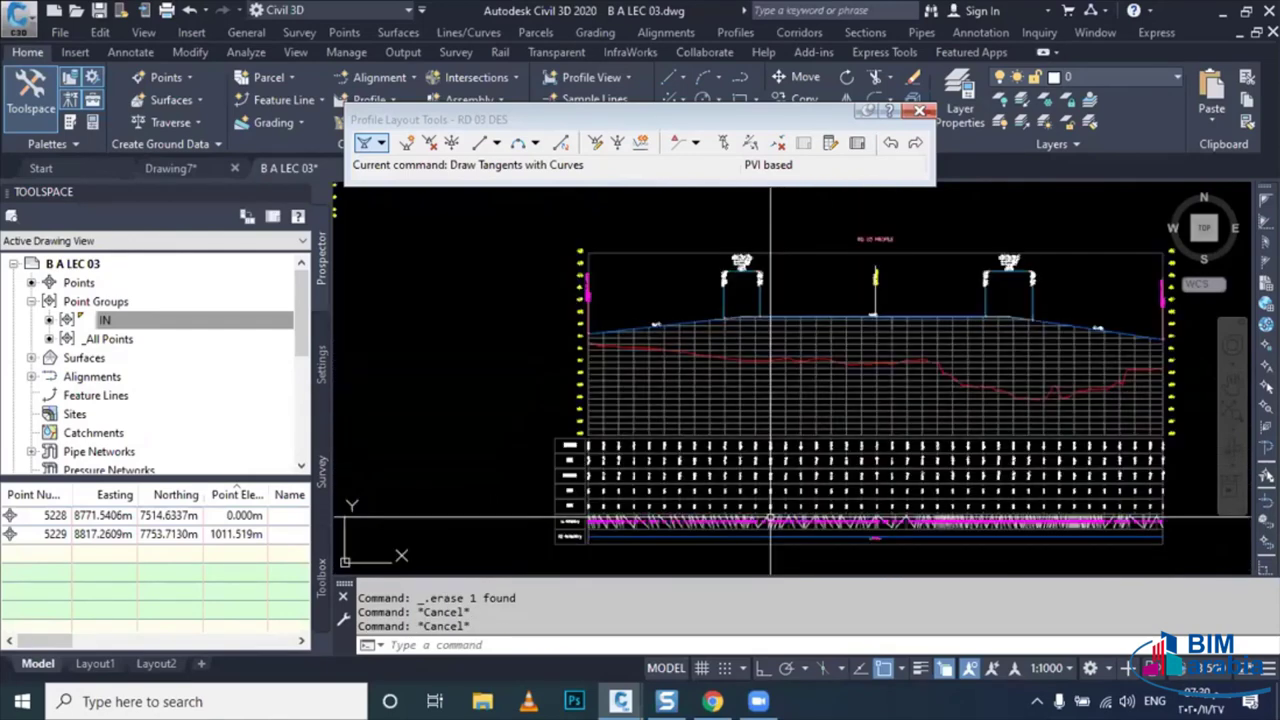
scroll(770, 520, "up", 2)
scroll(612, 408, "down", 5)
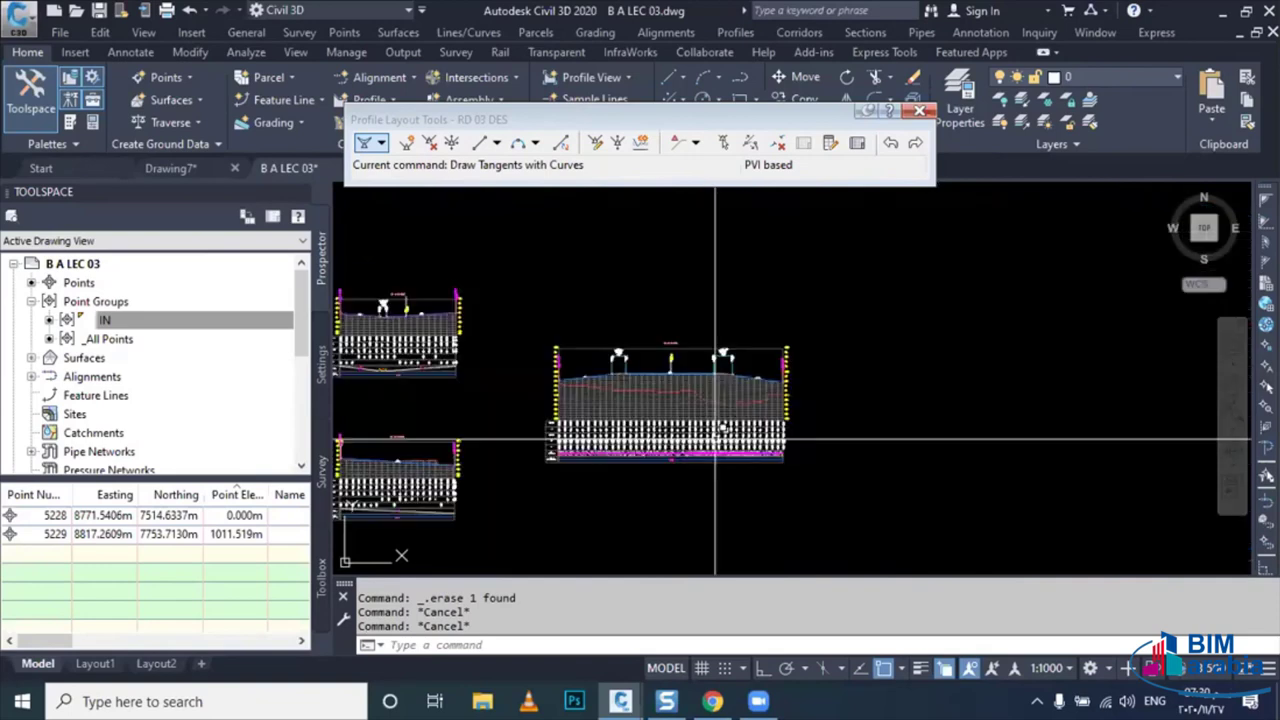
- Close the Profile Layout Tools toolbar and zoom back to the plan-view road alignments
left_click(918, 113)
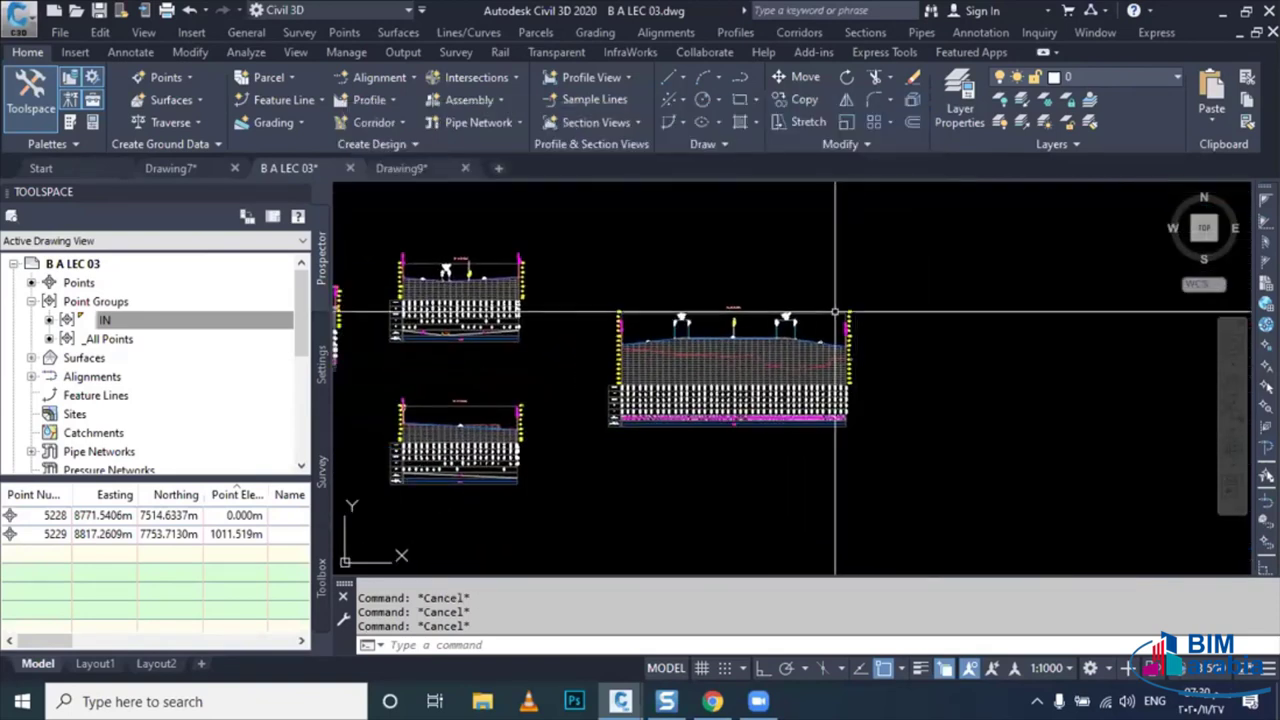
scroll(829, 340, "down", 2)
scroll(888, 463, "down", 2)
scroll(700, 340, "up", 5)
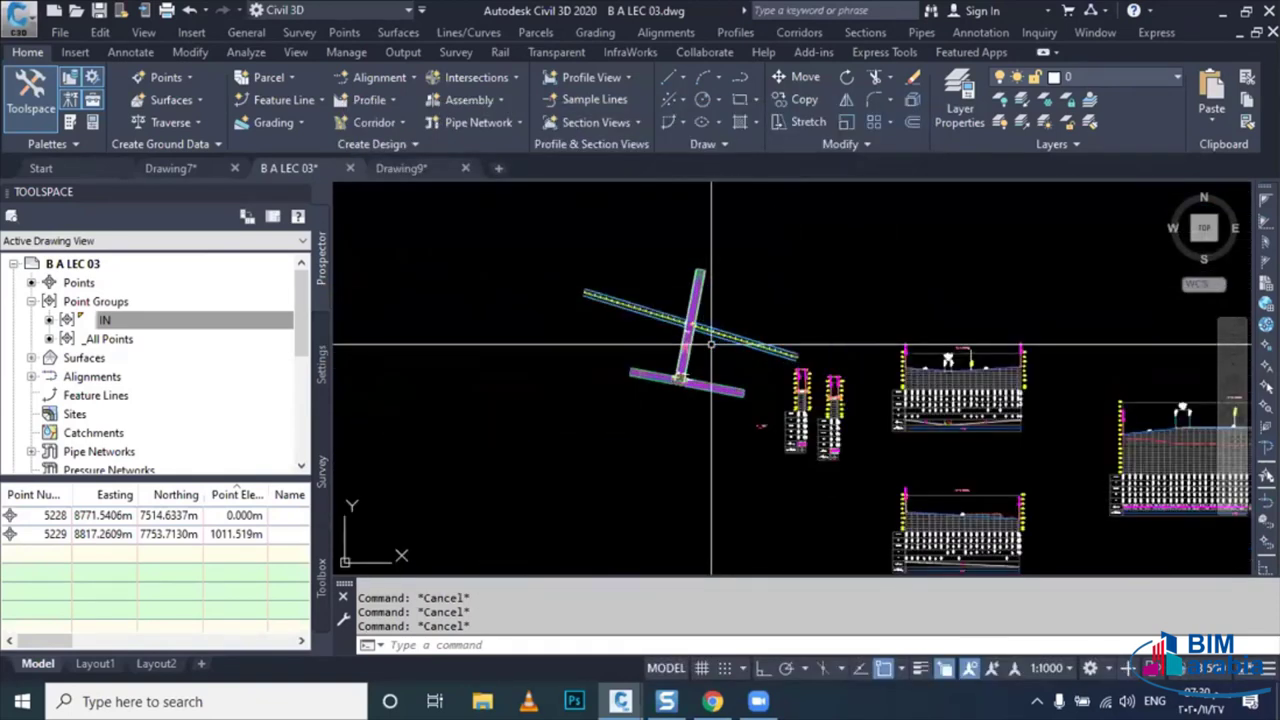
scroll(700, 335, "up", 3)
scroll(707, 327, "up", 2)
scroll(705, 320, "up", 4)
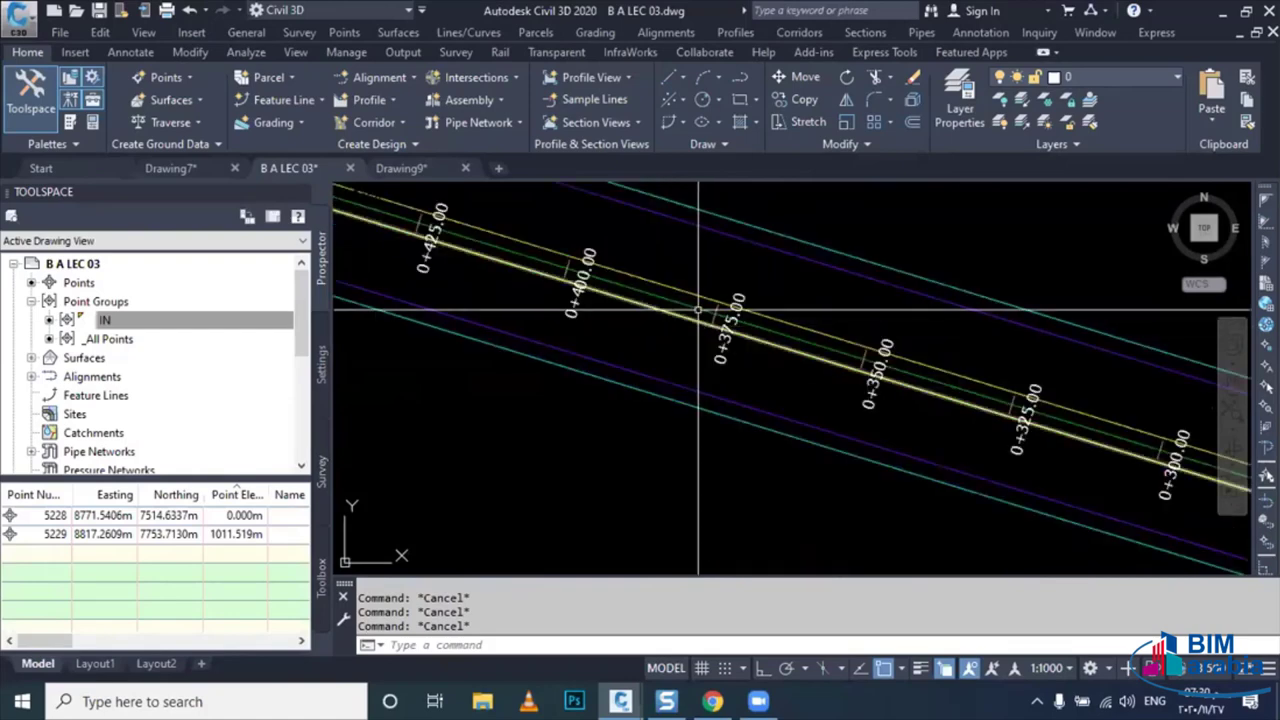
scroll(700, 305, "up", 3)
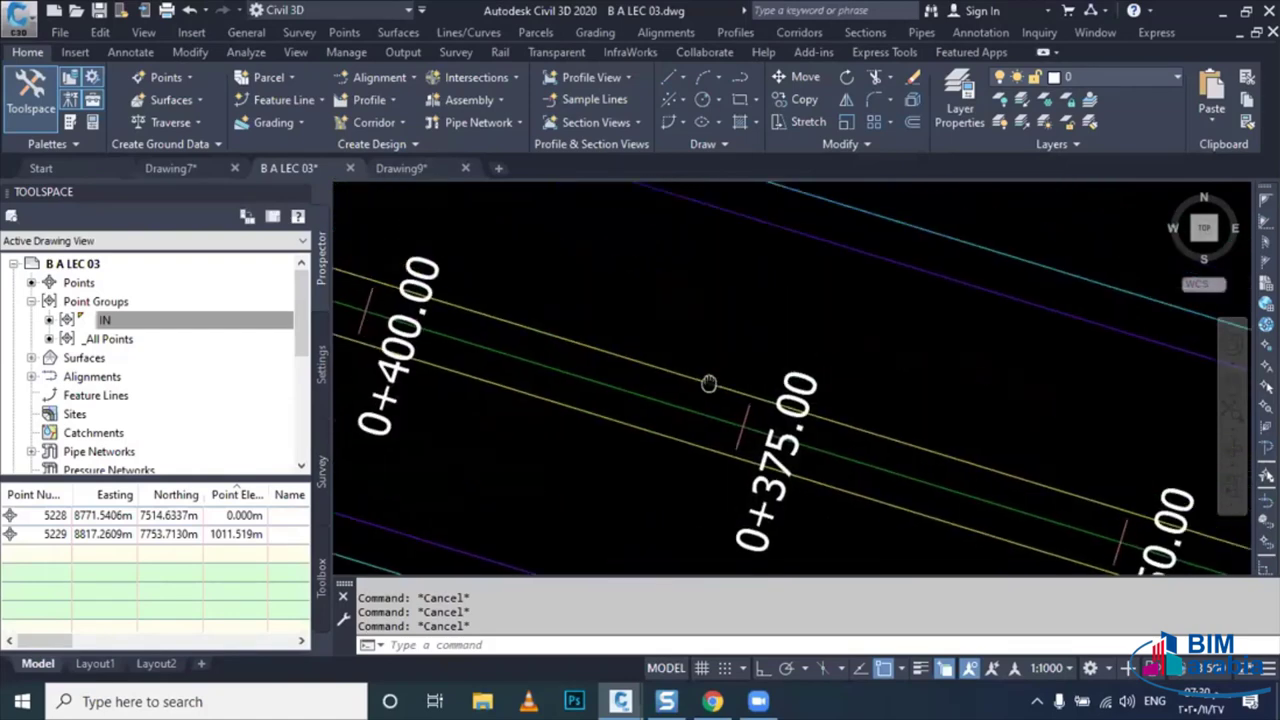
scroll(790, 300, "down", 2)
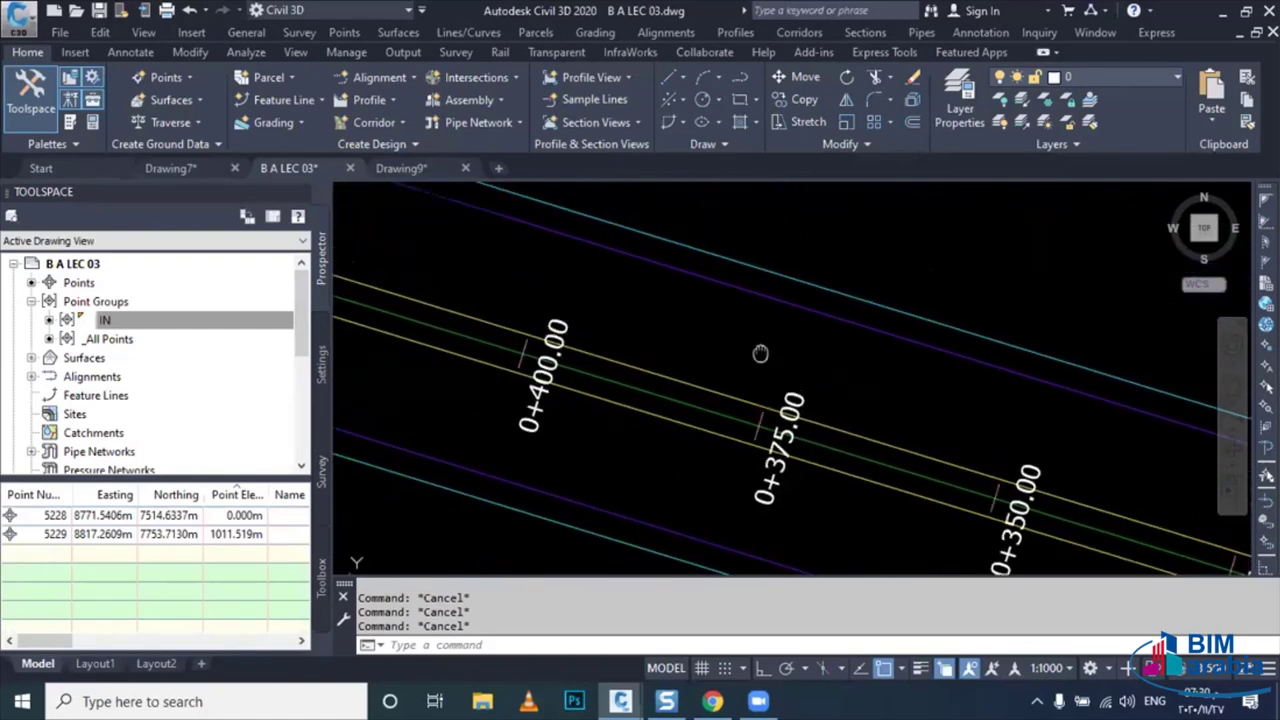
scroll(795, 305, "down", 4)
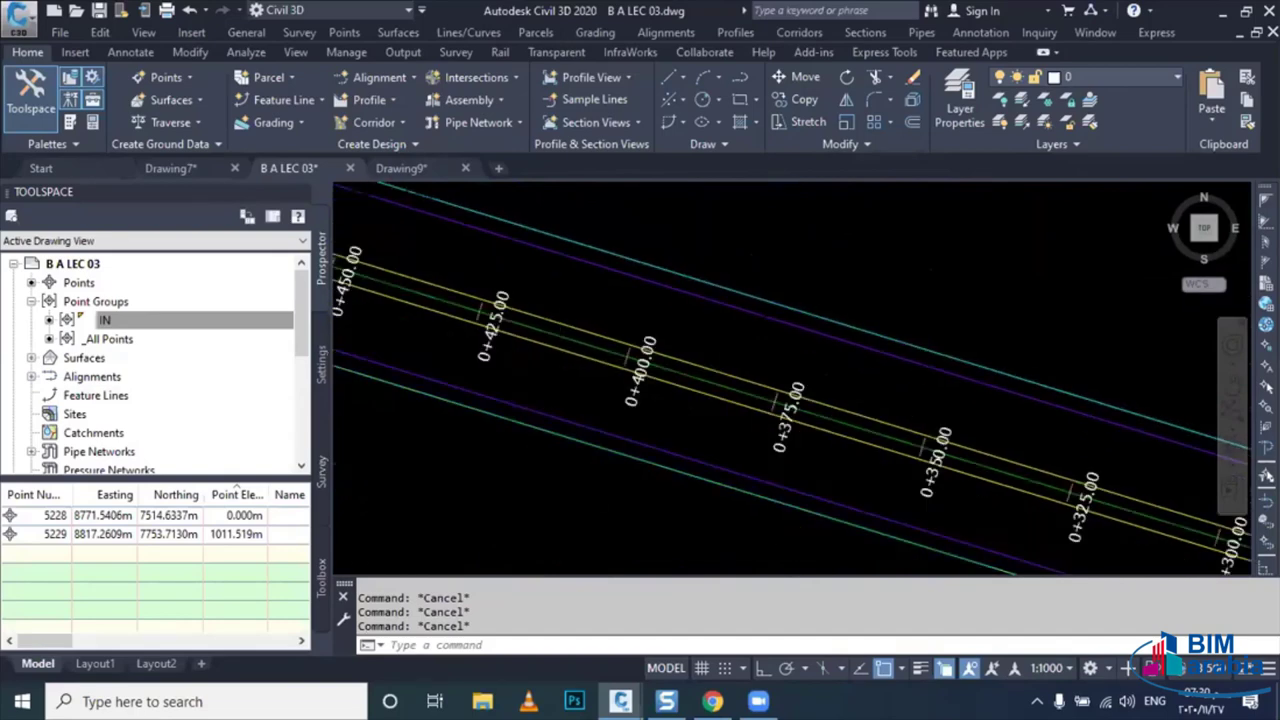
scroll(780, 297, "down", 2)
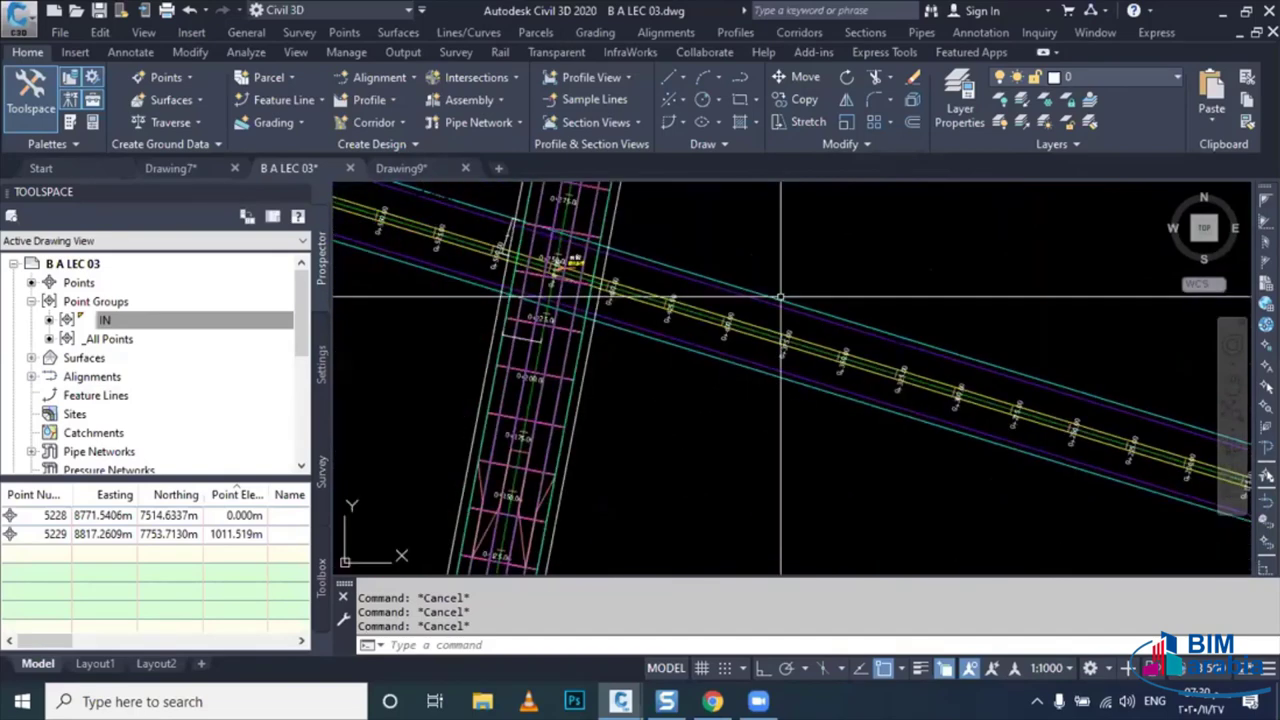
- Create the HW Undivided Crowned Road assembly, place its baseline, and open the Tool Palettes
left_click(784, 34)
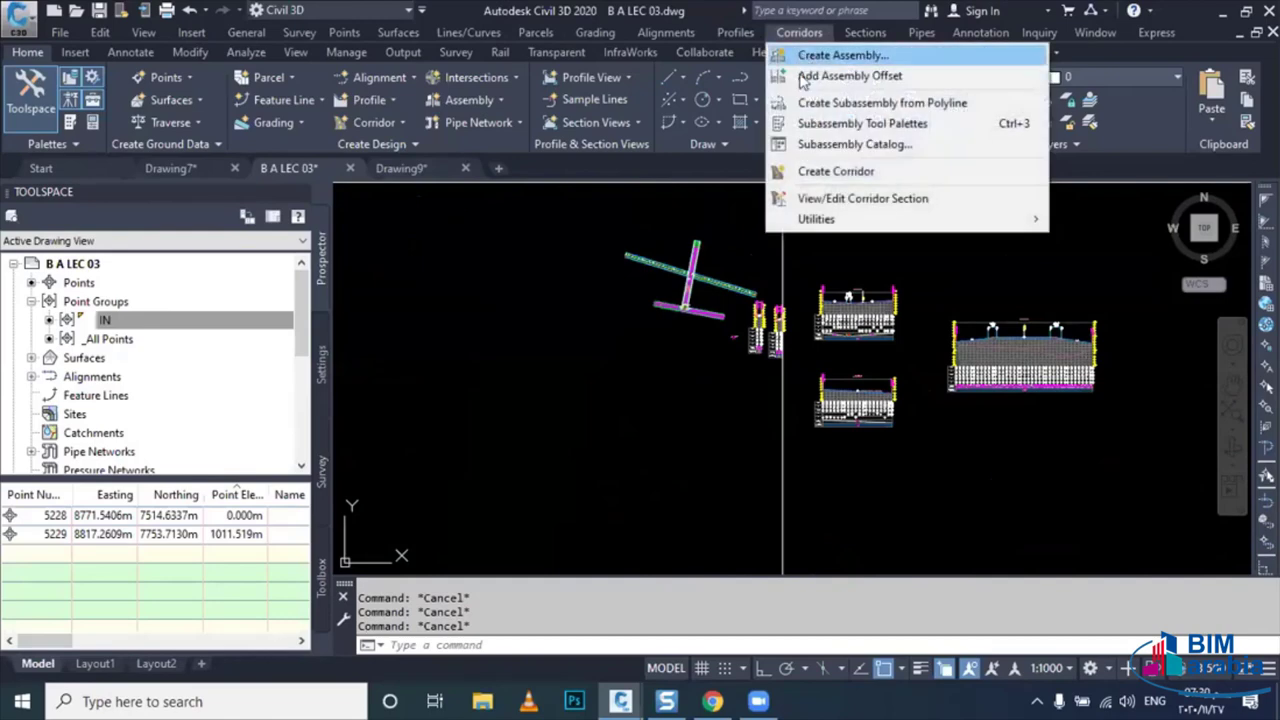
left_click(835, 54)
type("HW")
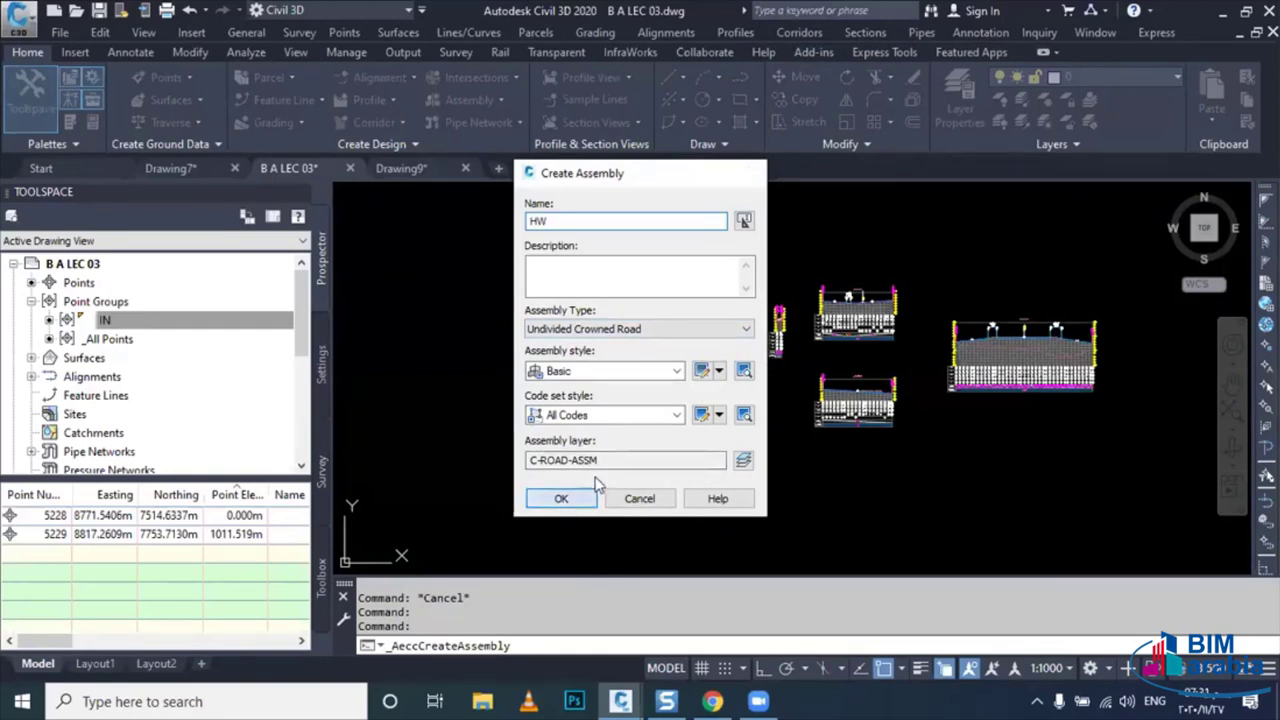
left_click(585, 496)
scroll(700, 300, "up", 2)
scroll(707, 355, "up", 3)
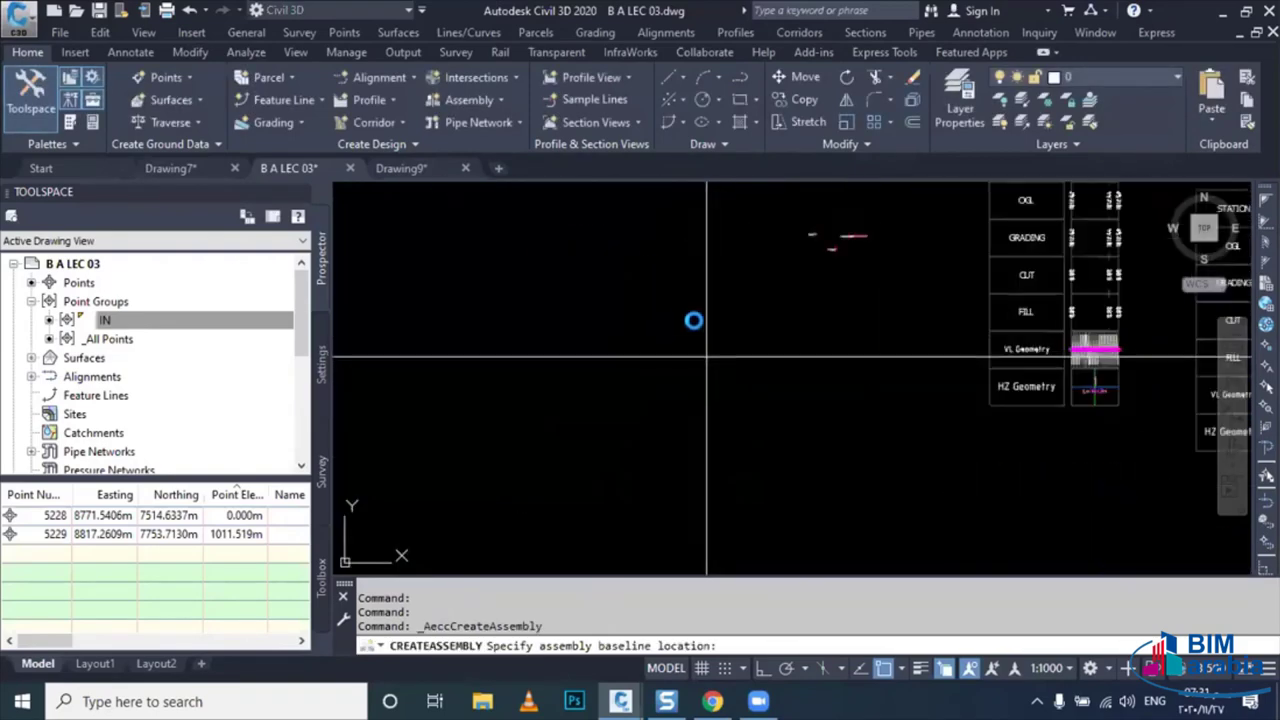
left_click(791, 378)
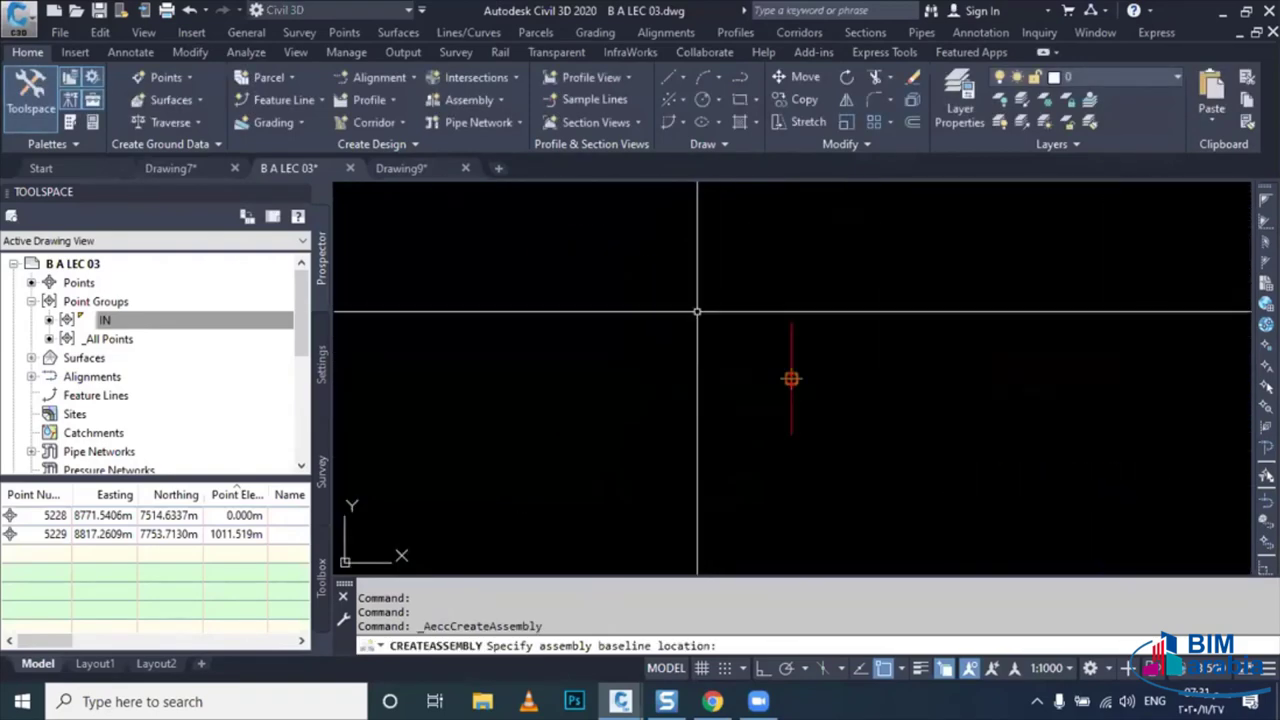
left_click(69, 122)
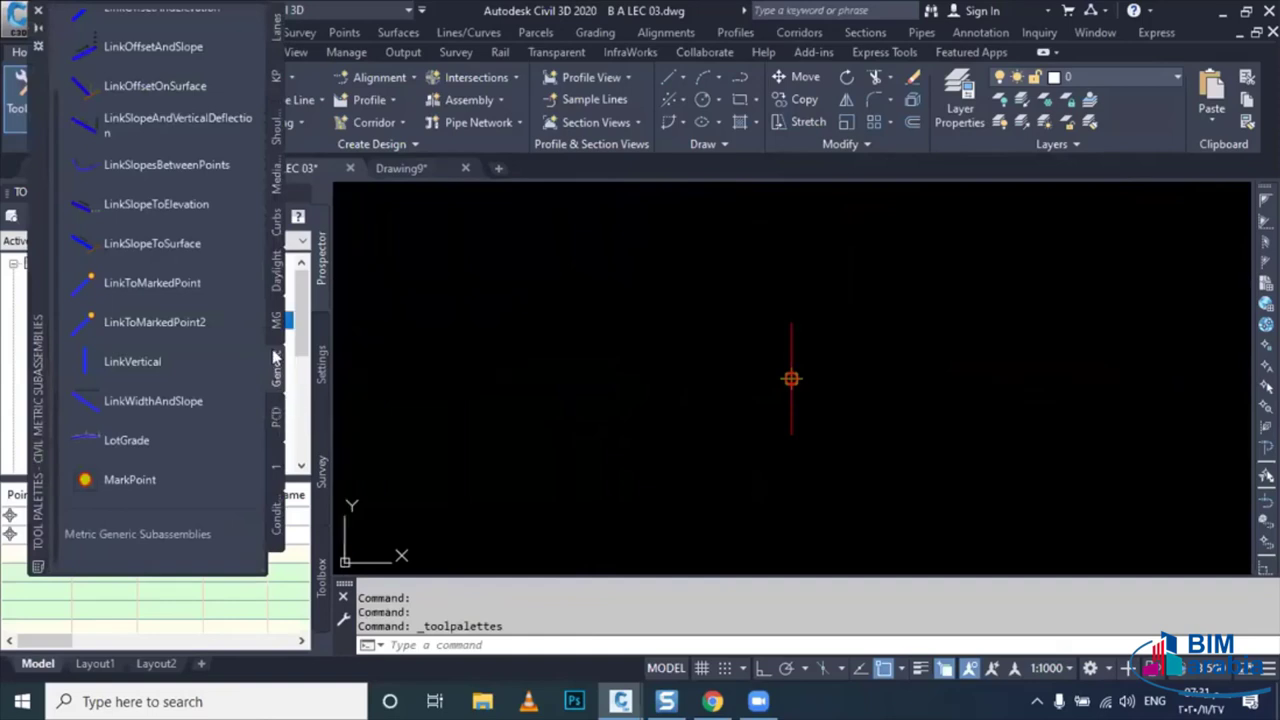
- Attach MedianFlushWithBarrier to the HW baseline with Pave1, Pave2, Base and Subbase depths of 0
left_click(276, 178)
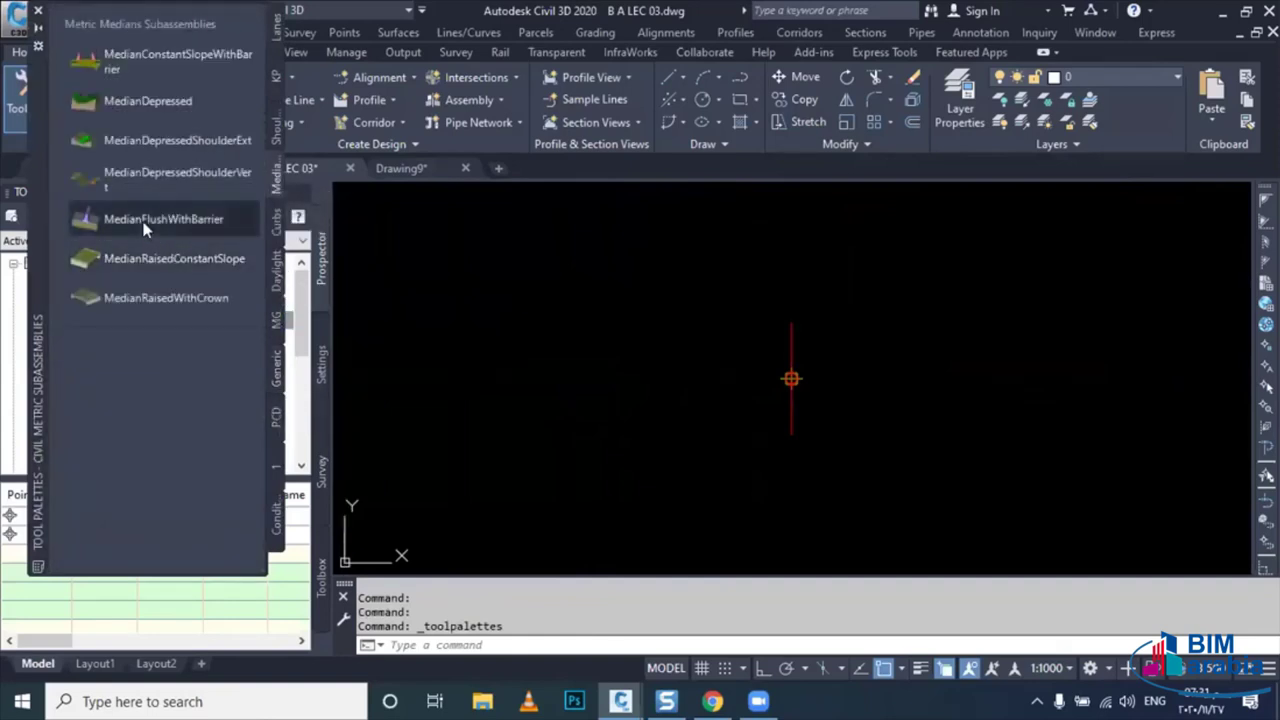
left_click(143, 229)
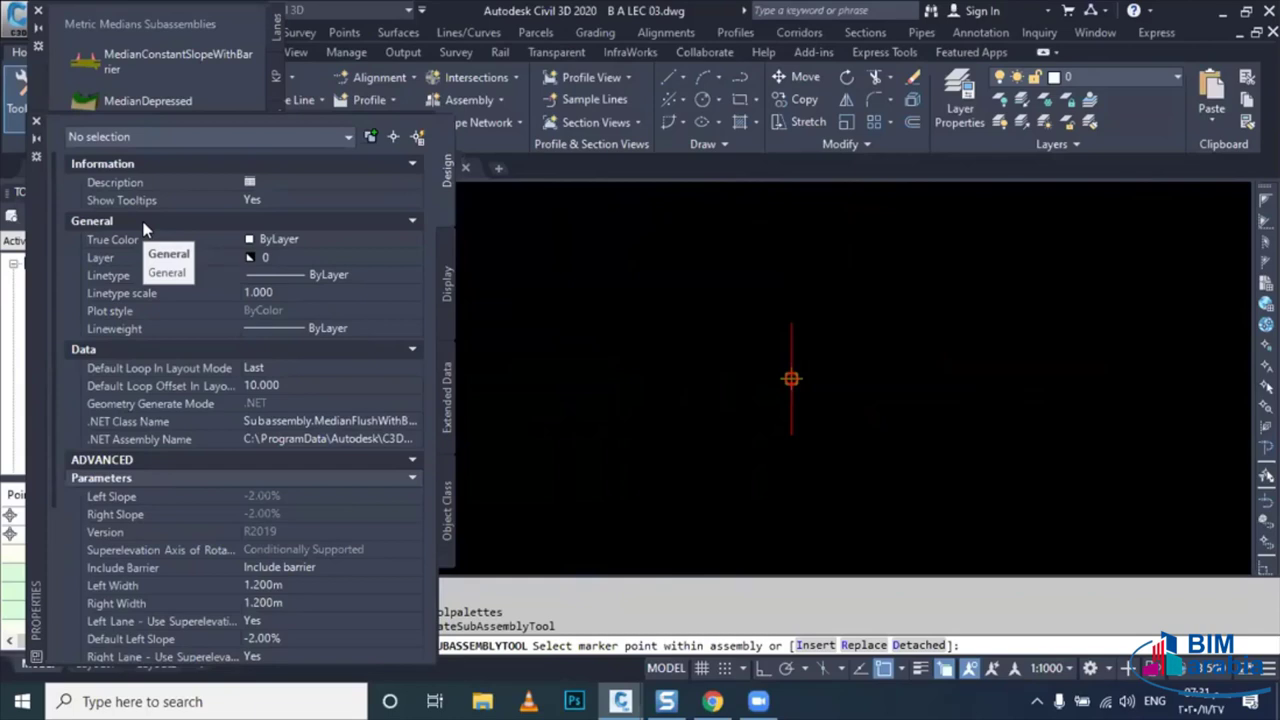
scroll(302, 535, "down", 3)
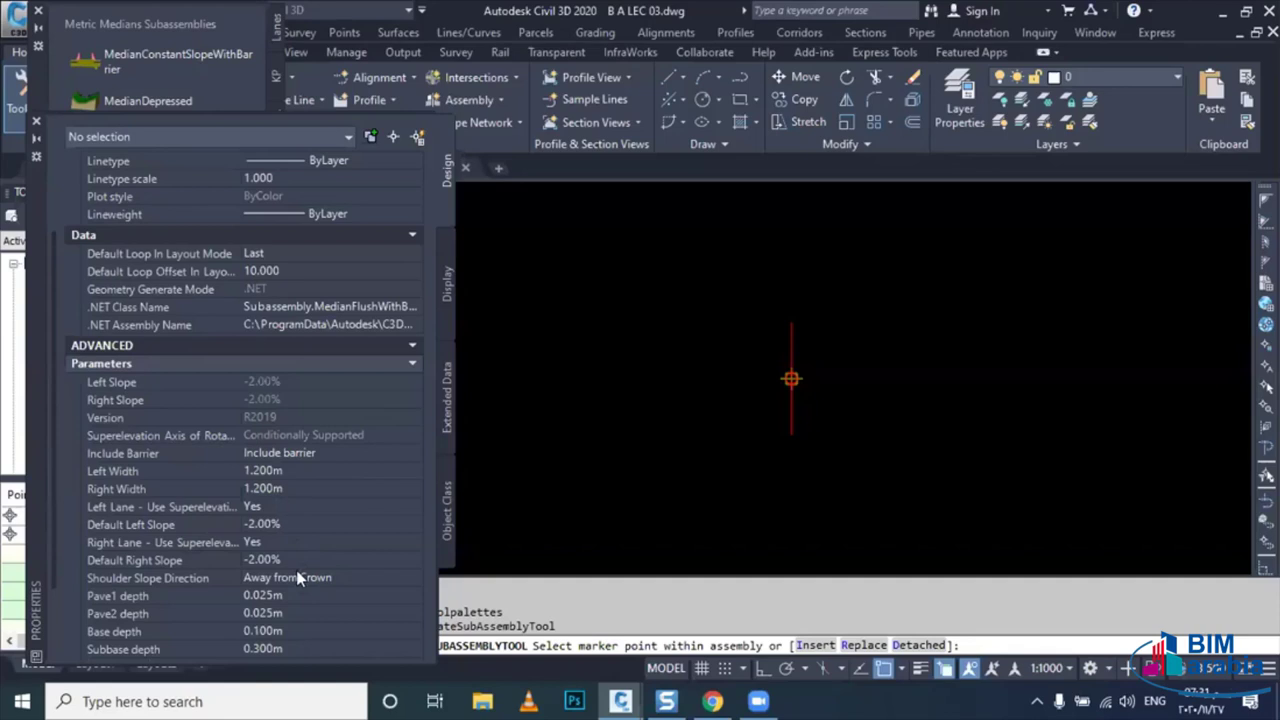
scroll(297, 577, "down", 2)
left_click(296, 485)
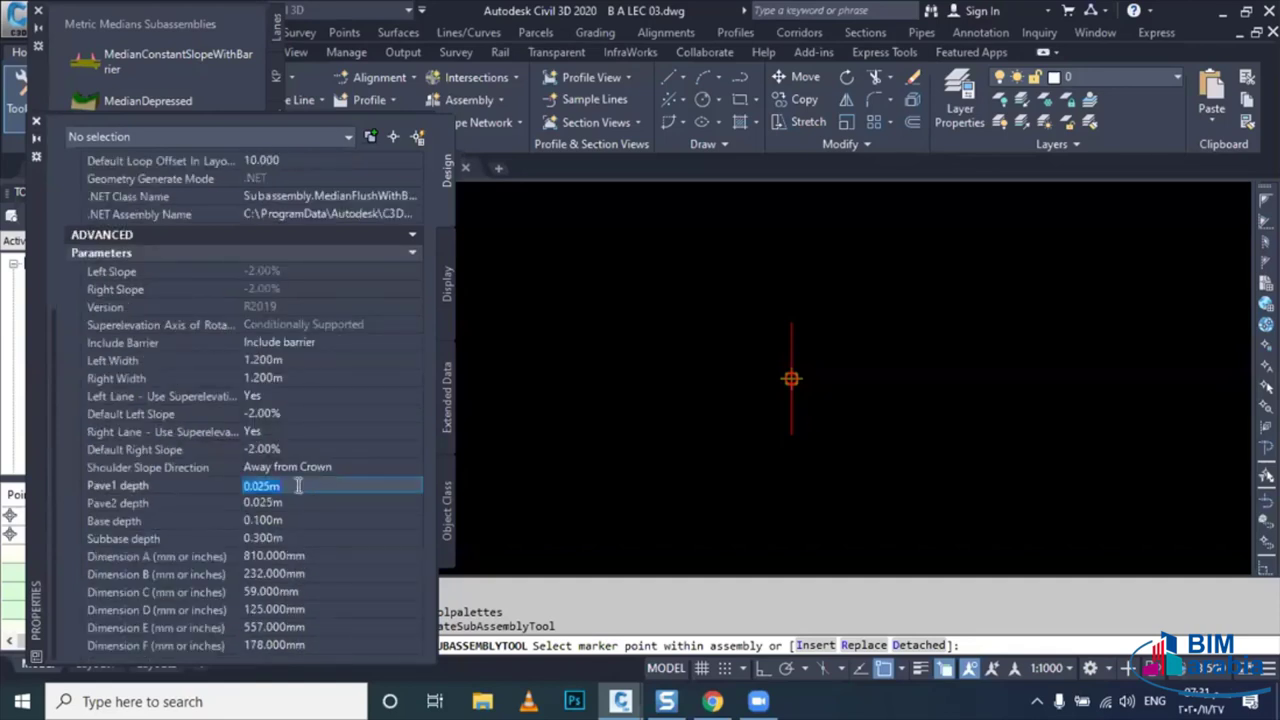
type("0")
left_click(289, 501)
type("0")
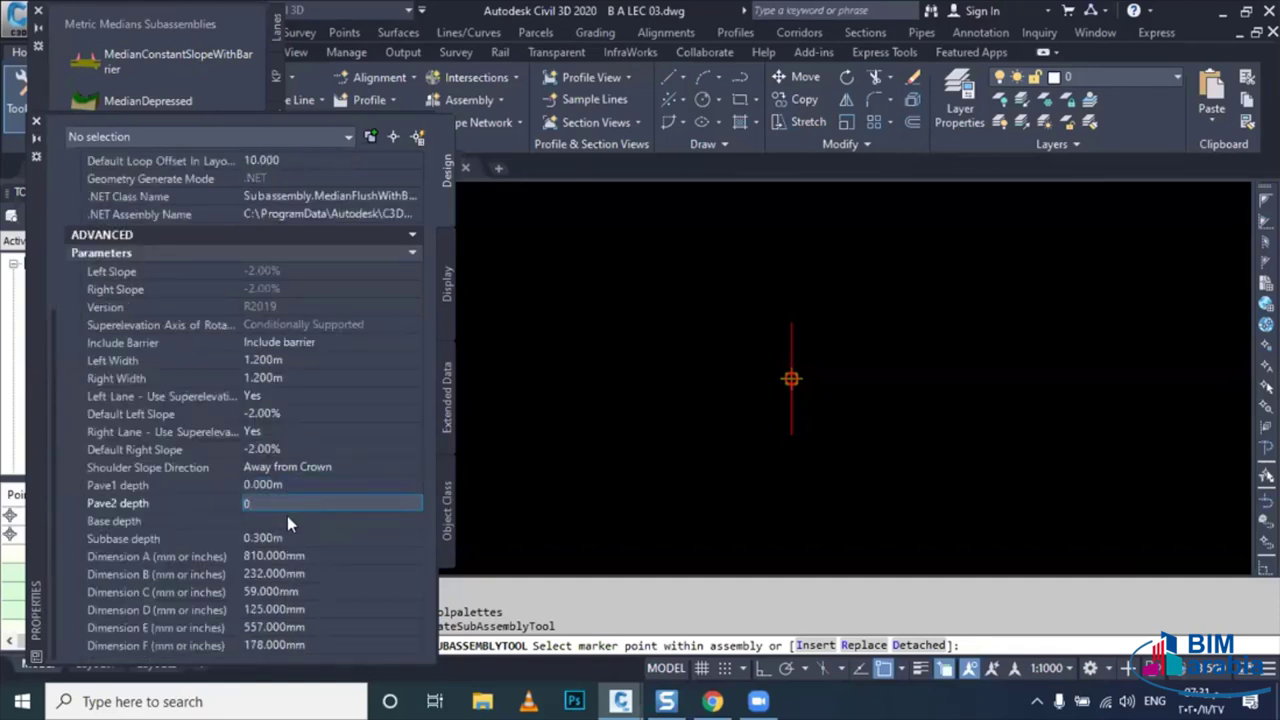
left_click(287, 516)
type("0")
left_click(285, 539)
type("0")
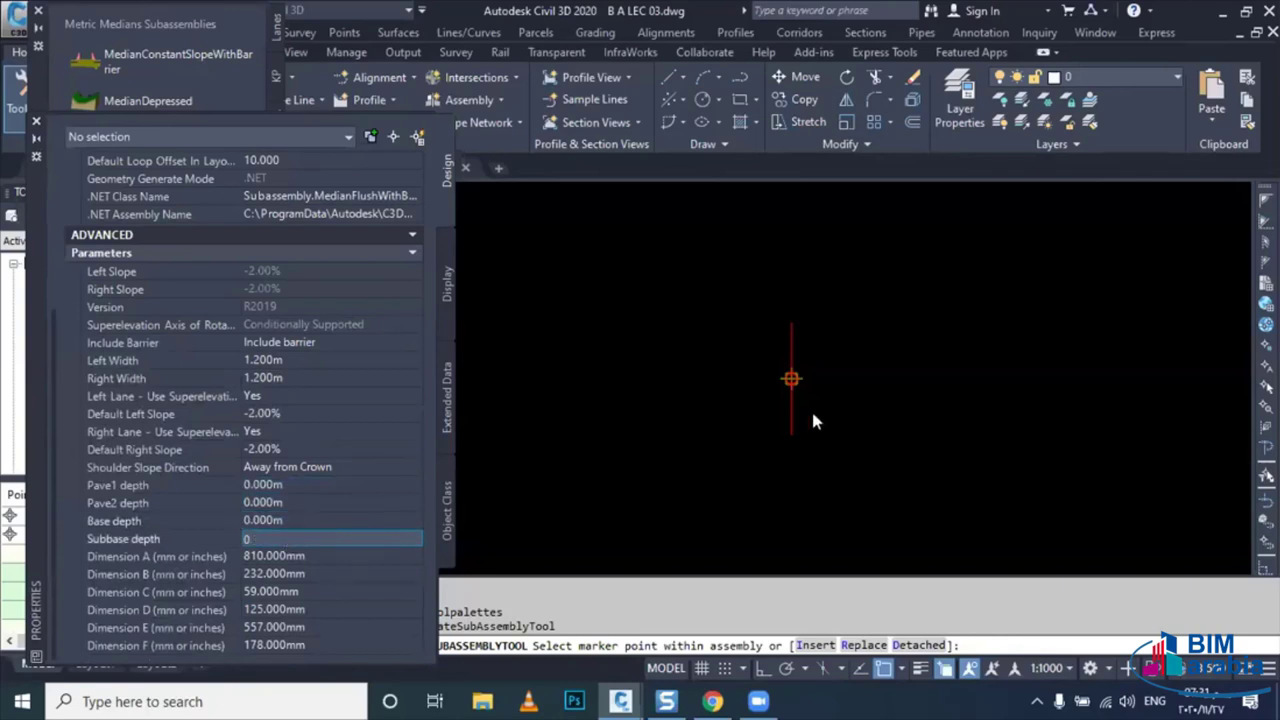
left_click(791, 378)
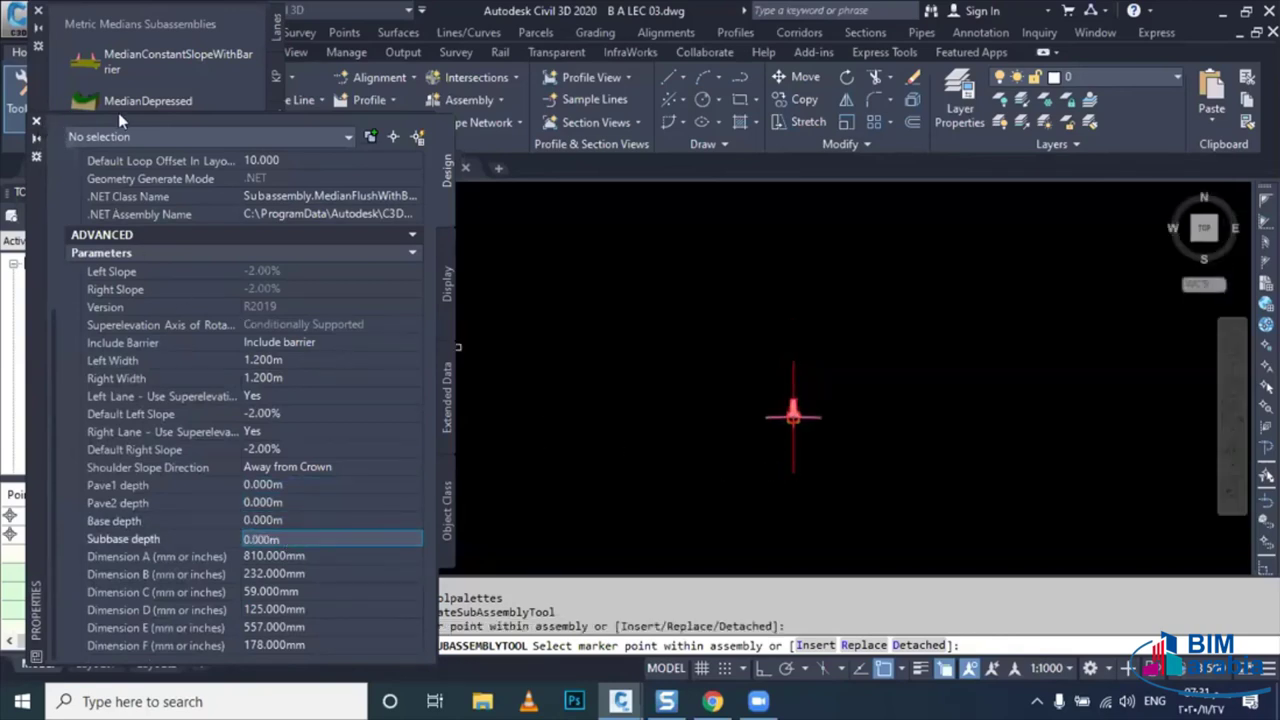
key("Escape")
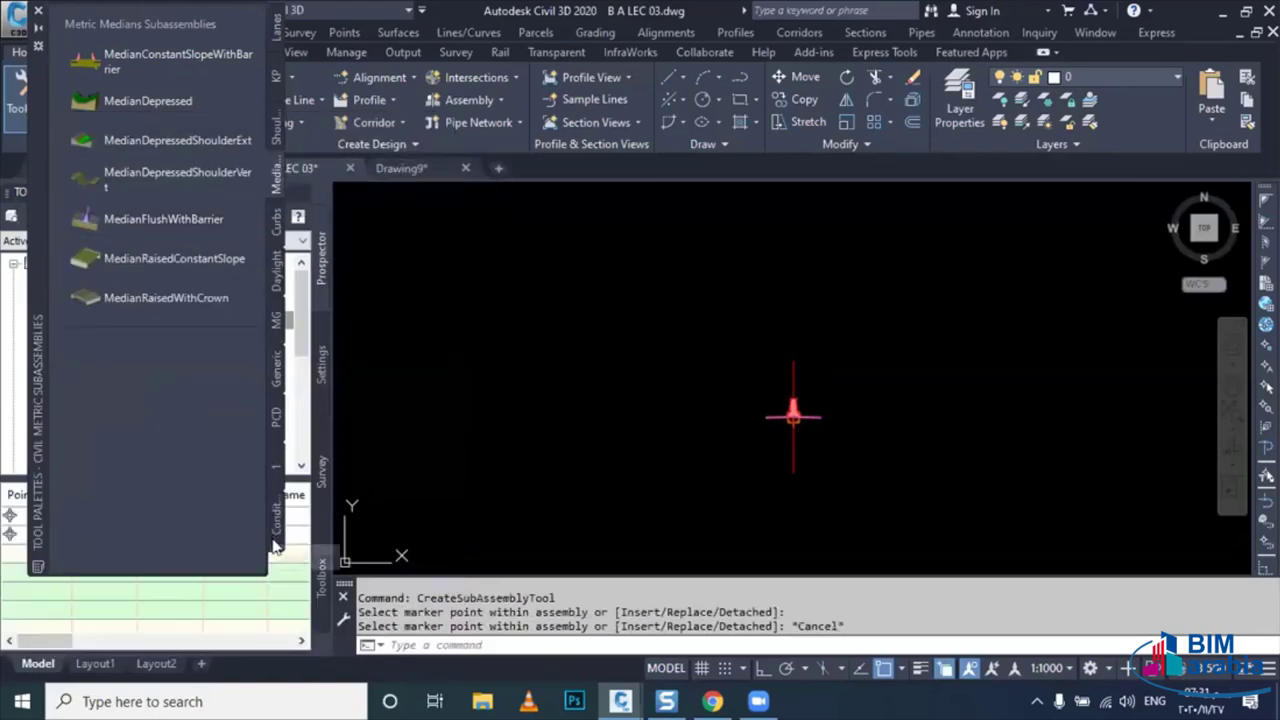
left_click(275, 545)
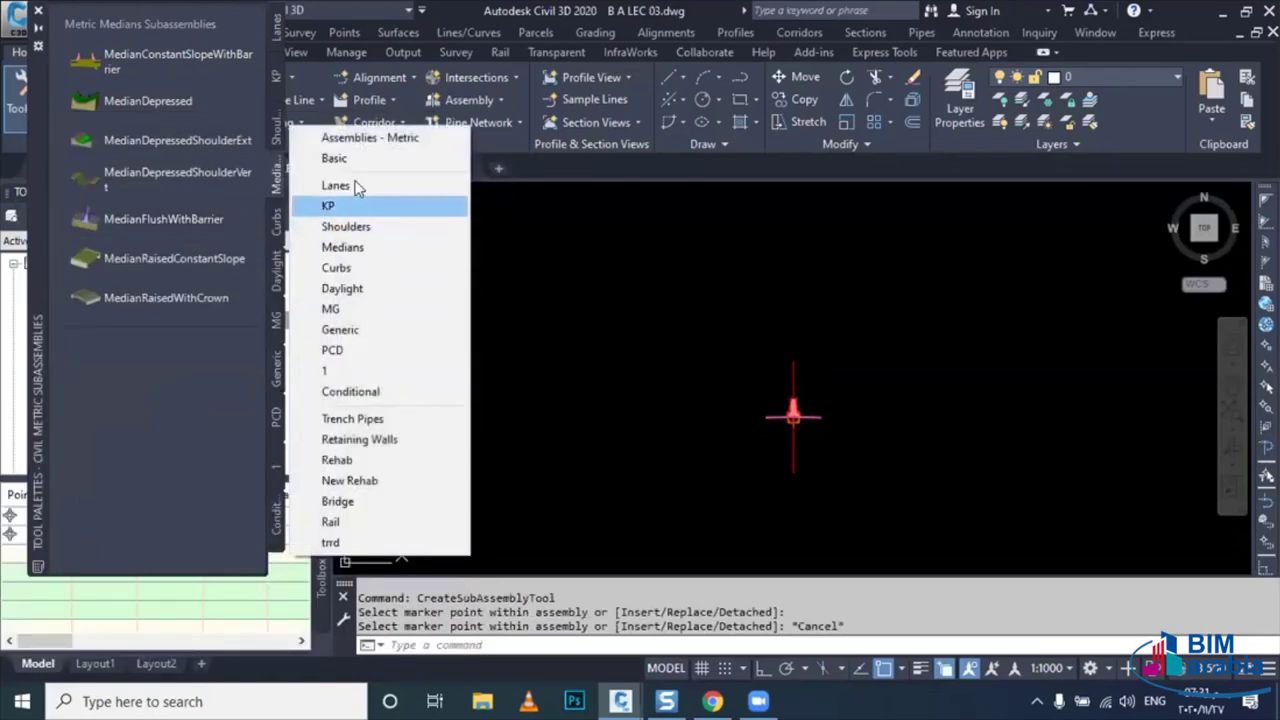
- Attach a 3.6 m LaneSuperelevationAOR lane right of the HW median with zero sub-base depth
left_click(355, 187)
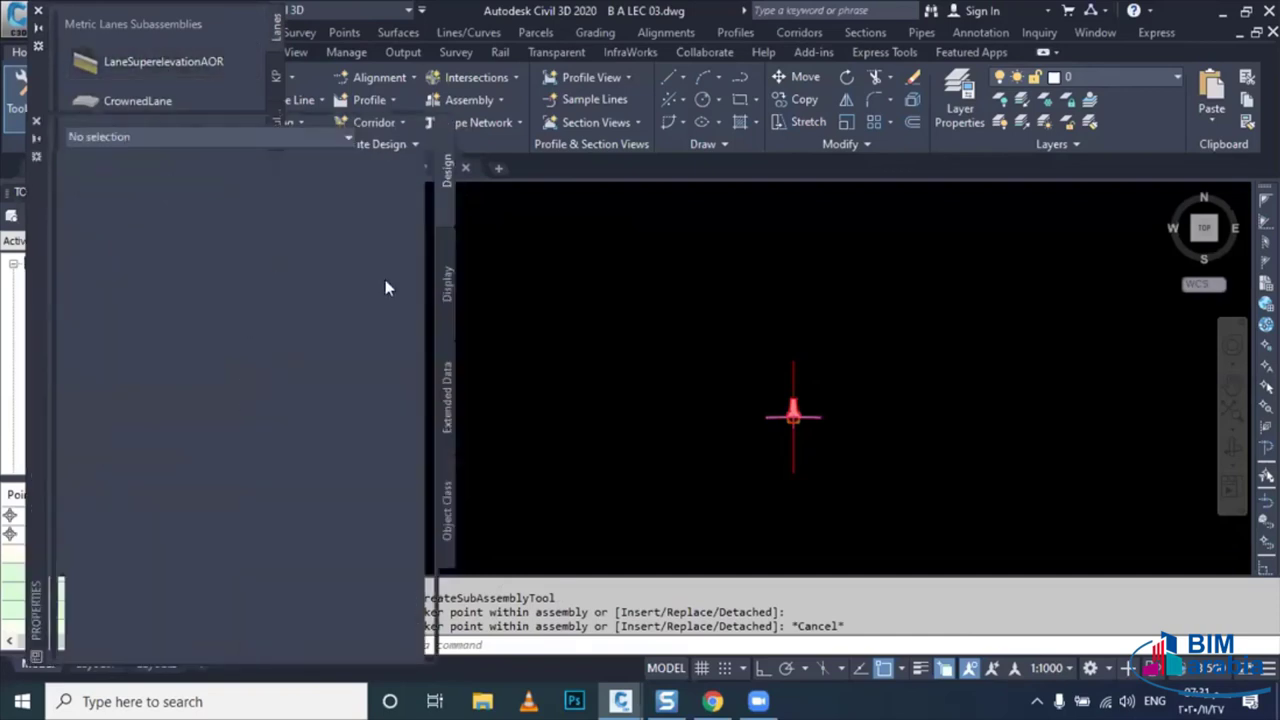
scroll(280, 575, "down", 2)
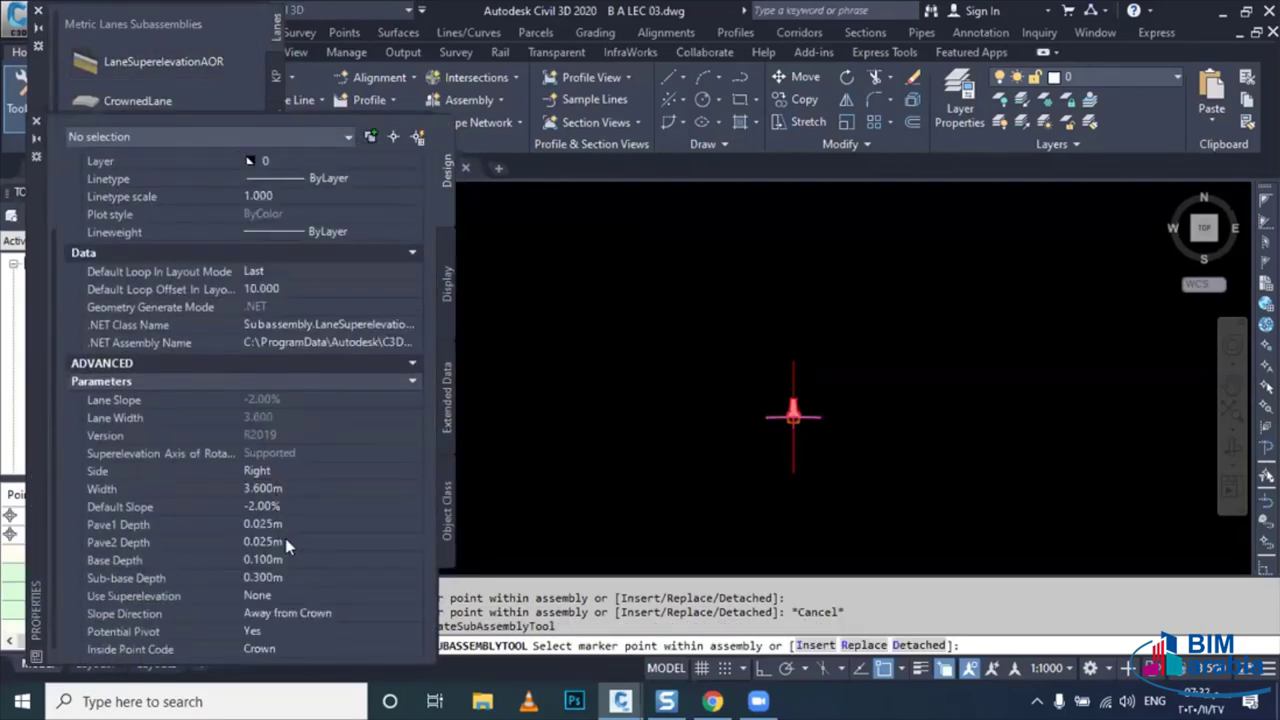
left_click(298, 527)
type("0")
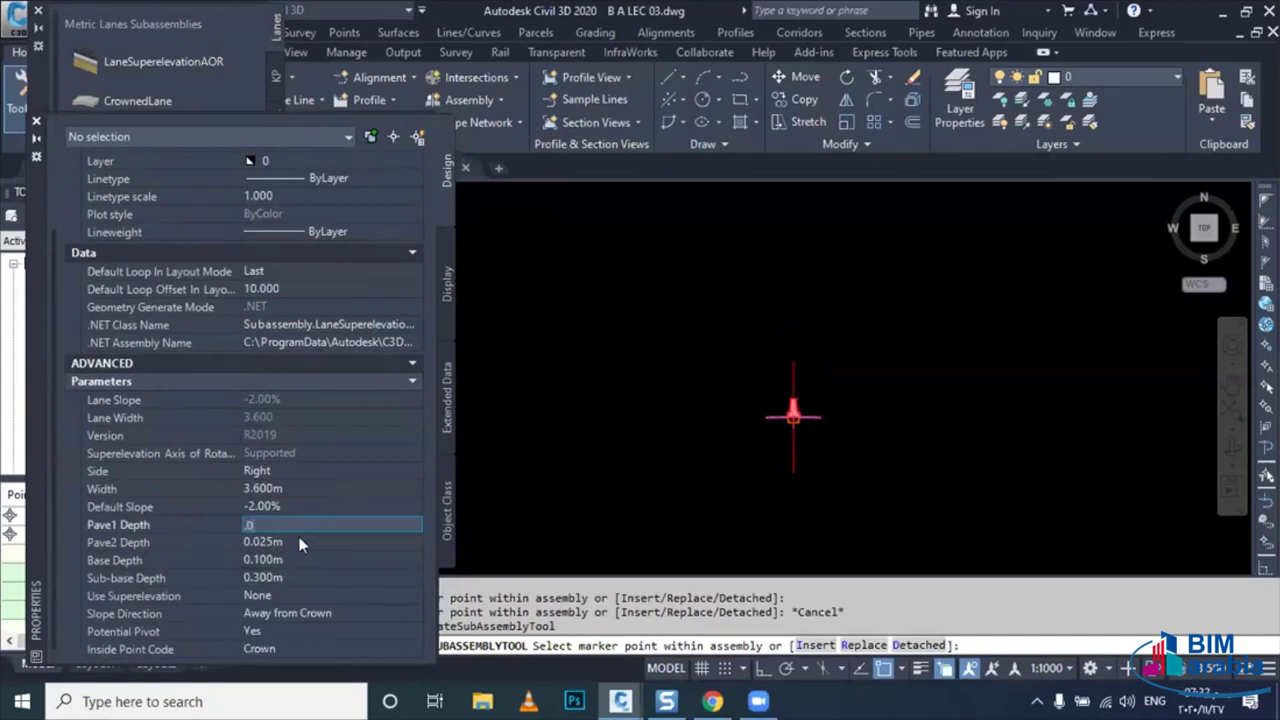
type("5")
left_click(302, 540)
type(".06")
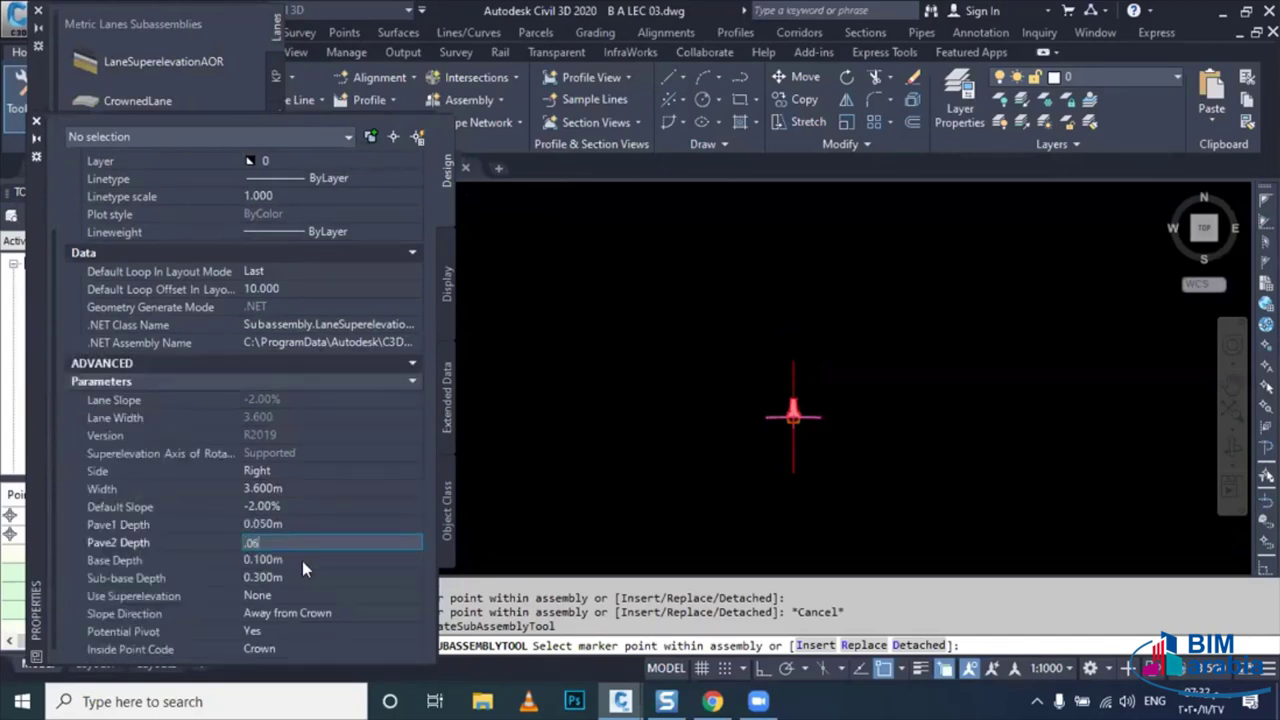
left_click(302, 561)
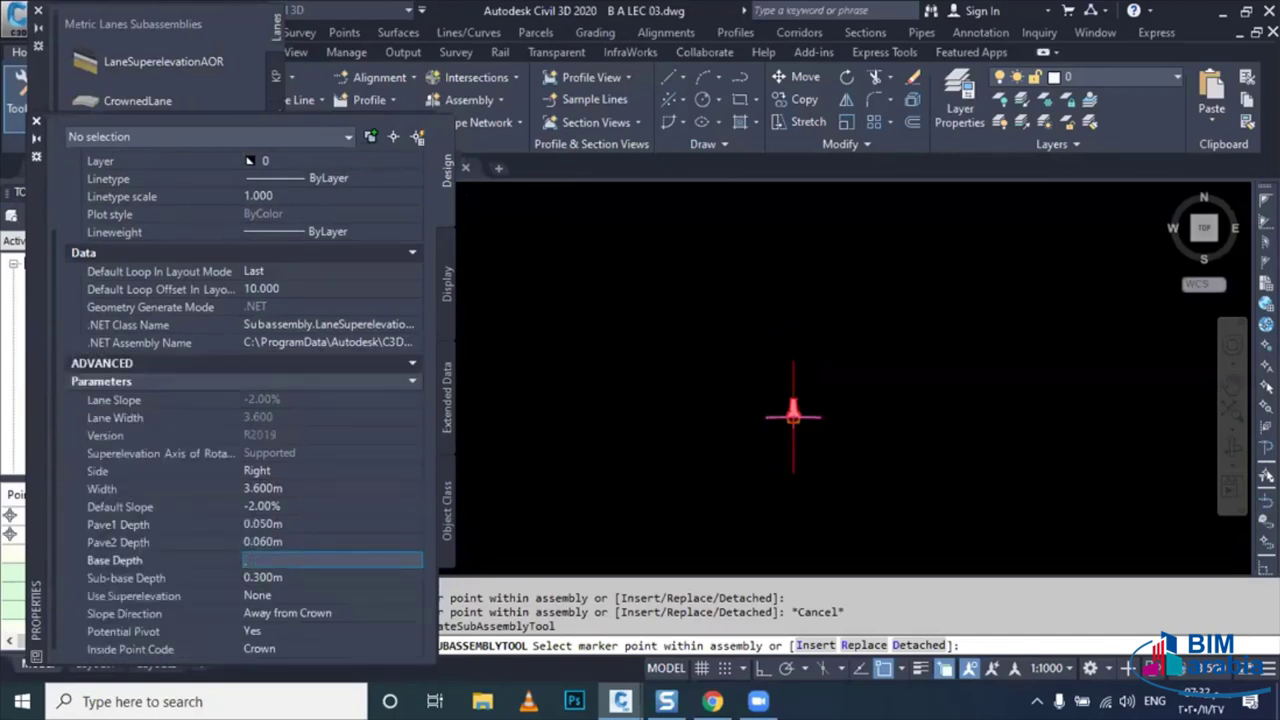
type("20")
left_click(289, 576)
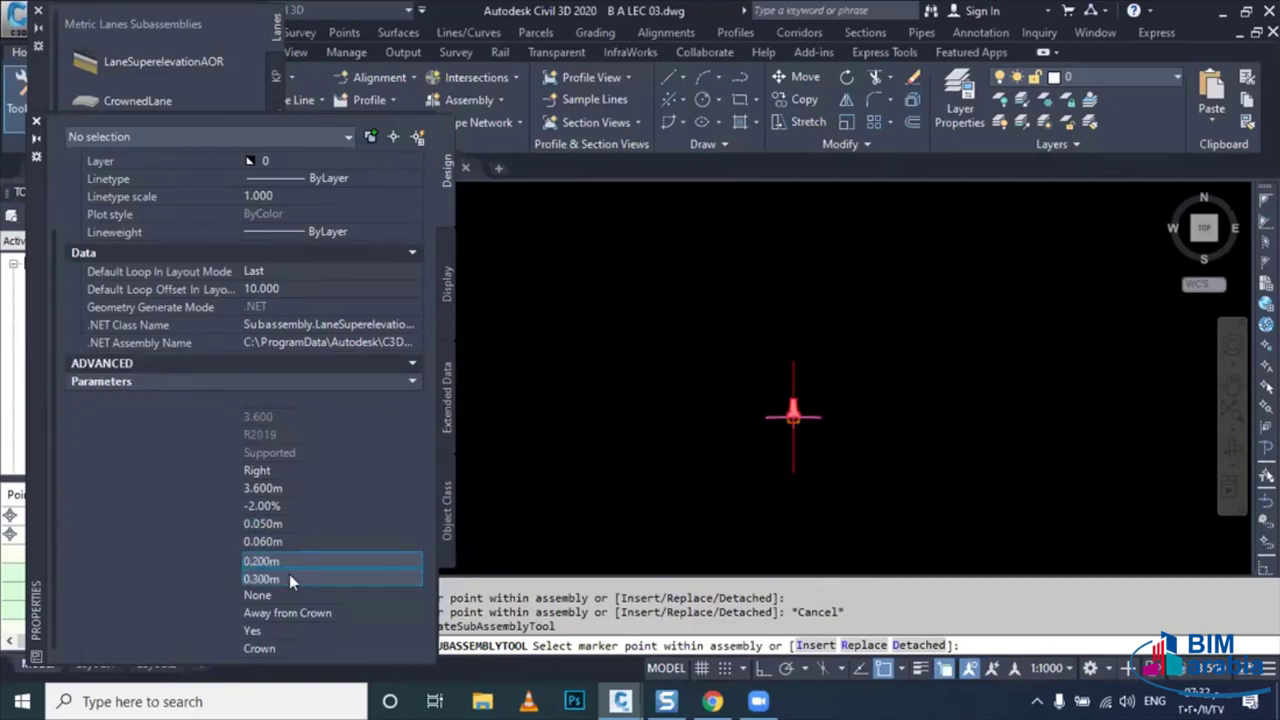
scroll(814, 418, "up", 2)
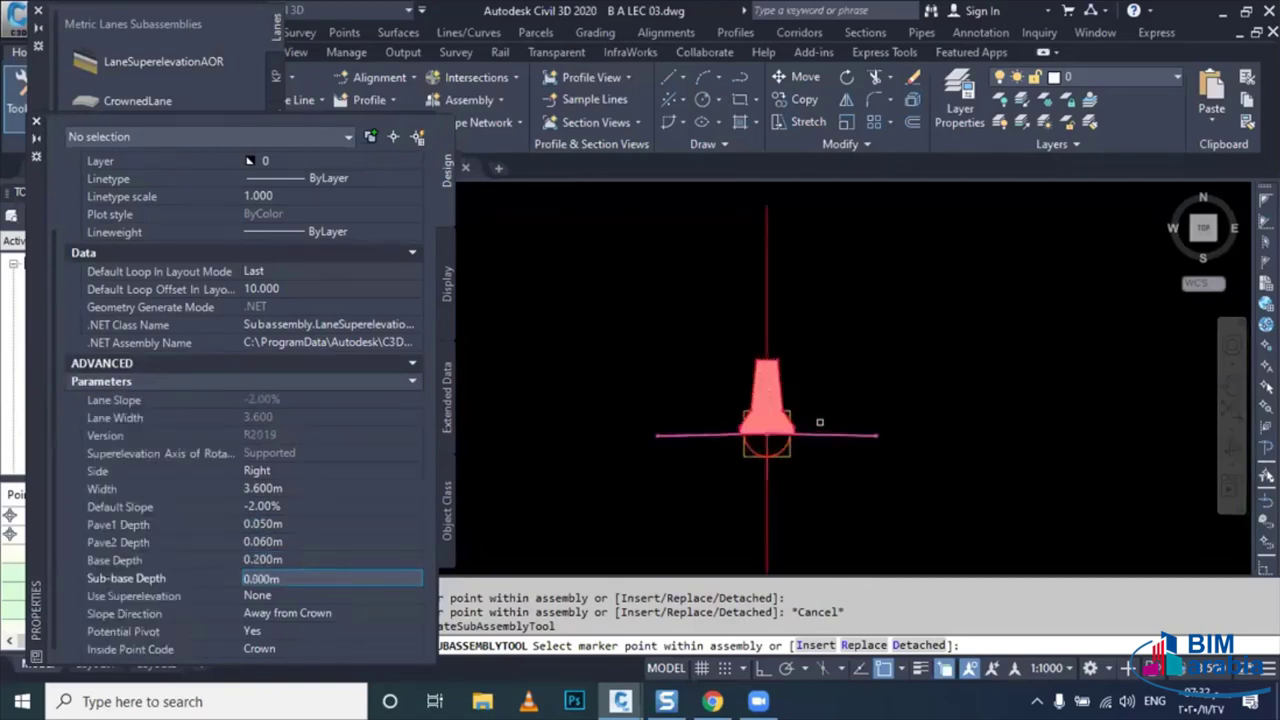
scroll(820, 423, "up", 5)
left_click(890, 422)
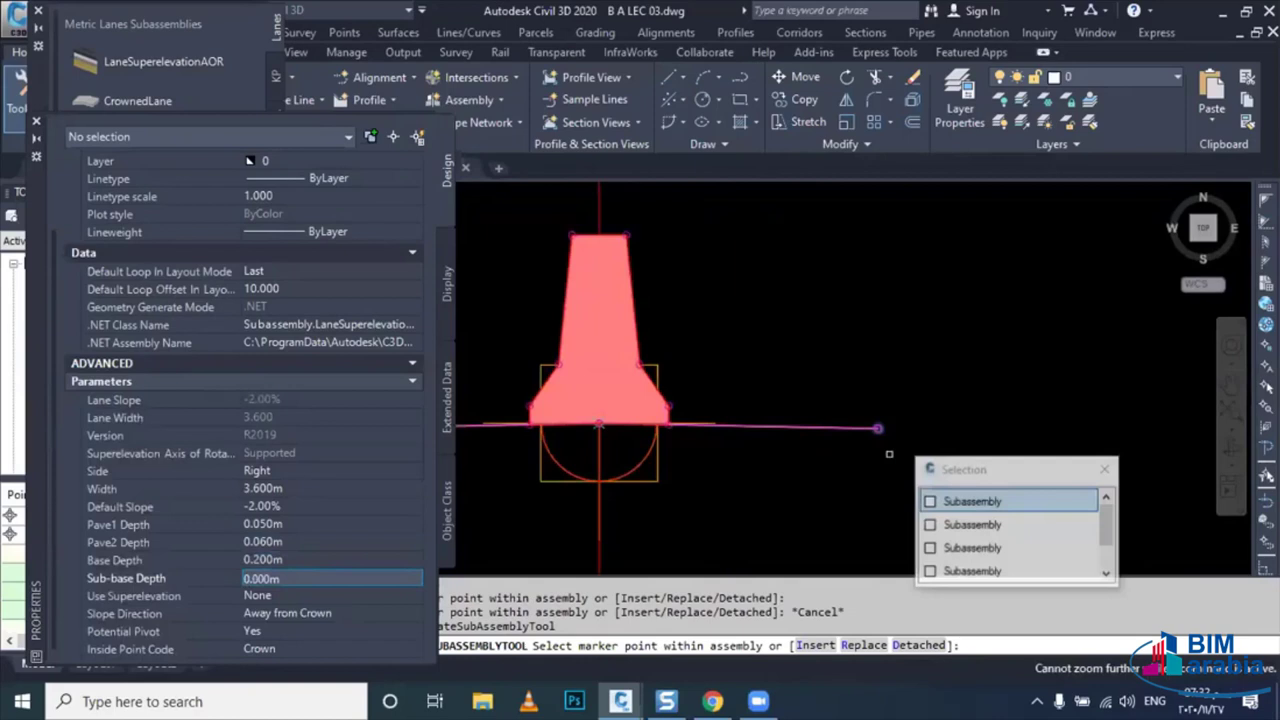
left_click(960, 497)
scroll(855, 445, "down", 4)
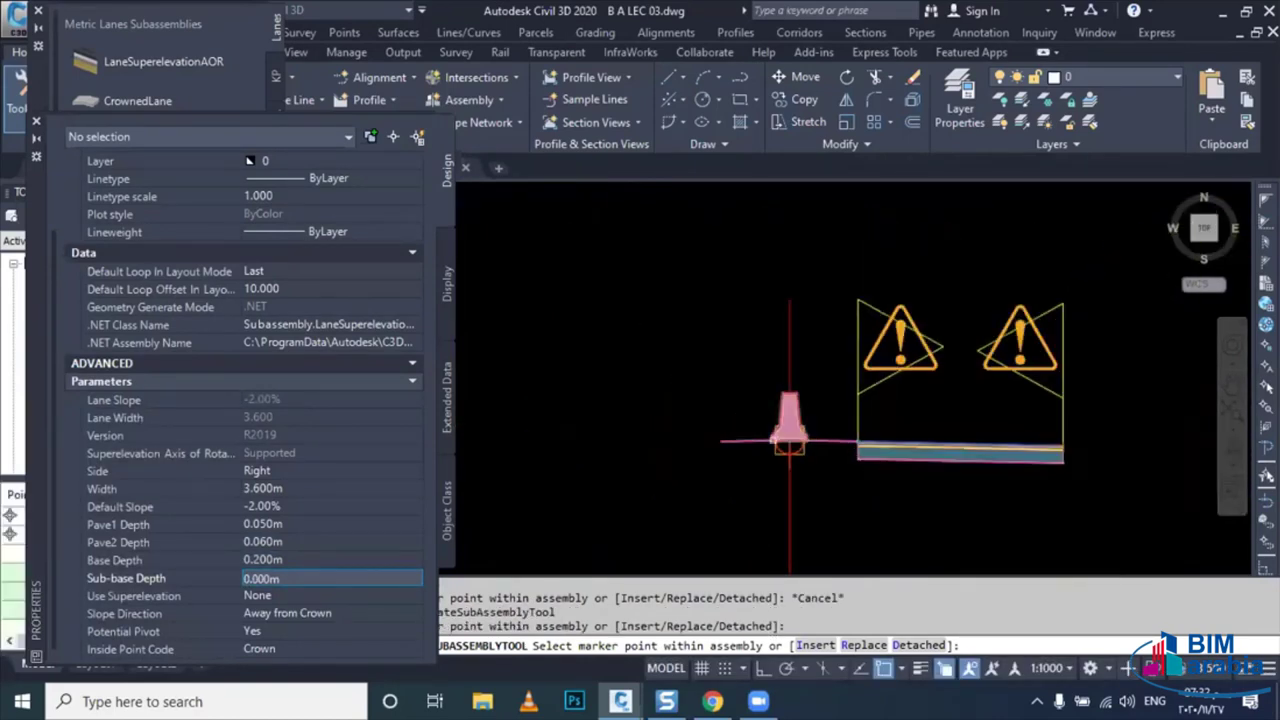
key("Escape")
- Redraw and regenerate the drawing to refresh the assembly display
type("r")
key("Return")
key("Escape")
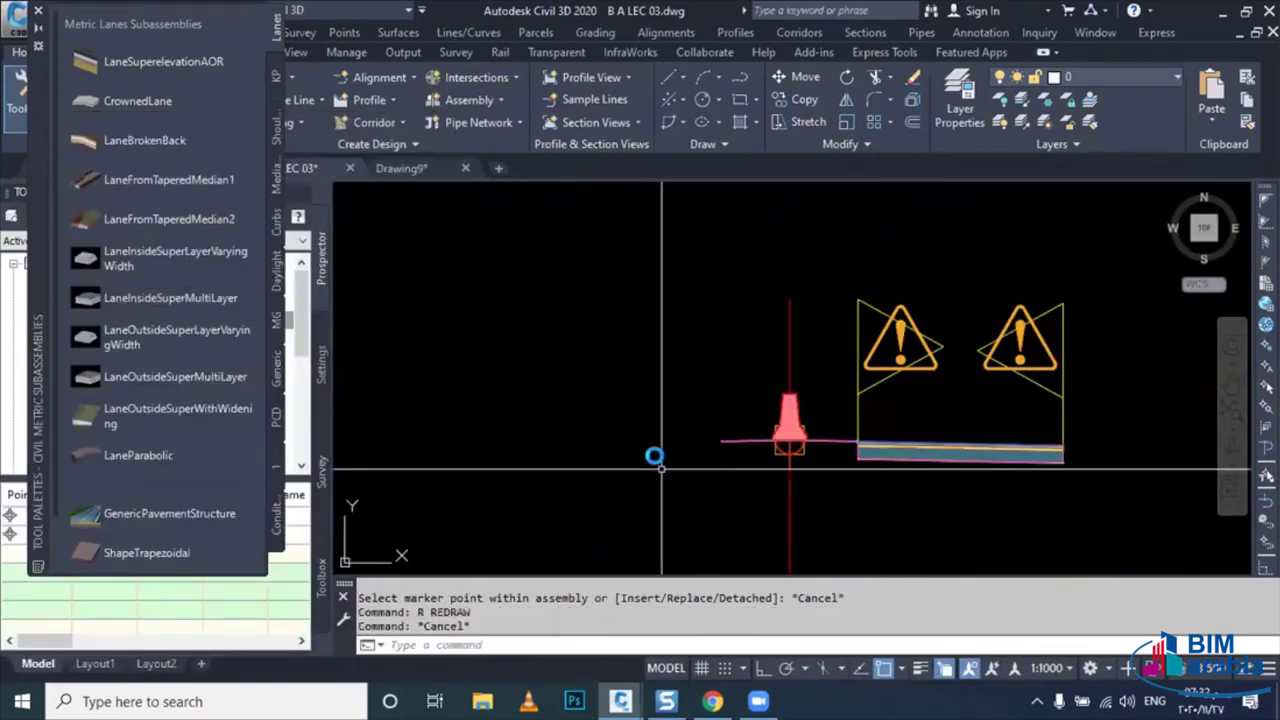
middle_click_drag(610, 449, 591, 471)
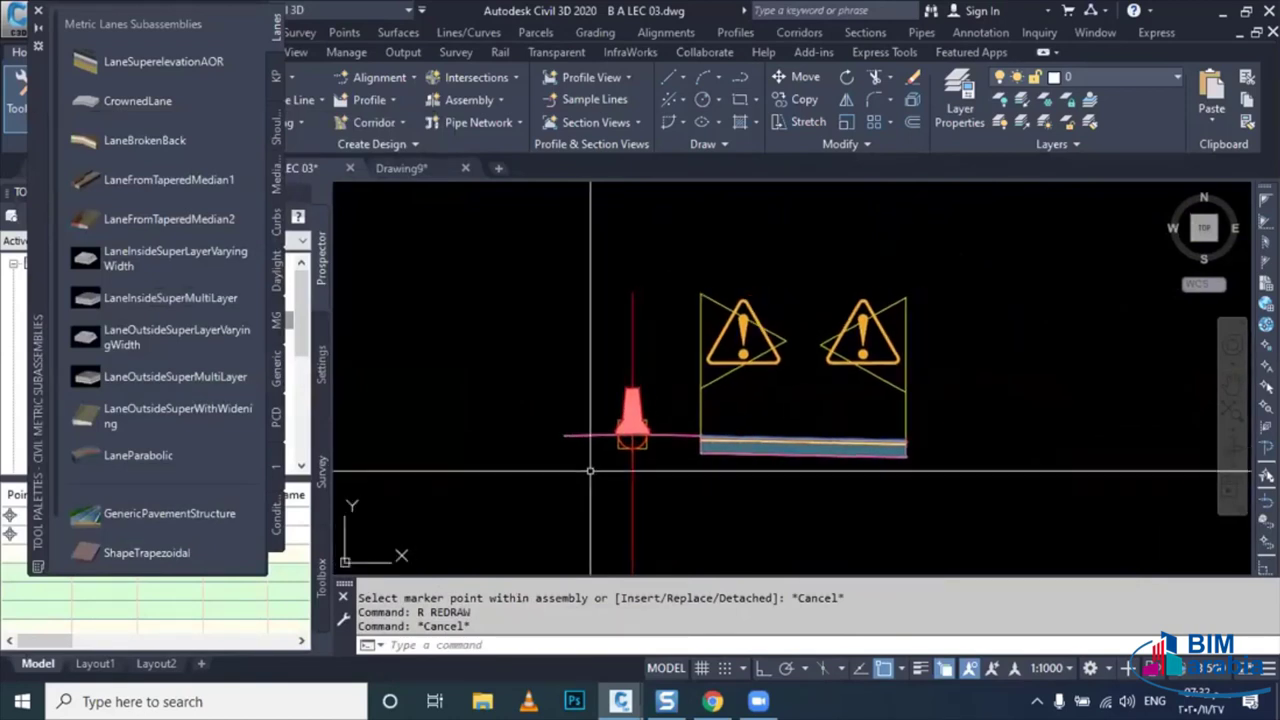
type("r")
key("Return")
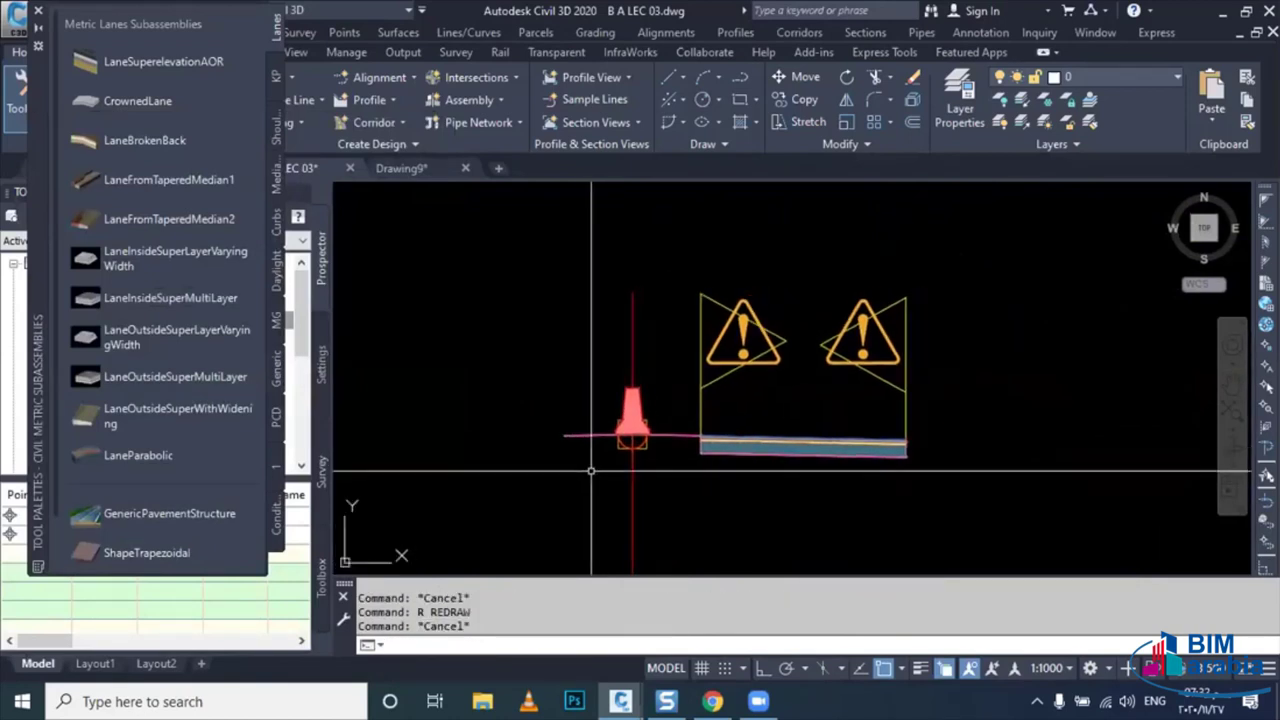
key("Return")
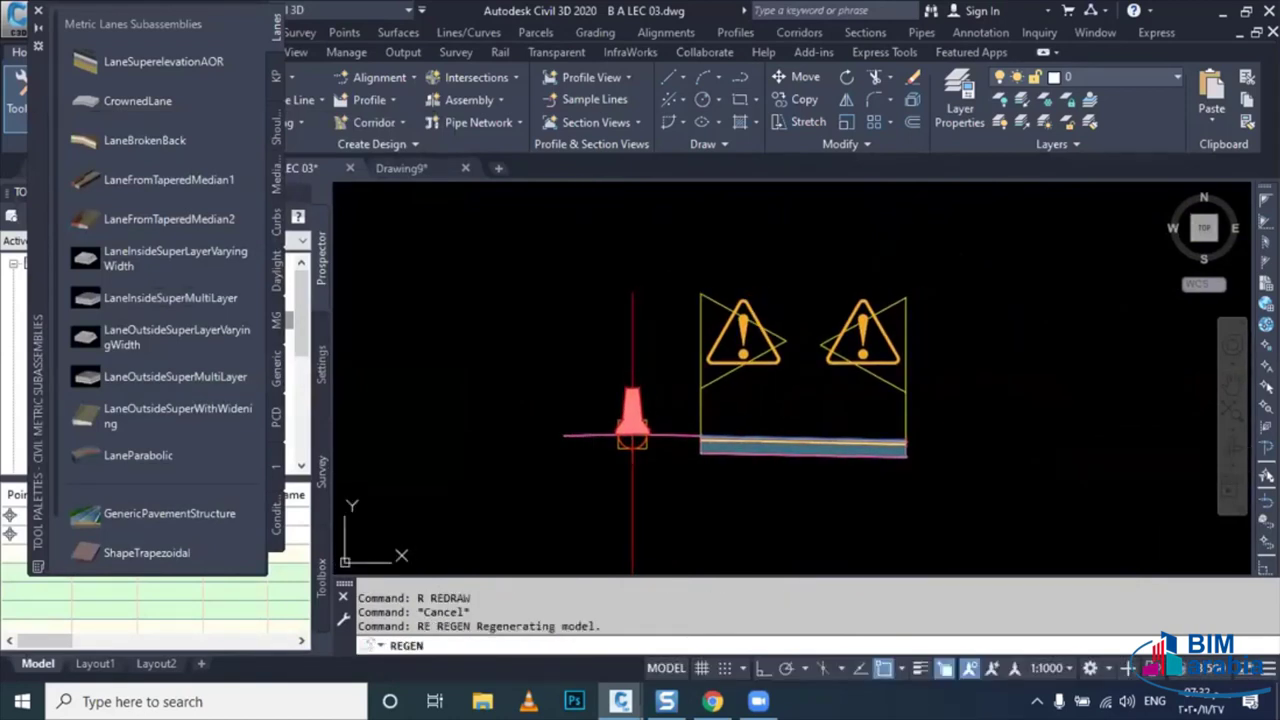
key("Escape")
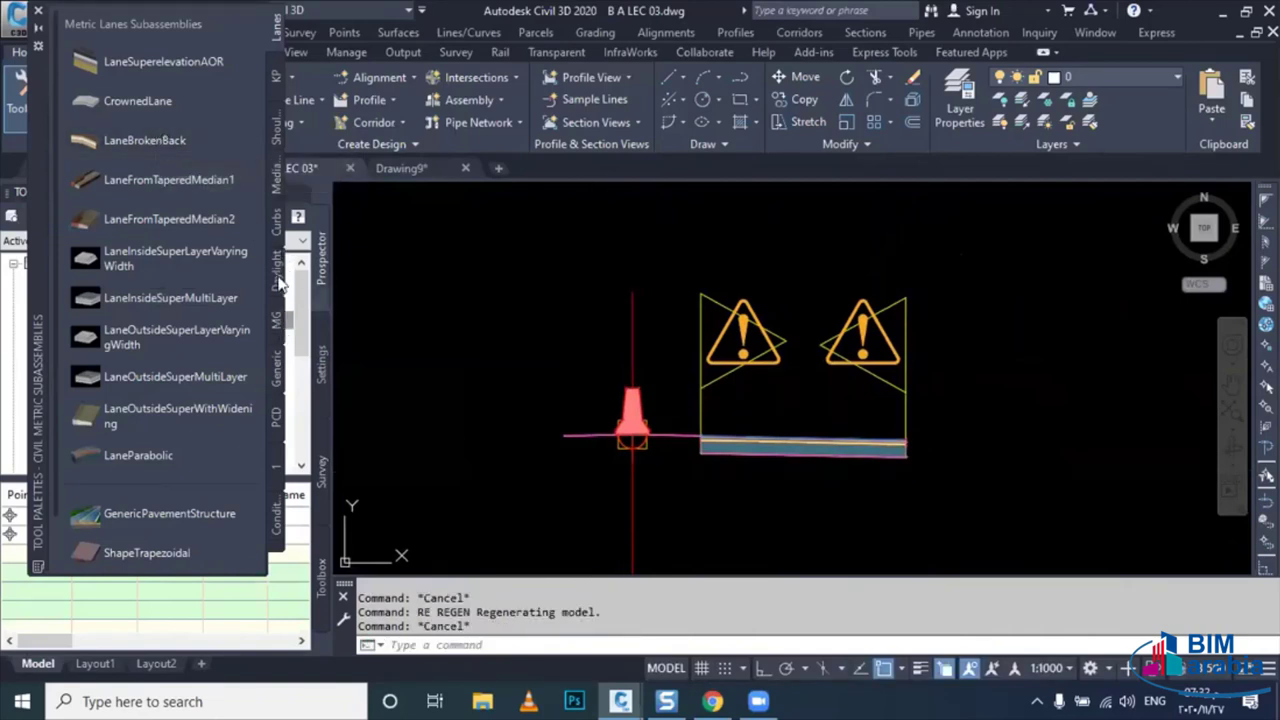
- Start a ShoulderExtendAll shoulder with Pave1 Depth 0.050 m and Pave2 Depth 0.060 m
left_click(277, 135)
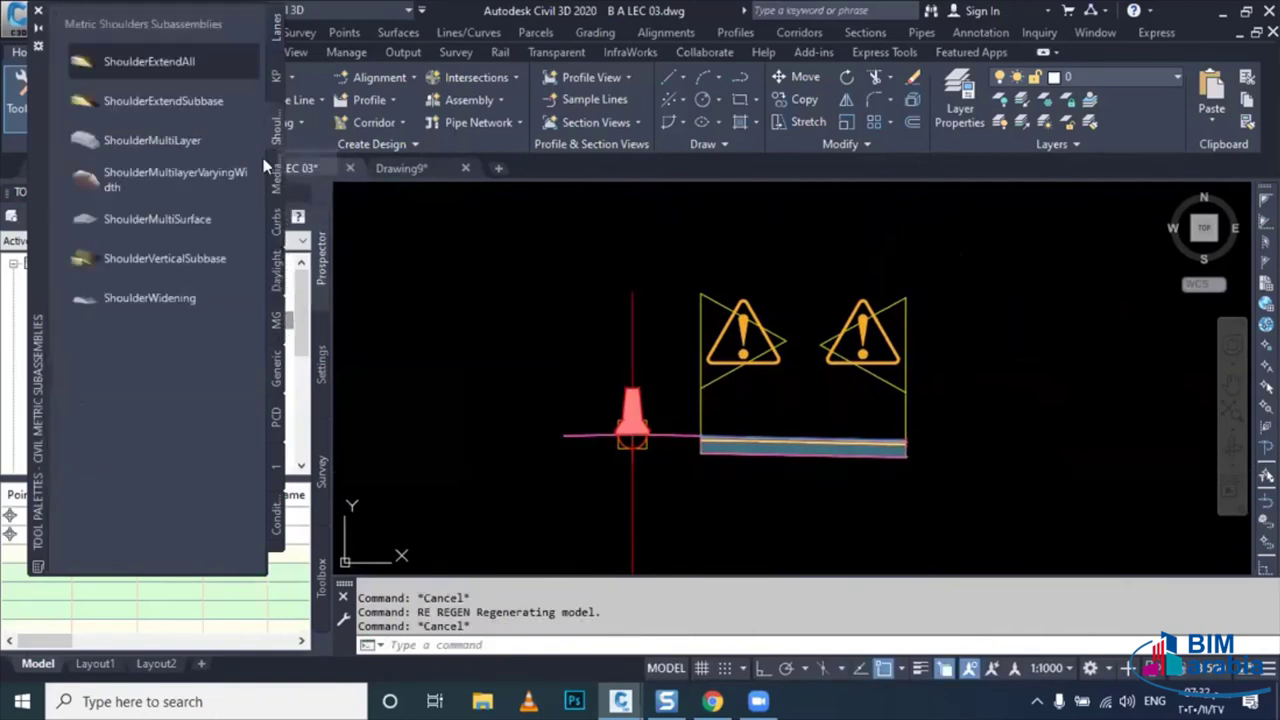
left_click(103, 61)
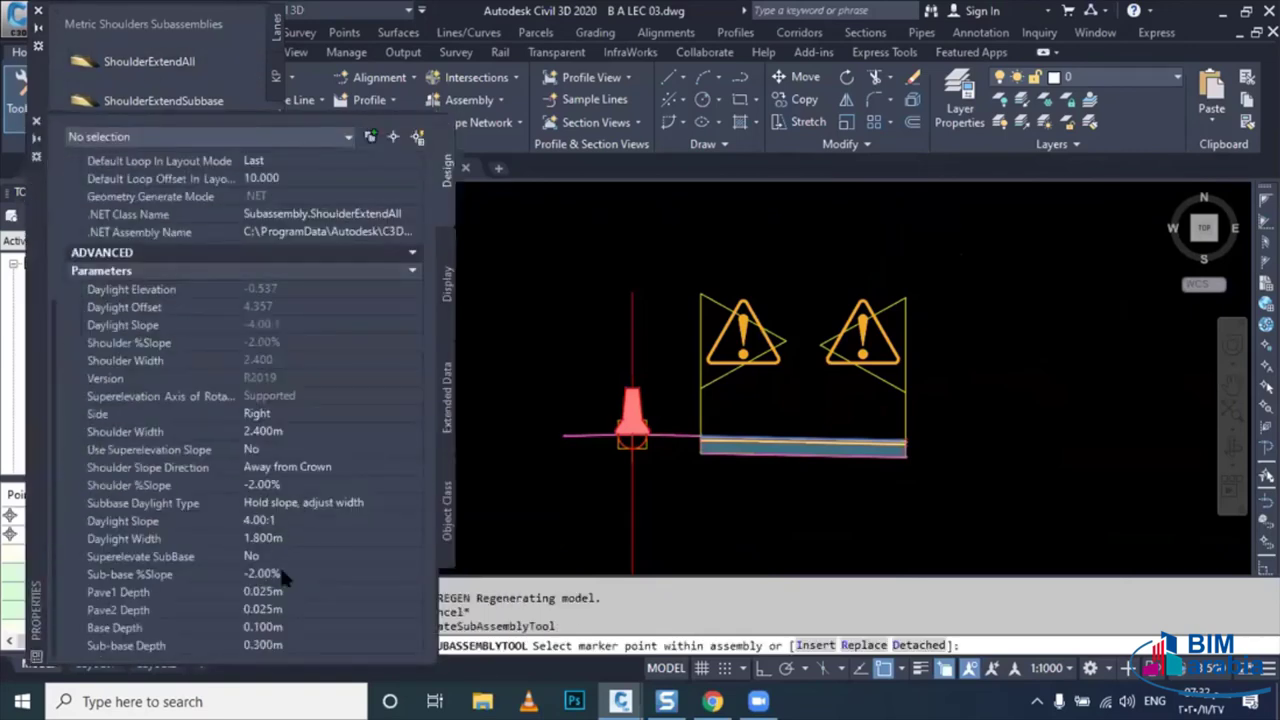
left_click(289, 592)
type(".0")
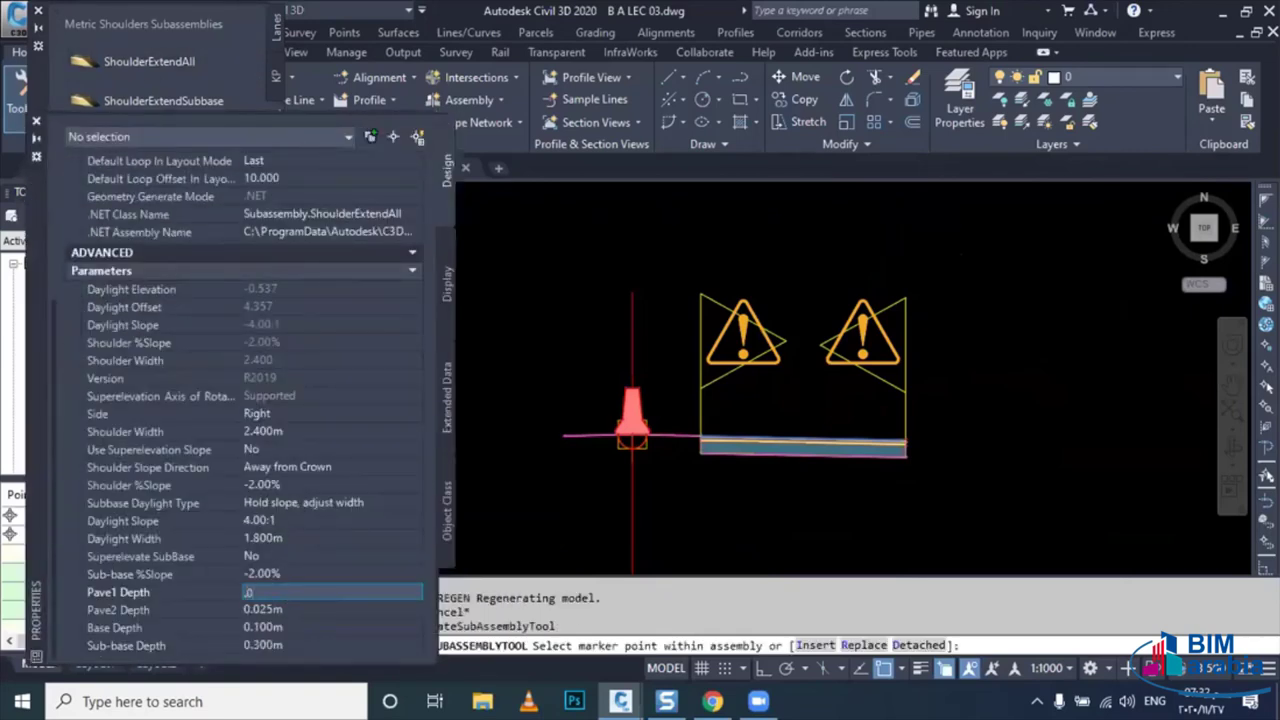
left_click(295, 622)
left_click(293, 611)
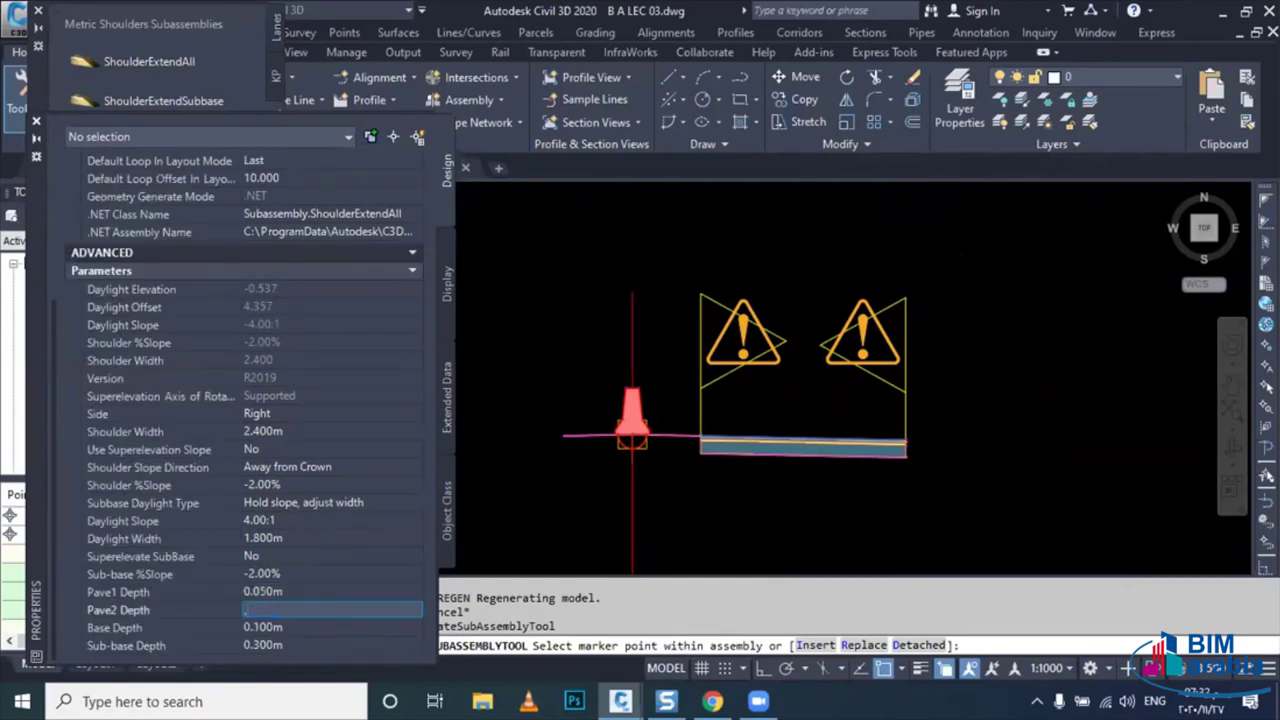
type(".06")
left_click(293, 625)
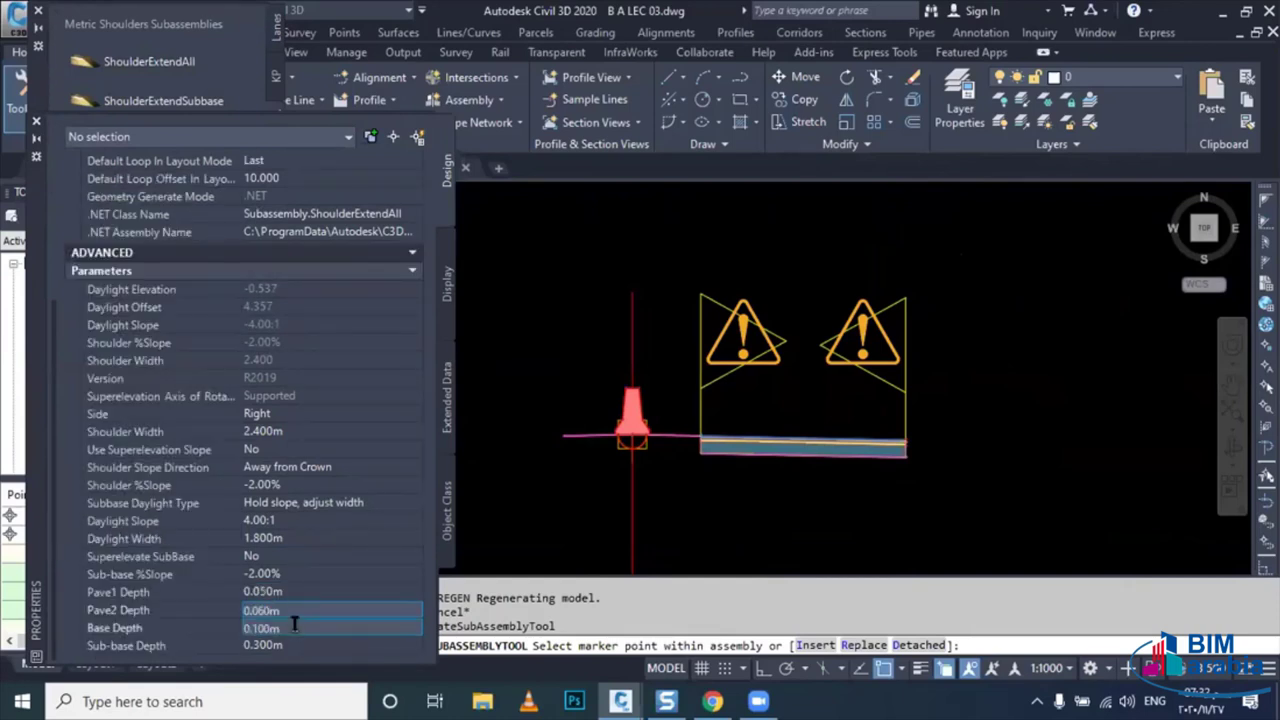
type(".2")
- Set Base Depth 0.200 m and Sub-base Depth 0, then finish placing the shoulder
left_click(296, 645)
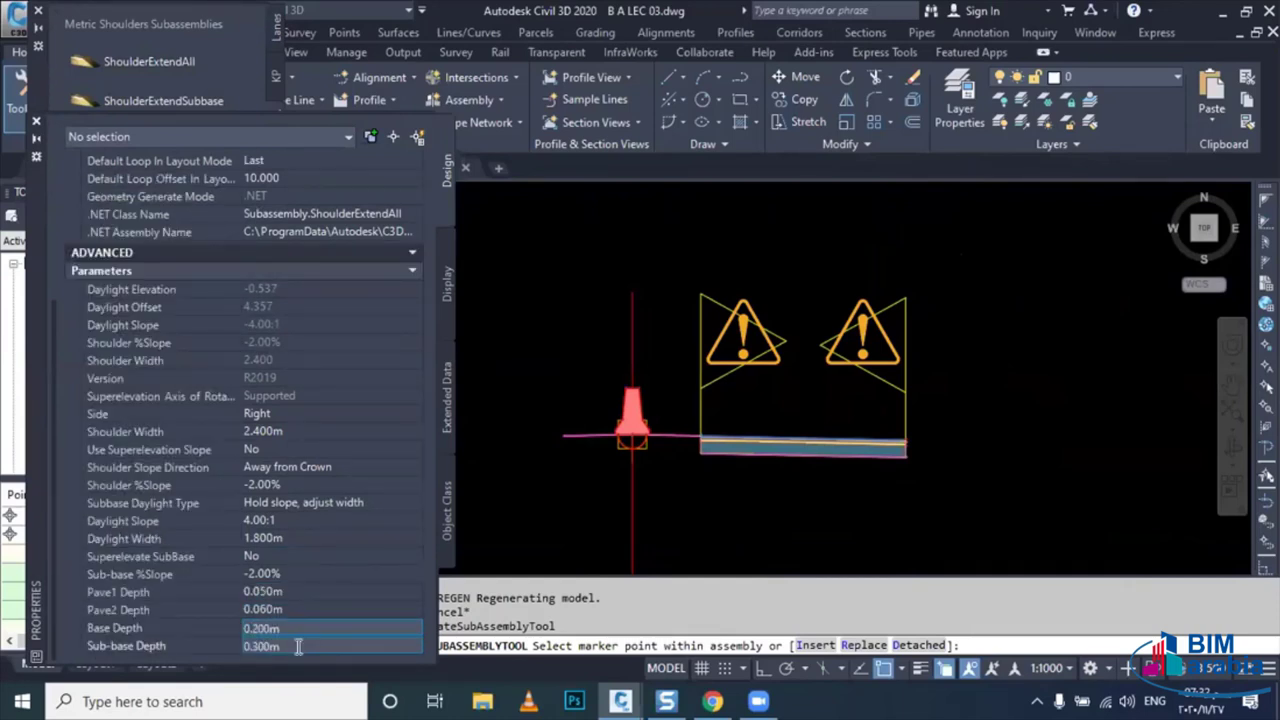
type("0")
key("Return")
scroll(916, 442, "up", 7)
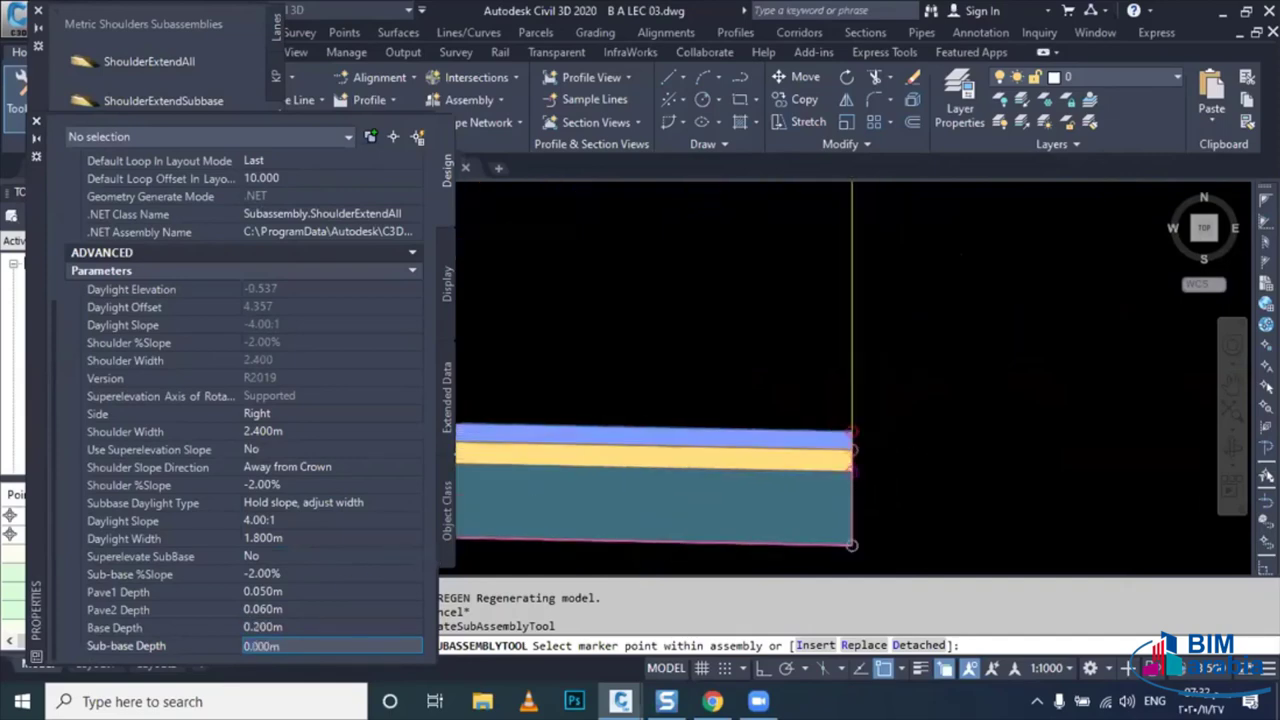
scroll(916, 442, "up", 3)
scroll(818, 427, "down", 3)
scroll(736, 463, "down", 5)
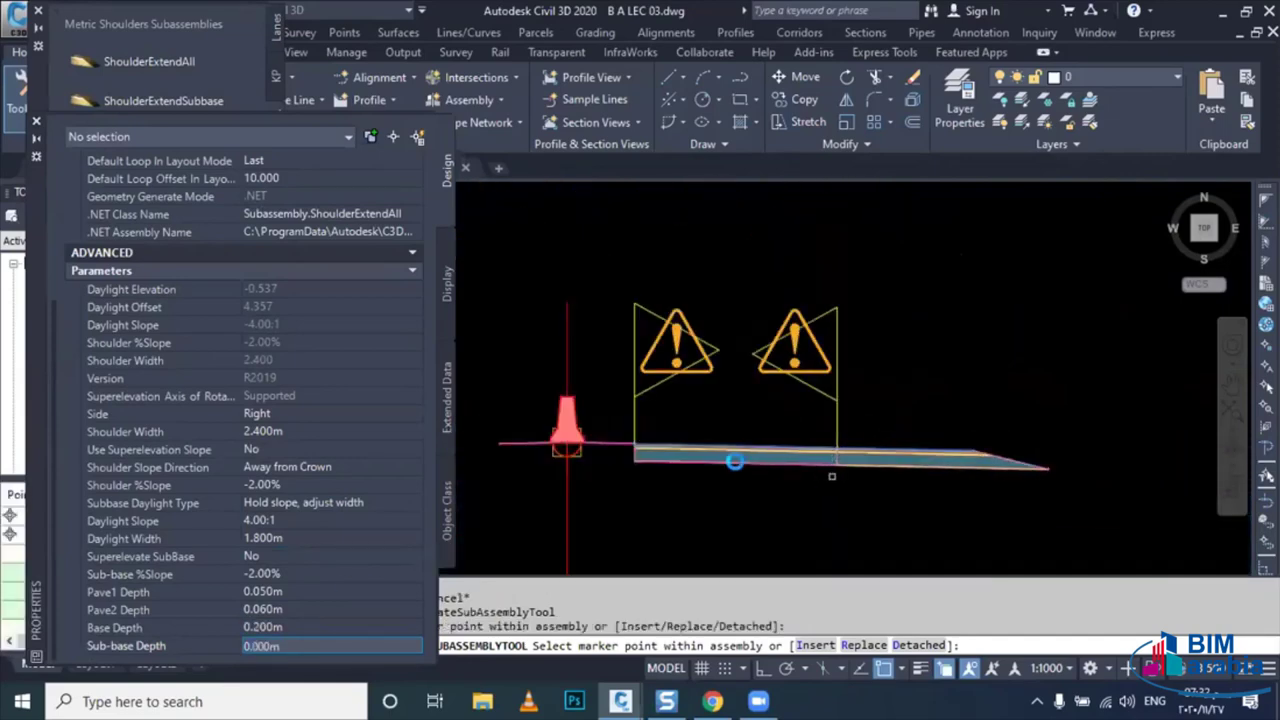
key("Escape")
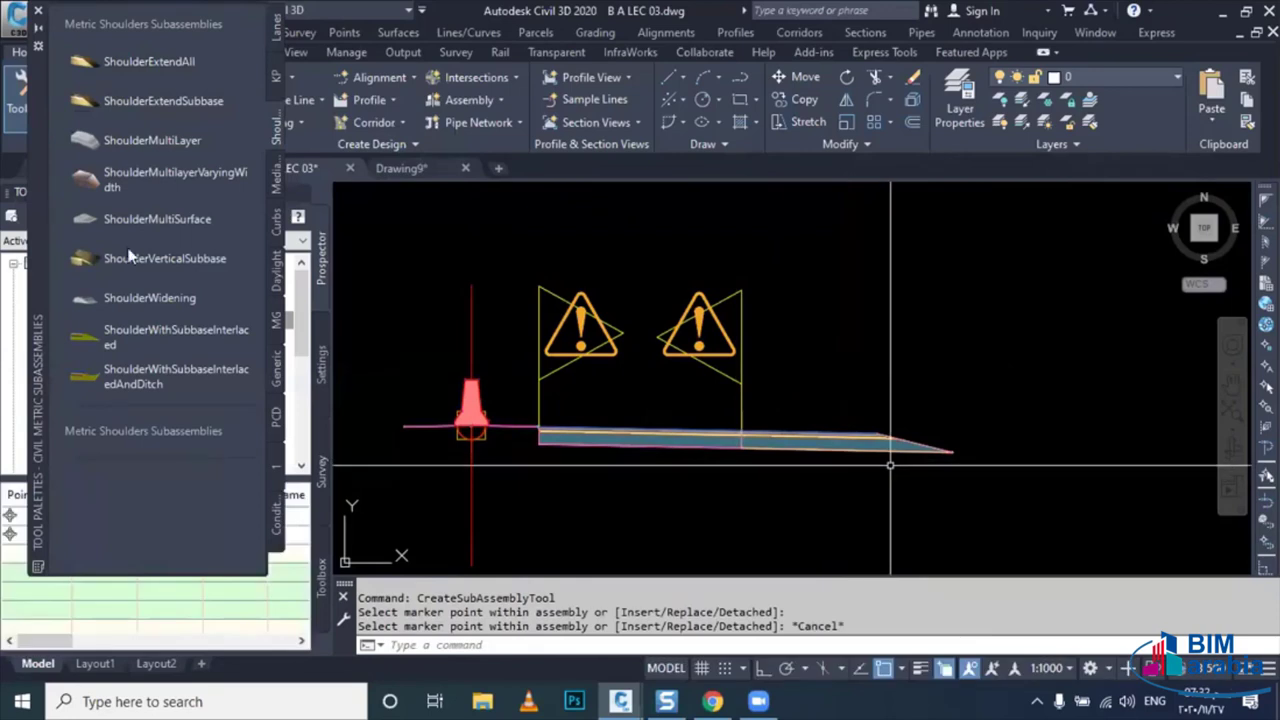
- Set up a DaylightBench with Cut Slope 1, Fill Slope 1 and a 1.000 m bench width
left_click(276, 272)
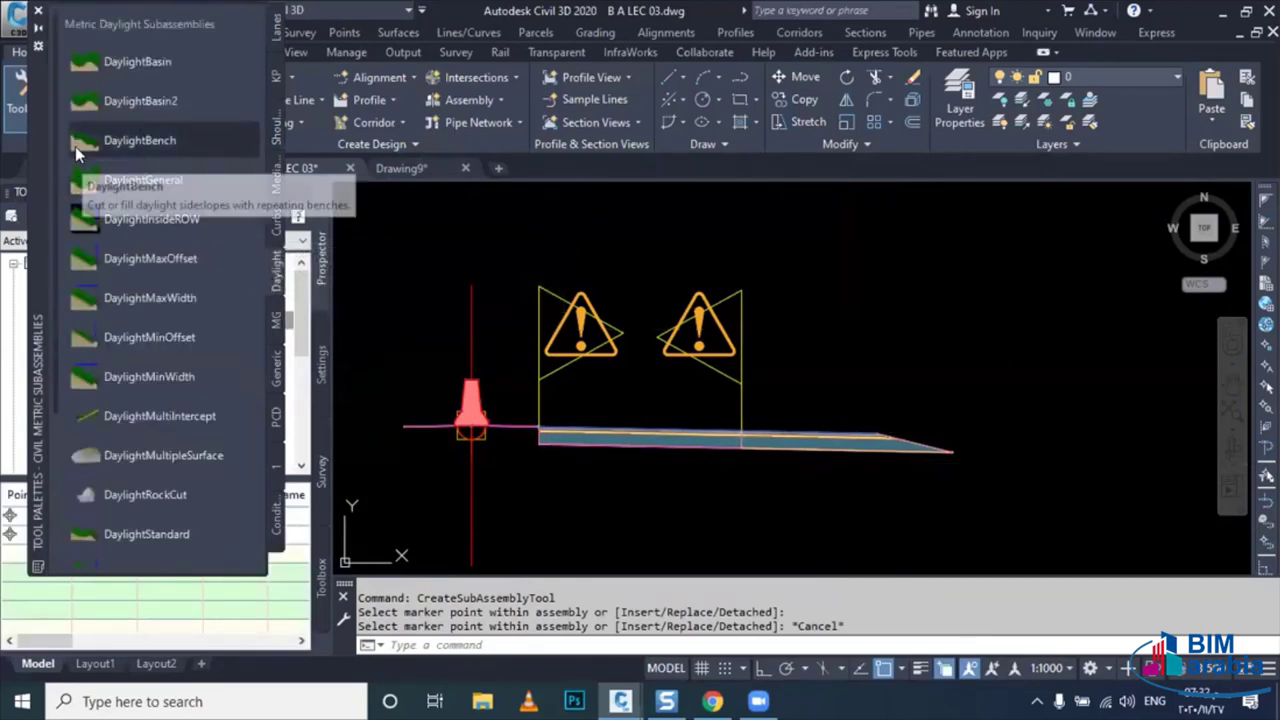
left_click(75, 146)
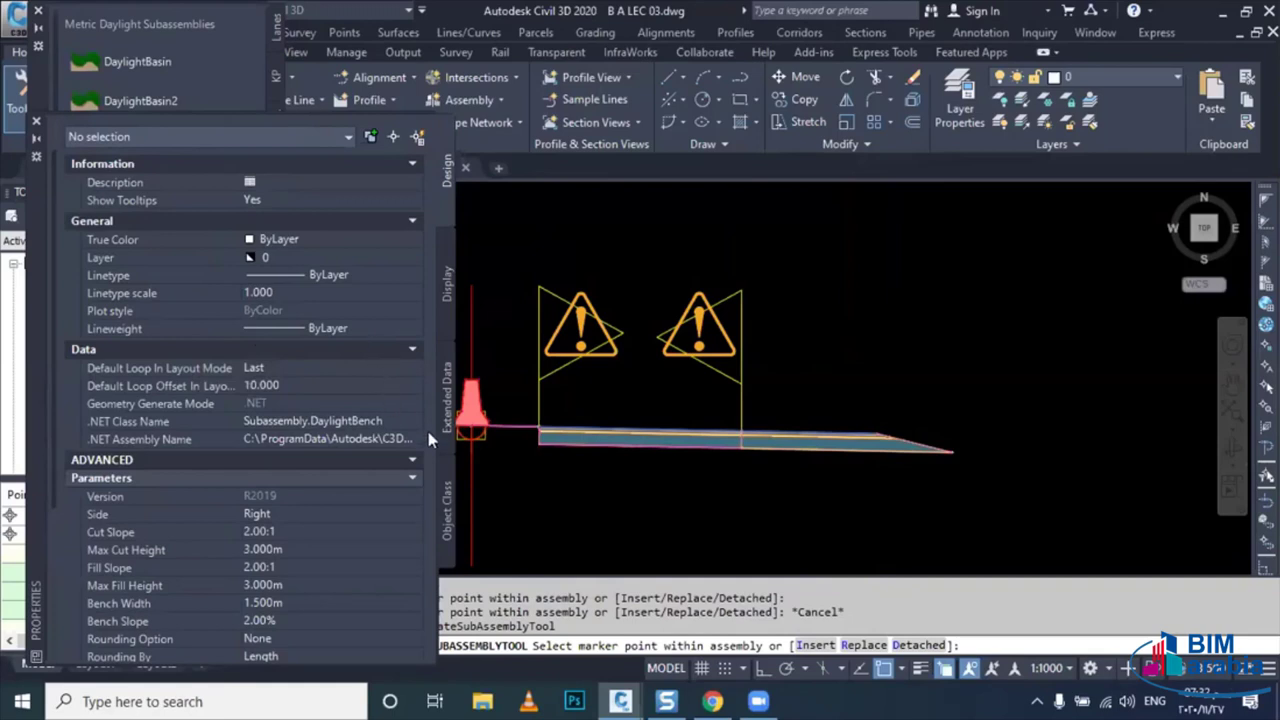
left_click(273, 533)
type("1")
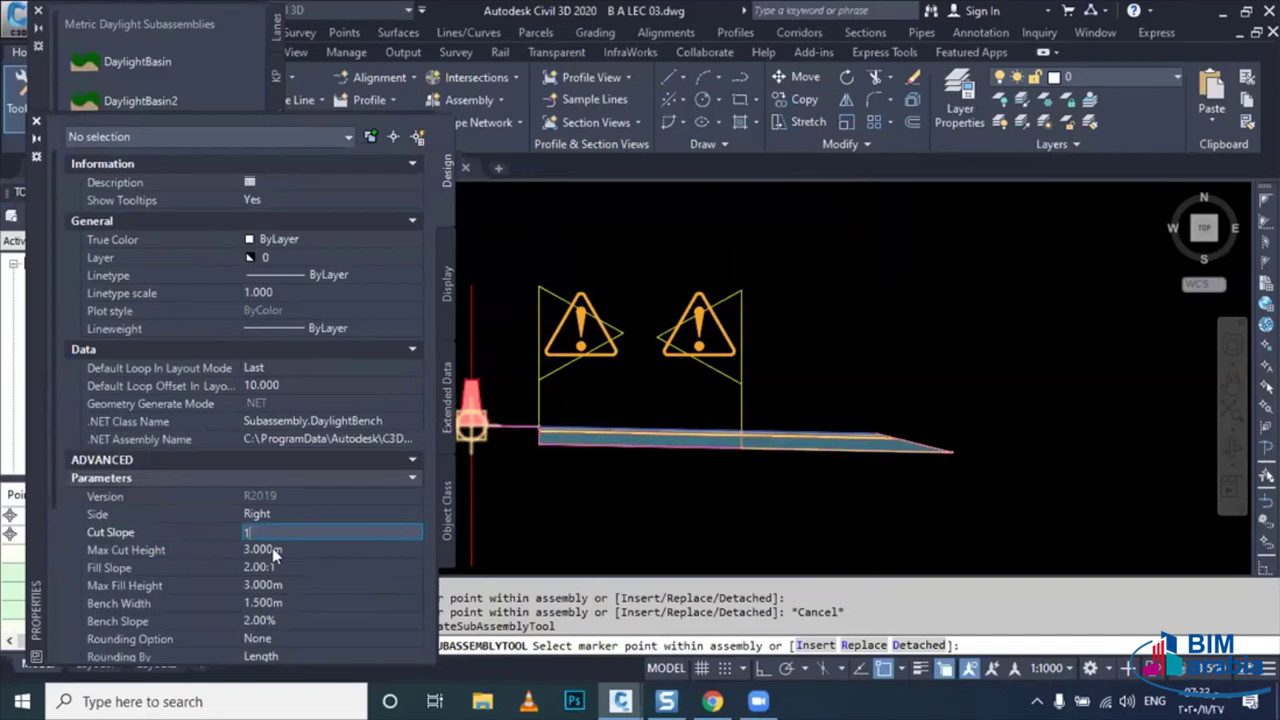
left_click(274, 568)
type("1")
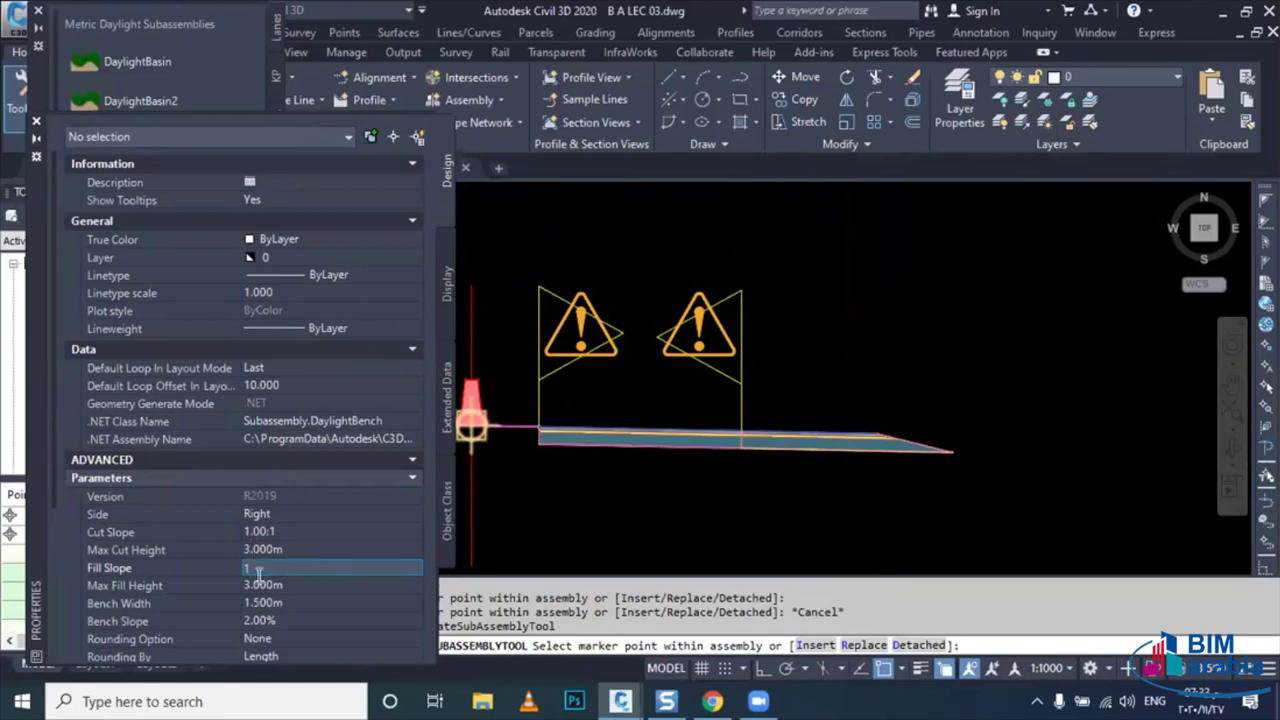
left_click(260, 603)
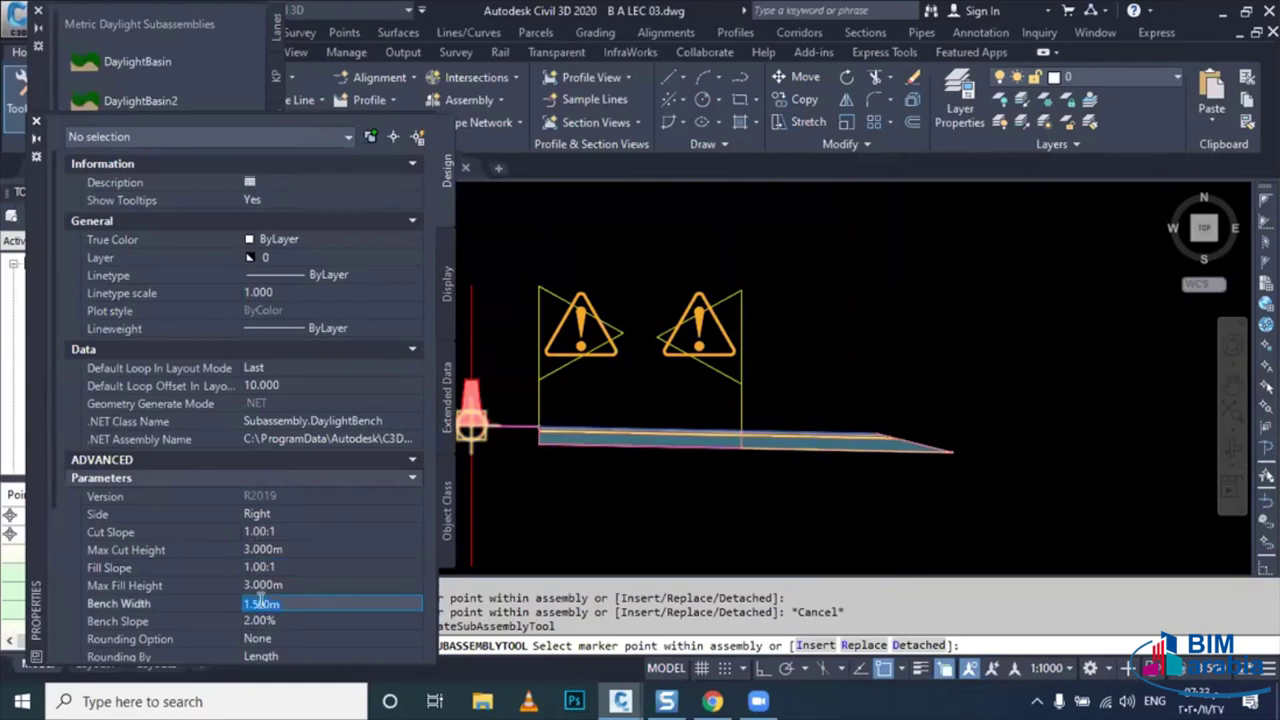
type("1")
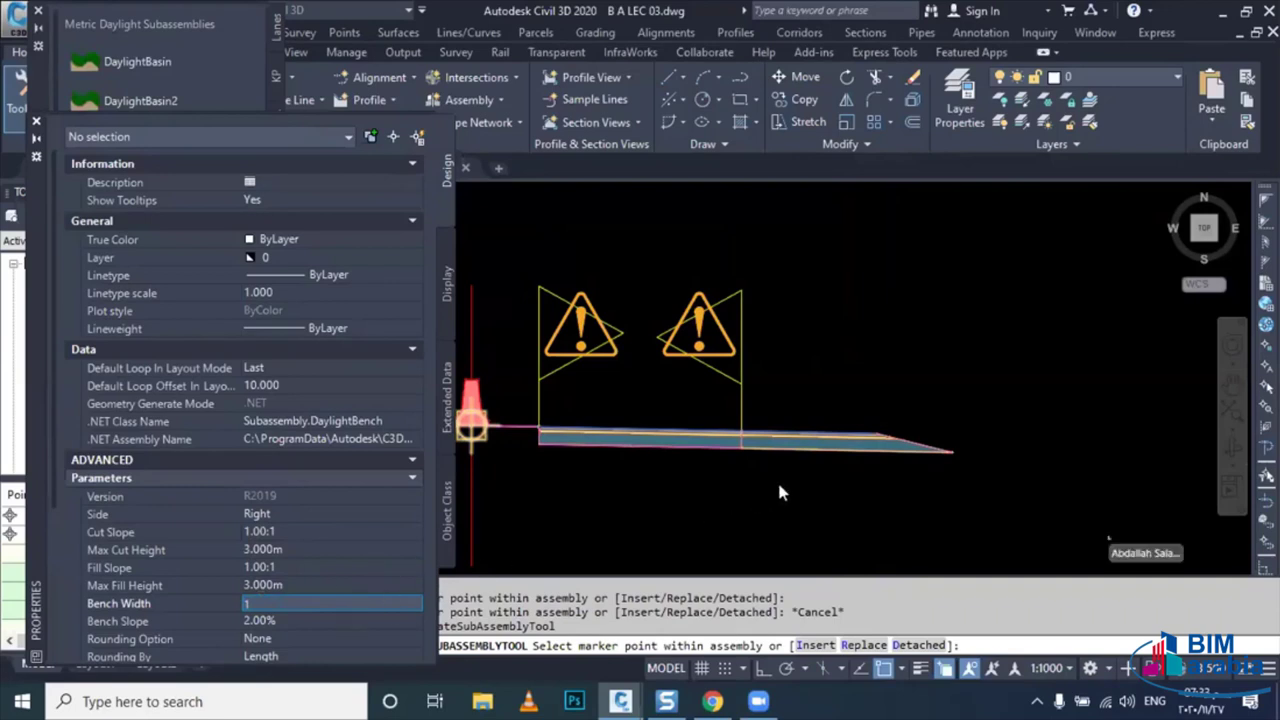
key("Return")
- Attach the DaylightBench to the outer end marker of the right shoulder
scroll(953, 466, "up", 2)
scroll(953, 466, "up", 2)
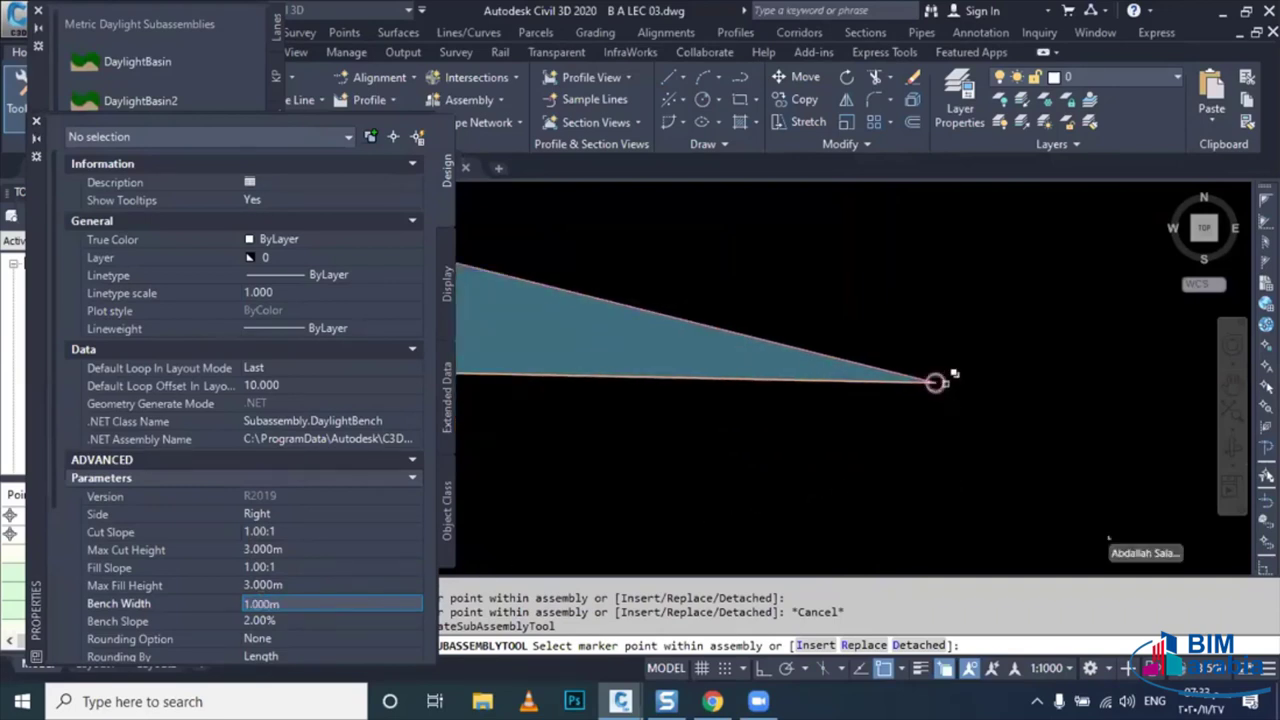
left_click(934, 382)
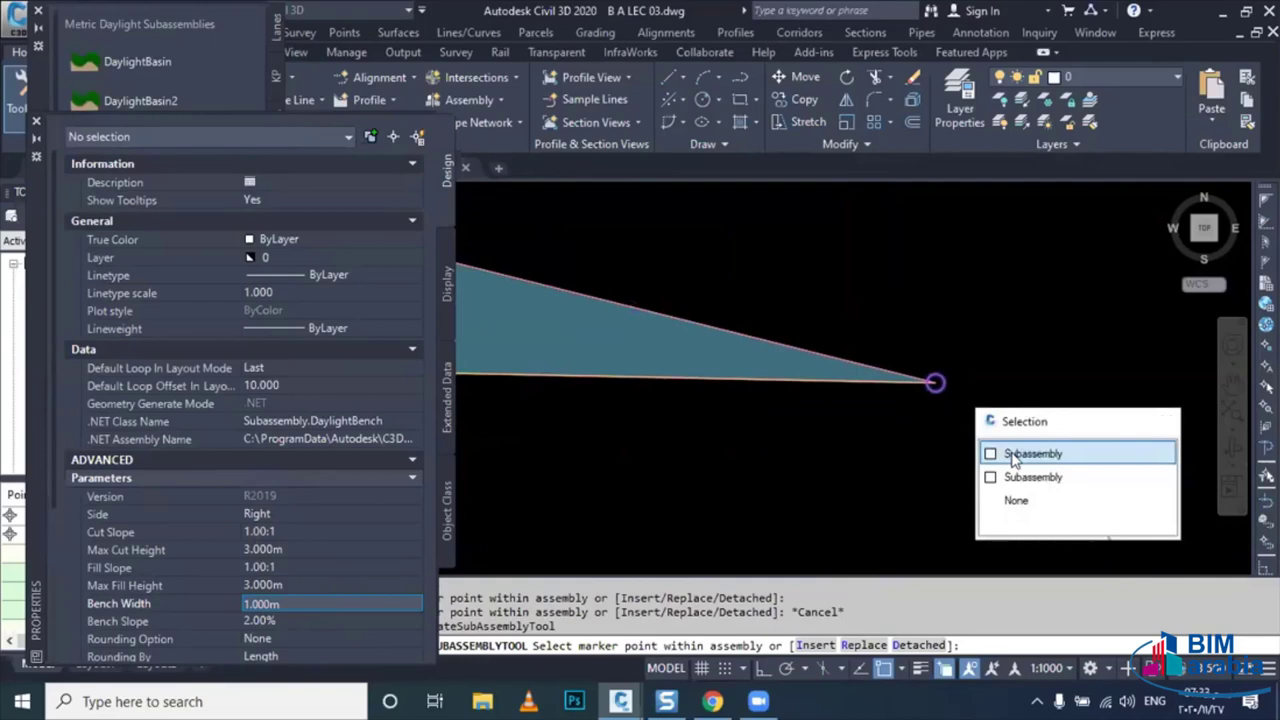
left_click(1013, 456)
scroll(934, 437, "down", 3)
scroll(934, 437, "down", 2)
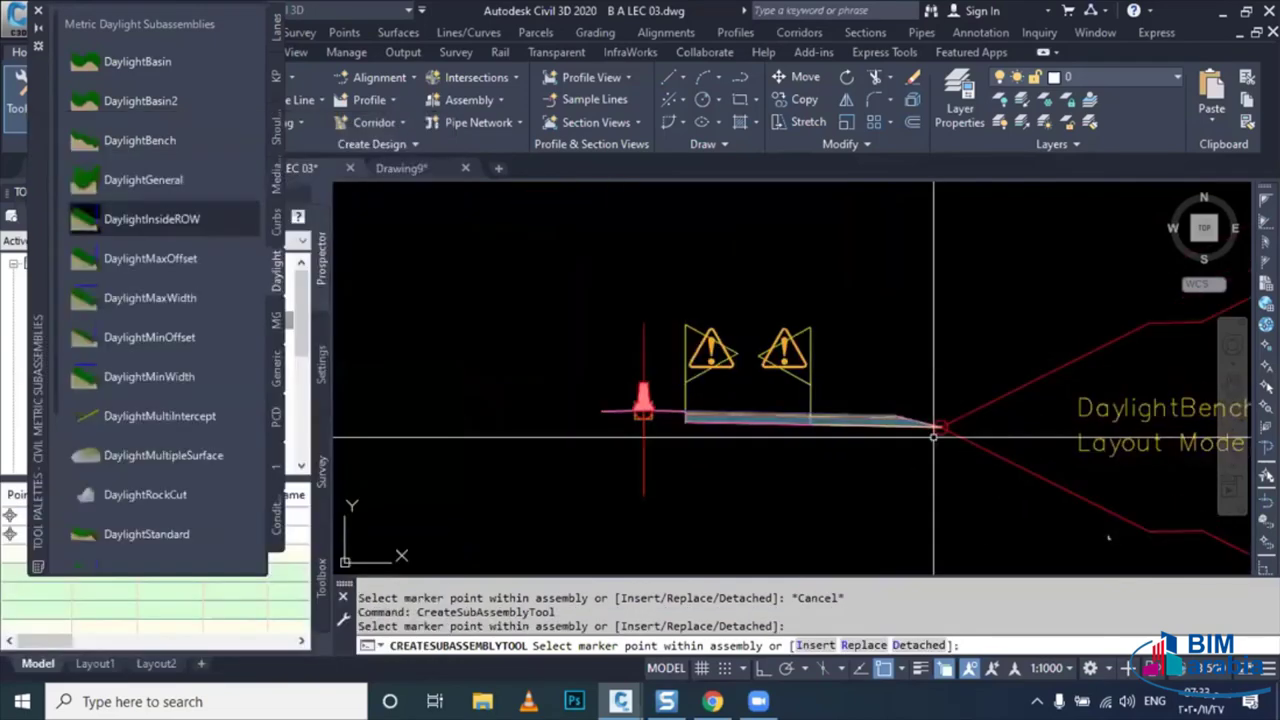
key("Escape")
- Mirror the right shoulder and bench subassemblies to the left side
left_click(932, 430)
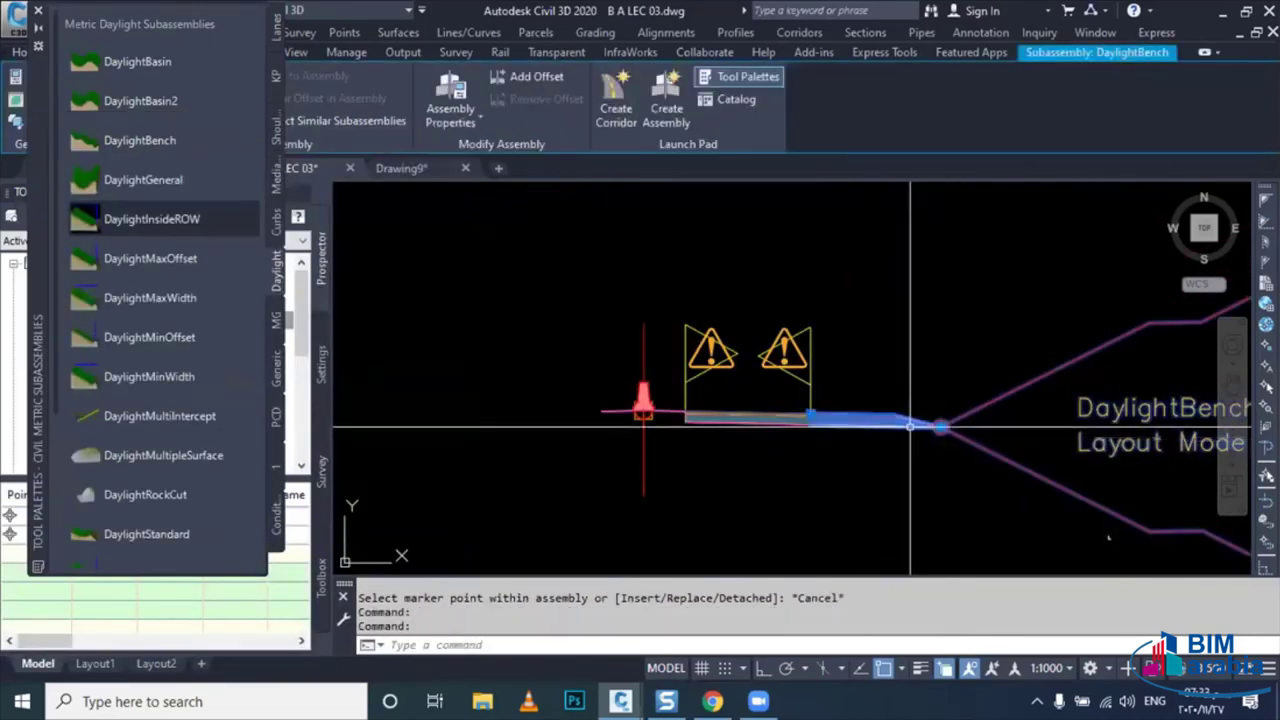
right_click(740, 458)
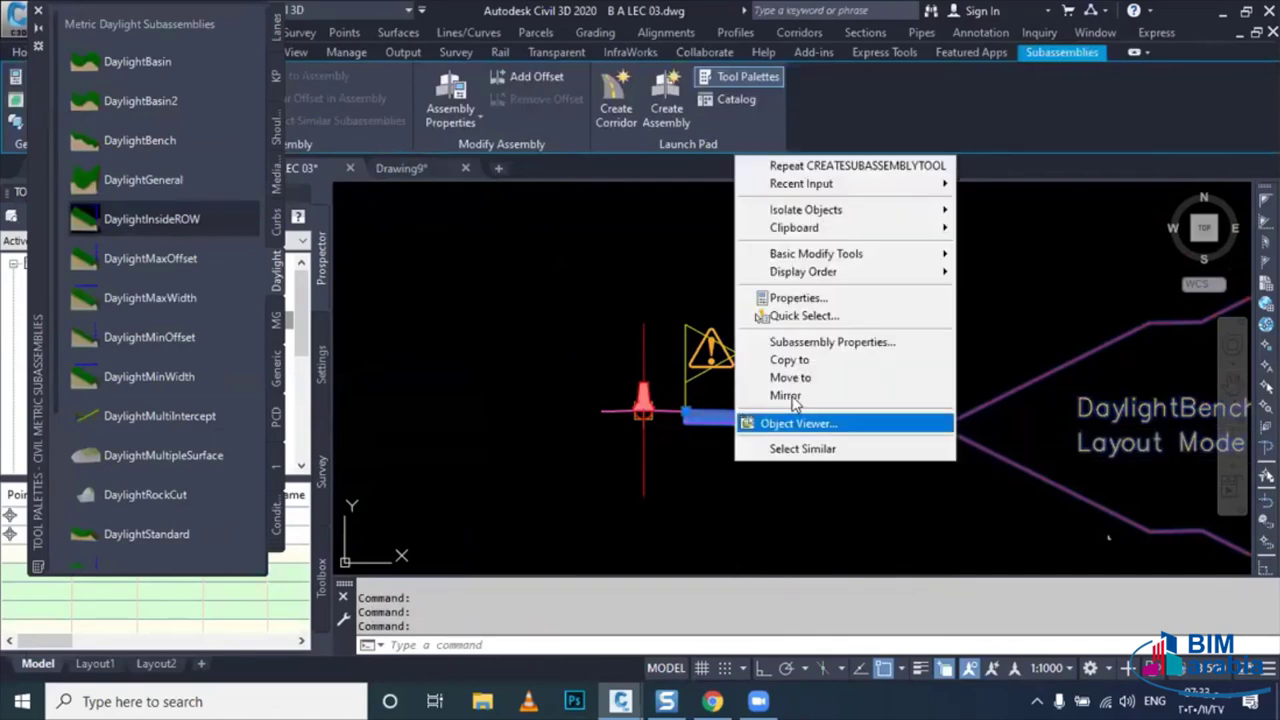
left_click(785, 395)
scroll(598, 407, "up", 5)
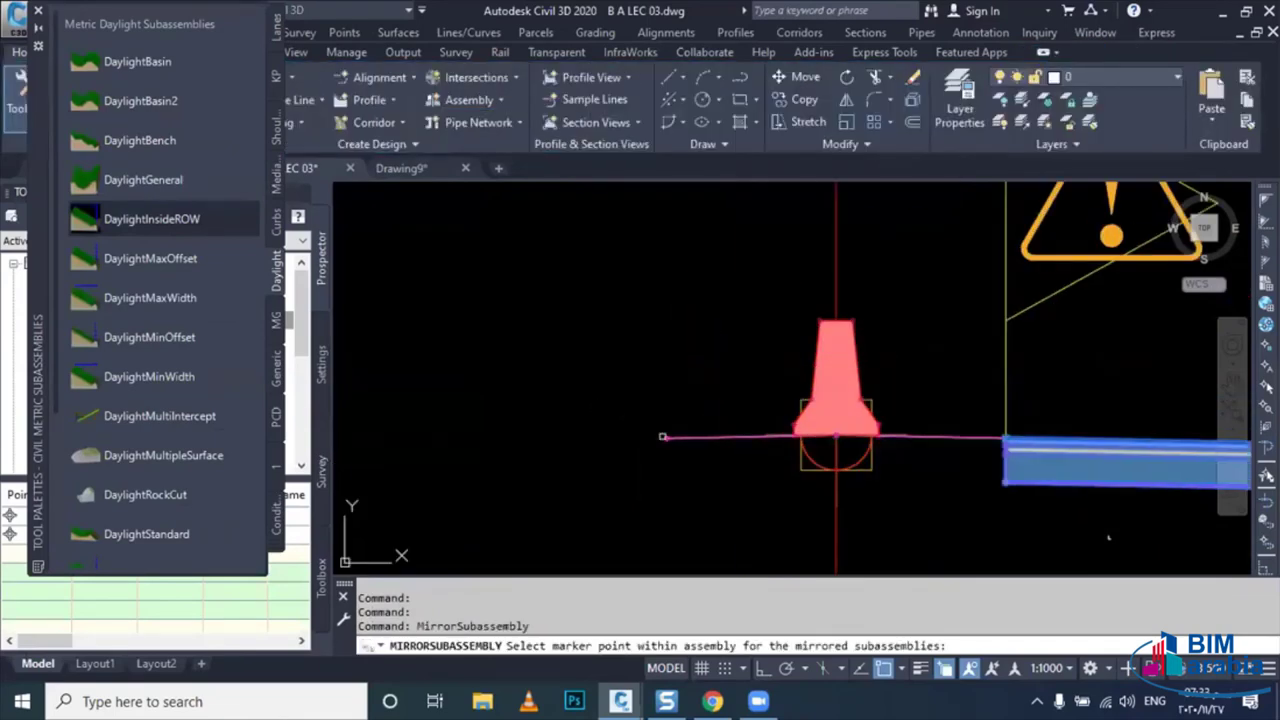
scroll(682, 487, "down", 5)
- Open the right lane subassembly's properties and enter a new name starting with R
key("Escape")
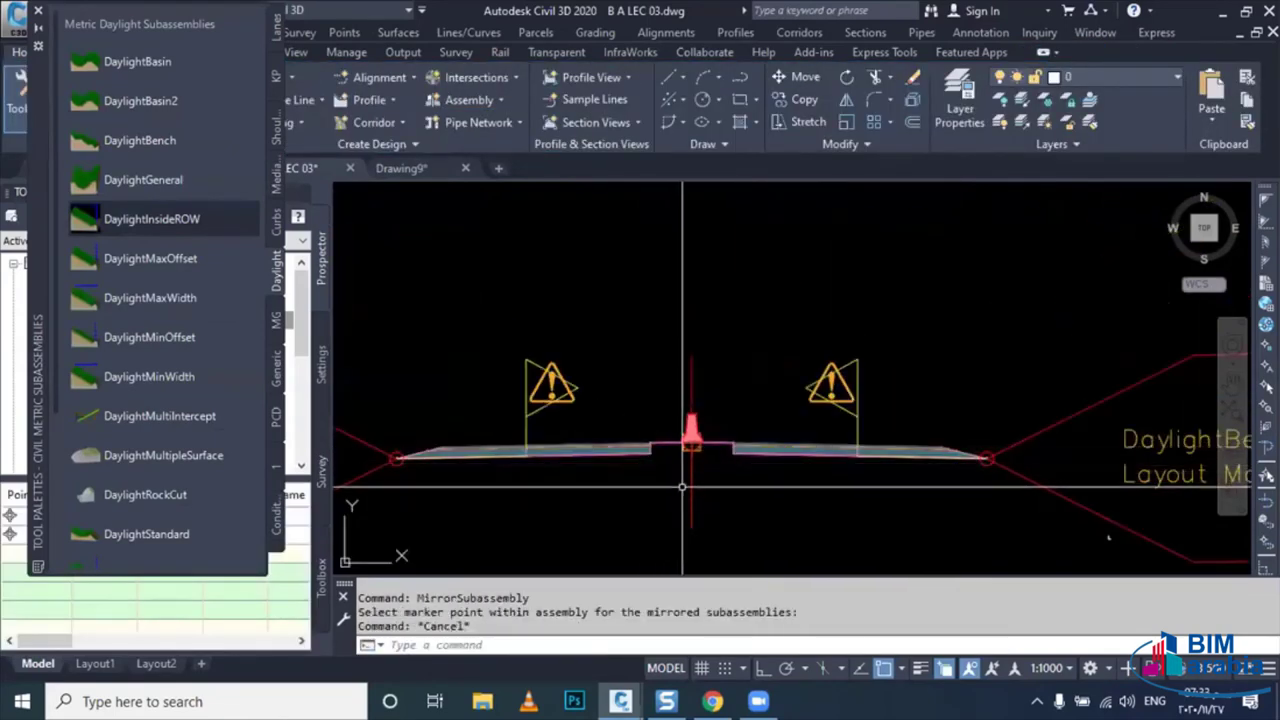
middle_click_drag(682, 487, 754, 482)
left_click(826, 498)
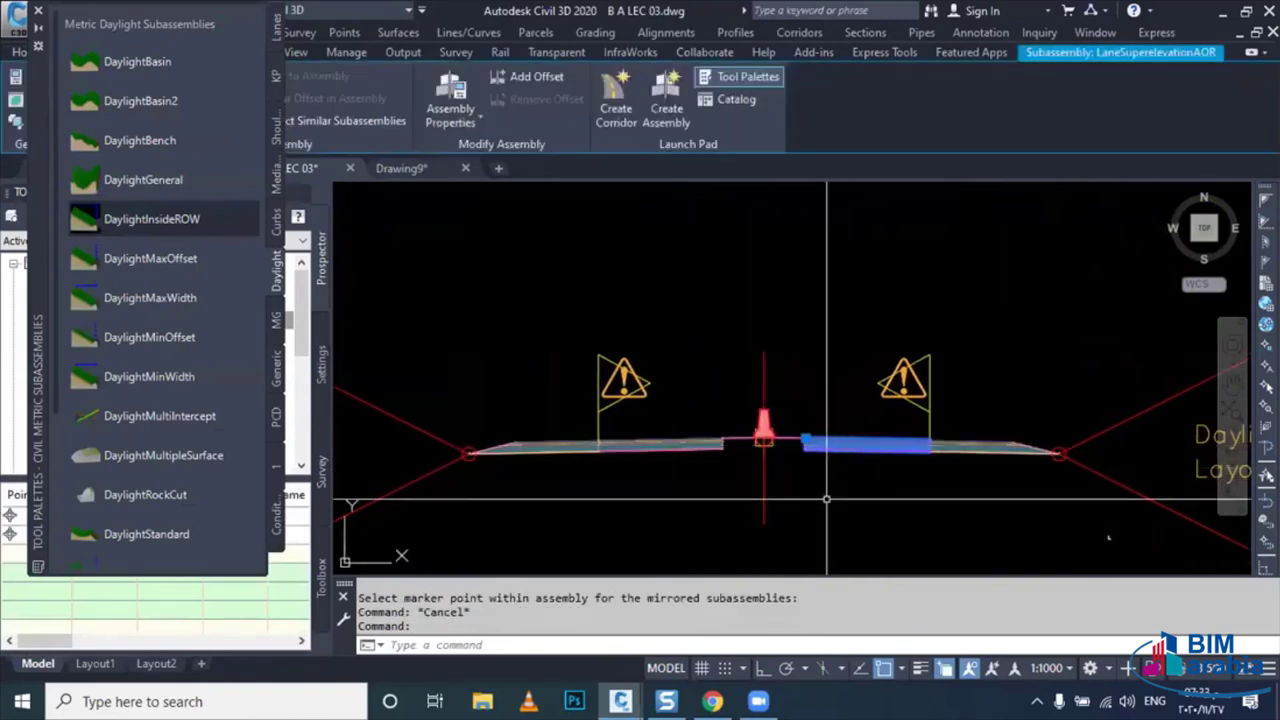
key("ctrl+1")
left_click(392, 182)
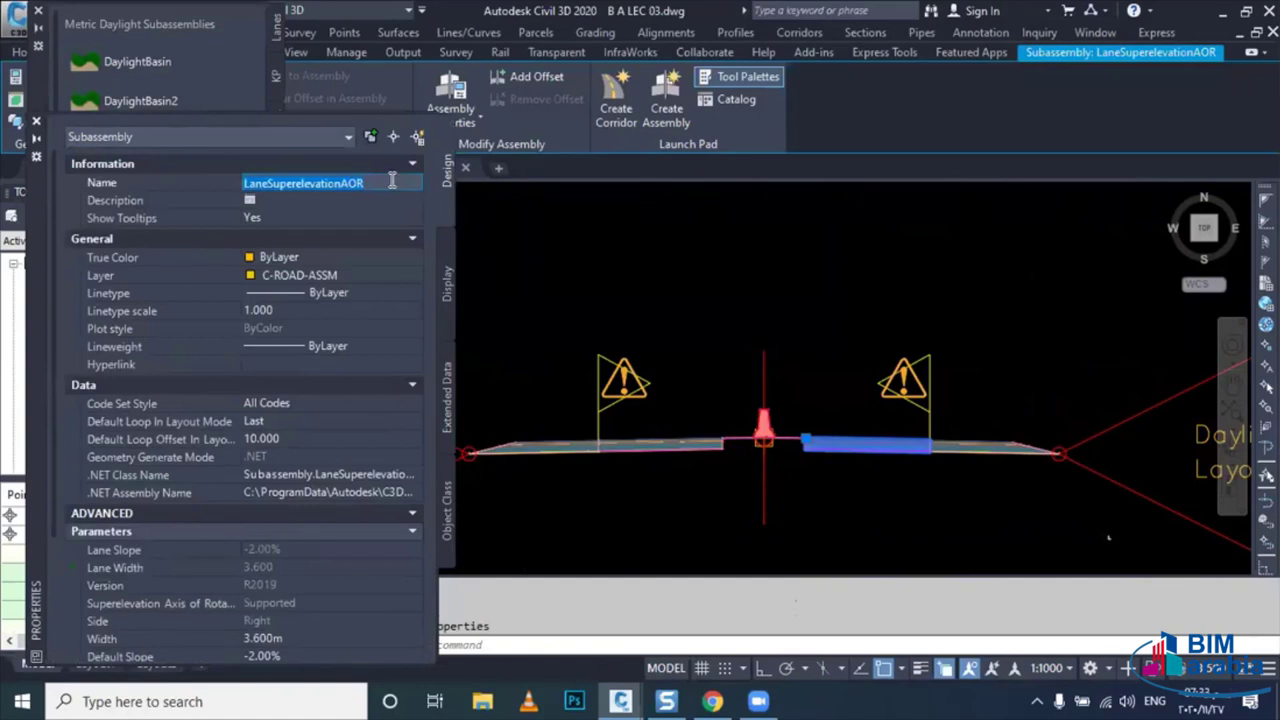
type("RT LN")
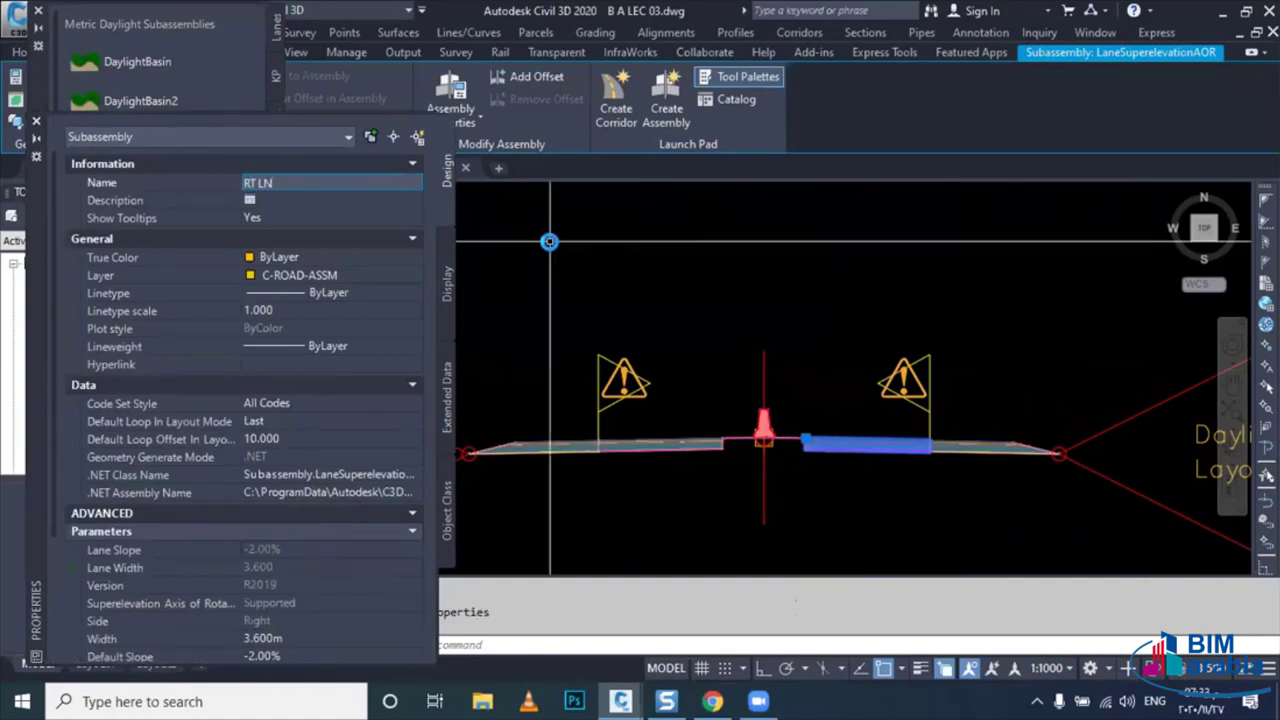
key("Escape")
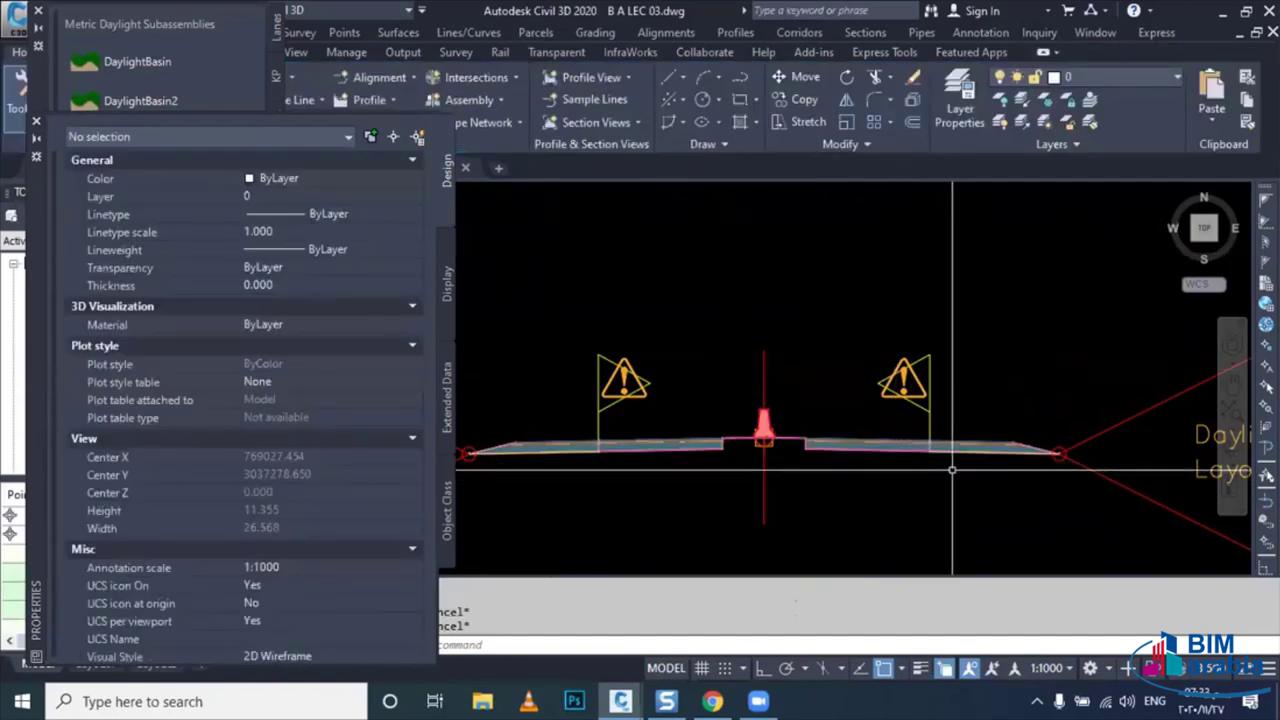
- Select the right shoulder subassembly and enter a new name starting with R
left_click(945, 450)
left_click(645, 400)
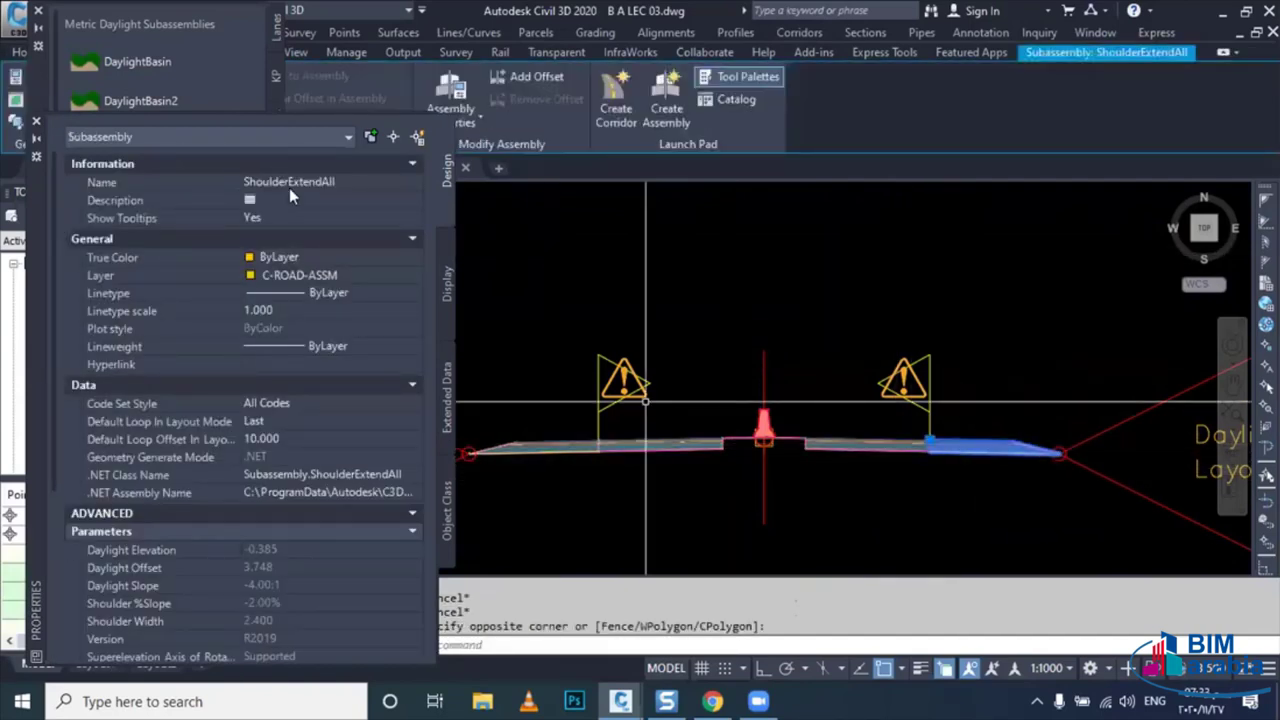
left_click(290, 184)
type("RT SH")
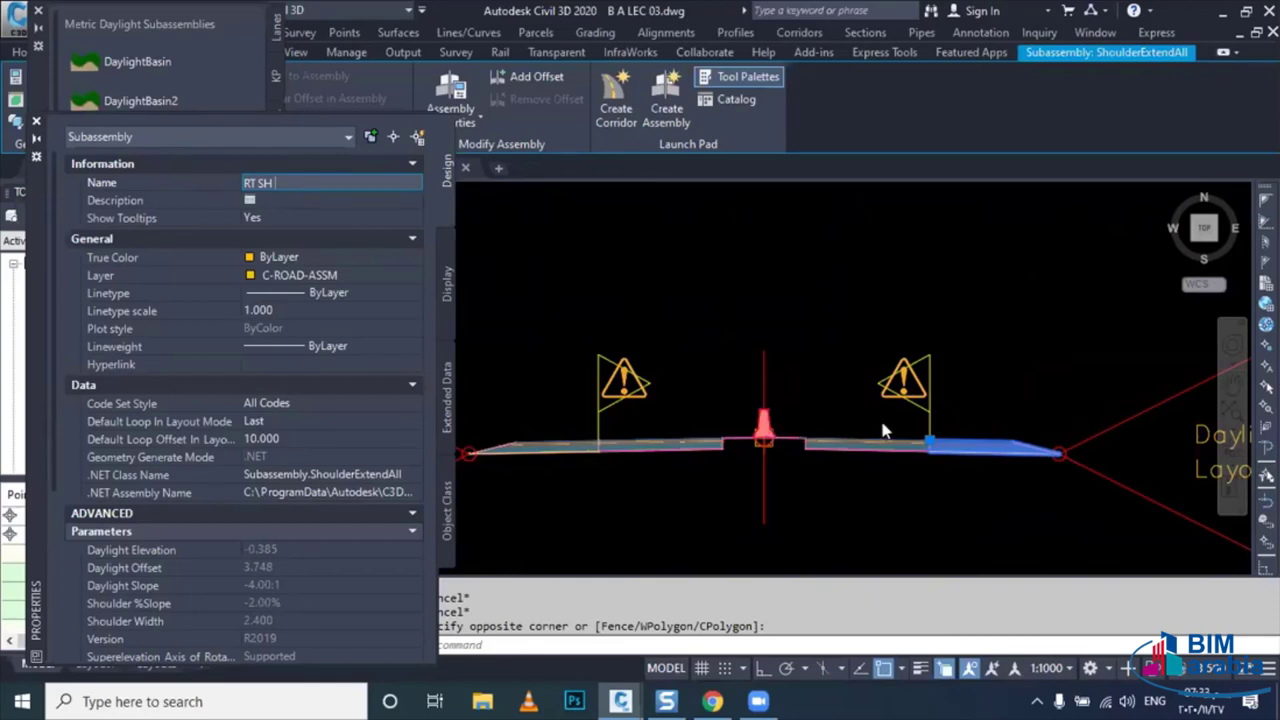
key("Escape")
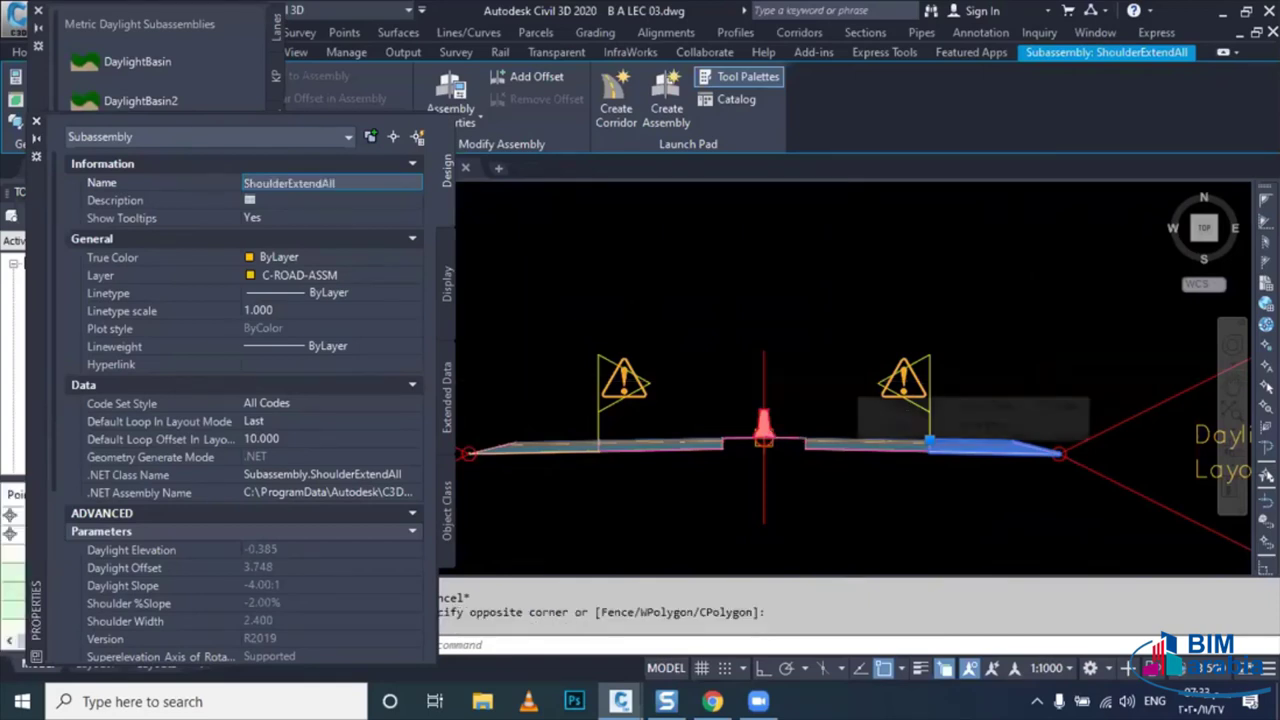
key("Escape")
- Rename the left lane subassembly to LT LN
left_click(681, 447)
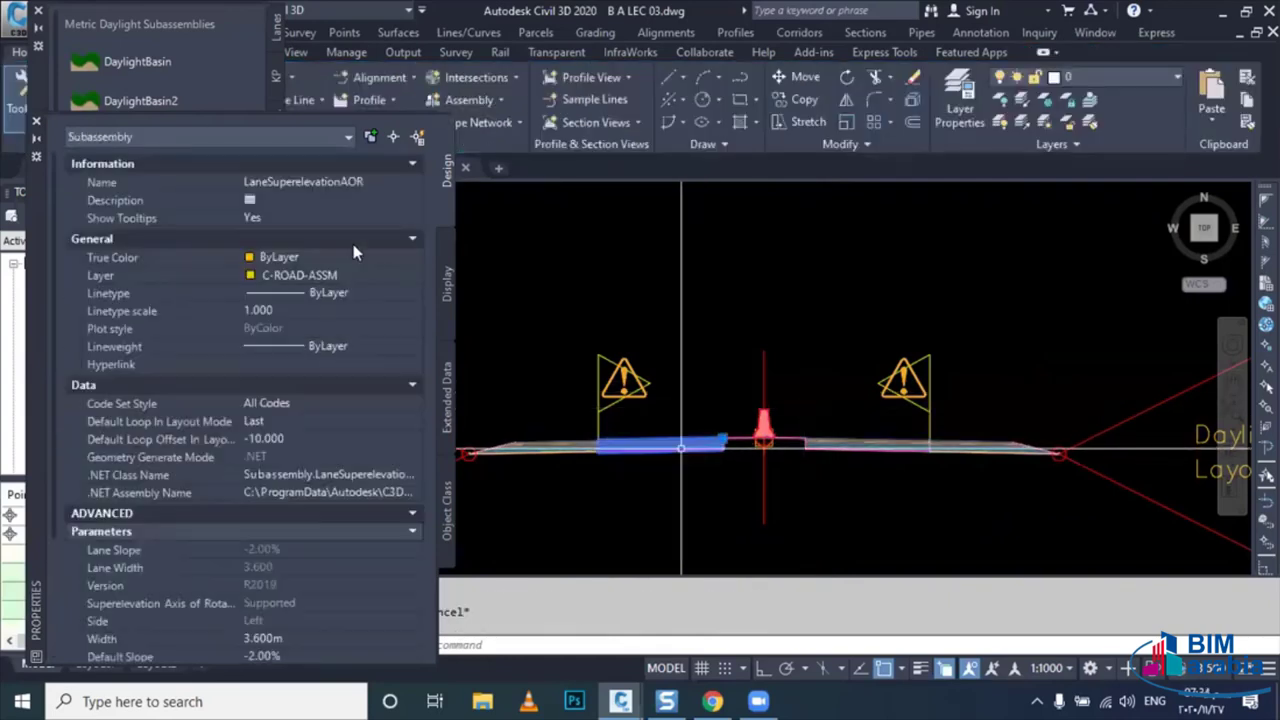
left_click(368, 184)
type("LT LN")
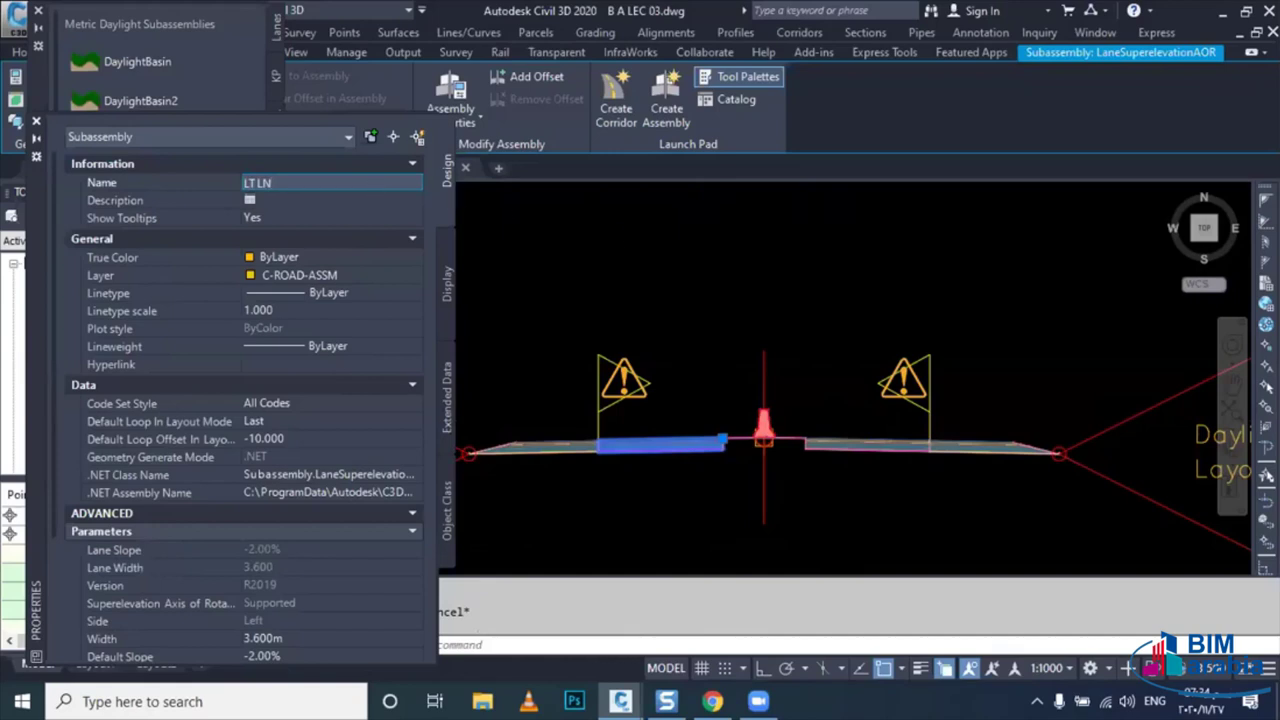
key("Escape")
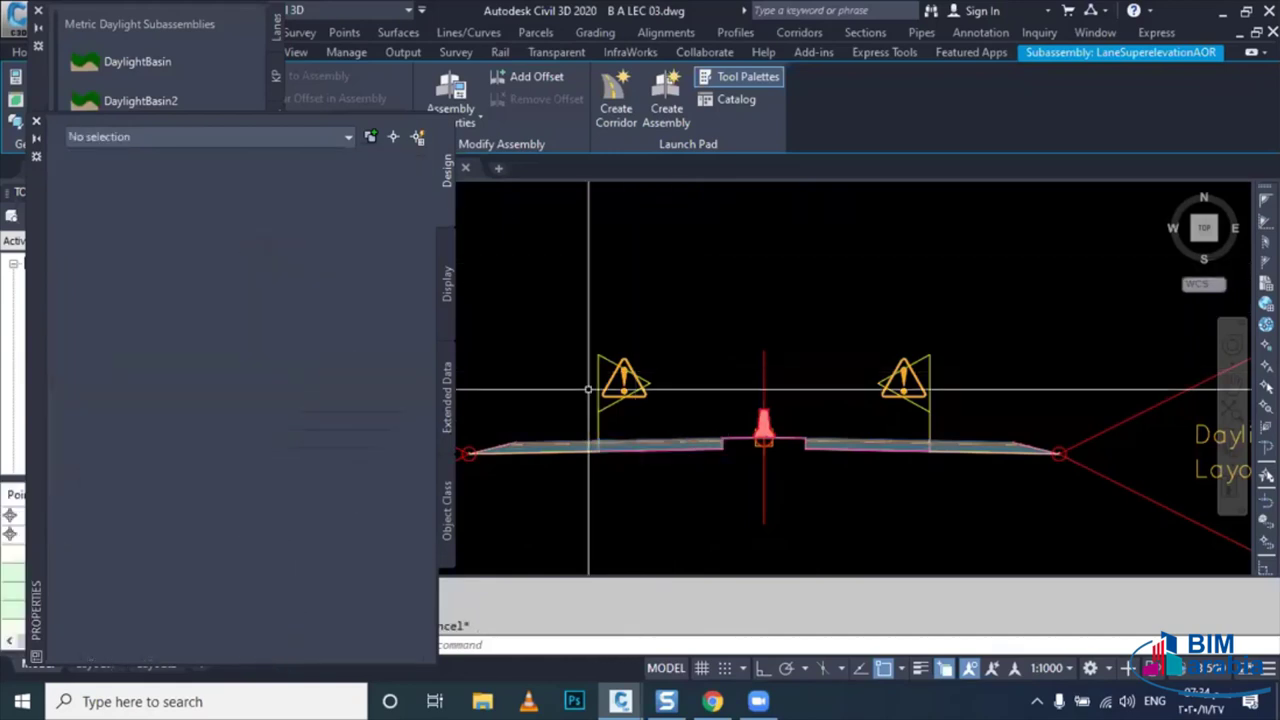
- Repeatedly try to give the left shoulder subassembly an LT name in Properties
left_click(530, 447)
left_click(329, 183)
type("LT SH")
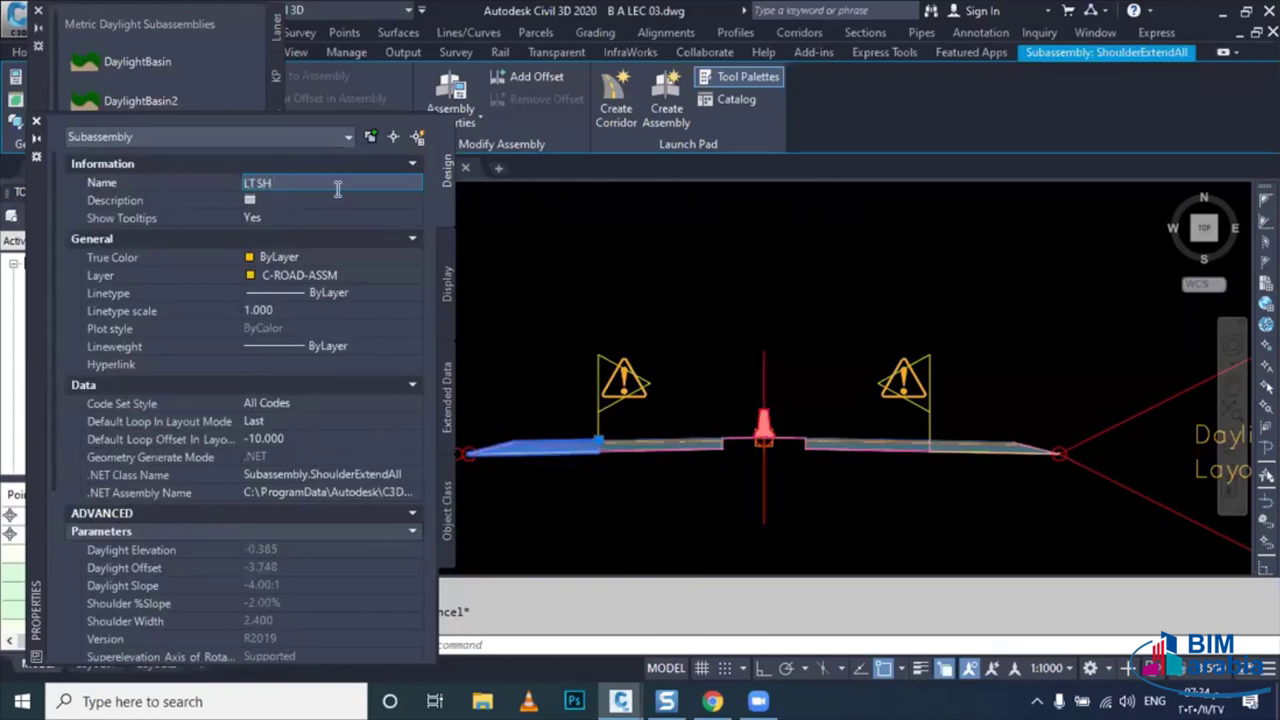
key("Escape")
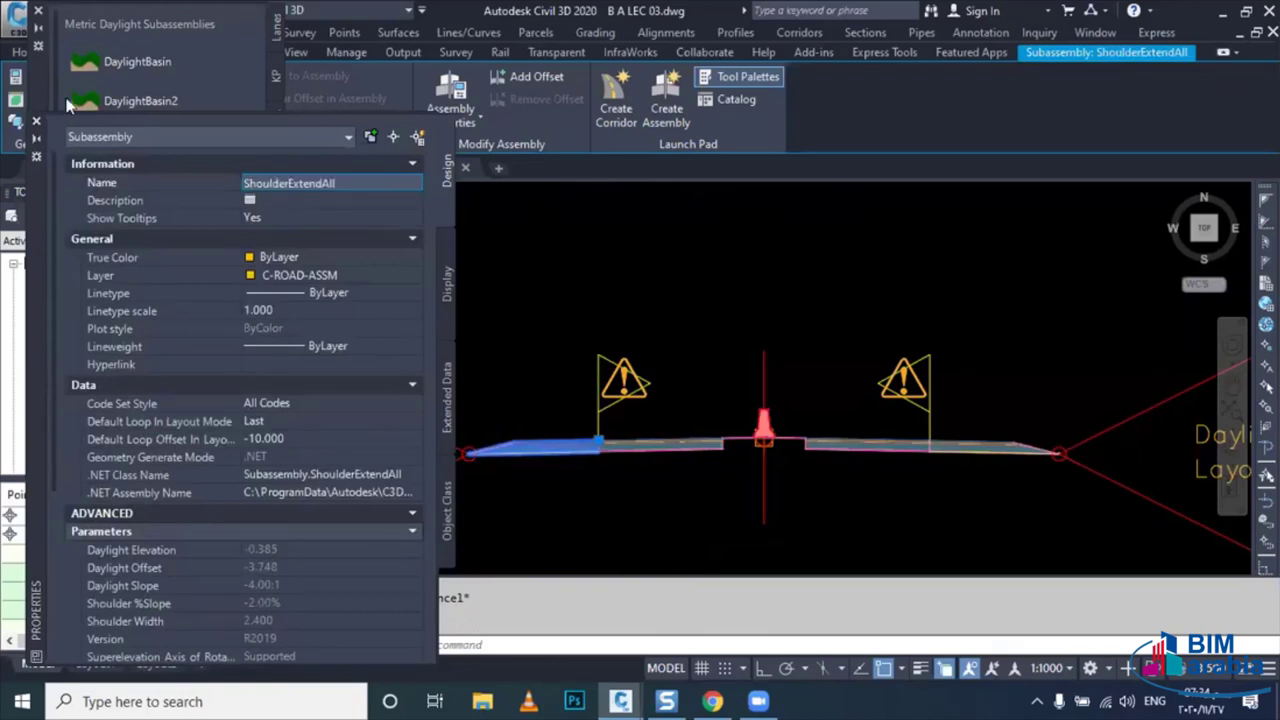
left_click(327, 185)
type("LT SH")
key("Escape")
key("Escape")
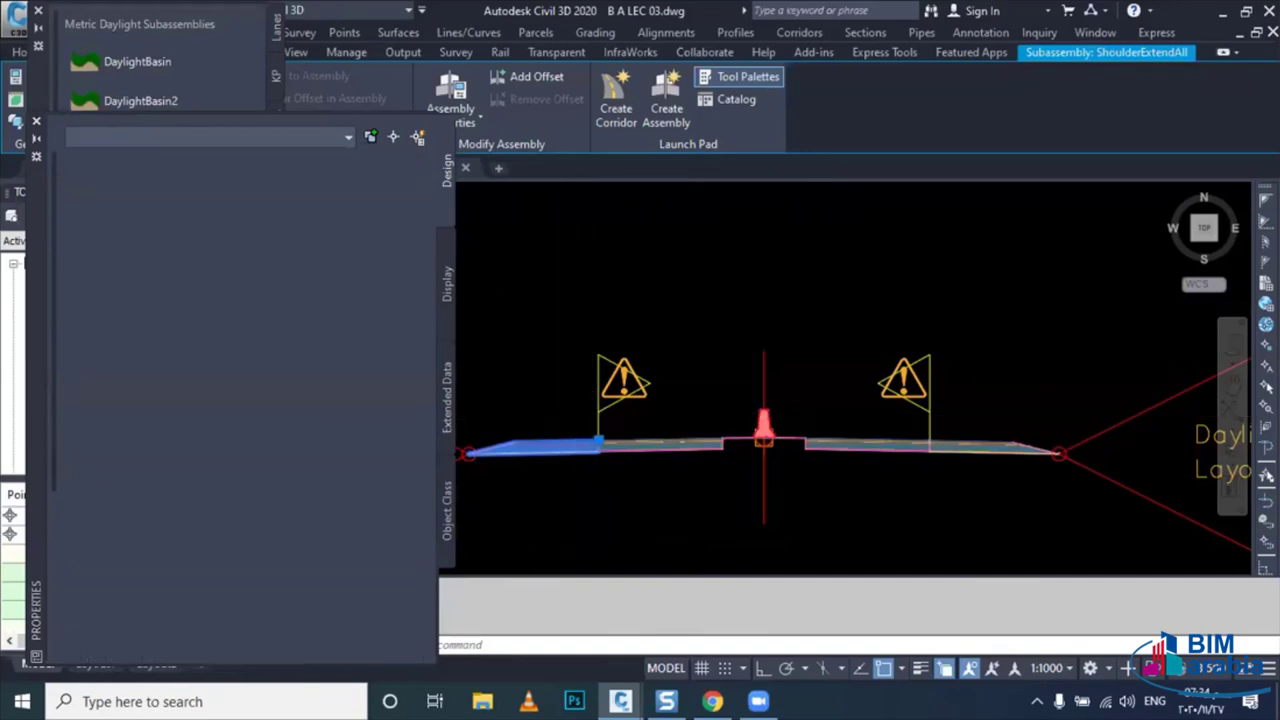
left_click(550, 460)
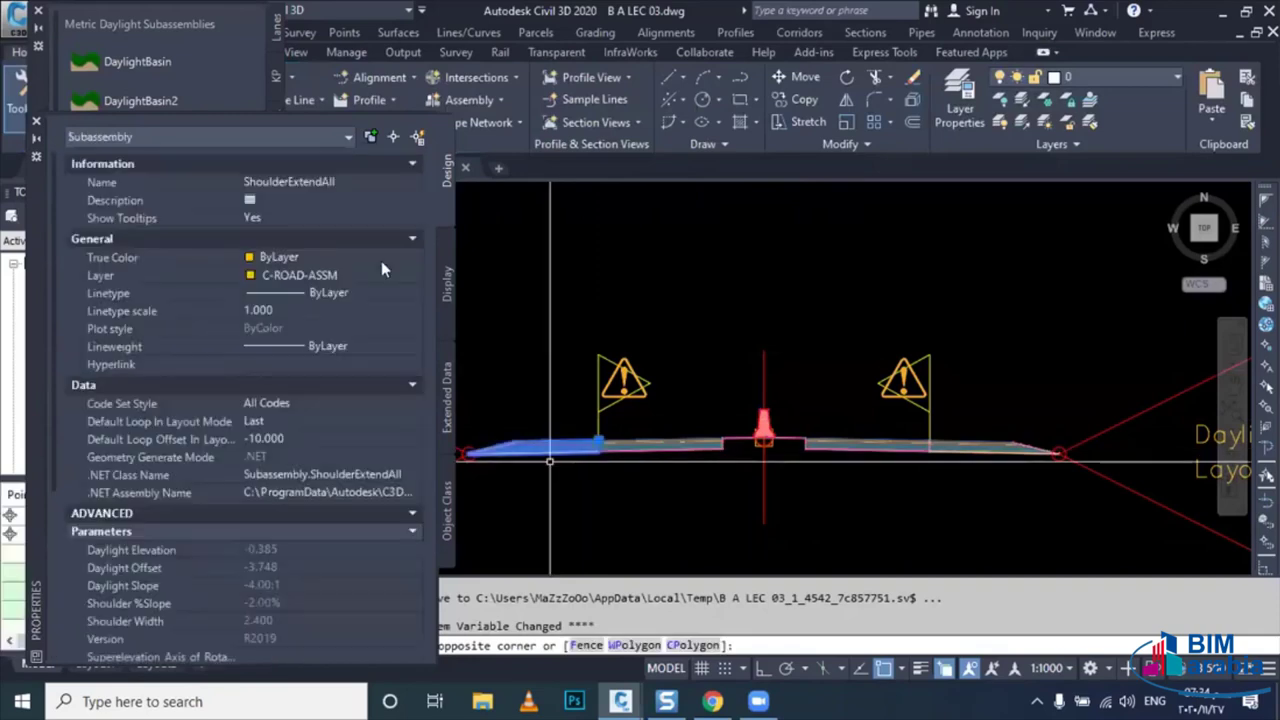
left_click(335, 181)
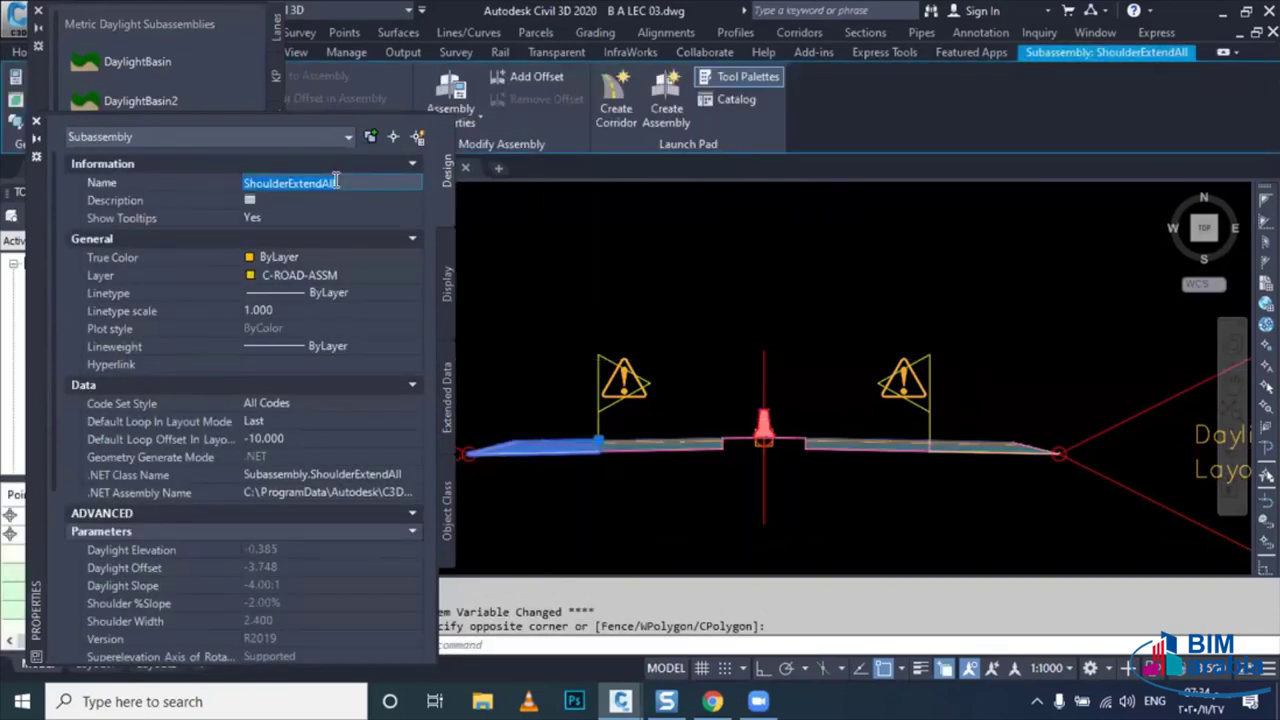
type("LT SH")
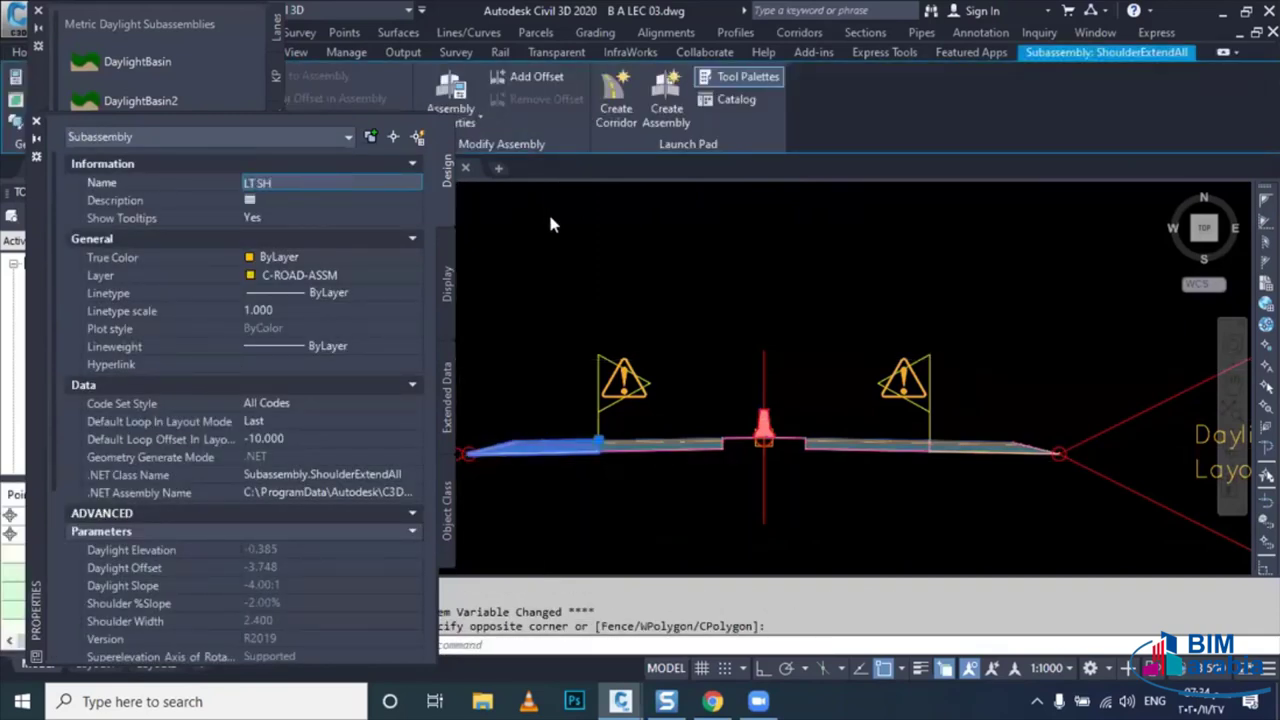
key("Escape")
key("Escape")
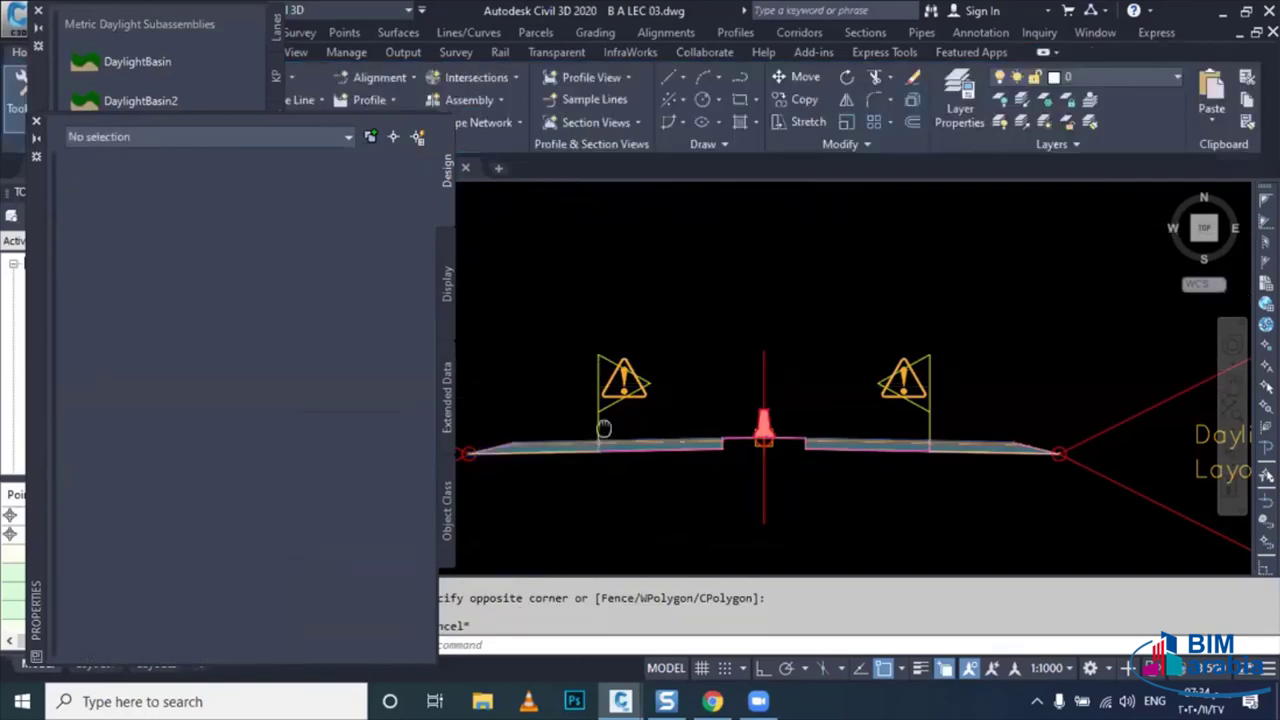
middle_click_drag(556, 462, 644, 442)
- Try again to rename the left shoulder subassembly with an L name
left_click(644, 438)
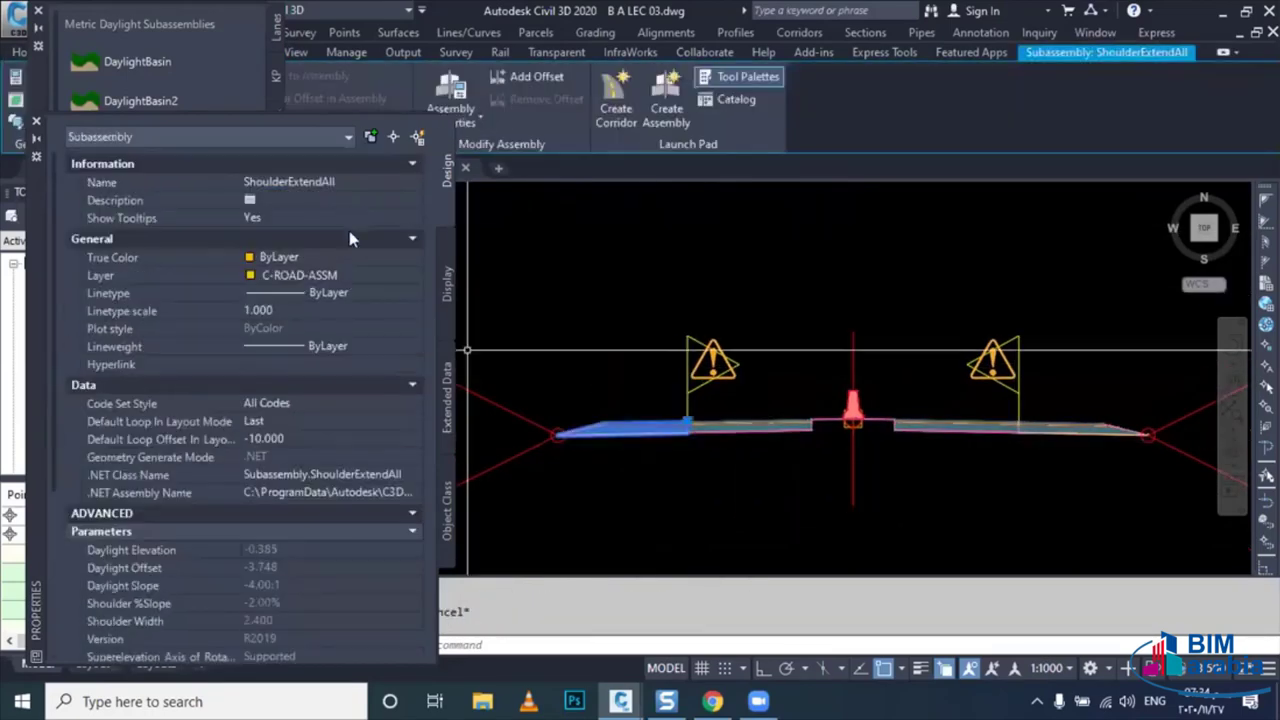
left_click(358, 184)
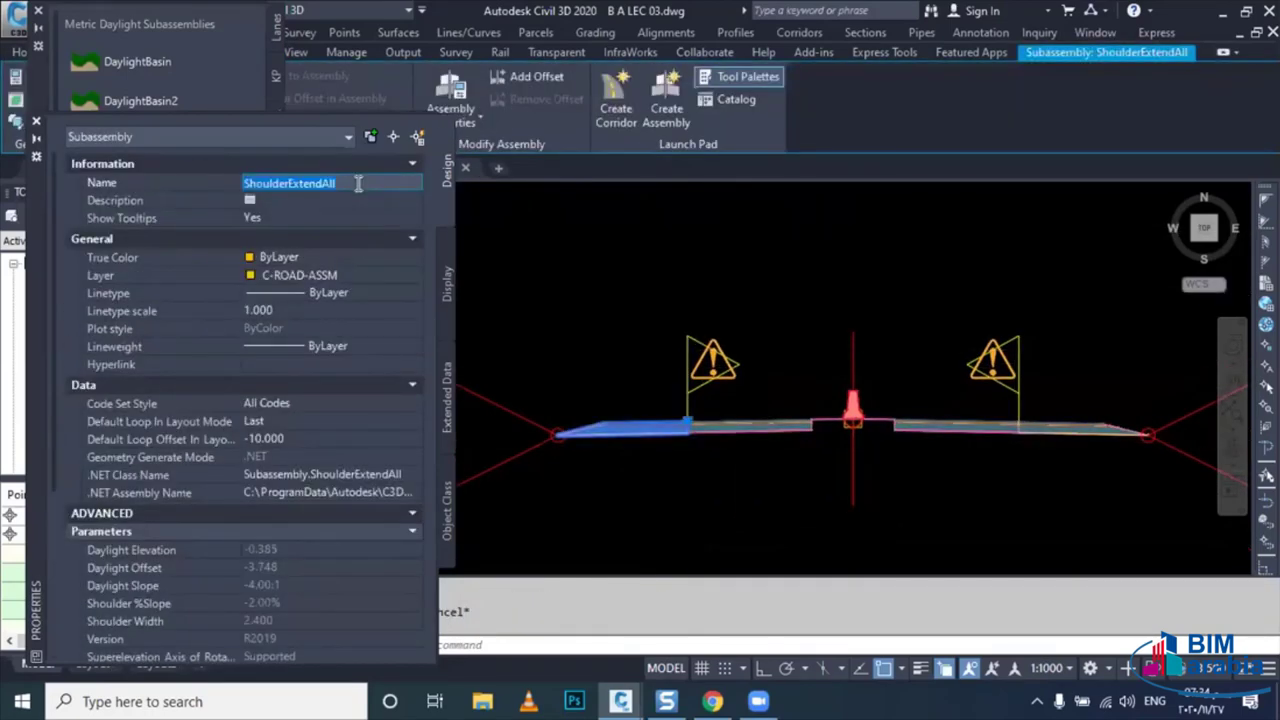
type("LT SH")
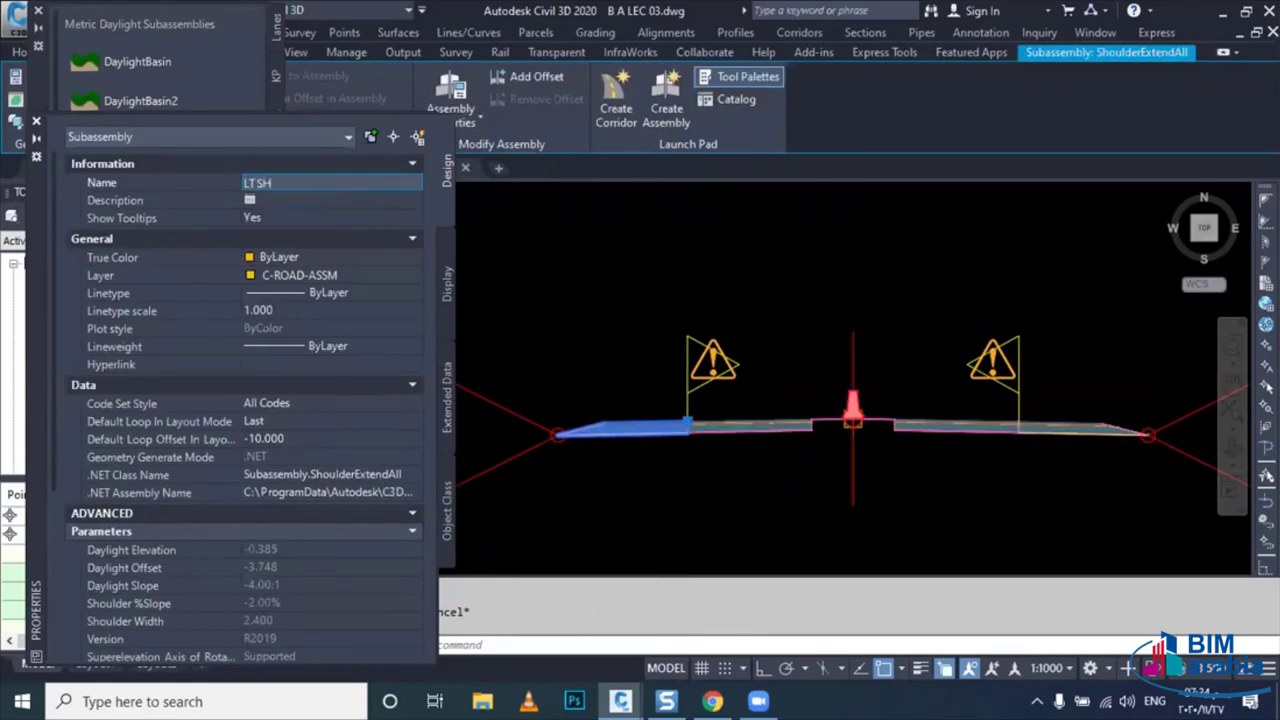
key("Escape")
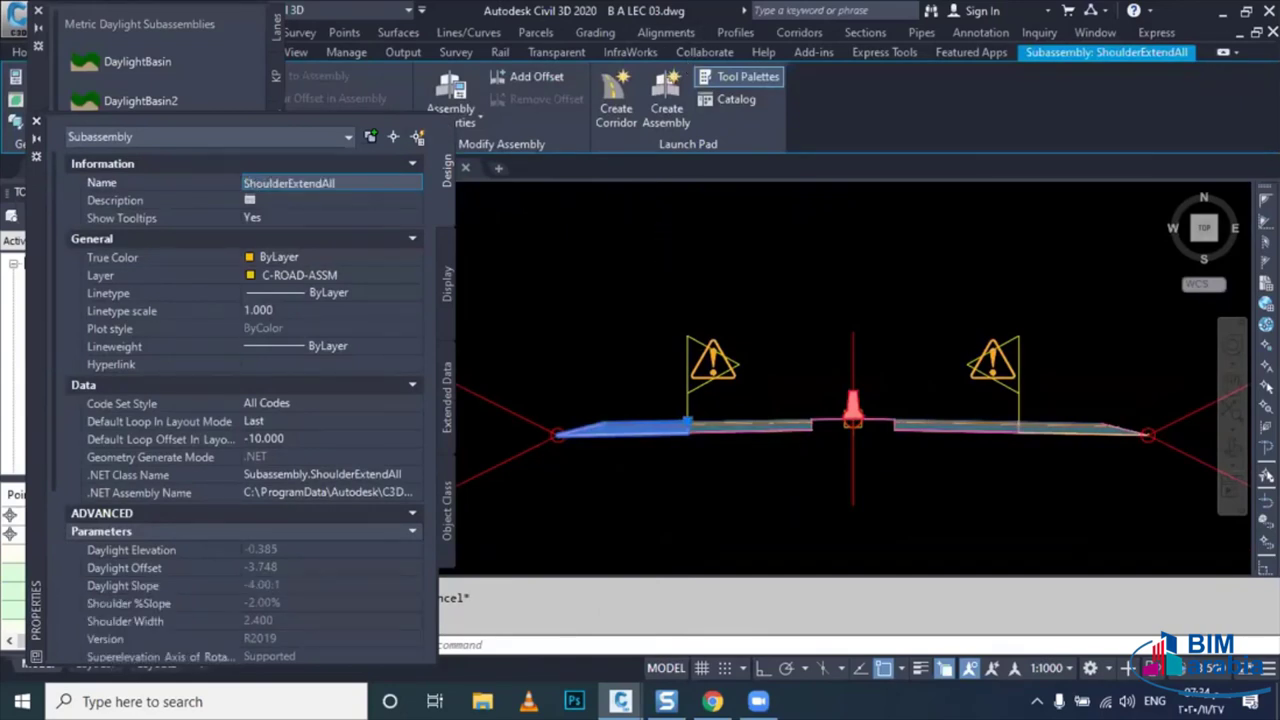
key("Escape")
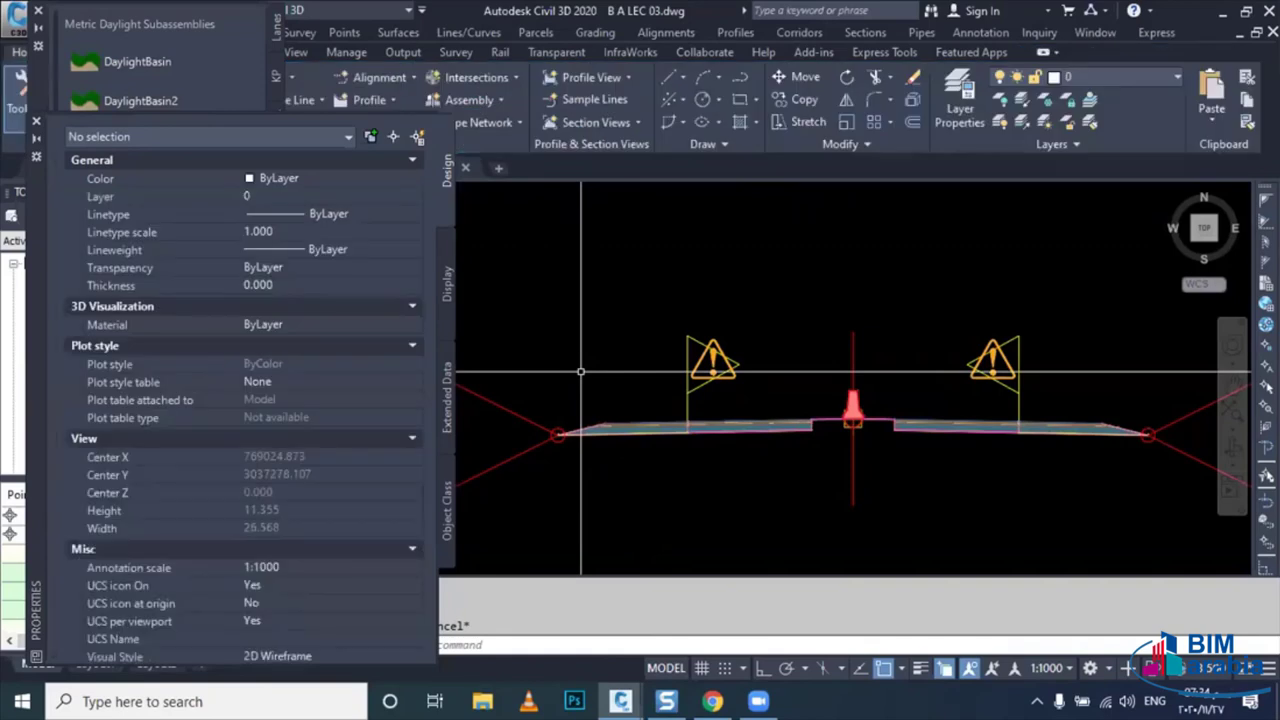
- Select the right shoulder subassembly and rename it to RS
left_click(757, 427)
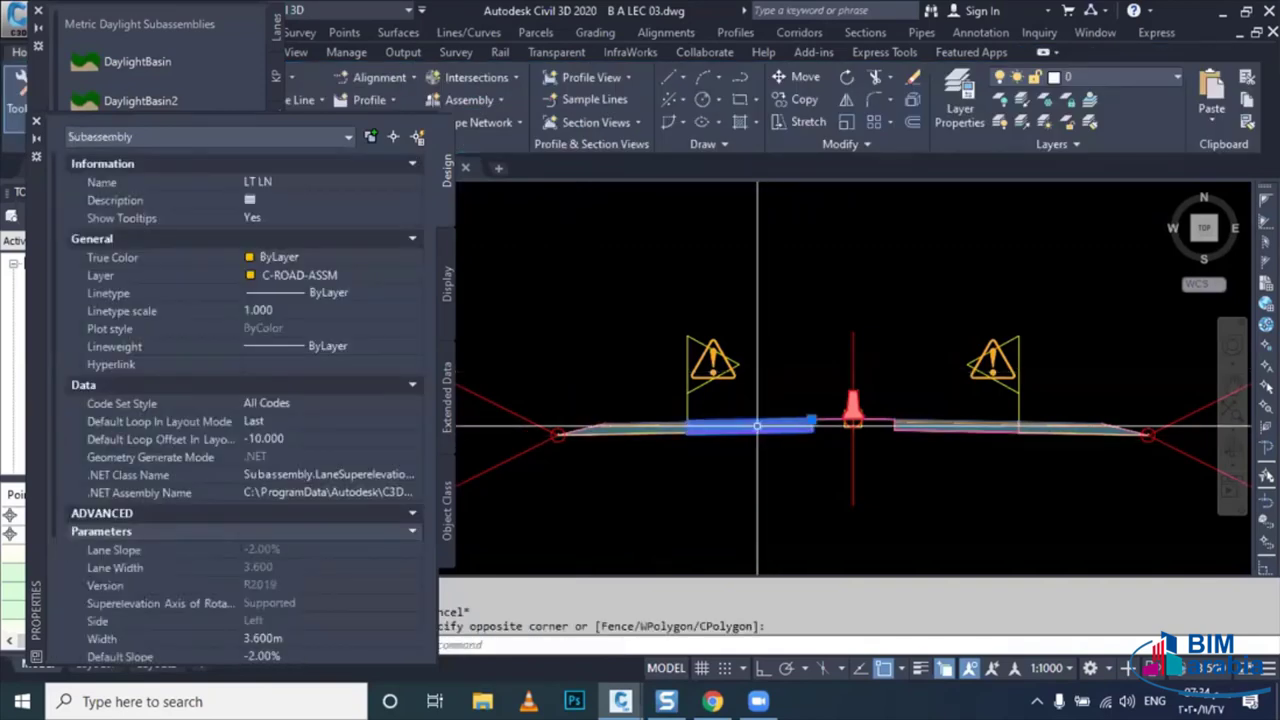
key("Escape")
left_click(918, 427)
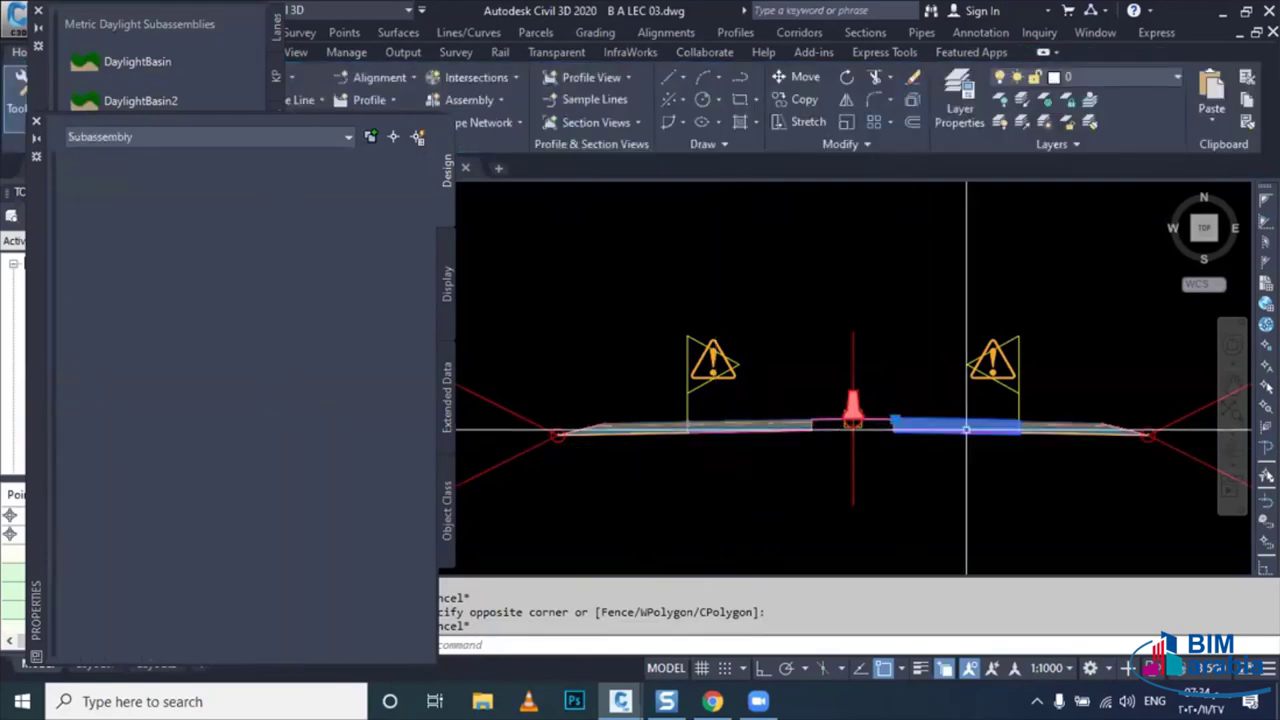
key("Escape")
left_click(1086, 430)
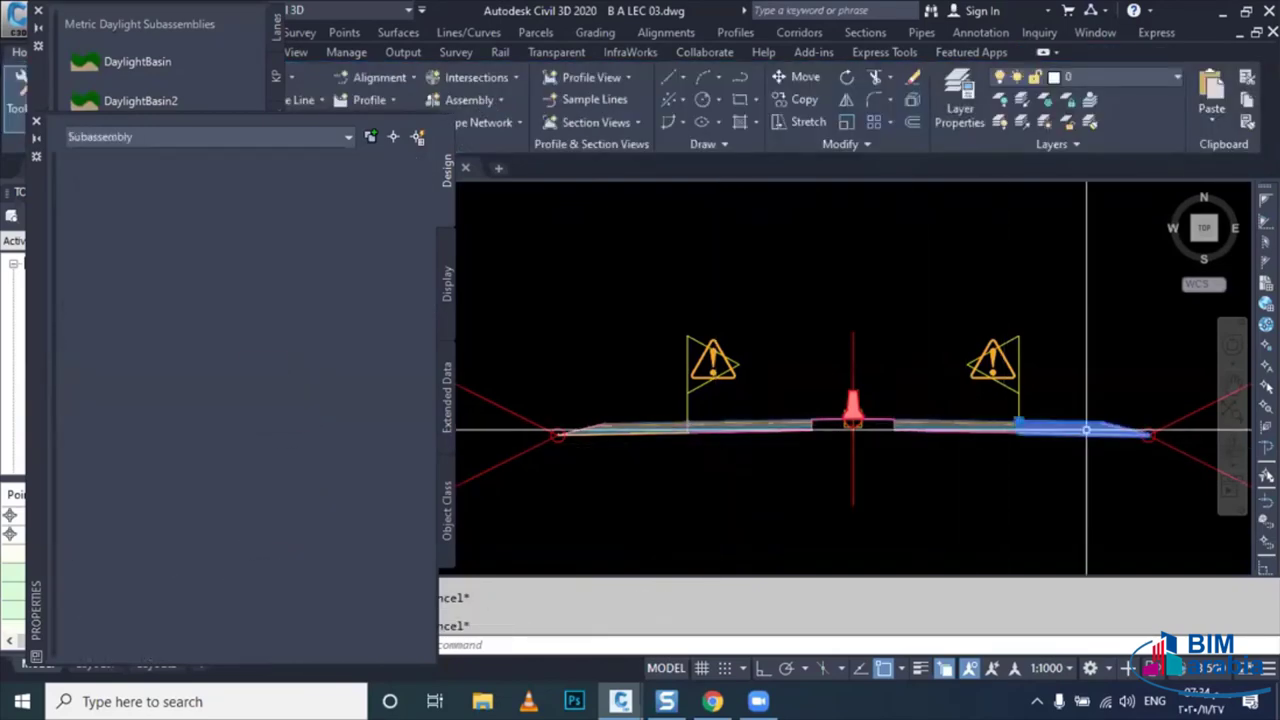
middle_click_drag(1086, 430, 1060, 438)
key("Escape")
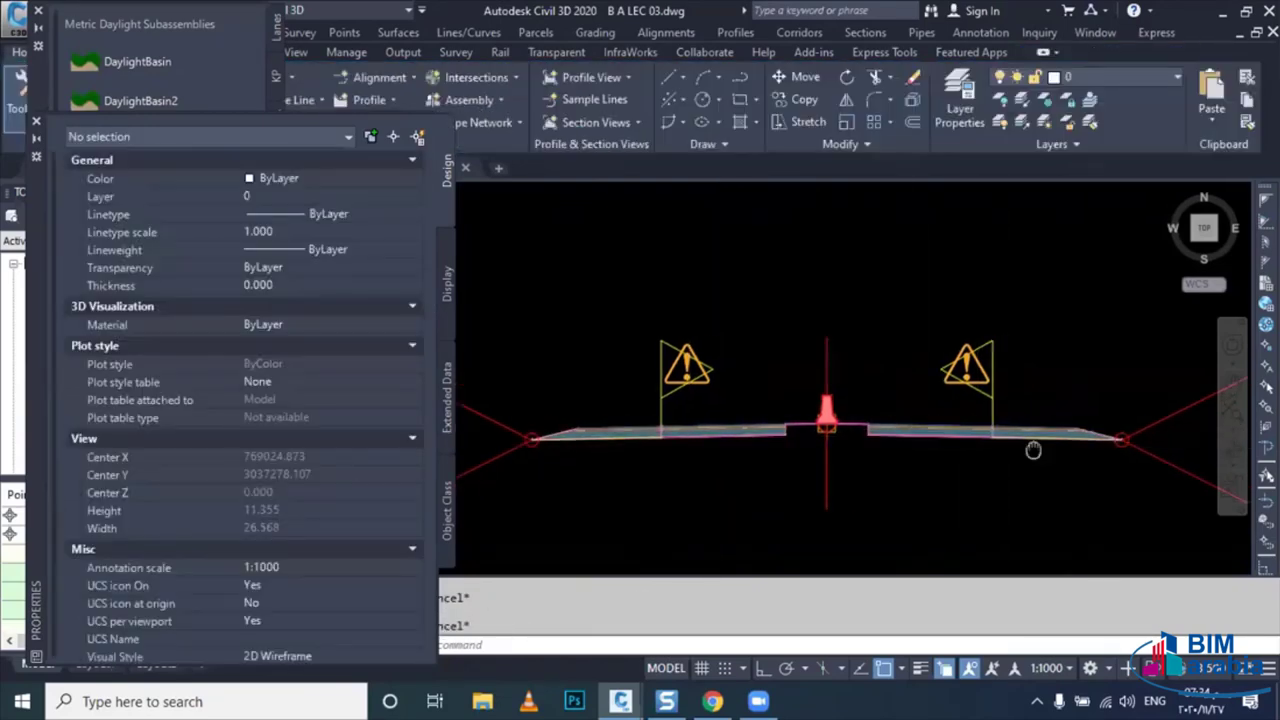
left_click(1045, 435)
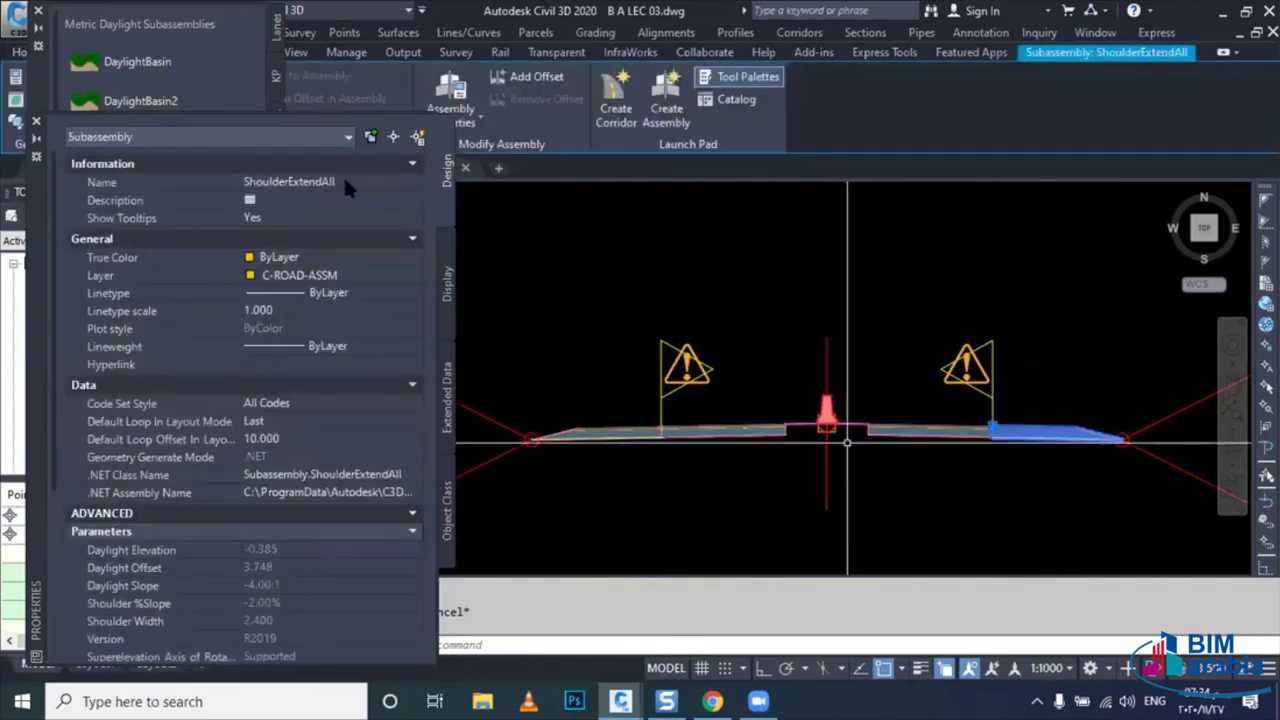
left_click(345, 182)
type("RS")
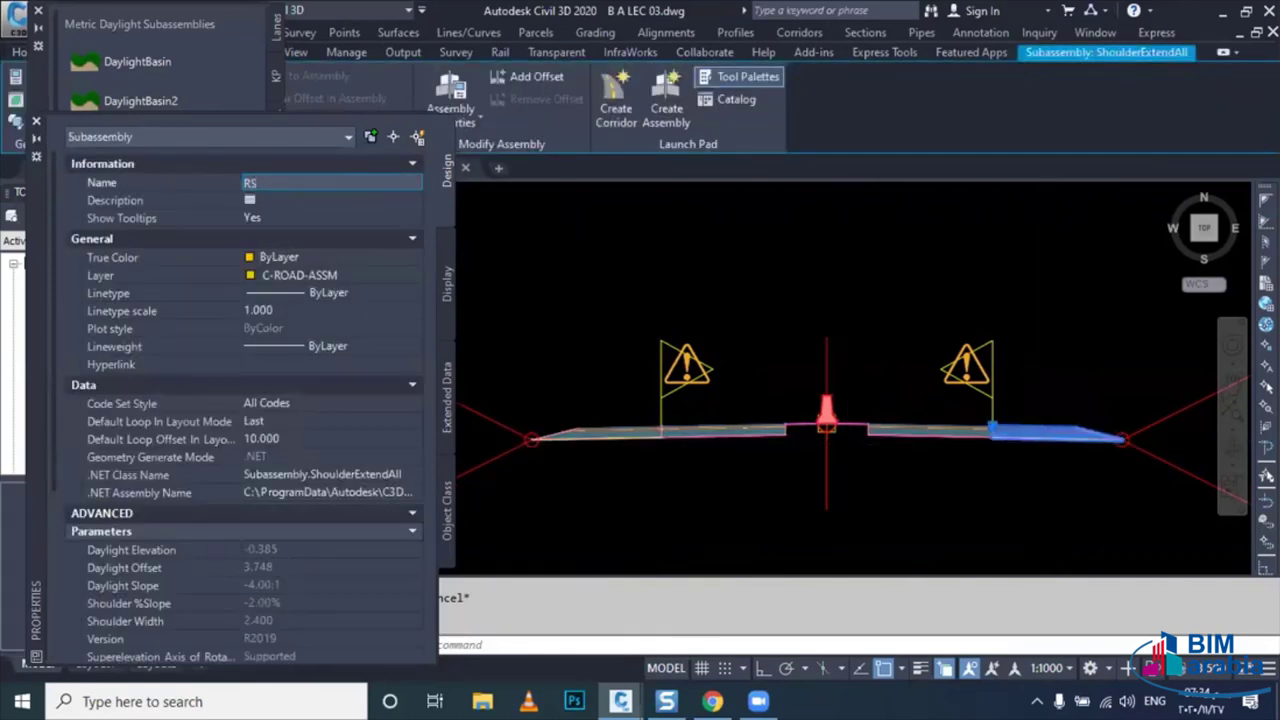
key("Escape")
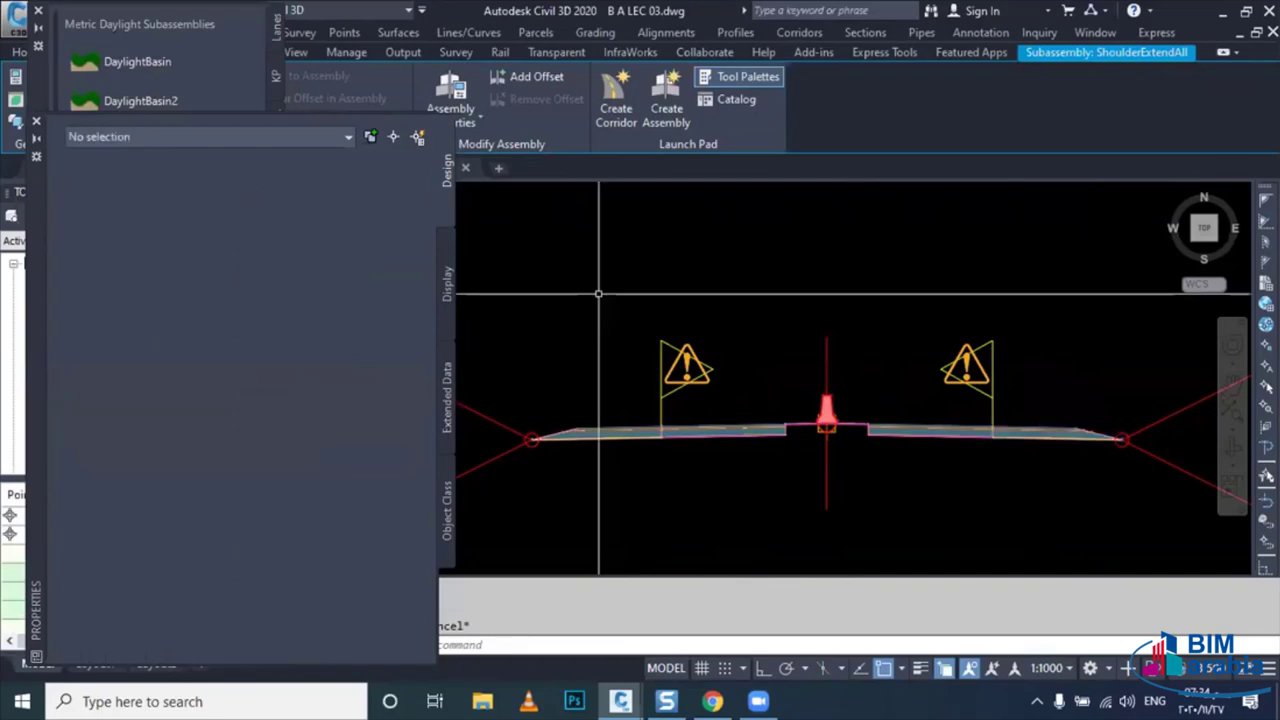
- Check the RS name, then type LS as the left shoulder's name
left_click(1059, 436)
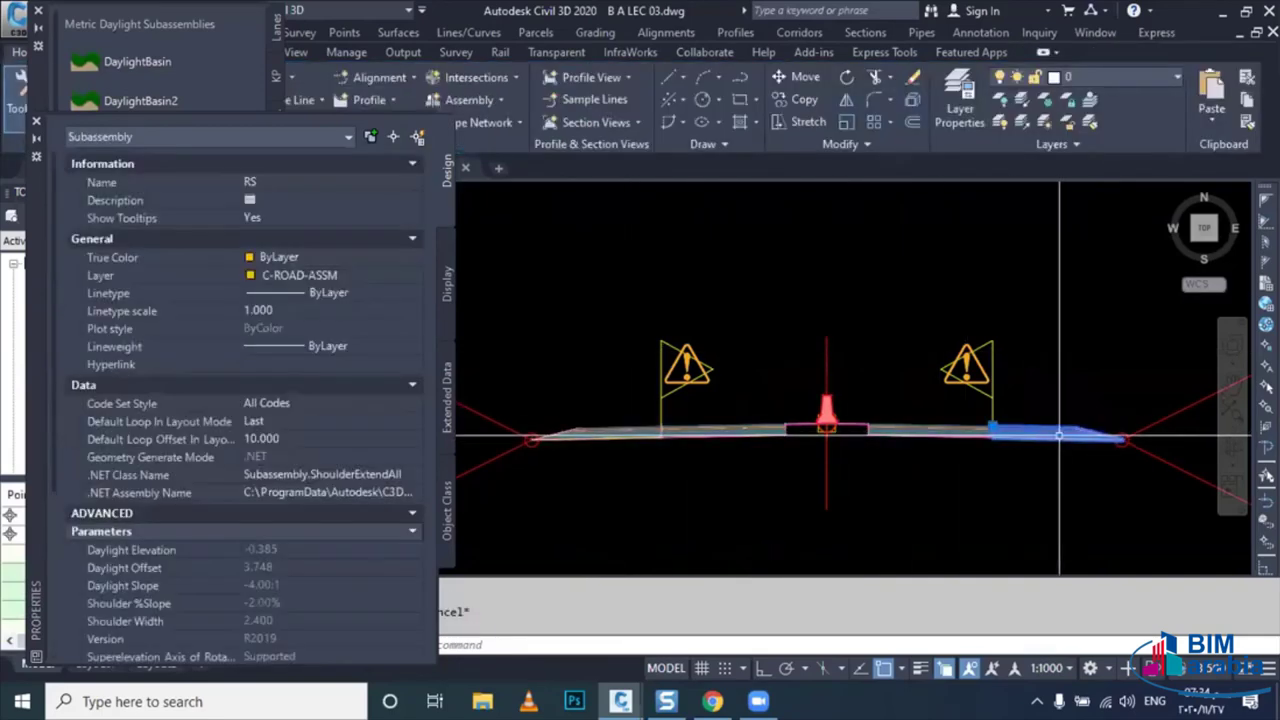
key("Escape")
left_click(614, 410)
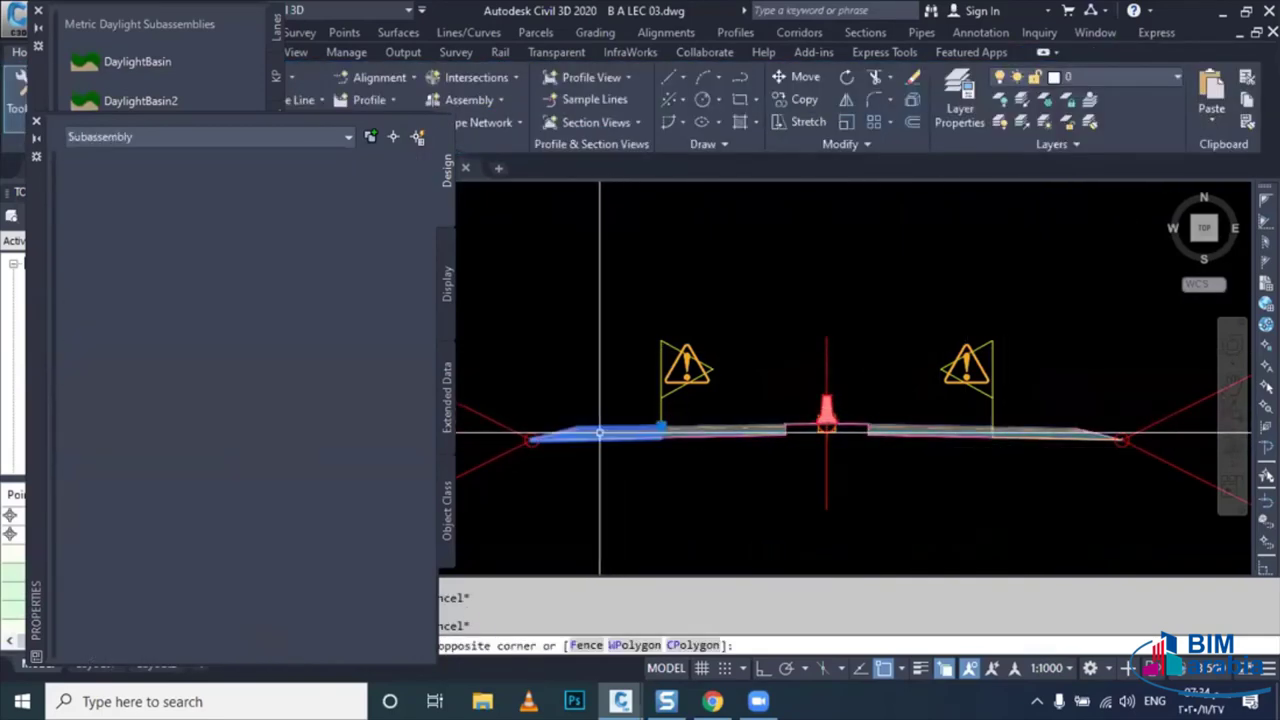
left_click(600, 432)
left_click(374, 178)
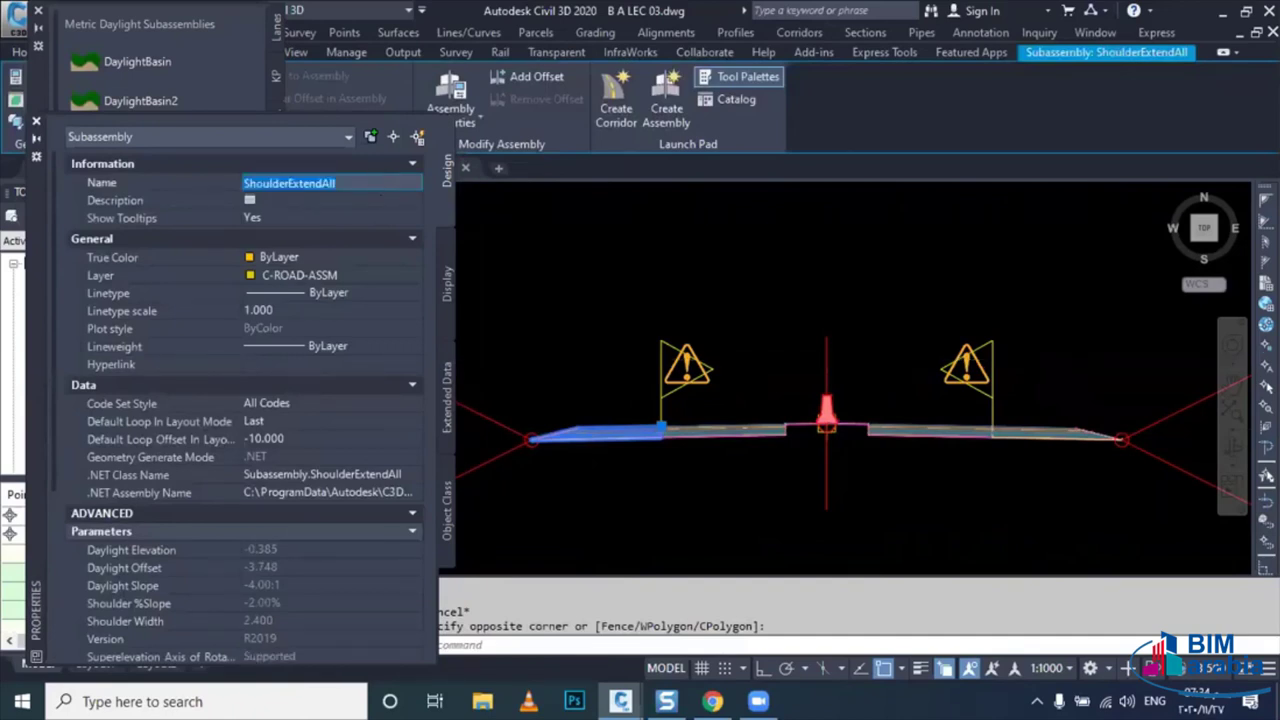
type("LS")
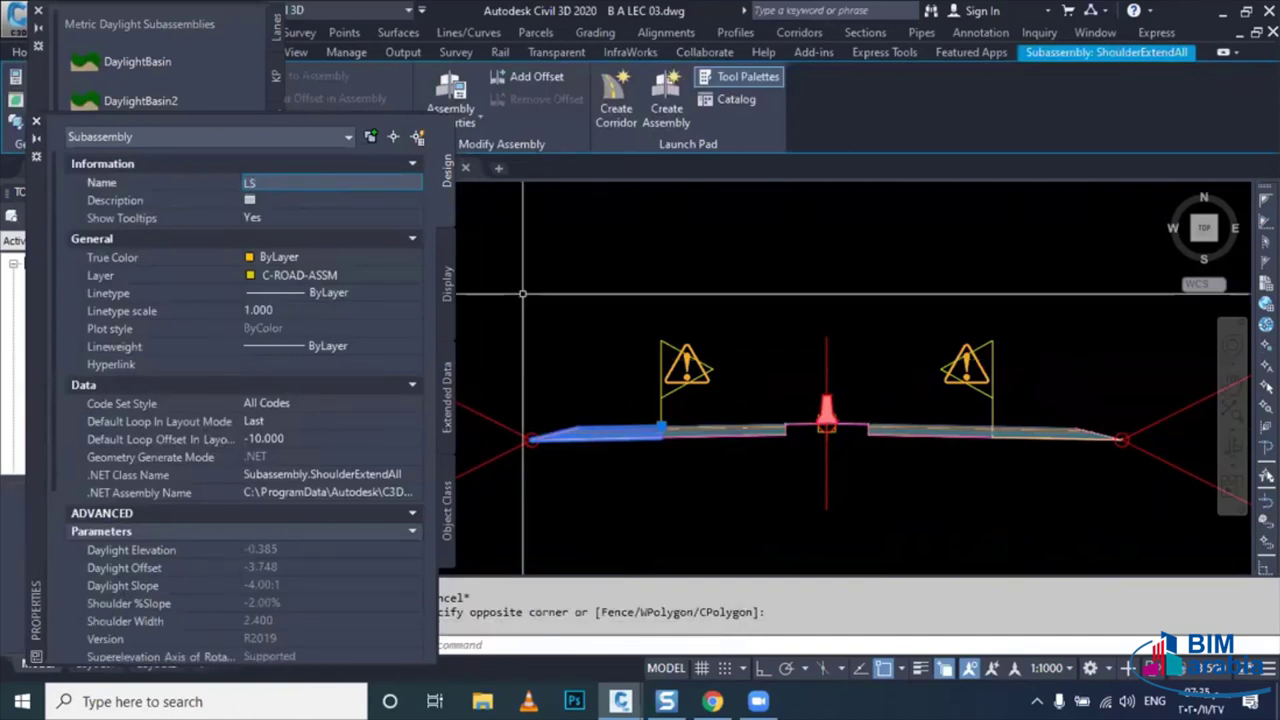
- Confirm the LS name for the left shoulder and clear the selection
left_click(36, 121)
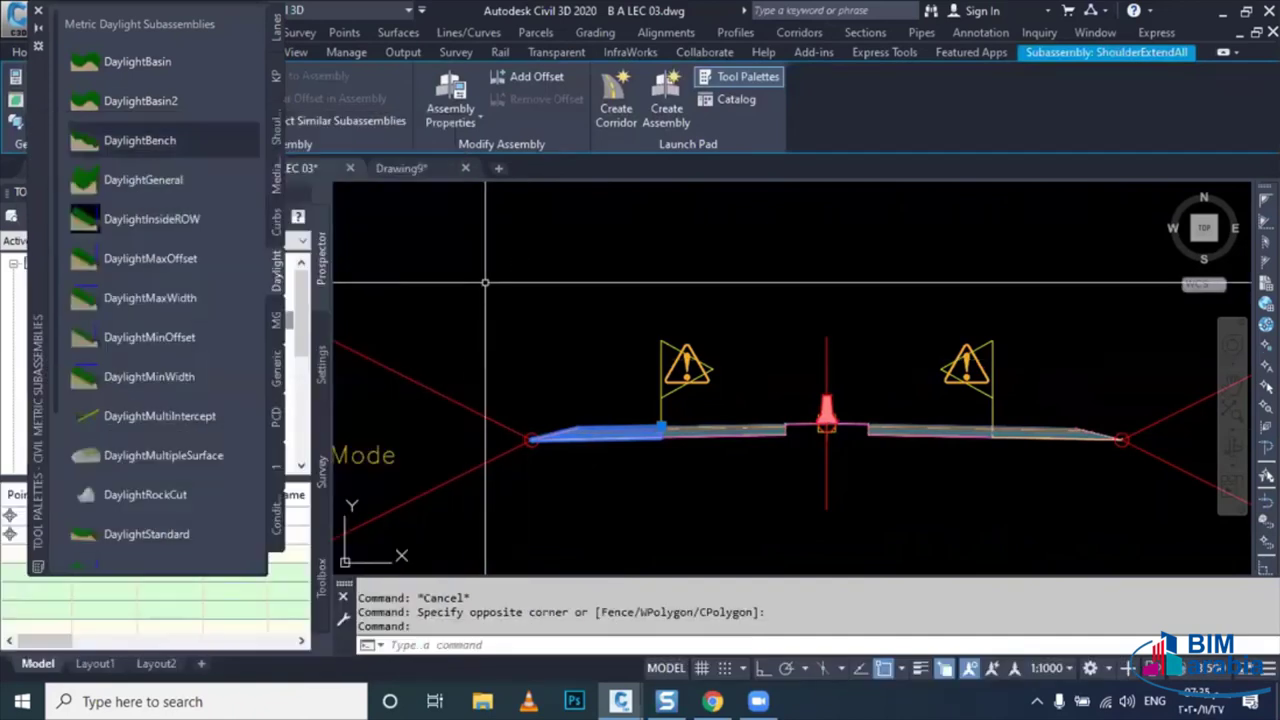
key("Escape")
scroll(729, 408, "down", 2)
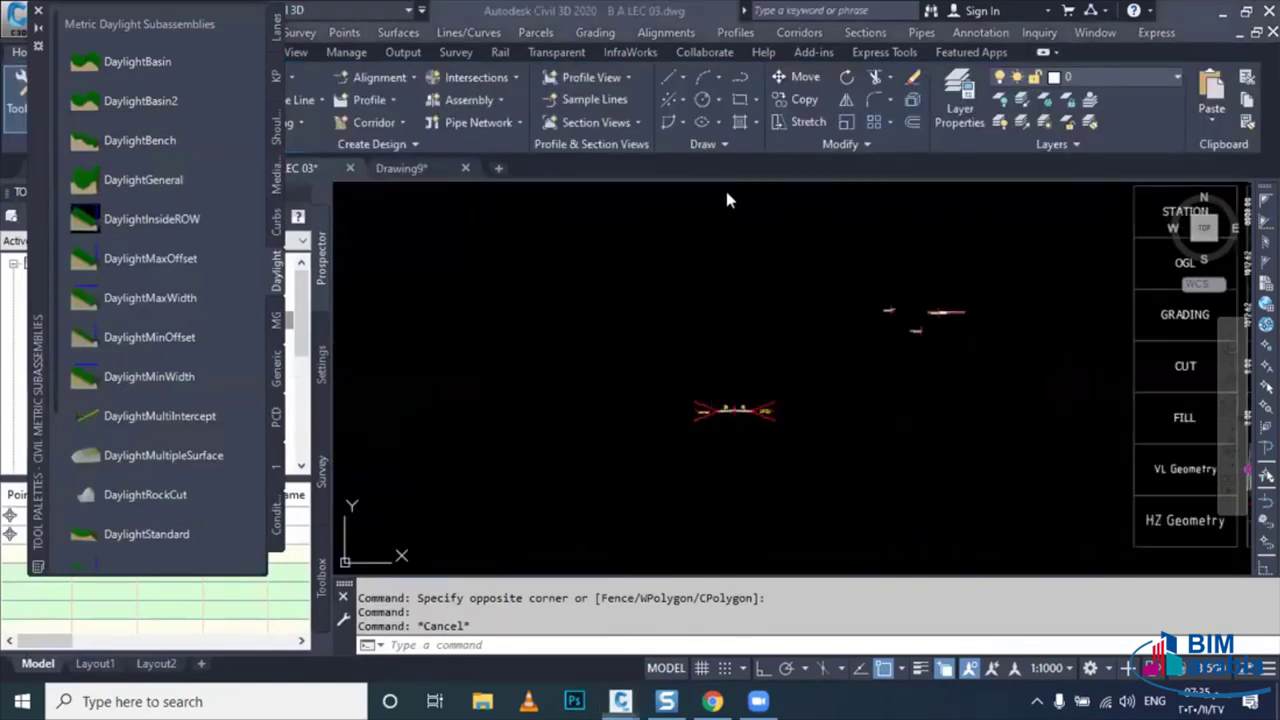
scroll(823, 380, "up", 2)
scroll(822, 407, "up", 3)
scroll(822, 407, "down", 3)
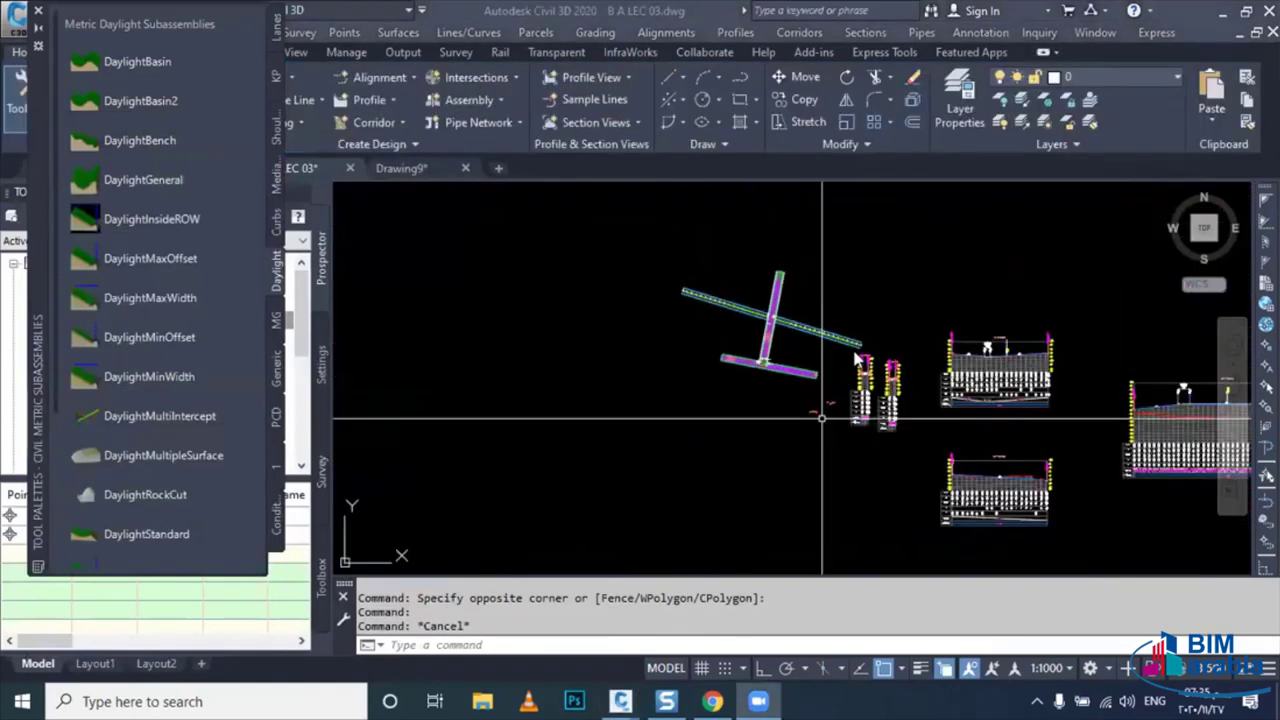
scroll(825, 326, "up", 3)
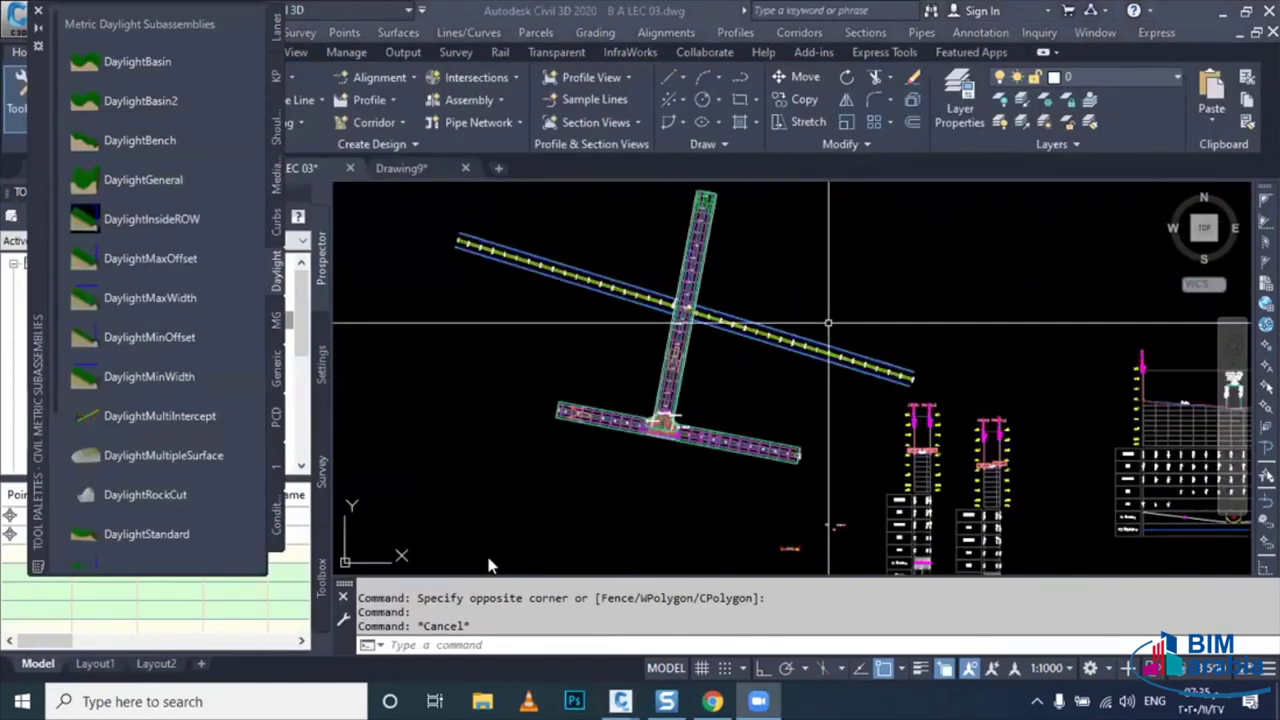
- Create a corridor on alignment RD 03, profile RD 03 DES, assembly HW, target surface NGL
left_click(806, 32)
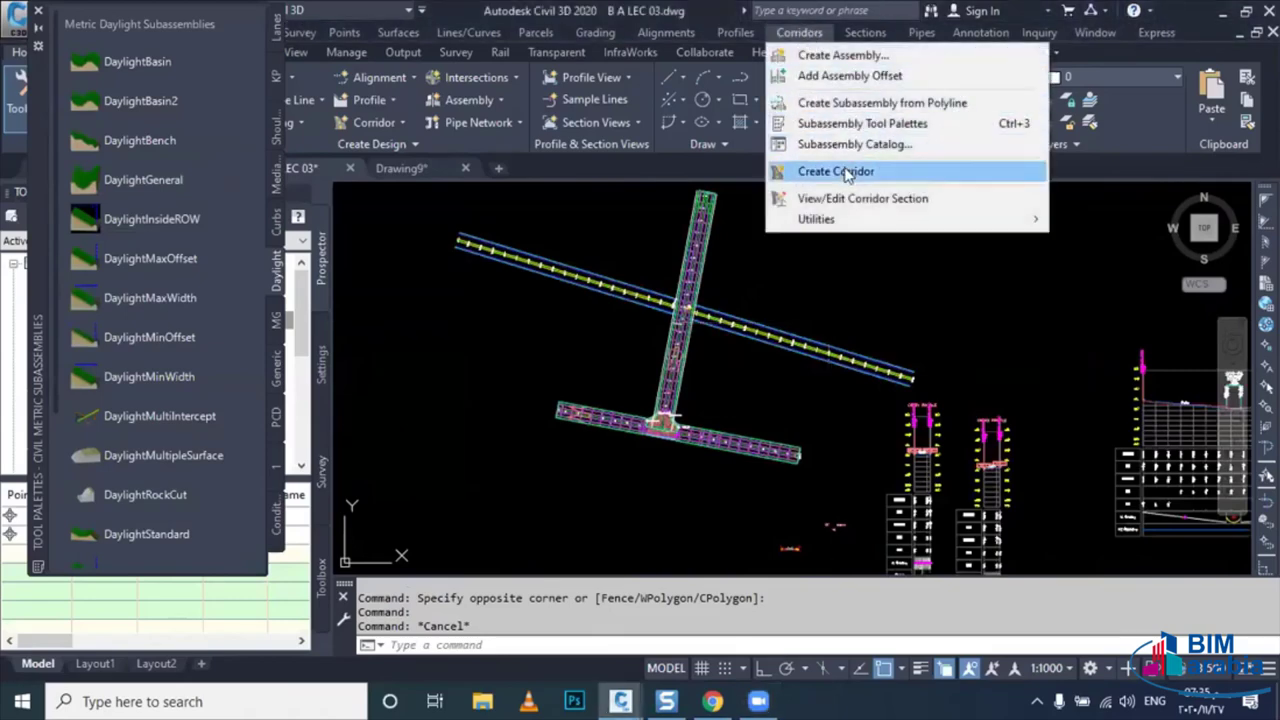
left_click(846, 171)
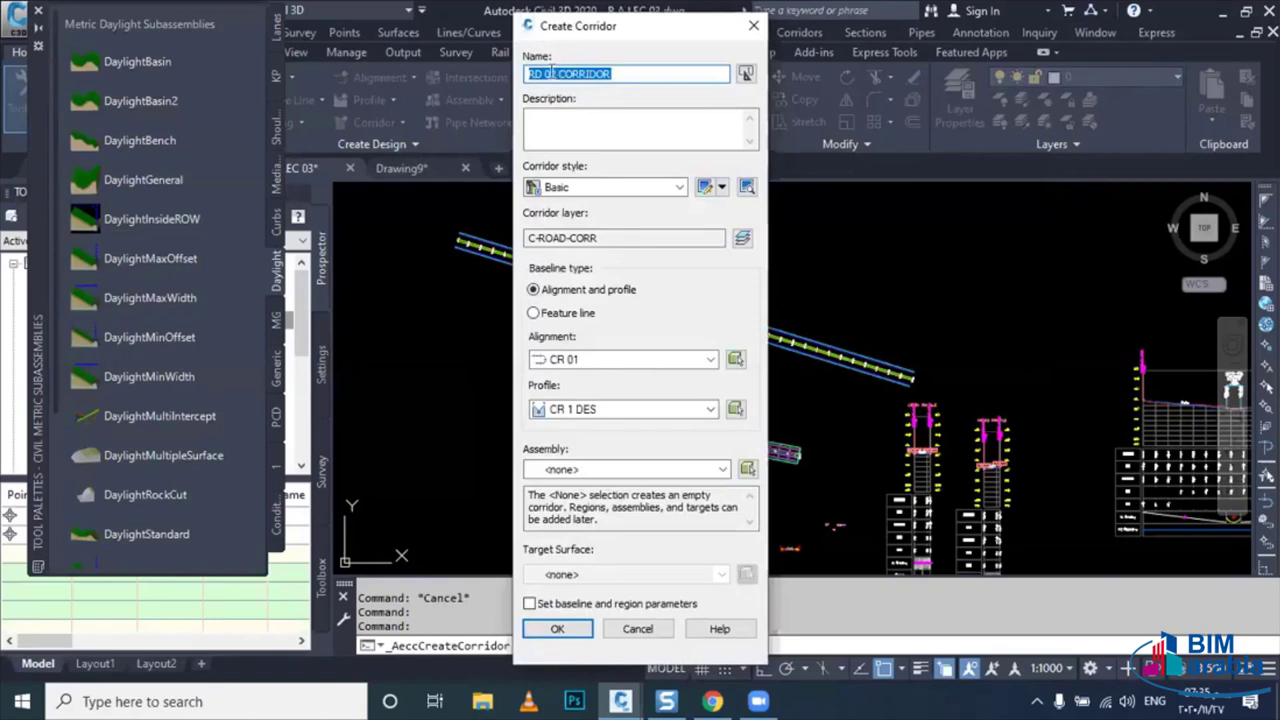
left_click(597, 359)
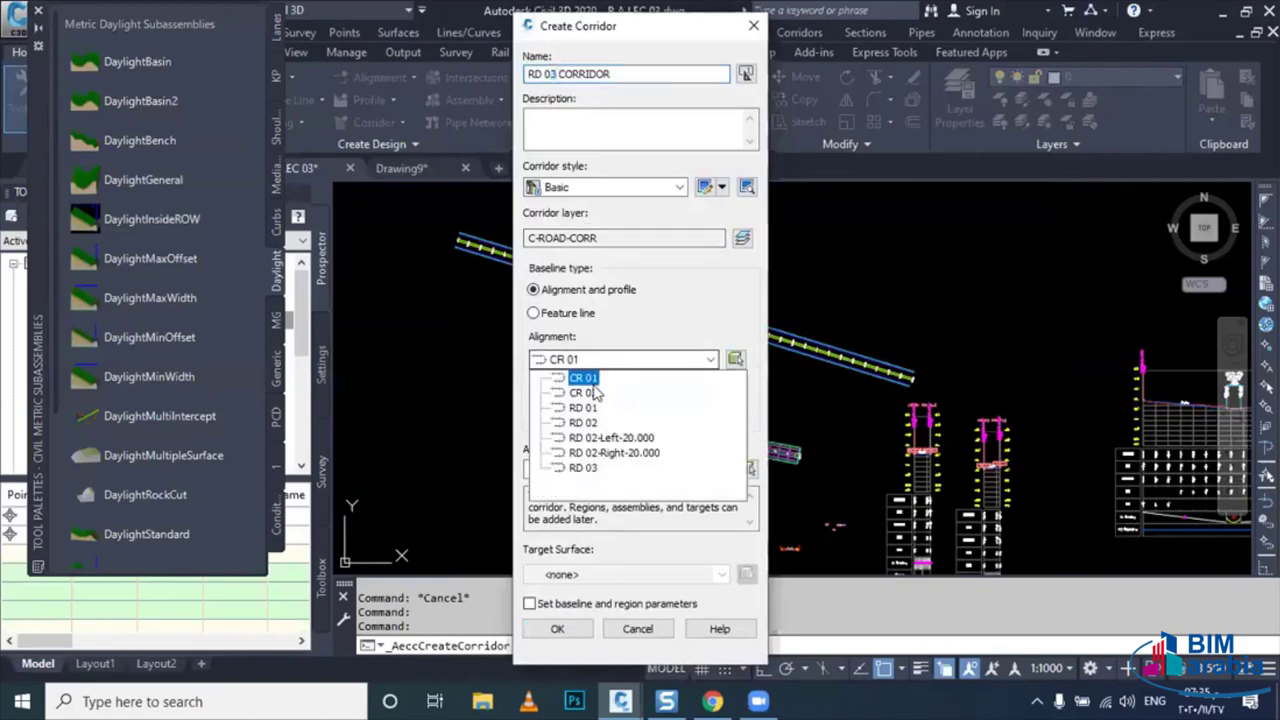
left_click(583, 467)
left_click(590, 412)
left_click(598, 446)
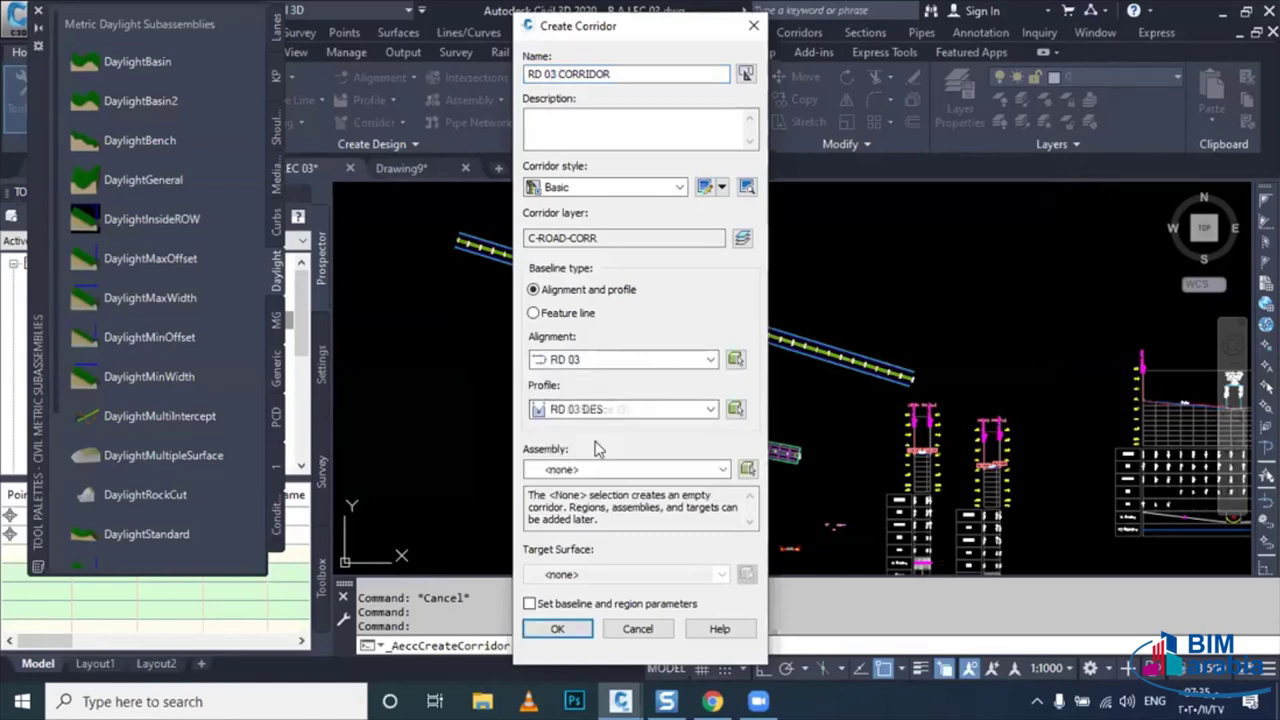
left_click(603, 476)
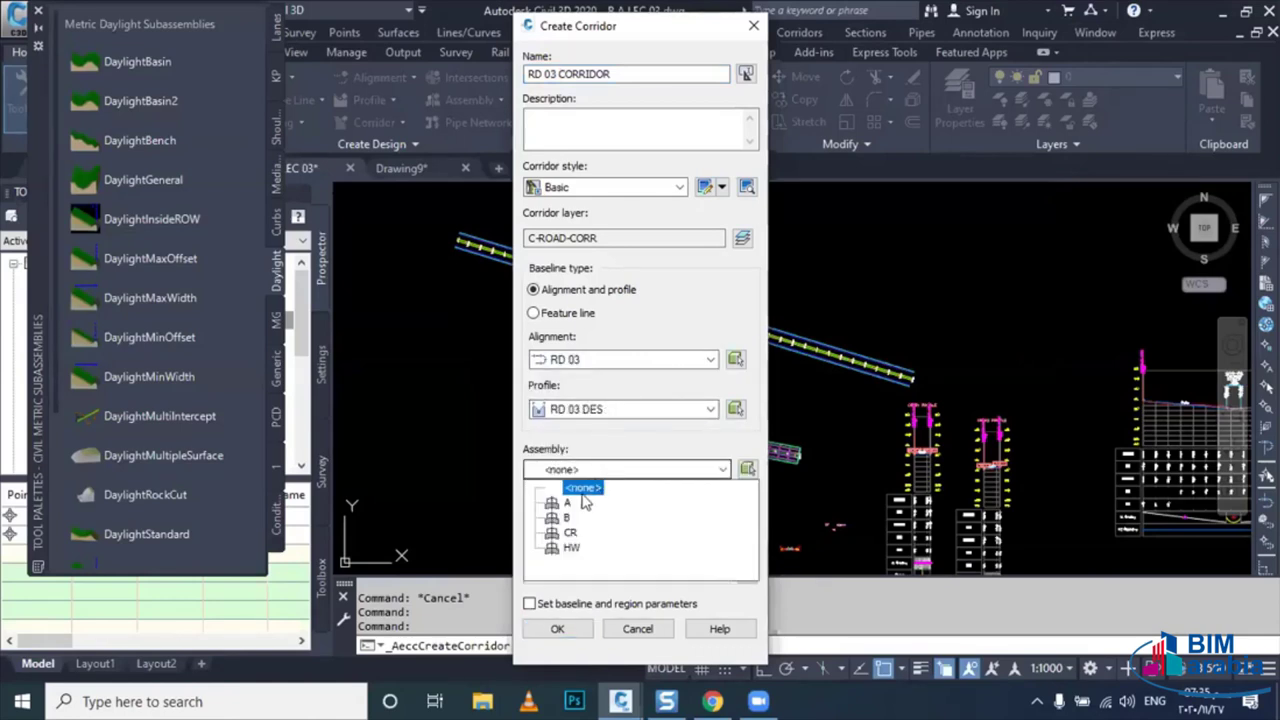
left_click(574, 550)
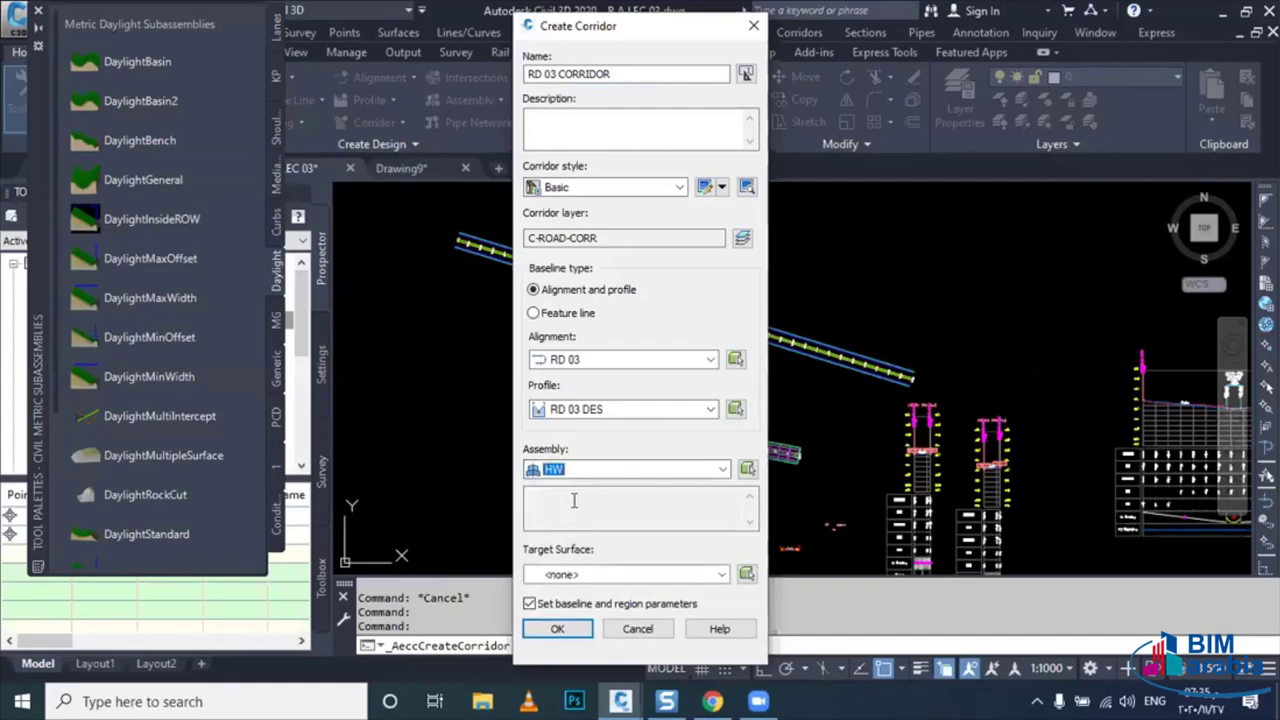
left_click(569, 574)
left_click(572, 607)
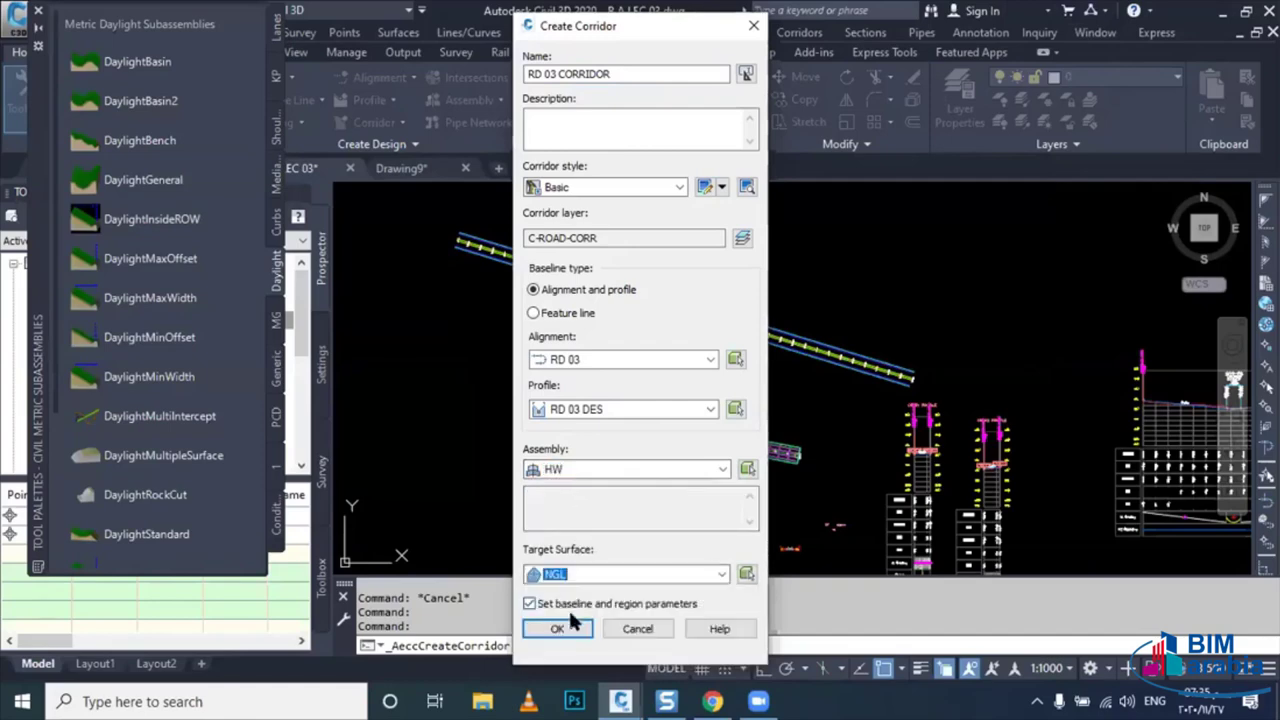
left_click(571, 628)
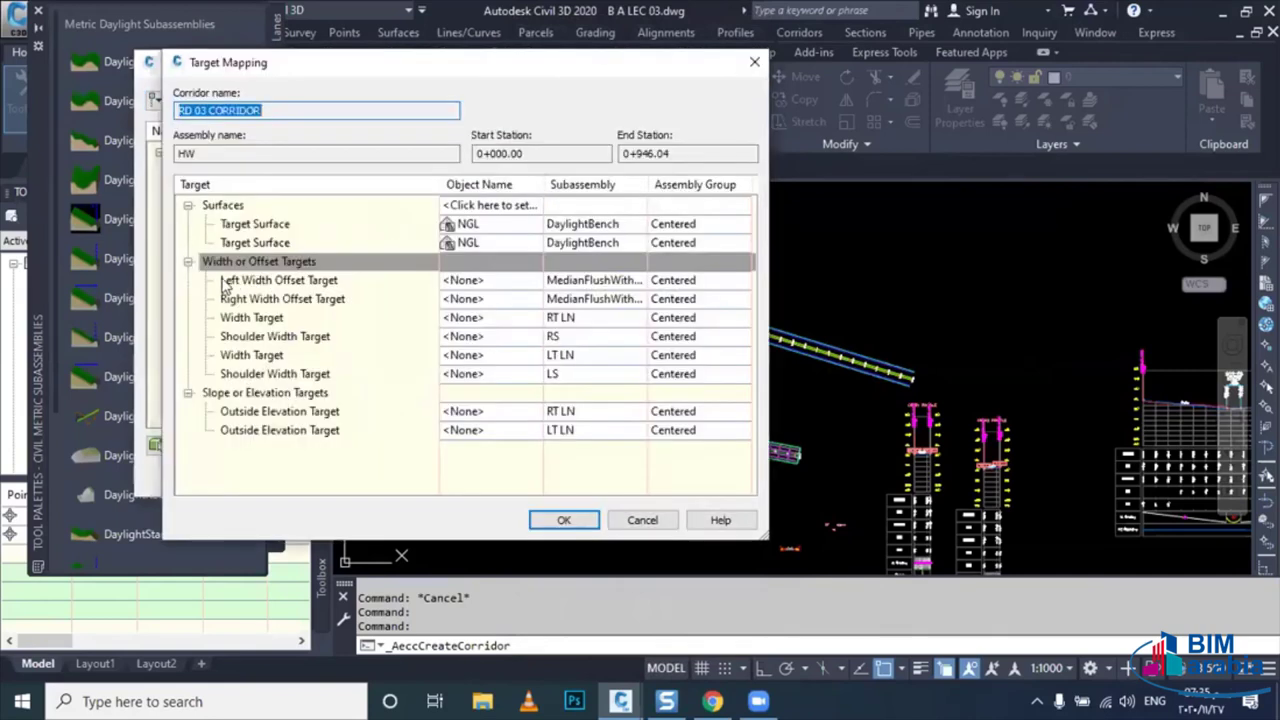
- Assign Polyline-13 and Polyline-14 as the left and right width offset targets
left_click(386, 284)
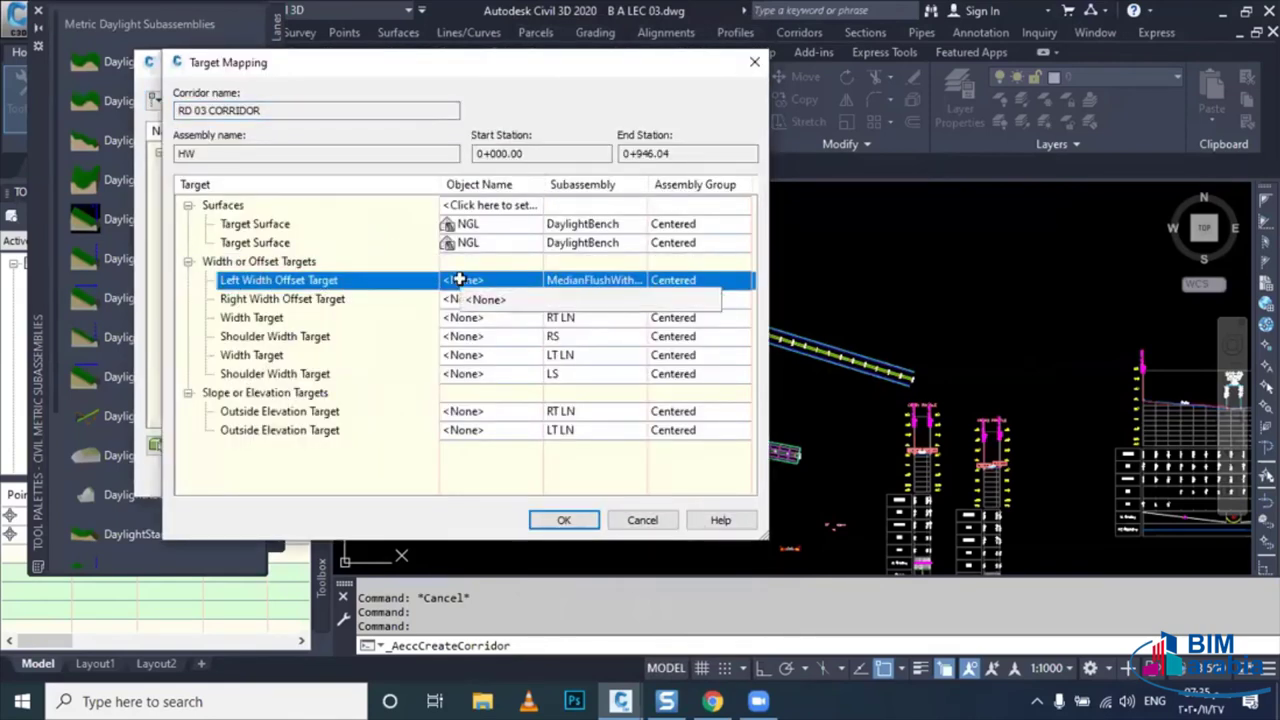
left_click(459, 280)
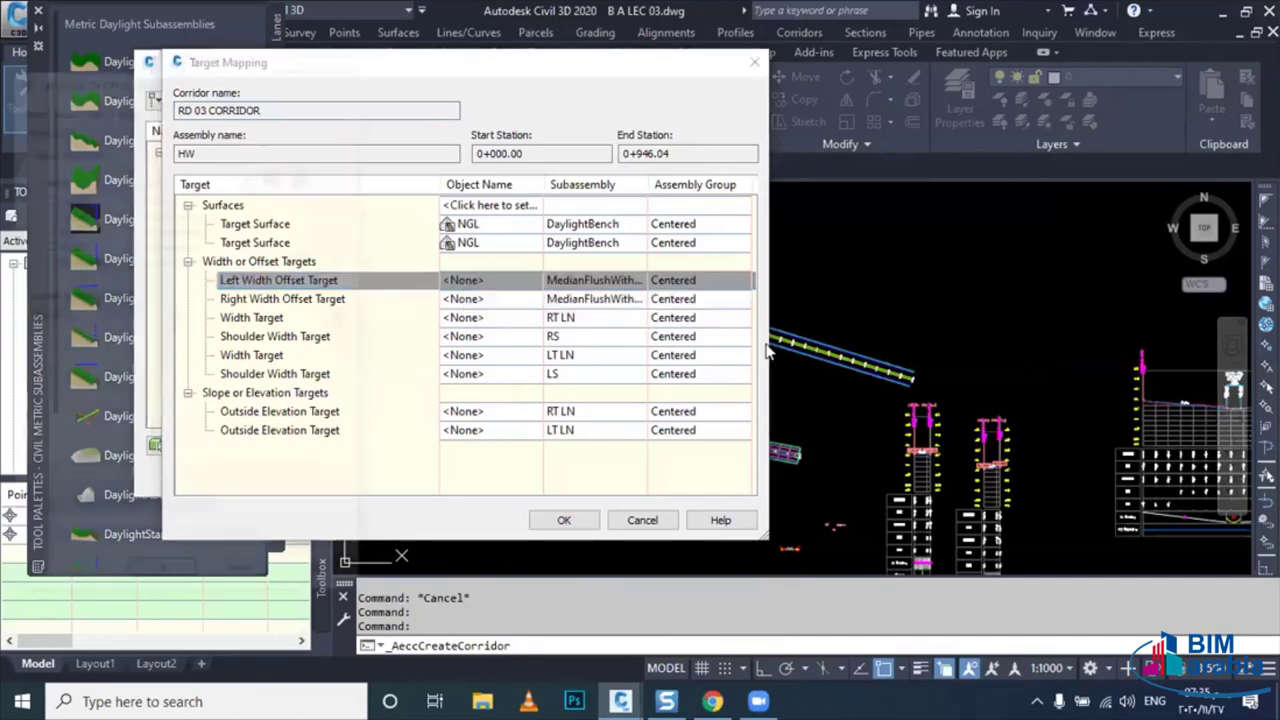
left_click(163, 126)
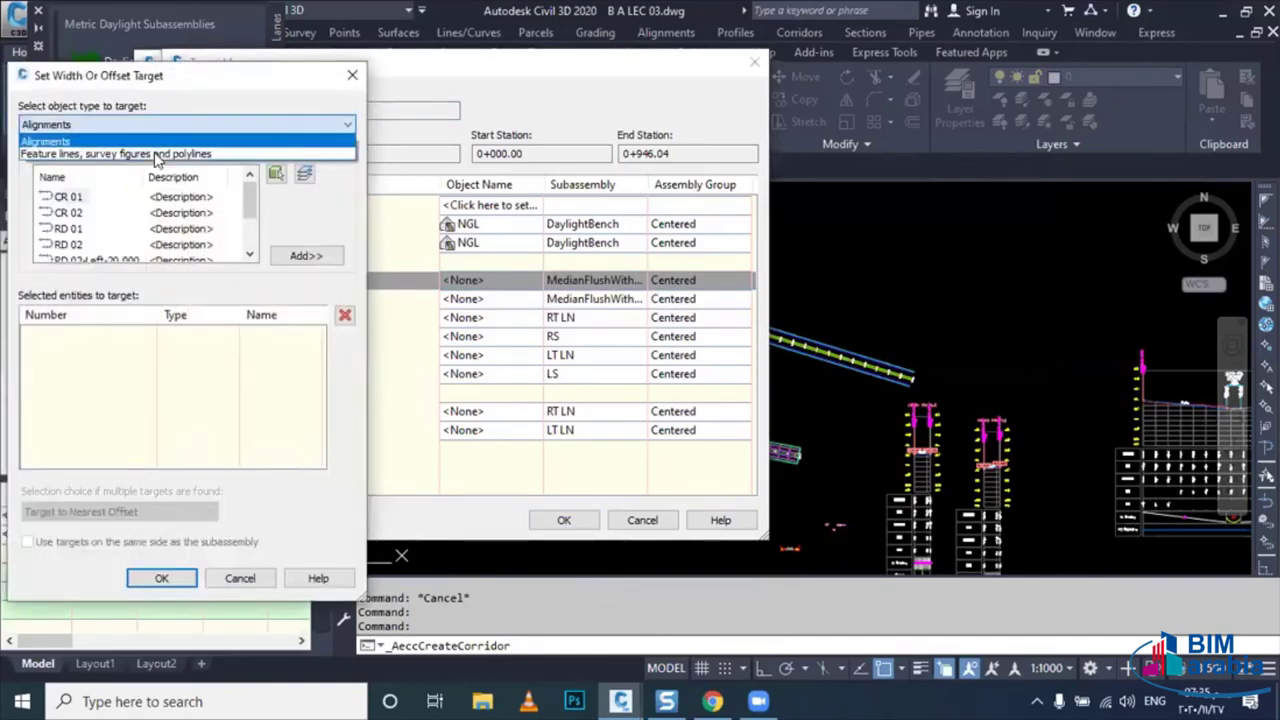
left_click(100, 153)
left_click(124, 213)
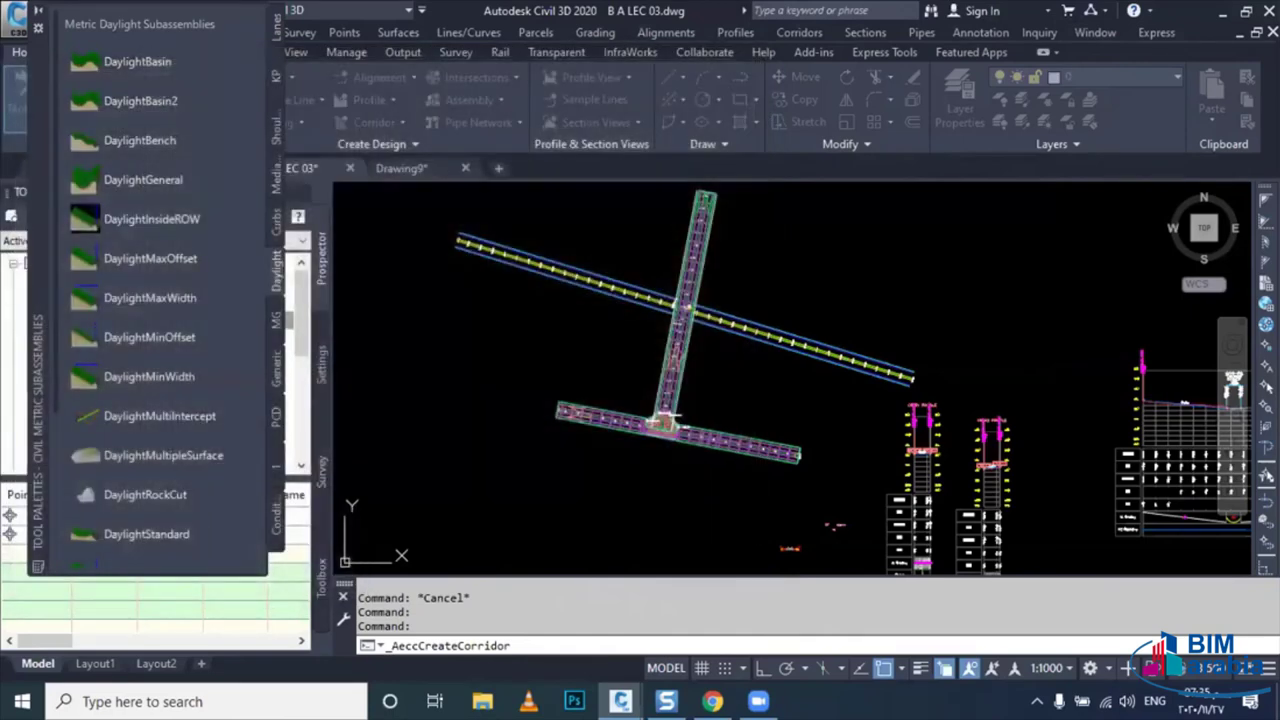
left_click(825, 294)
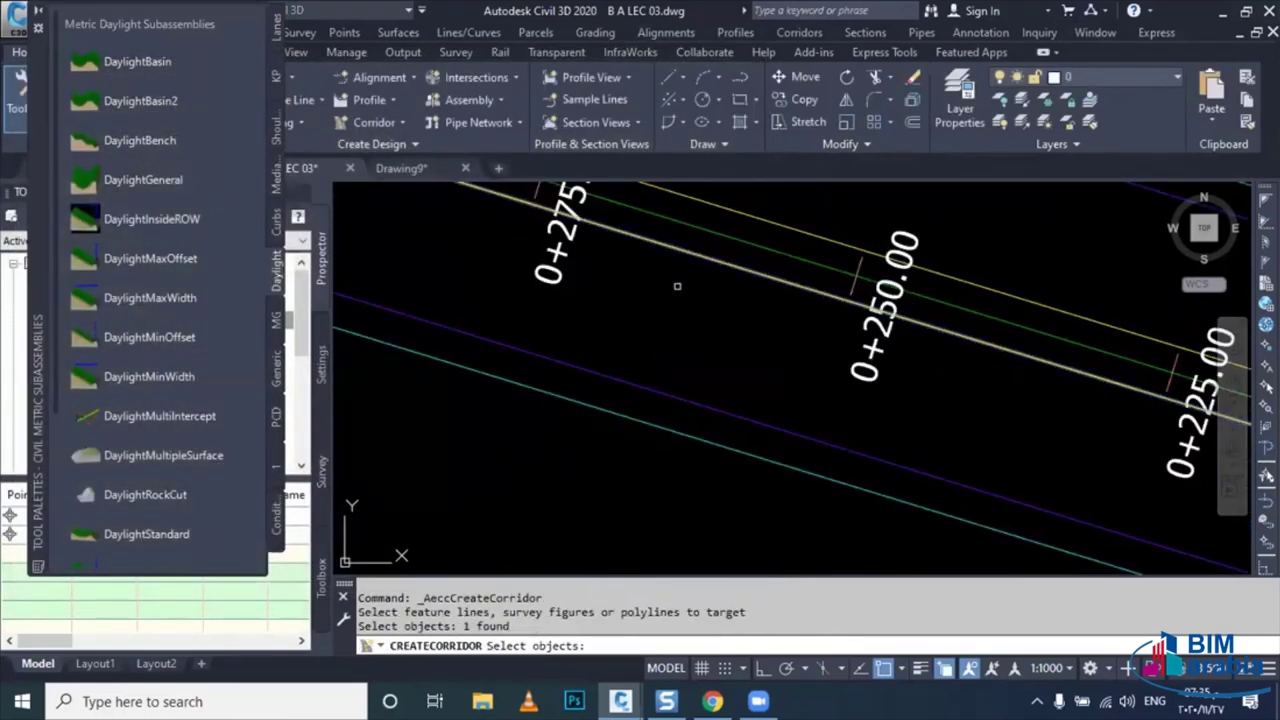
key("Return")
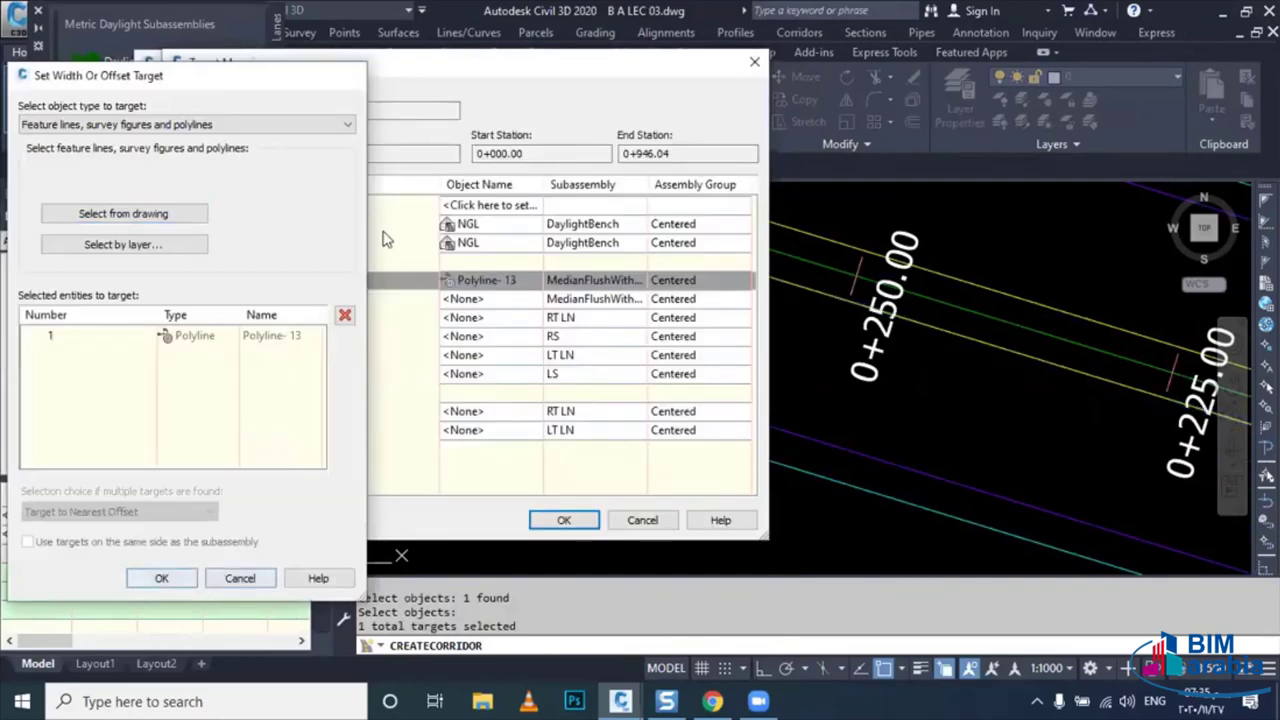
key("Return")
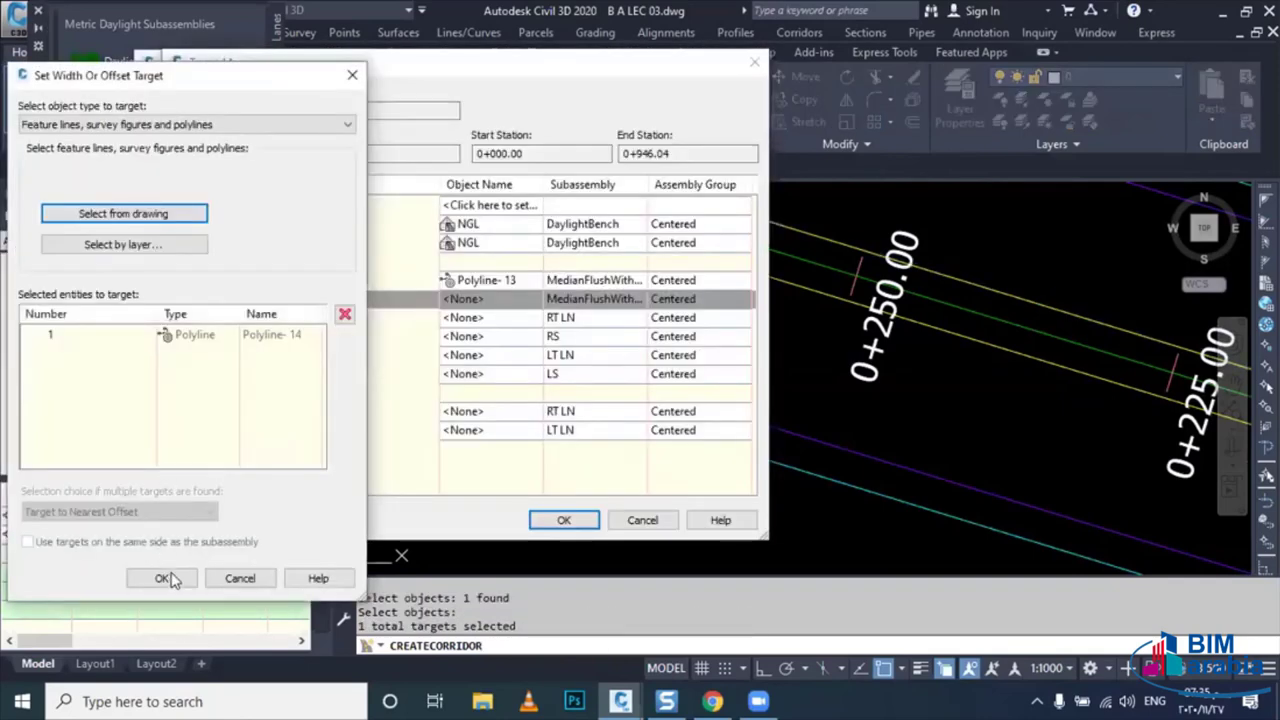
left_click(165, 579)
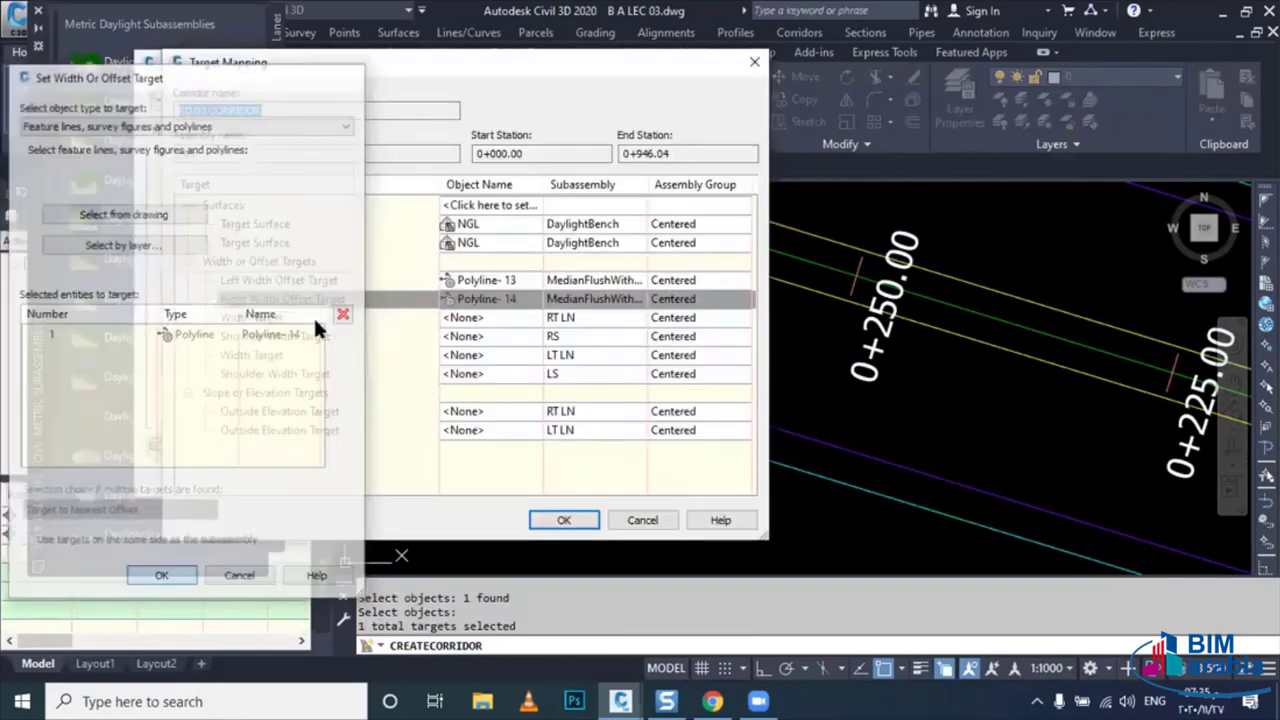
- Set the upper purple line, Polyline-15, as the RT LN width target
left_click(283, 318)
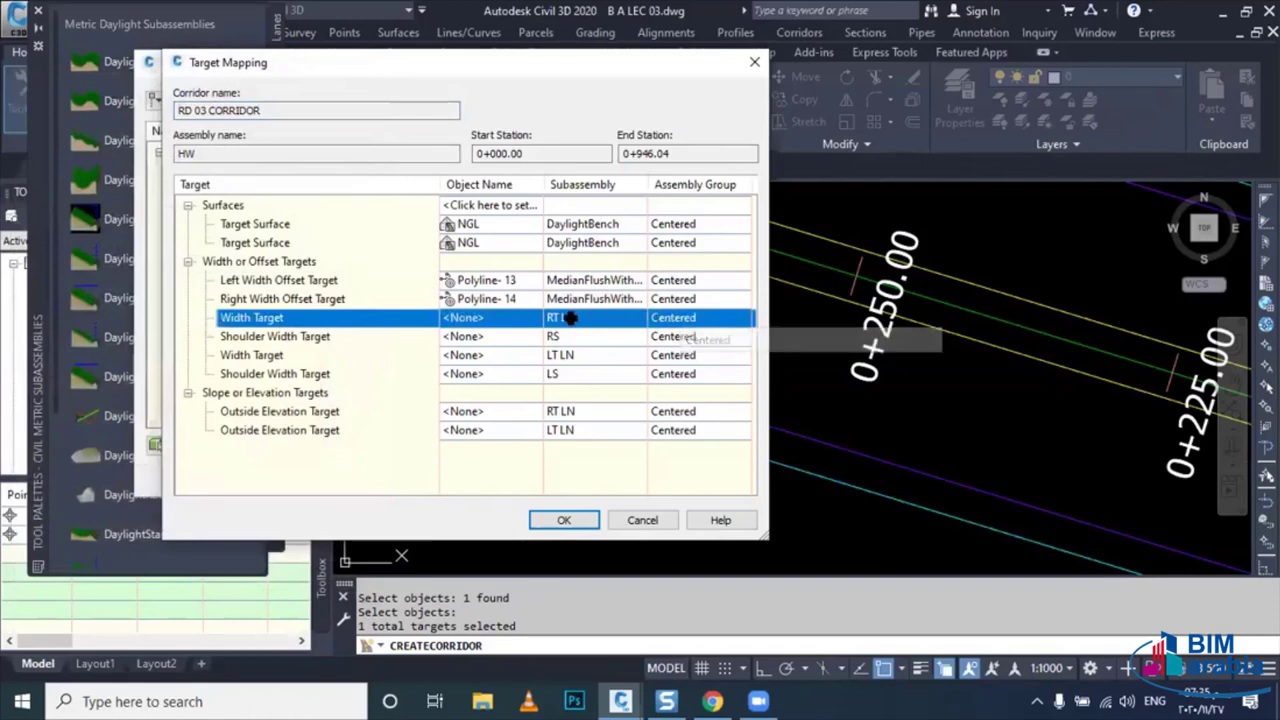
left_click(477, 320)
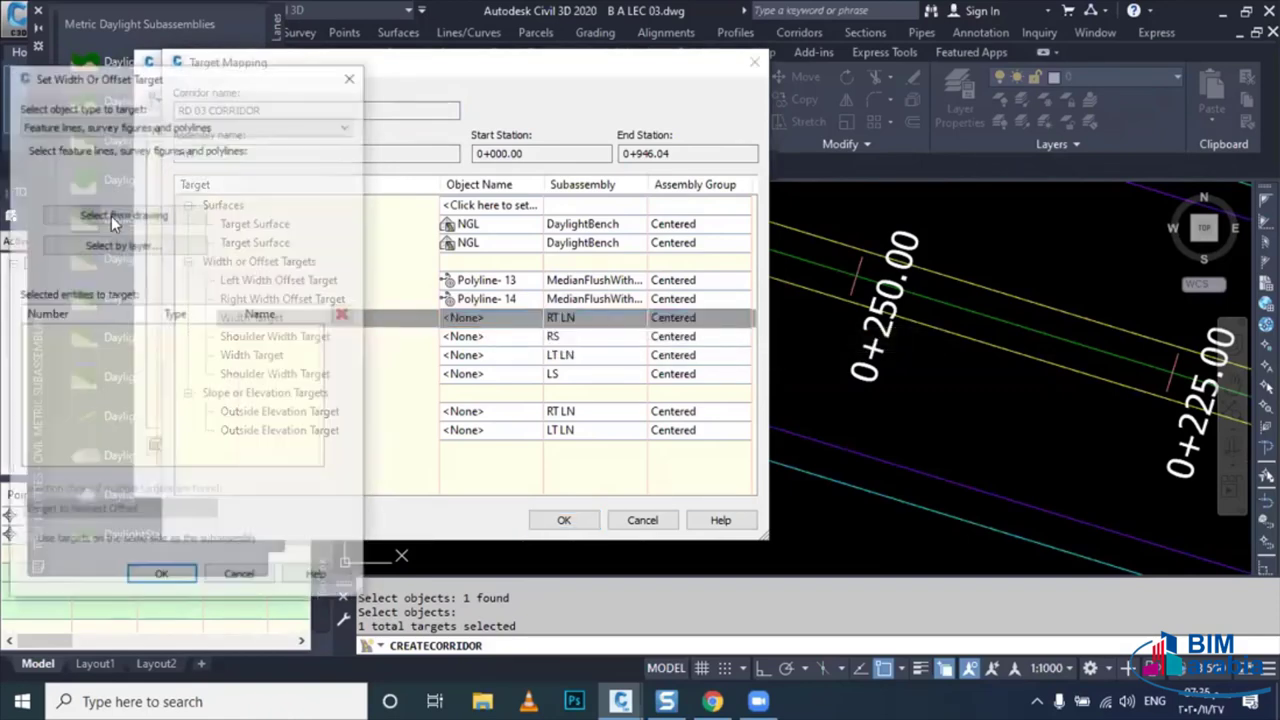
left_click(124, 213)
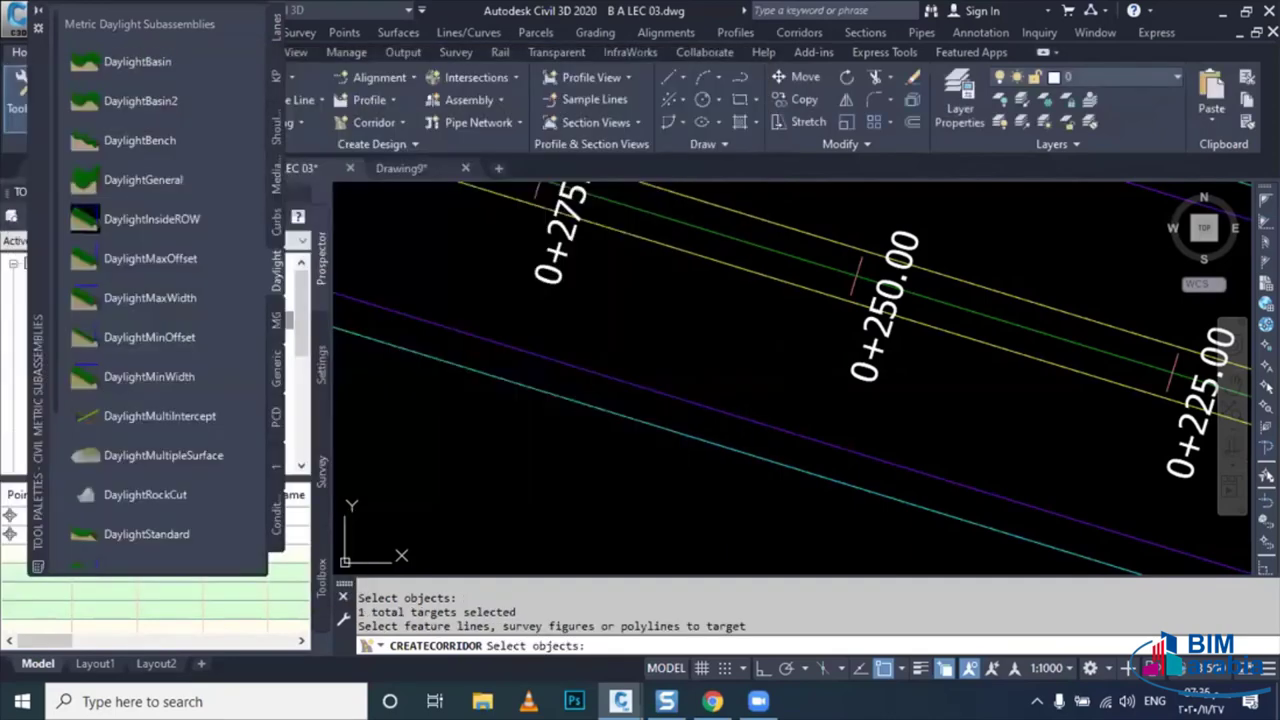
left_click(823, 257)
key("Return")
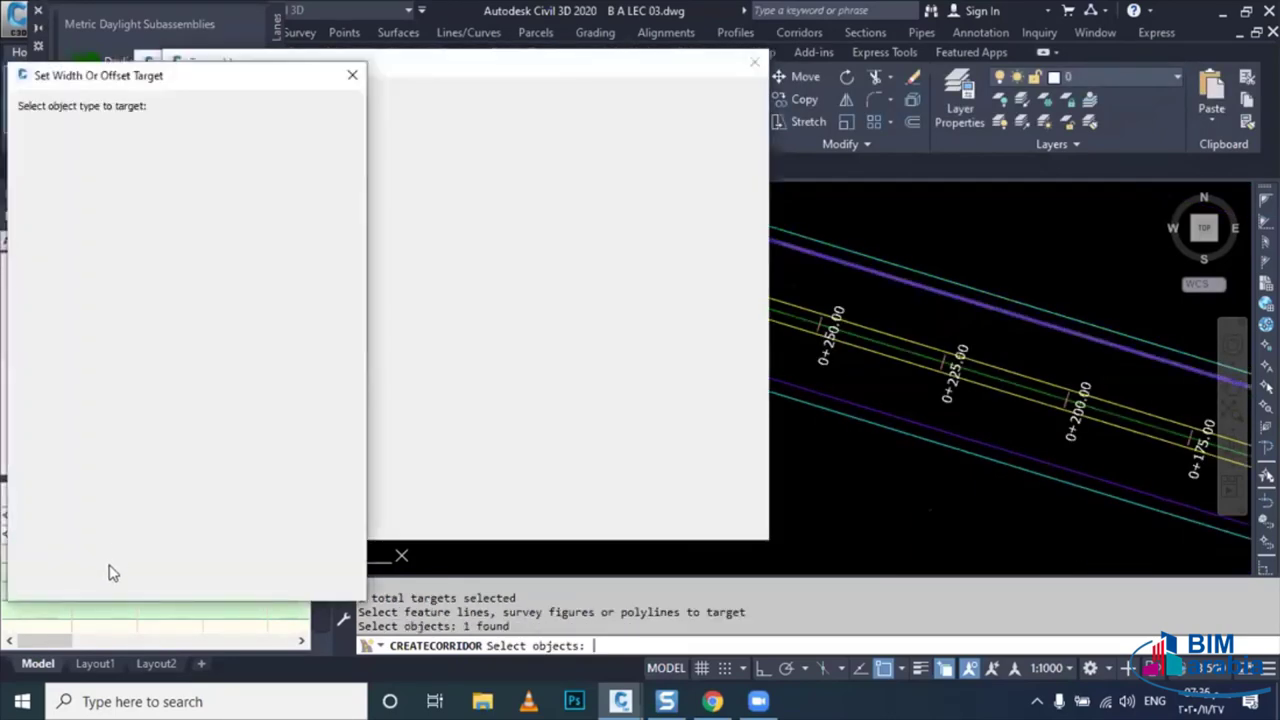
key("Return")
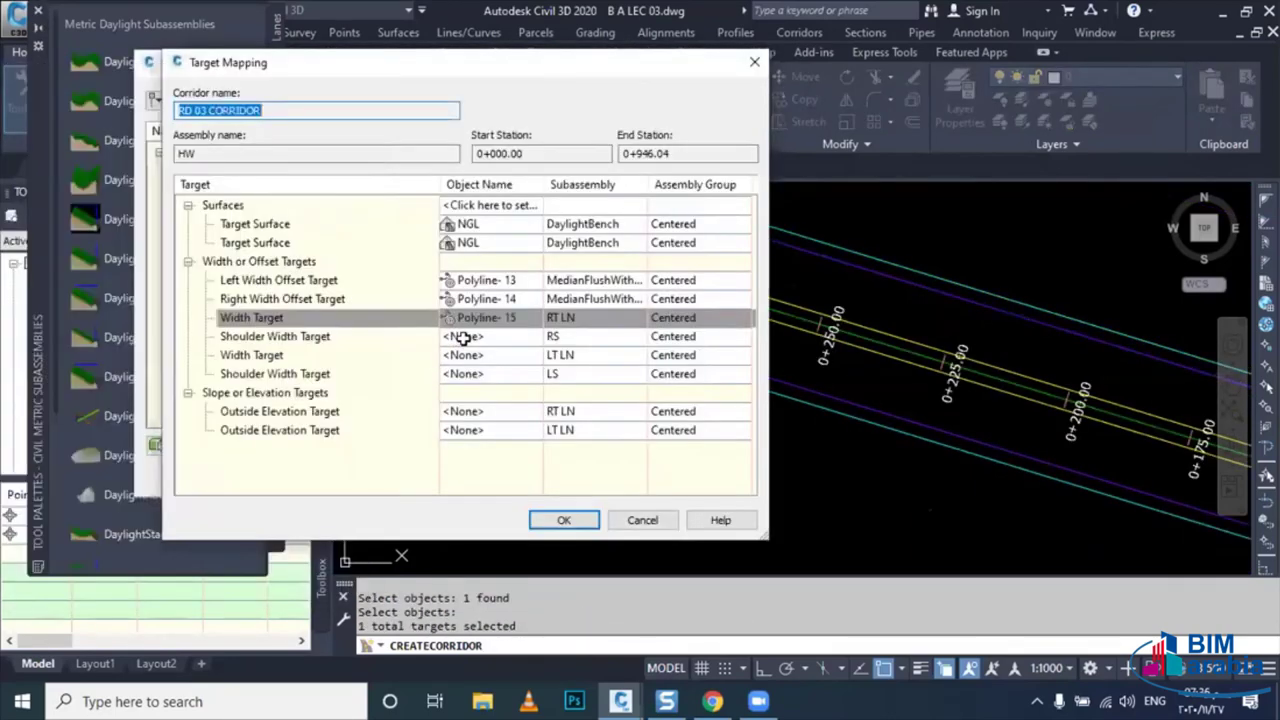
- Set the blue polyline, Polyline-16, as the RS shoulder width target
left_click(470, 336)
left_click(124, 213)
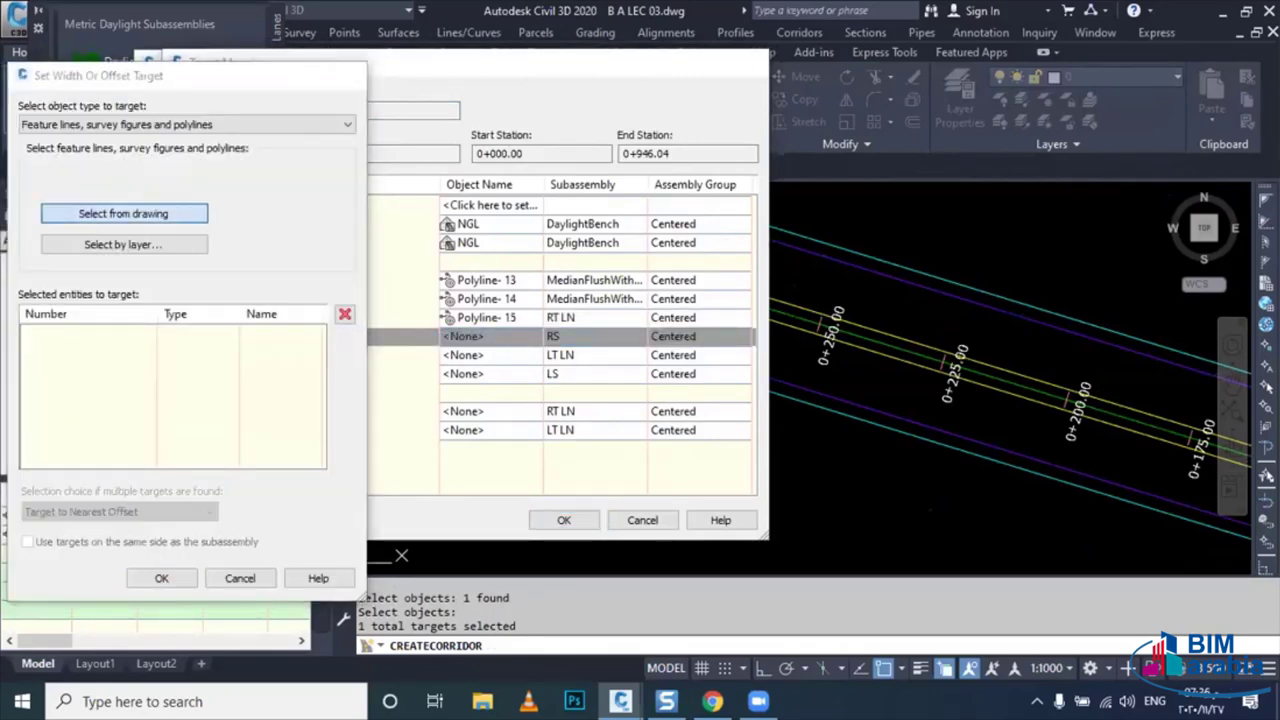
key("Return")
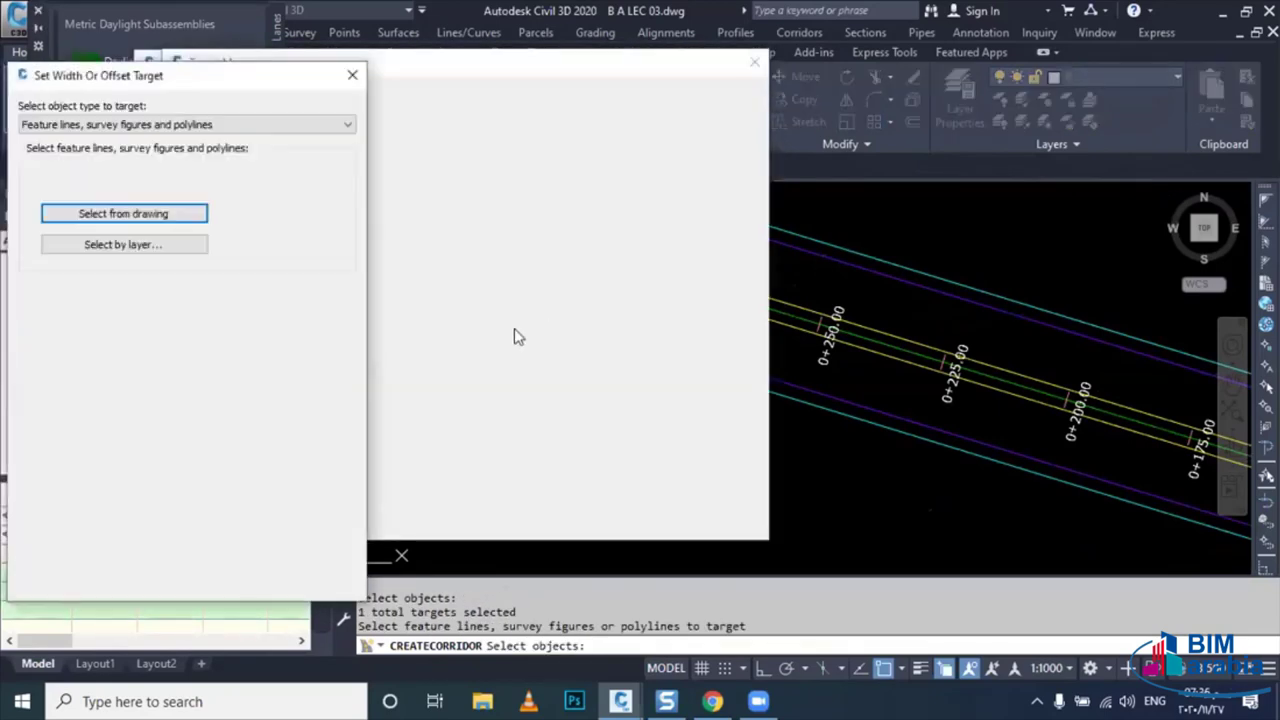
left_click(190, 217)
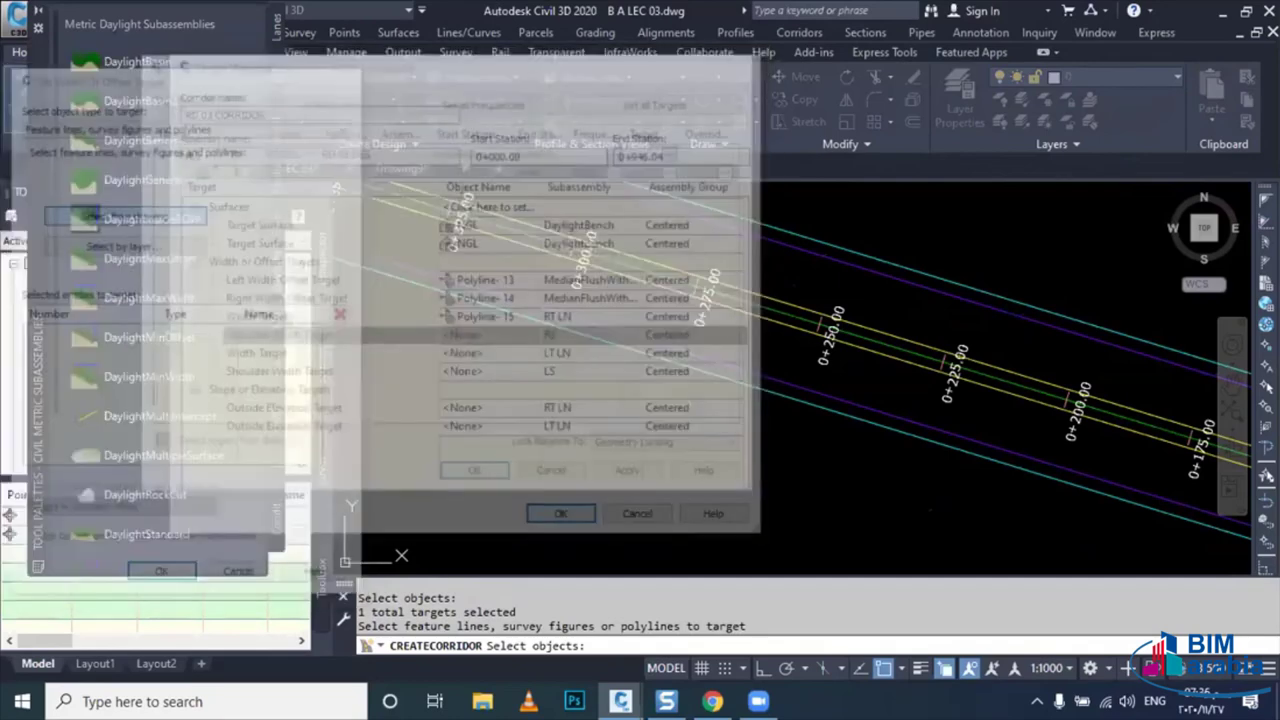
left_click(746, 222)
left_click(746, 218)
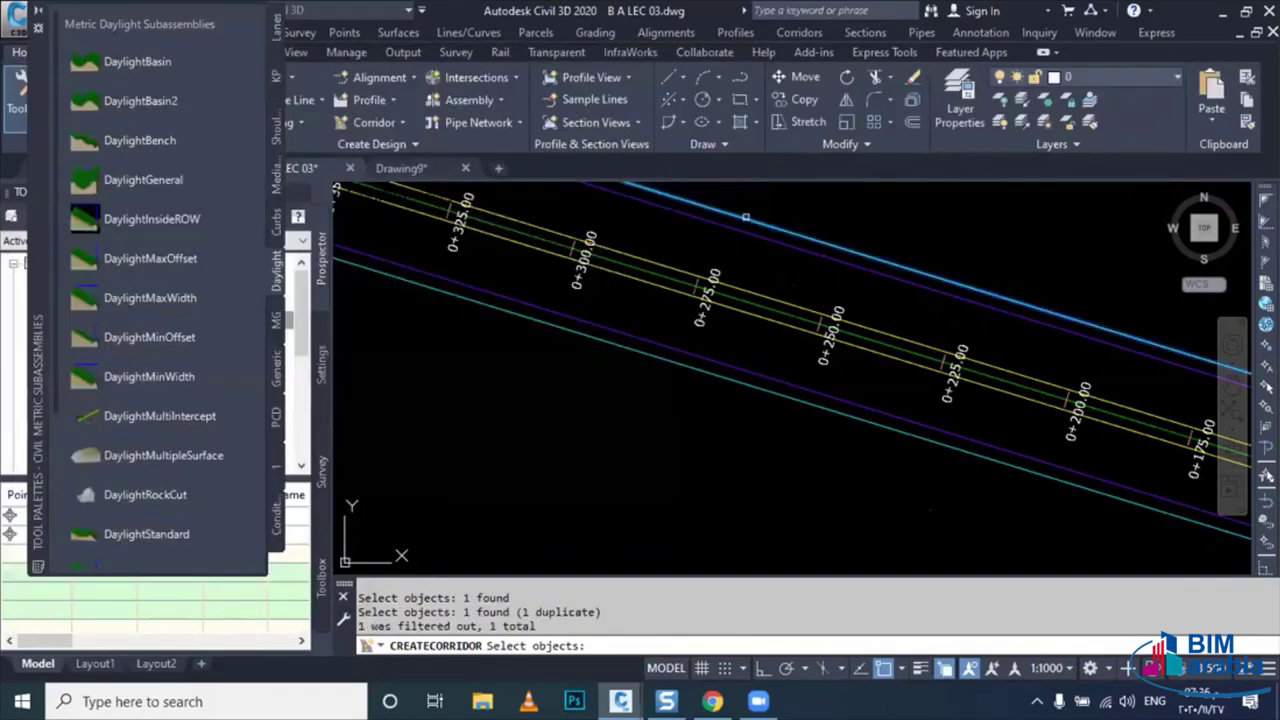
key("Return")
left_click(163, 577)
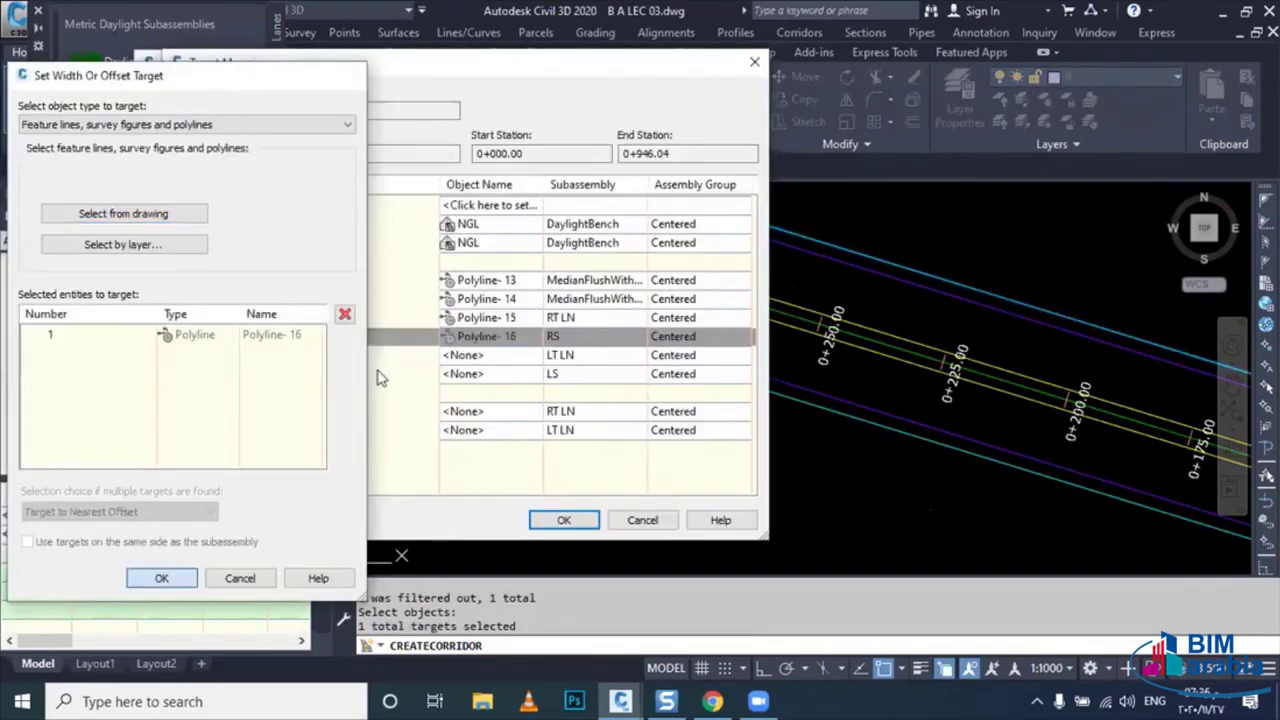
- Set the lower purple line, Polyline-17, as the LT LN width target
left_click(450, 355)
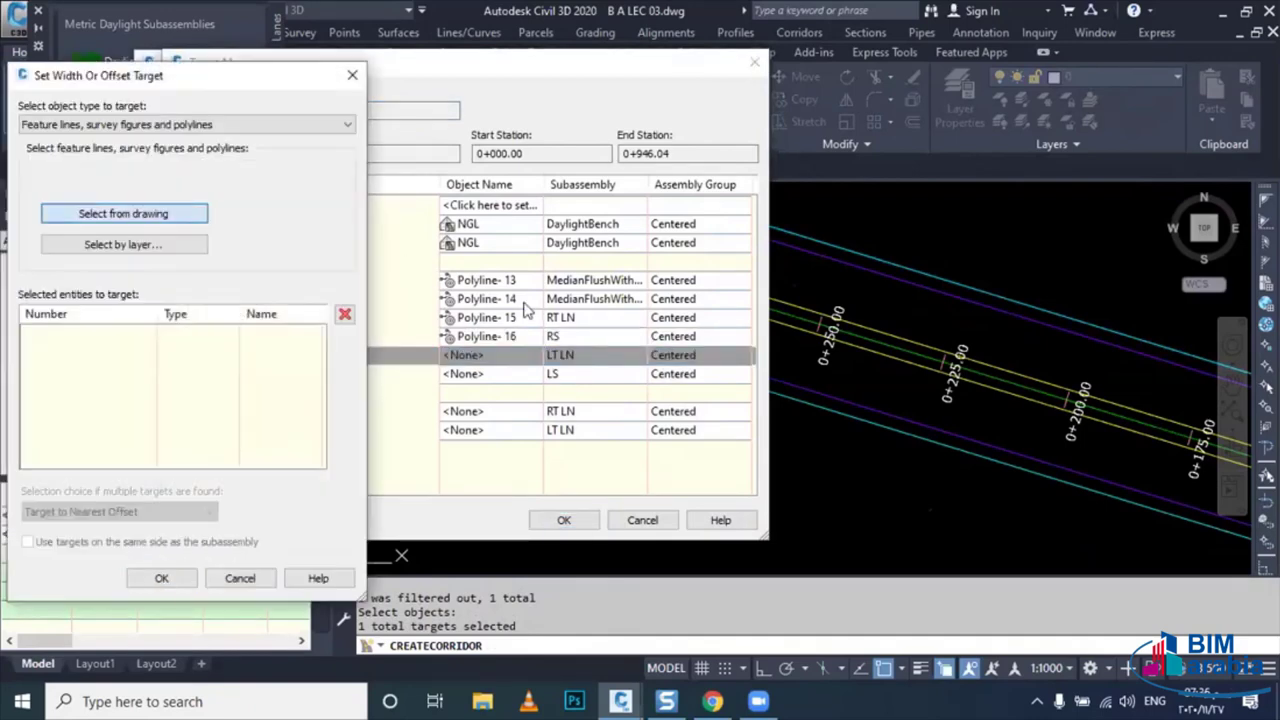
left_click(163, 222)
left_click(651, 340)
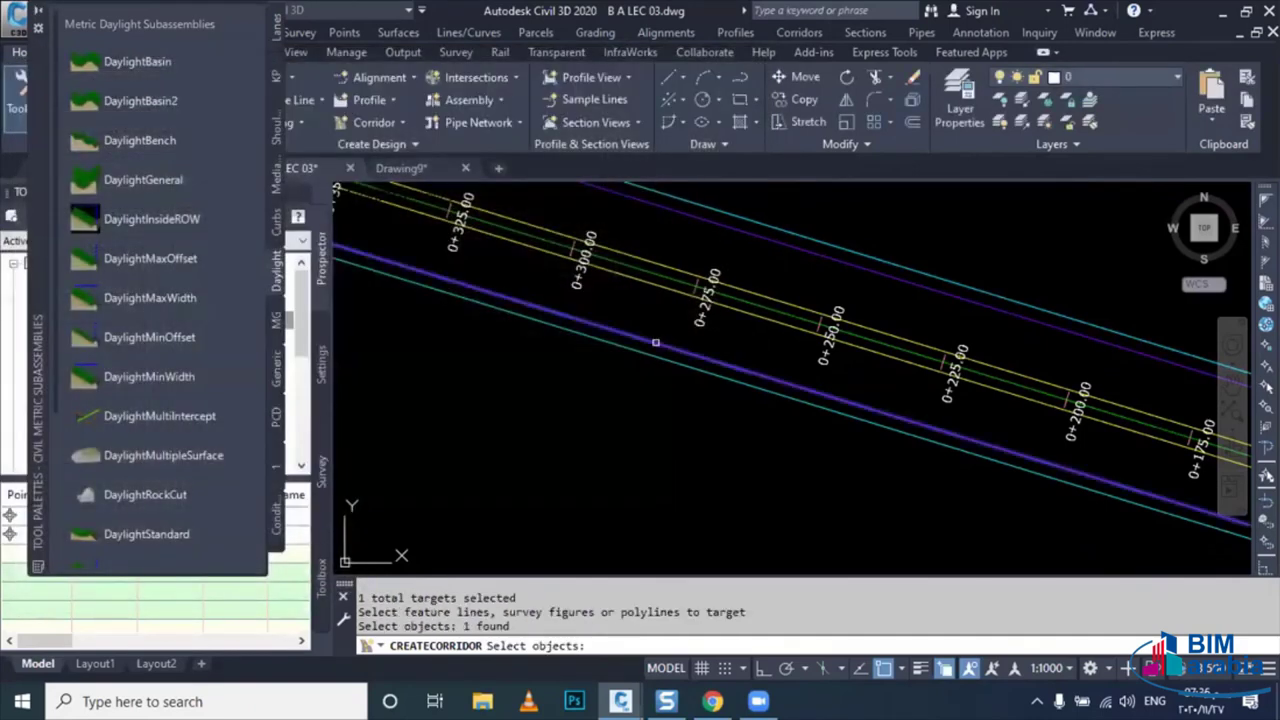
left_click(651, 340)
key("Return")
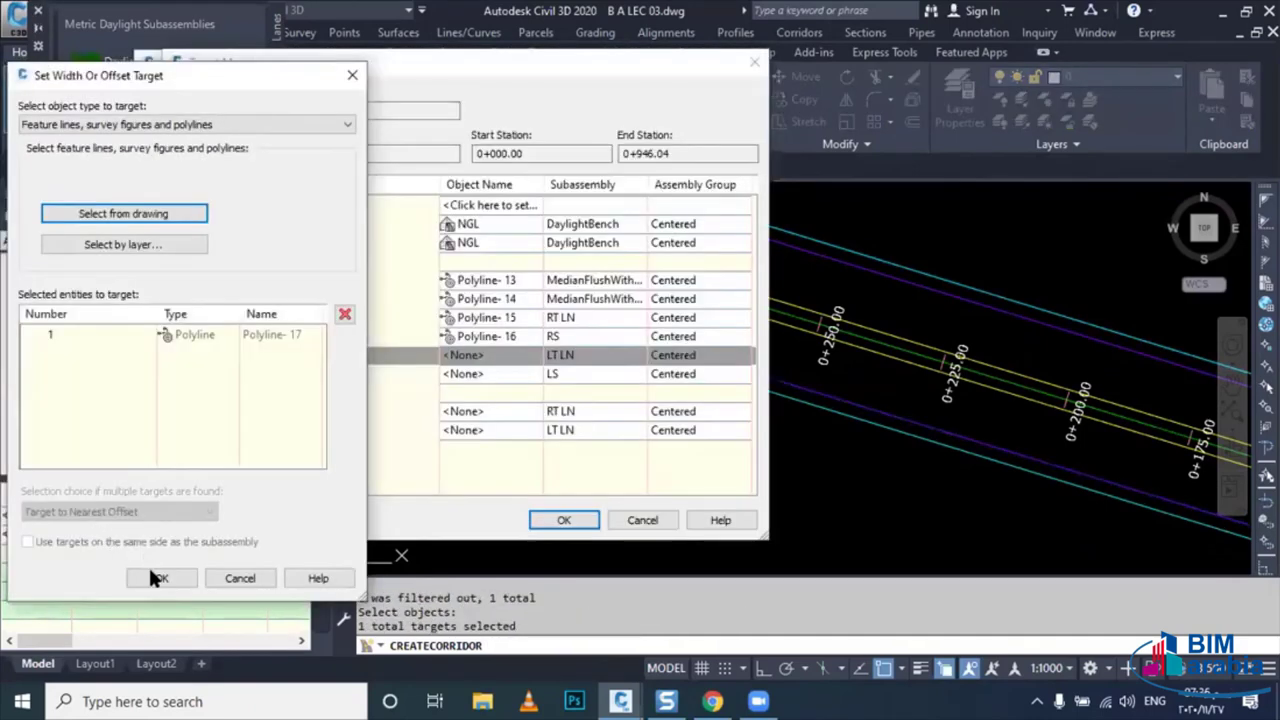
left_click(160, 577)
- Set Polyline-18 as the LS shoulder width target and accept the target mapping
left_click(463, 373)
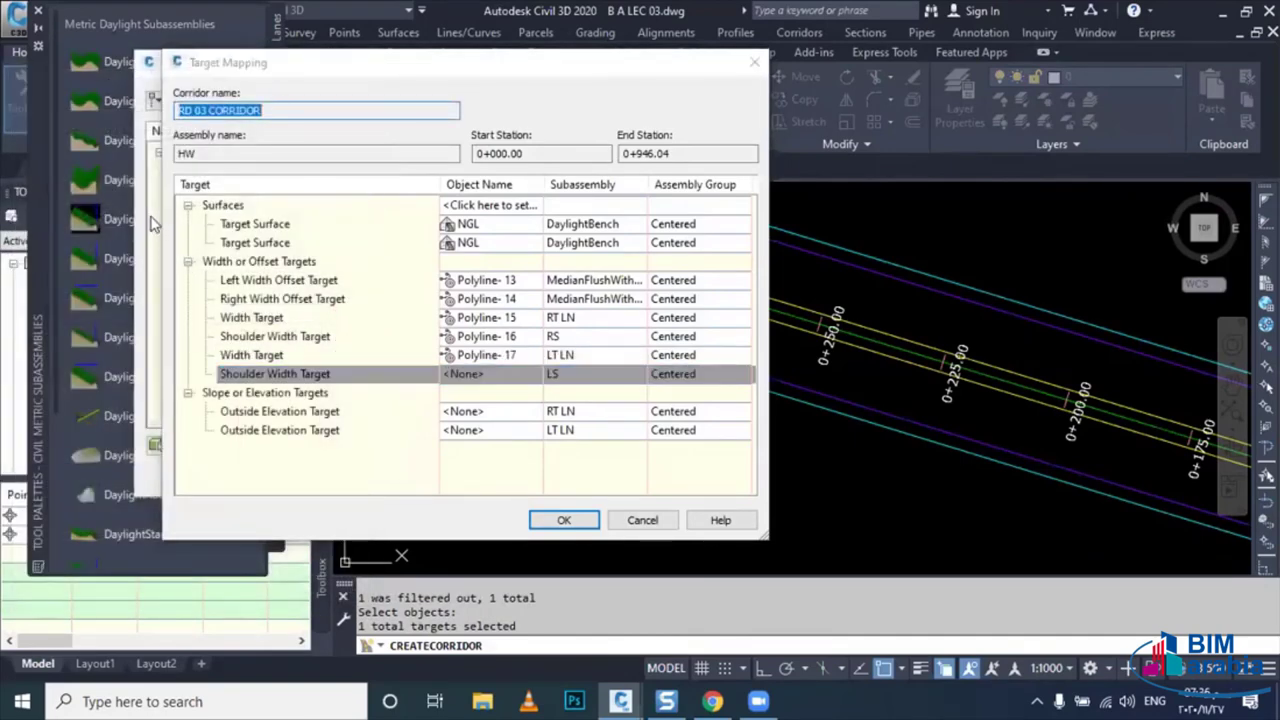
left_click(188, 217)
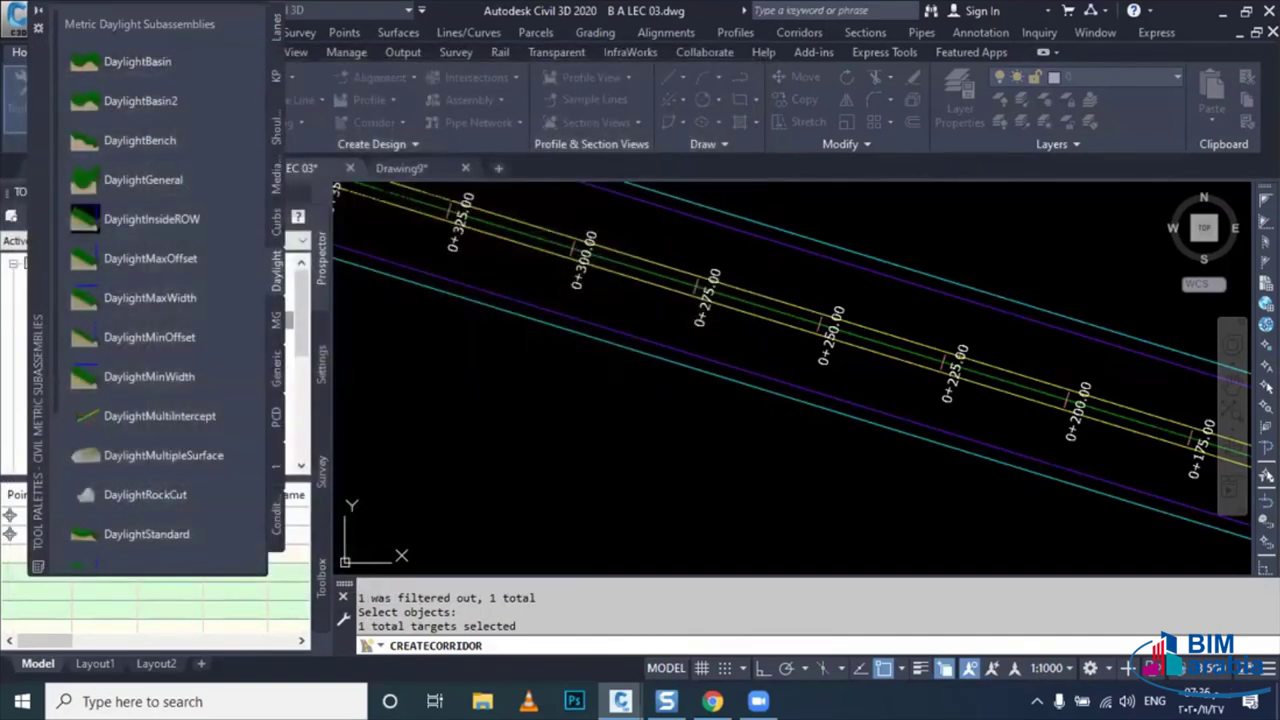
left_click(723, 378)
left_click(723, 378)
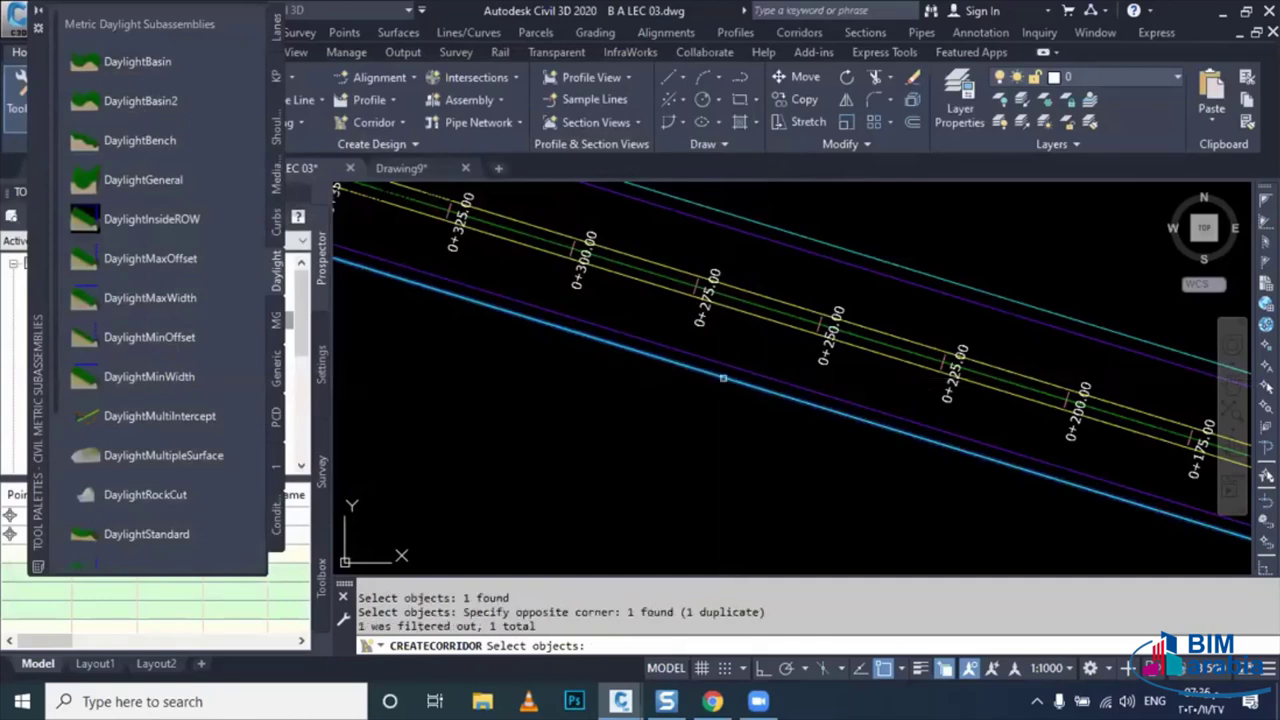
key("Return")
left_click(163, 578)
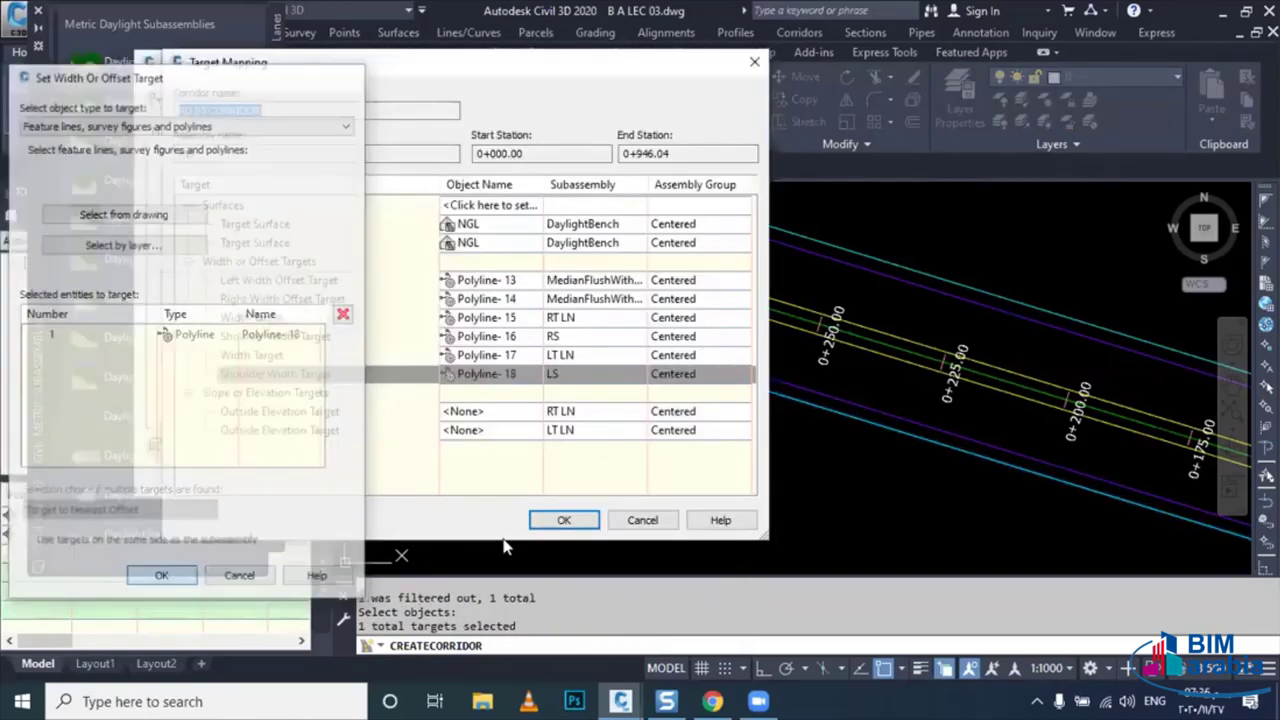
left_click(556, 521)
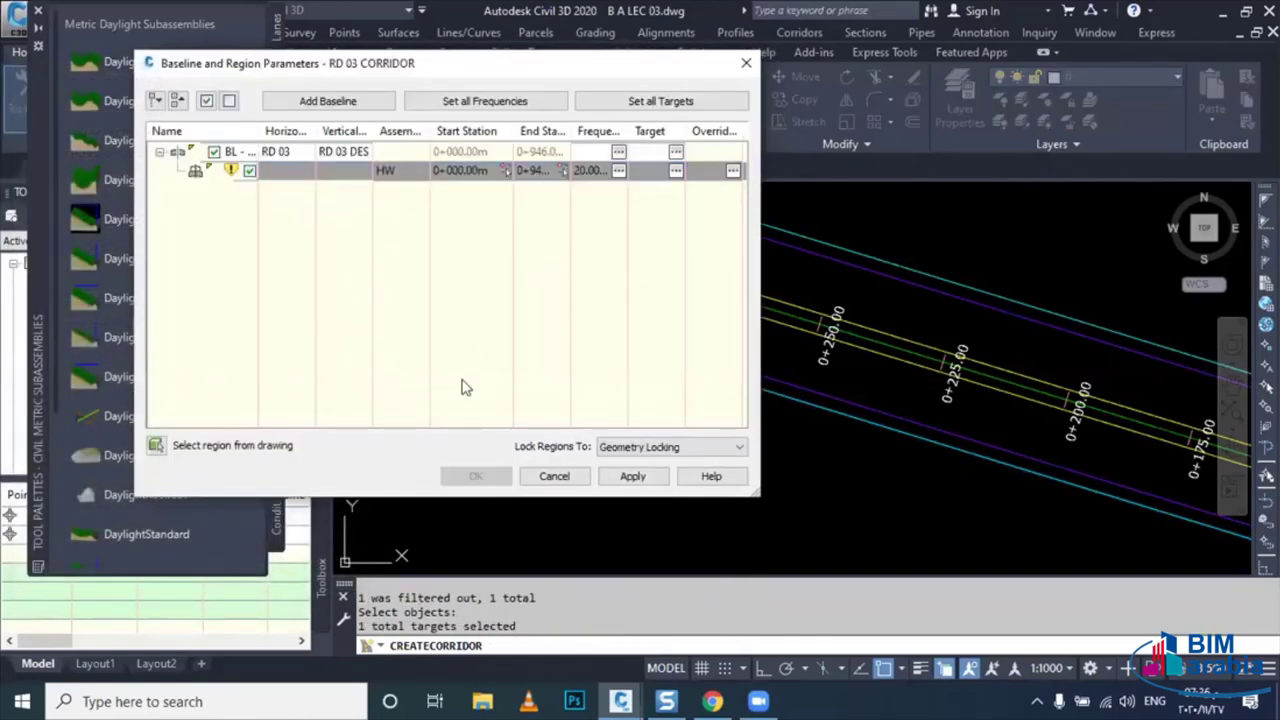
- Rebuild RD 03 CORRIDOR so its sections draw along the alignment, then select it
left_click(522, 298)
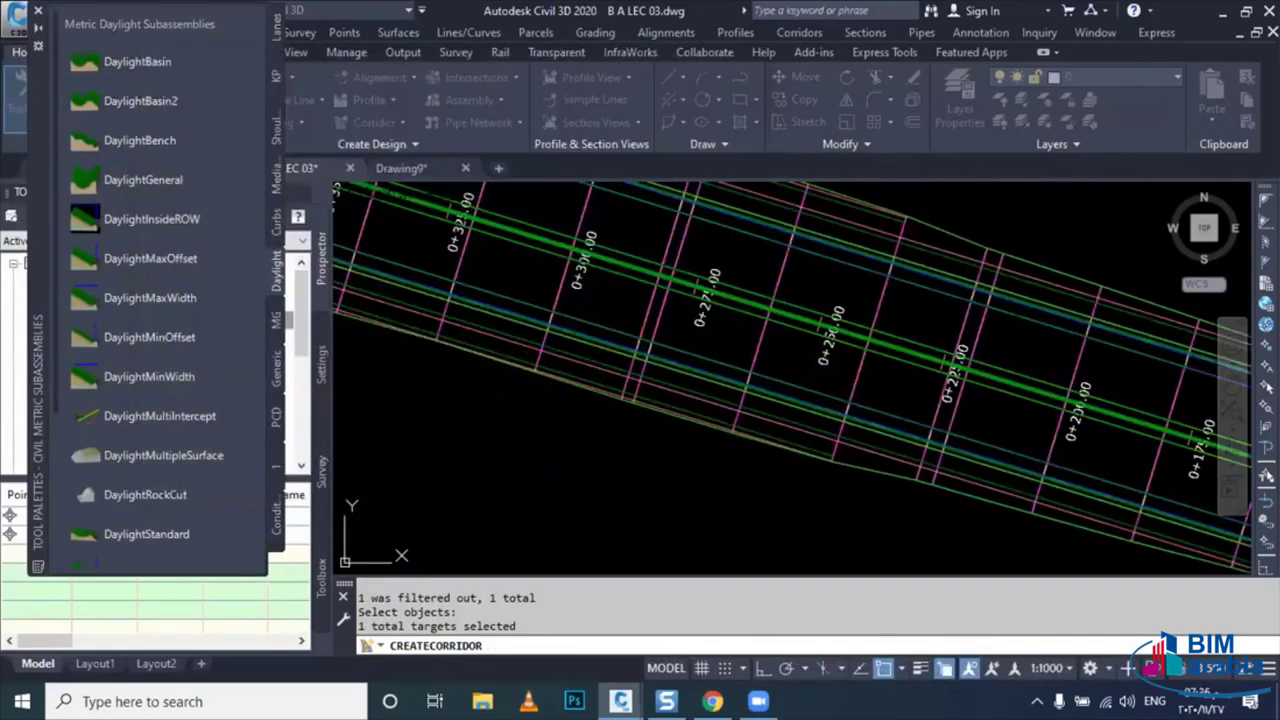
key("Escape")
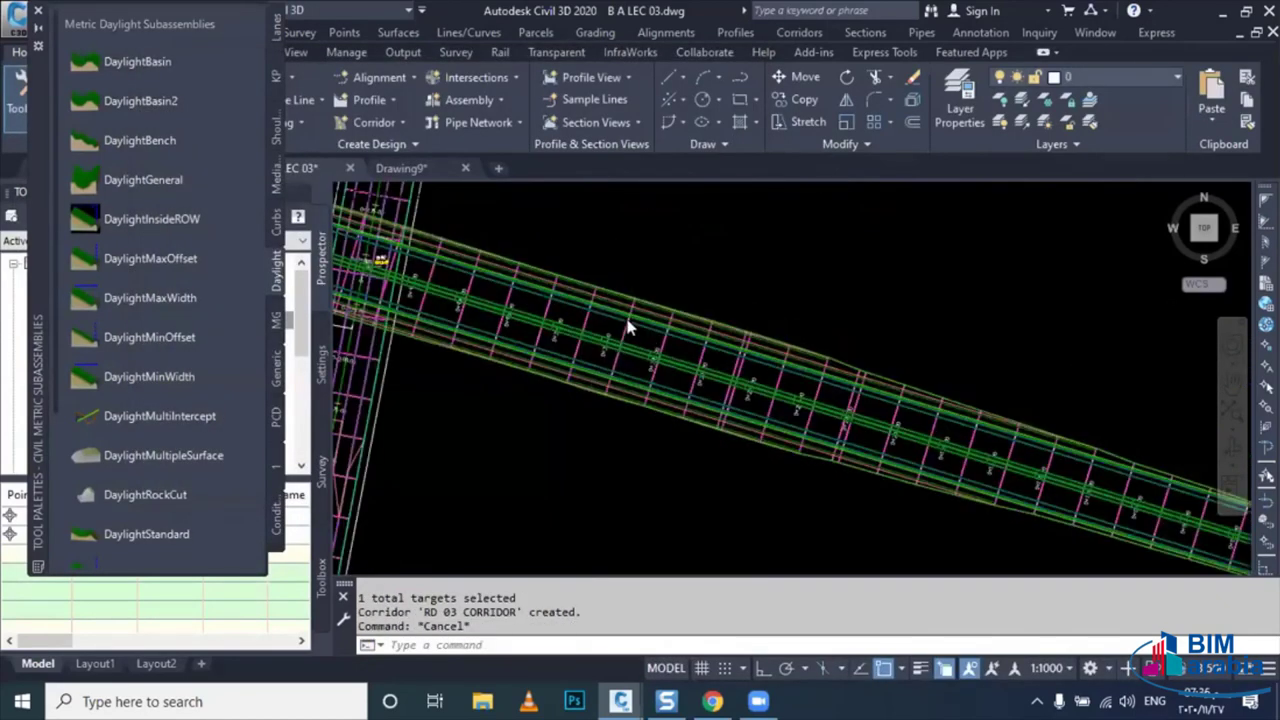
scroll(653, 224, "up", 3)
left_click(556, 414)
right_click(556, 414)
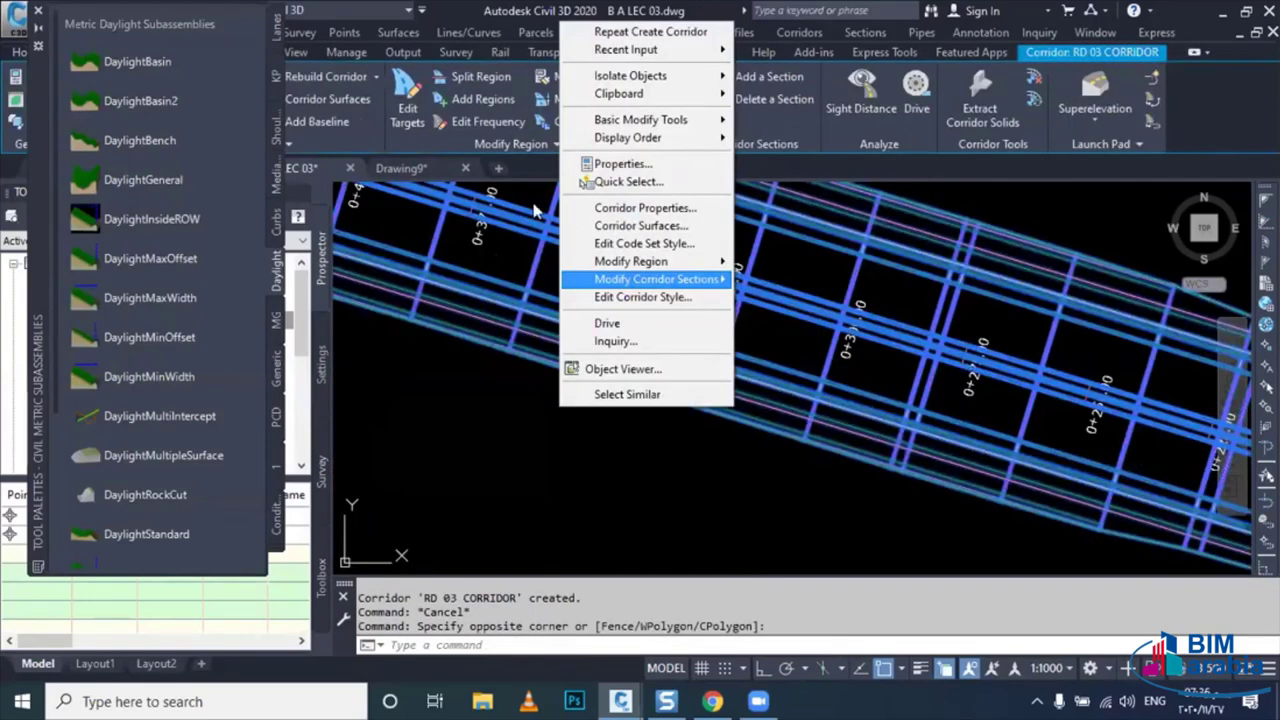
- Create corridor surface R 3 TOP from Top links as breaklines with Top Links overhang correction
left_click(630, 207)
left_click(402, 93)
left_click(166, 157)
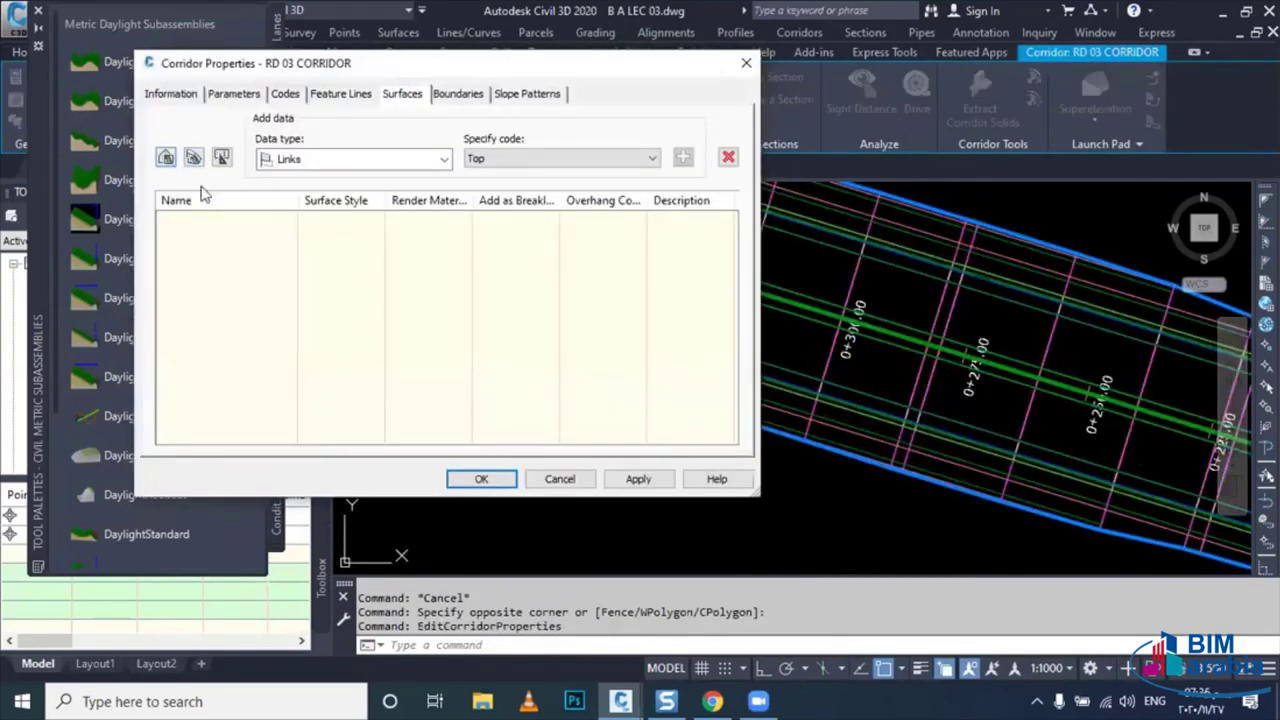
double_click(247, 222)
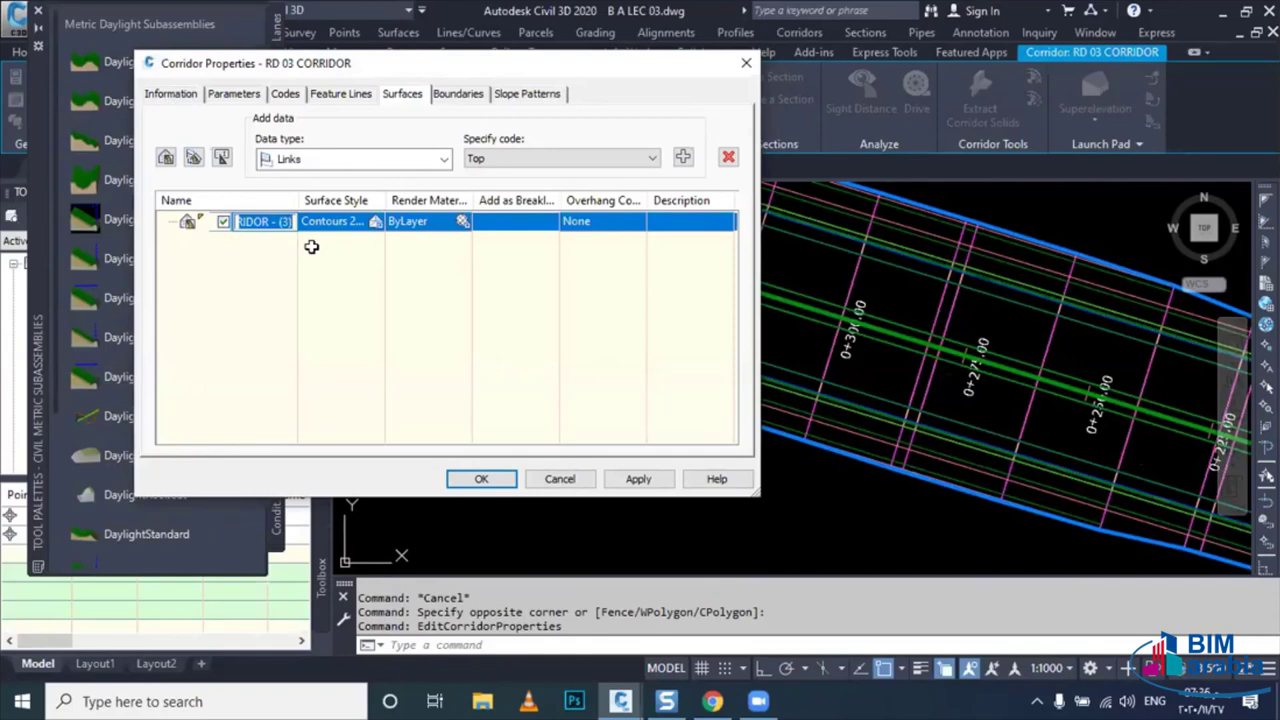
type("R 3 TOP")
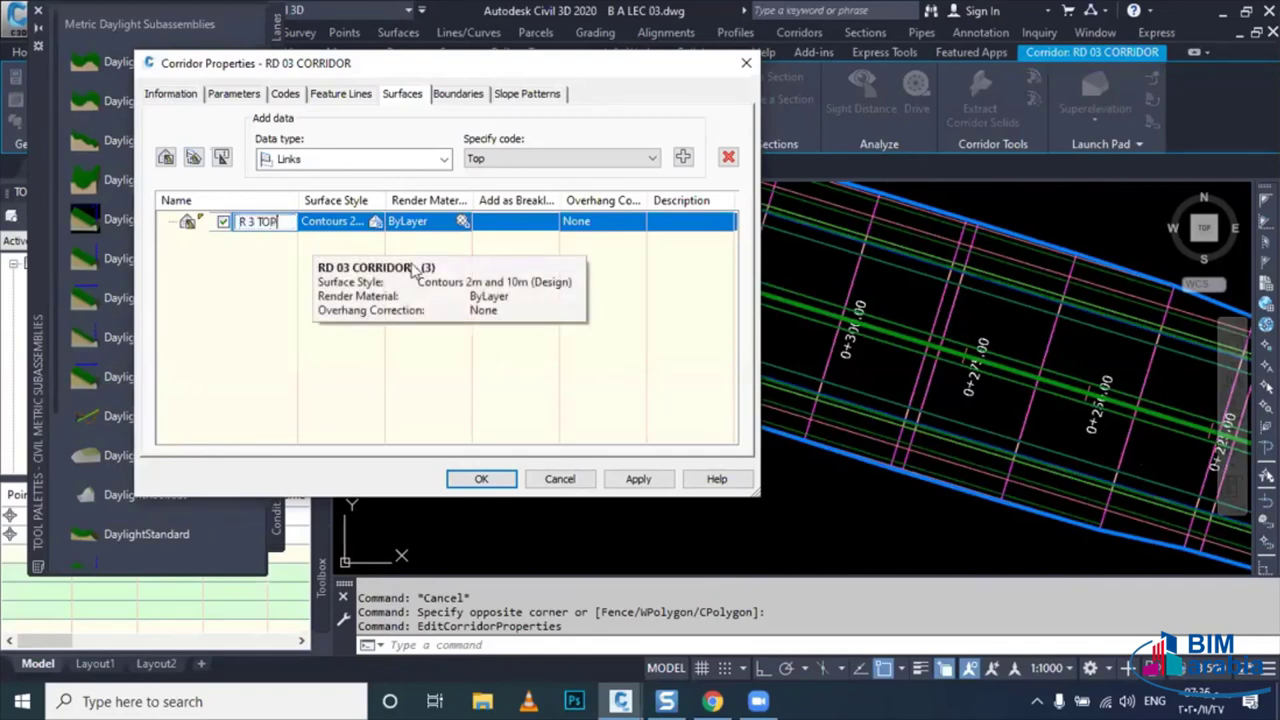
key("Return")
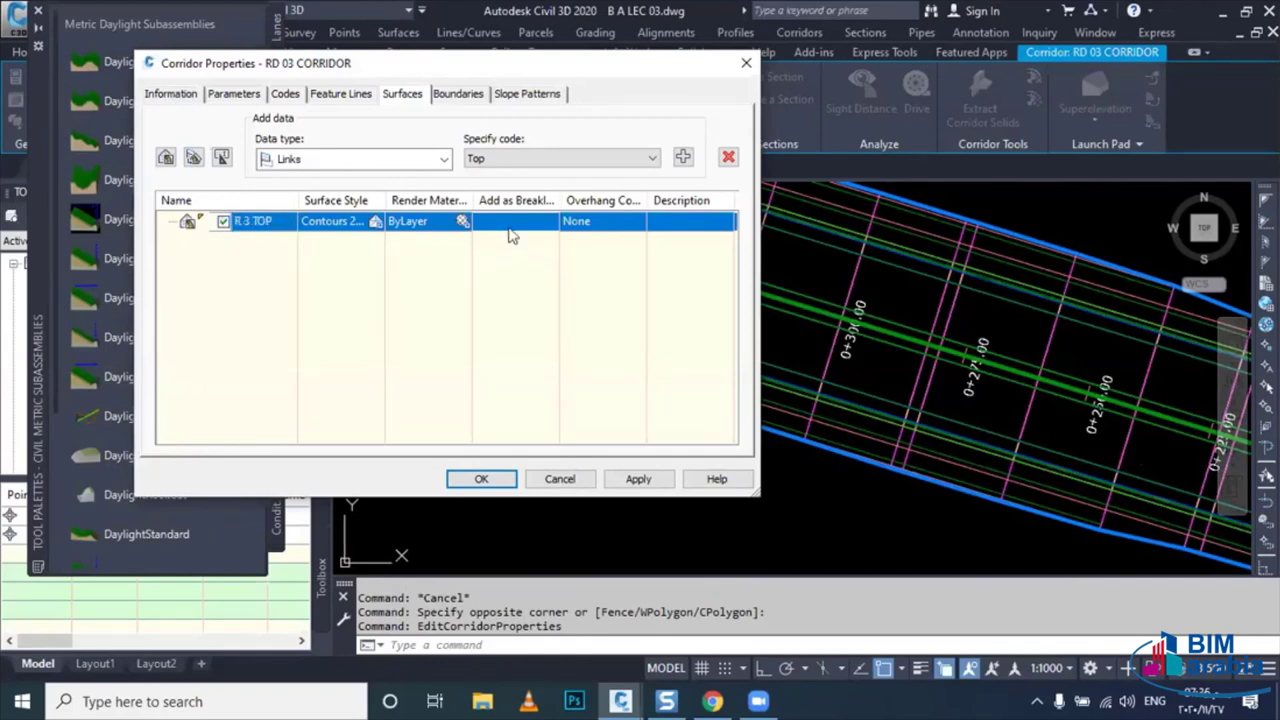
left_click(684, 158)
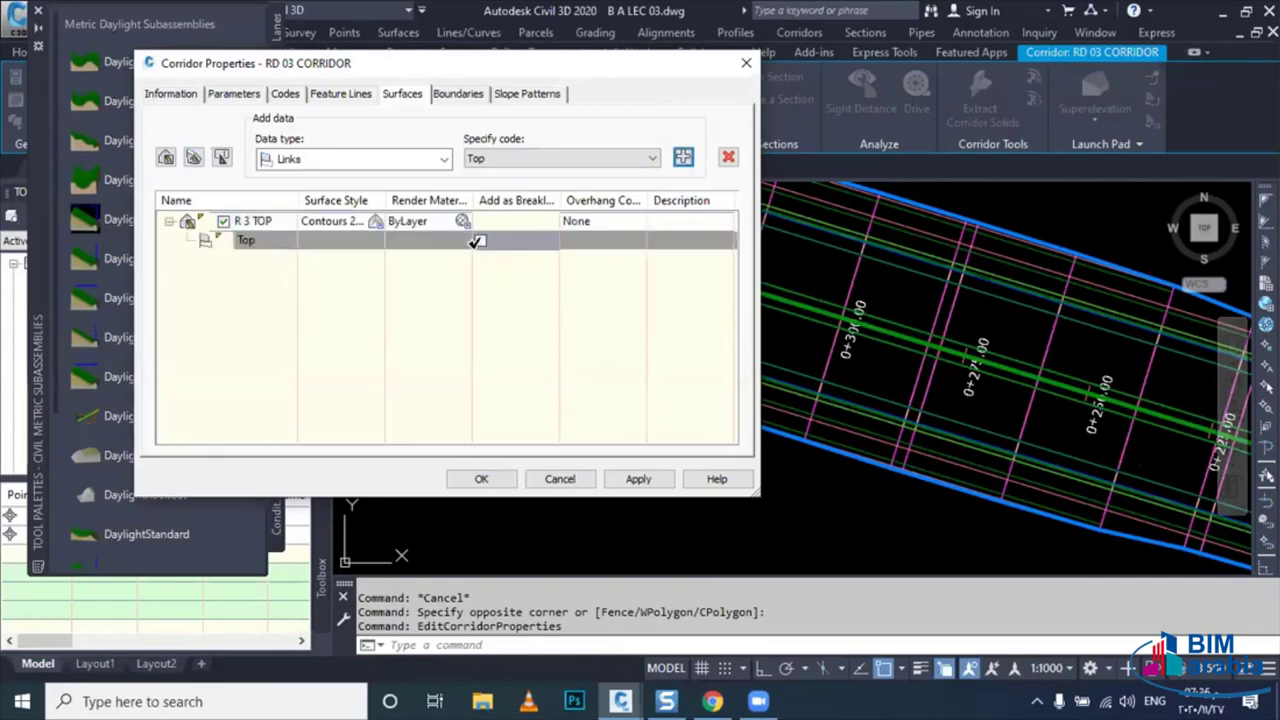
left_click(480, 241)
left_click(578, 227)
left_click(592, 259)
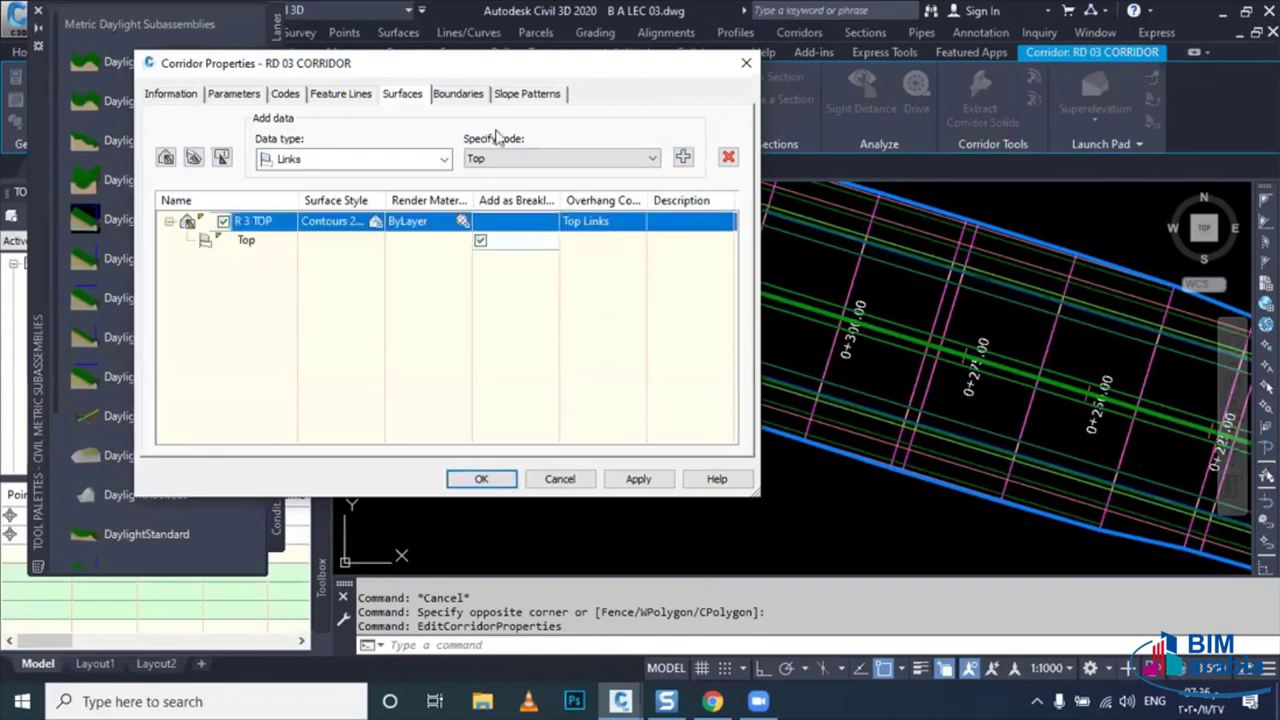
- Bound R 3 TOP by corridor extents and rebuild the corridor
left_click(466, 96)
left_click(277, 160)
right_click(277, 160)
left_click(343, 196)
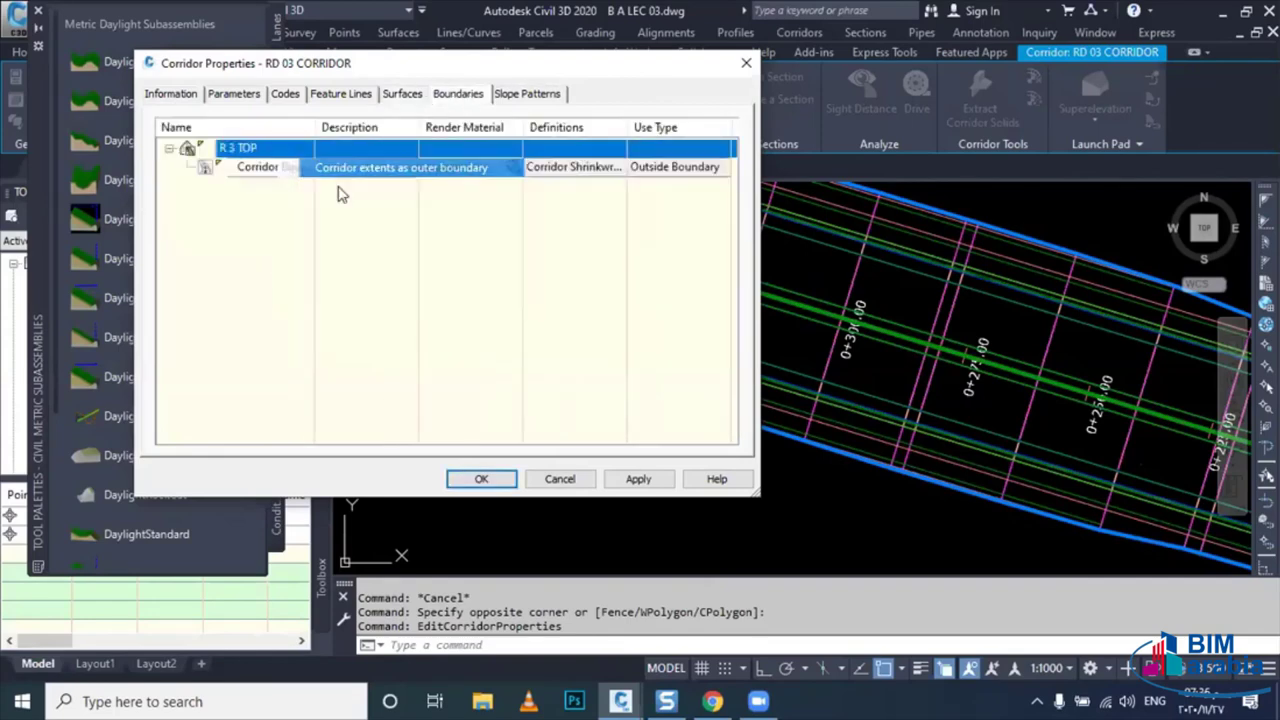
left_click(481, 478)
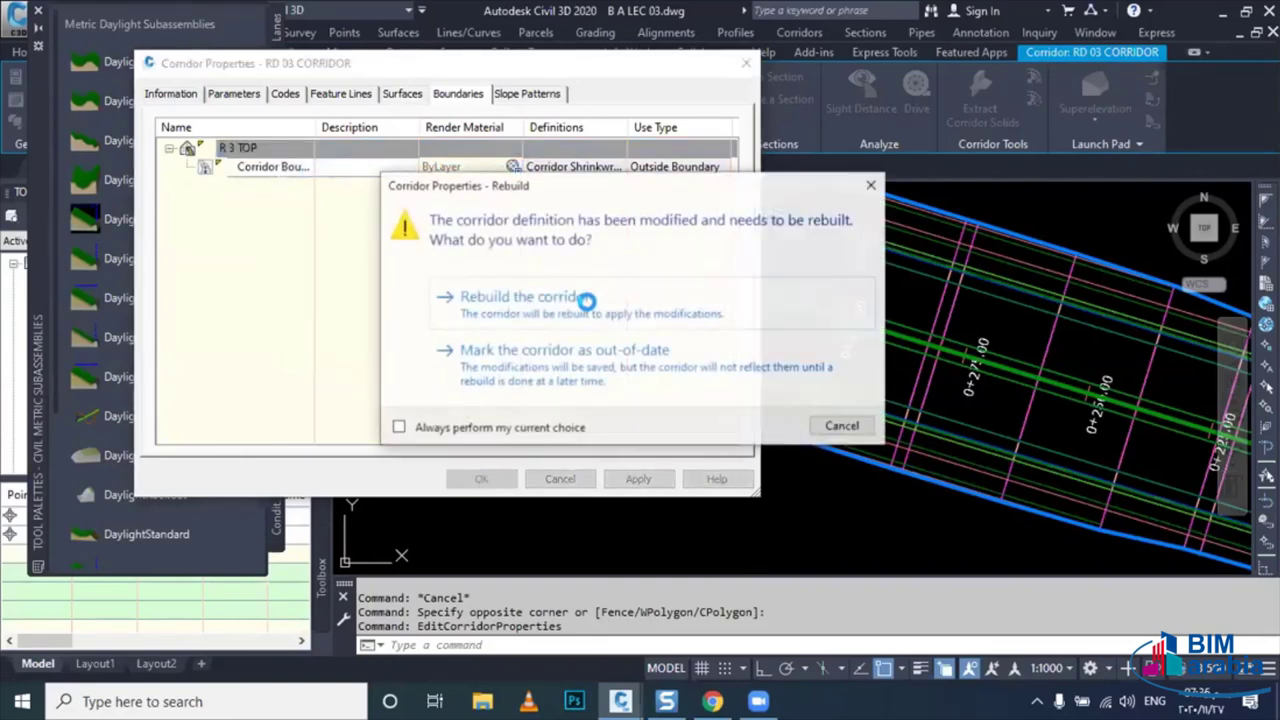
left_click(596, 300)
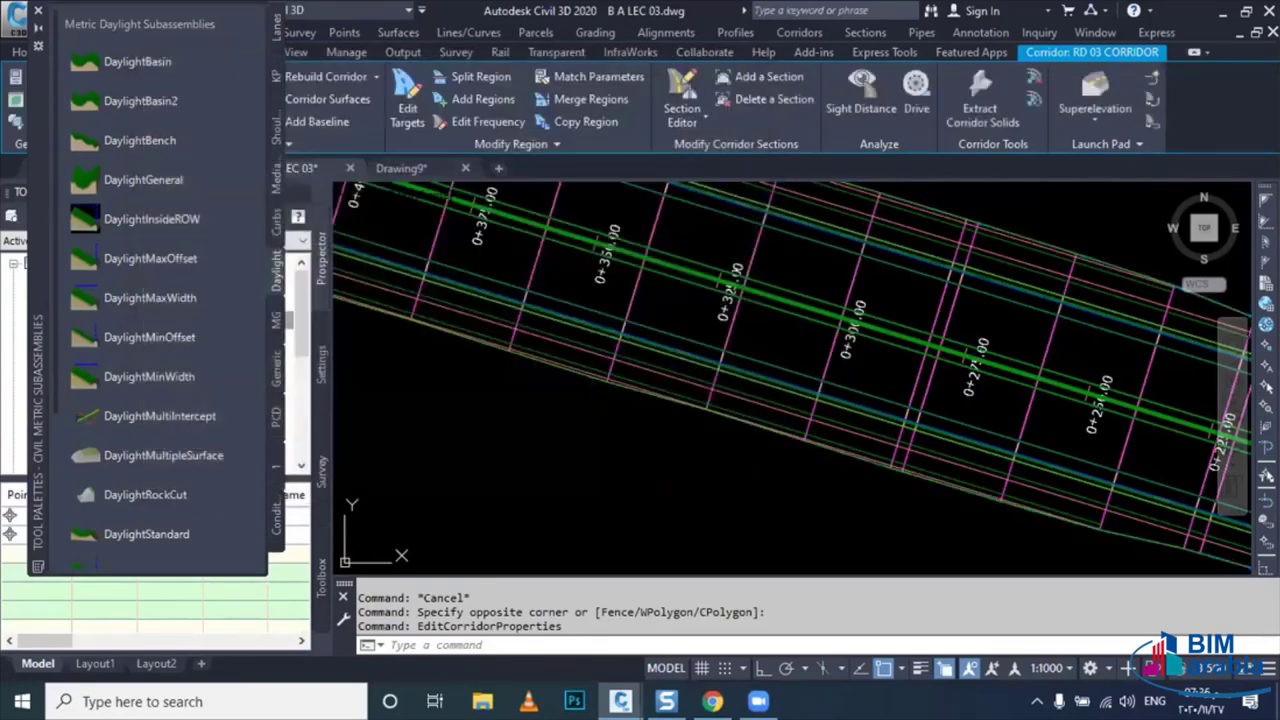
scroll(617, 383, "down", 5)
key("Escape")
scroll(595, 373, "up", 2)
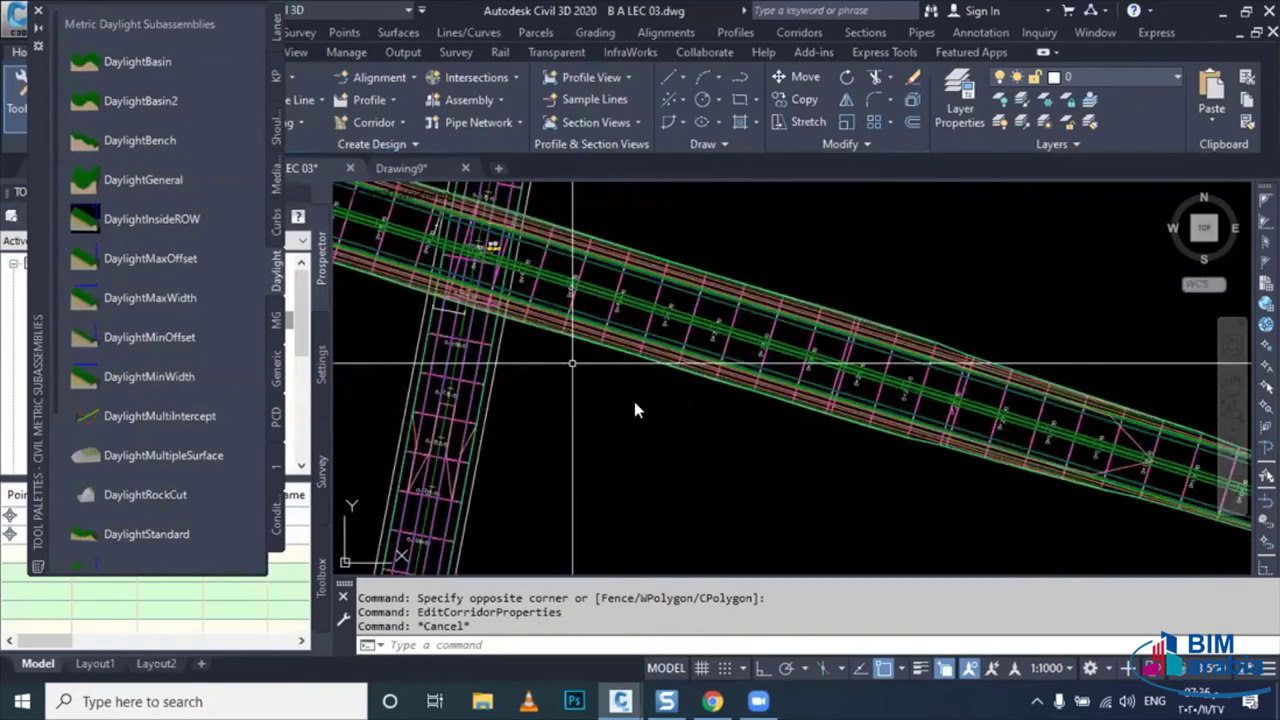
left_click(574, 364)
left_click(669, 384)
right_click(632, 404)
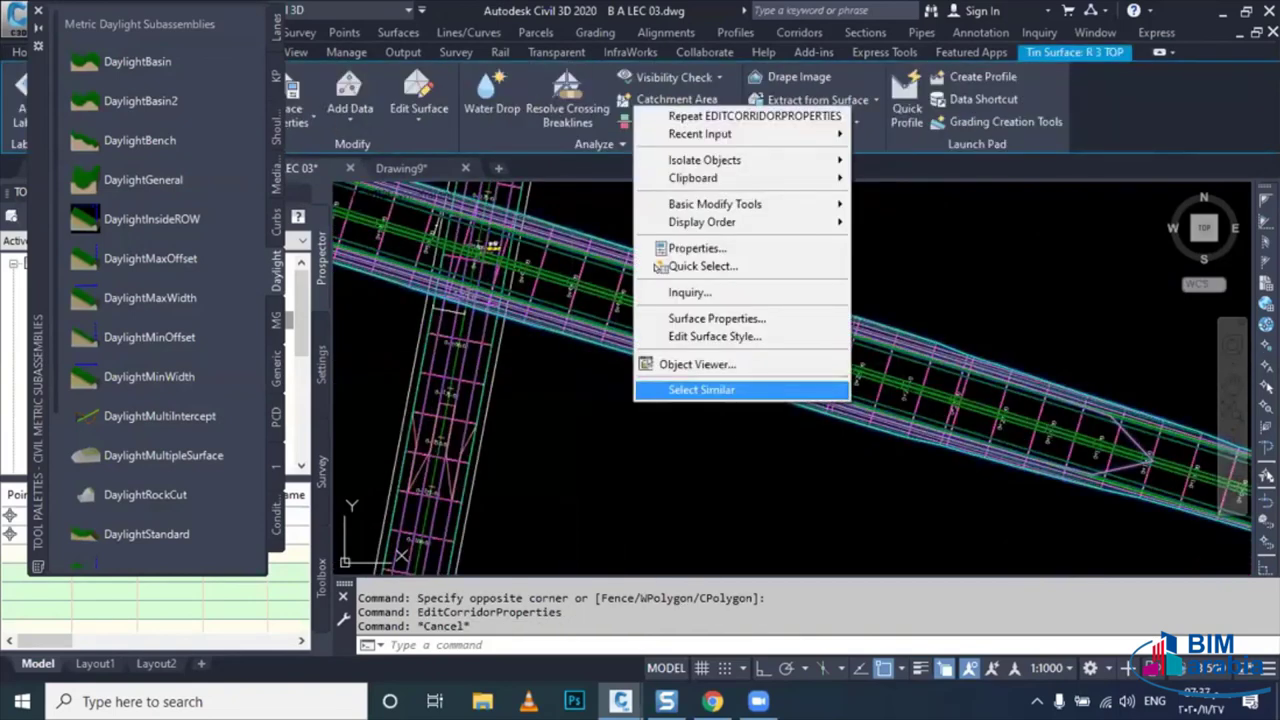
left_click(692, 392)
right_click(646, 446)
left_click(710, 634)
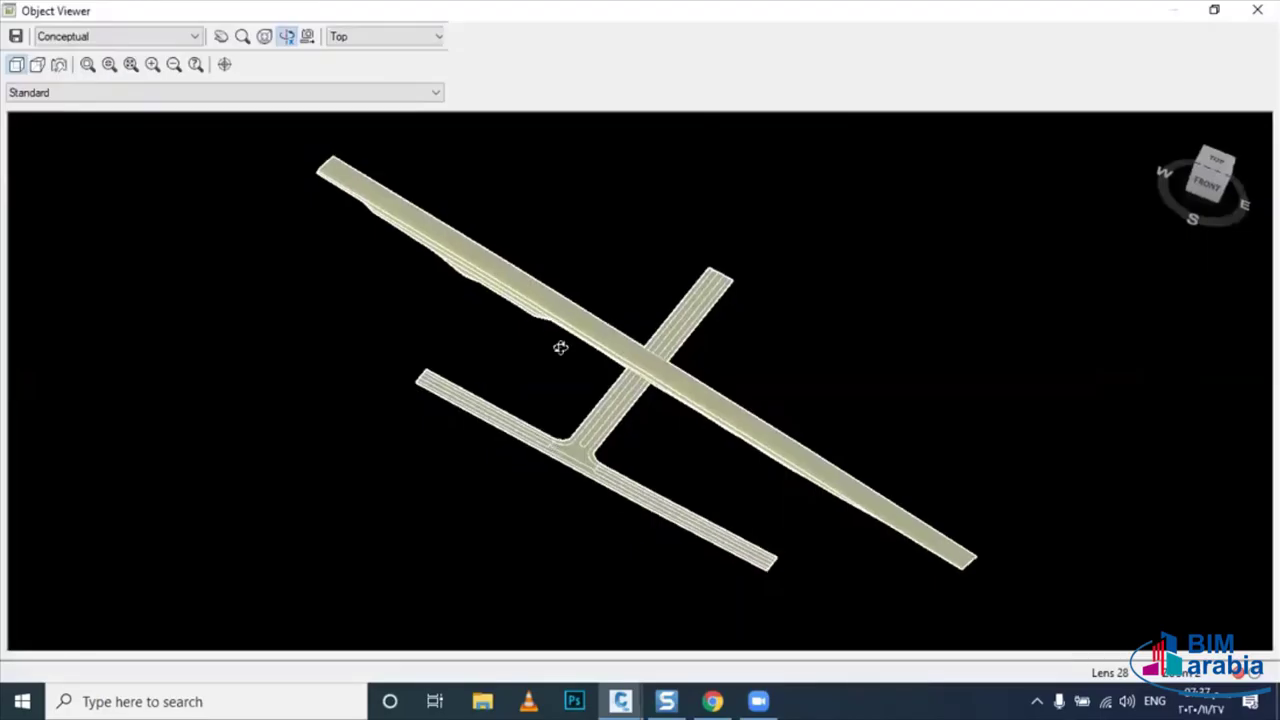
mouse_move(560, 347)
left_mouse_down()
mouse_move(583, 374)
mouse_move(543, 380)
mouse_move(557, 366)
left_mouse_up()
scroll(583, 374, "up", 2)
scroll(543, 371, "up", 3)
scroll(611, 397, "up", 3)
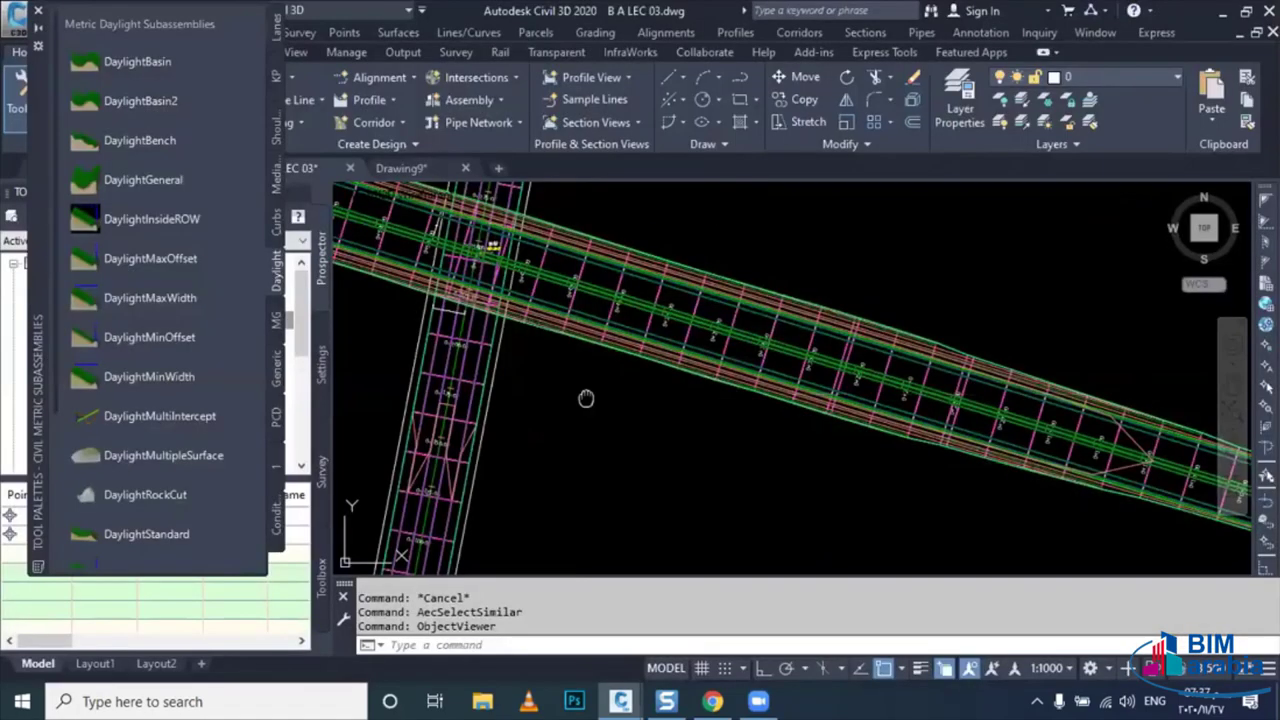
middle_click_drag(586, 400, 619, 418)
- Split RD 03 CORRIDOR's RG - HW - (4) region at station 0+452.12
scroll(619, 418, "up", 2)
left_click(619, 418)
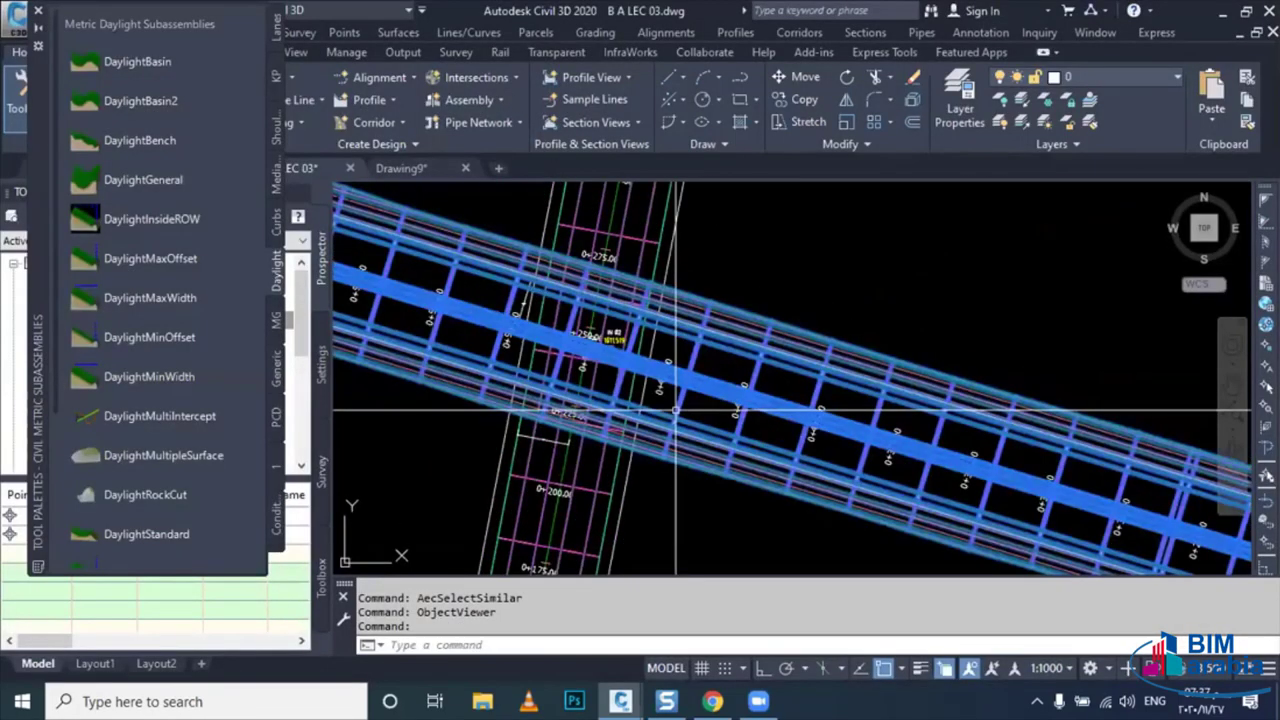
left_click(480, 76)
scroll(655, 378, "up", 2)
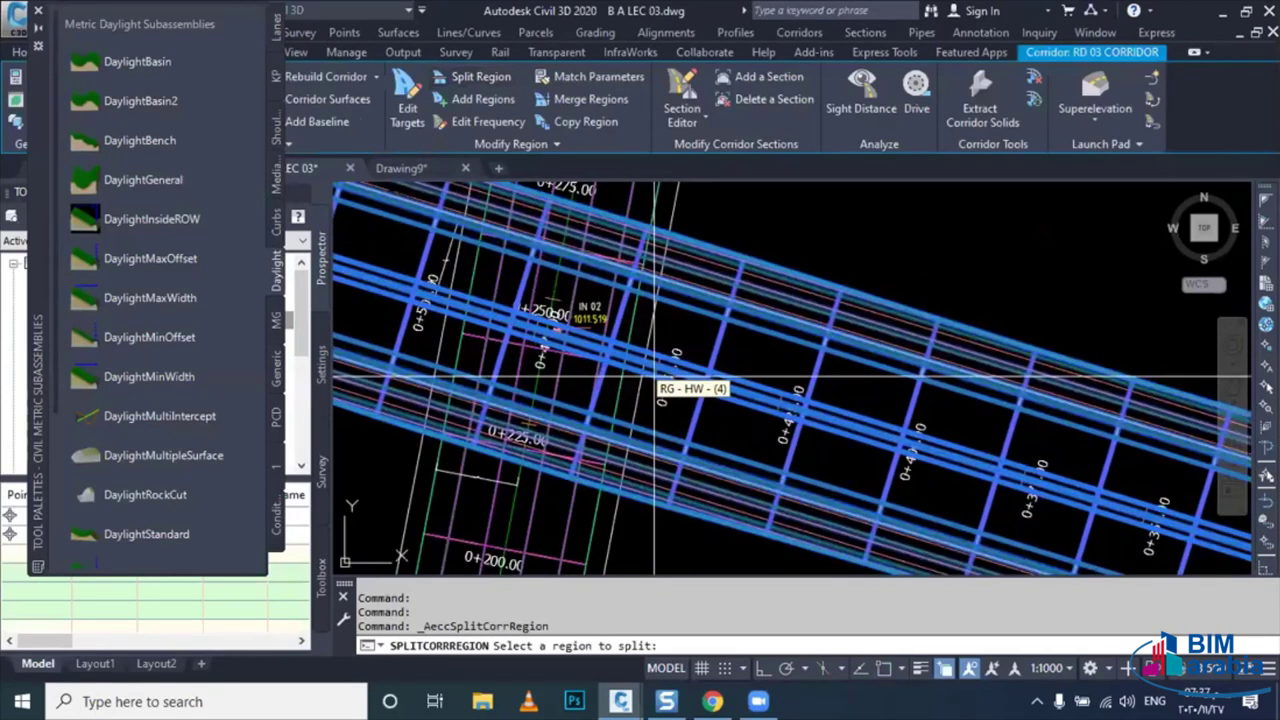
left_click(641, 388)
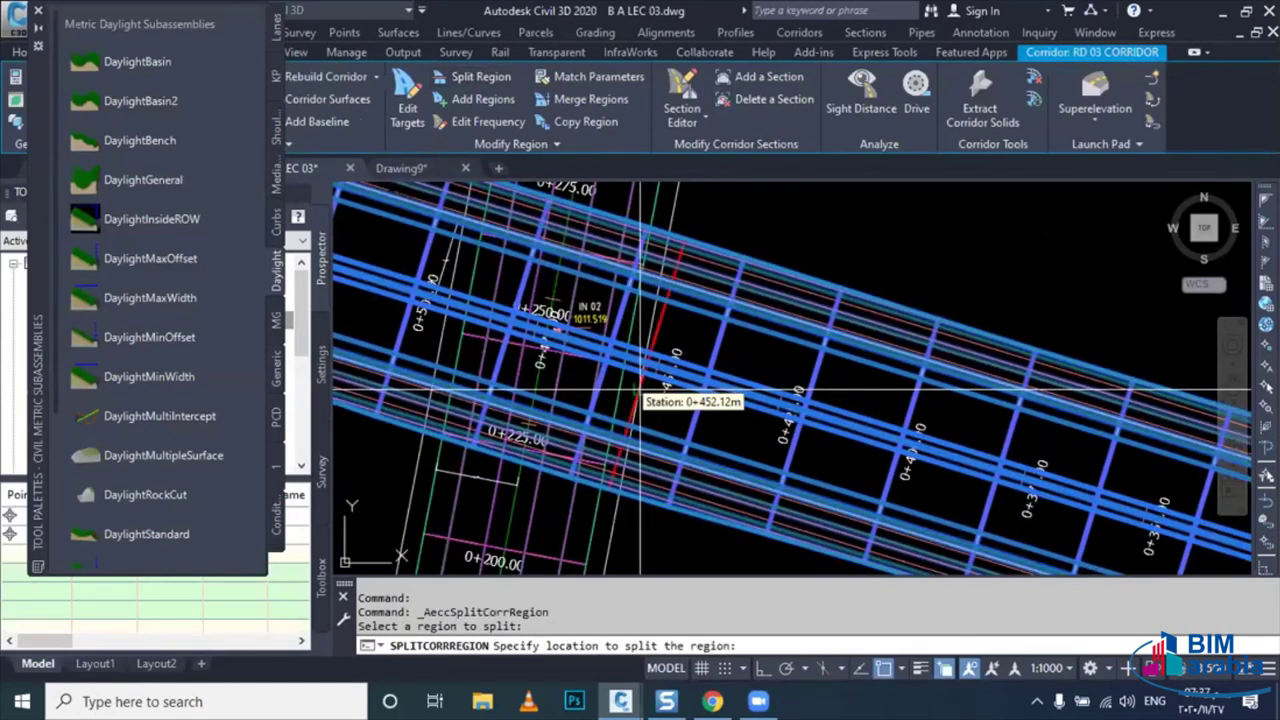
left_click(641, 388)
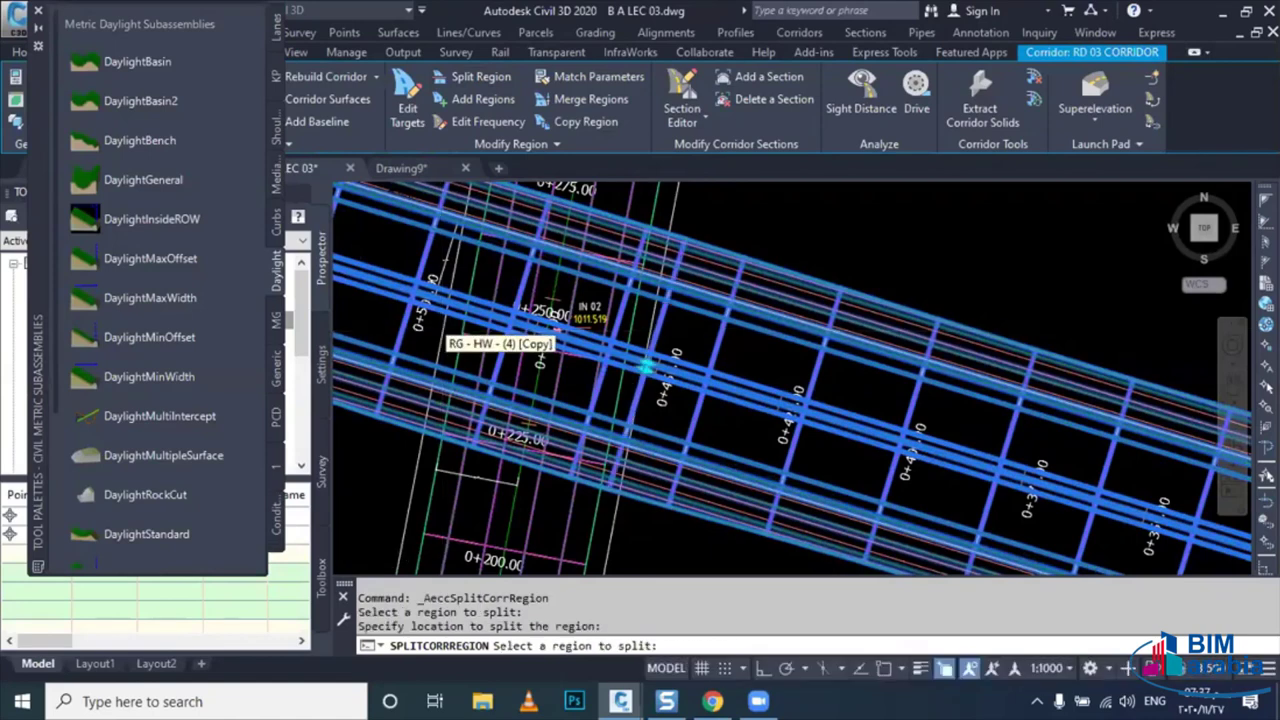
scroll(765, 386, "up", 2)
left_click(765, 386)
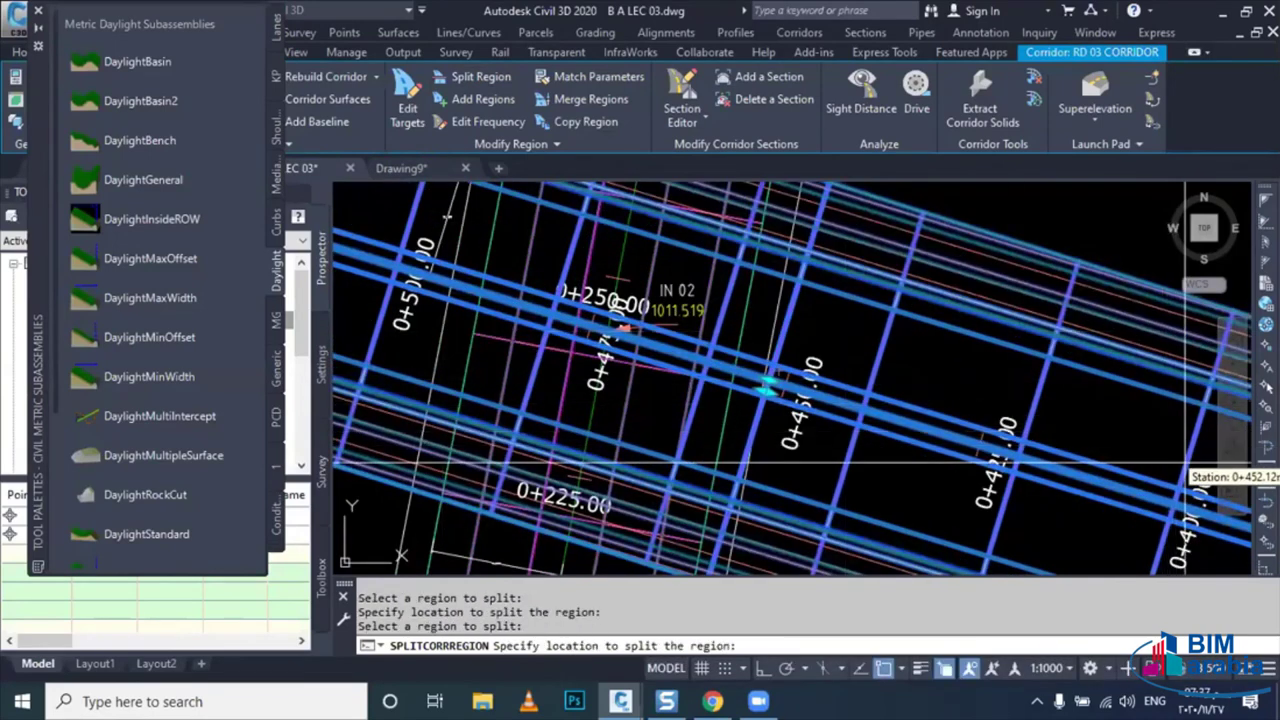
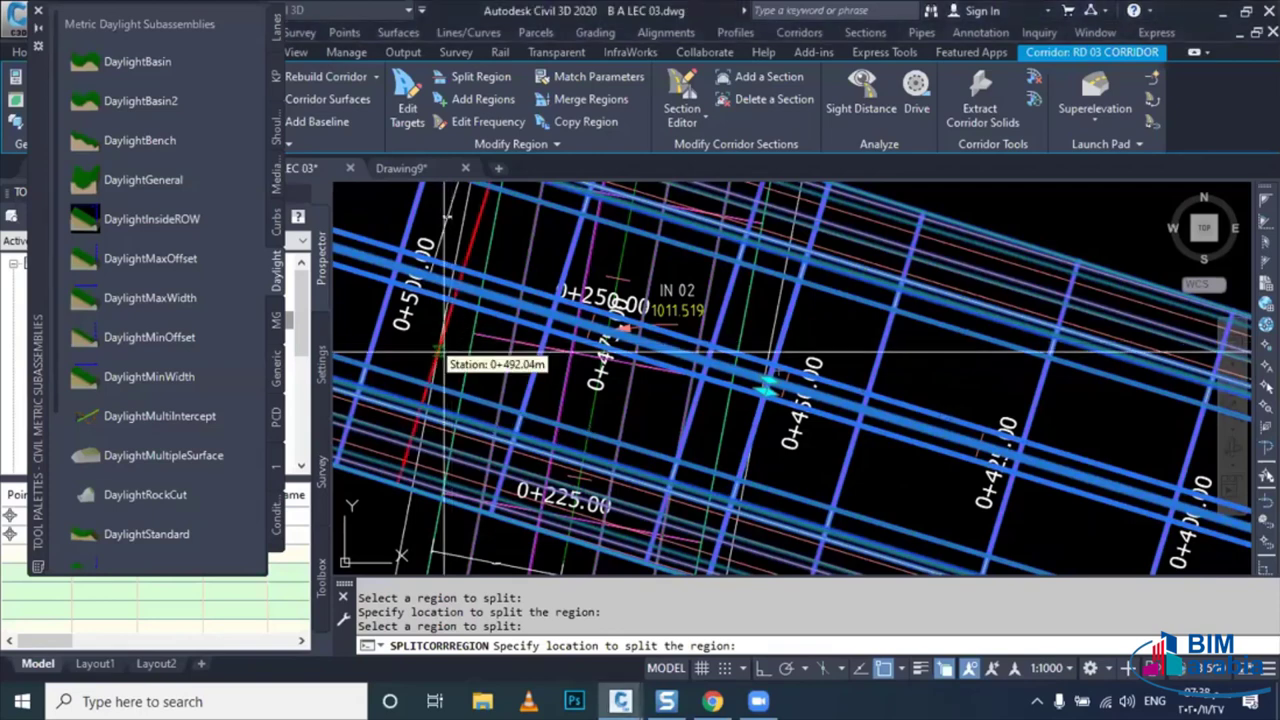
- Split the RD 03 corridor region at station 0+492.44, then zoom out and deselect the corridor
middle_click_drag(440, 355, 528, 430)
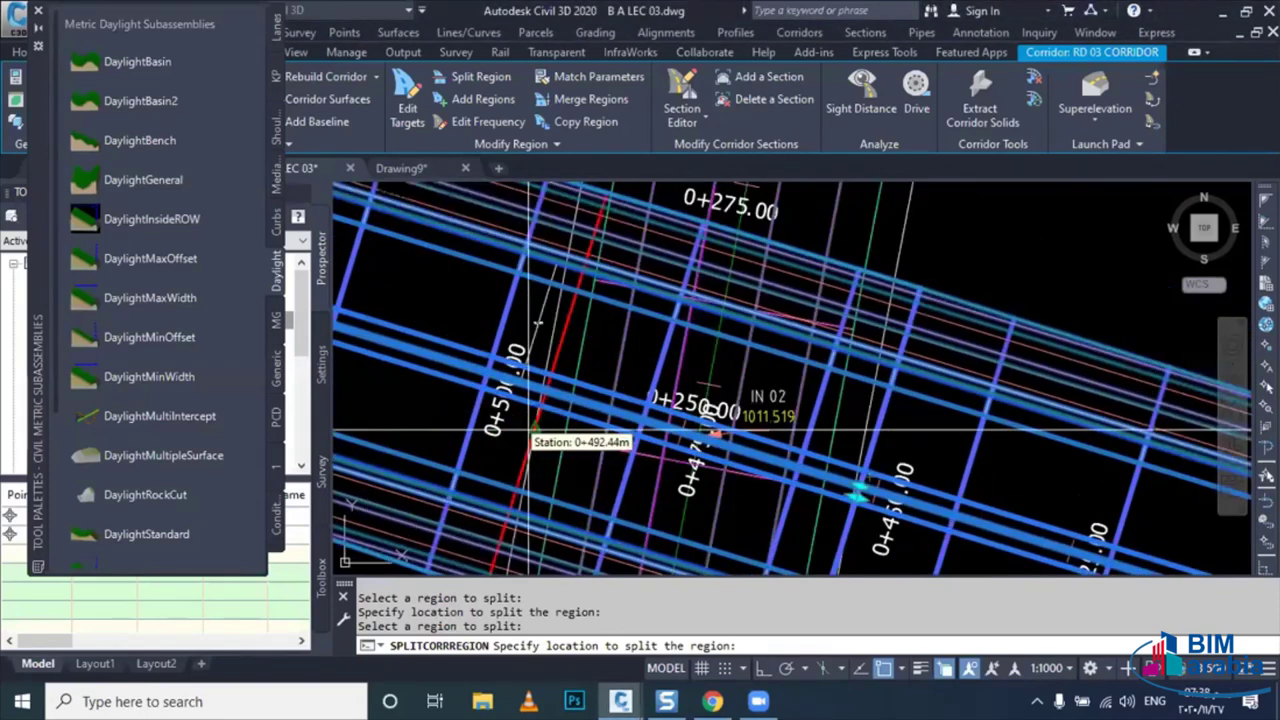
left_click(532, 425)
key("Escape")
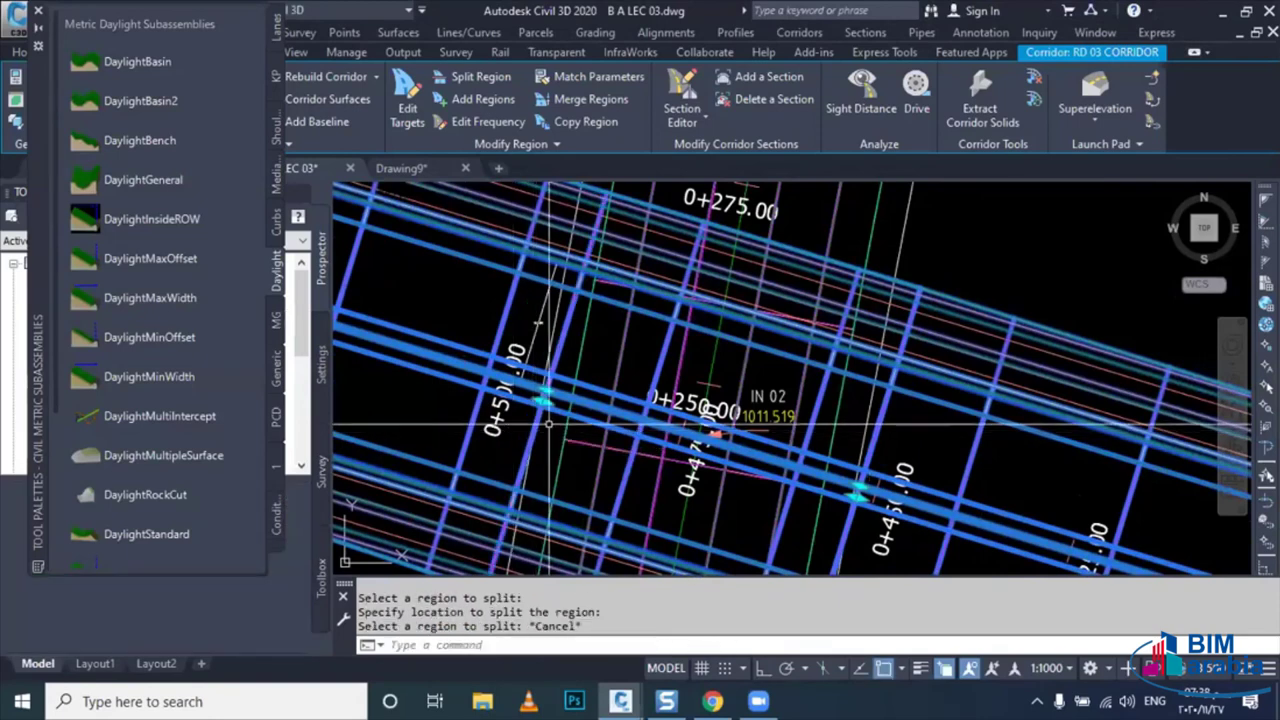
scroll(588, 405, "down", 5)
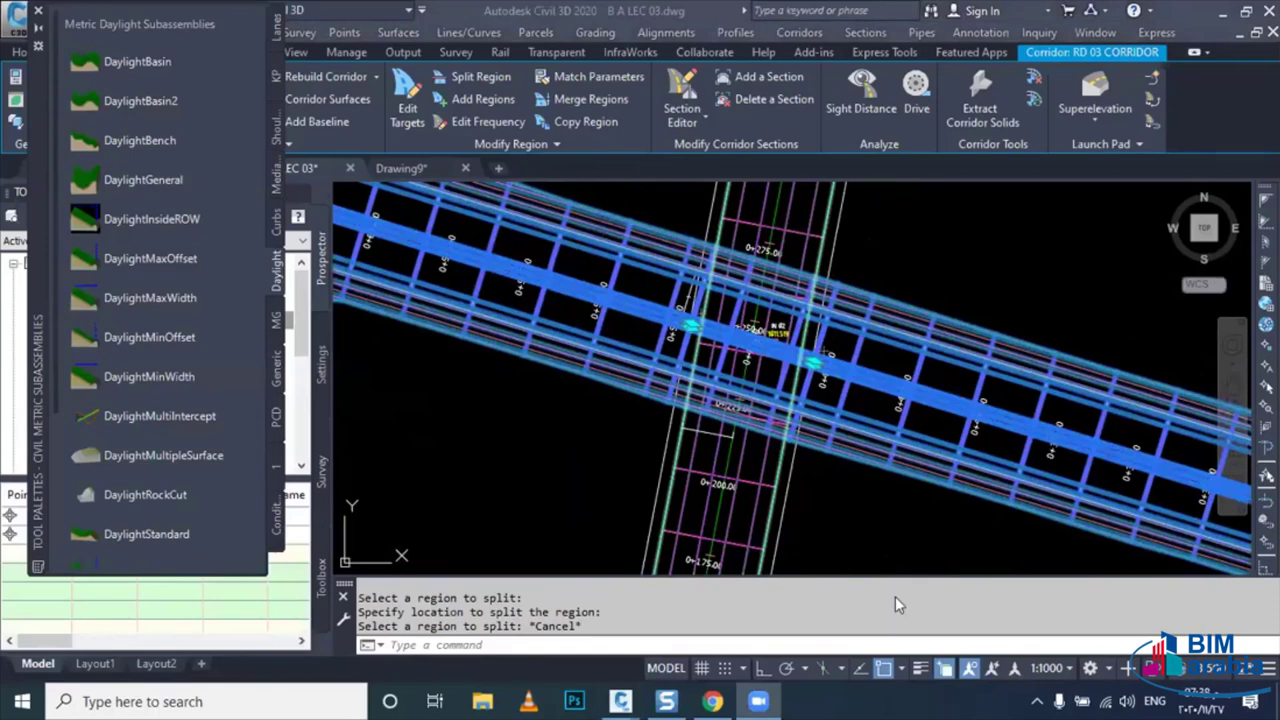
scroll(889, 378, "down", 2)
scroll(859, 482, "down", 3)
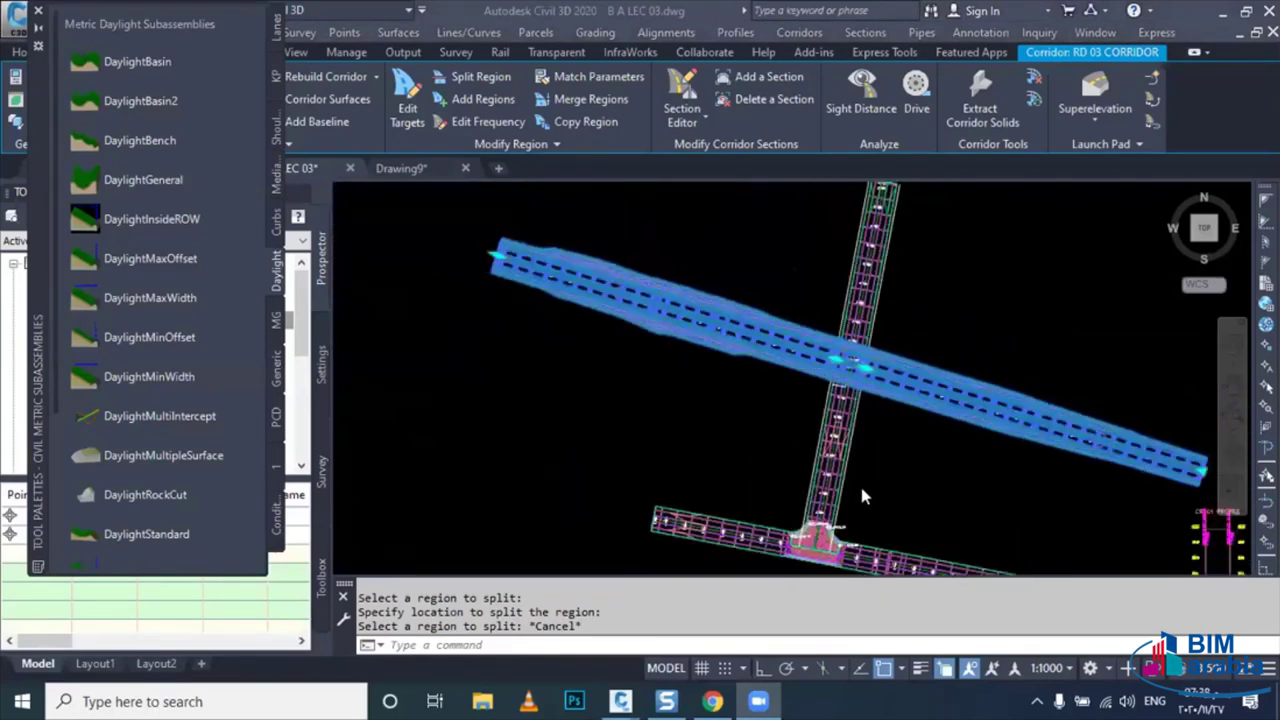
scroll(920, 511, "down", 3)
key("Escape")
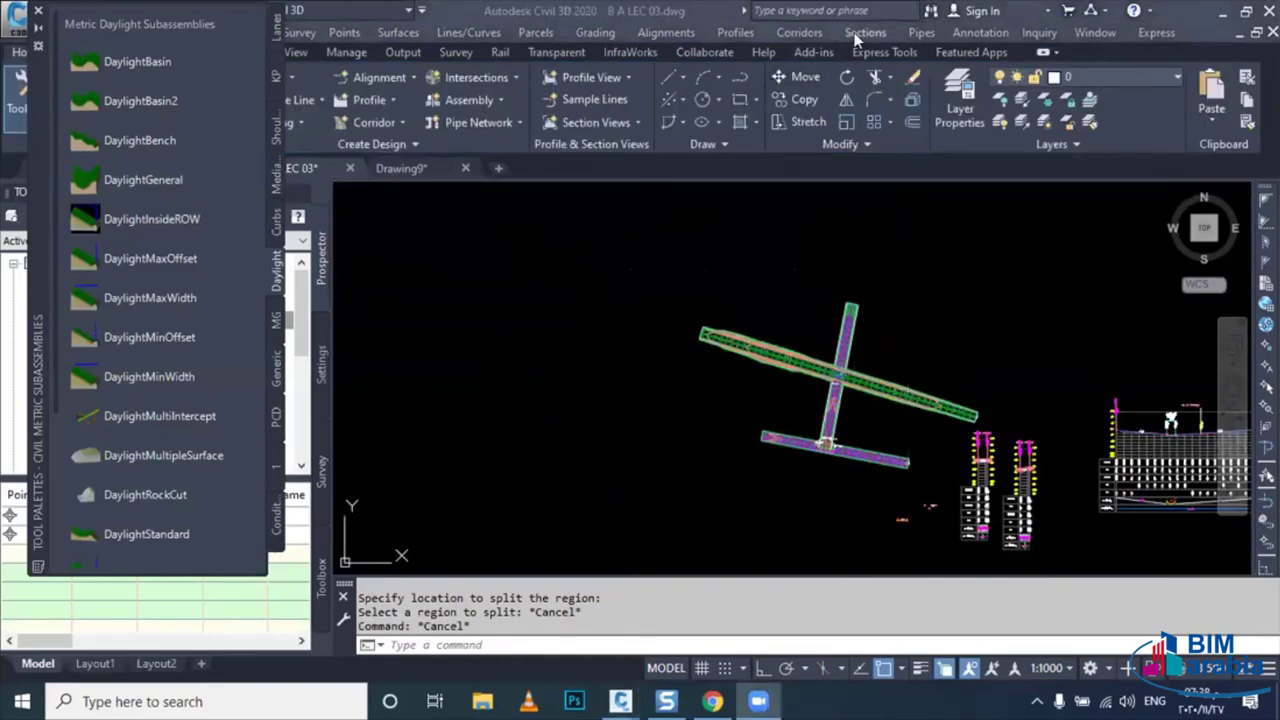
- Create a new assembly named BR and place its baseline in the drawing
left_click(862, 33)
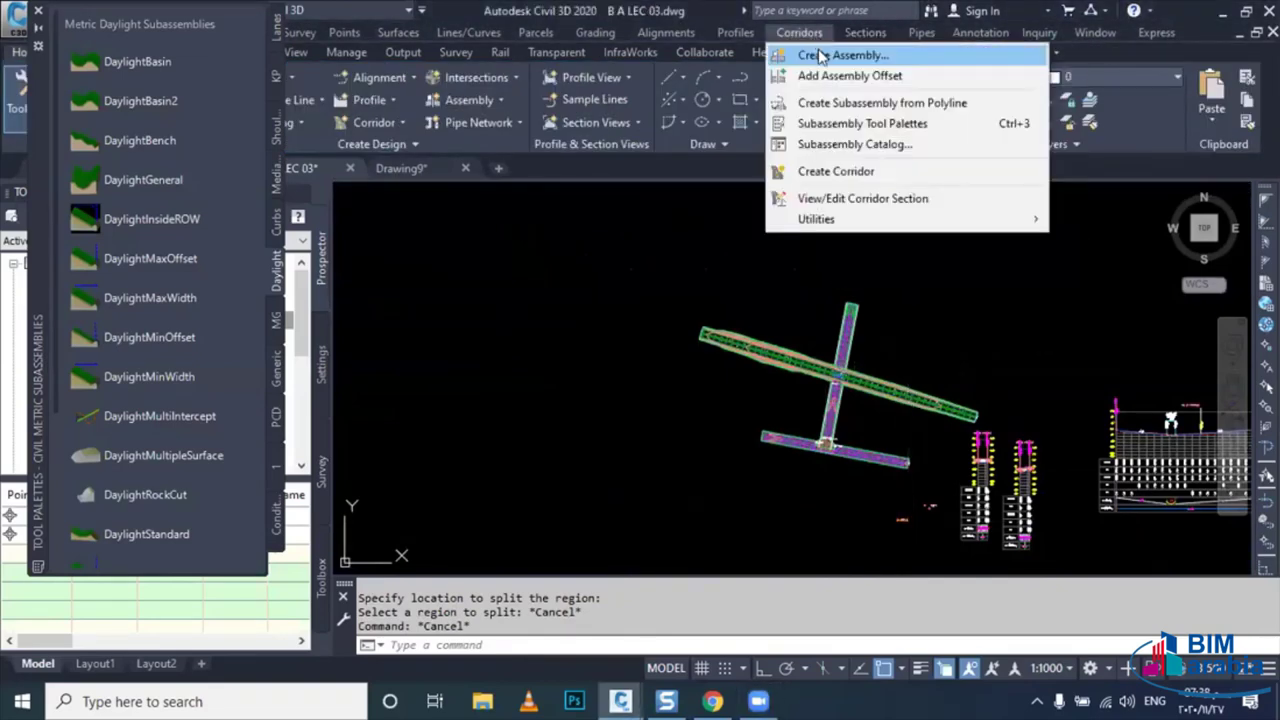
left_click(820, 57)
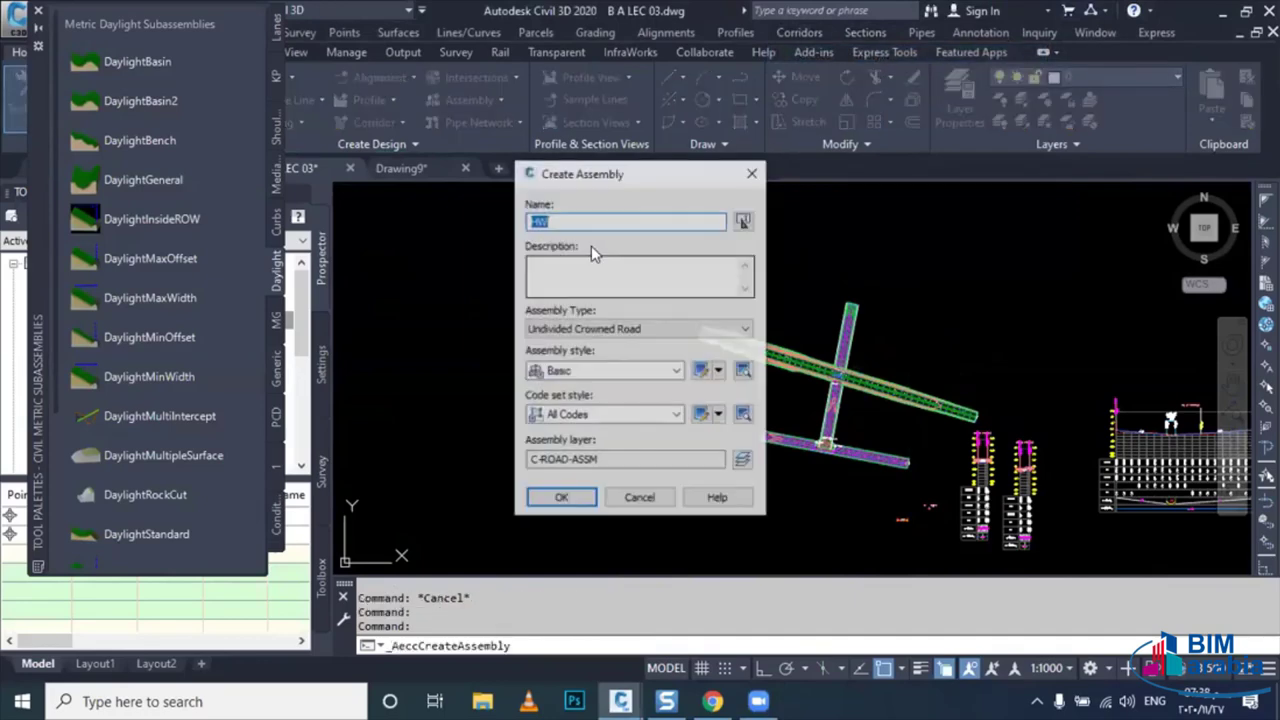
type("BR")
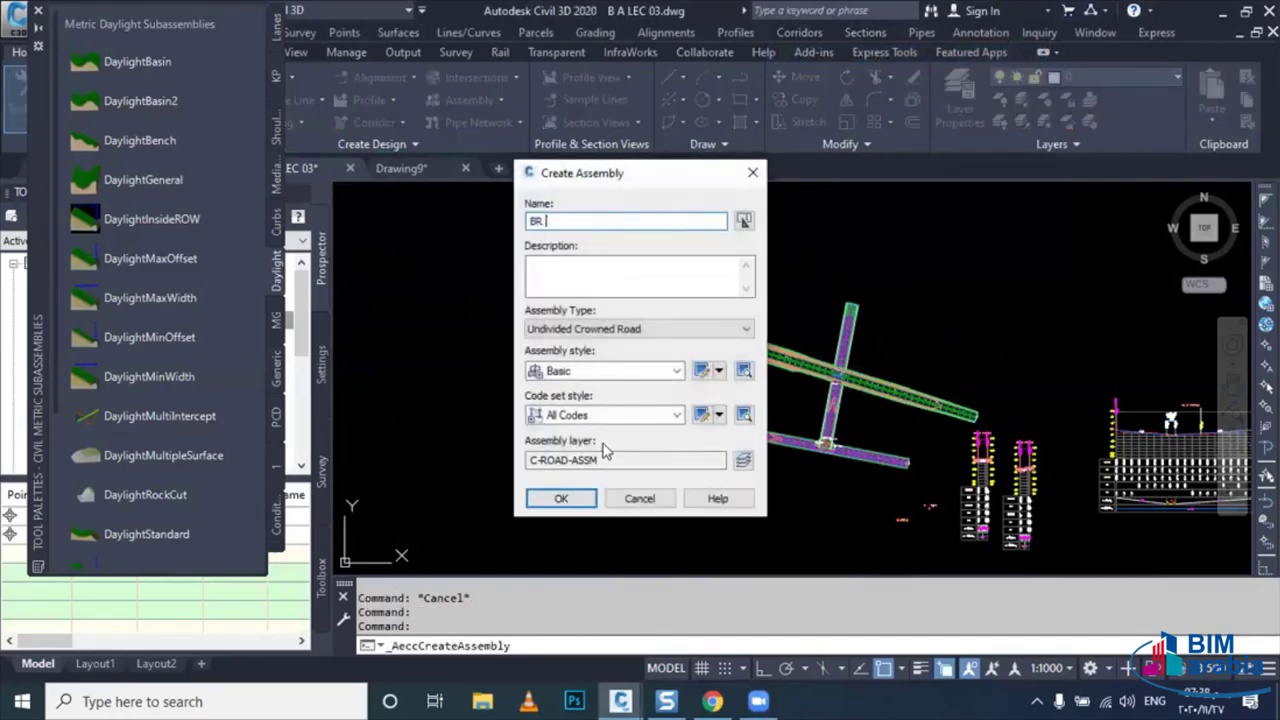
left_click(563, 498)
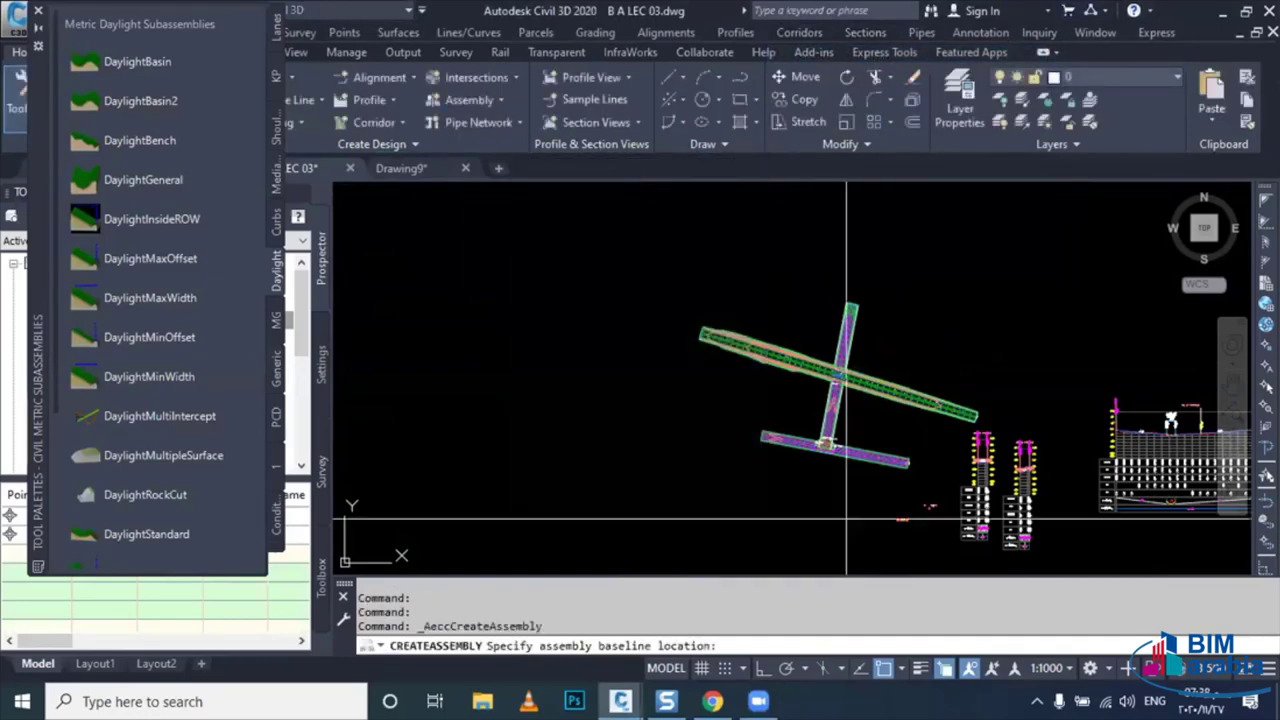
scroll(847, 520, "up", 5)
left_click(791, 379)
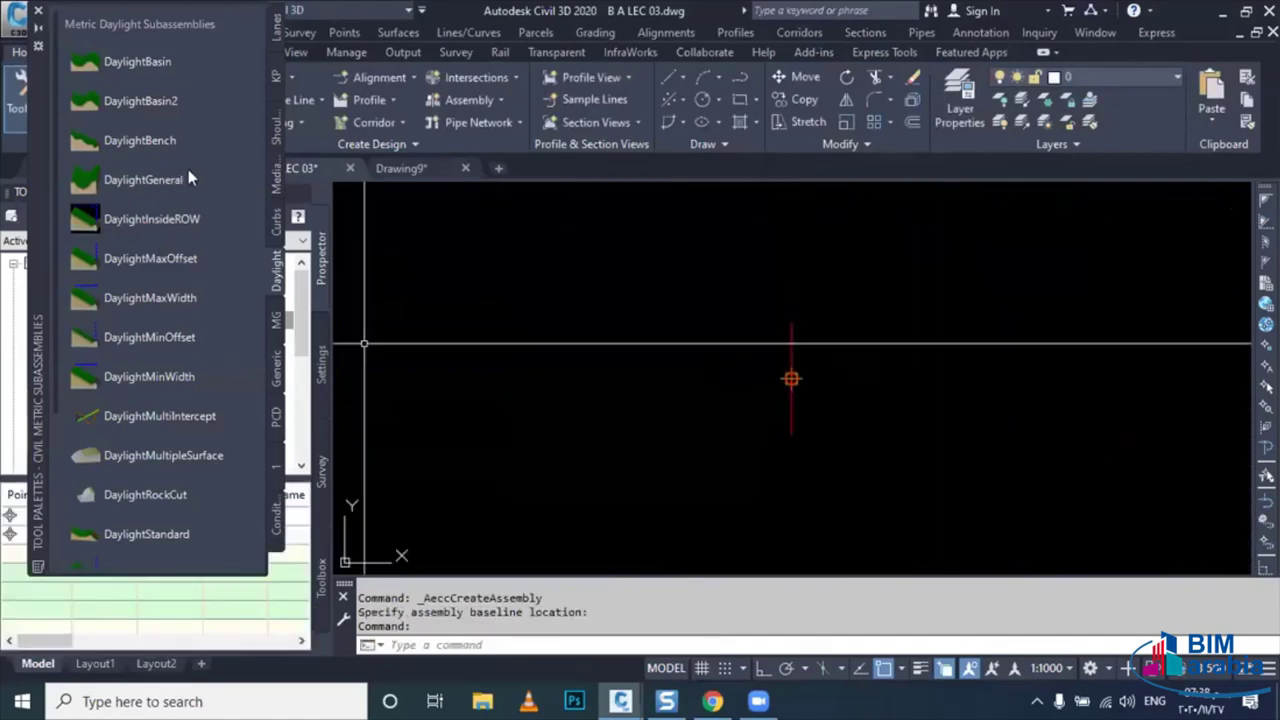
- Attach a BridgeBoxGirder1 subassembly from the Bridge palette to the BR assembly baseline
left_click(280, 550)
left_click(310, 503)
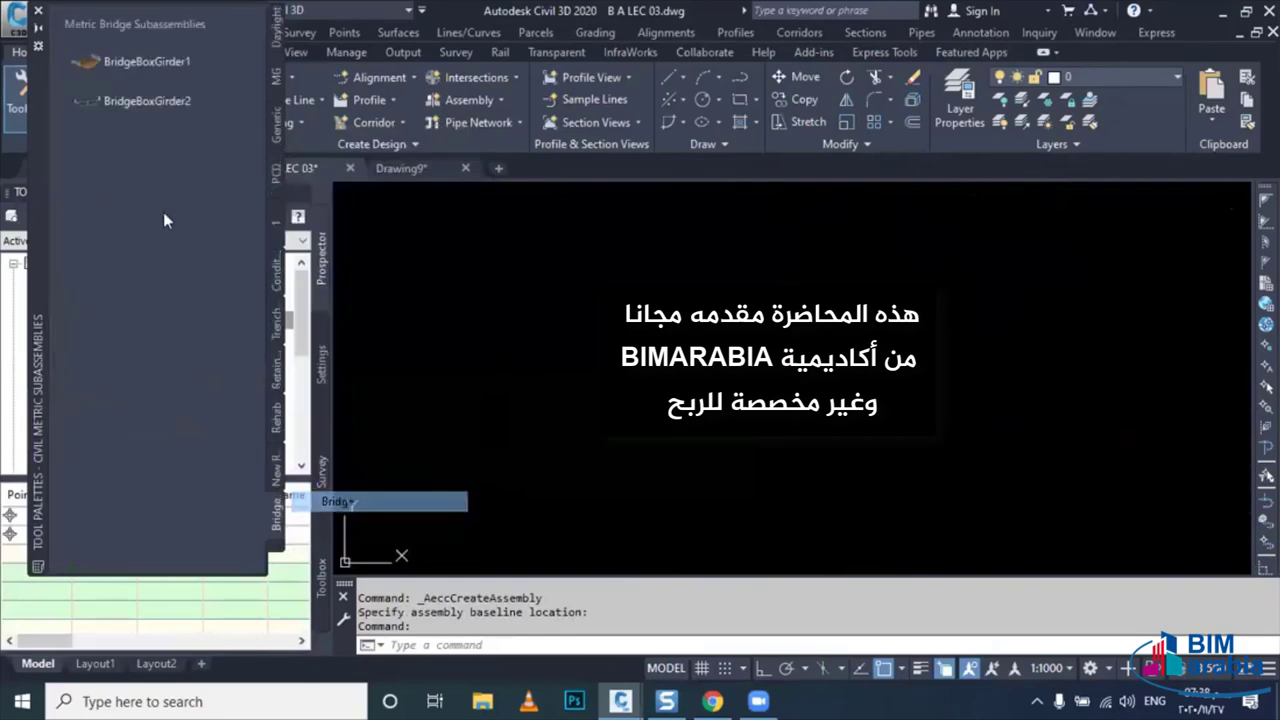
left_click(129, 77)
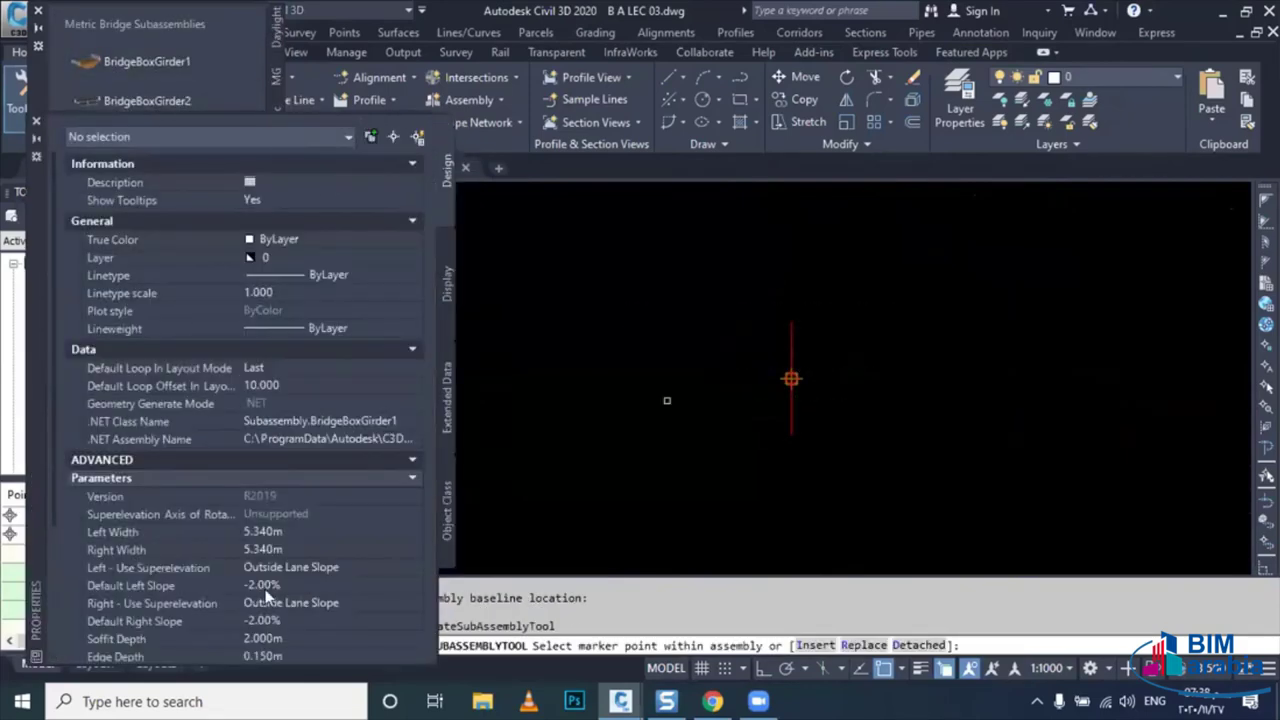
left_click(787, 417)
left_click(791, 379)
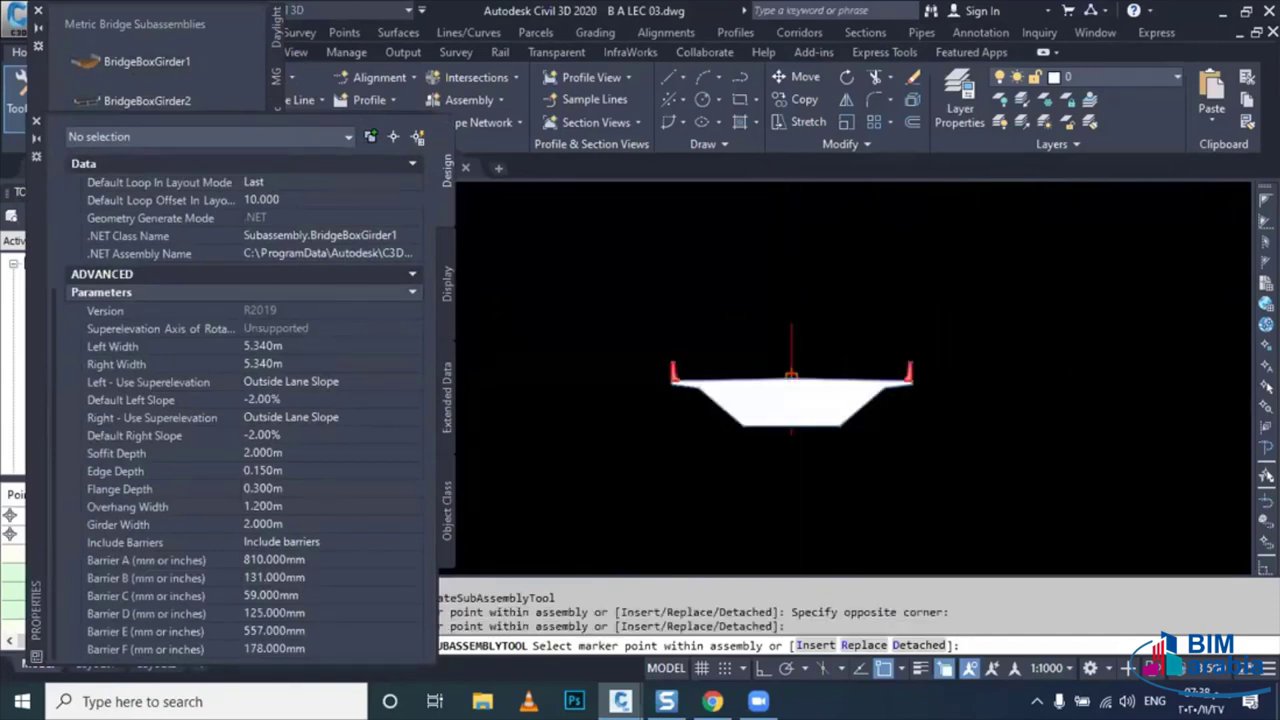
key("Escape")
scroll(760, 418, "down", 3)
- Select the RD 03 corridor and pick region RG - HW - (4) [Copy] for property editing
scroll(700, 430, "down", 3)
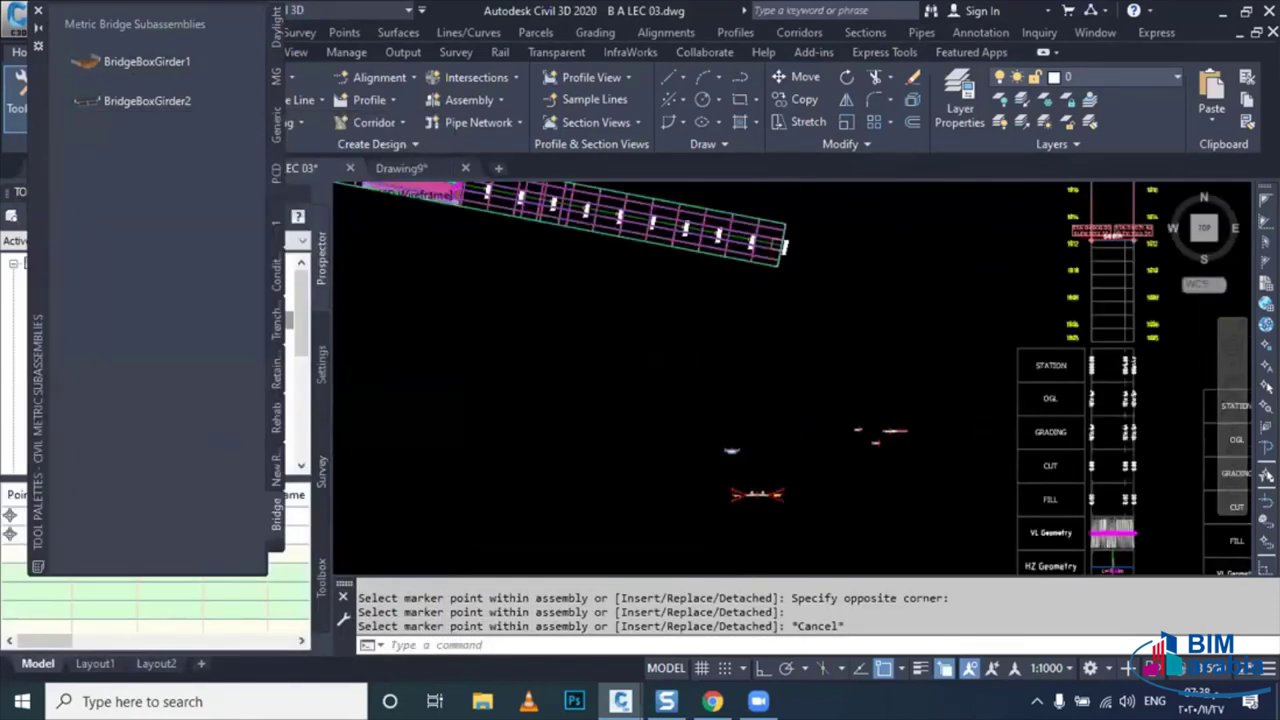
scroll(677, 434, "down", 2)
scroll(671, 425, "down", 1)
scroll(676, 341, "up", 4)
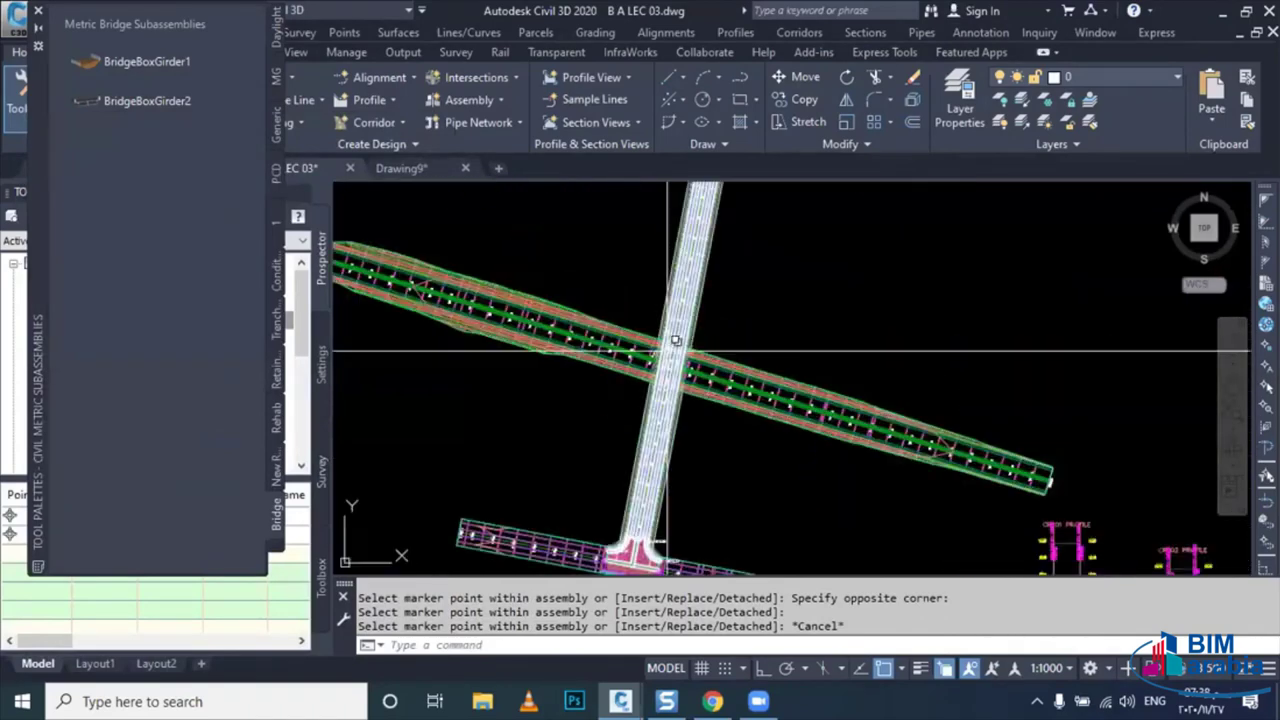
scroll(676, 341, "up", 2)
scroll(686, 371, "up", 2)
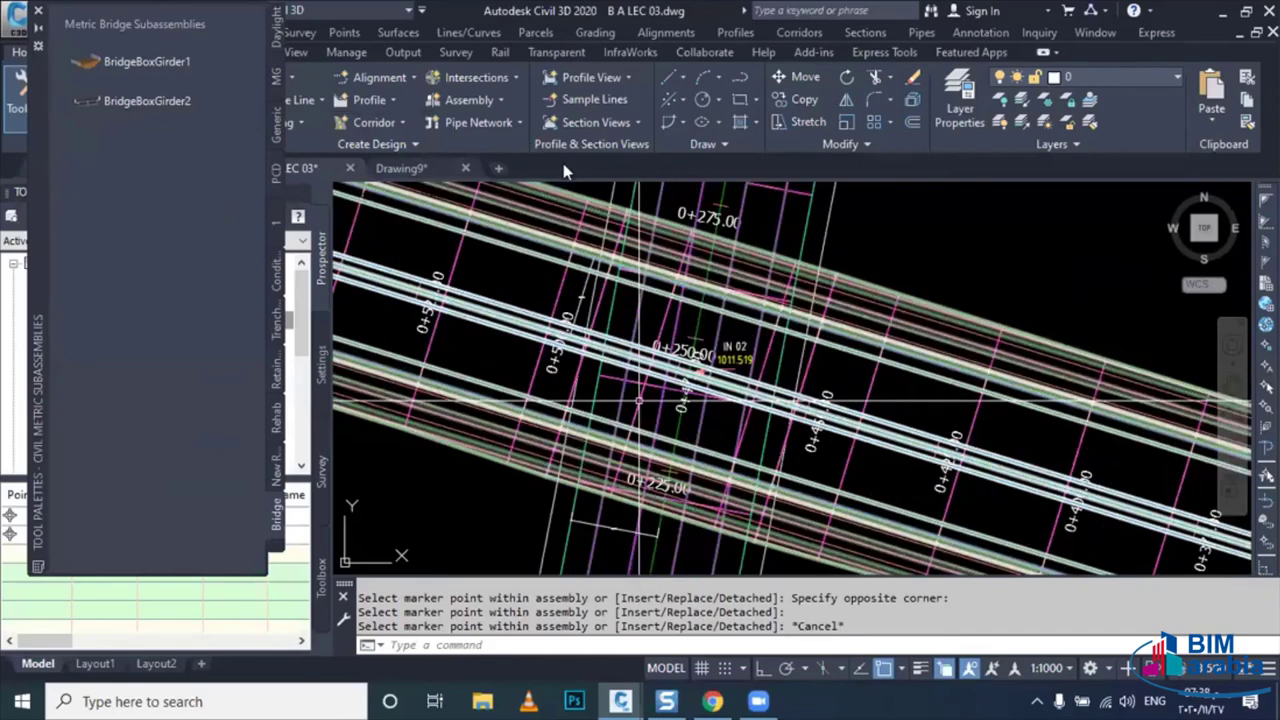
scroll(600, 345, "up", 2)
left_click(600, 345)
left_click(568, 190)
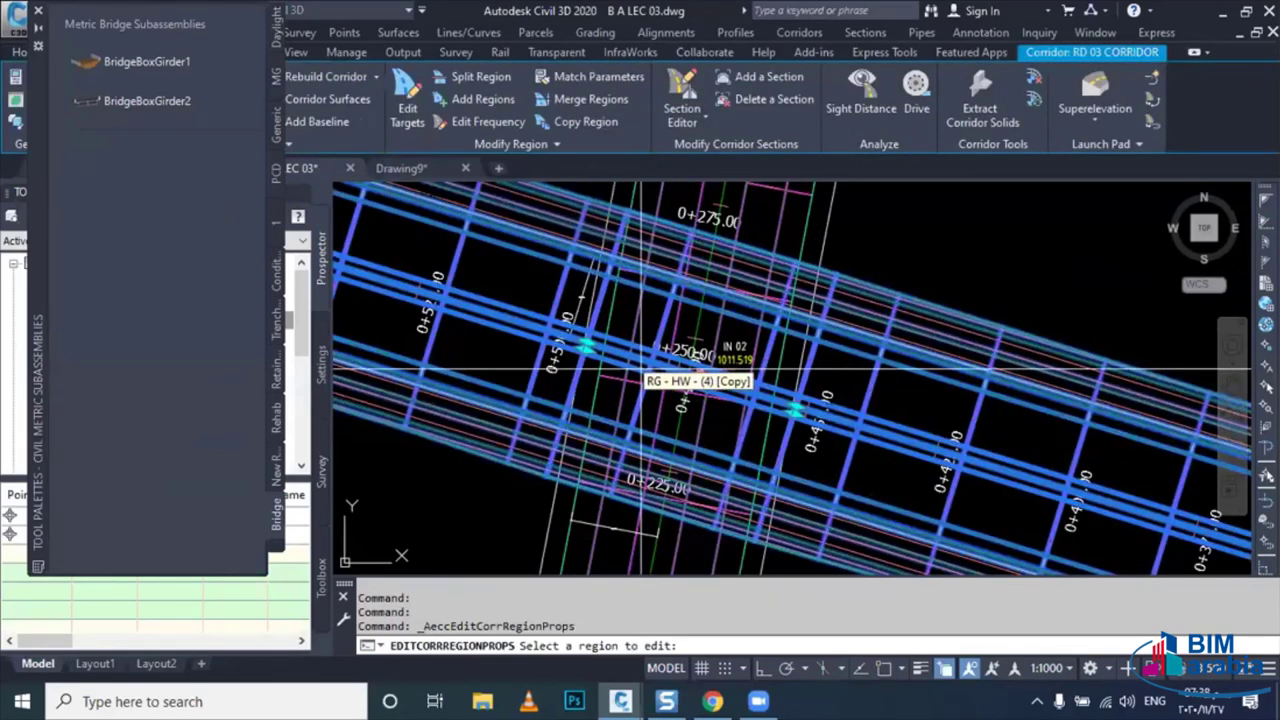
left_click(452, 416)
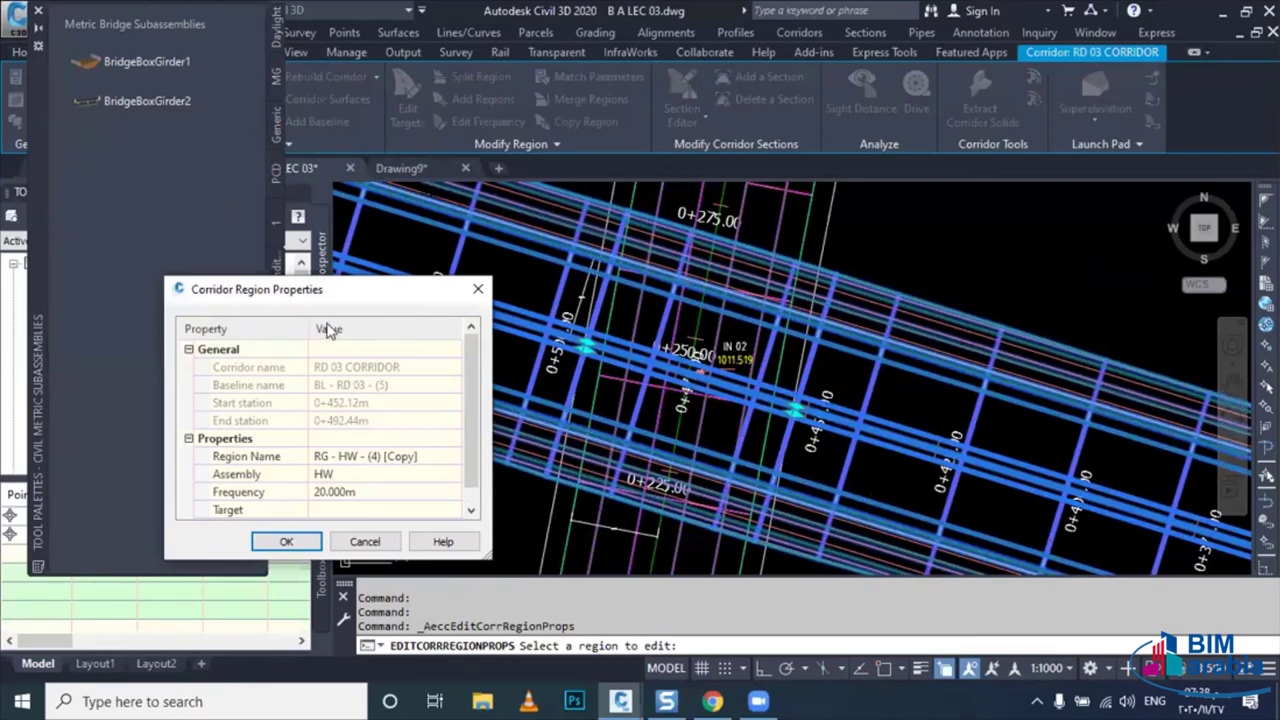
- Change that region's assembly from HW to BR and apply the change
left_click(453, 474)
left_click(330, 320)
left_click(268, 369)
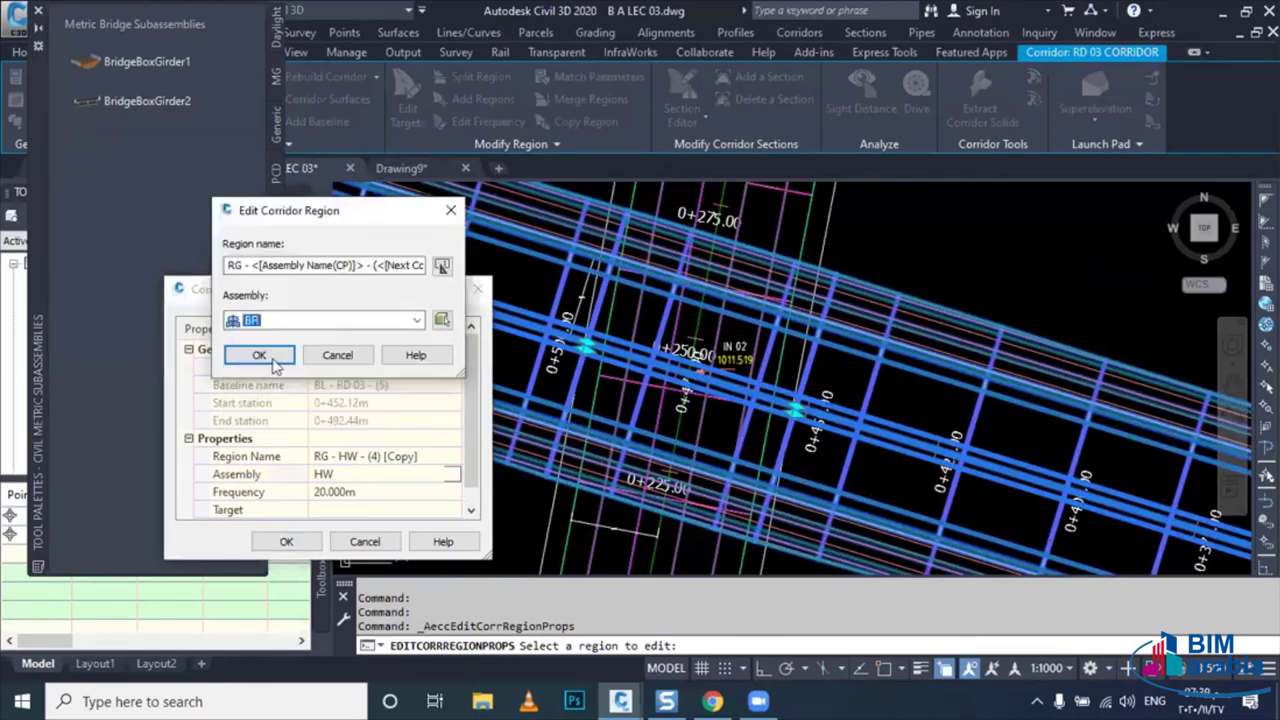
key("Return")
left_click(287, 541)
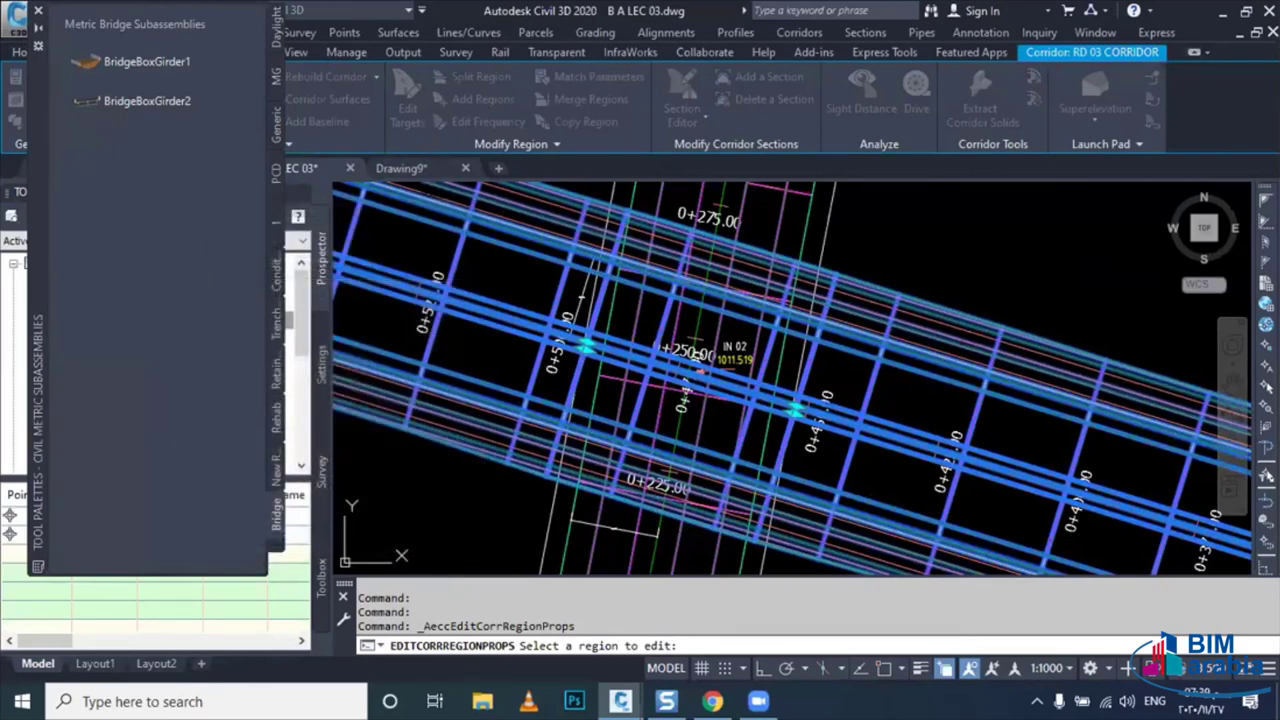
key("Escape")
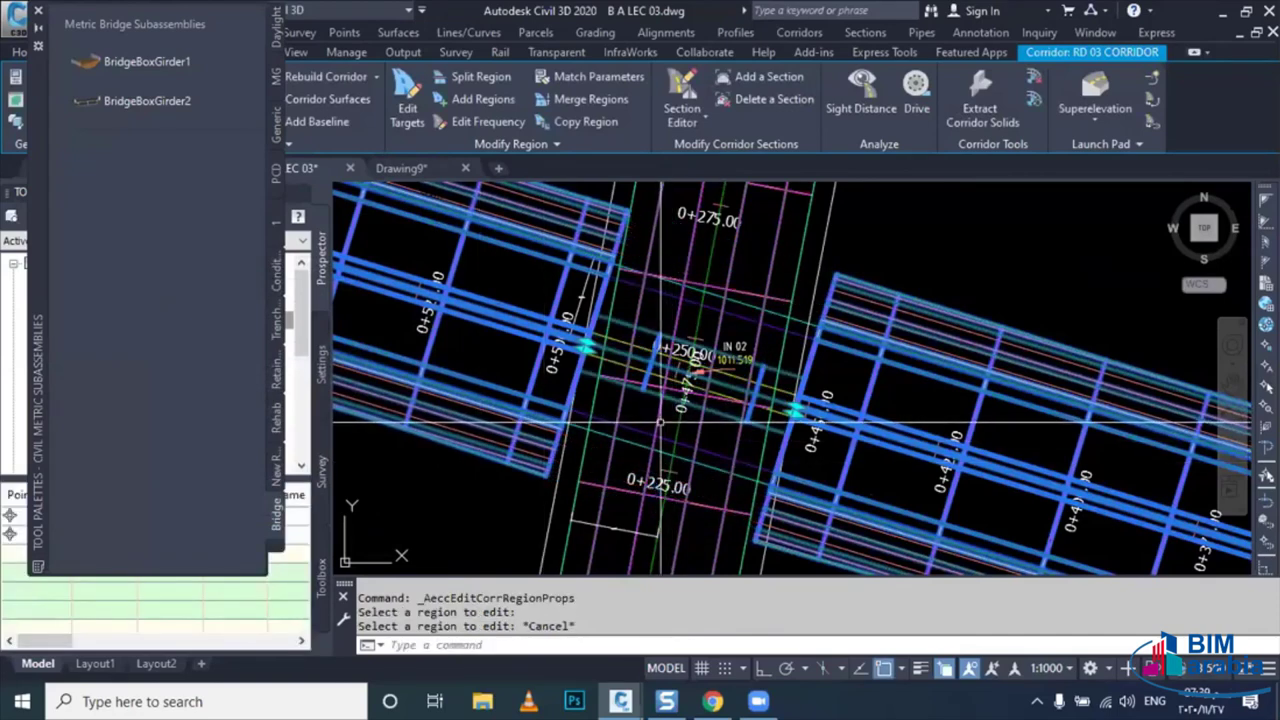
- Select RD 03 CORRIDOR and open target mapping for the intersection bridge region
key("Escape")
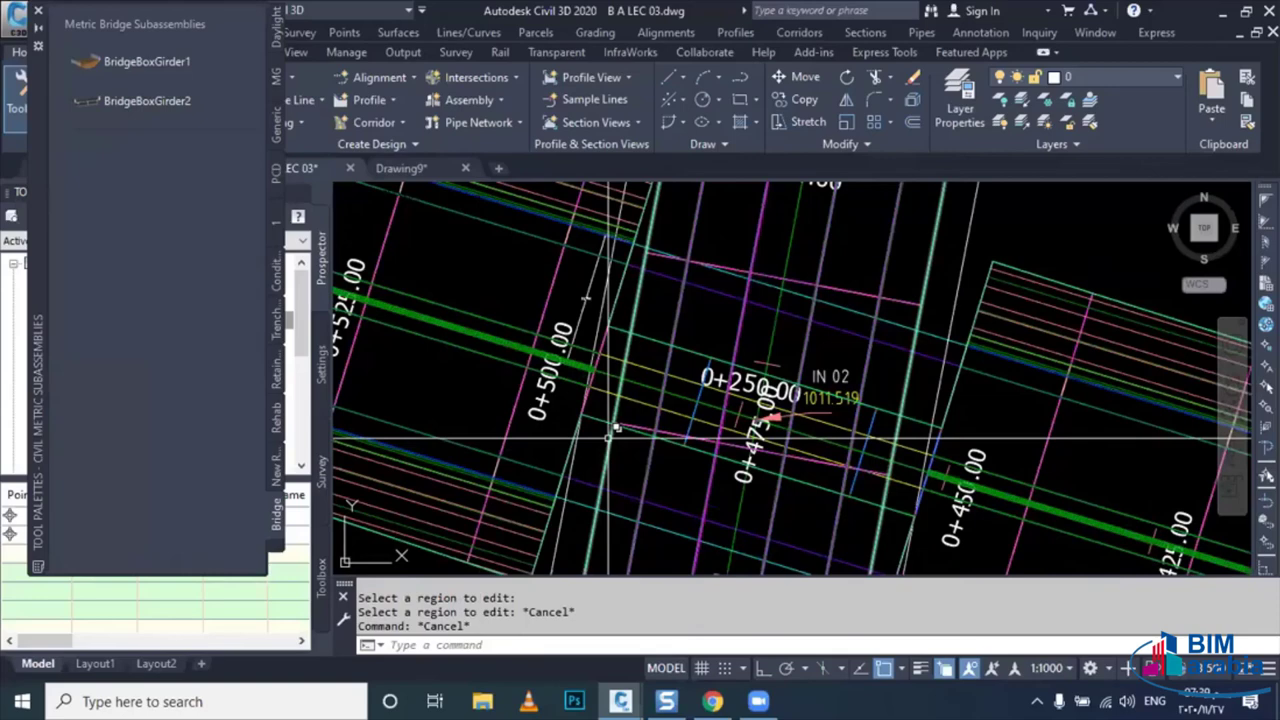
middle_click_drag(610, 433, 628, 404)
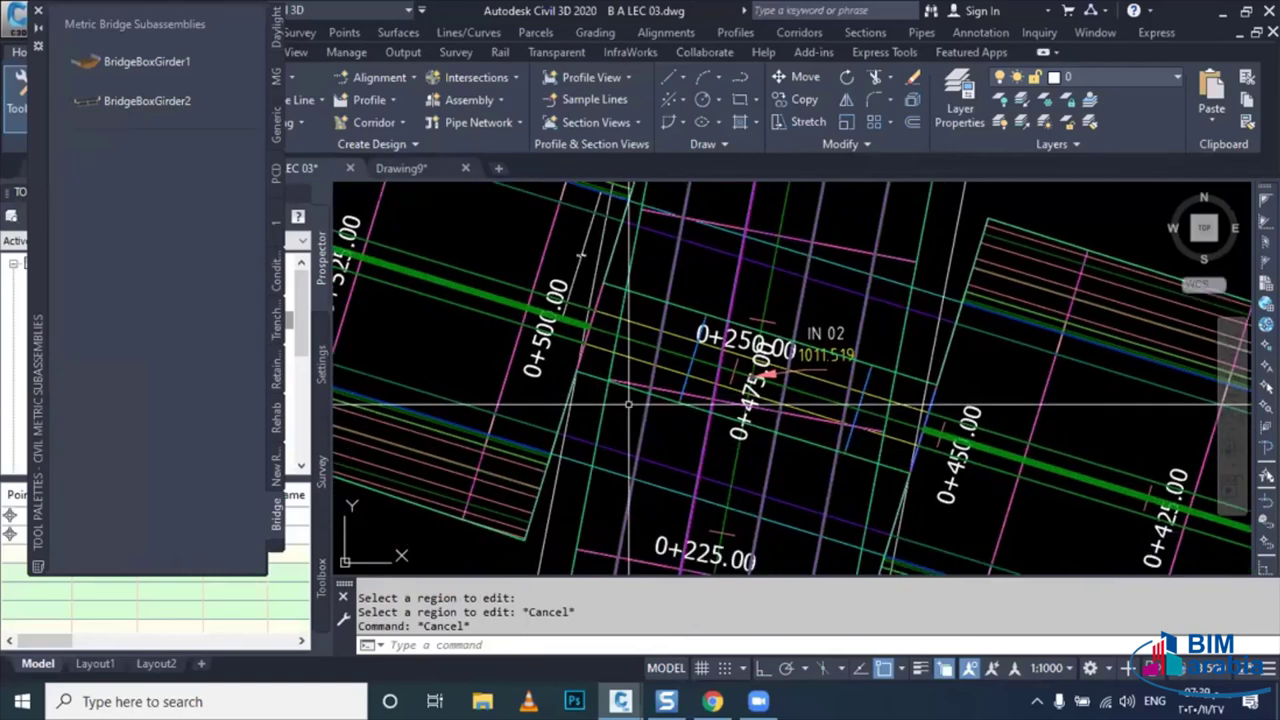
left_click(628, 404)
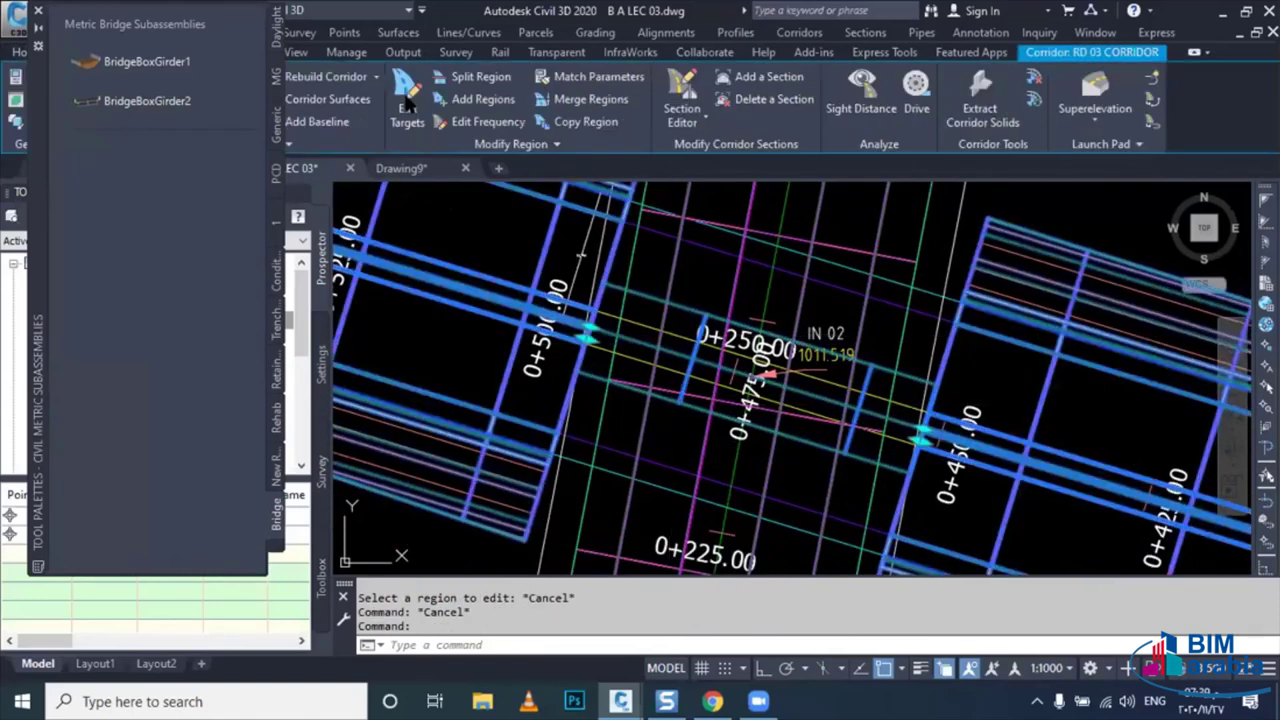
left_click(407, 100)
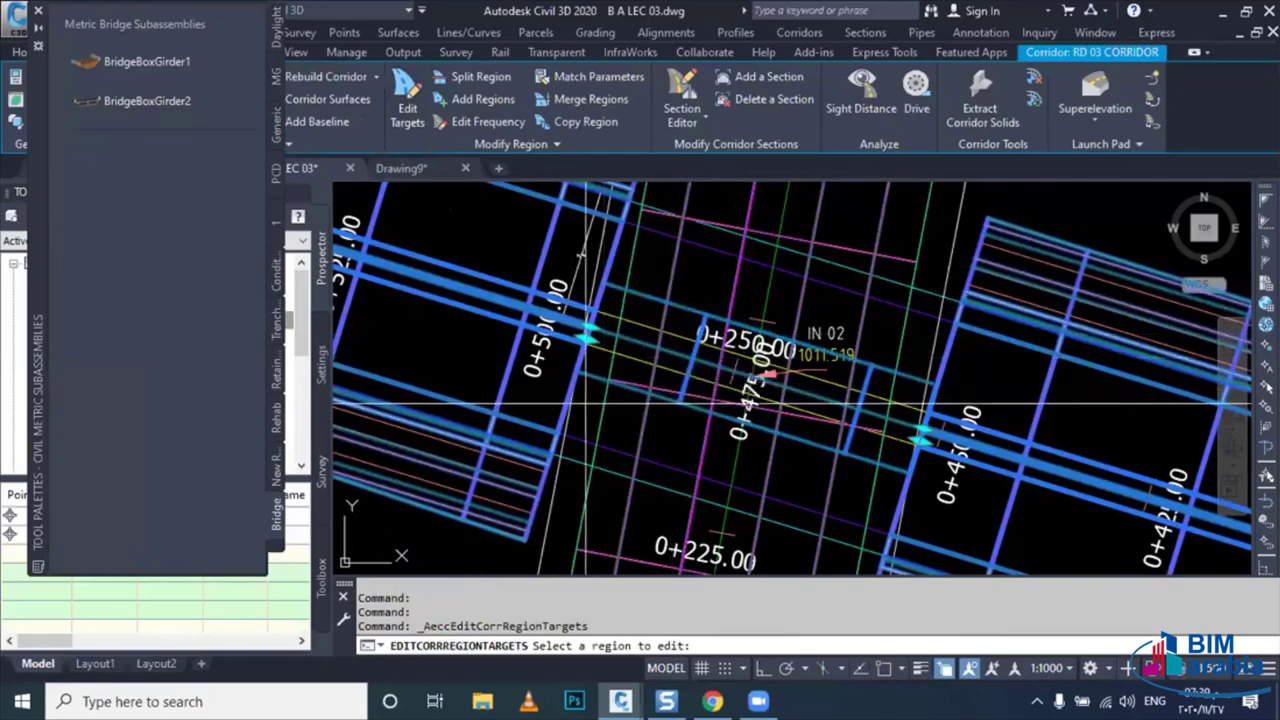
left_click(520, 363)
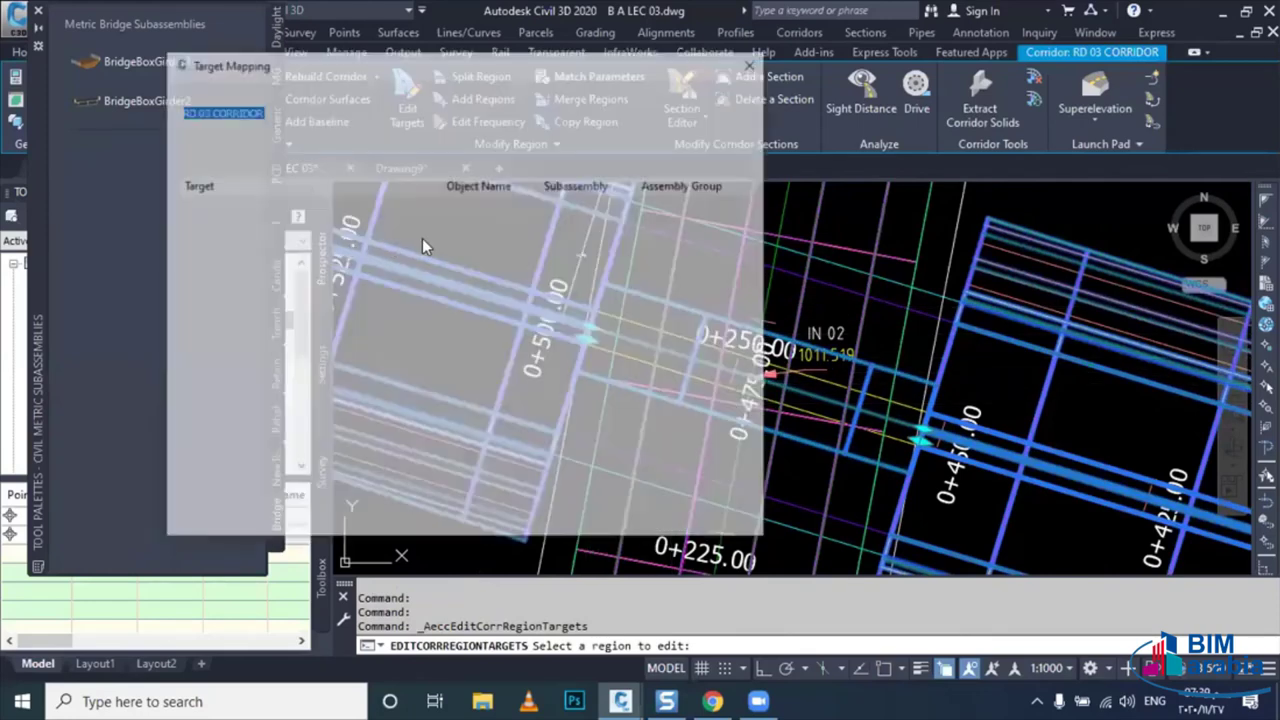
- Target the BridgeBoxGirder1 left and right width transitions to Polyline-18
left_click(449, 243)
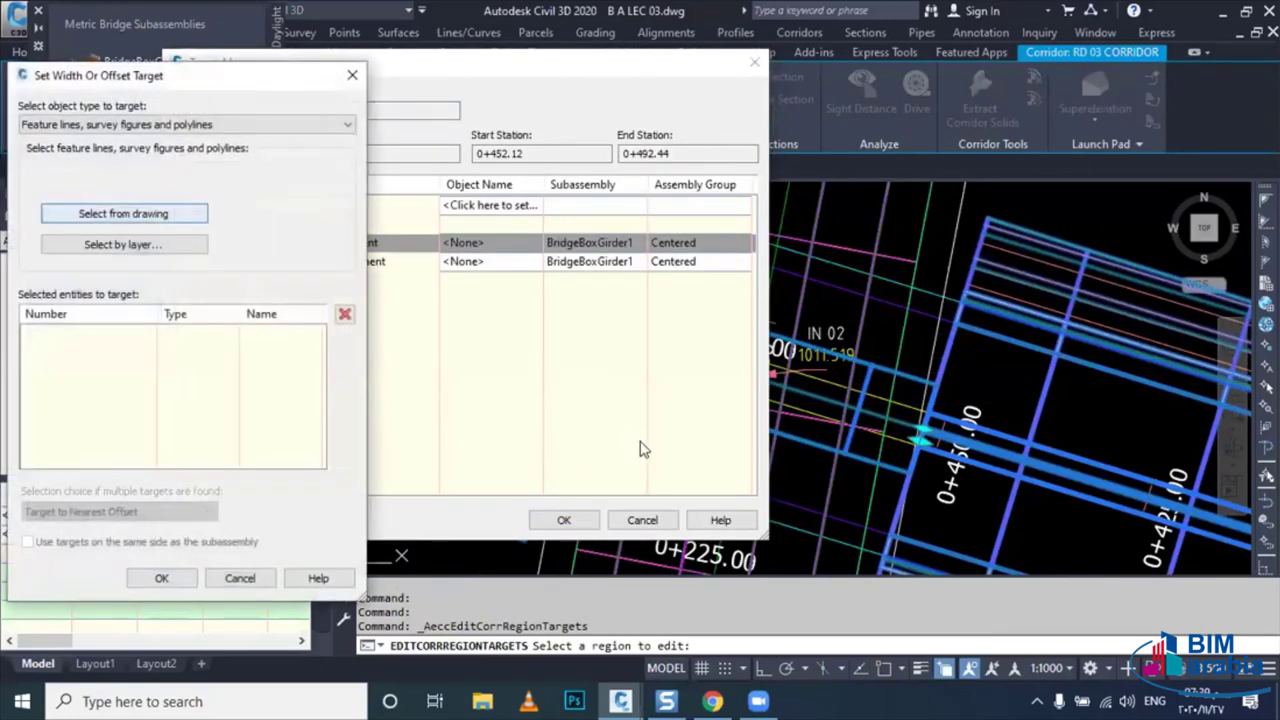
left_click(124, 213)
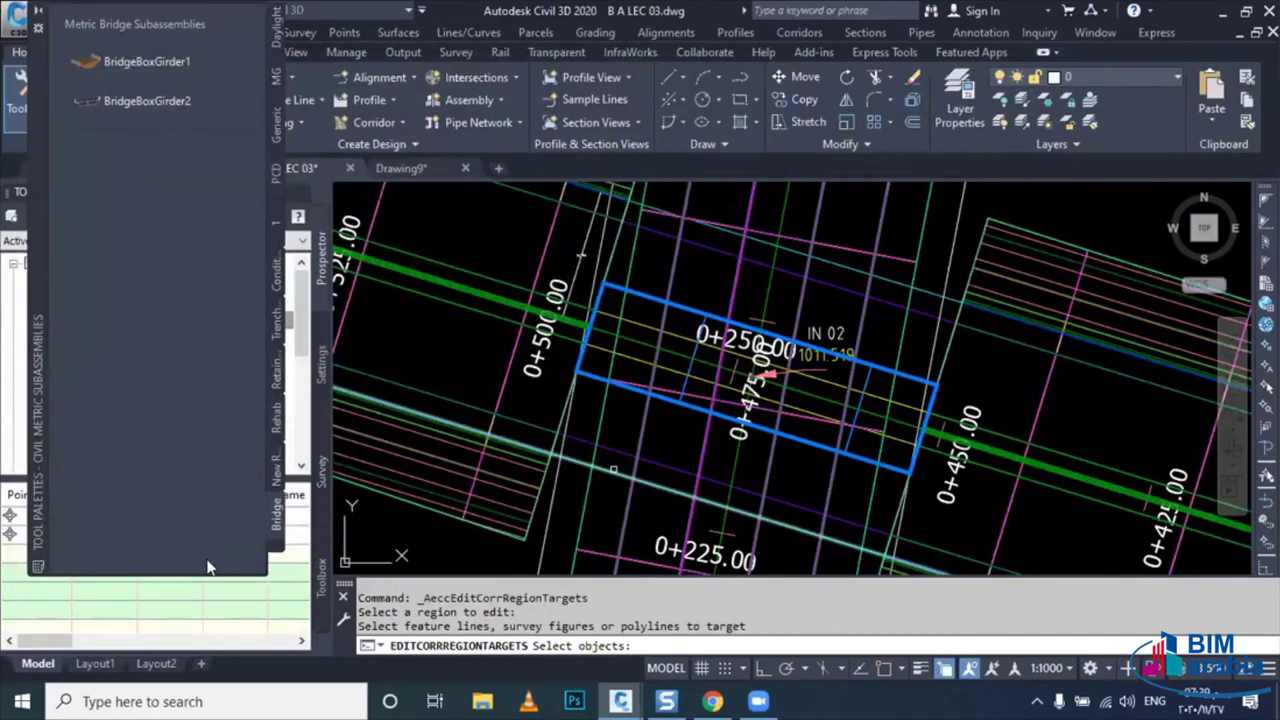
left_click(470, 290)
key("Return")
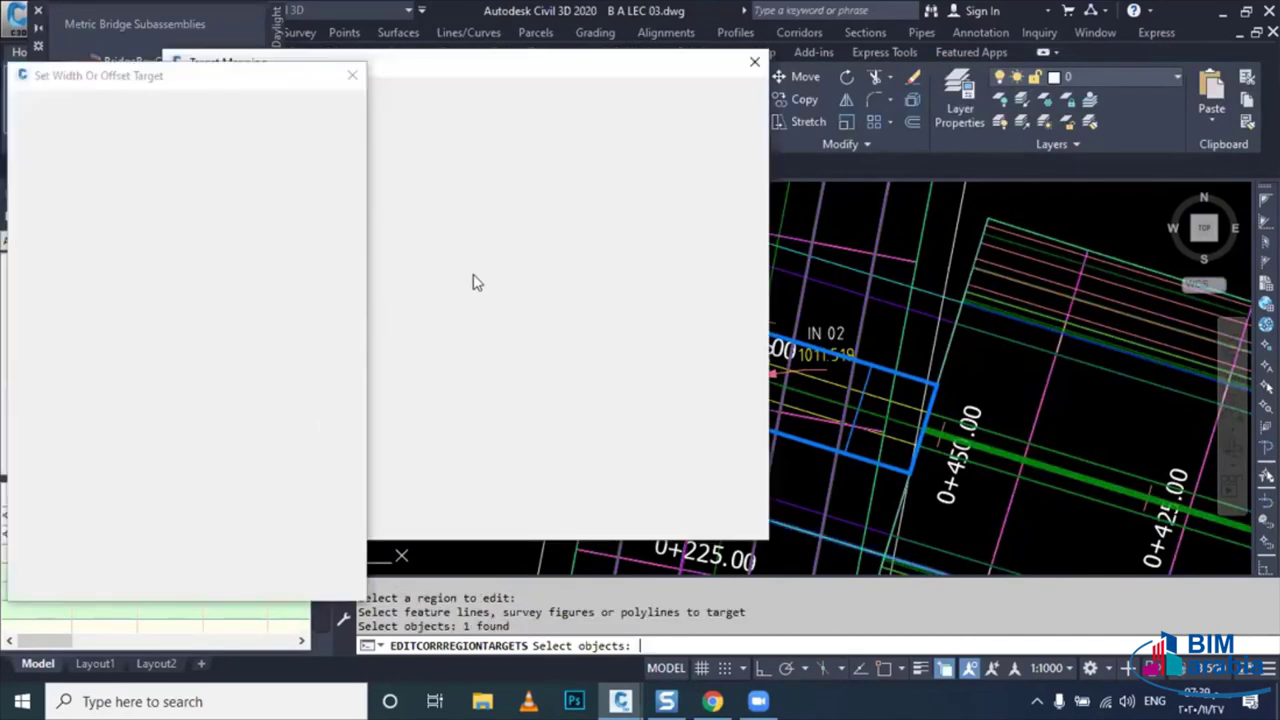
left_click(161, 578)
left_click(463, 261)
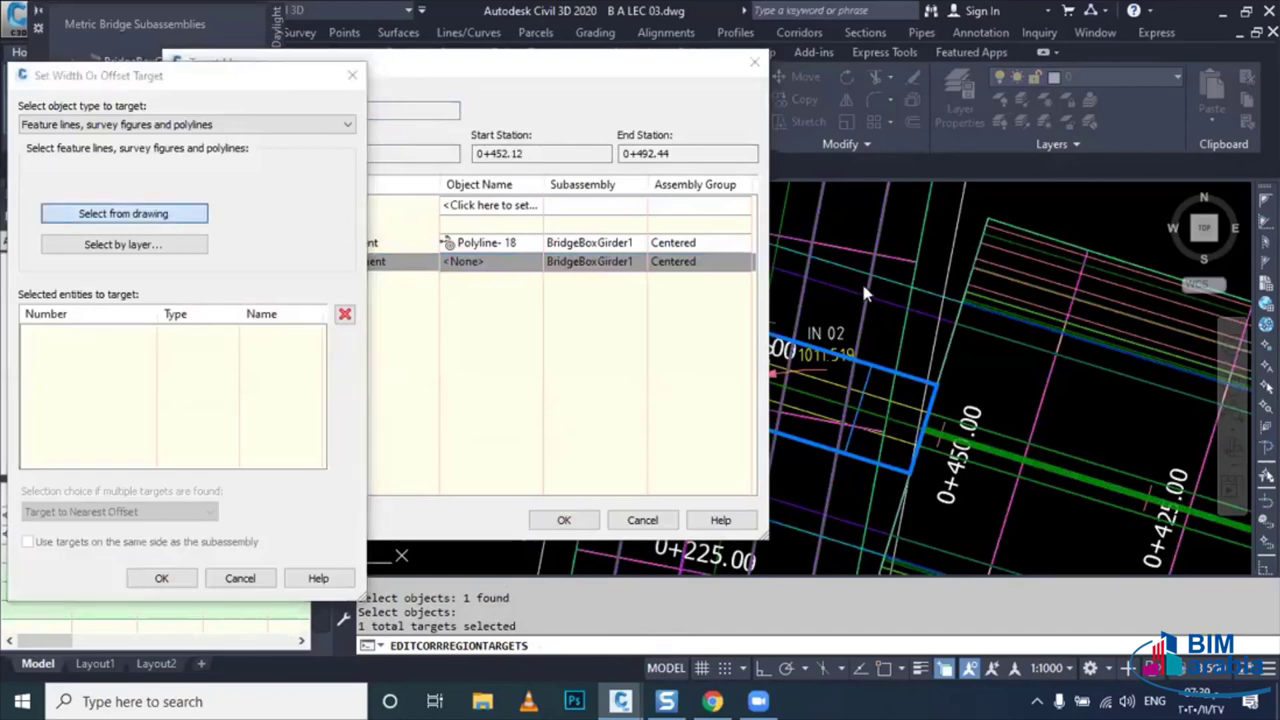
left_click(124, 213)
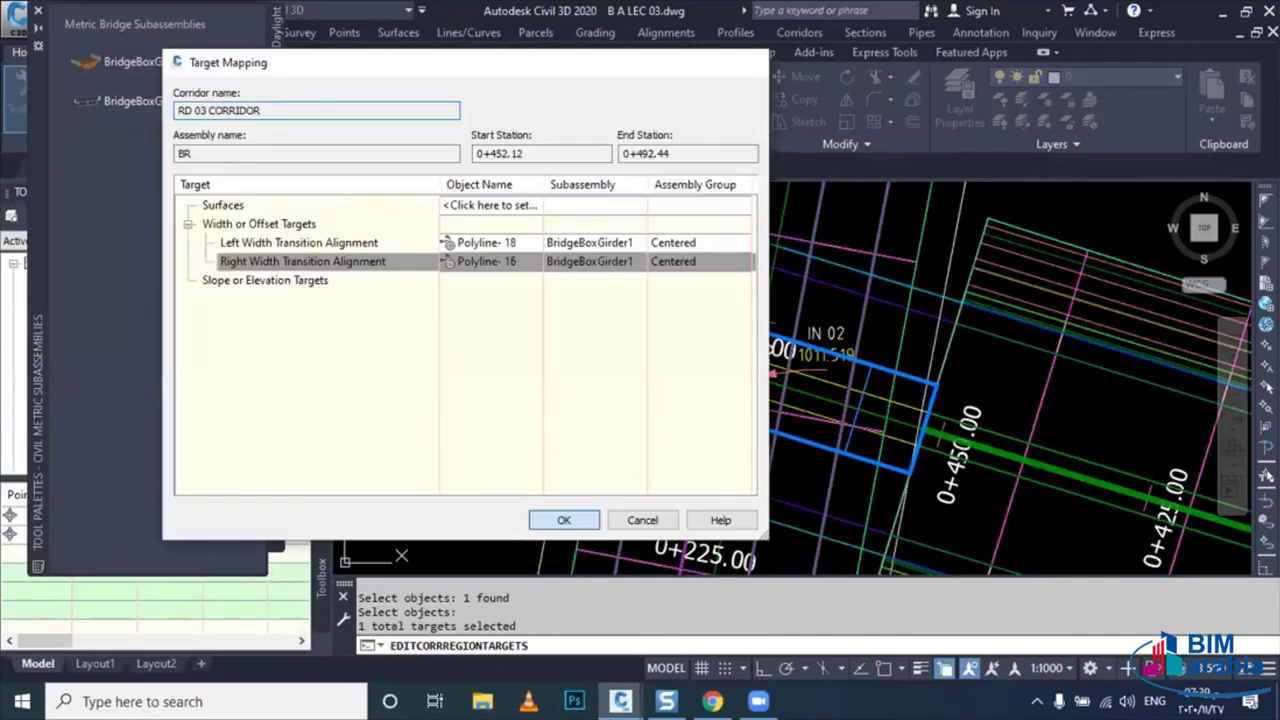
key("Return")
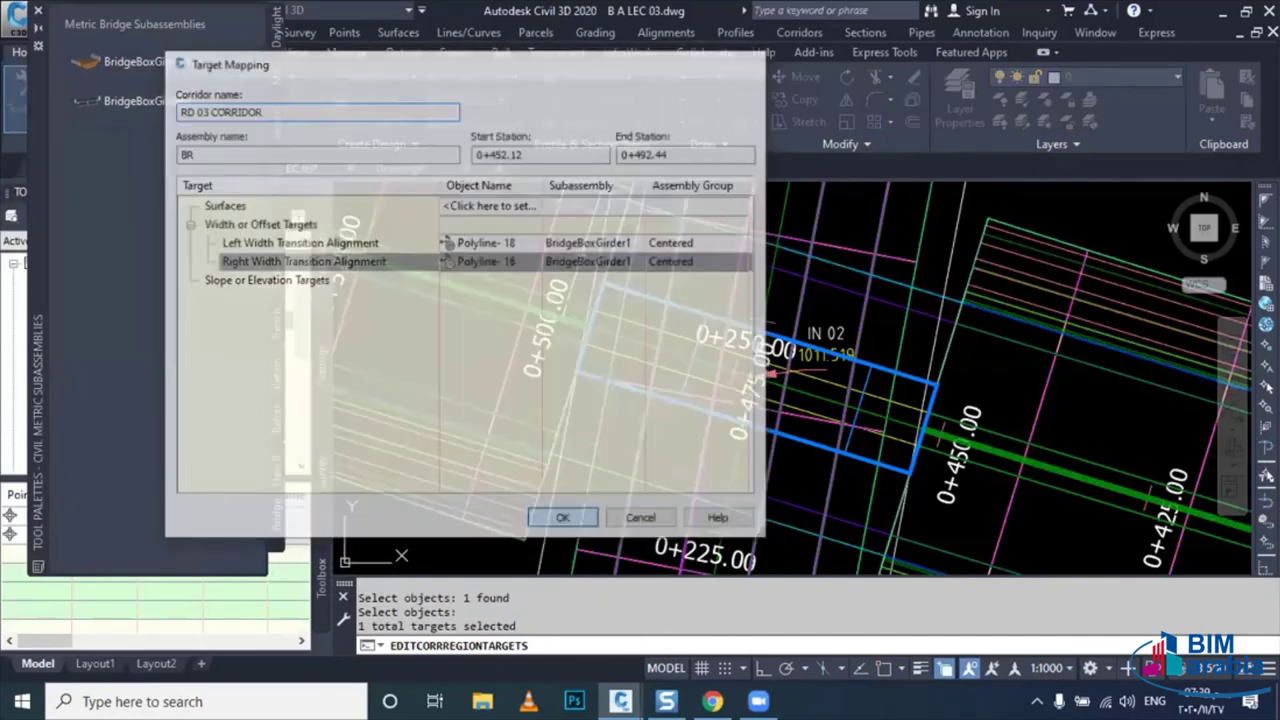
key("Escape")
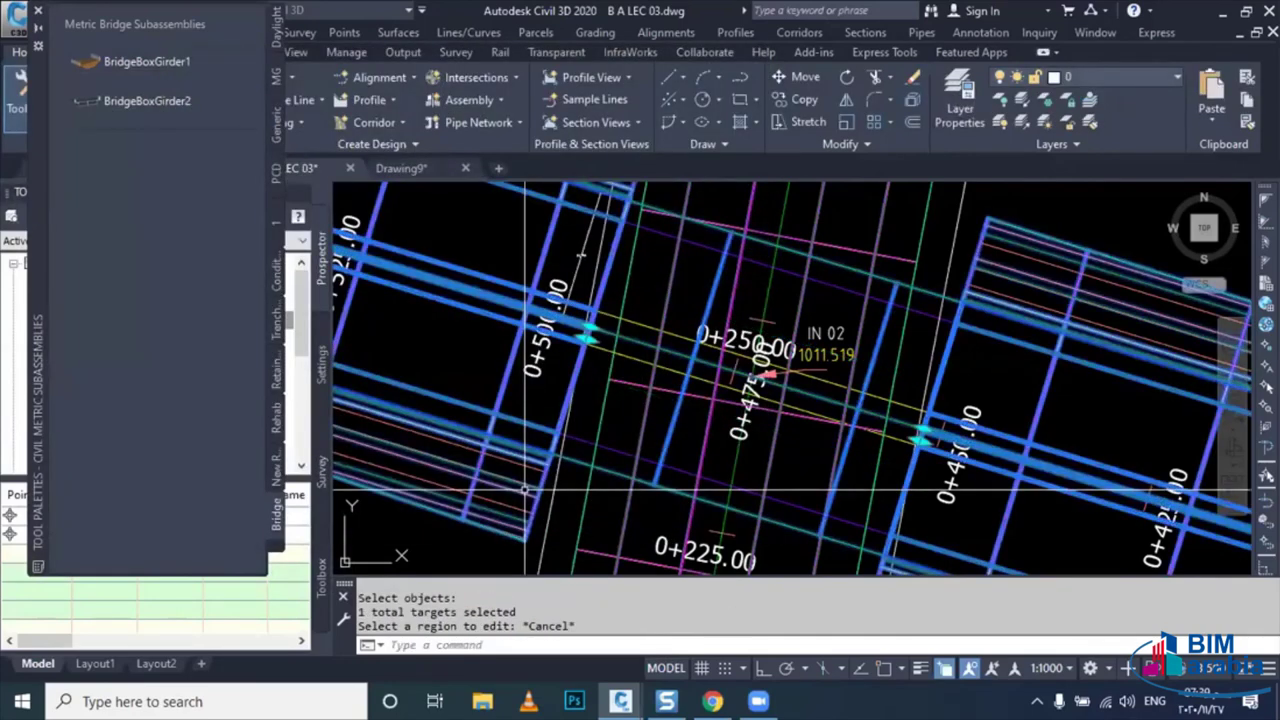
- Select the two offset alignments at the intersection for deletion
scroll(525, 490, "down", 5)
key("Escape")
key("Escape")
left_click(668, 383)
key("Escape")
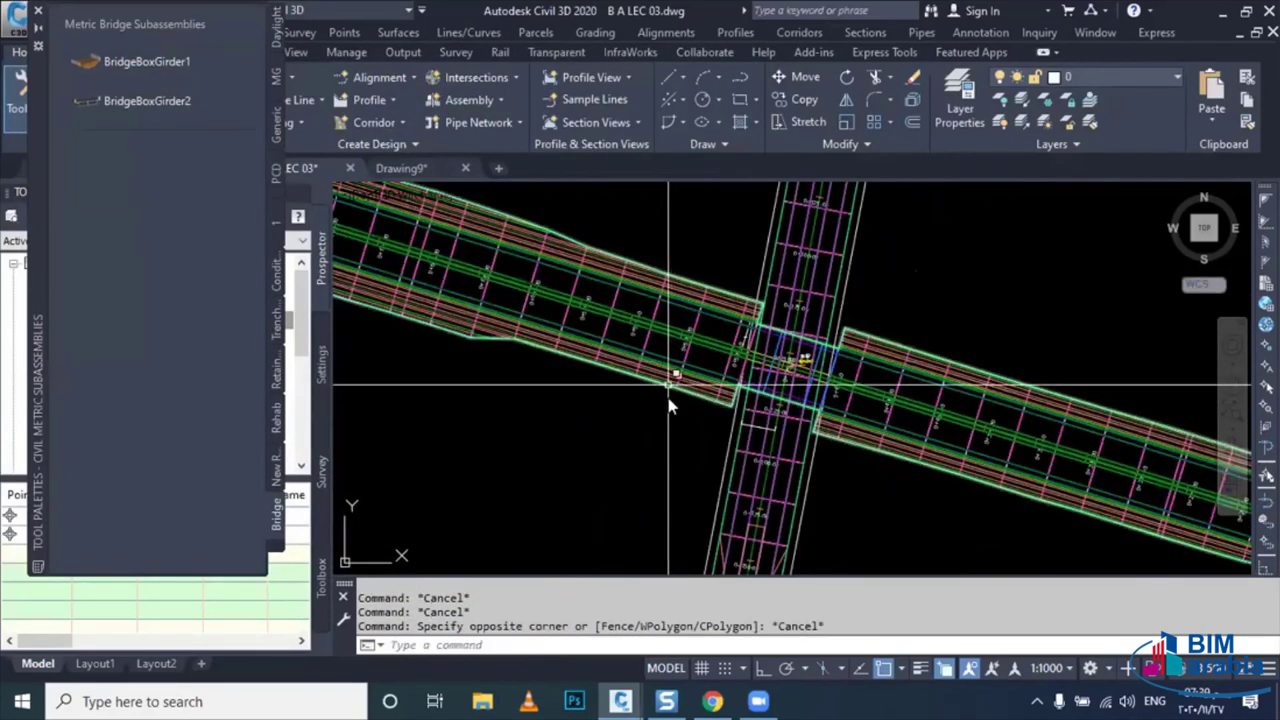
left_click(672, 402)
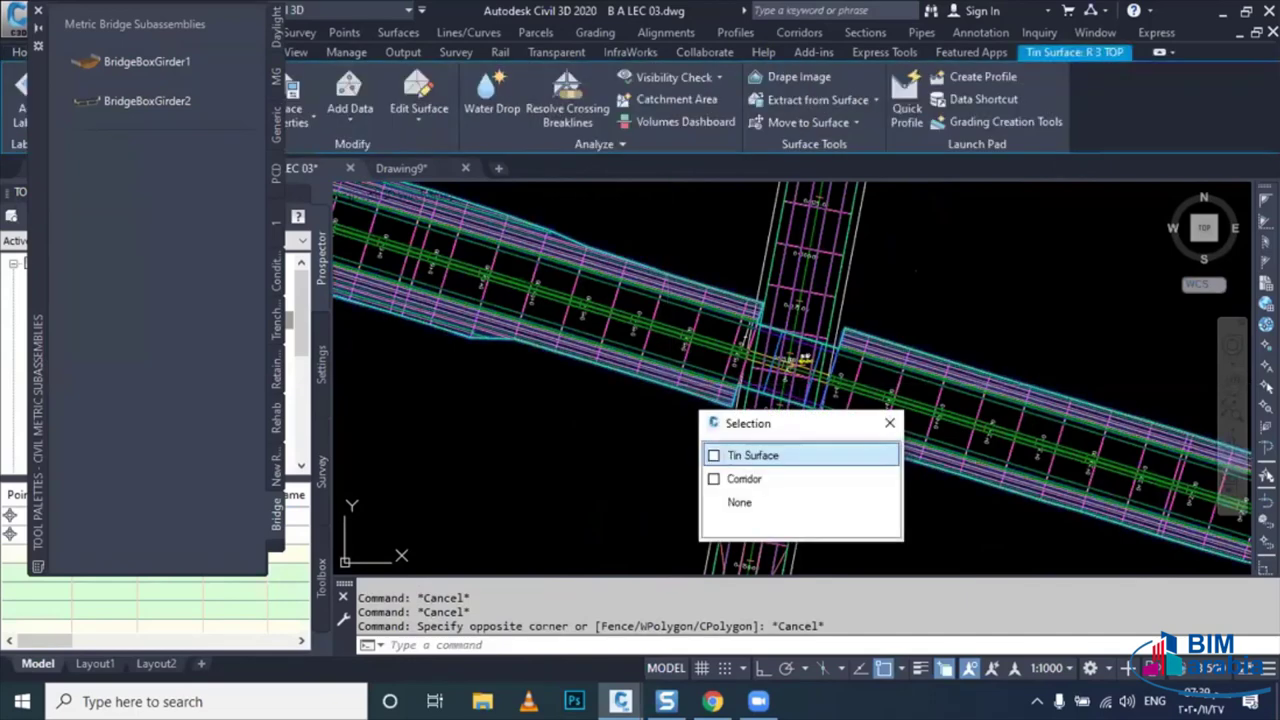
left_click(753, 455)
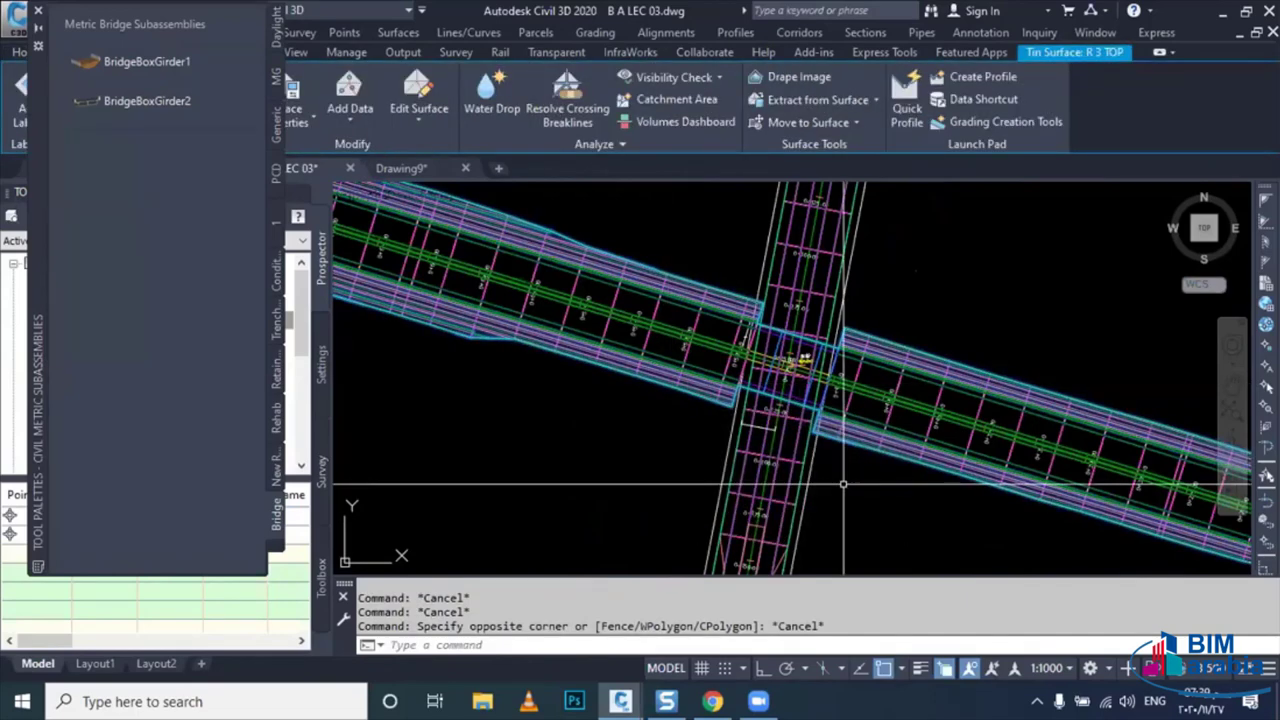
key("Escape")
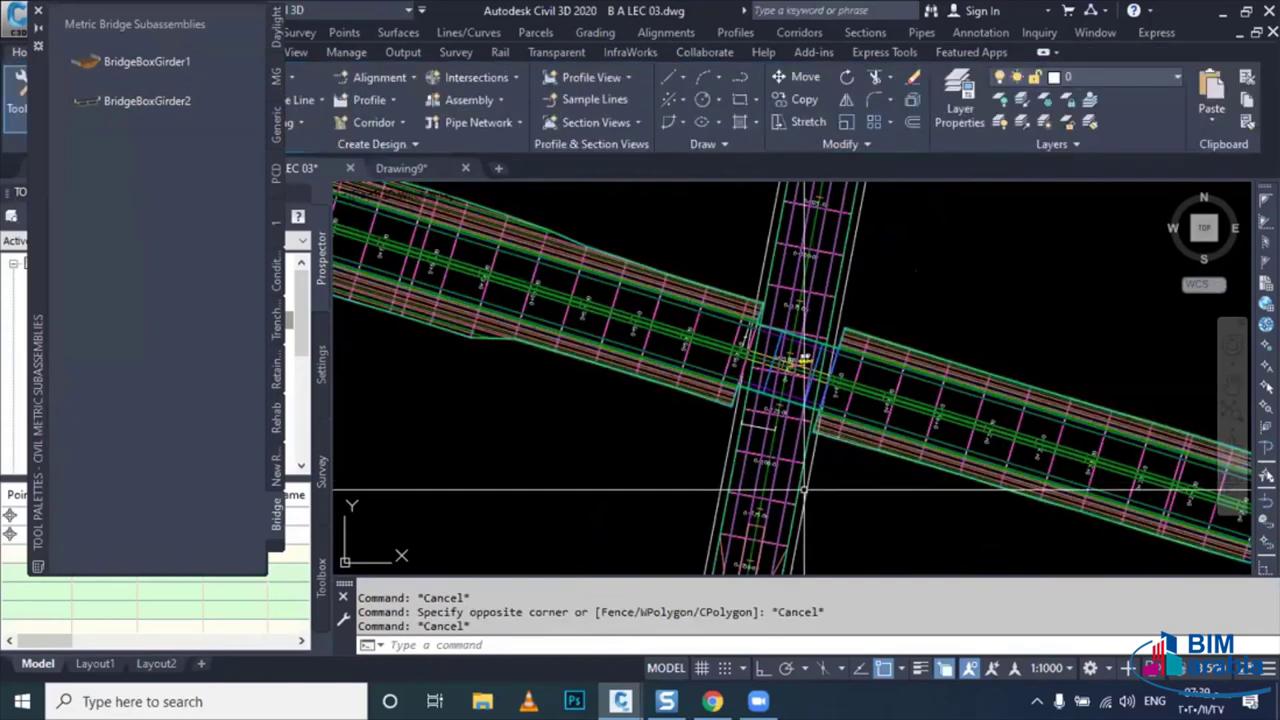
left_click(743, 467)
scroll(743, 467, "up", 2)
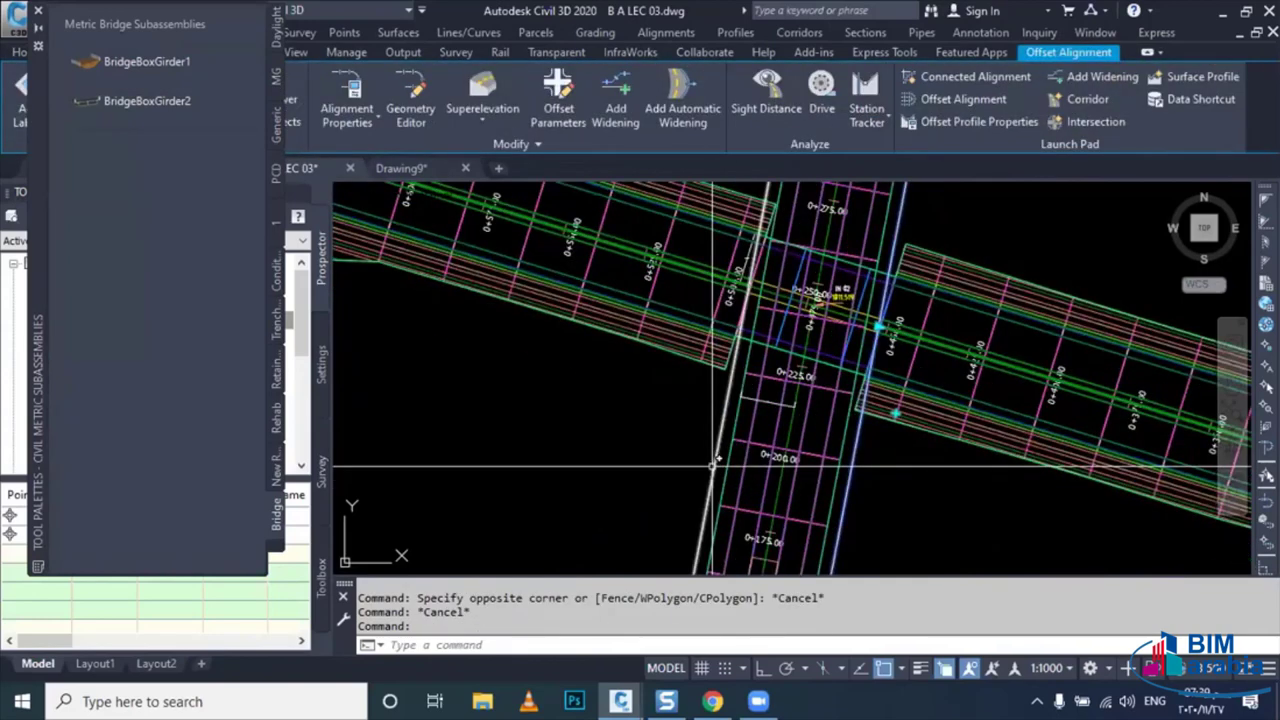
left_click(713, 465)
key("Delete")
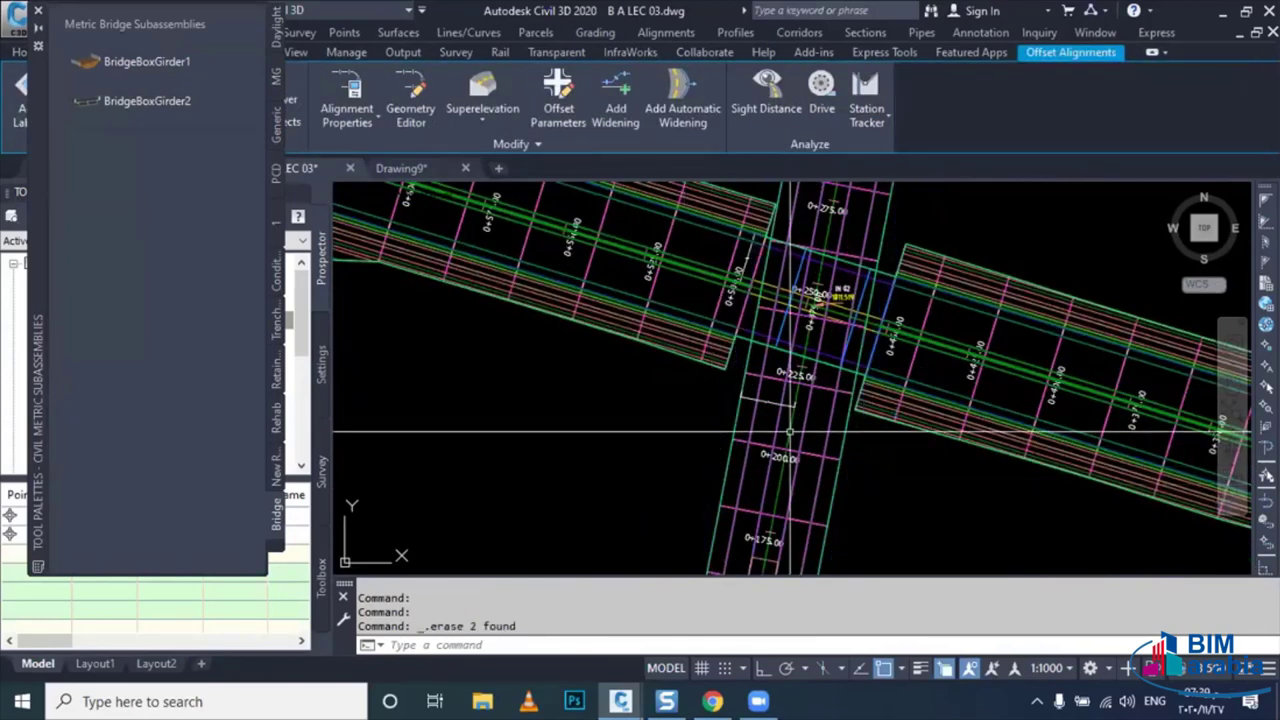
key("Escape")
left_click(893, 514)
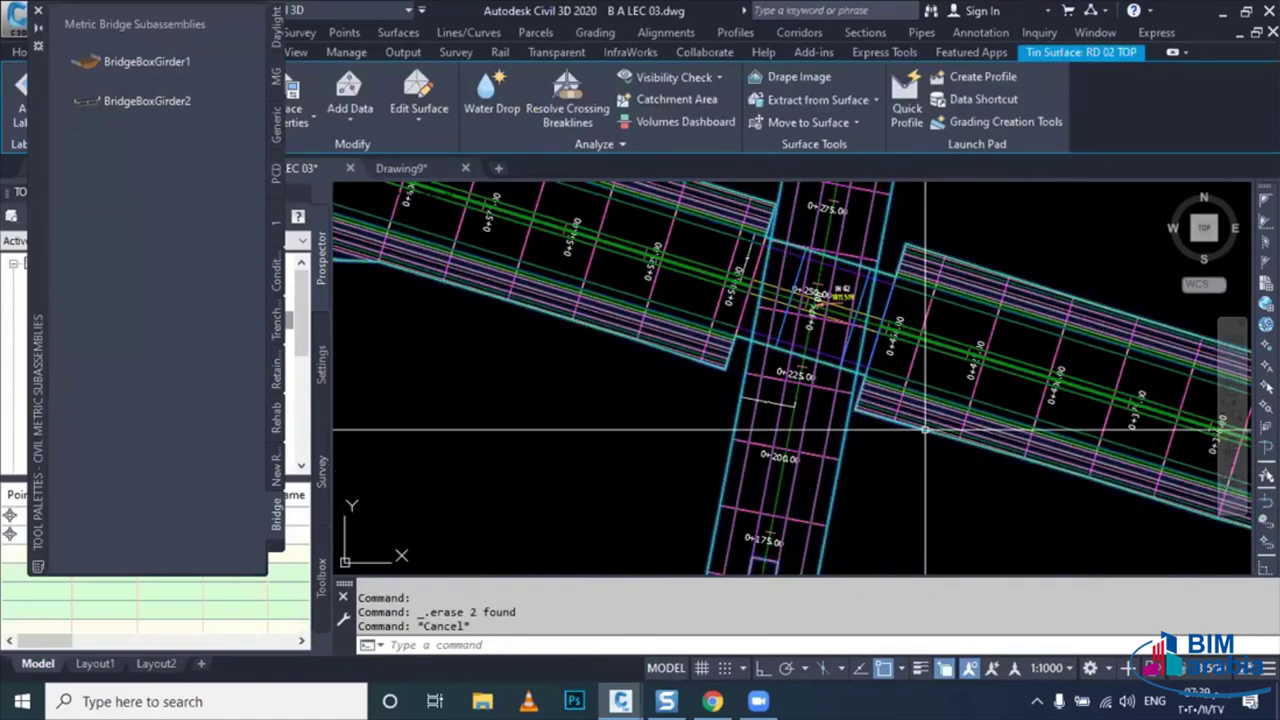
left_click(937, 477)
right_click(946, 479)
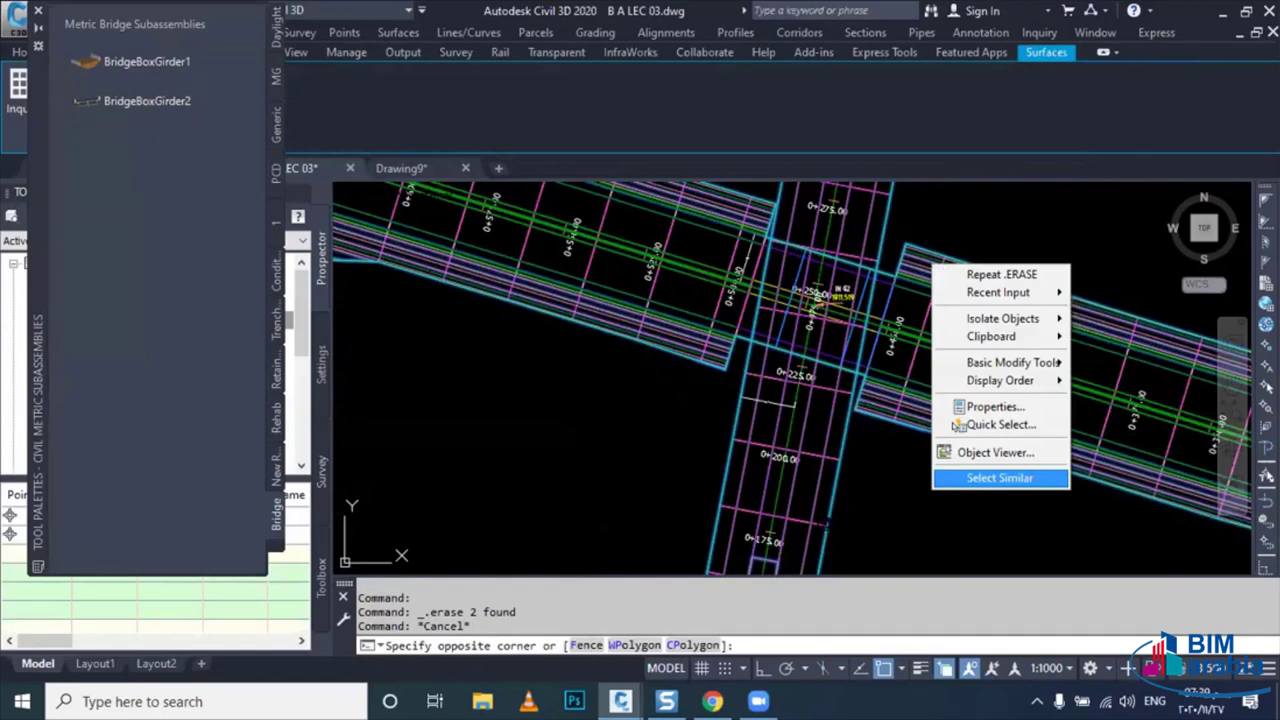
left_click(1000, 478)
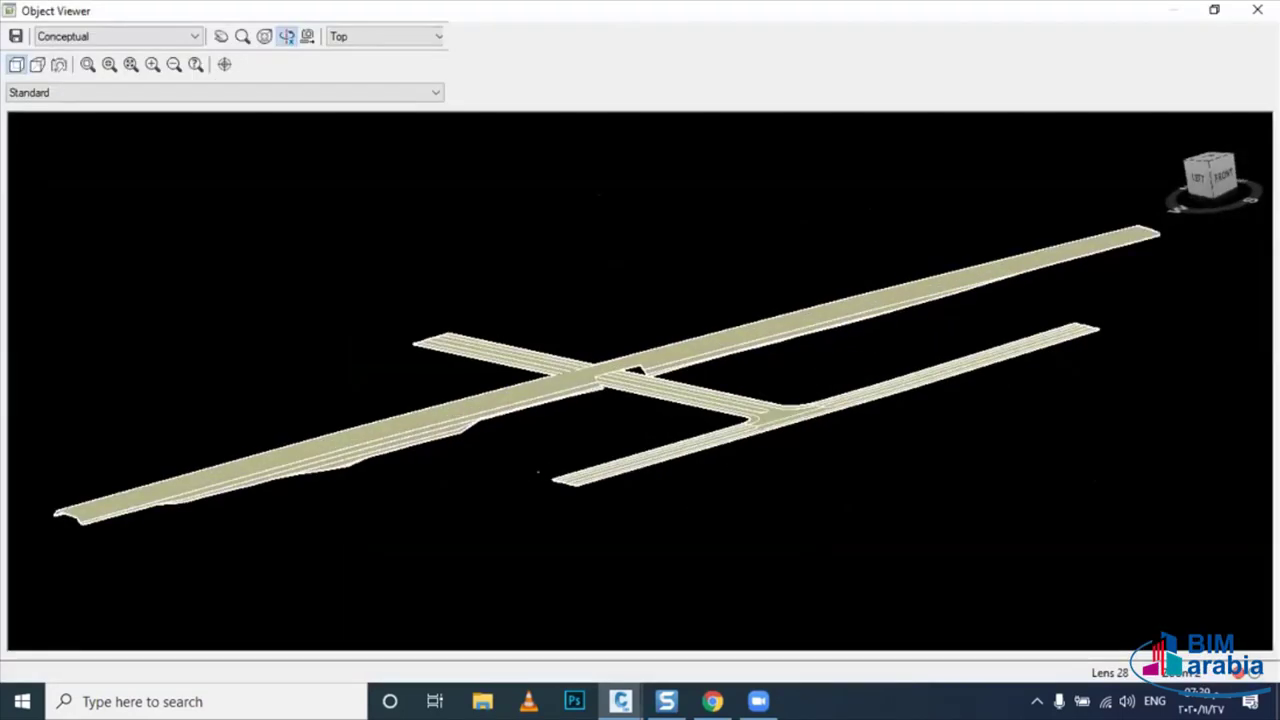
mouse_move(635, 462)
left_mouse_down()
mouse_move(509, 394)
mouse_move(499, 439)
mouse_move(651, 449)
left_mouse_up()
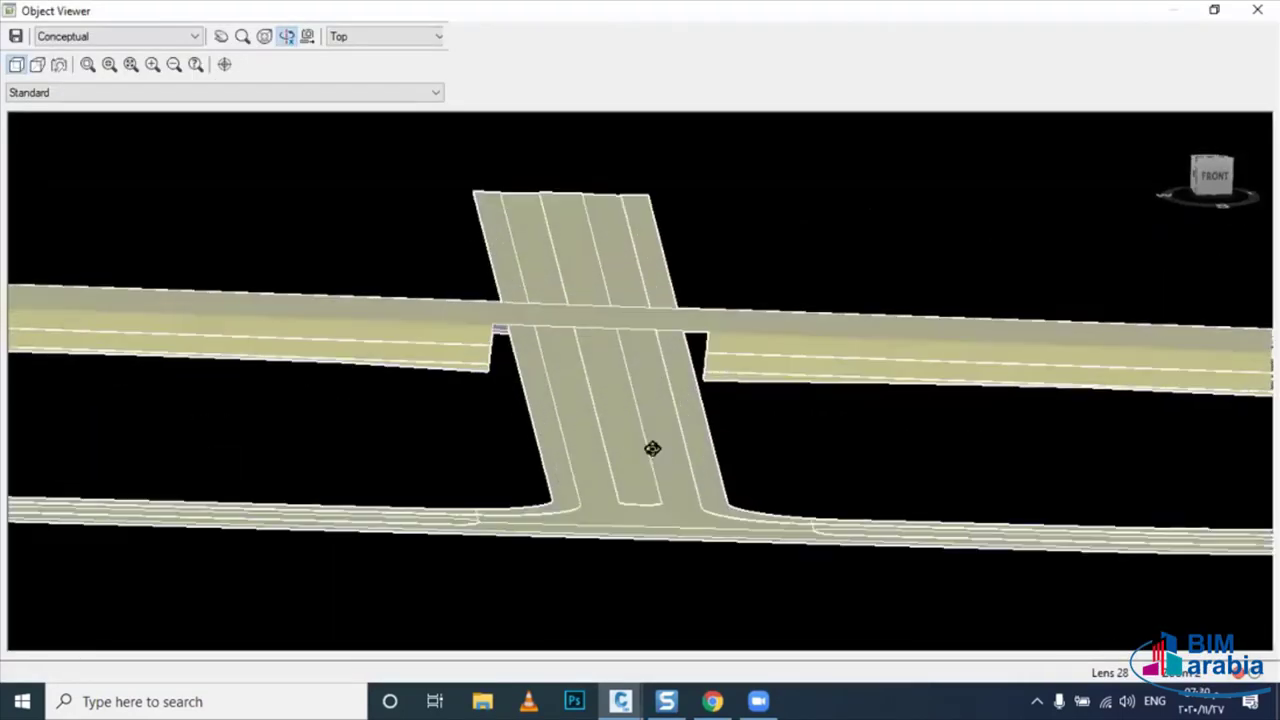
mouse_move(669, 571)
left_mouse_down()
mouse_move(667, 484)
mouse_move(668, 522)
mouse_move(590, 413)
left_mouse_up()
scroll(637, 383, "up", 2)
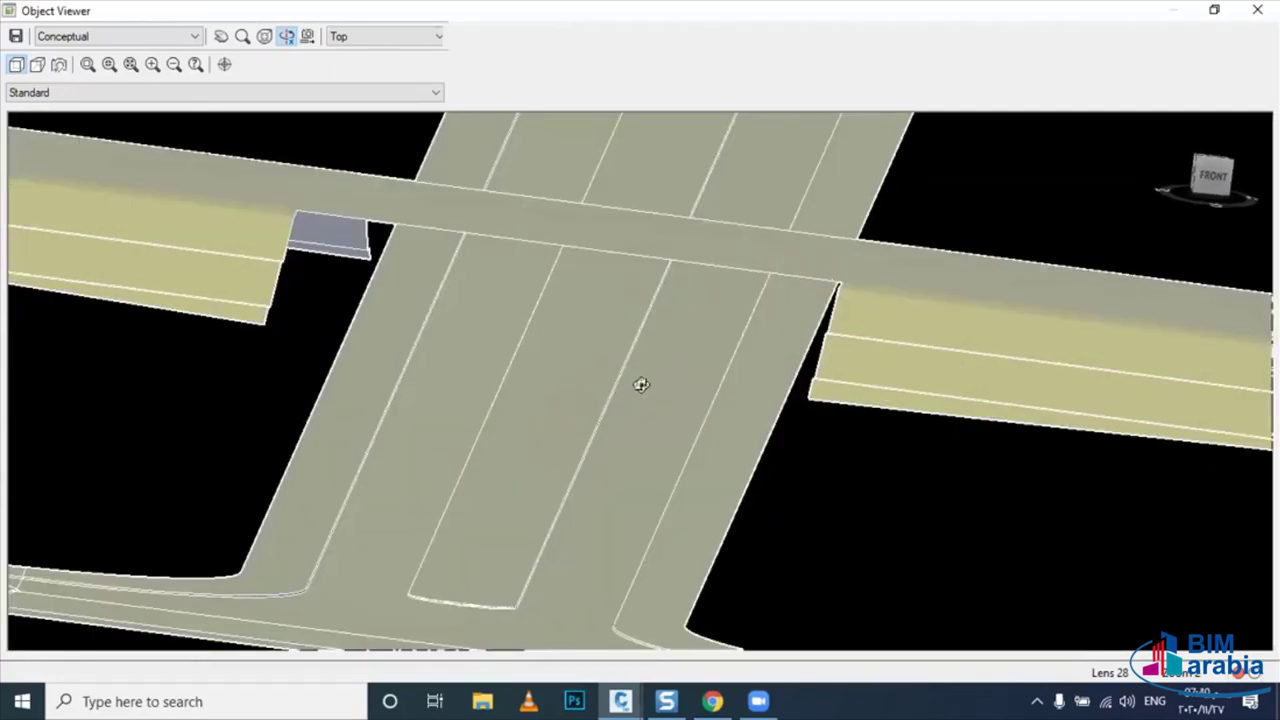
scroll(671, 334, "up", 2)
scroll(616, 503, "up", 1)
scroll(620, 508, "down", 1)
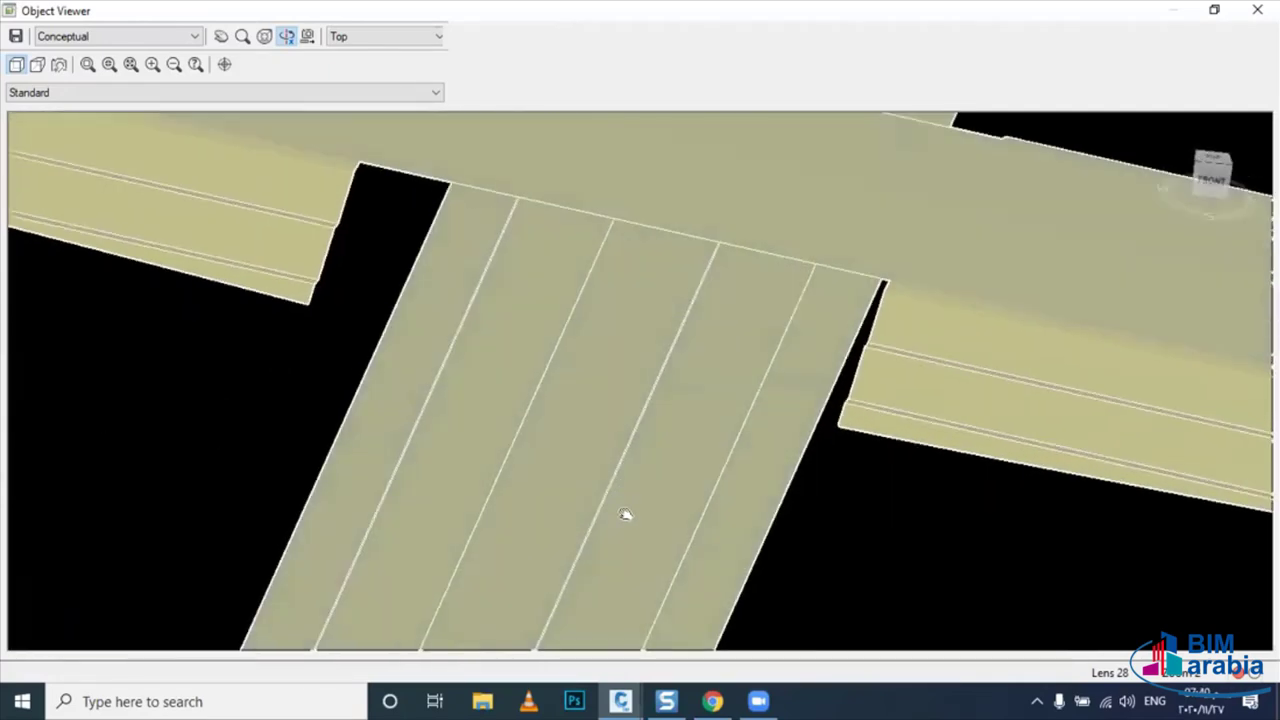
scroll(660, 440, "down", 1)
scroll(650, 360, "up", 1)
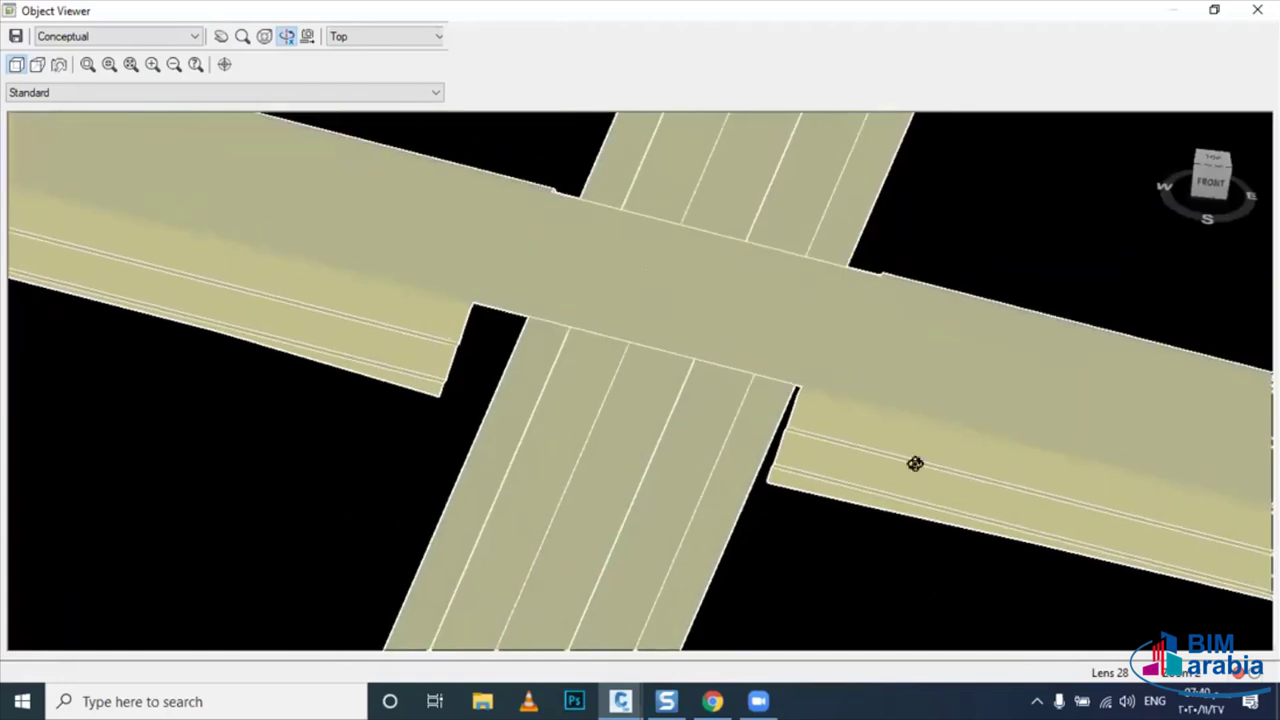
scroll(793, 433, "down", 1)
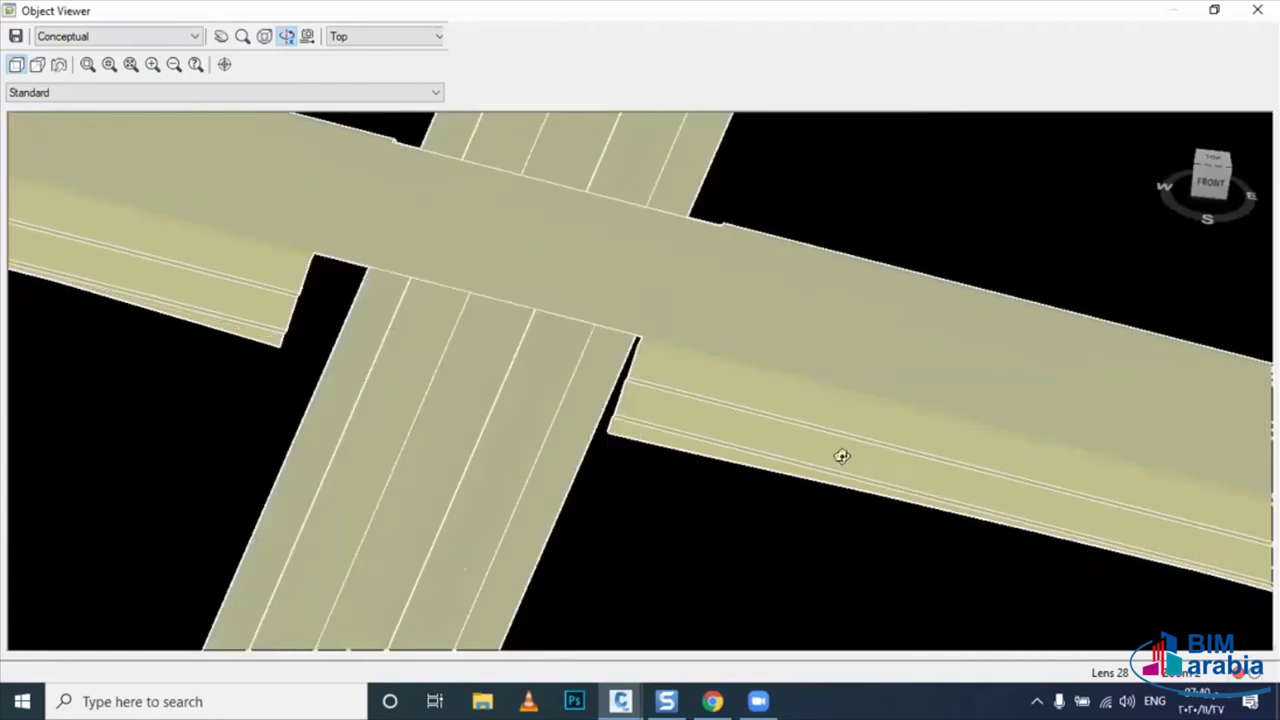
scroll(809, 477, "down", 1)
scroll(801, 520, "down", 1)
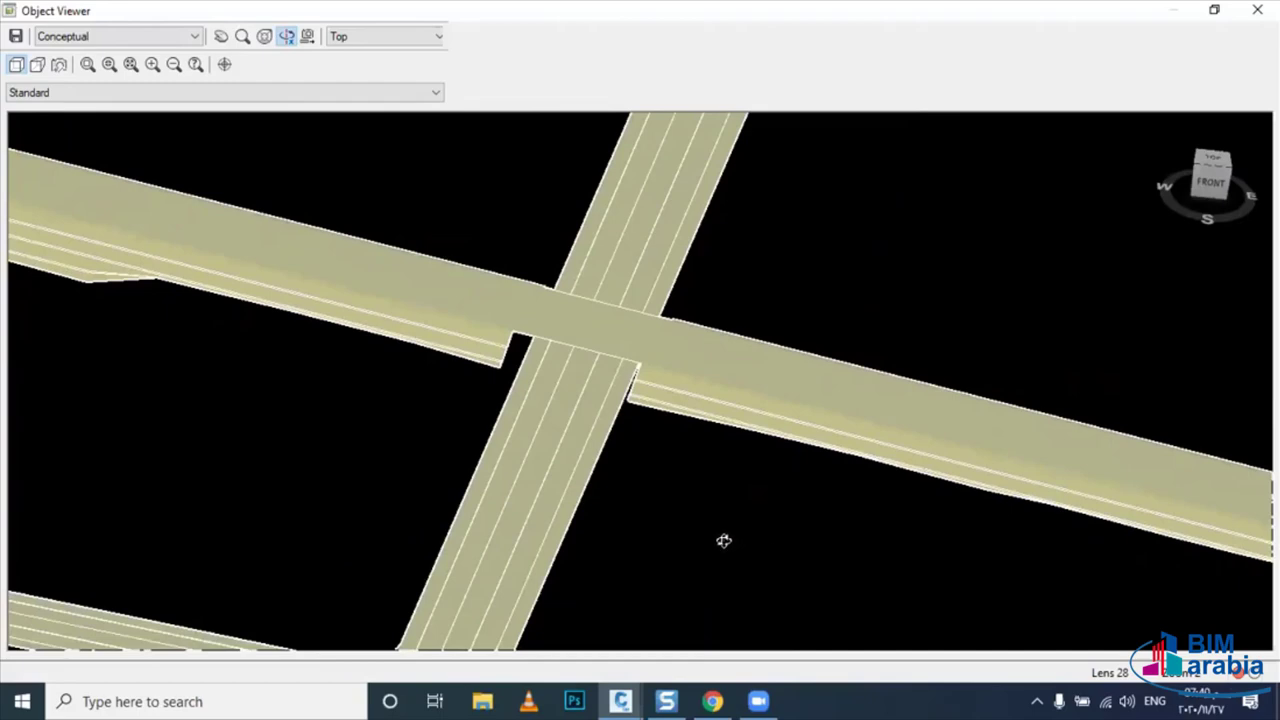
scroll(716, 560, "down", 1)
scroll(740, 590, "down", 1)
mouse_move(920, 535)
left_mouse_down()
mouse_move(574, 469)
mouse_move(654, 458)
left_mouse_up()
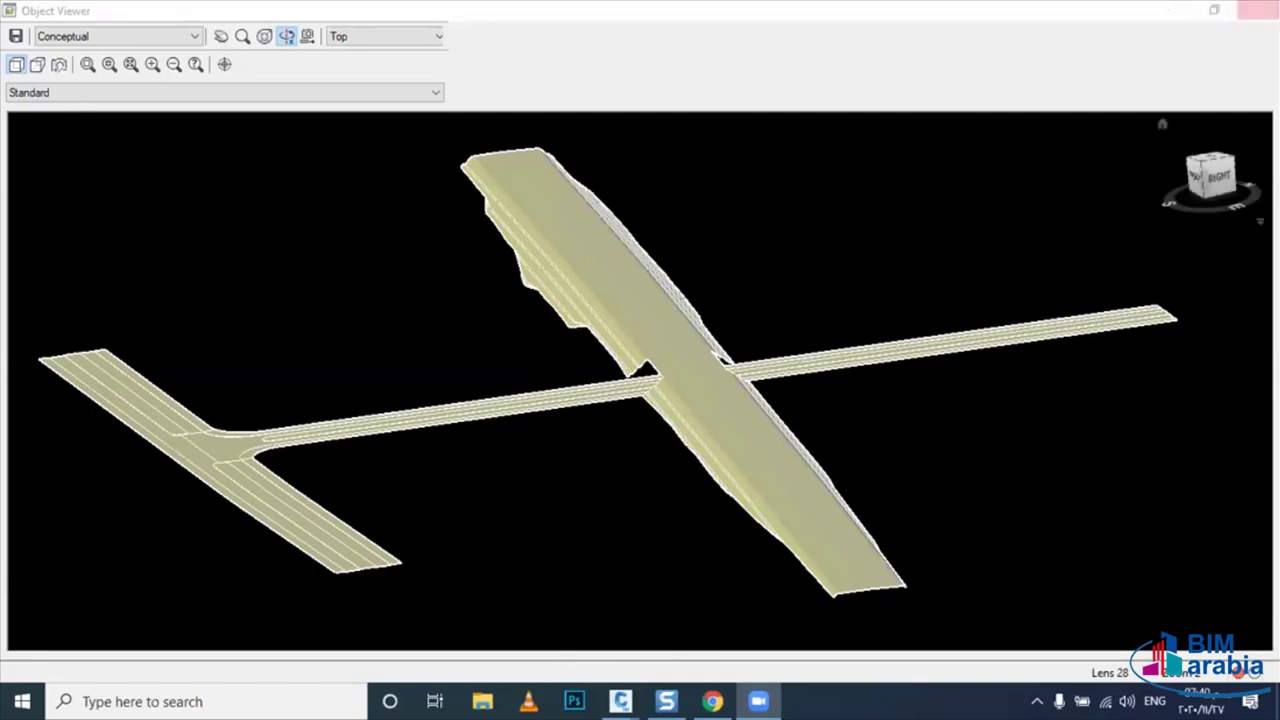
left_click(646, 322)
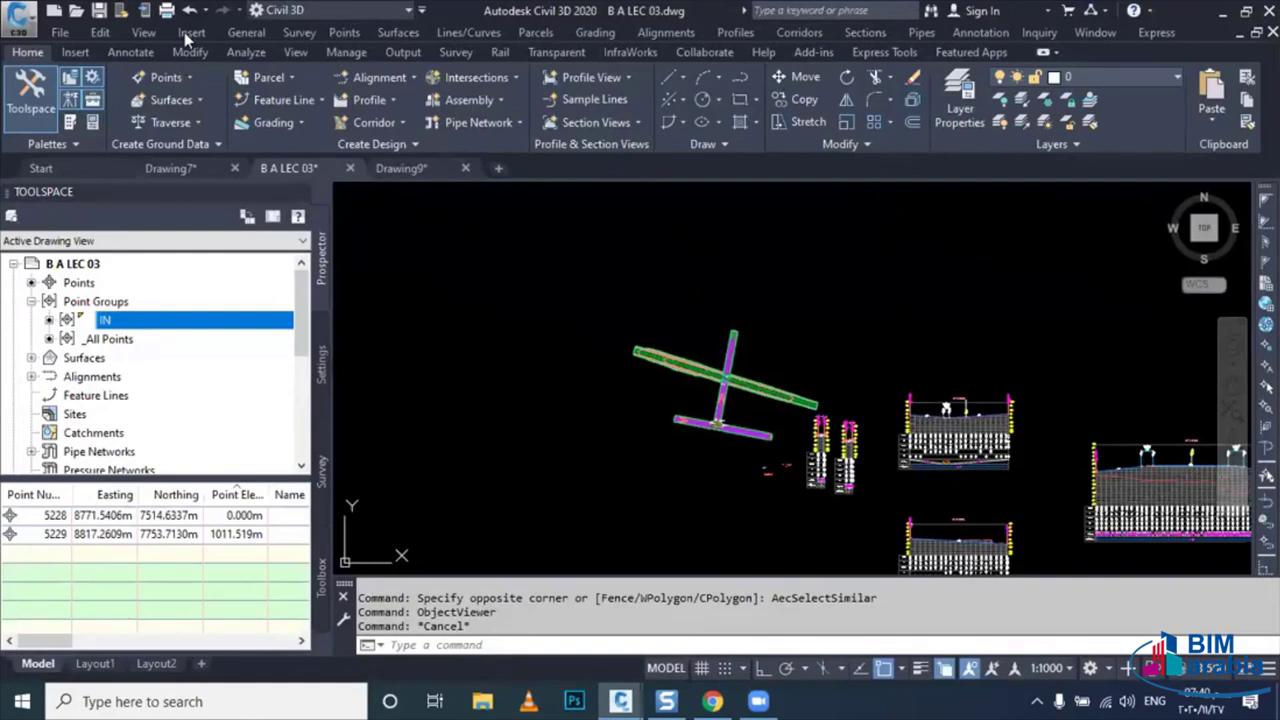
- Give the NGL surface a background contour style so its contours display
left_click(31, 357)
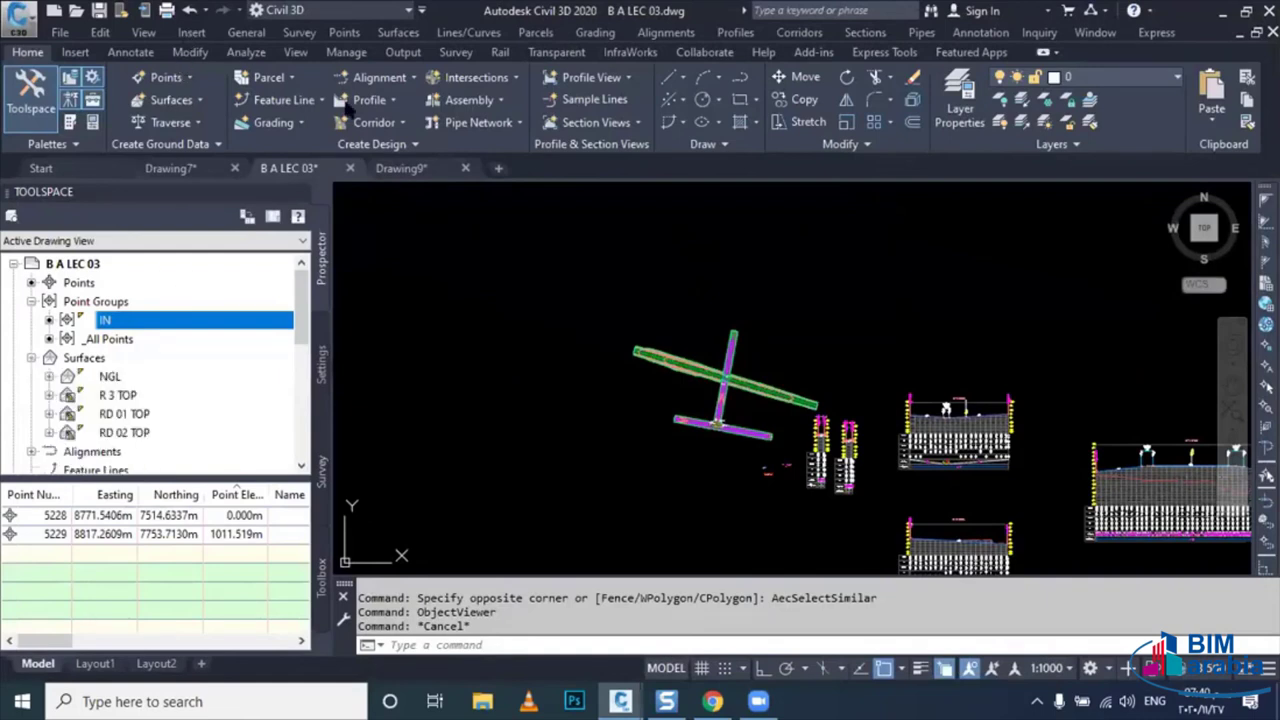
left_click(109, 376)
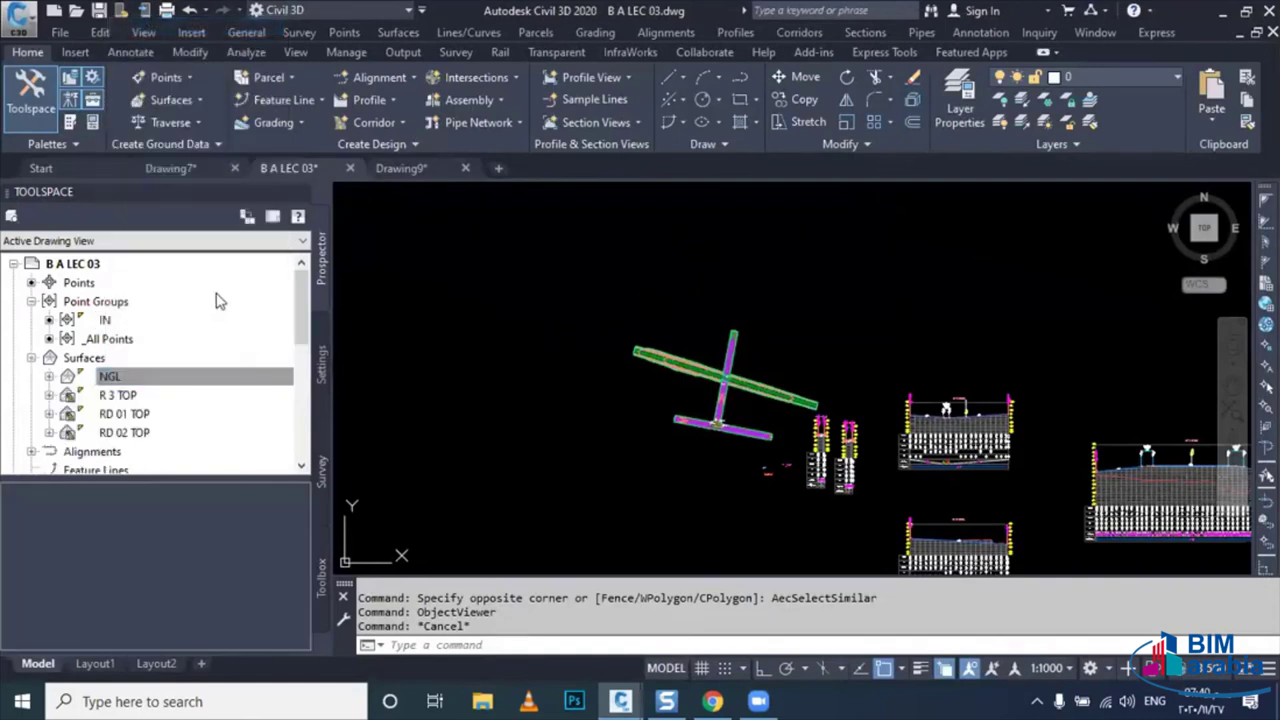
double_click(190, 376)
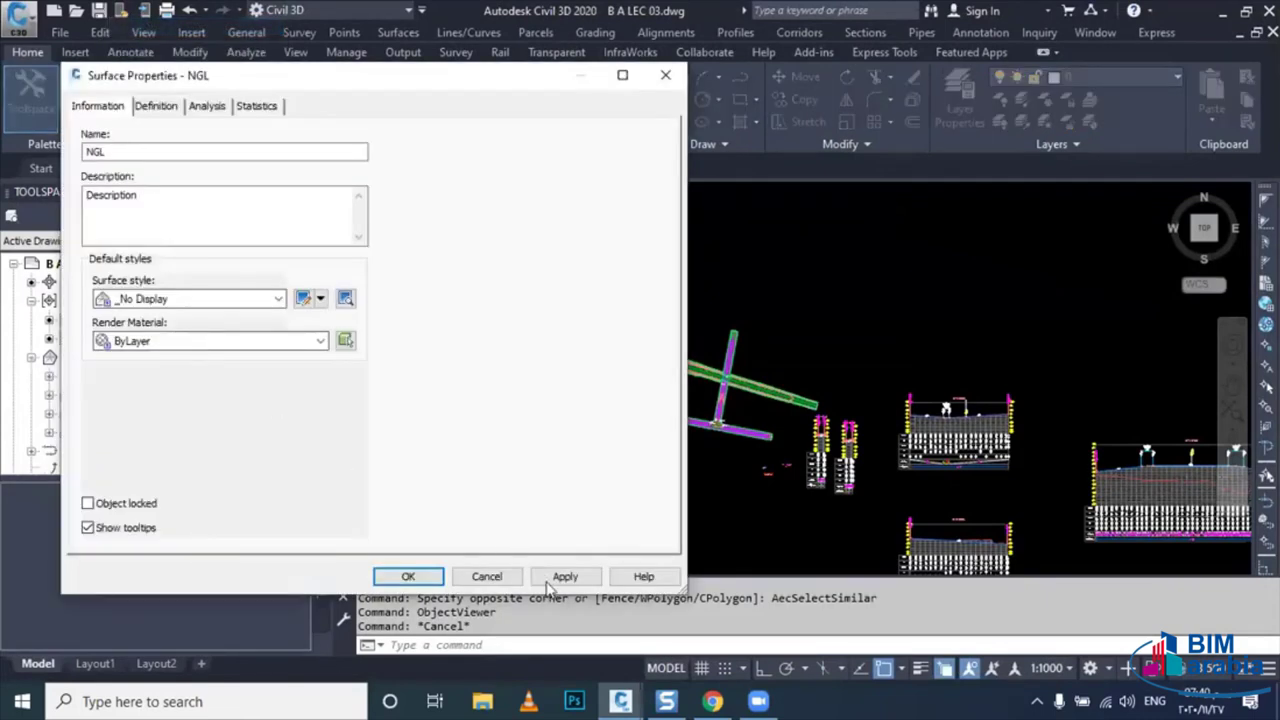
left_click(237, 300)
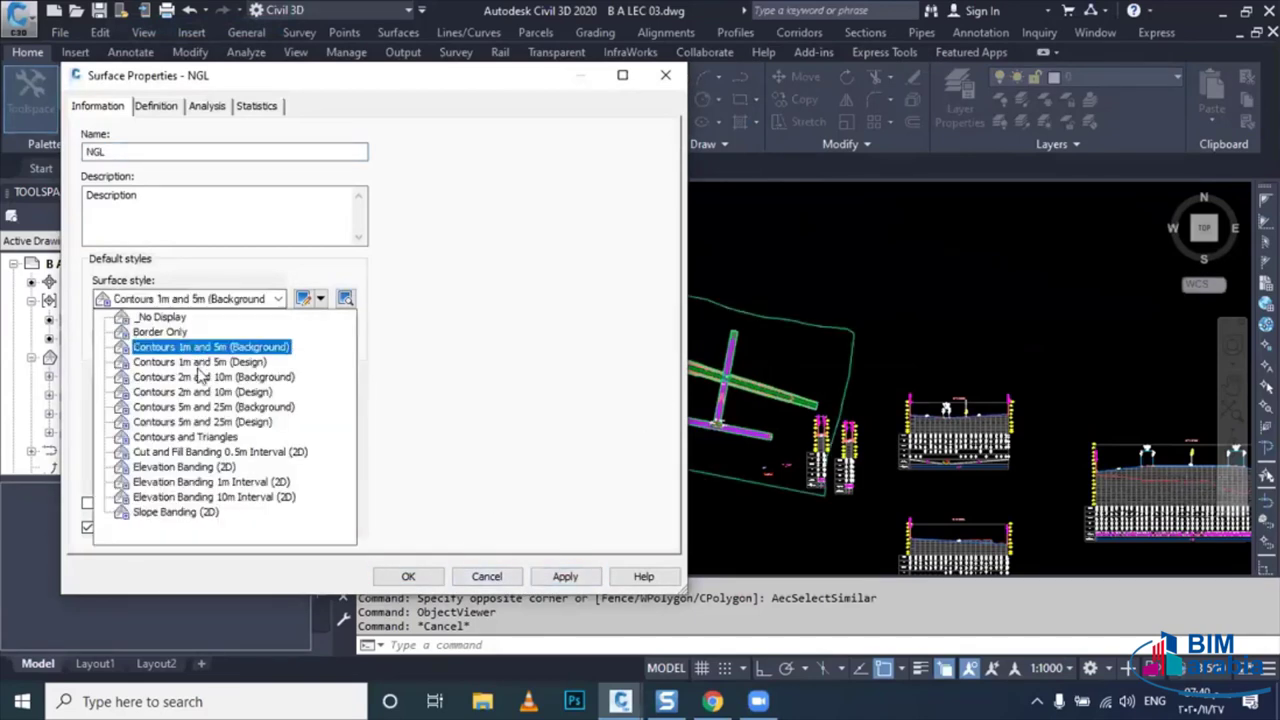
left_click(210, 347)
left_click(565, 577)
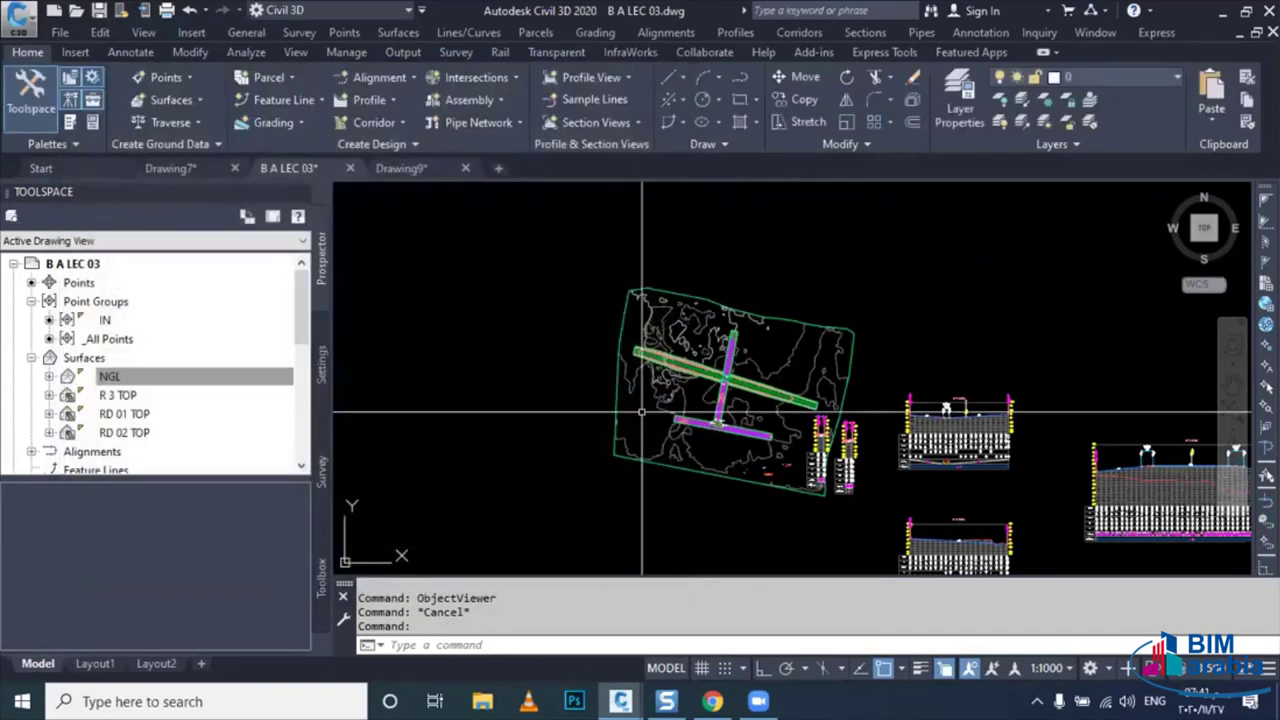
- Set the NGL contour style's minor interval to 0.1 m and apply it
scroll(642, 411, "up", 2)
left_click(614, 384)
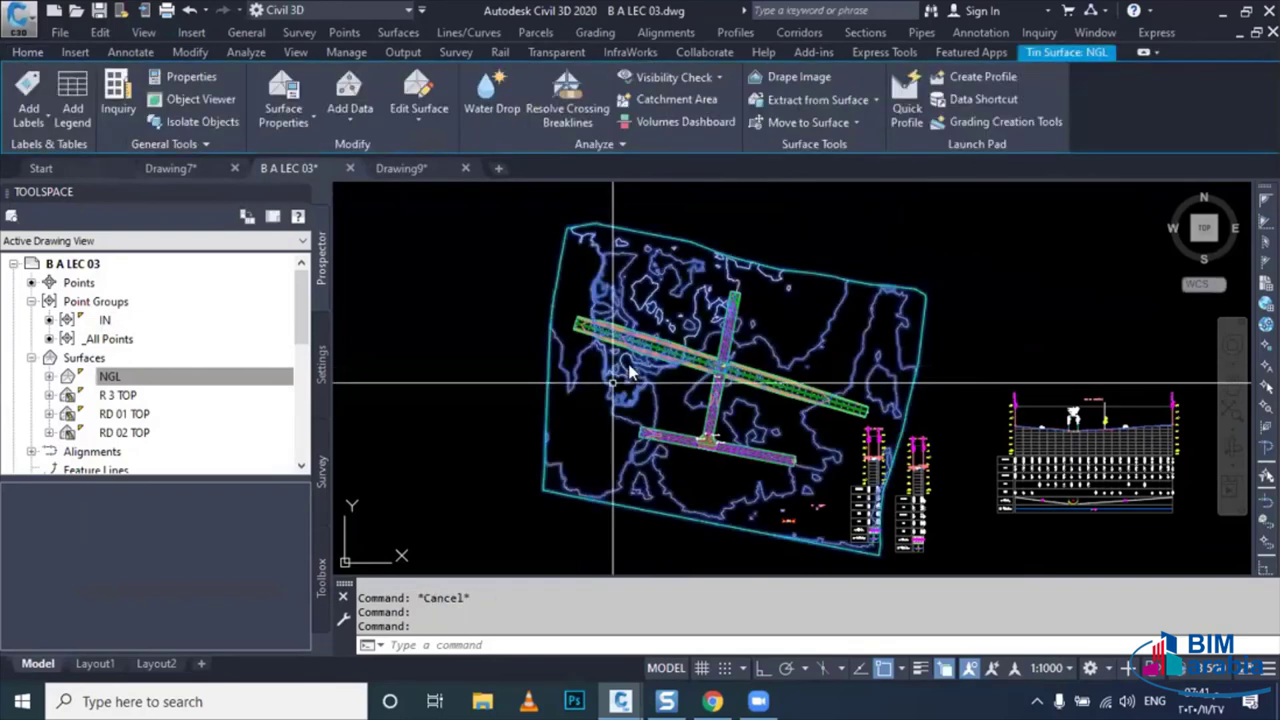
right_click(650, 350)
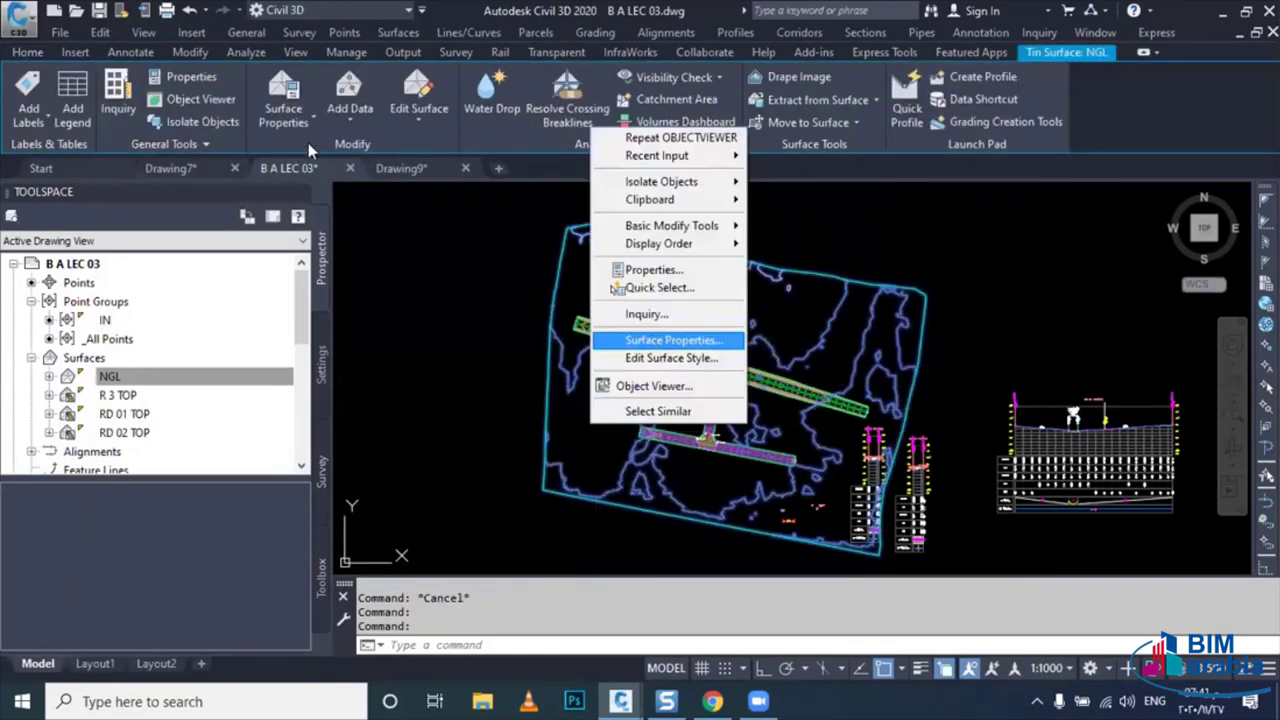
left_click(662, 335)
left_click(303, 298)
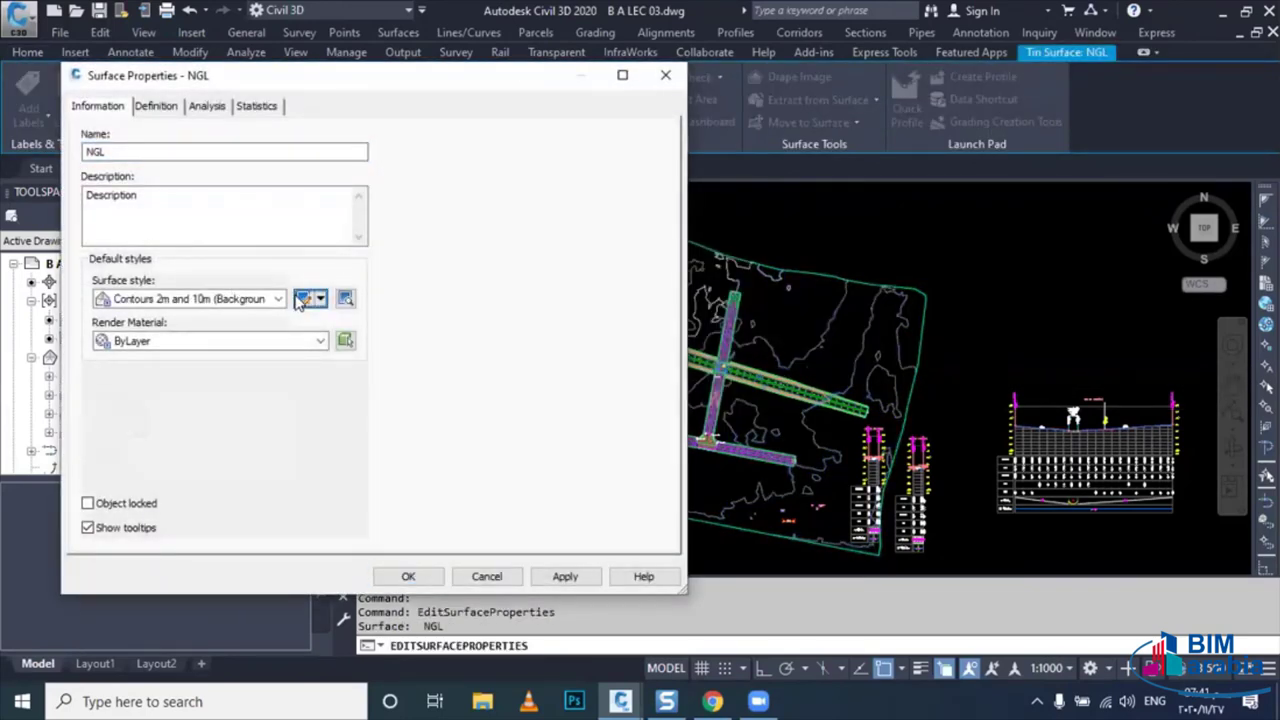
left_click(152, 106)
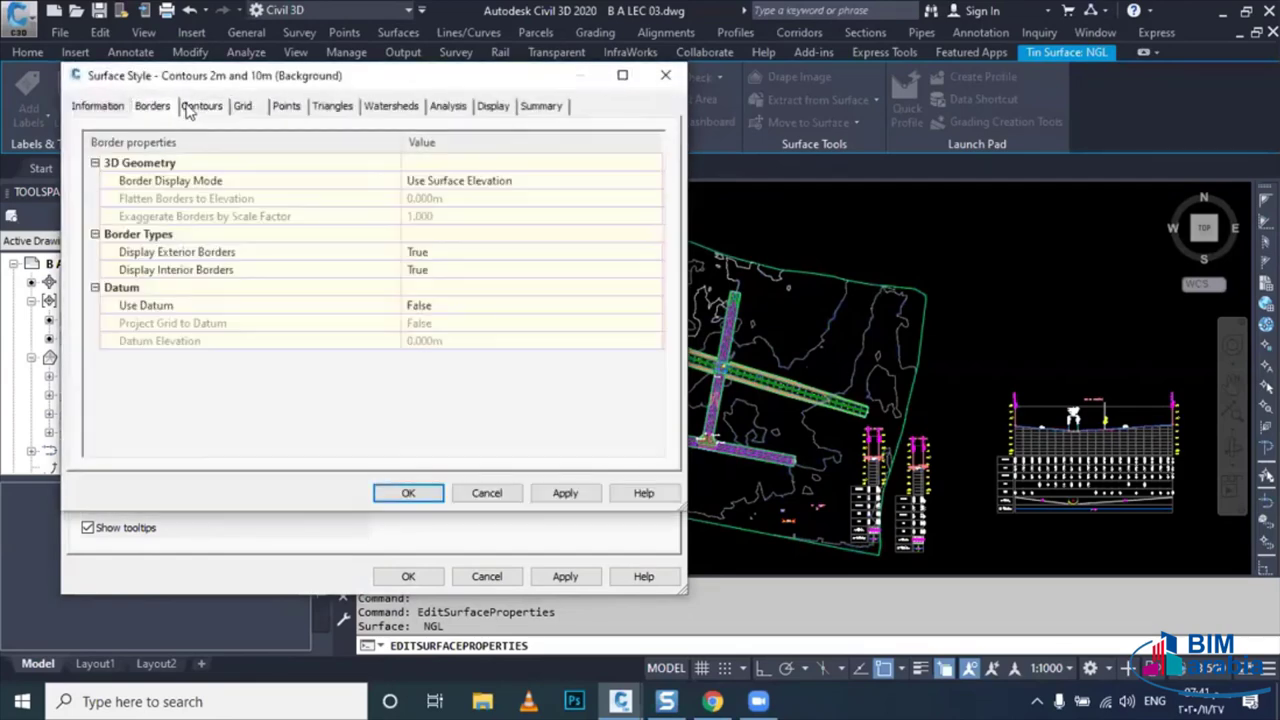
left_click(192, 106)
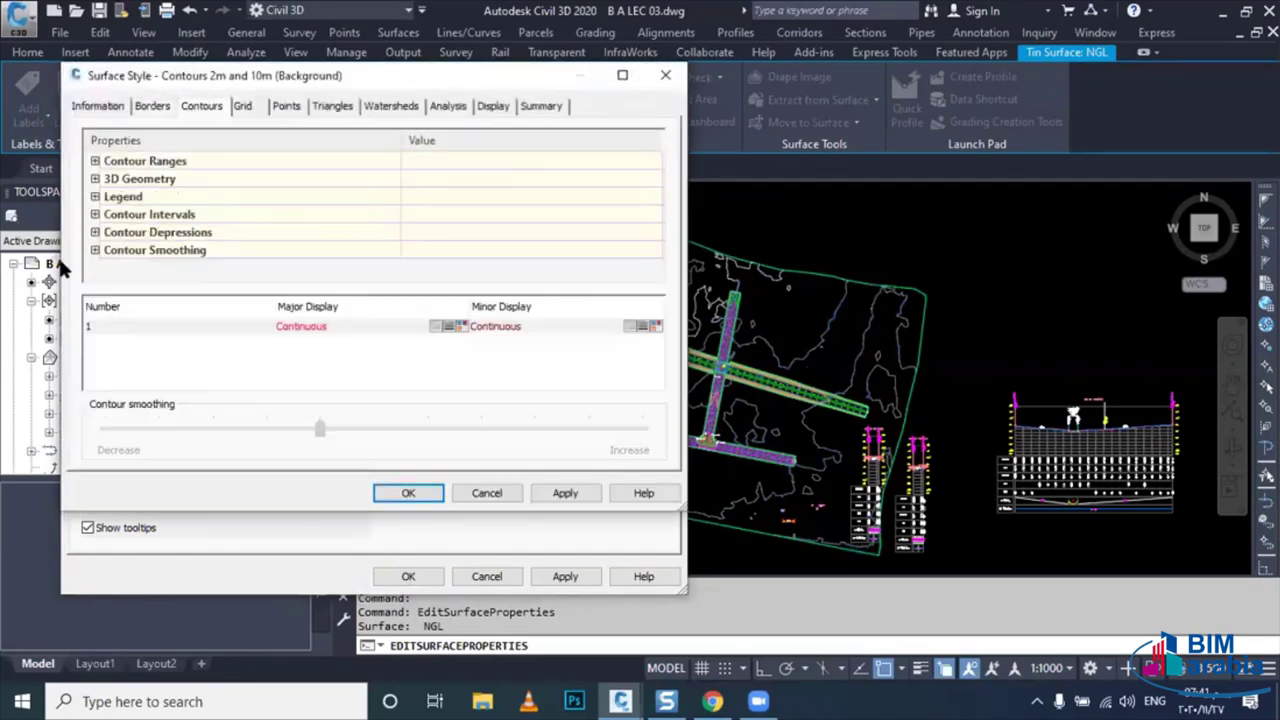
left_click(95, 214)
left_click(450, 248)
type(".")
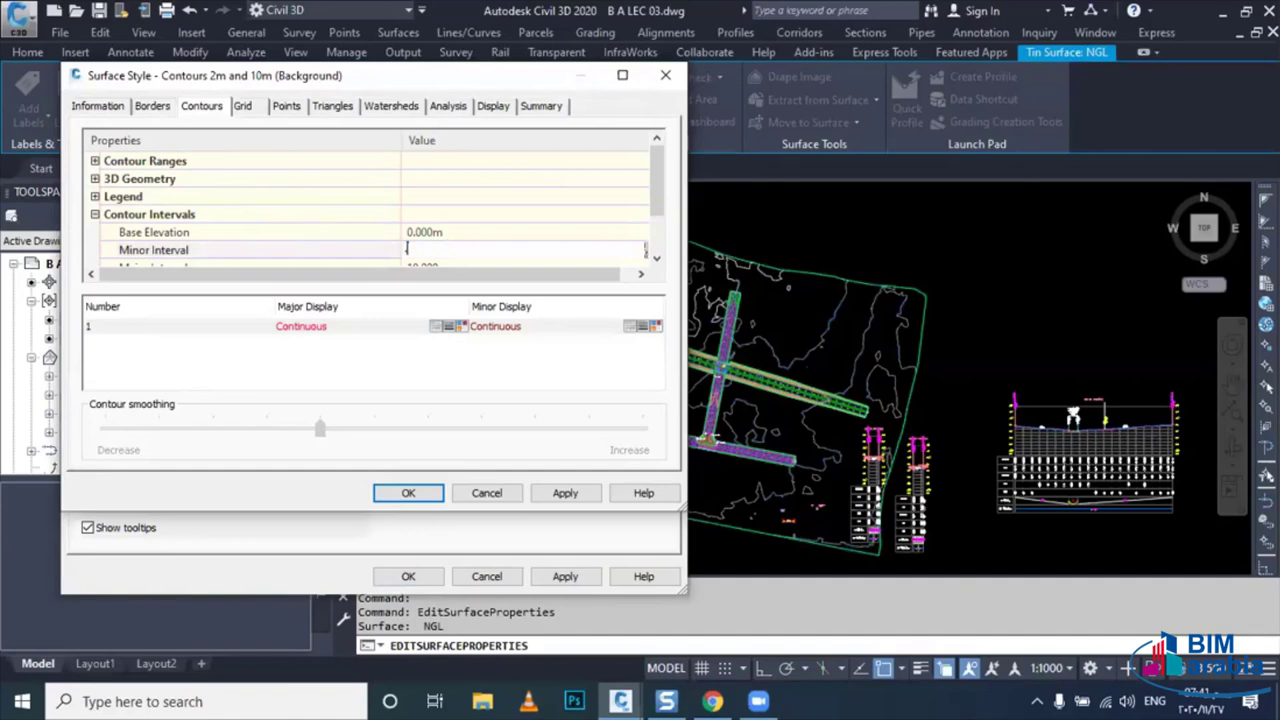
type("1")
left_click(408, 493)
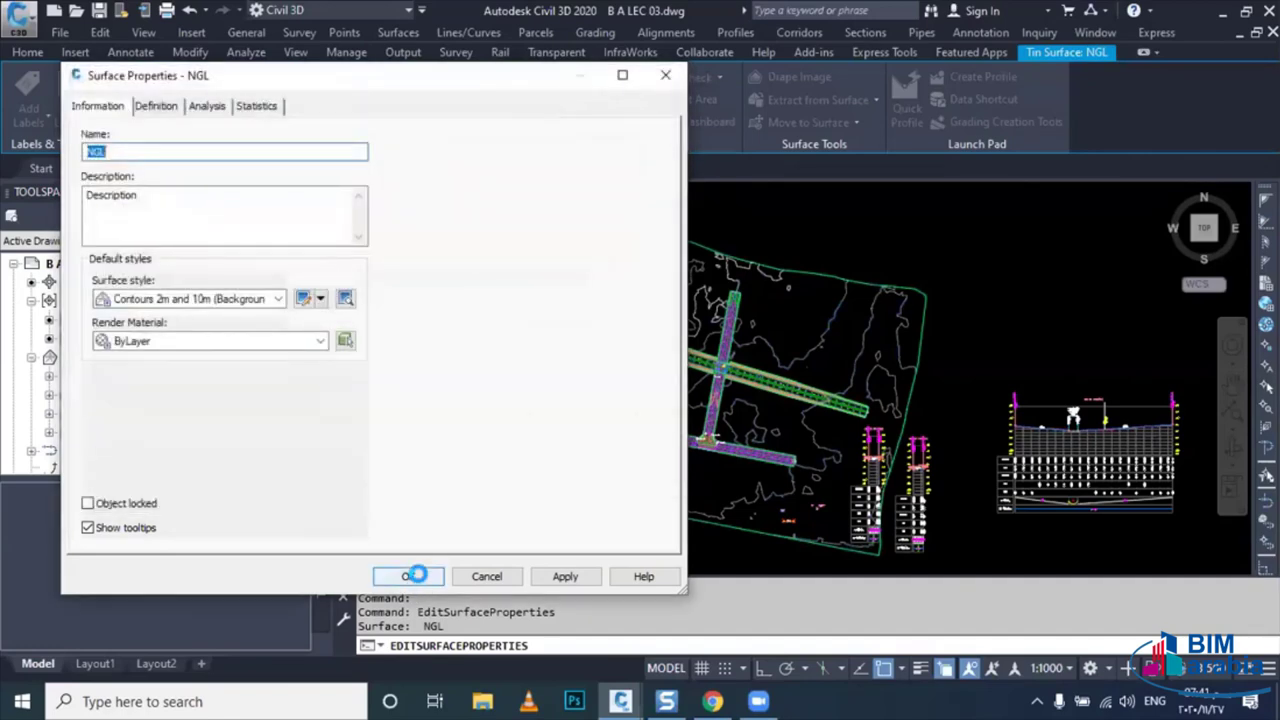
left_click(412, 574)
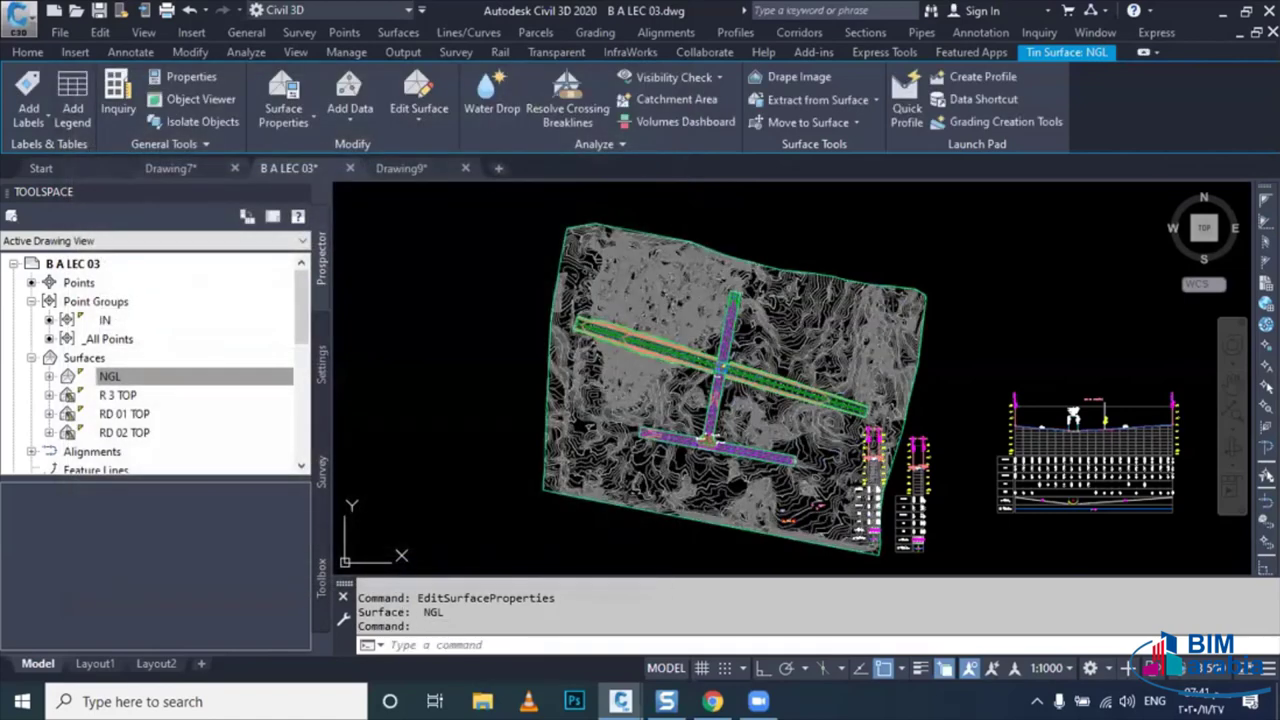
key("Escape")
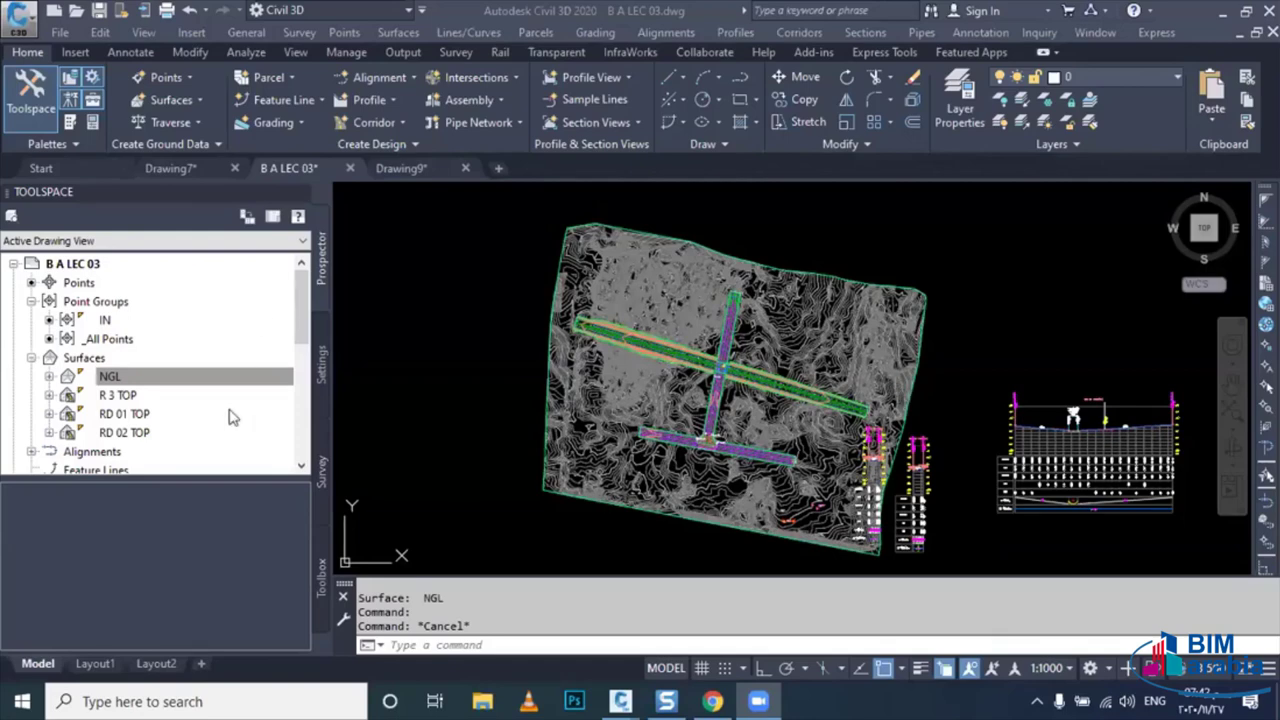
- Run the Corridor Section Points Report from the Reports Manager
left_click(325, 560)
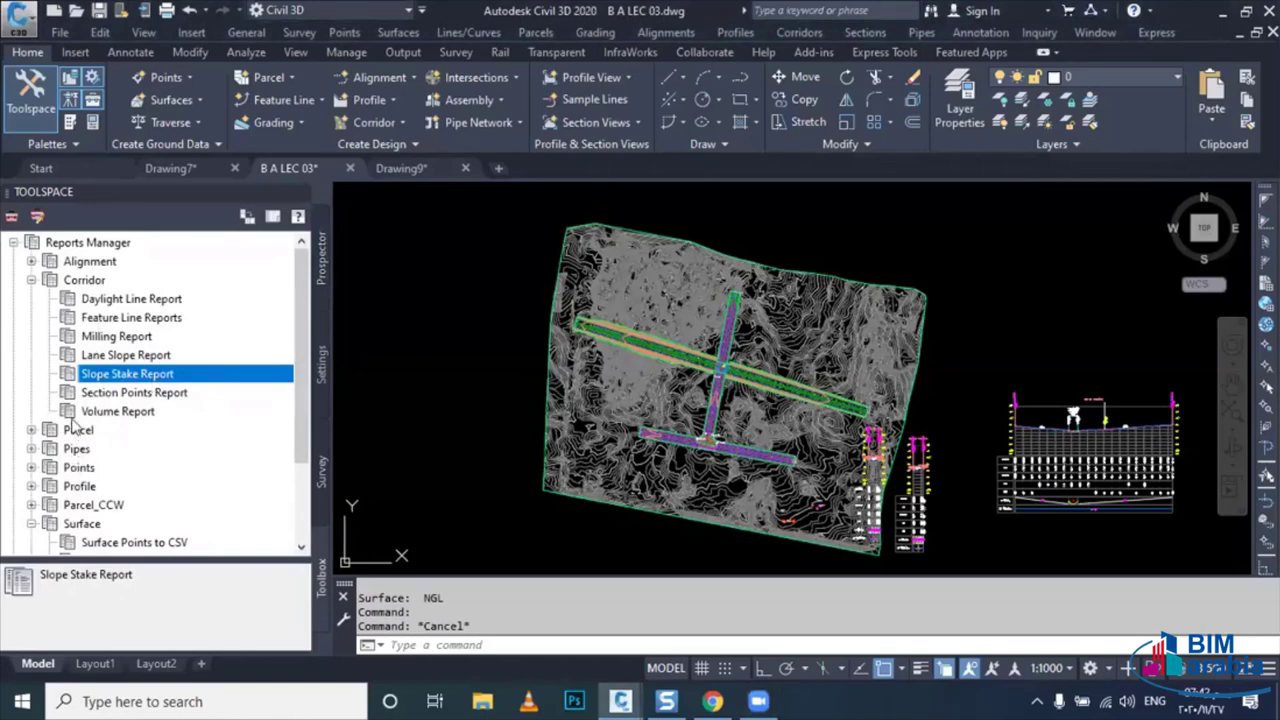
scroll(72, 425, "down", 1)
scroll(72, 425, "down", 1)
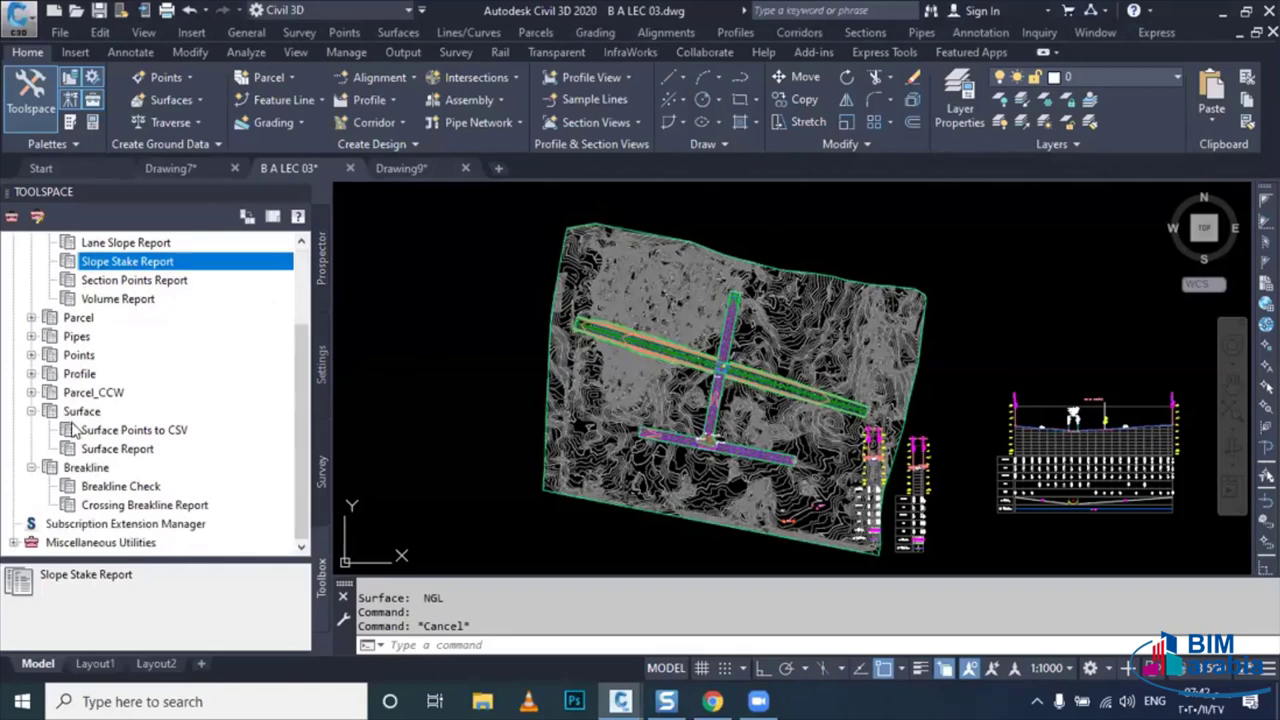
scroll(67, 385, "up", 2)
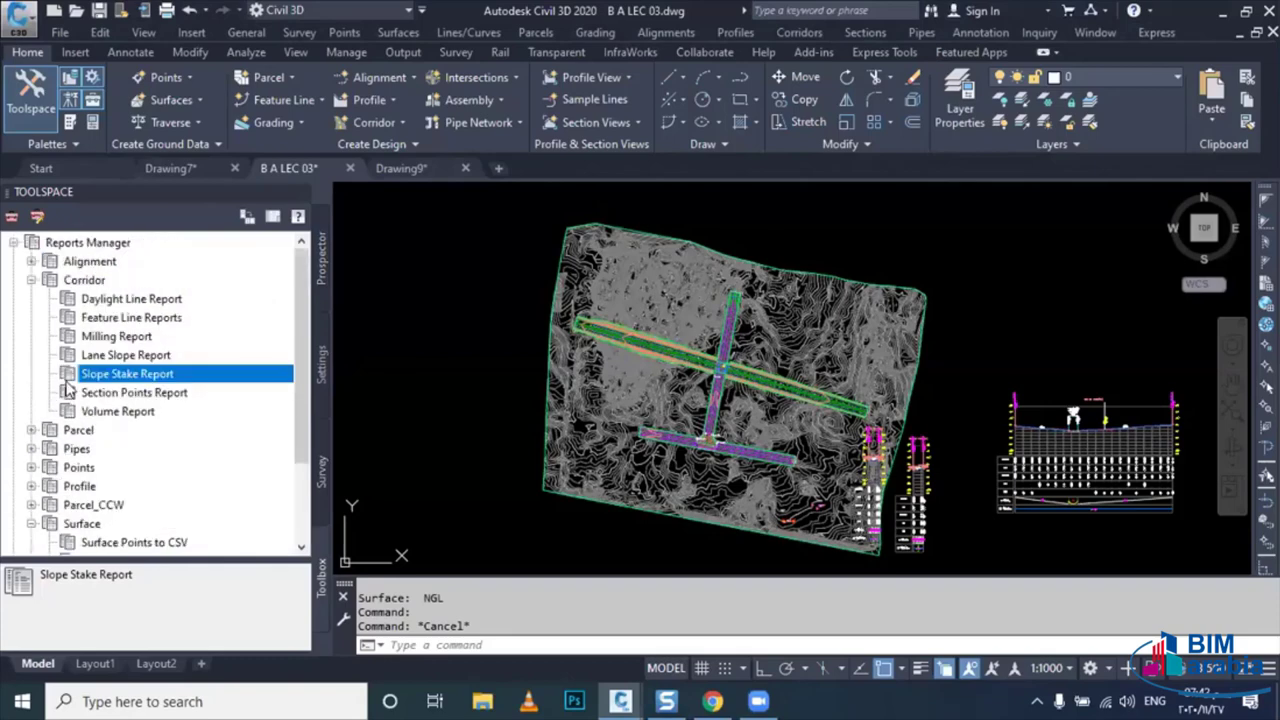
left_click(131, 398)
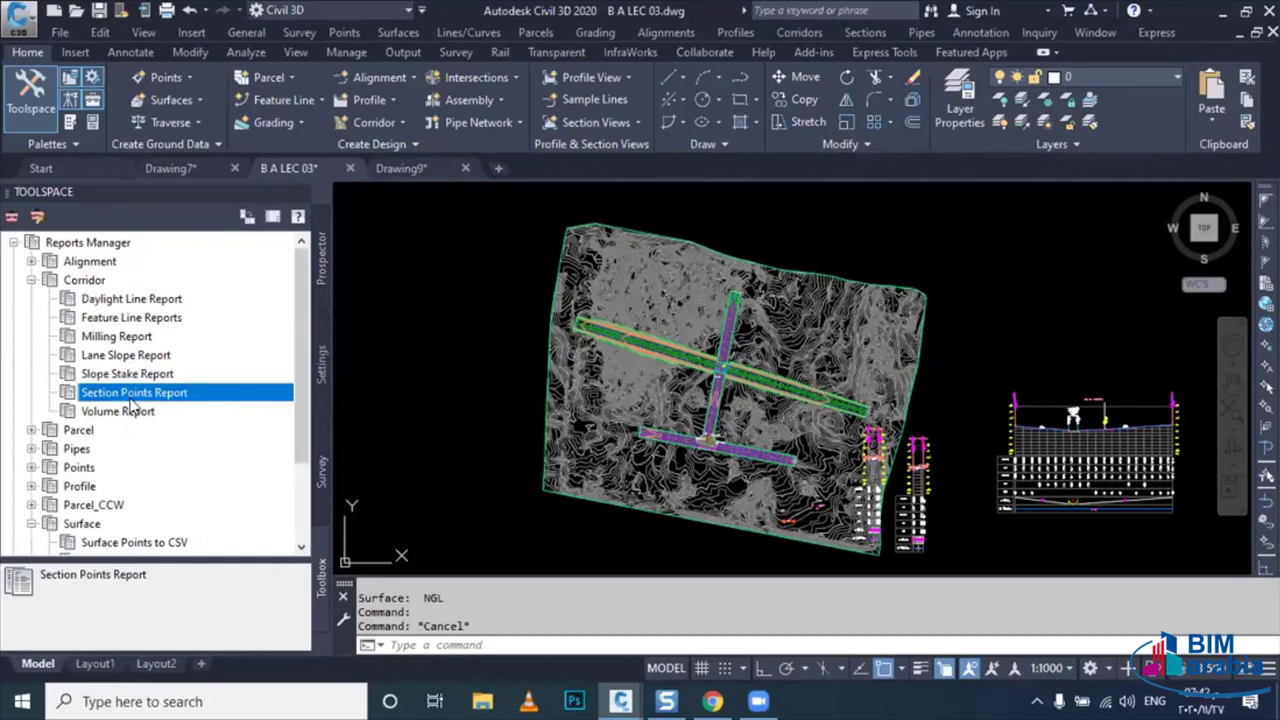
right_click(135, 398)
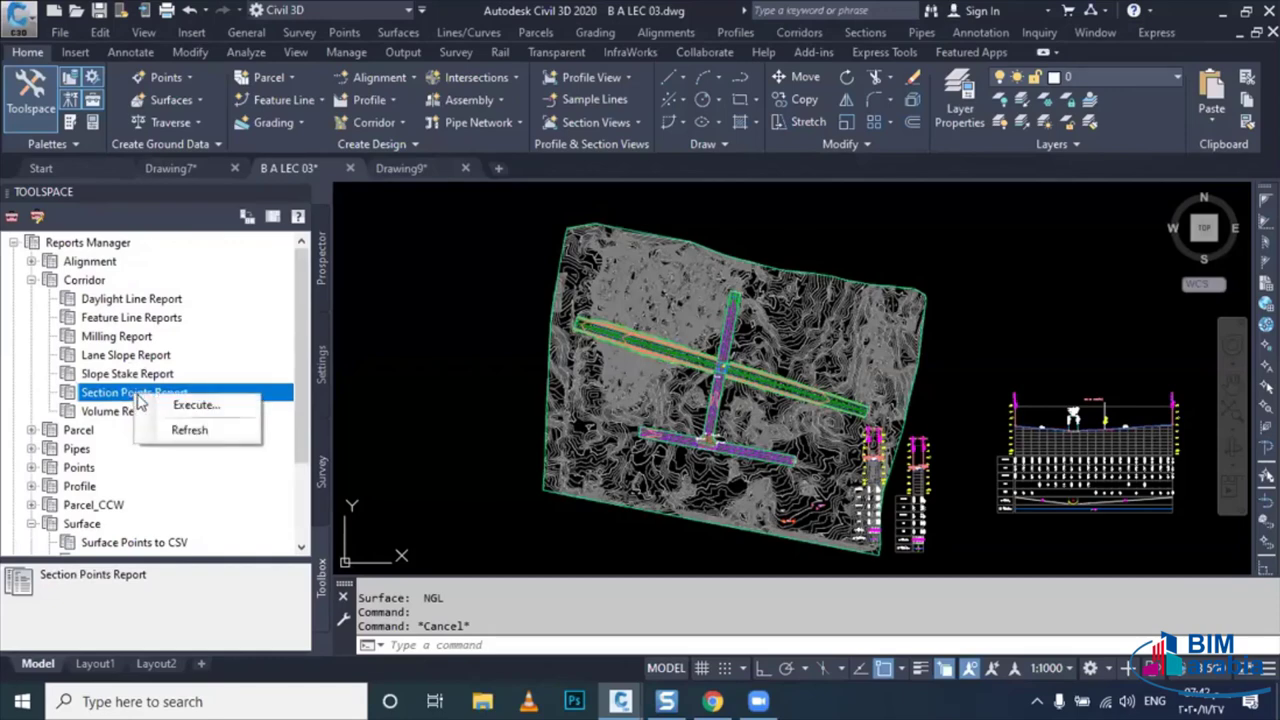
left_click(200, 403)
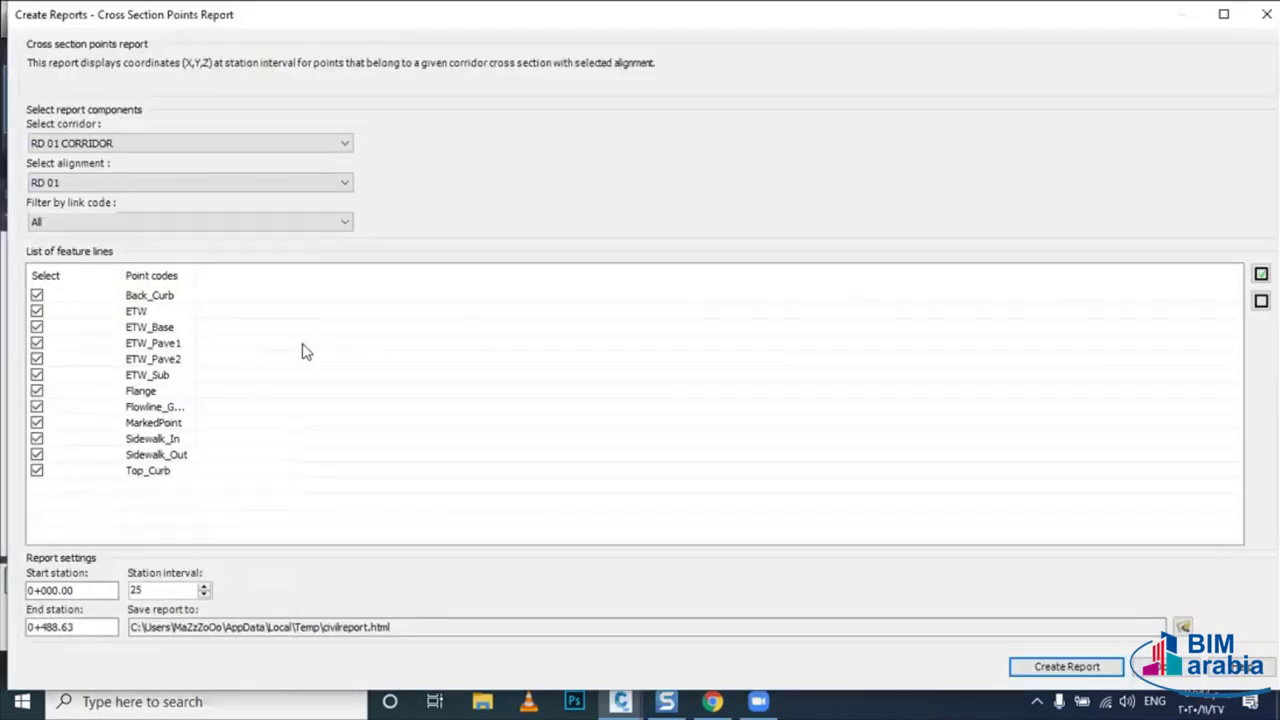
- Exclude ETW_Base, ETW_Pave1 and ETW_Pave2, set station interval 10, and create the report
left_click(139, 300)
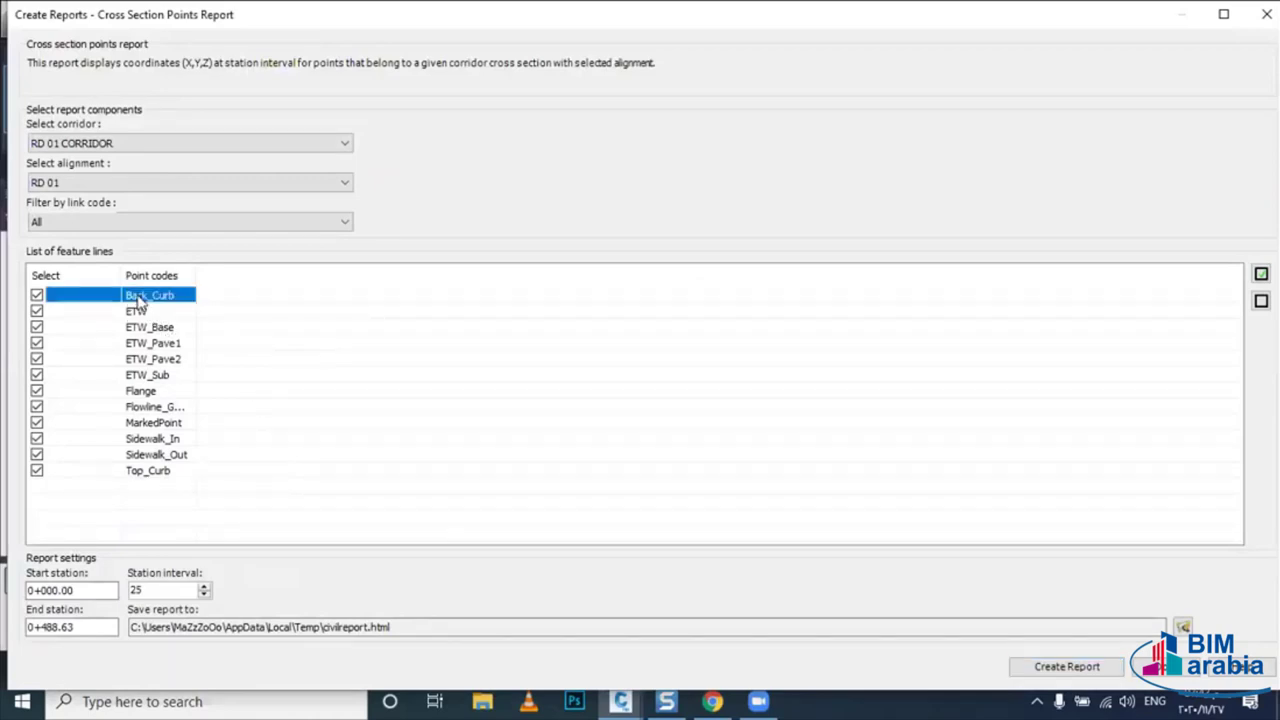
left_click(146, 314)
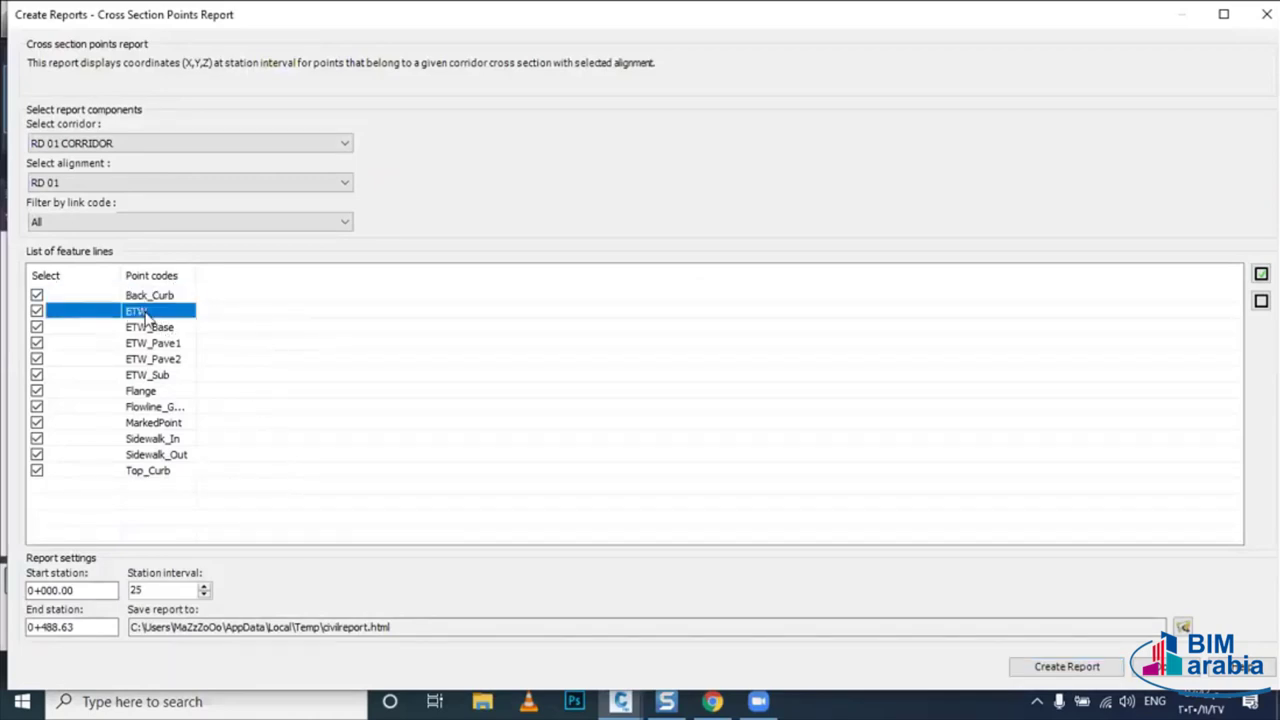
left_click(147, 329)
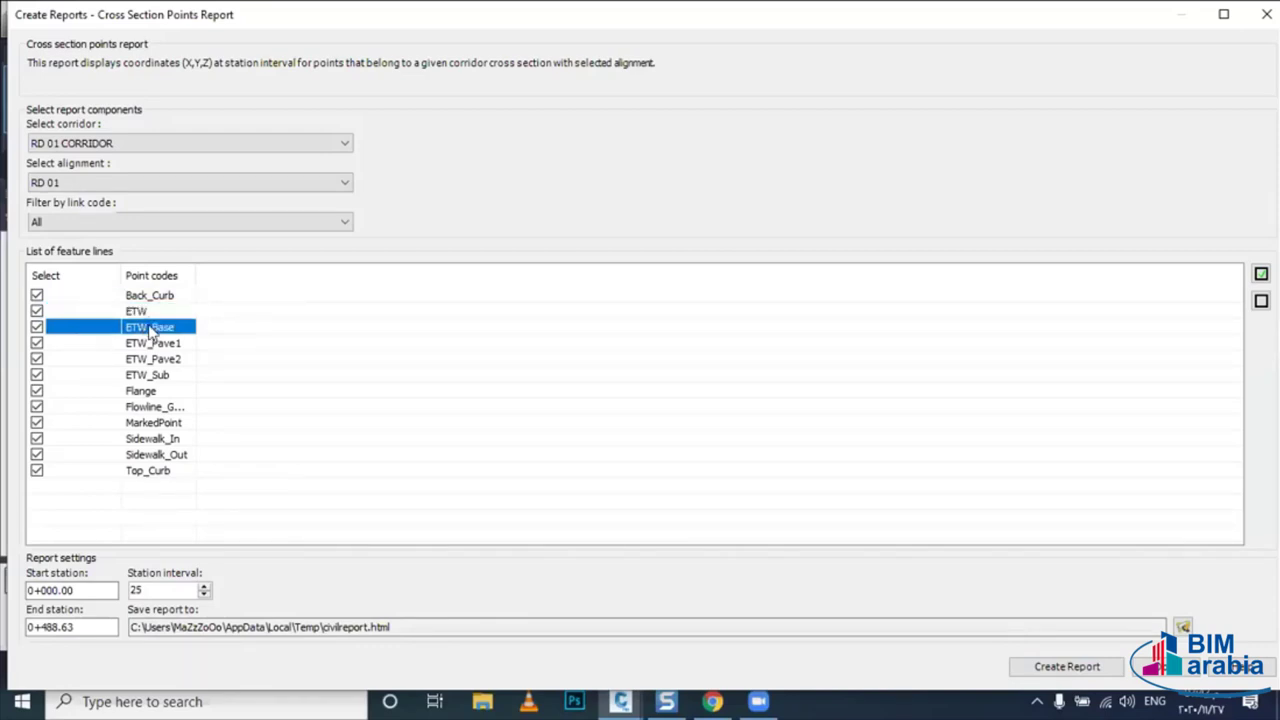
left_click(37, 328)
left_click(36, 343)
left_click(36, 359)
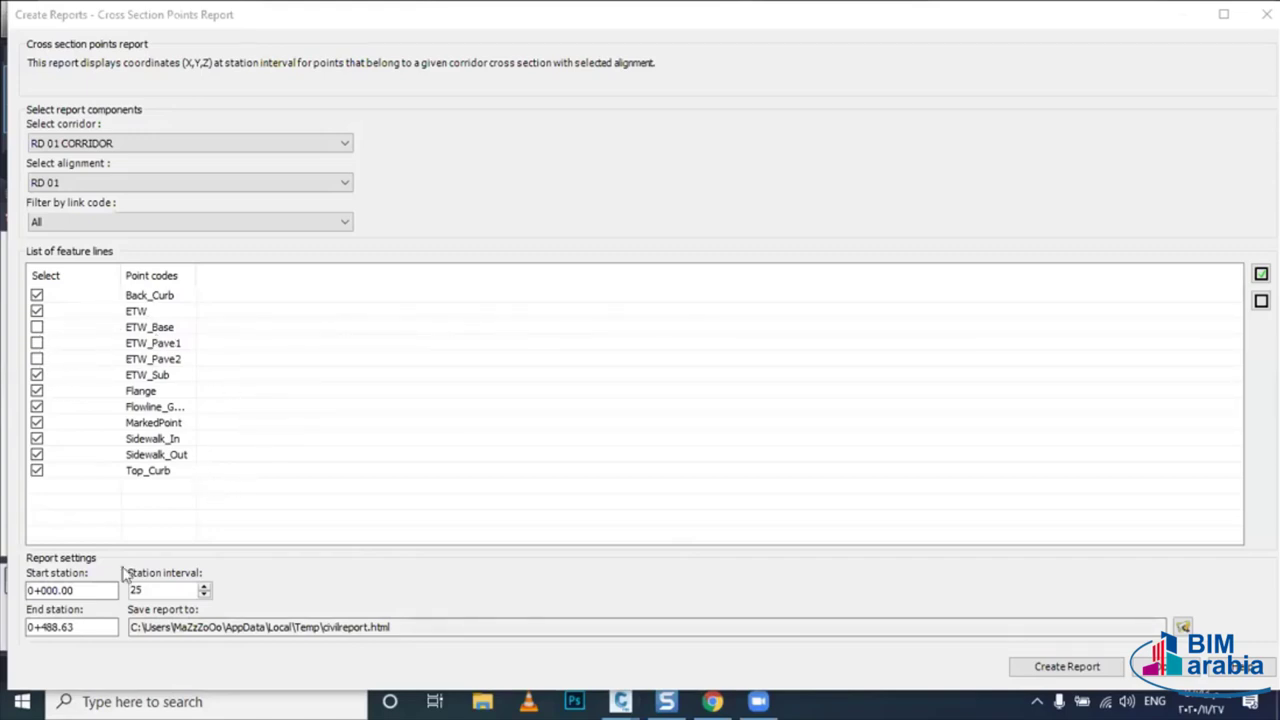
double_click(150, 590)
type("10")
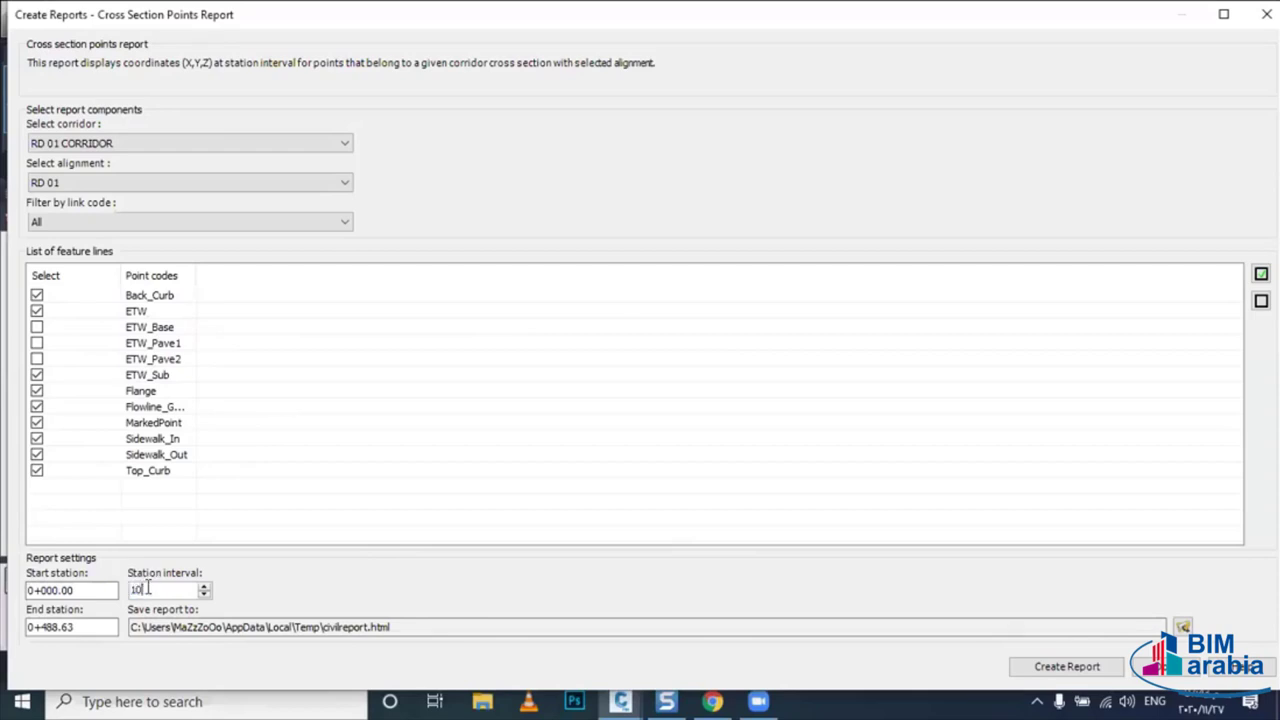
left_click(1027, 674)
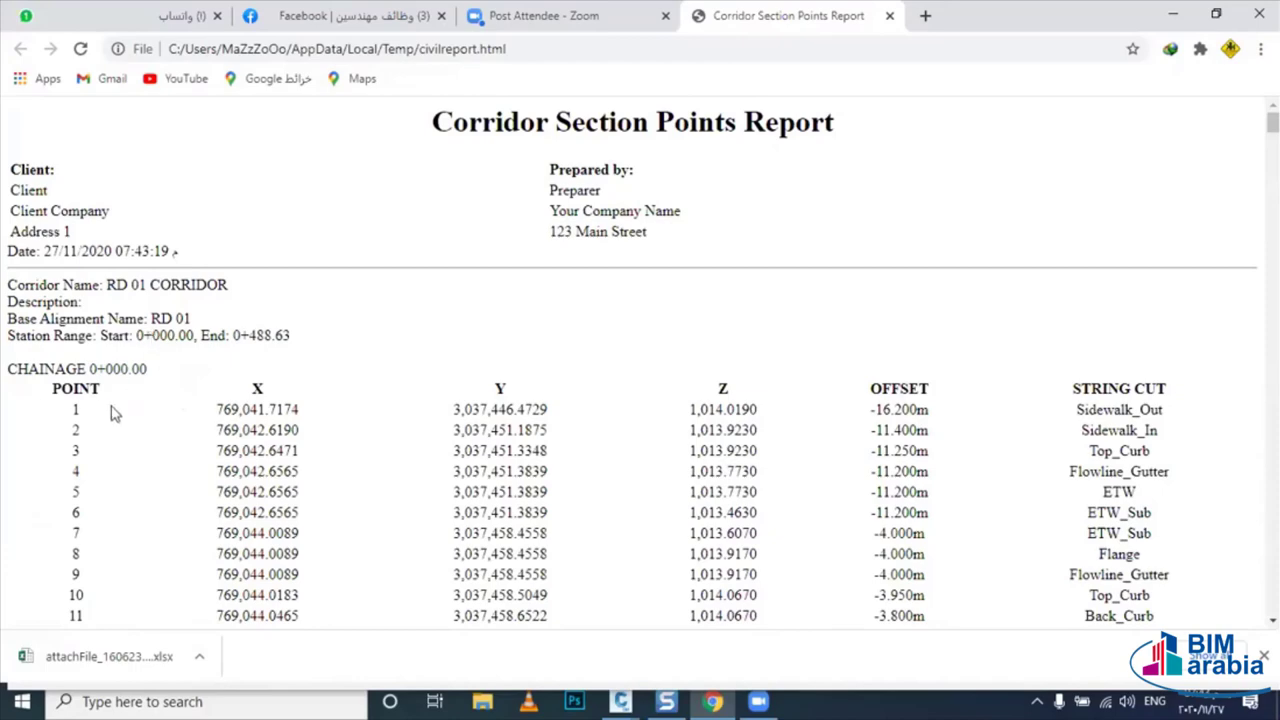
- Scroll through the report's point tables for each chainage, then minimize Chrome
scroll(100, 465, "down", 1)
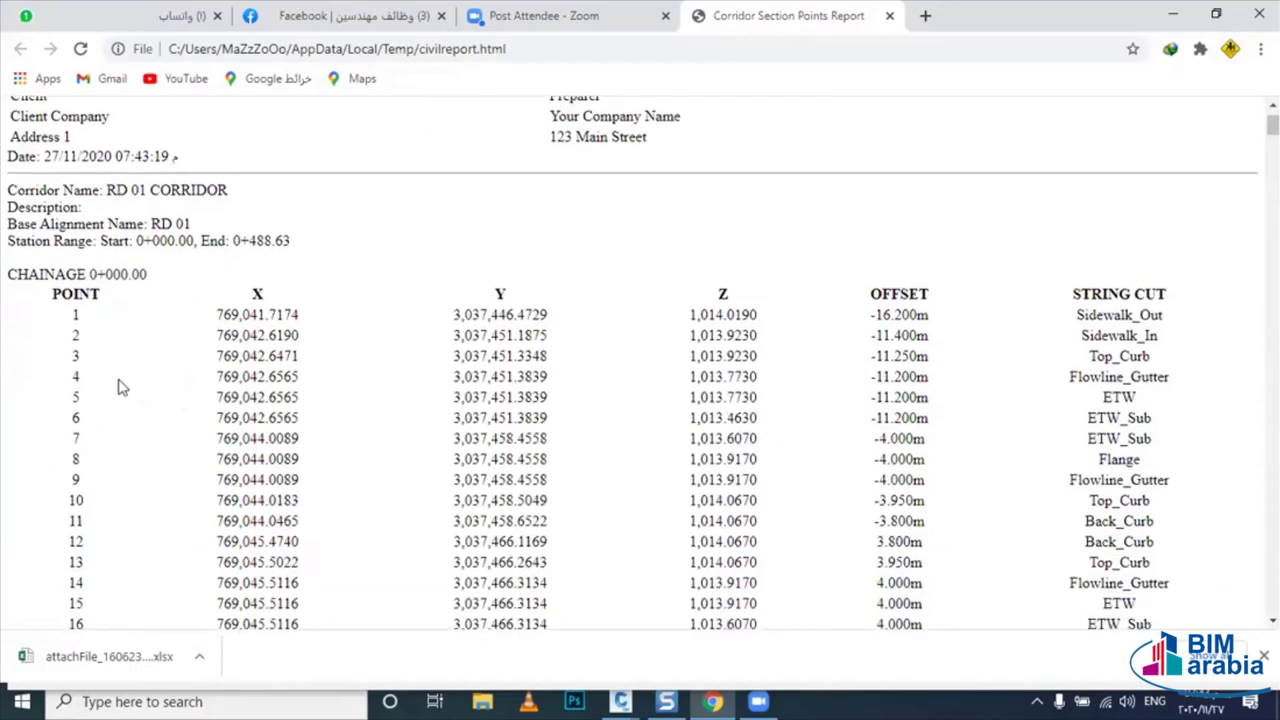
scroll(118, 387, "down", 2)
scroll(94, 491, "down", 1)
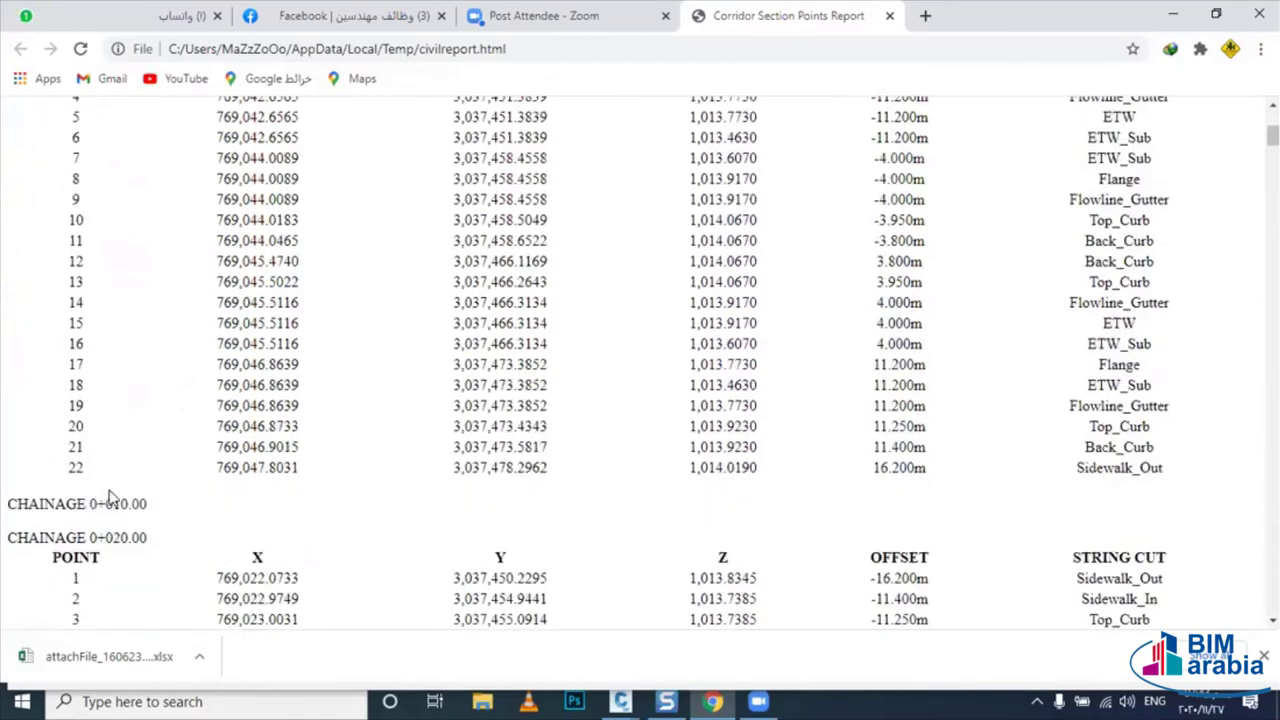
scroll(131, 551, "down", 1)
scroll(151, 351, "down", 2)
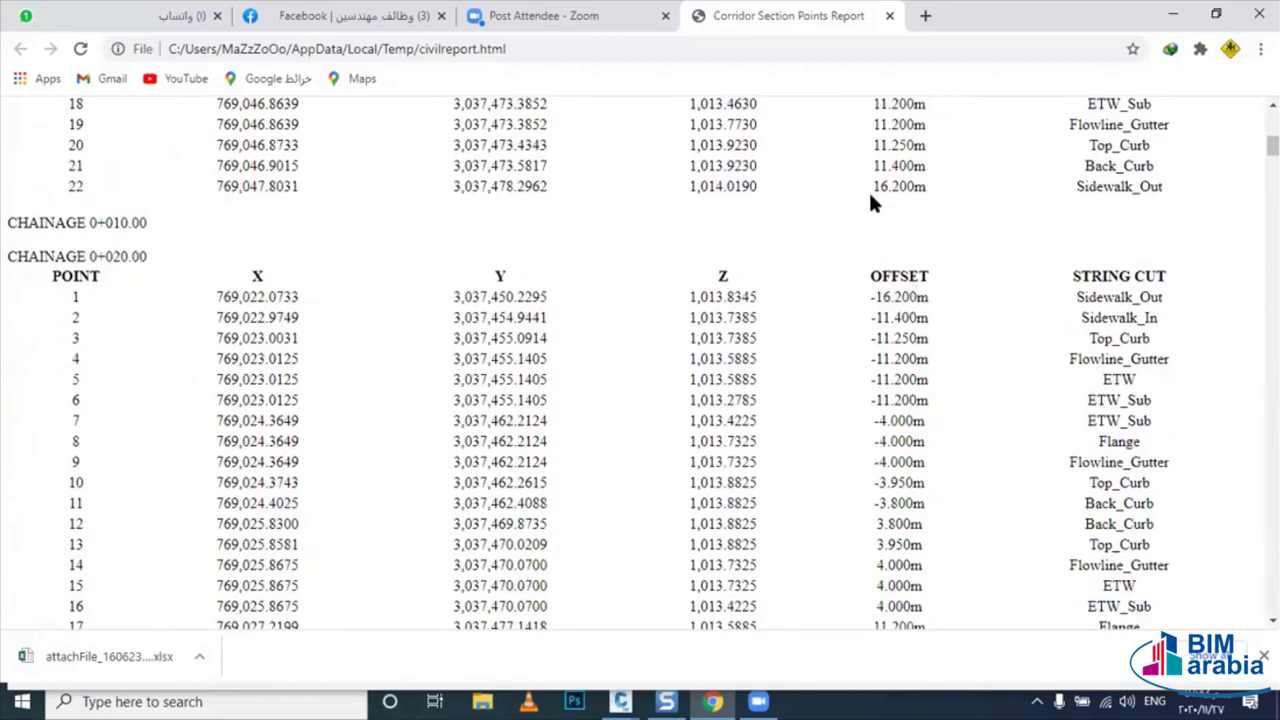
left_click(1173, 15)
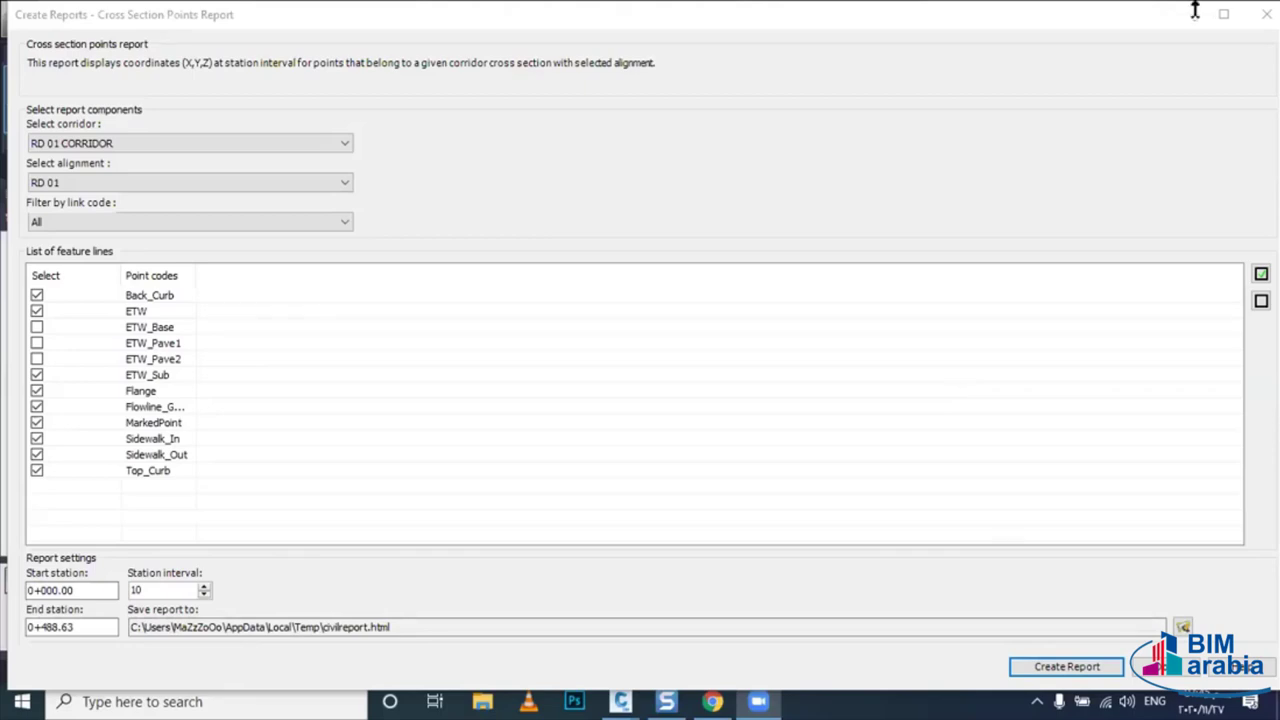
- Switch the NGL surface to a no-display style so its ground contours are hidden
left_click(1240, 15)
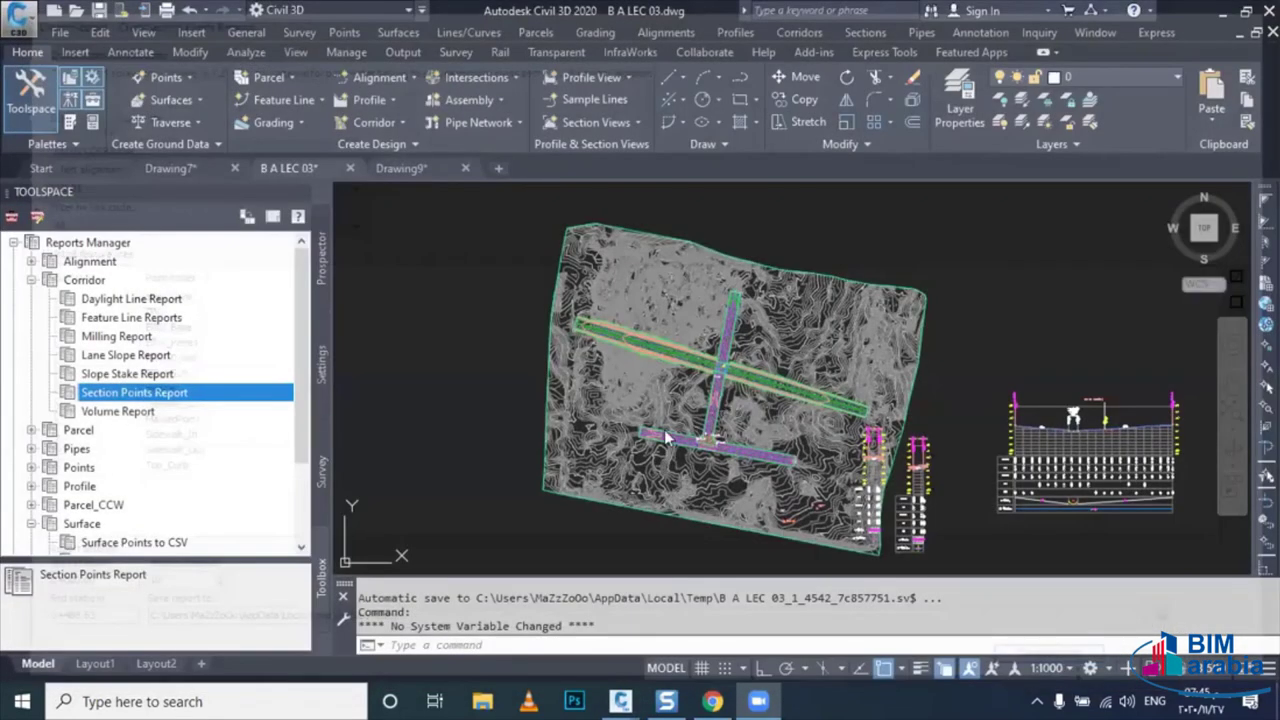
double_click(600, 432)
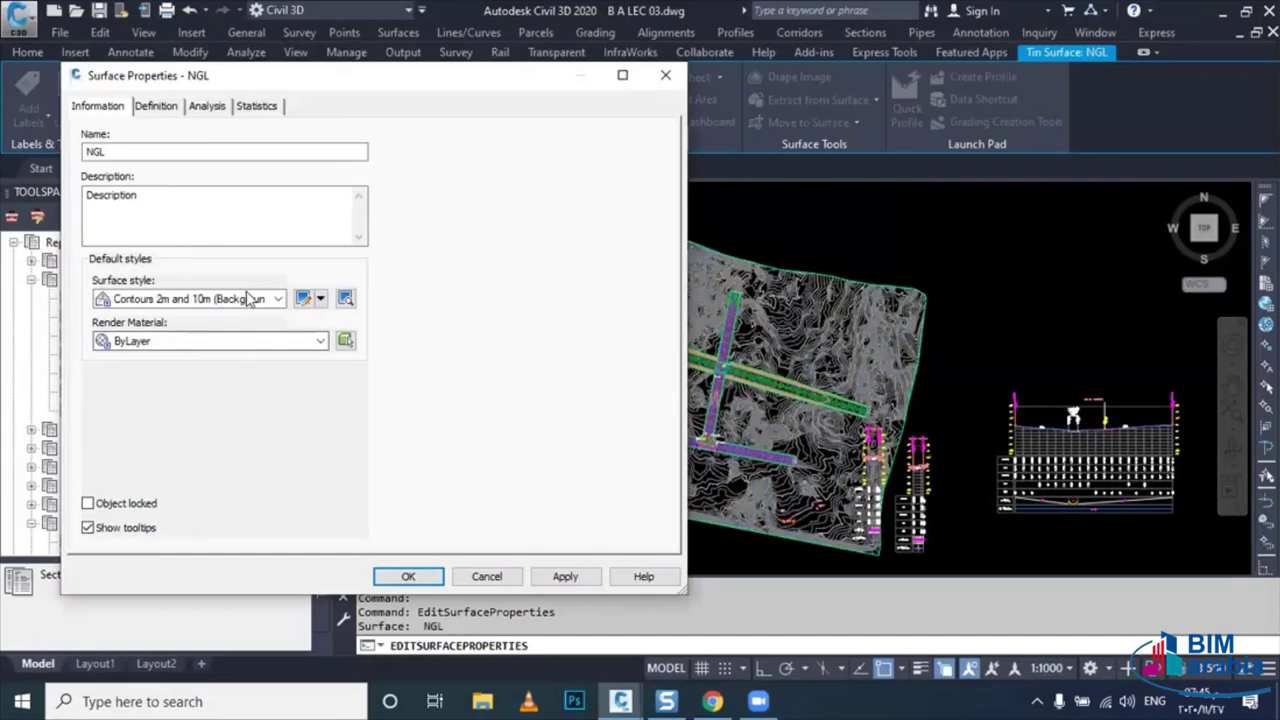
left_click(230, 299)
left_click(205, 363)
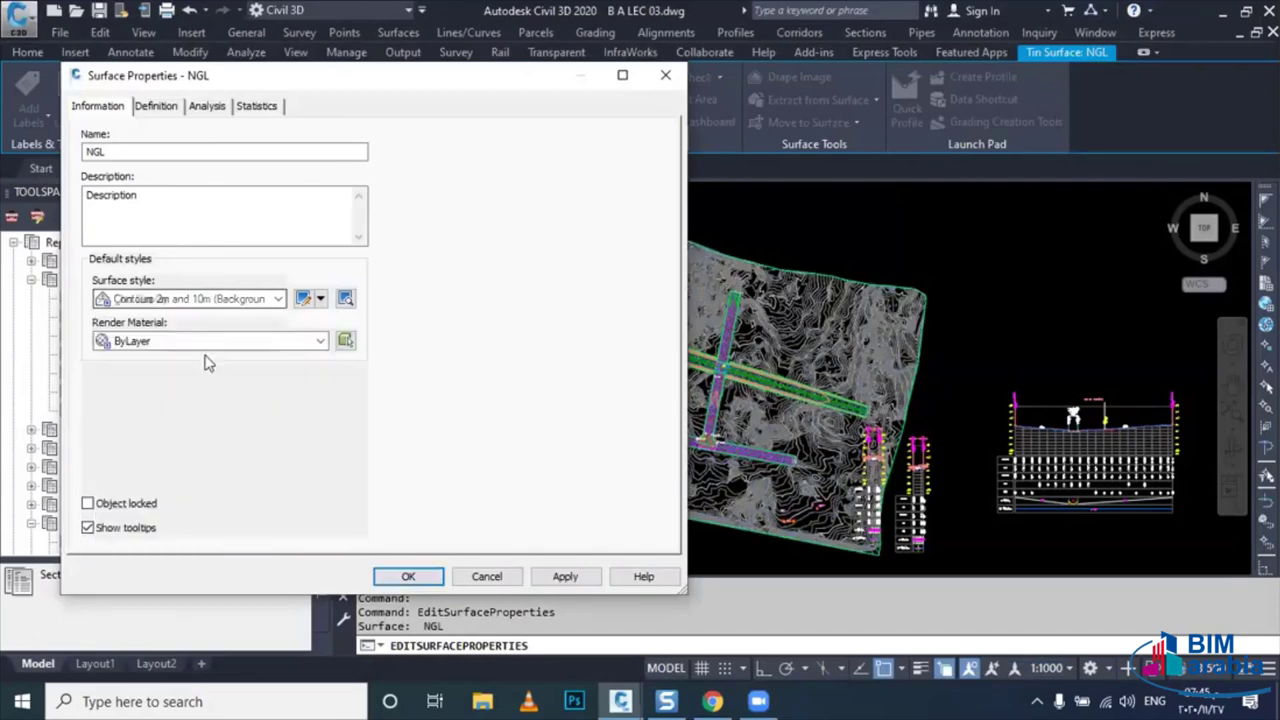
left_click(408, 576)
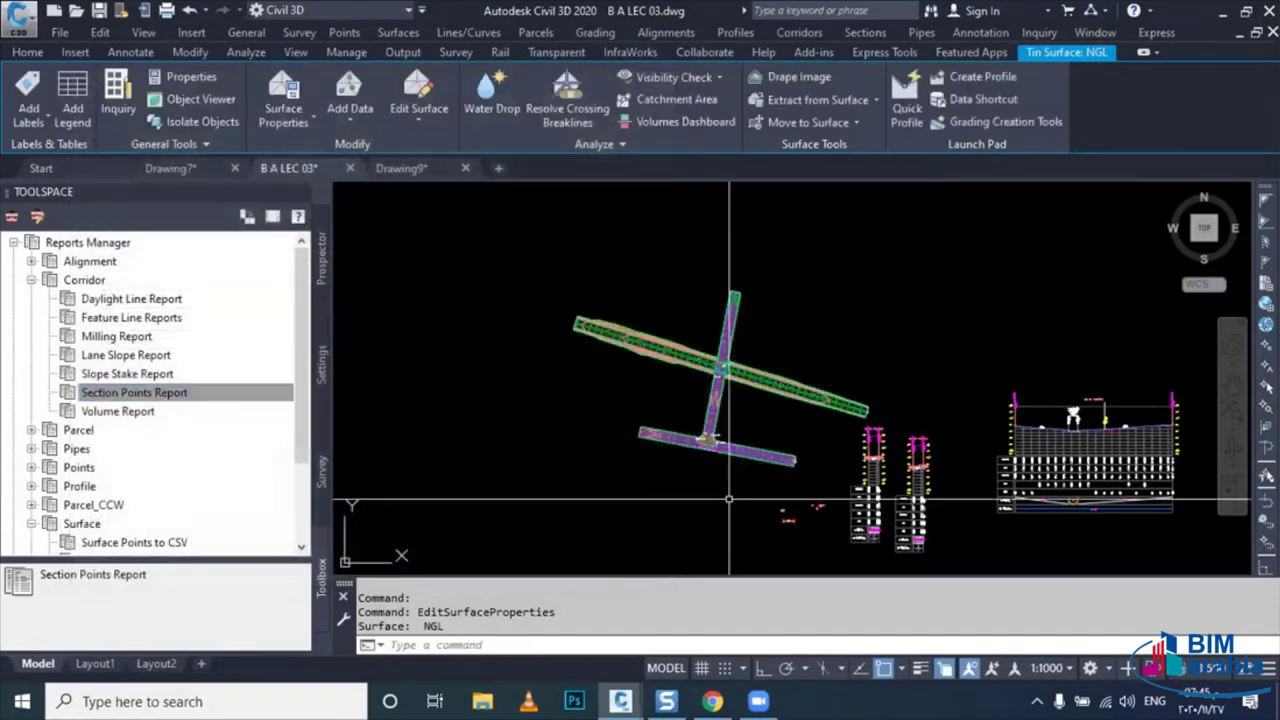
key("Escape")
- Drag the spot elevation label's marker over toward the corridor joint at the intersection
scroll(725, 440, "up", 2)
scroll(725, 440, "up", 2)
scroll(740, 445, "up", 2)
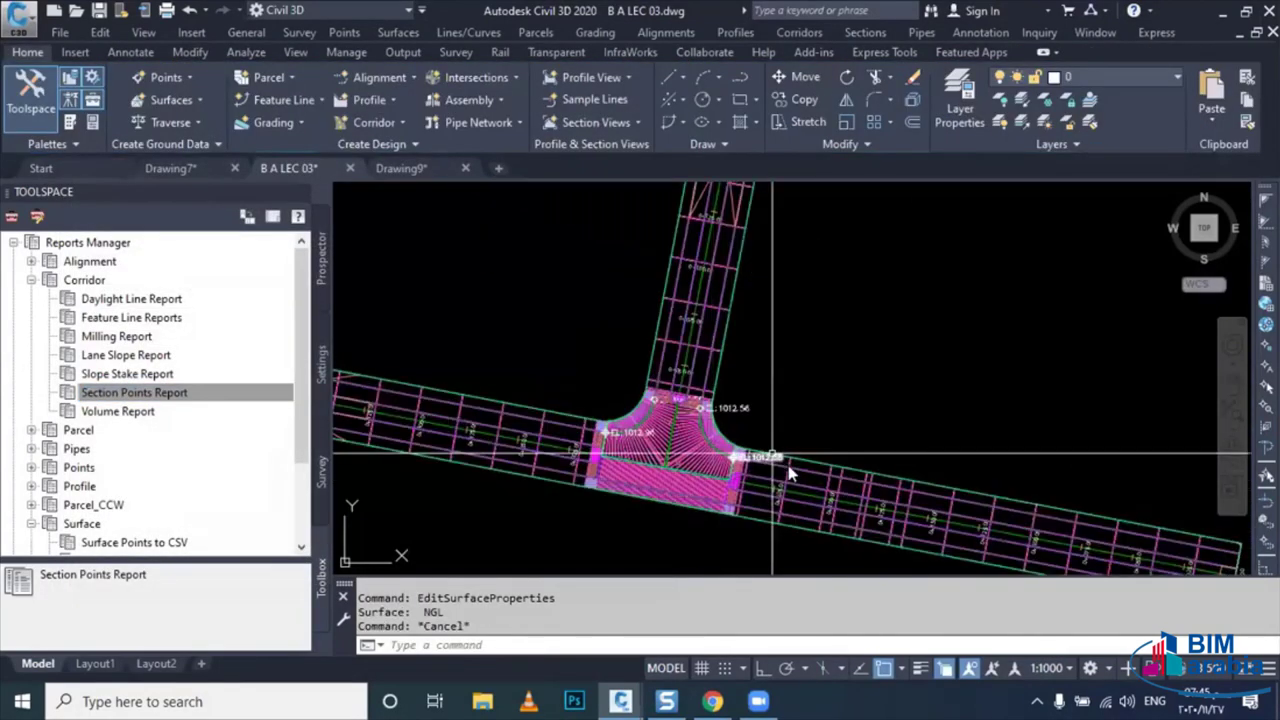
left_click(838, 522)
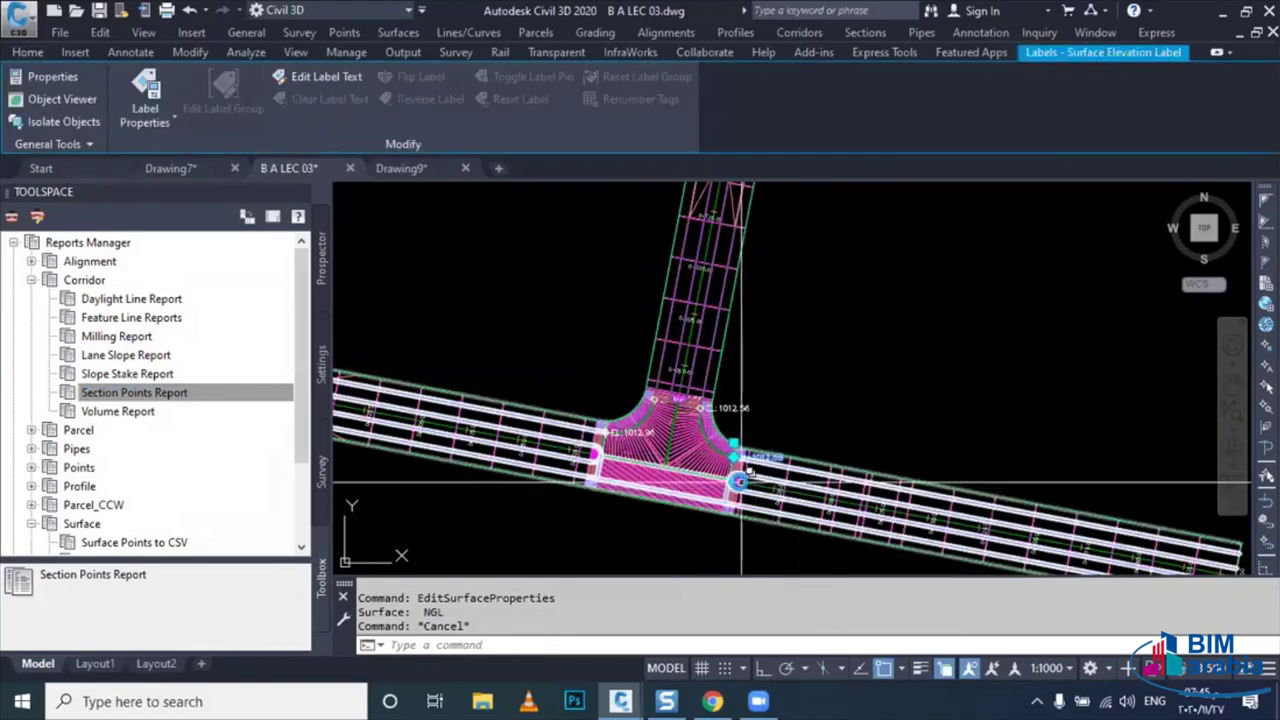
scroll(735, 460, "up", 1)
scroll(726, 443, "up", 1)
scroll(720, 420, "up", 1)
scroll(700, 411, "up", 1)
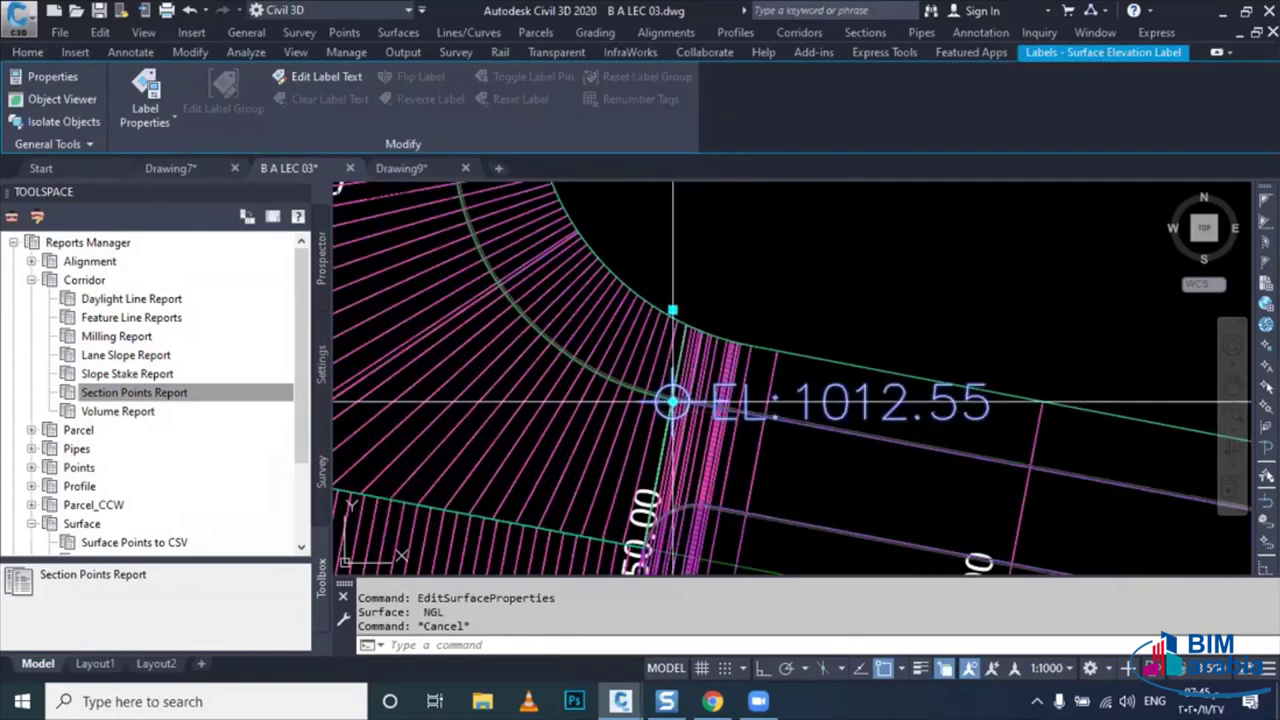
left_click(672, 402)
middle_click_drag(680, 410, 760, 370)
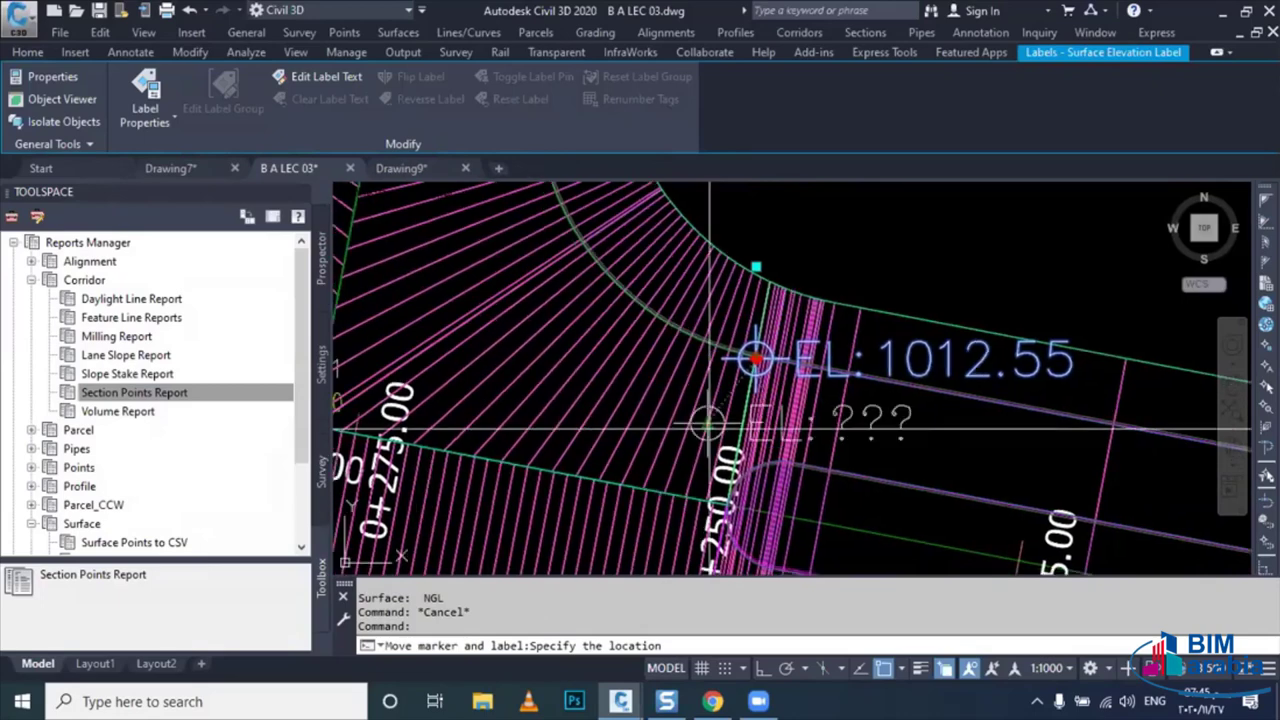
middle_click_drag(708, 425, 733, 462)
scroll(765, 450, "up", 2)
scroll(765, 450, "up", 2)
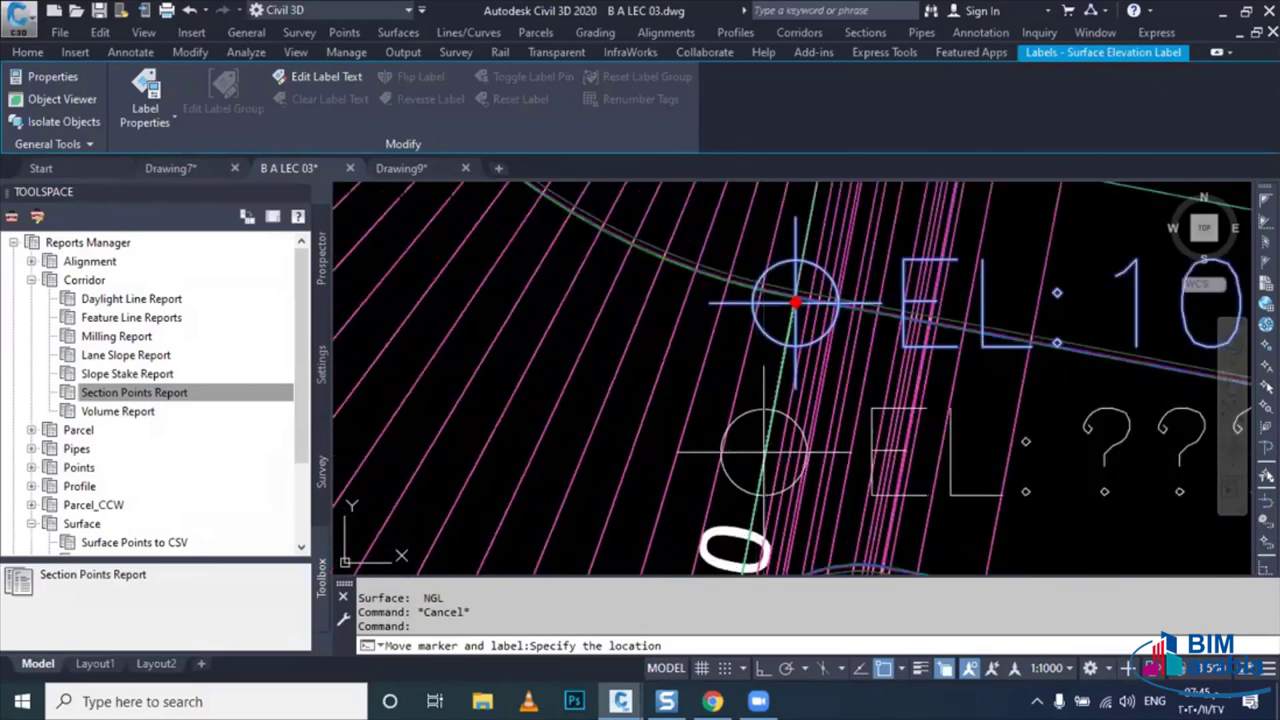
left_click(765, 450)
scroll(891, 432, "down", 1)
scroll(891, 432, "down", 1)
scroll(891, 432, "down", 2)
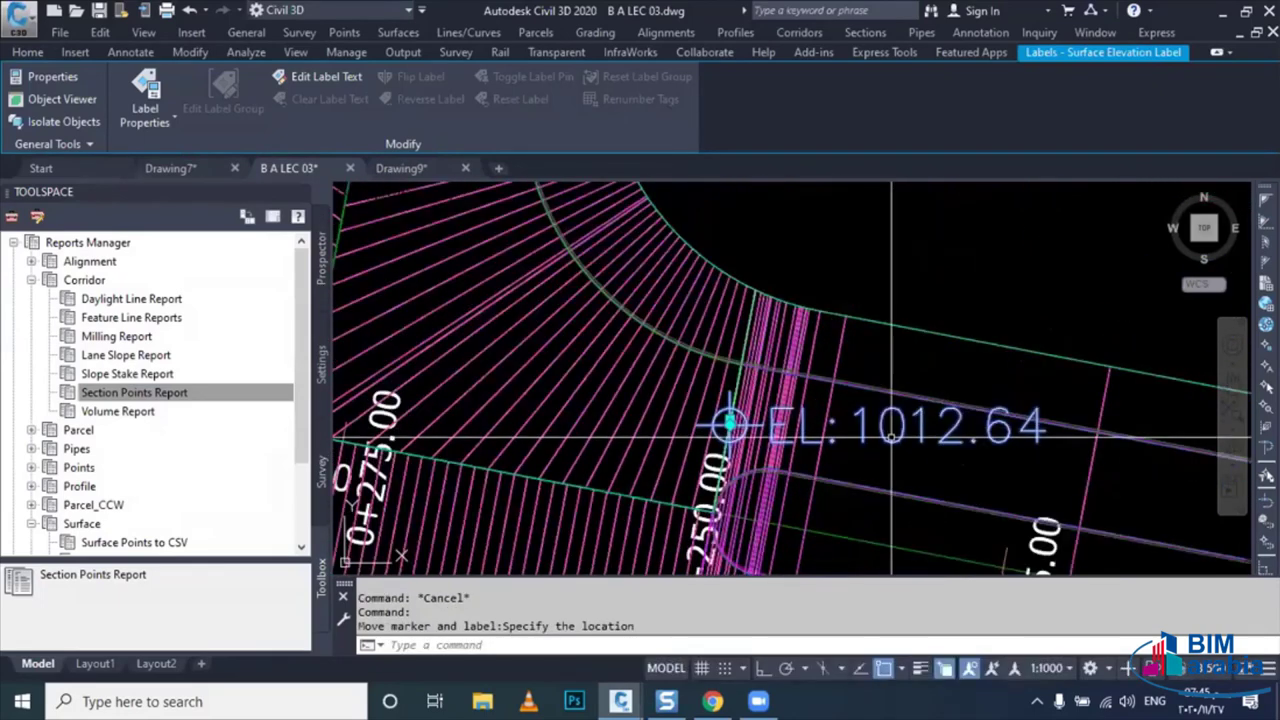
key("Escape")
- Reselect the elevation label instead of the surface and pick up its marker
left_click(894, 335)
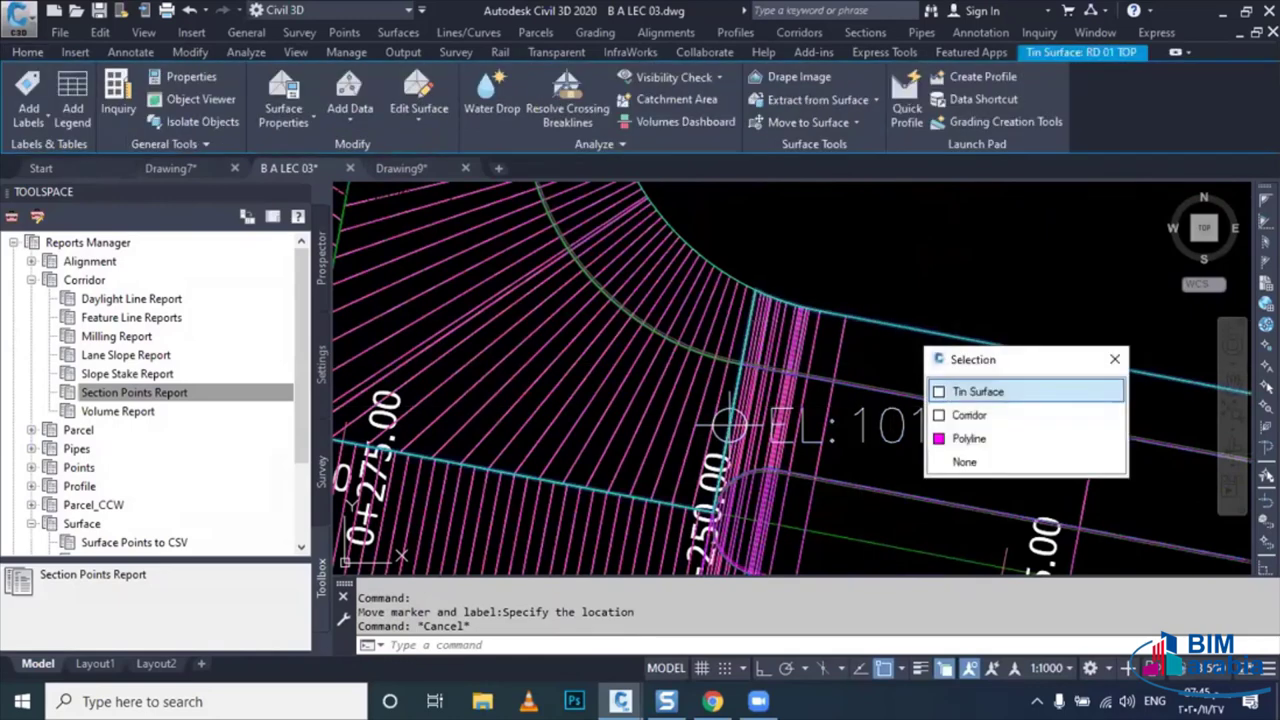
scroll(698, 430, "up", 1)
scroll(698, 430, "up", 1)
scroll(698, 430, "up", 1)
key("Escape")
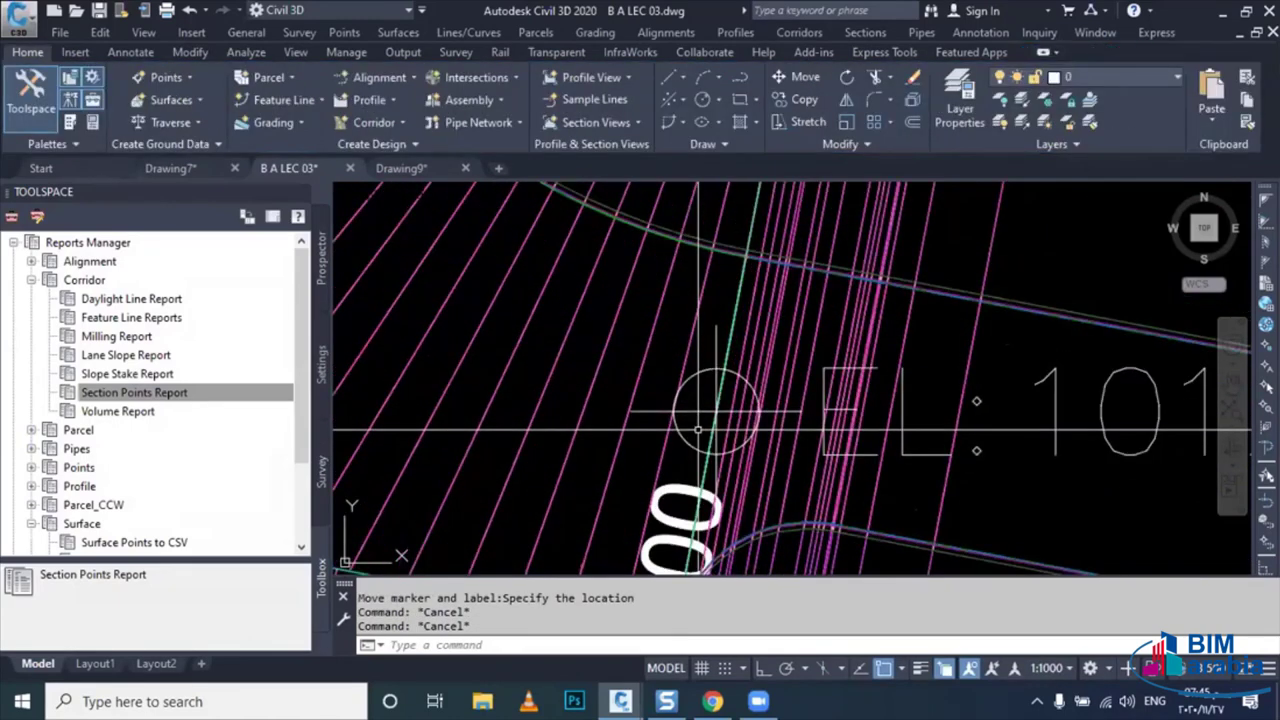
left_click(698, 430)
left_click(716, 410)
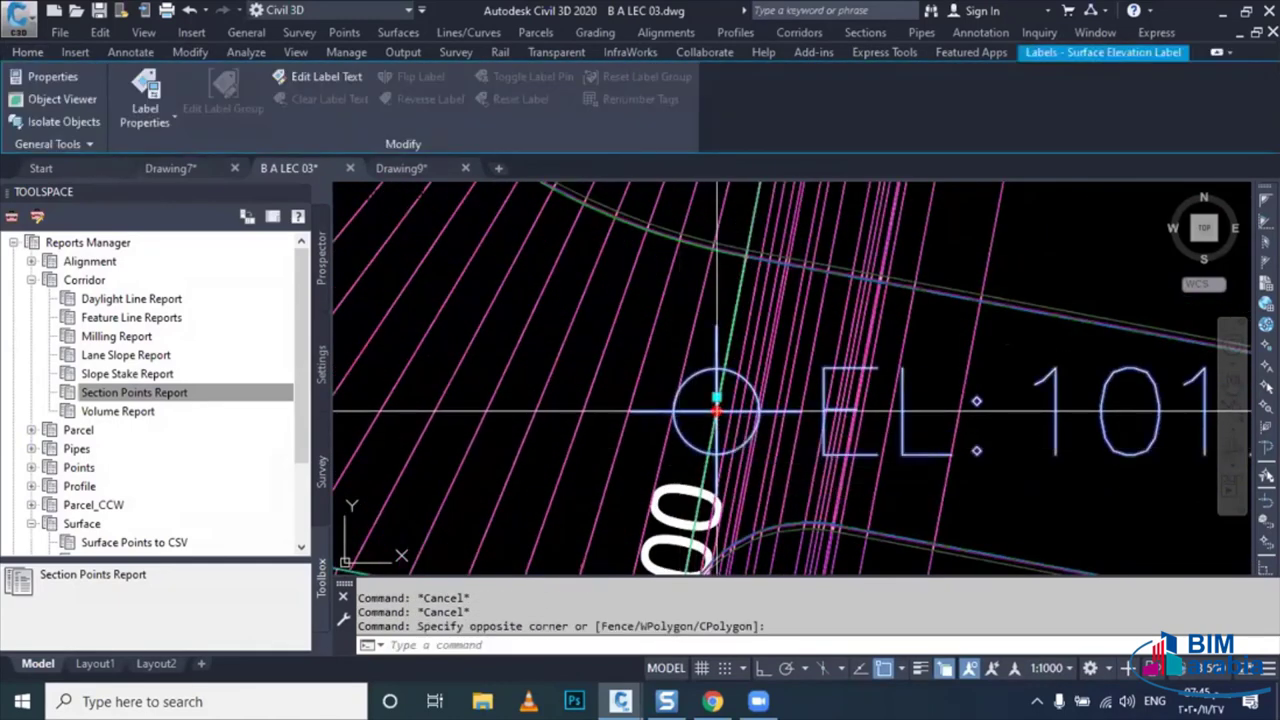
left_click(716, 410)
- Snap the marker exactly onto the intersection joint point so it reads EL: 1012.64
scroll(690, 410, "down", 2)
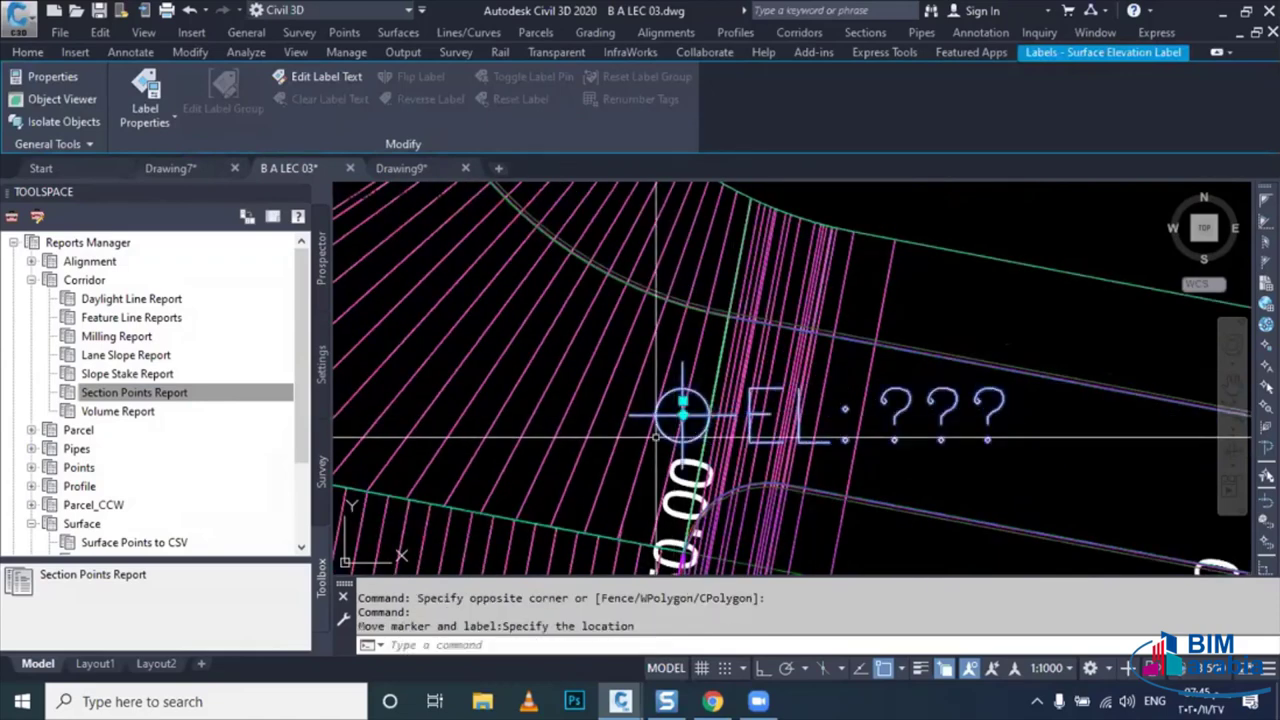
left_click(697, 416)
scroll(697, 416, "up", 2)
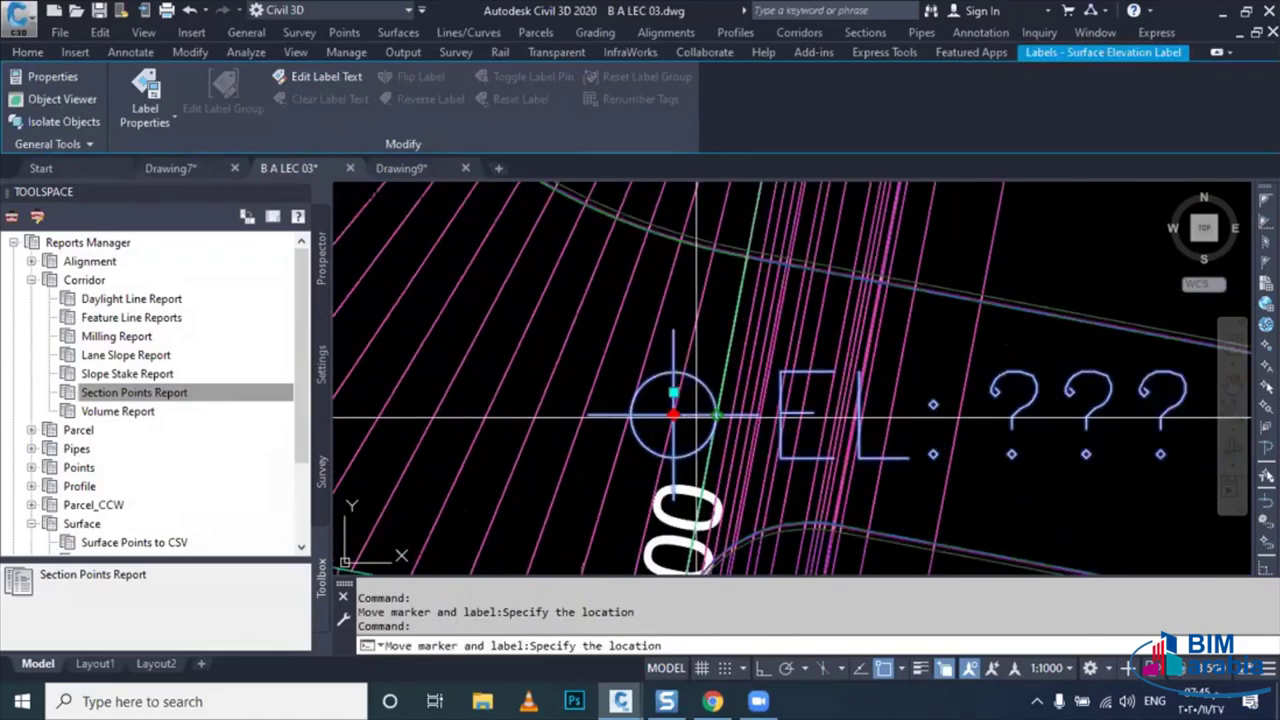
scroll(697, 416, "up", 2)
left_click(700, 422)
scroll(700, 422, "down", 2)
scroll(745, 457, "down", 1)
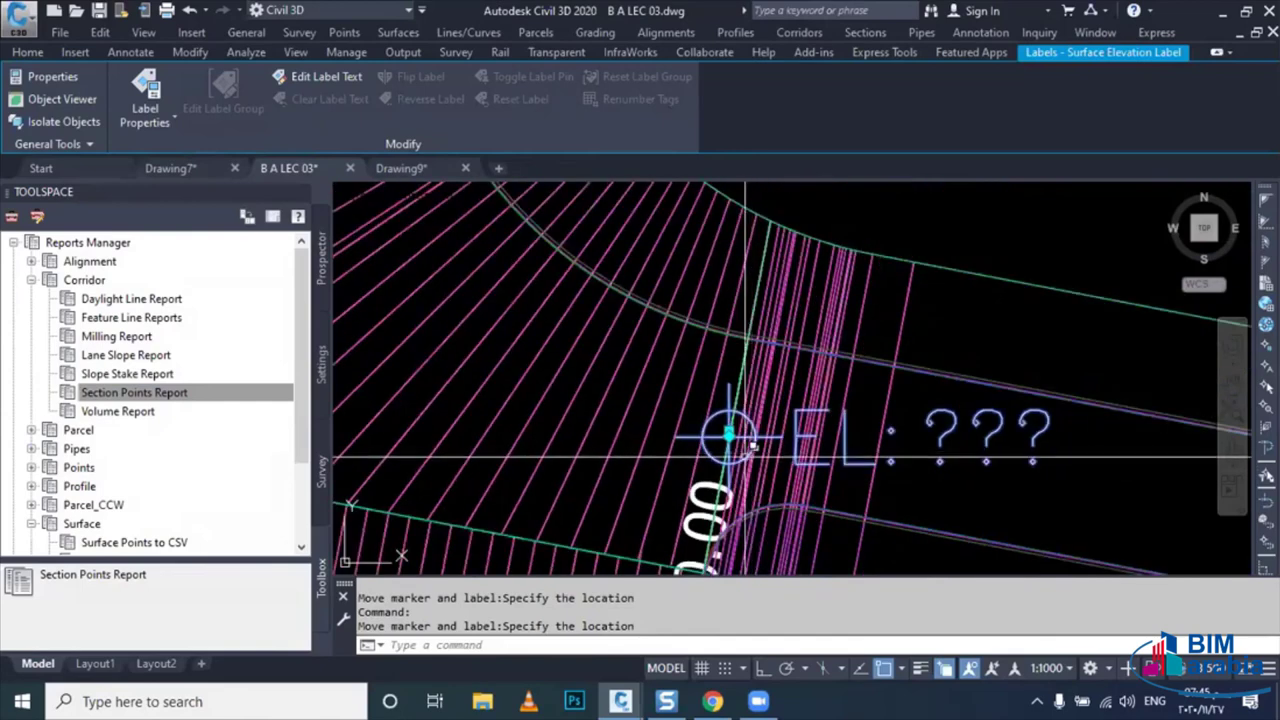
scroll(745, 457, "up", 2)
scroll(800, 443, "up", 2)
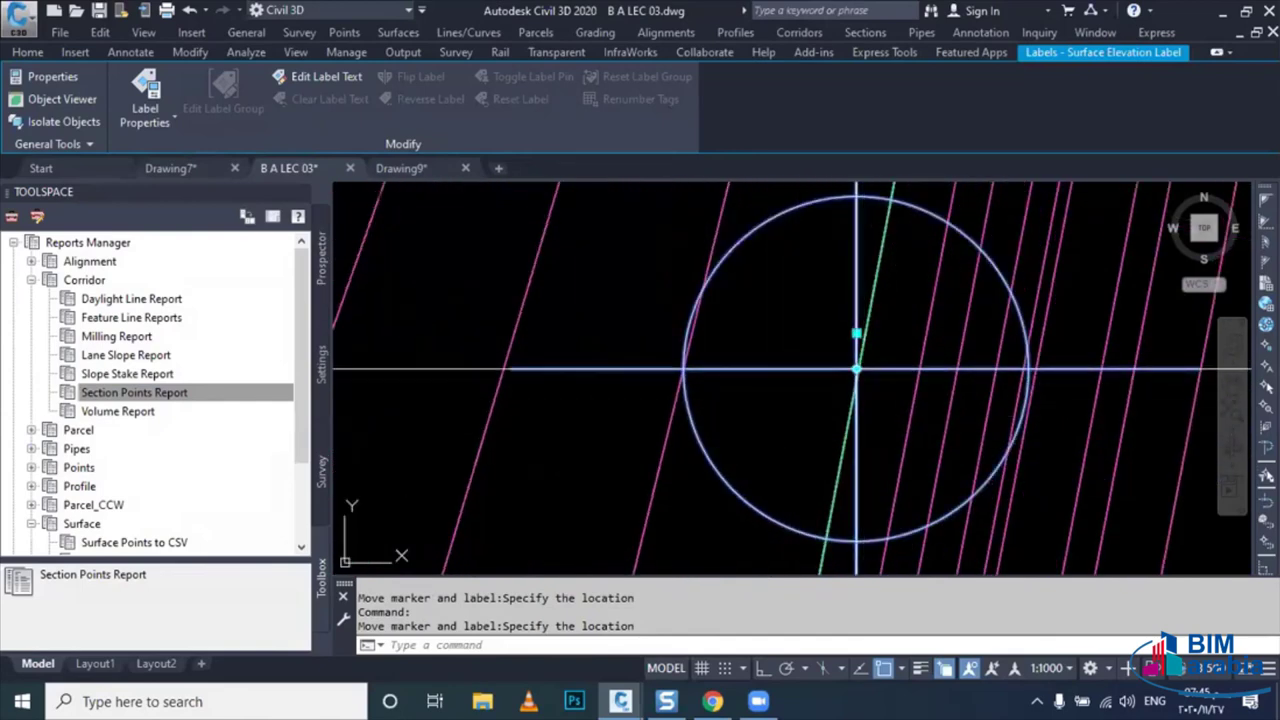
scroll(856, 369, "up", 2)
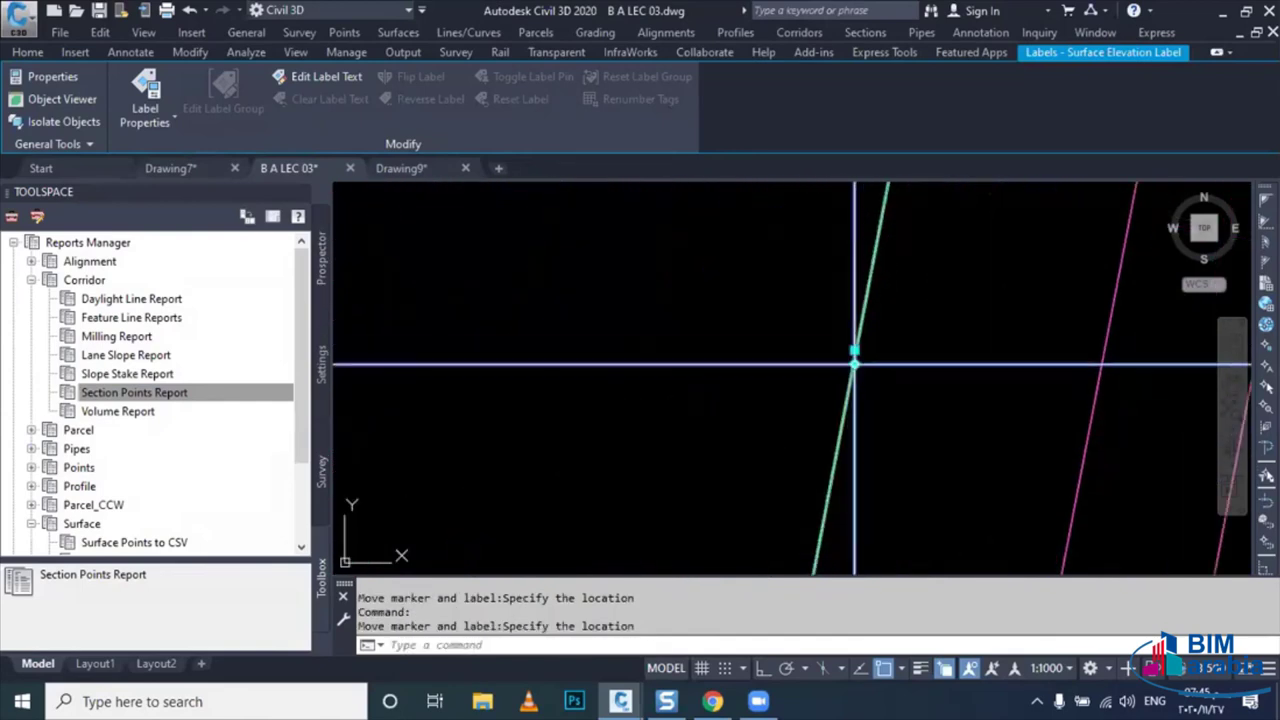
scroll(851, 371, "down", 3)
scroll(798, 373, "down", 1)
scroll(798, 373, "down", 3)
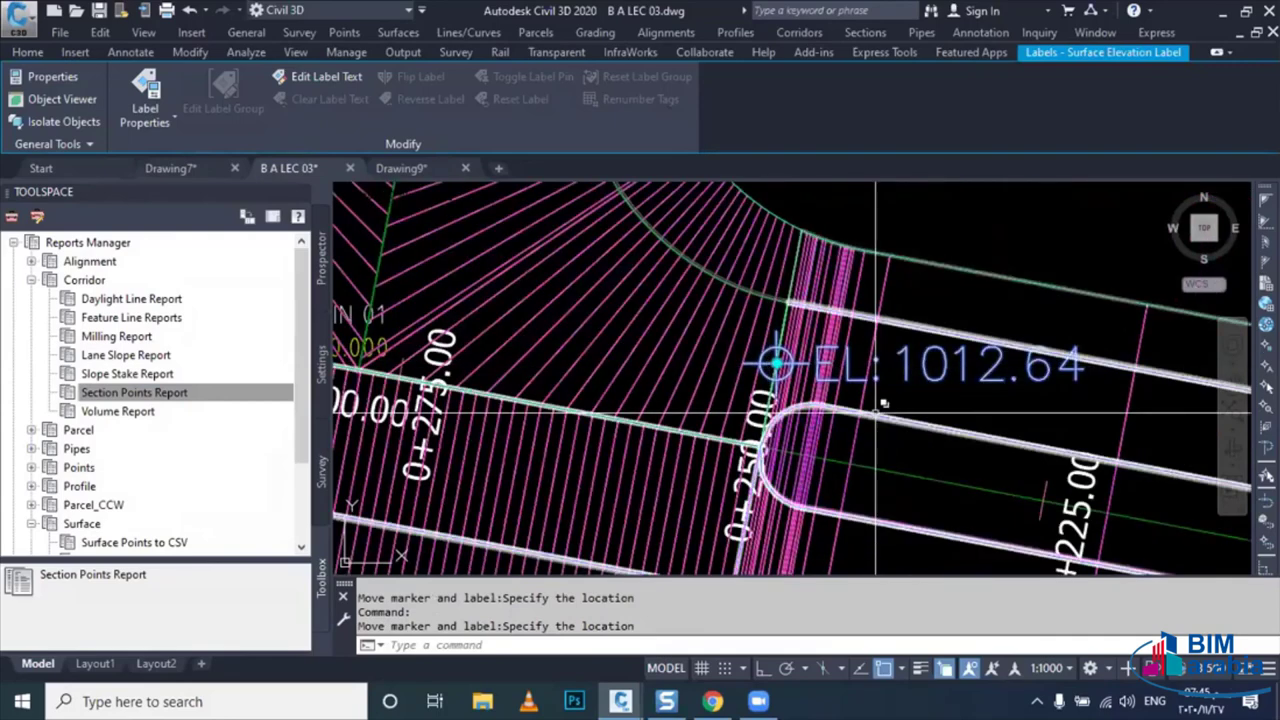
key("Escape")
- Frame the intersection and select the RD 02 TOP corridor surface
middle_click_drag(716, 331, 754, 365)
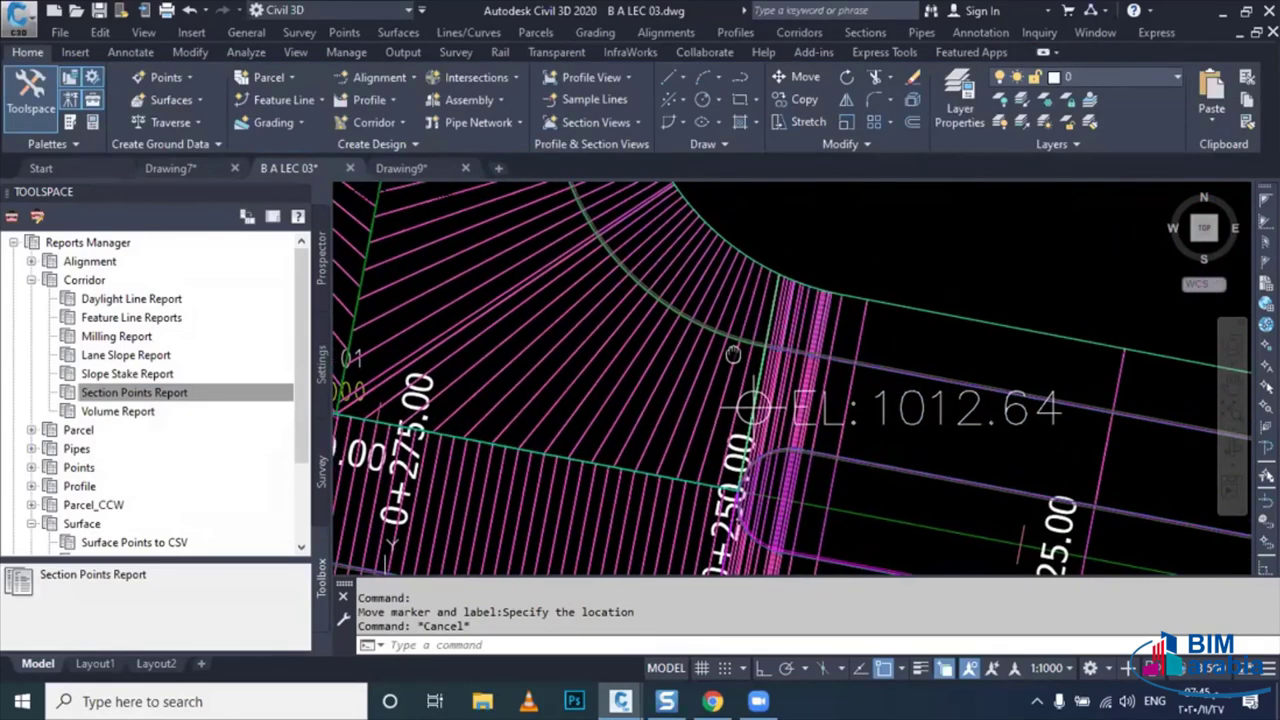
key("Escape")
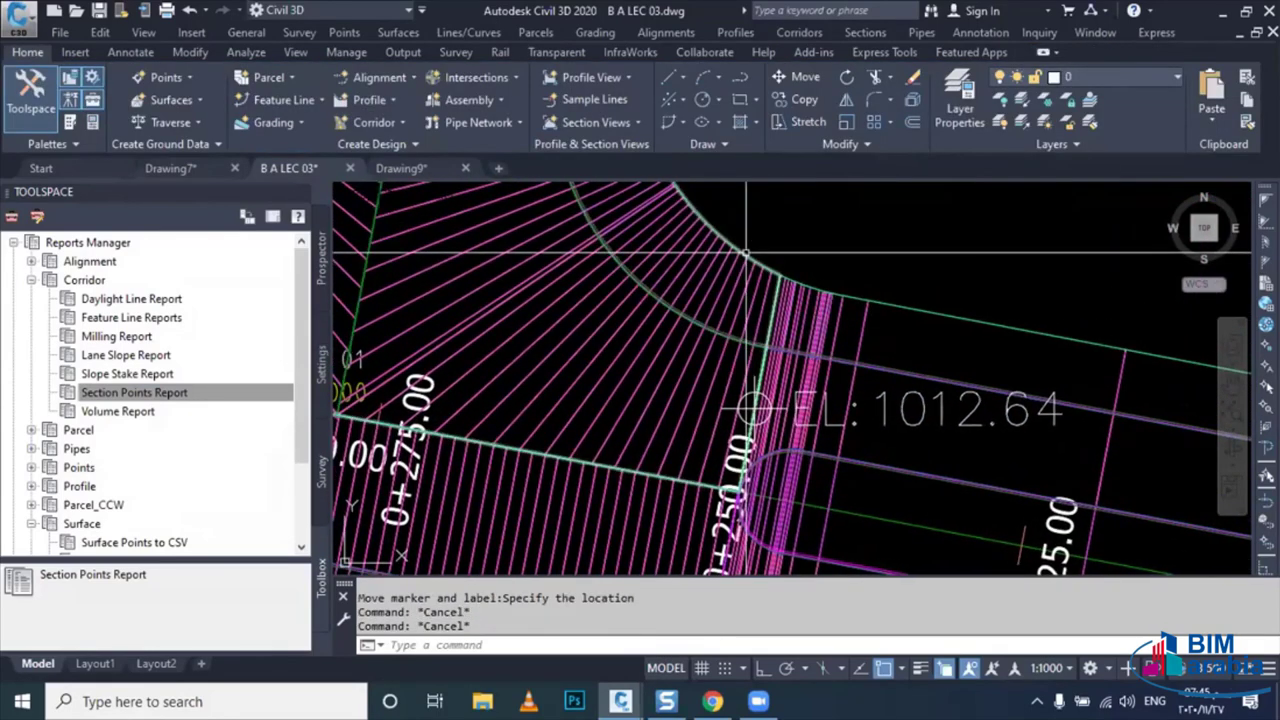
left_click(745, 252)
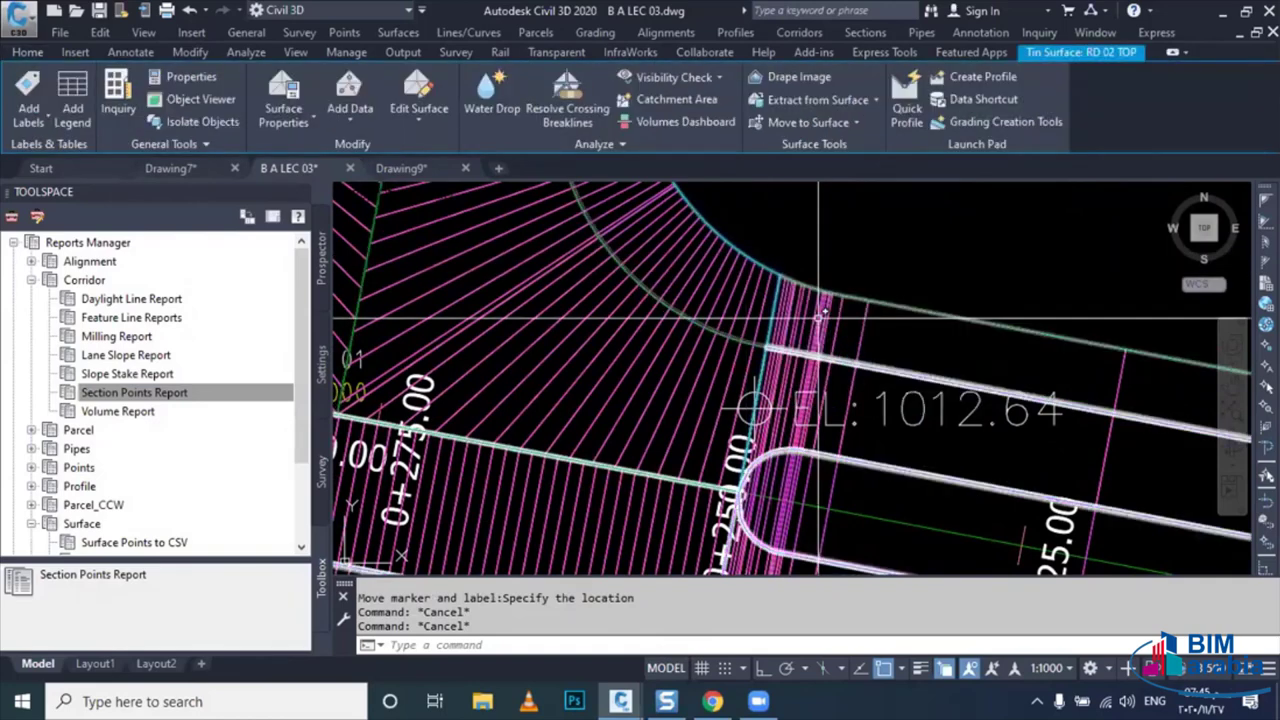
- Place a Spot Elevation label from the RD 02 TOP surface at the intersection joint
left_click(32, 115)
left_click(70, 227)
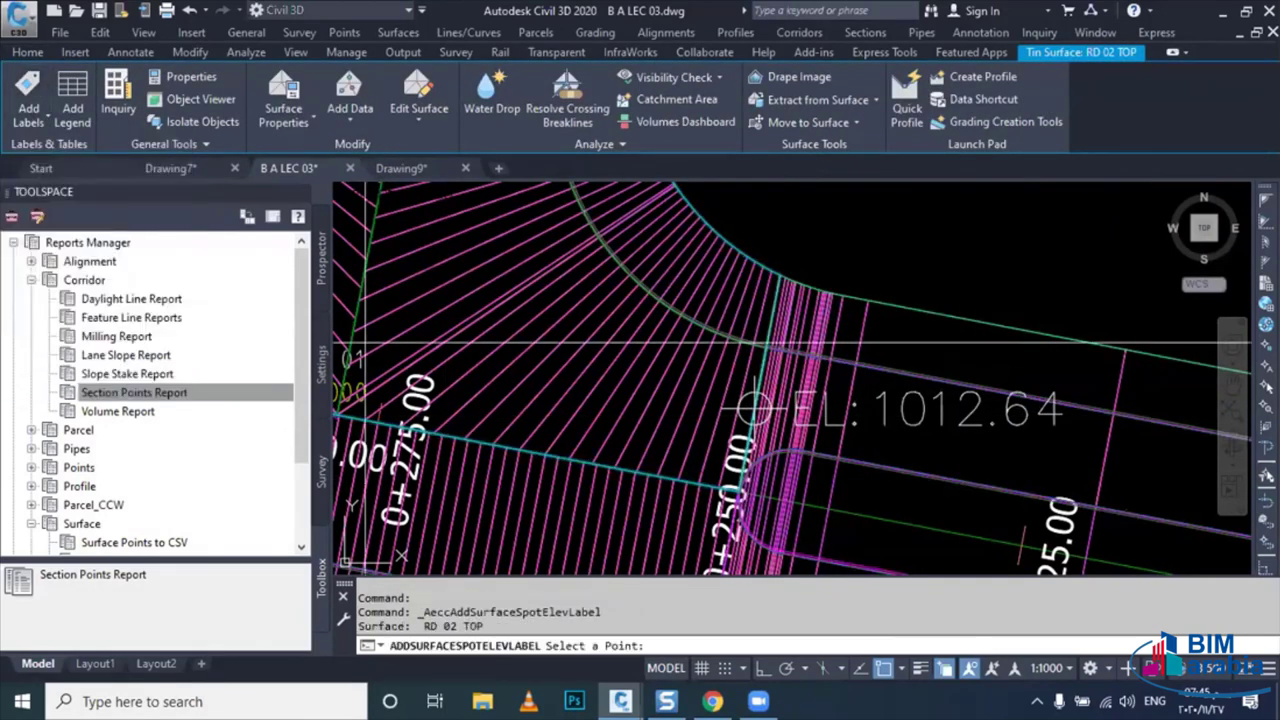
scroll(740, 400, "up", 3)
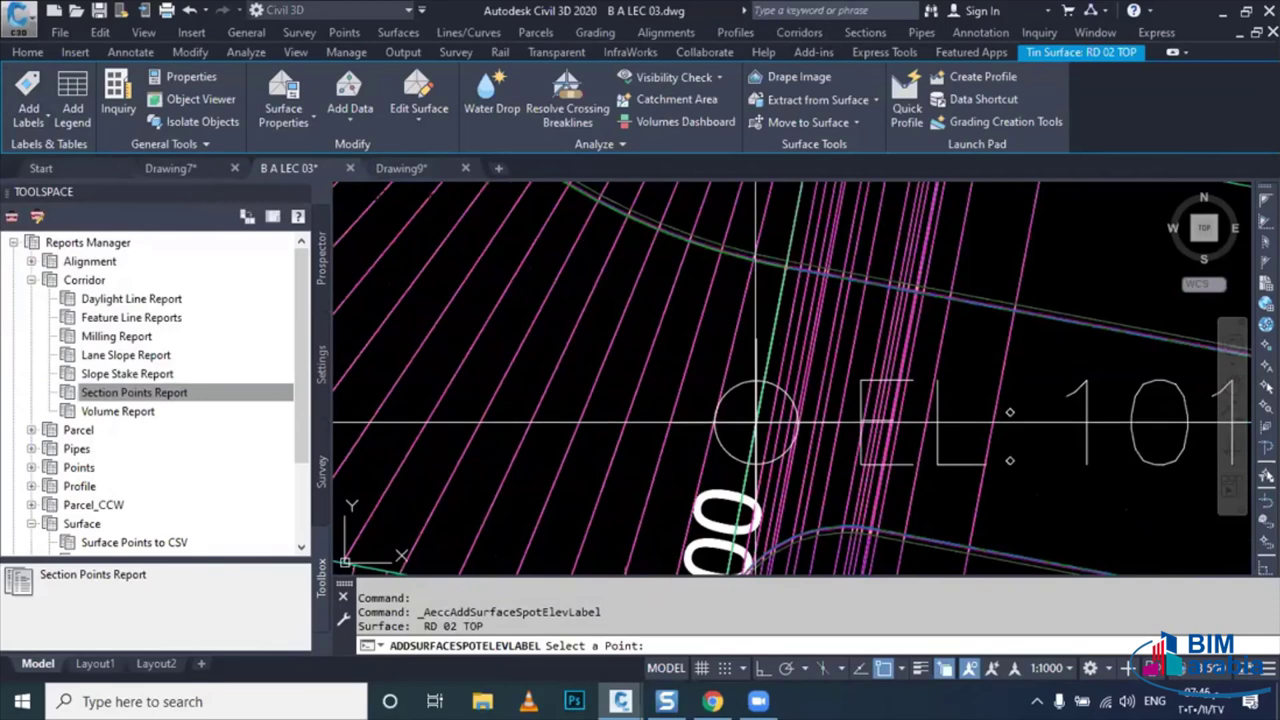
scroll(755, 420, "up", 3)
scroll(740, 400, "down", 3)
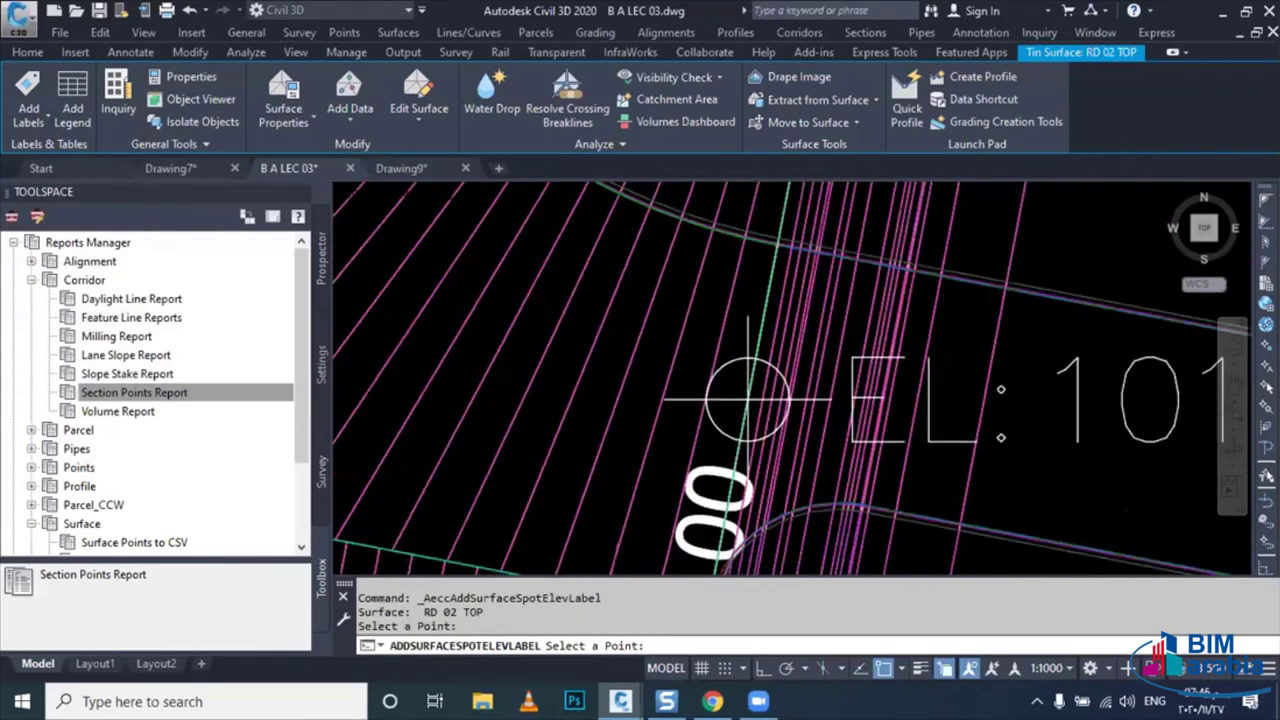
scroll(745, 385, "down", 2)
scroll(742, 380, "down", 2)
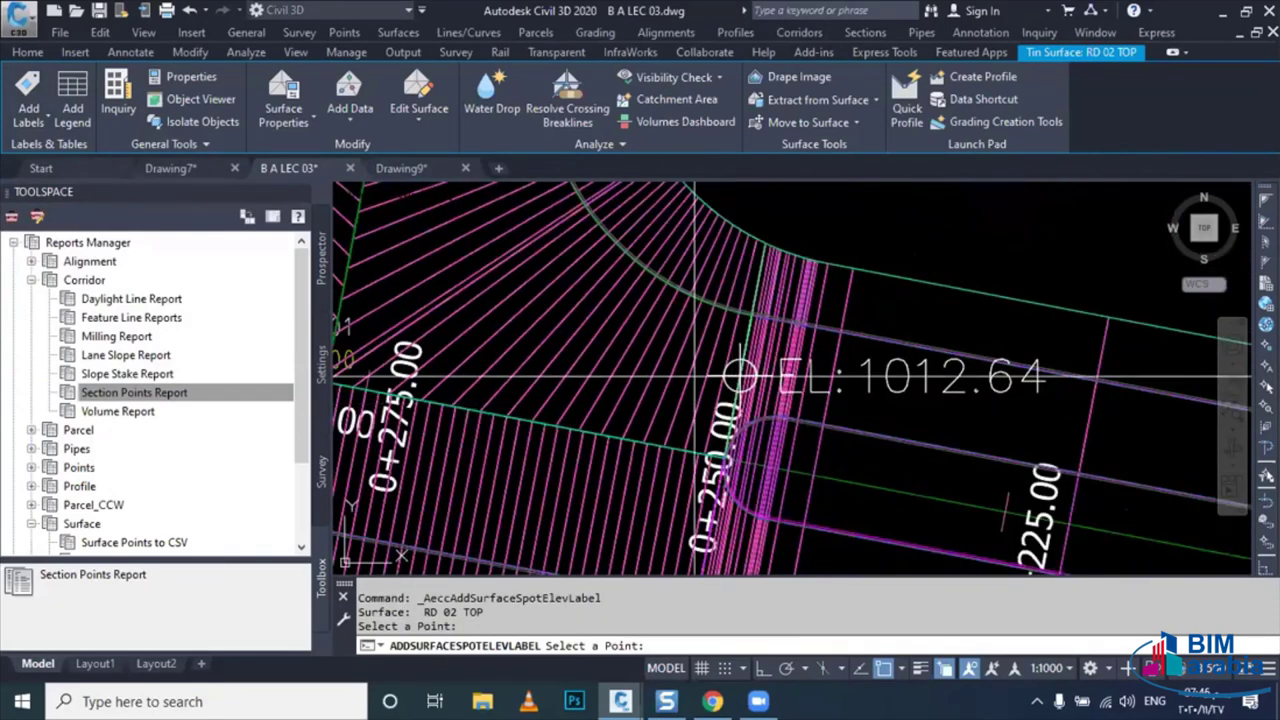
left_click(740, 377)
key("Escape")
- Move the new label's marker exactly onto the joint, where it reads EL: 1012.64
scroll(660, 362, "up", 3)
left_click(660, 362)
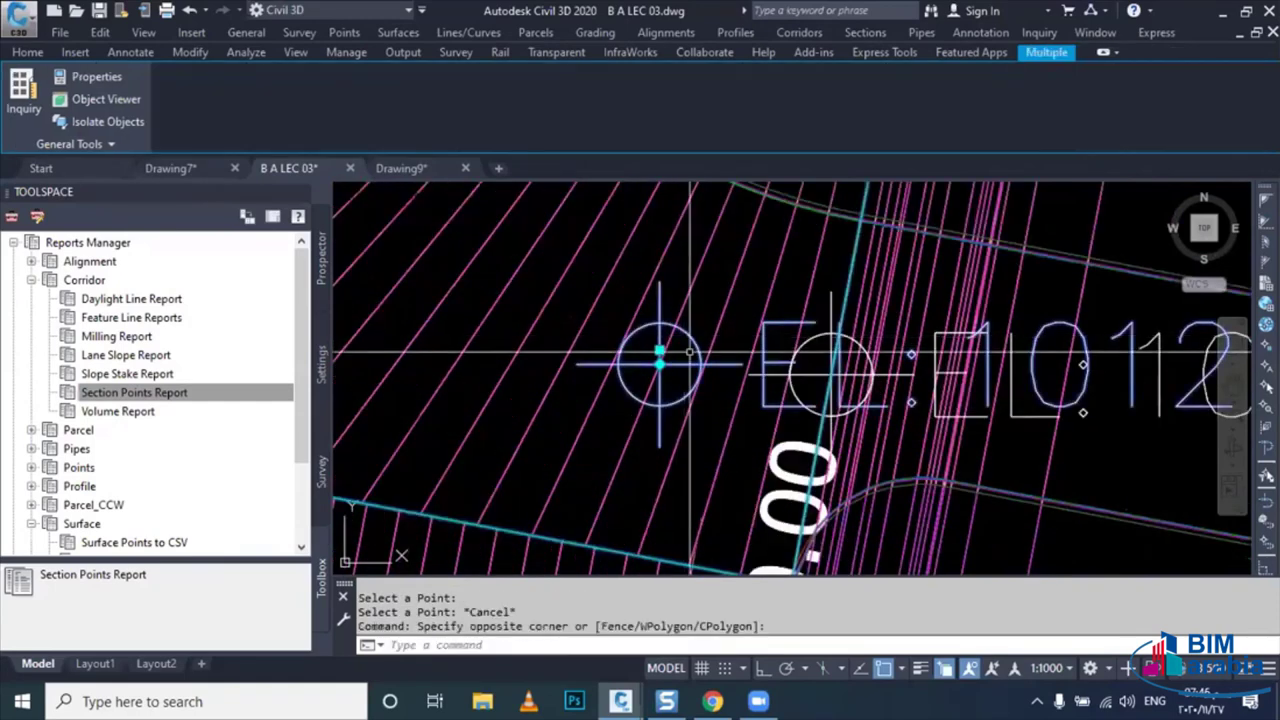
left_click(659, 351)
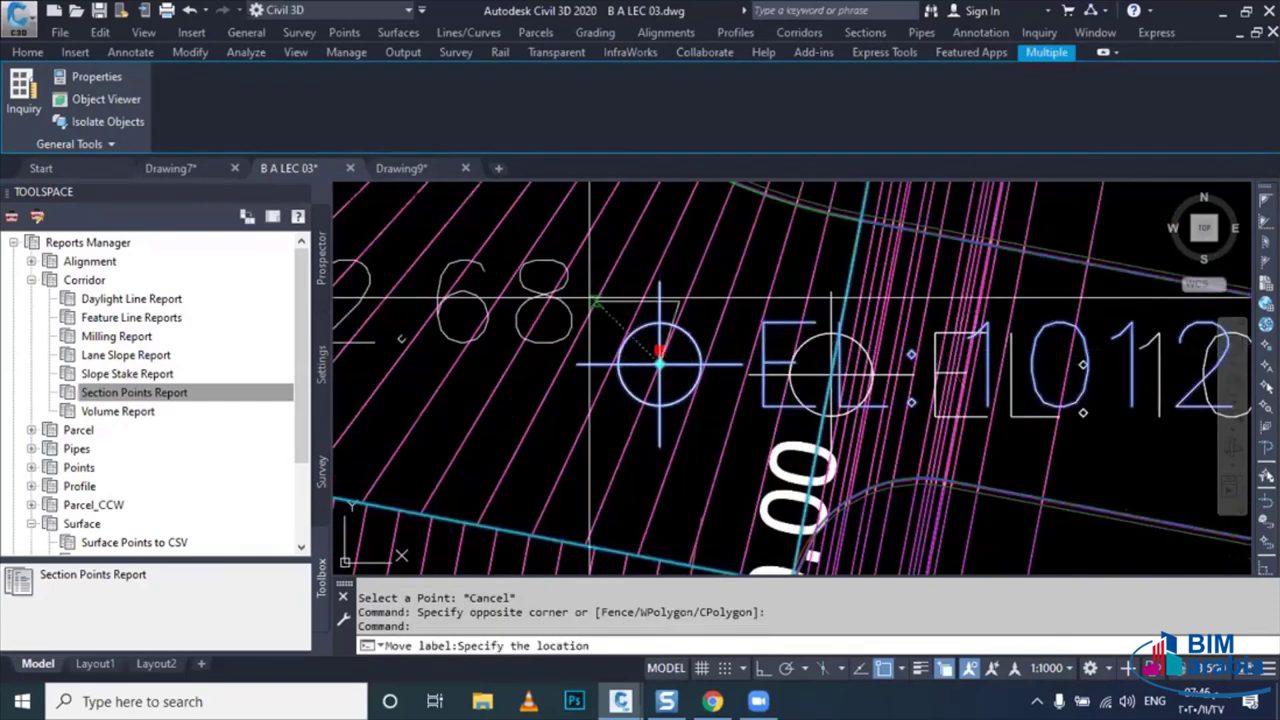
key("Escape")
left_click(659, 362)
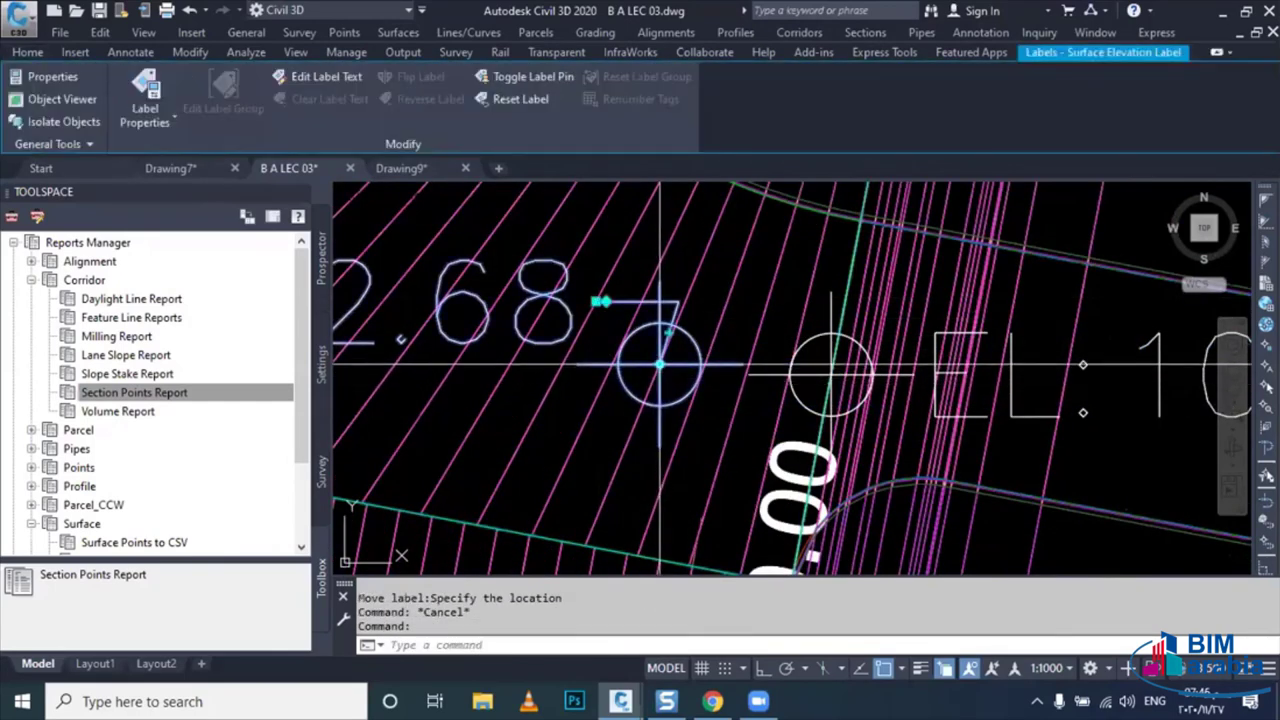
left_click(659, 362)
left_click(659, 362)
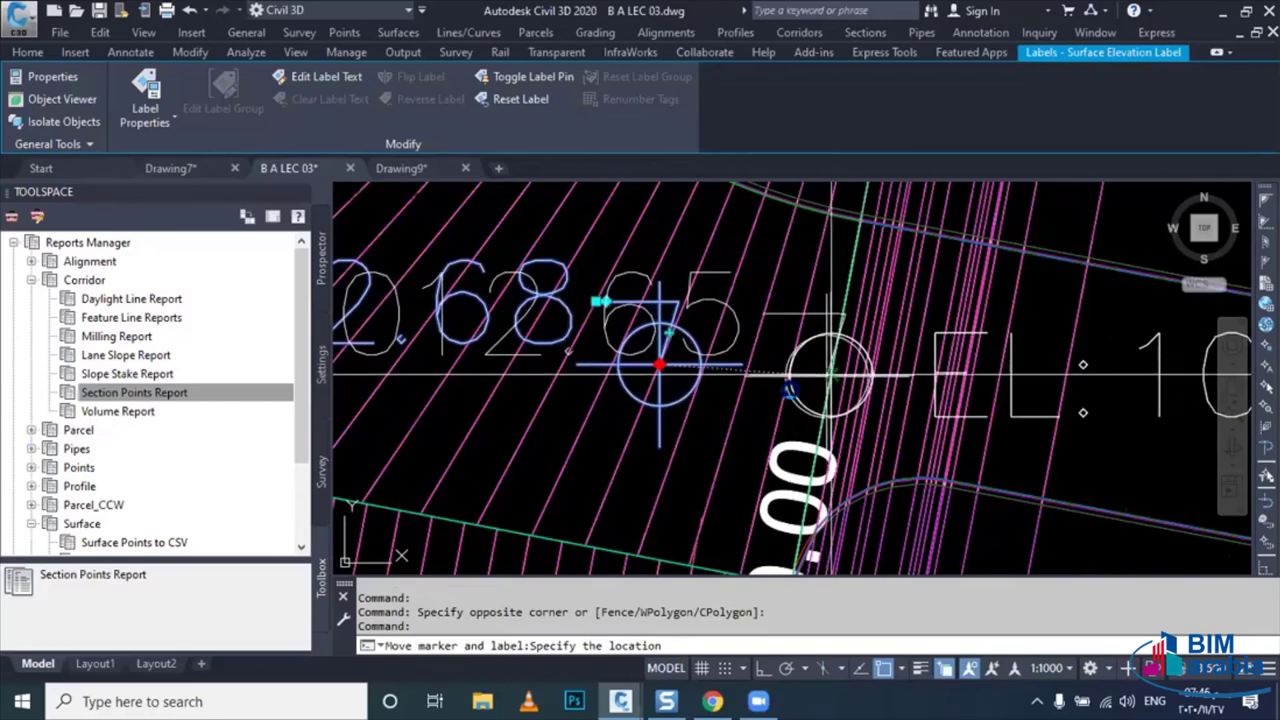
scroll(623, 369, "up", 1)
scroll(614, 374, "up", 1)
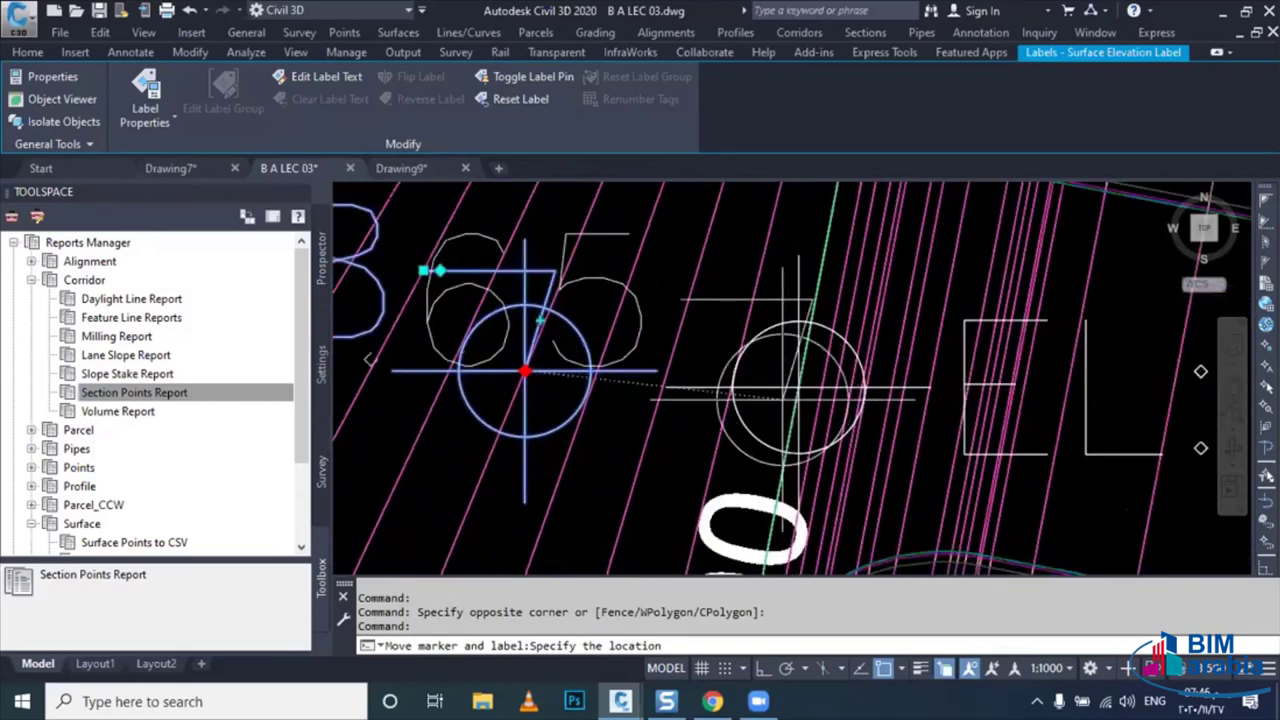
scroll(821, 377, "up", 2)
scroll(820, 365, "up", 1)
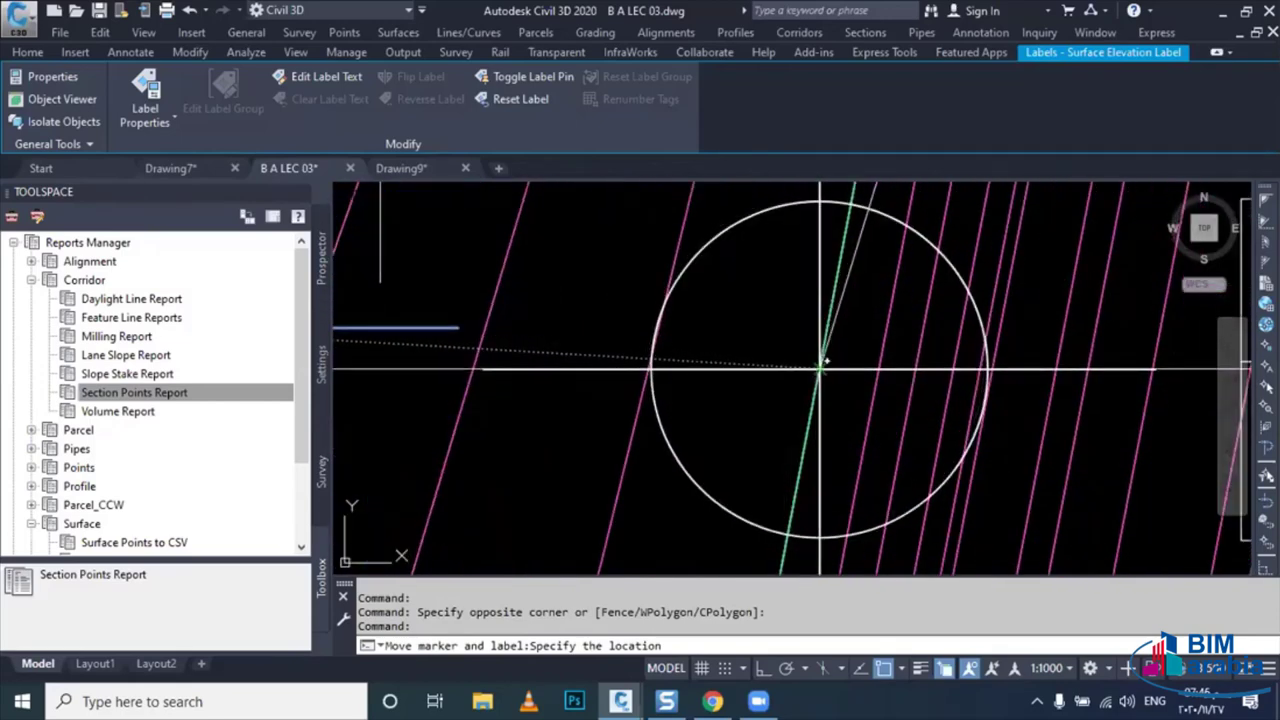
left_click(820, 368)
scroll(820, 368, "down", 3)
scroll(732, 398, "down", 1)
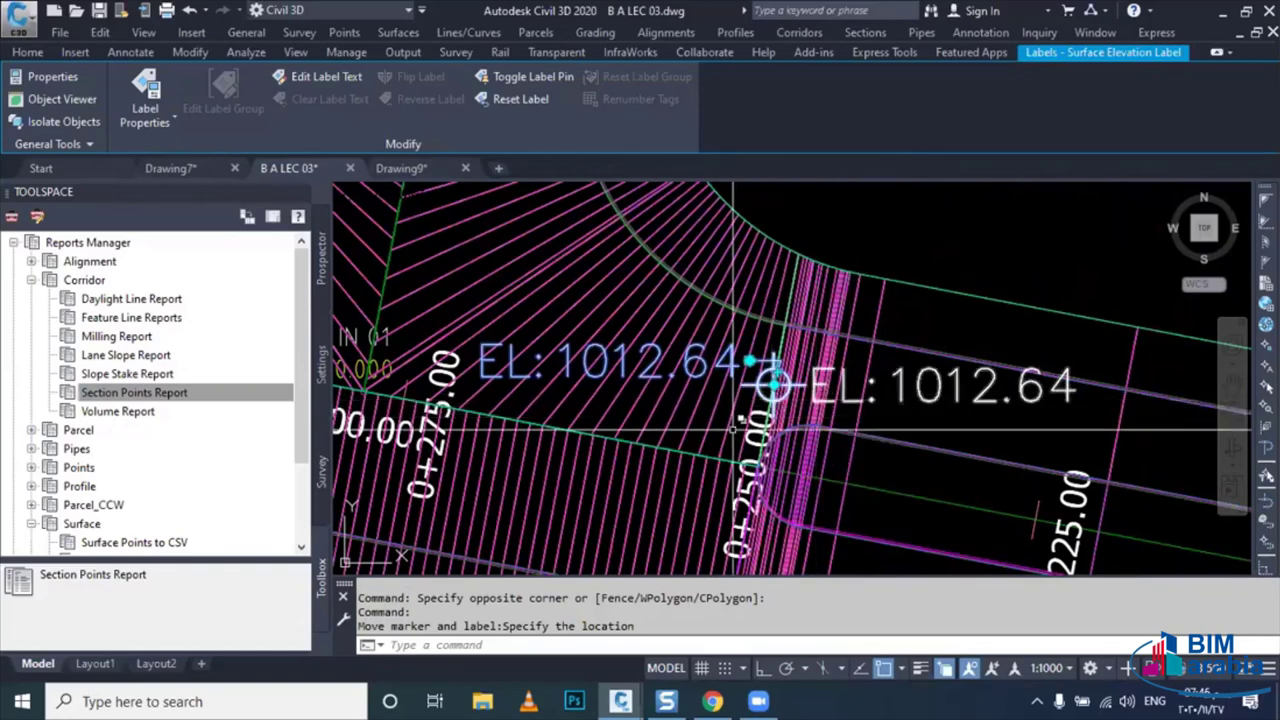
key("Escape")
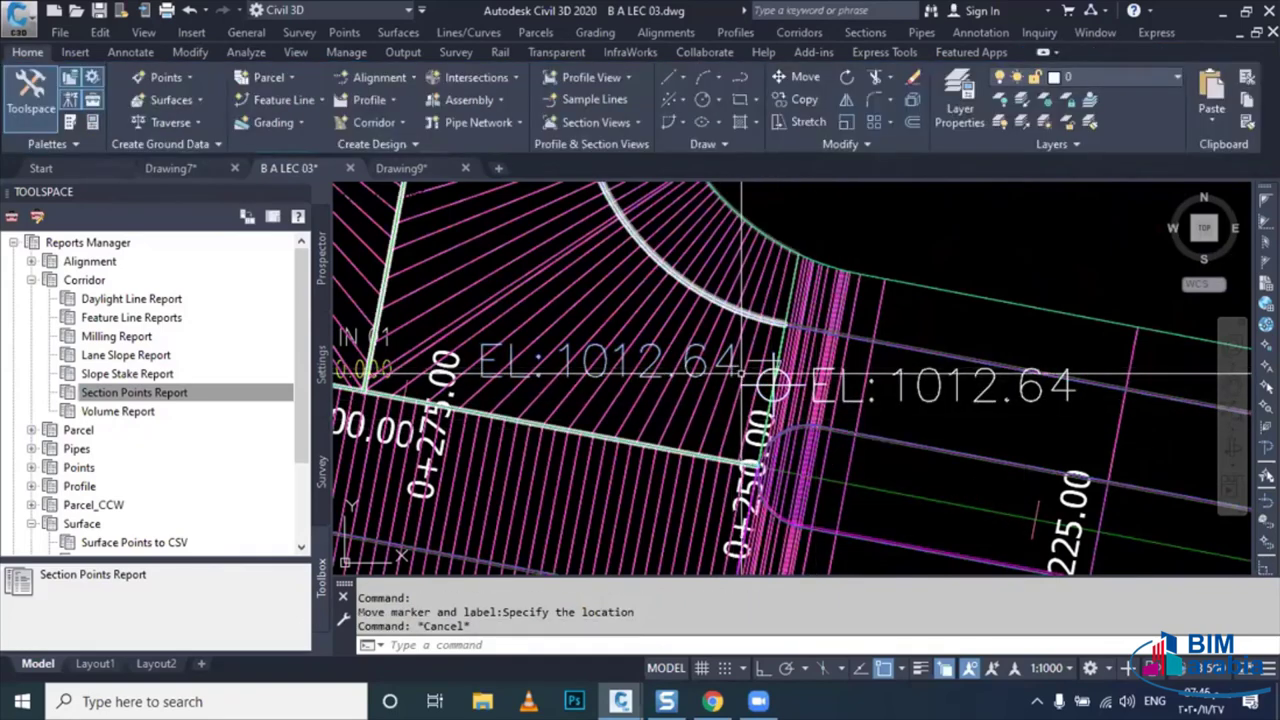